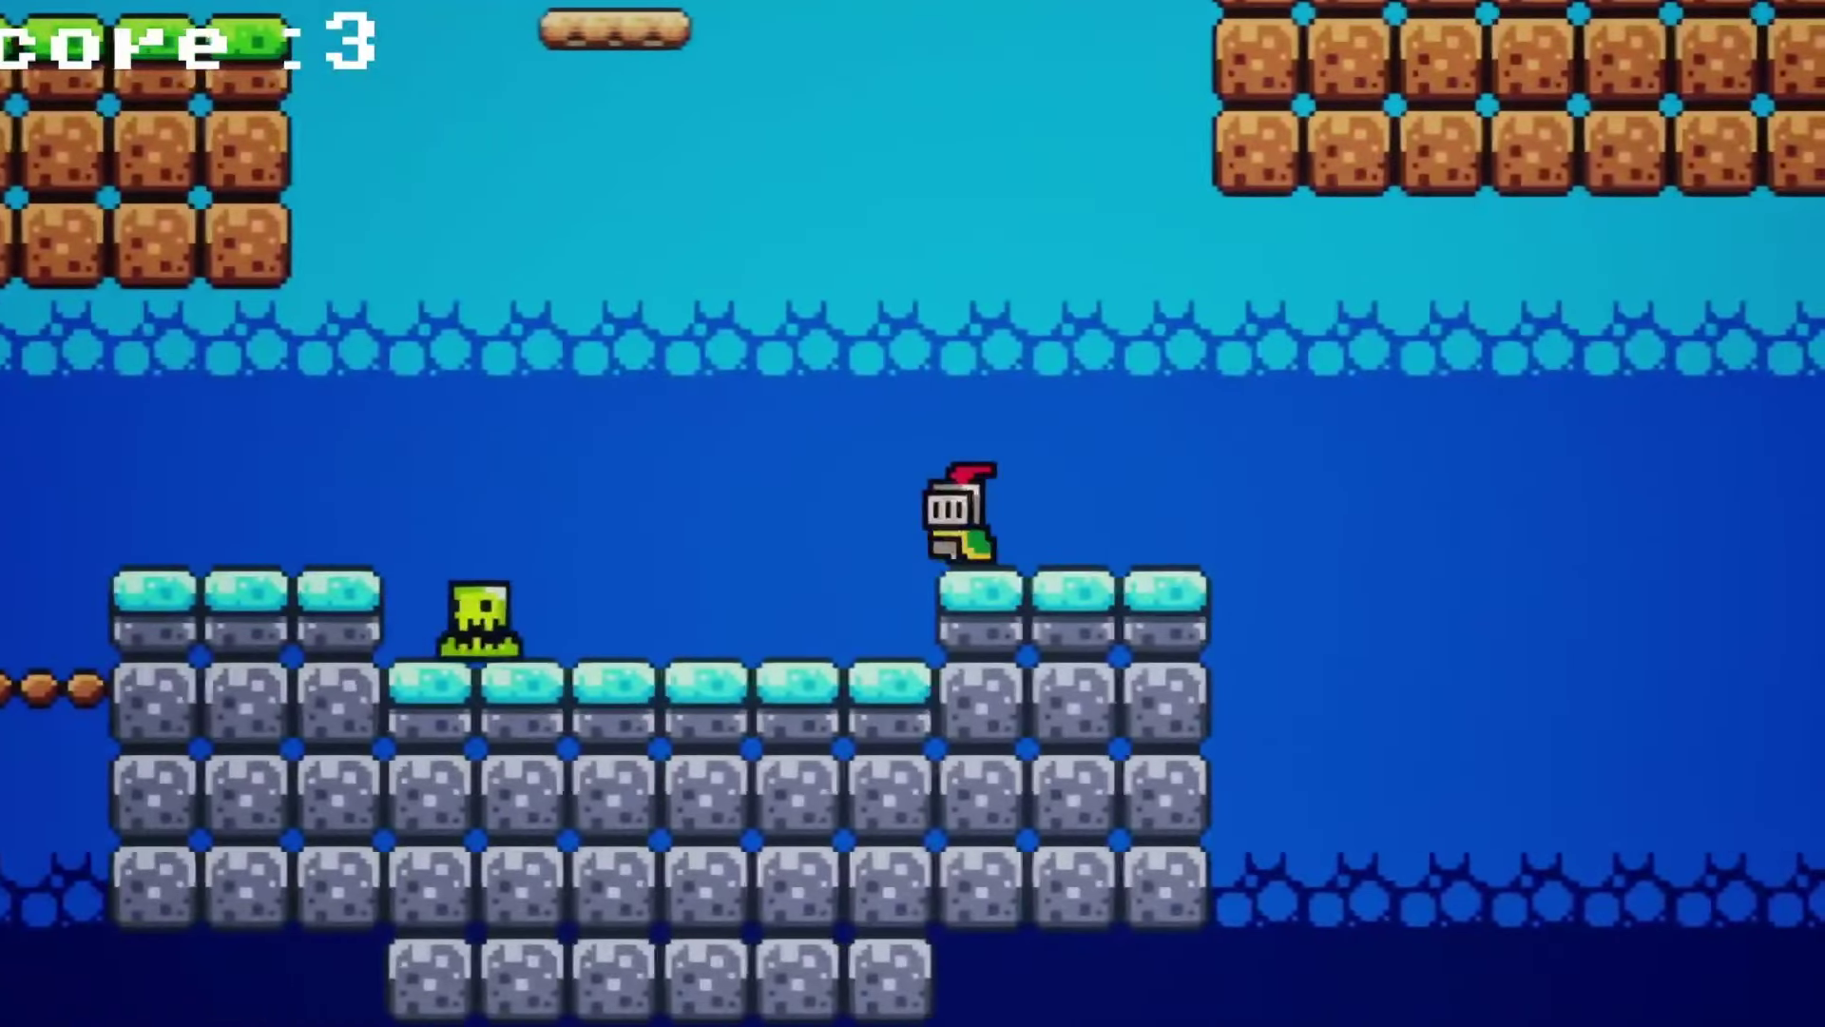
key(space)
key(Left)
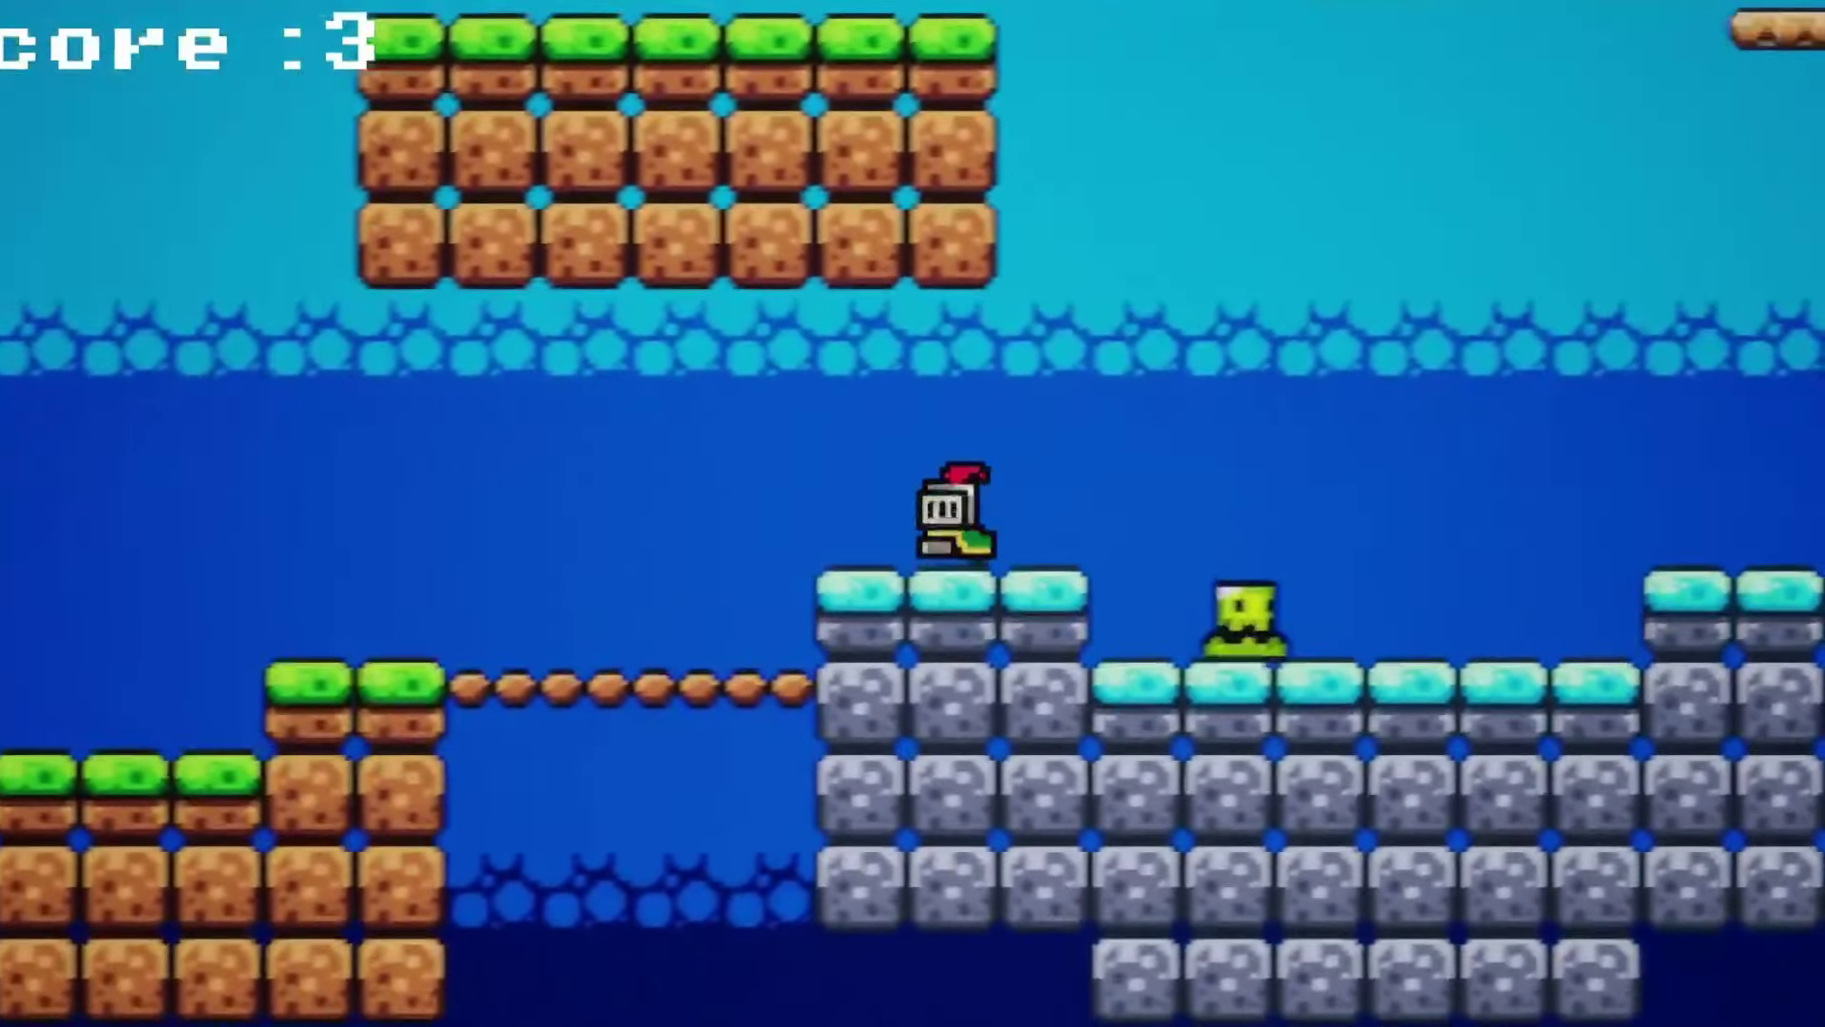
key(space)
key(space)
key(Left)
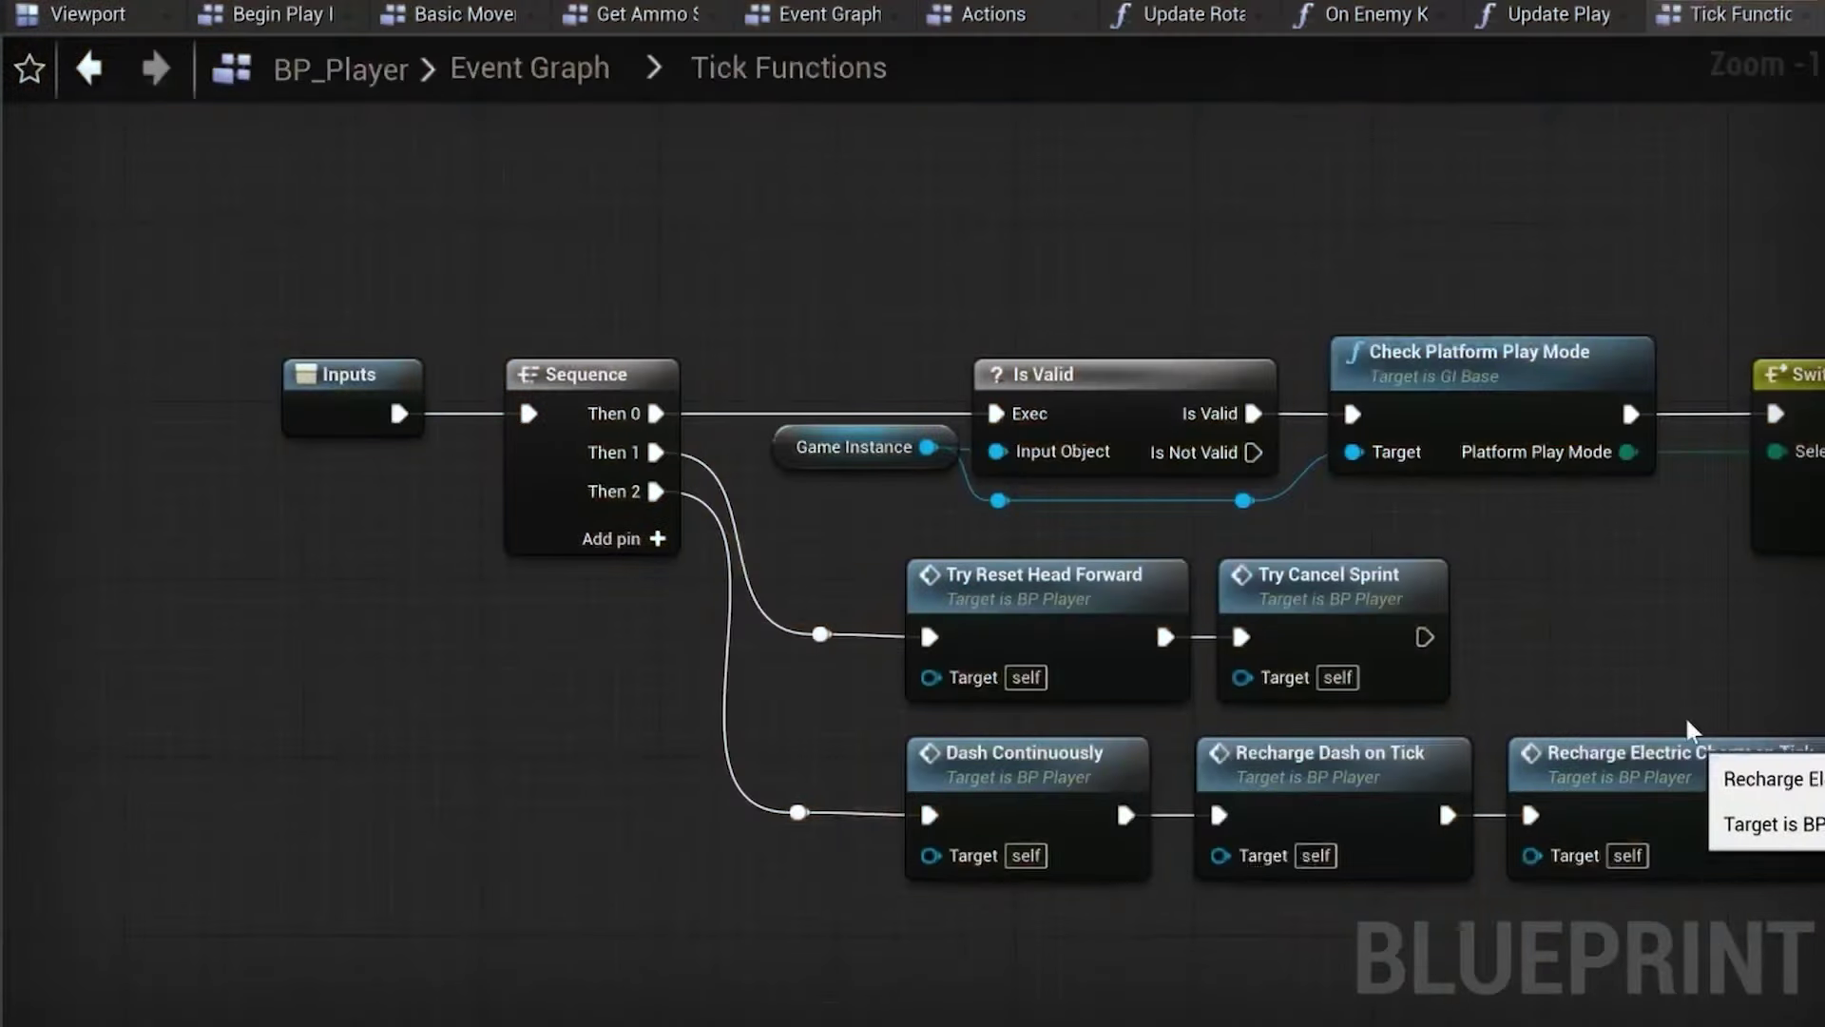
right_drag(1115, 790, 4, 595)
right_drag(1565, 533, 4, 517)
right_drag(1574, 496, 875, 497)
scroll(875, 497, down, 8)
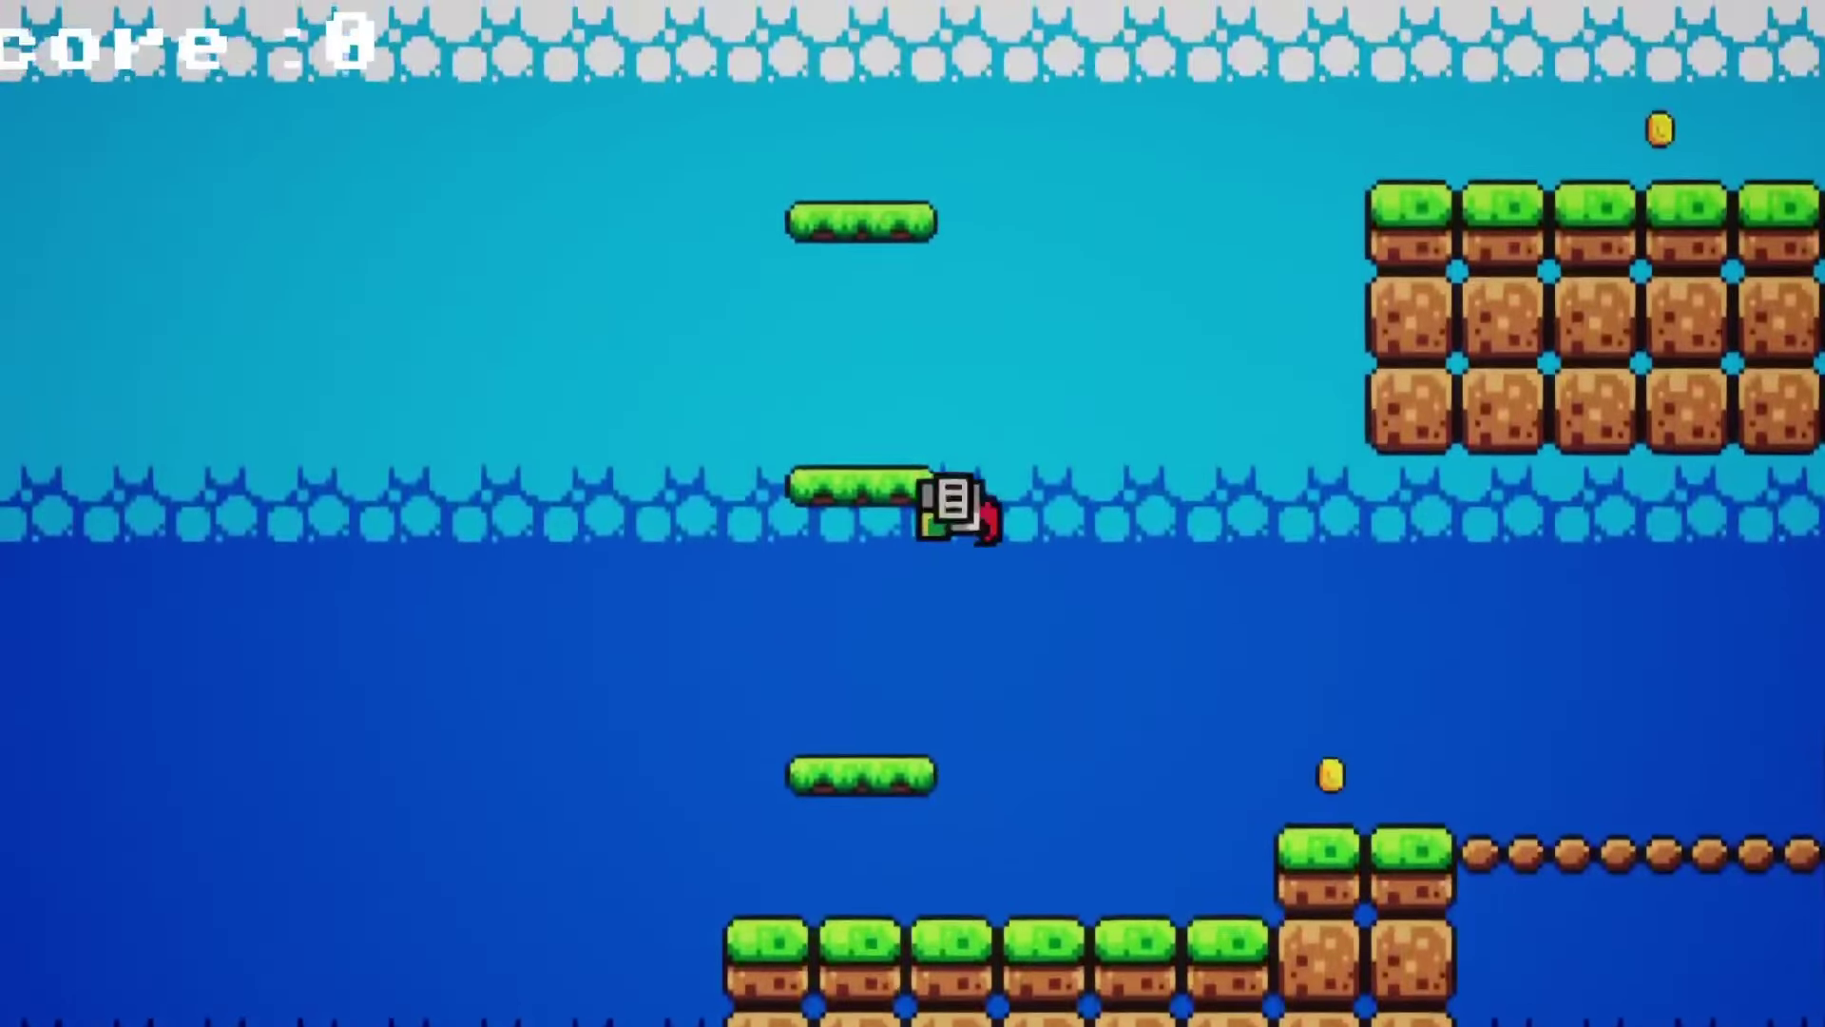
key(space)
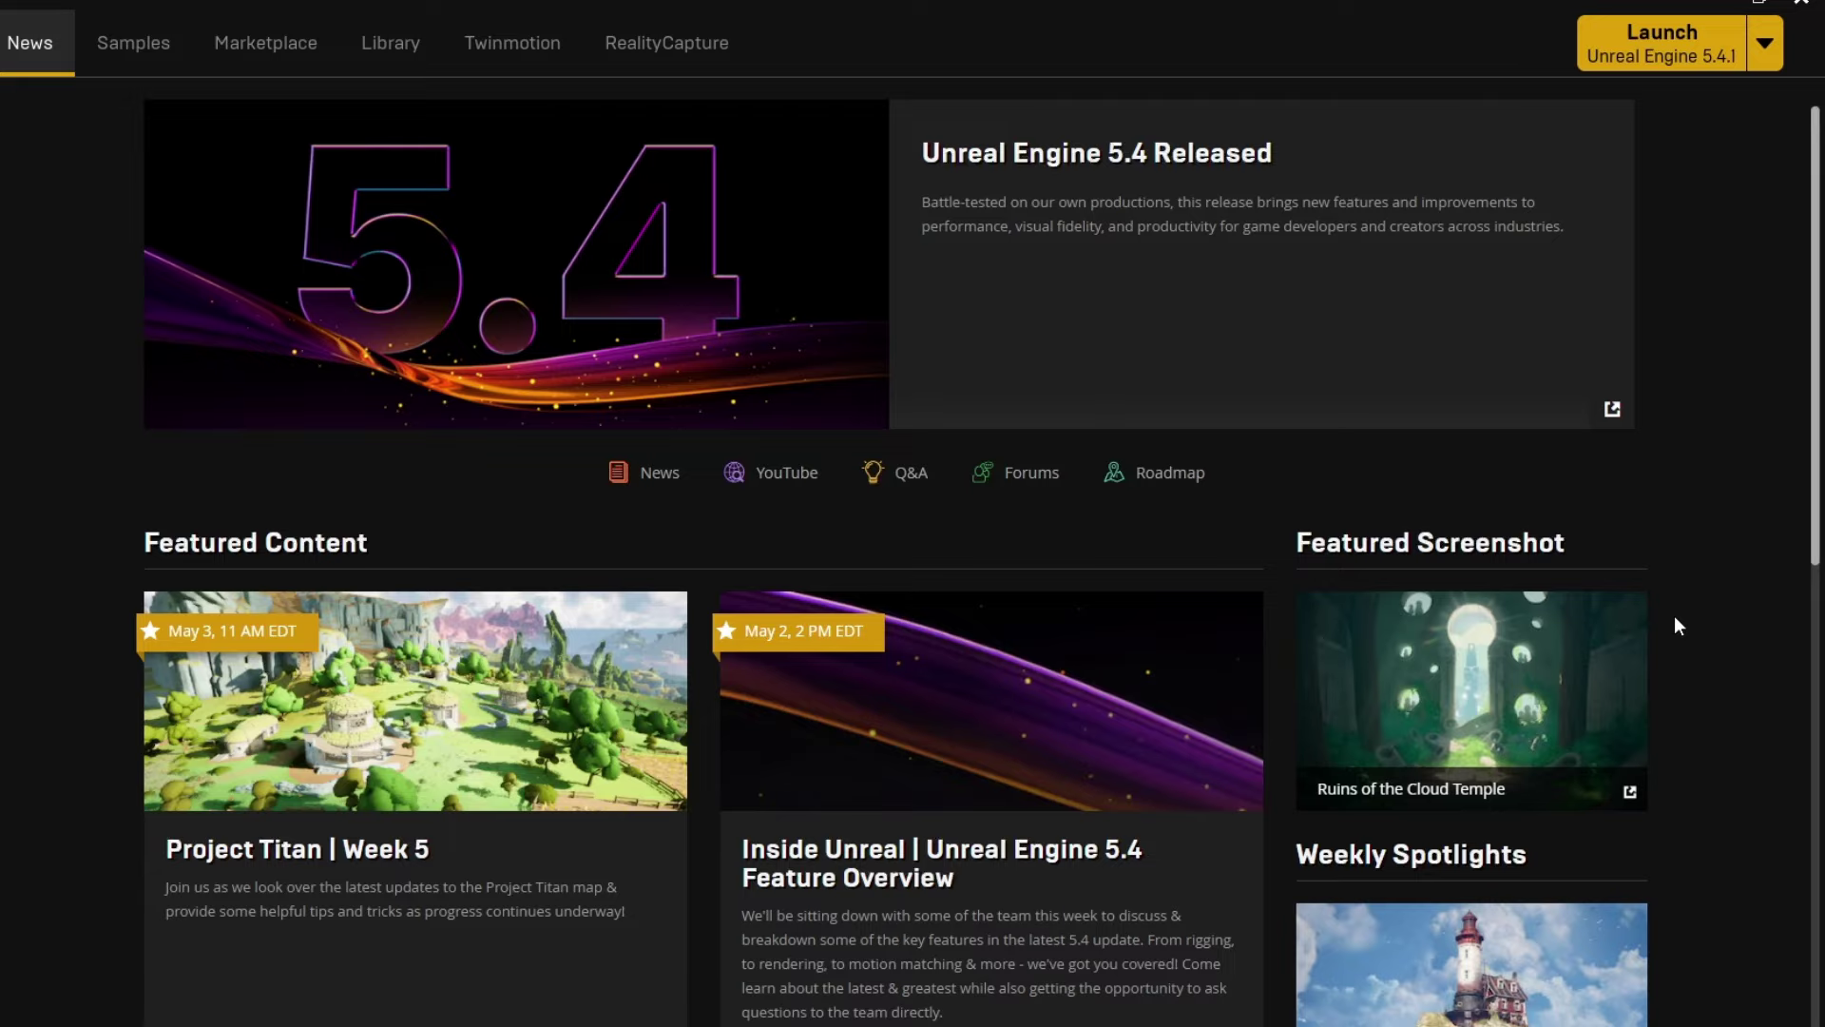
- Launch Unreal Engine 5.4.1 and create a blank Games project named brackeys2dgame
click(1624, 57)
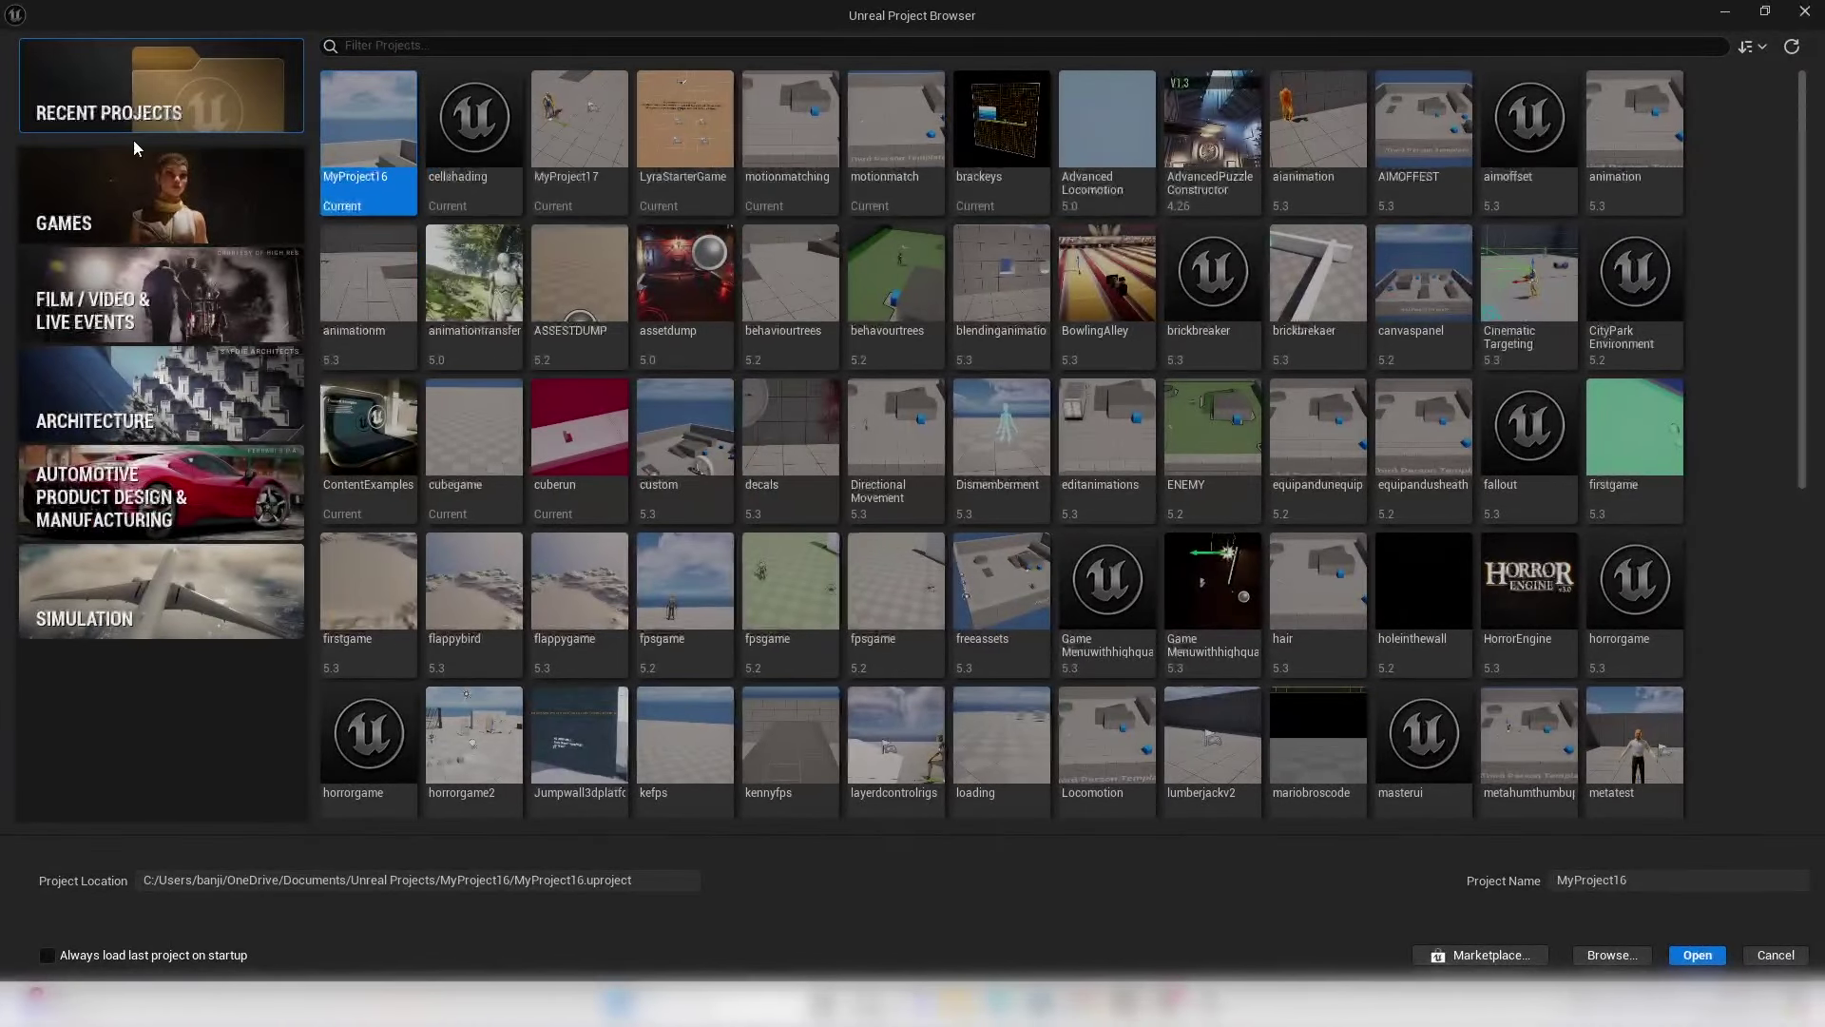
click(121, 186)
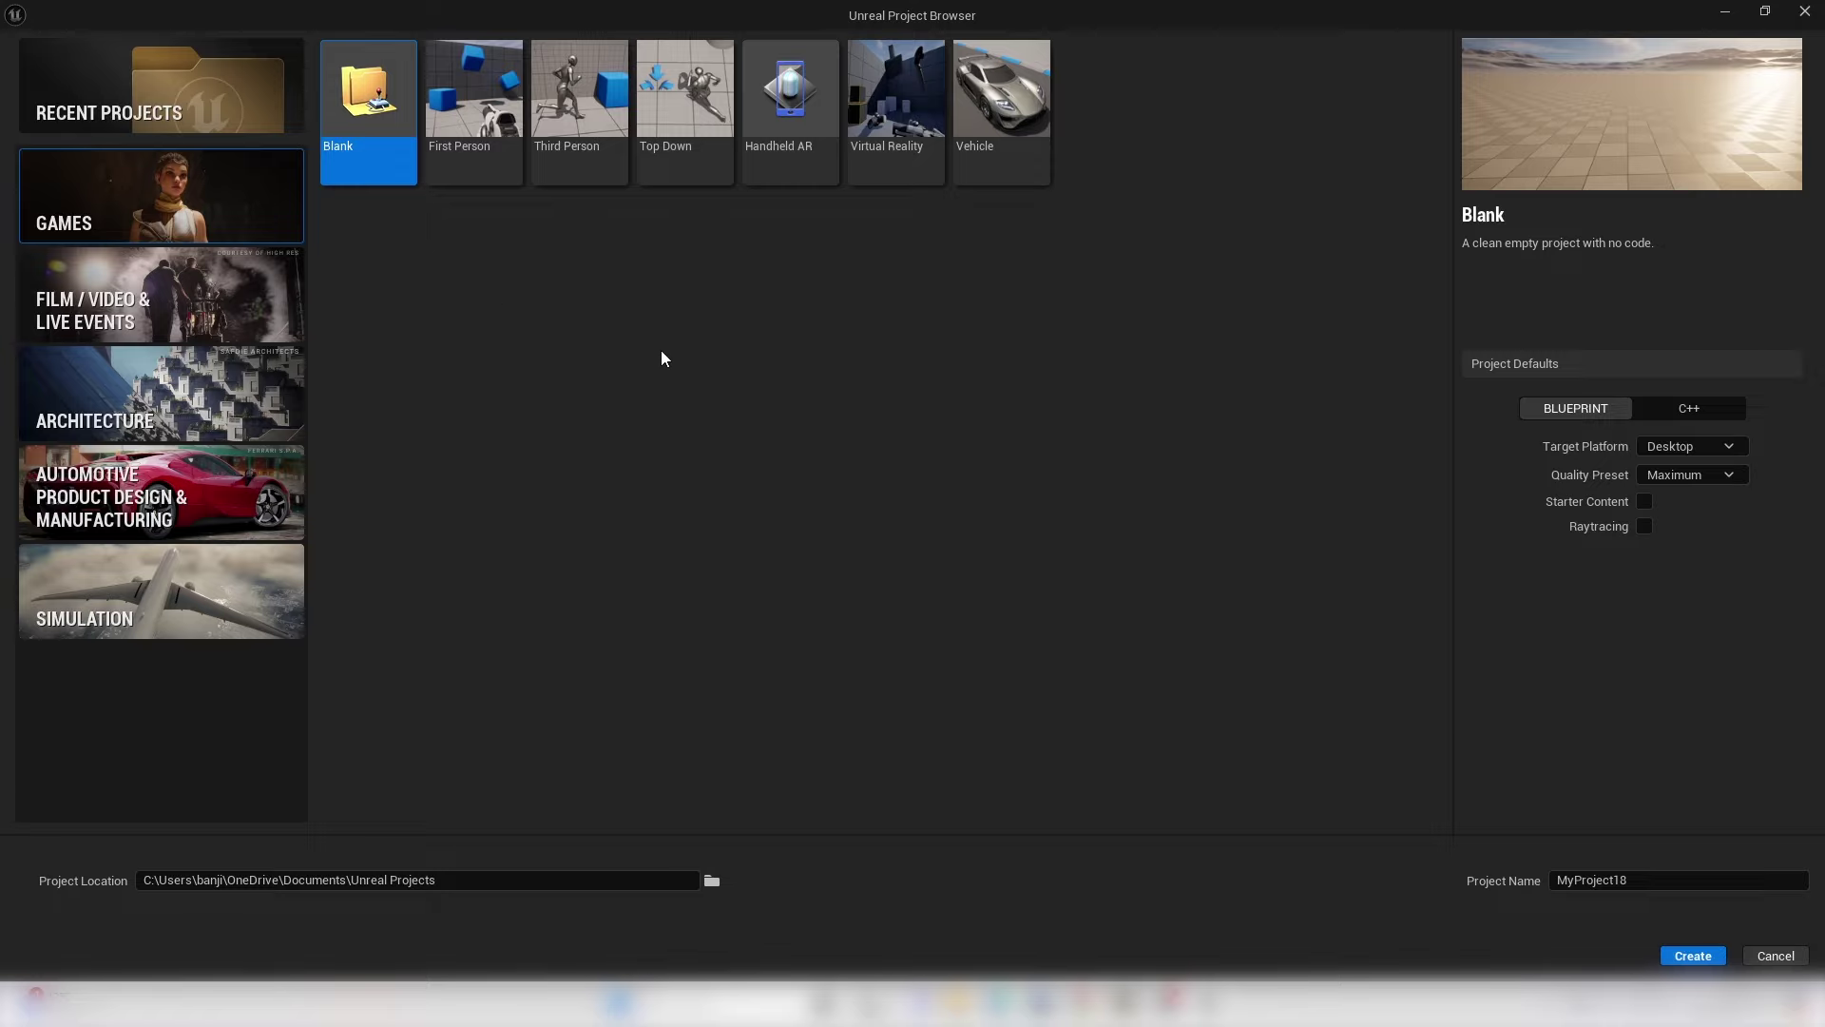
click(1648, 877)
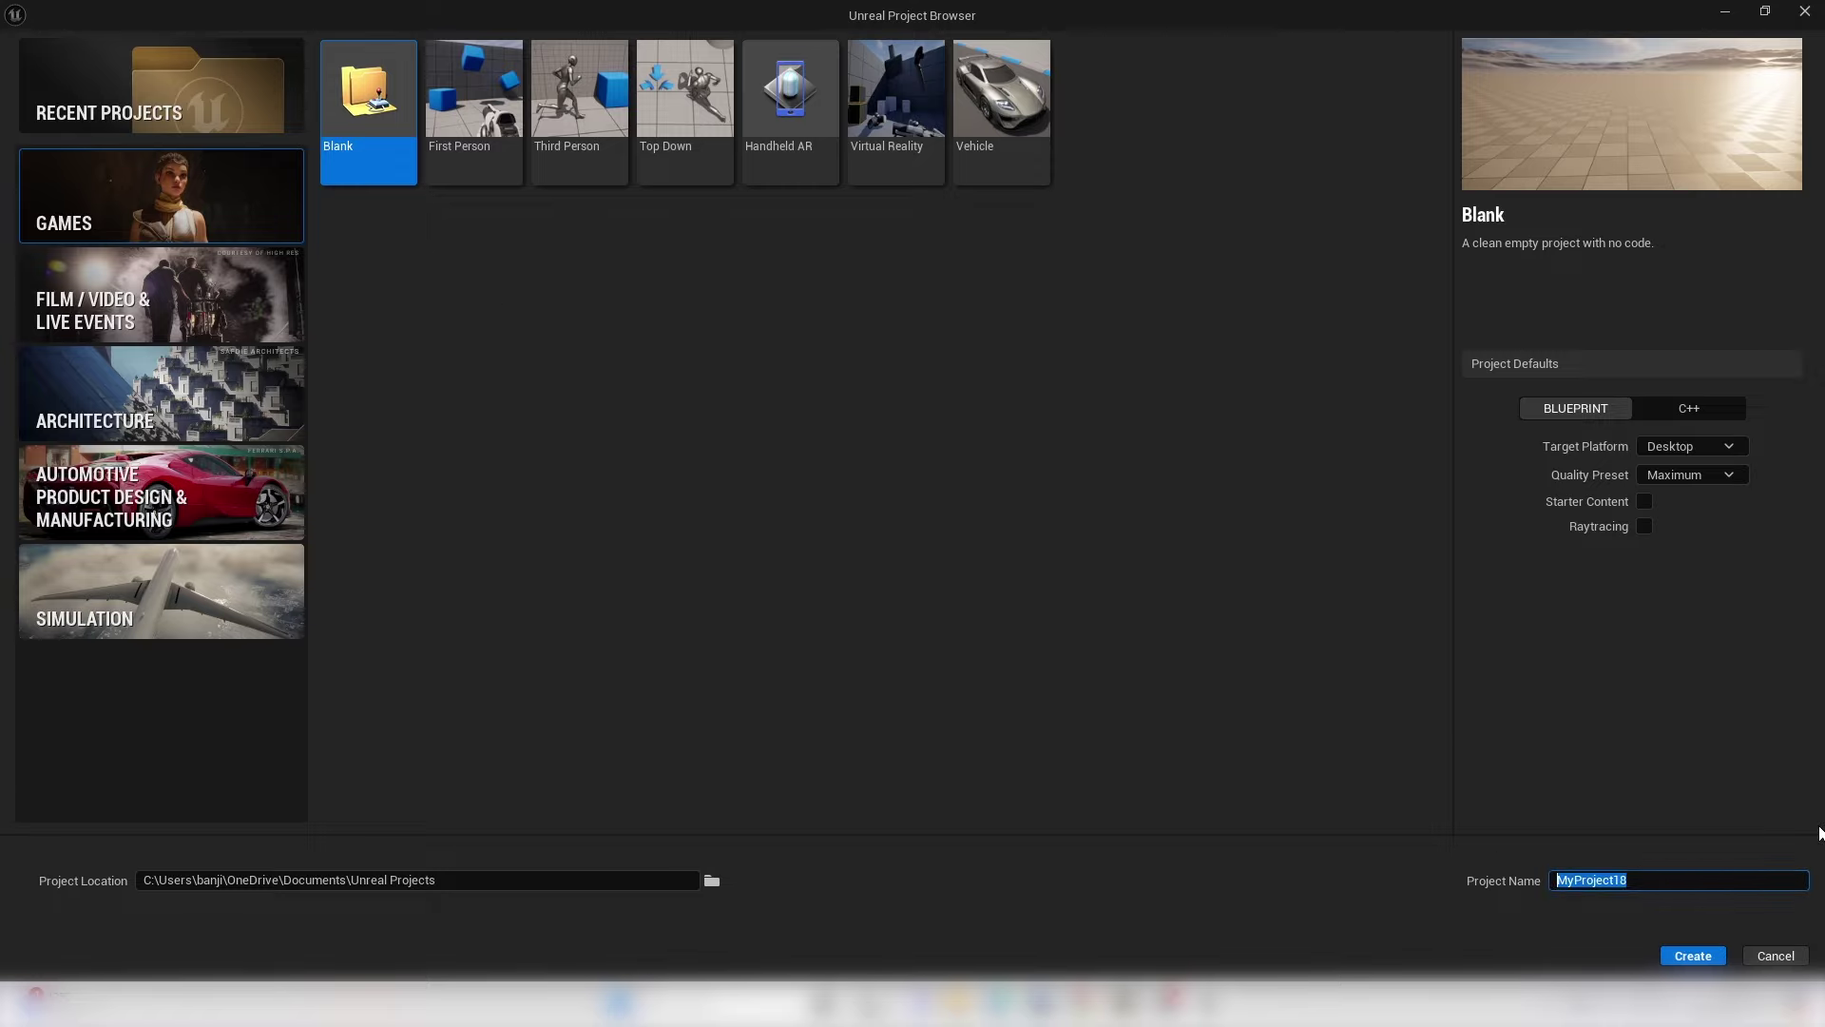
text(brackeys2dgame)
click(1693, 955)
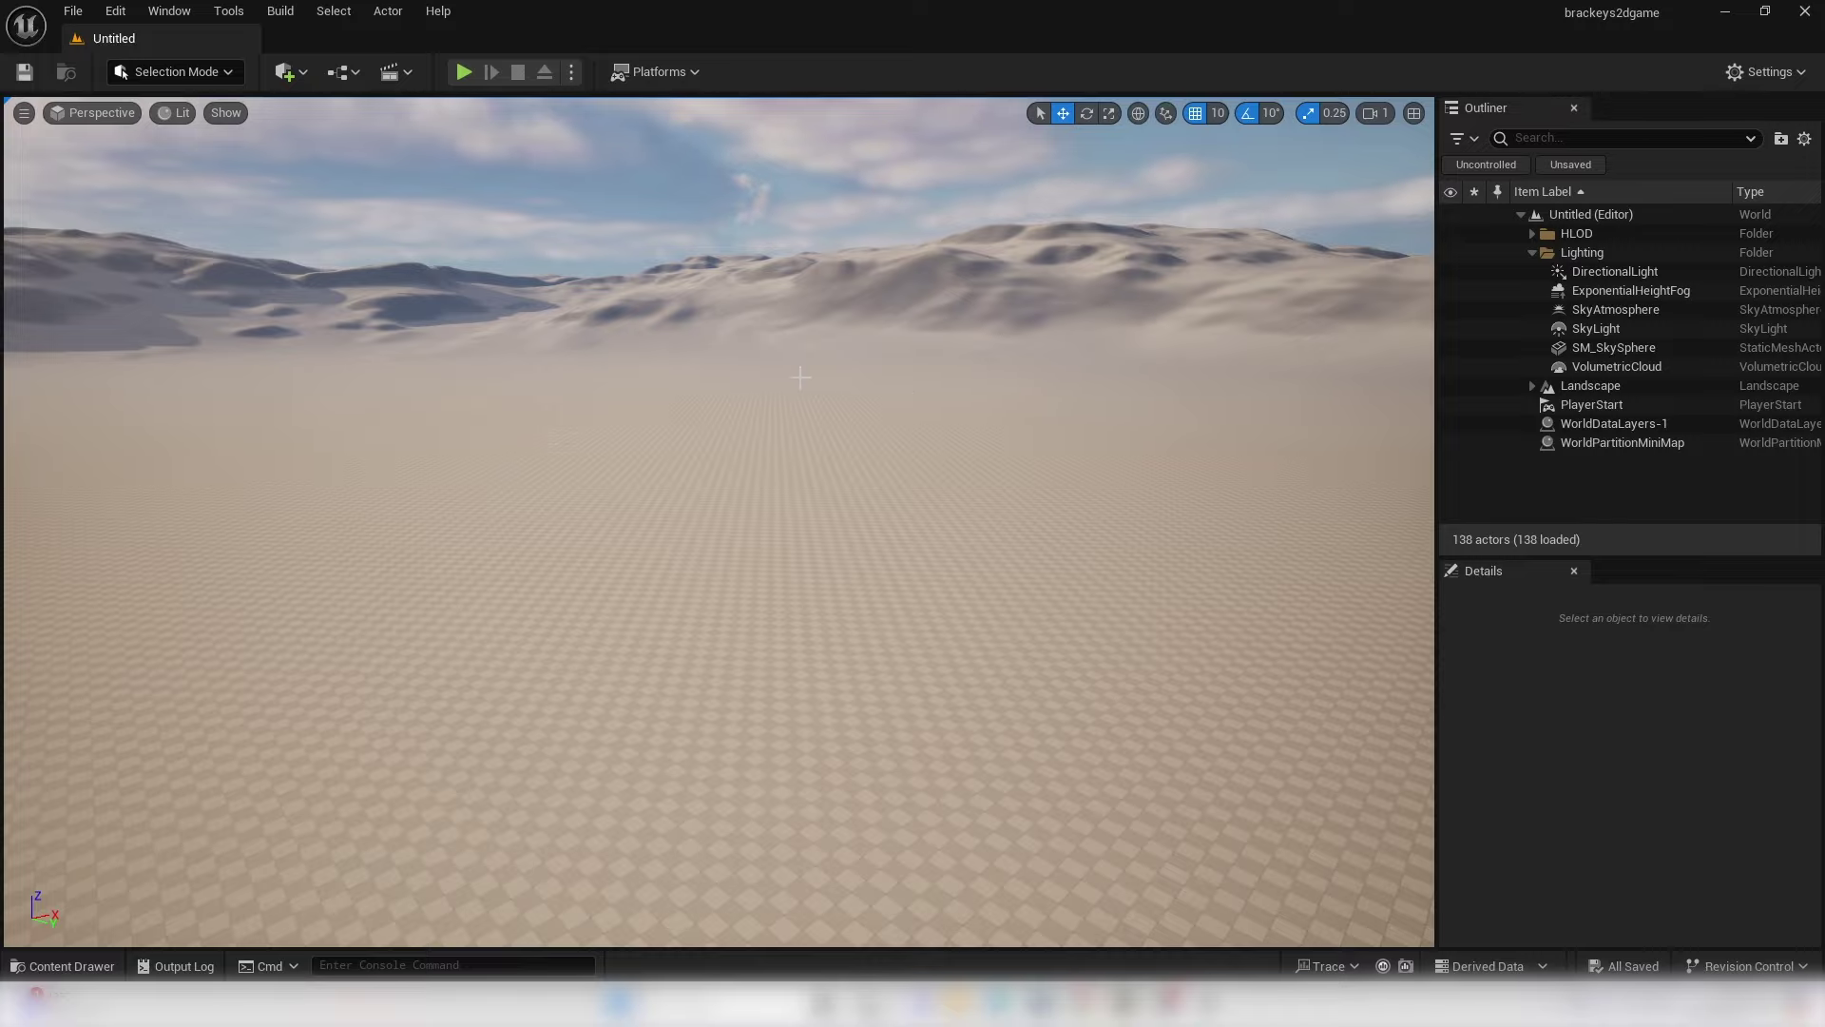
right_drag(897, 491, 741, 608)
right_drag(36, 741, 37, 656)
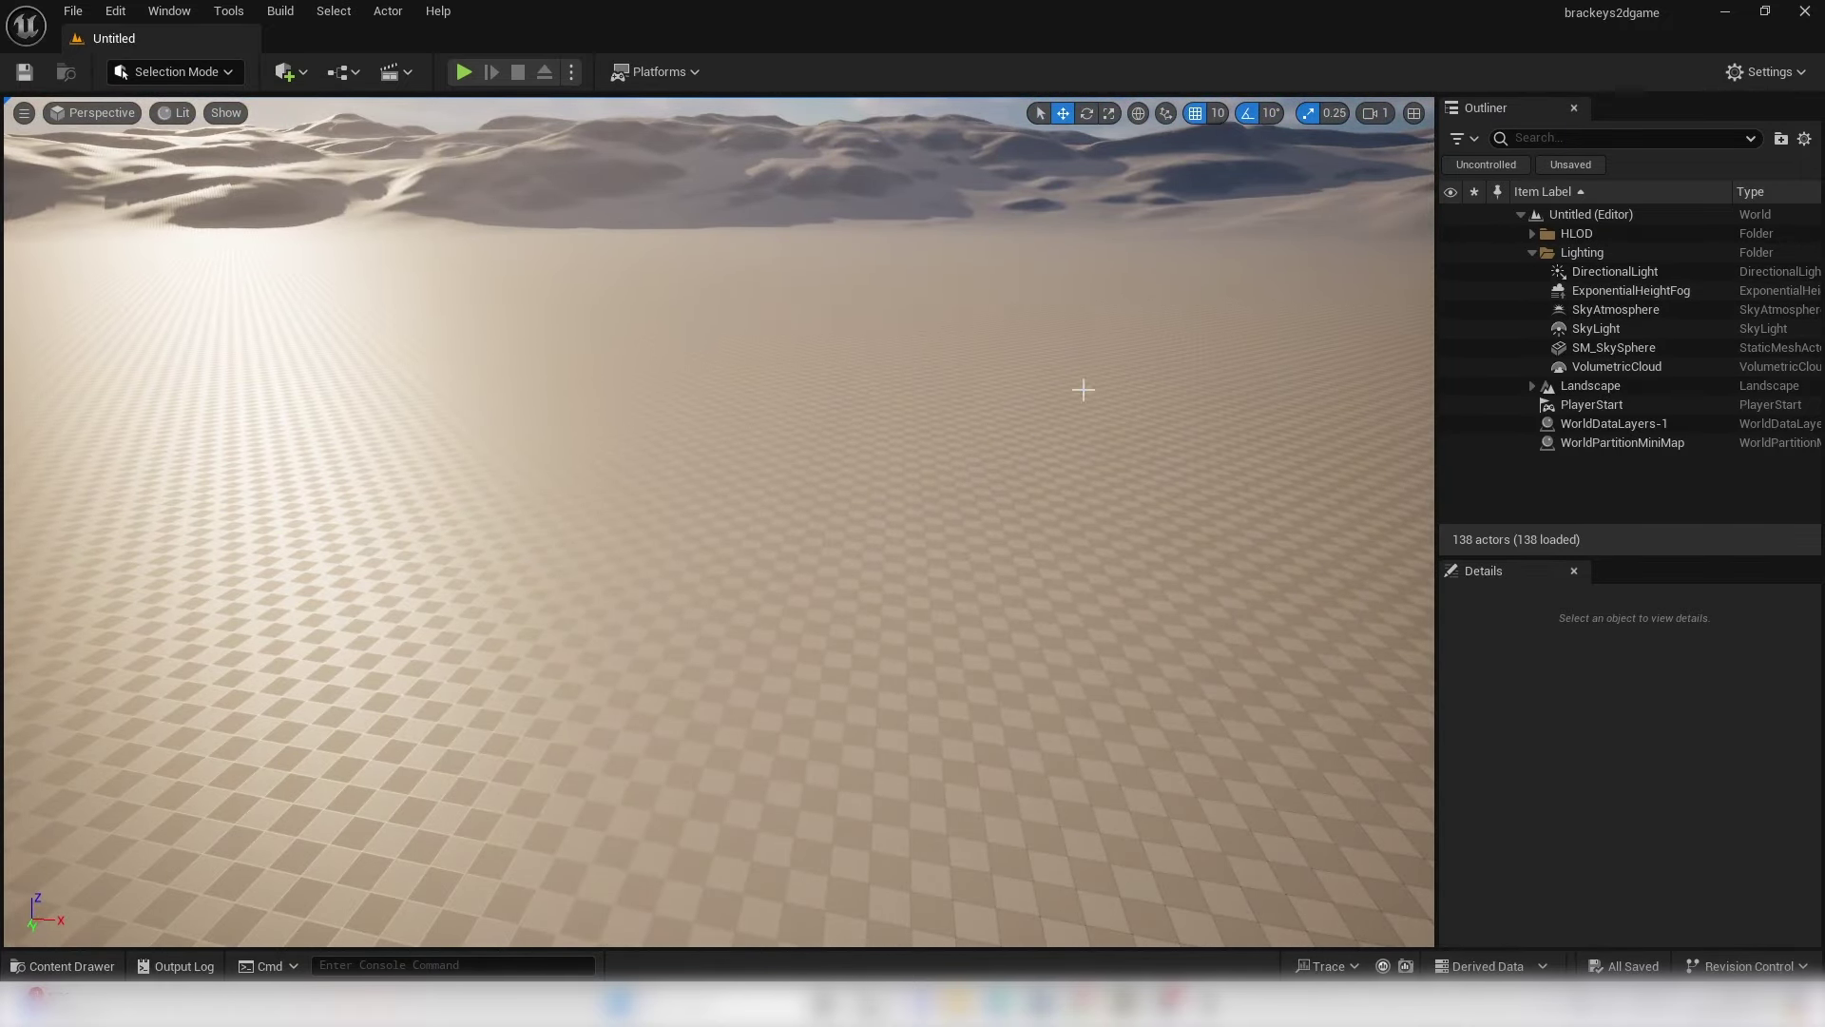
right_drag(883, 407, 1047, 452)
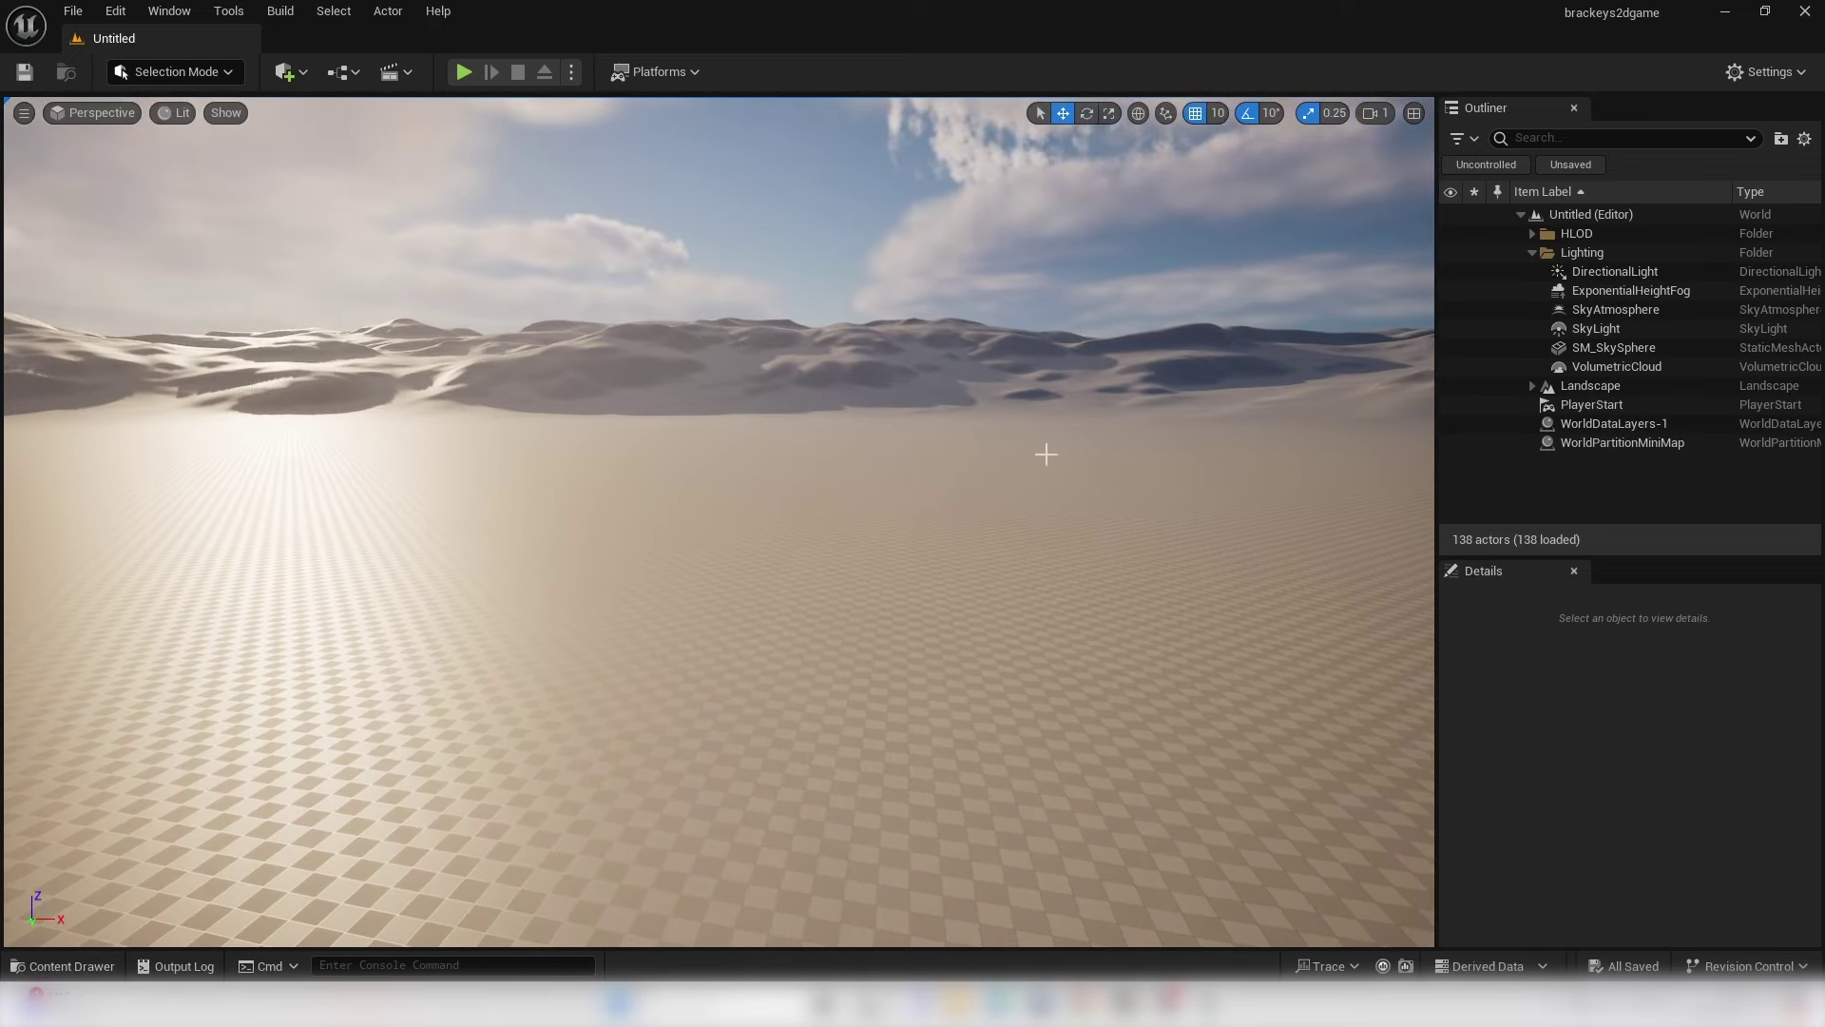
- Try an orange-red light color on the DirectionalLight and return it to near white
click(1623, 273)
double_click(1624, 273)
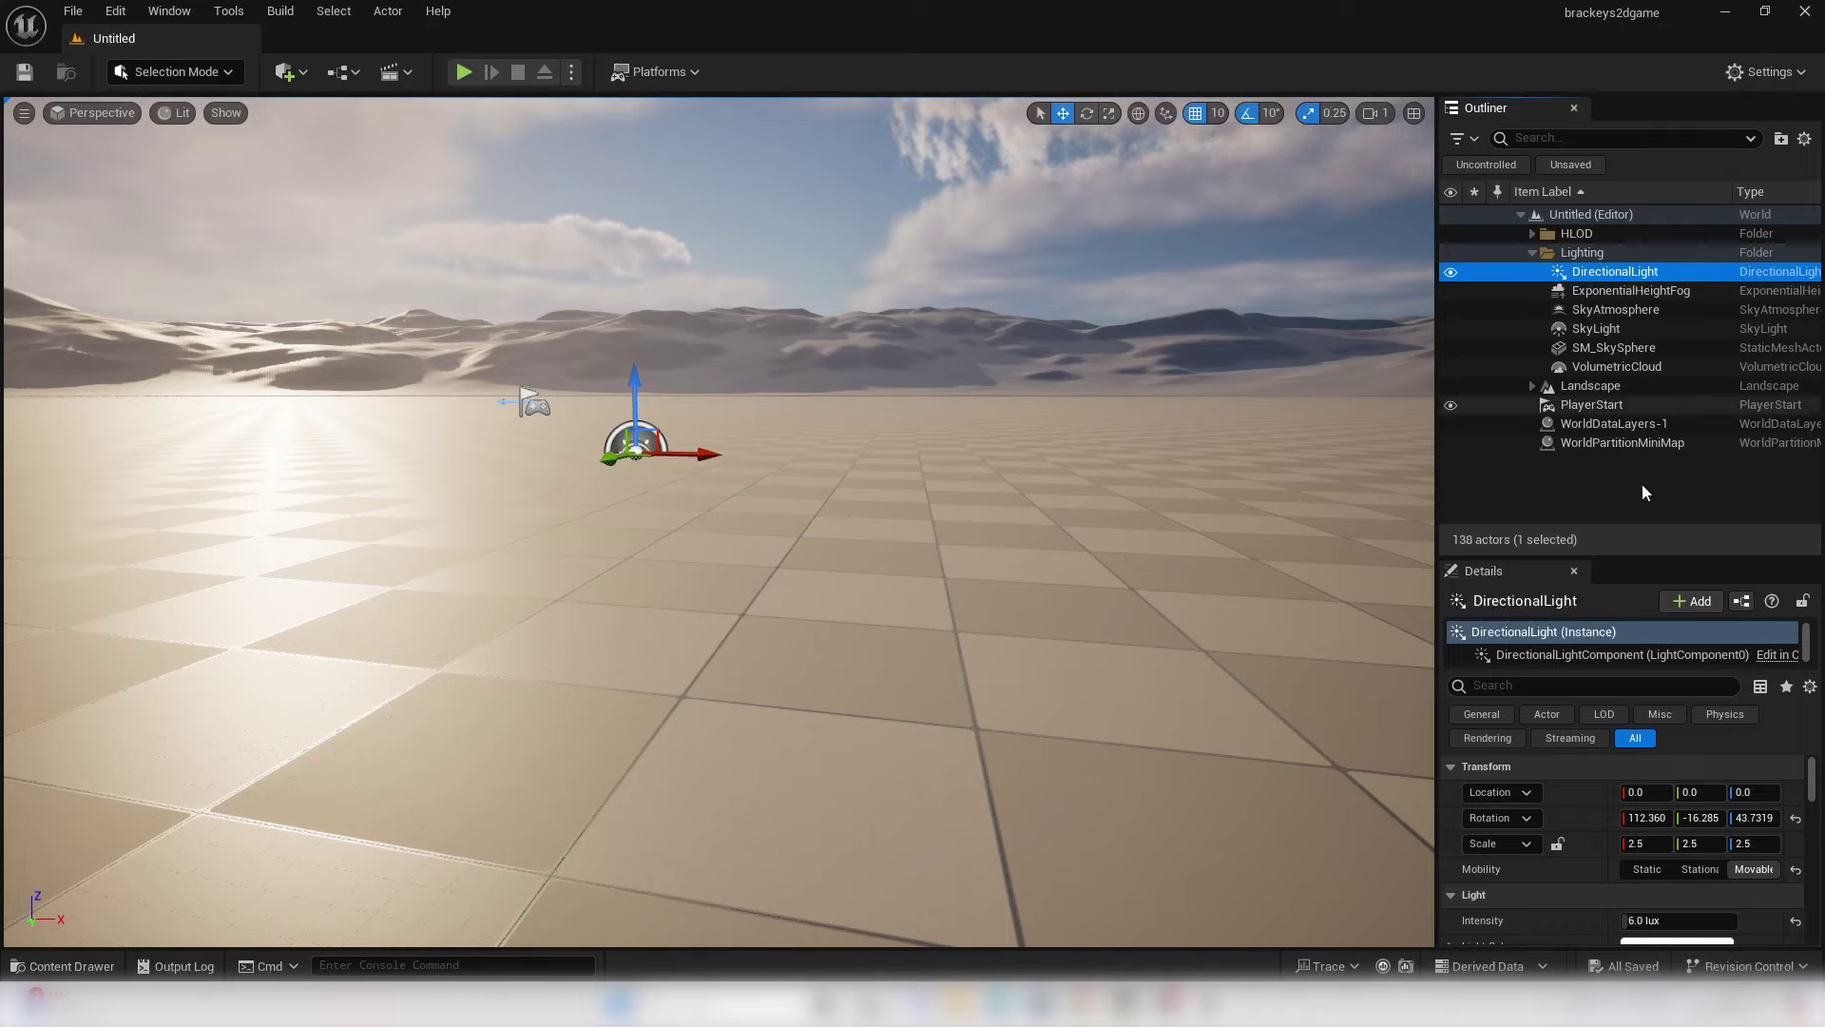
scroll(1654, 873, down, 3)
click(1652, 860)
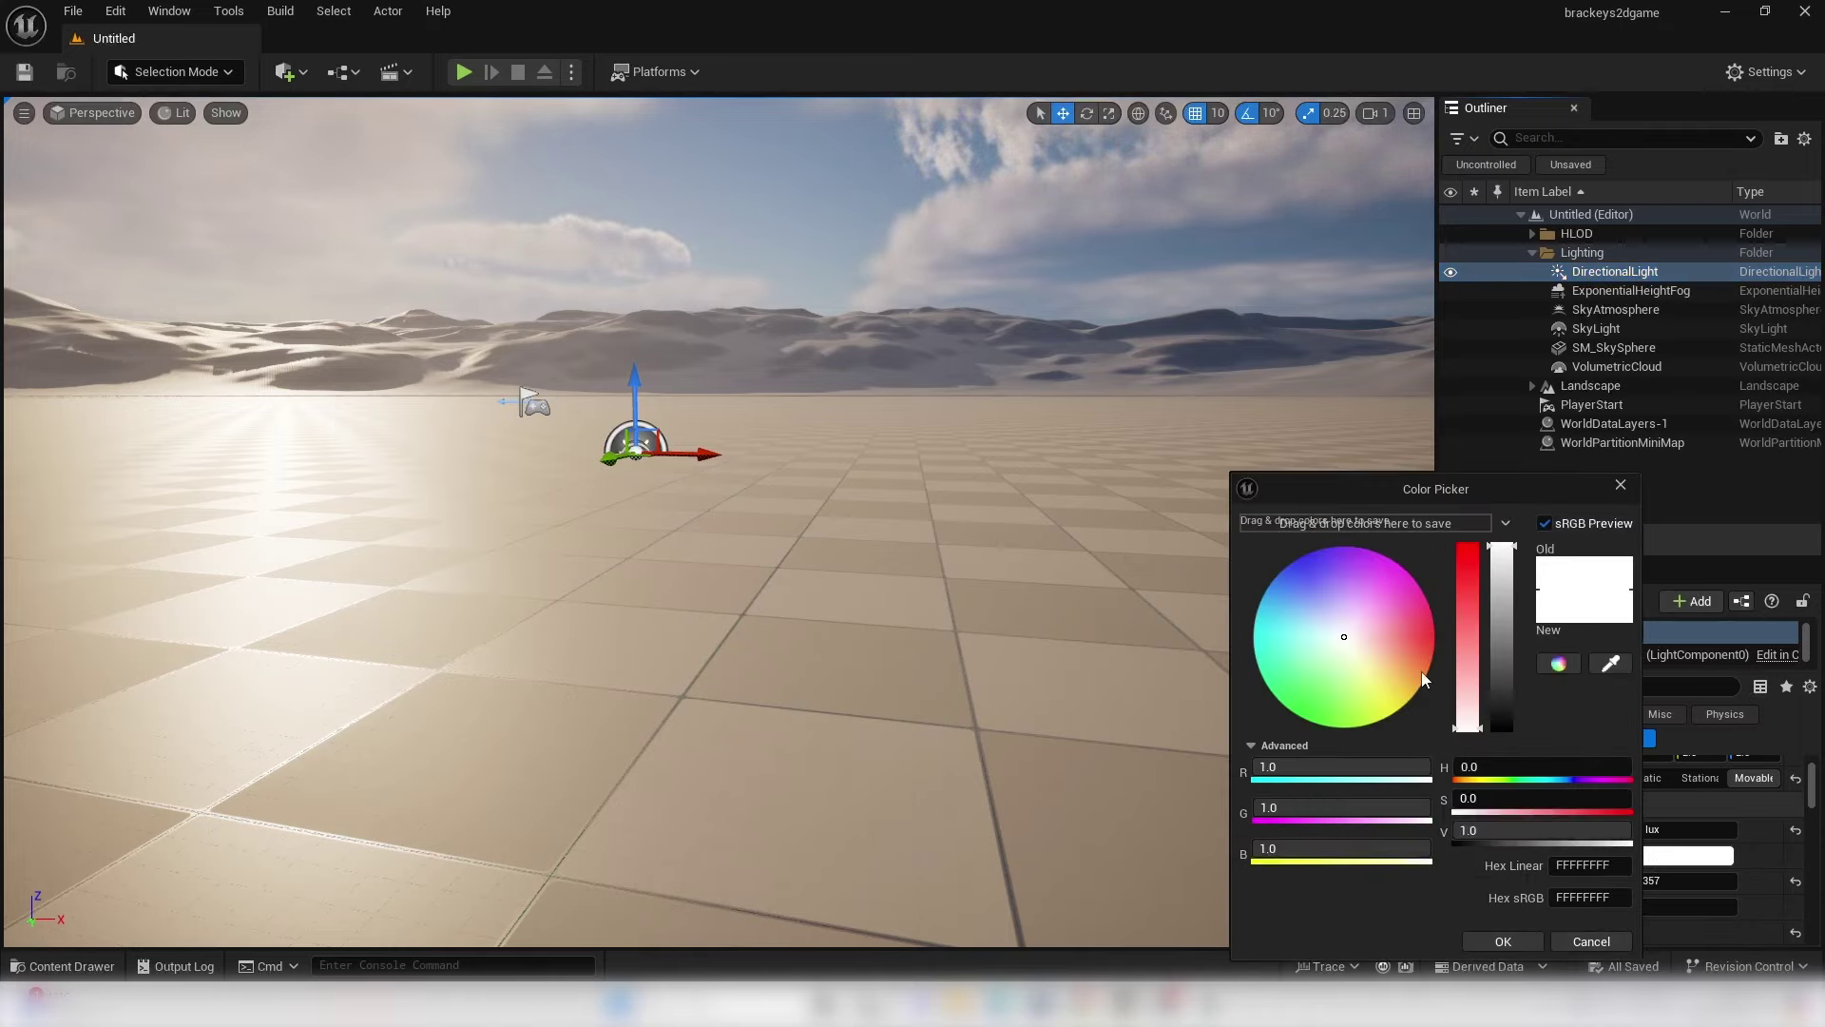
drag(1426, 677, 1430, 648)
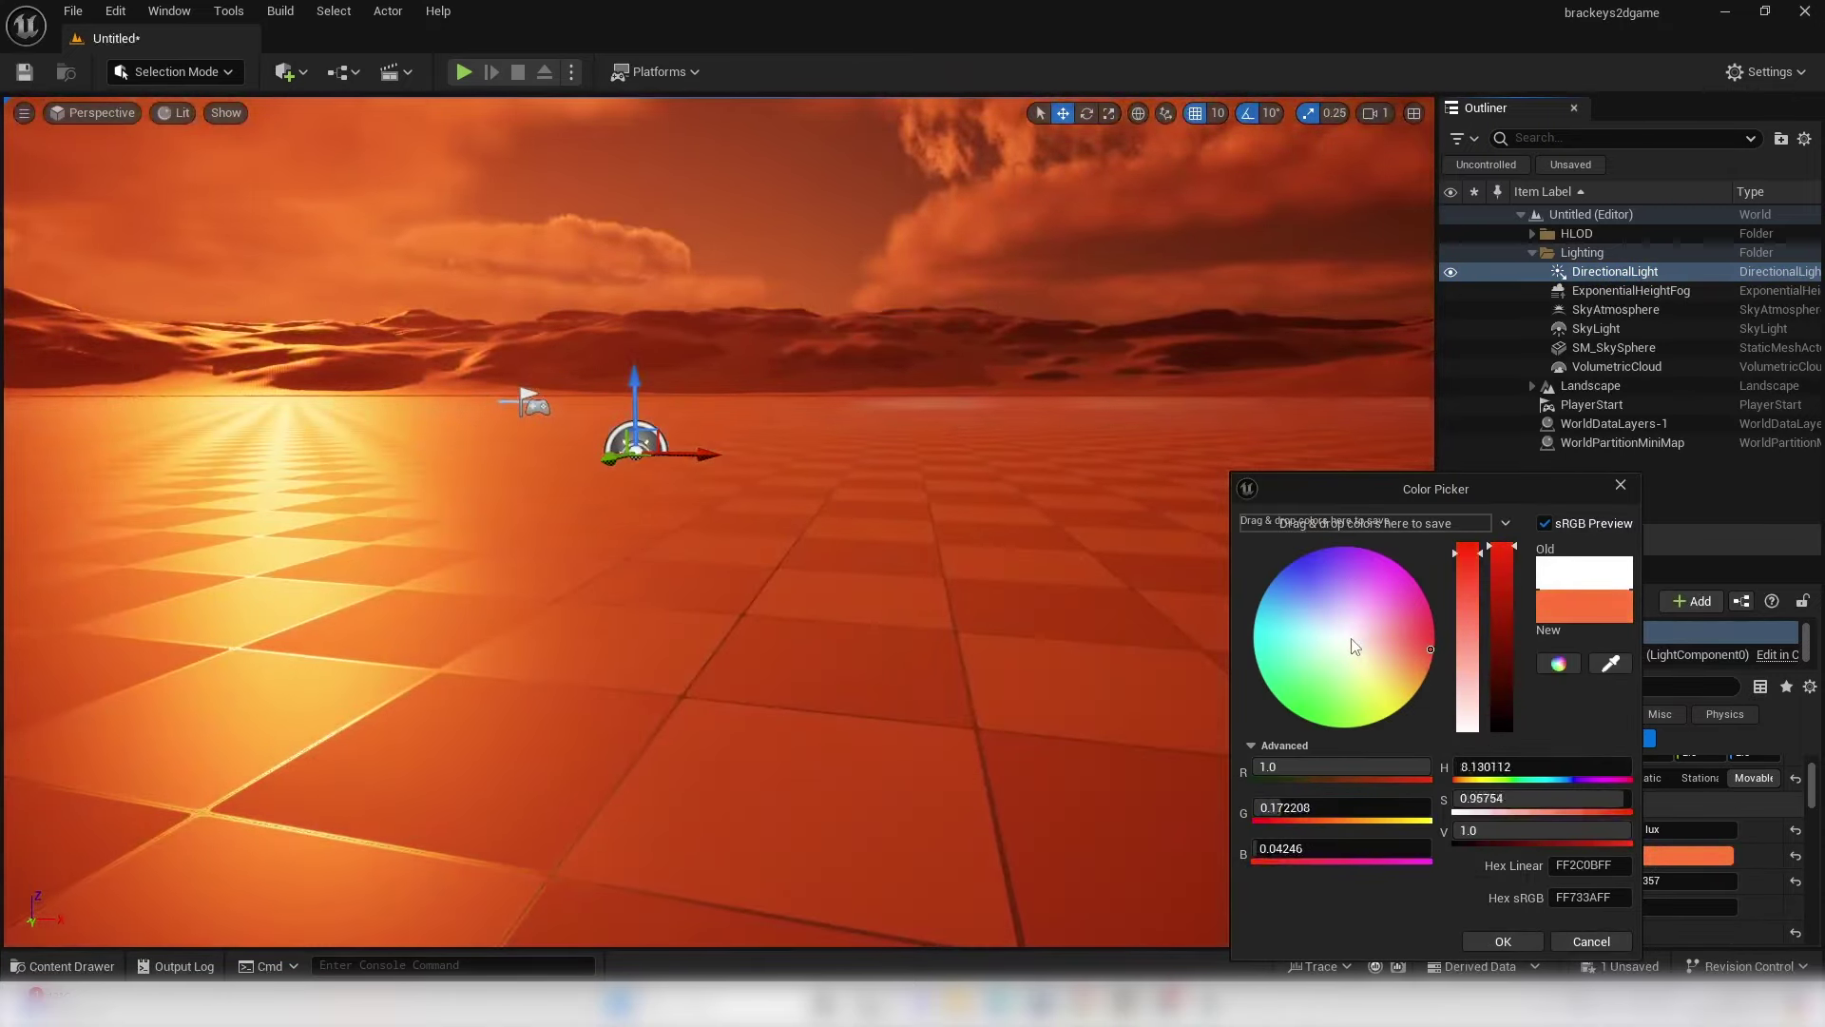
click(1347, 638)
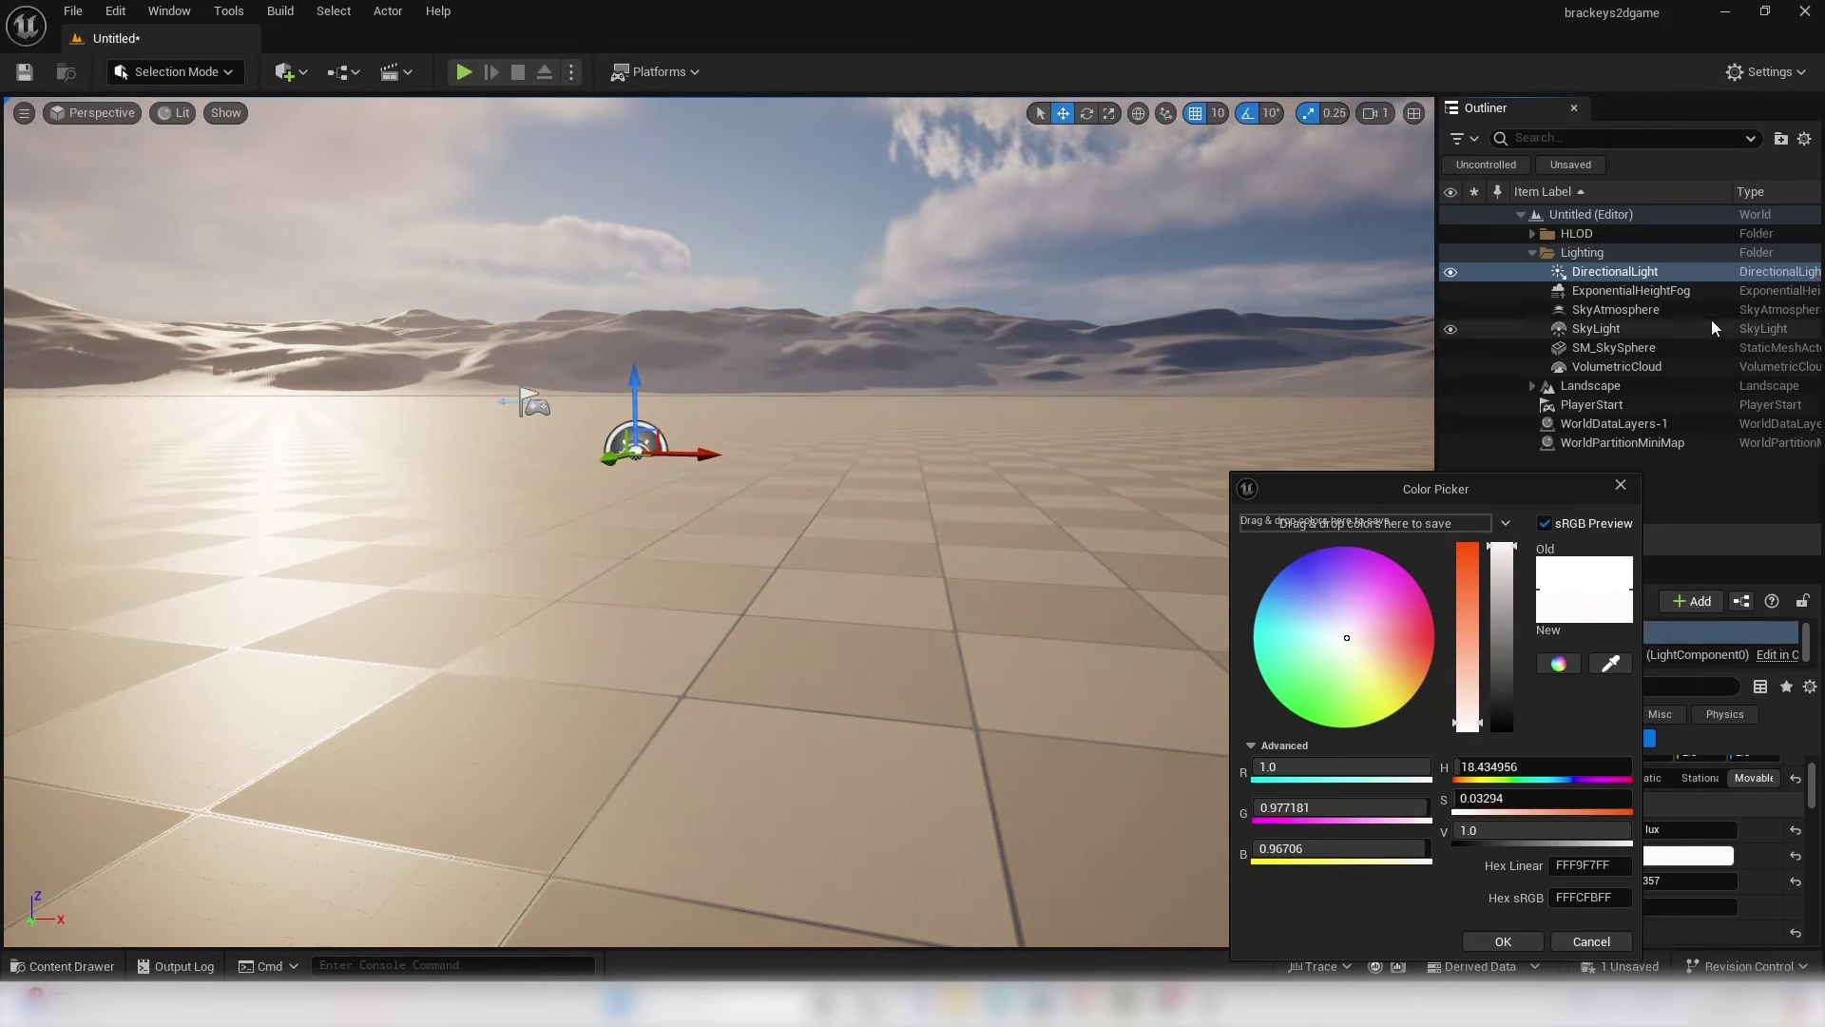
click(1621, 488)
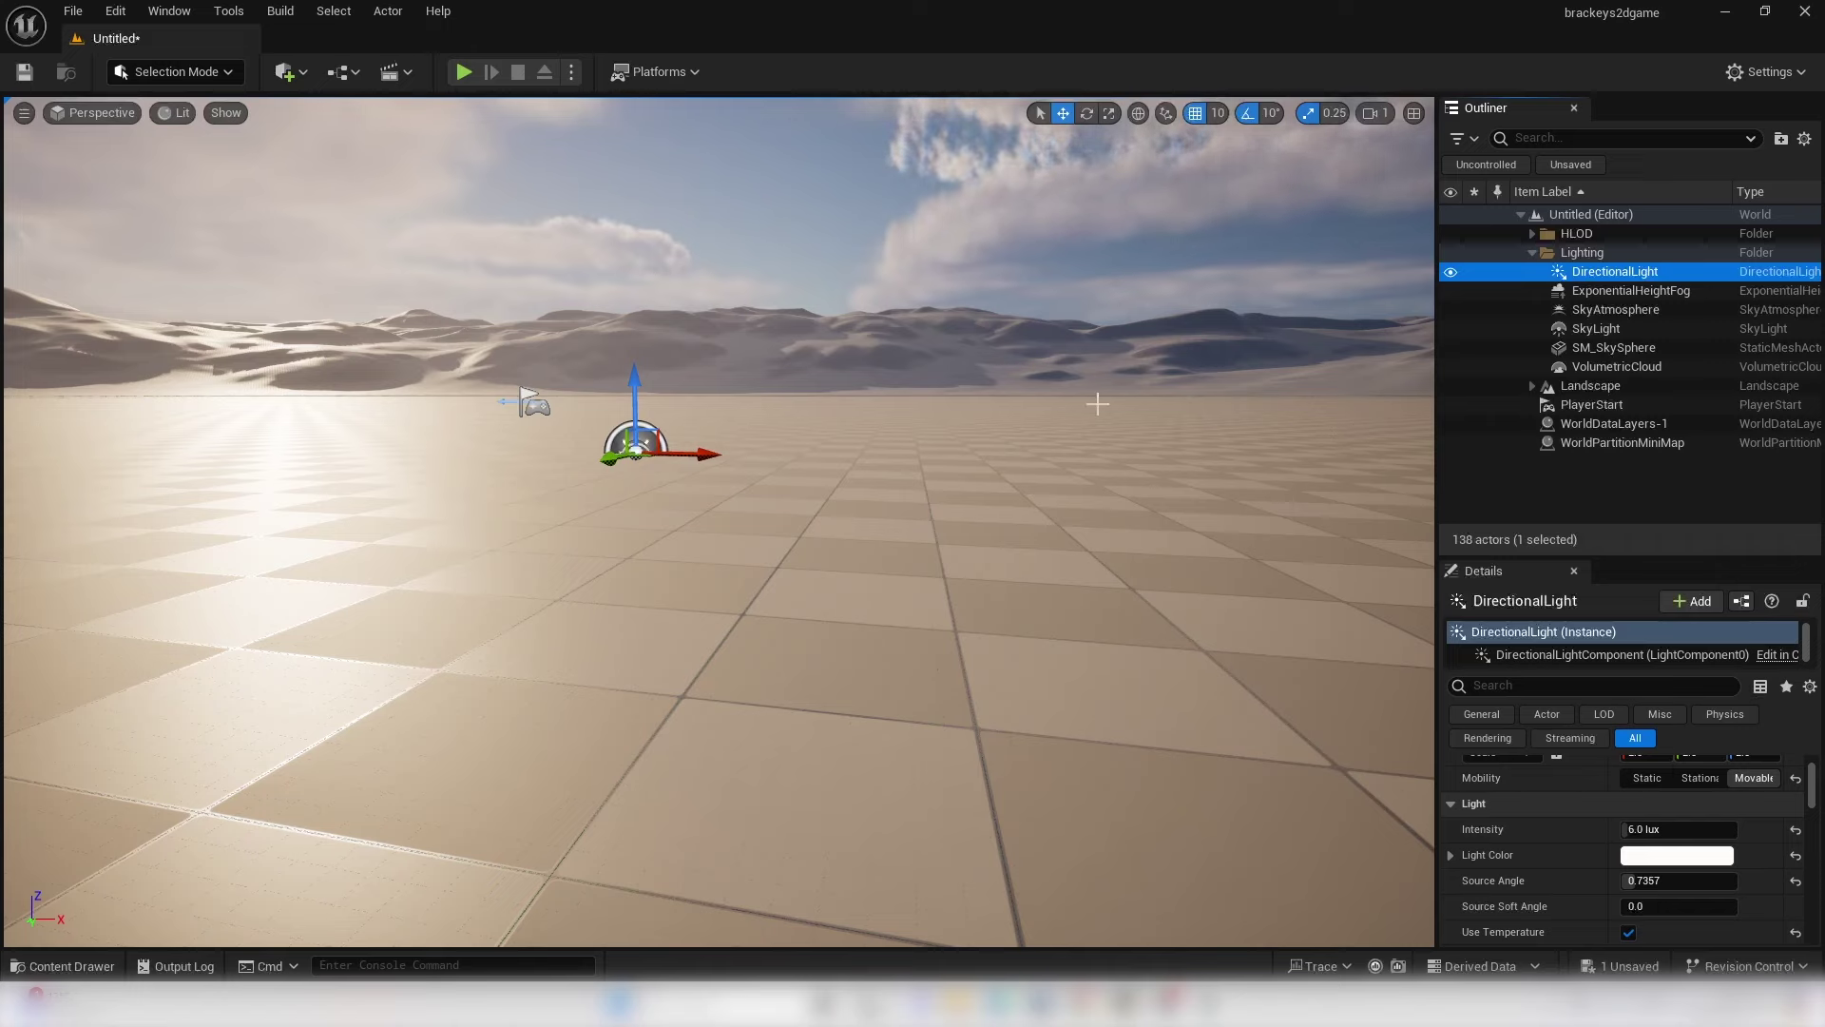
- Dock the Content Browser in the layout and create a folder named Levels inside Content
click(65, 966)
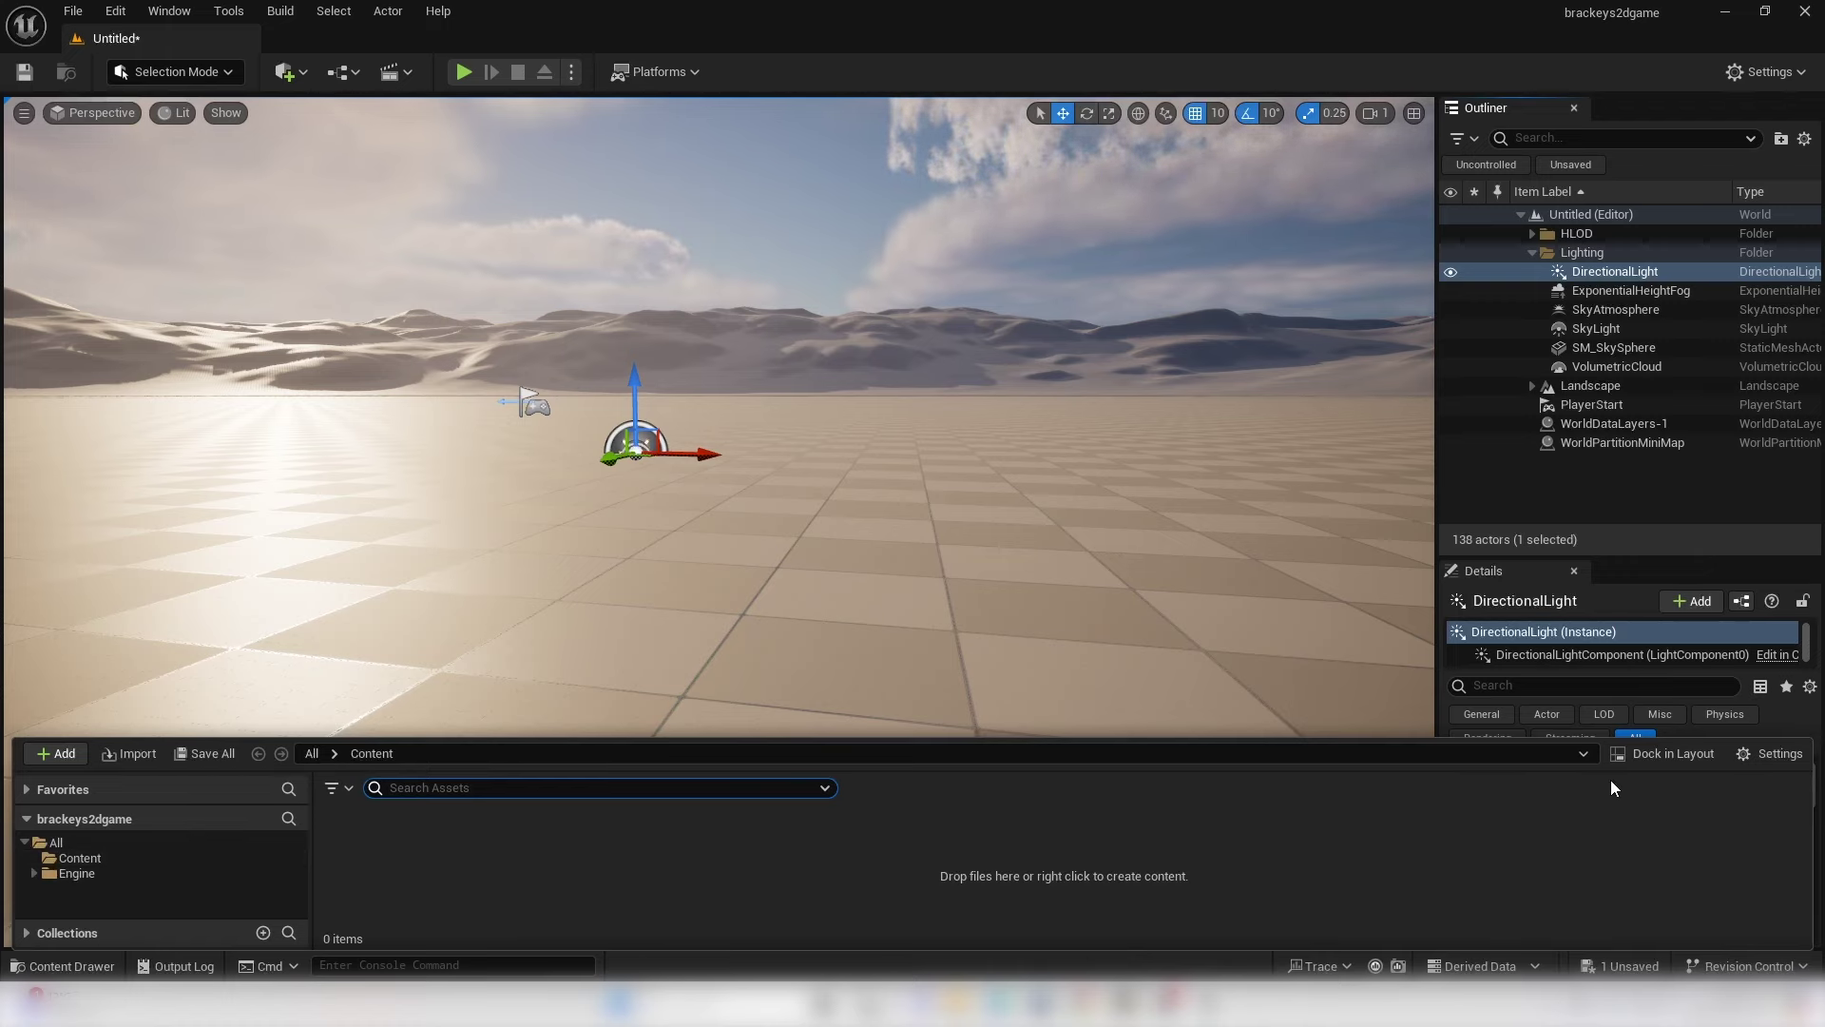
click(1629, 755)
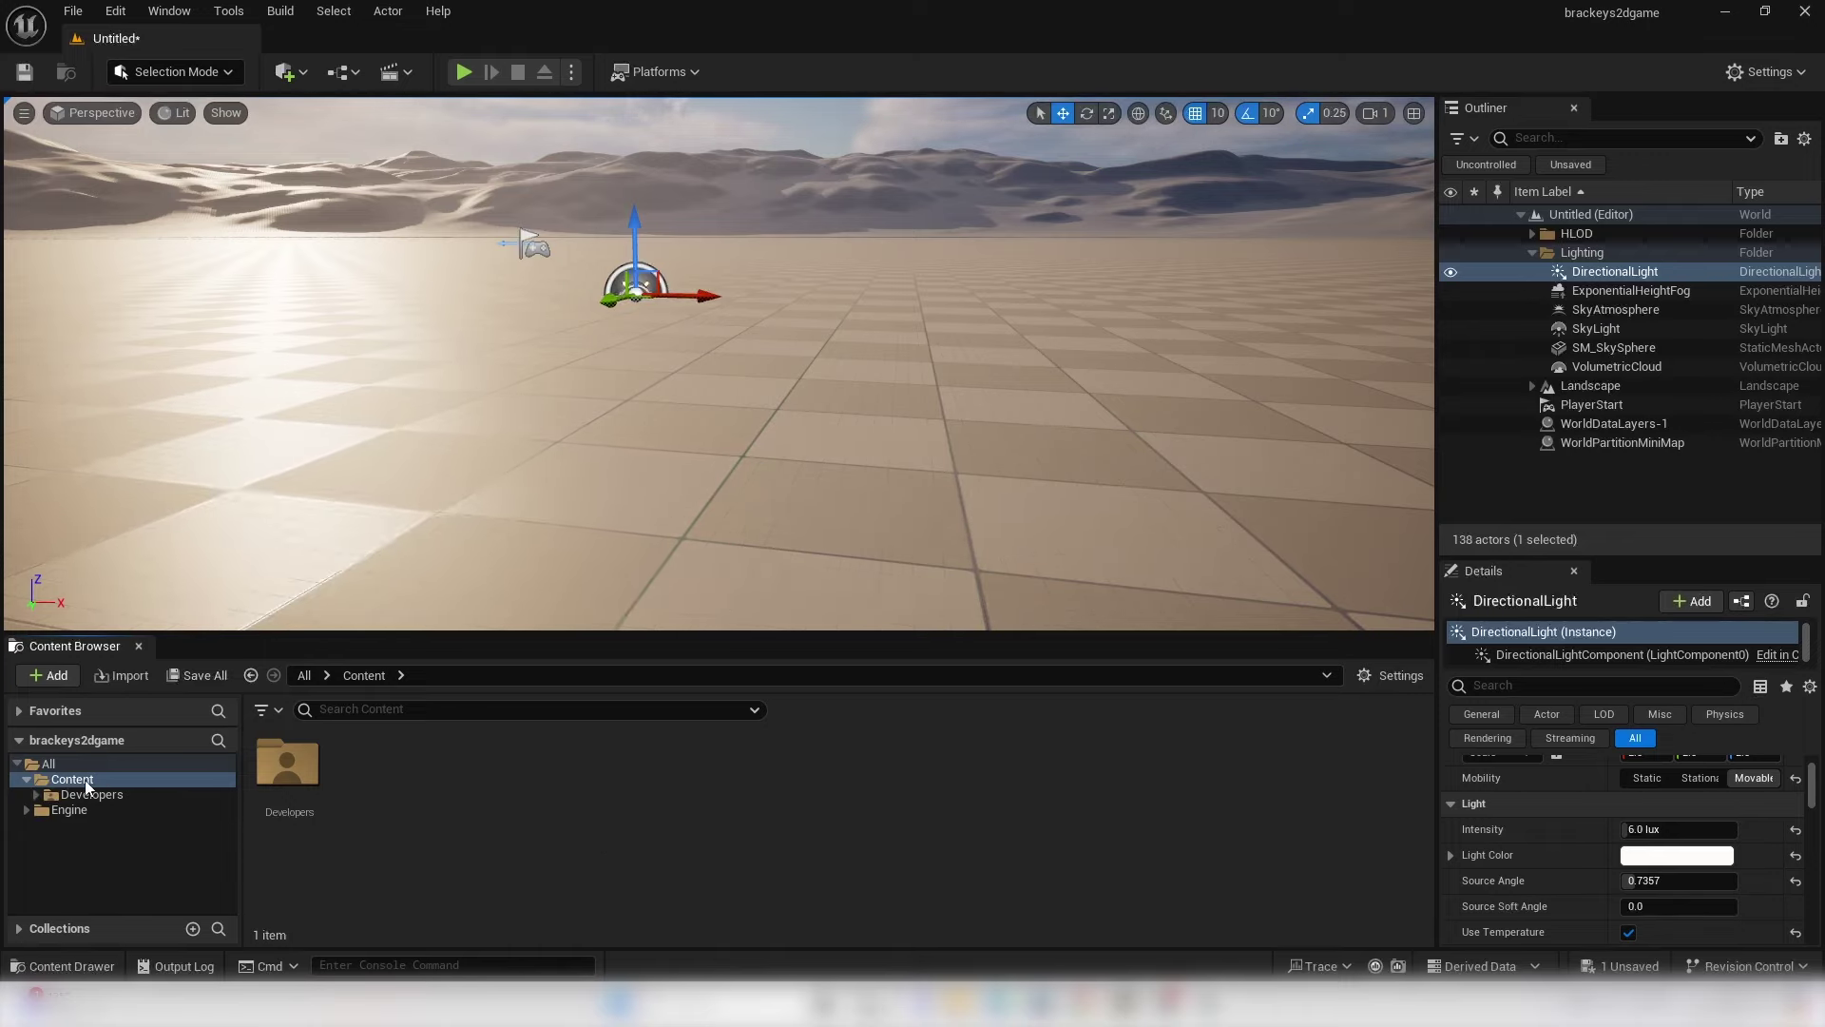
right_click(459, 763)
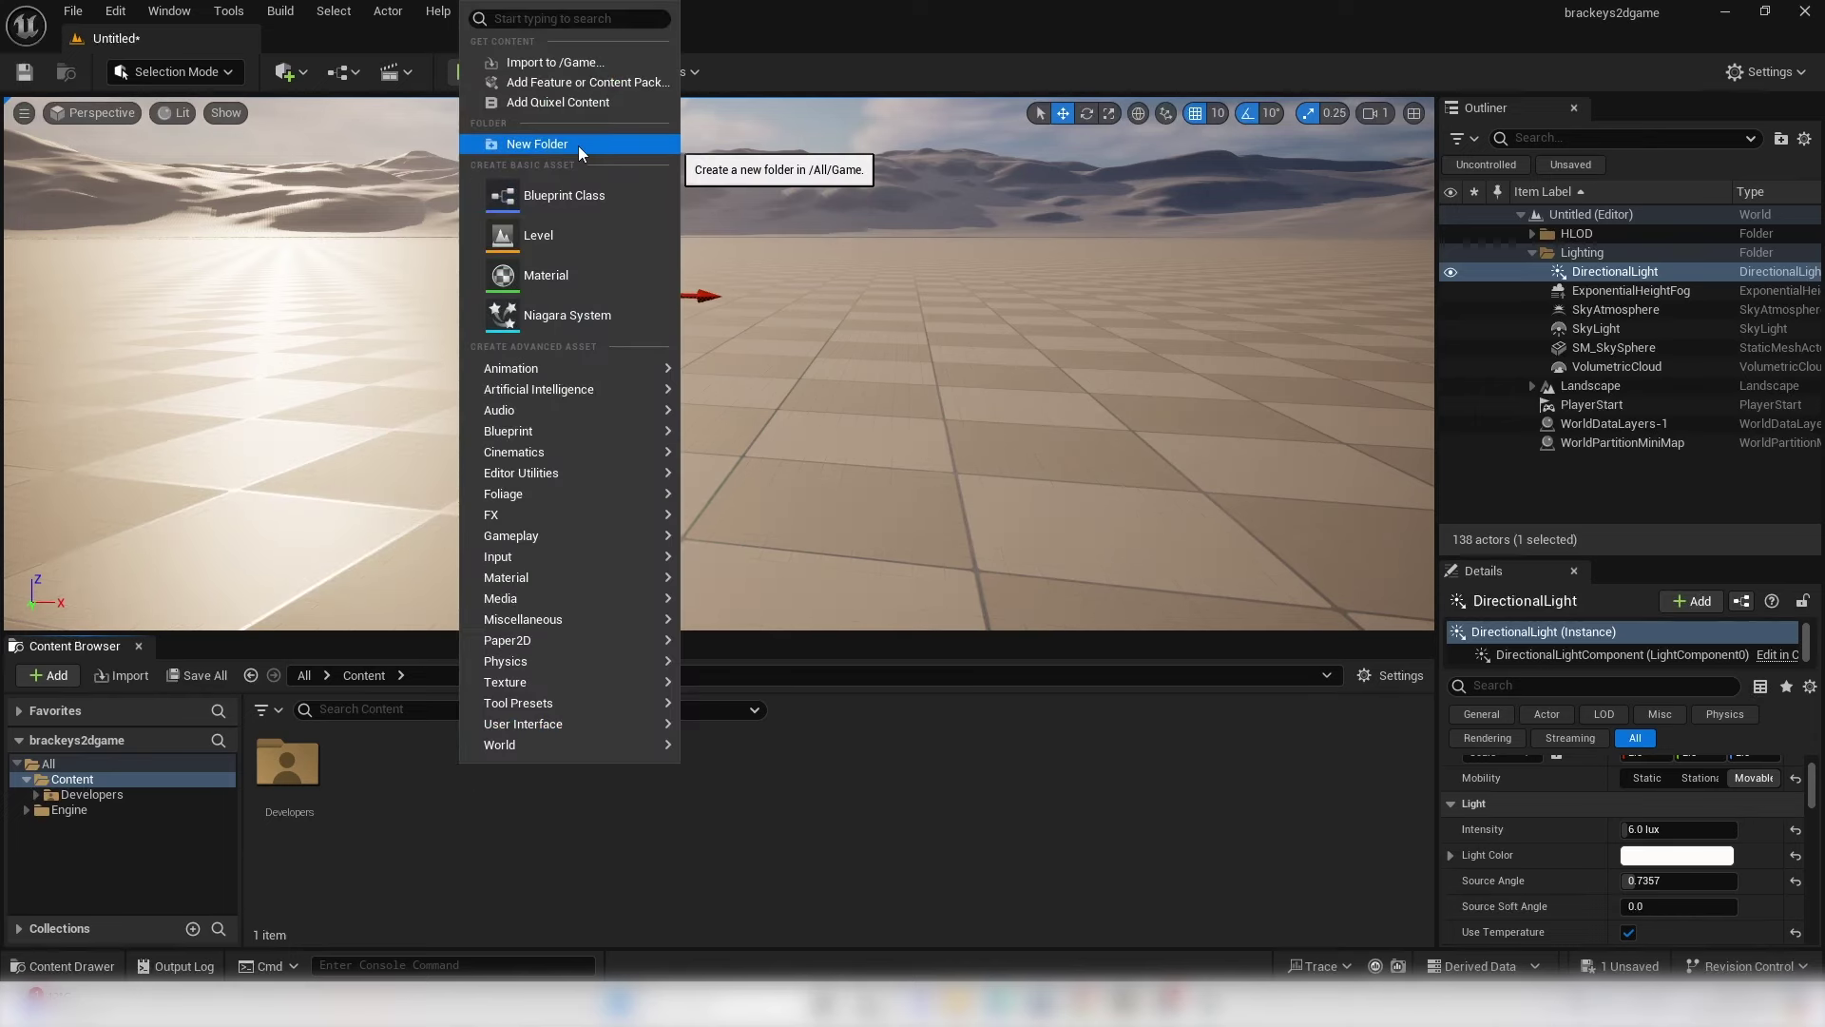
click(551, 147)
text(Levels)
key(Return)
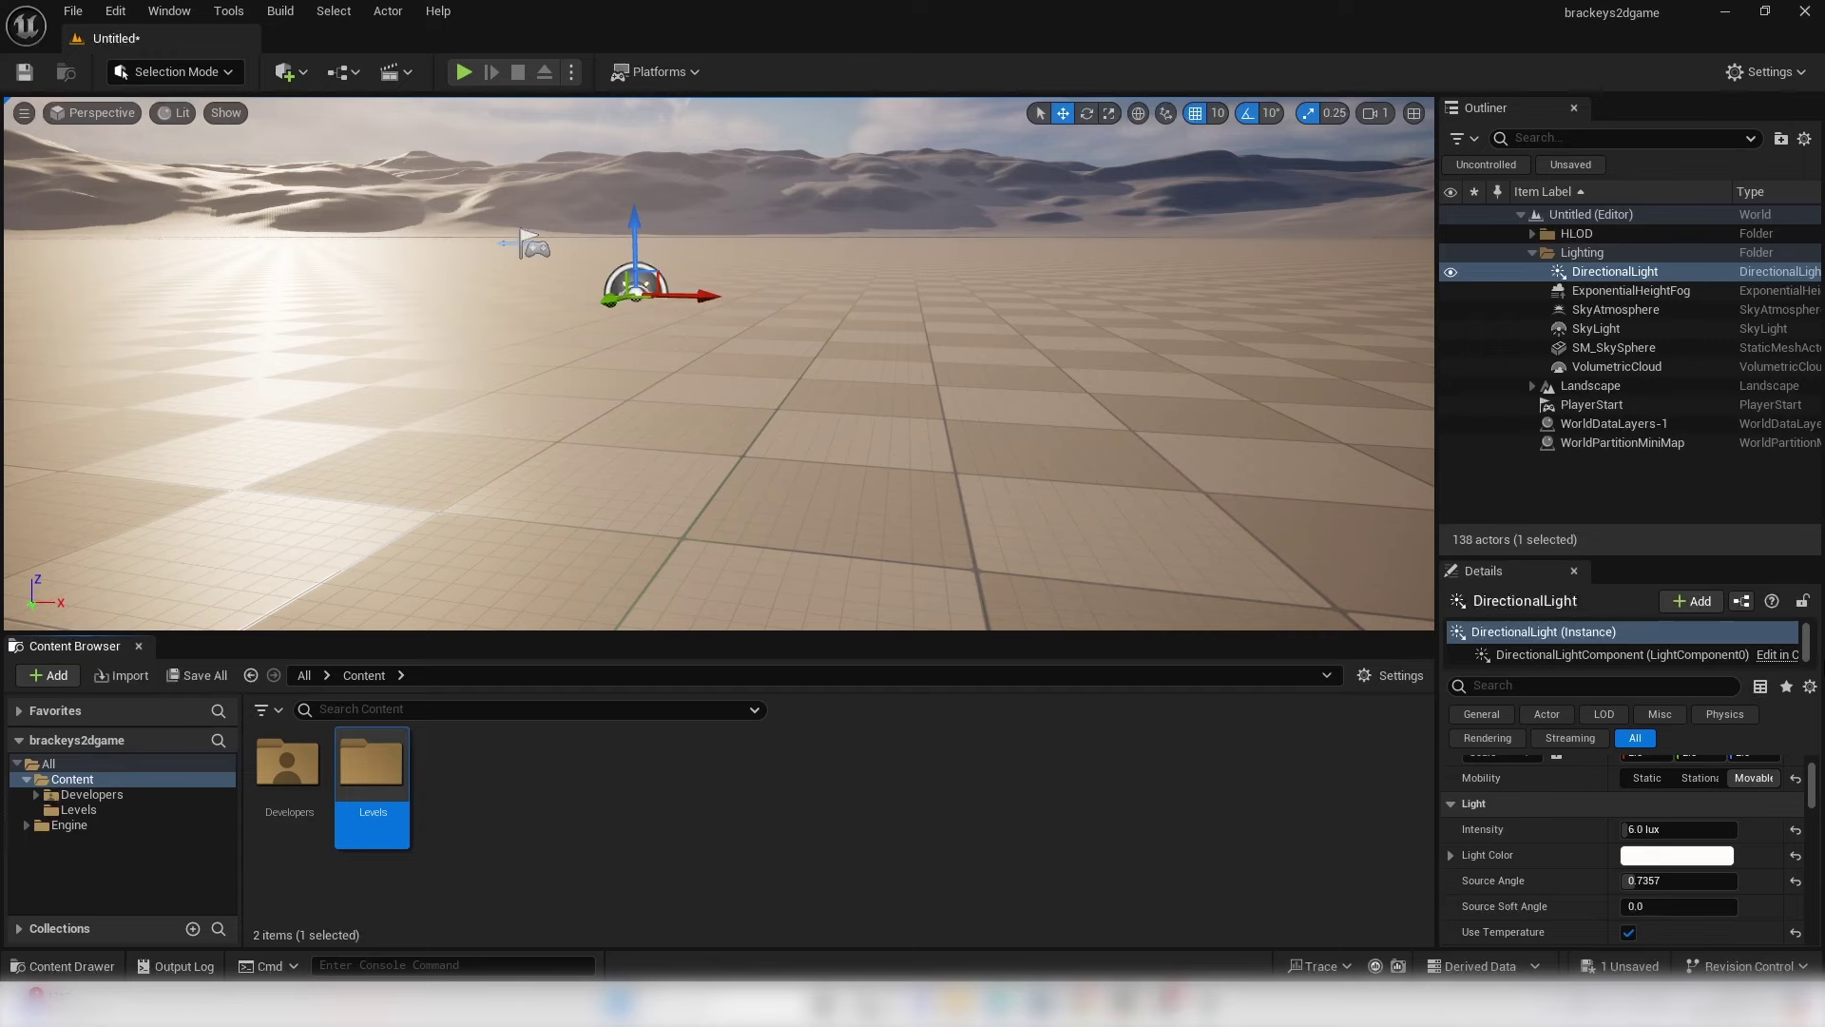
- Create a new level from the Basic template, discarding the unsaved changes to the untitled level
click(74, 11)
click(105, 59)
click(939, 378)
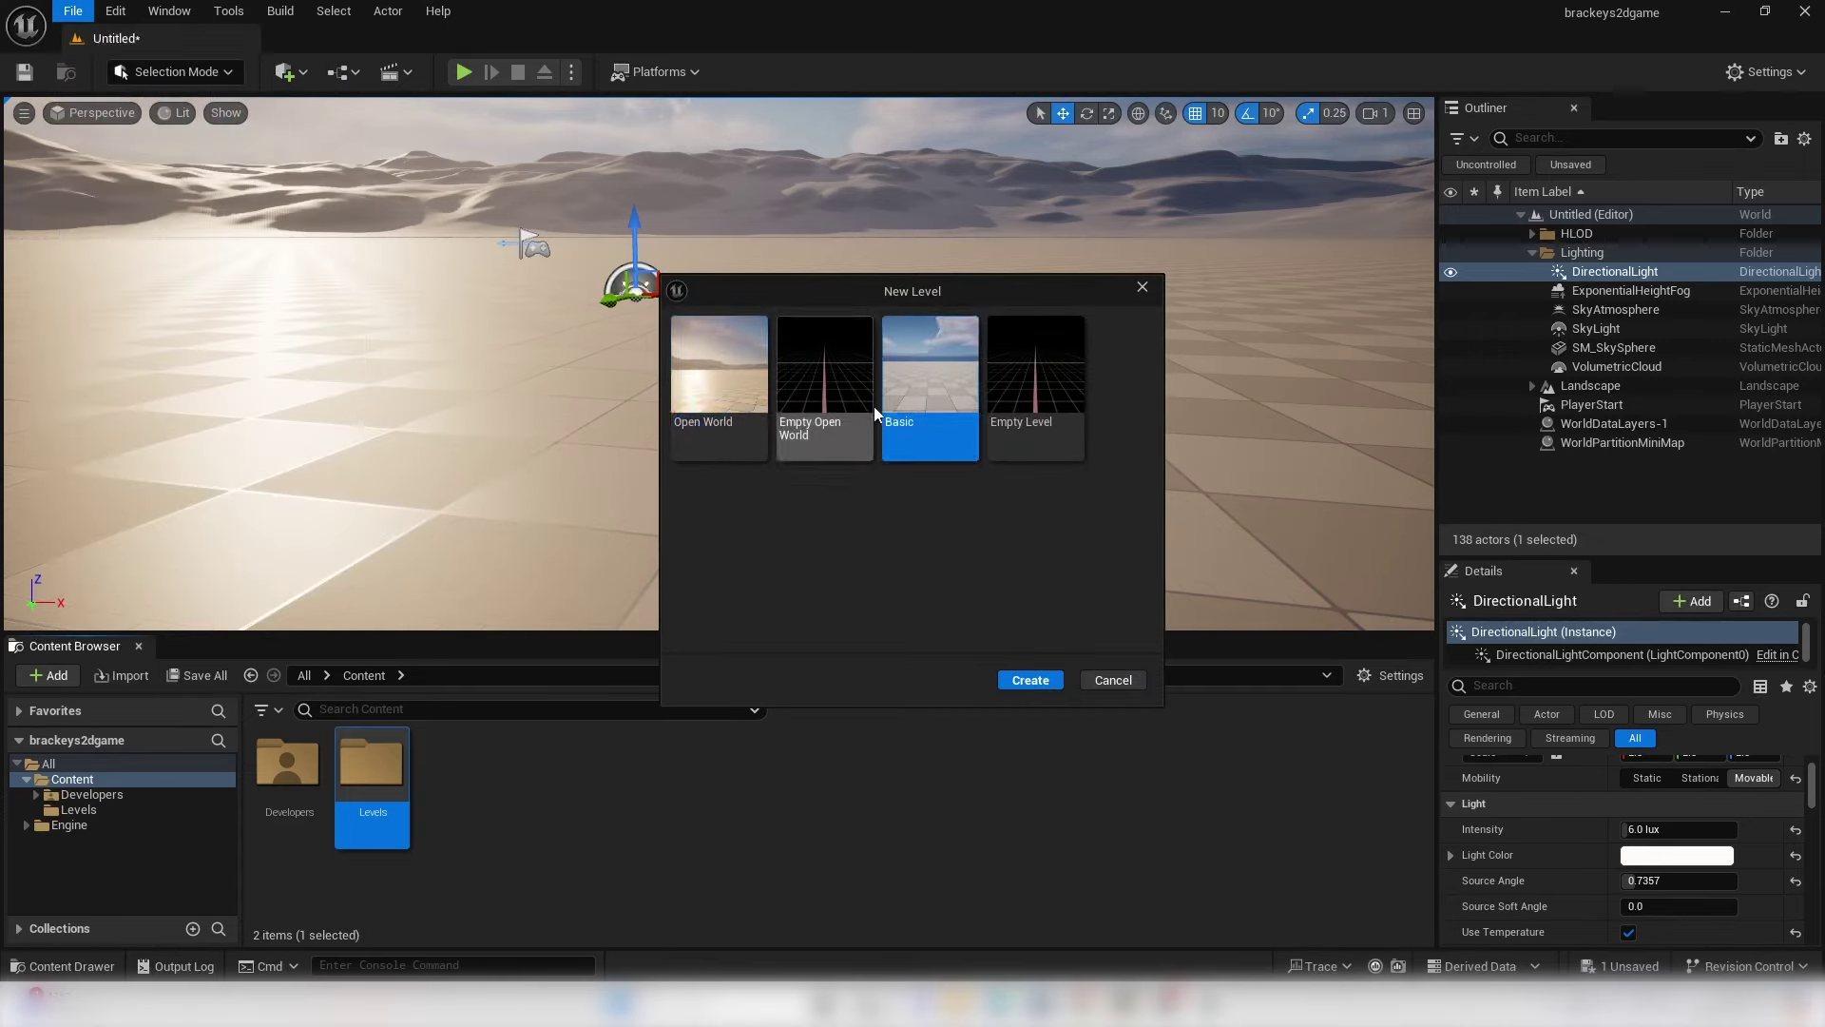
click(1031, 680)
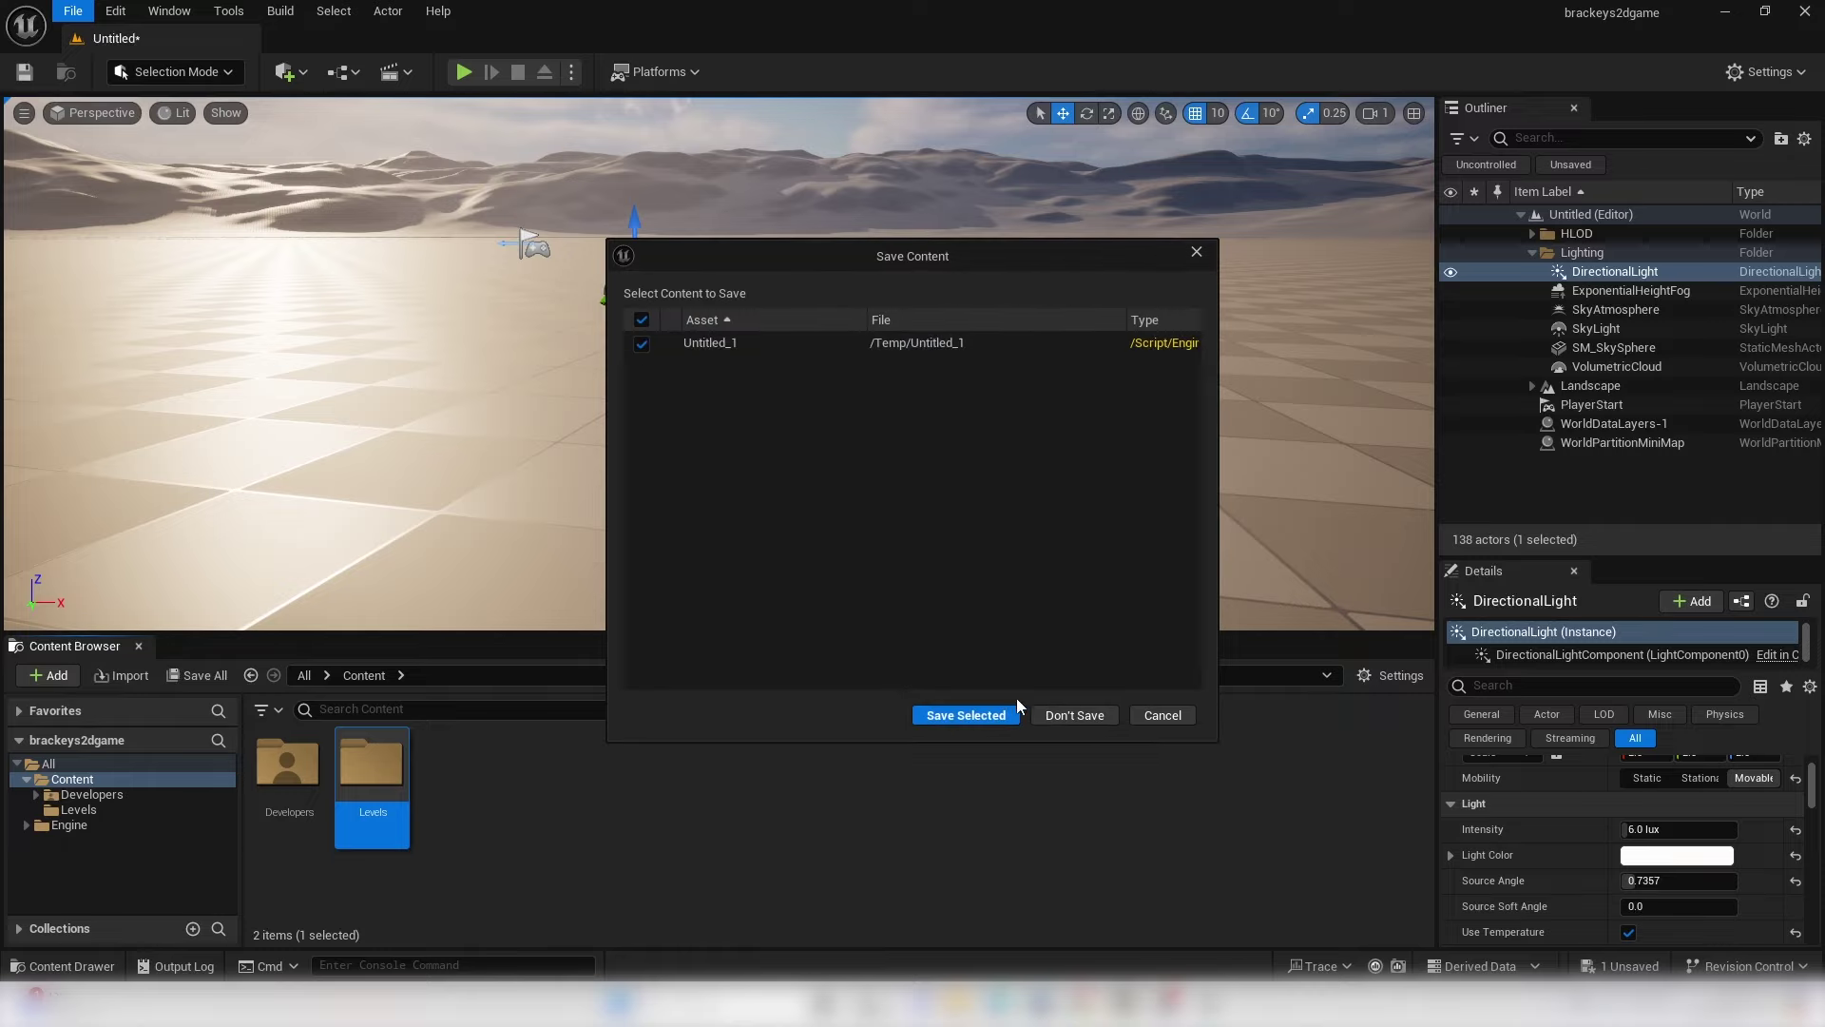
click(1077, 715)
right_drag(745, 571, 755, 608)
right_drag(892, 379, 892, 379)
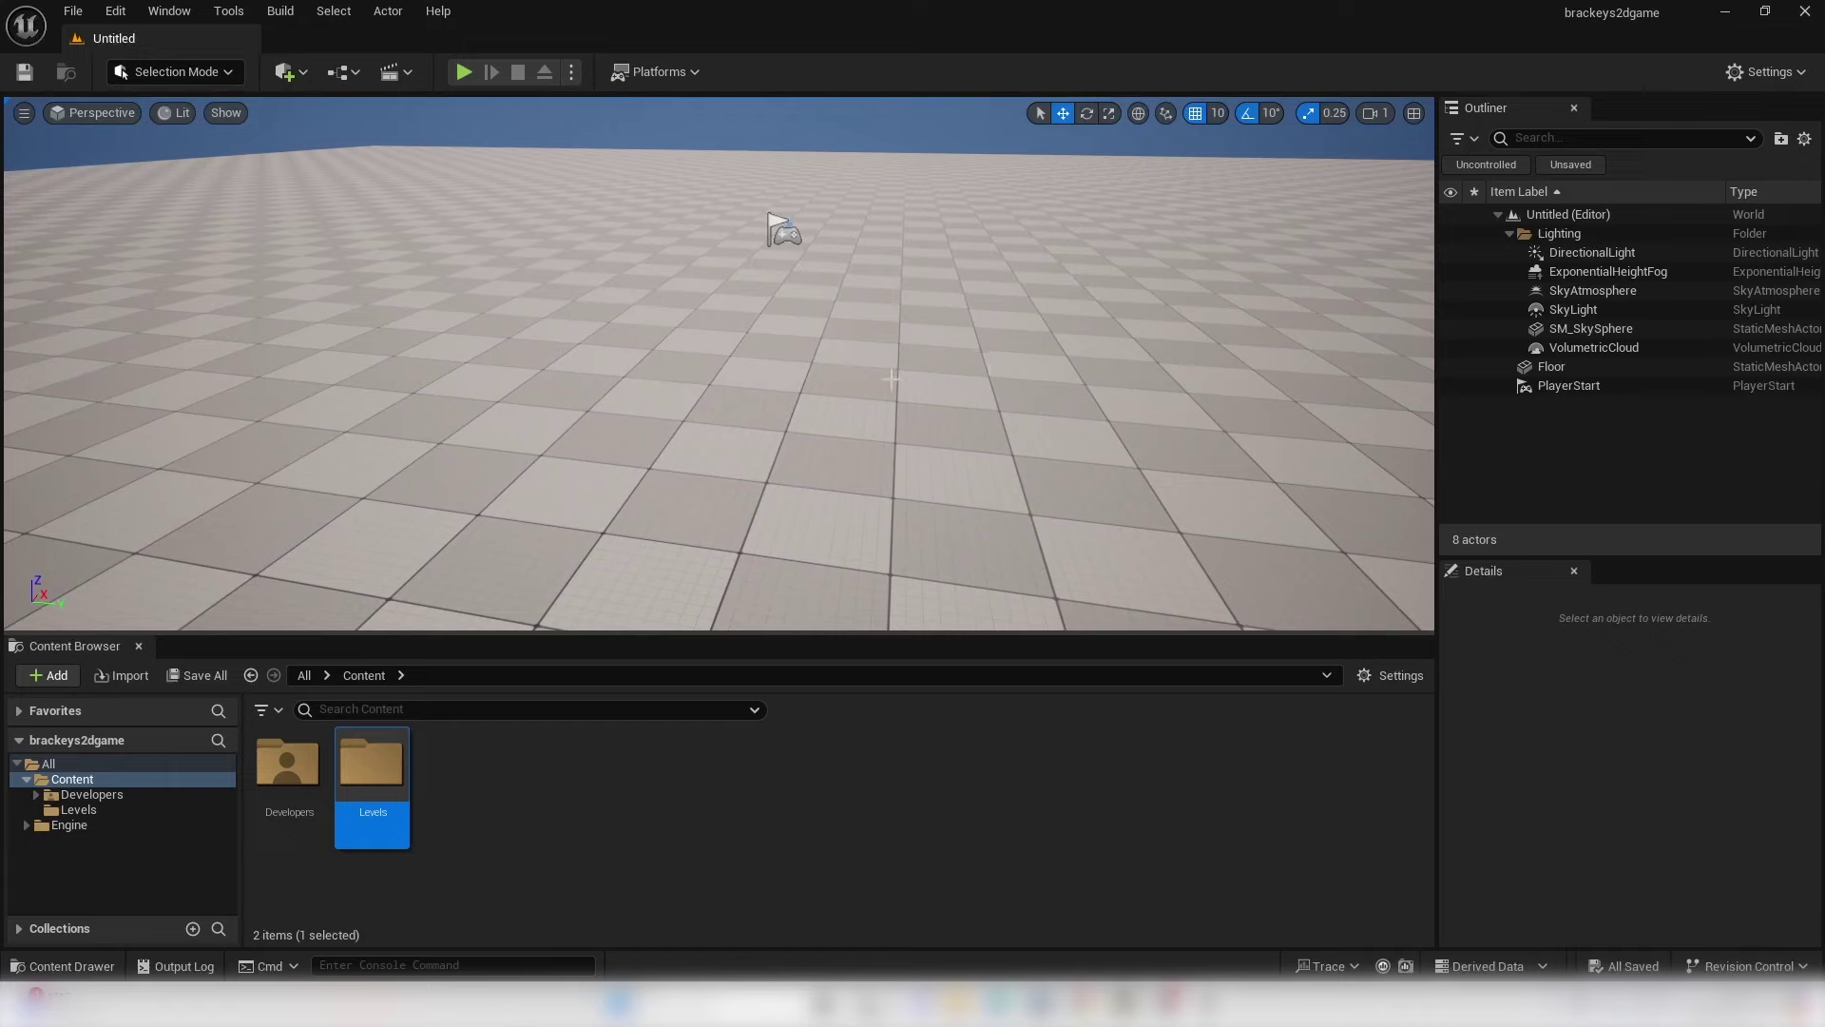
- Save the current level as examplemap in the Levels folder
click(25, 71)
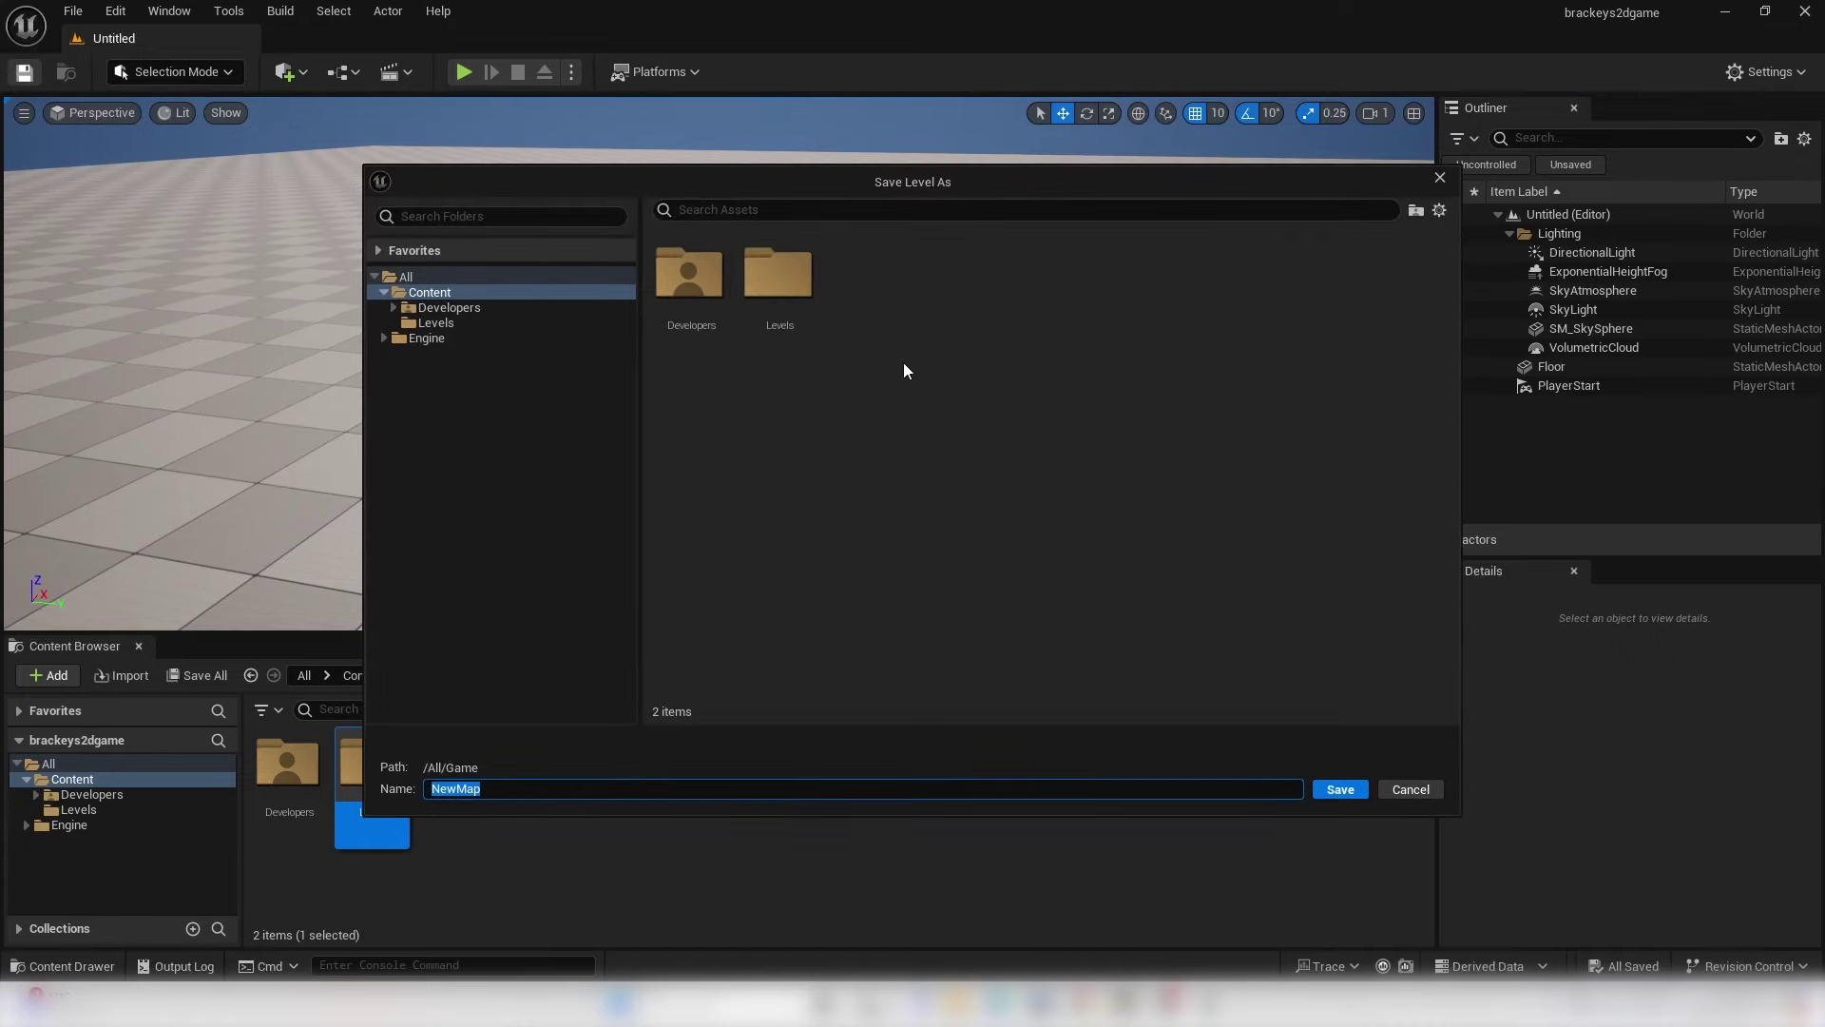
double_click(781, 276)
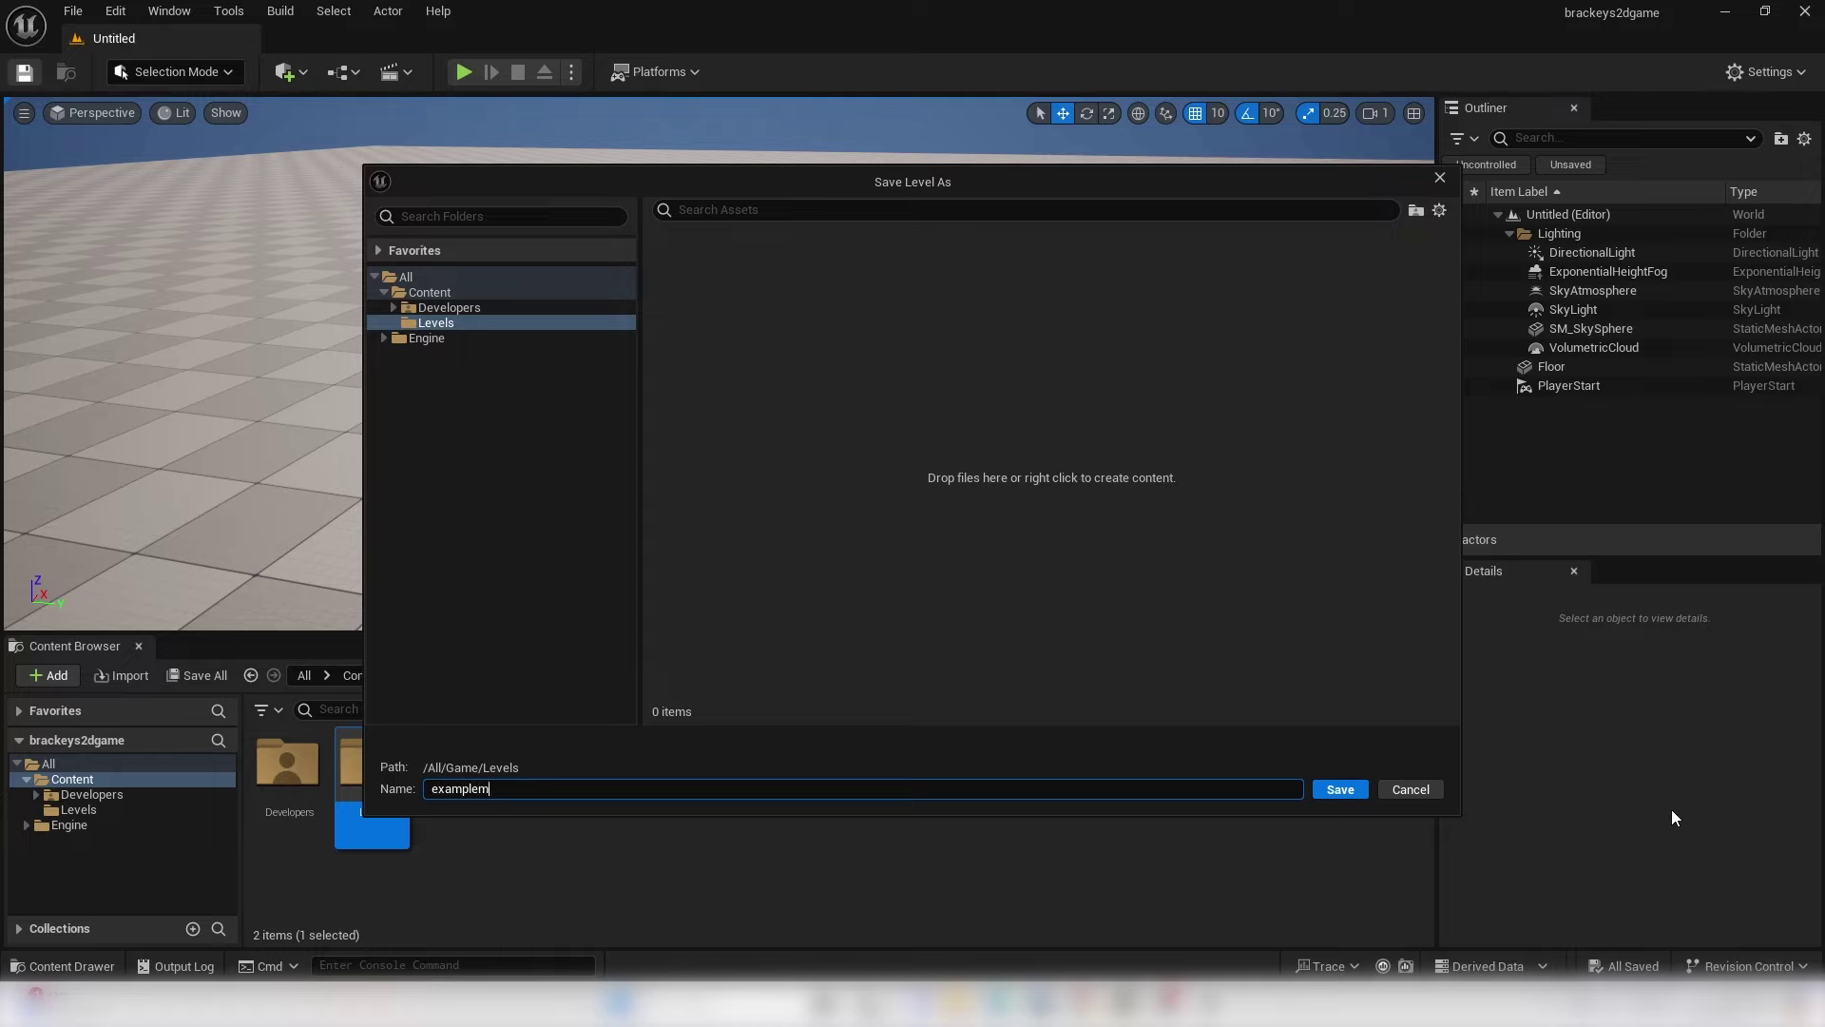
click(1341, 789)
right_drag(1045, 399, 947, 420)
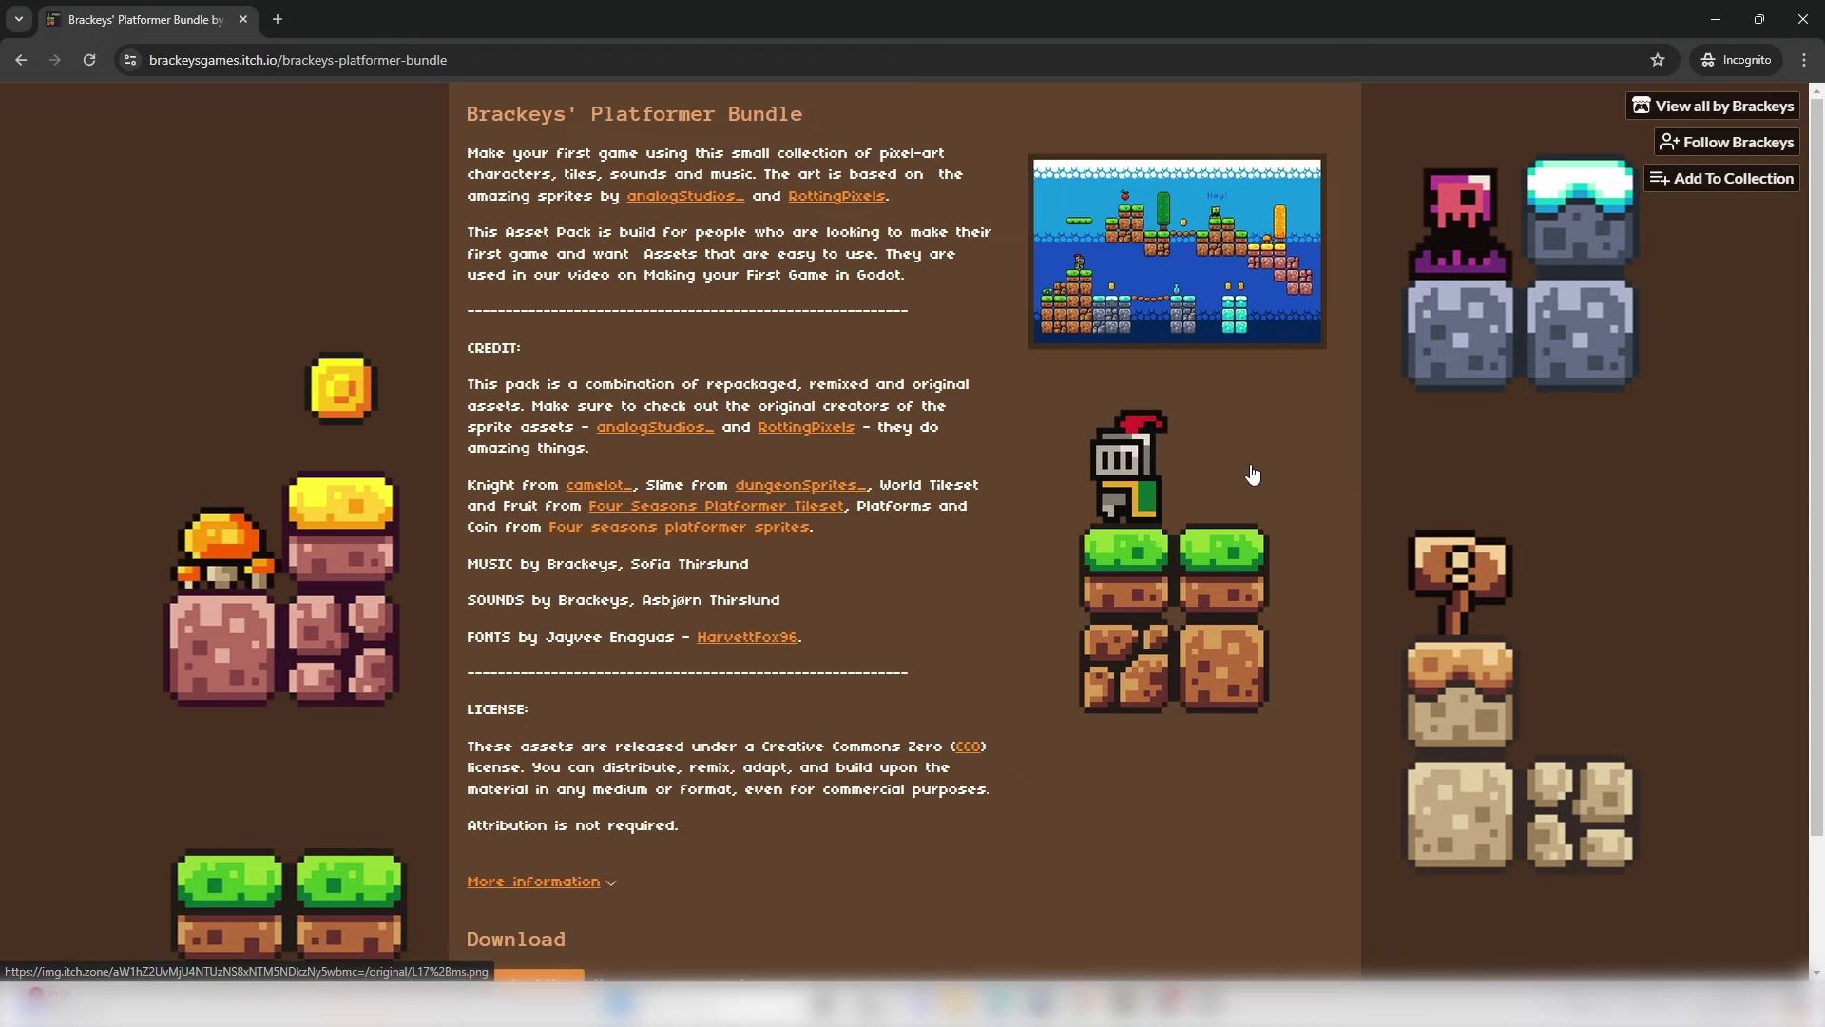
- Create a folder named Sprites inside Content and open it
scroll(930, 524, down, 2)
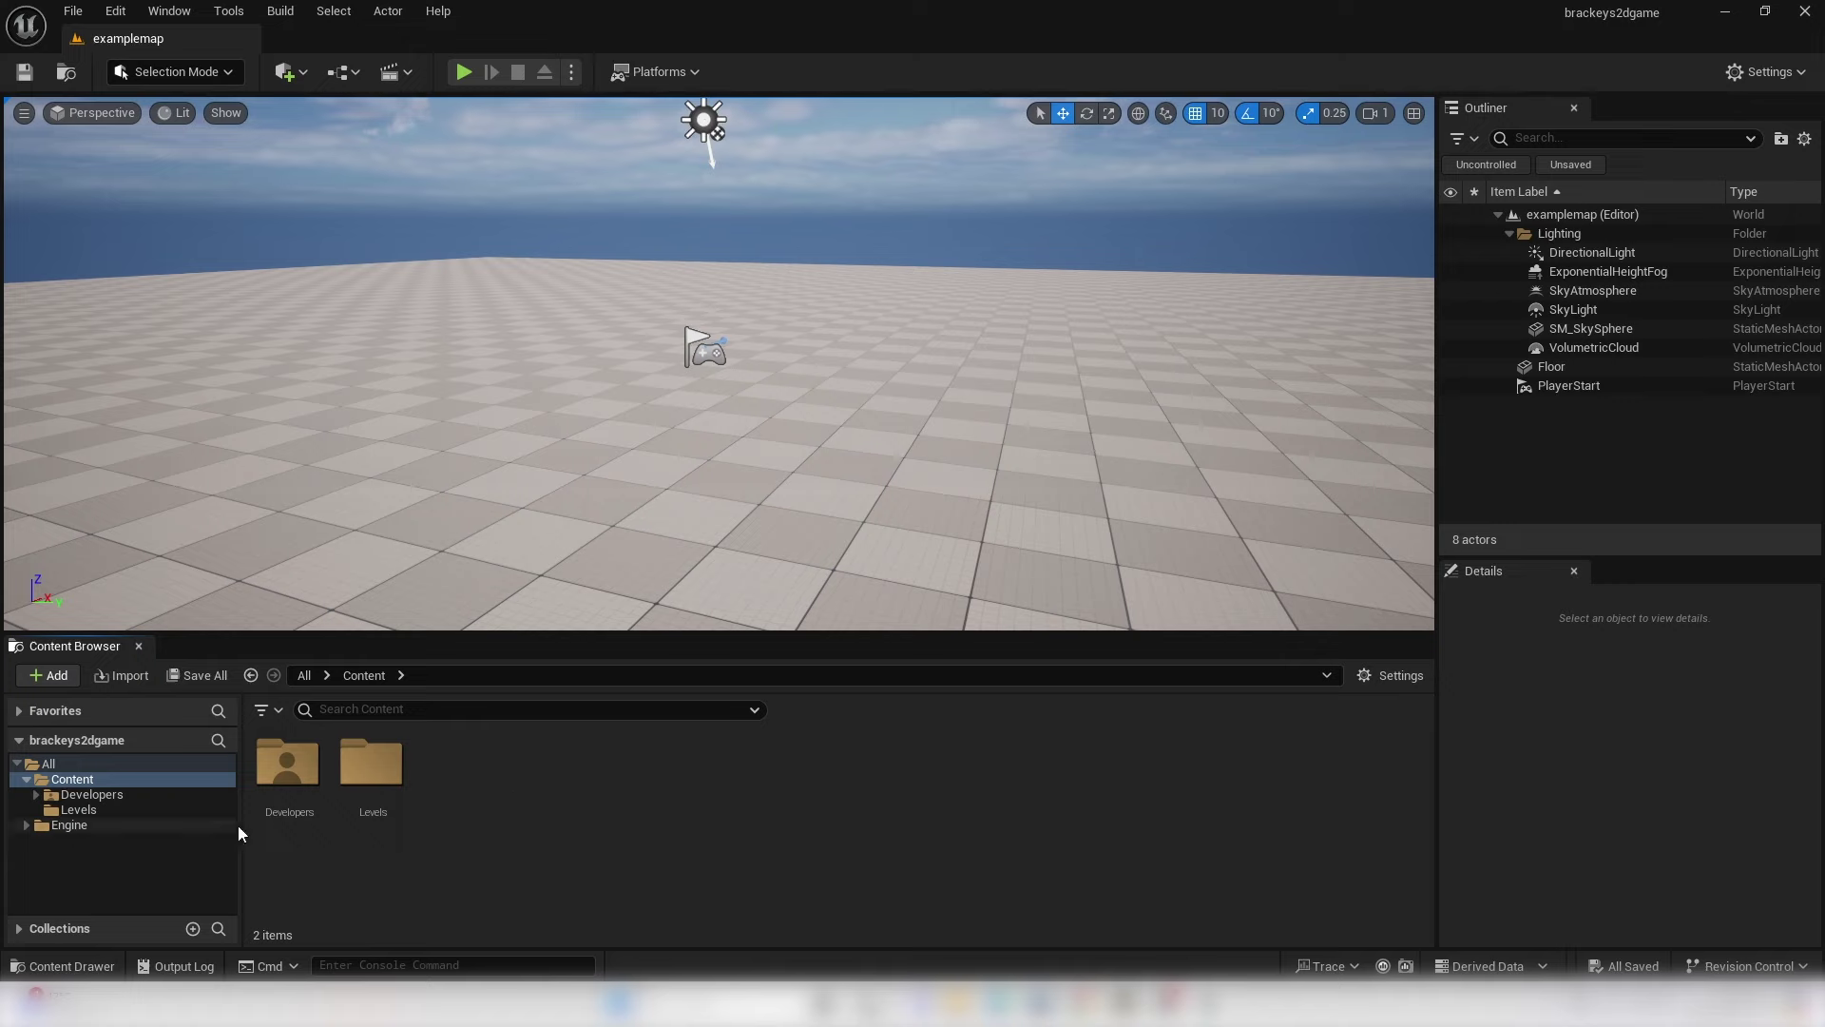
right_click(502, 823)
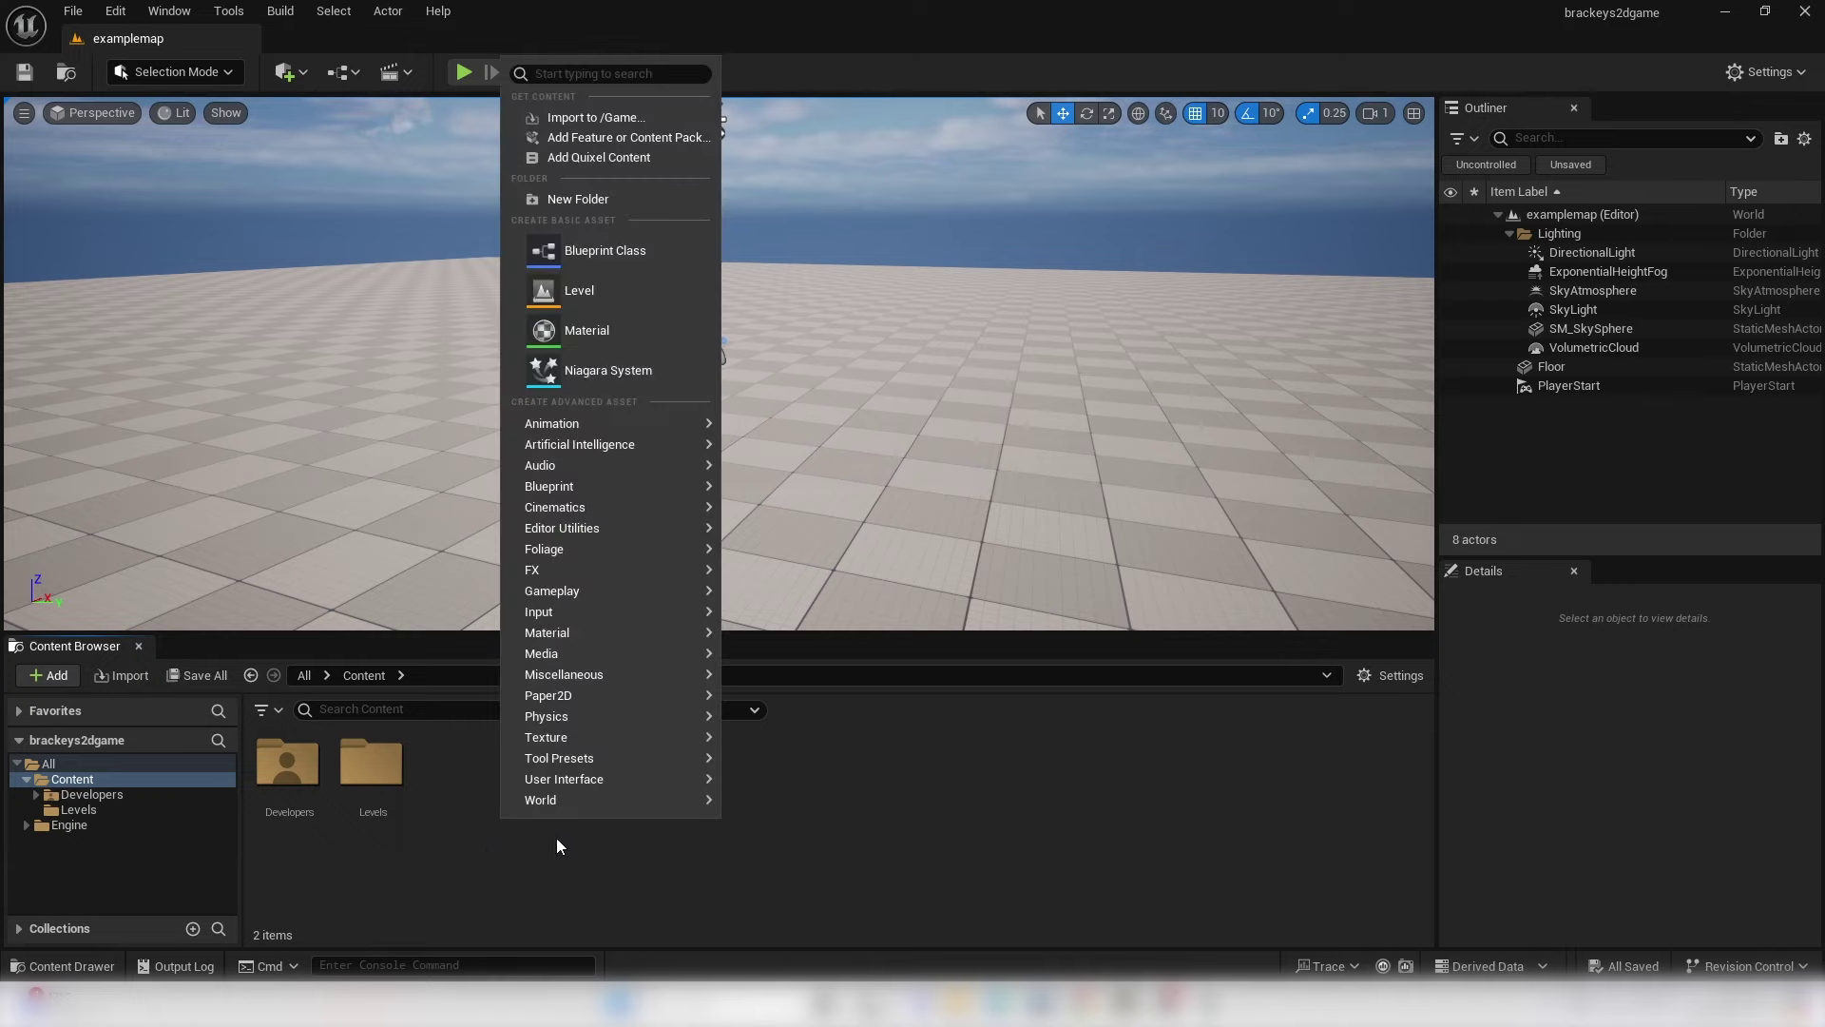
click(574, 199)
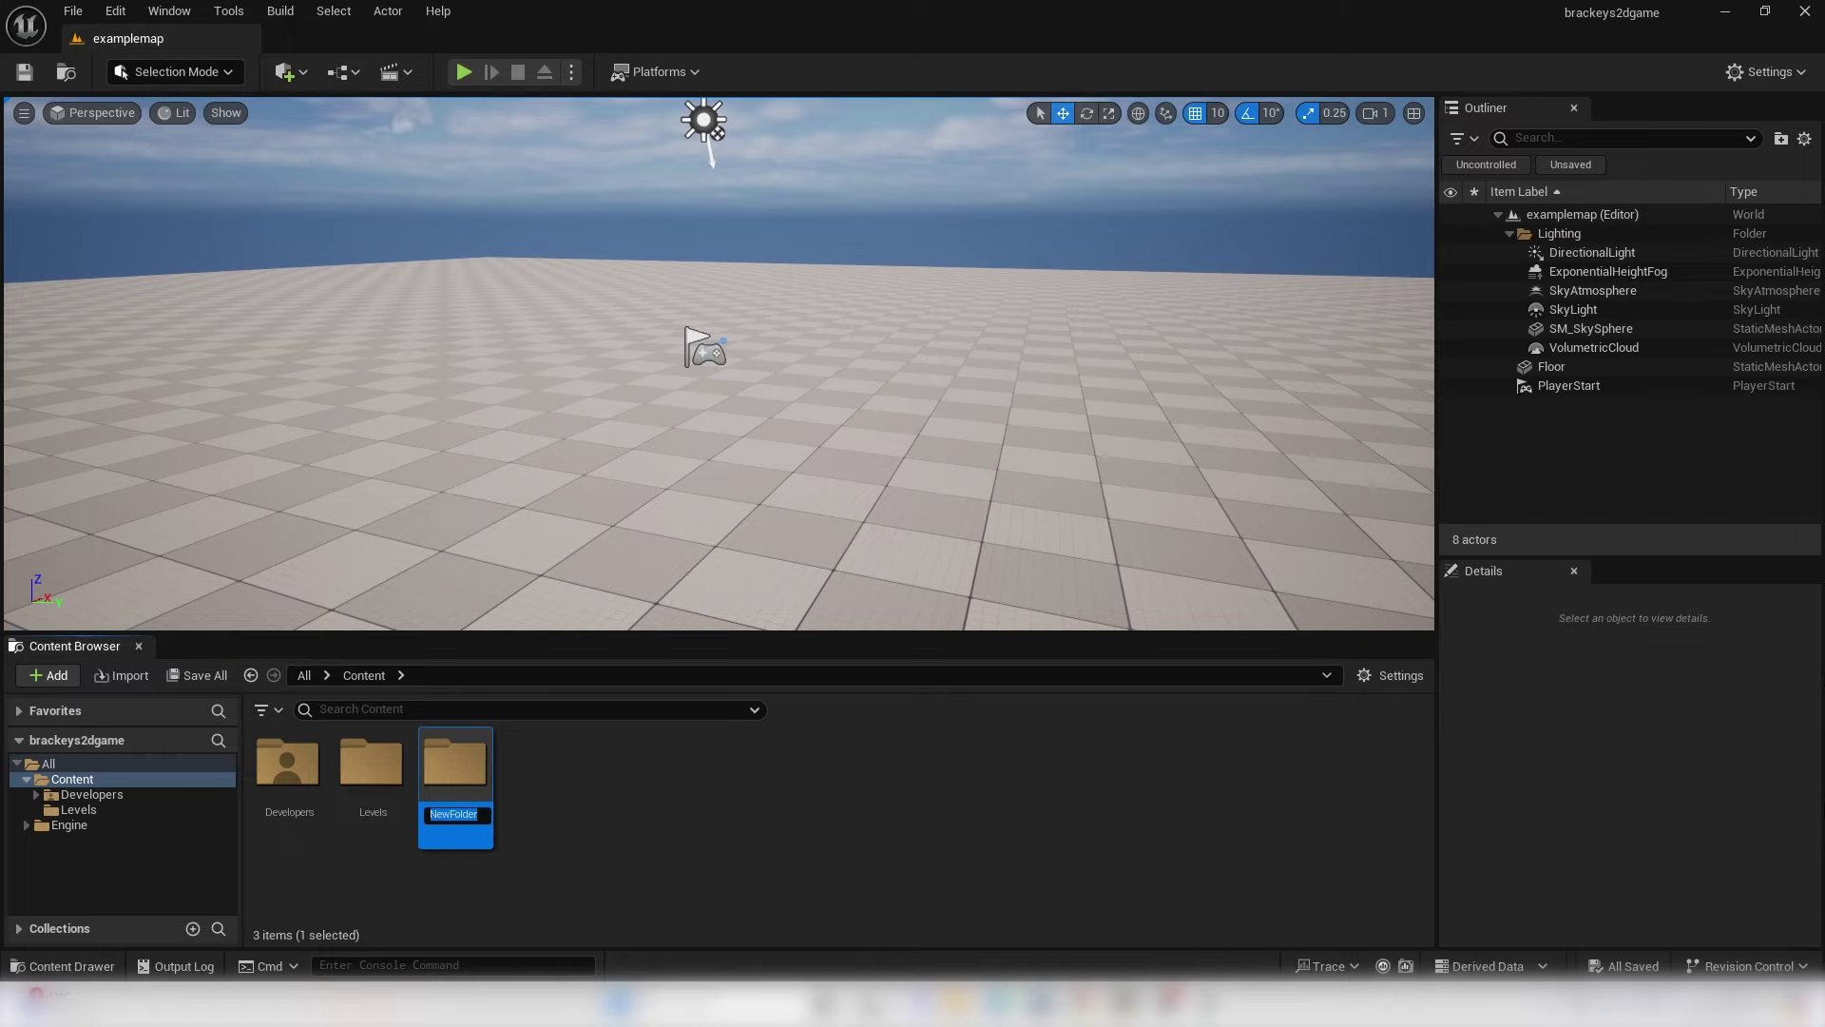
key(Return)
double_click(457, 770)
- Import all seven images from the sprites folder of brackeys_platformer_assets into the project's Sprites folder
key(super+Down)
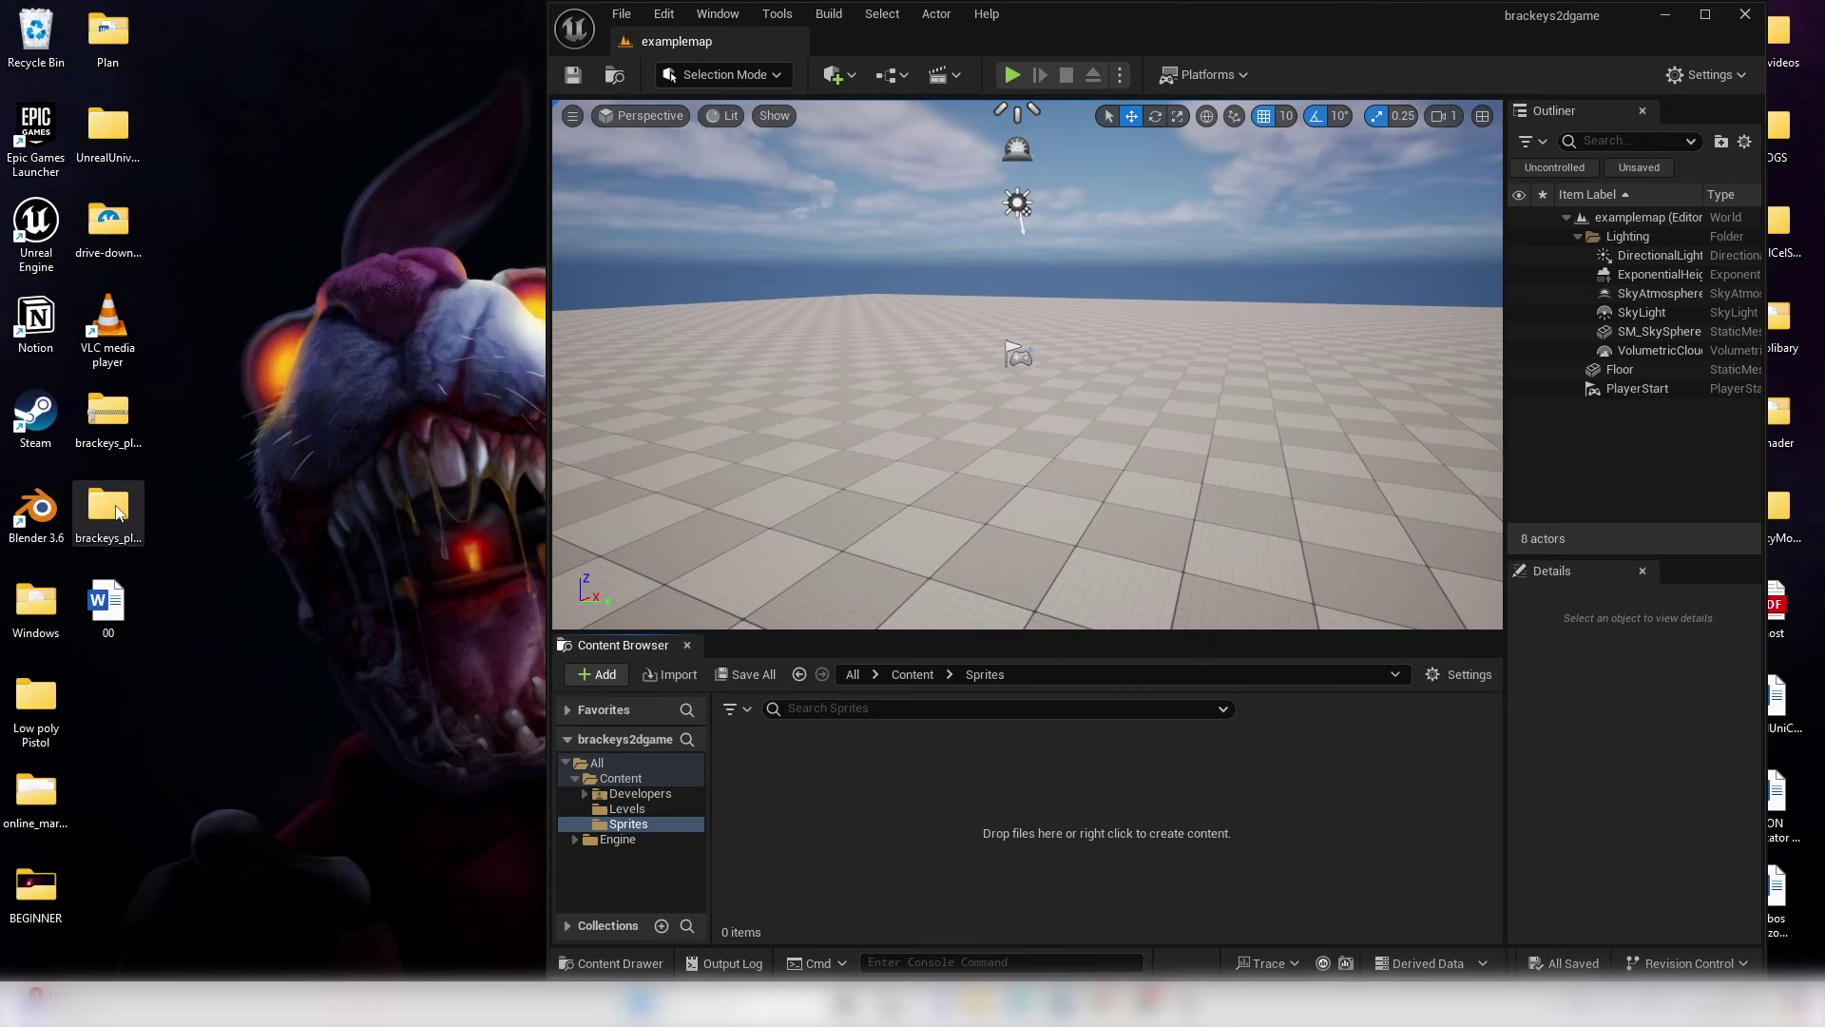
double_click(118, 514)
double_click(440, 314)
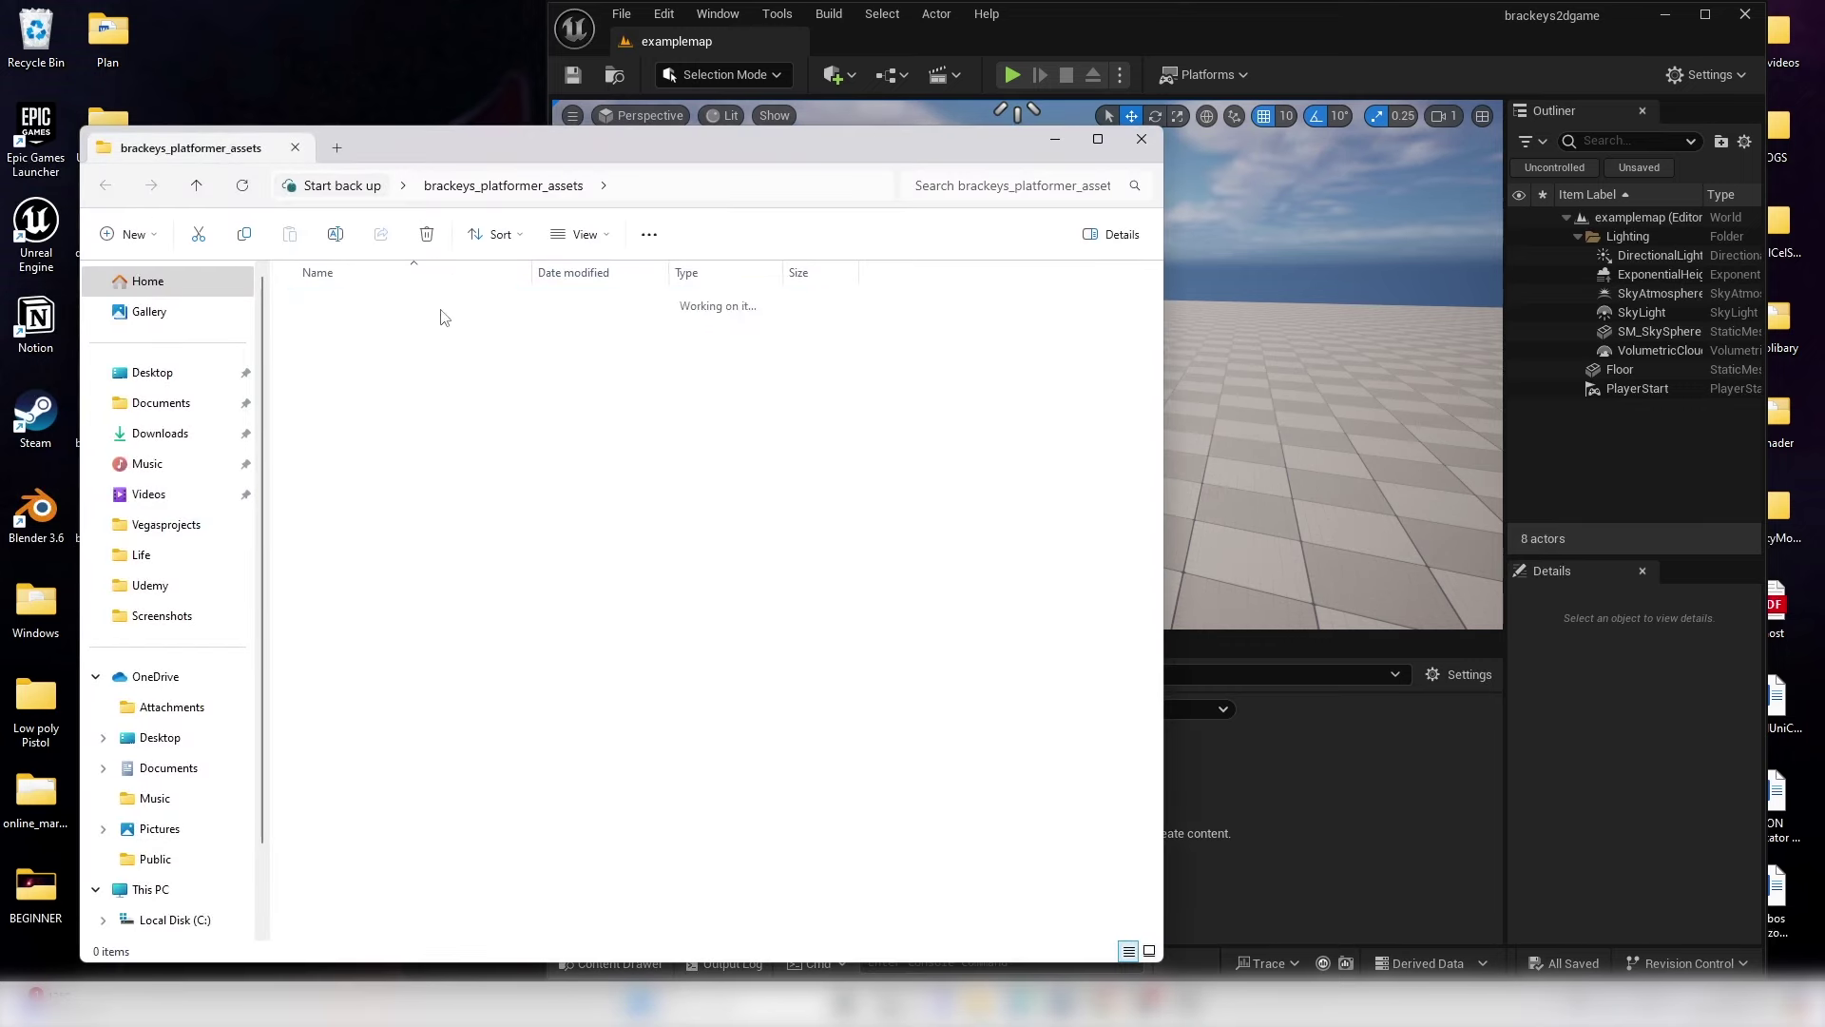
double_click(334, 393)
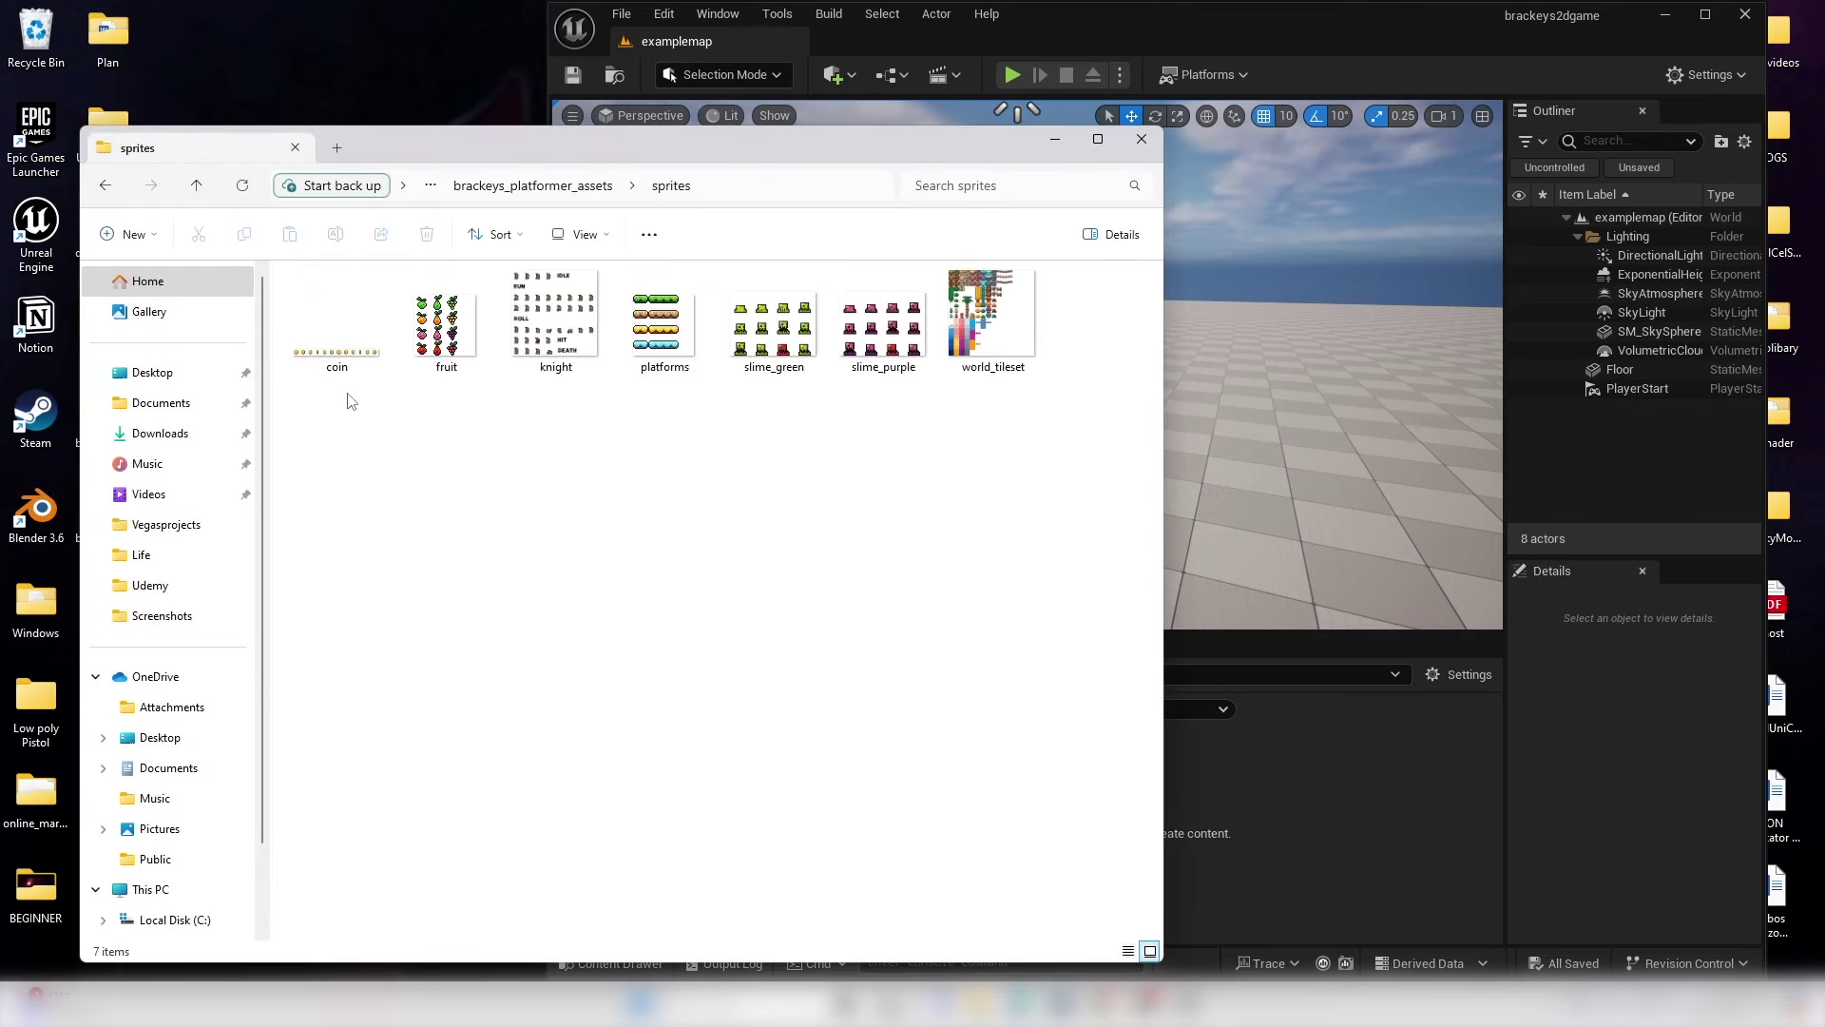
drag(359, 466, 1305, 801)
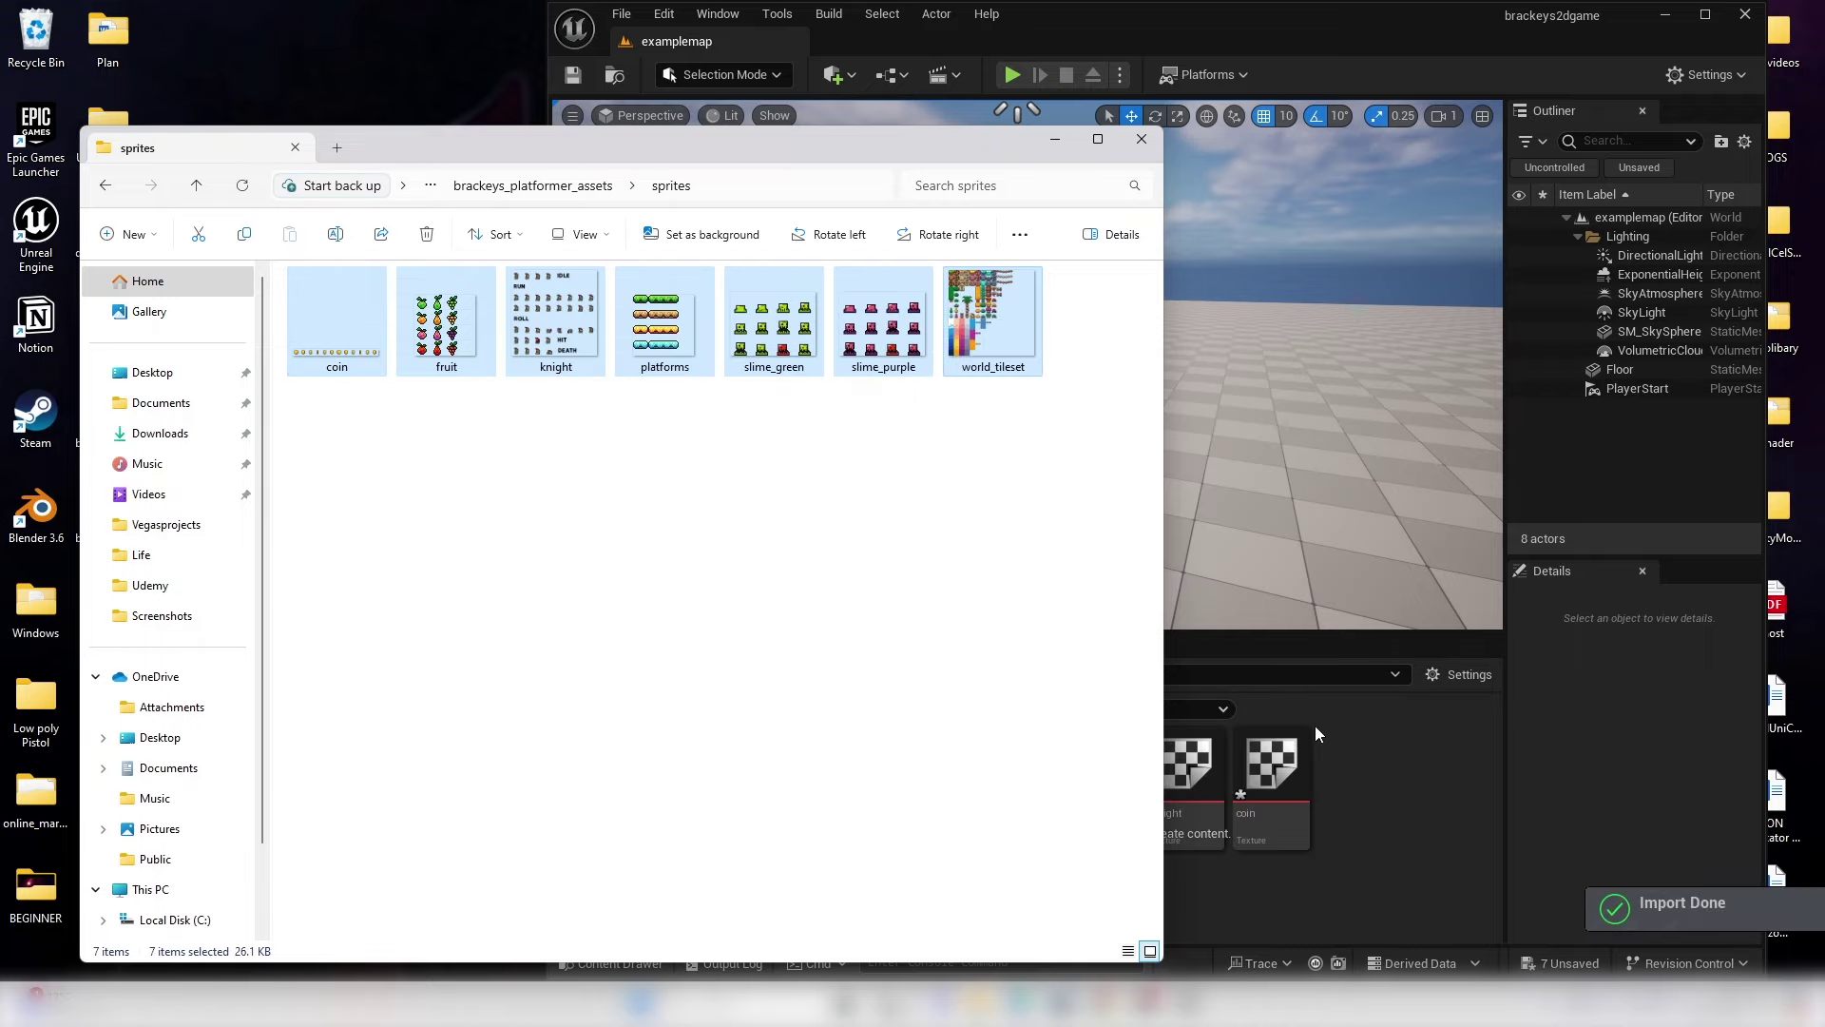
click(1055, 140)
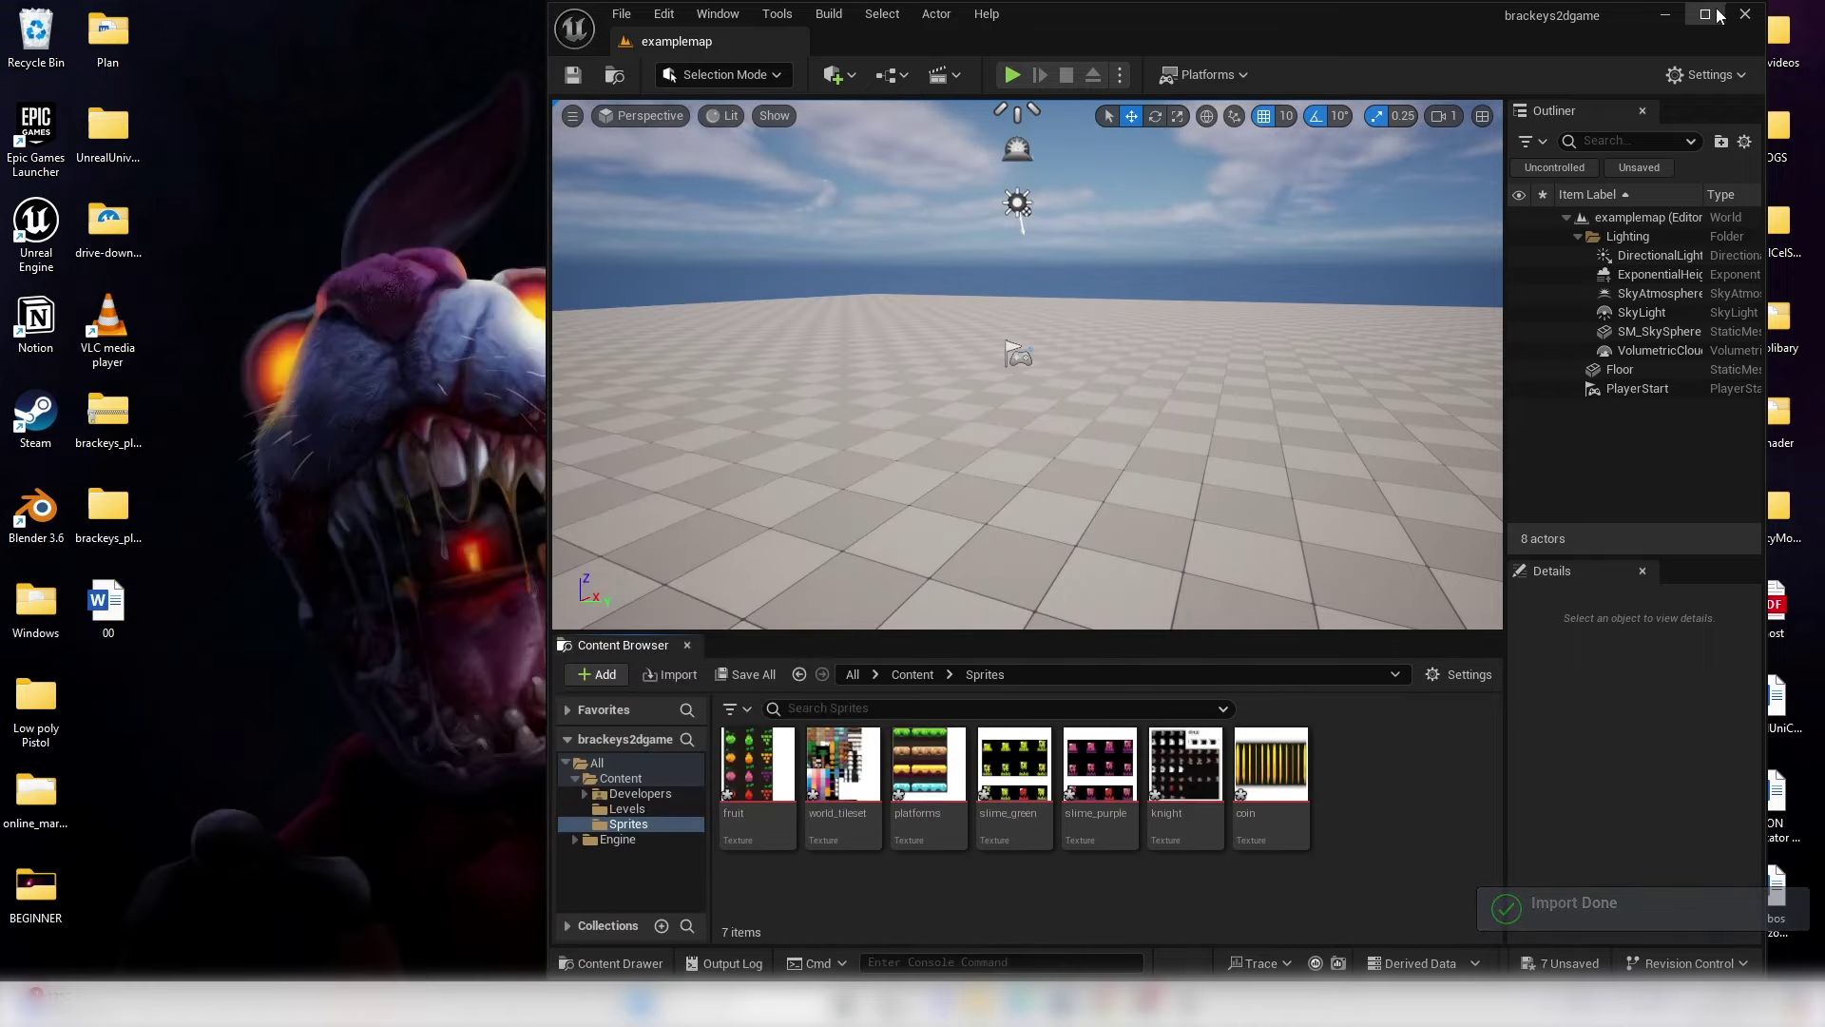
click(1704, 14)
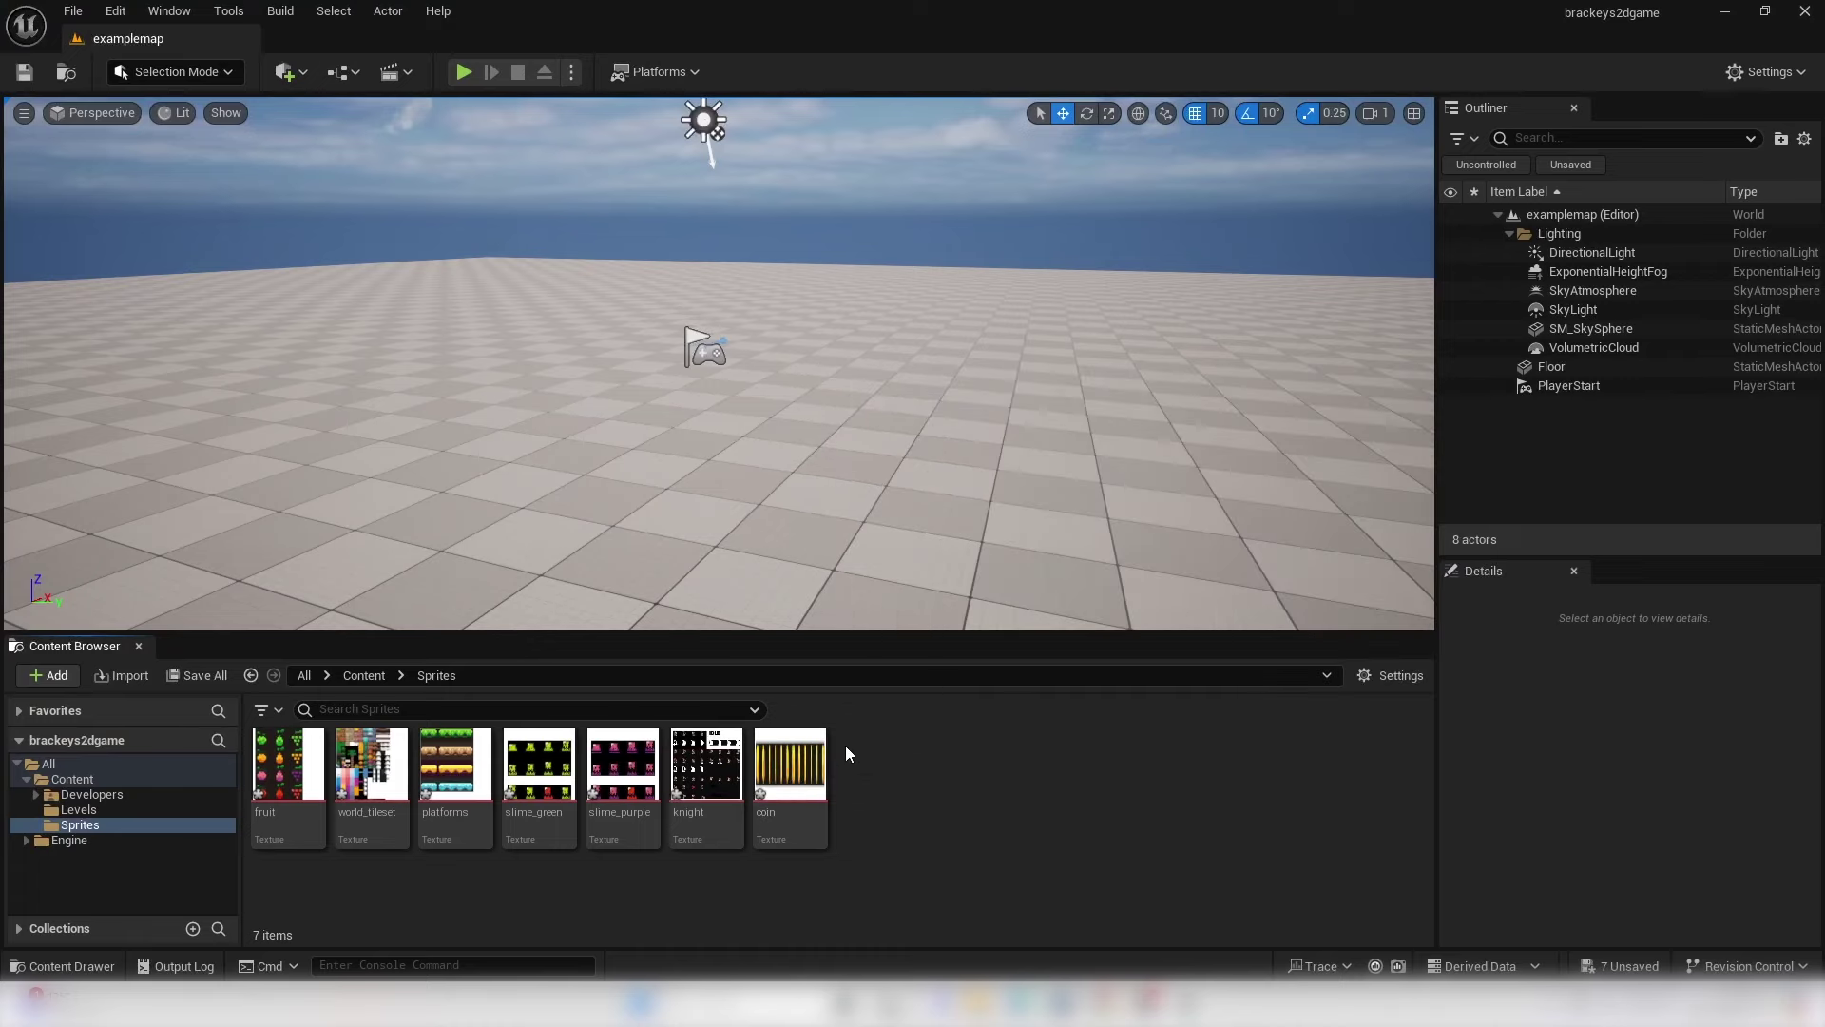
- Apply the Paper2D texture settings to all seven imported textures in the Sprites folder
click(777, 770)
shift+click(315, 766)
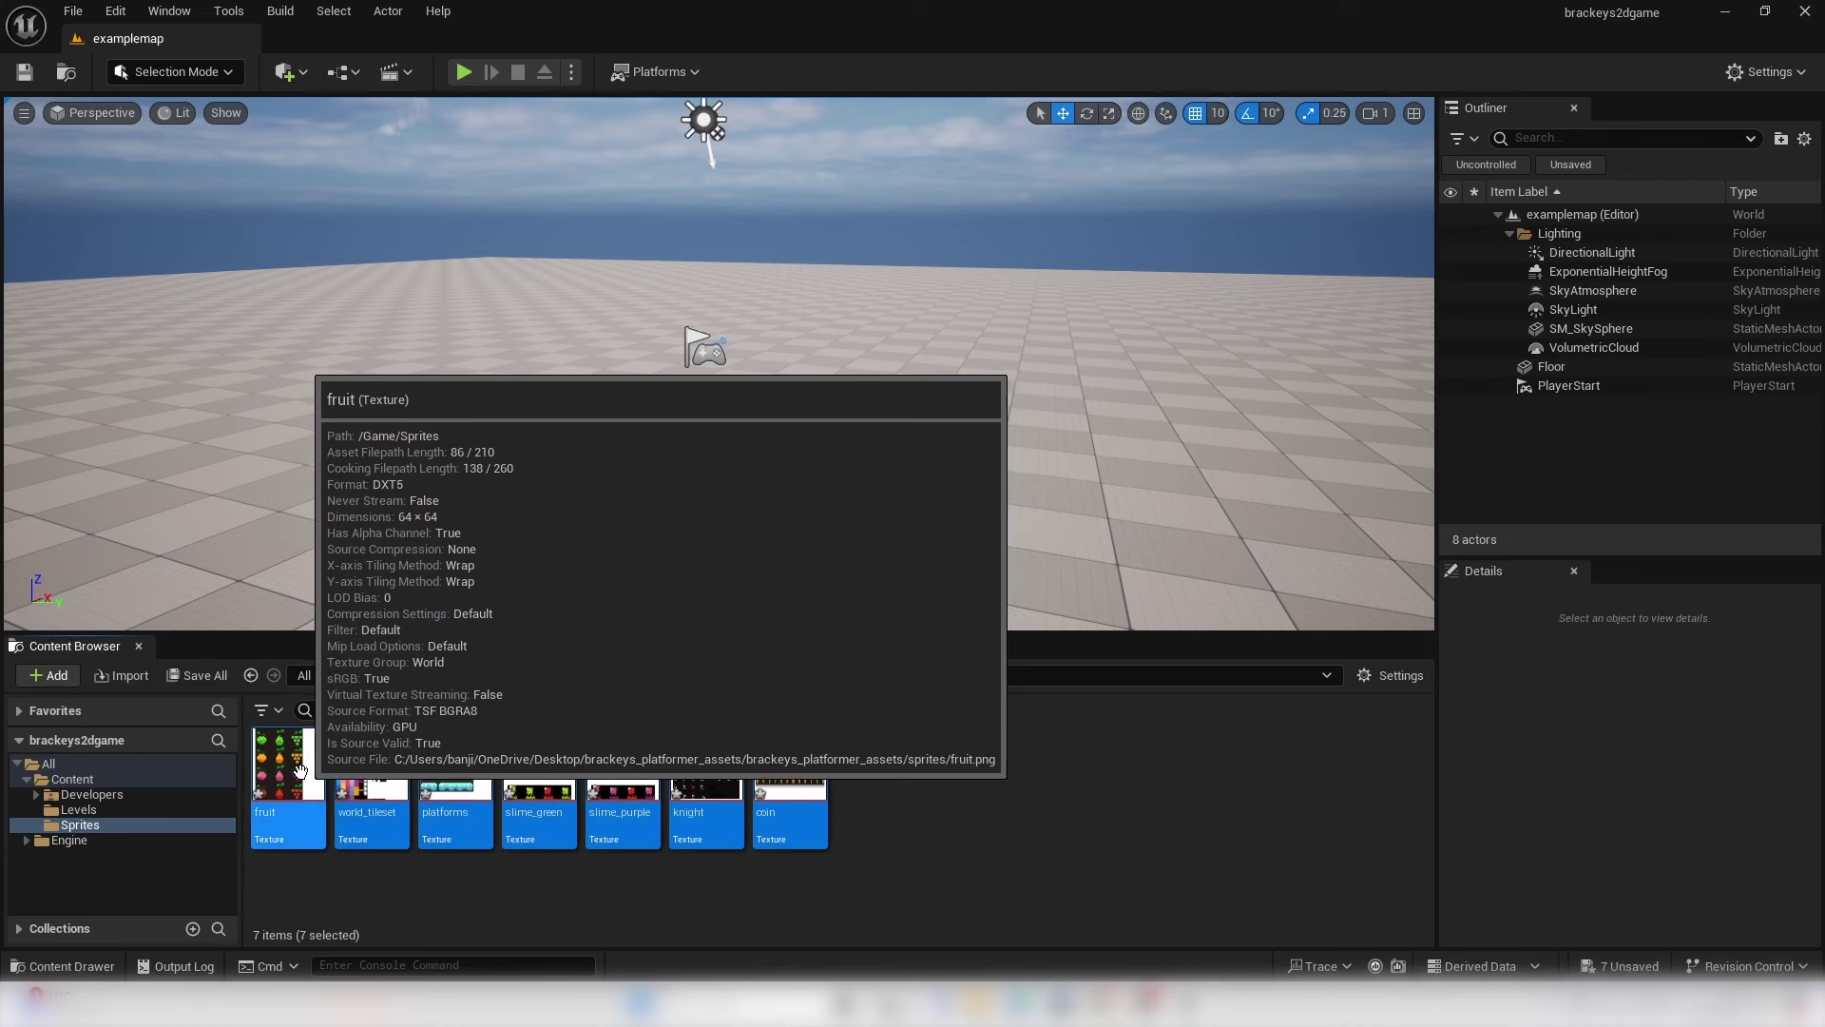
right_click(790, 763)
mouse_move(1025, 259)
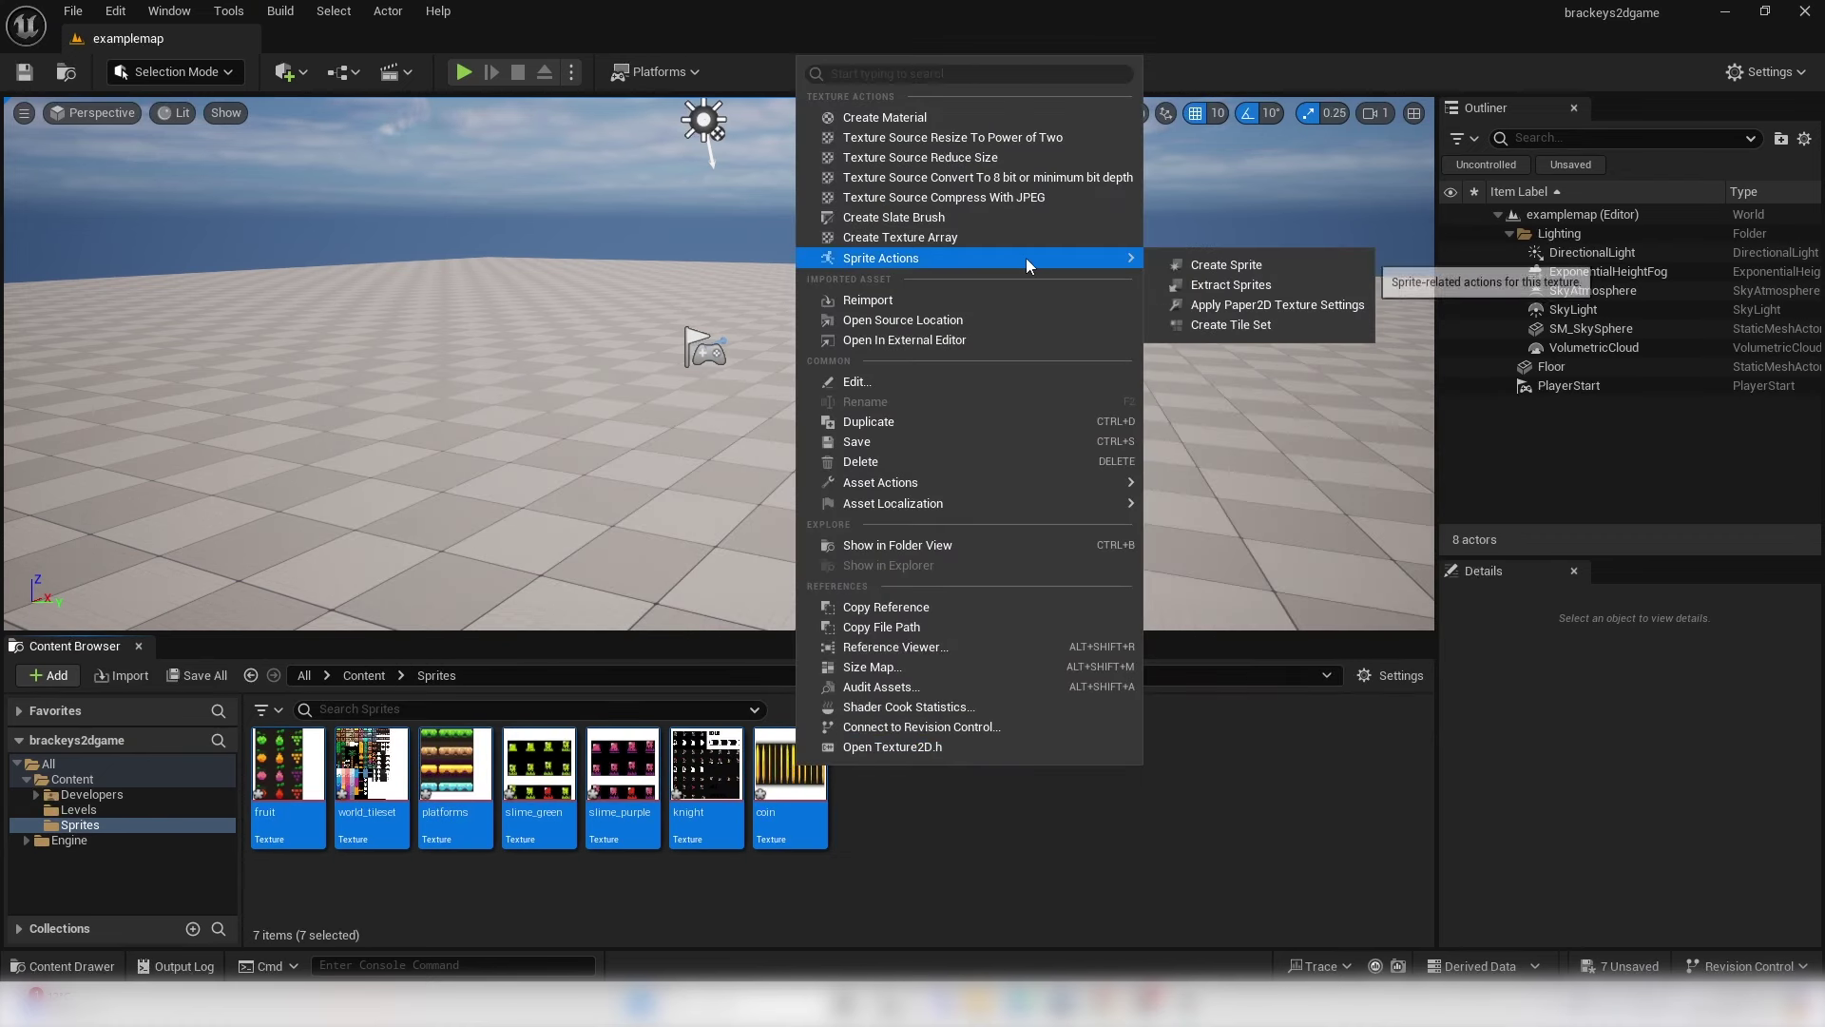
click(1245, 303)
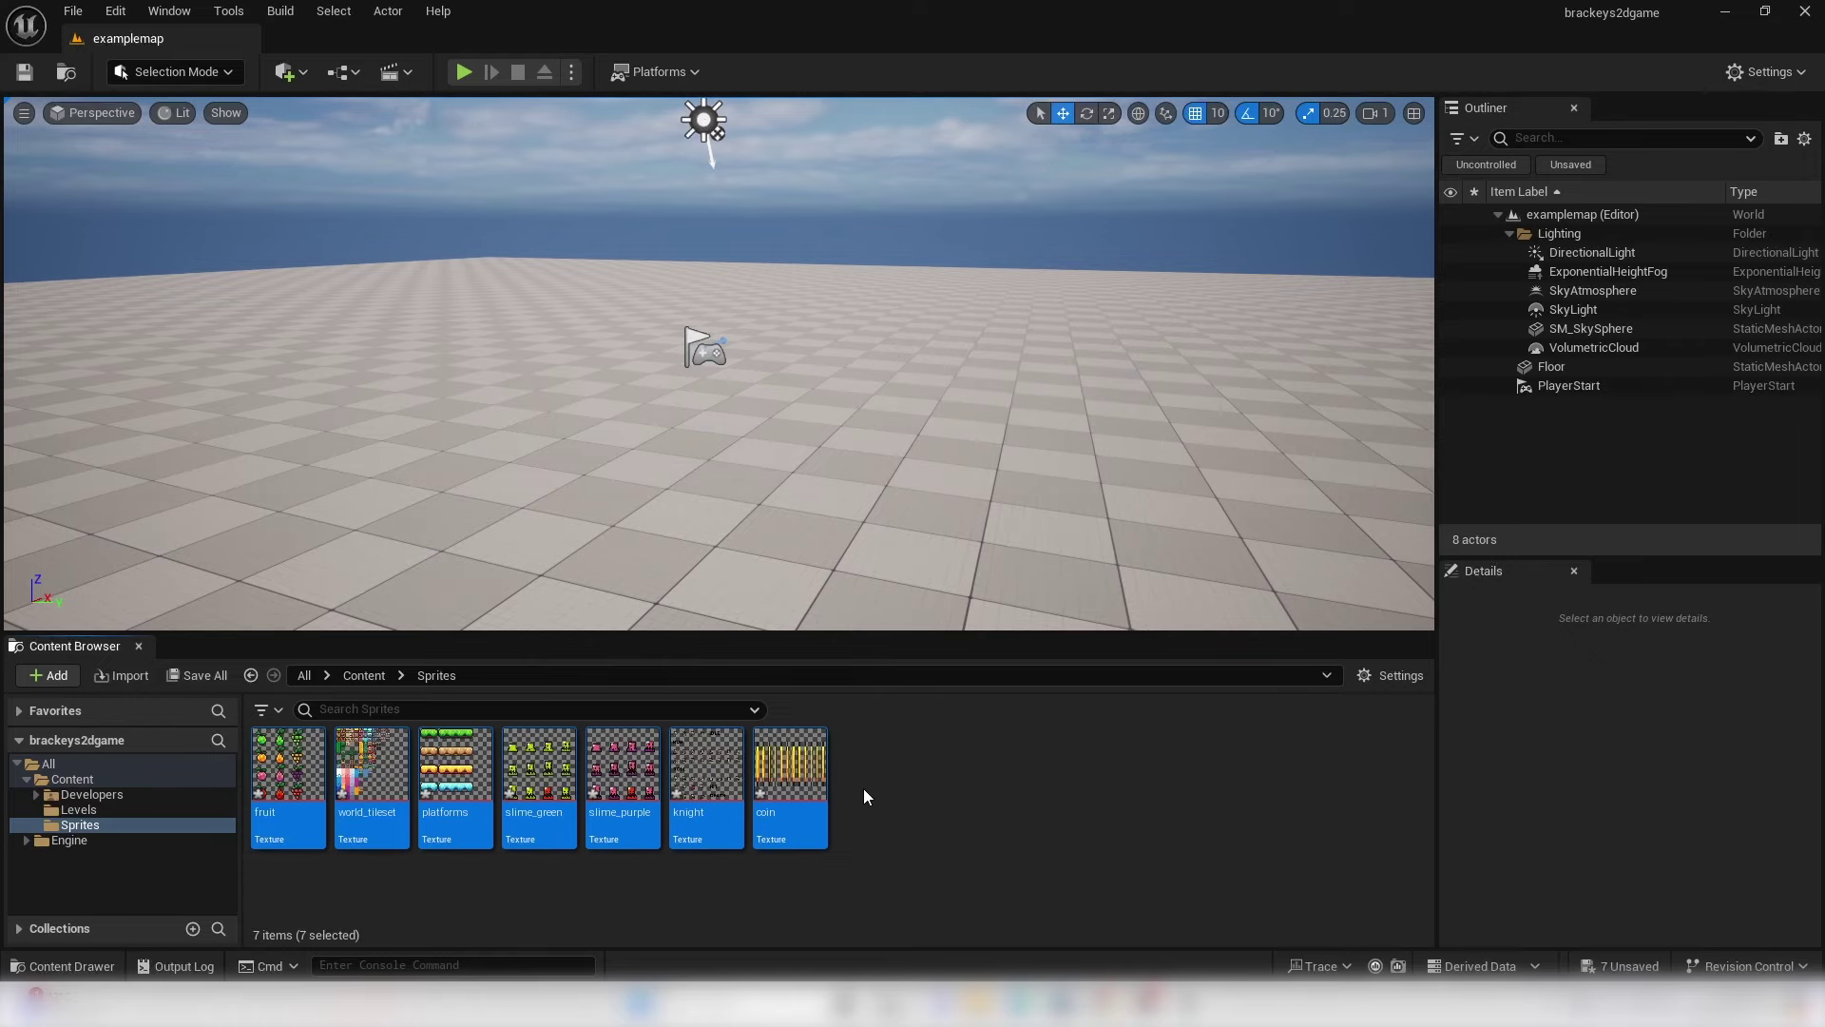
- Inspect how the knight texture's sprite sheet is rendered up close, and close the texture window
click(863, 789)
click(724, 772)
double_click(724, 772)
scroll(642, 485, up, 5)
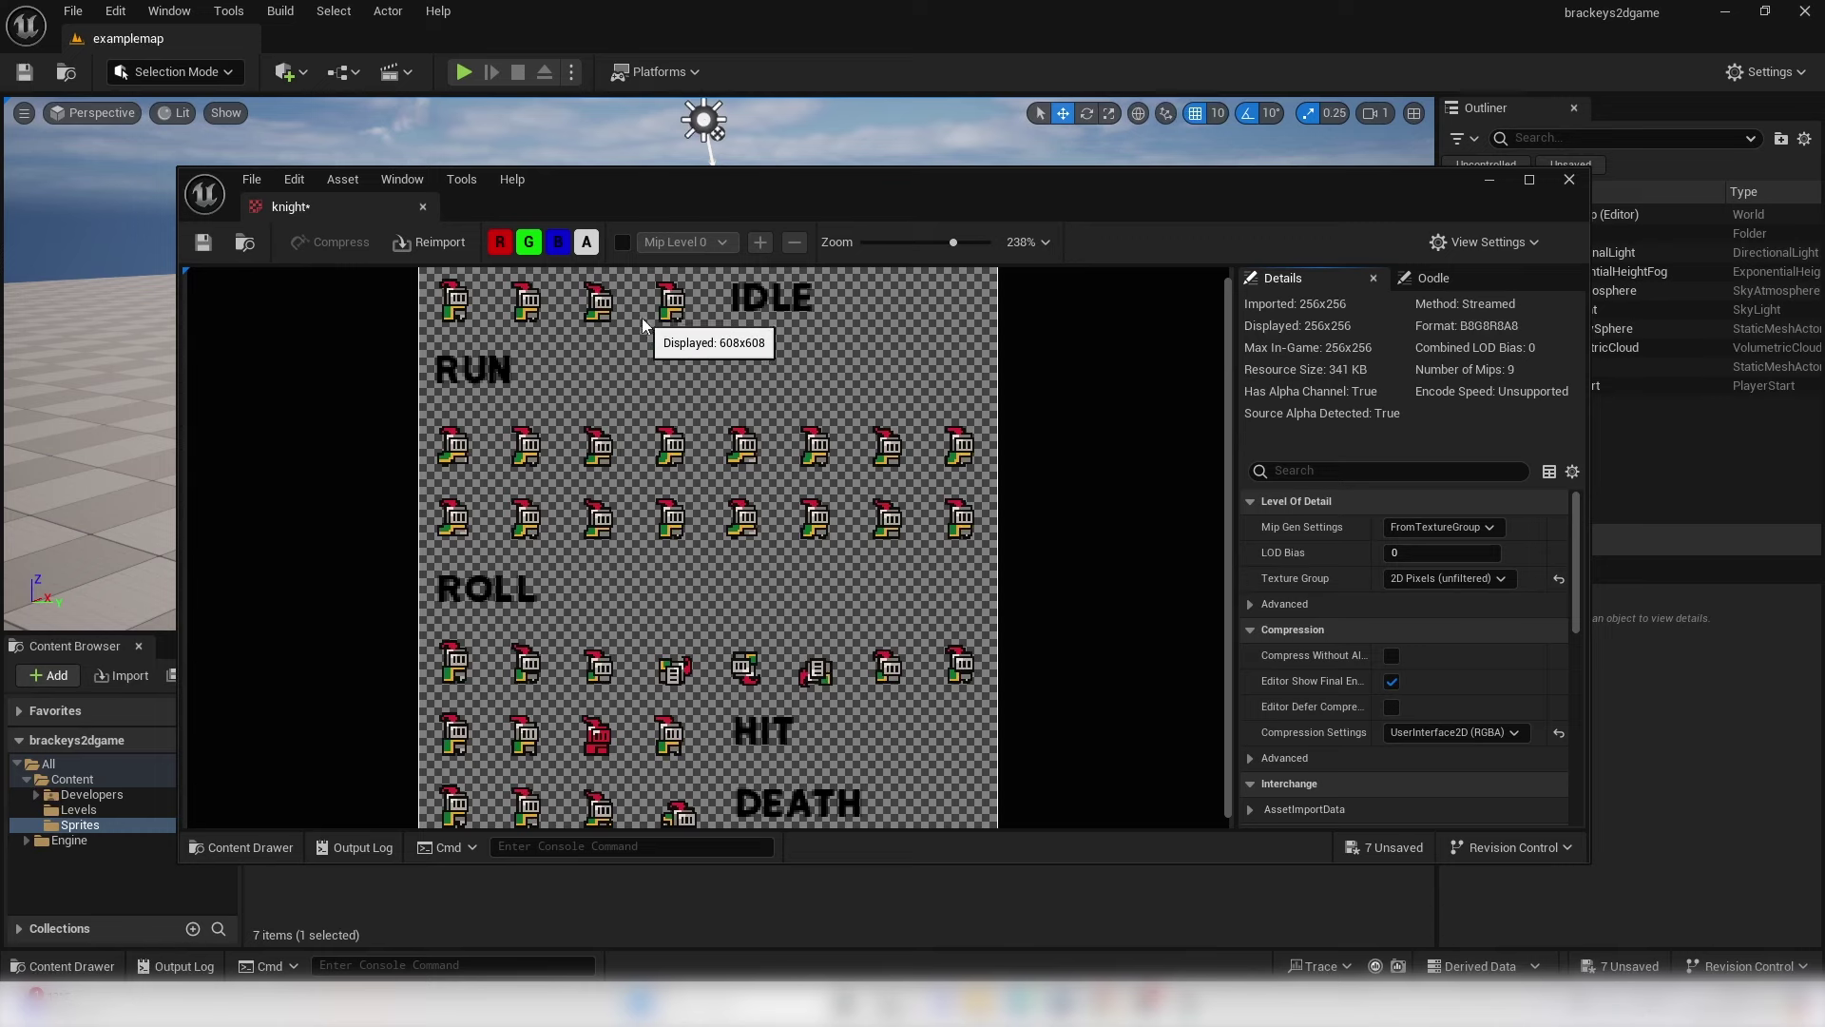
click(1569, 180)
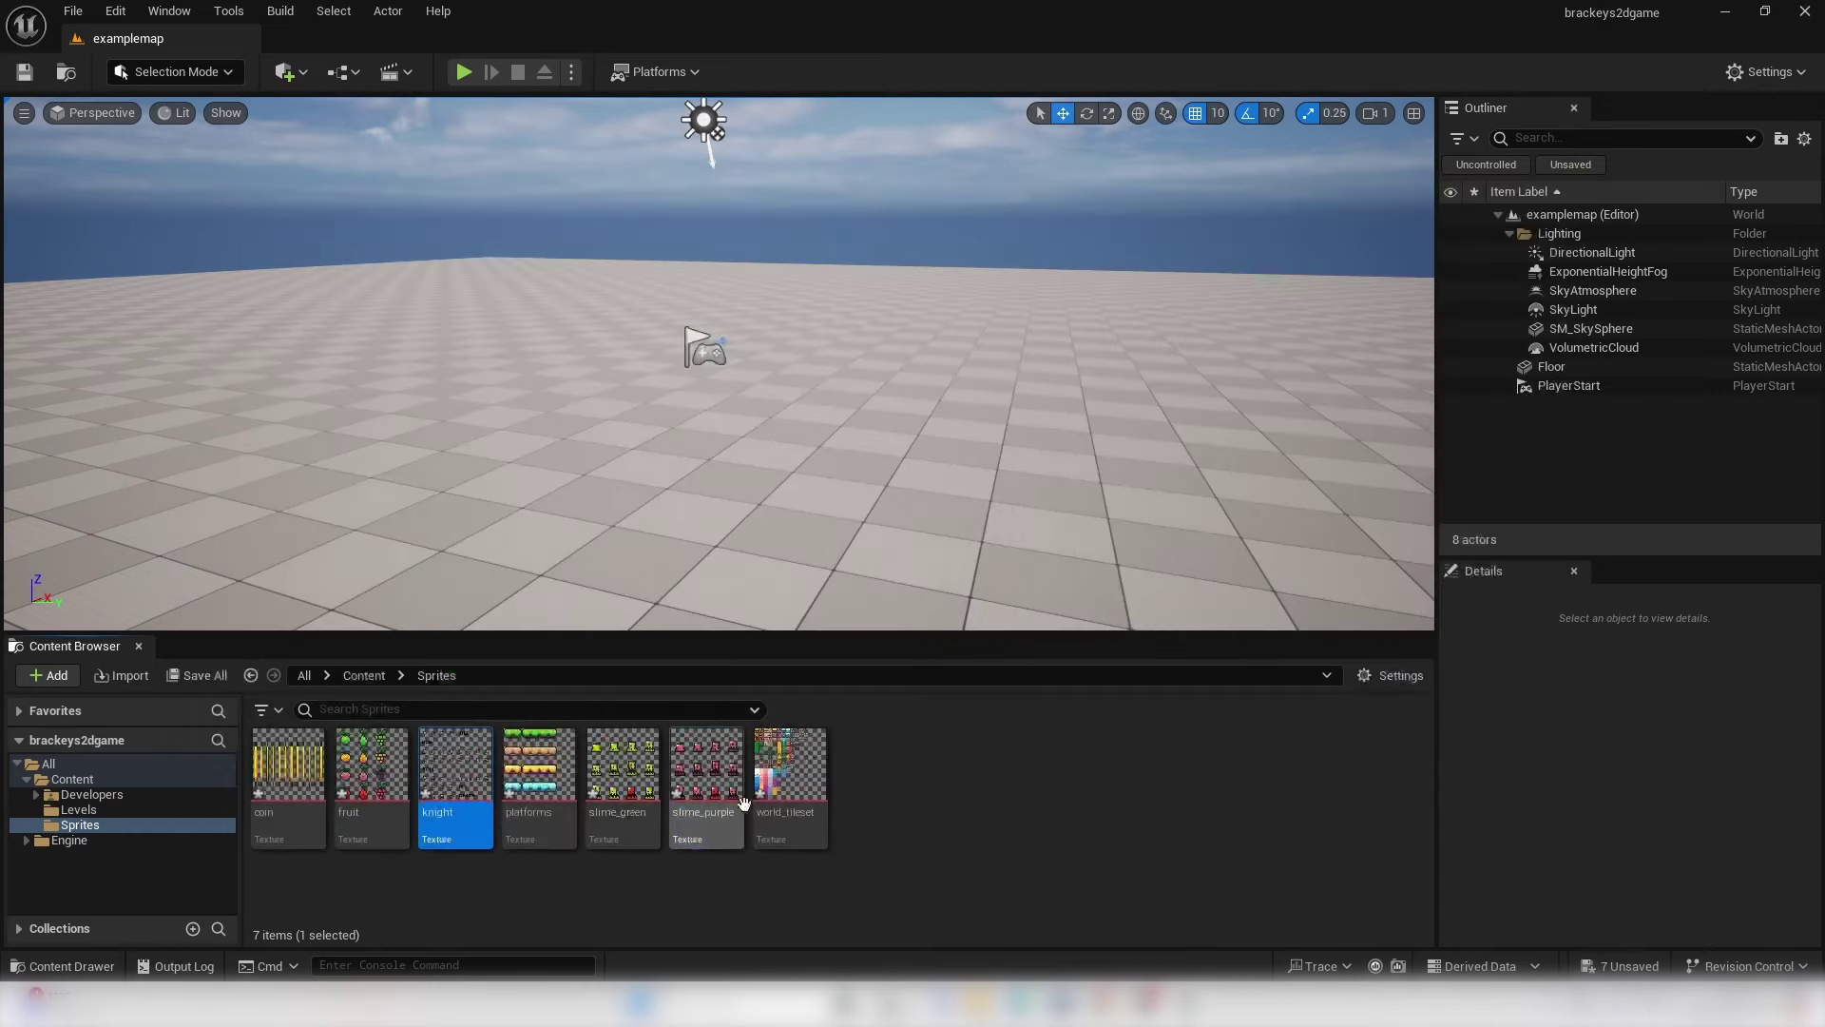
- Create a folder named Knight inside Sprites, move the knight texture into it and open the folder
right_click(966, 782)
click(1074, 155)
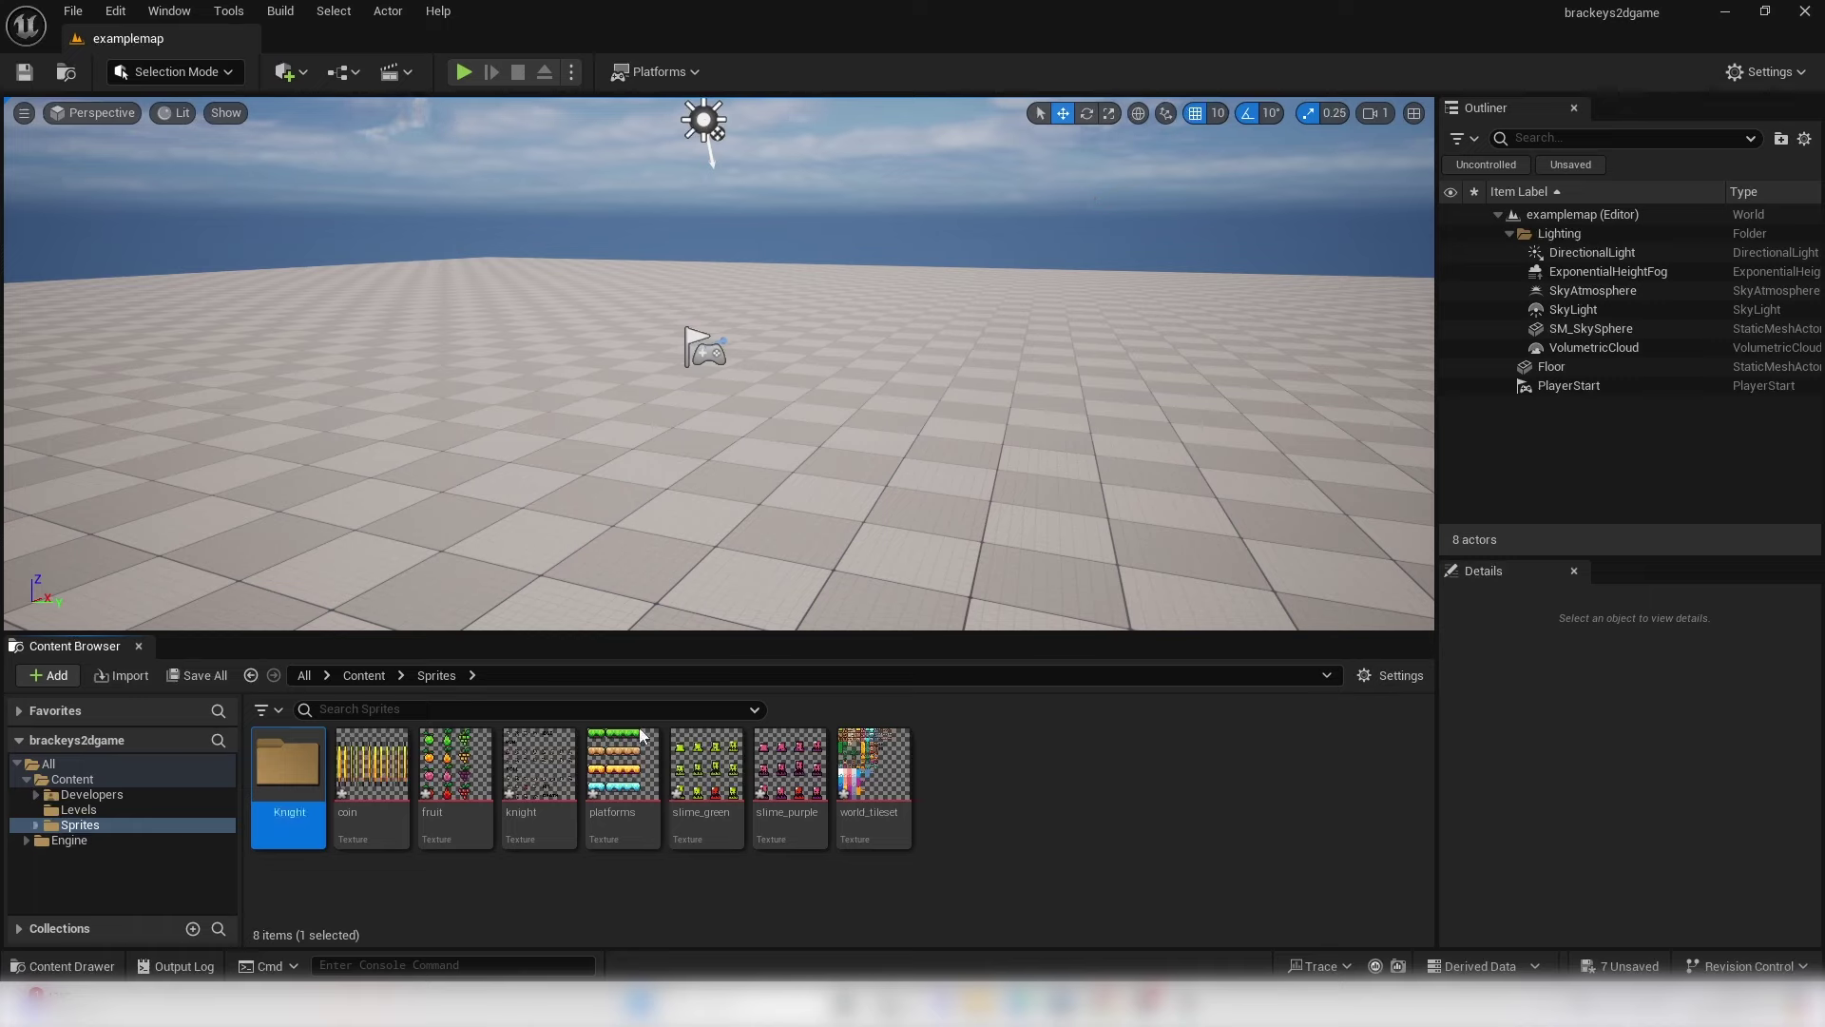
drag(539, 765, 305, 787)
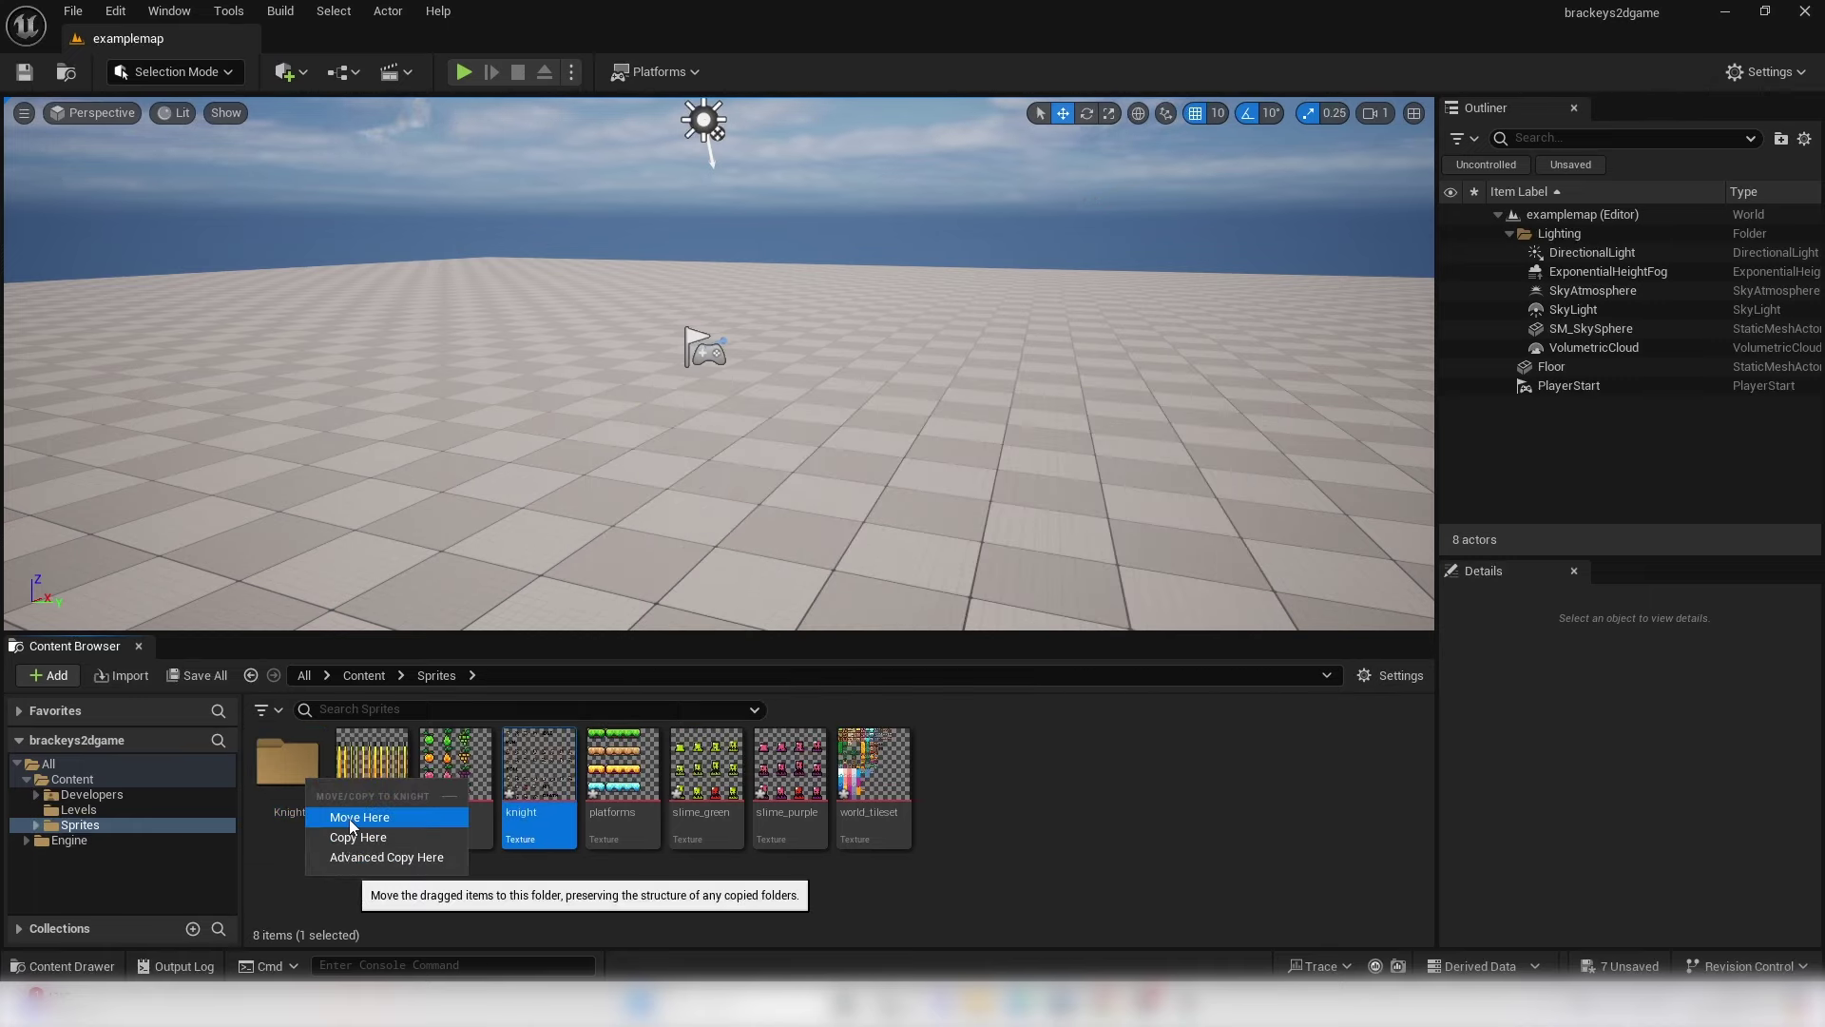
click(351, 817)
double_click(288, 760)
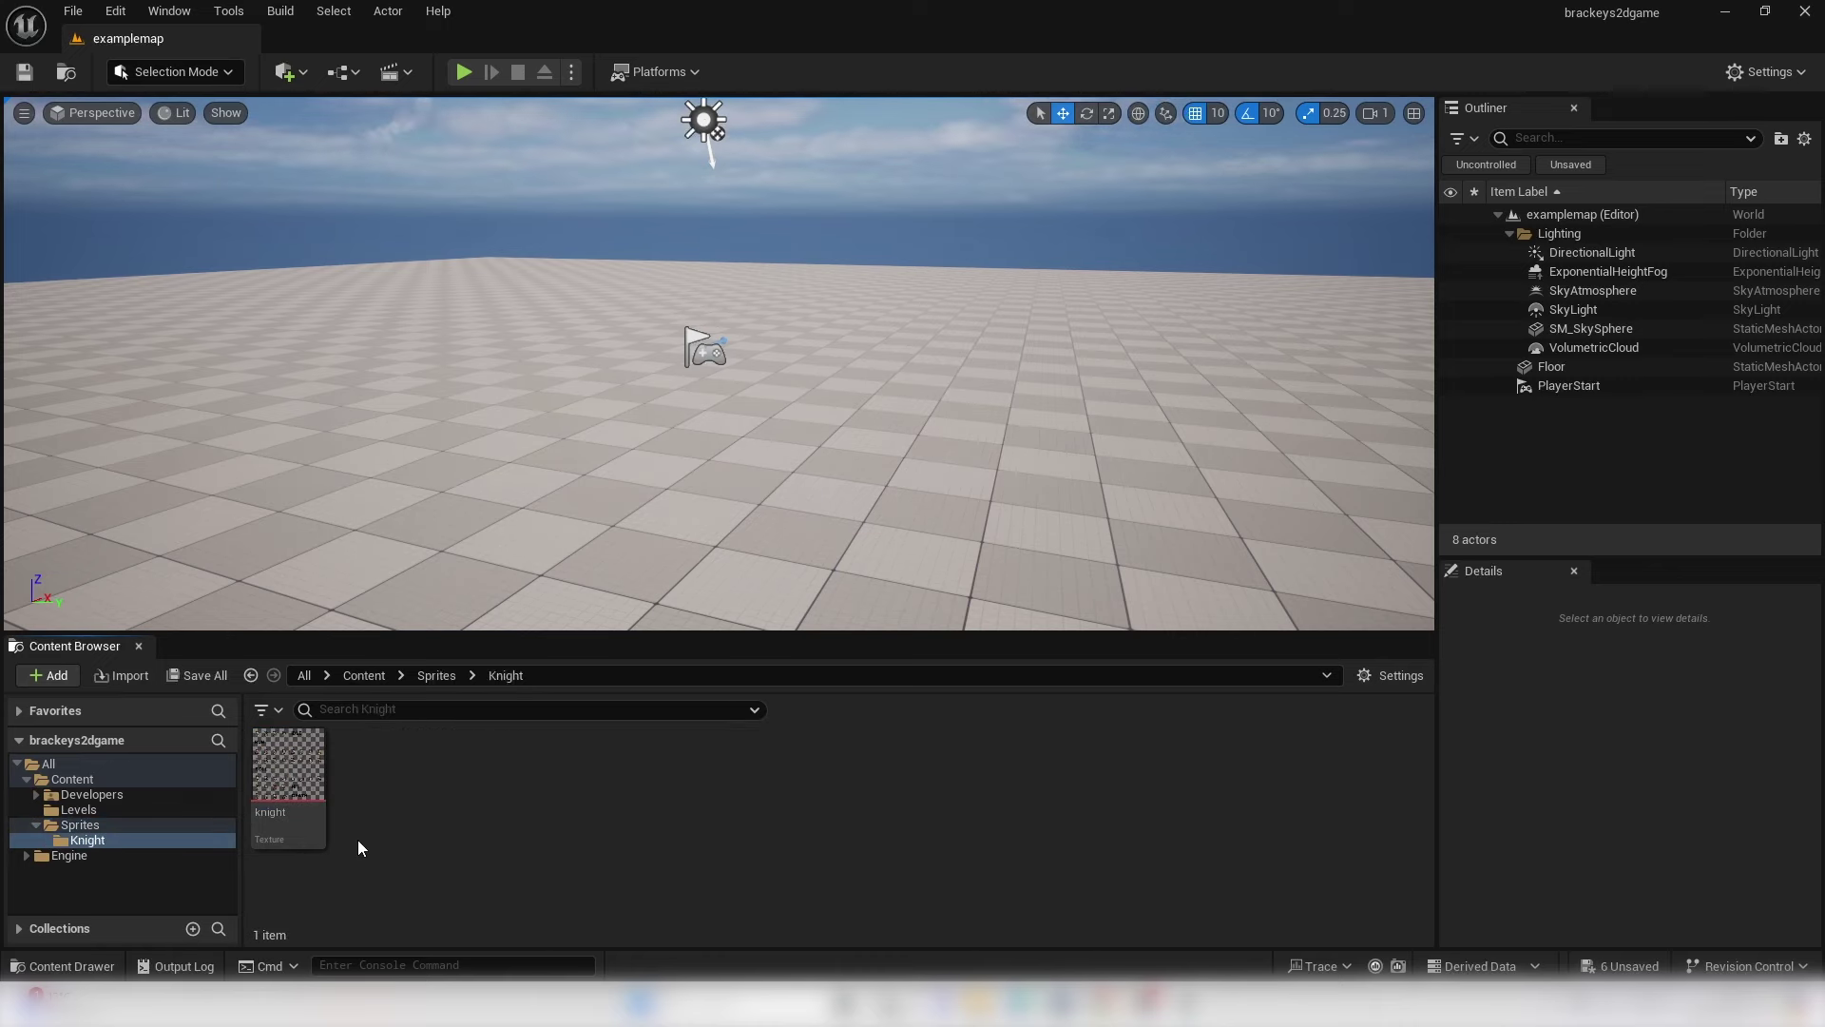
- Extract the individual sprites from the knight texture using the Auto extract mode
right_click(288, 765)
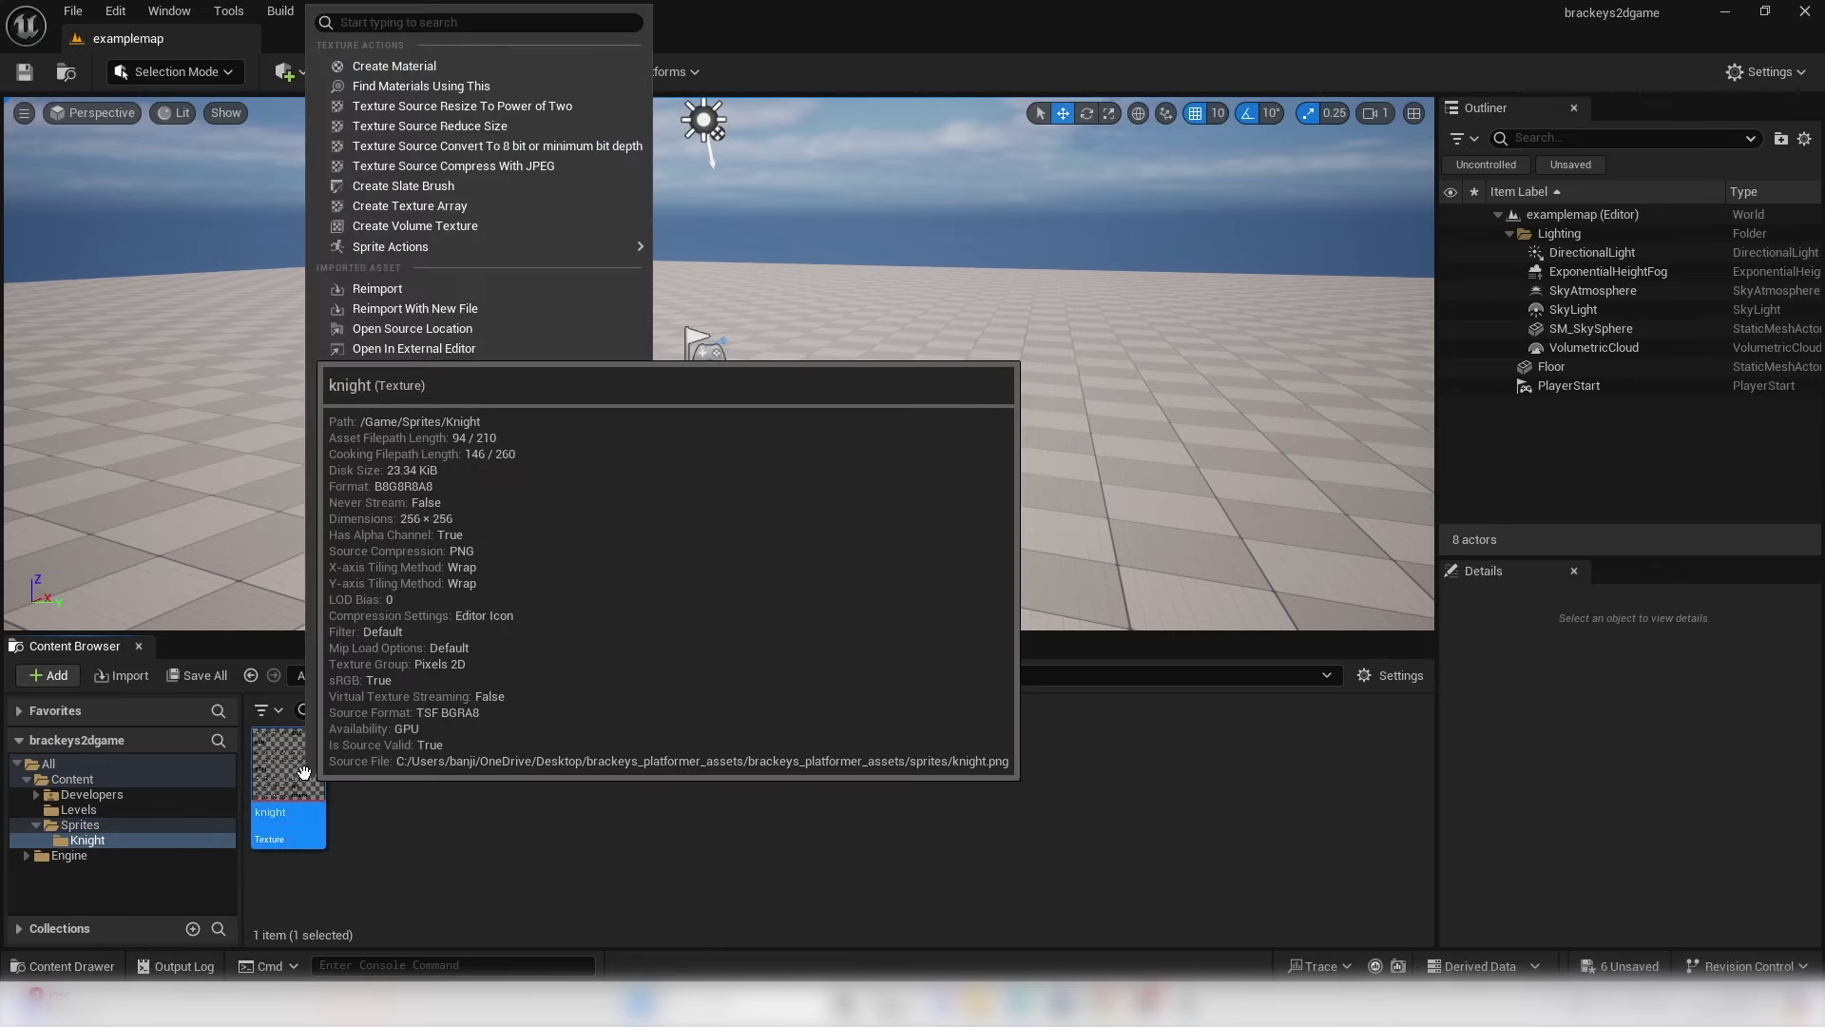
mouse_move(637, 249)
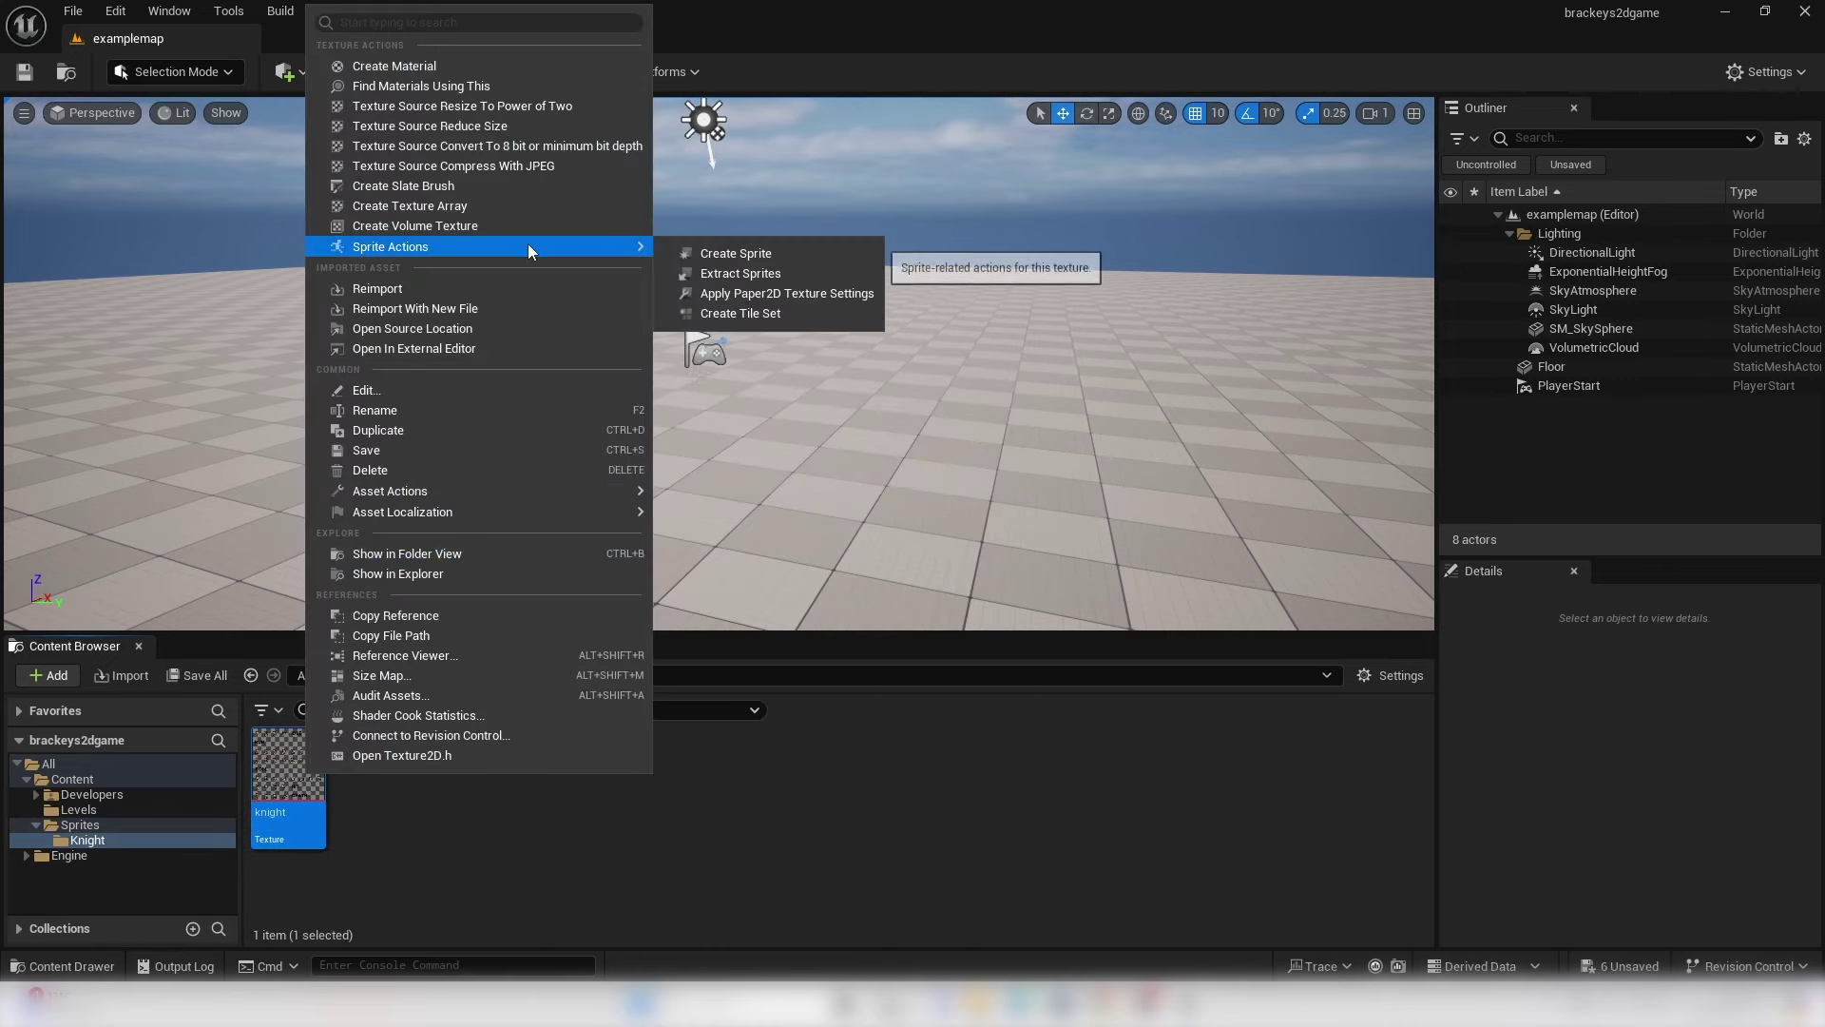
click(747, 278)
scroll(618, 352, up, 4)
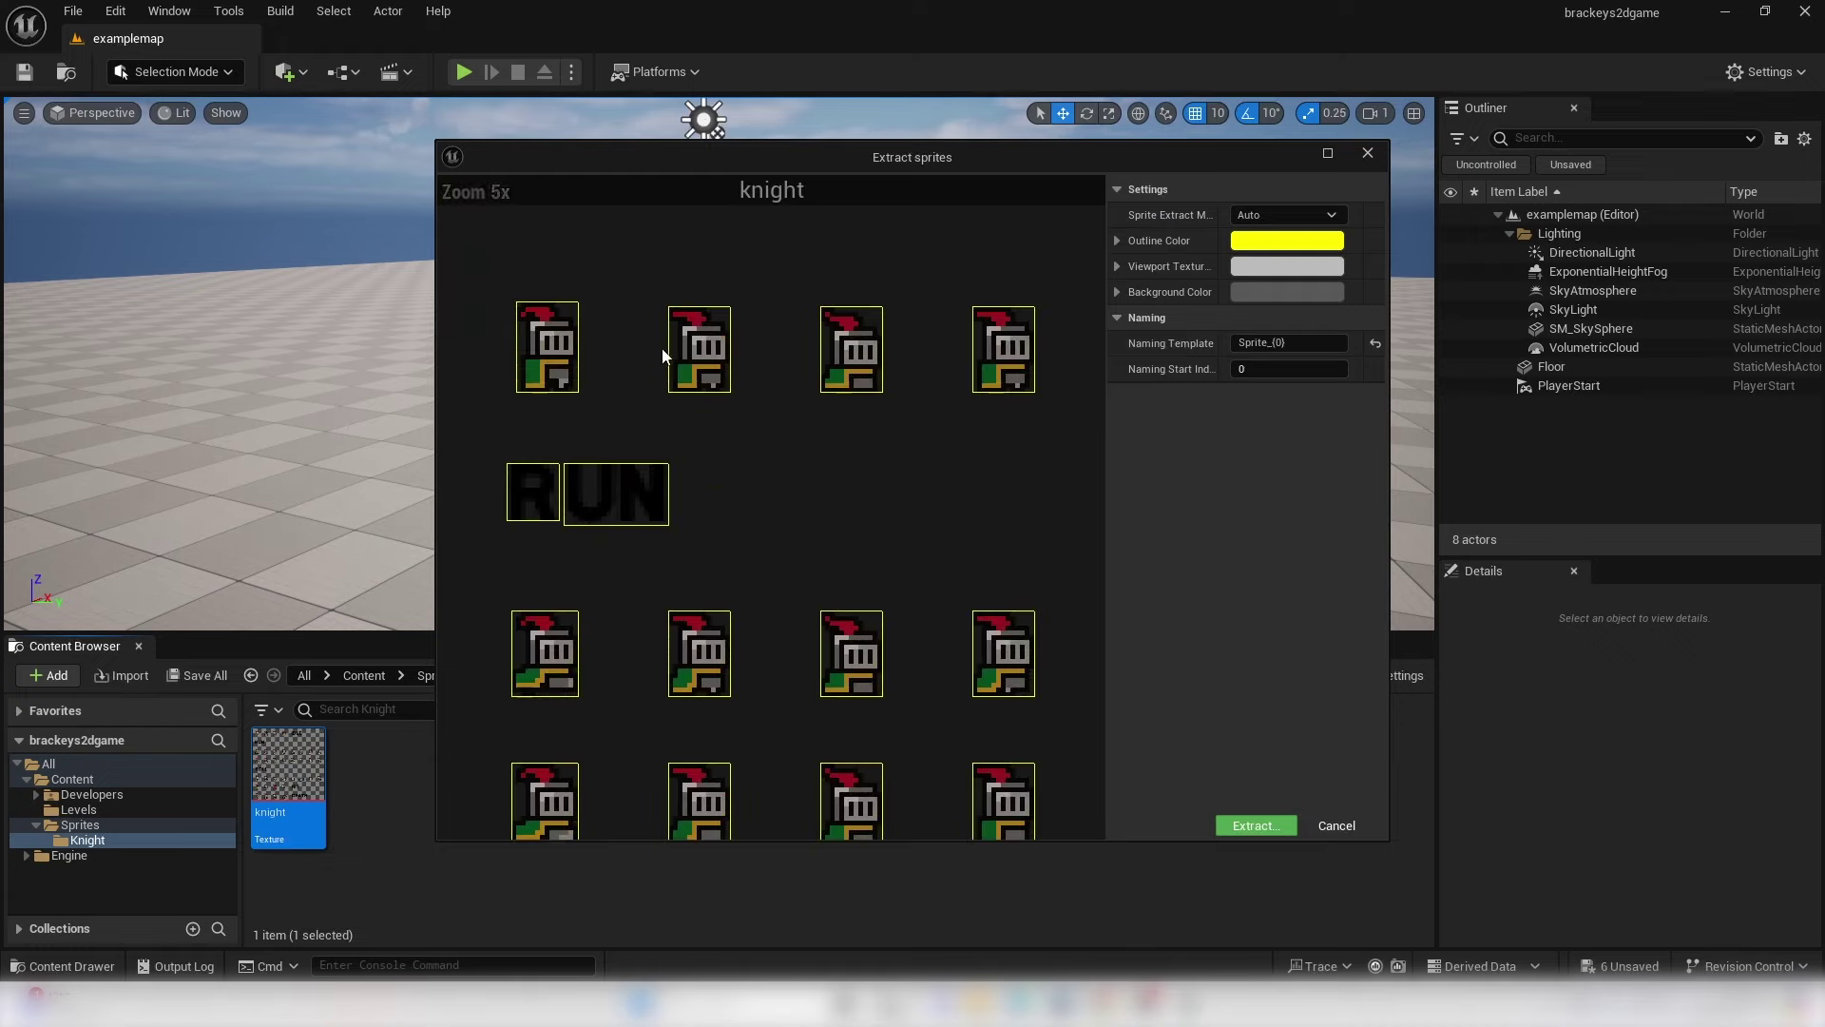
scroll(702, 359, down, 4)
scroll(709, 357, up, 2)
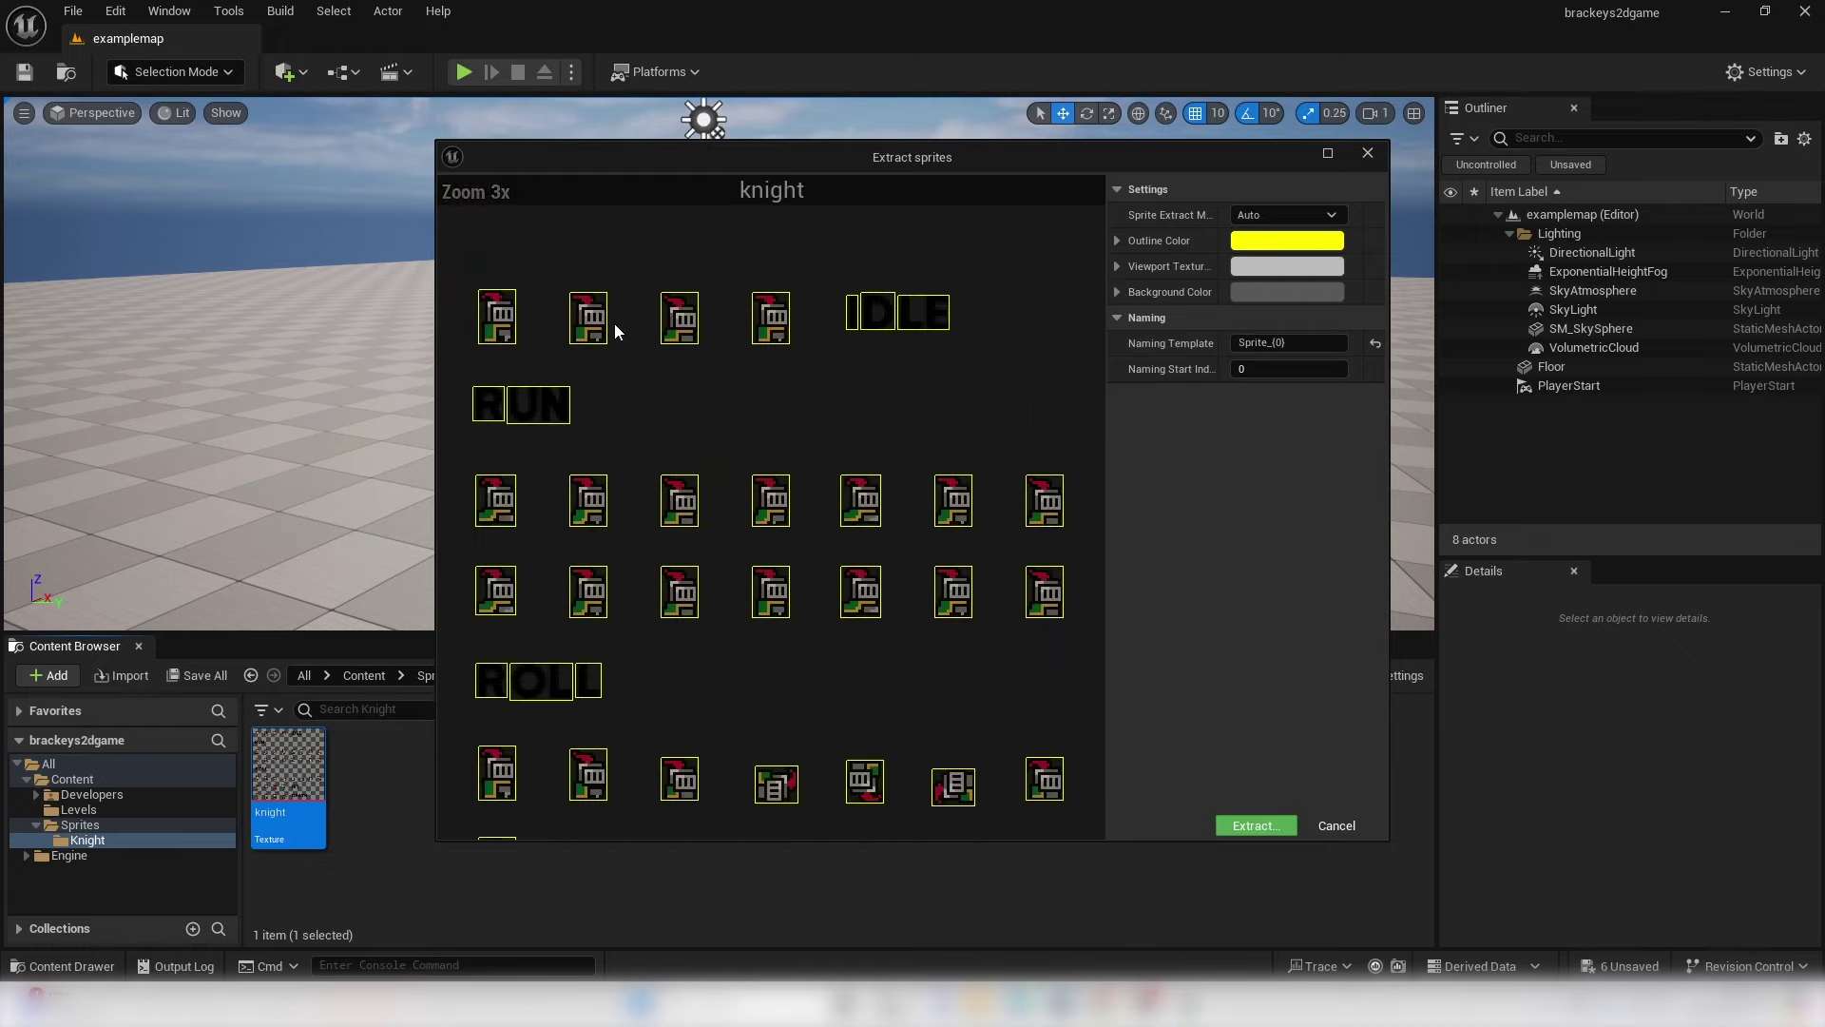
scroll(760, 418, down, 3)
scroll(799, 513, up, 2)
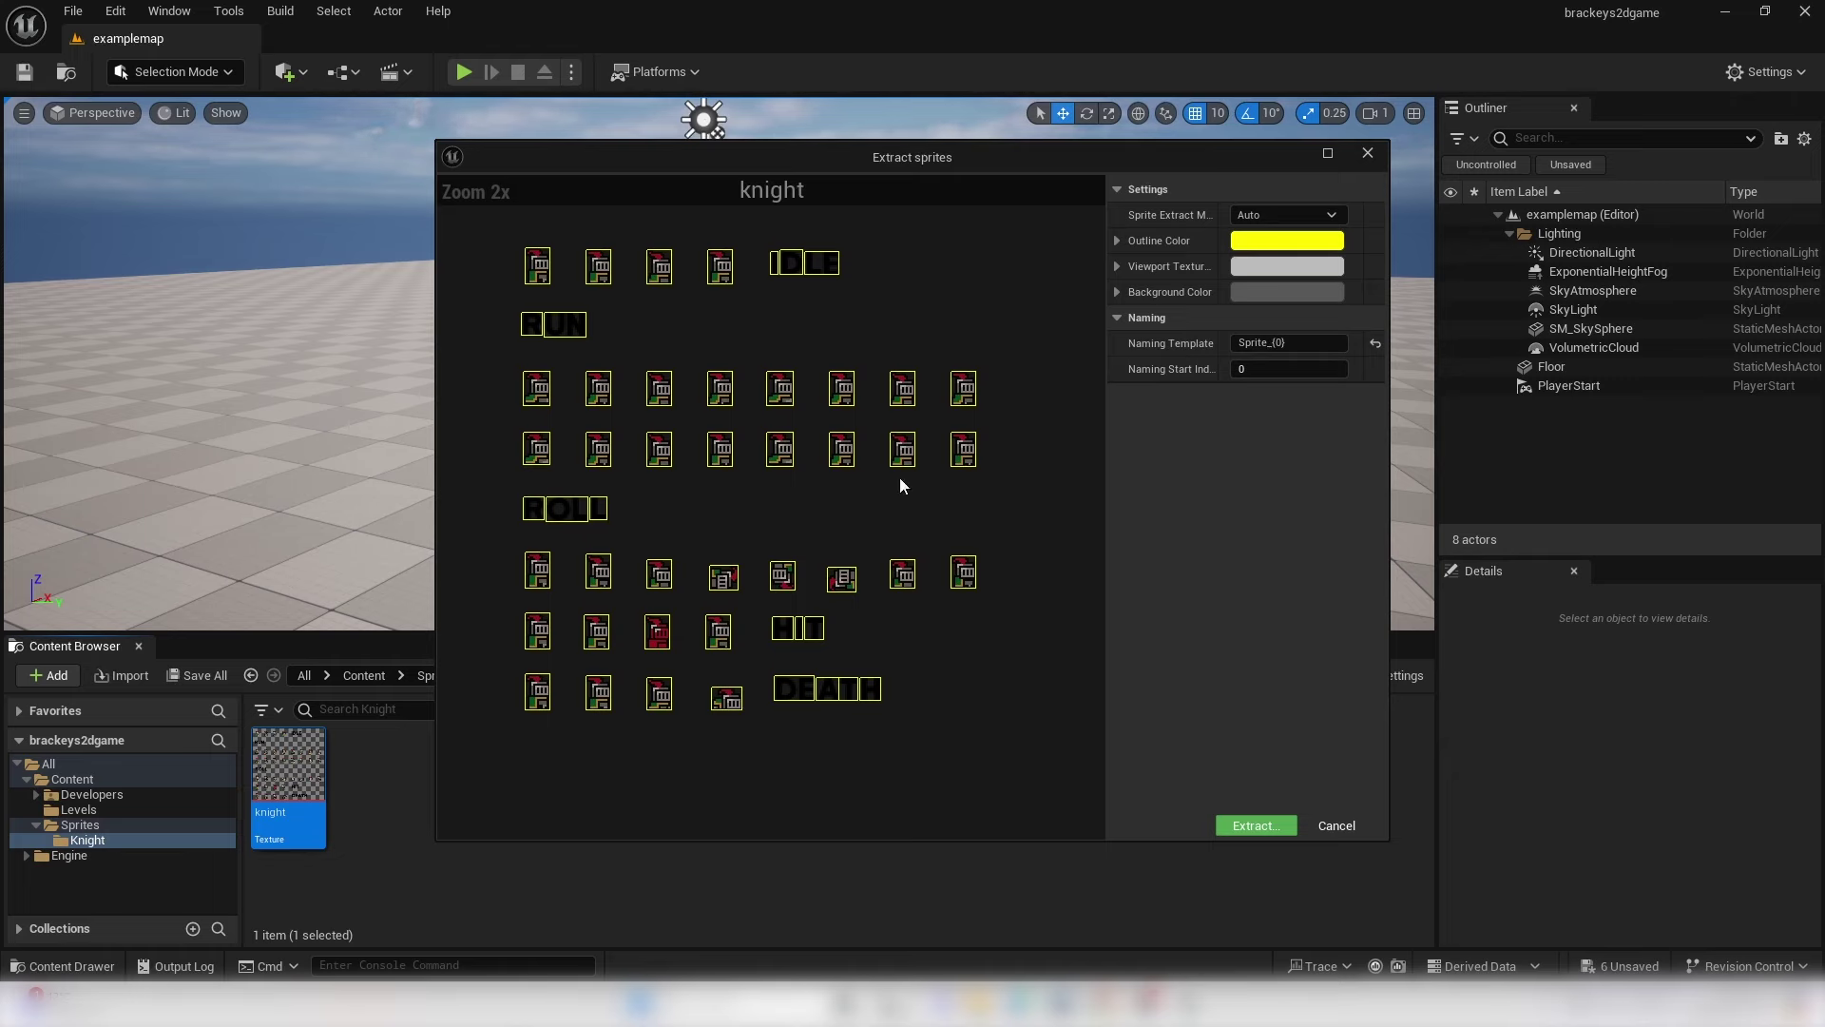
click(1256, 826)
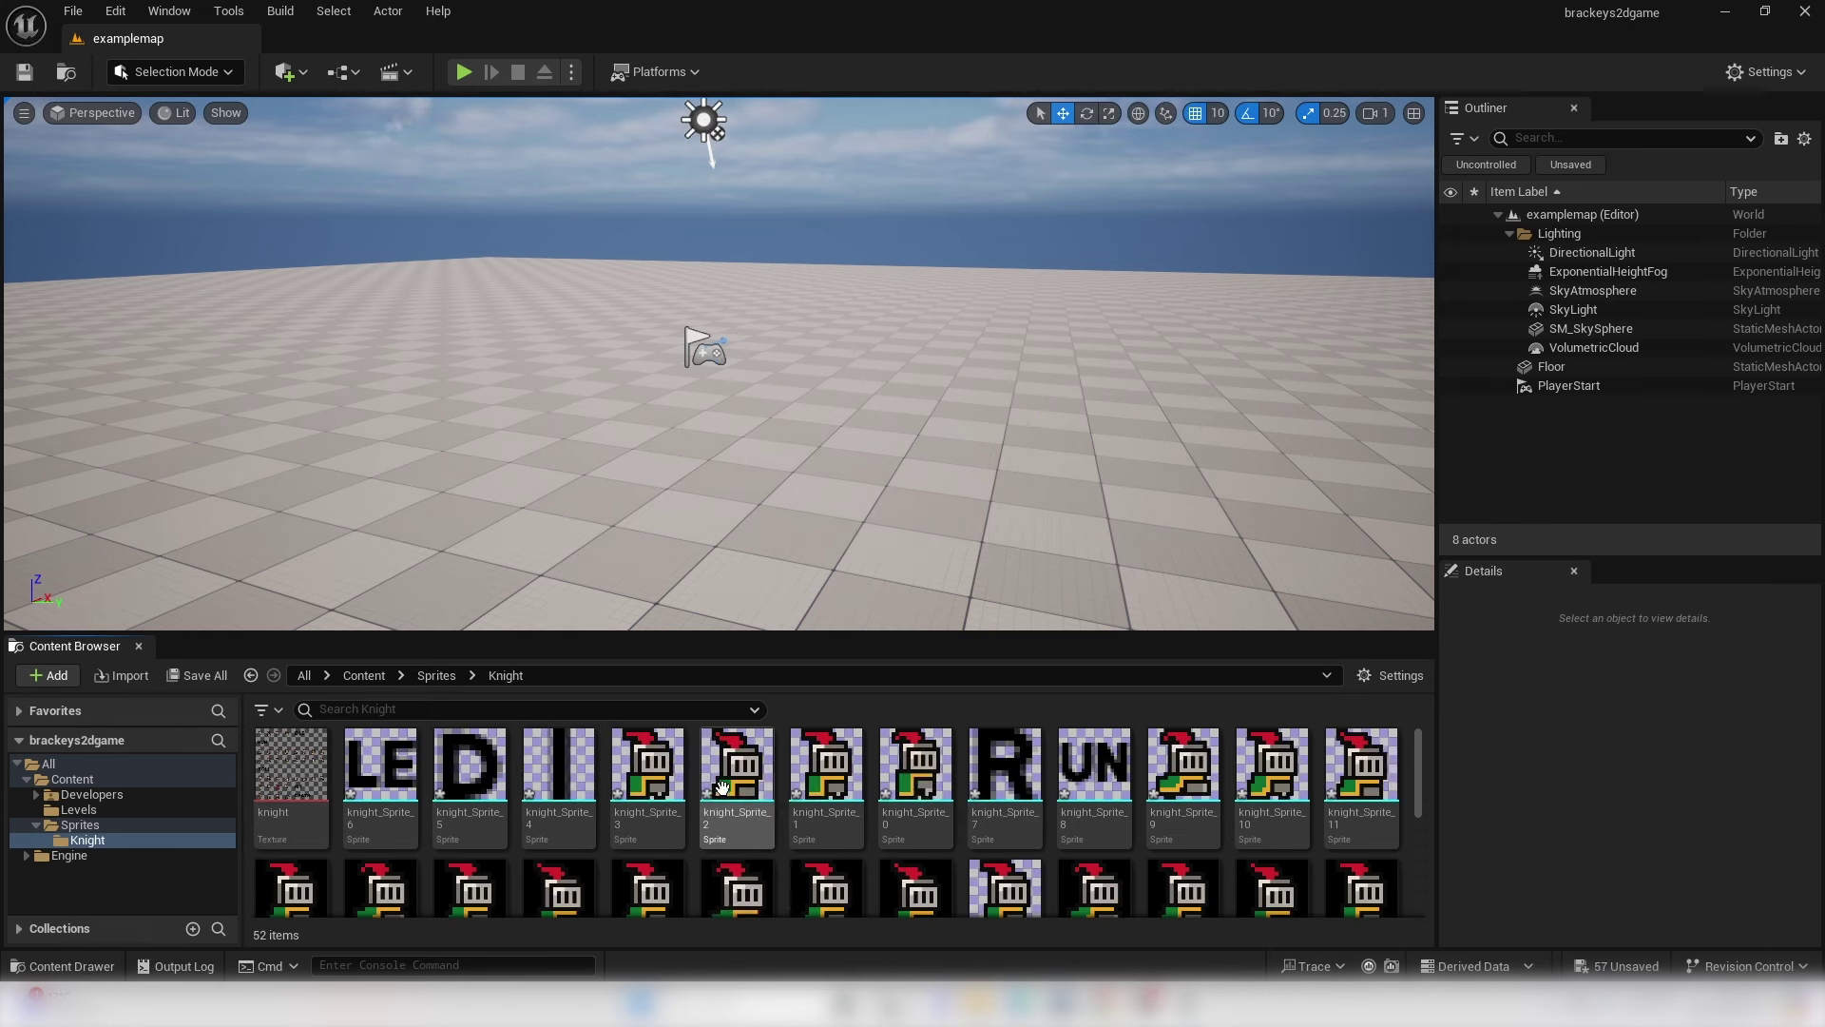
- Create a flipbook named knightidle from the four idle sprites, knight_Sprite_0 to knight_Sprite_3
click(671, 772)
shift+click(908, 765)
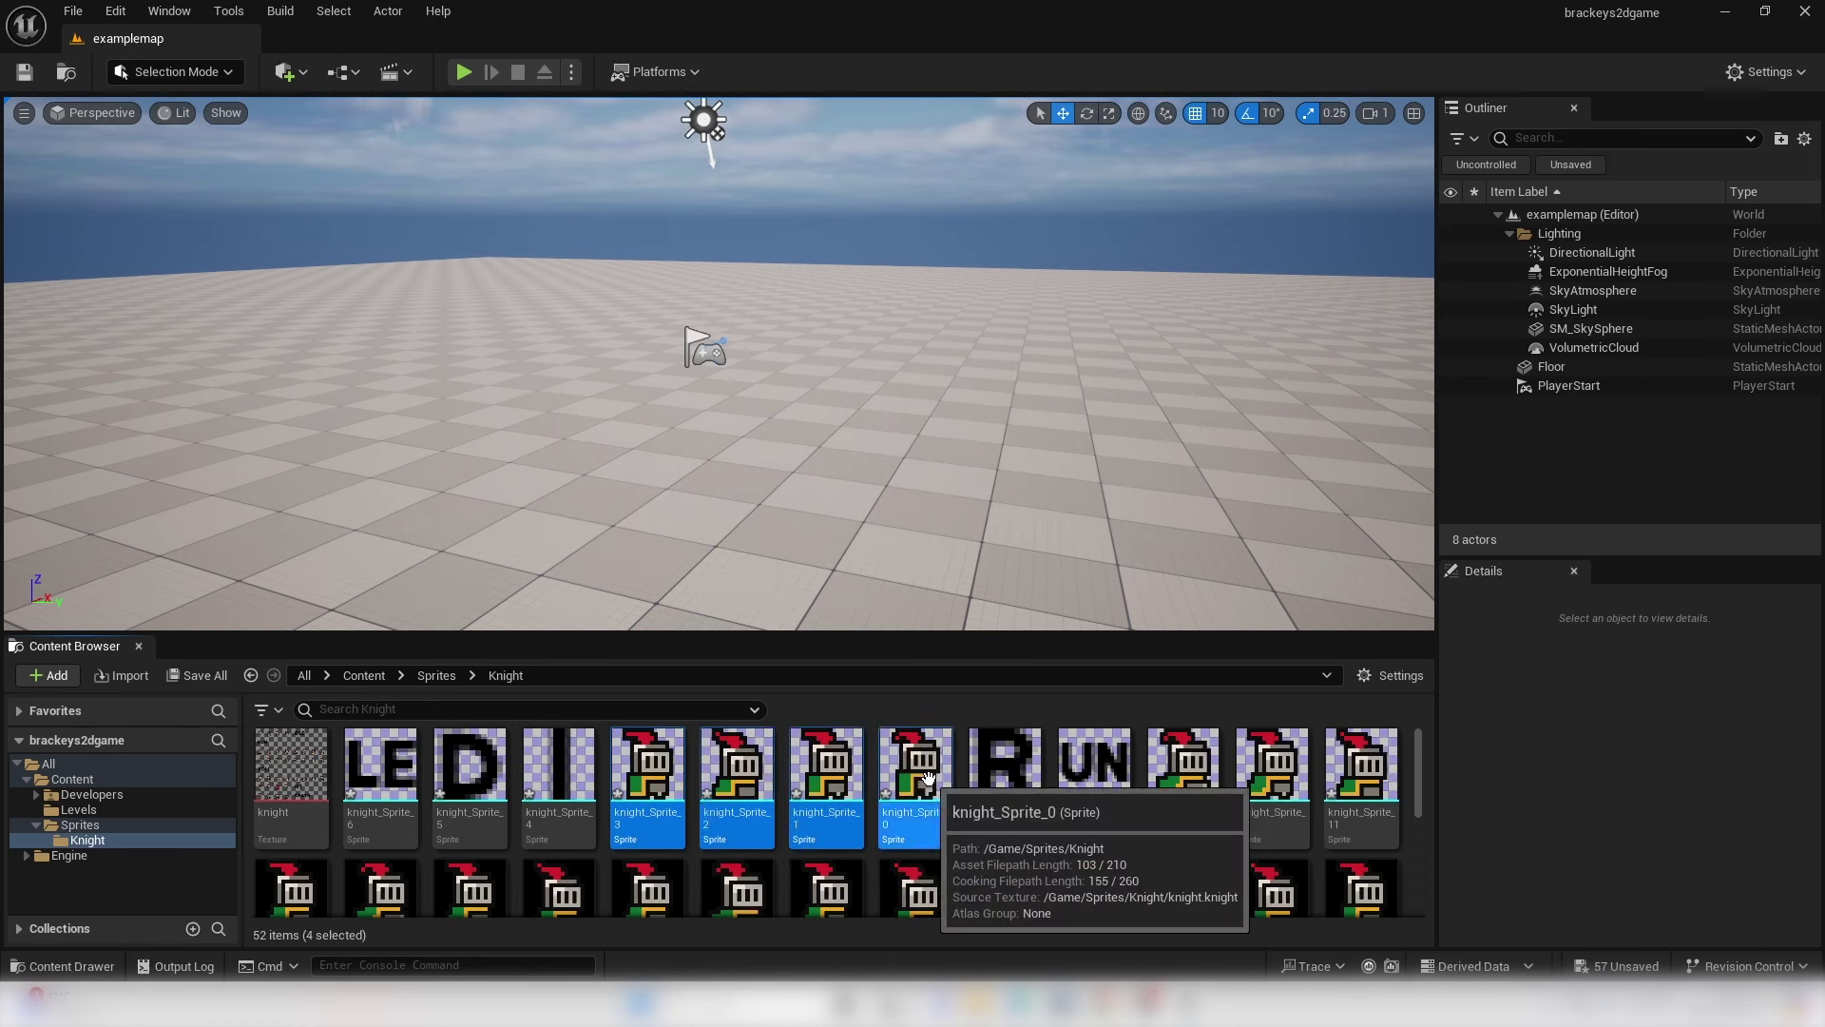
right_click(908, 765)
click(1055, 323)
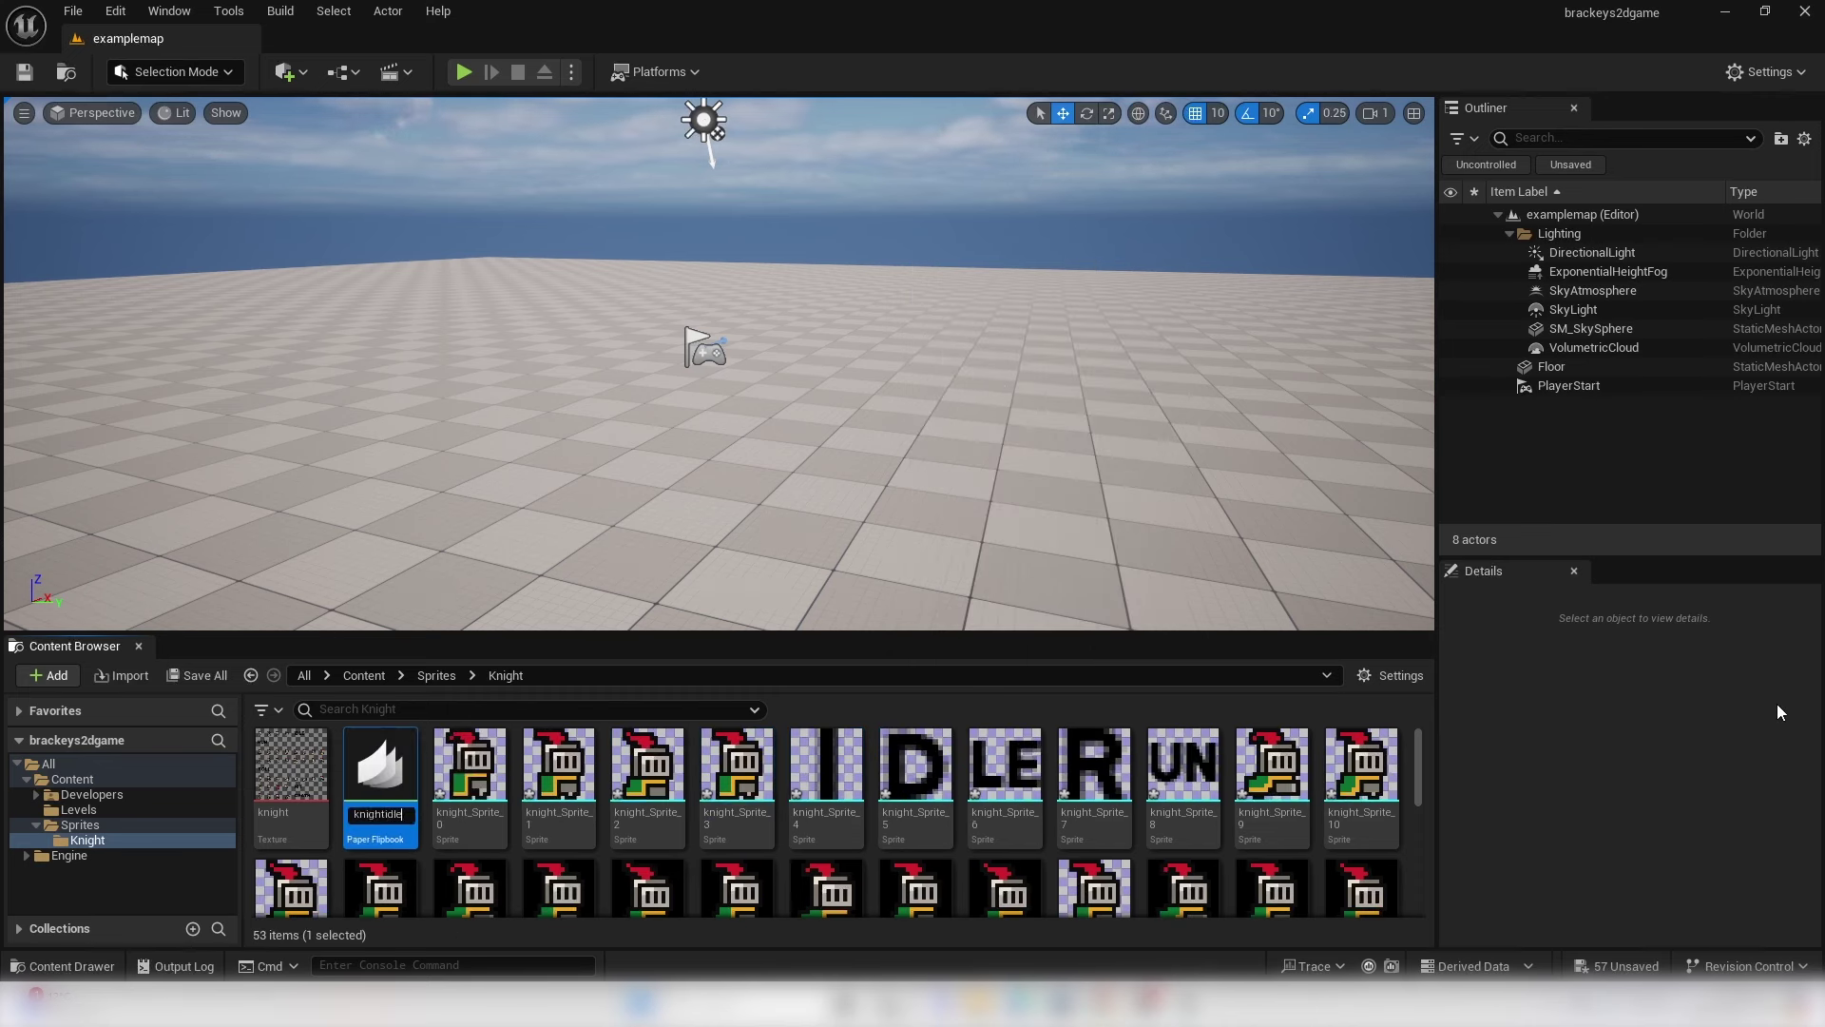
text(knightIdle)
key(Return)
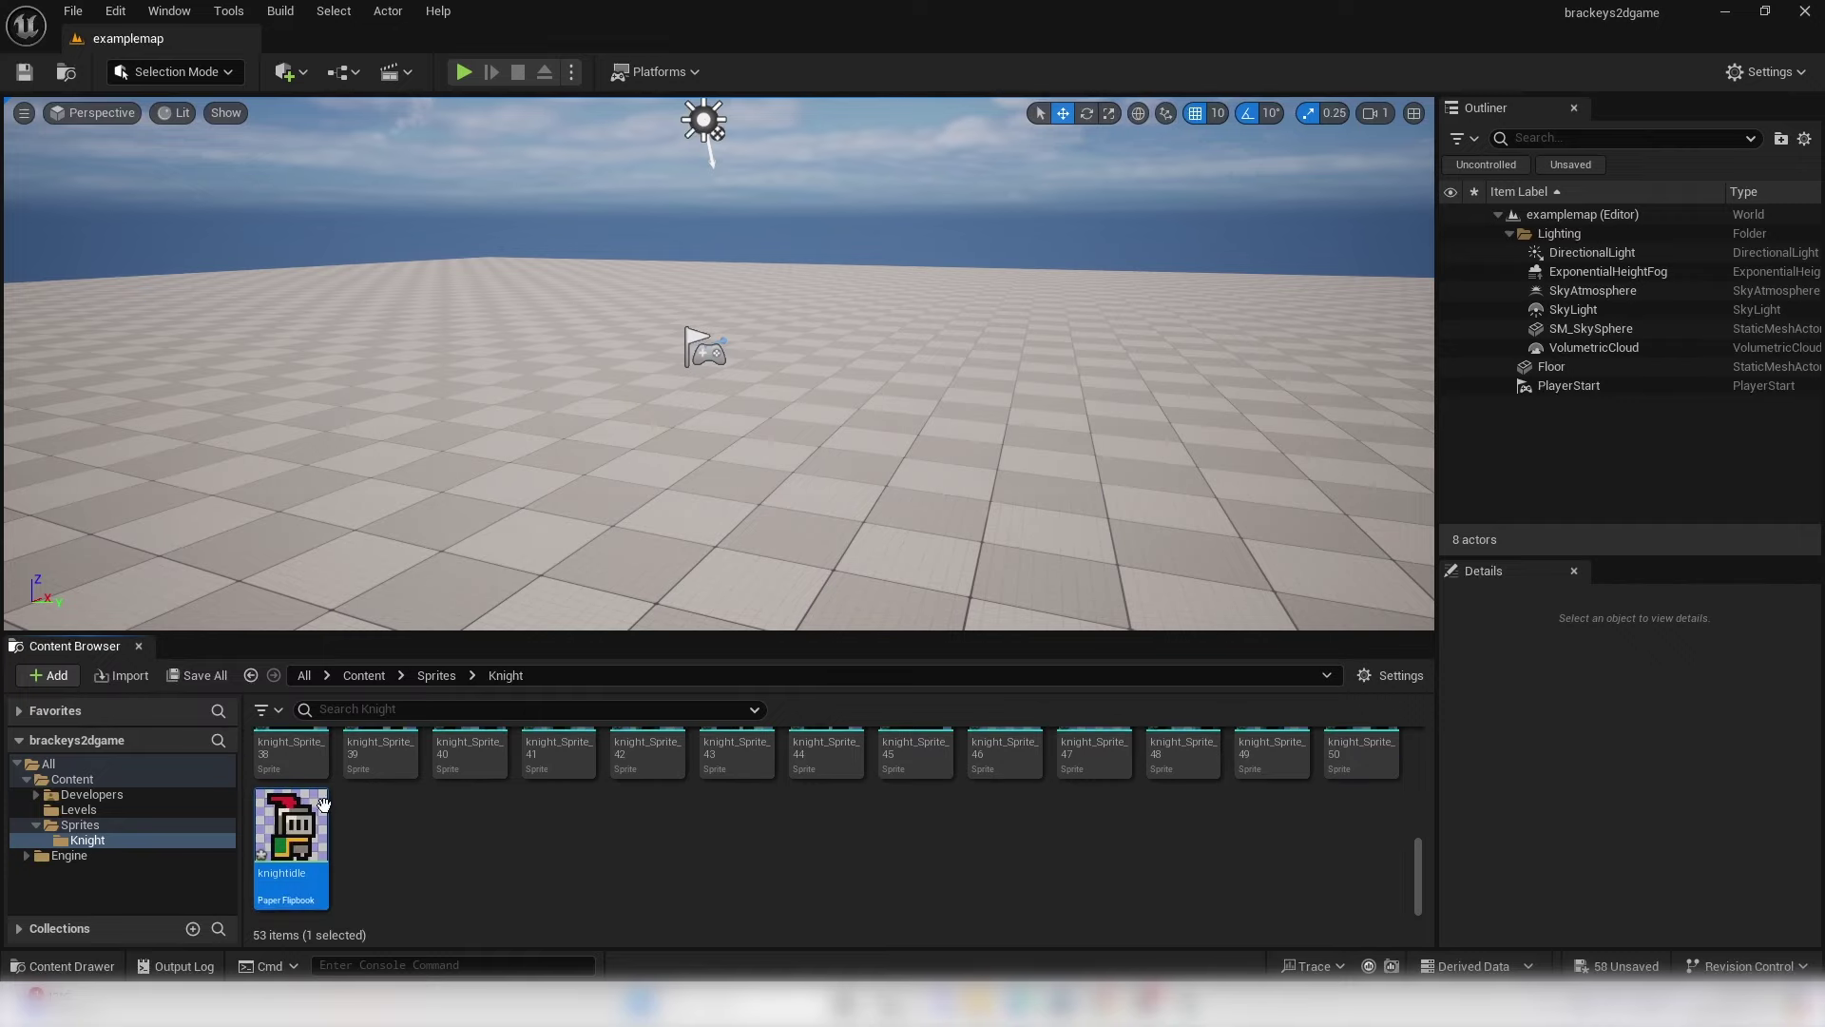
- Open the knightidle flipbook in a maximized editor and try frame rates of 1, 5 and 7 frames per second
double_click(302, 851)
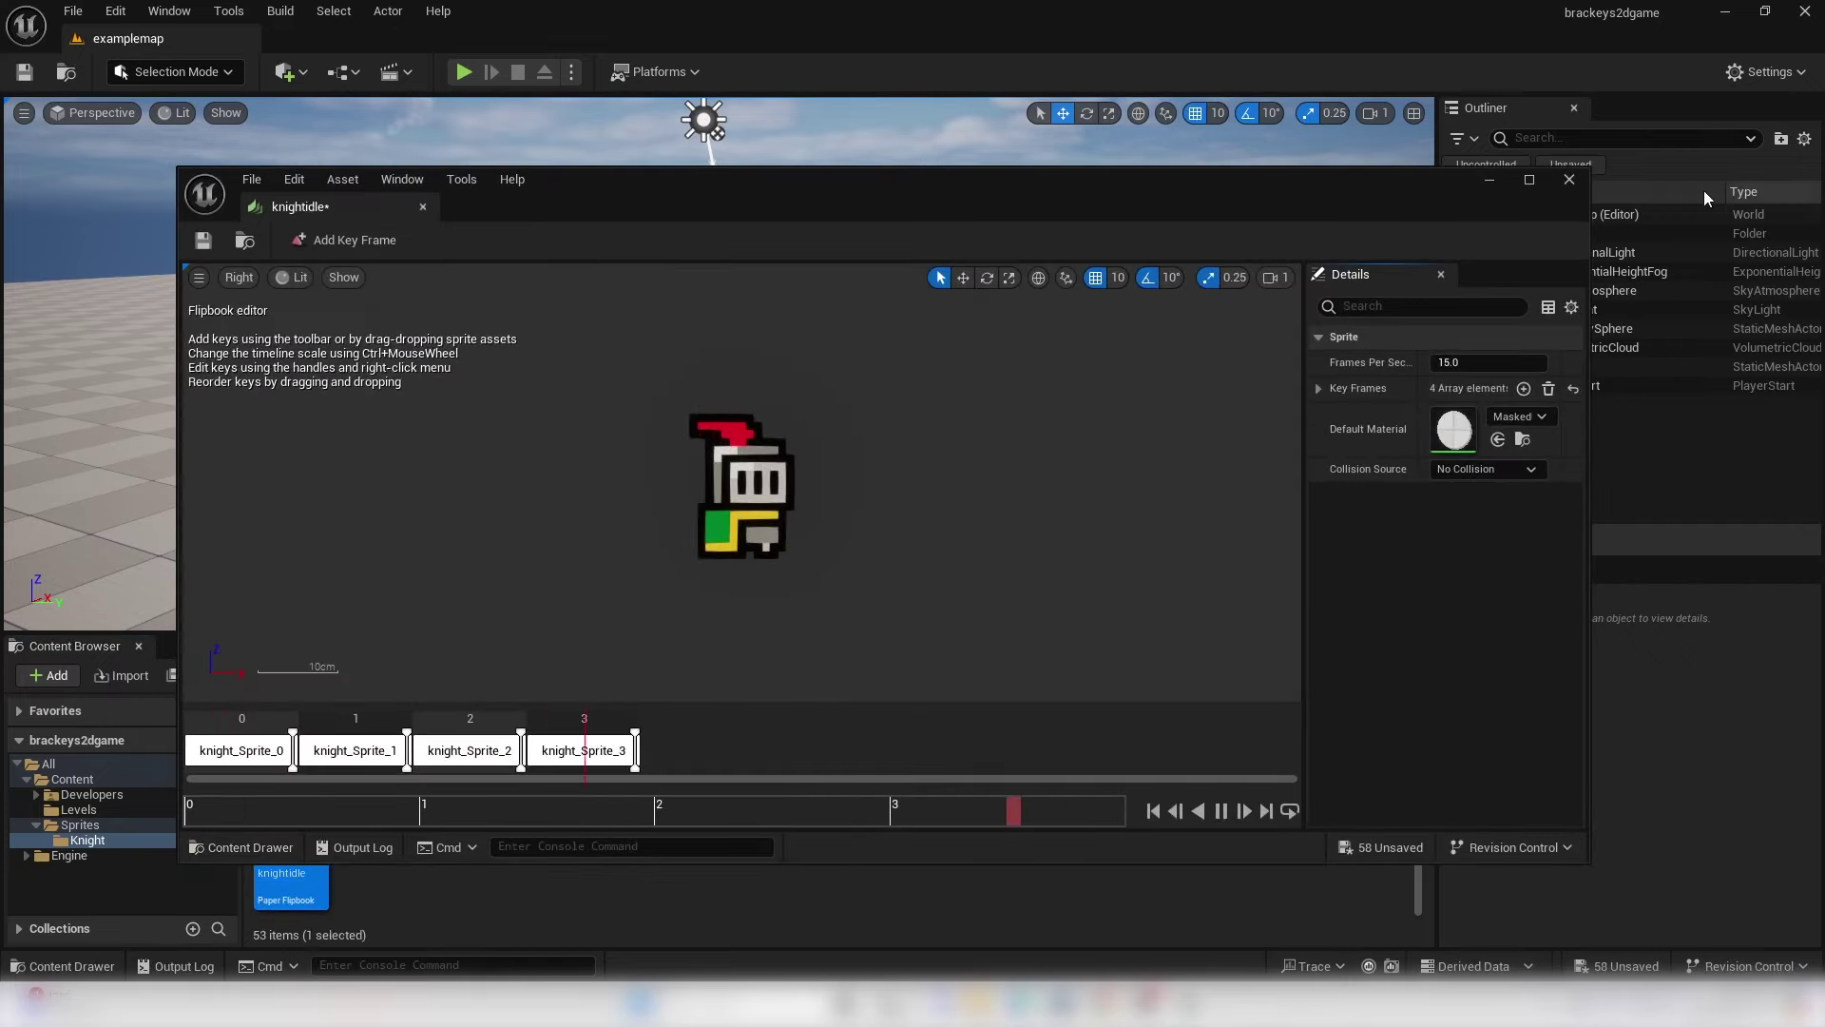
click(1529, 181)
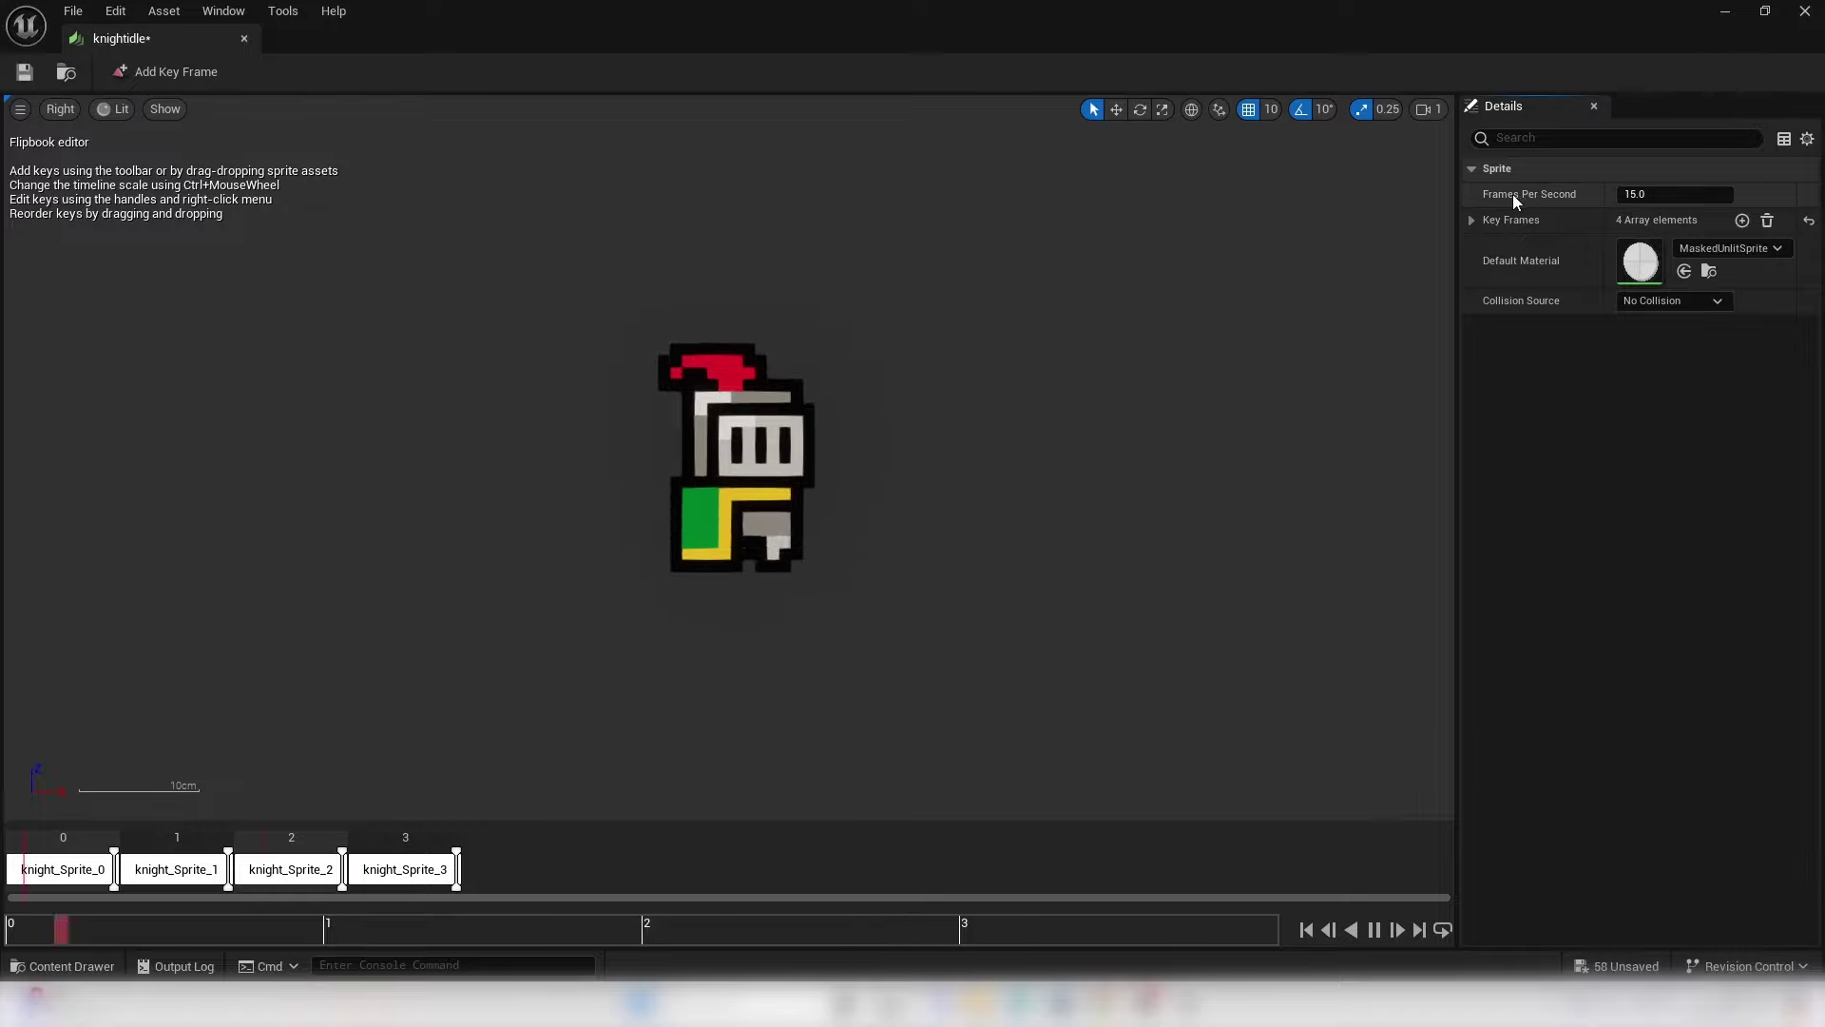
click(1653, 193)
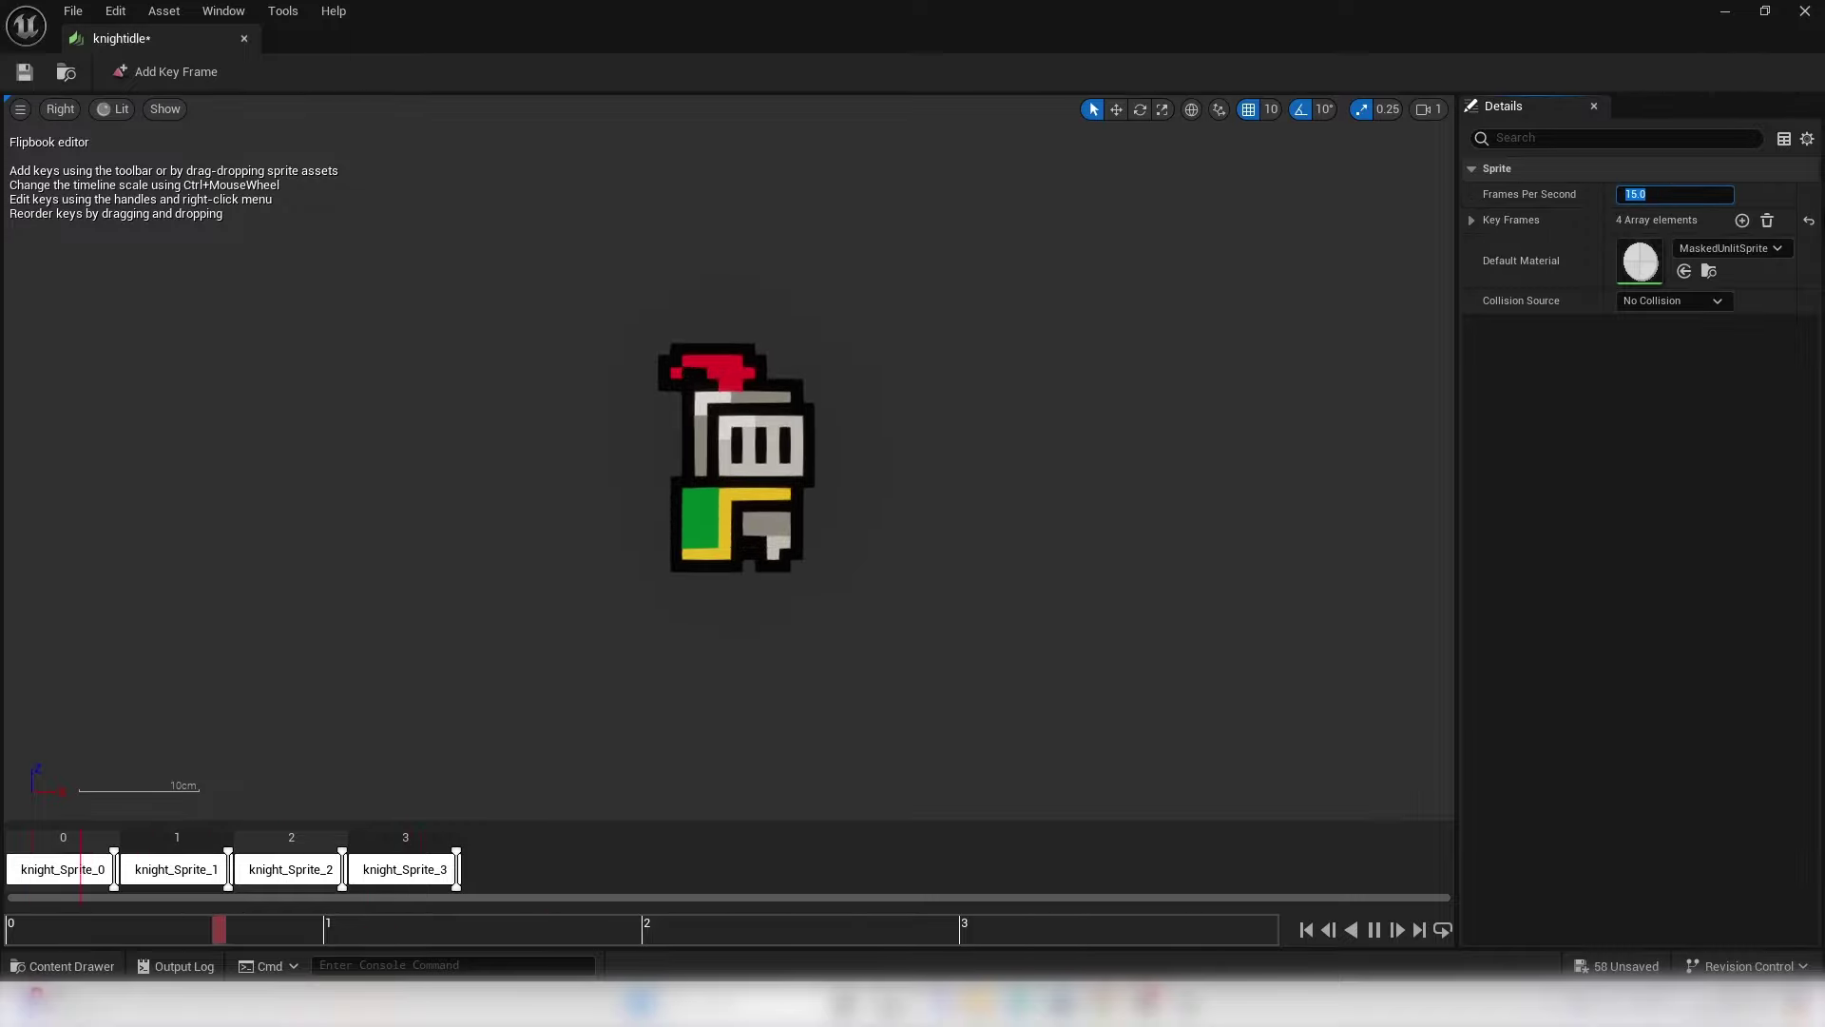
text(1)
key(Return)
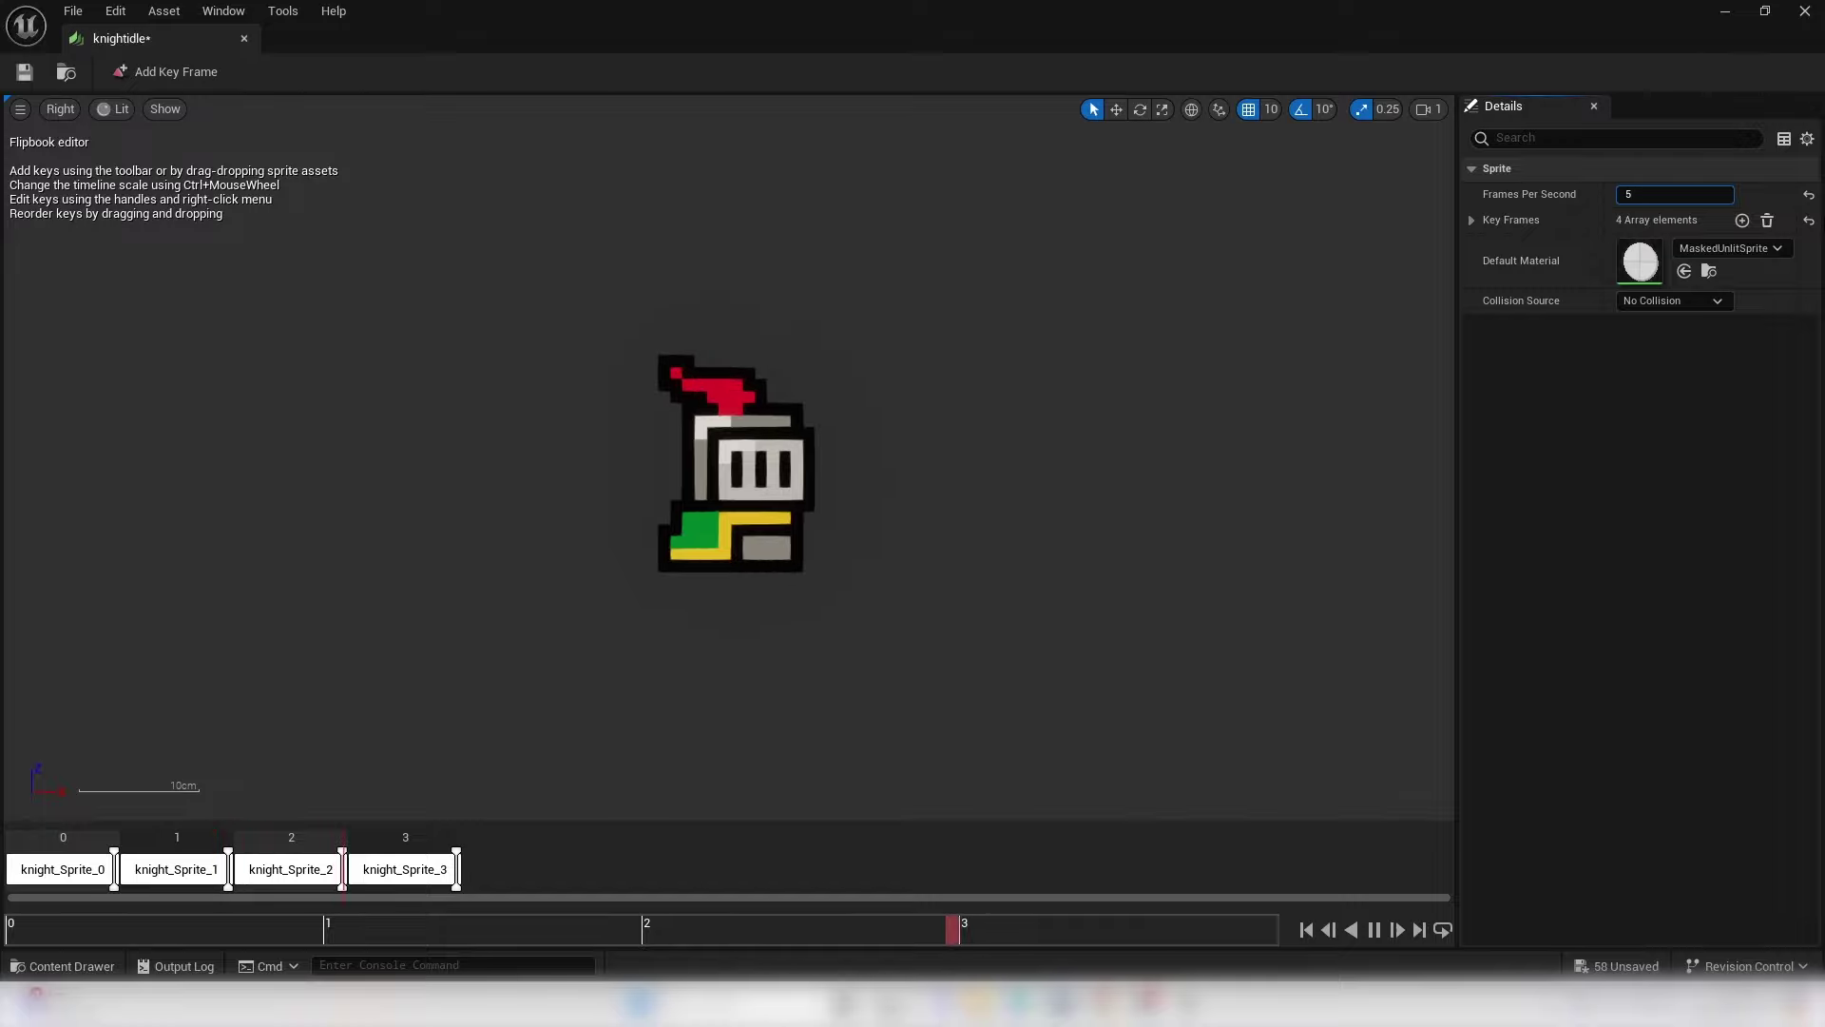
text(5)
key(Return)
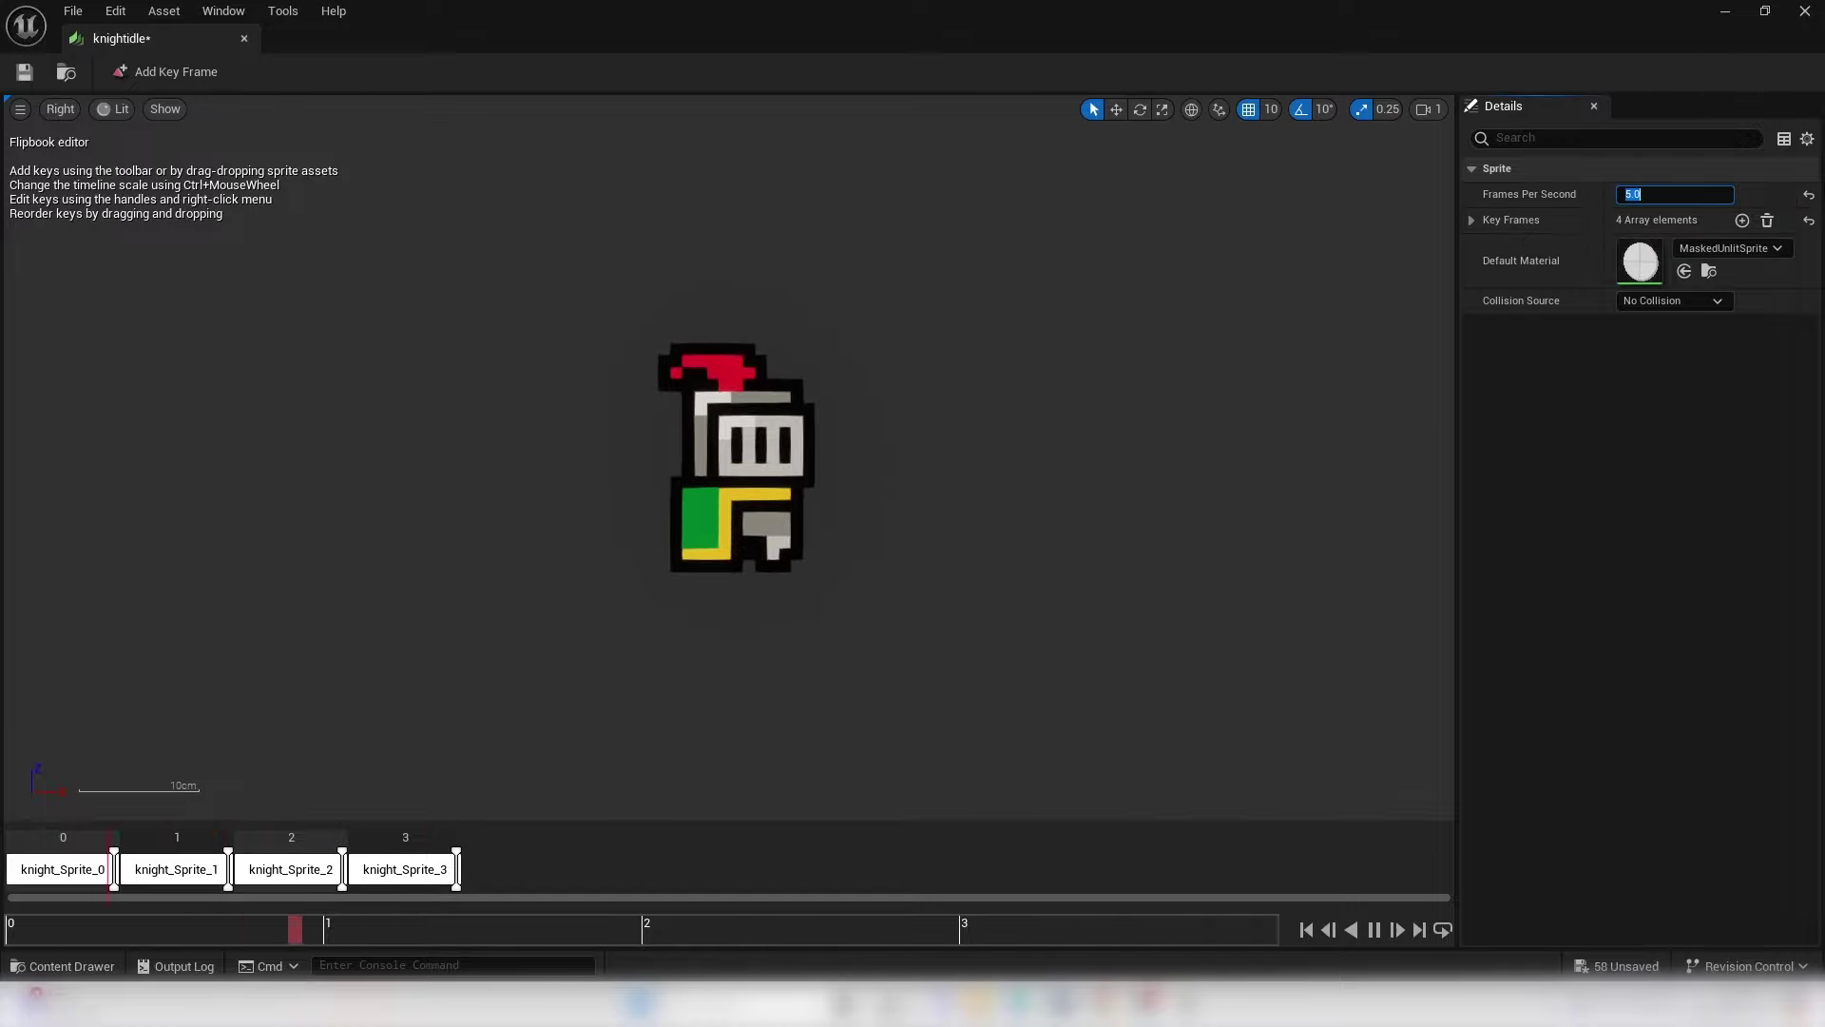
text(7)
key(Return)
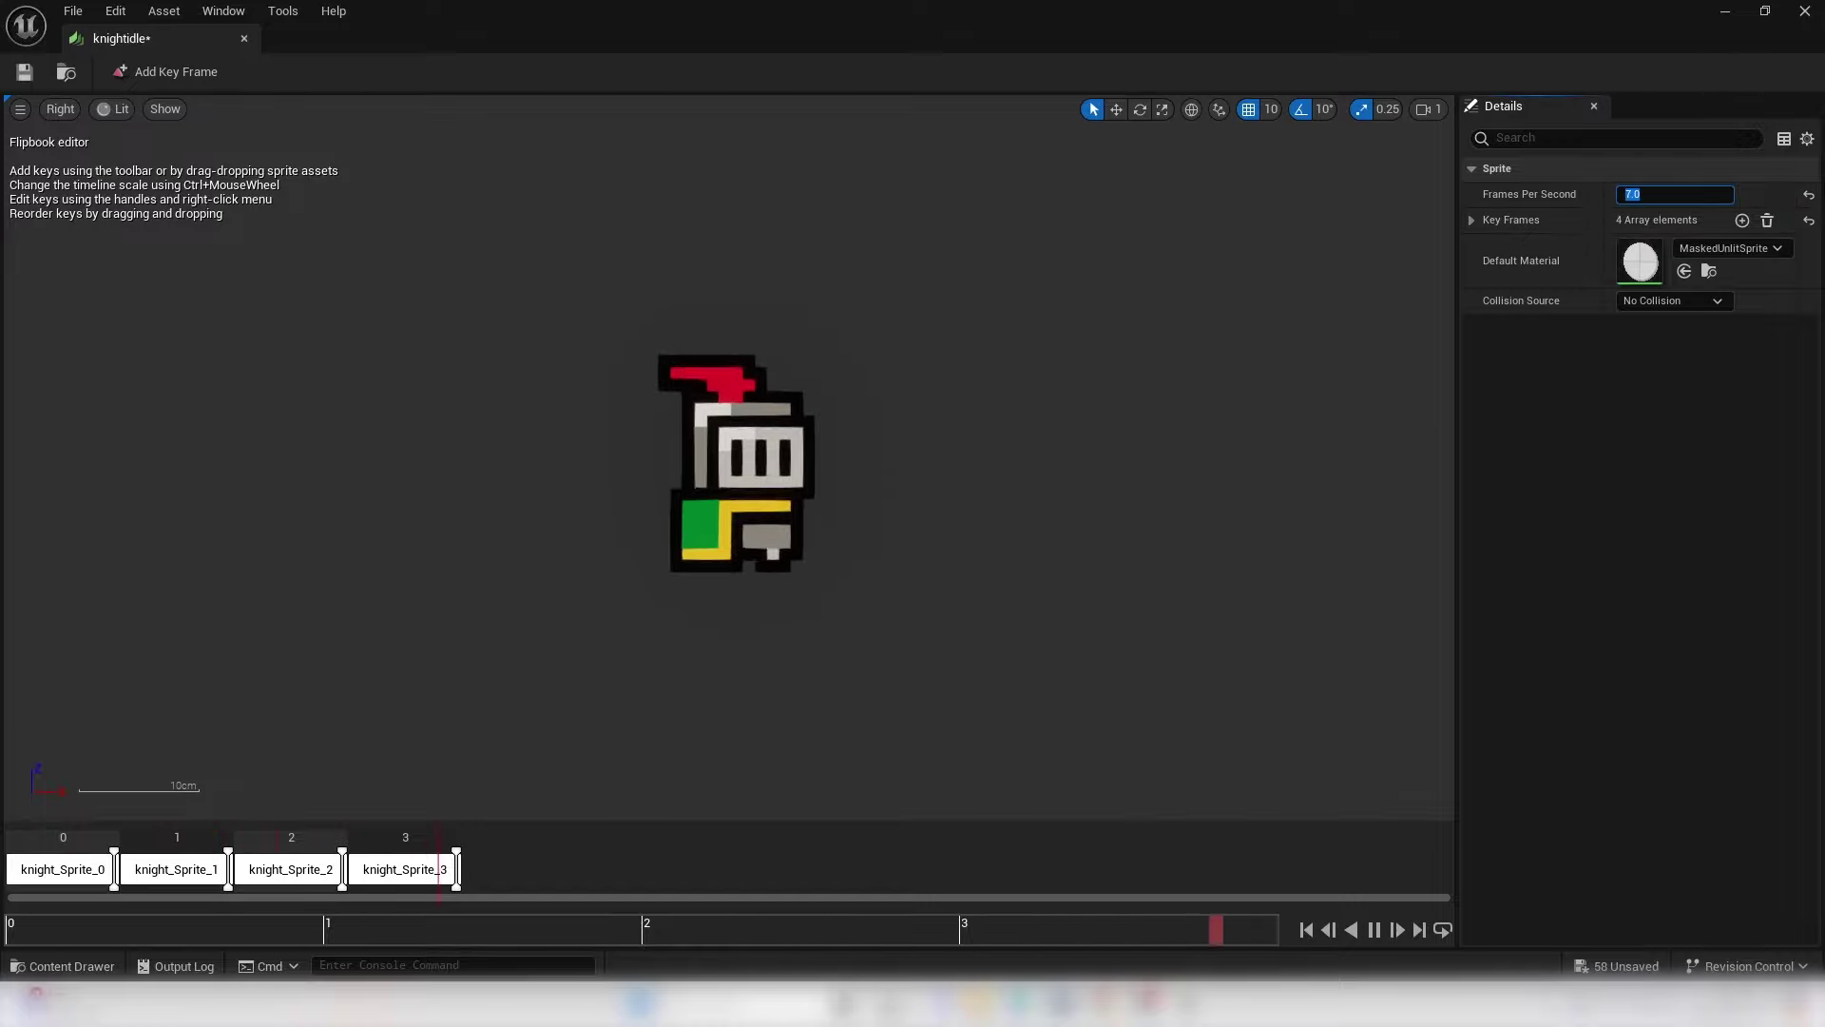
- Set the knightidle flipbook to 6 frames per second, save it and minimize the editor window
text(6)
key(Return)
key(ctrl+s)
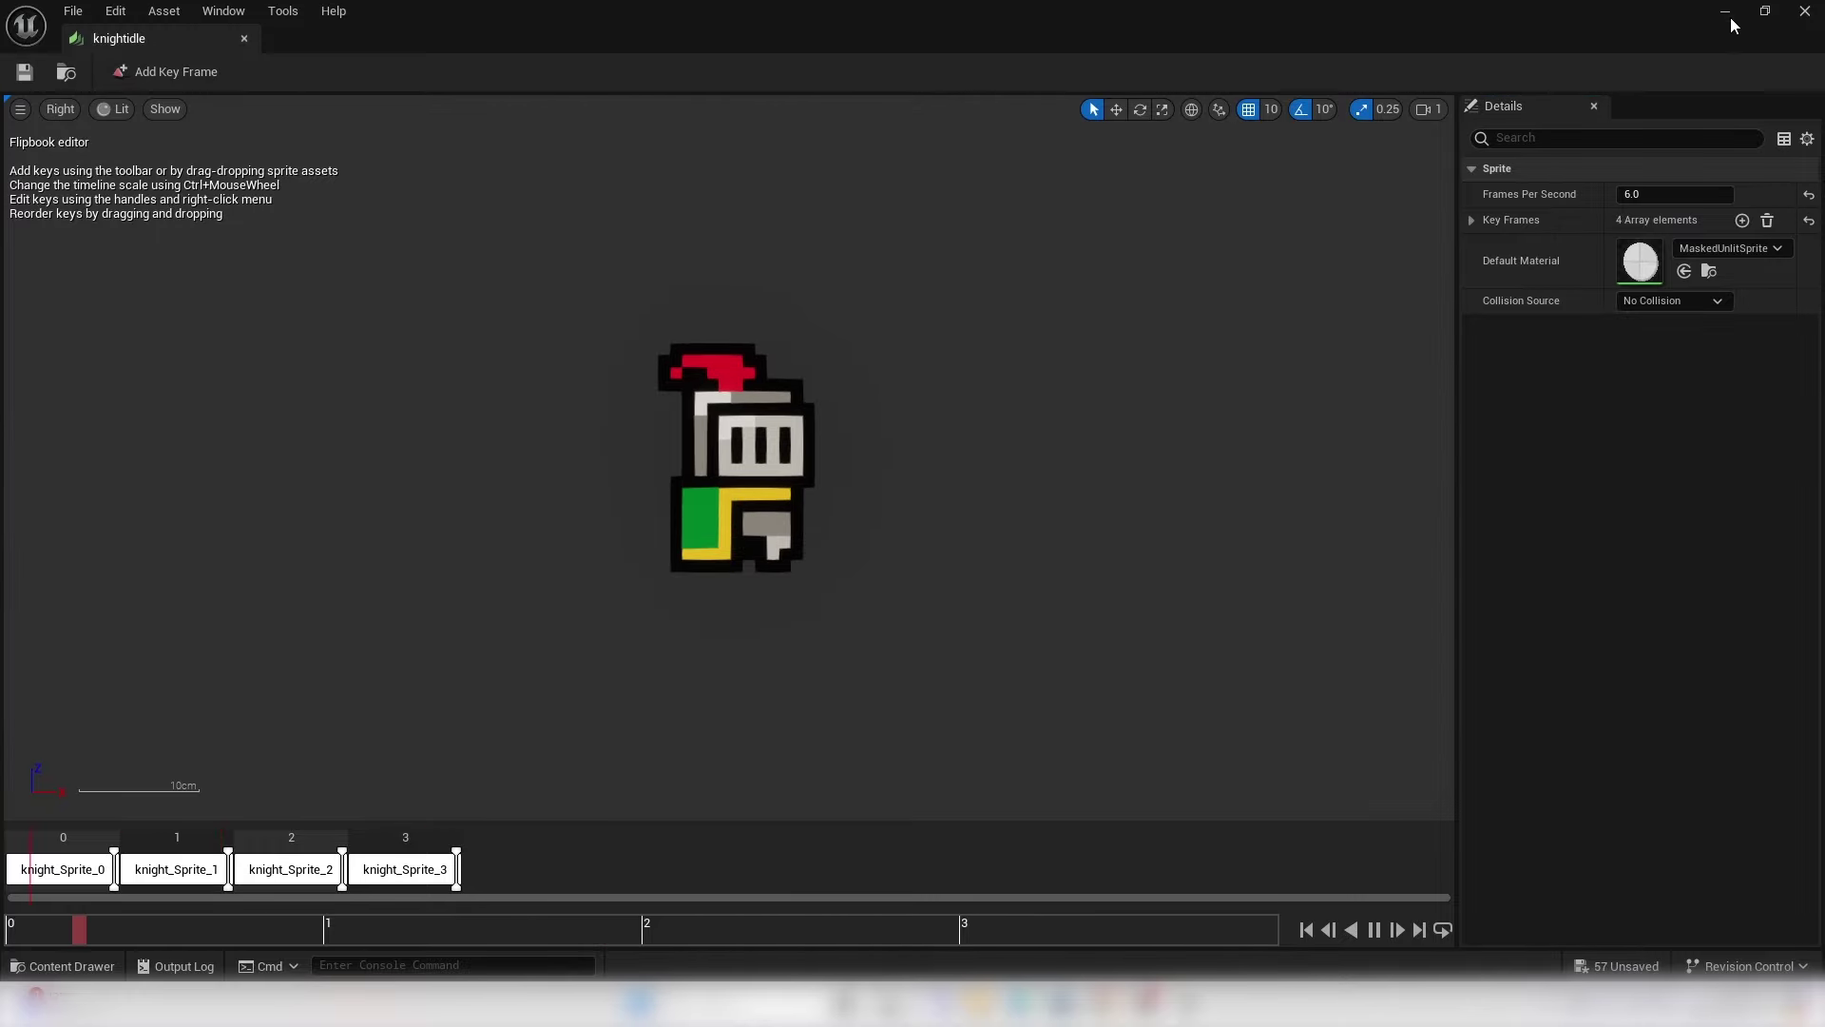
click(1726, 16)
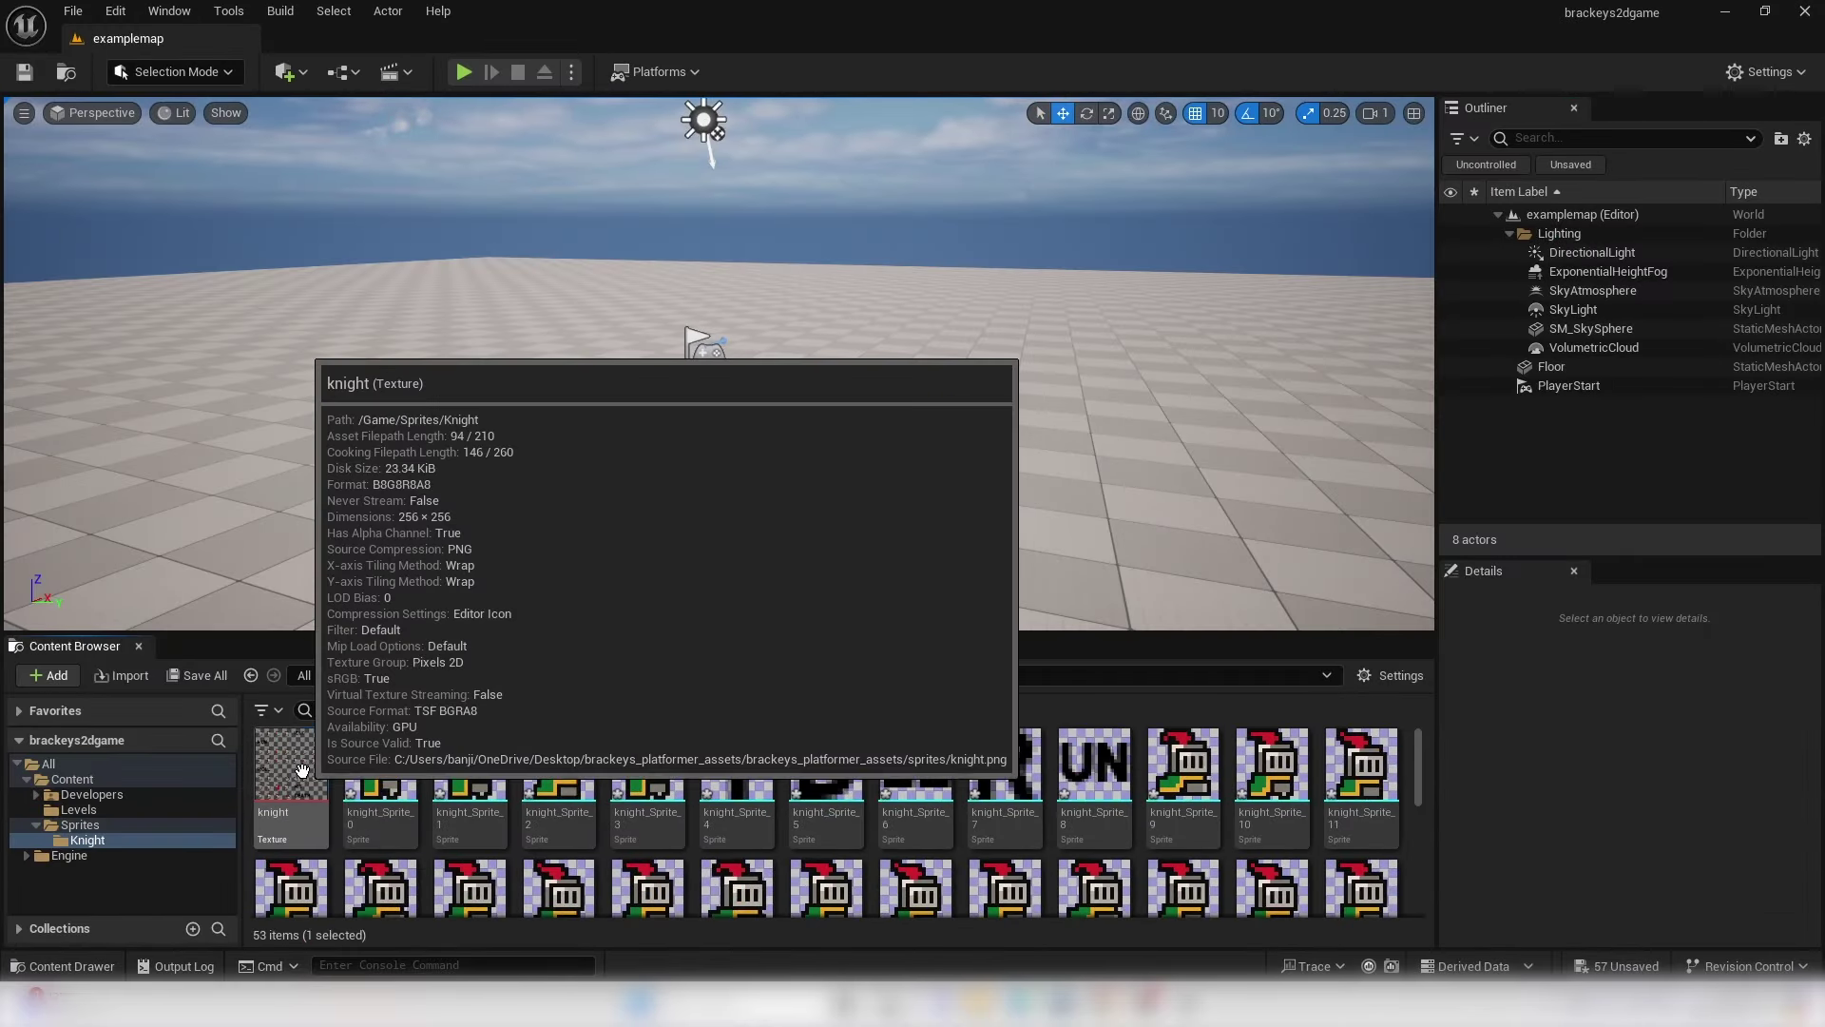
- Check which frames belong to the run animation in the knight texture's sprite sheet
double_click(302, 770)
scroll(476, 447, up, 3)
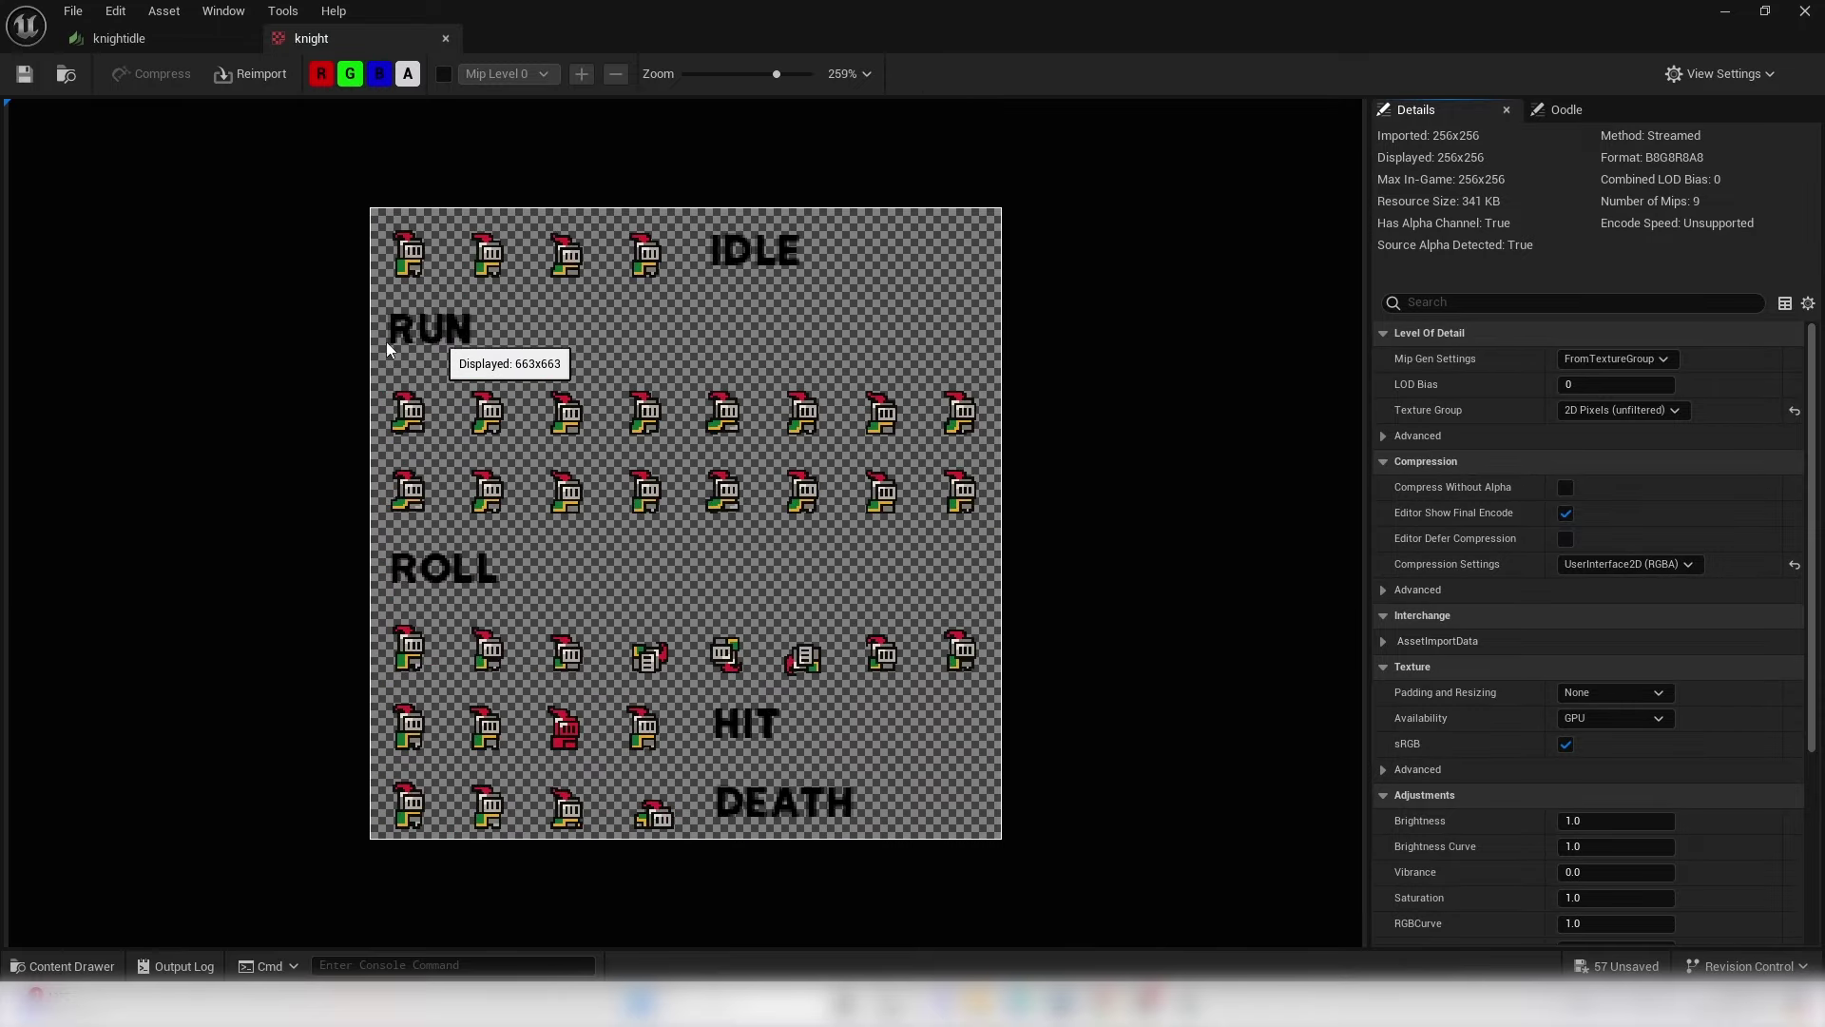
click(1735, 17)
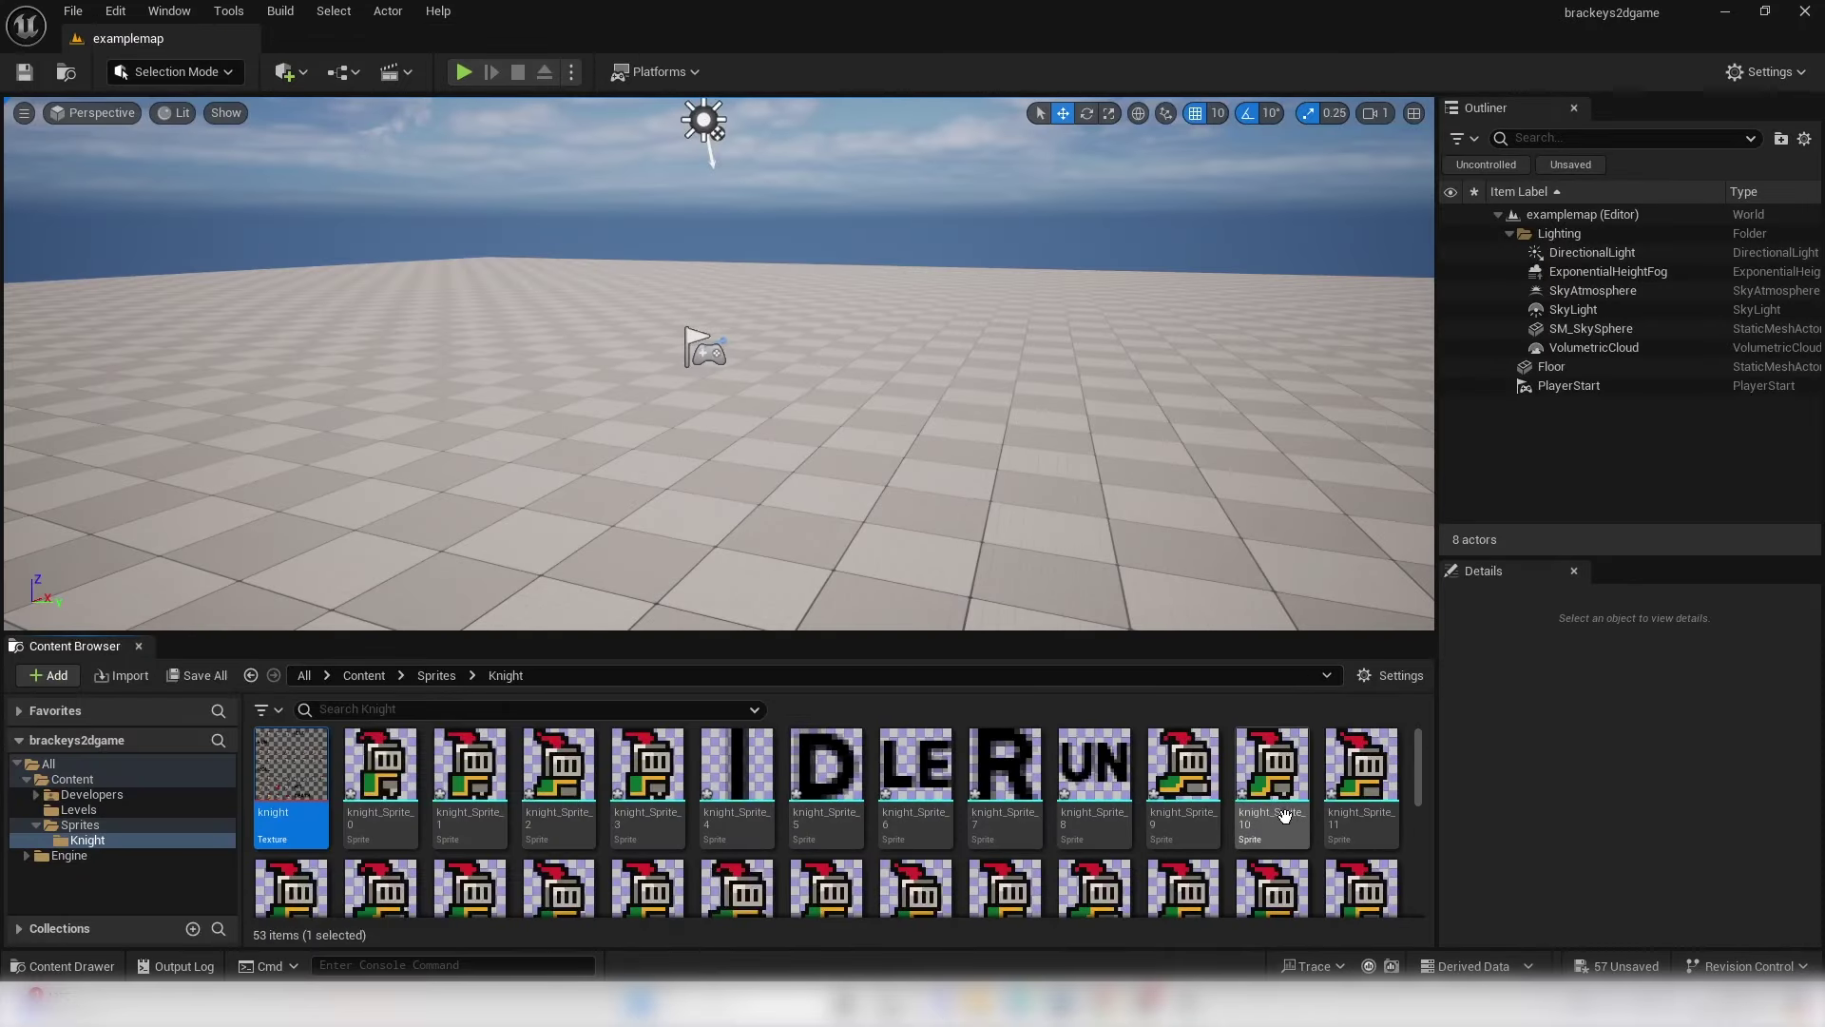
- Create a flipbook named knightrun from the run sprites knight_Sprite_9 to knight_Sprite_24
click(1178, 770)
scroll(1255, 775, down, 2)
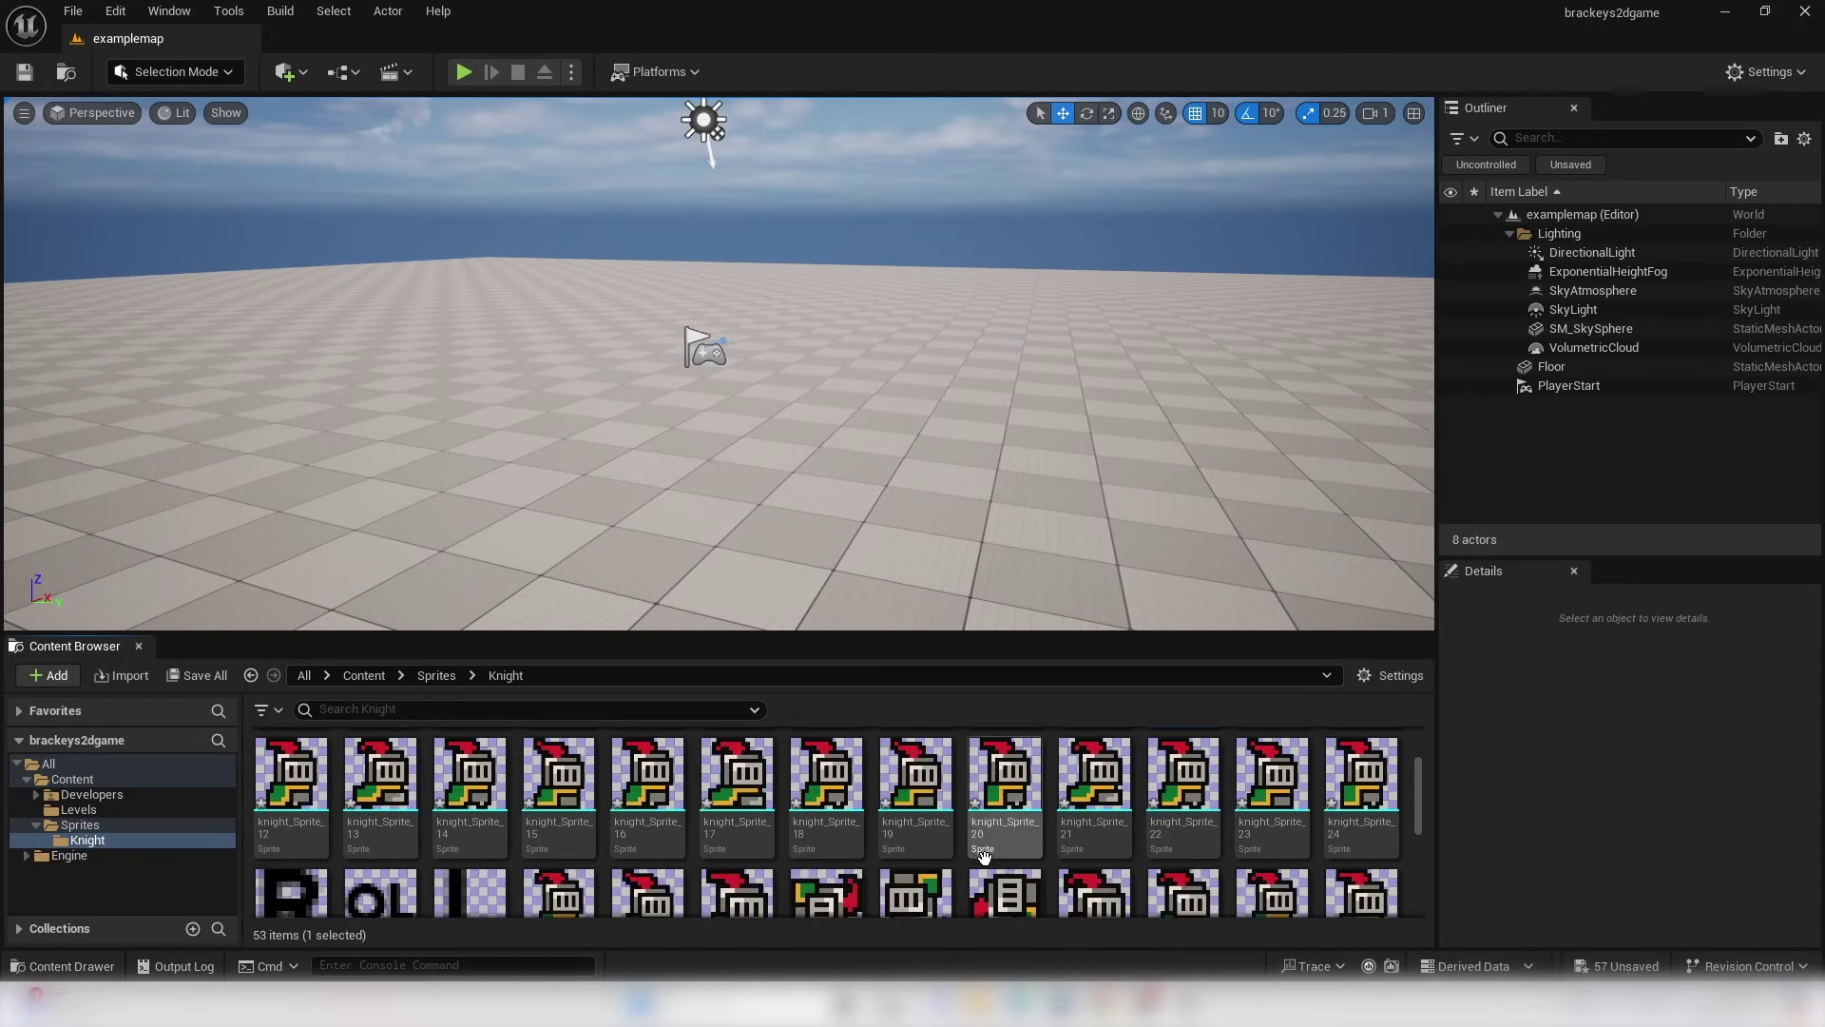
shift+click(1349, 797)
scroll(1350, 797, up, 2)
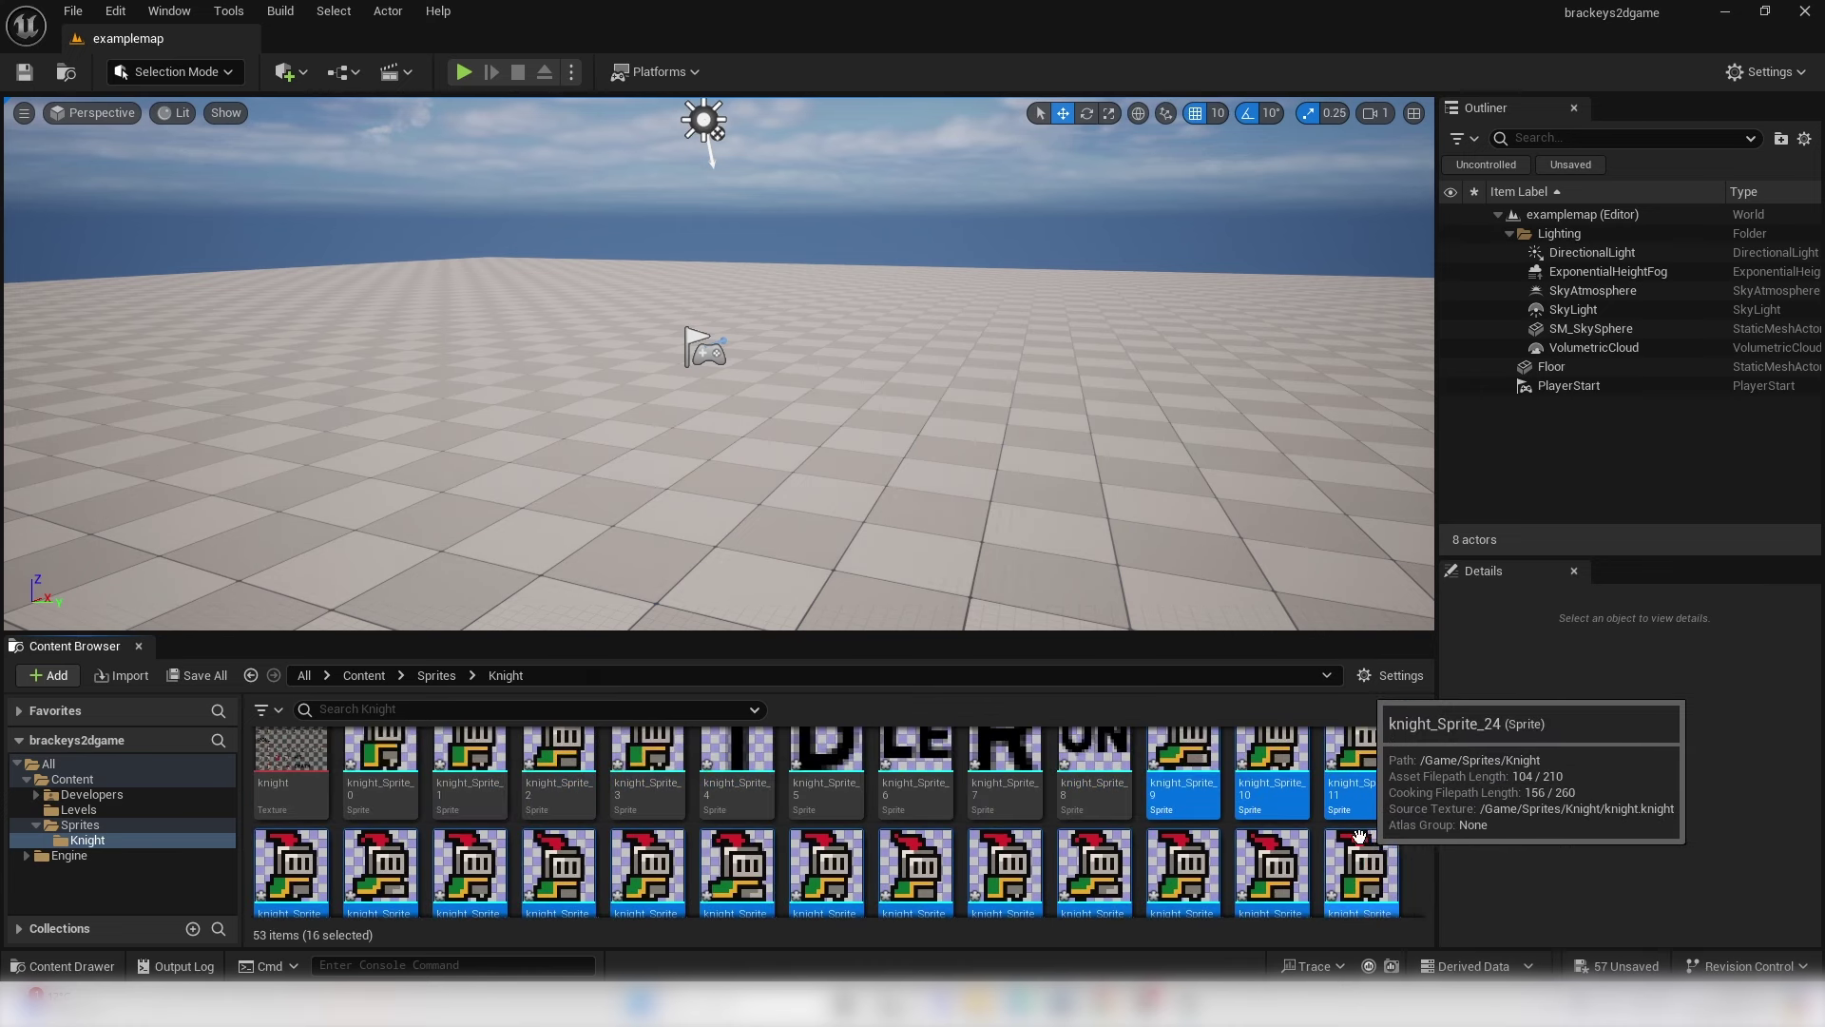
scroll(1193, 794, down, 3)
scroll(1193, 789, up, 4)
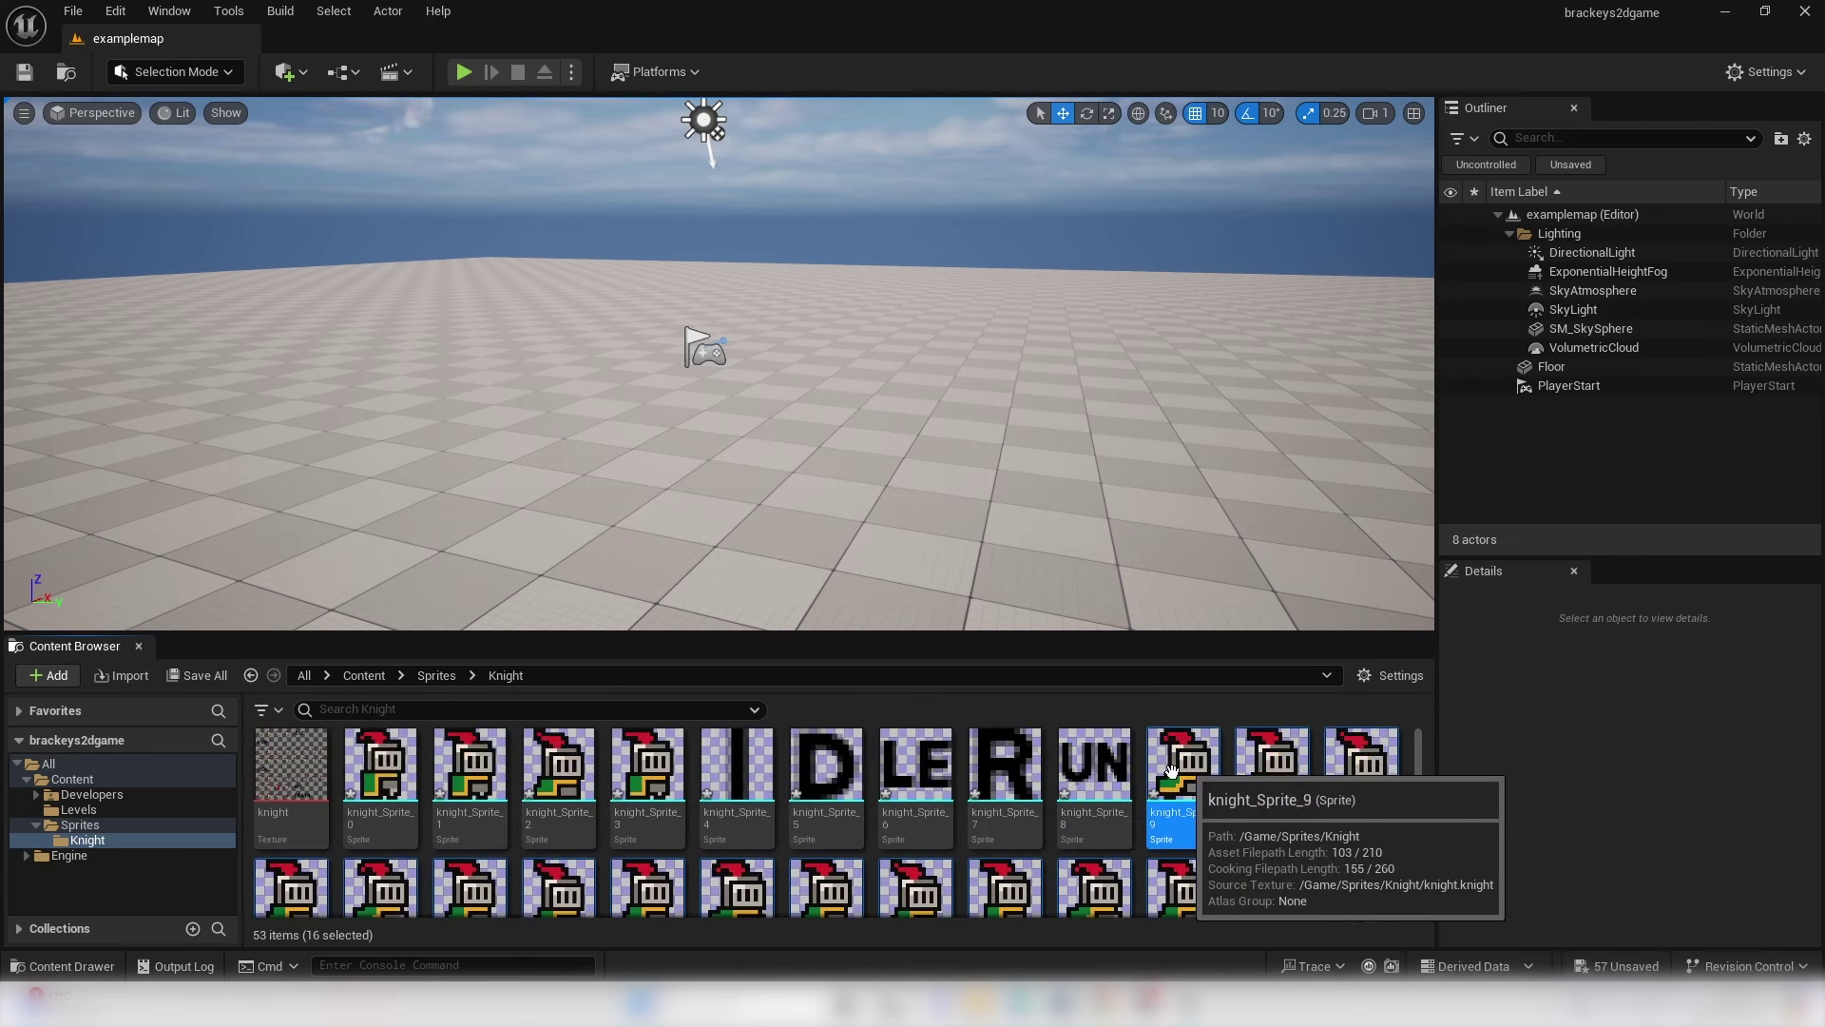
scroll(1321, 820, down, 2)
scroll(1321, 819, up, 2)
right_click(1183, 822)
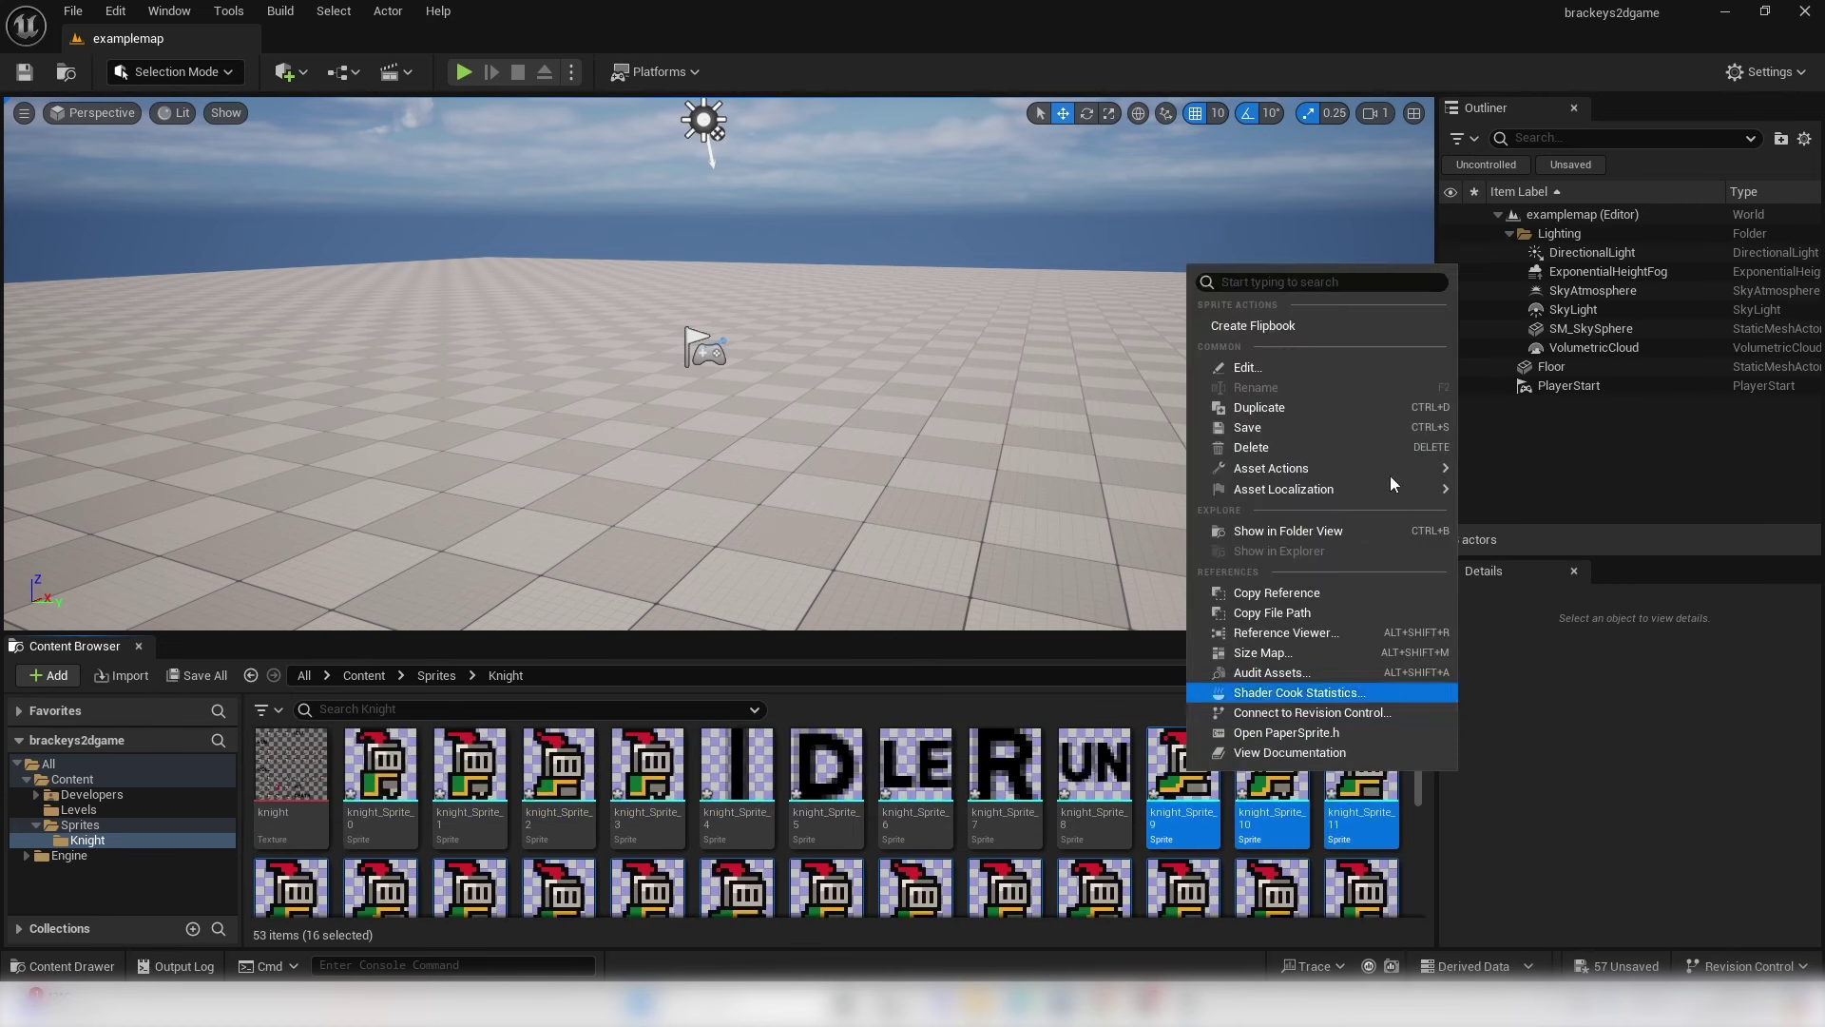
click(1254, 325)
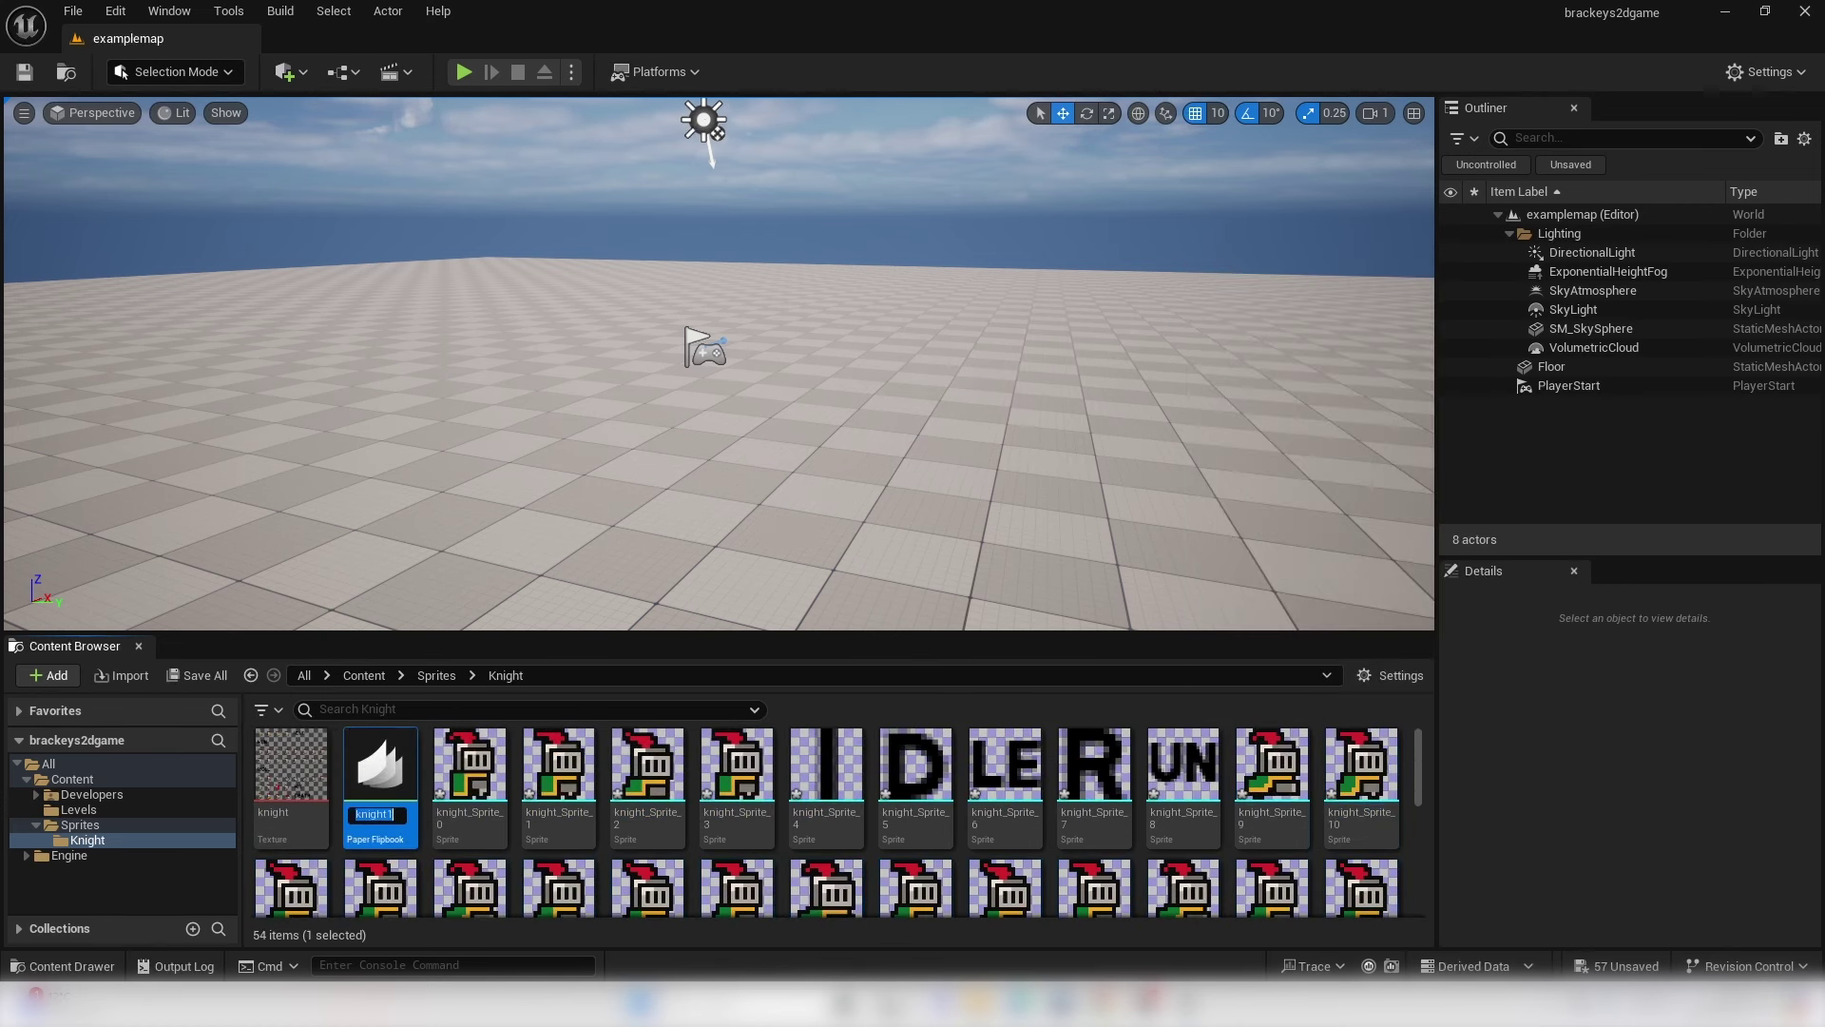
text(knightrun)
key(Return)
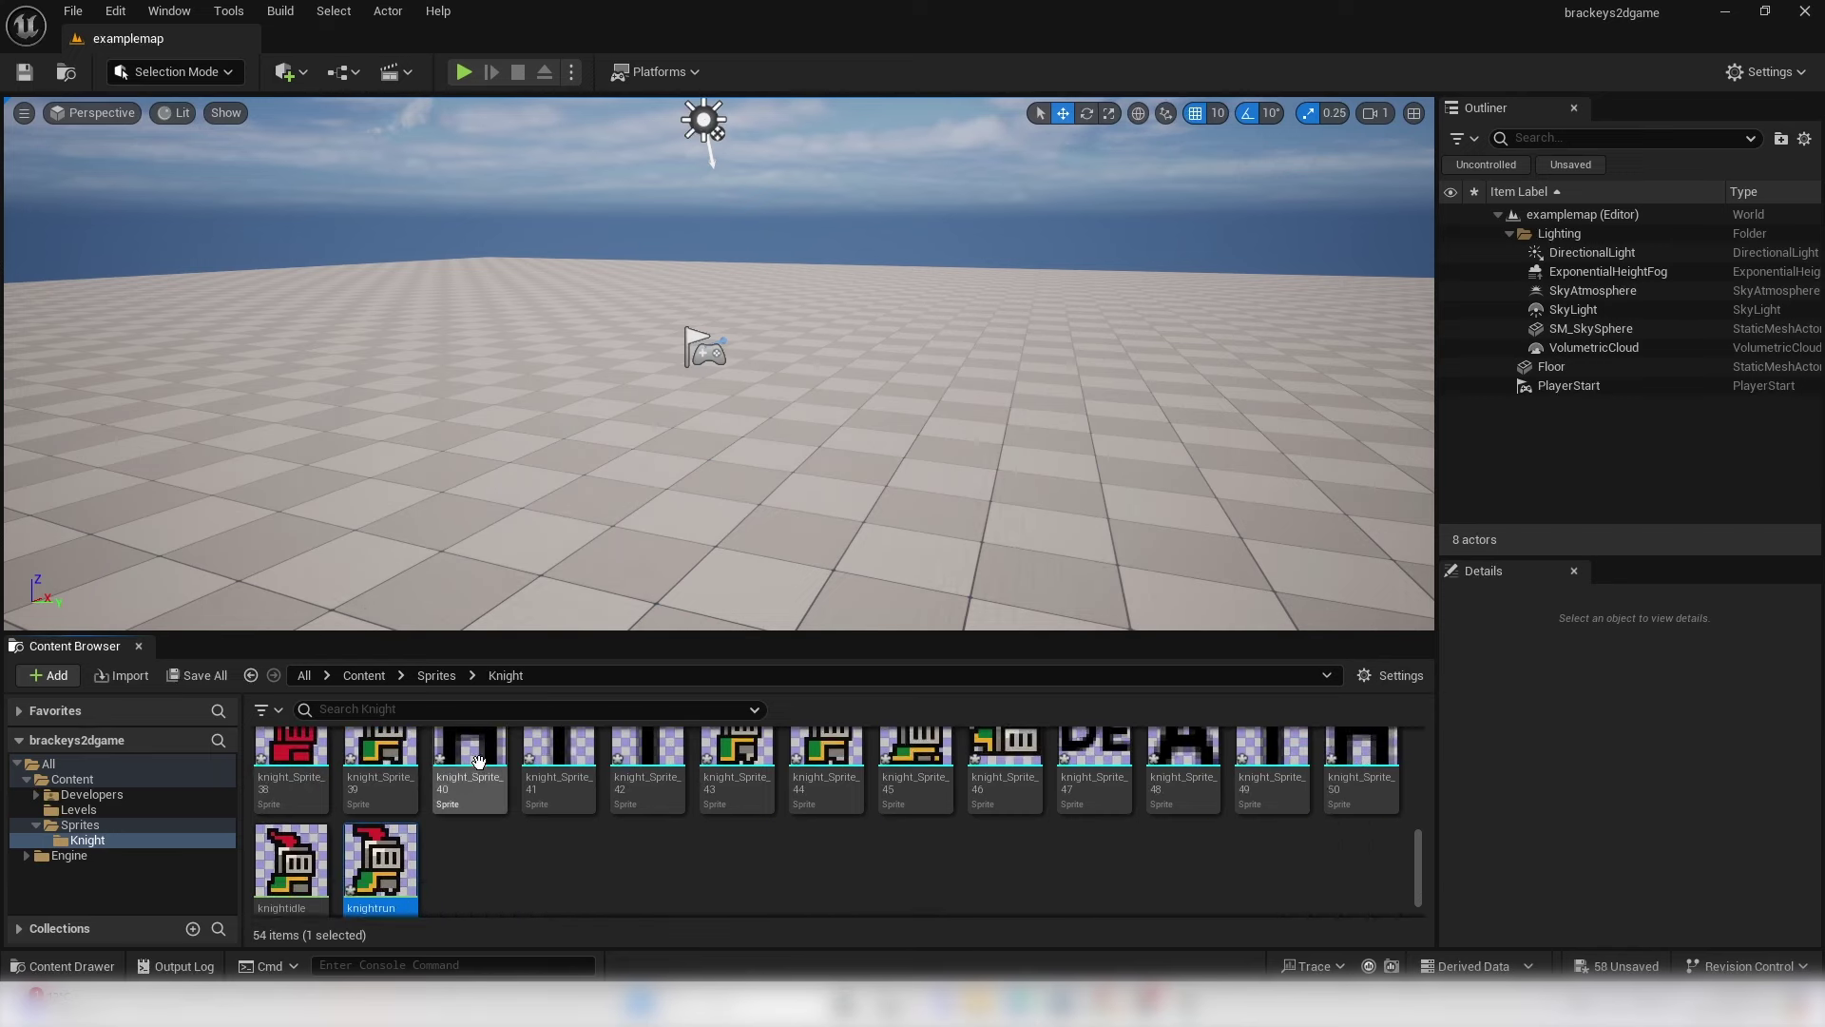
- Try 10 frames per second on the knightrun flipbook, set it to 8, save it and minimize the editor window
double_click(380, 860)
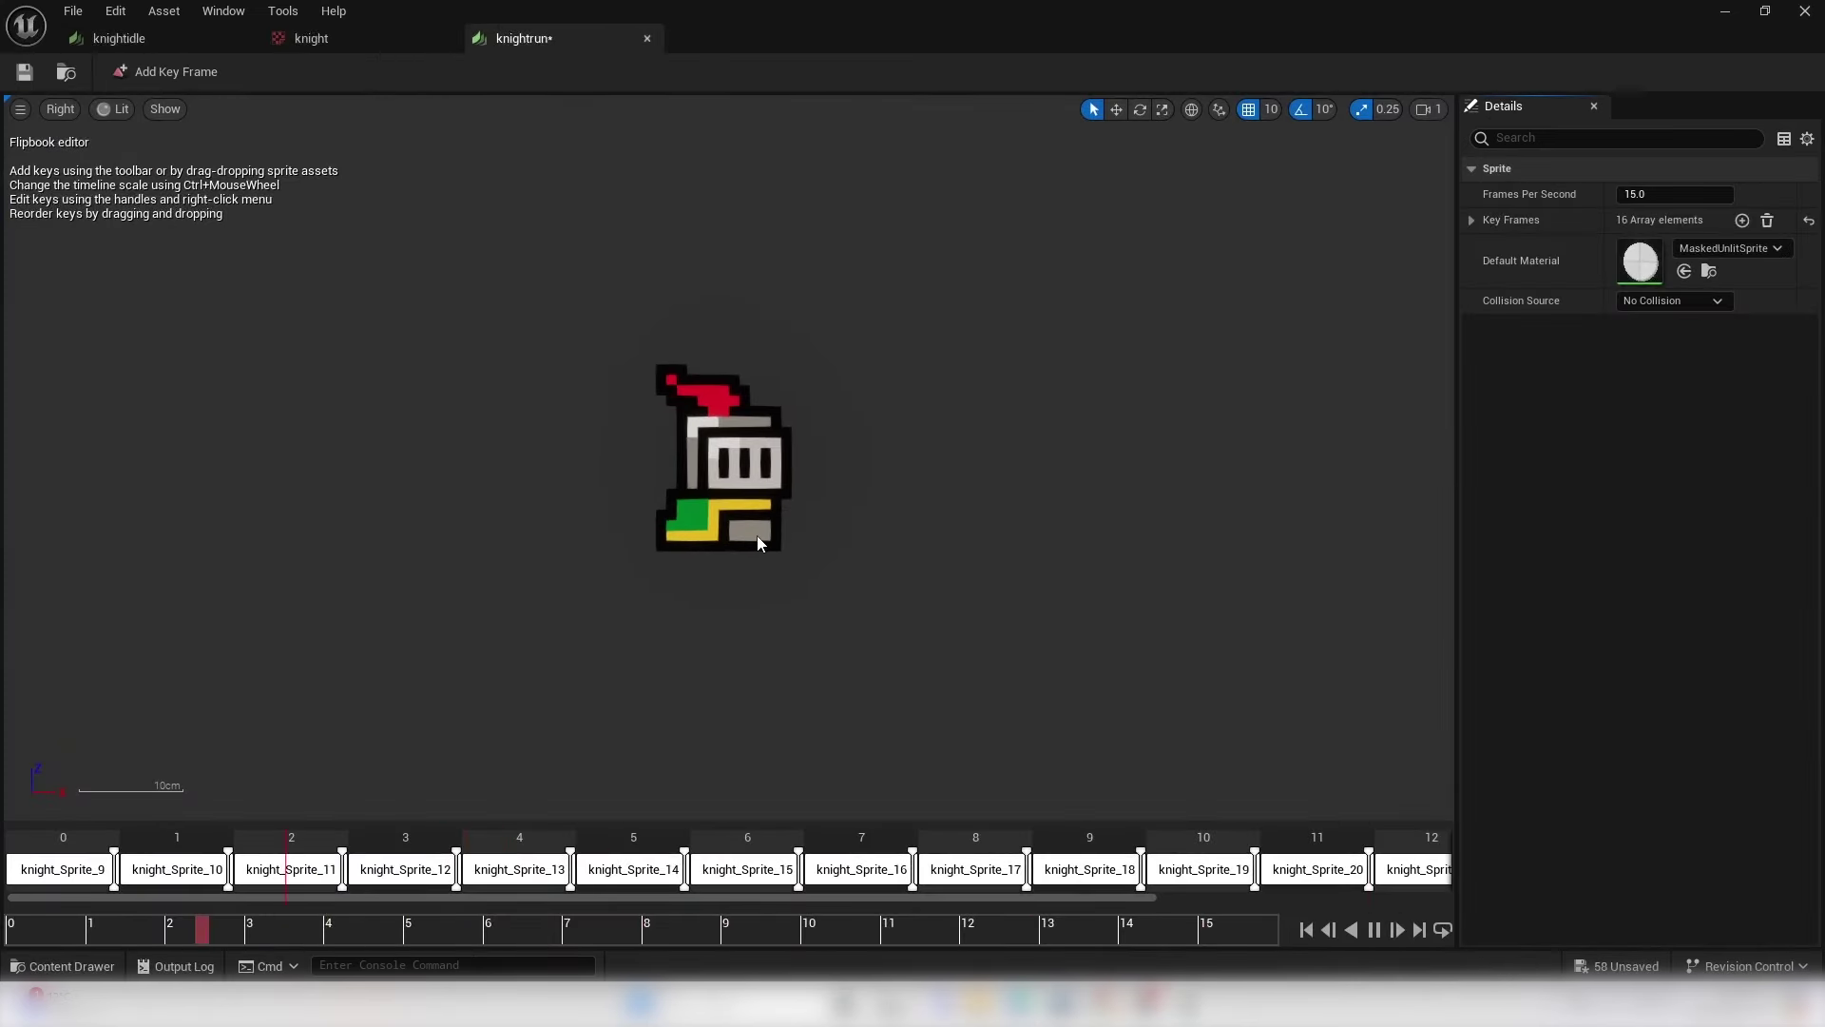
click(1683, 194)
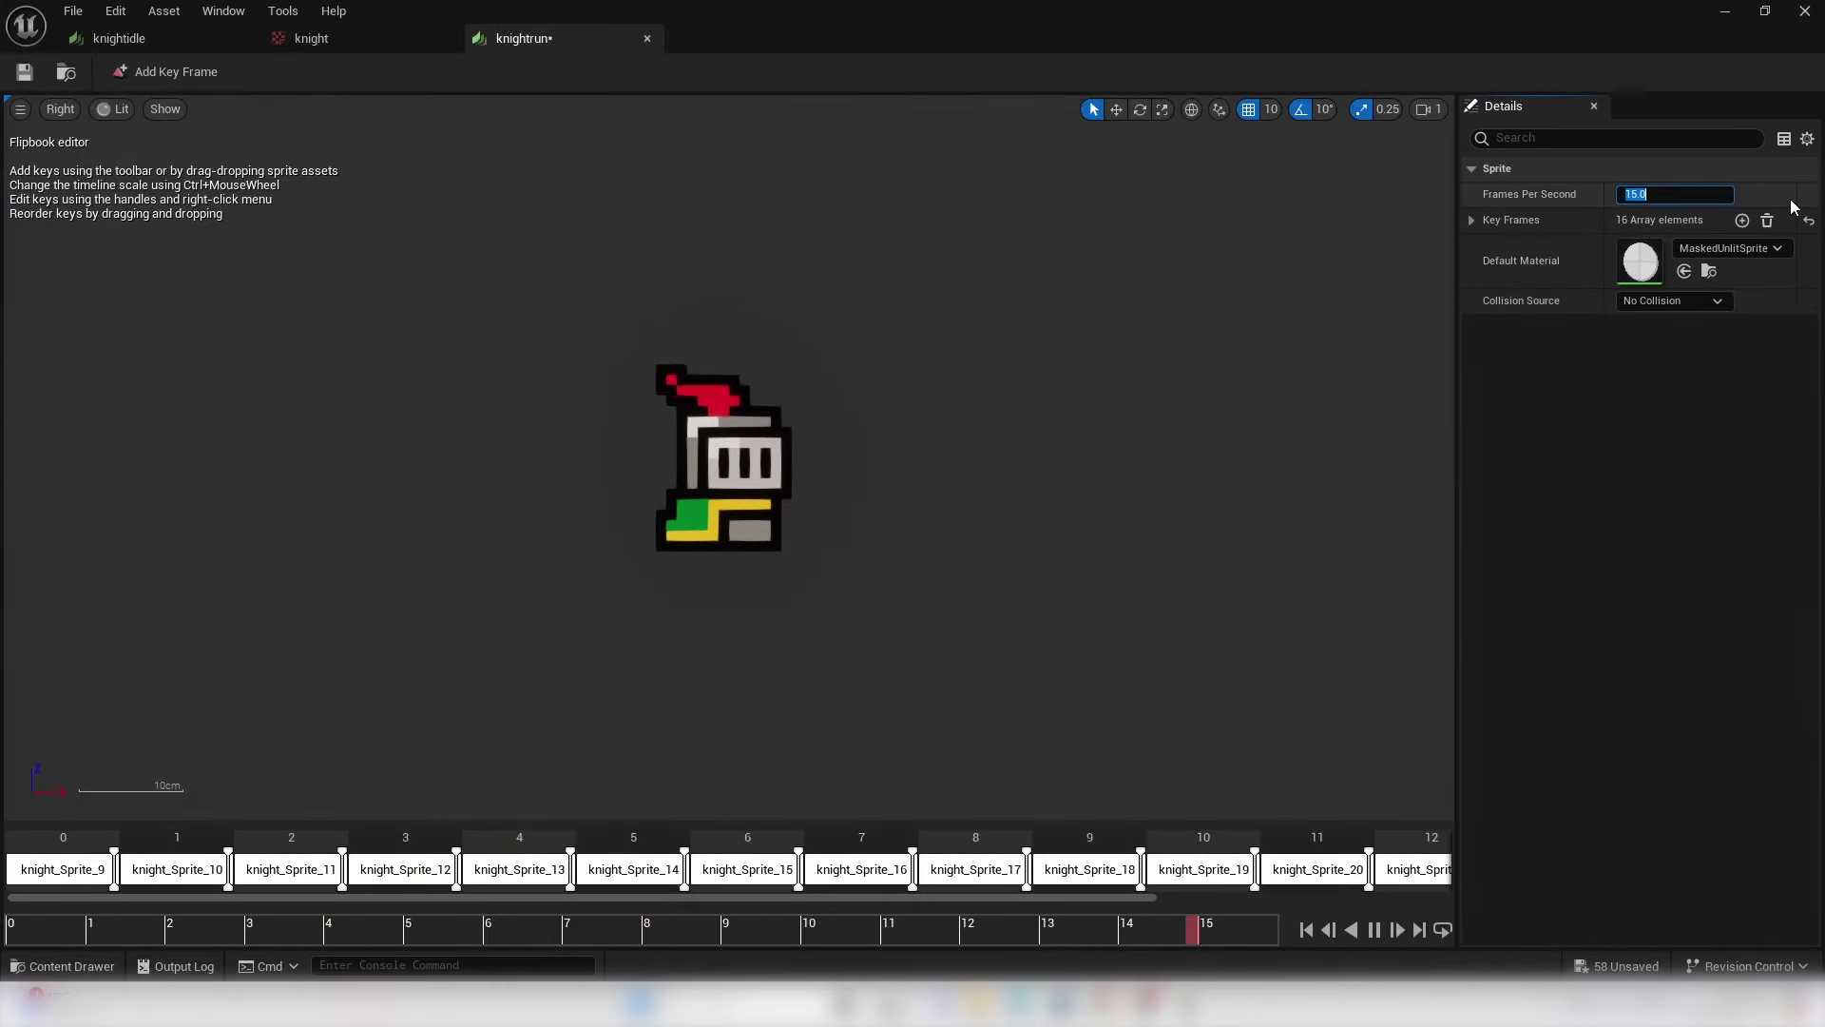
text(10)
key(Return)
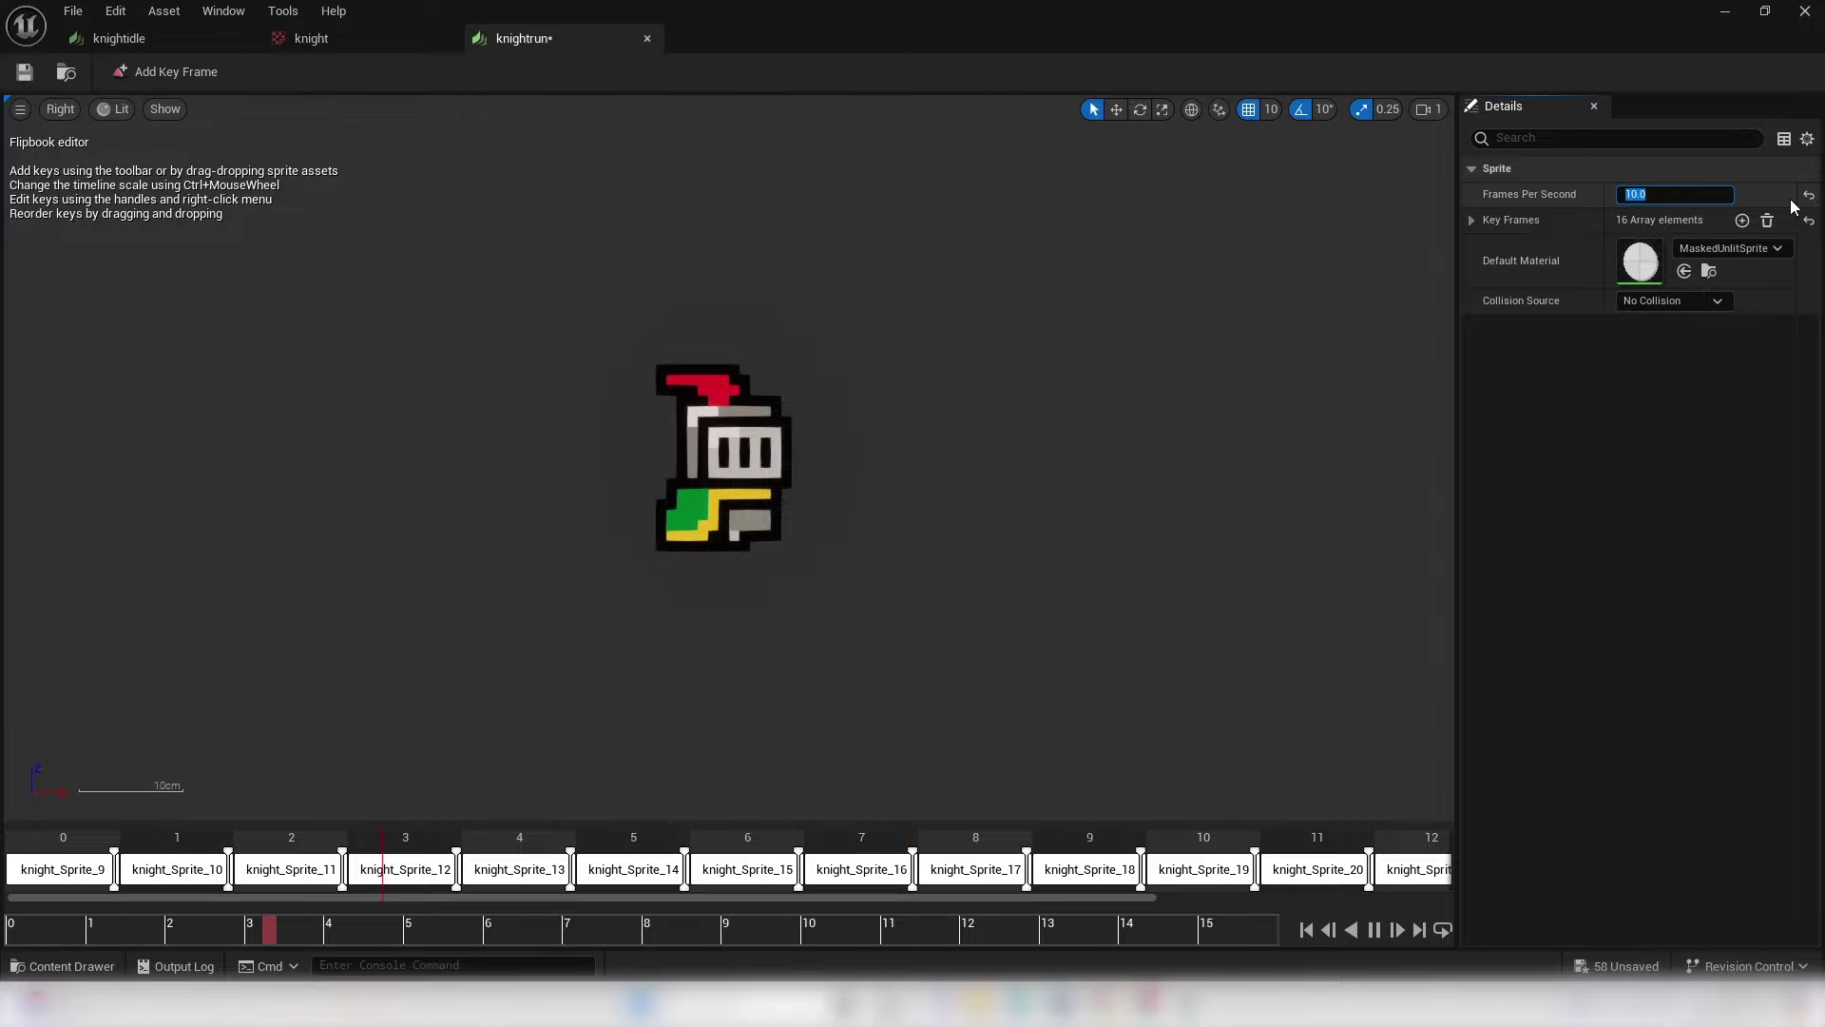
text(8)
key(Return)
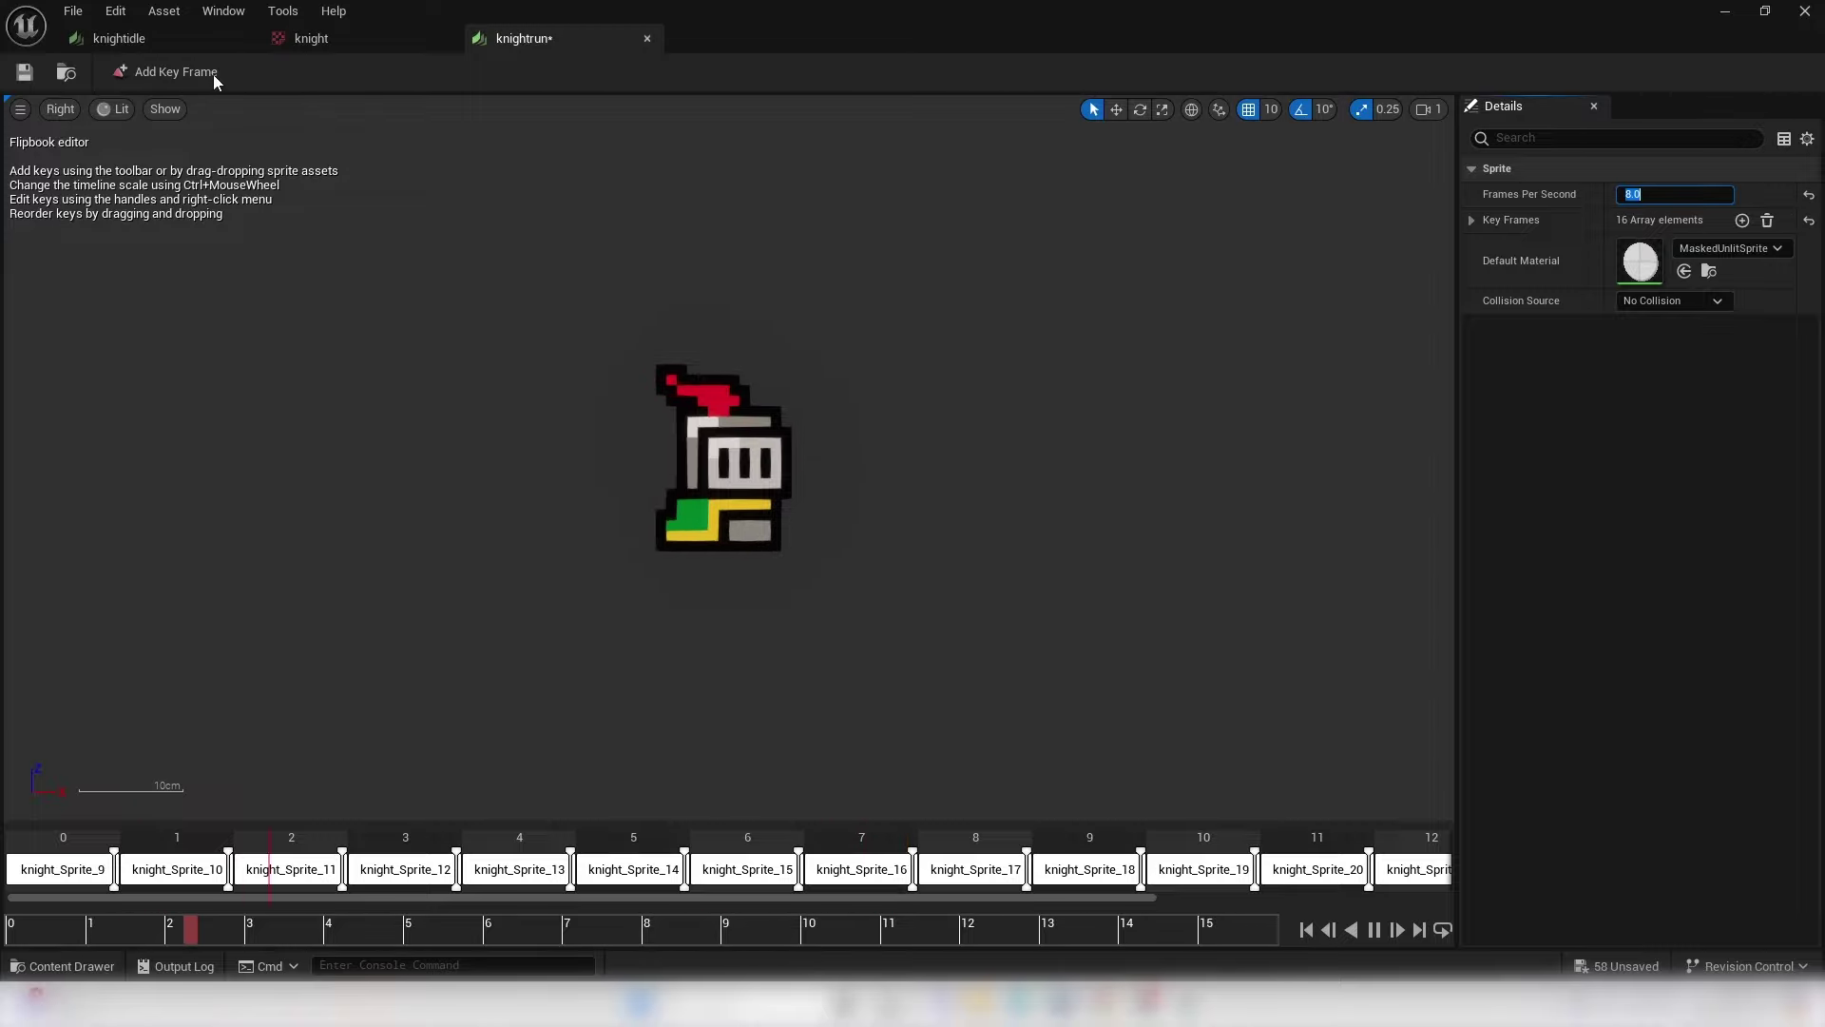
click(25, 72)
click(1724, 12)
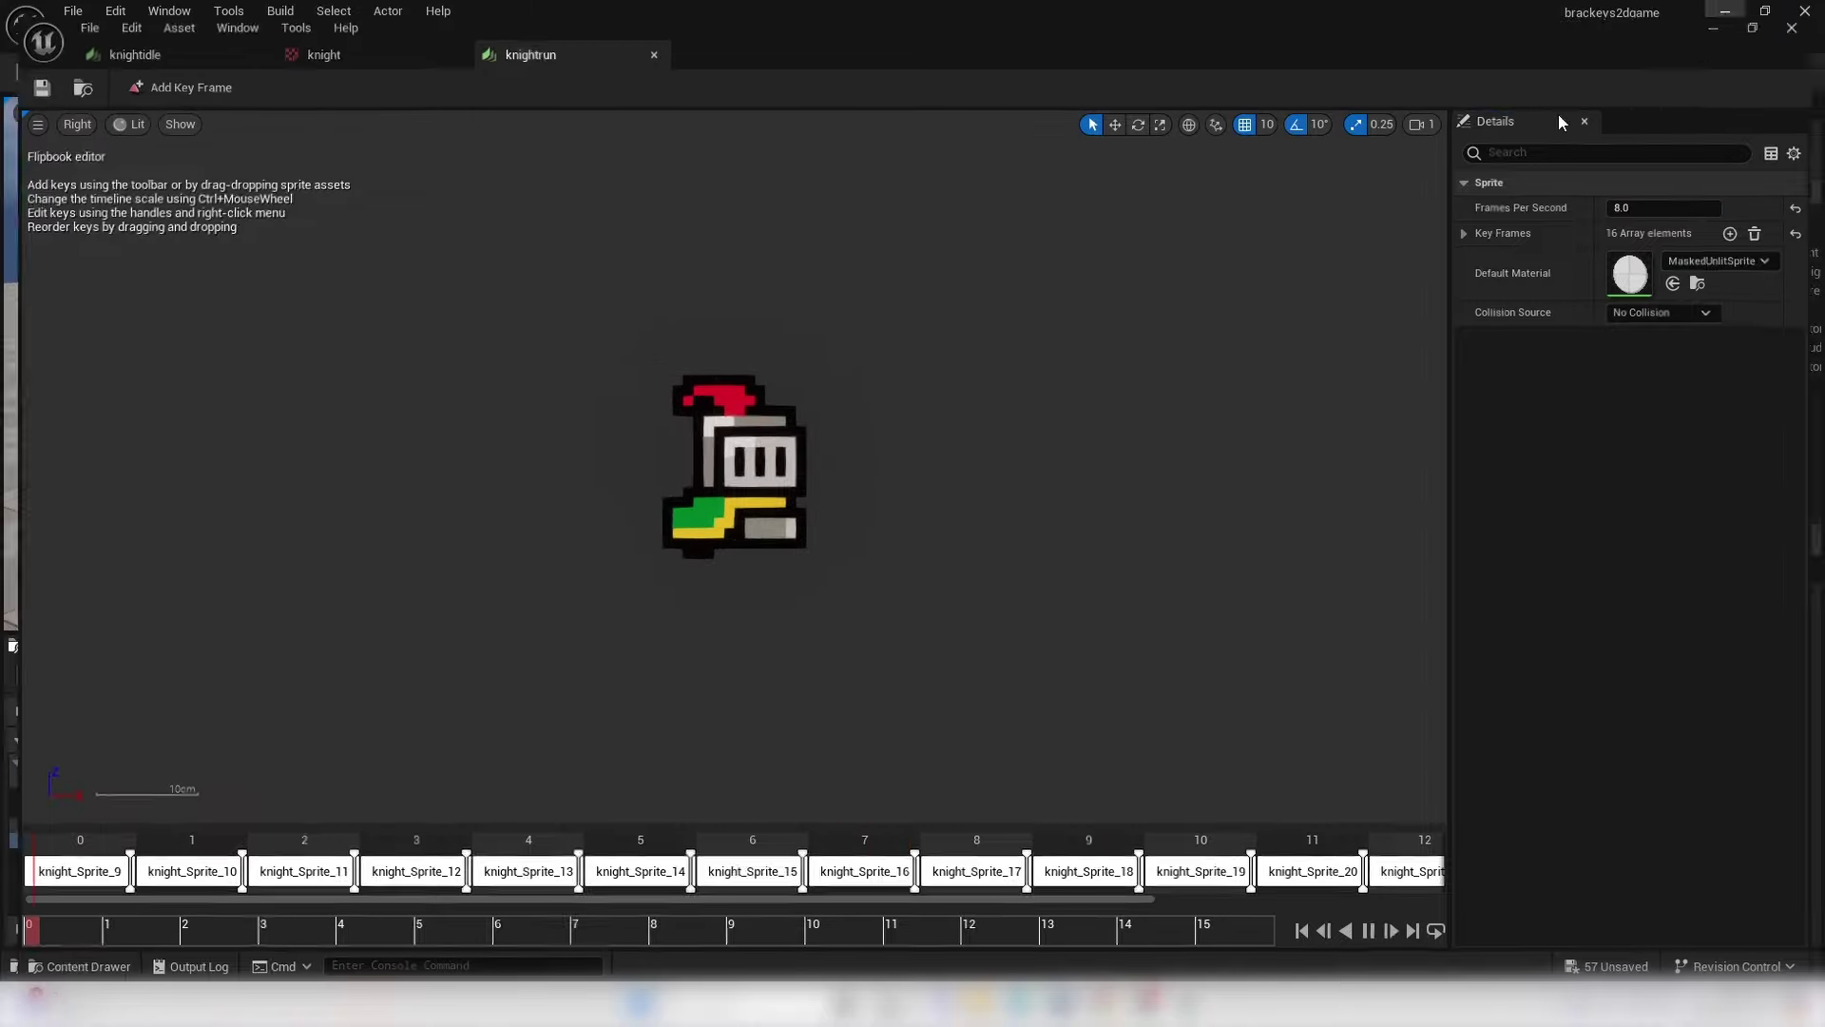
- Create a folder named Blueprints in the Content folder
scroll(381, 837, down, 1)
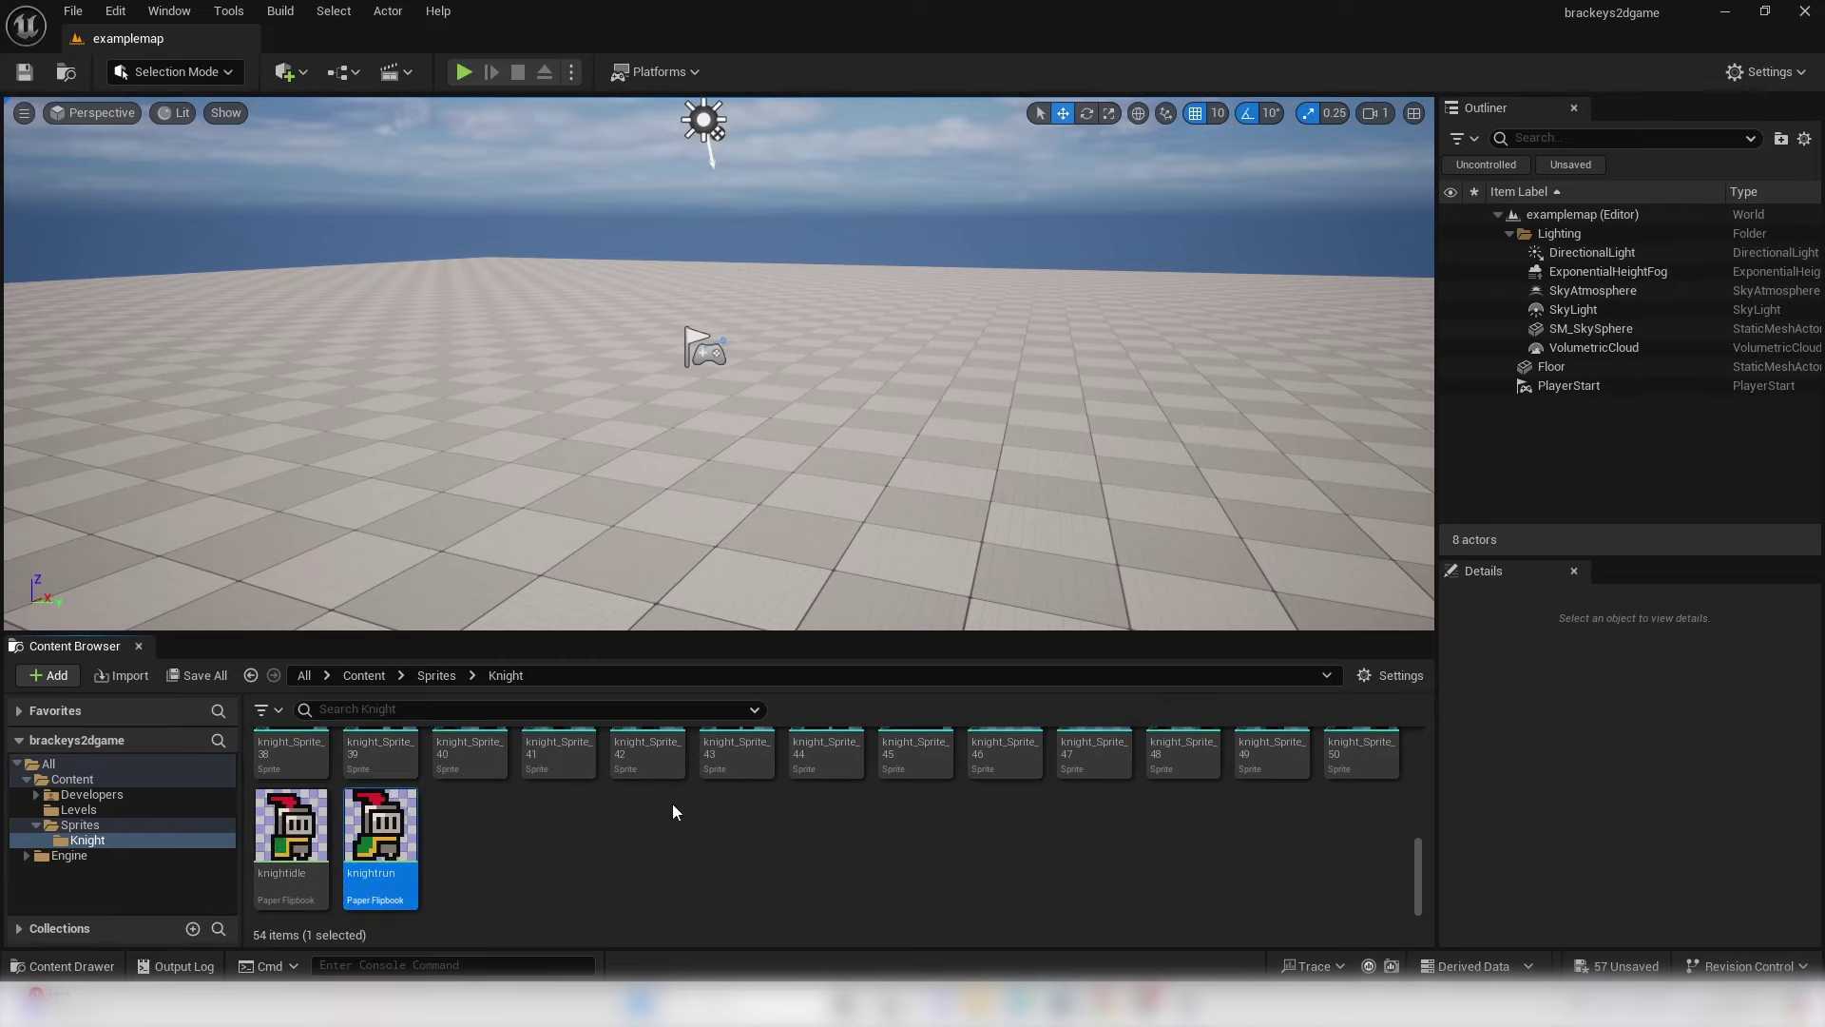
click(72, 779)
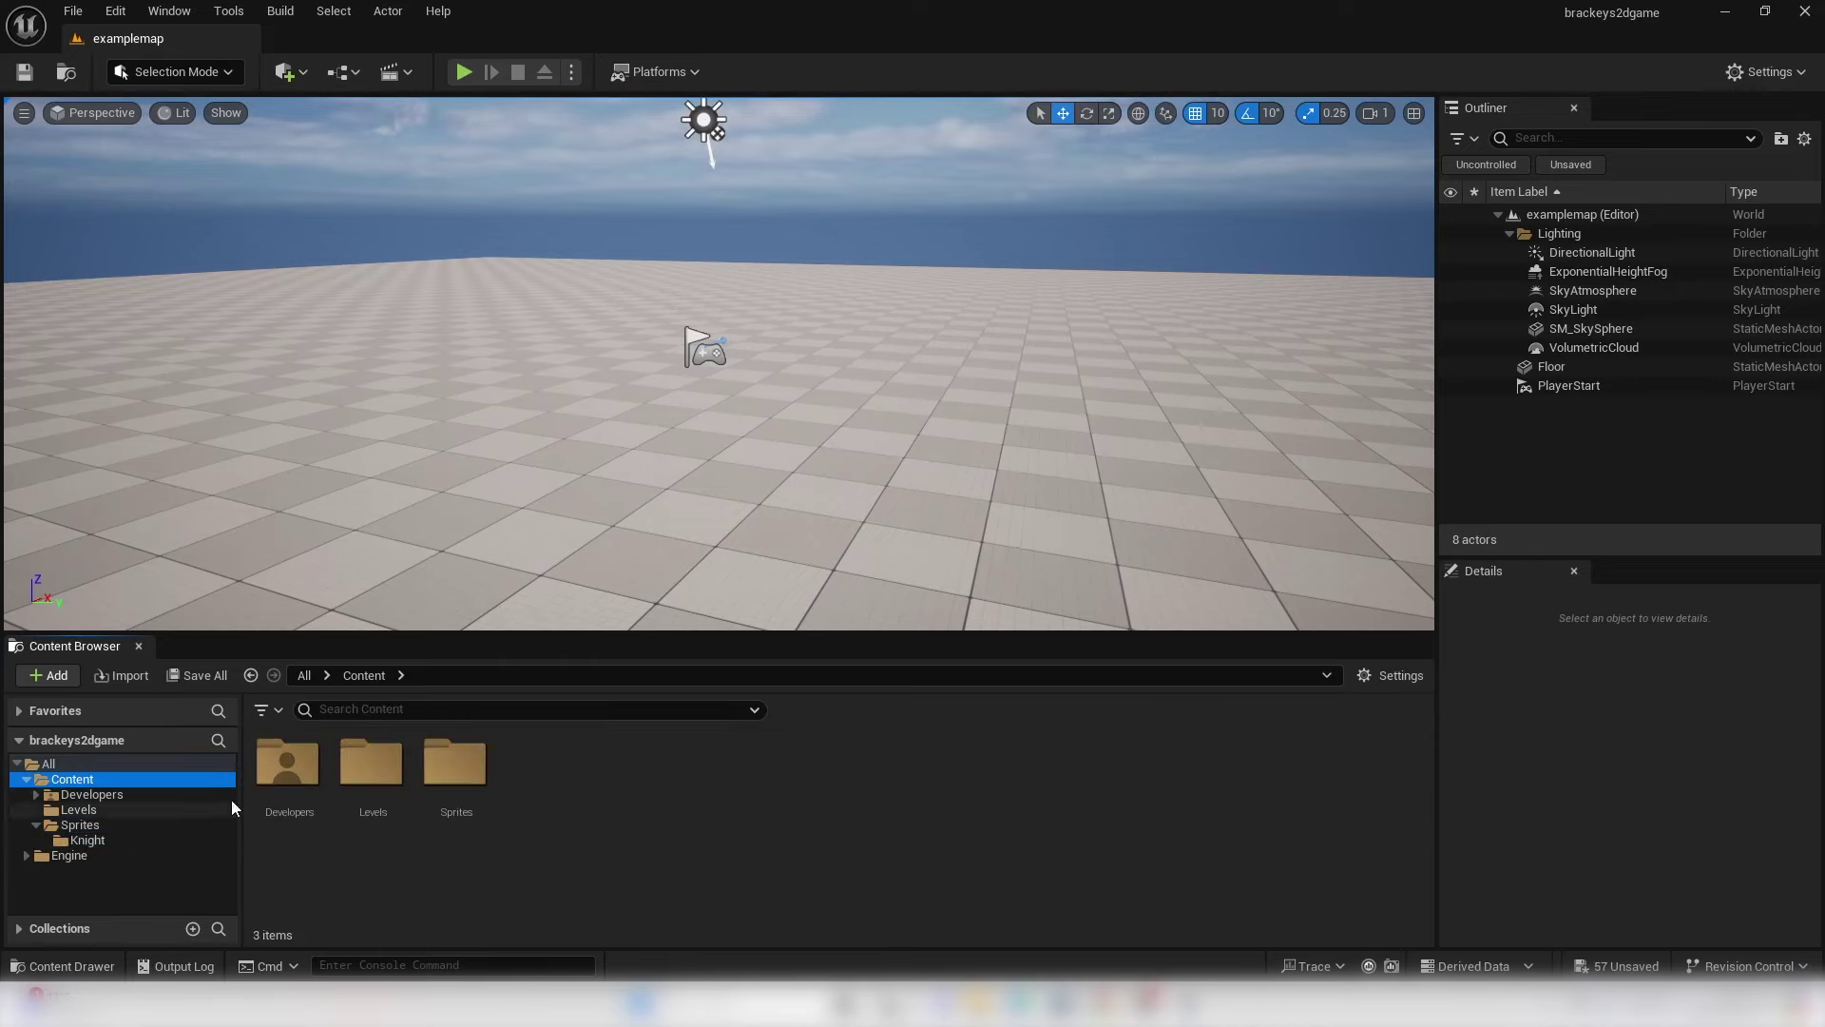
right_click(600, 797)
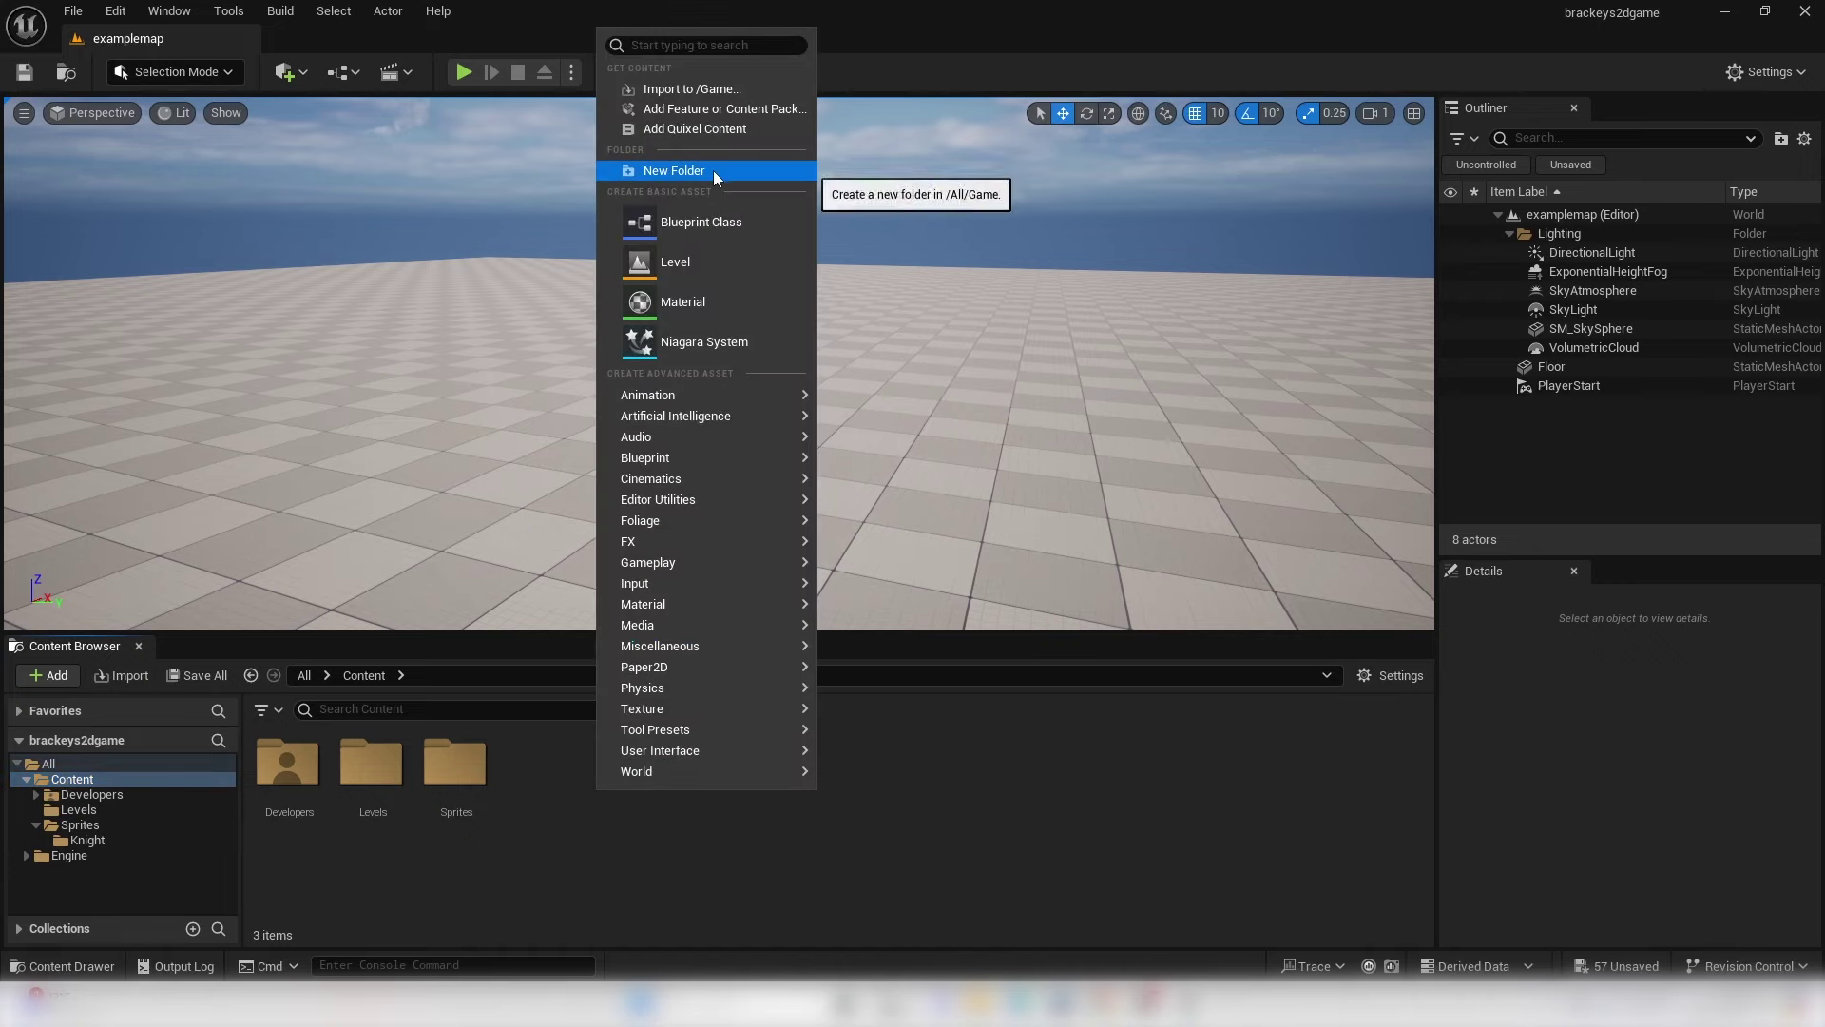
click(665, 173)
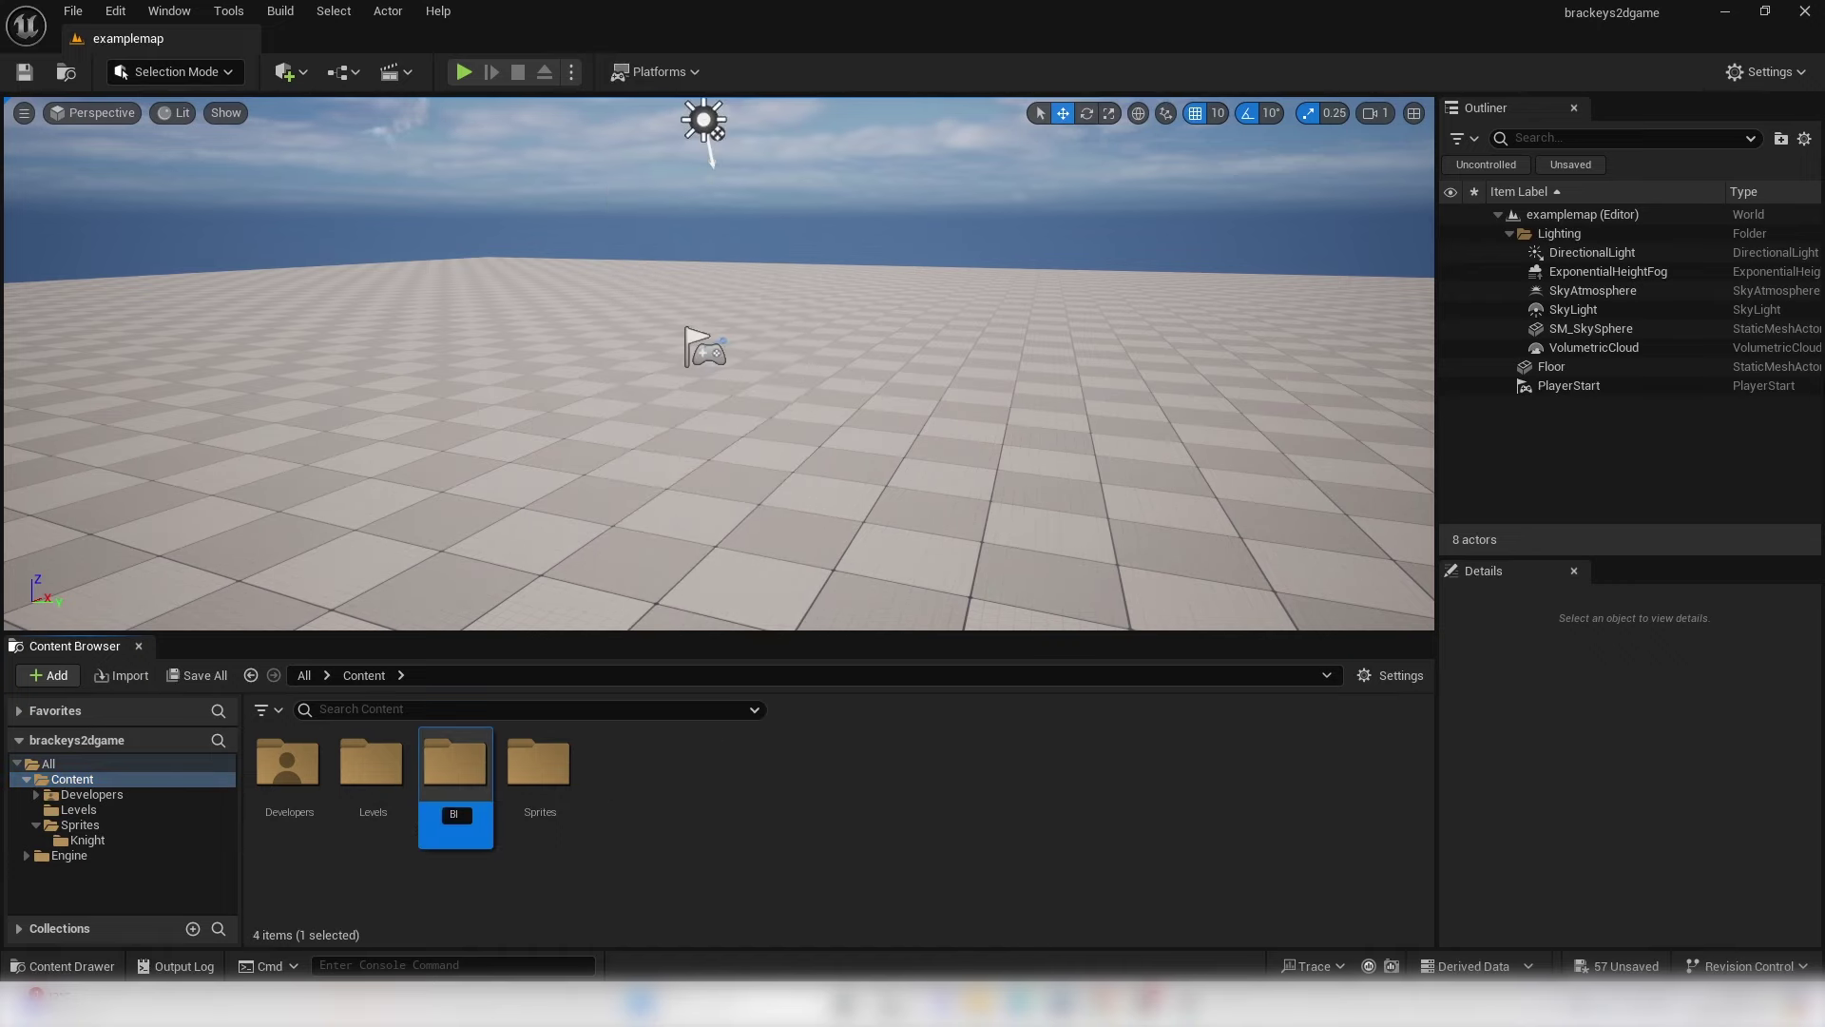
text(Blueprints)
key(Return)
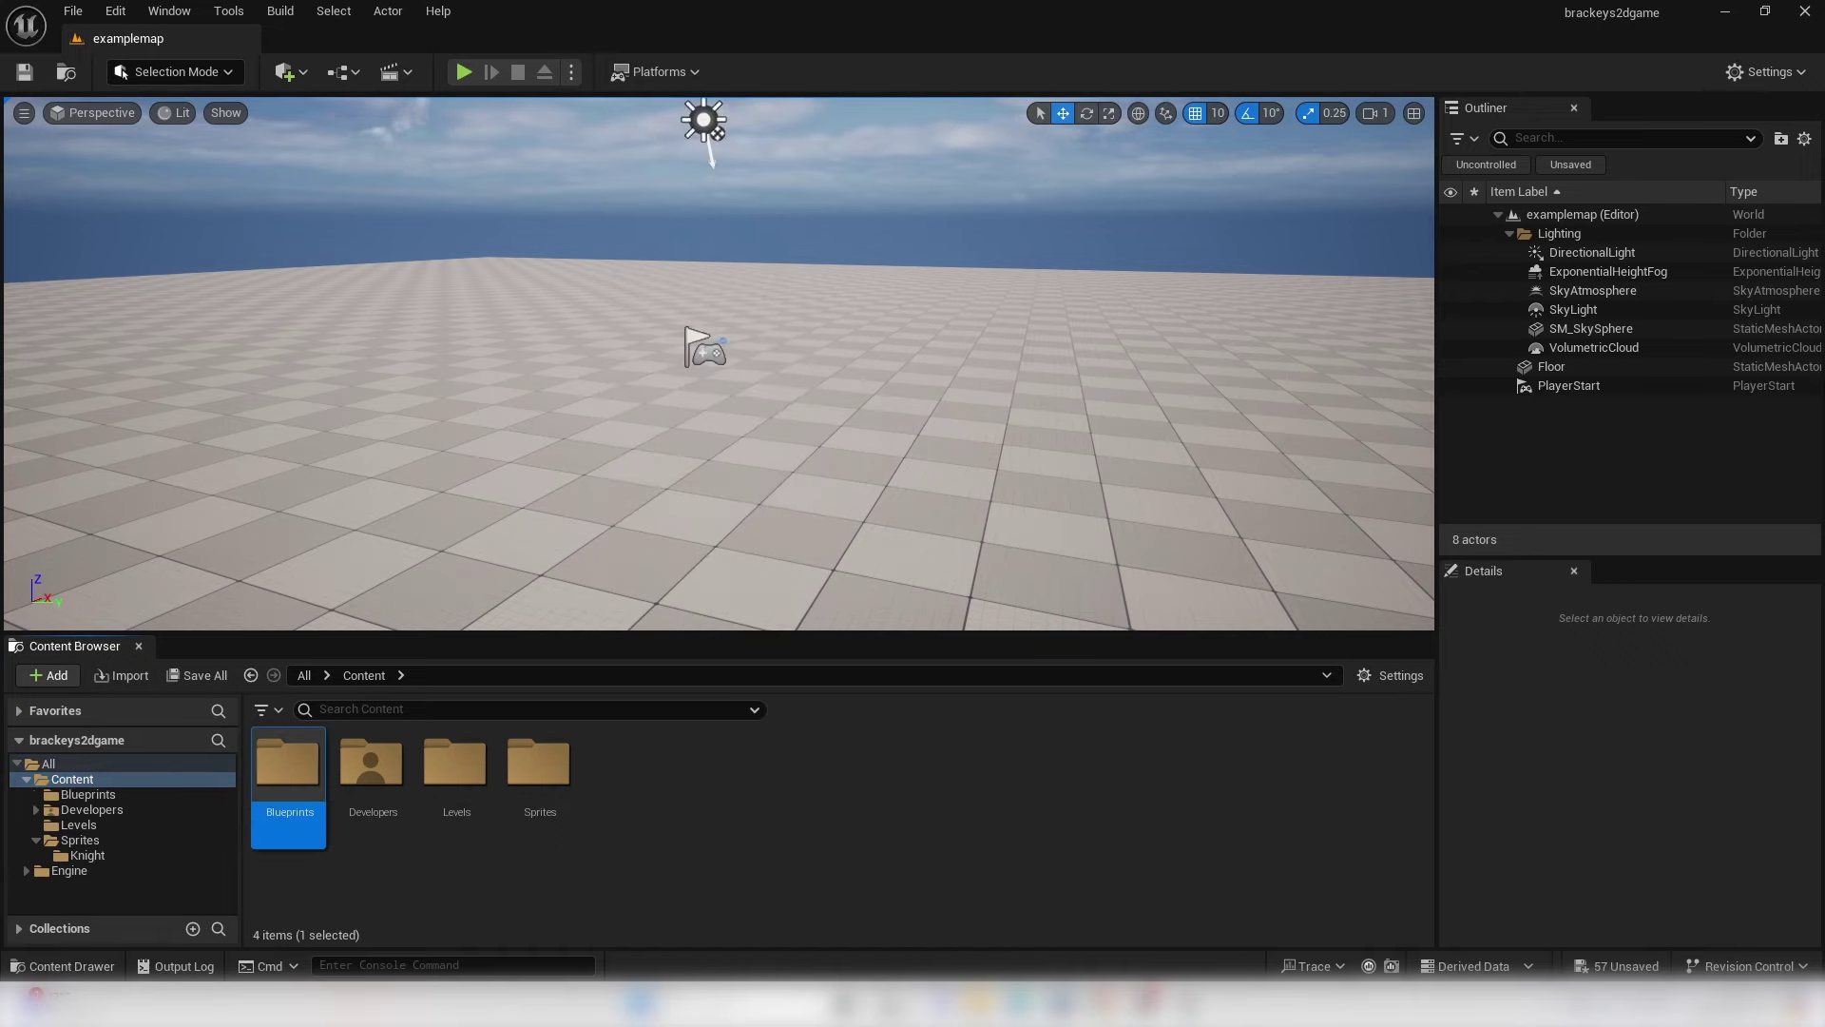
- Create a blueprint class named Knight_BP in the Blueprints folder, with PaperCharacter as its parent class
double_click(286, 789)
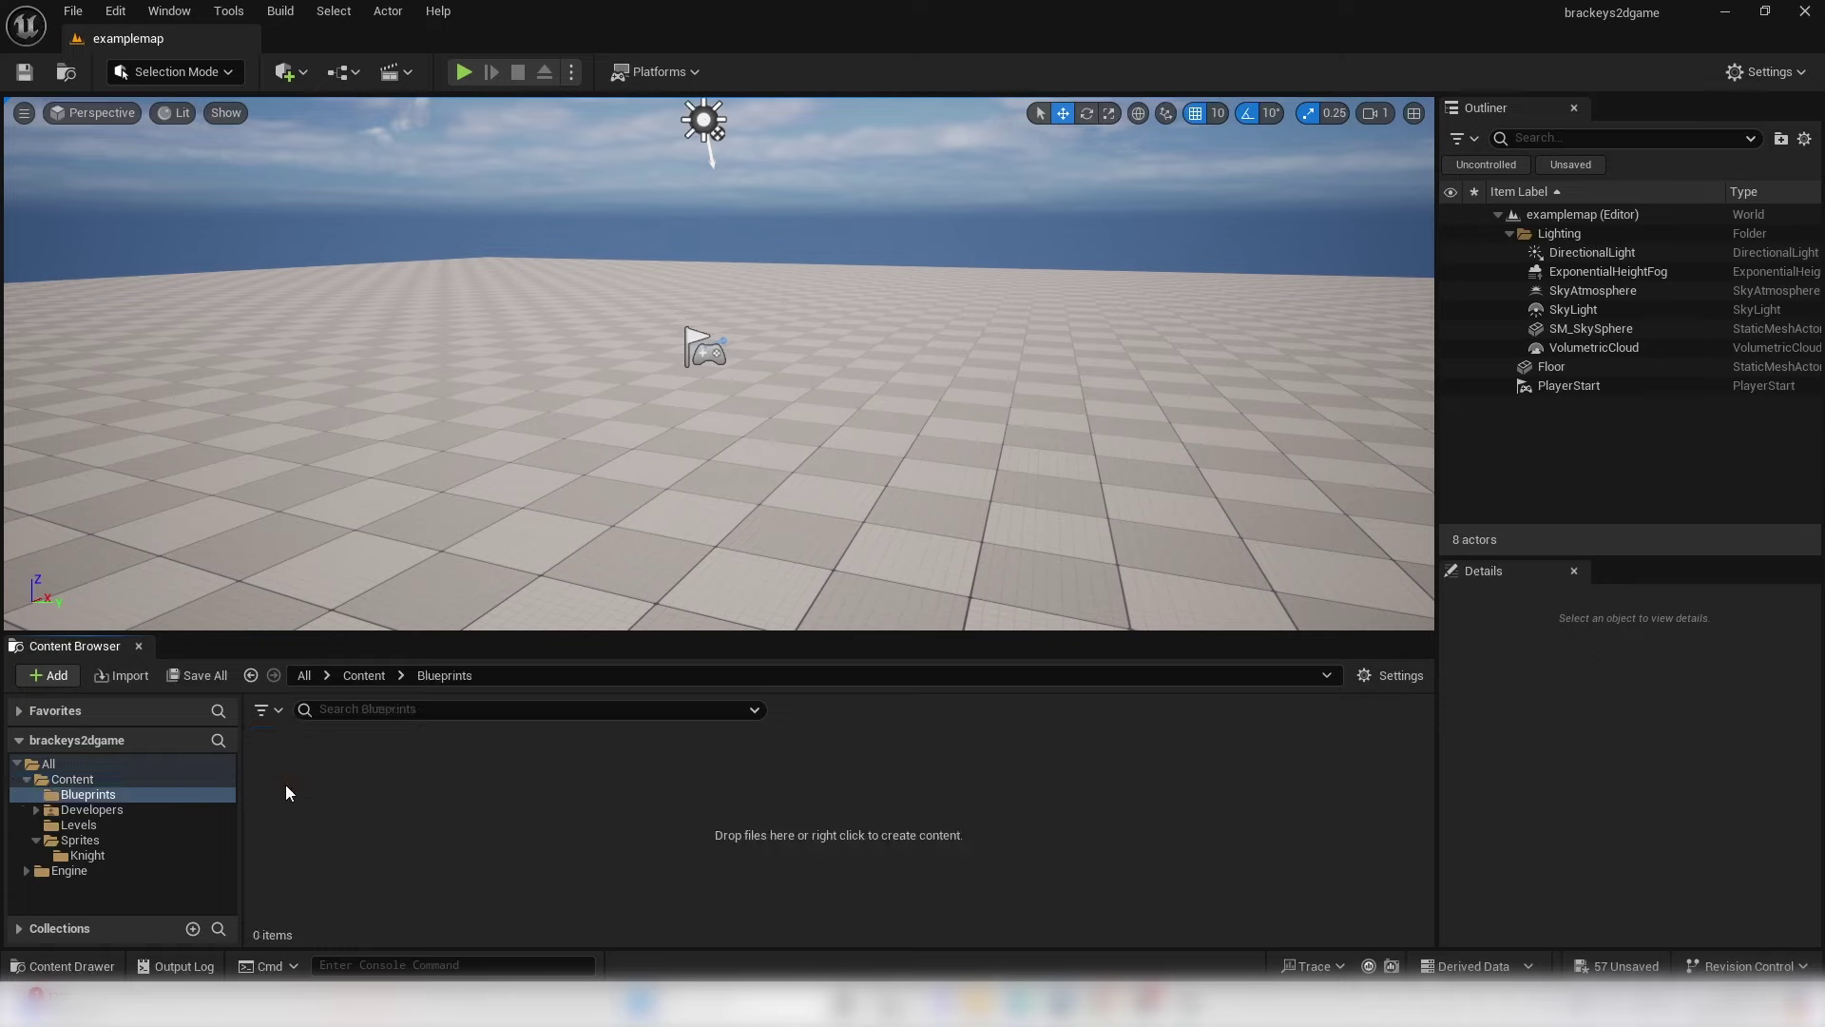
right_click(327, 809)
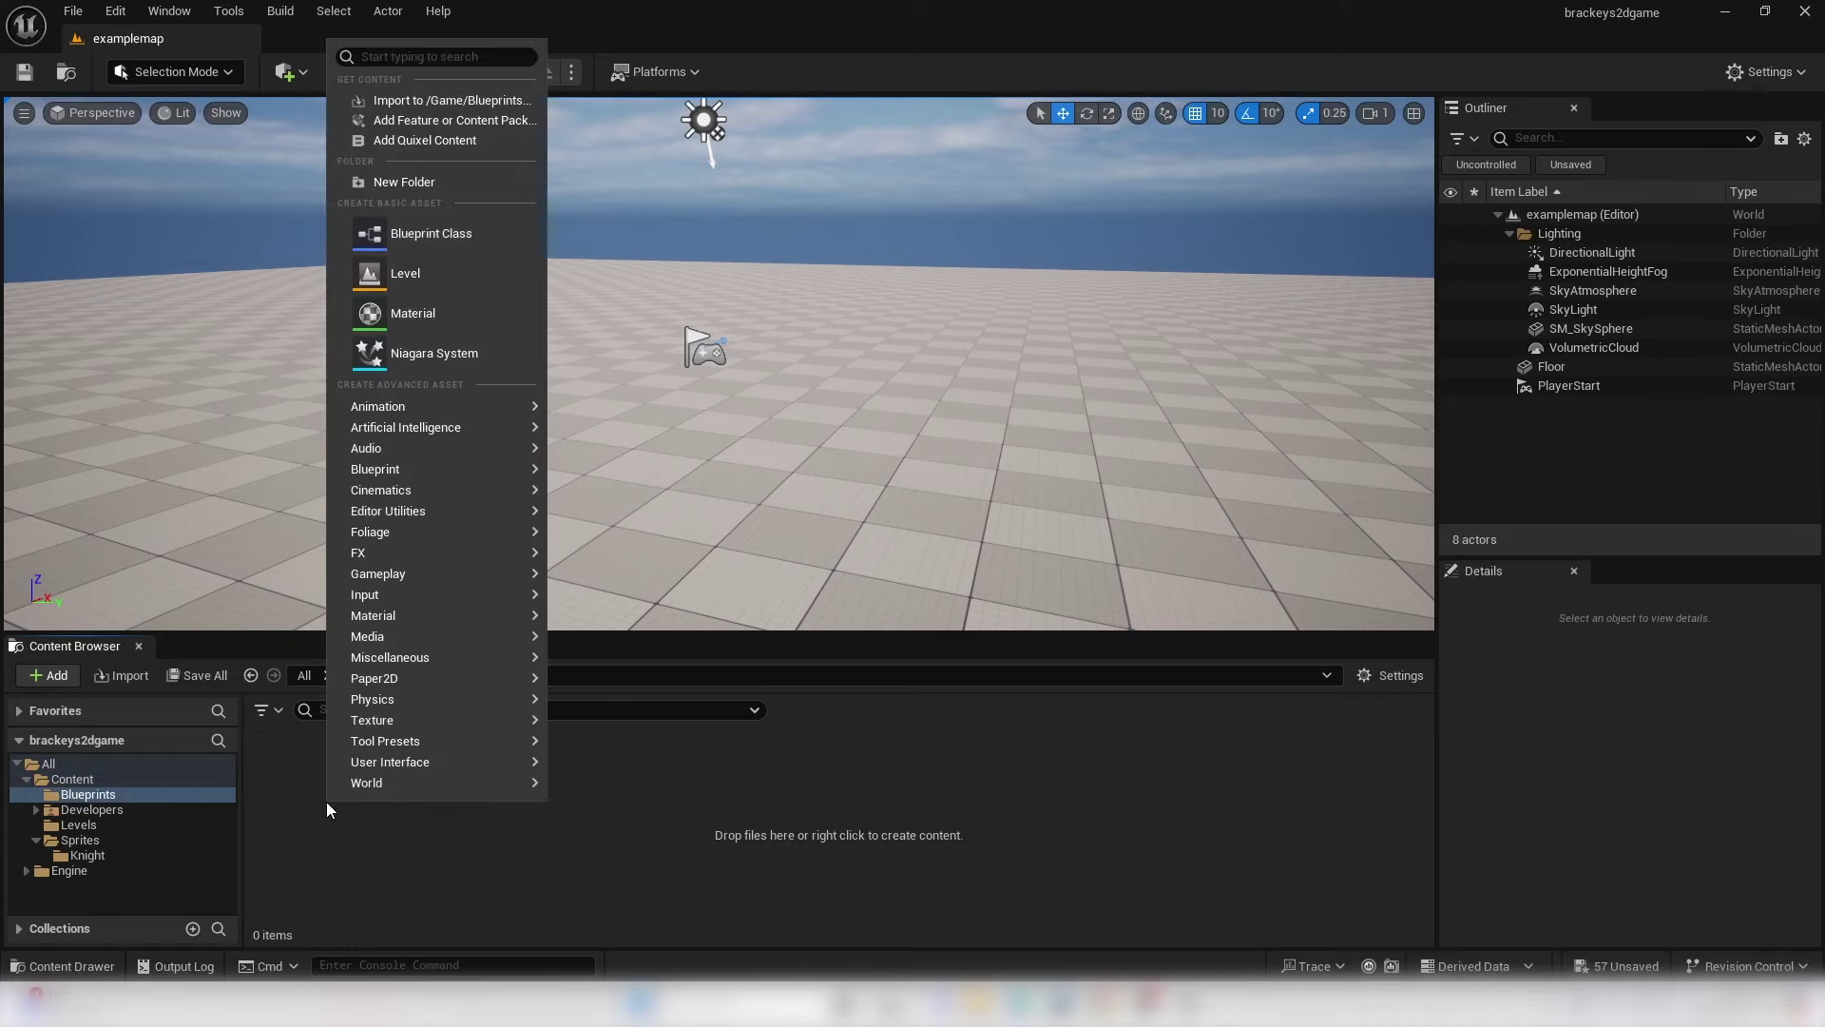
click(459, 242)
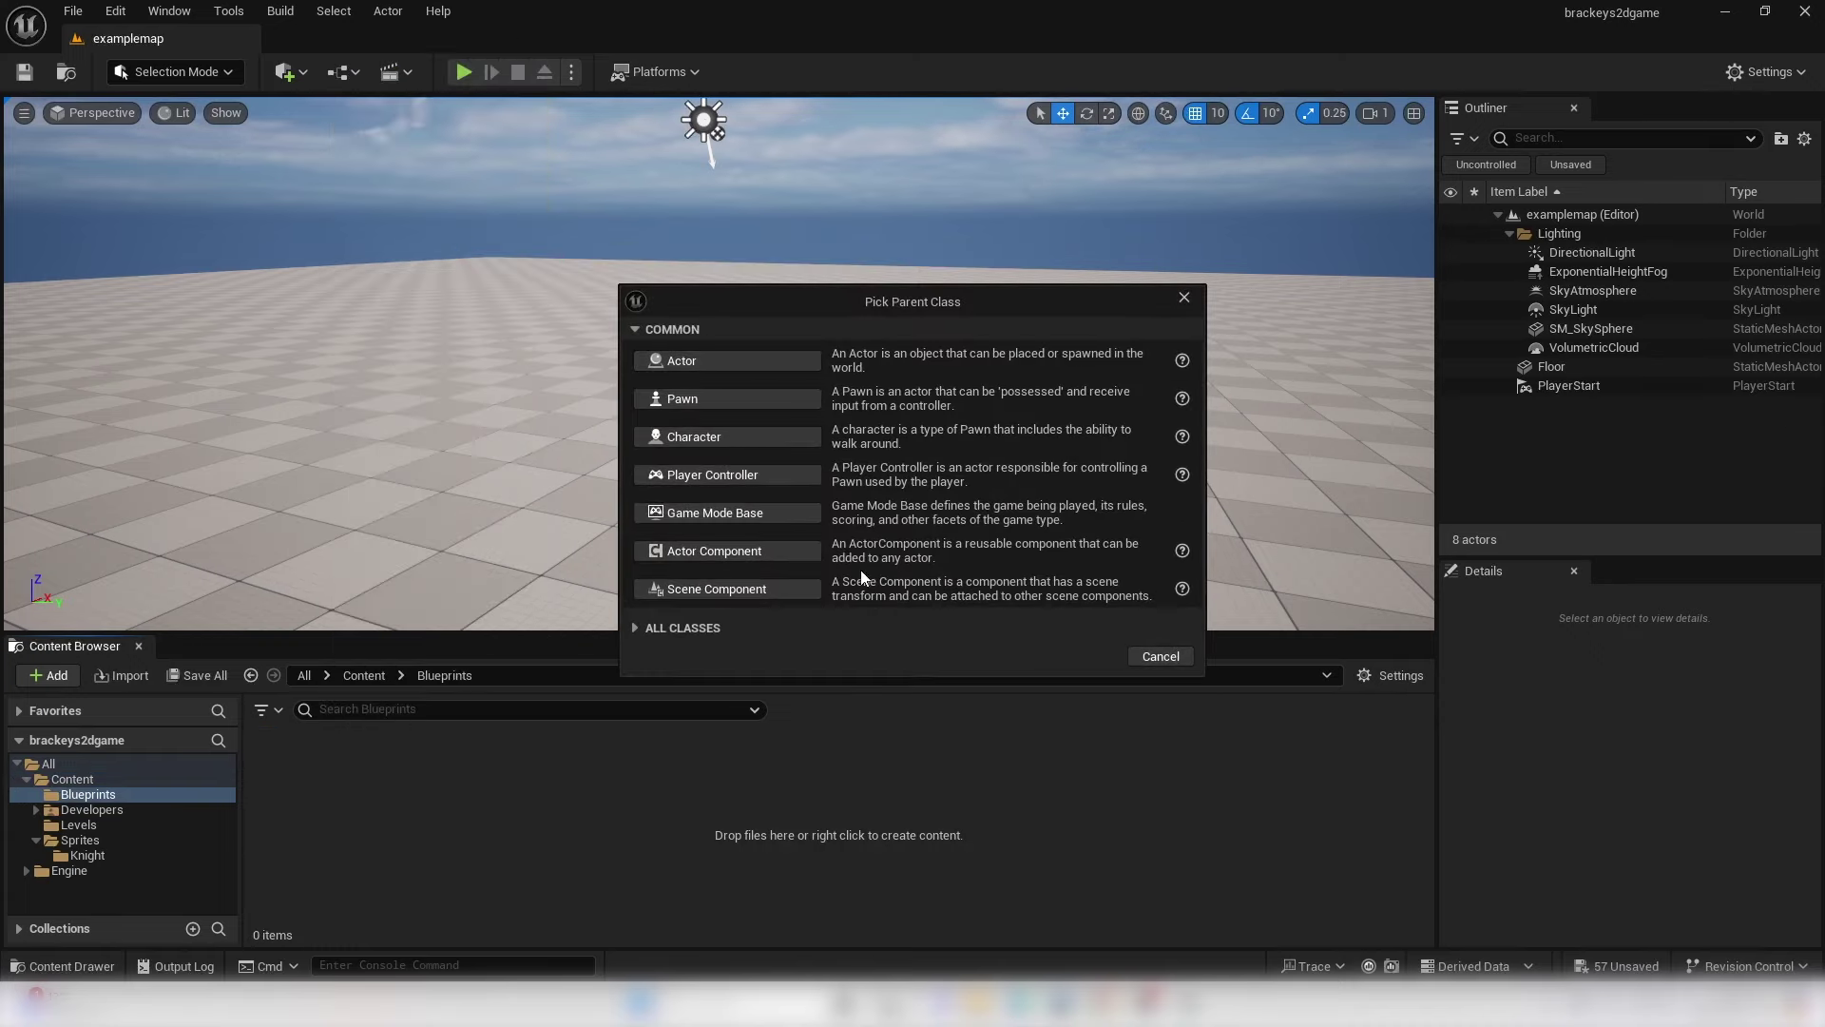
click(676, 628)
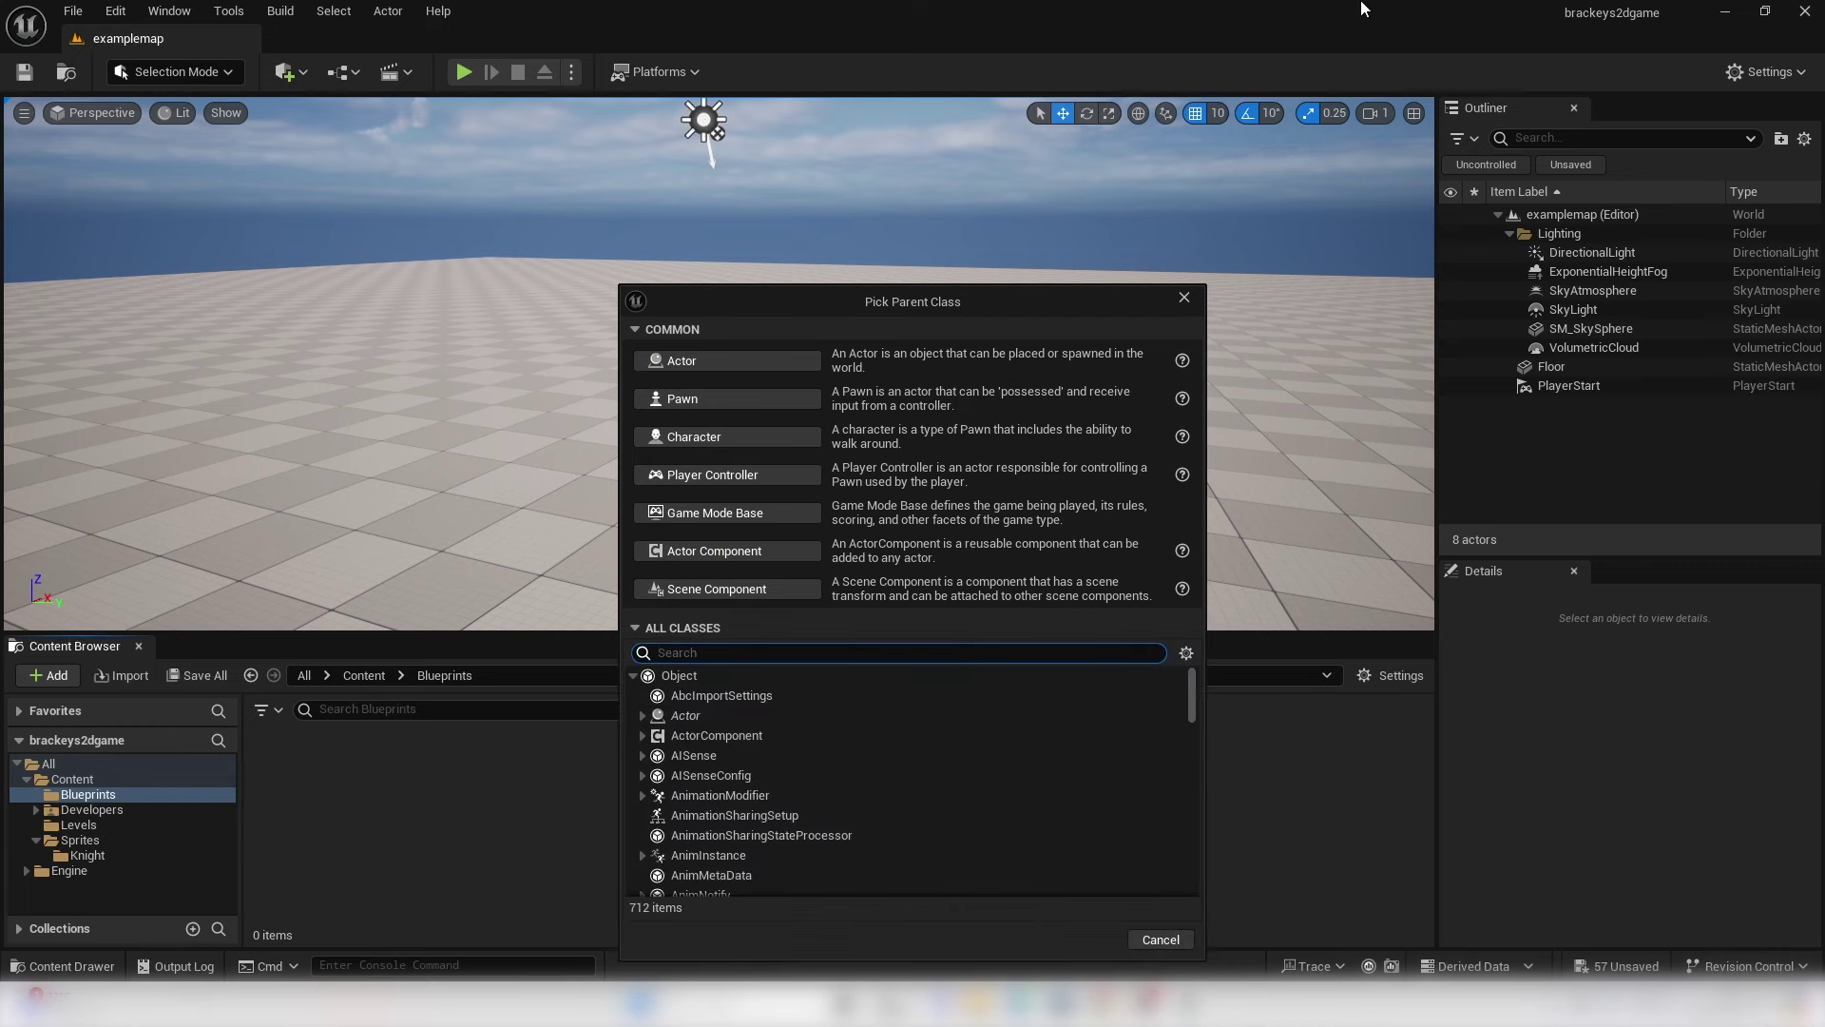
text(paper ch)
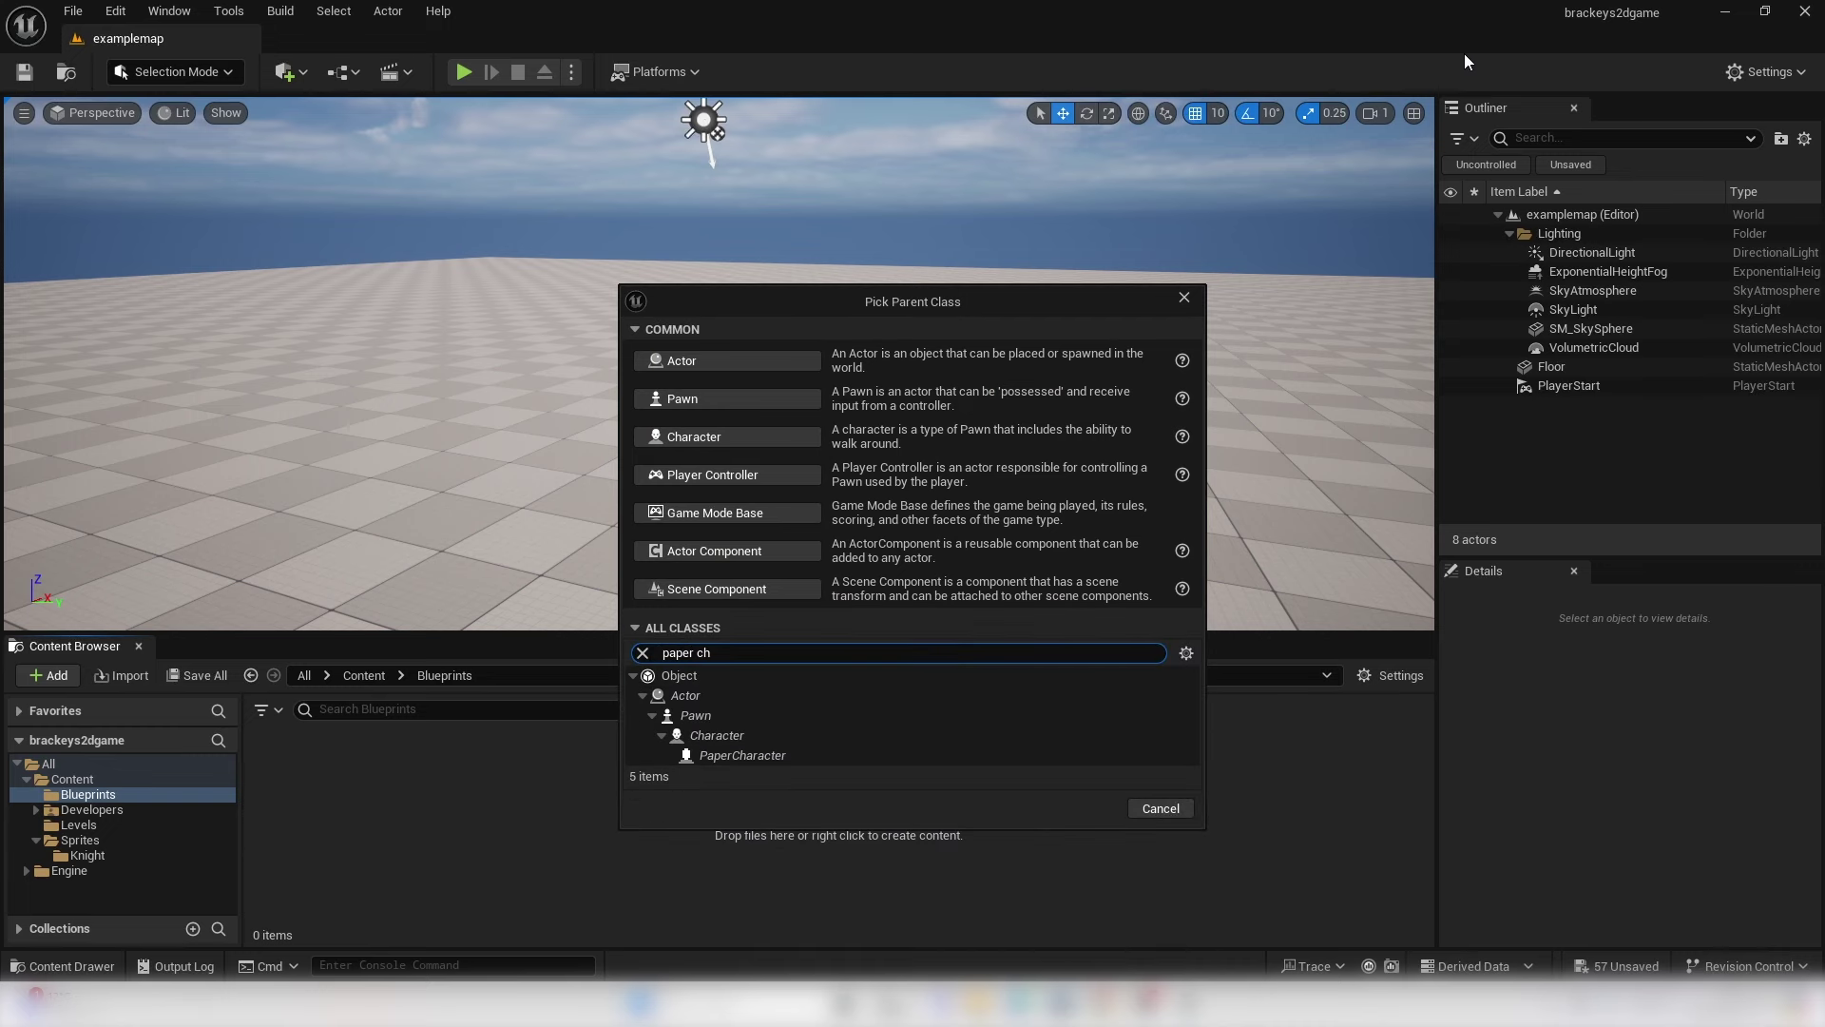
click(751, 757)
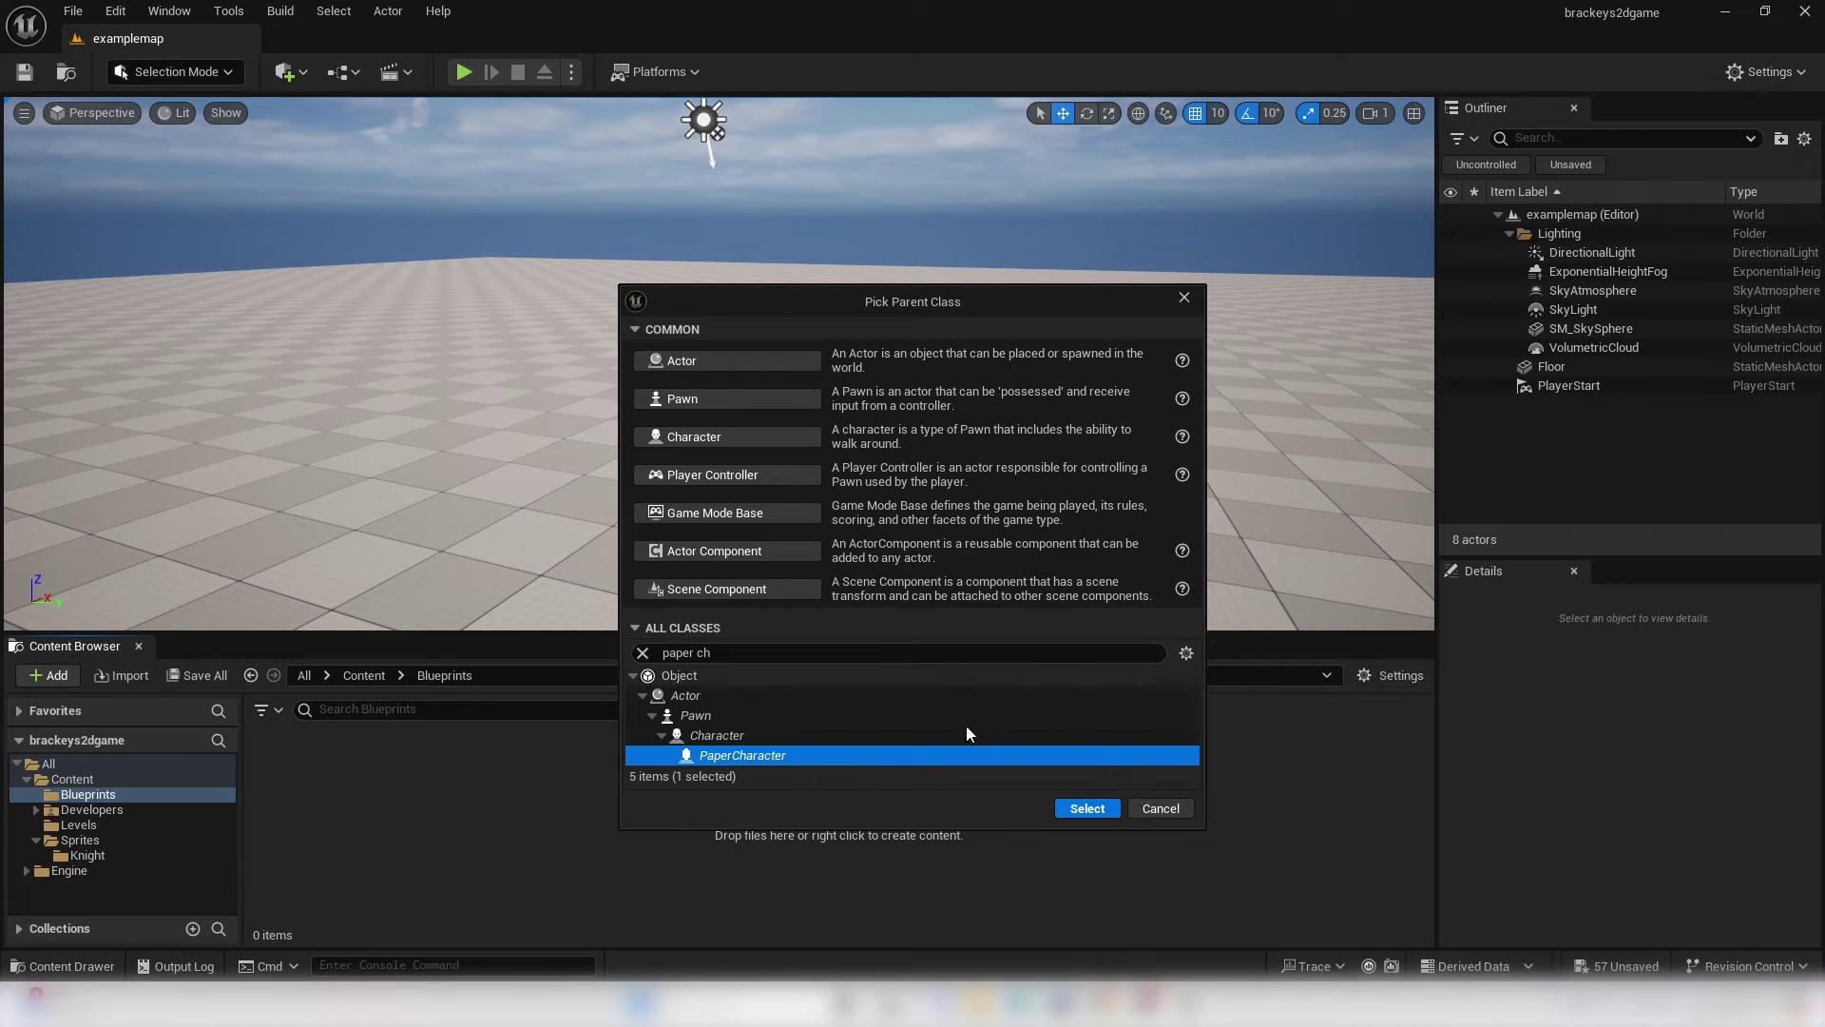
click(1088, 809)
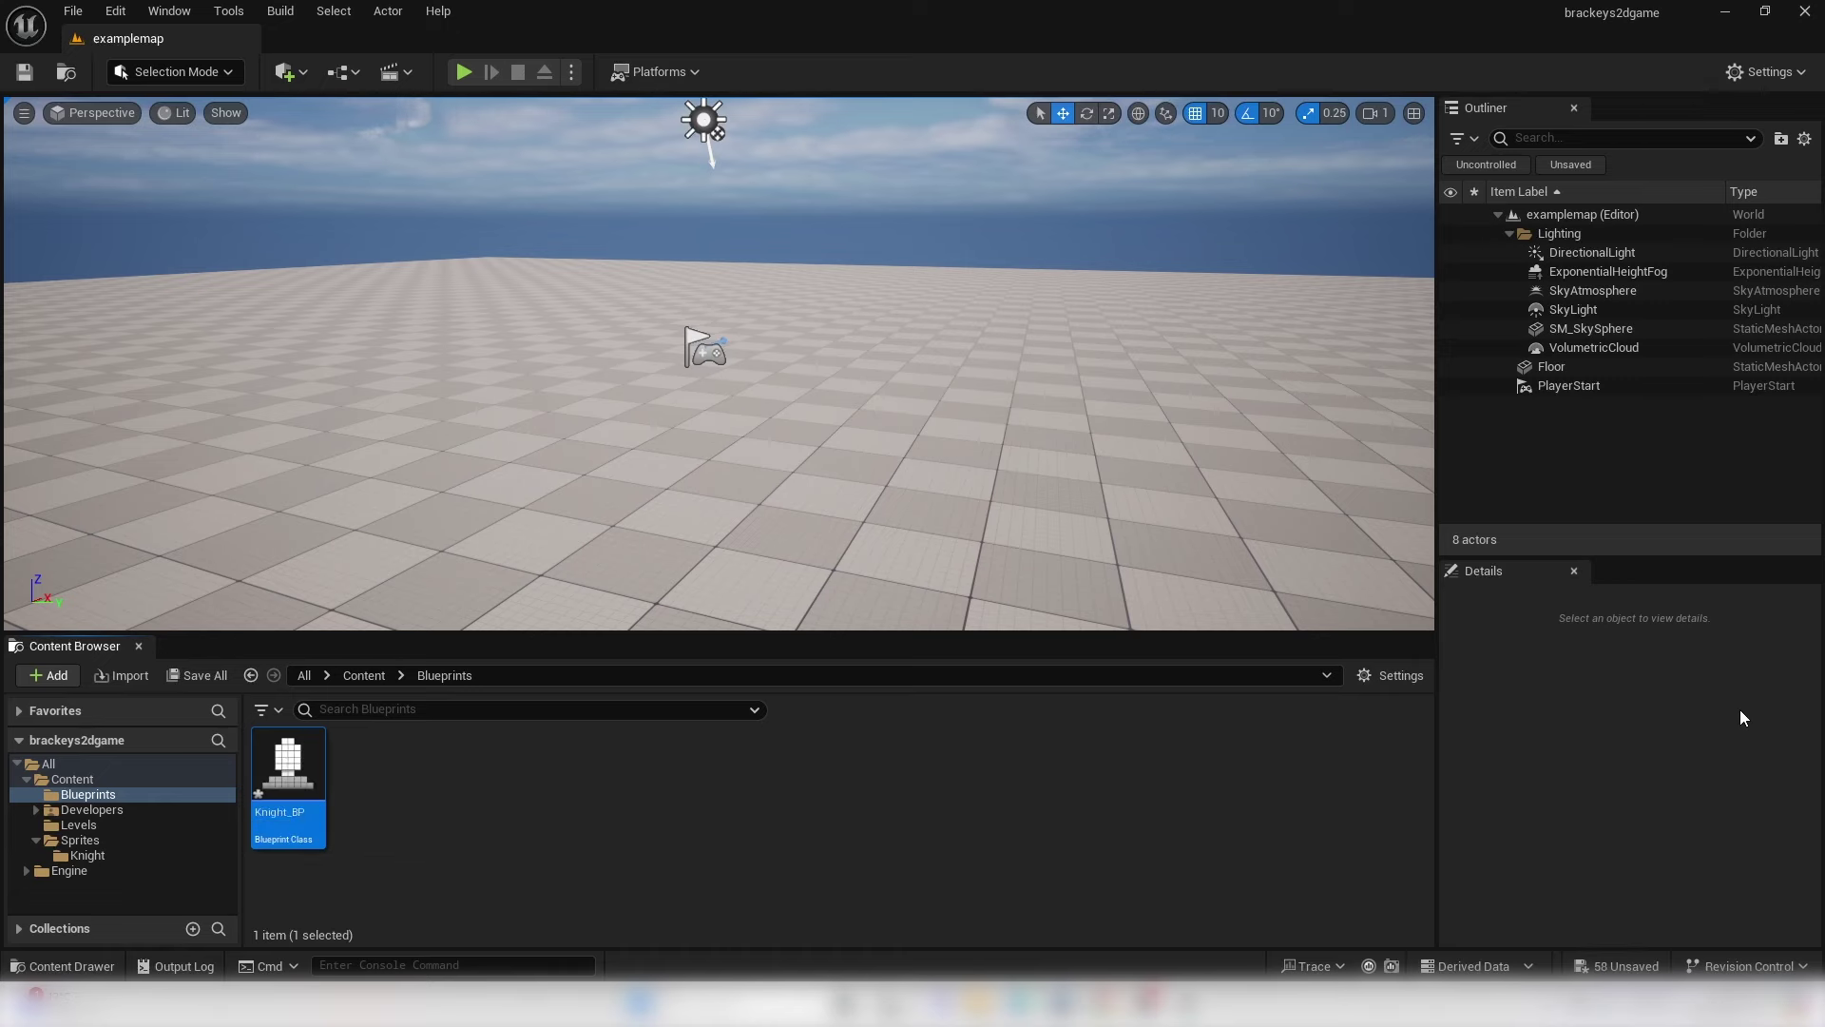
- Open the Knight_BP blueprint and assign the knightidle flipbook as its Sprite component's source flipbook
double_click(310, 786)
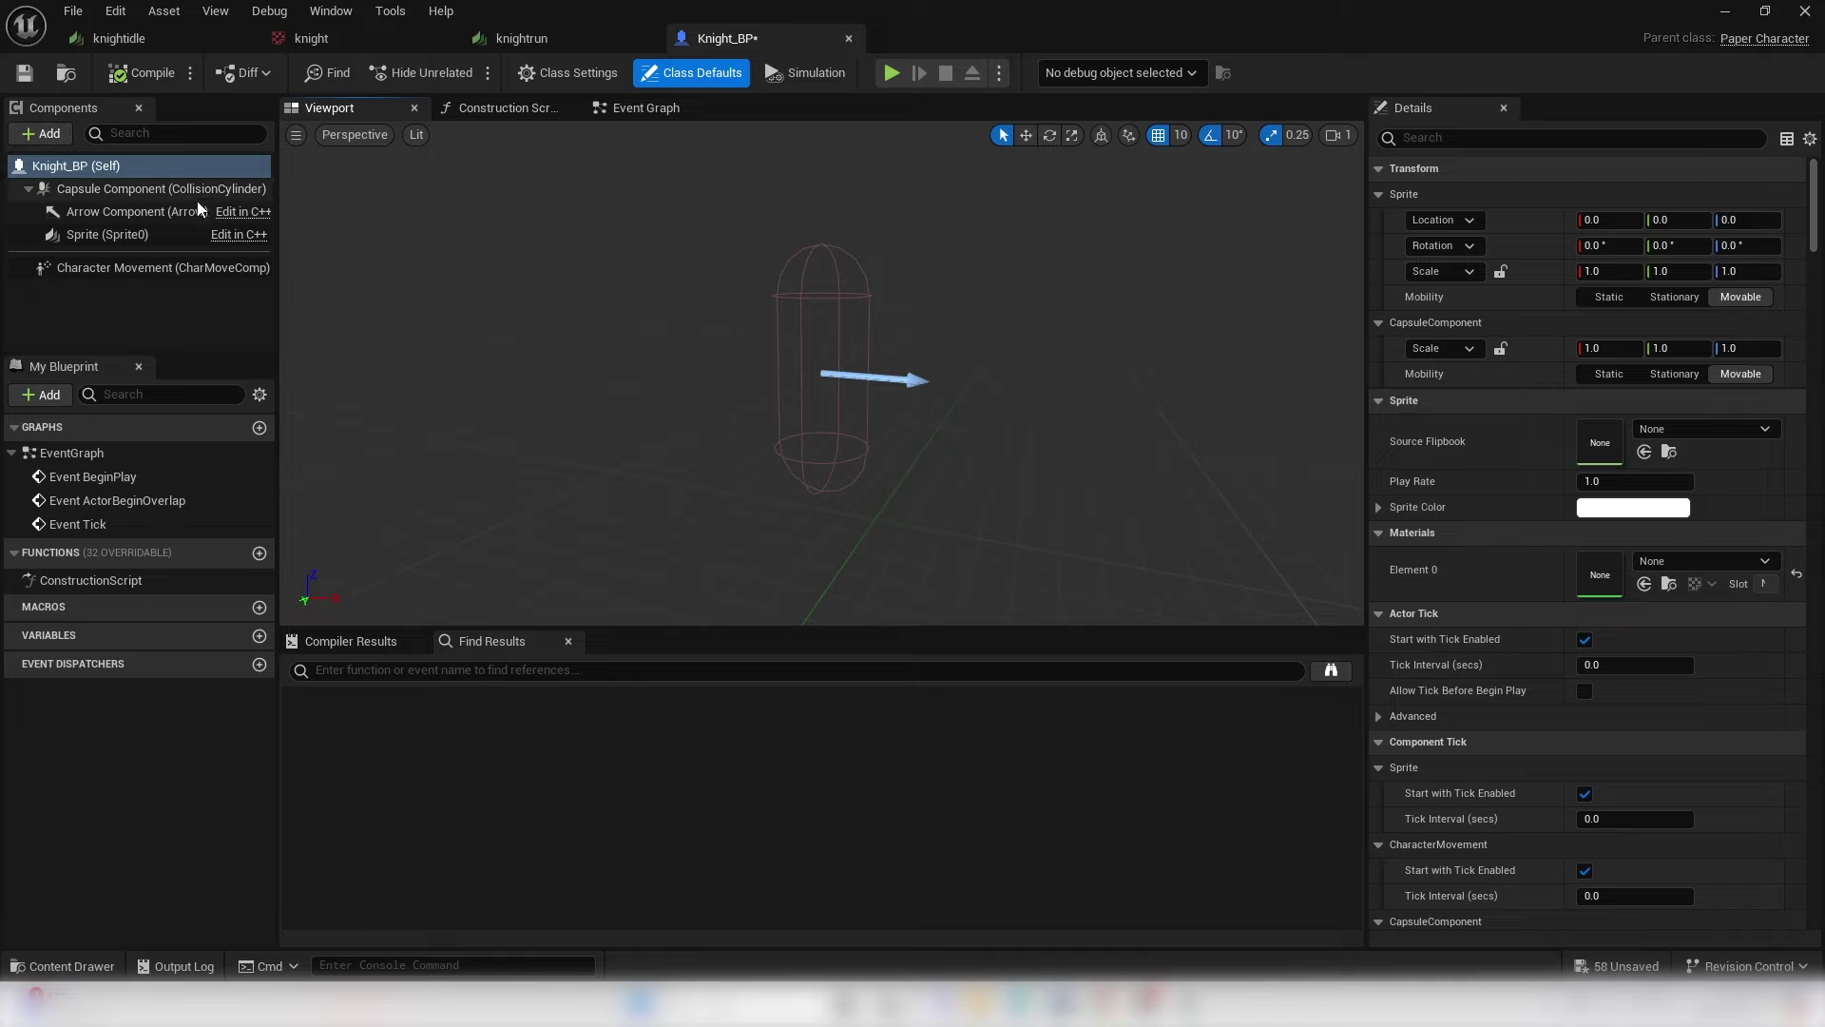
click(102, 235)
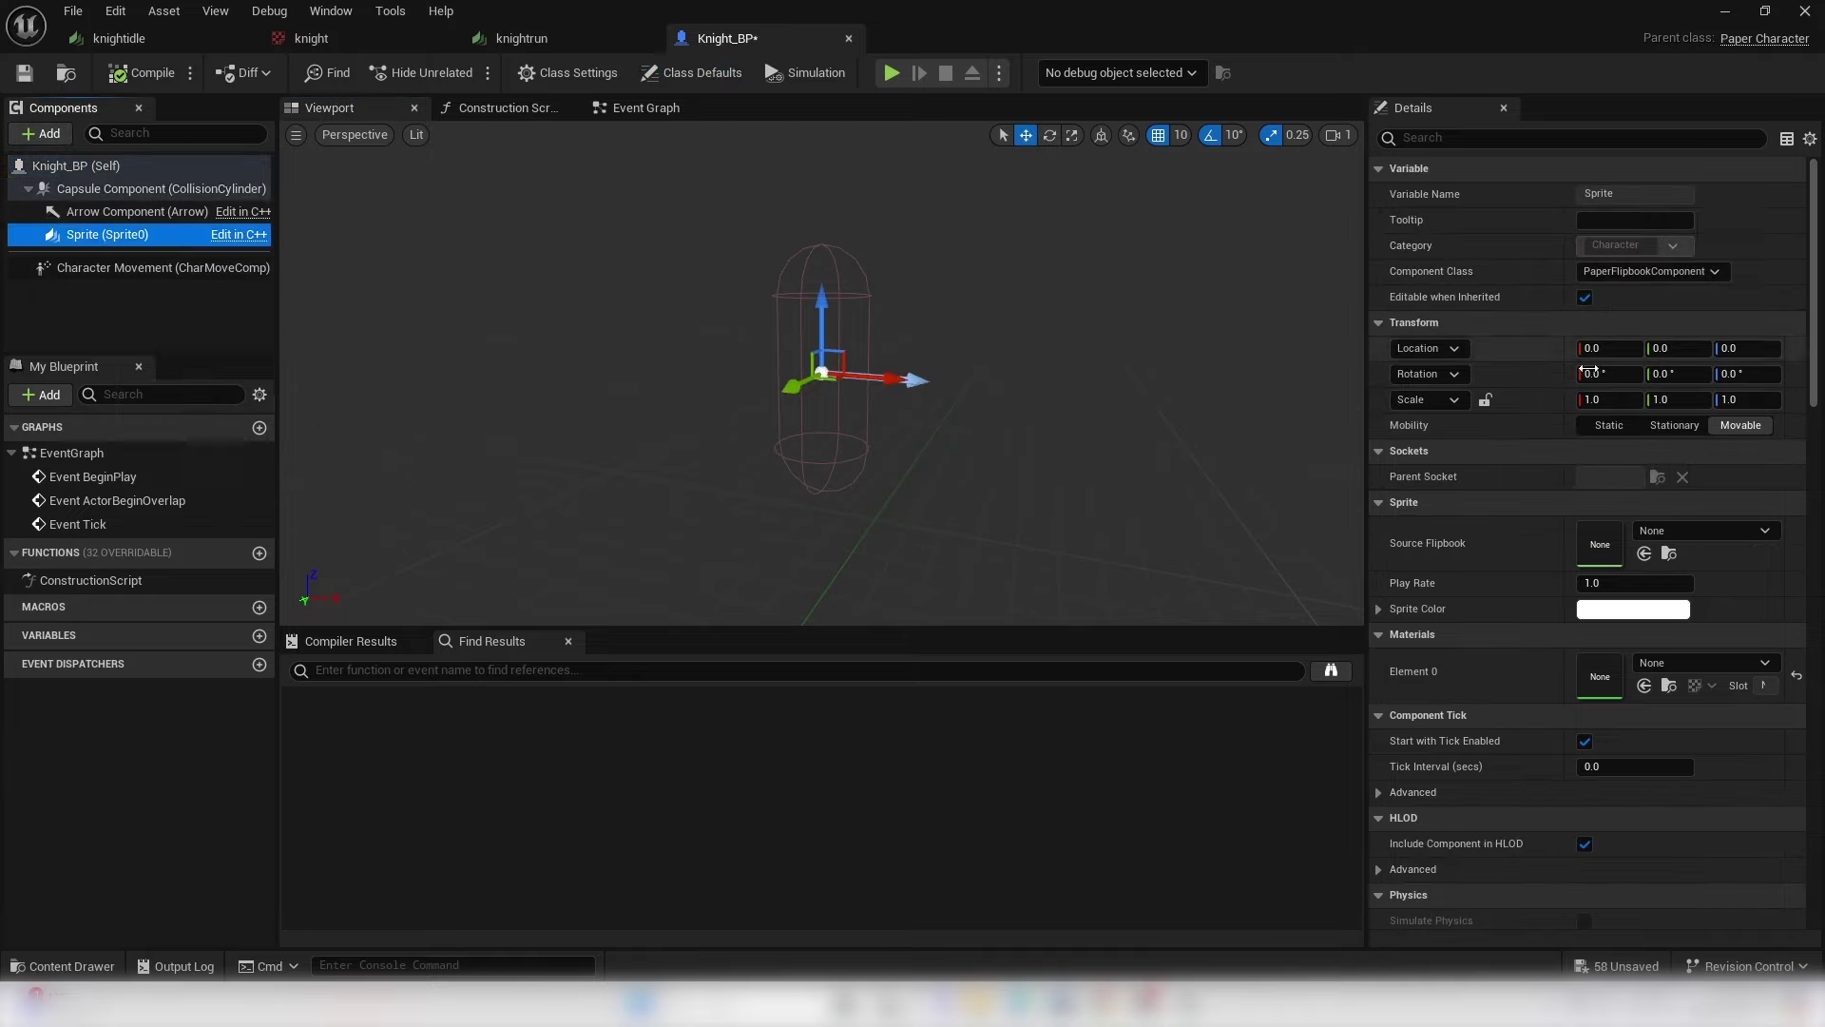
click(1670, 538)
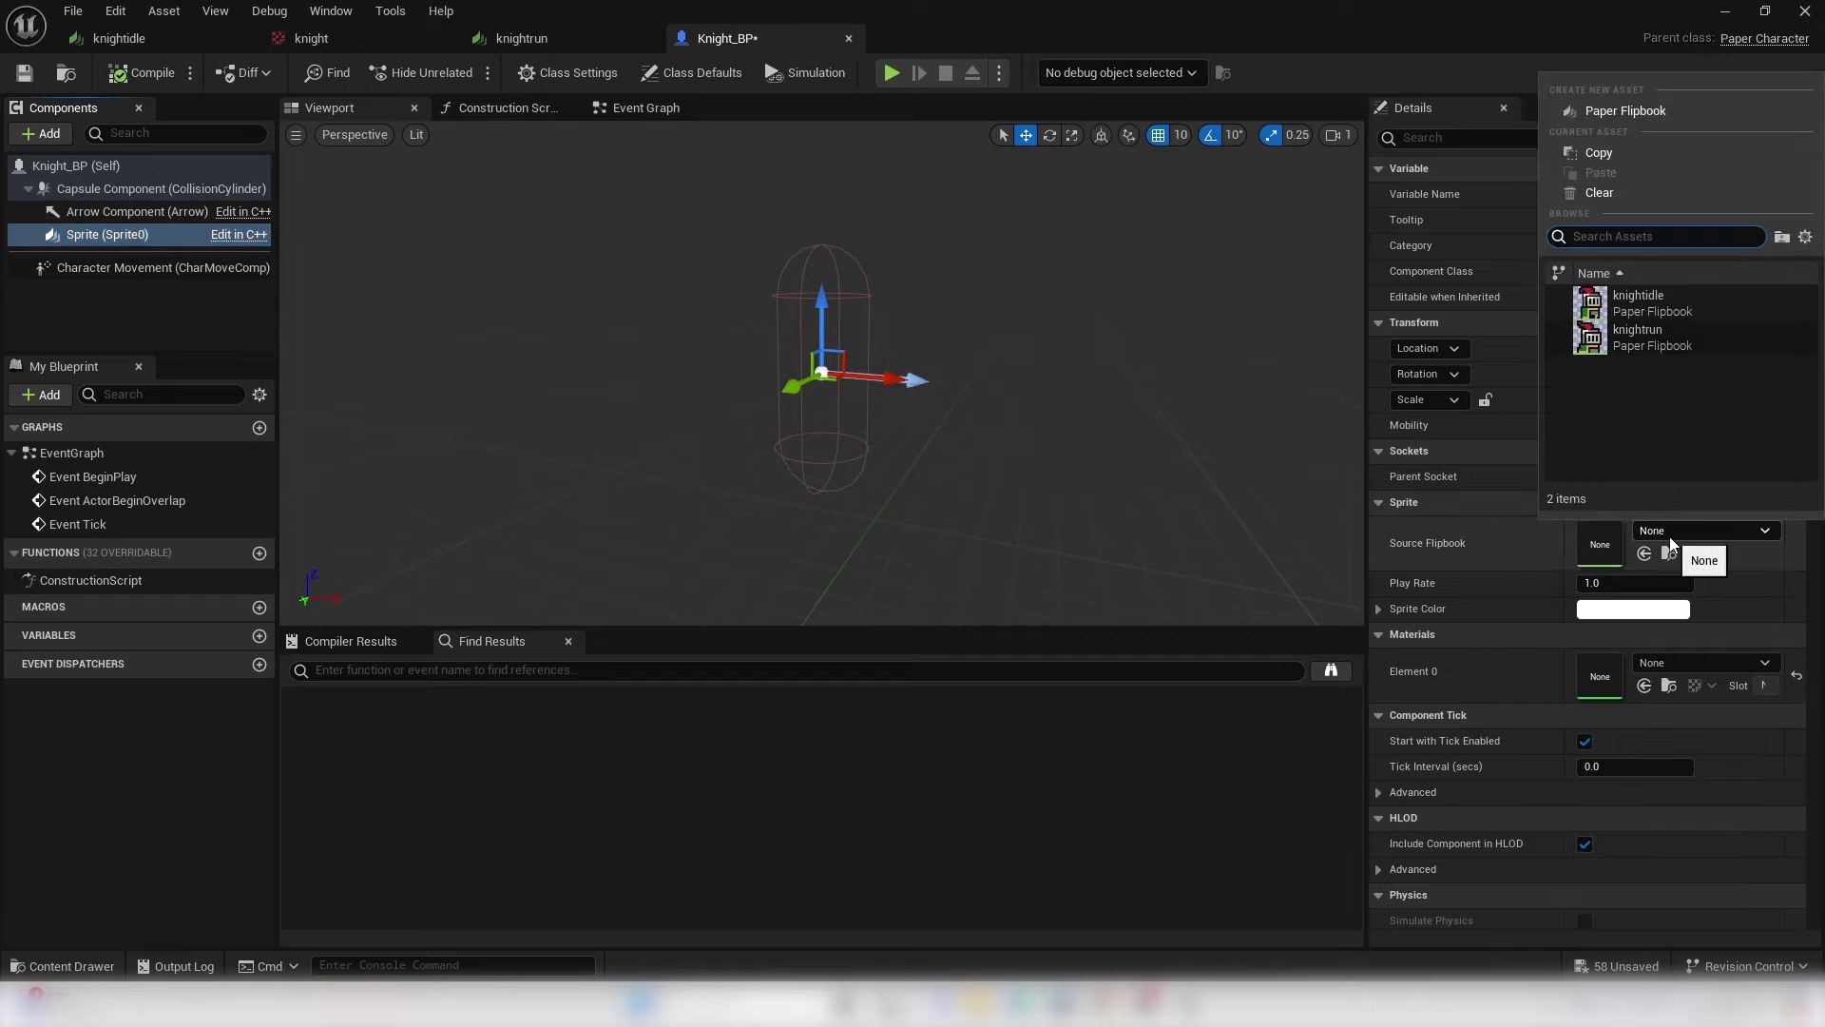
click(1654, 306)
- Lock the Sprite component's scale proportions and scale it uniformly to 3.0
scroll(855, 352, up, 5)
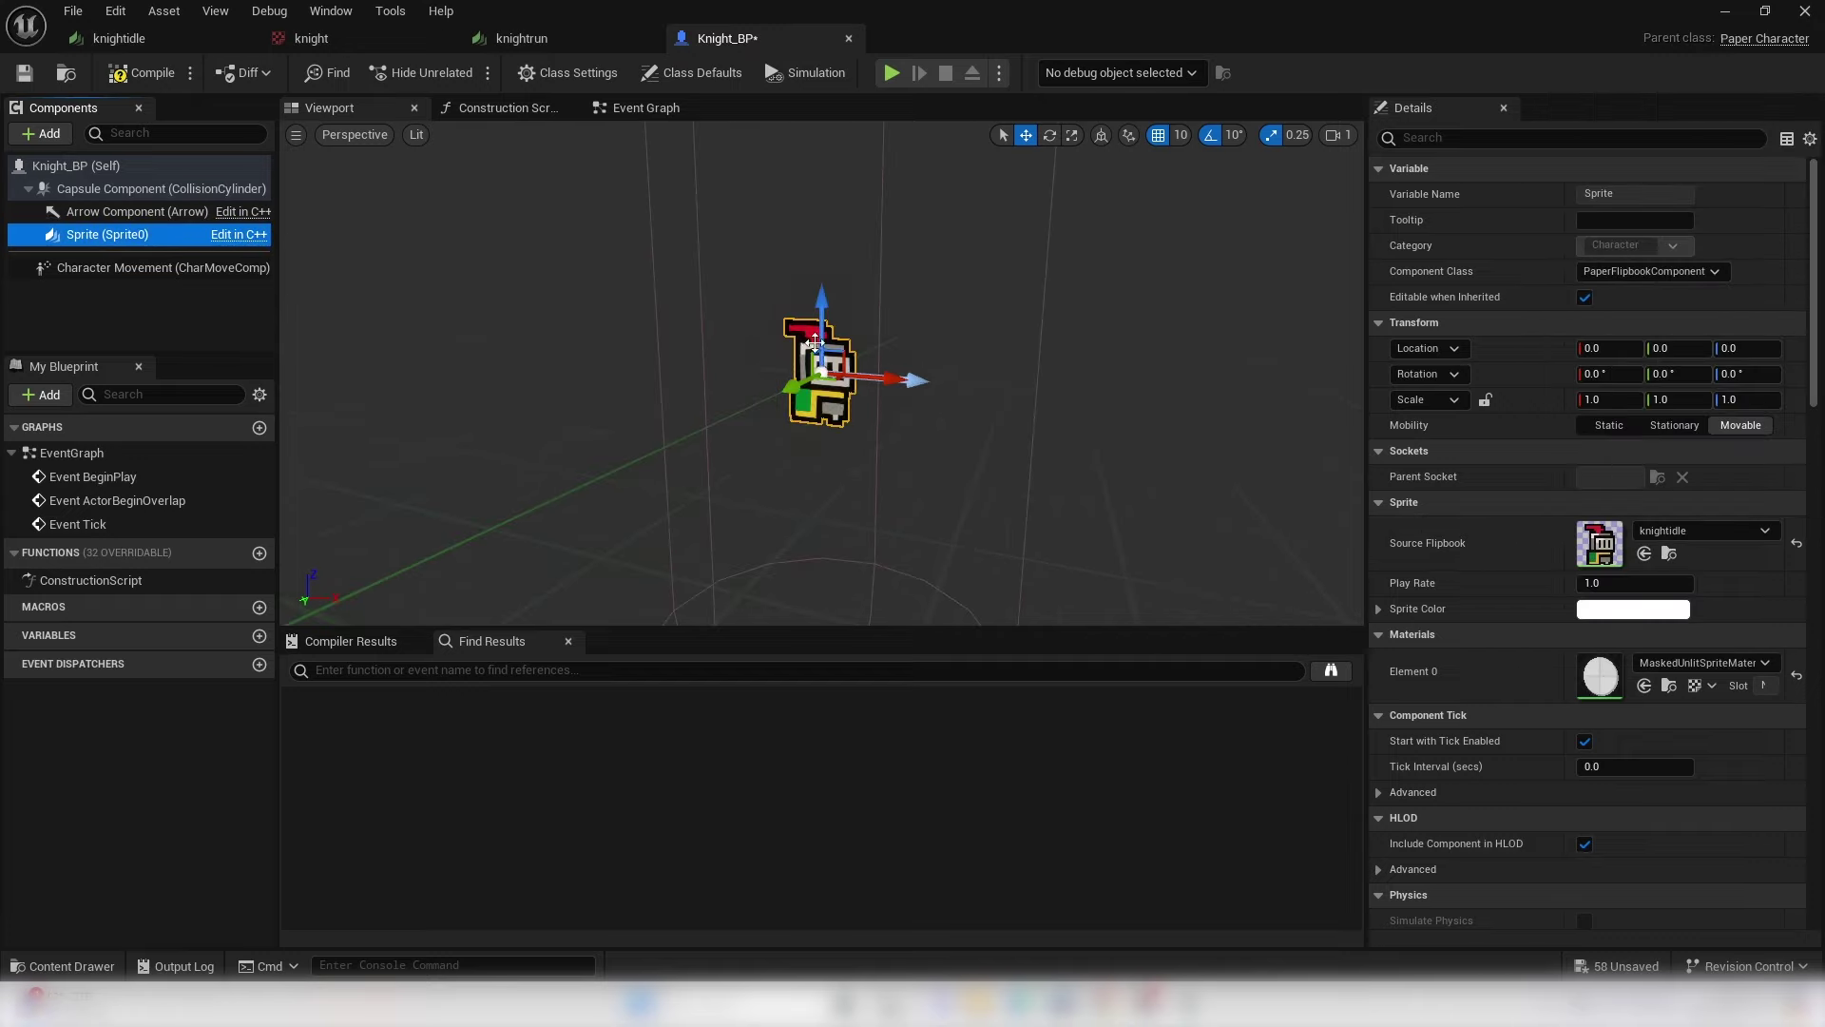
right_drag(815, 342, 928, 314)
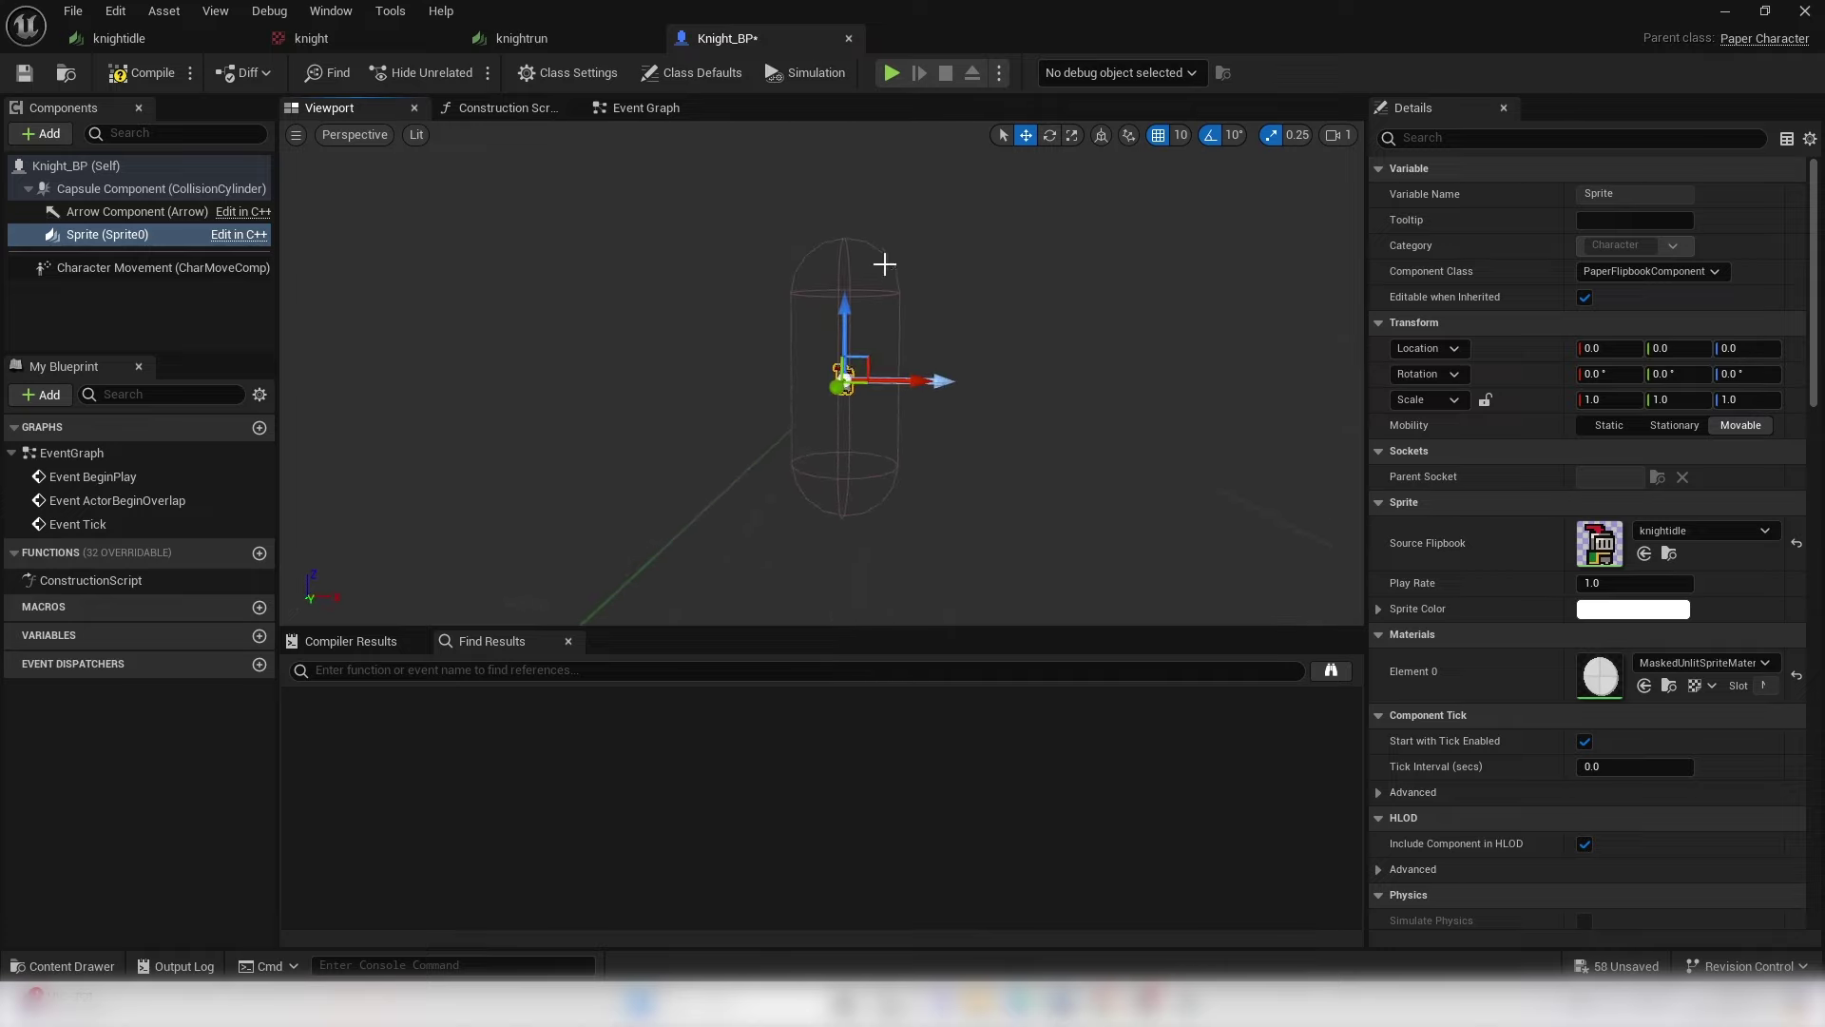
right_drag(922, 302, 790, 379)
key(w)
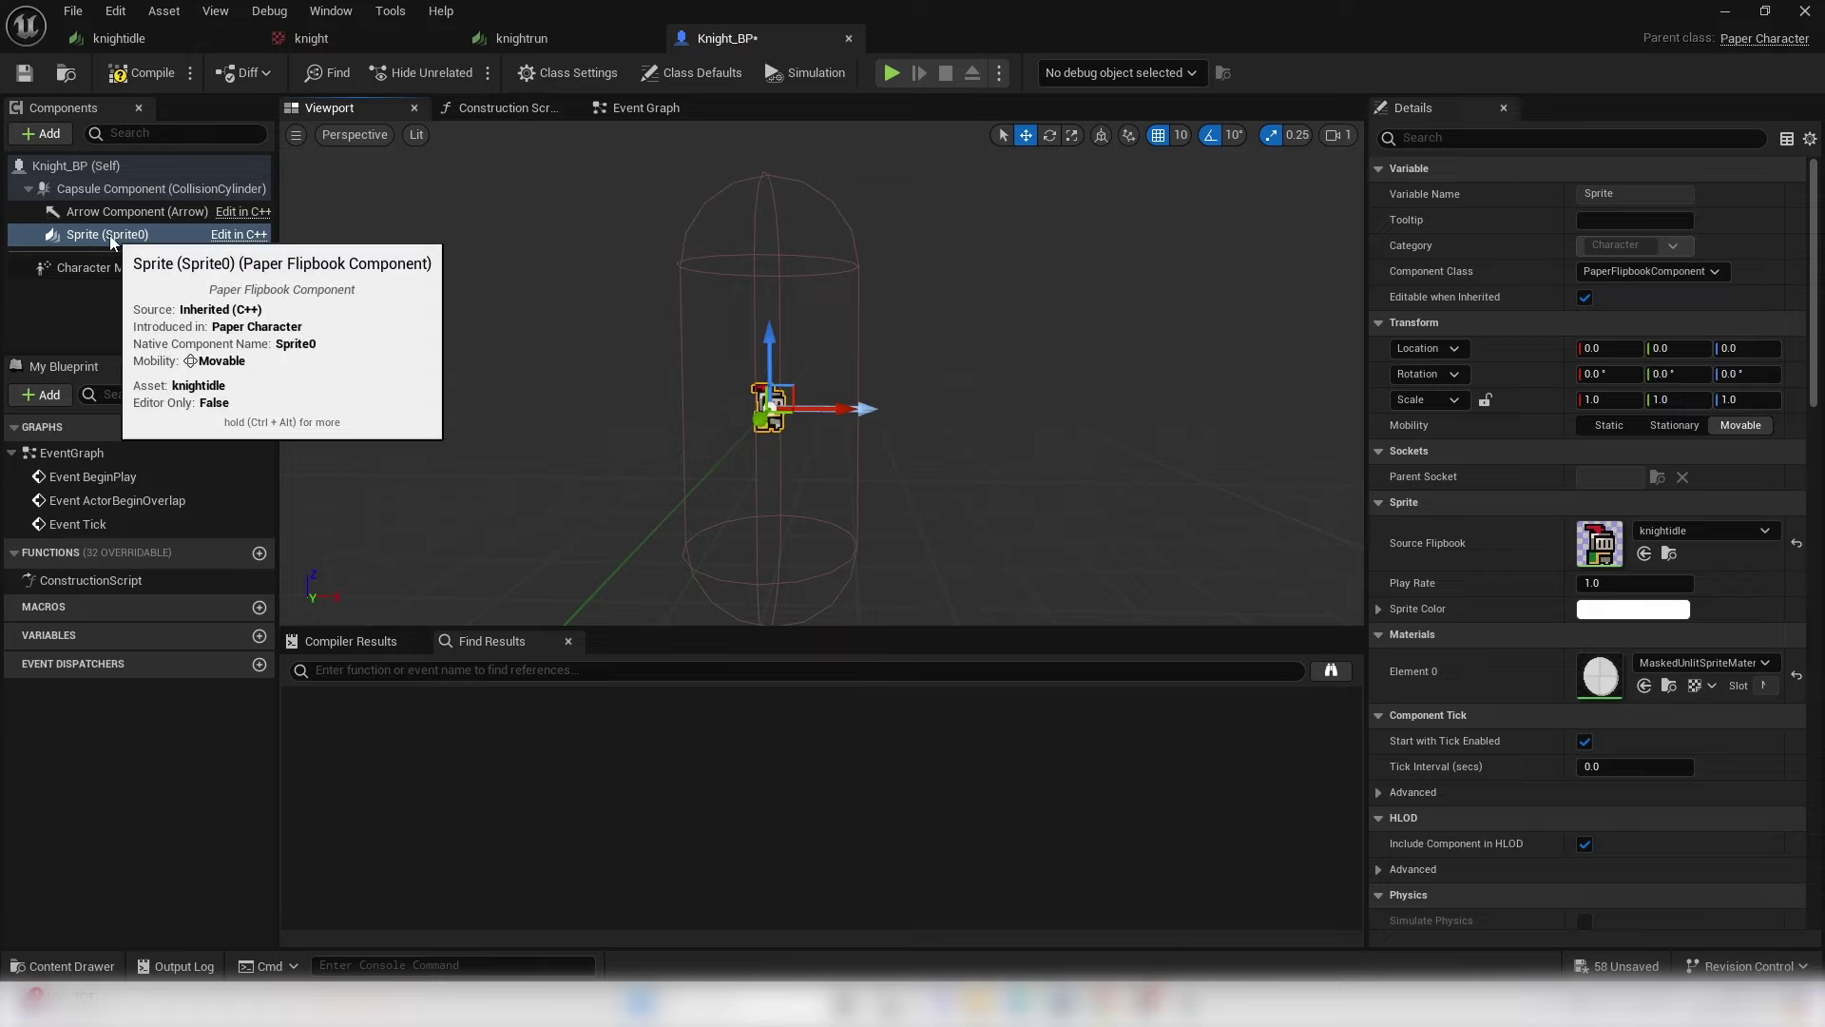
click(1485, 400)
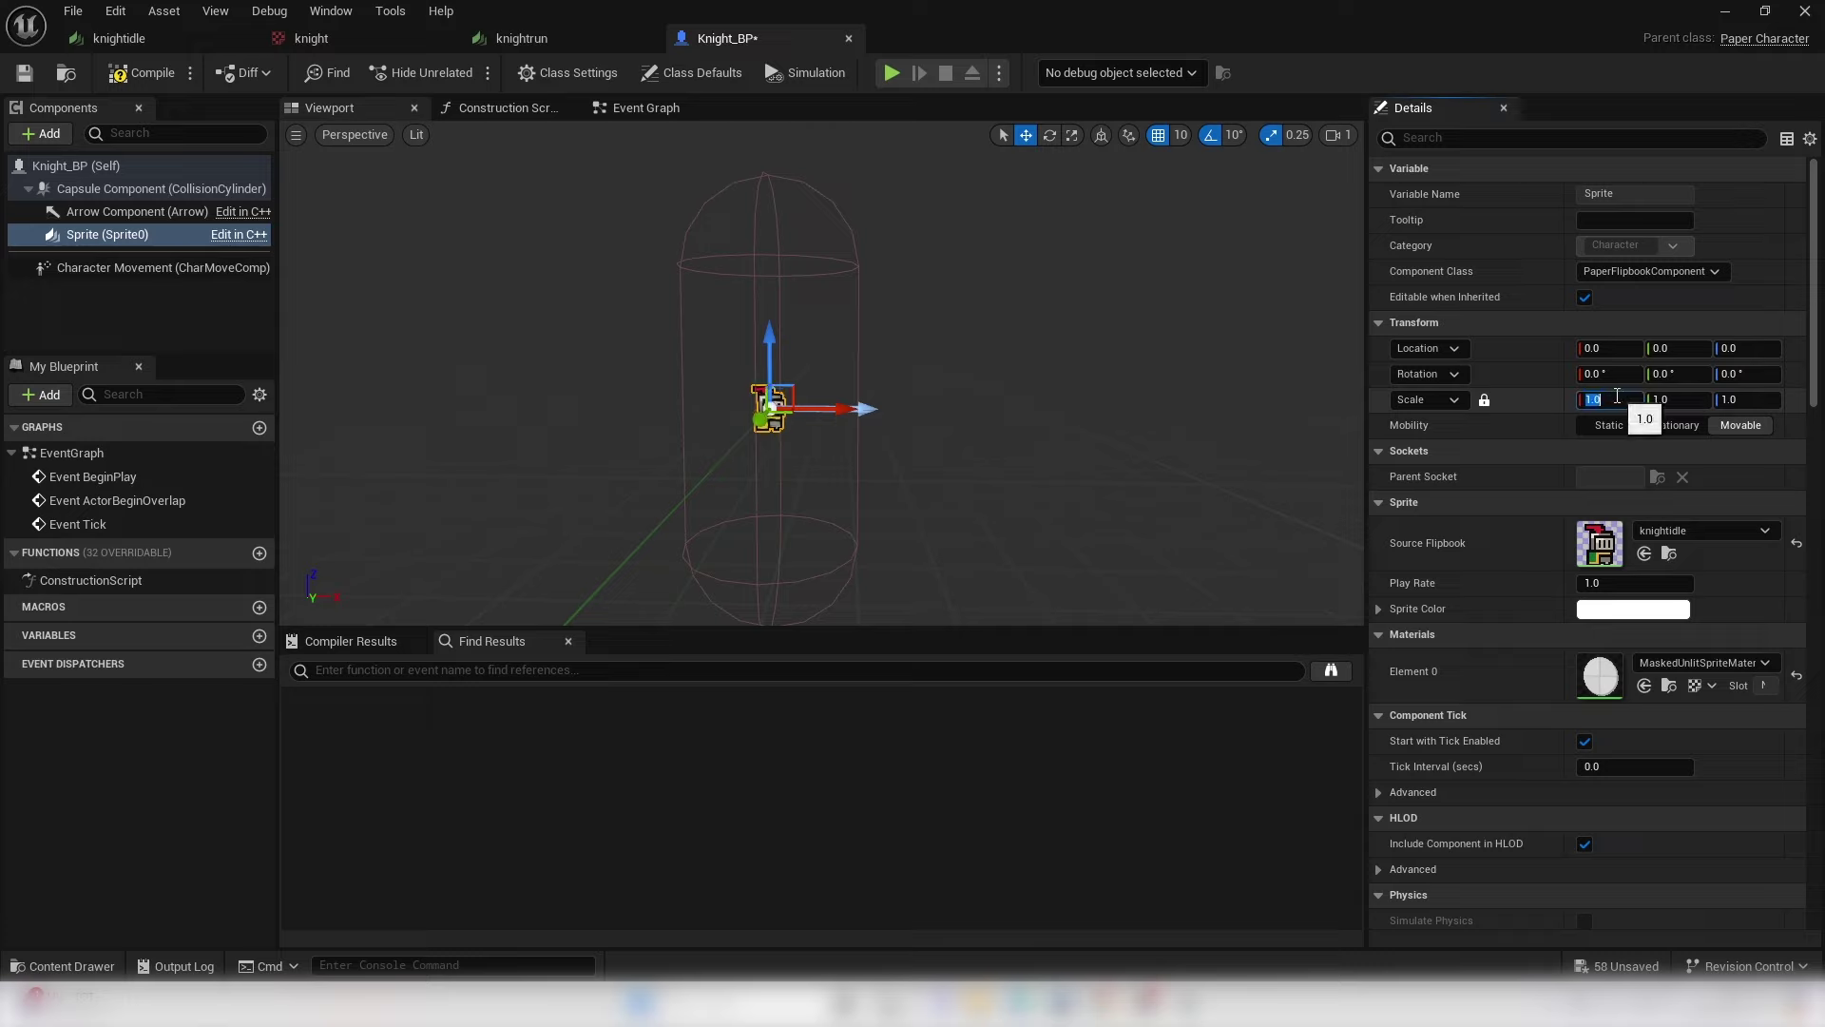
text(3)
key(Return)
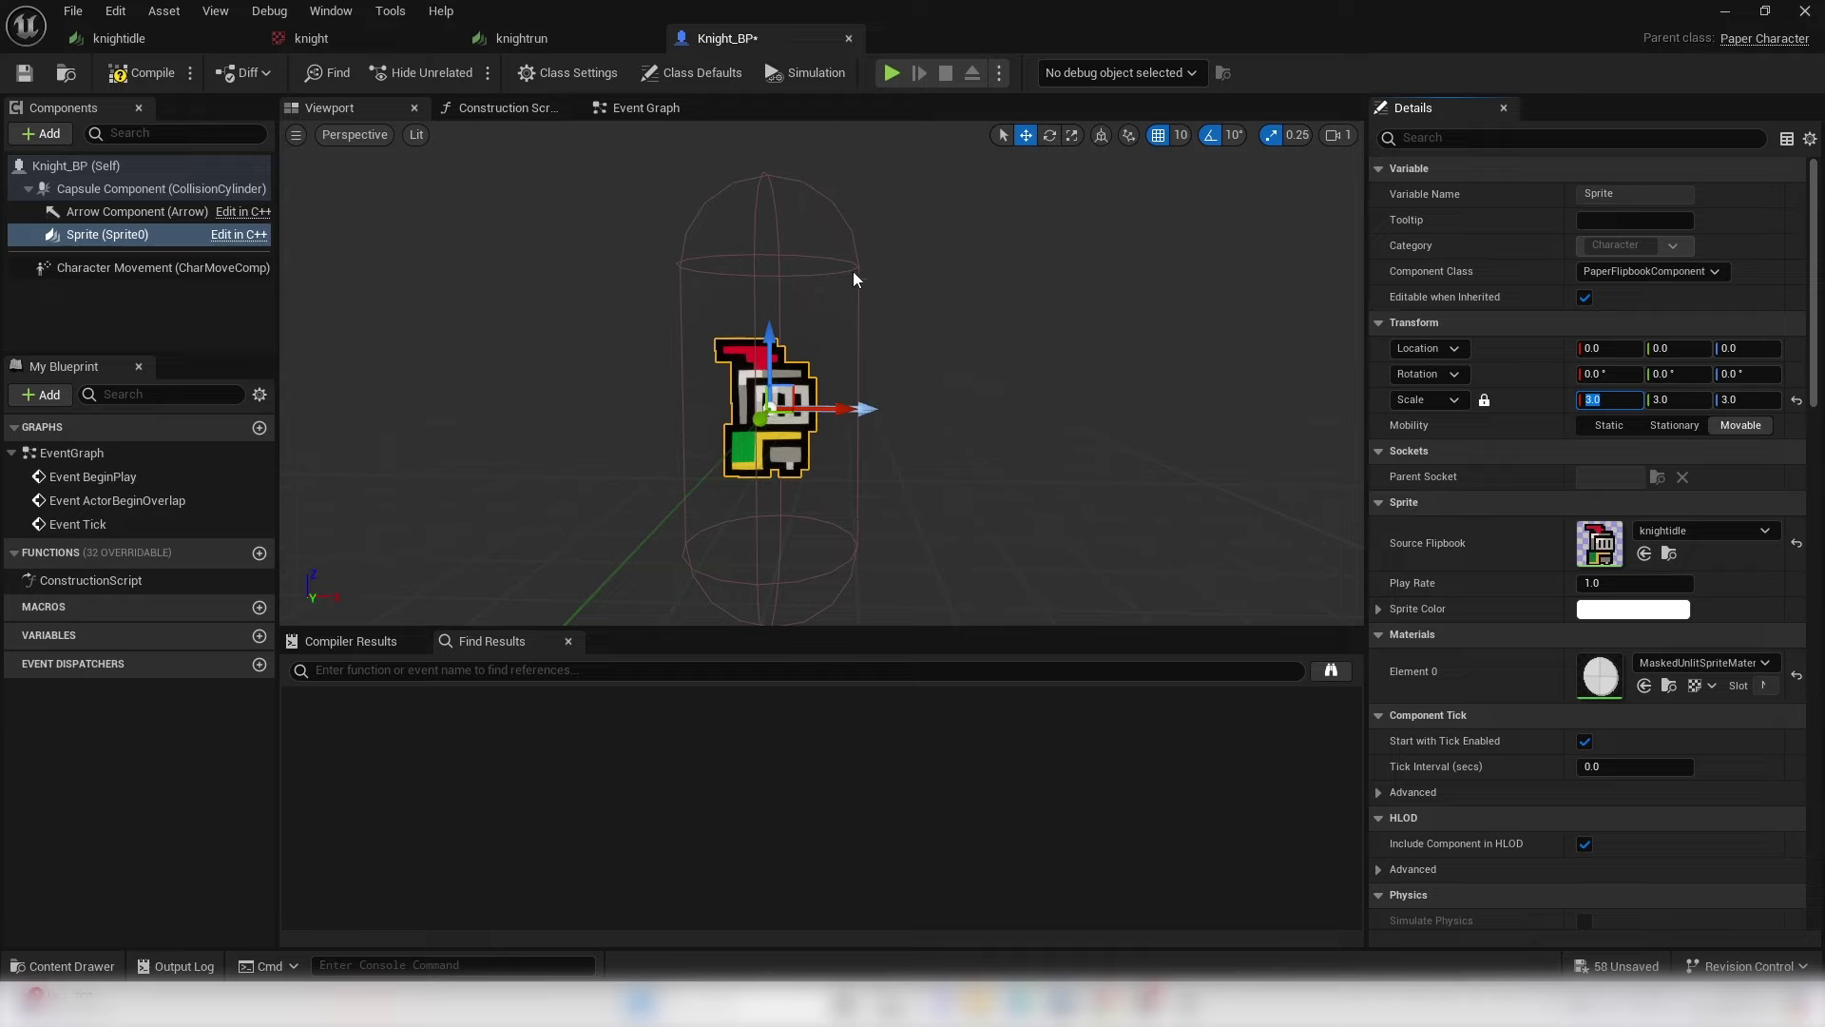
- Shrink the collision capsule around the knight to a half height of about 25.08 and a radius of about 15.71
click(851, 237)
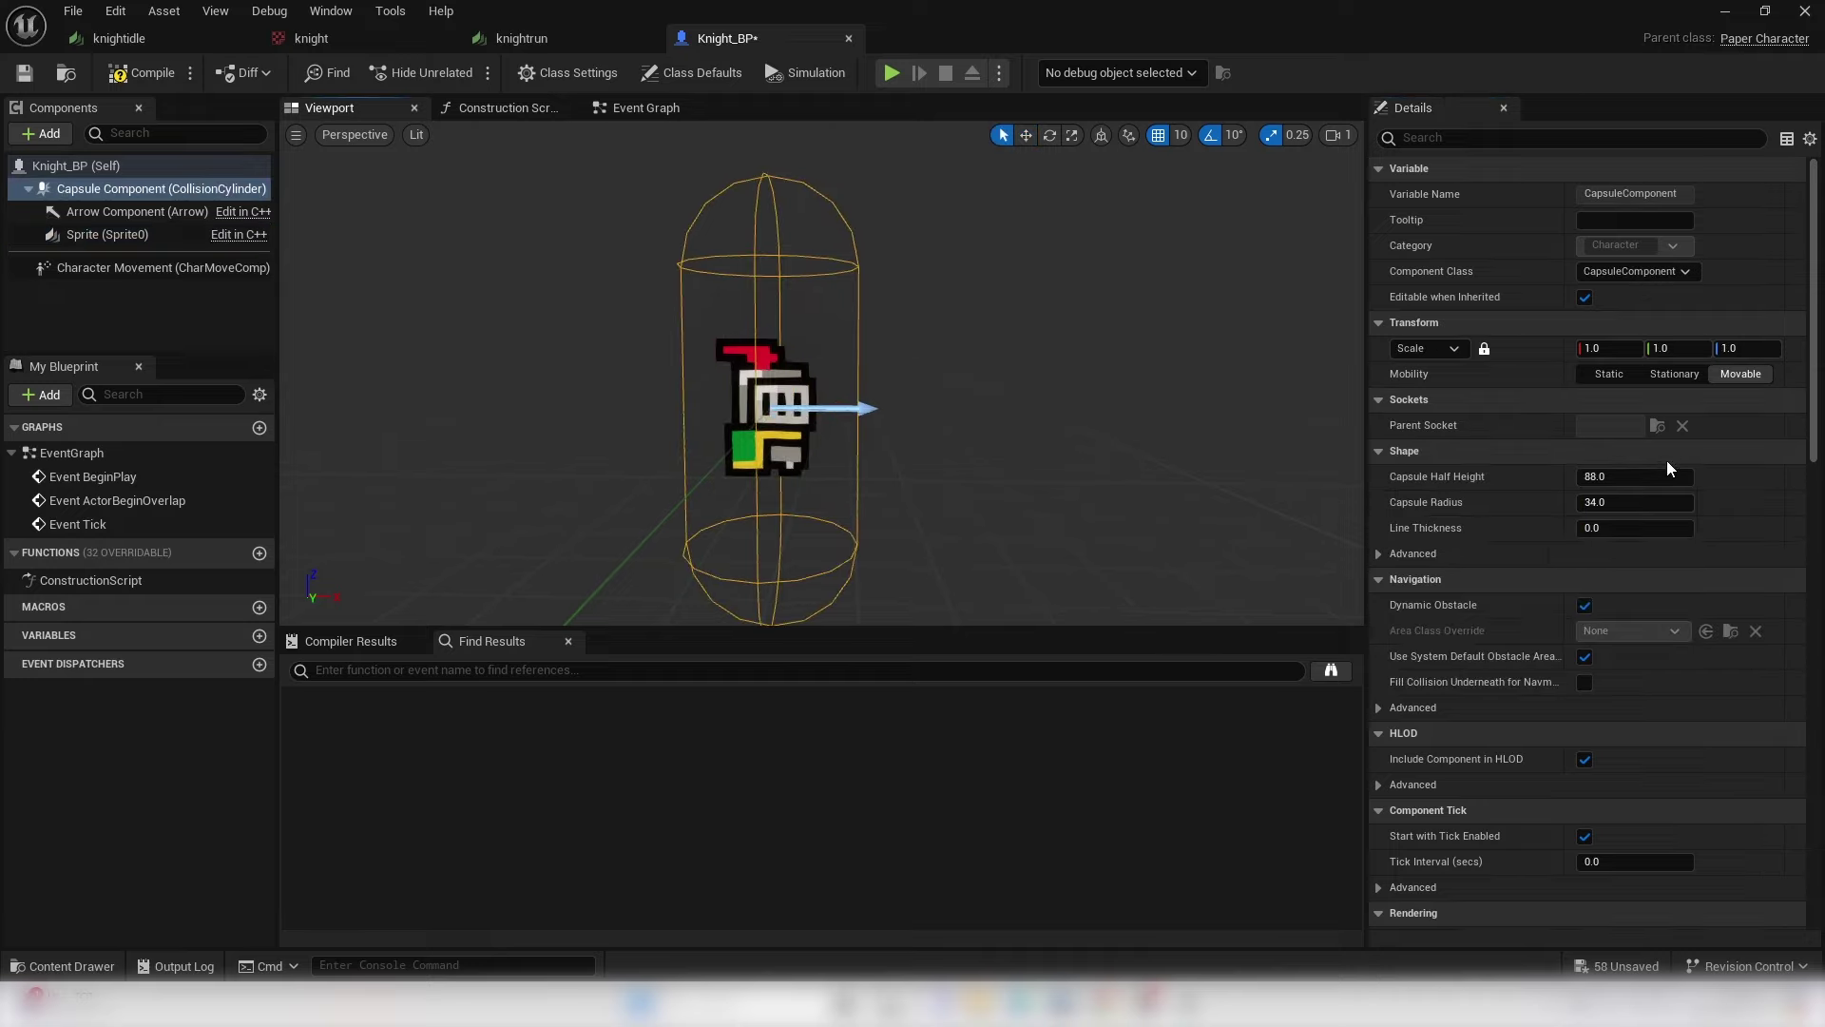
drag(1670, 475, 1599, 502)
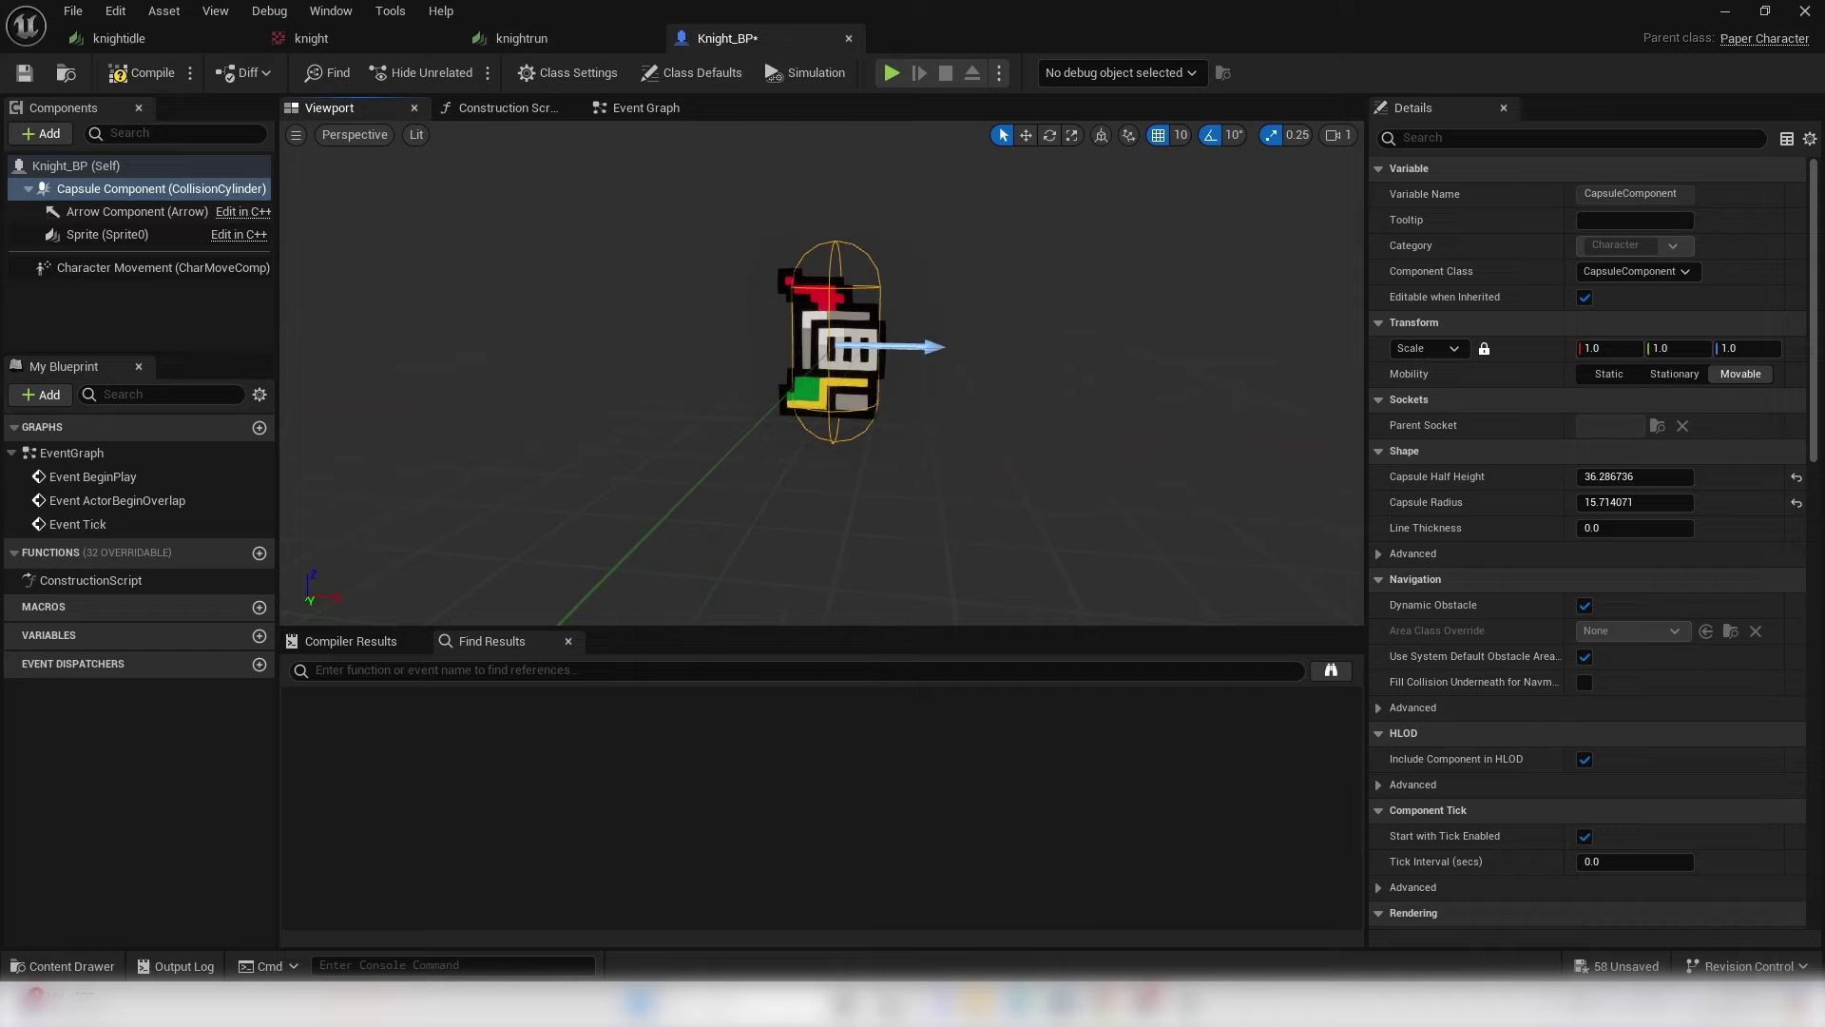
scroll(1084, 505, up, 4)
drag(1607, 475, 1577, 475)
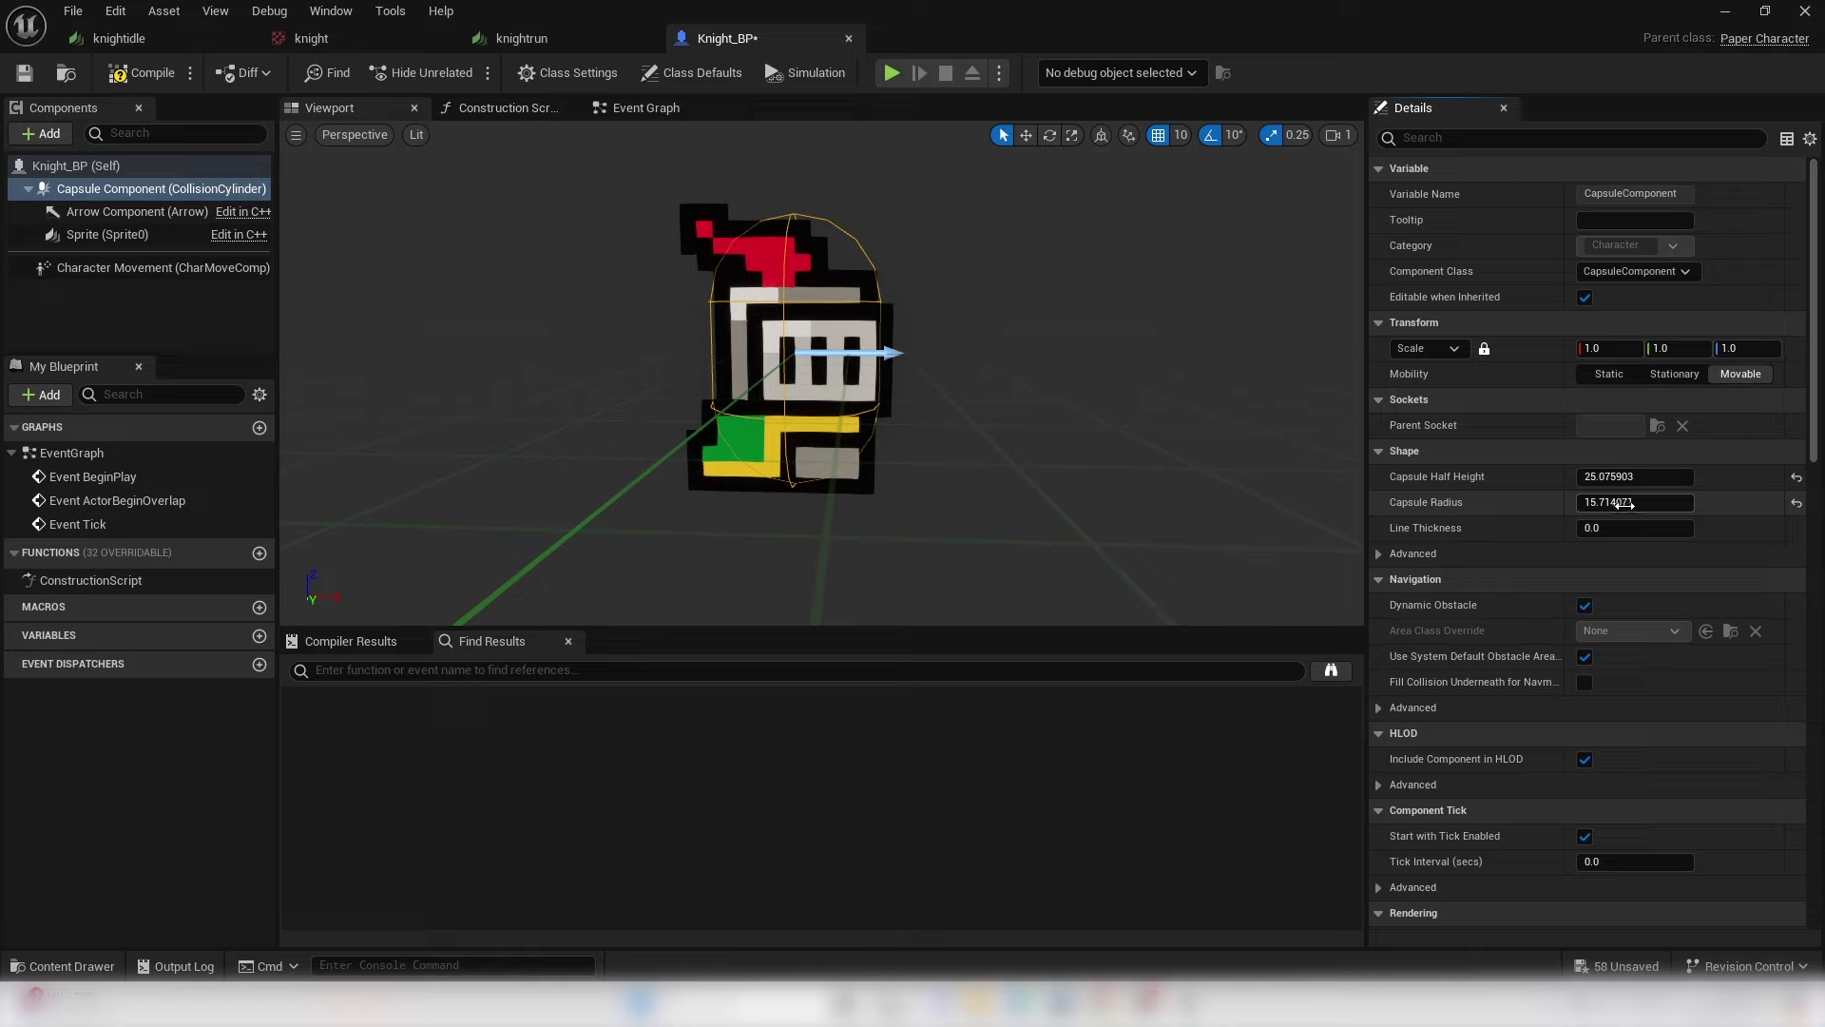
scroll(1056, 437, down, 3)
mouse_move(951, 376)
right_down()
mouse_move(889, 409)
mouse_move(901, 347)
mouse_move(962, 390)
right_up()
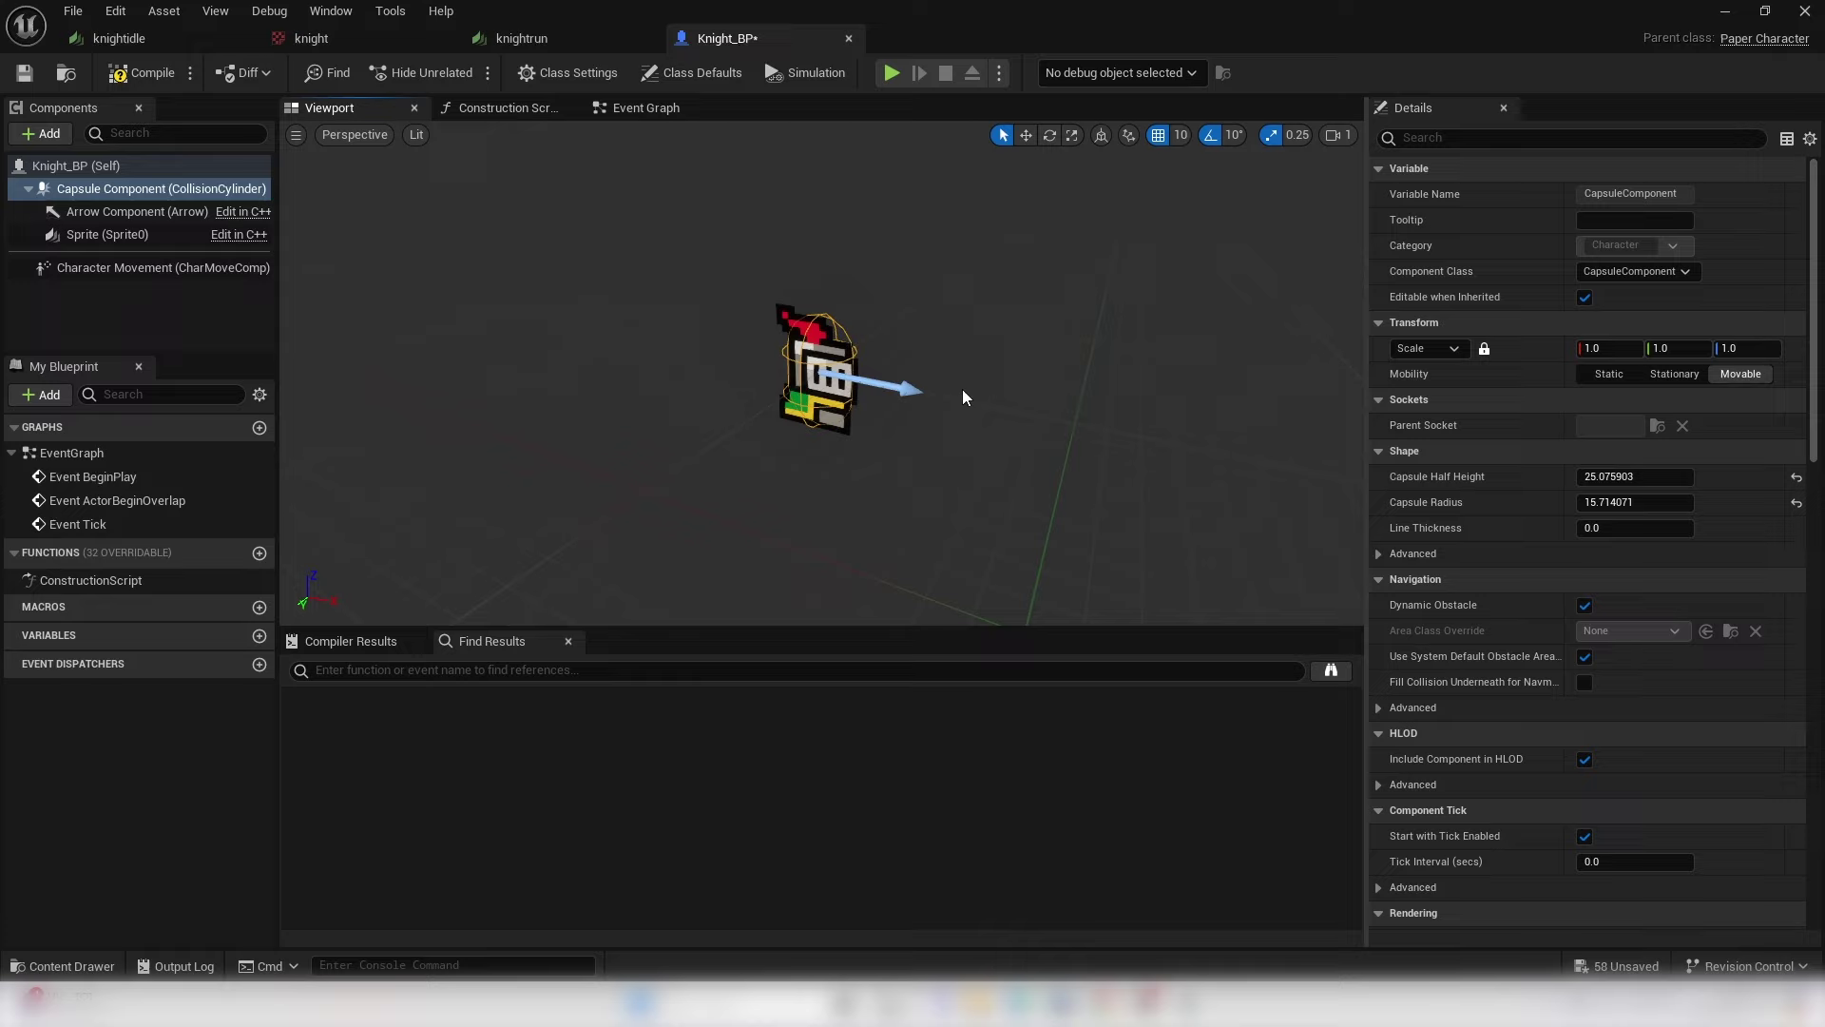
click(117, 322)
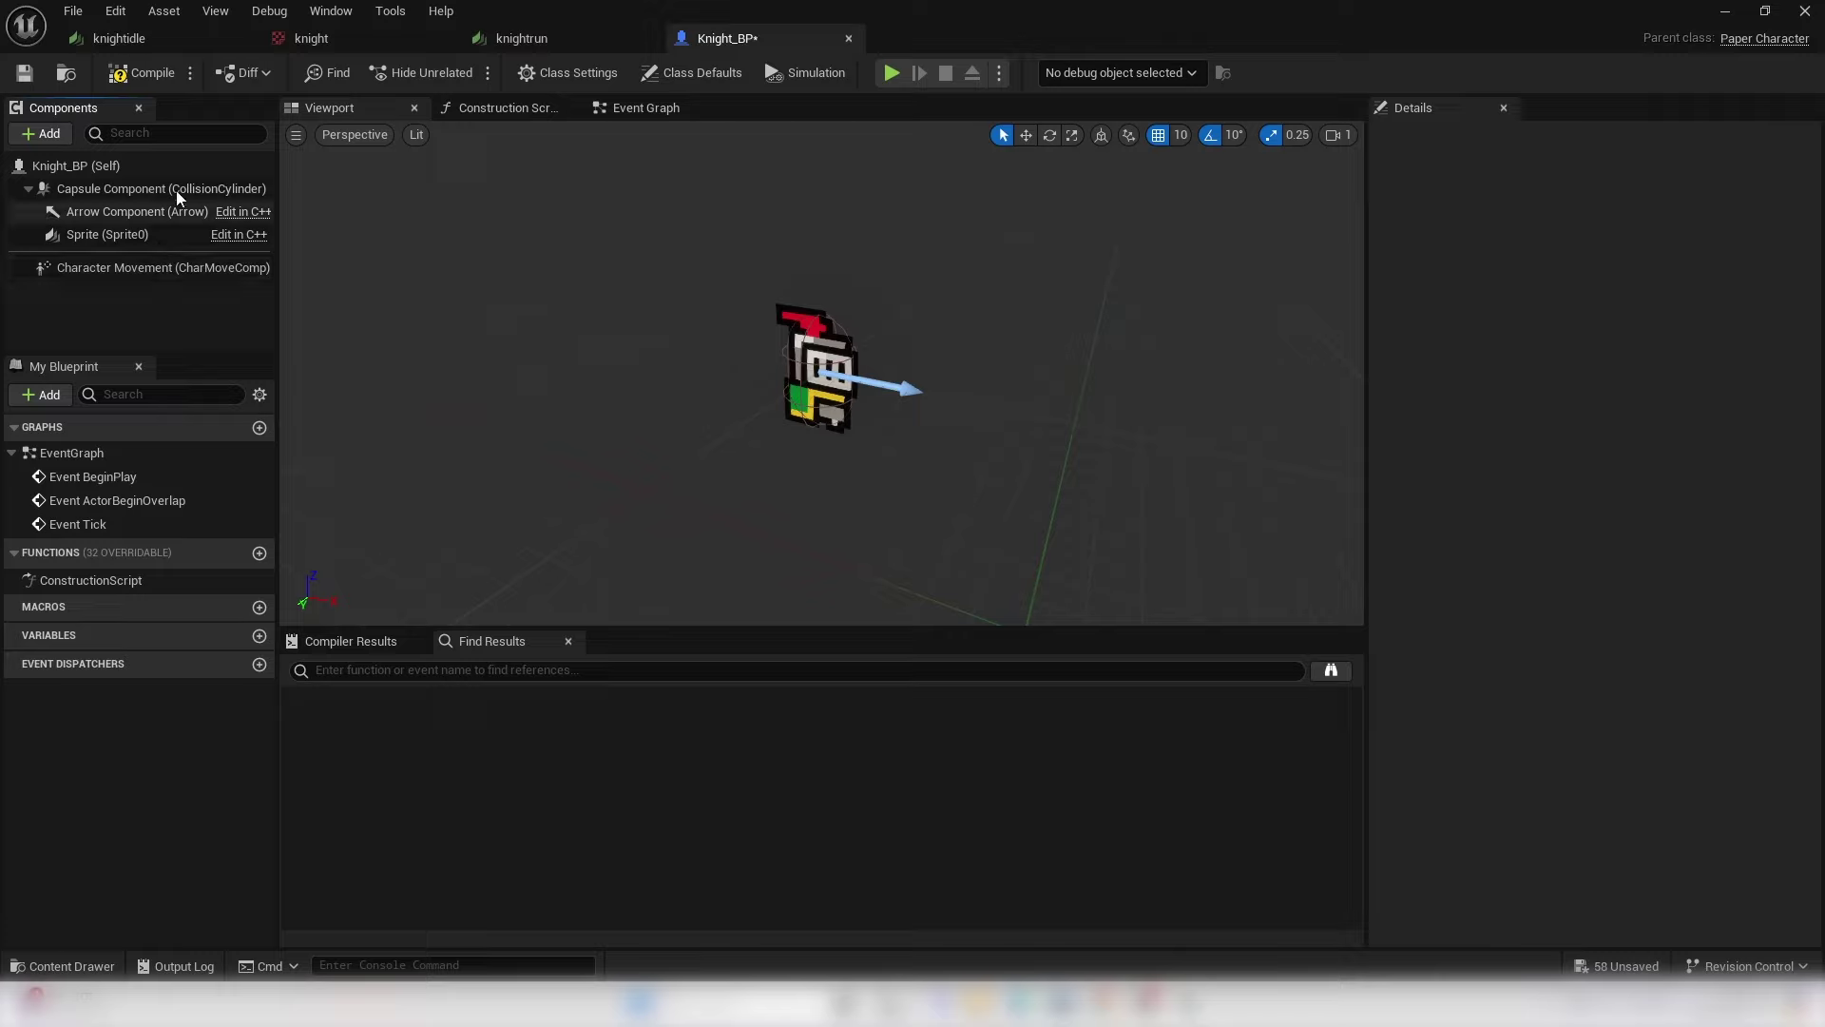
click(42, 134)
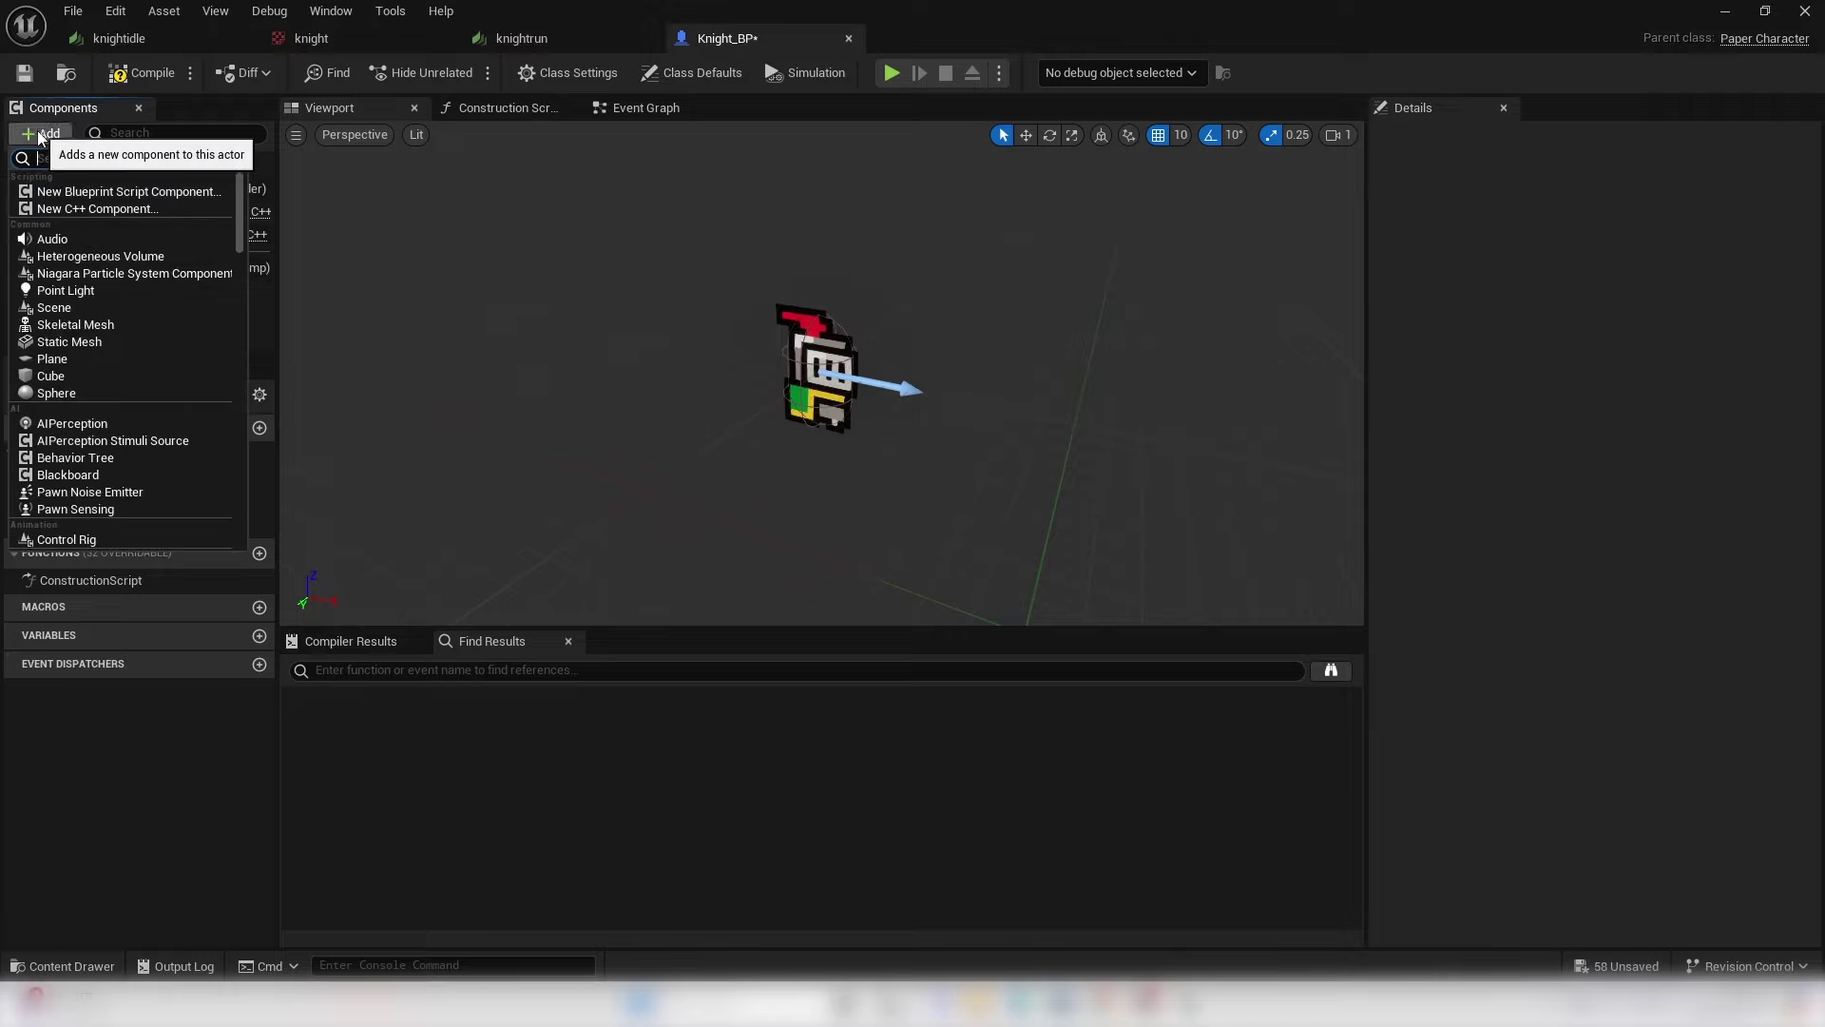
text(SP)
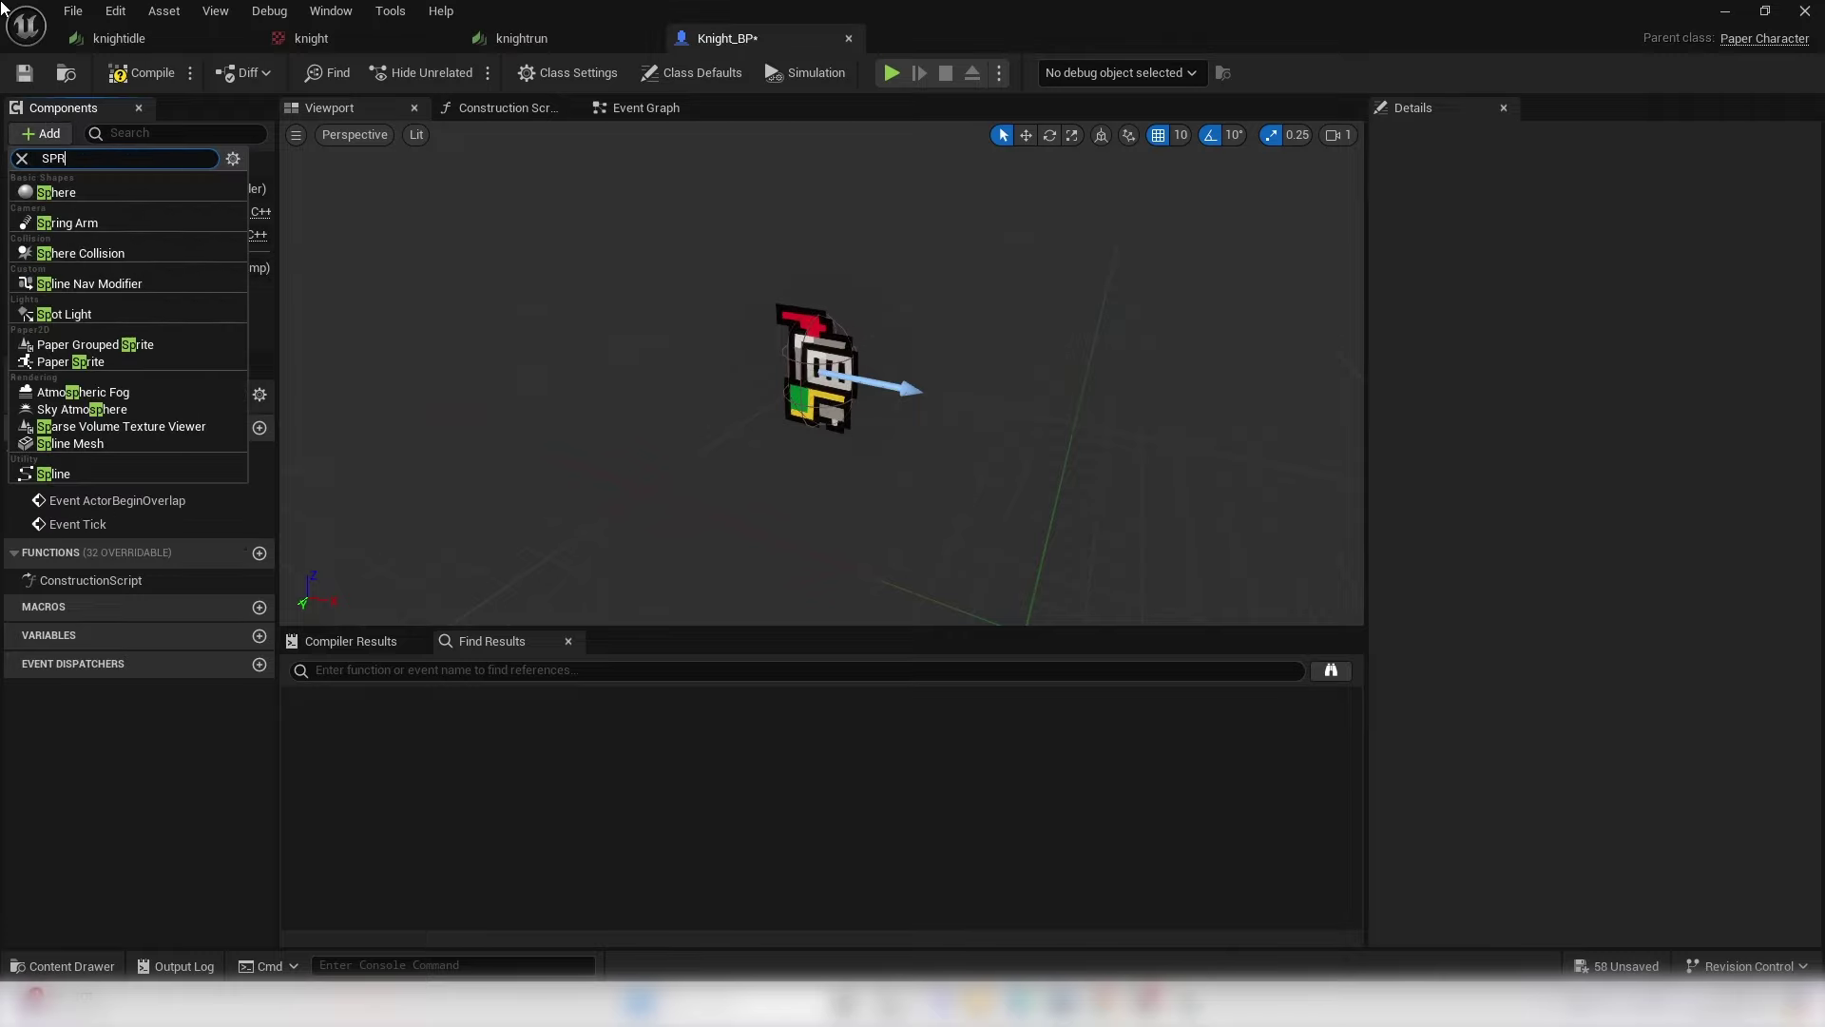
text(R)
click(691, 456)
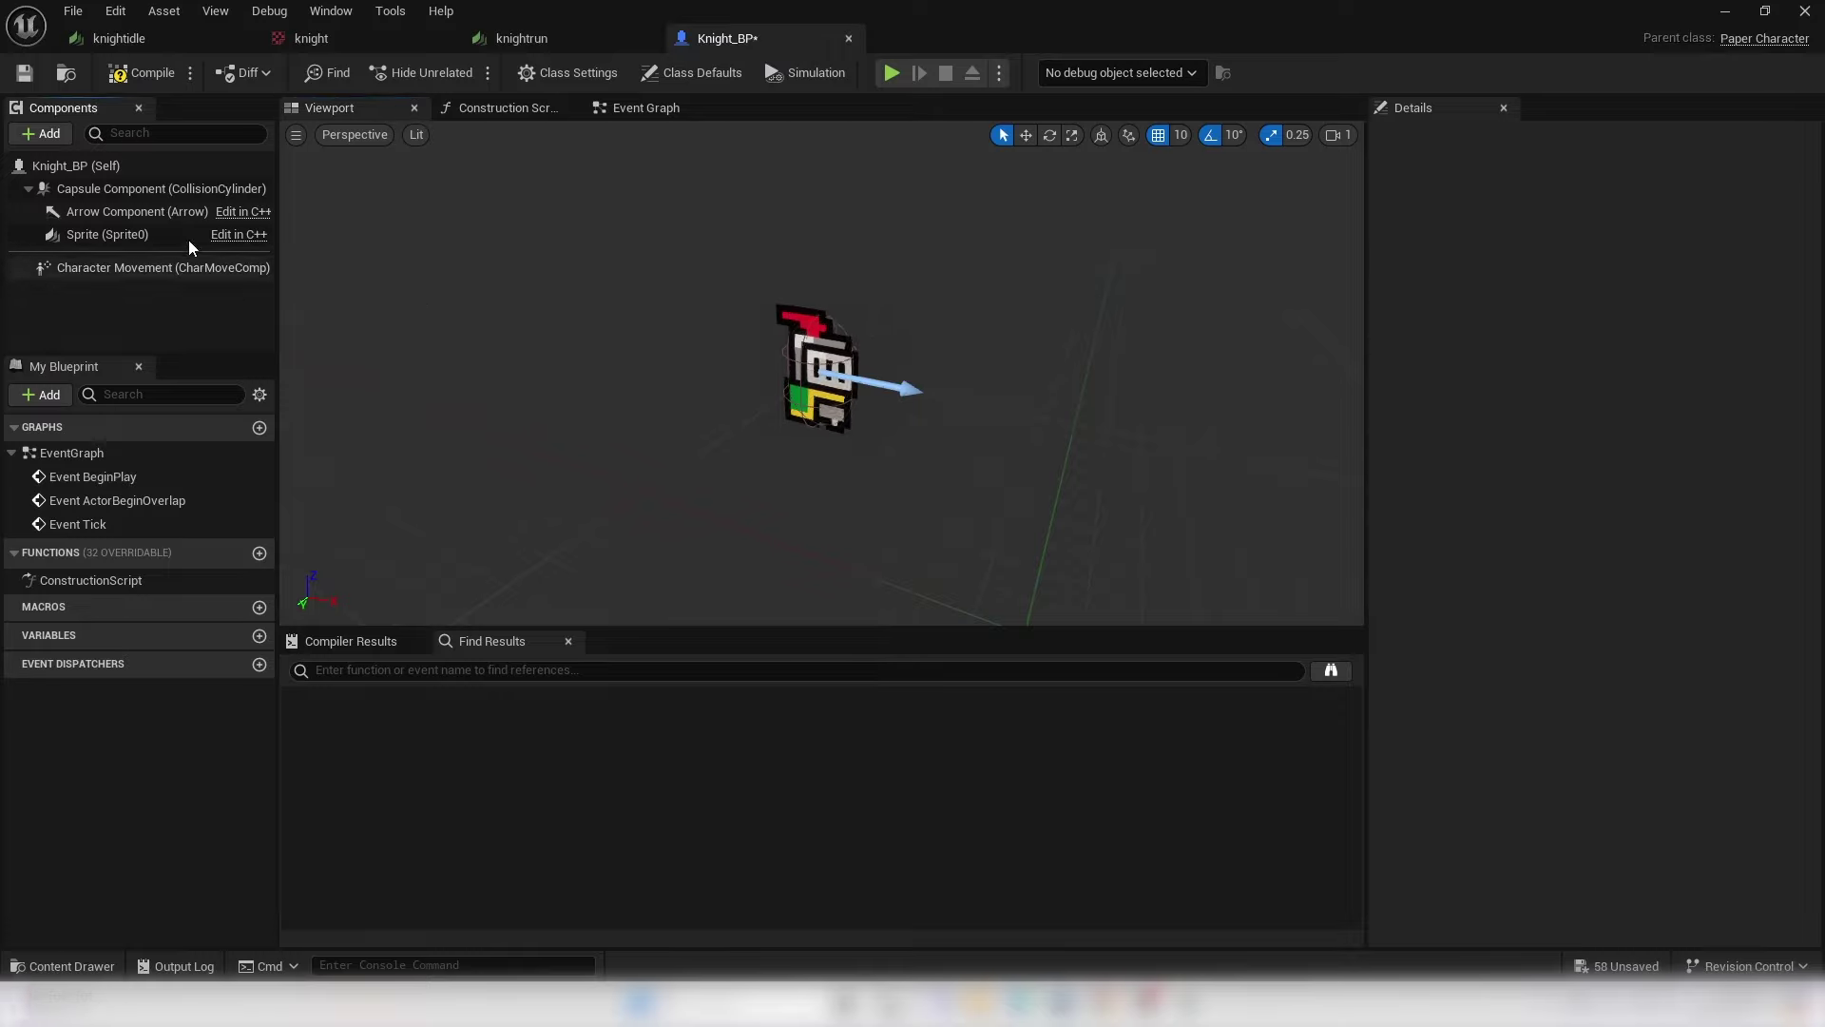
- Add a Spring Arm component to the Knight_BP blueprint
click(46, 133)
text(SPR)
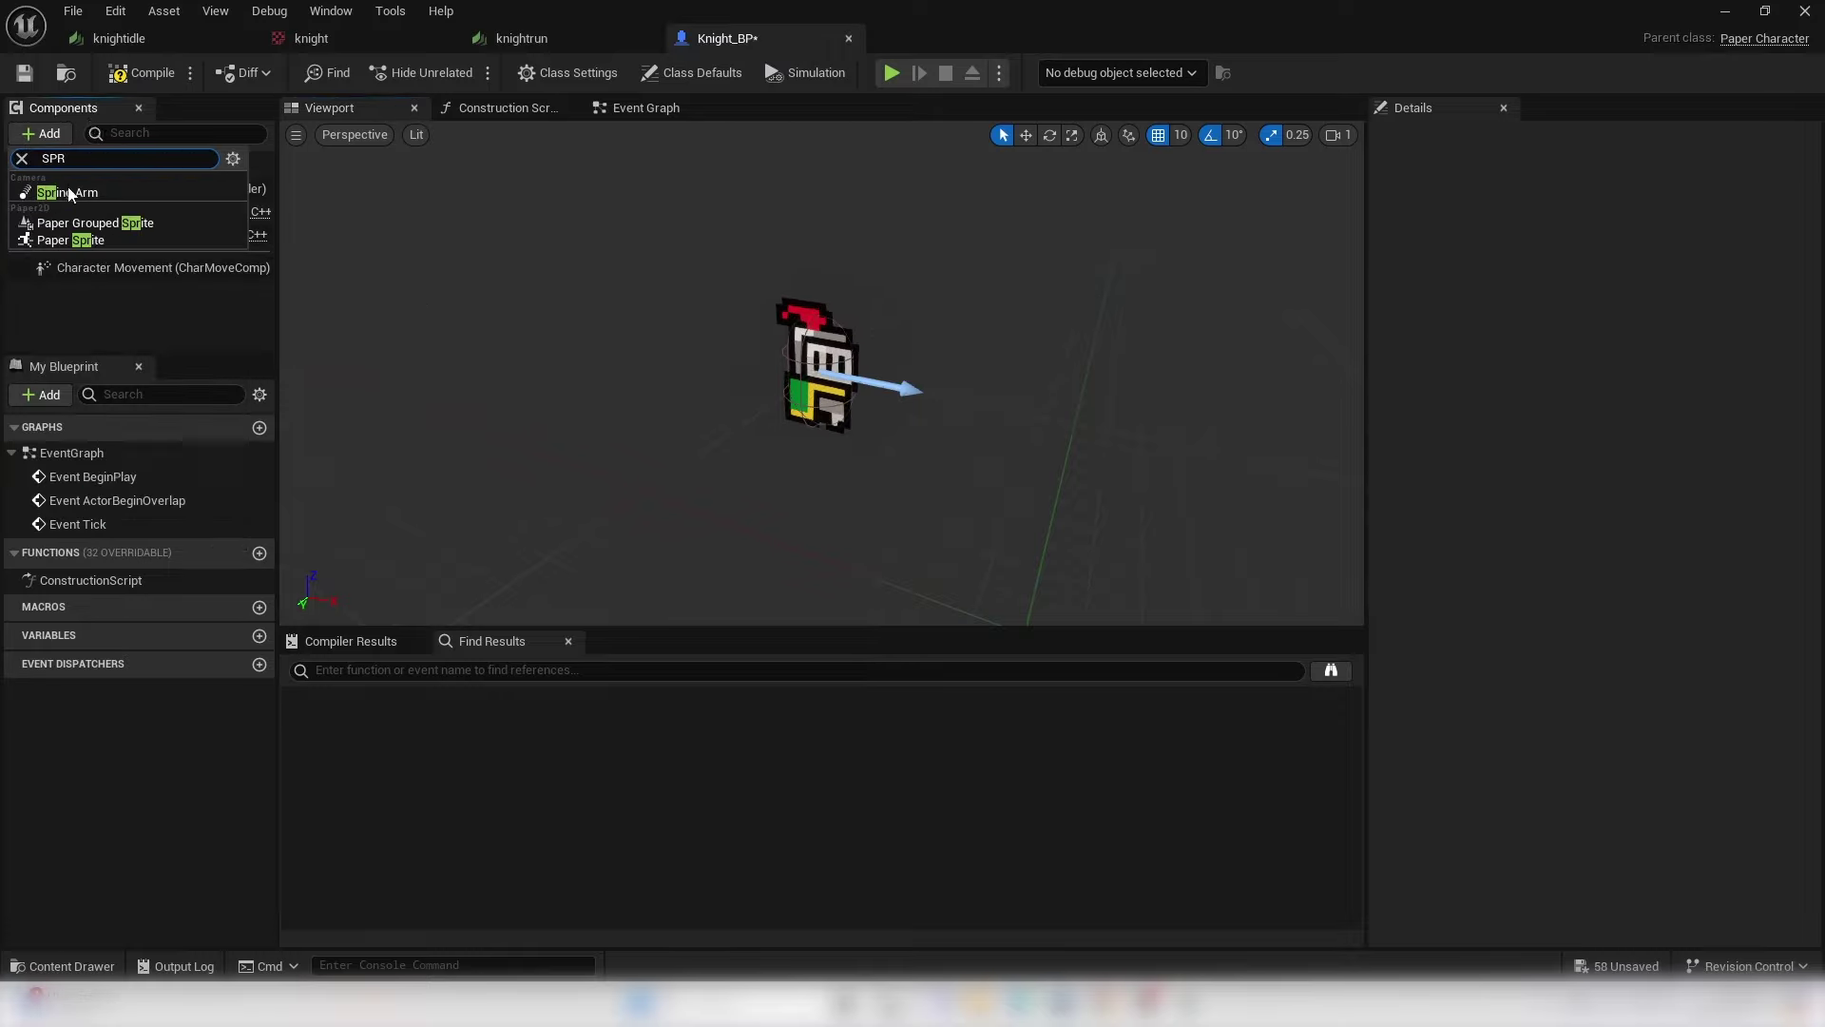
click(69, 194)
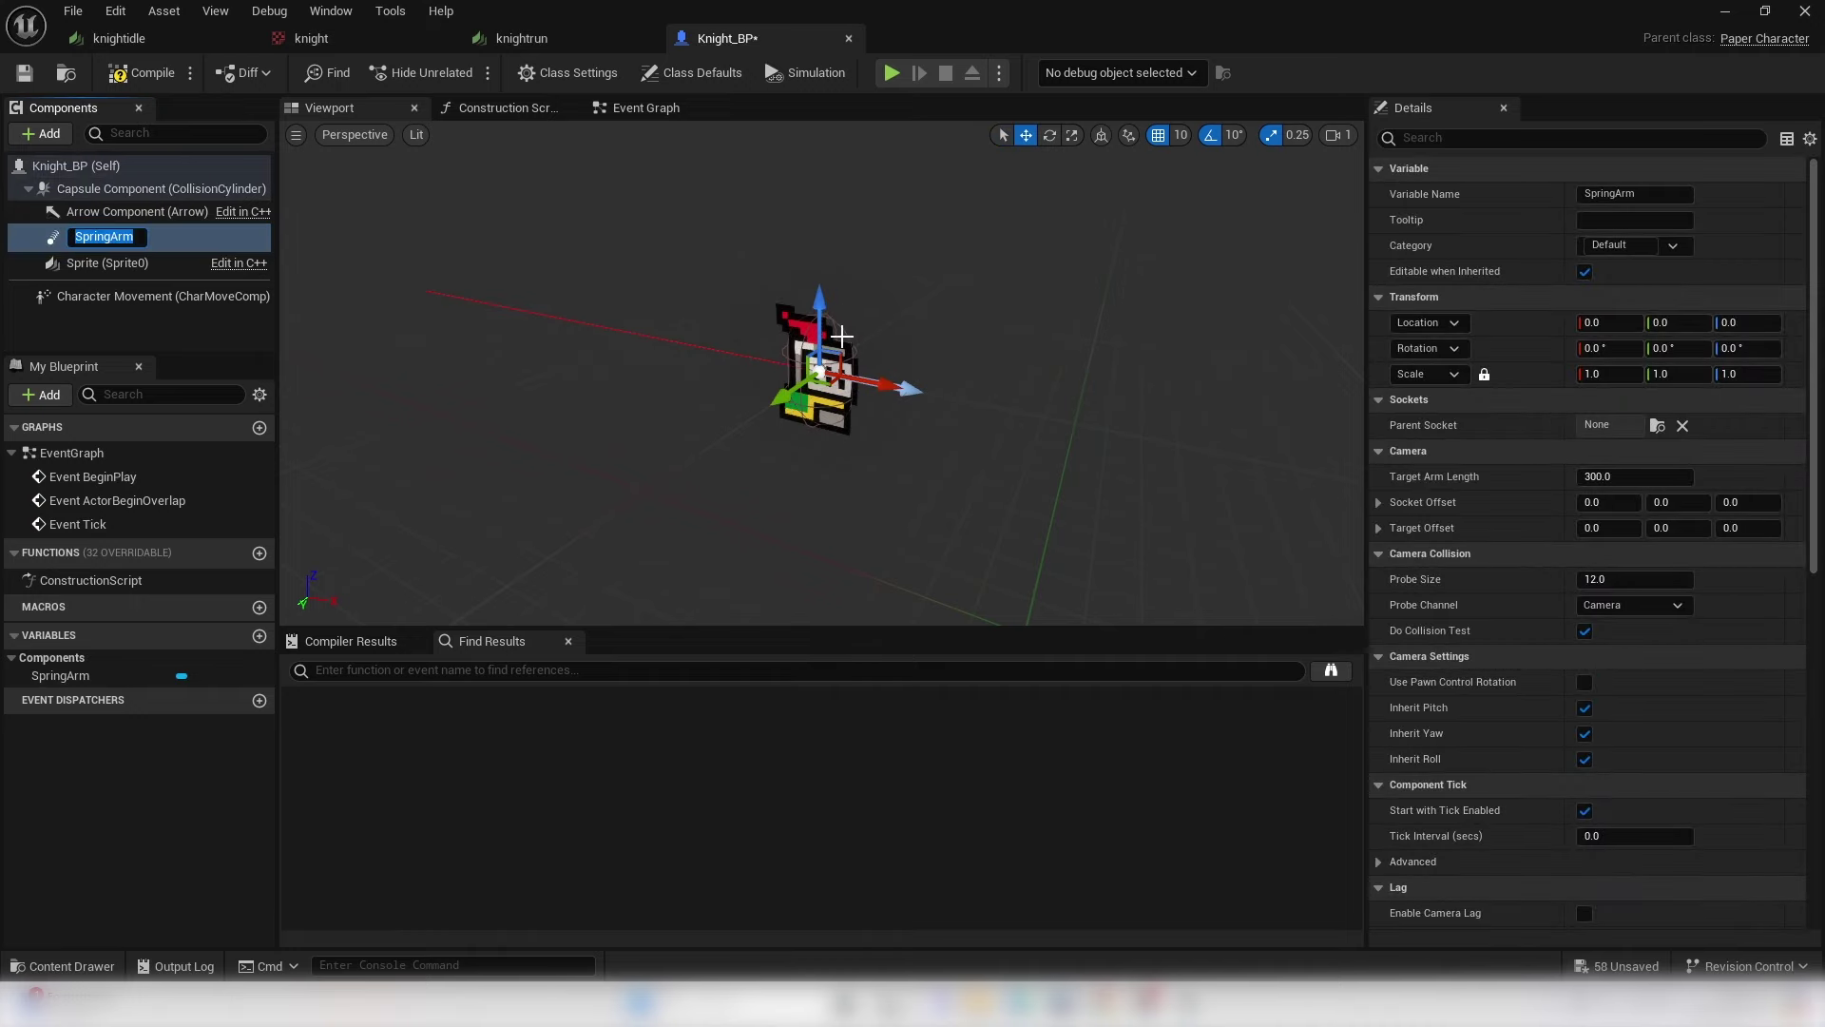
- Rotate the Spring Arm about -90° around the Z axis so it extends sideways from the knight
click(190, 243)
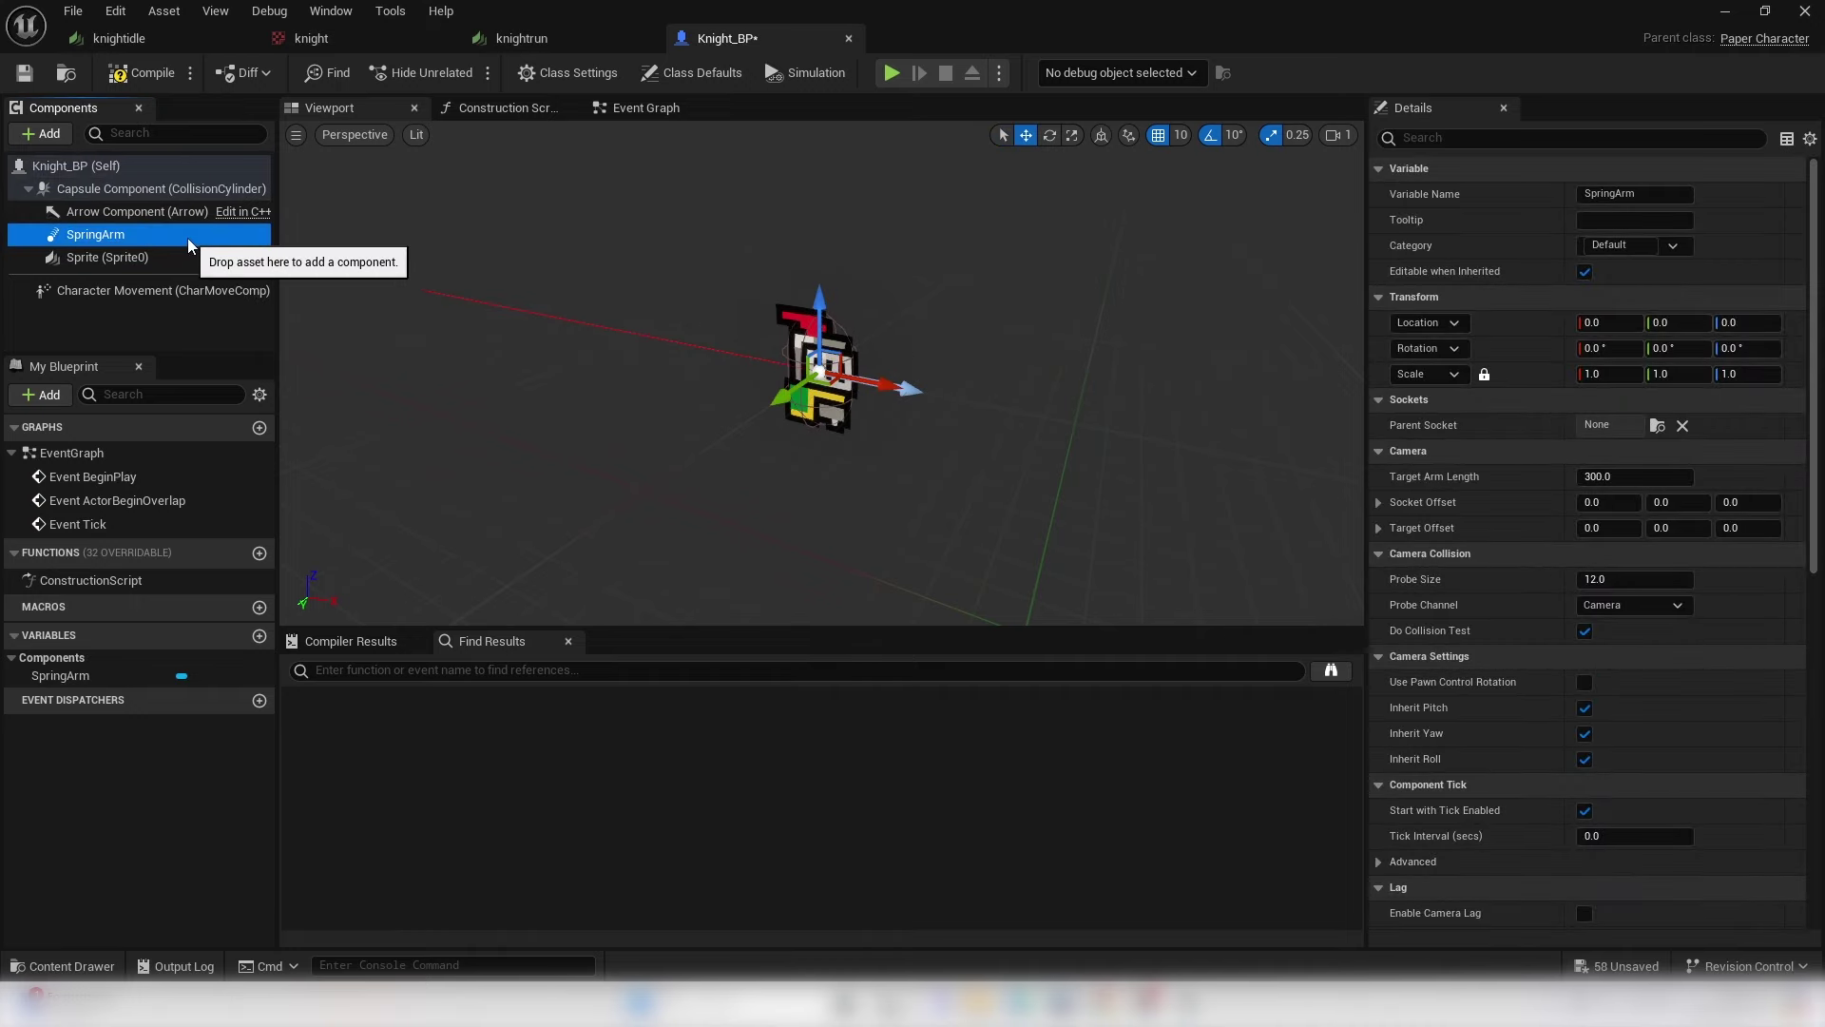
click(1051, 138)
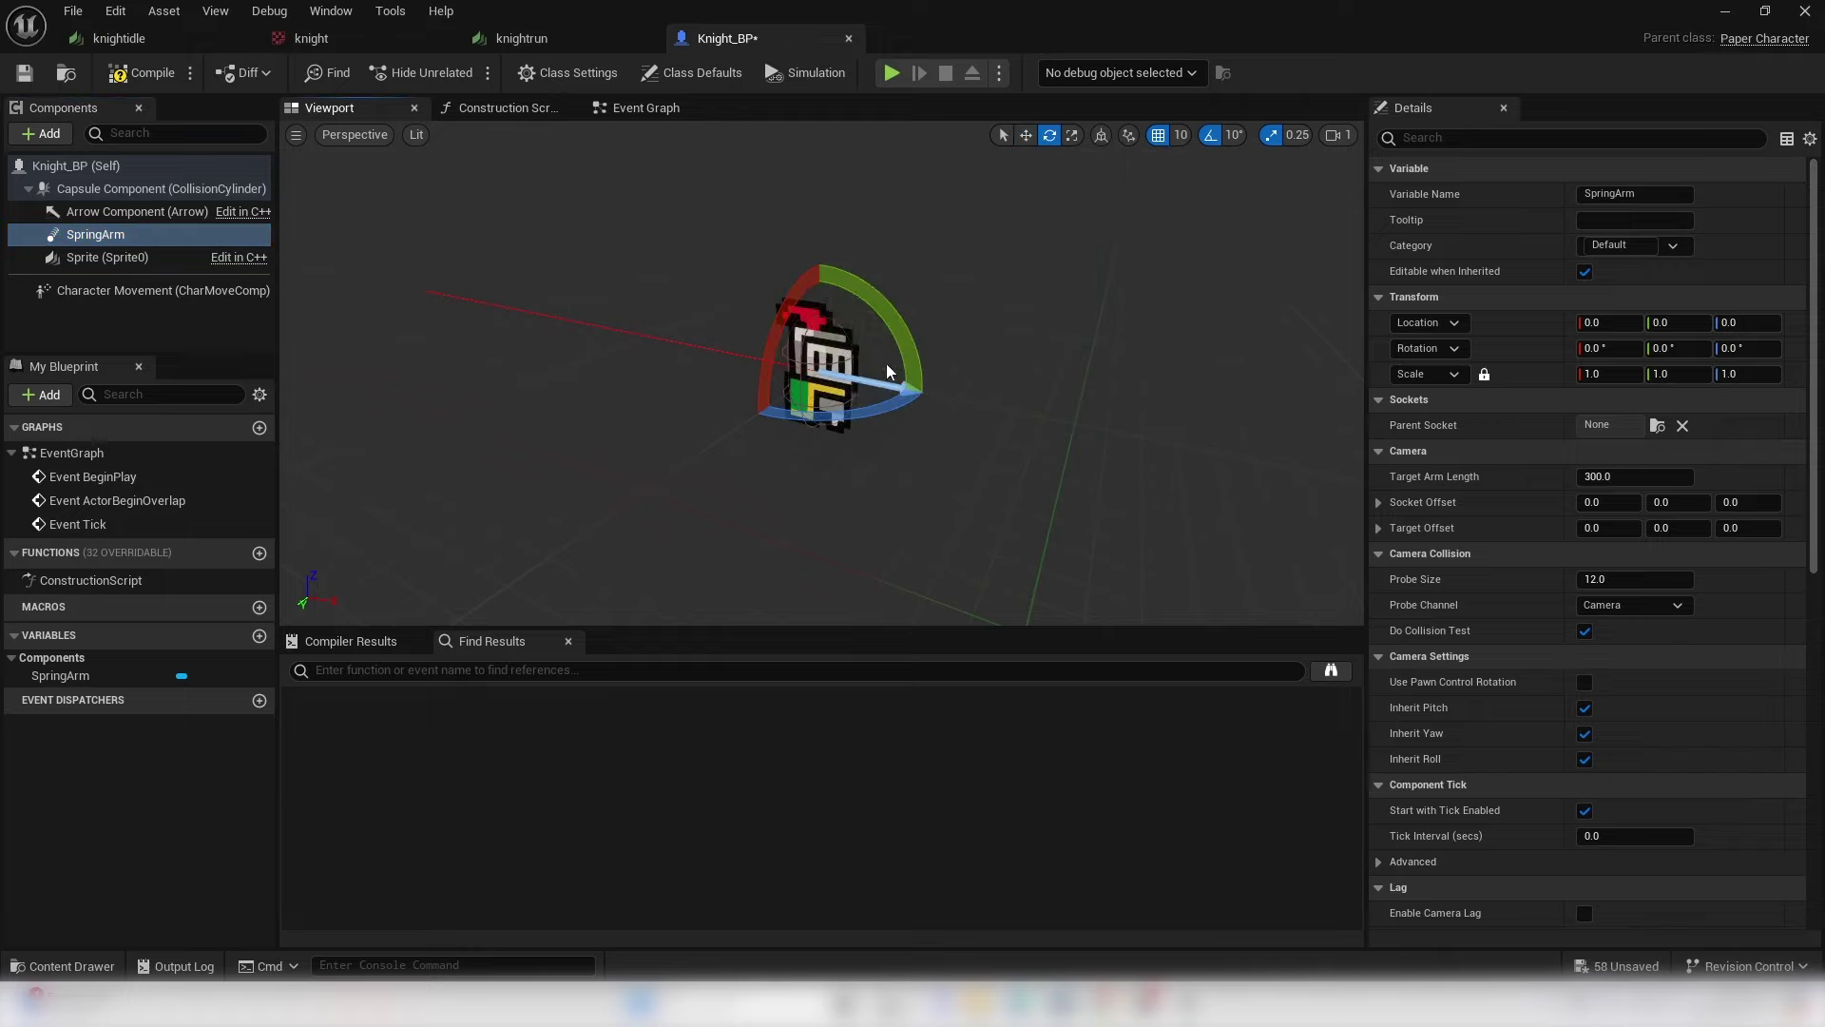
mouse_move(903, 397)
mouse_down()
mouse_move(958, 405)
mouse_move(917, 353)
mouse_move(920, 388)
mouse_up()
right_drag(920, 387, 920, 330)
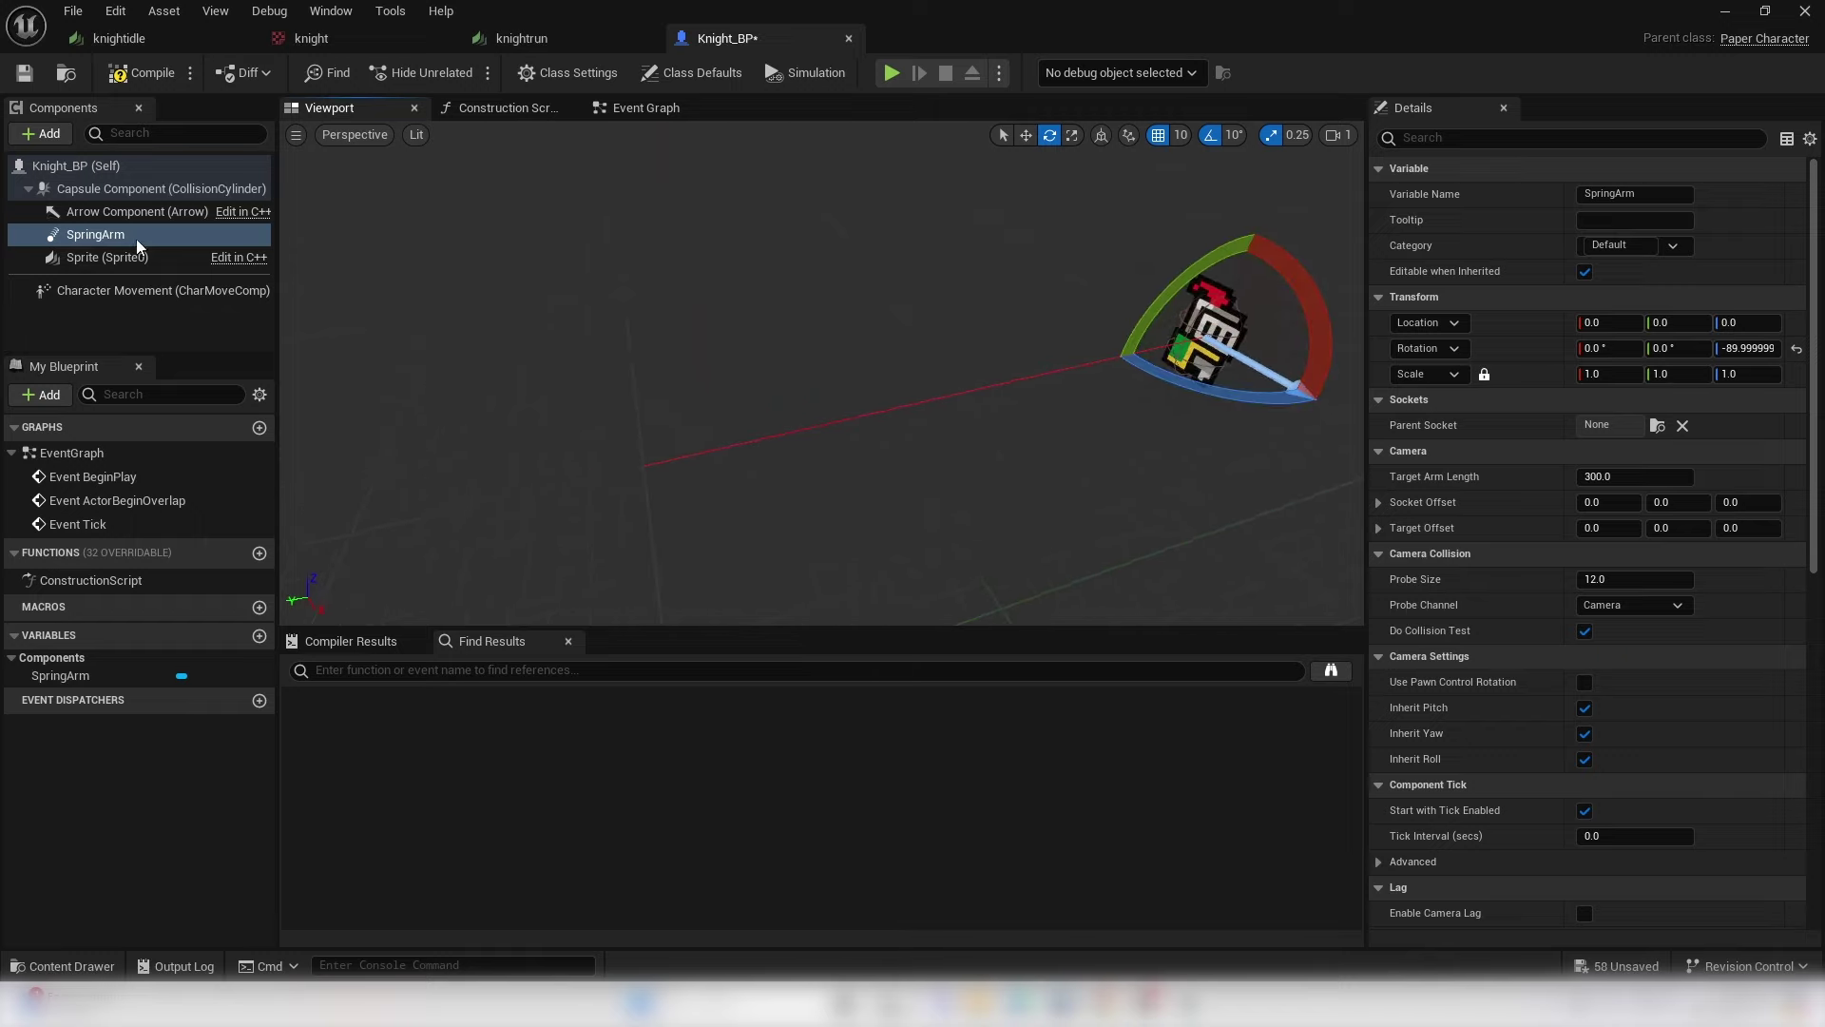
- Add a Camera component under the Spring Arm and rotate it to face the knight
click(47, 134)
text(CA)
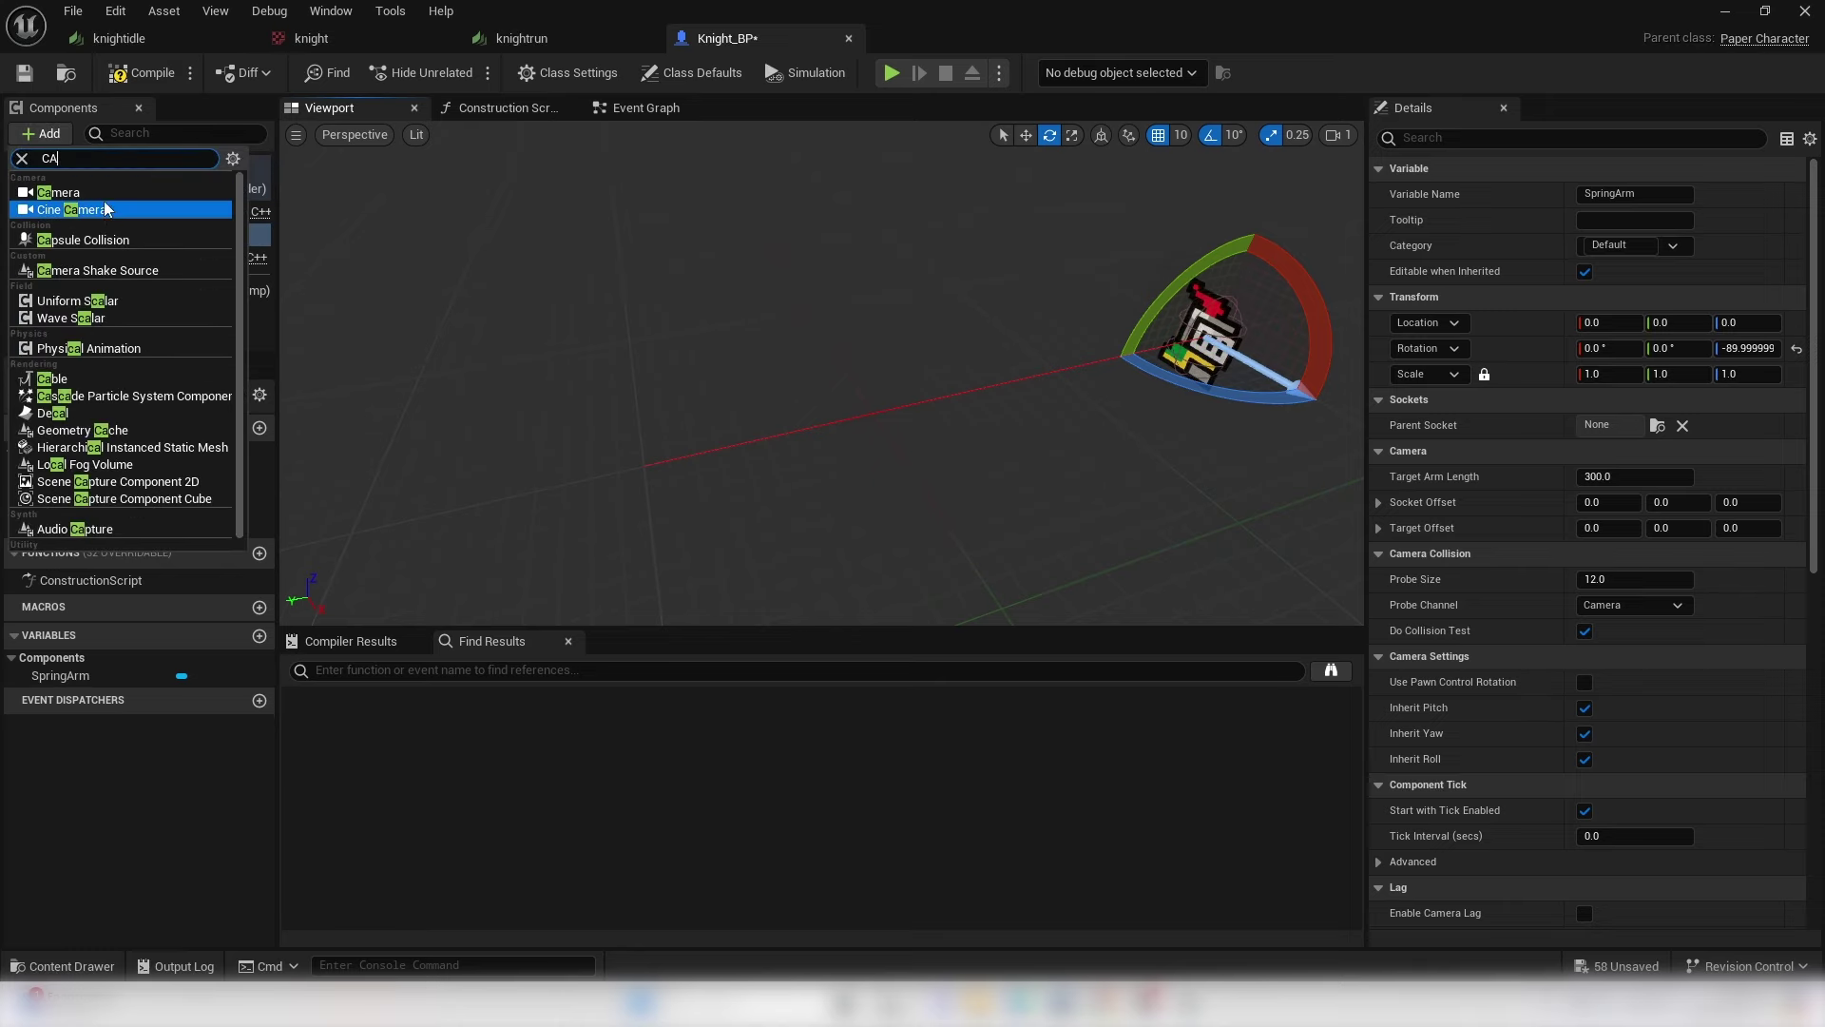
click(65, 192)
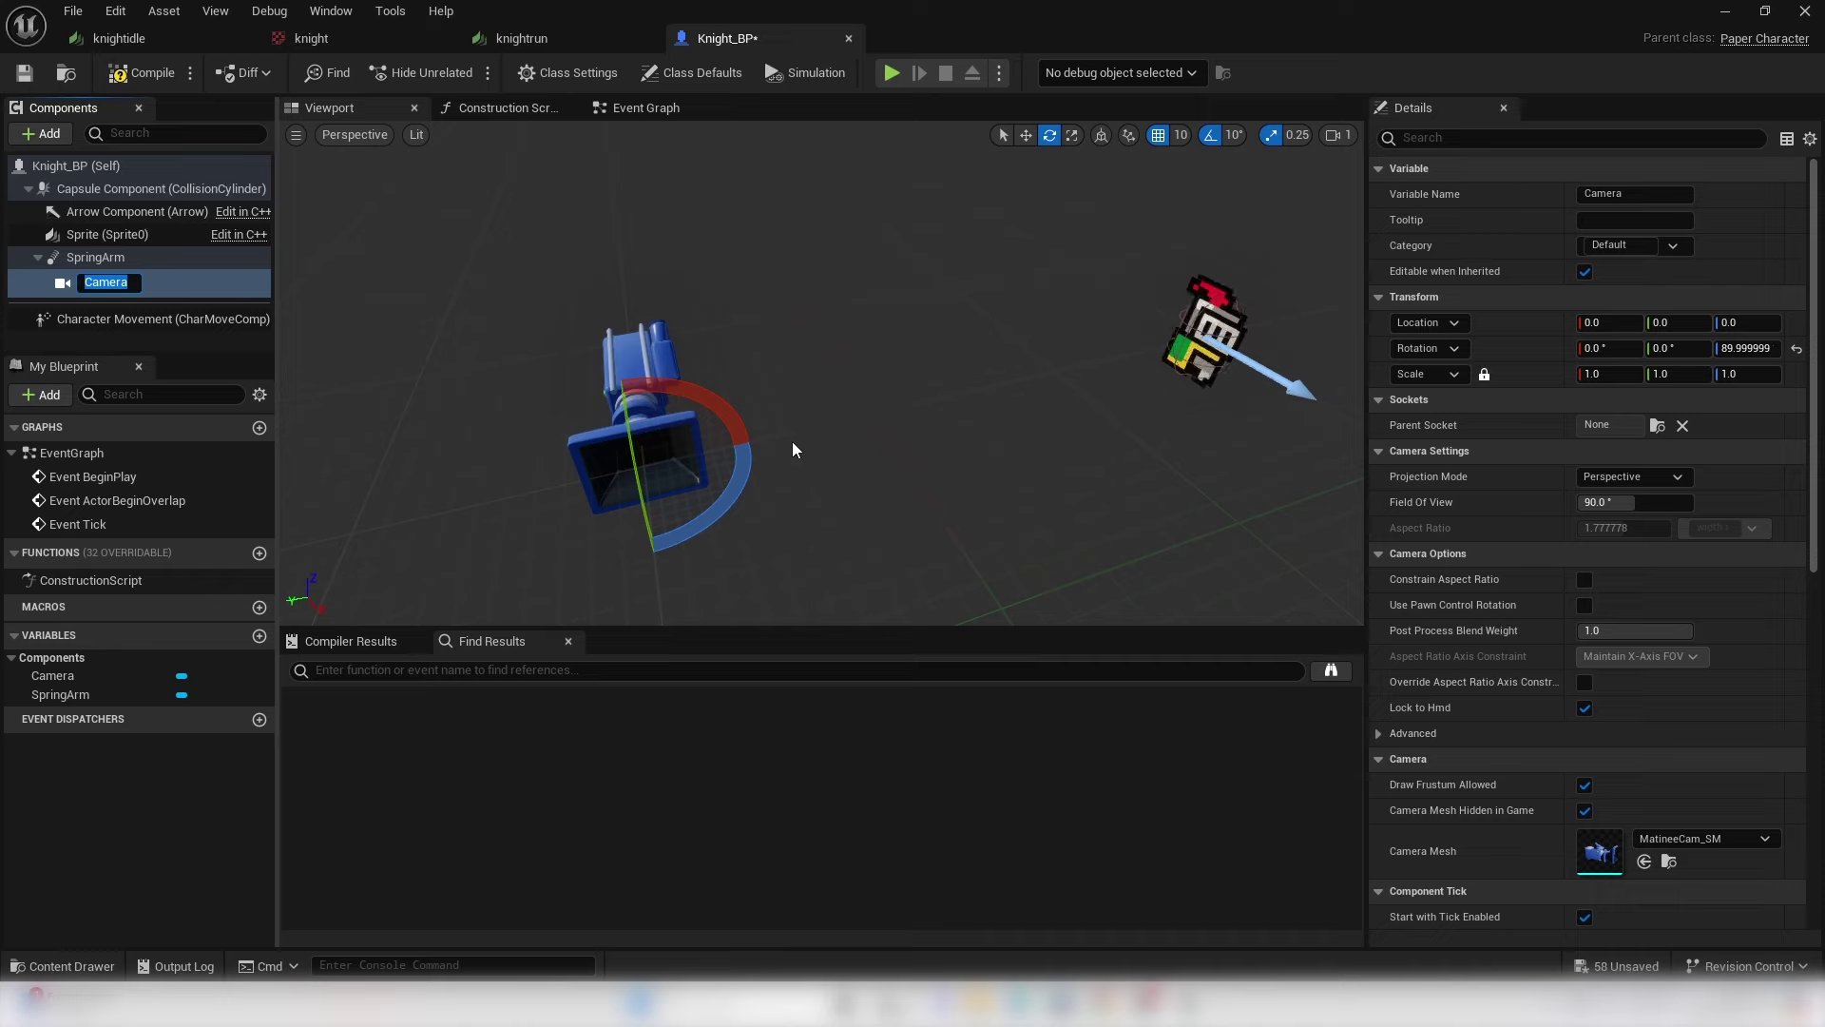
mouse_move(716, 496)
mouse_down()
mouse_move(751, 500)
mouse_move(751, 447)
mouse_move(709, 509)
mouse_up()
- Adjust the Spring Arm's target arm length to about 279.57
click(106, 258)
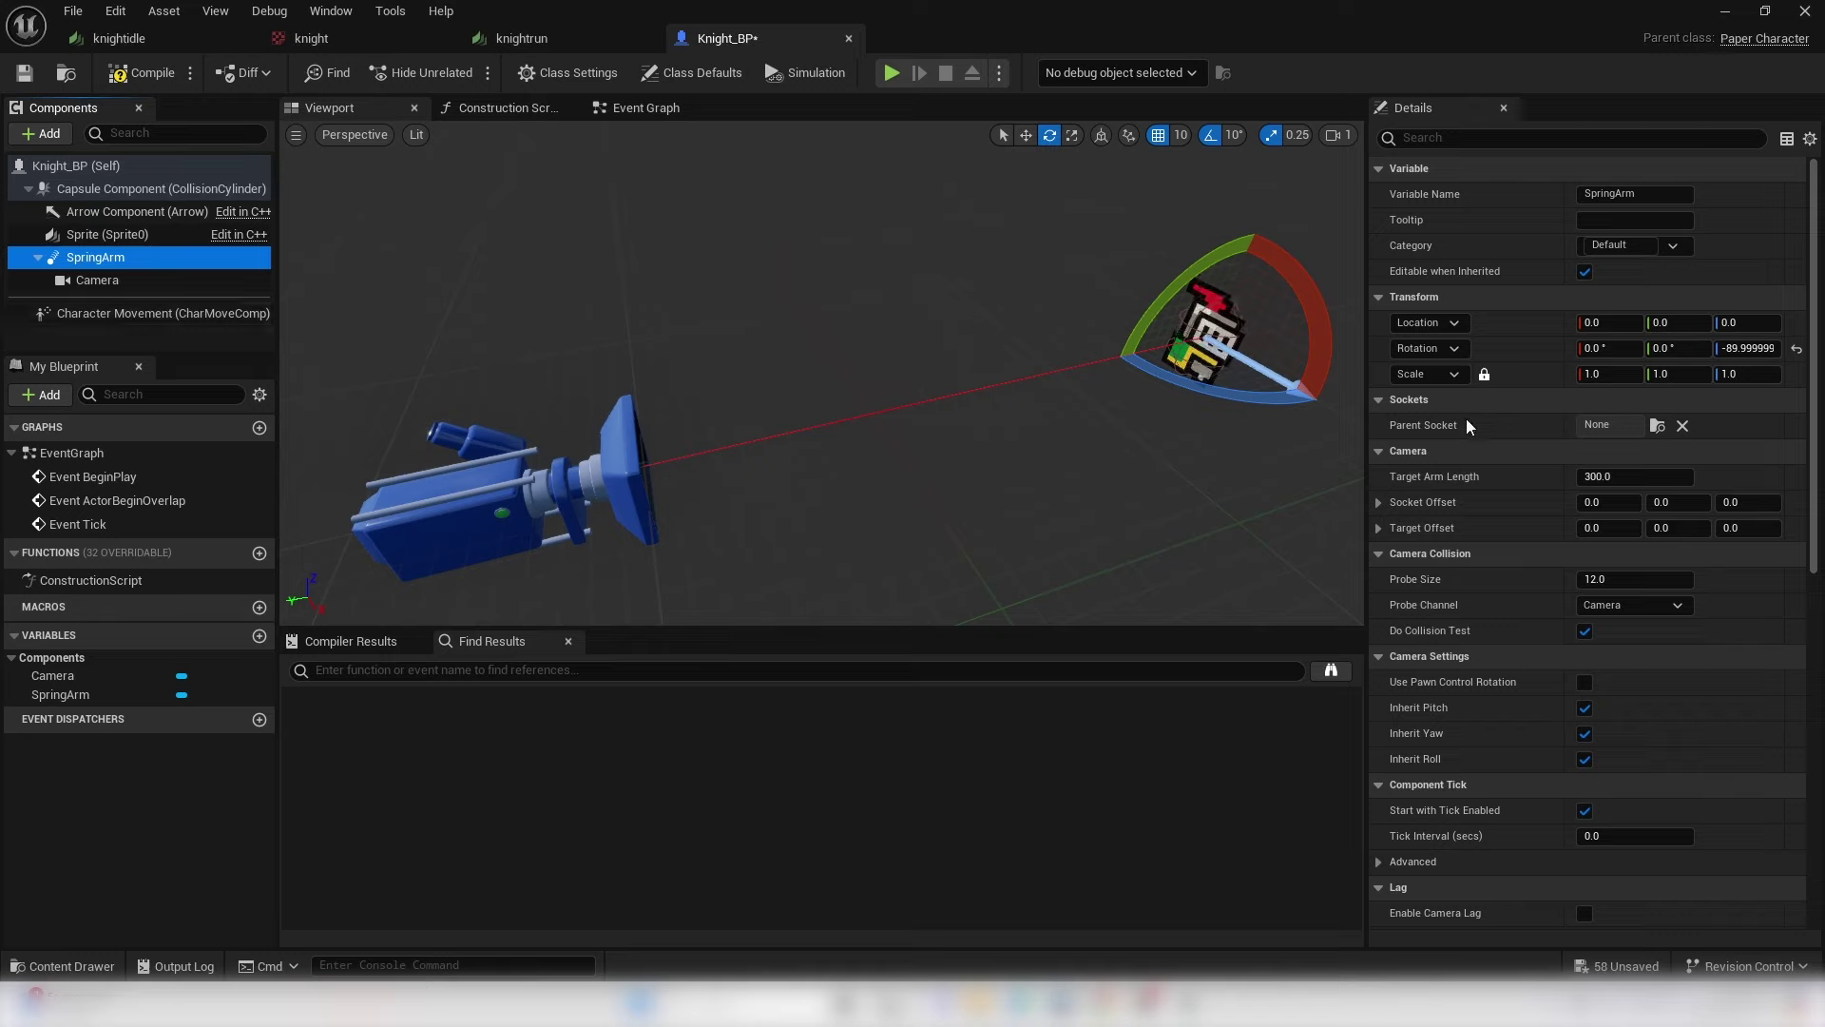
drag(1598, 484, 1566, 484)
scroll(666, 314, down, 5)
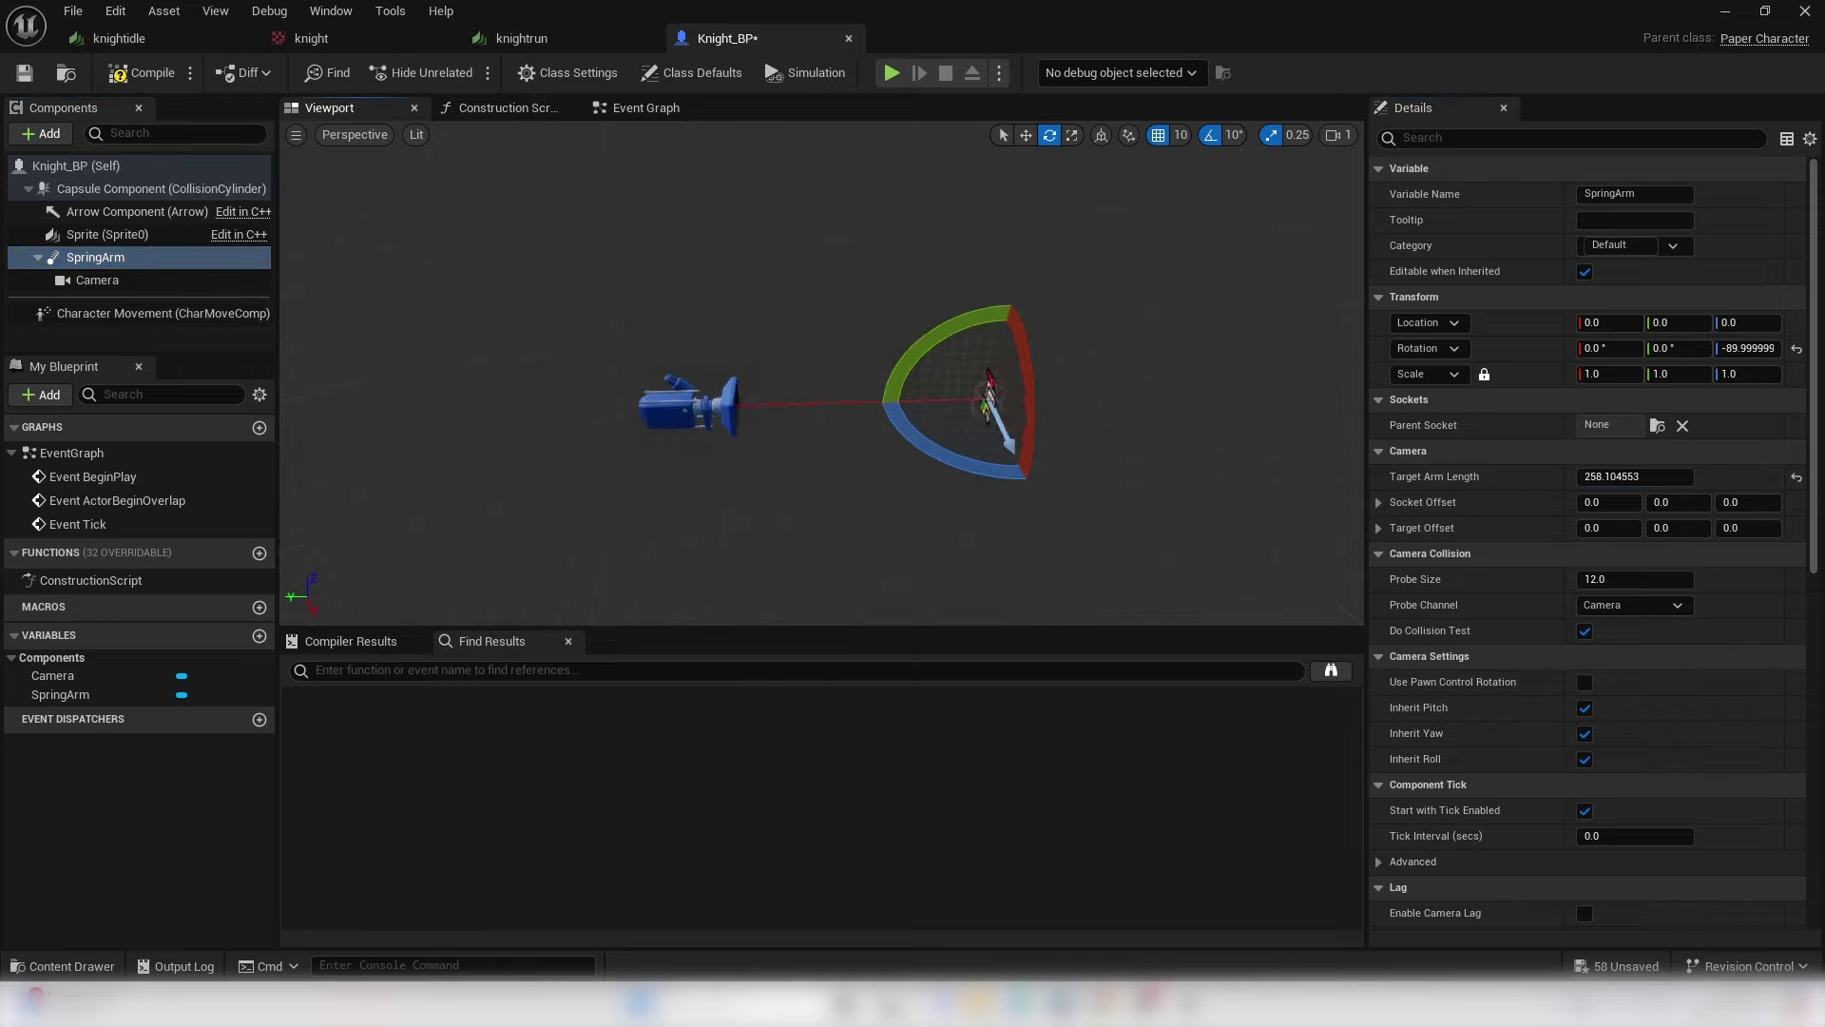
right_drag(665, 314, 742, 314)
drag(1605, 476, 1543, 478)
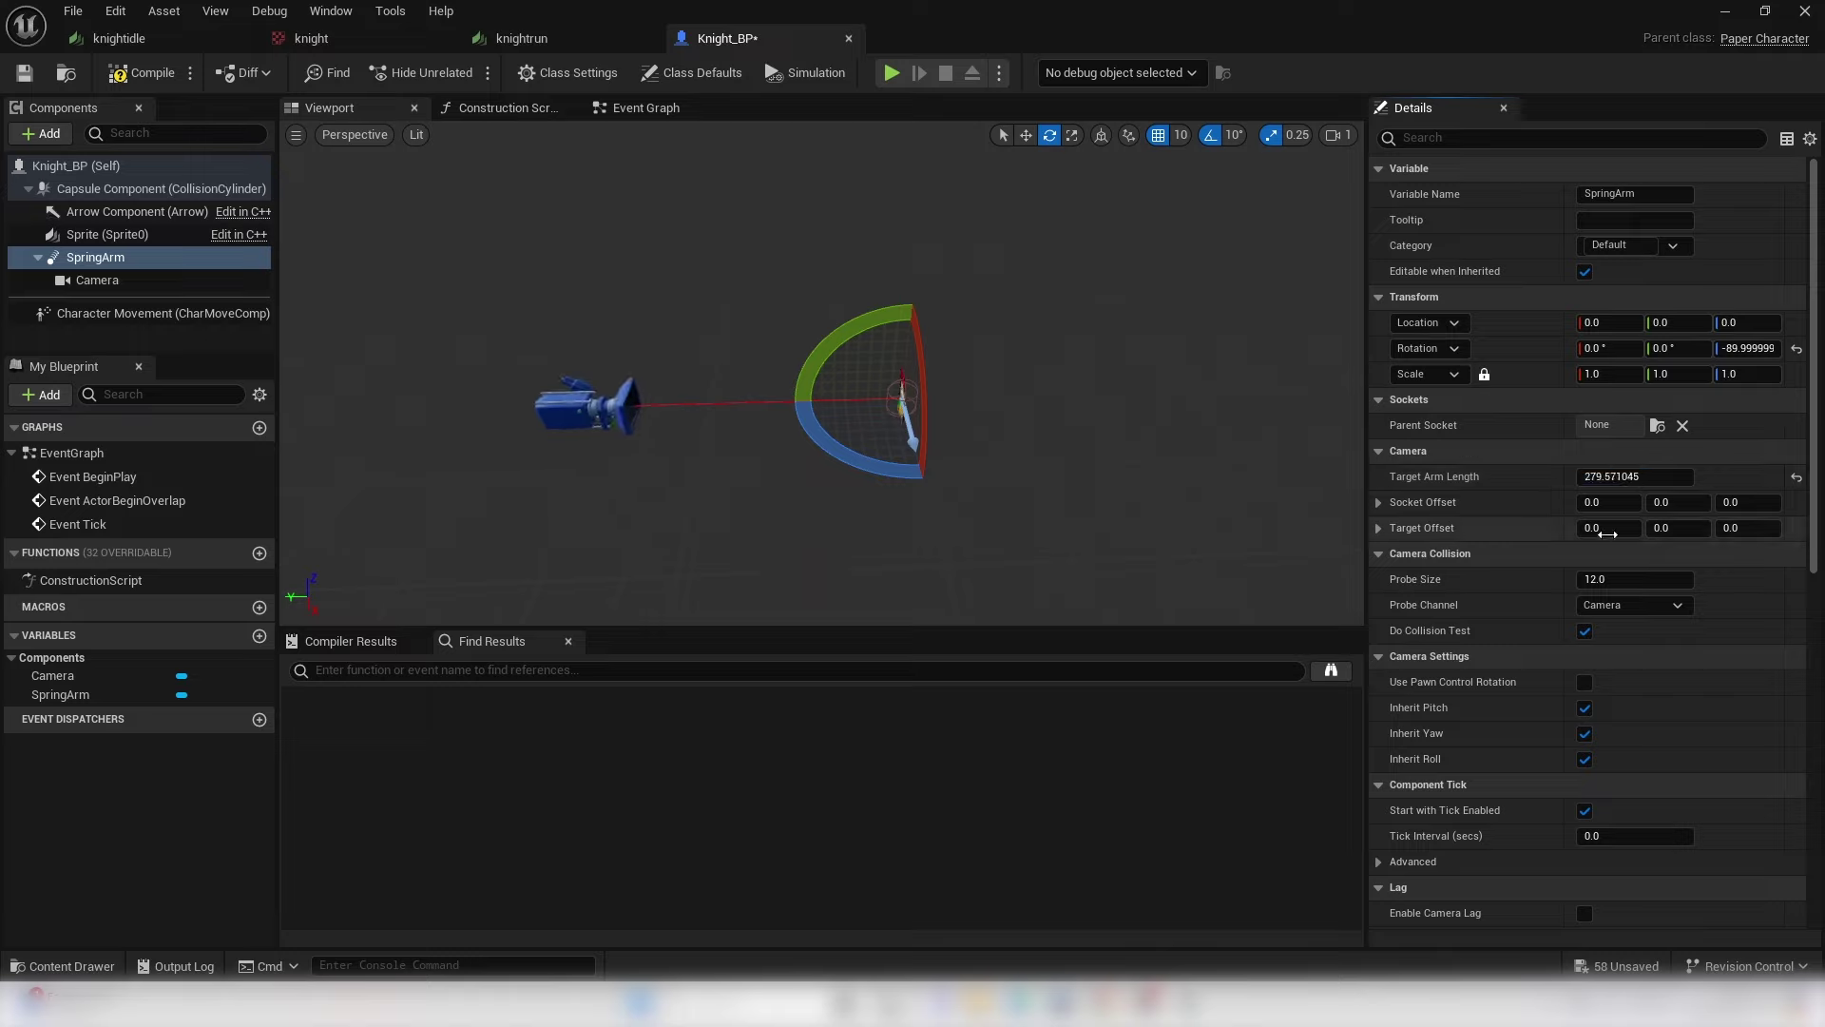
click(1380, 528)
mouse_move(1586, 553)
mouse_down()
mouse_move(1635, 553)
mouse_move(1589, 553)
mouse_up()
click(1596, 553)
text(0)
key(Return)
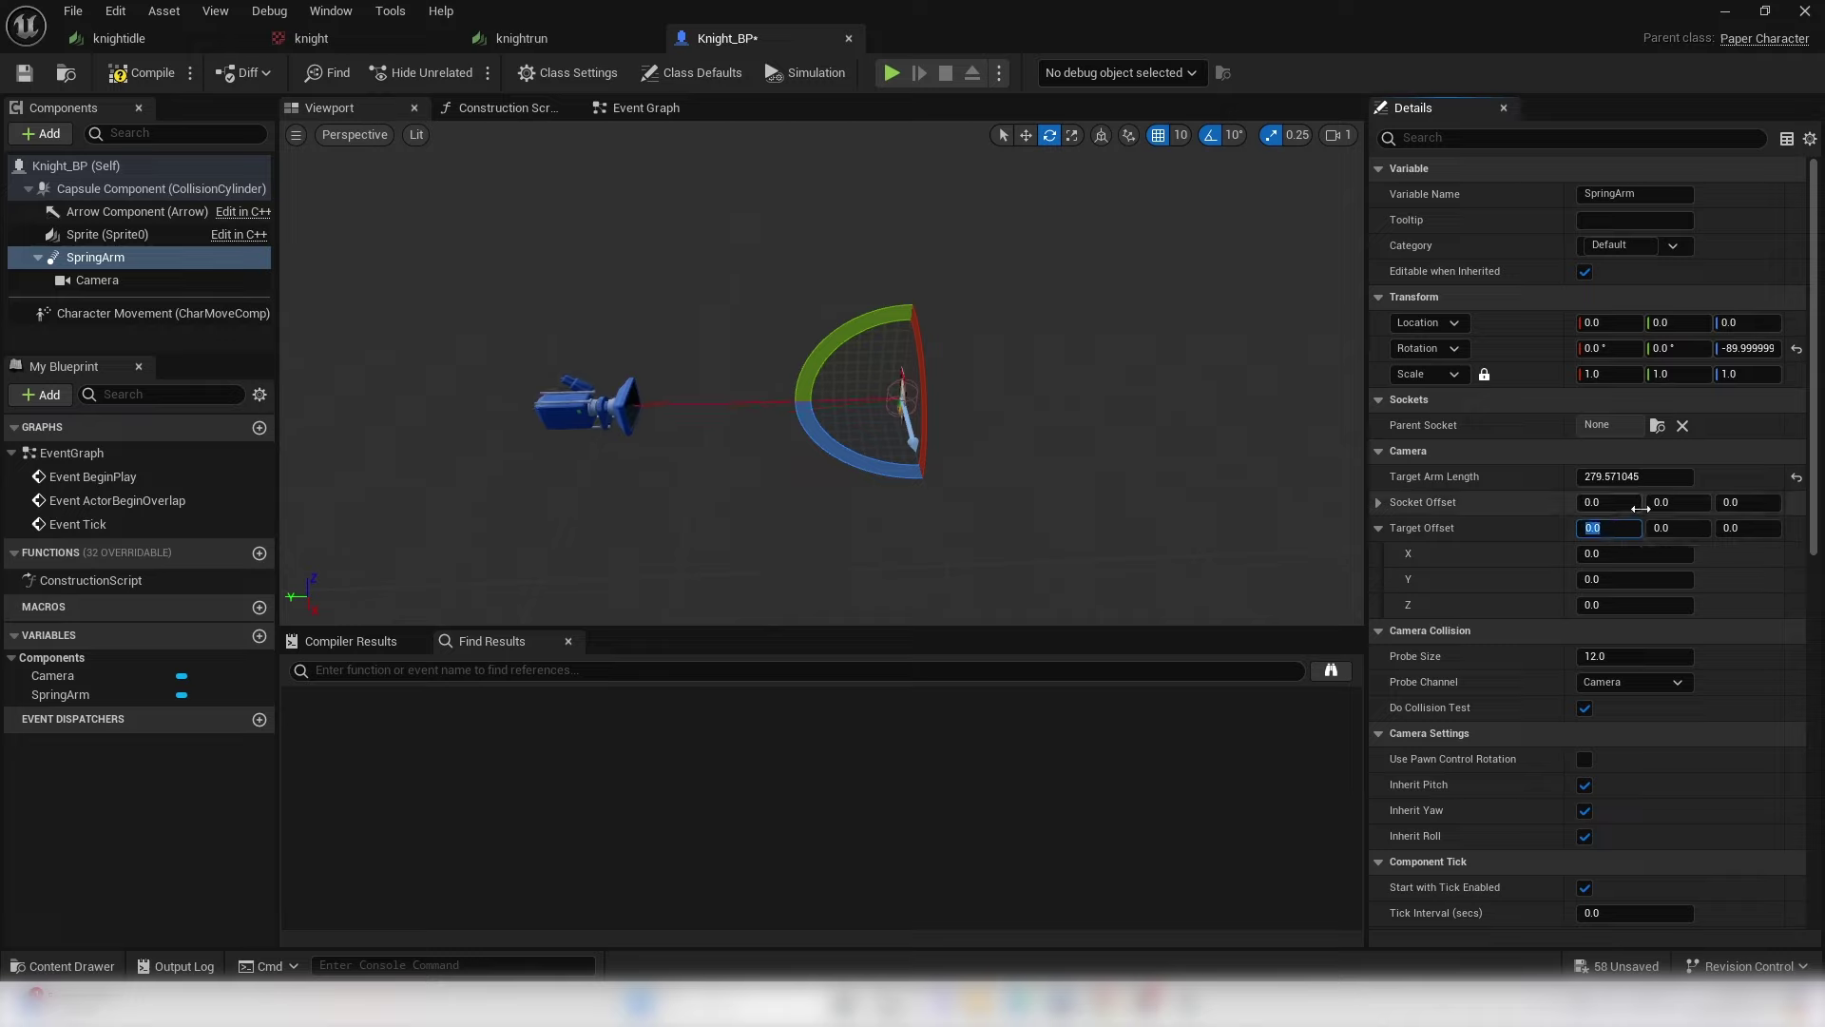
click(1379, 528)
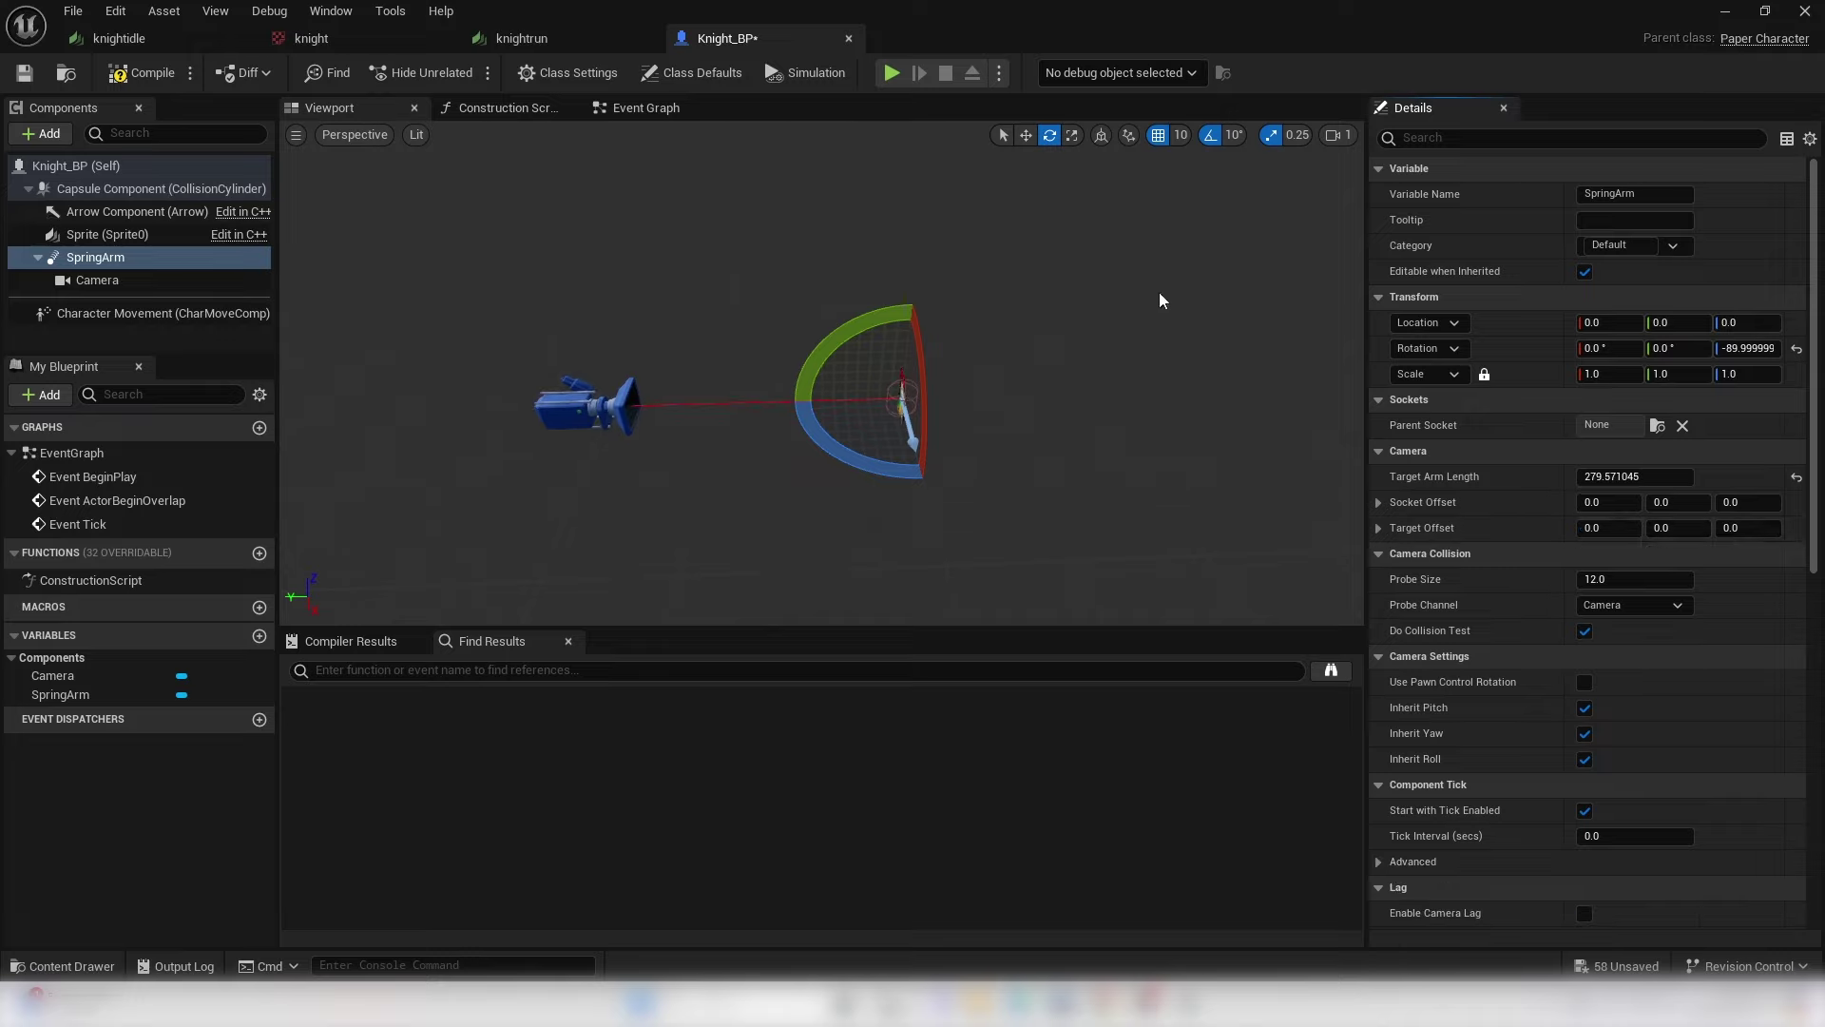
- Compile the Knight_BP blueprint and return to the examplemap level around the Player Start
click(143, 72)
click(1726, 13)
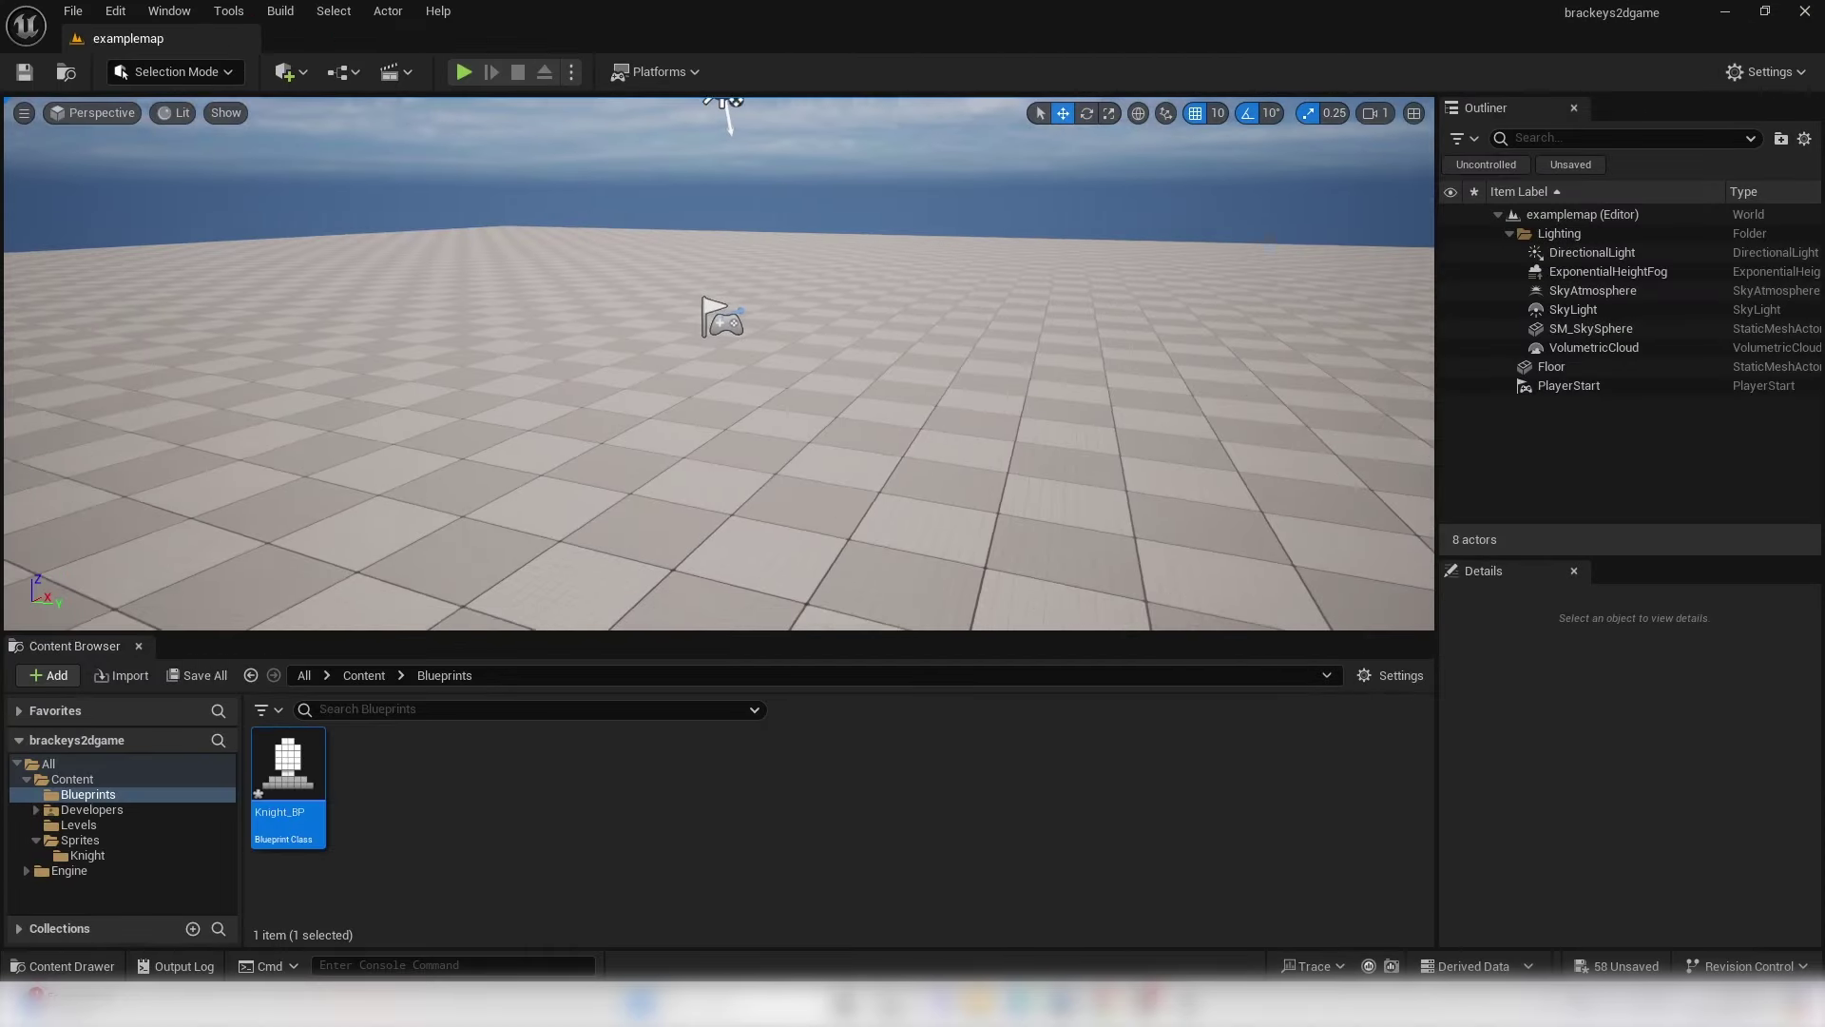
right_drag(921, 323, 921, 323)
right_drag(934, 470, 934, 471)
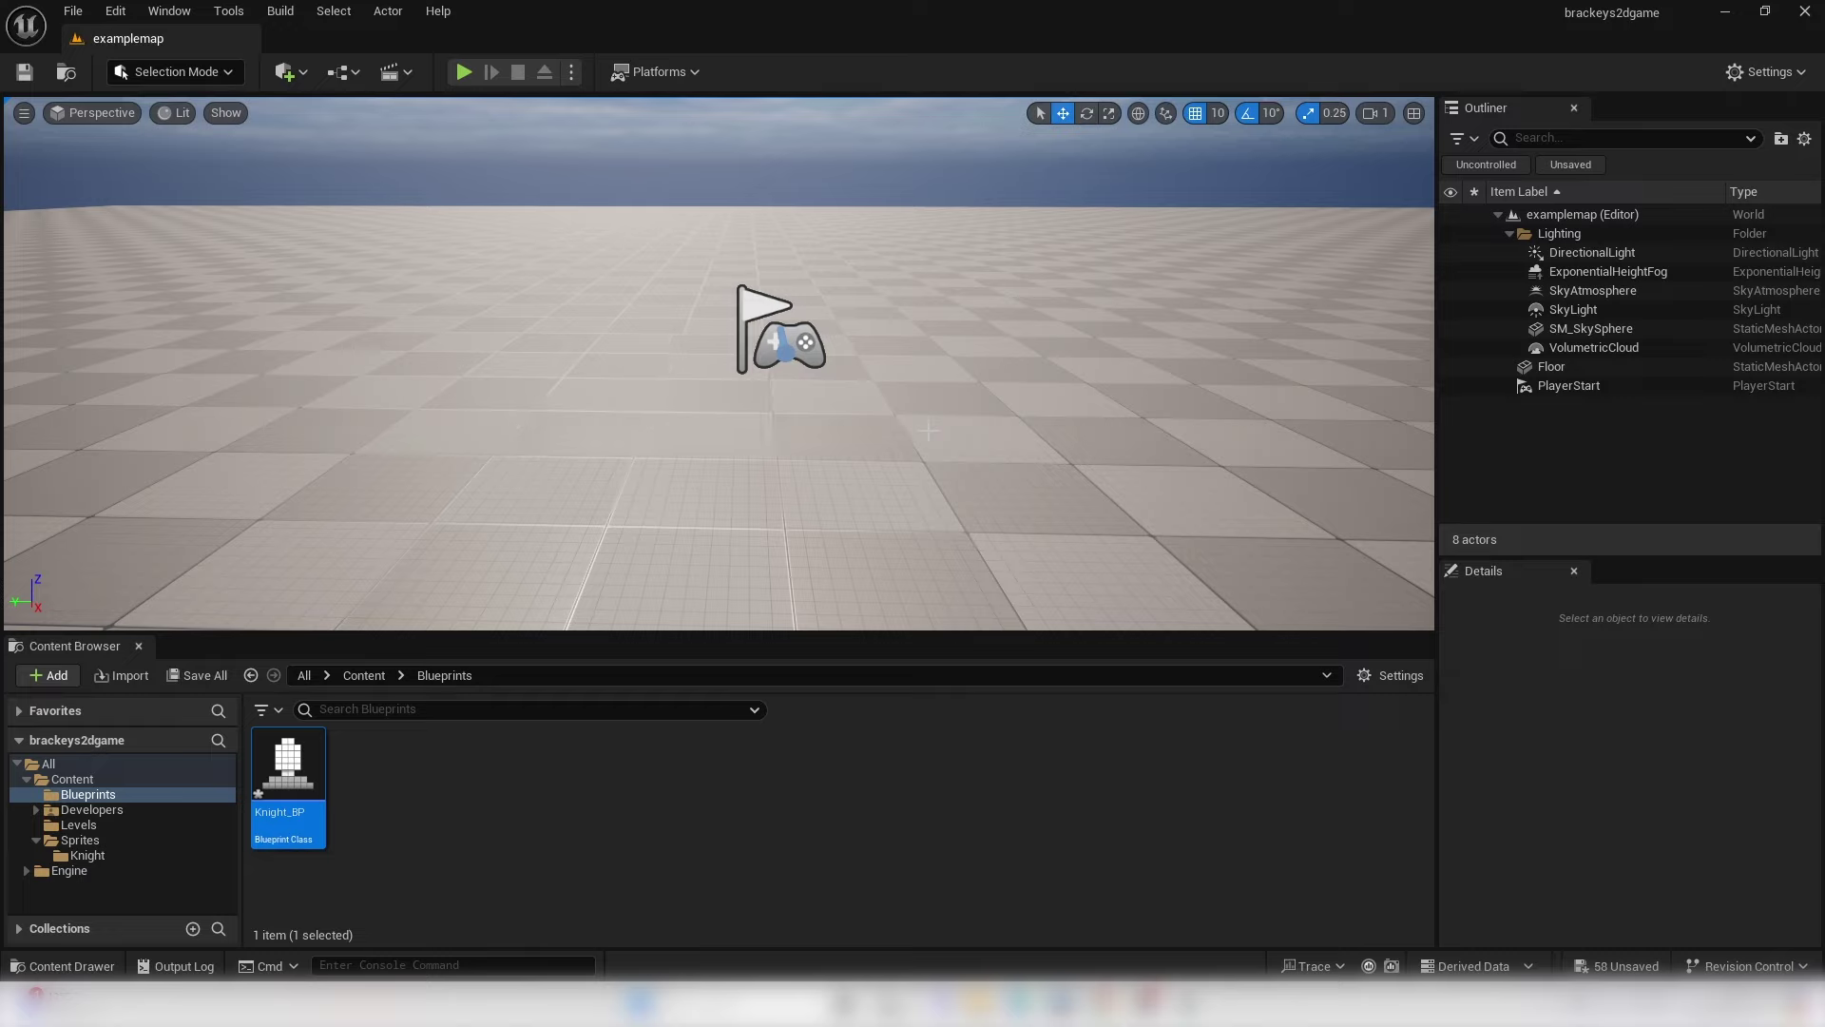
- Create a Game Mode Base blueprint named 2dgamemode in the Blueprints folder
click(356, 911)
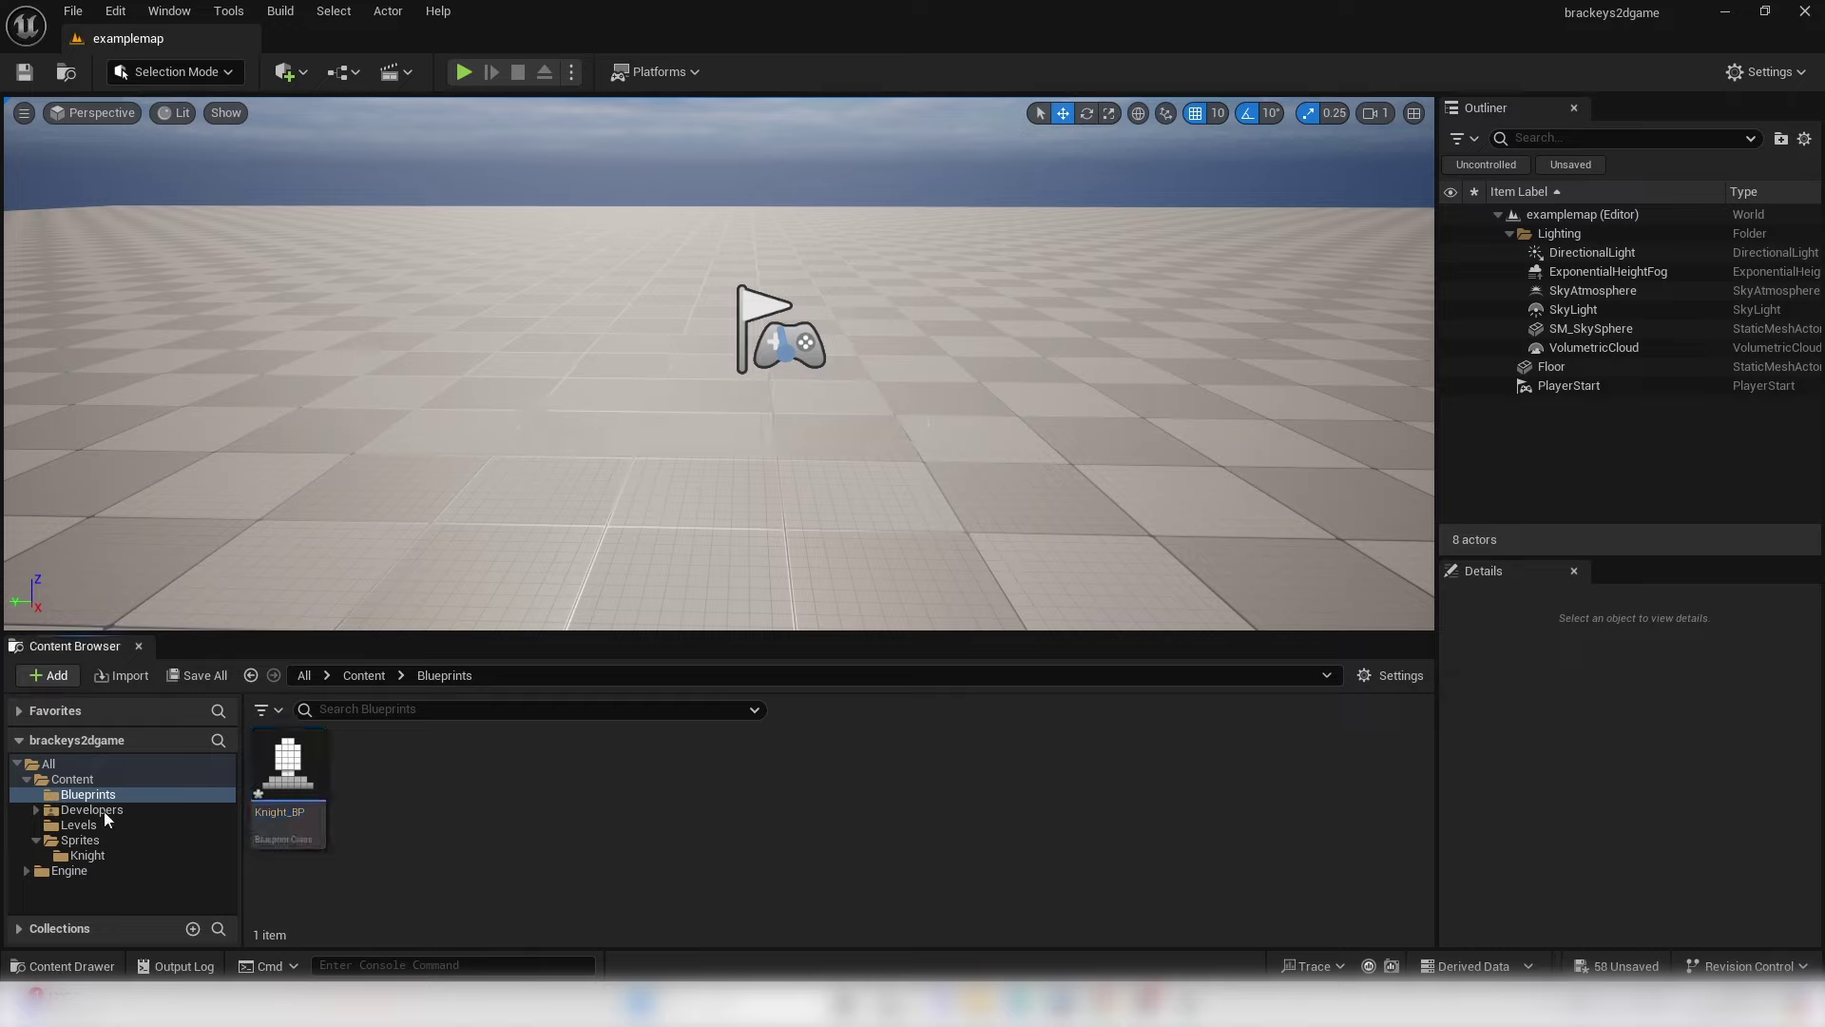
right_click(429, 804)
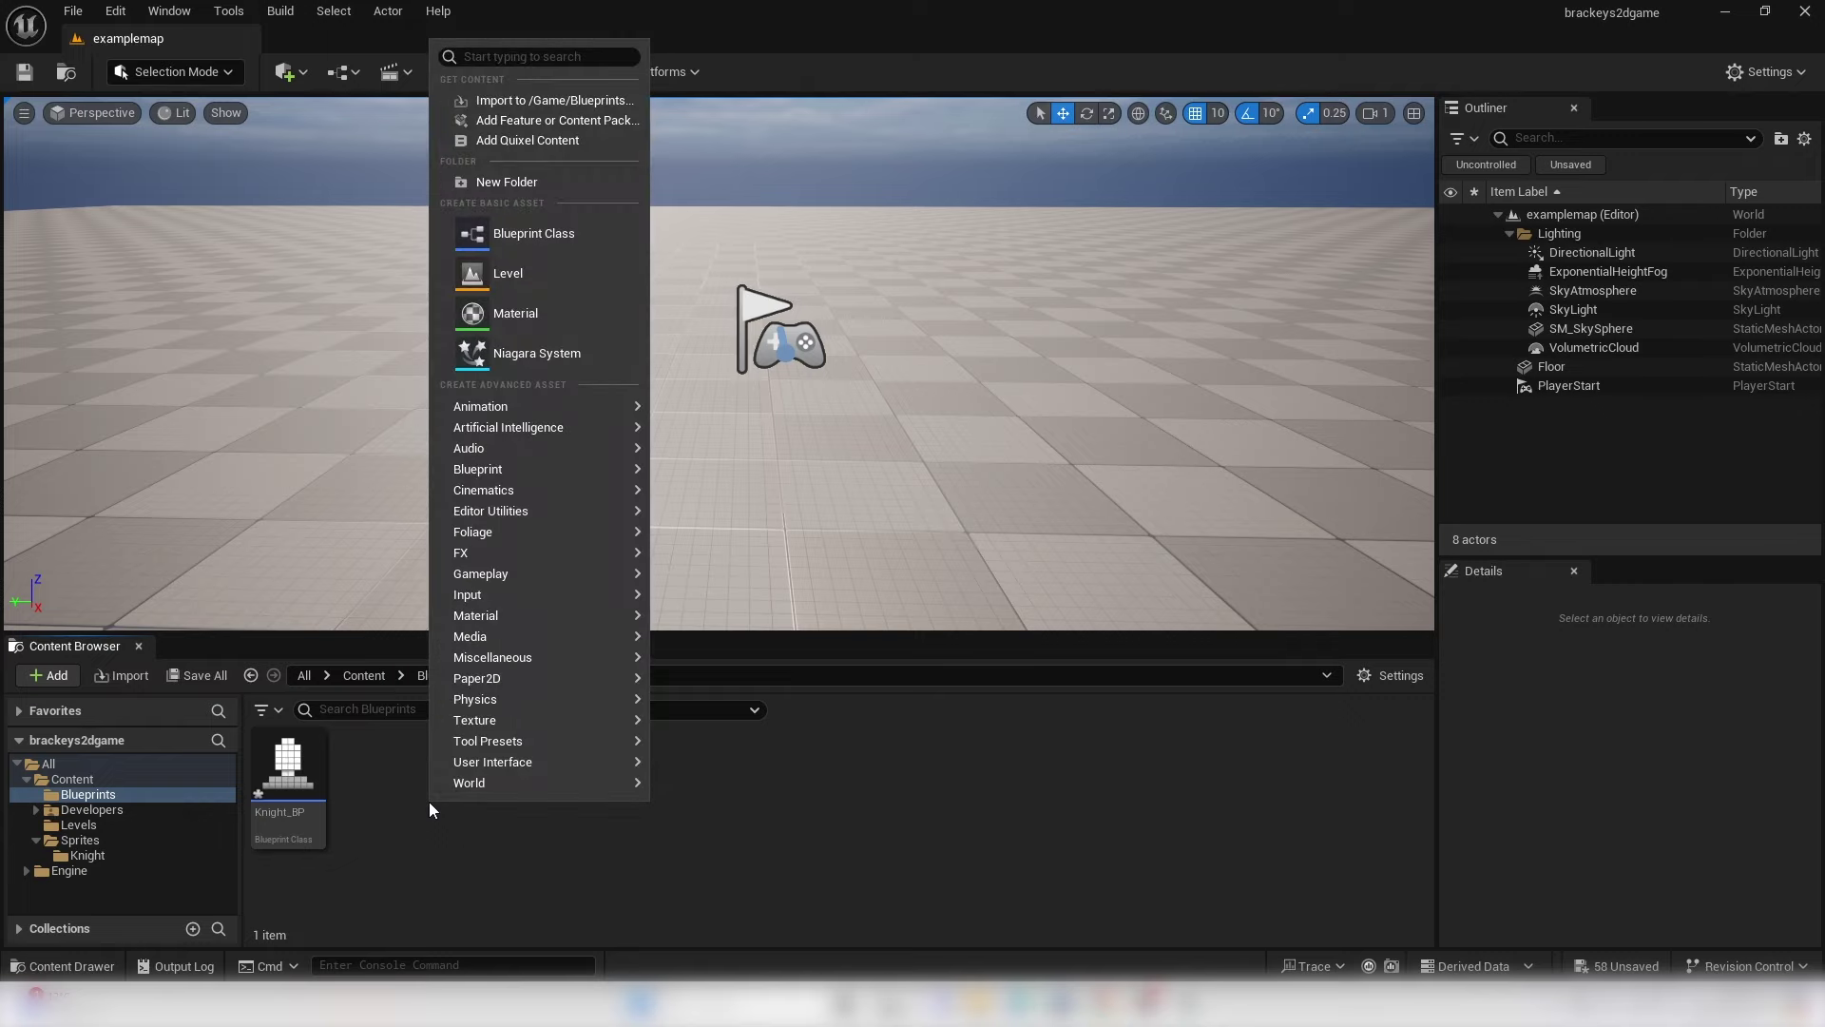
click(544, 247)
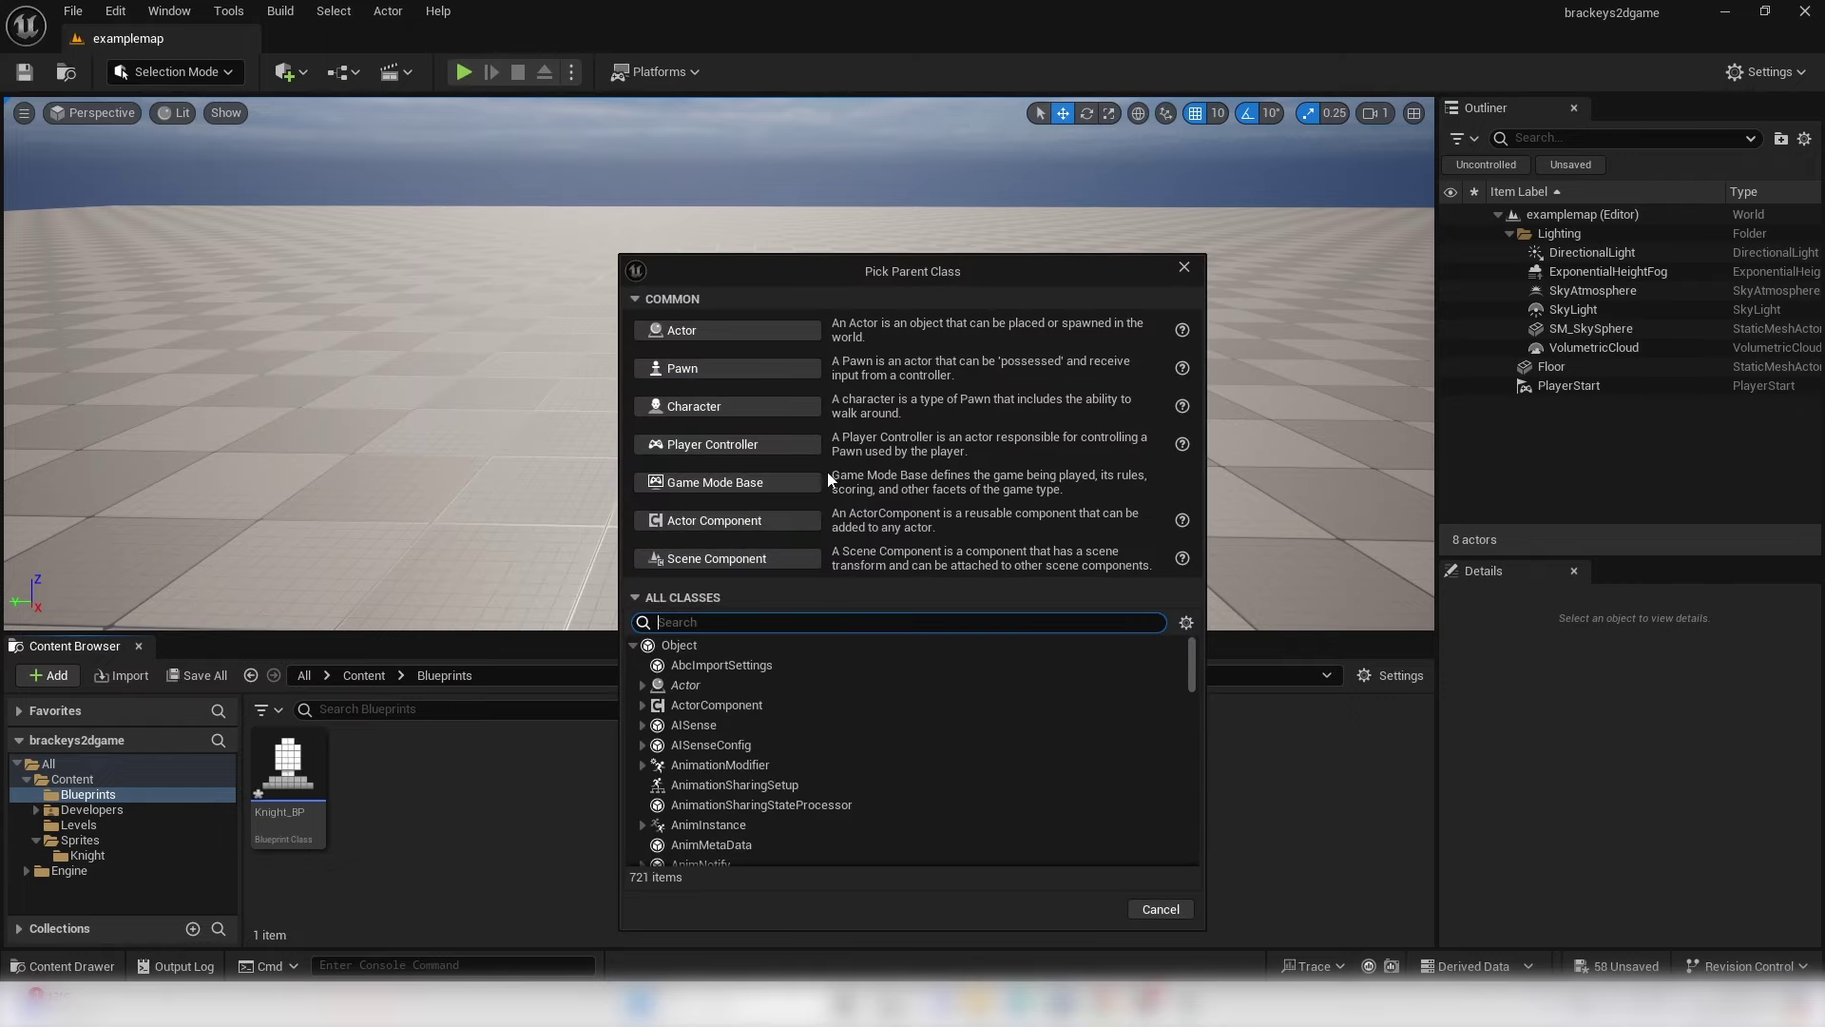
click(732, 482)
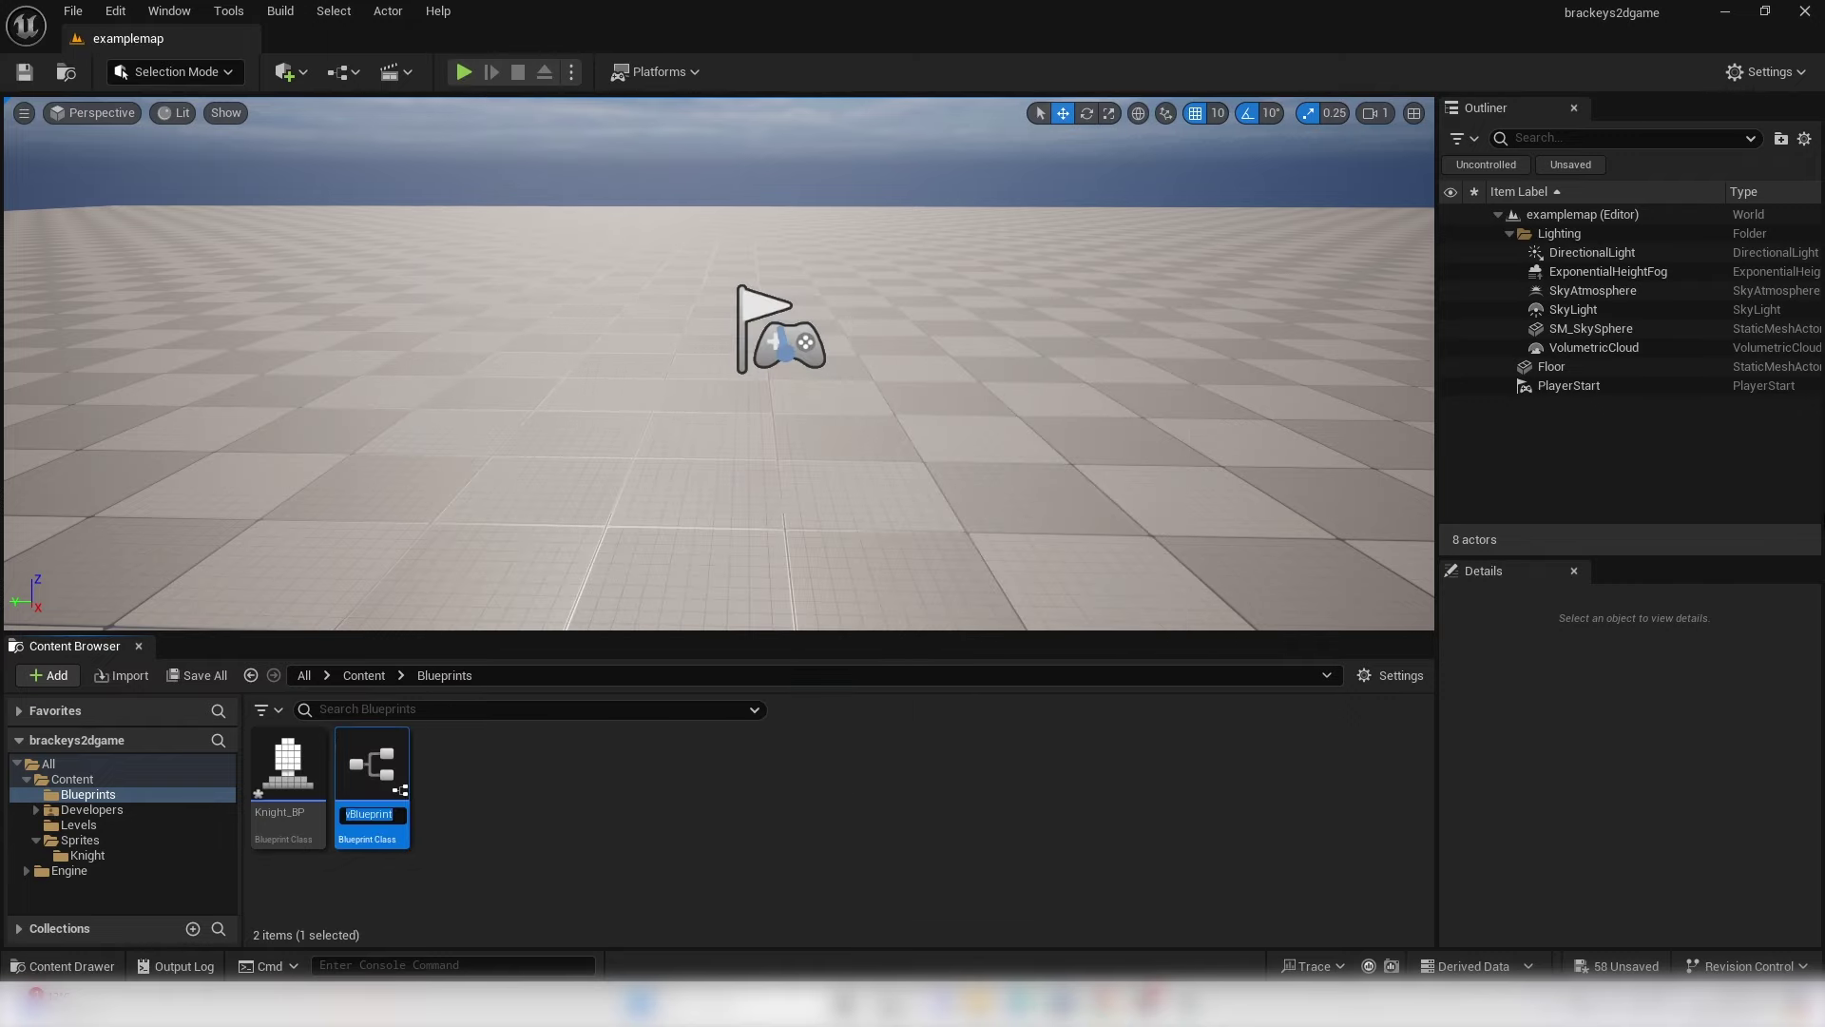
text(2dgamemode)
key(Return)
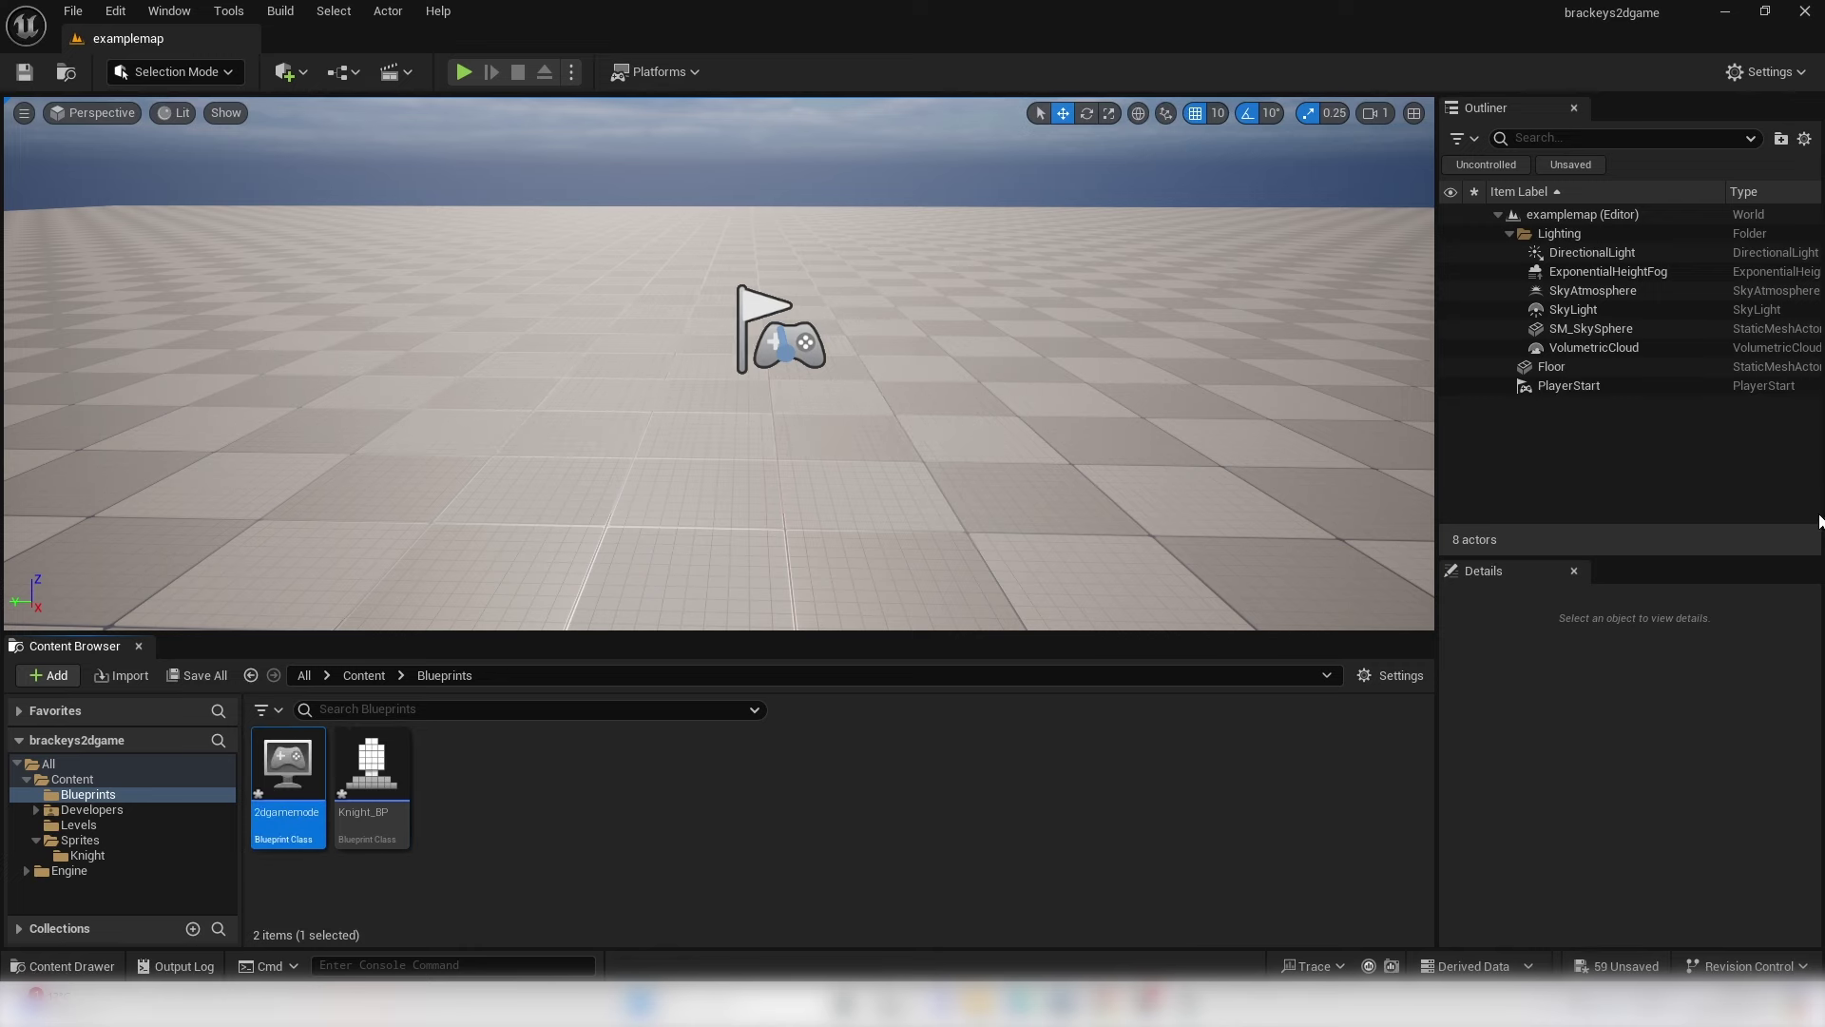
- Set Knight_BP as the default pawn class of the 2dgamemode blueprint, compile it and return to the level
double_click(293, 785)
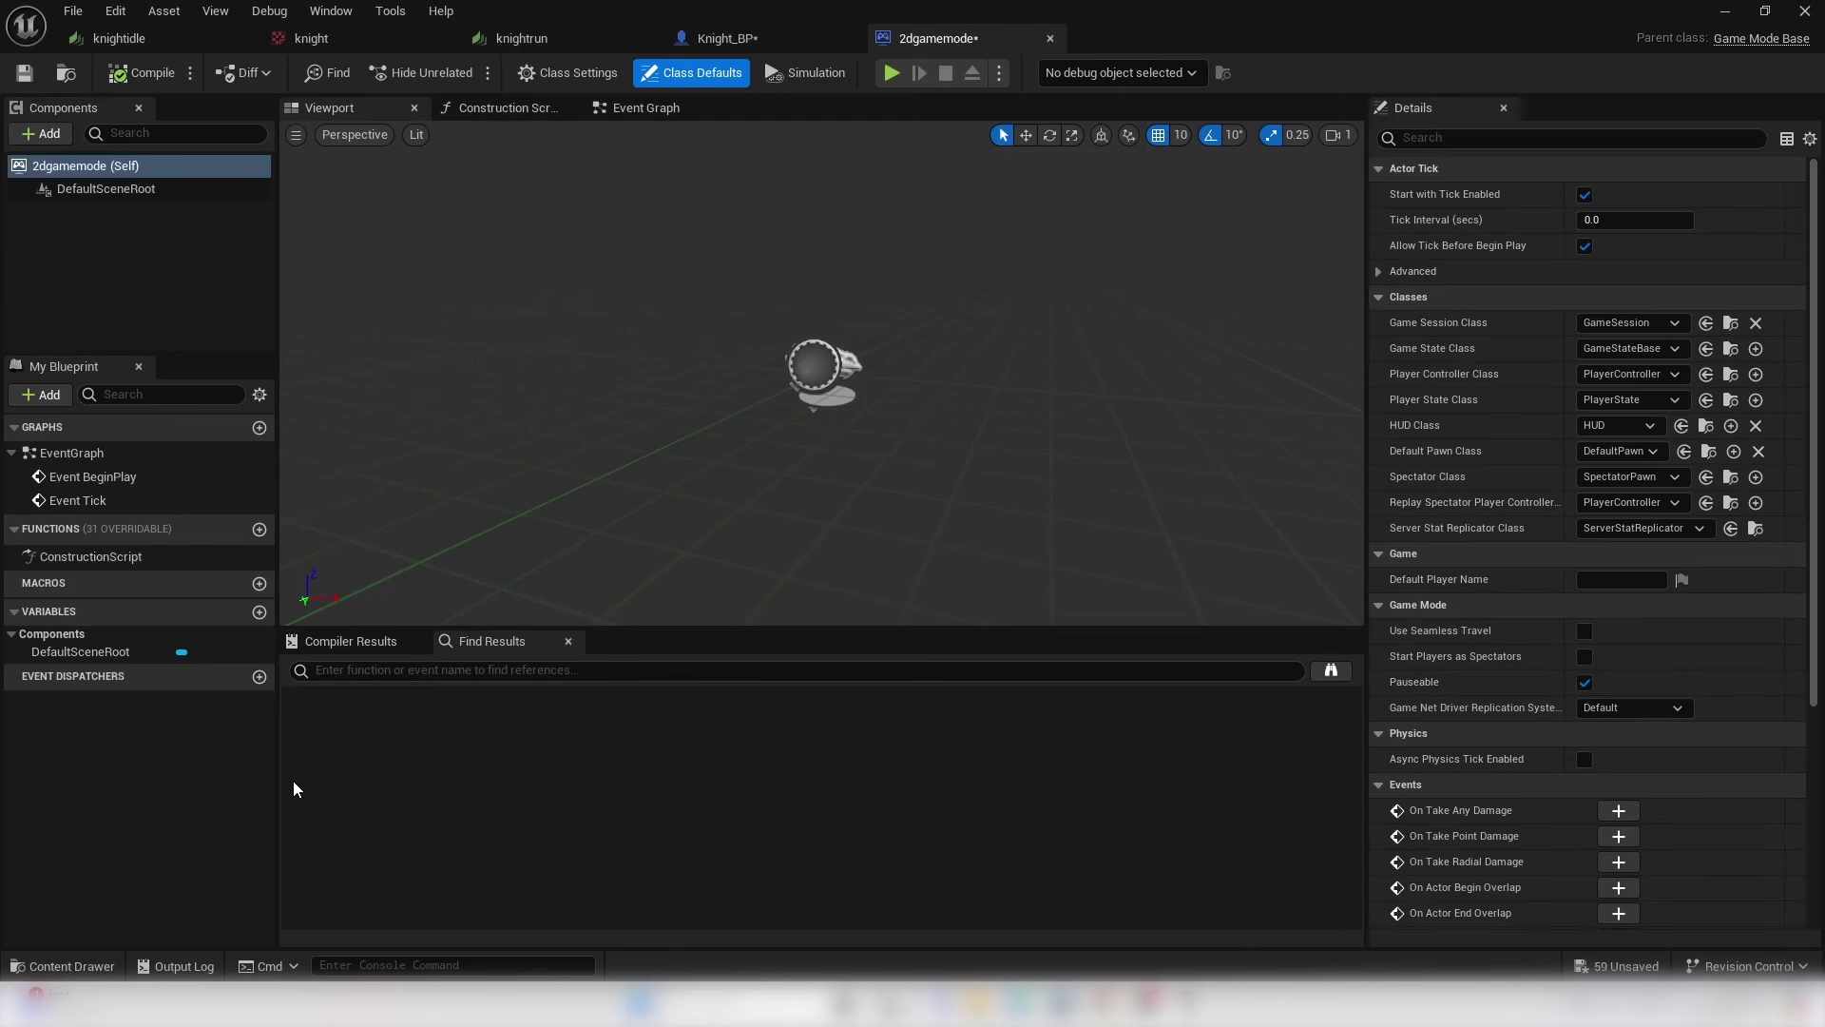
click(1627, 453)
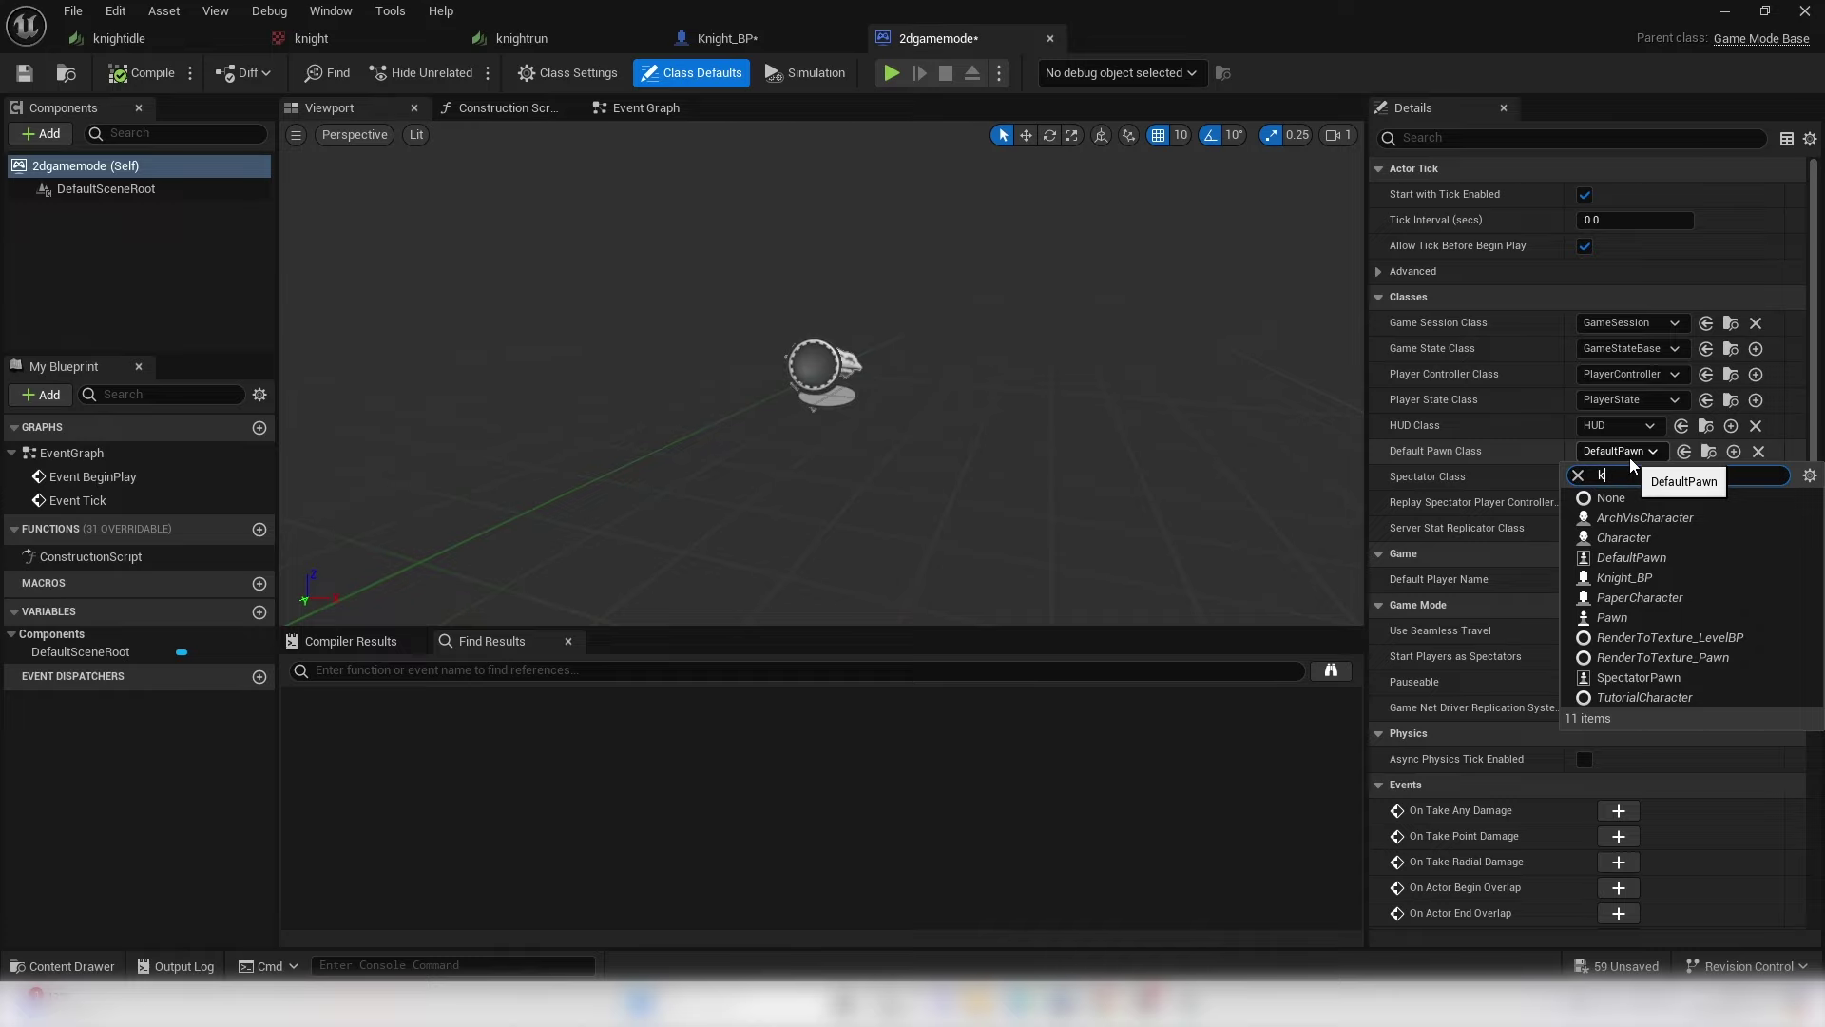
click(1624, 517)
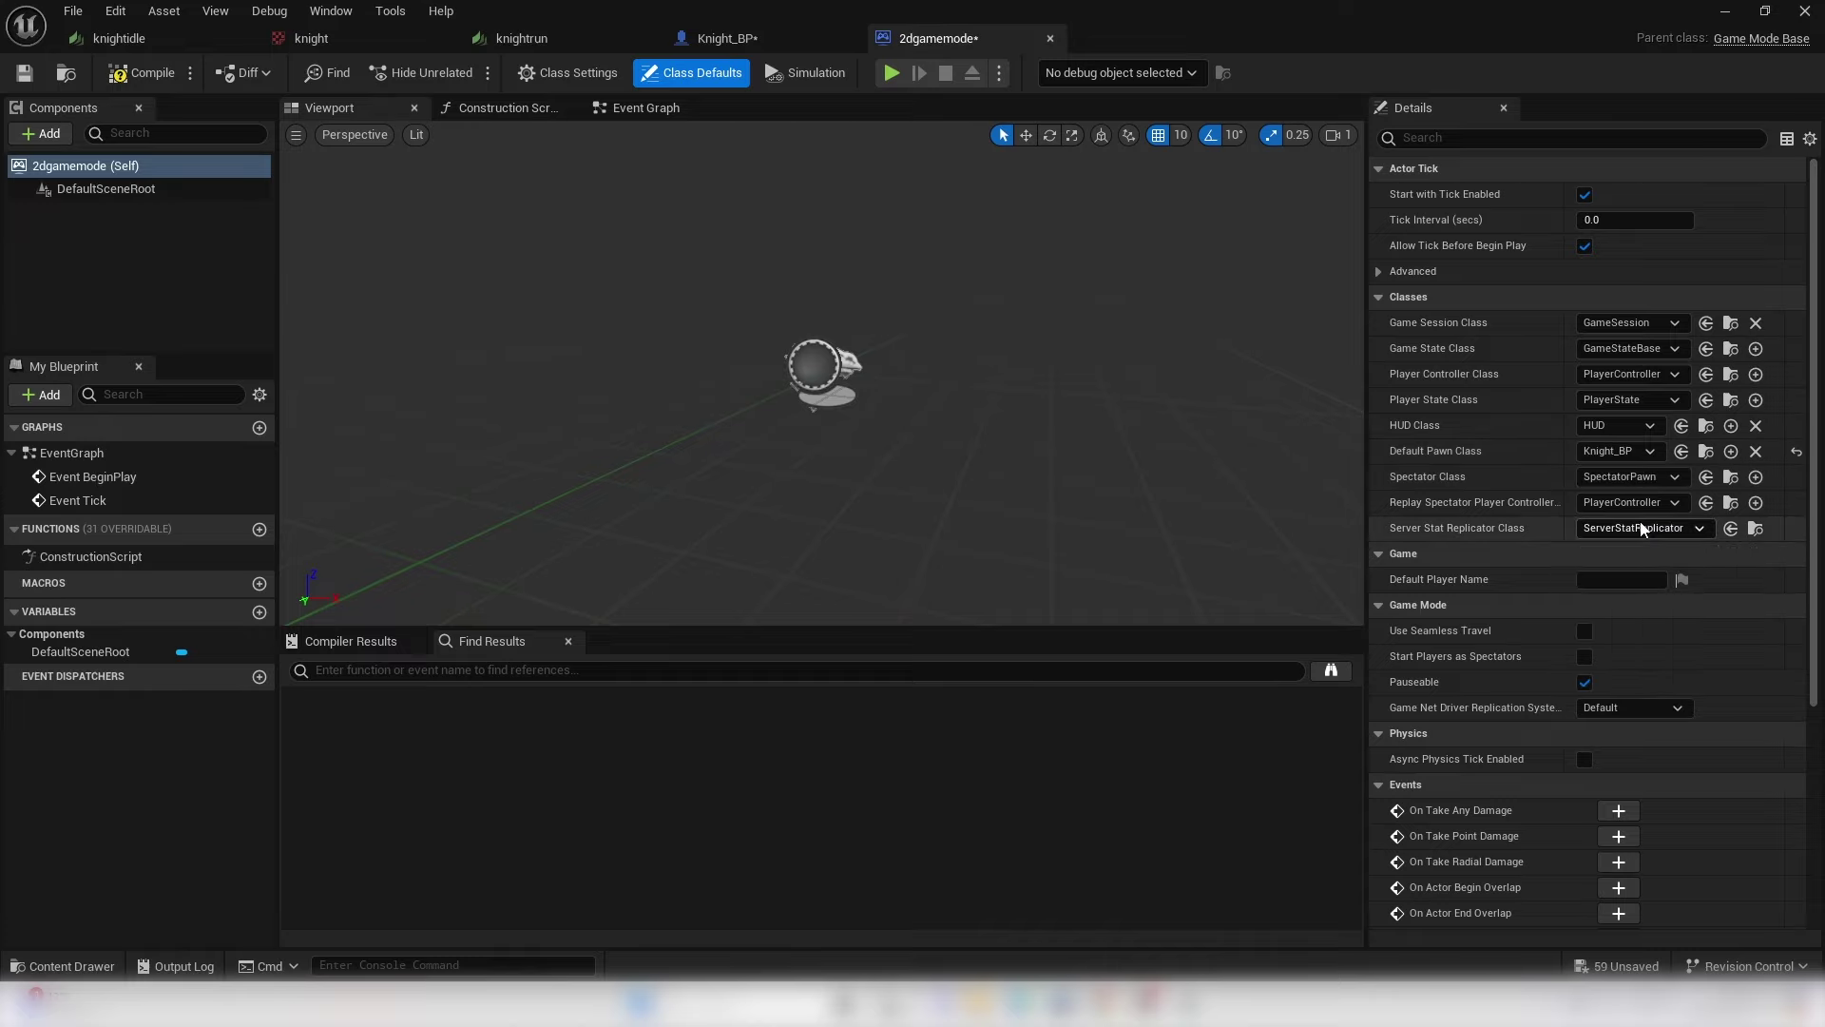
click(133, 72)
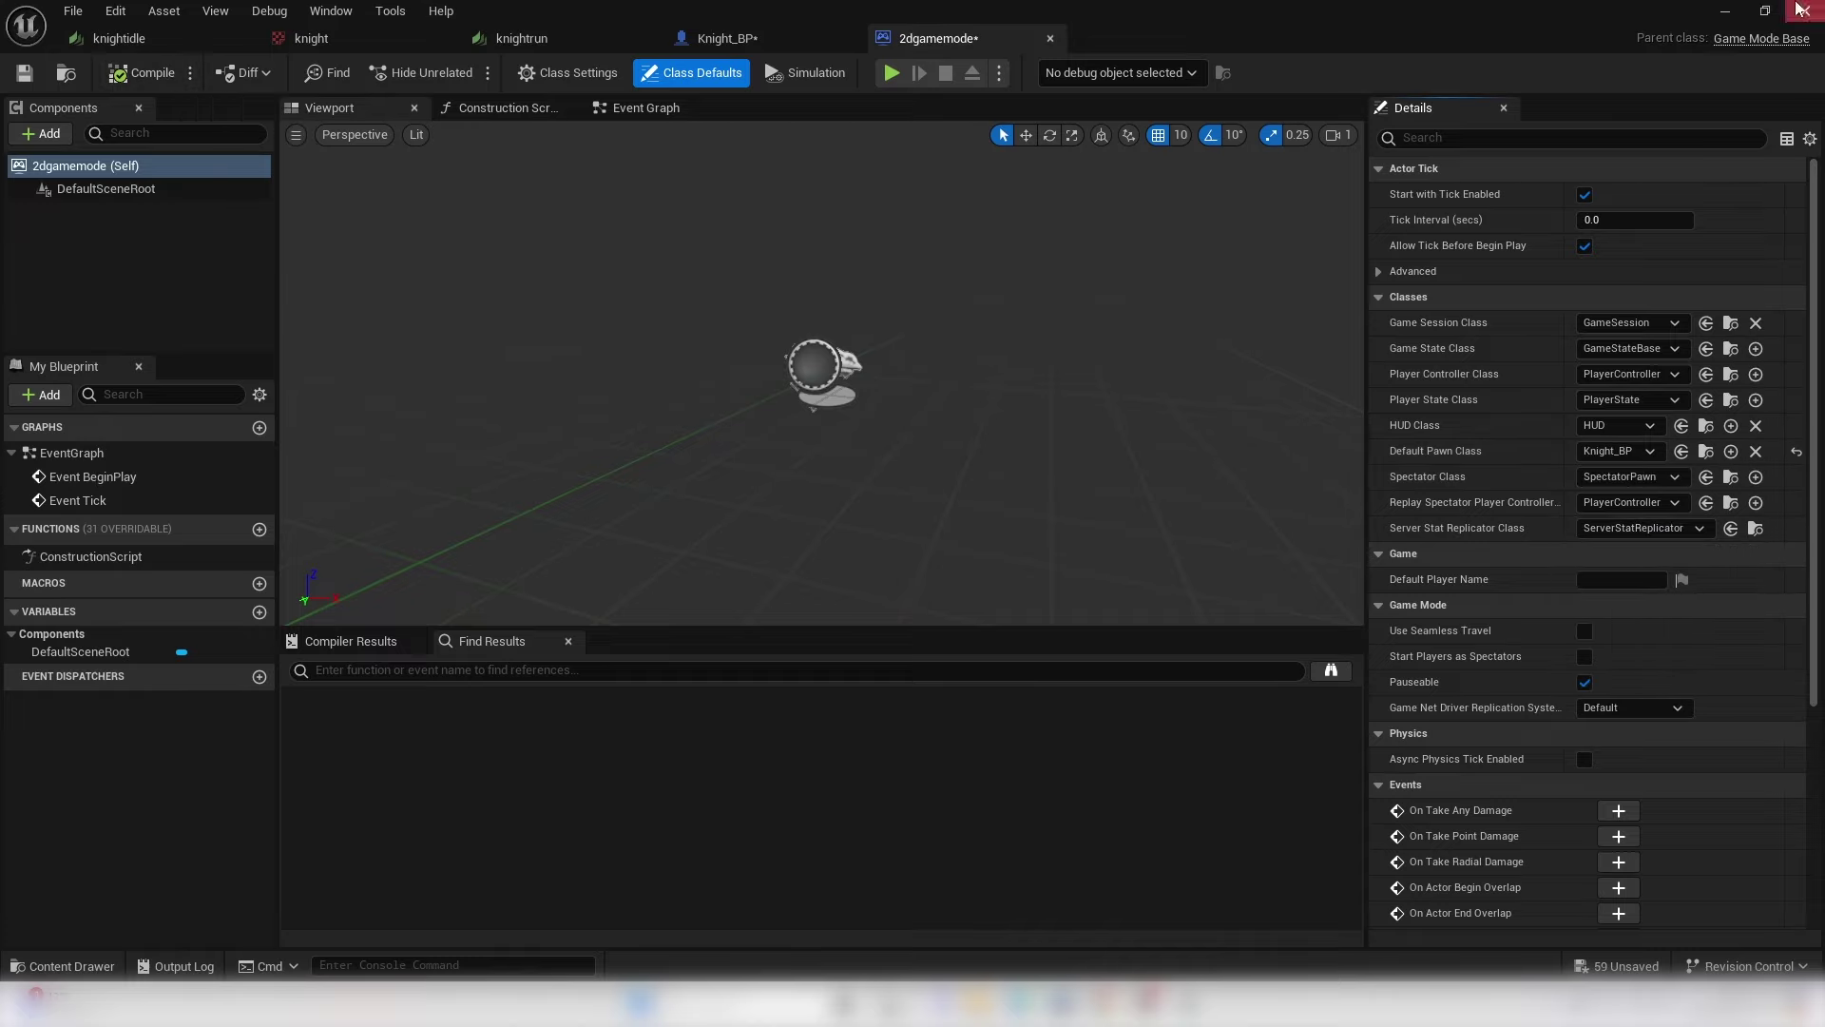
click(1726, 14)
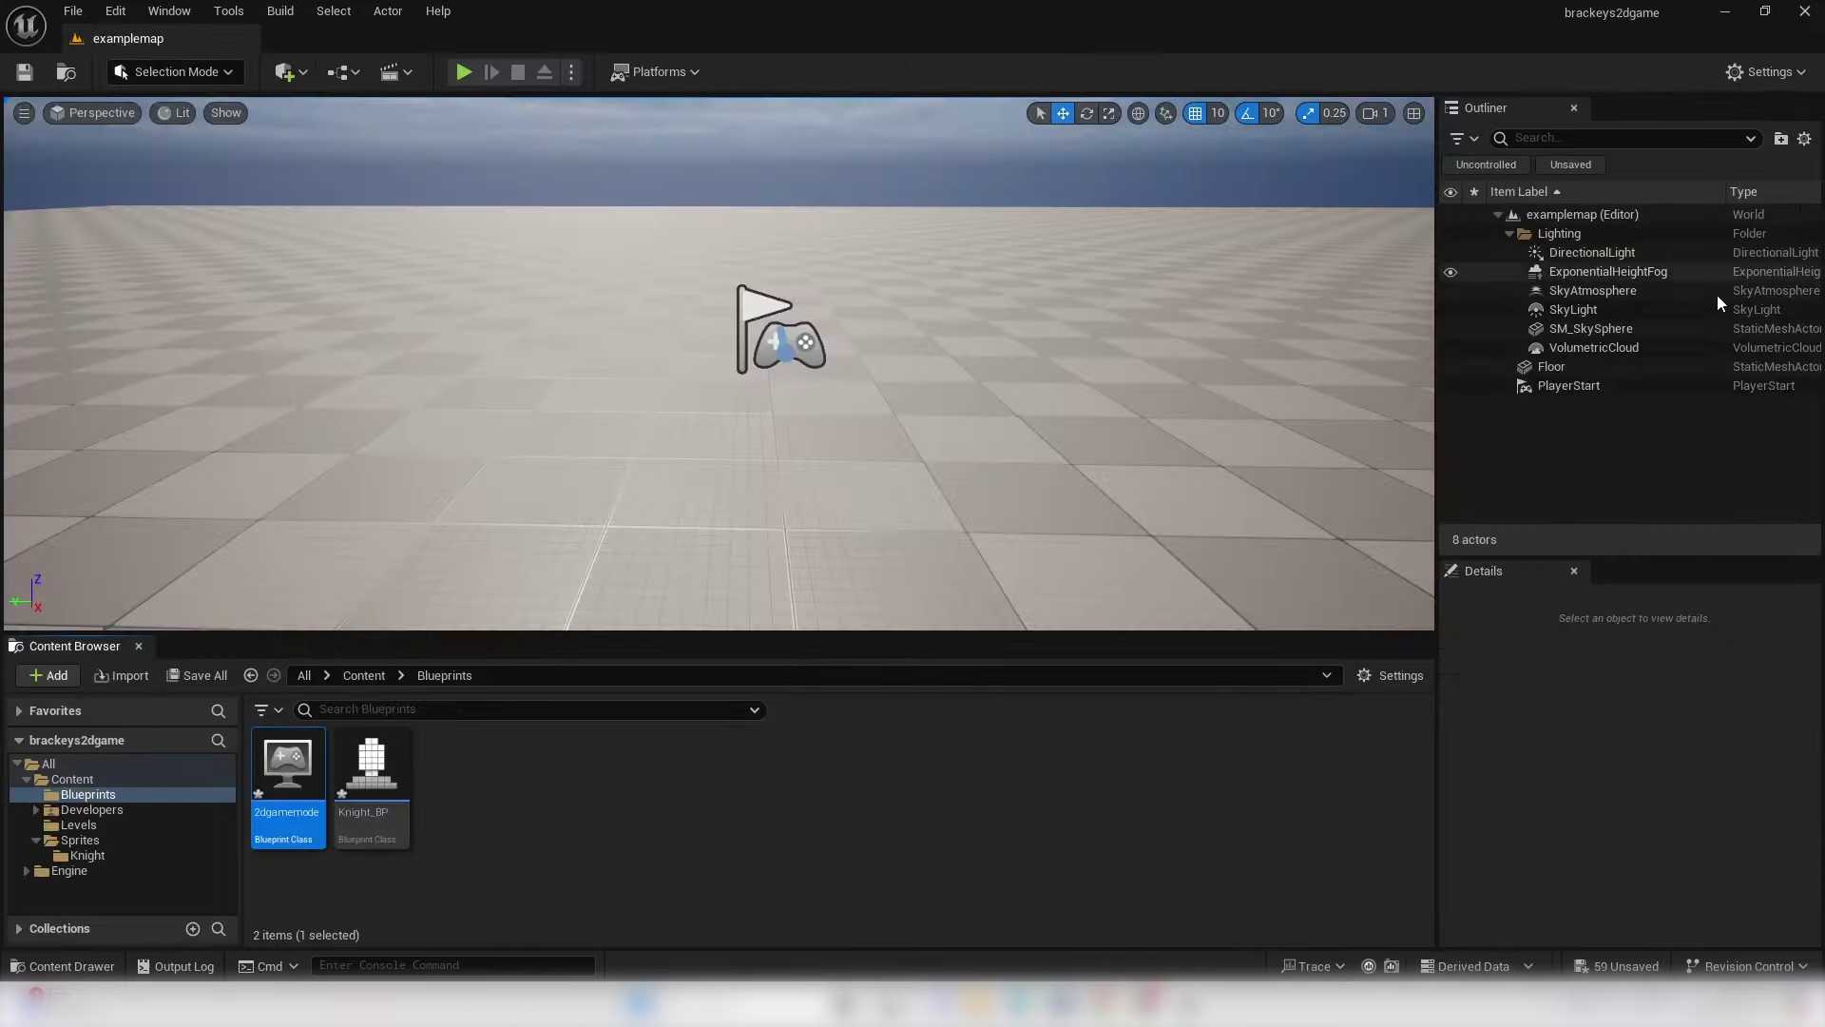
- Show the World Settings and assign 2dgamemode as the level's GameMode Override
click(169, 10)
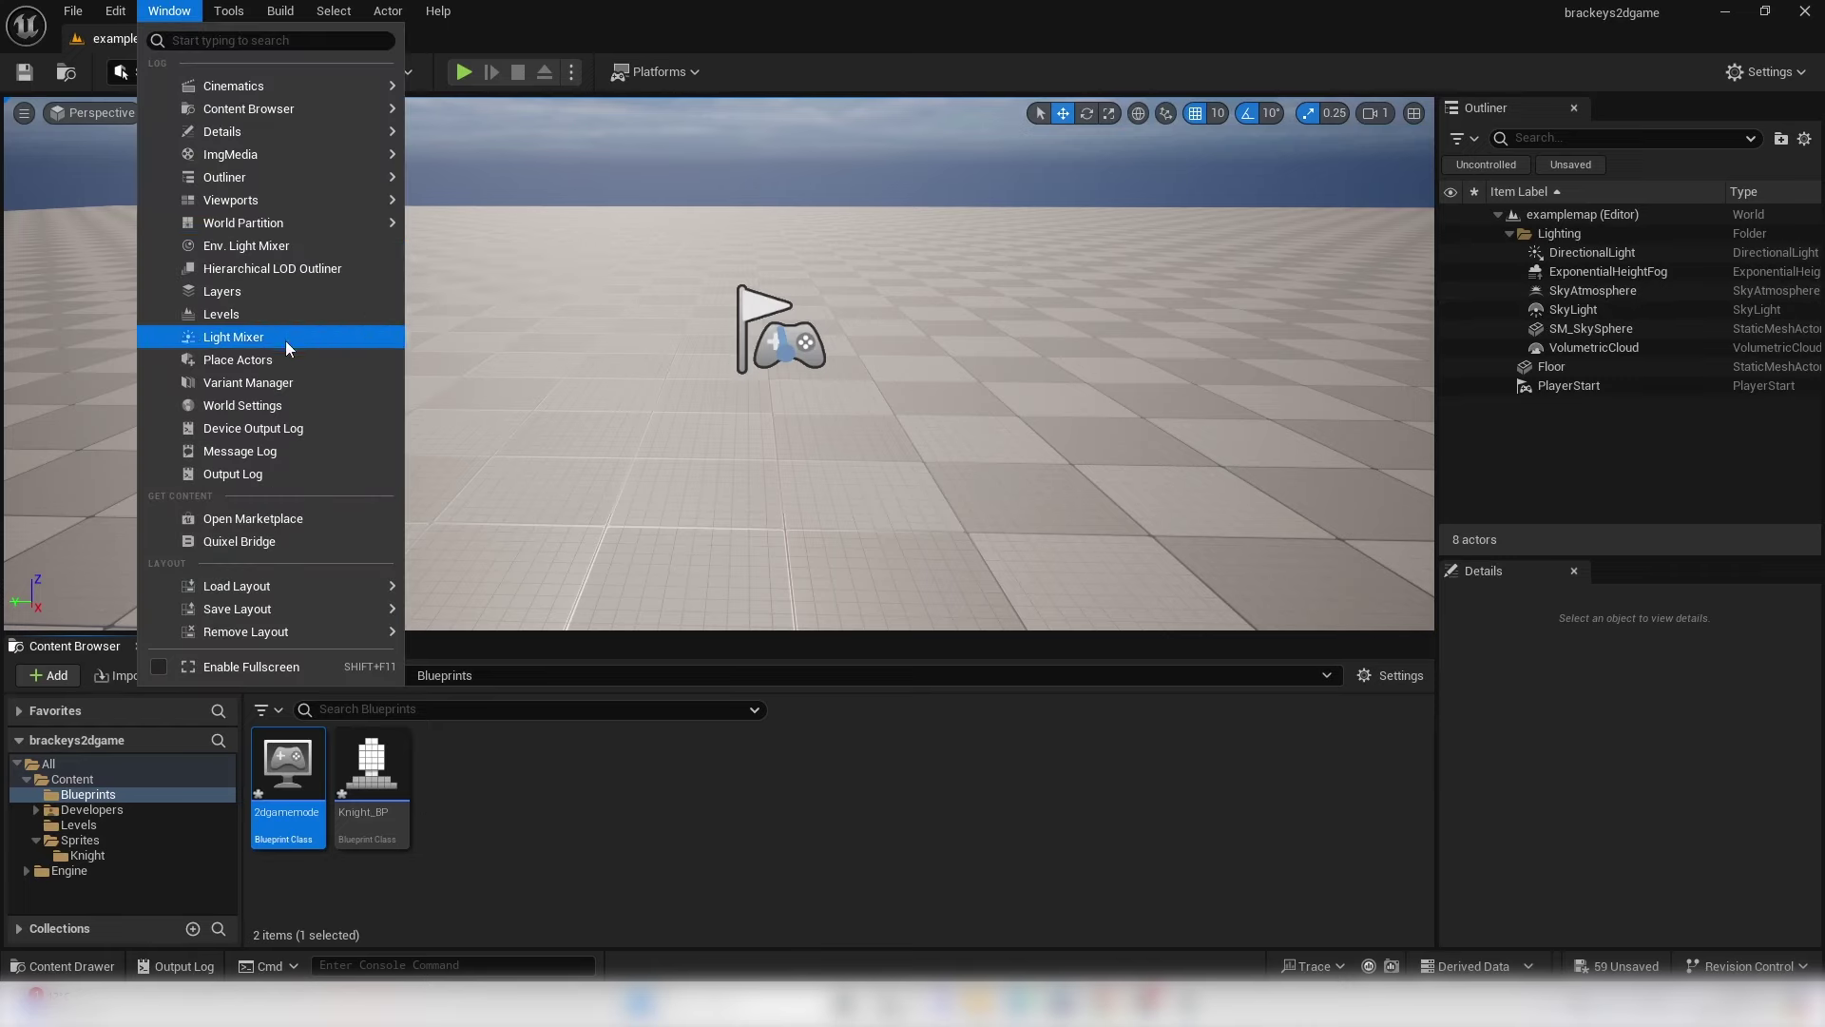
click(275, 405)
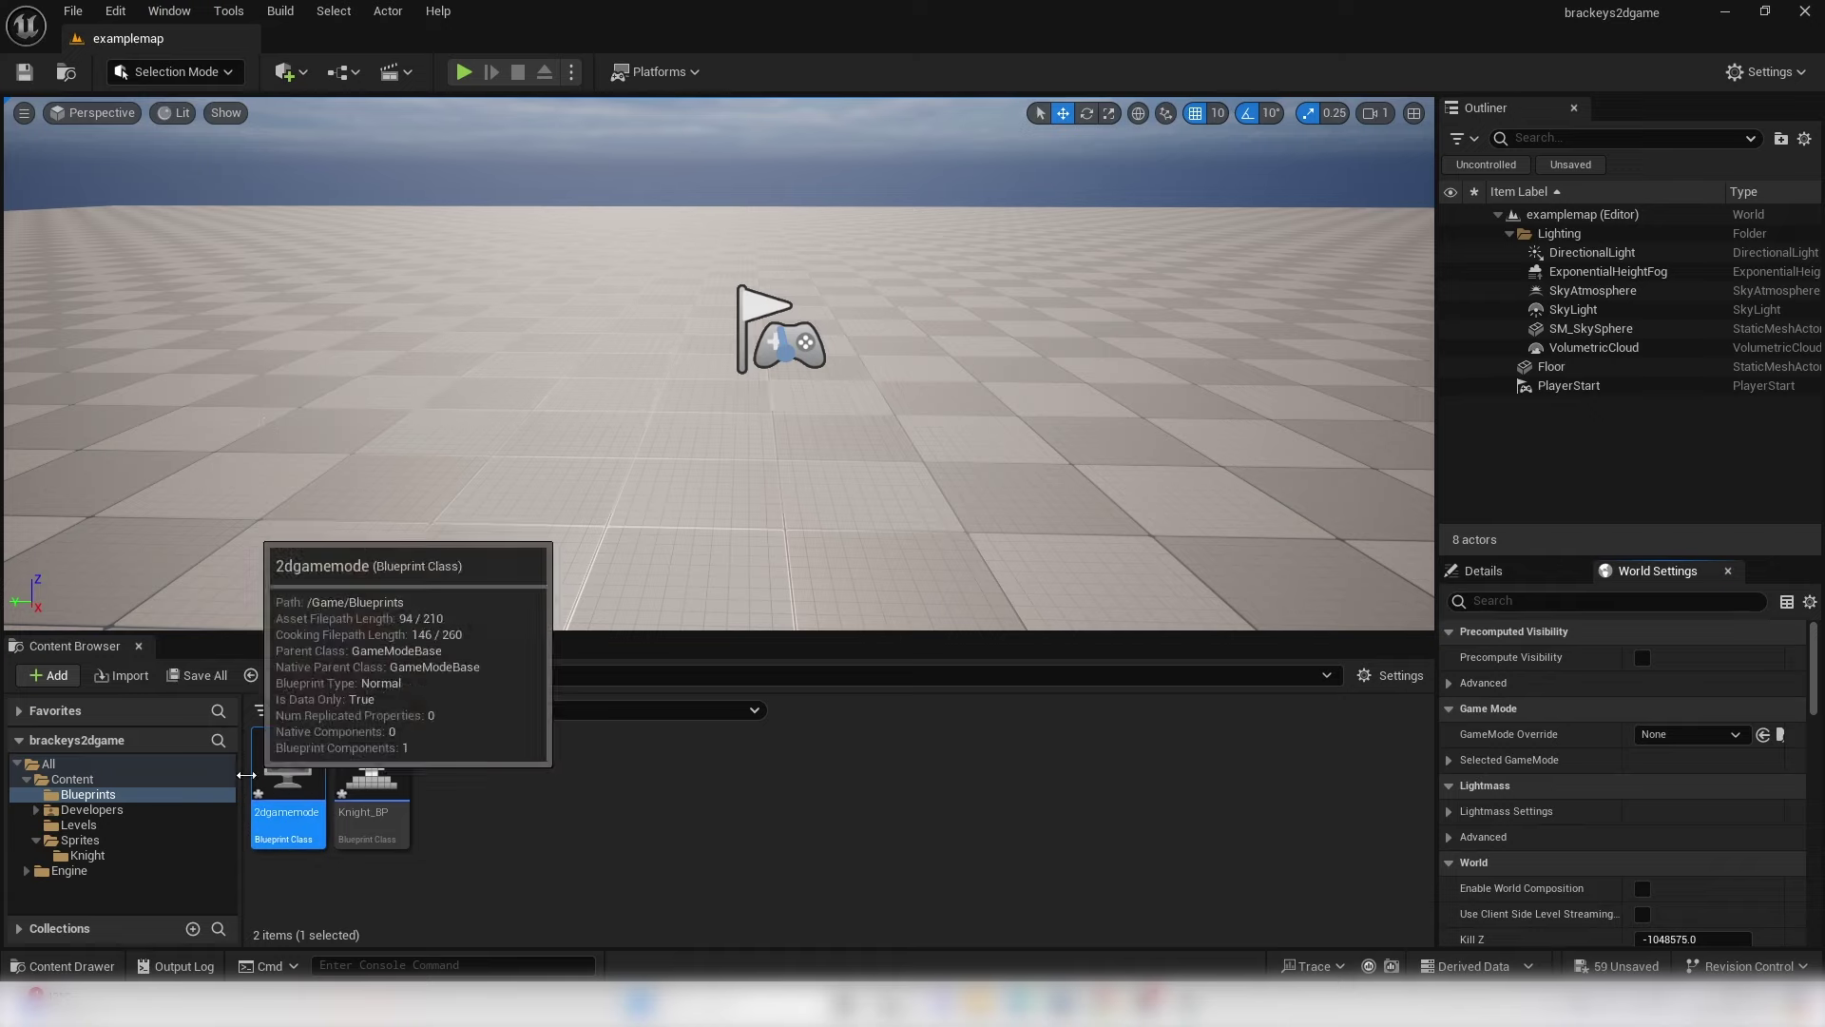
drag(285, 756, 1697, 733)
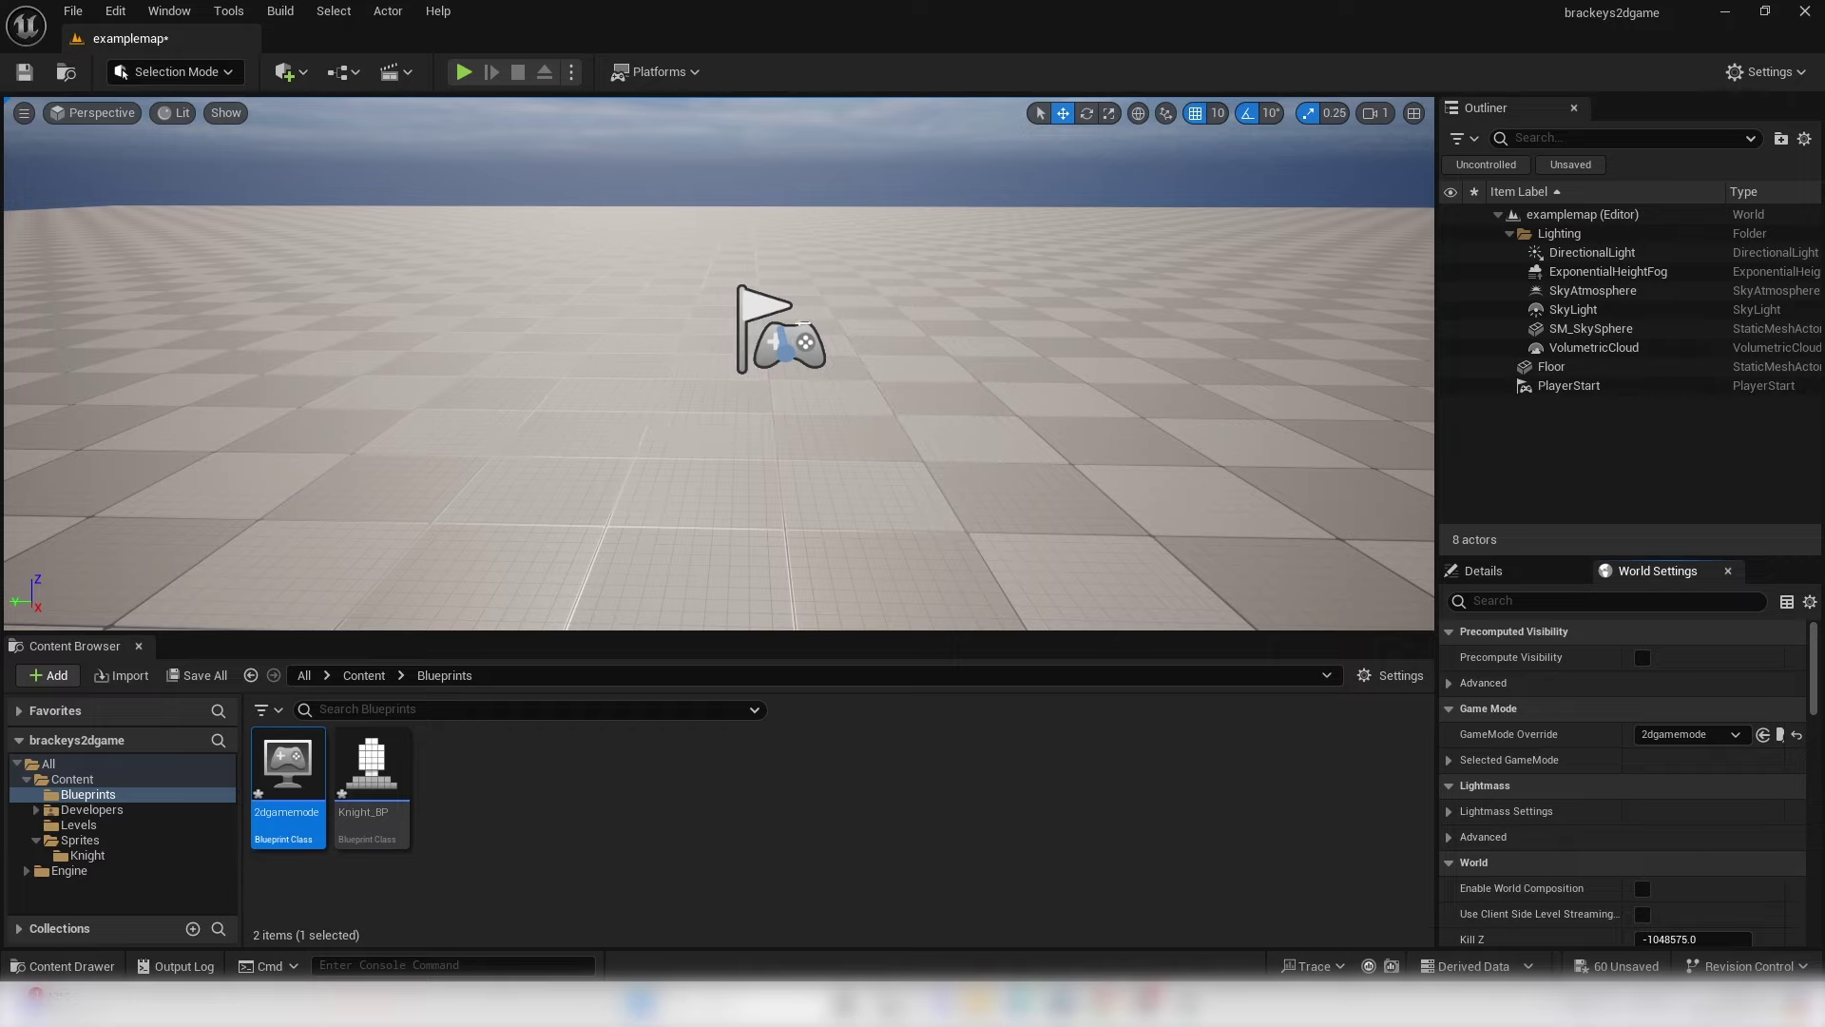
- Play-test the level to check the knight and its side camera, and end the session
scroll(781, 342, down, 3)
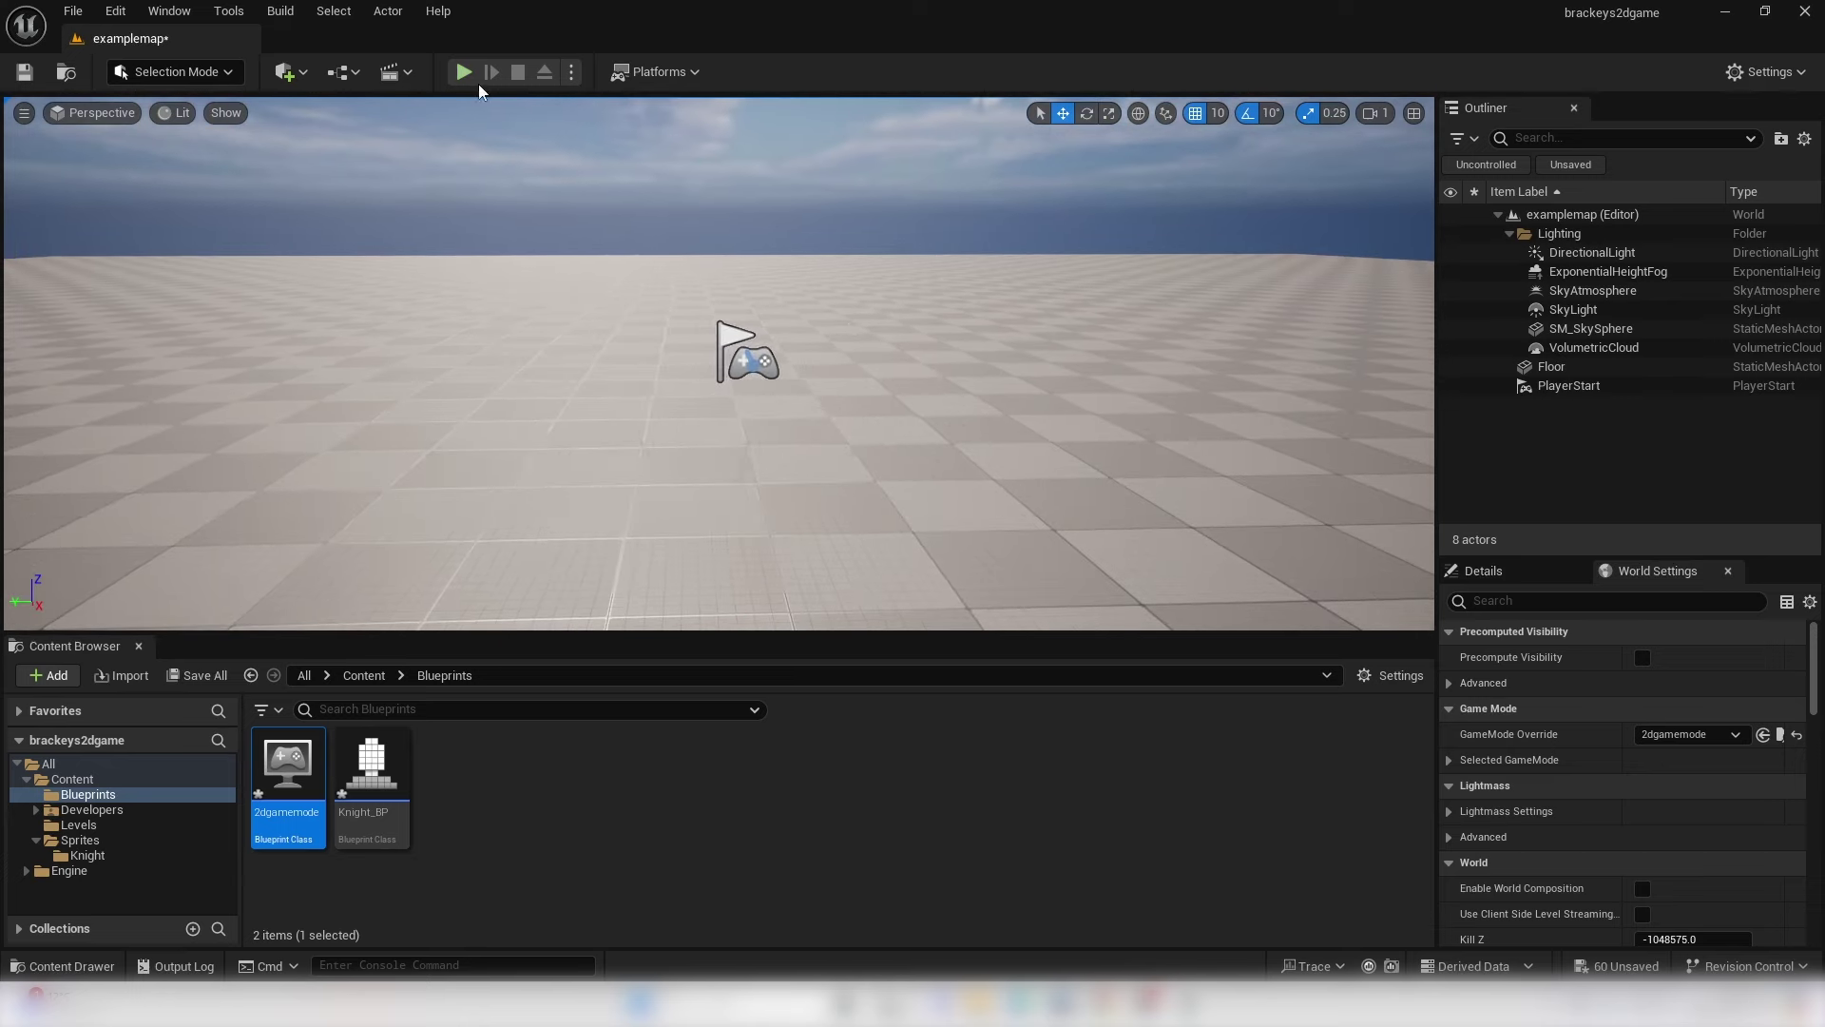
click(464, 72)
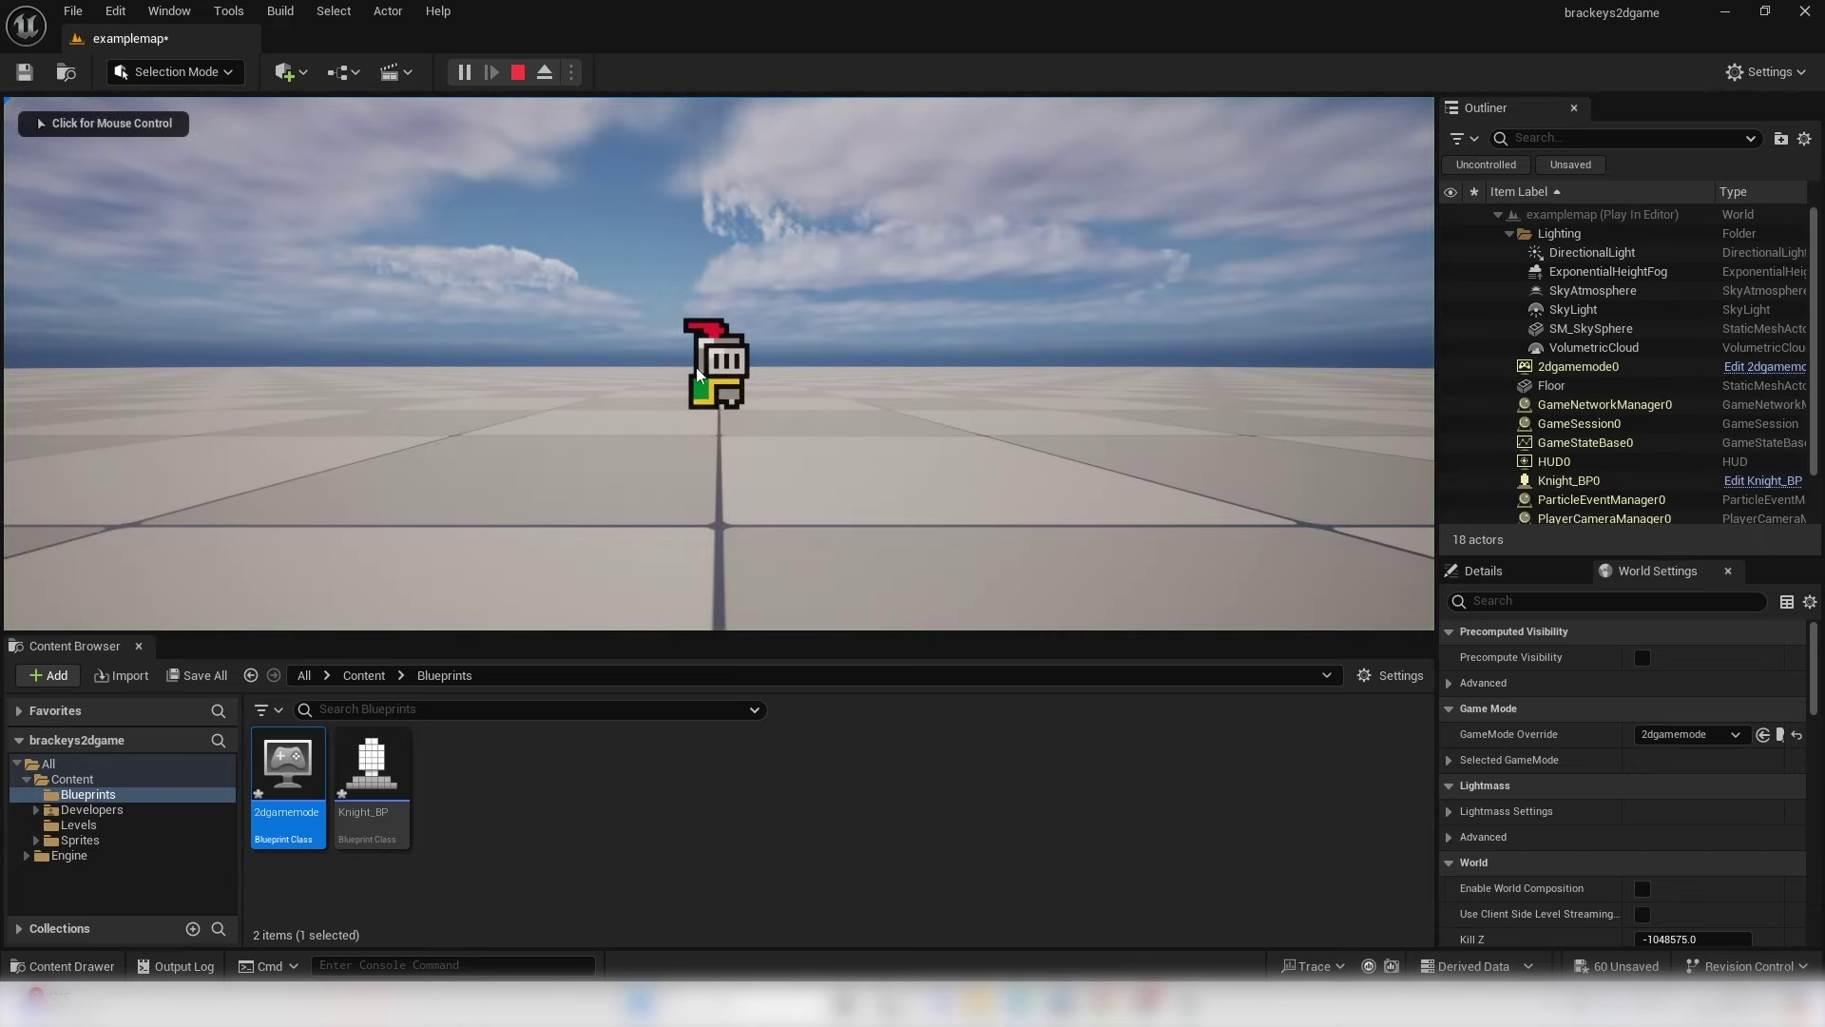
click(929, 435)
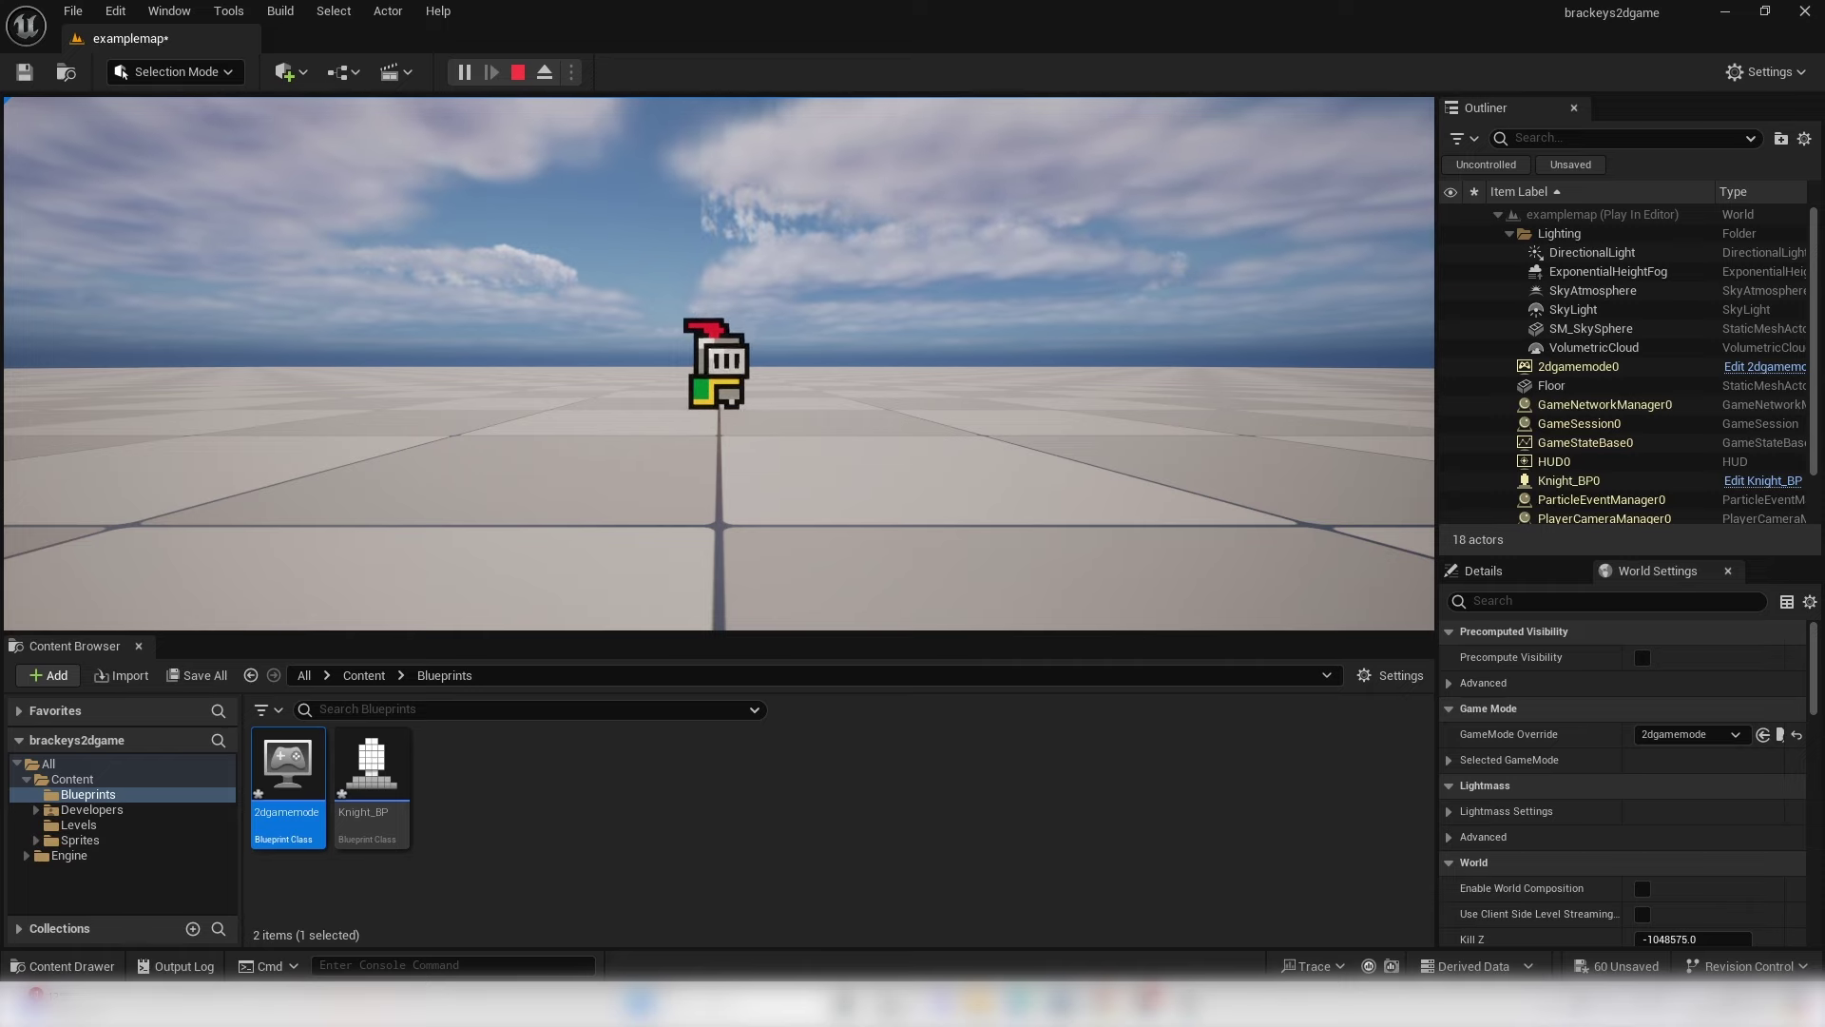
key(Escape)
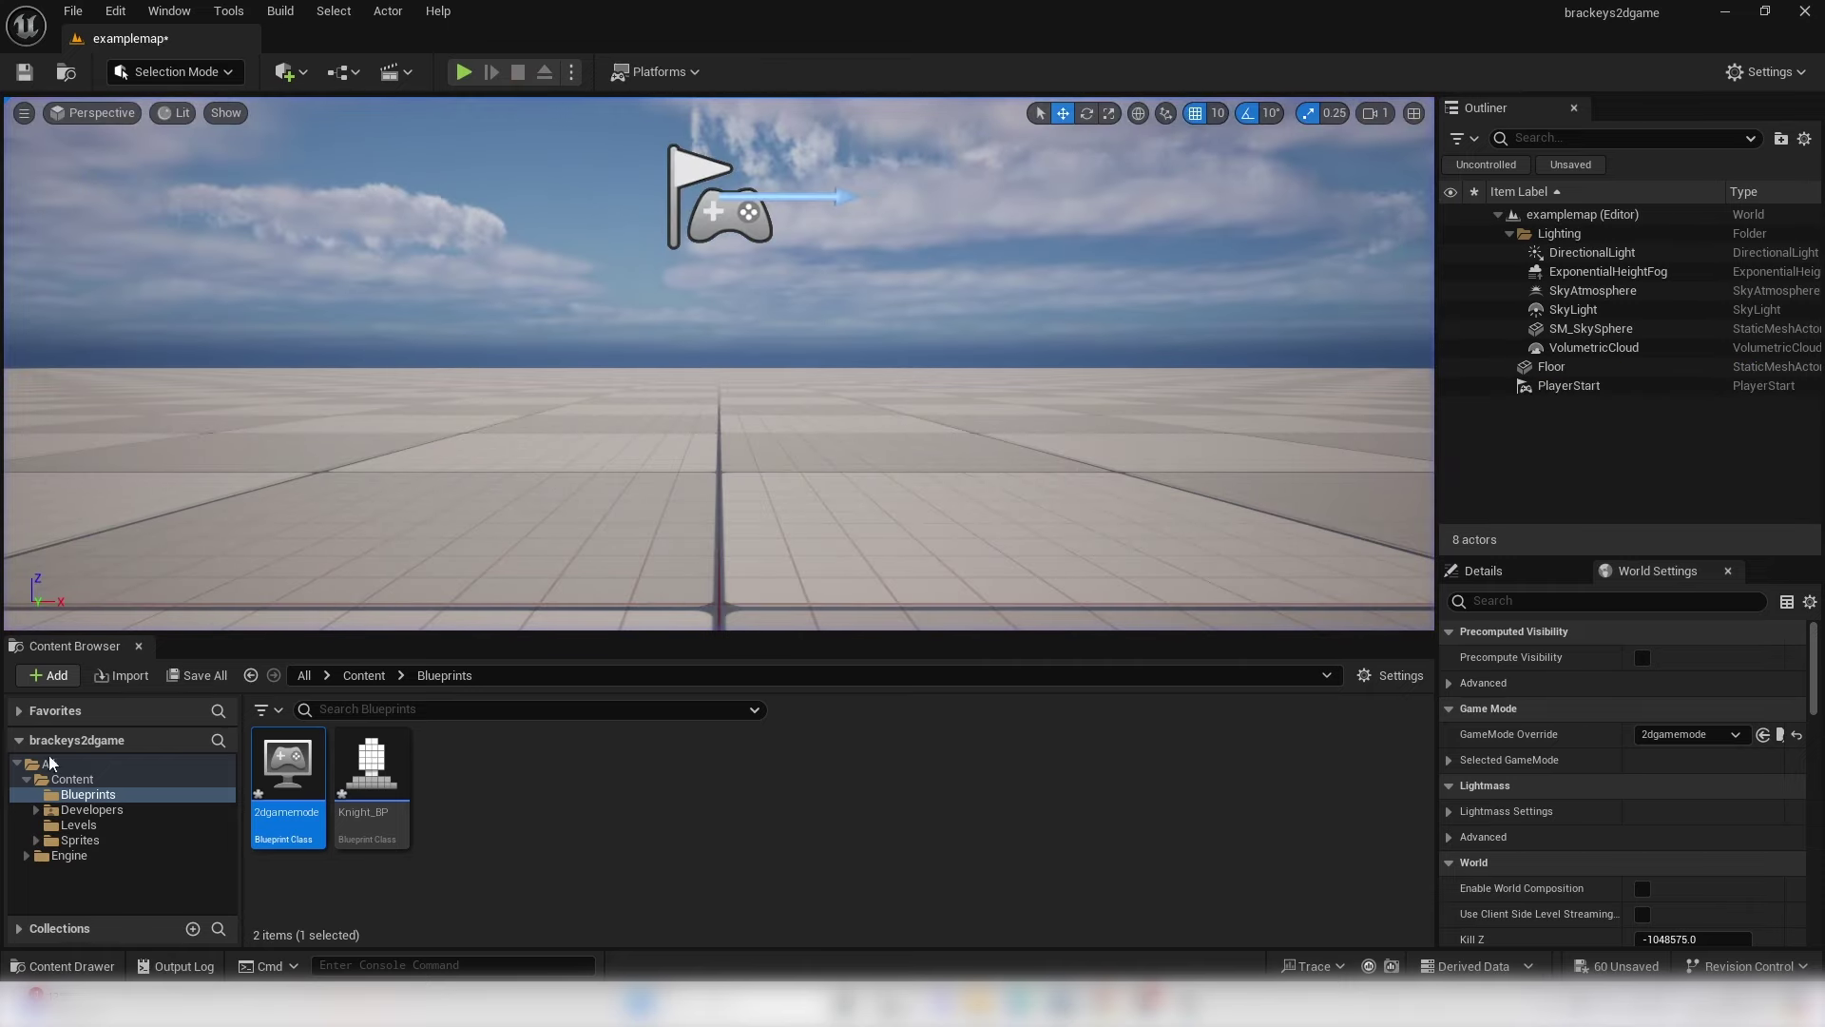
- Create a new folder named Input inside the Content folder
click(71, 779)
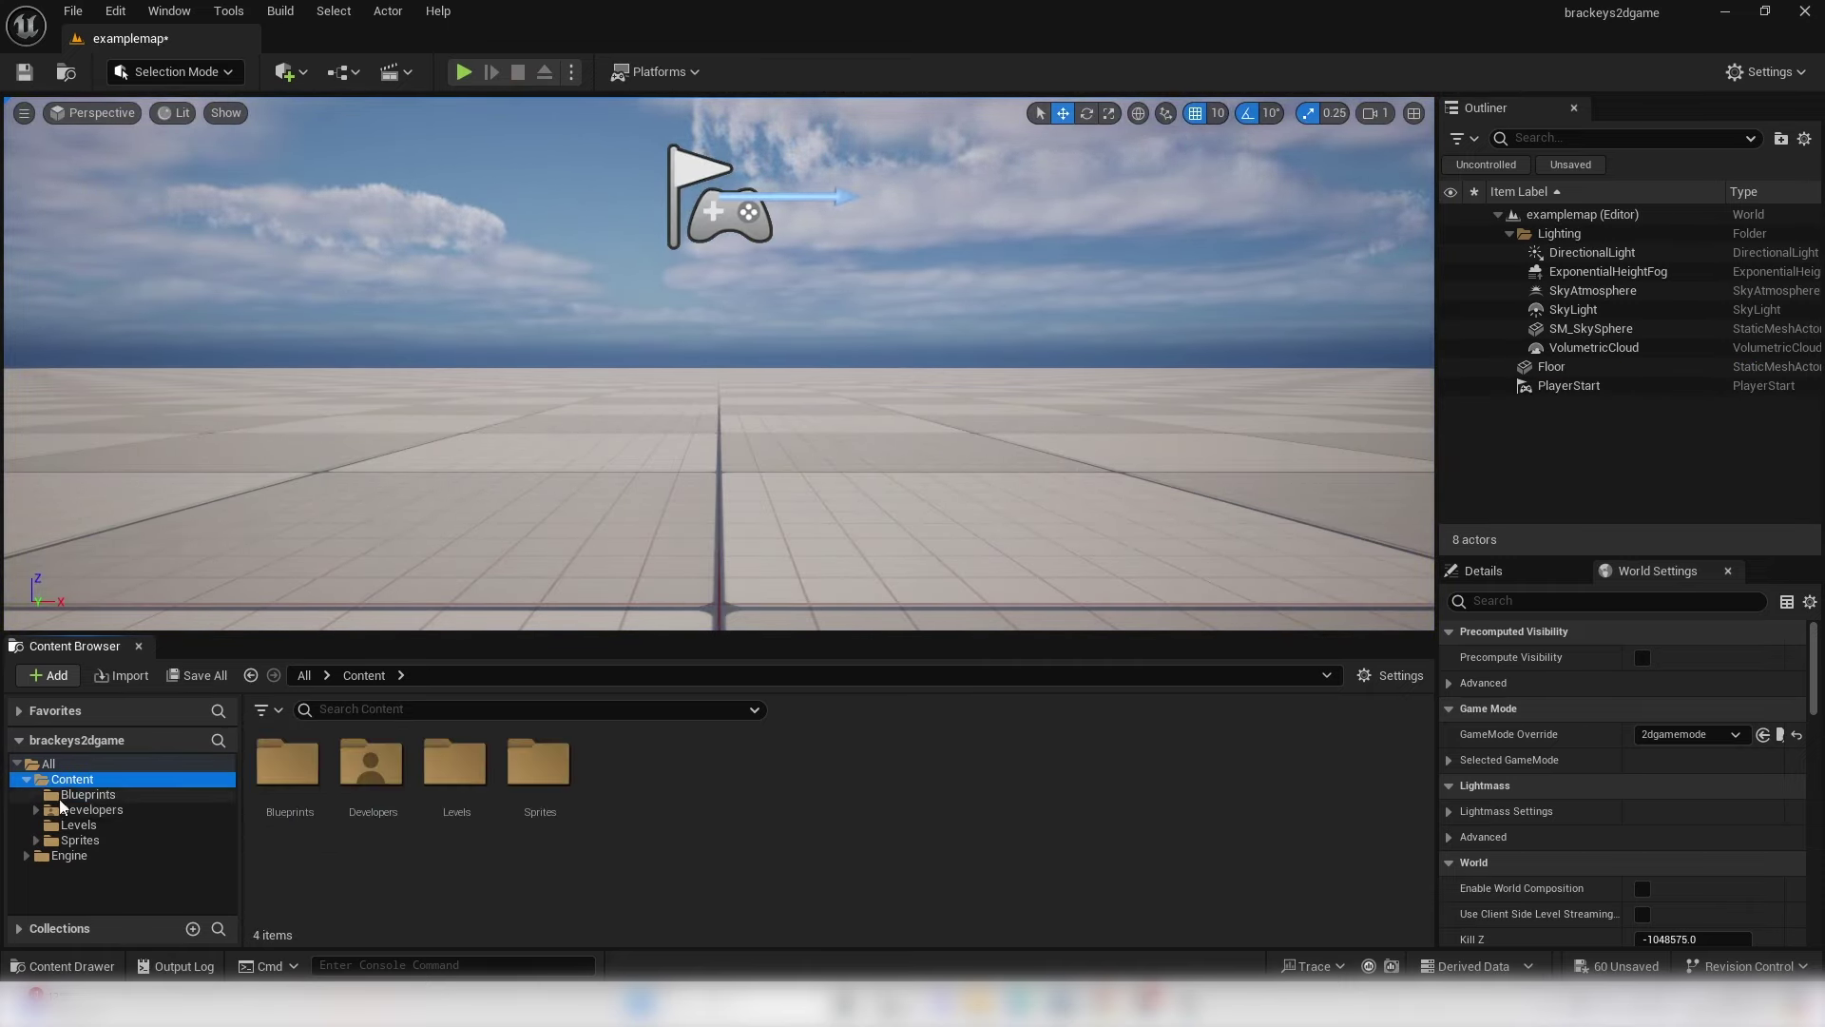
right_click(693, 823)
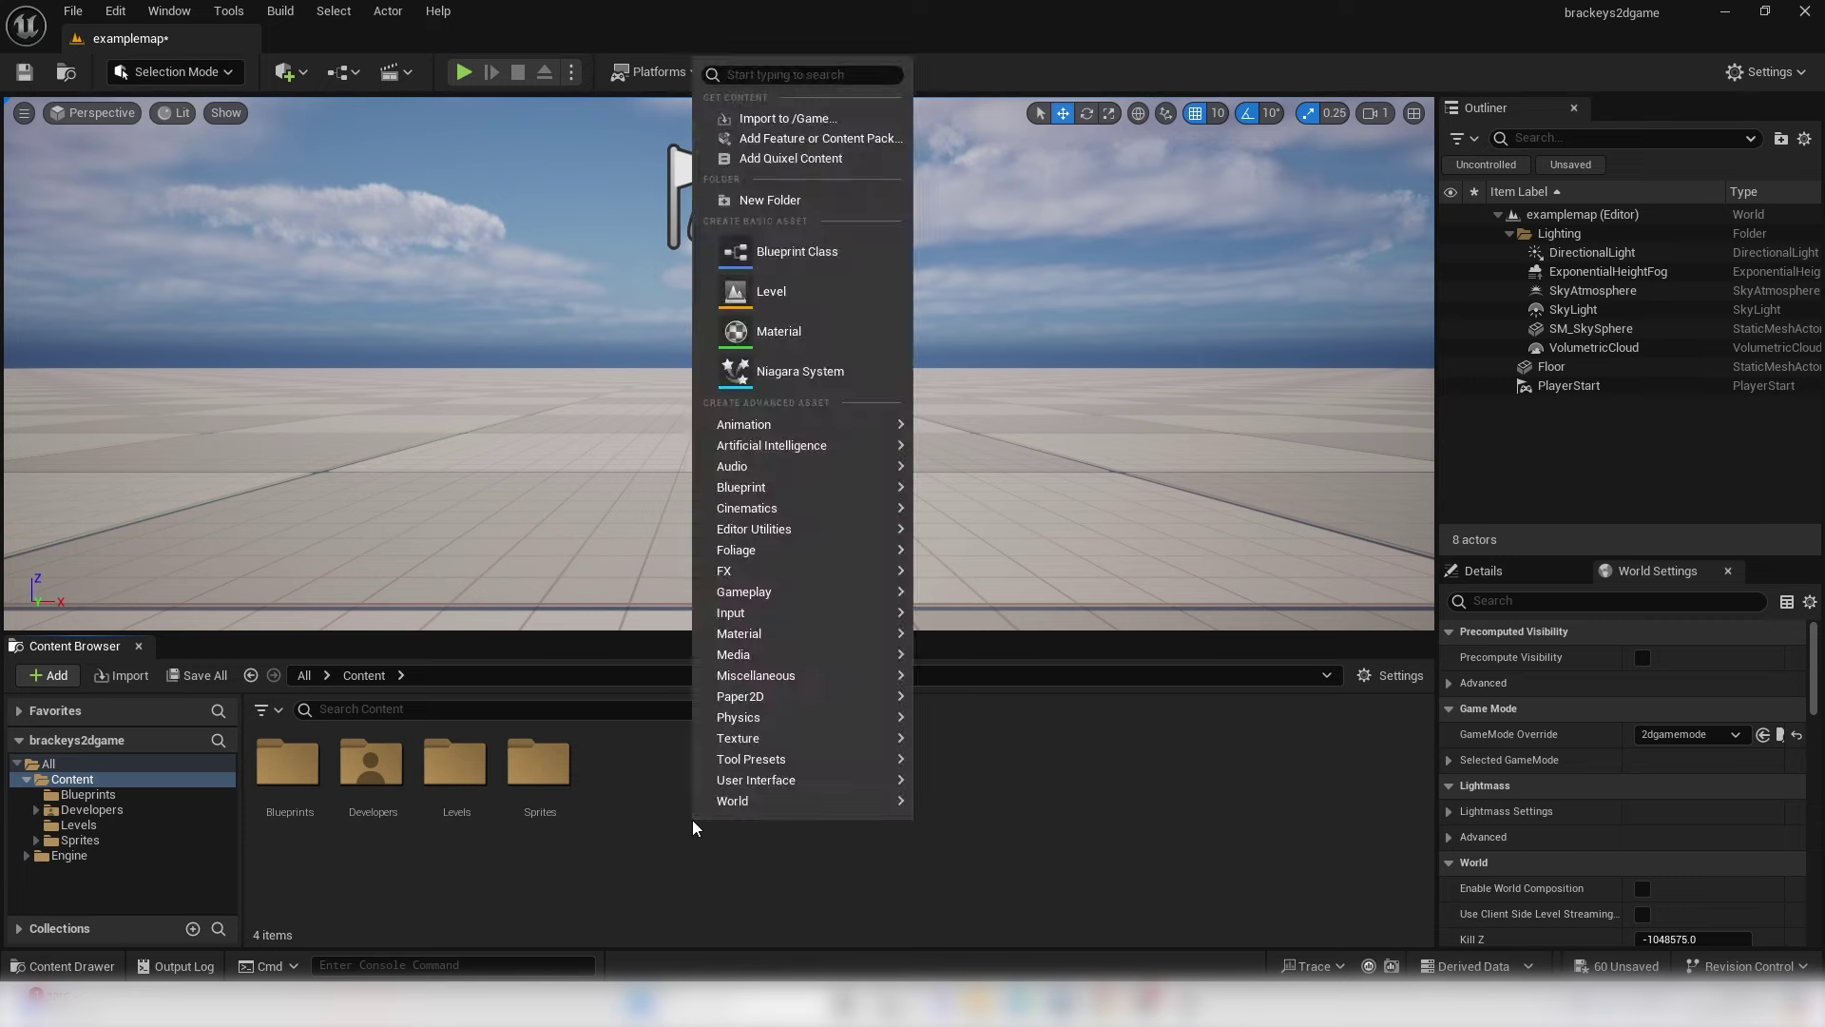
click(797, 202)
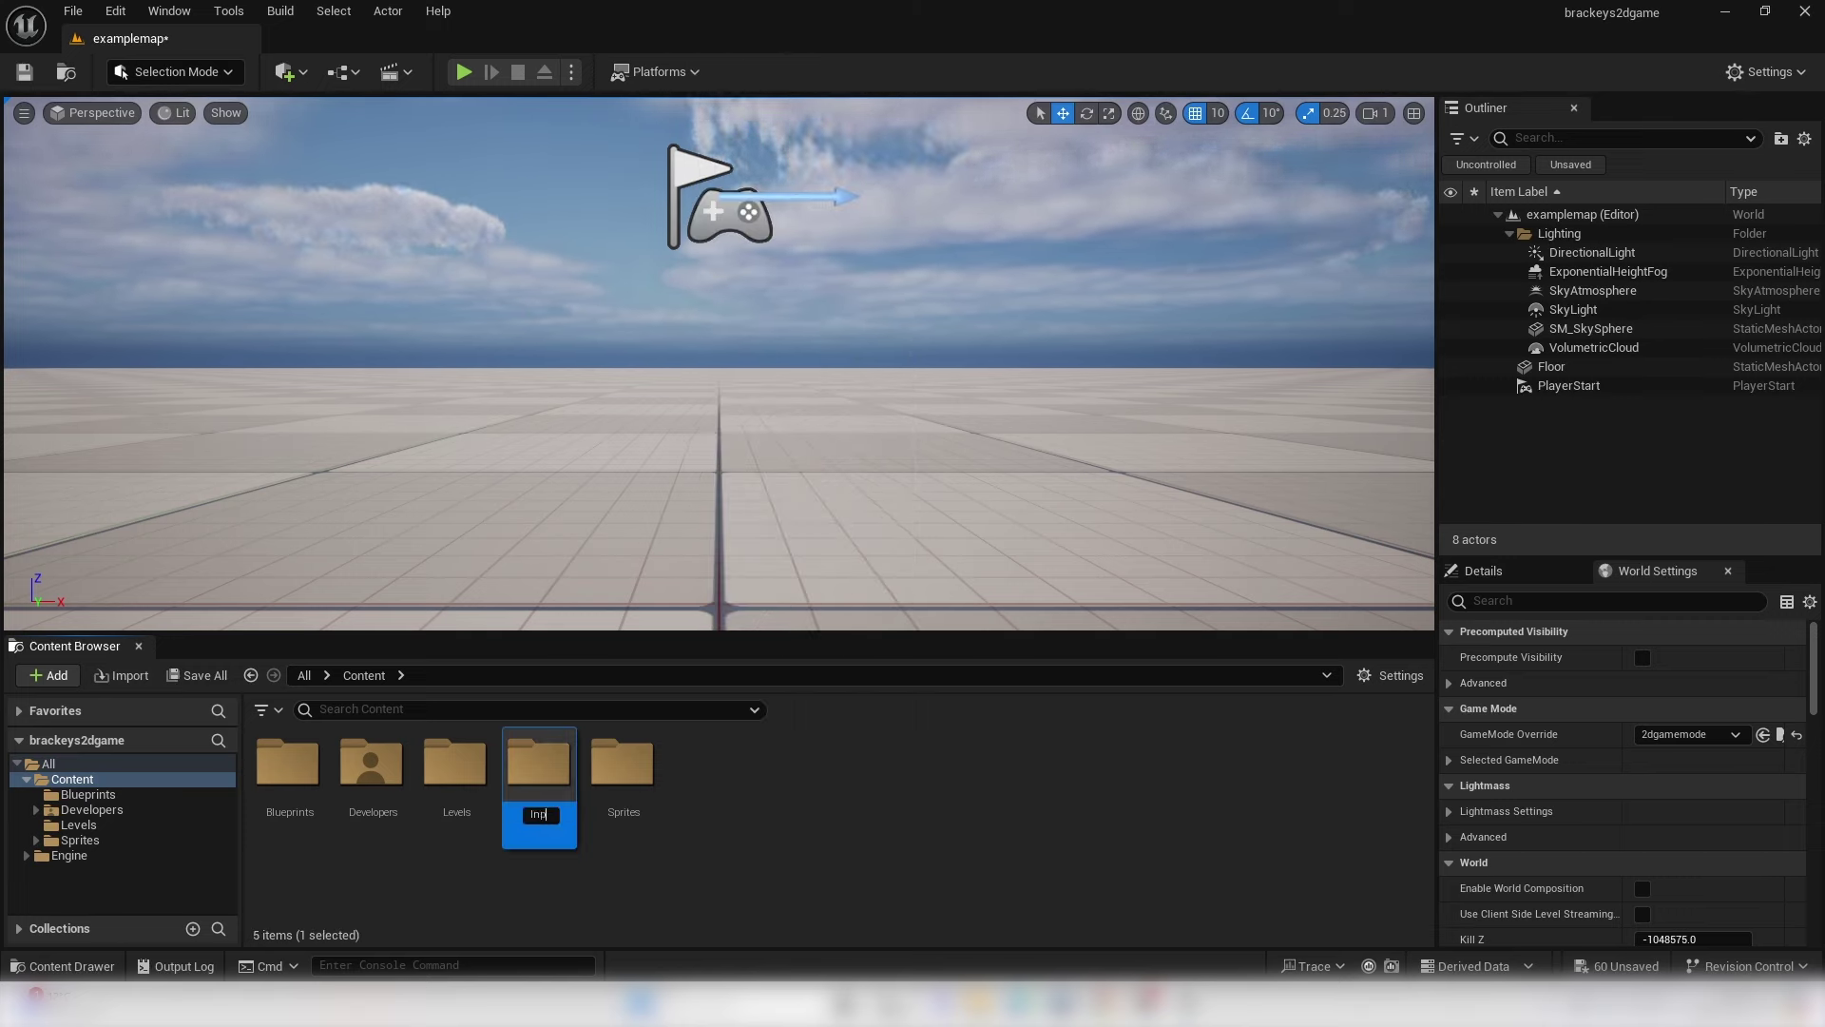
key(Return)
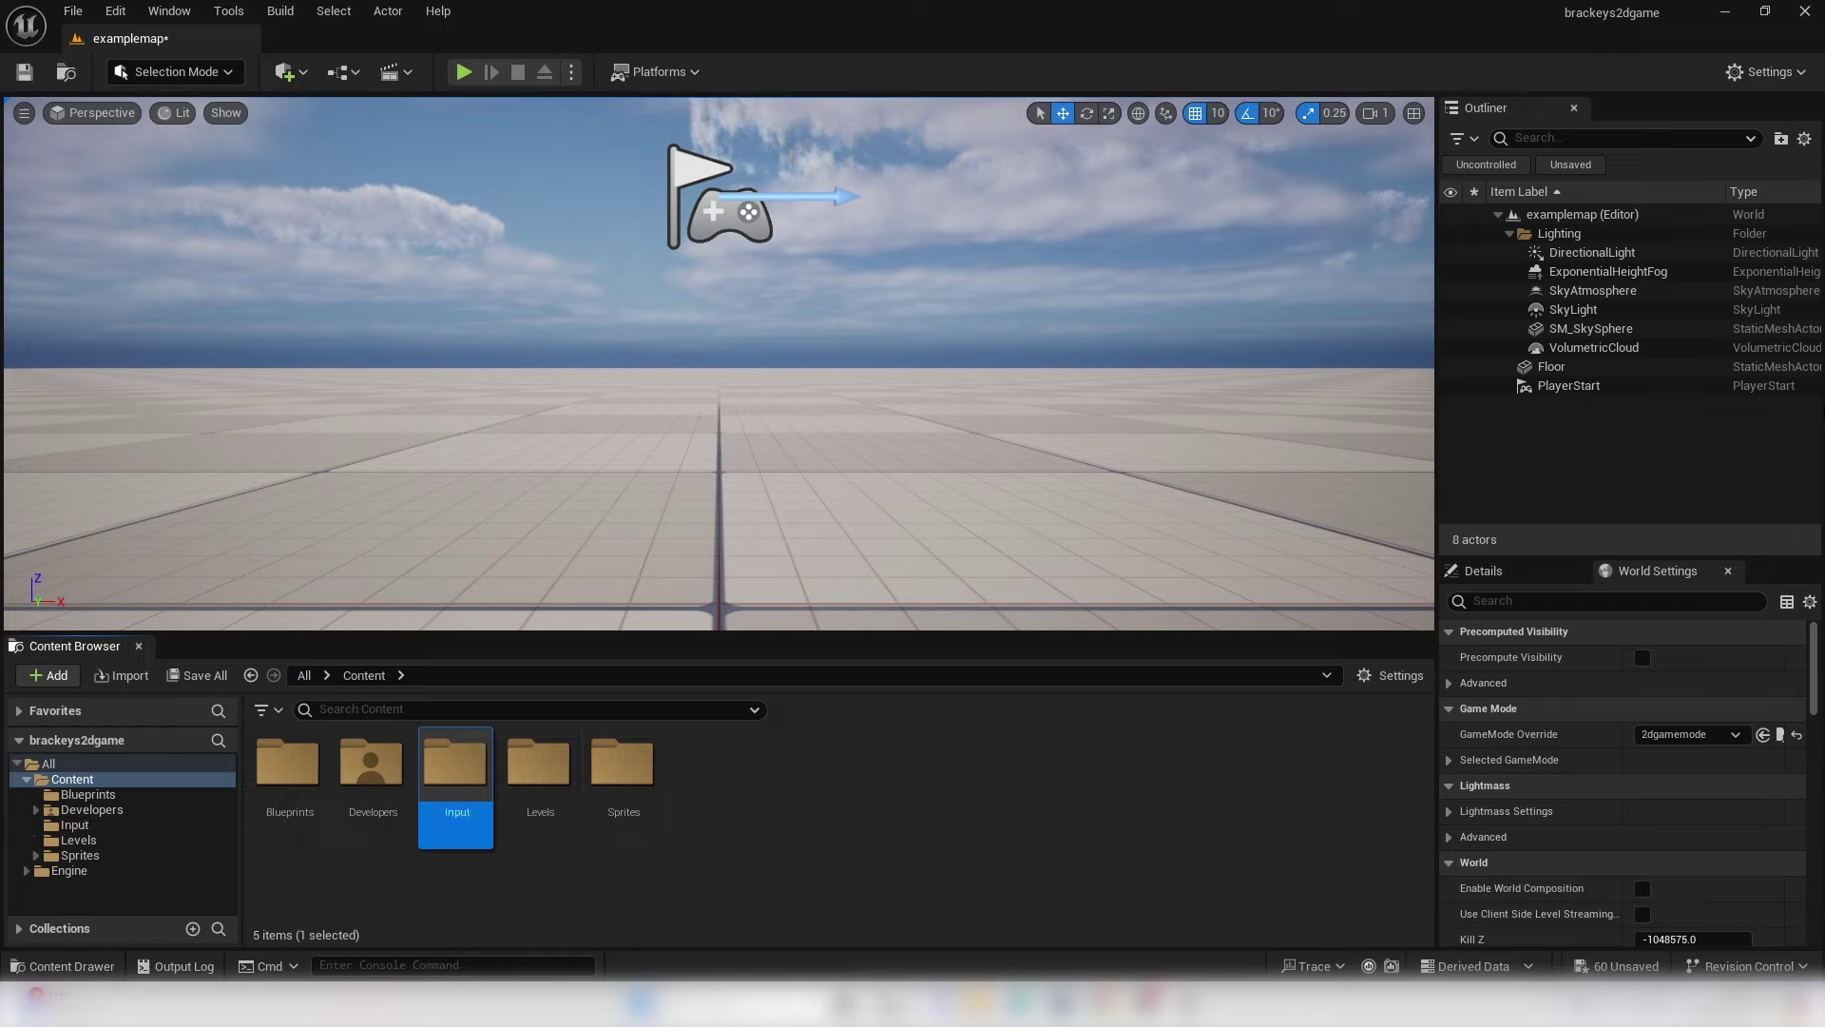
- Create an Input Mapping Context named Controls_IMC inside the Input folder
double_click(456, 781)
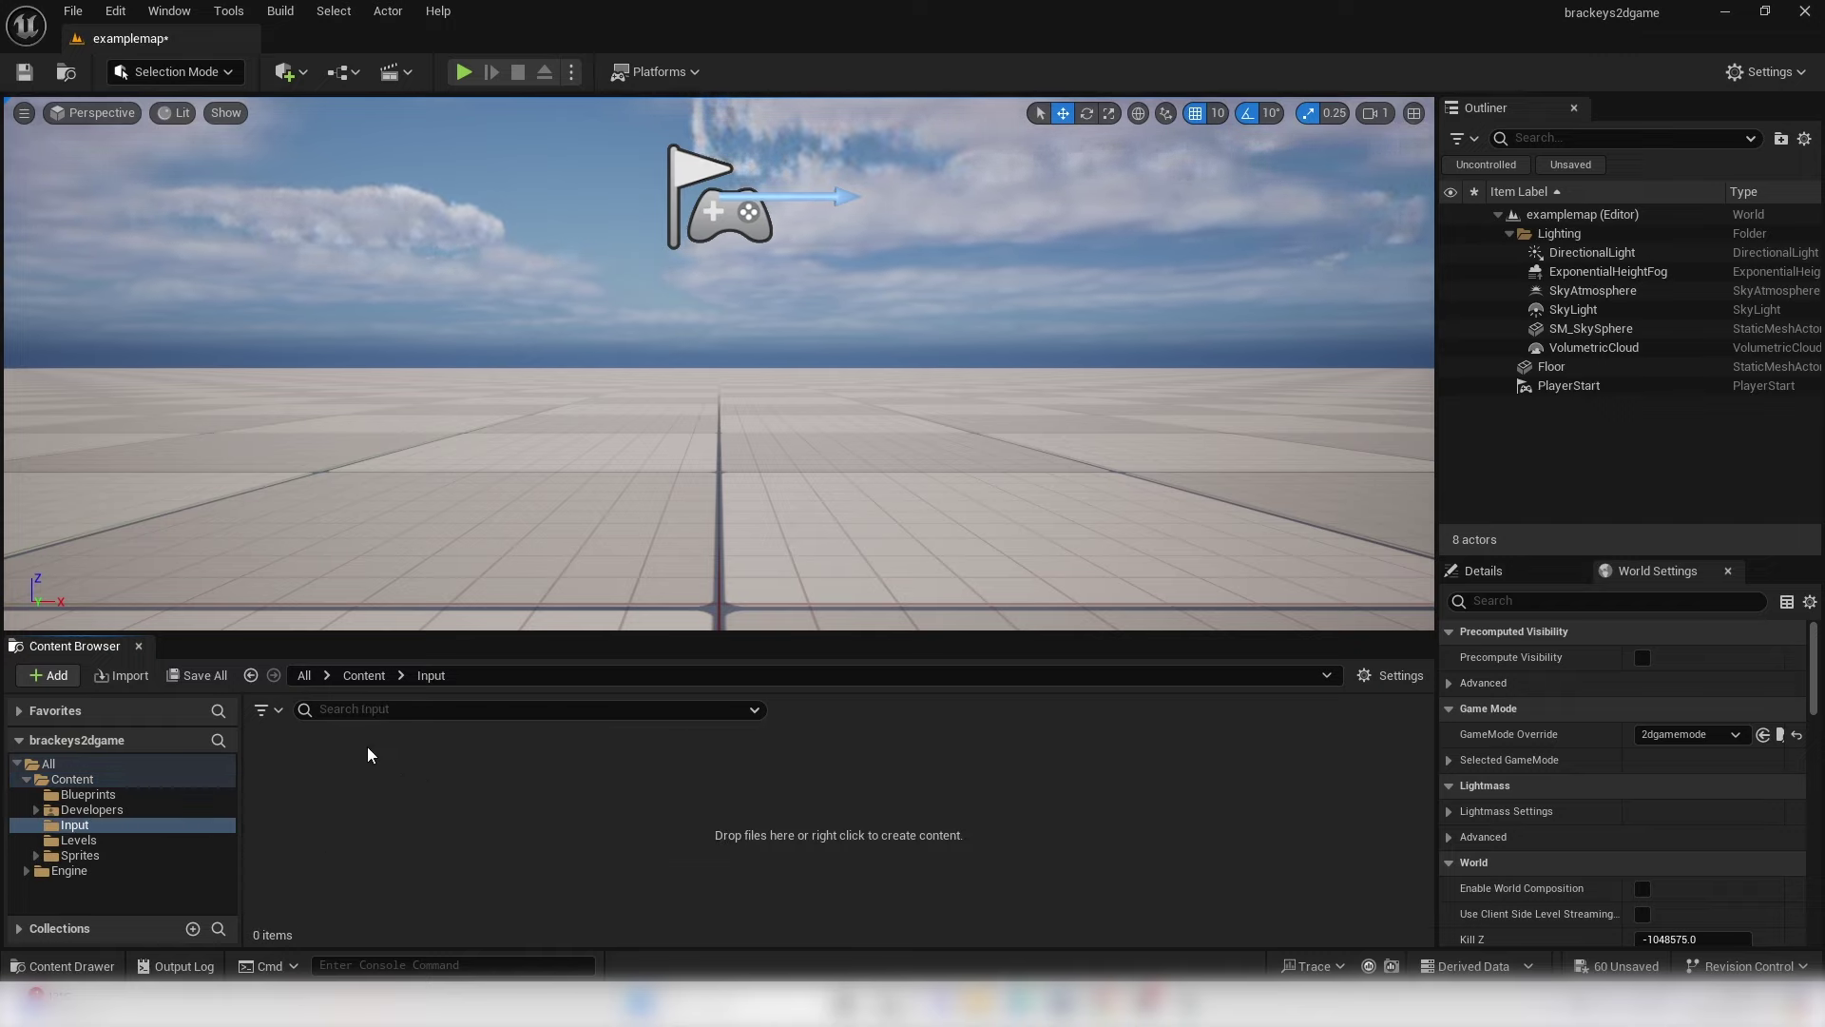
right_click(301, 783)
mouse_move(425, 574)
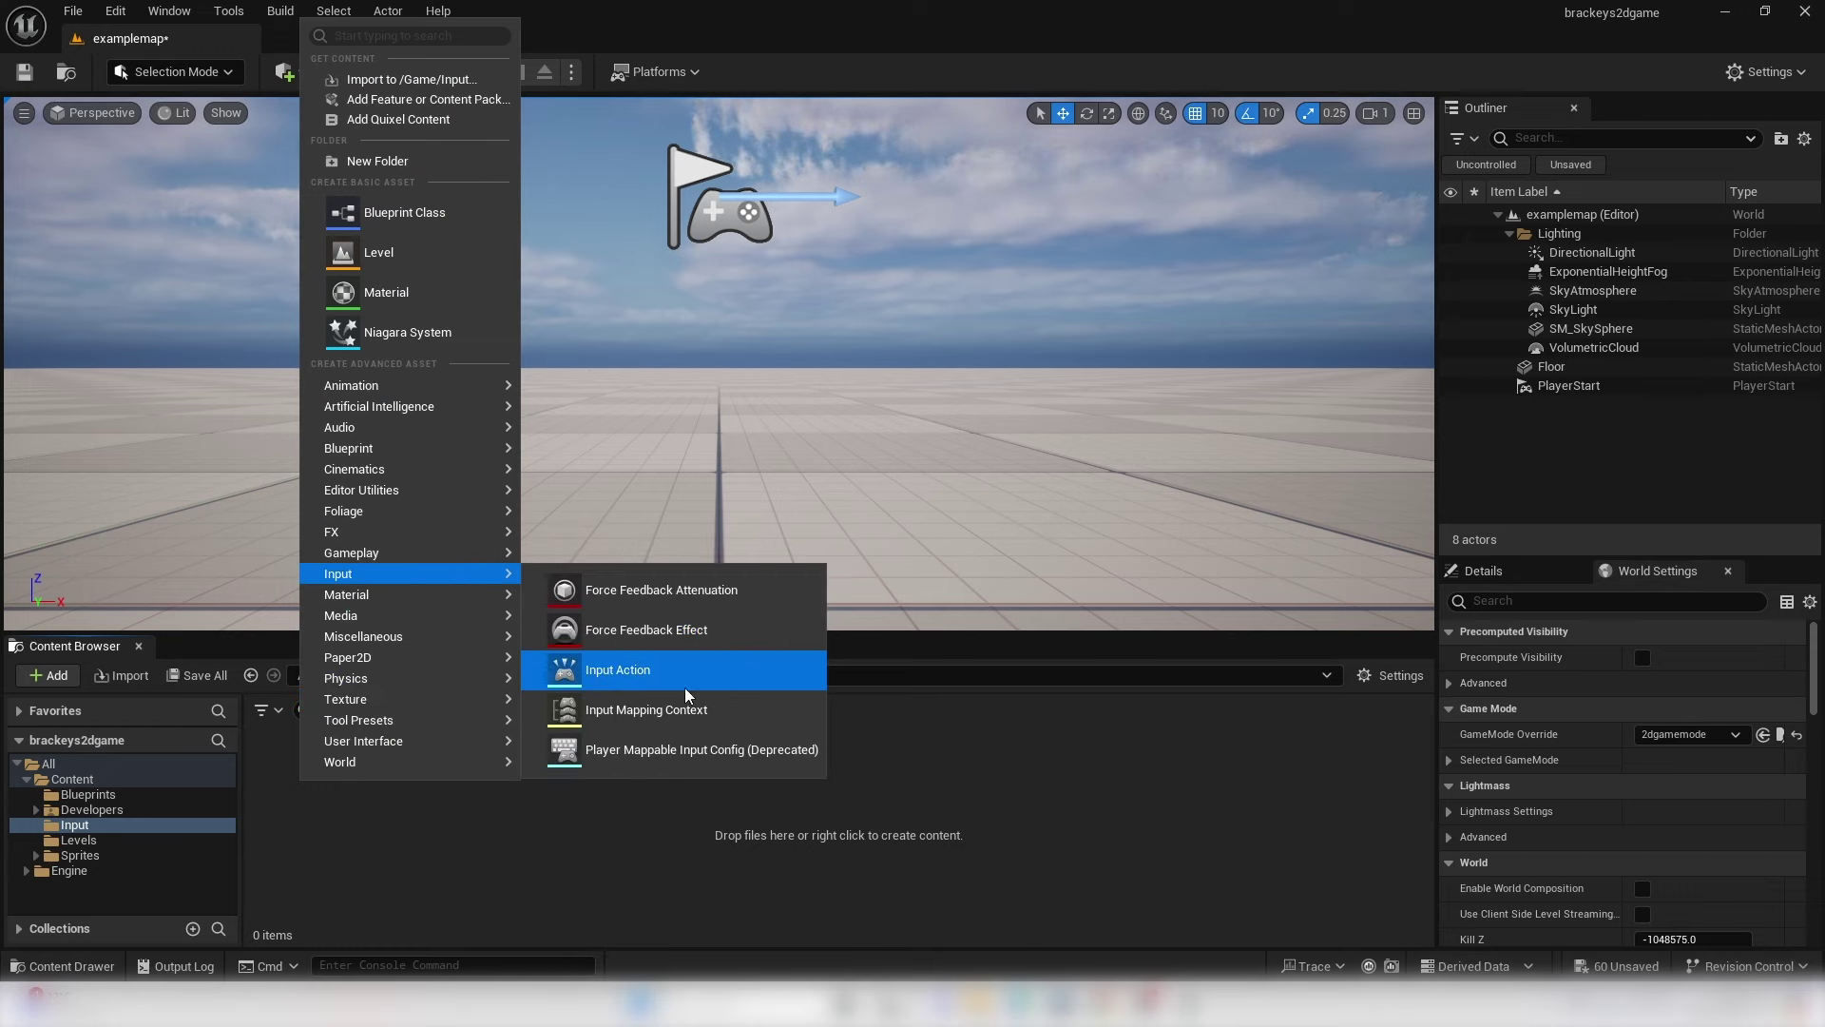
click(652, 716)
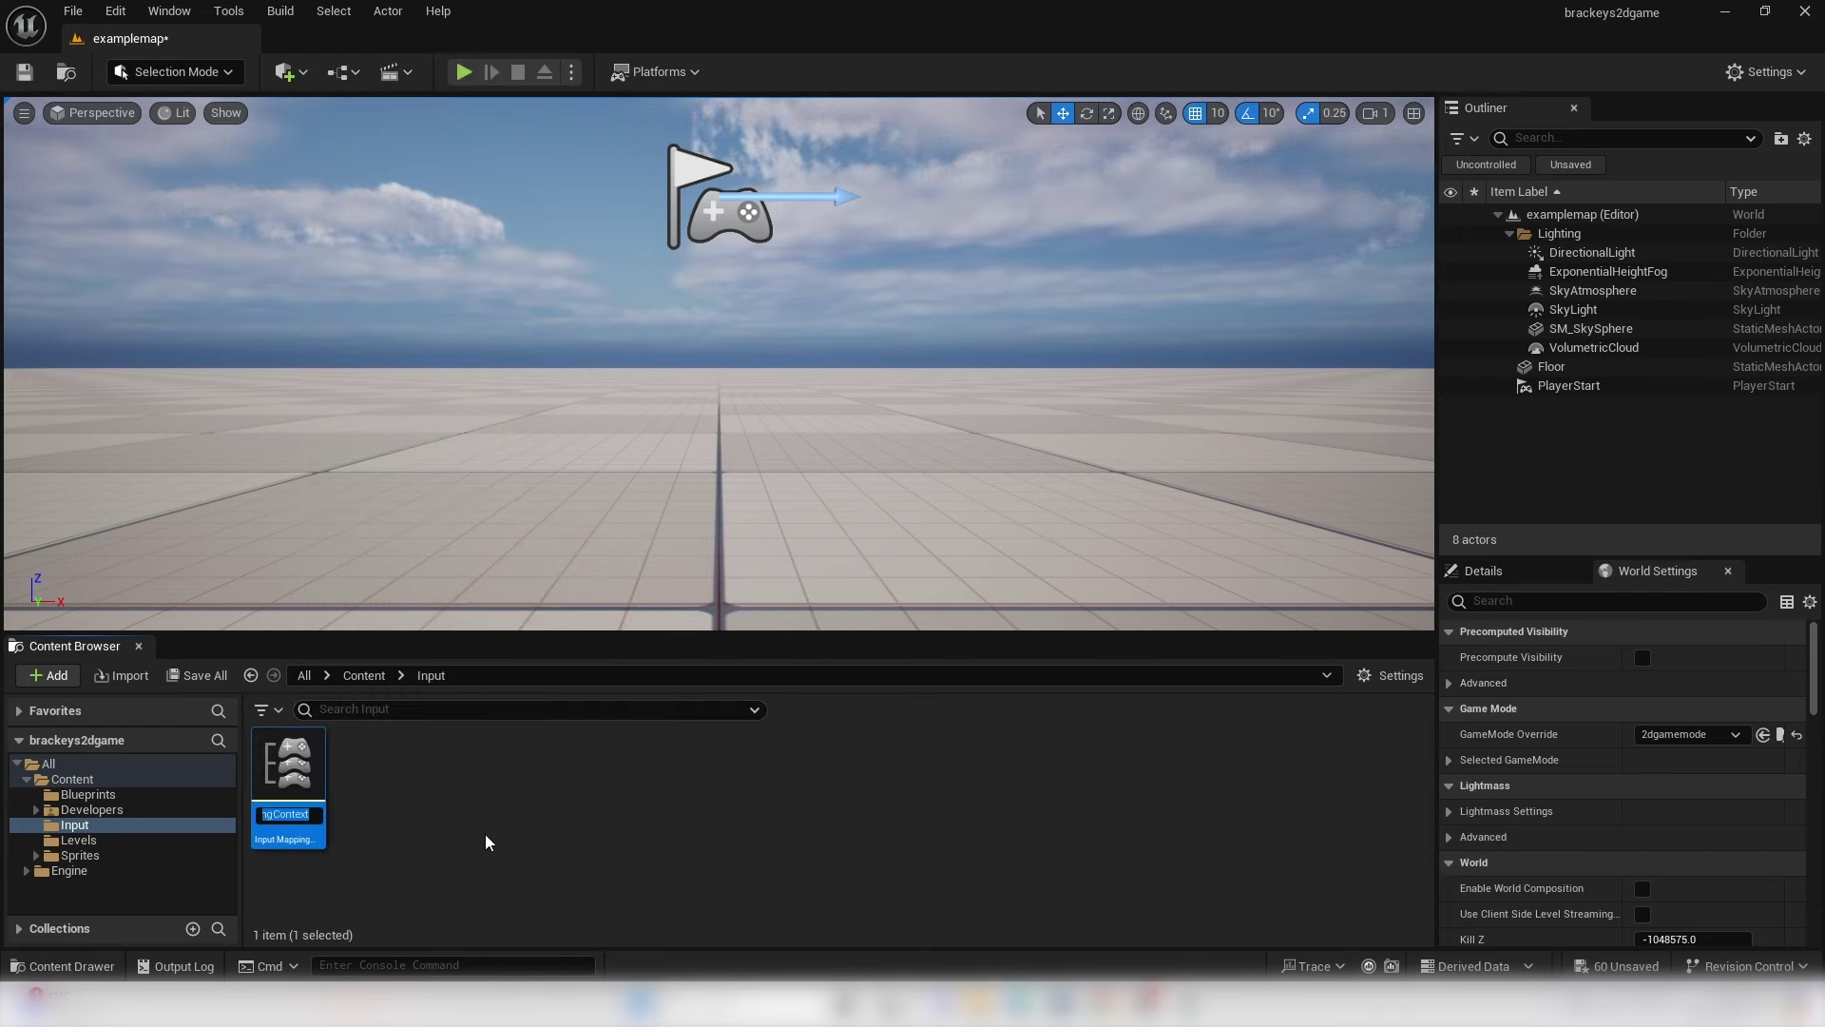
text(Controls_IMC)
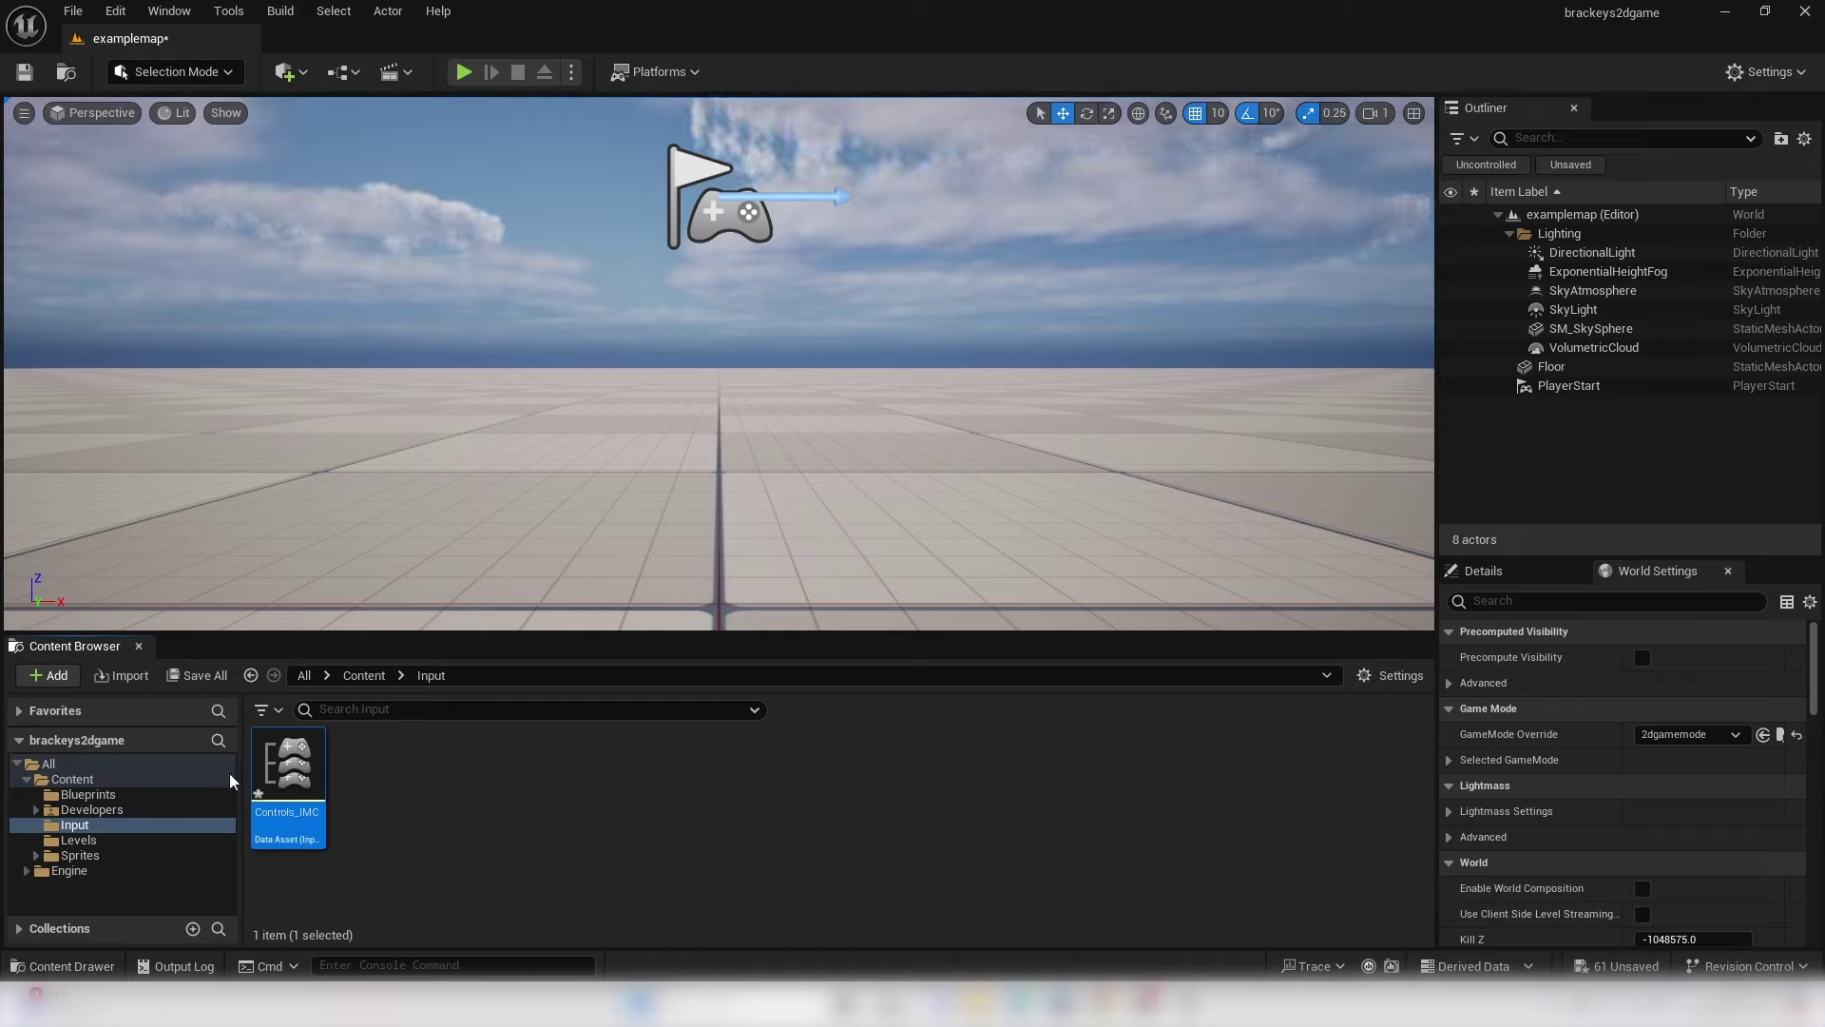
- Create an Input Action named Move_IA in the Input folder
click(432, 797)
right_click(384, 779)
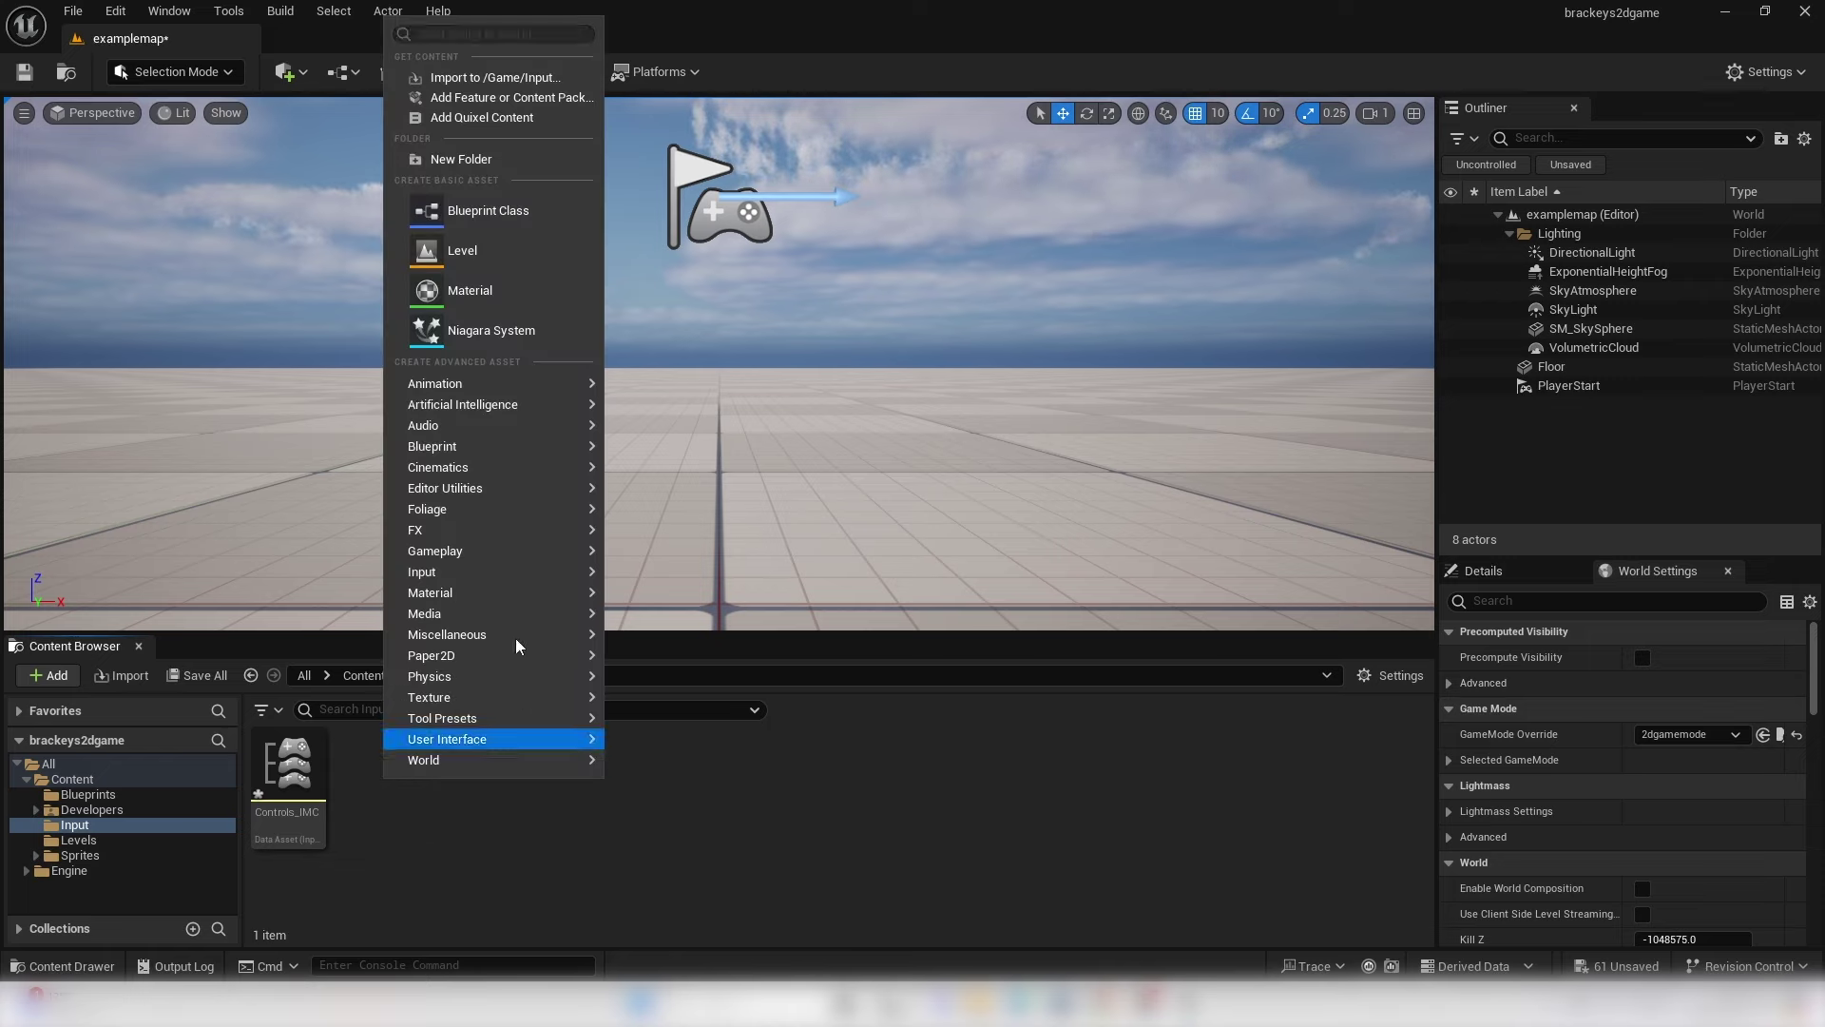
mouse_move(498, 573)
click(734, 665)
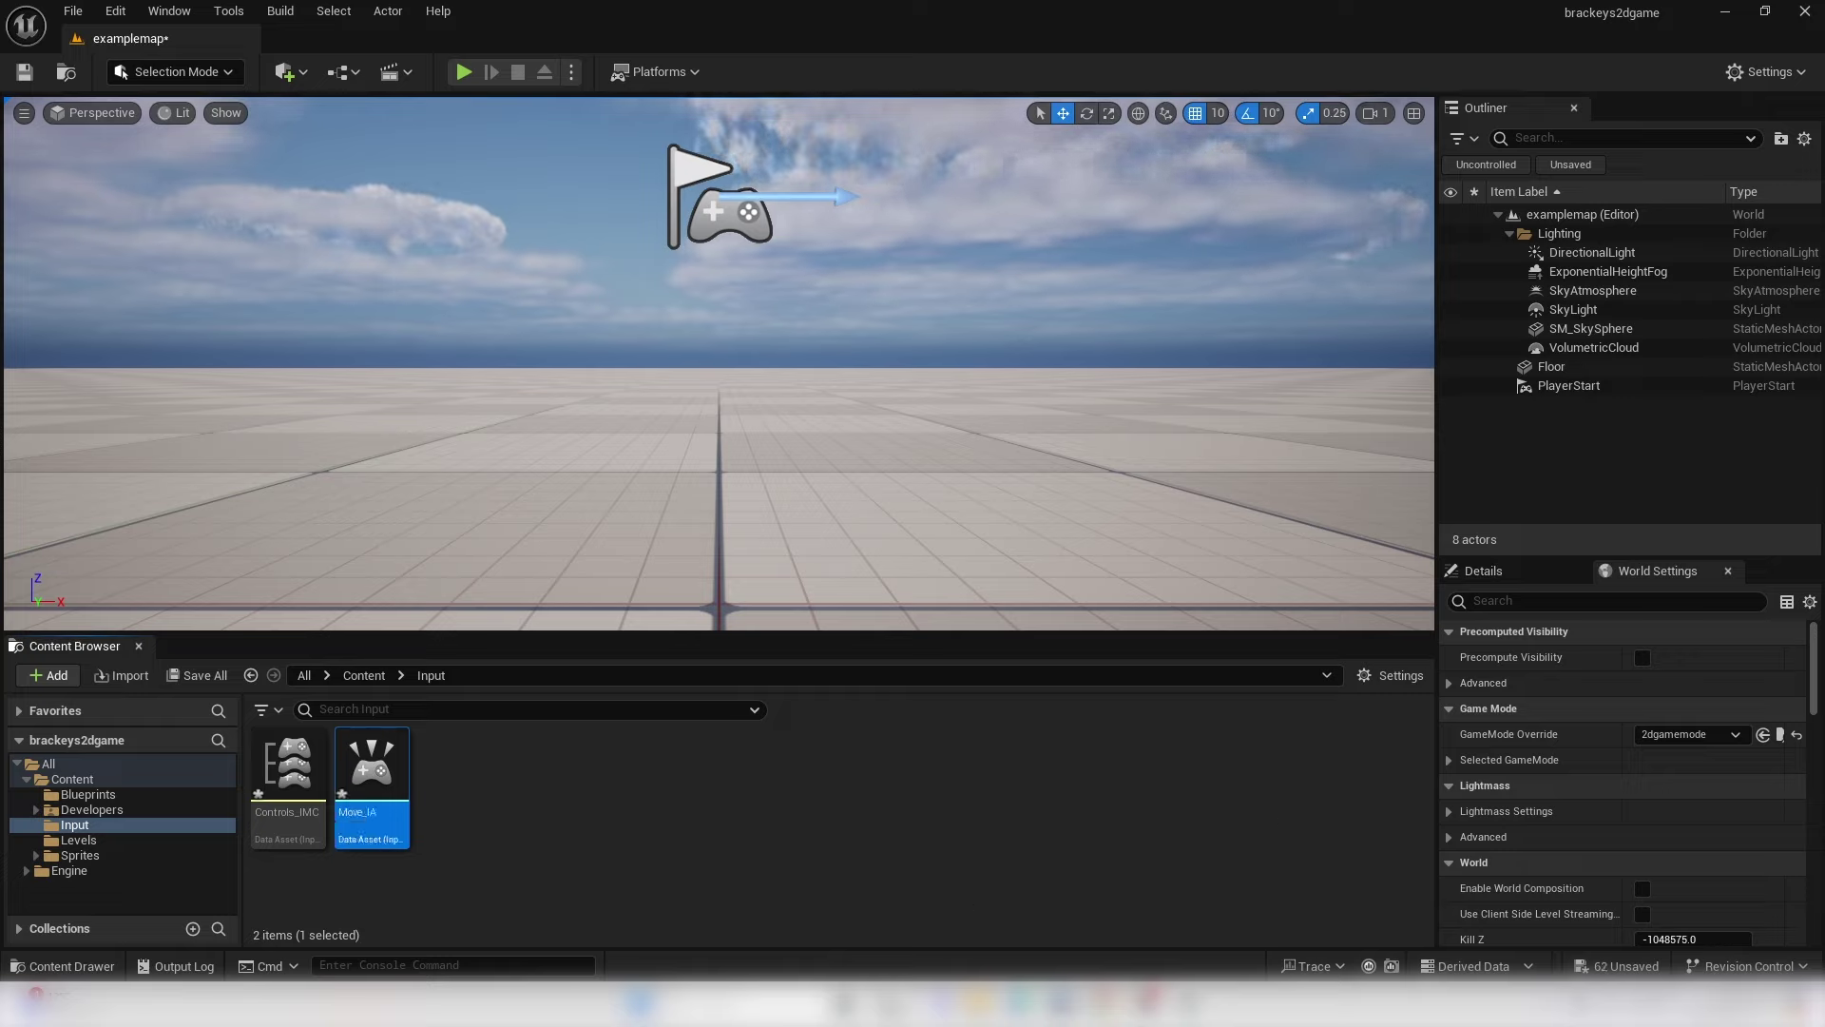
- Create a second Input Action named Jump_IA in the Input folder
right_click(483, 797)
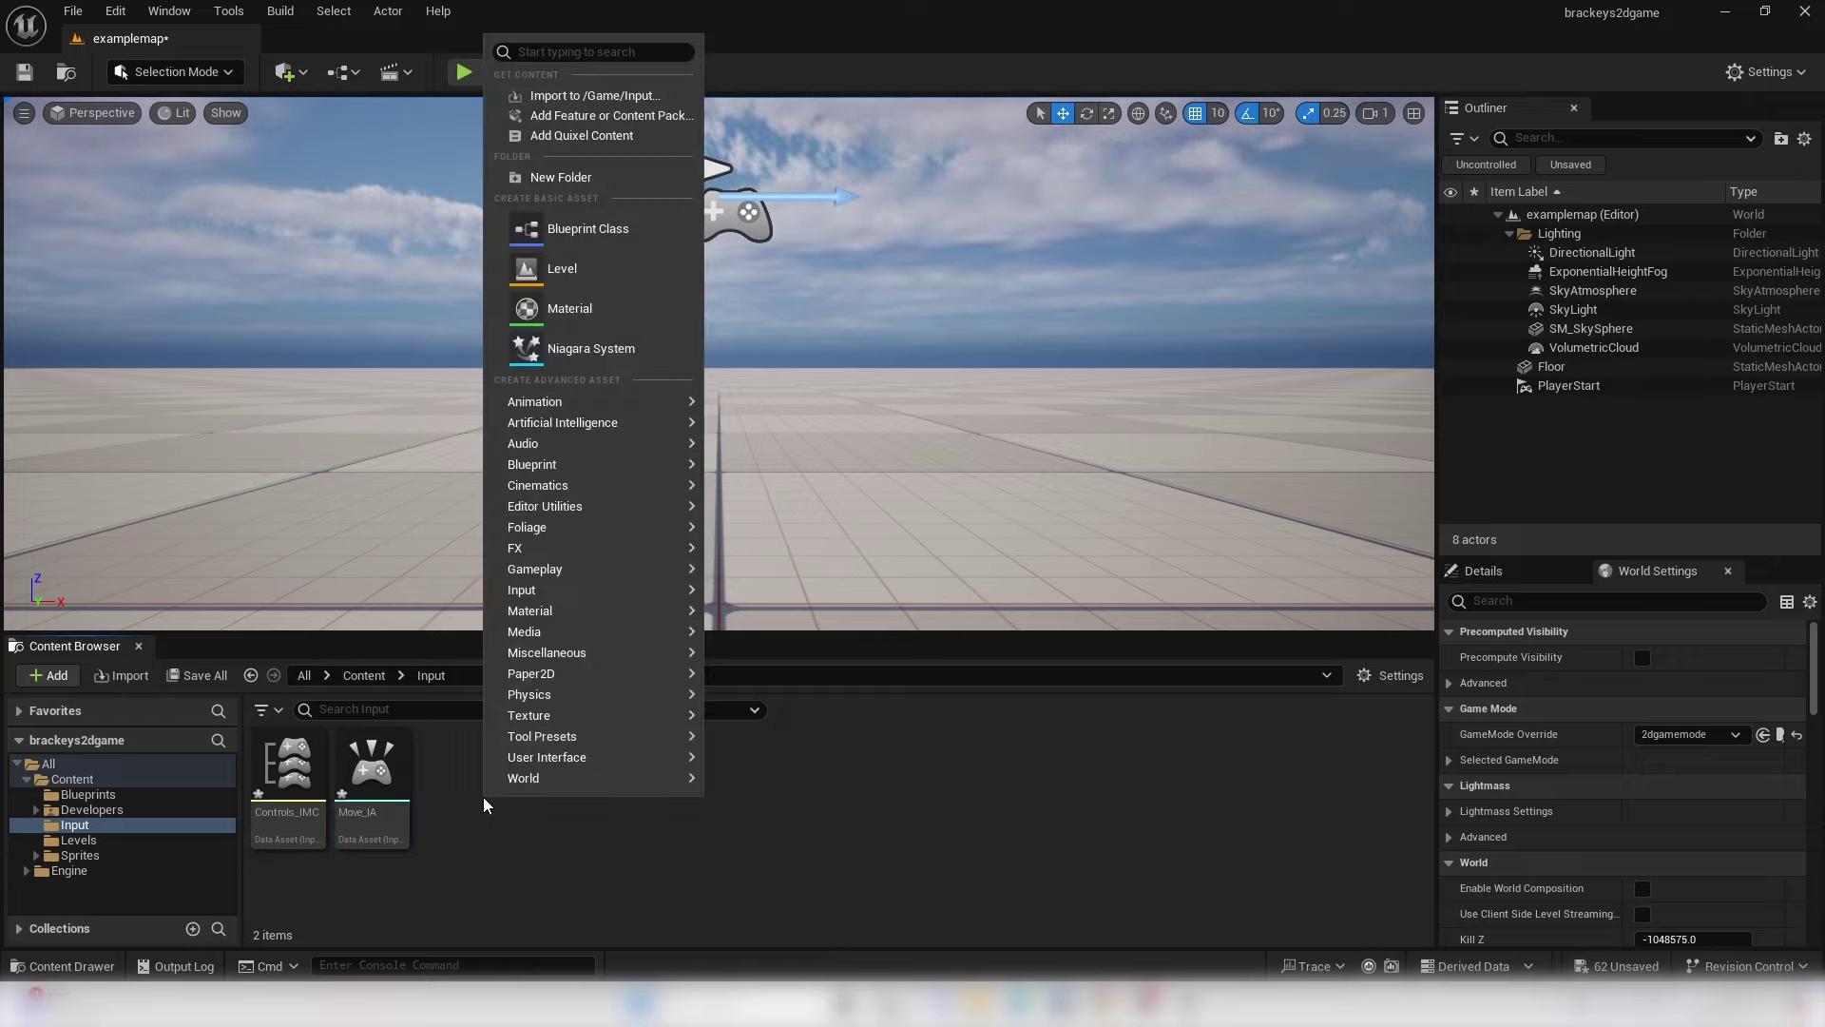
mouse_move(561, 591)
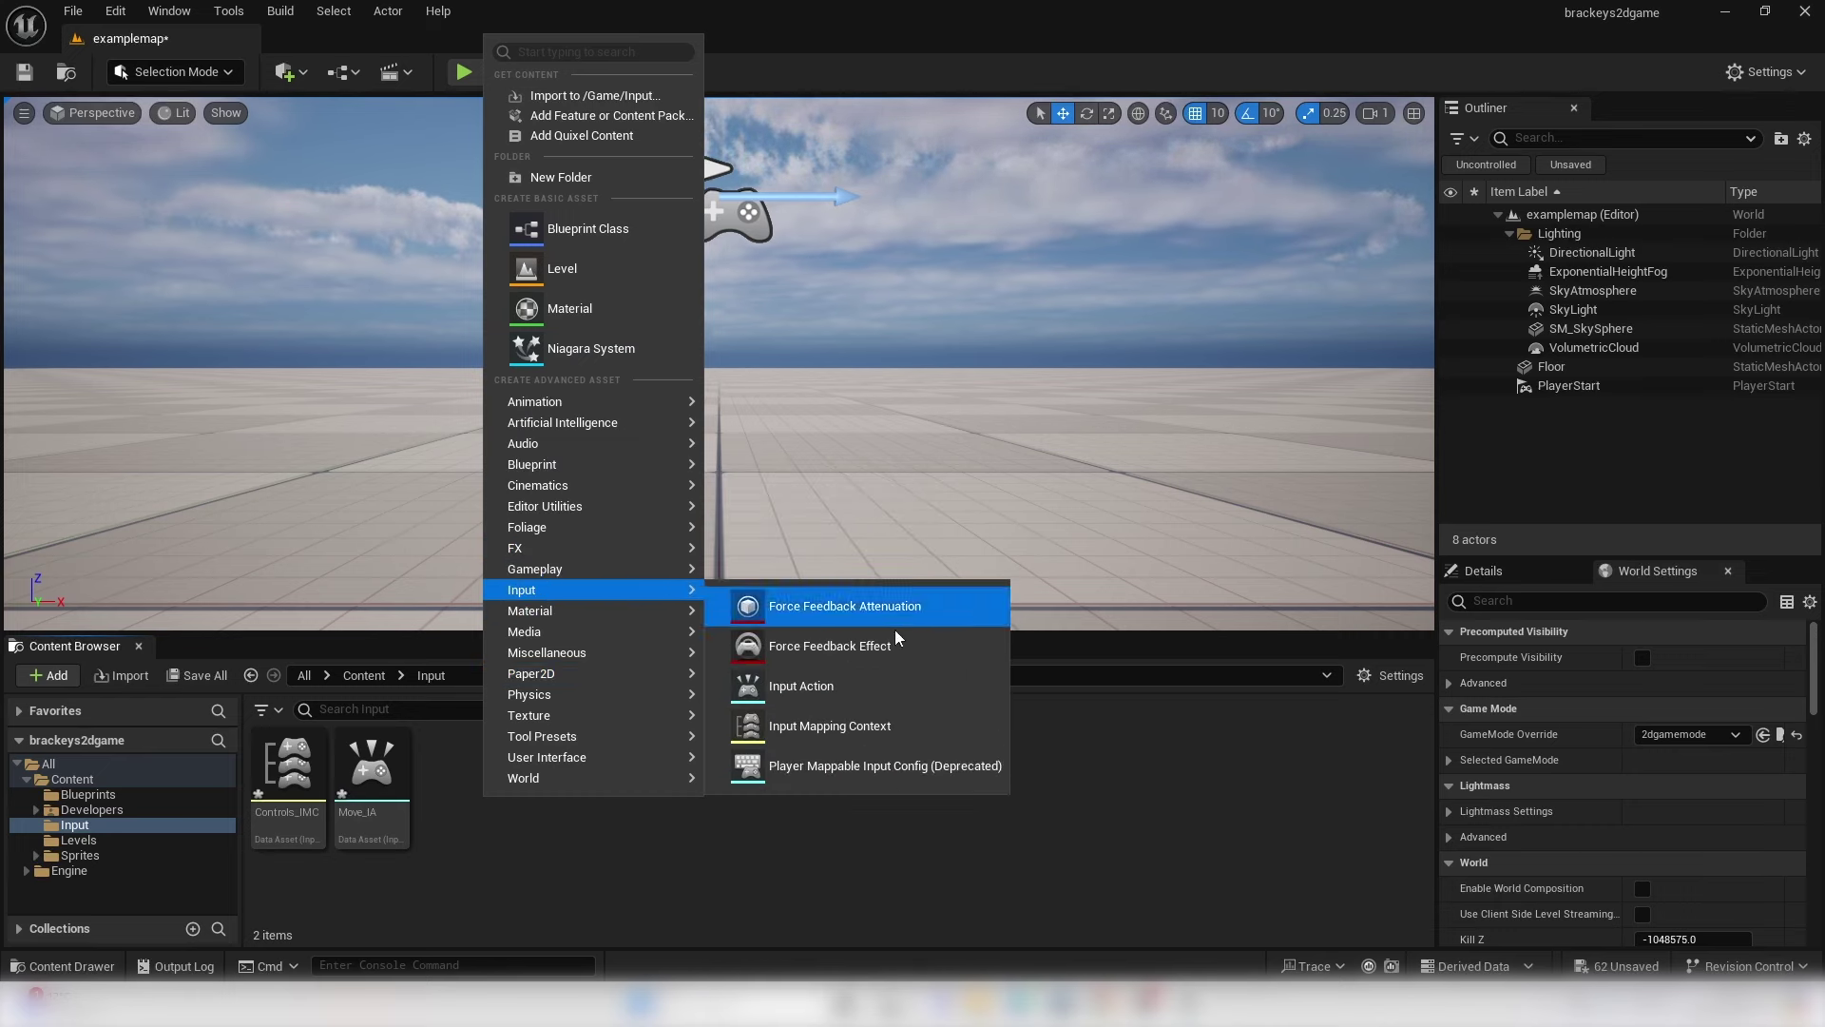
click(865, 685)
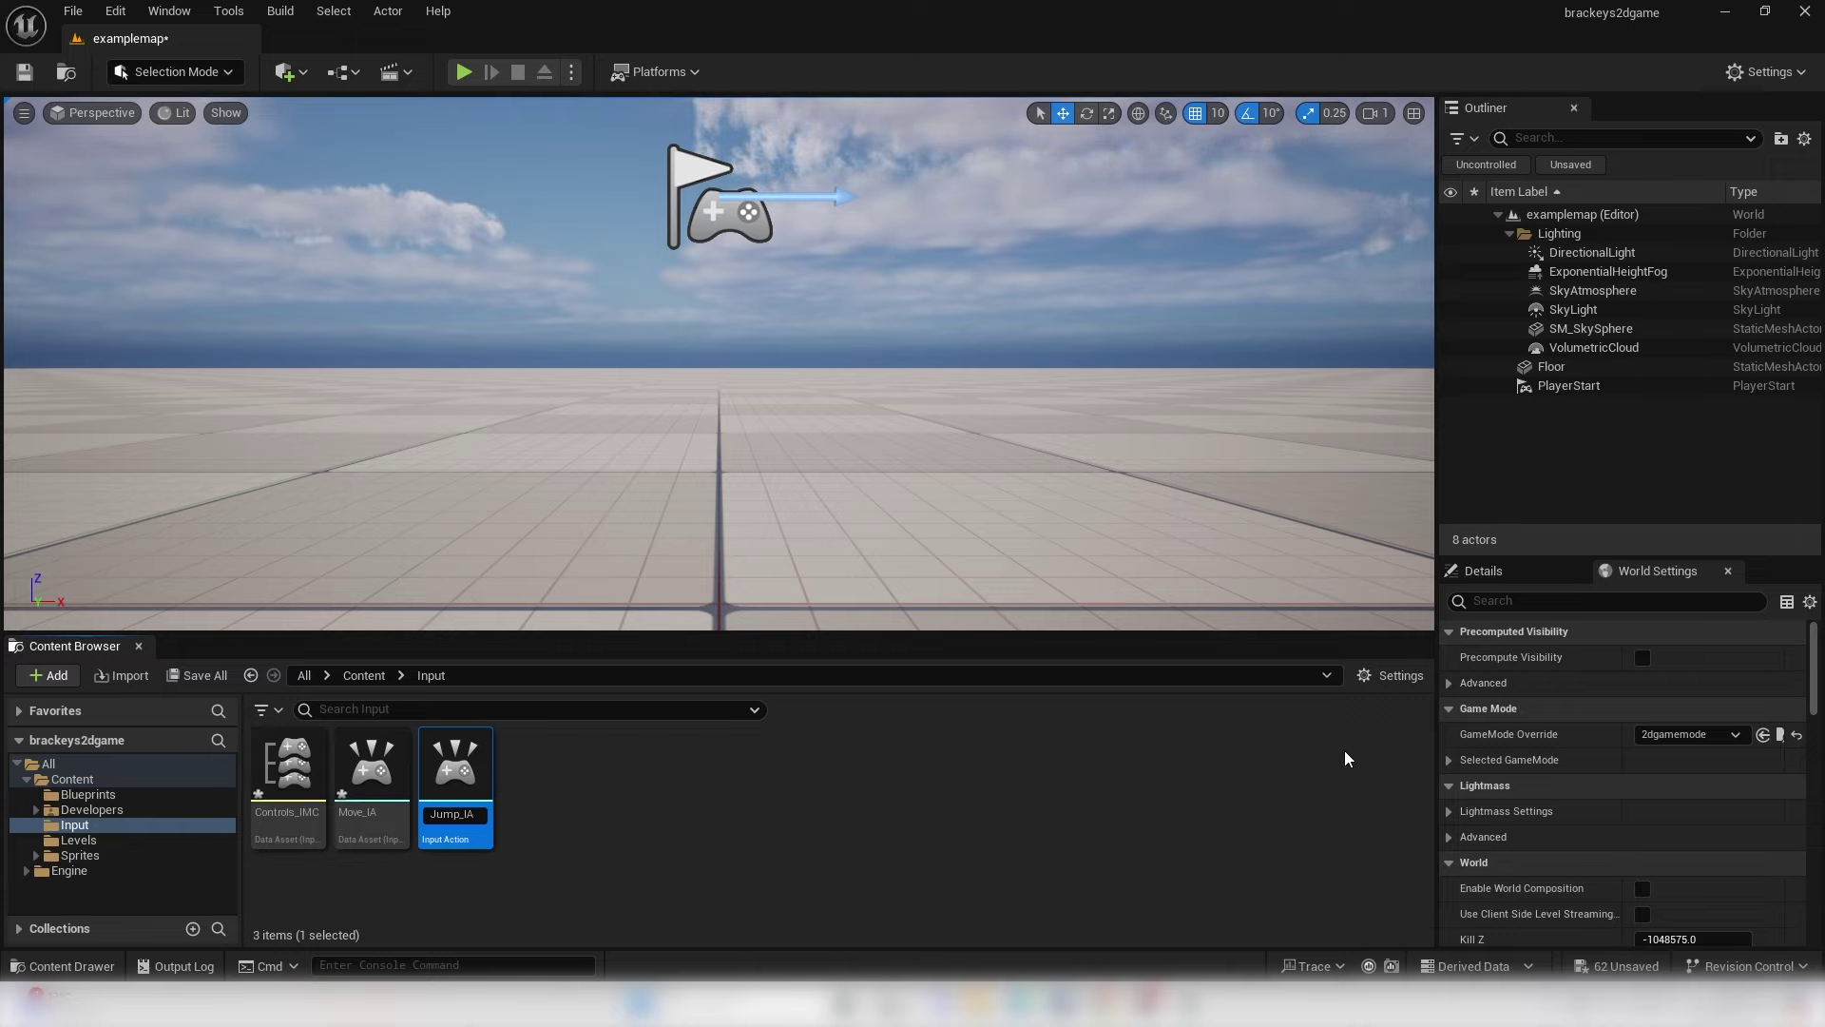
text(Jump_IA)
key(Return)
- Set the value type of Move_IA to Axis1D (float), save the asset and return to the level editor
double_click(472, 790)
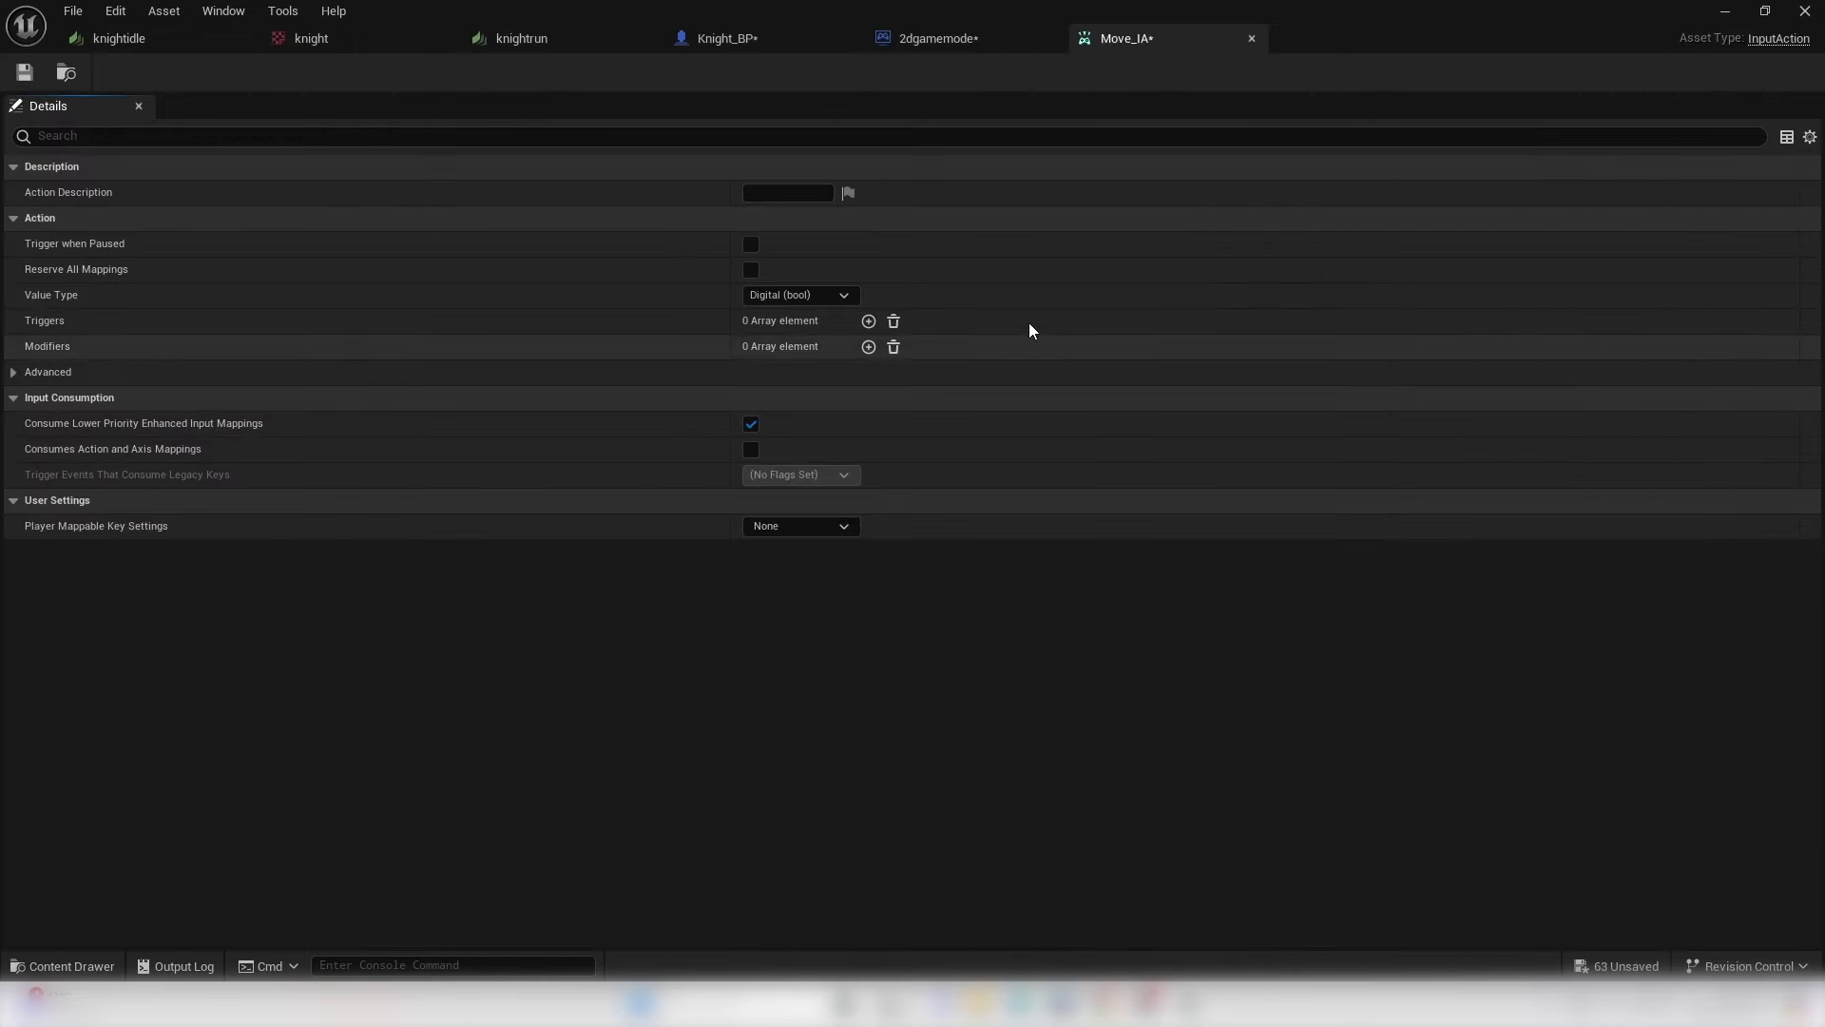
click(808, 295)
click(827, 332)
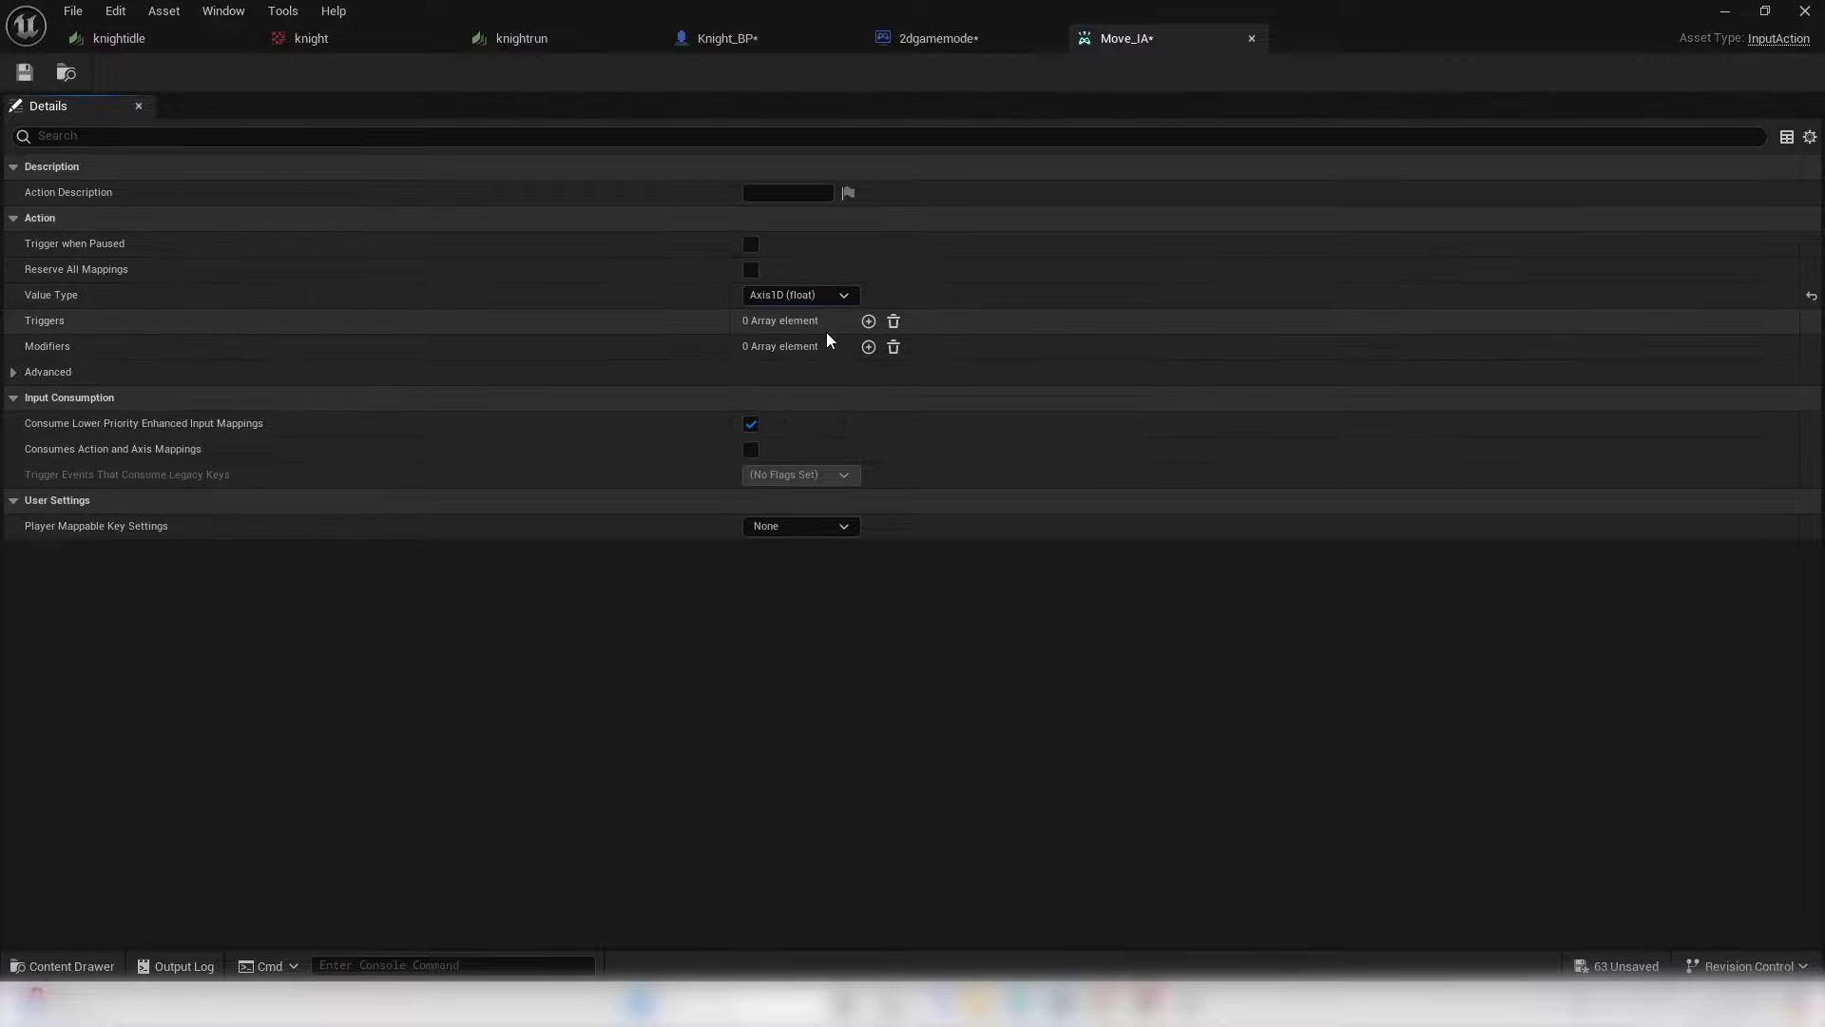
click(22, 75)
click(1723, 12)
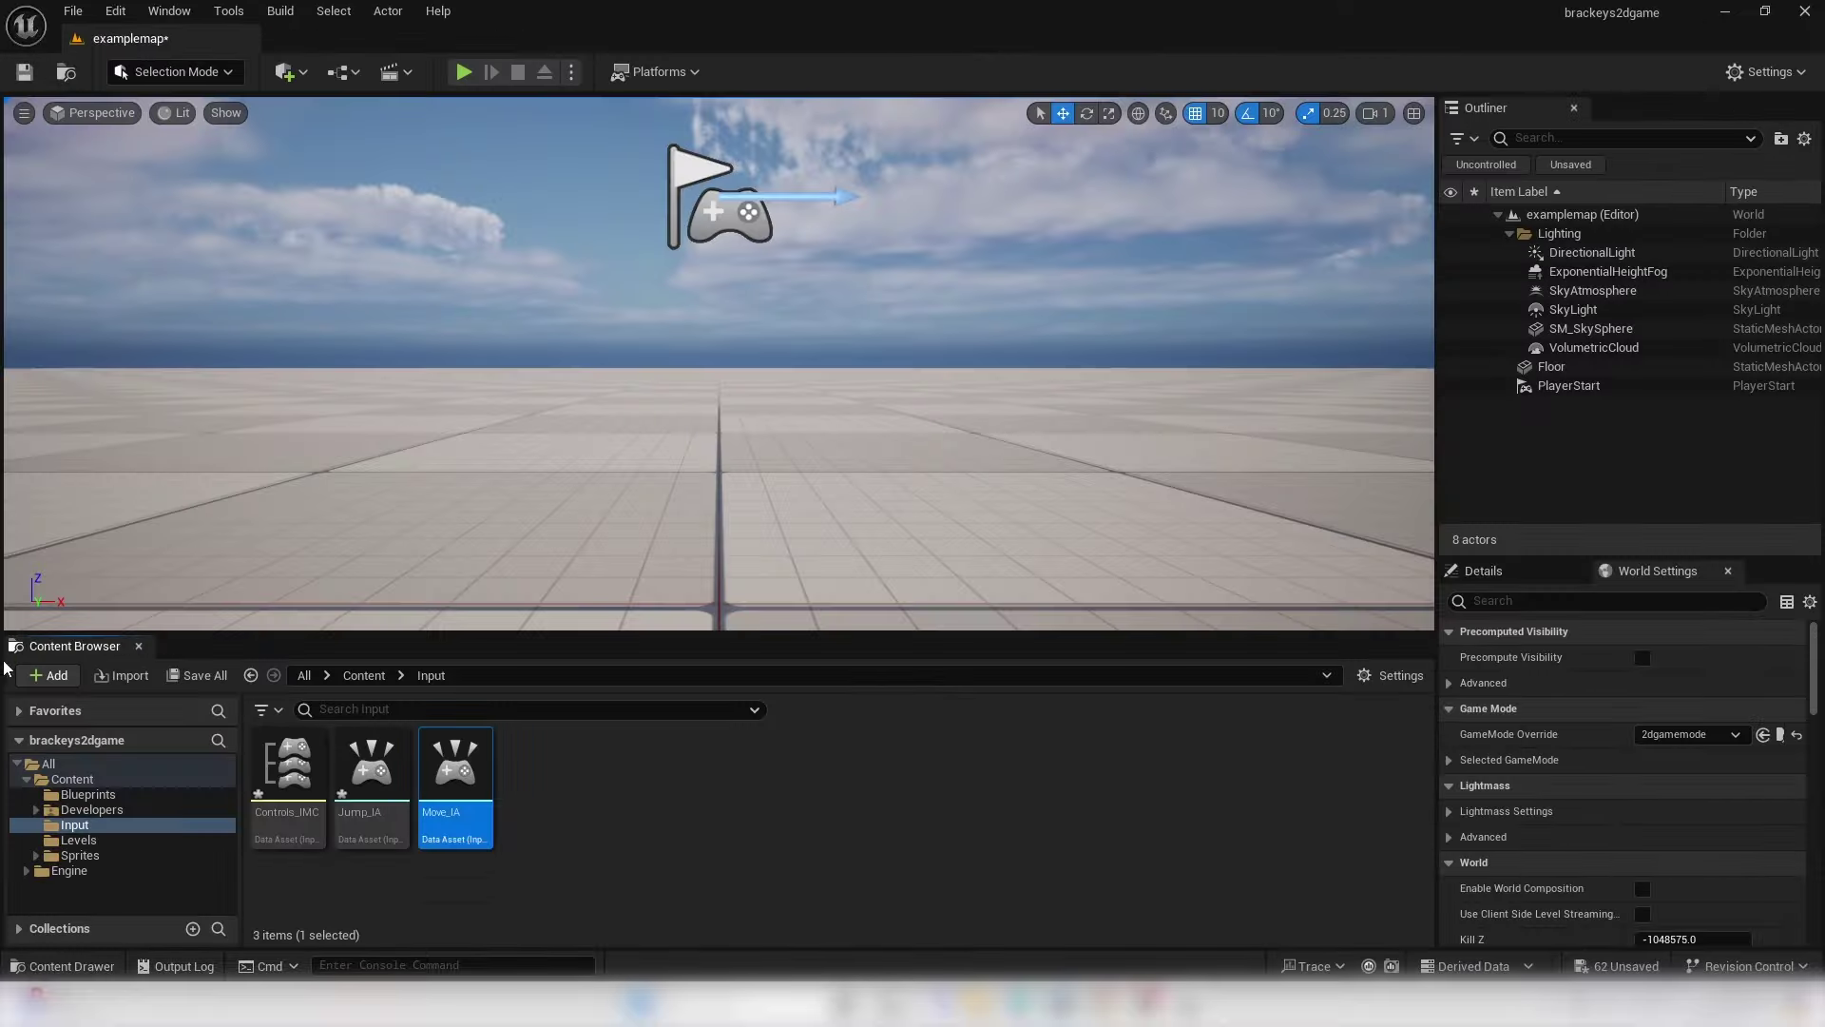
- Open Controls_IMC and add a mapping for Jump_IA bound to the Space Bar
double_click(294, 770)
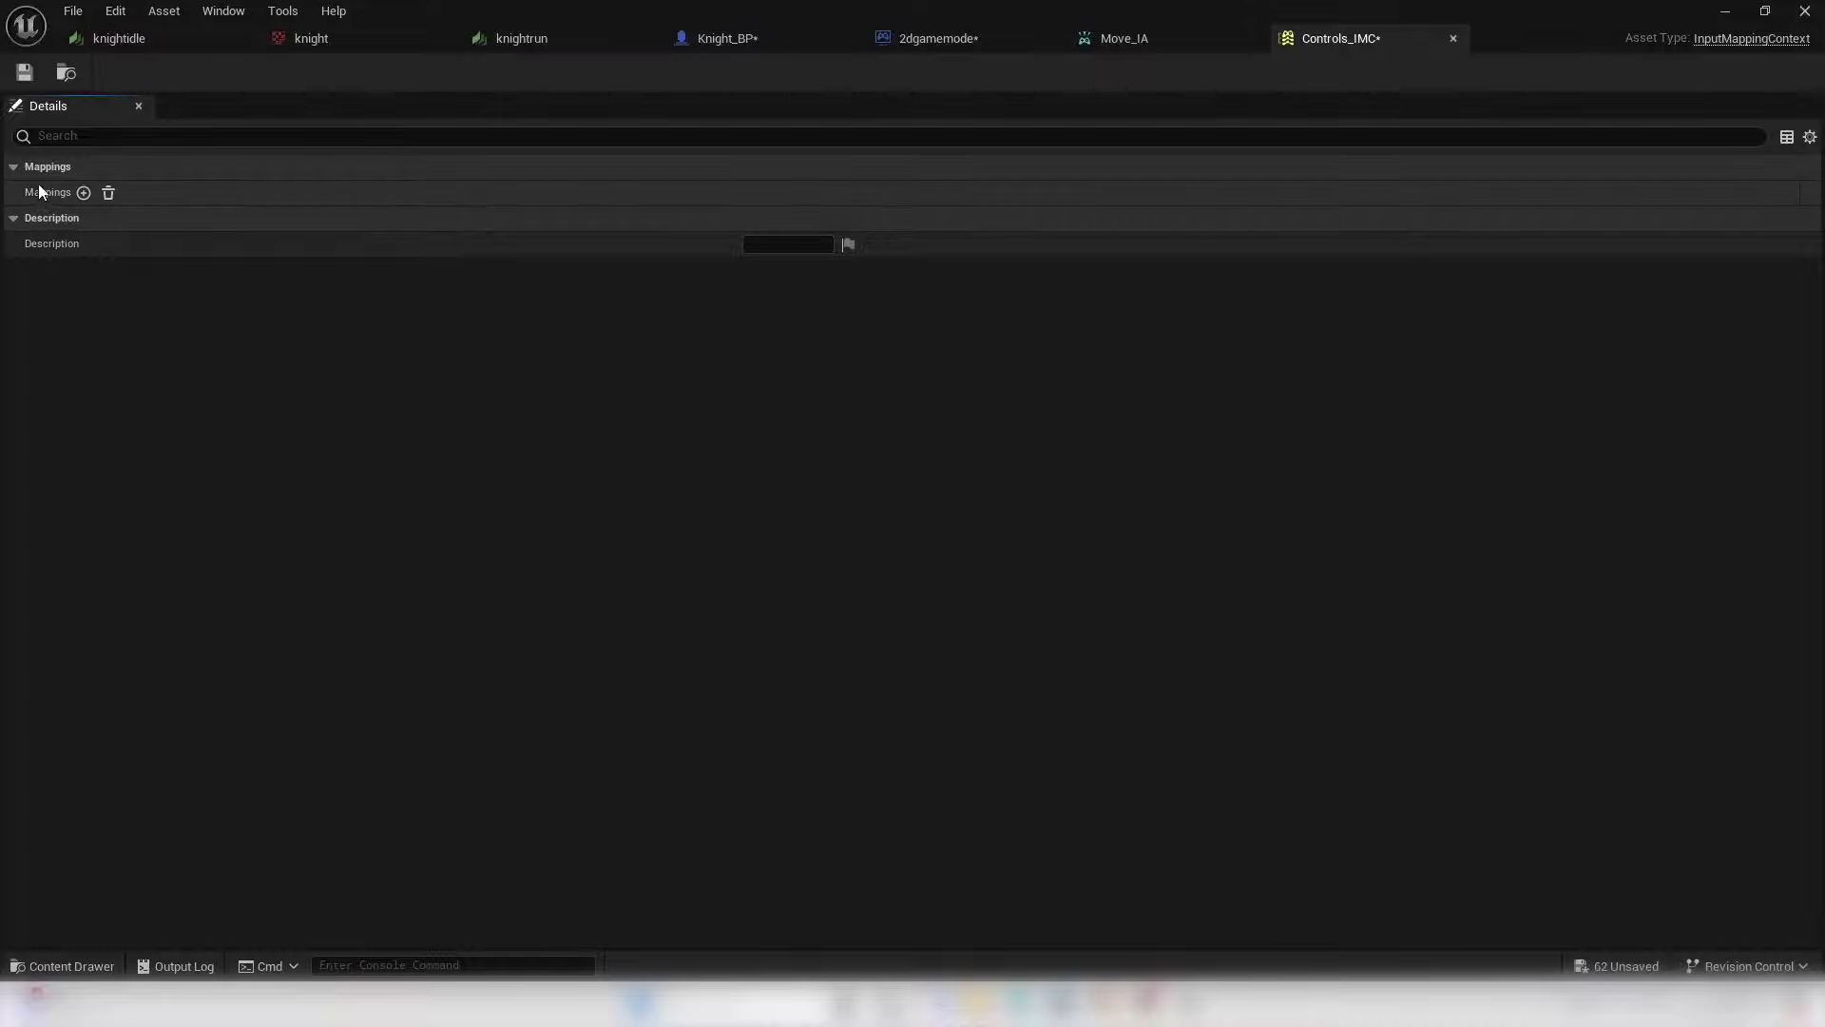
click(84, 194)
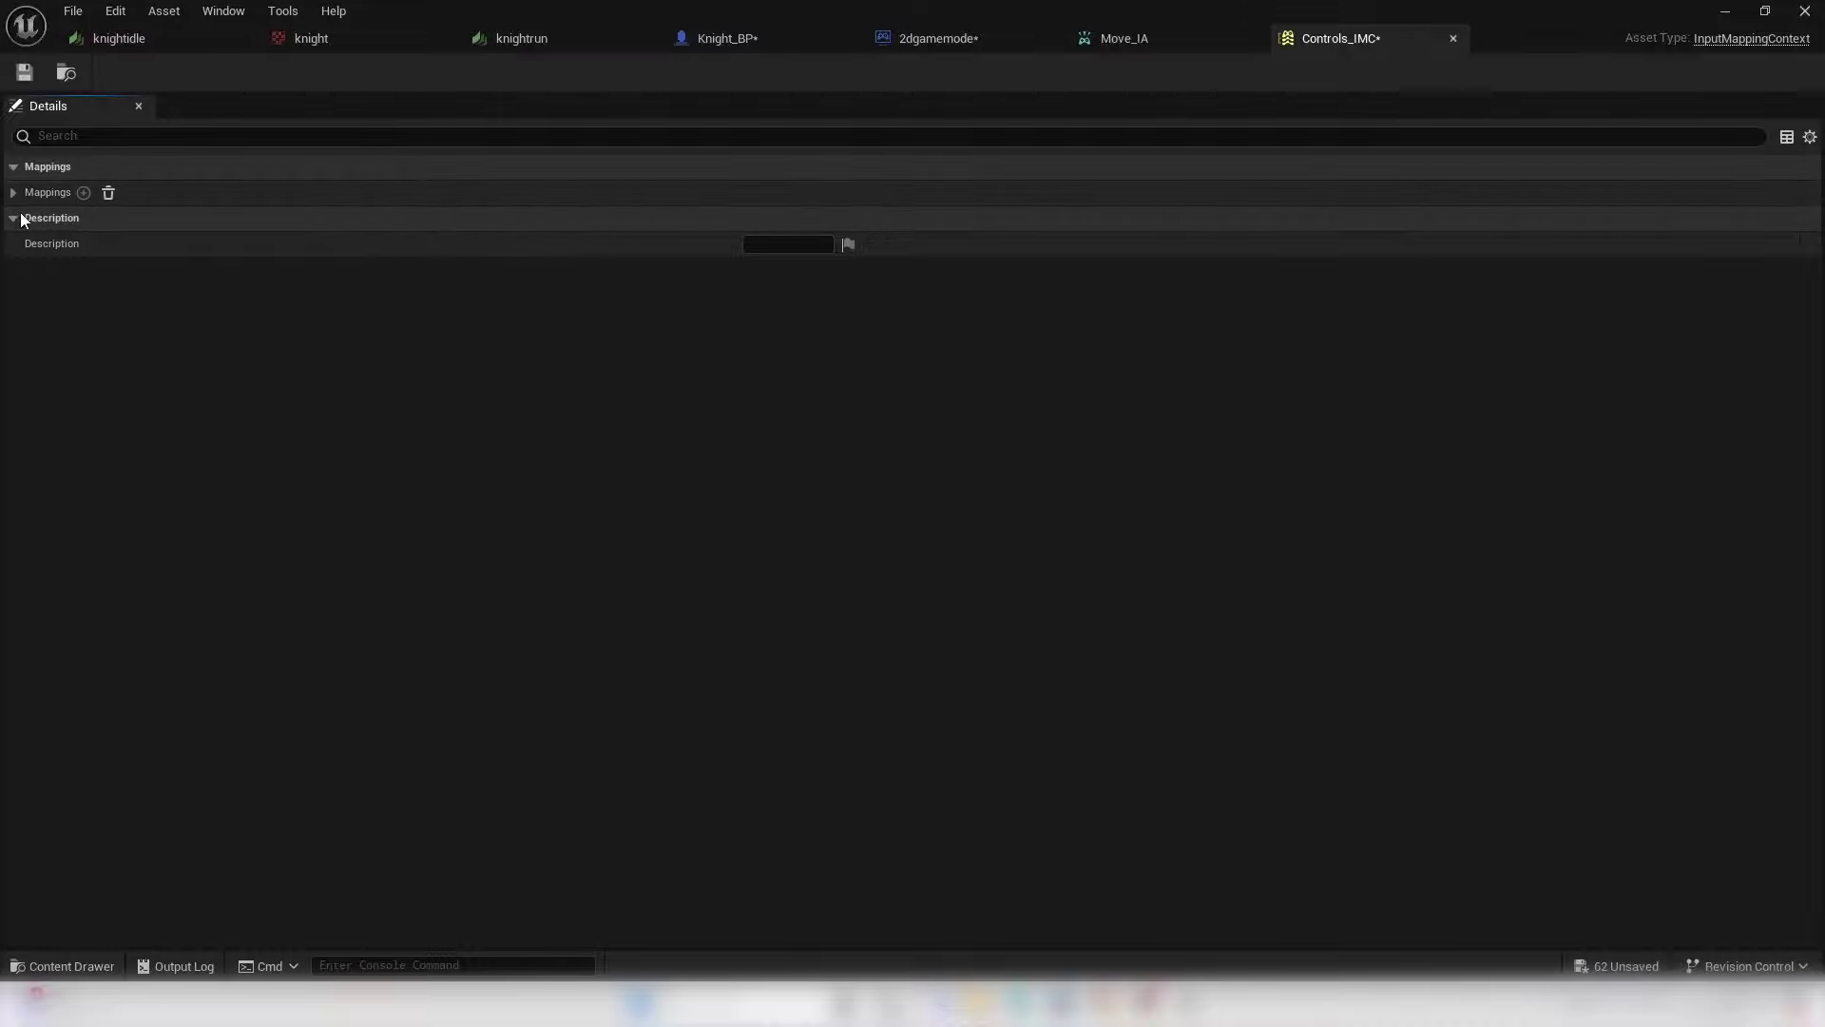
click(98, 219)
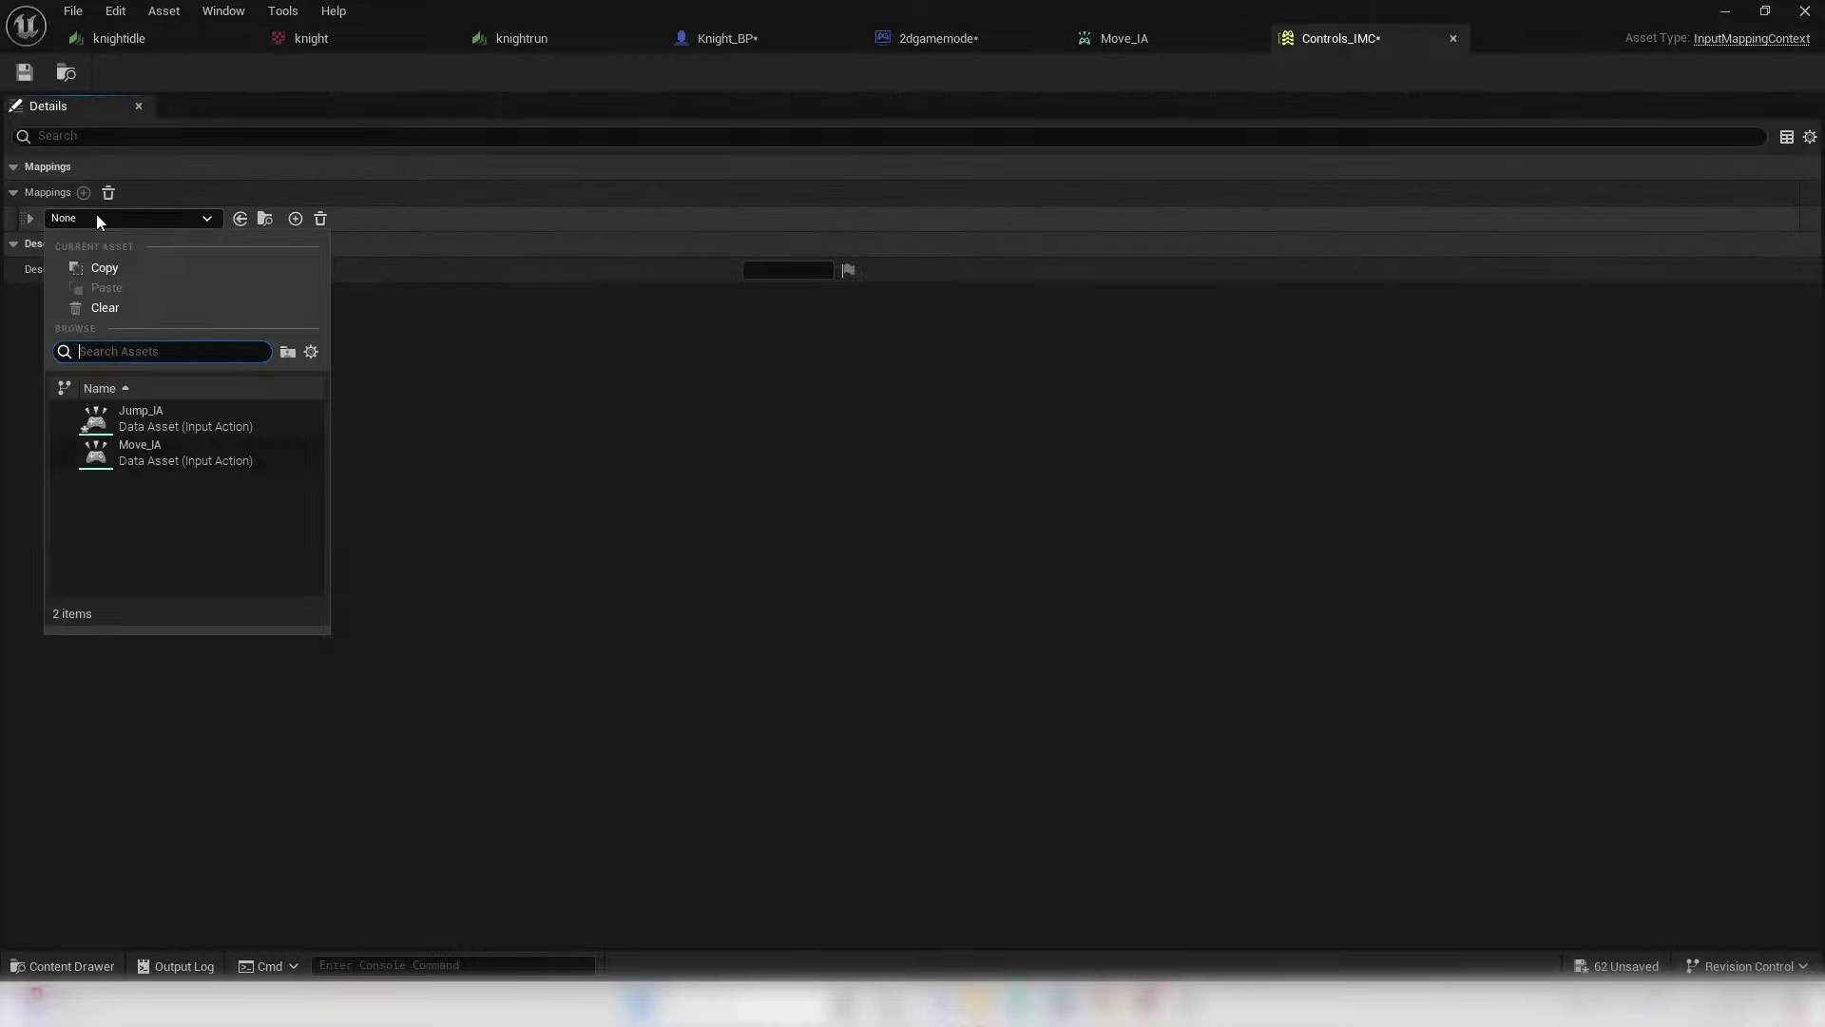
click(138, 425)
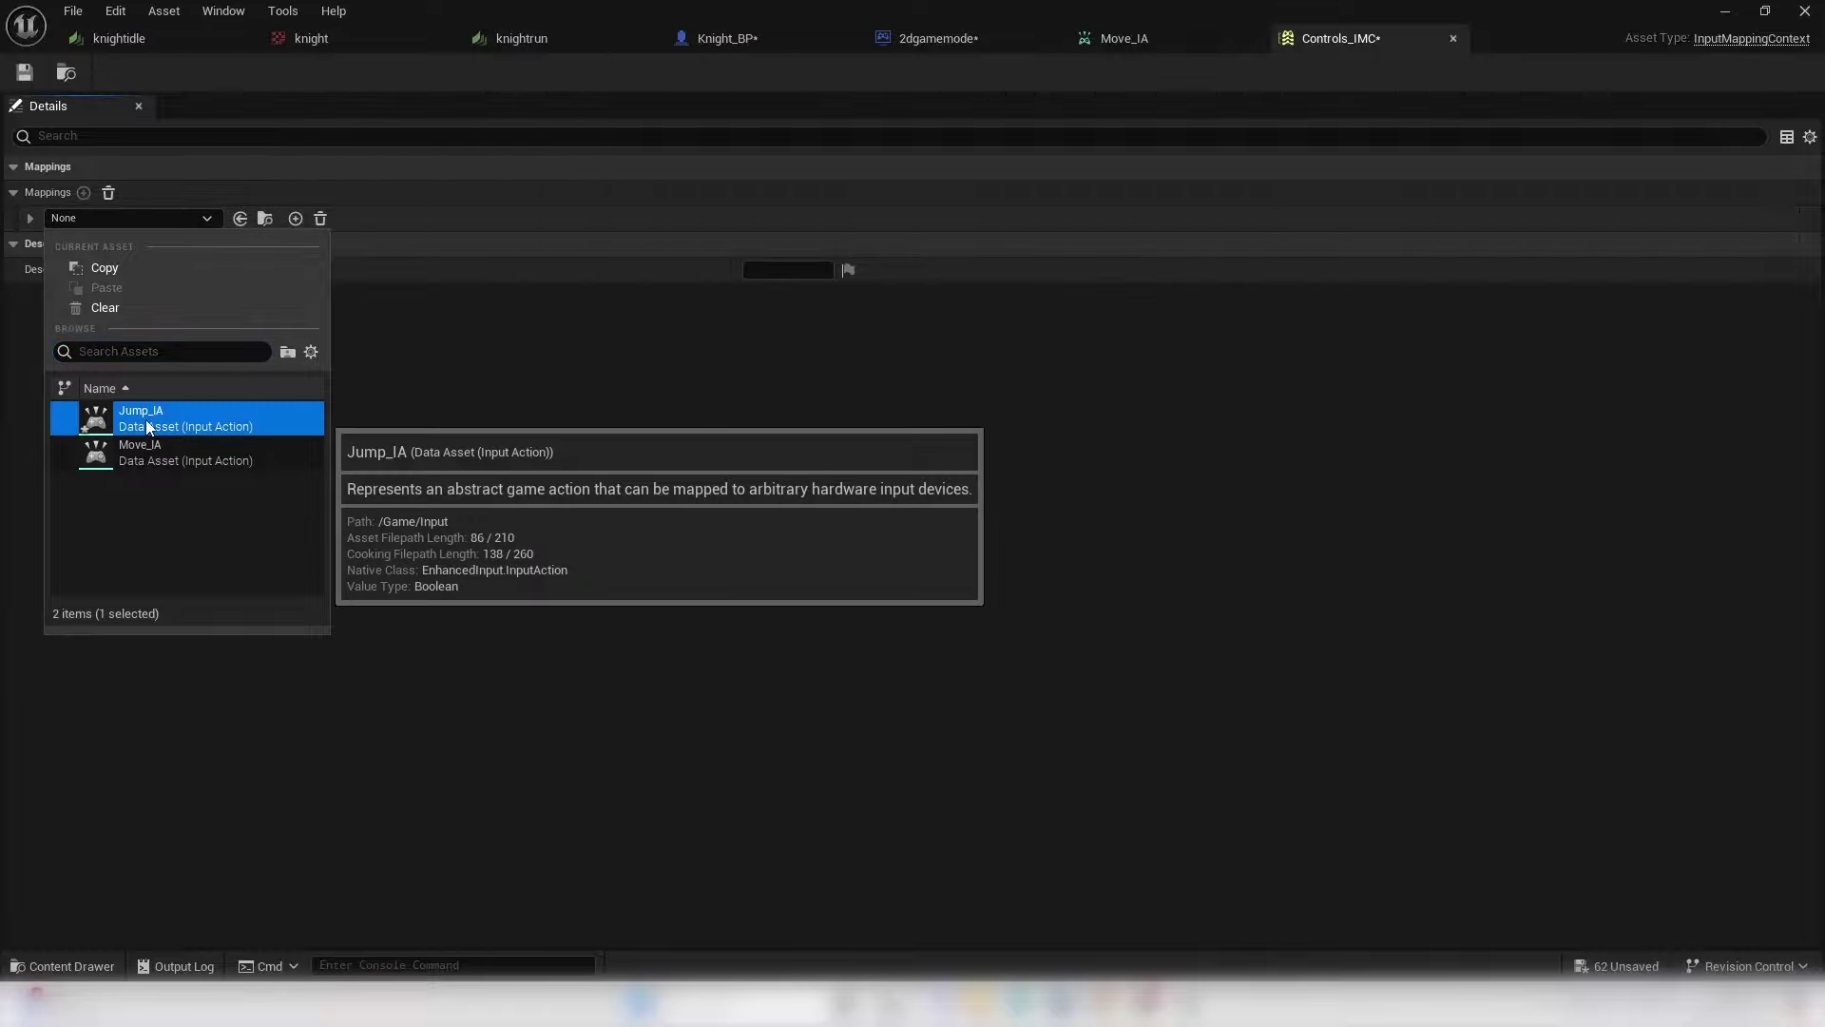
click(30, 220)
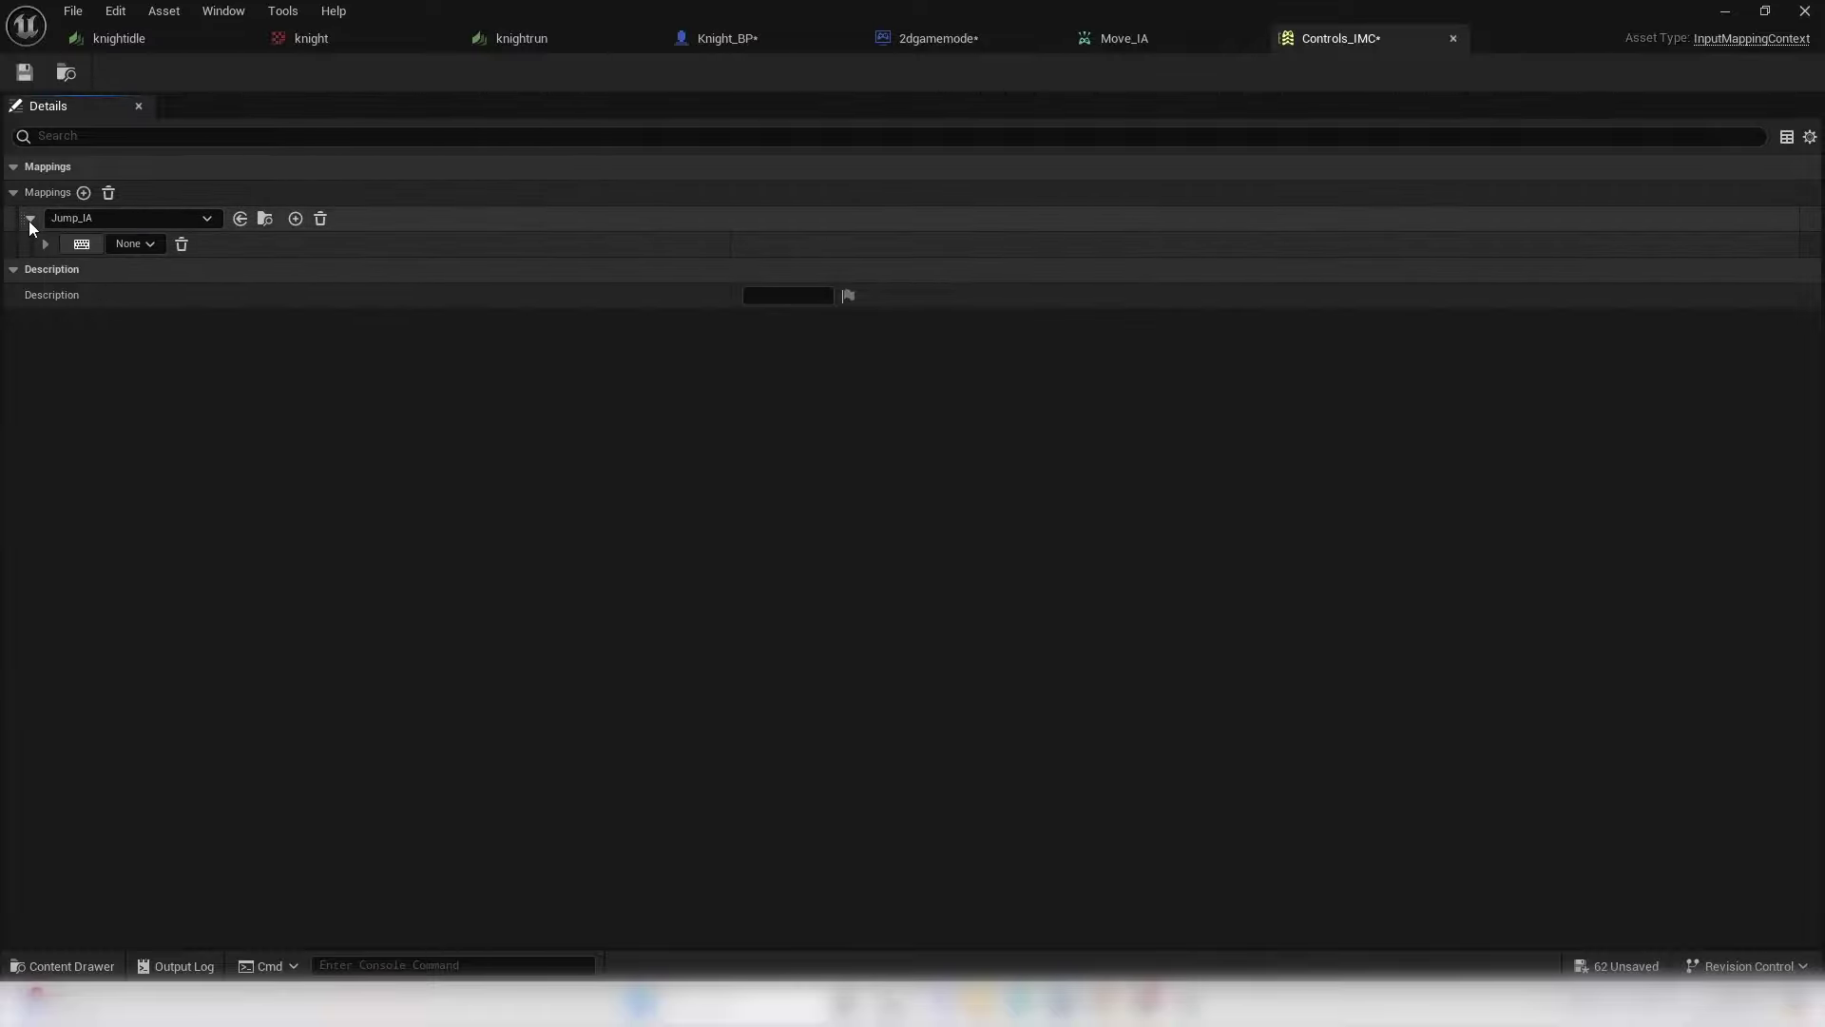
click(145, 244)
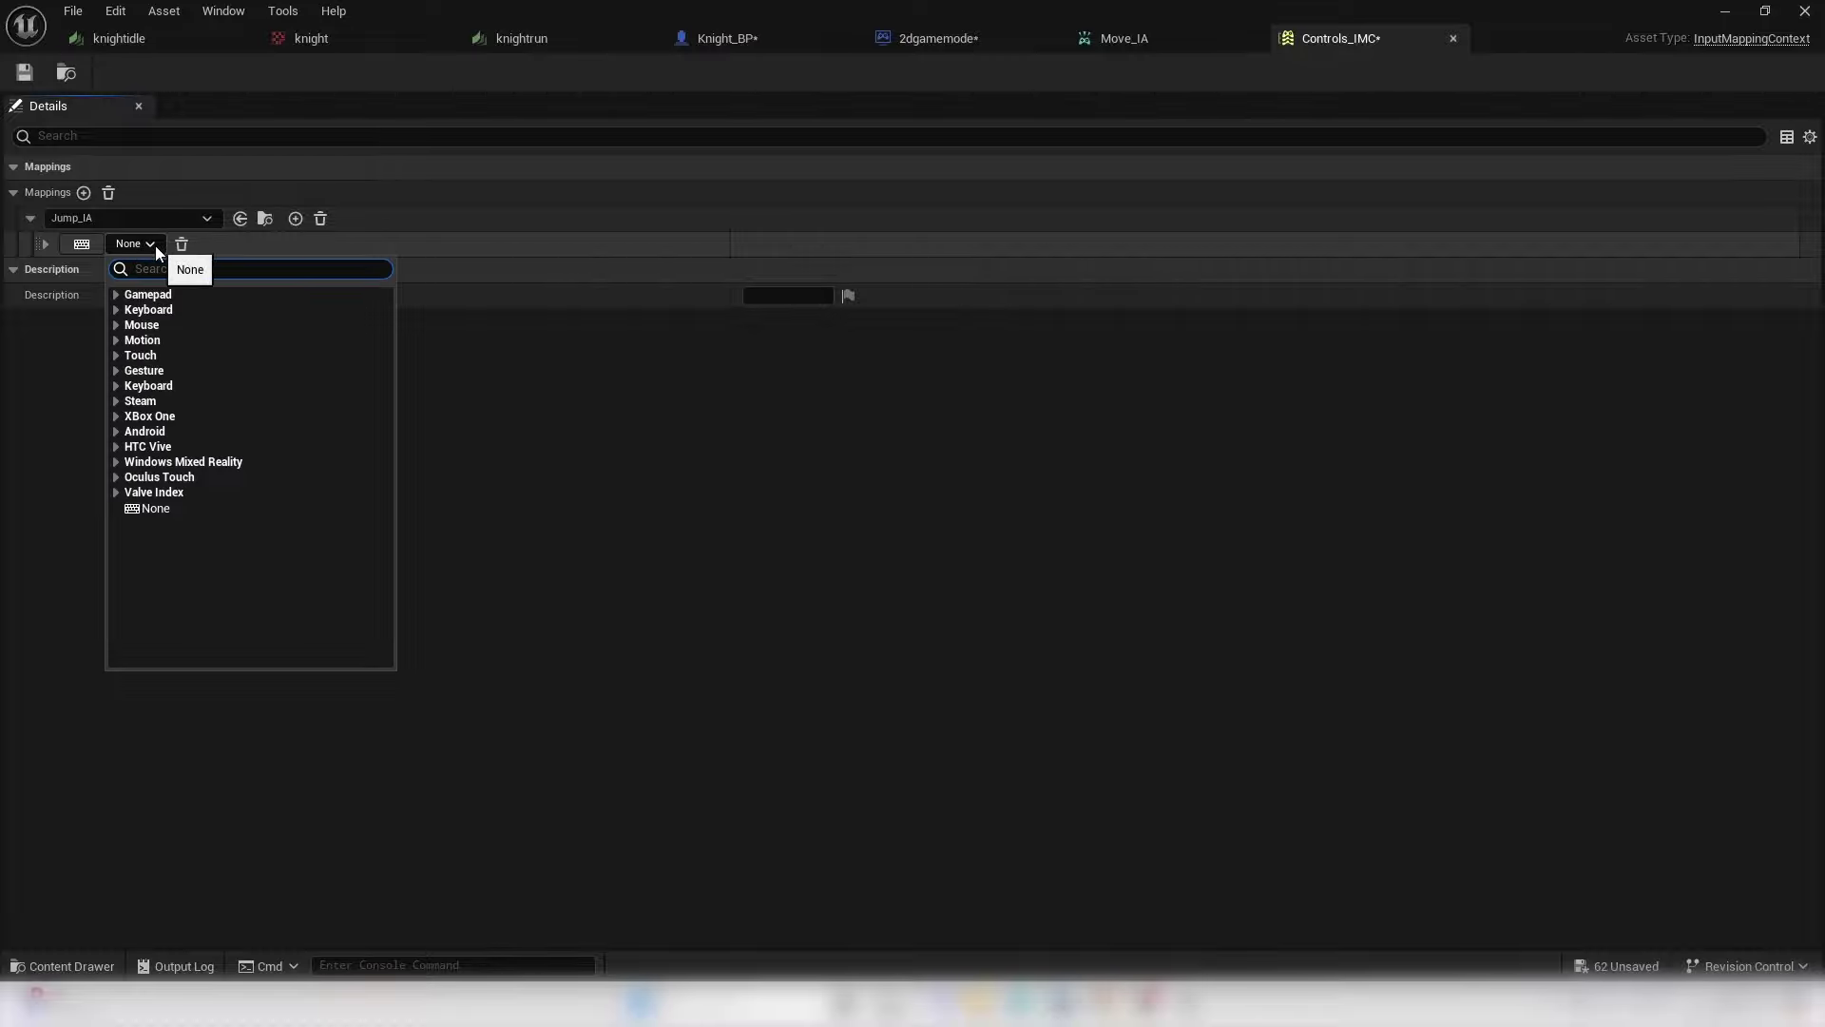
text(SPA)
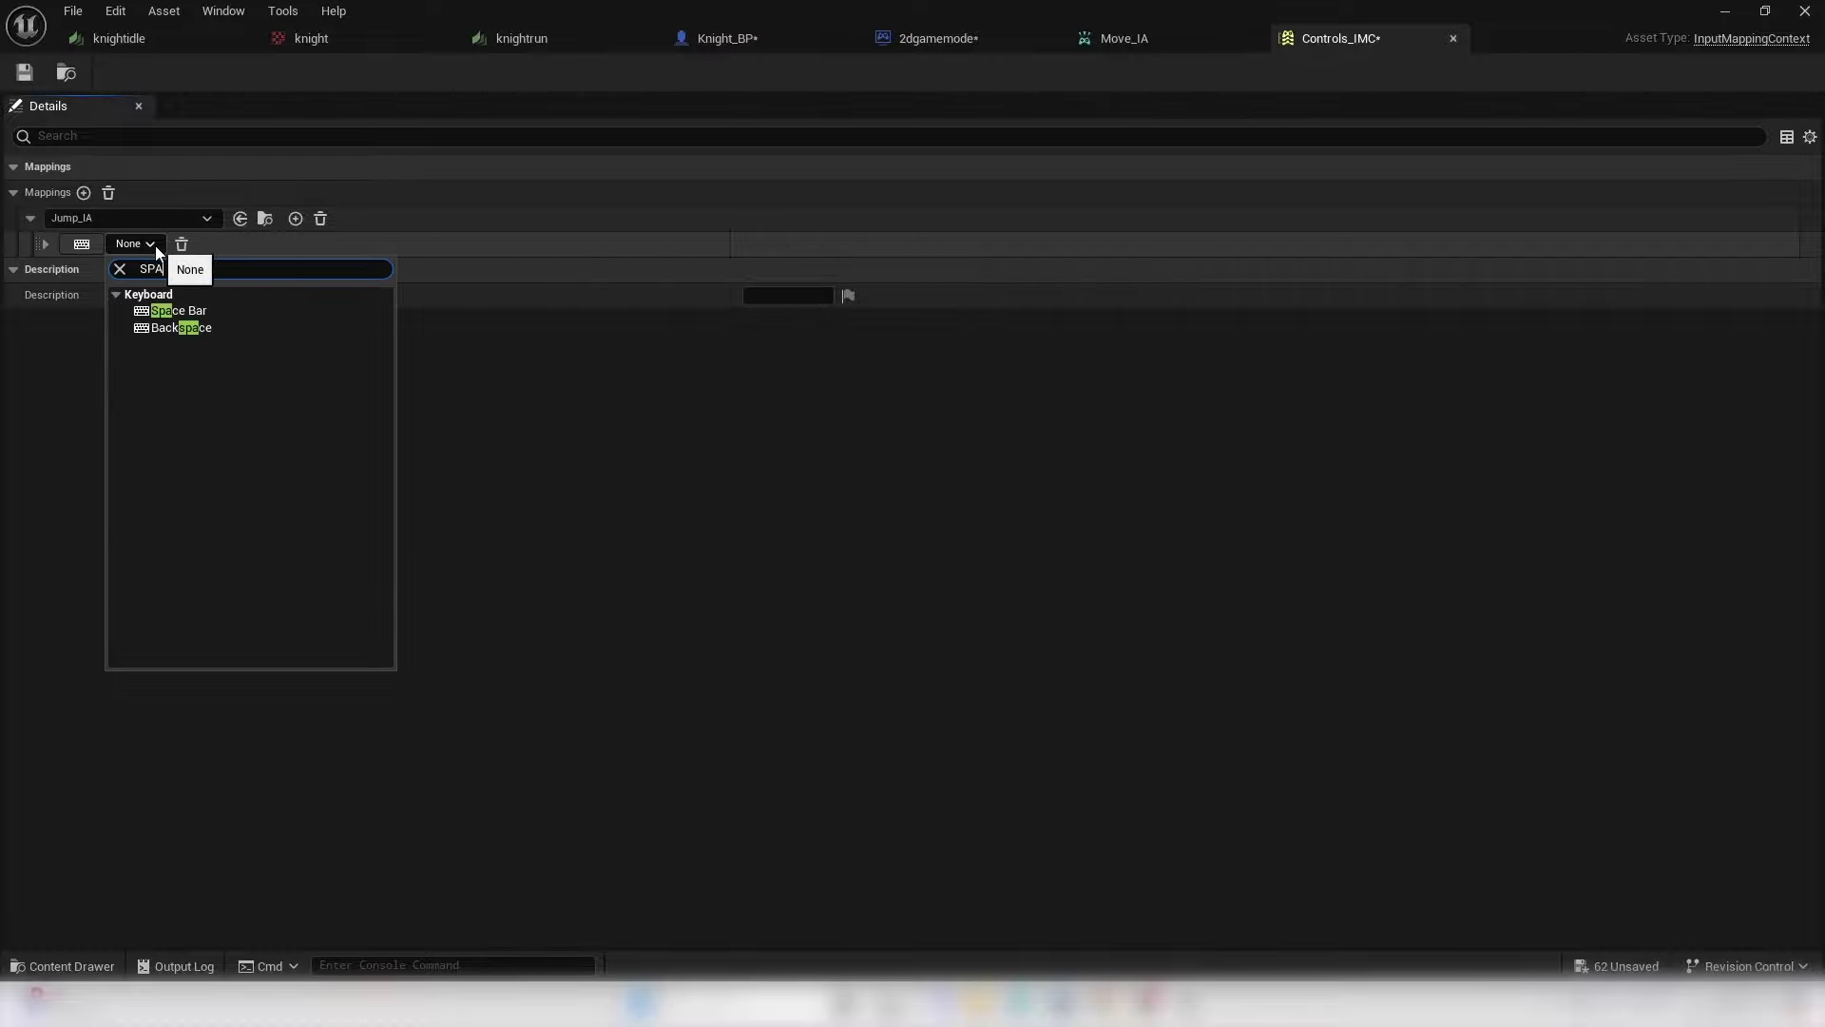
click(179, 312)
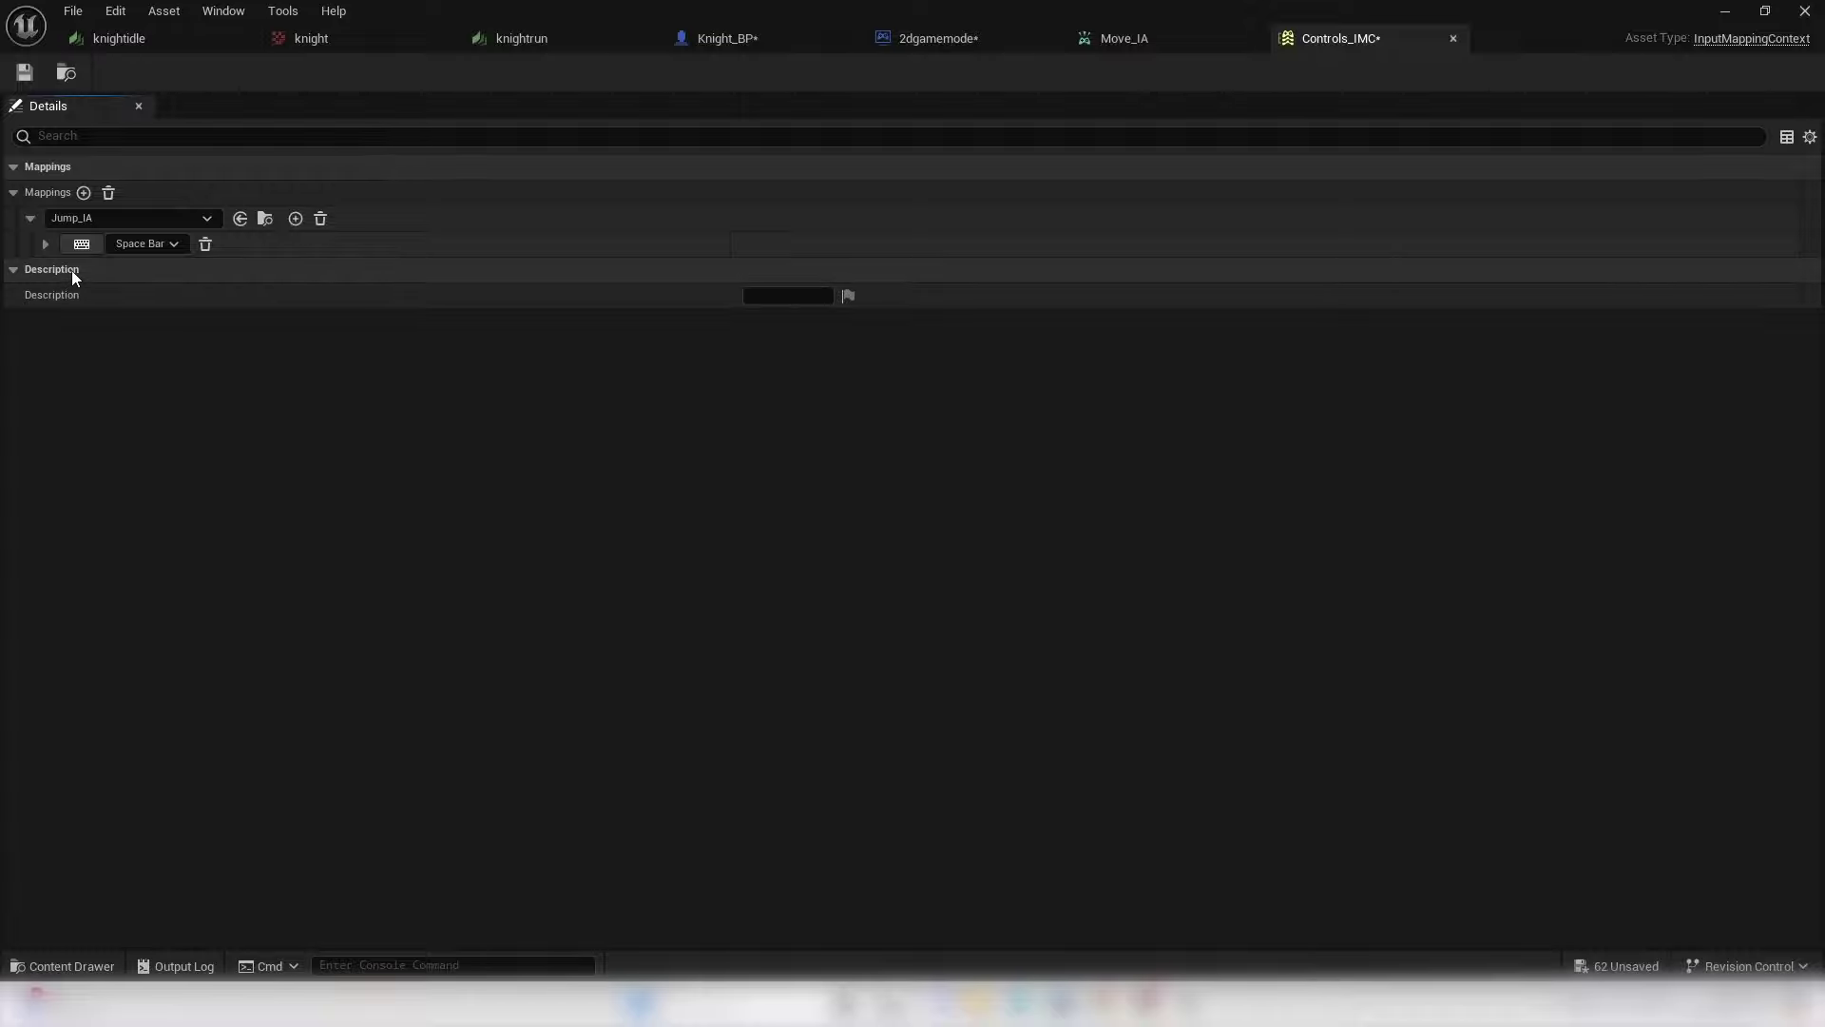
- Add a second key binding to Jump_IA and assign it the keyboard Up key
click(296, 218)
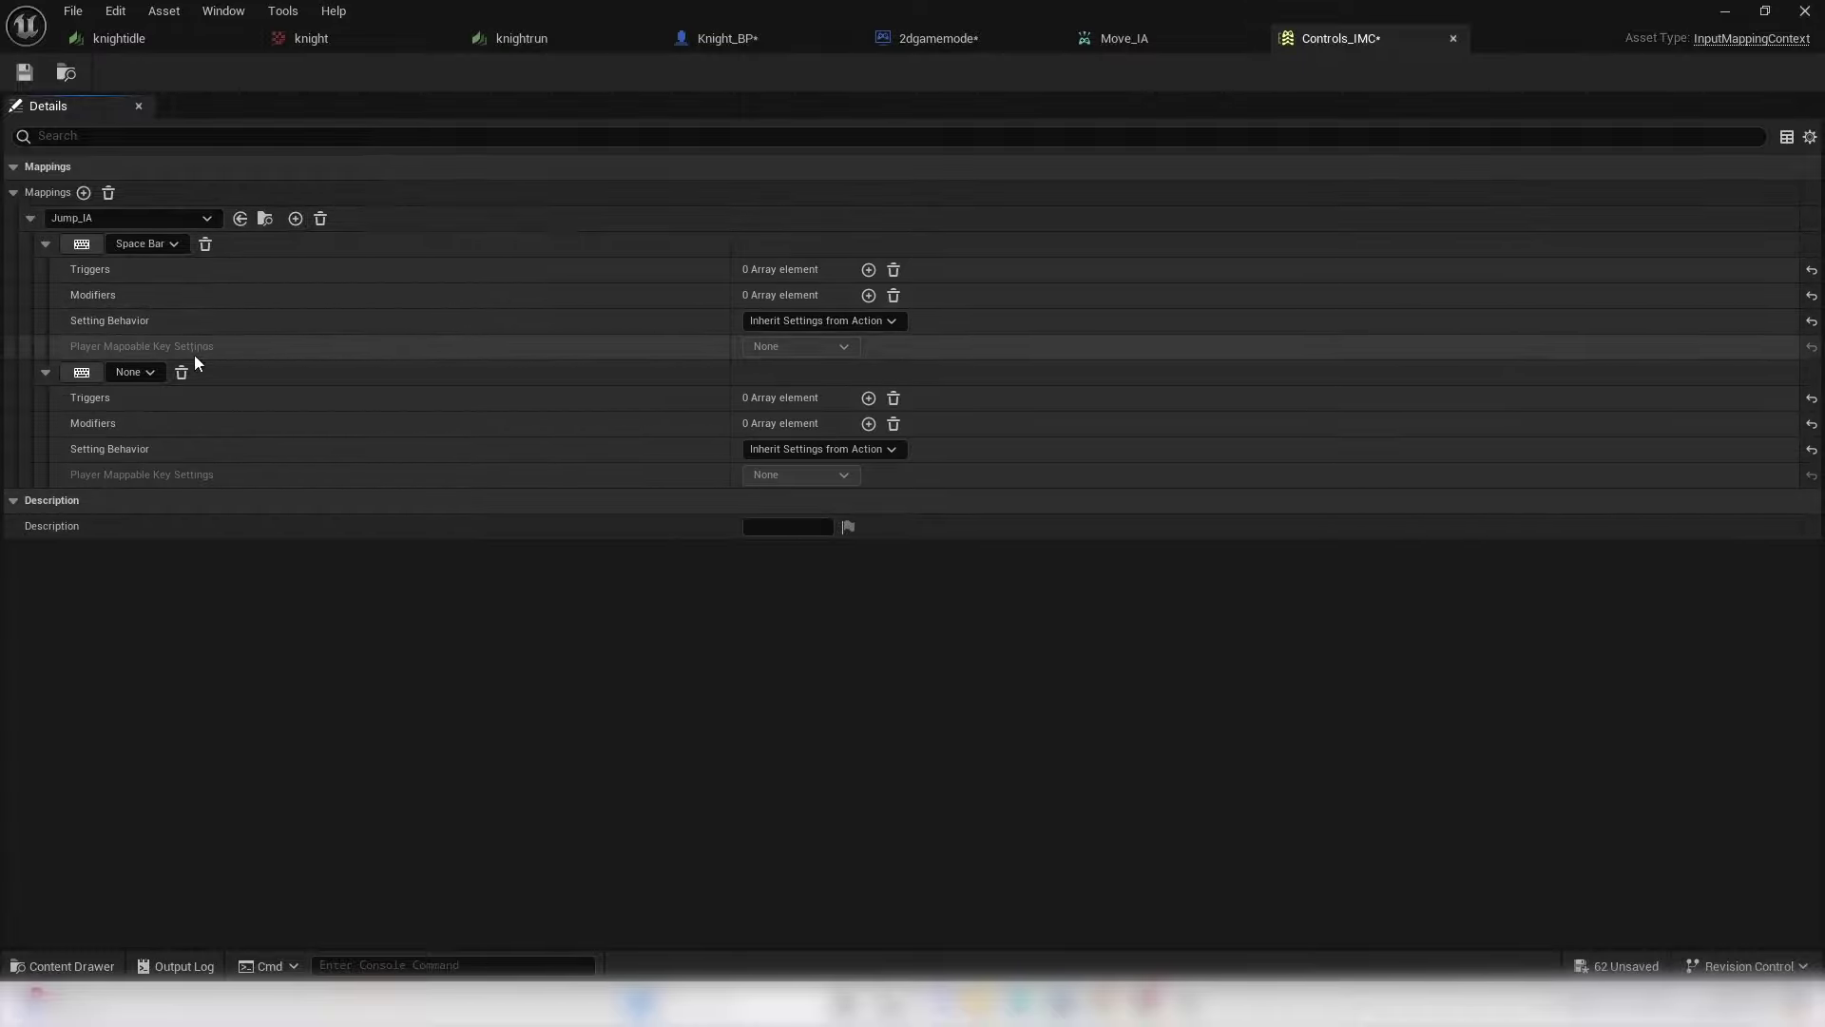
click(123, 374)
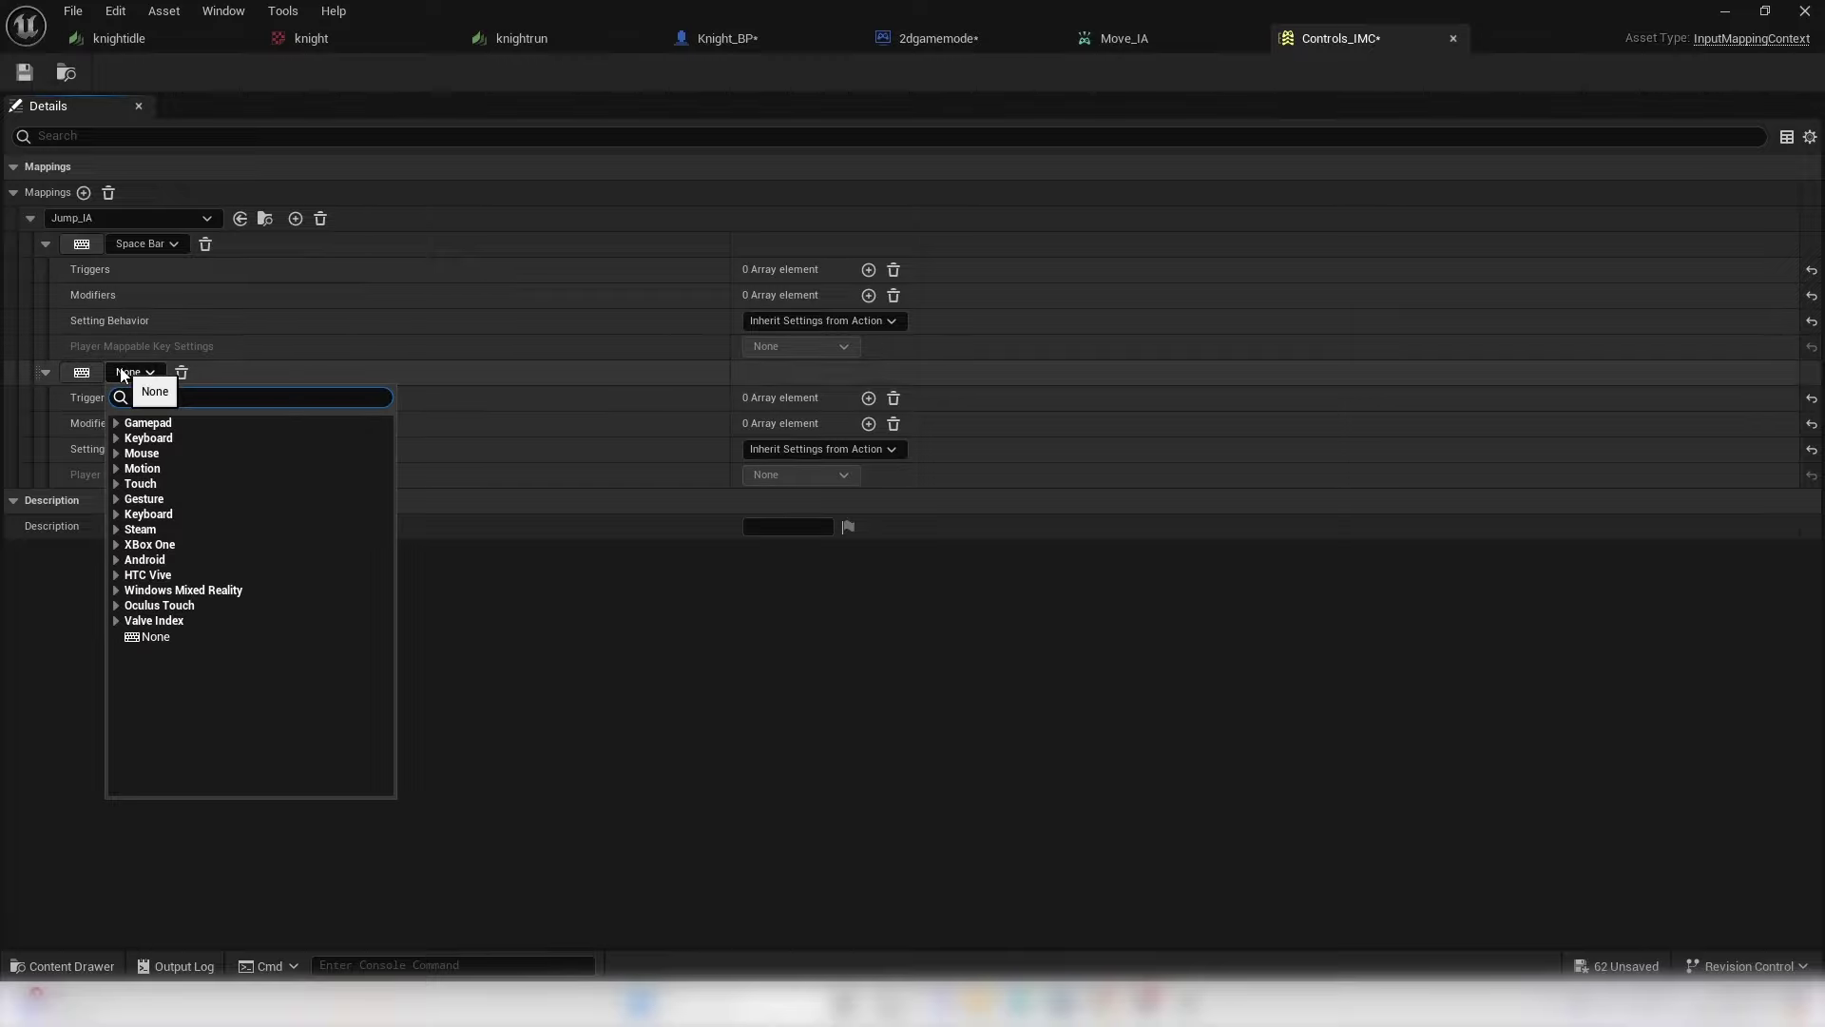
text(UP)
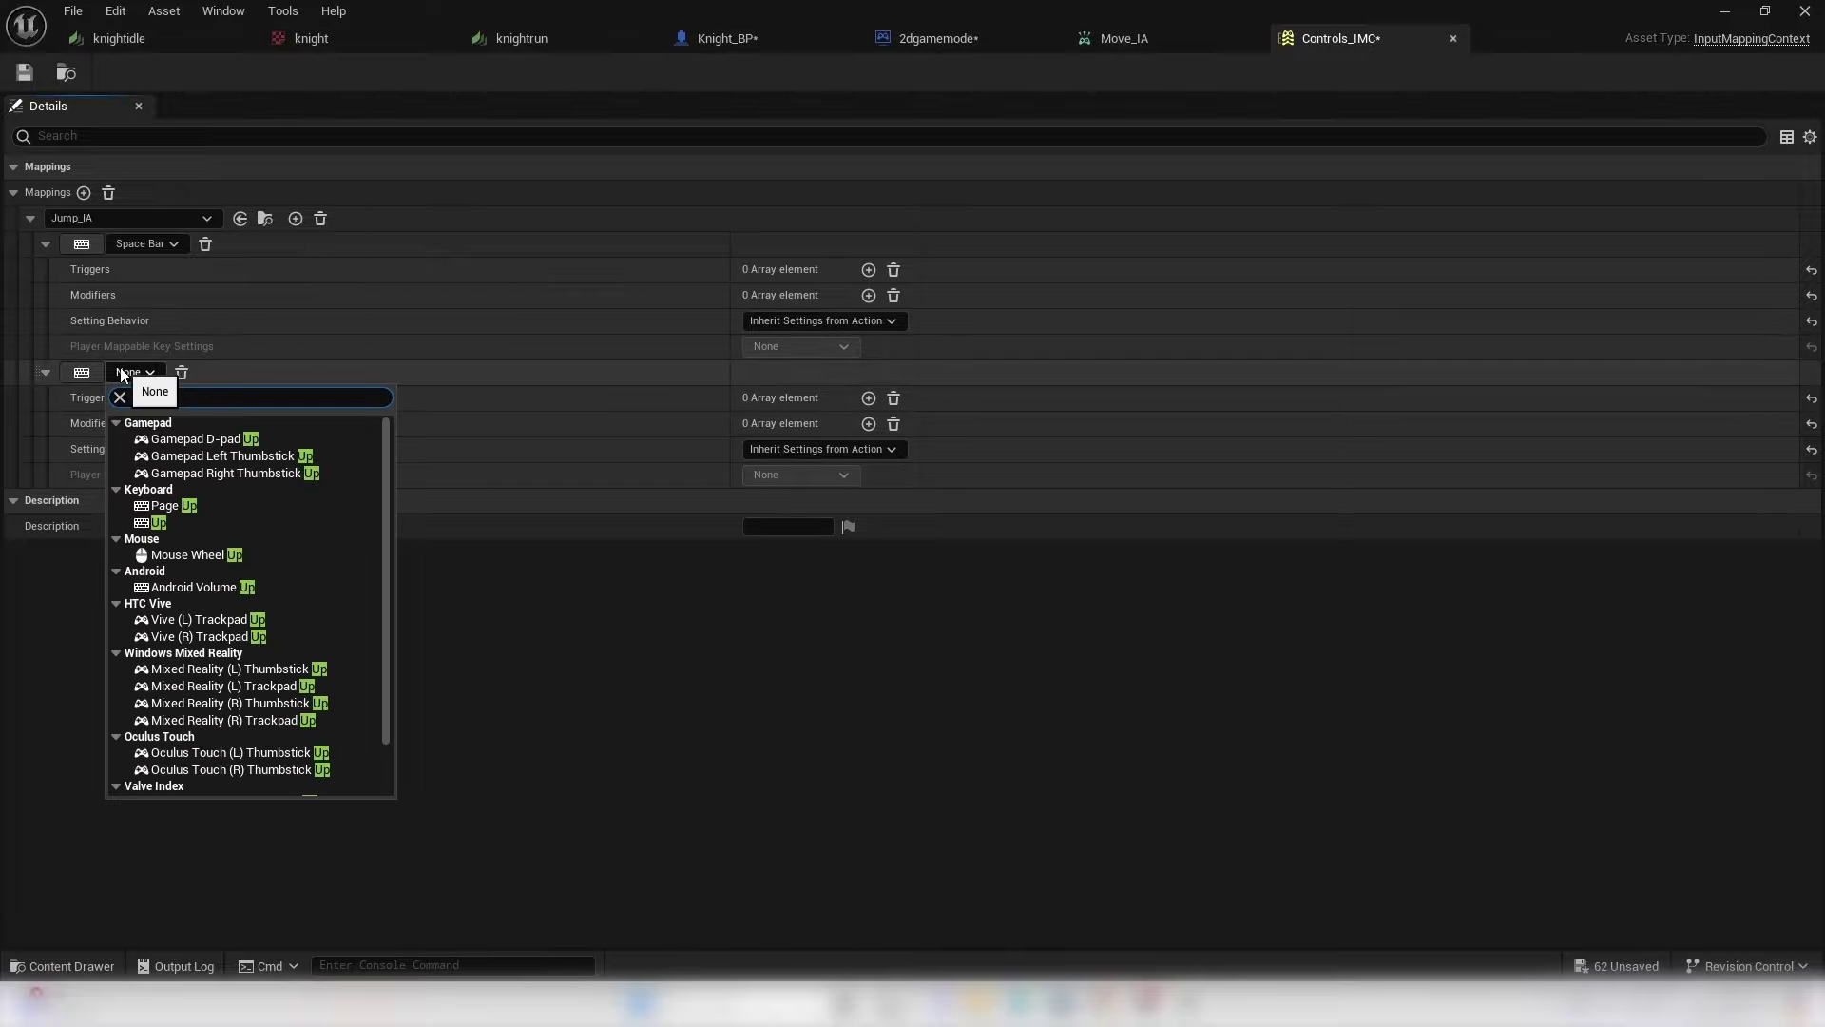
click(161, 524)
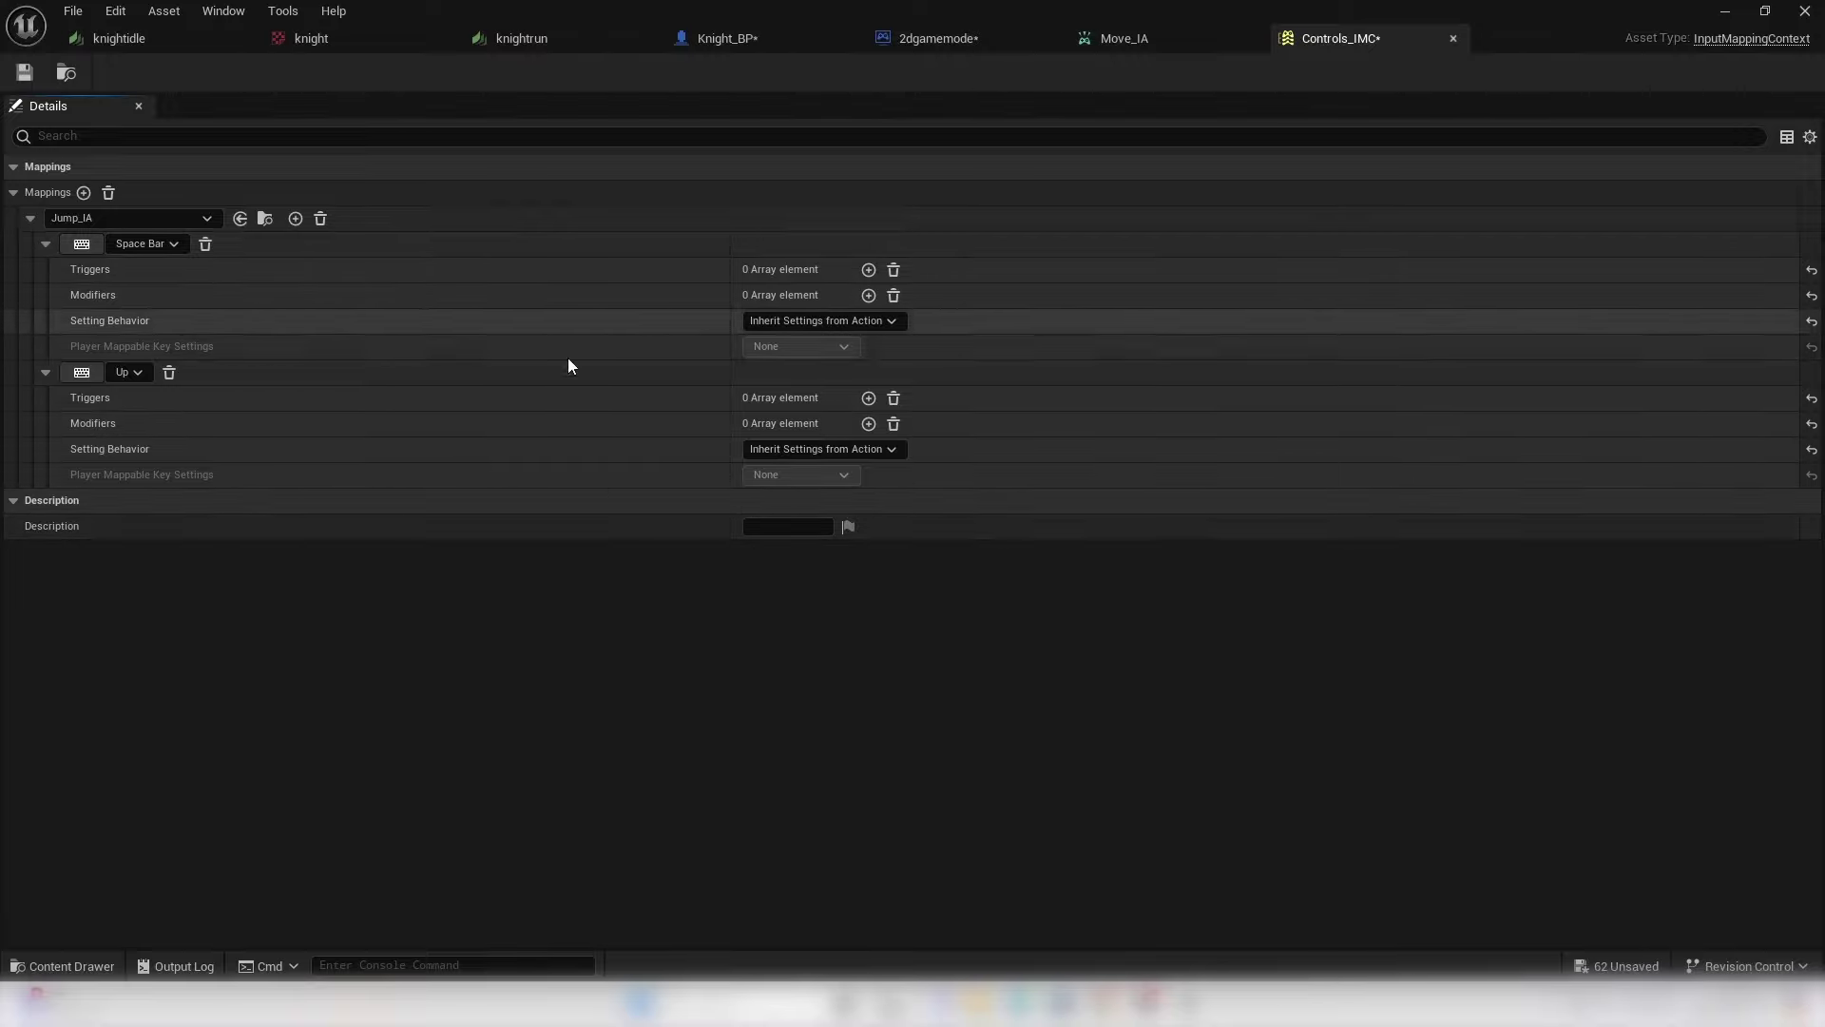
- Add a mapping for Move_IA in Controls_IMC and bind it to the keyboard Left key
click(83, 193)
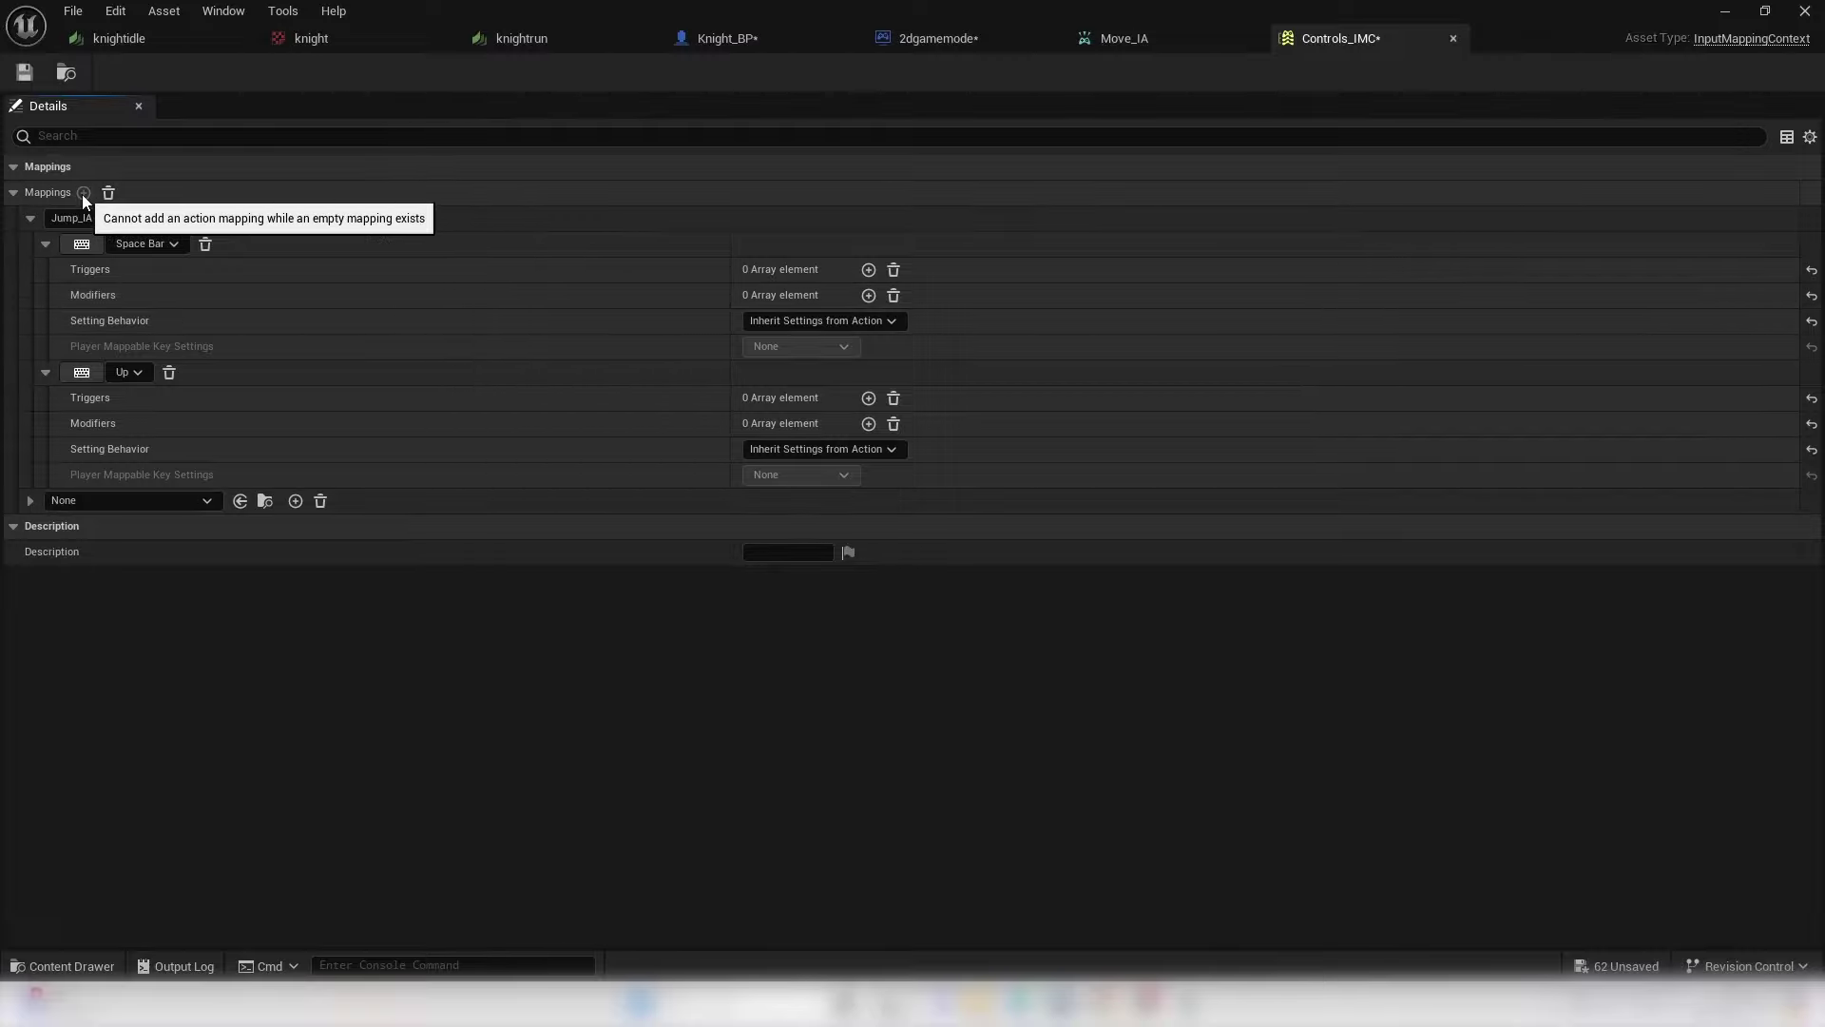
click(93, 500)
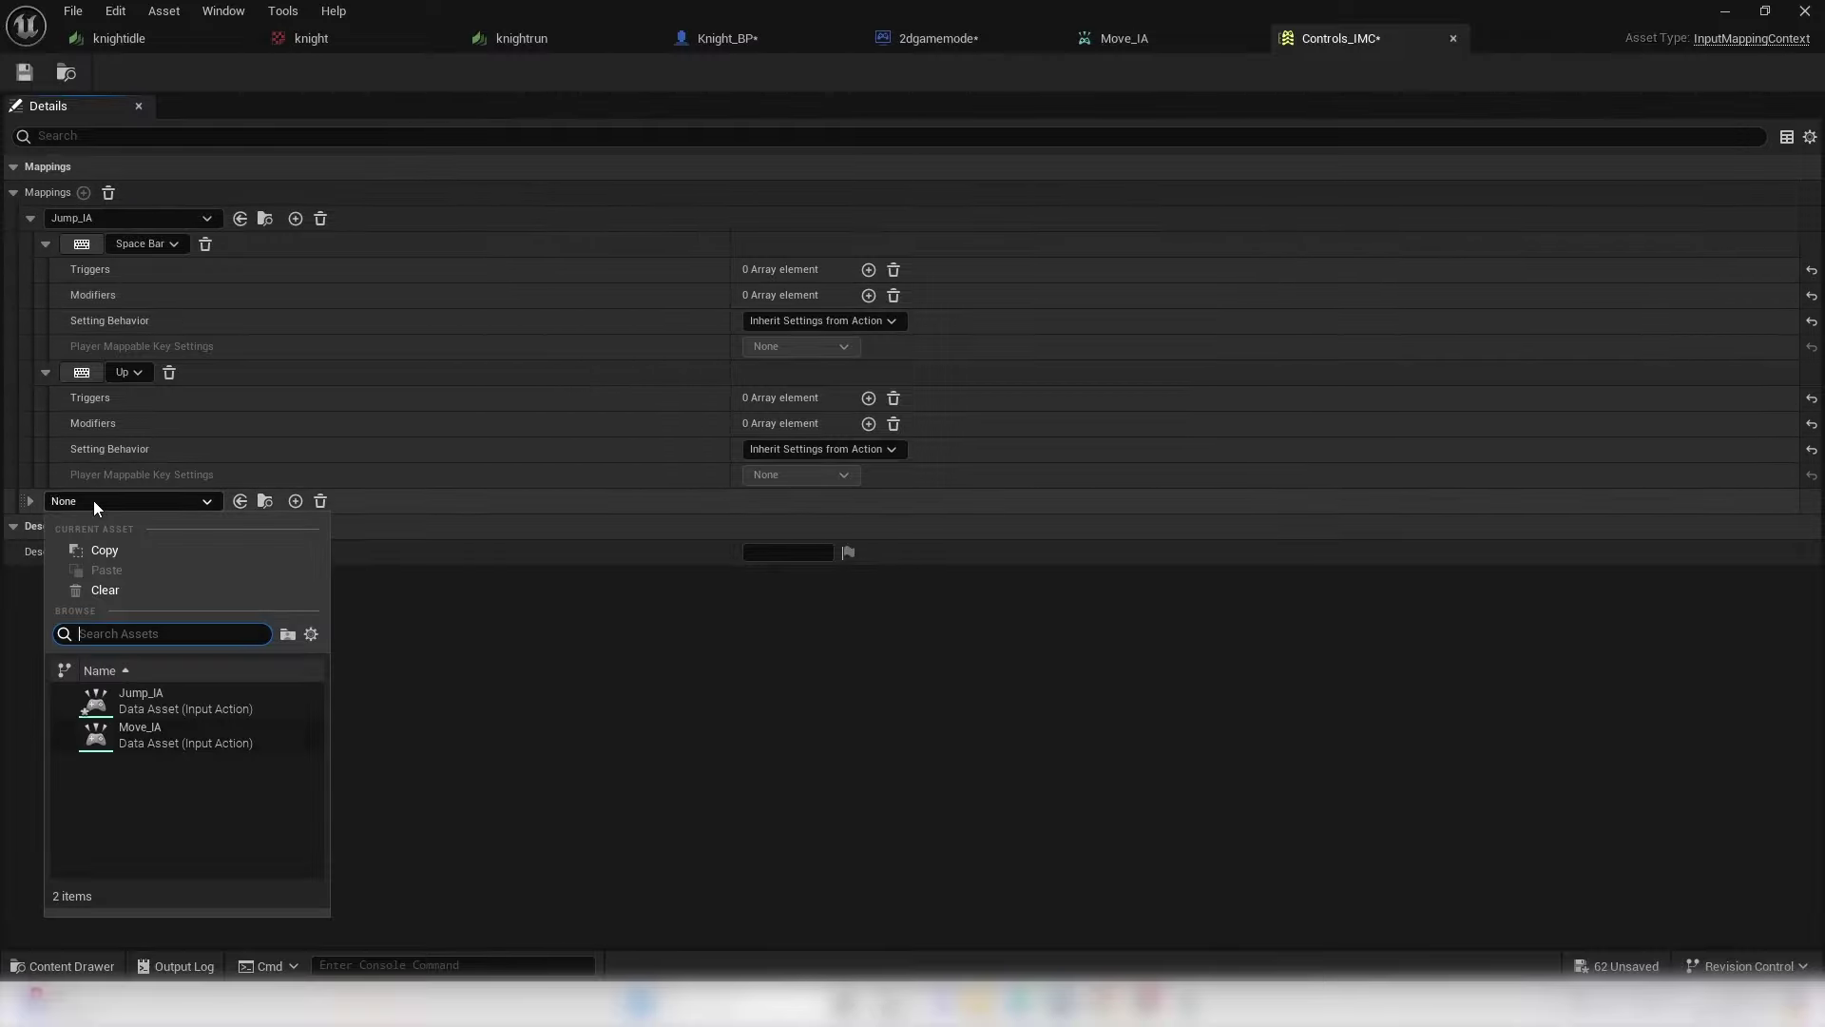
click(142, 732)
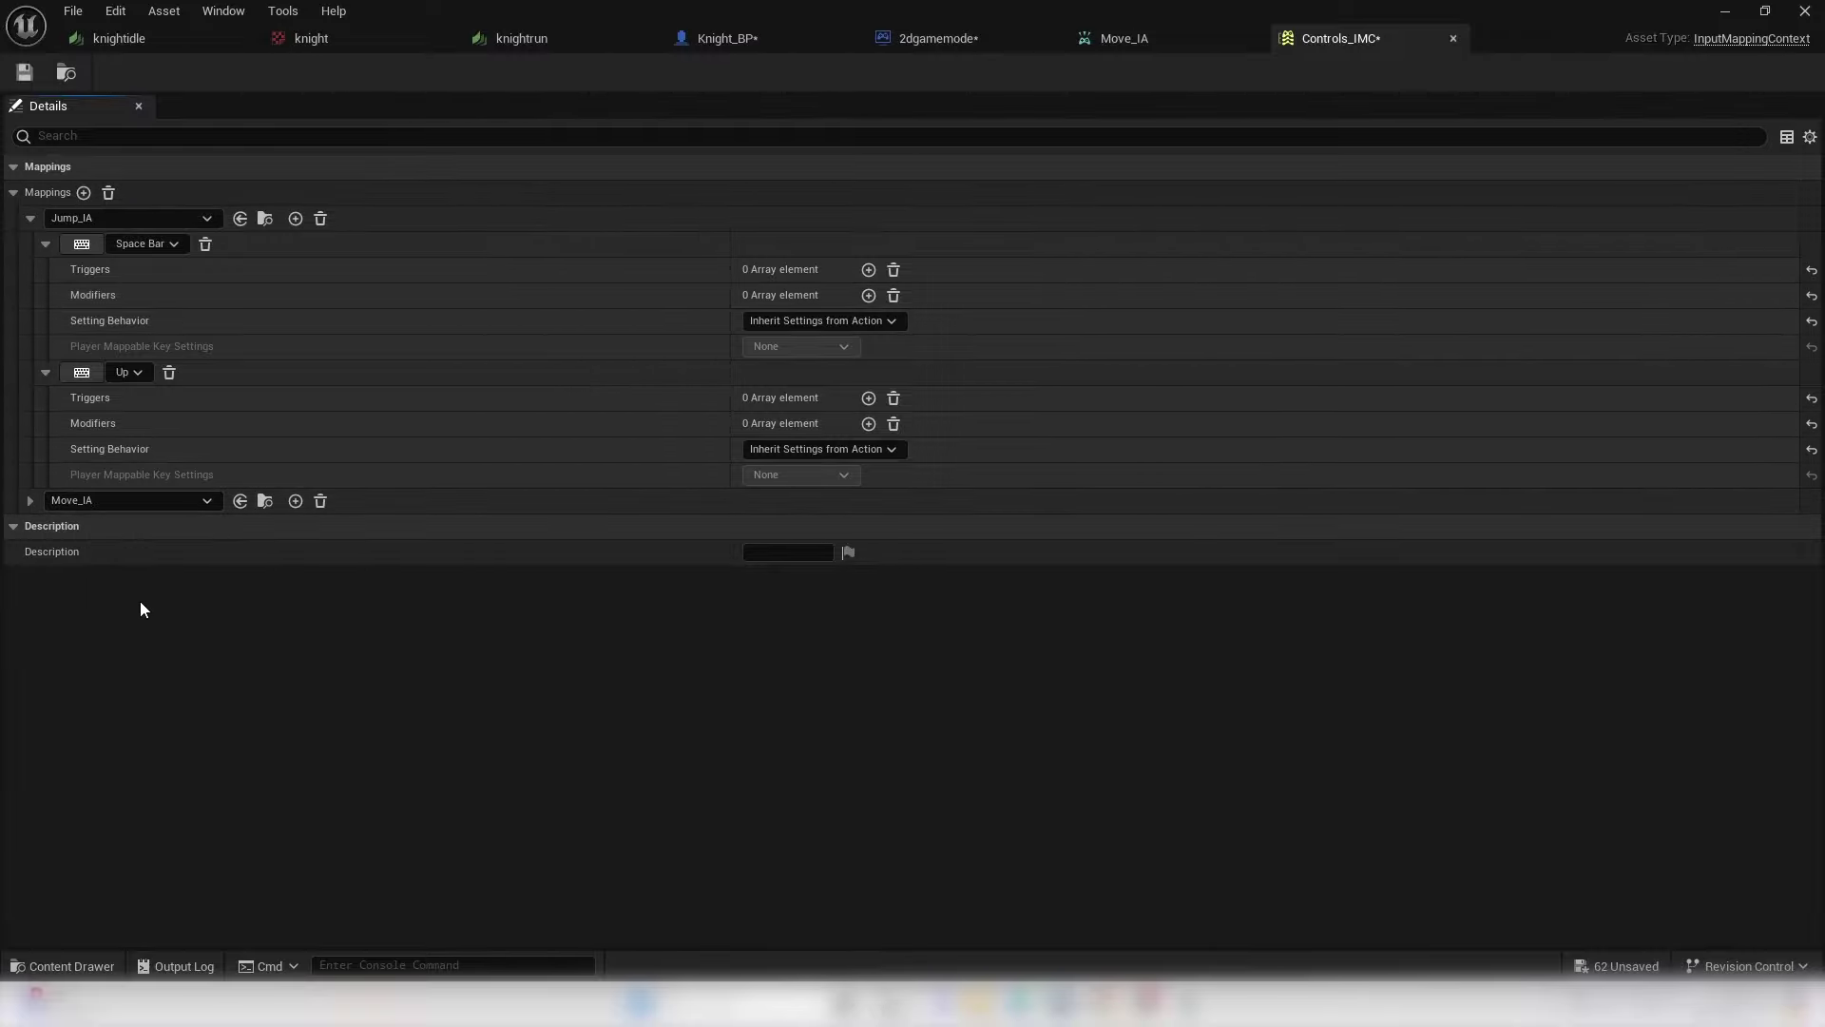
click(29, 501)
click(141, 527)
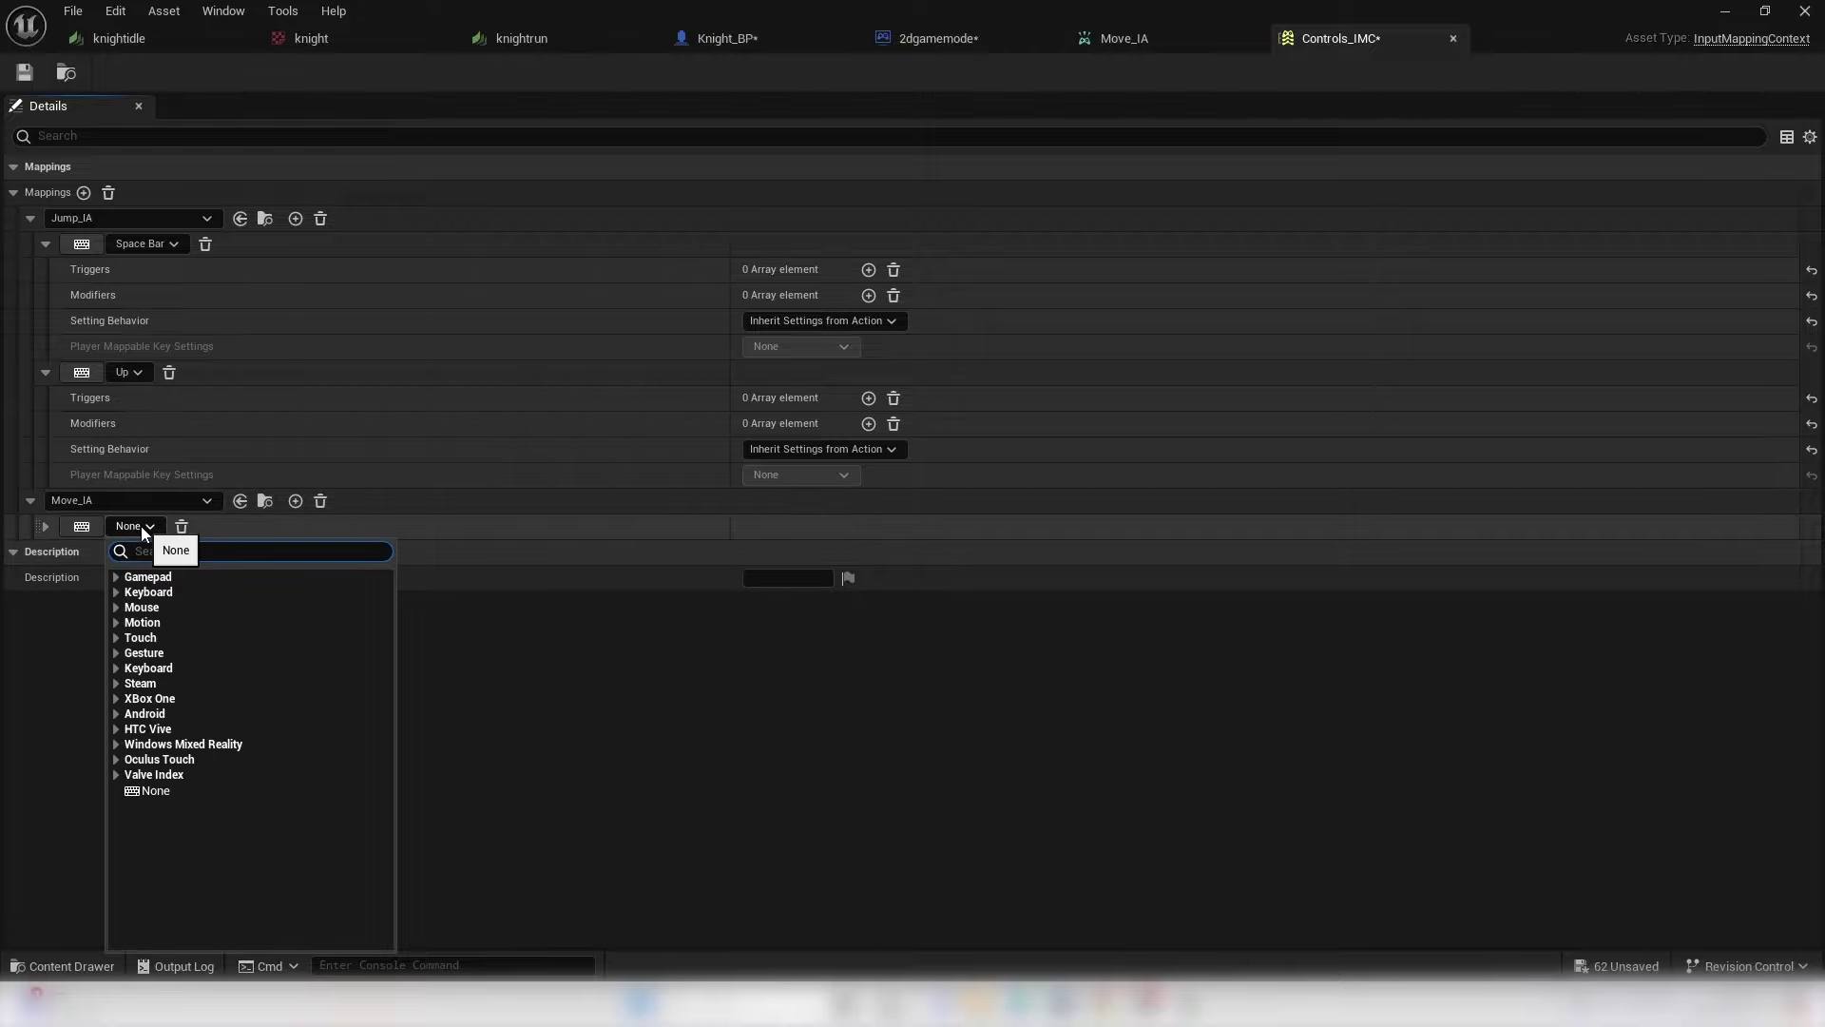
text(LEFT)
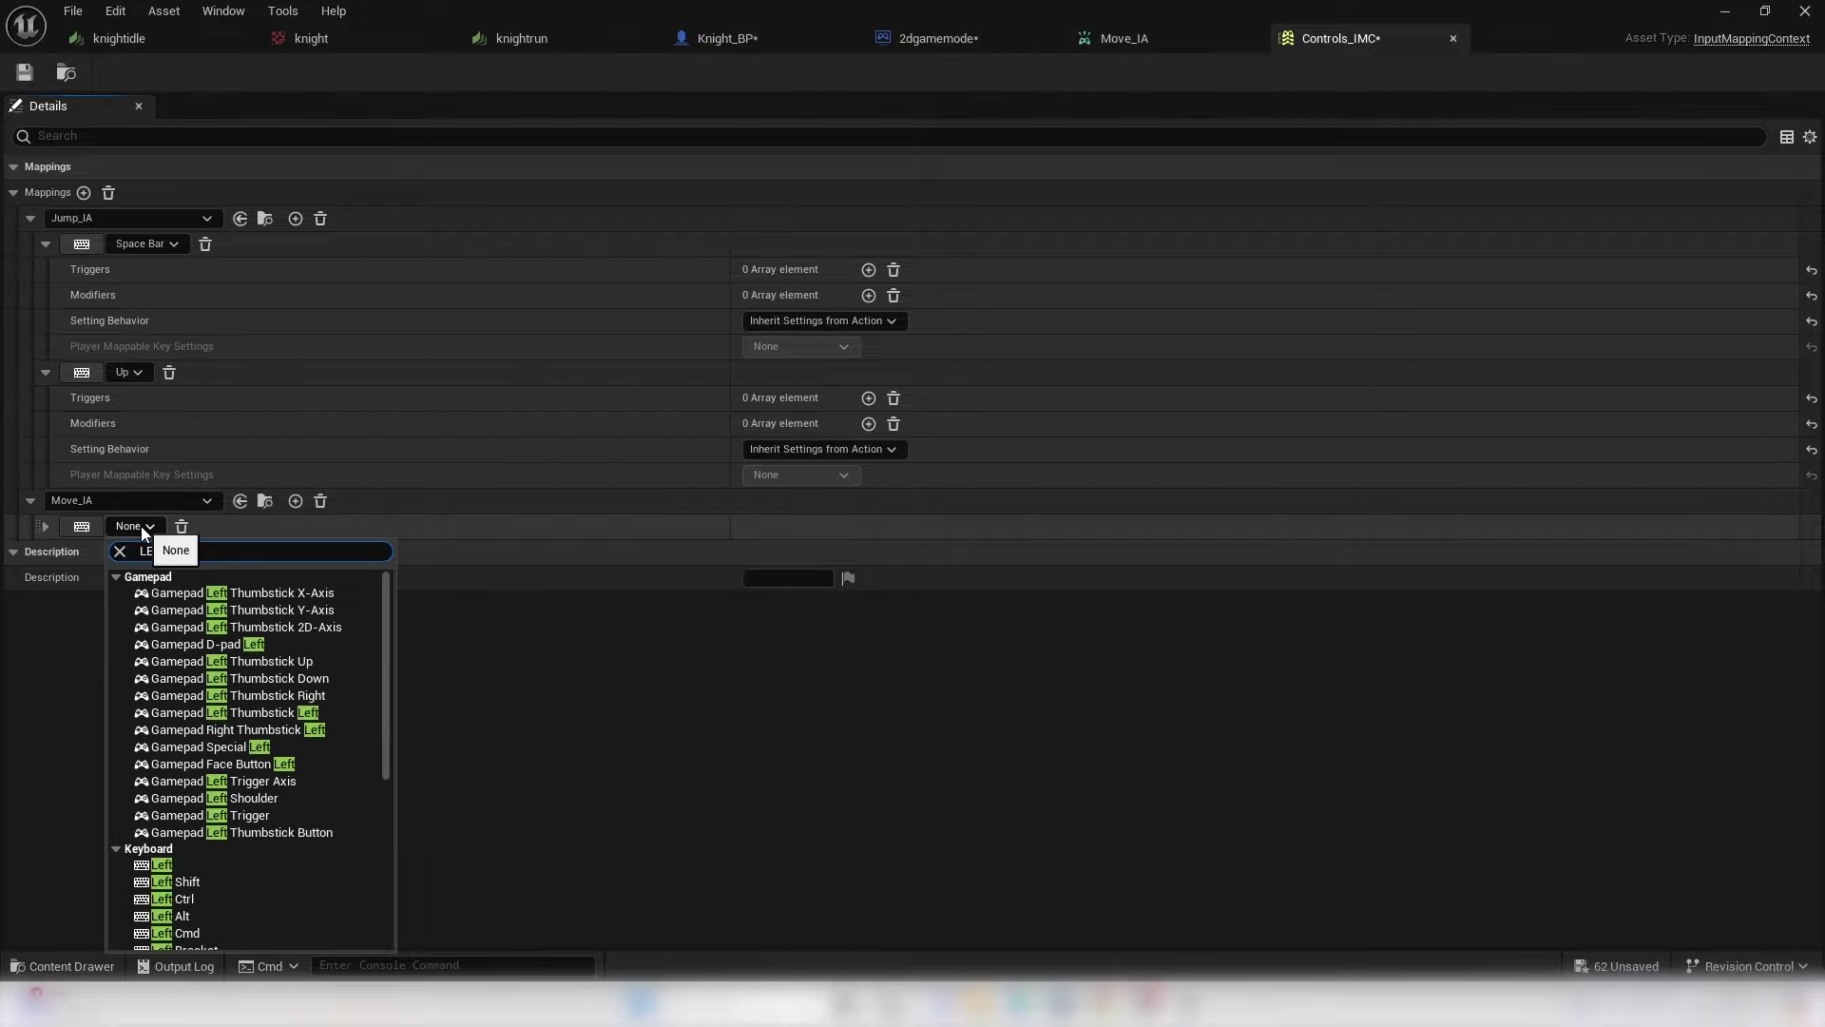
click(195, 865)
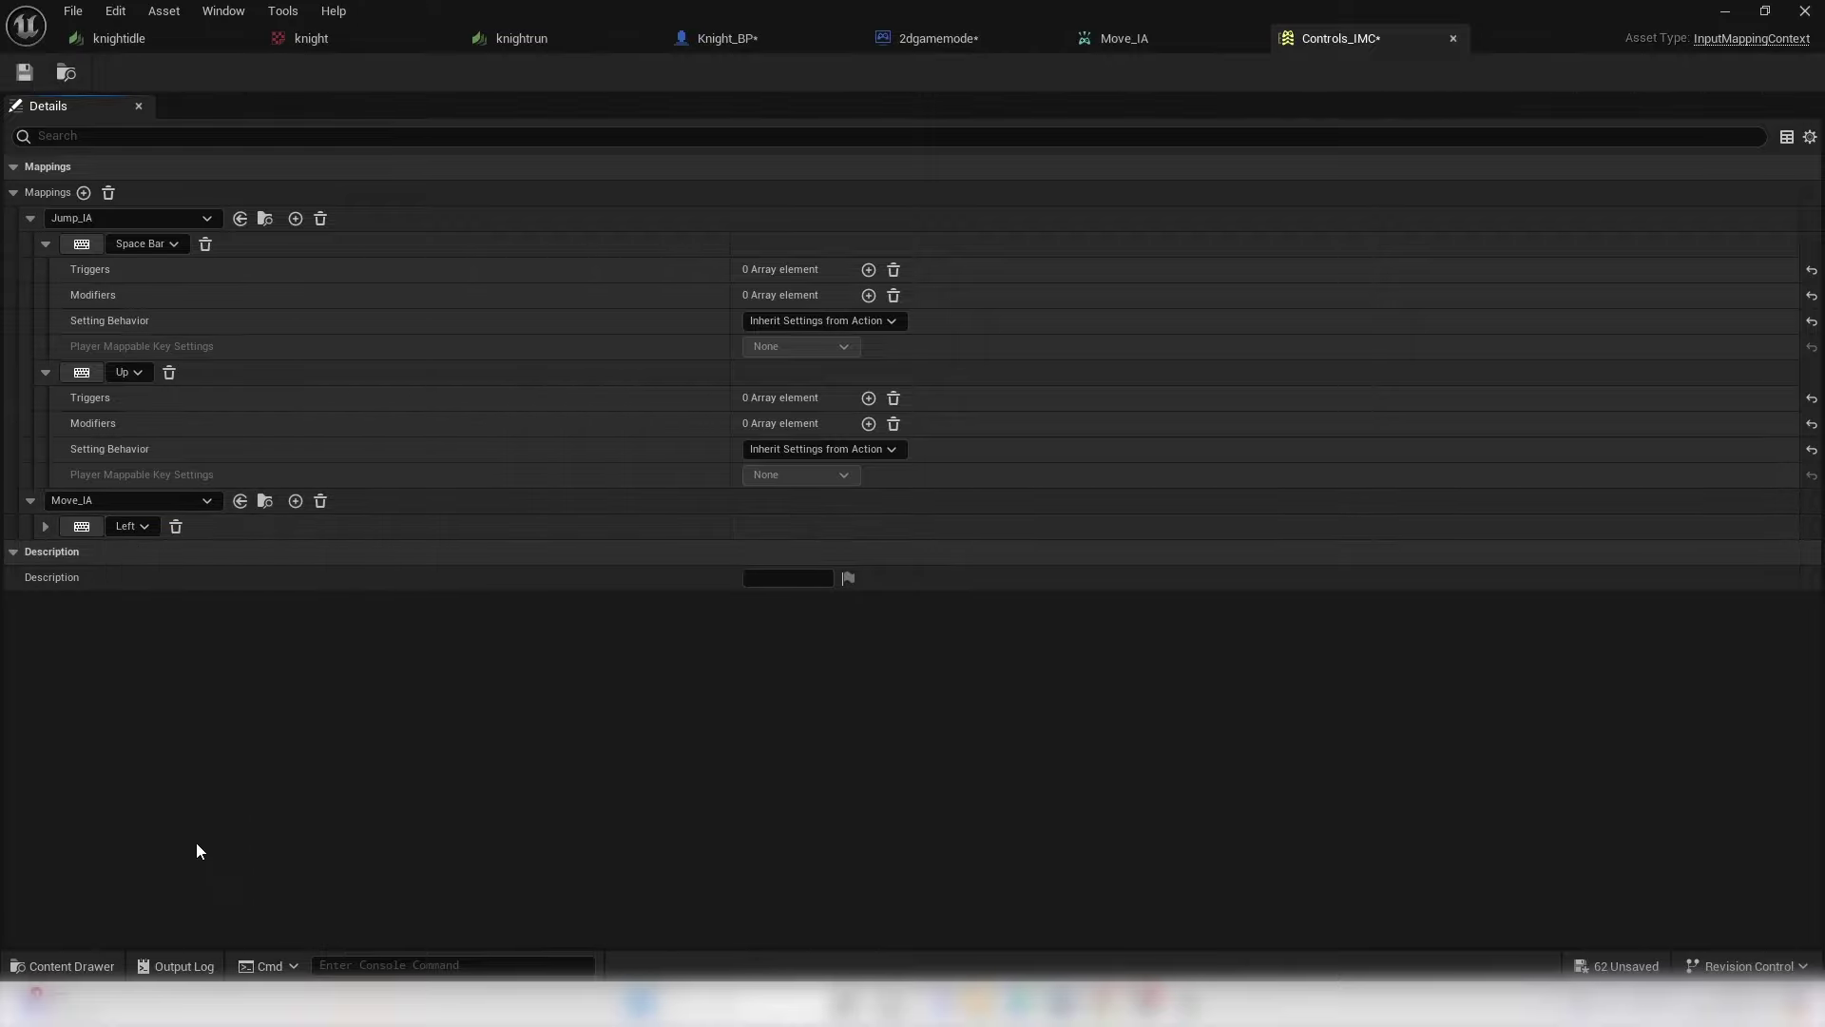
- Add a second key binding to Move_IA and assign it the keyboard Right key
click(296, 501)
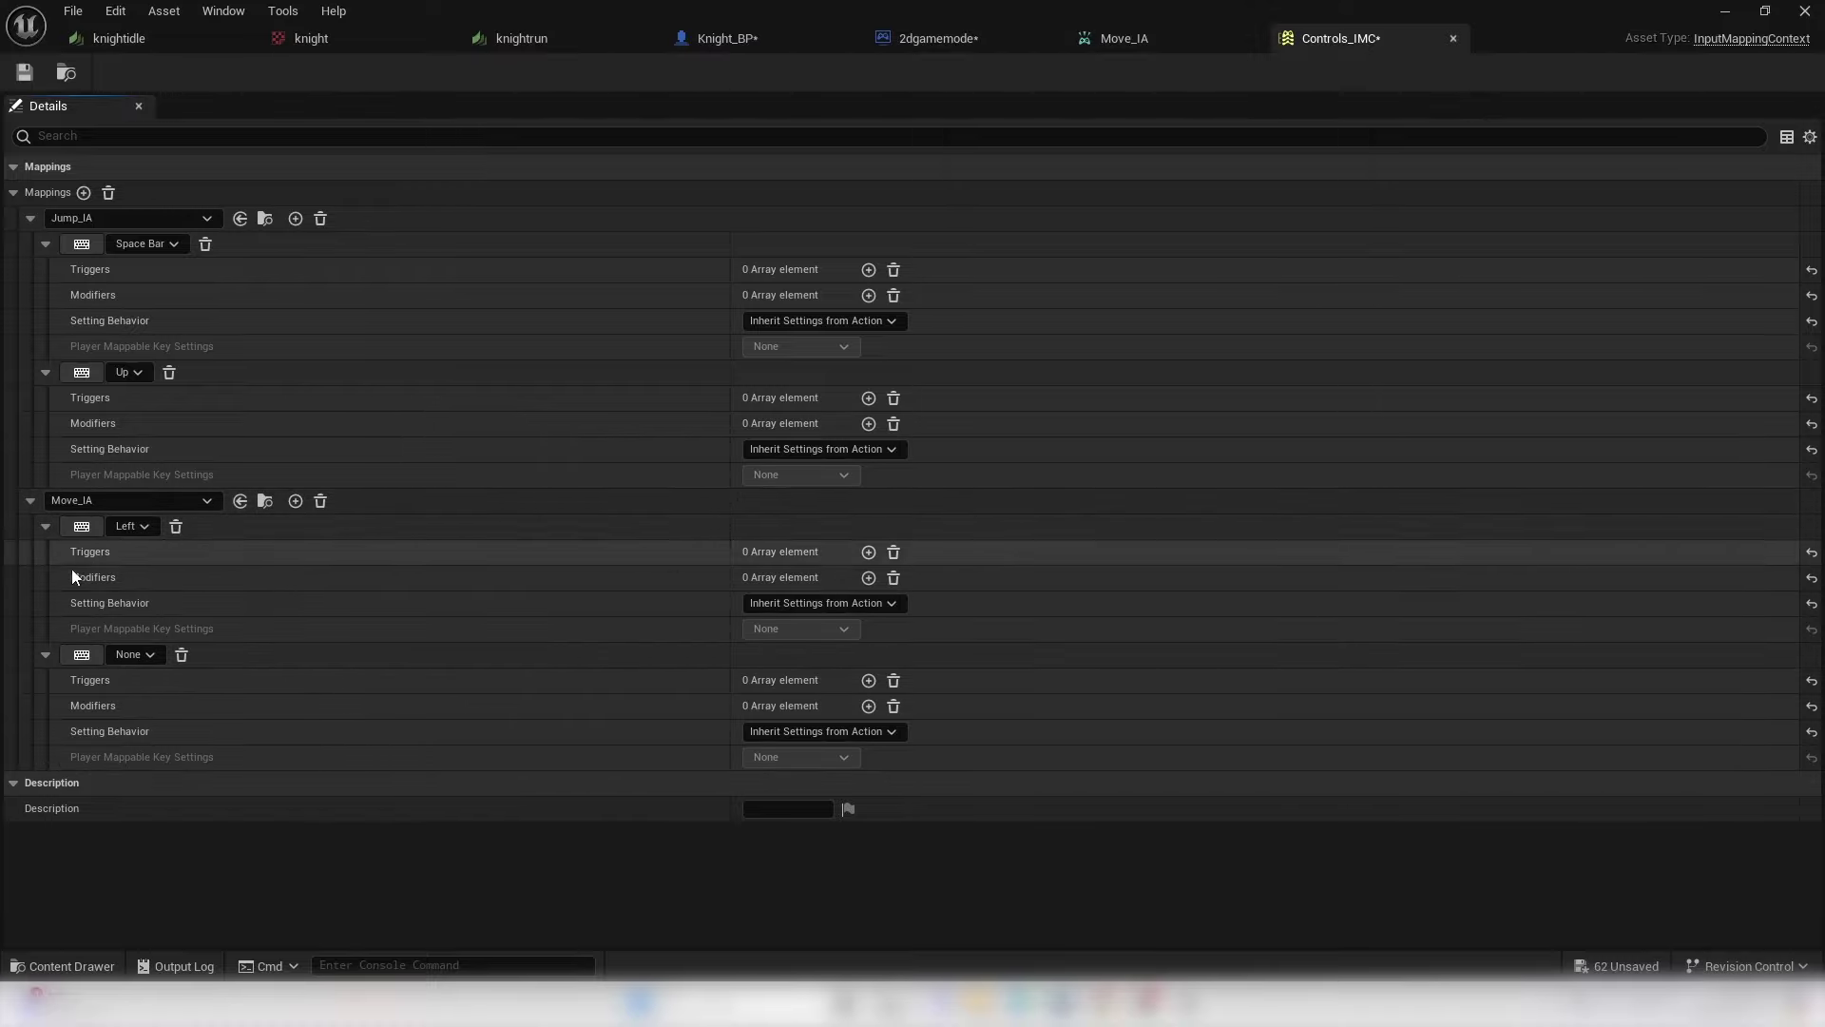
click(150, 654)
text(RIGH)
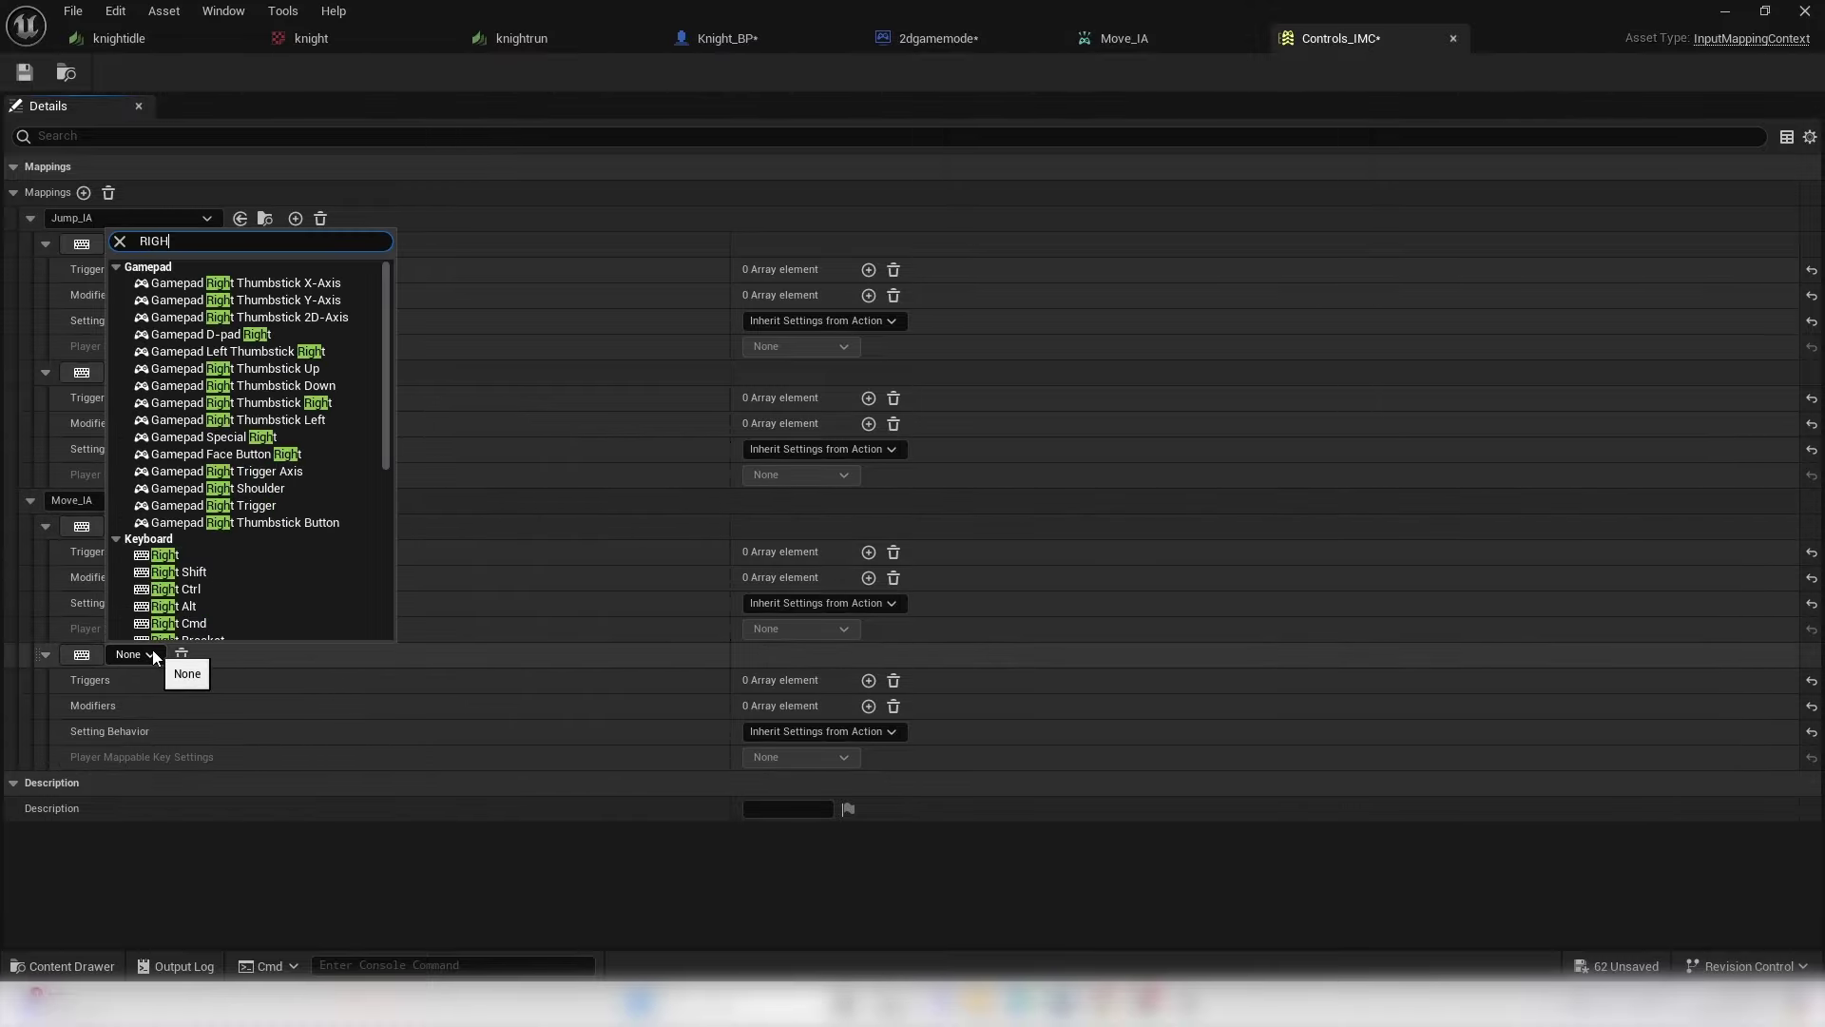
click(166, 555)
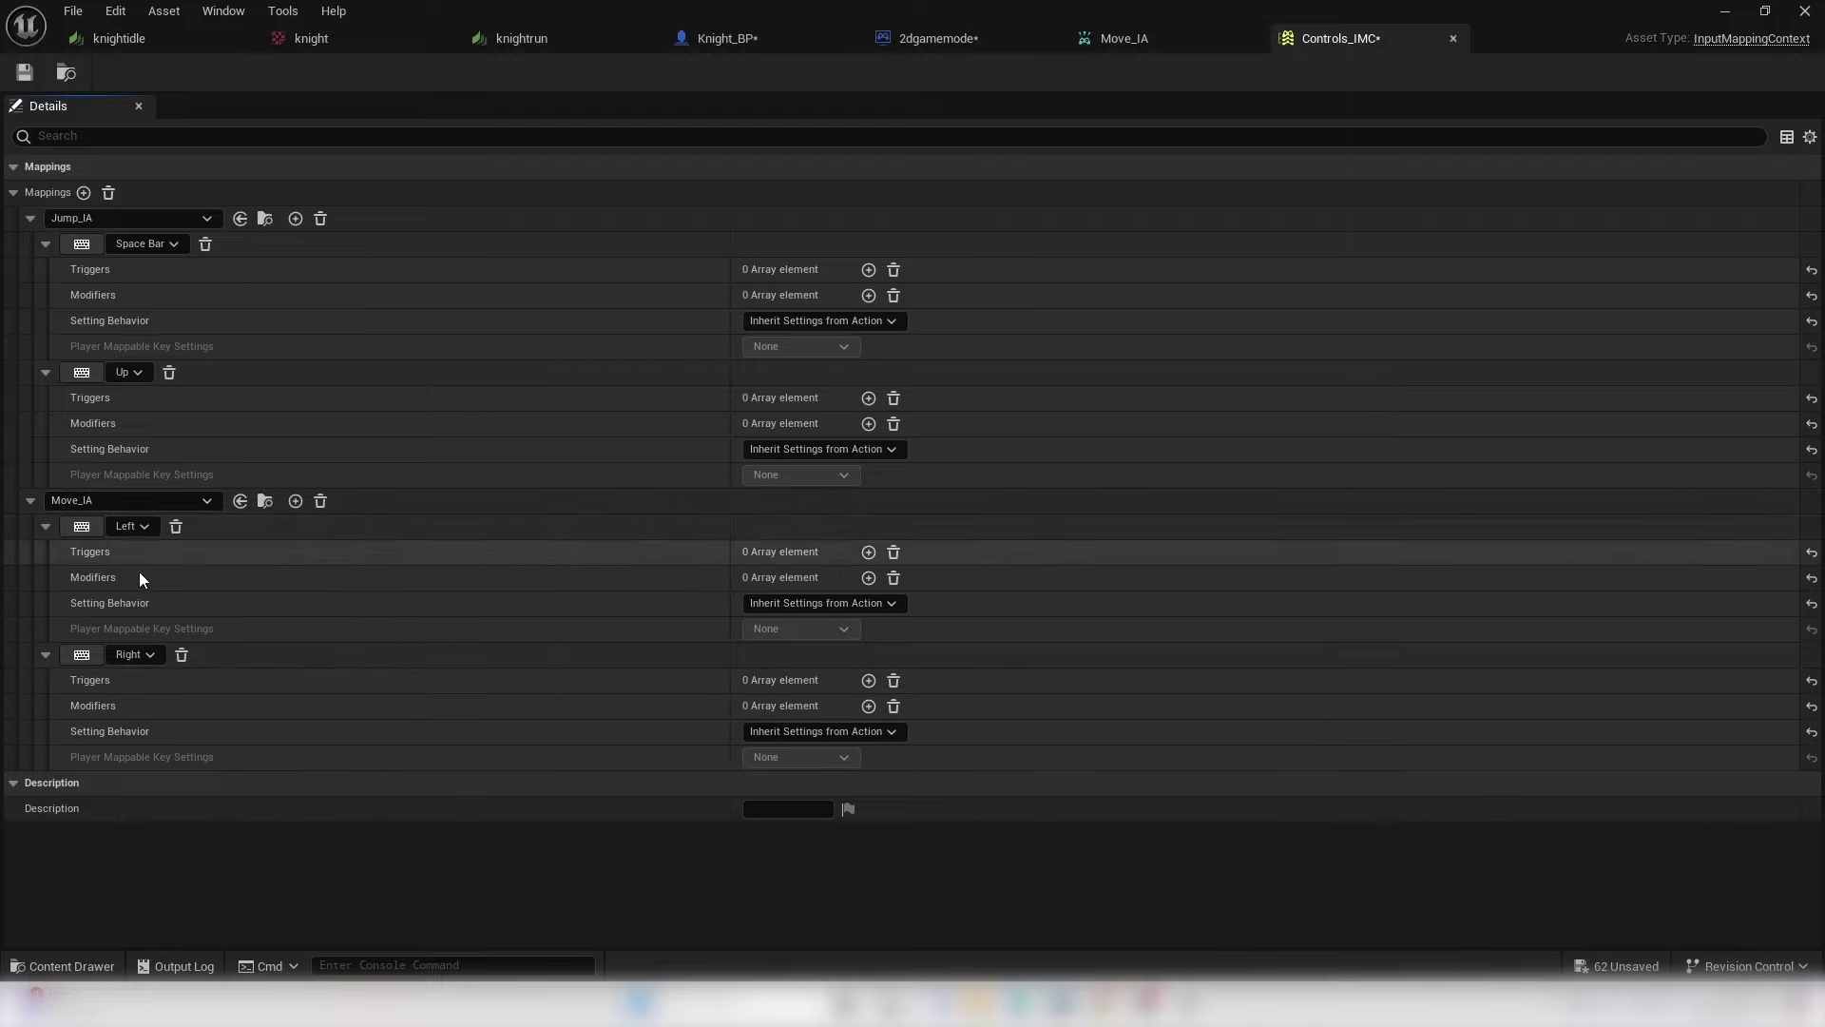
- Add a Negate modifier to Move_IA's Left key binding and save Controls_IMC
click(869, 578)
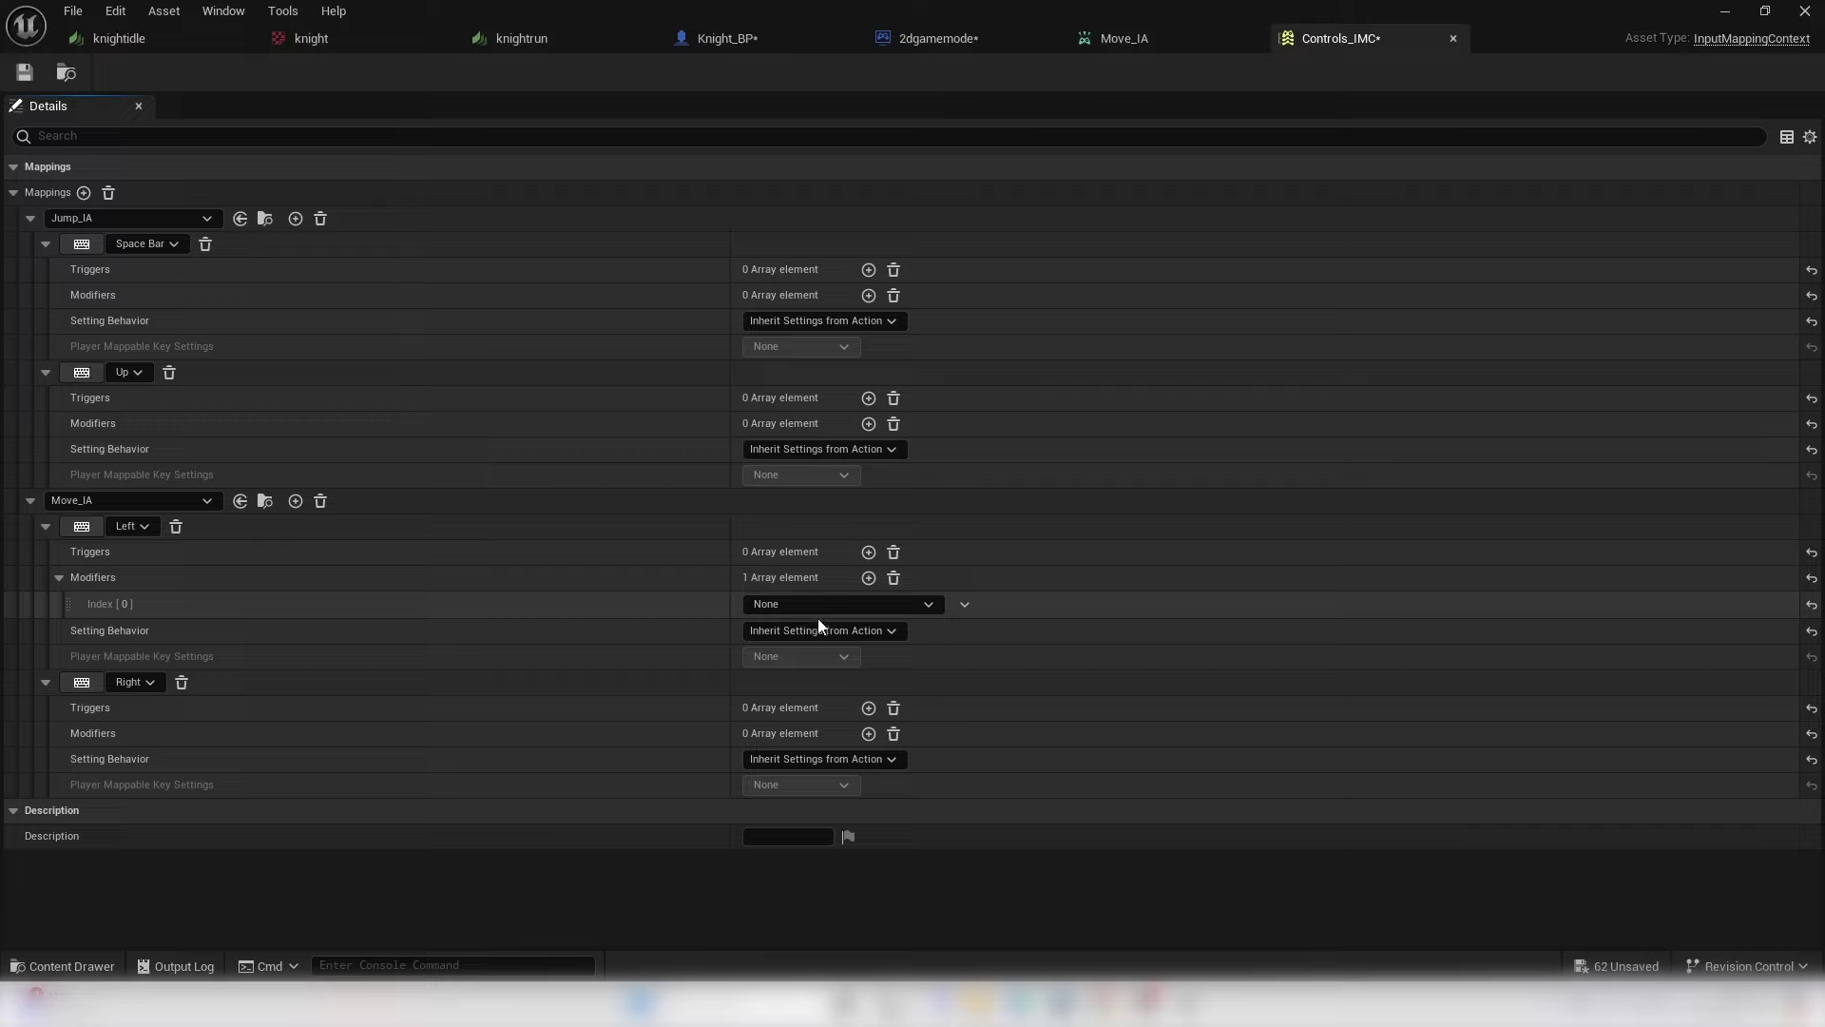
click(848, 606)
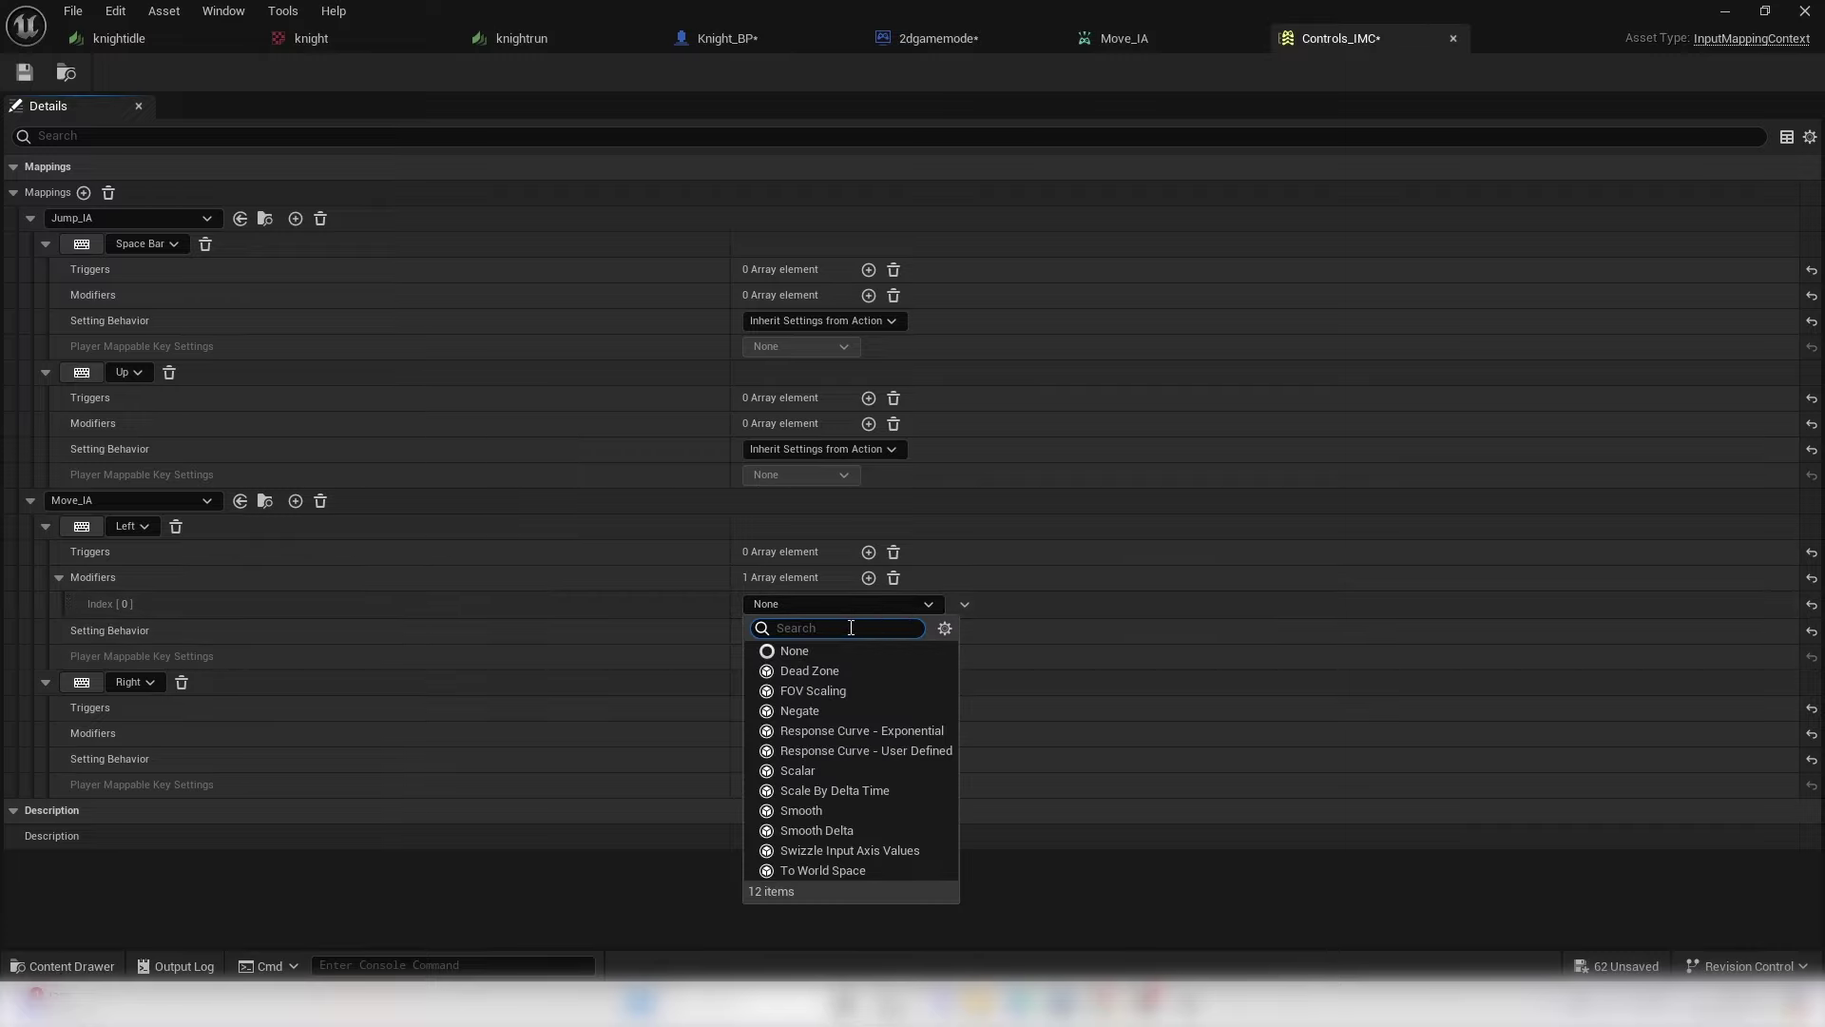
click(838, 711)
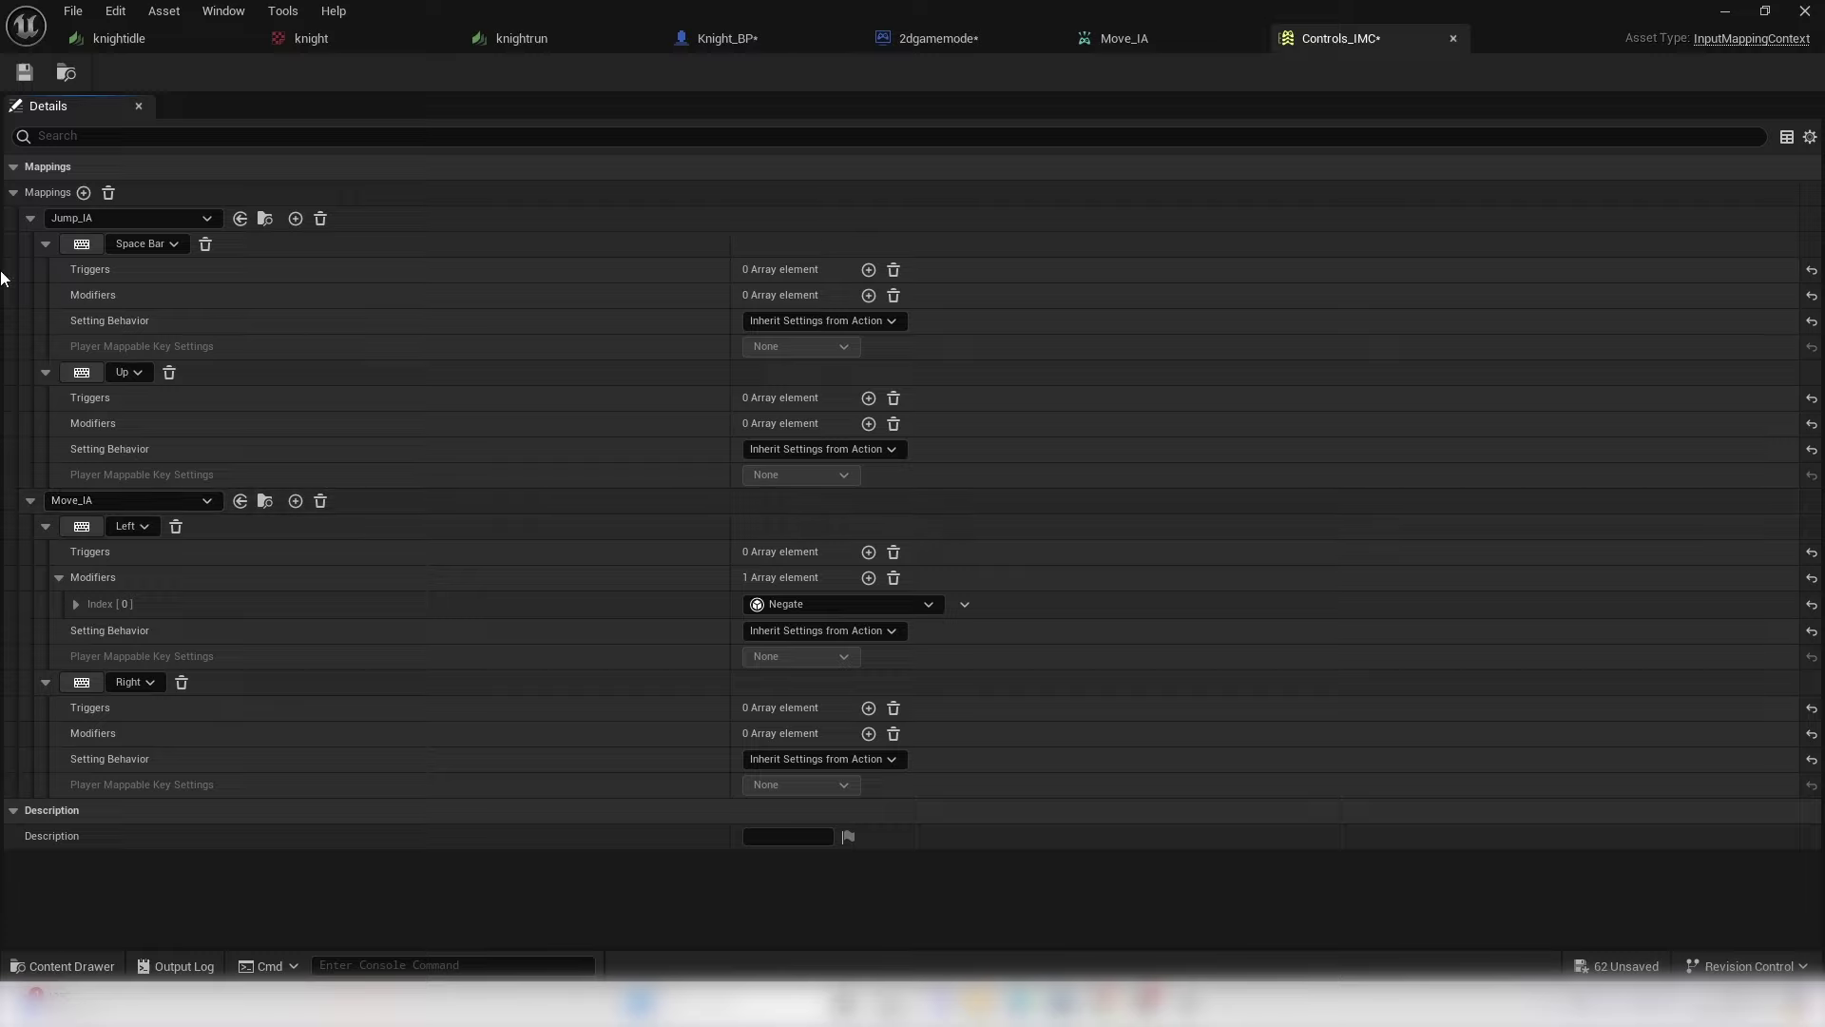
click(25, 72)
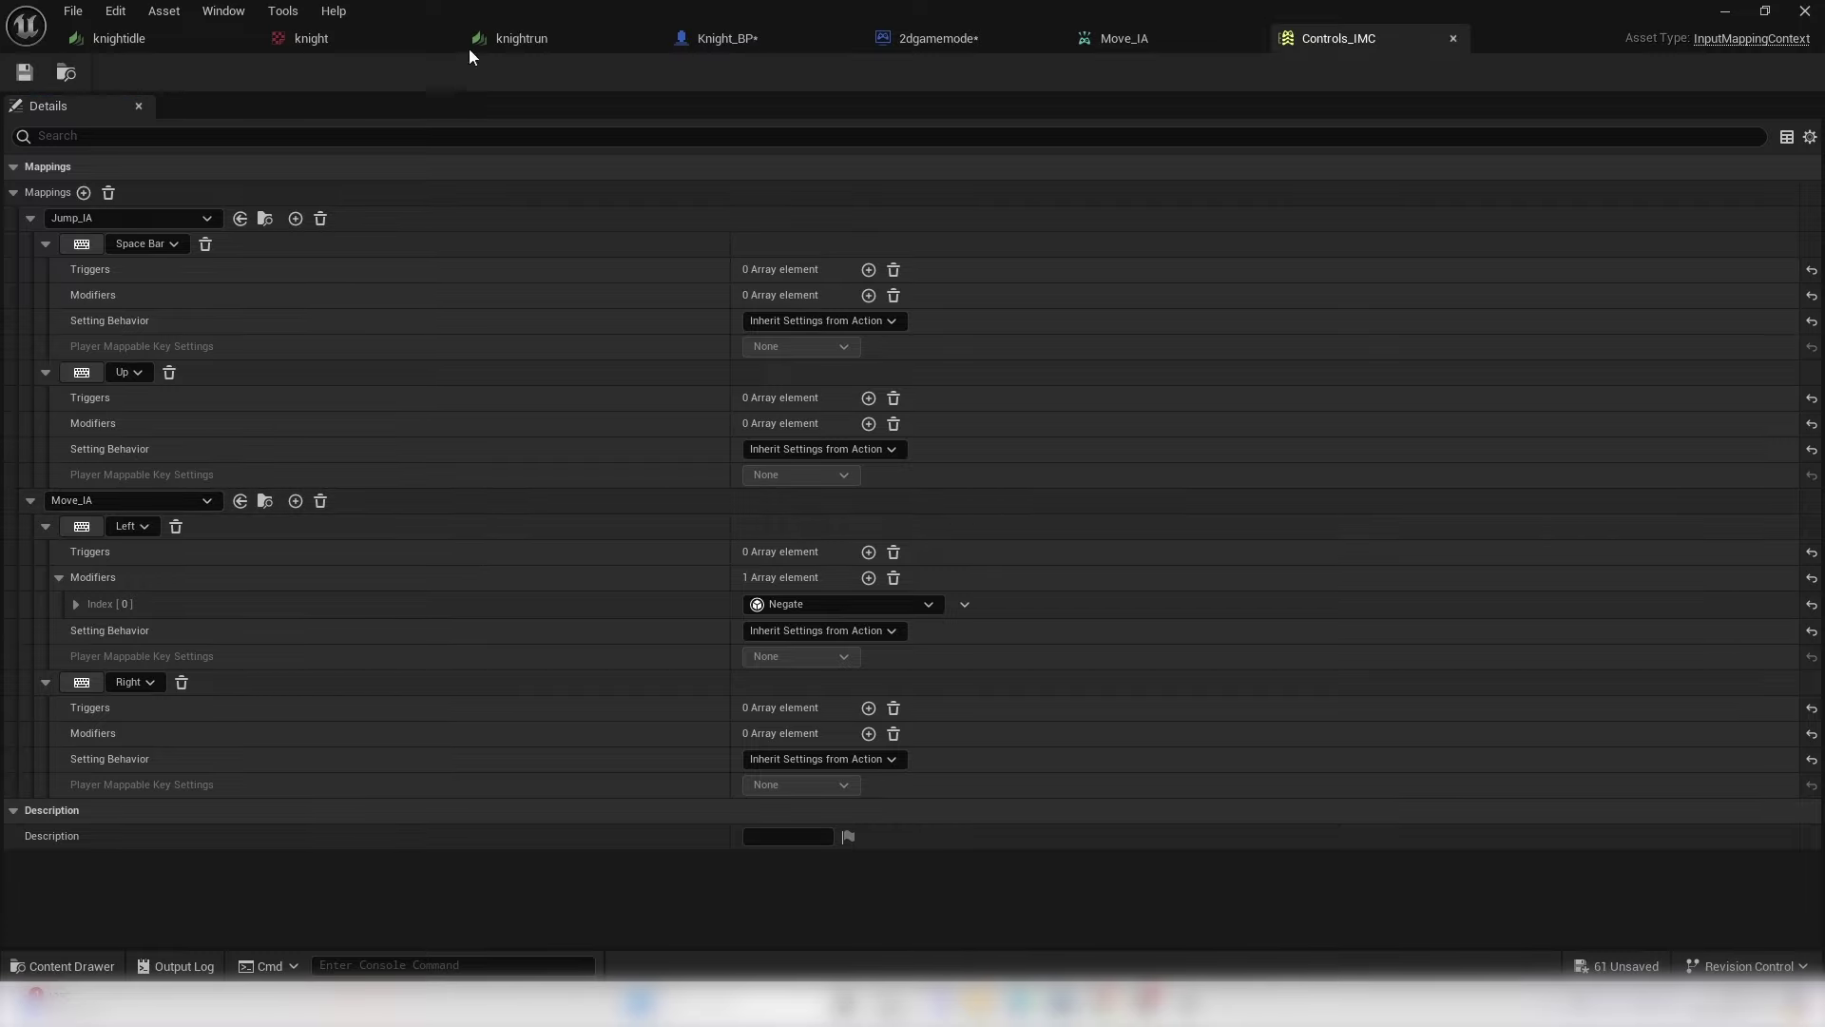
- Close the Controls_IMC and Move_IA editors, and open the Event Graph of Knight_BP from the Blueprints folder
click(1453, 38)
click(1255, 38)
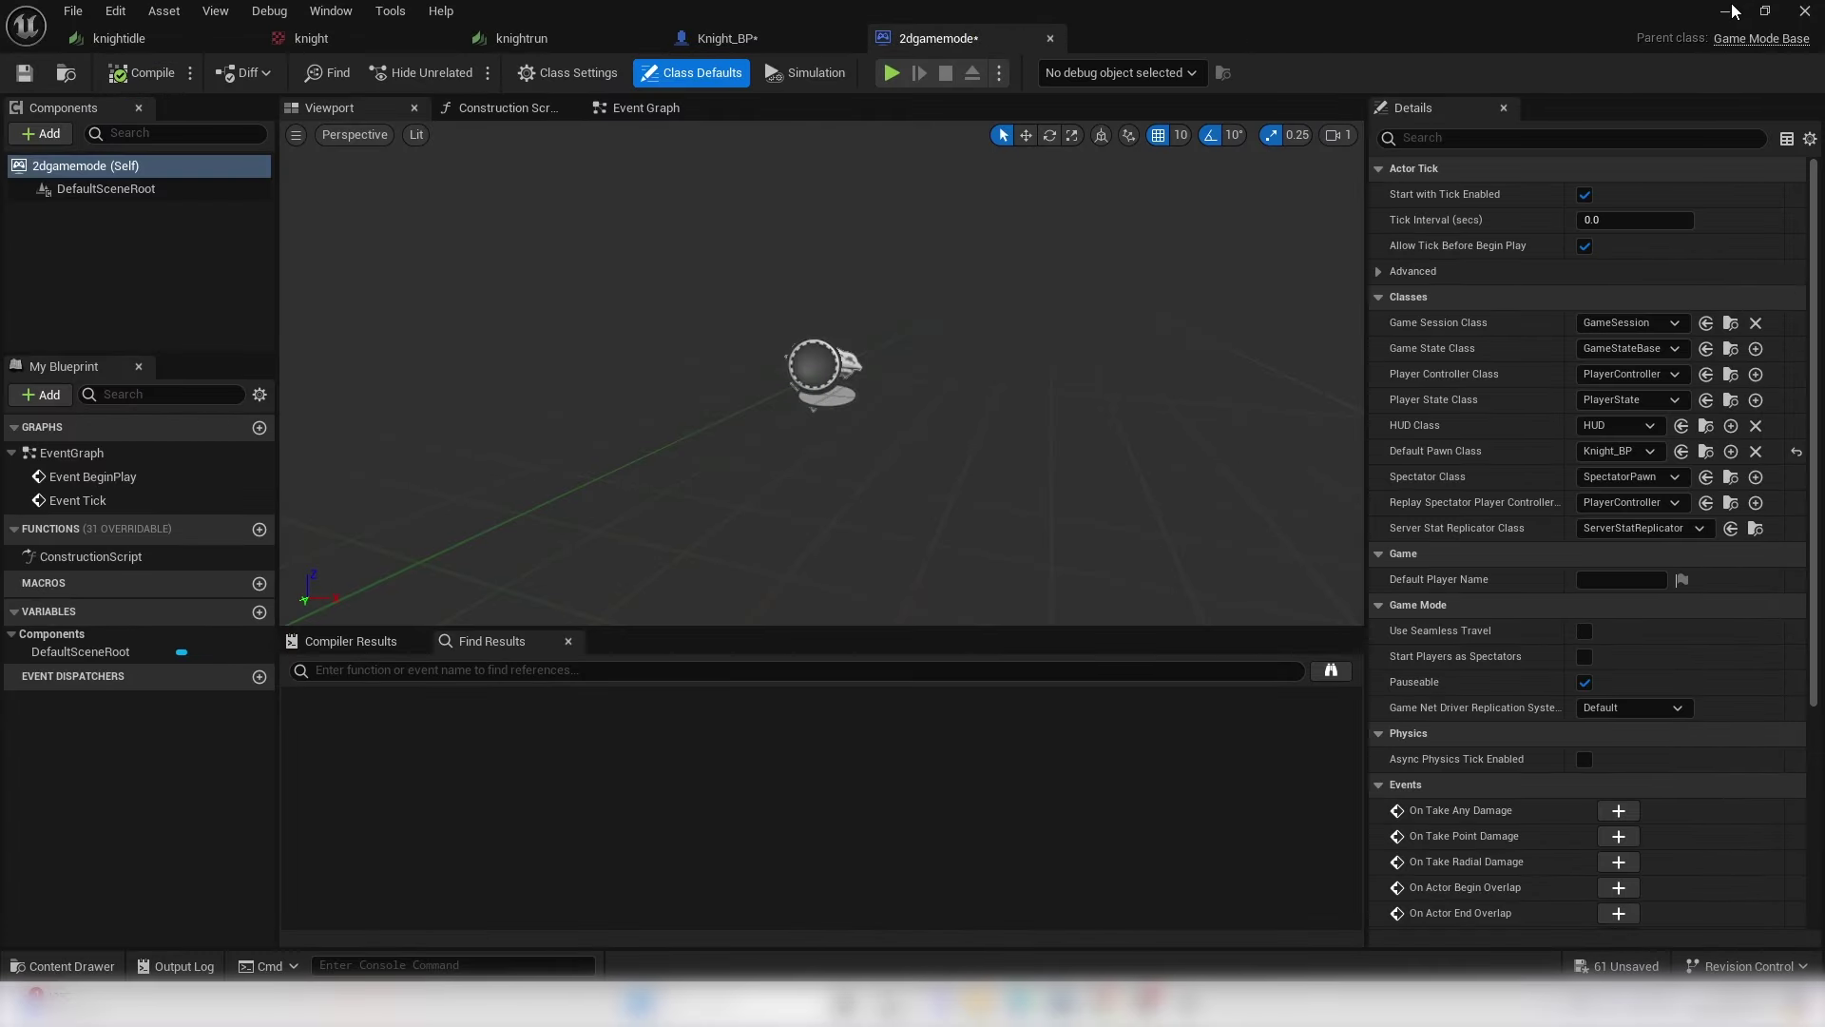
click(1726, 11)
click(87, 794)
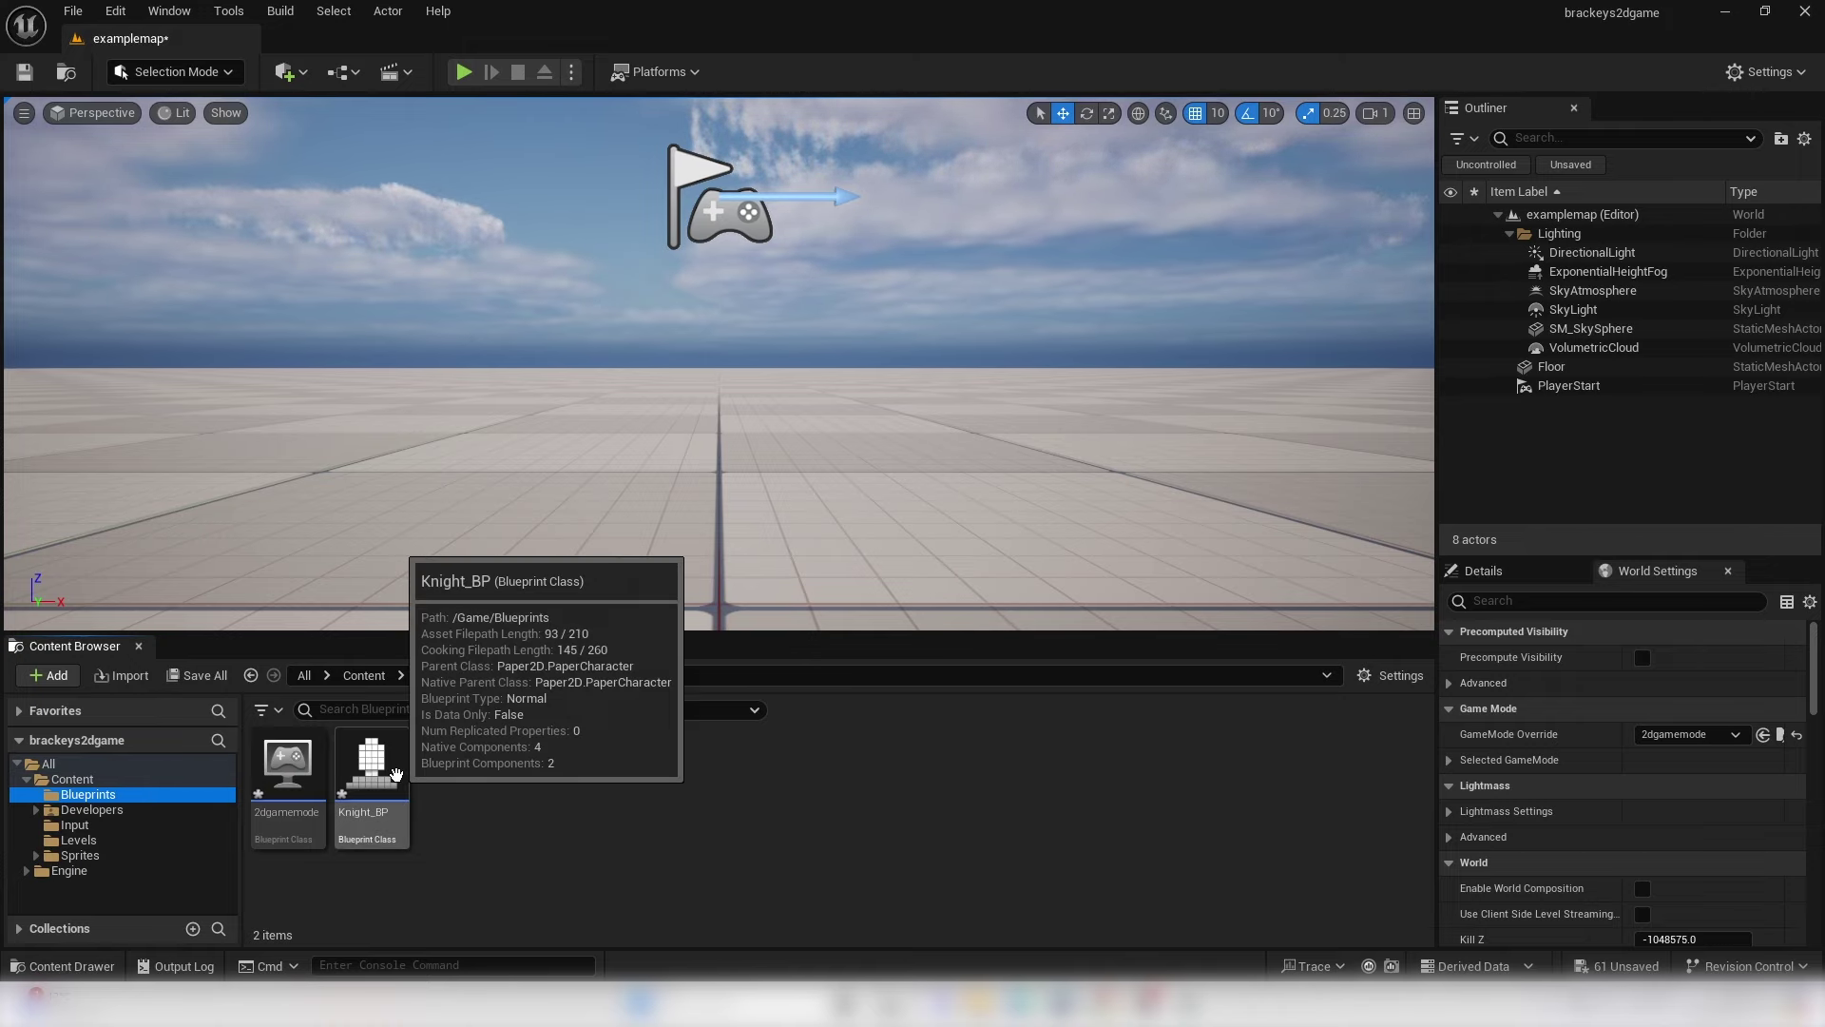
click(399, 782)
double_click(399, 783)
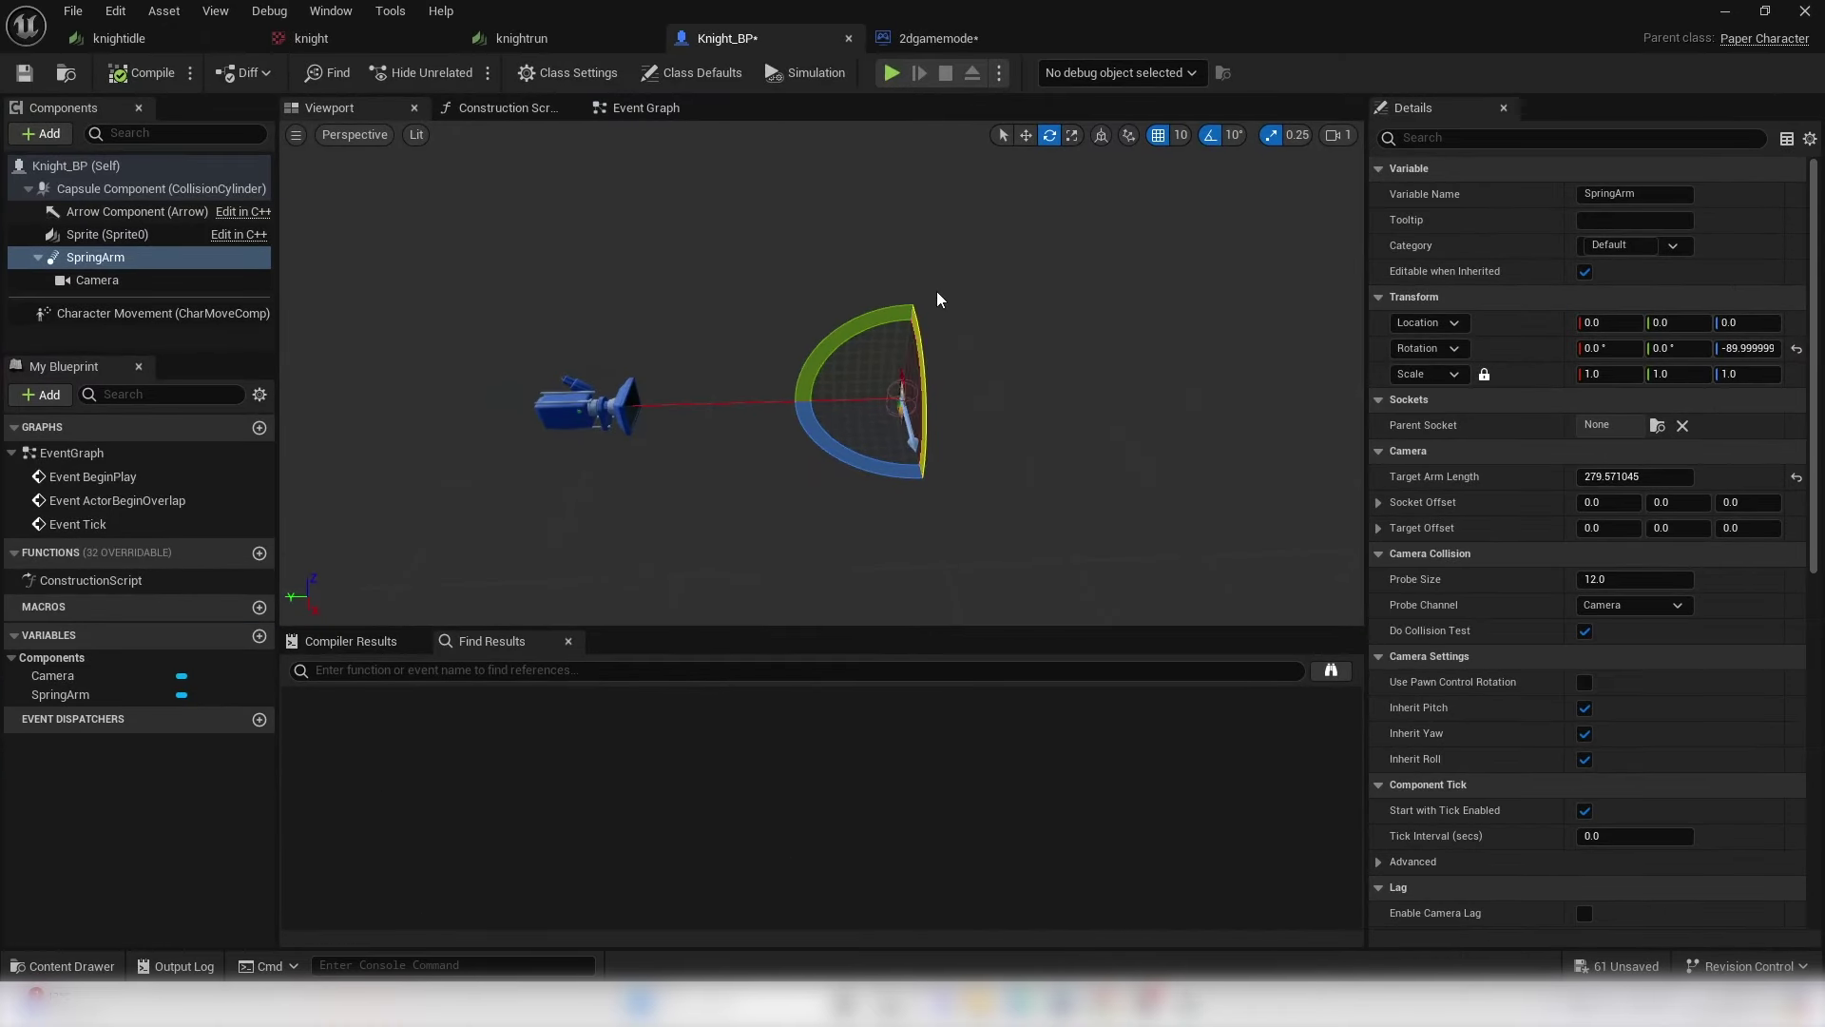
click(642, 107)
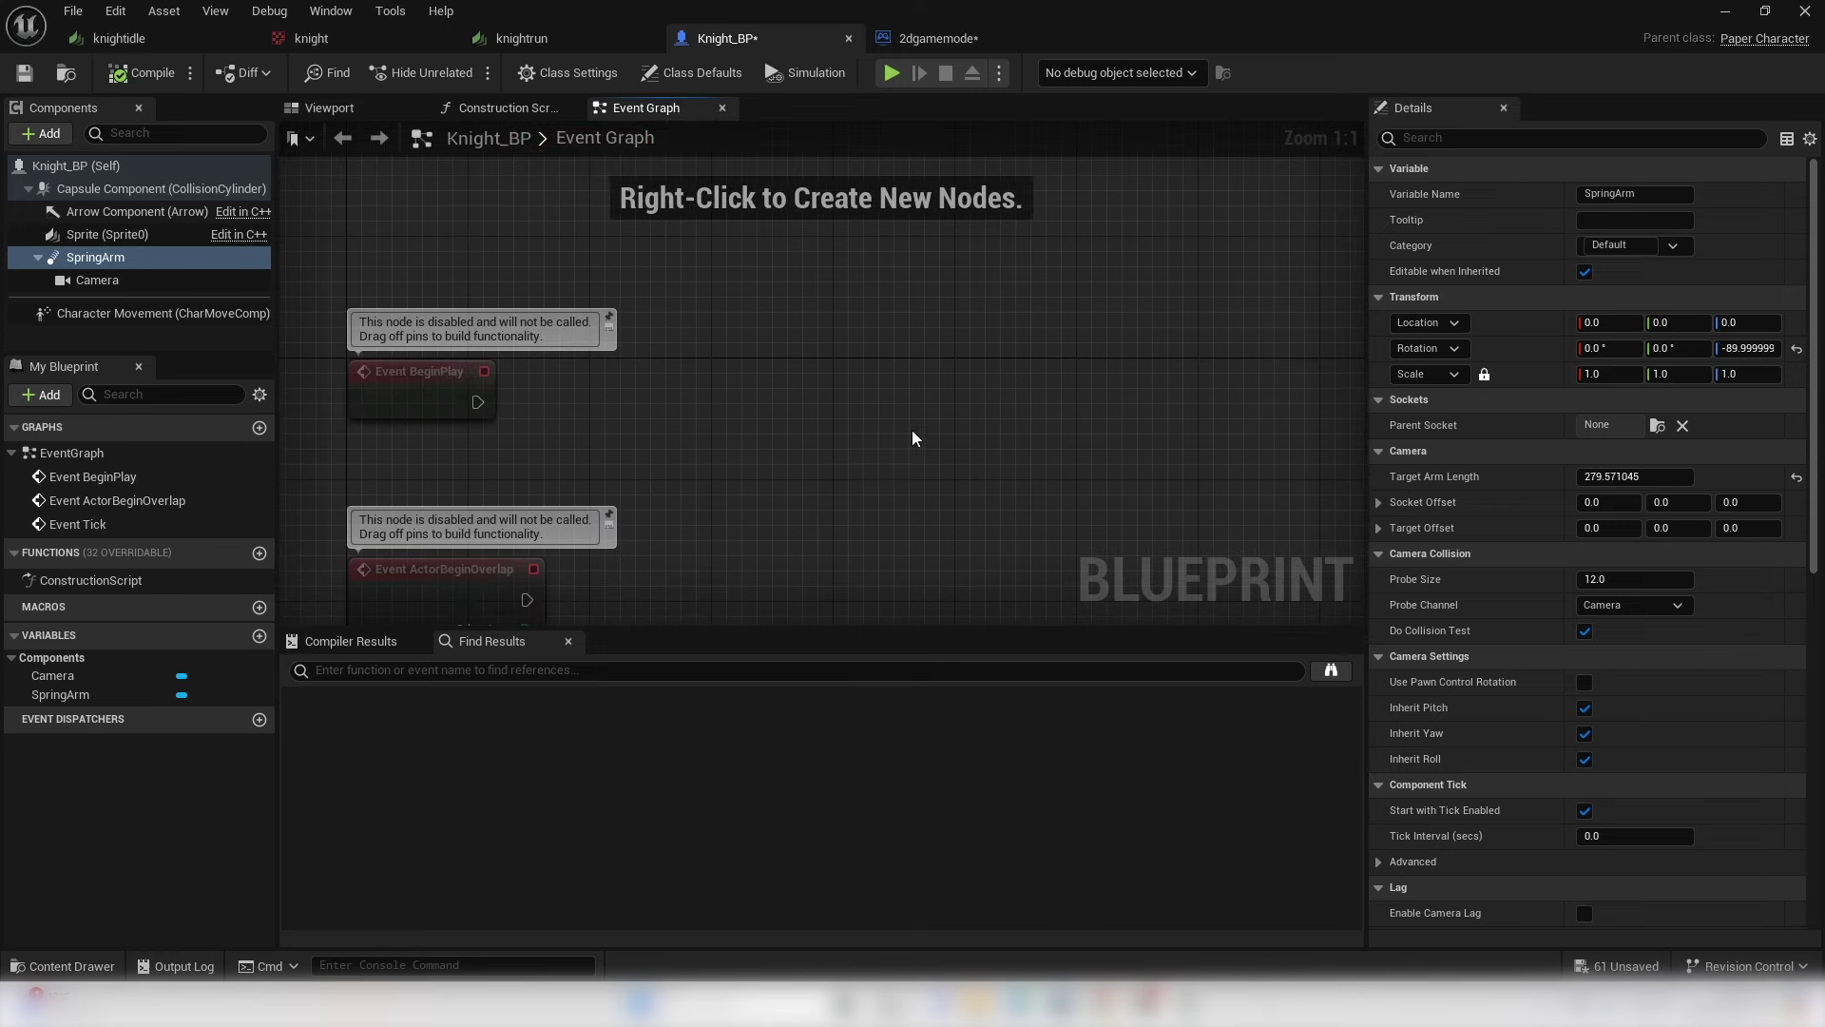
- Add a Get Controller node feeding a Cast To PlayerController node, and run the cast from Event BeginPlay
drag(377, 486, 657, 330)
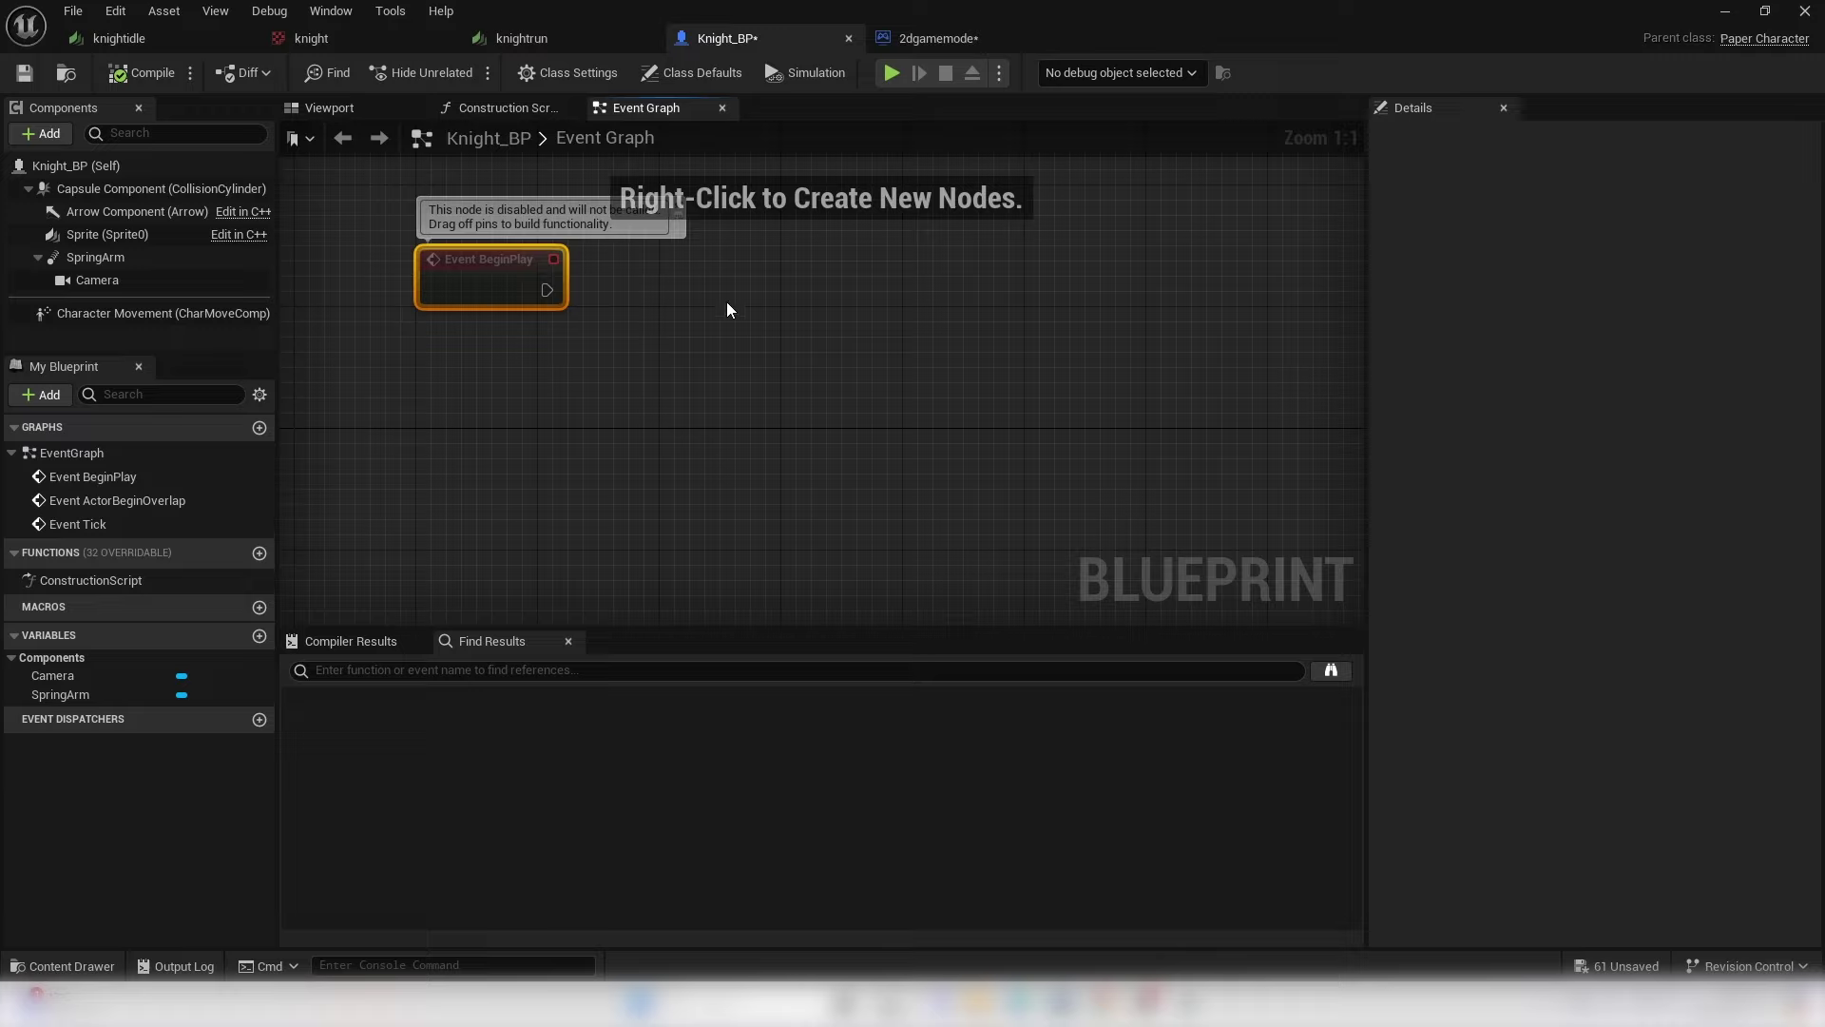
right_click(510, 436)
text(GET CONTR)
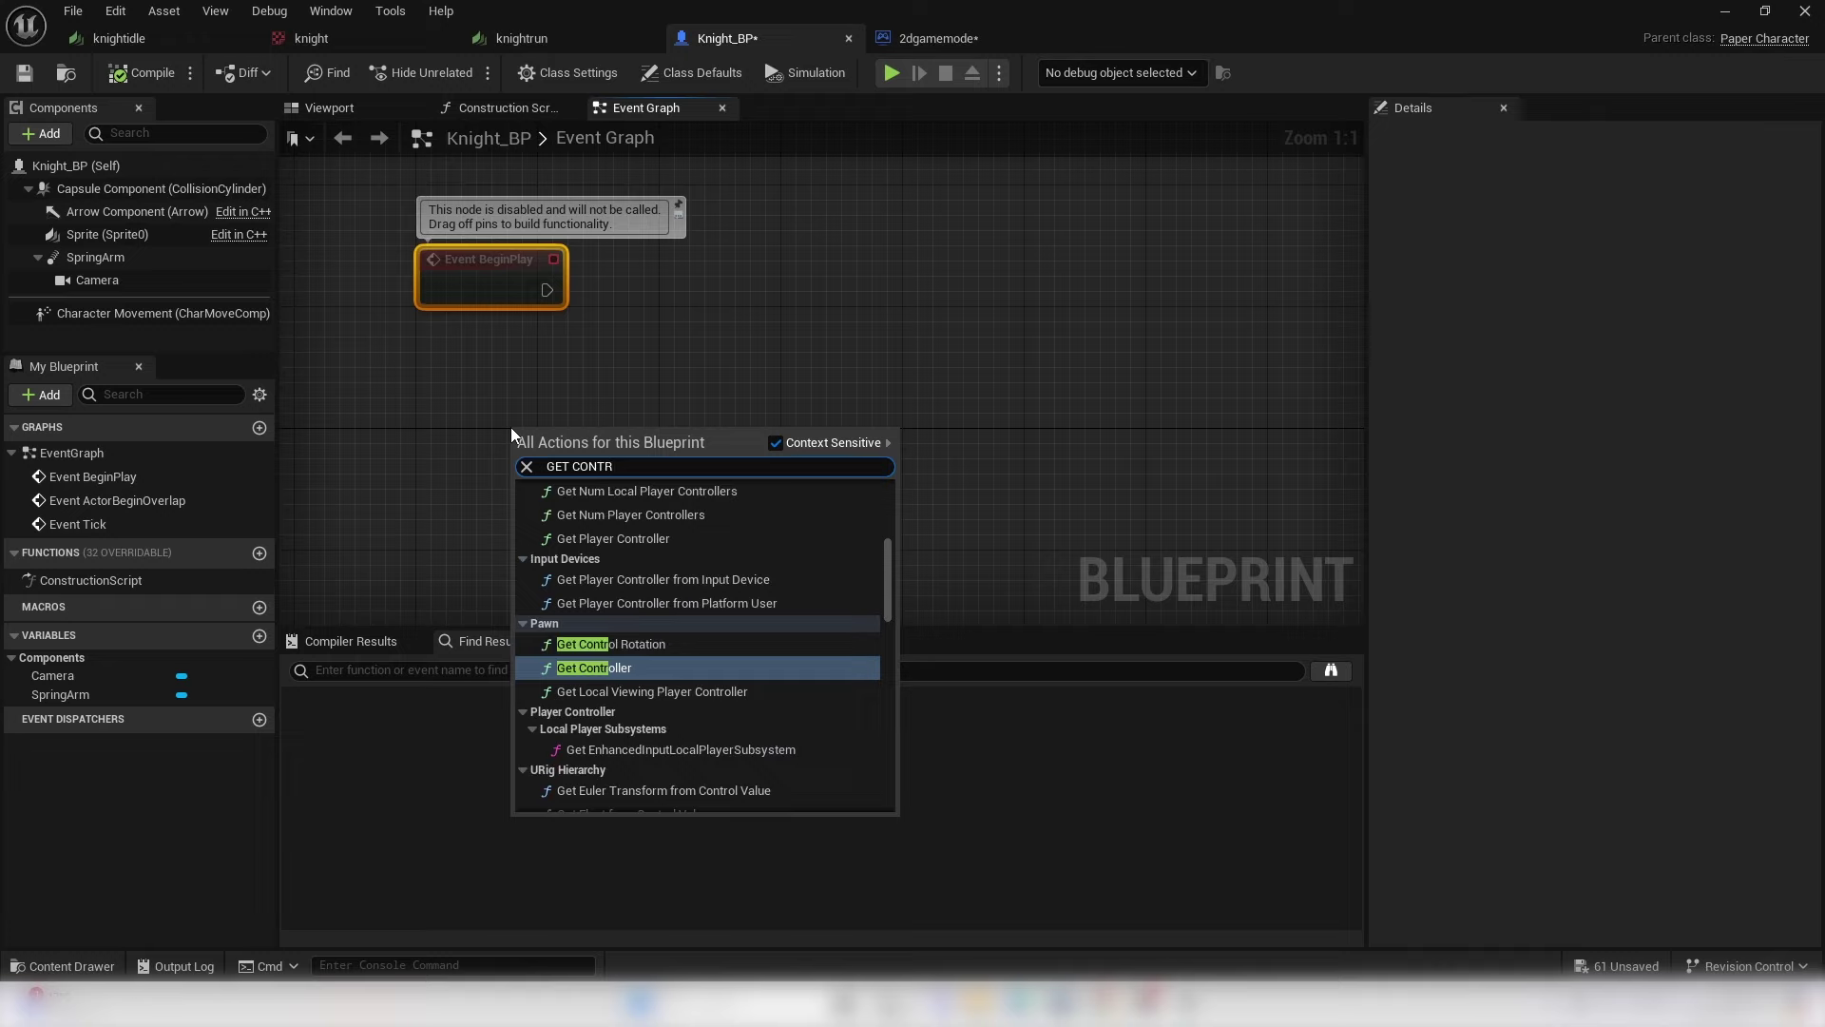
key(Return)
drag(718, 468, 864, 293)
text(cast to pl)
key(Return)
drag(546, 296, 876, 332)
drag(1011, 401, 996, 370)
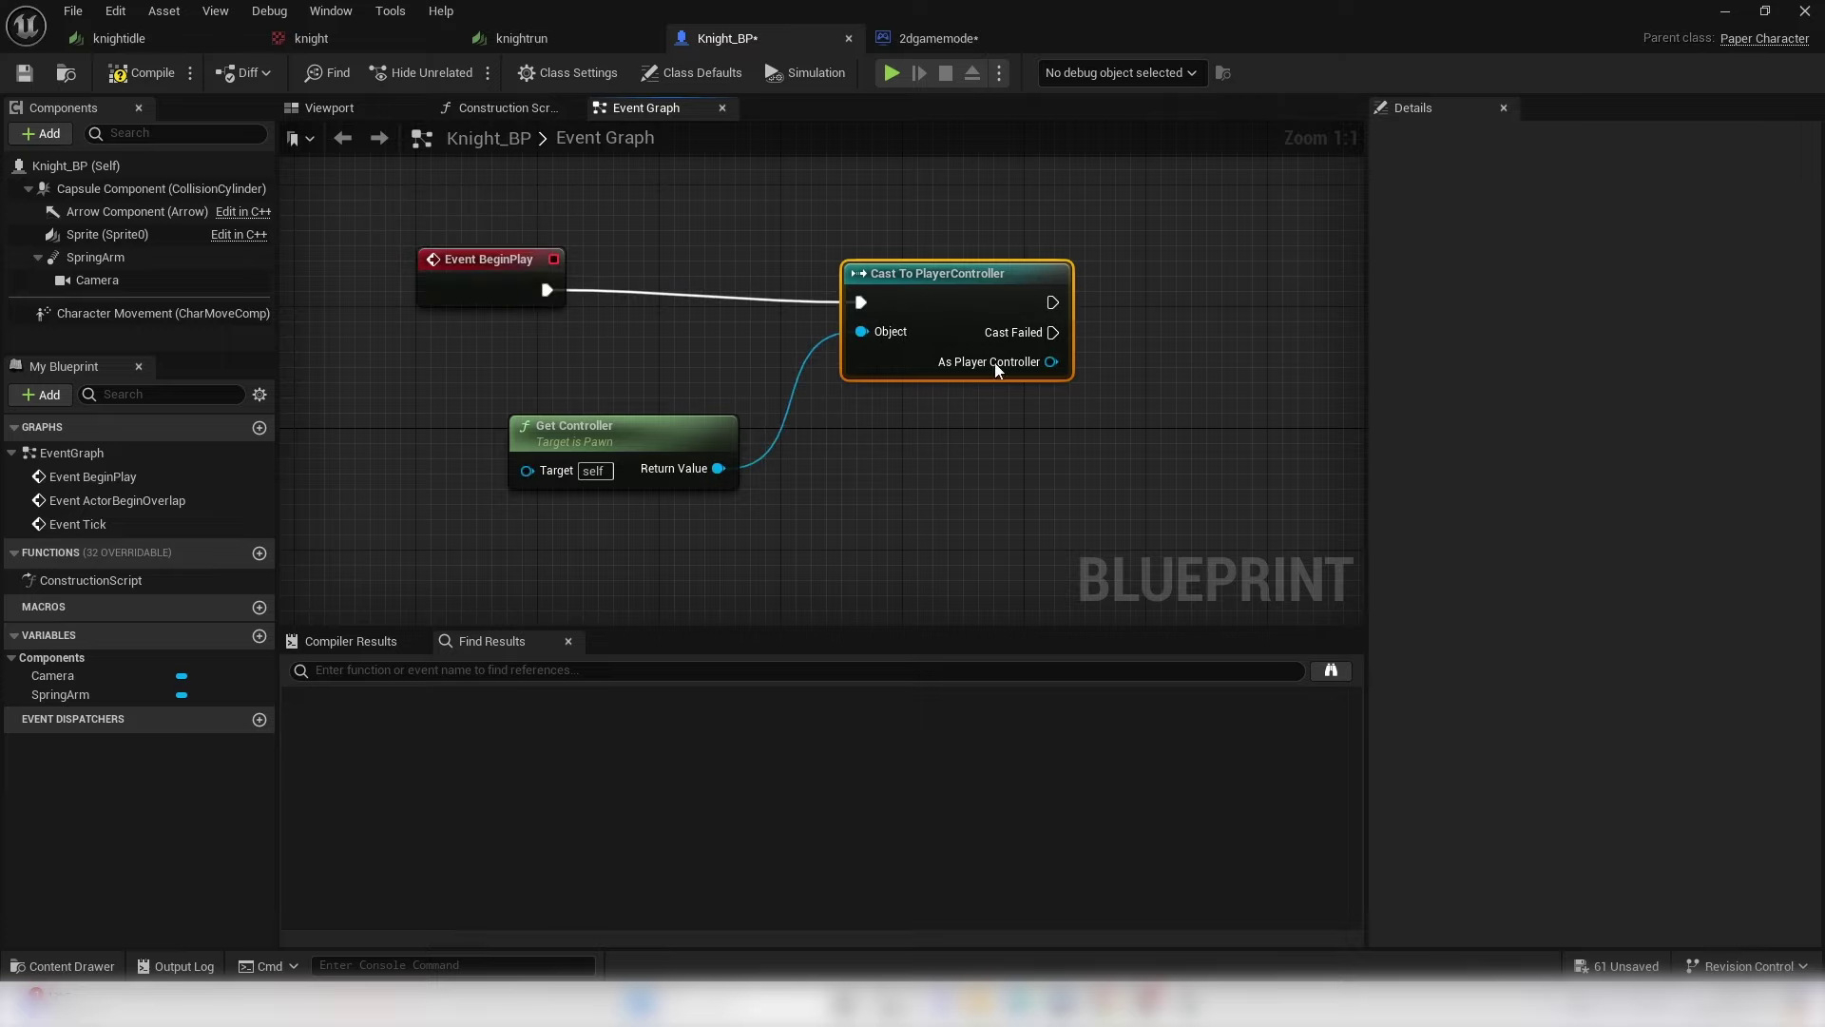
- Add a Get EnhancedInputLocalPlayerSubsystem node from the cast's As Player Controller output
right_drag(997, 370, 738, 339)
drag(793, 331, 842, 443)
text(get enh)
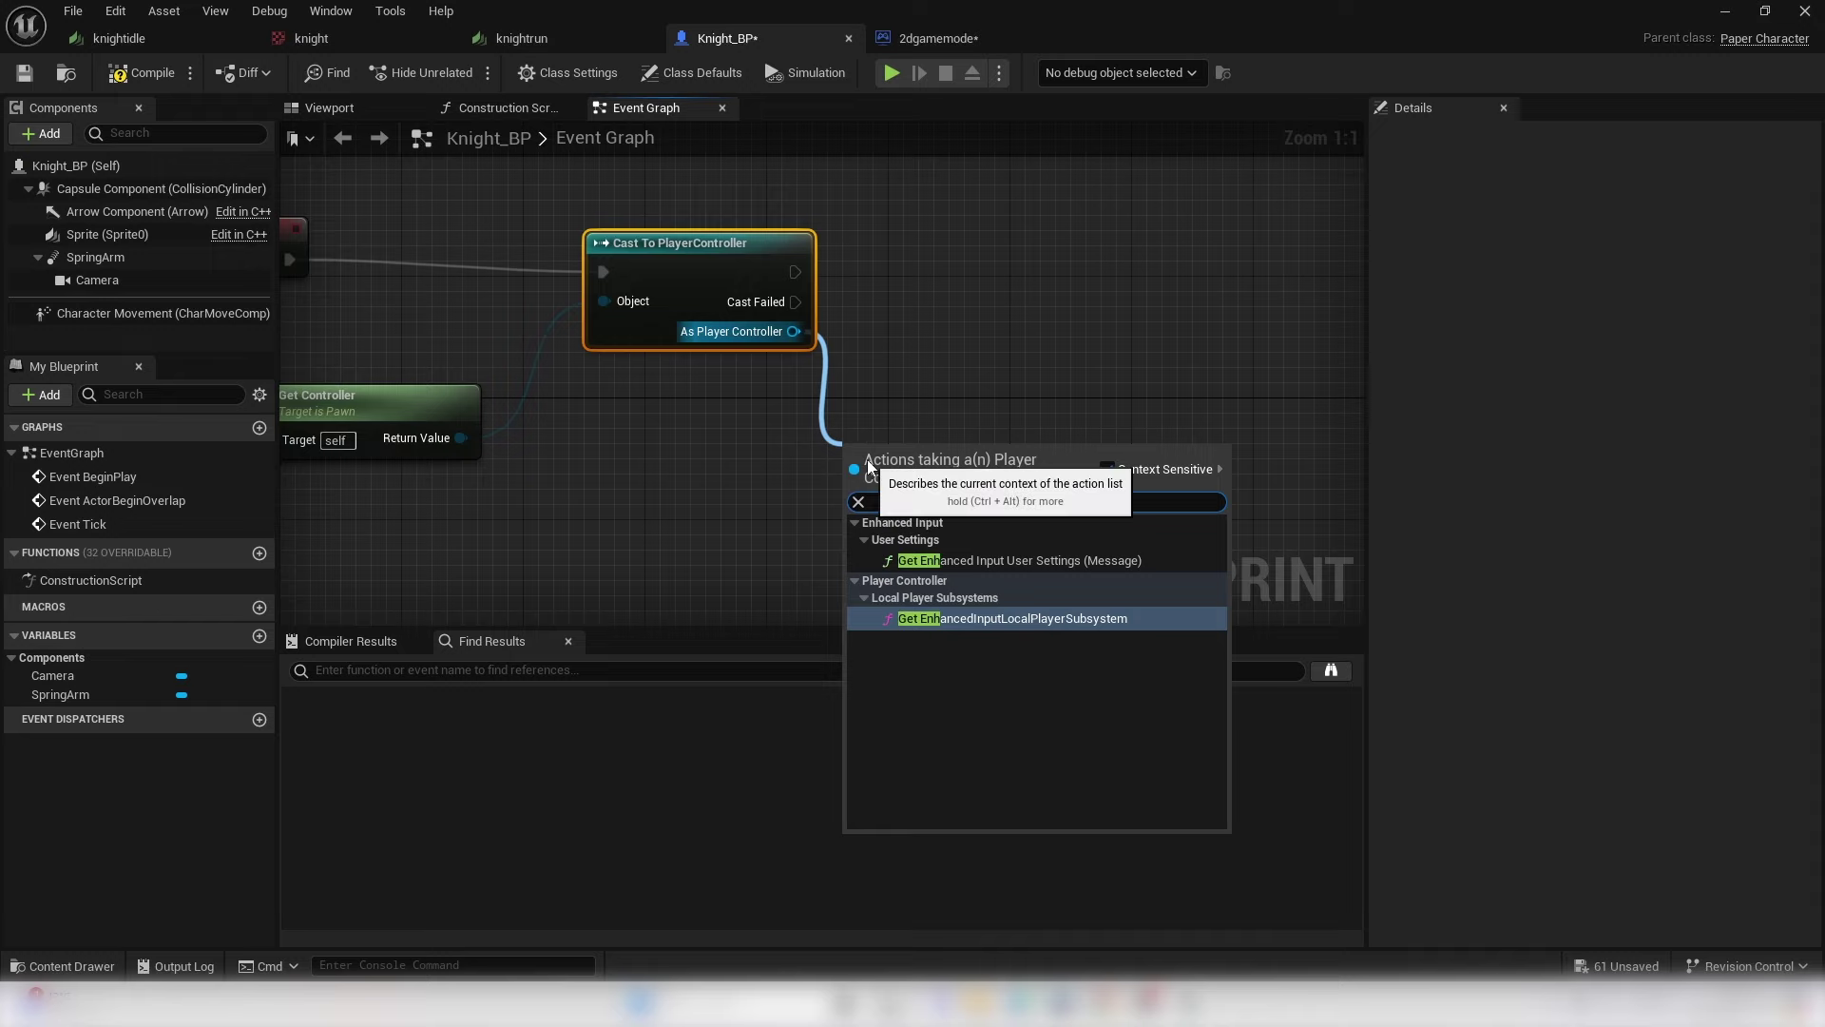
key(Return)
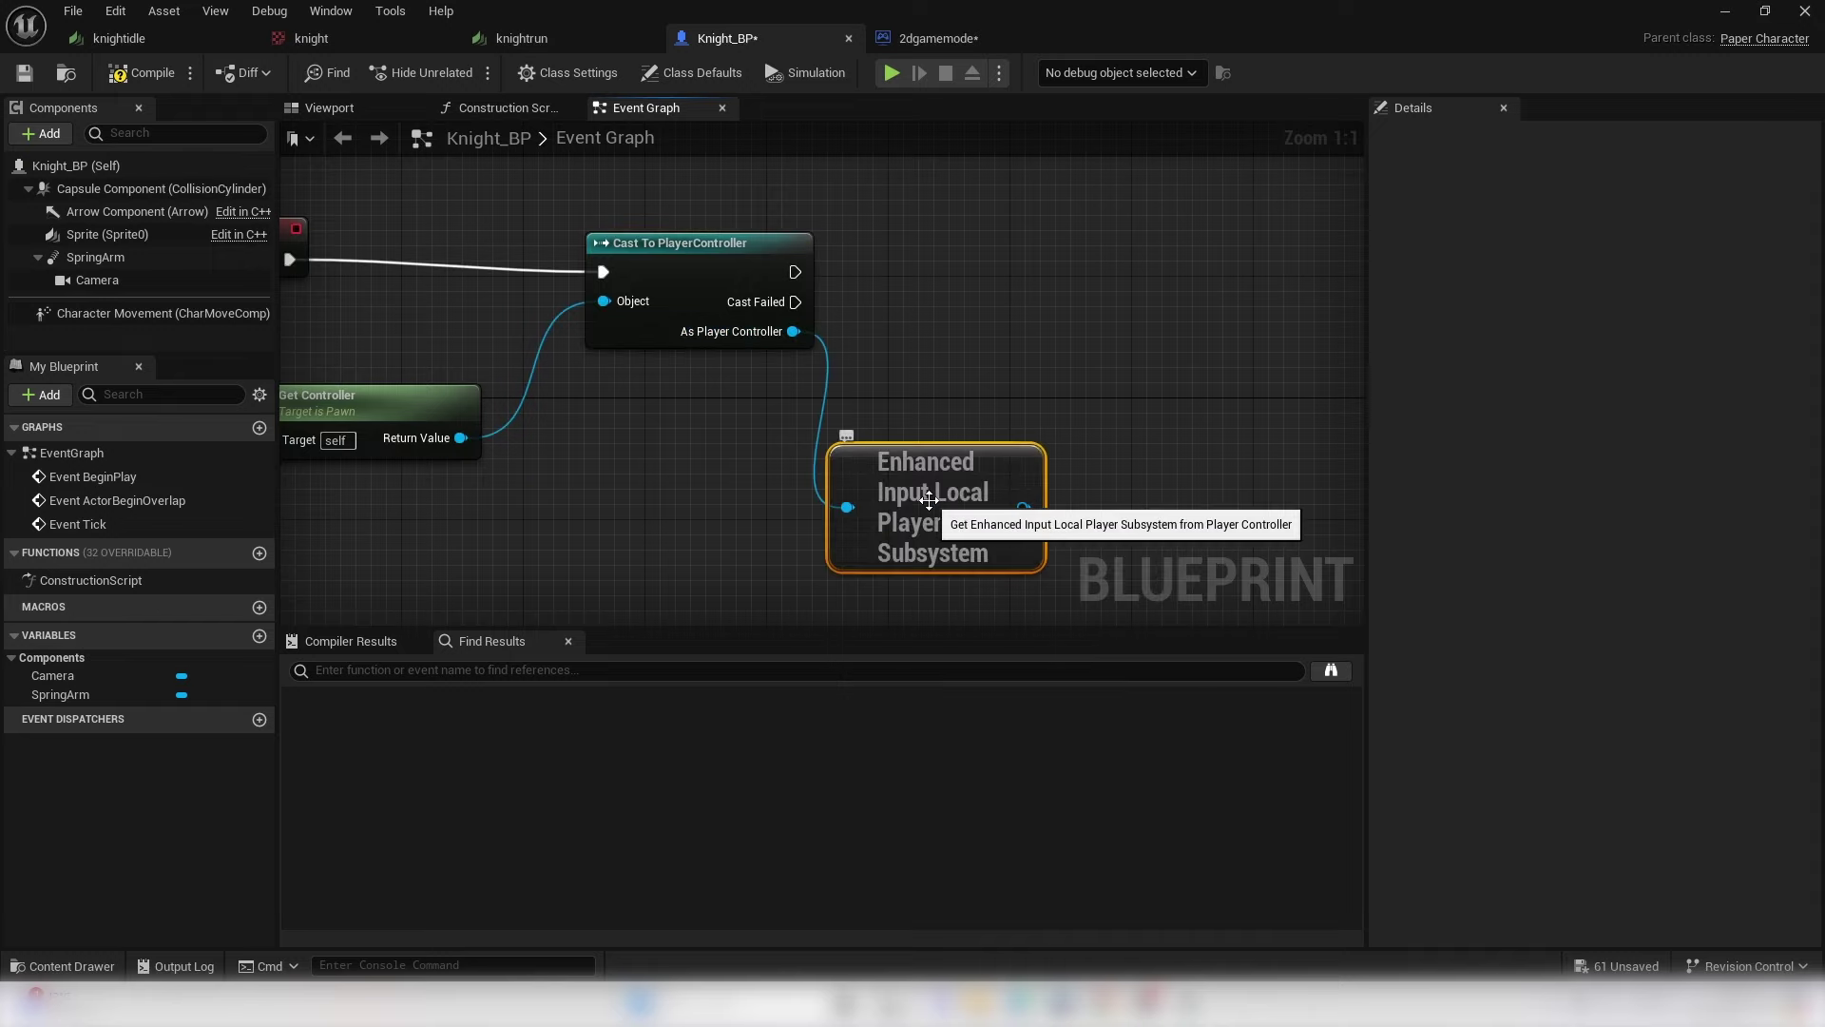
- Add the Is Valid execution node for the input subsystem and run it from the Cast To PlayerController node
right_drag(1069, 433, 843, 413)
drag(799, 487, 943, 310)
text(IS VA)
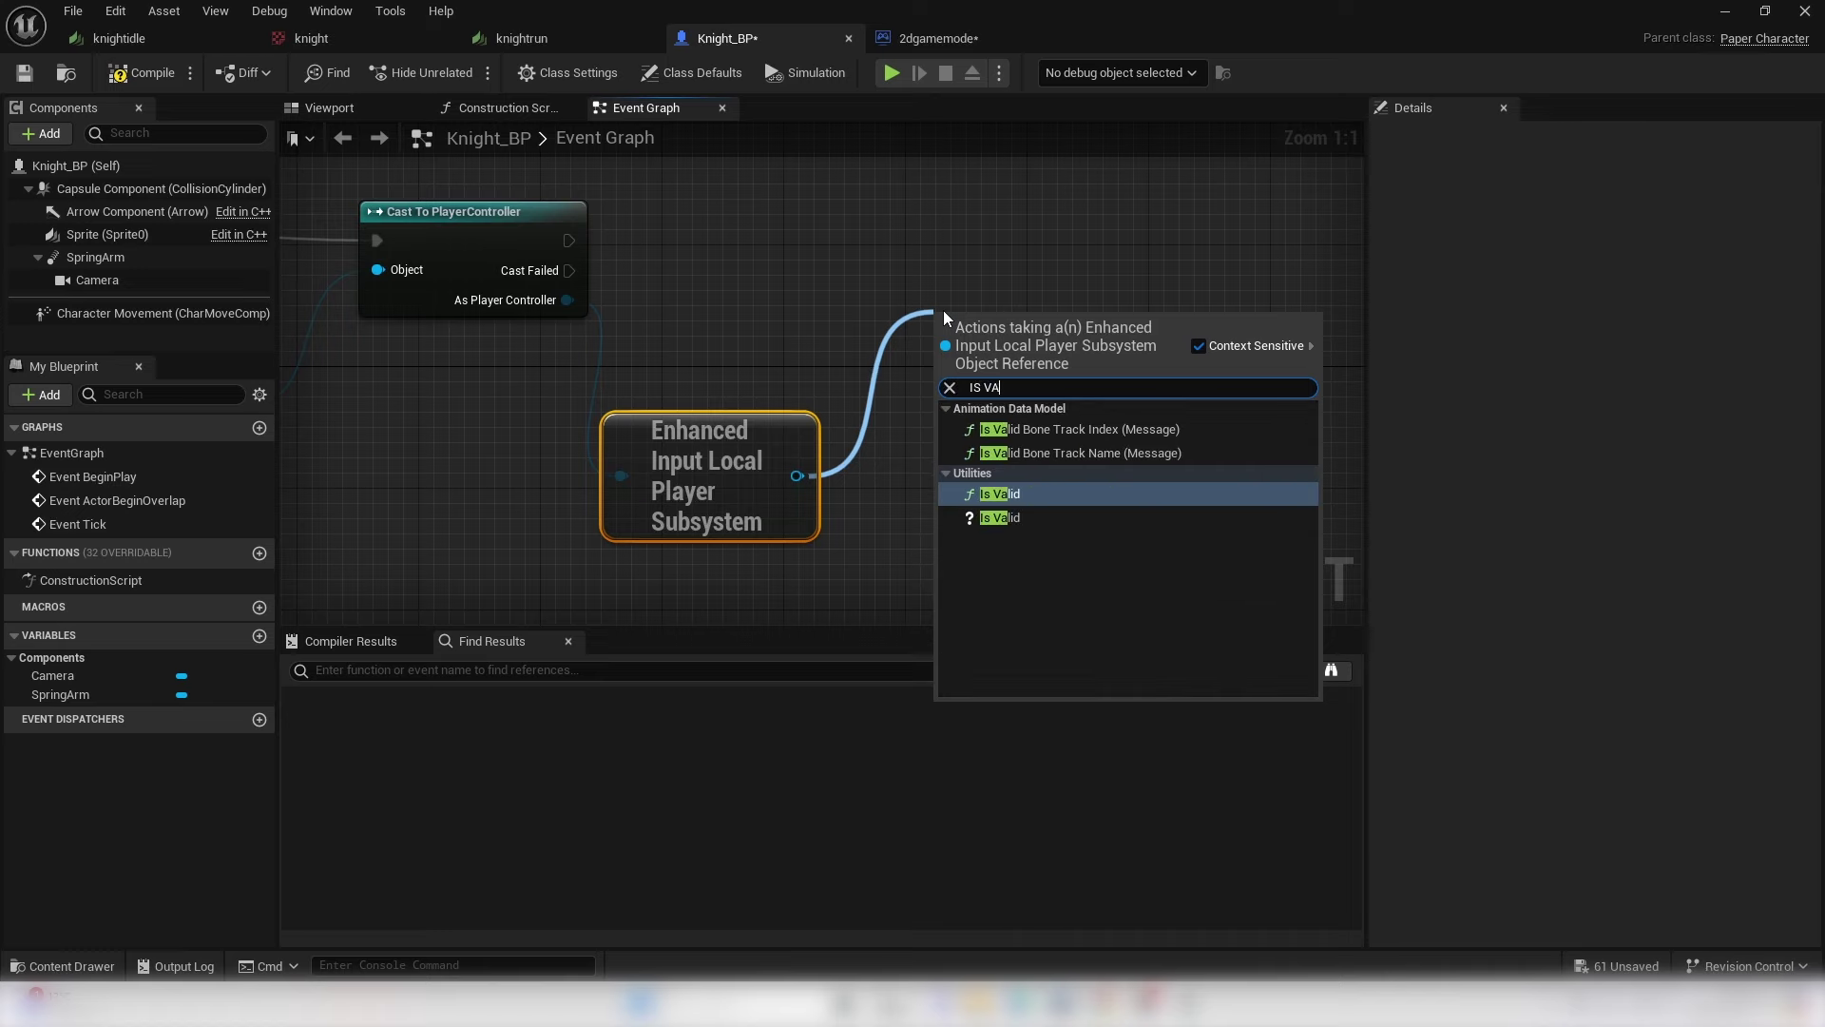
key(Down)
key(Return)
drag(568, 242, 991, 250)
- Add an Add Mapping Context node targeting the Enhanced Input Local Player Subsystem
drag(794, 472, 1143, 382)
text(ADD LO)
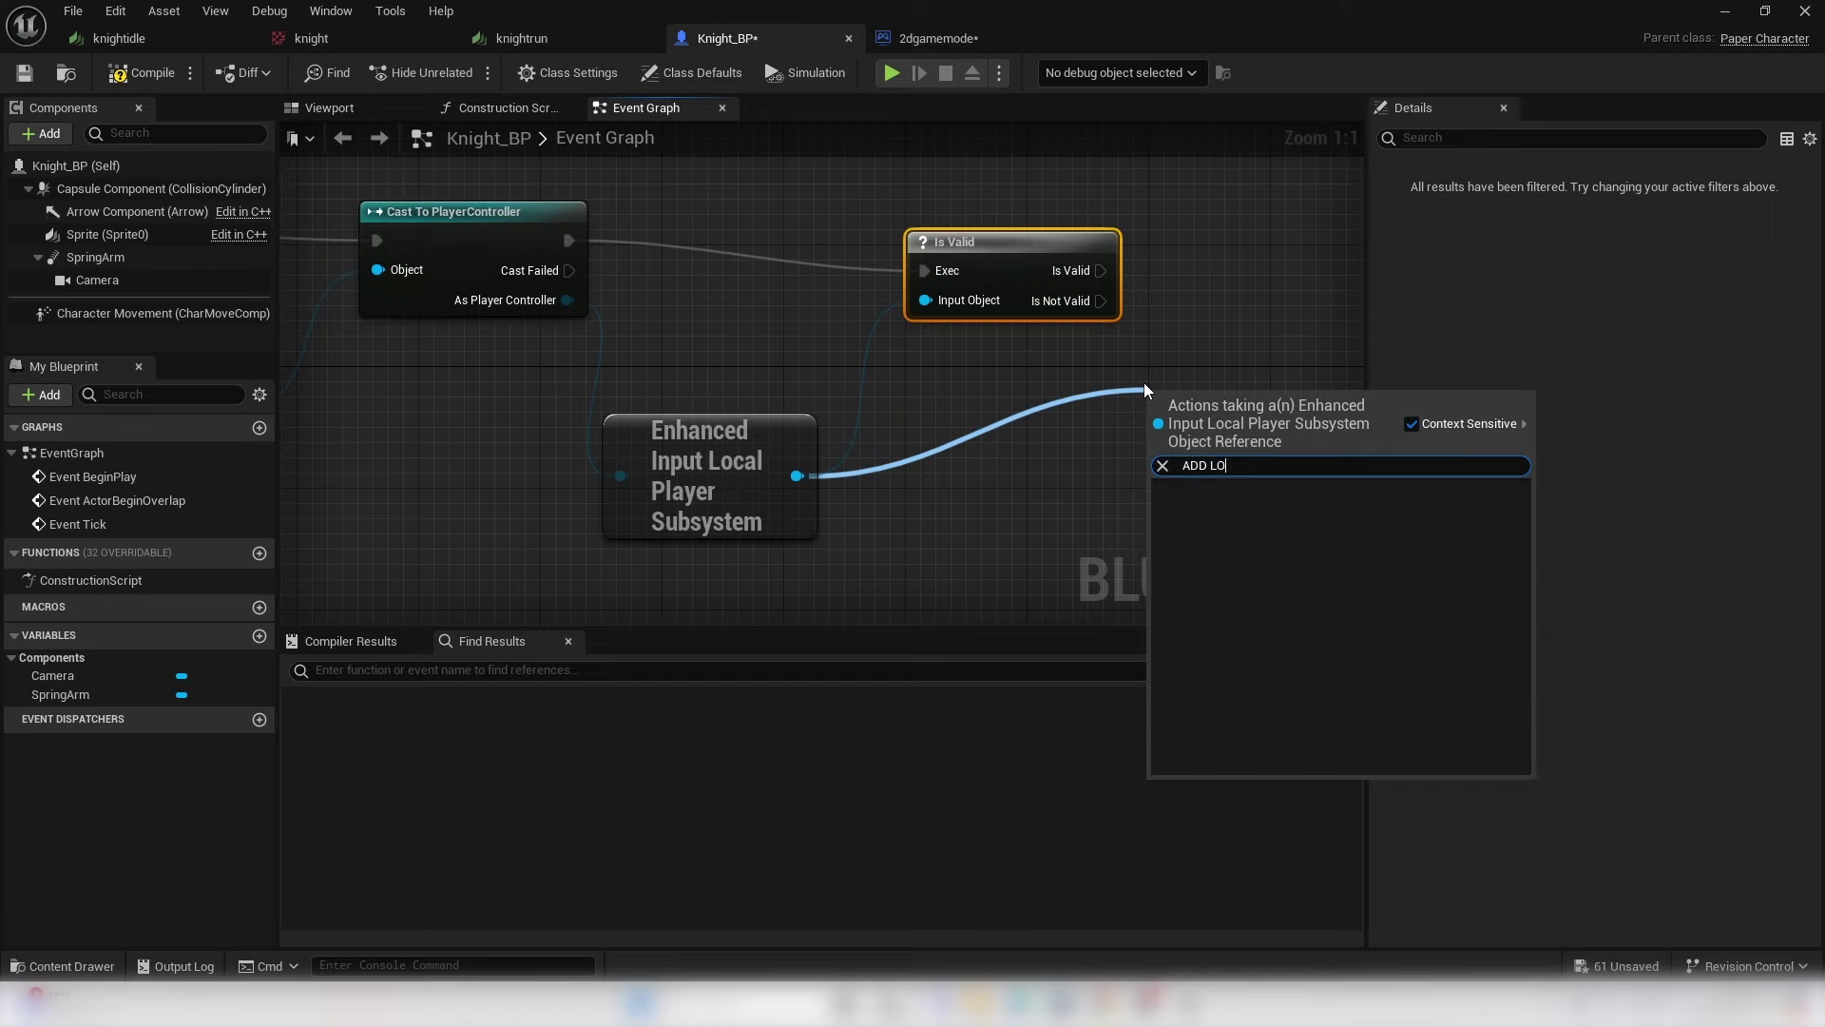
key(BackSpace)
key(BackSpace)
text(M)
key(Return)
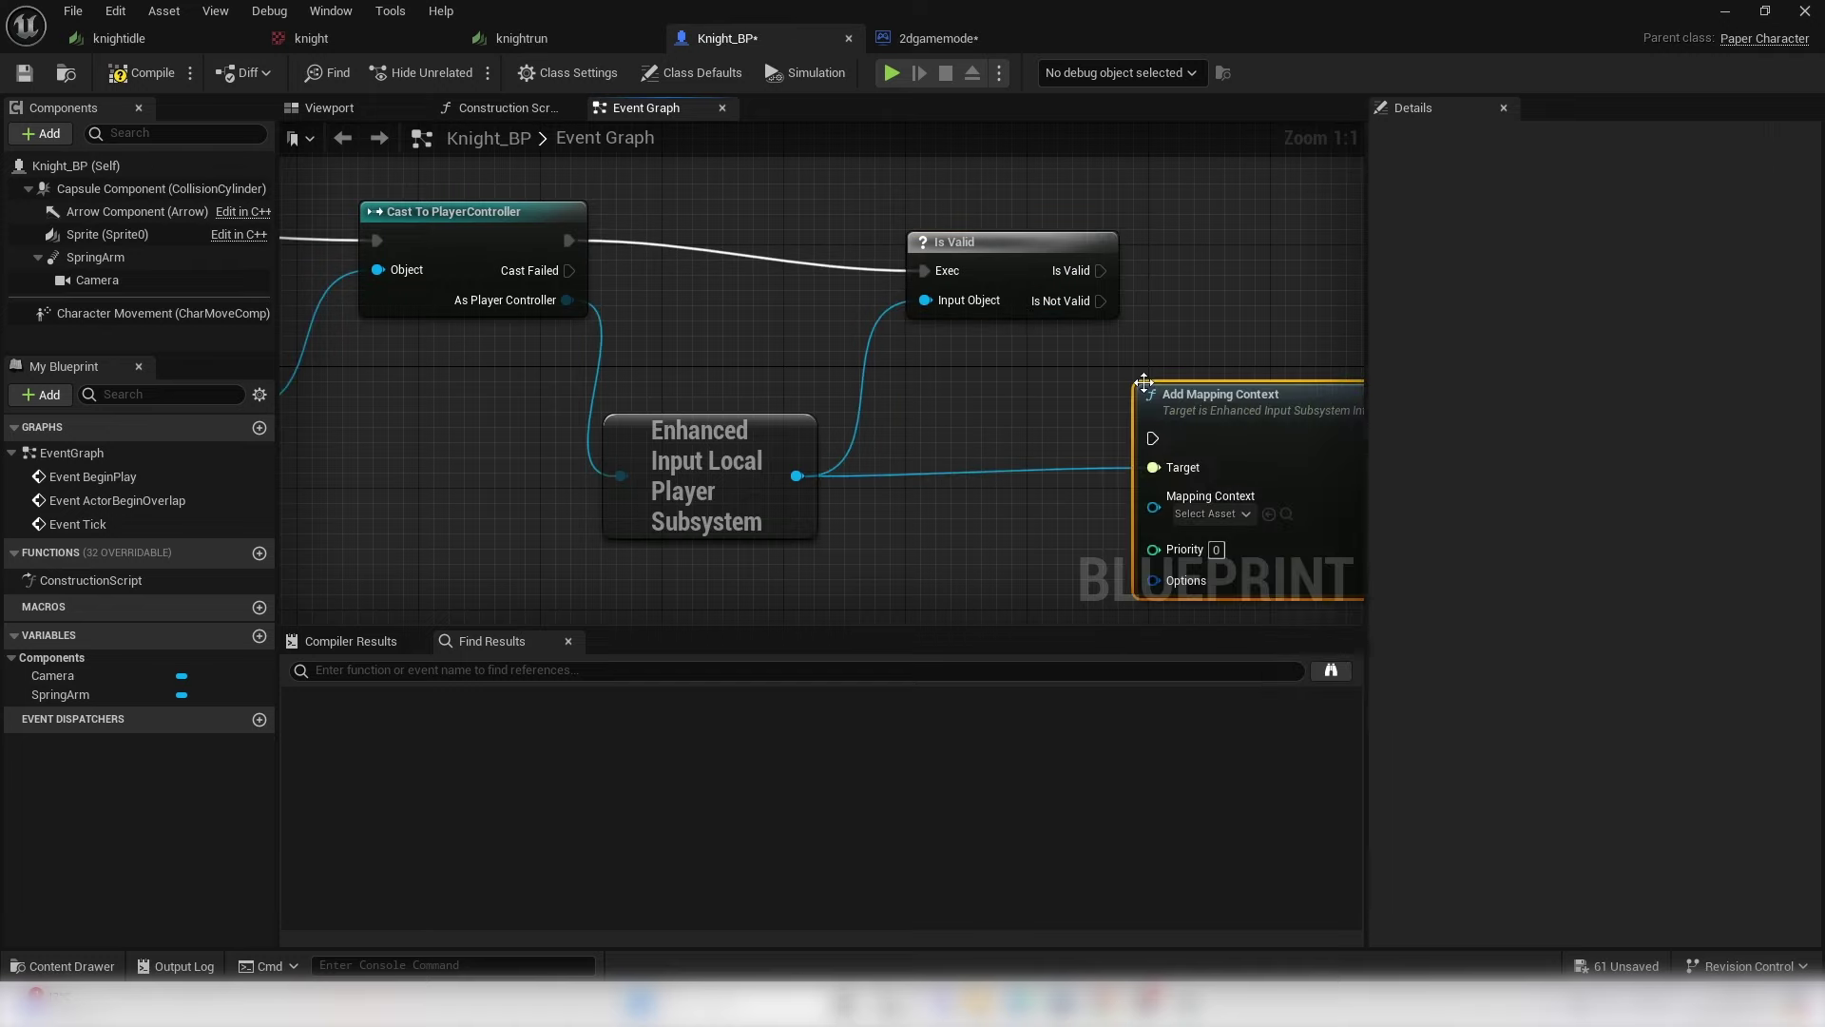
right_drag(1220, 381, 982, 368)
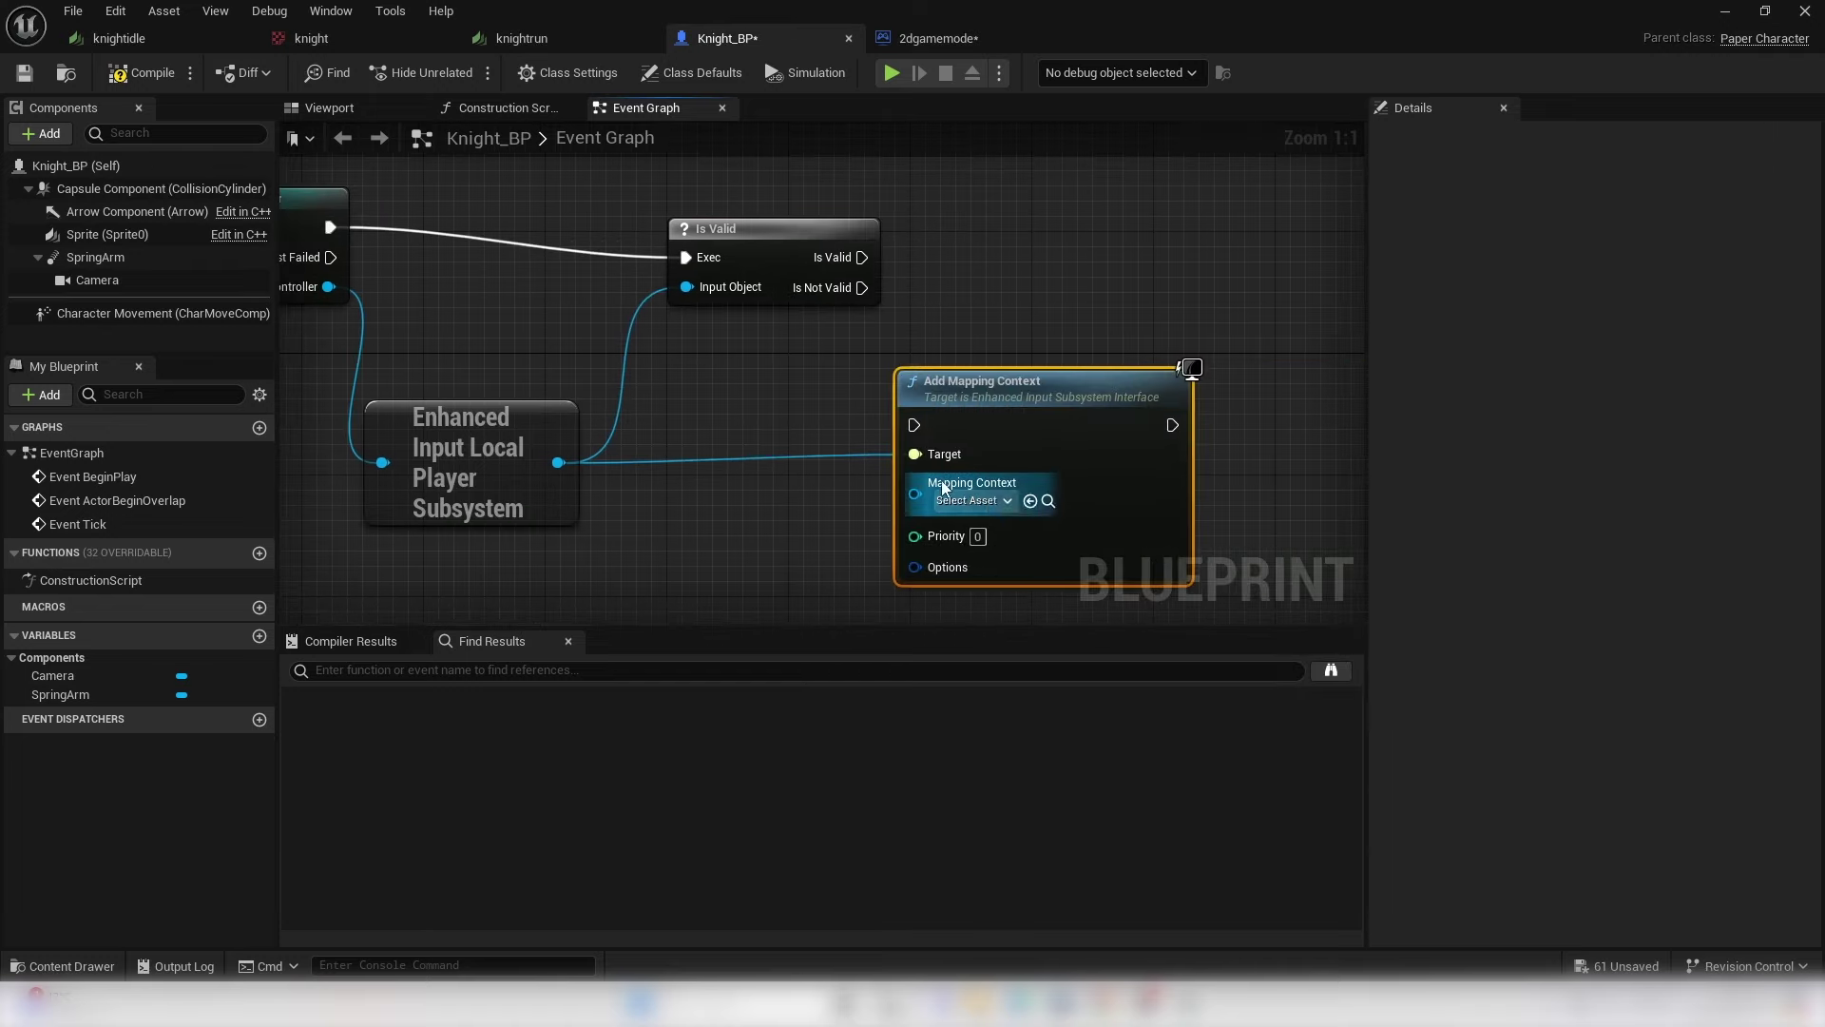
- Set the mapping context to Controls_IMC and connect Is Valid's valid output to the Add Mapping Context node
click(971, 500)
click(1043, 620)
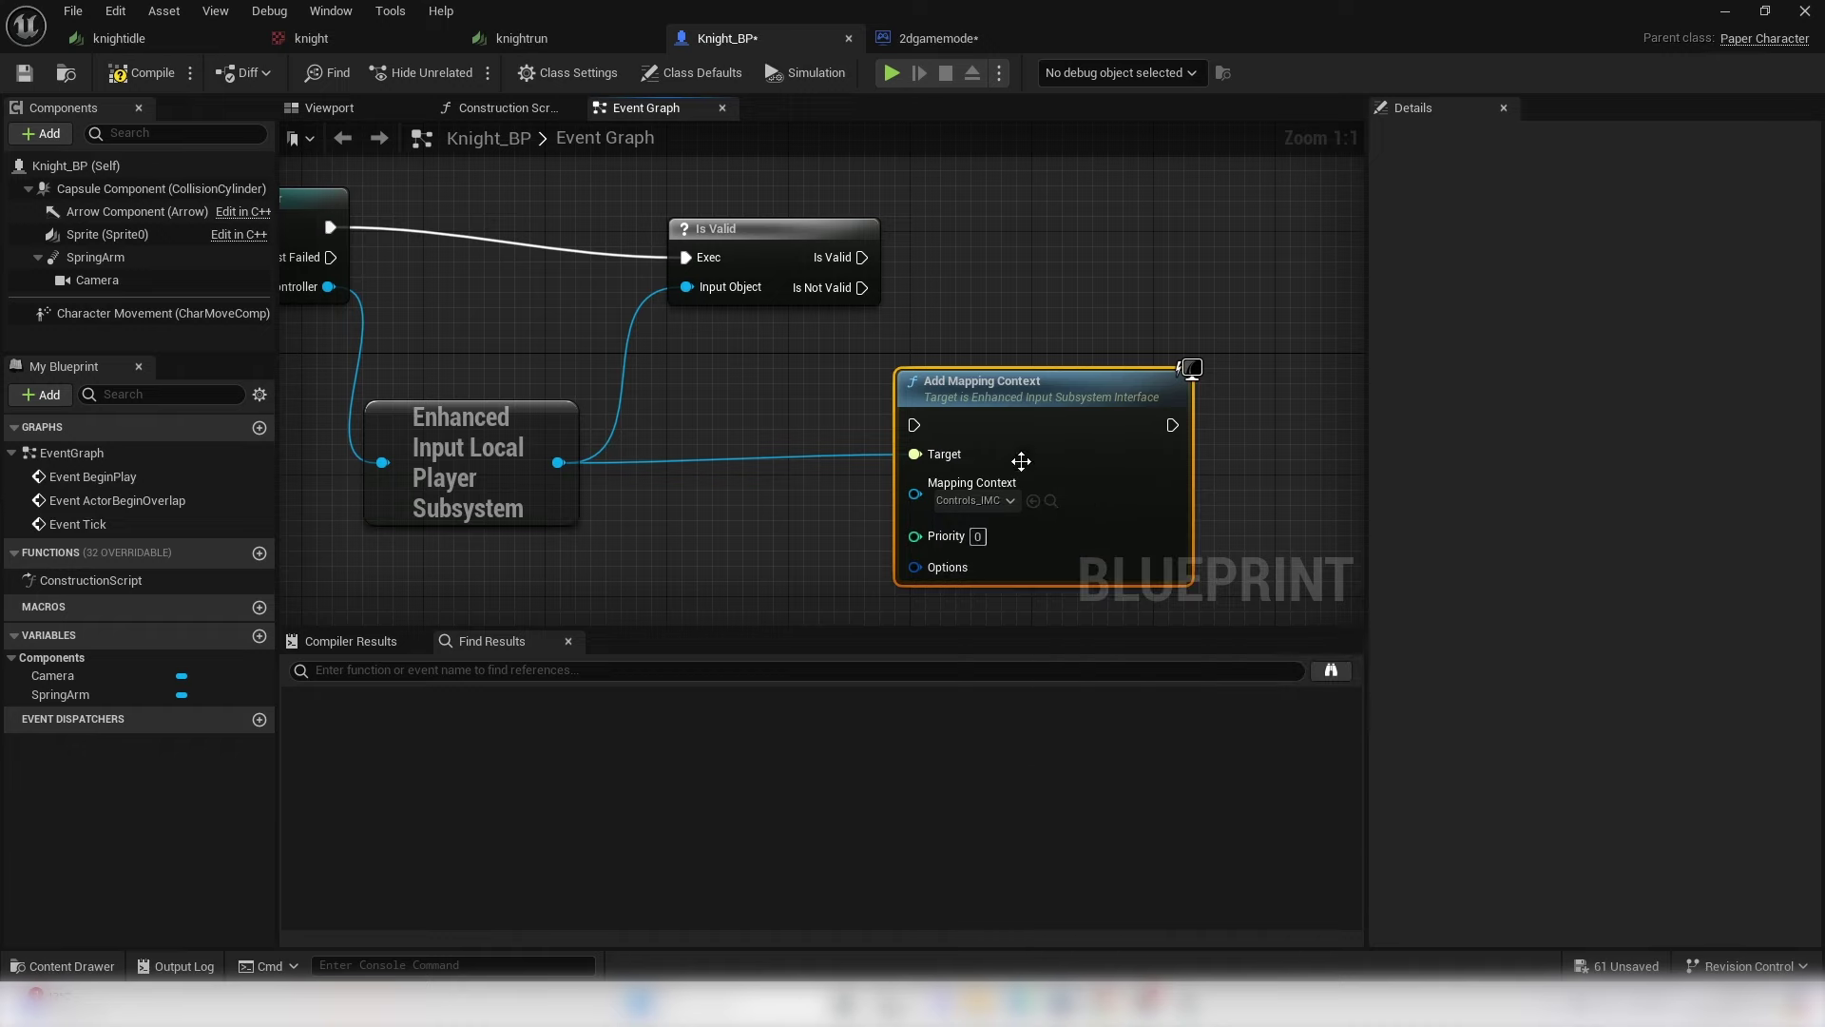
drag(1027, 380, 1132, 229)
drag(861, 256, 1021, 273)
- Add the Move_IA enhanced input action event in an empty area of the Event Graph
scroll(987, 425, down, 5)
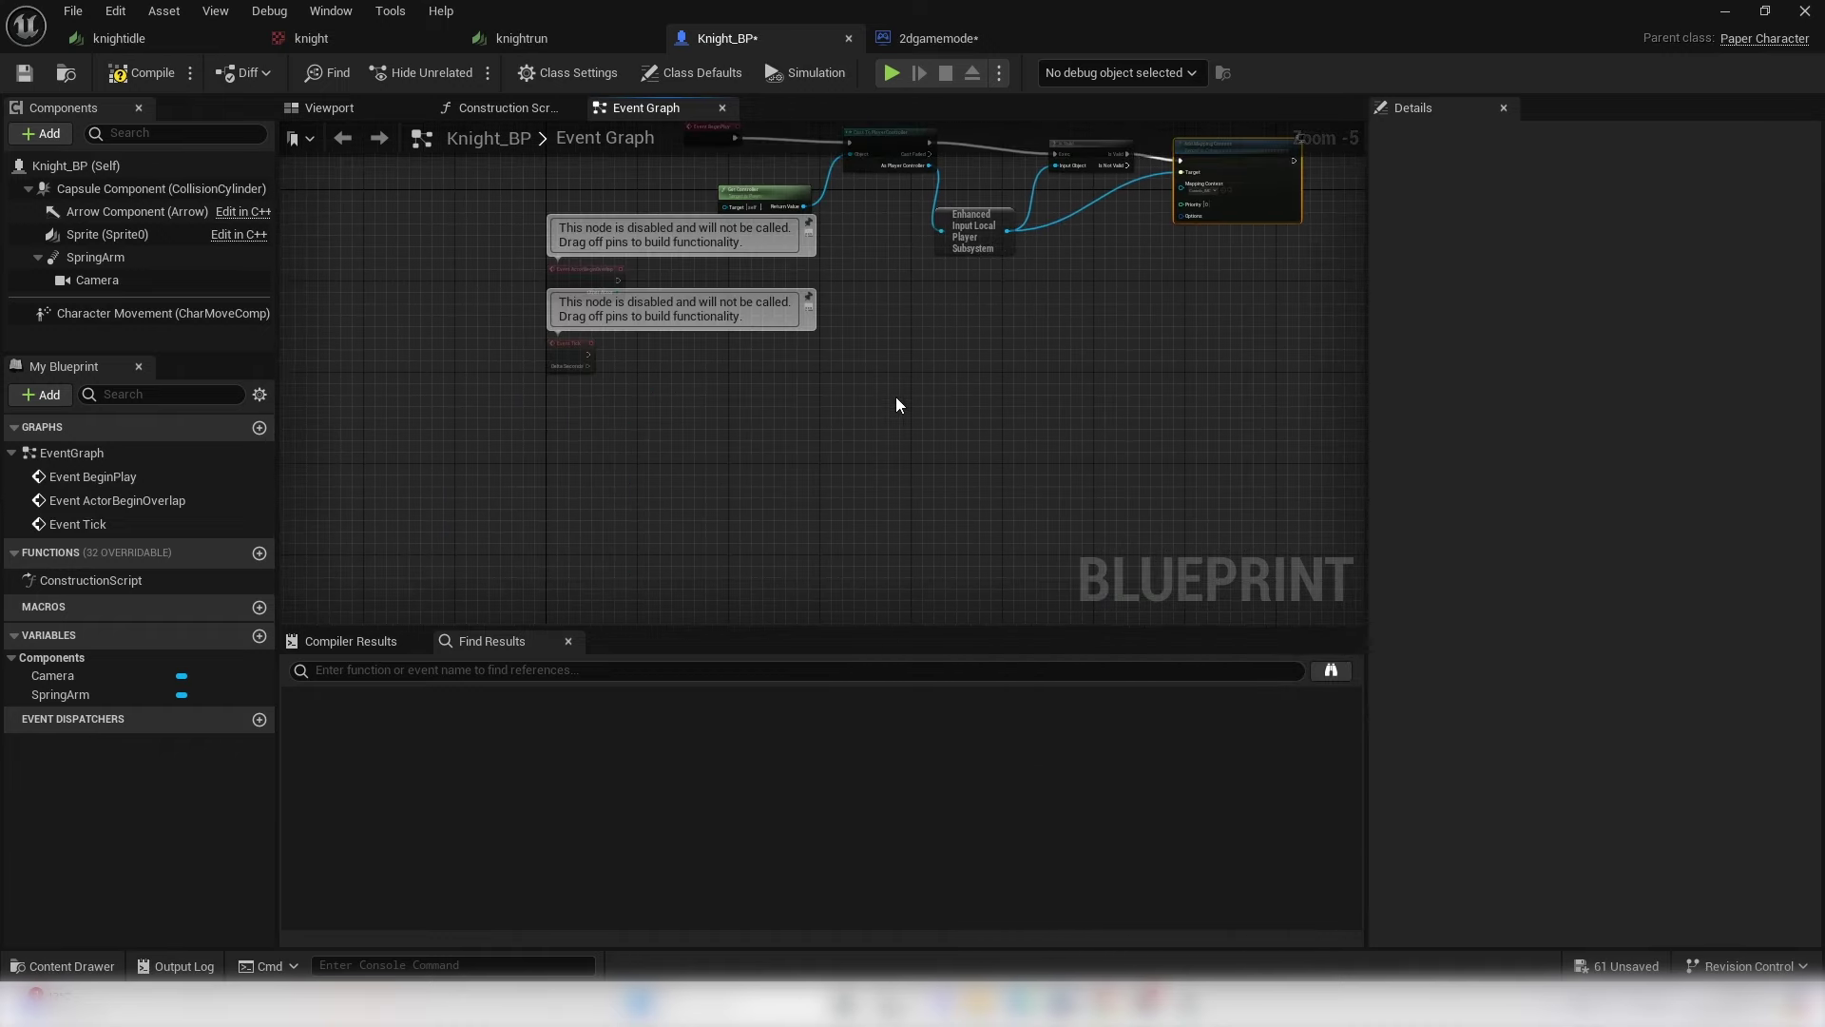
scroll(895, 405, up, 3)
right_click(645, 299)
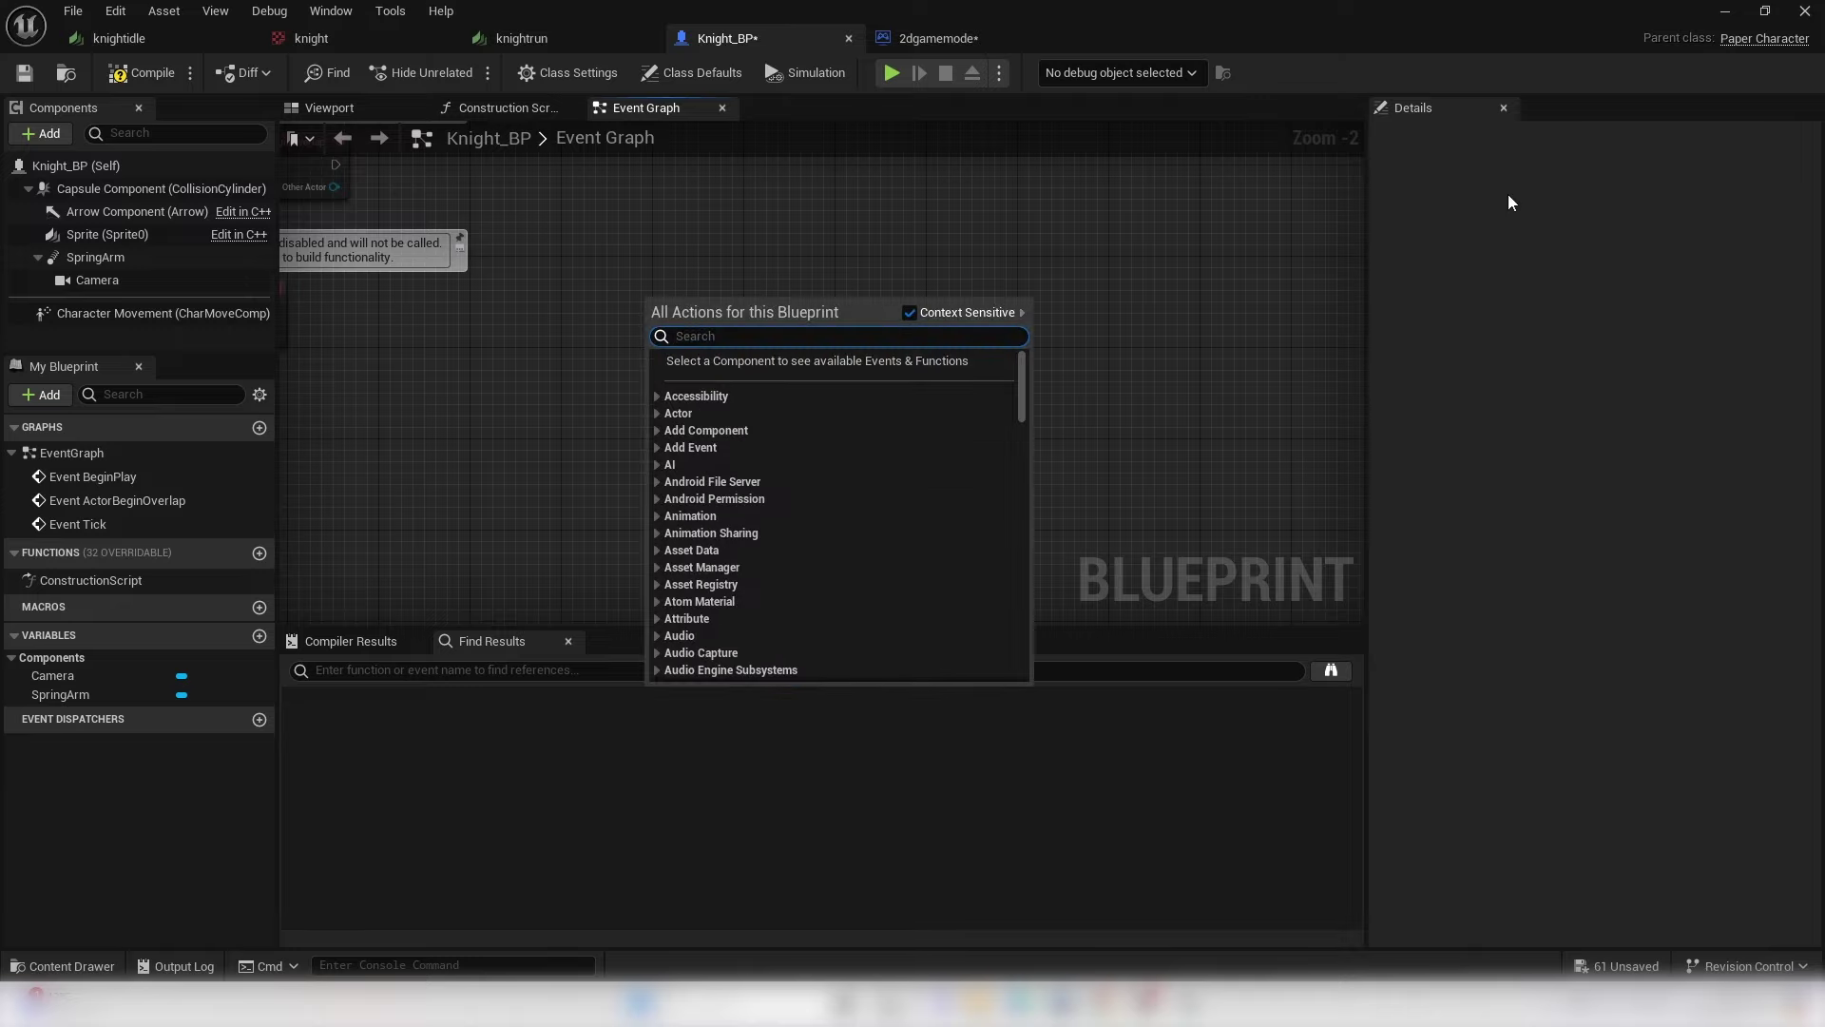
text(MOVE IA)
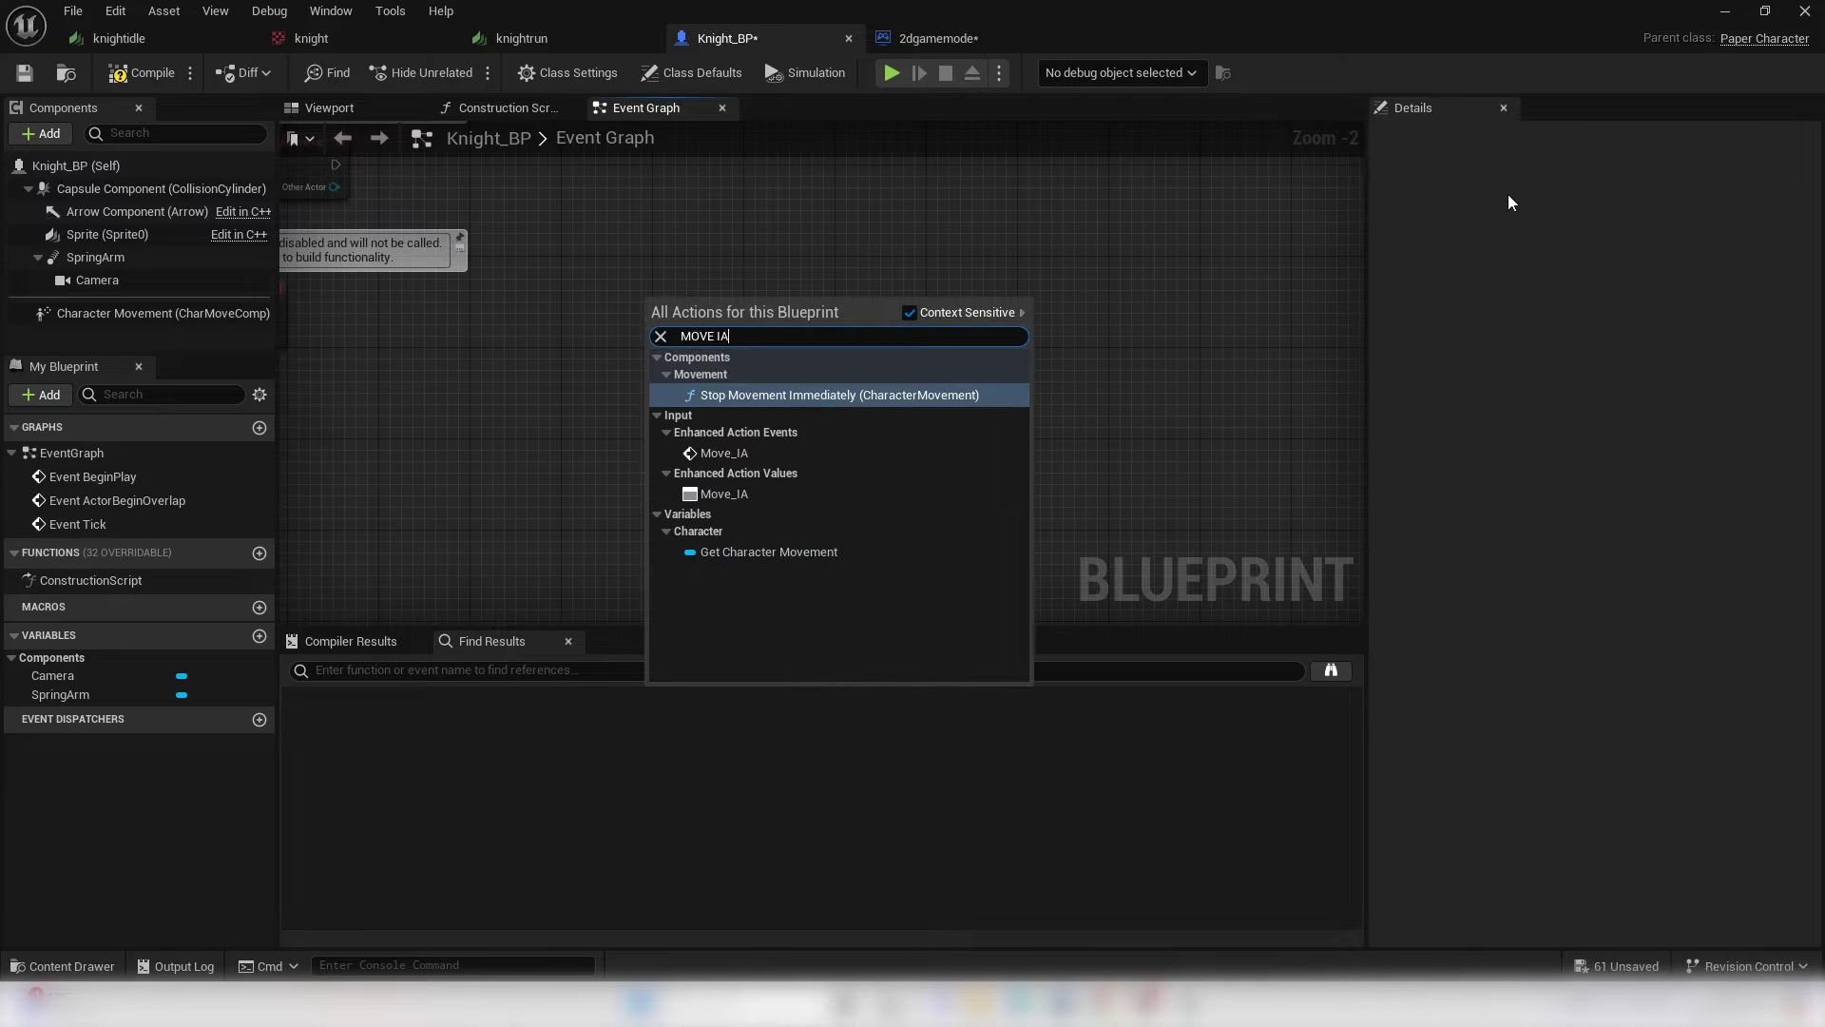
click(772, 450)
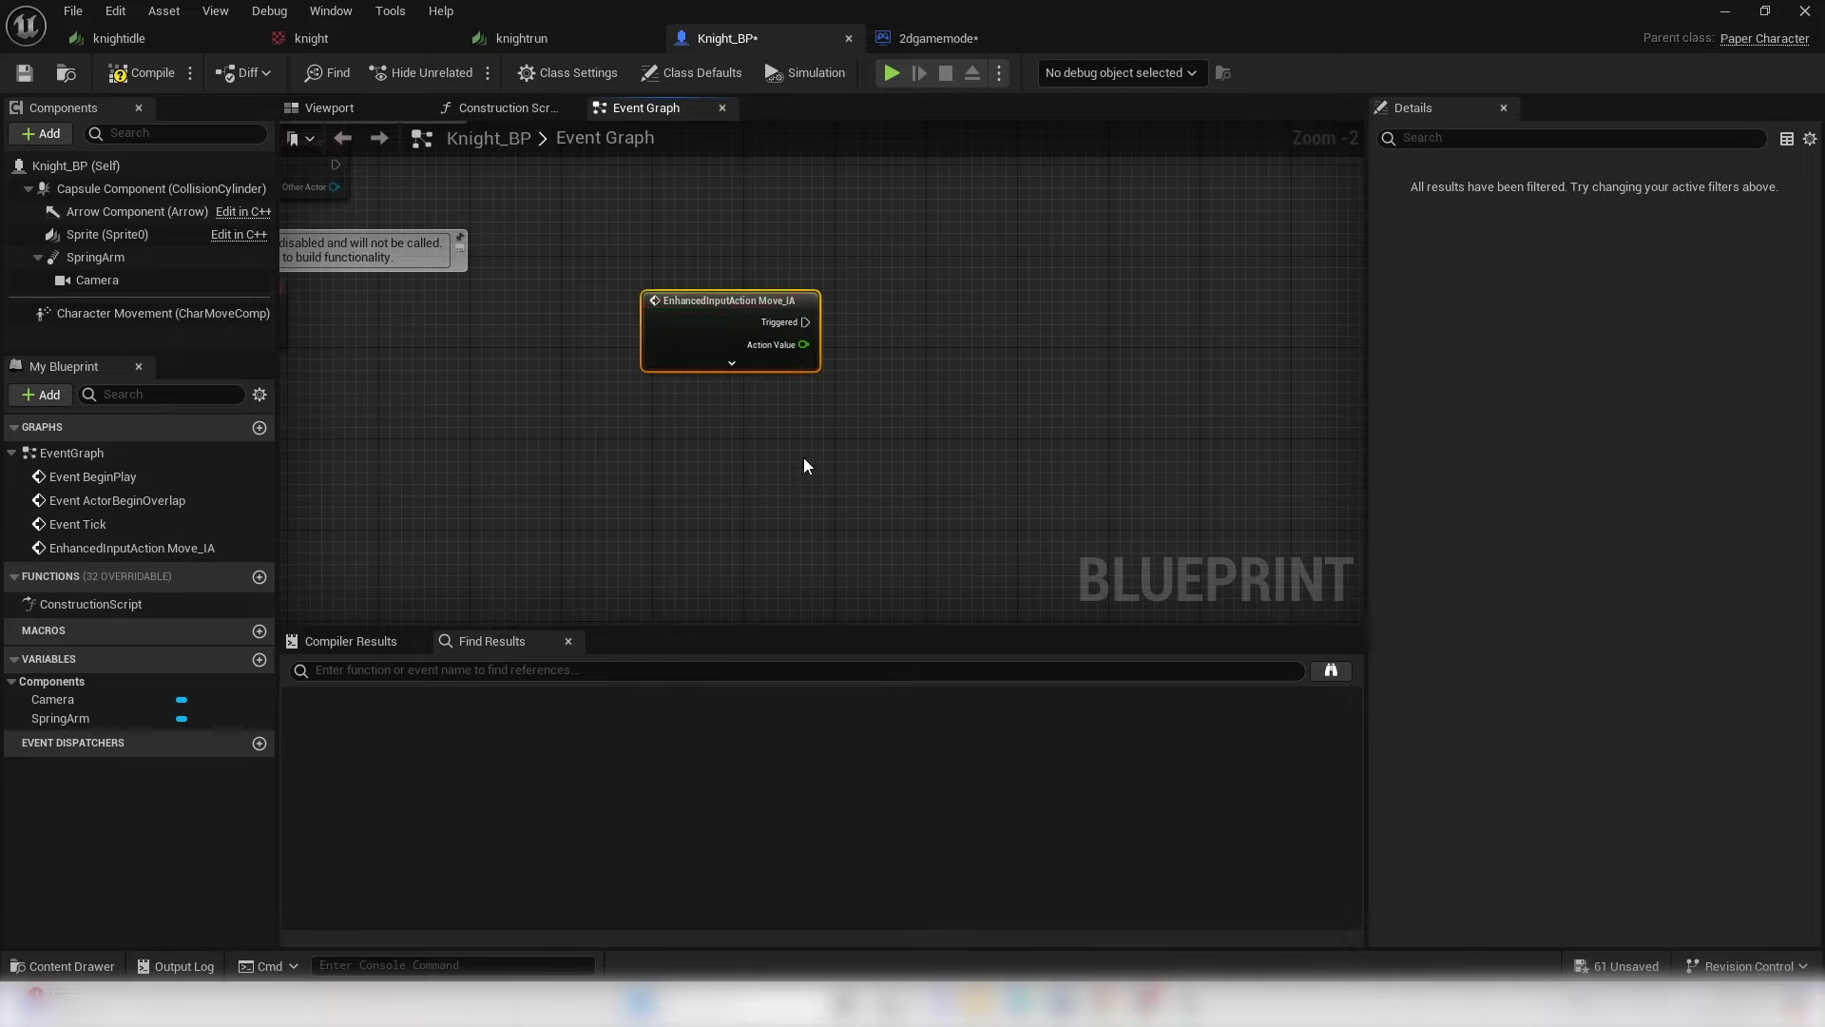
scroll(832, 362, up, 2)
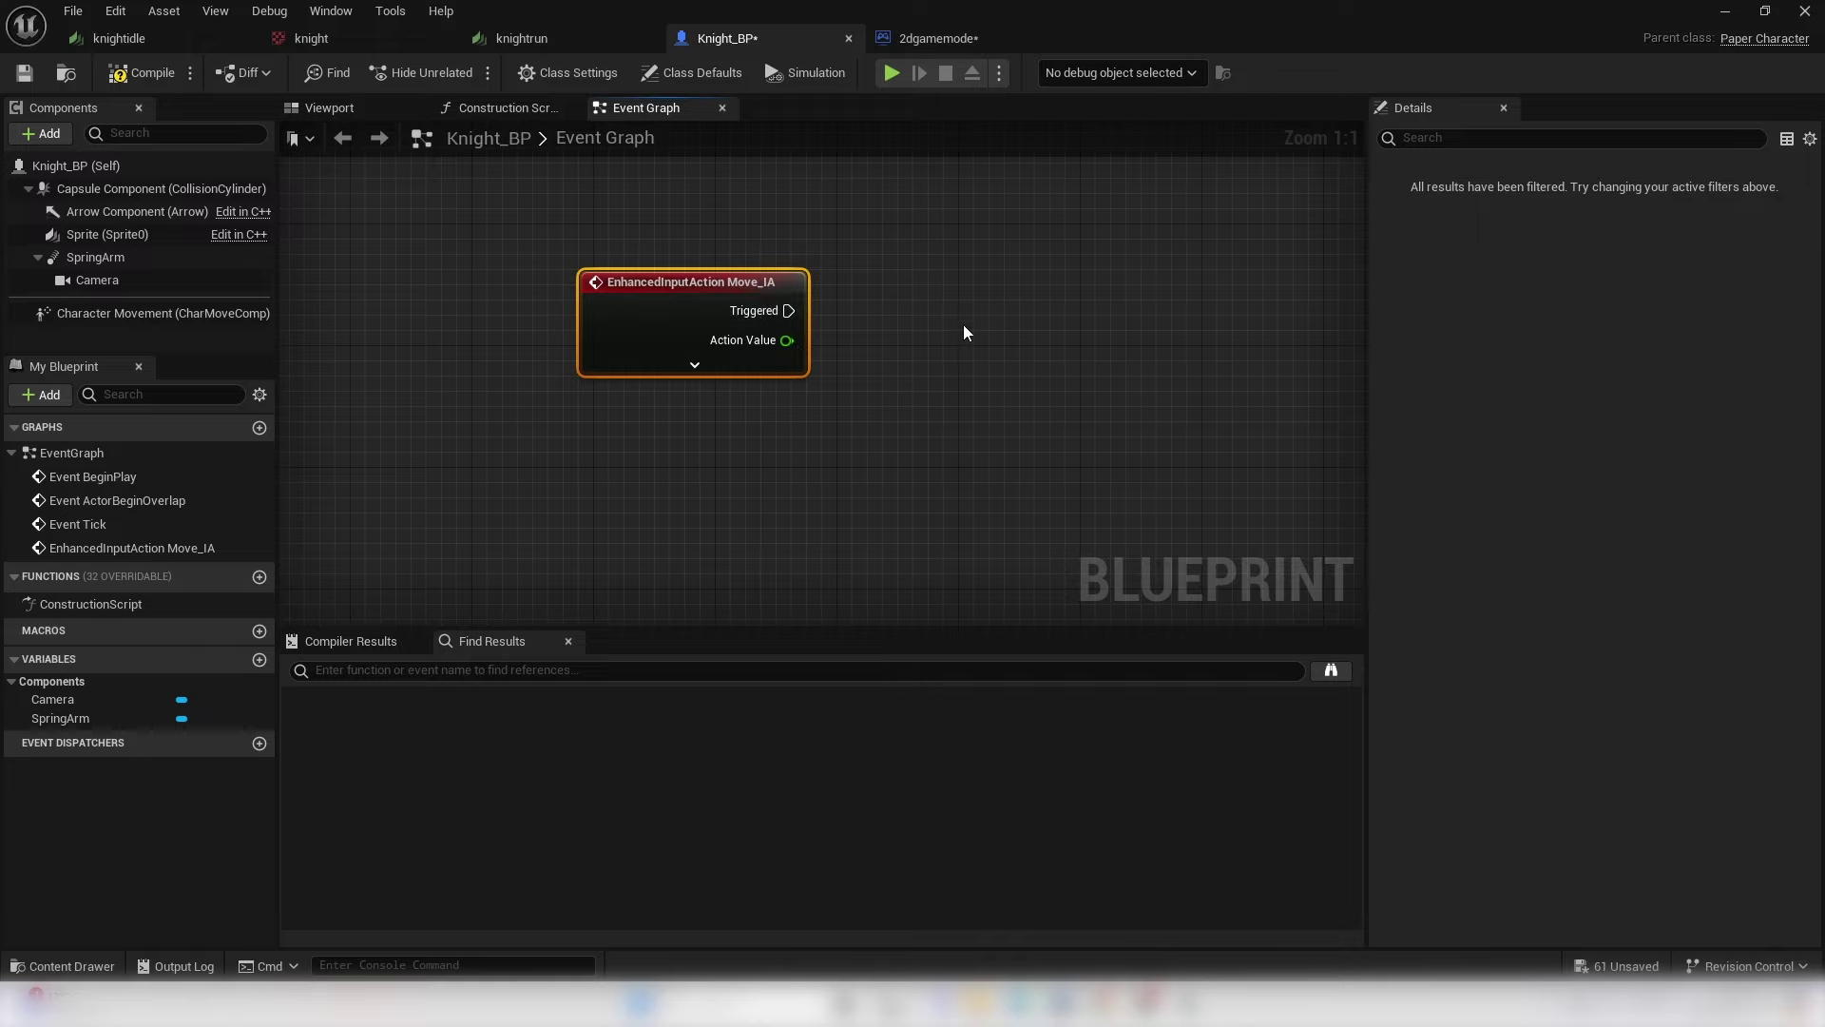
- Add an Add Movement Input node driven by the Triggered output of the Move_IA event
right_drag(919, 344, 702, 331)
drag(596, 318, 875, 319)
text(ADD MOVE)
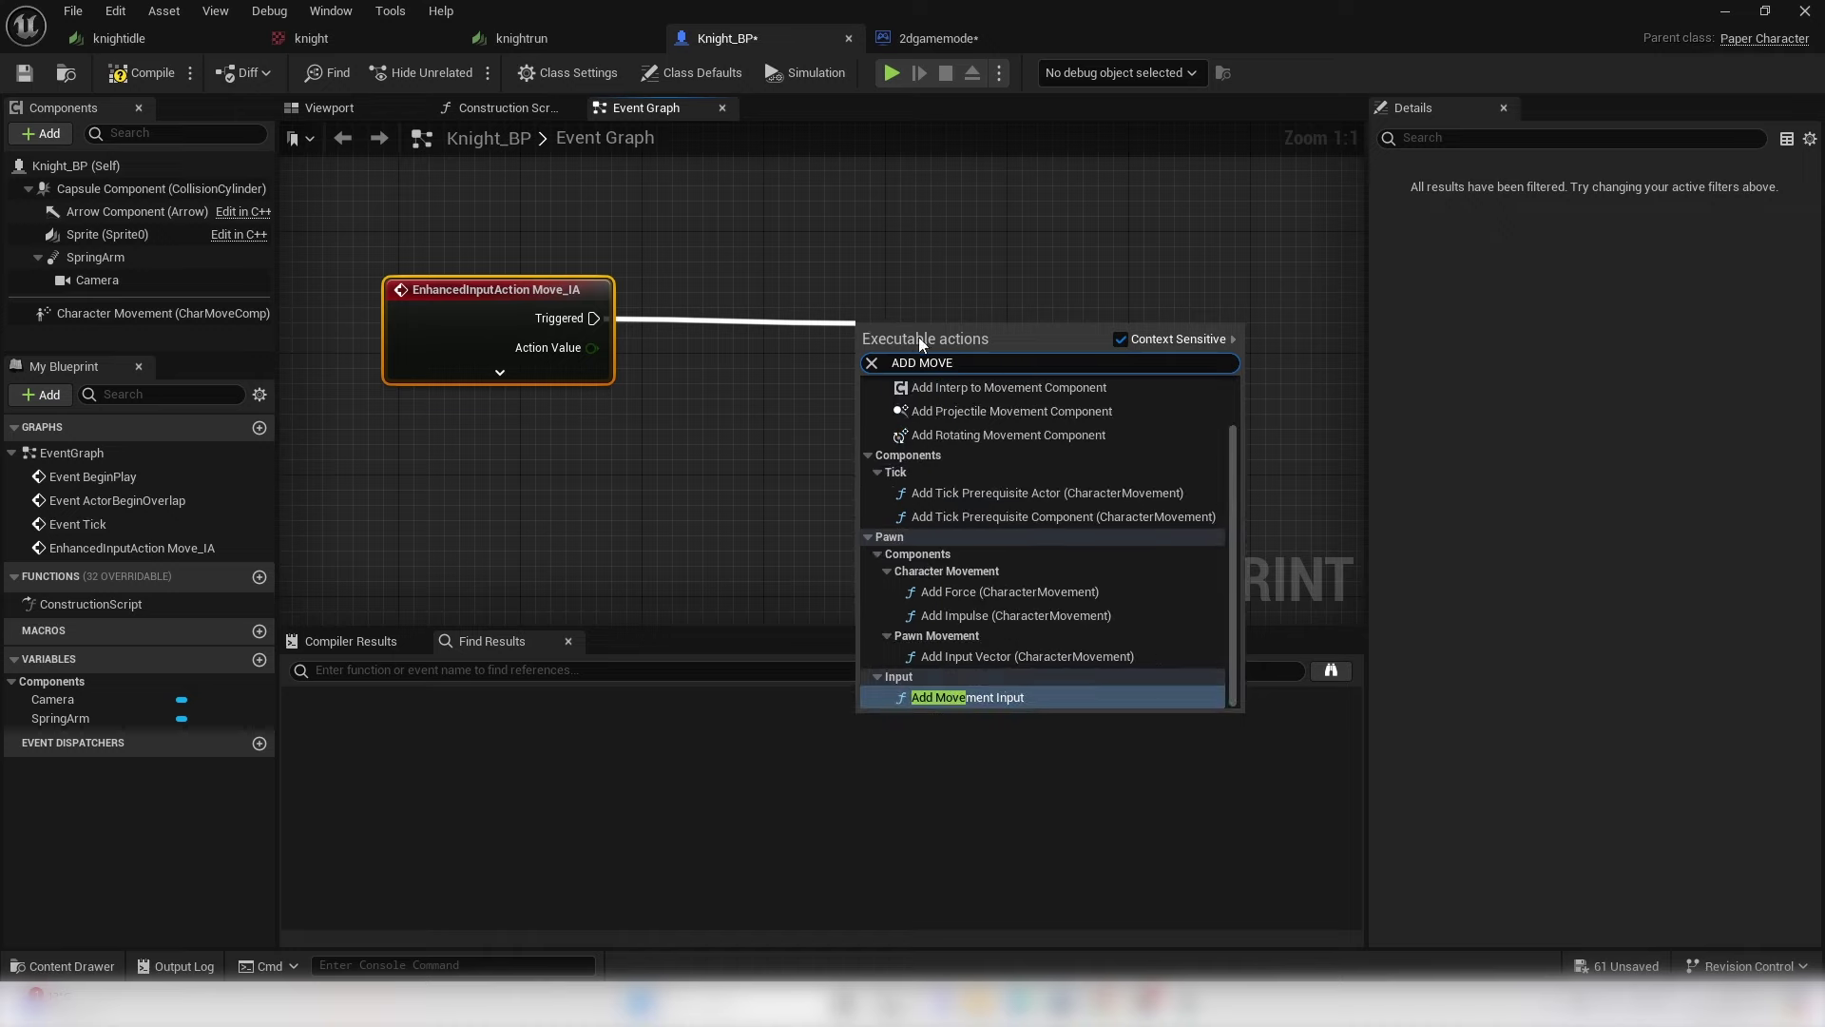
key(Return)
drag(999, 319, 1060, 258)
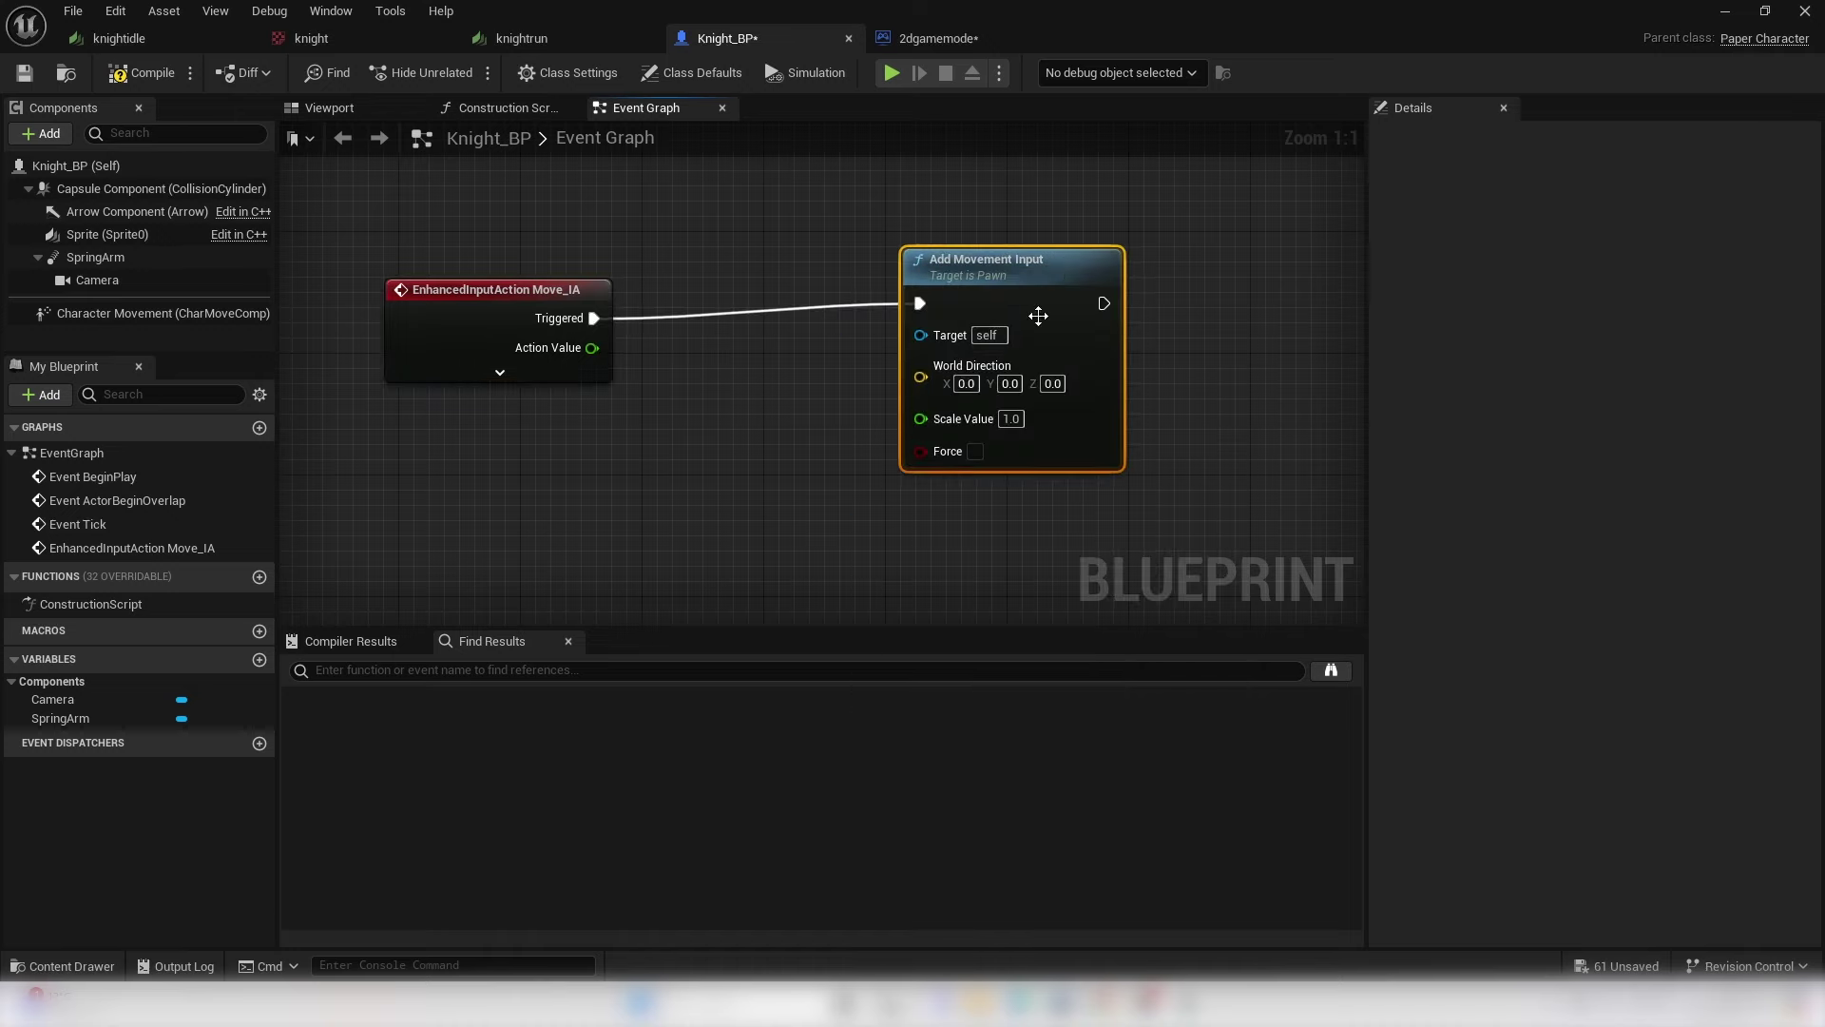
- Connect Move_IA's Action Value to the movement input's Scale Value and set World Direction X to 1
drag(591, 347, 933, 420)
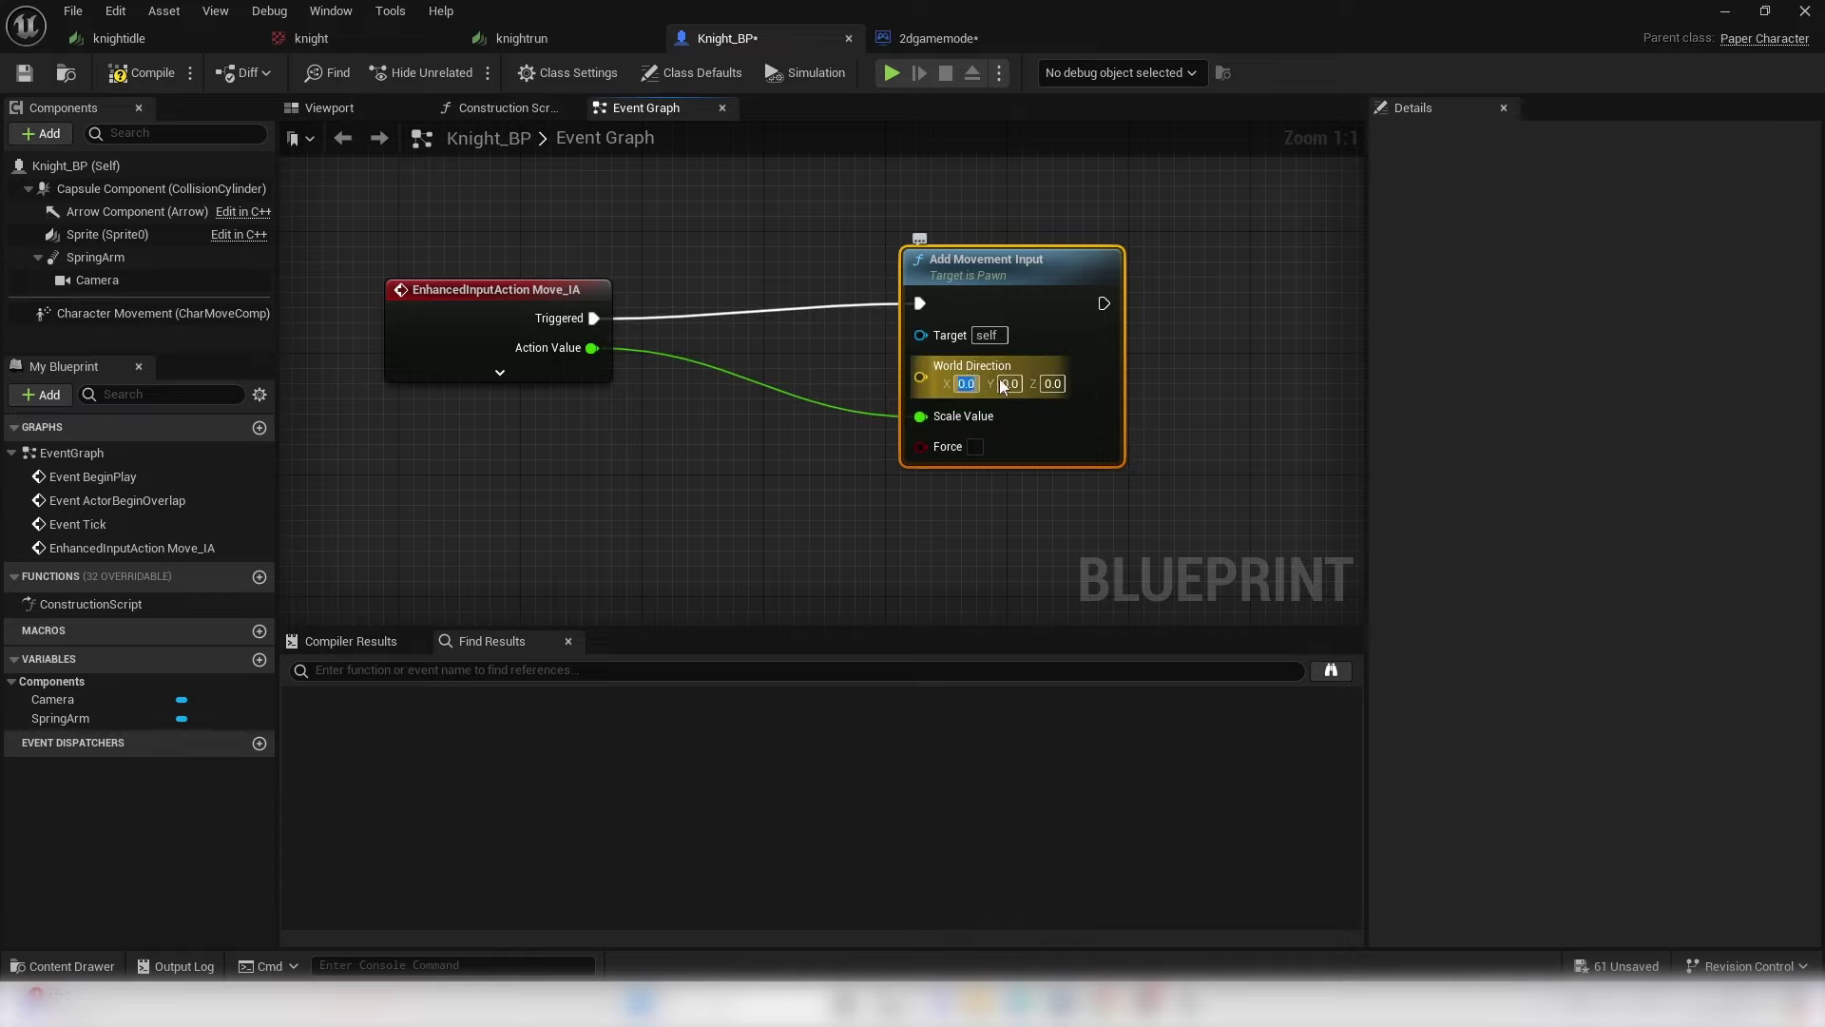
text(1)
key(Return)
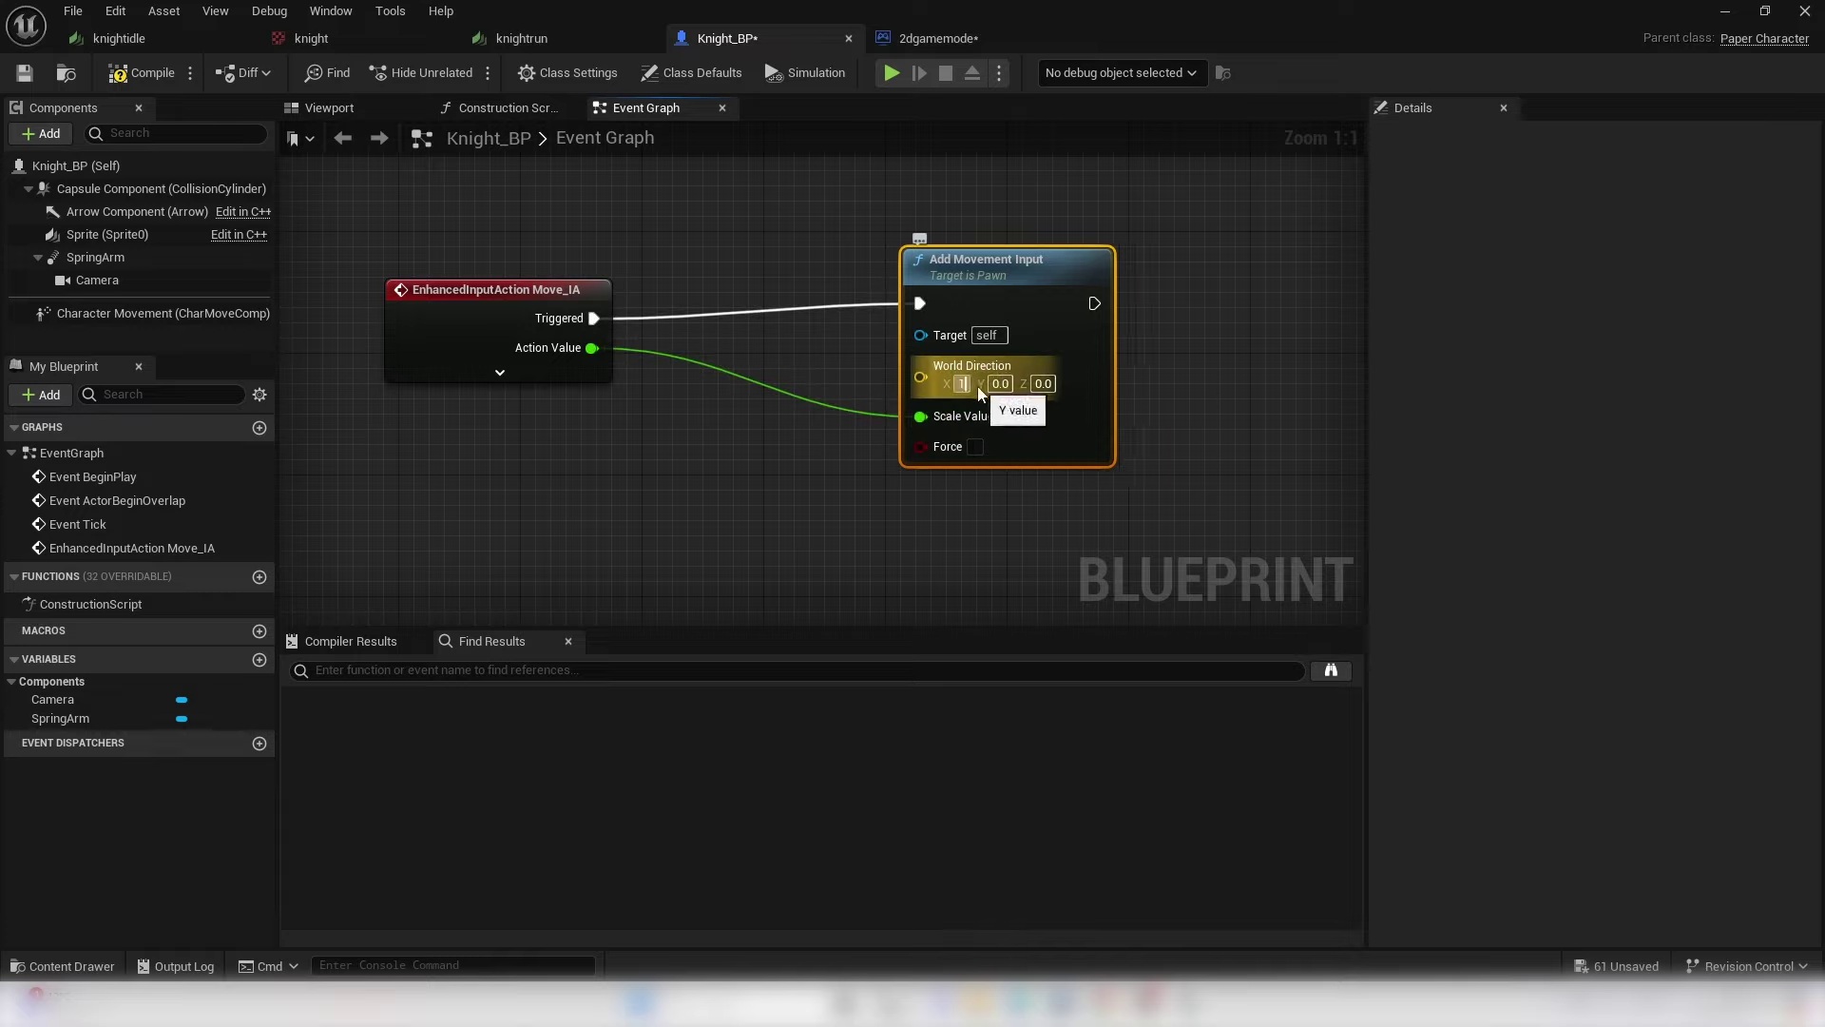
click(796, 420)
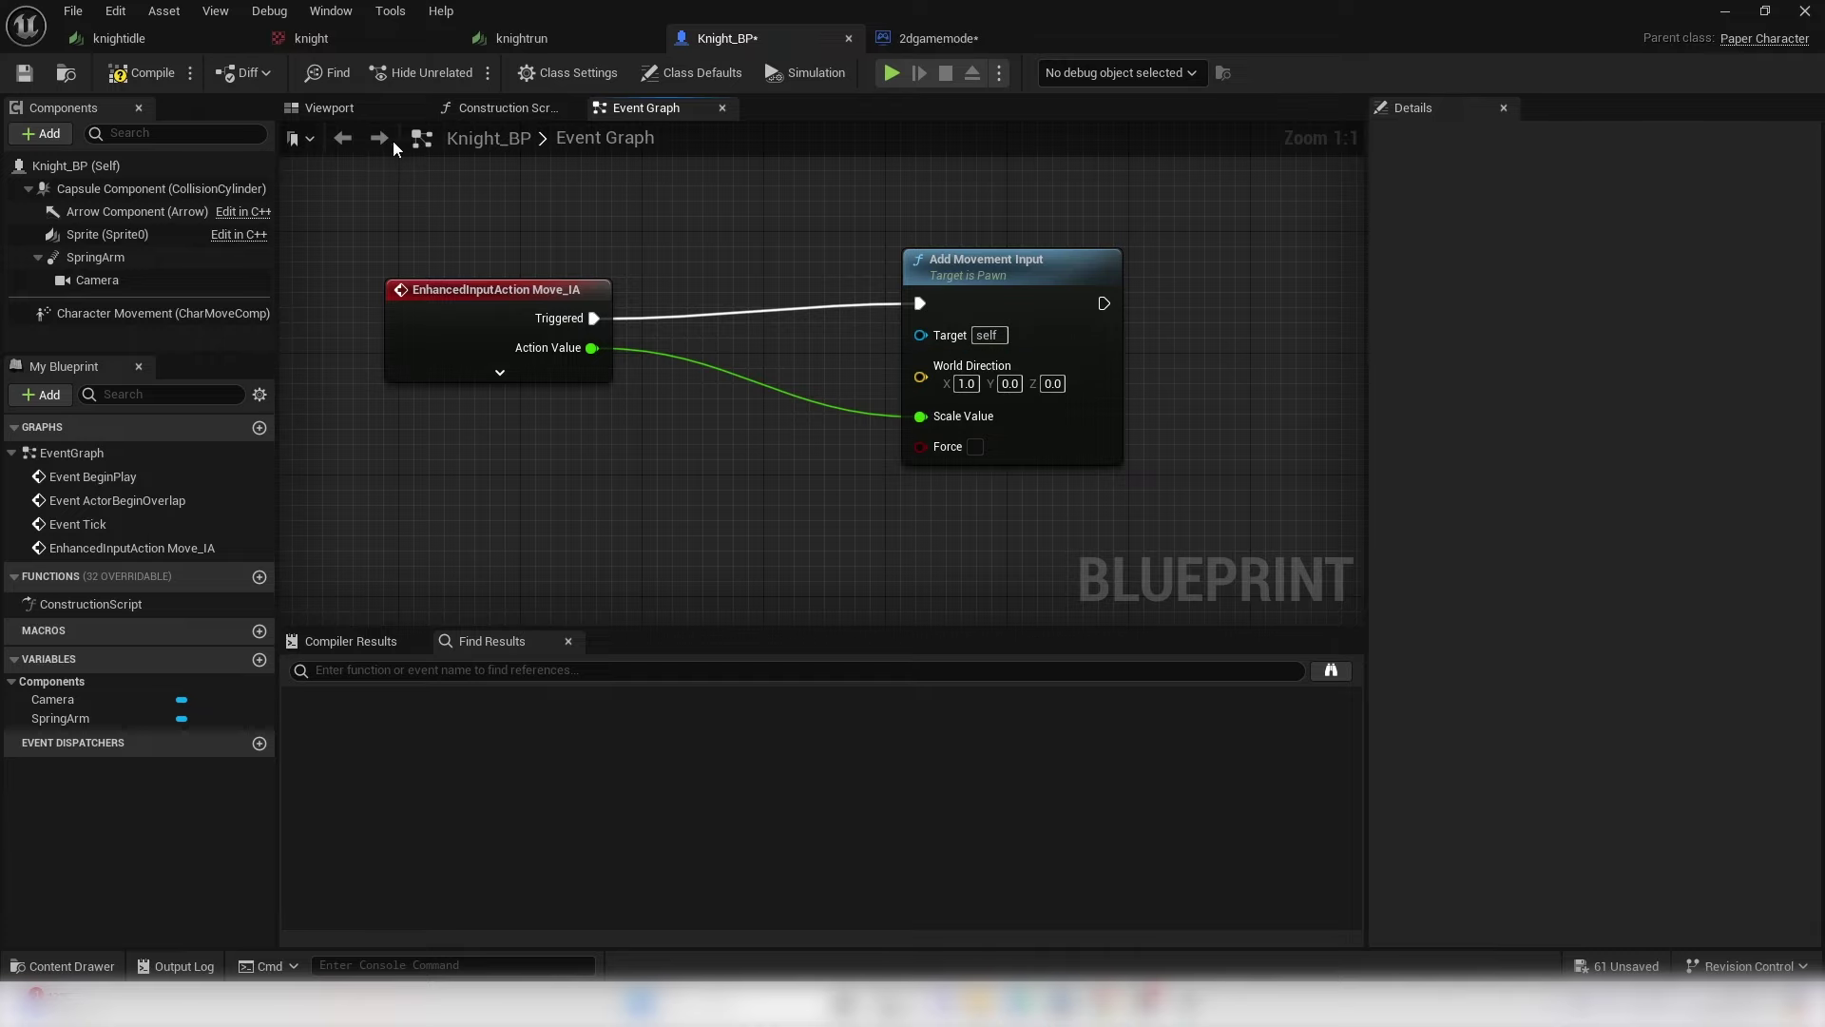
- Examine the knight sprite's translation axes in the Knight_BP viewport to check its movement direction
click(380, 112)
right_drag(818, 329, 912, 342)
key(w)
click(994, 265)
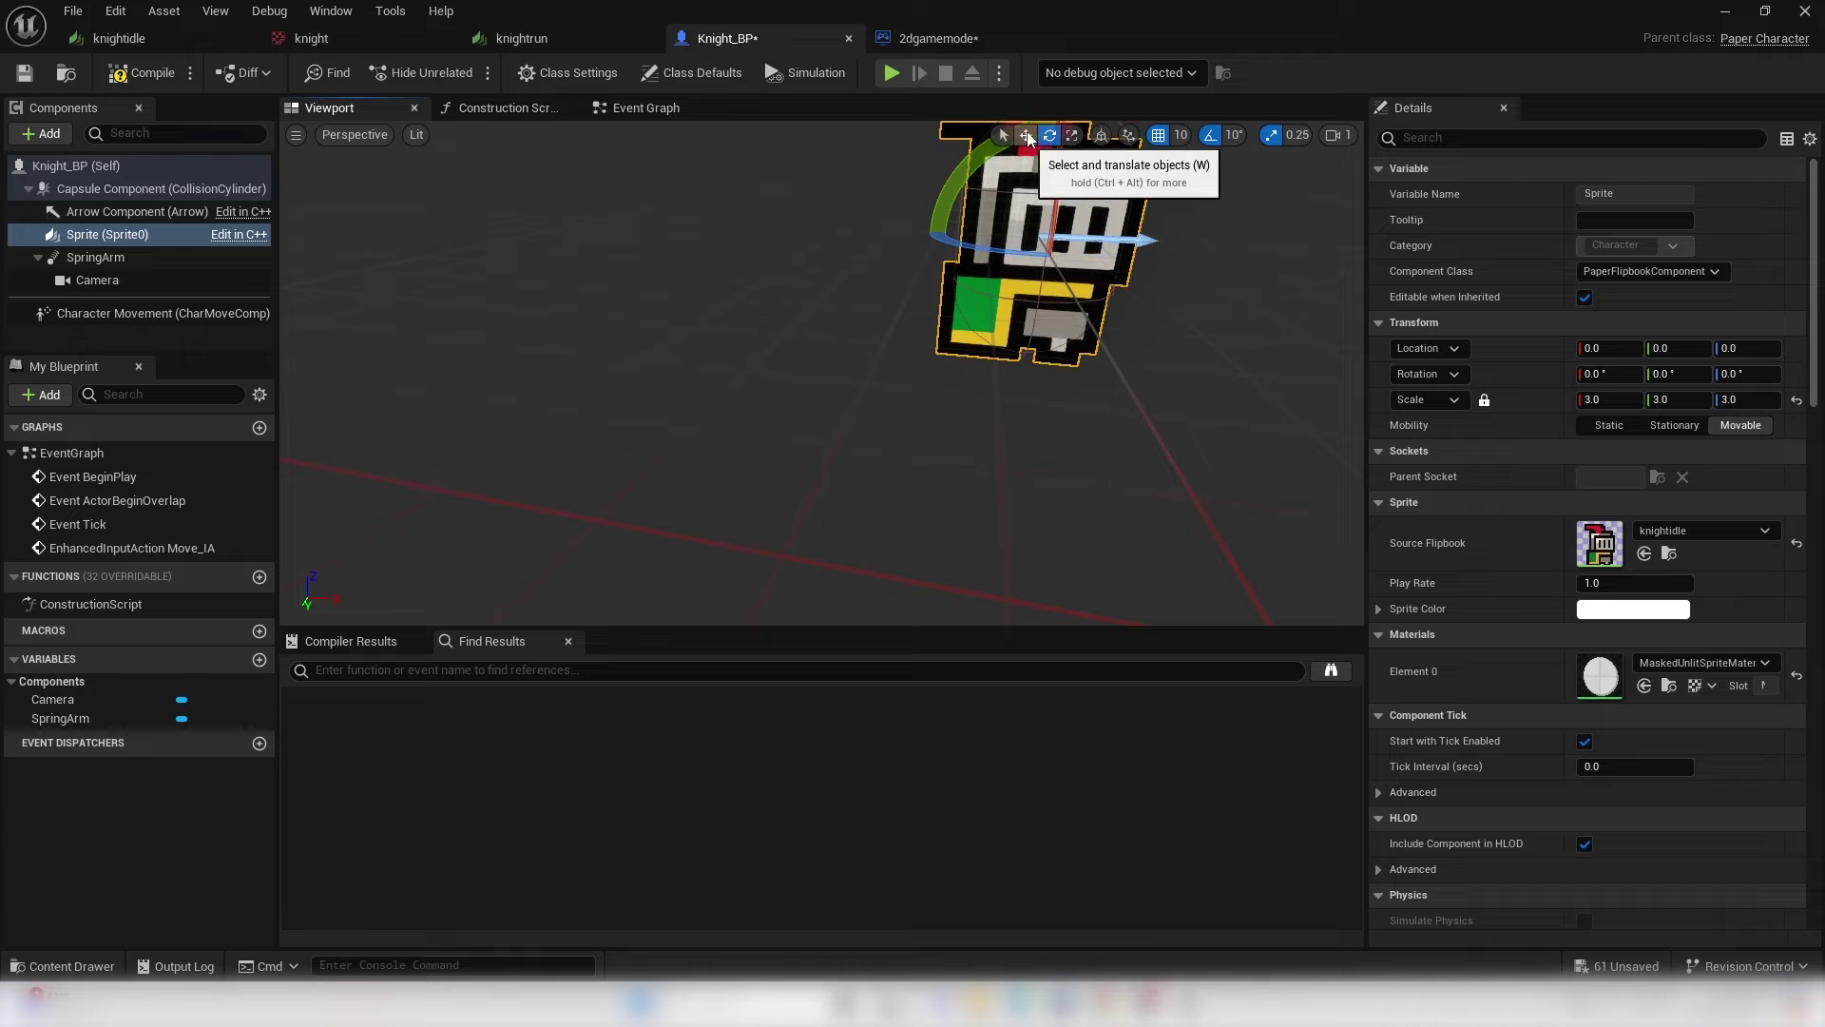
click(1027, 138)
right_drag(933, 323, 1008, 247)
mouse_move(1009, 246)
mouse_down()
mouse_move(1064, 255)
mouse_move(1018, 249)
mouse_up()
- Insert a Print String node between Move_IA and Add Movement Input, printing the Action Value
click(659, 110)
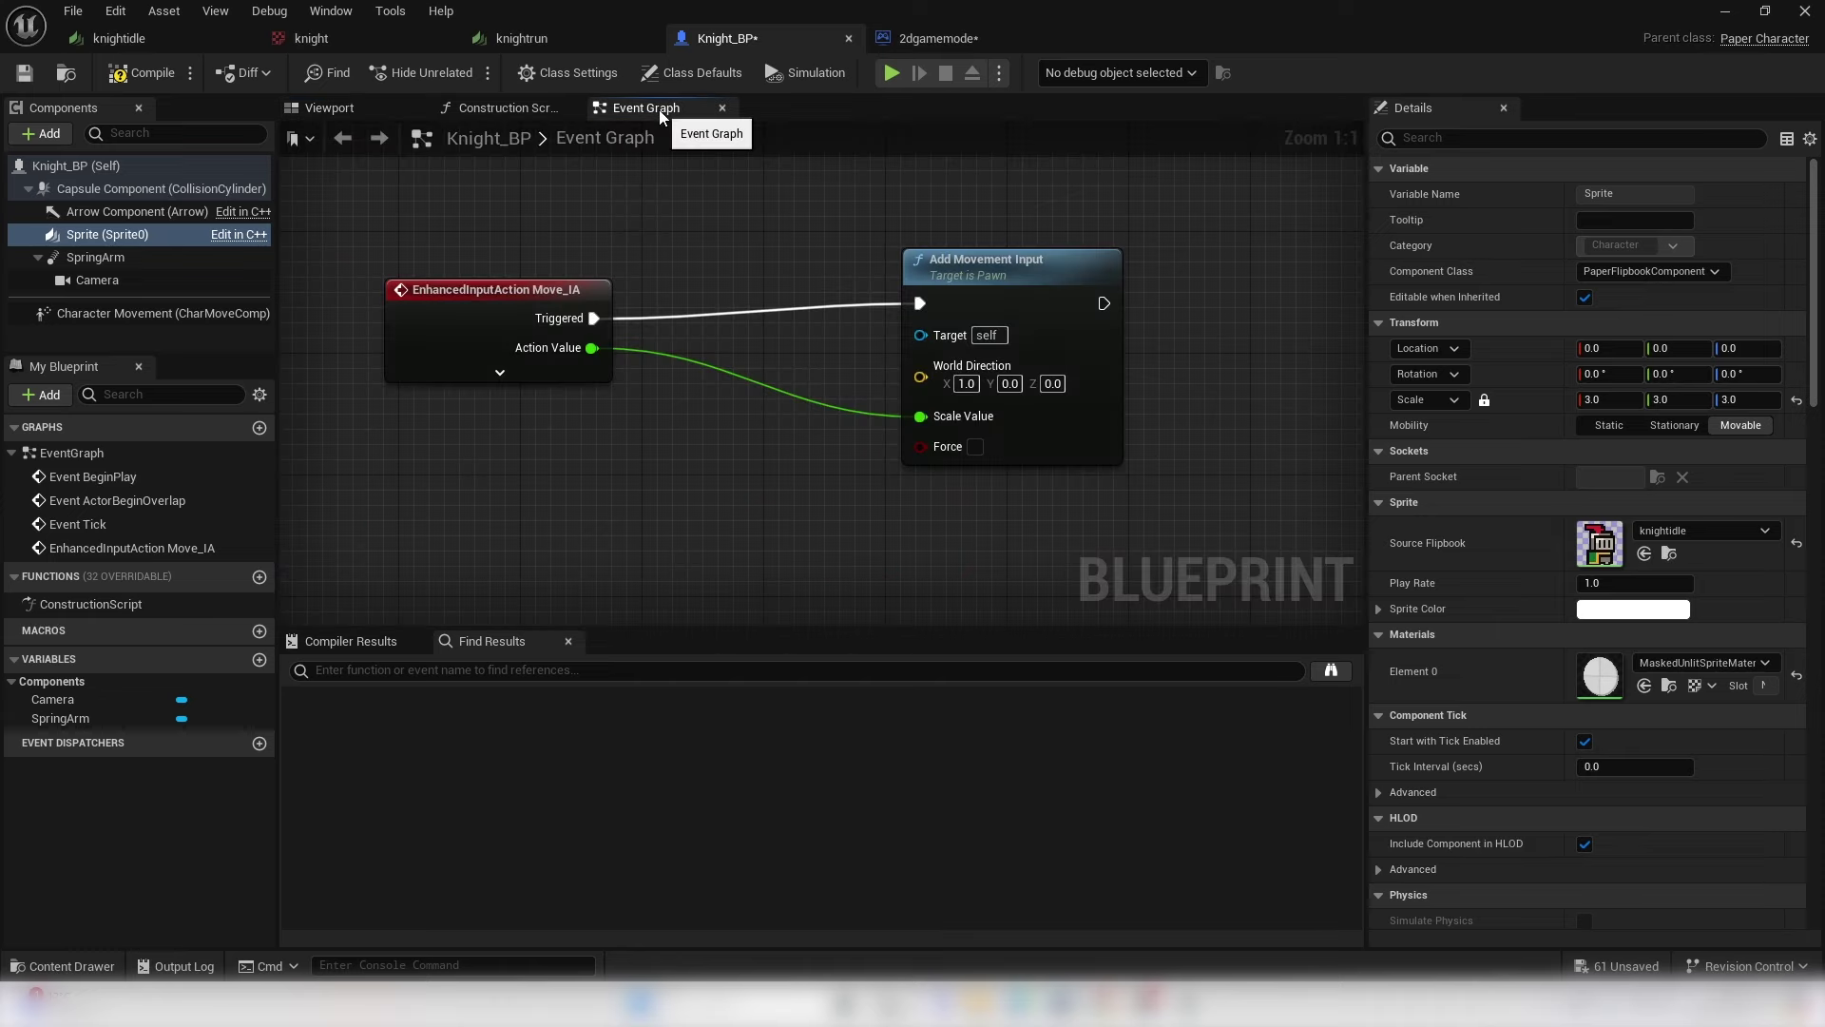
right_drag(462, 339, 685, 374)
drag(699, 345, 440, 333)
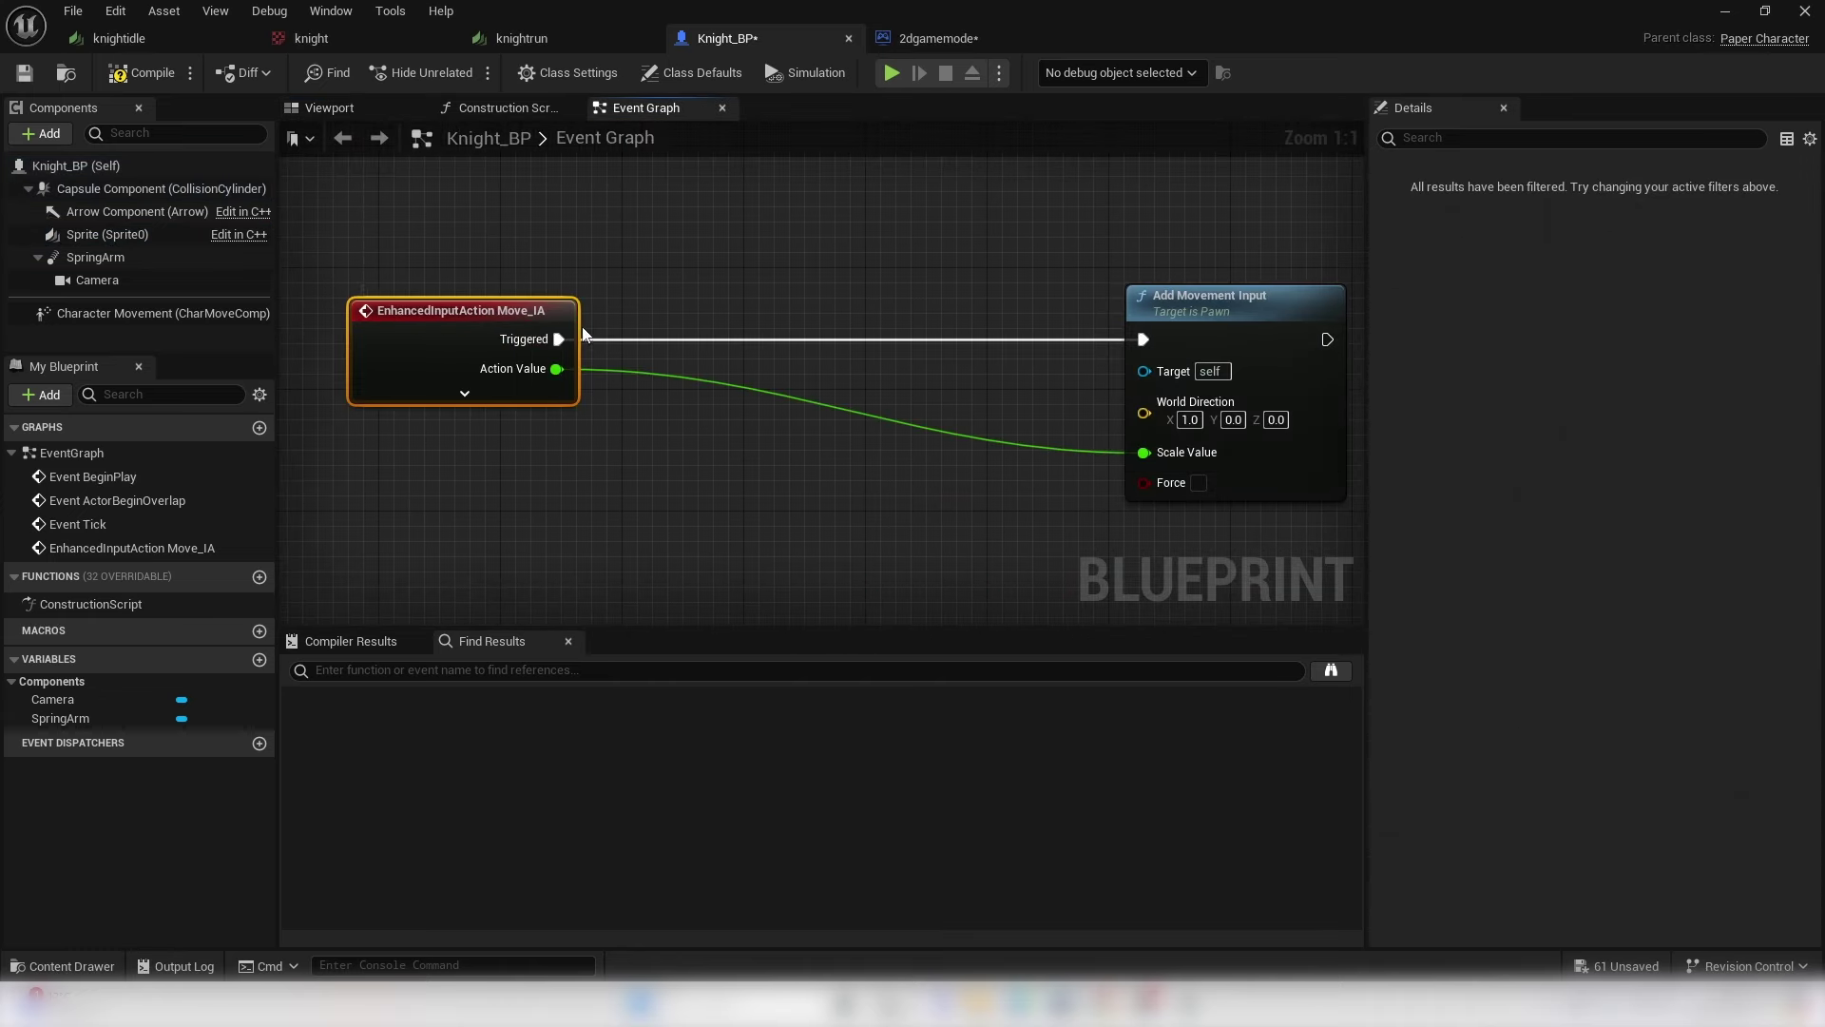
drag(561, 347, 771, 247)
text(PRINT)
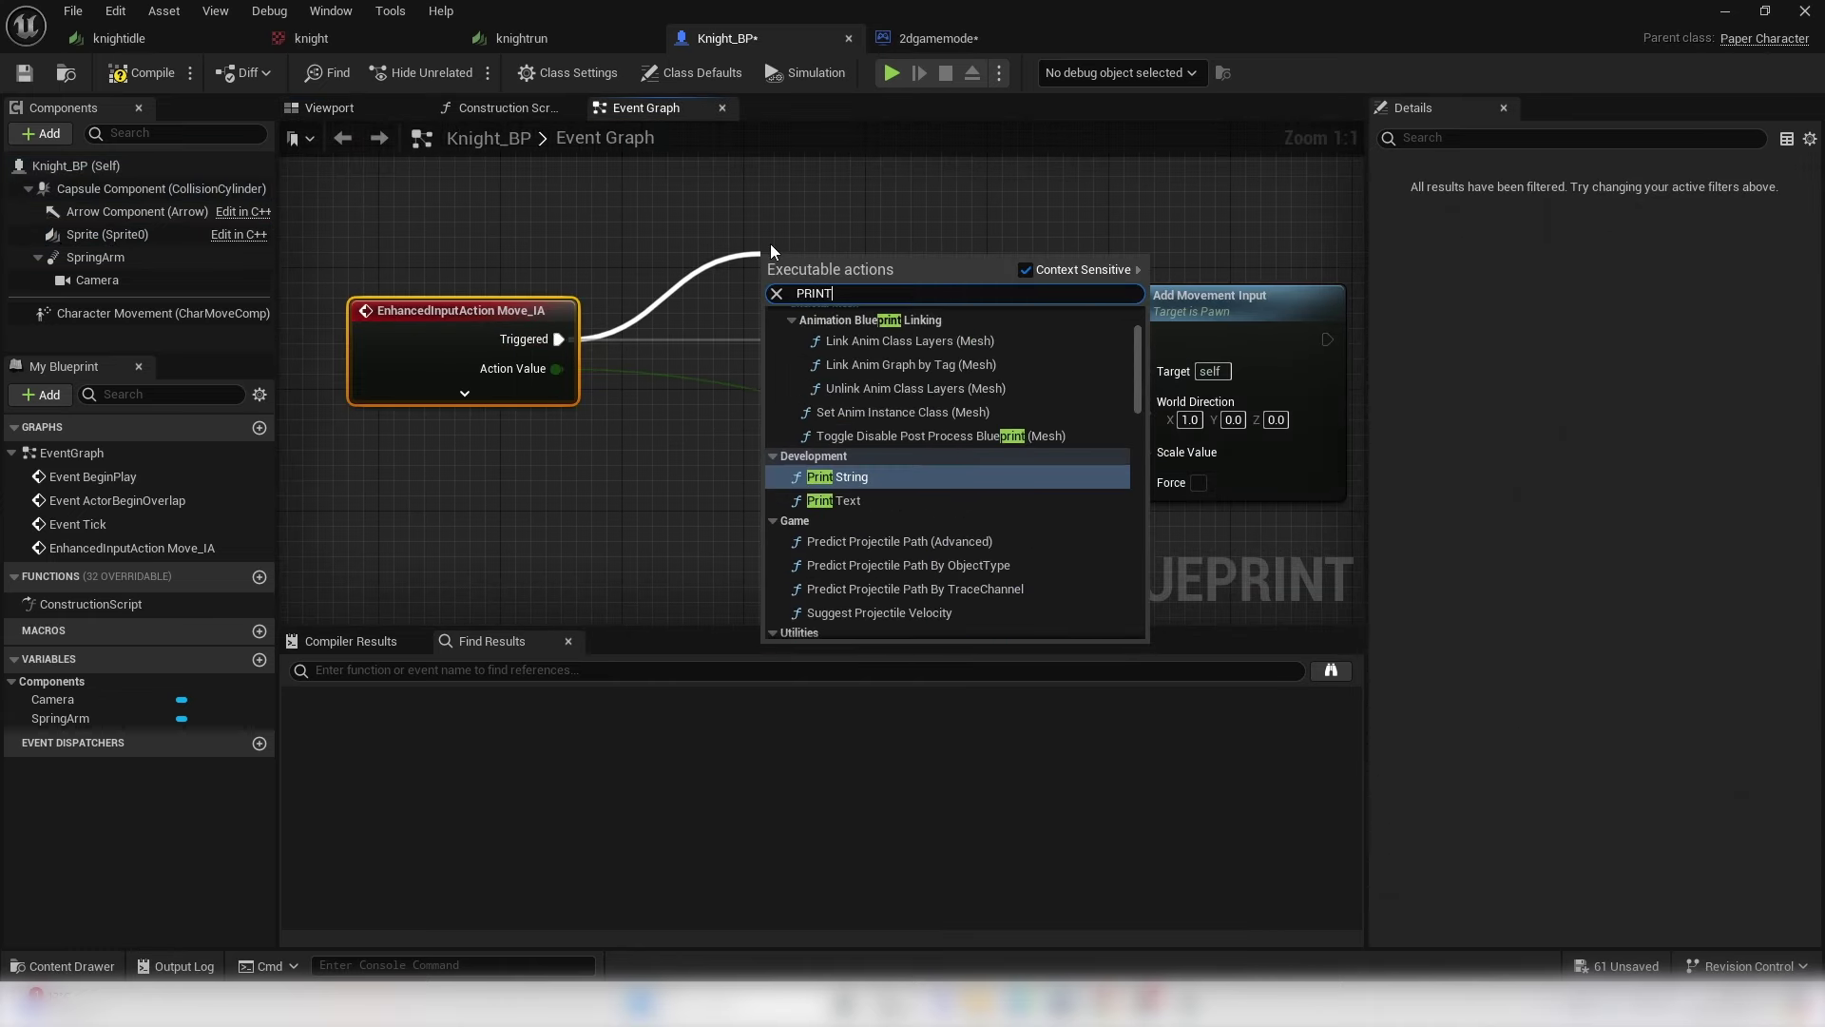
key(Return)
drag(556, 369, 792, 331)
drag(797, 277, 904, 307)
drag(608, 285, 625, 331)
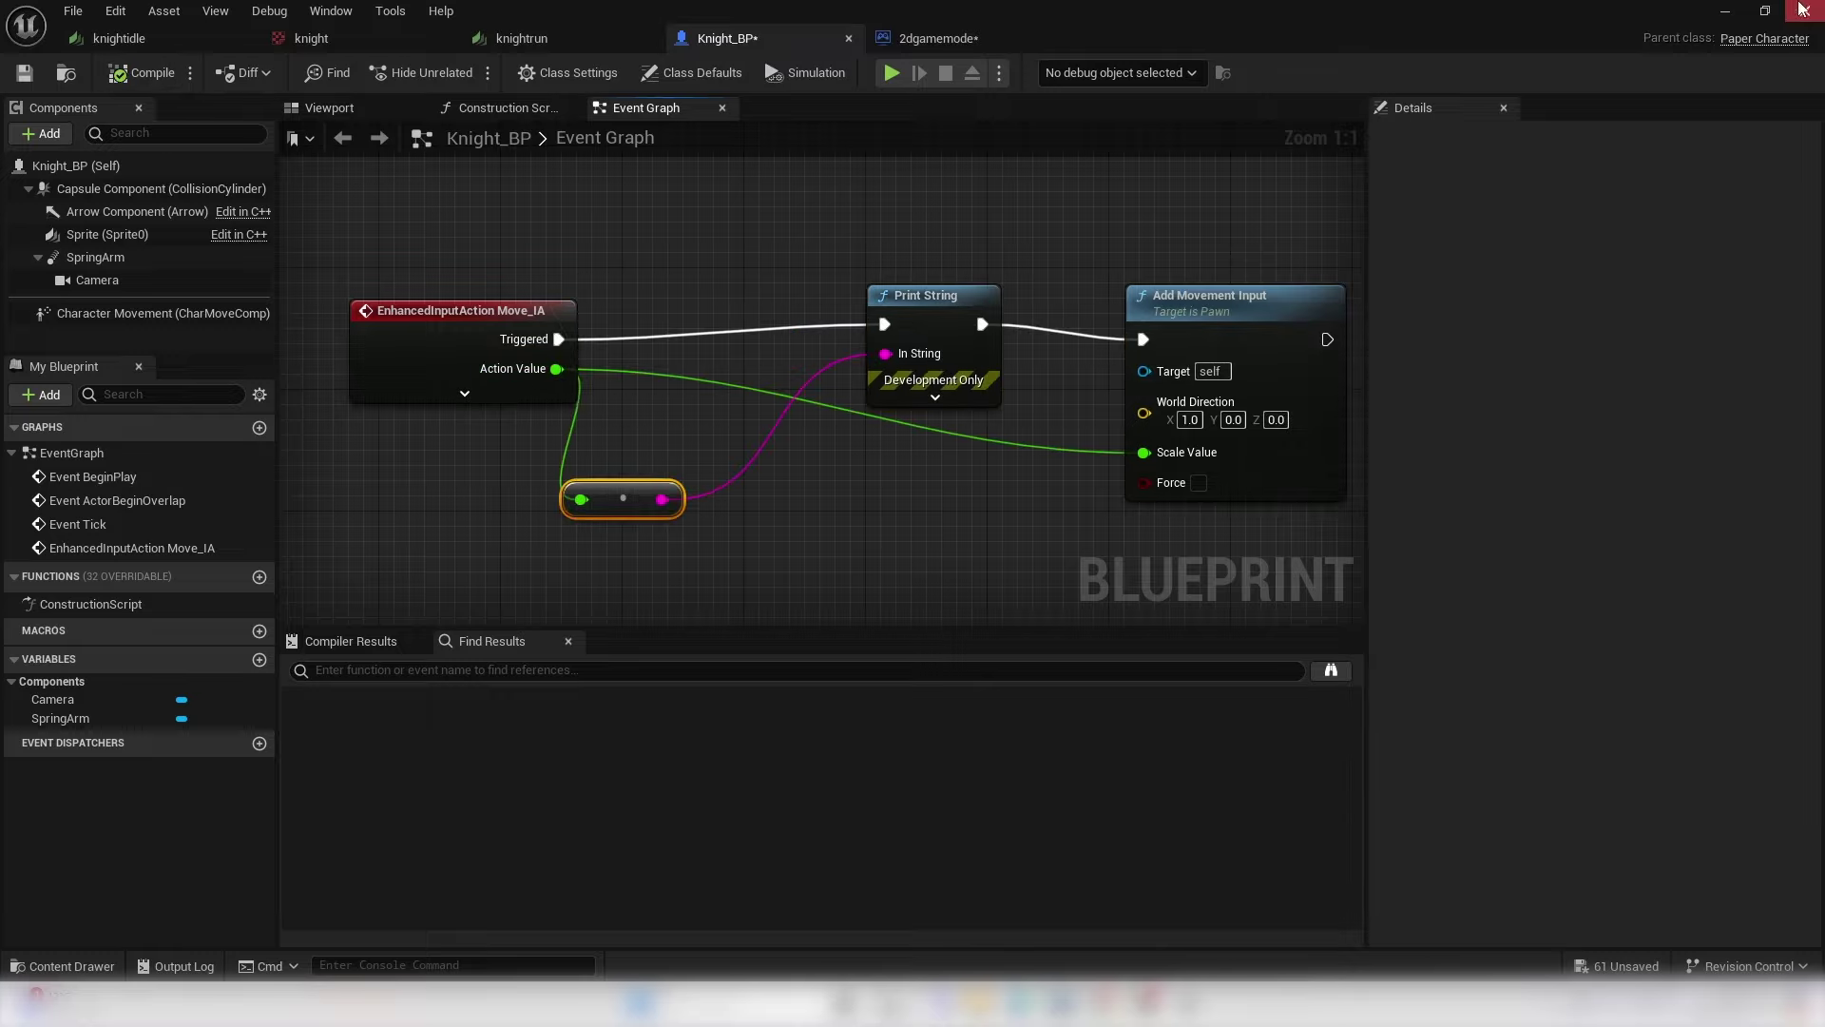
- Play examplemap in the editor and move the knight to the right to test the movement input
click(1732, 14)
click(466, 74)
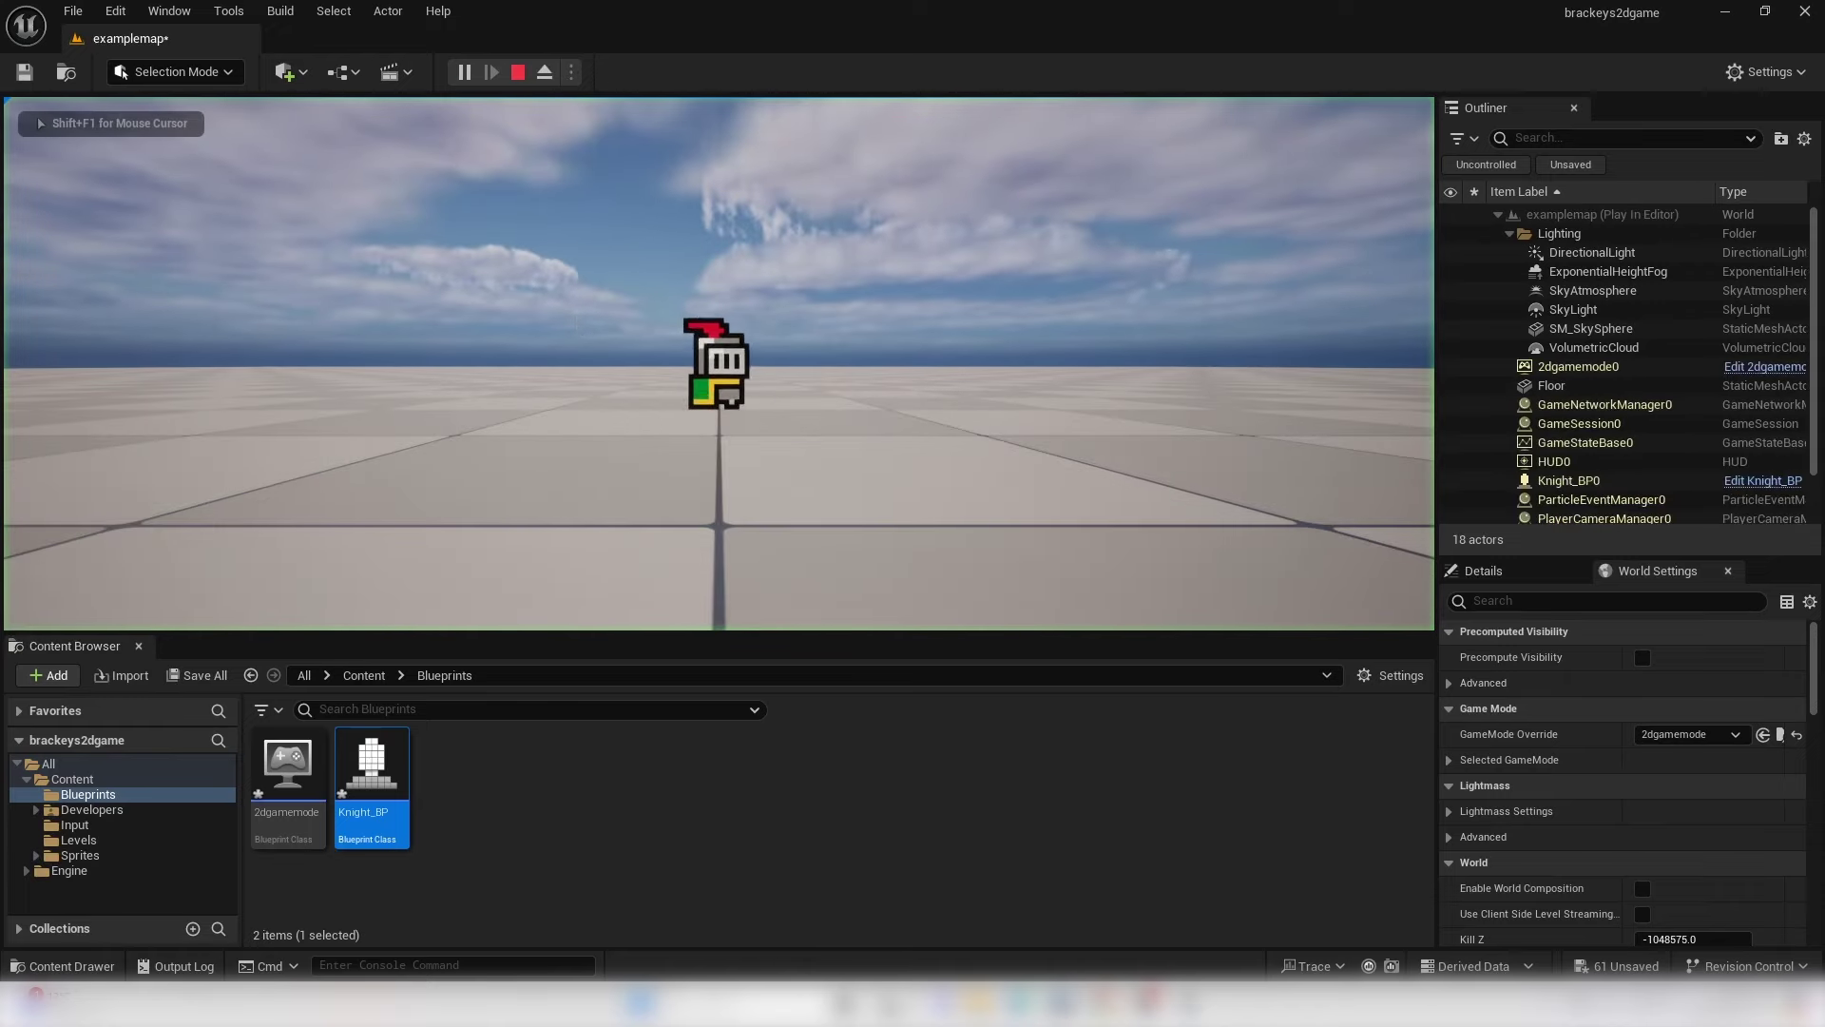
key(d)
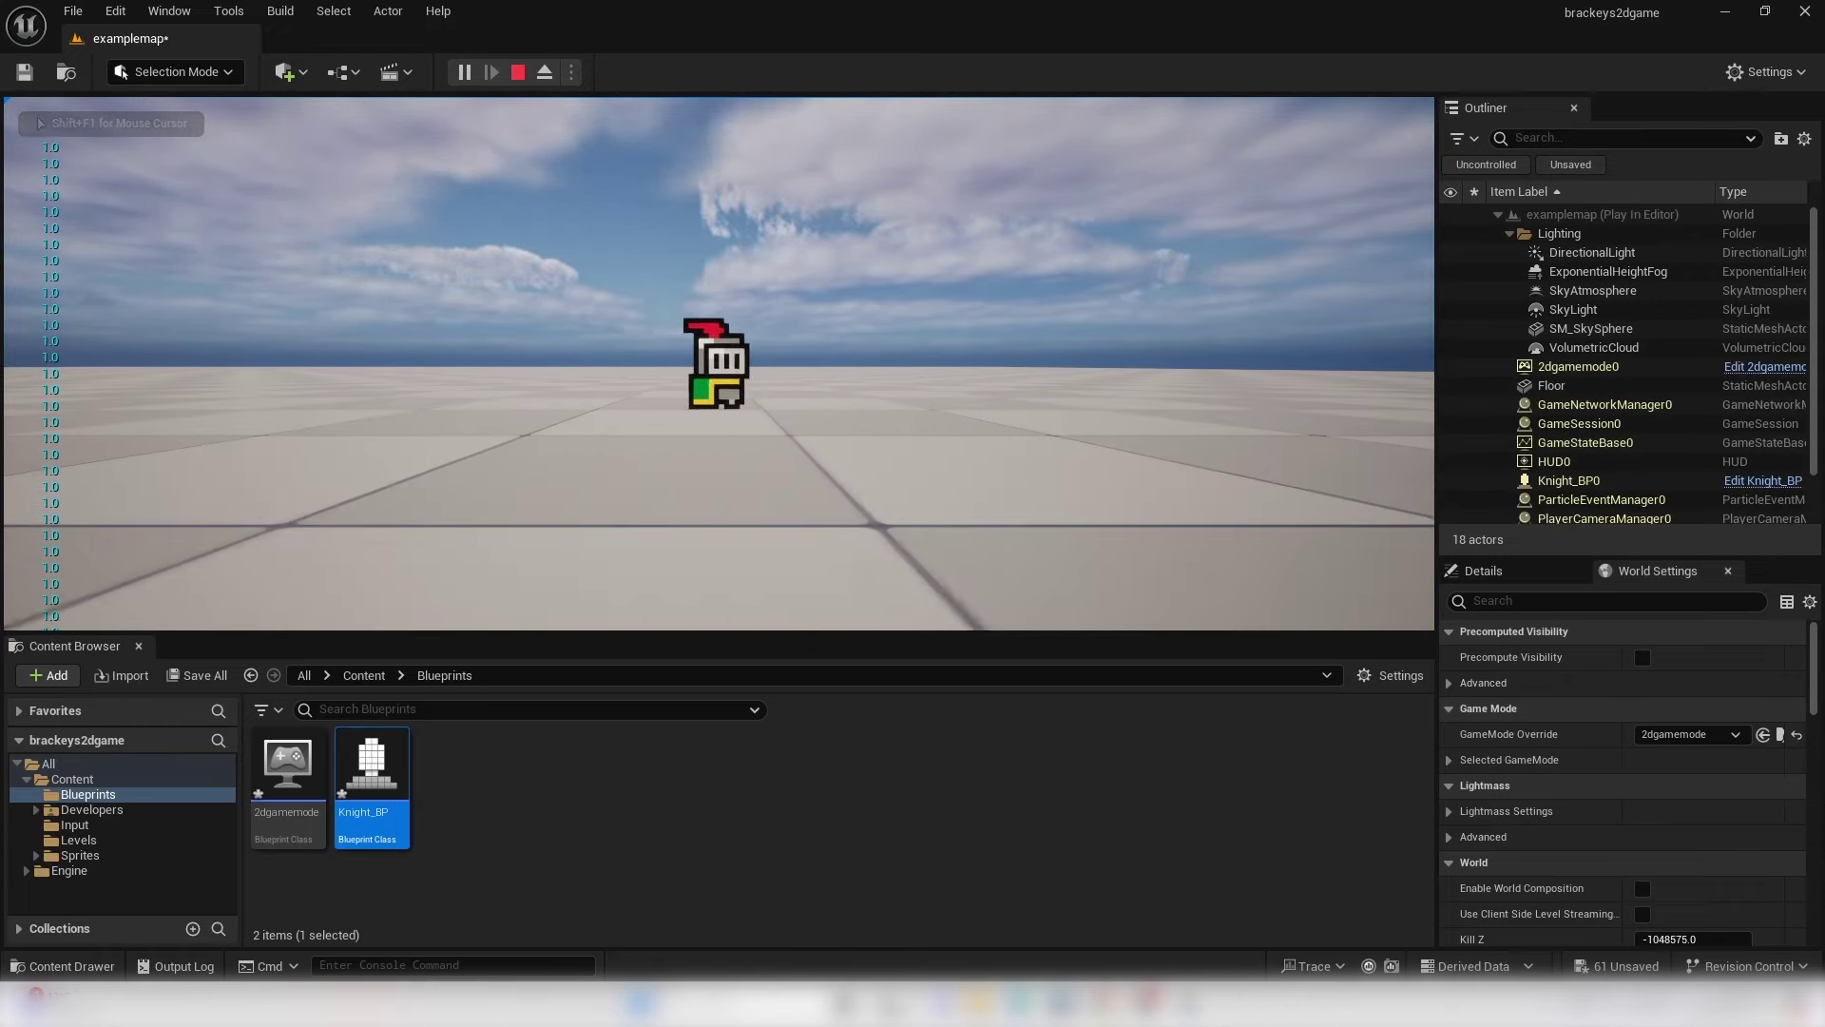
- Move the knight left and right in the running level to check both input directions, and end the play session
key(a)
key(a)
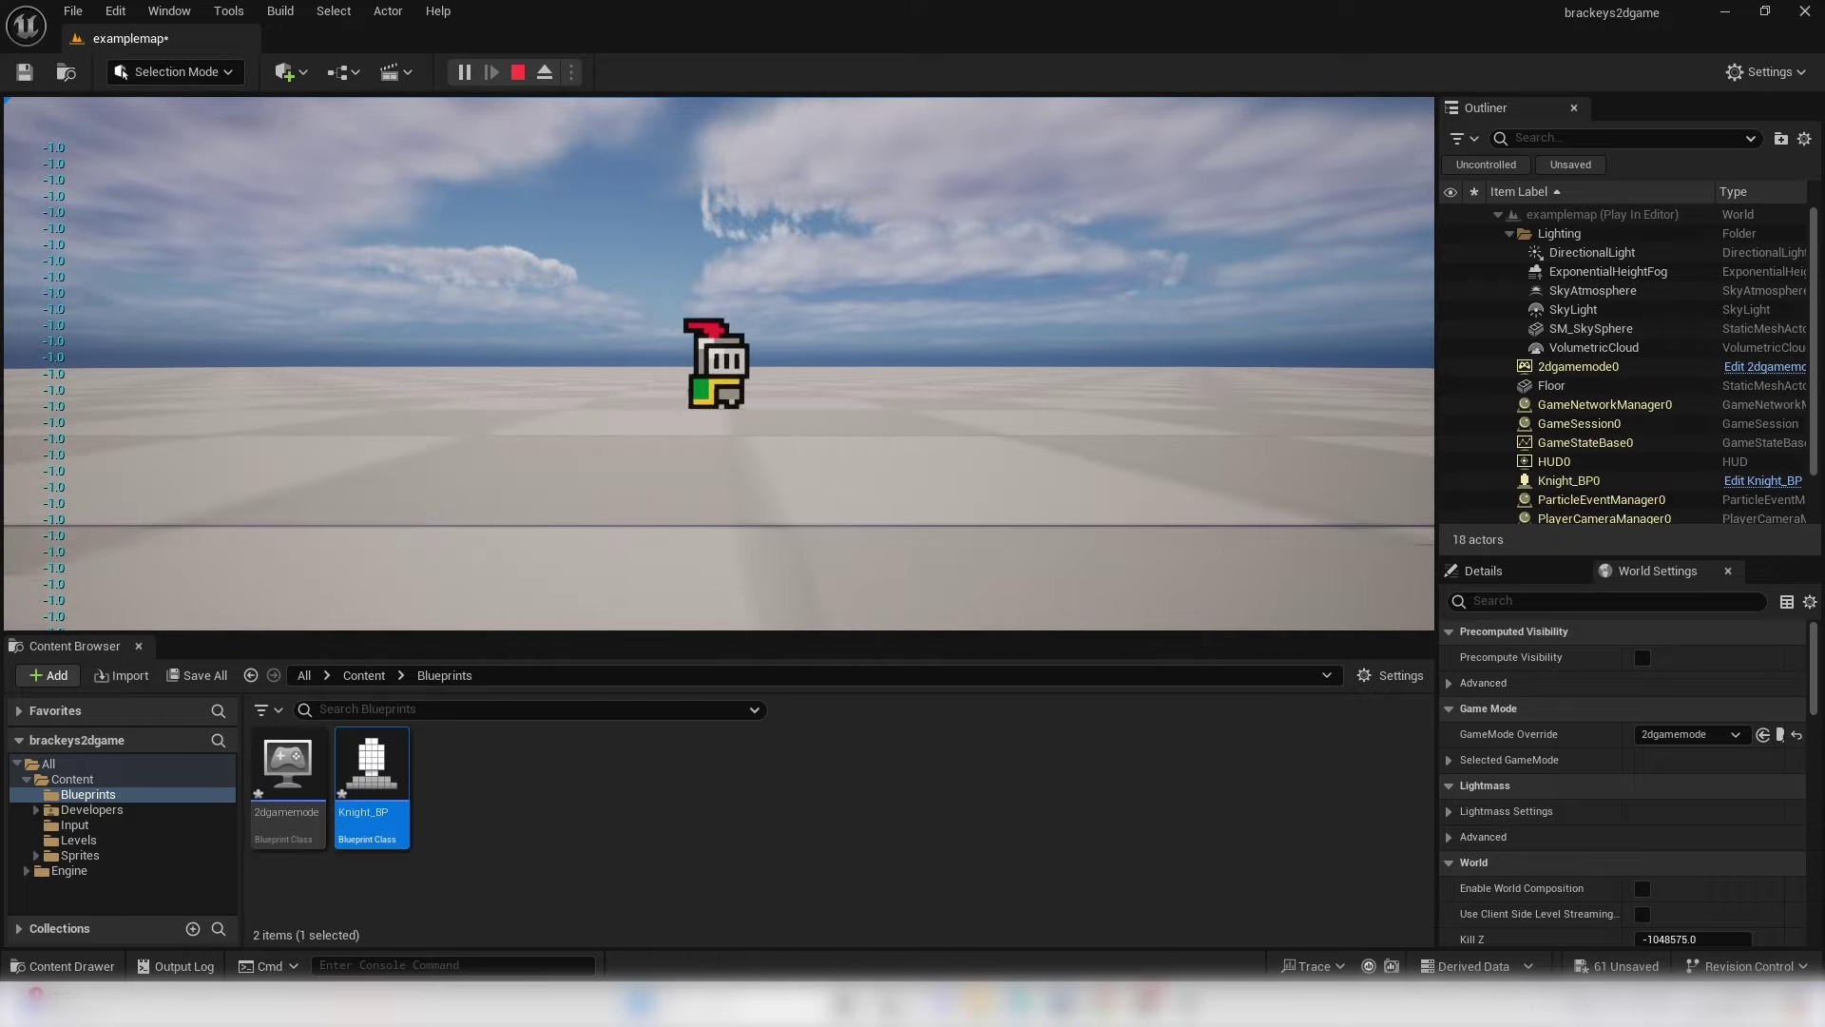
key(d)
key(a)
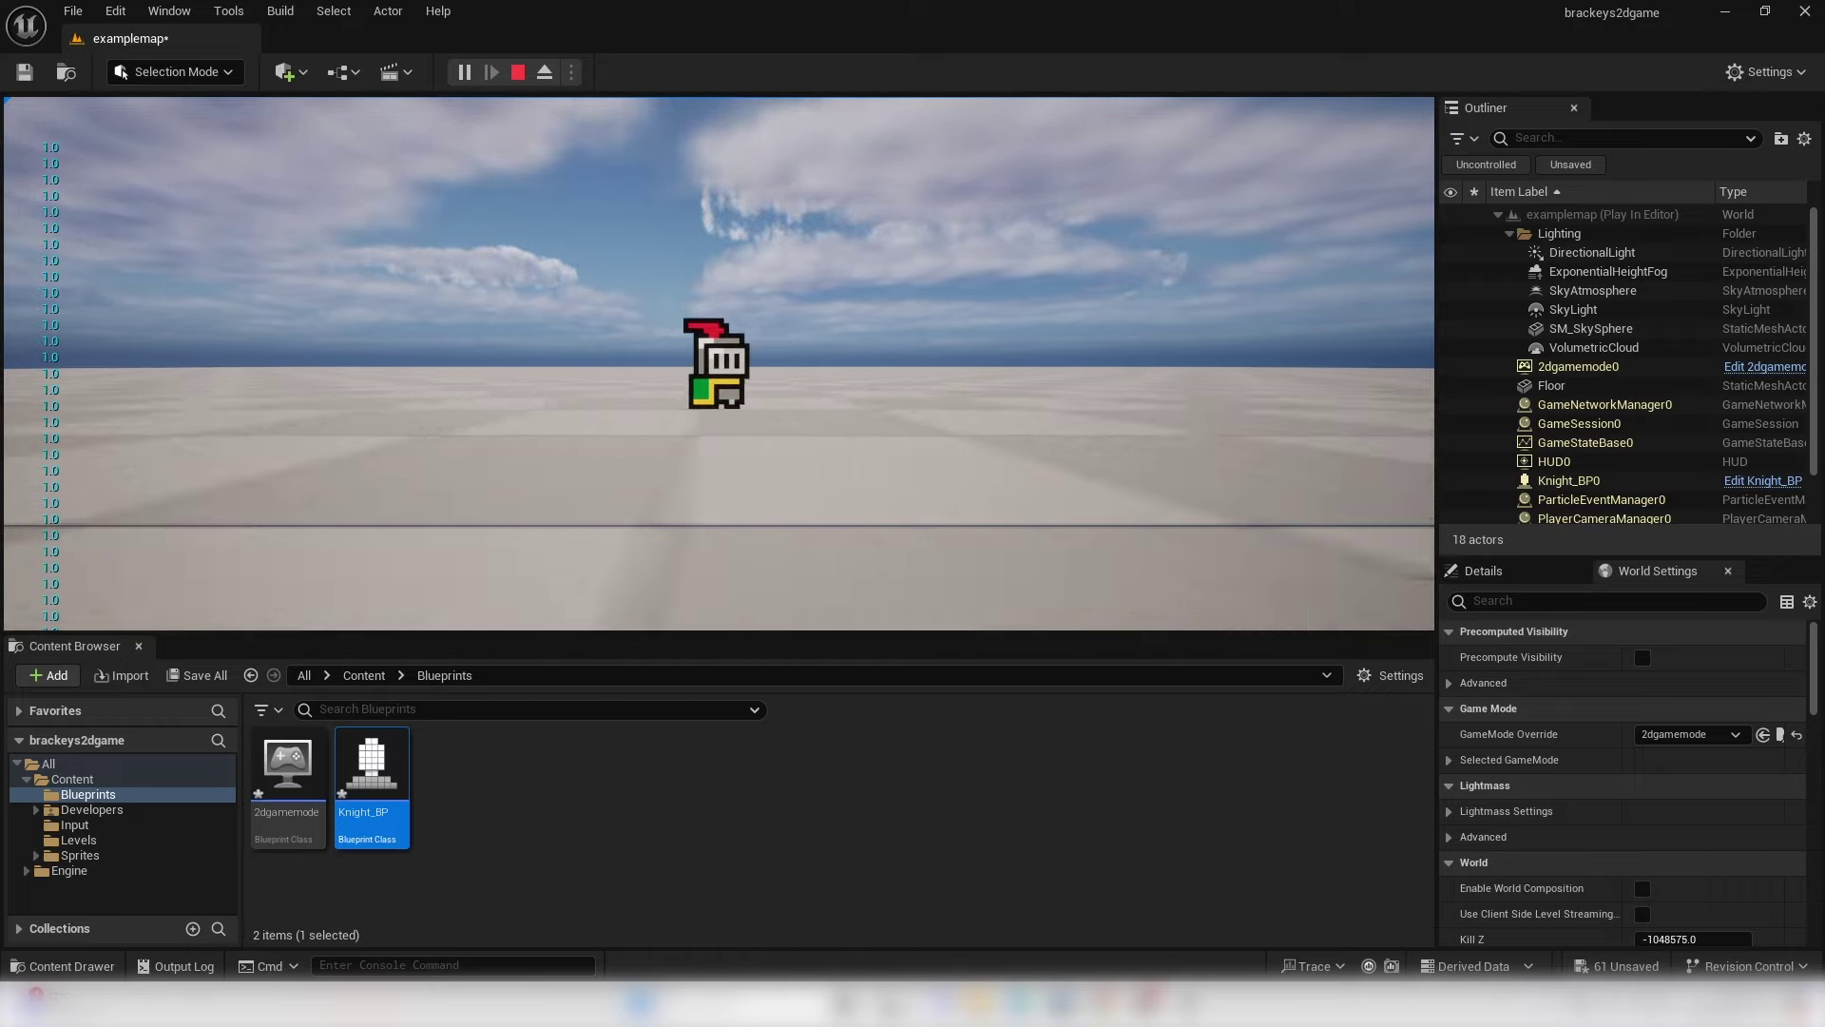
key(Escape)
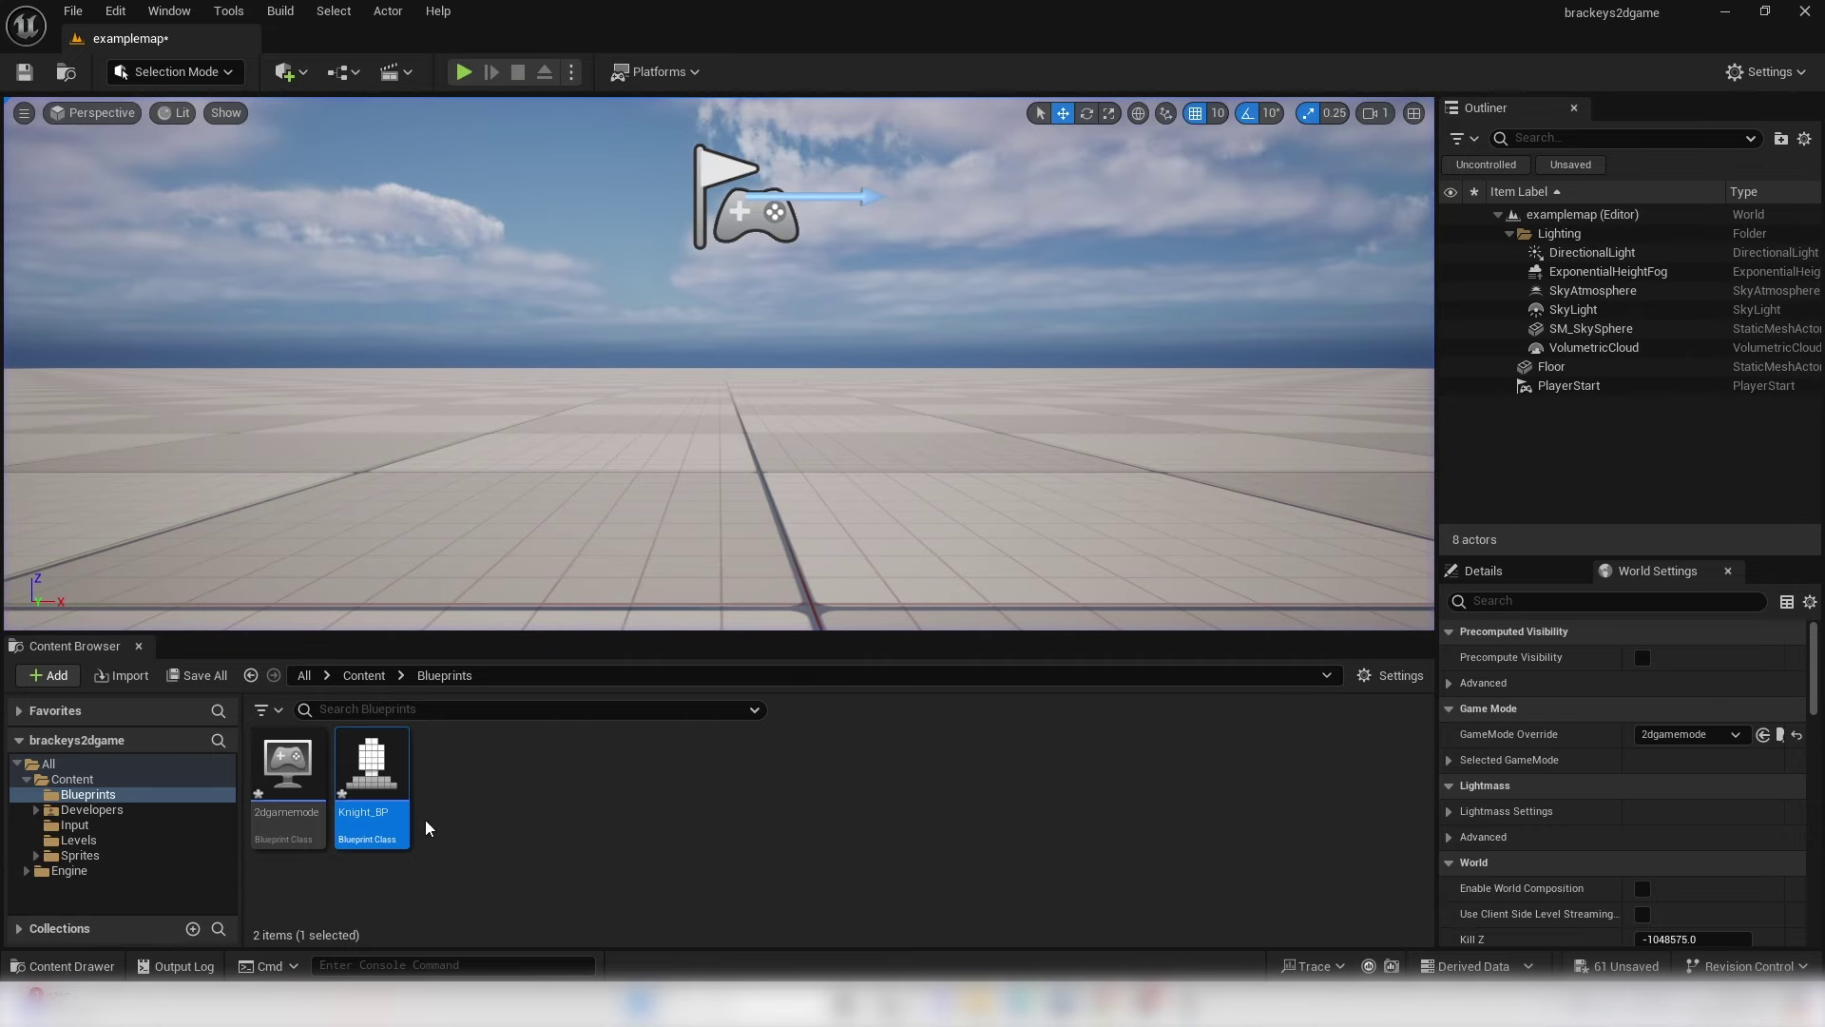
- Remove the Print String and its conversion node in Knight_BP, and reconnect Move_IA's Triggered output to Add Movement Input
double_click(367, 785)
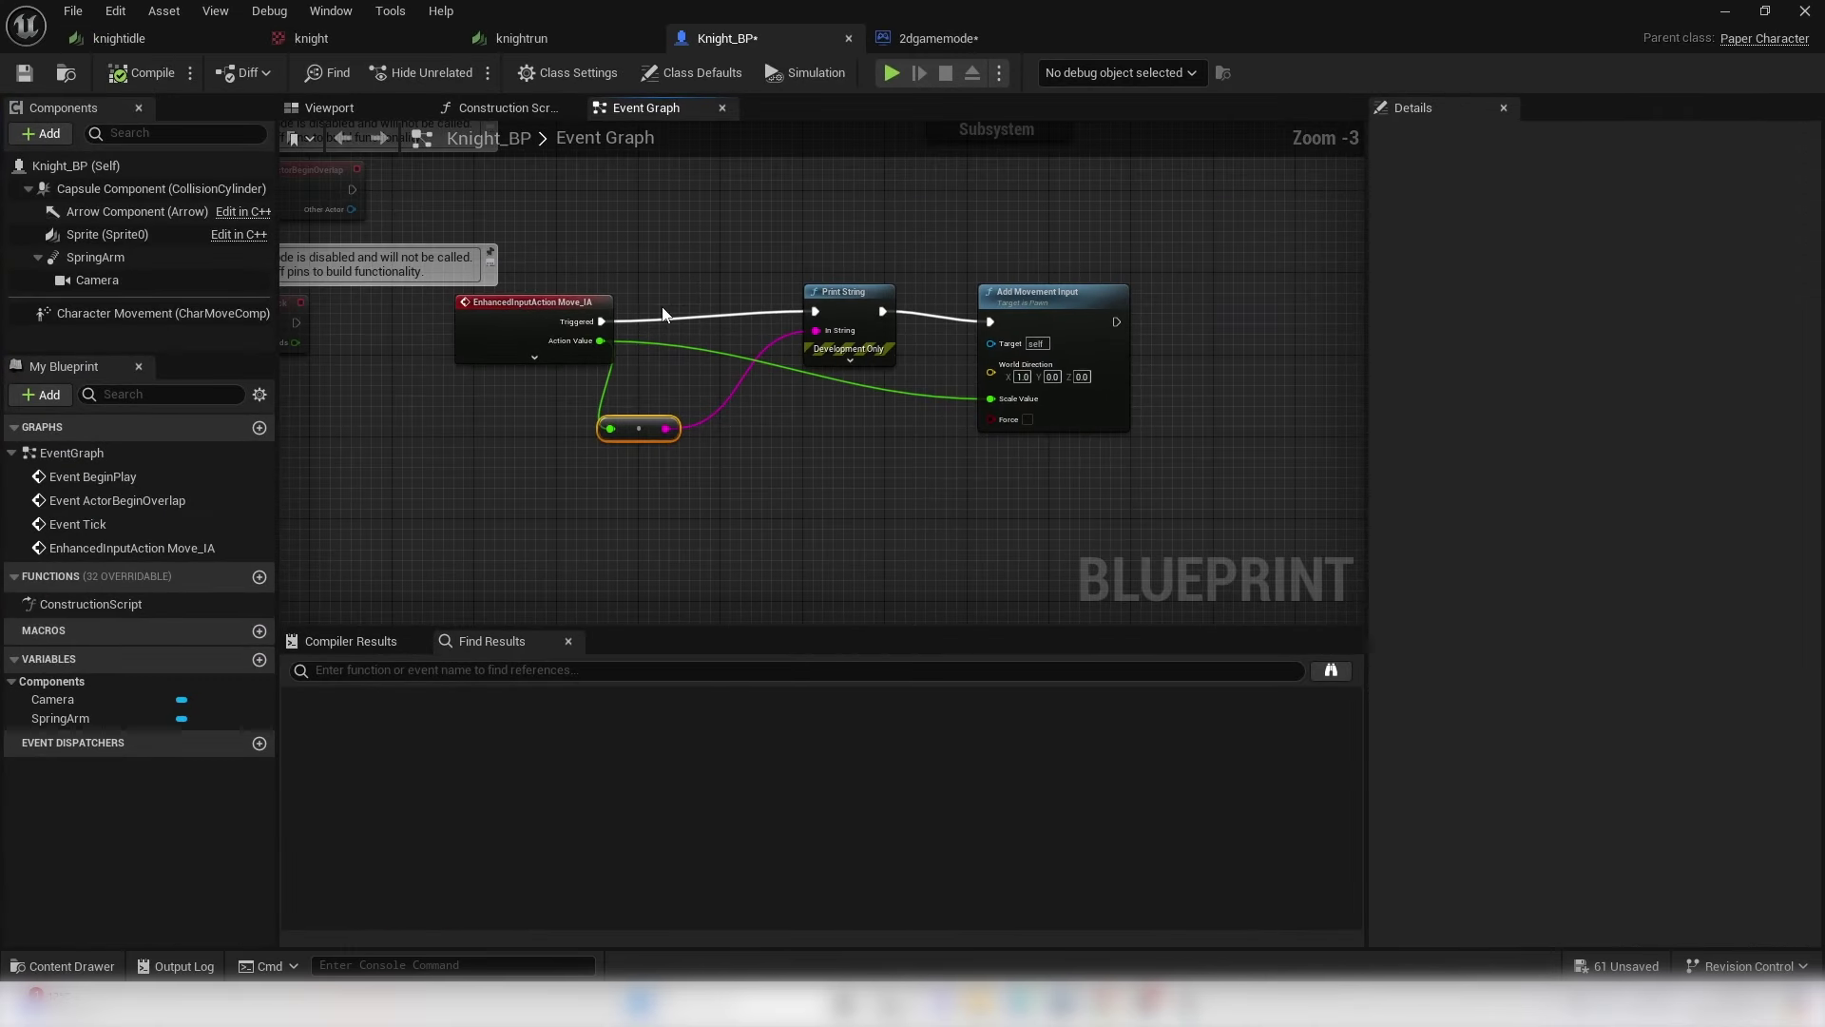
drag(829, 482, 829, 483)
key(Delete)
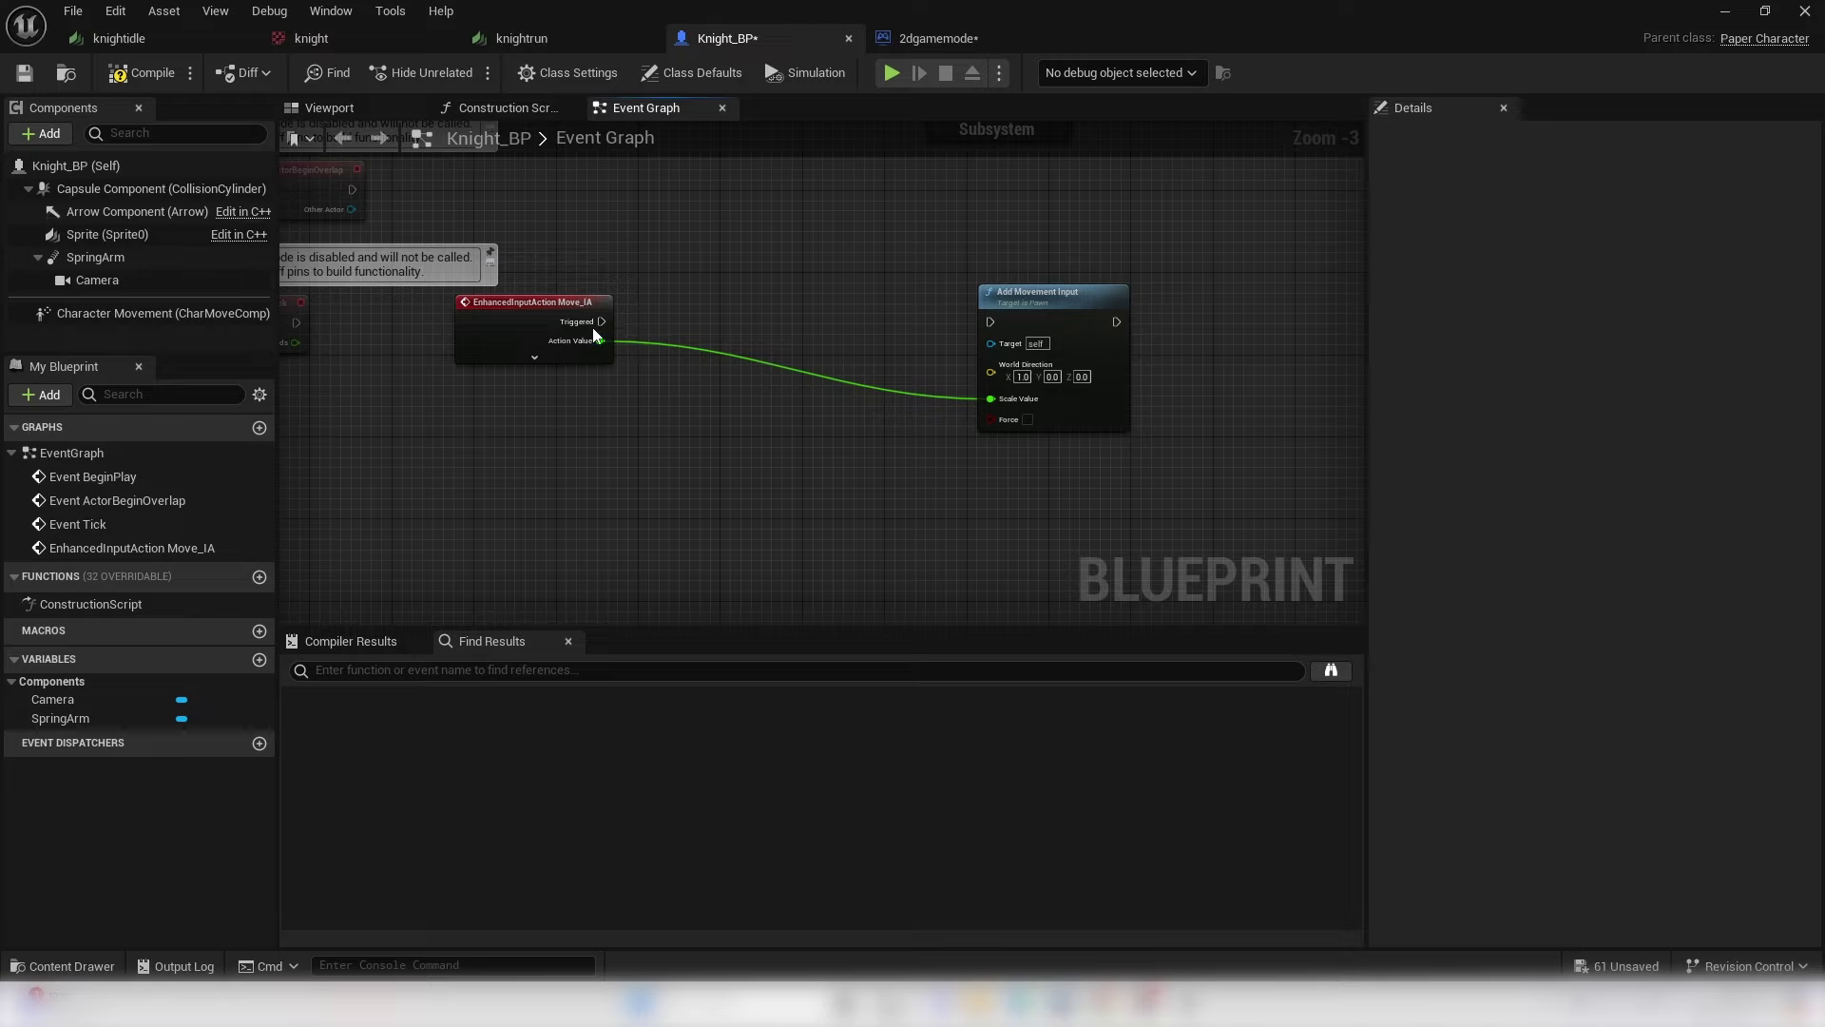
drag(601, 323, 989, 323)
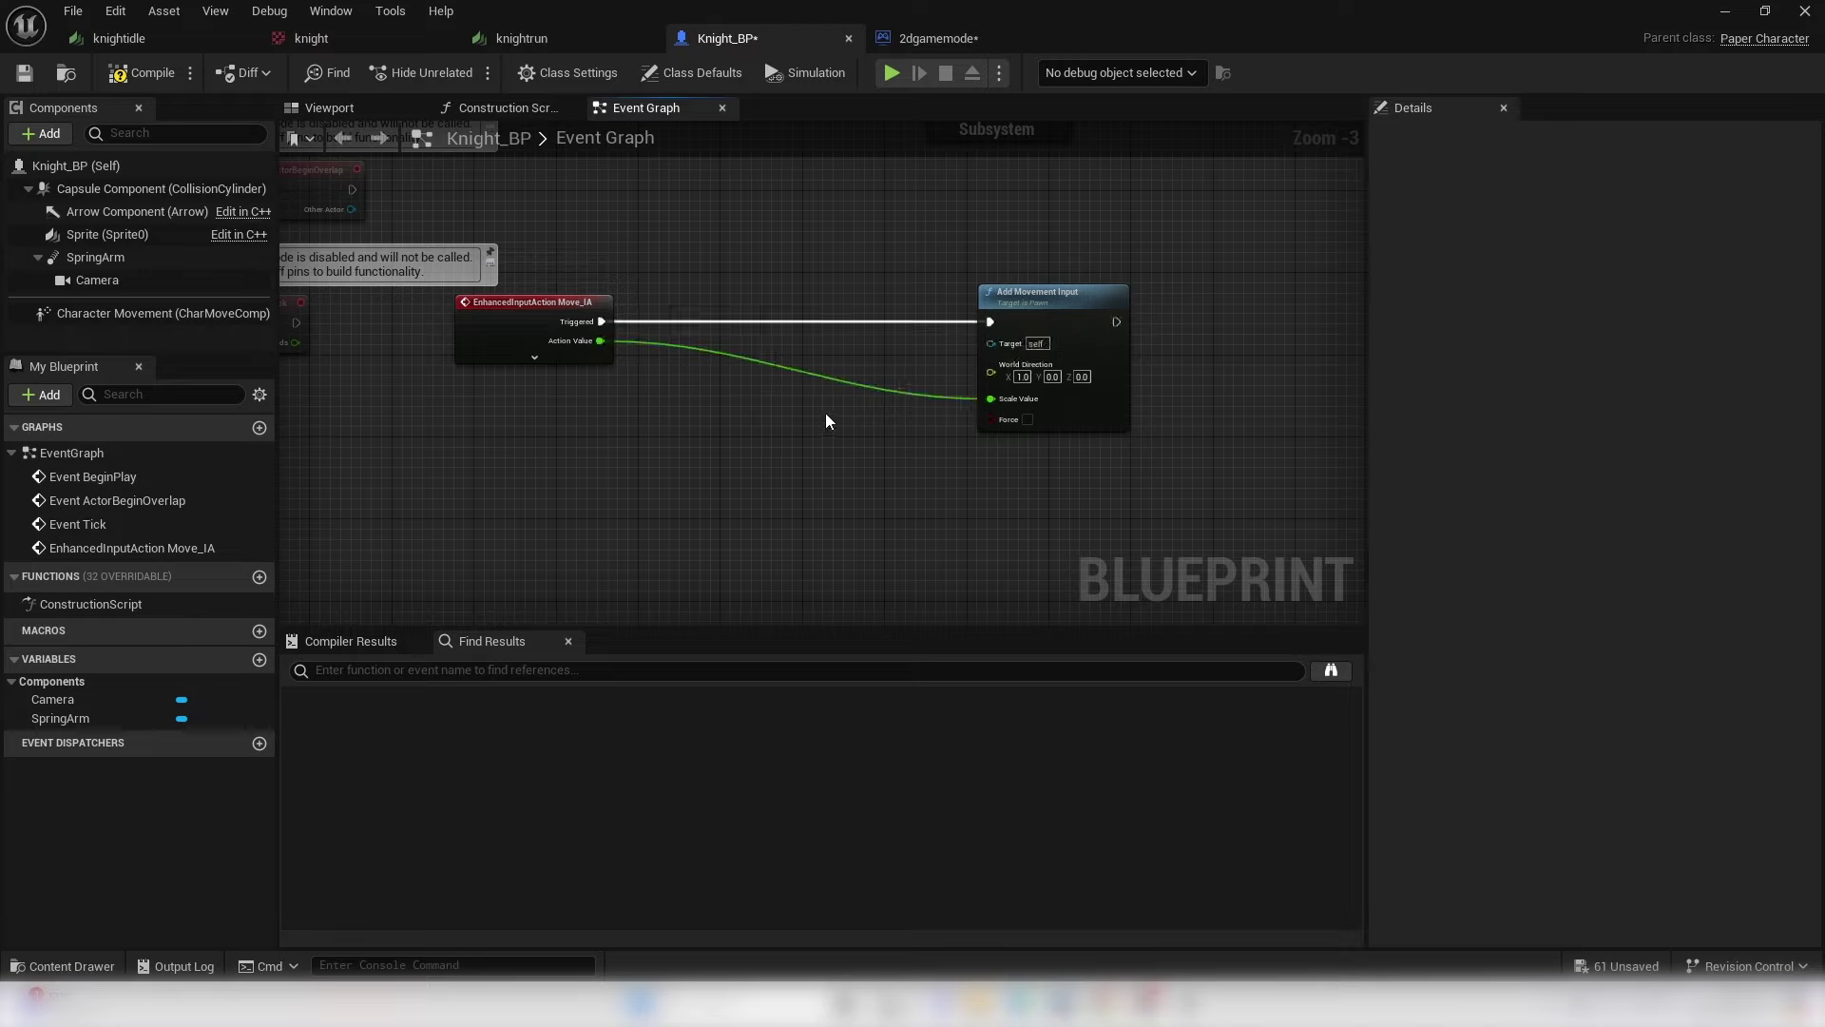
- Add an EnhancedInputAction Jump_IA event below the Move_IA event and expand it to show all its outputs
right_click(486, 488)
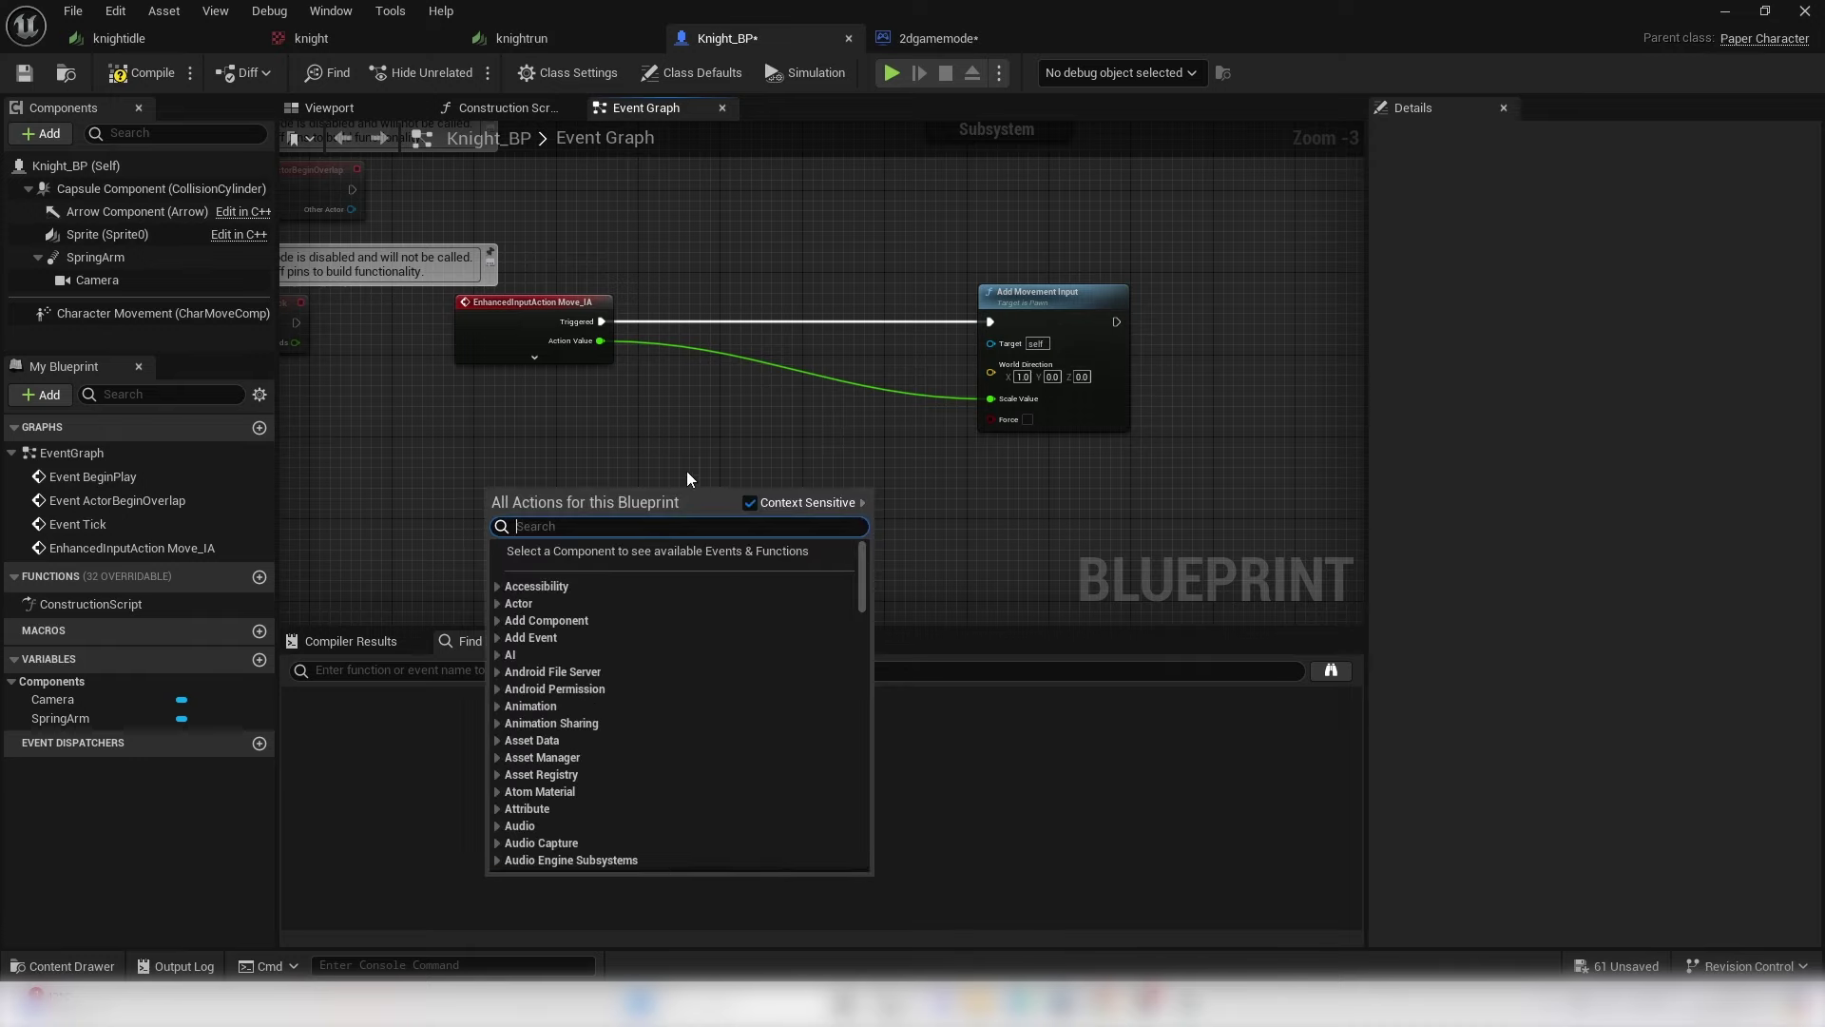
text(jump_ia)
key(Return)
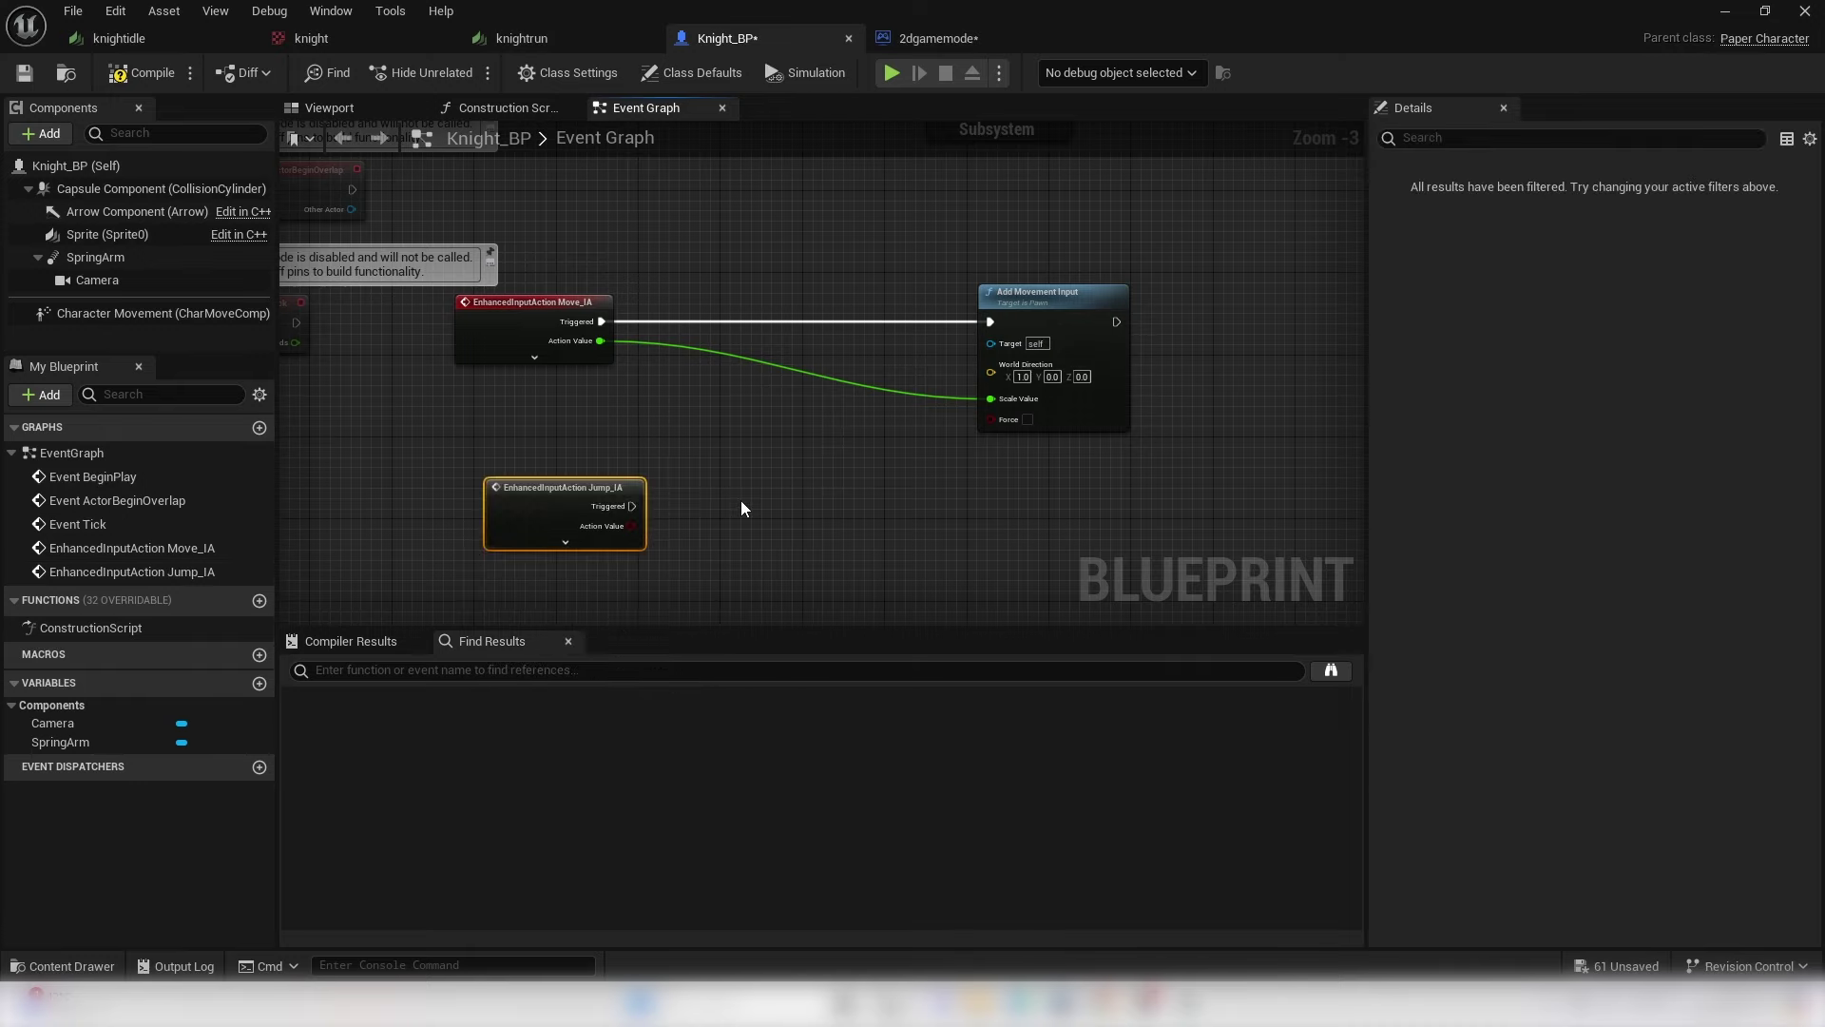
right_drag(743, 509, 734, 562)
scroll(734, 563, up, 3)
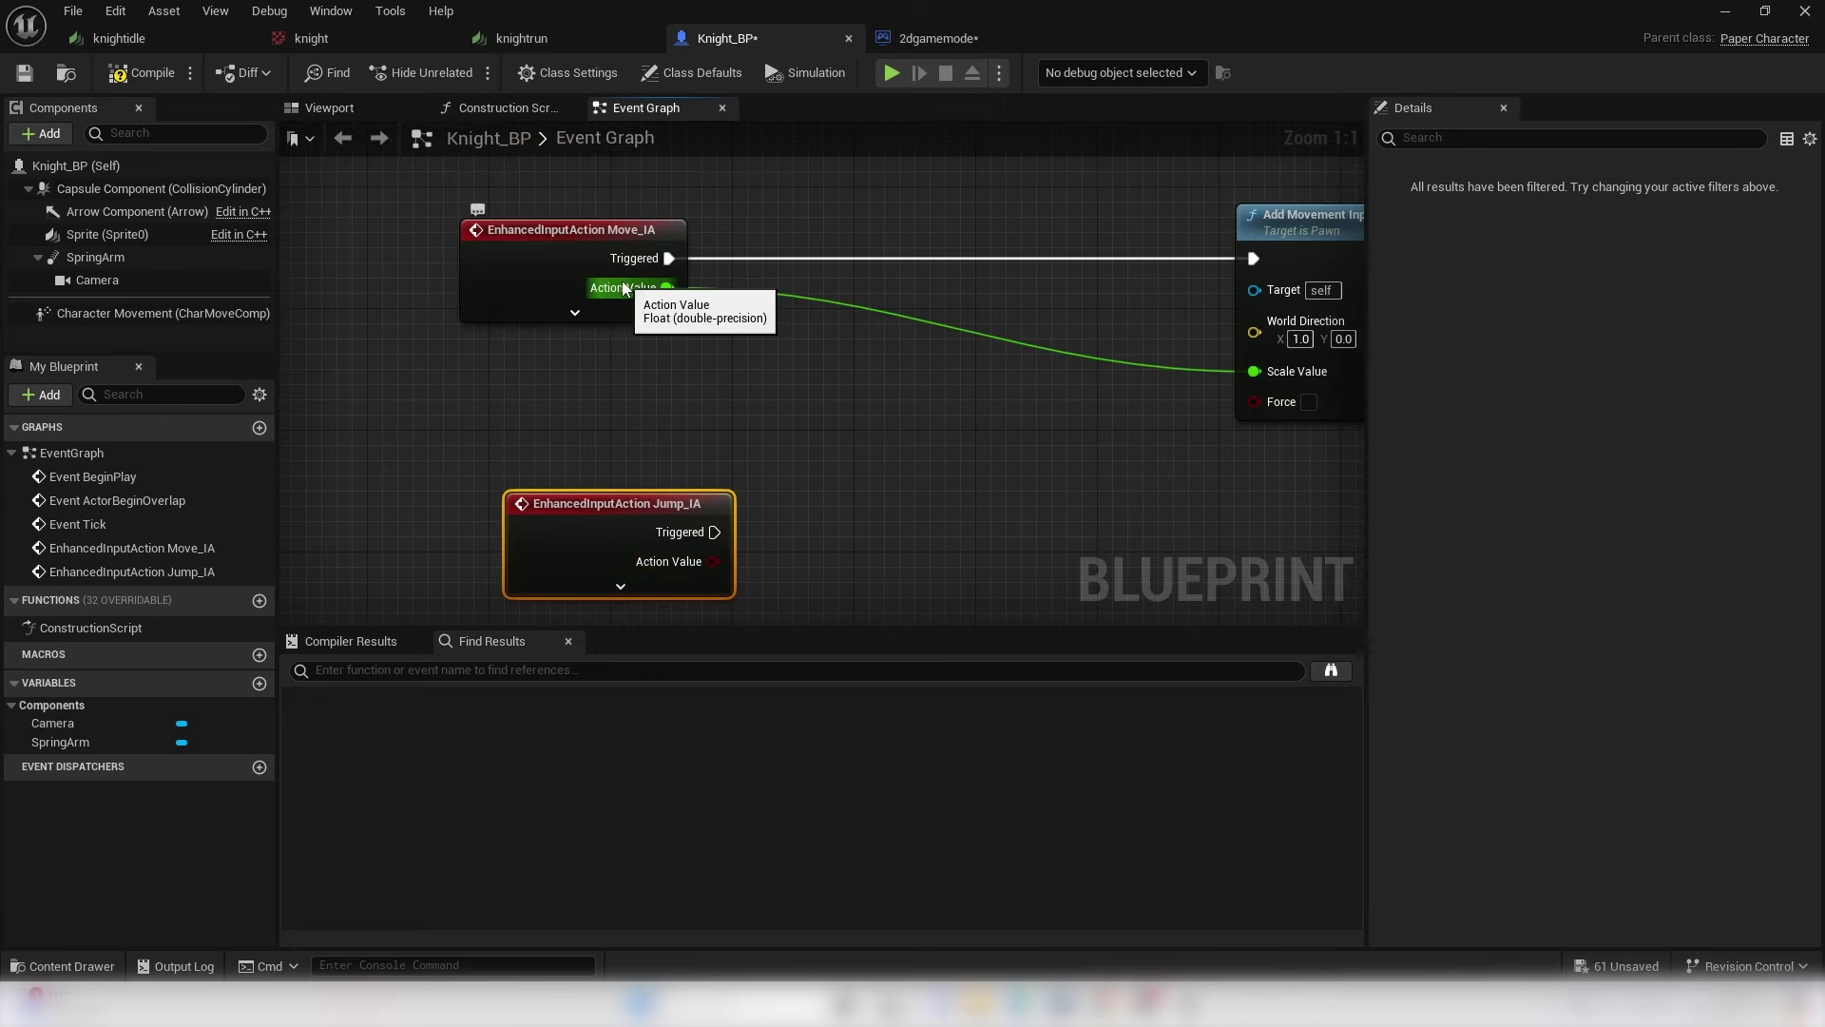
right_drag(708, 521, 651, 303)
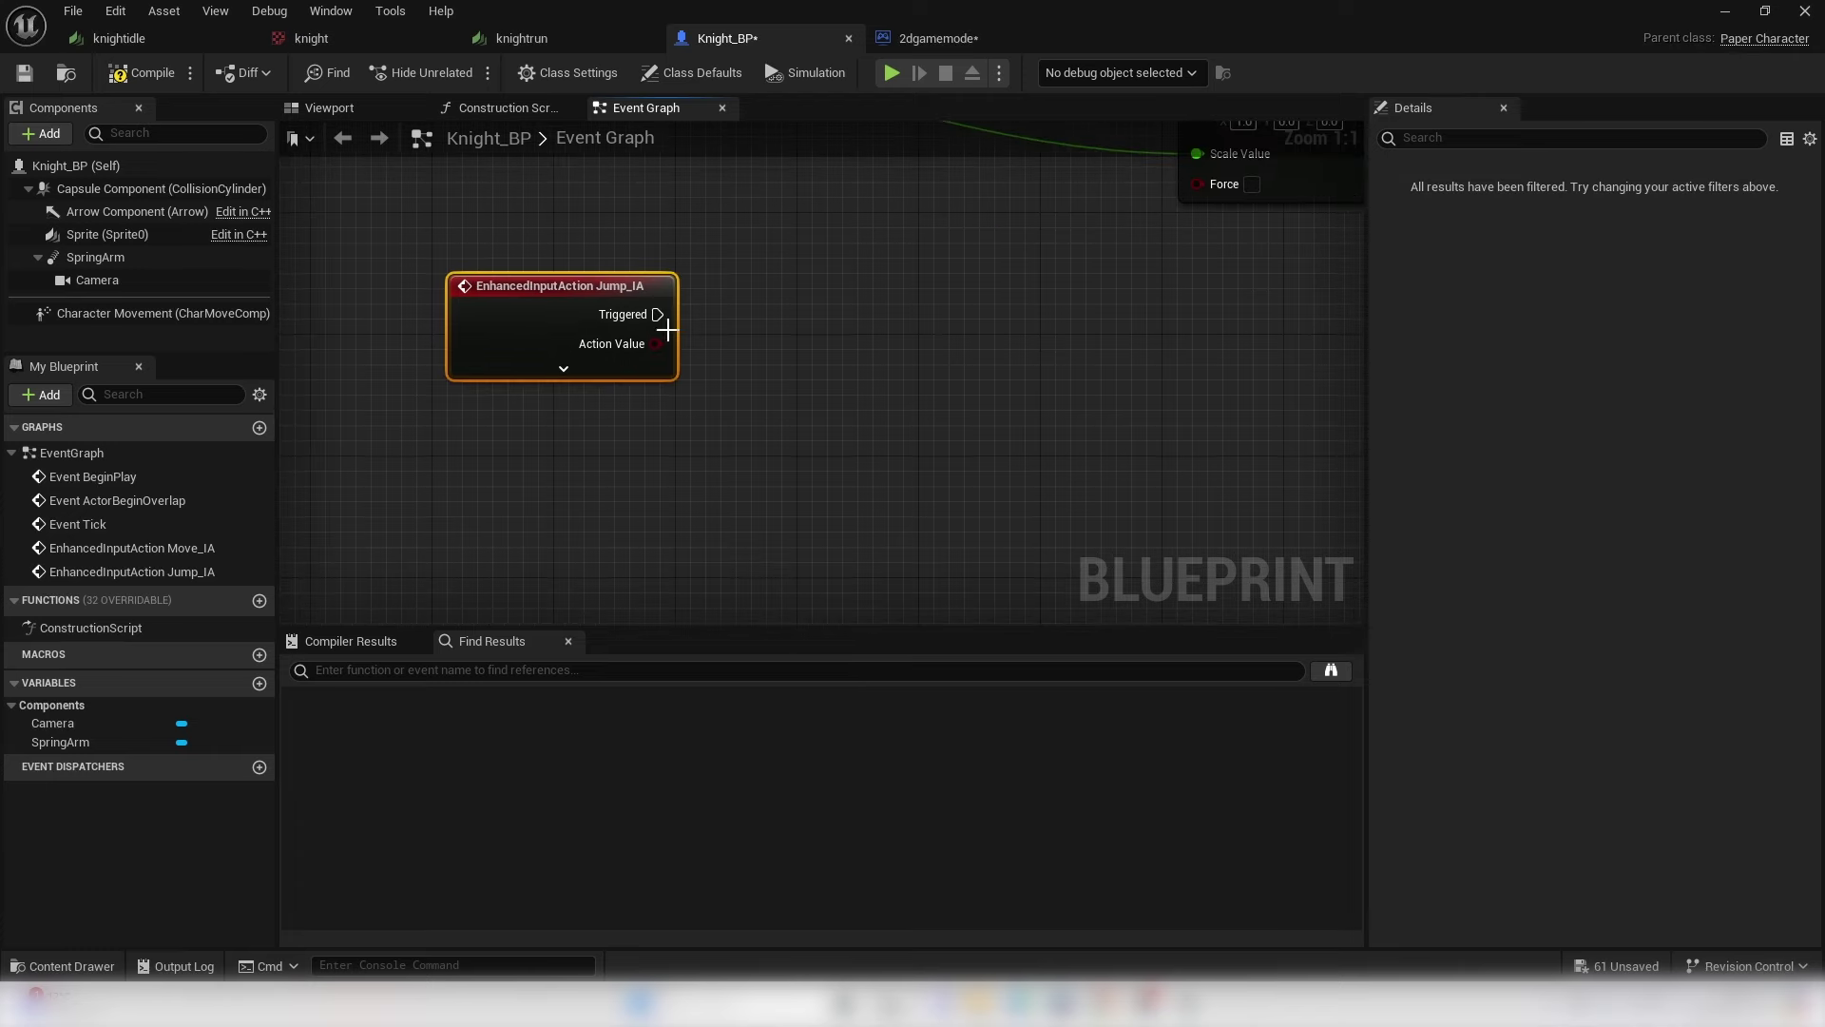
click(566, 369)
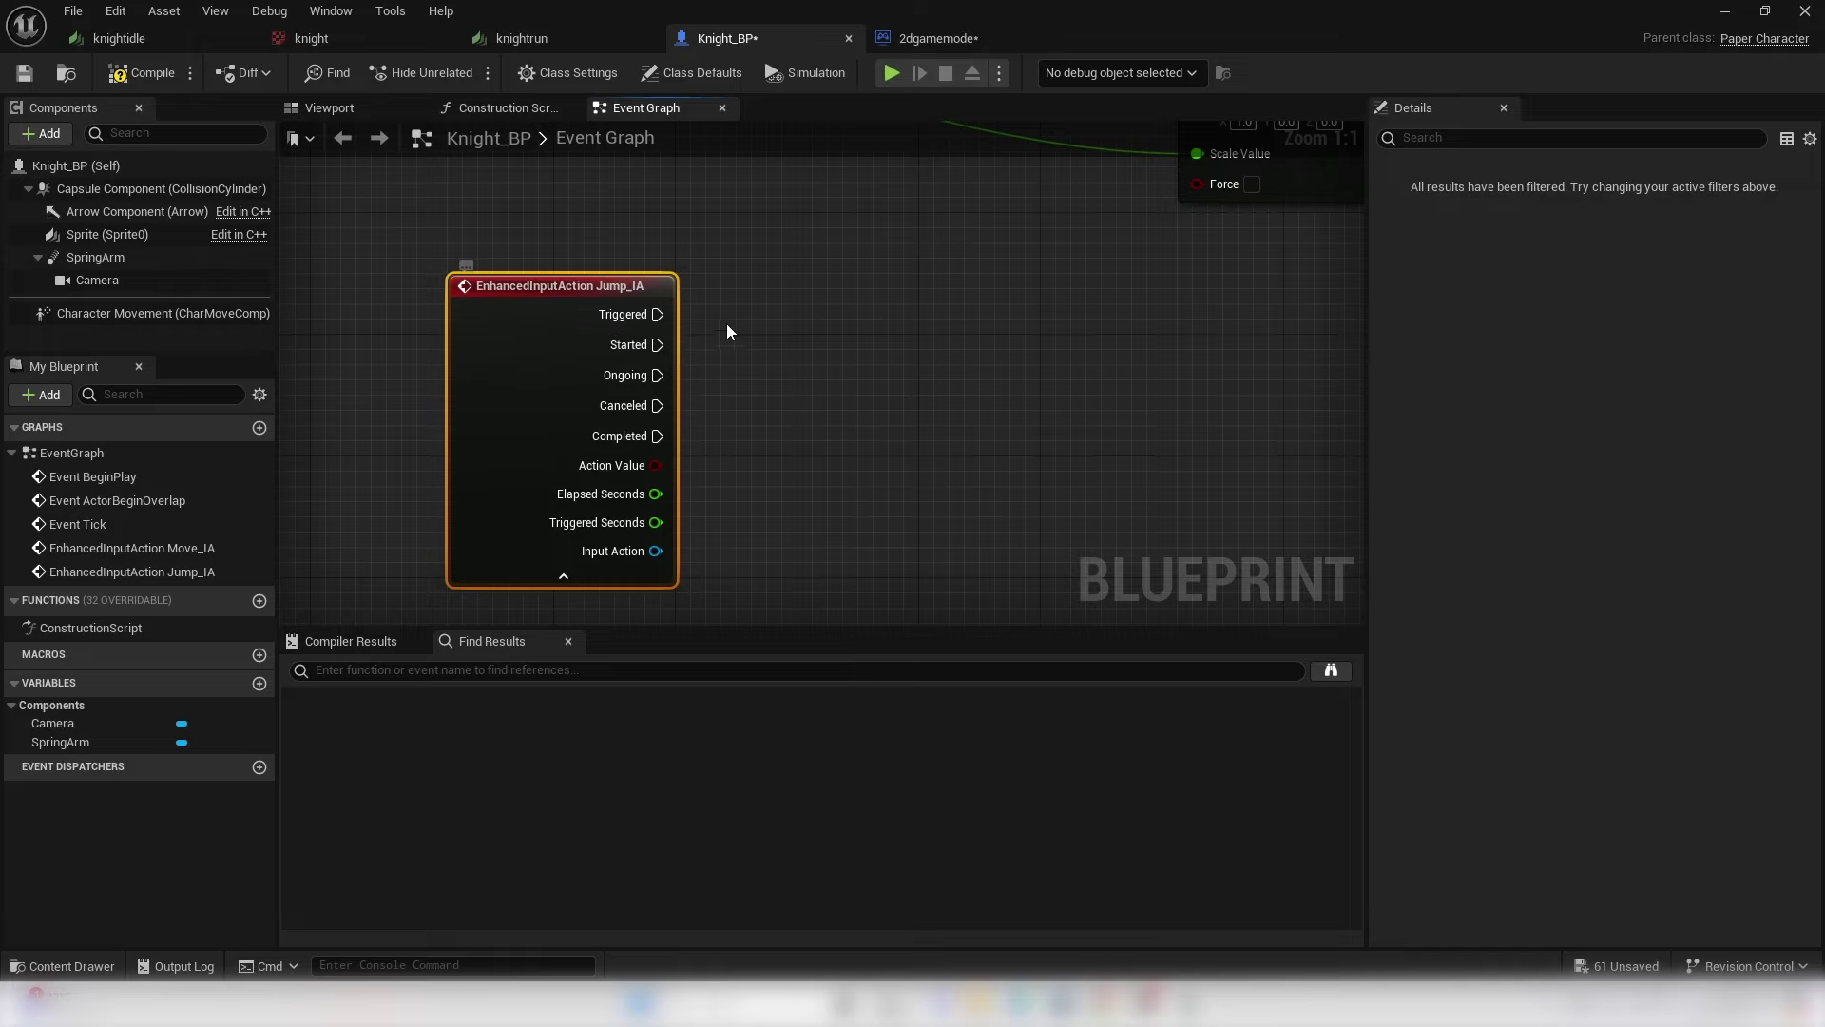
- Connect Jump_IA's Started output to a new Jump node and its Completed output to a new Stop Jumping node
drag(668, 348, 853, 344)
text(JUMP)
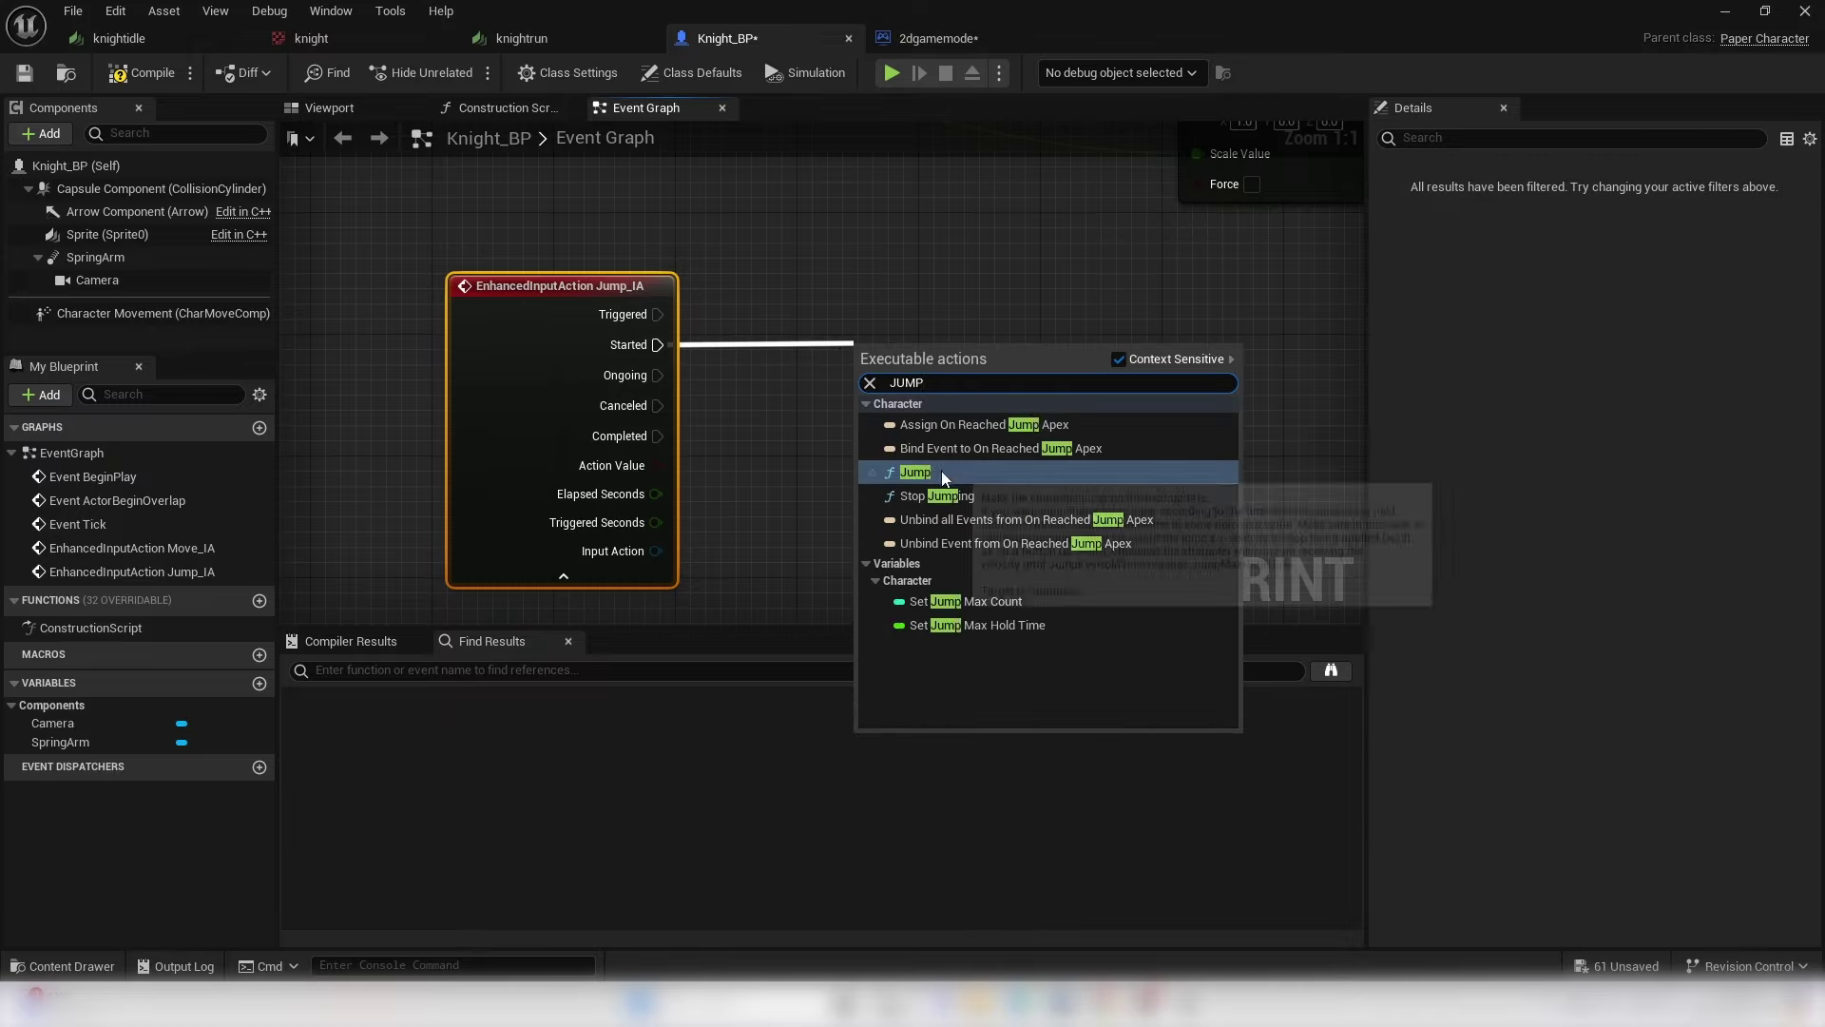
click(941, 472)
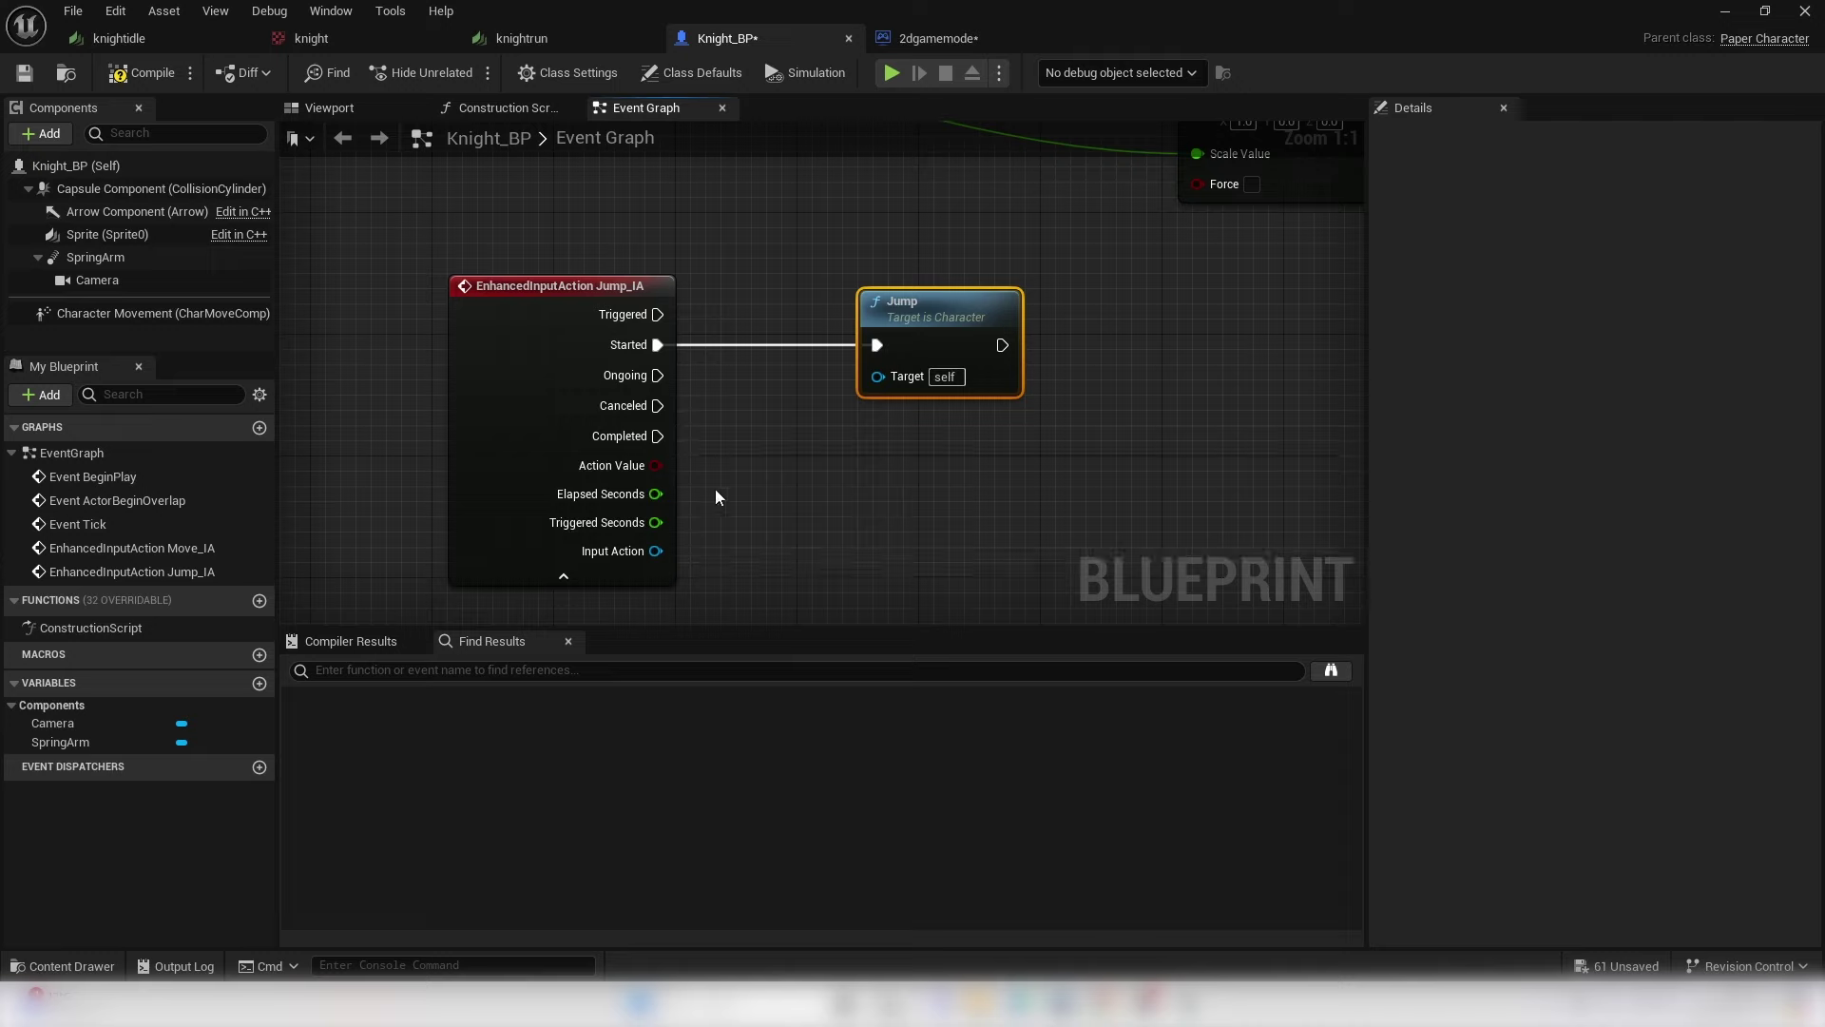
drag(656, 436, 870, 496)
text(STOP)
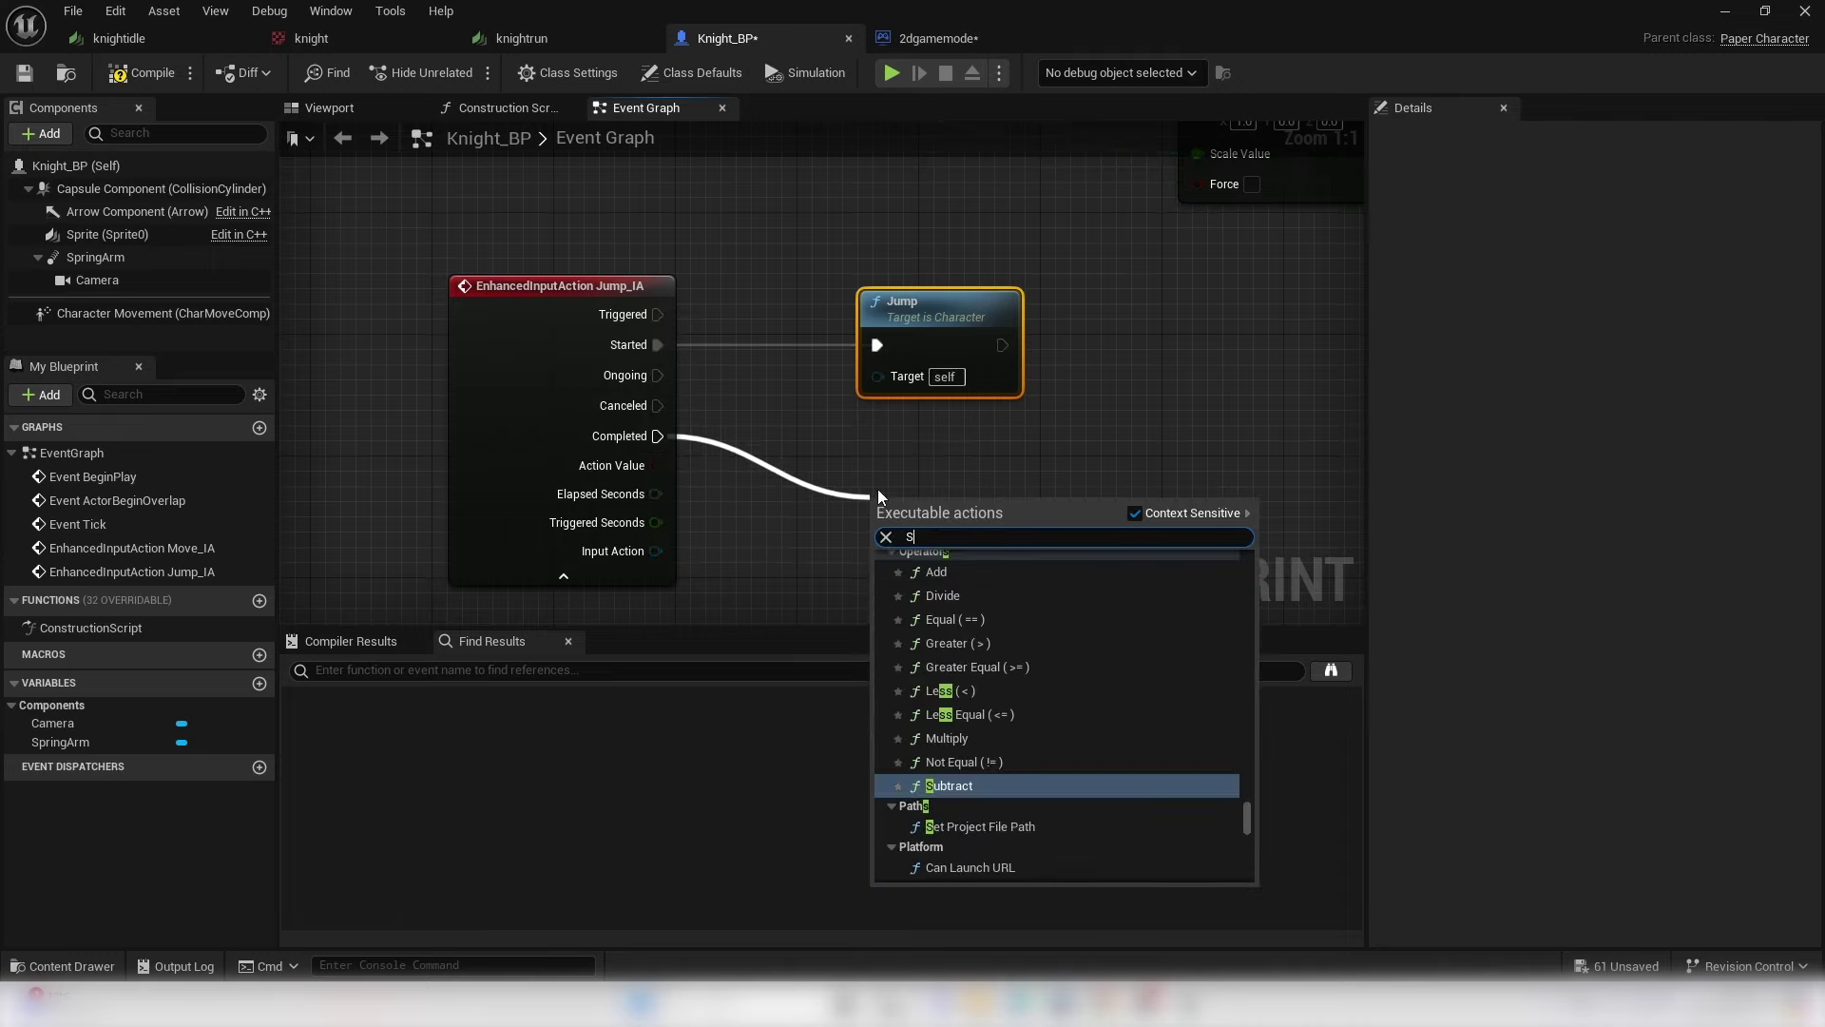
text( J)
key(Return)
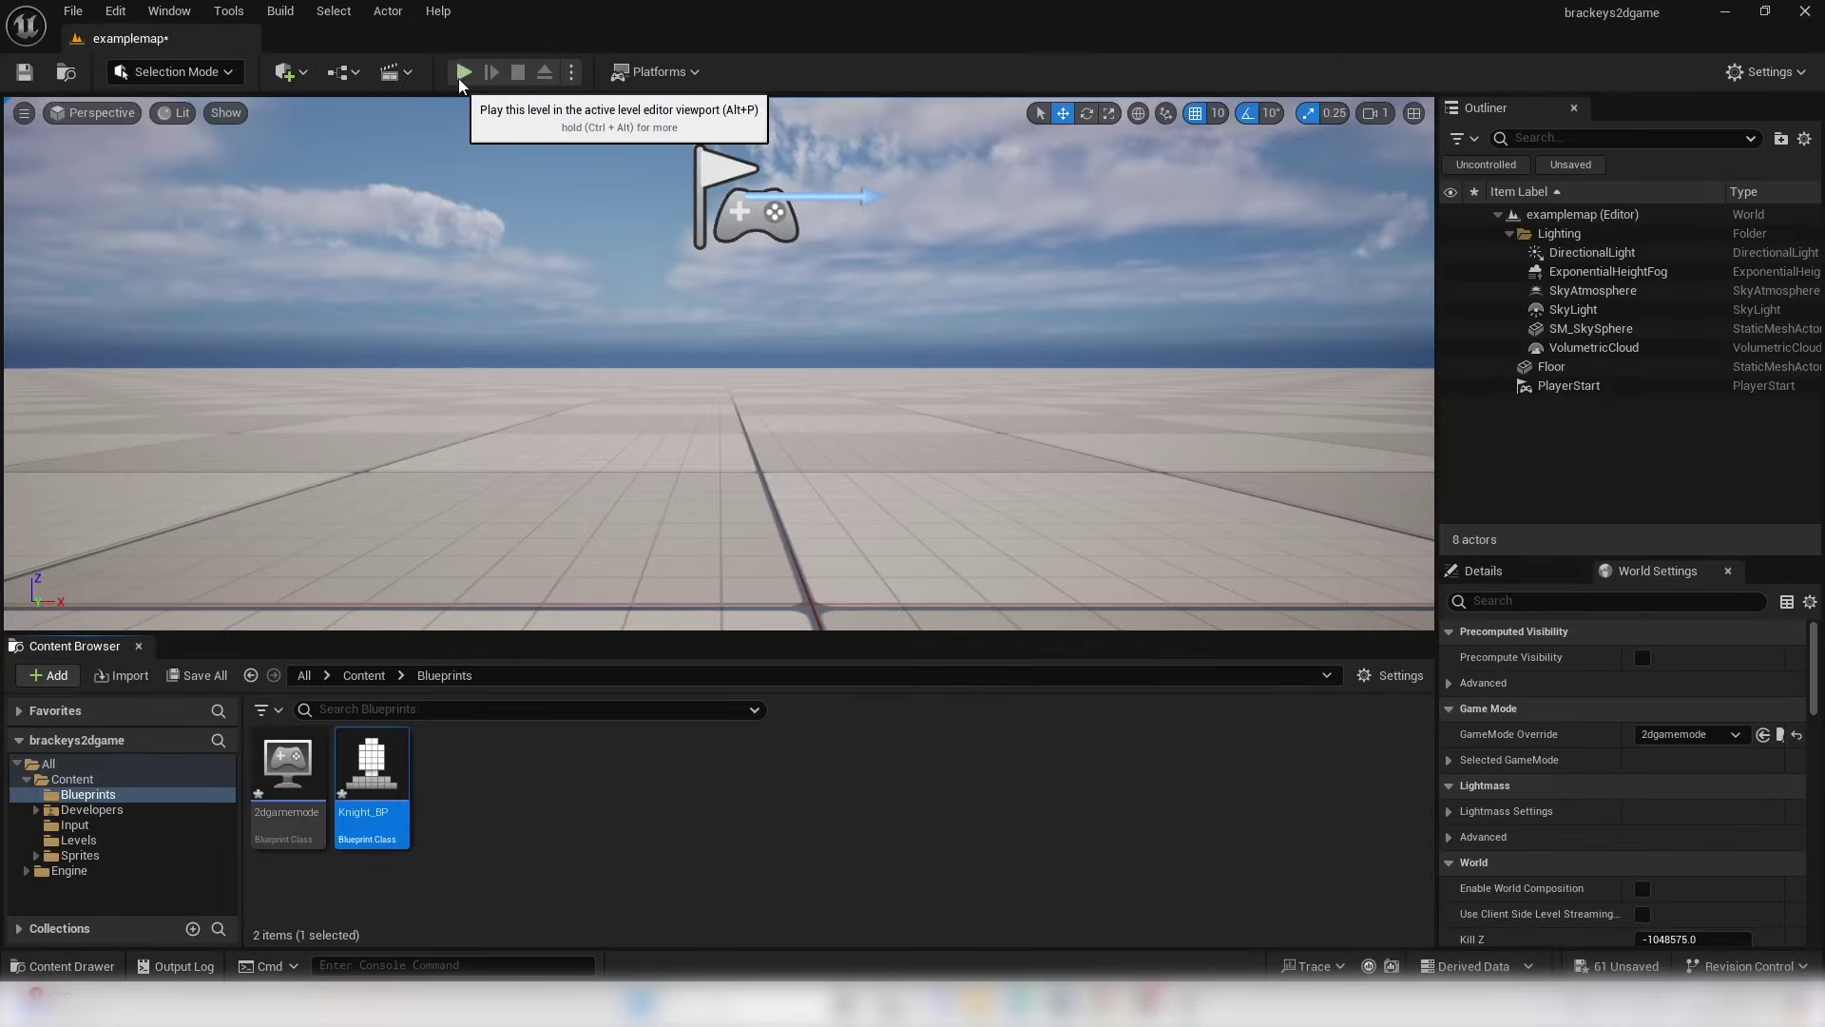
- Play examplemap and test the knight's jump, both standing still and while moving, and end the play session
click(464, 72)
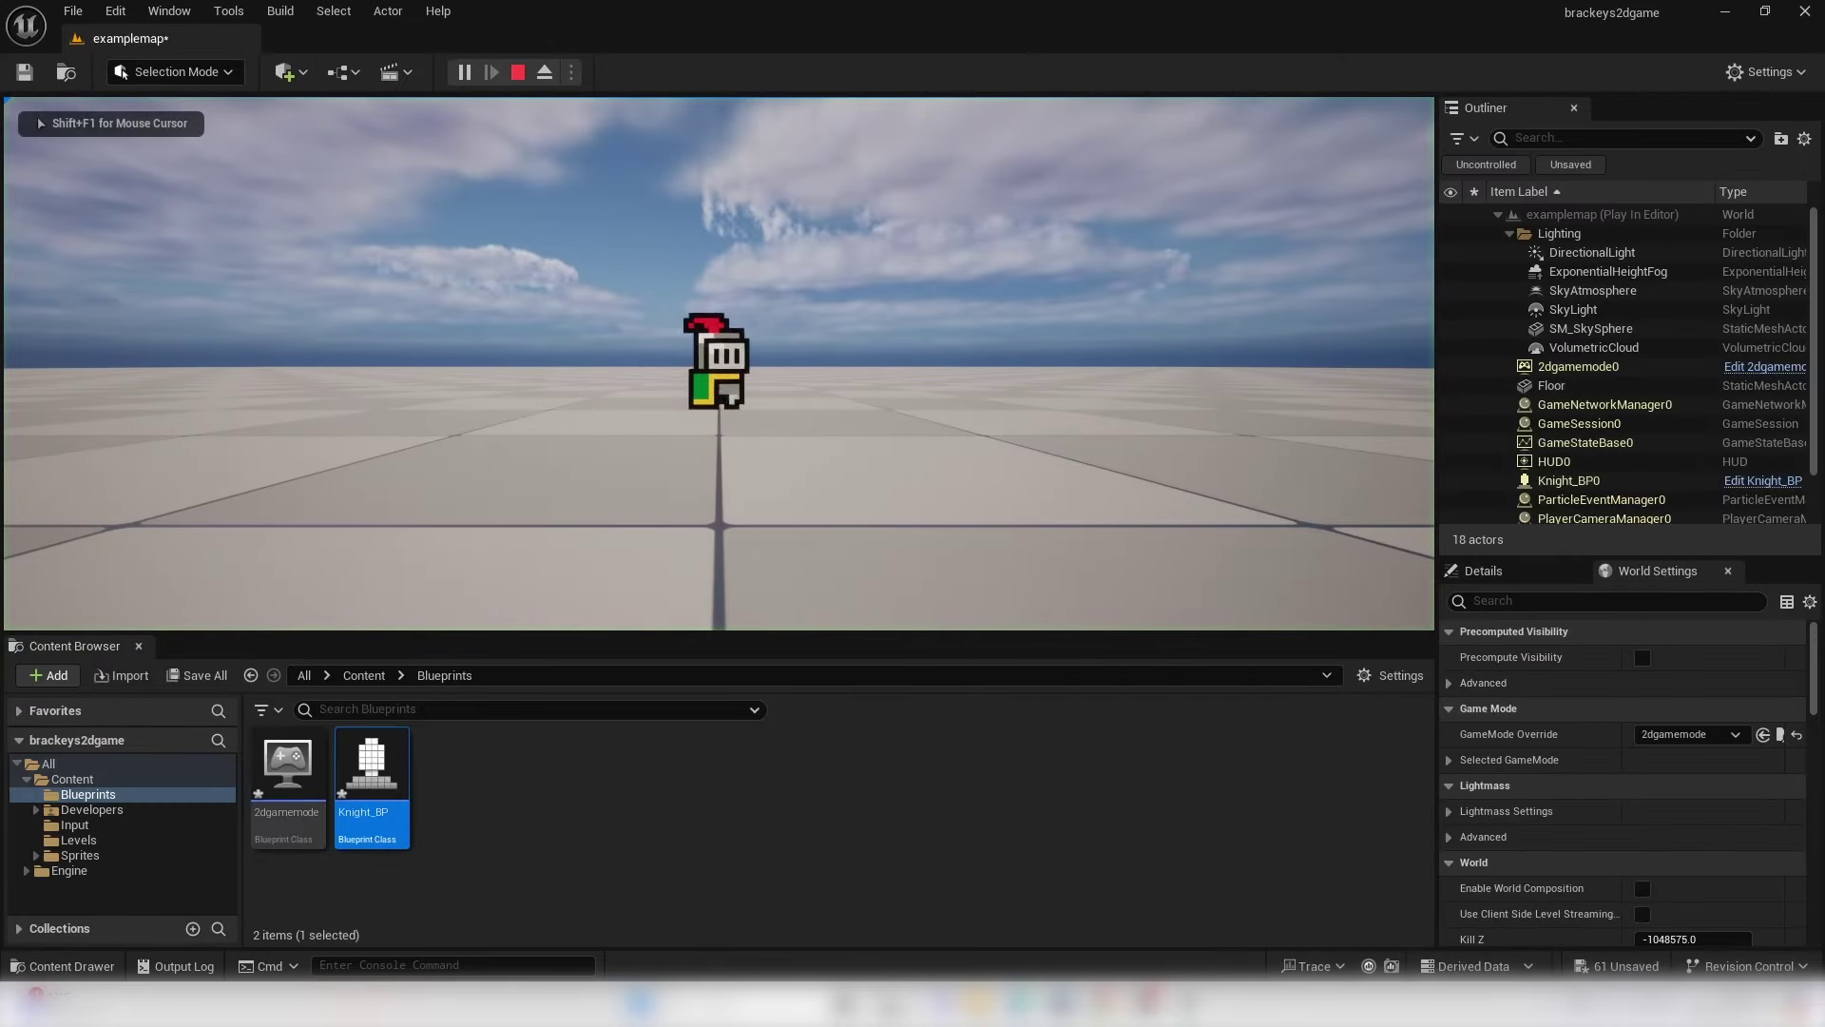
key(space)
key(space)
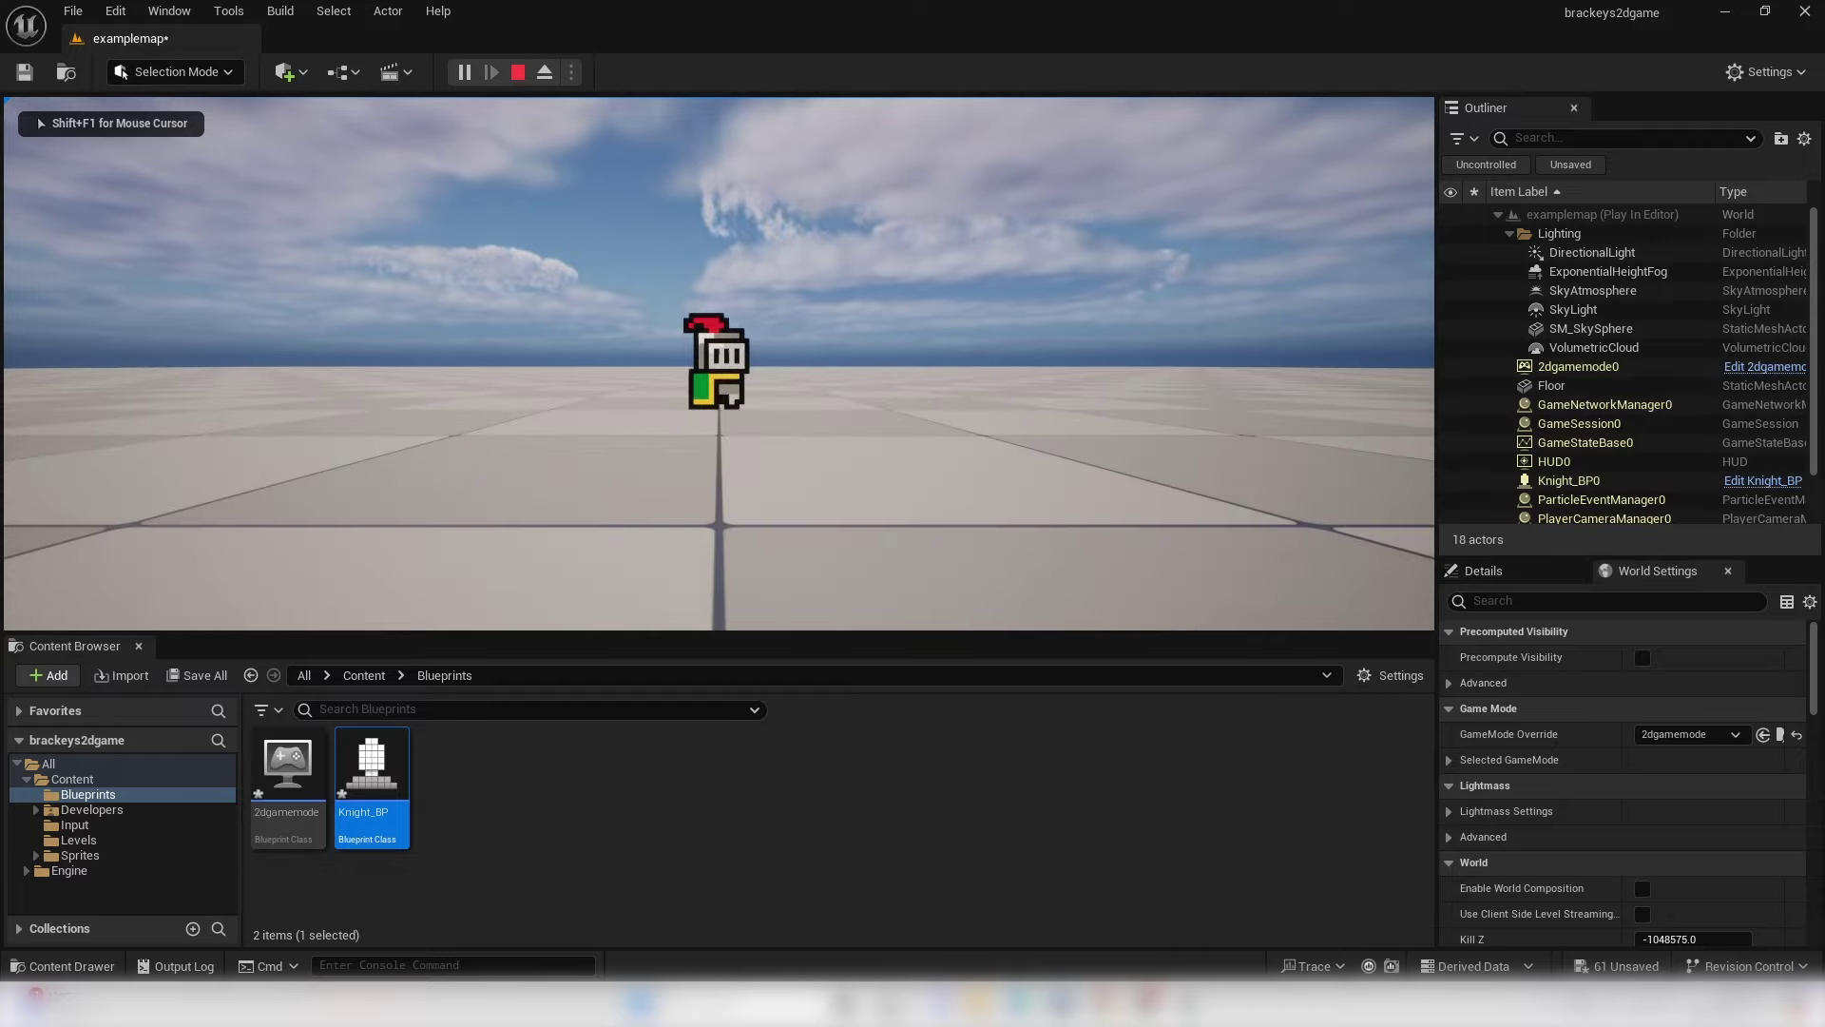
key(space)
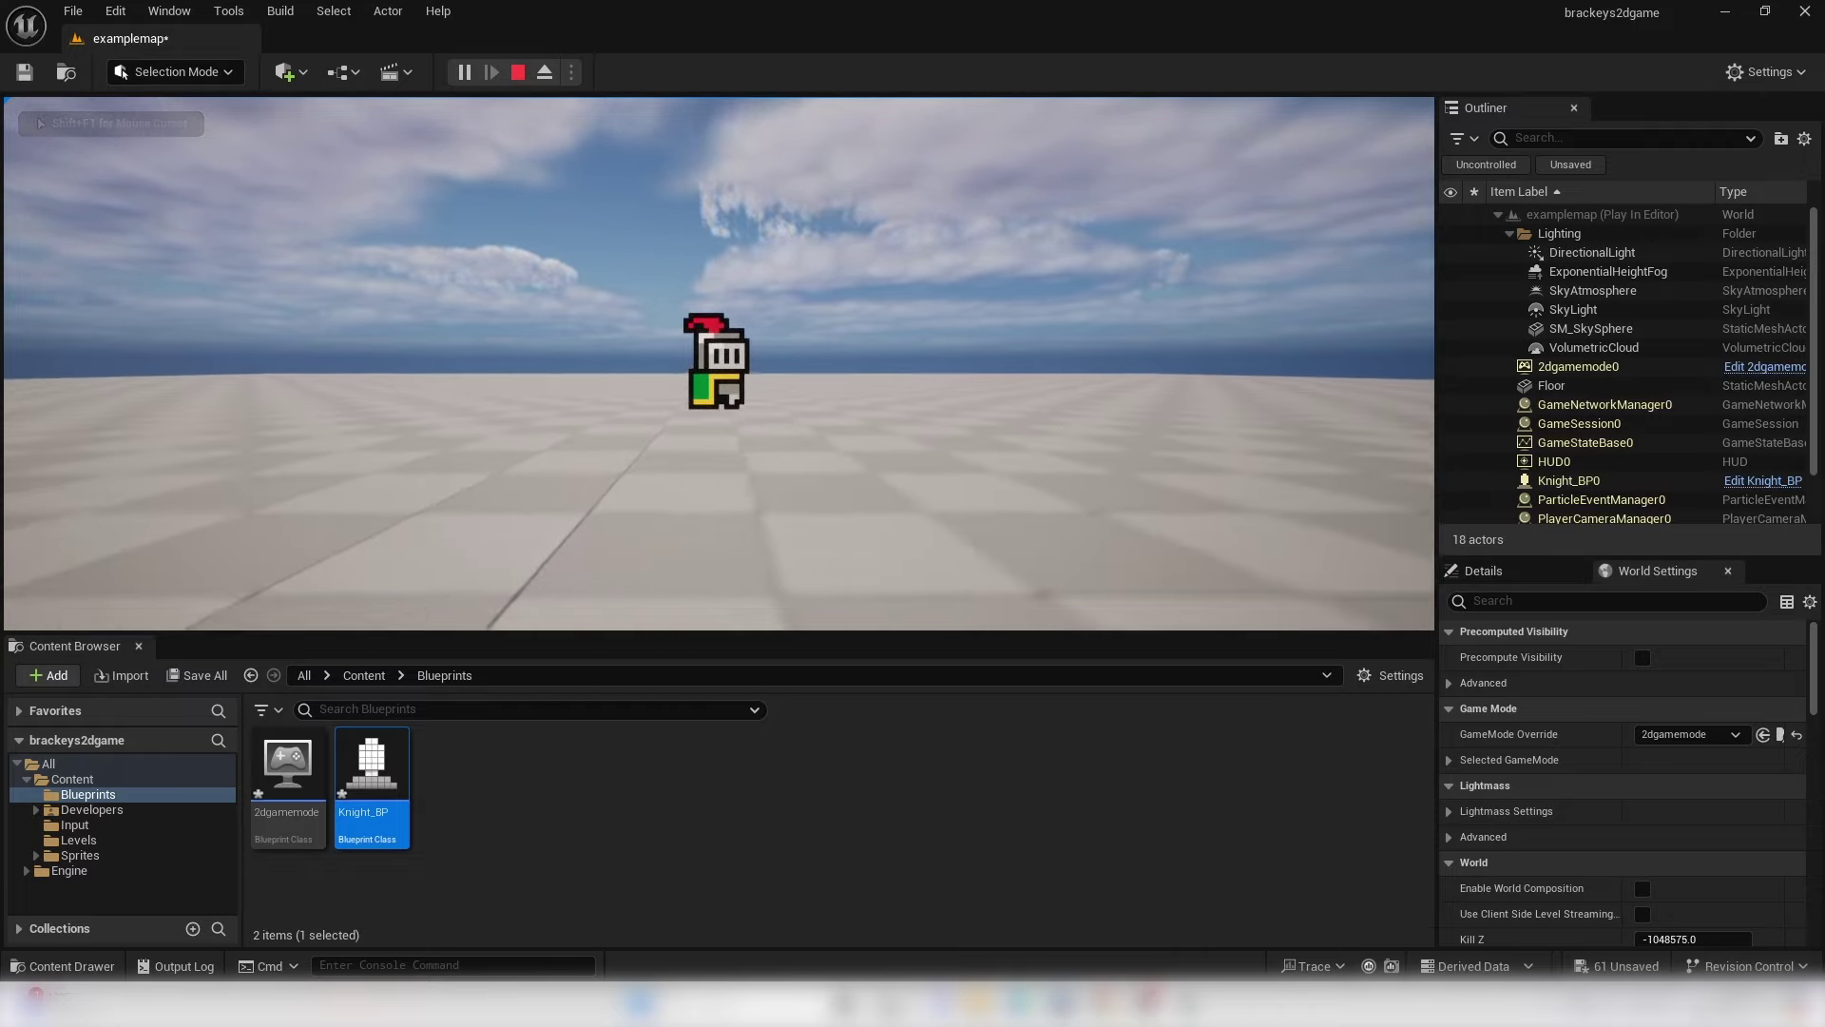
key(d)
key(space)
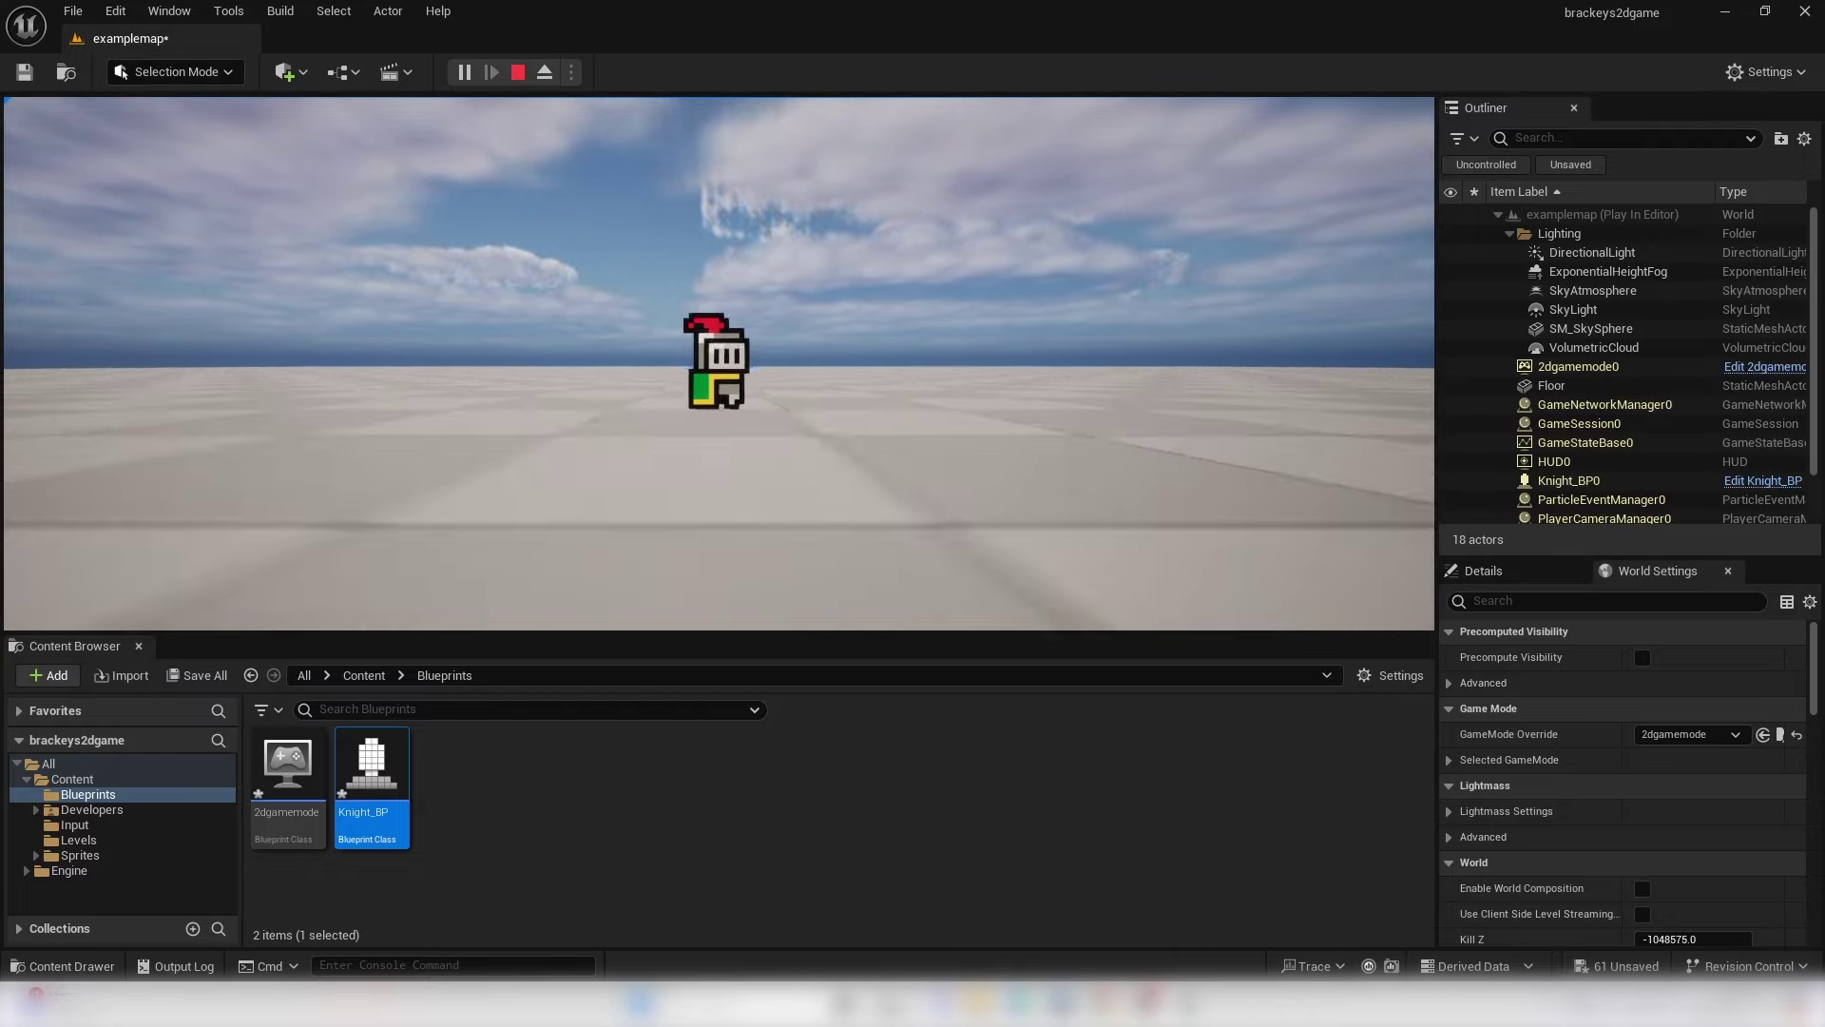
key(Escape)
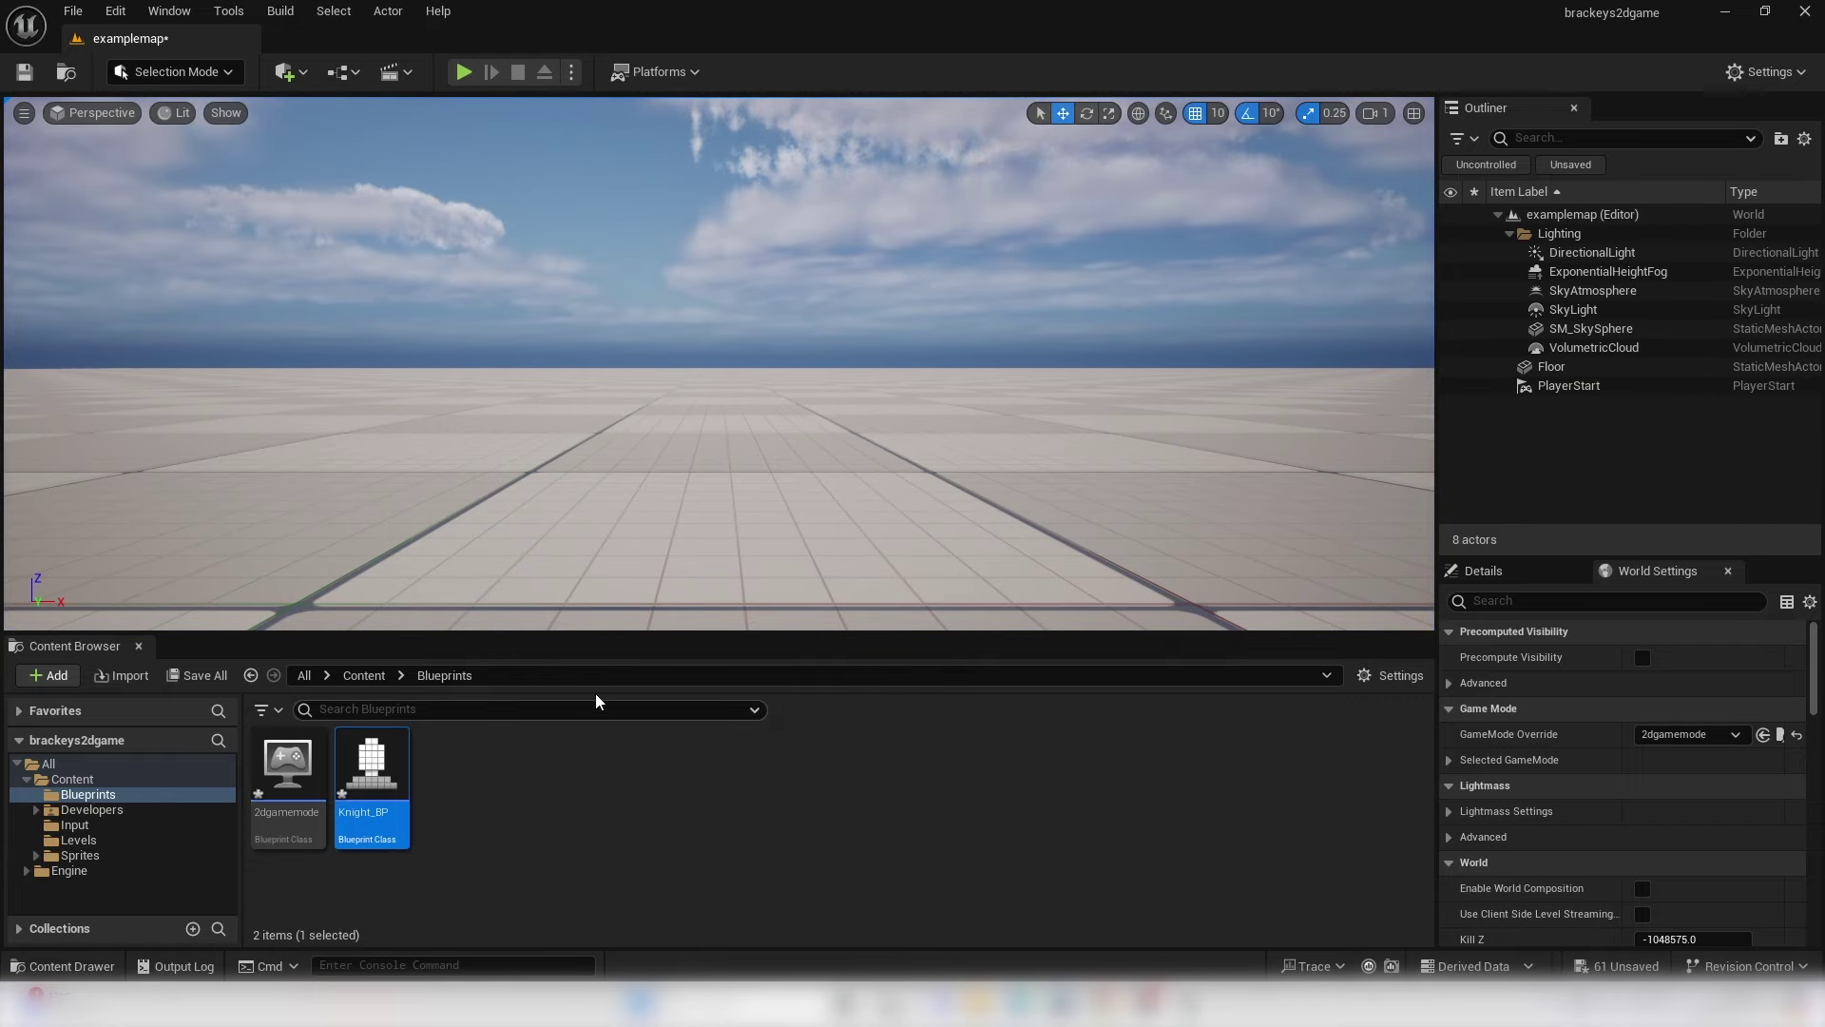
- Set Air Control to 0.7 on Knight_BP's Character Movement component
double_click(394, 768)
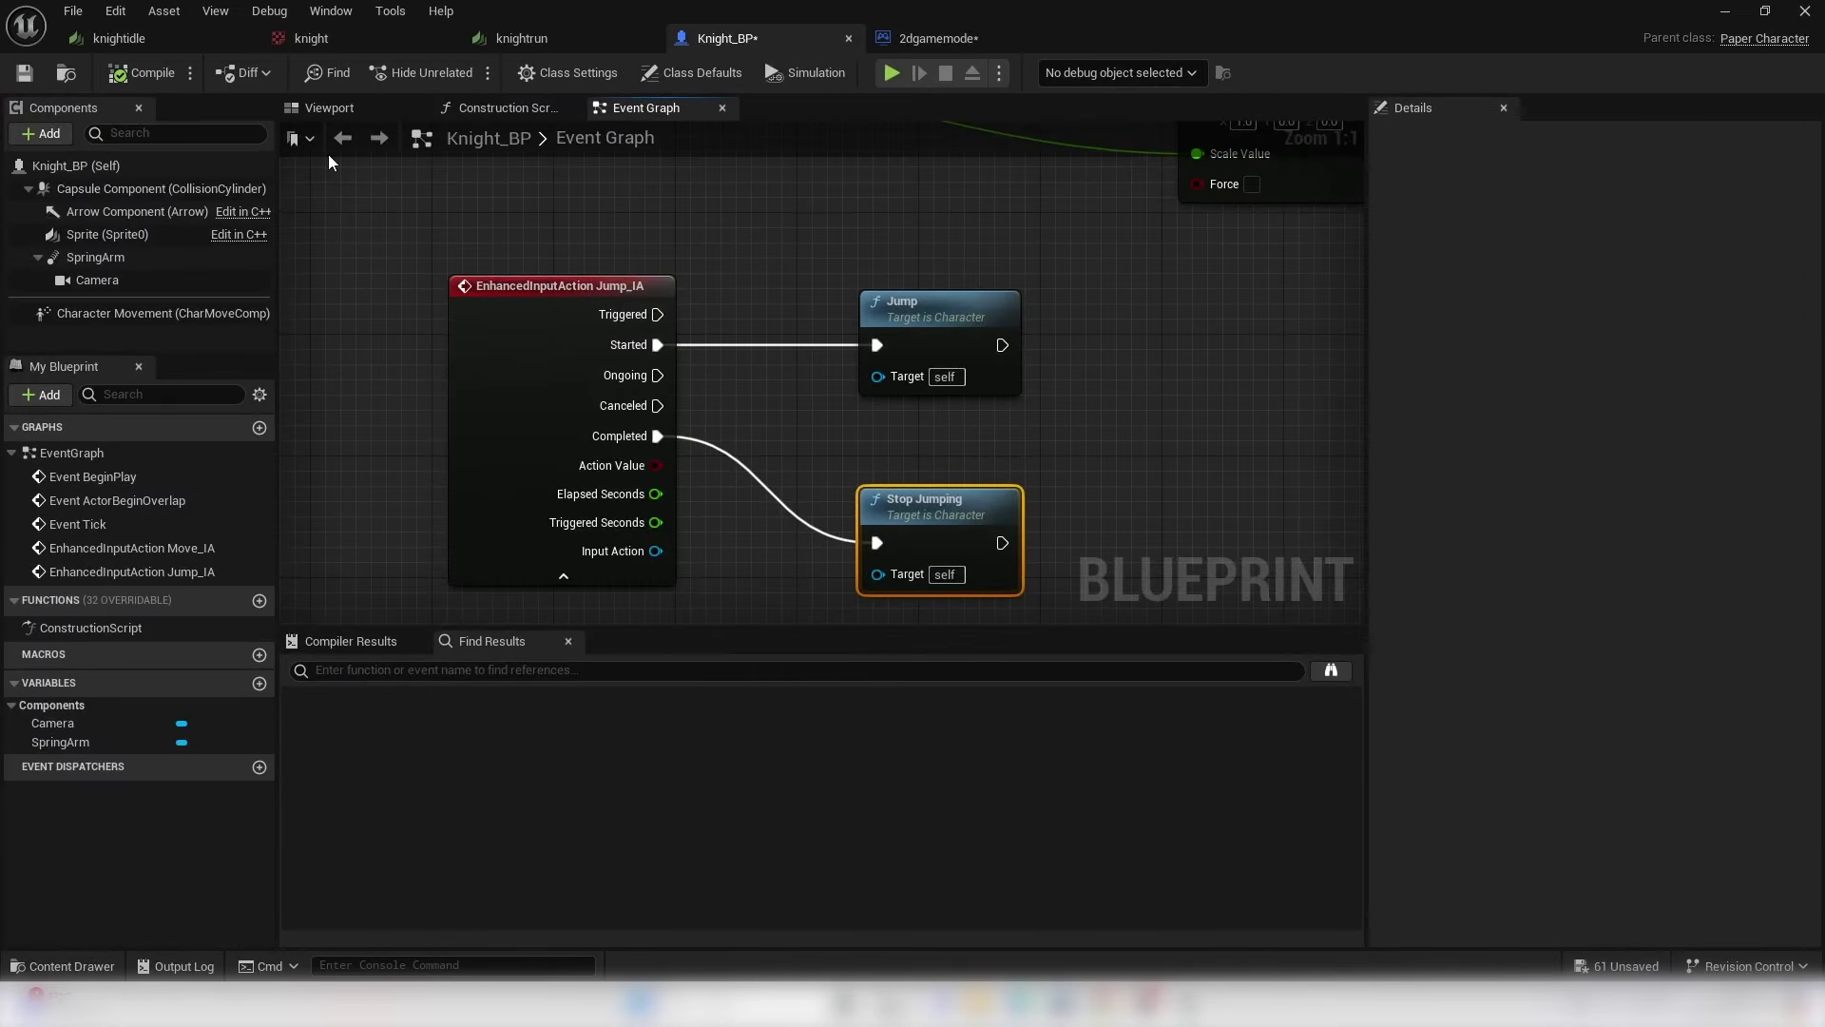
click(131, 314)
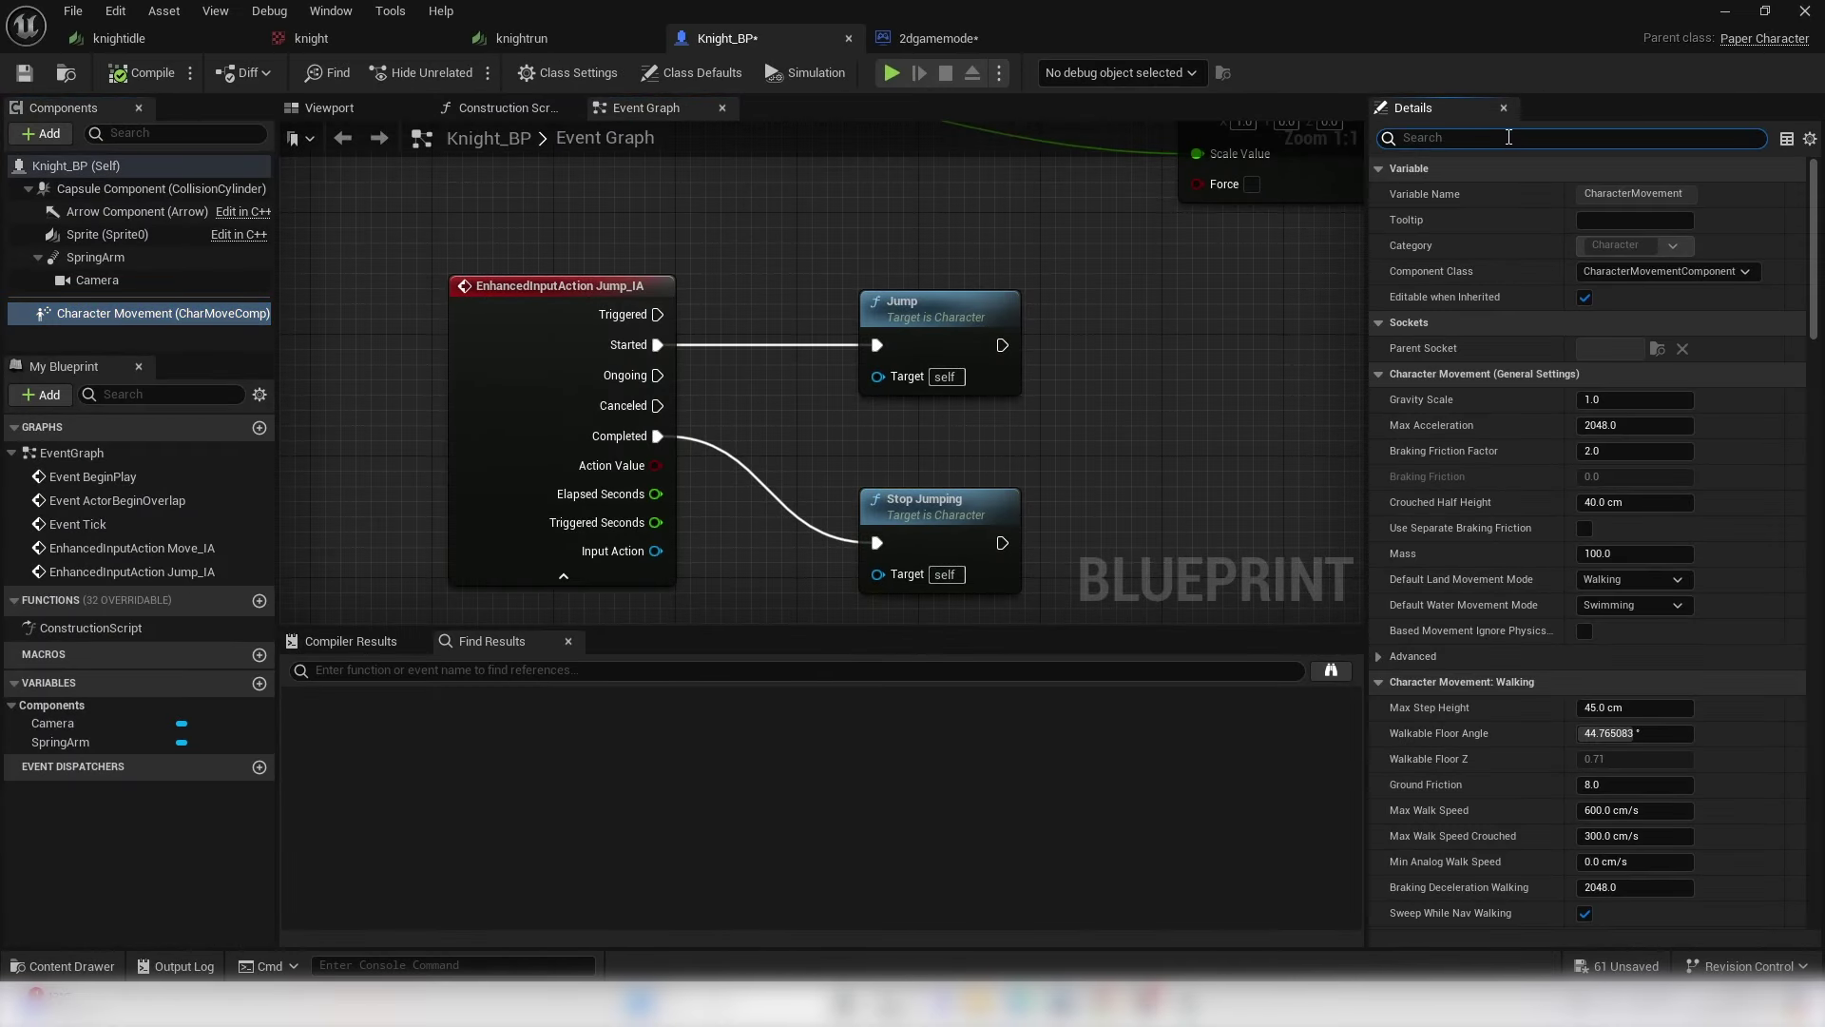
click(1632, 132)
text(AIR CON)
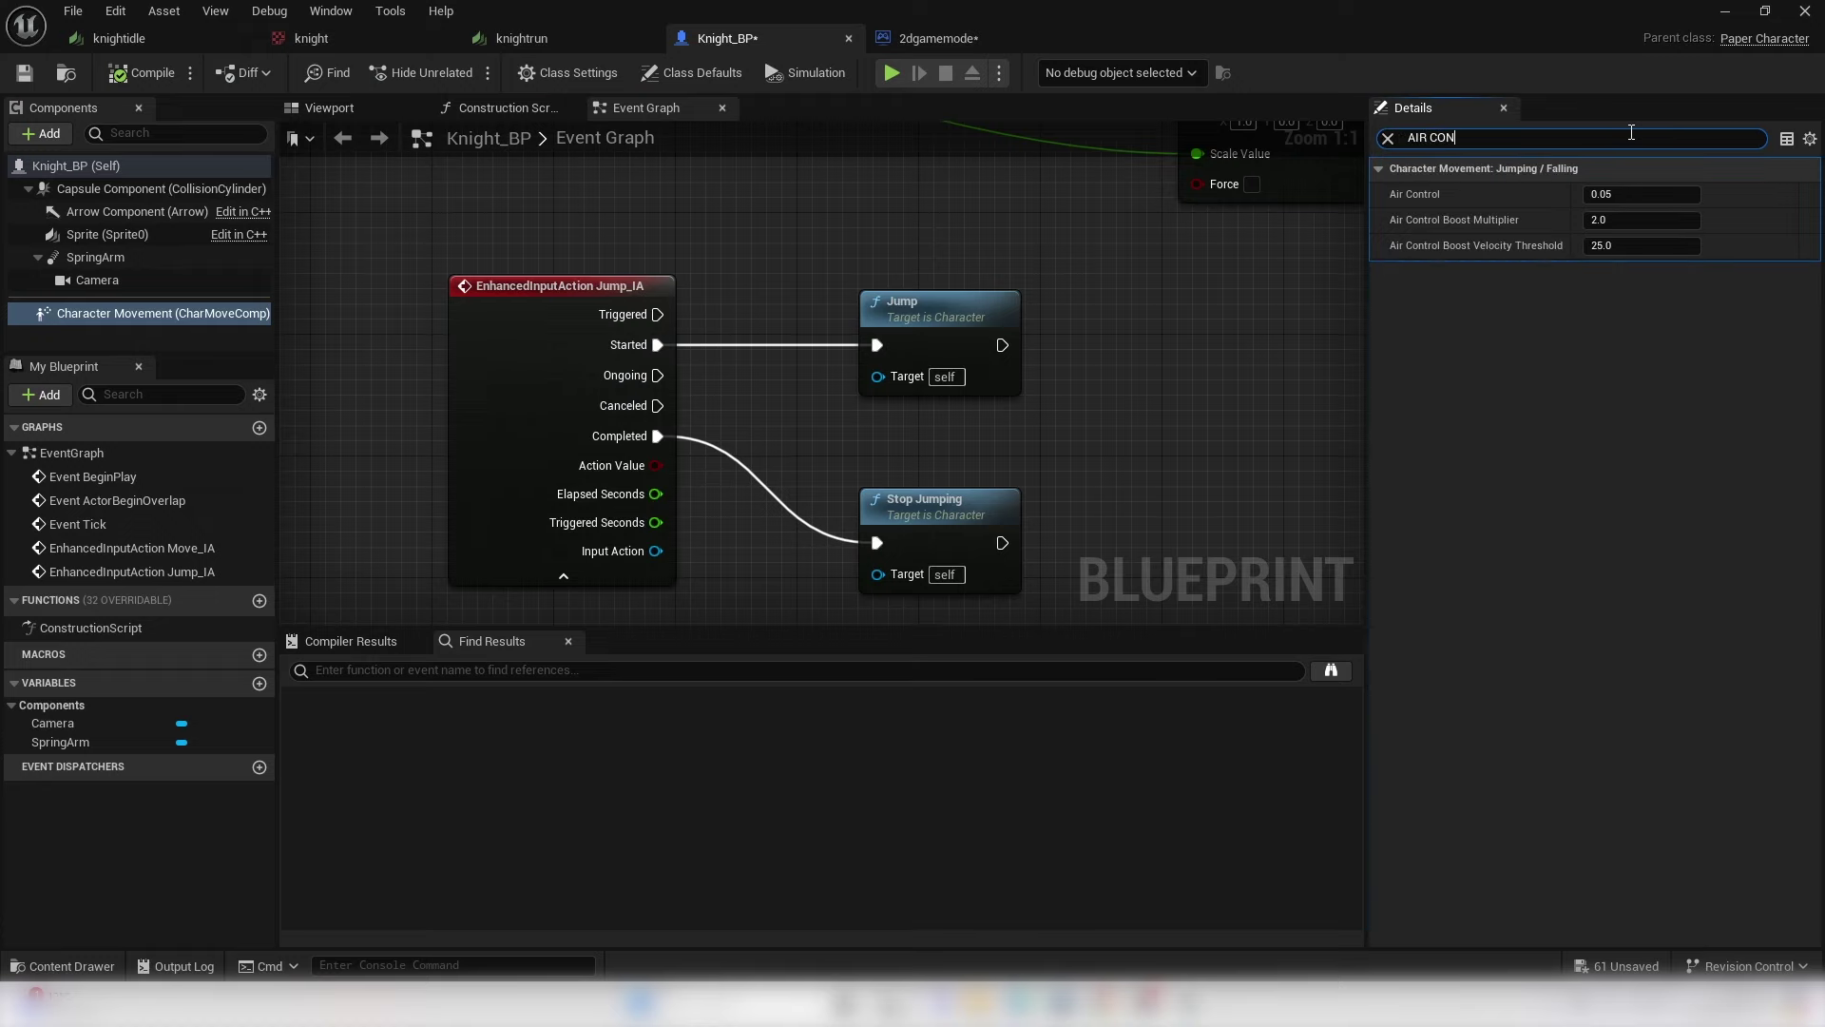
click(1623, 195)
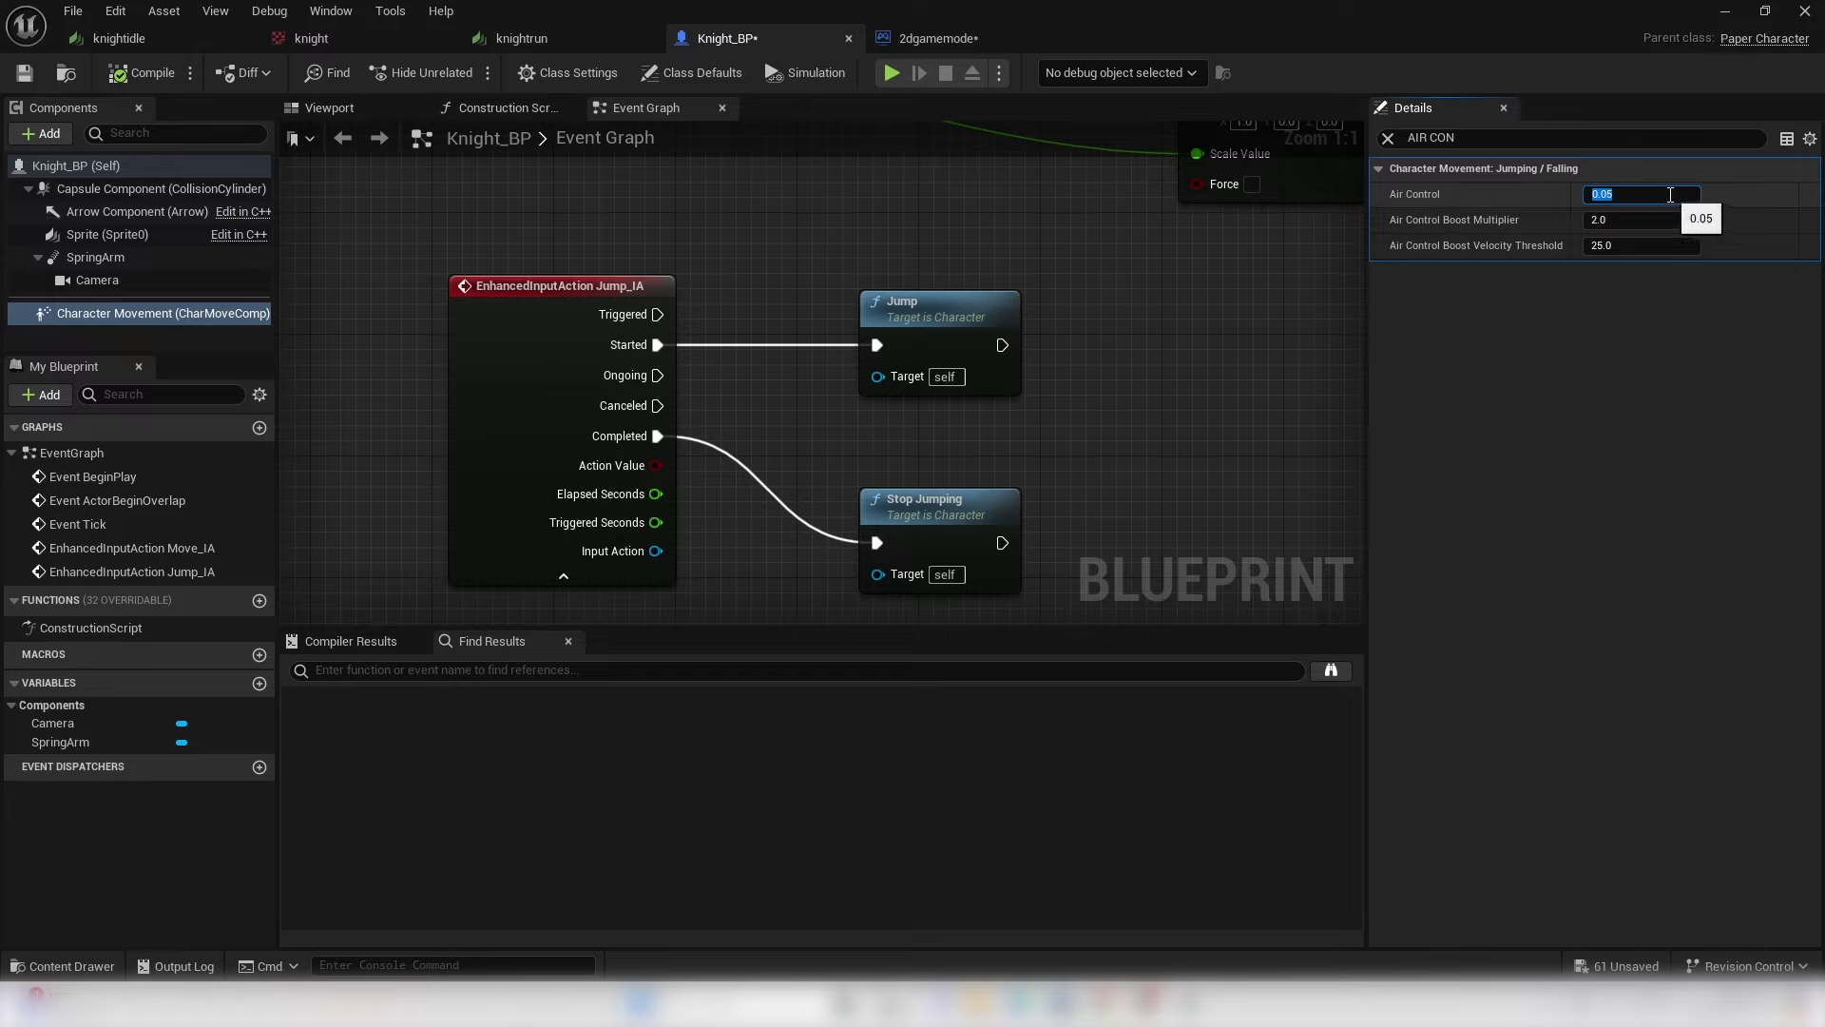
text(0.7)
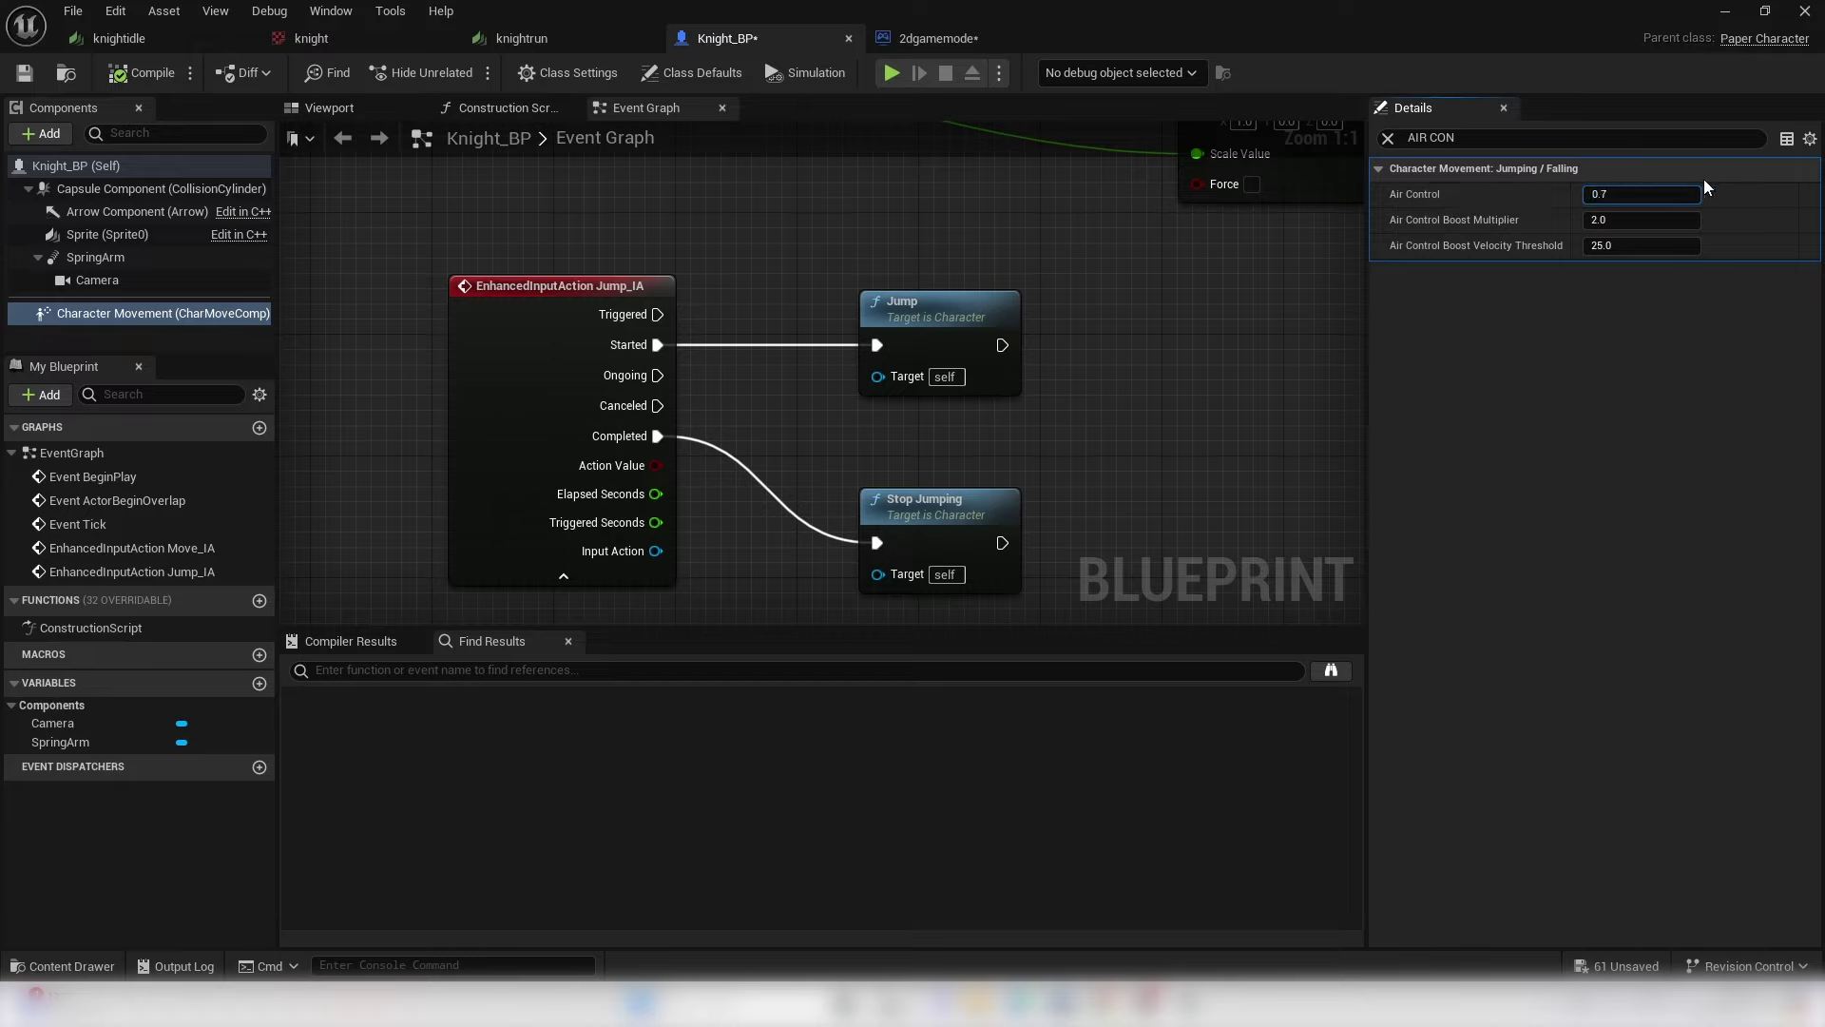
key(Return)
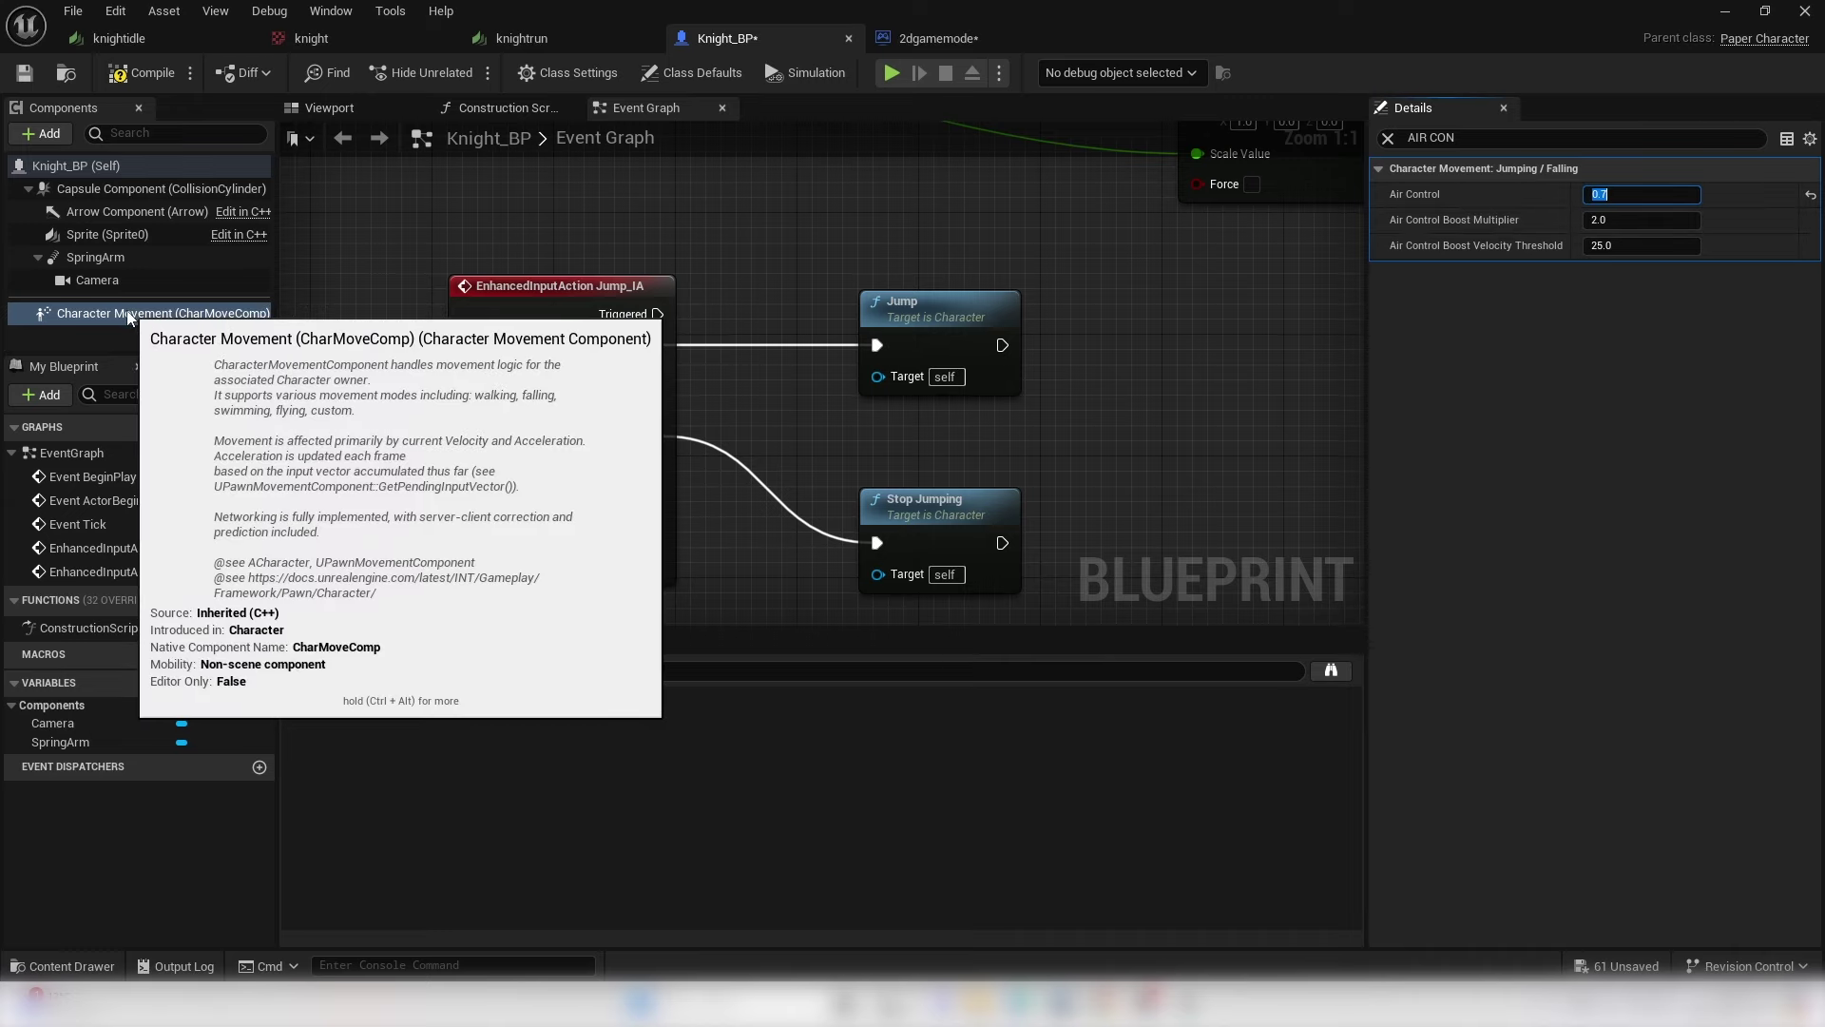
- Set the Character Movement component's Jump Z Velocity to 60000 cm/s and compile Knight_BP
click(1388, 138)
text(JUM)
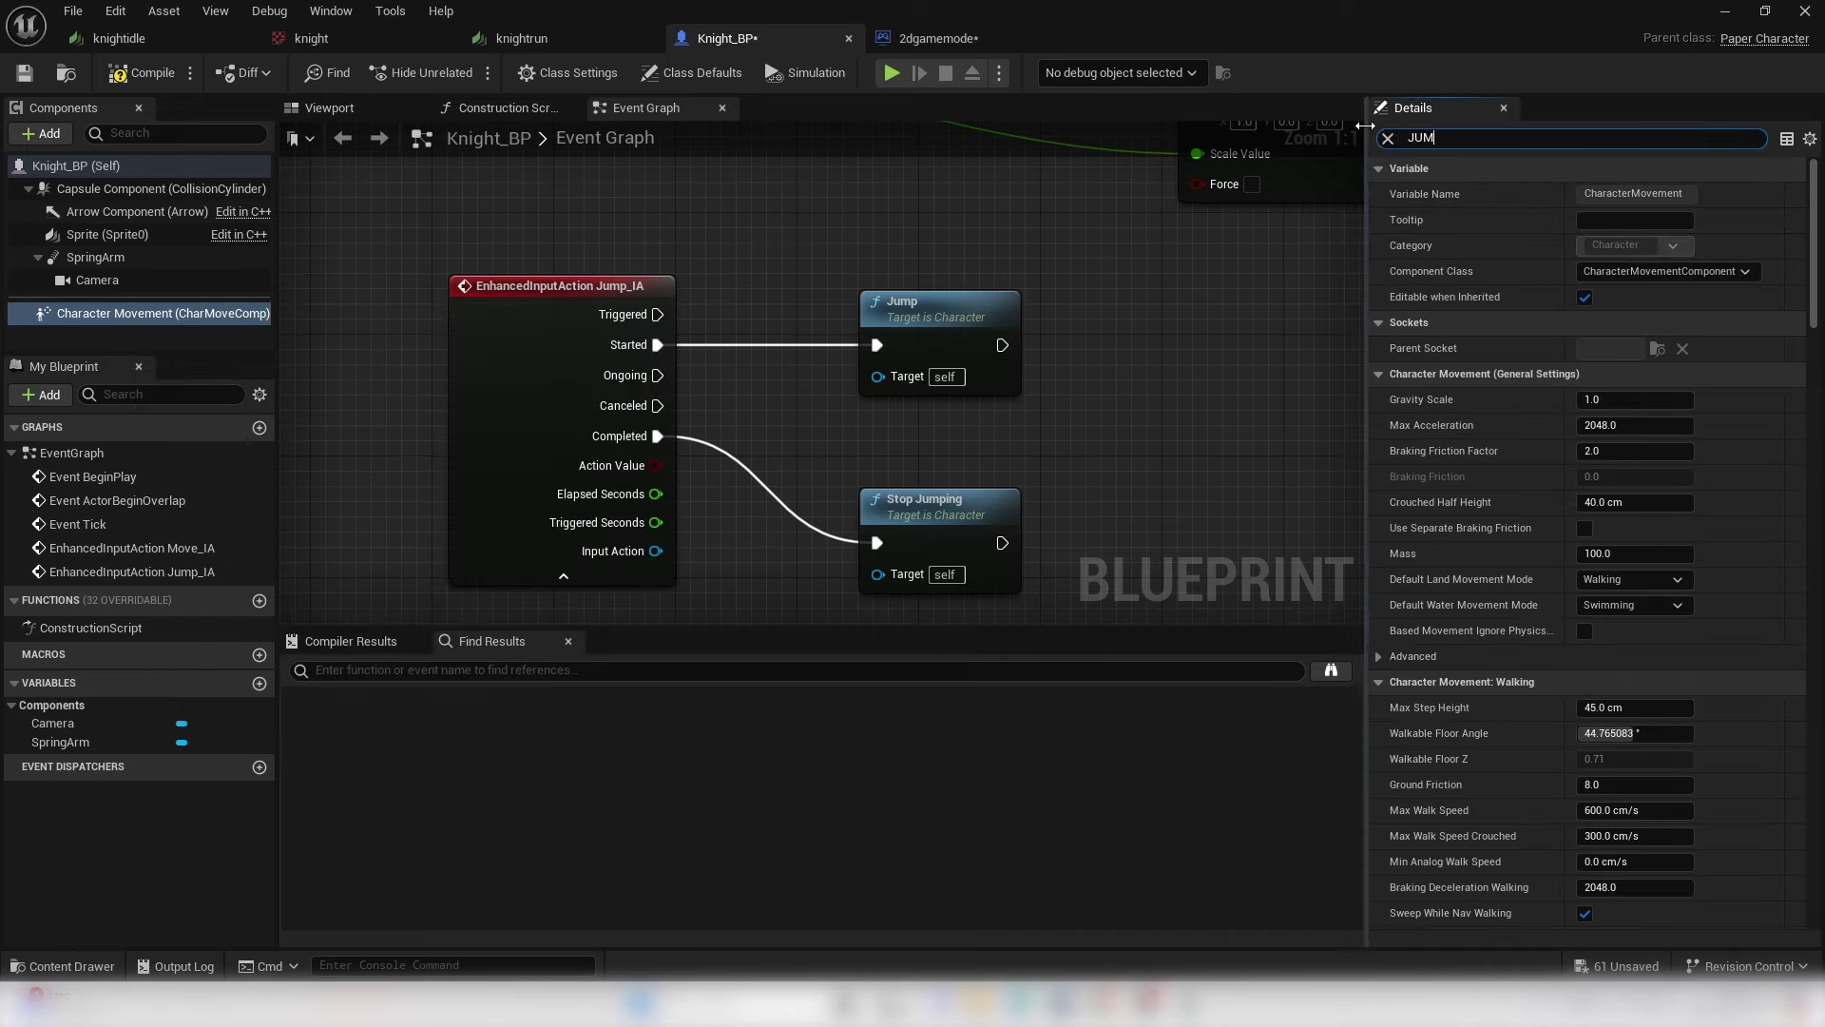
text(P)
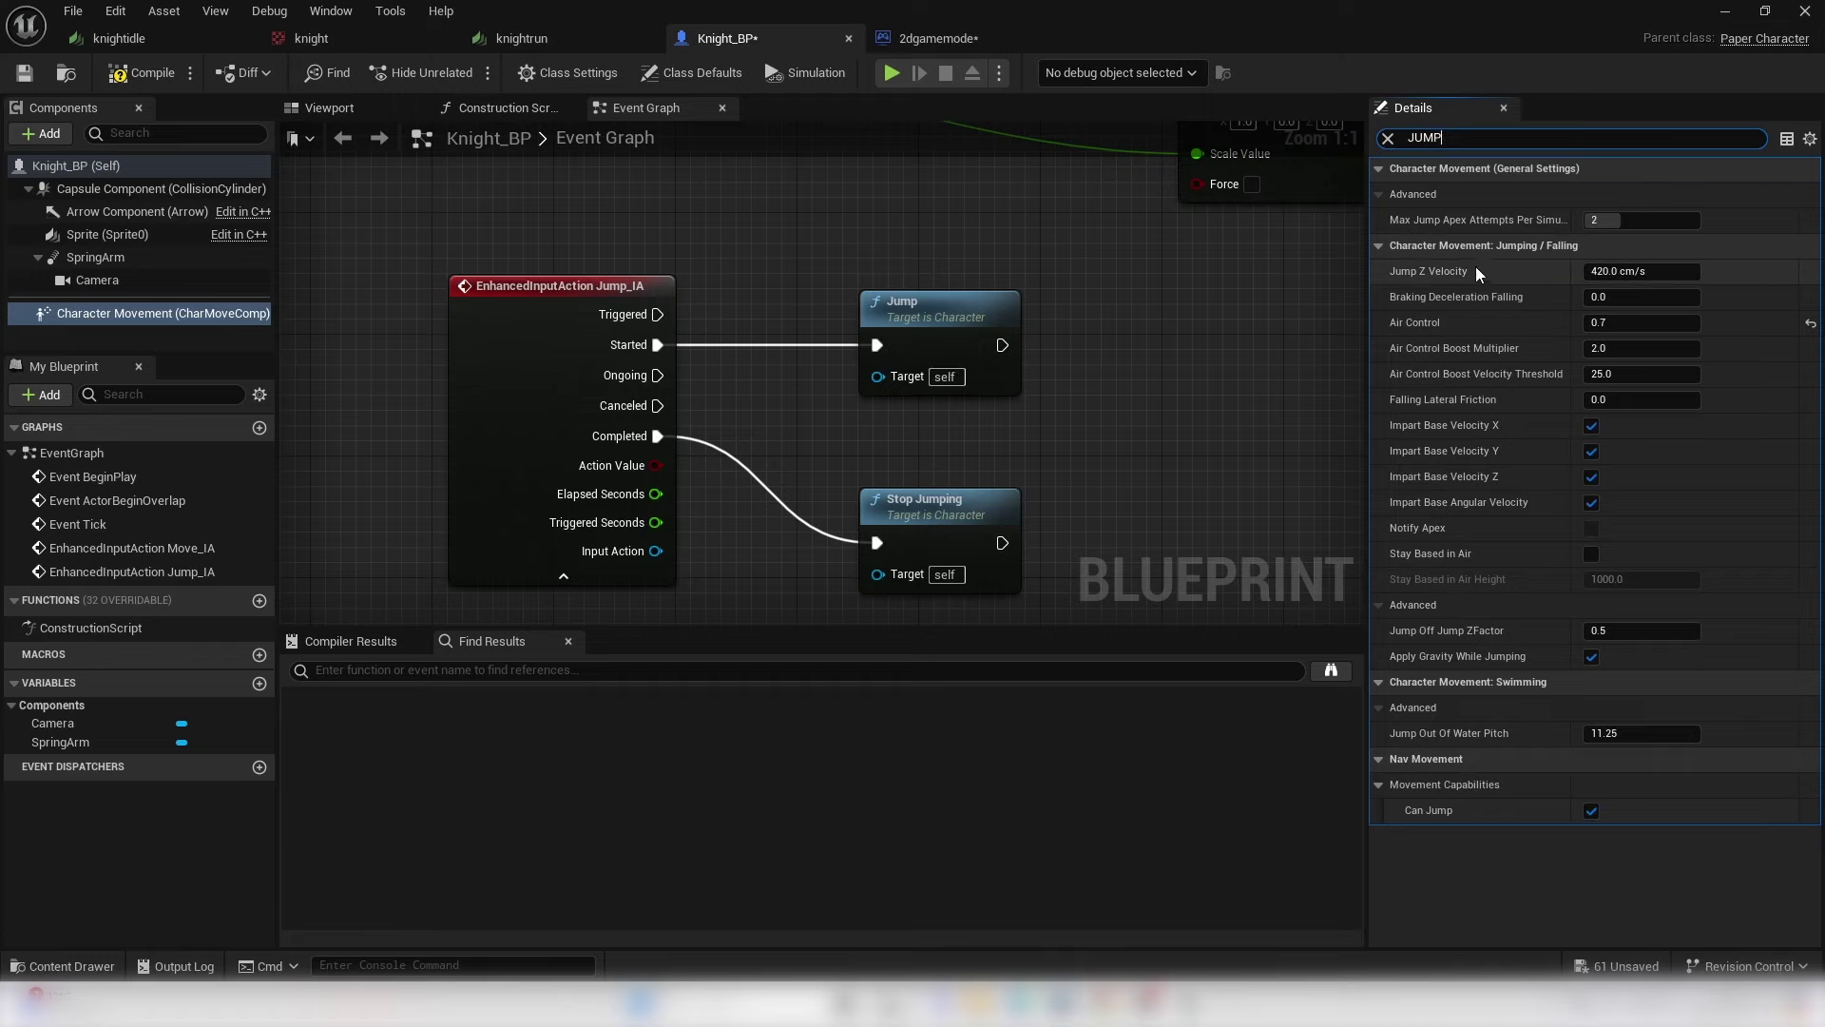
click(1636, 271)
text(600)
key(Return)
click(143, 72)
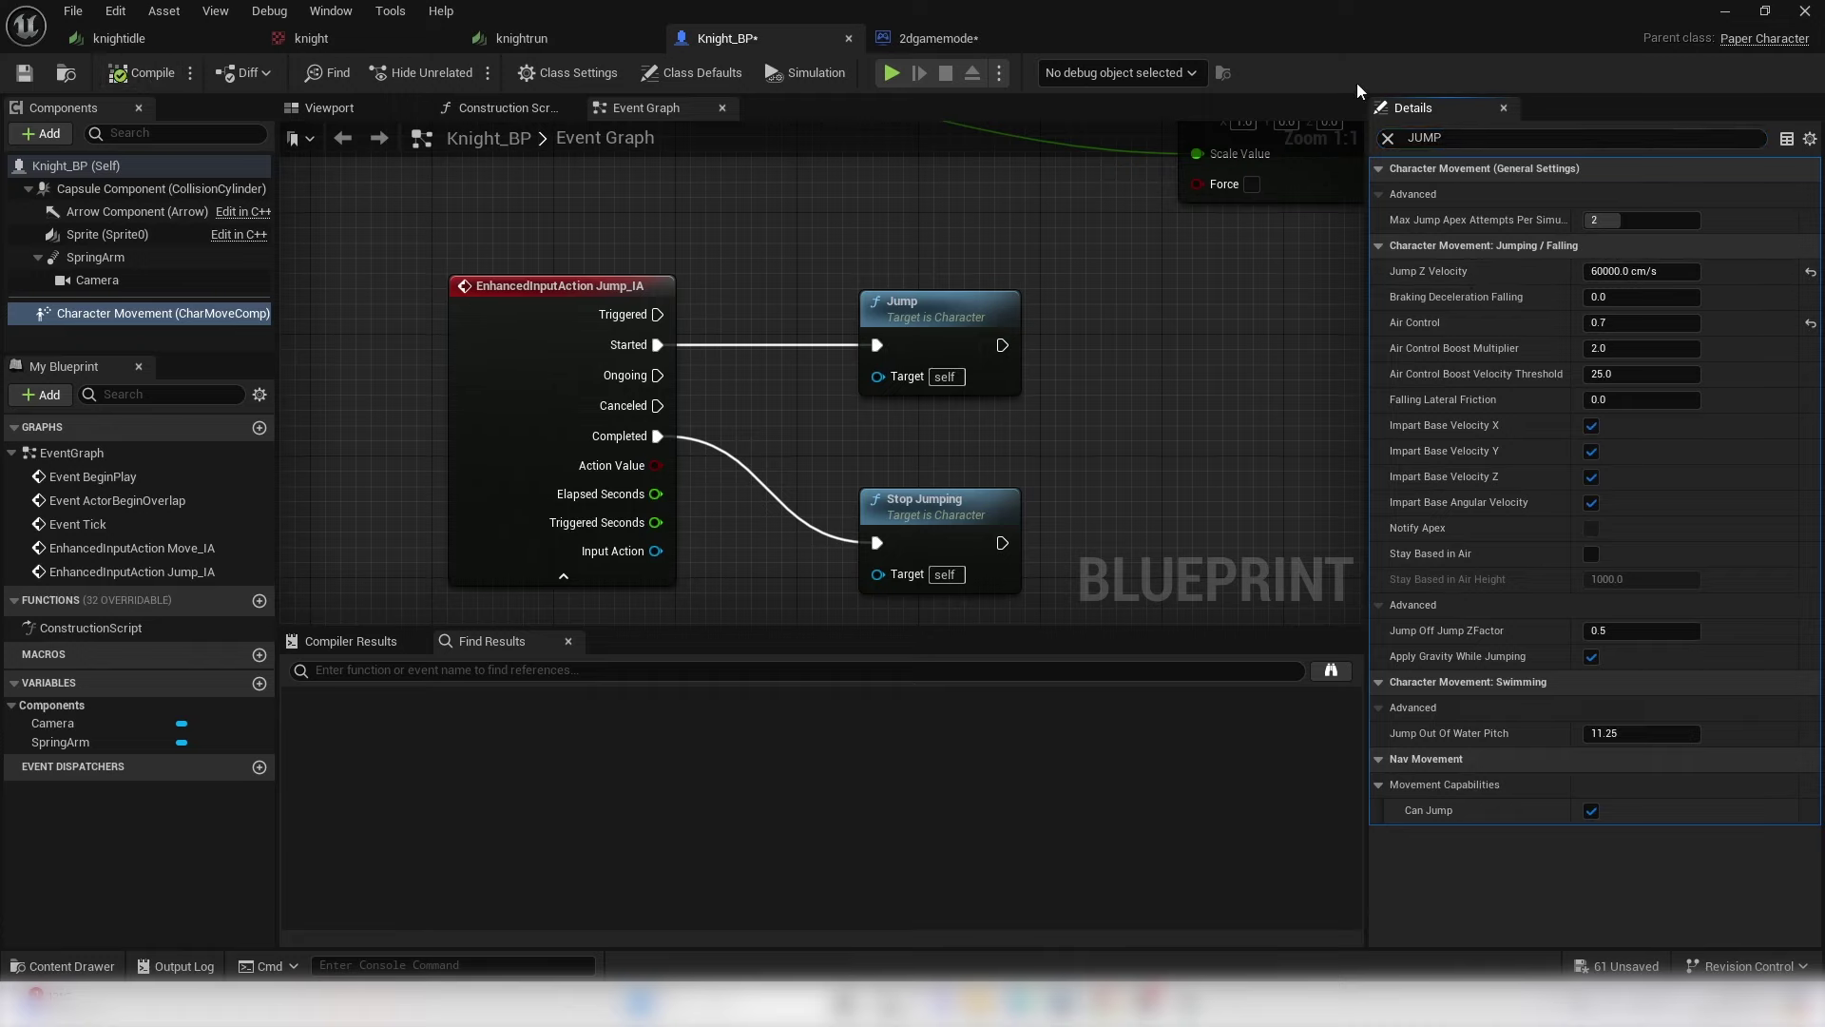
- Play examplemap to test the knight's jump height with the raised Jump Z Velocity, and end the play session
click(1723, 12)
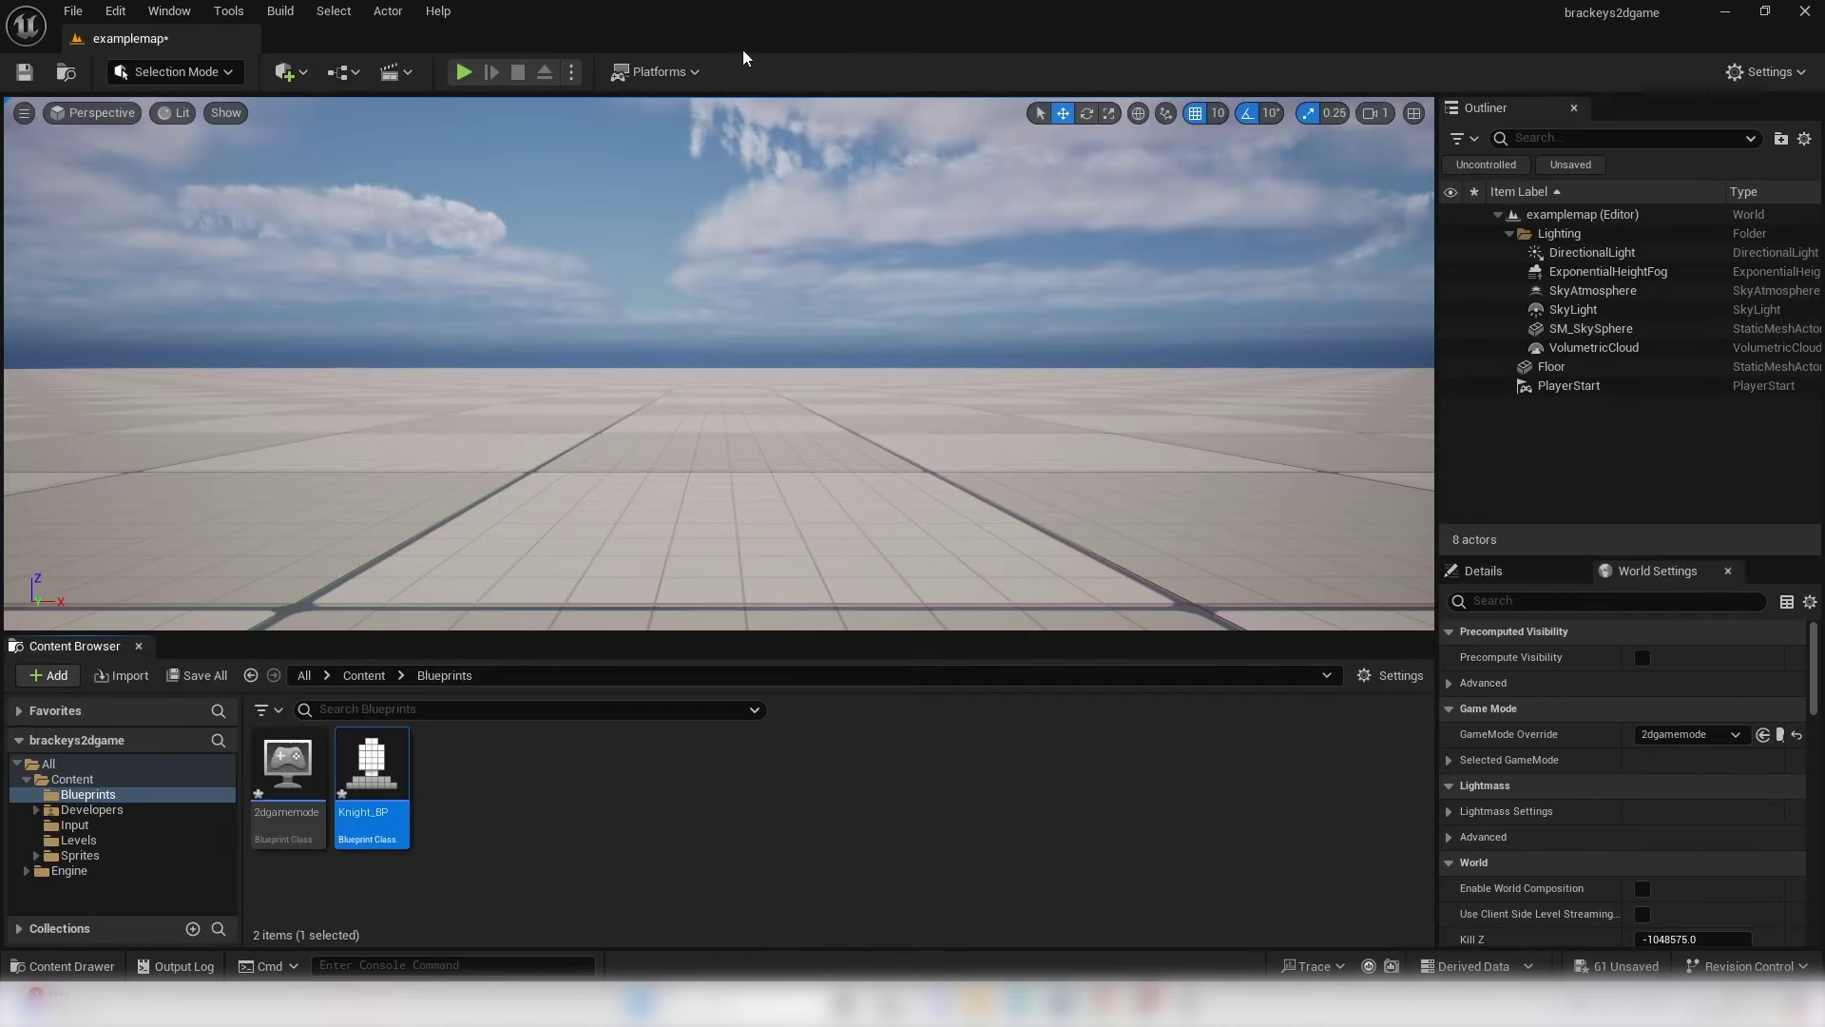
click(465, 74)
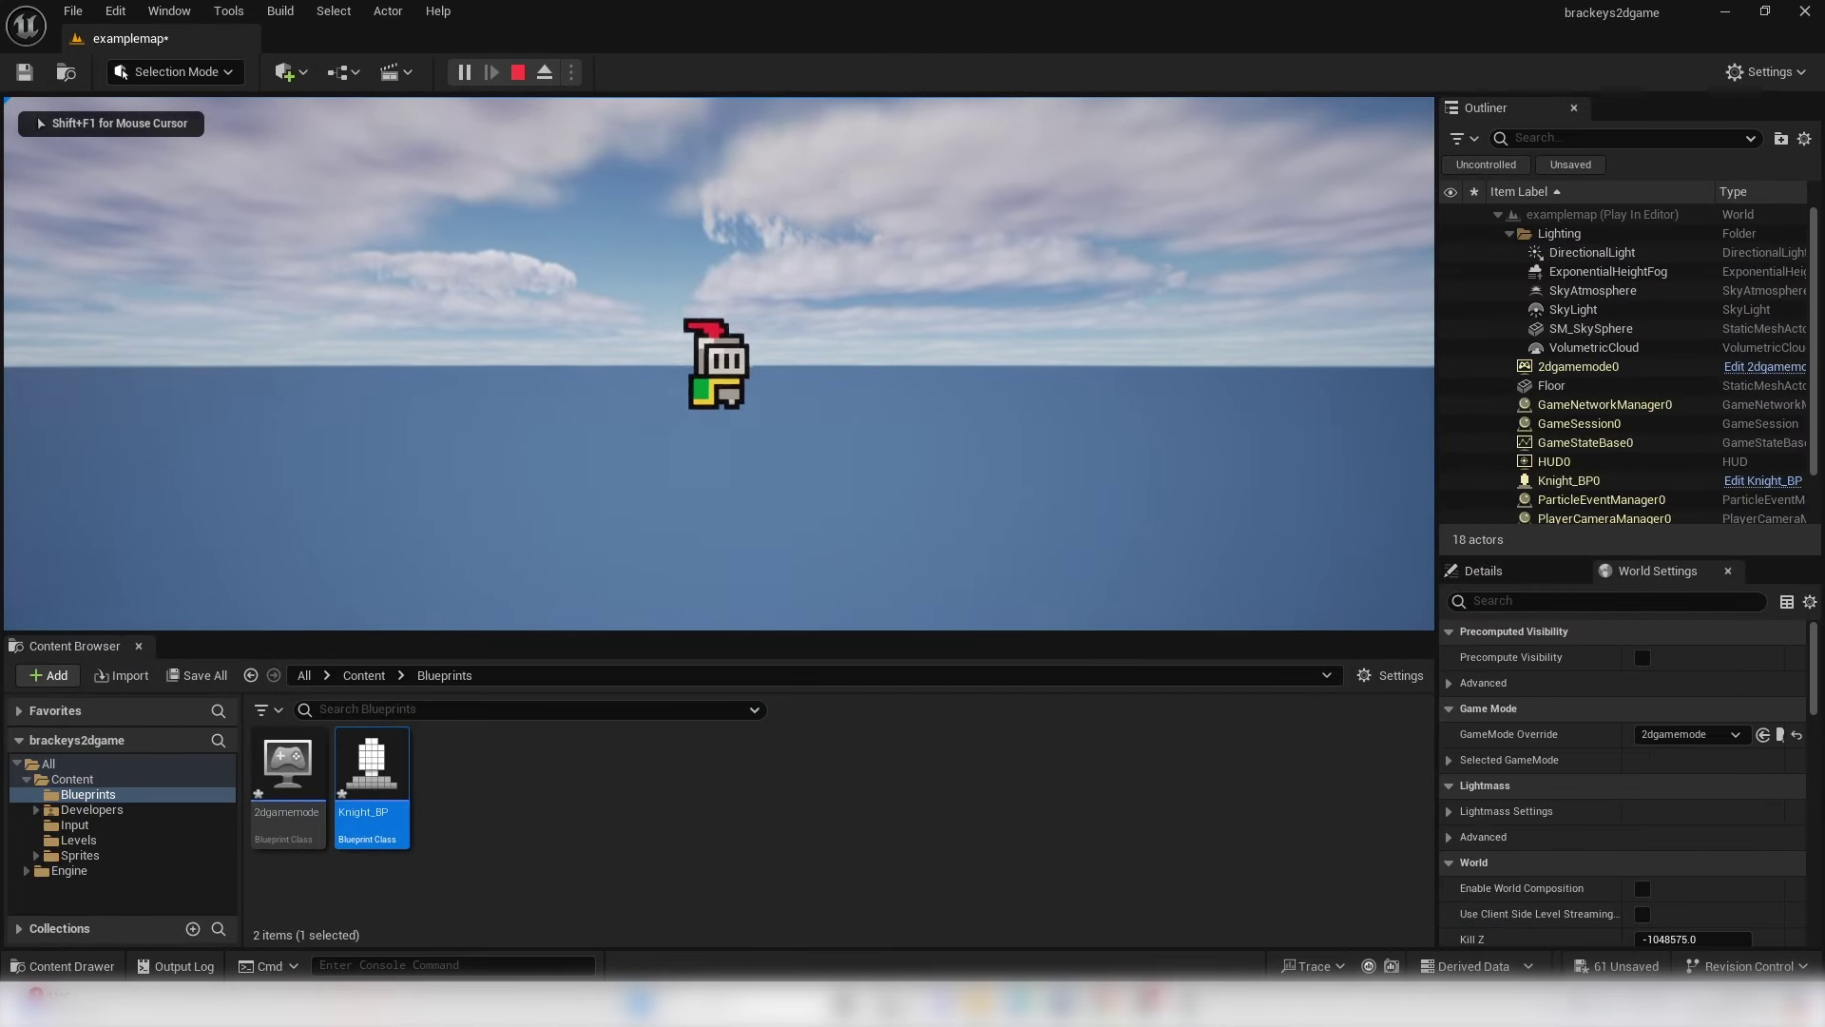
key(Escape)
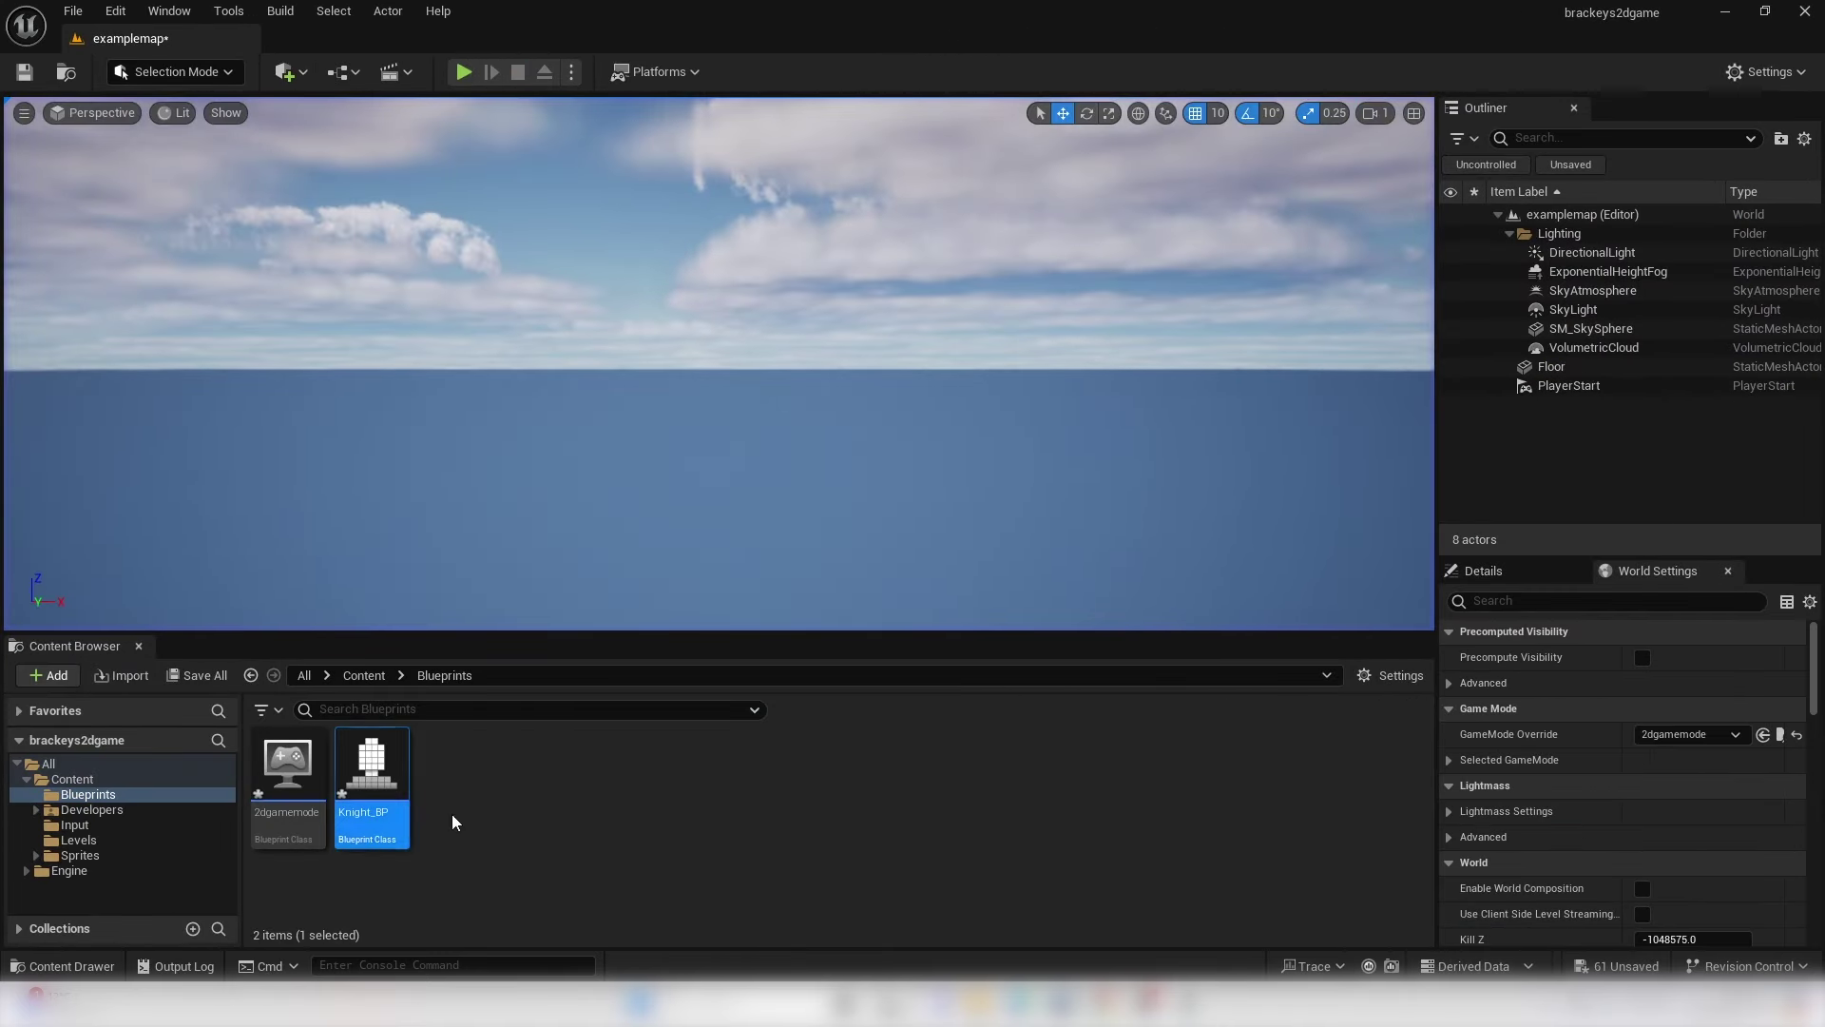
- Set Knight_BP's Jump Z Velocity to 420 m/s and compile the blueprint
double_click(381, 786)
click(1637, 271)
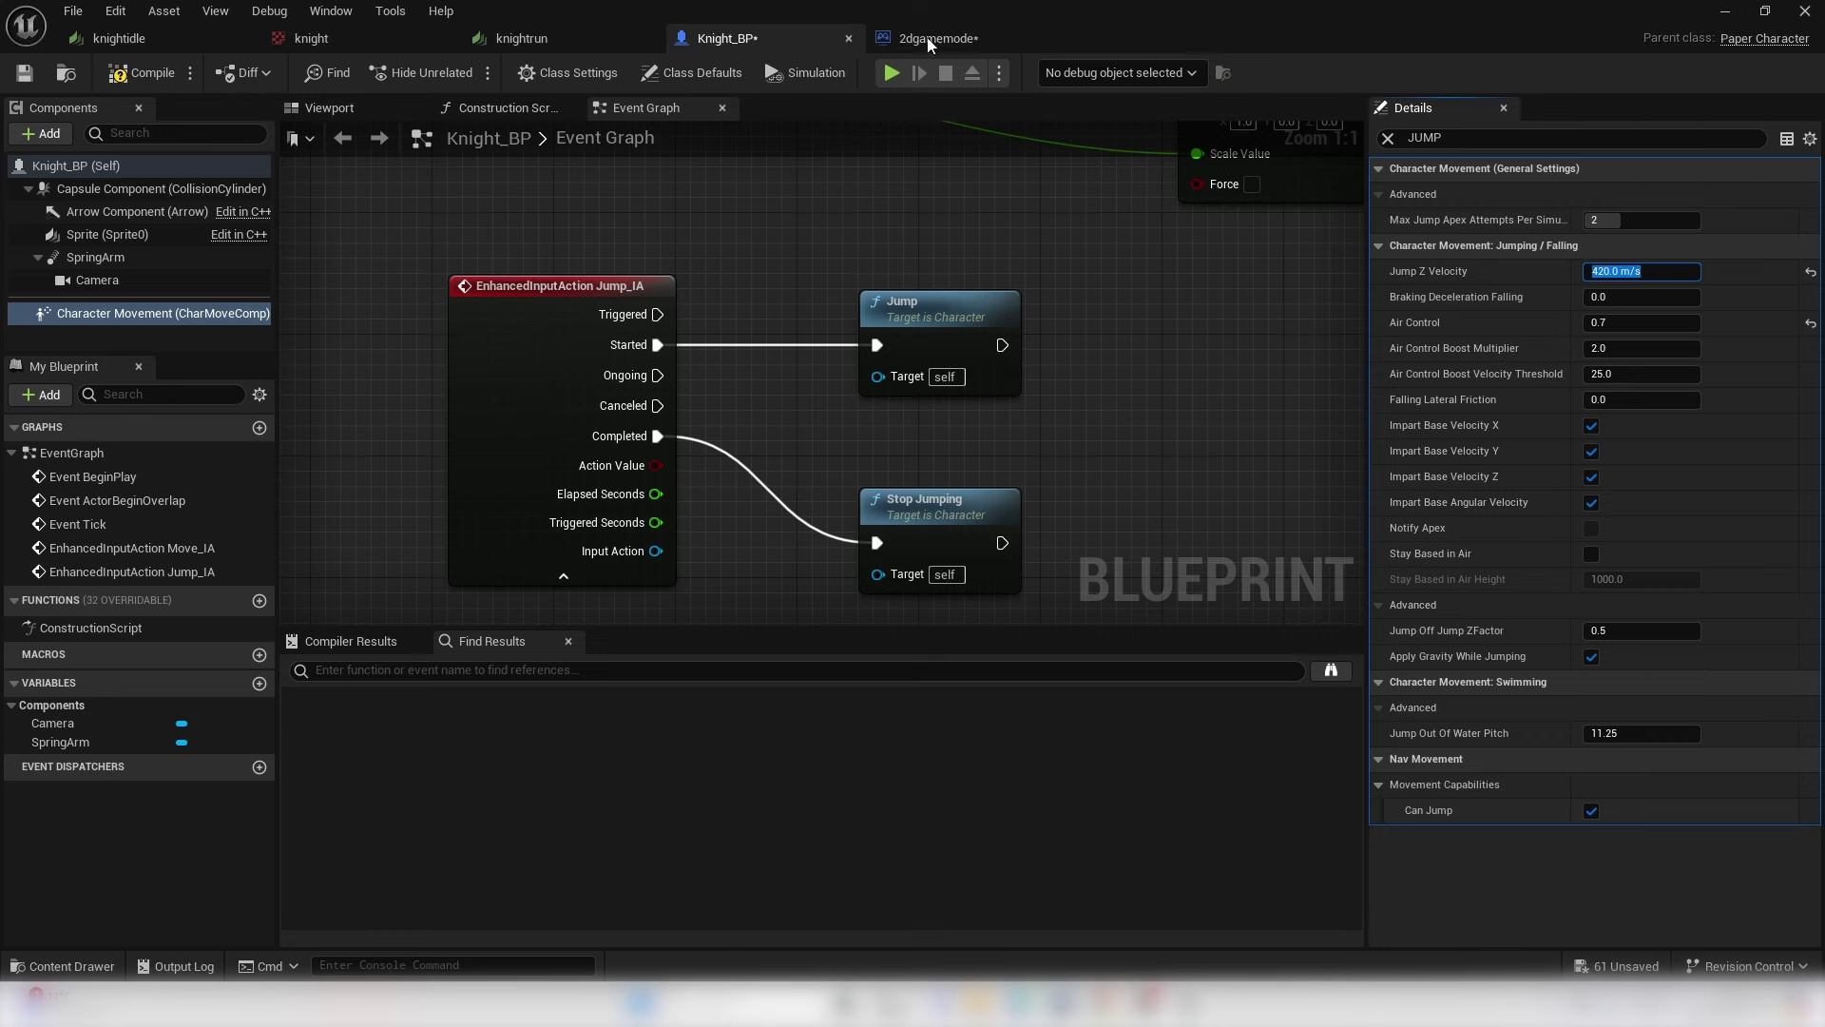
click(112, 80)
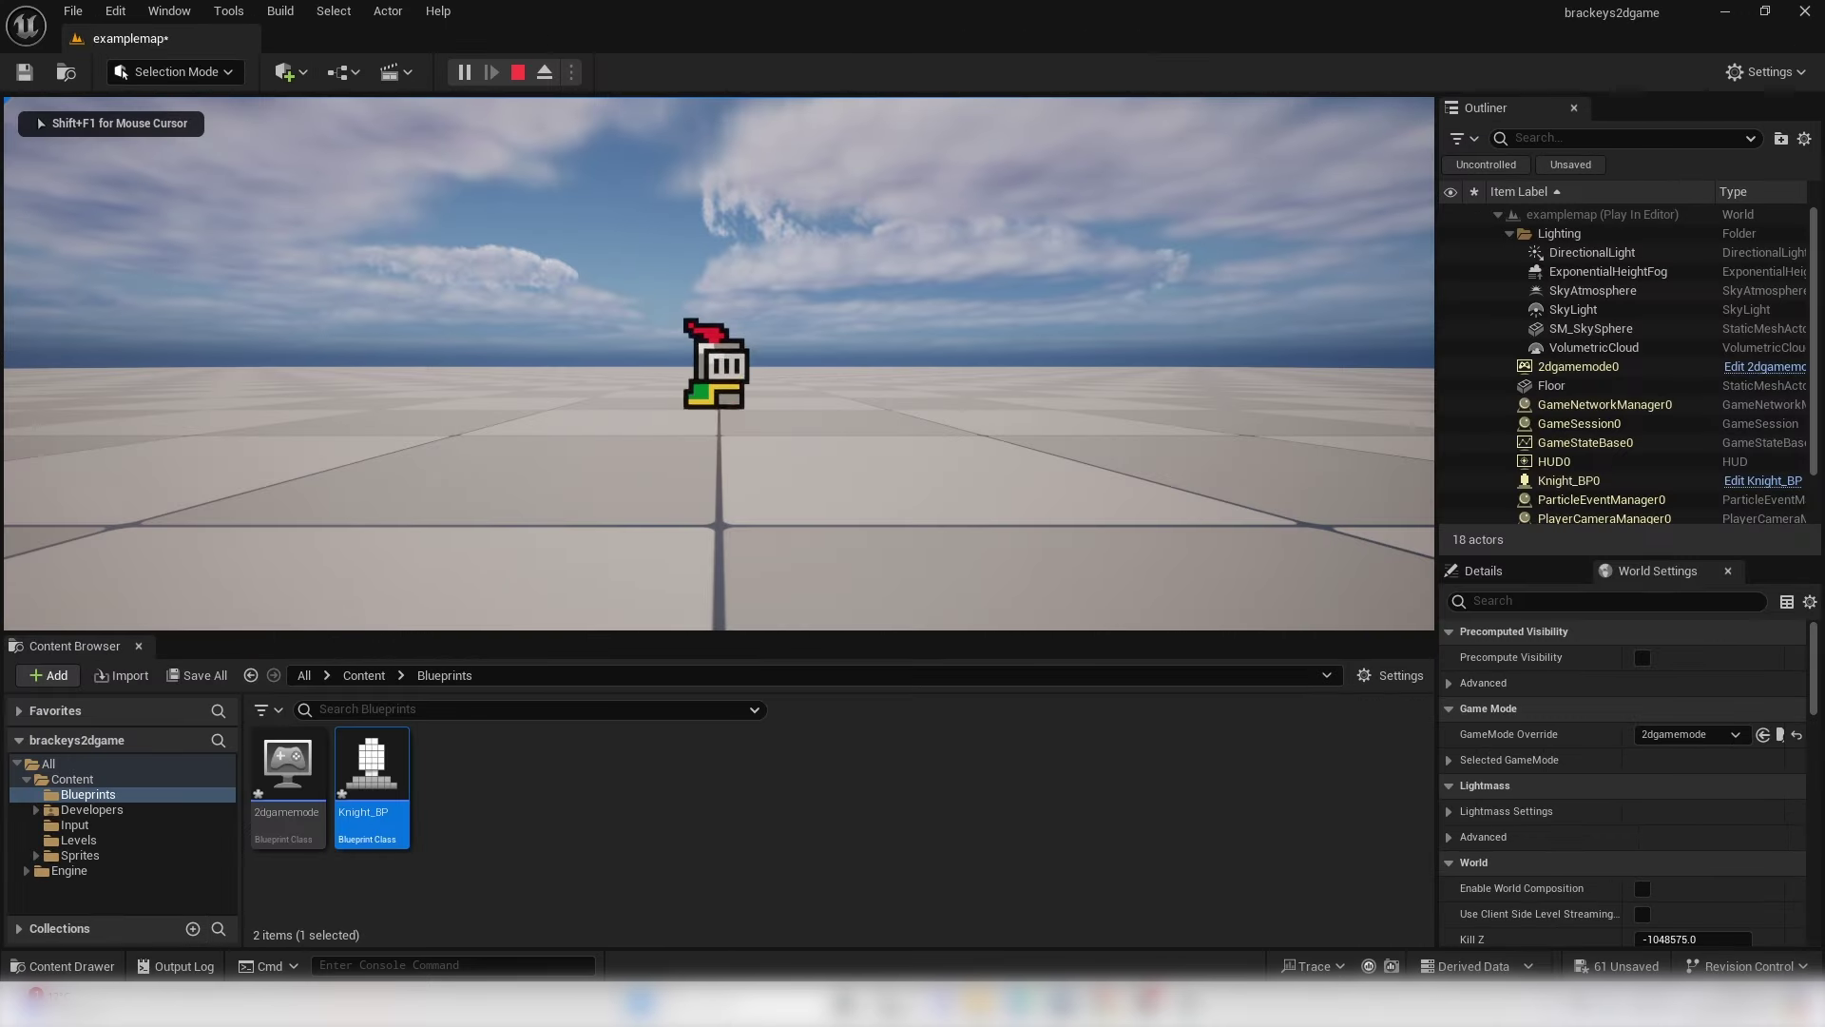
- Make the knight jump in the running level to test the changed Jump Z Velocity
key(space)
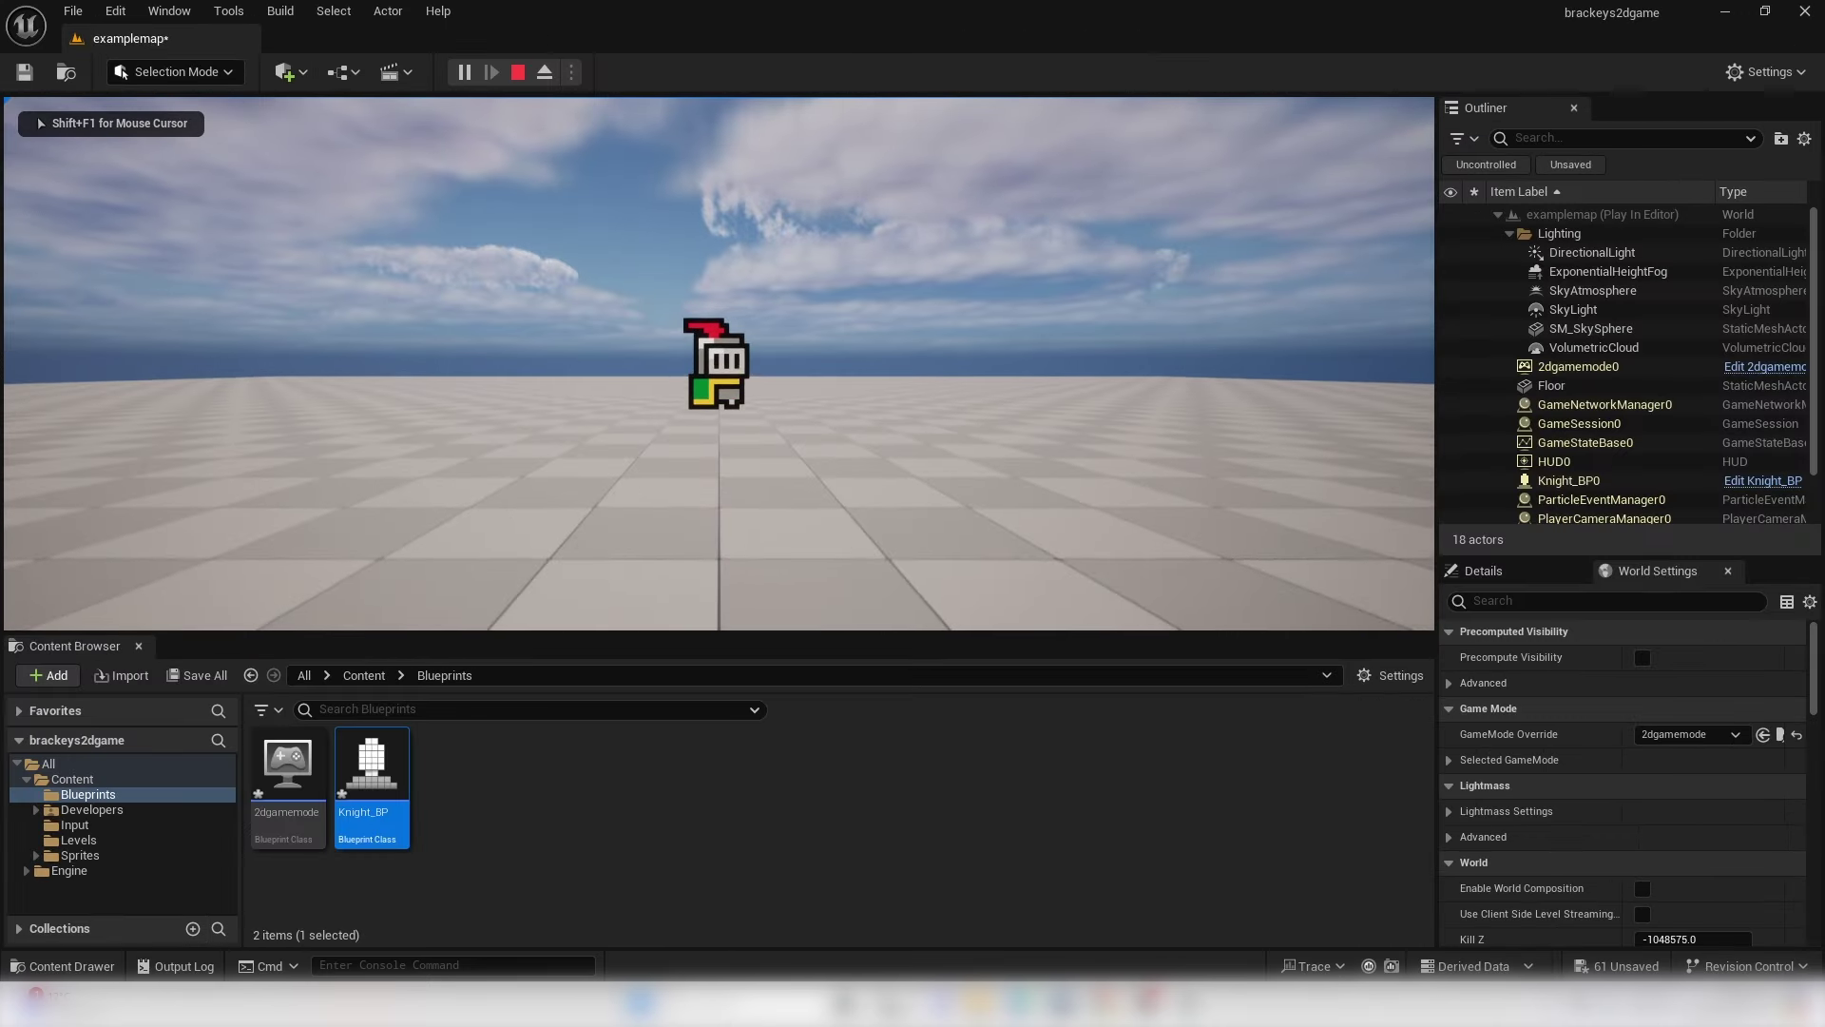
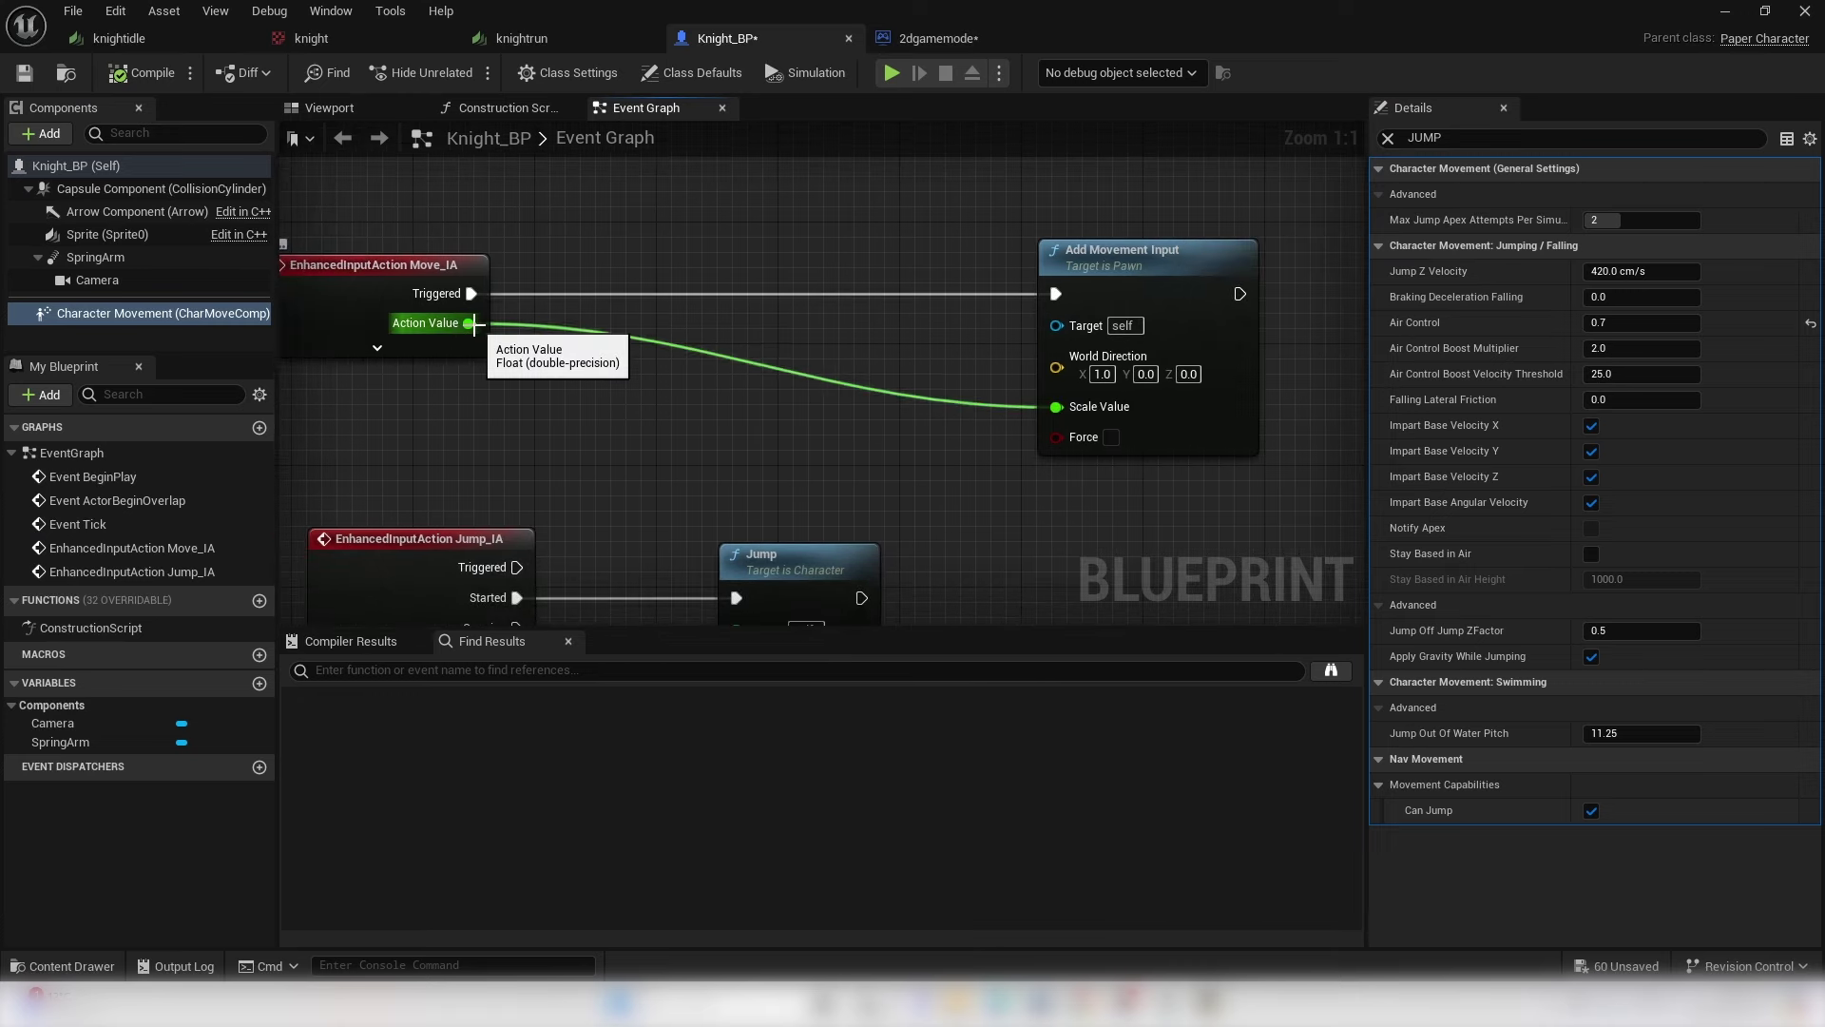
- Add a Greater comparison from the Move_IA Action Value with a threshold of 0.3, placed below Add Movement Input
drag(468, 323, 1035, 516)
text(grea)
click(1140, 635)
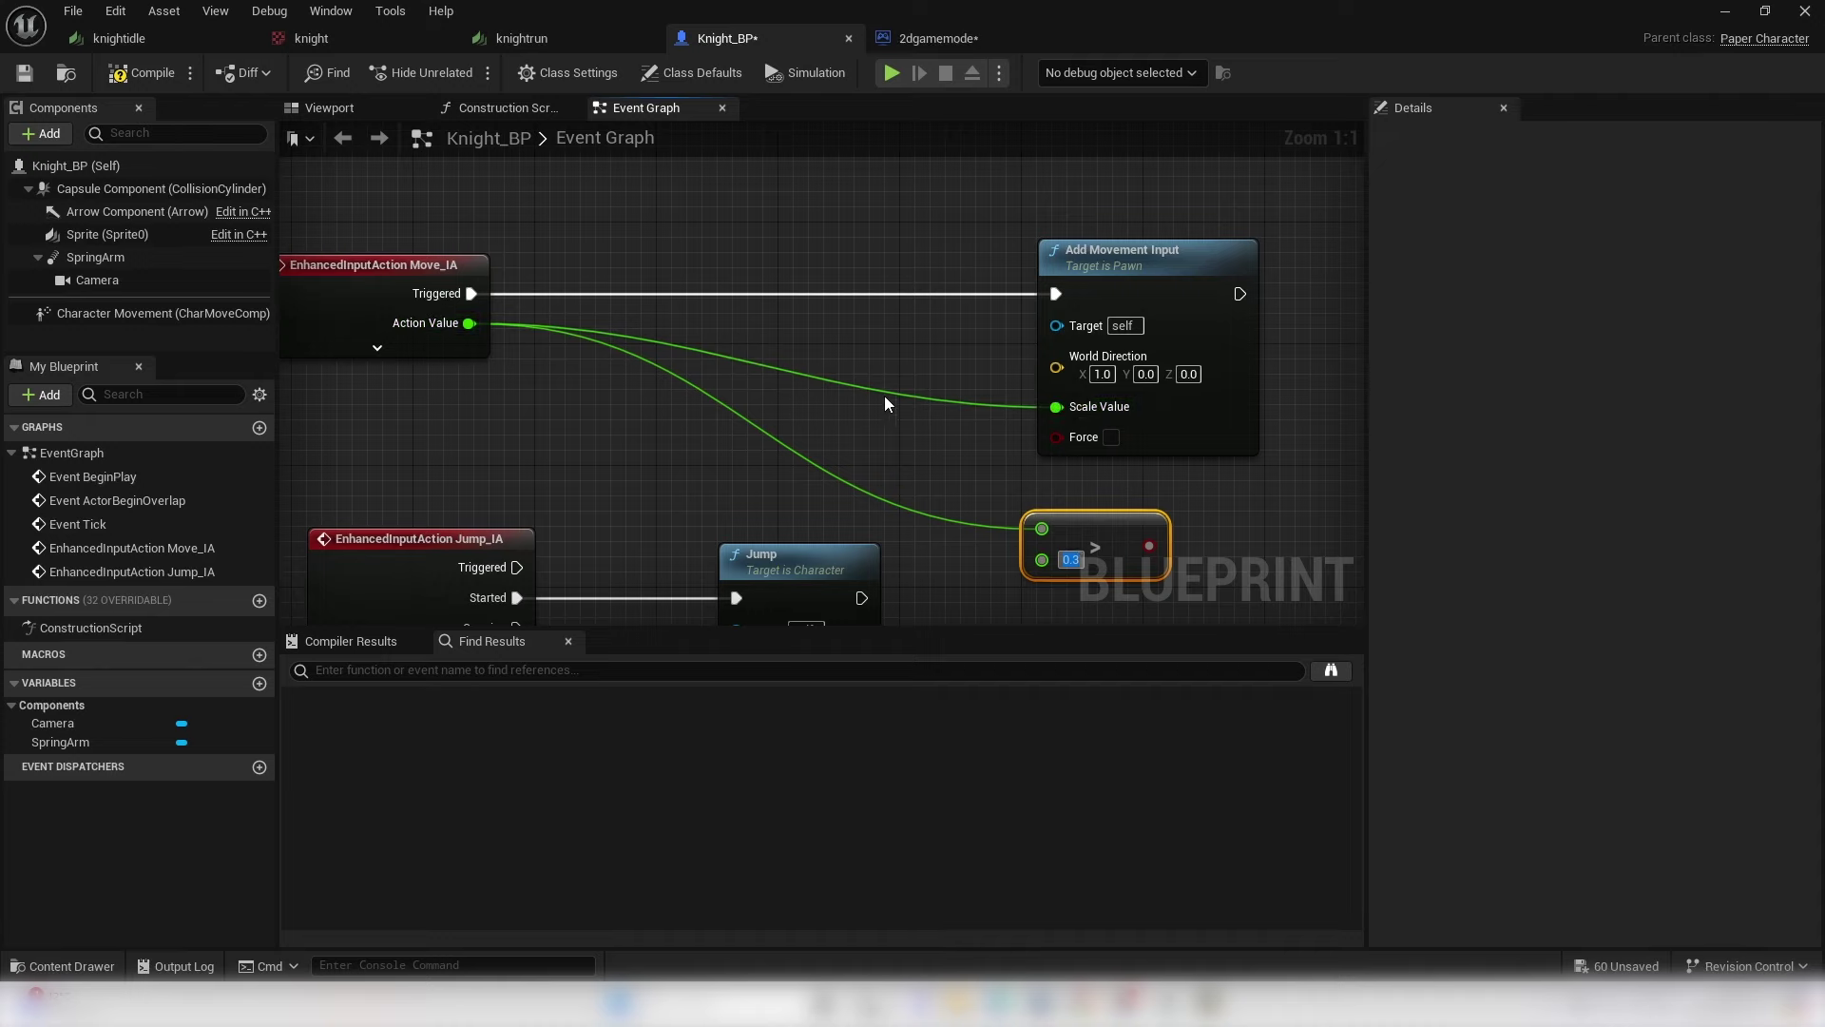
right_drag(1048, 421, 796, 424)
drag(814, 511, 890, 526)
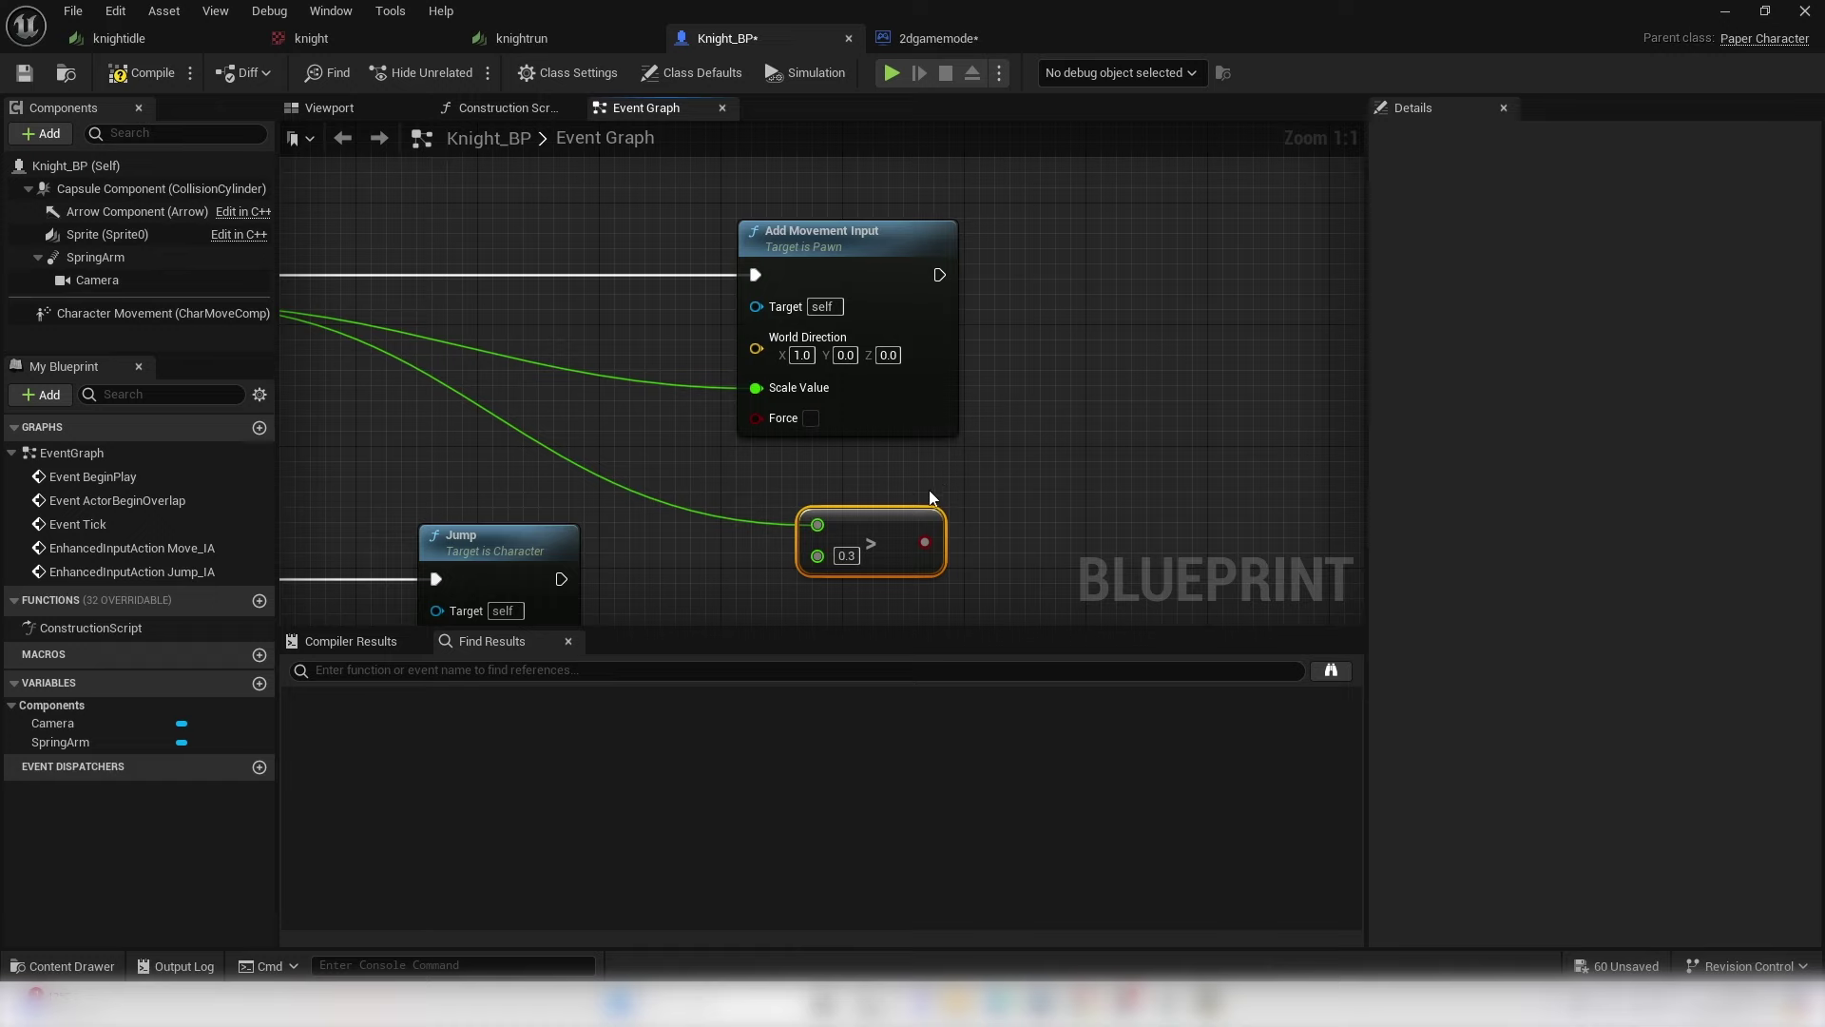
right_drag(574, 472, 872, 477)
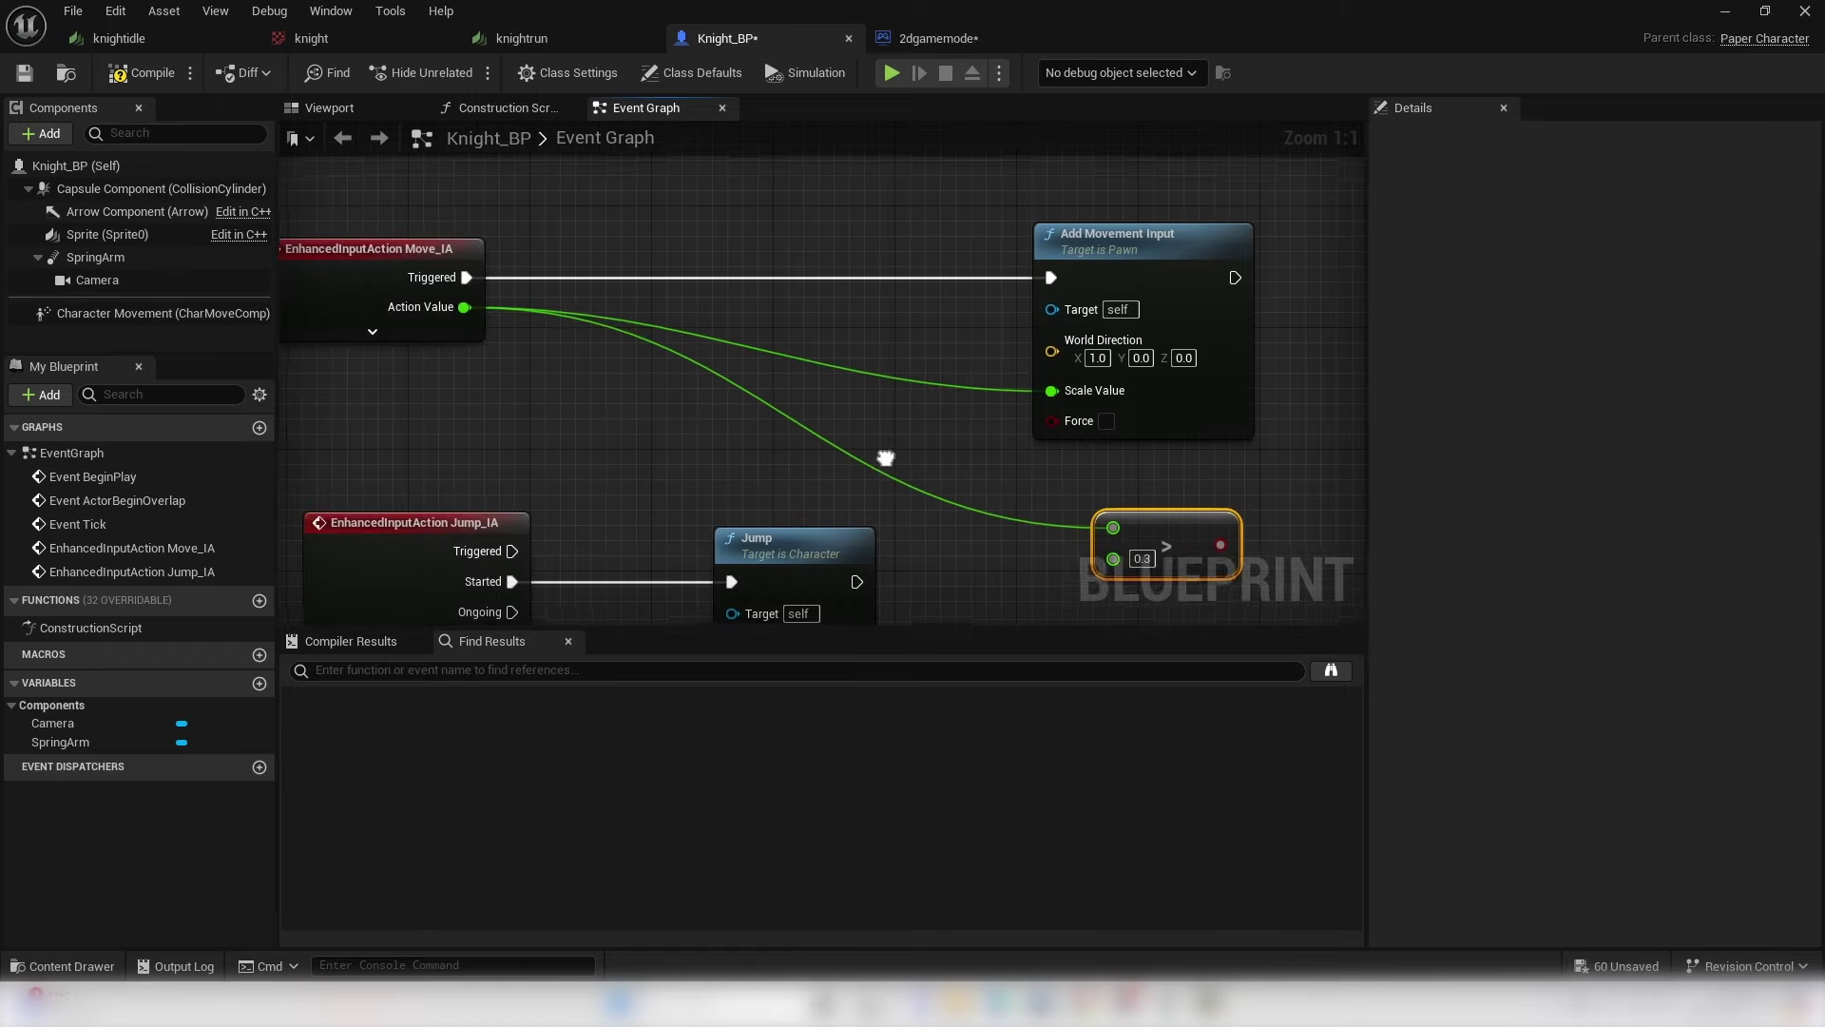
right_drag(435, 336, 534, 349)
- Add a Select Float node with its Pick A input driven by the Greater comparison's result
right_drag(988, 480, 613, 501)
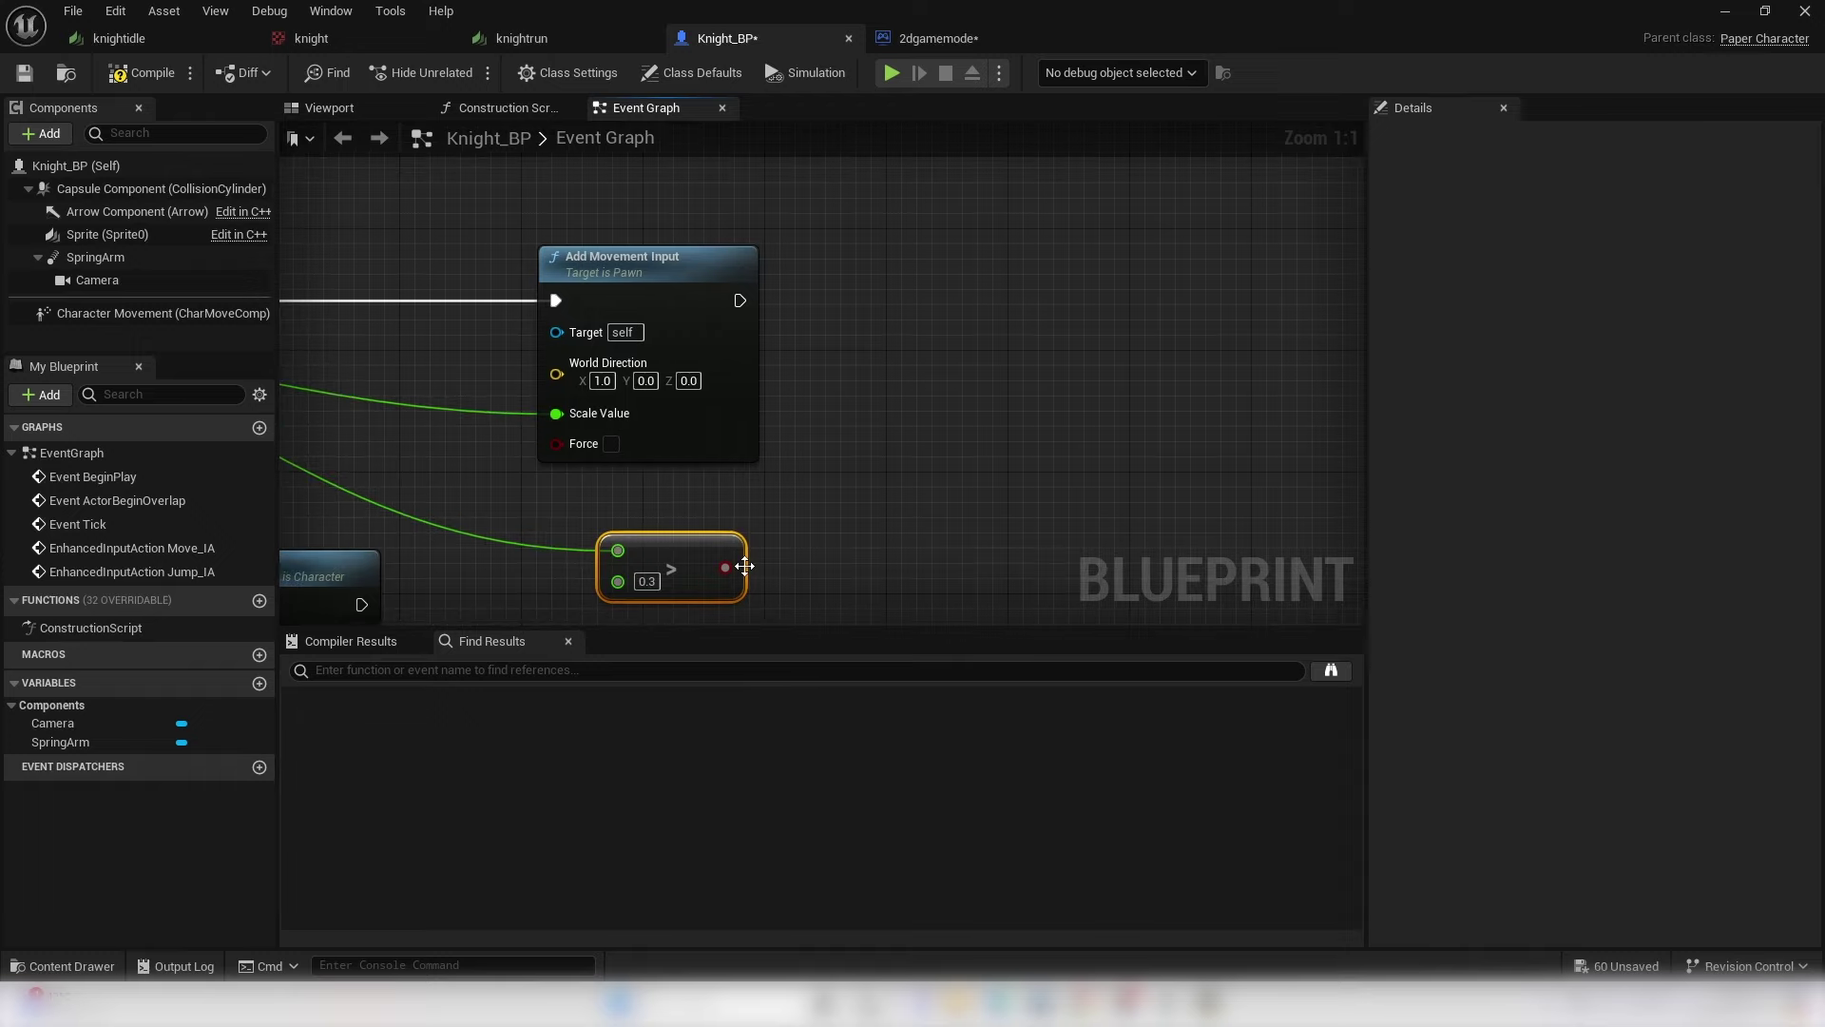
drag(727, 568, 1004, 540)
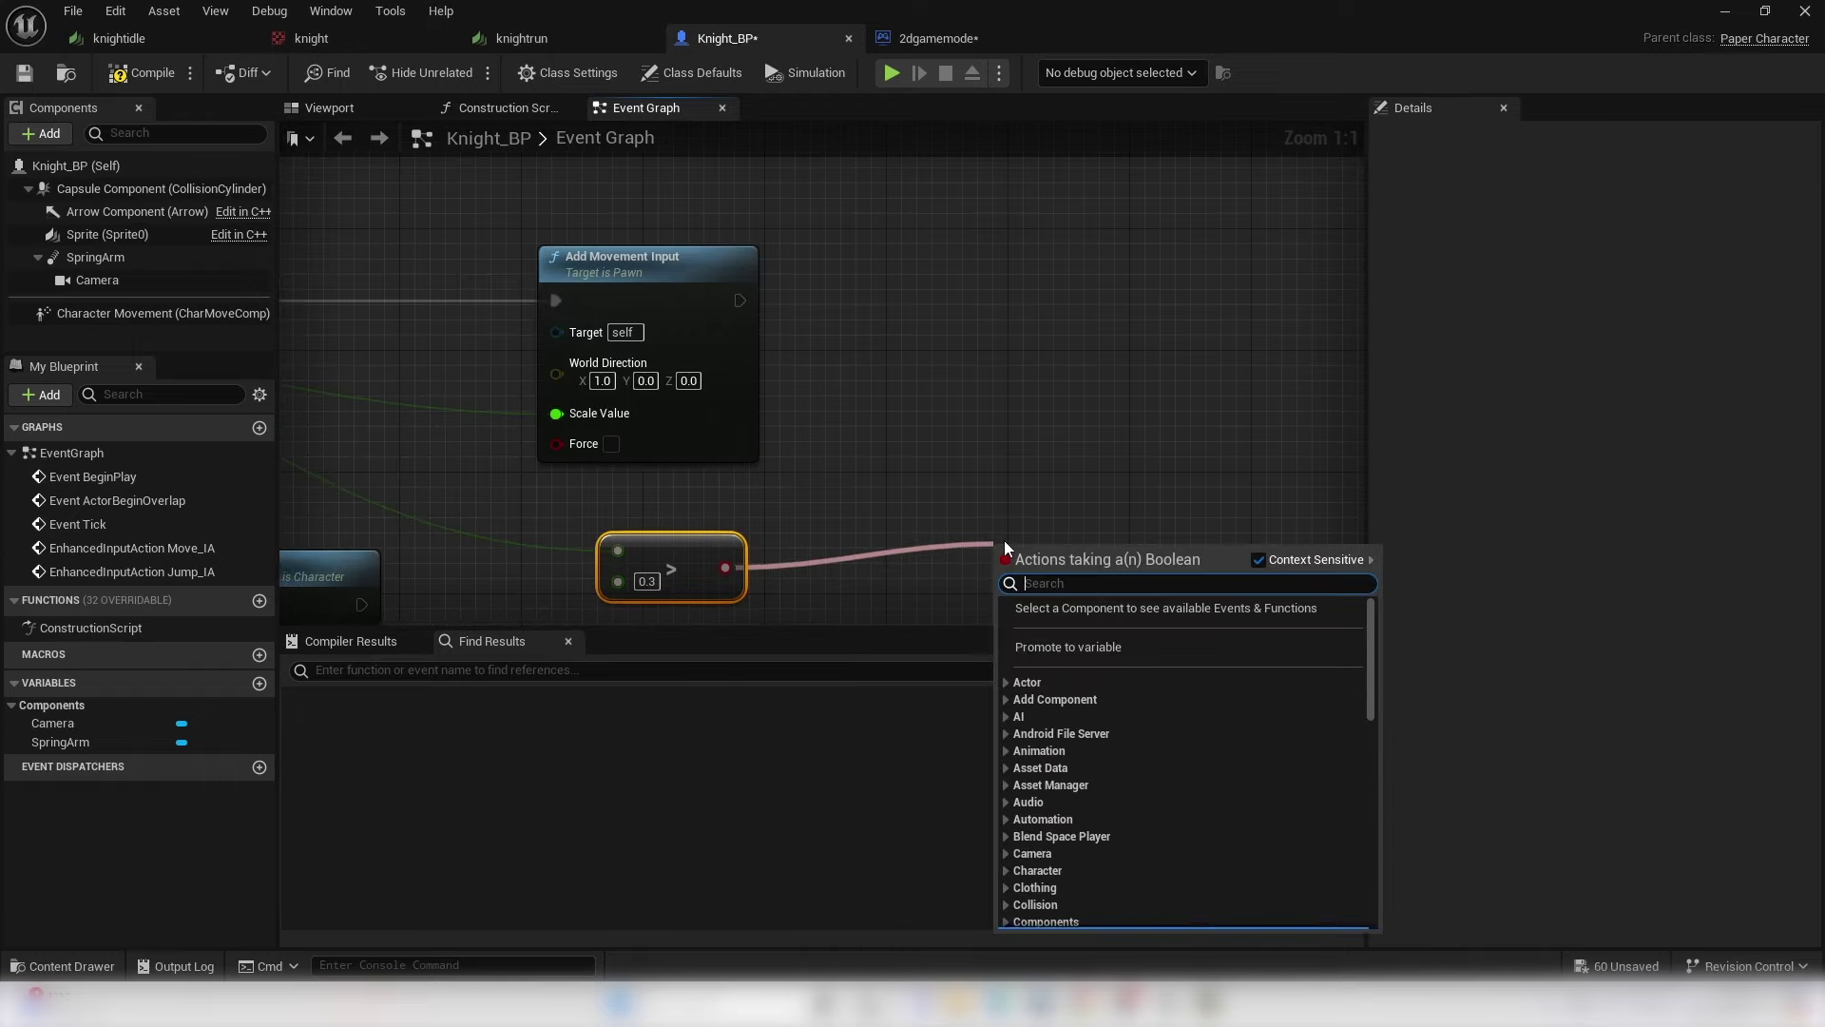
text(sele)
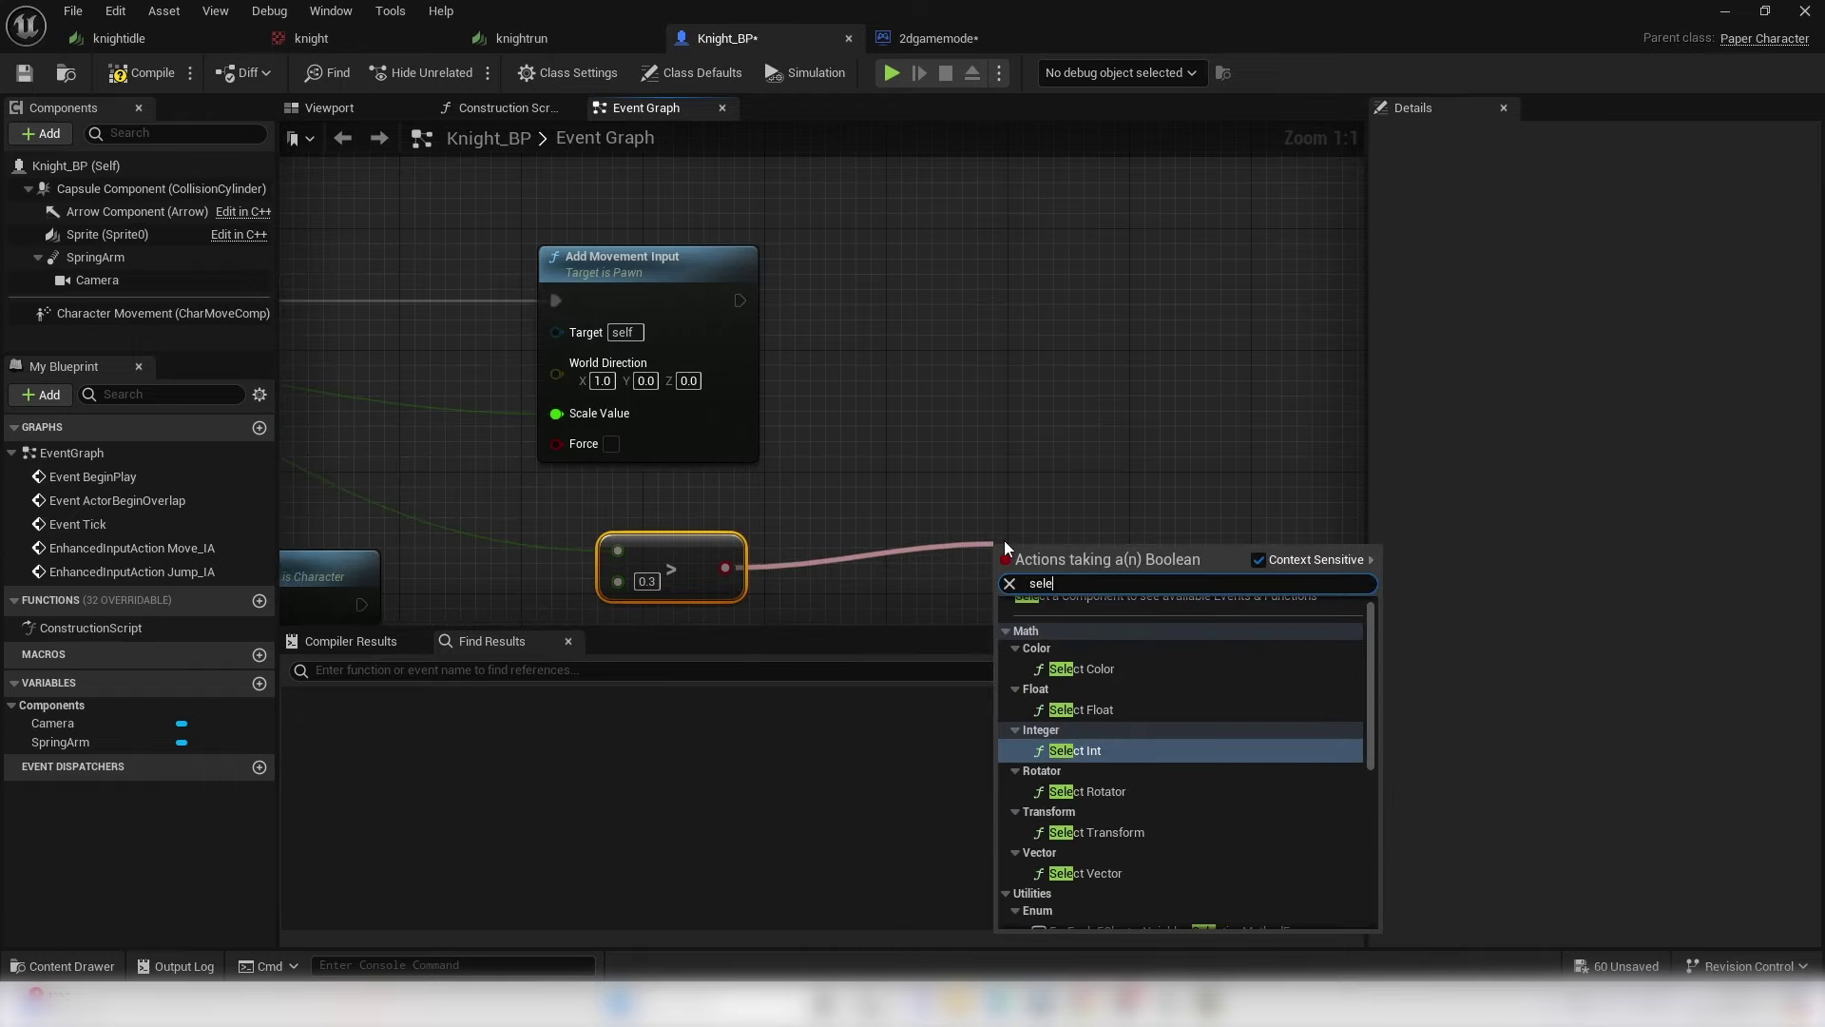
click(1083, 709)
mouse_move(1025, 482)
right_down()
mouse_move(985, 309)
mouse_move(1002, 482)
right_up()
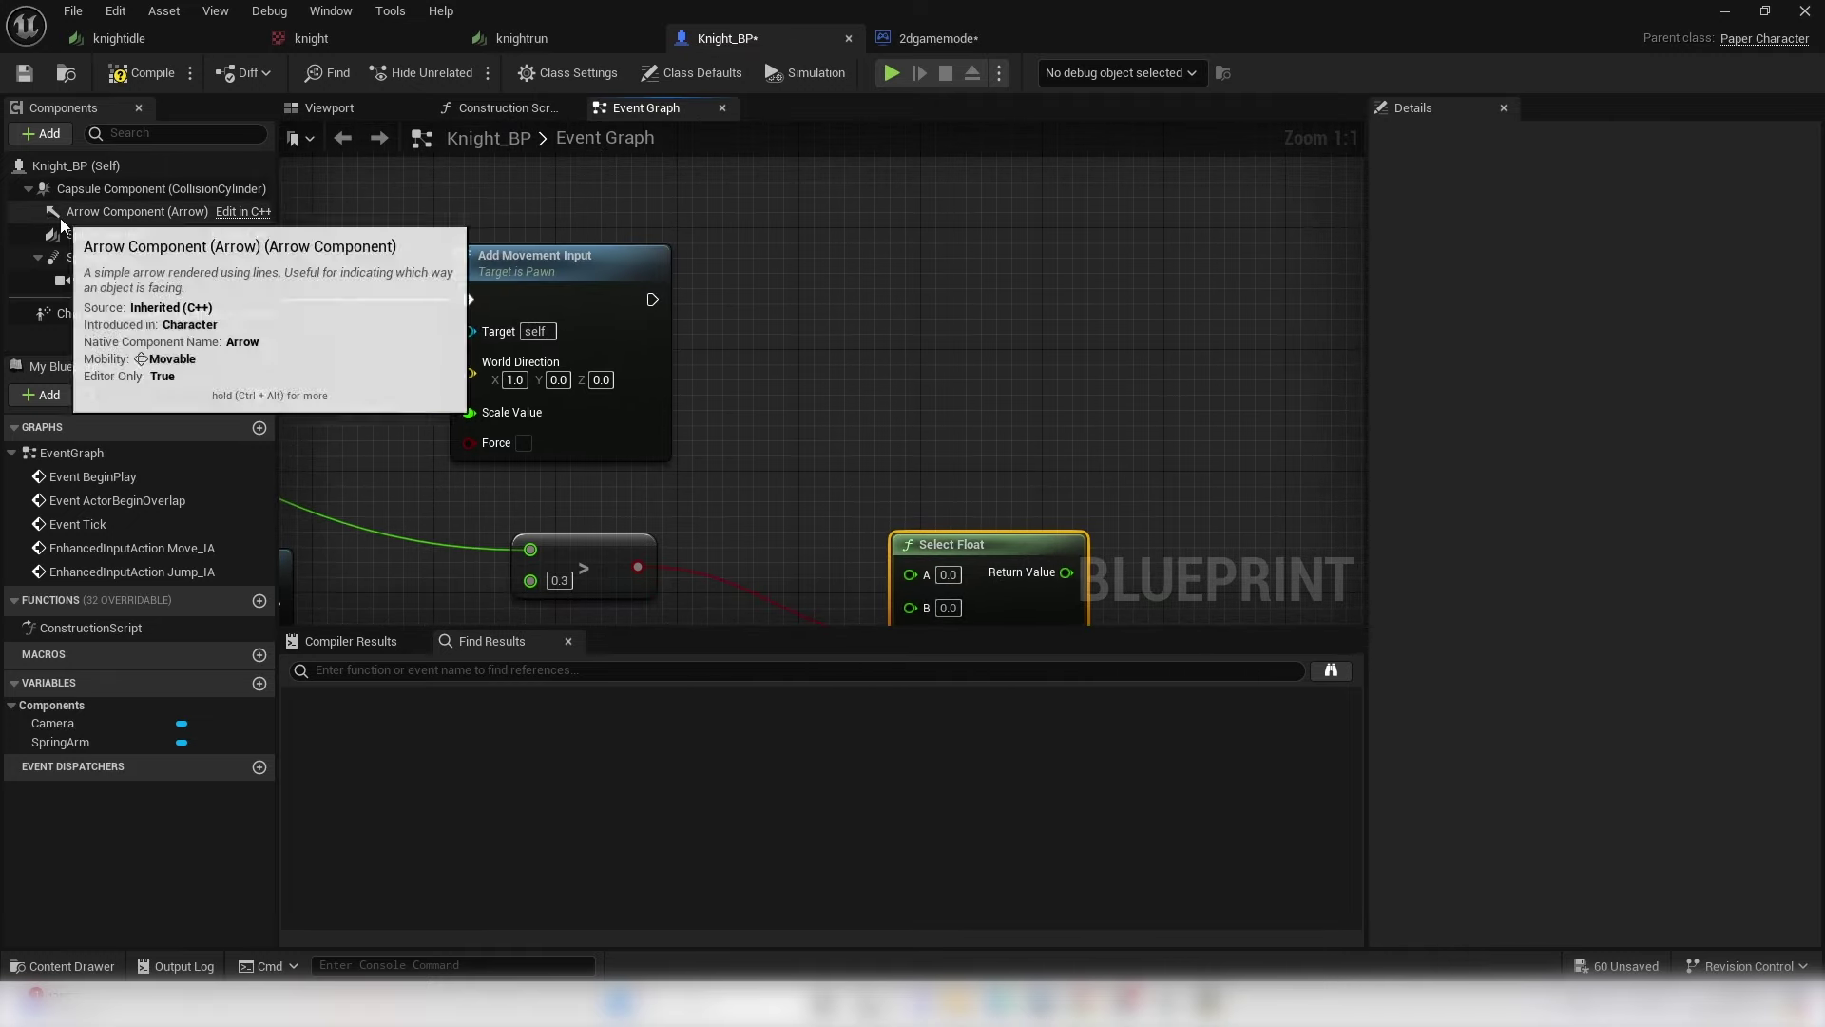
- Add a Set World Rotation node targeting the Sprite component and split its New Rotation into separate roll, pitch and yaw inputs
drag(84, 234, 954, 249)
right_drag(931, 254, 829, 339)
drag(828, 335, 943, 372)
text(set rota)
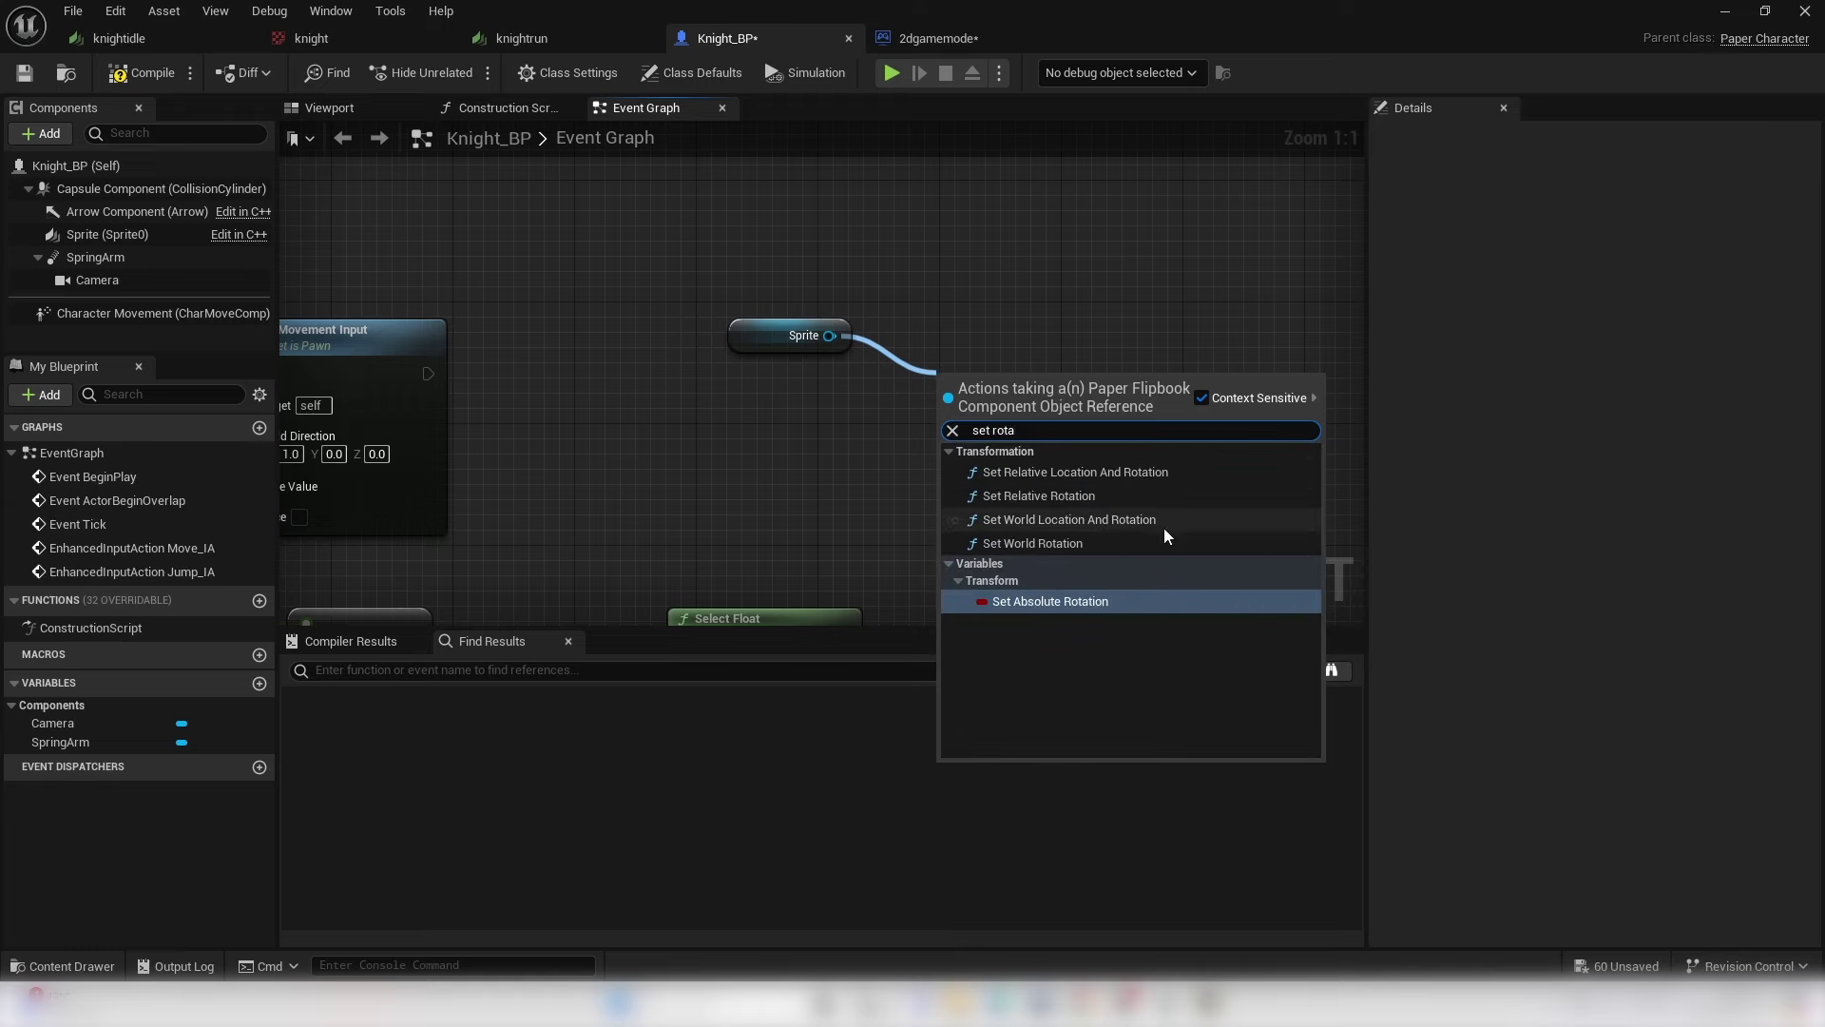
click(1116, 544)
right_drag(893, 436, 846, 316)
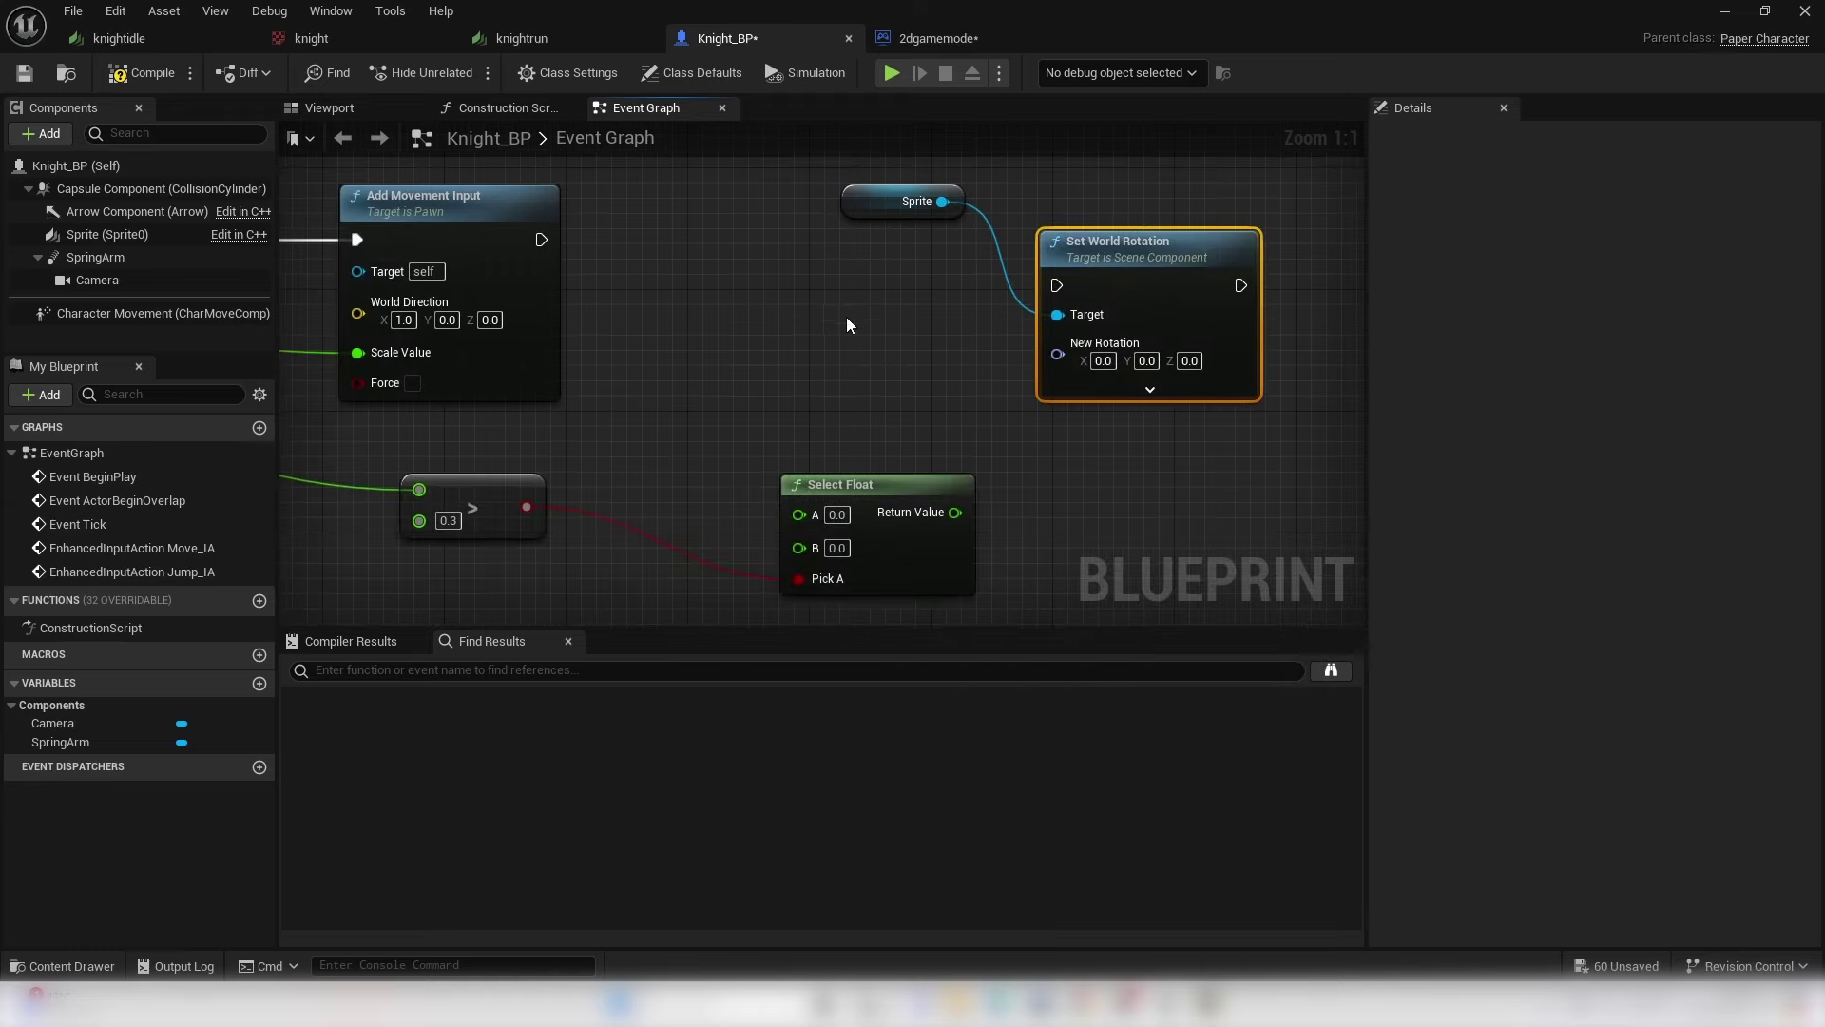
right_click(1065, 351)
click(1122, 456)
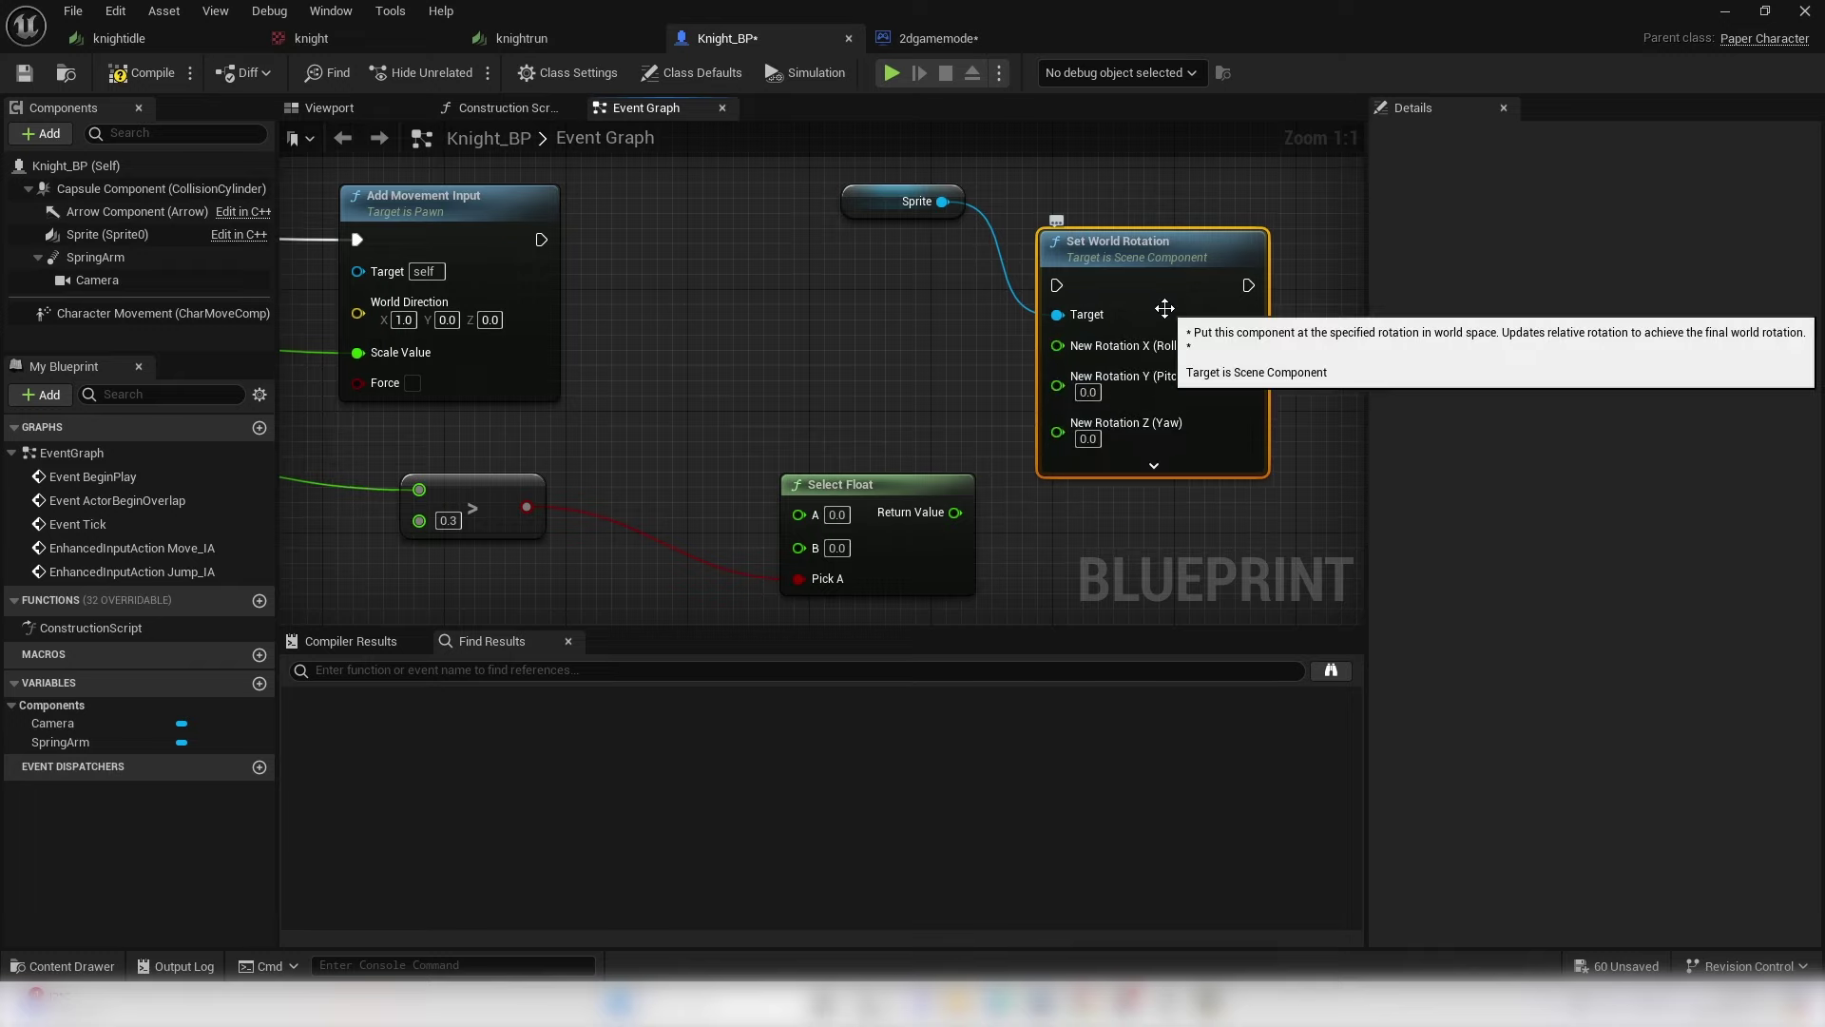
- Try a Z rotation of 180° on the Sprite component to preview the knight facing the other way, and reset it to 0°
click(332, 108)
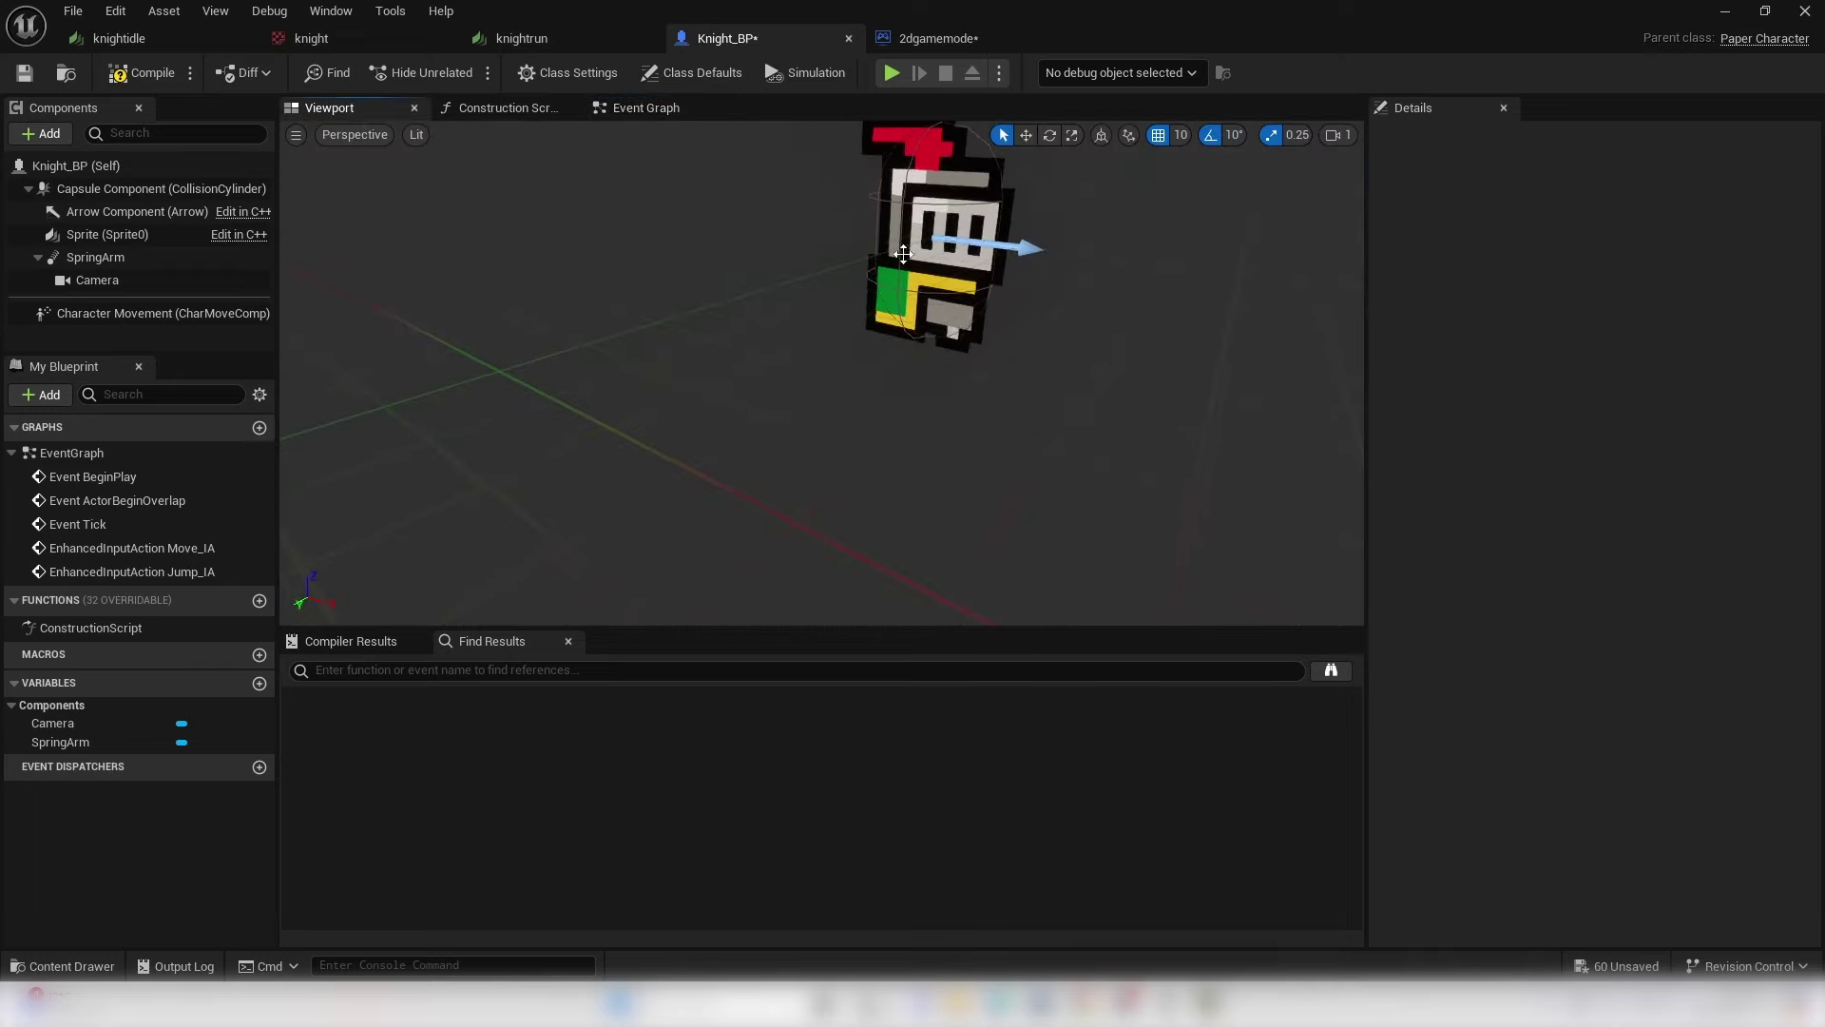
click(83, 235)
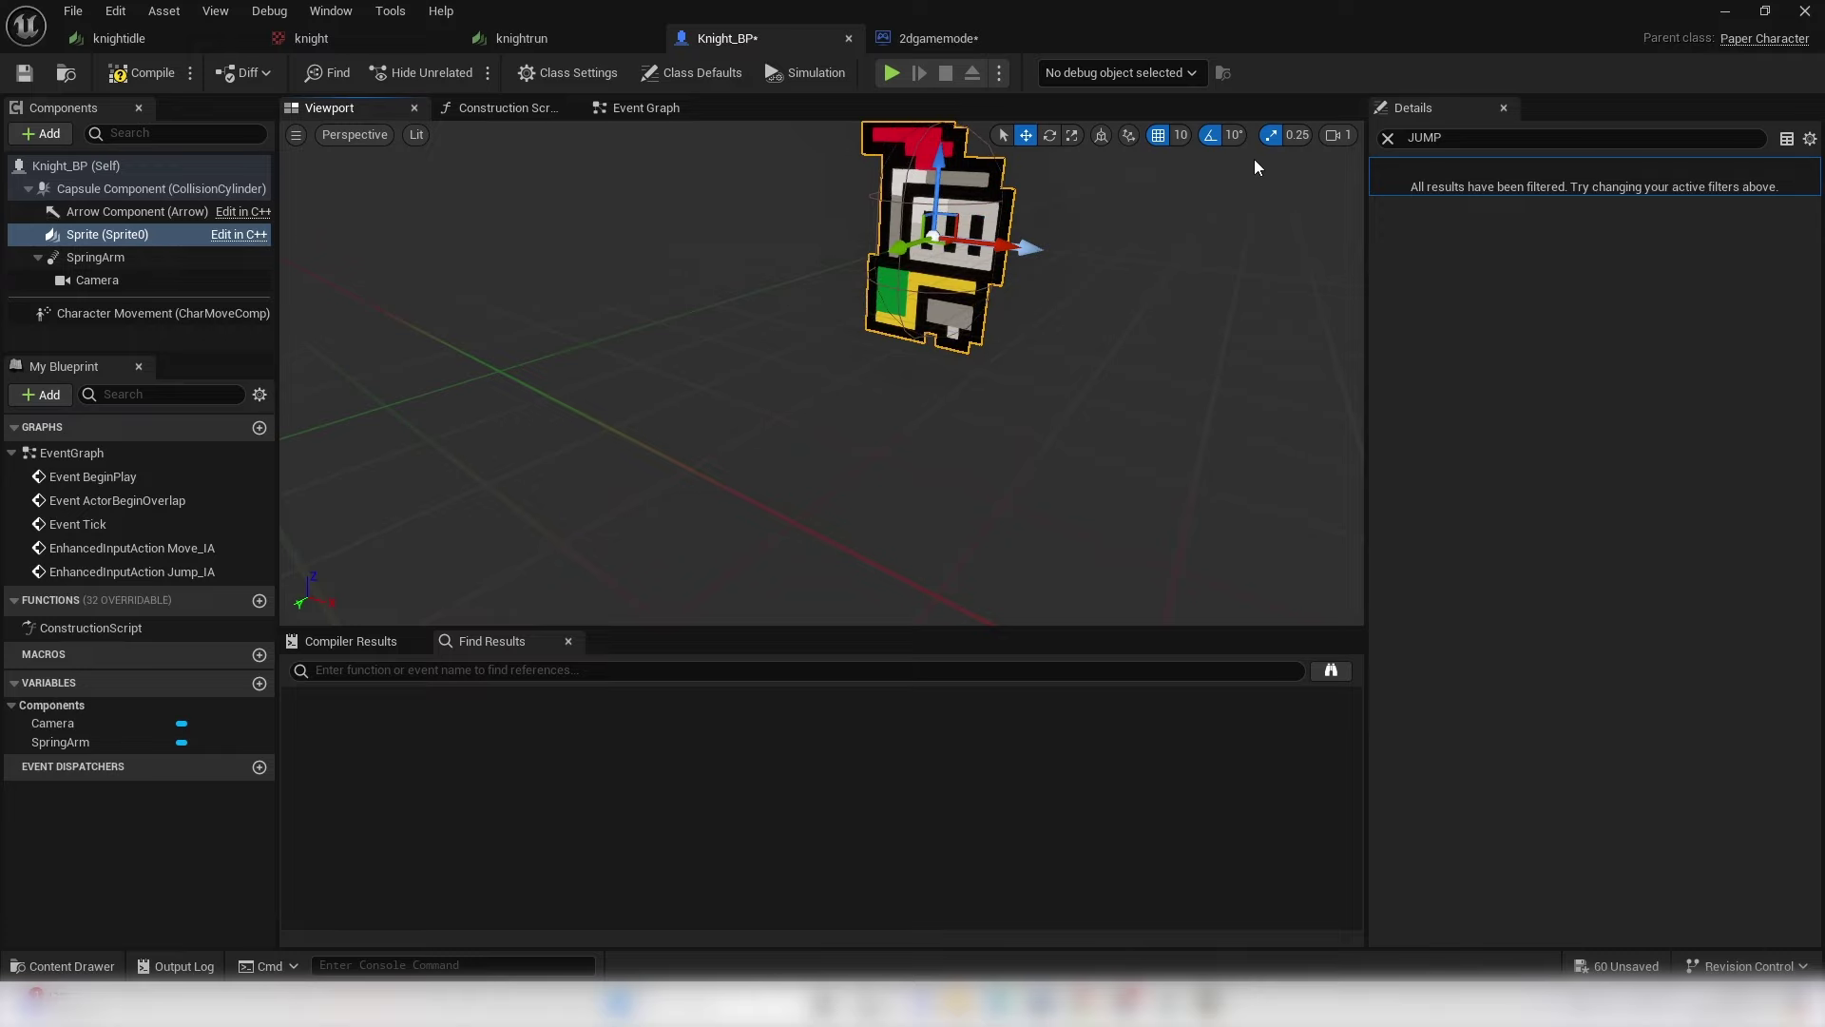
click(1387, 139)
right_drag(1046, 285, 1217, 247)
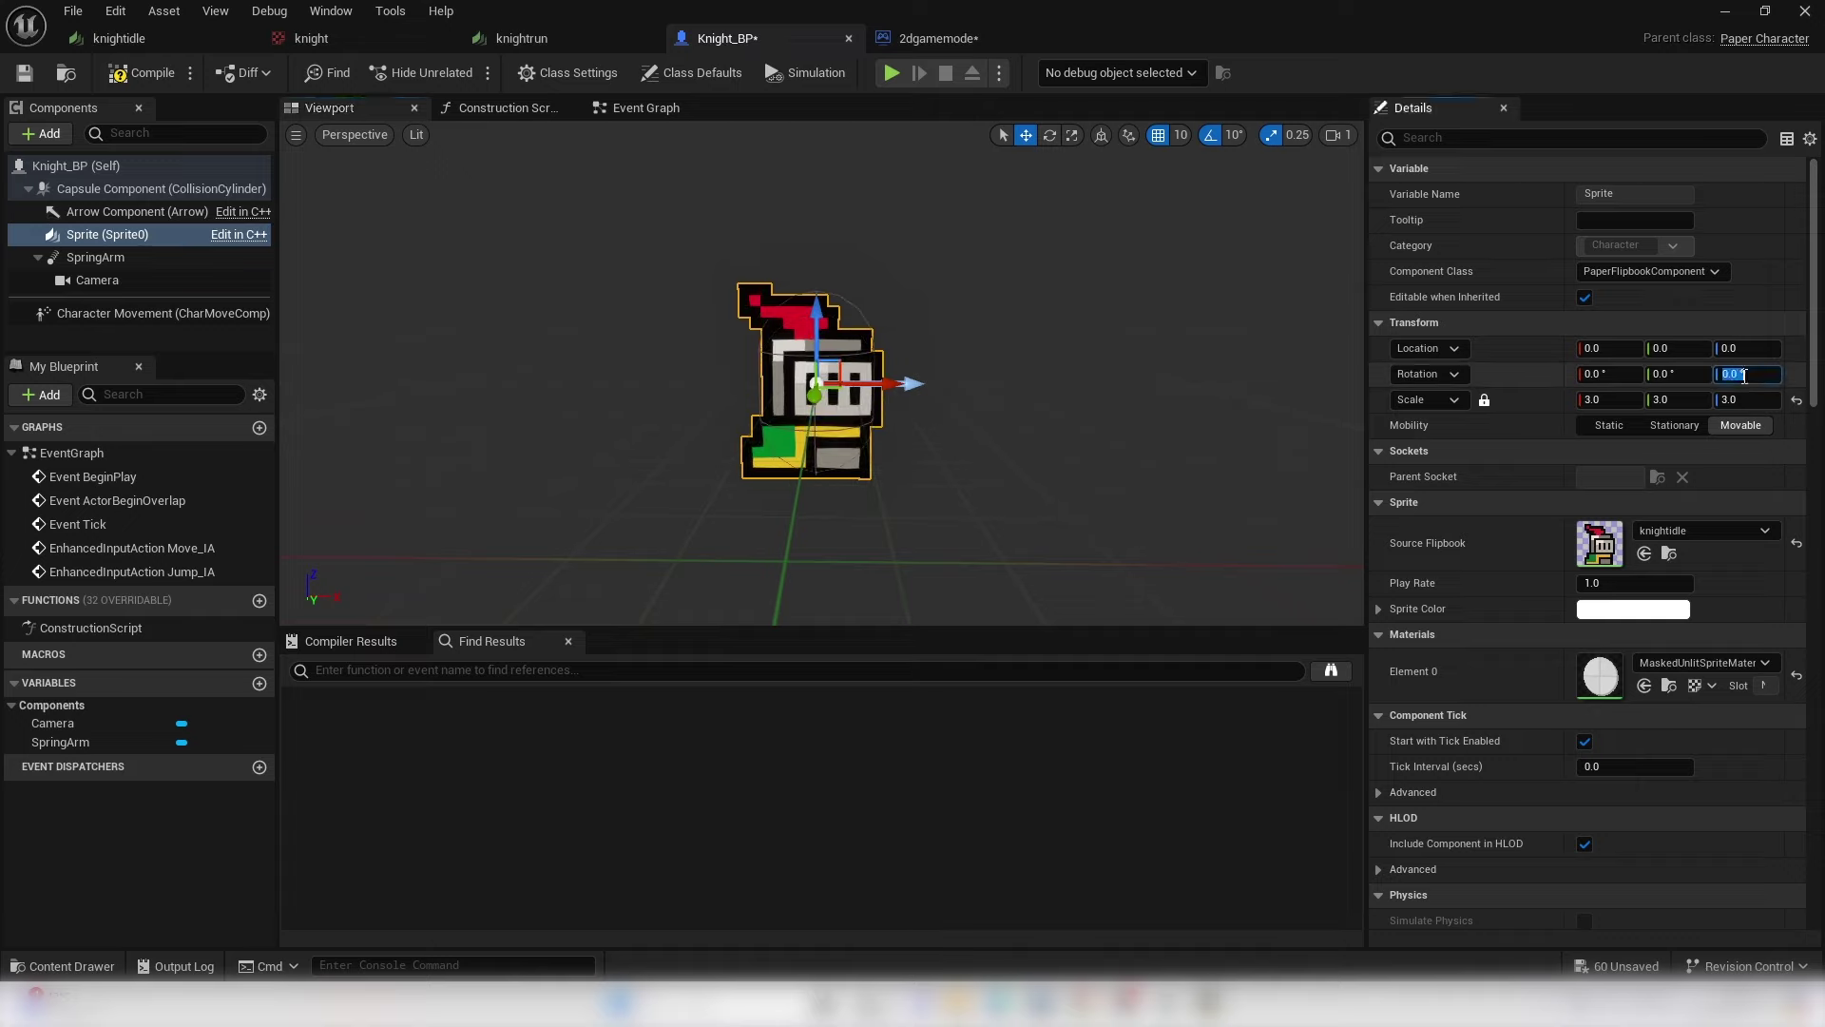
click(1743, 375)
text(180)
key(Return)
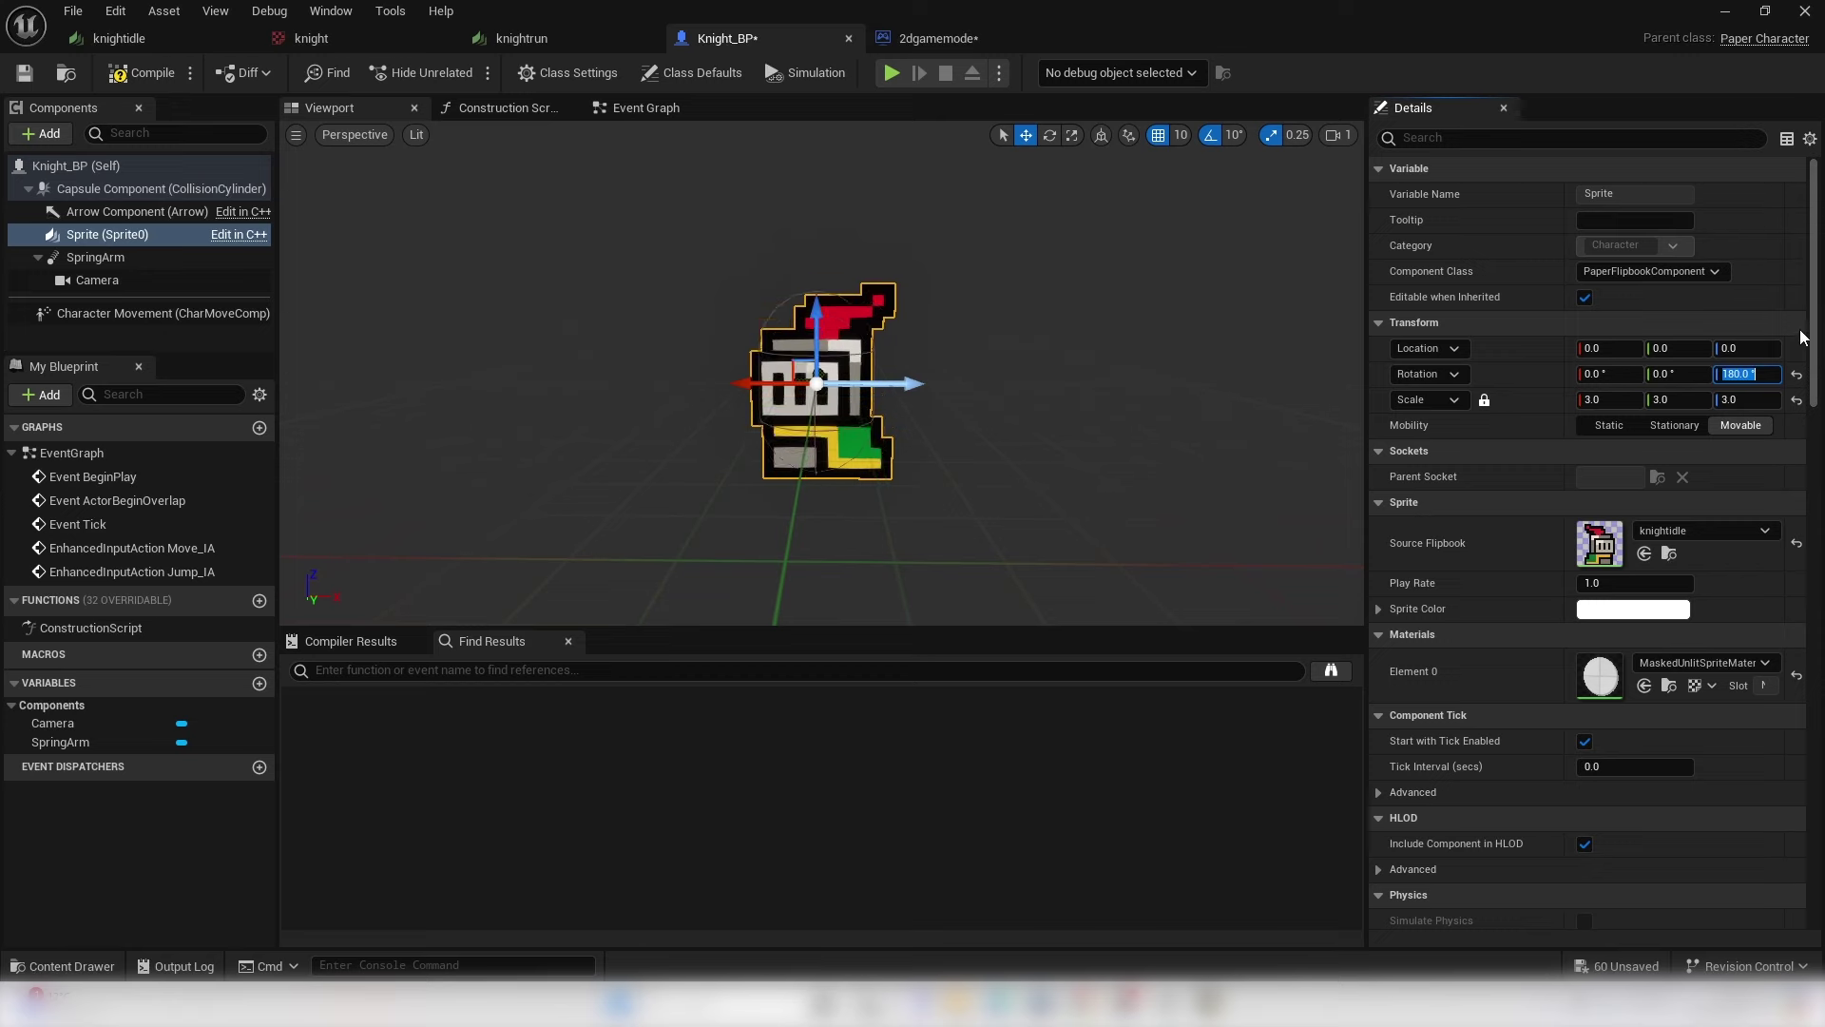
text(0)
key(Return)
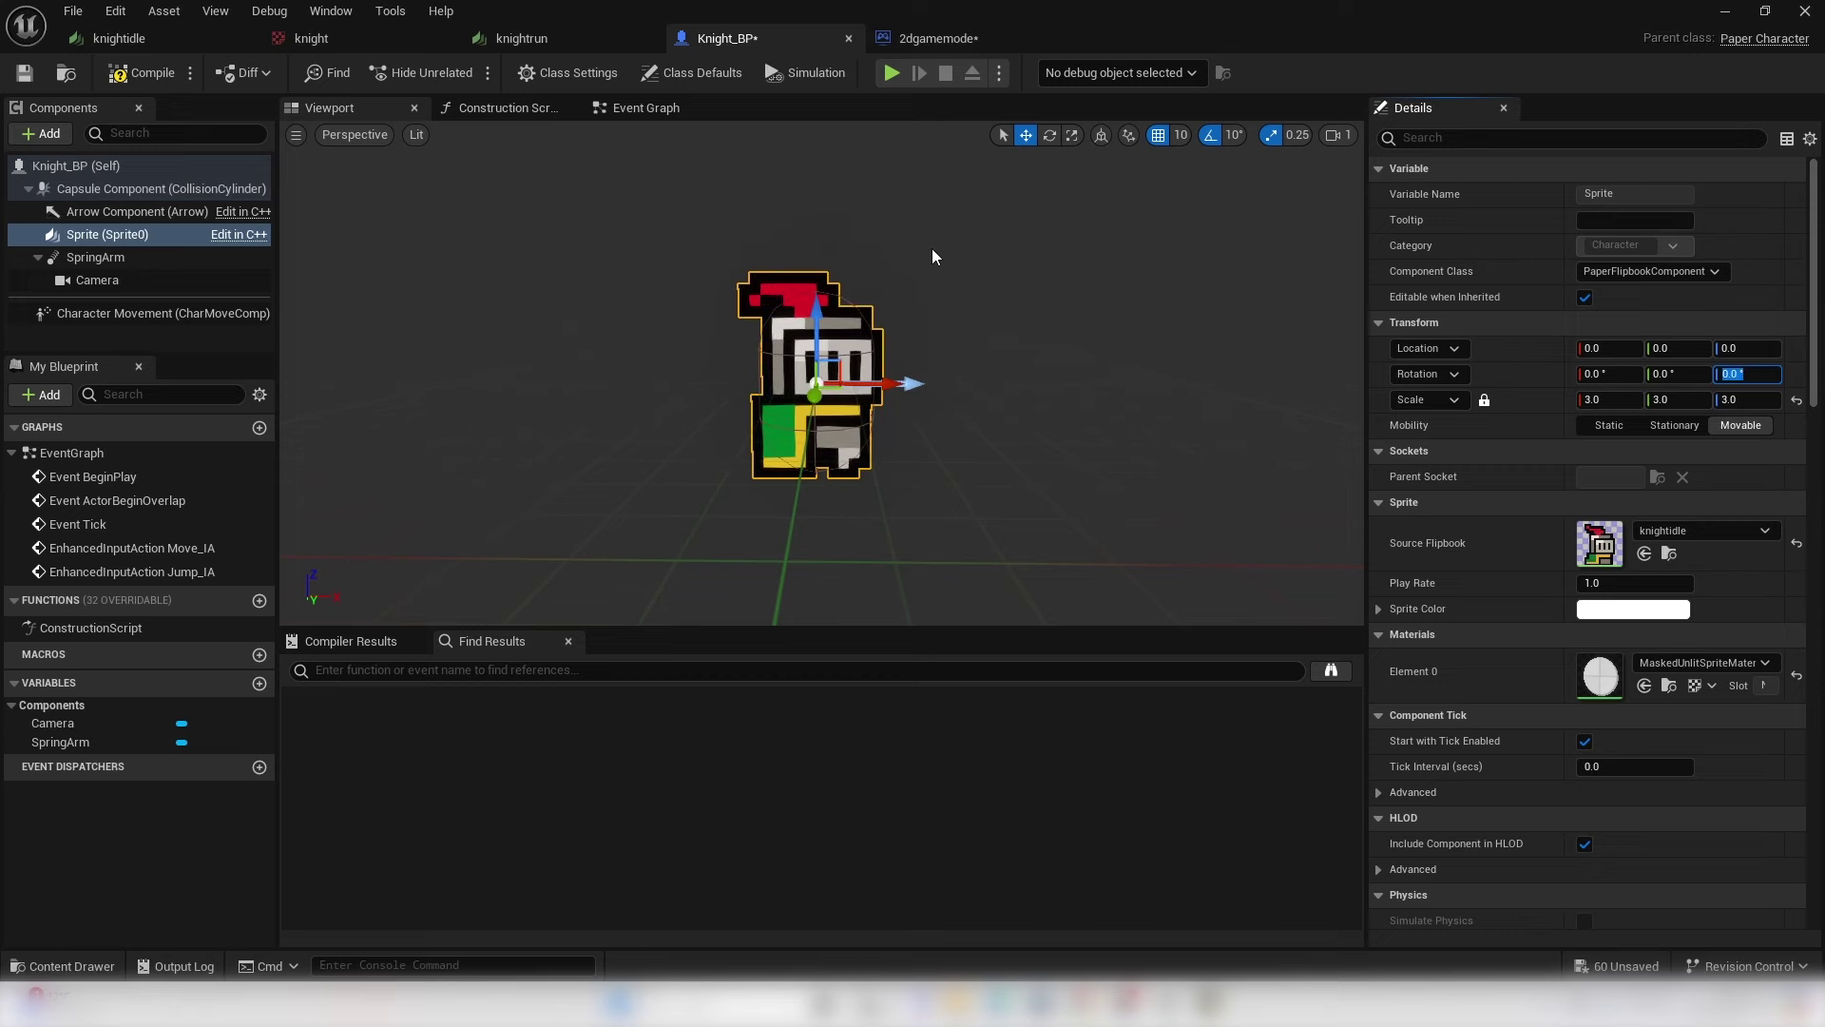
- Connect the Select Float Return Value to the New Rotation Z (Yaw) input of Set World Rotation
click(654, 108)
drag(949, 511, 1109, 436)
right_drag(450, 443, 833, 402)
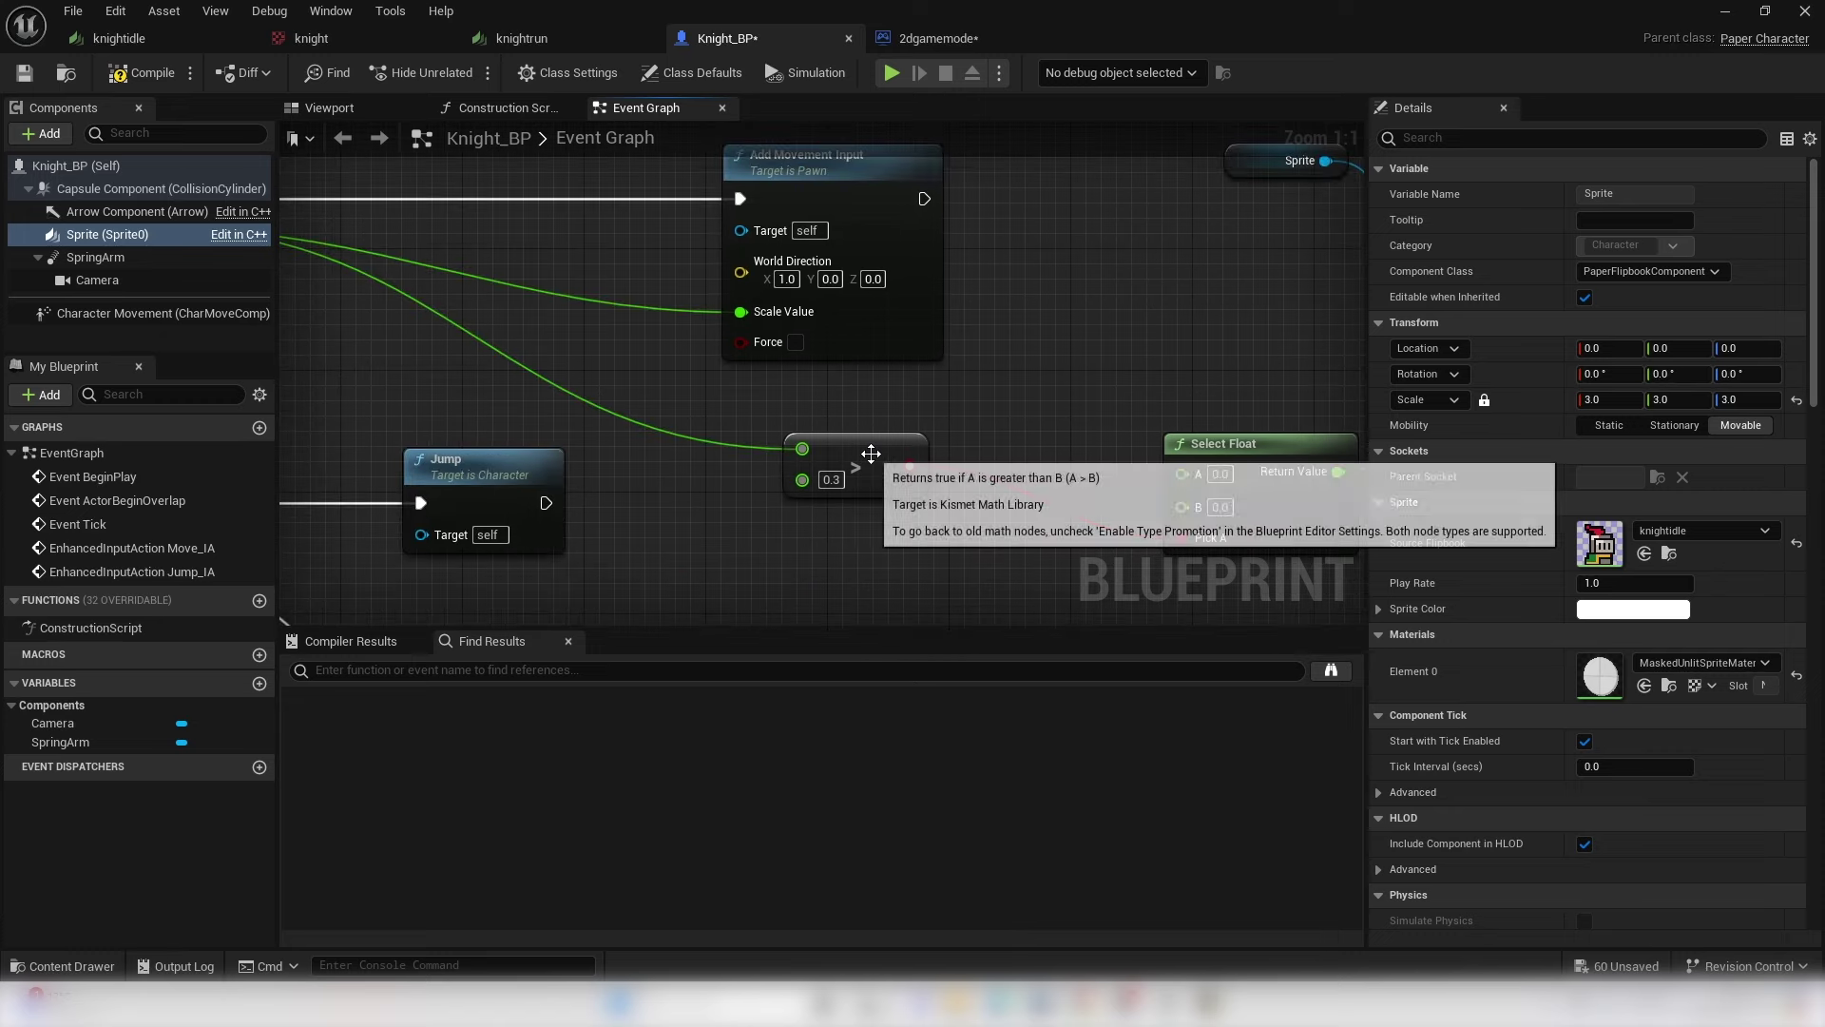
right_drag(1006, 431, 729, 420)
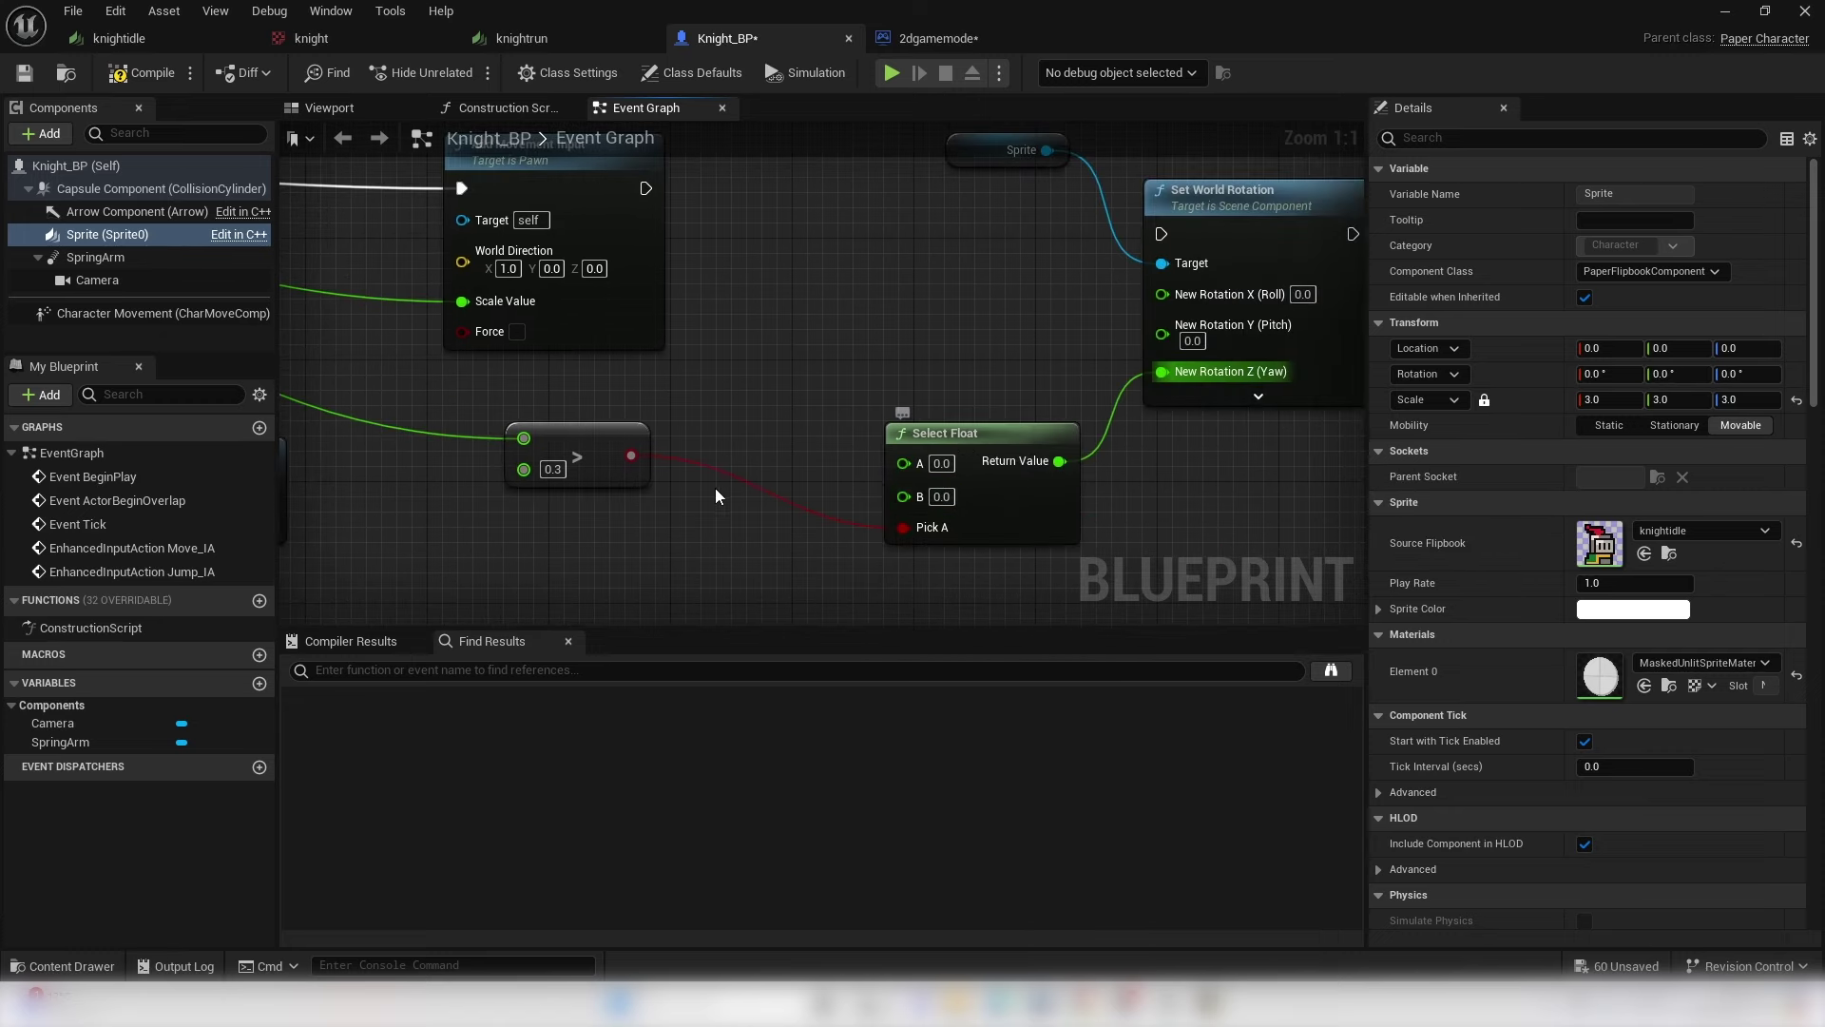
- Set the Select Float node's A value to 180
right_drag(566, 463, 741, 477)
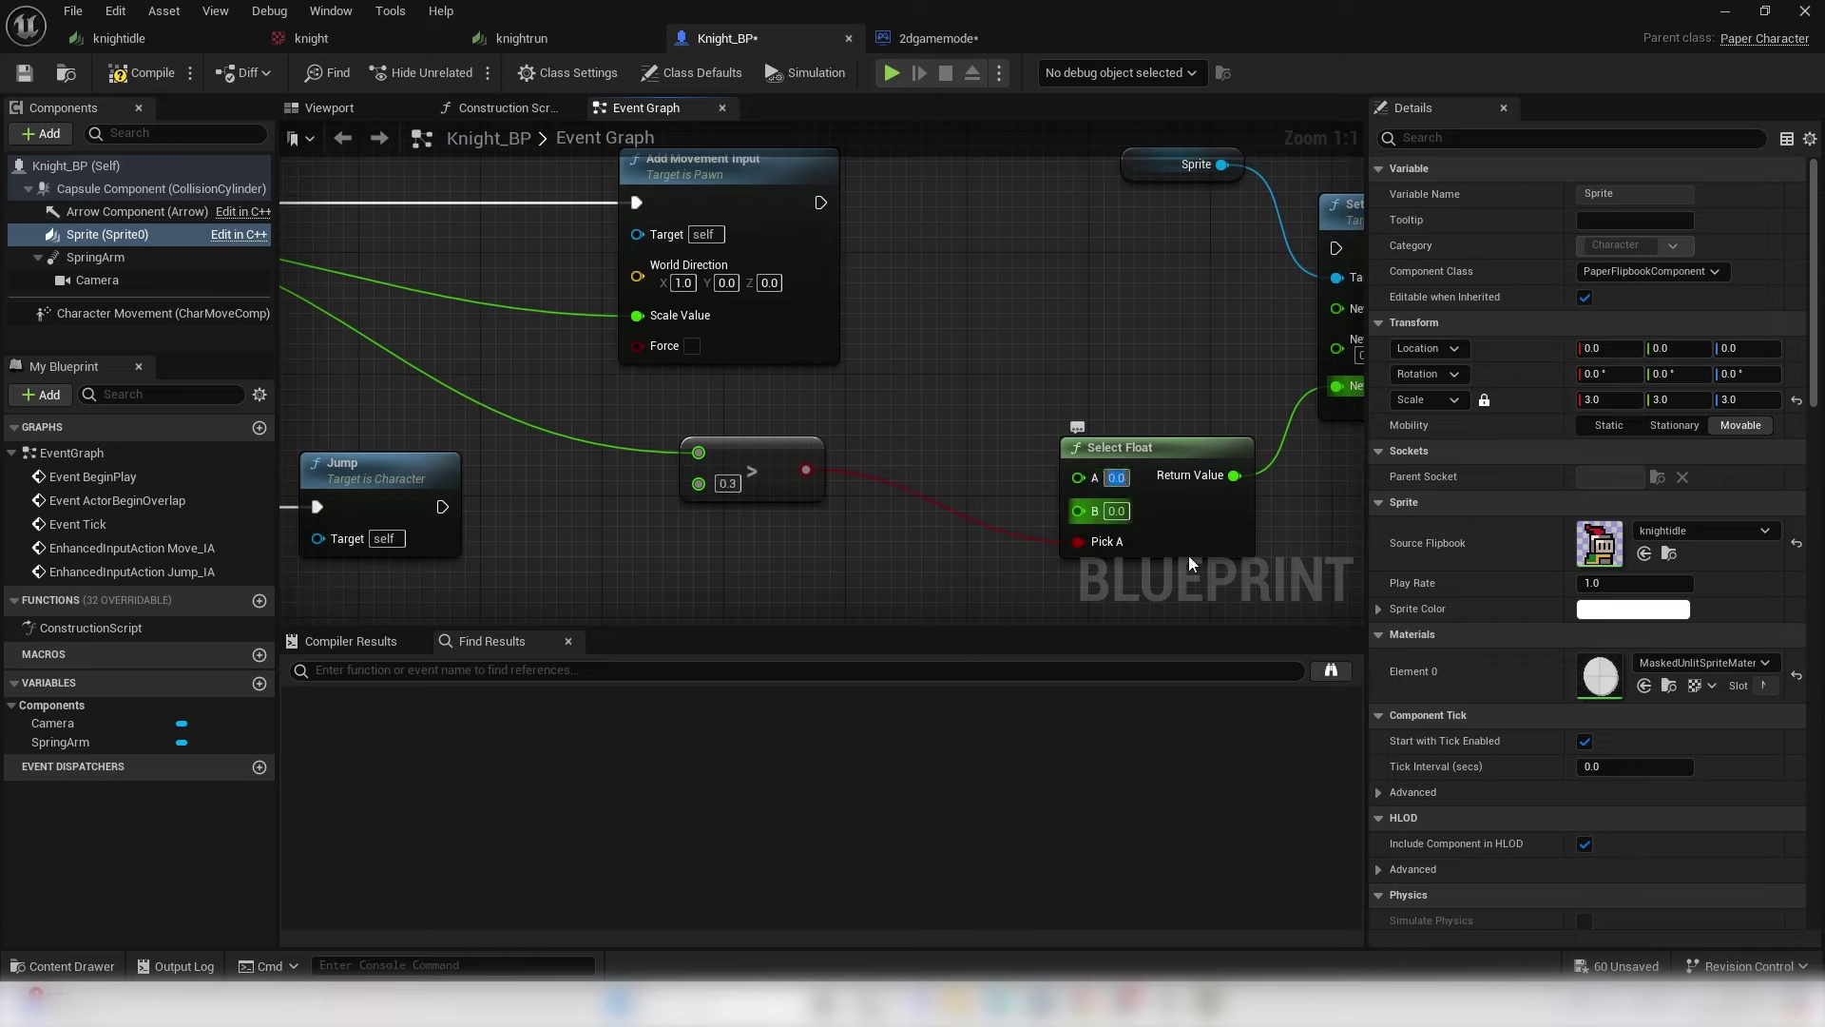
text(180)
key(Return)
- Connect the execution output of Add Movement Input to Set World Rotation and compile Knight_BP
right_drag(1017, 270, 873, 349)
drag(694, 319, 1214, 366)
scroll(1273, 373, down, 4)
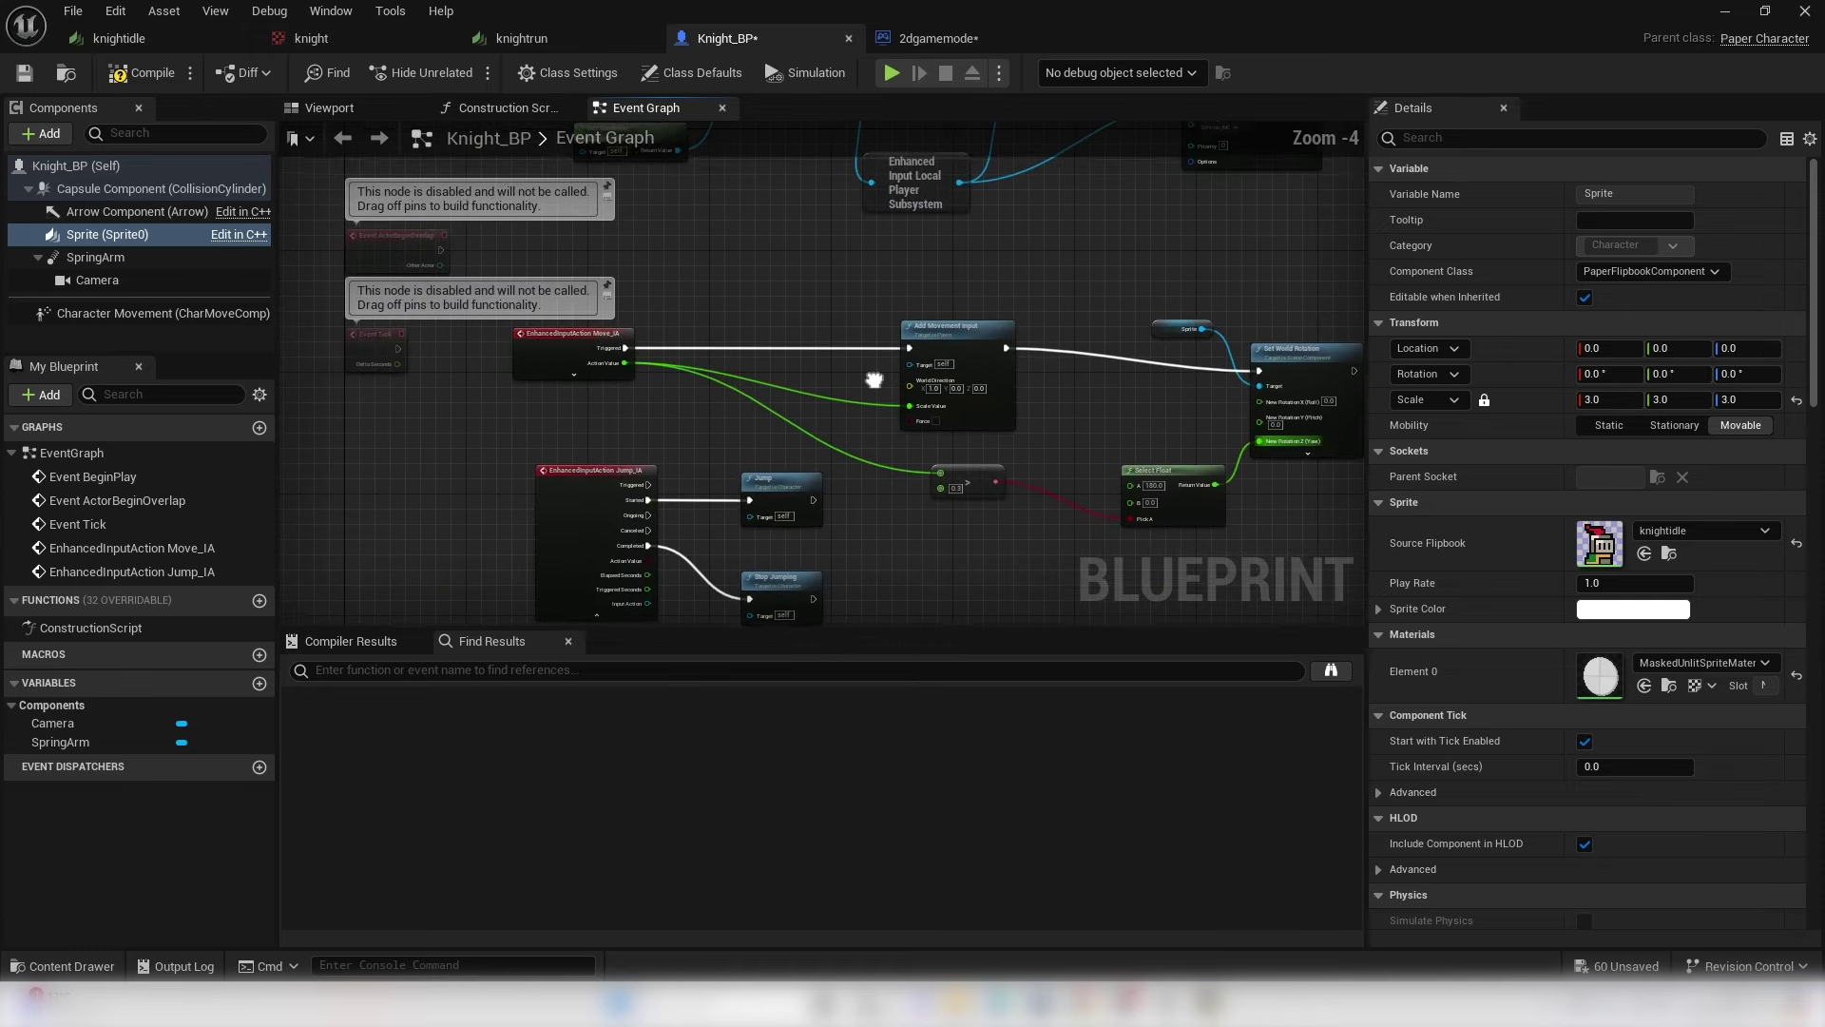
scroll(842, 373, up, 2)
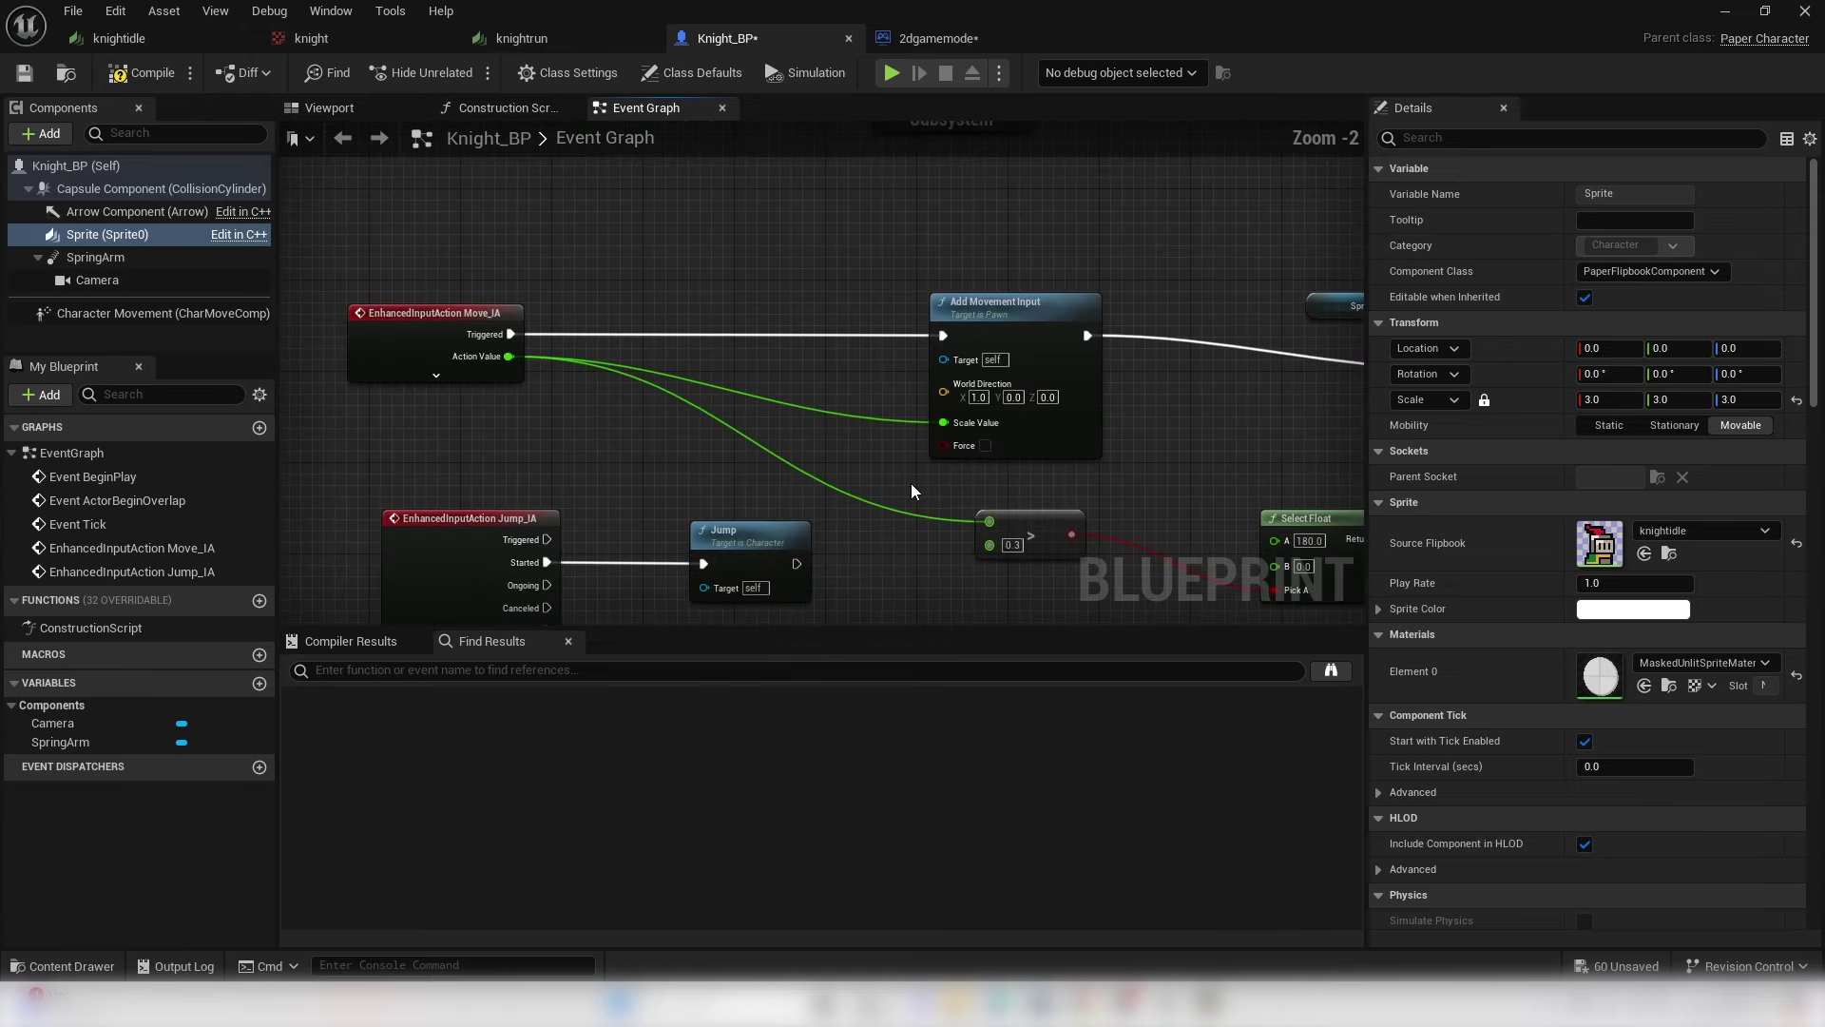
click(152, 73)
- Play examplemap and move the knight sideways to check which way the sprite faces, and end the play session
click(1727, 11)
click(463, 72)
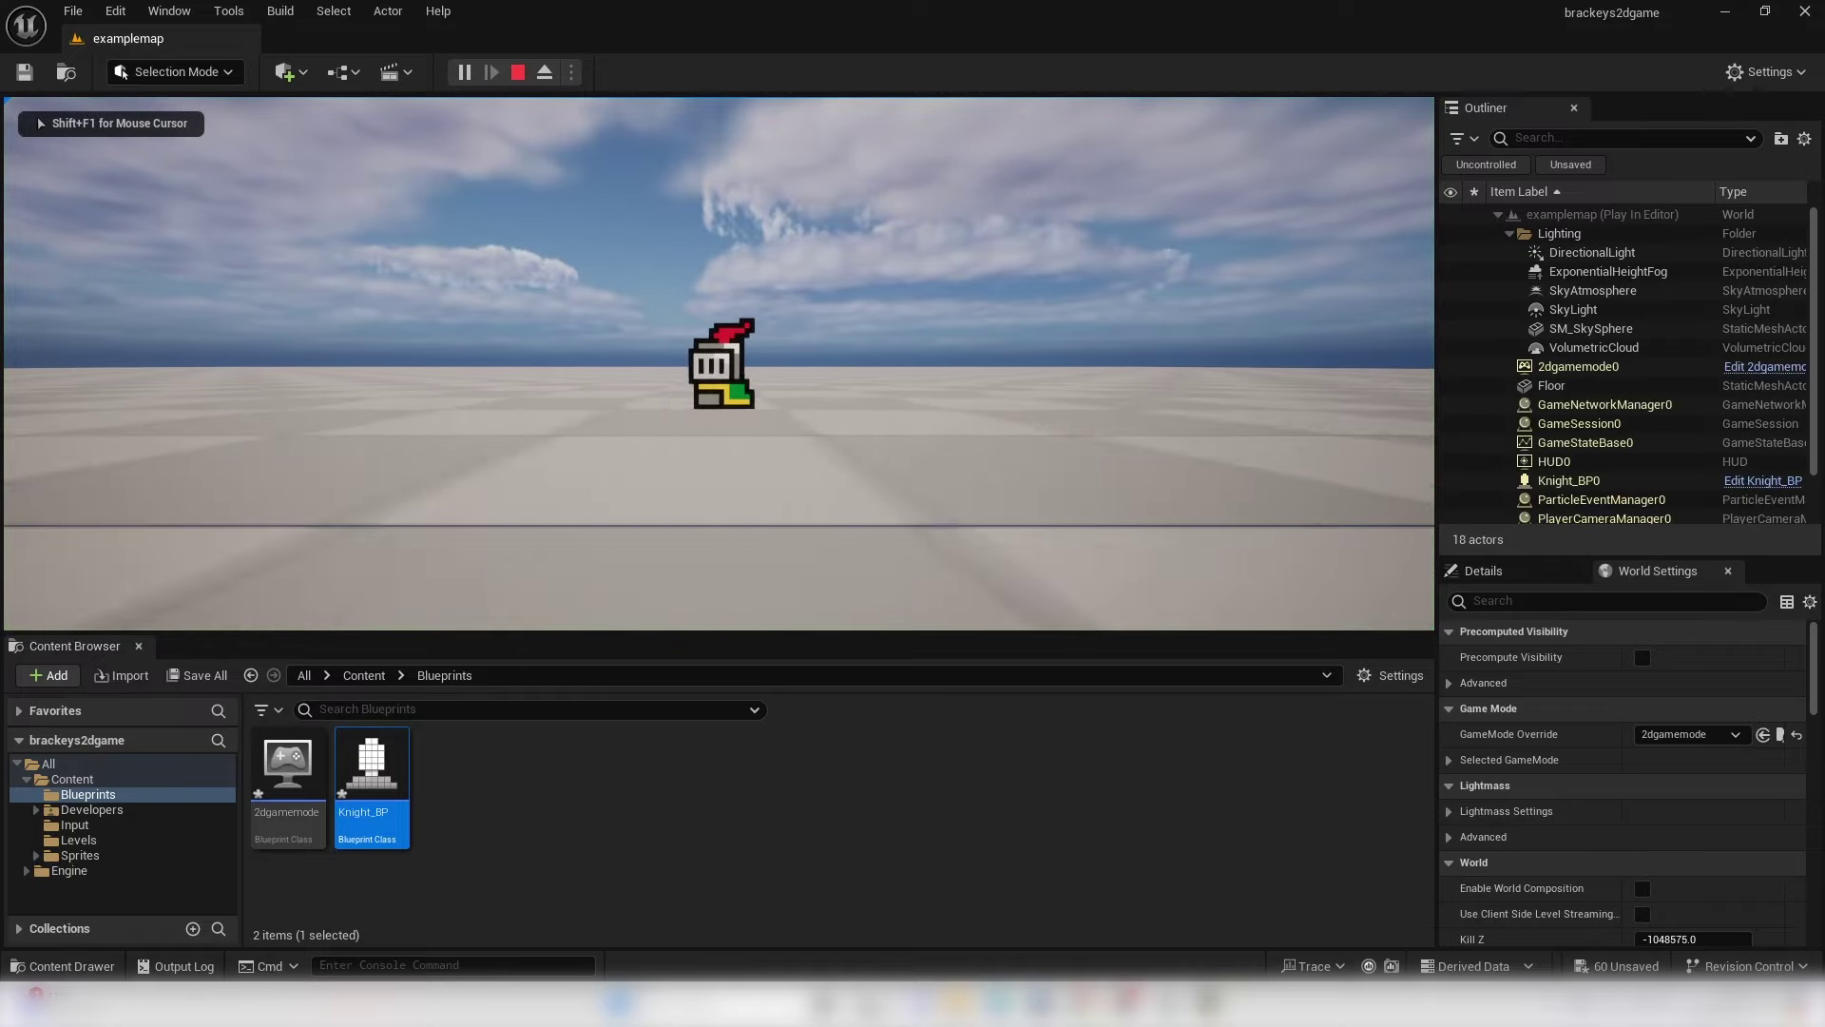
key(d)
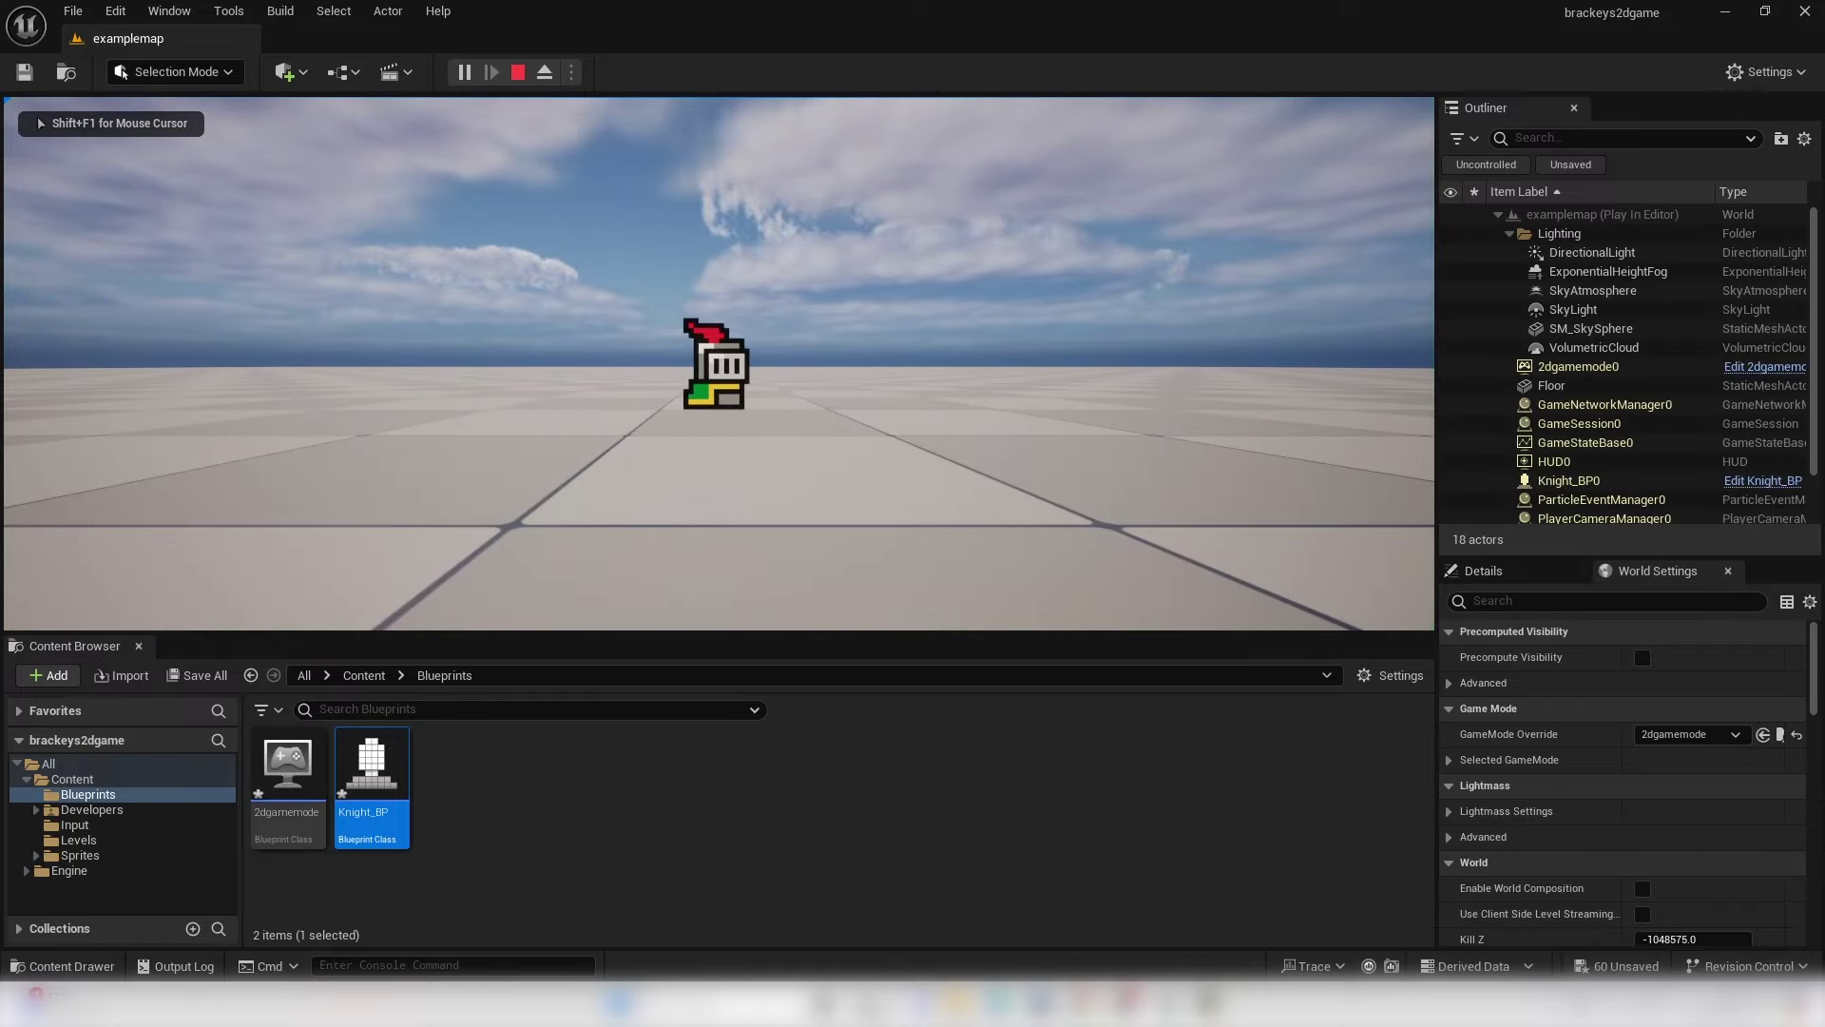
key(Escape)
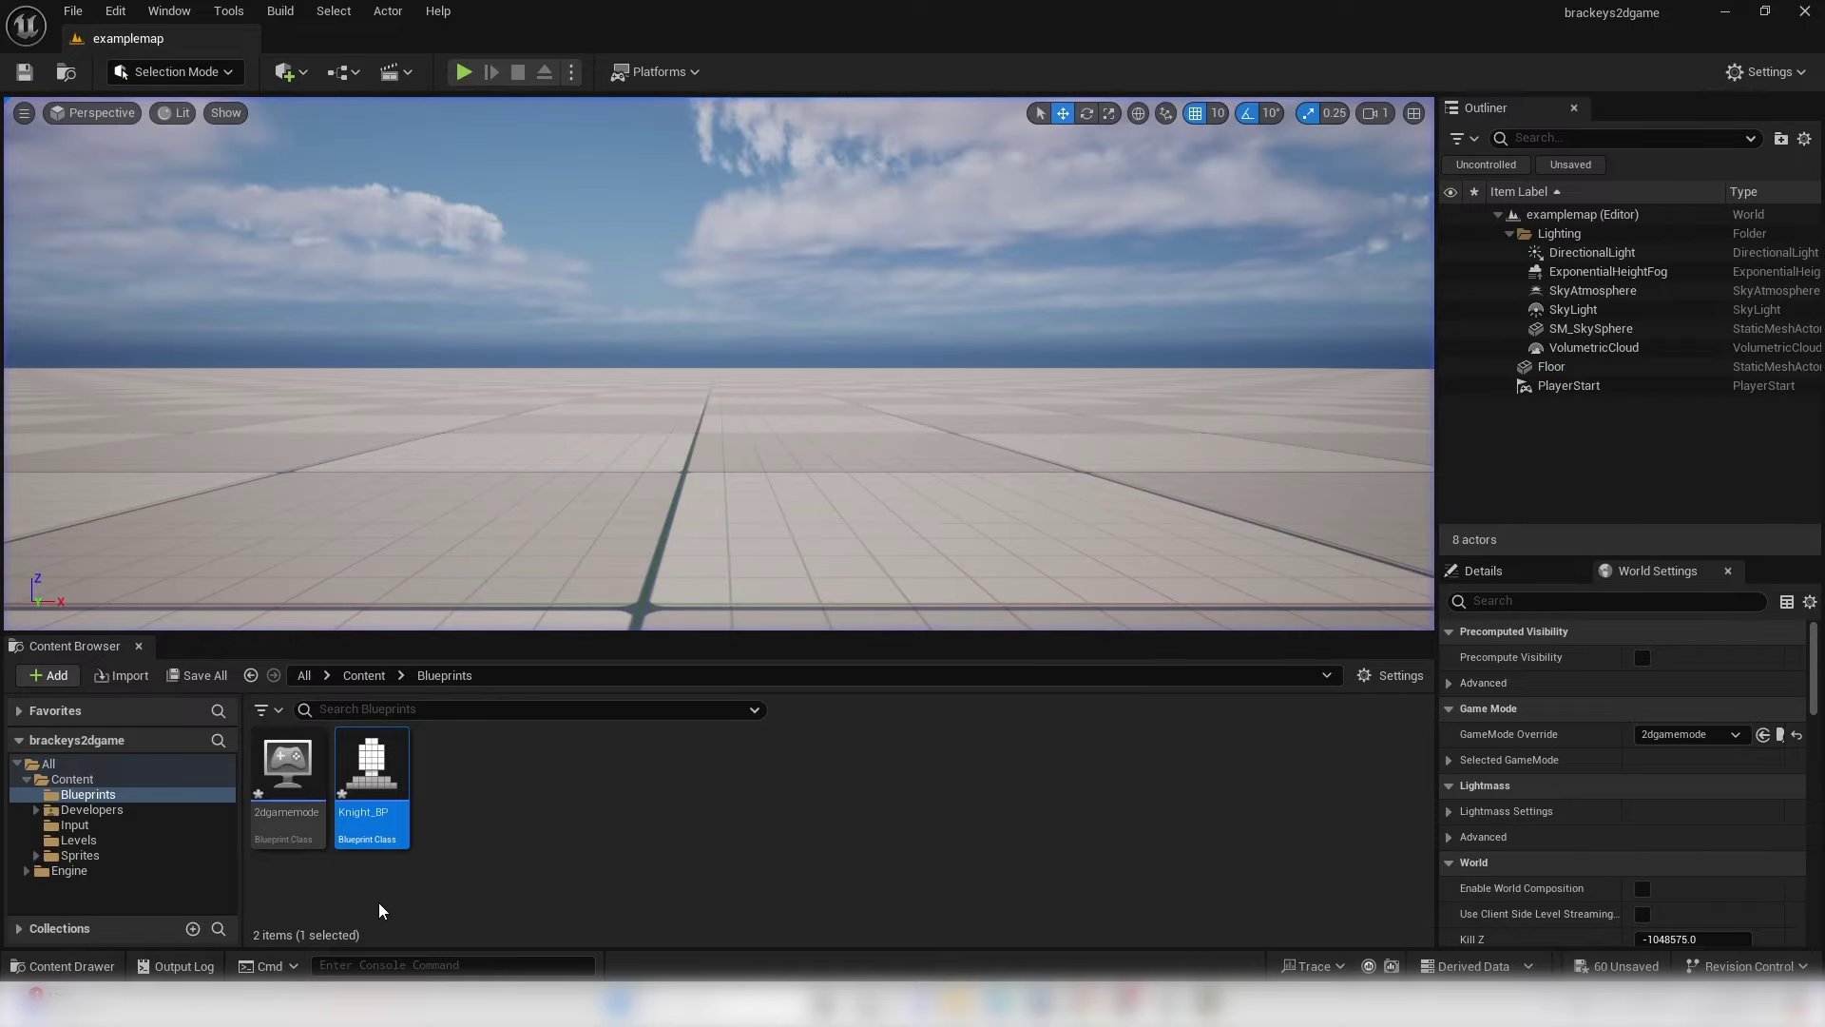
- In Knight_BP, set the Select Float node's A value to 0 and B value to 180, and compile the blueprint
double_click(371, 765)
right_drag(760, 514, 687, 455)
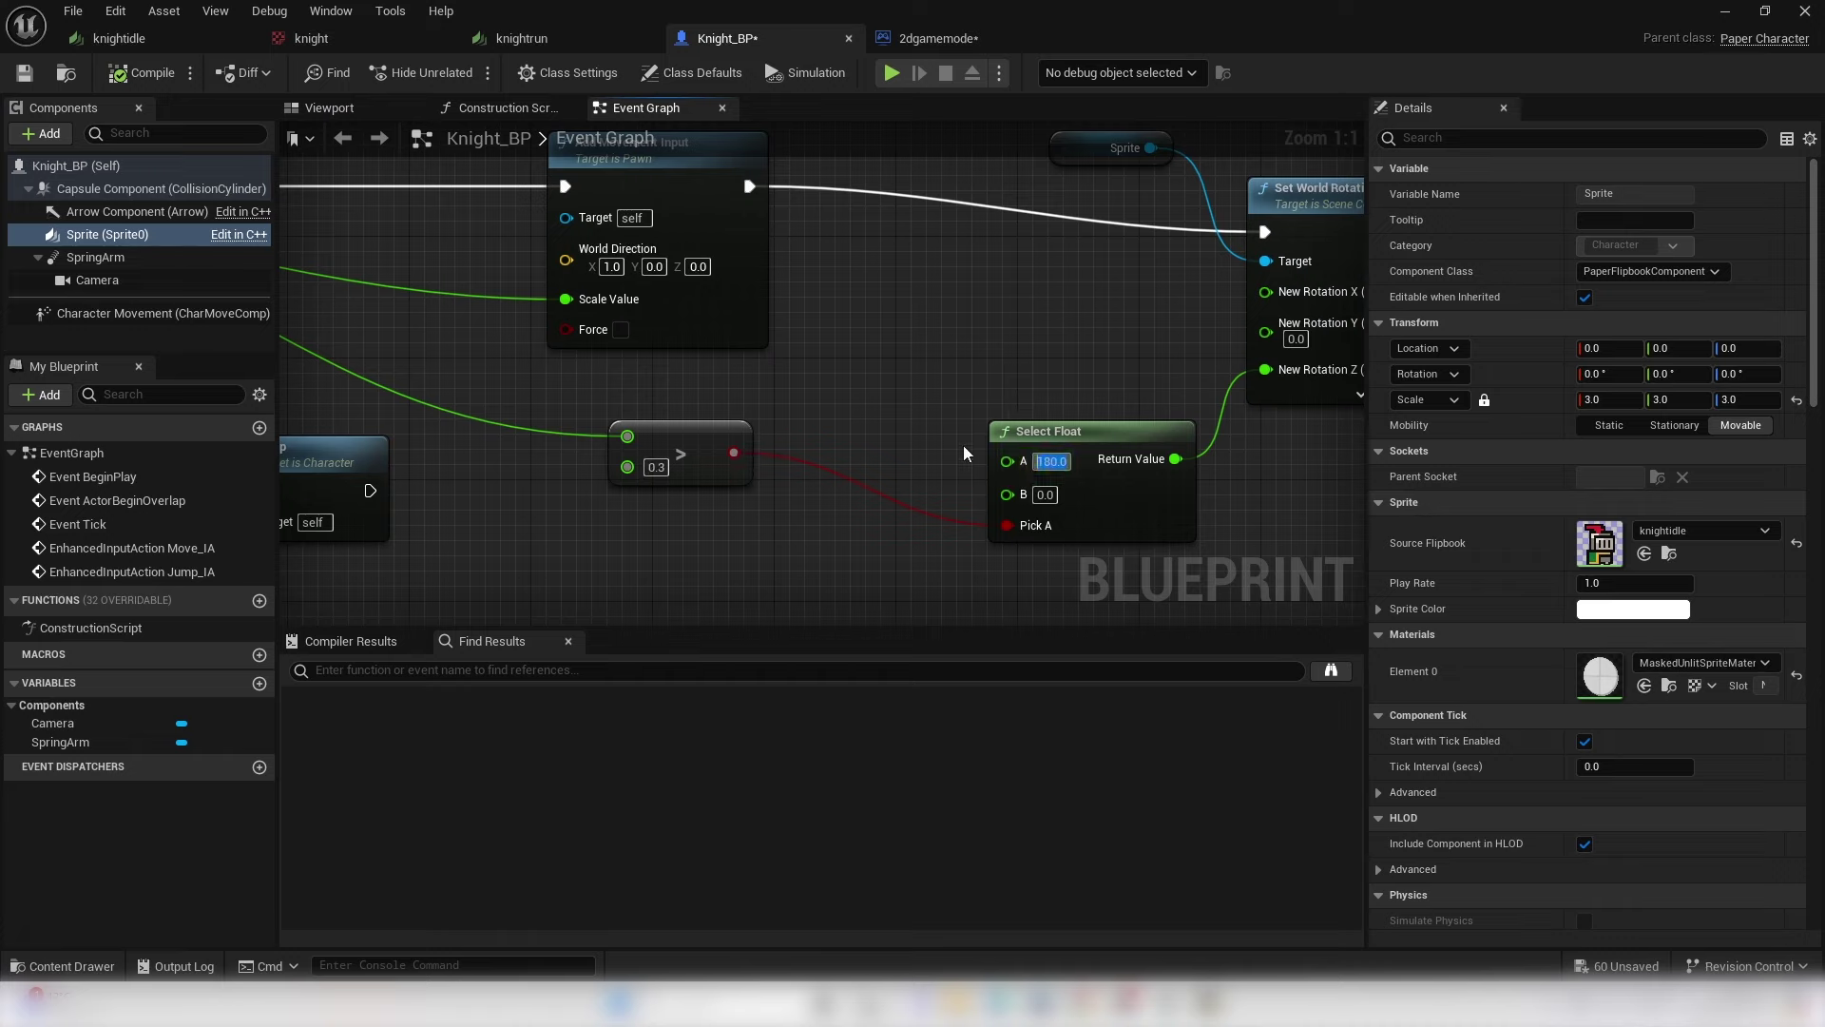
text(0)
key(Return)
text(180)
key(Return)
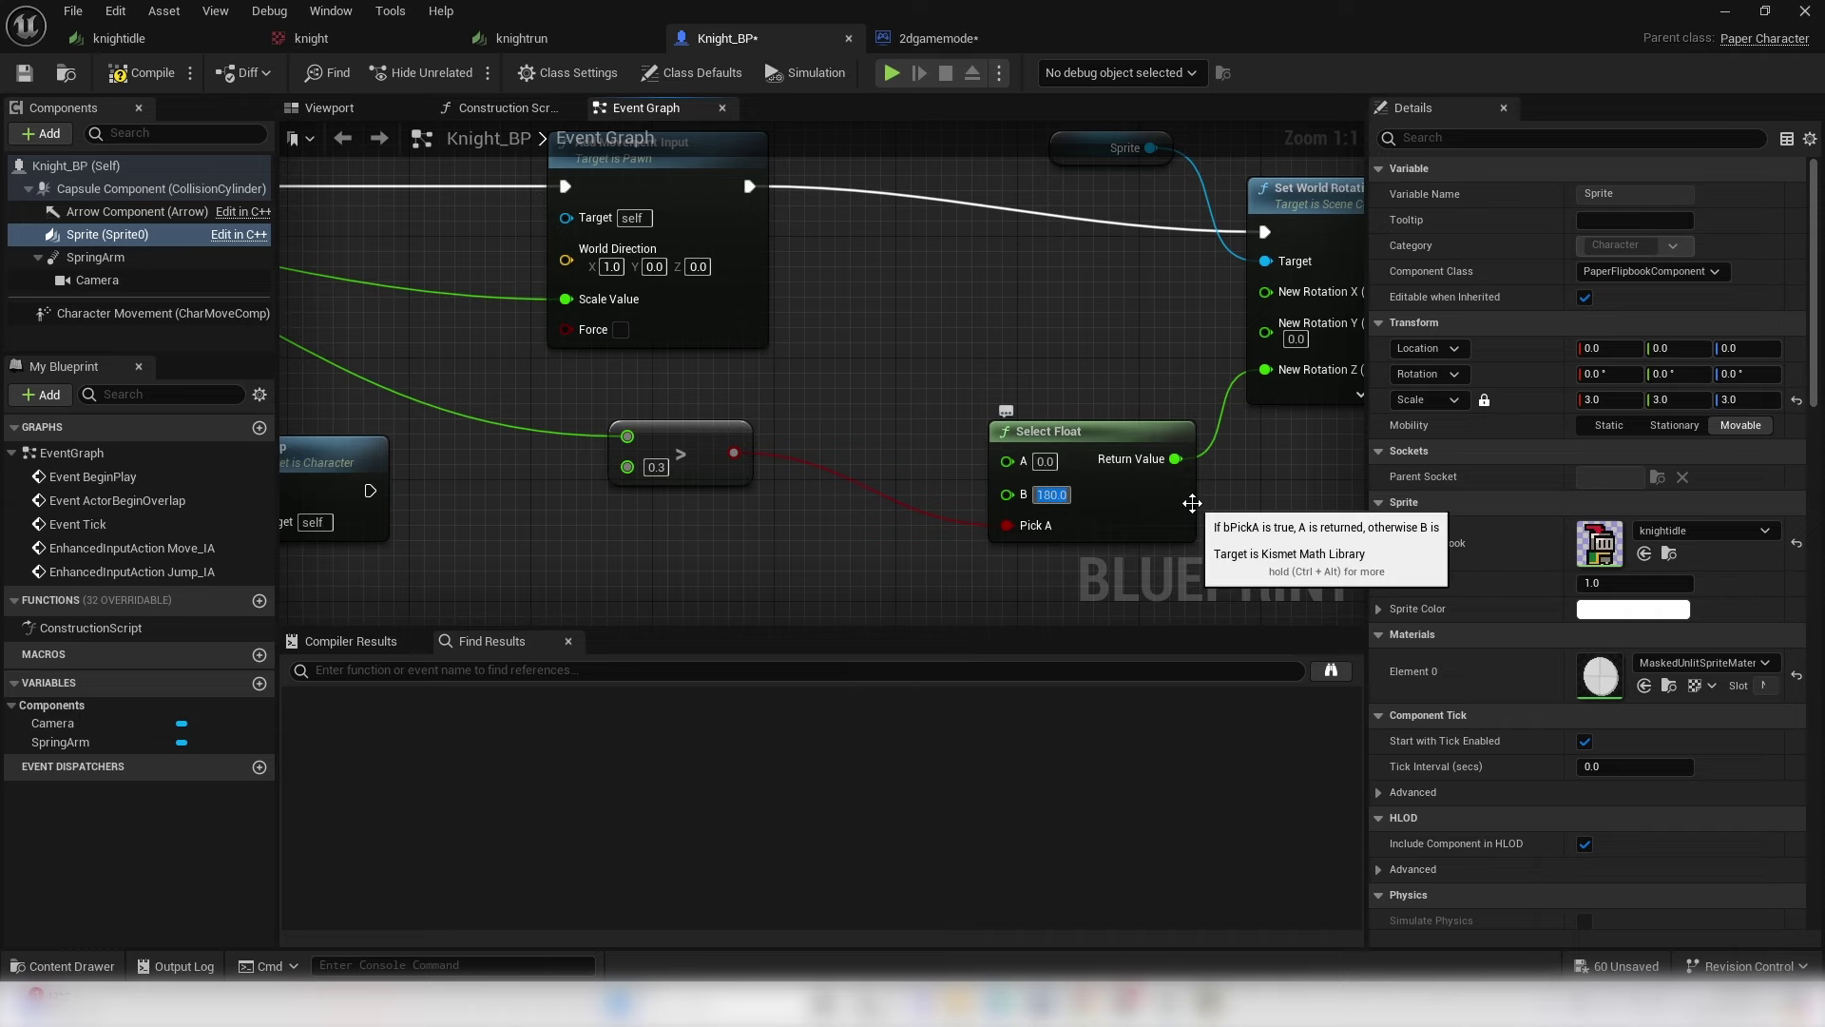
click(162, 74)
- Play examplemap again, moving the knight both ways to test the swapped facing rotation, and end the session
click(1725, 11)
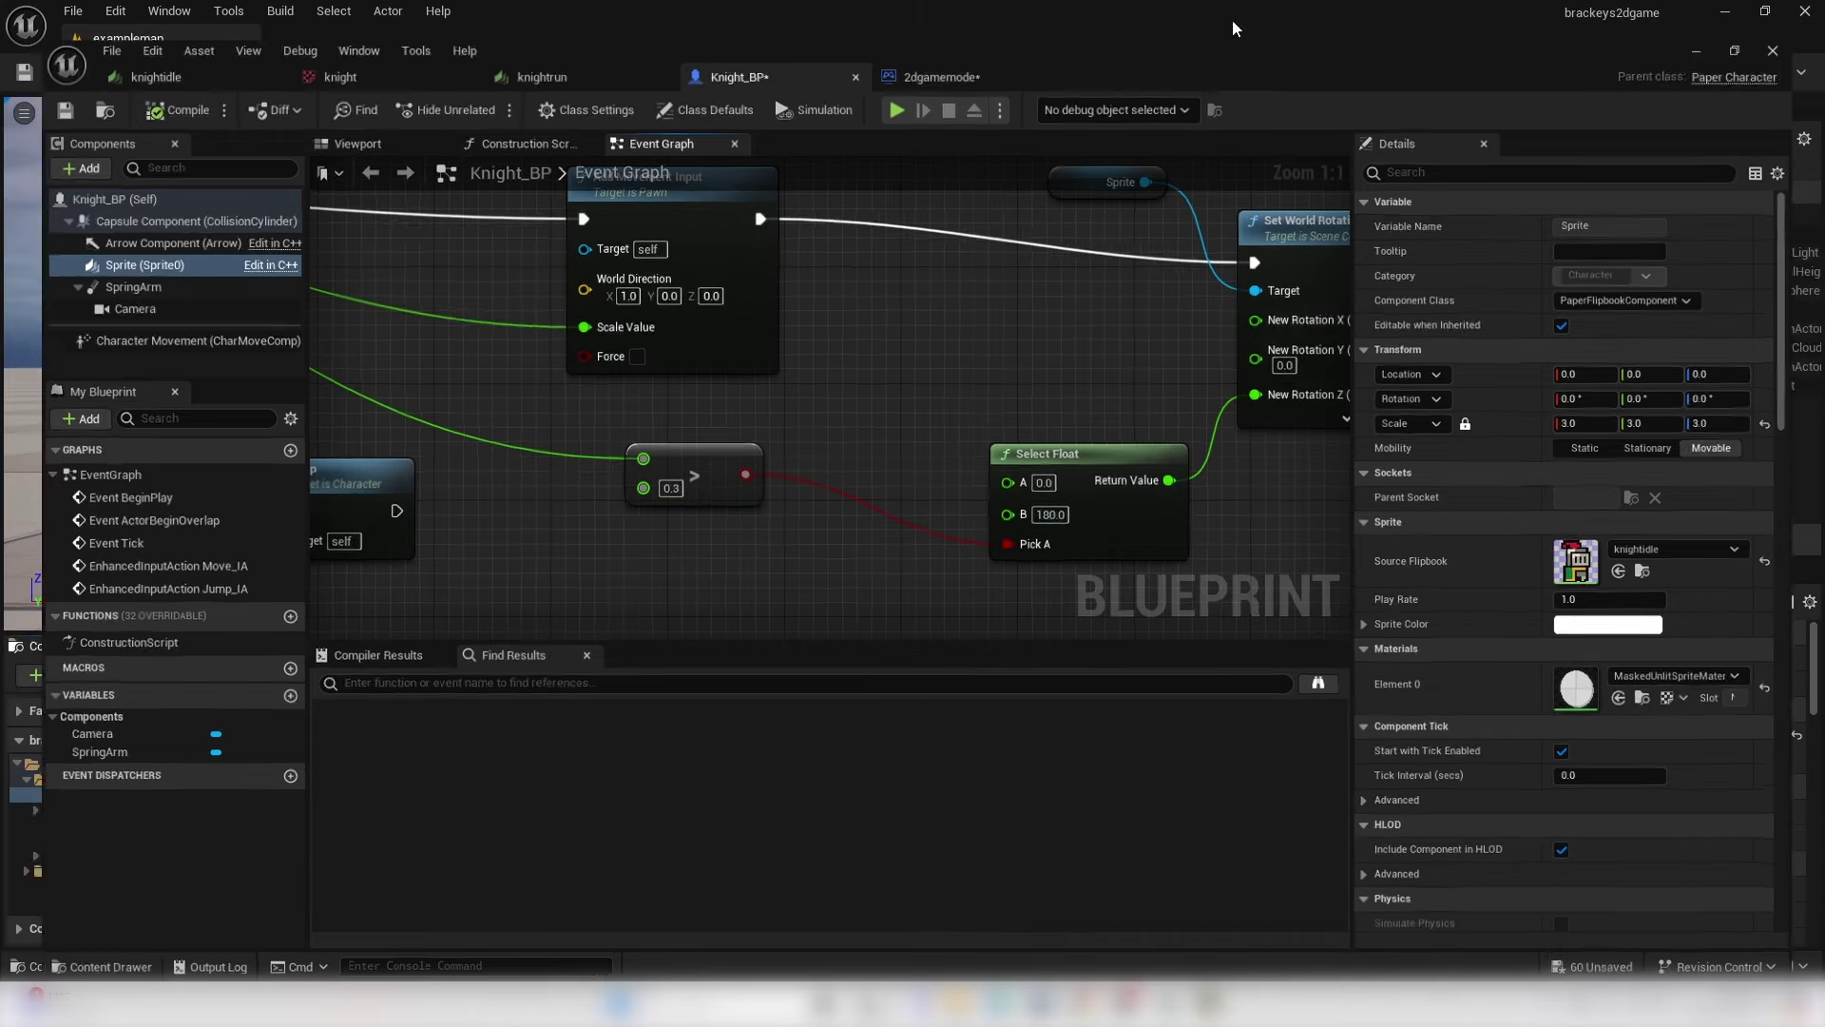
click(464, 74)
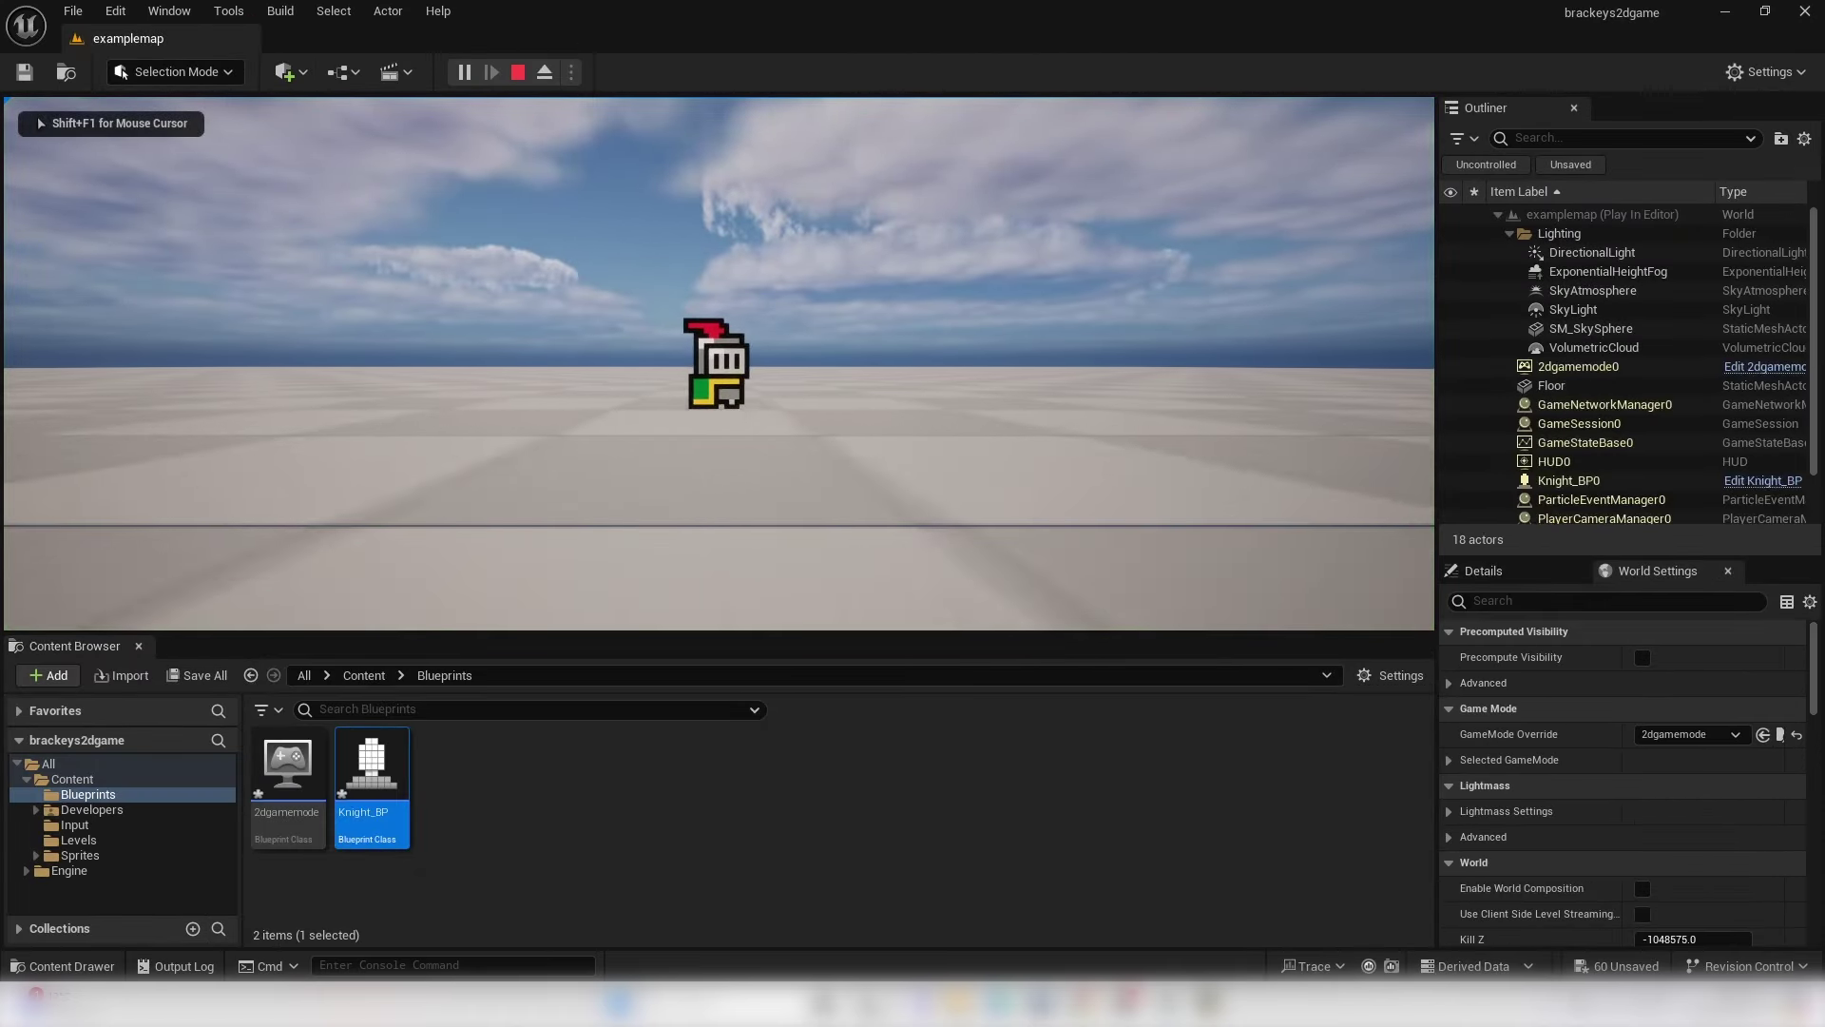
key(d)
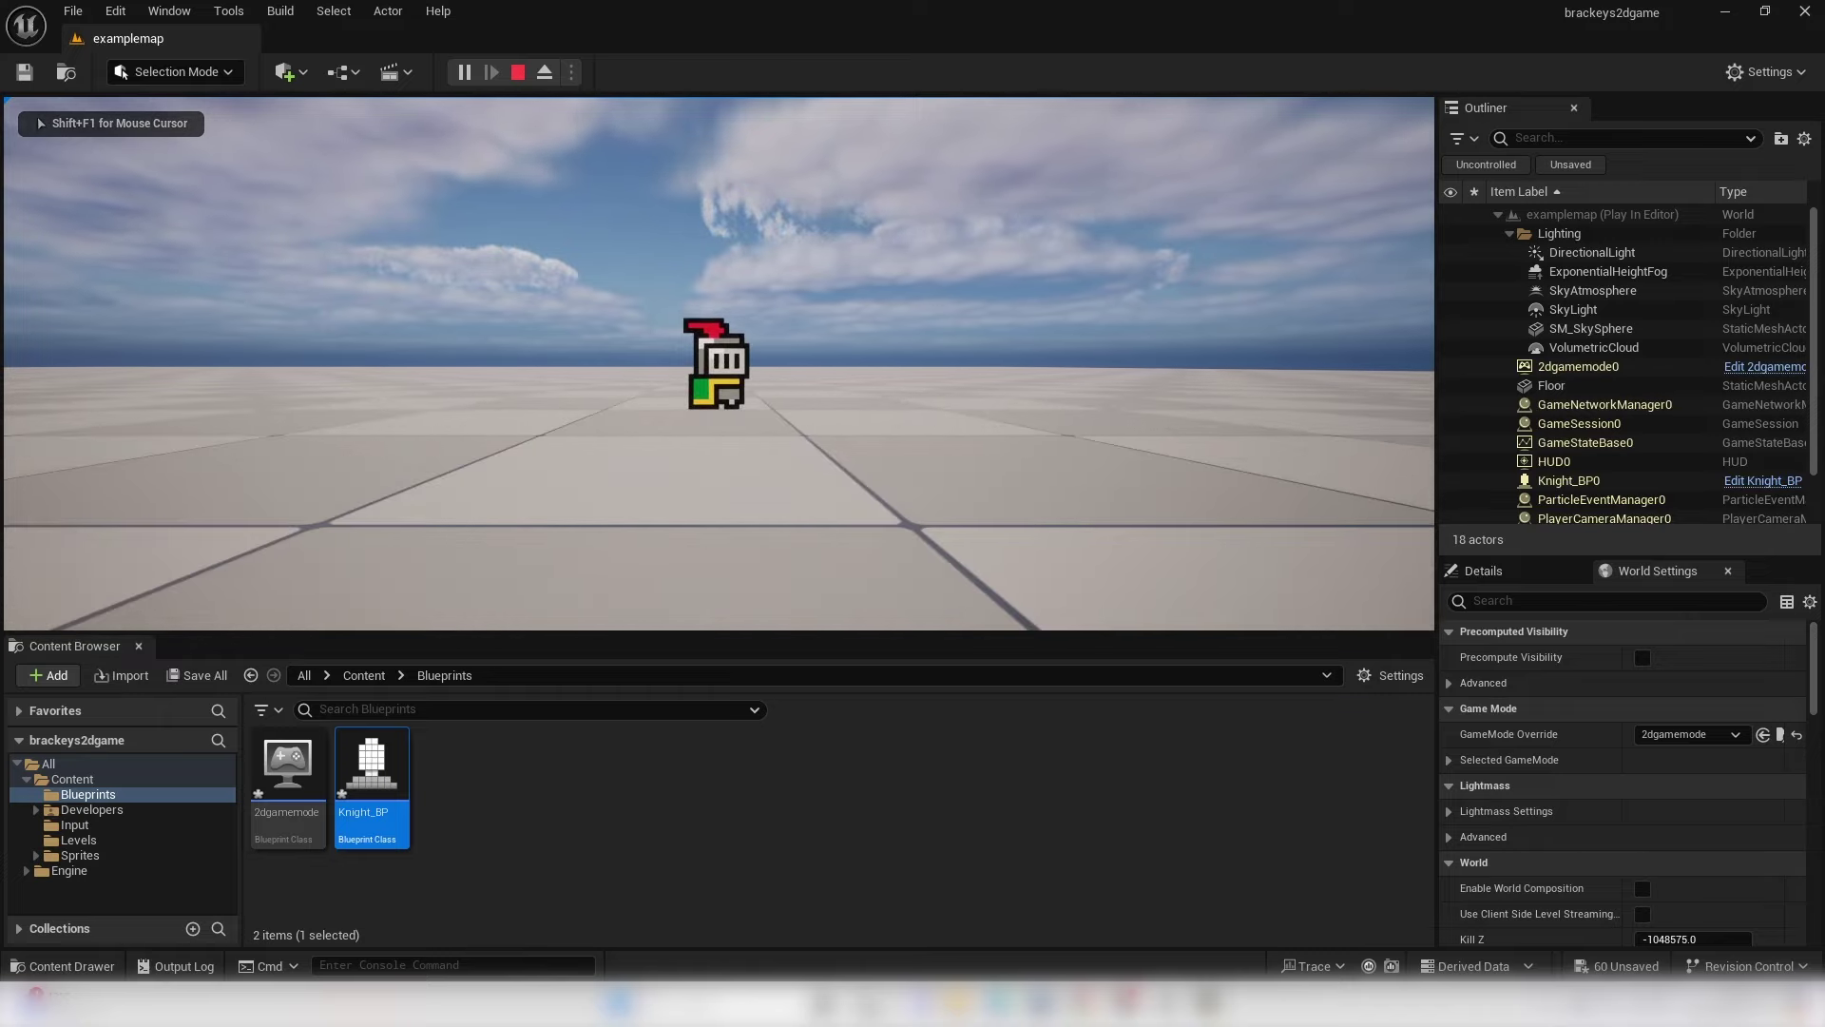
key(a)
key(d)
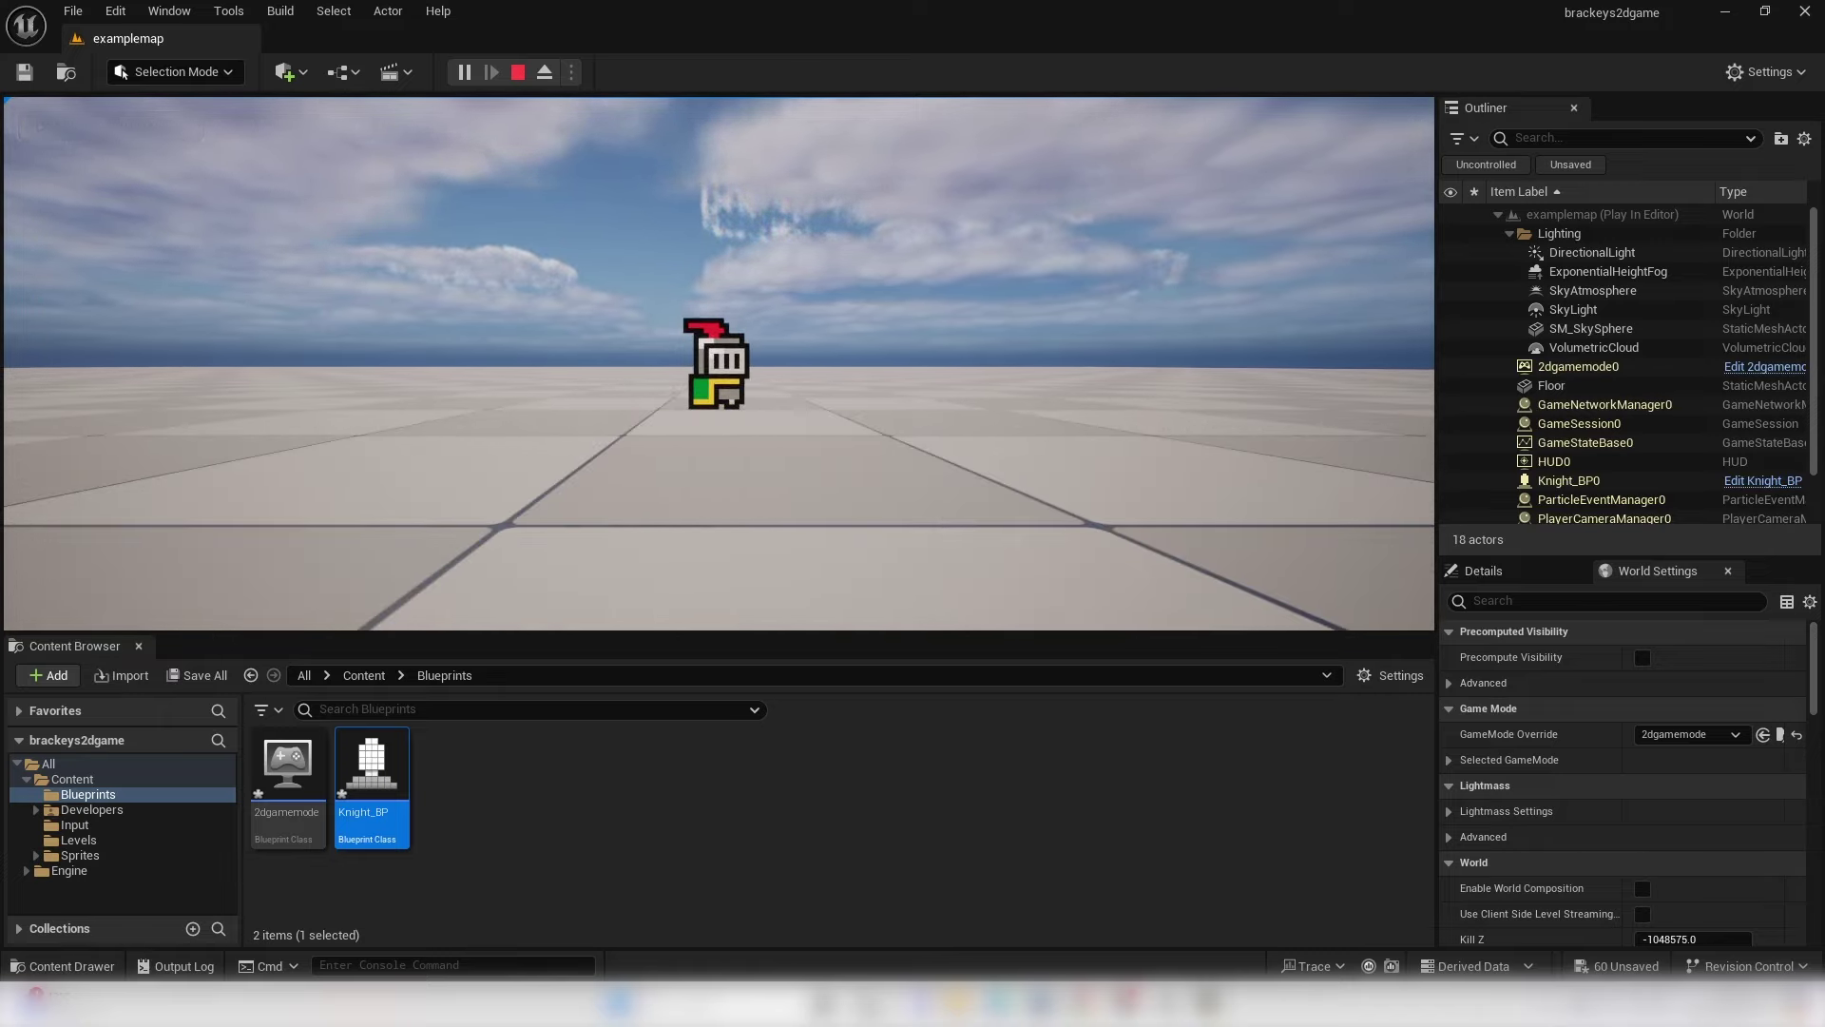
key(Escape)
- In Knight_BP's event graph, add an Event Tick node in the empty area above Event BeginPlay
double_click(376, 784)
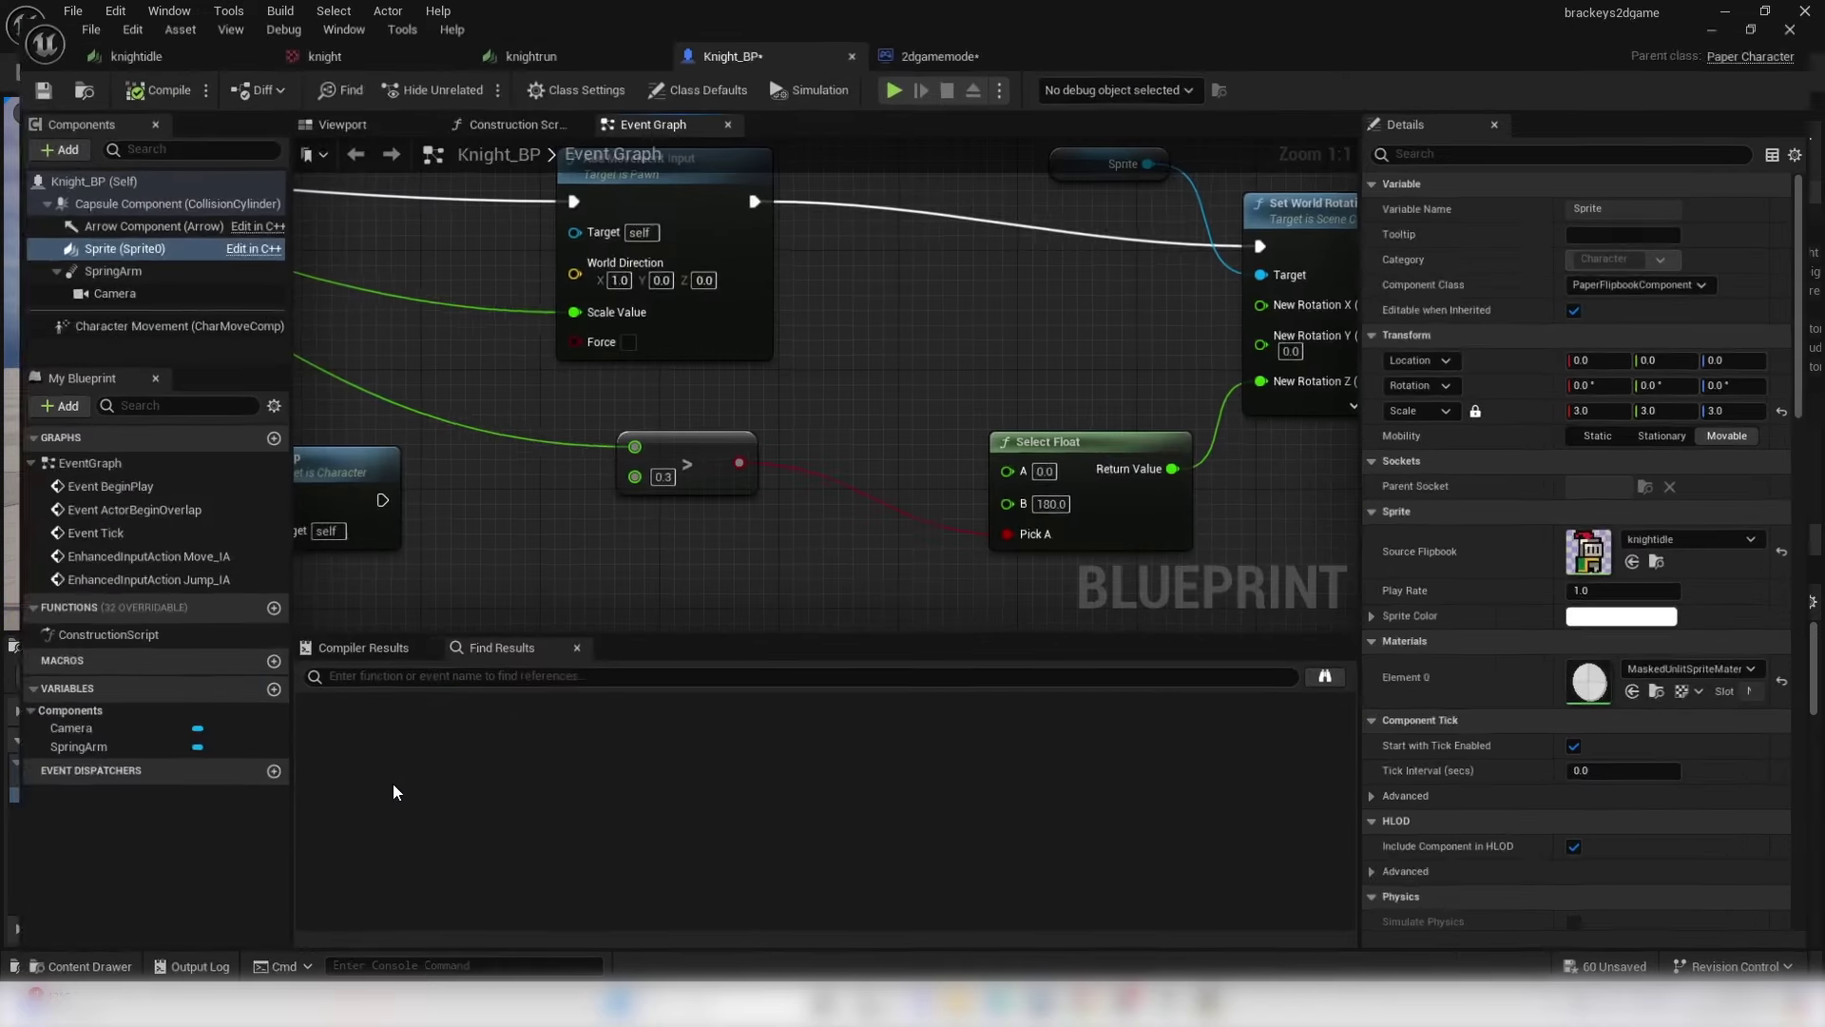
right_drag(772, 398, 793, 515)
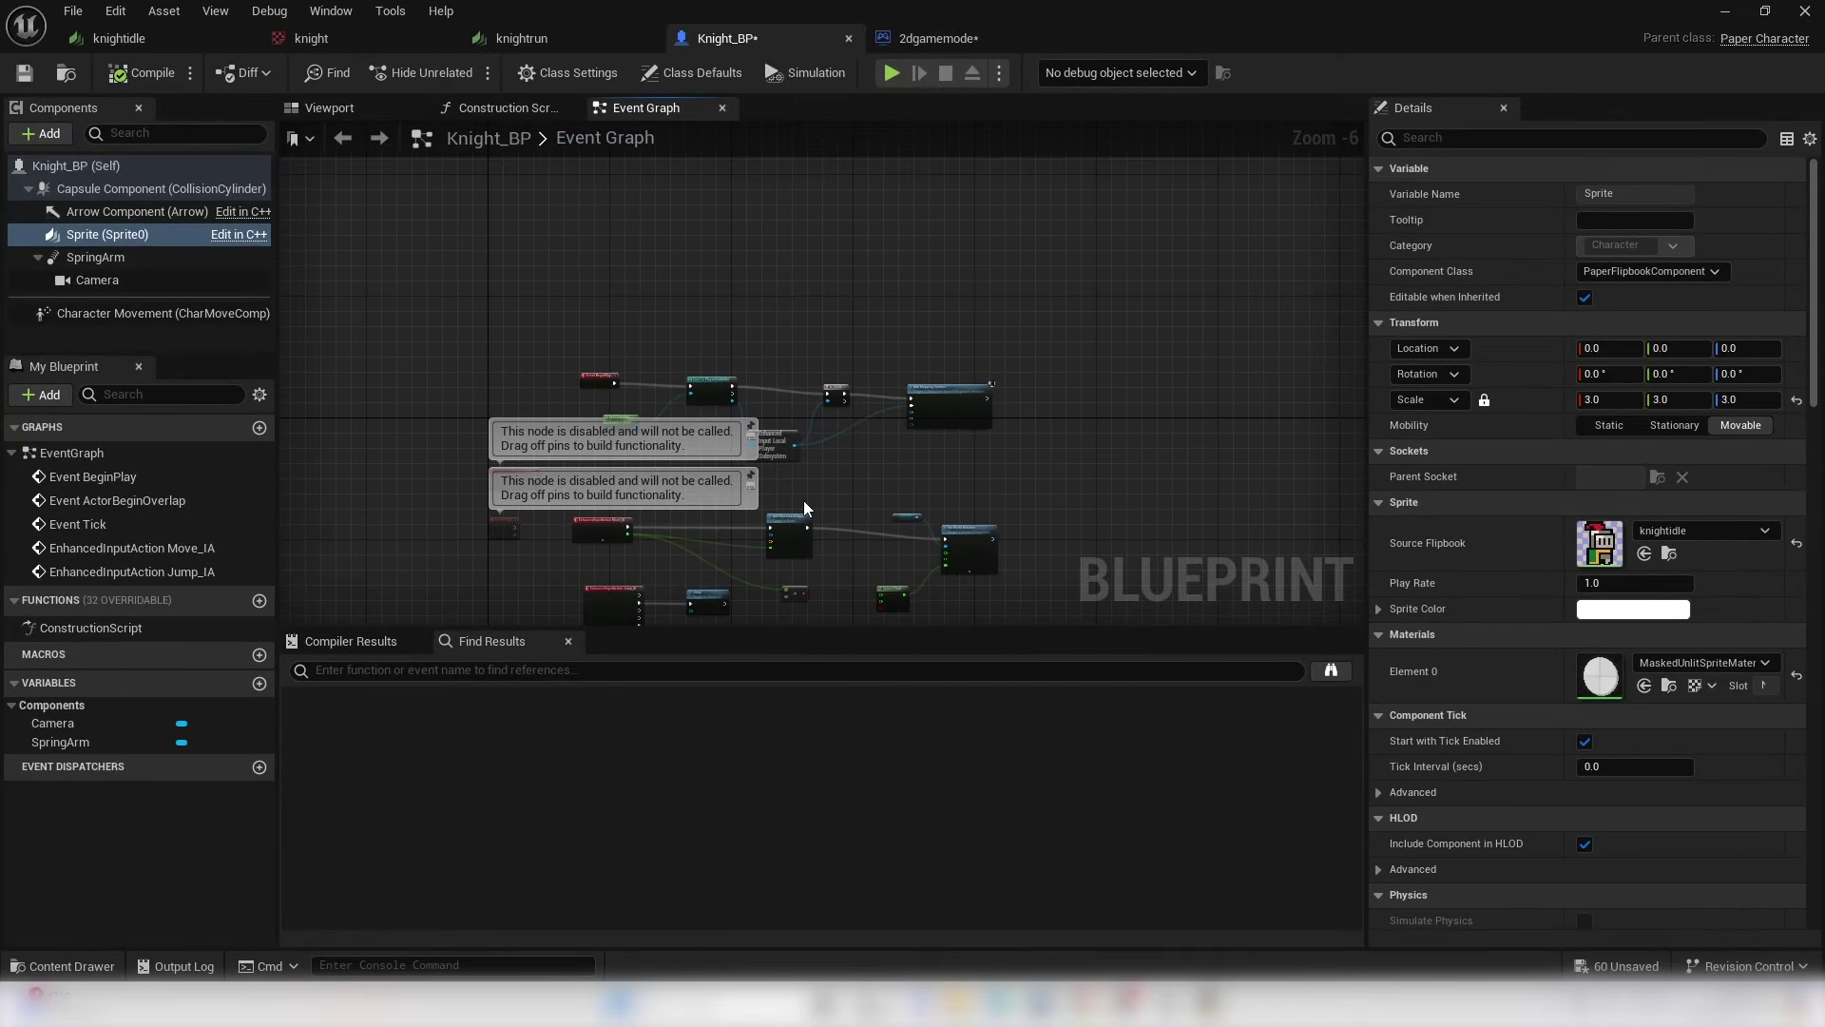
scroll(633, 362, up, 5)
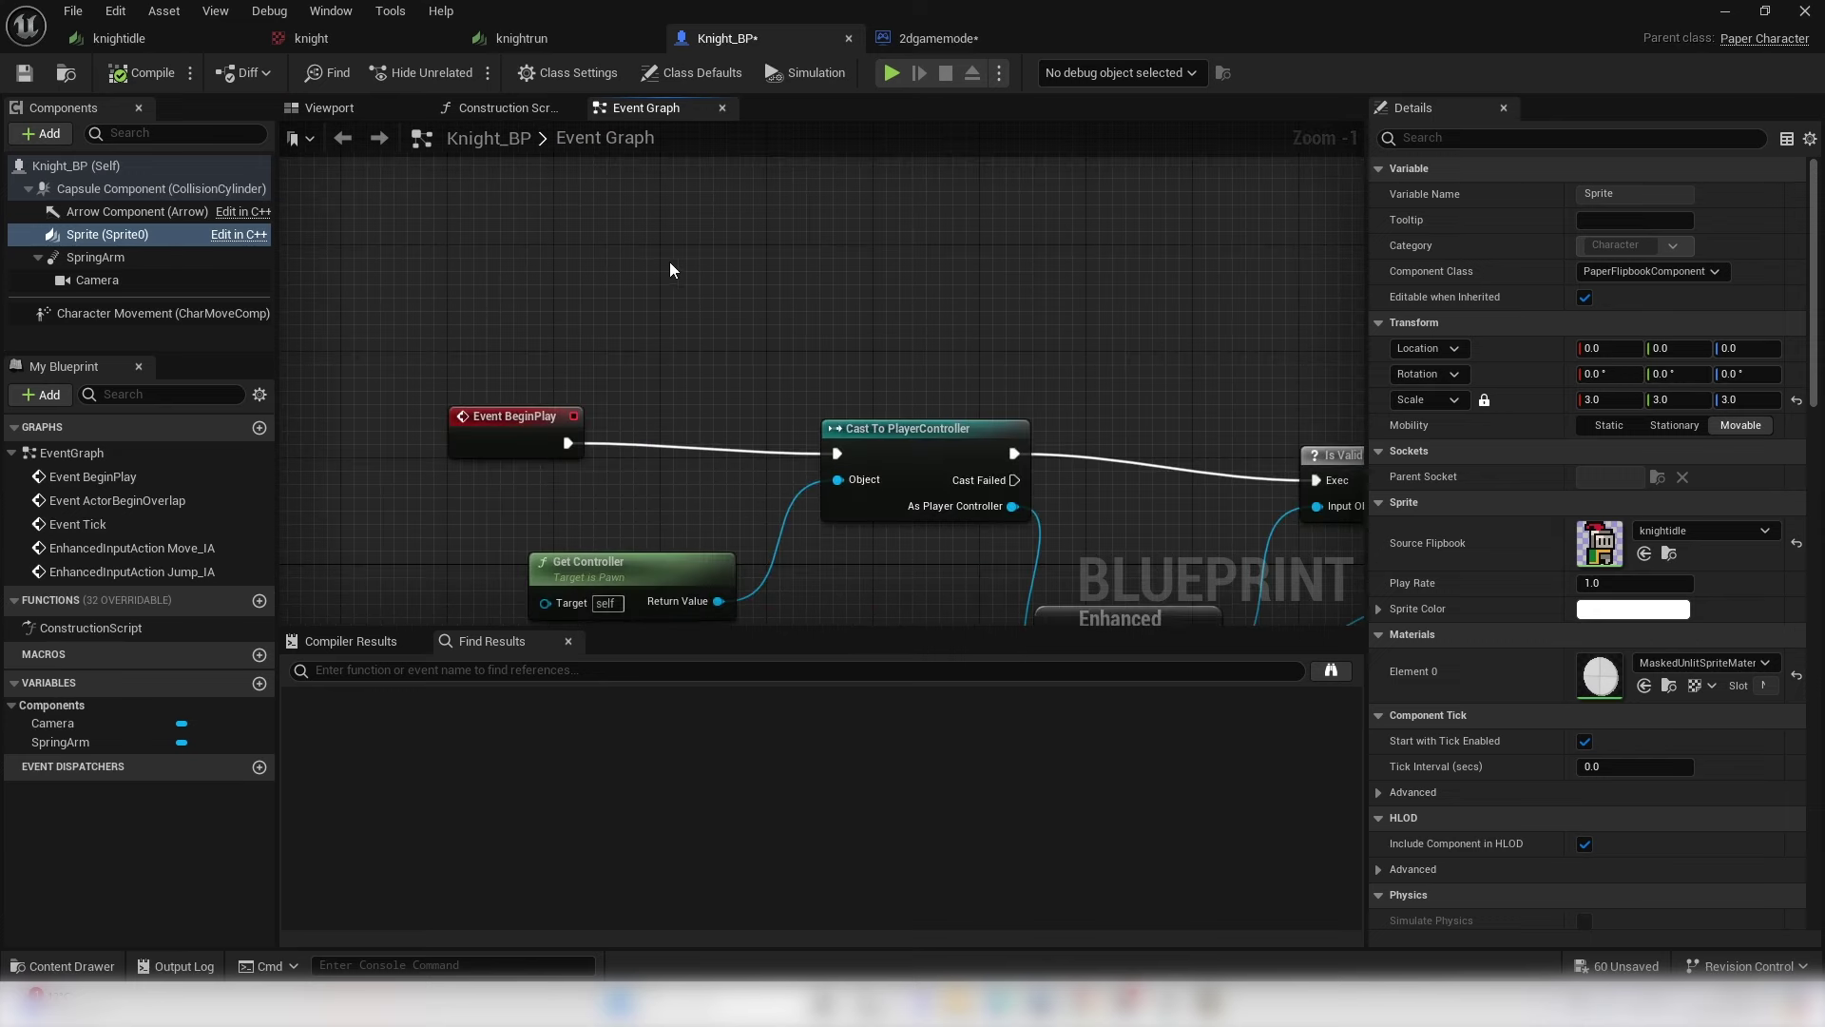
scroll(667, 267, down, 2)
right_drag(666, 266, 761, 483)
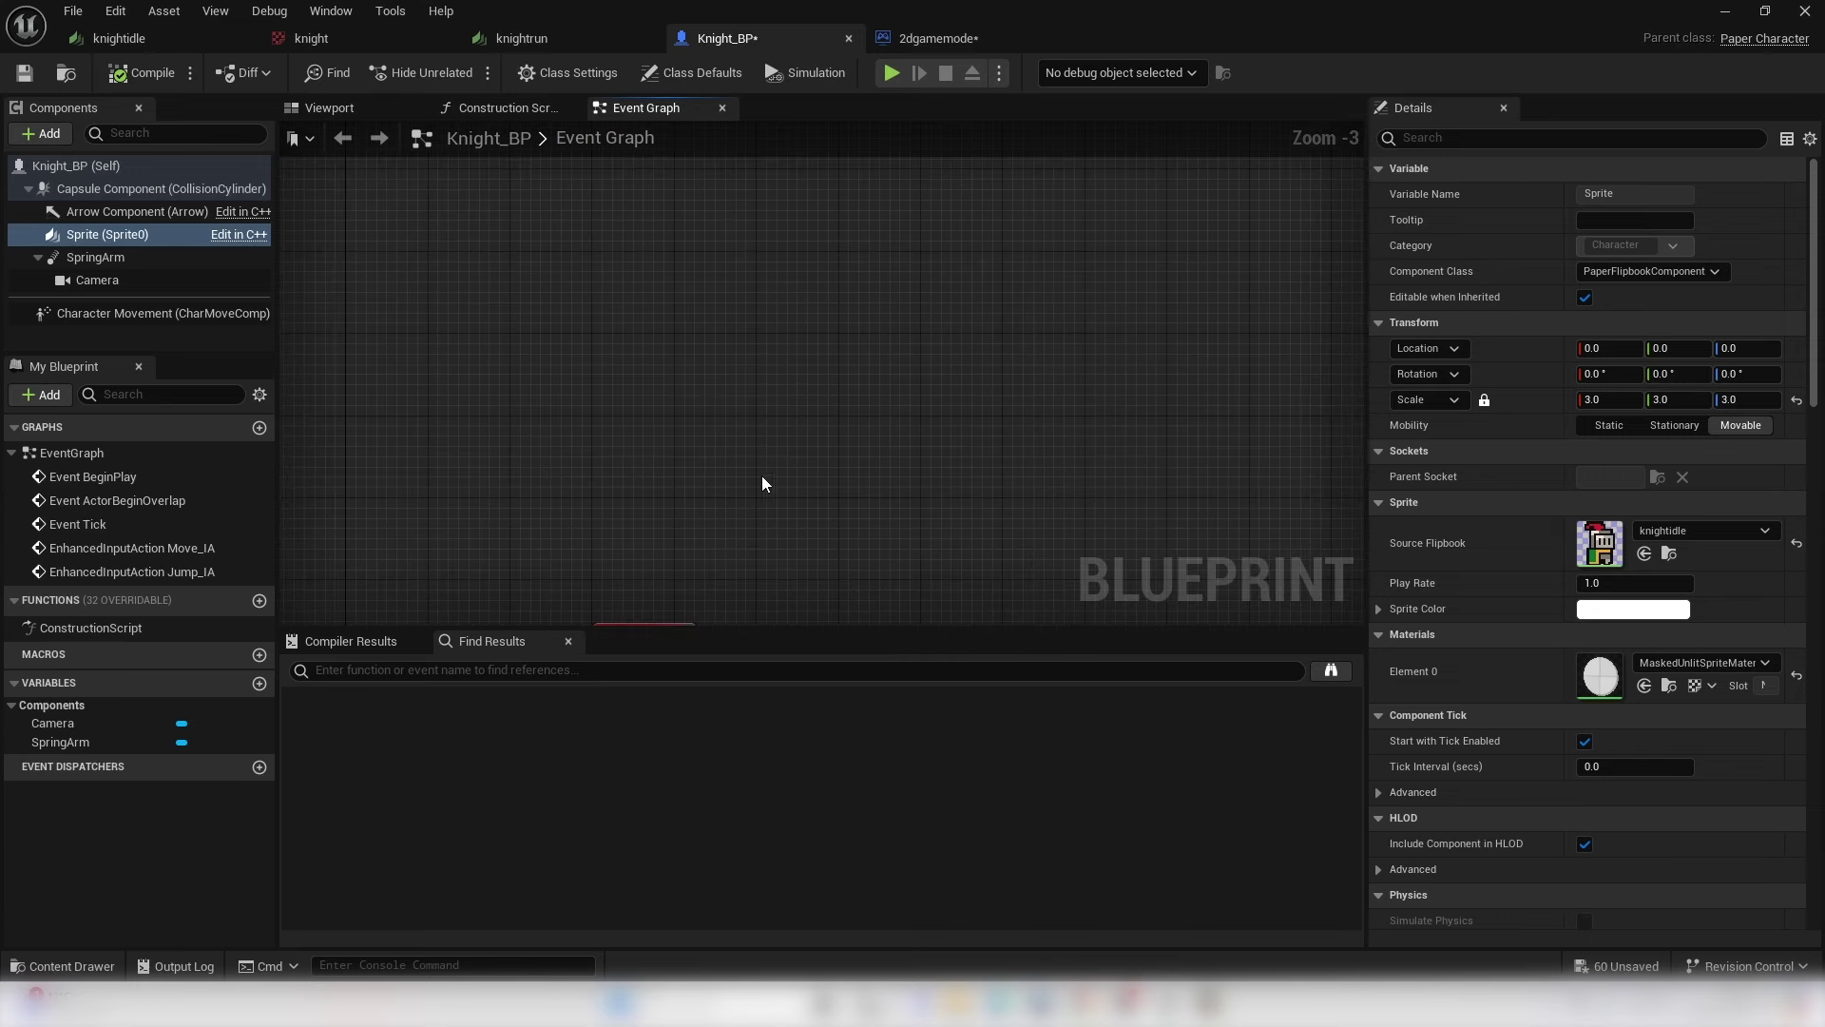
right_click(605, 299)
text(event ti)
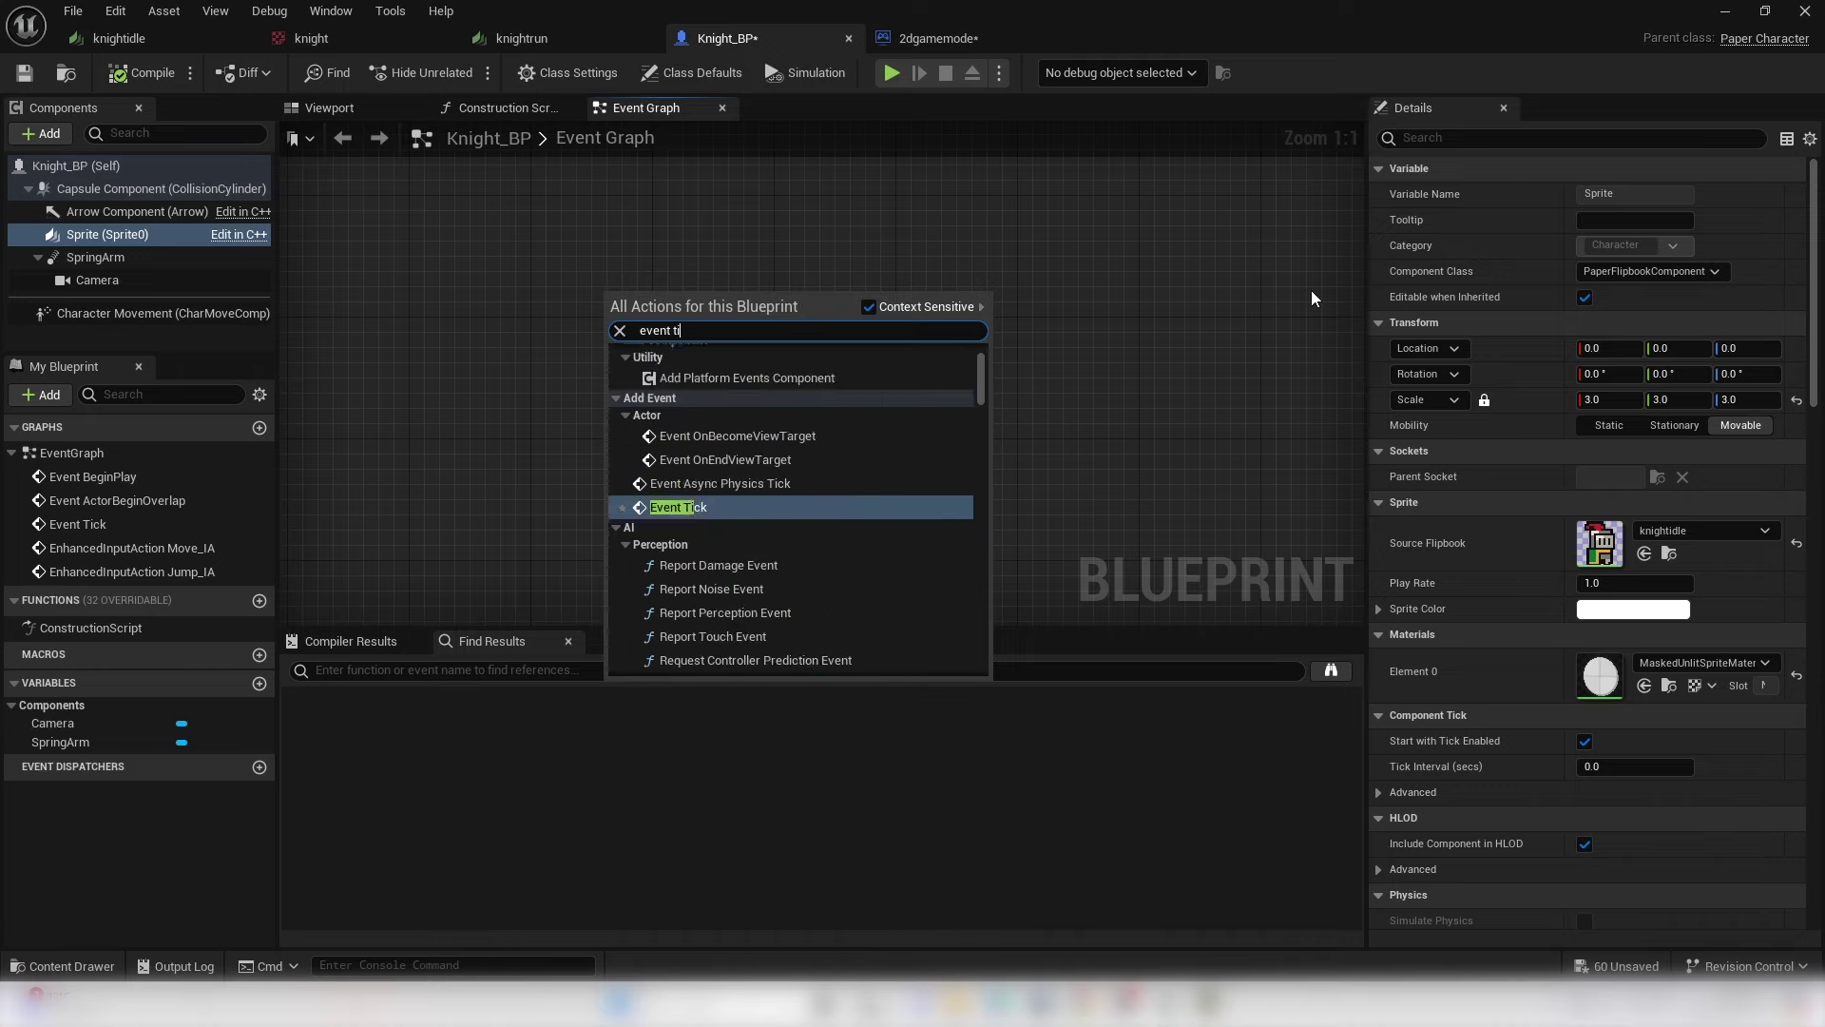
key(Return)
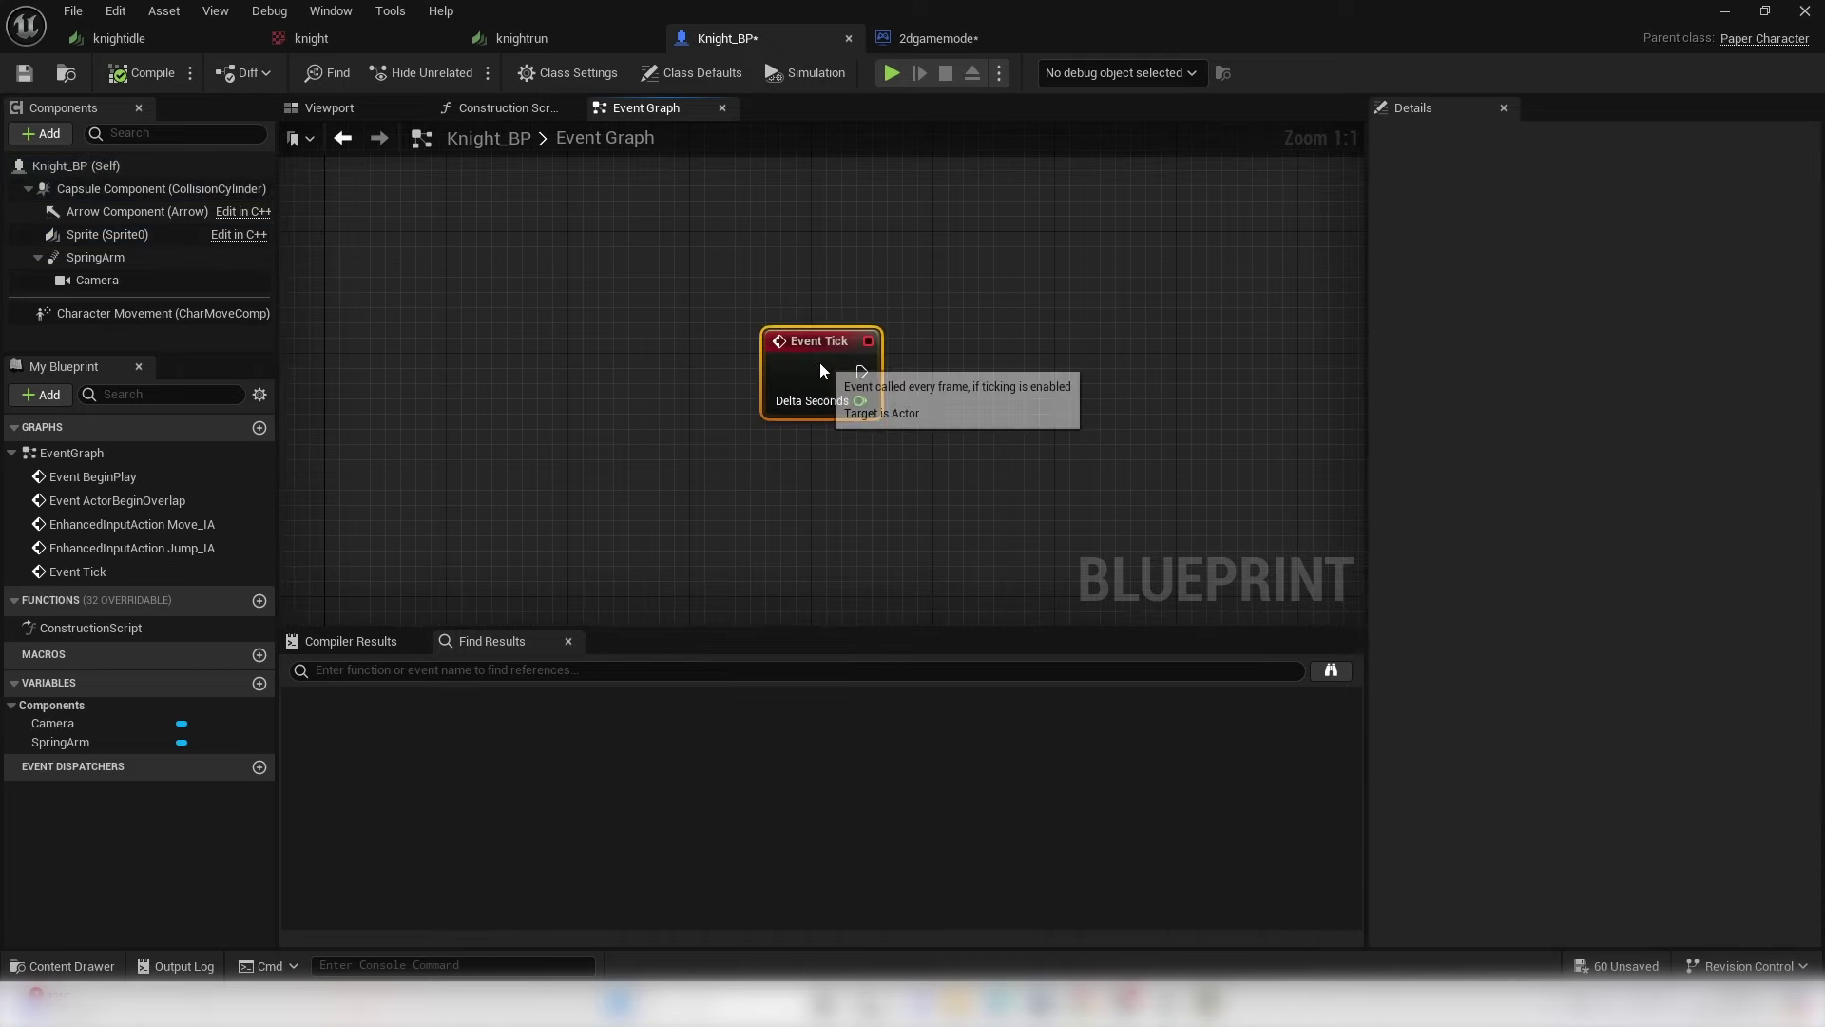
drag(822, 362, 677, 278)
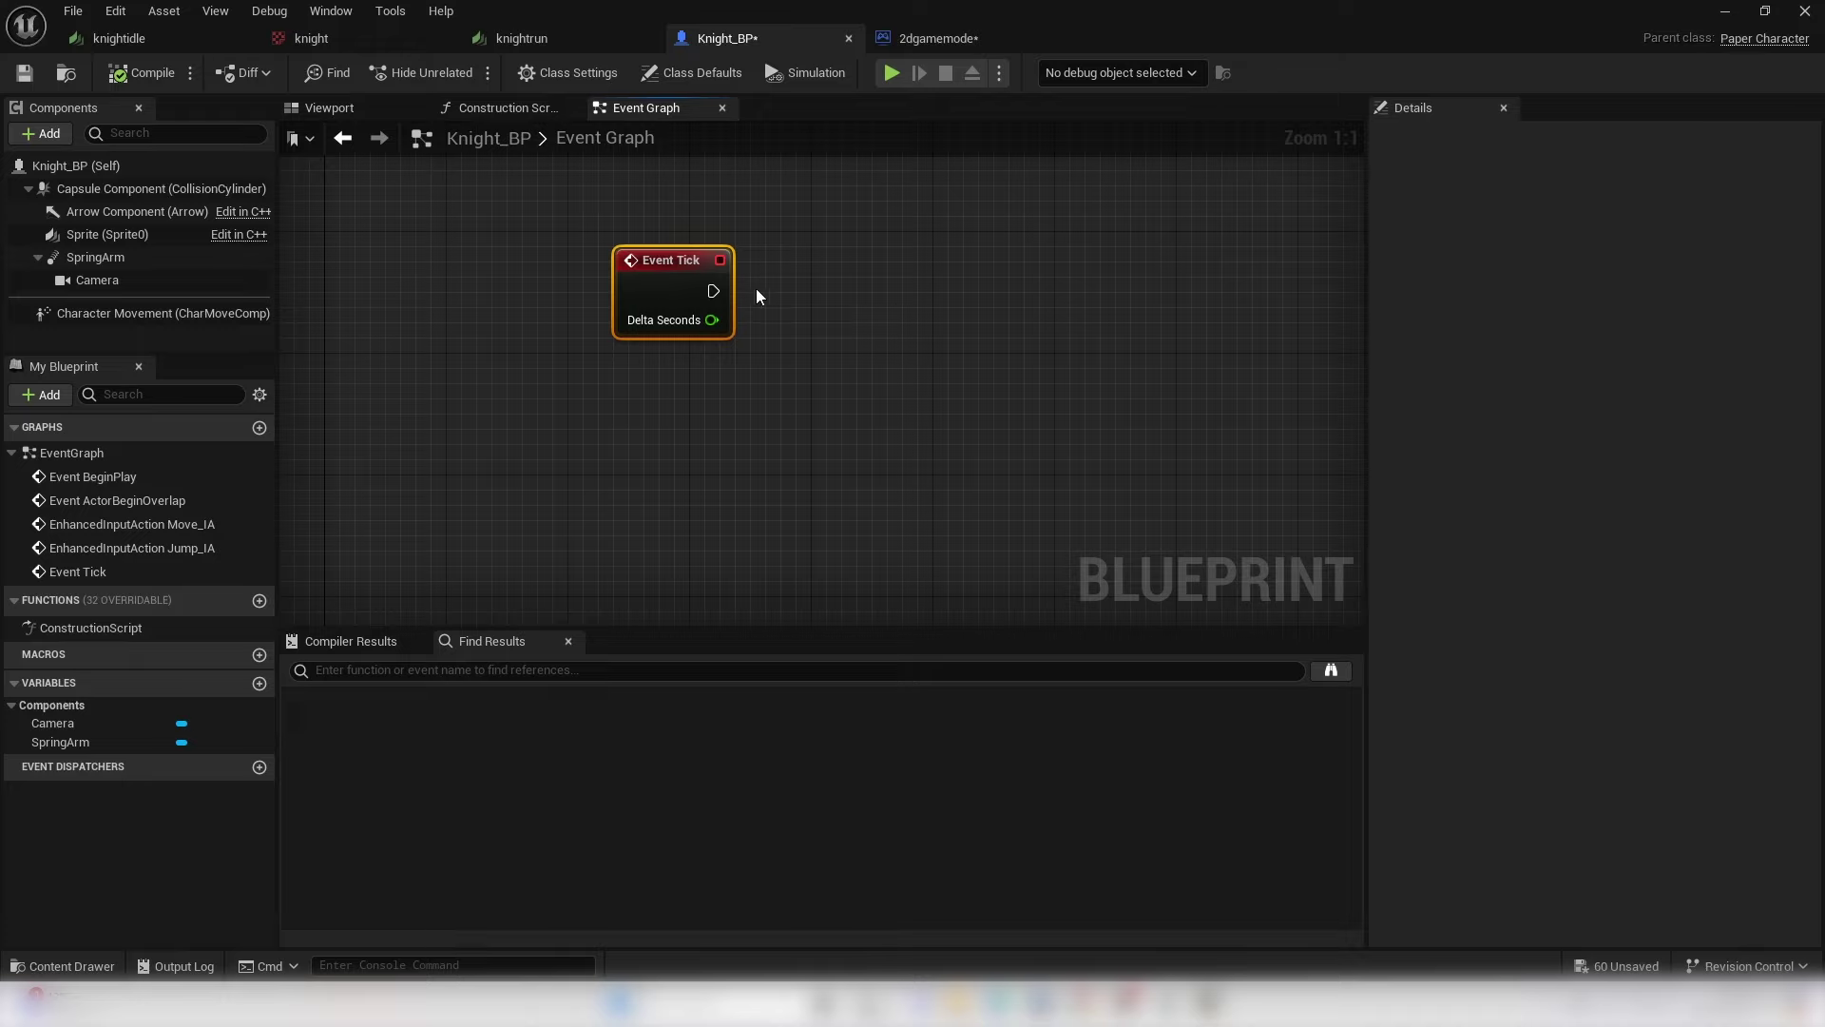
right_drag(664, 378, 648, 312)
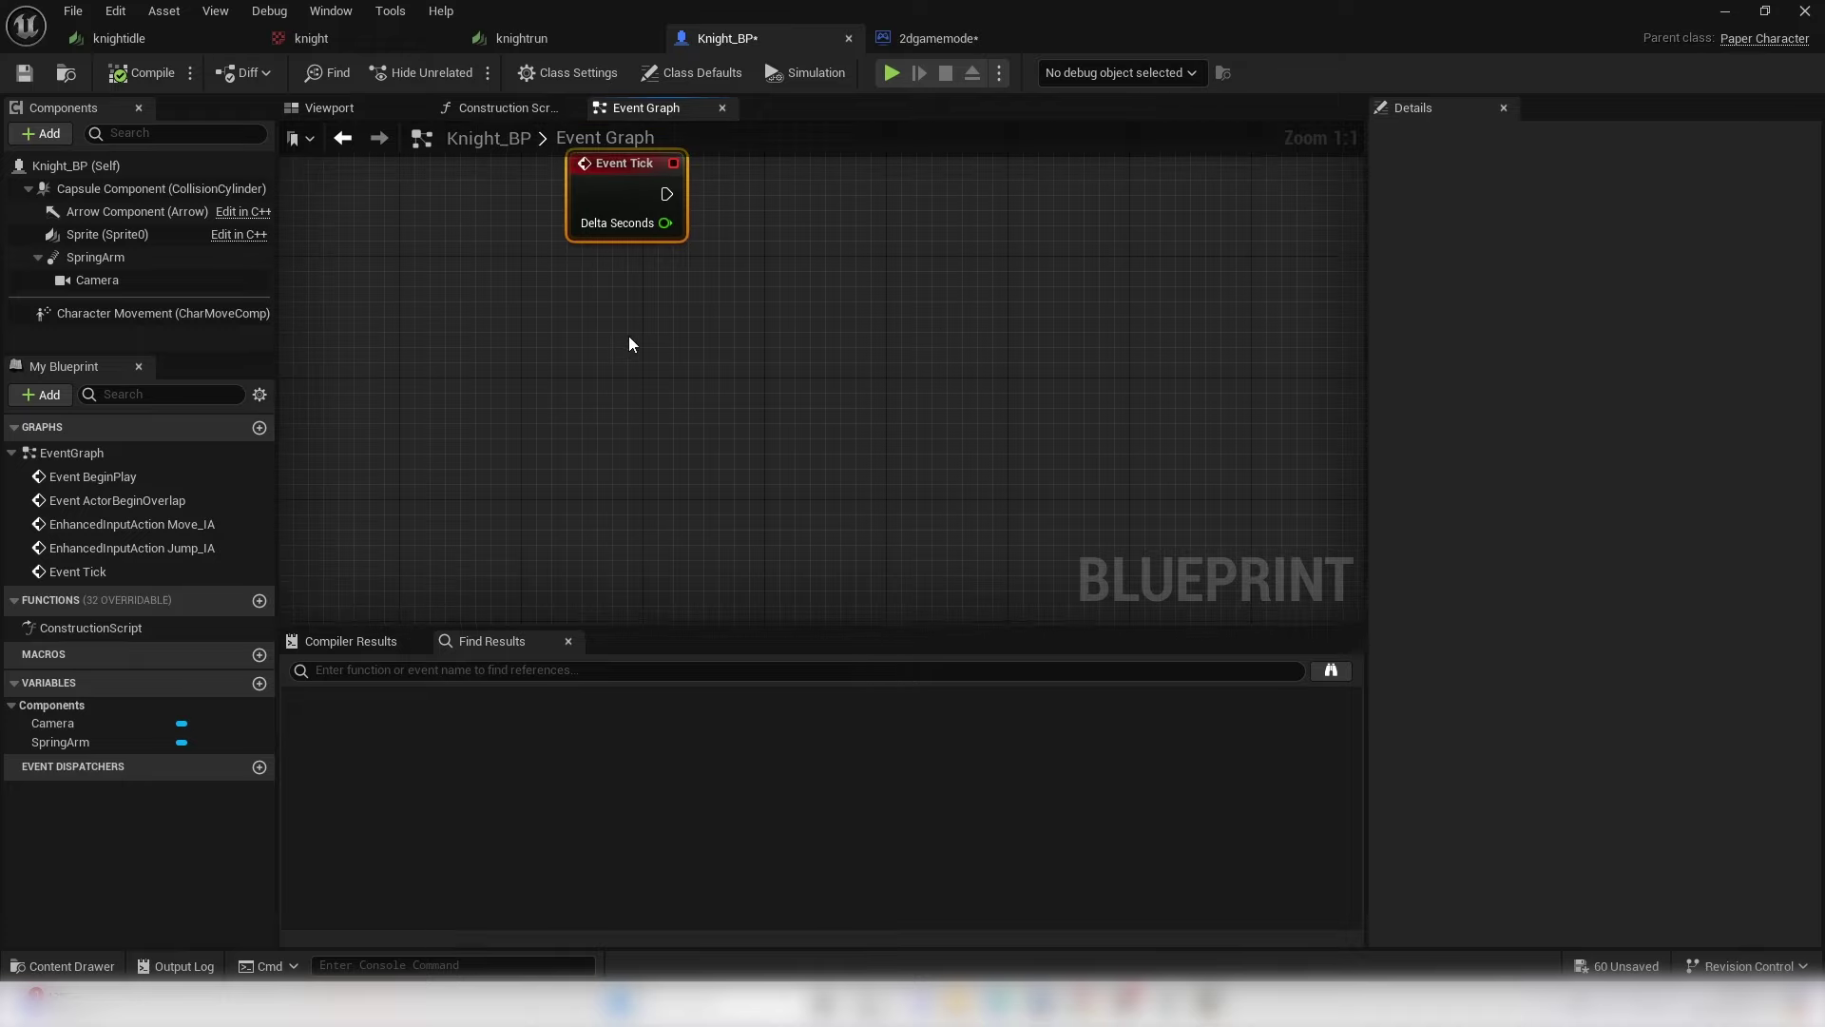
- Add a custom event named "Handle animation" below the Event Tick node
right_click(610, 418)
text(add custom)
key(Return)
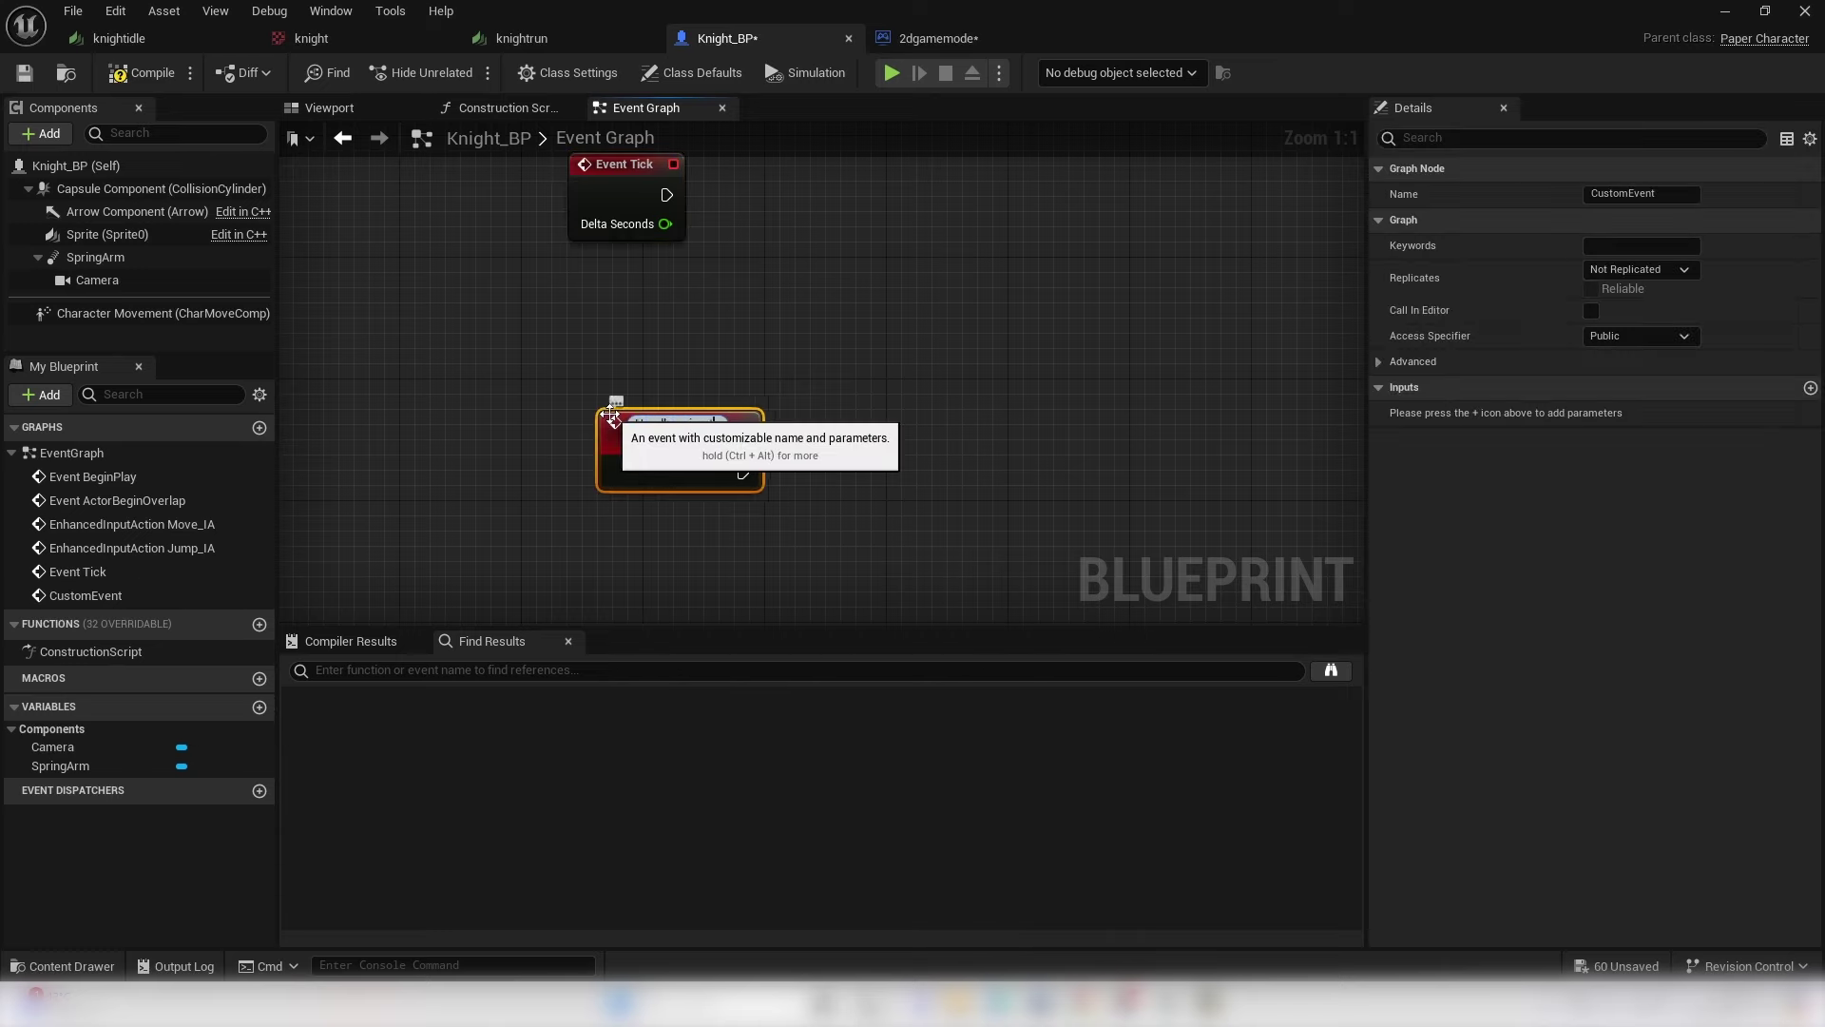
text(Handle animation)
key(Return)
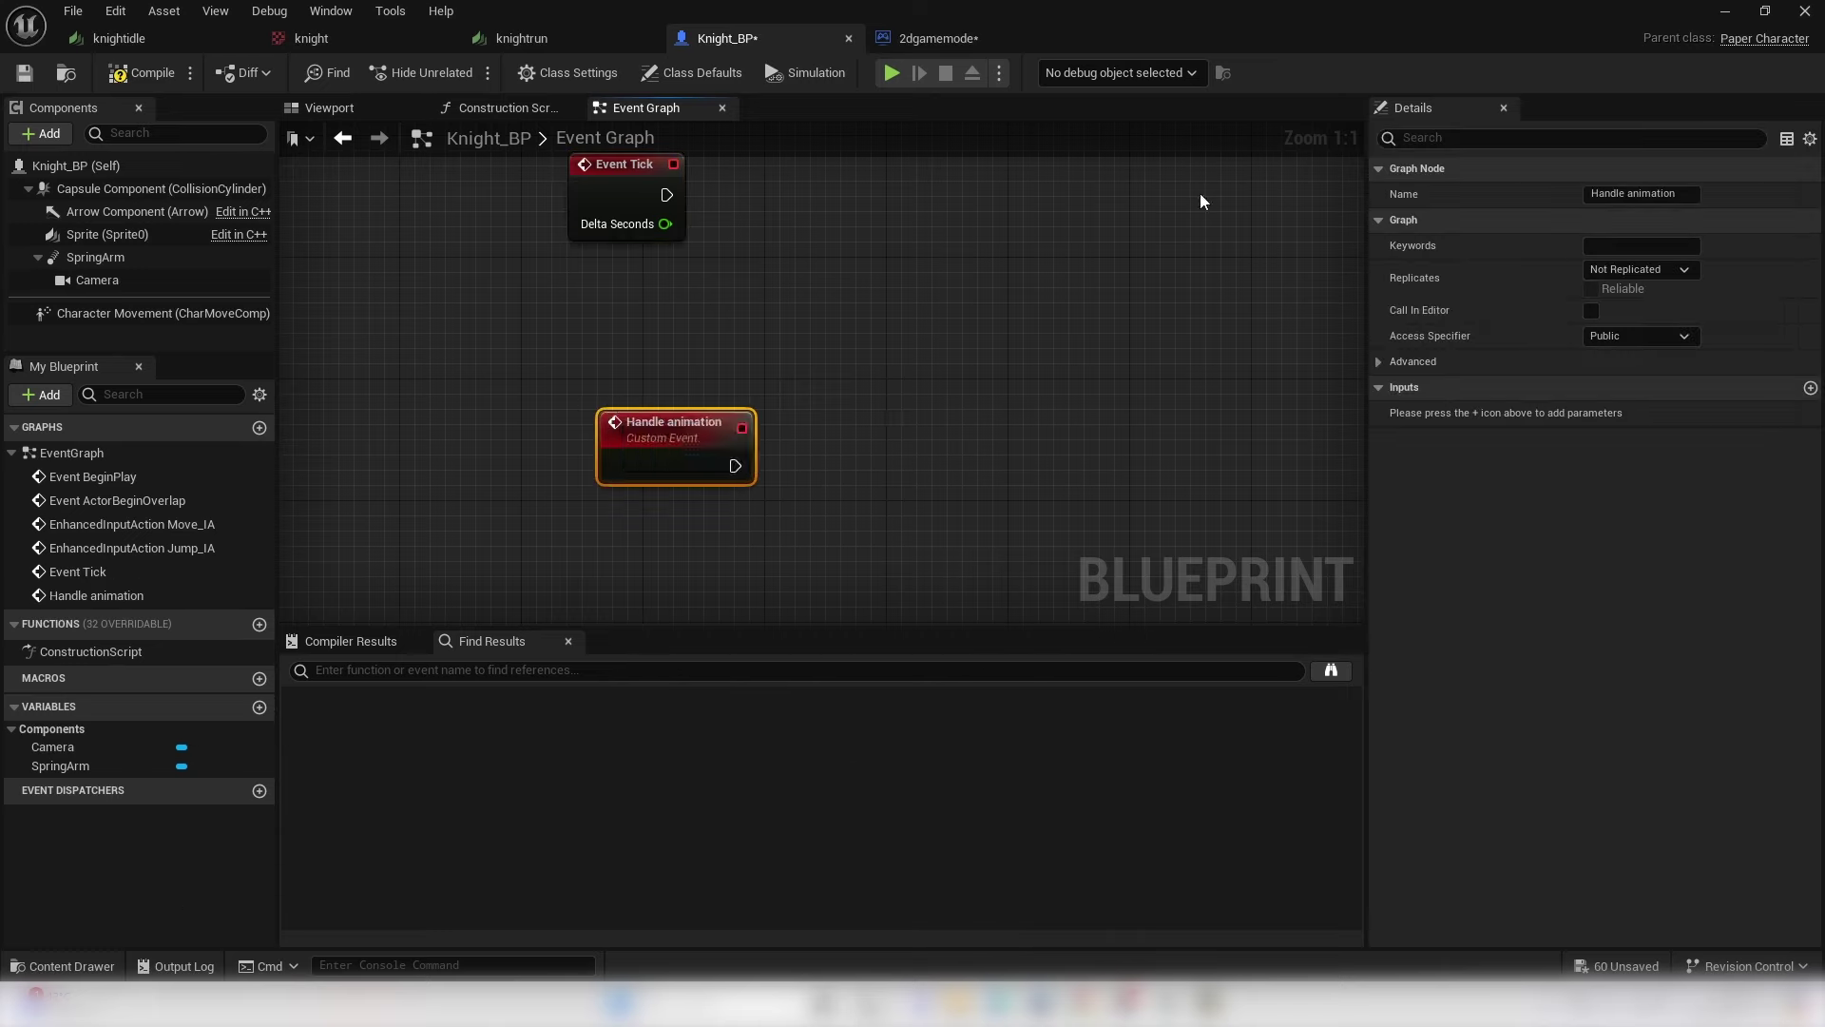
- Add a Sprite reference with a connected Set Flipbook node beside Handle animation, and set its New Flipbook to knightrun
right_drag(846, 443, 616, 352)
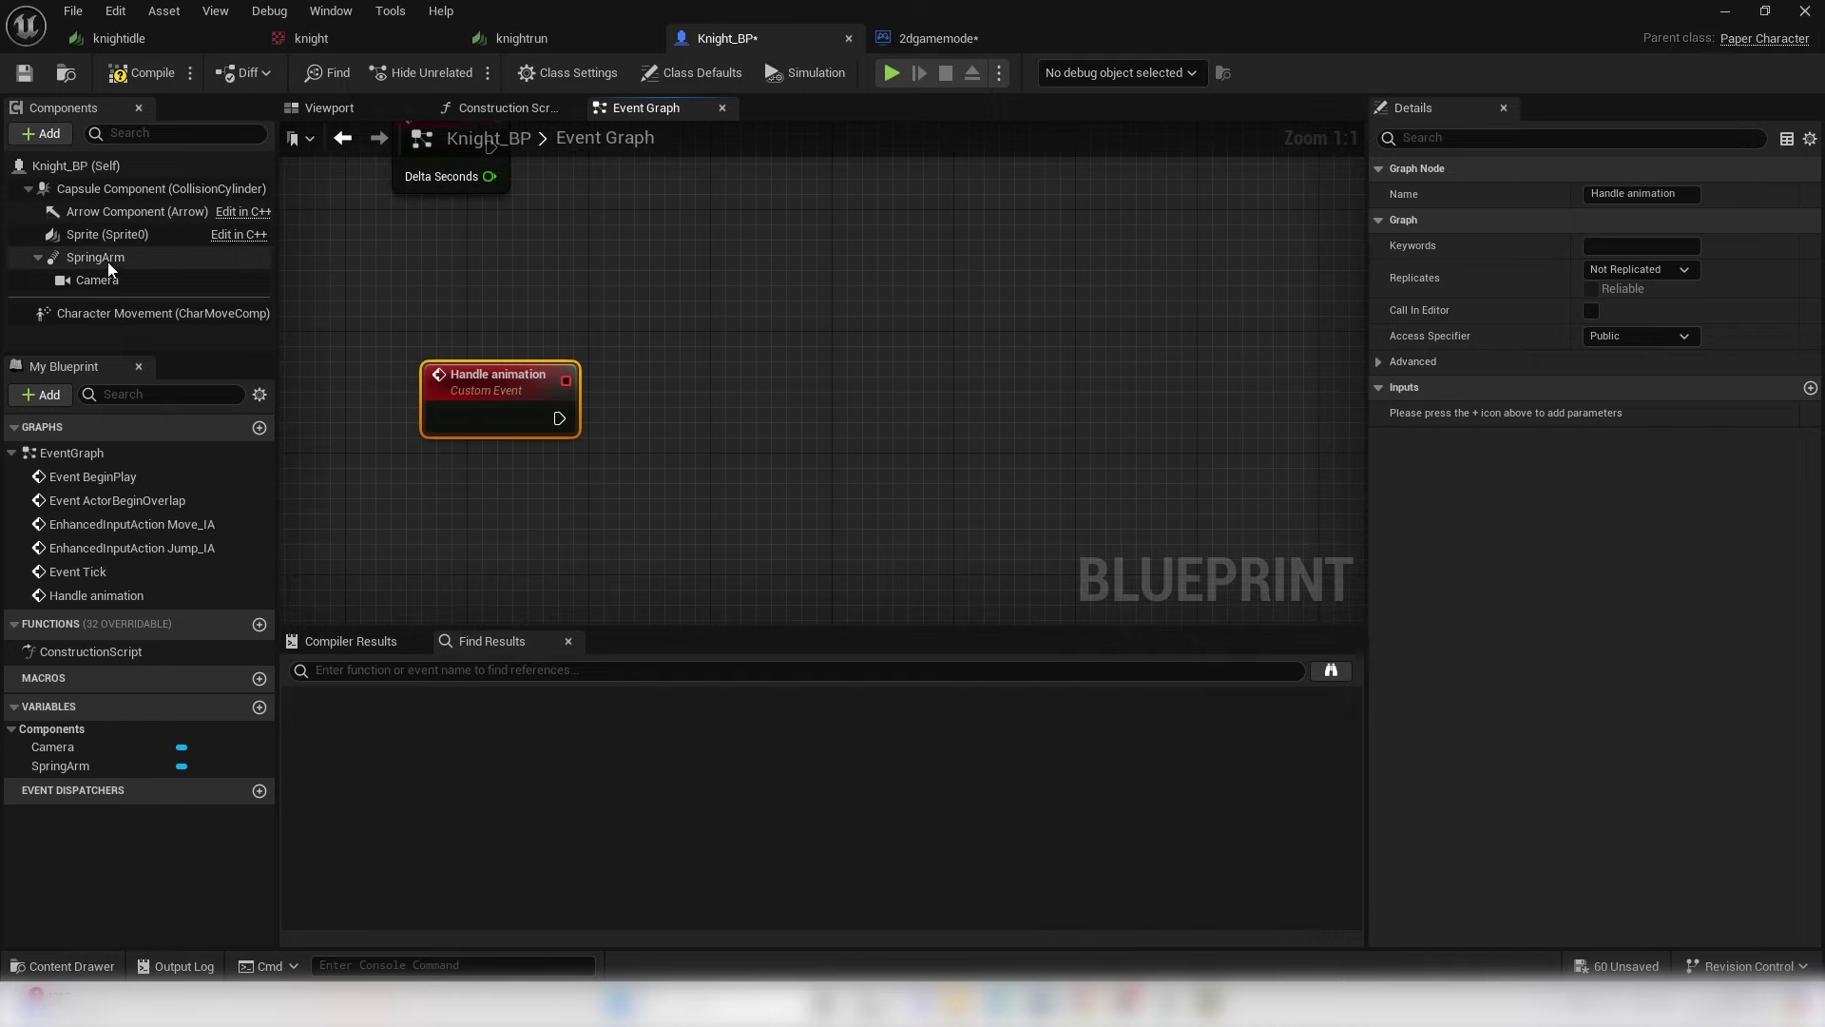
drag(107, 235, 673, 460)
drag(415, 512, 415, 515)
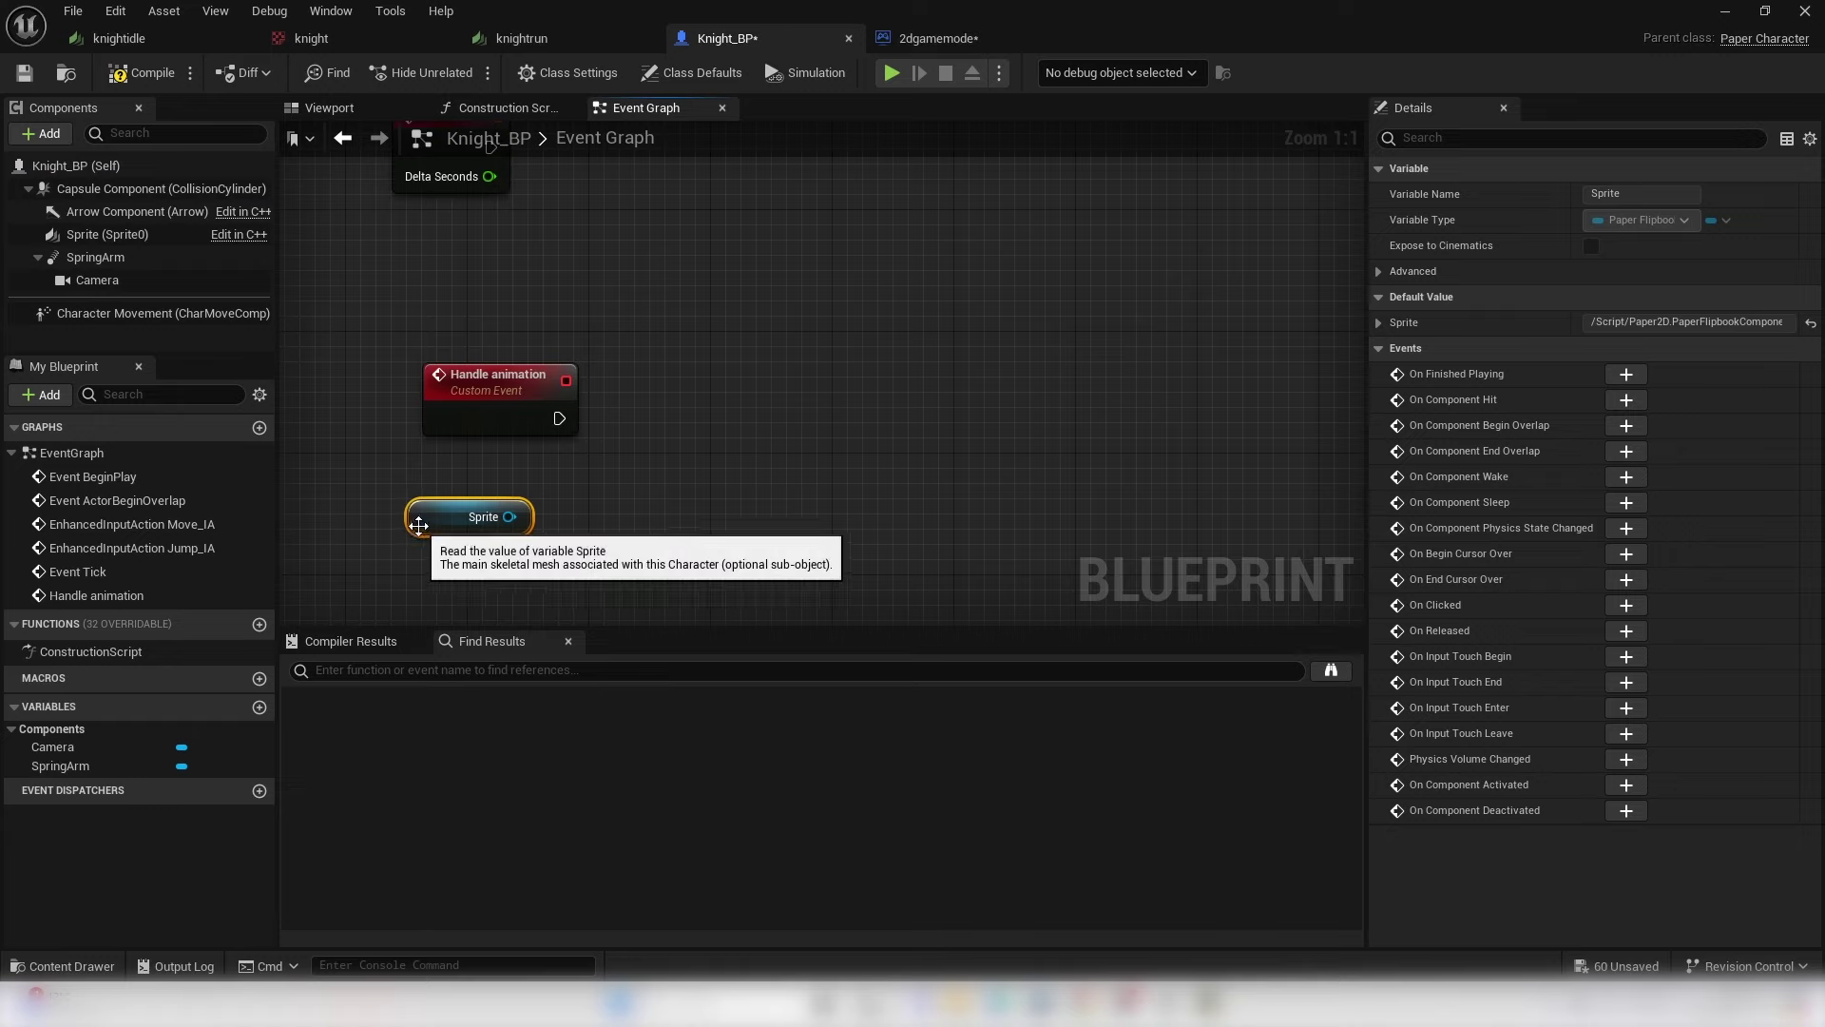
drag(421, 526, 954, 511)
right_drag(1076, 496, 875, 505)
drag(855, 511, 992, 390)
text(set flip)
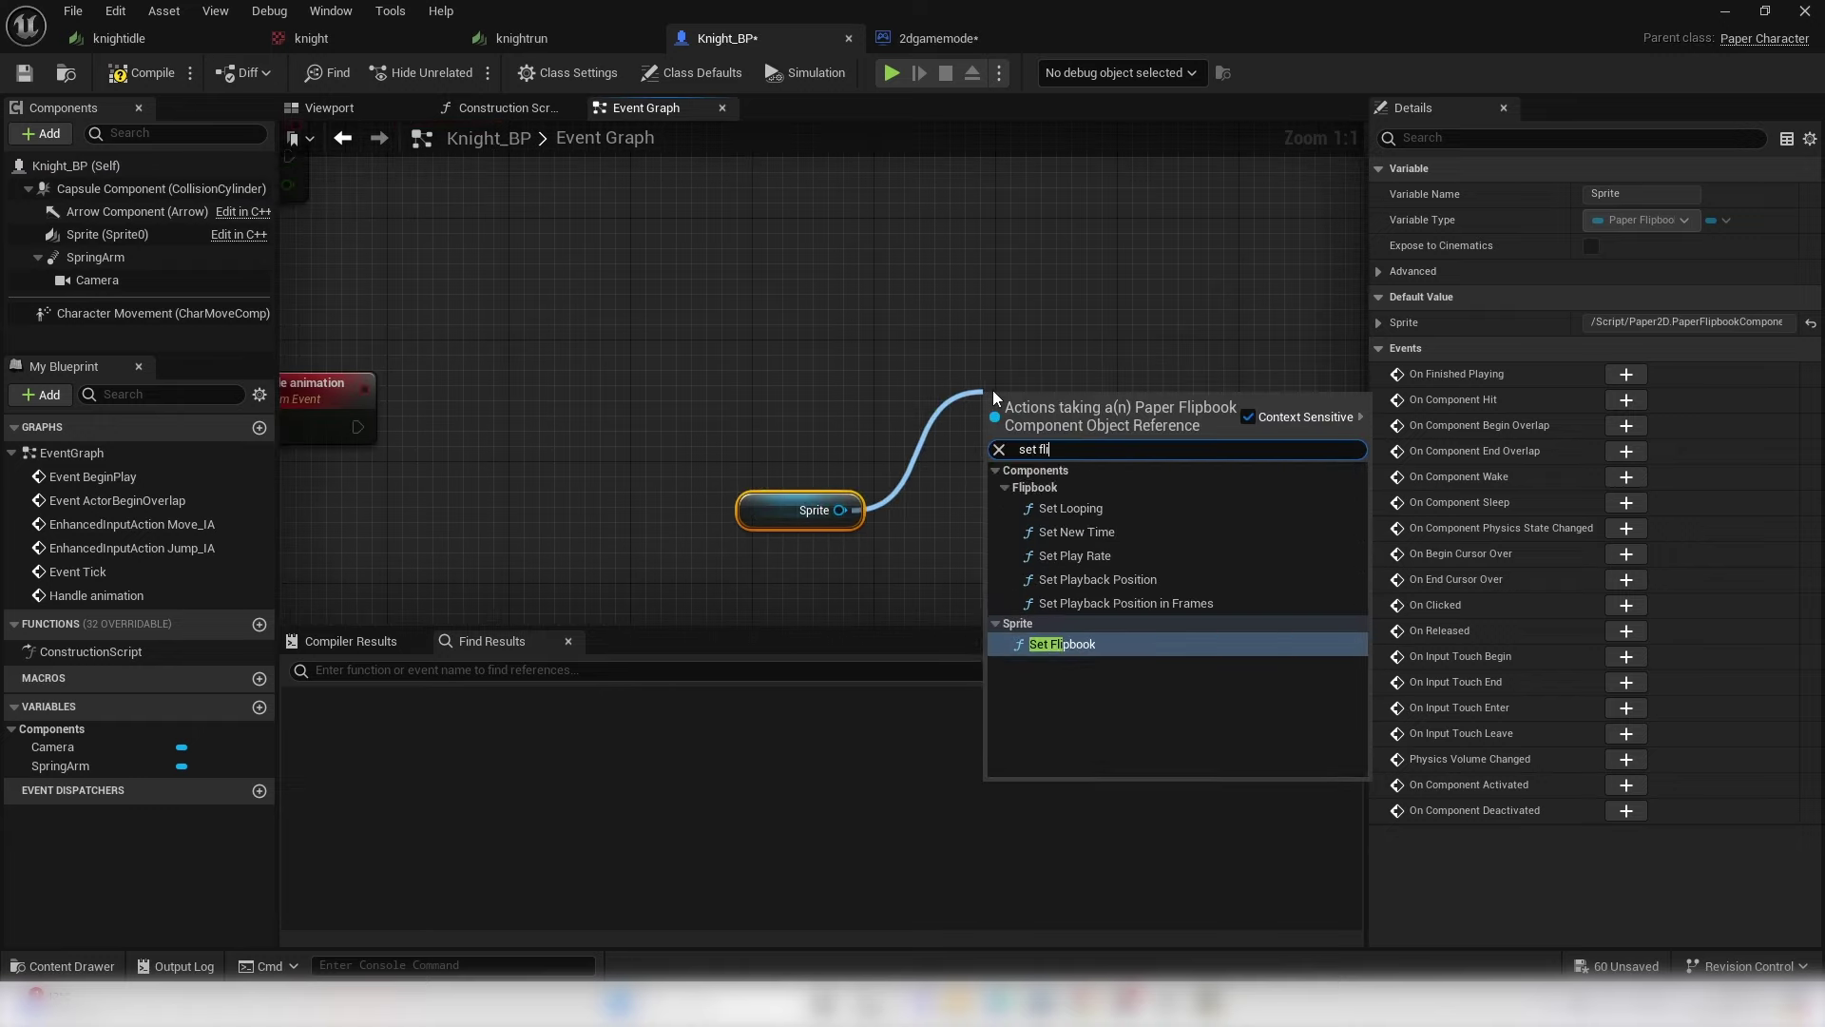
key(Return)
click(1057, 522)
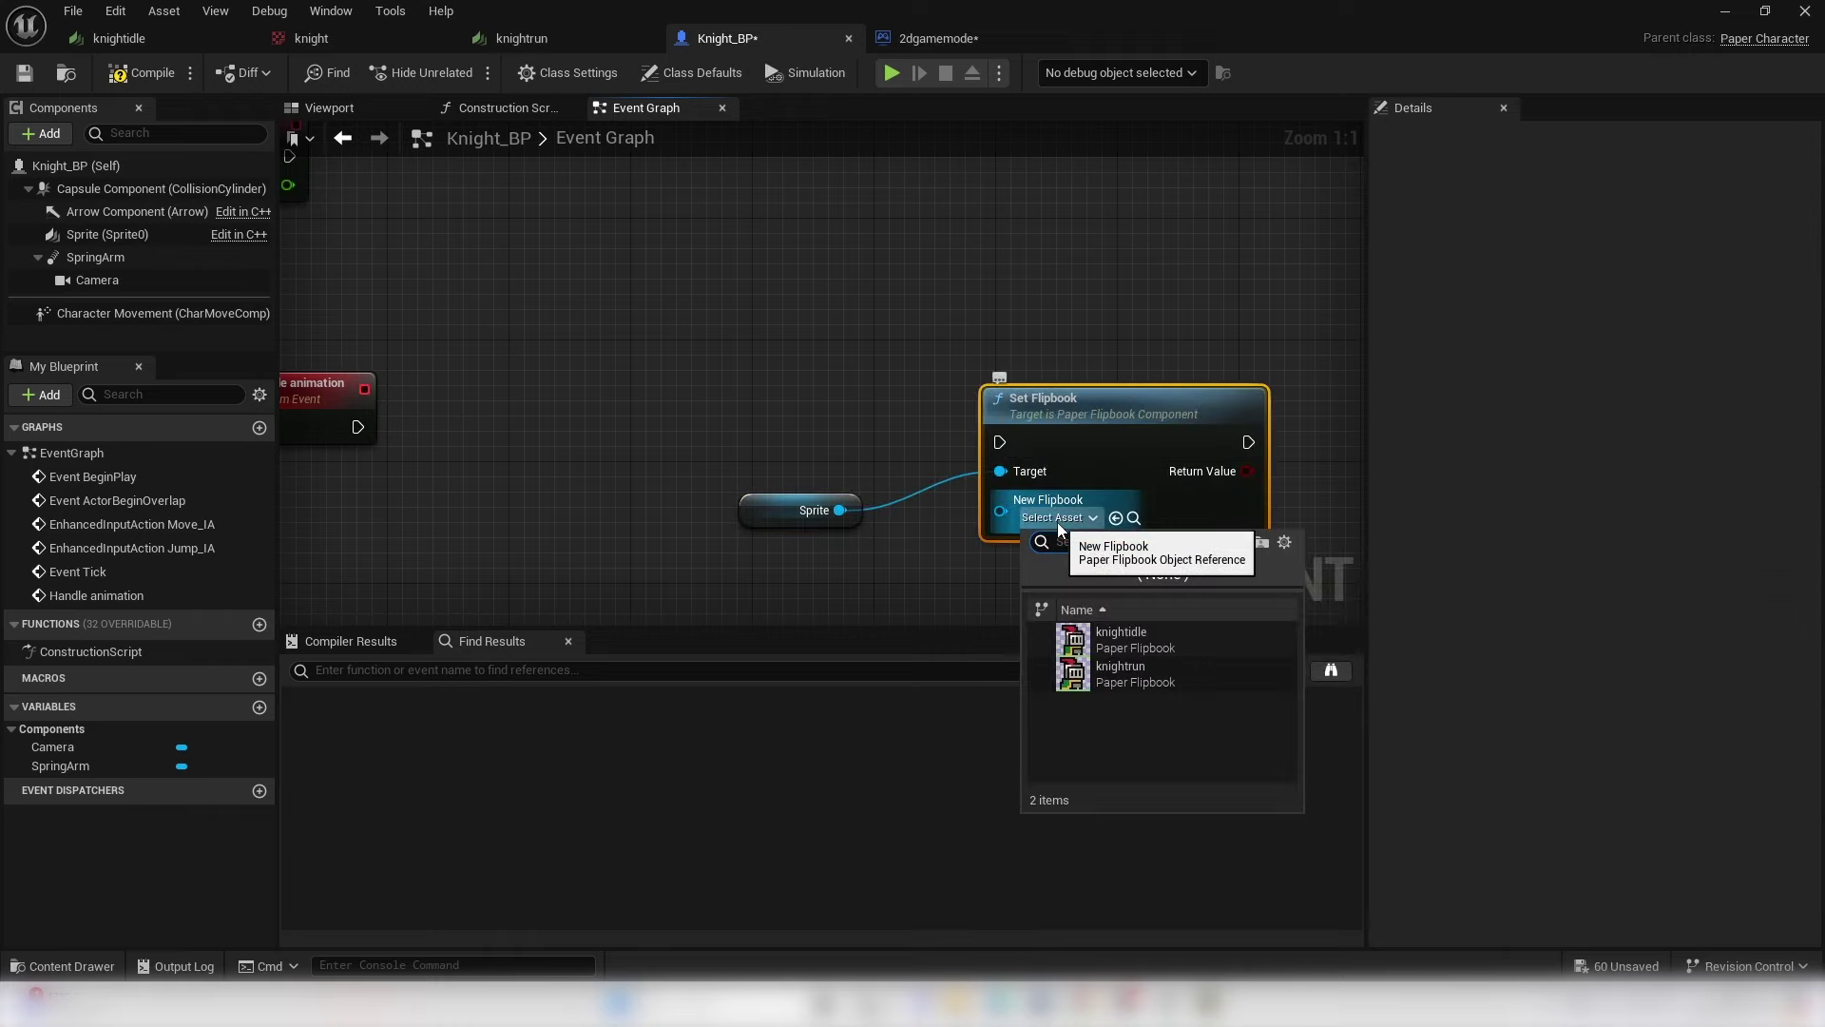
click(1123, 676)
drag(825, 335, 1173, 362)
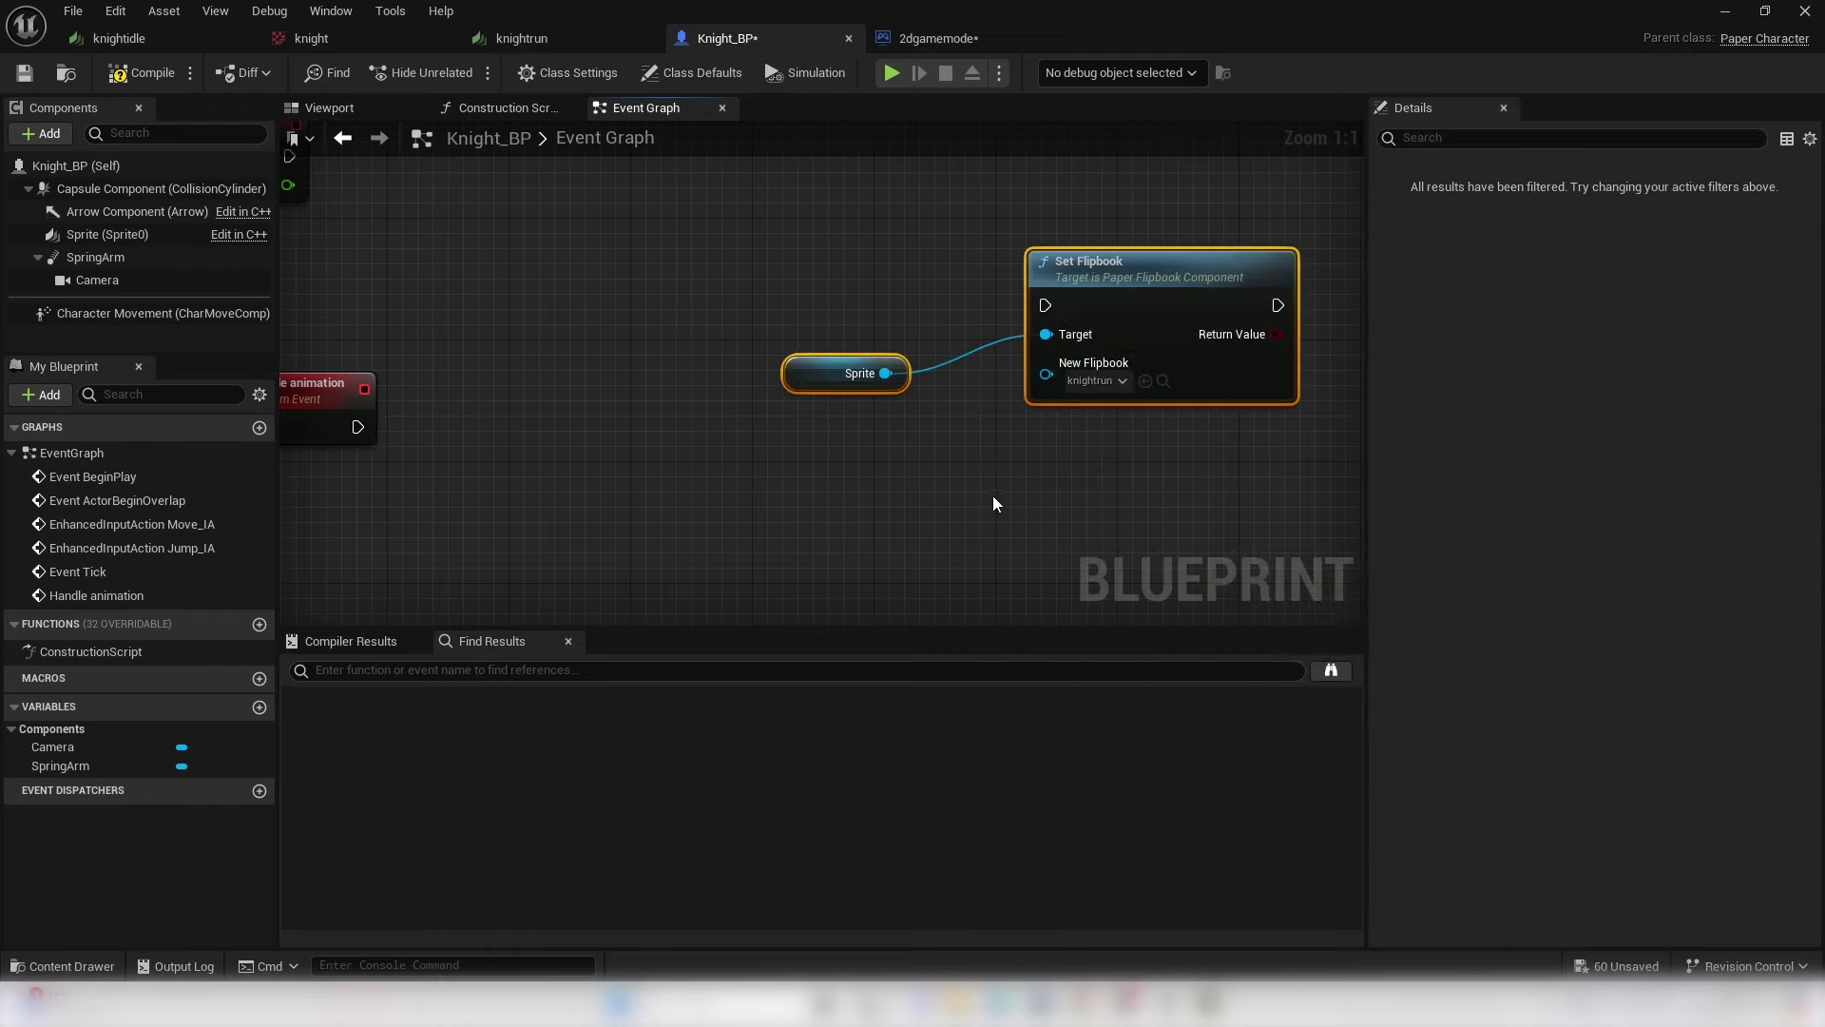
- Duplicate the Sprite and Set Flipbook nodes below the originals and set the copy's New Flipbook to knightidle
click(920, 499)
drag(772, 269, 1165, 397)
key(ctrl+c)
key(ctrl+v)
right_drag(1007, 505, 1064, 417)
click(1132, 494)
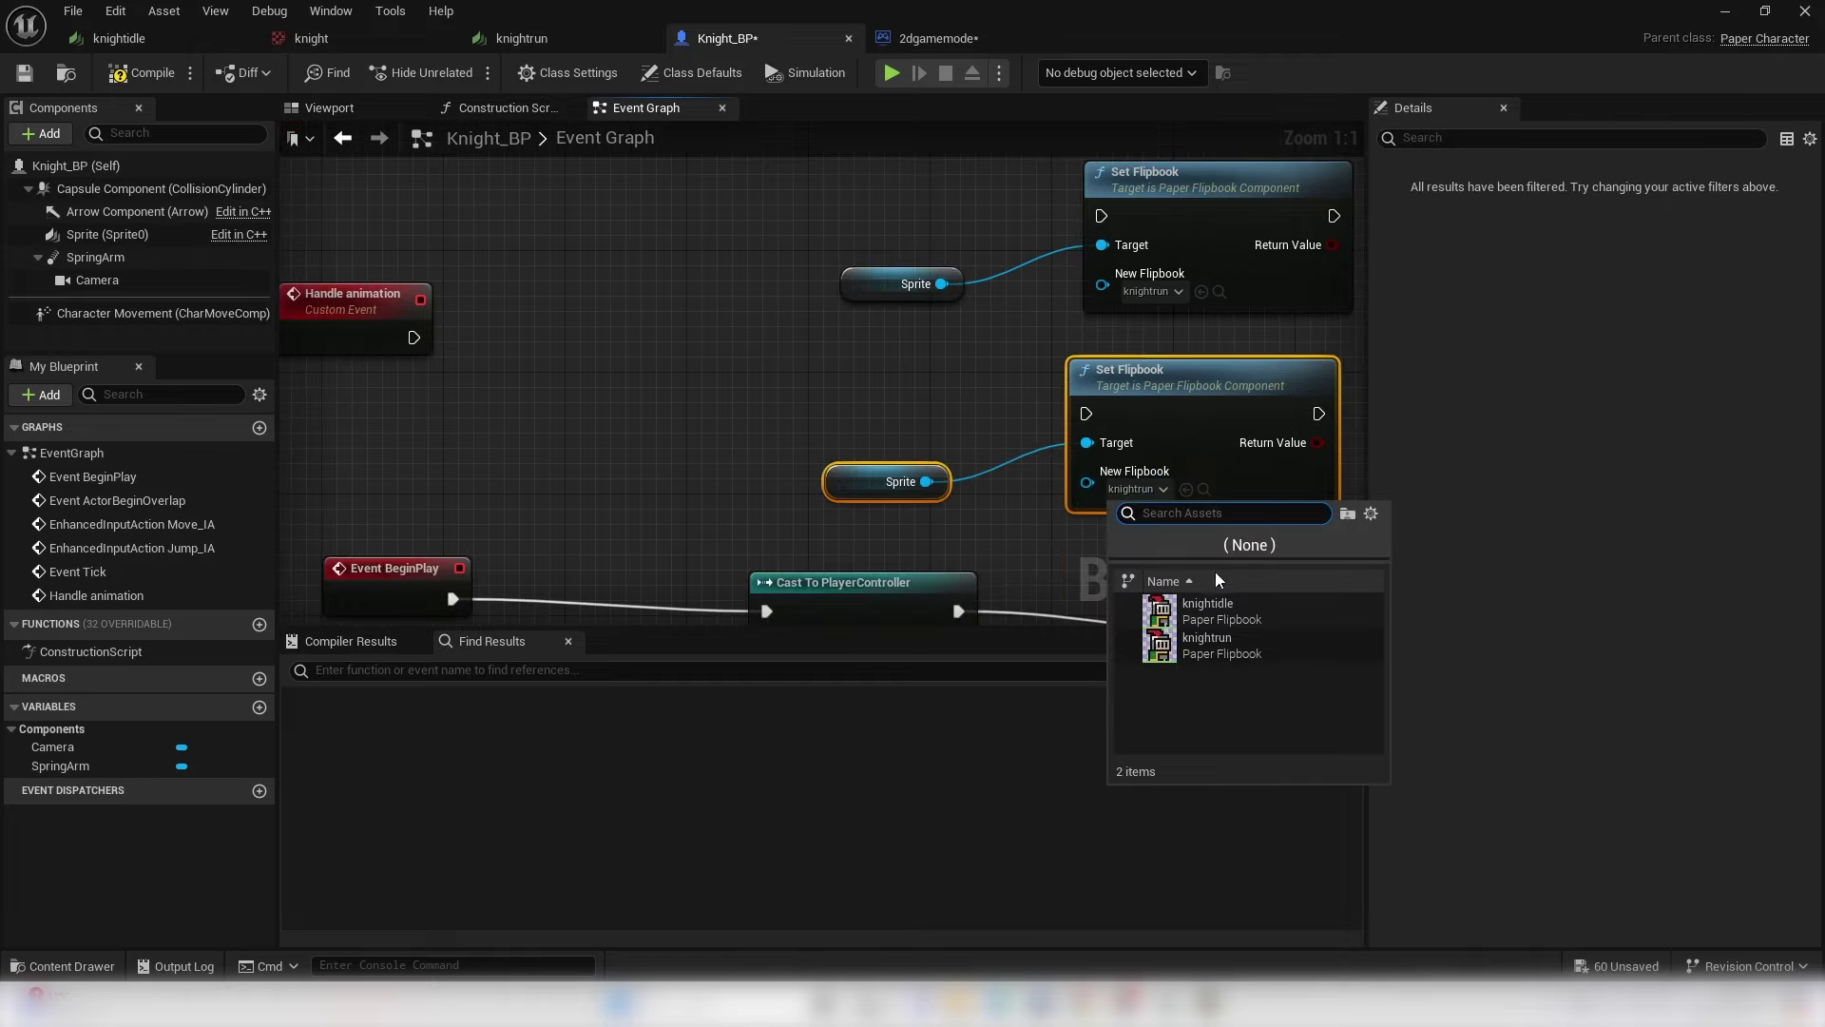
click(1206, 607)
- Add a Character Movement reference under Handle animation and get its Velocity
right_drag(773, 404, 1073, 437)
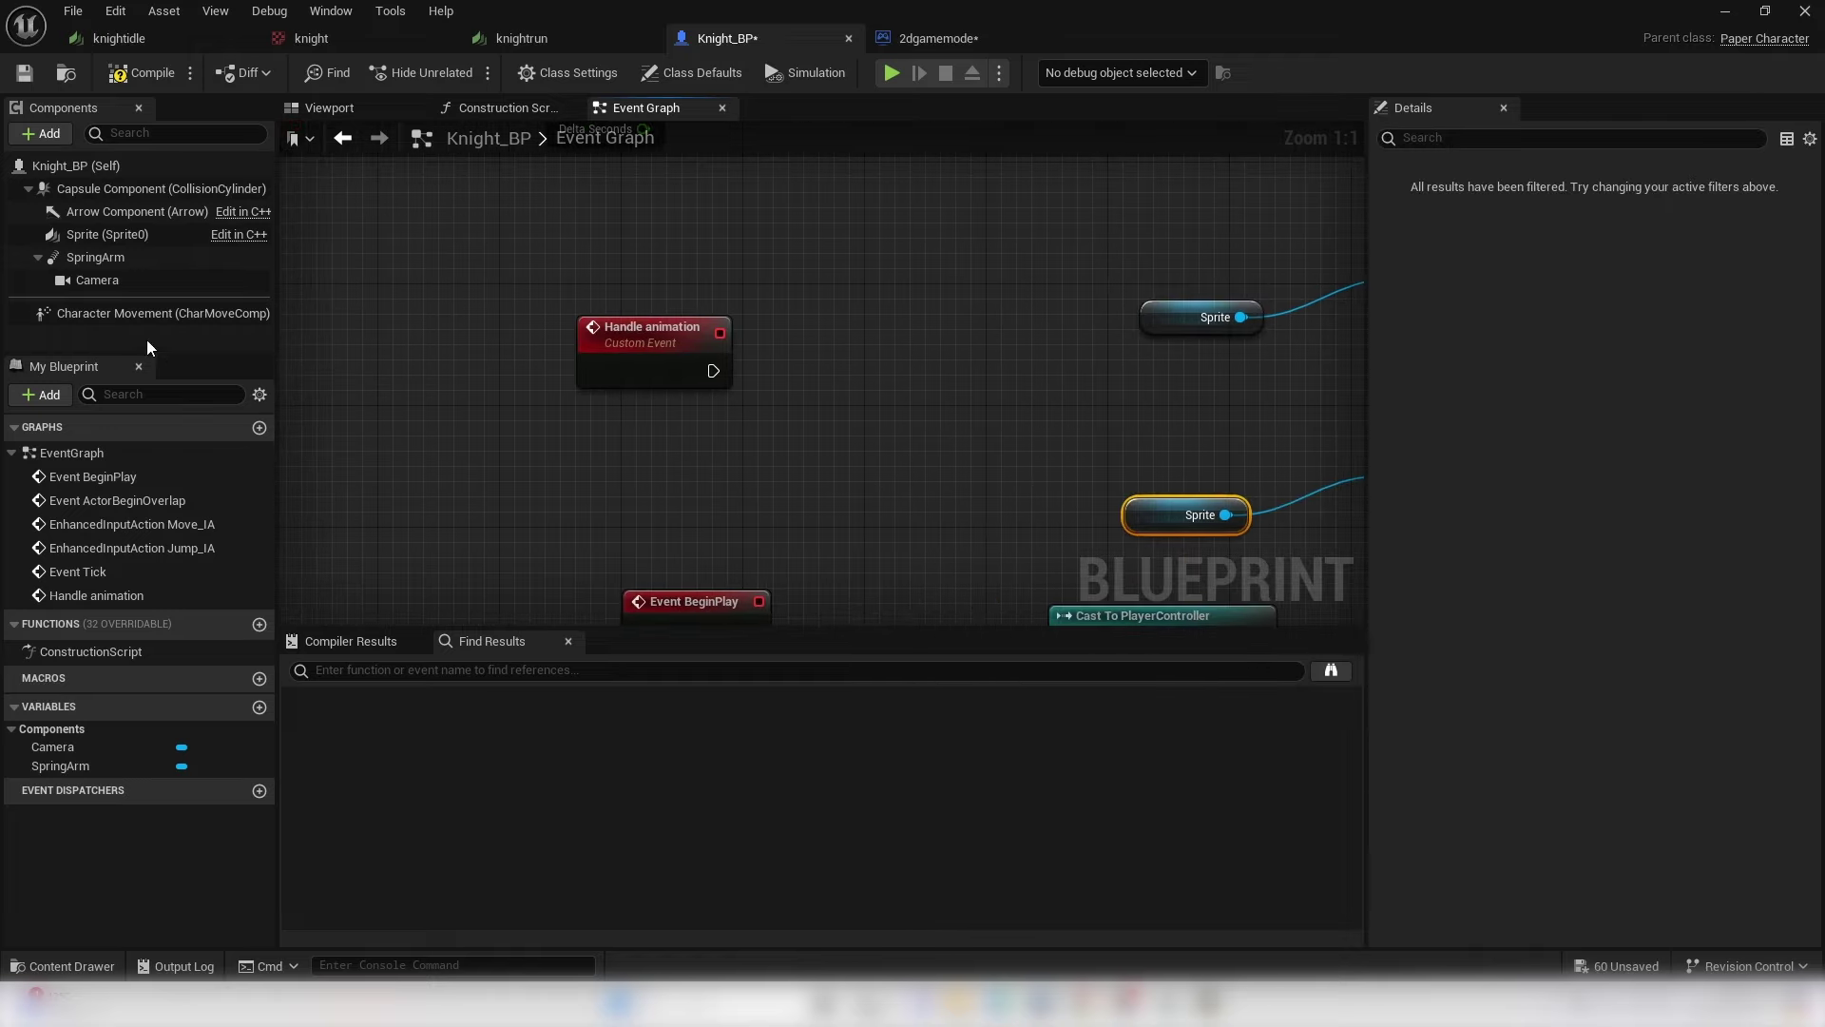
drag(122, 312, 676, 445)
drag(488, 437, 489, 437)
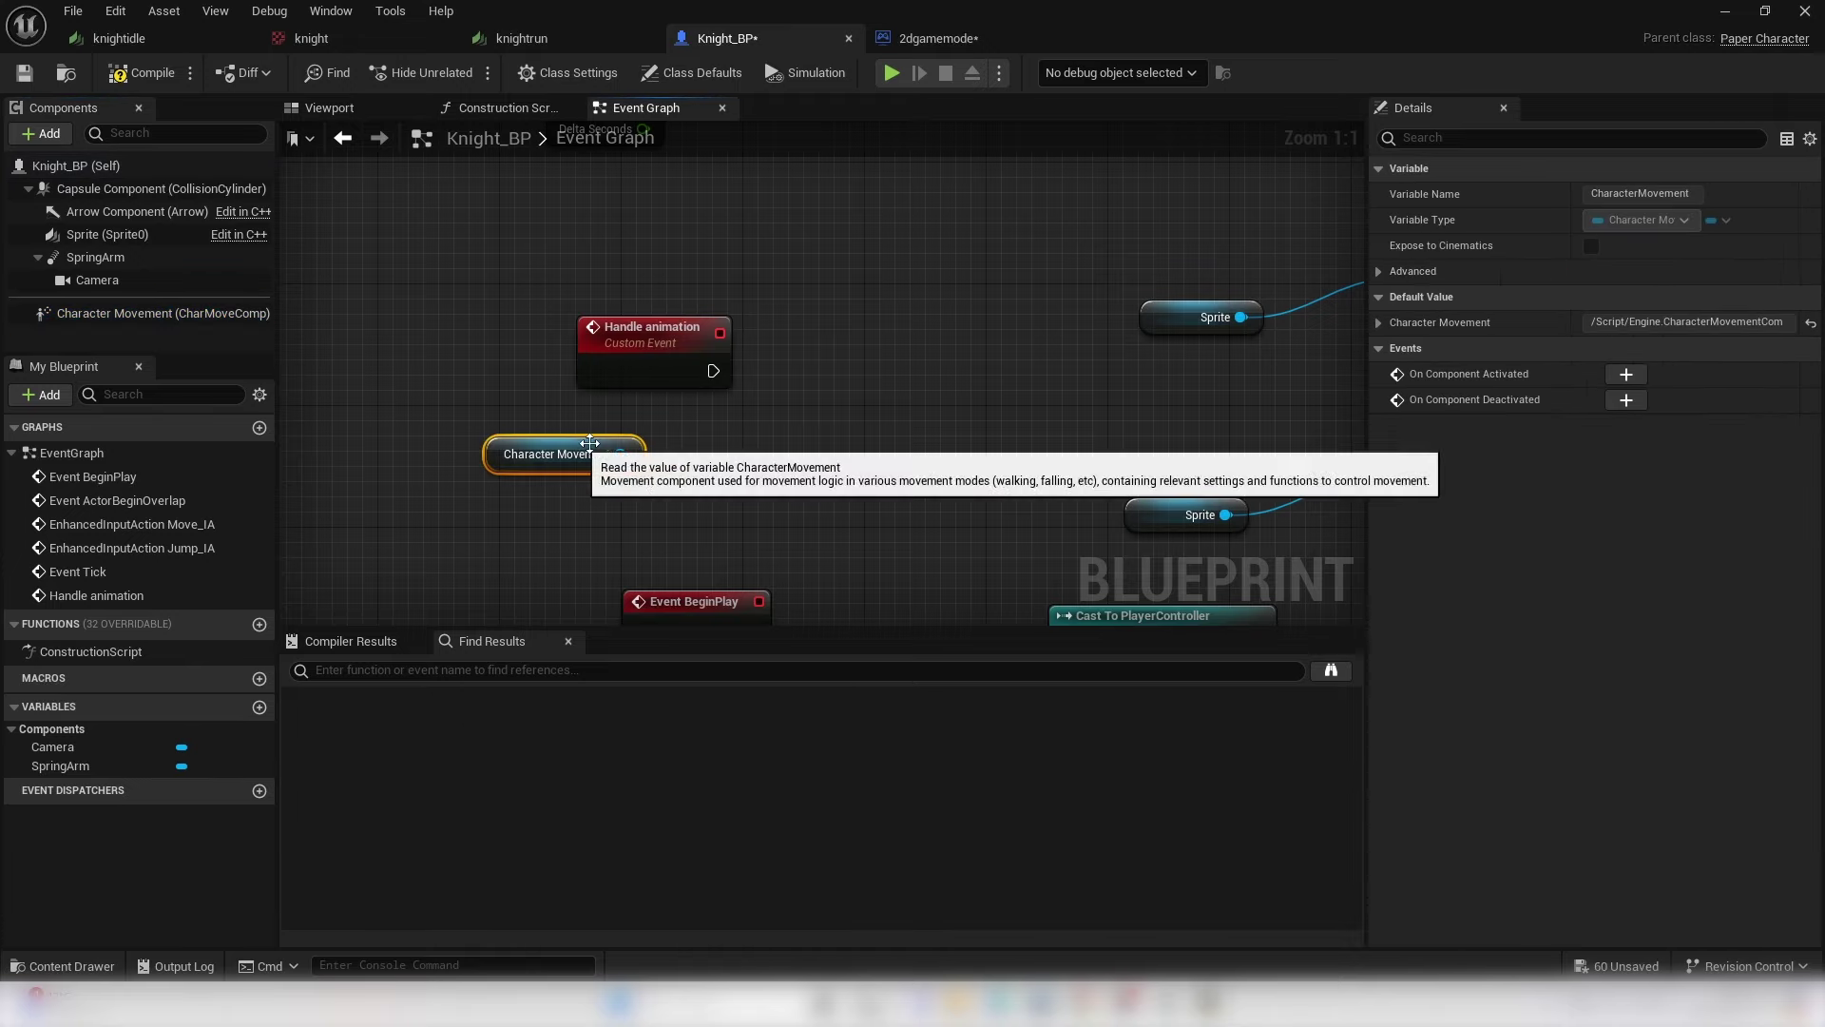
drag(621, 454, 759, 434)
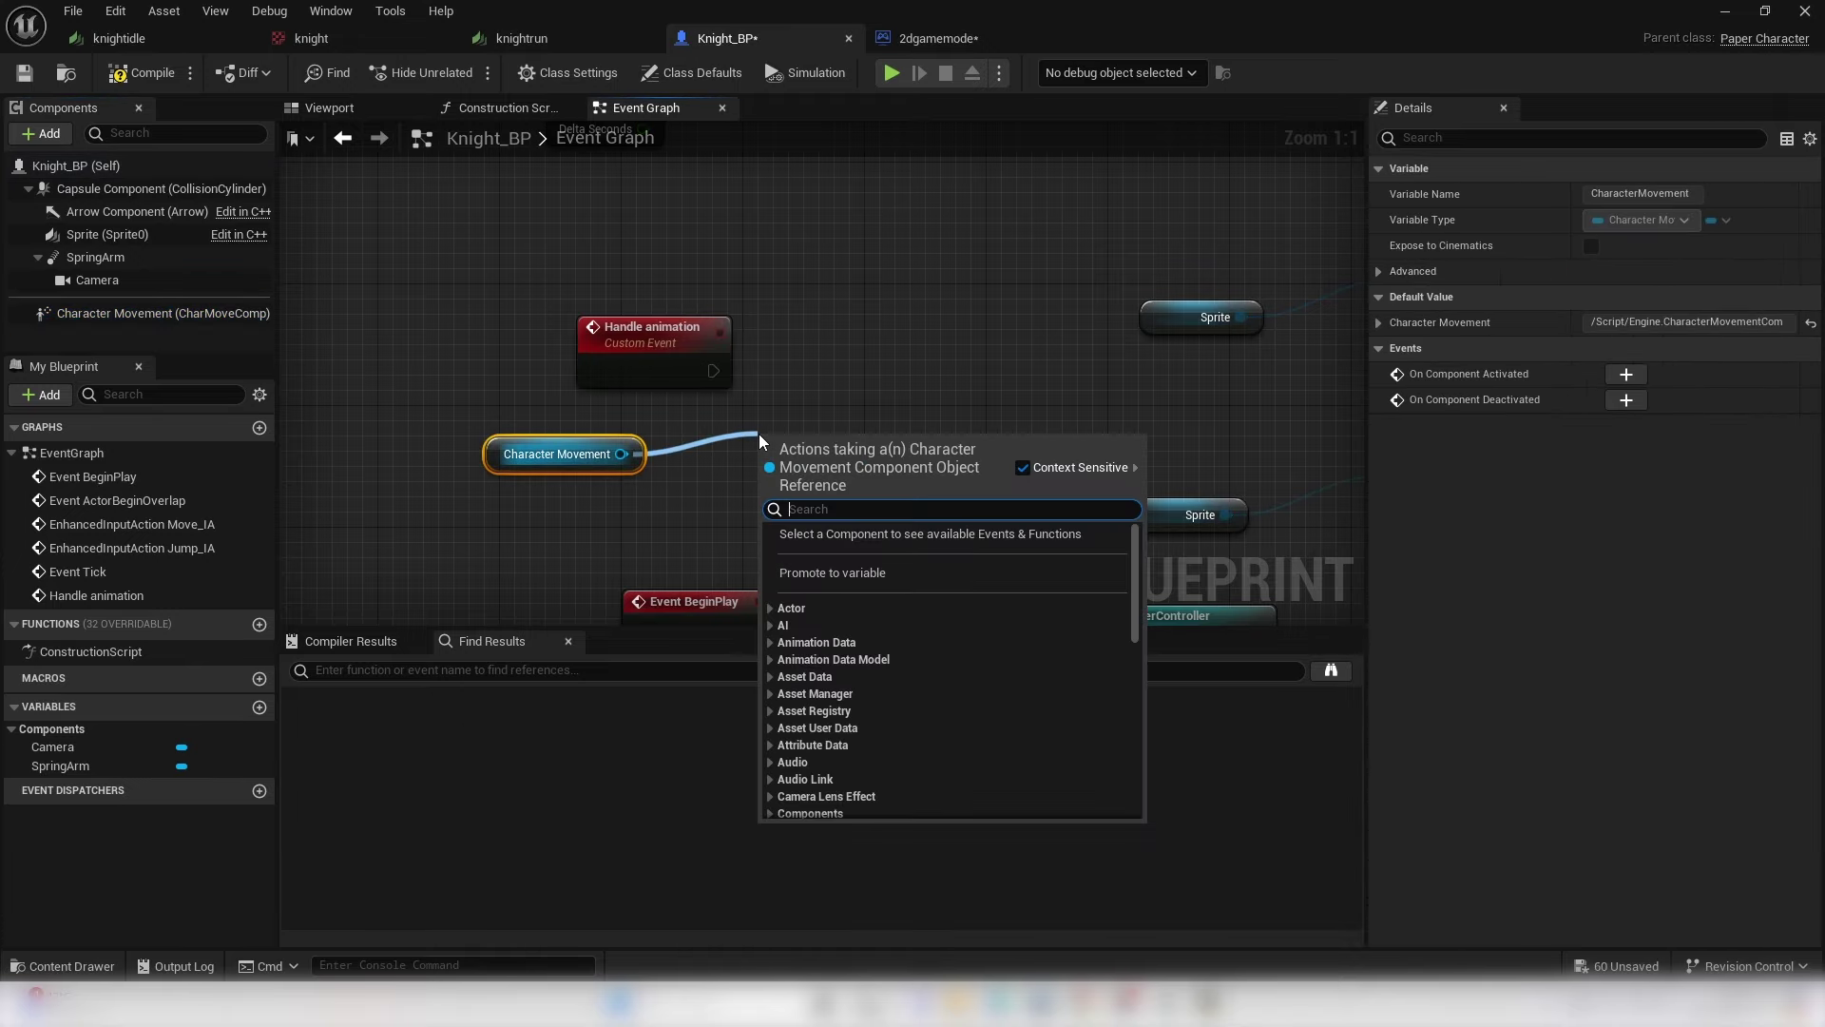
text(get velo)
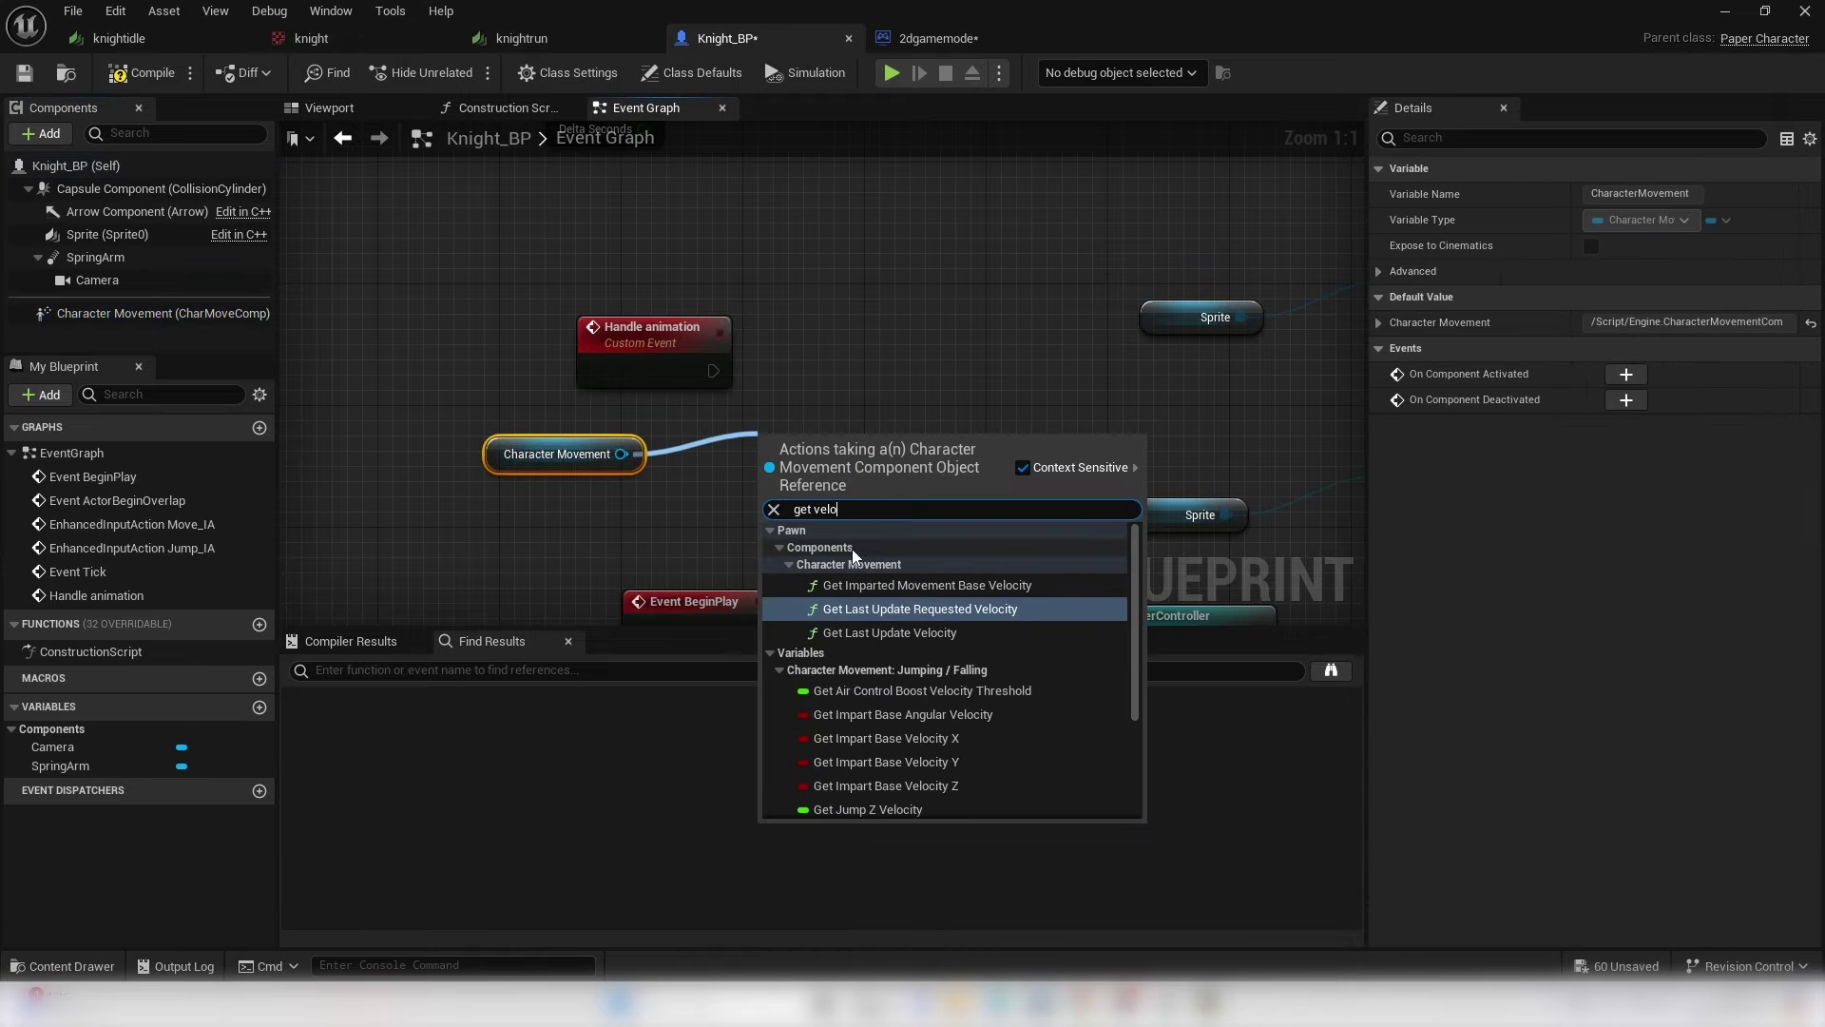
scroll(851, 549, down, 3)
click(871, 802)
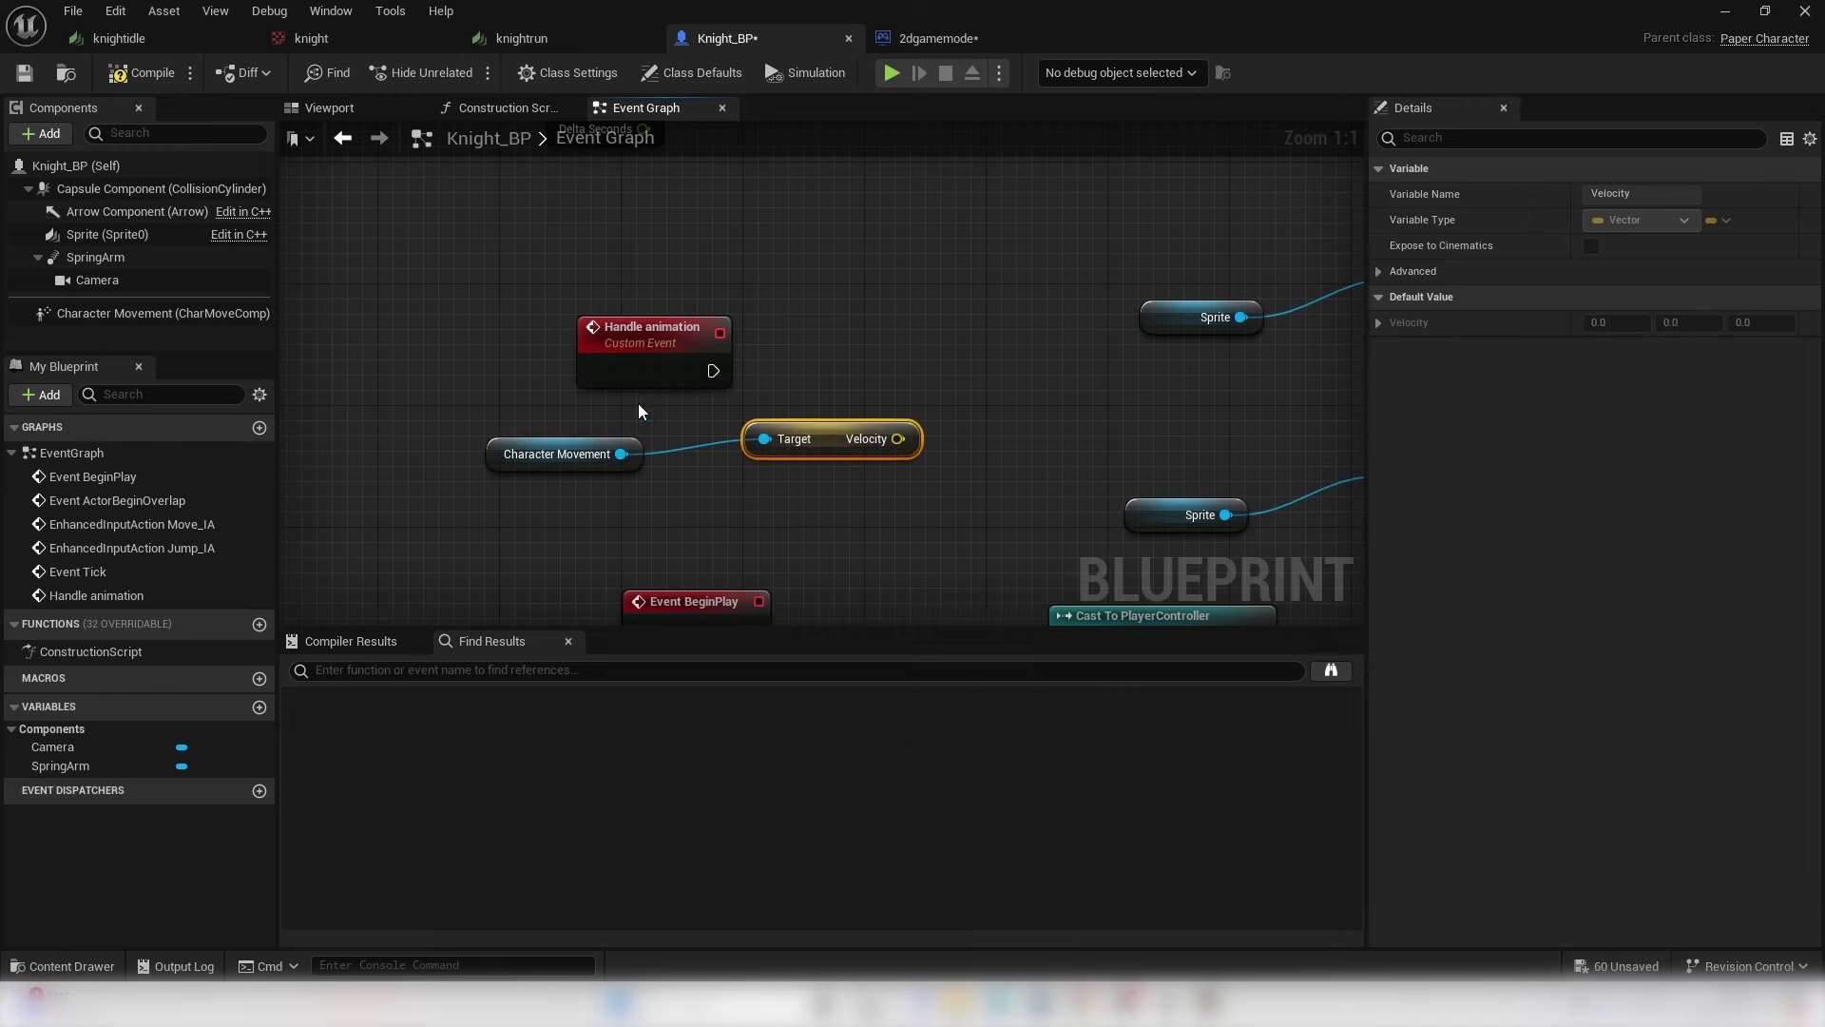
- Feed Velocity into a Vector Length node and compare its return value with a Greater (>) node against 0.0
drag(893, 438, 1067, 403)
text(vector len)
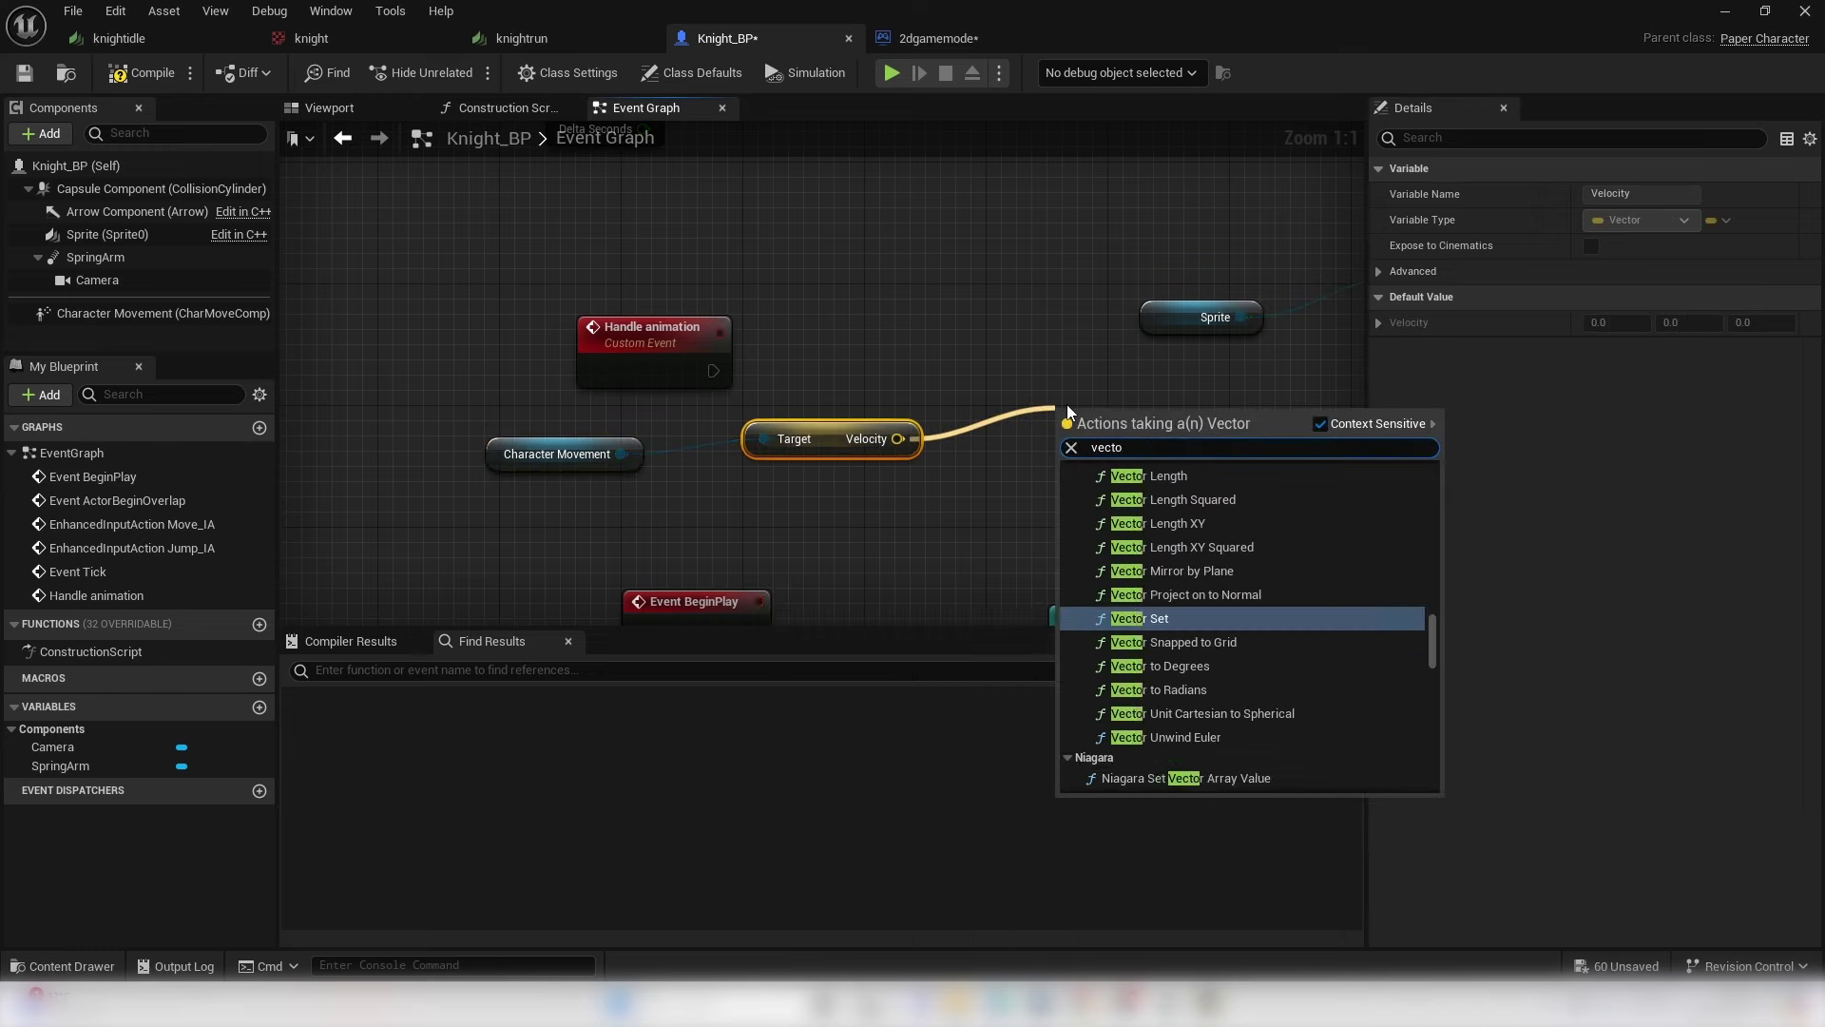
key(Return)
drag(519, 415, 895, 454)
text(grea)
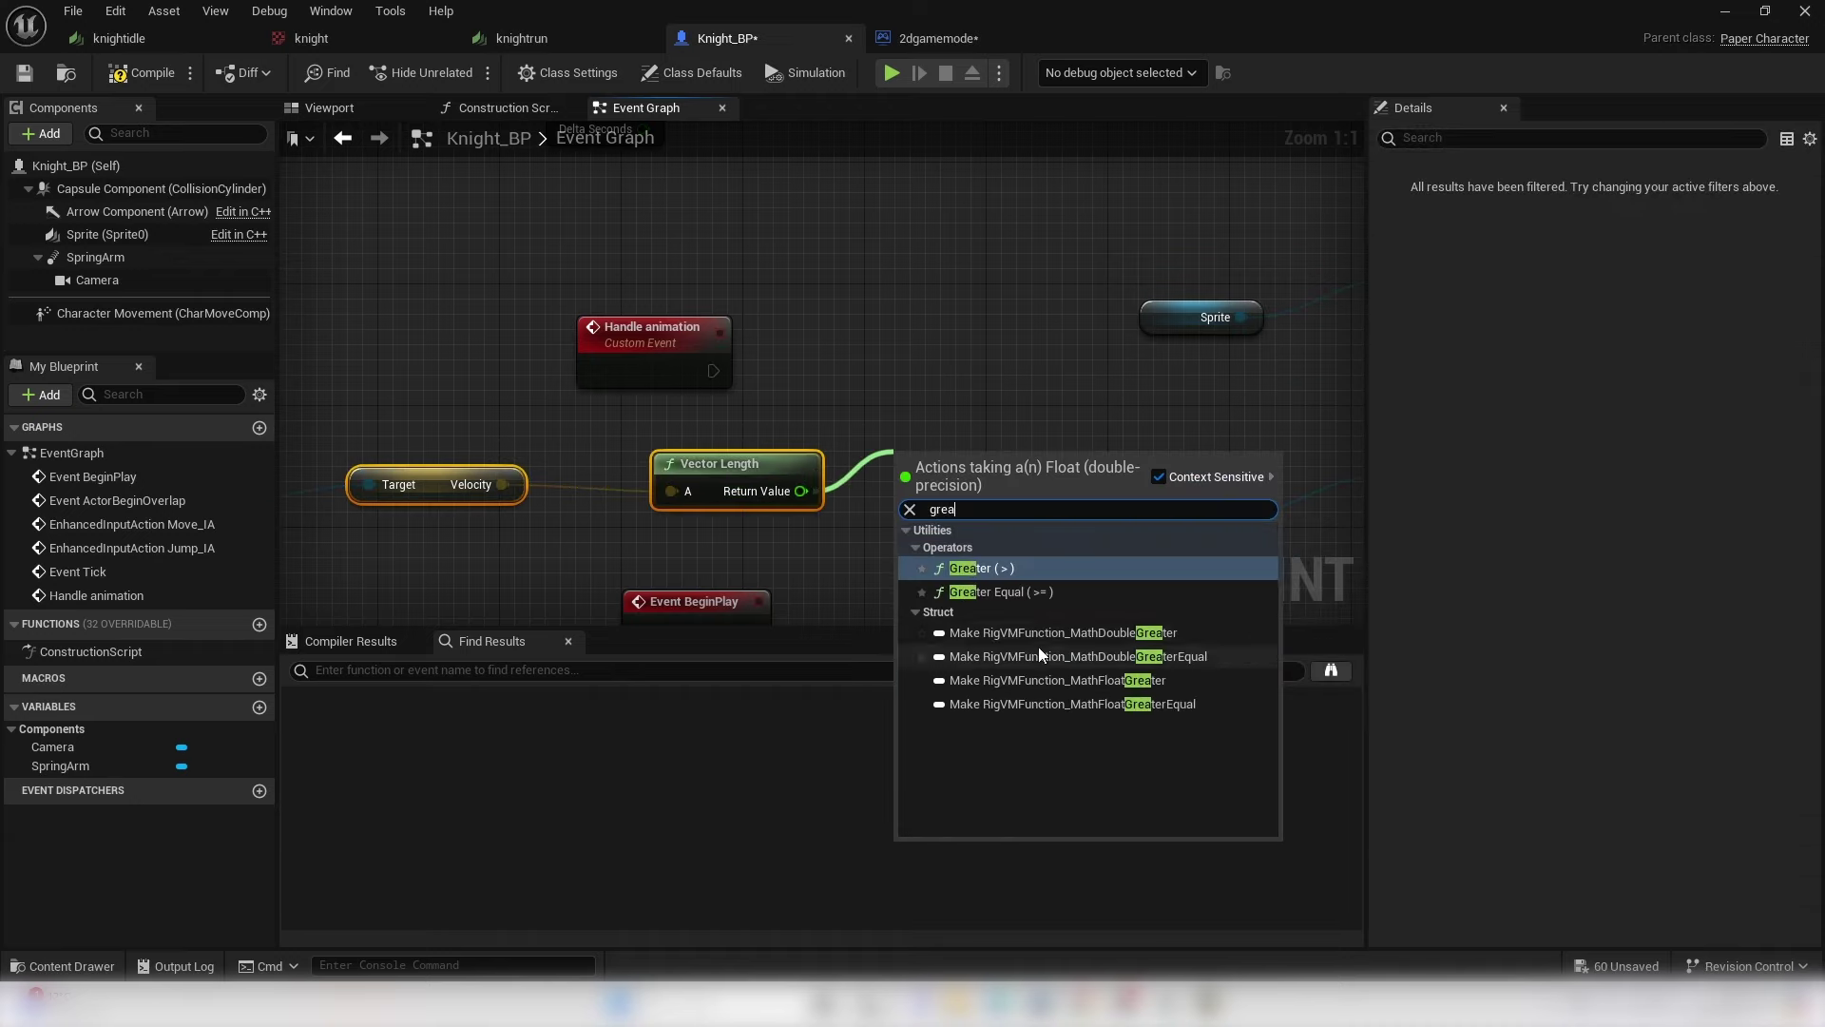
click(1007, 569)
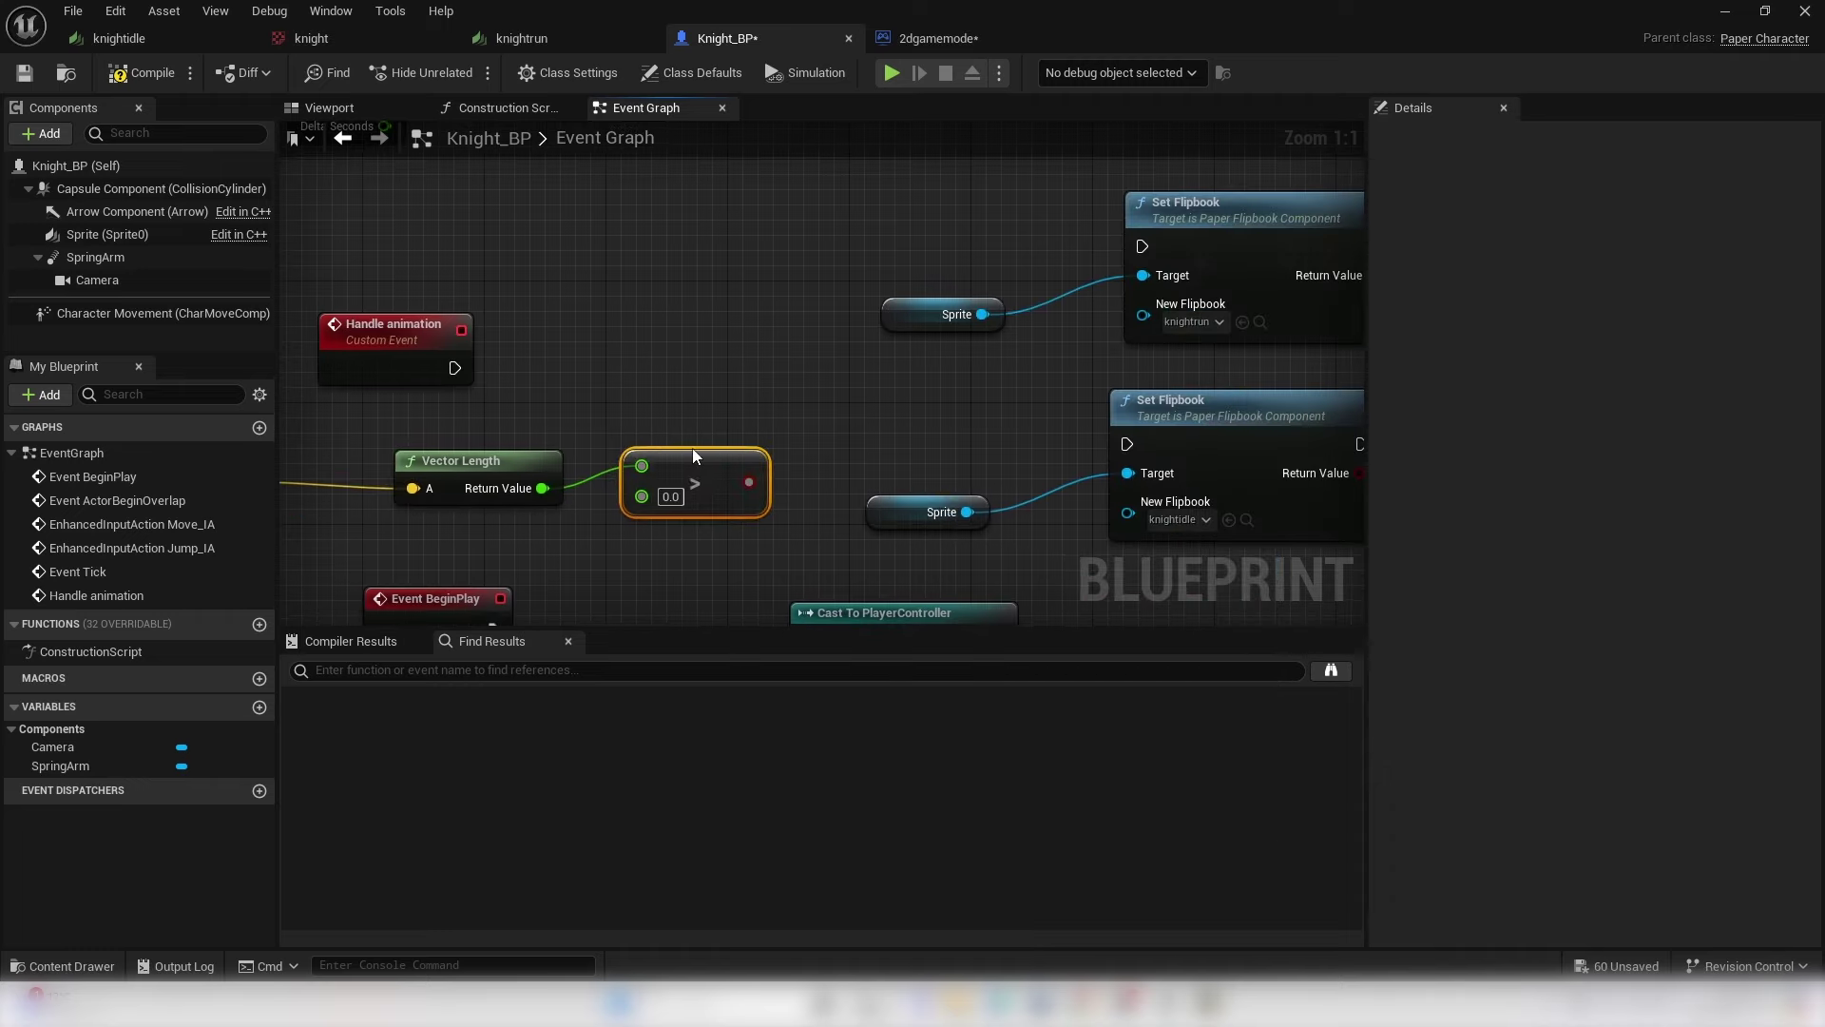
- Add a Branch node after the Handle animation event and connect the Greater result to its Condition
drag(454, 368, 664, 362)
text(bra)
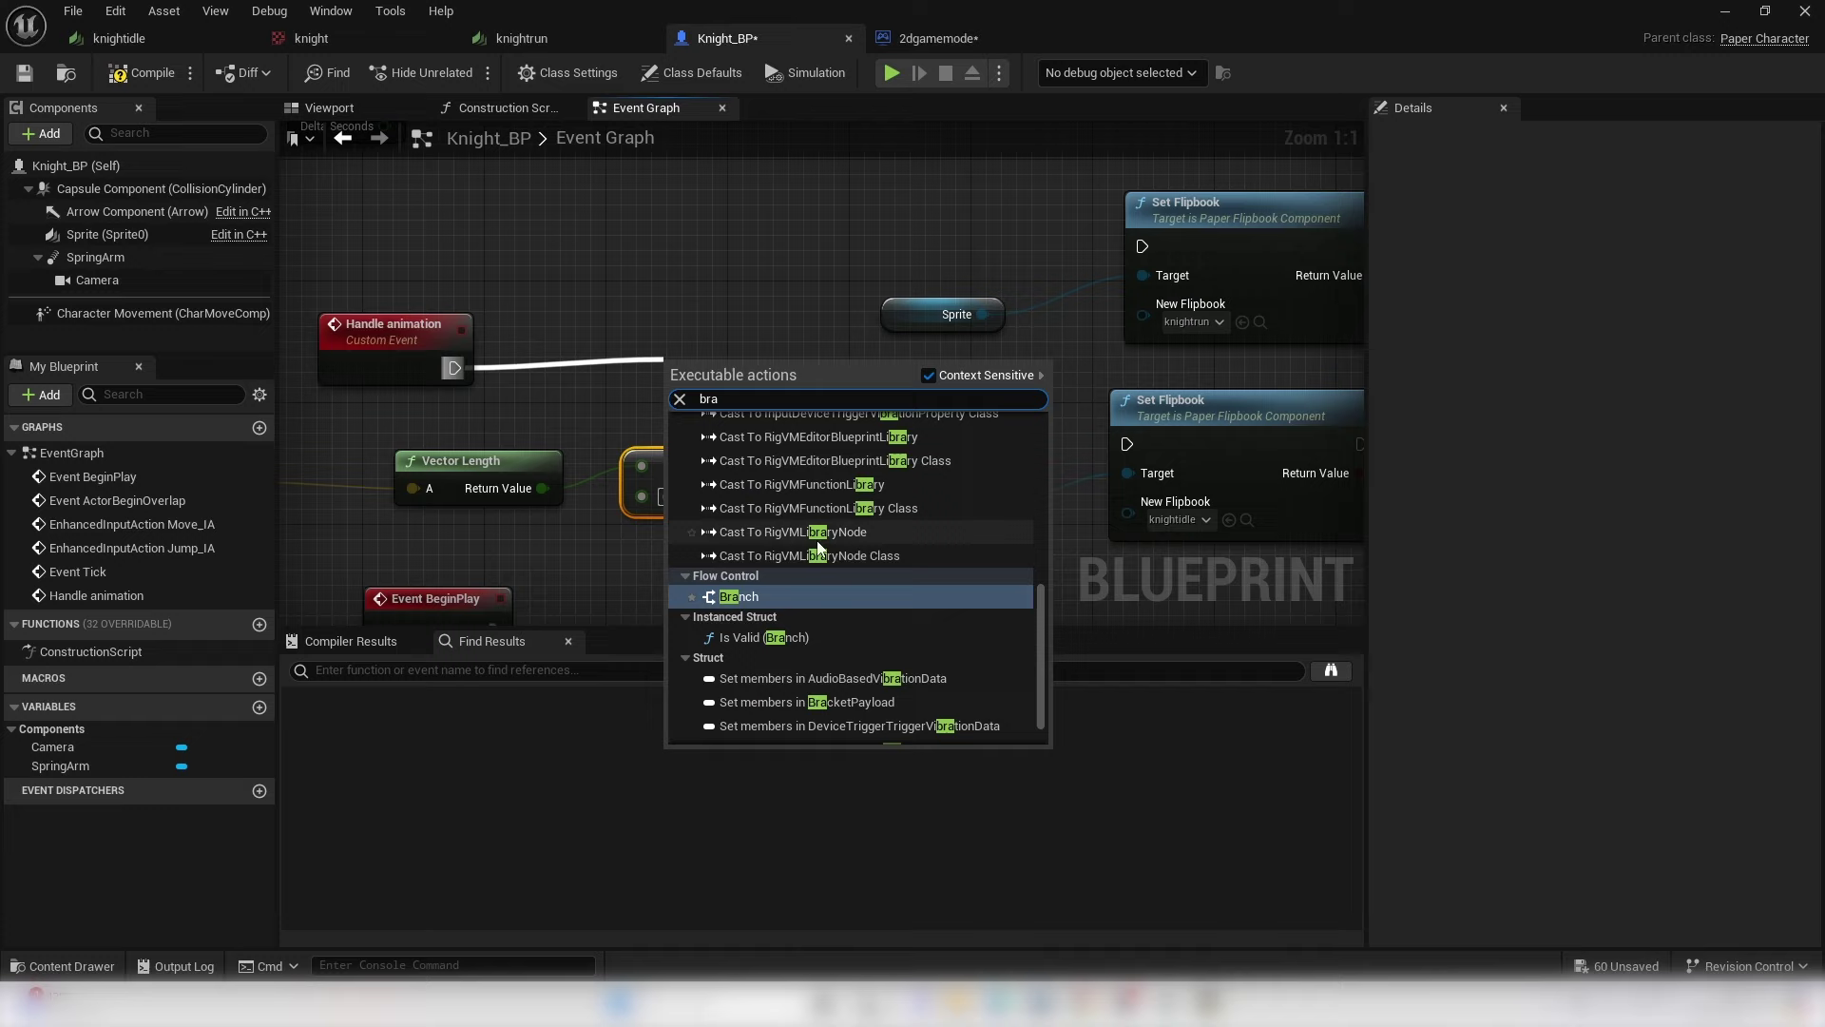
click(741, 596)
drag(749, 482, 869, 395)
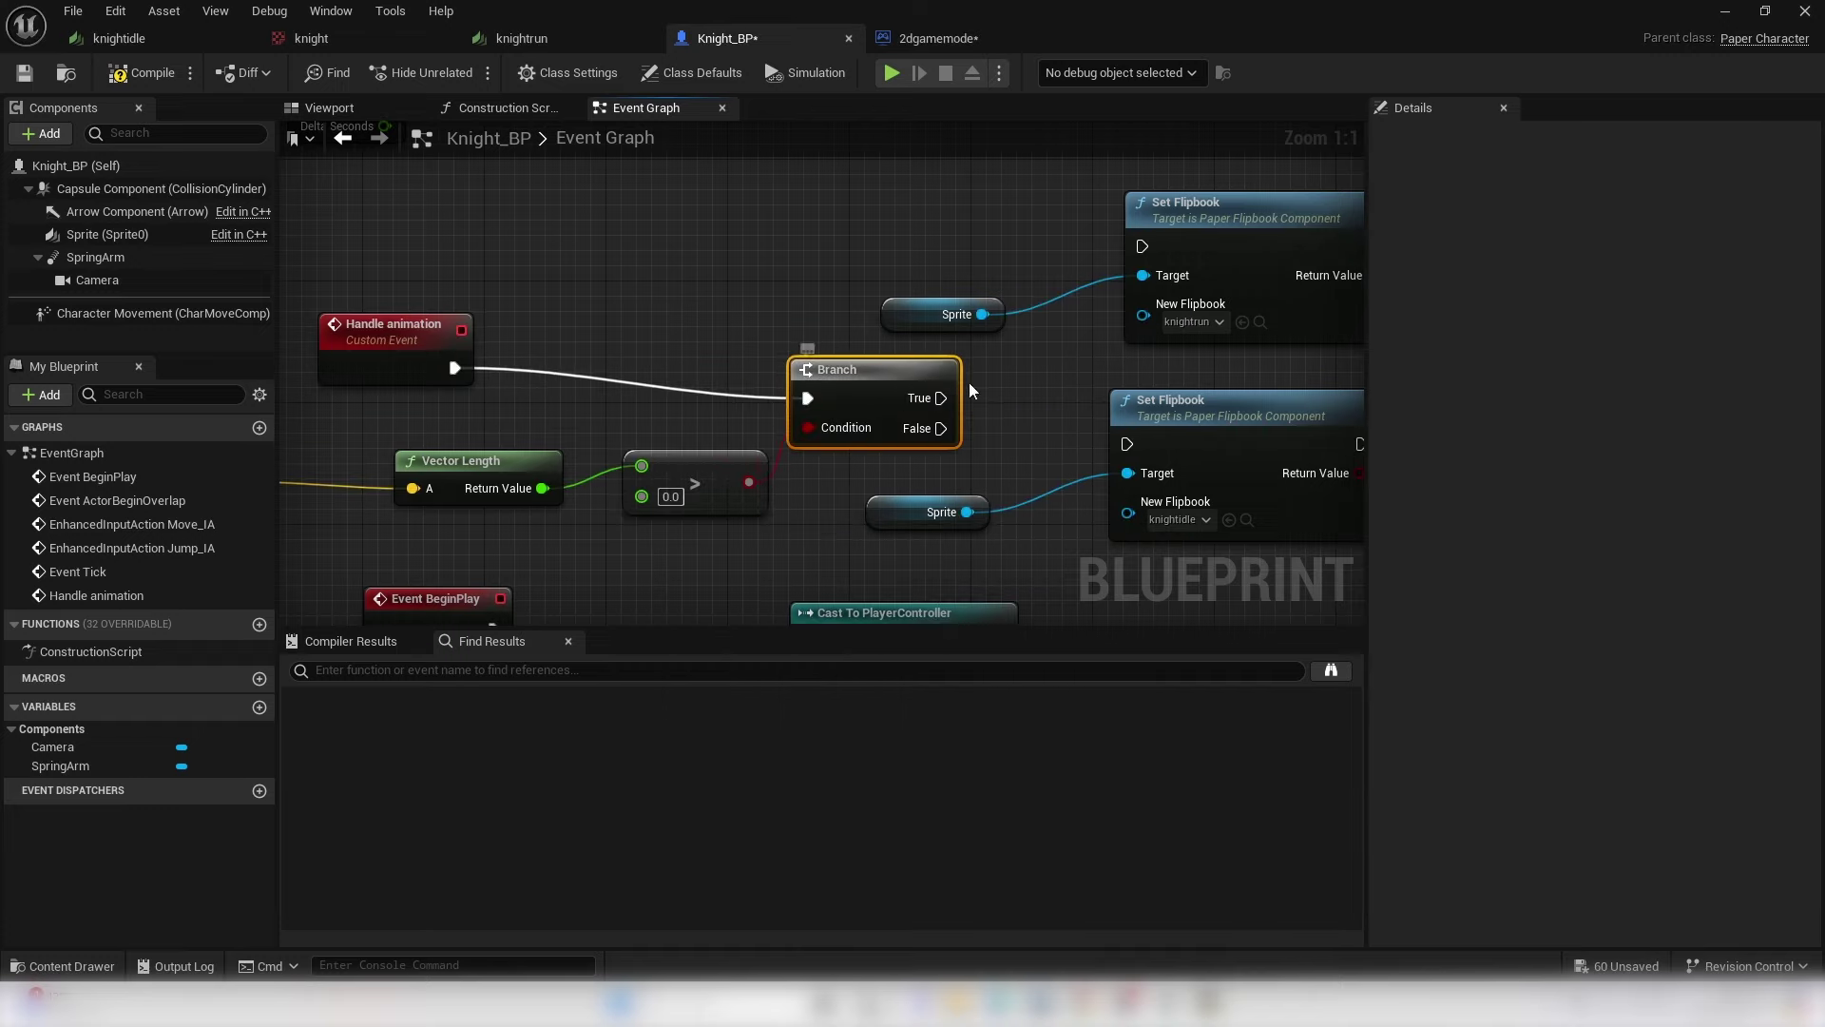
- Connect the Branch's True output to the knightrun Set Flipbook and False to the knightidle one, spacing the nodes out
right_drag(1034, 391, 856, 459)
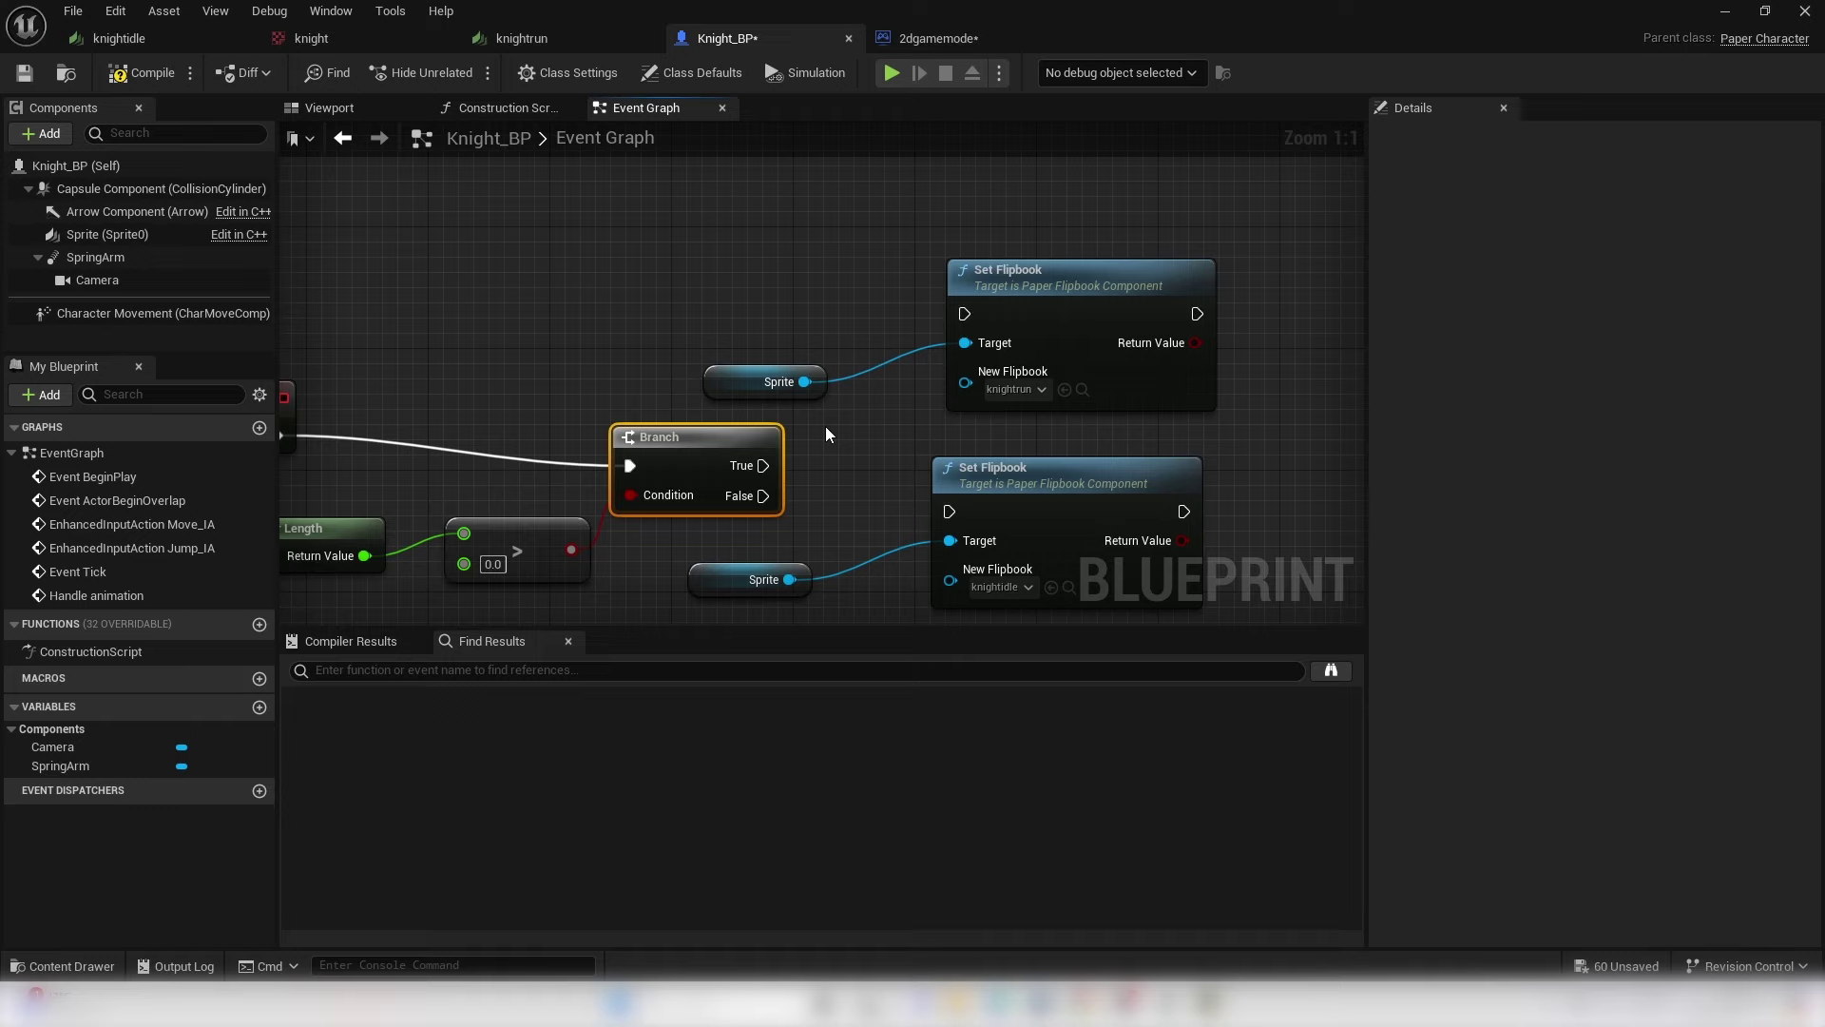
drag(762, 465, 964, 314)
right_drag(736, 421, 1180, 286)
right_drag(834, 352, 373, 415)
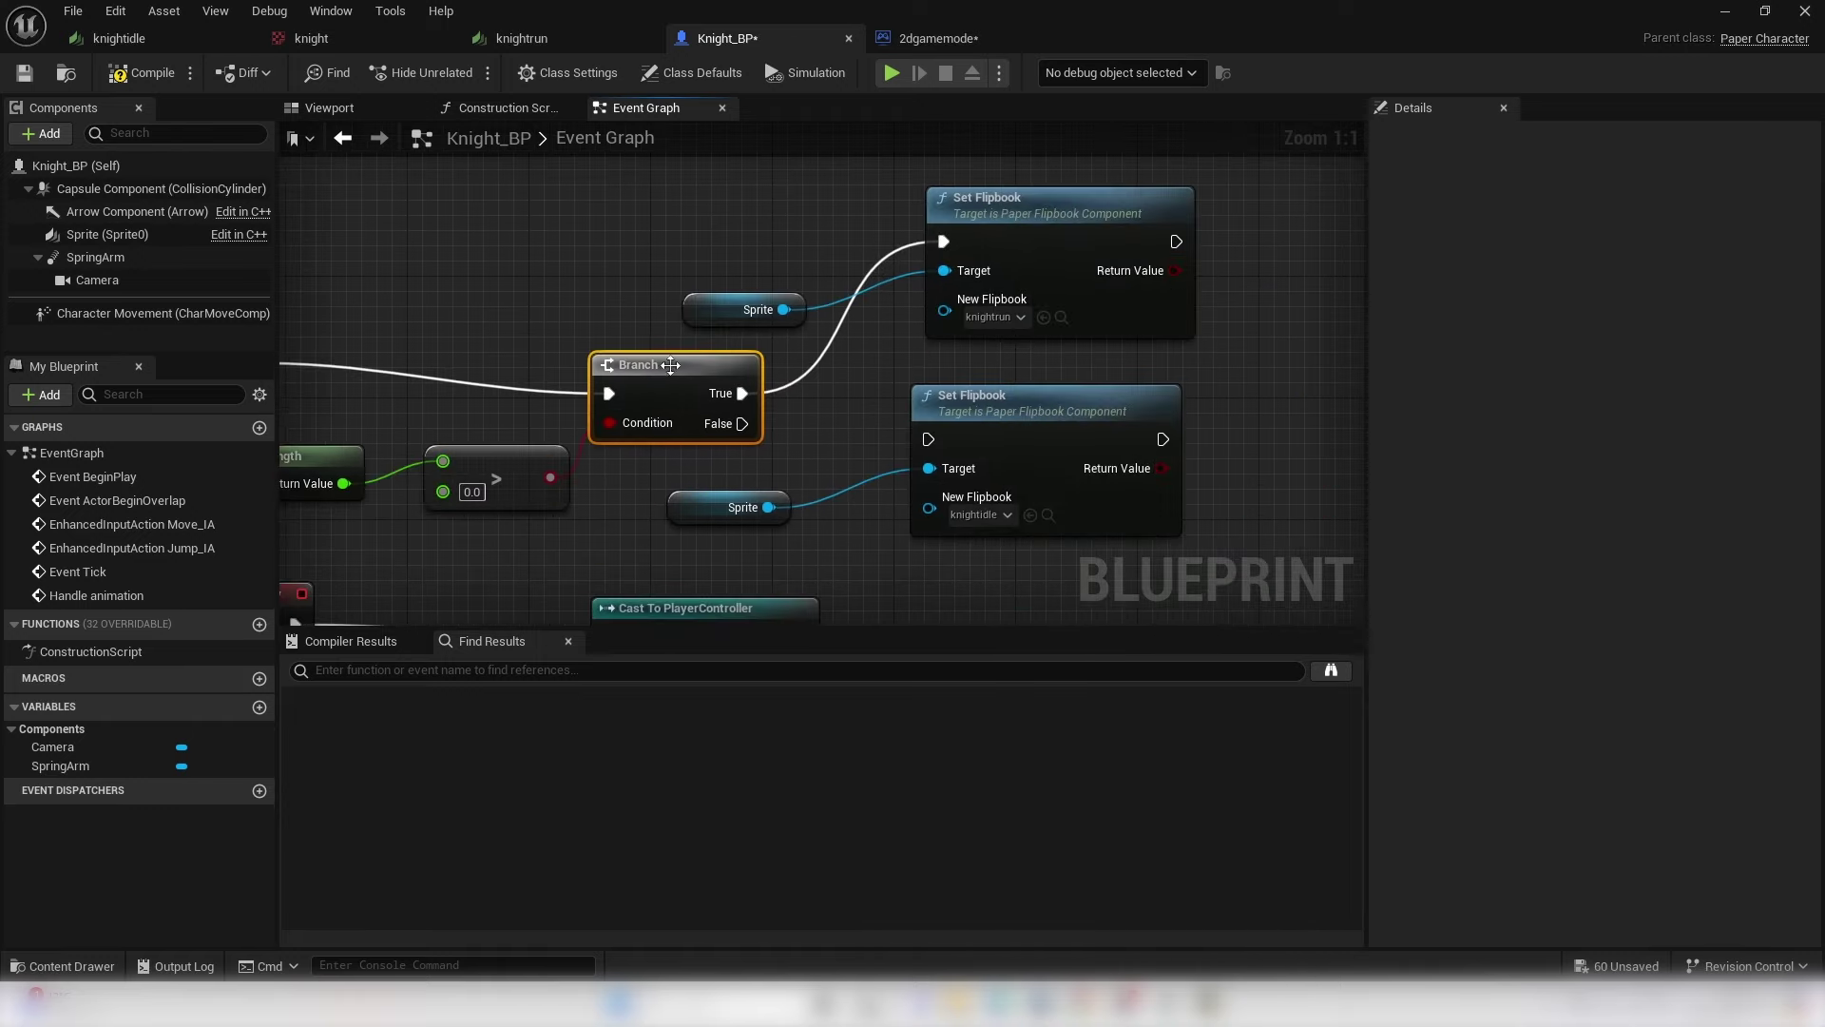
drag(743, 424, 932, 439)
right_drag(613, 398, 696, 408)
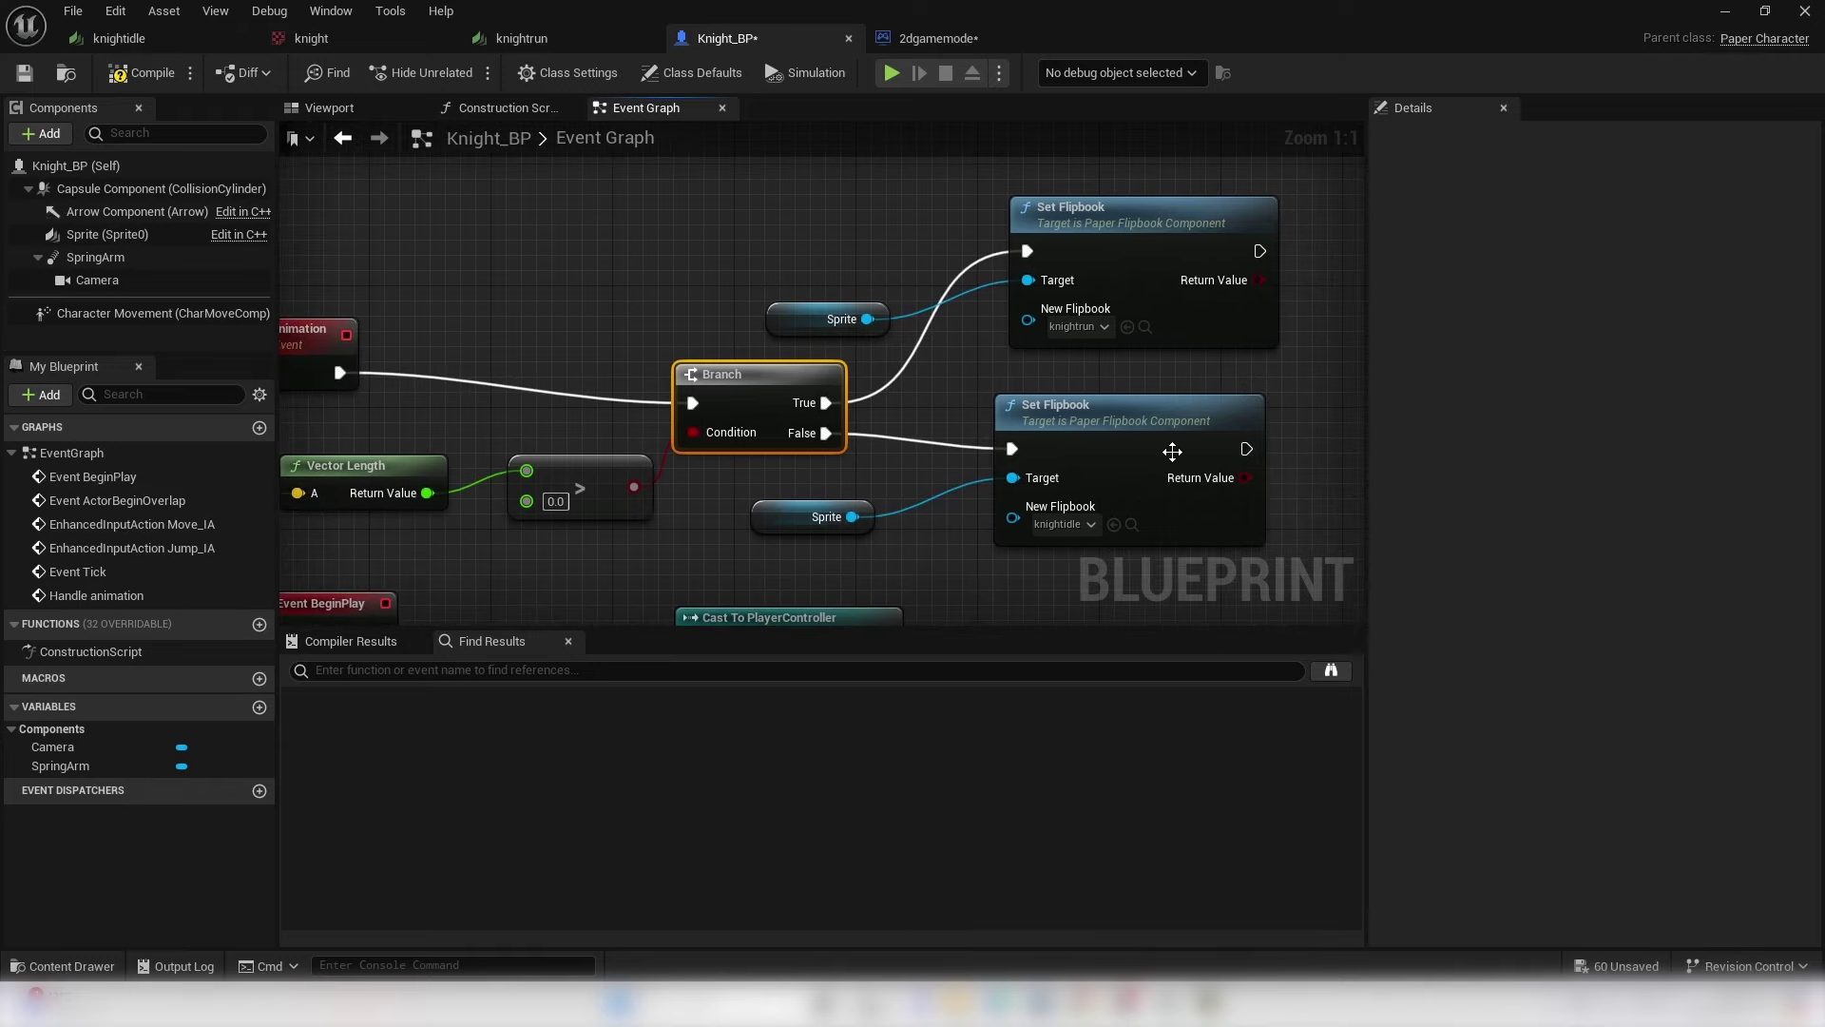
drag(1136, 438, 1213, 453)
- Call Handle Animation from the Event Tick execution output and compile Knight_BP
right_drag(1005, 419, 1420, 582)
drag(712, 264, 919, 257)
text(handle)
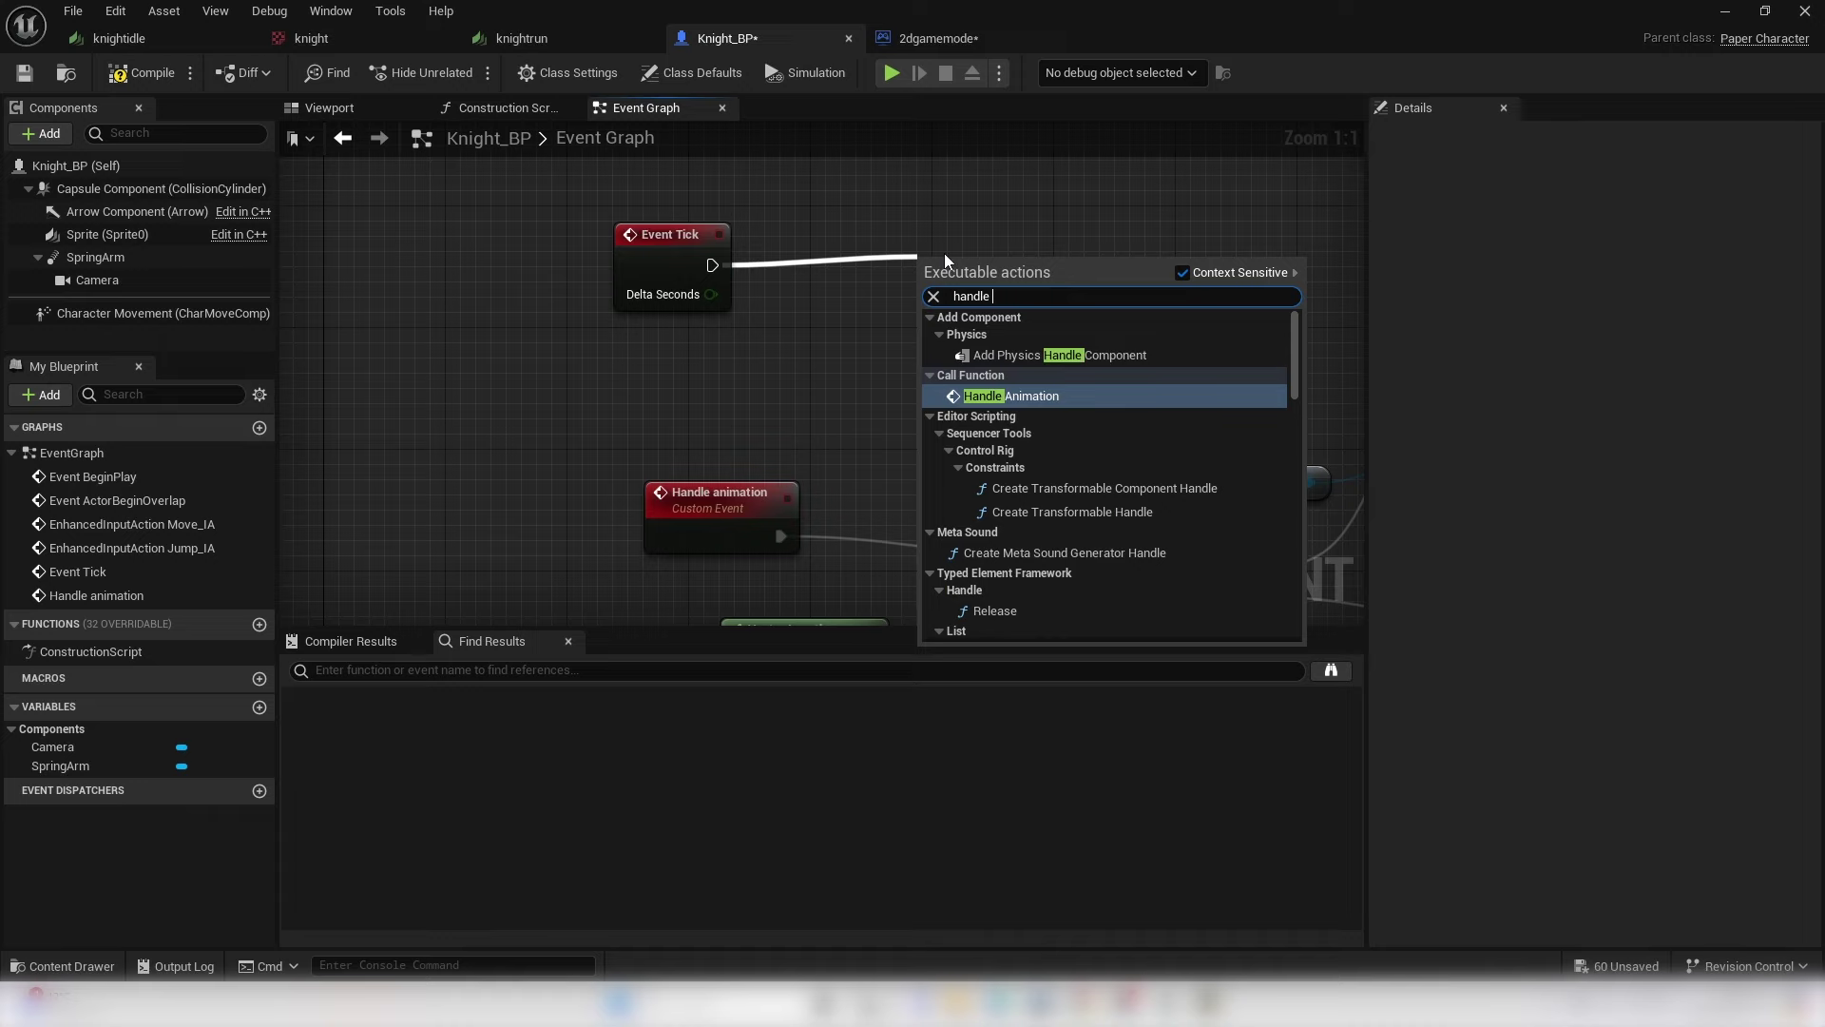
key(Return)
drag(977, 304, 962, 259)
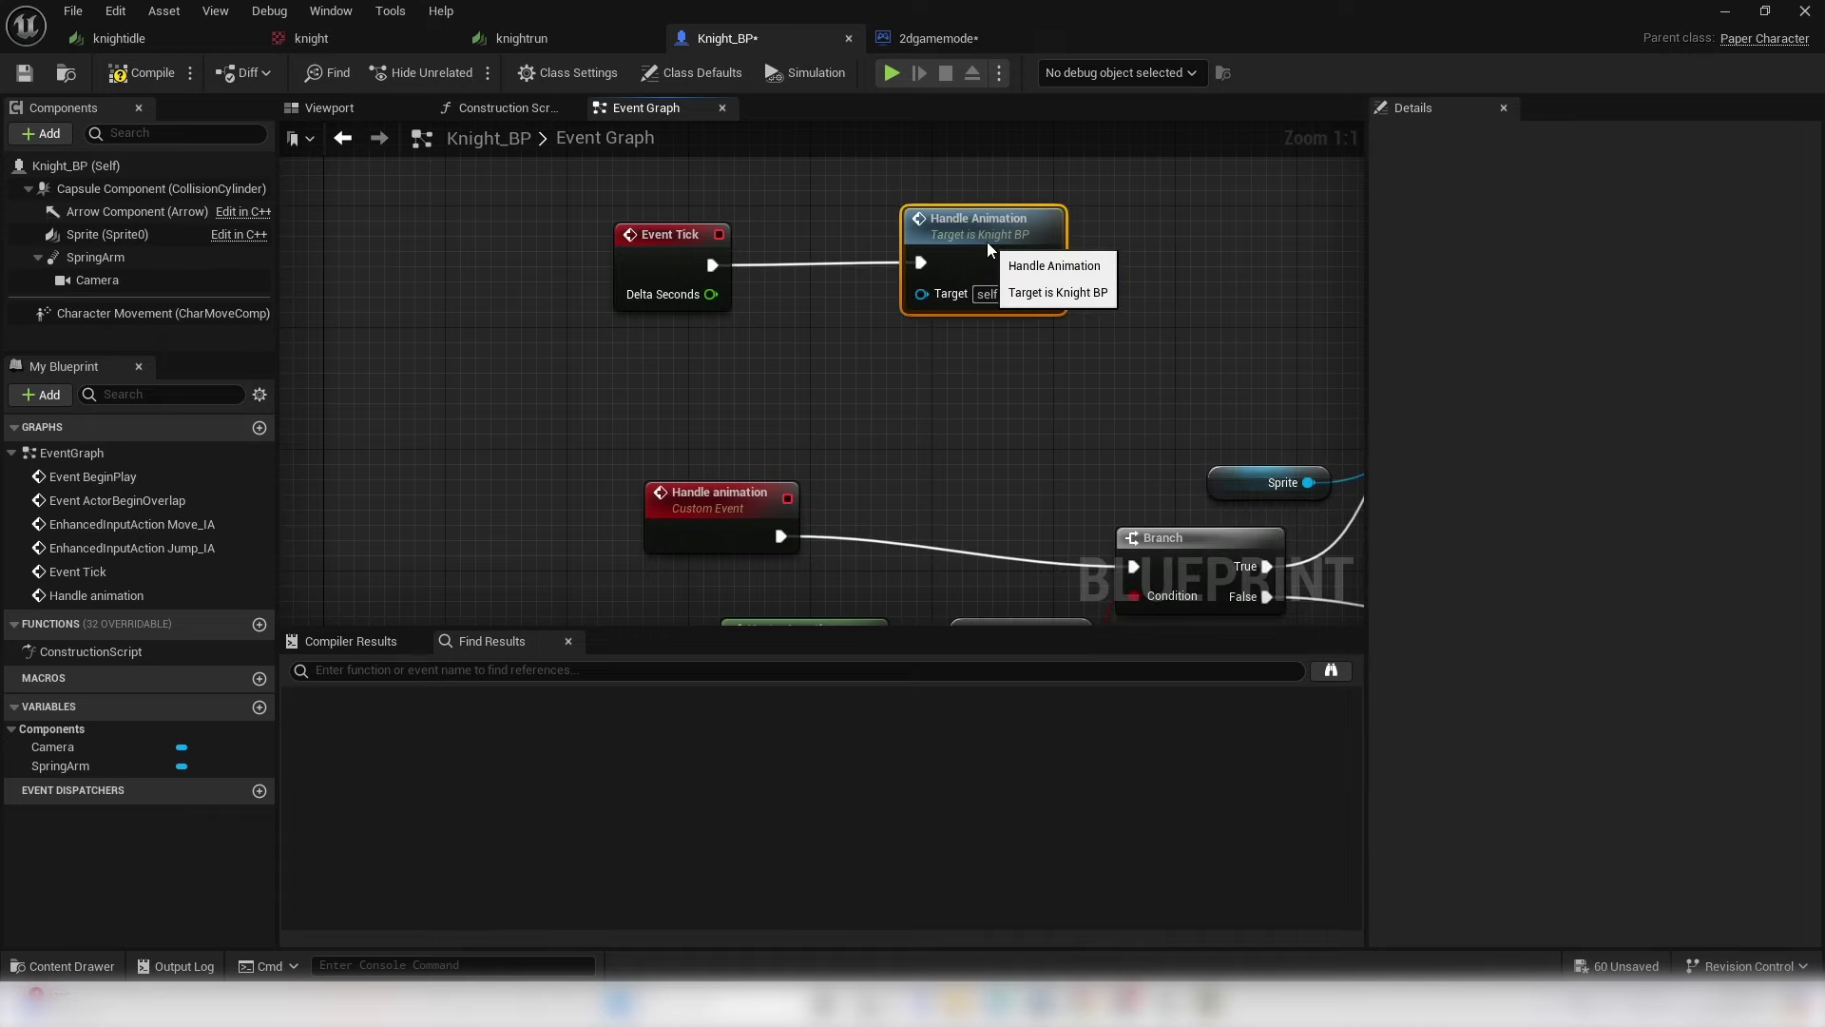
right_drag(1014, 413, 583, 287)
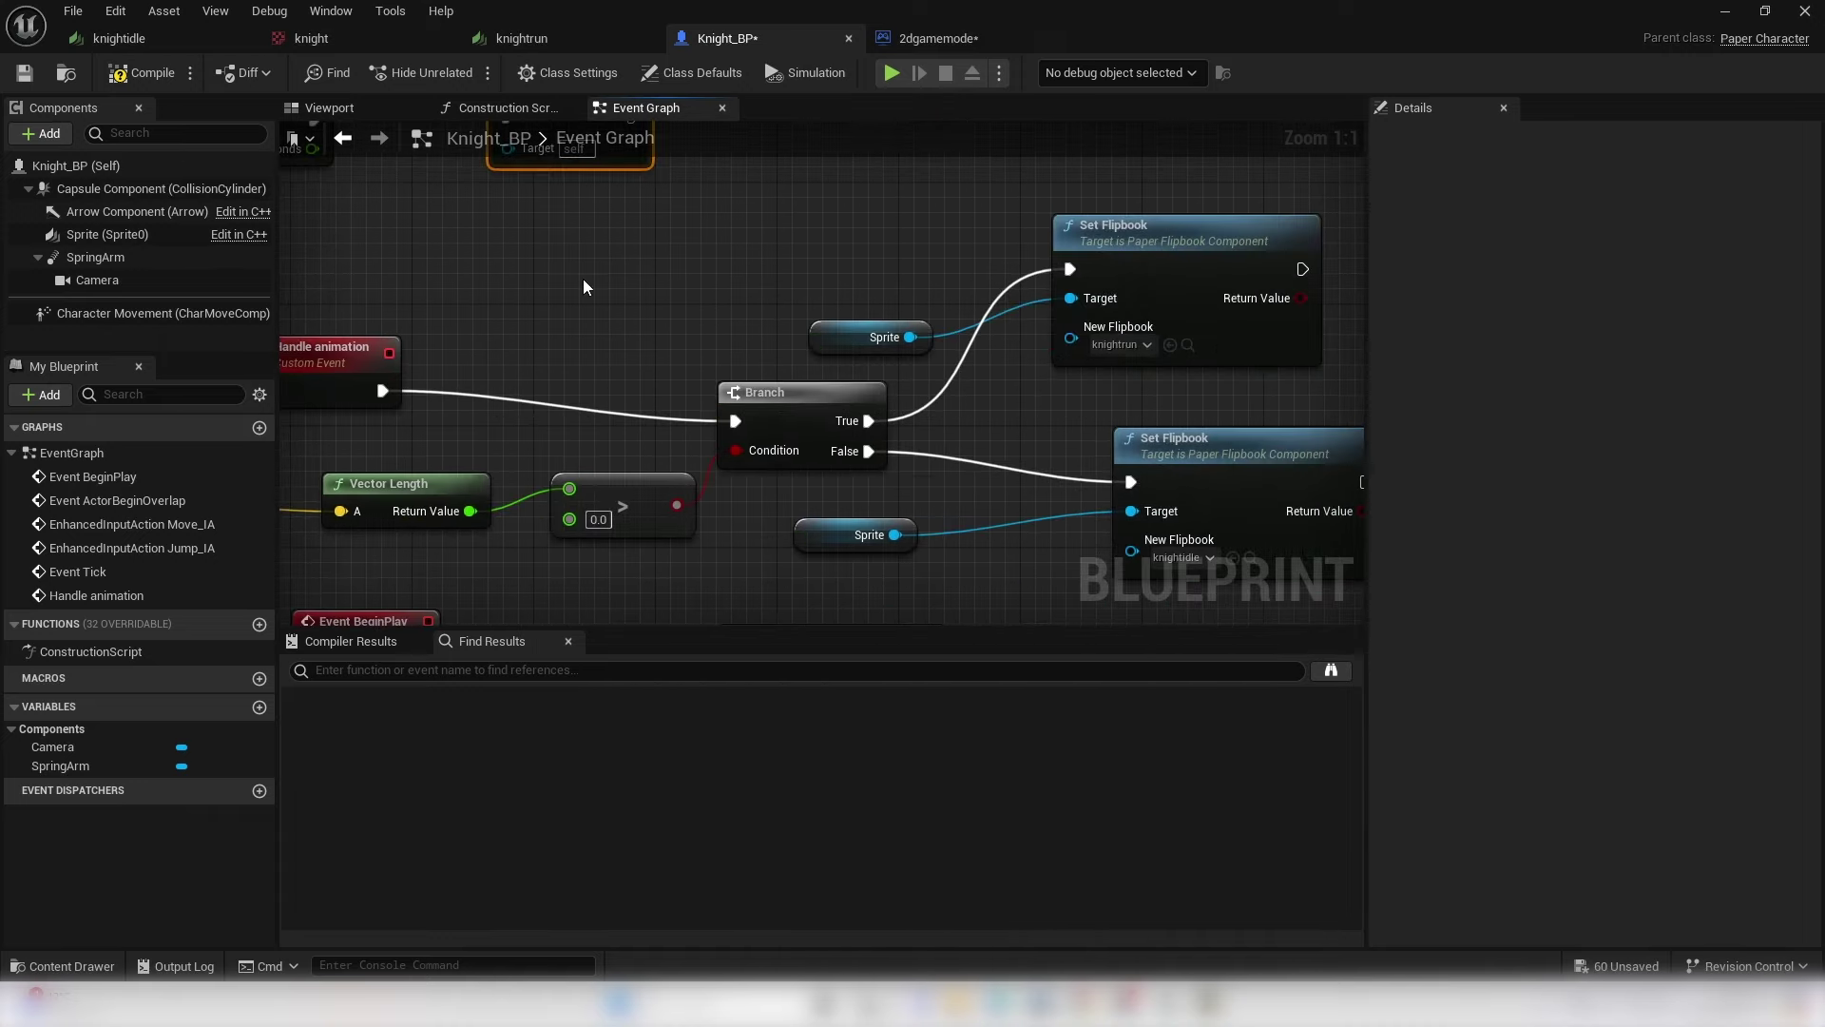
click(157, 72)
- Play examplemap and move the knight both ways to test switching between the idle and run animations
click(1724, 11)
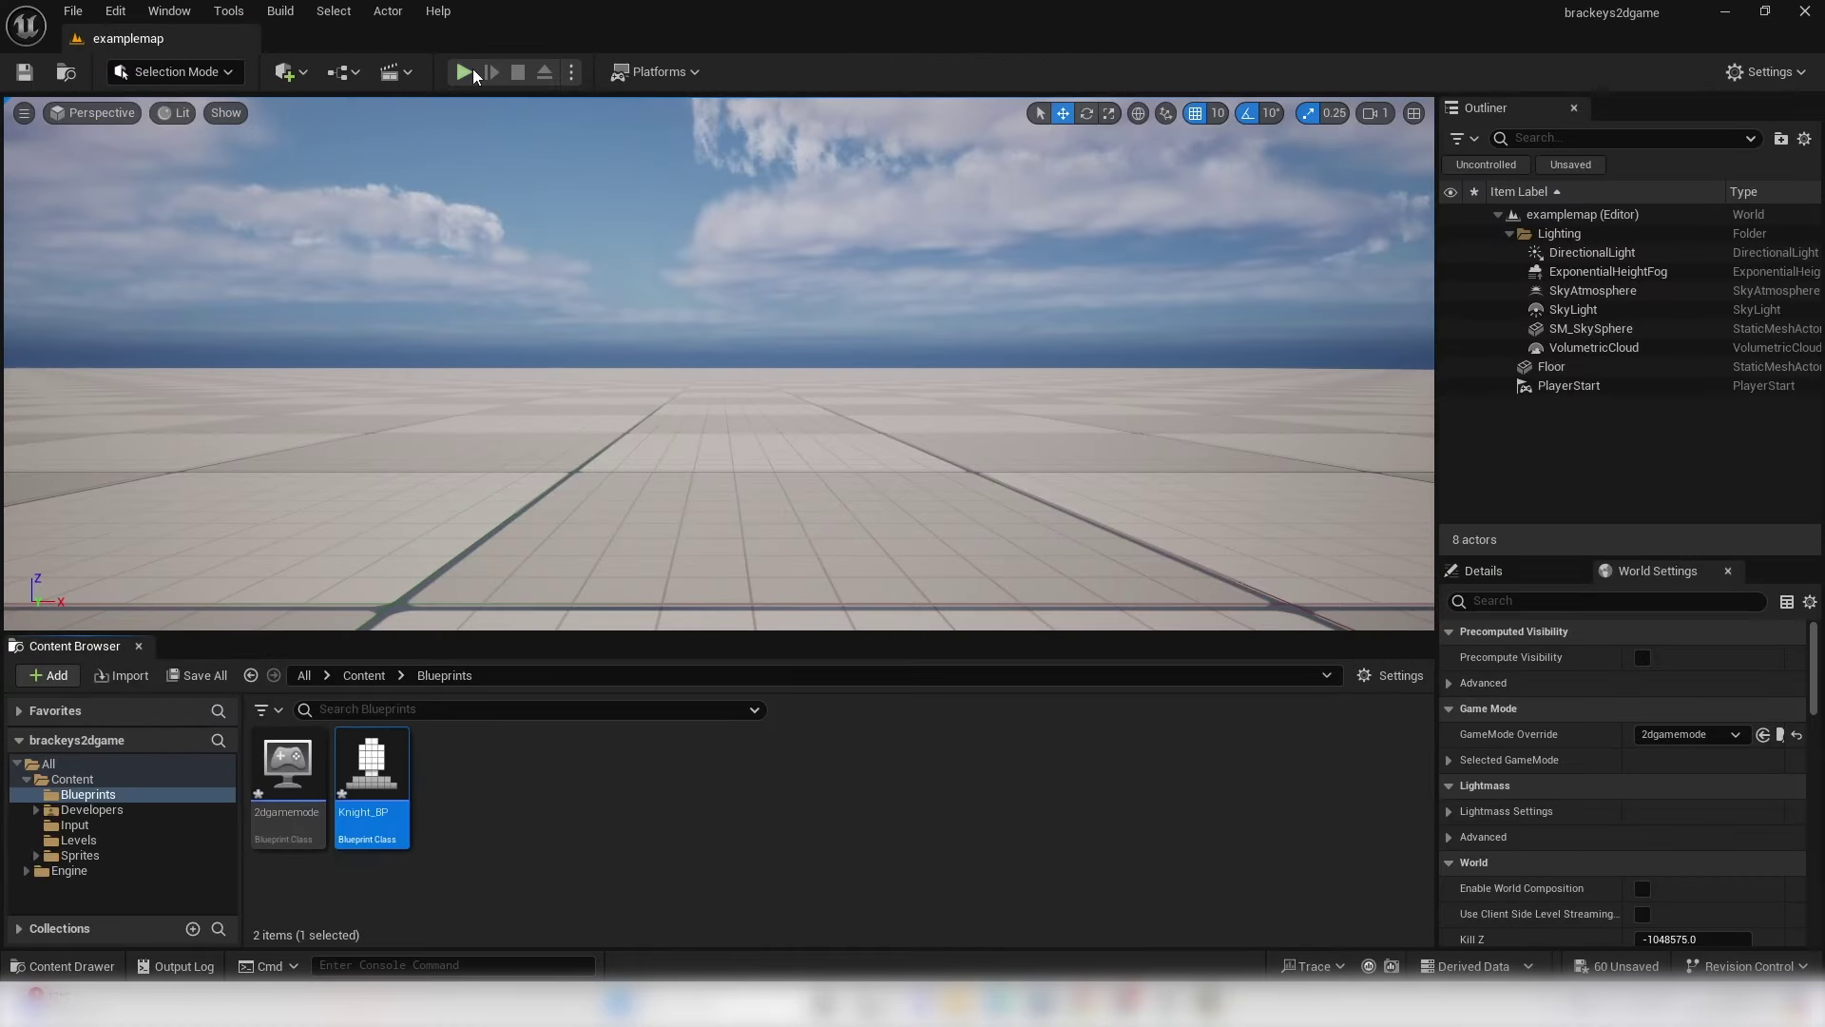
click(464, 72)
key(d)
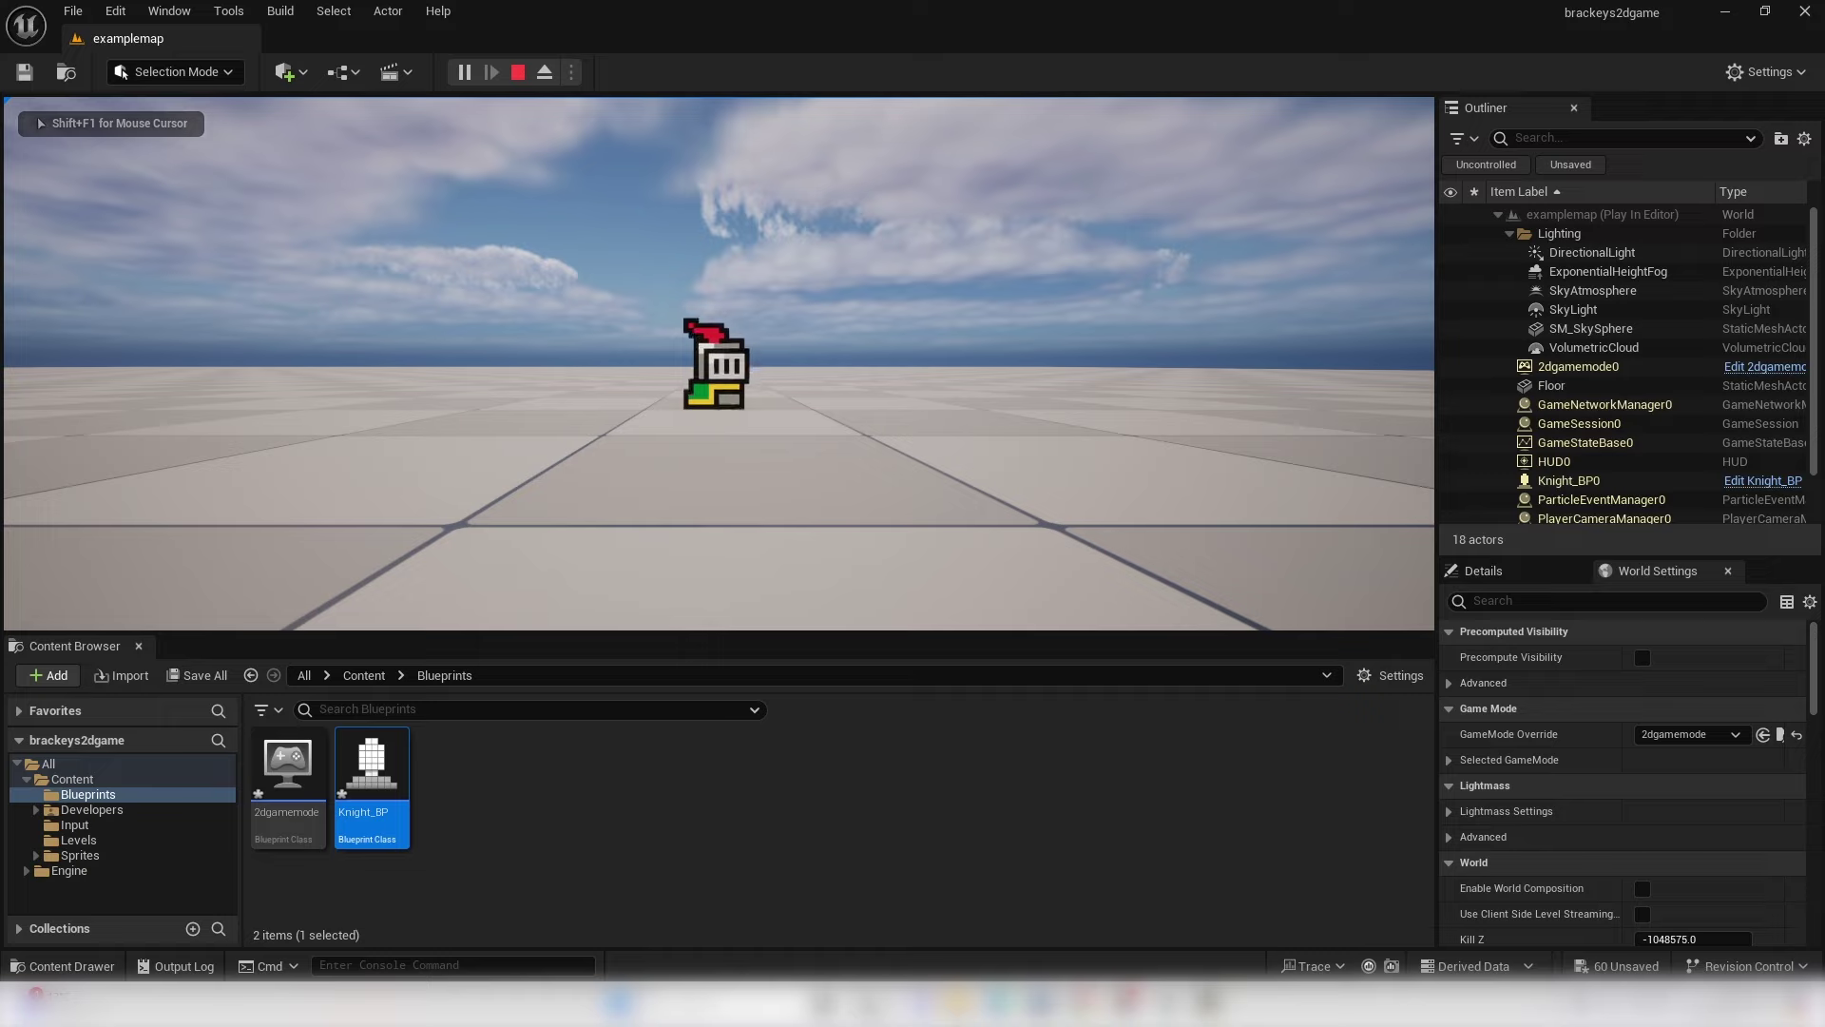
key(a)
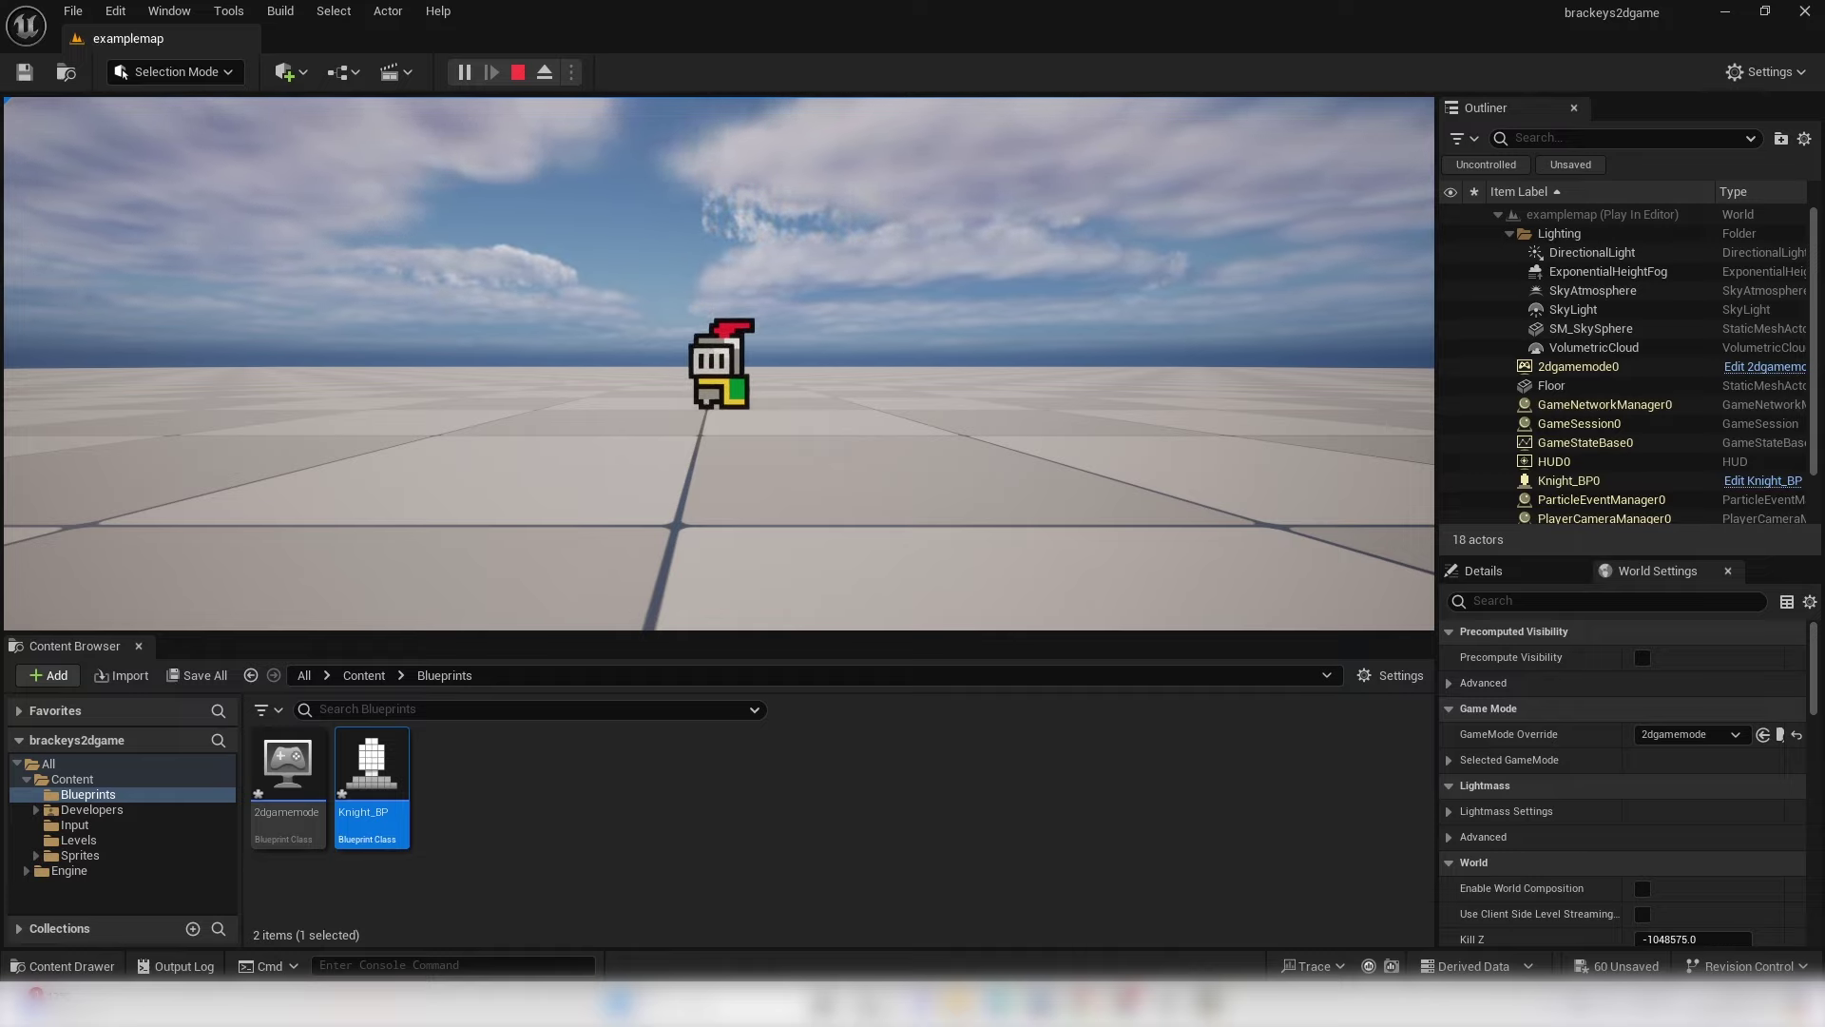
- Stop the play session and create a folder named worldtileset inside the Sprites folder
key(Escape)
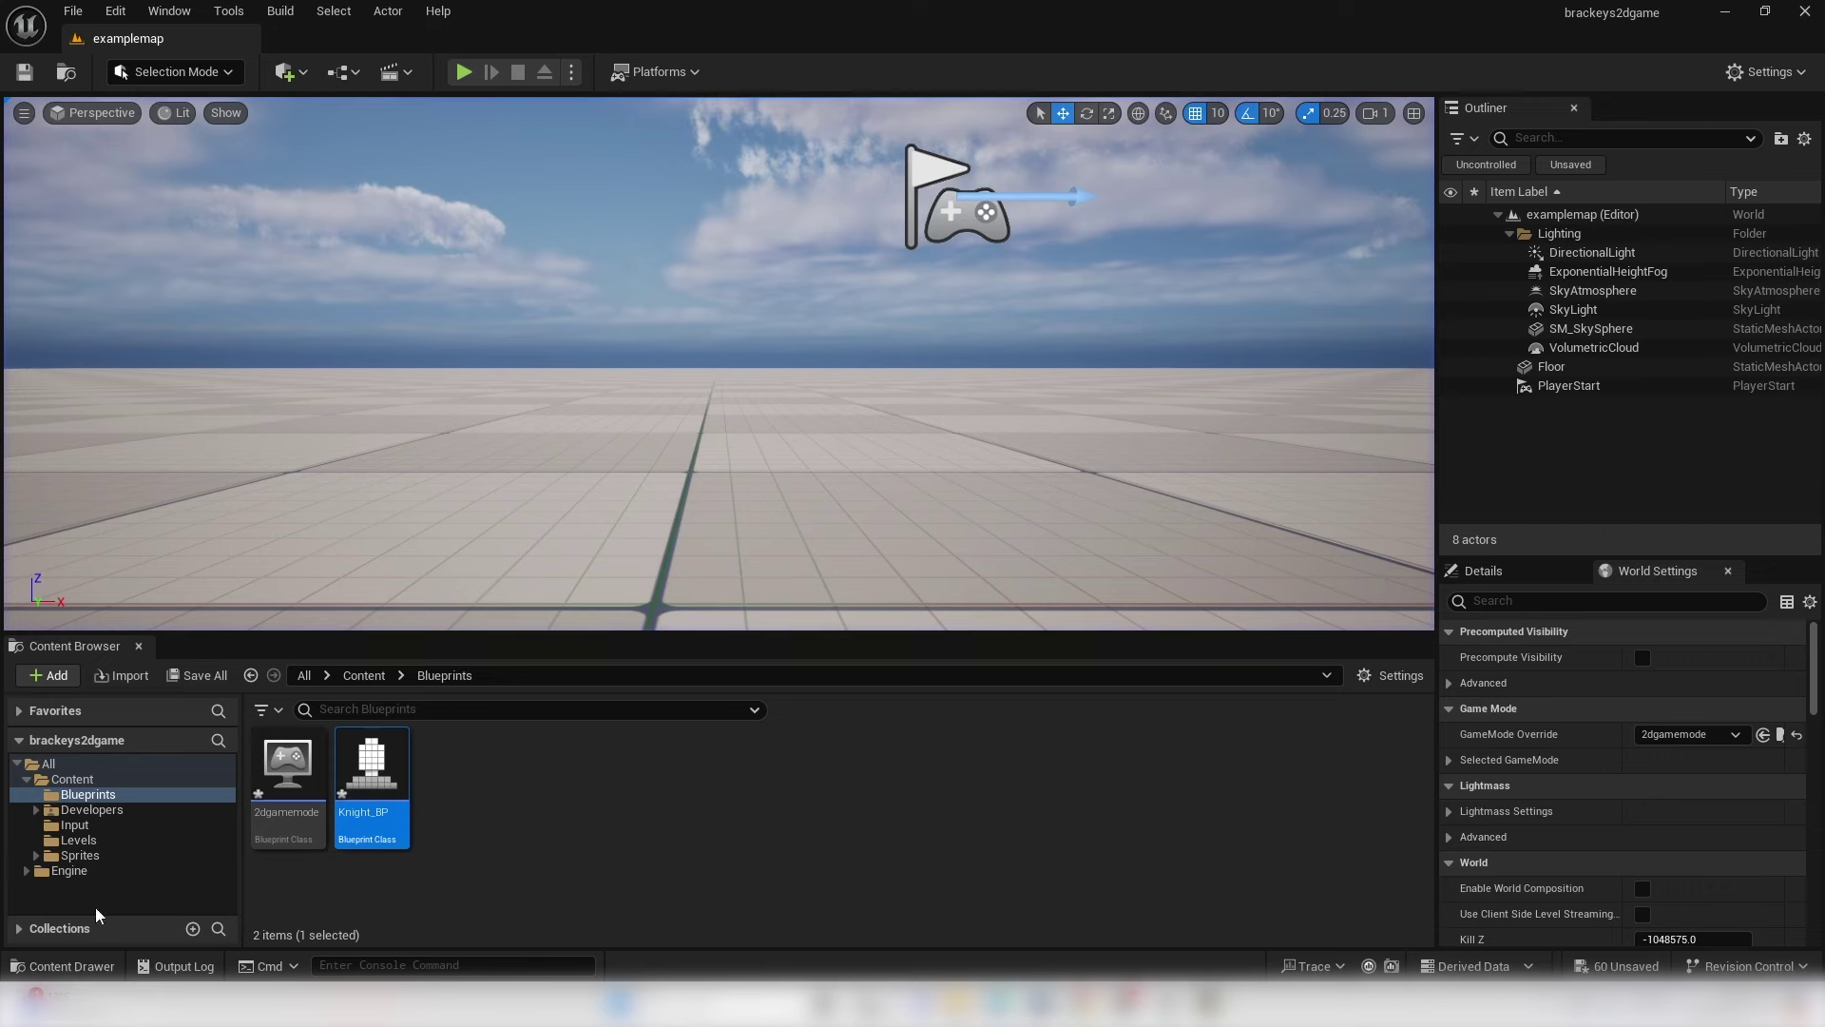
click(95, 855)
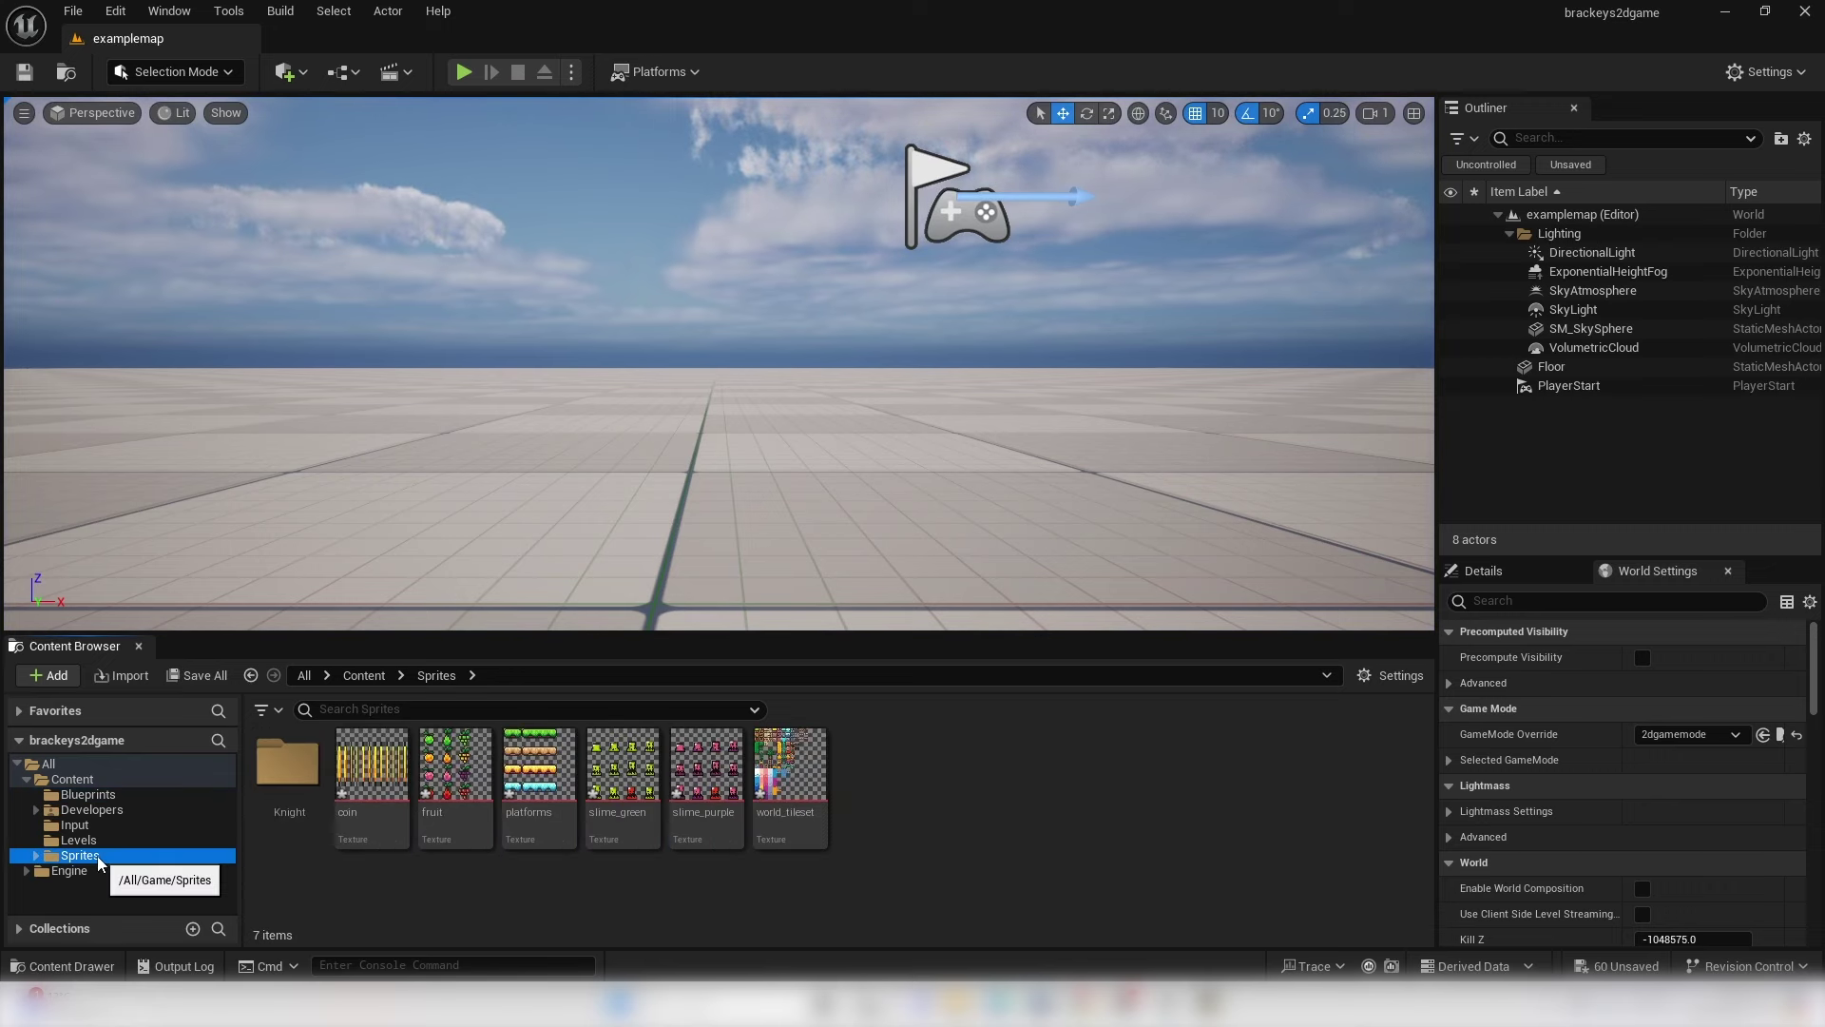
right_click(1052, 781)
click(1214, 171)
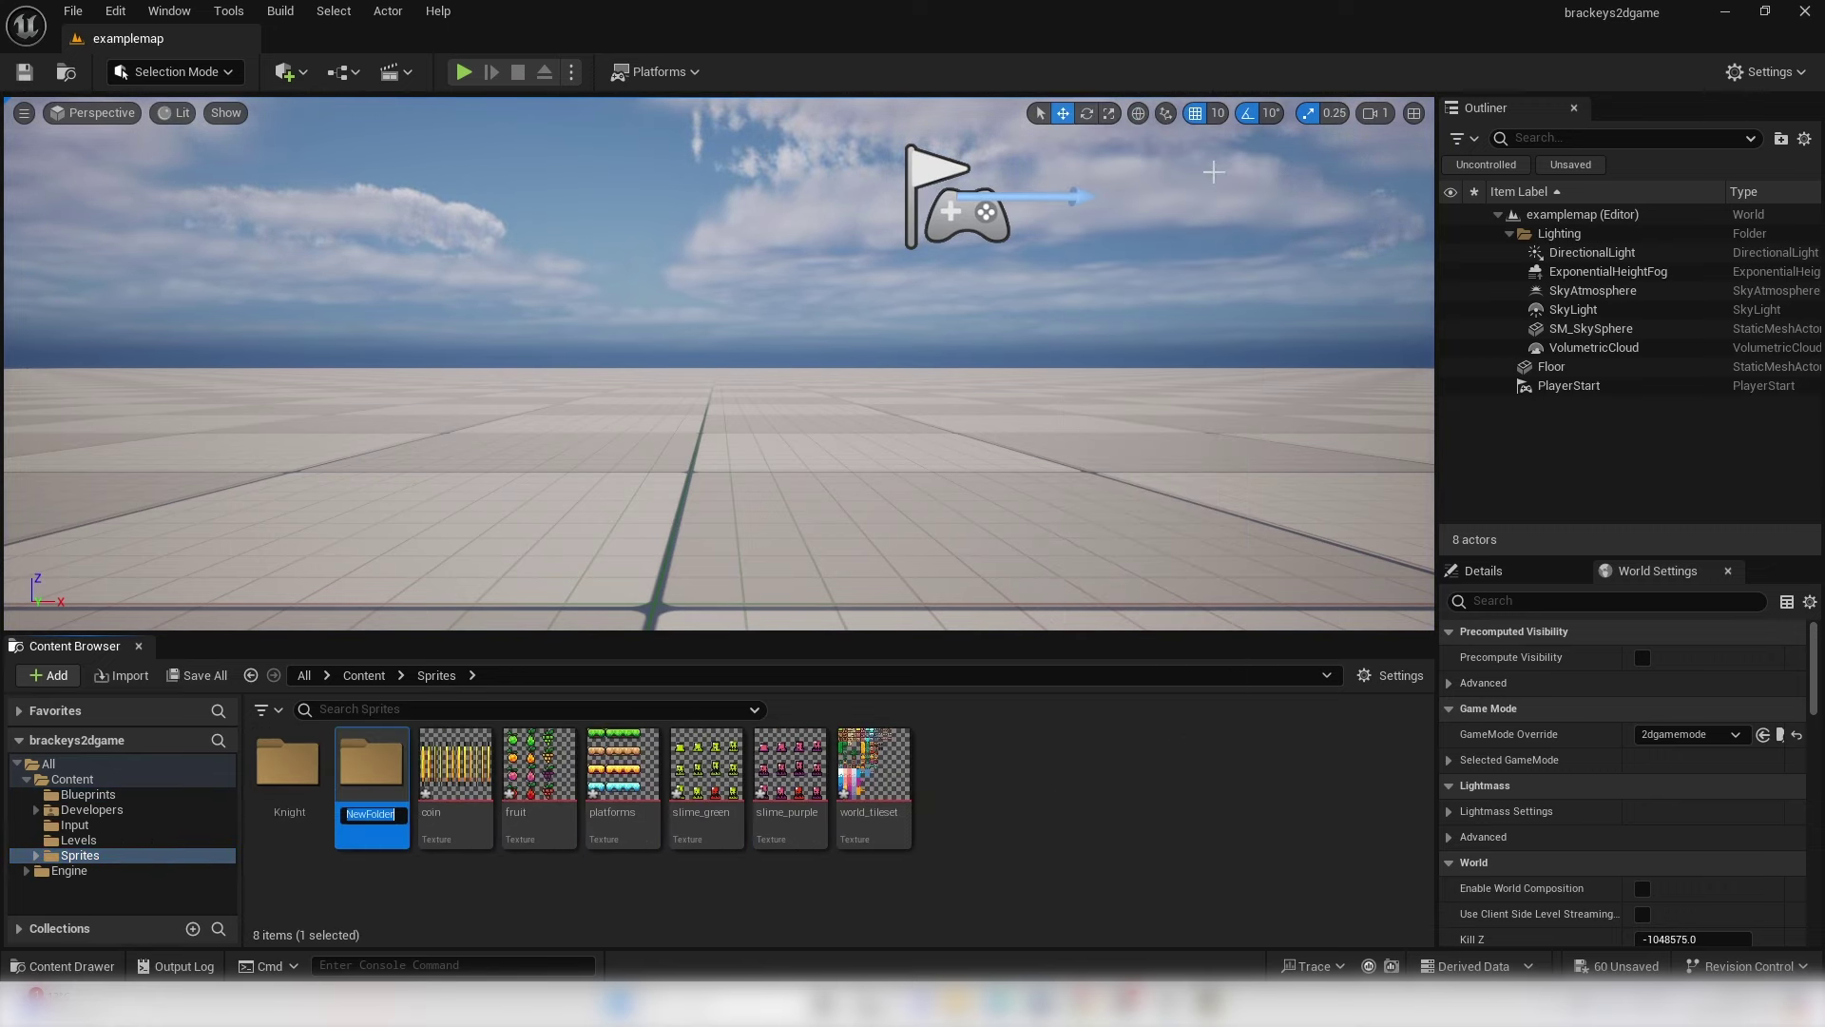
text(worldtileset)
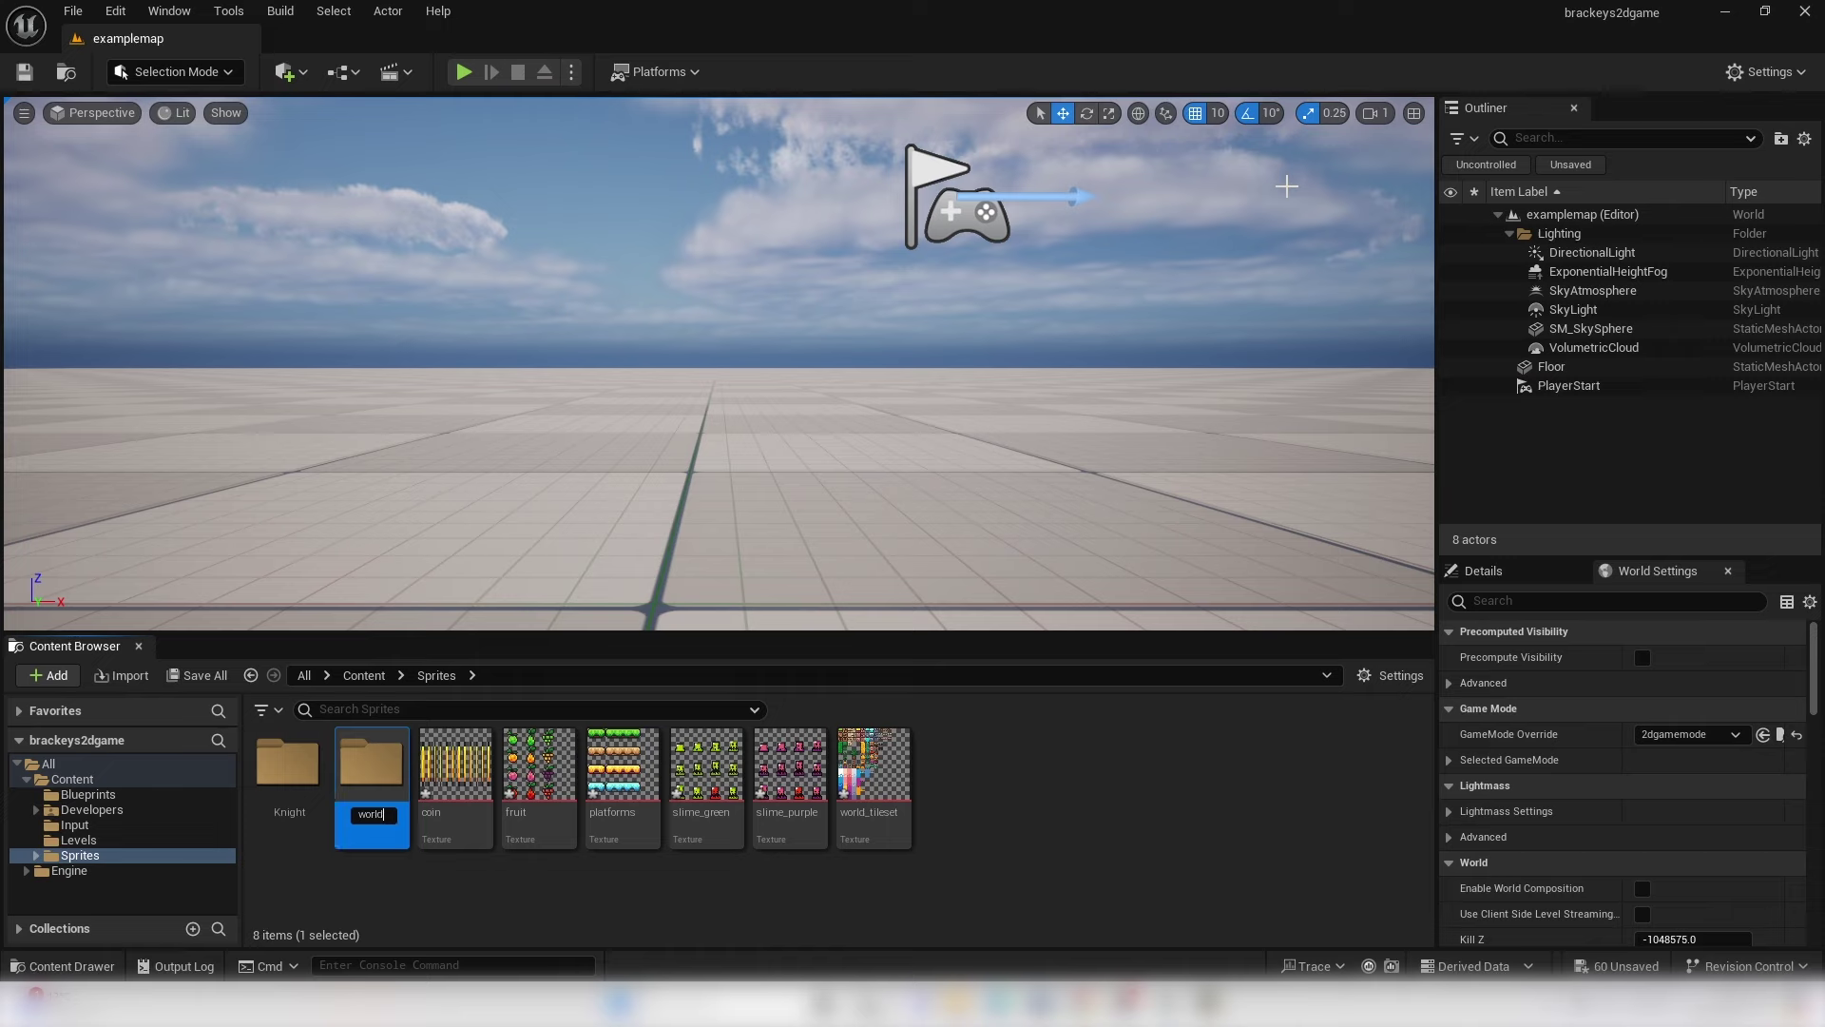
key(Return)
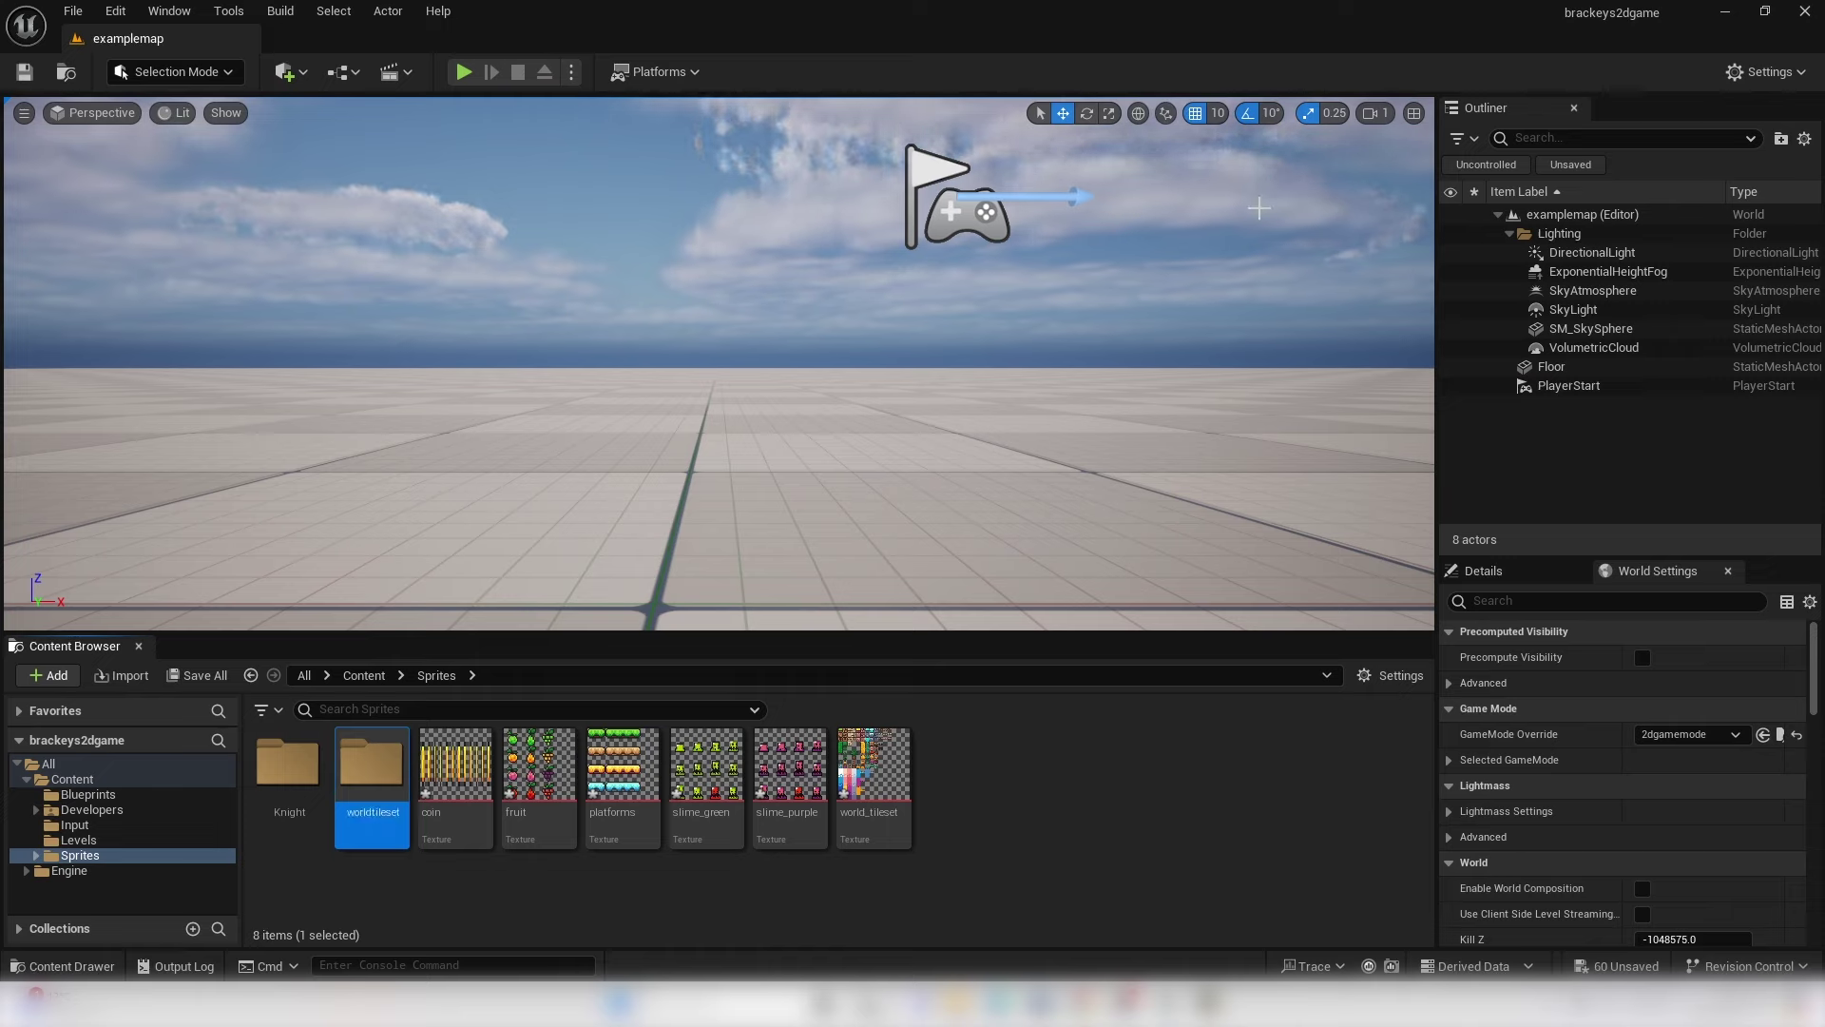
- Move the world_tileset texture into the worldtileset folder and open that folder
drag(871, 787, 361, 804)
click(392, 815)
click(374, 774)
double_click(375, 773)
- Create a tile set from the world_tileset texture and open it for editing
right_click(290, 766)
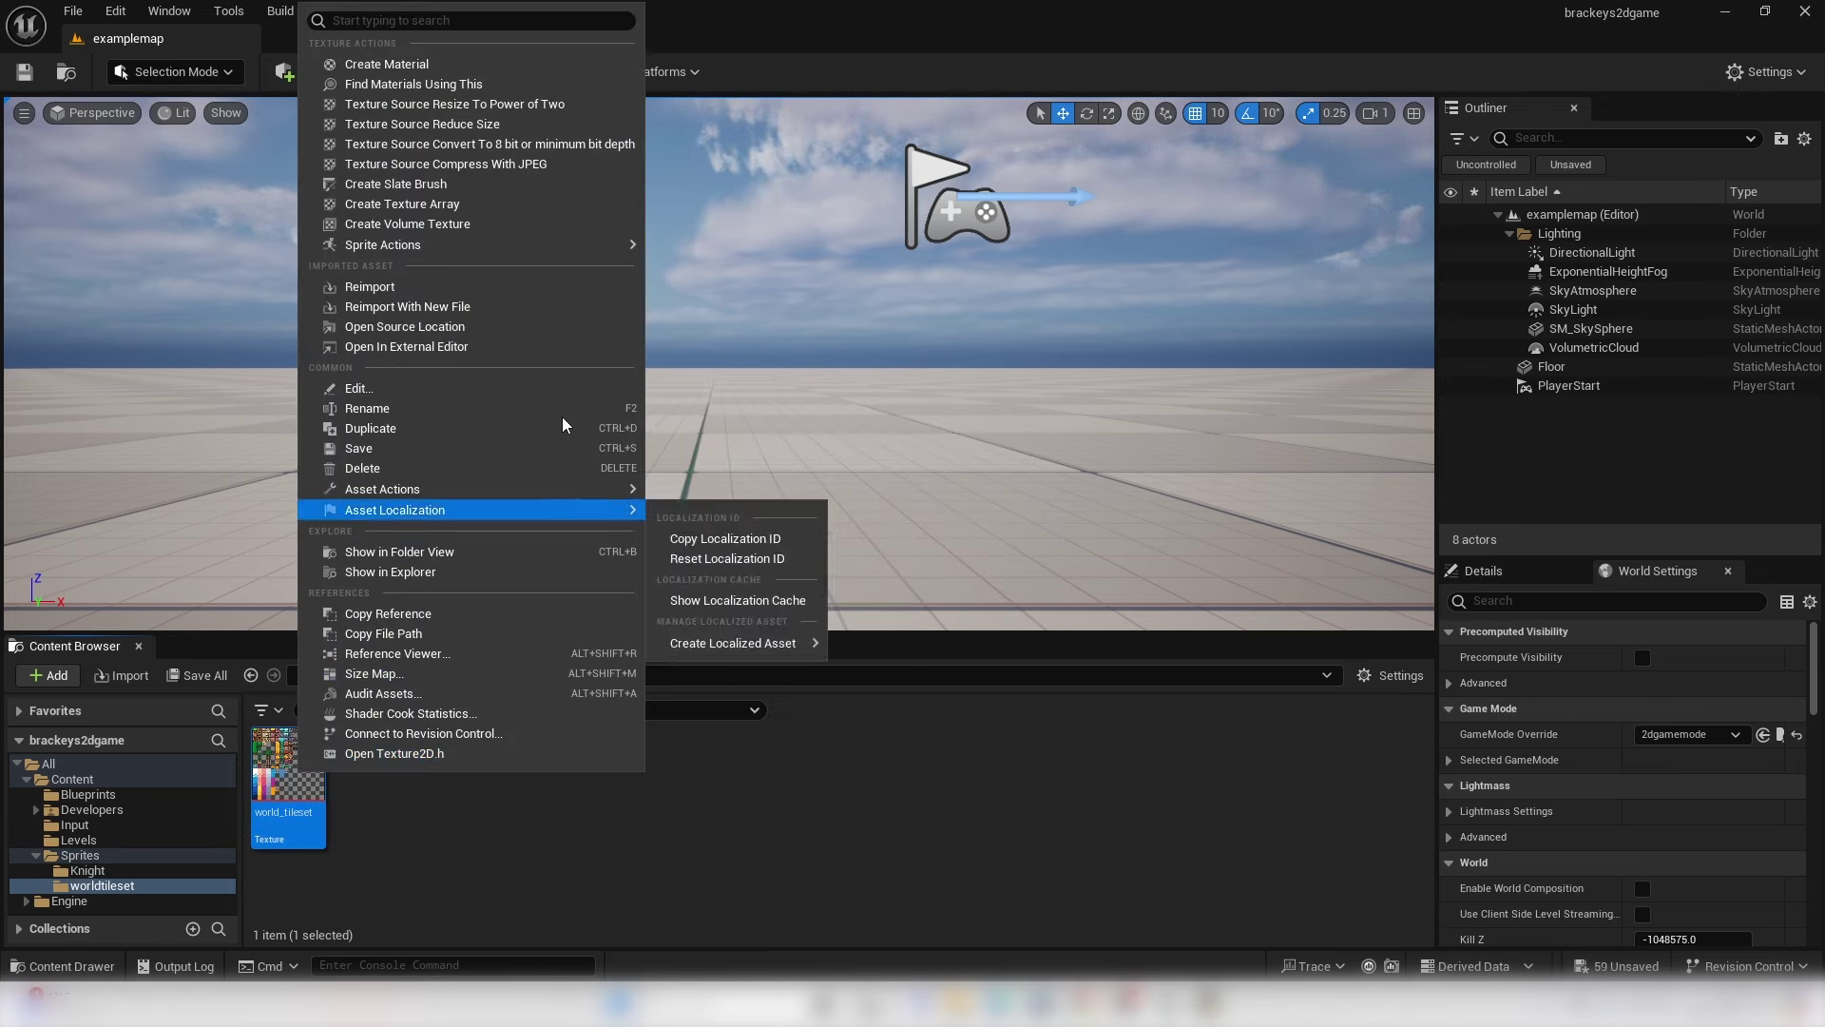
mouse_move(565, 247)
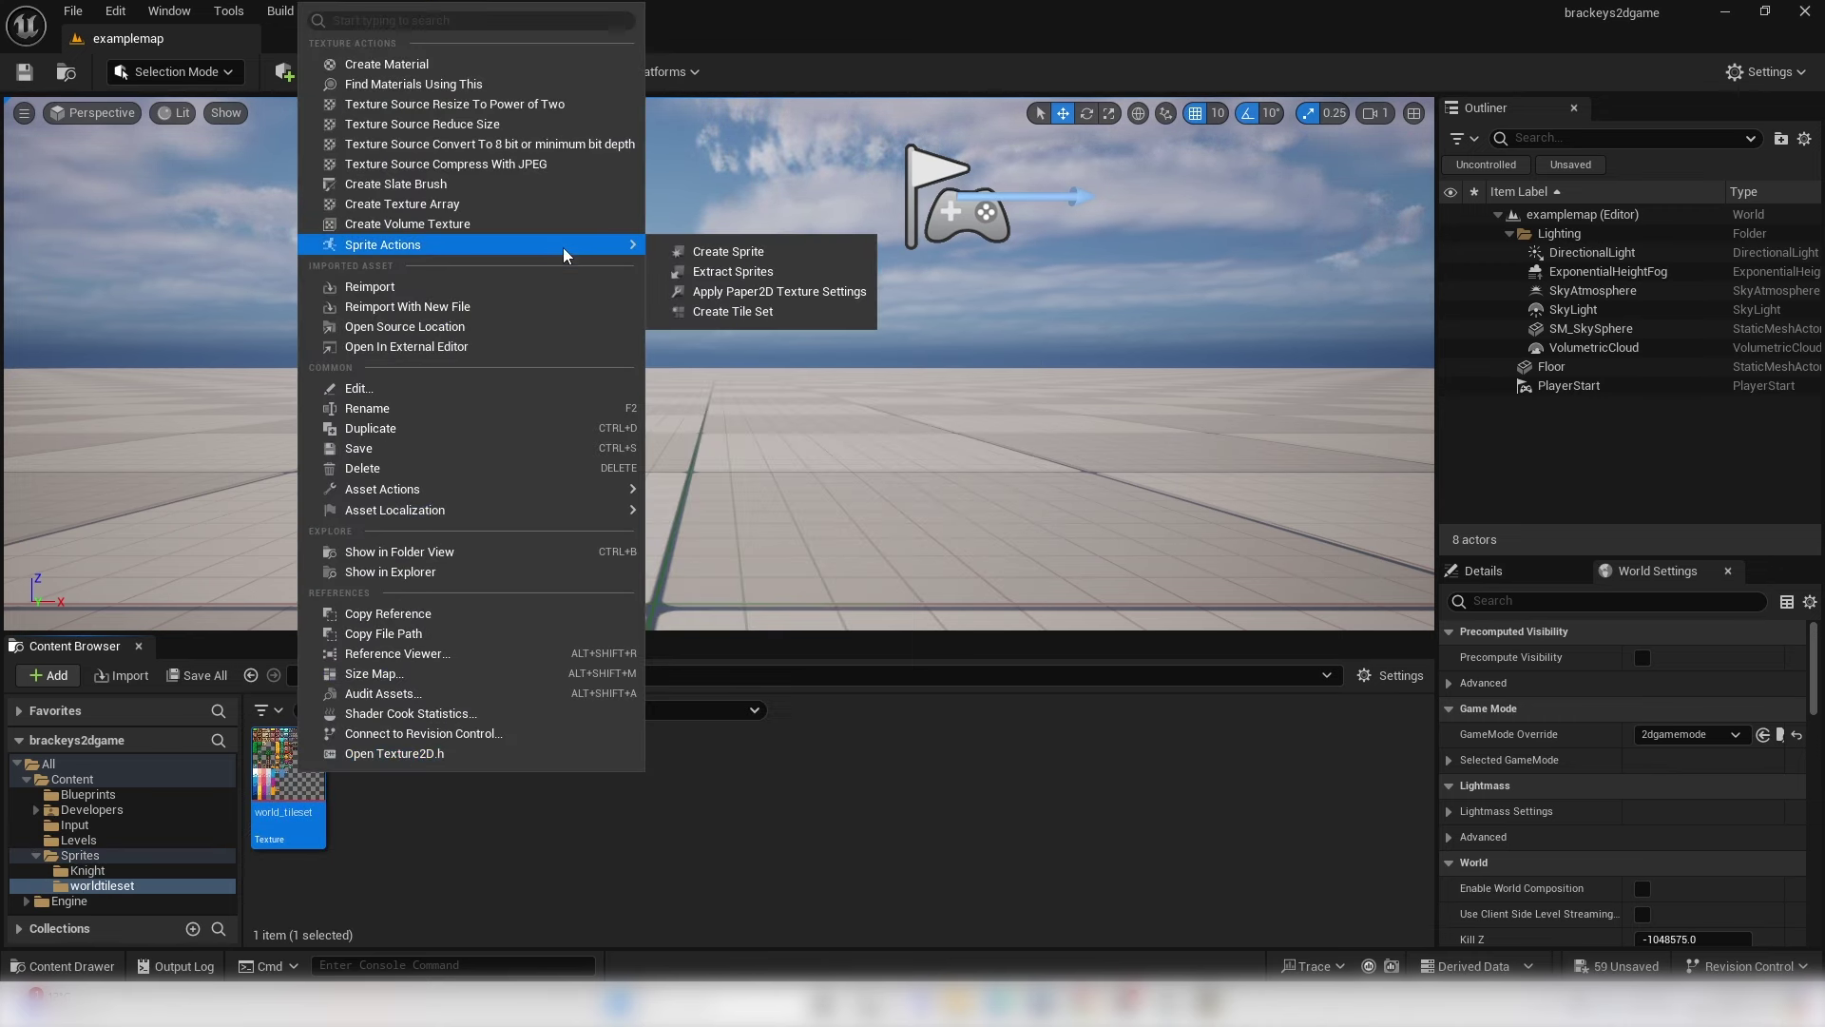
click(770, 323)
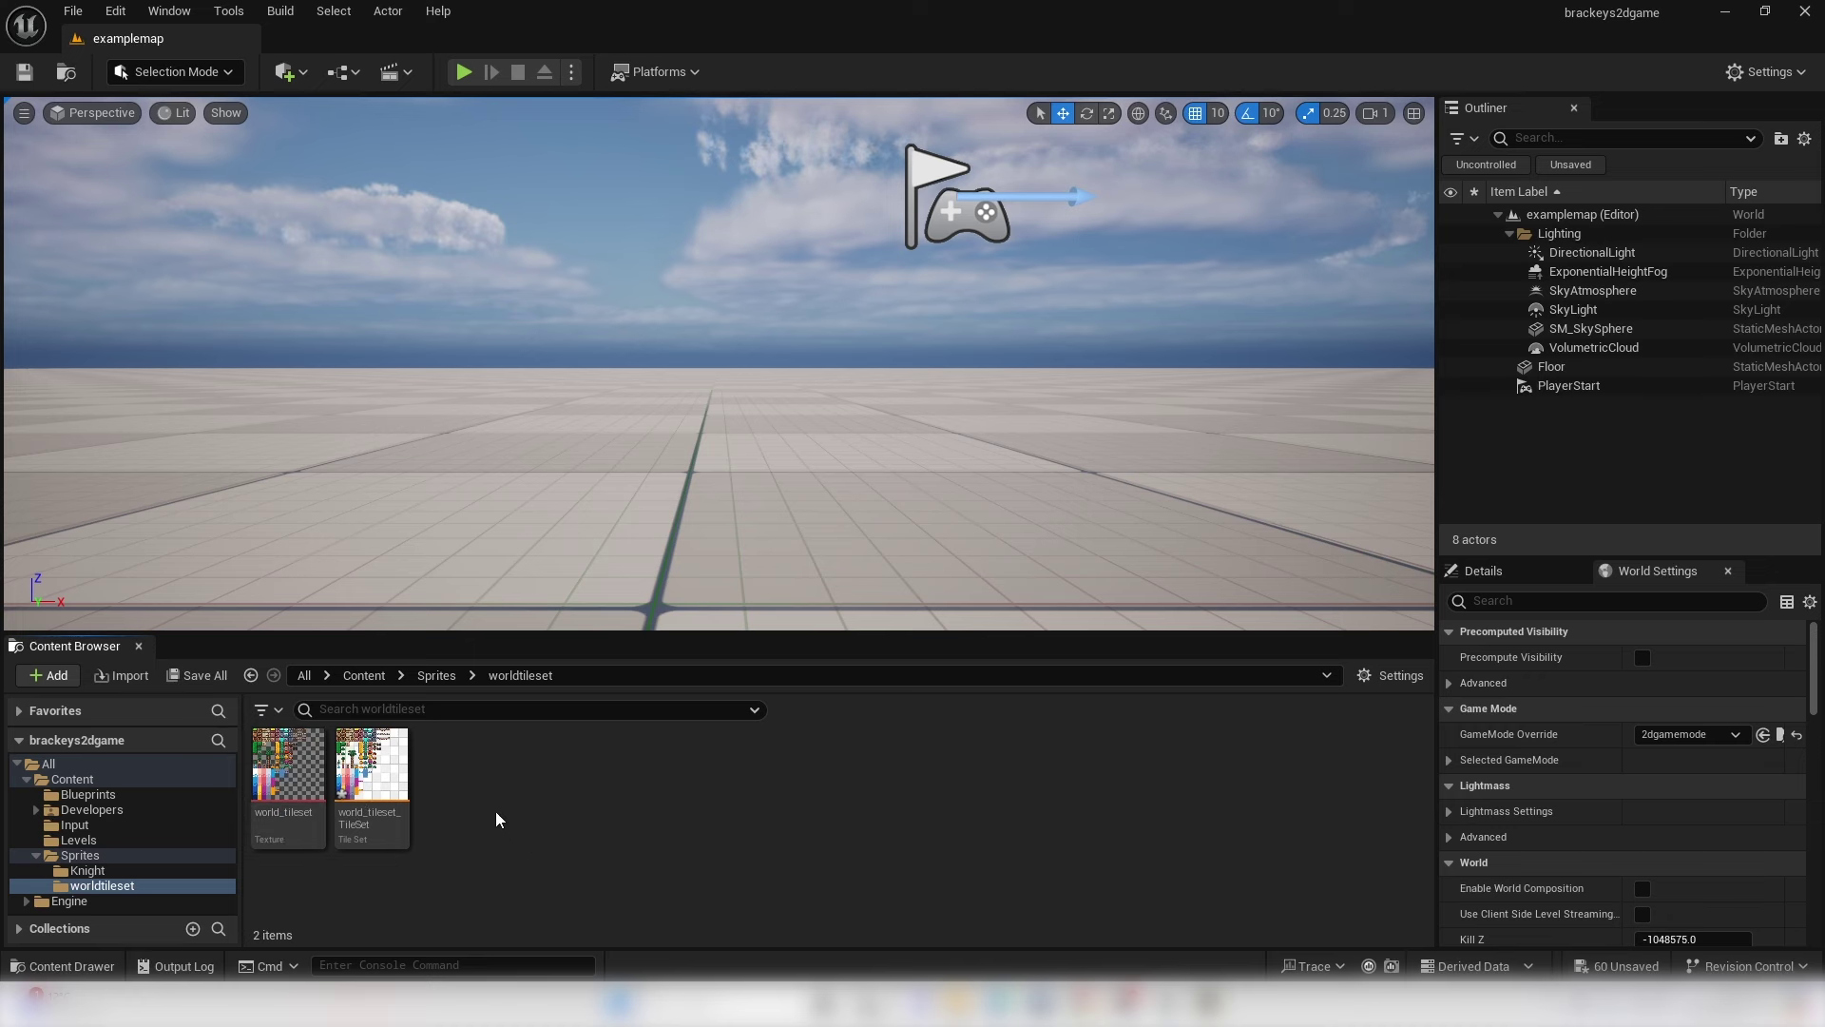
double_click(398, 760)
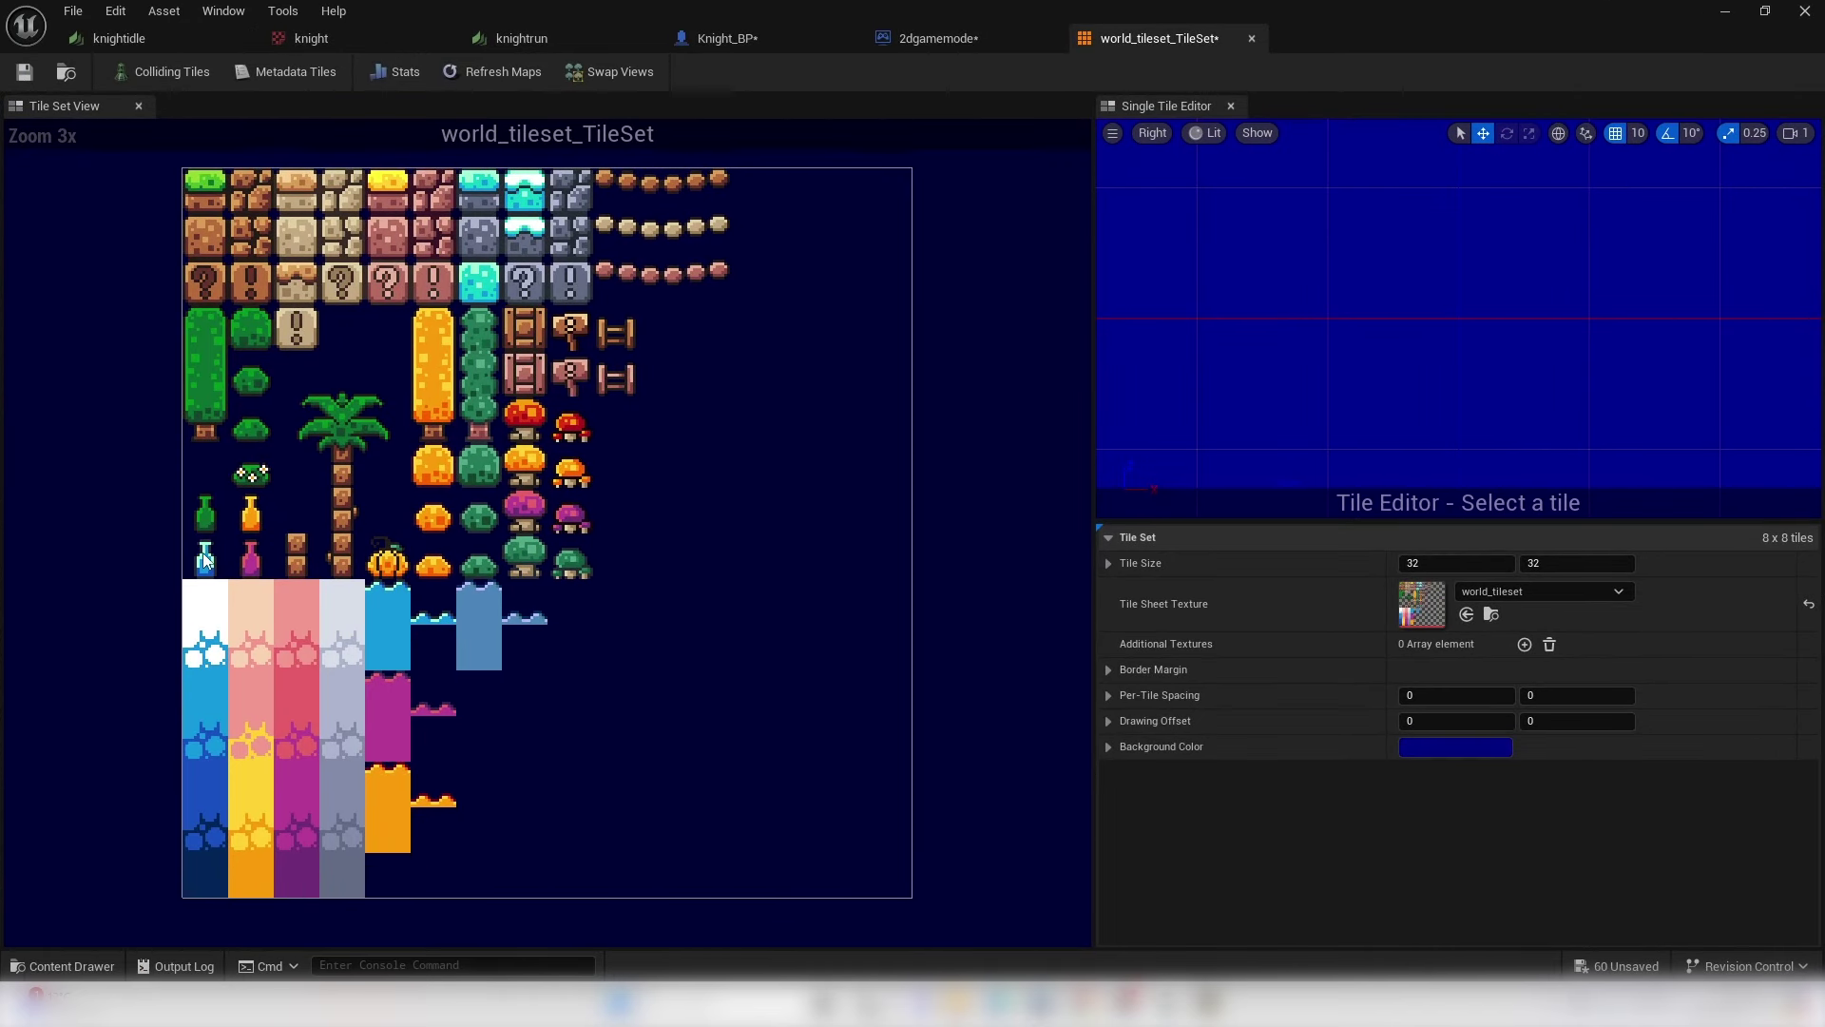
- Set the tile set's Tile Size to 16 by 16
click(704, 414)
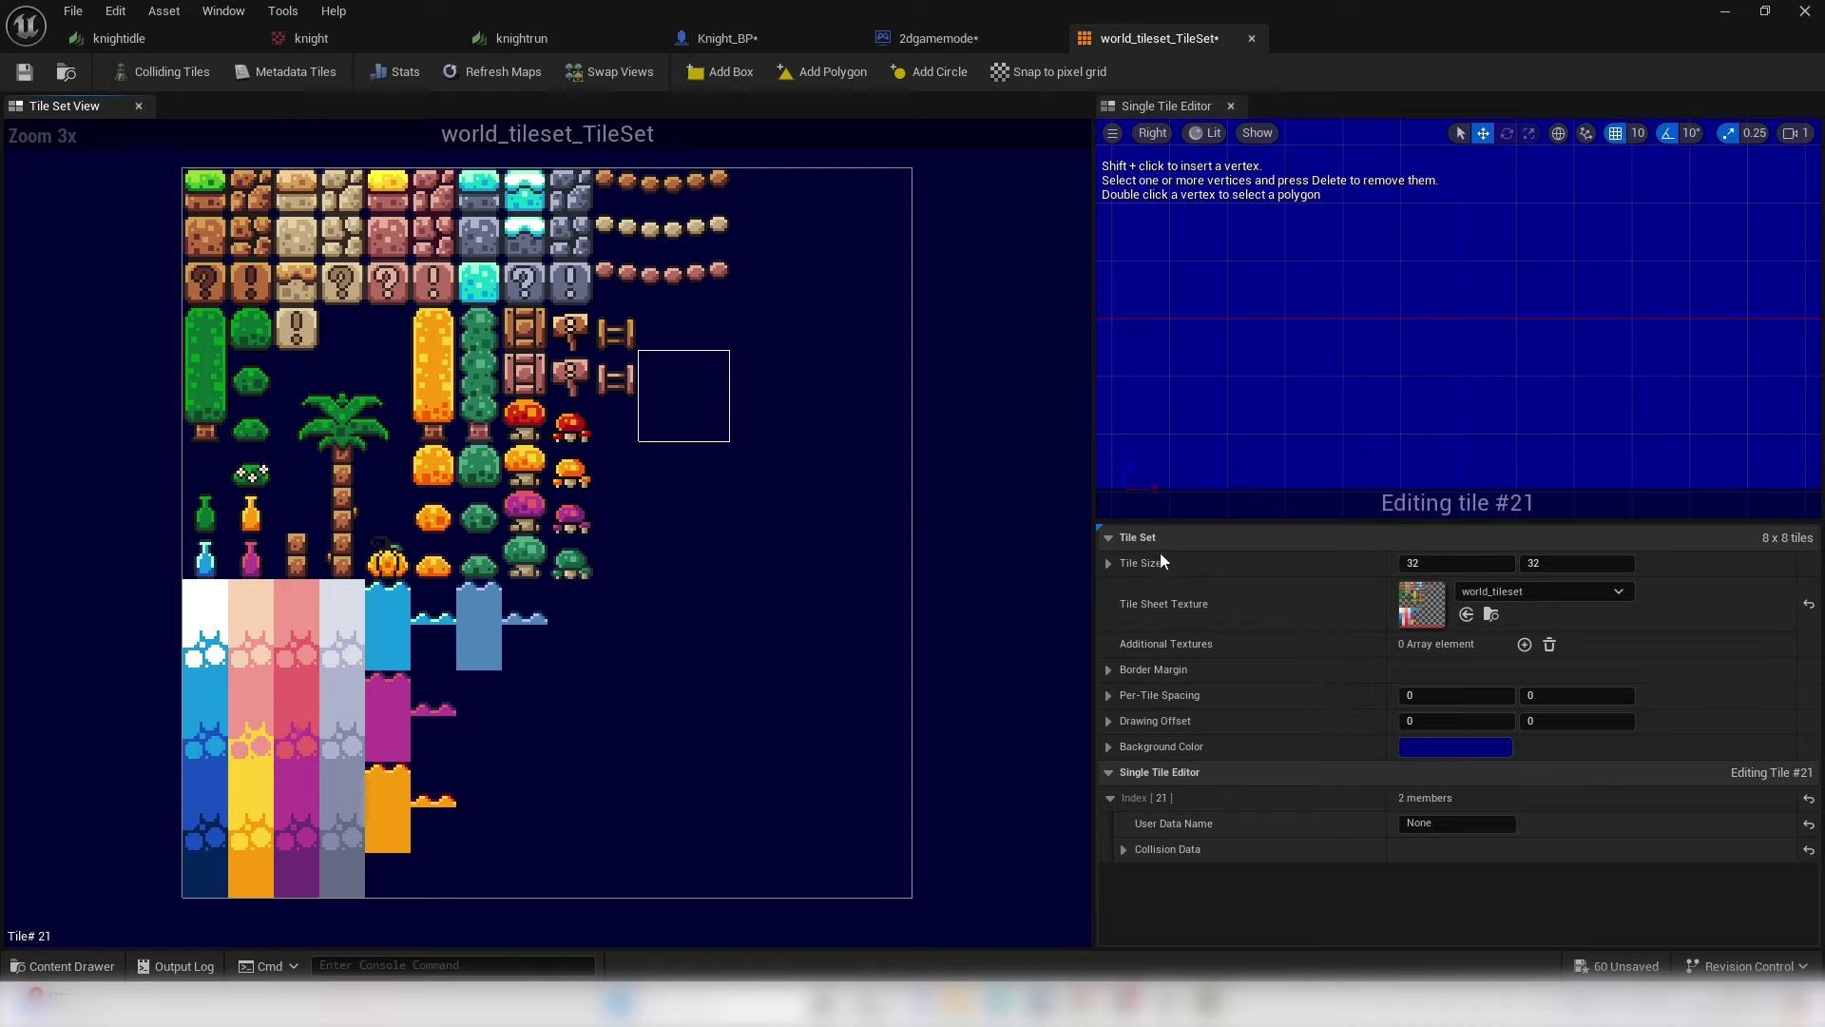
click(1437, 565)
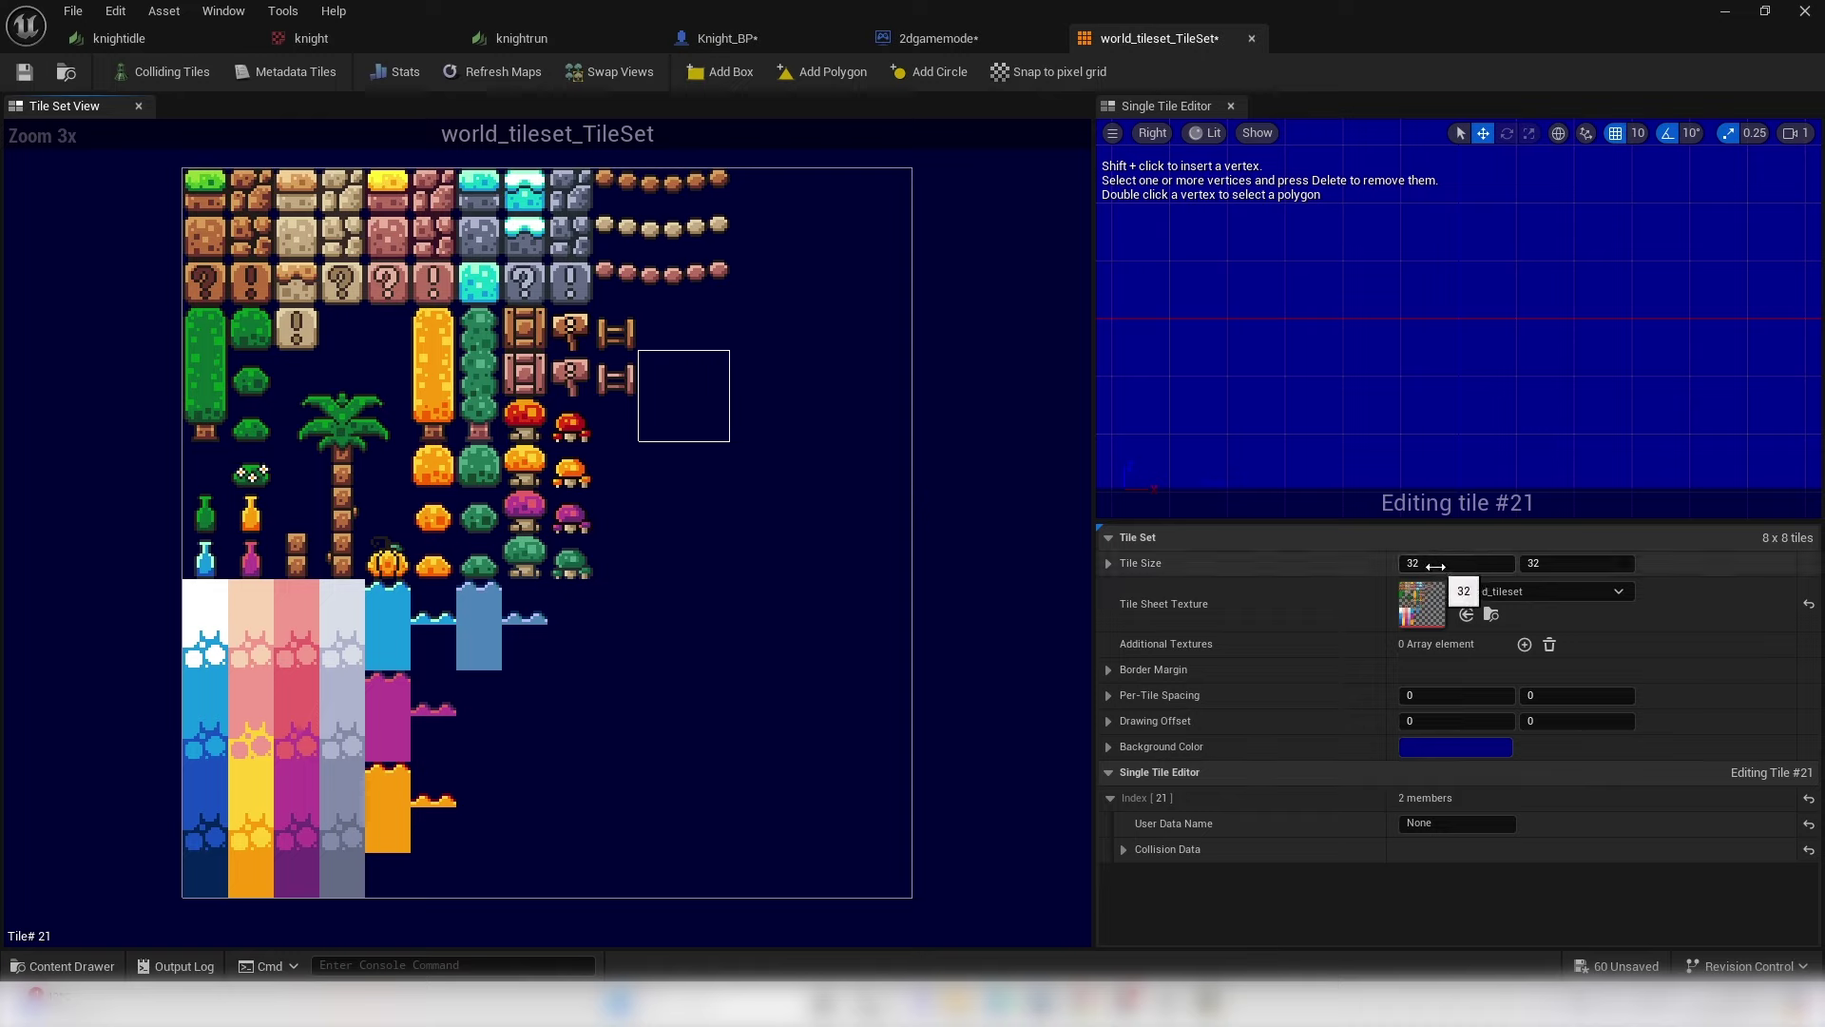
key(Tab)
text(1)
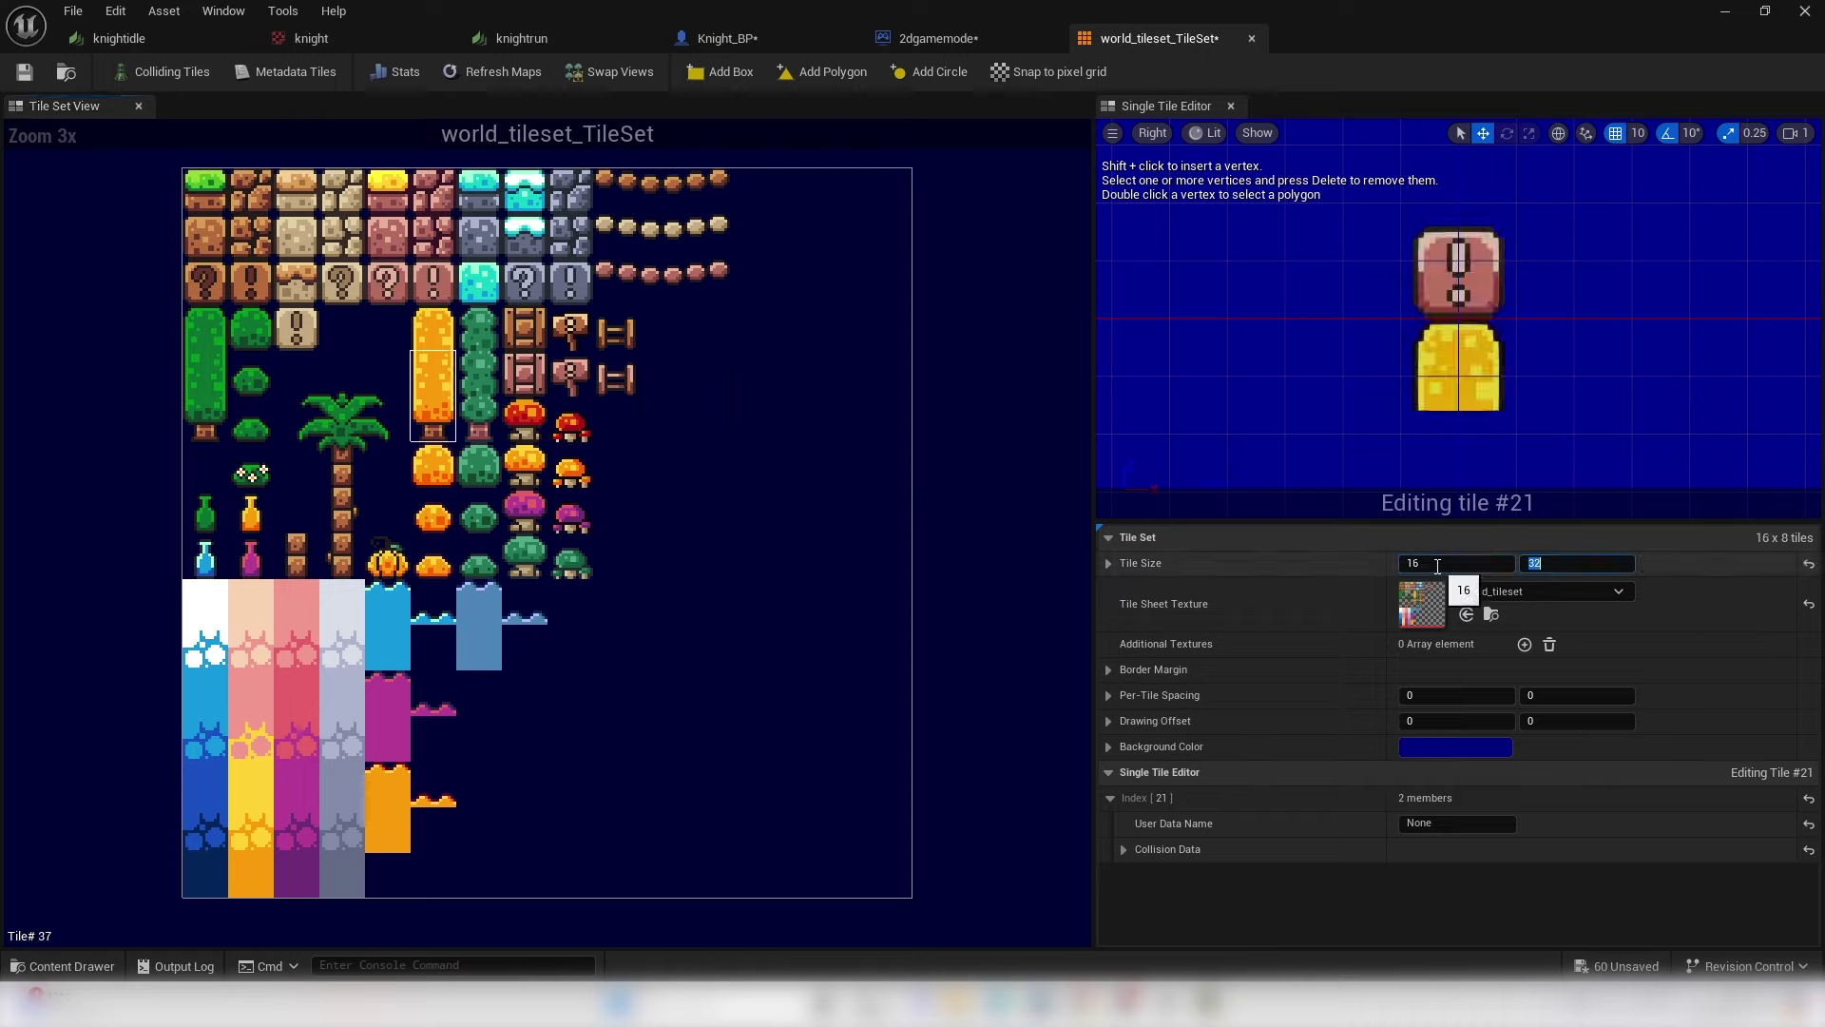
key(Return)
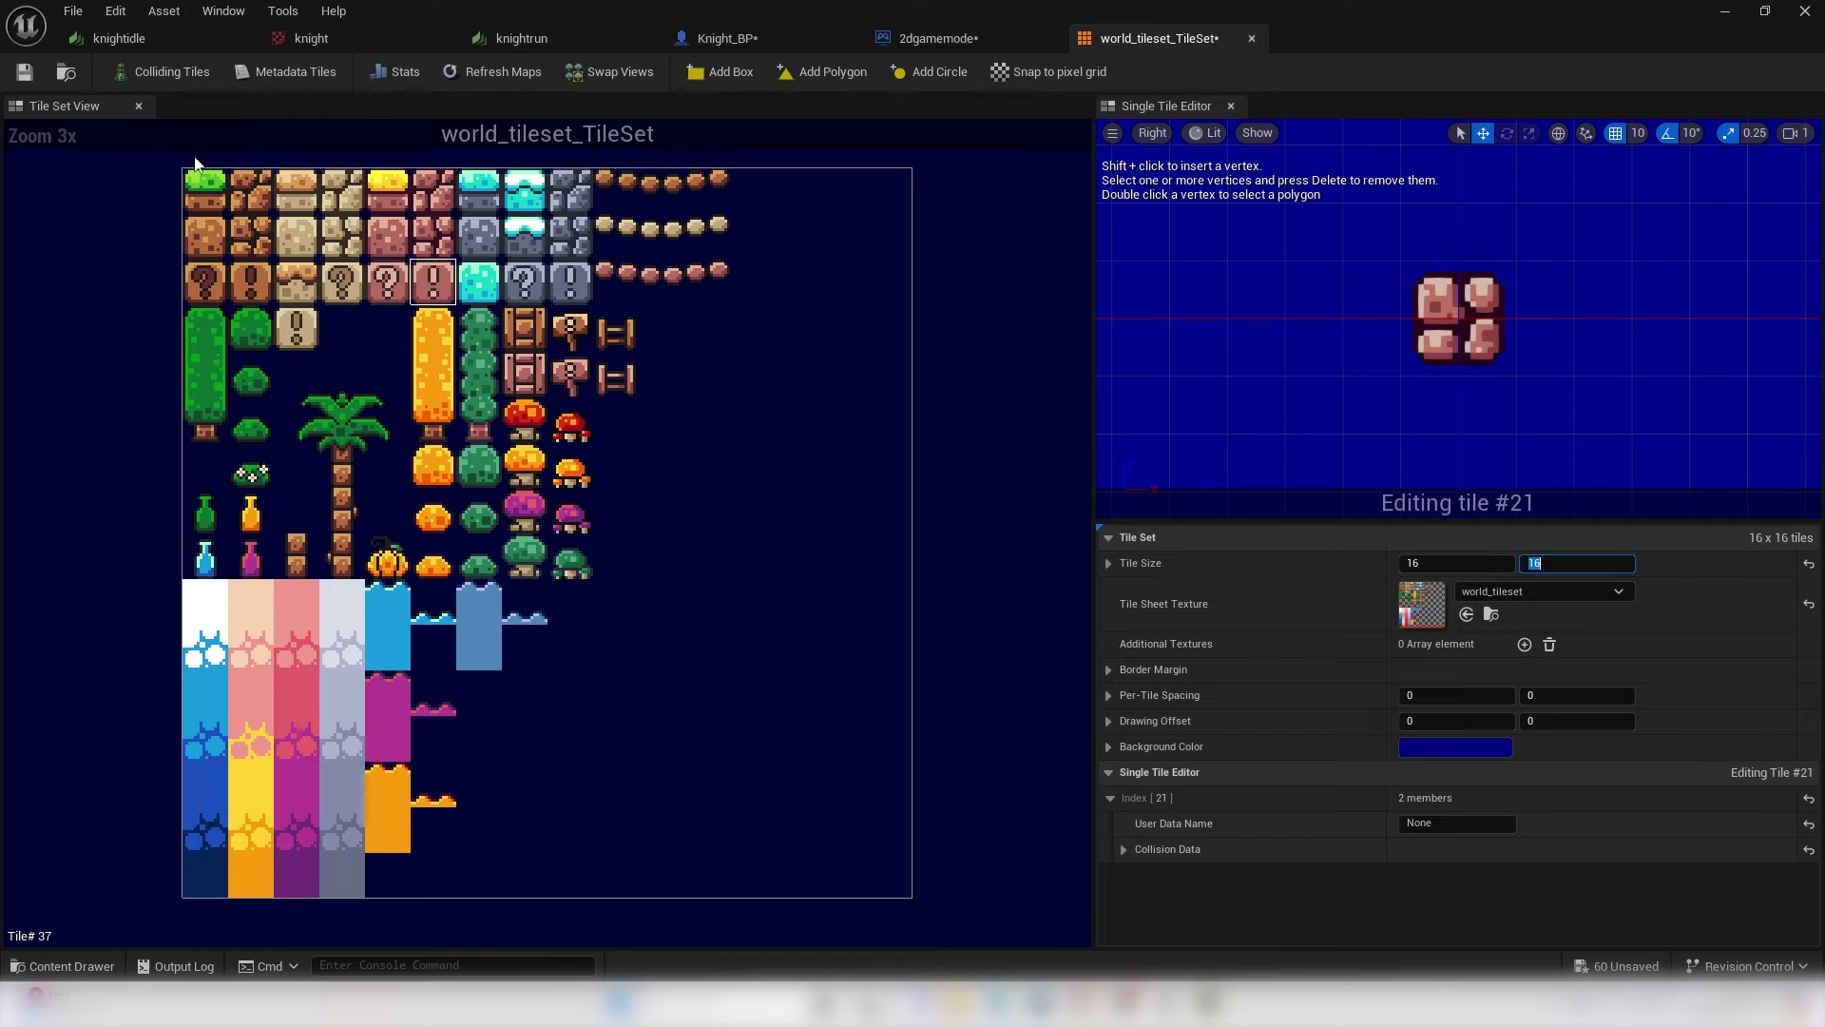
- Preview a few tiles at the new size and add a box collision to the green grass tile #0
click(217, 197)
click(303, 240)
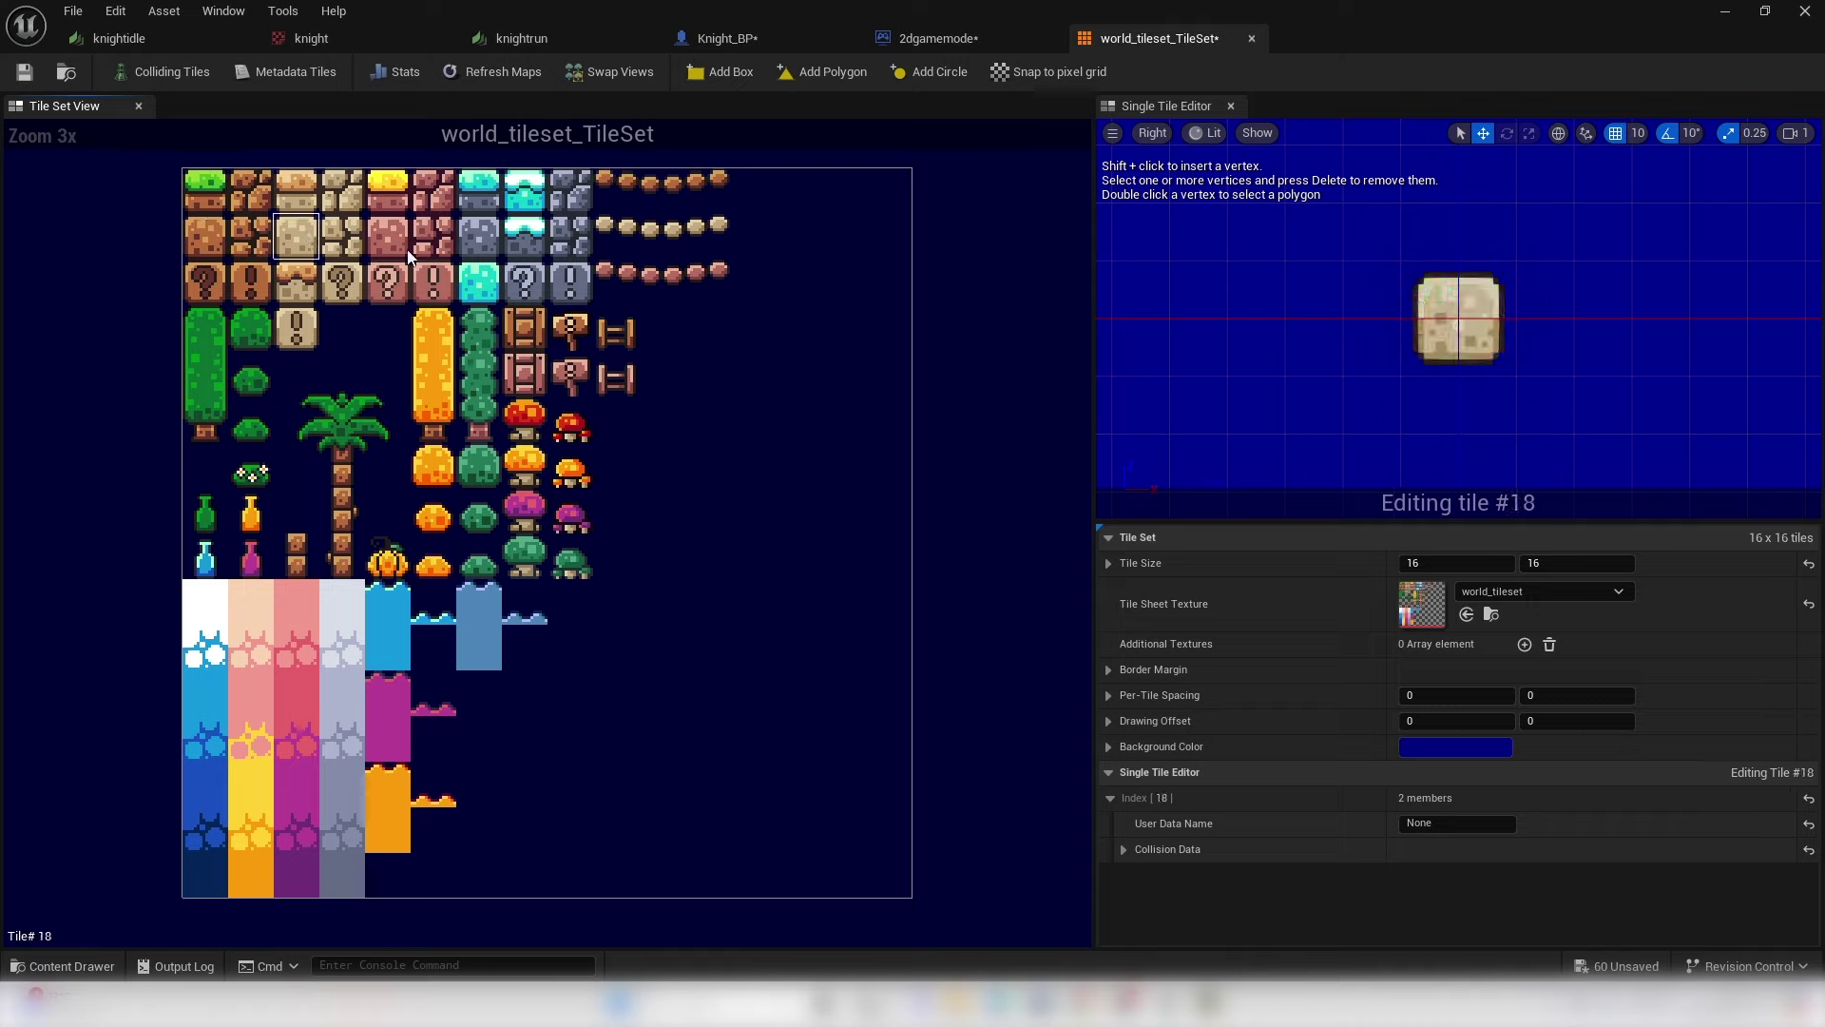
click(416, 247)
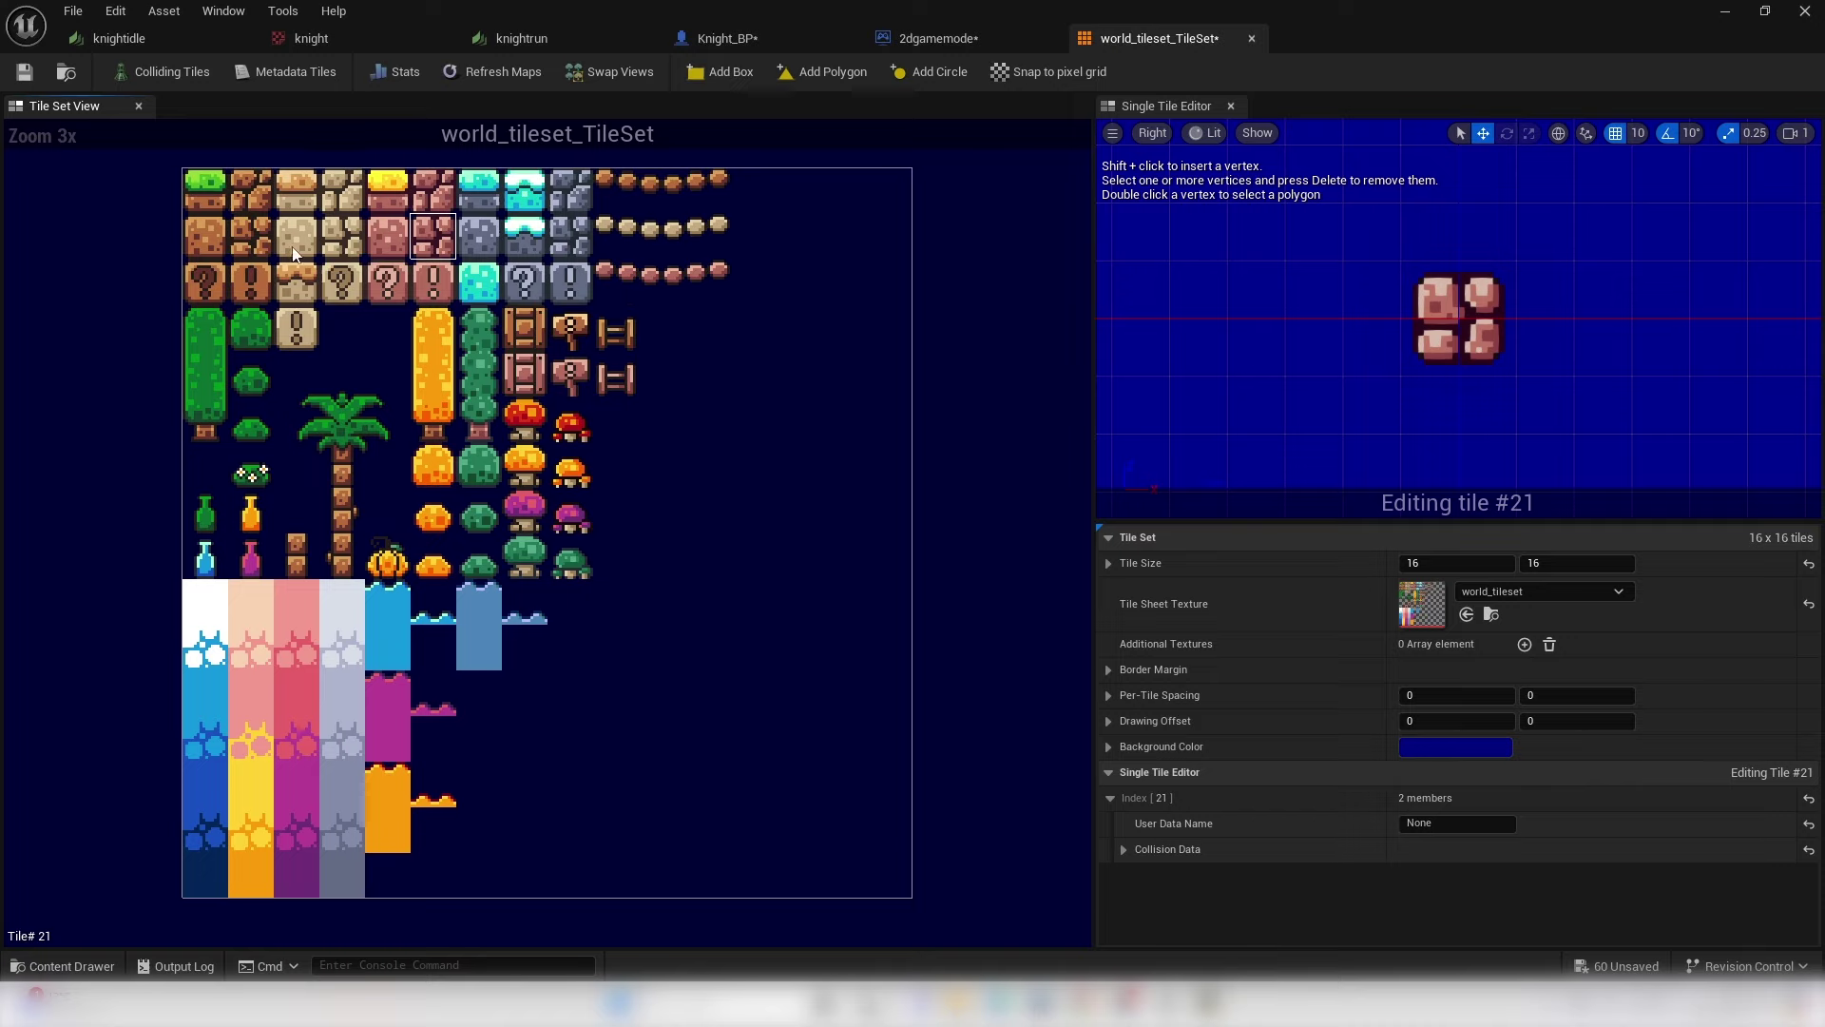
click(210, 190)
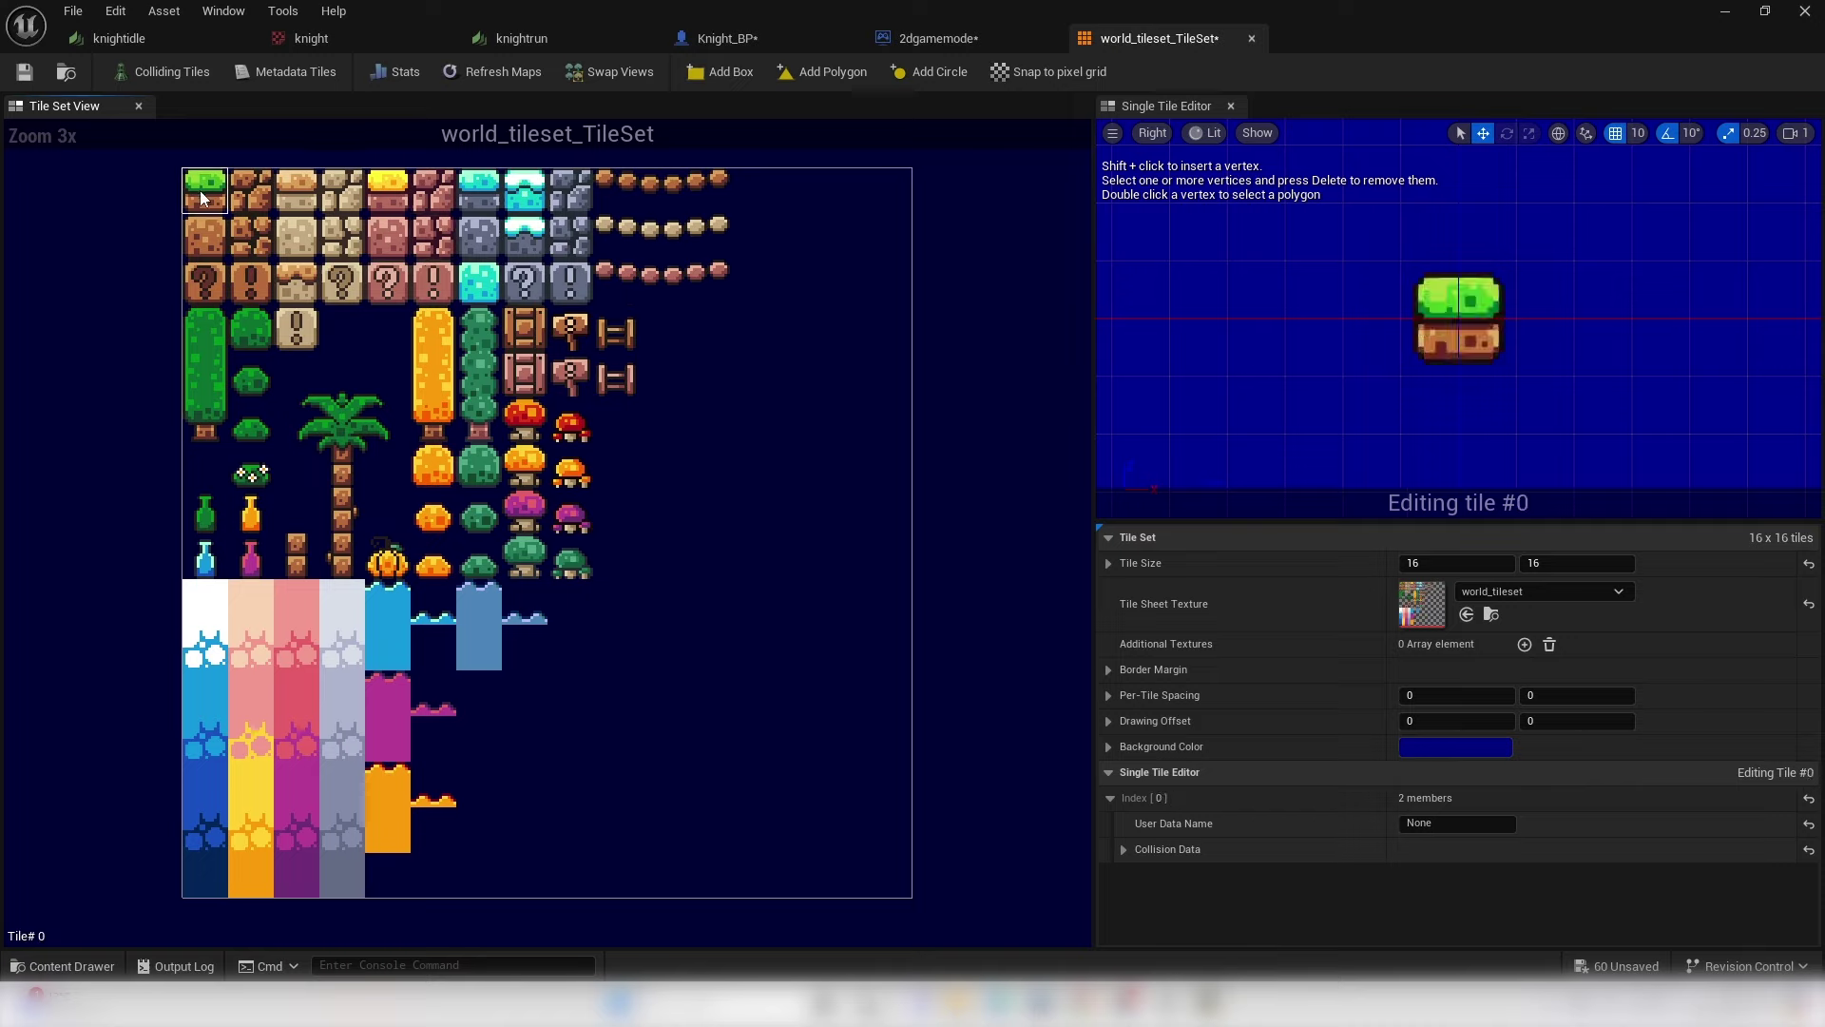
click(746, 65)
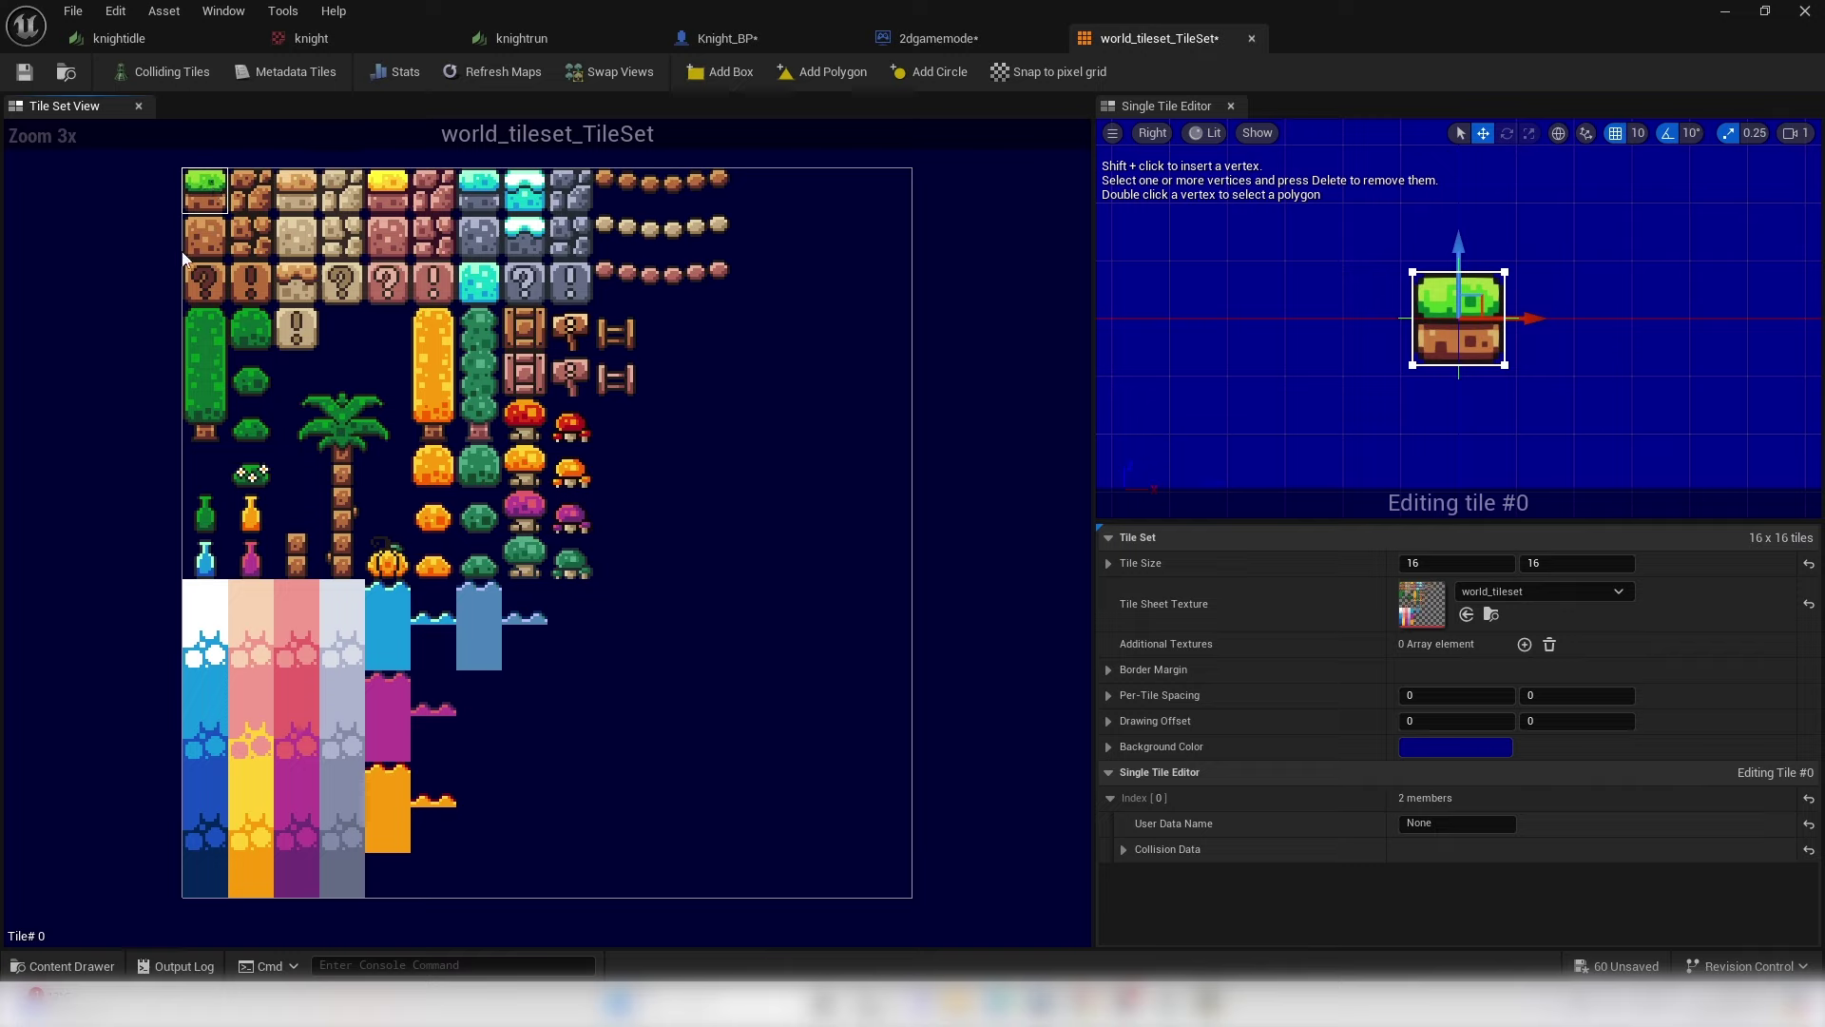
- Add box collisions to the solid block tiles in the upper rows of the tile set, one tile at a time
click(253, 207)
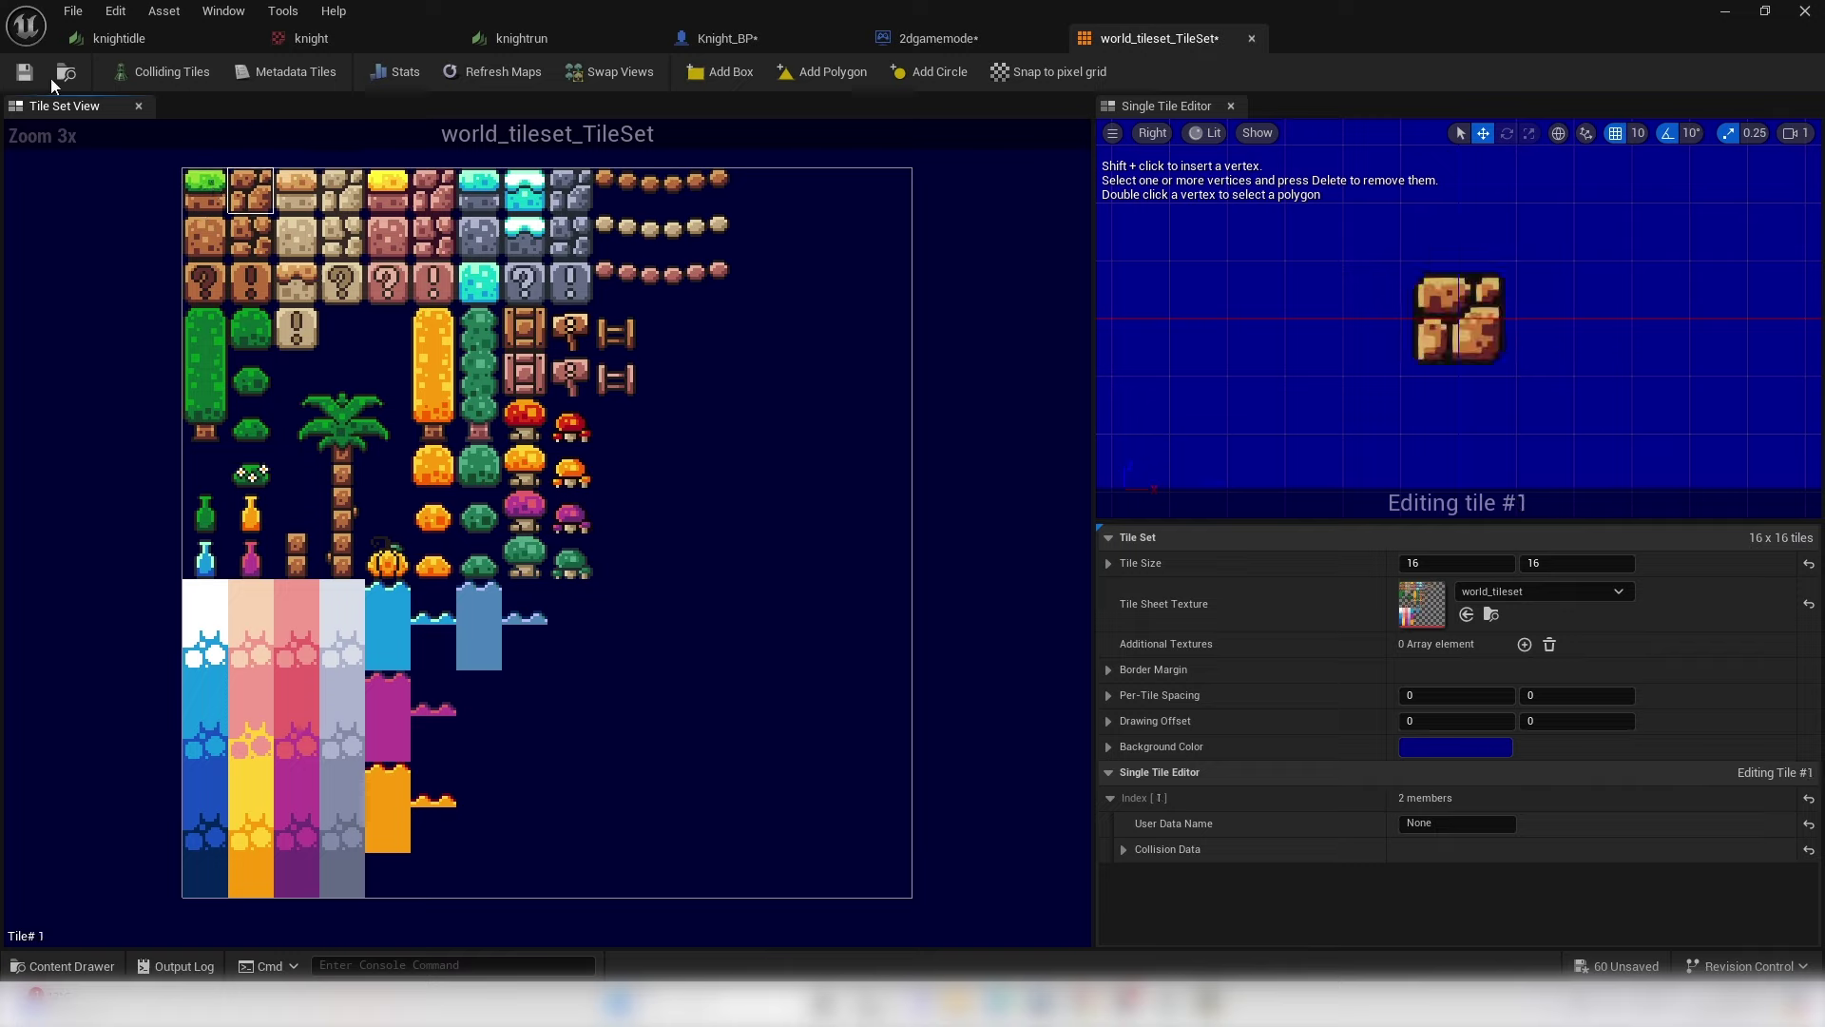
drag(214, 186, 245, 228)
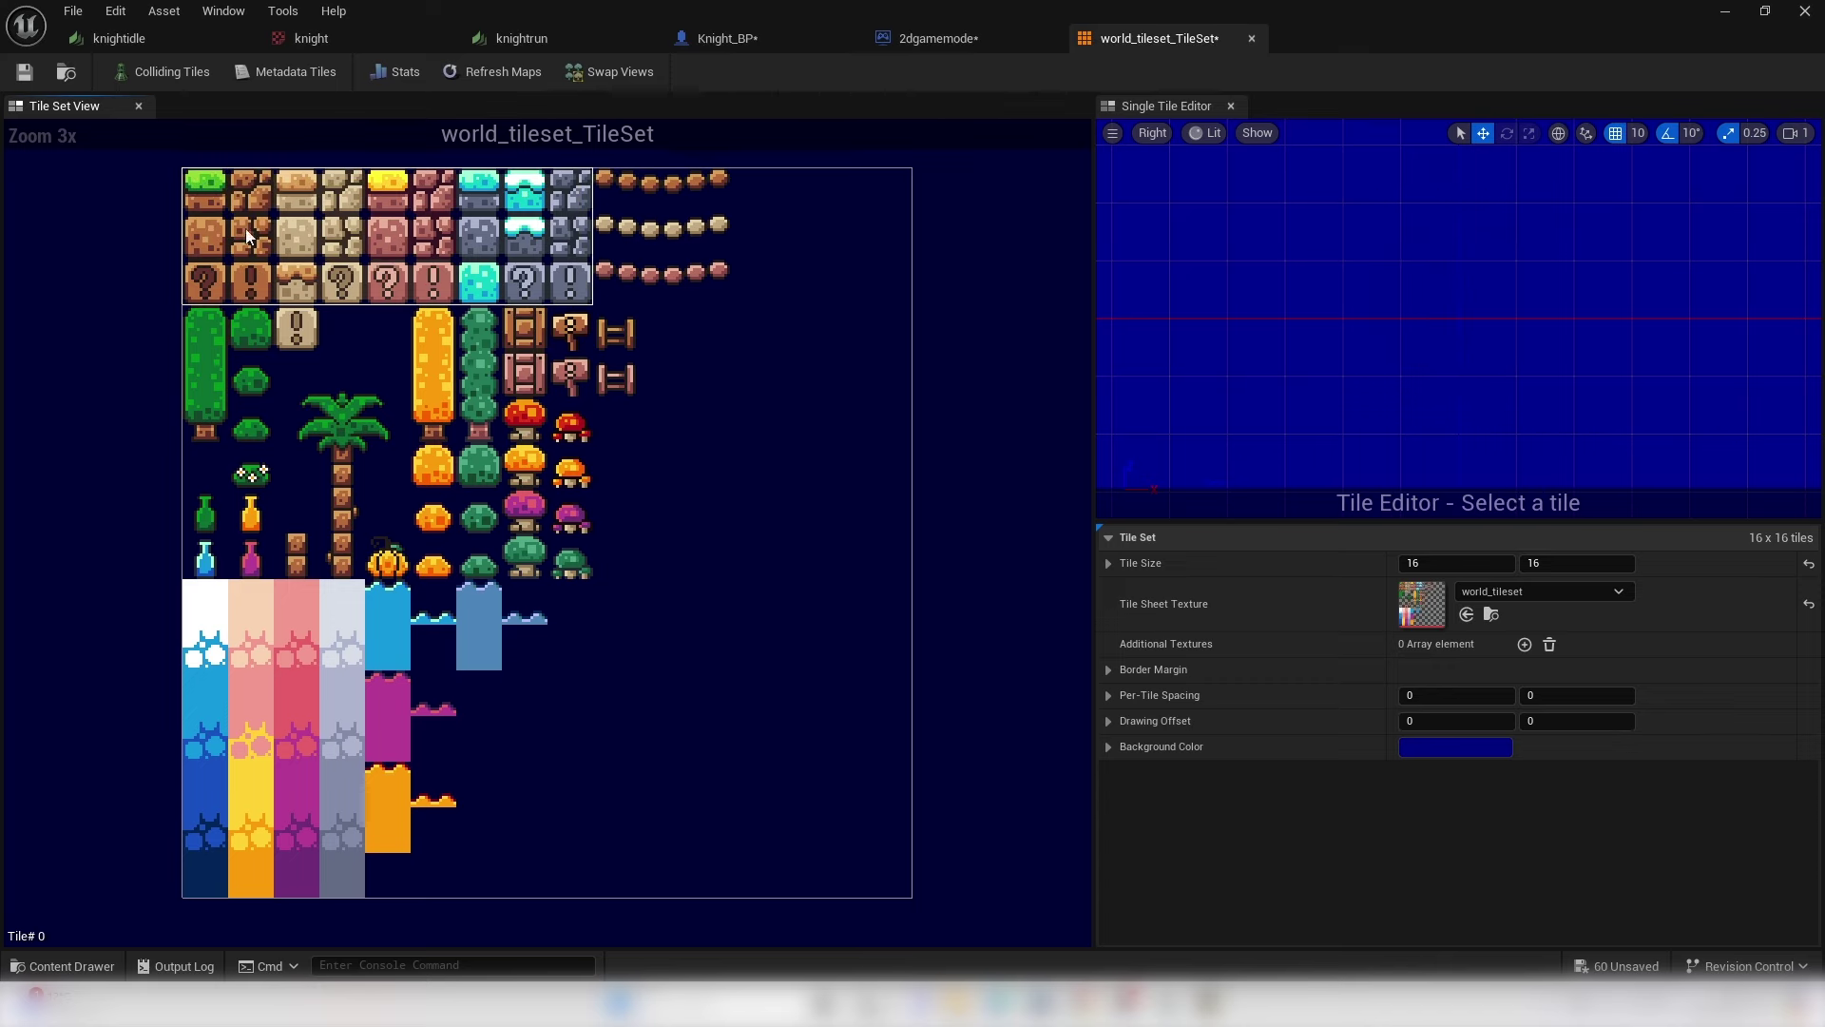
click(251, 194)
click(292, 195)
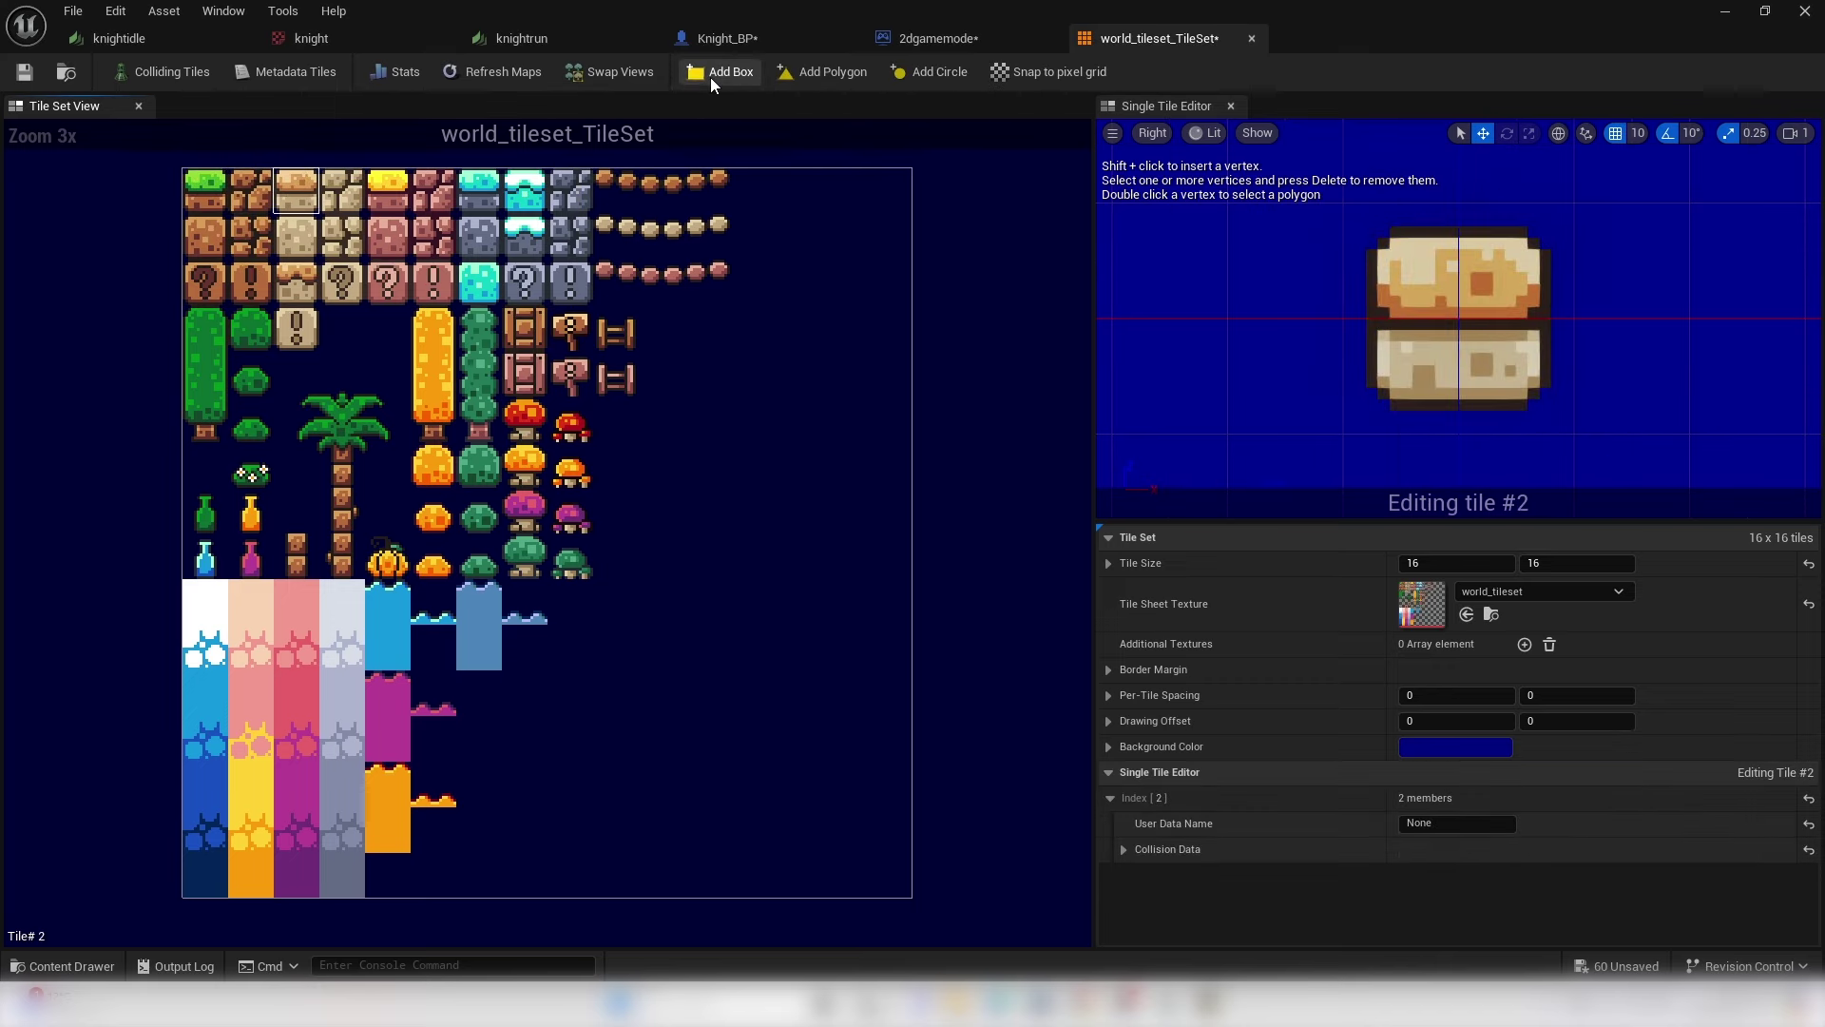
click(709, 77)
click(340, 193)
click(709, 76)
click(439, 189)
click(709, 76)
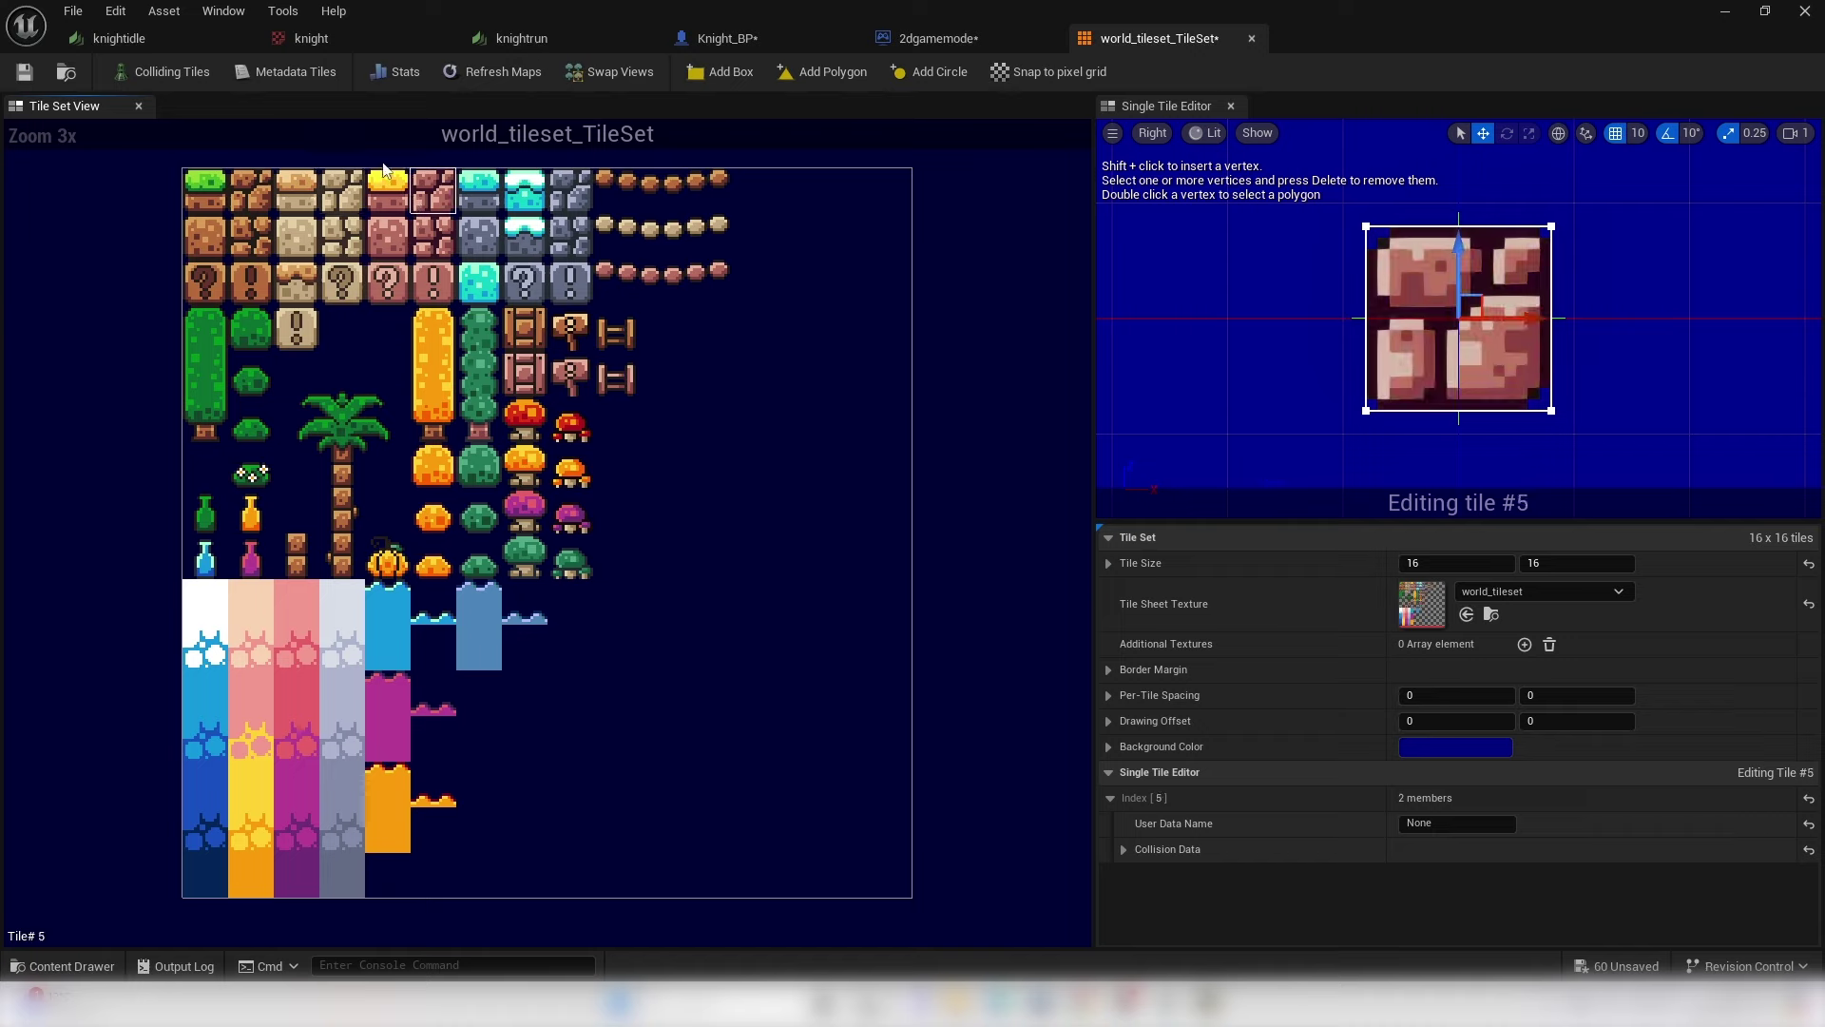
click(390, 190)
click(709, 76)
click(479, 190)
click(722, 76)
click(615, 190)
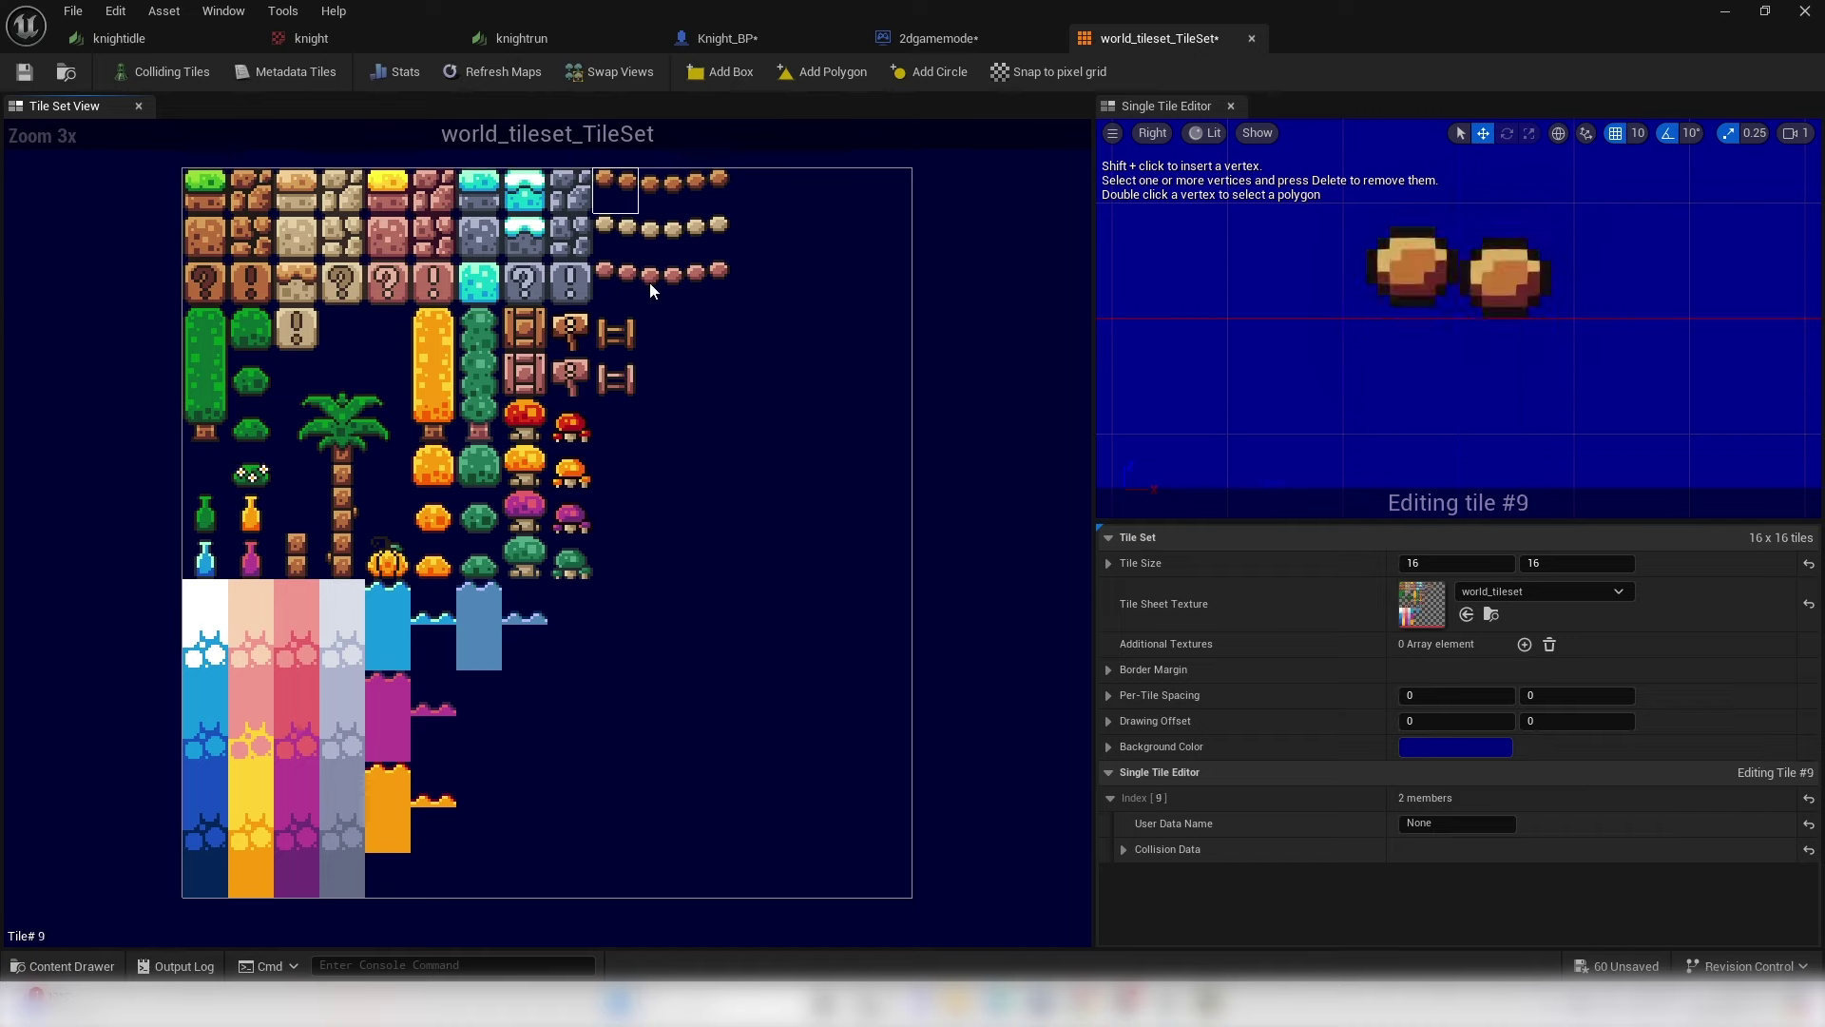
click(340, 236)
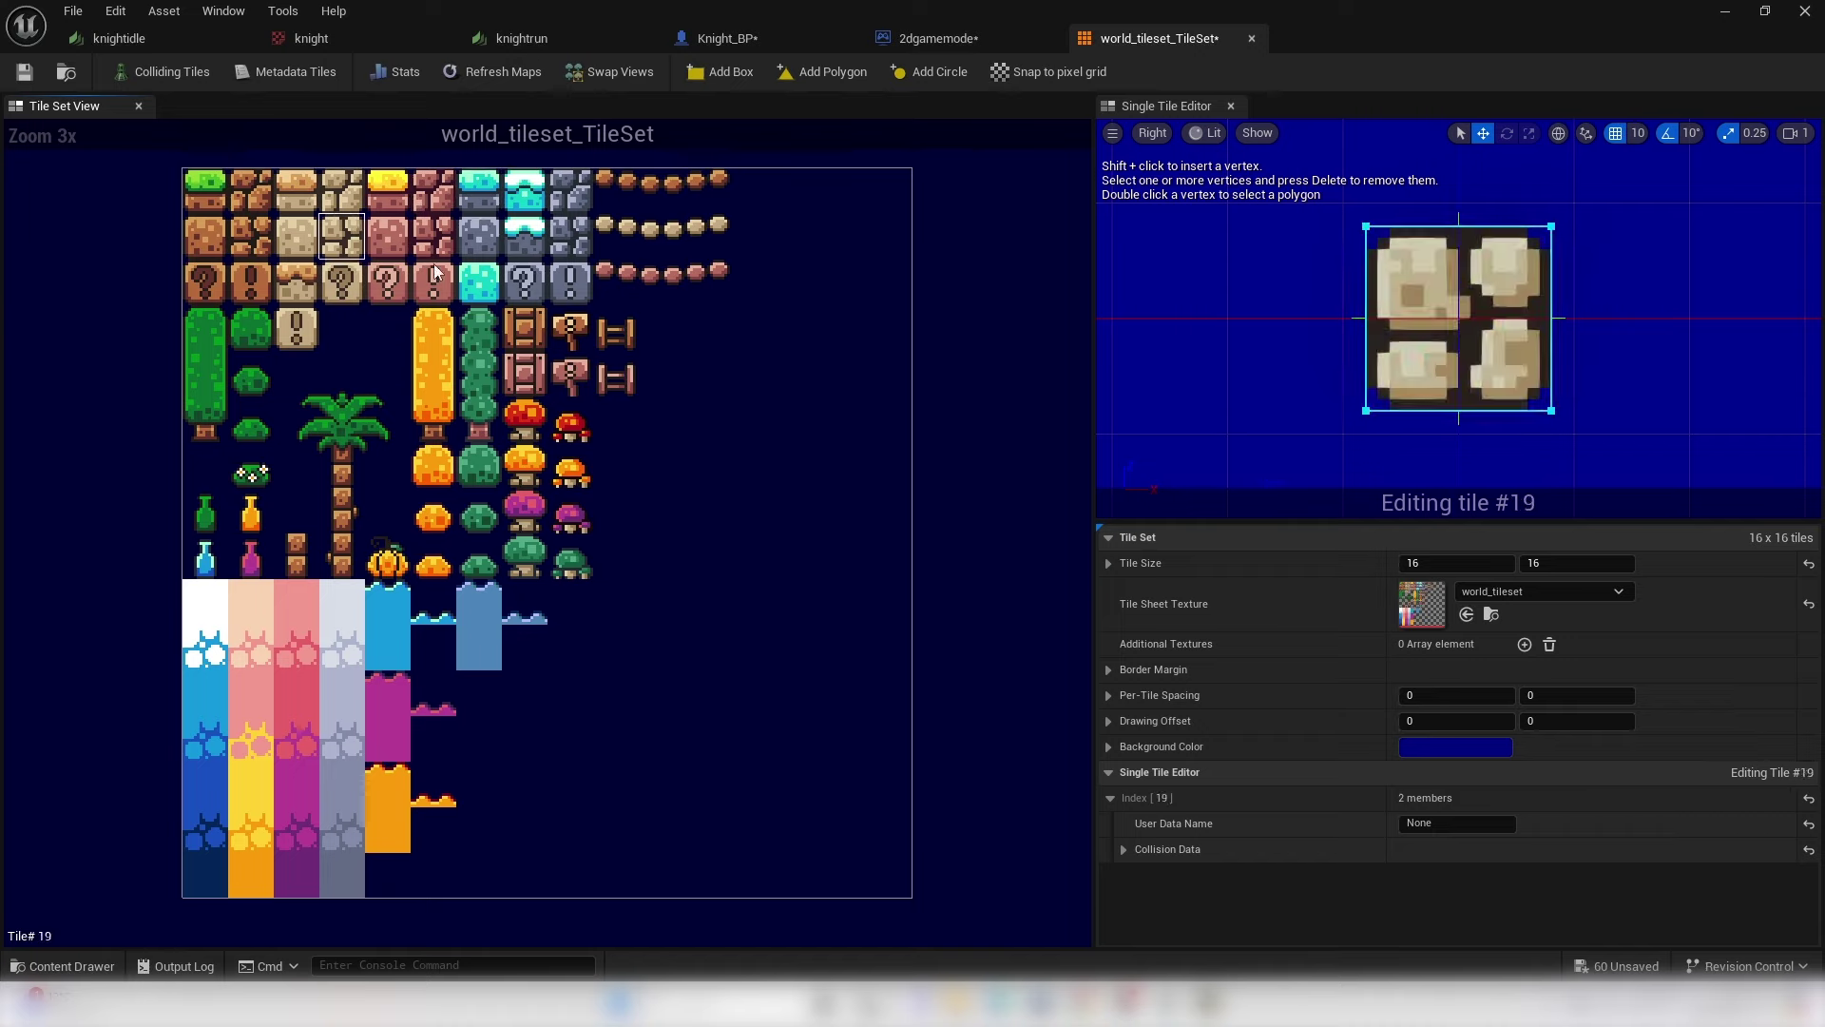
- Turn on the Colliding Tiles display and add a box collision to the first brown bridge tile #9
click(177, 76)
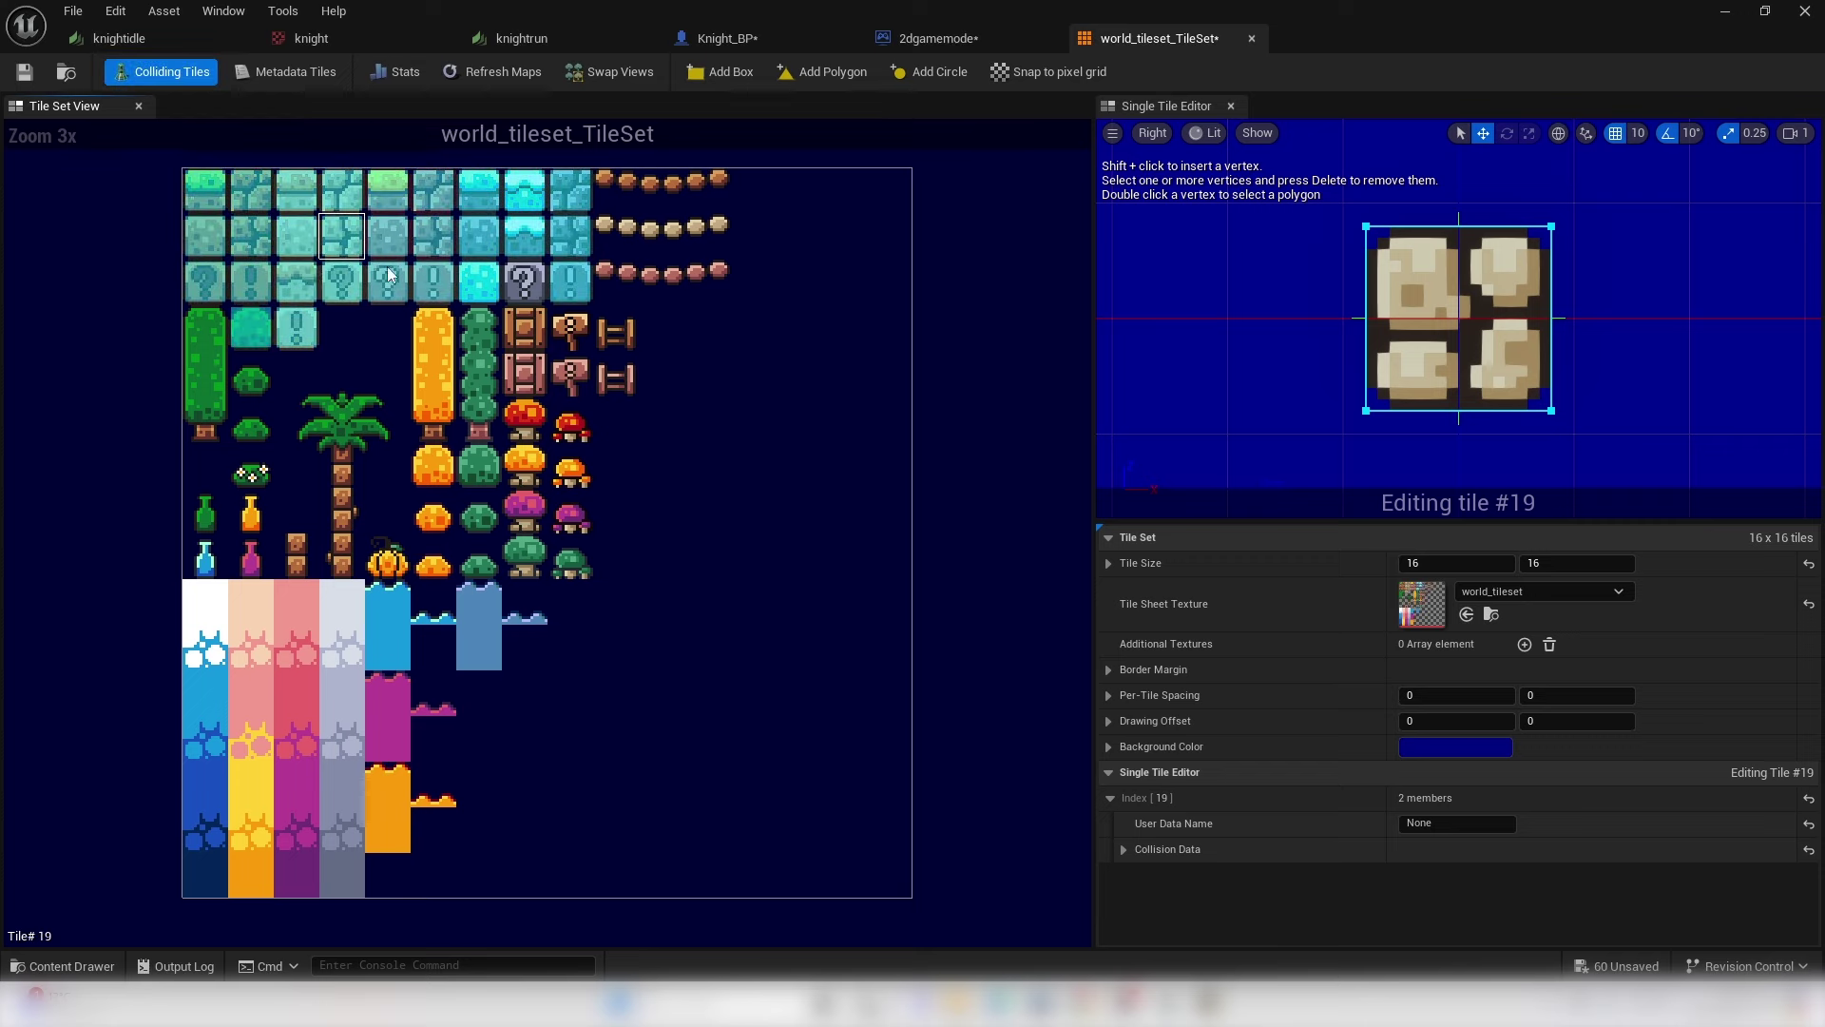
click(630, 192)
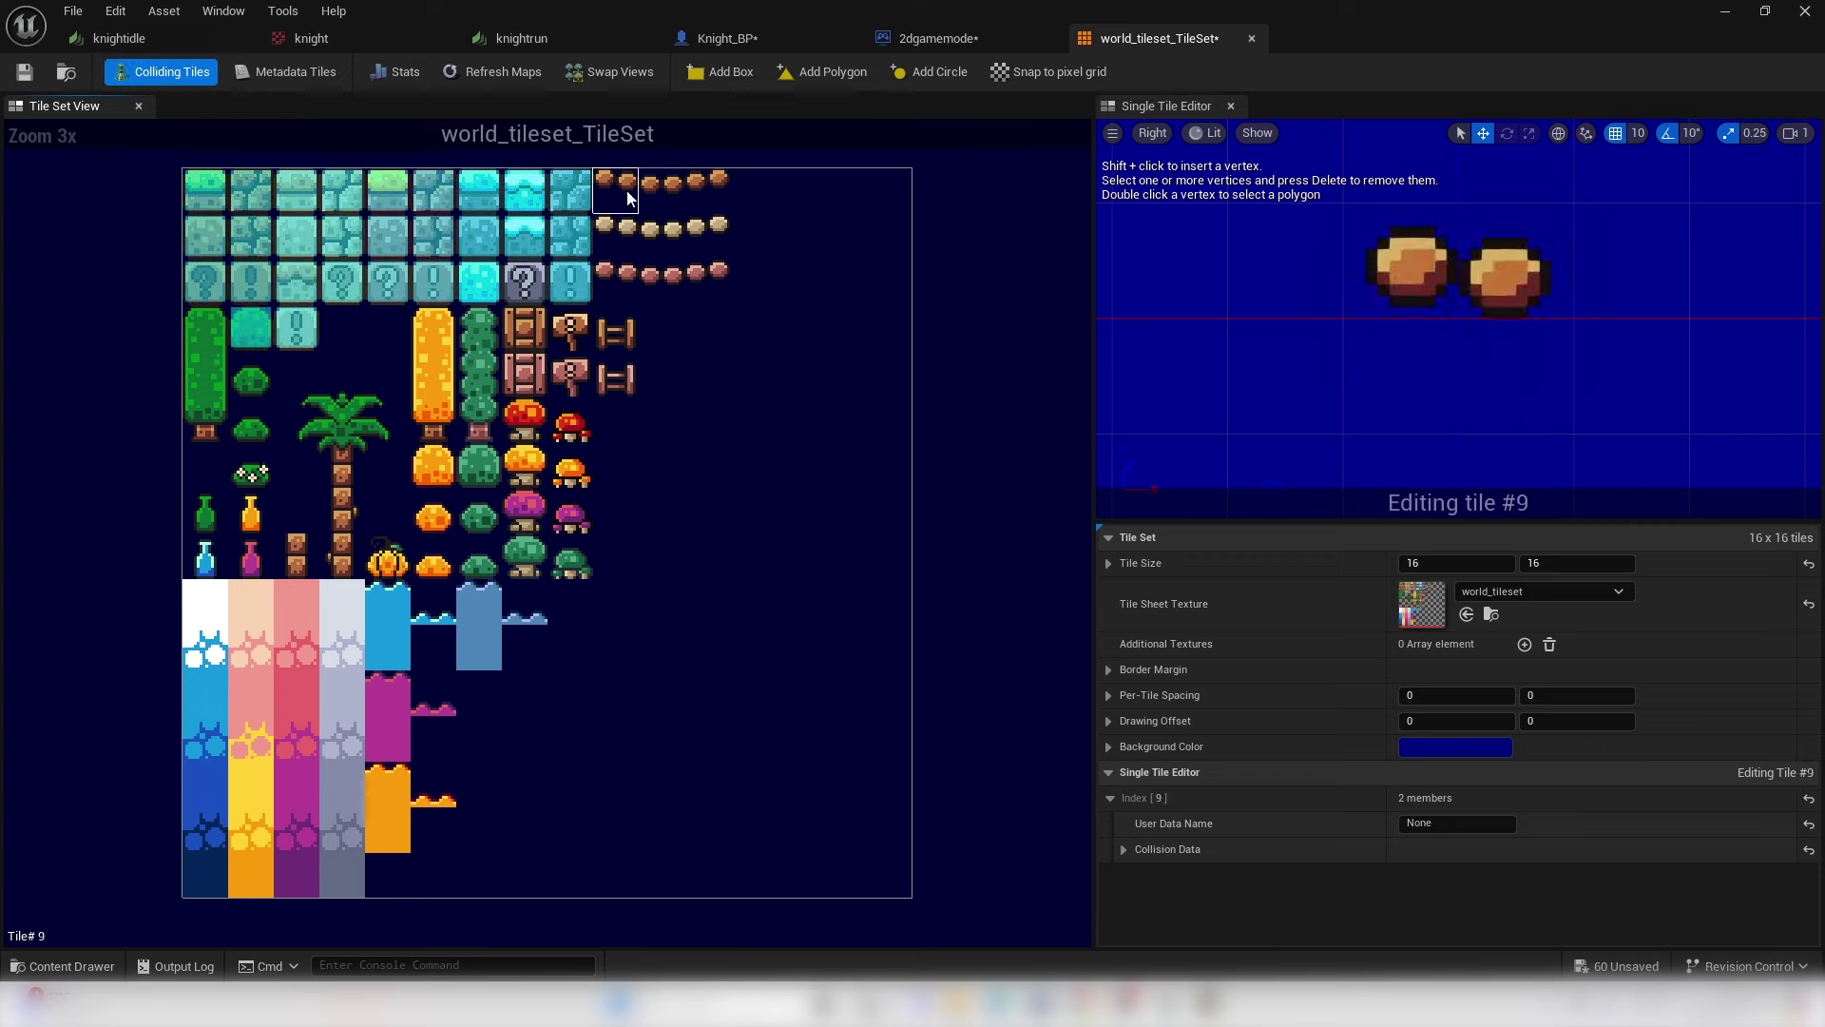
click(718, 71)
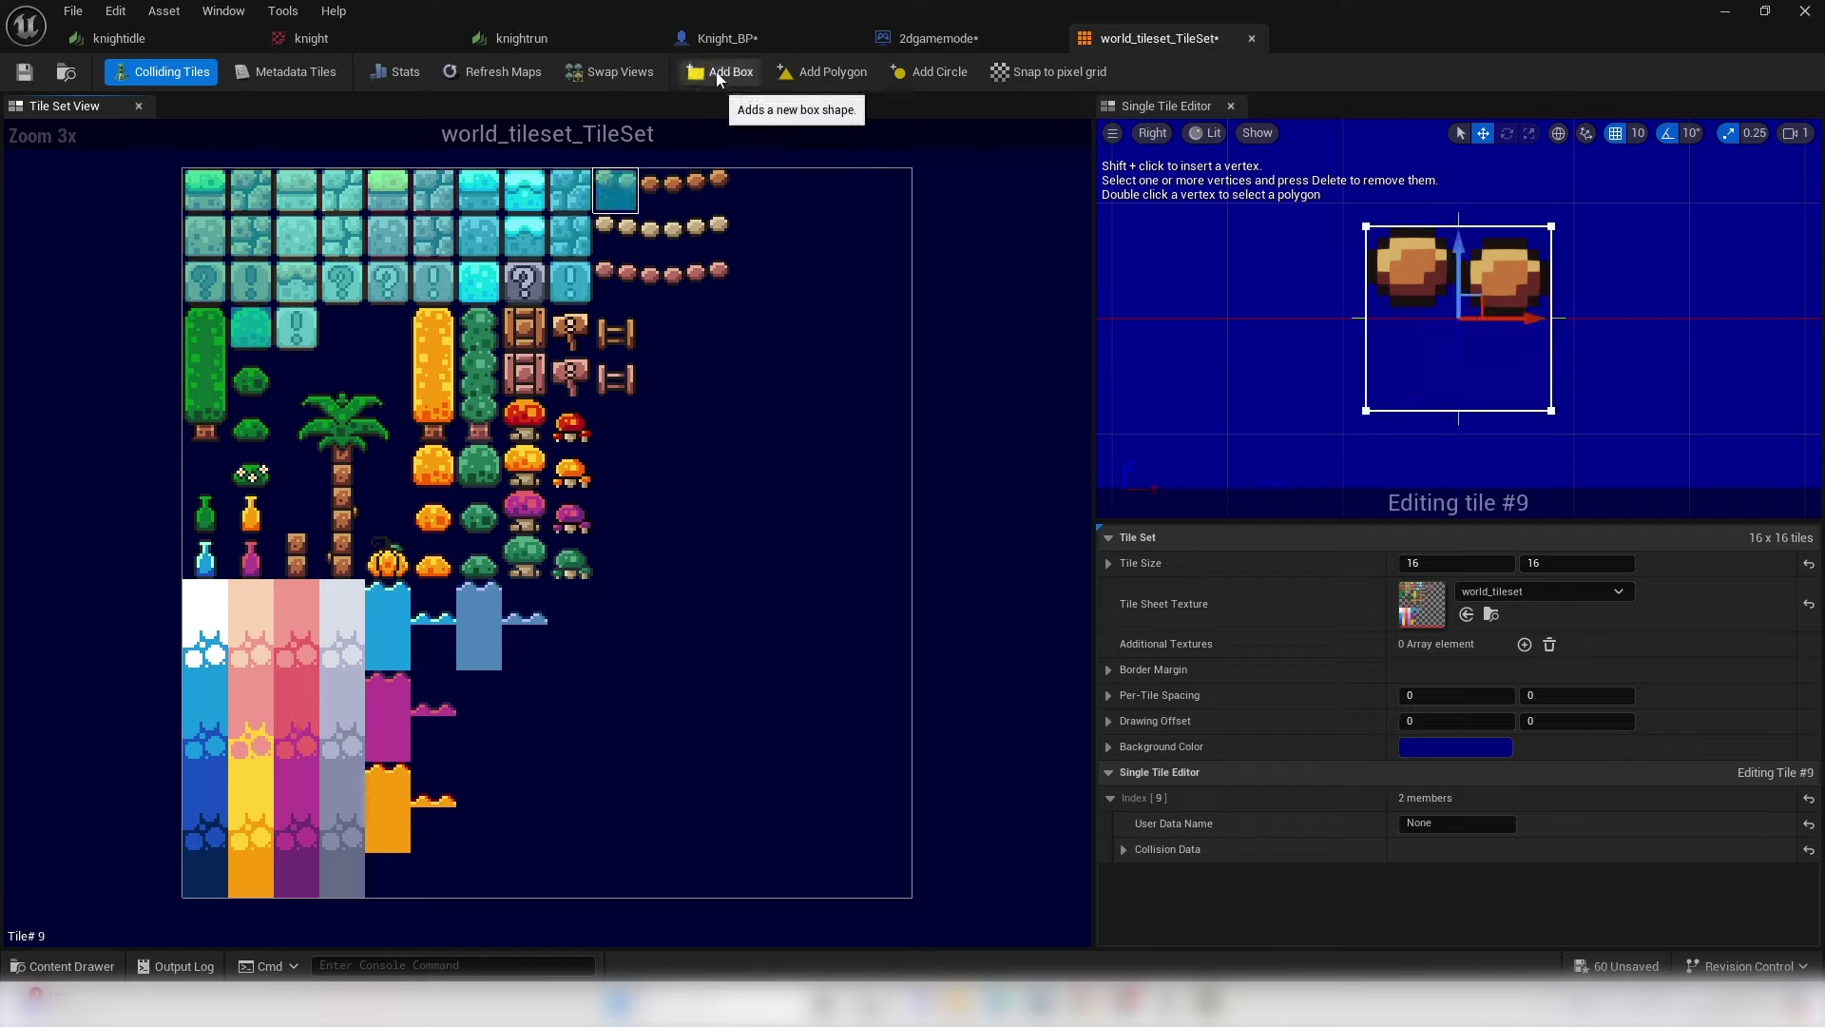
- Add a box collision to the middle brown bridge tile #10 and try lowering its upper edge, undoing that move
click(663, 192)
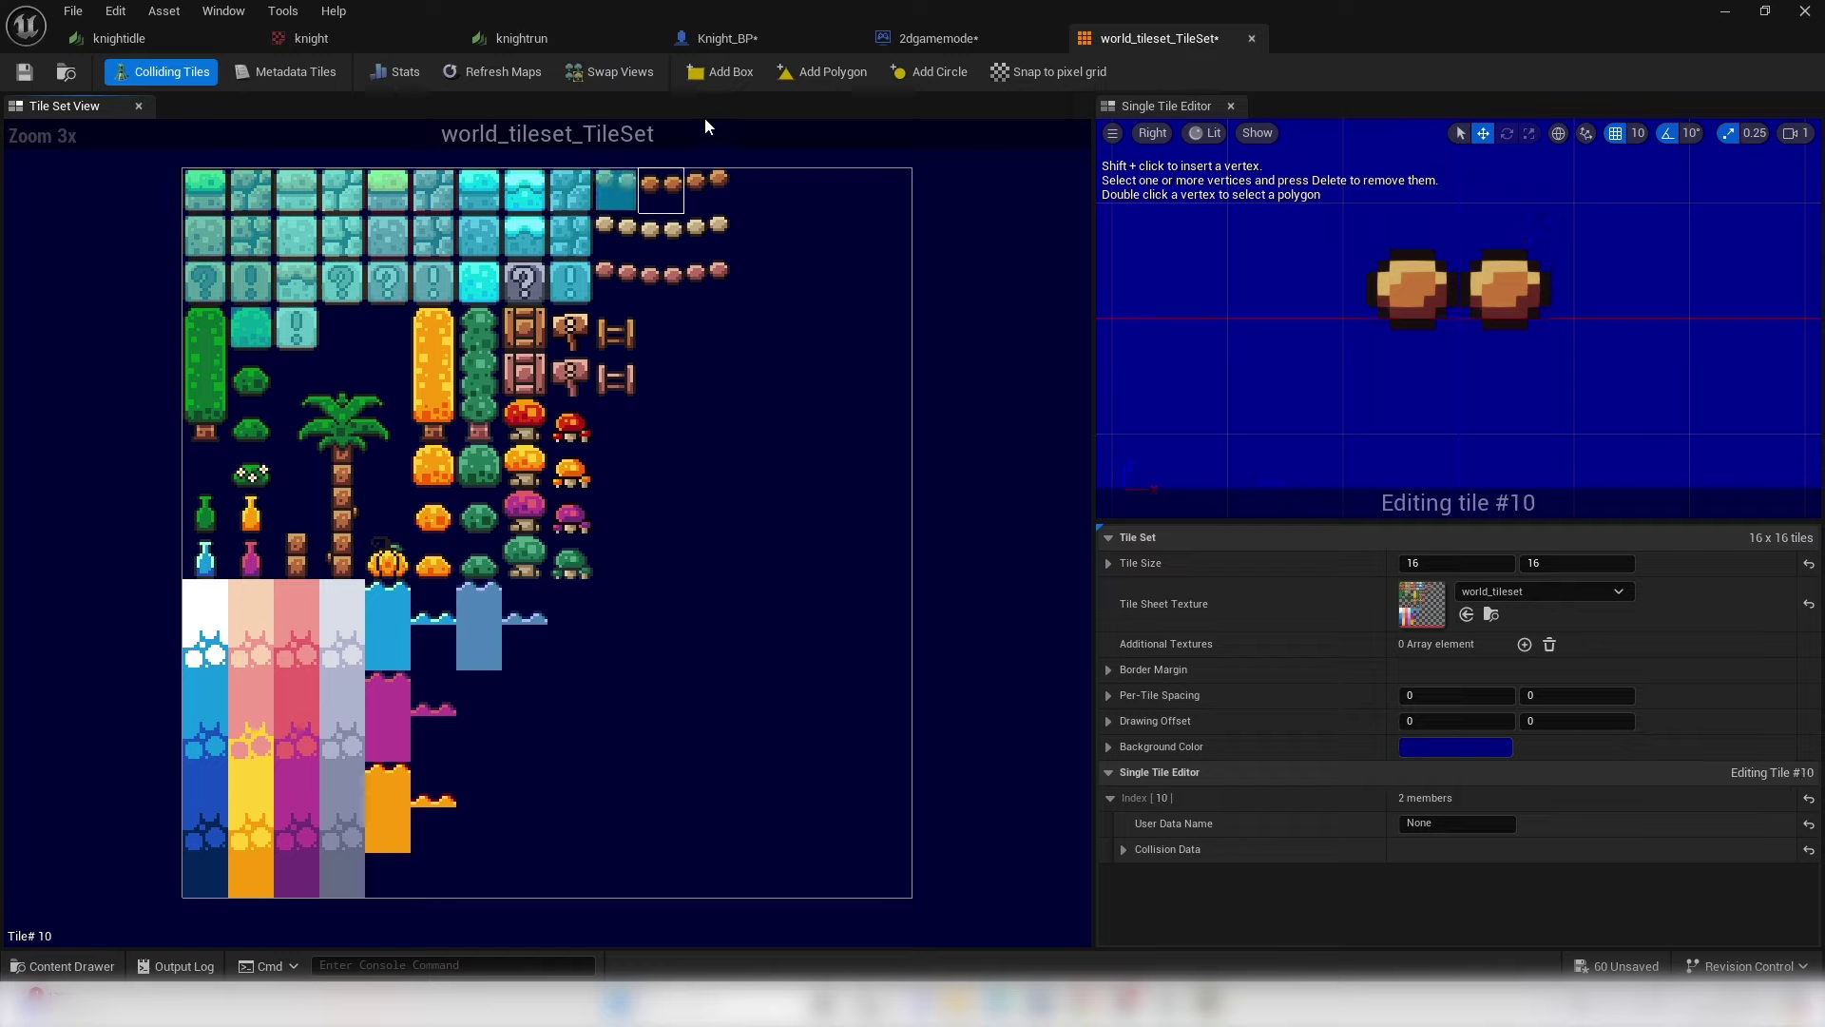
click(715, 76)
click(1469, 226)
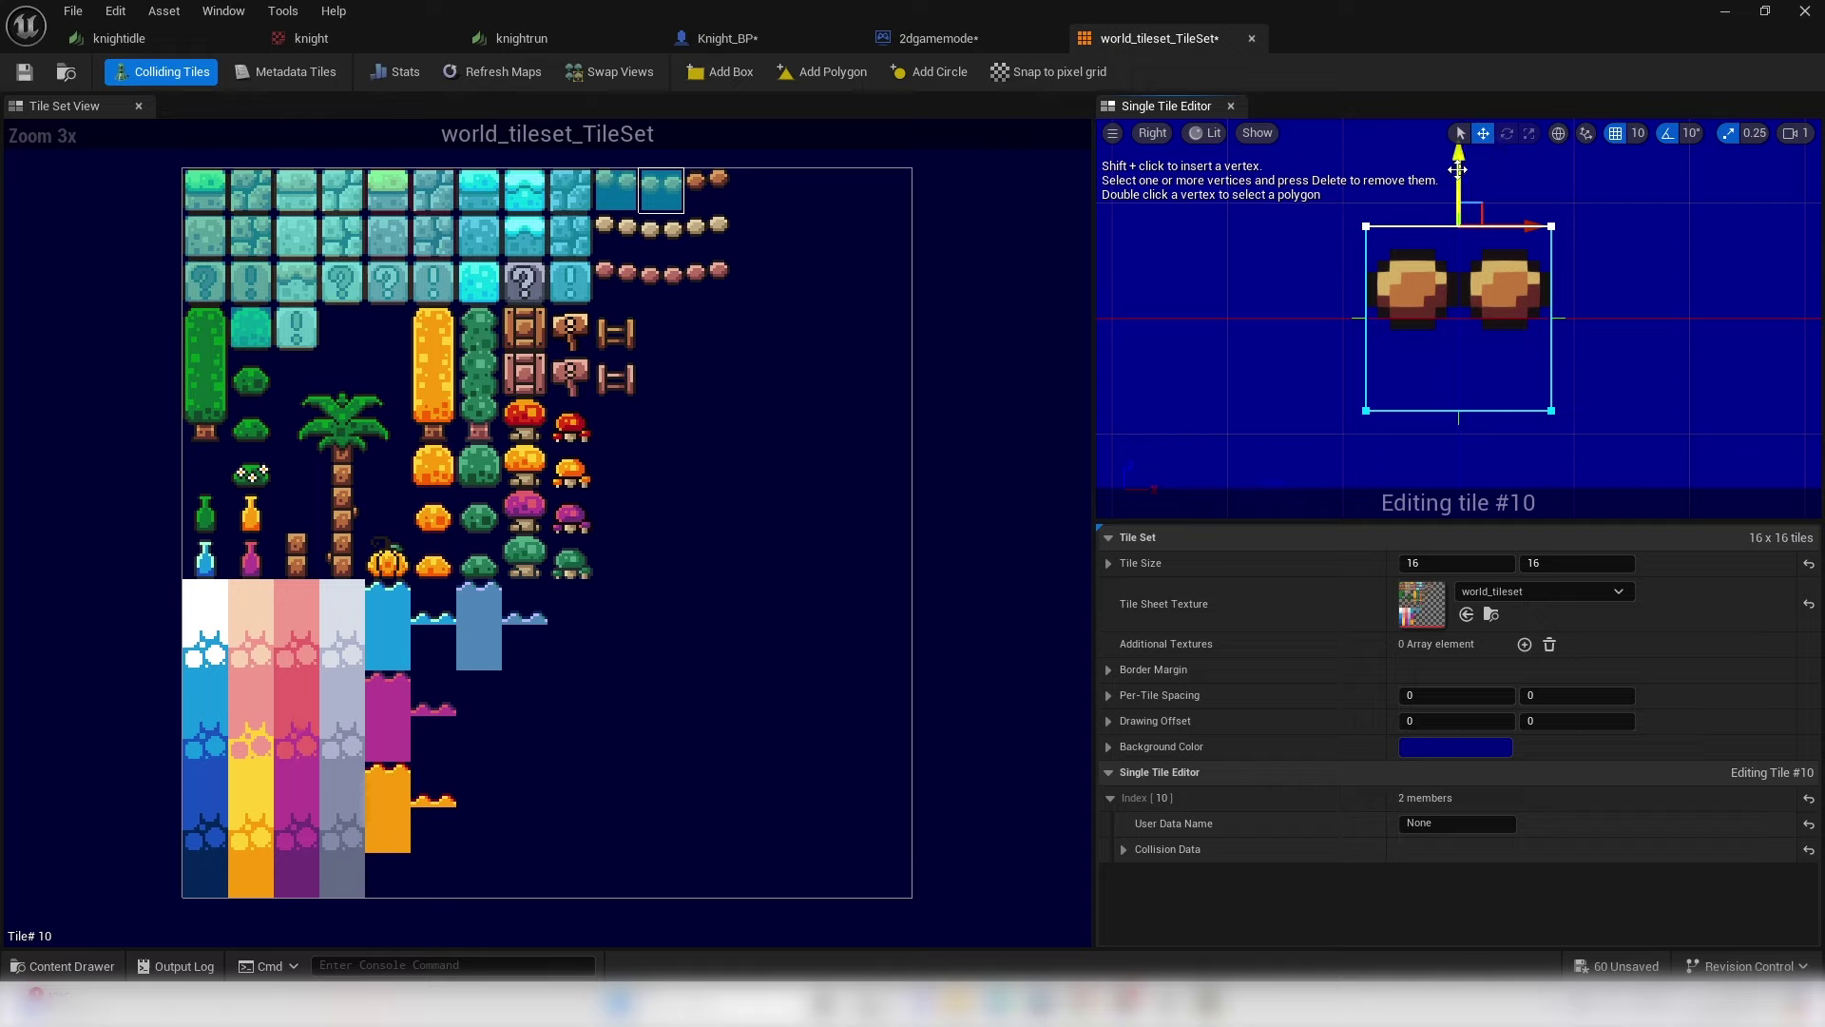
drag(1460, 154, 1465, 250)
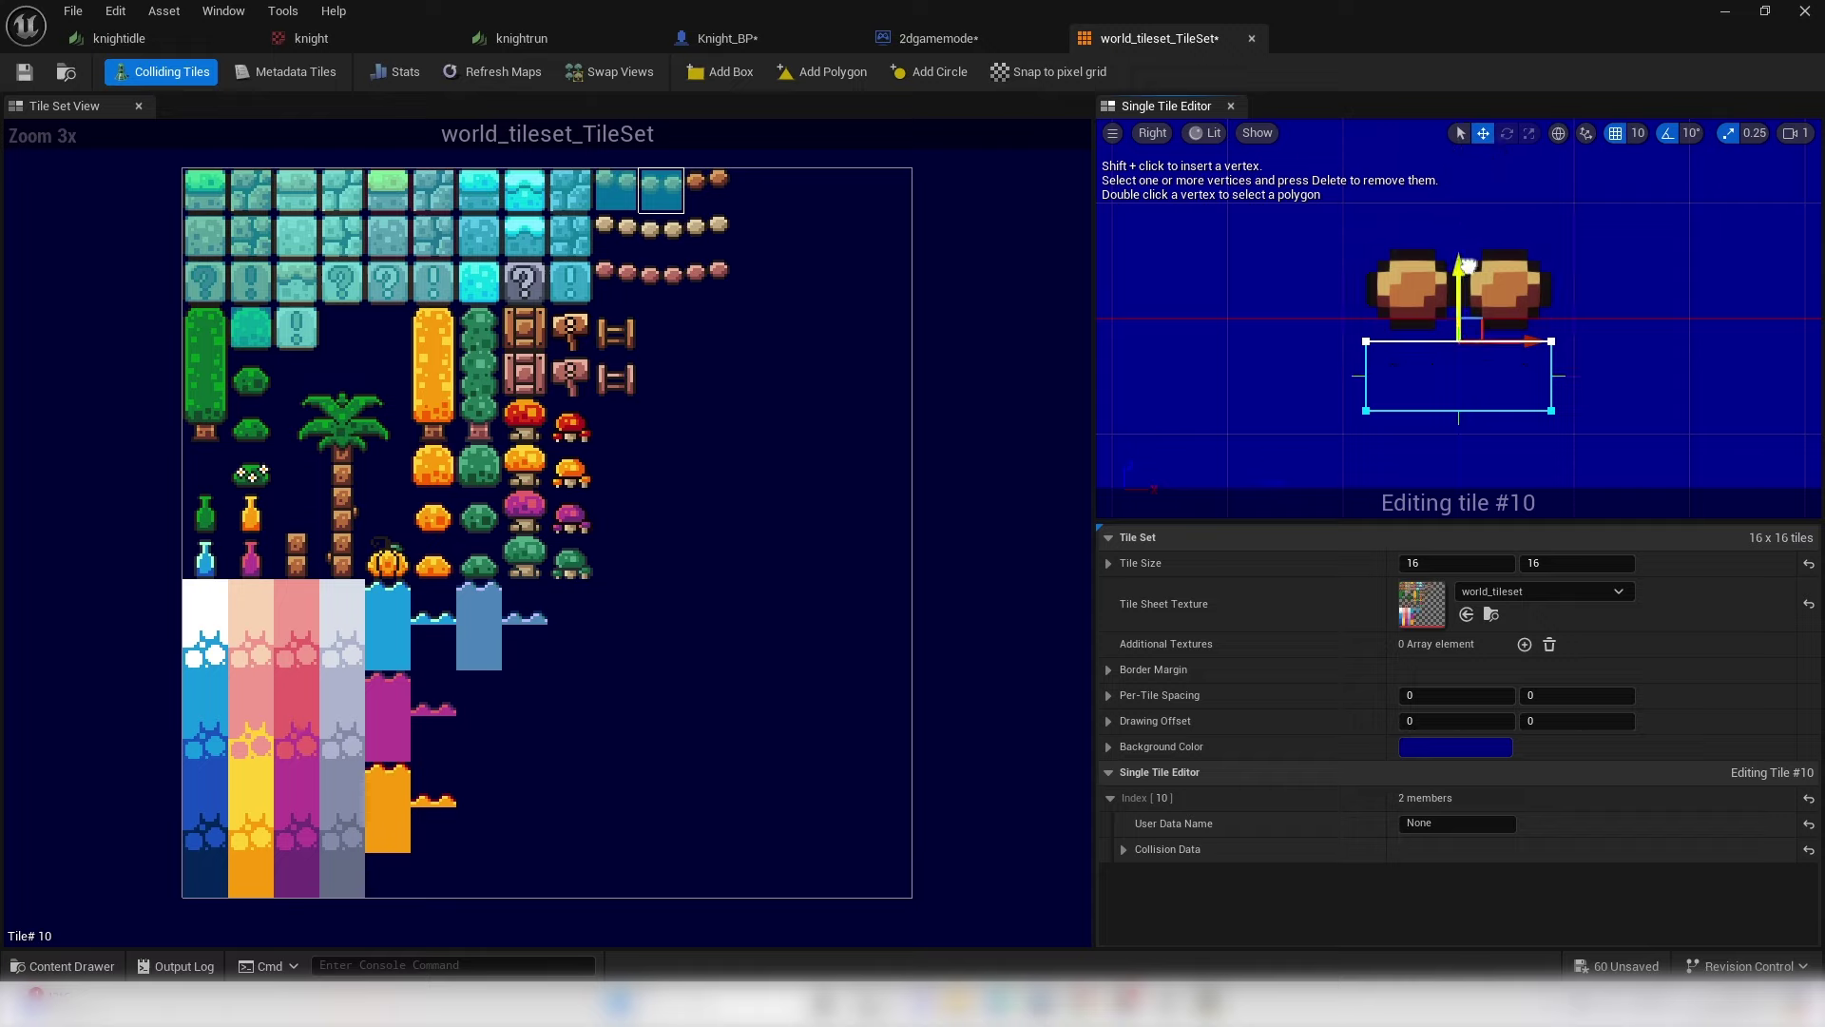
key(ctrl+z)
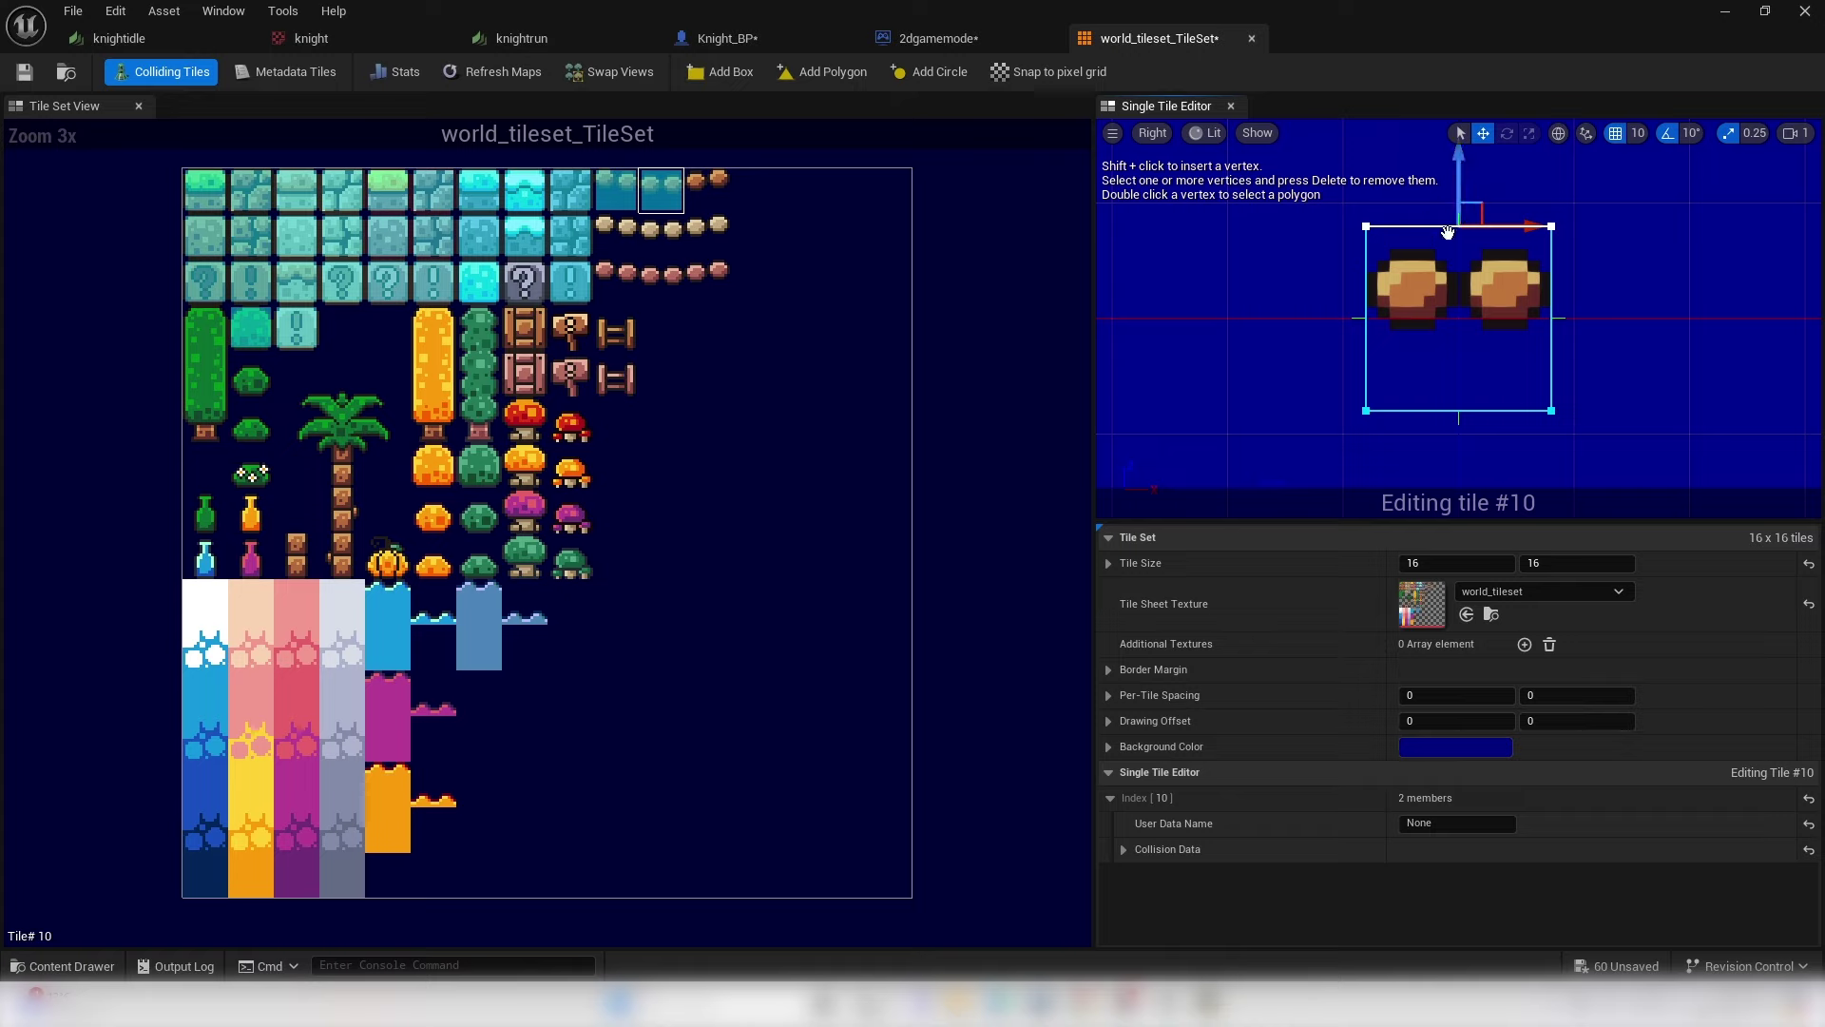
- Set the grid snap size to 1 and lower the upper edge of tile #10's collision box to the top of the stones
click(1637, 133)
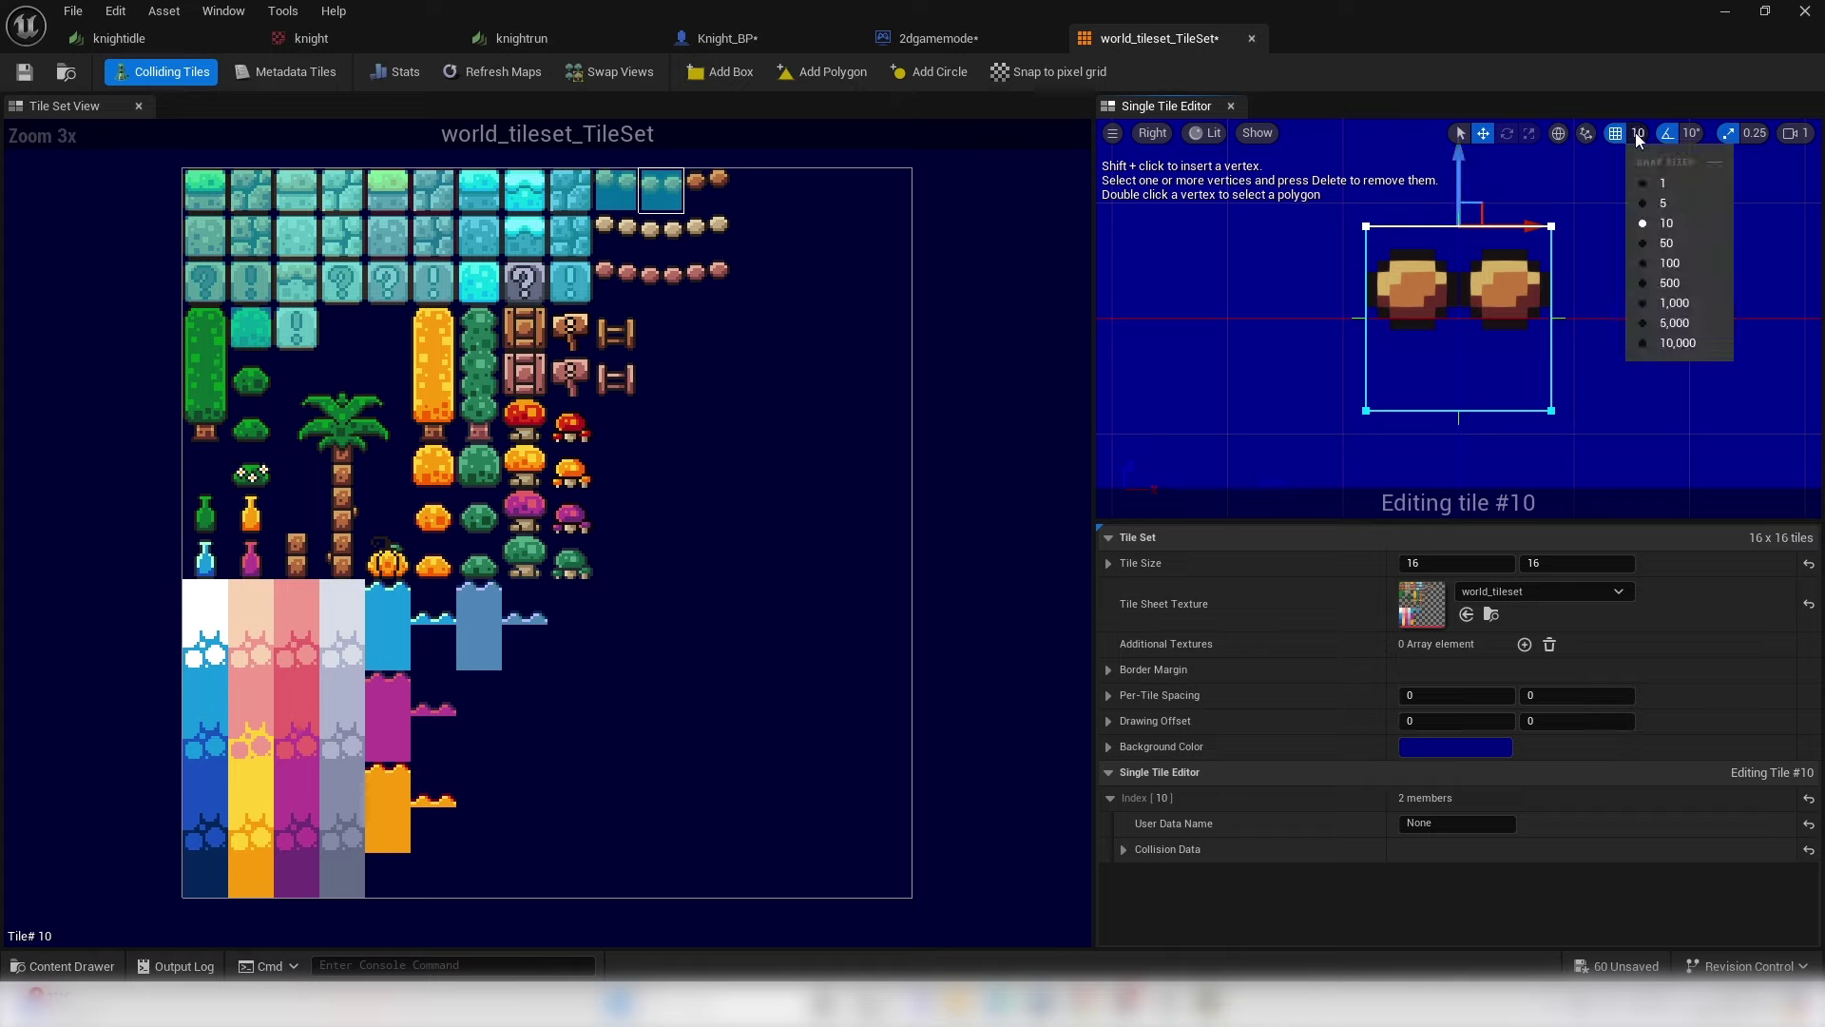
click(1662, 183)
drag(1460, 183, 1454, 204)
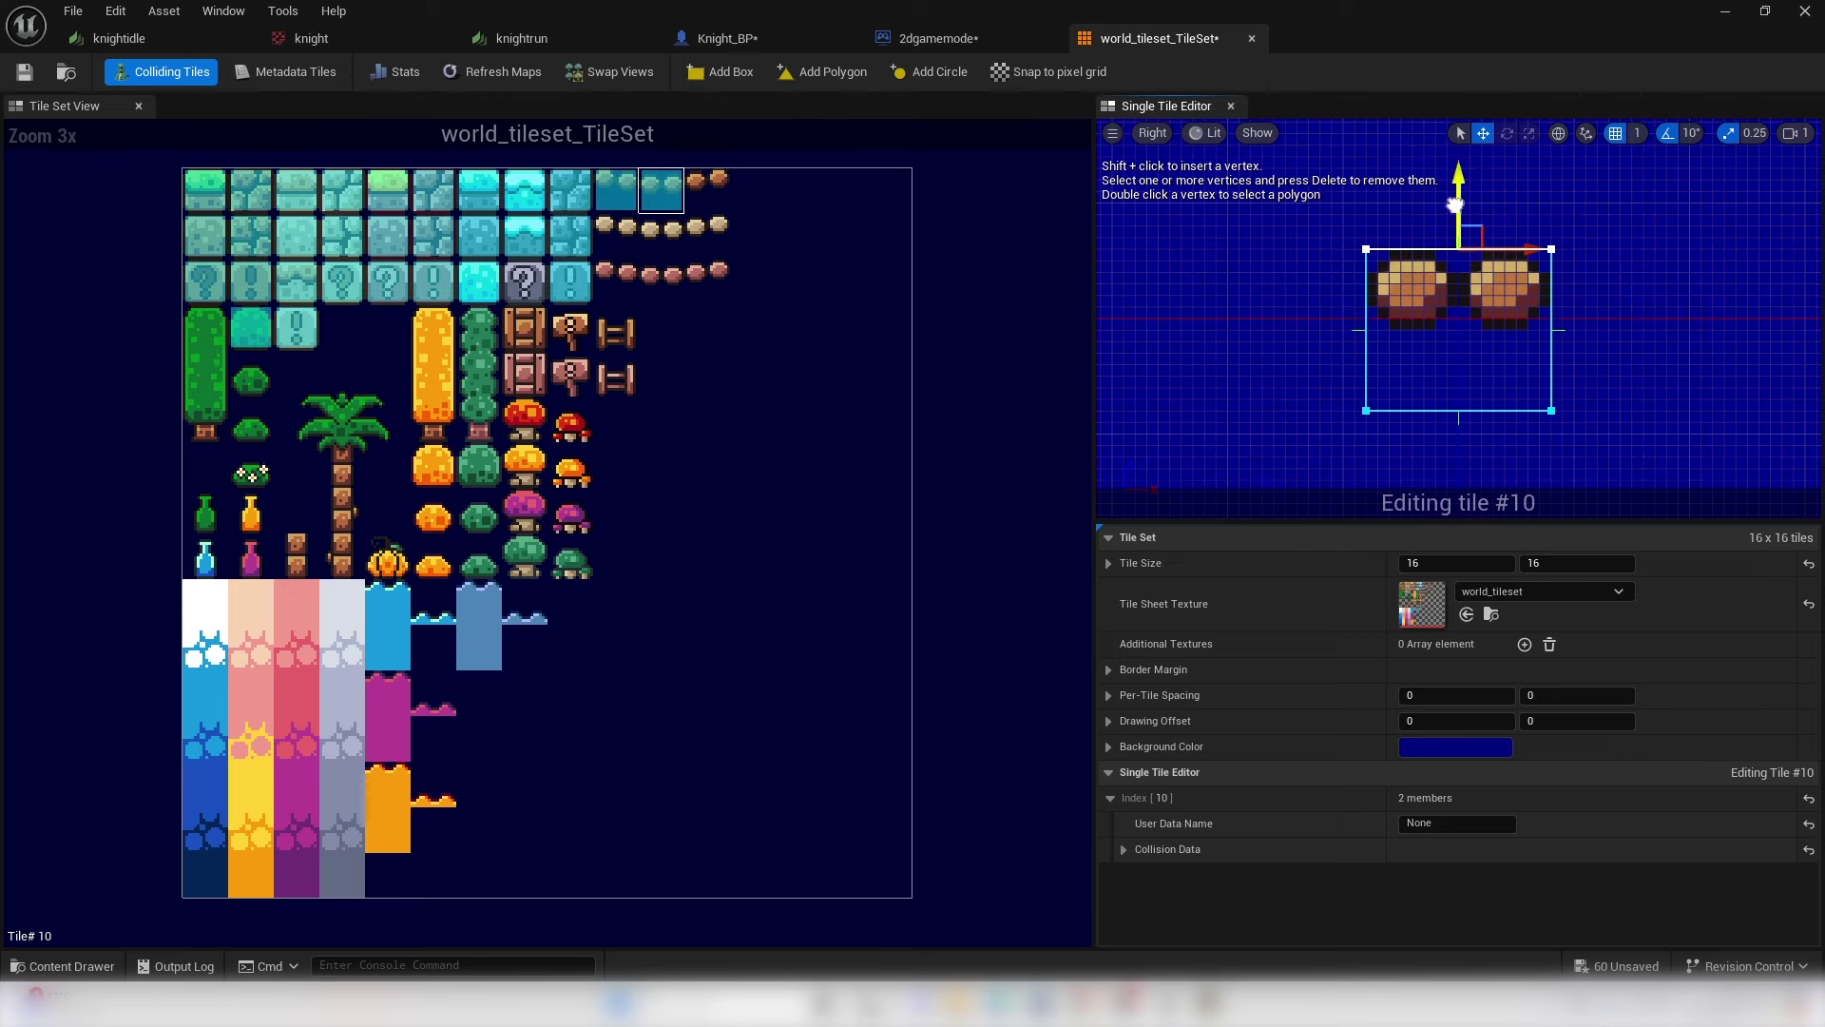
- Add a box collision to the last brown bridge tile #11, save the tile set and return to the level editor
click(711, 193)
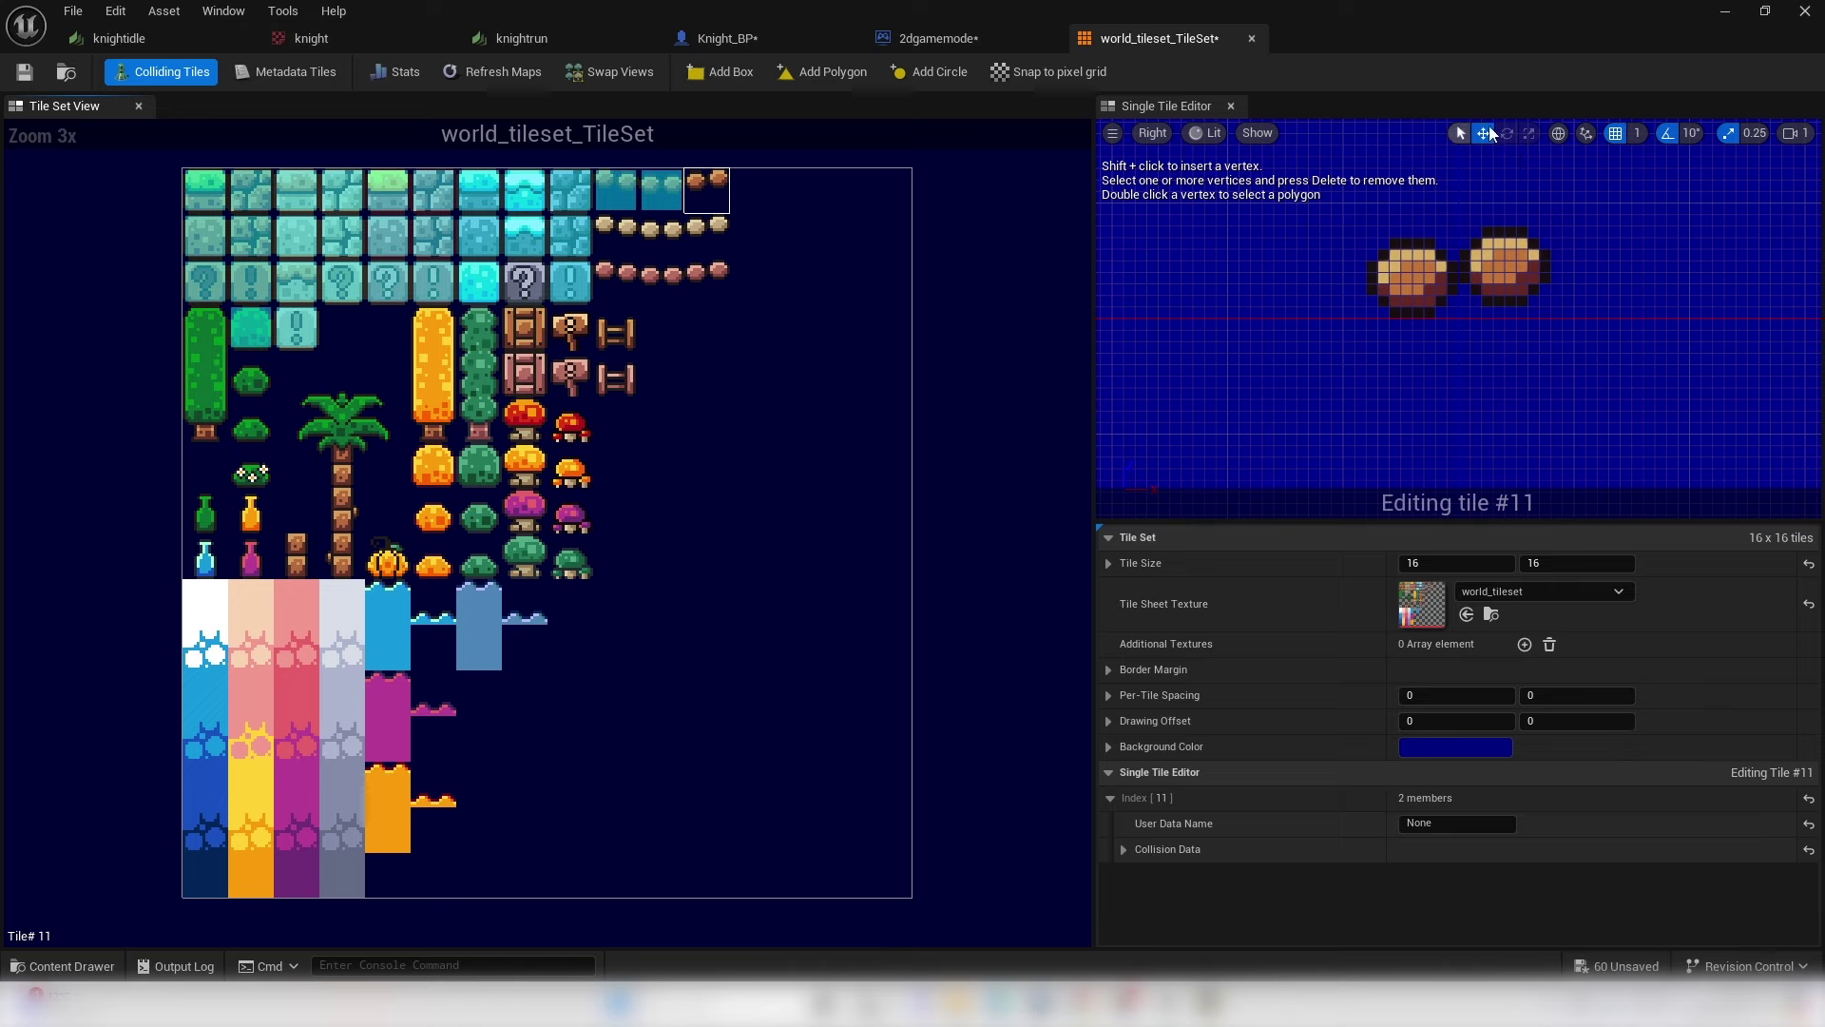
click(711, 74)
drag(1459, 239, 1460, 240)
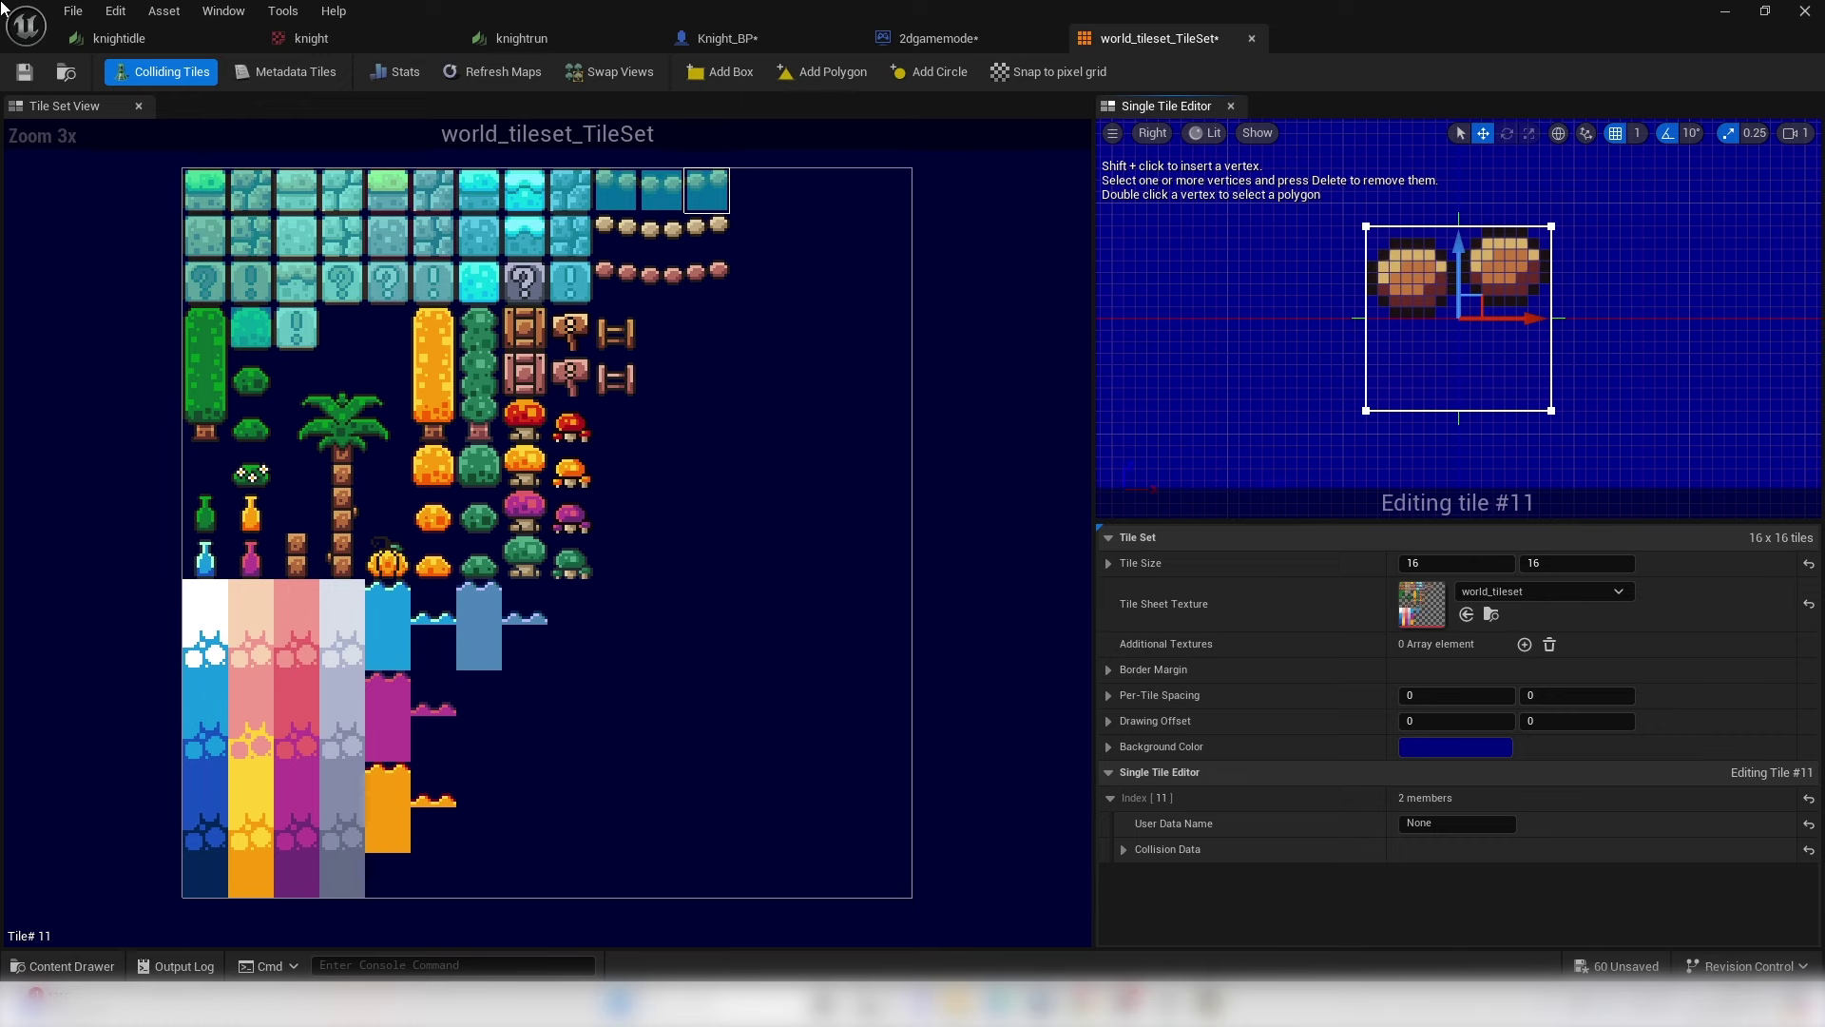
click(27, 81)
click(1724, 19)
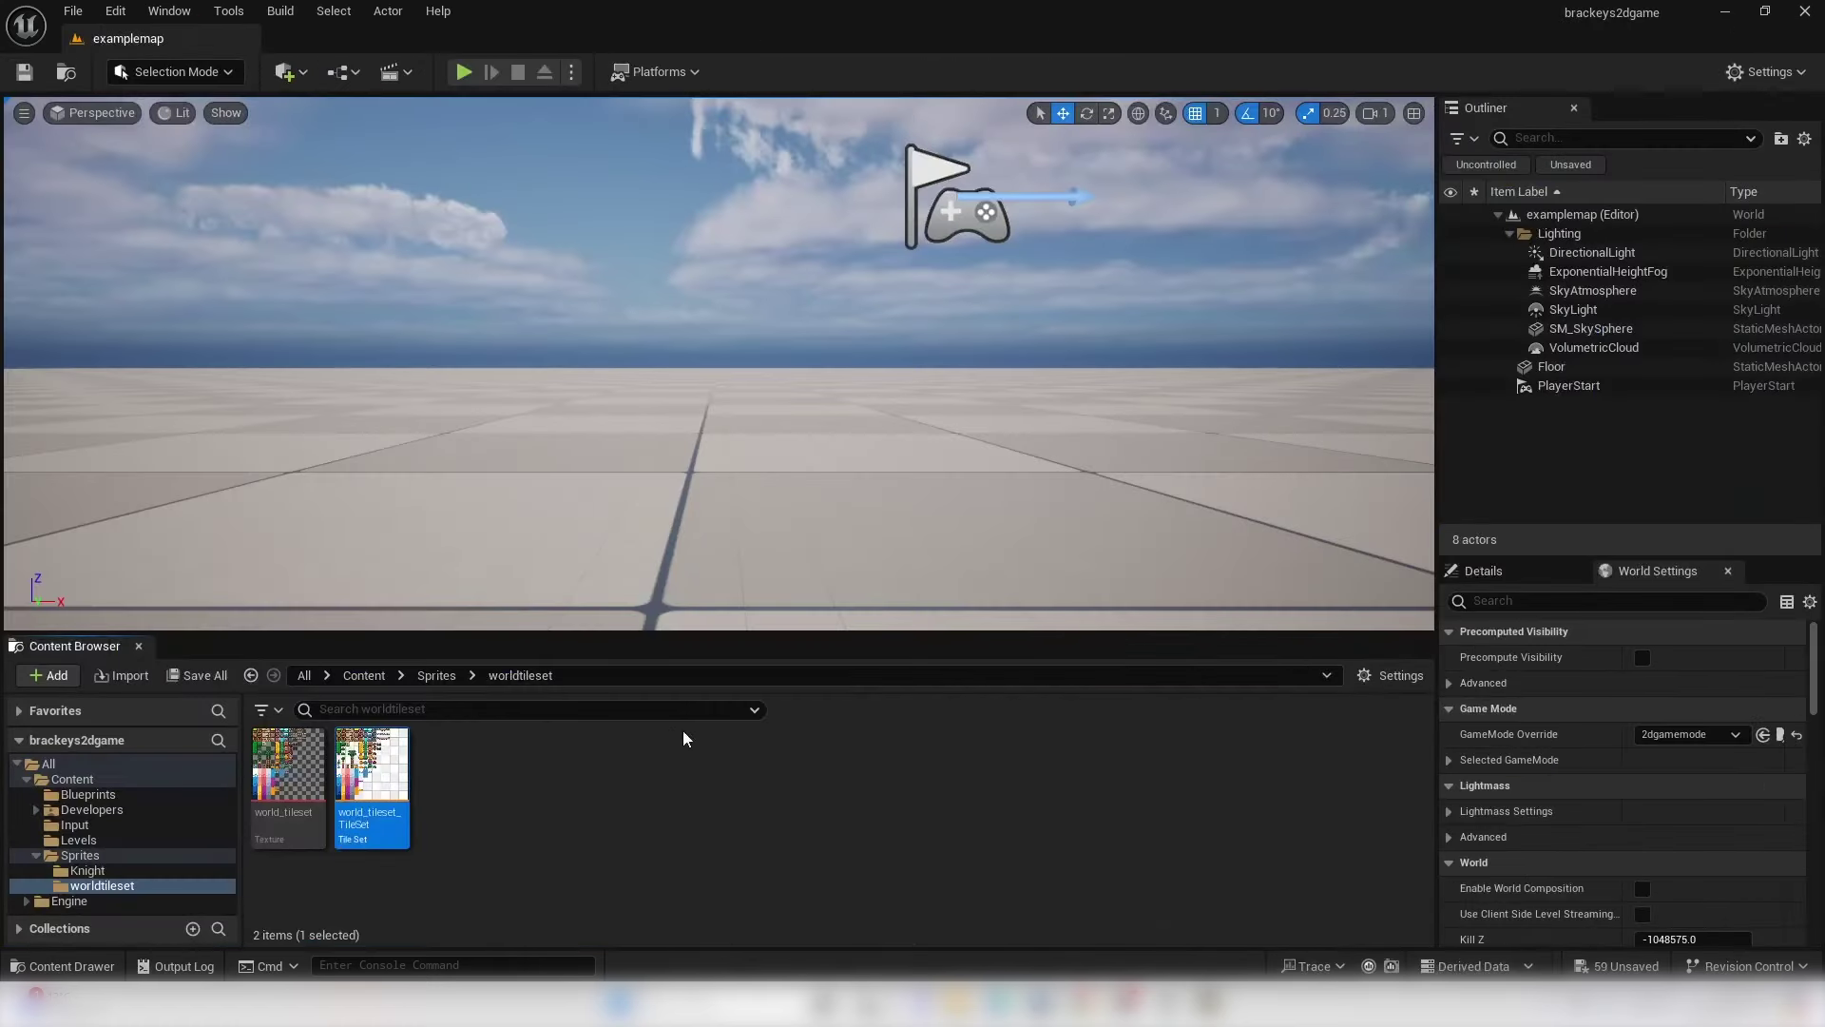
- Create a tile map from the world_tileset_TileSet asset, keep its default name and open it
right_click(377, 758)
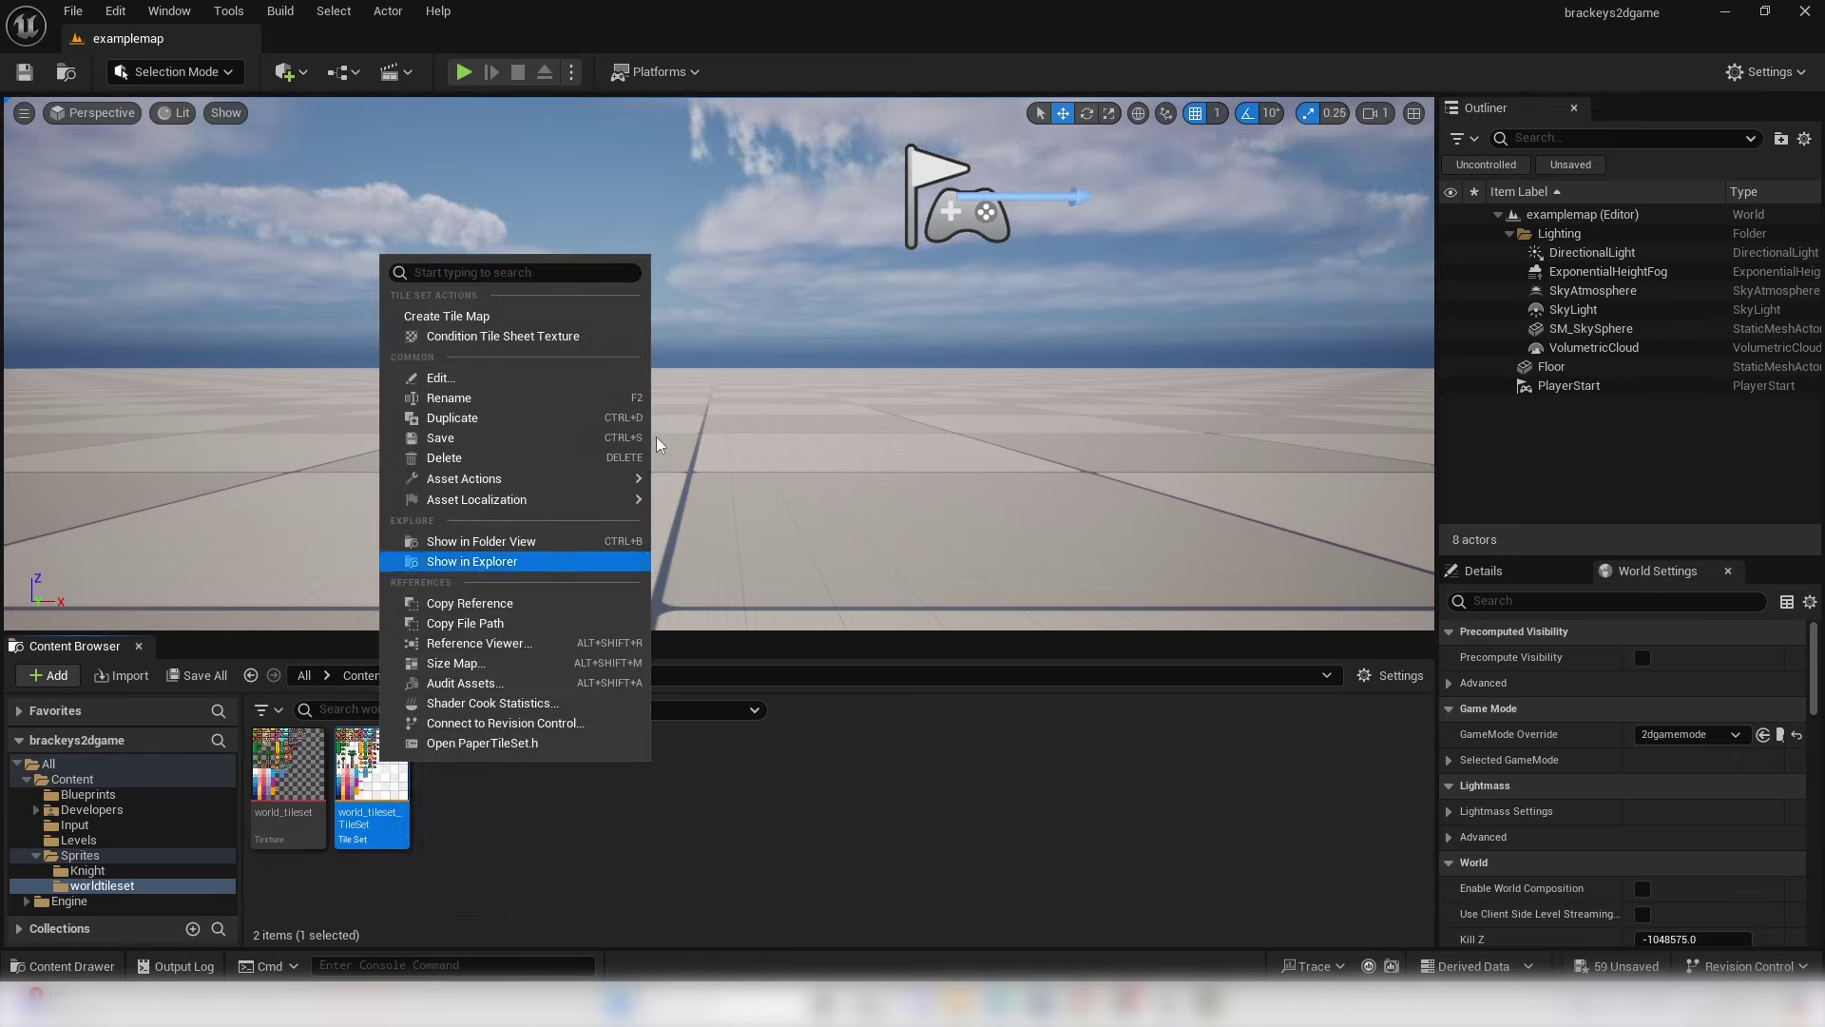
click(476, 315)
key(Return)
double_click(380, 765)
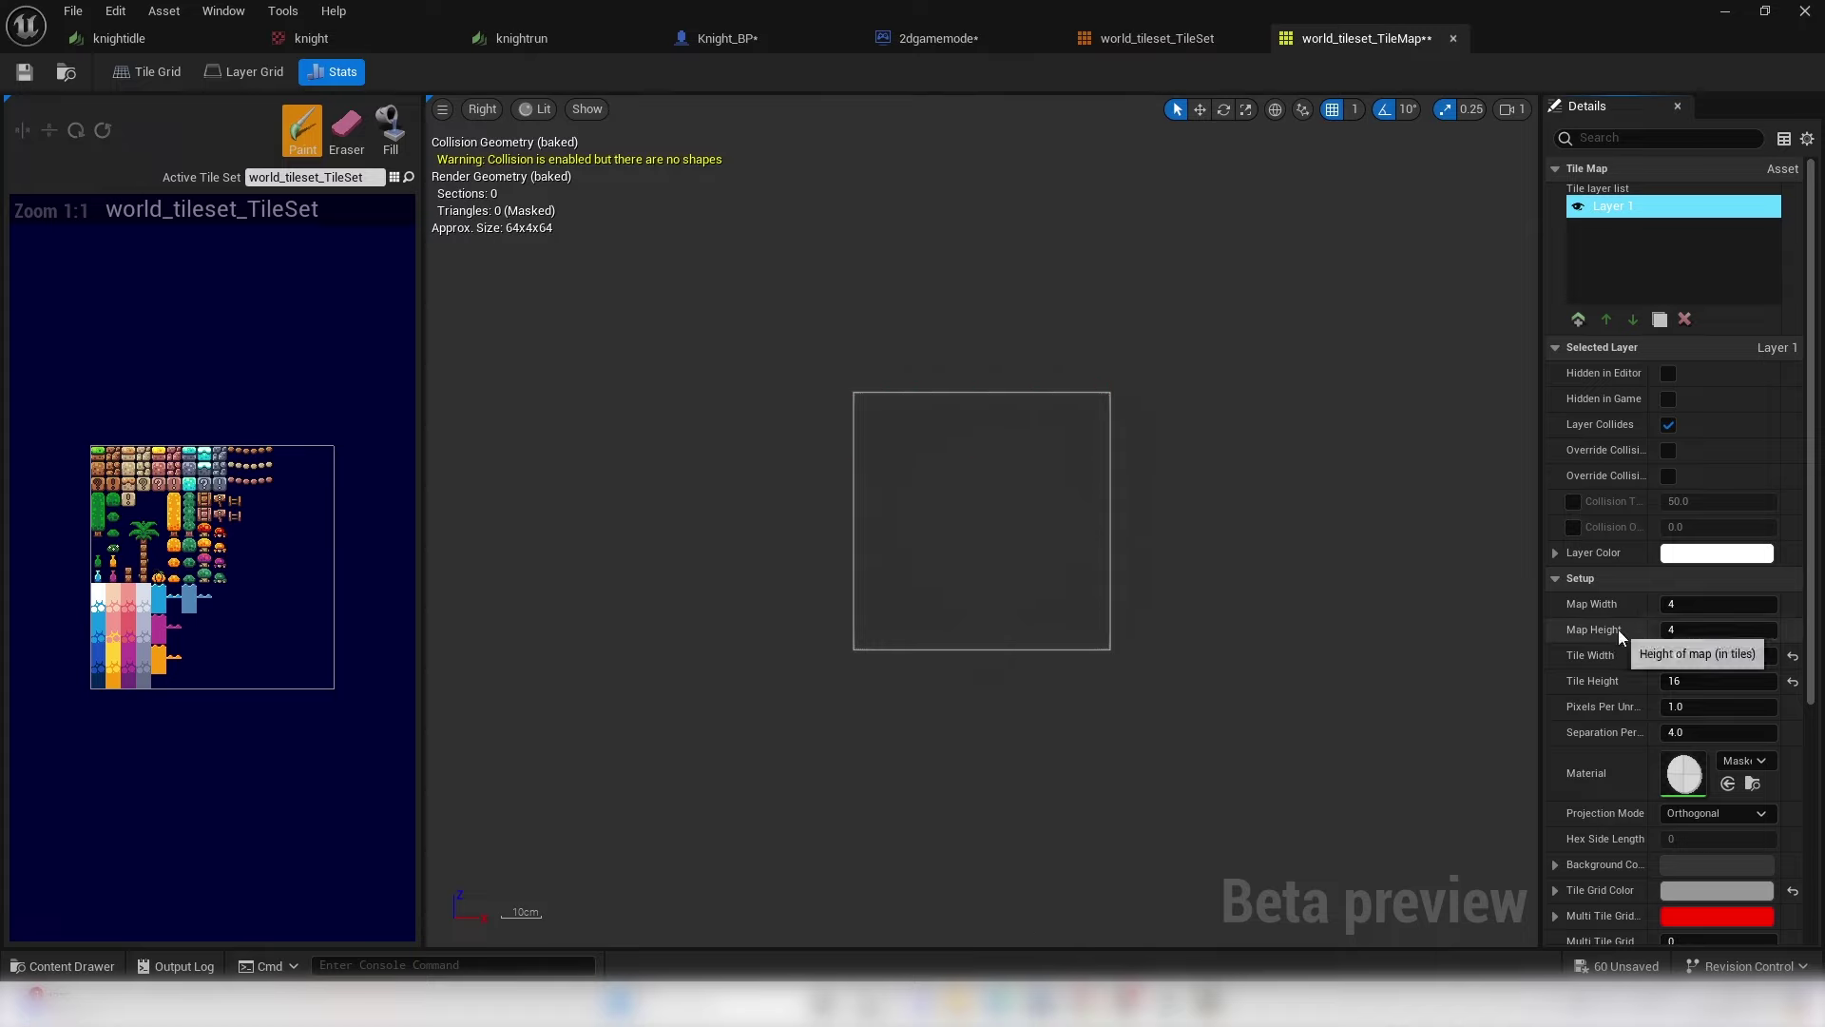
- Set the tile map's size to a map width of 60 and a map height of 20 tiles
click(1712, 605)
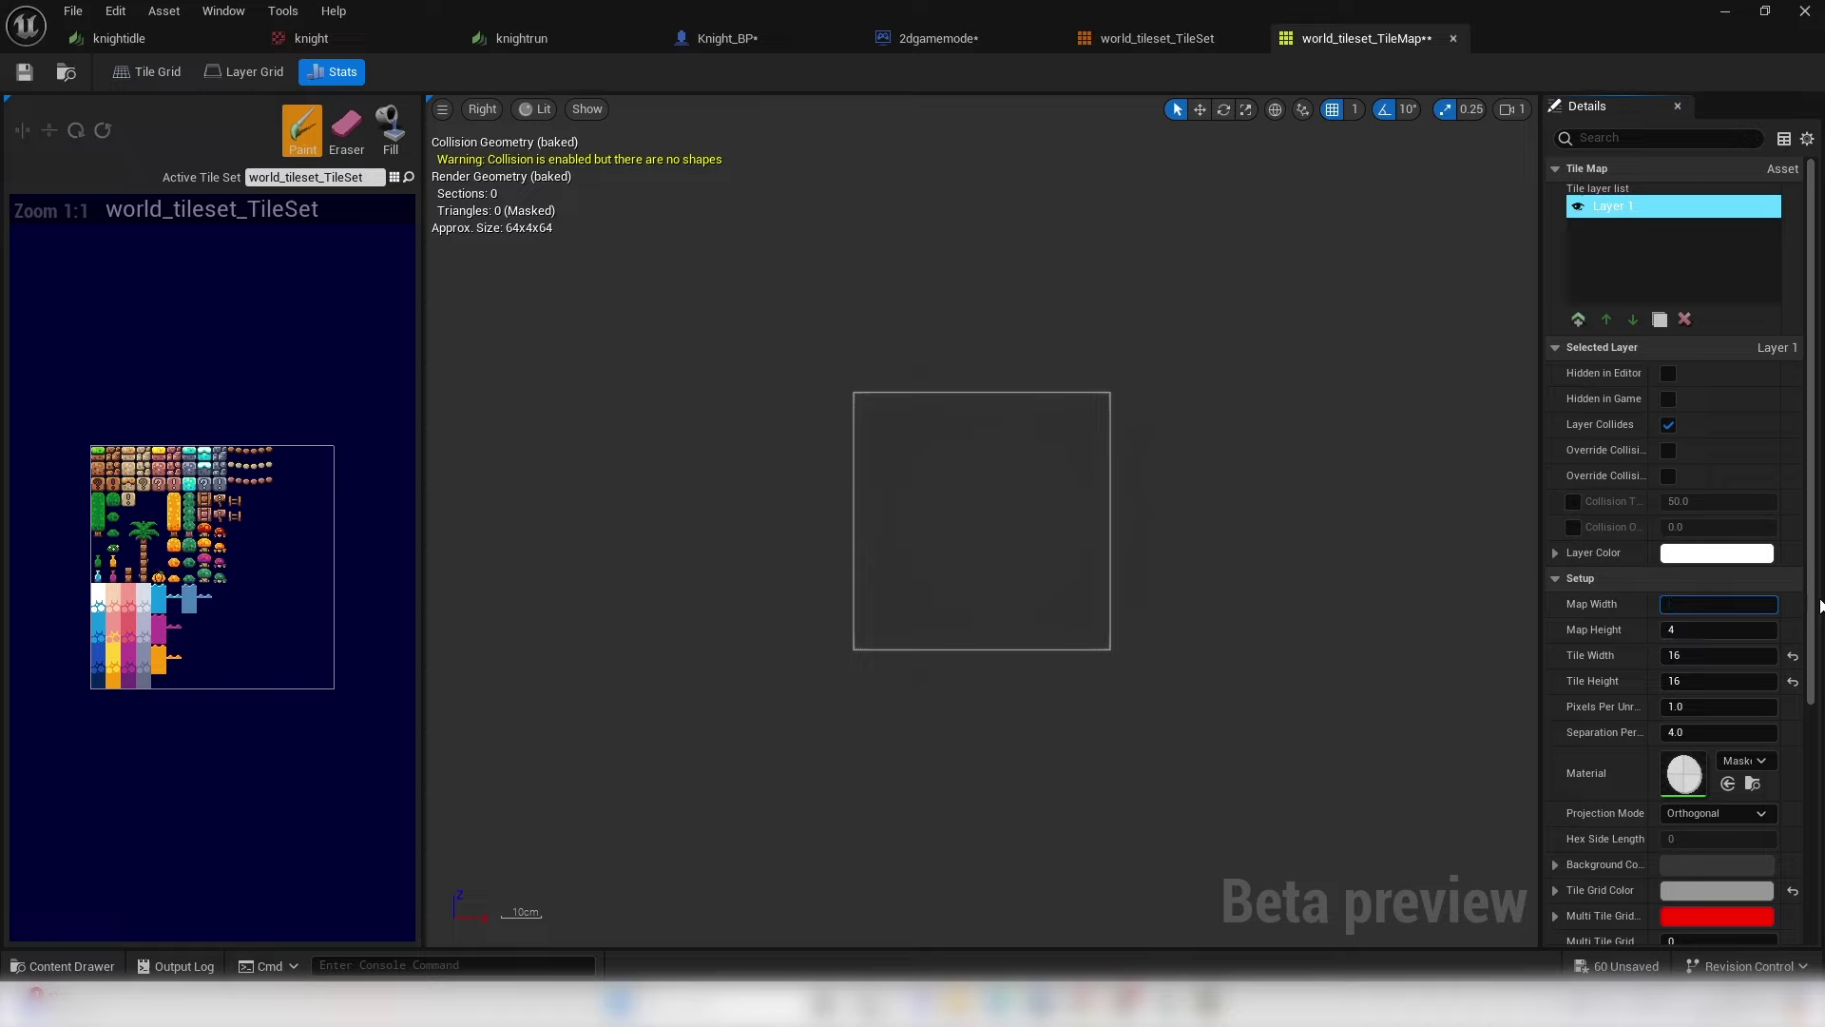
key(Tab)
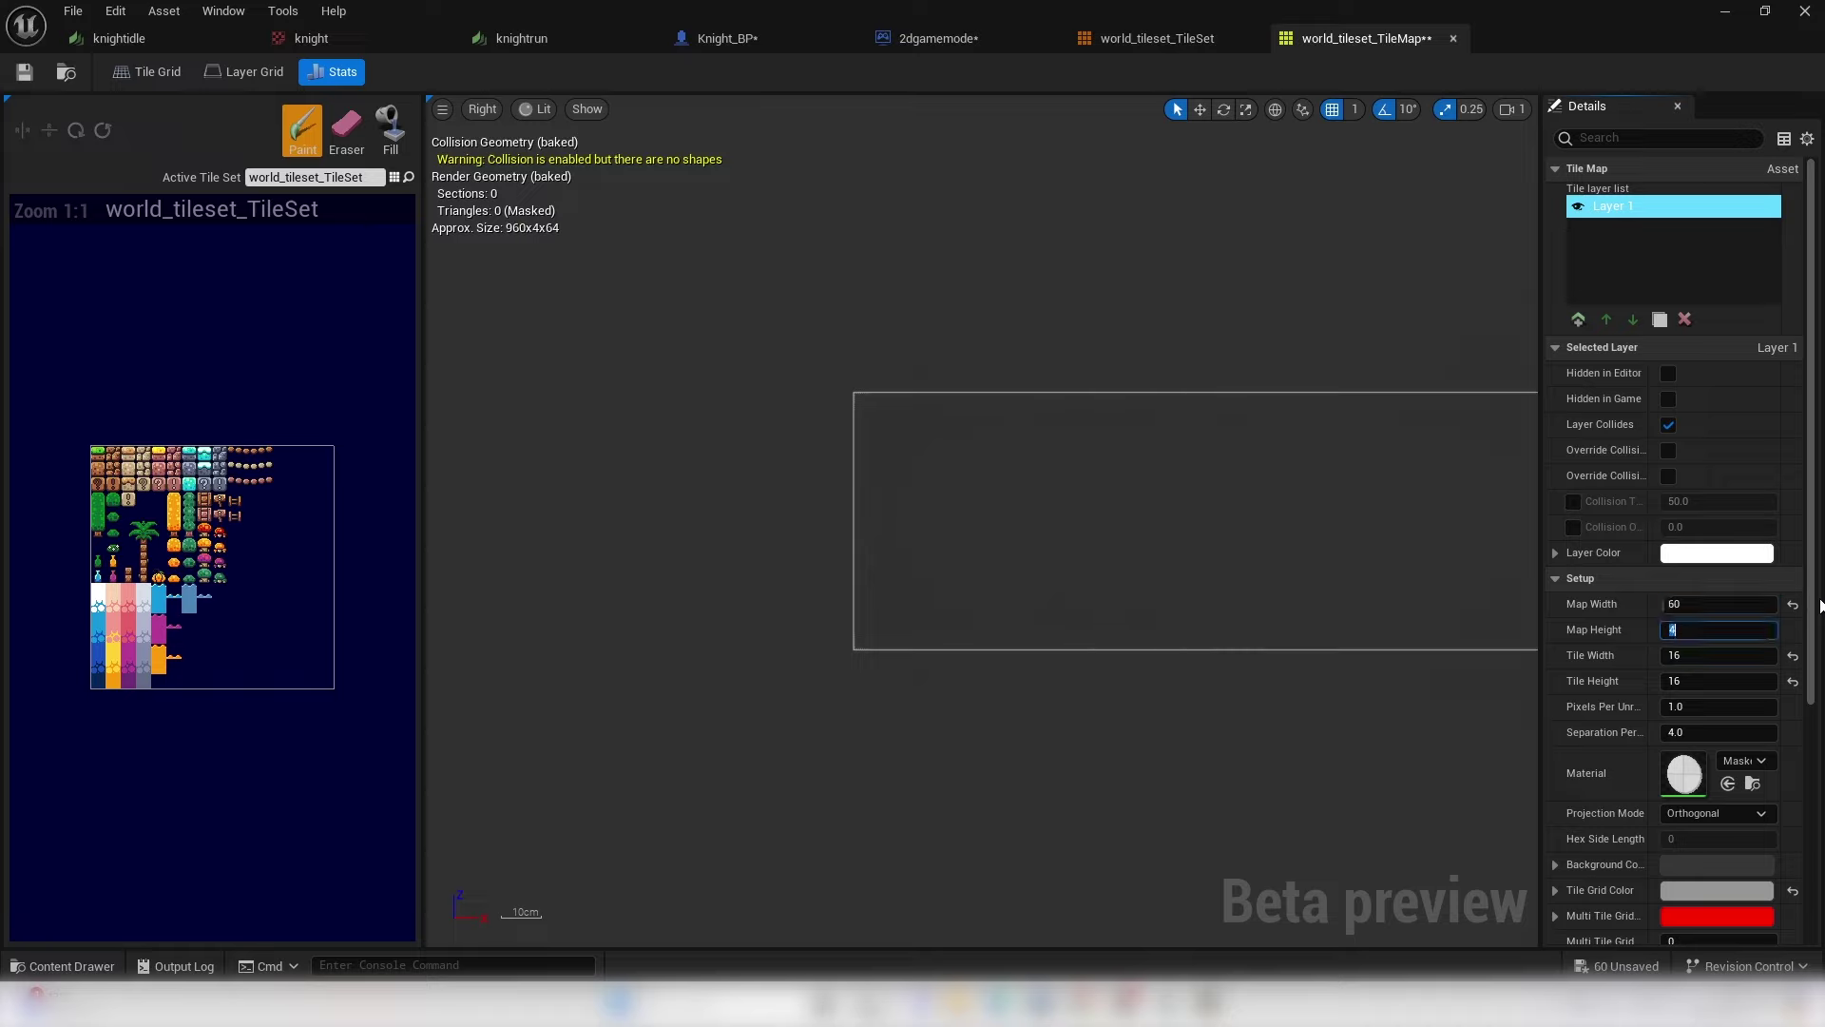
text(20)
key(Return)
scroll(970, 422, down, 4)
scroll(974, 442, down, 5)
right_drag(1151, 483, 922, 420)
scroll(935, 365, up, 1)
scroll(866, 394, up, 2)
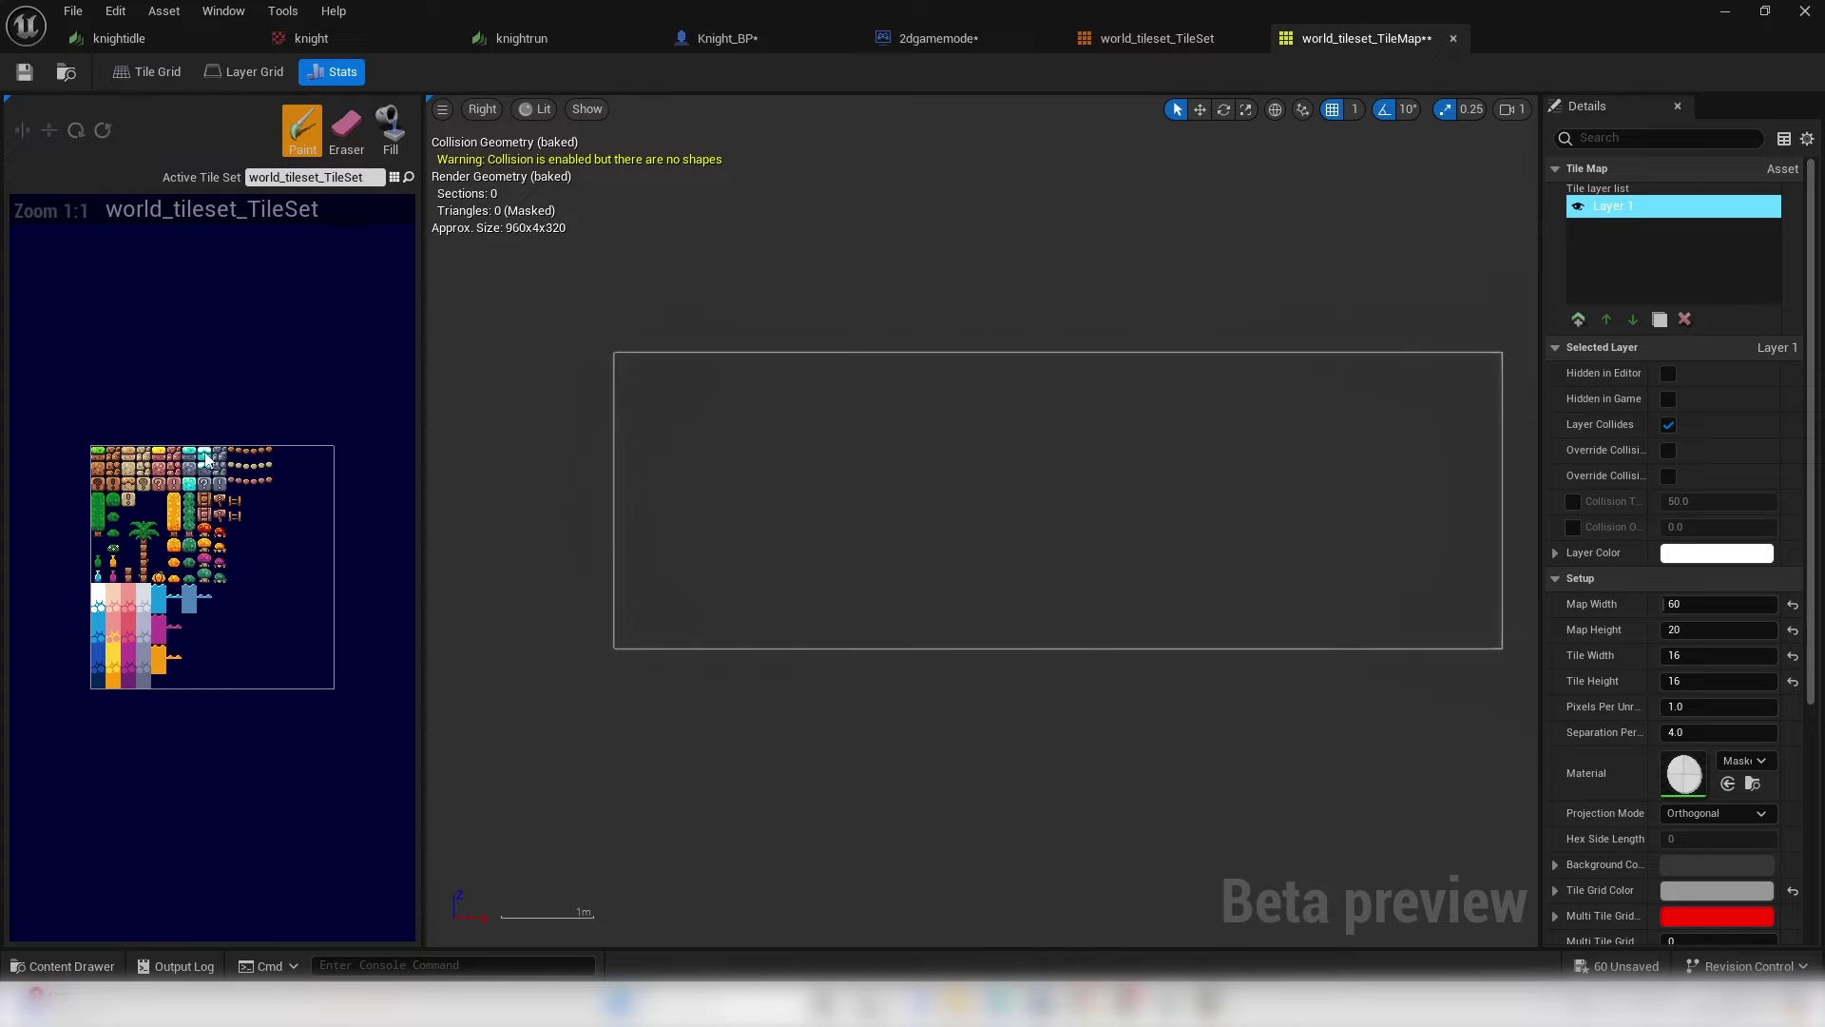
- Try painting freehand strokes with pink tile #146 on Layer 1 and erasing parts of them
scroll(105, 652, up, 3)
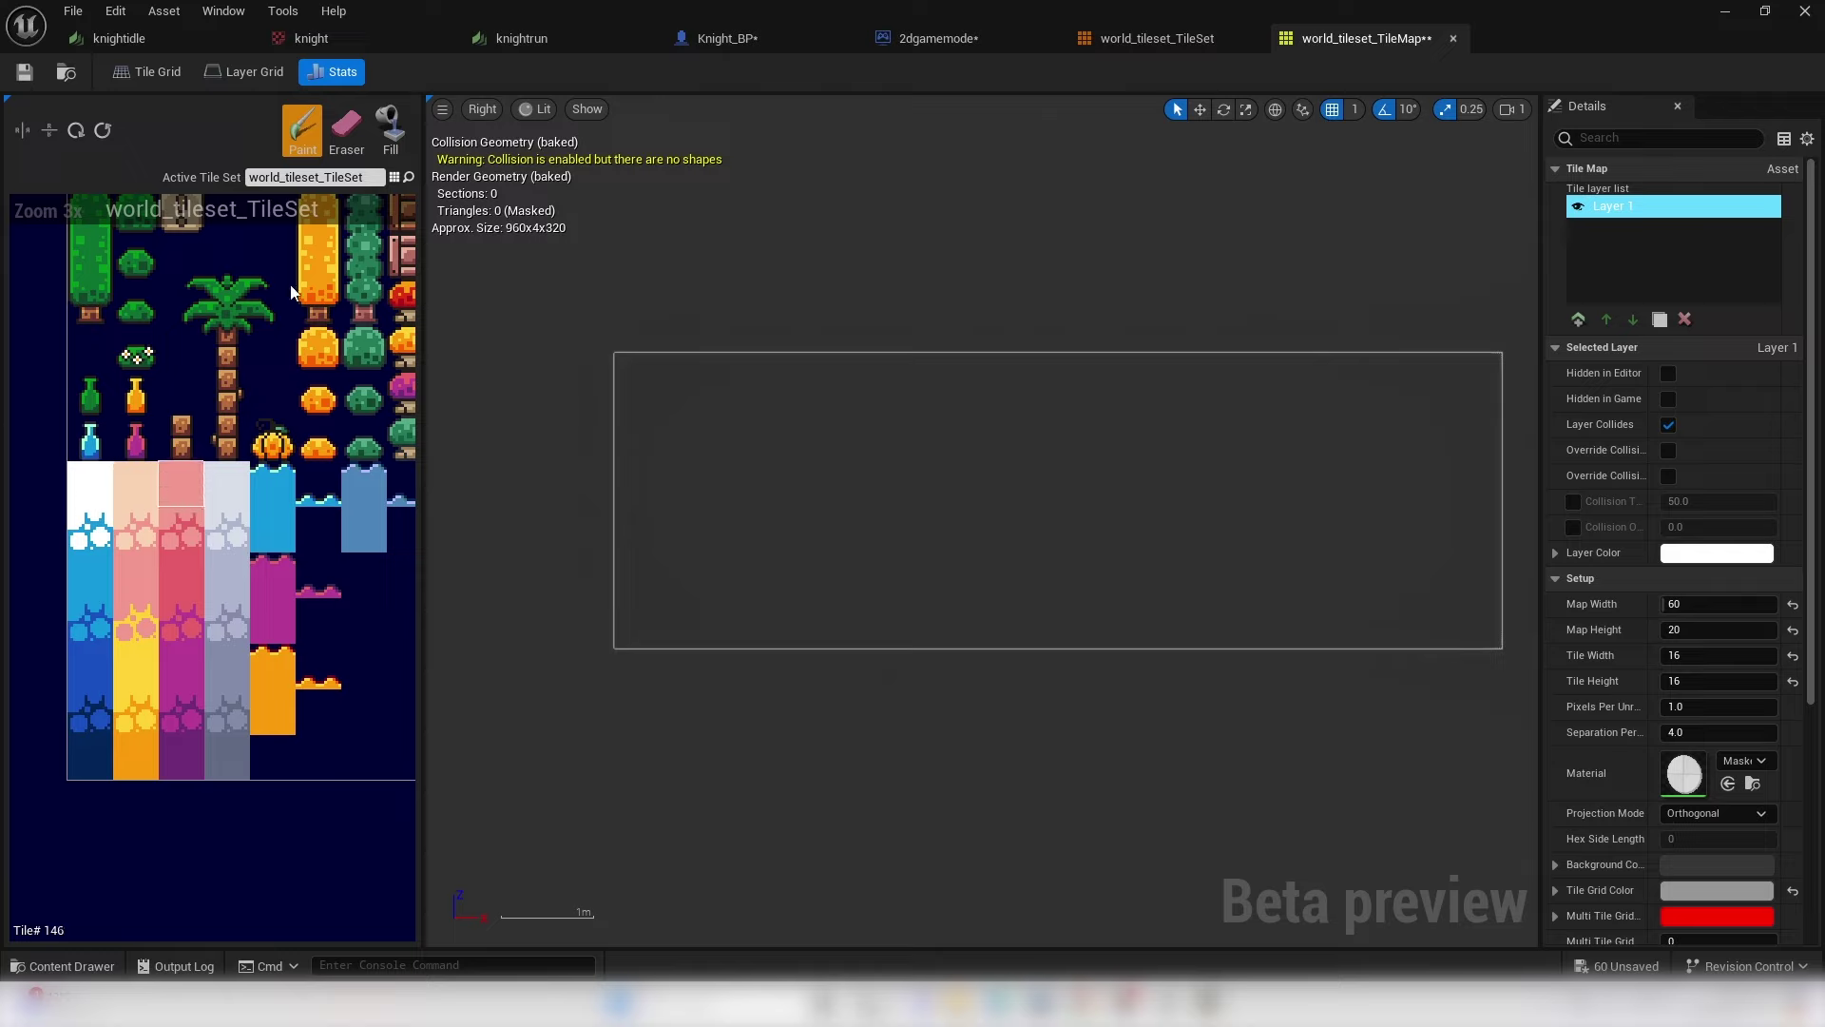
mouse_move(679, 430)
mouse_down()
mouse_move(666, 538)
mouse_move(852, 505)
mouse_move(701, 583)
mouse_move(997, 514)
mouse_move(1051, 460)
mouse_move(1025, 509)
mouse_up()
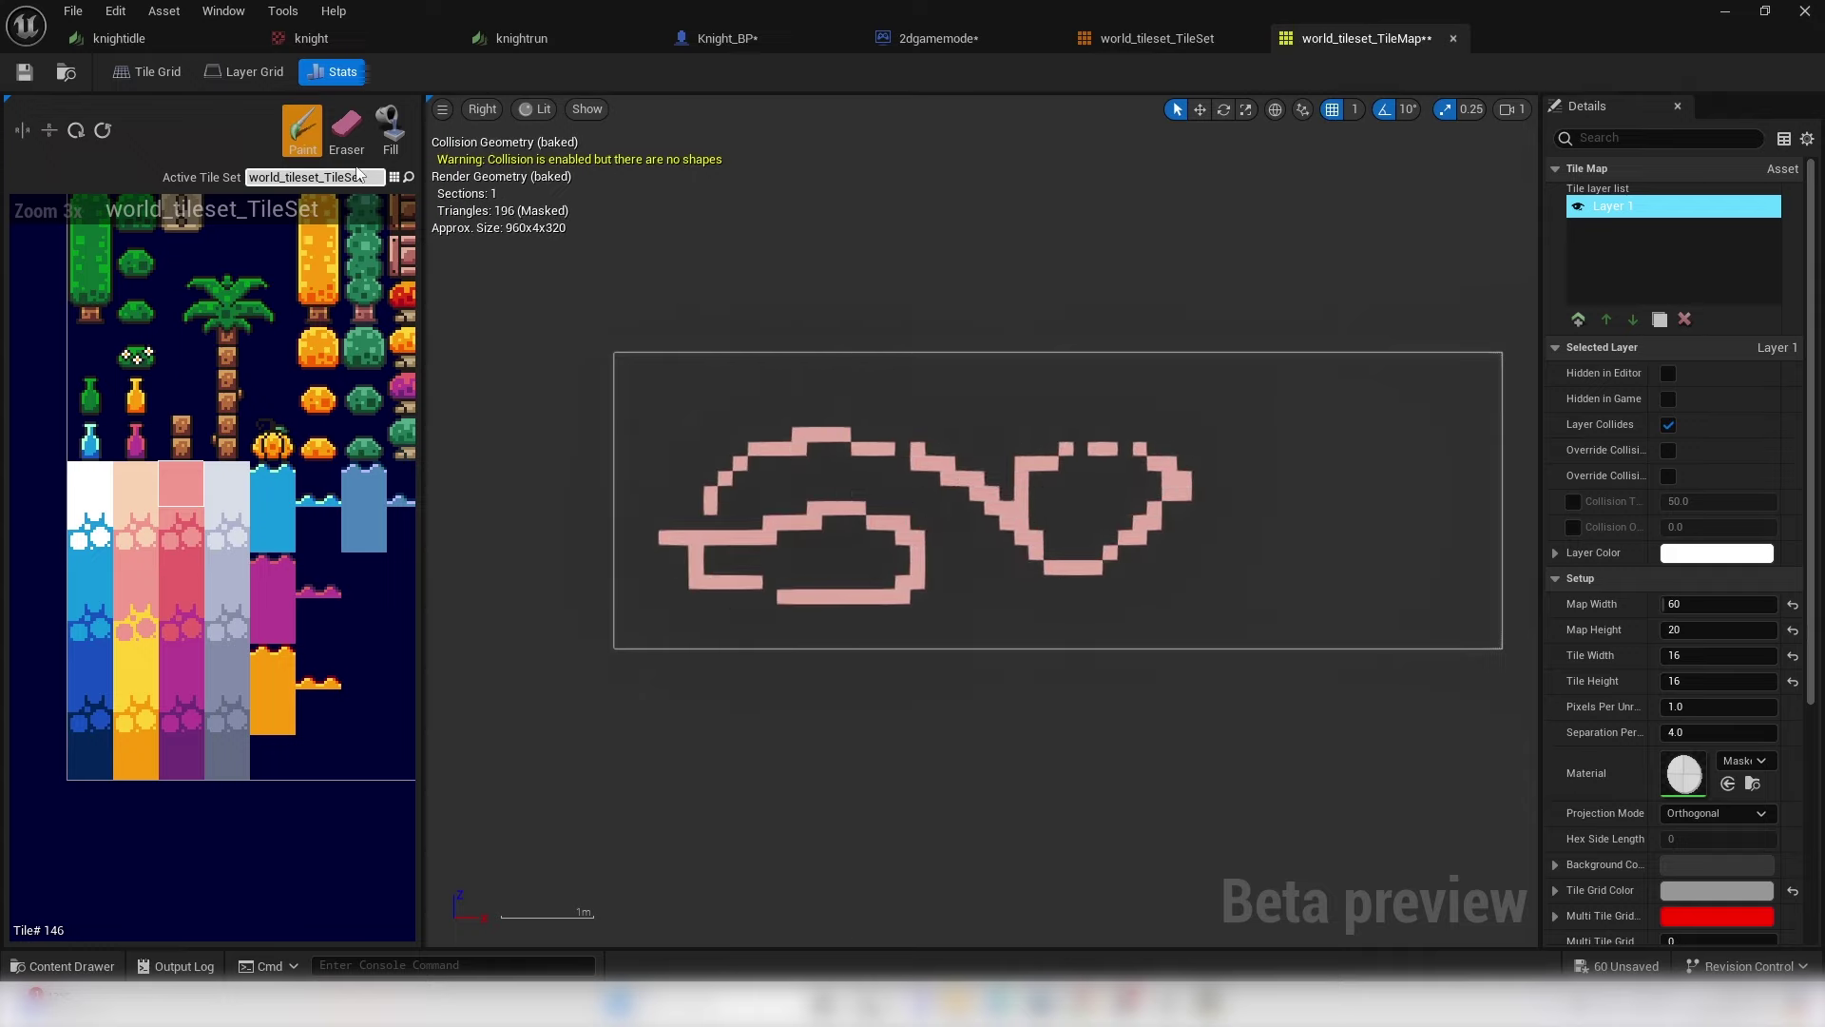
click(346, 130)
mouse_move(1187, 472)
mouse_down()
mouse_move(1027, 542)
mouse_move(716, 470)
mouse_move(760, 532)
mouse_up()
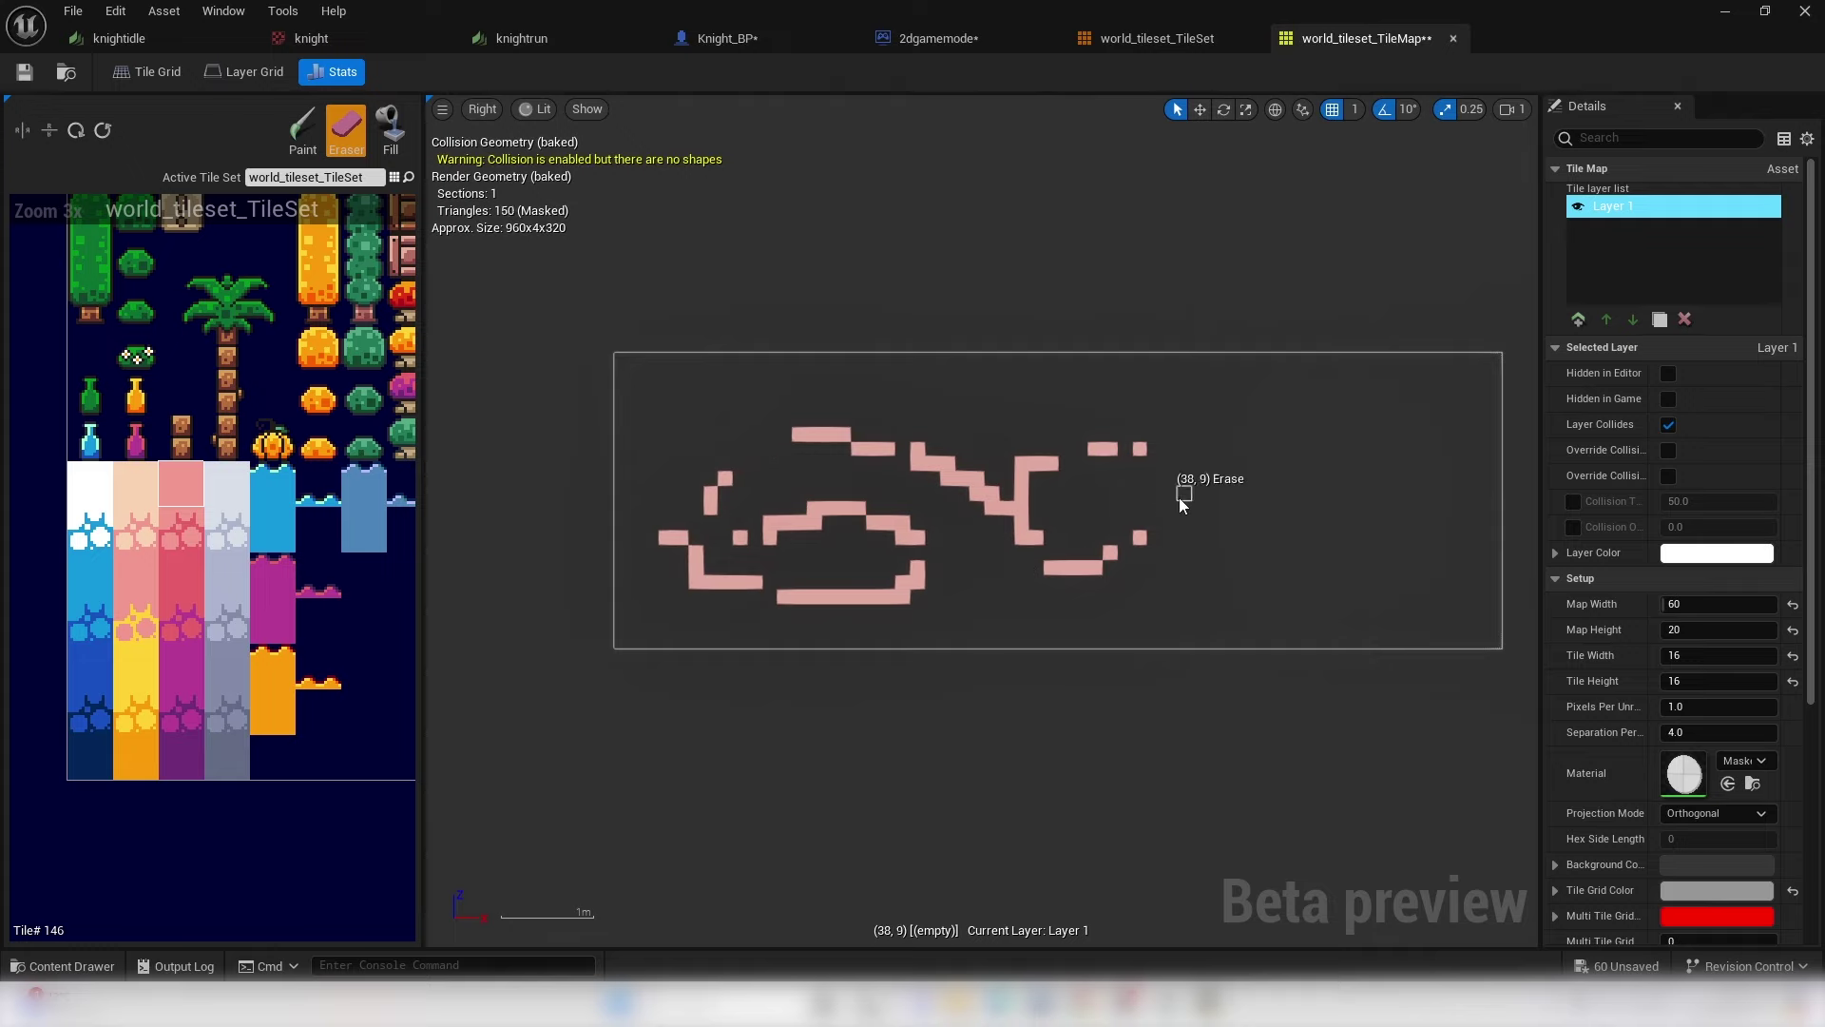
drag(1020, 473, 1171, 462)
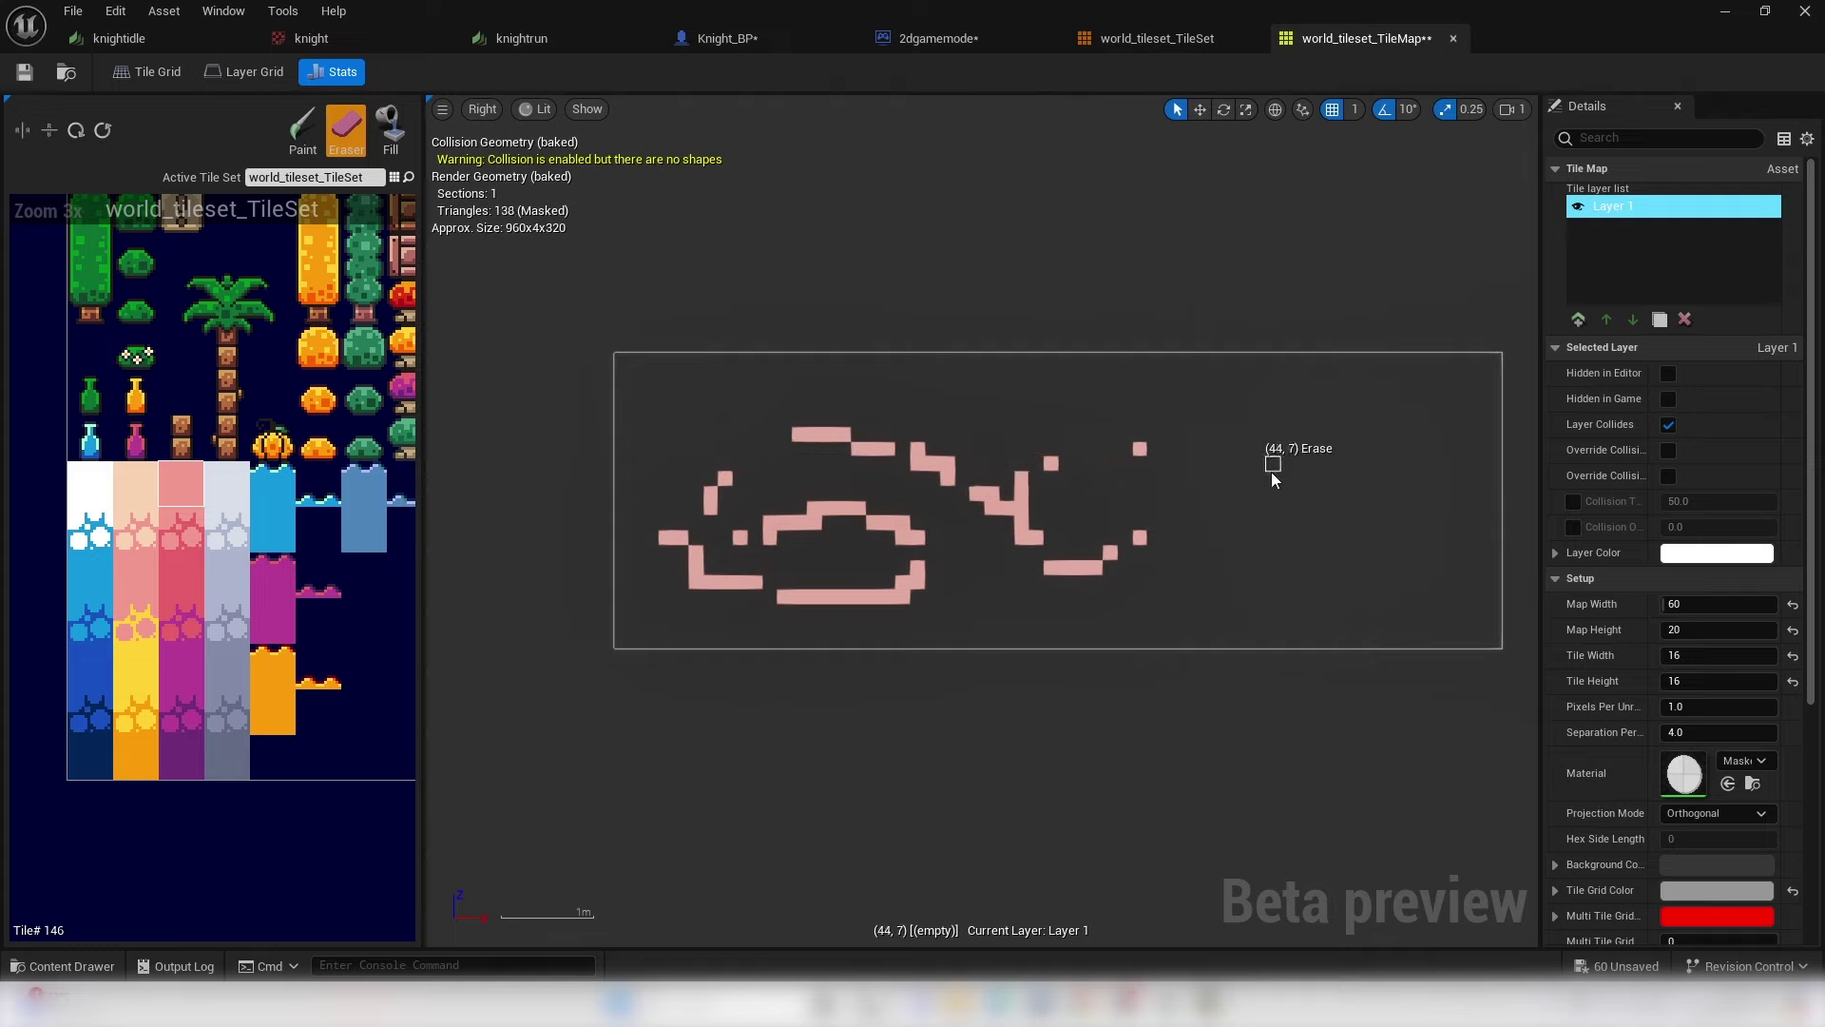
- Undo all the trial painting and erasing on Layer 1
key(ctrl+z)
key(ctrl+z)
key(ctrl+z)
key(ctrl+z)
key(ctrl+z)
key(ctrl+z)
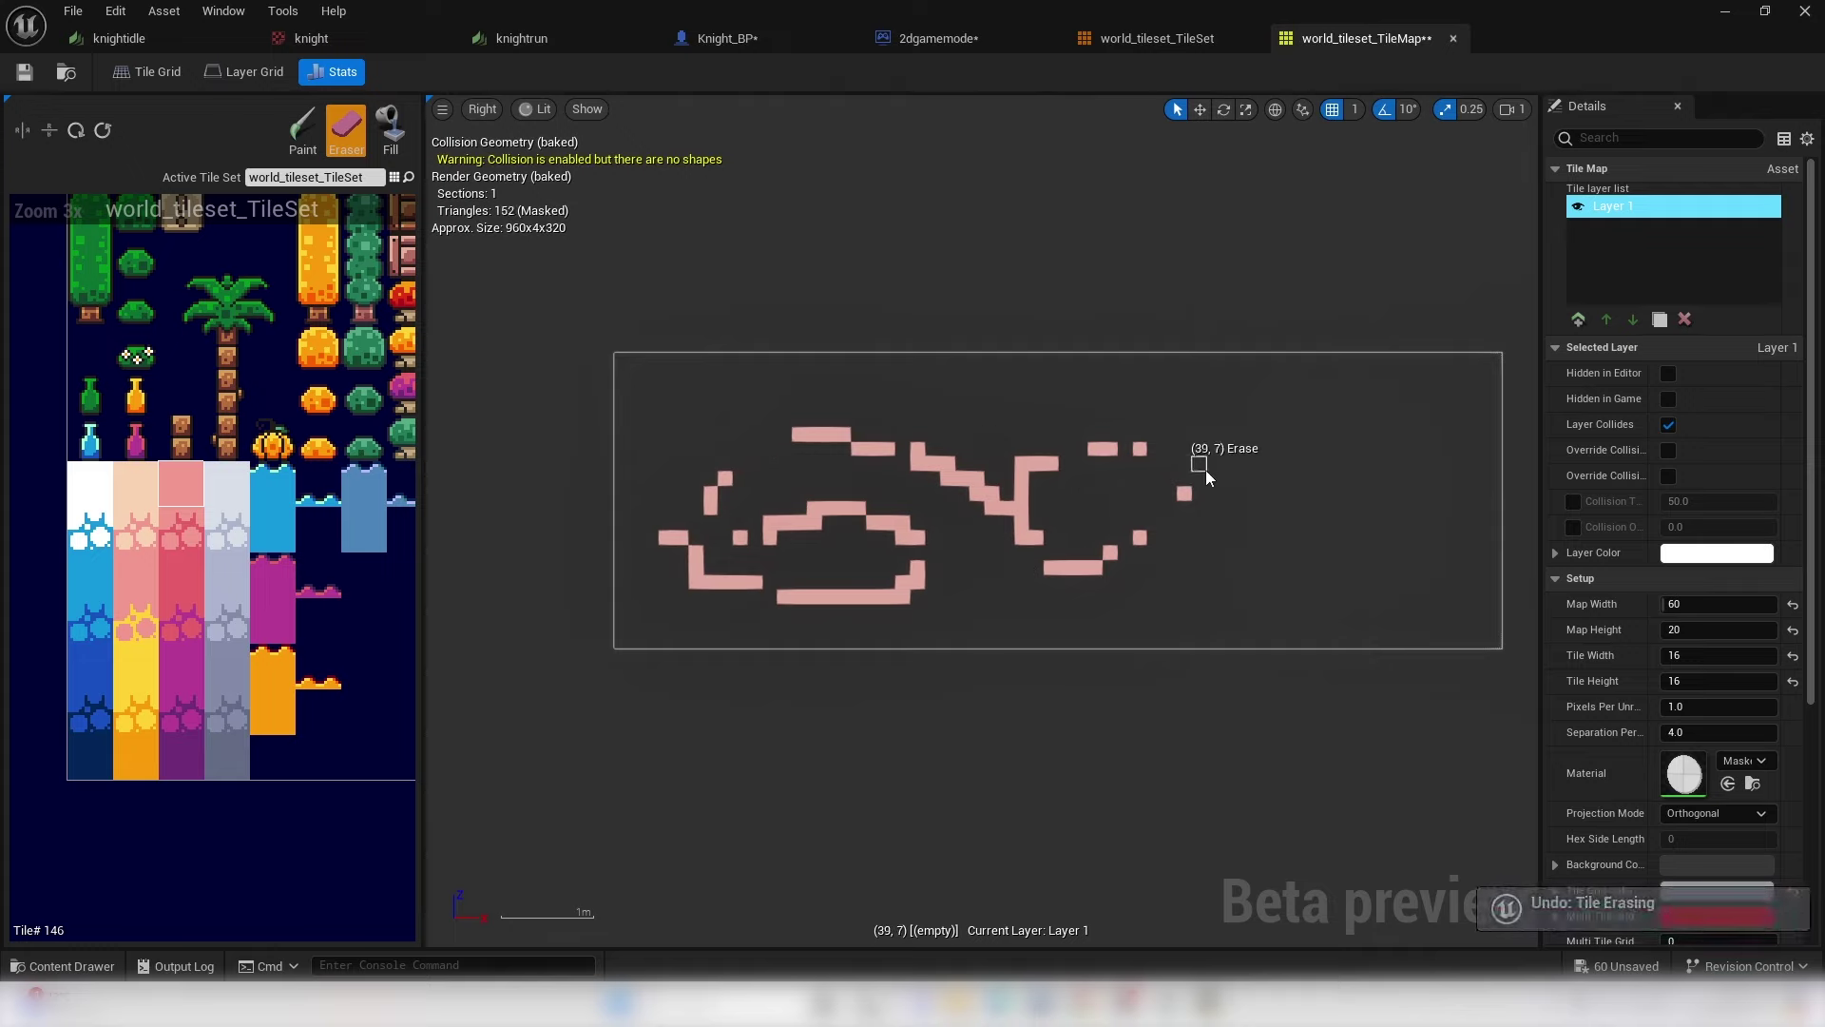
key(ctrl+z)
key(ctrl+z)
key(ctrl+z)
key(ctrl+z)
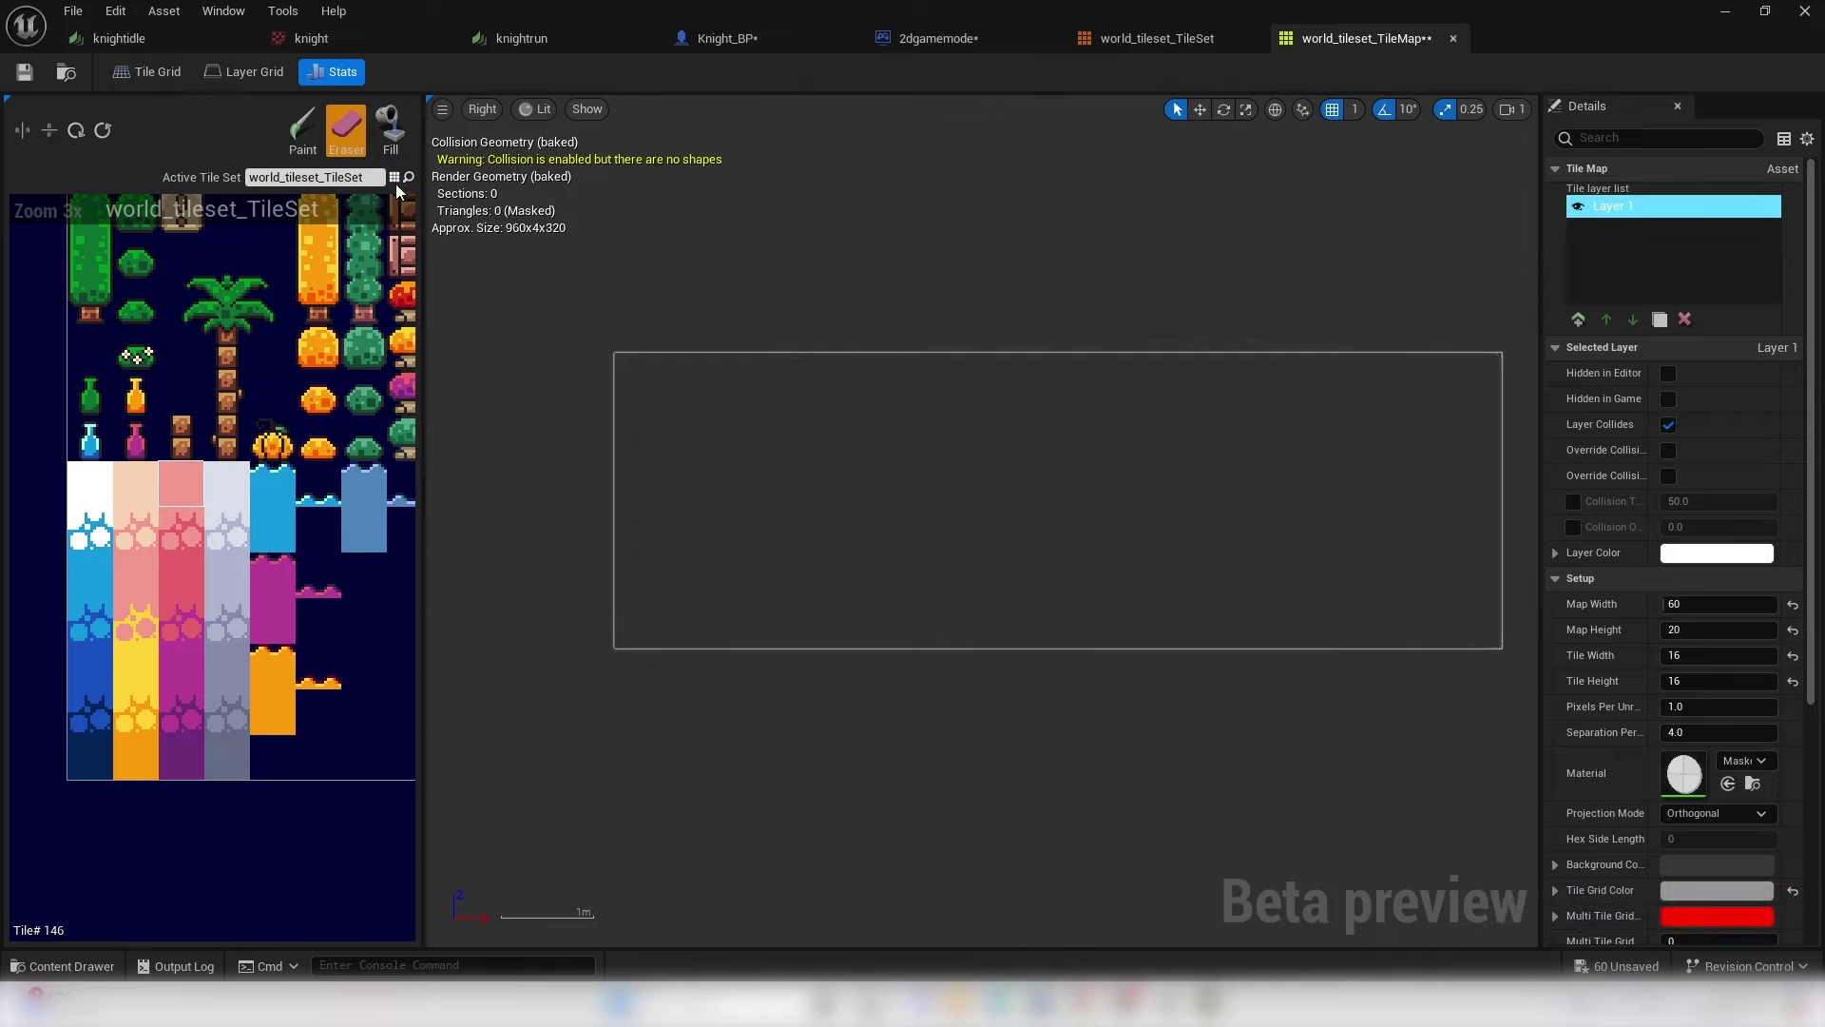
- Try filling the whole map with pink tile #146 and undo the fill
click(391, 129)
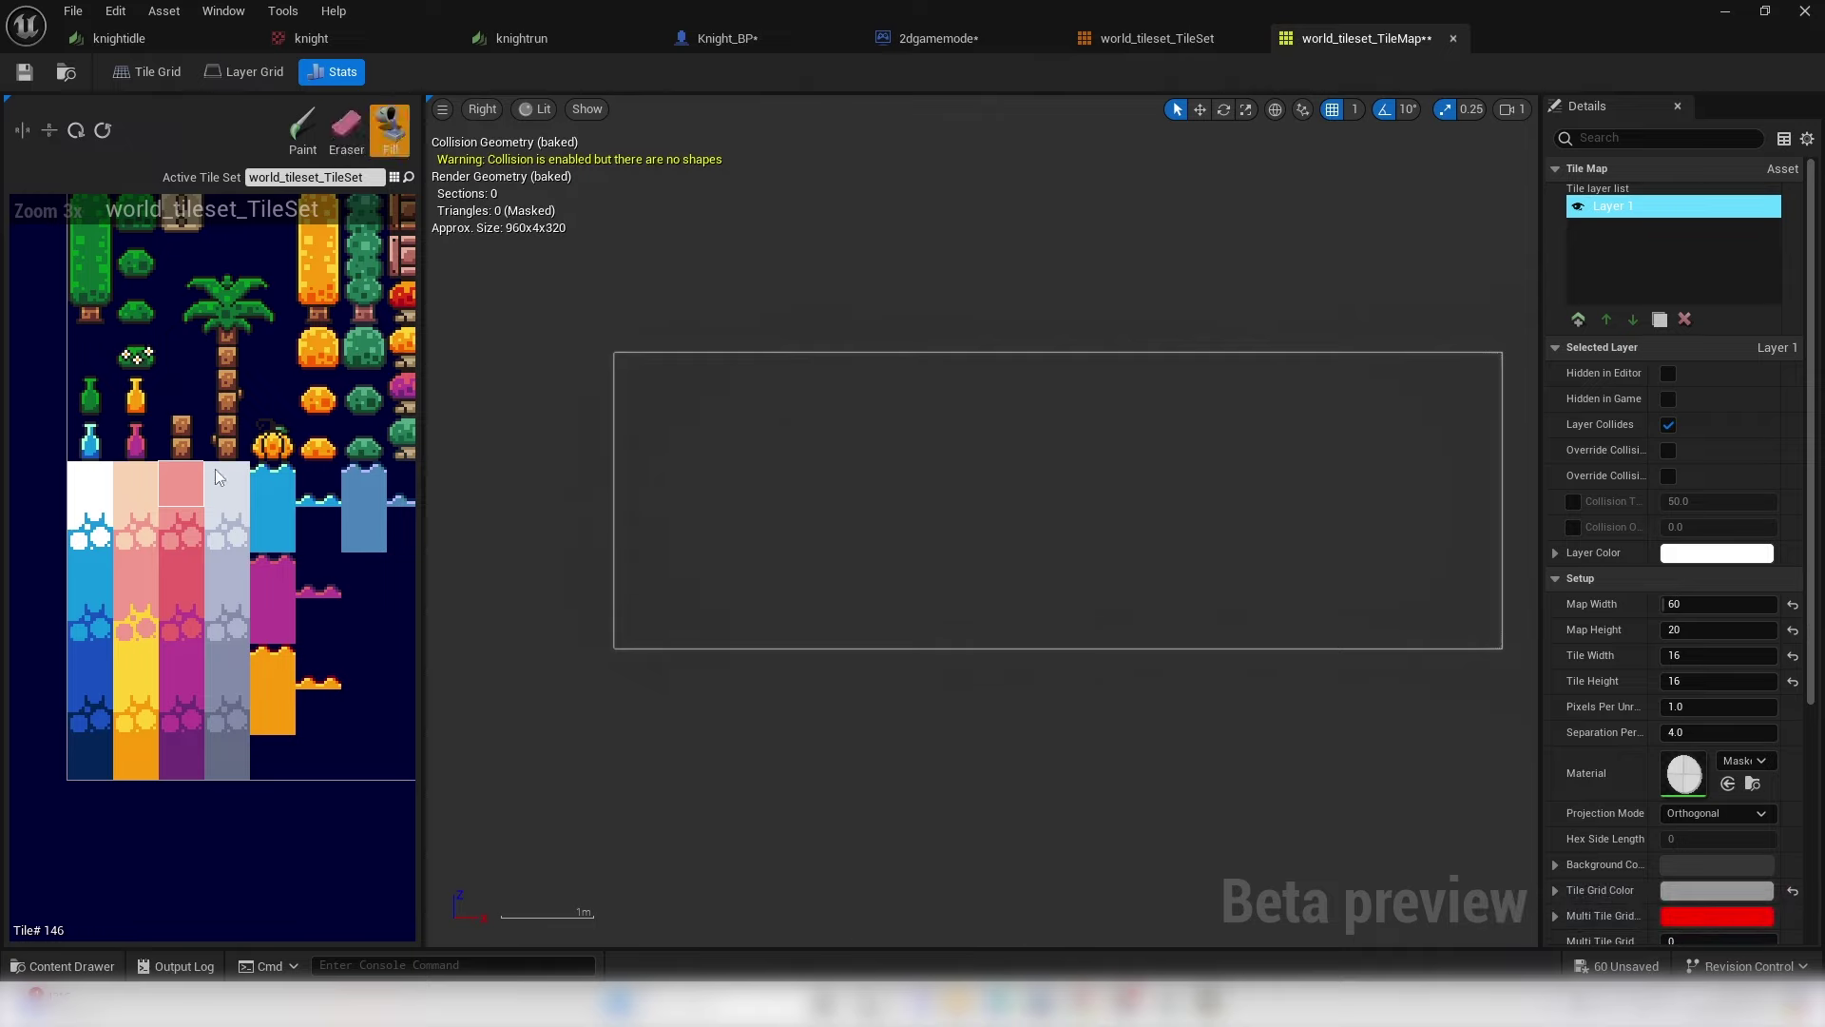
click(732, 466)
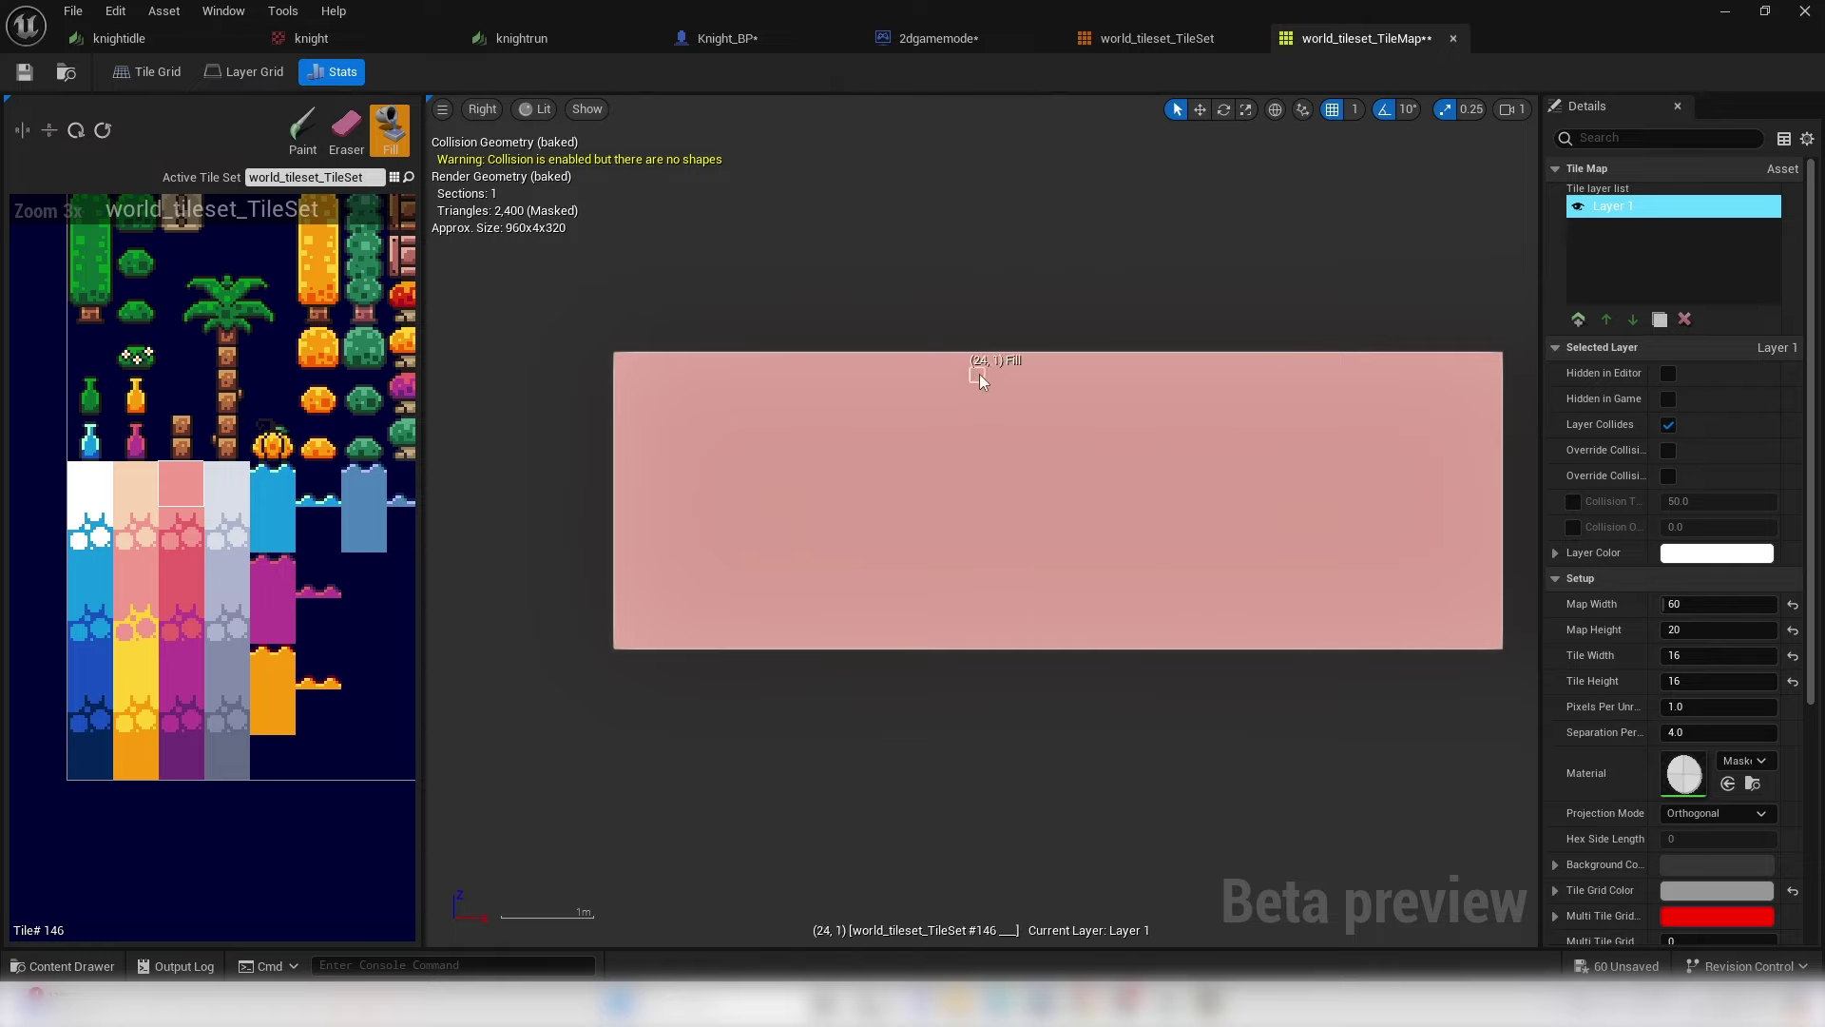
key(ctrl+z)
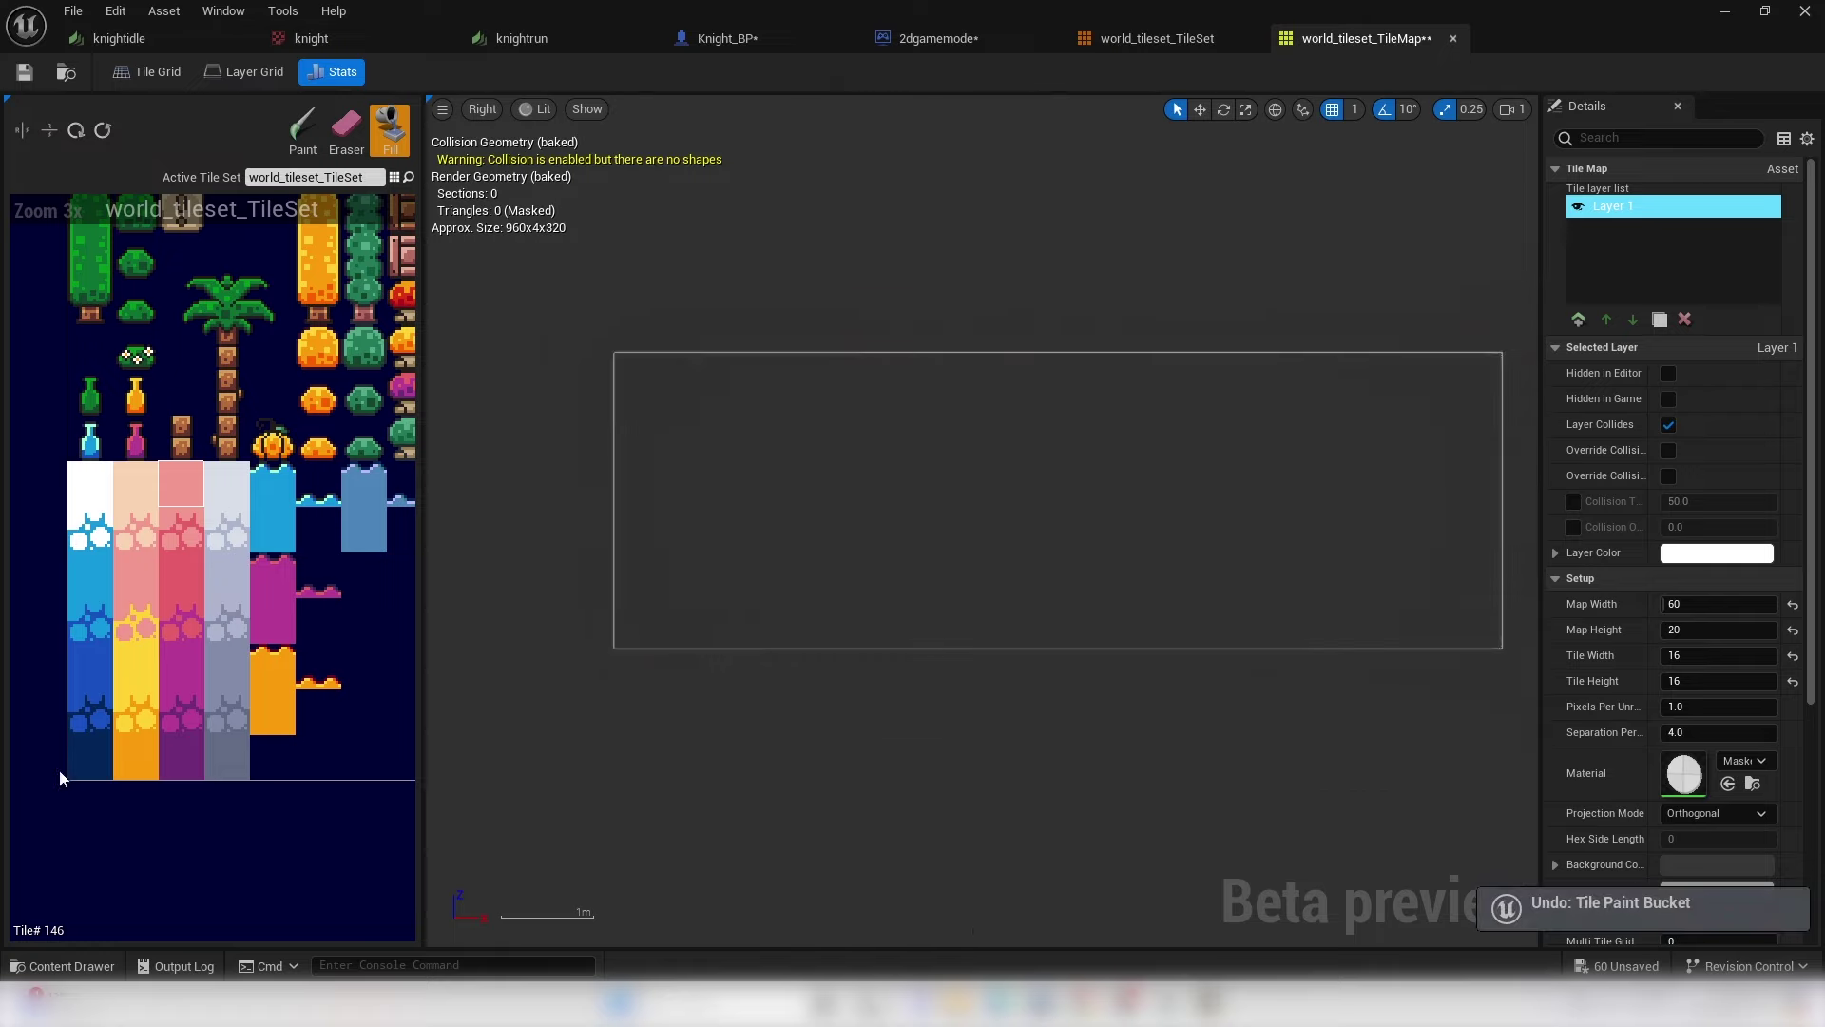
- Paint a ground row of 18 green grass tiles (#0) along row 17 of Layer 1, starting in column 1
right_drag(103, 268, 90, 578)
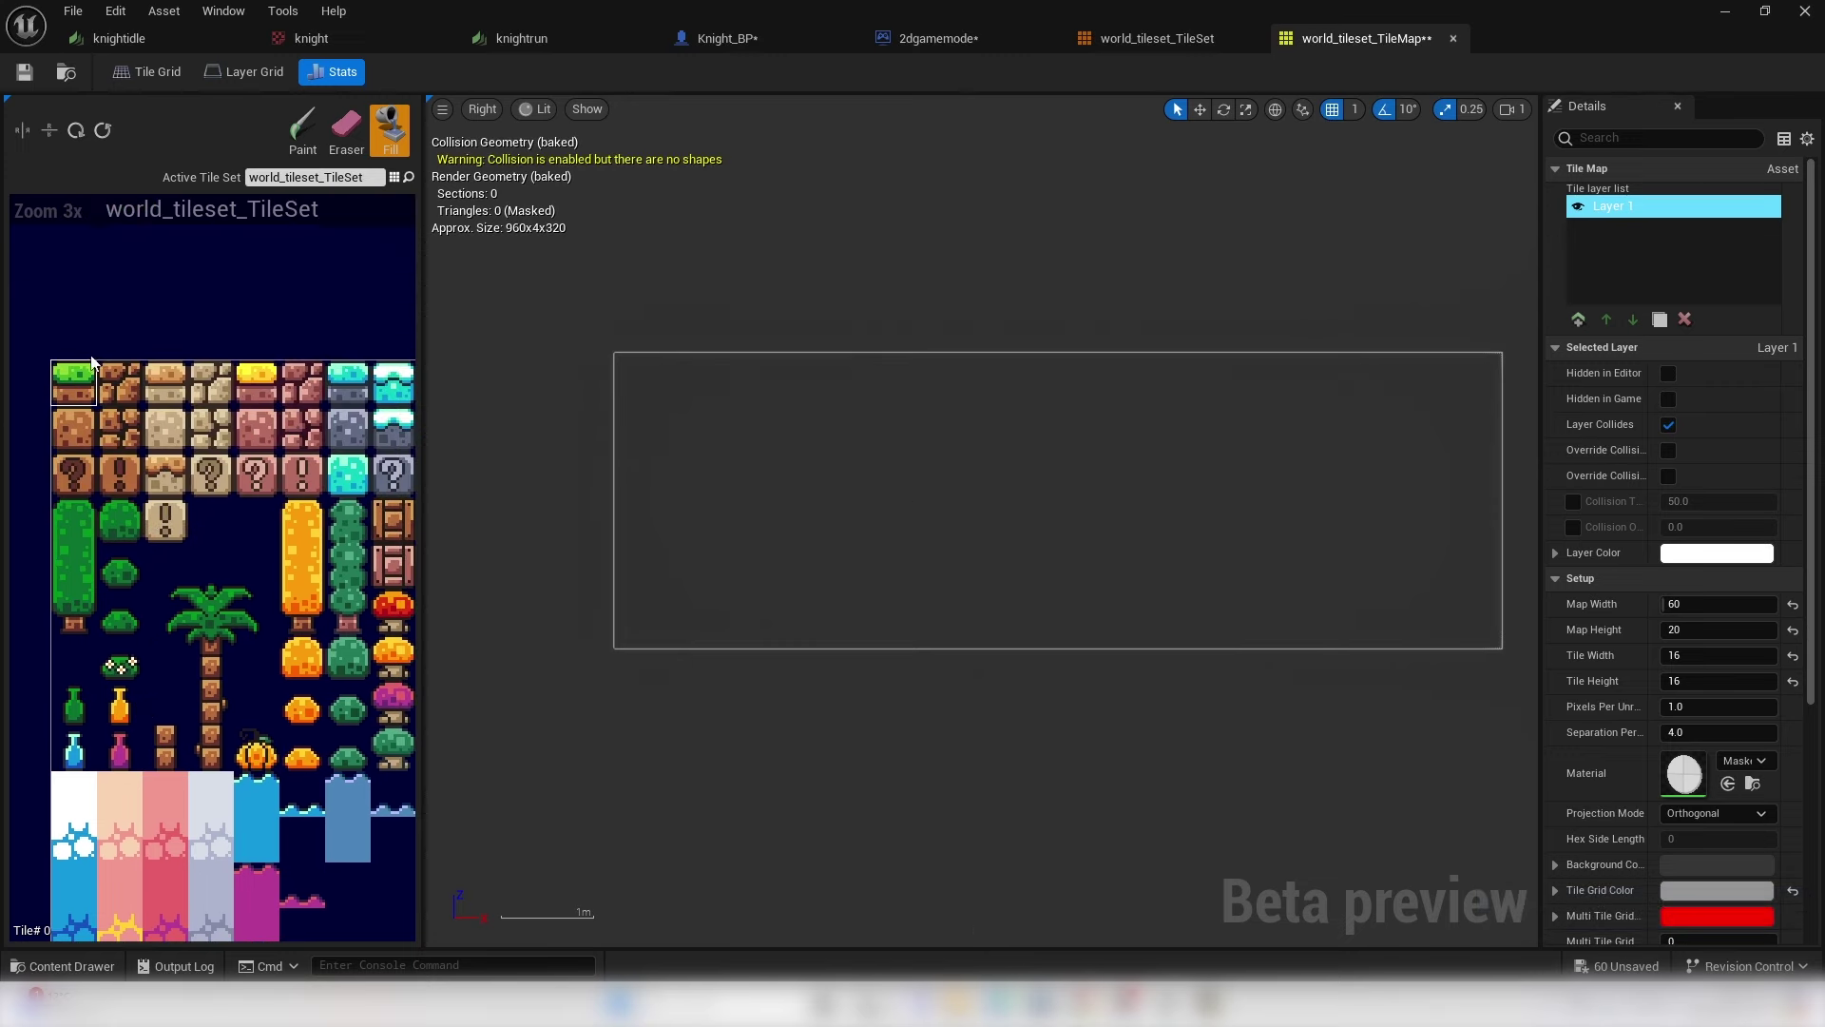
scroll(668, 601, up, 2)
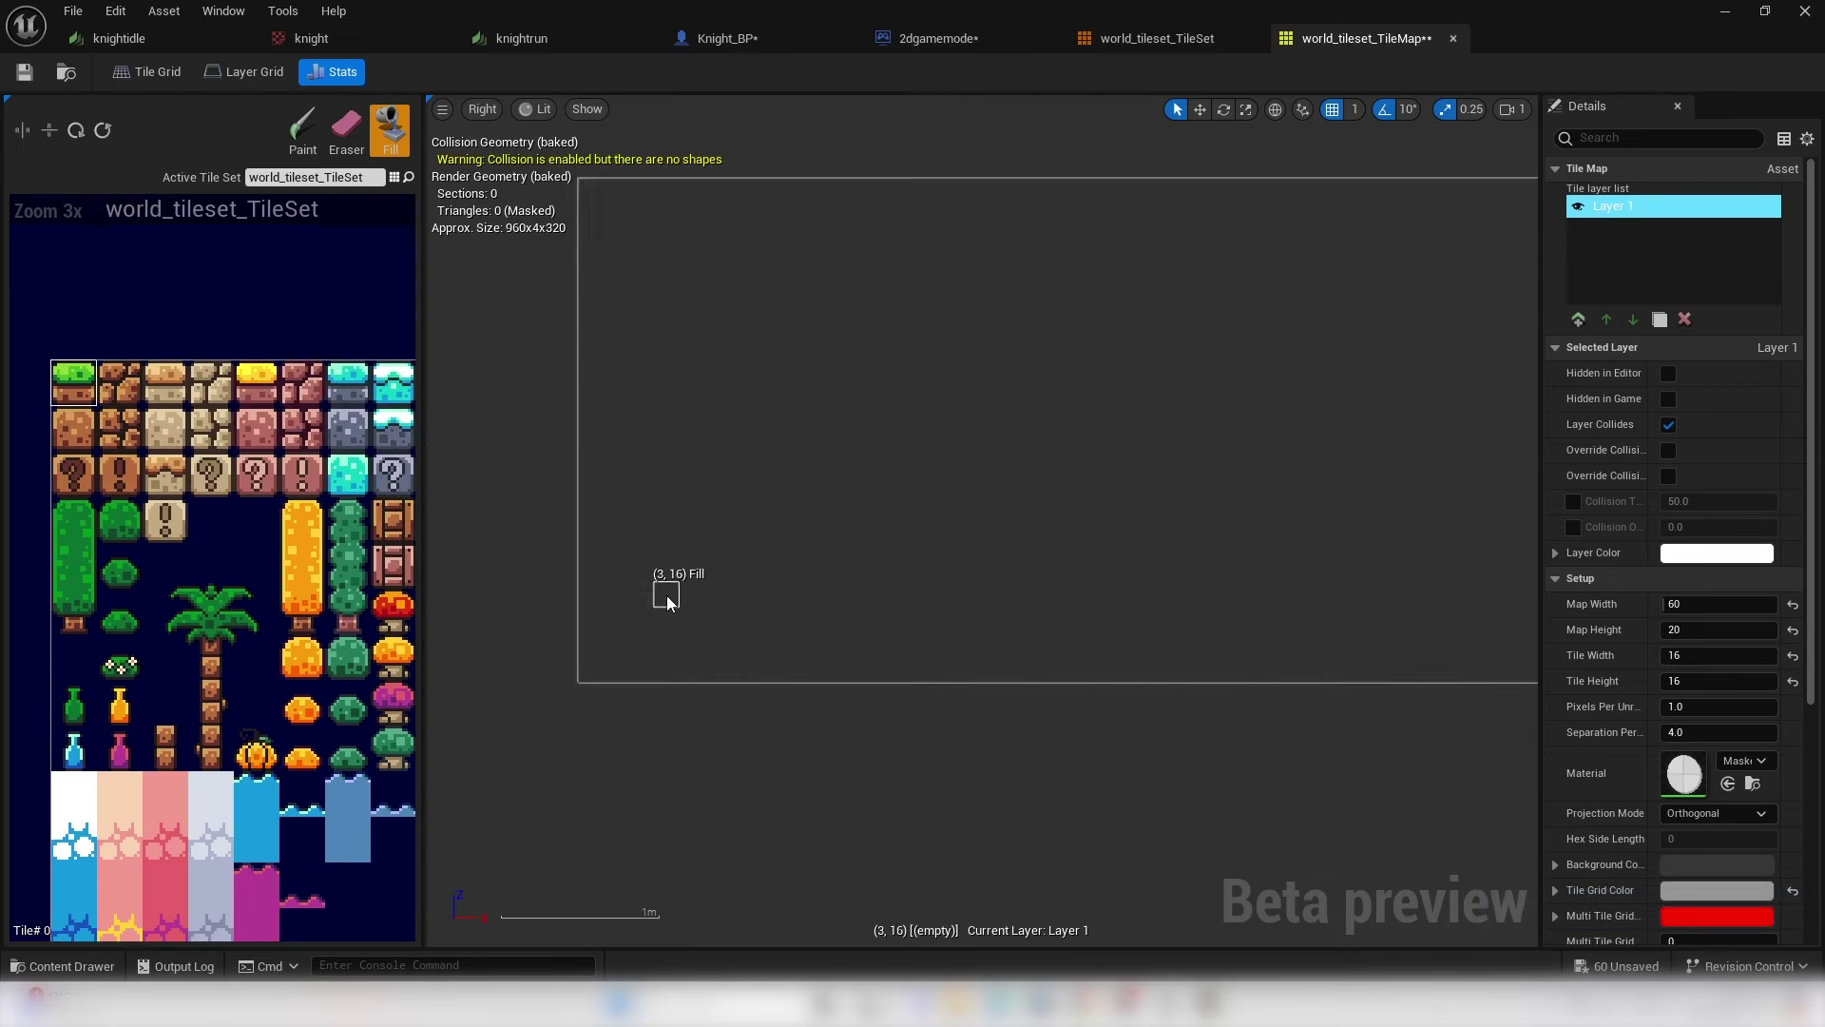
click(299, 143)
scroll(647, 584, up, 3)
drag(618, 649, 954, 644)
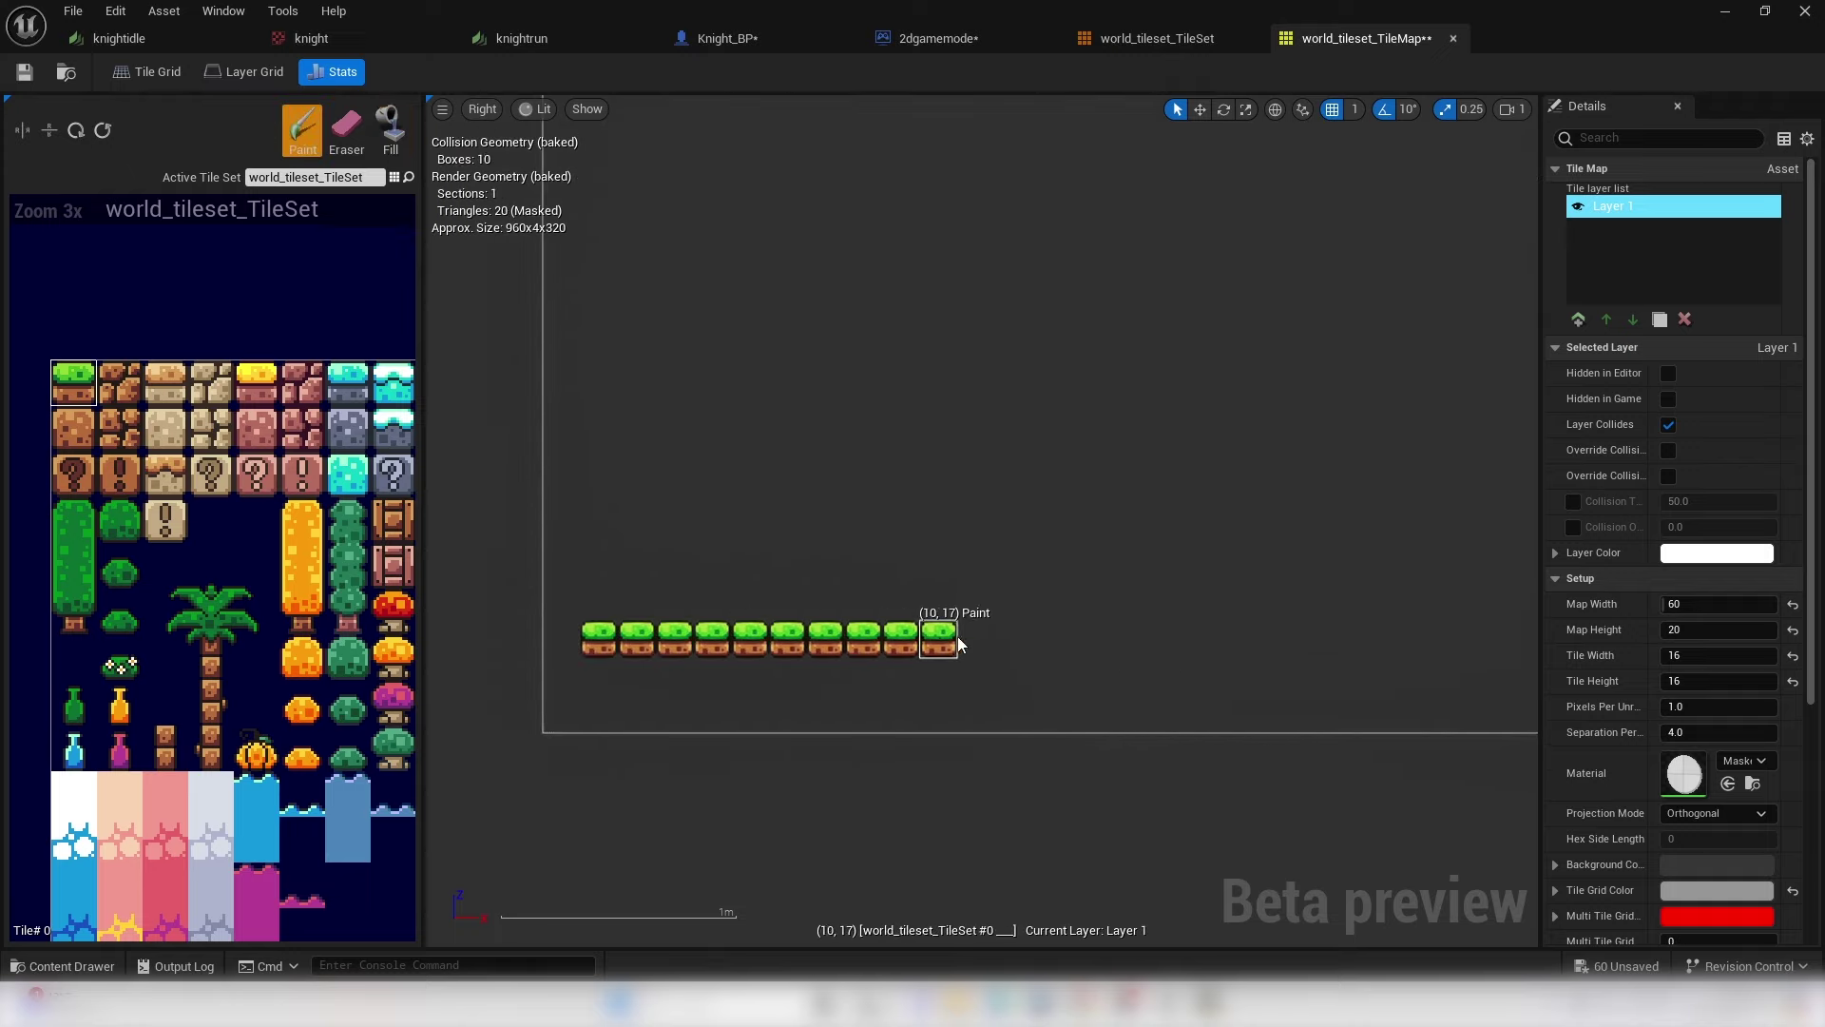
drag(1091, 637, 1240, 637)
scroll(1140, 570, down, 2)
click(1072, 445)
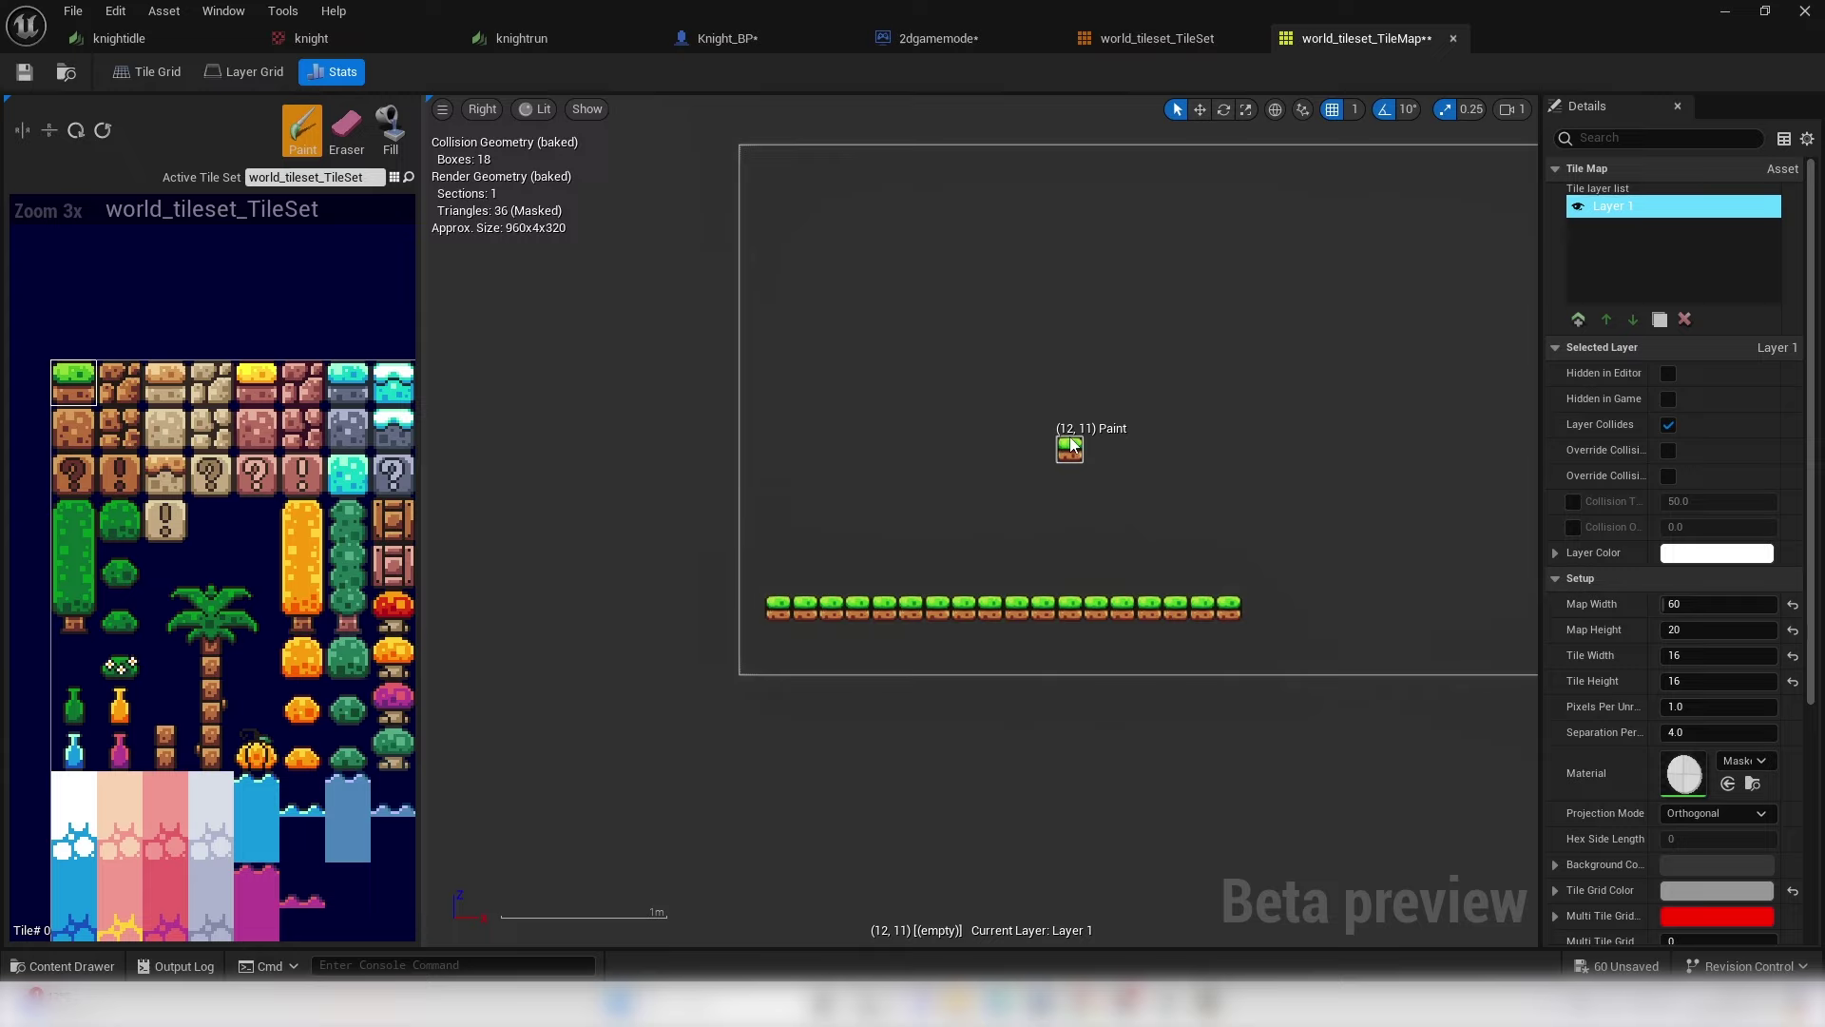
- Add a second layer behind Layer 1 and paint a blue background strip over the first three ground columns
click(1580, 321)
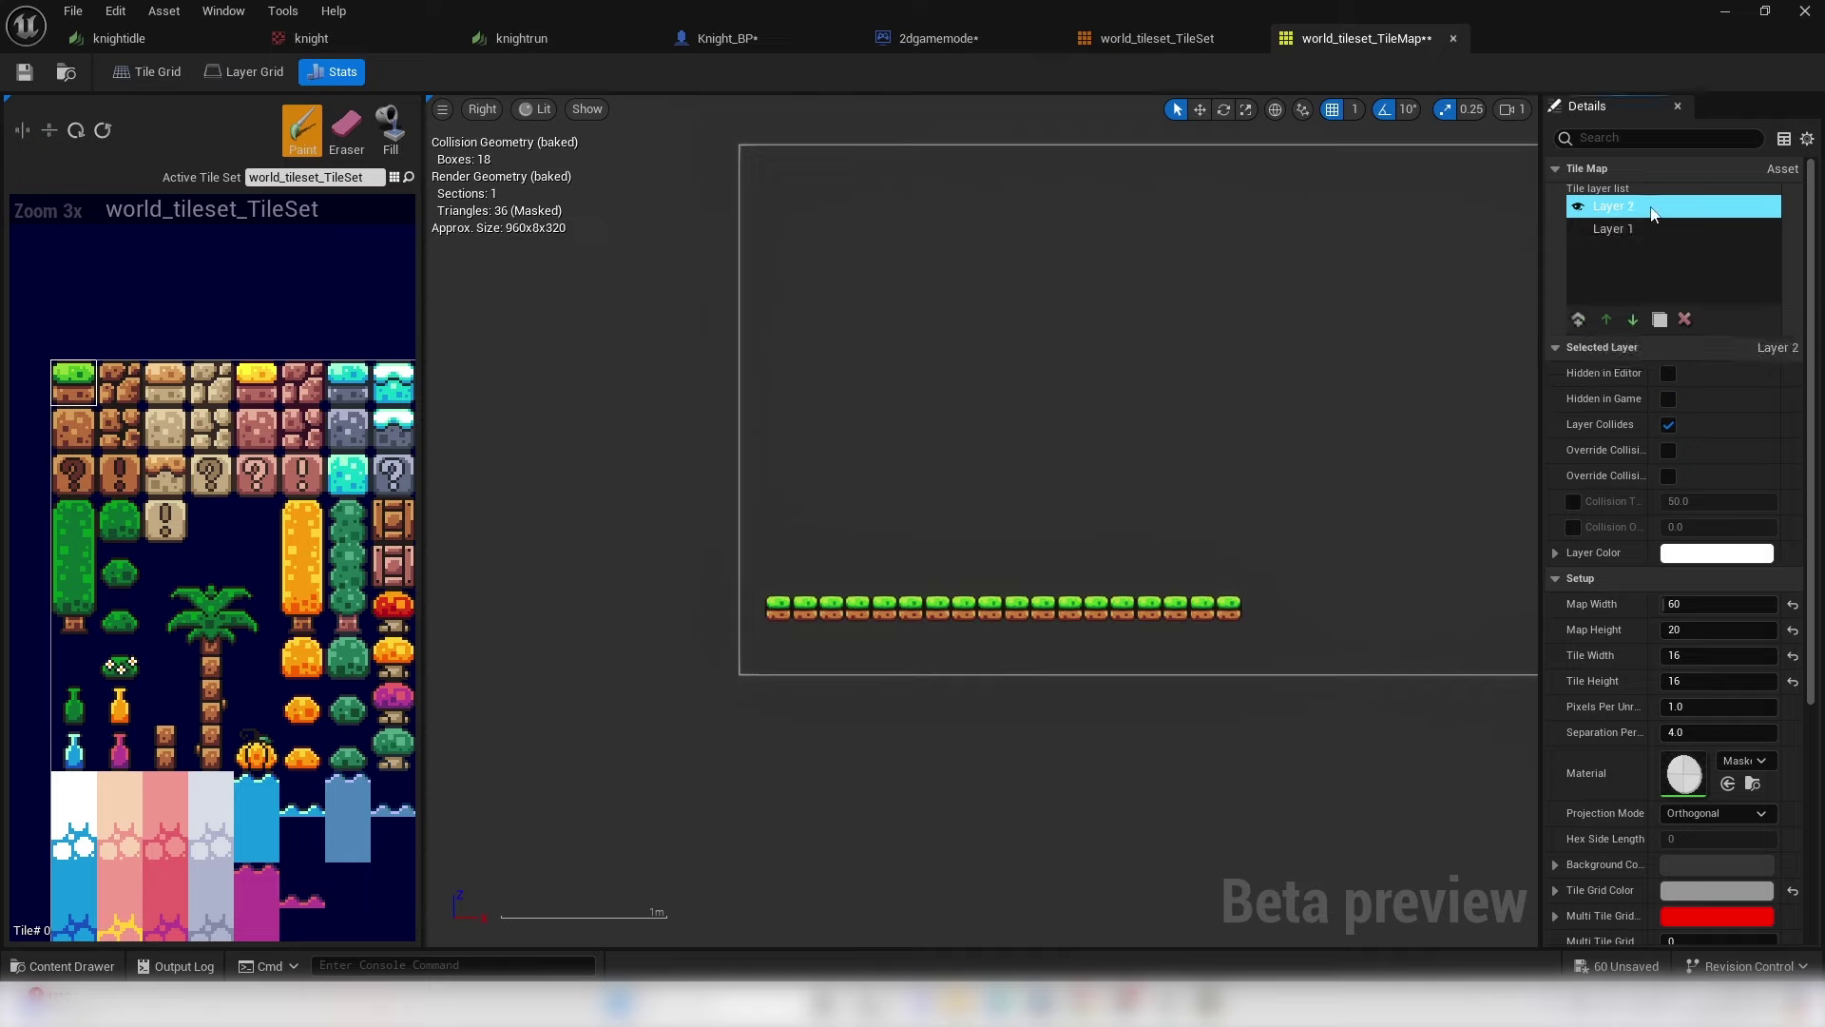
click(1641, 323)
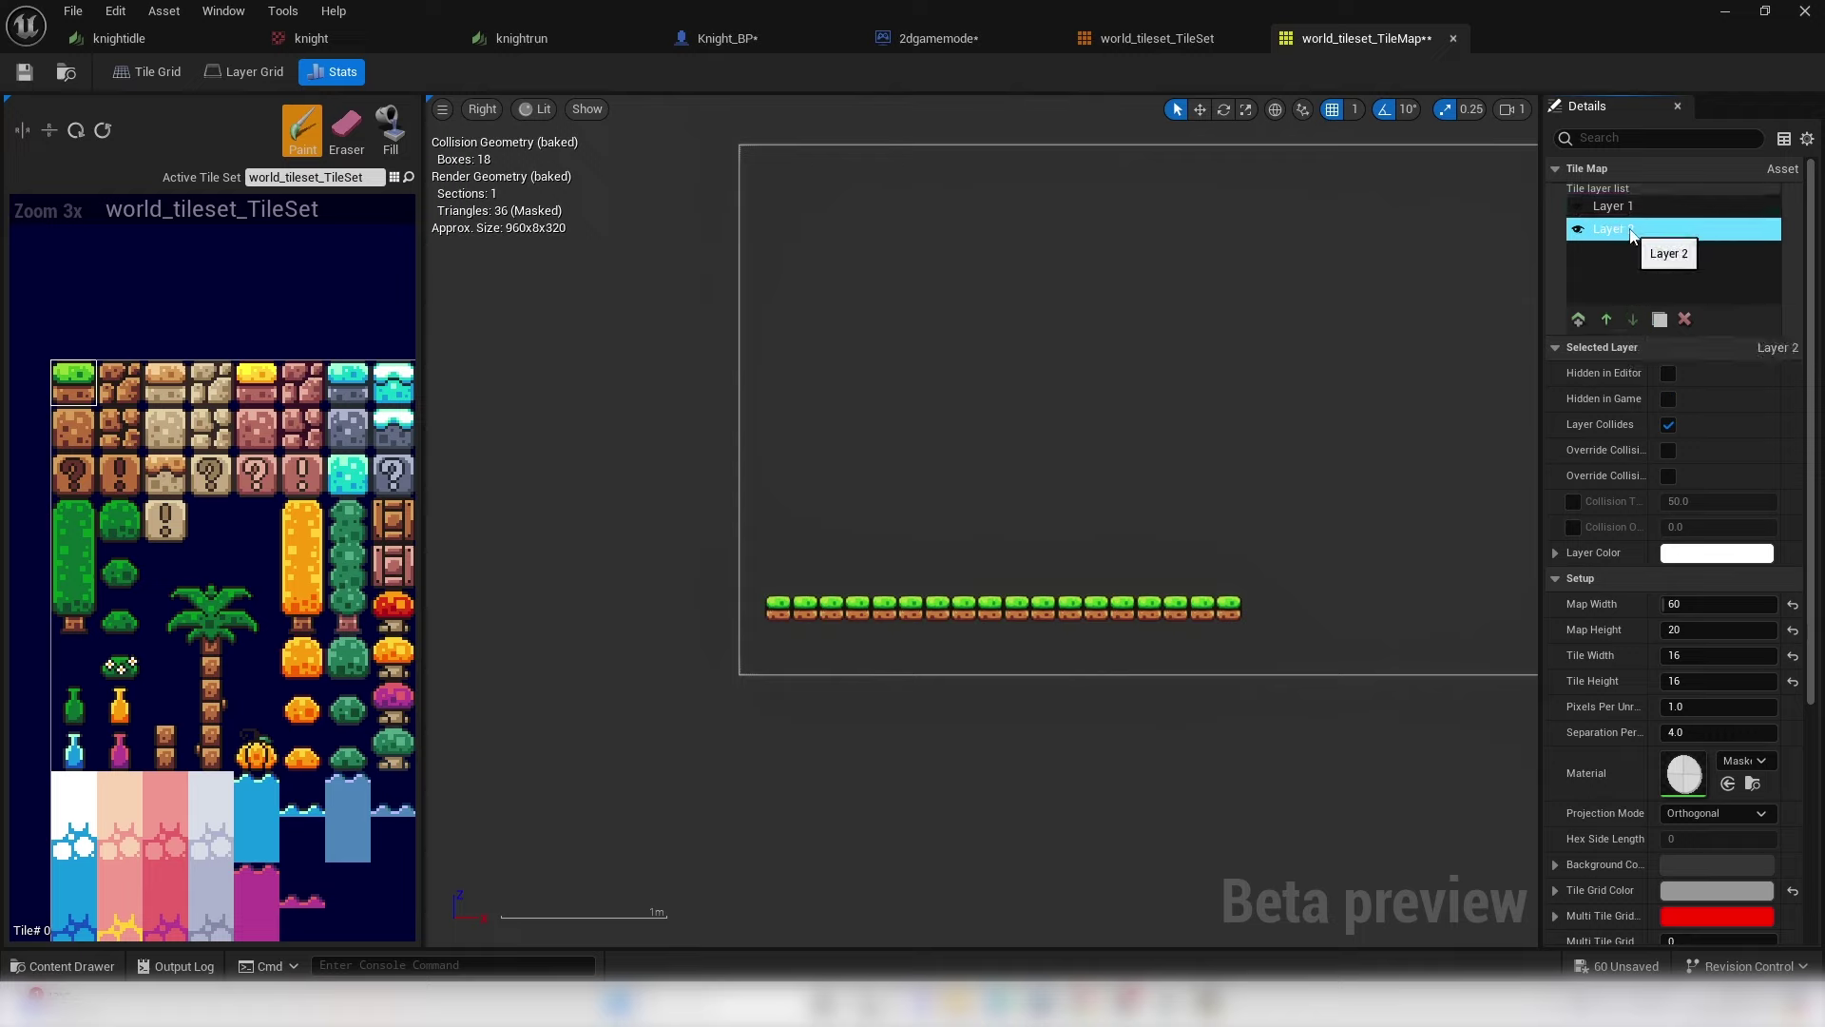
right_drag(137, 794, 160, 493)
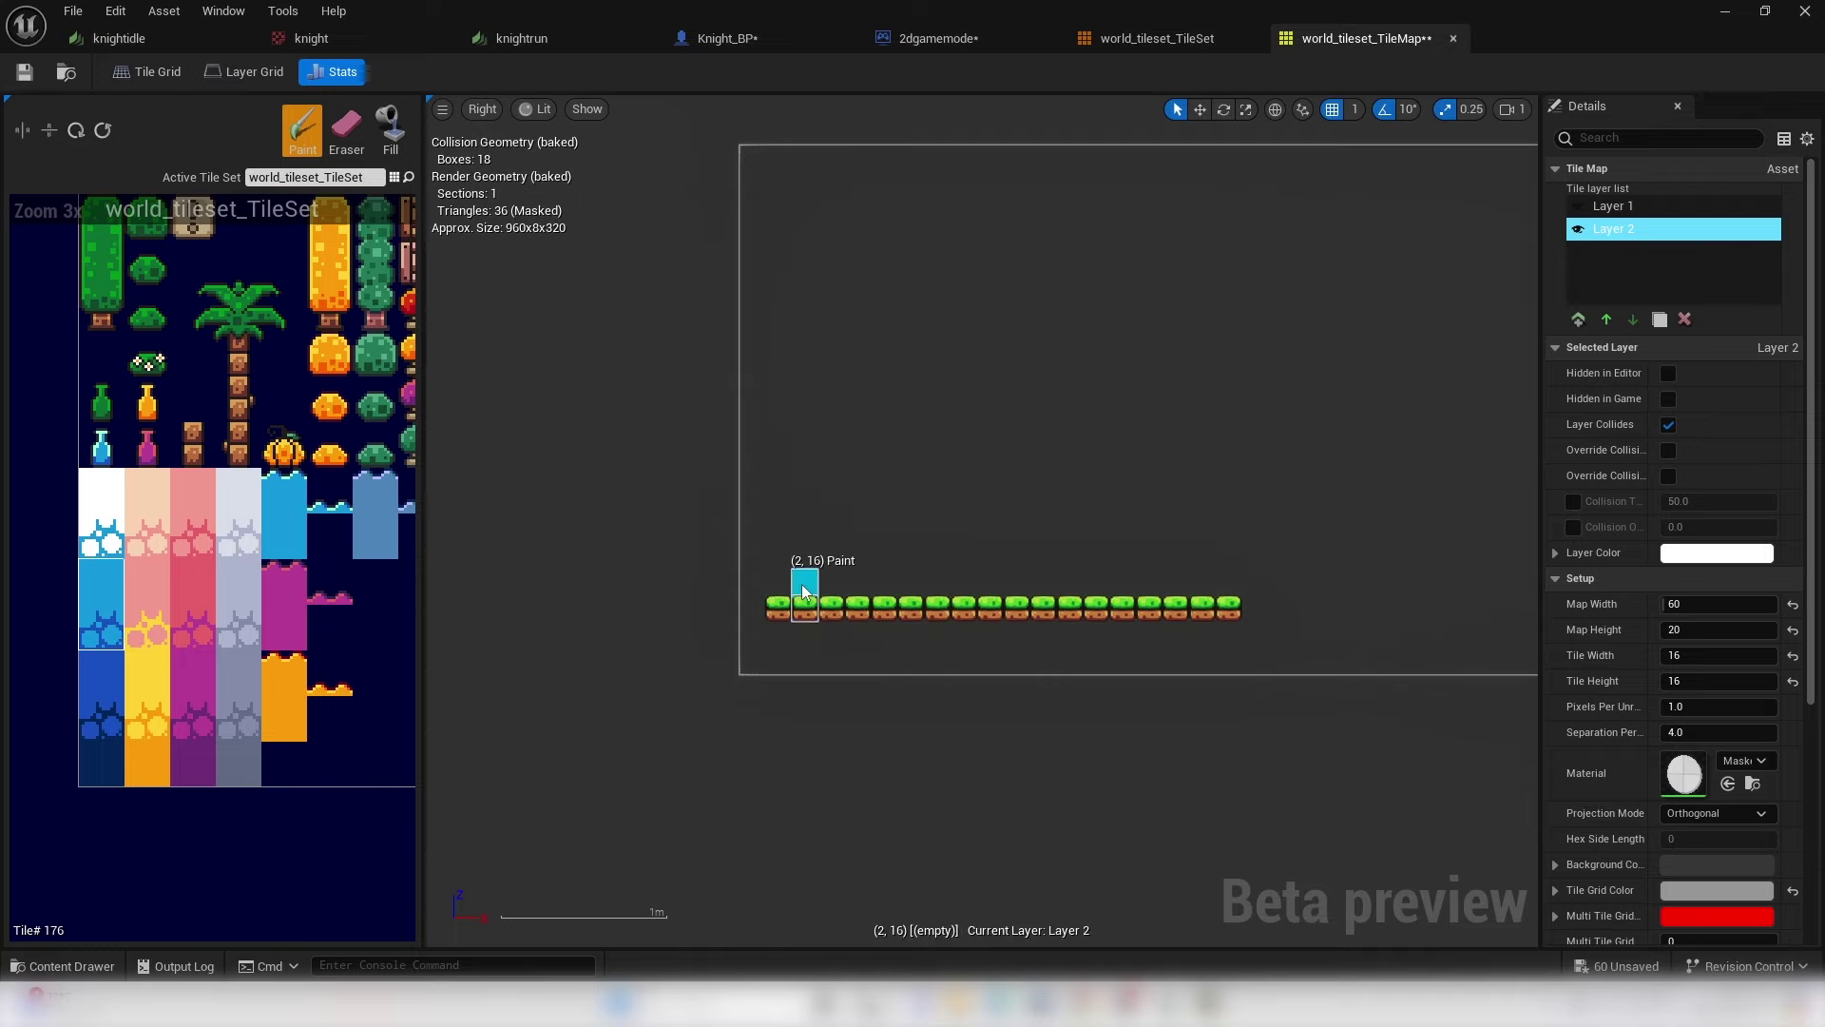
drag(773, 588, 867, 595)
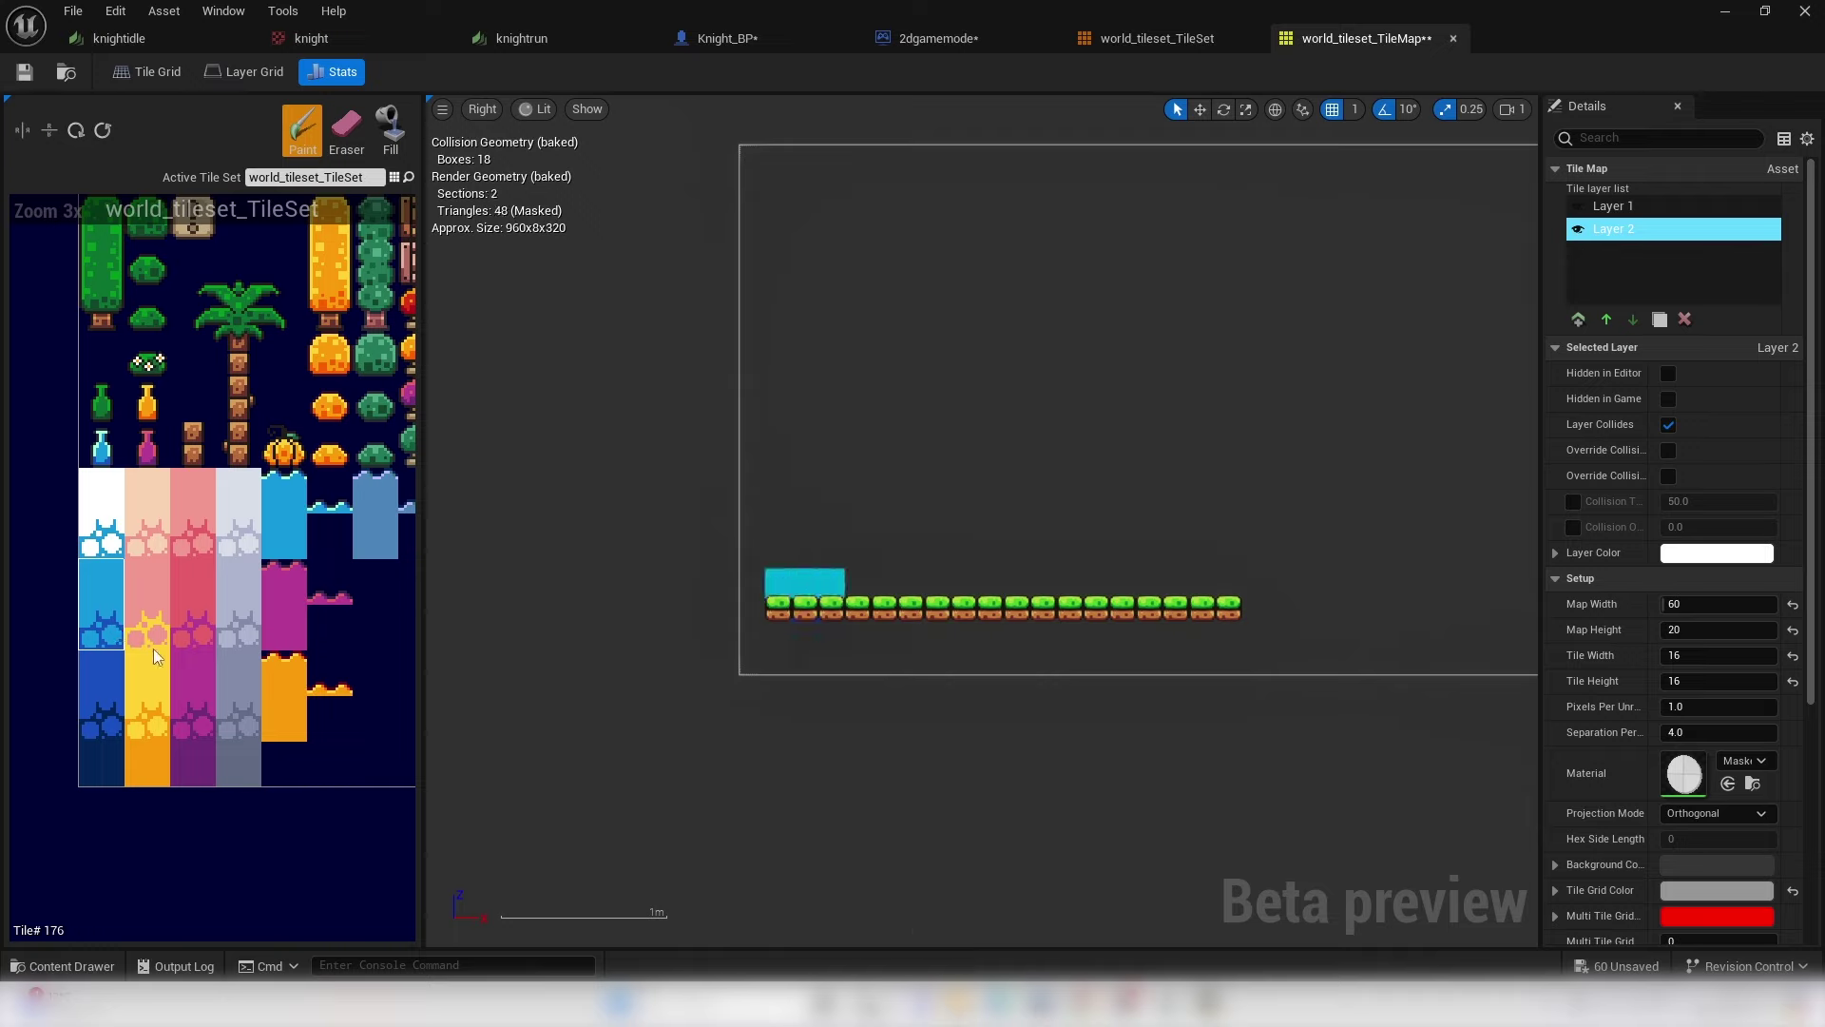
- Extend the background with blue tile #176 above and below the whole grass row, save the tile map and return to the level editor
click(118, 586)
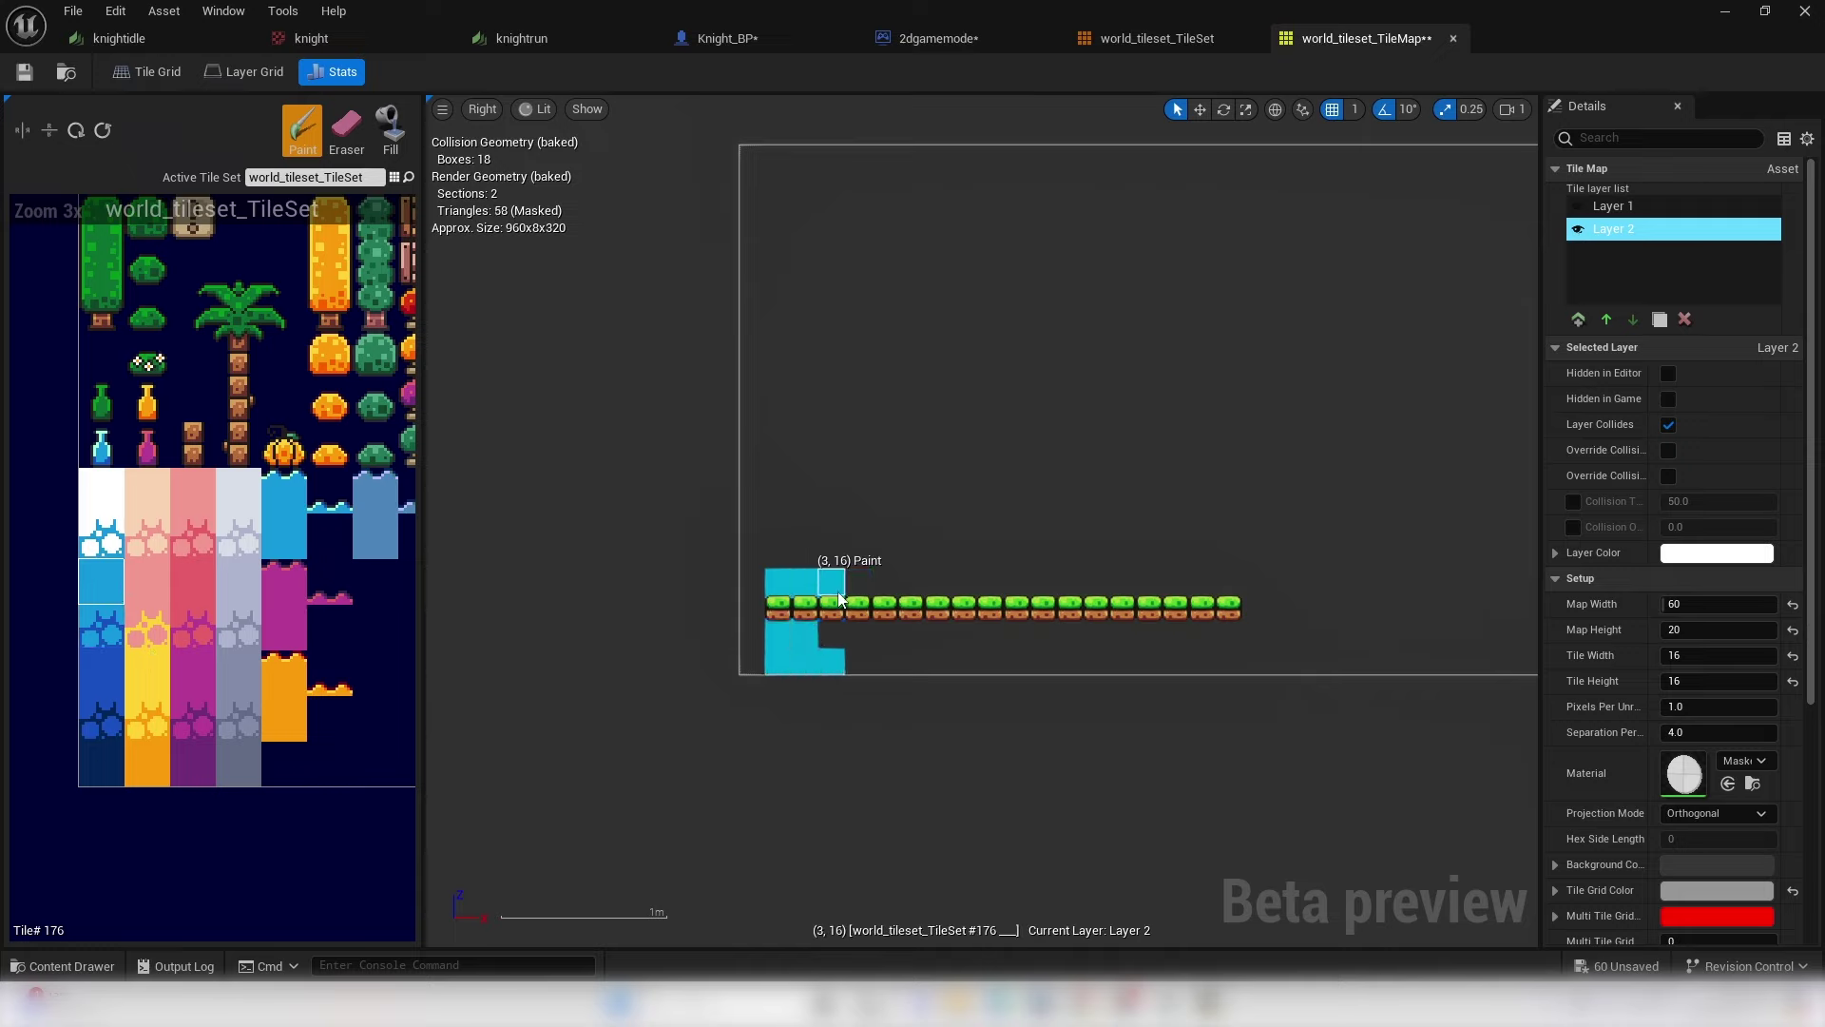
mouse_move(848, 656)
mouse_down()
mouse_move(915, 597)
mouse_move(1150, 661)
mouse_move(1231, 589)
mouse_move(898, 605)
mouse_move(937, 631)
mouse_move(1207, 637)
mouse_up()
click(29, 76)
click(1736, 14)
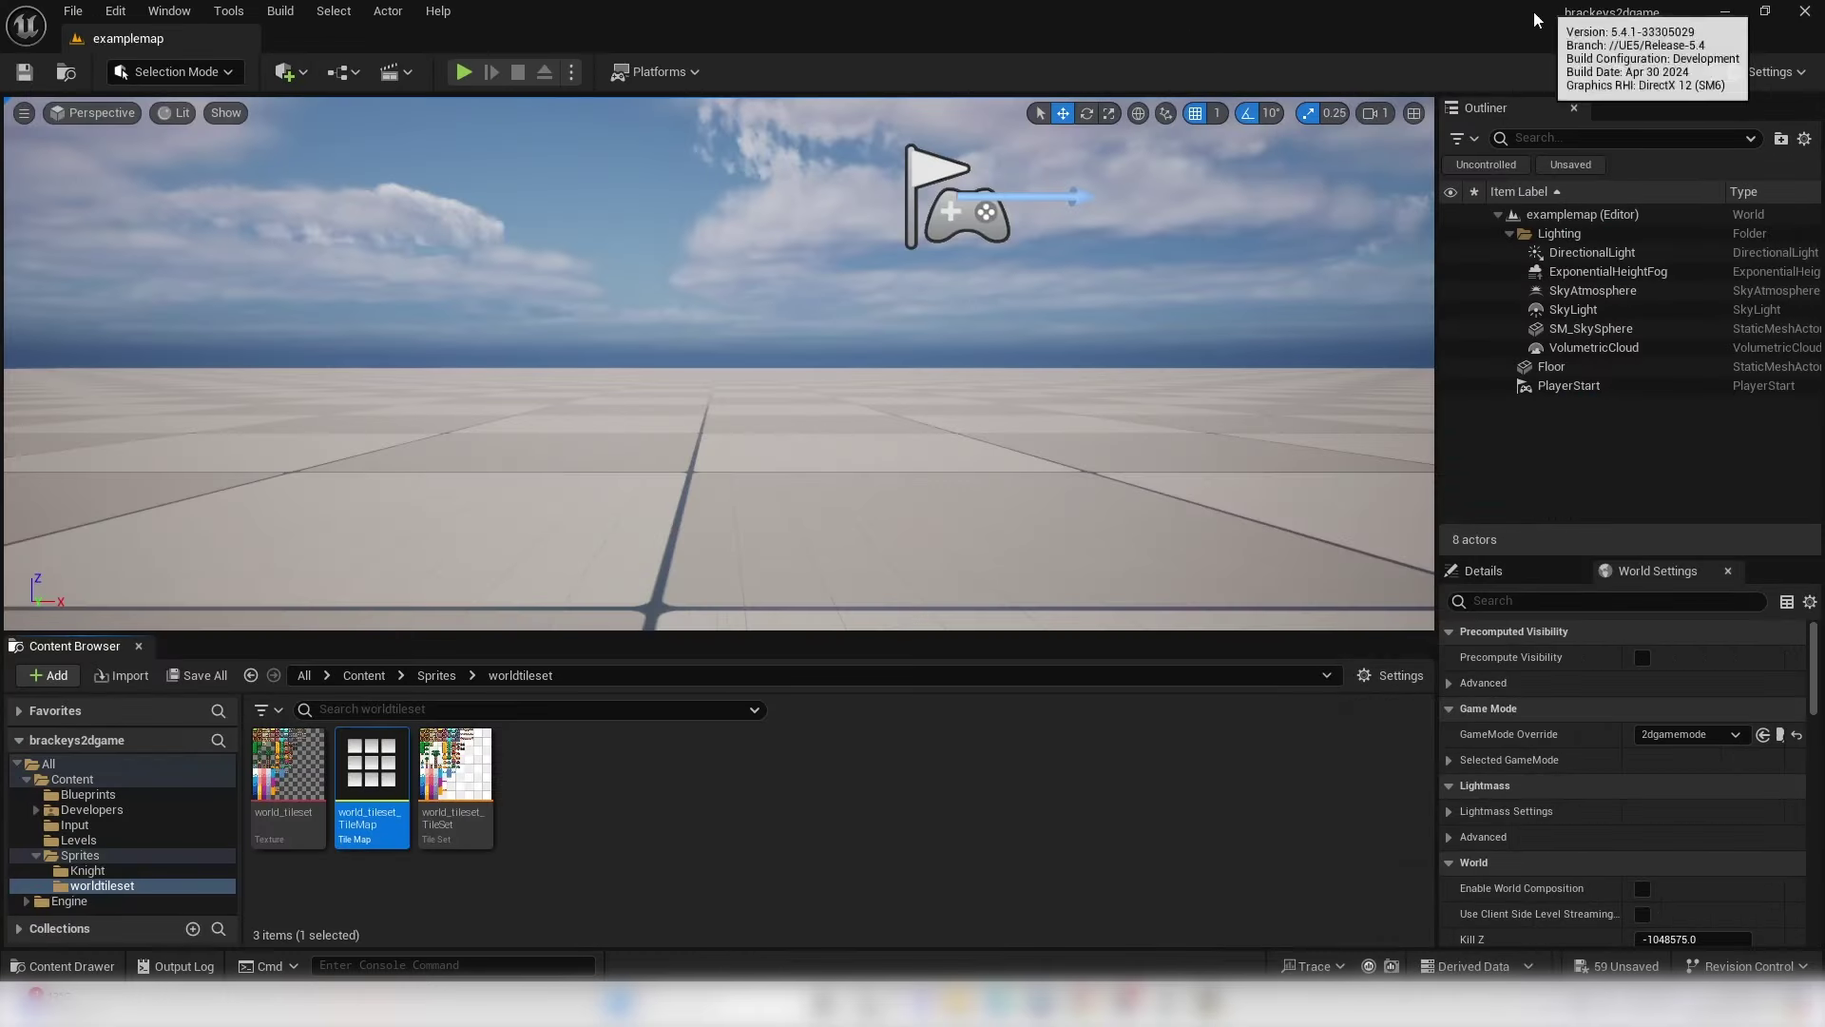
- Create a new level from the Empty Level template
mouse_move(940, 365)
right_down()
mouse_move(940, 484)
mouse_move(893, 542)
mouse_move(955, 357)
right_up()
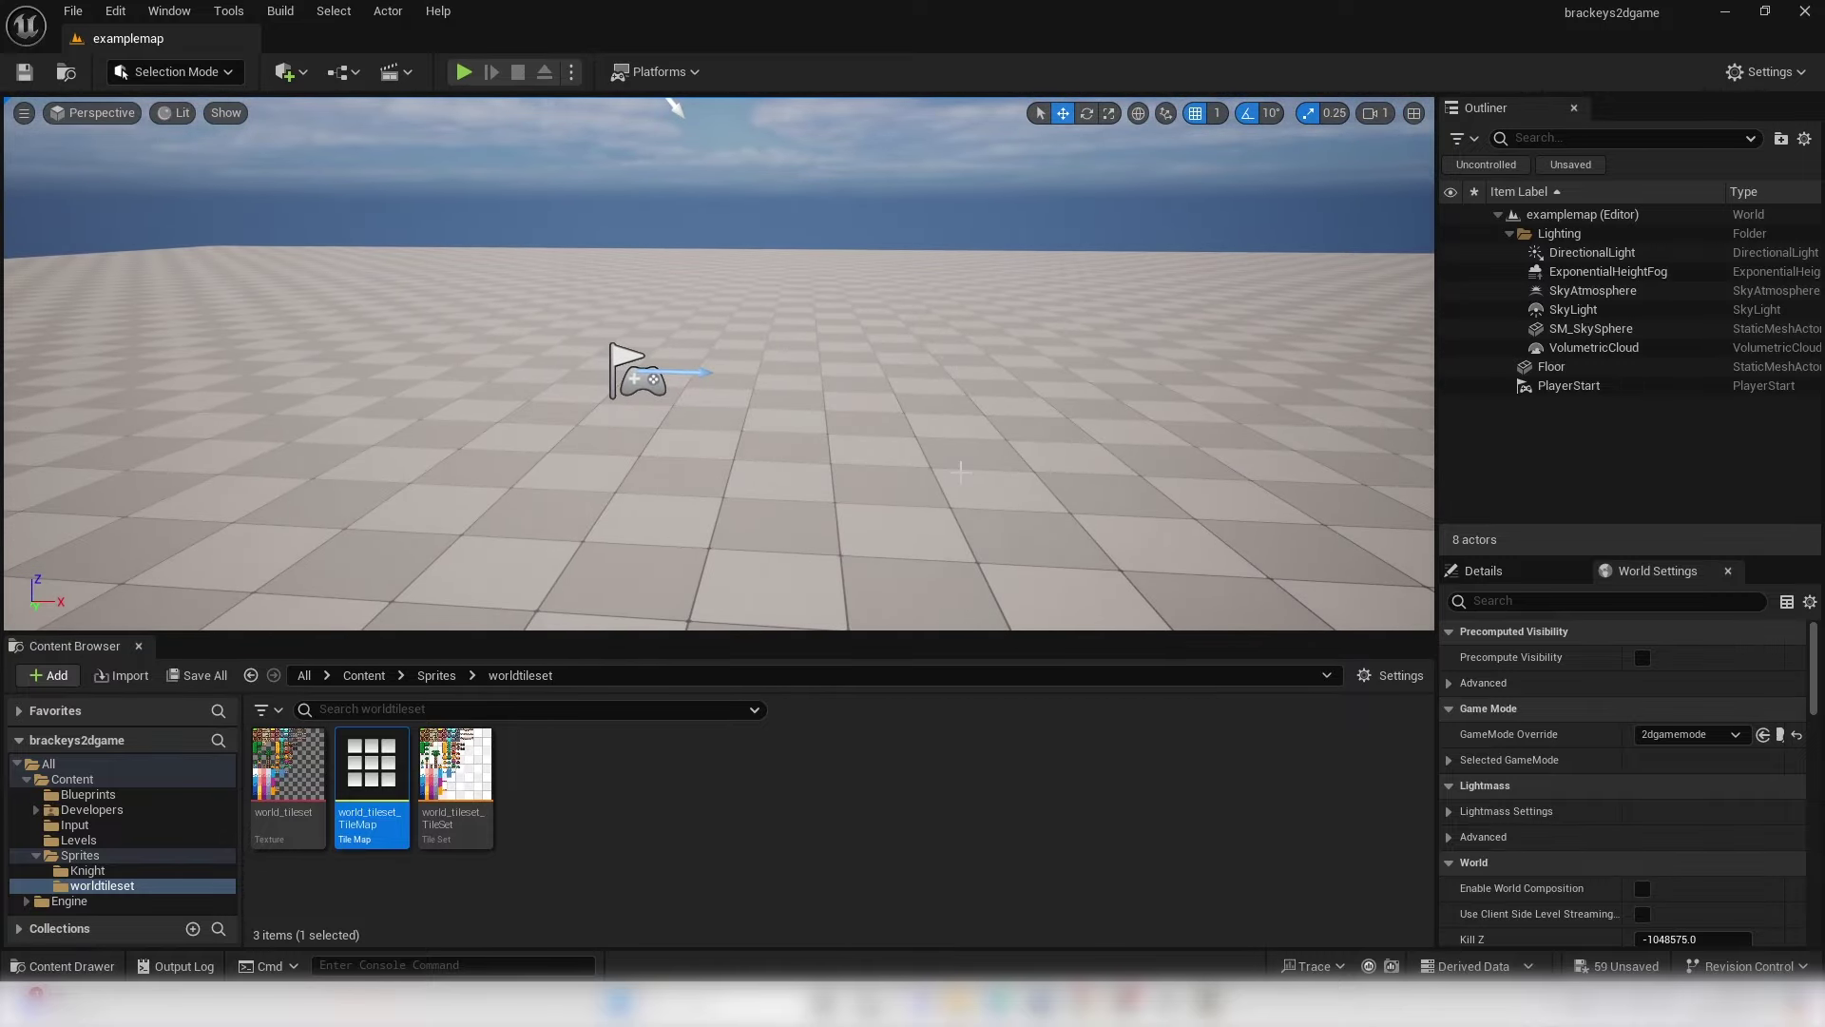
right_drag(844, 349, 843, 224)
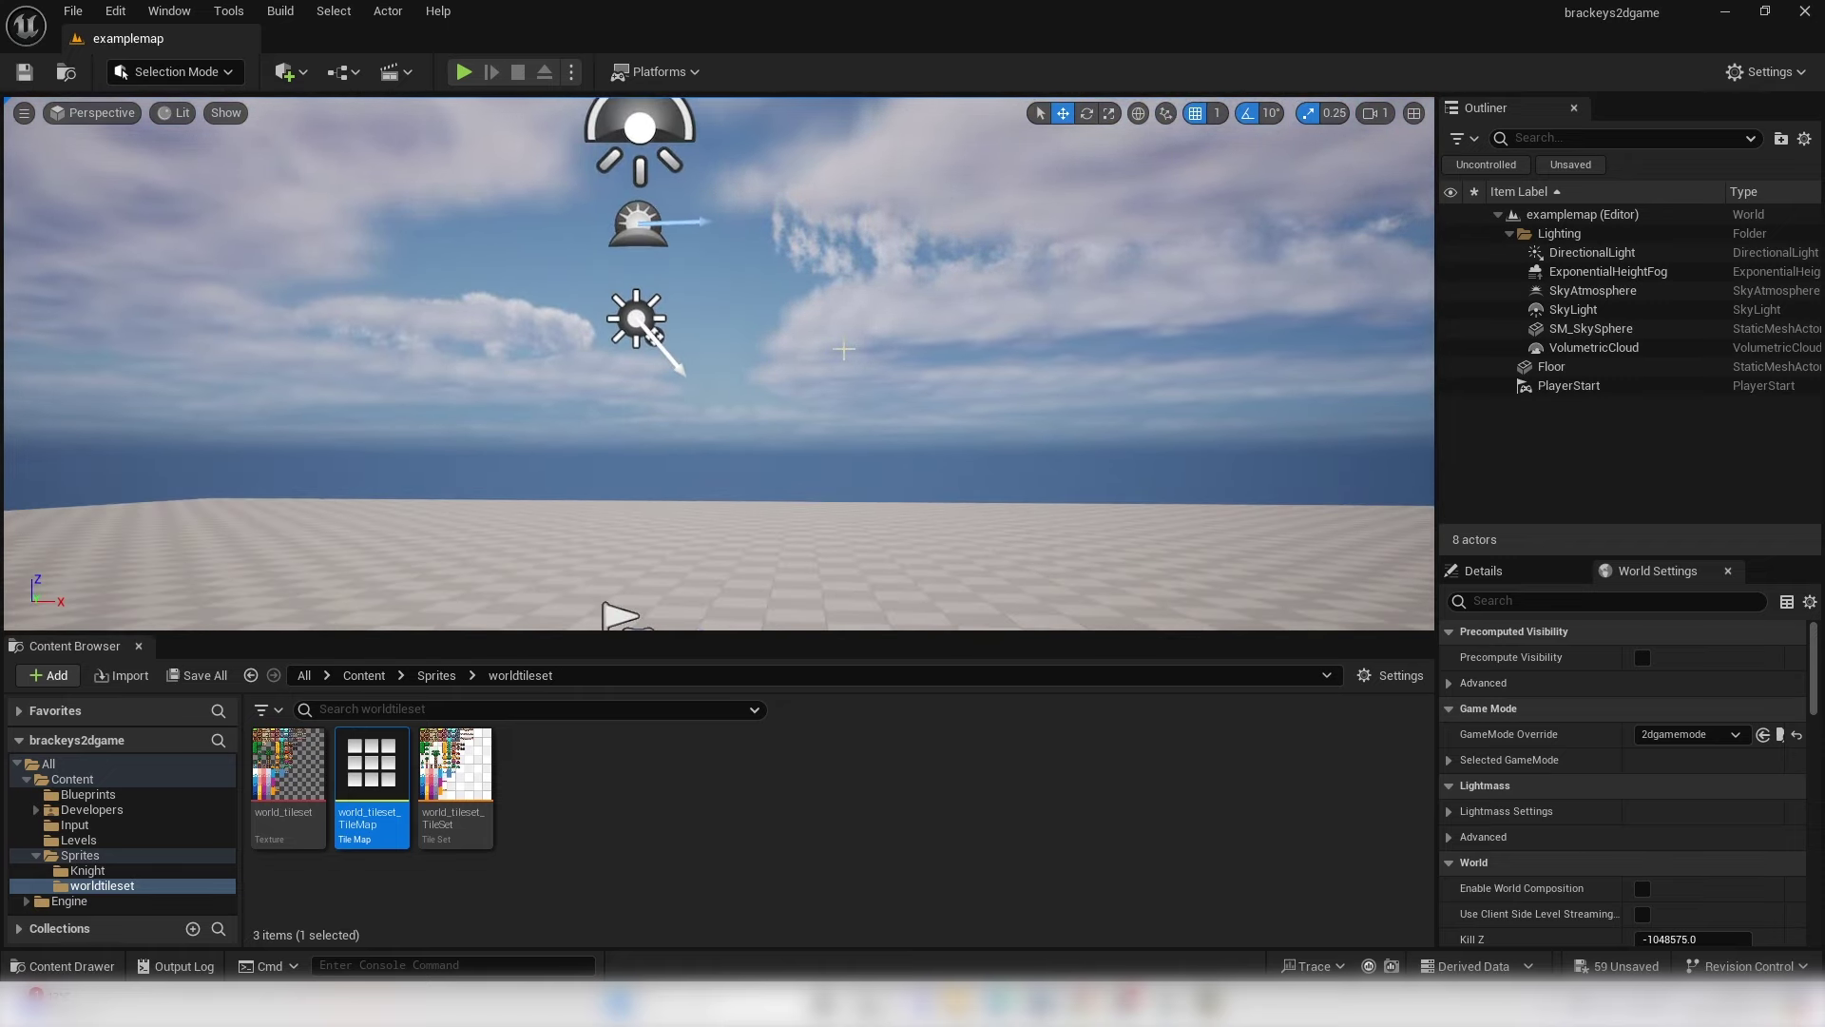
click(74, 13)
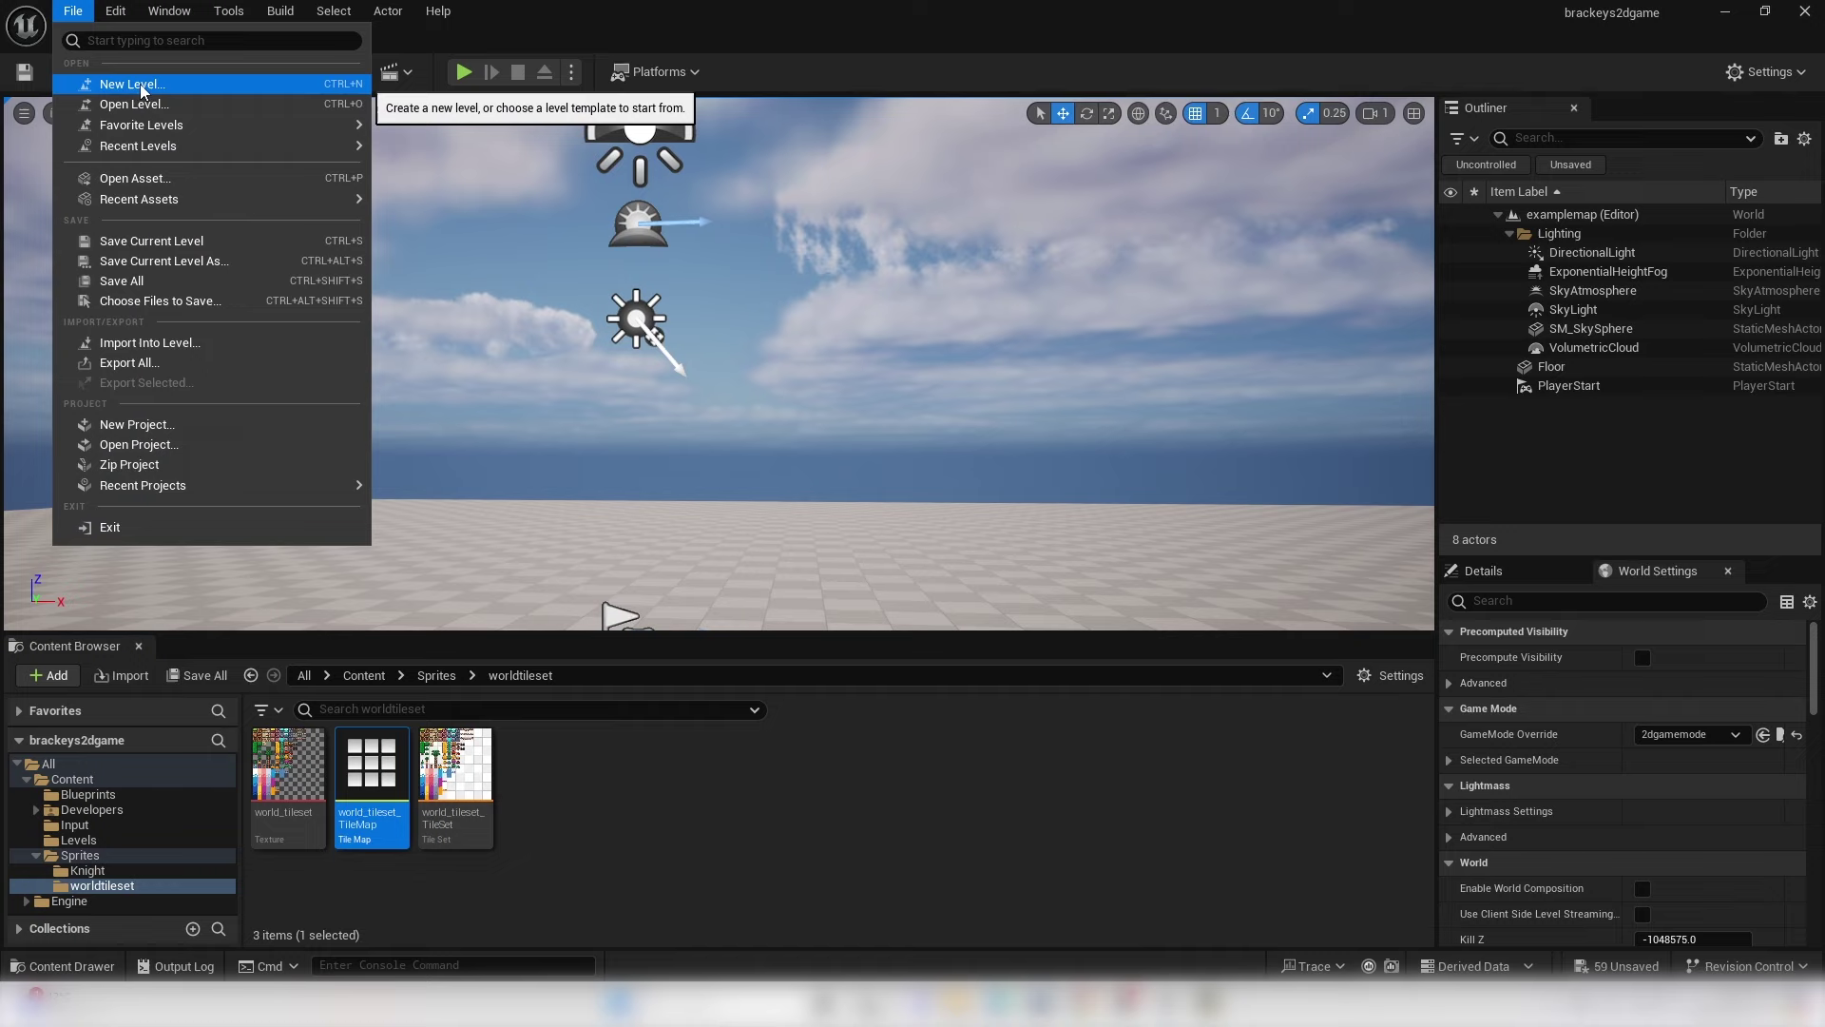
click(121, 82)
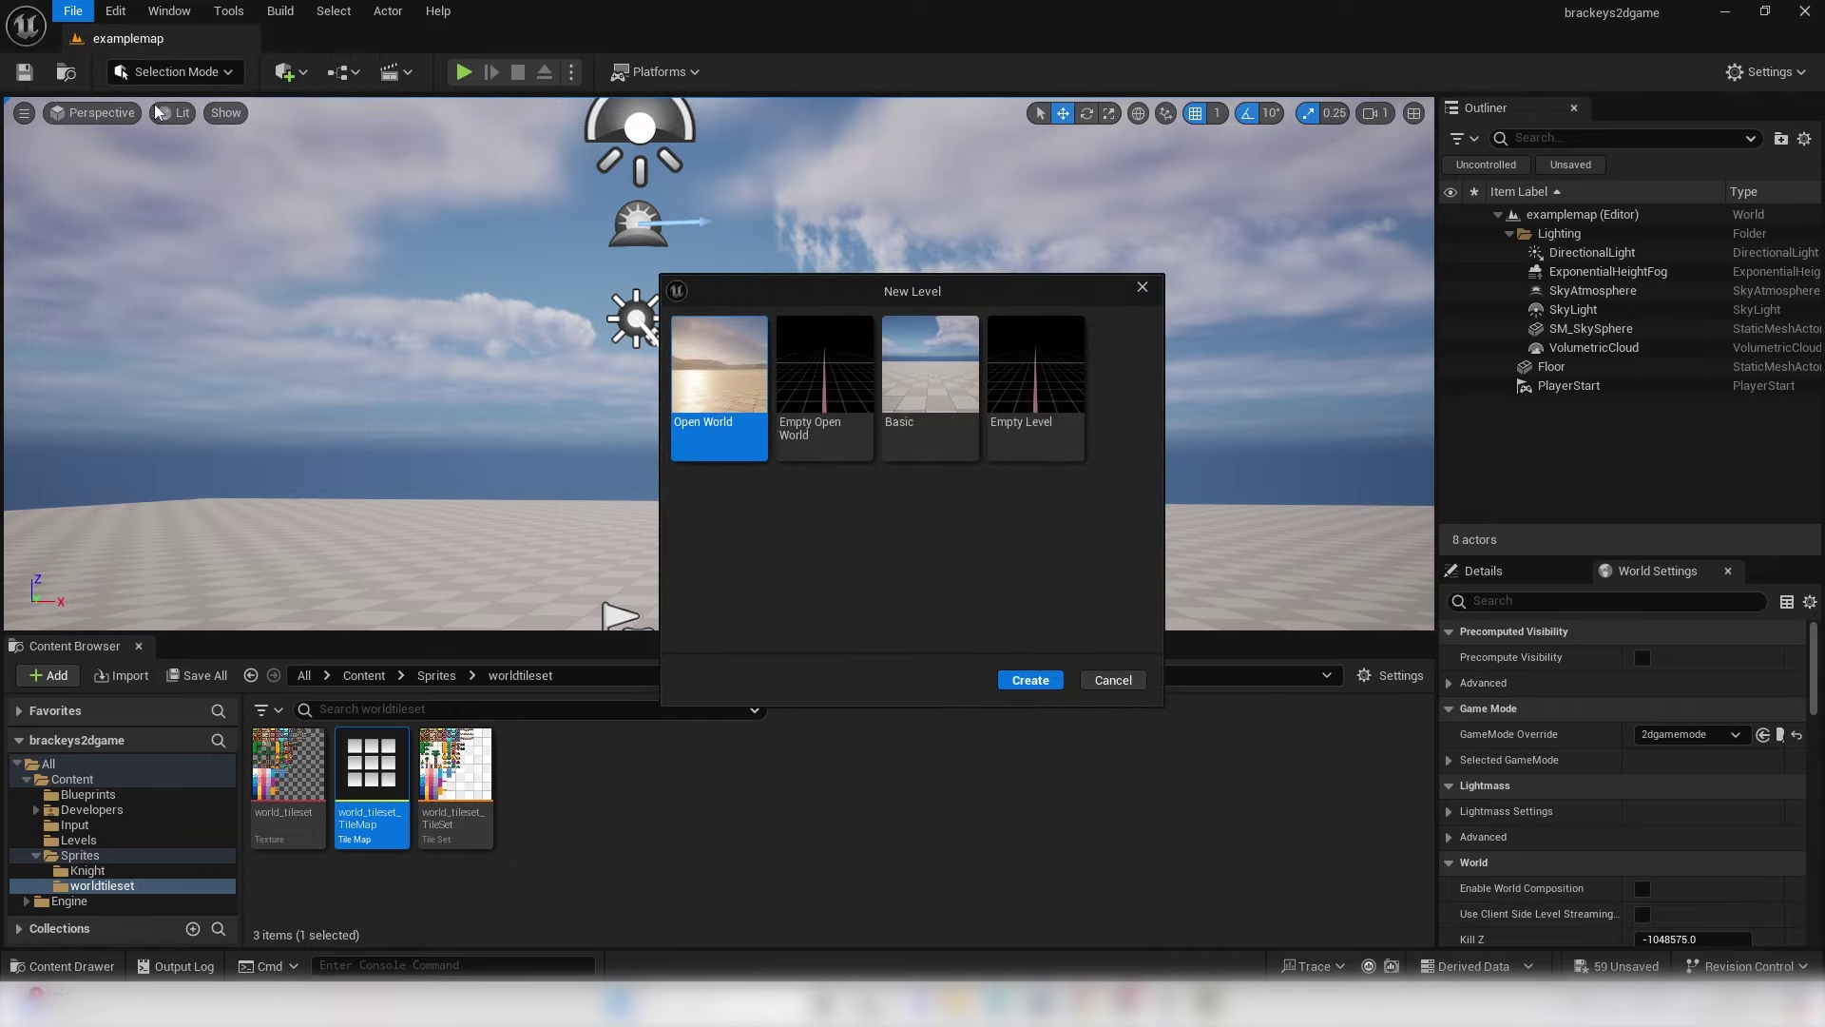
click(1045, 396)
click(1031, 681)
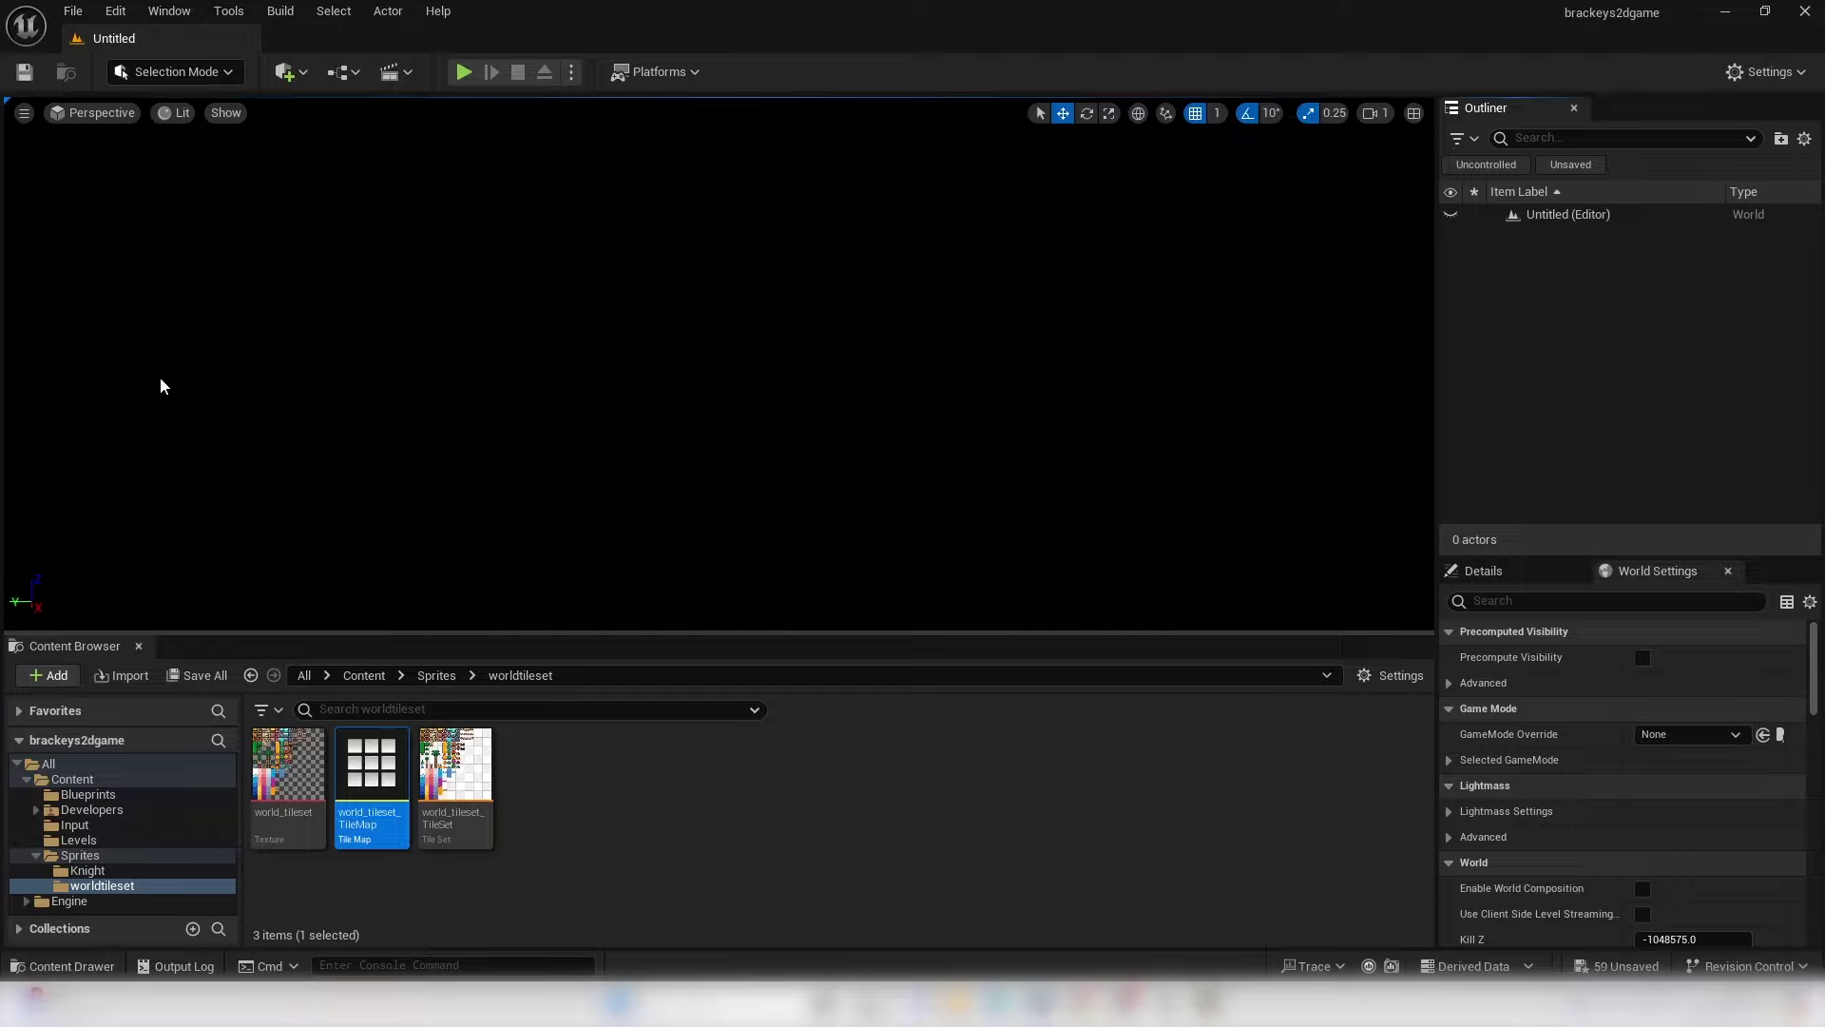
- Place world_tileset_TileMap in the empty level and scale it uniformly to 5
drag(370, 765, 606, 244)
right_drag(606, 244, 989, 233)
right_drag(690, 240, 684, 239)
click(1483, 570)
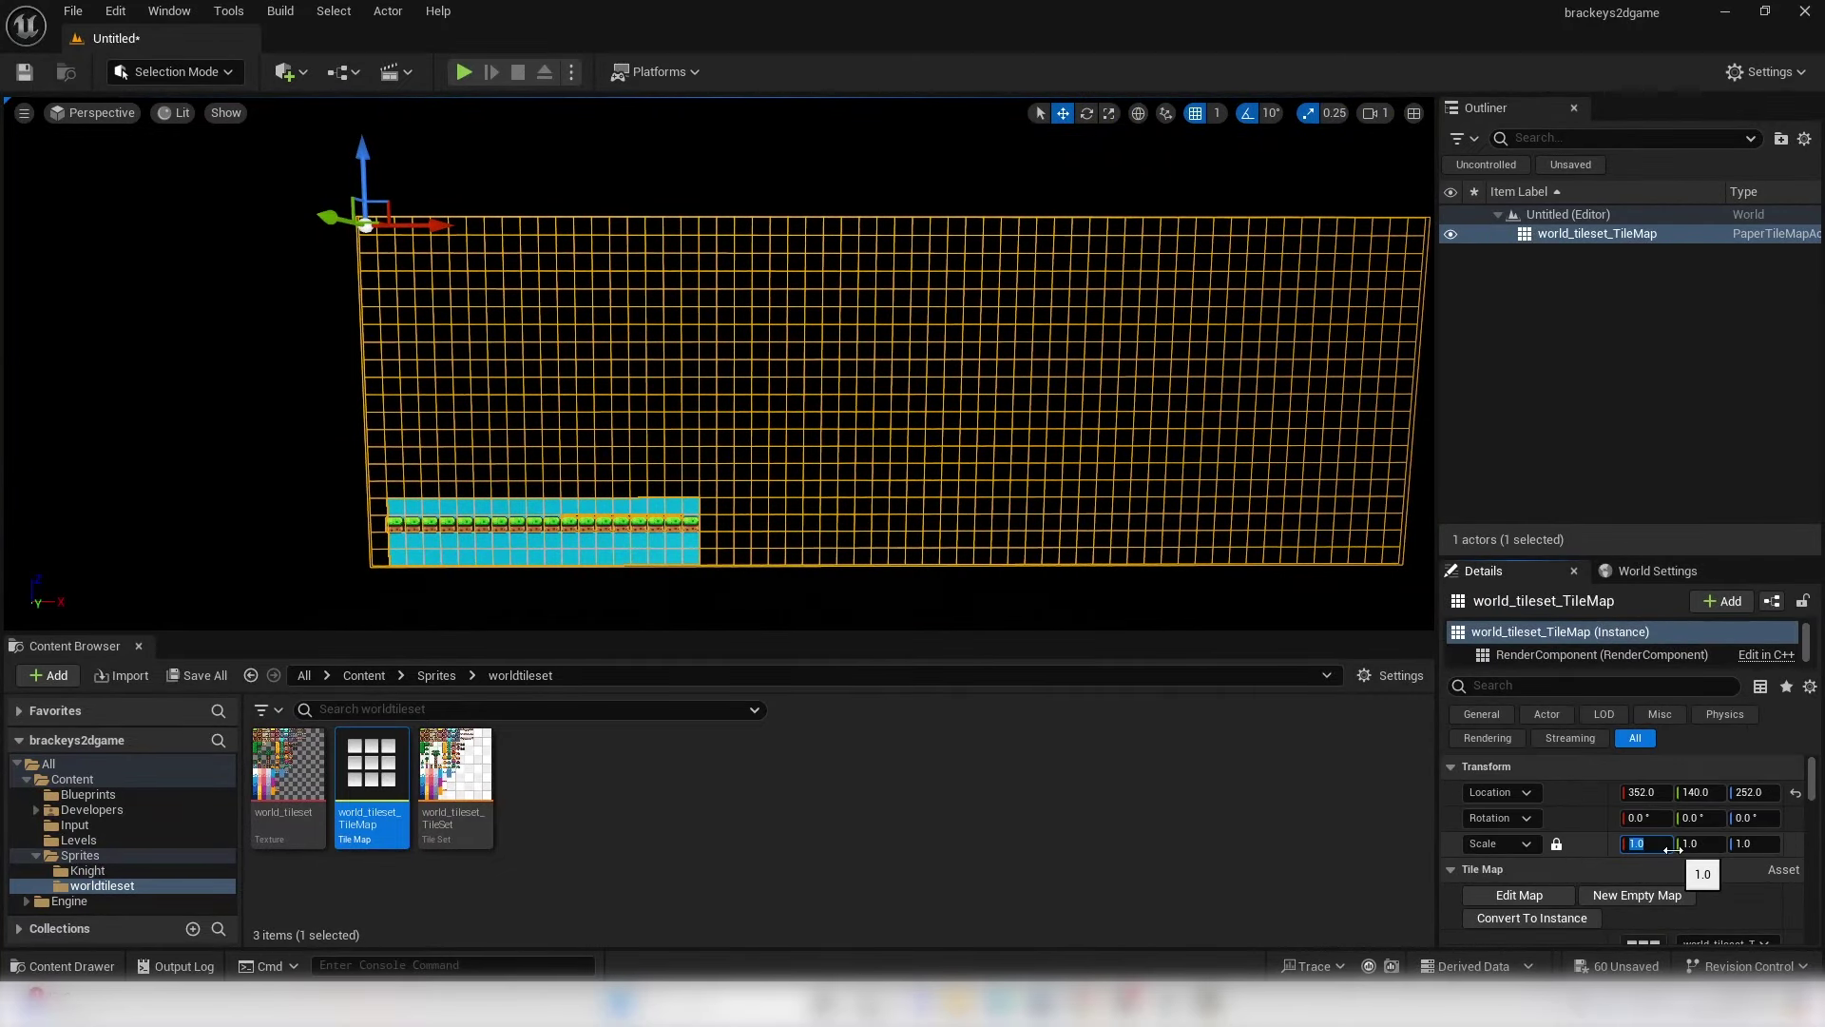
text(5)
key(Return)
- Add a Player Start to the level and raise it above the ground tiles to a Z location of about -886
right_drag(1047, 575, 1103, 556)
key(w)
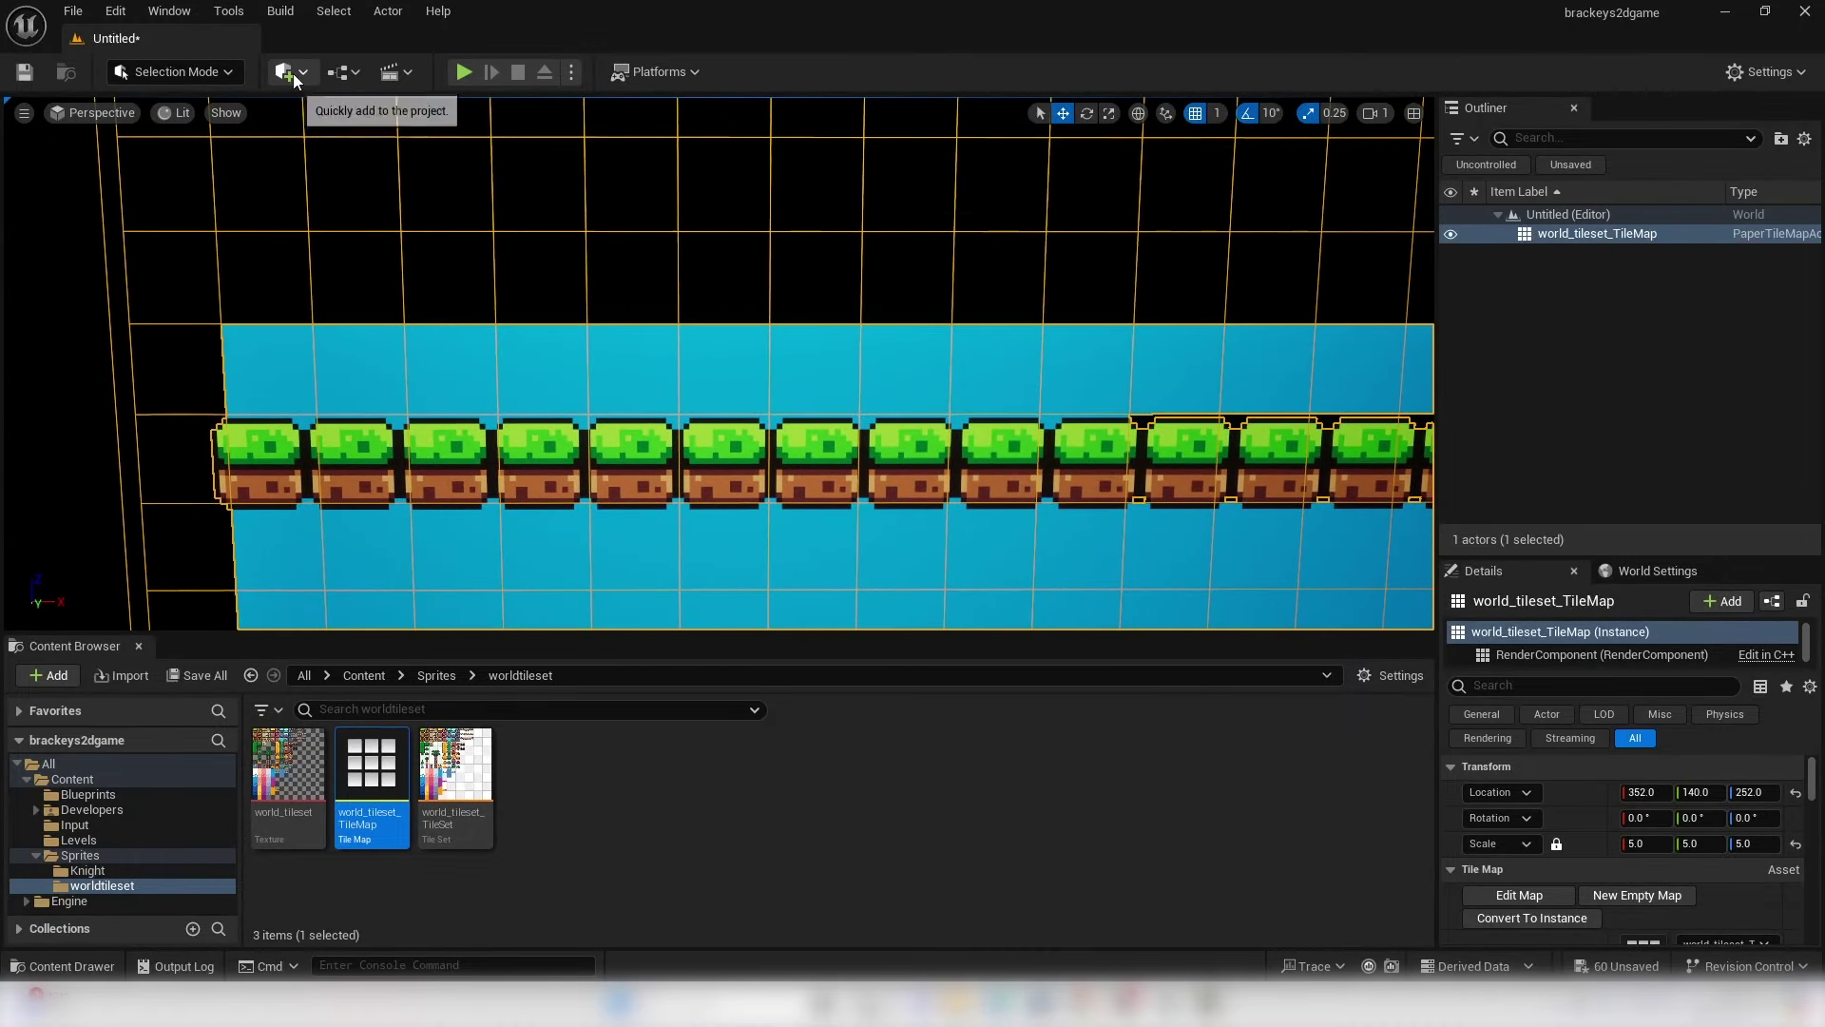
click(293, 72)
mouse_move(380, 250)
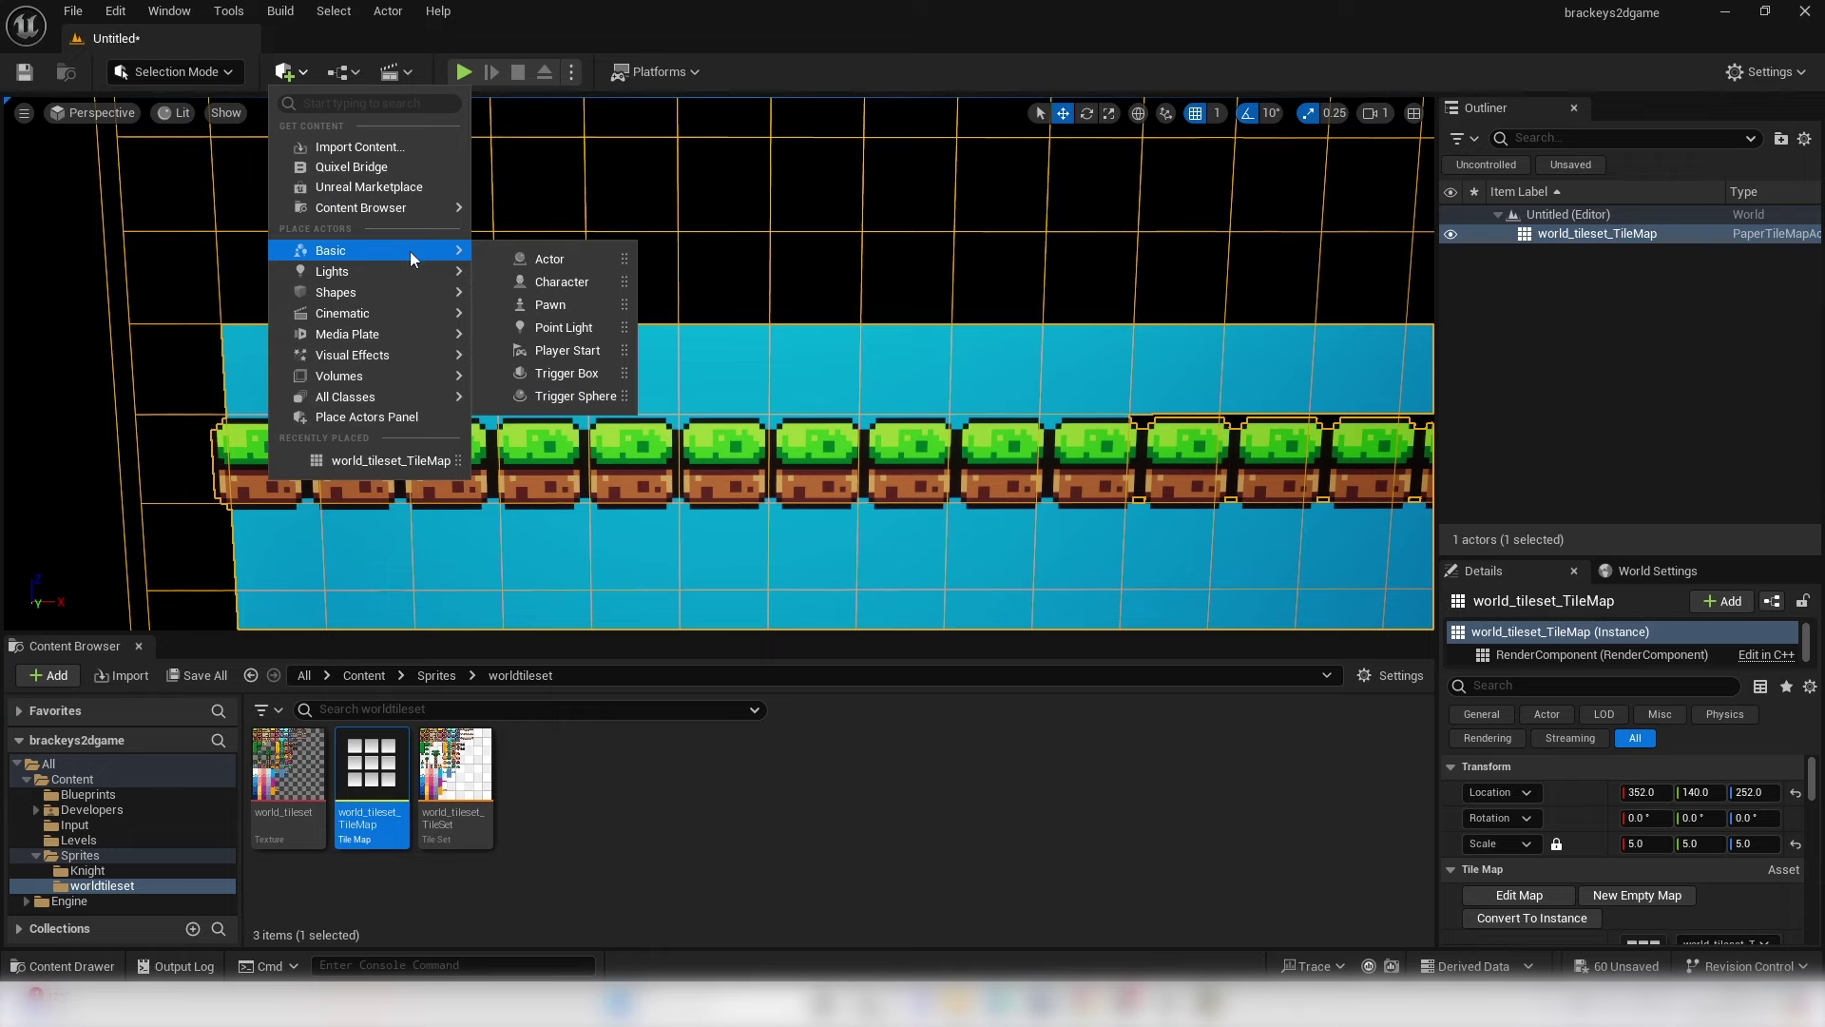
click(563, 351)
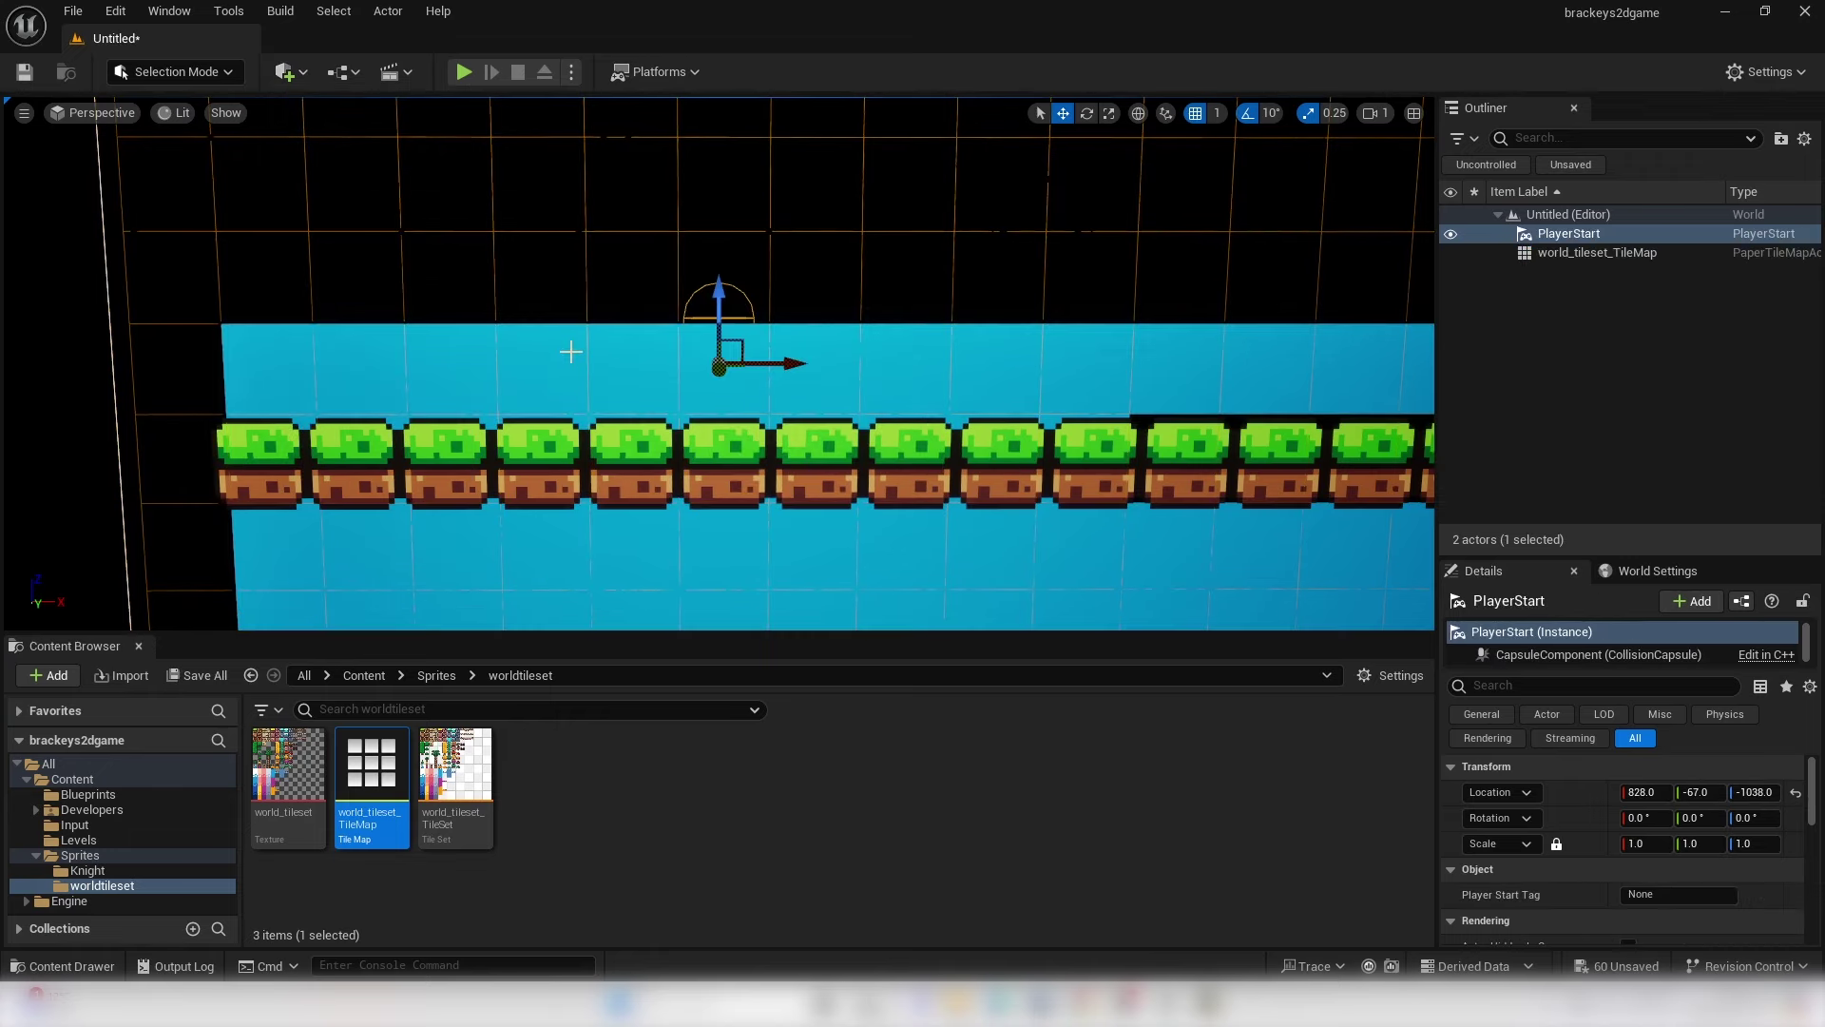
drag(722, 288, 722, 150)
mouse_move(722, 150)
right_down()
mouse_move(665, 161)
mouse_move(656, 114)
mouse_move(713, 119)
right_up()
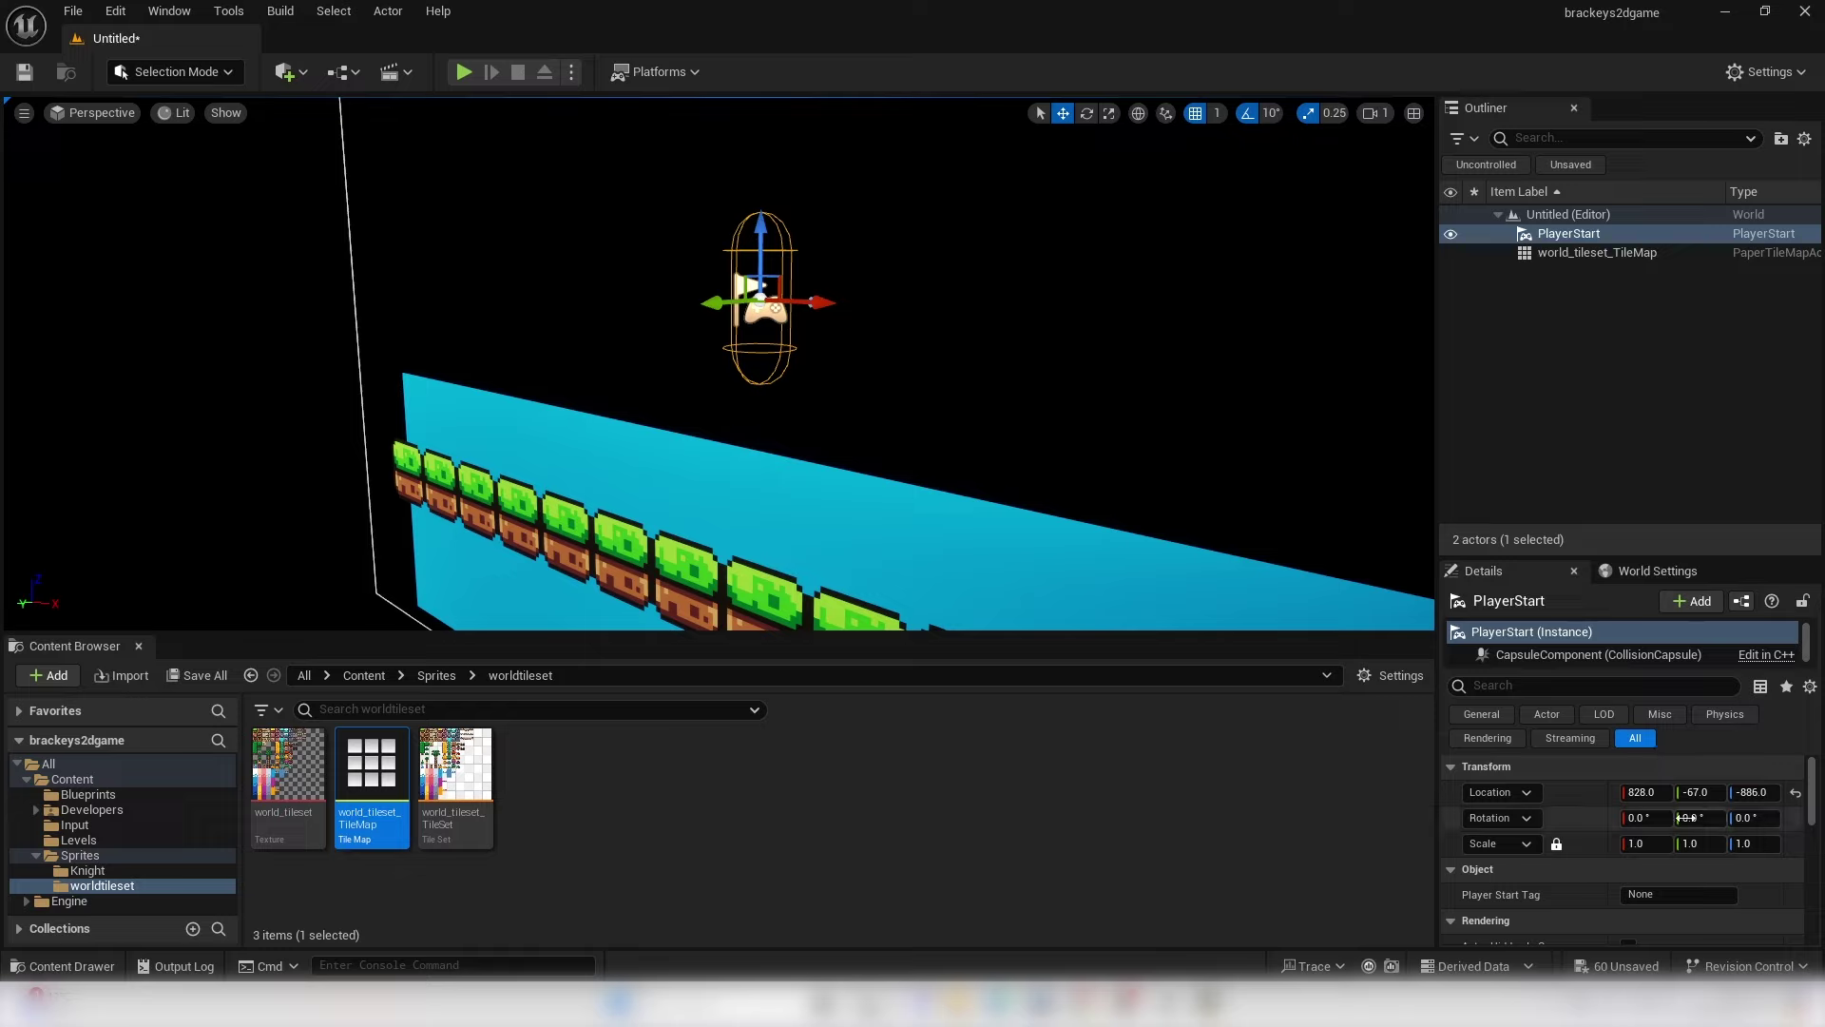
- Set the Player Start's X location to 0
click(1657, 792)
text(0)
key(Return)
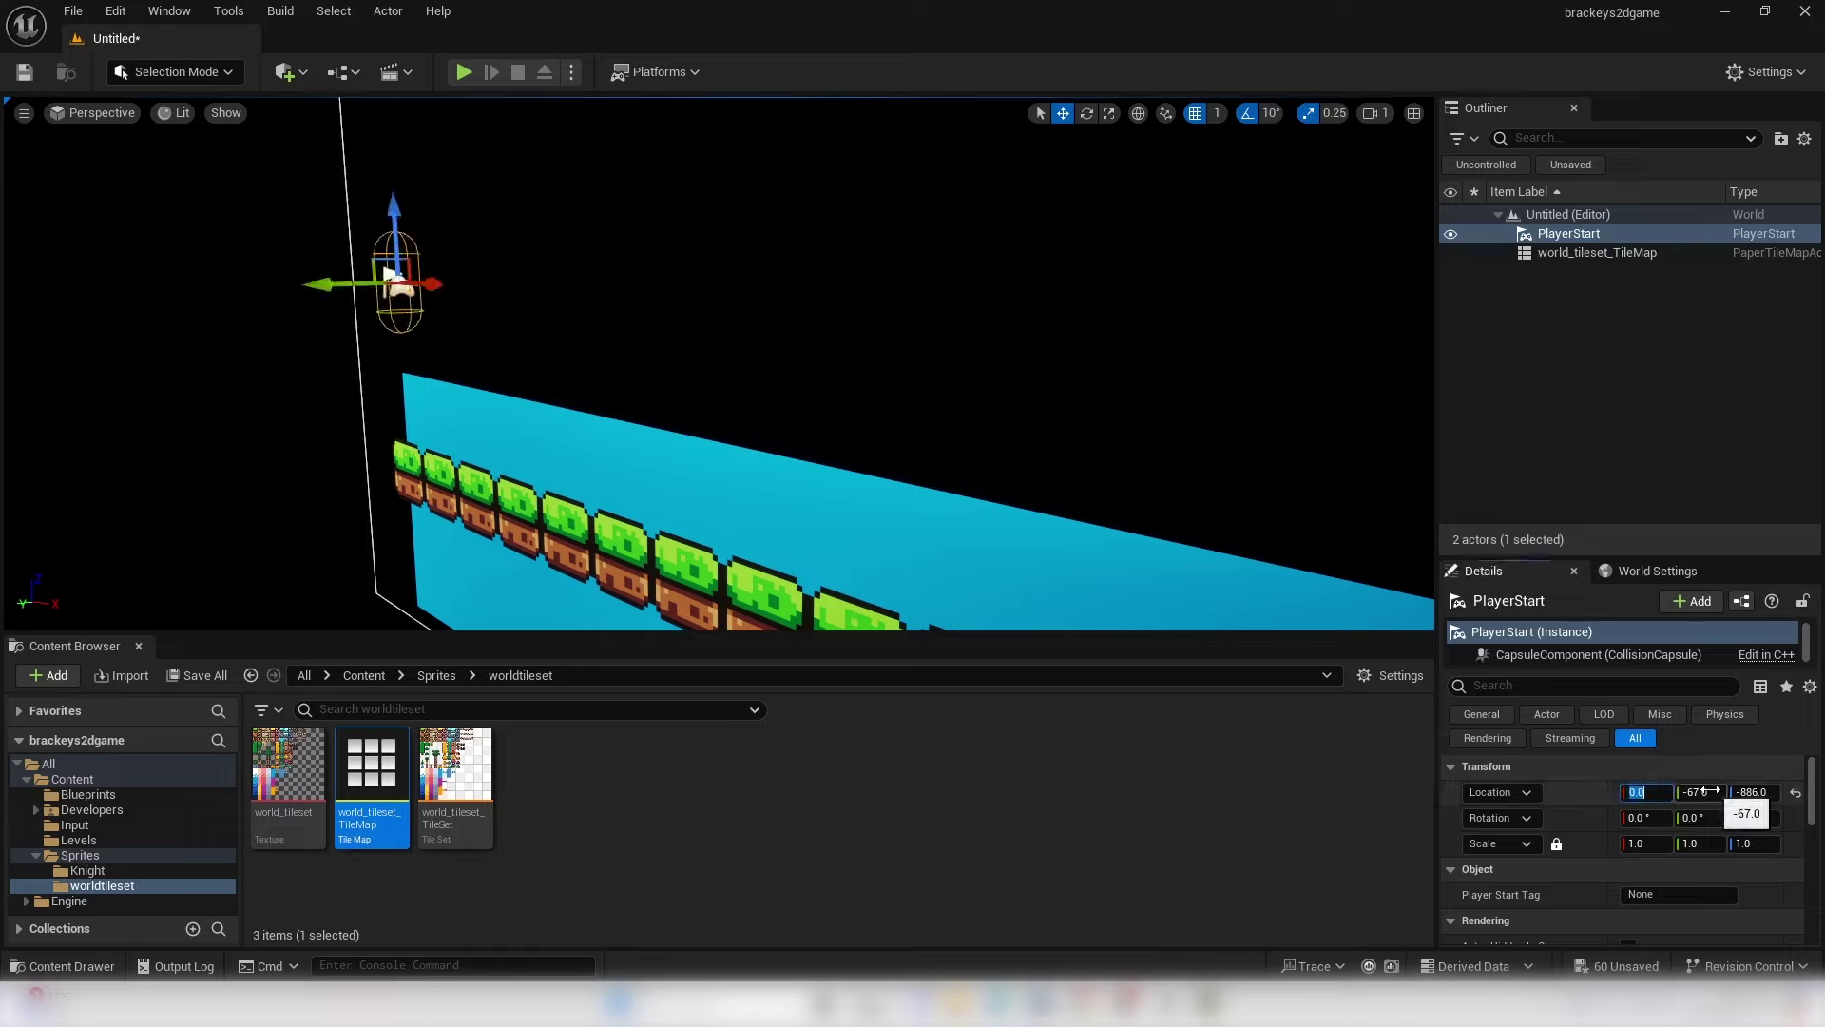
- Set the Player Start's Y and Z locations to 0
key(Return)
click(1751, 792)
text(0)
key(Return)
- Move the tile map so its ground tiles lie just beneath the Player Start, at X about -285 and Z about 1106
right_drag(786, 519, 951, 504)
right_drag(787, 467, 591, 467)
click(894, 227)
drag(794, 188, 611, 95)
right_drag(662, 483, 723, 379)
drag(627, 332, 634, 190)
right_drag(652, 231, 652, 324)
key(w)
right_drag(710, 383, 637, 276)
click(690, 349)
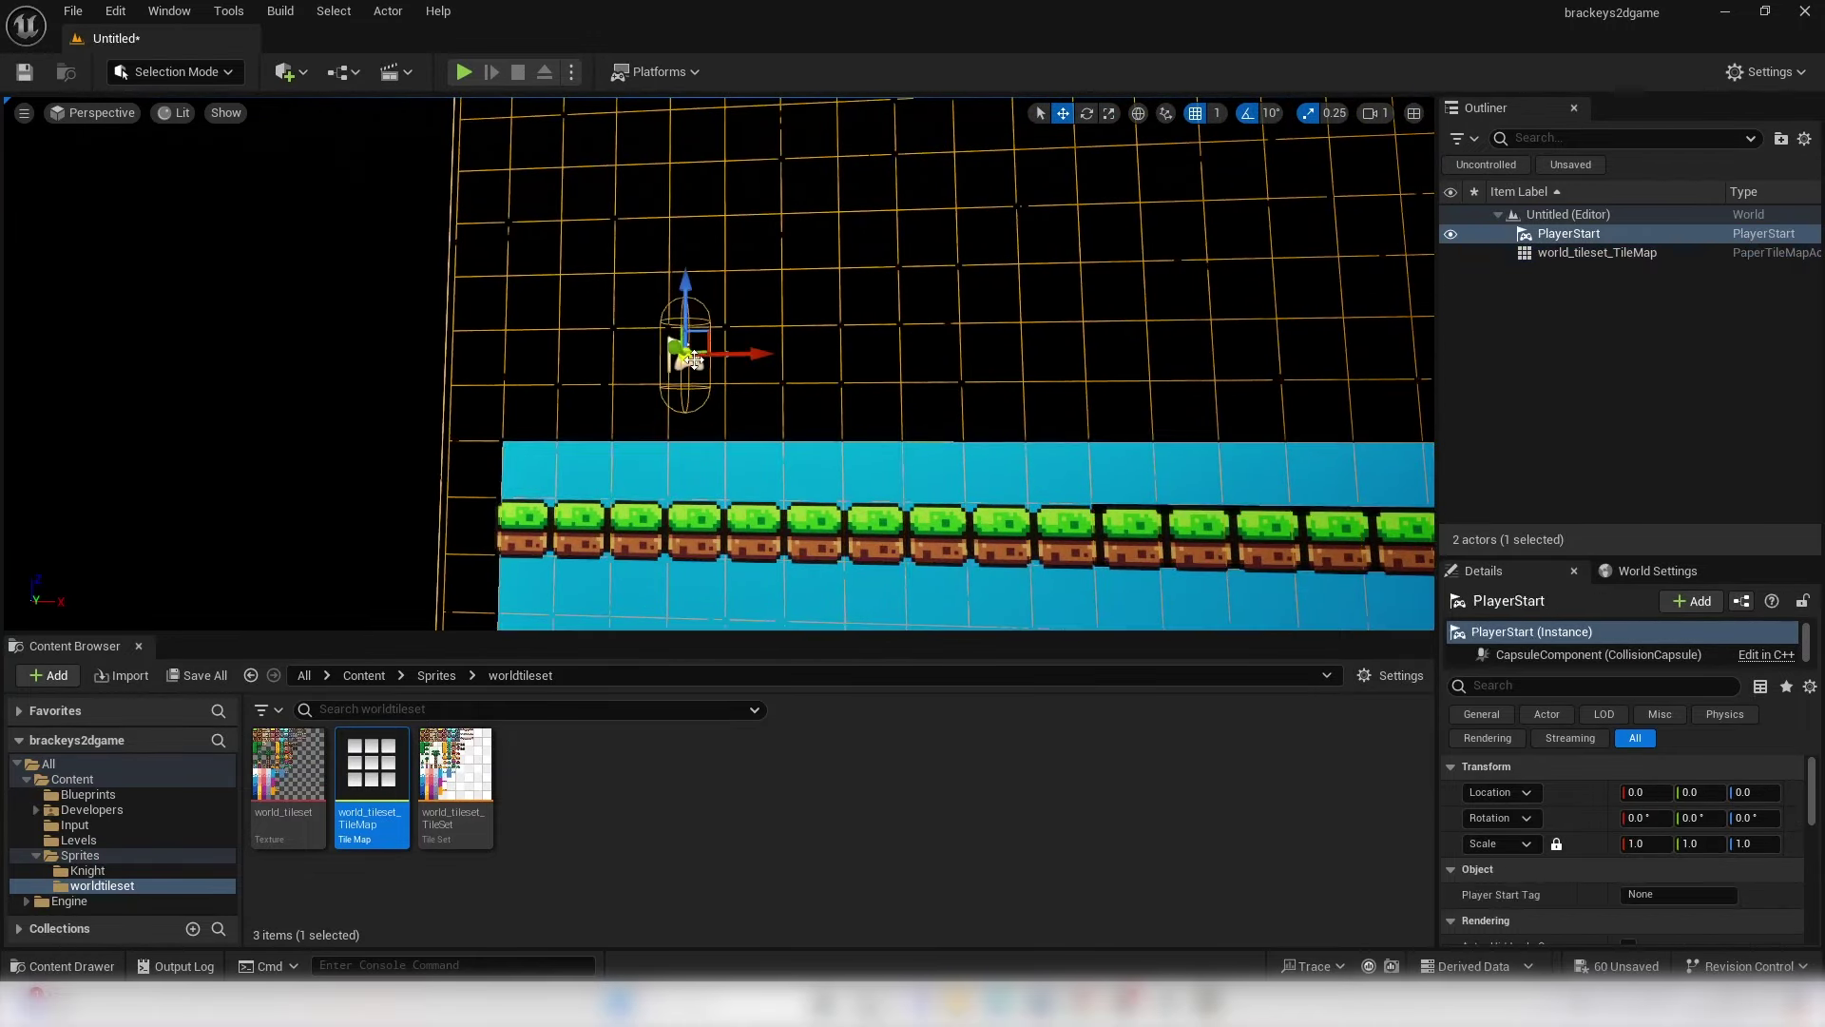
- Set the tile map's Y location to 0 so it lines up in depth with the Player Start
right_drag(690, 349, 608, 361)
key(w)
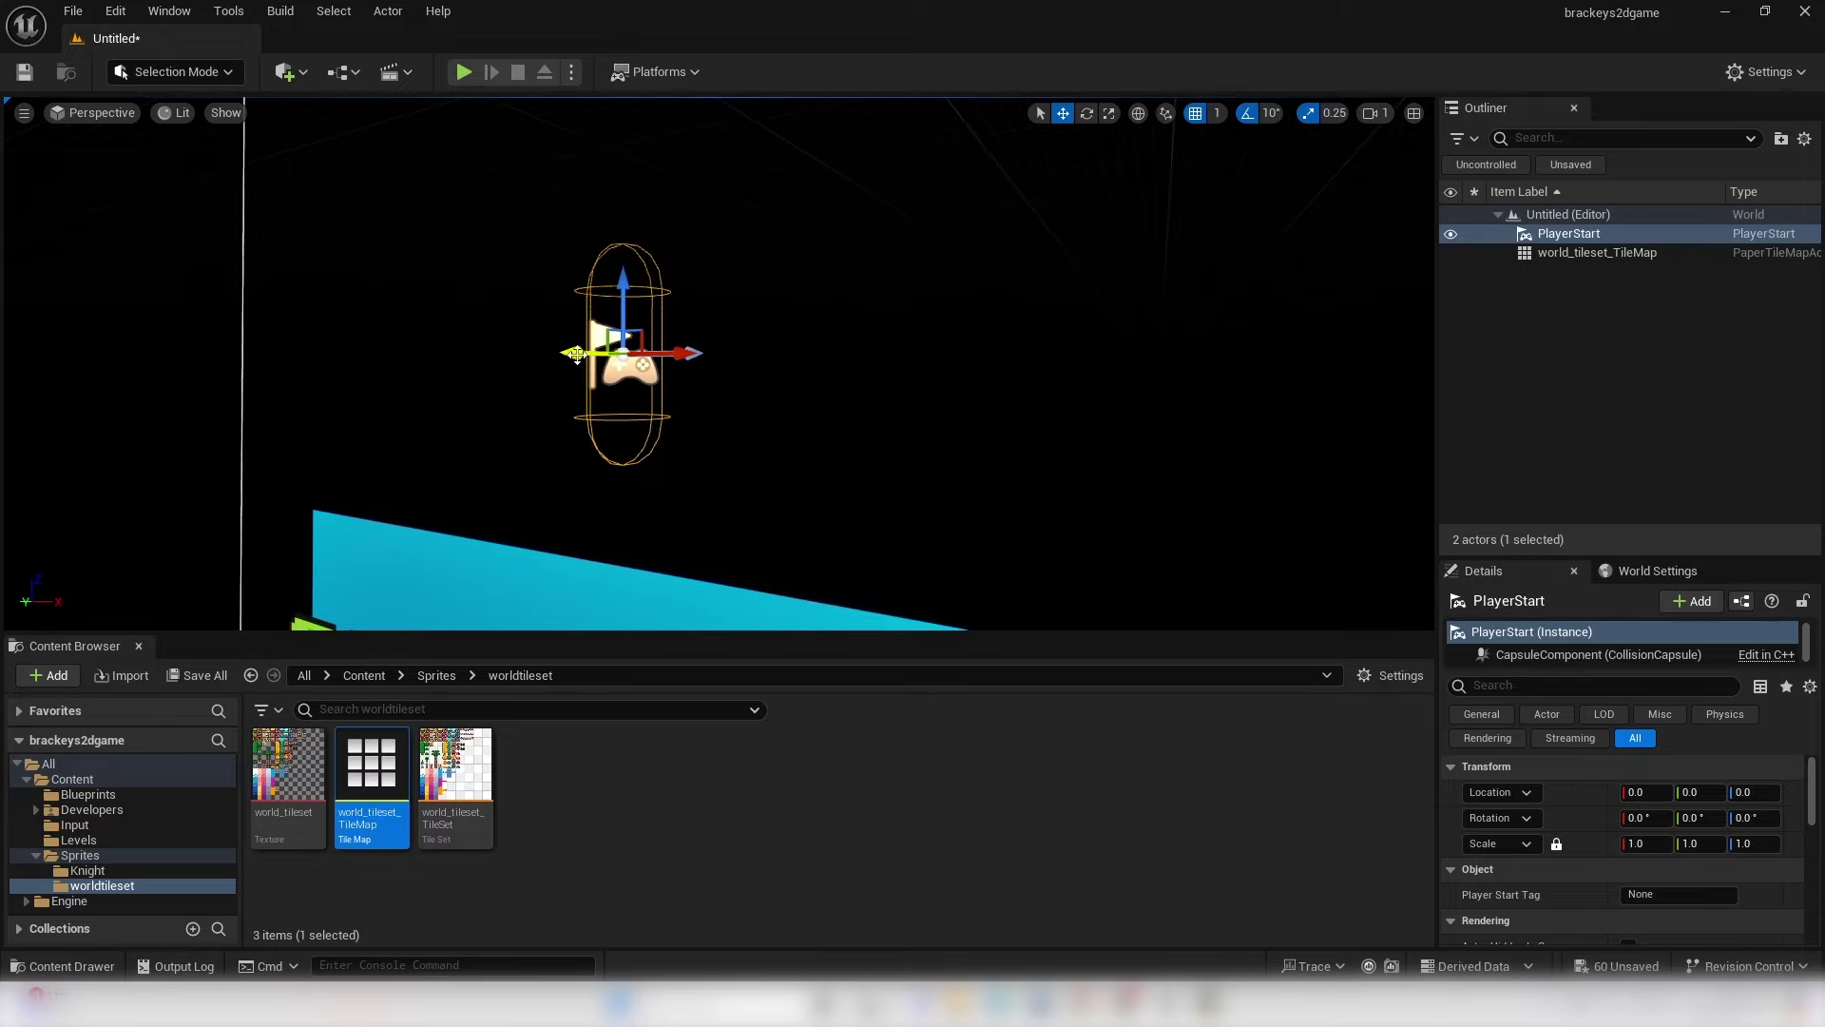
right_drag(813, 342, 847, 326)
key(s)
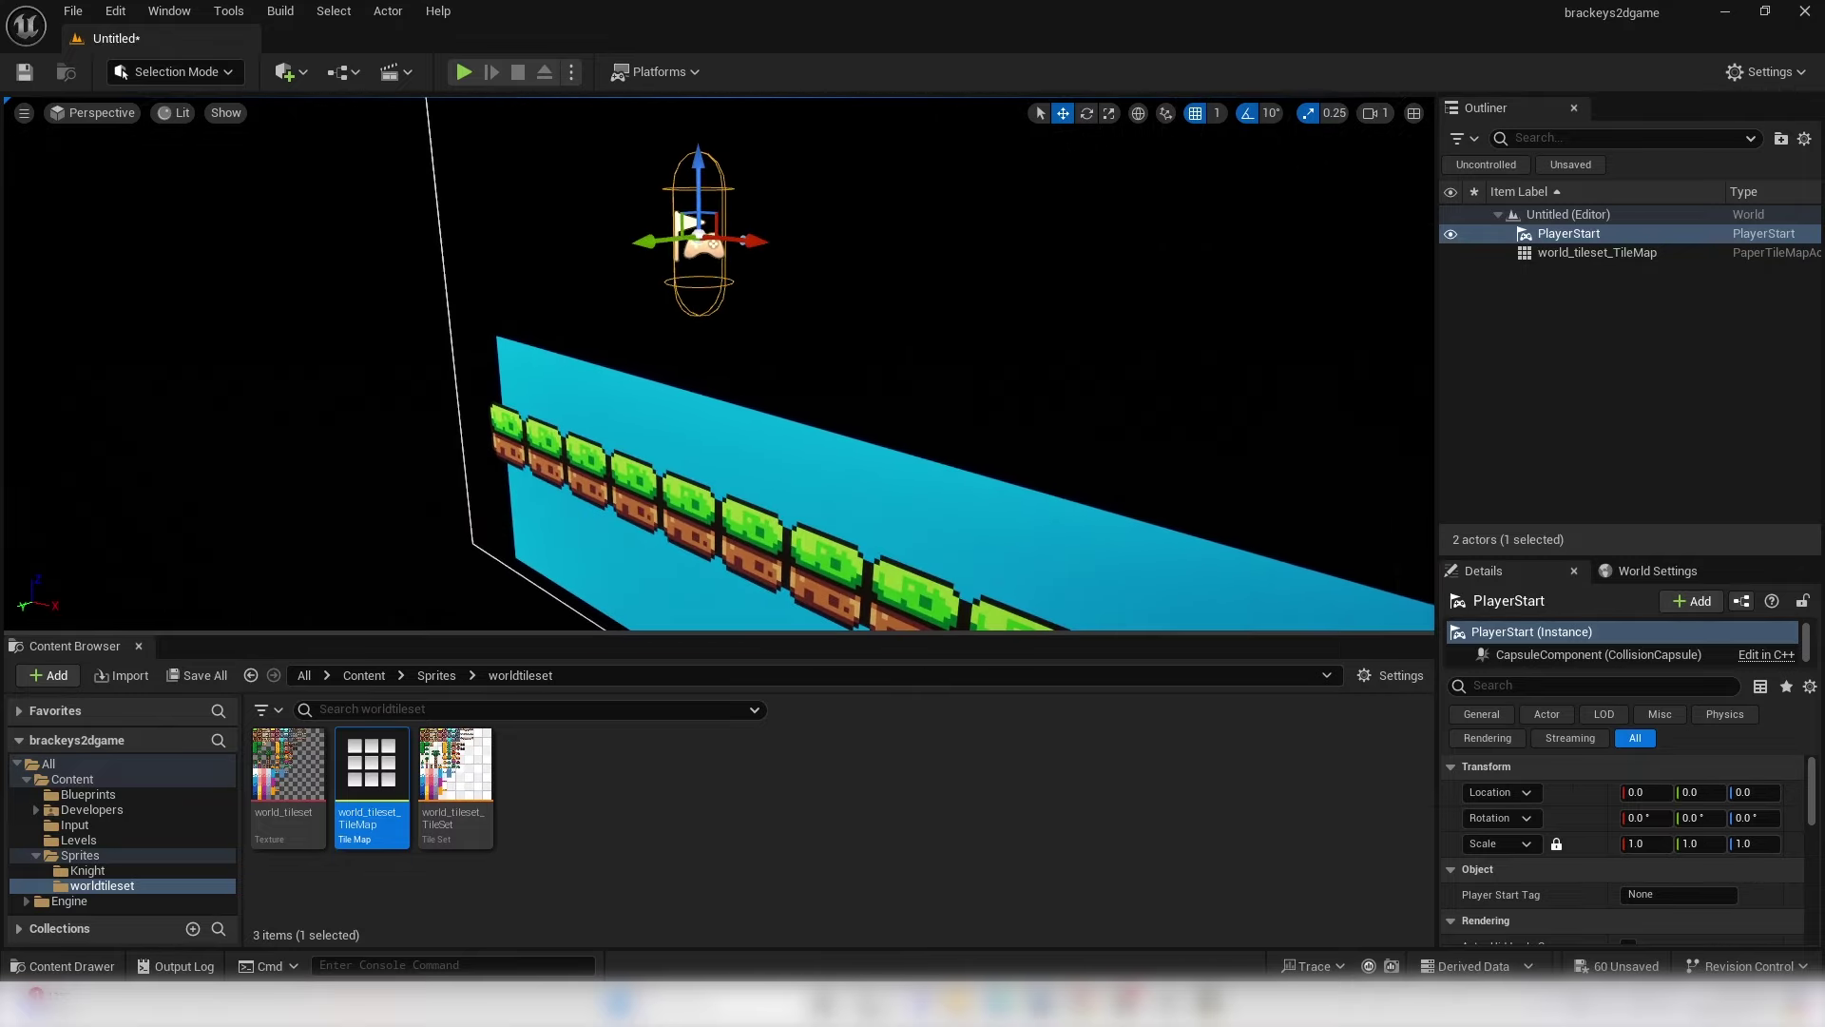
click(1597, 251)
text(0)
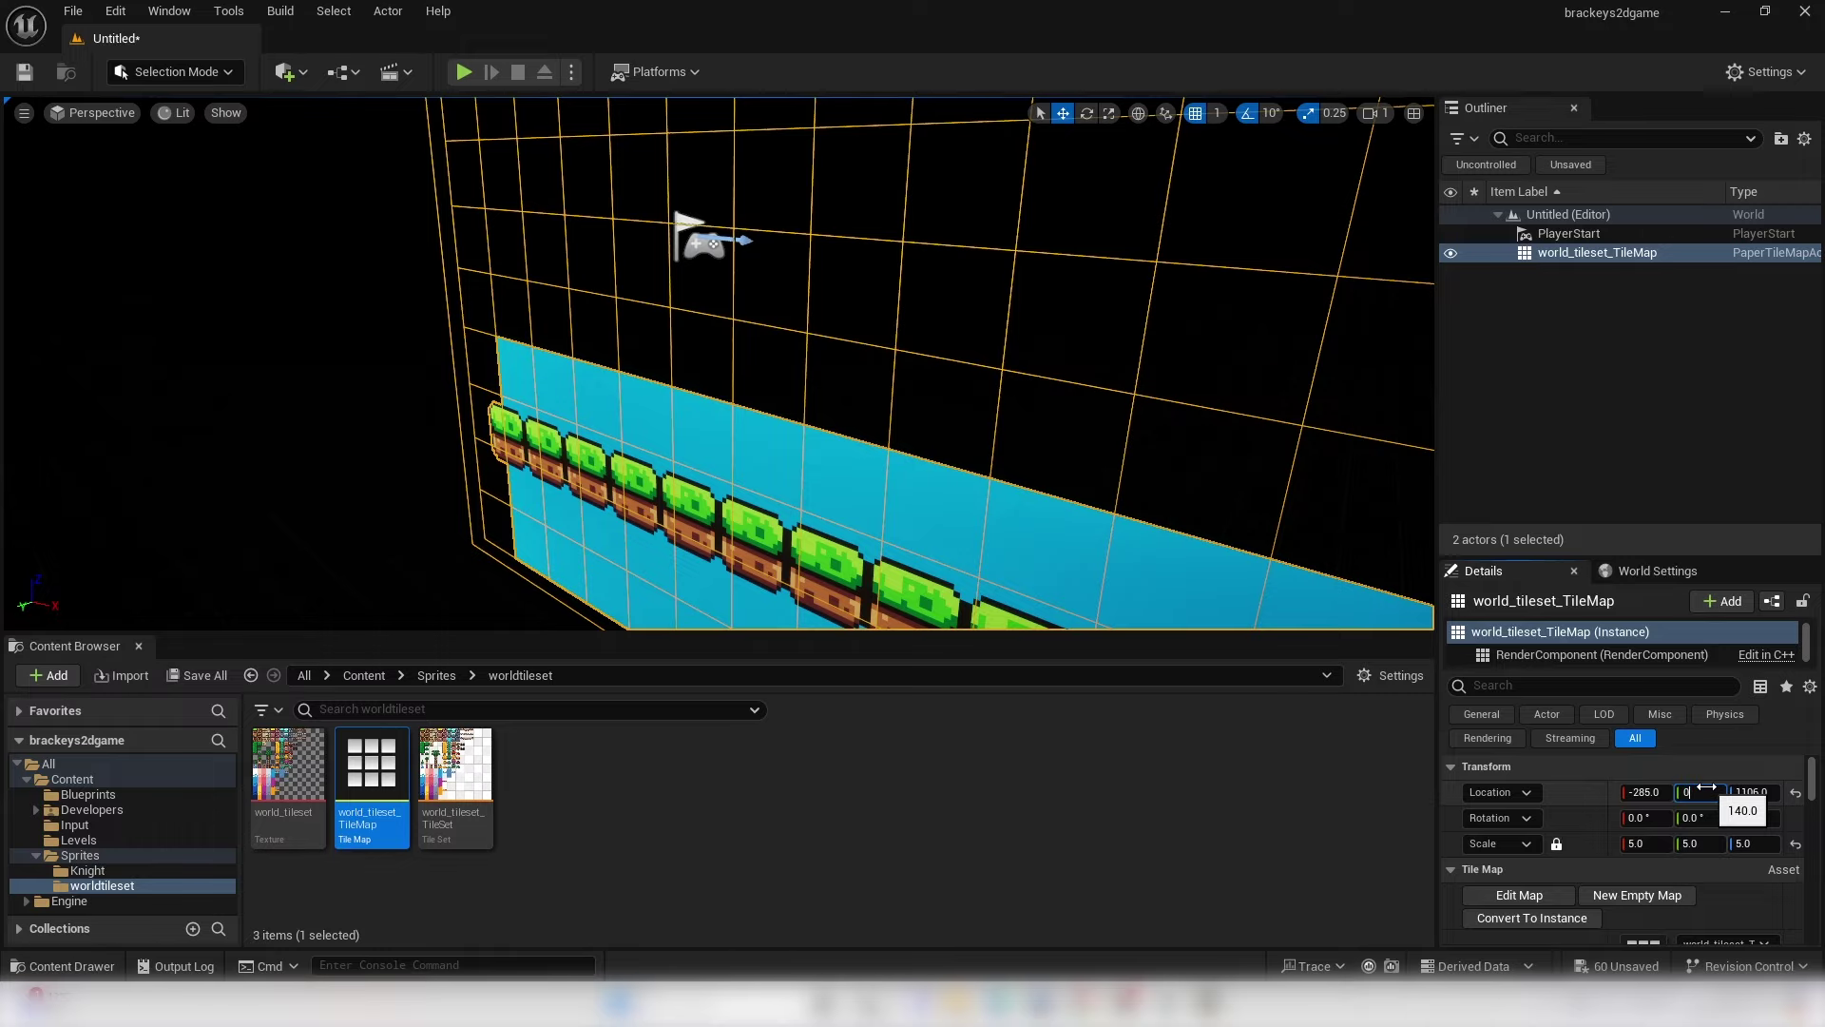
key(Return)
- Set the level's GameMode Override to 2dgamemode in the world settings
right_drag(708, 295, 620, 277)
key(s)
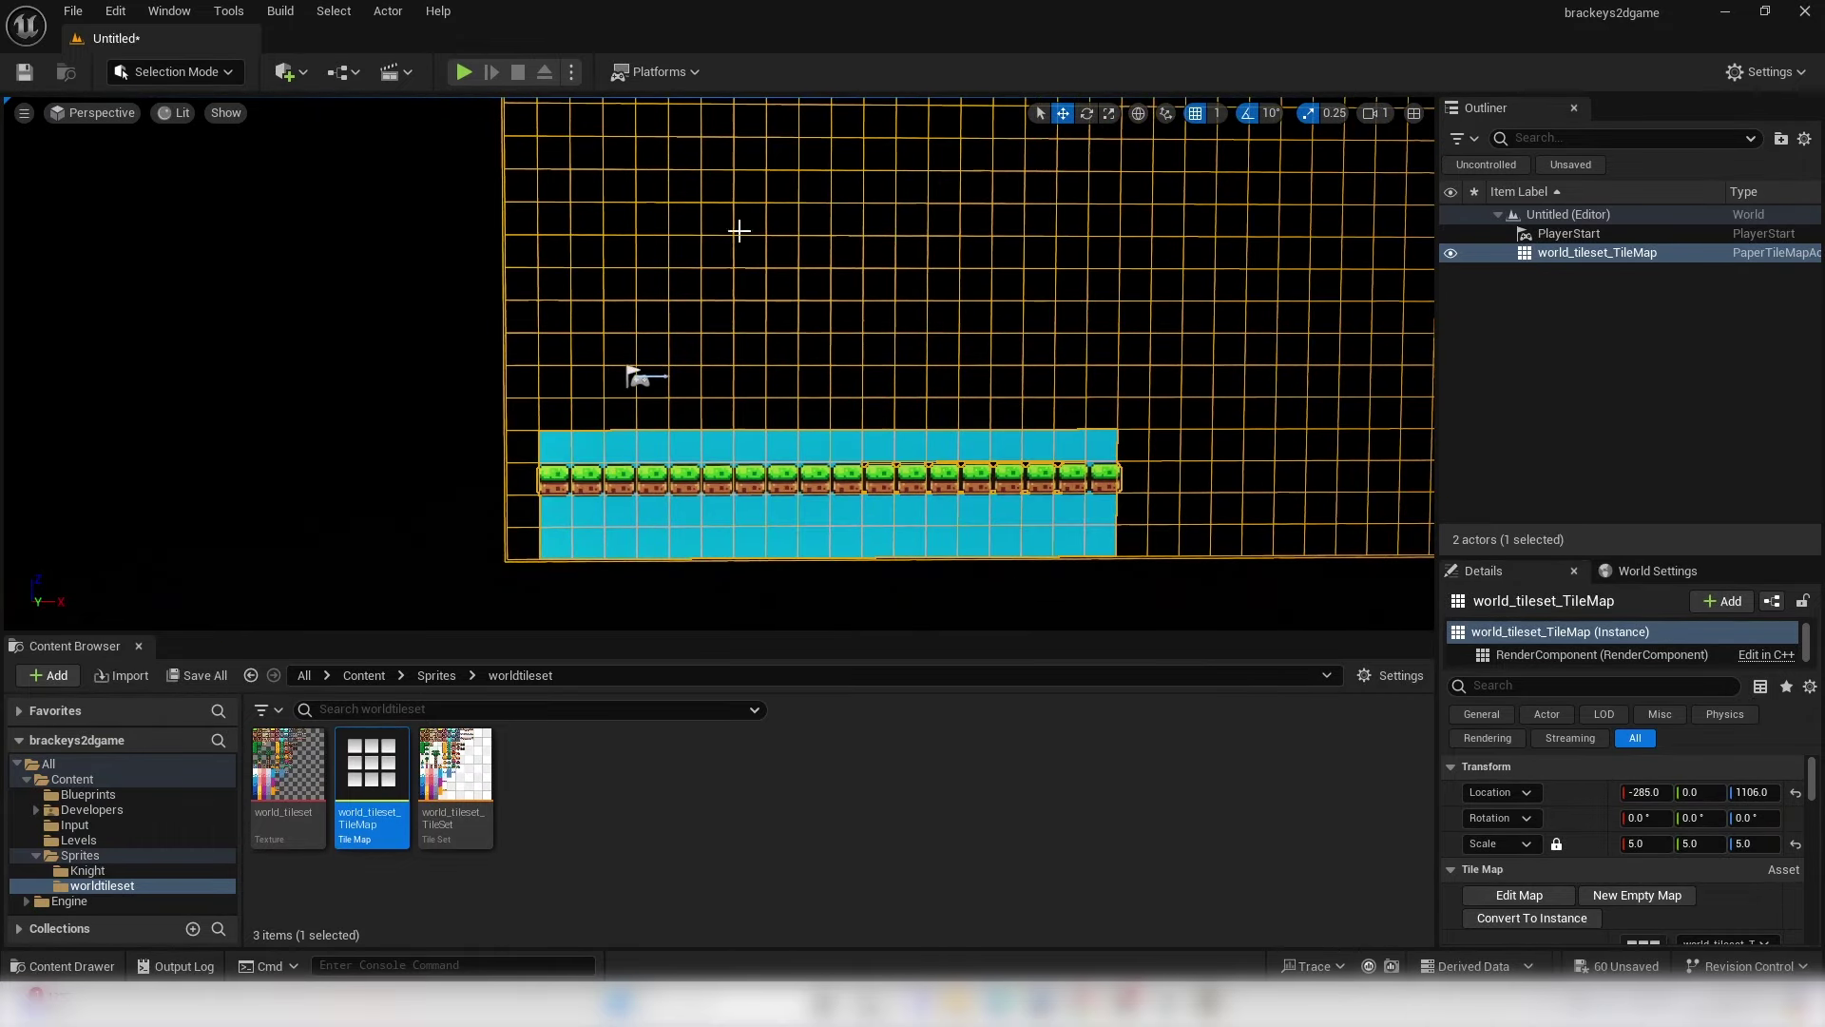
click(1649, 572)
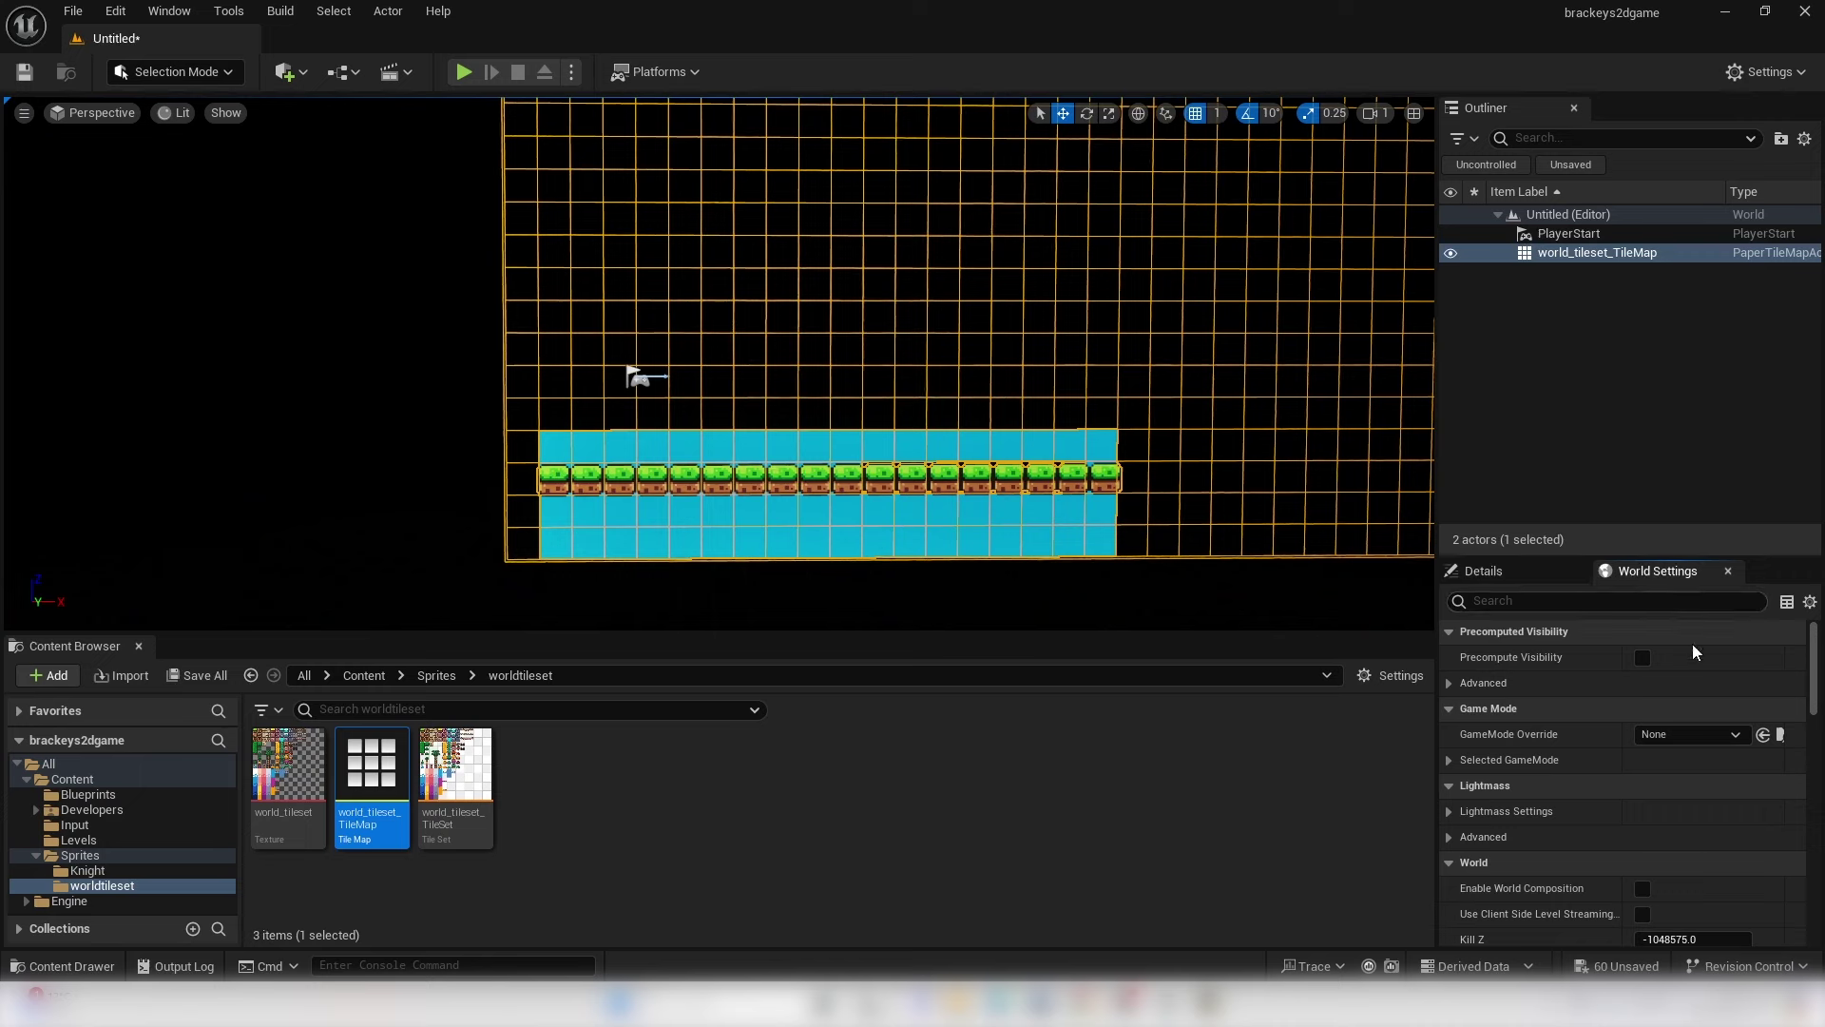
click(1687, 734)
click(1686, 801)
- Play-test the level by running the knight back and forth and jumping on the ground tiles
click(462, 73)
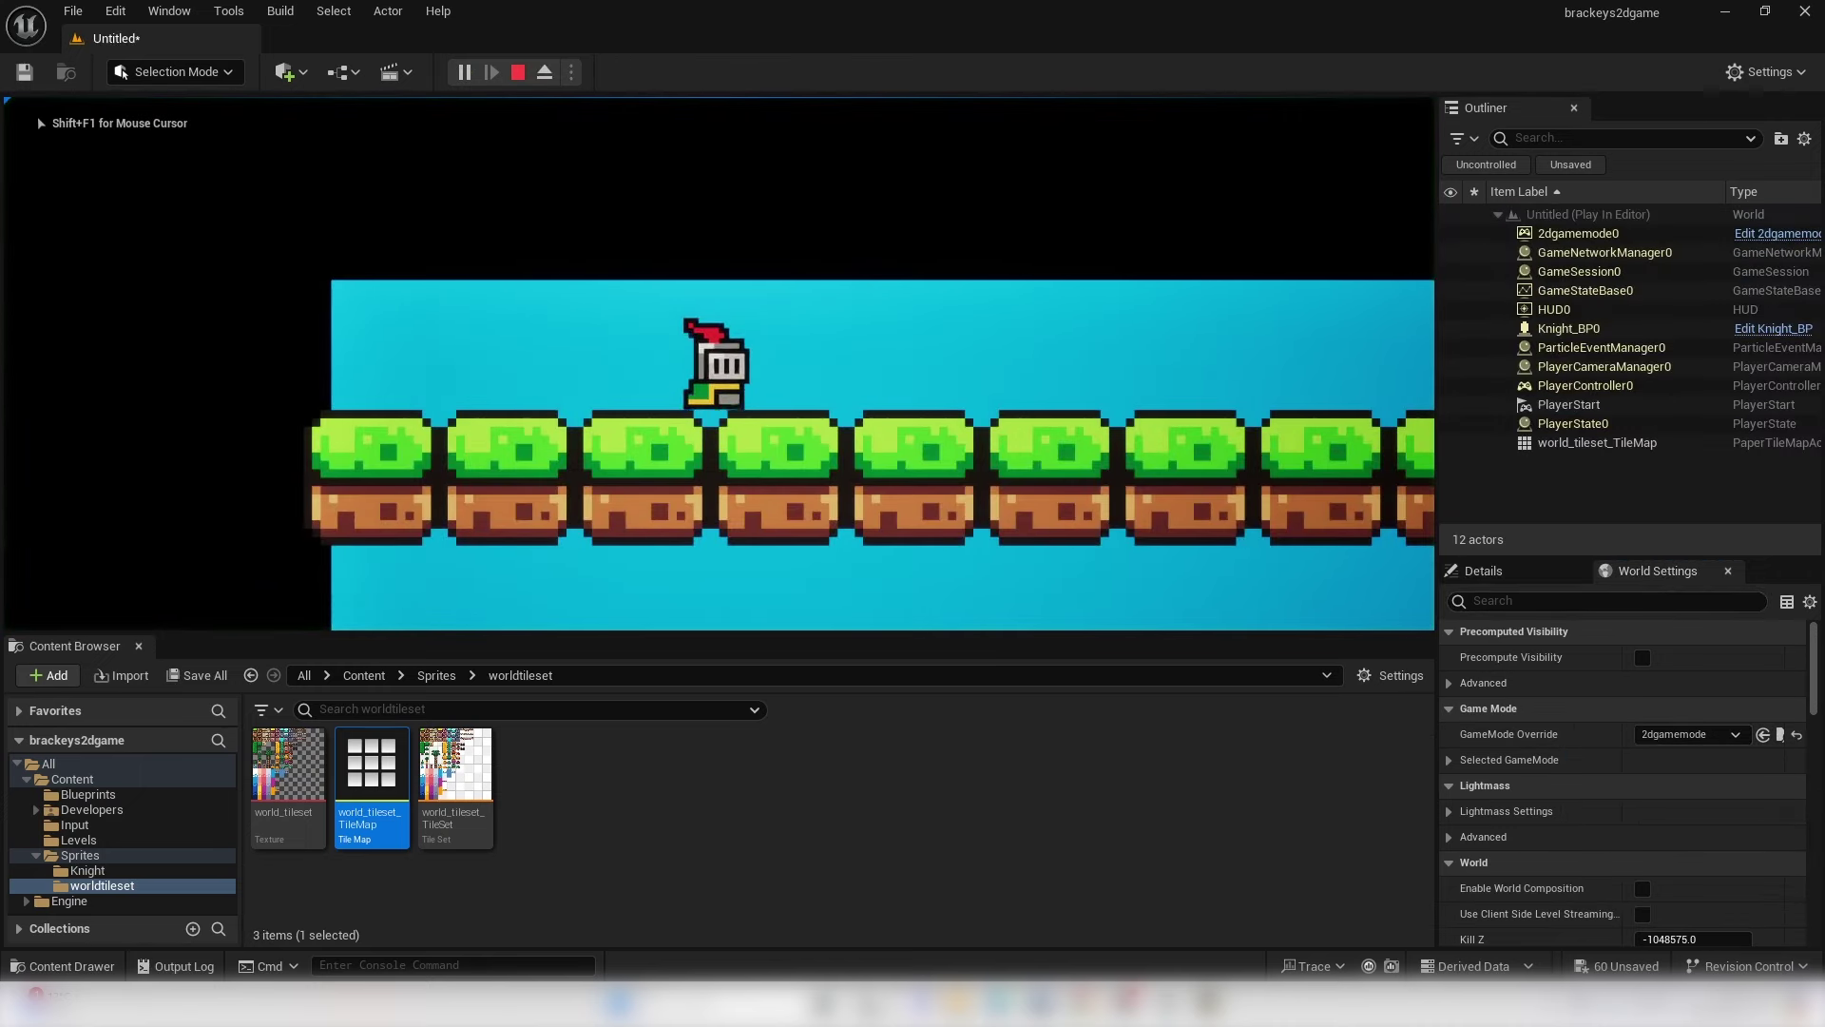
key(a)
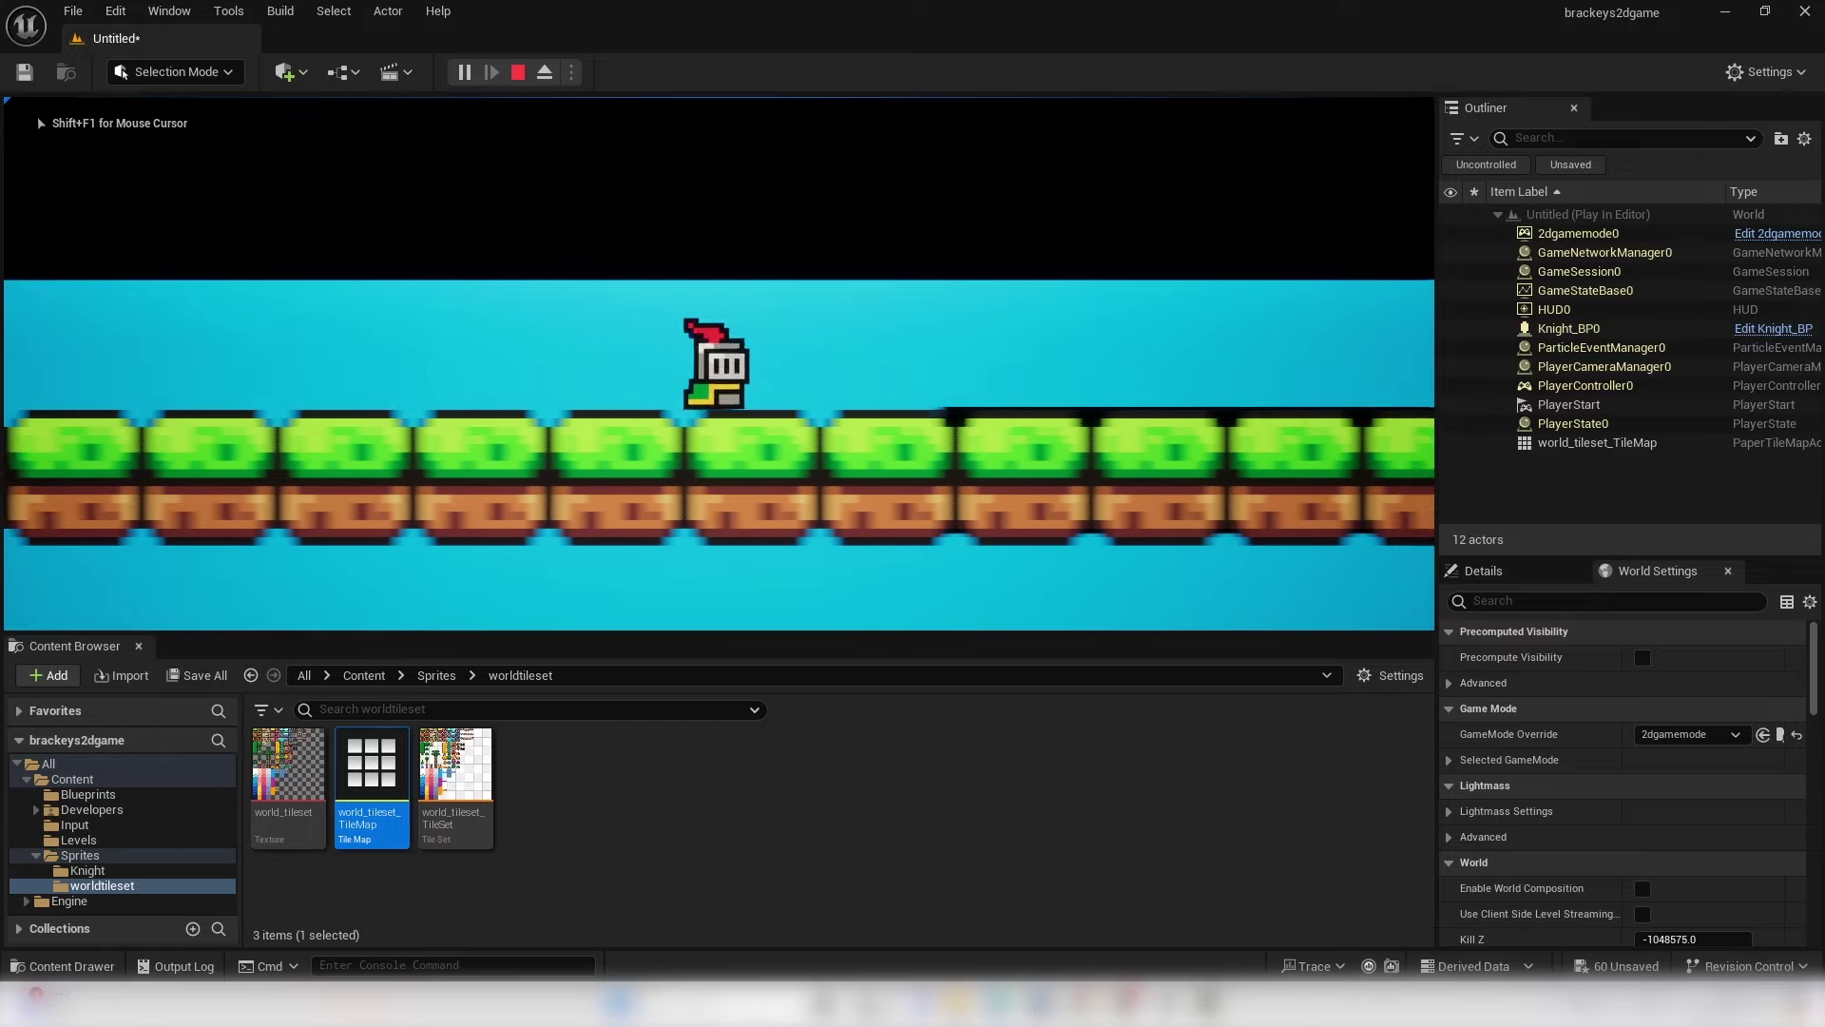
key(d)
key(space)
key(a)
key(d)
key(Escape)
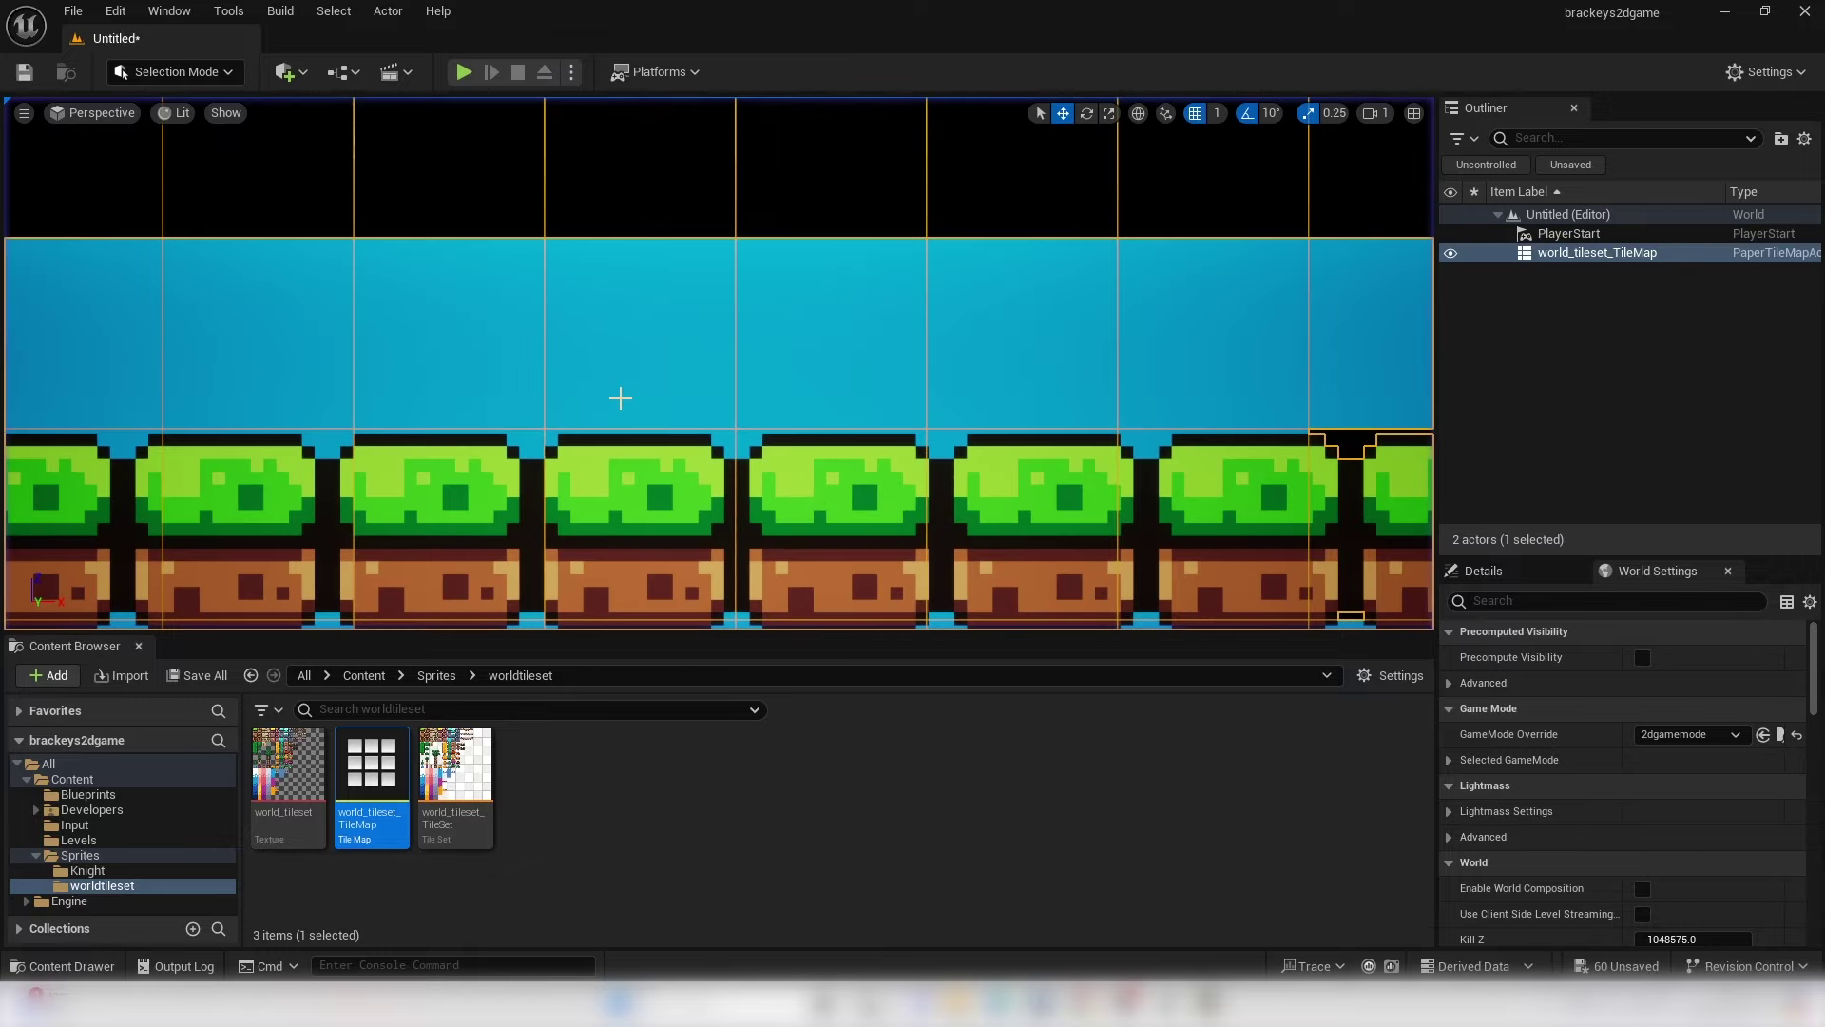
- Disable Auto Exposure in the project's default rendering settings
right_drag(856, 383, 855, 383)
key(d)
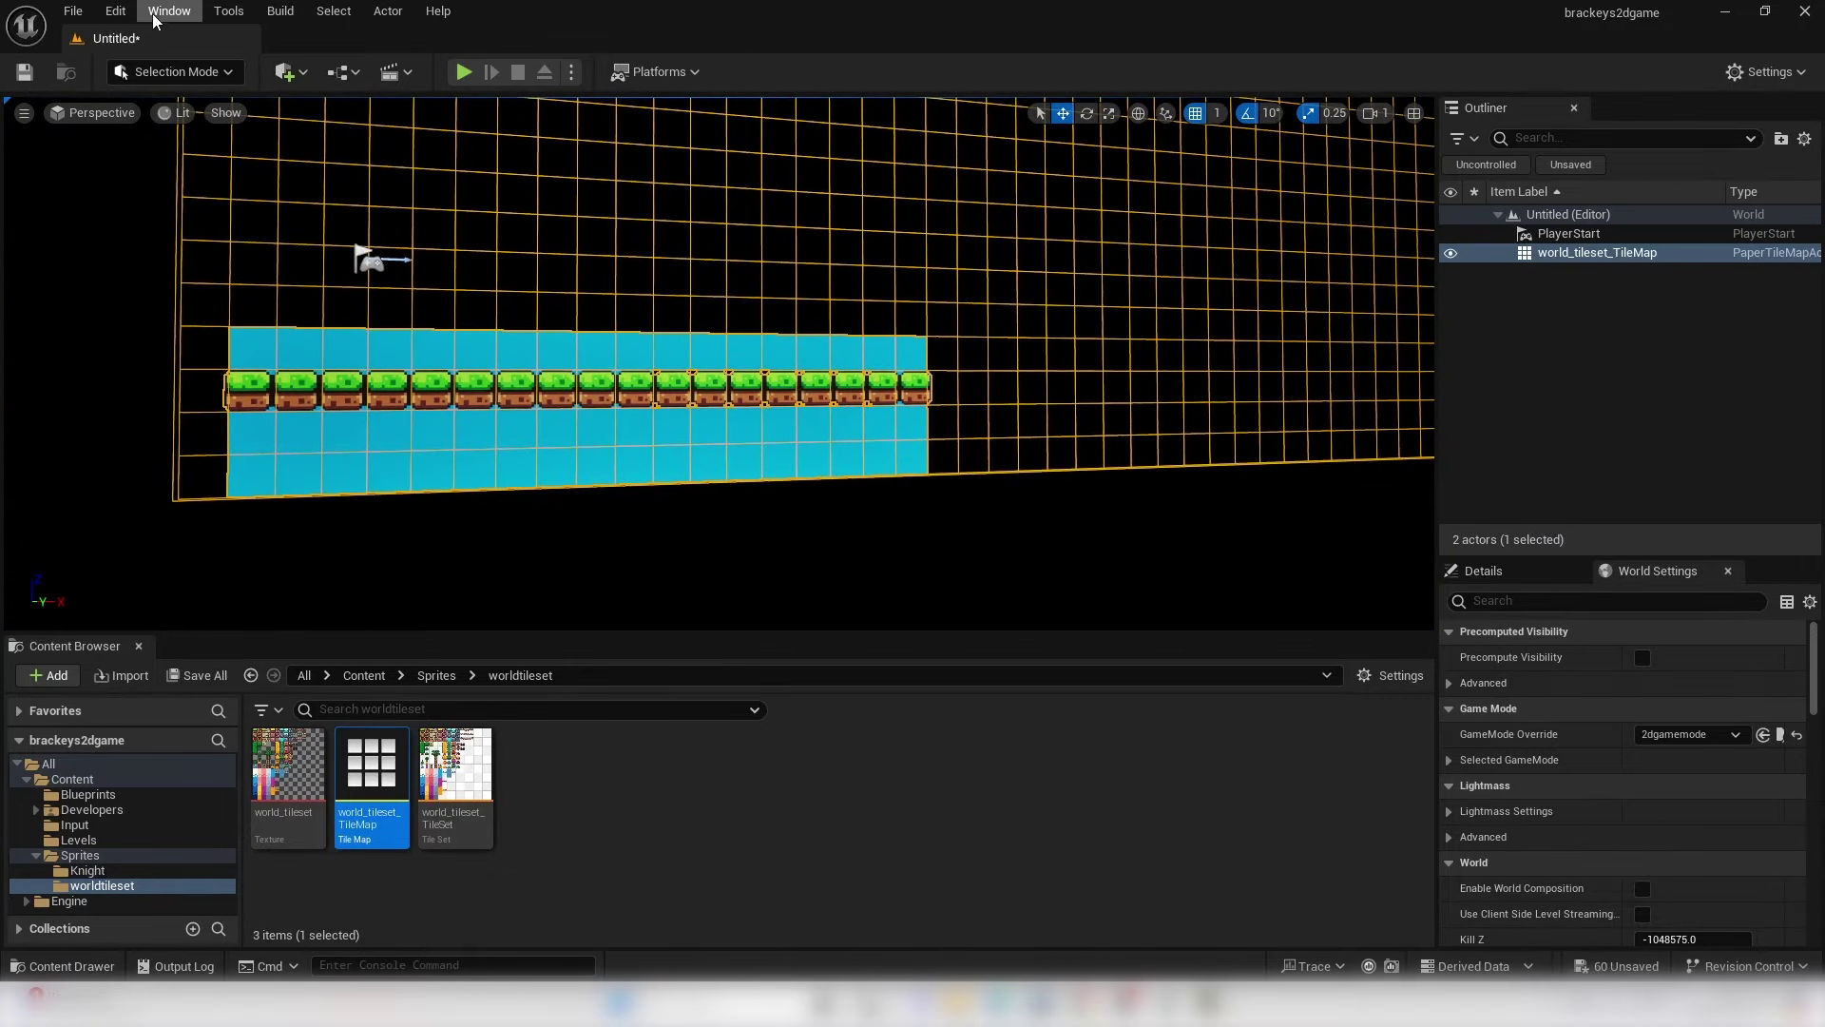
click(115, 10)
click(237, 308)
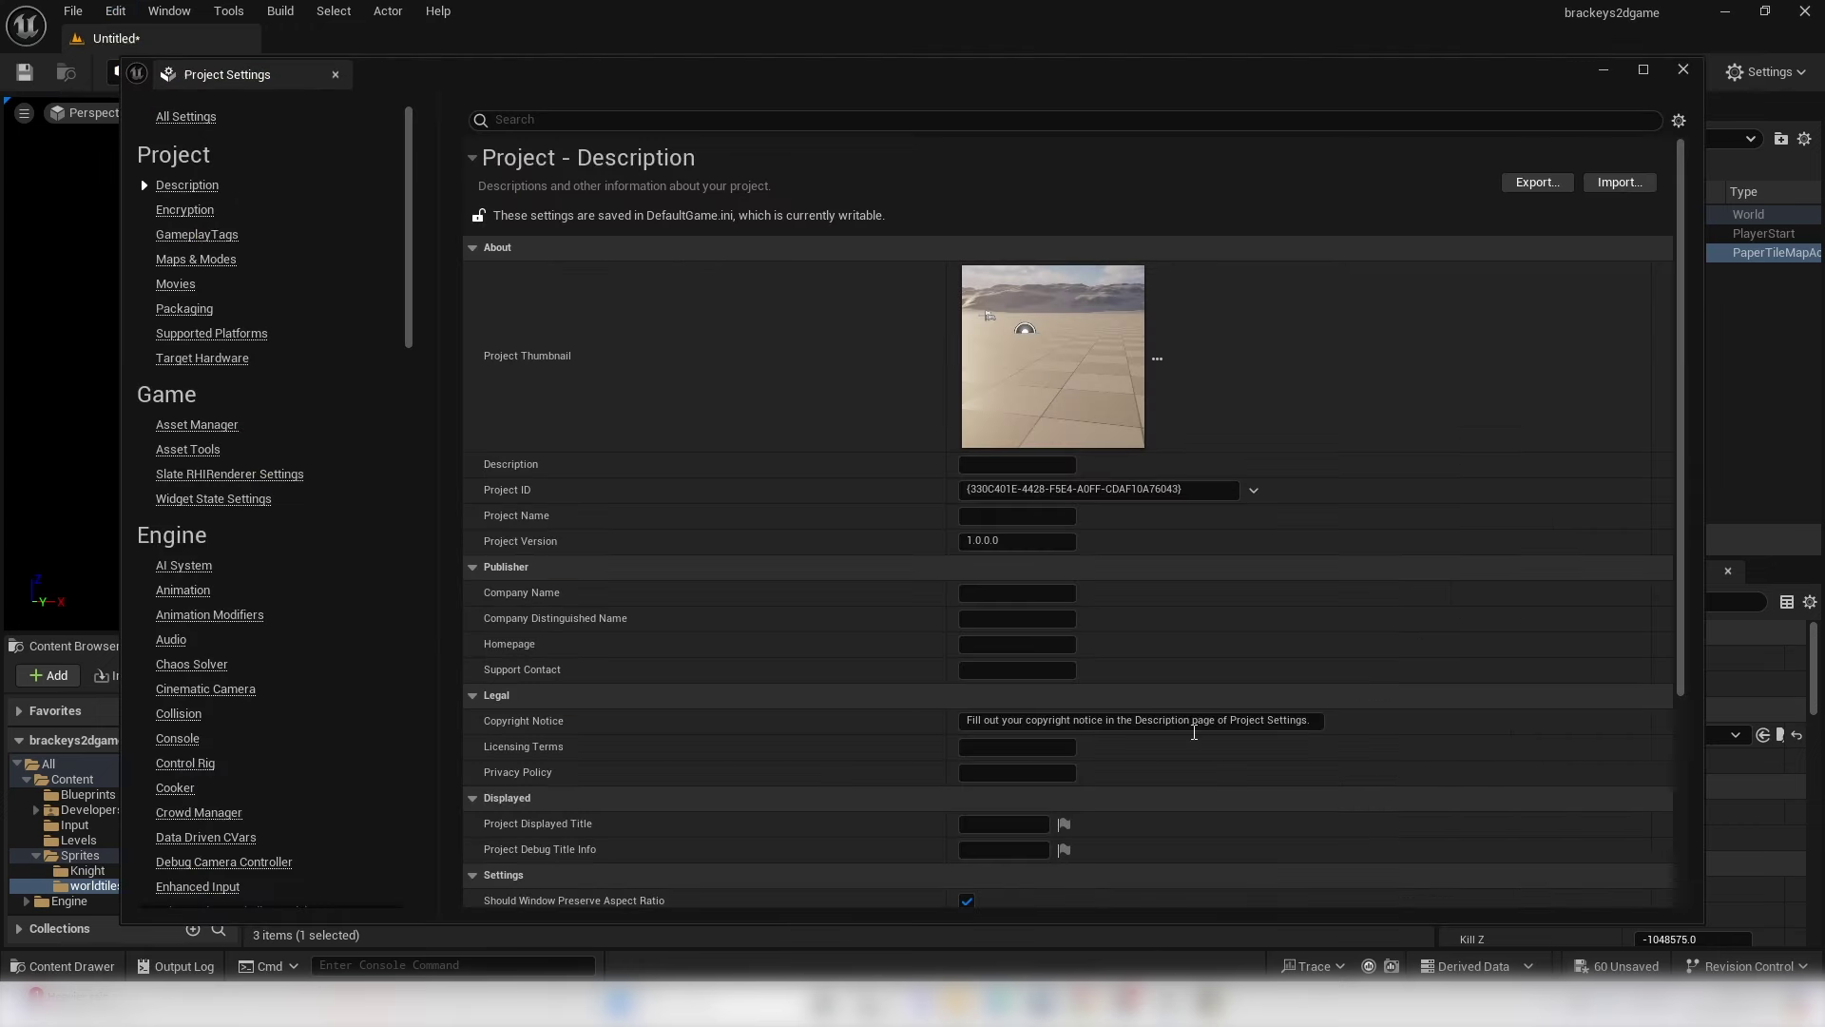
text(auto exp)
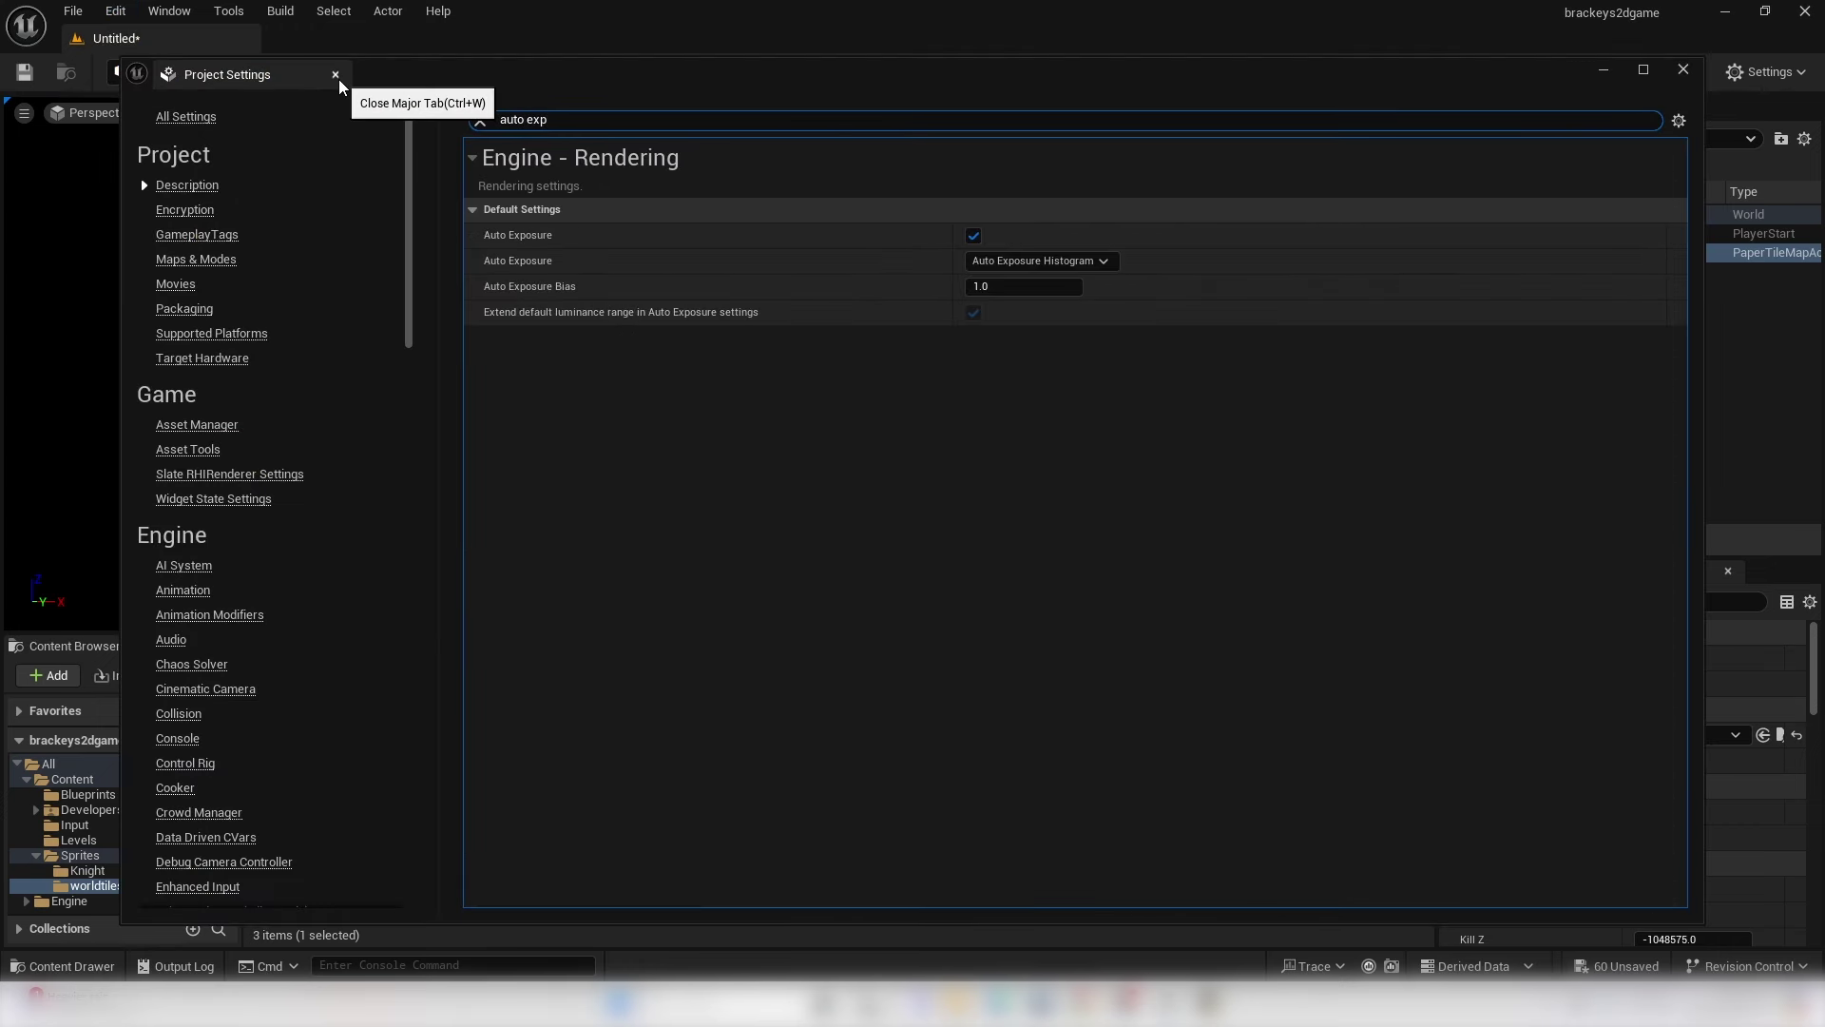
click(976, 236)
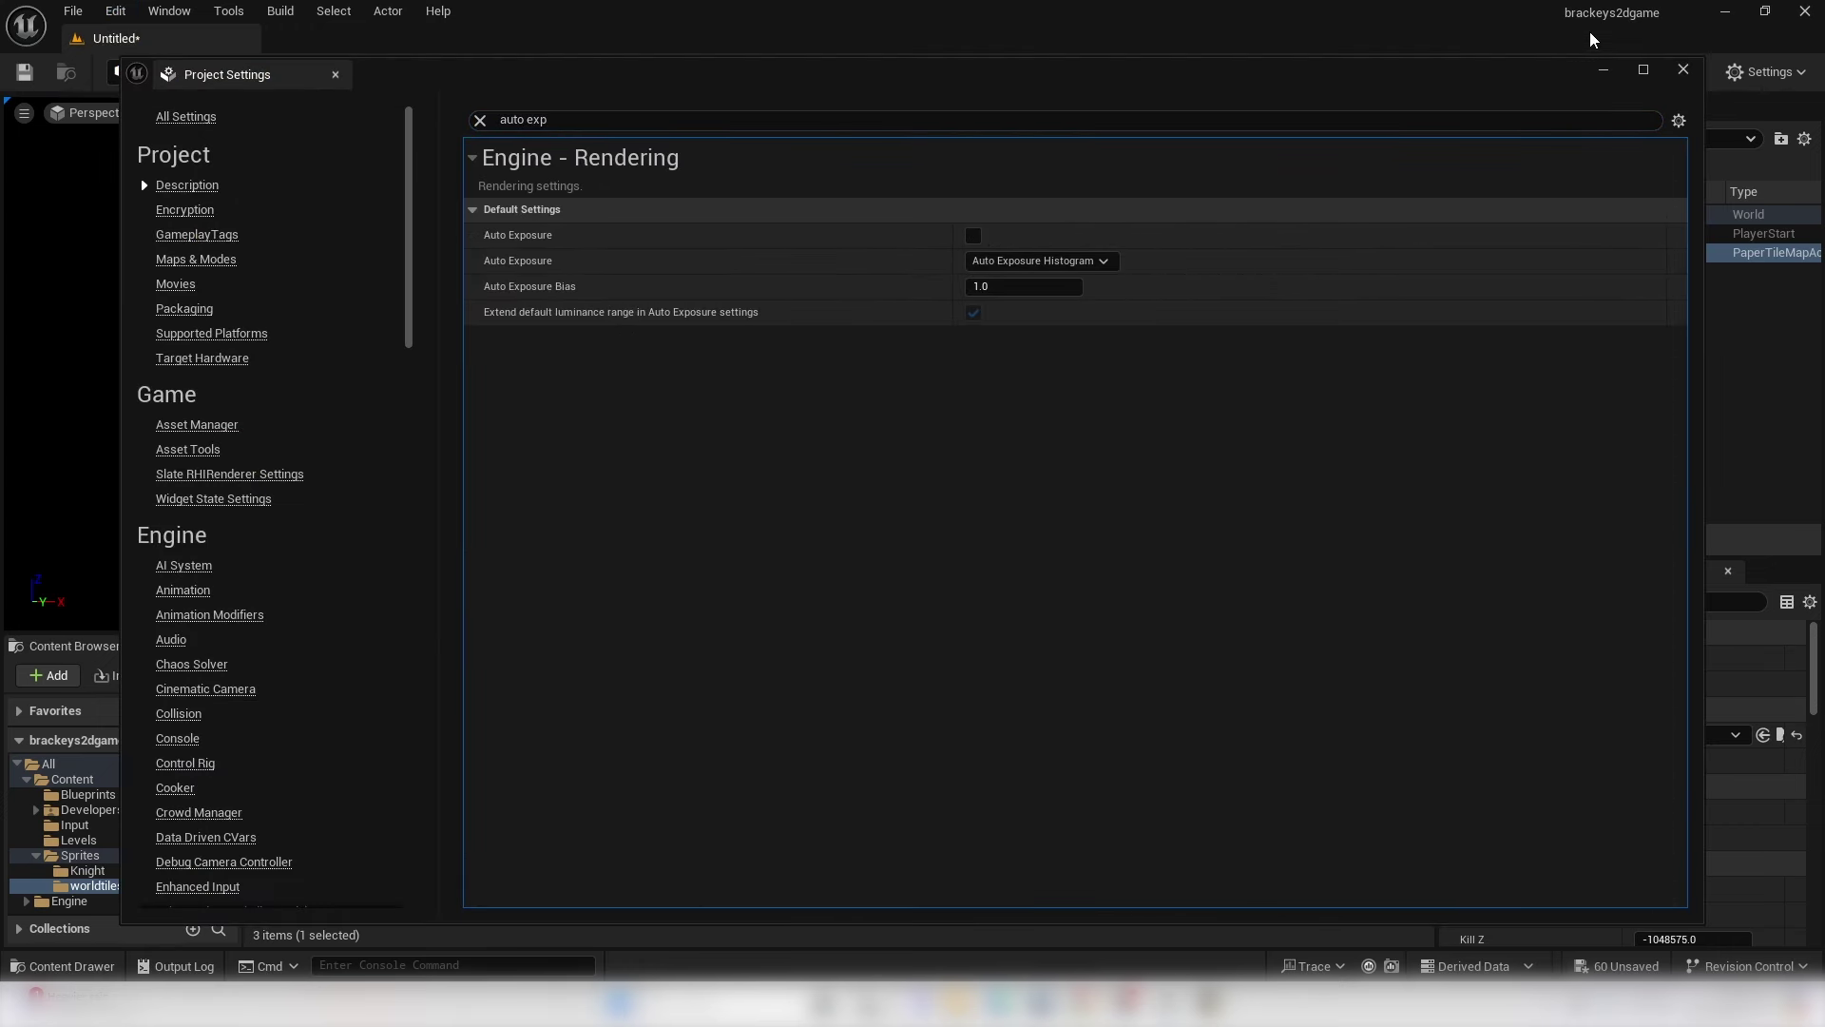
click(1683, 69)
- Enable the Min EV100 and Max EV100 overrides on Knight_BP's camera, set both to 1.0, and compile the blueprint
click(87, 793)
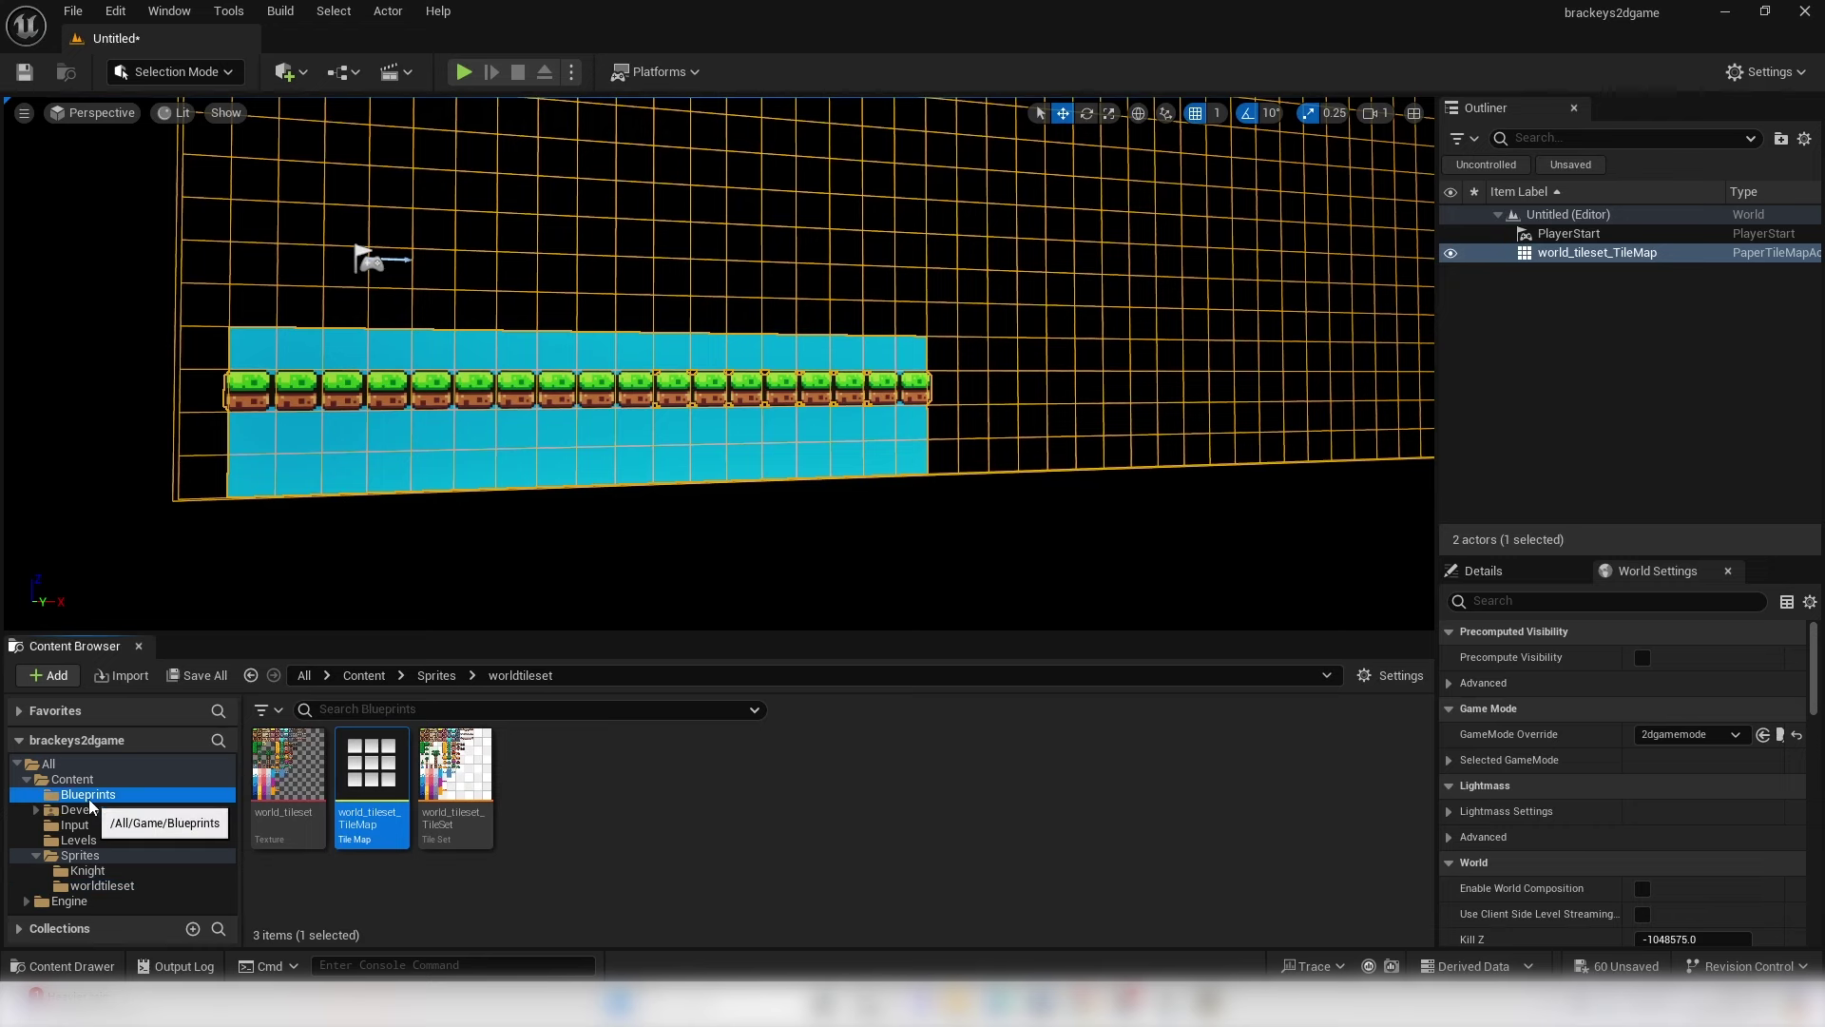
double_click(380, 789)
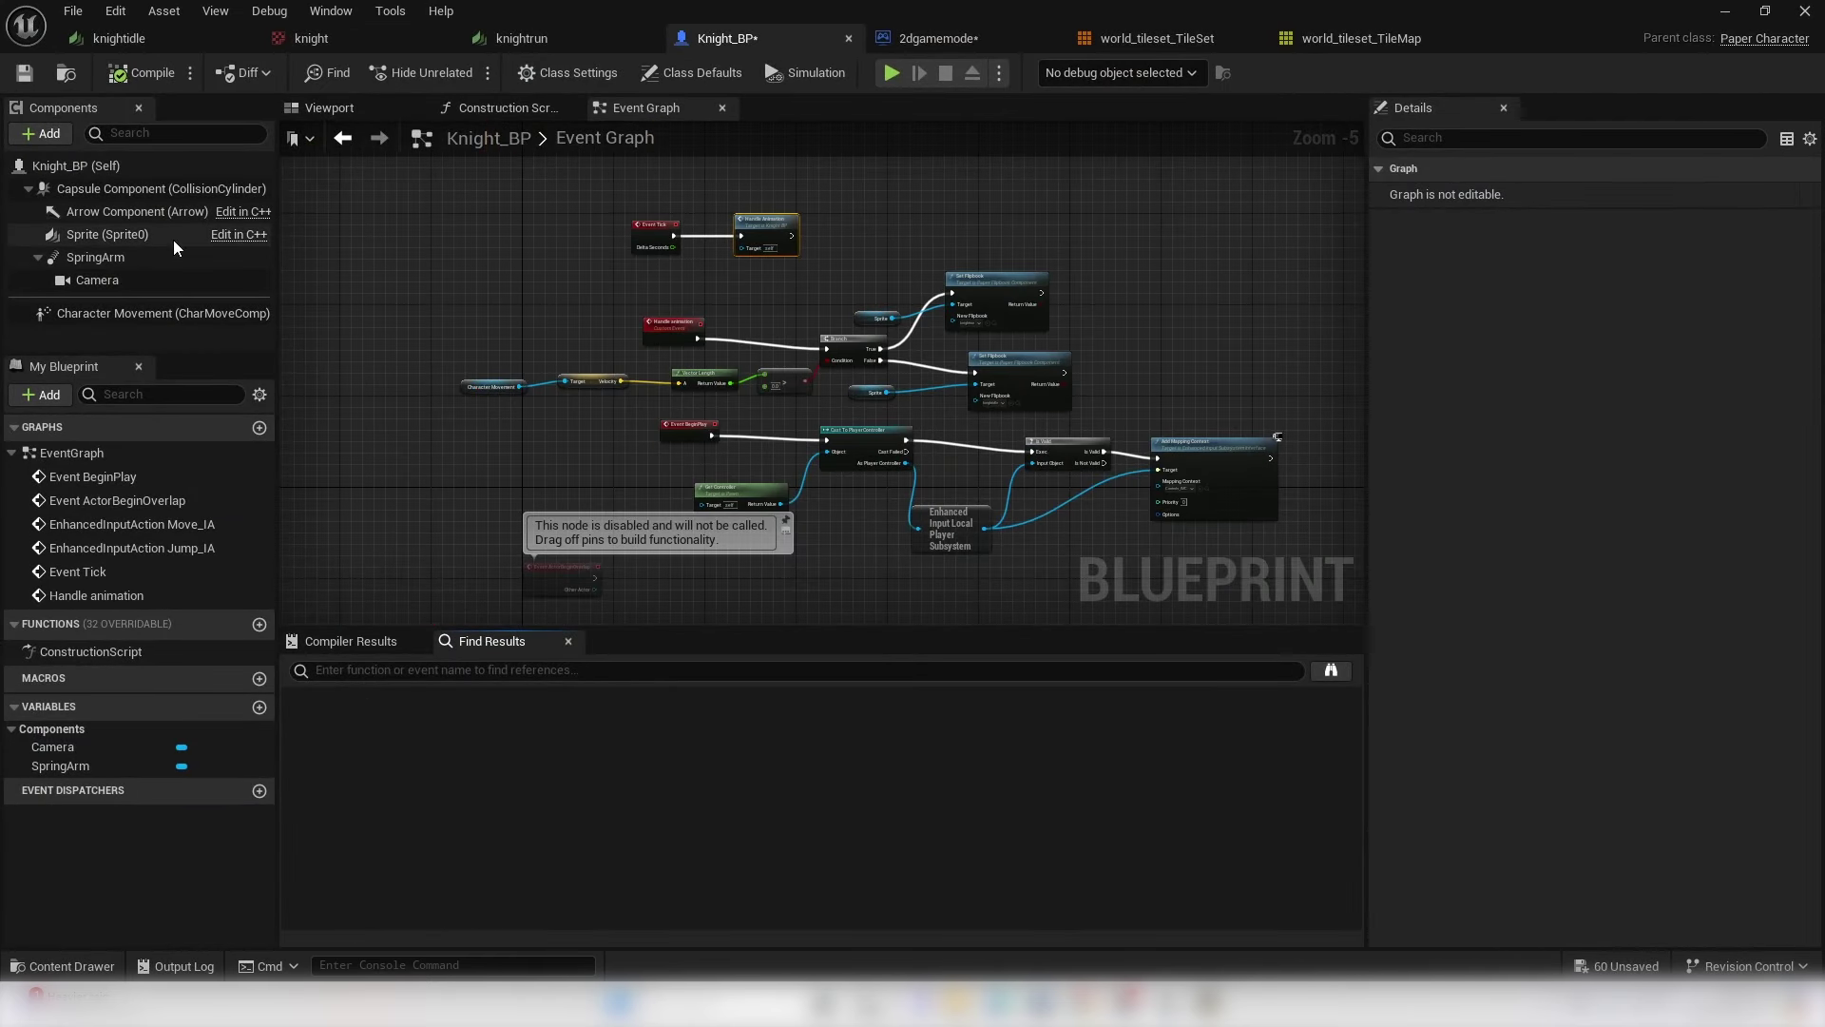
click(99, 279)
click(1470, 139)
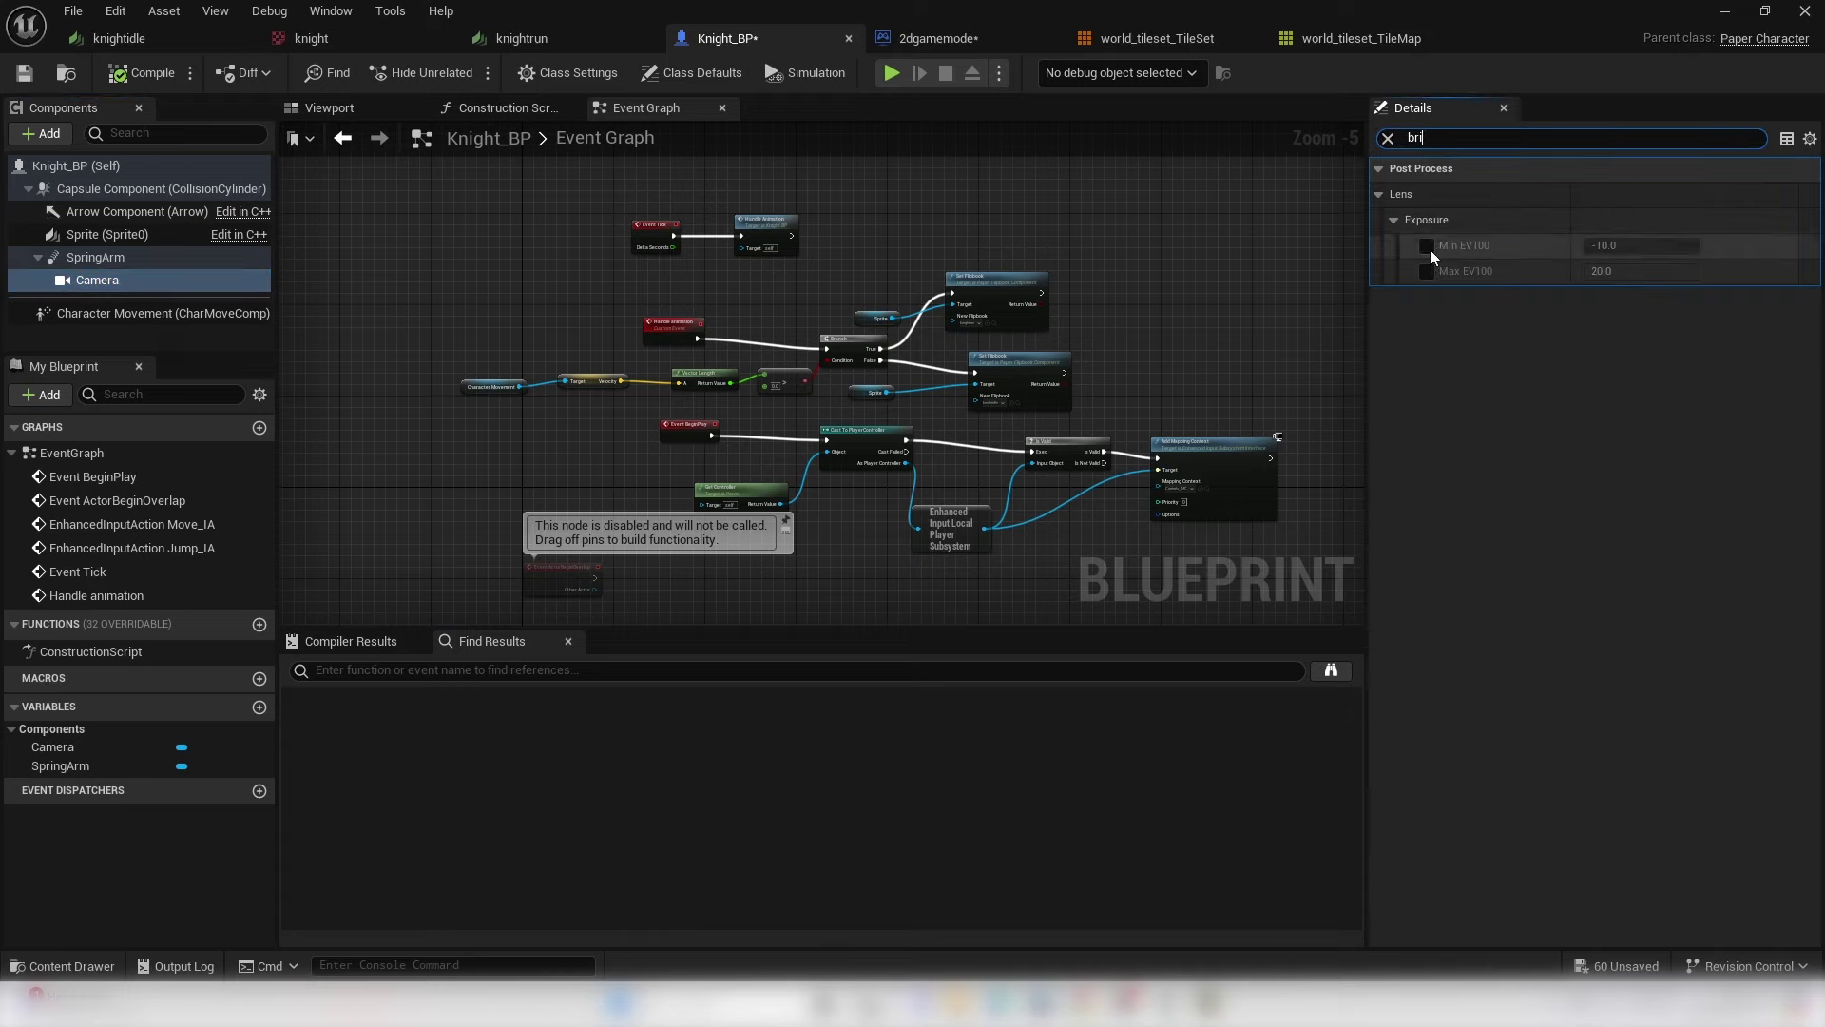
click(1427, 246)
click(1427, 272)
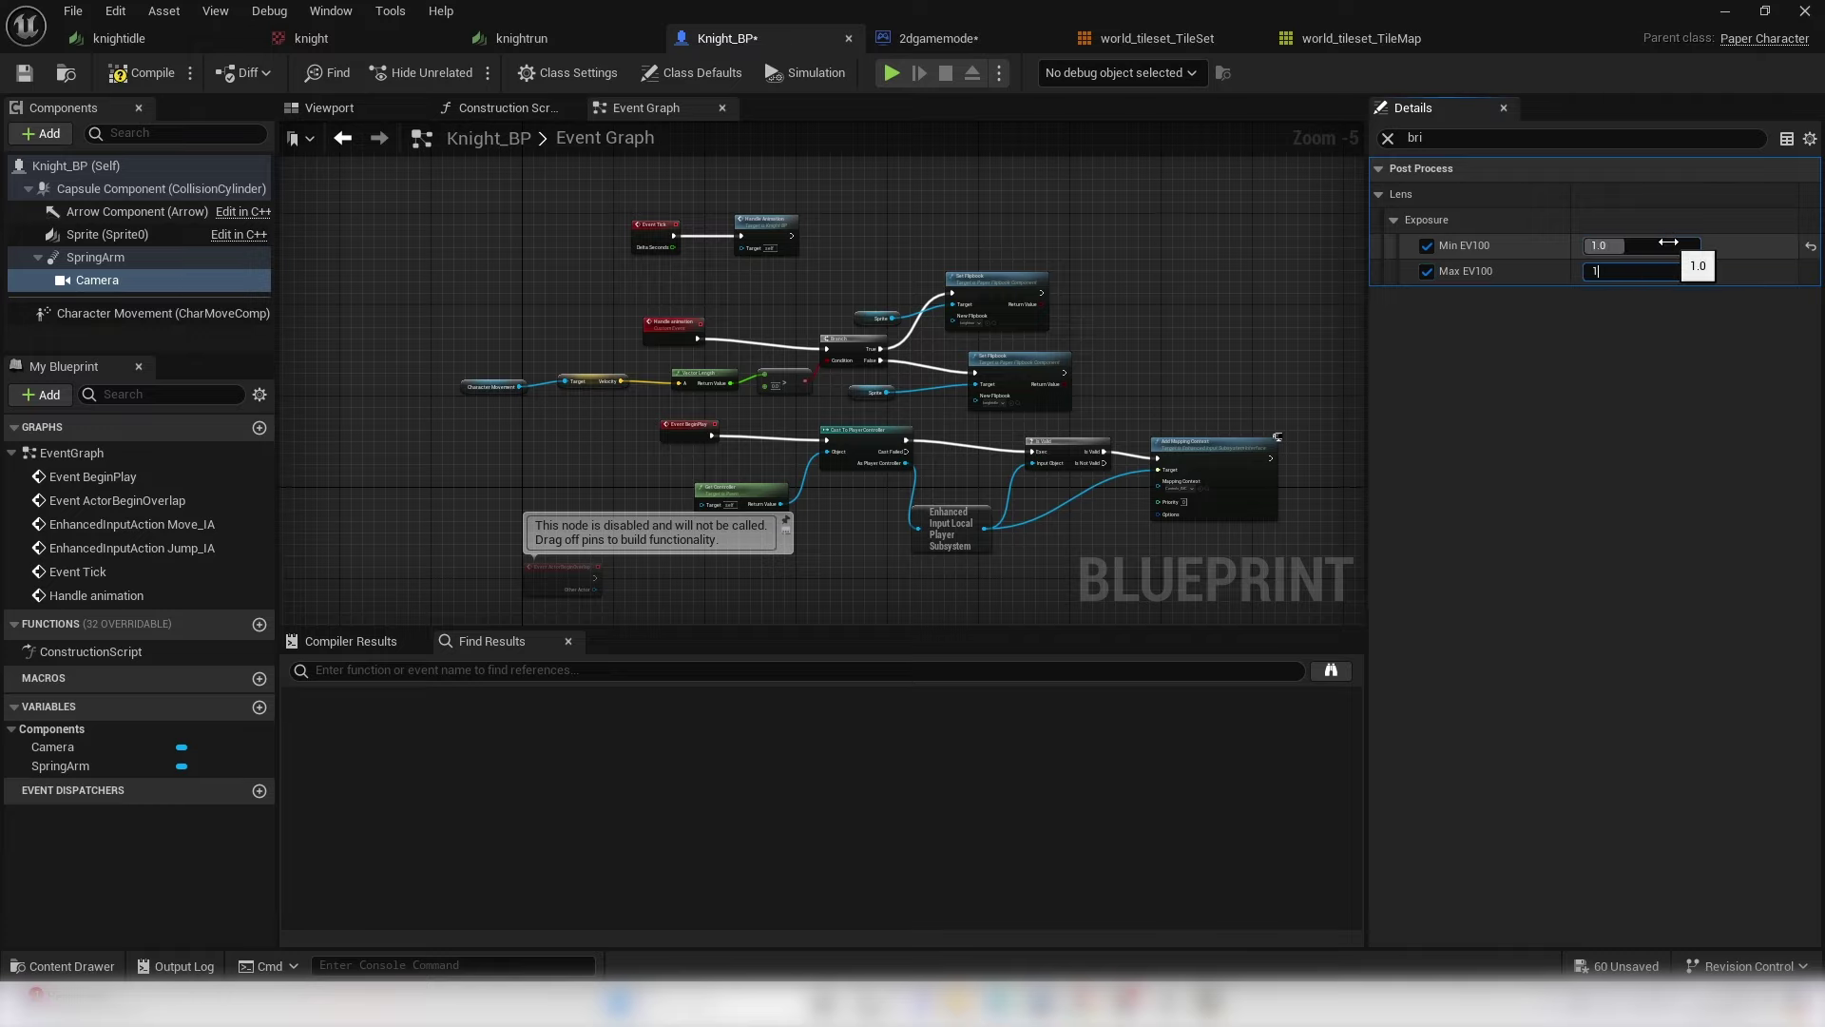
click(140, 73)
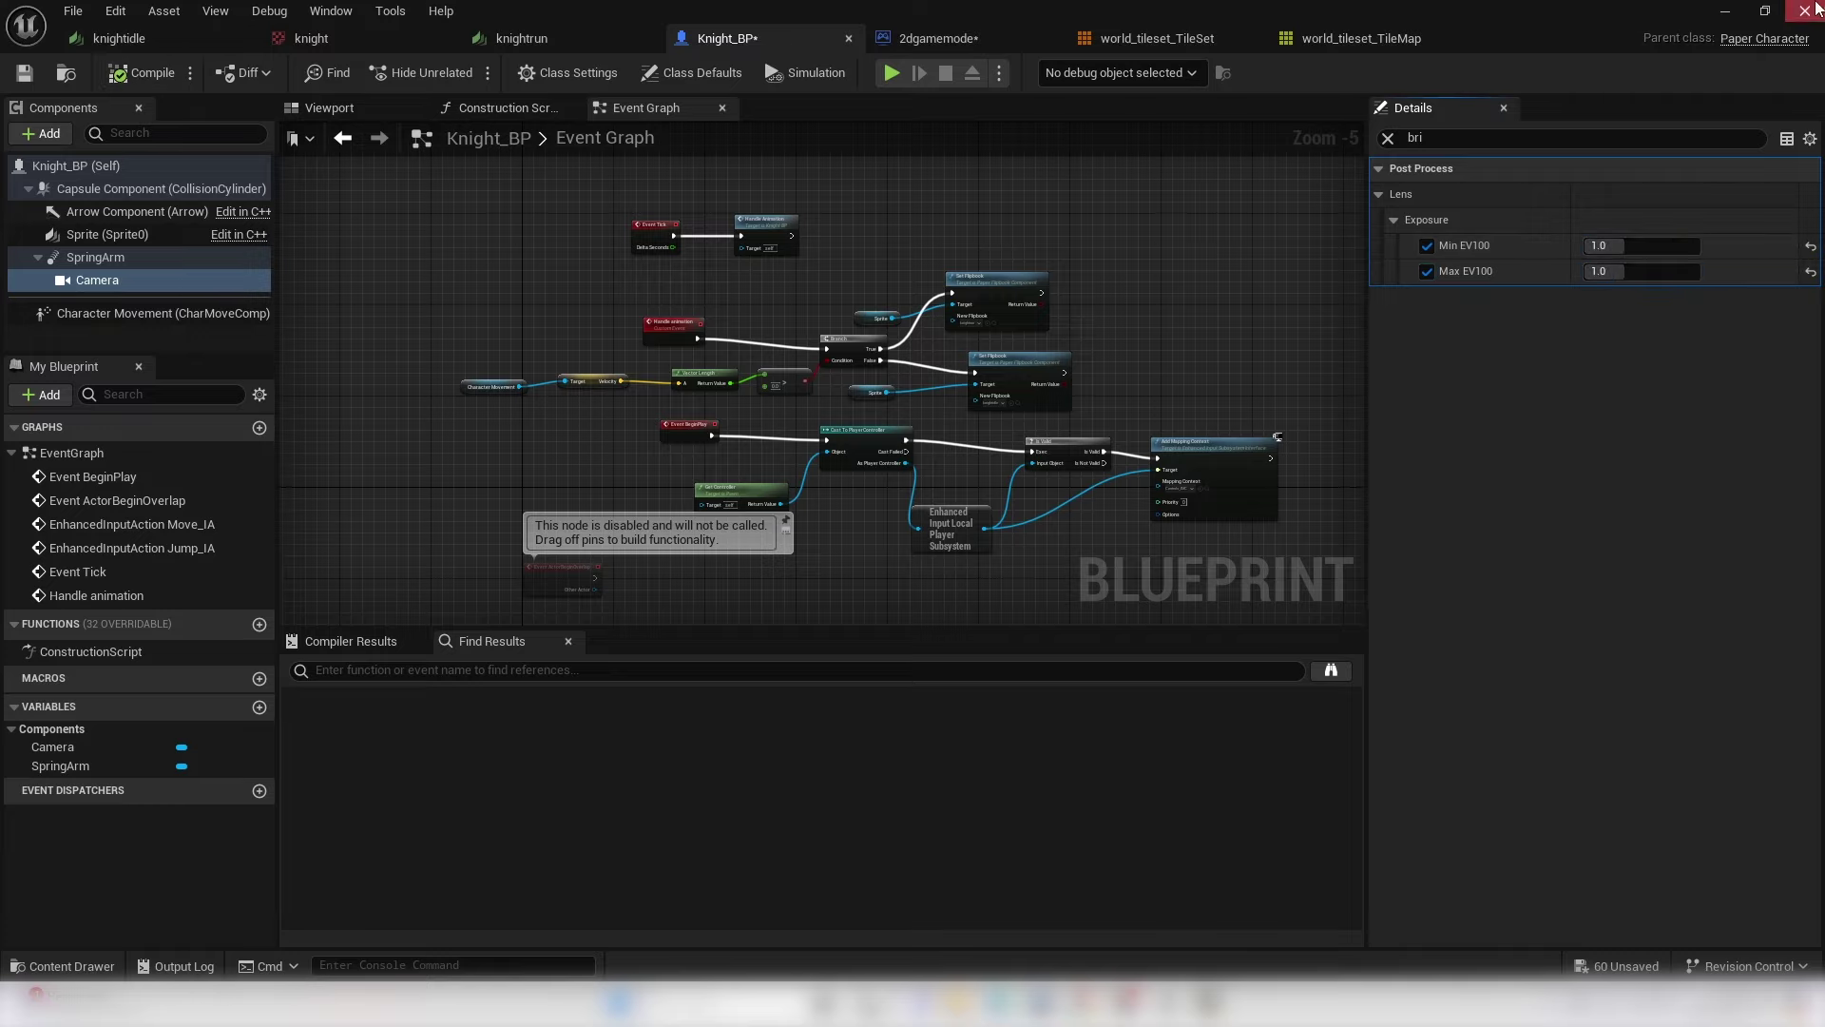
click(1720, 15)
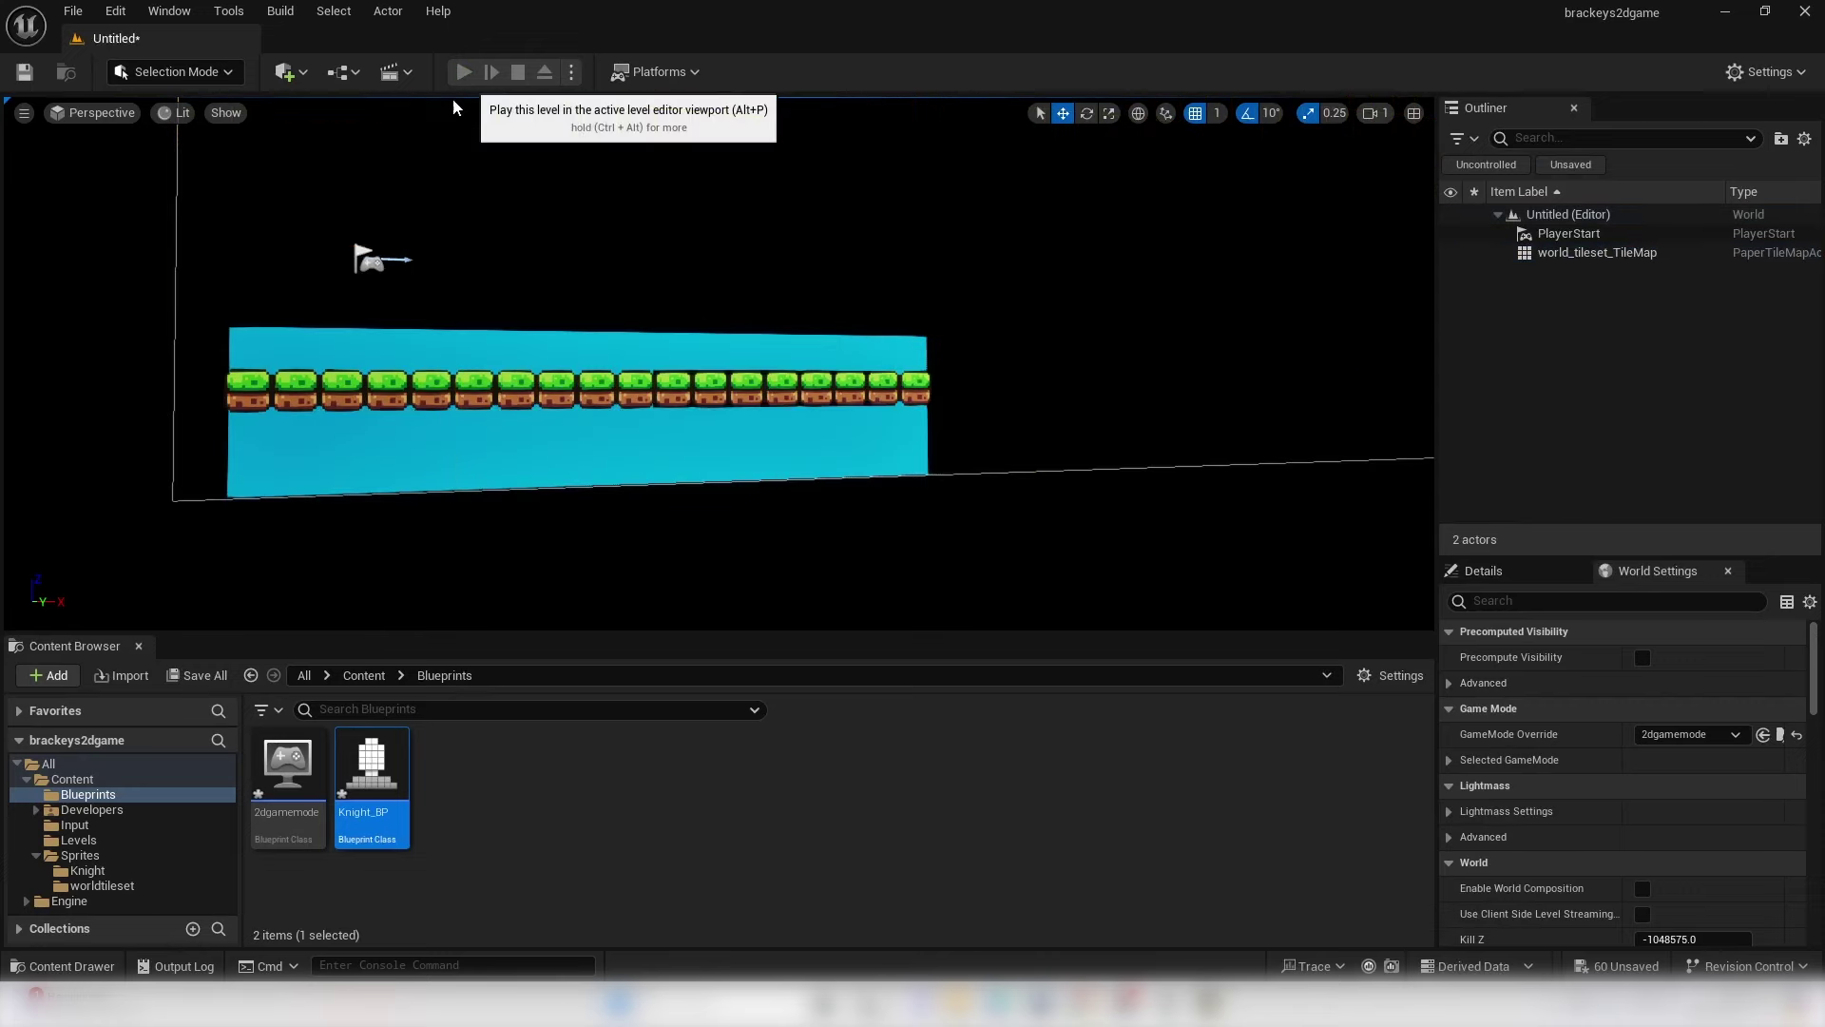
- Play-test the level again to check the brightness with the fixed camera exposure
click(463, 72)
key(a)
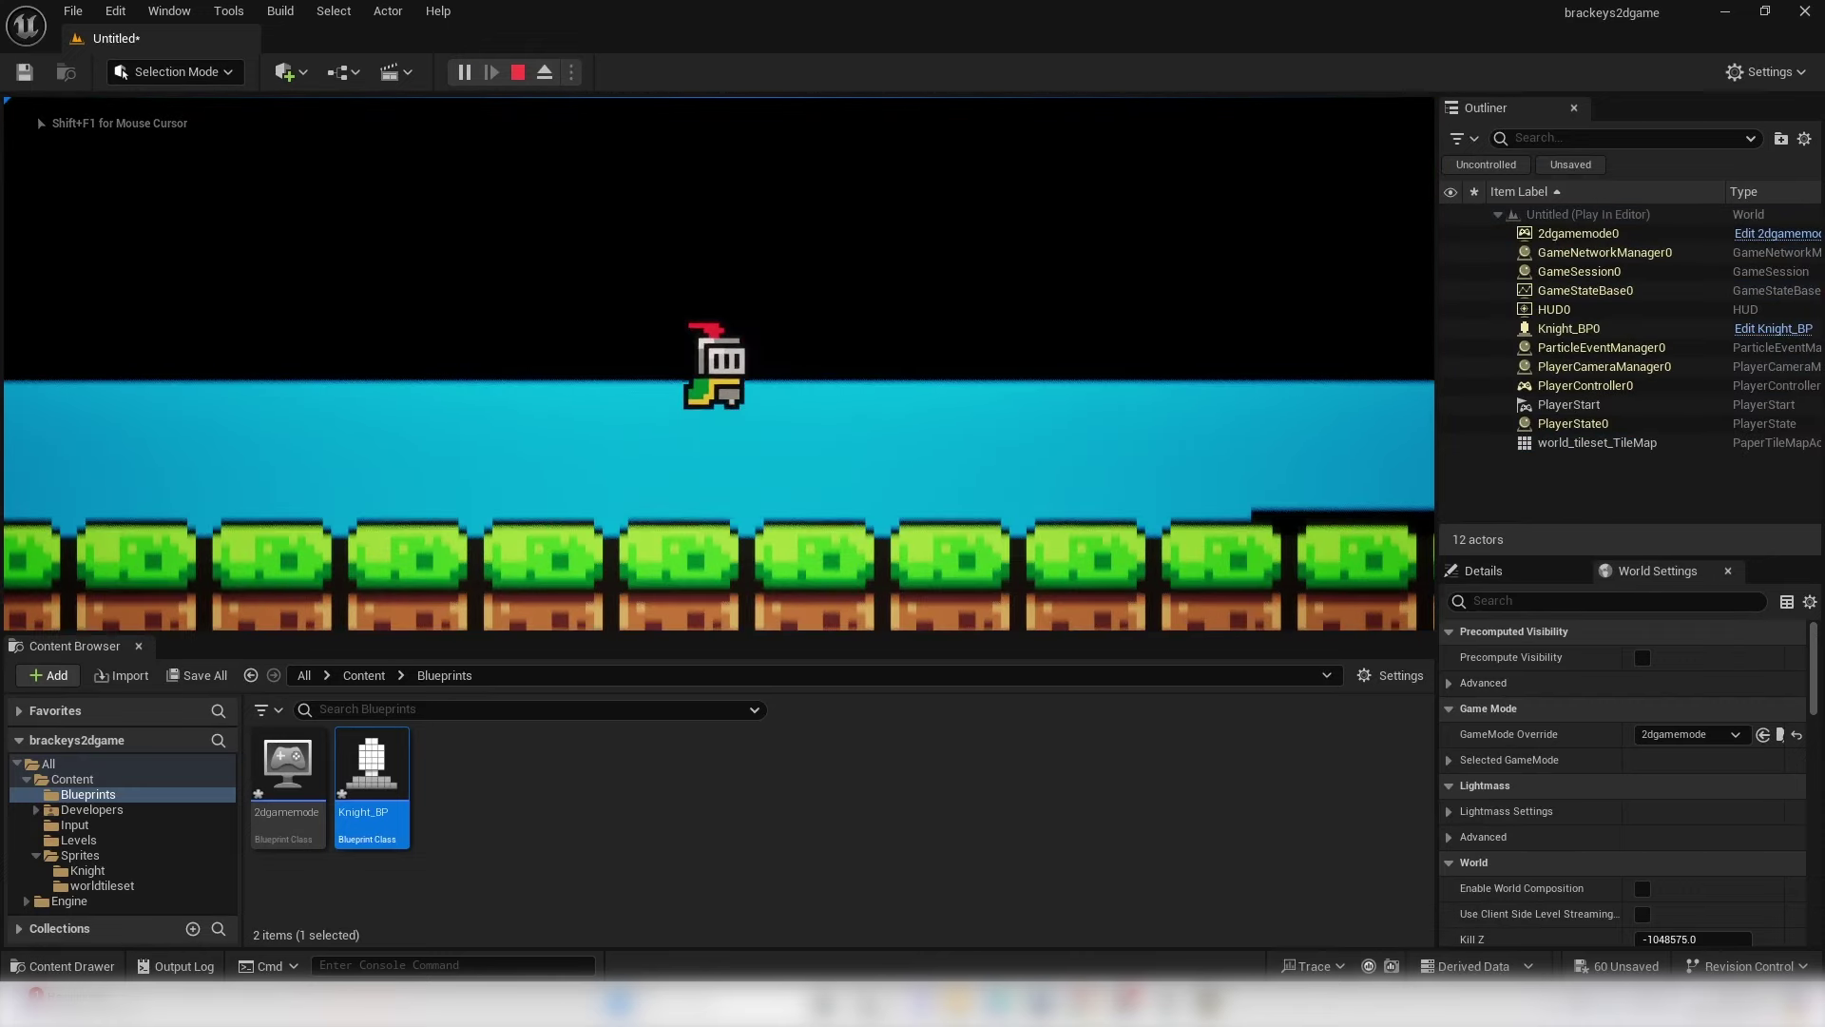
key(Escape)
- Fill all the empty area of Layer 2 in world_tileset_TileMap with the light blue sky tile
scroll(688, 314, down, 10)
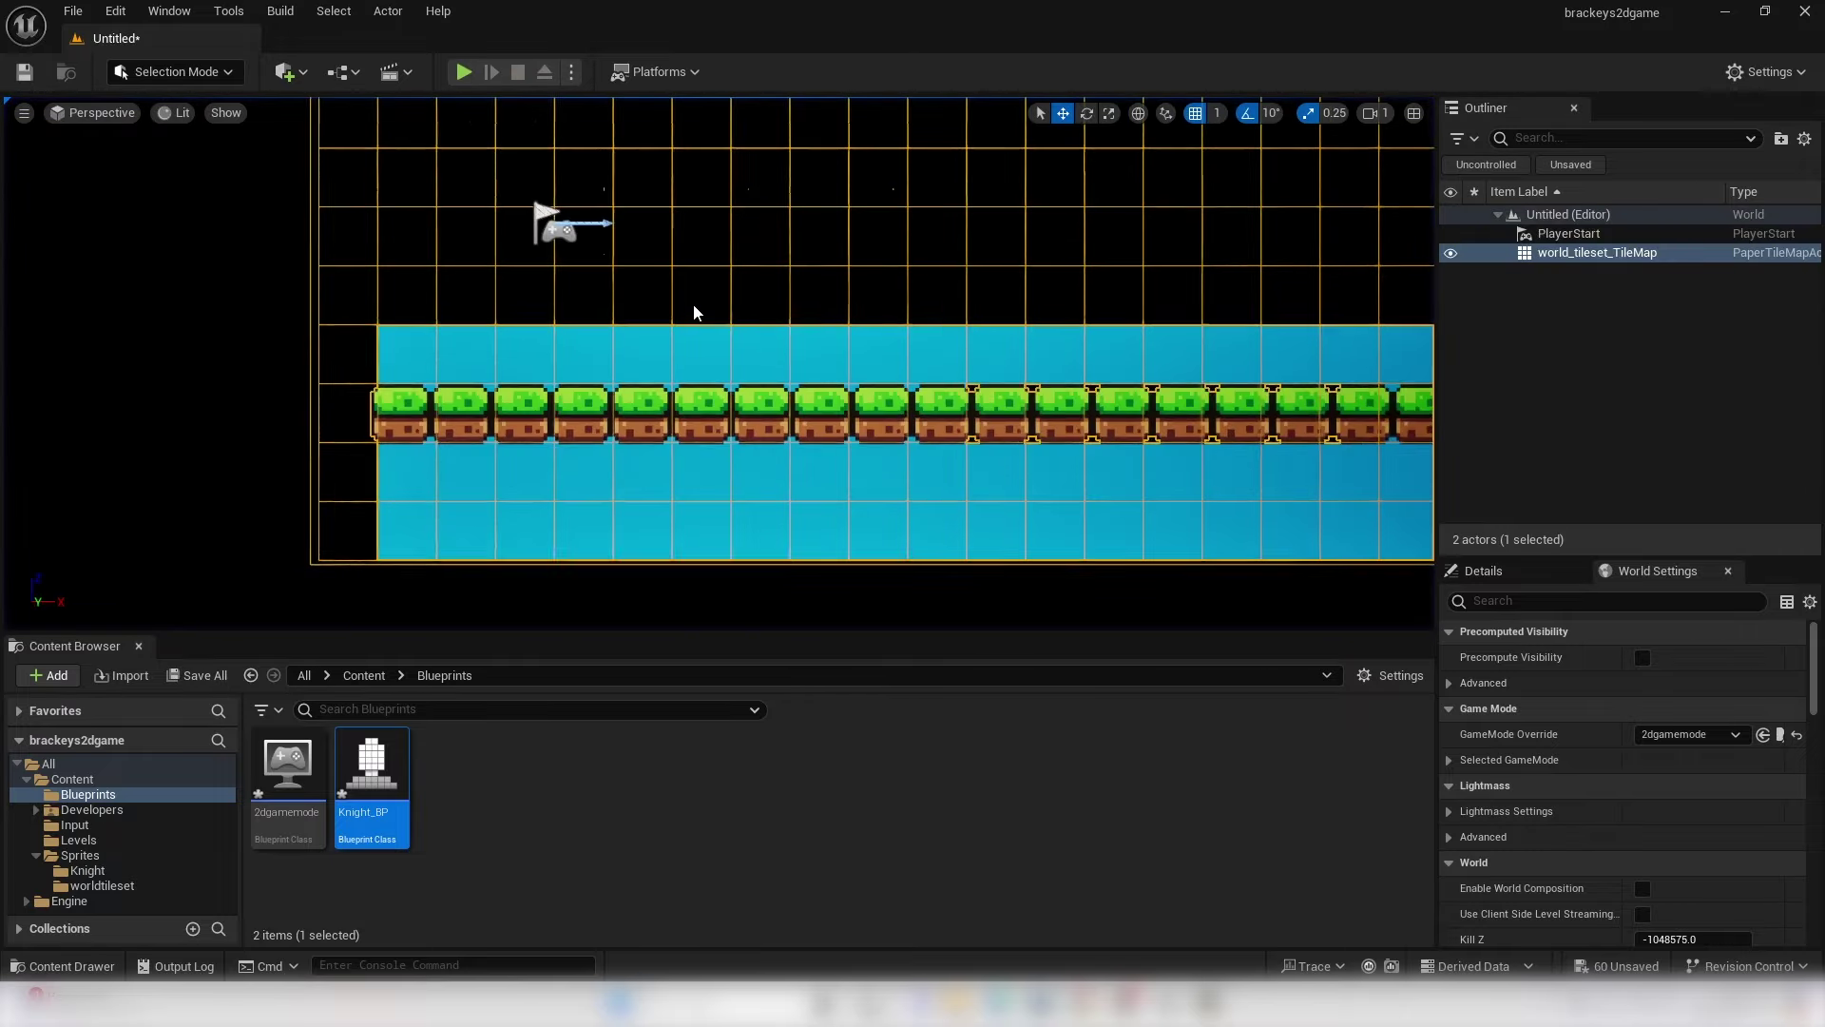
right_drag(745, 334, 798, 344)
key(s)
key(d)
key(w)
right_drag(607, 391, 576, 371)
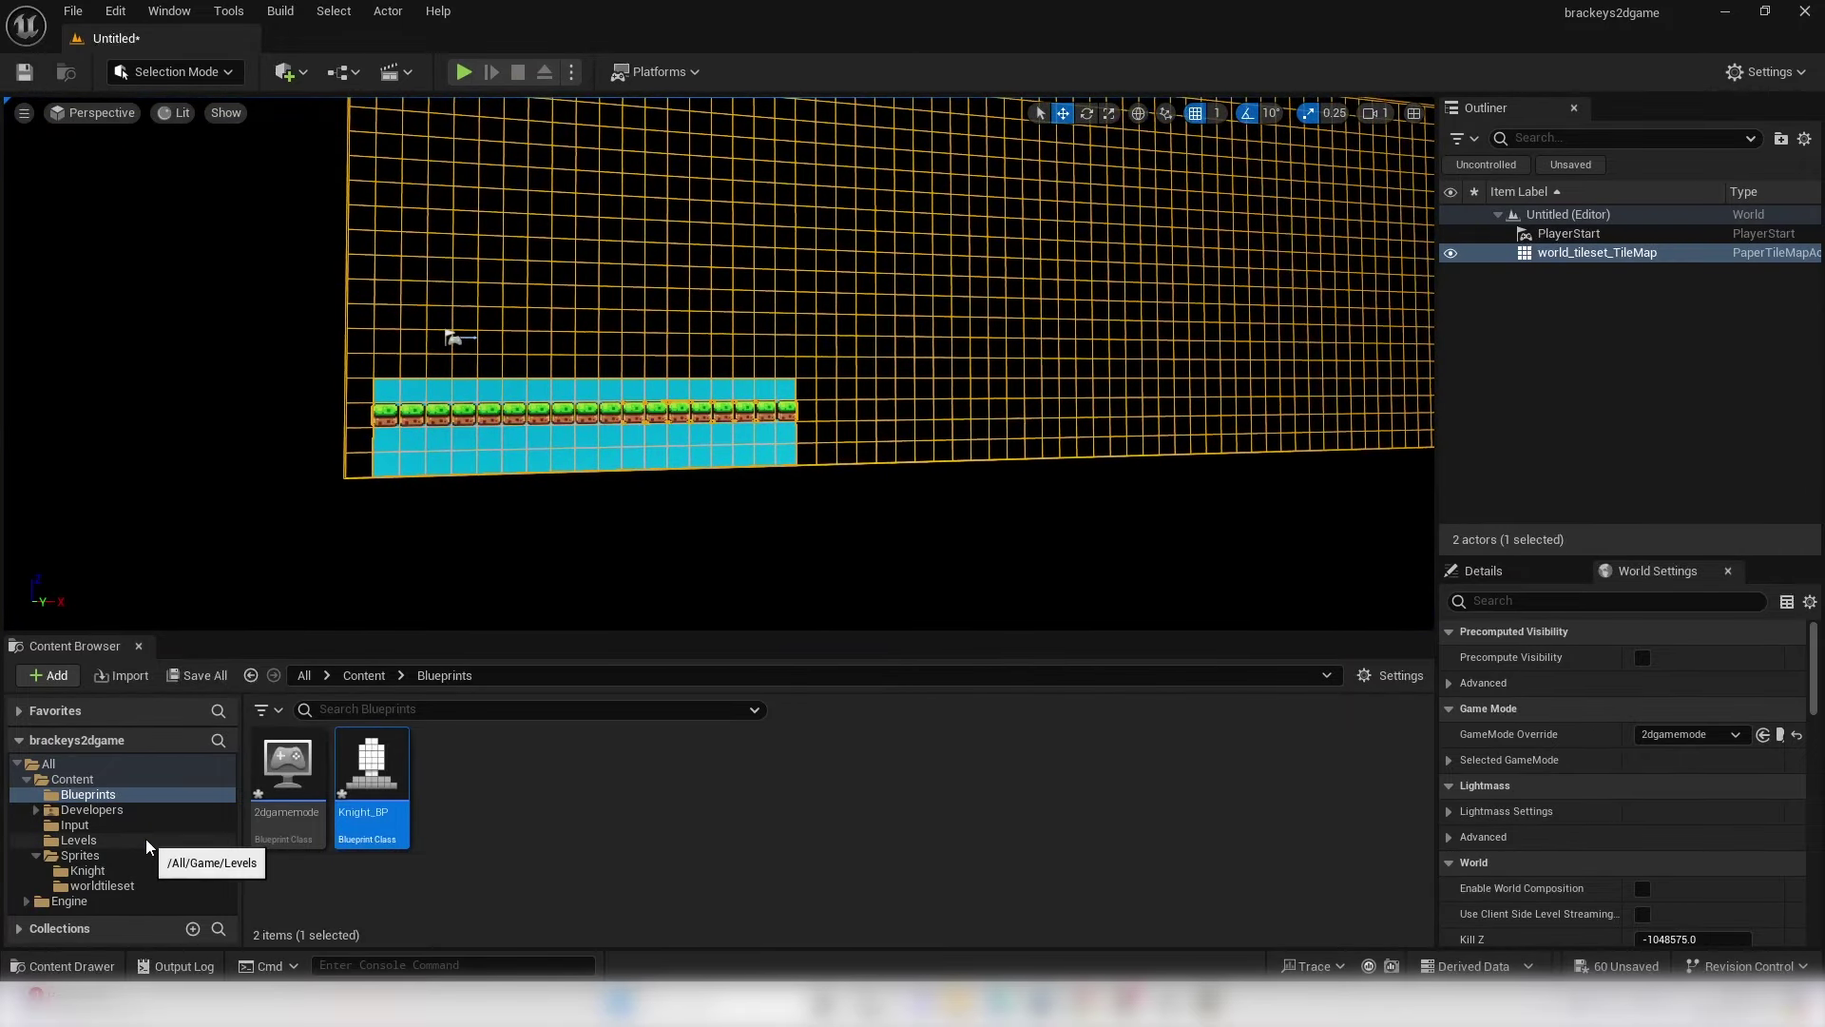
click(102, 885)
double_click(361, 805)
right_drag(841, 444, 752, 374)
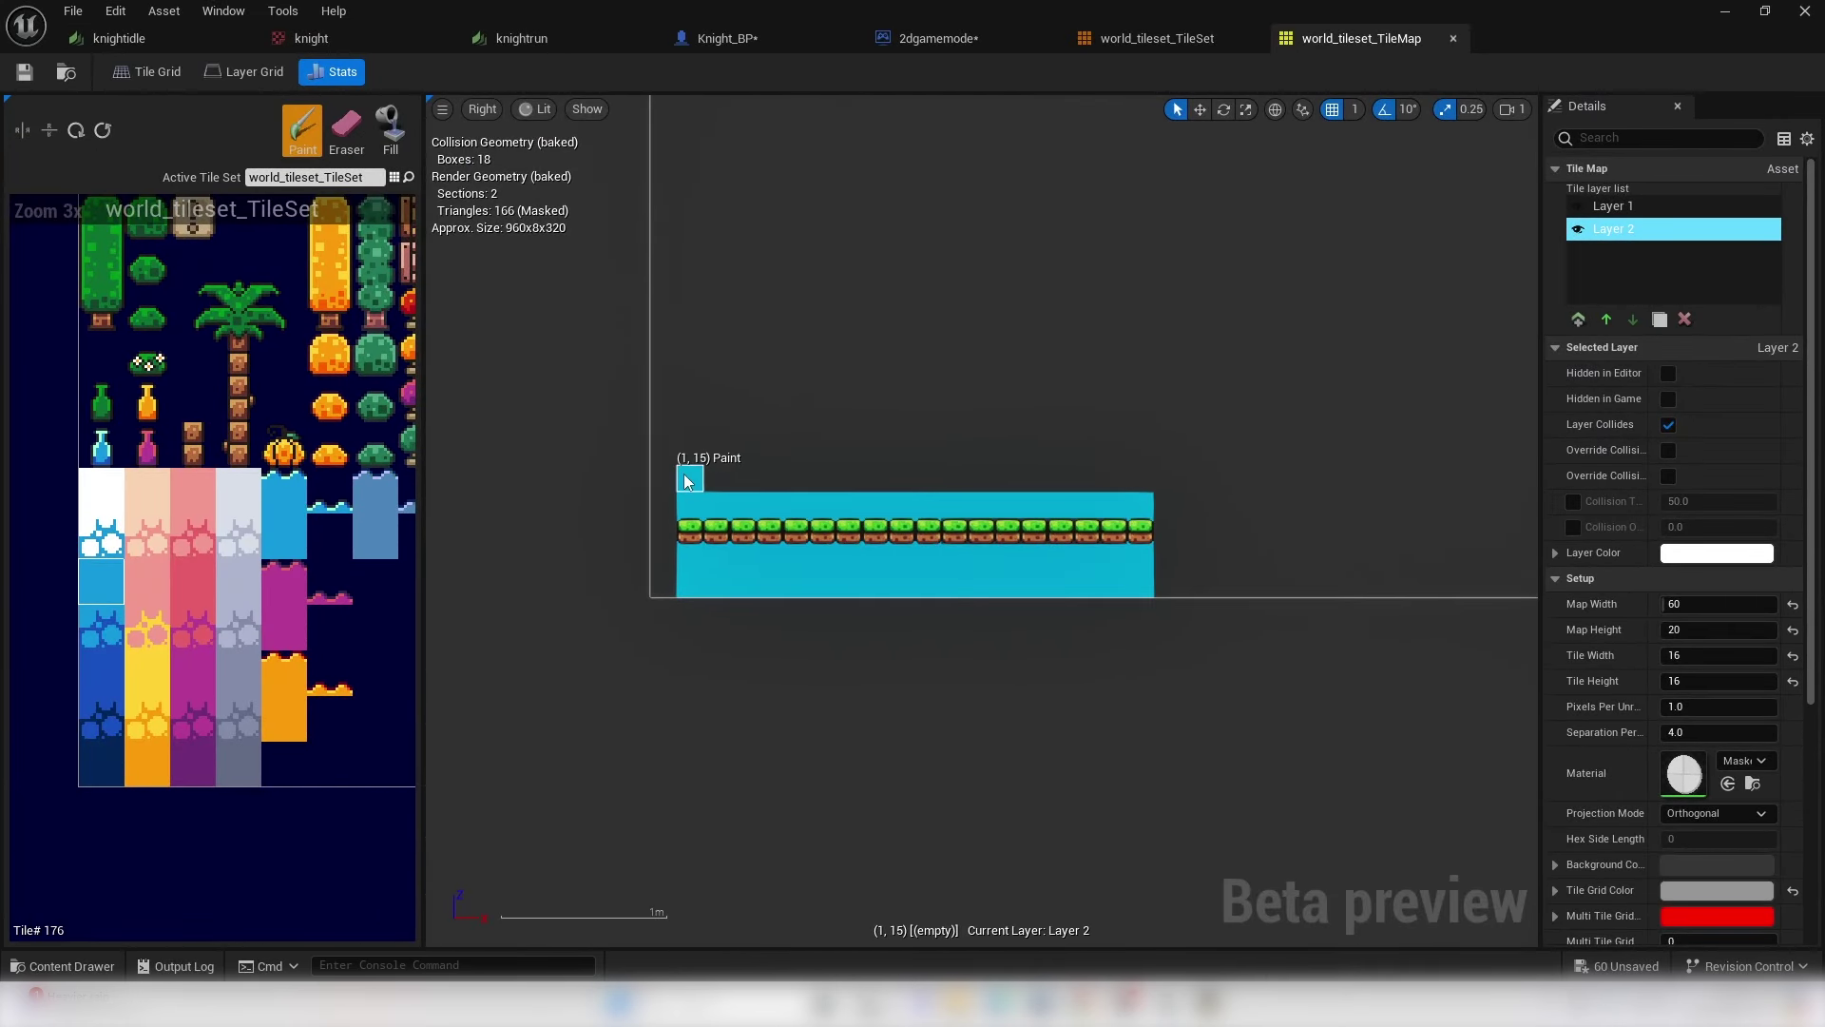
click(391, 128)
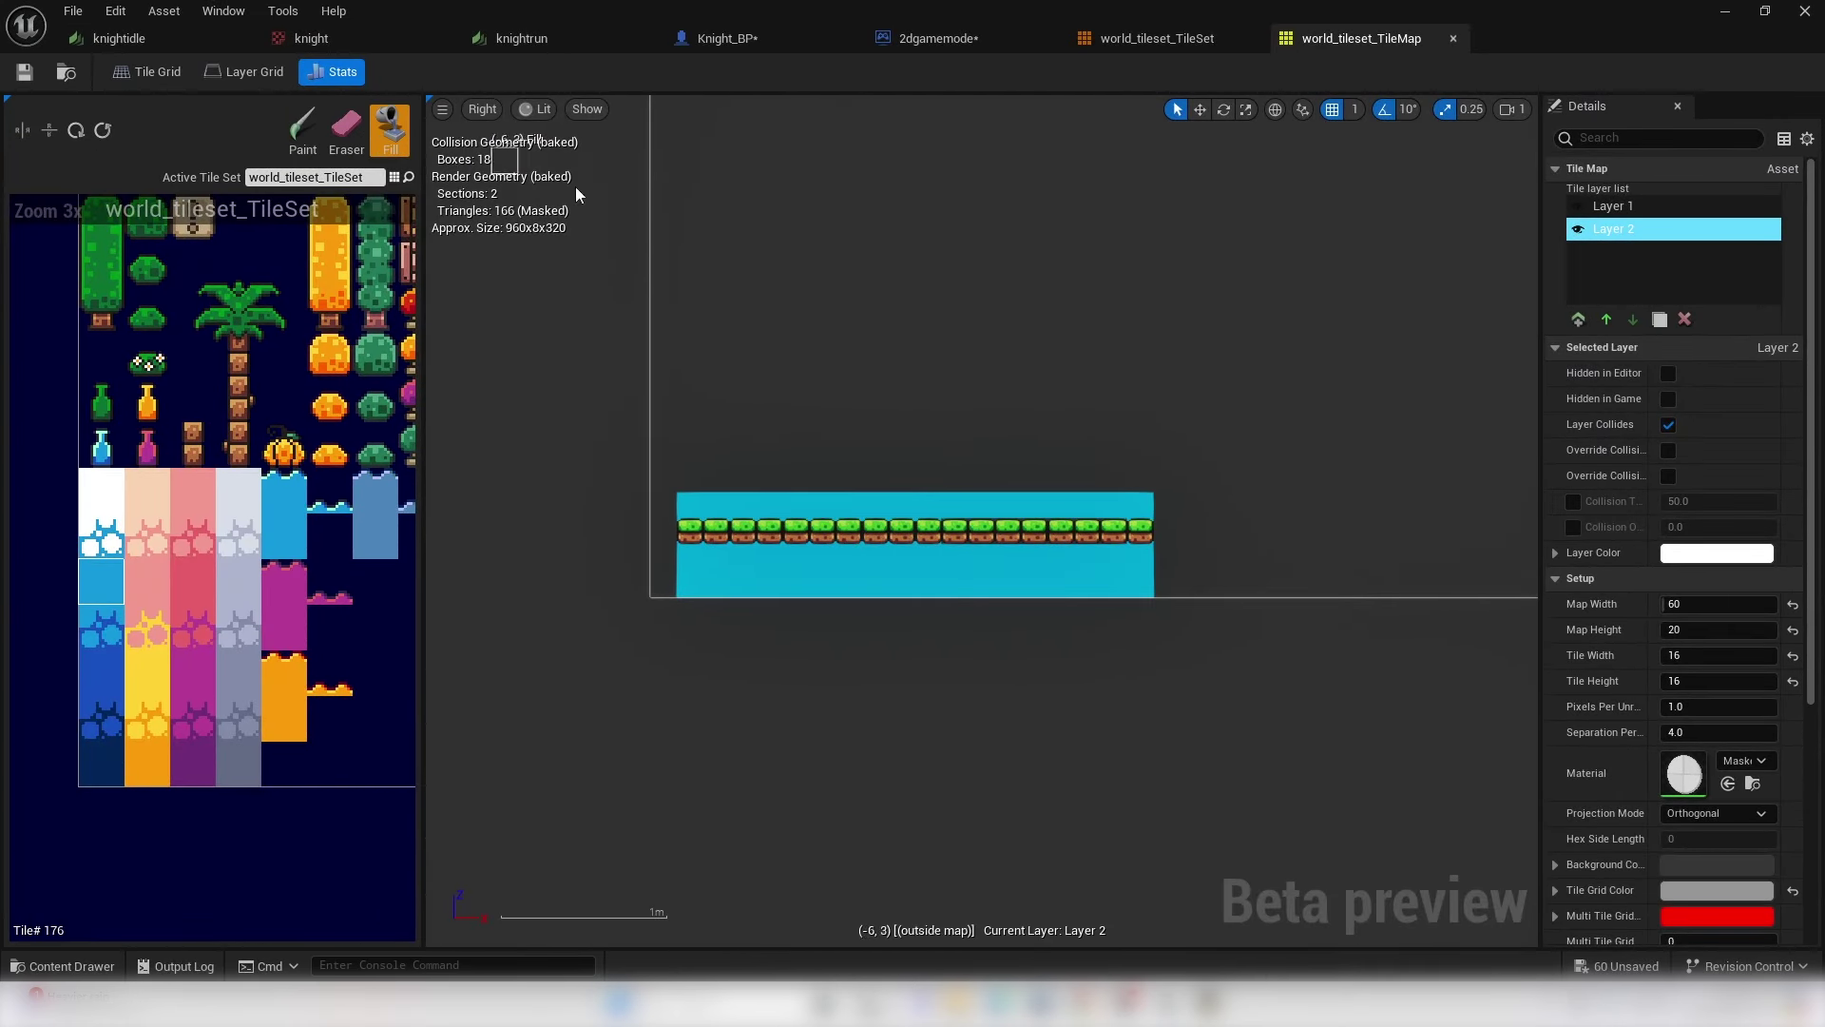
click(908, 361)
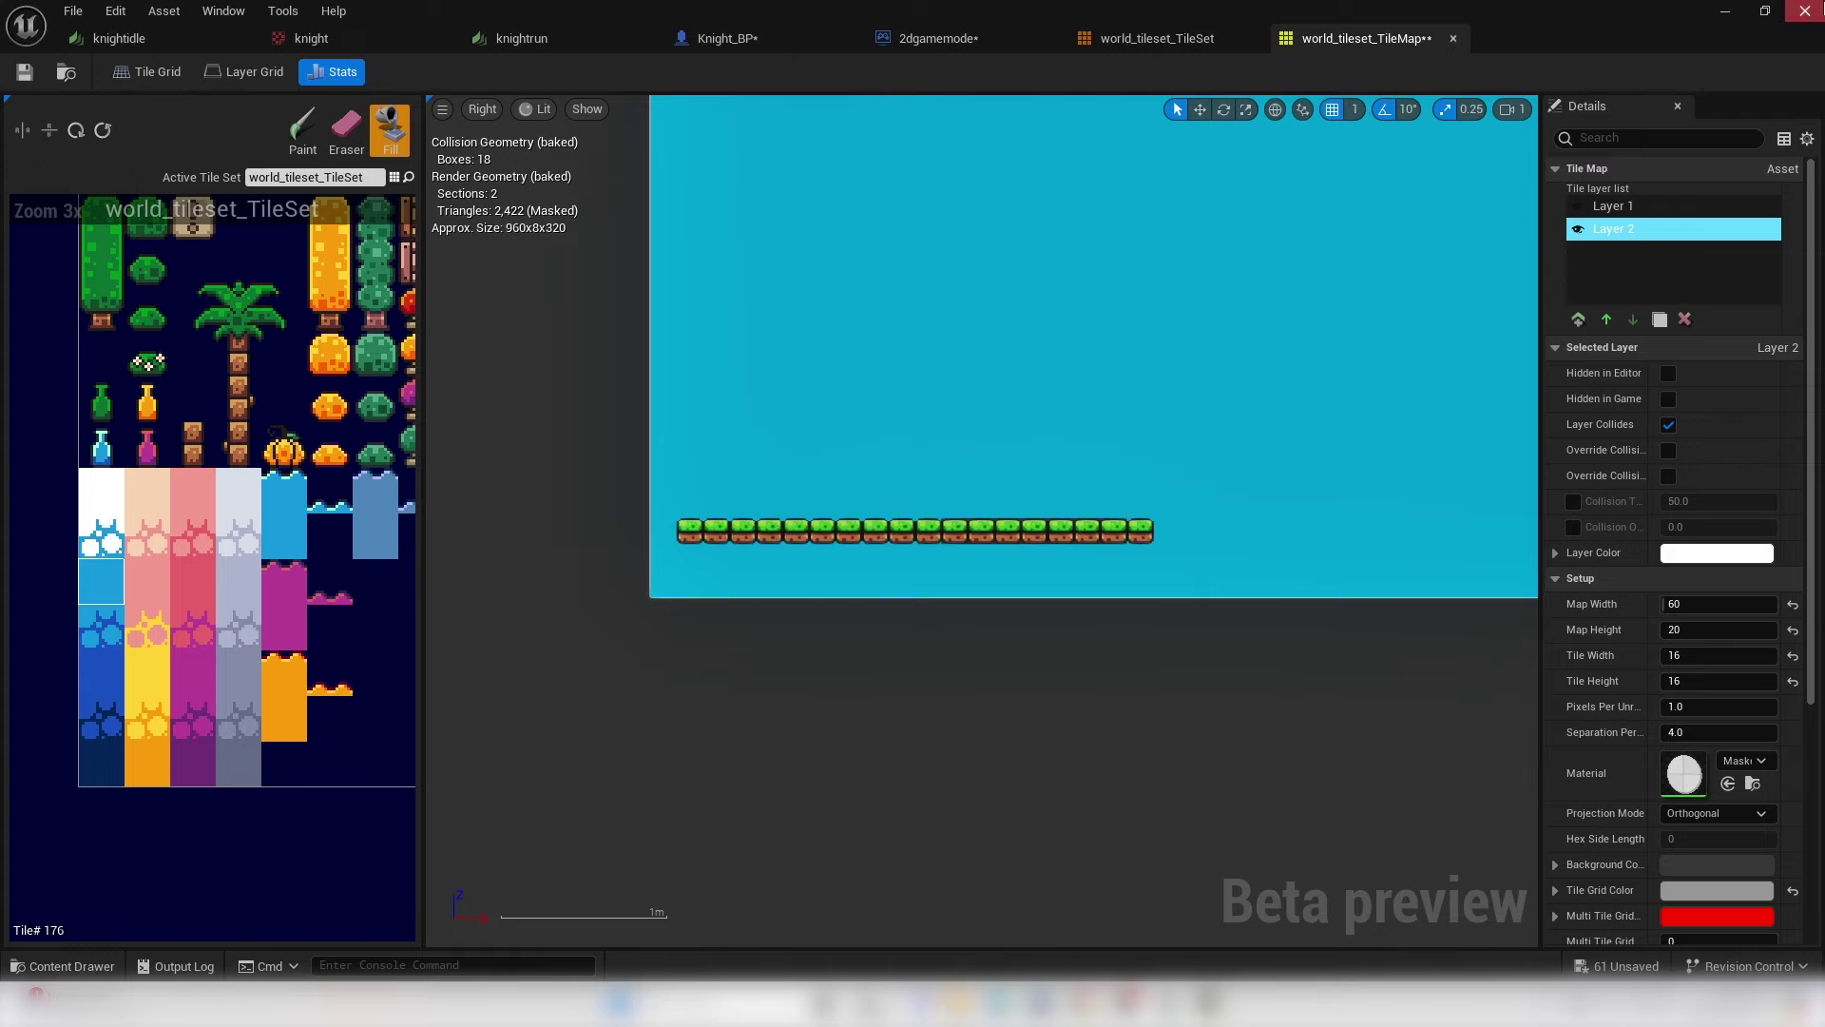
click(1725, 10)
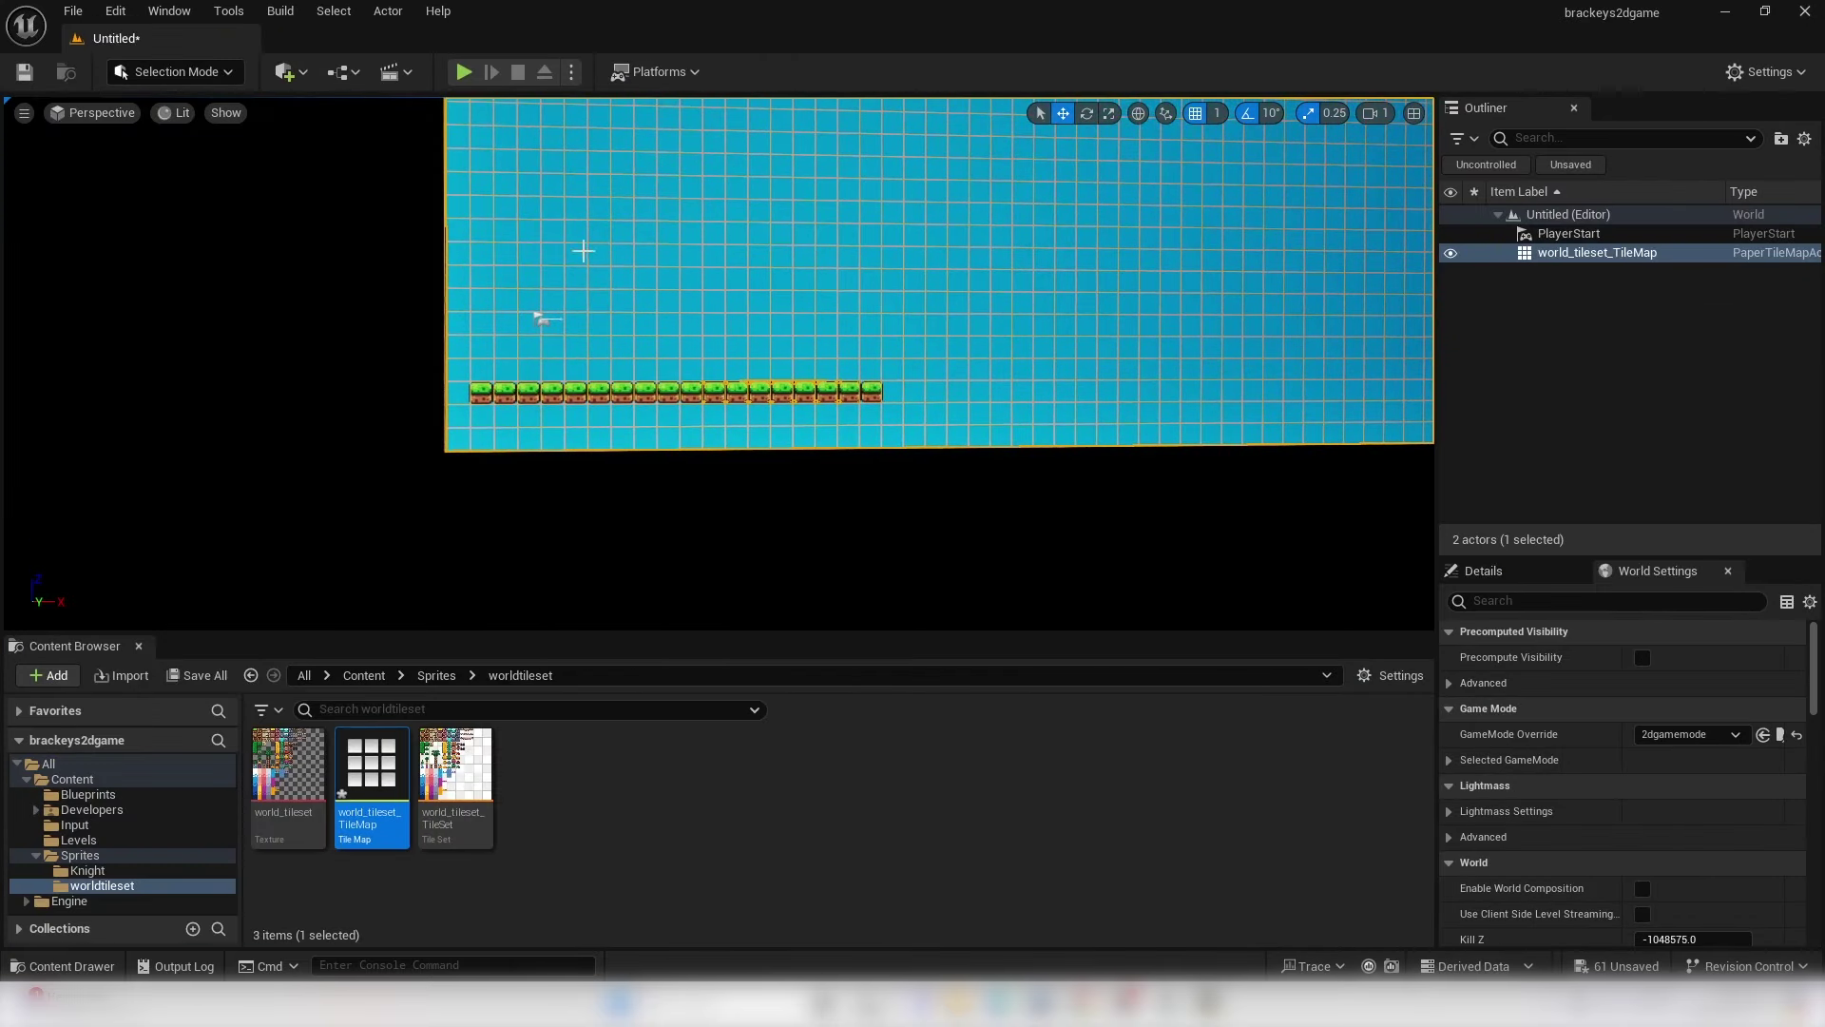
- Play-test the level with the filled sky background, running the knight along the ground
click(463, 72)
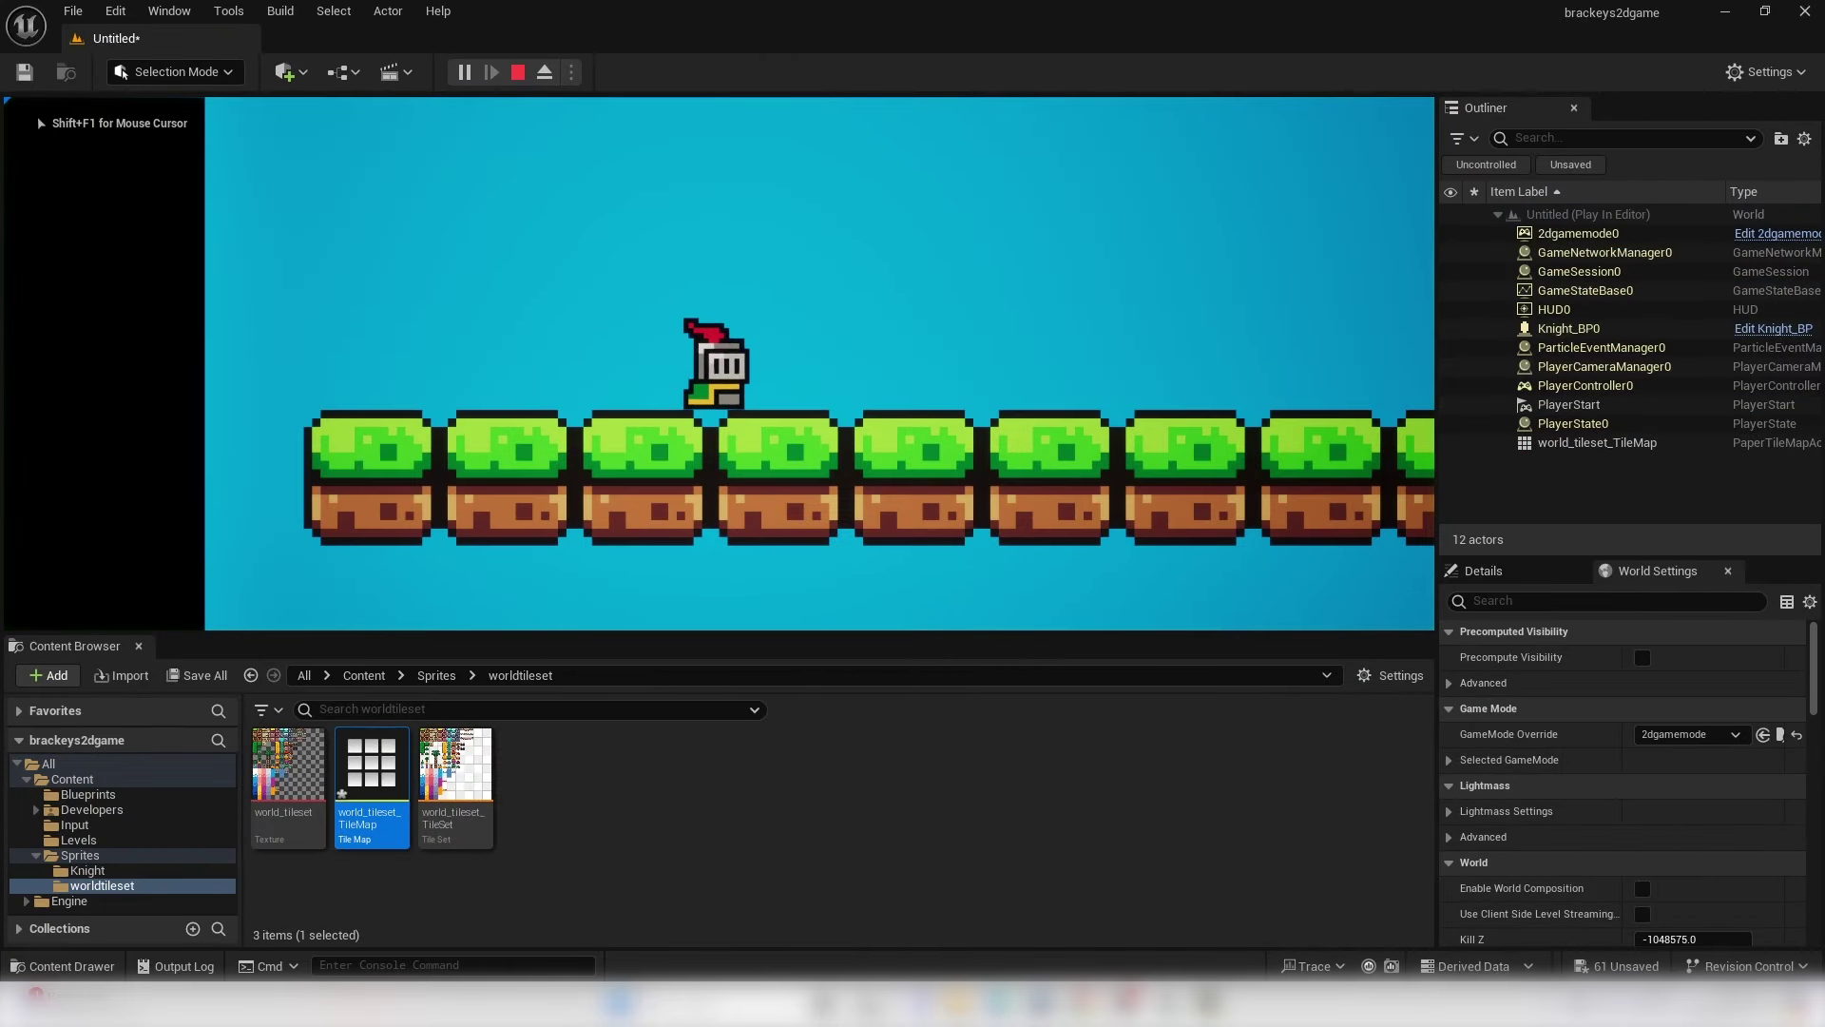
key(d)
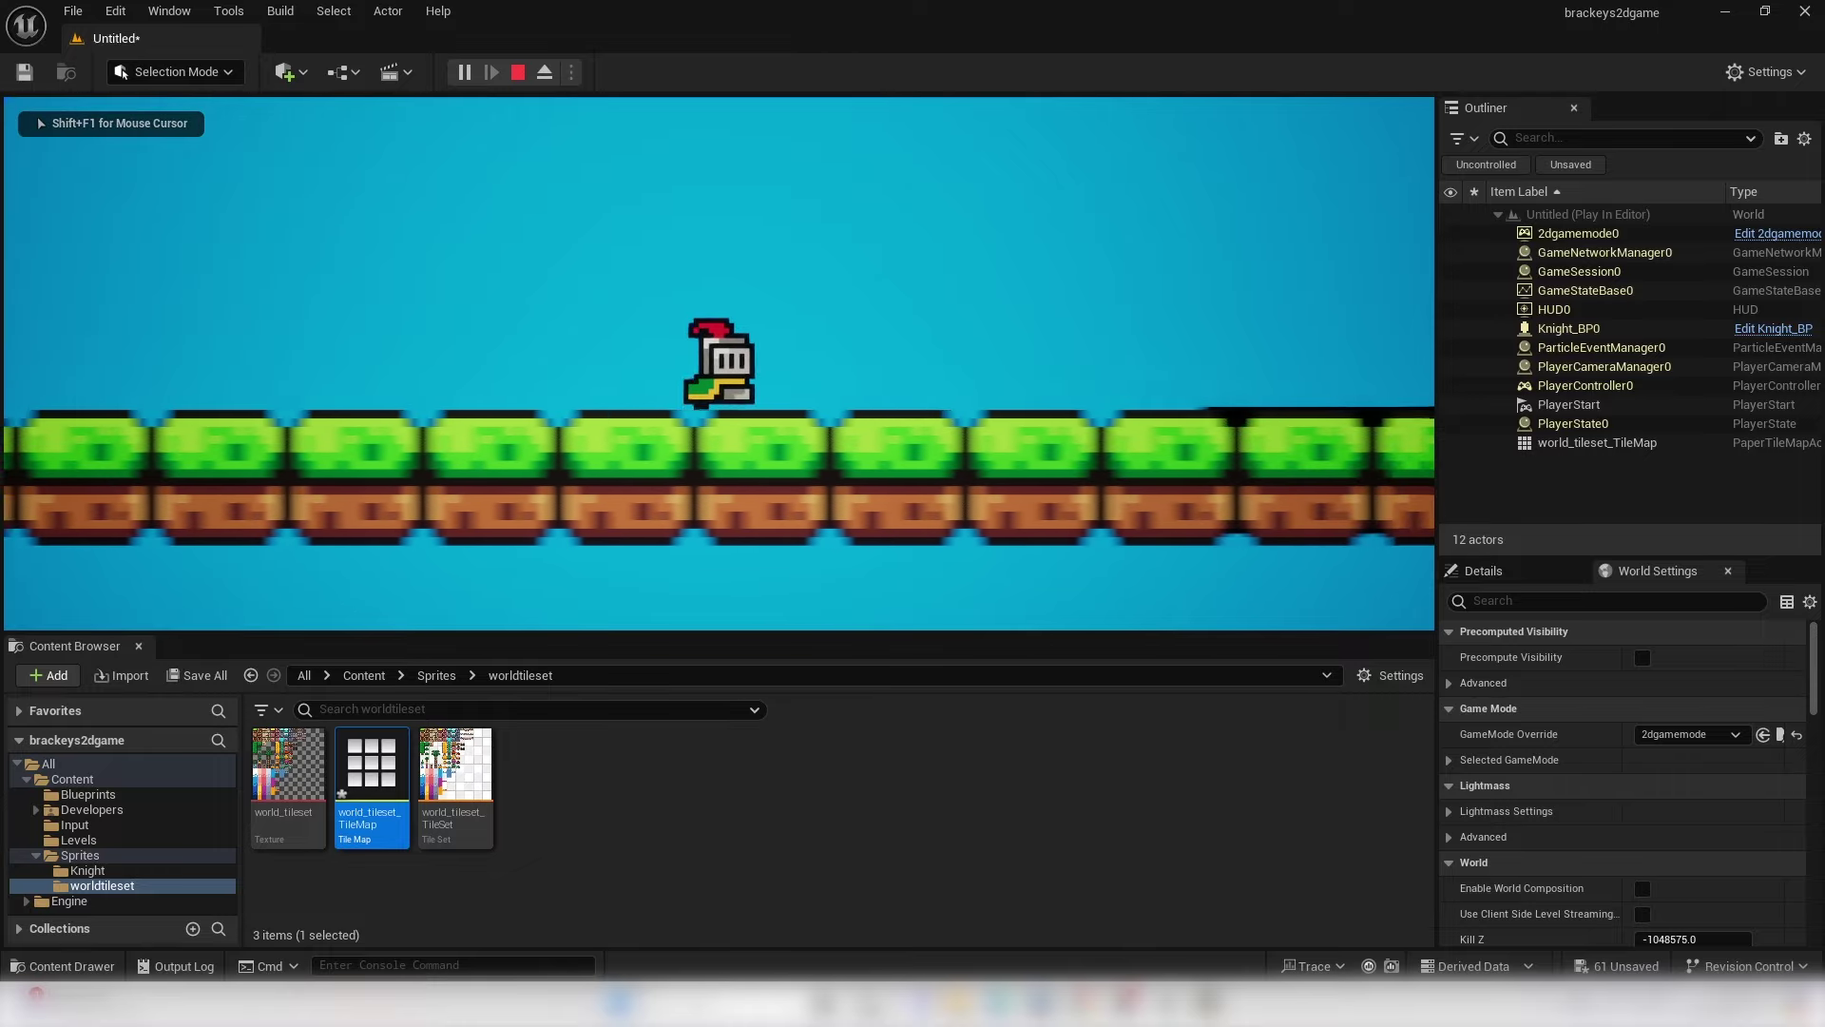
key(Escape)
- Move the Player Start along the X axis to about the middle of the row of ground tiles
scroll(537, 295, down, 6)
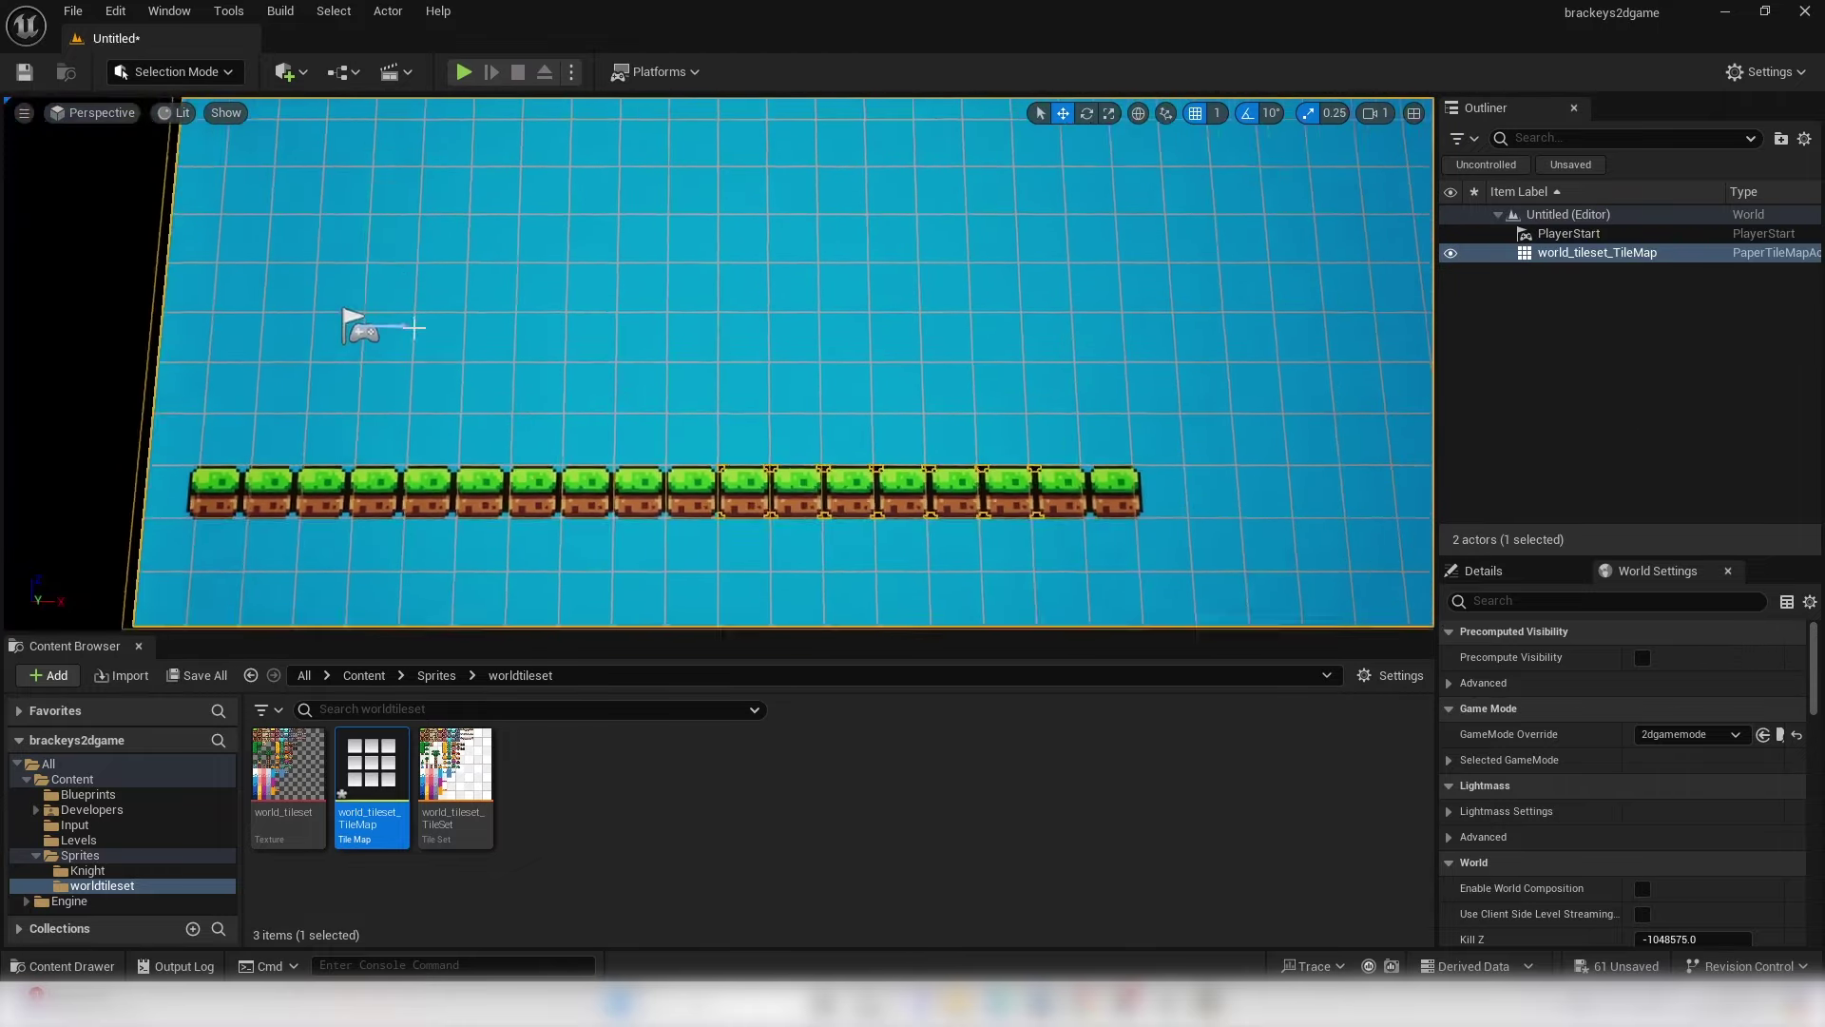
click(369, 326)
drag(448, 330, 670, 332)
right_drag(681, 333, 722, 333)
drag(795, 332, 892, 337)
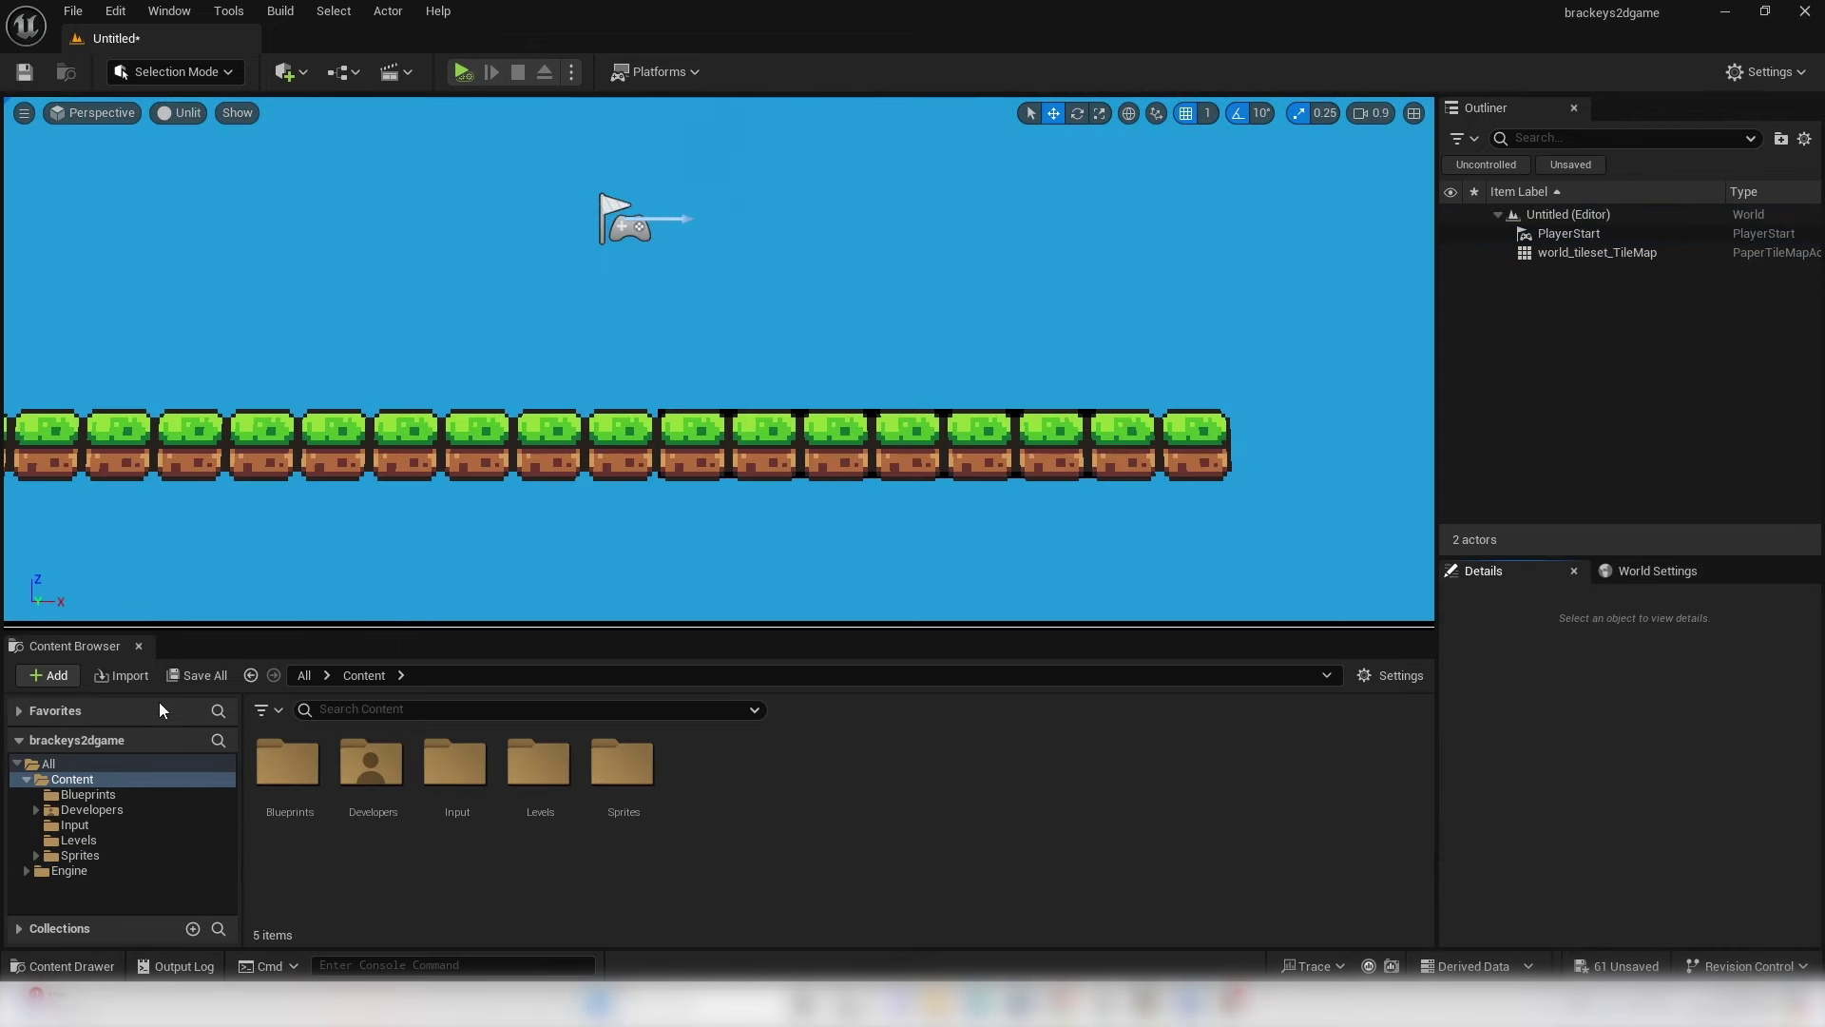
- Create a folder named platforms inside Sprites and move the platforms texture into it
click(121, 855)
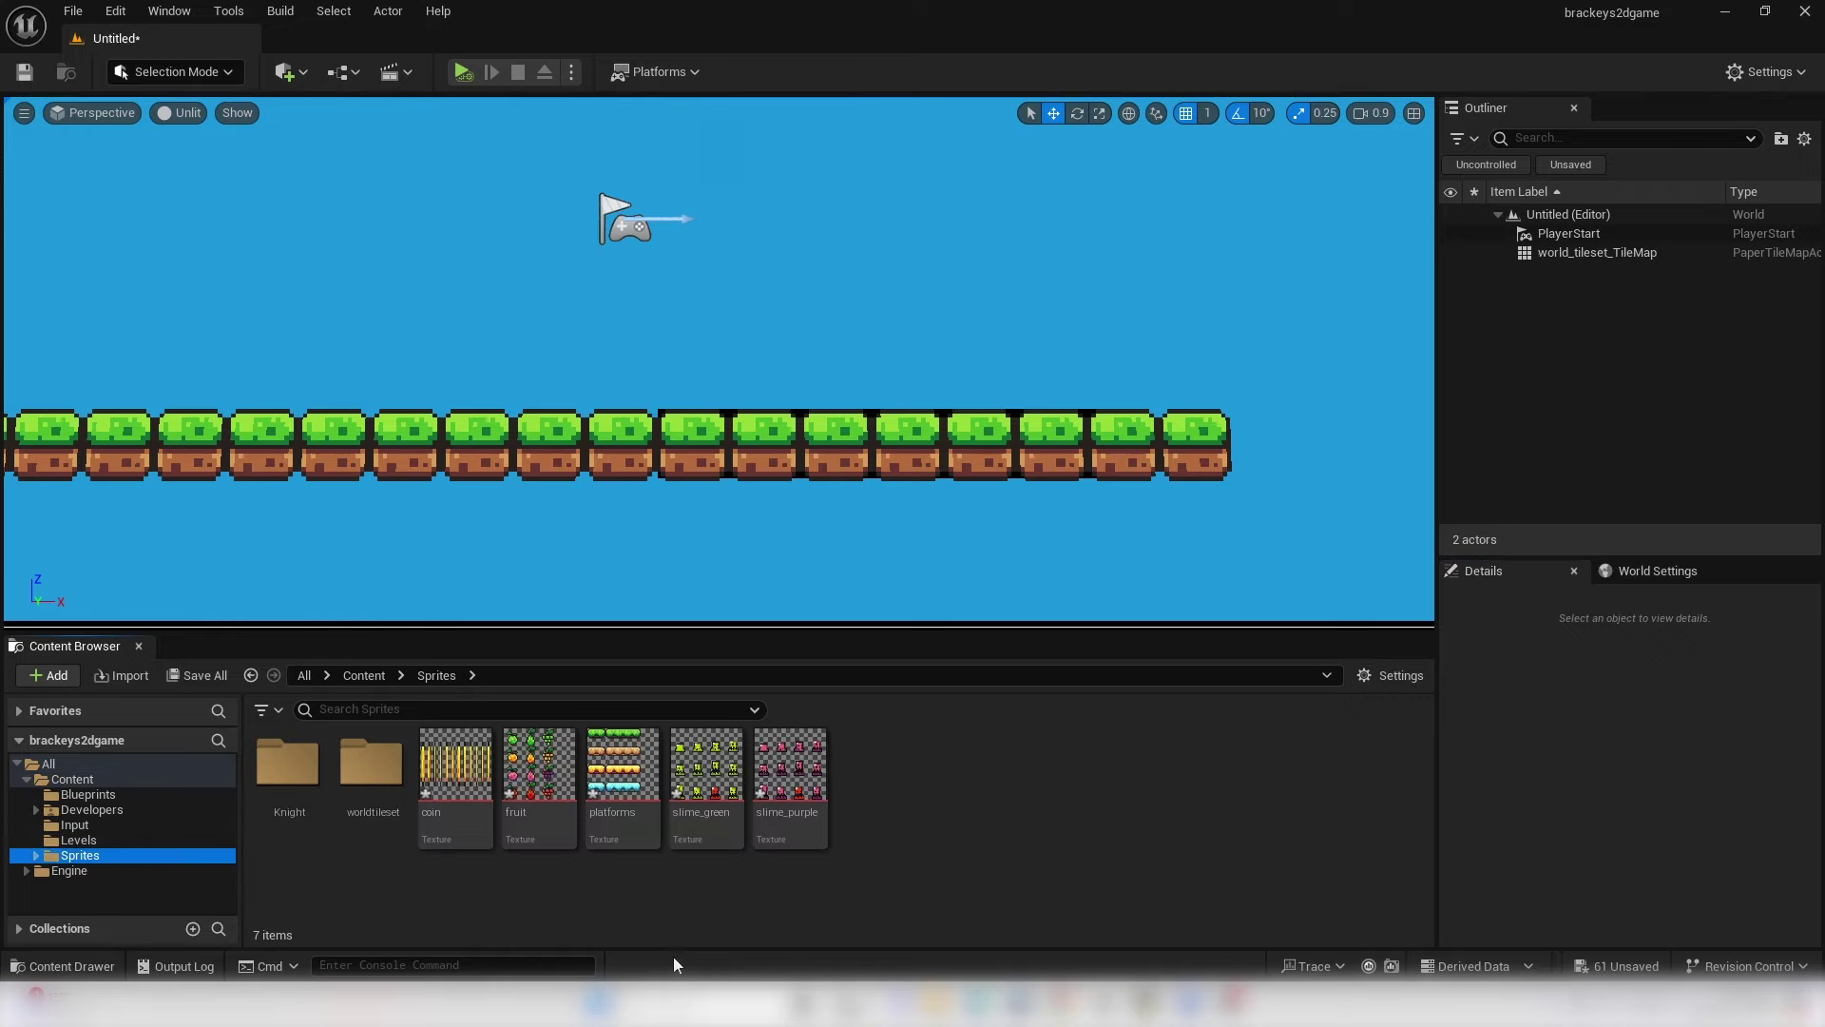
right_click(892, 789)
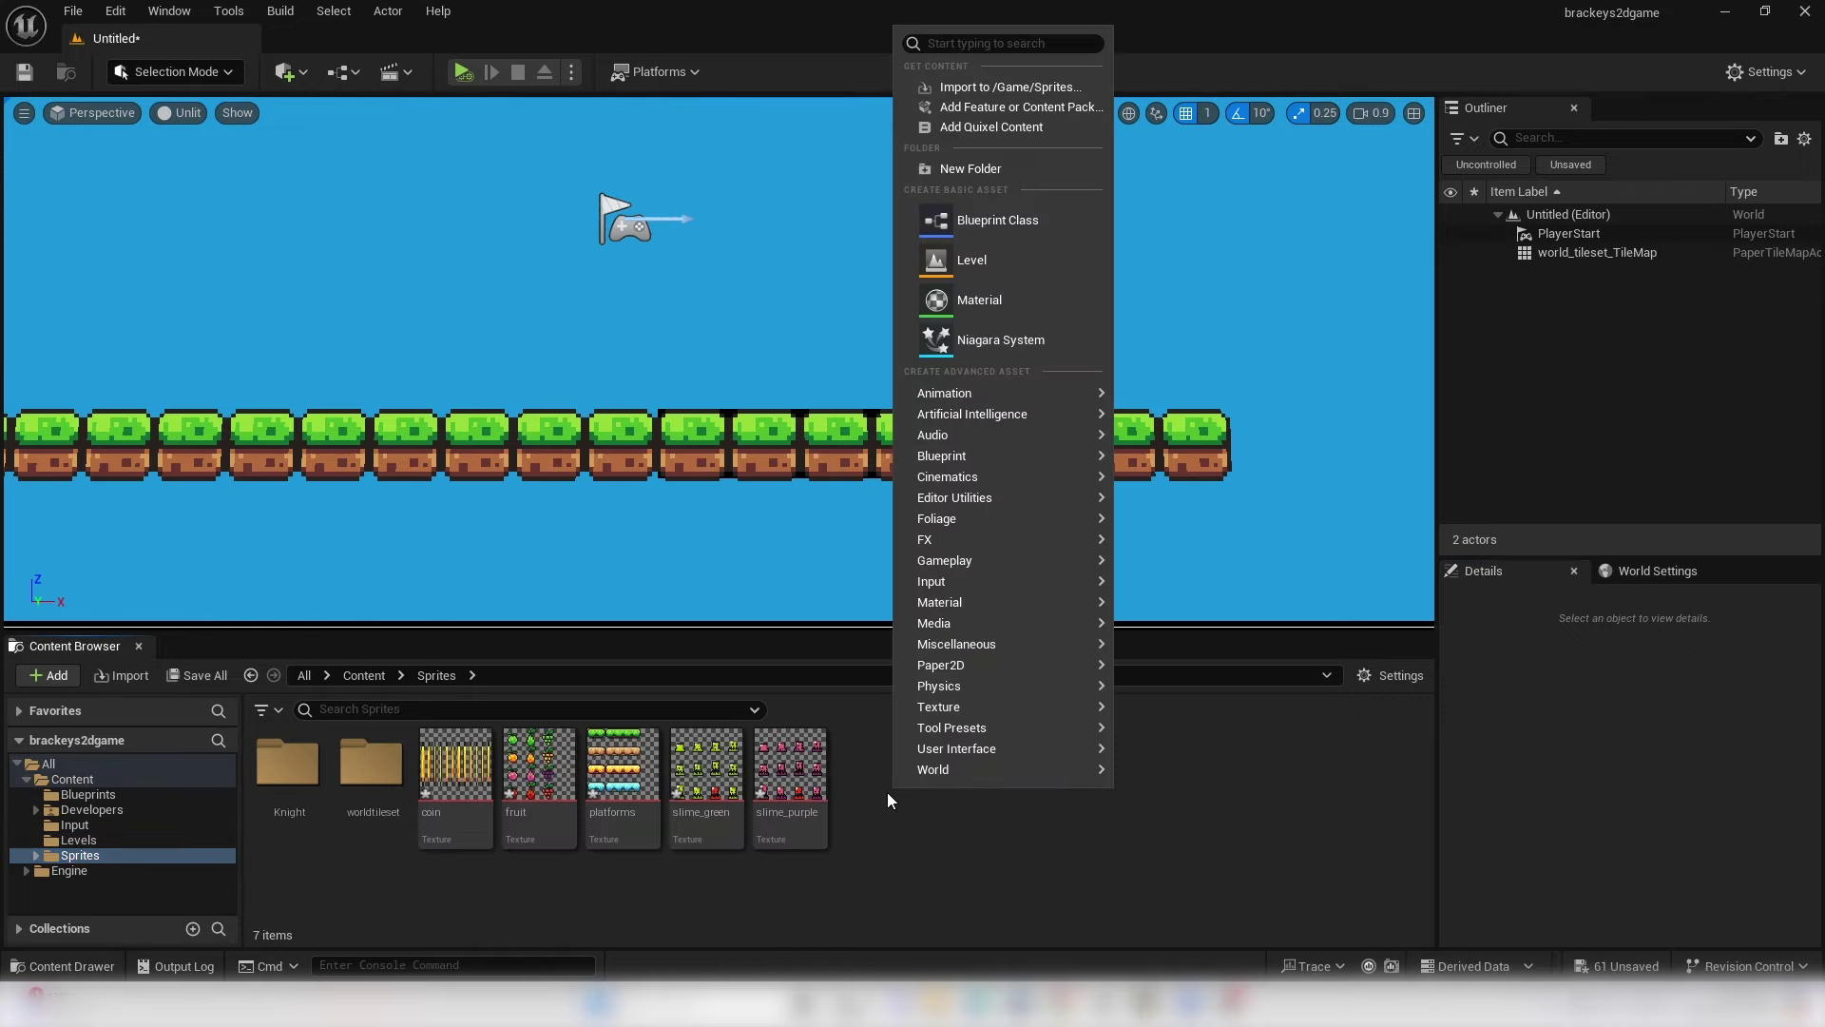
click(979, 176)
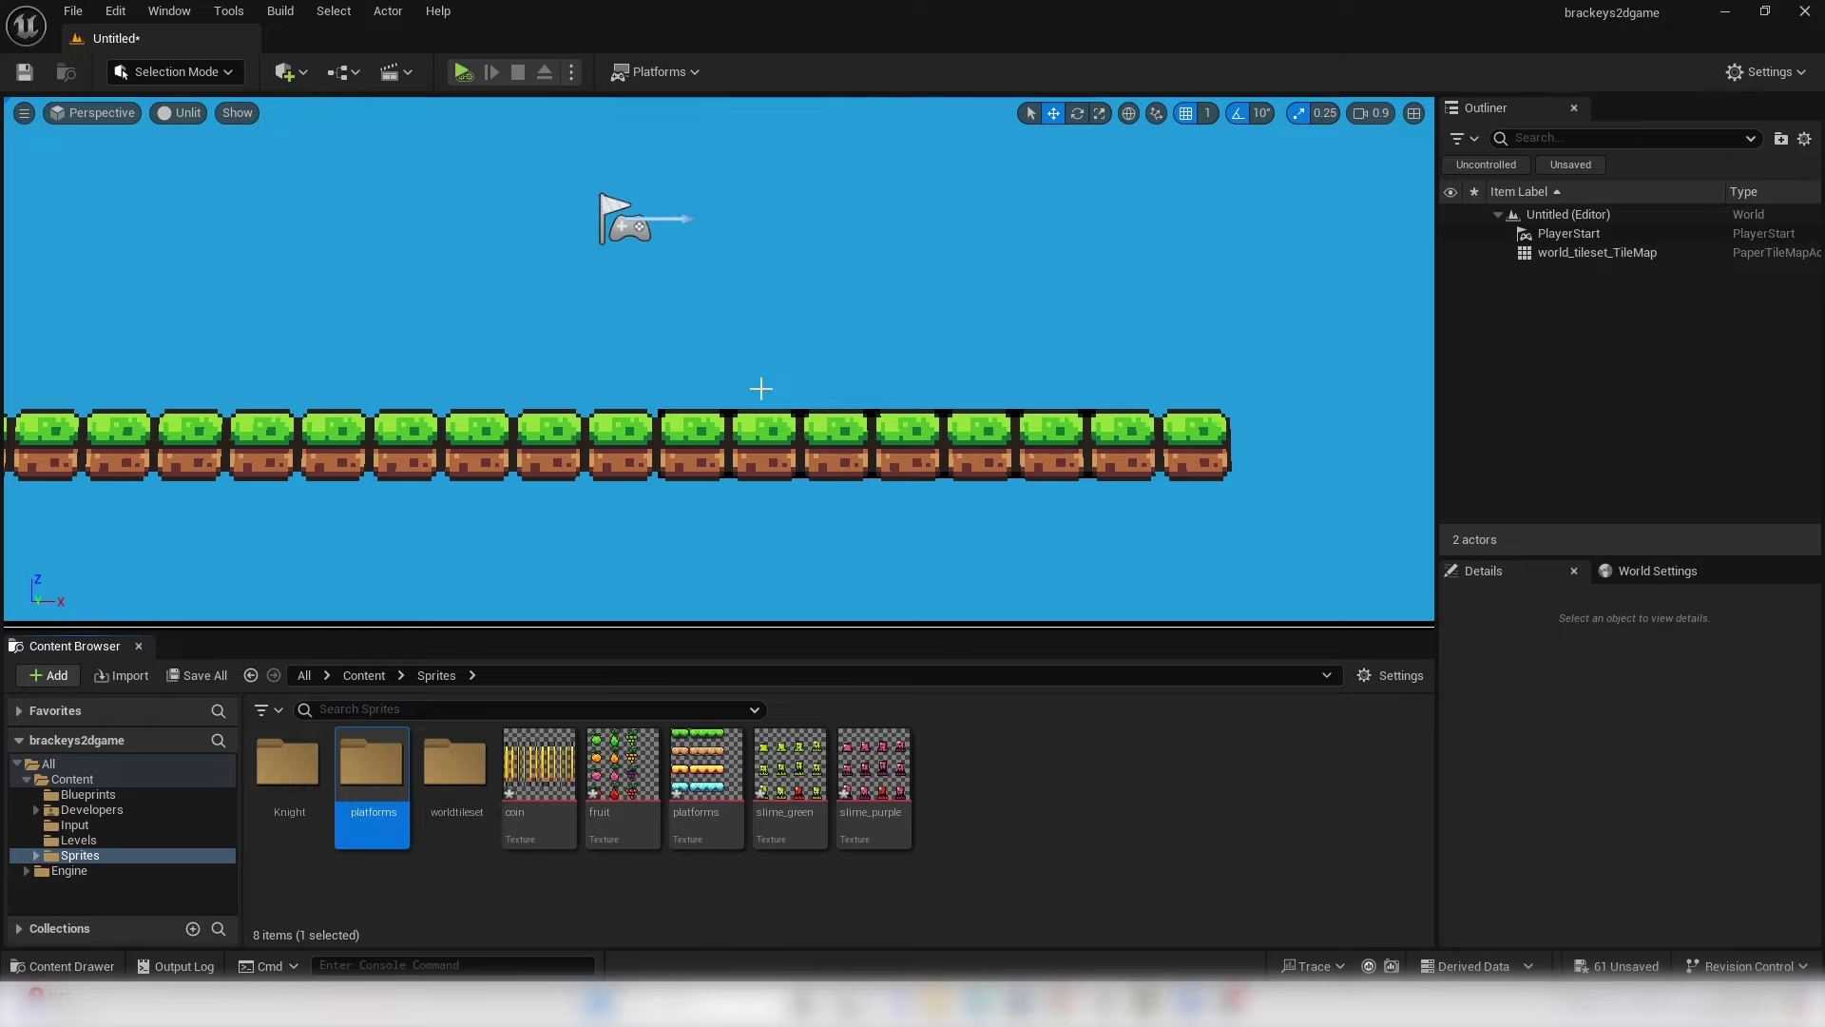
drag(705, 772, 370, 772)
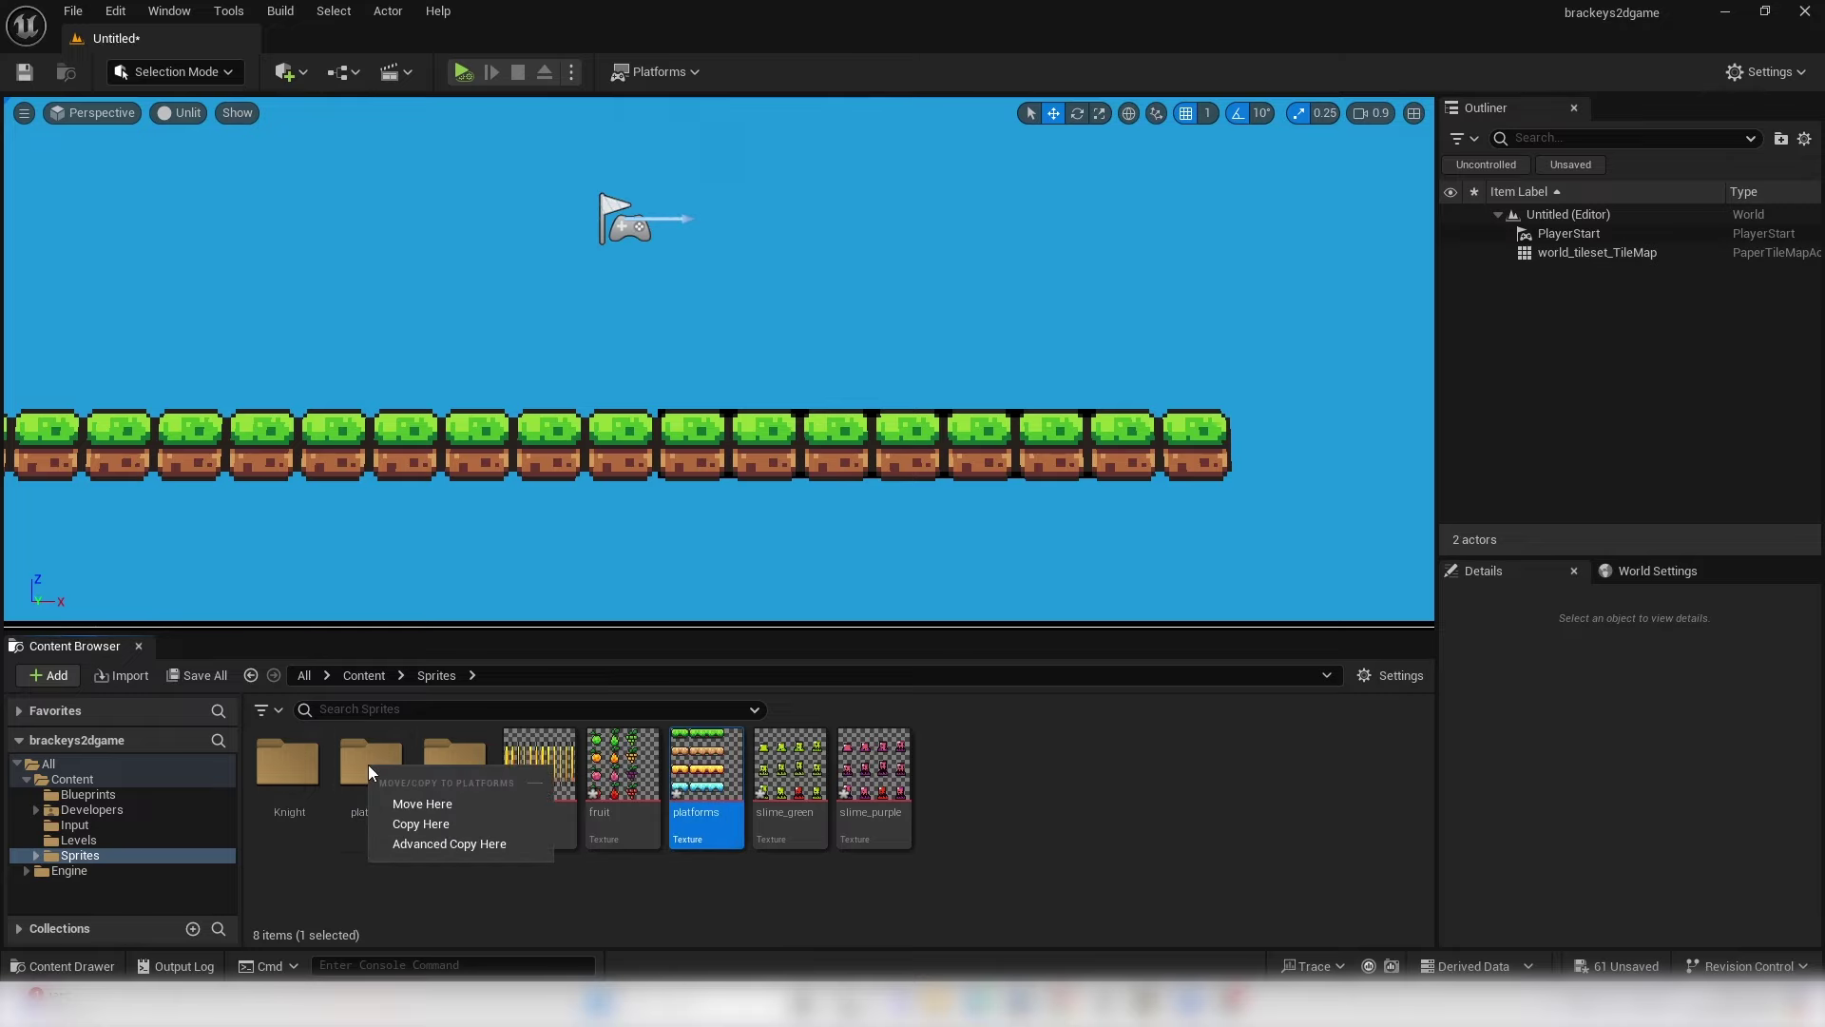
click(422, 803)
- Start Extract Sprites on the texture in the platforms folder and set the sprite extract mode to Grid
double_click(371, 766)
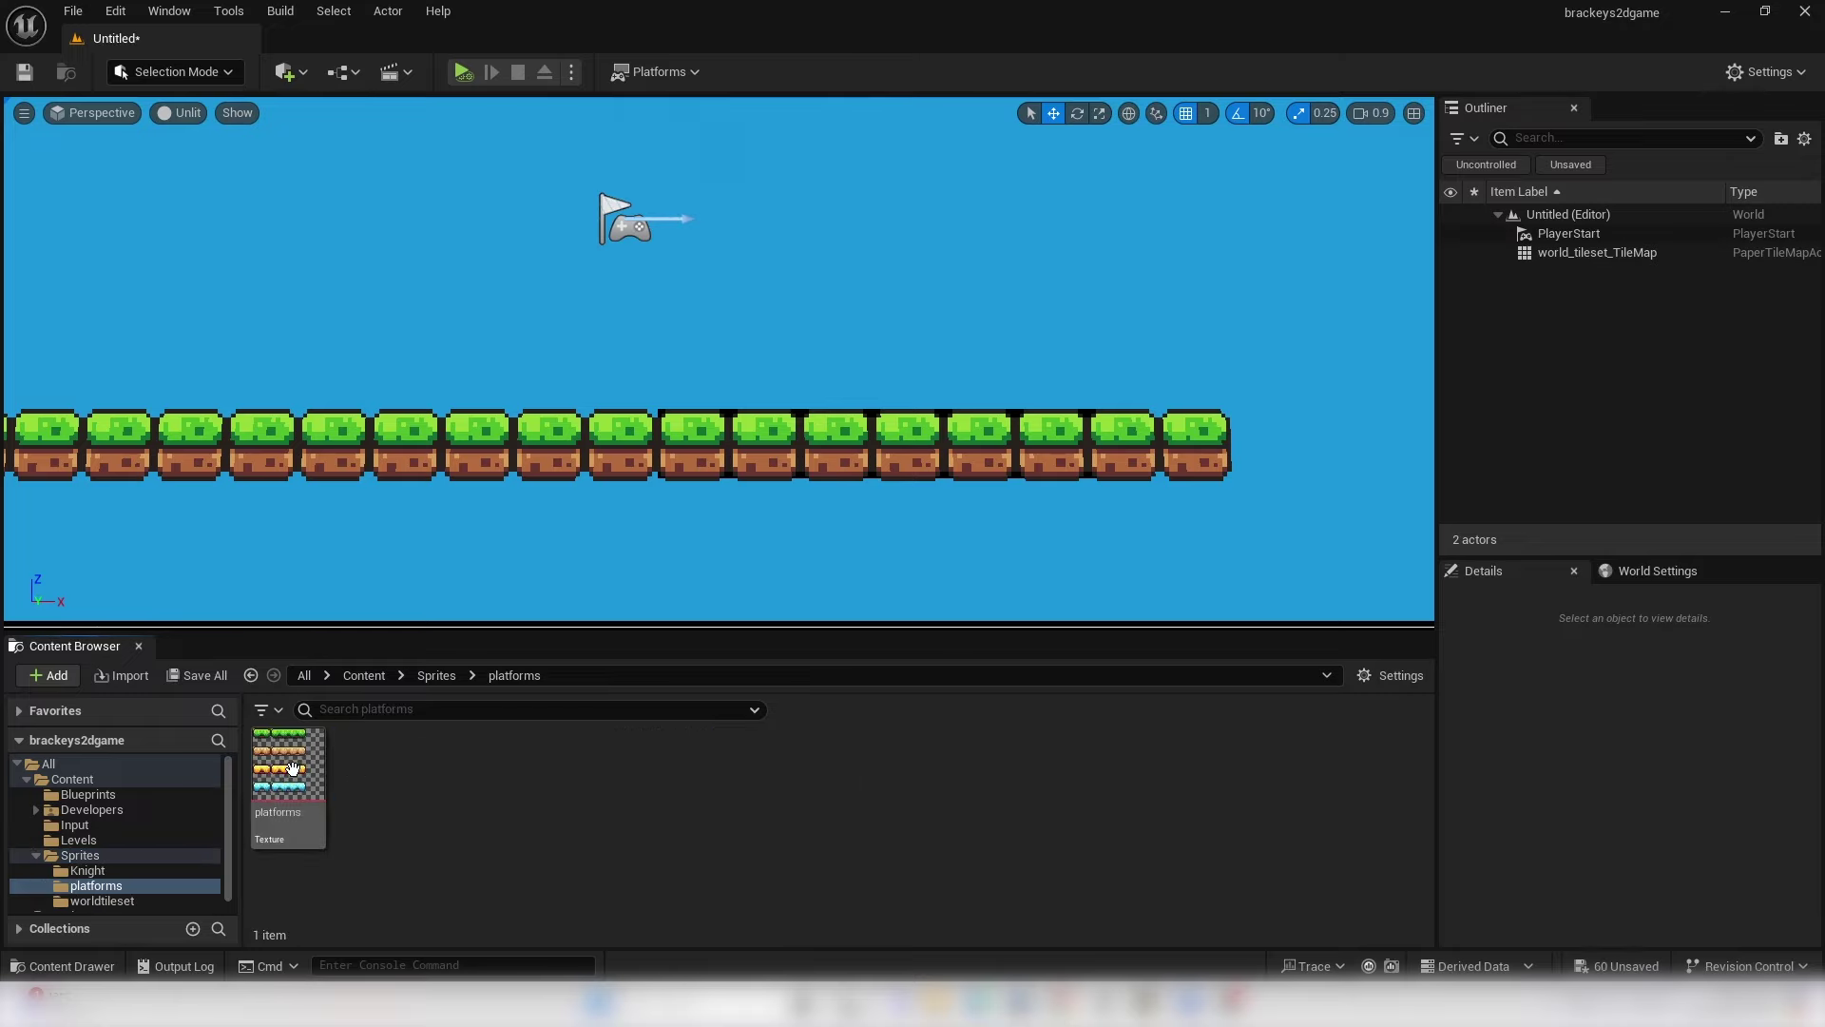
right_click(292, 768)
mouse_move(515, 243)
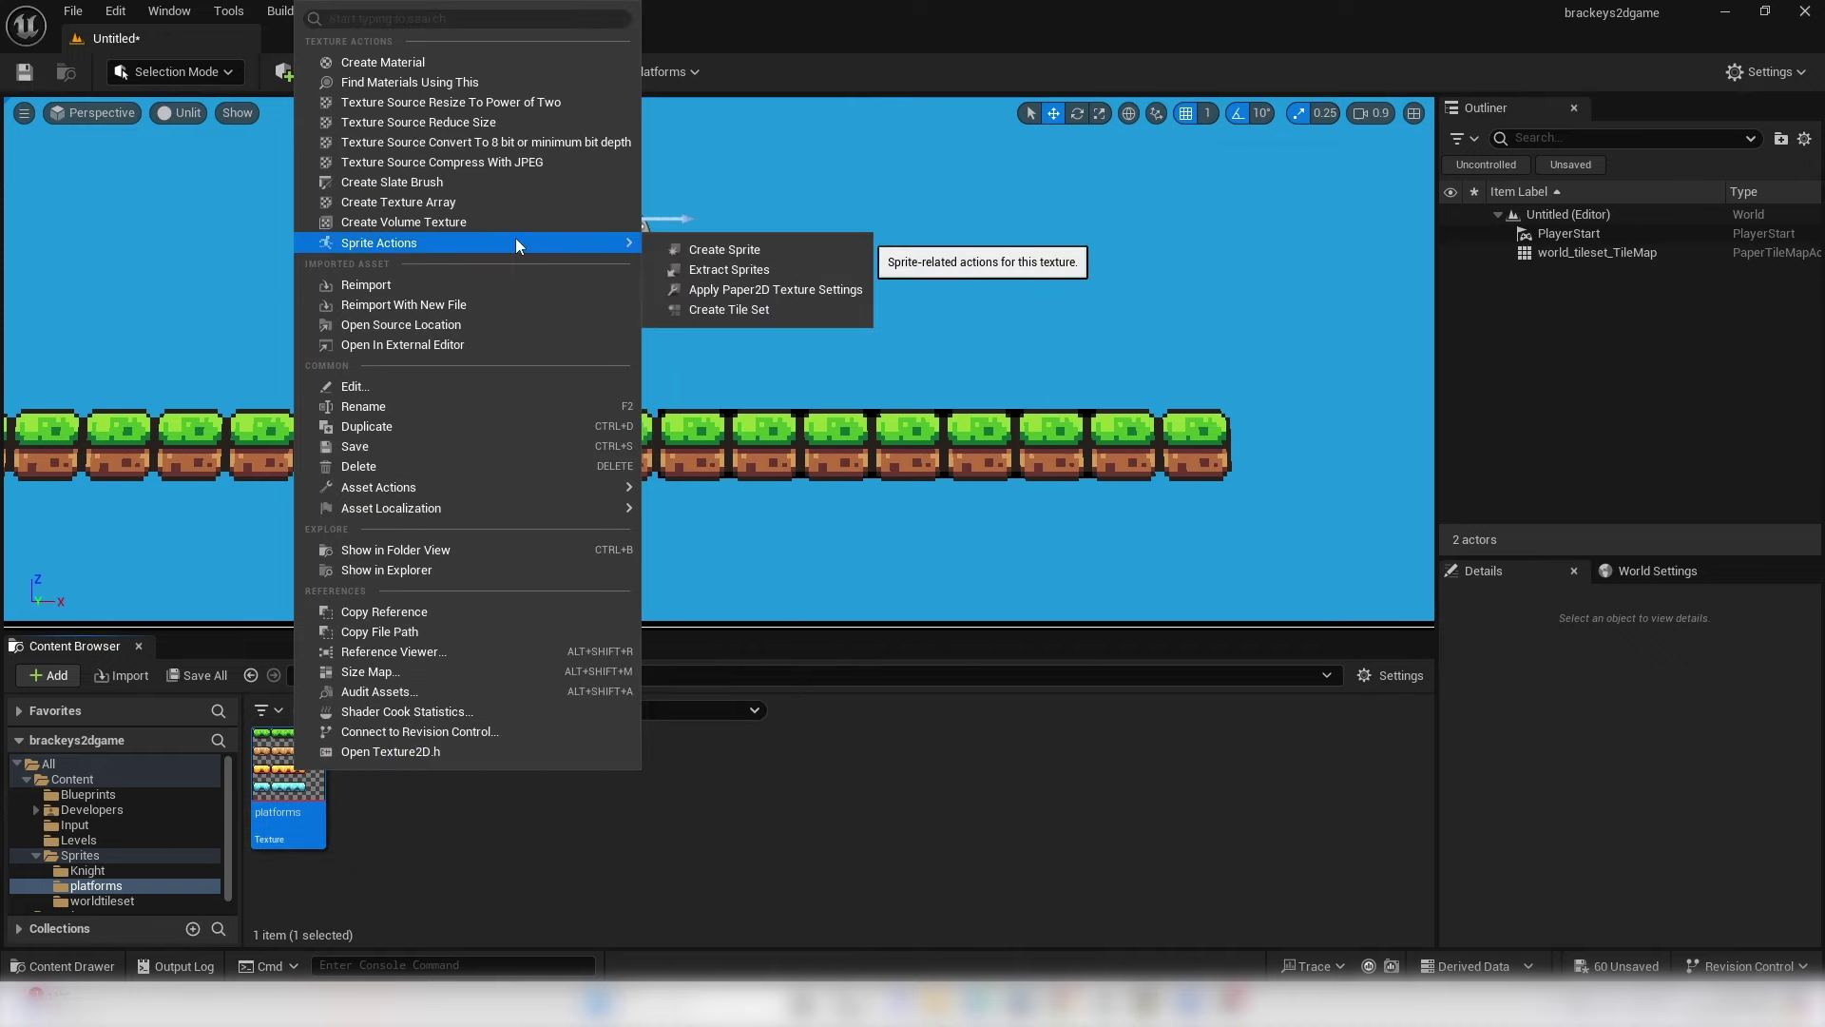
click(729, 270)
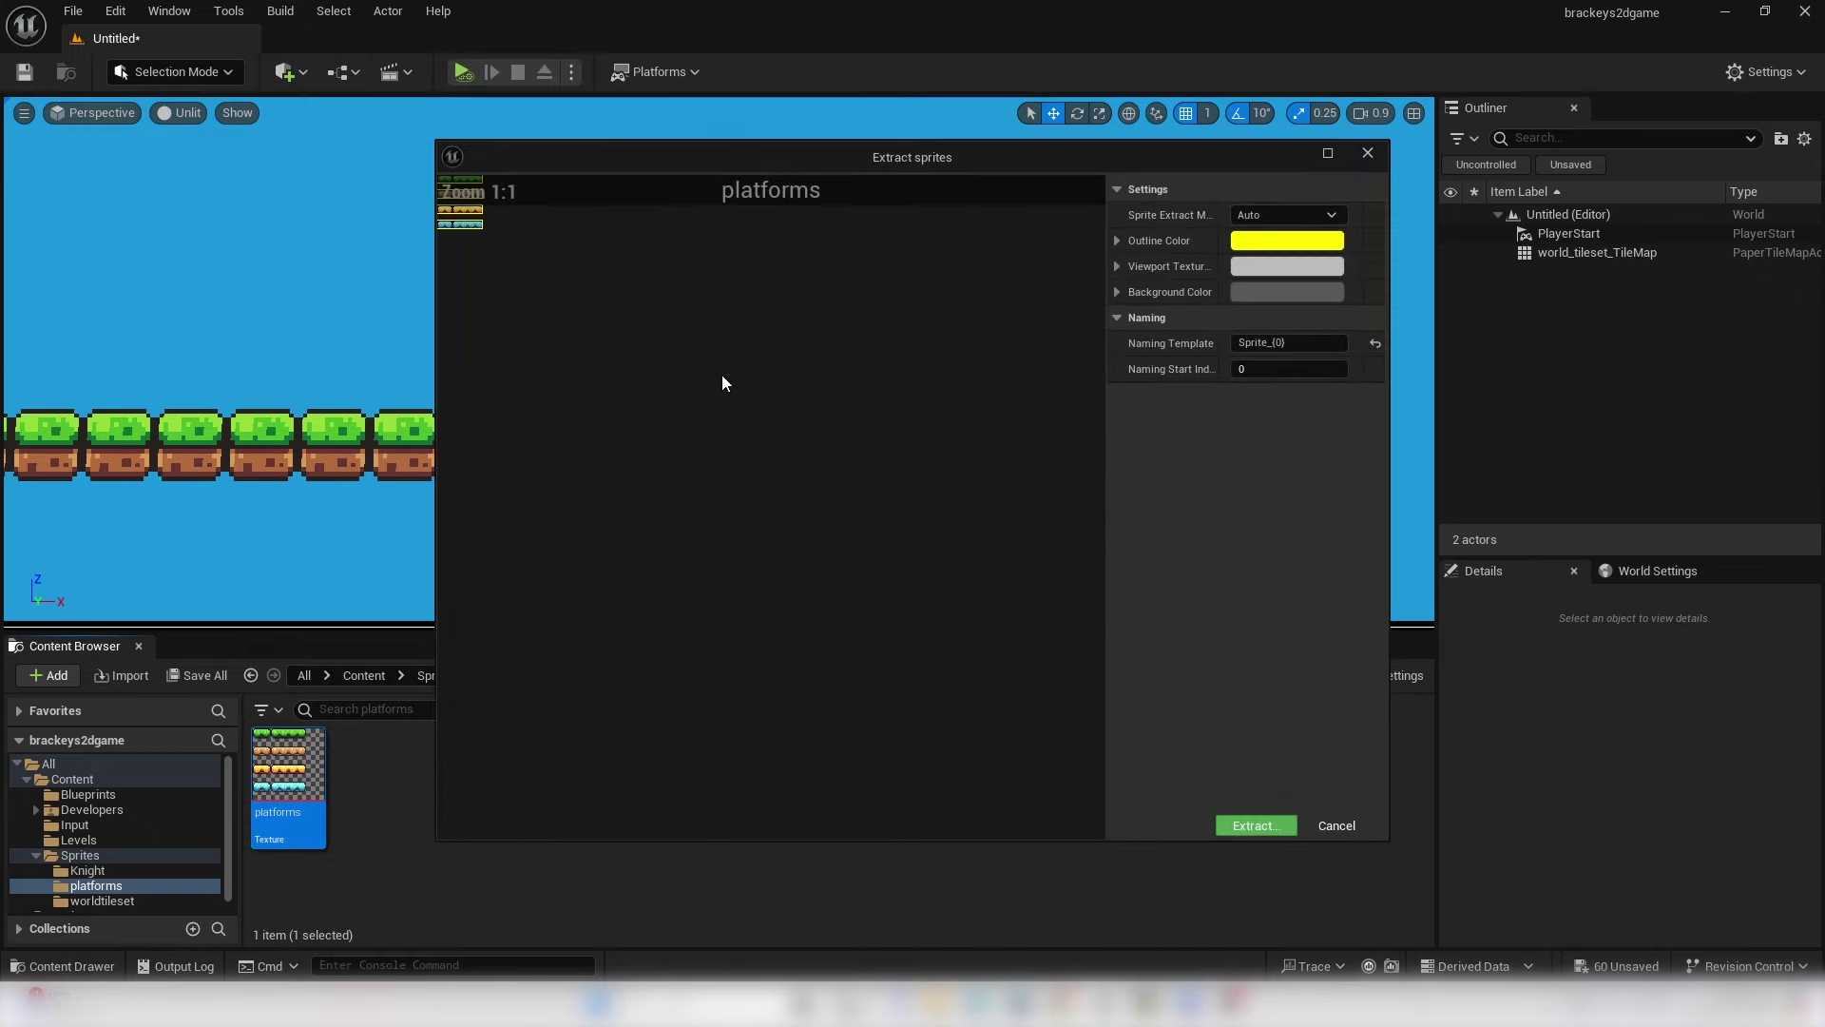
scroll(676, 336, up, 4)
right_drag(676, 342, 568, 270)
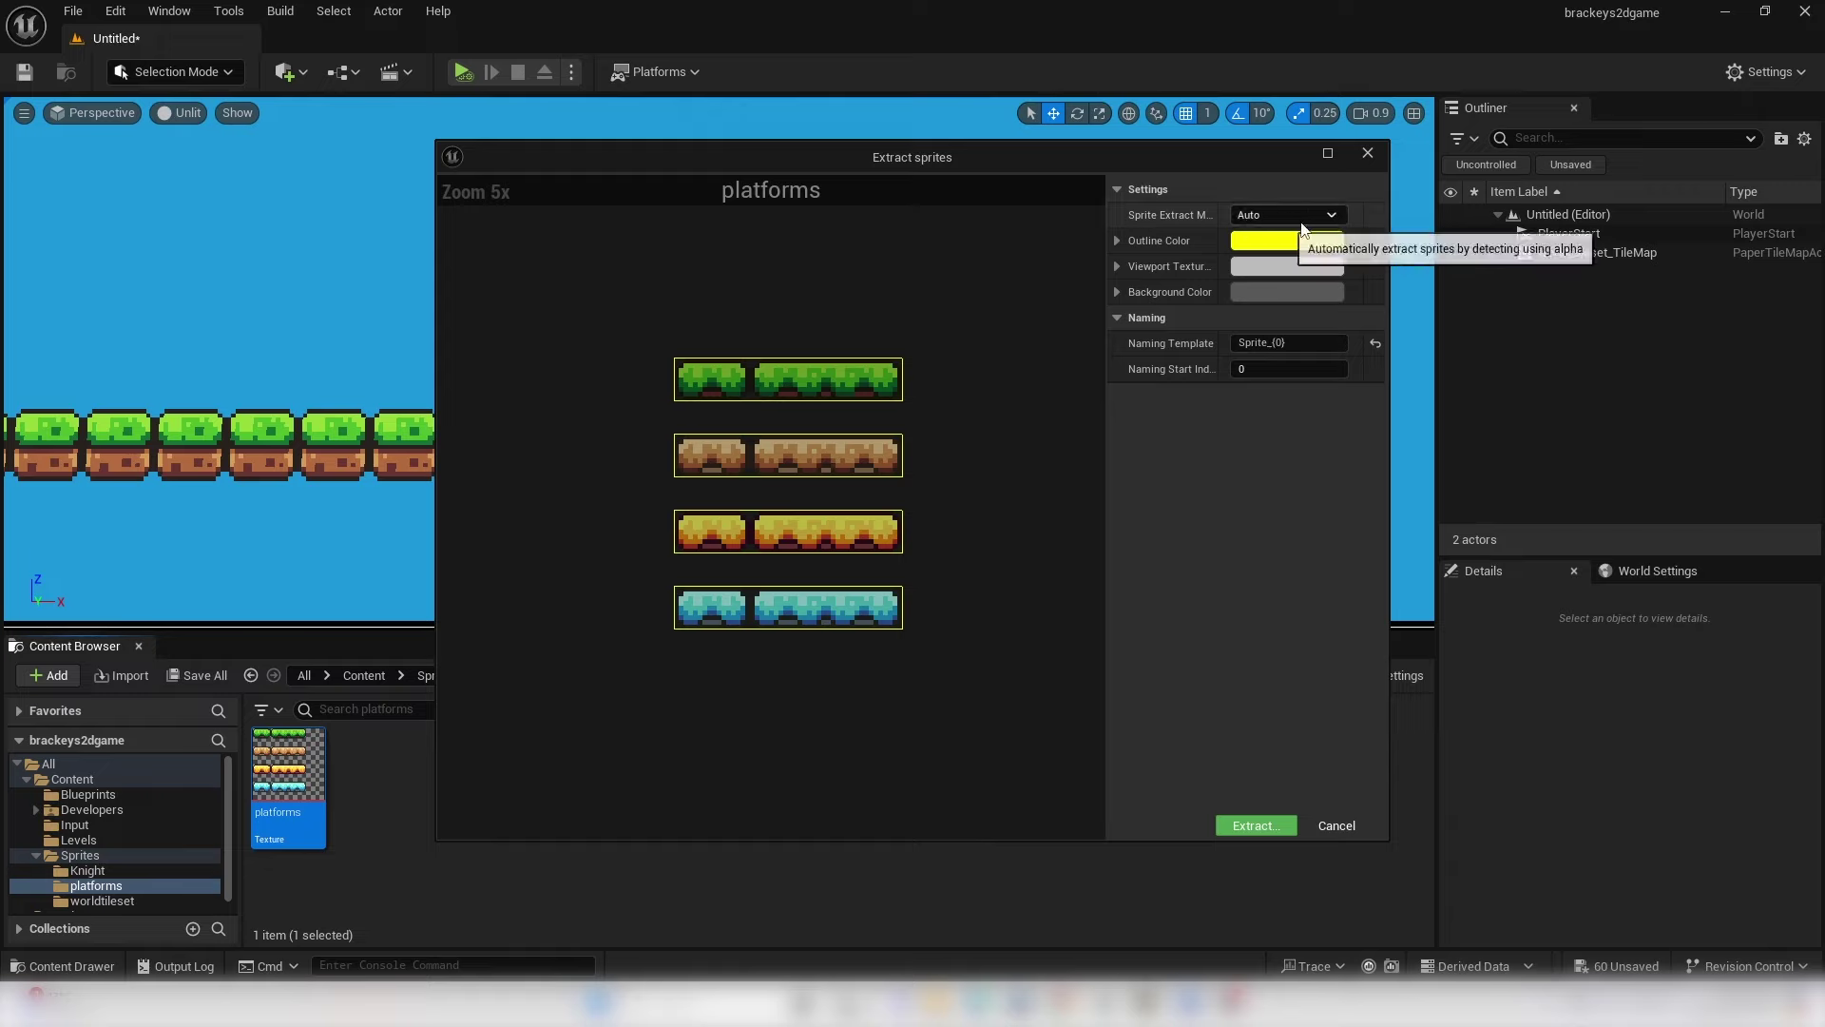
scroll(796, 401, up, 2)
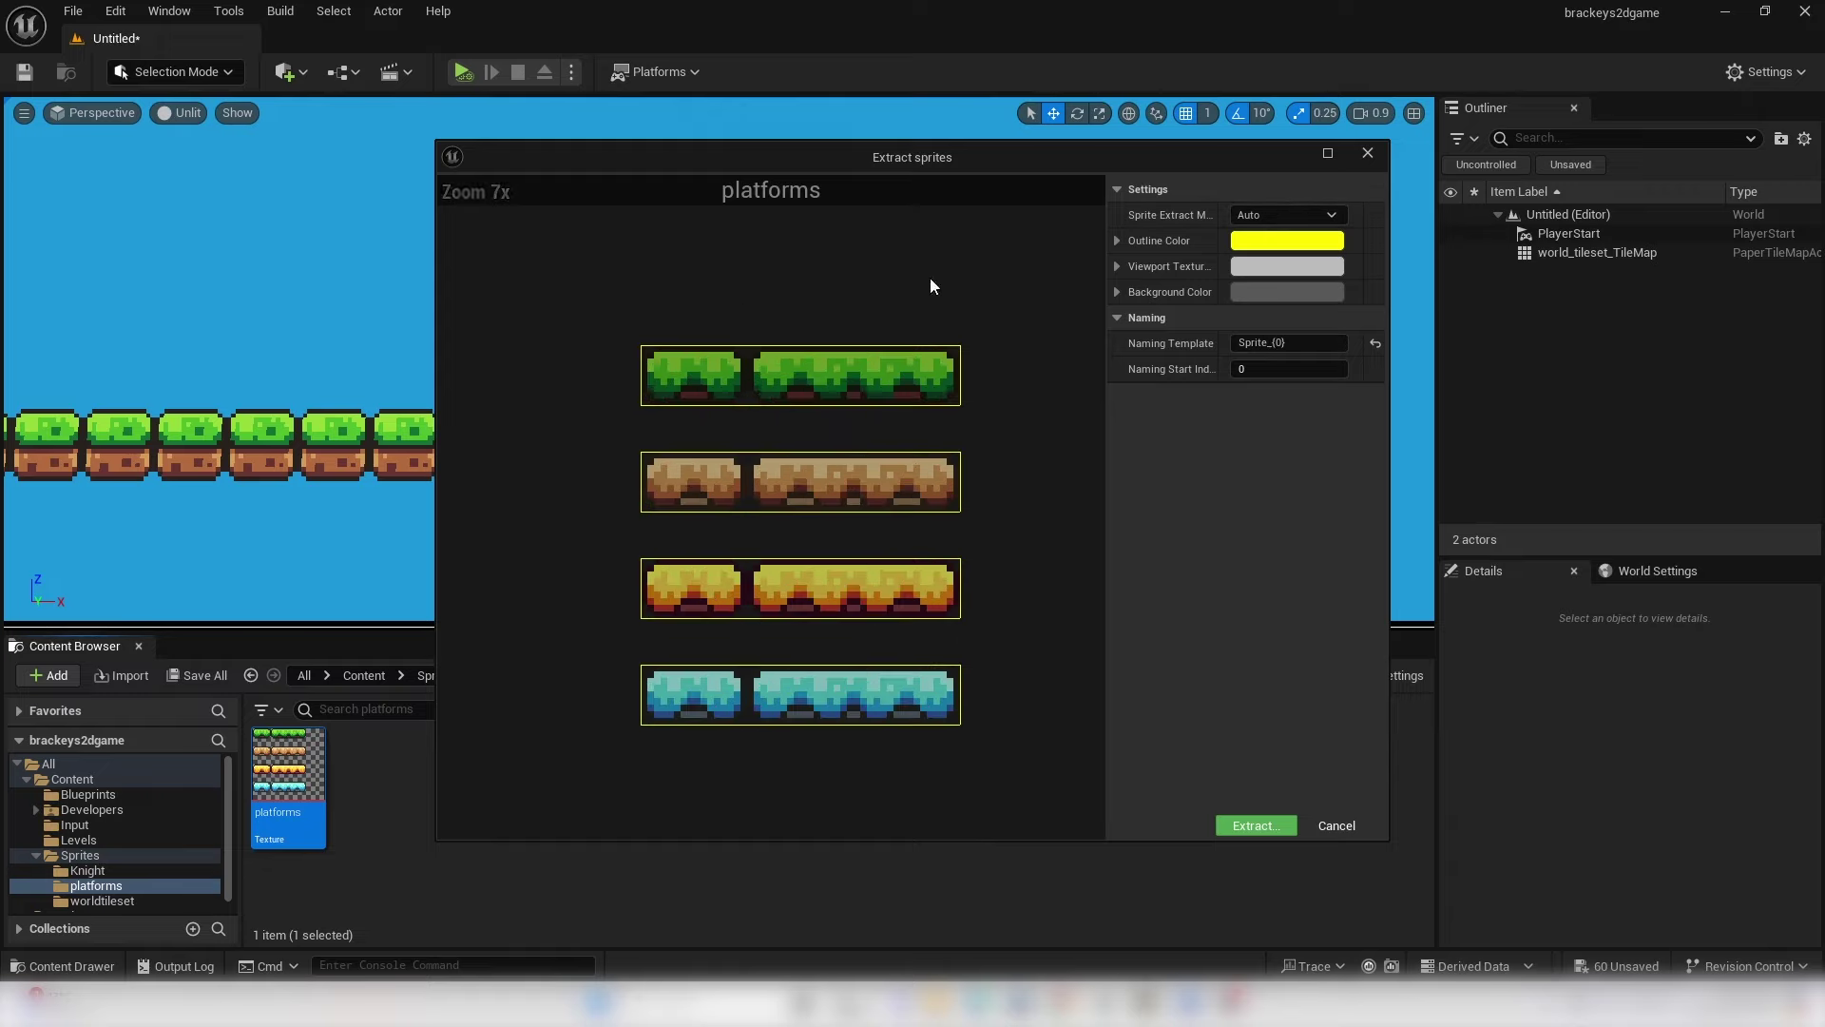
click(1270, 213)
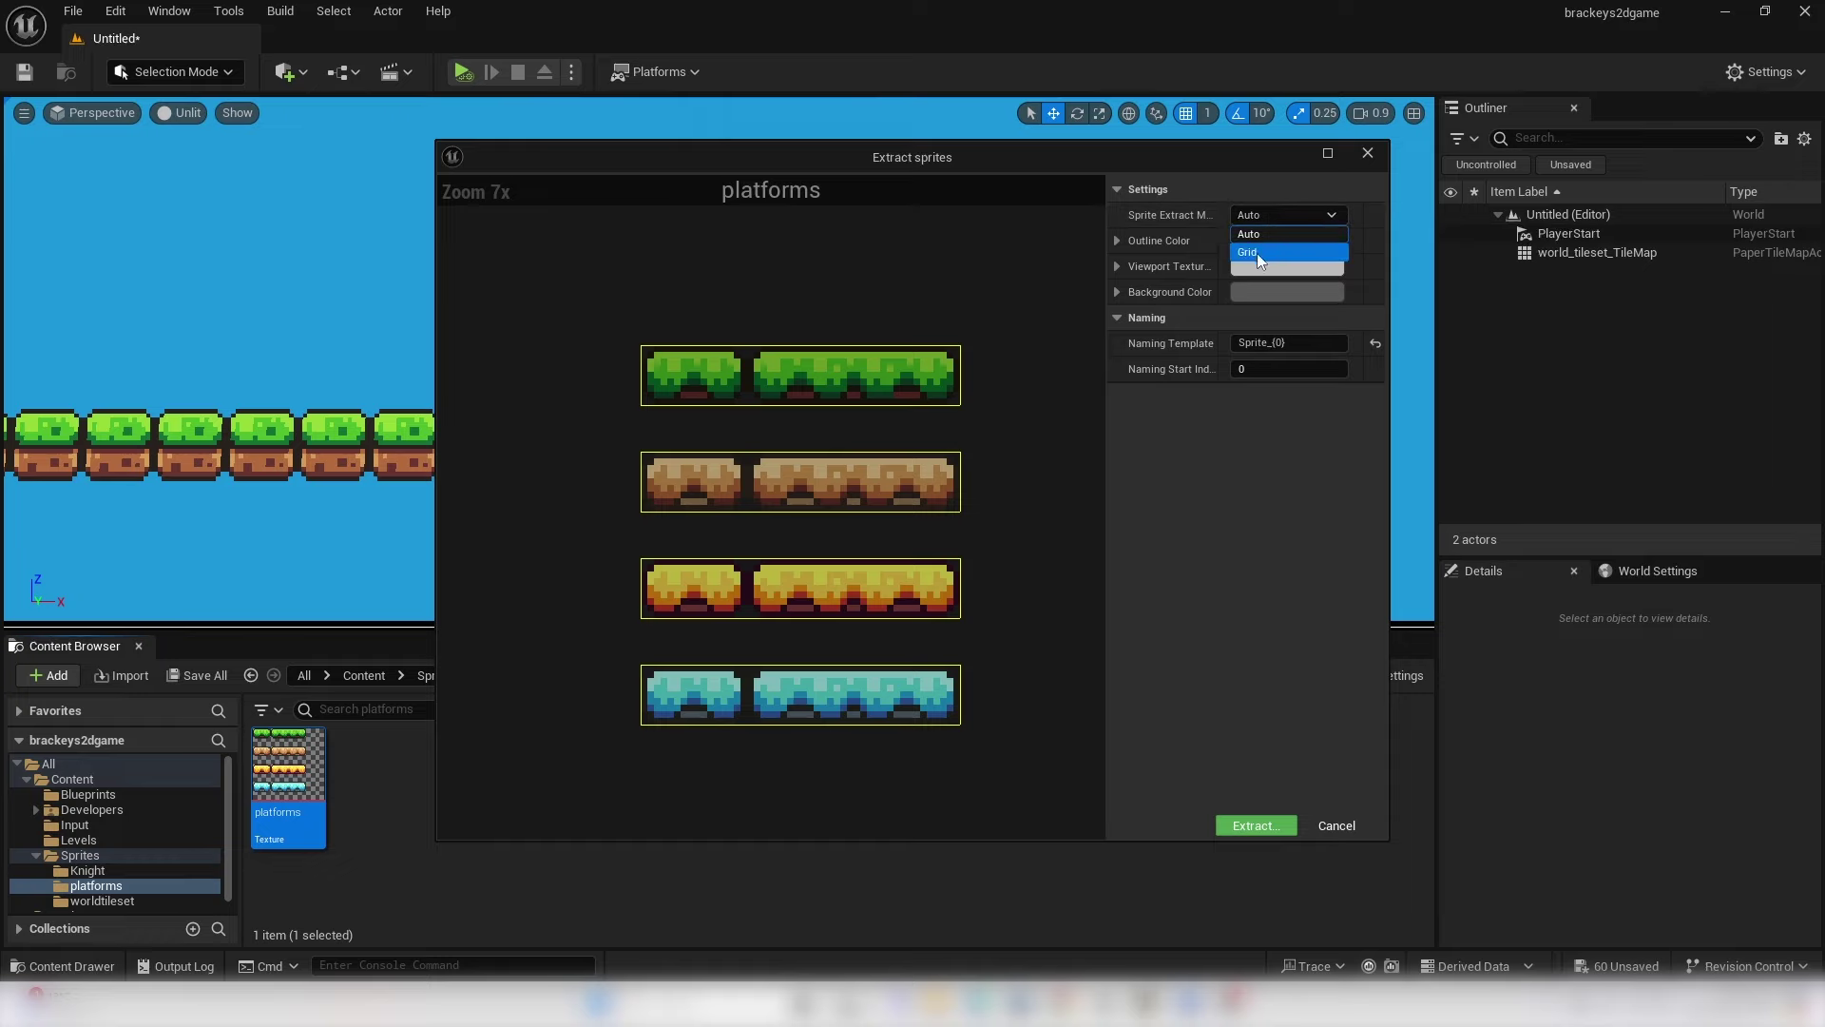
click(1256, 253)
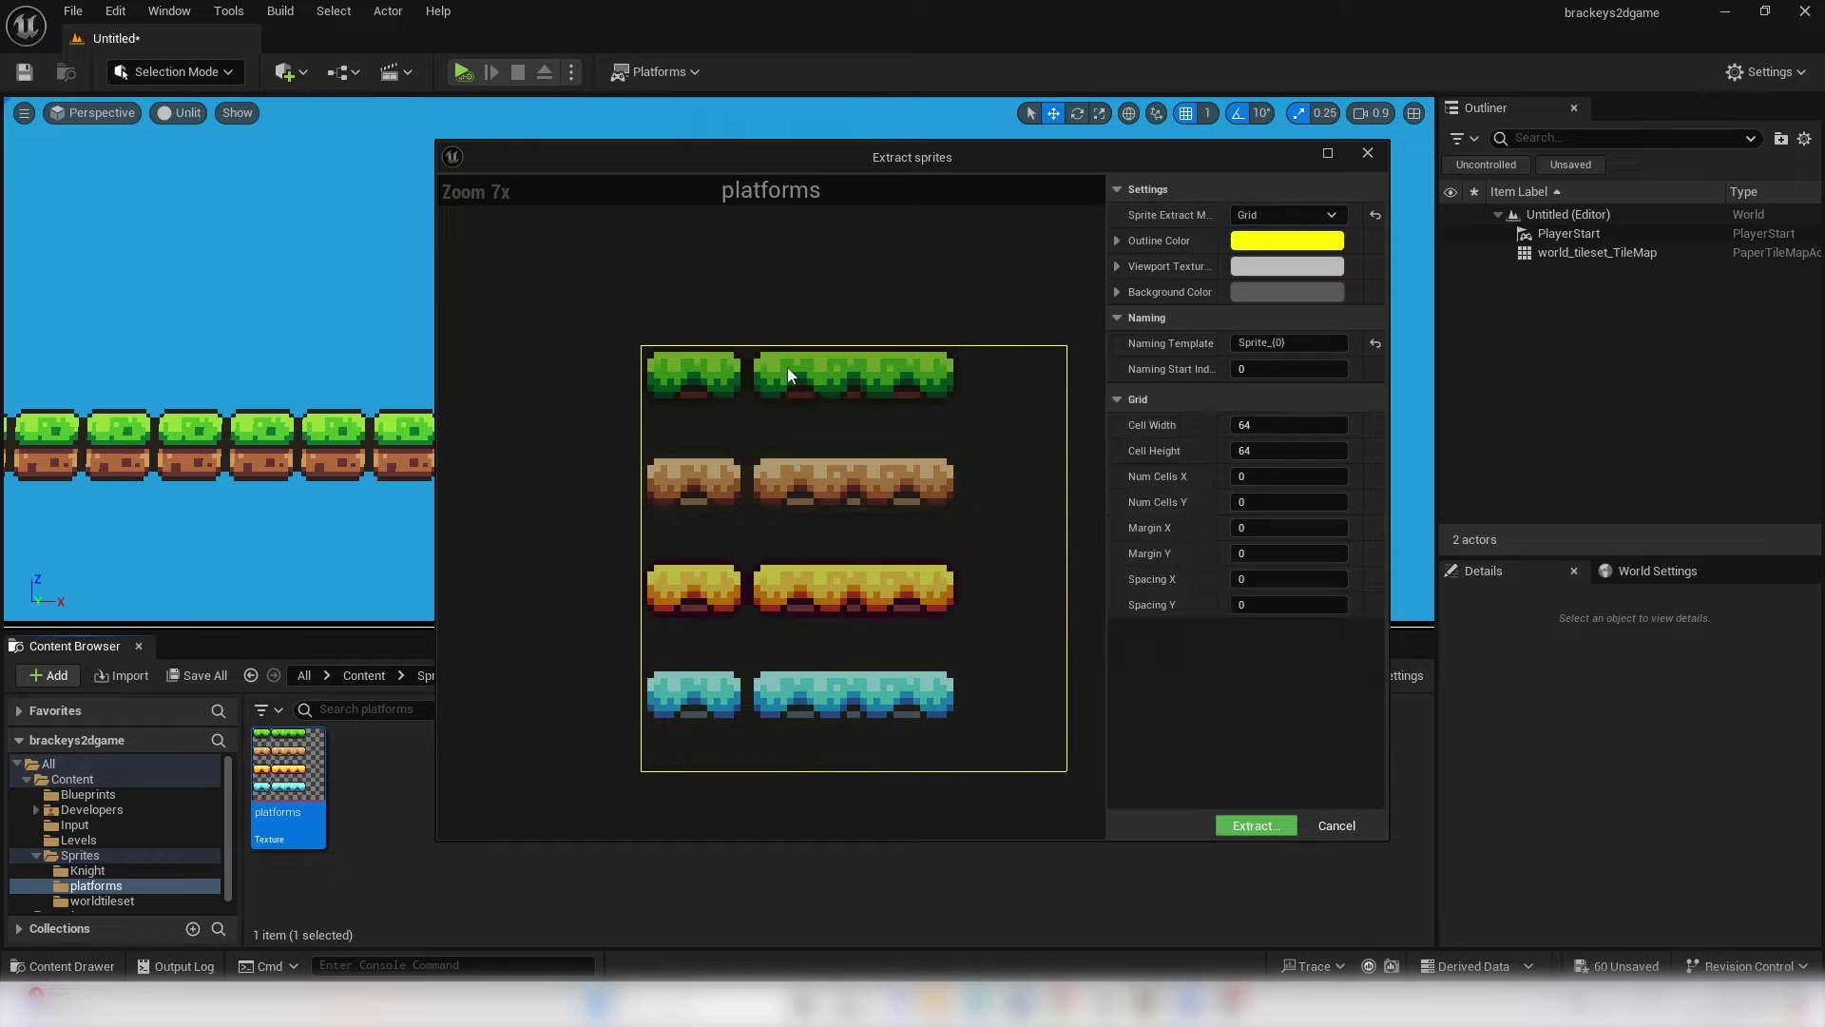
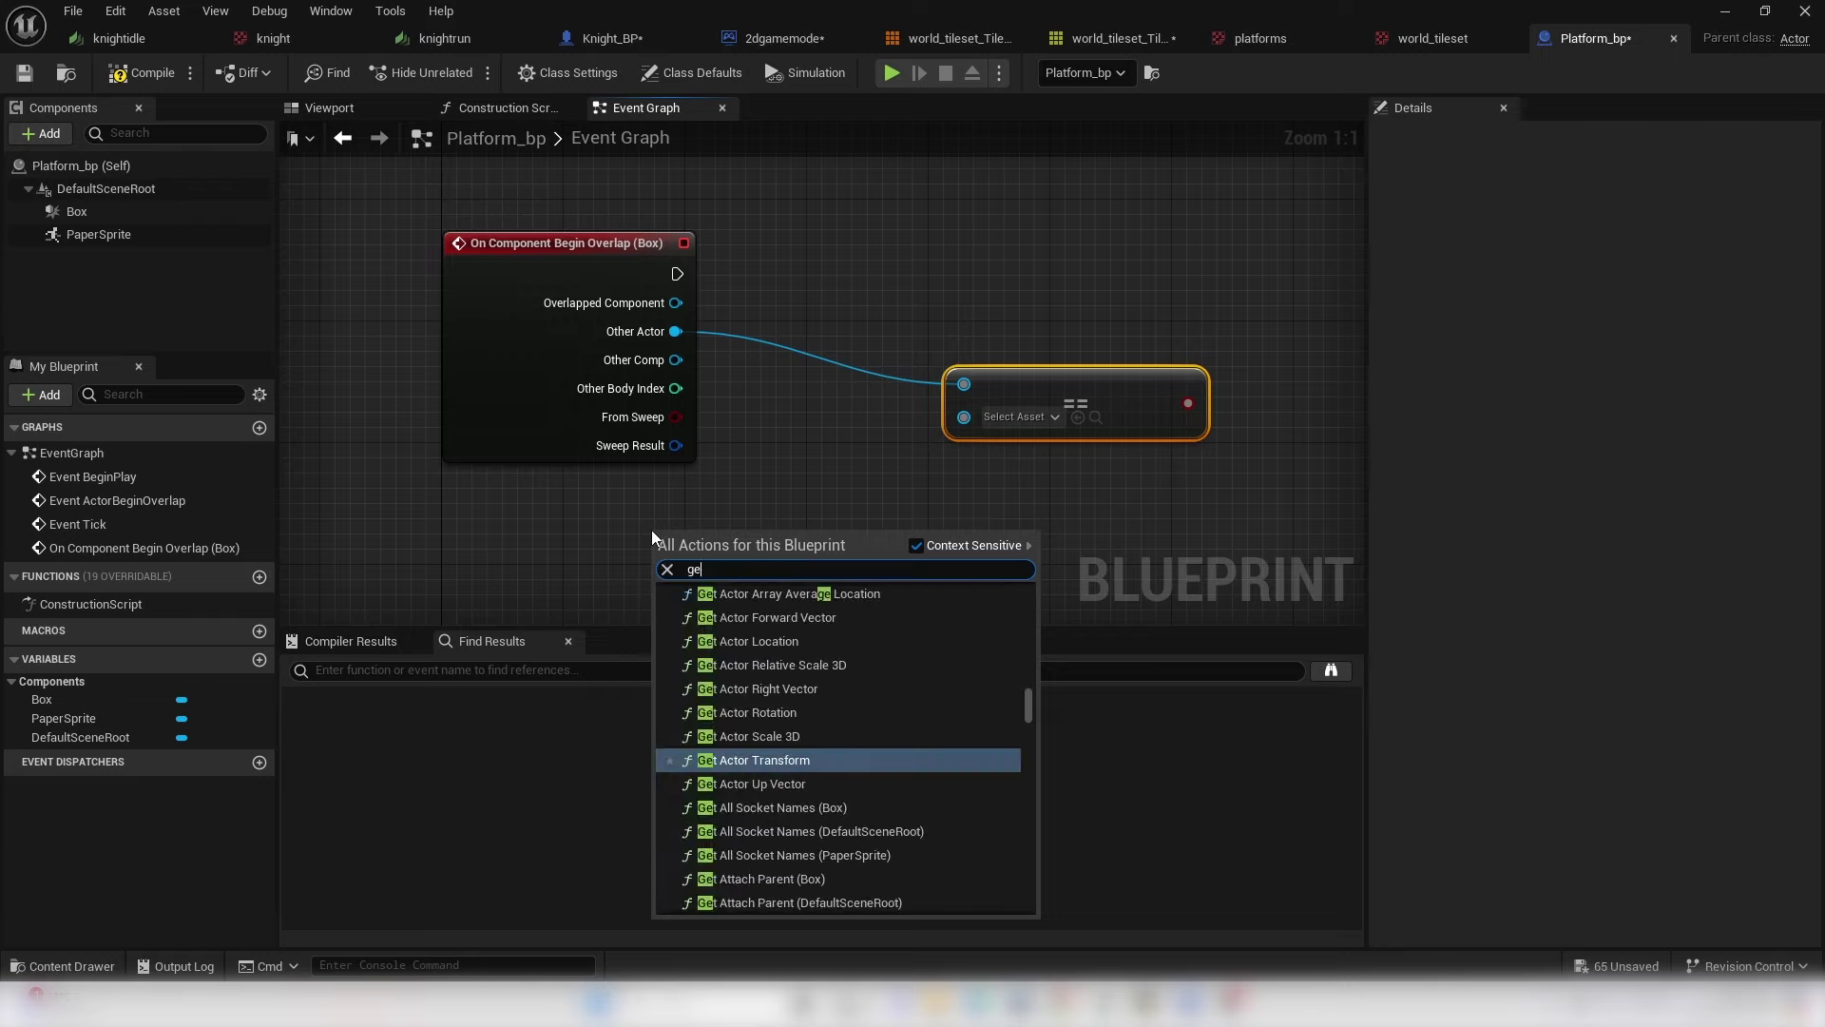
- Compare the Box begin-overlap event's Other Actor with Get Player Character and feed the result into a Branch executed by that event
text(char)
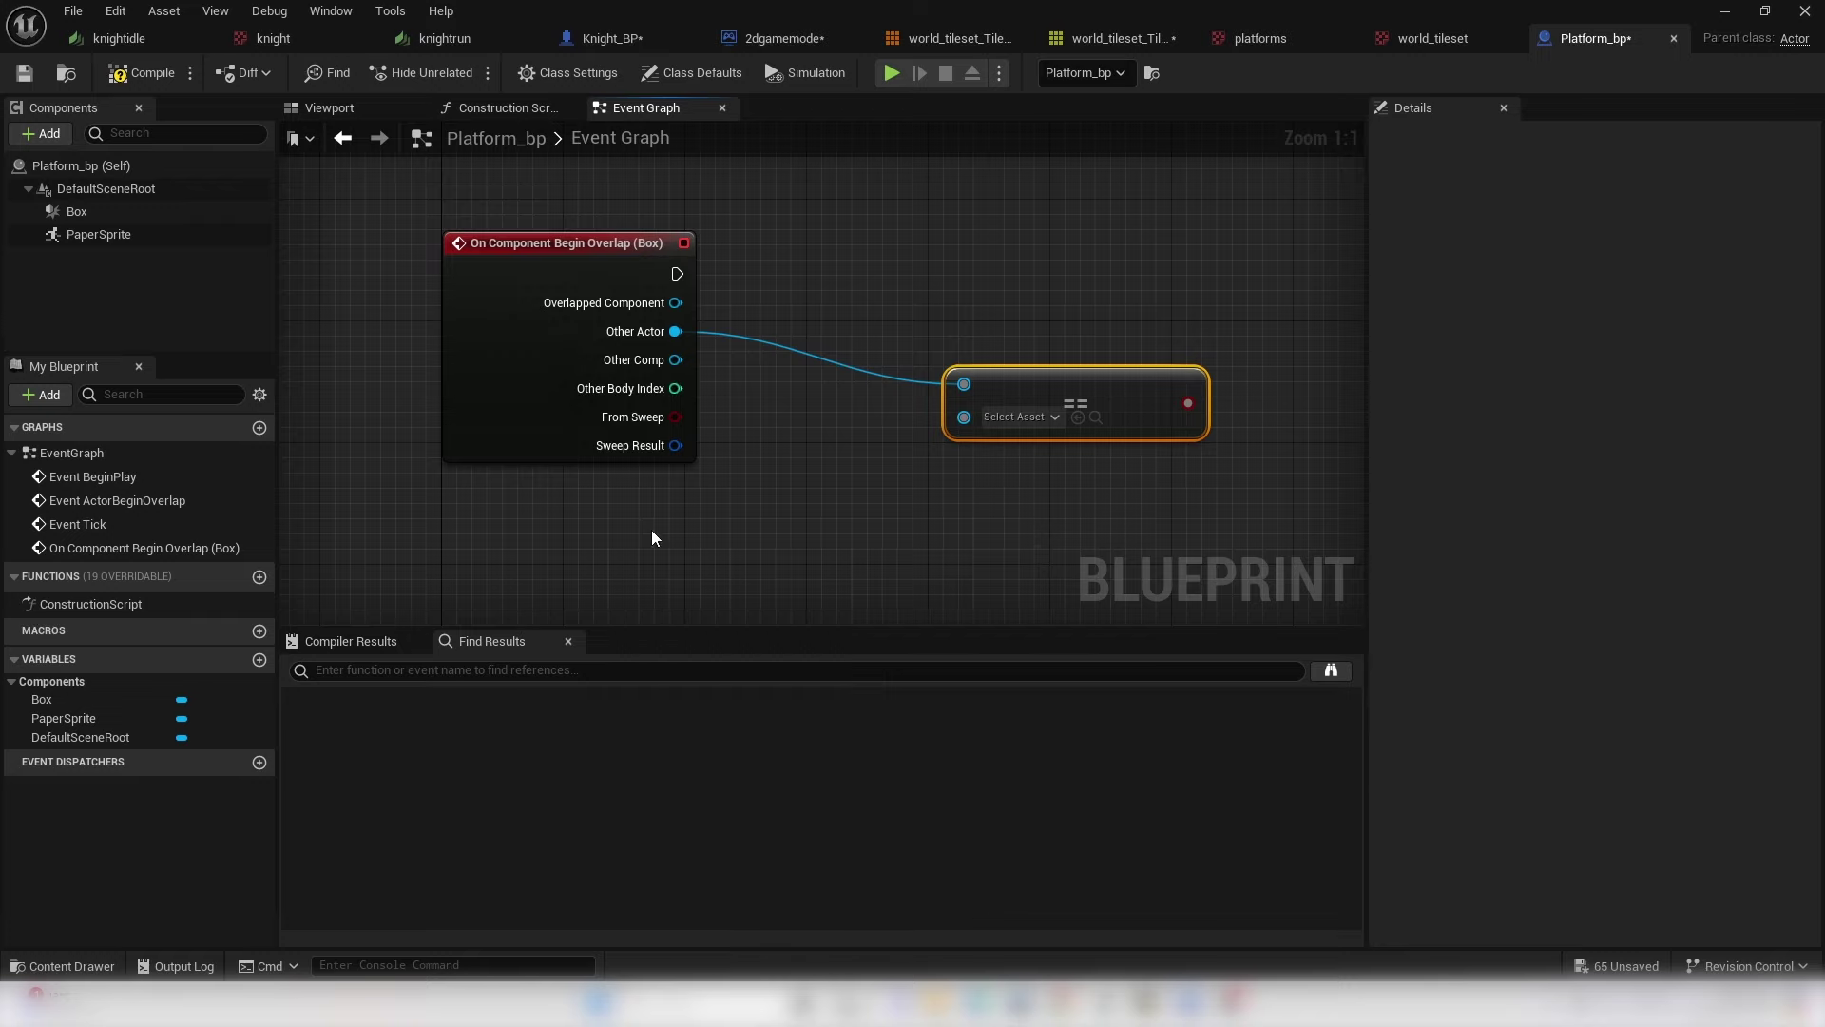
key(Return)
drag(861, 558, 1164, 283)
text(branch)
key(Return)
drag(673, 275, 1179, 316)
right_drag(1192, 240, 975, 310)
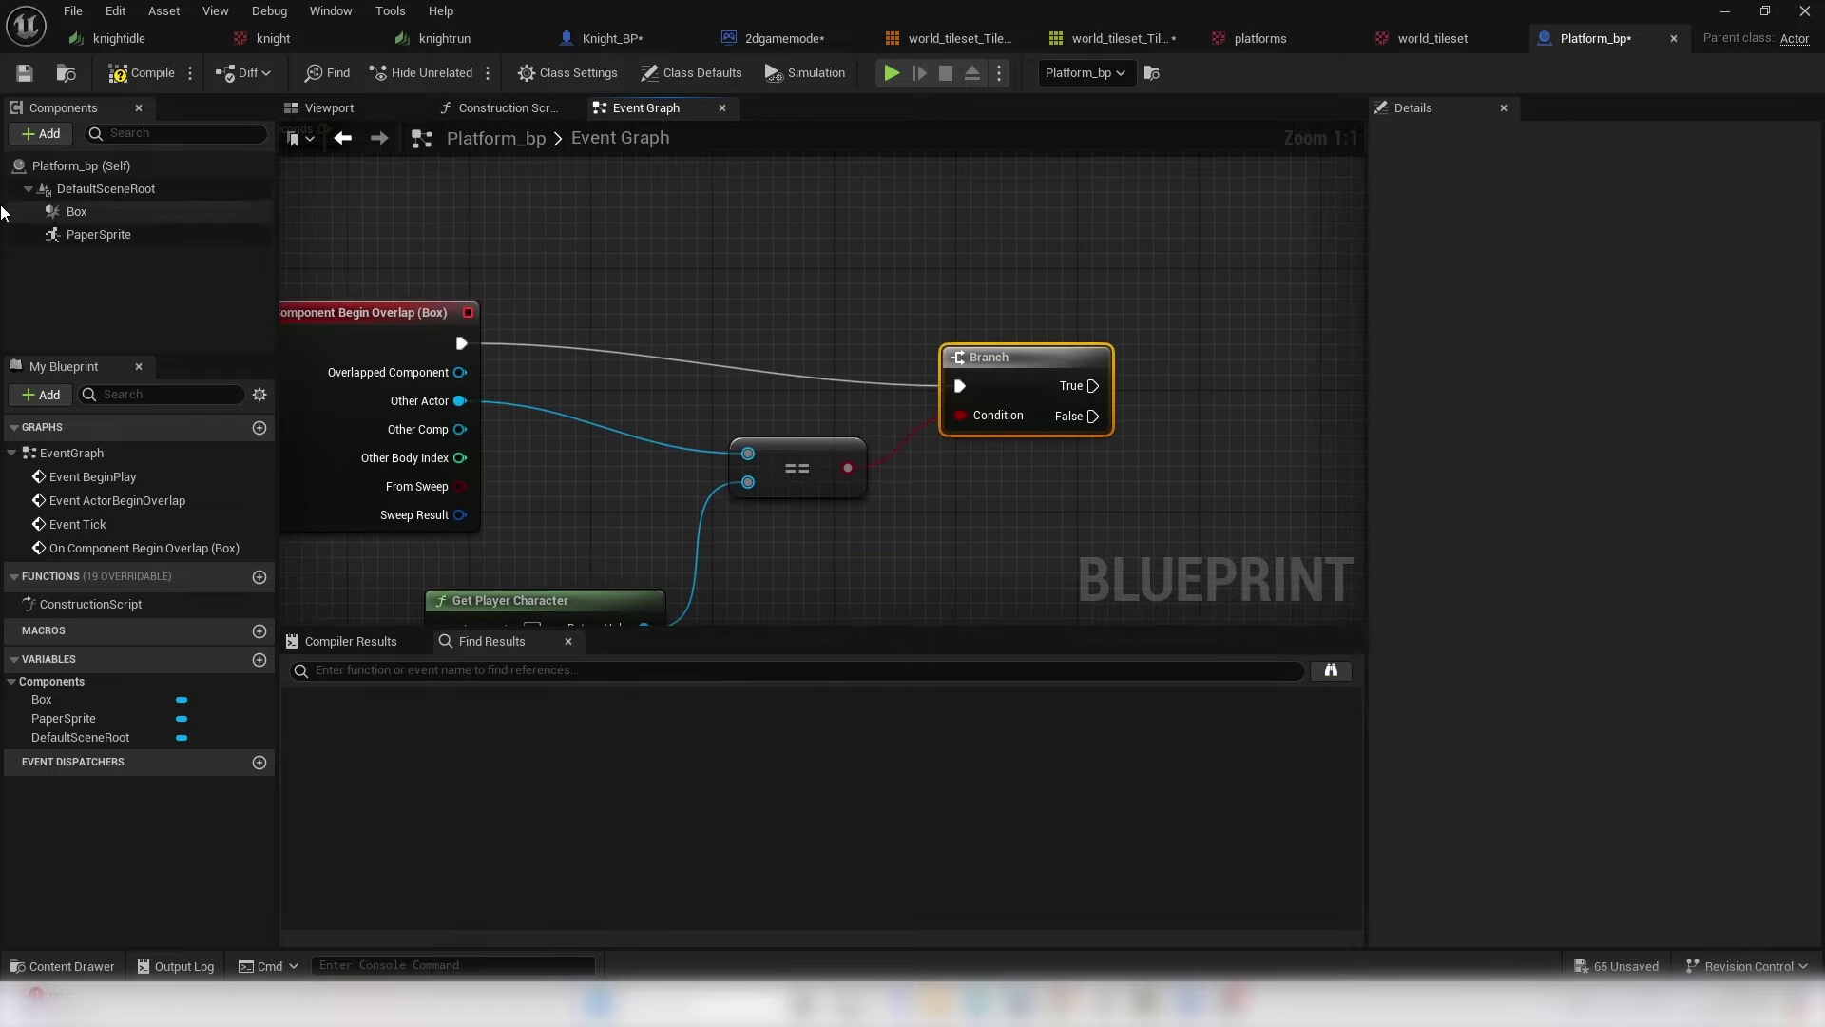
- Add a Set Collision Enabled node for PaperSprite with Collision Enabled (Query and Physics), run from the Branch's True output
drag(130, 234, 1202, 275)
text(set col)
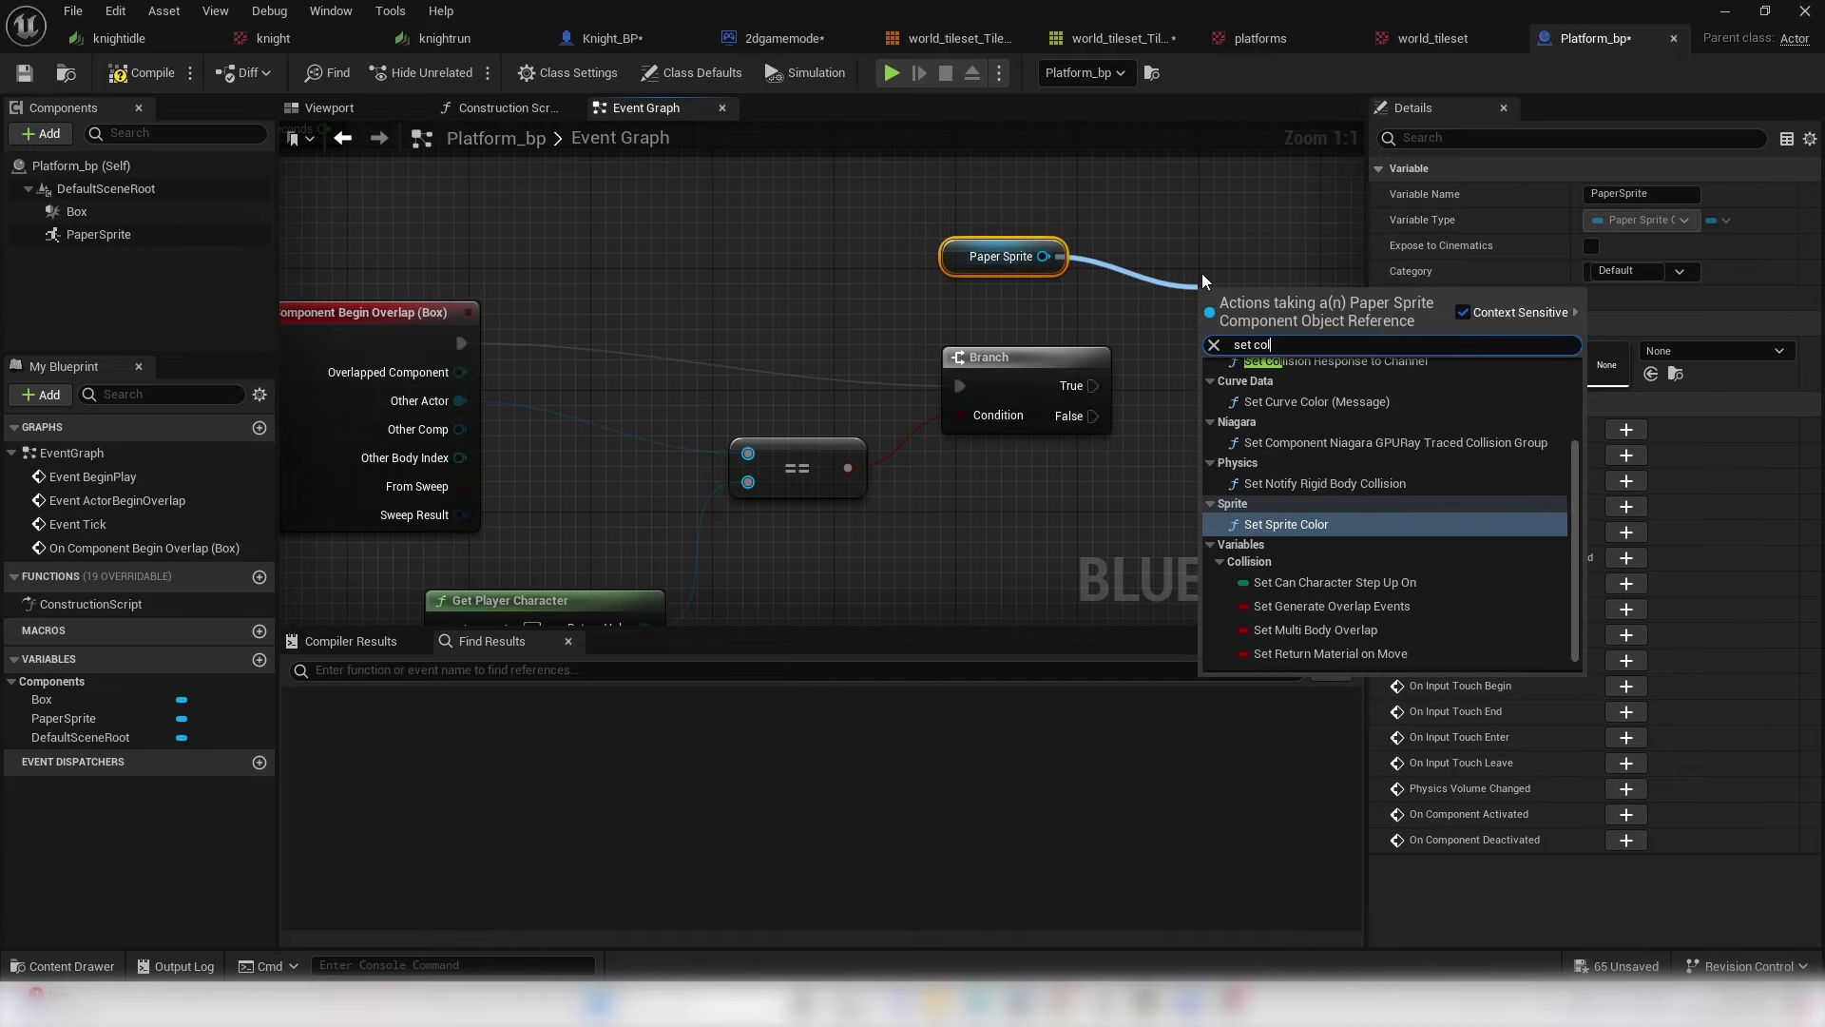
text(l)
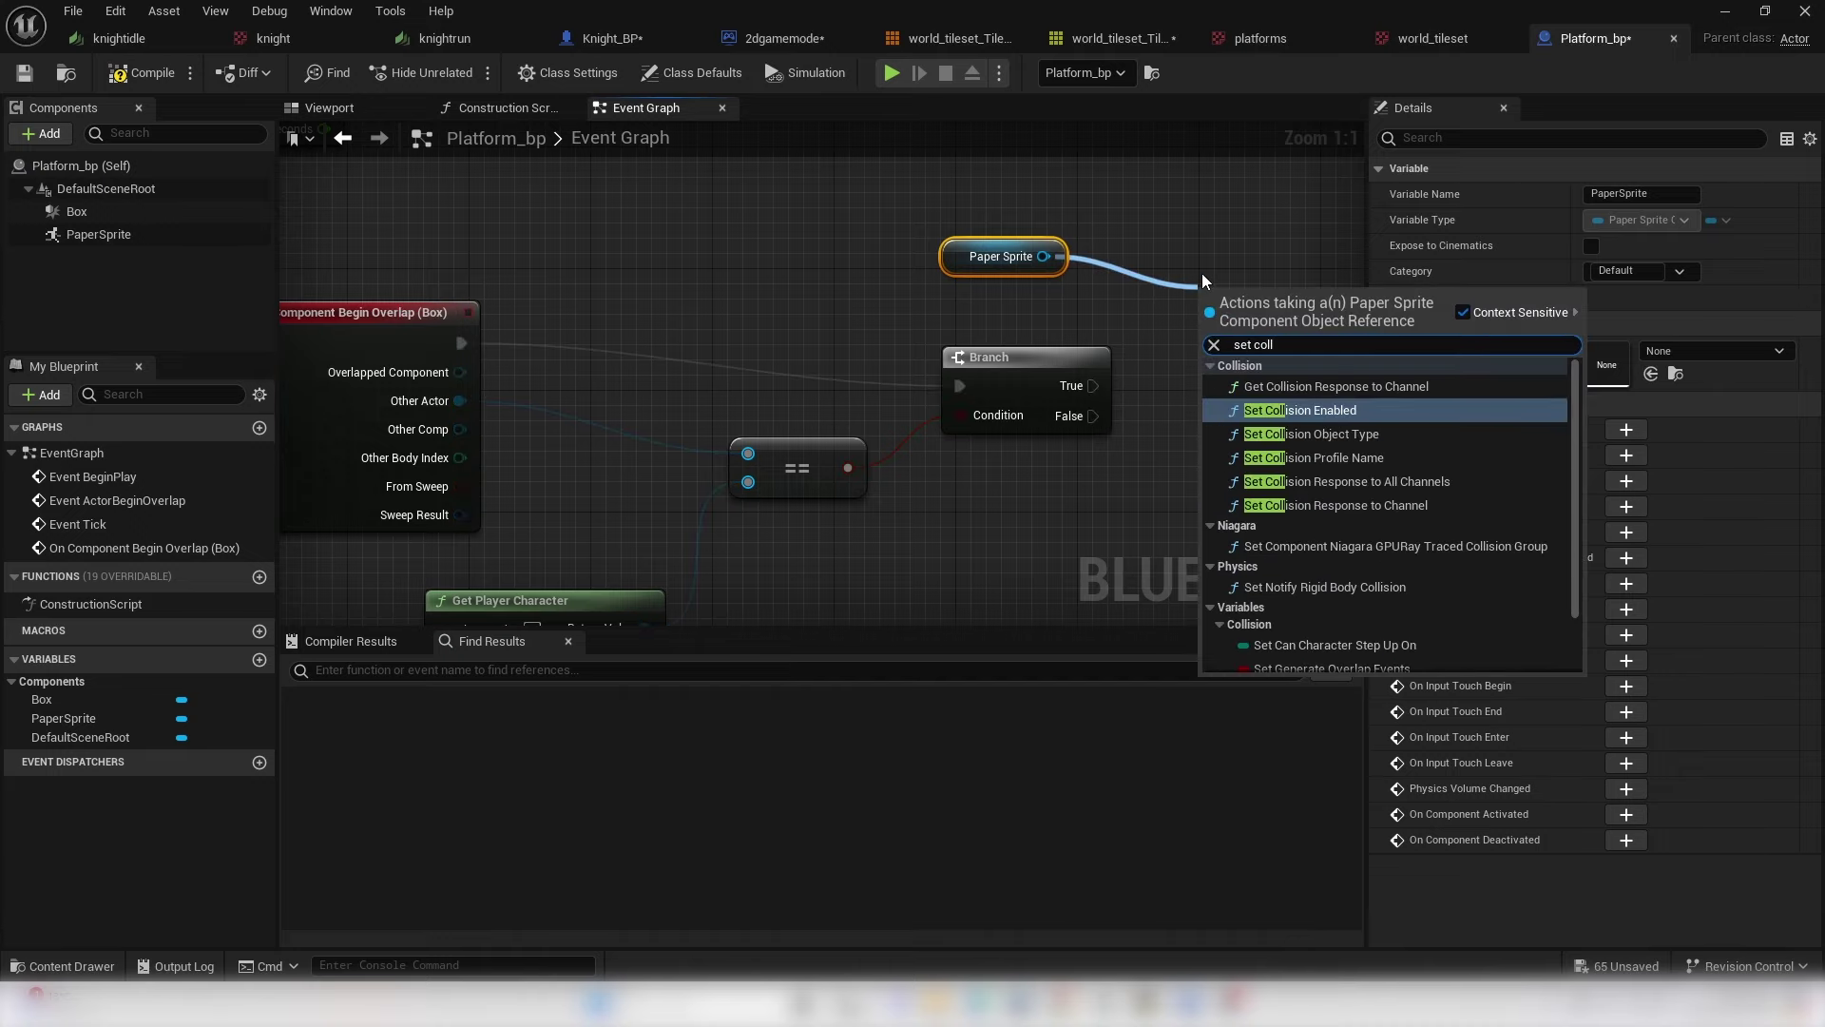
click(1279, 410)
right_drag(1192, 260, 874, 226)
click(984, 386)
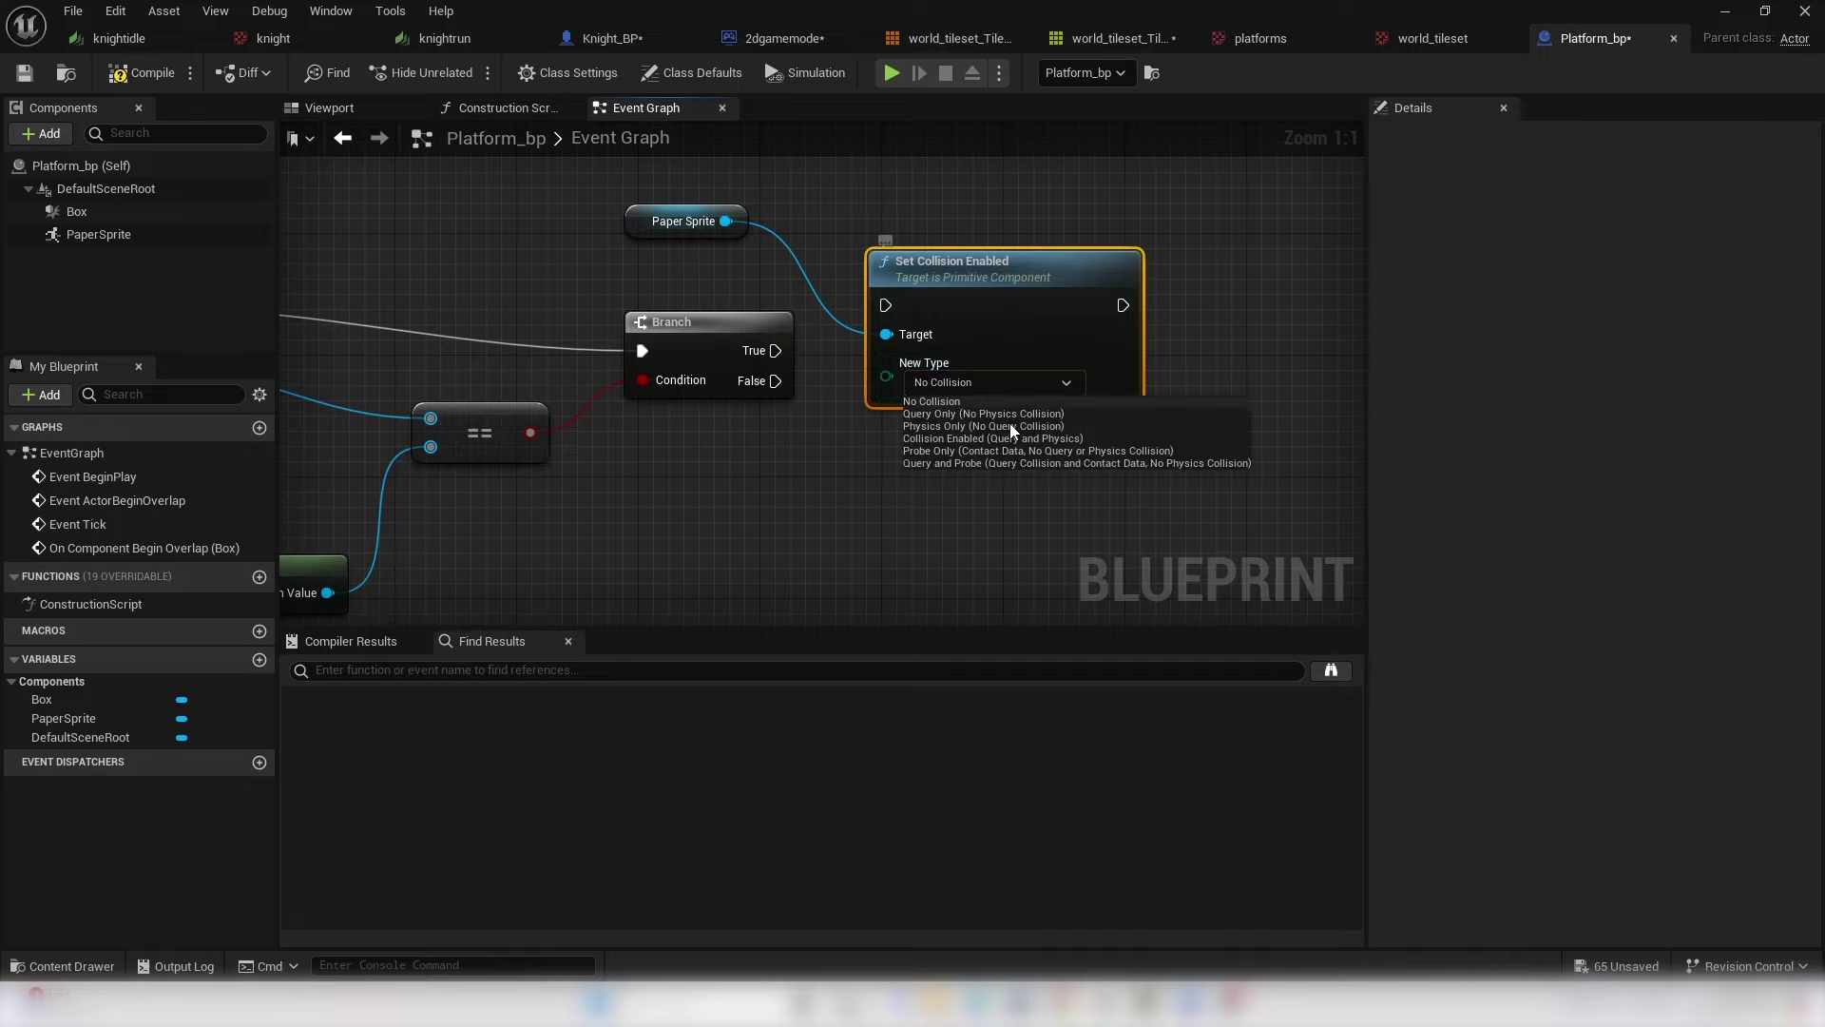
click(966, 438)
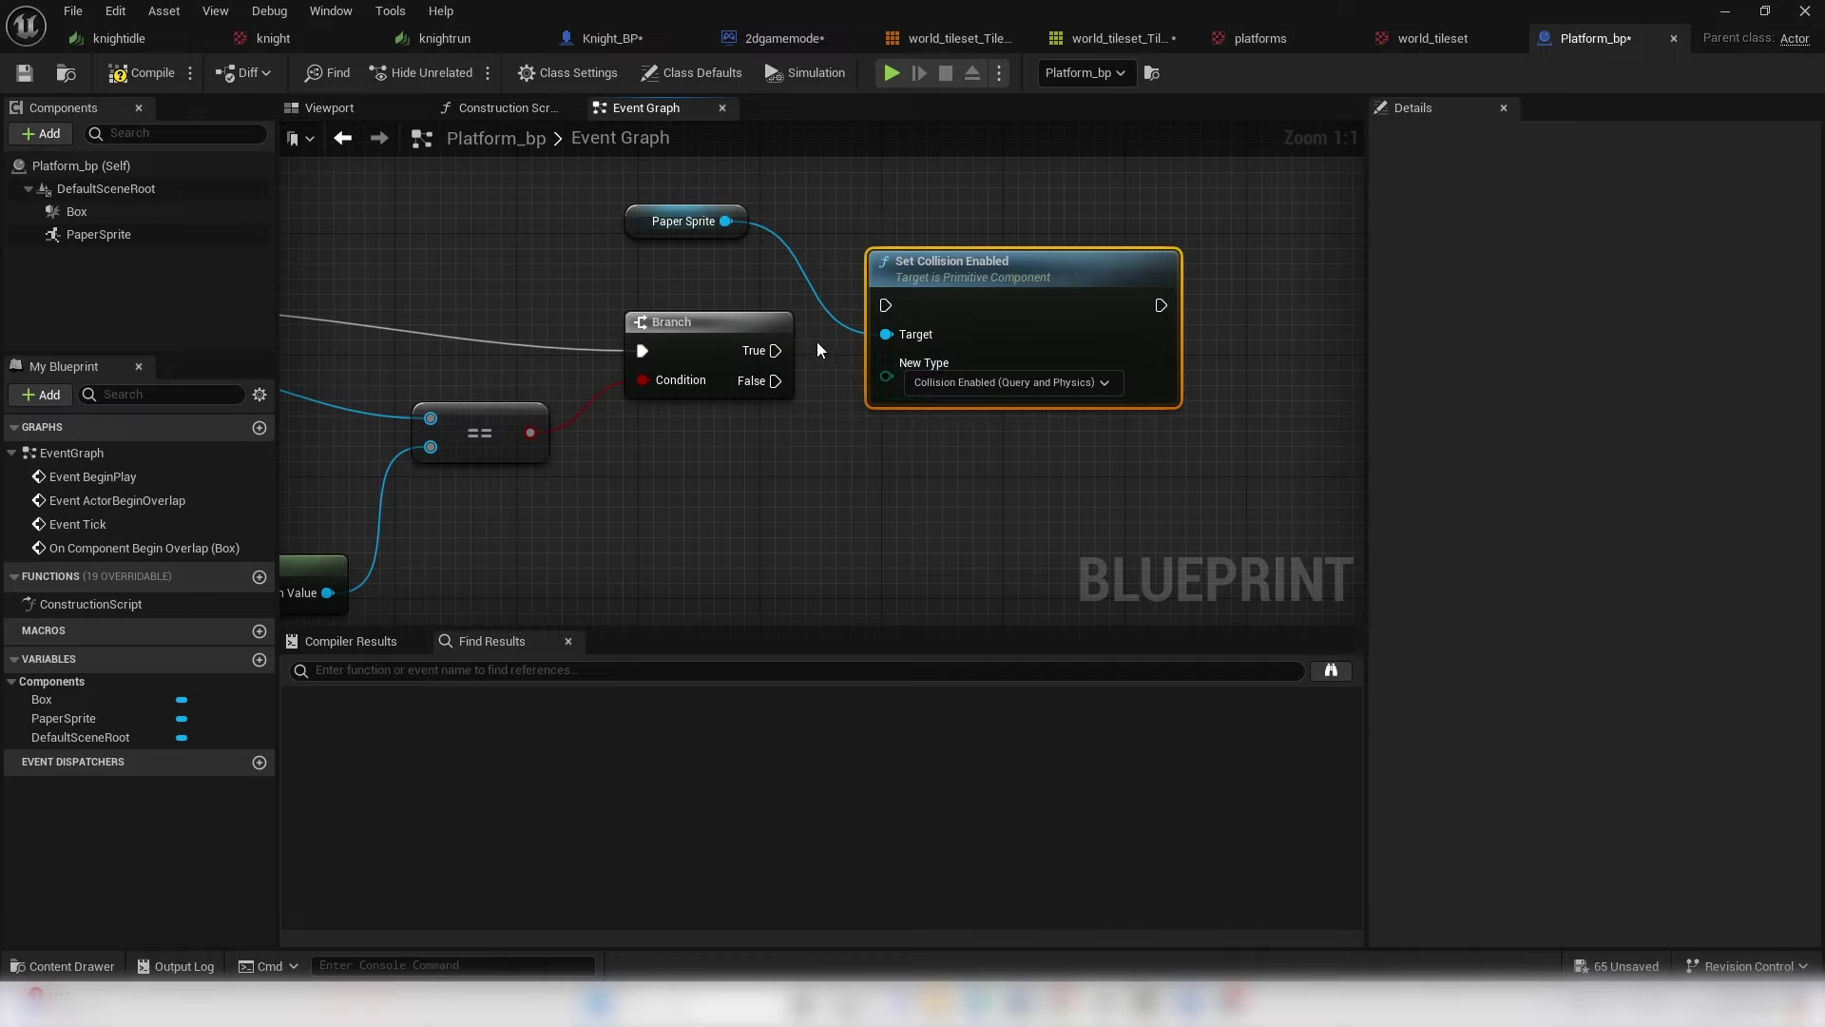
drag(775, 351, 886, 306)
right_drag(584, 401, 922, 316)
scroll(922, 323, down, 3)
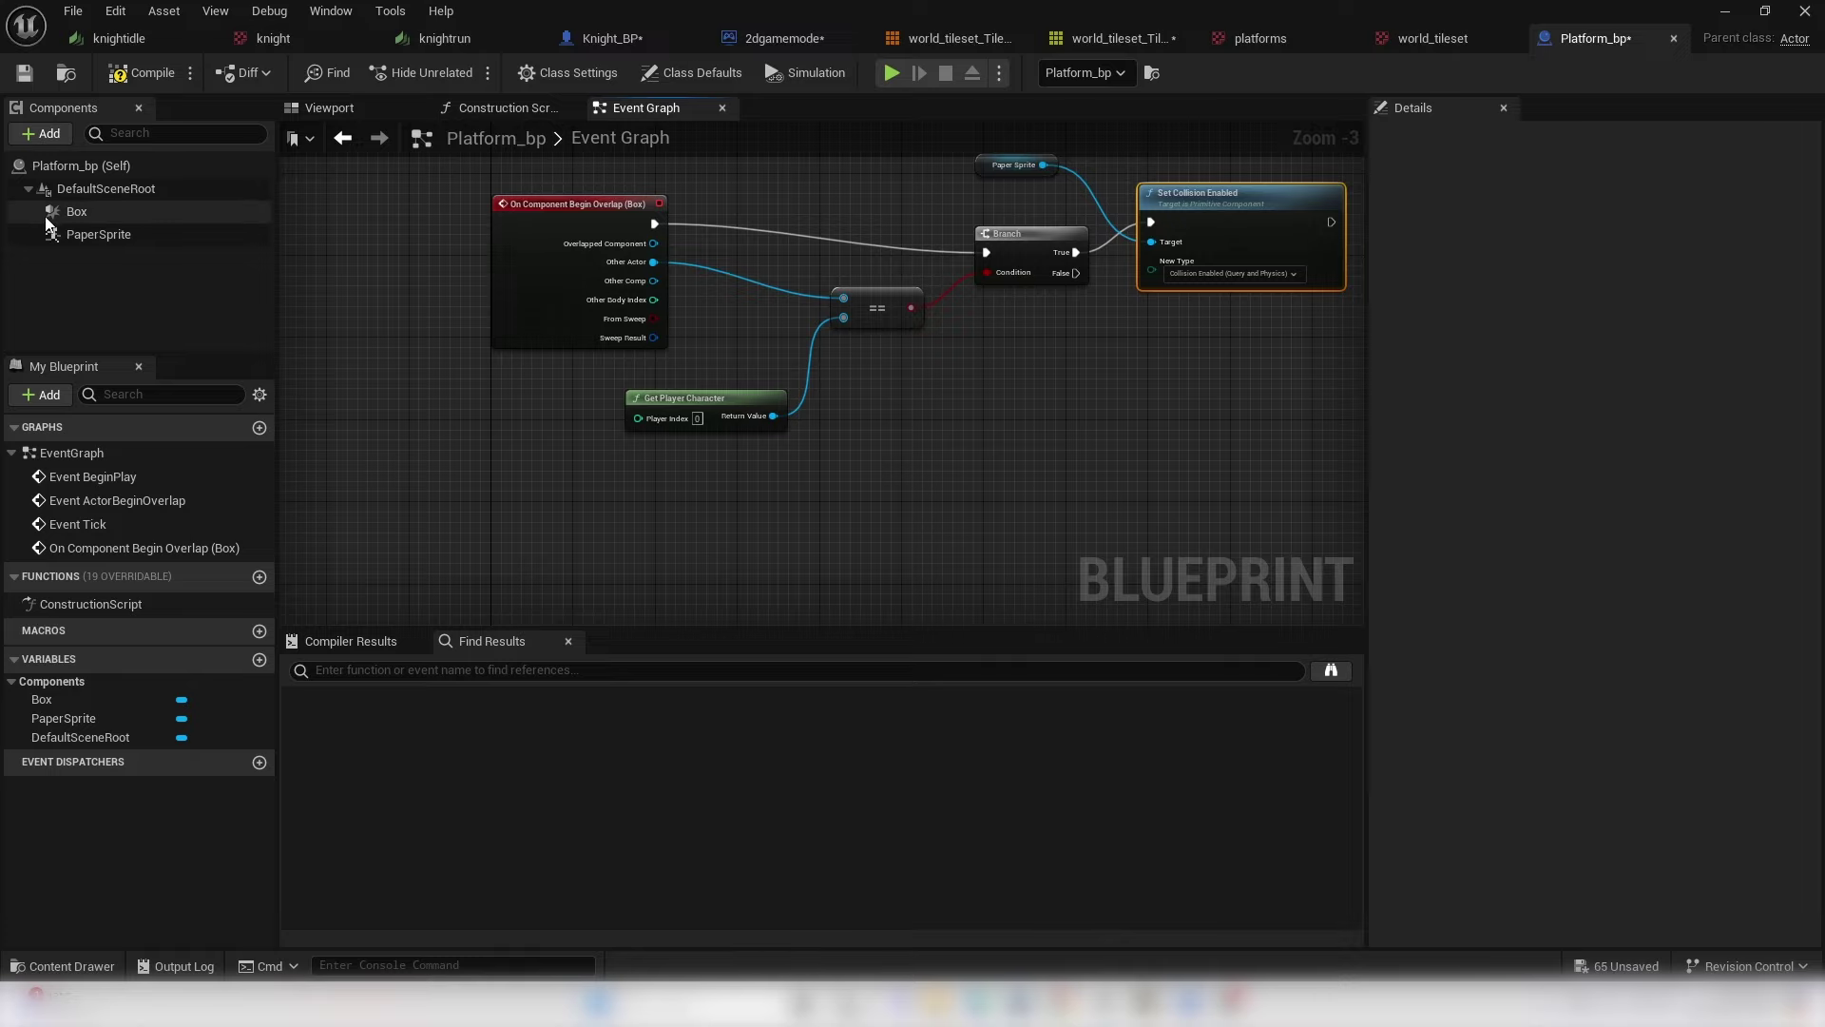
- Add an On Component End Overlap event for the Box below the begin-overlap nodes
click(74, 213)
scroll(1627, 680, down, 10)
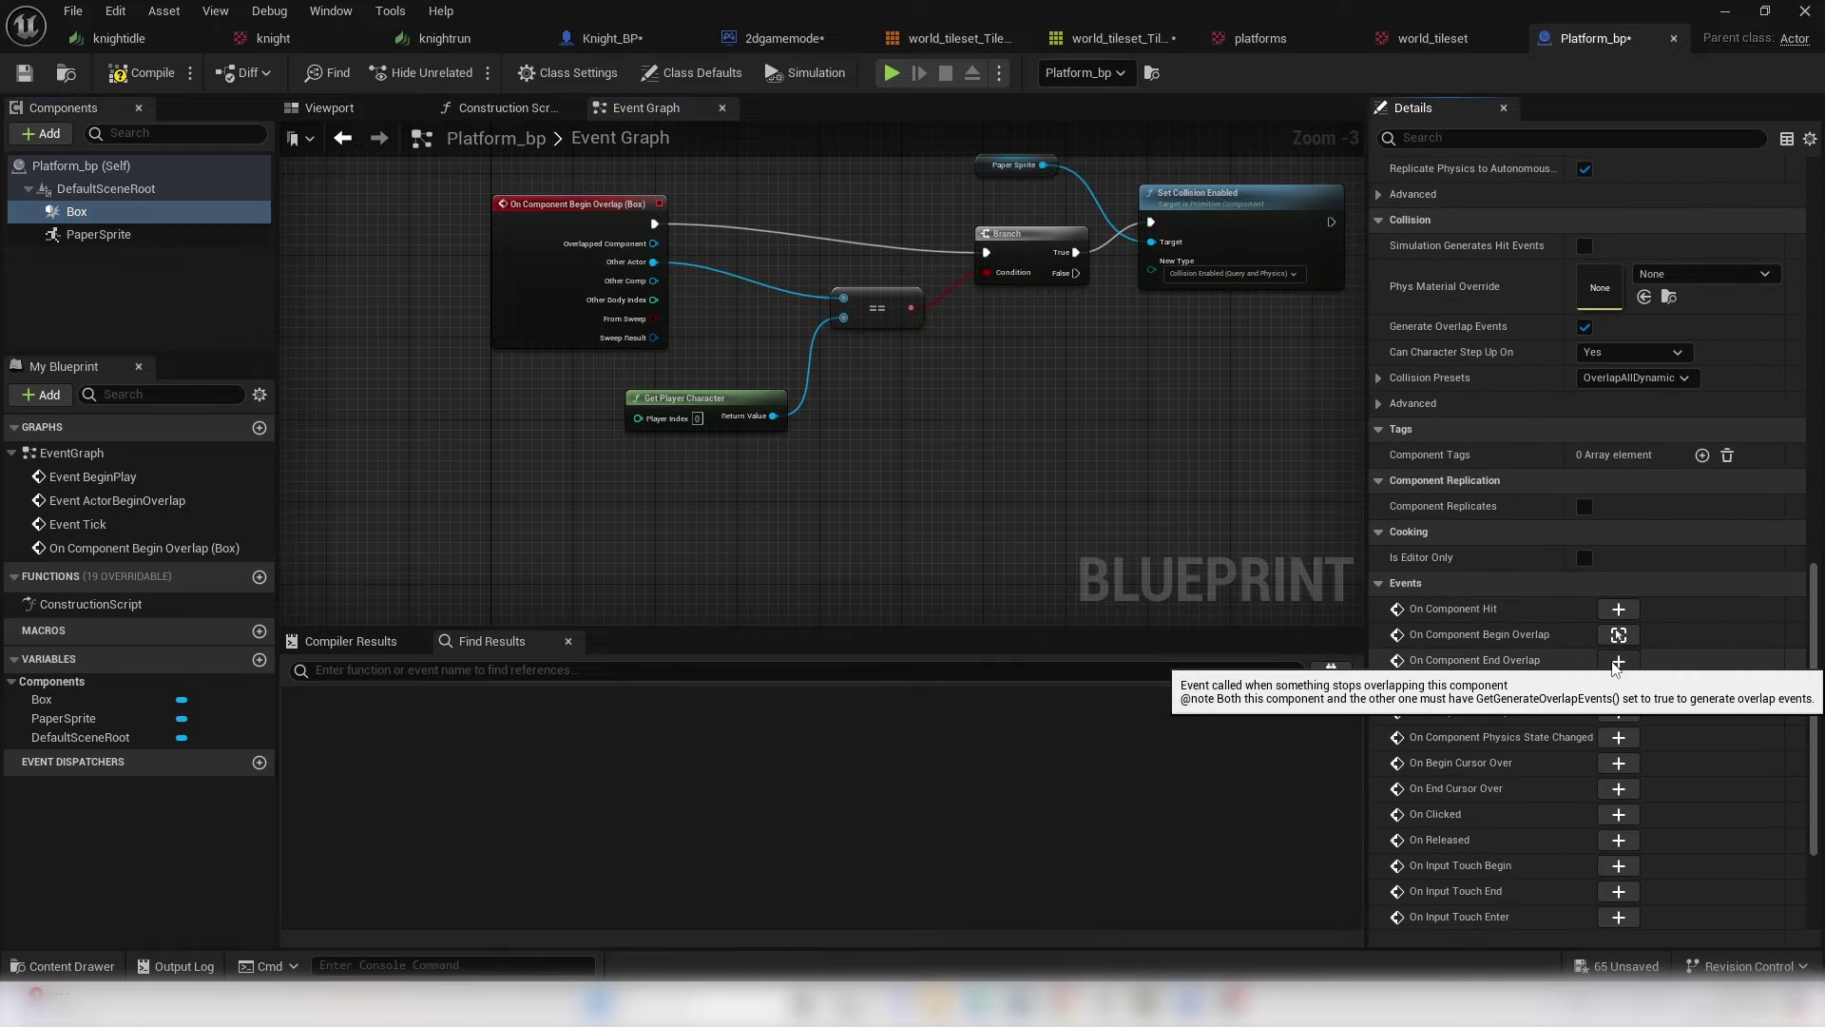
click(1619, 660)
scroll(921, 327, down, 2)
right_drag(921, 327, 790, 447)
scroll(806, 321, up, 1)
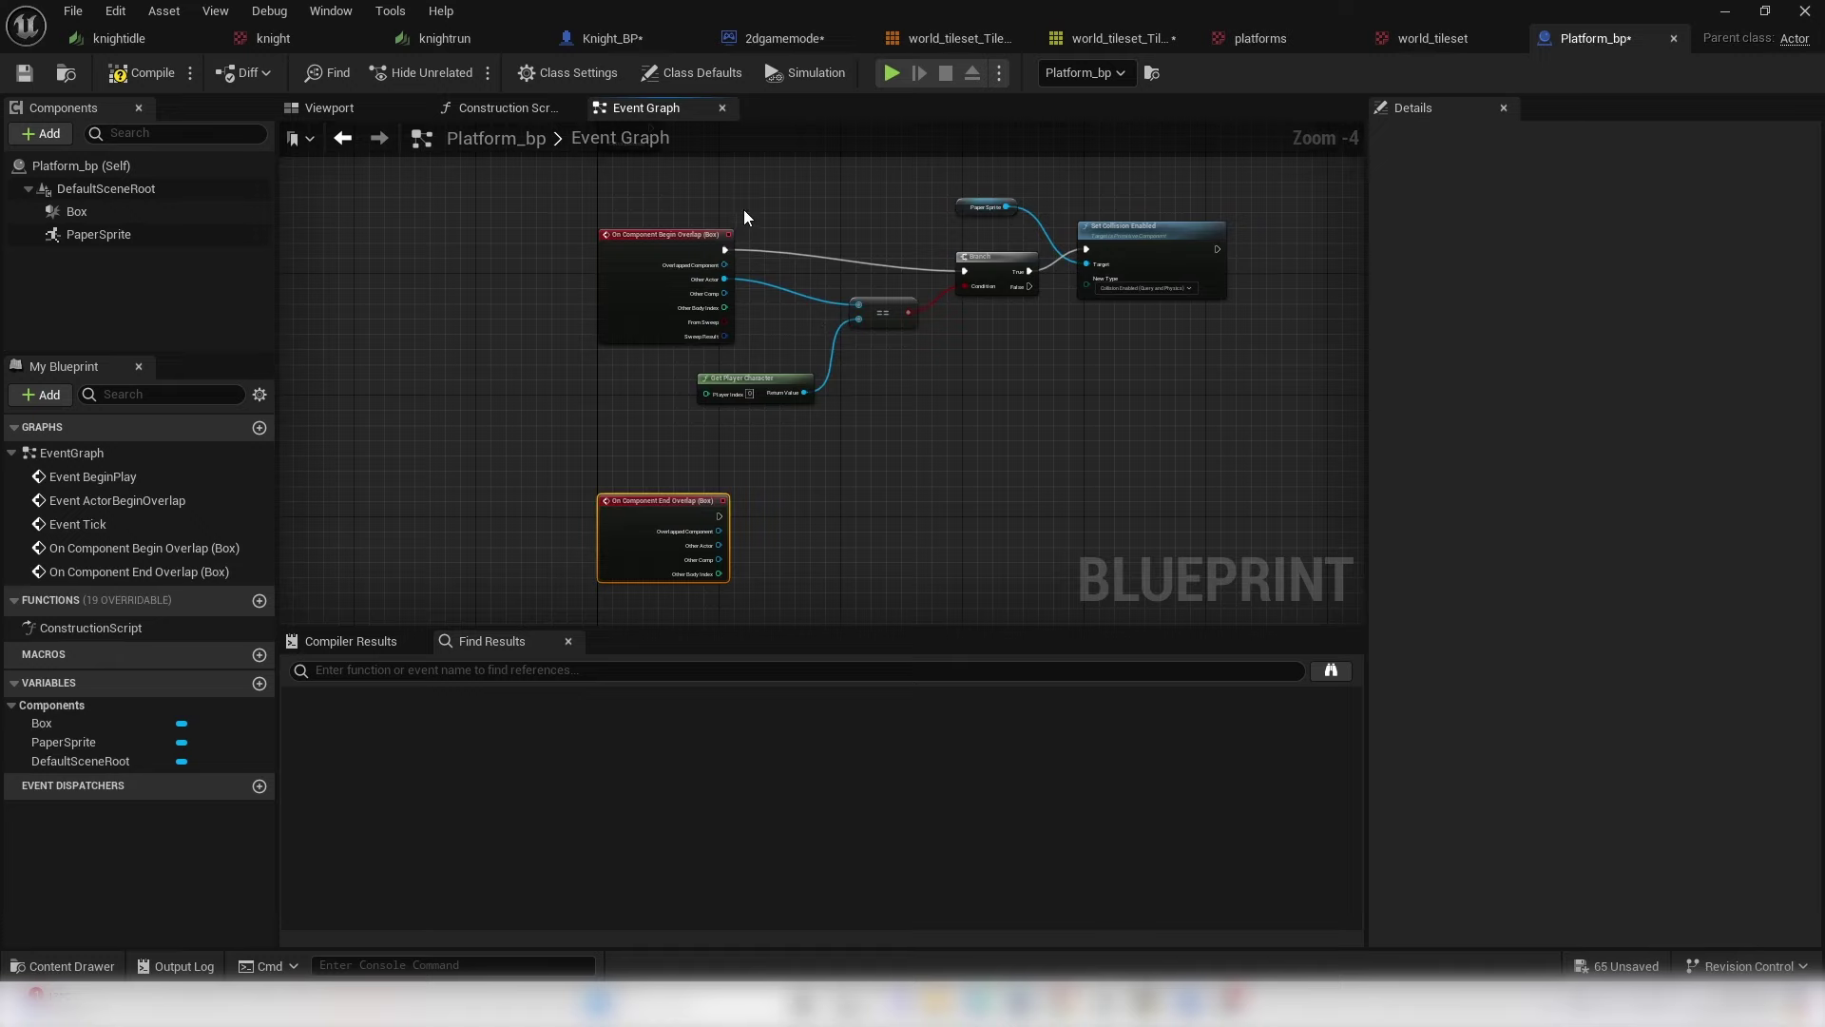
- Duplicate the player comparison, Branch and Set Collision Enabled nodes and wire the copies to the Box's end-overlap event
right_drag(830, 216, 774, 256)
drag(897, 348, 1181, 508)
right_drag(881, 472, 891, 256)
click(833, 353)
key(ctrl+v)
scroll(833, 361, up, 3)
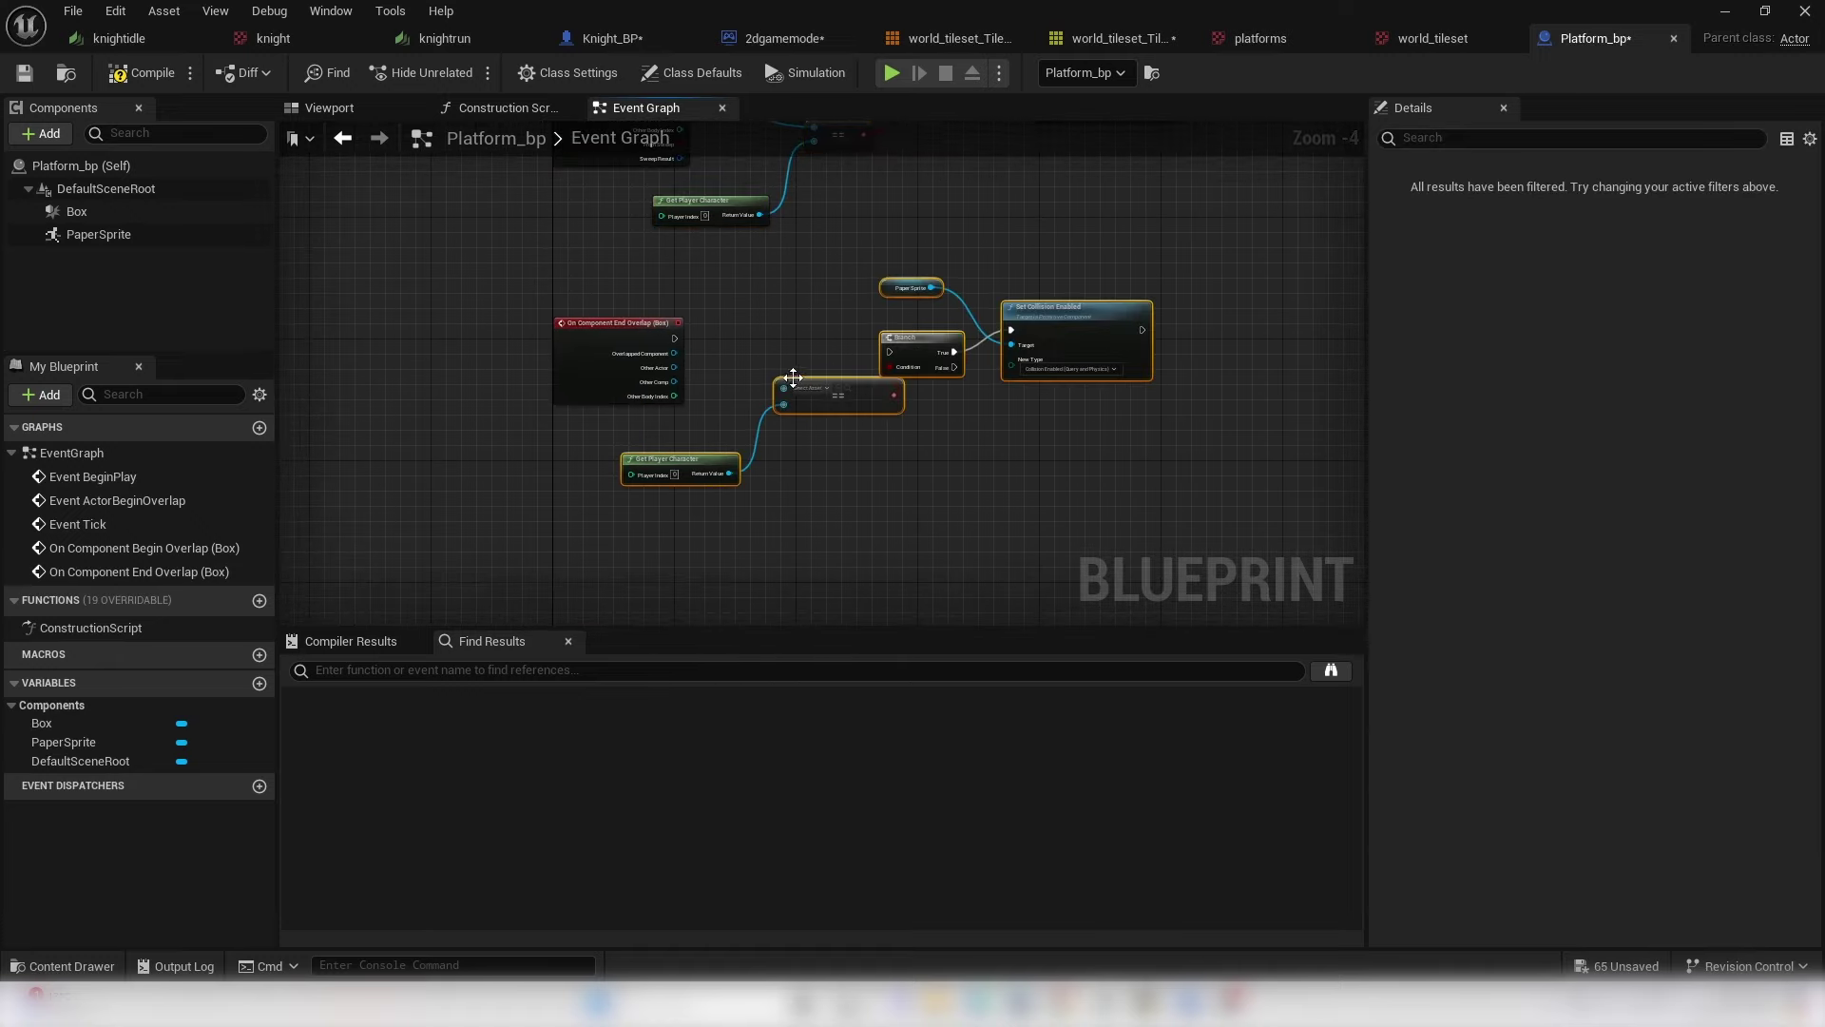
drag(583, 357, 770, 388)
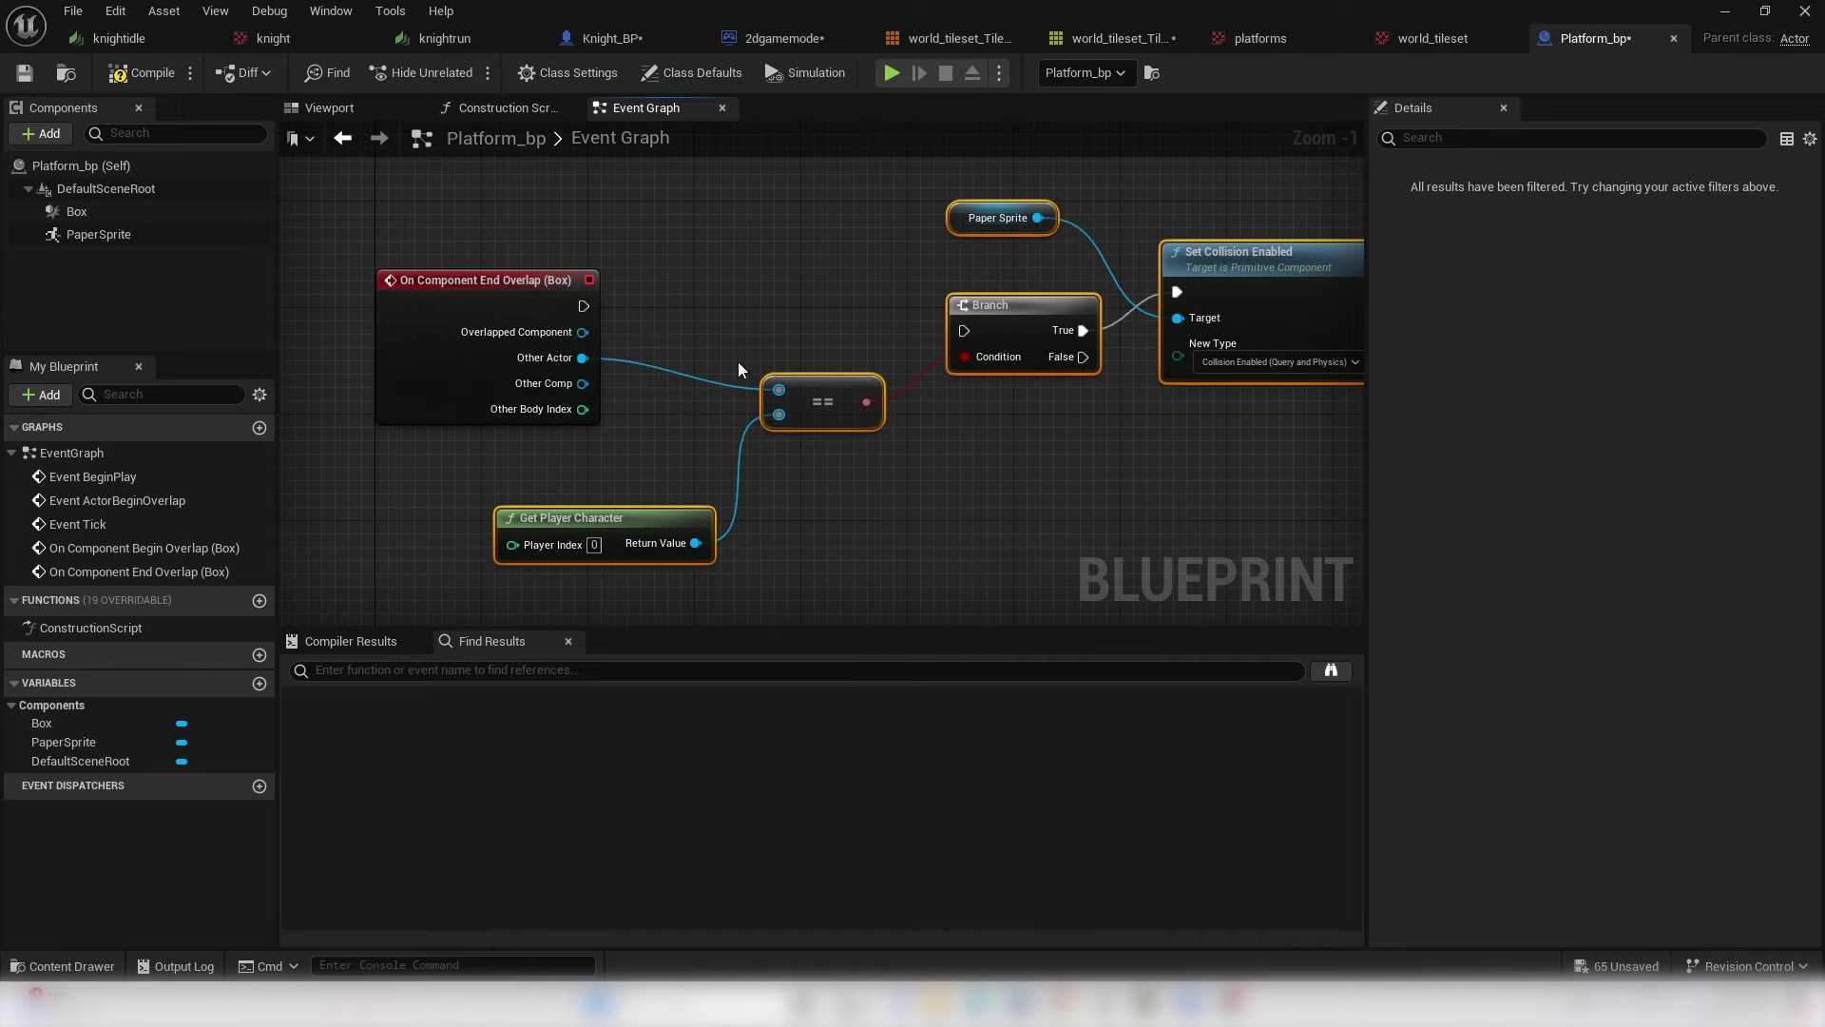
drag(582, 305, 963, 335)
- Set the duplicated Set Collision Enabled node's new type to No Collision and compile the blueprint
right_drag(963, 334, 682, 304)
click(984, 338)
click(939, 355)
right_drag(565, 277, 1001, 332)
right_drag(738, 306, 607, 287)
click(128, 76)
- Play-test the level, jumping the knight at the platform and running both ways beneath it
click(1722, 13)
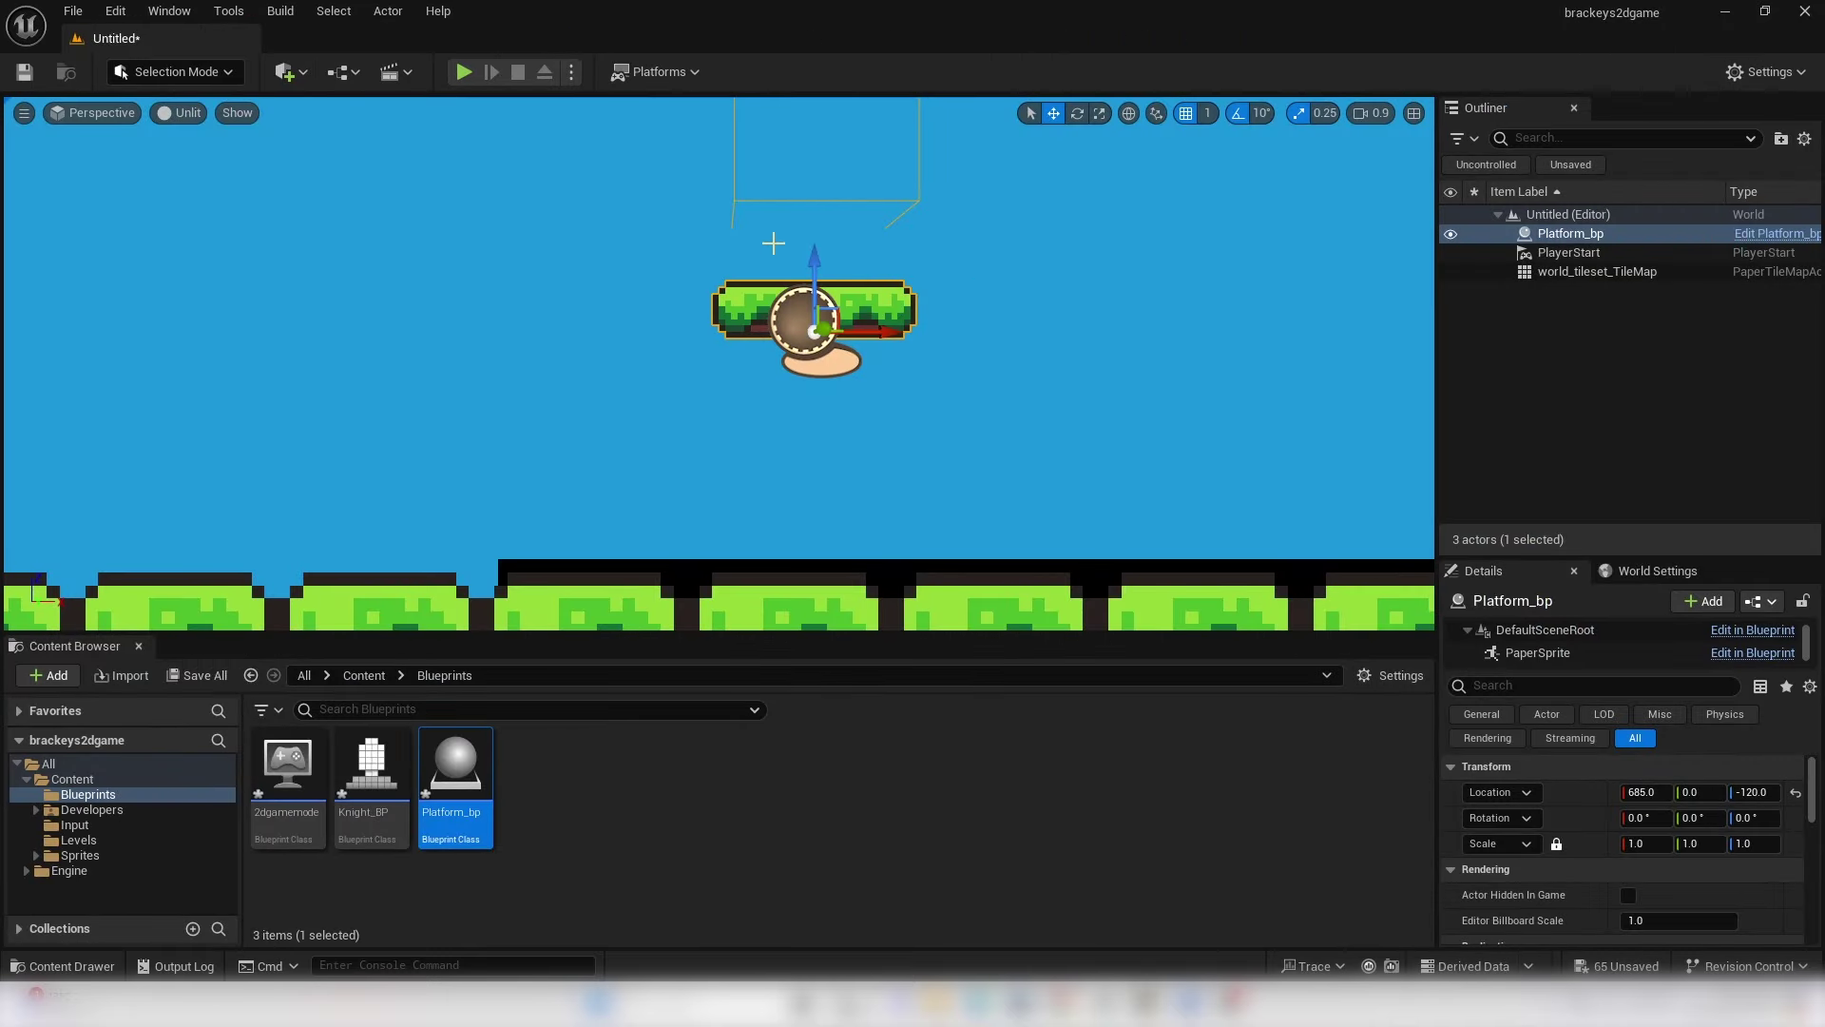
key(alt+p)
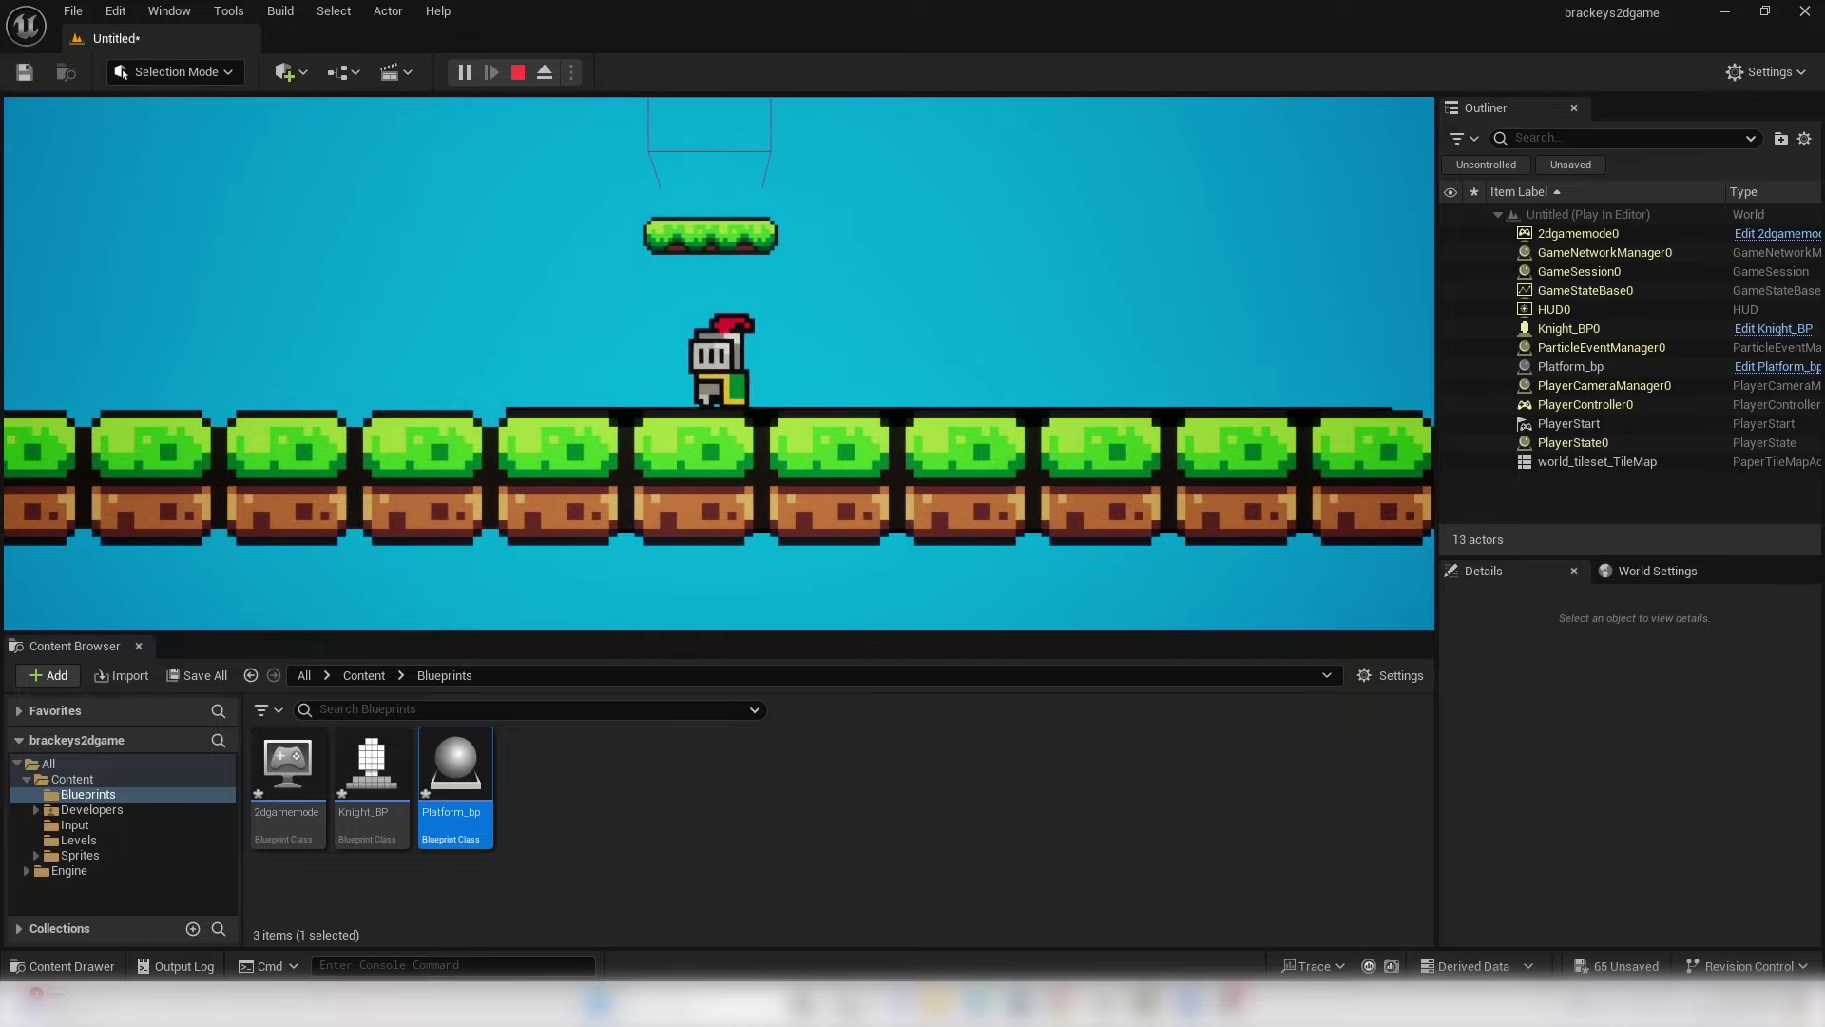
key(space)
key(d)
key(a)
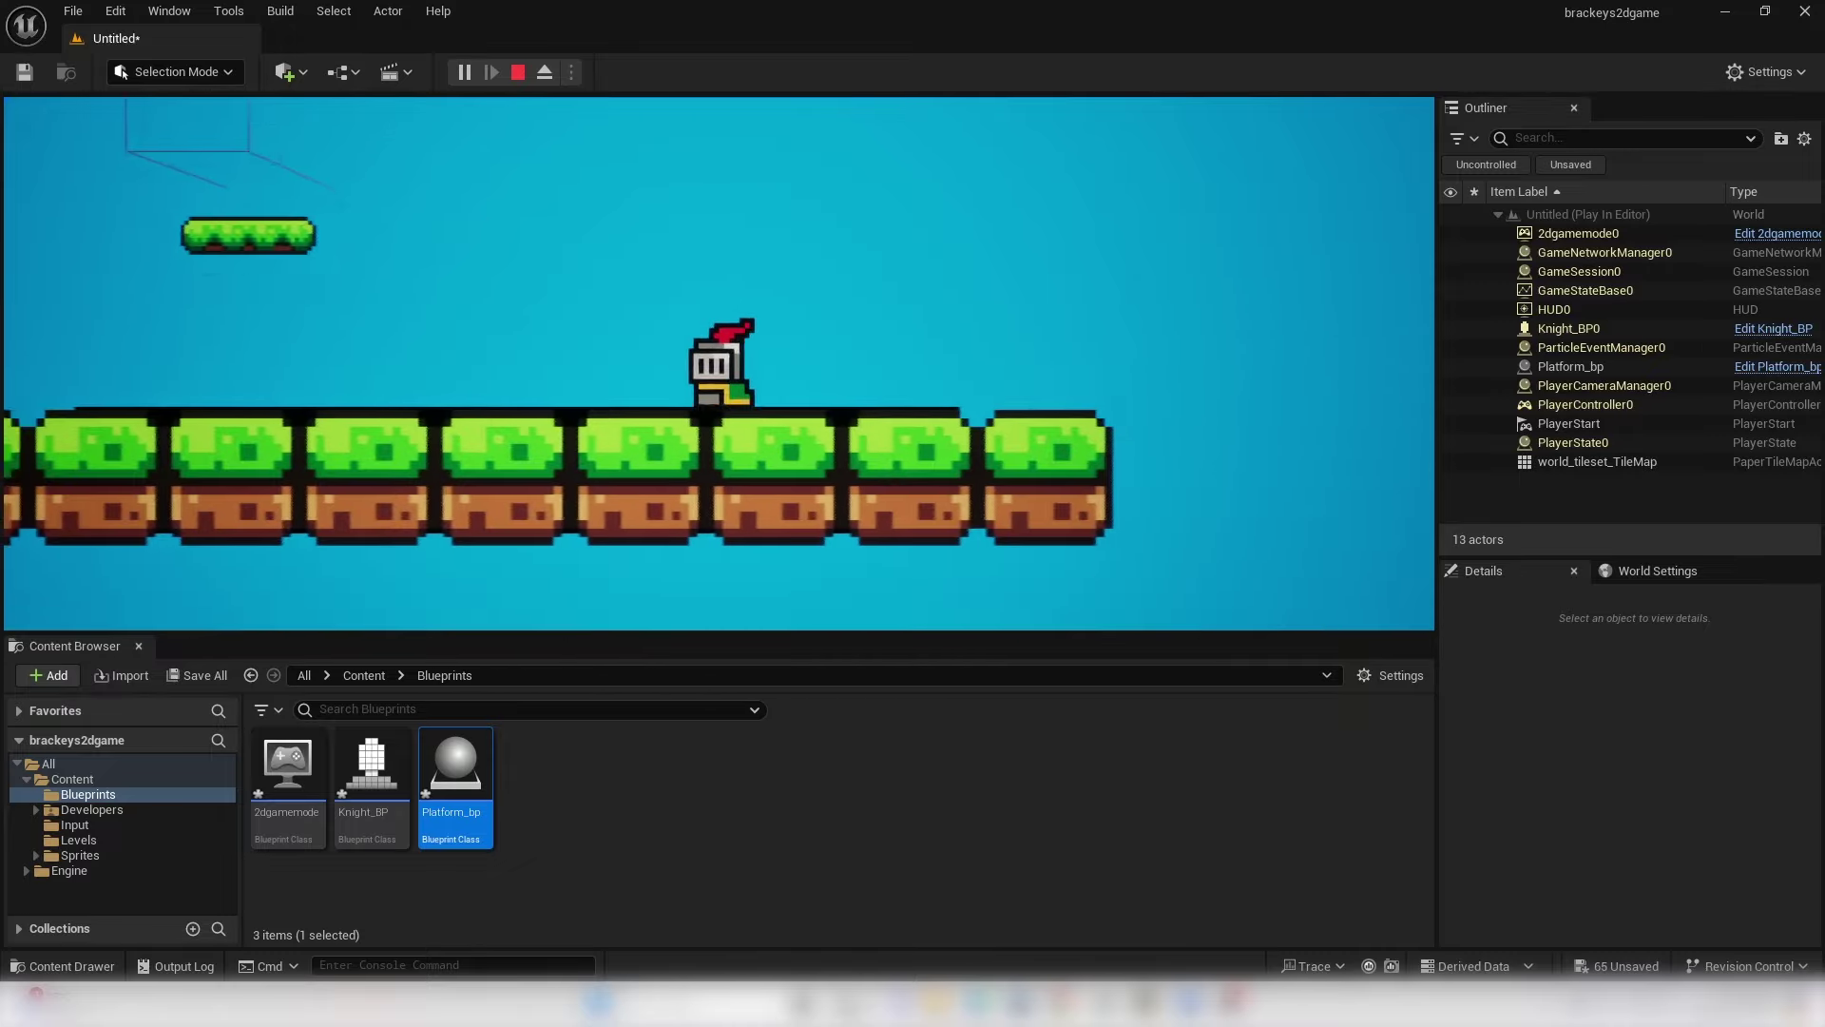
key(Escape)
key(f)
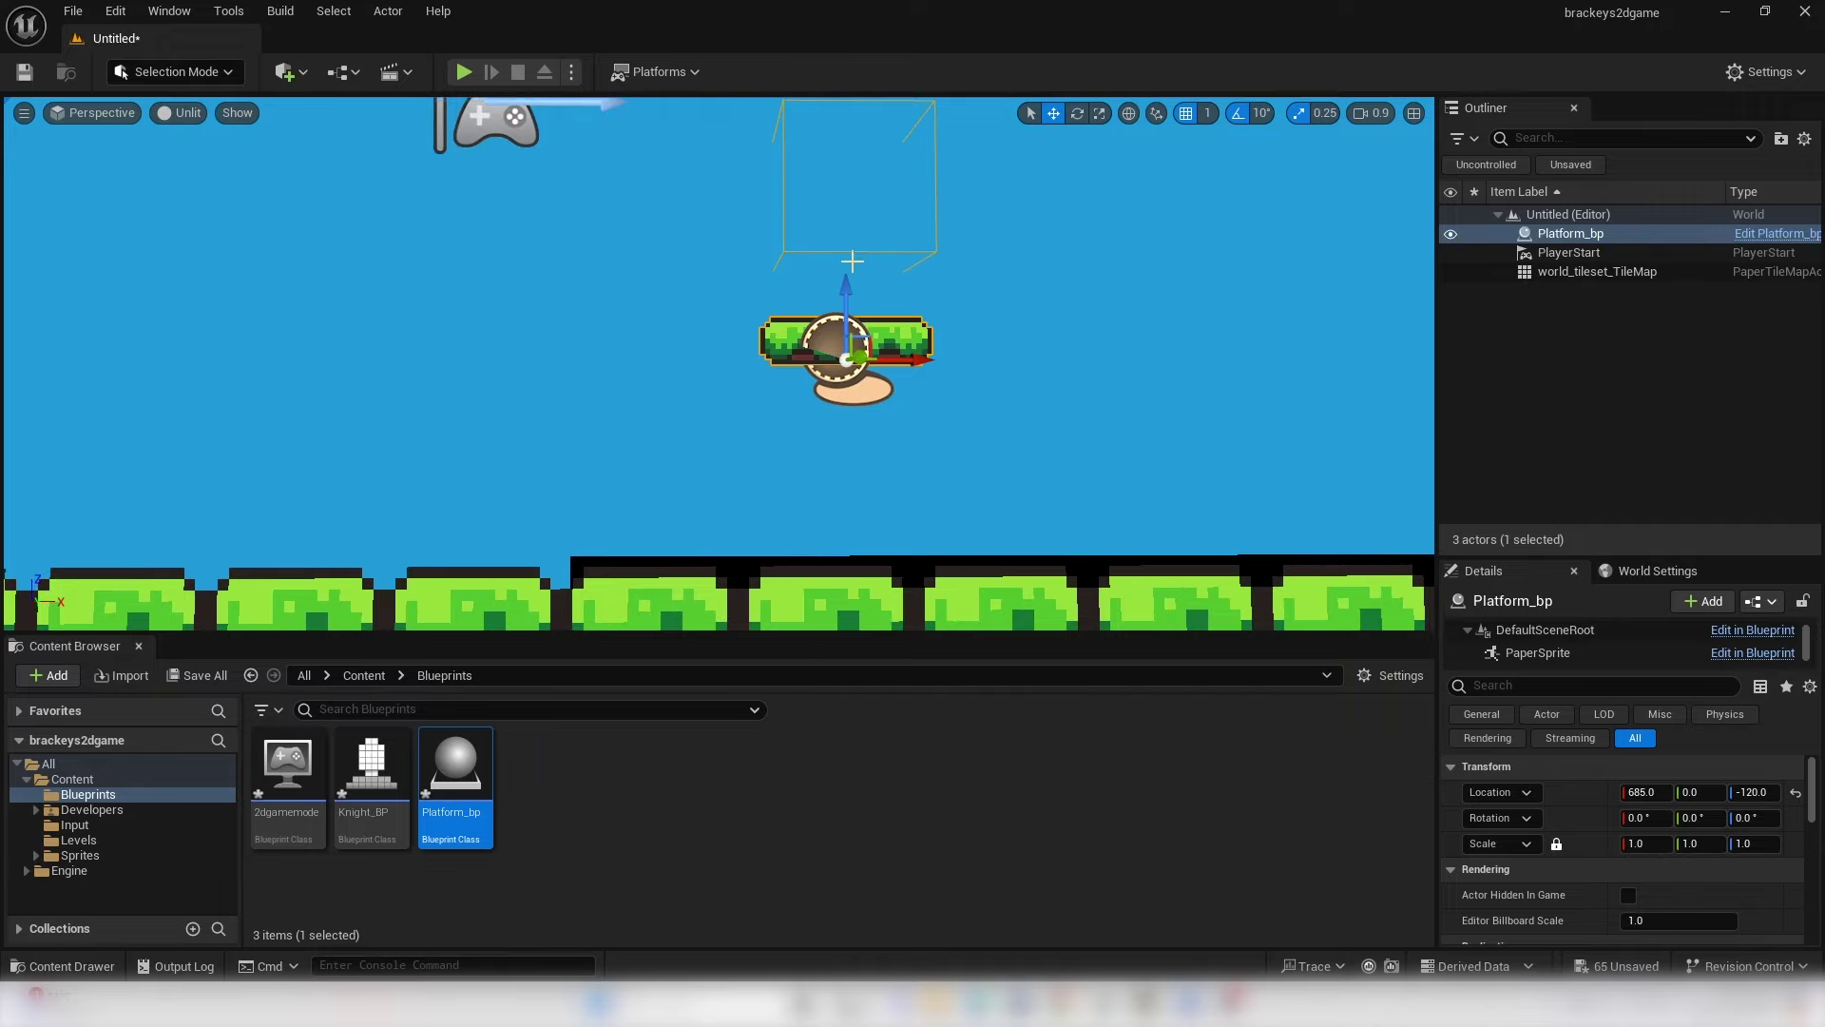
- In Platform_bp, scale the Box collision to 0.5 in Z and lower it to Z 66
click(1747, 233)
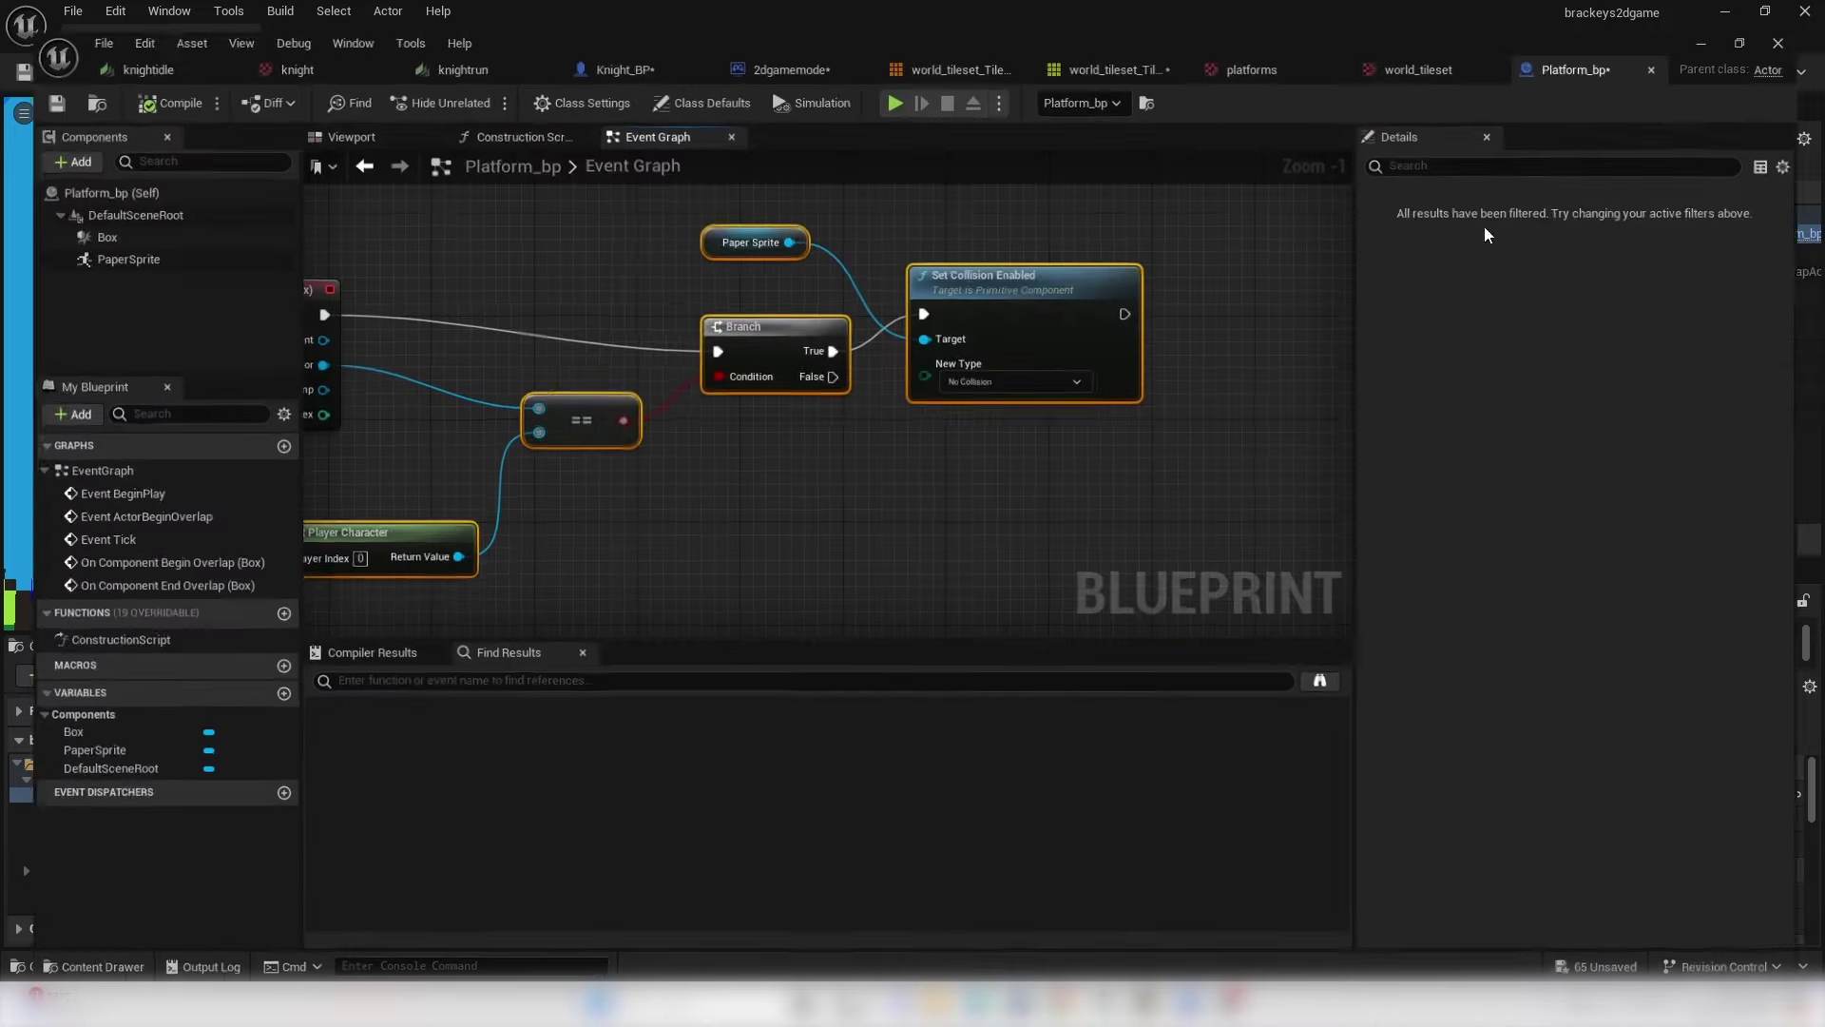
click(329, 107)
click(884, 283)
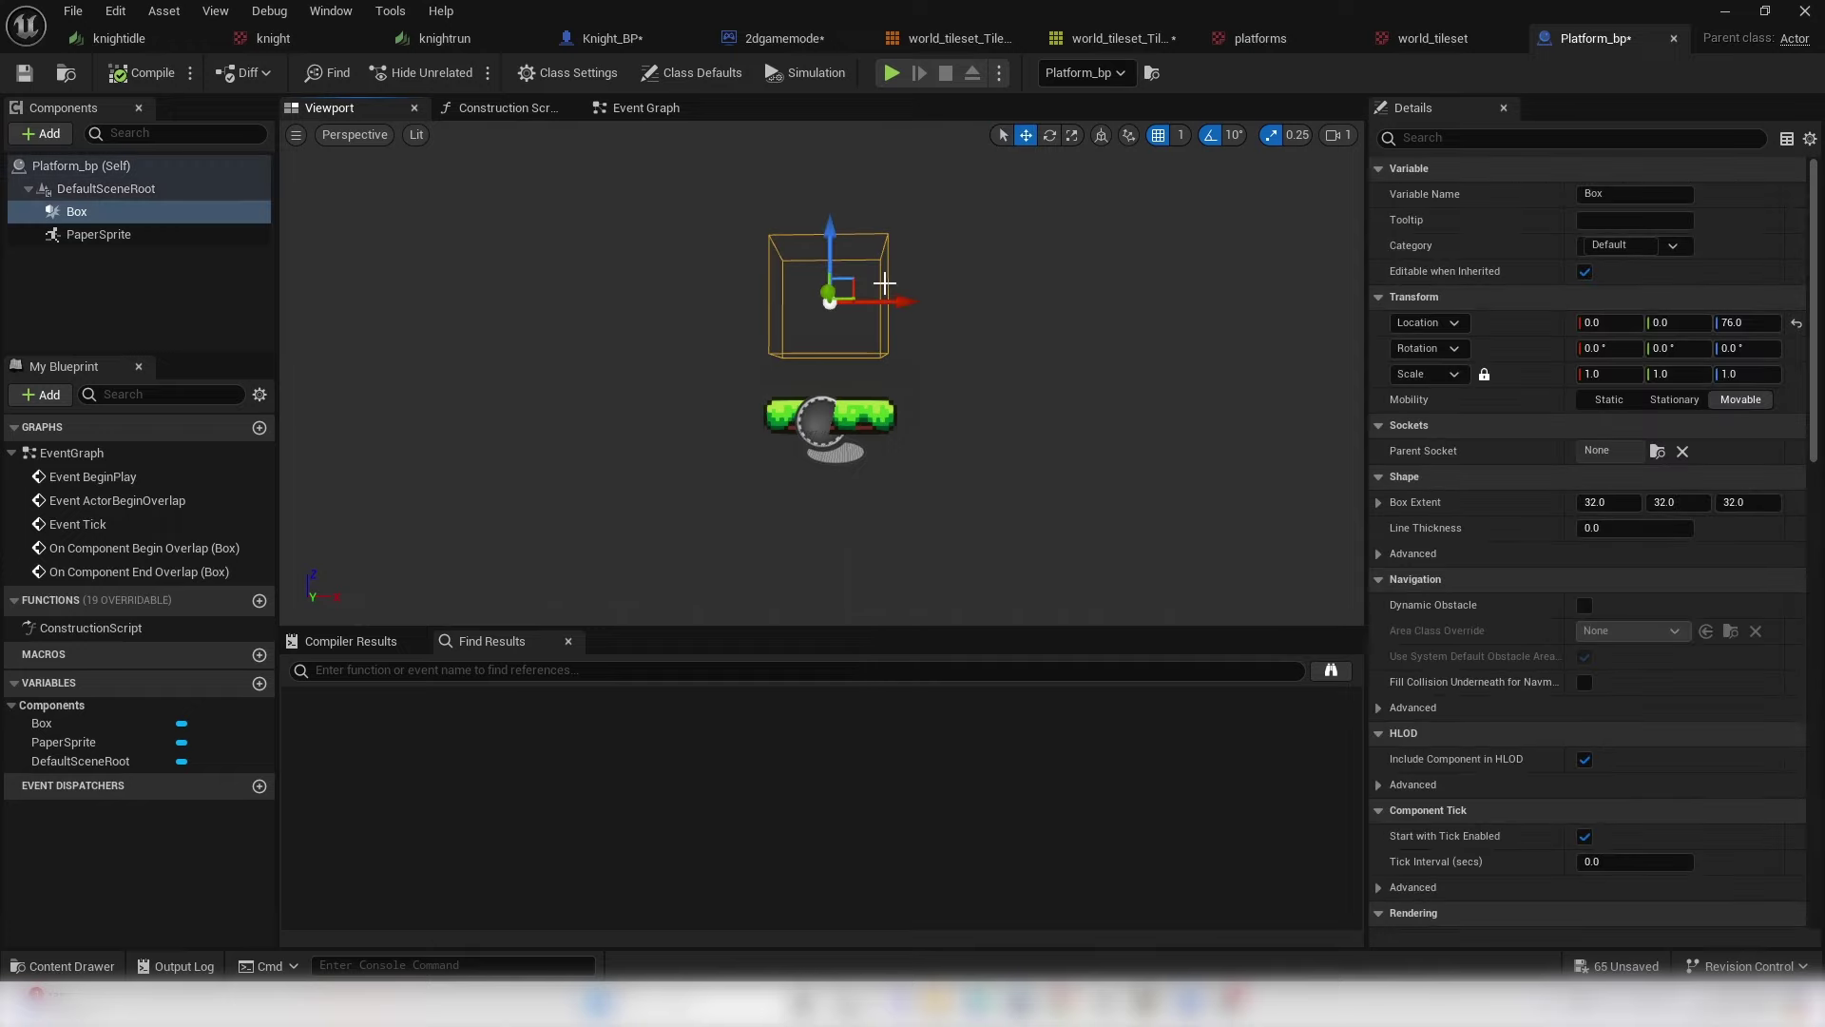
click(1073, 134)
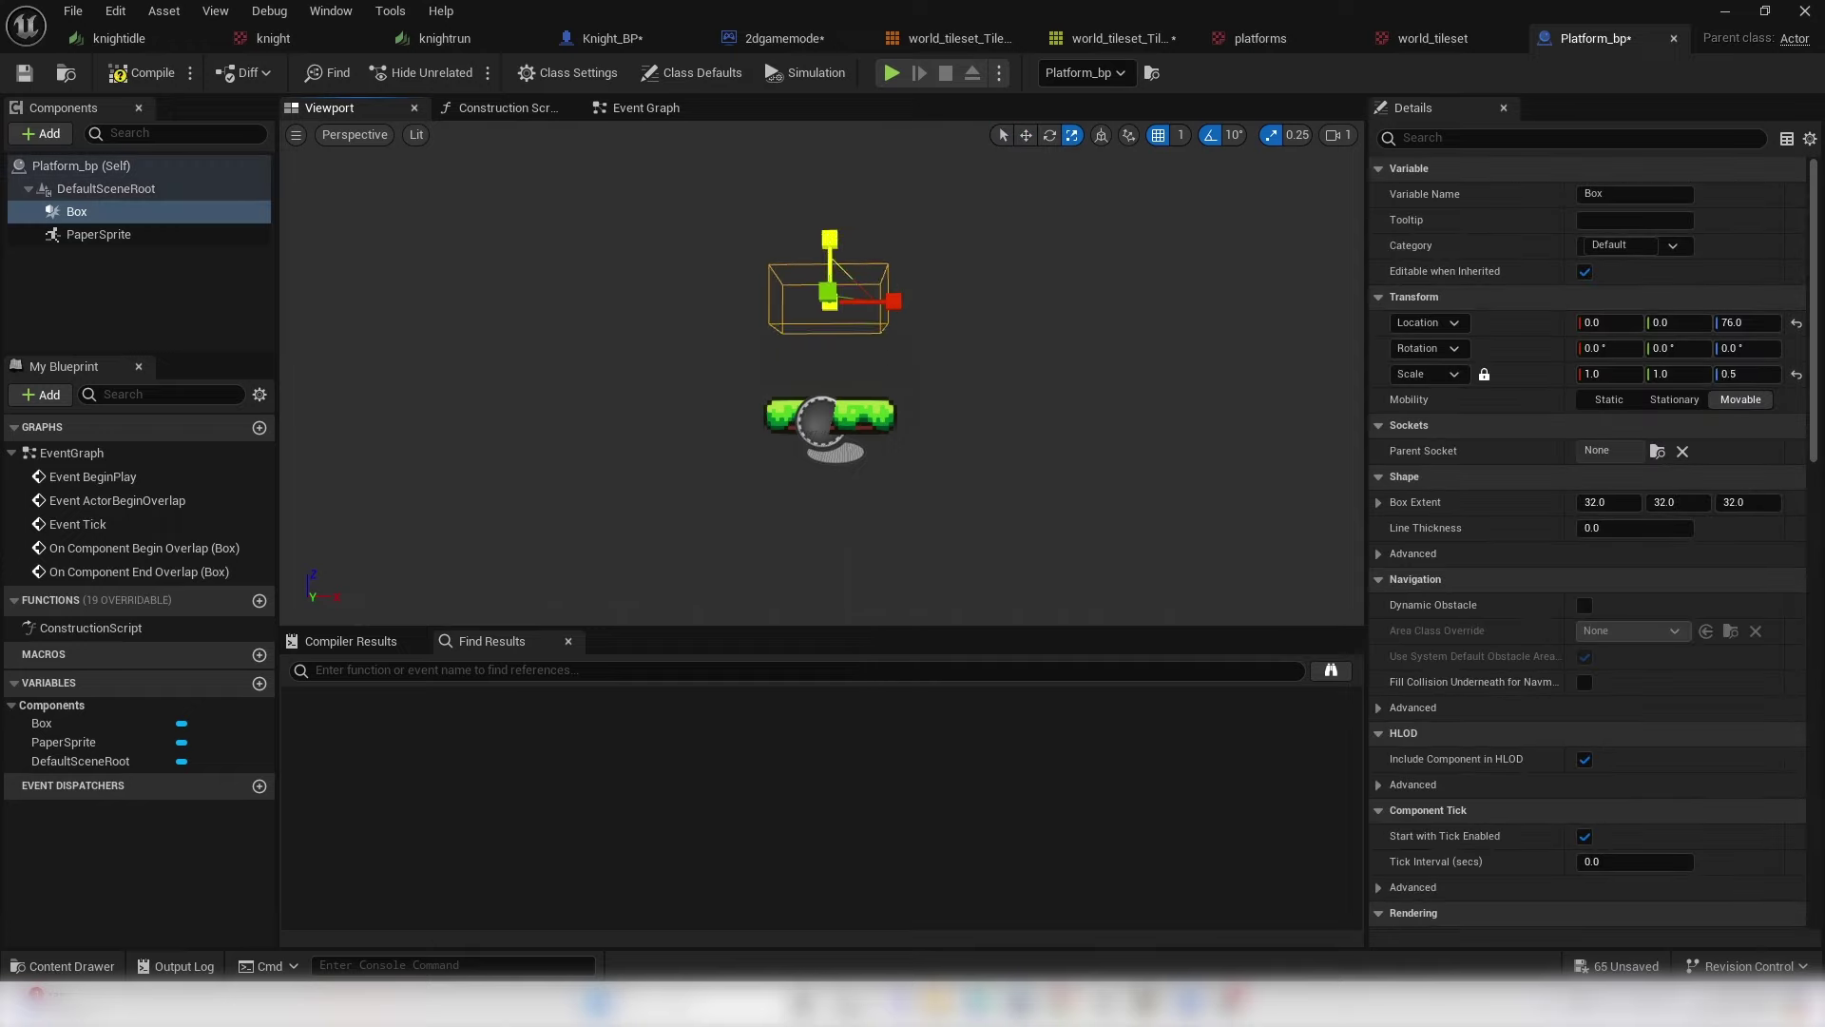
click(1026, 134)
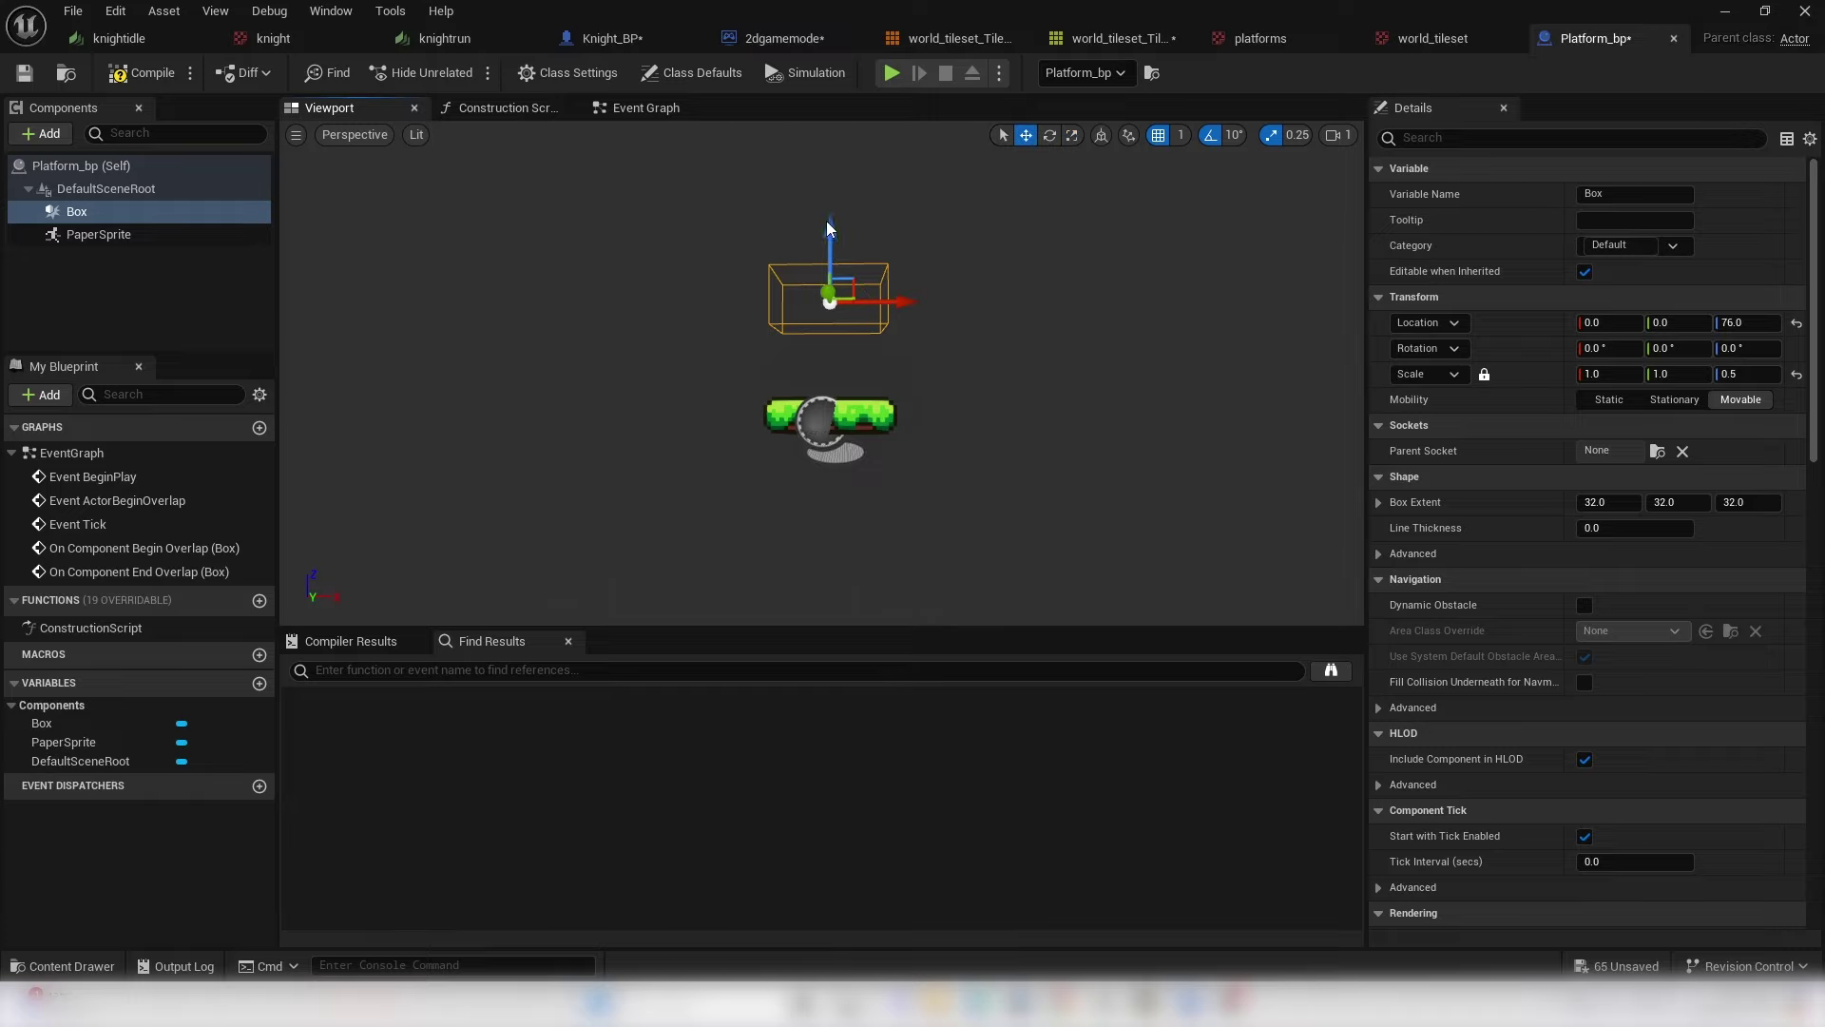
drag(829, 232, 832, 249)
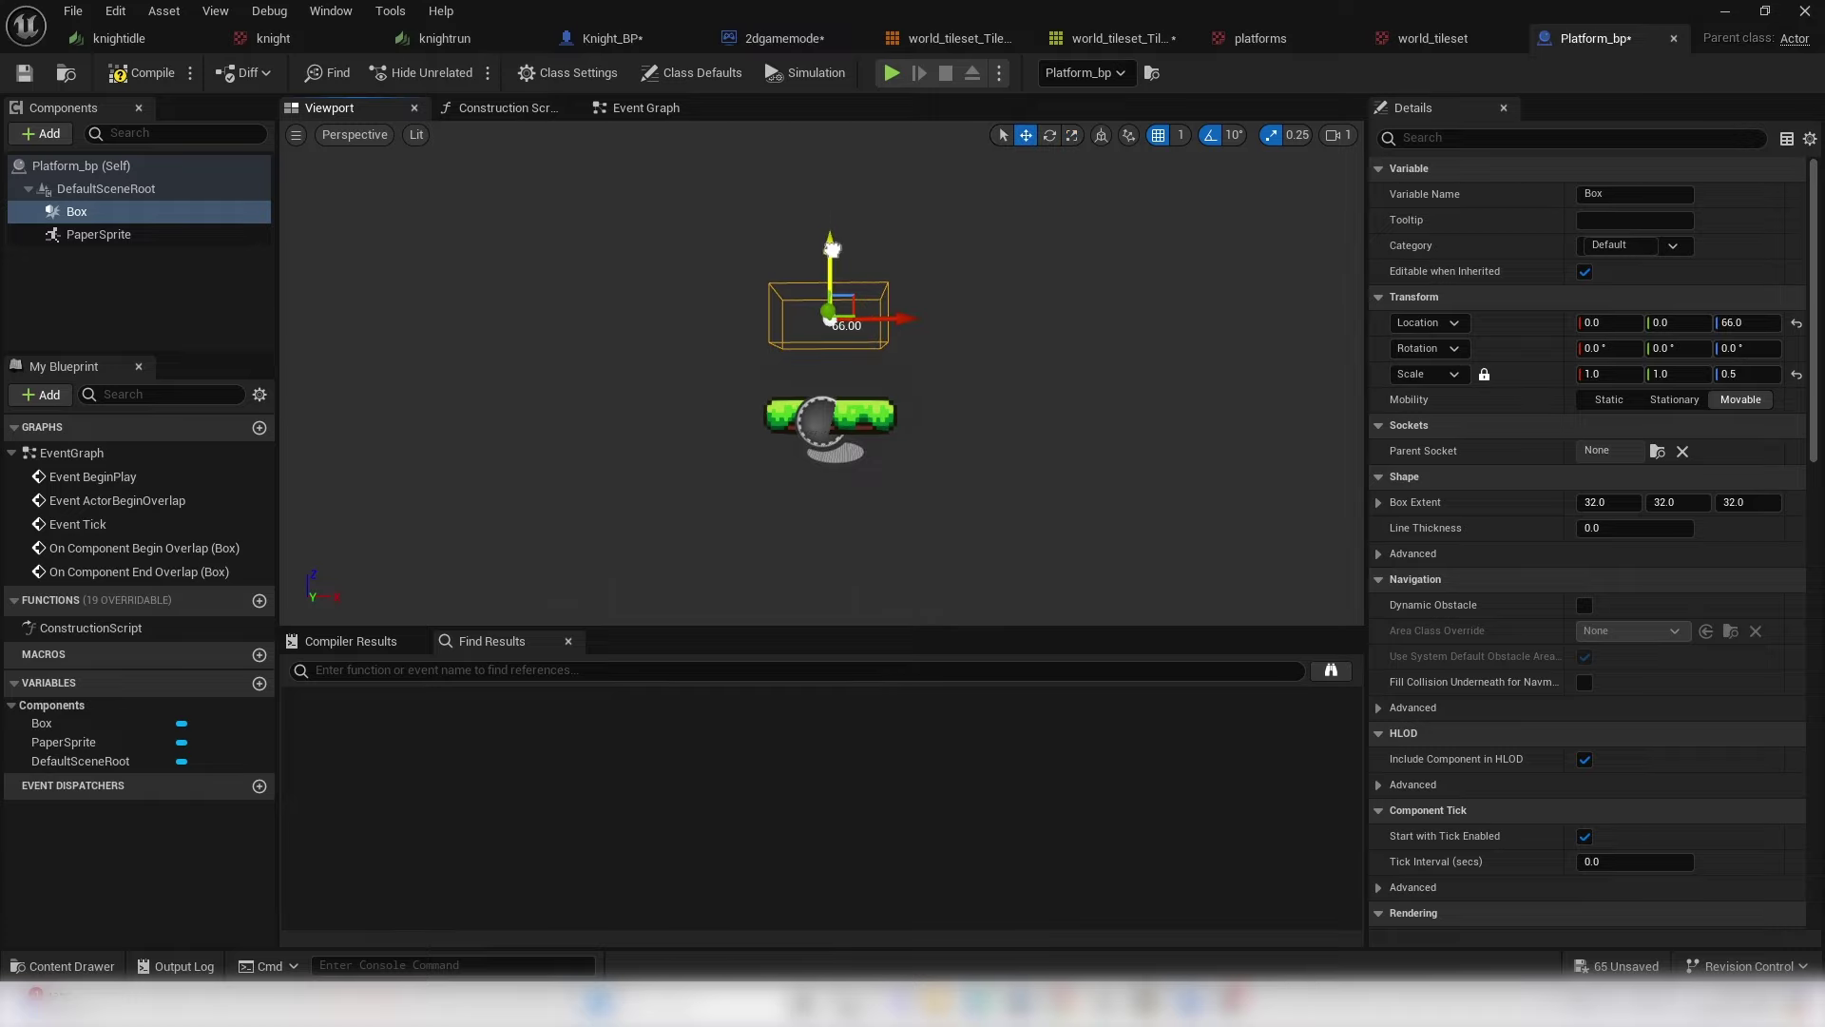
- Play-test the flattened trigger box by jumping the knight up onto the platform
click(1725, 11)
click(466, 73)
key(d)
key(space)
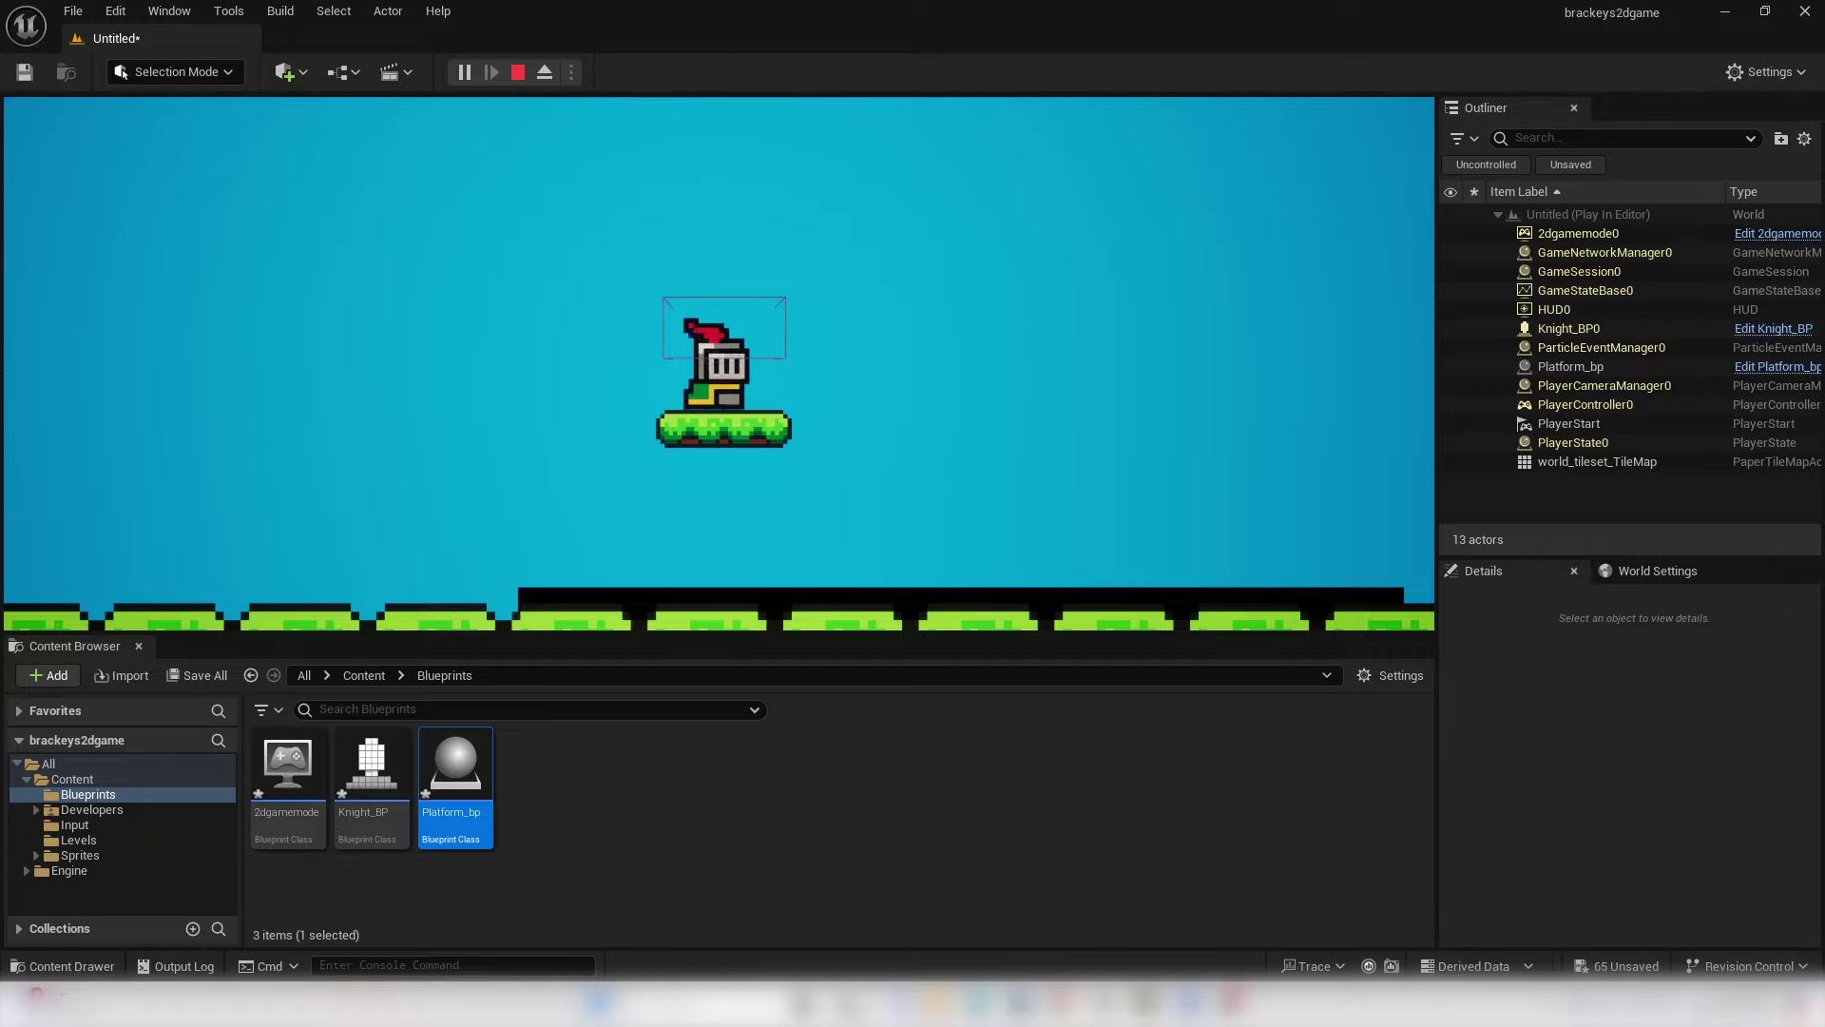
key(Escape)
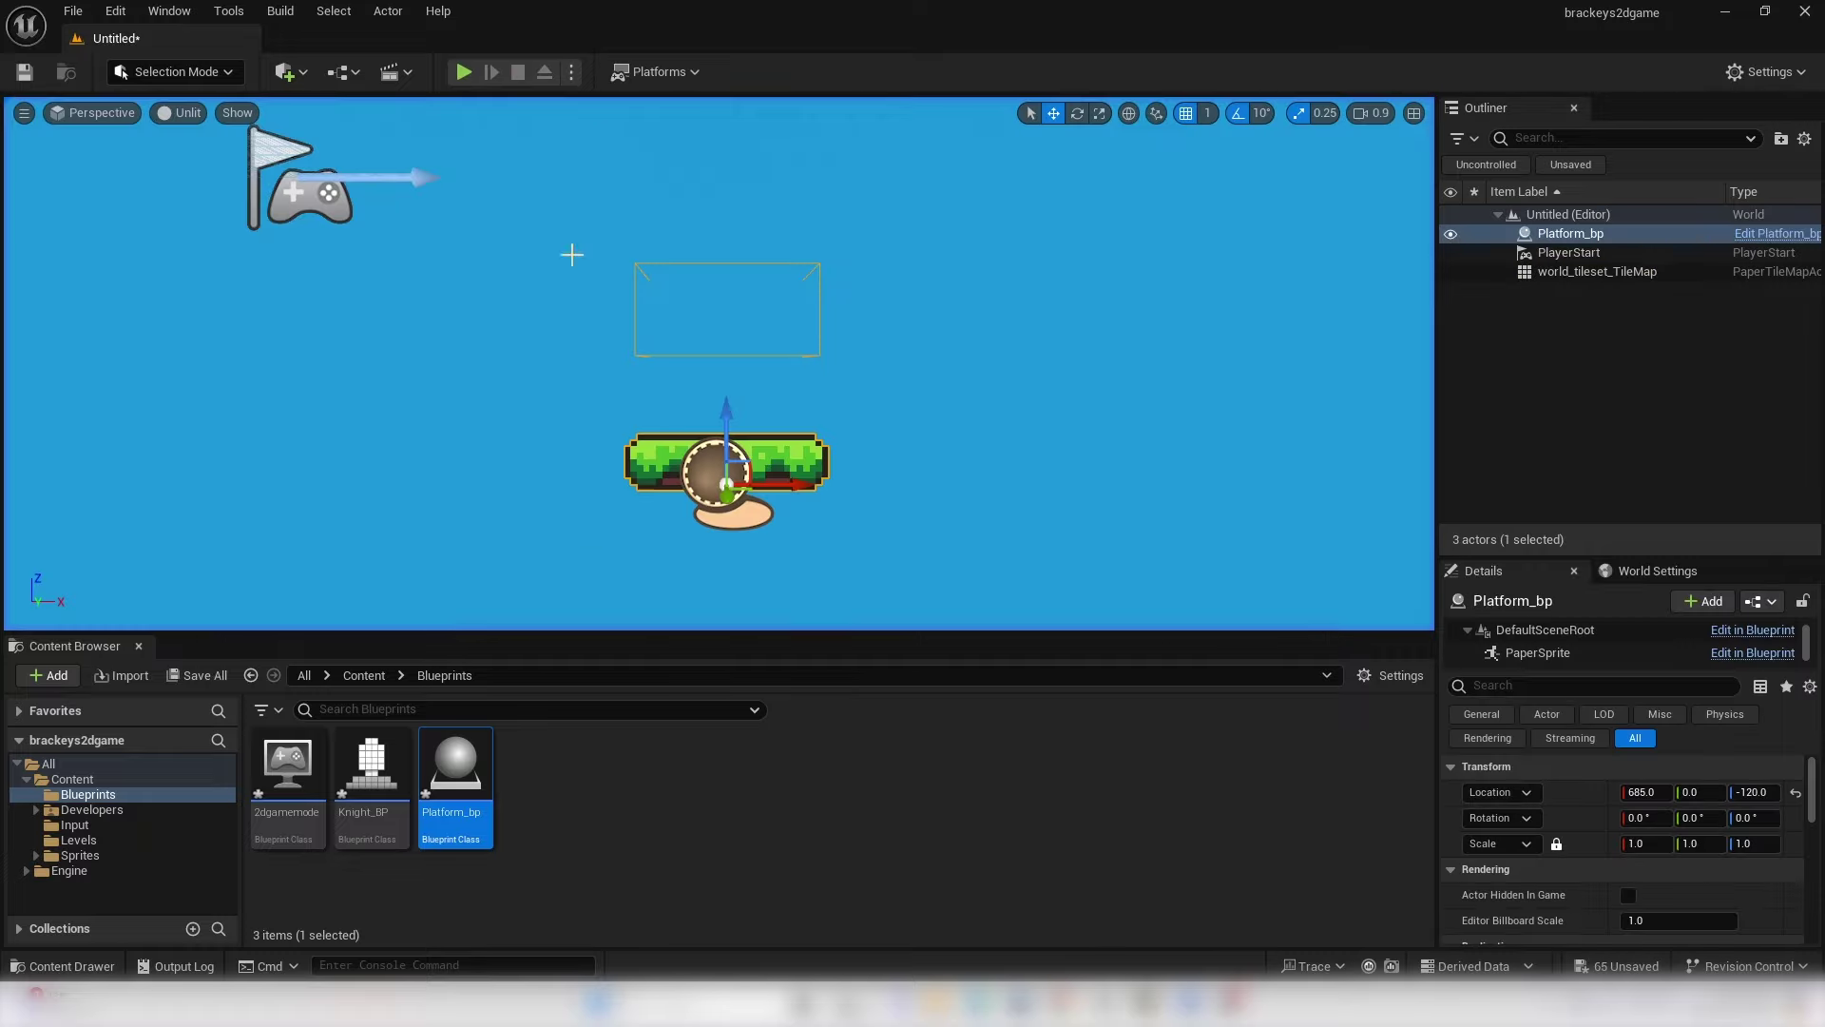
- Raise the Box collision in Platform_bp to Z 81 and compile the blueprint
click(1776, 234)
drag(842, 255, 841, 224)
click(138, 81)
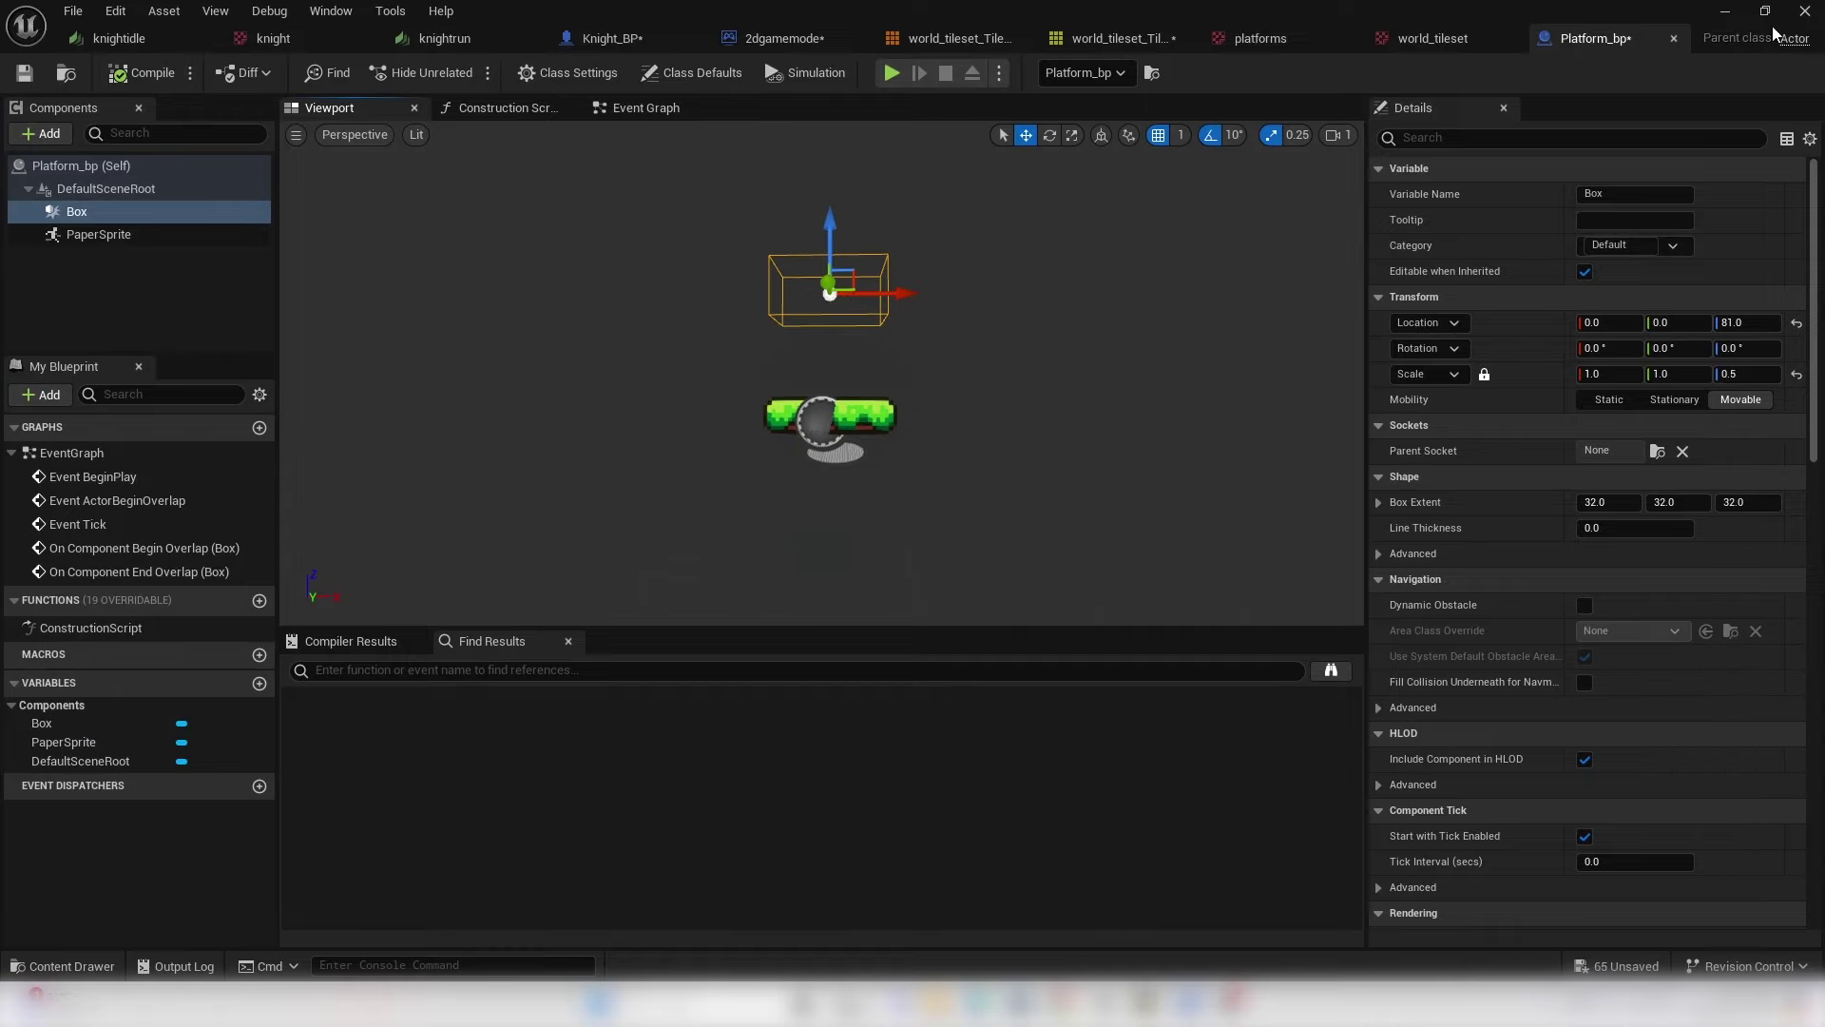
- Play-test the raised trigger box by jumping onto the platform, running off it and jumping back up from below
click(1725, 11)
click(457, 73)
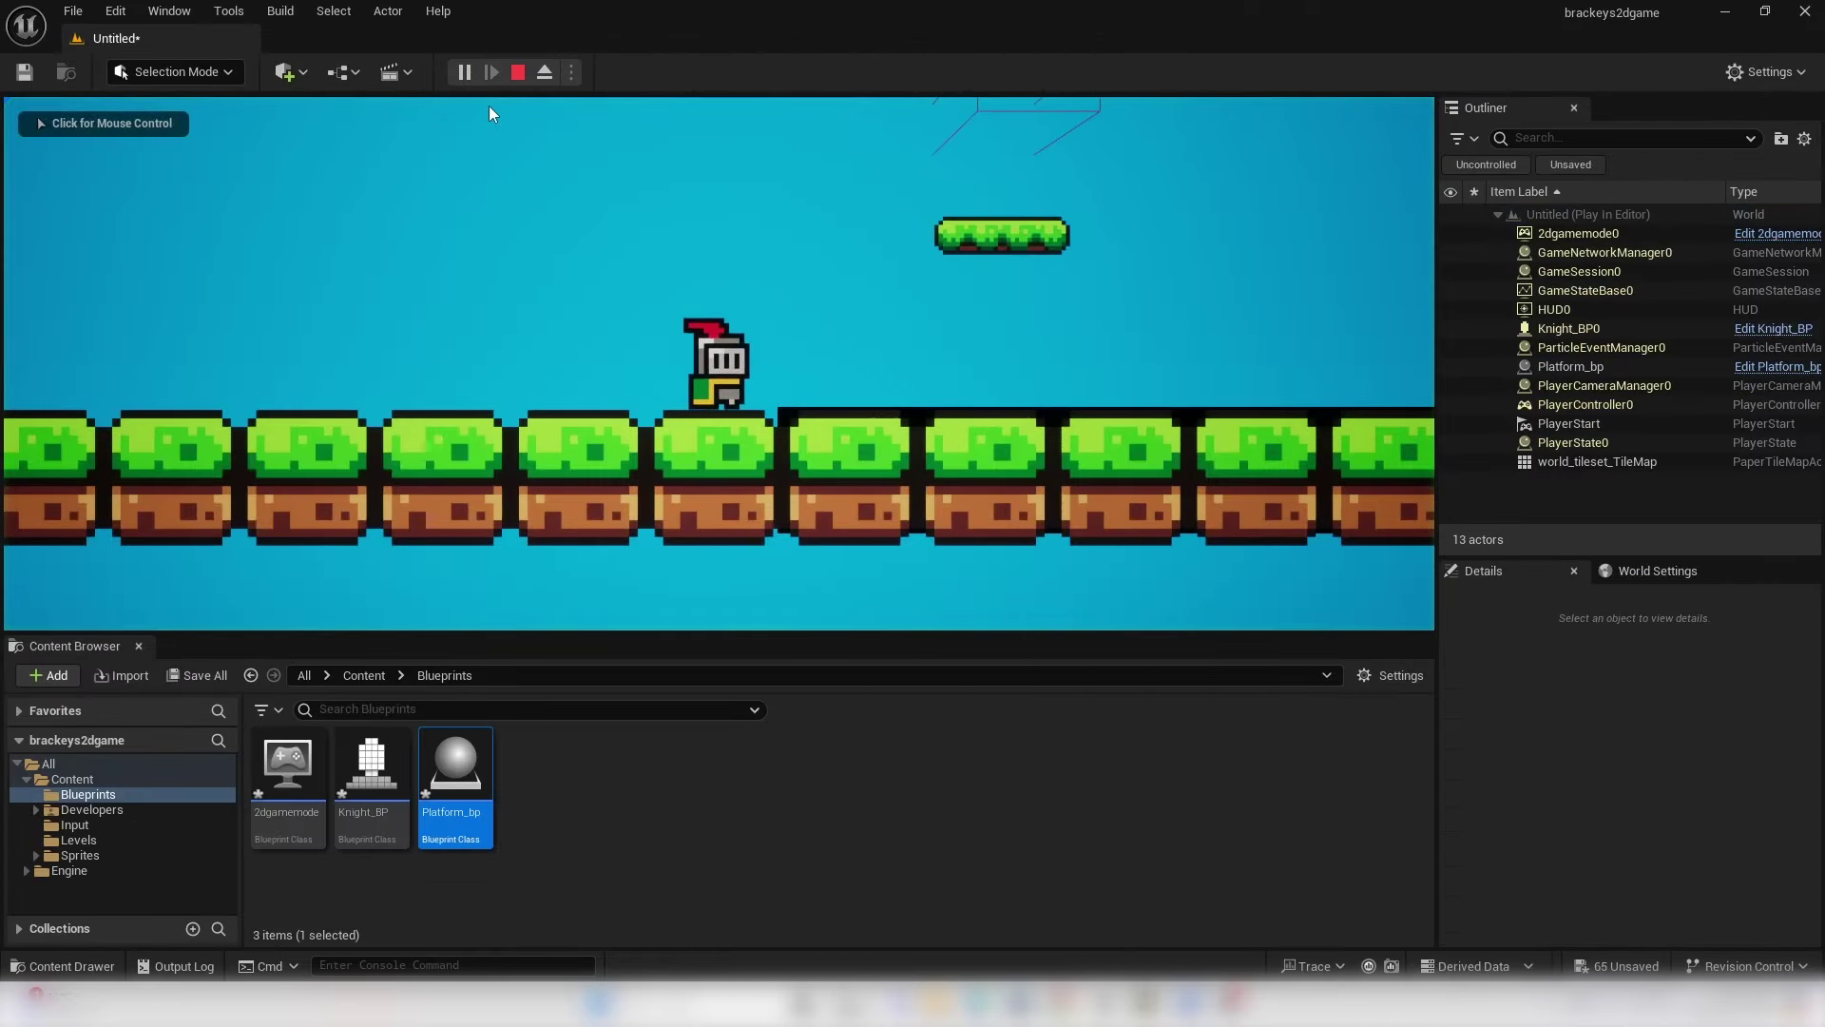
click(716, 364)
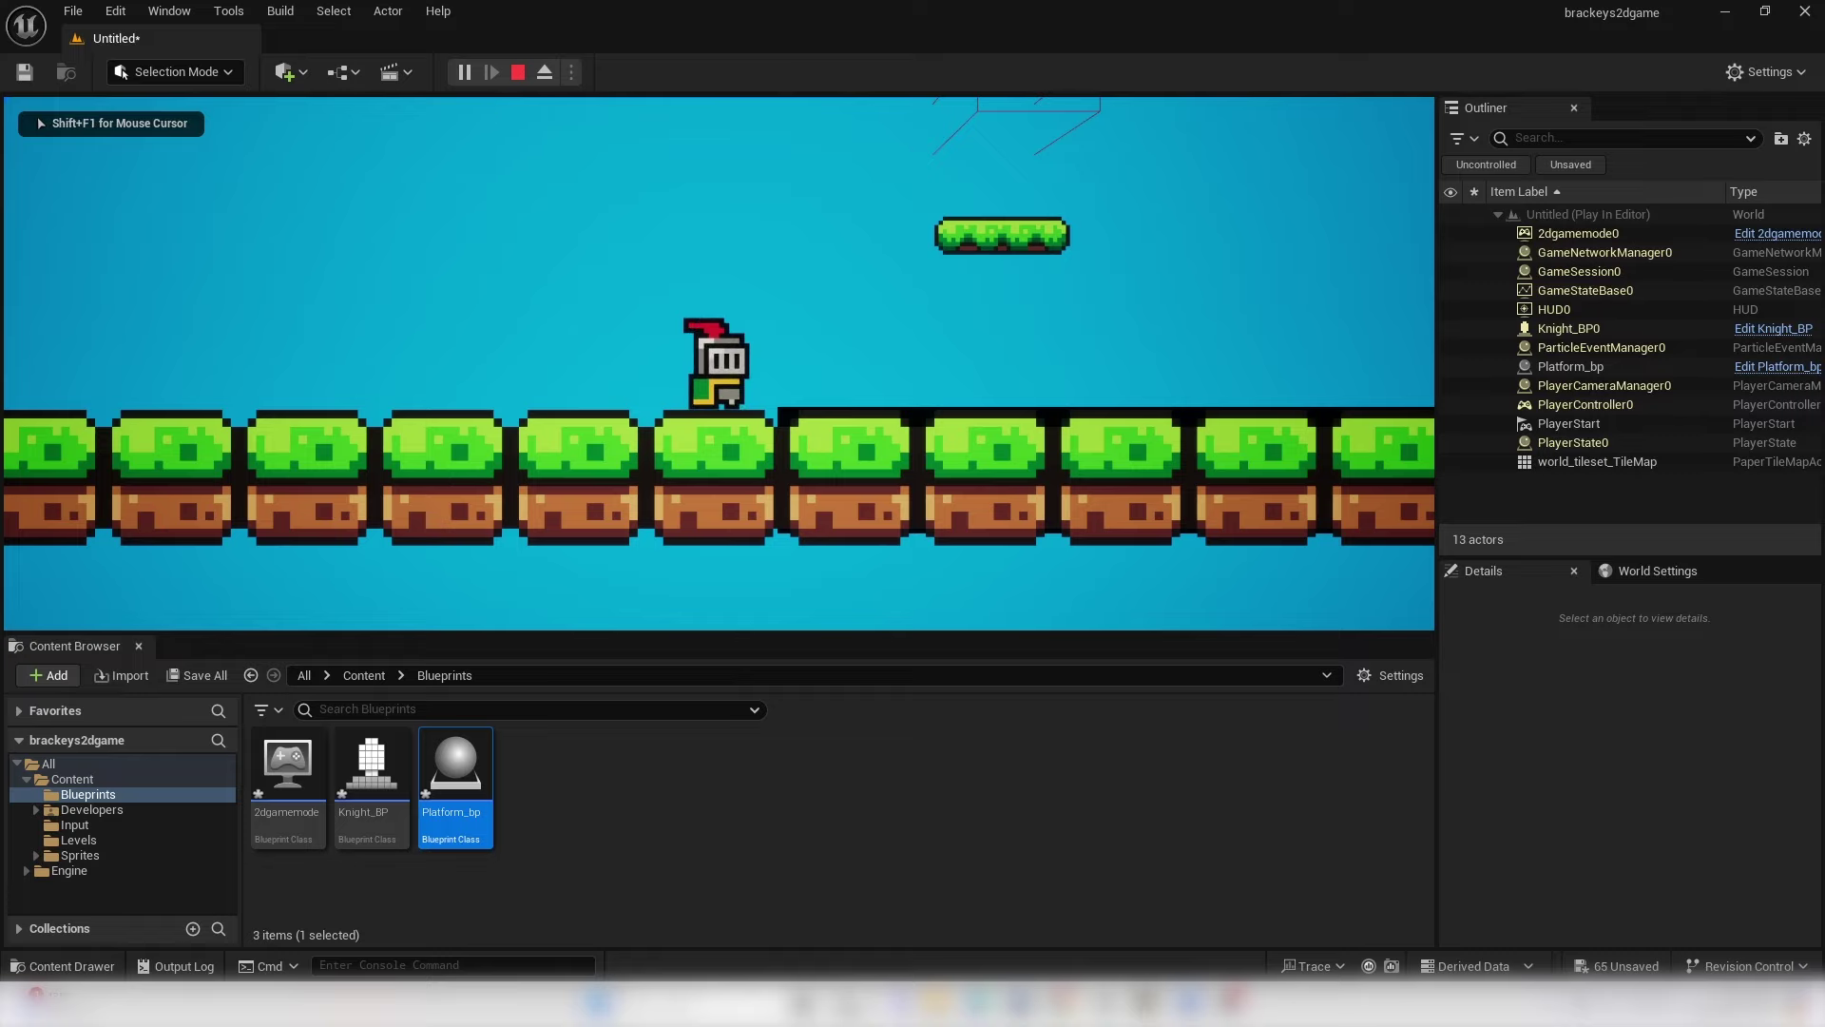
key(d)
key(space)
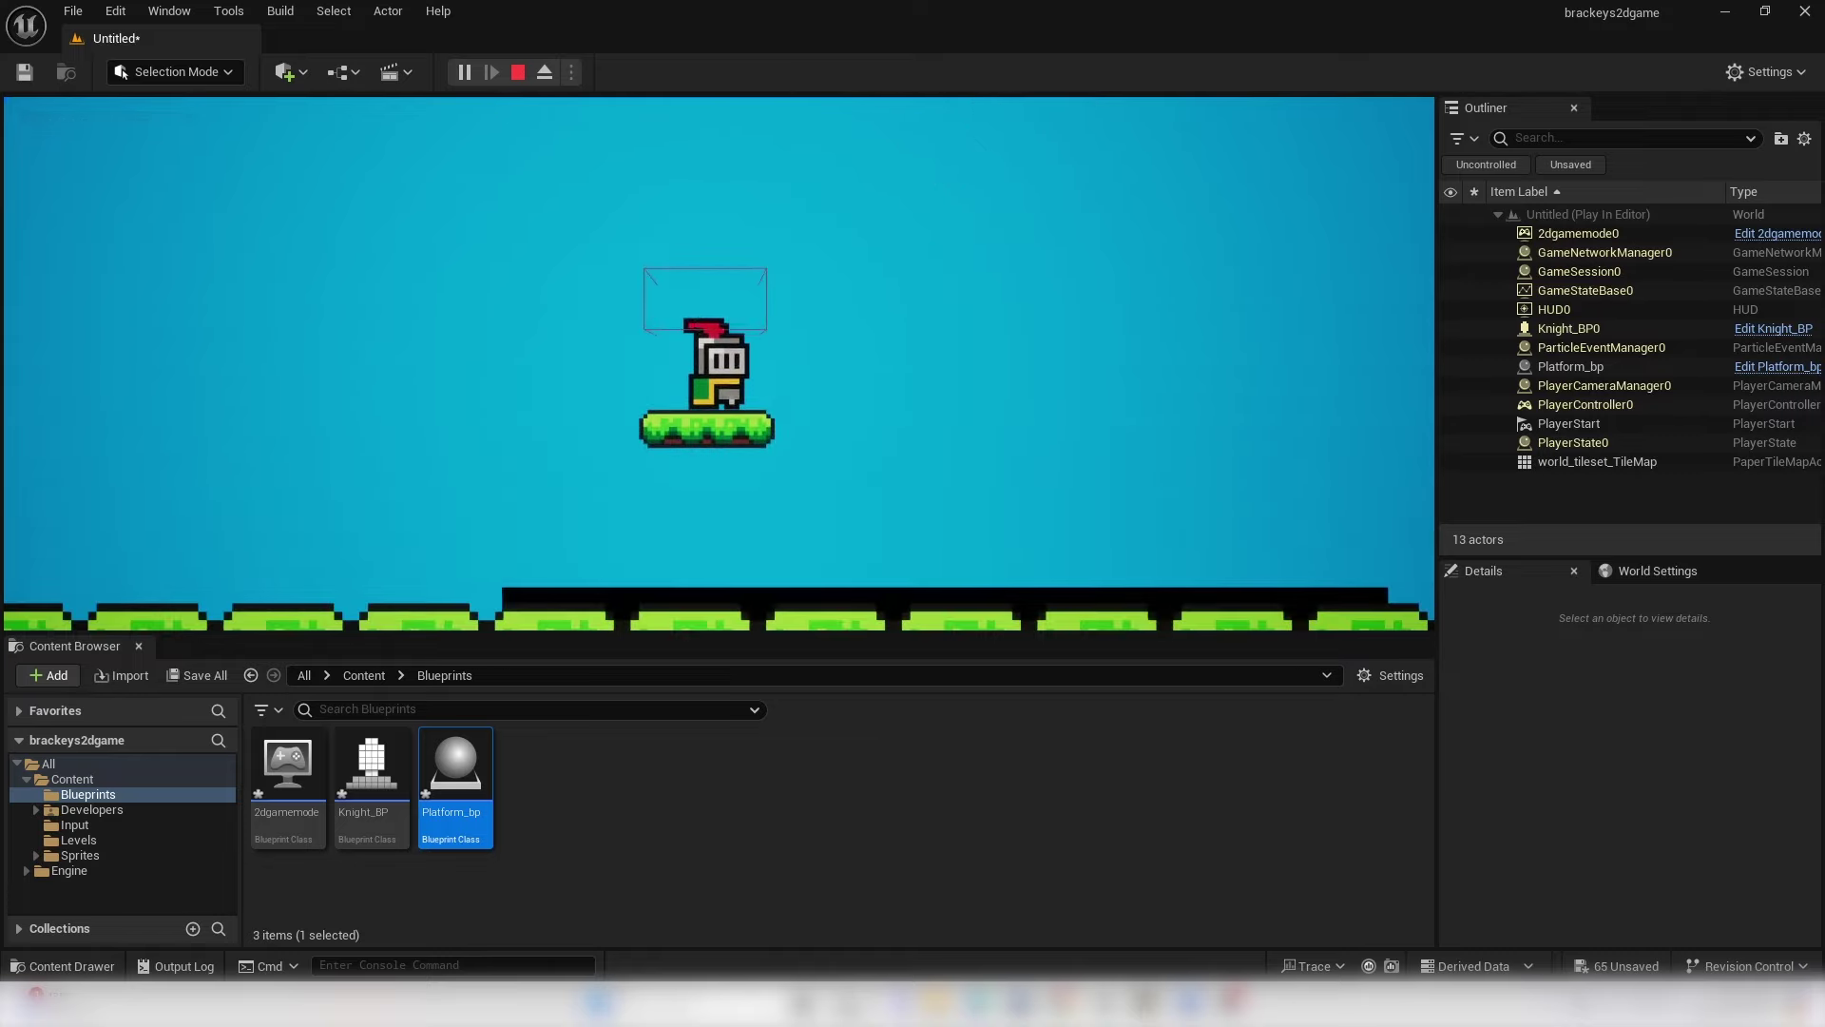
key(a)
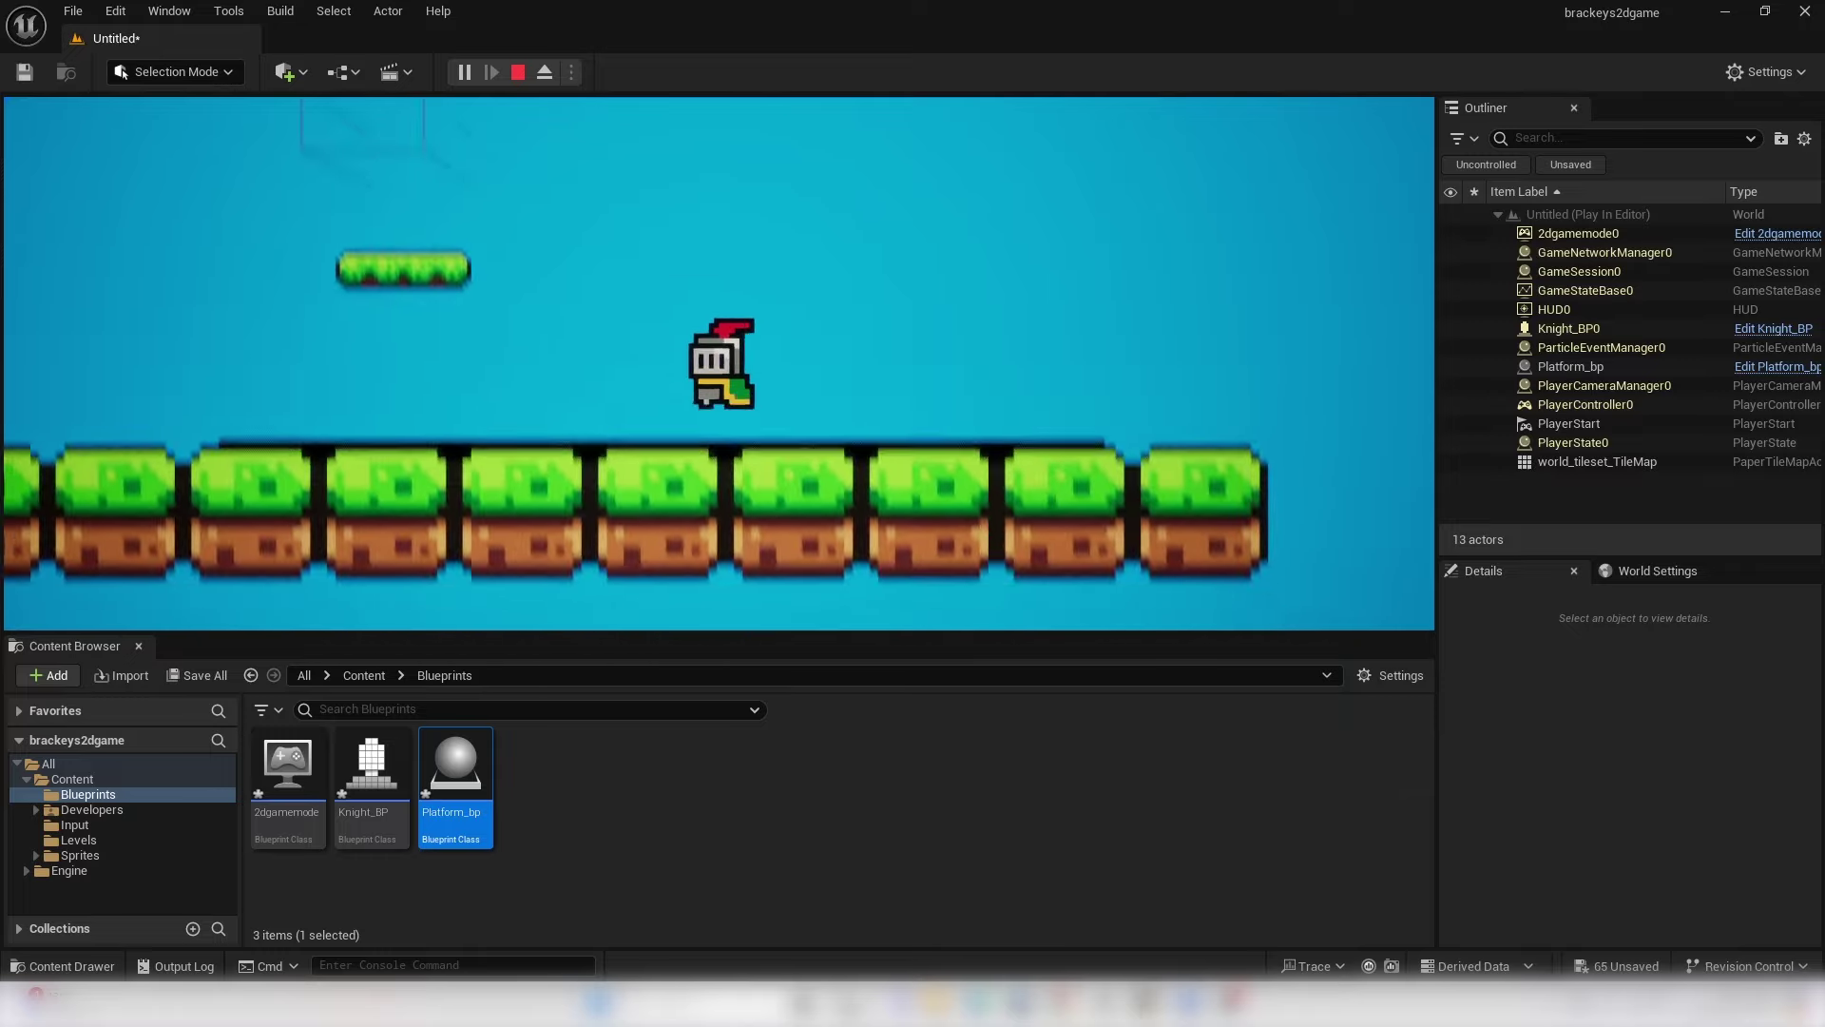
key(d)
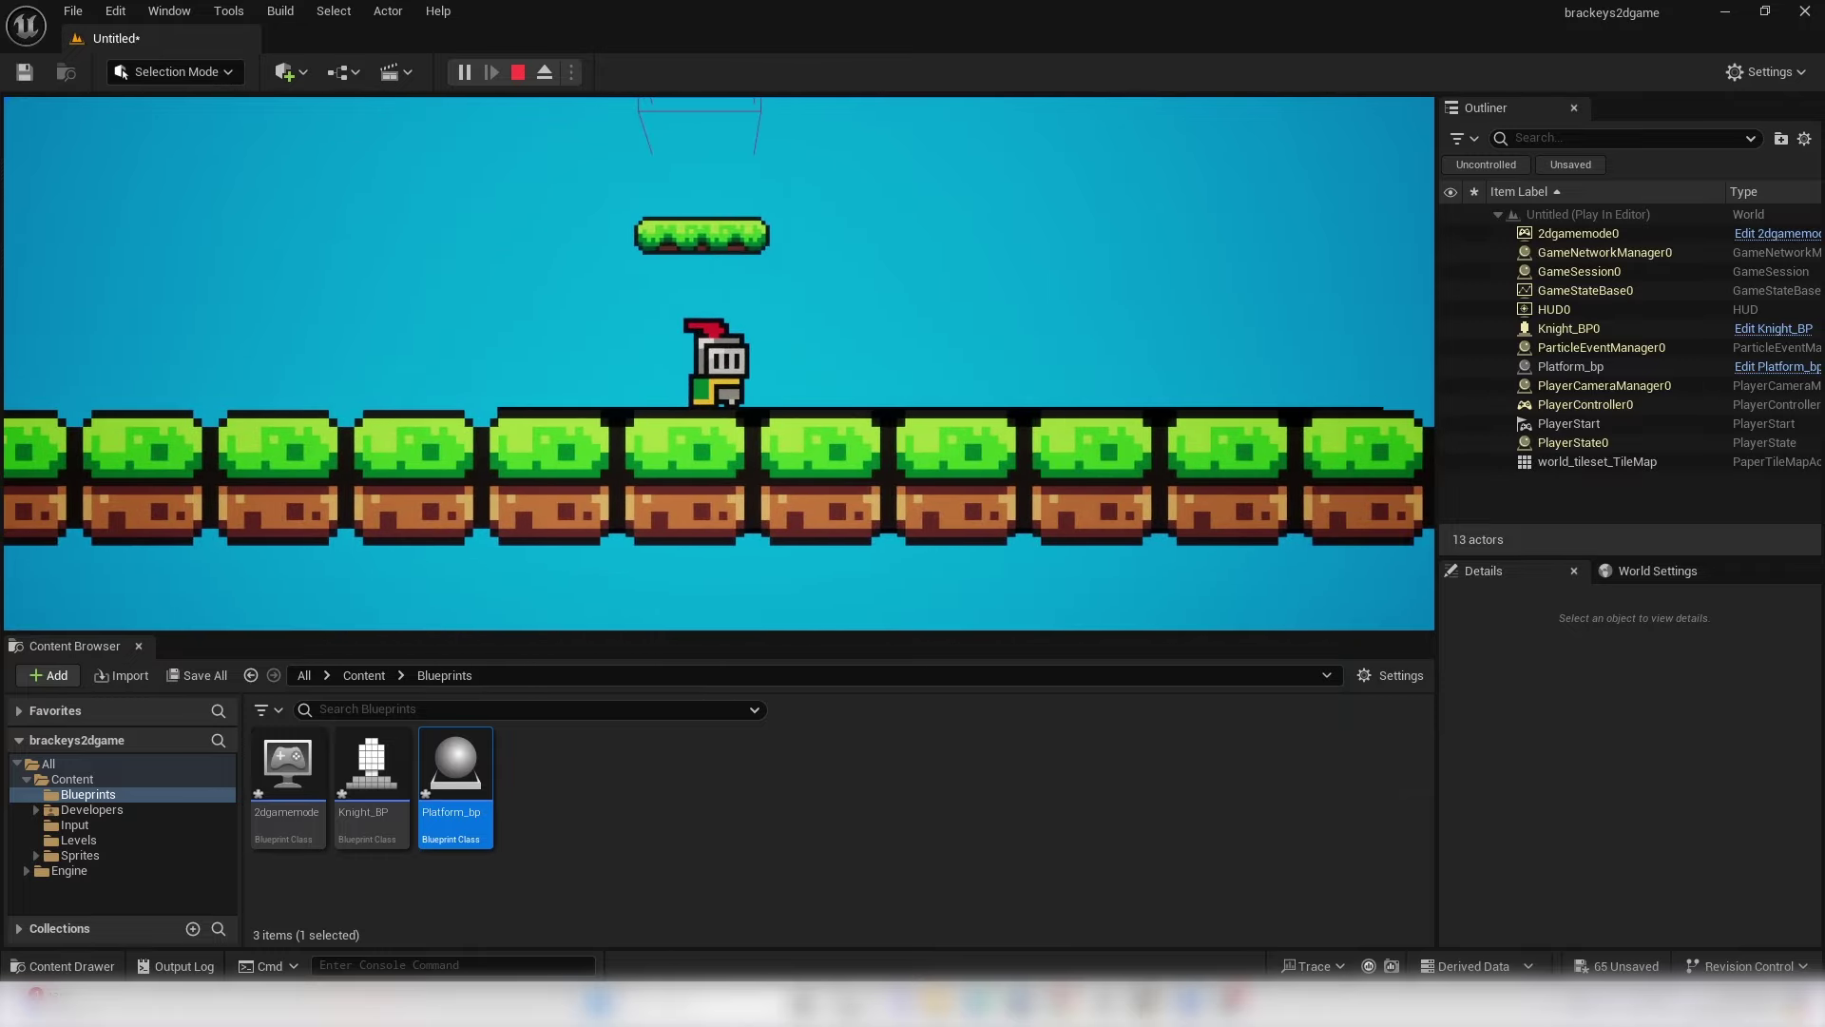
key(space)
key(d)
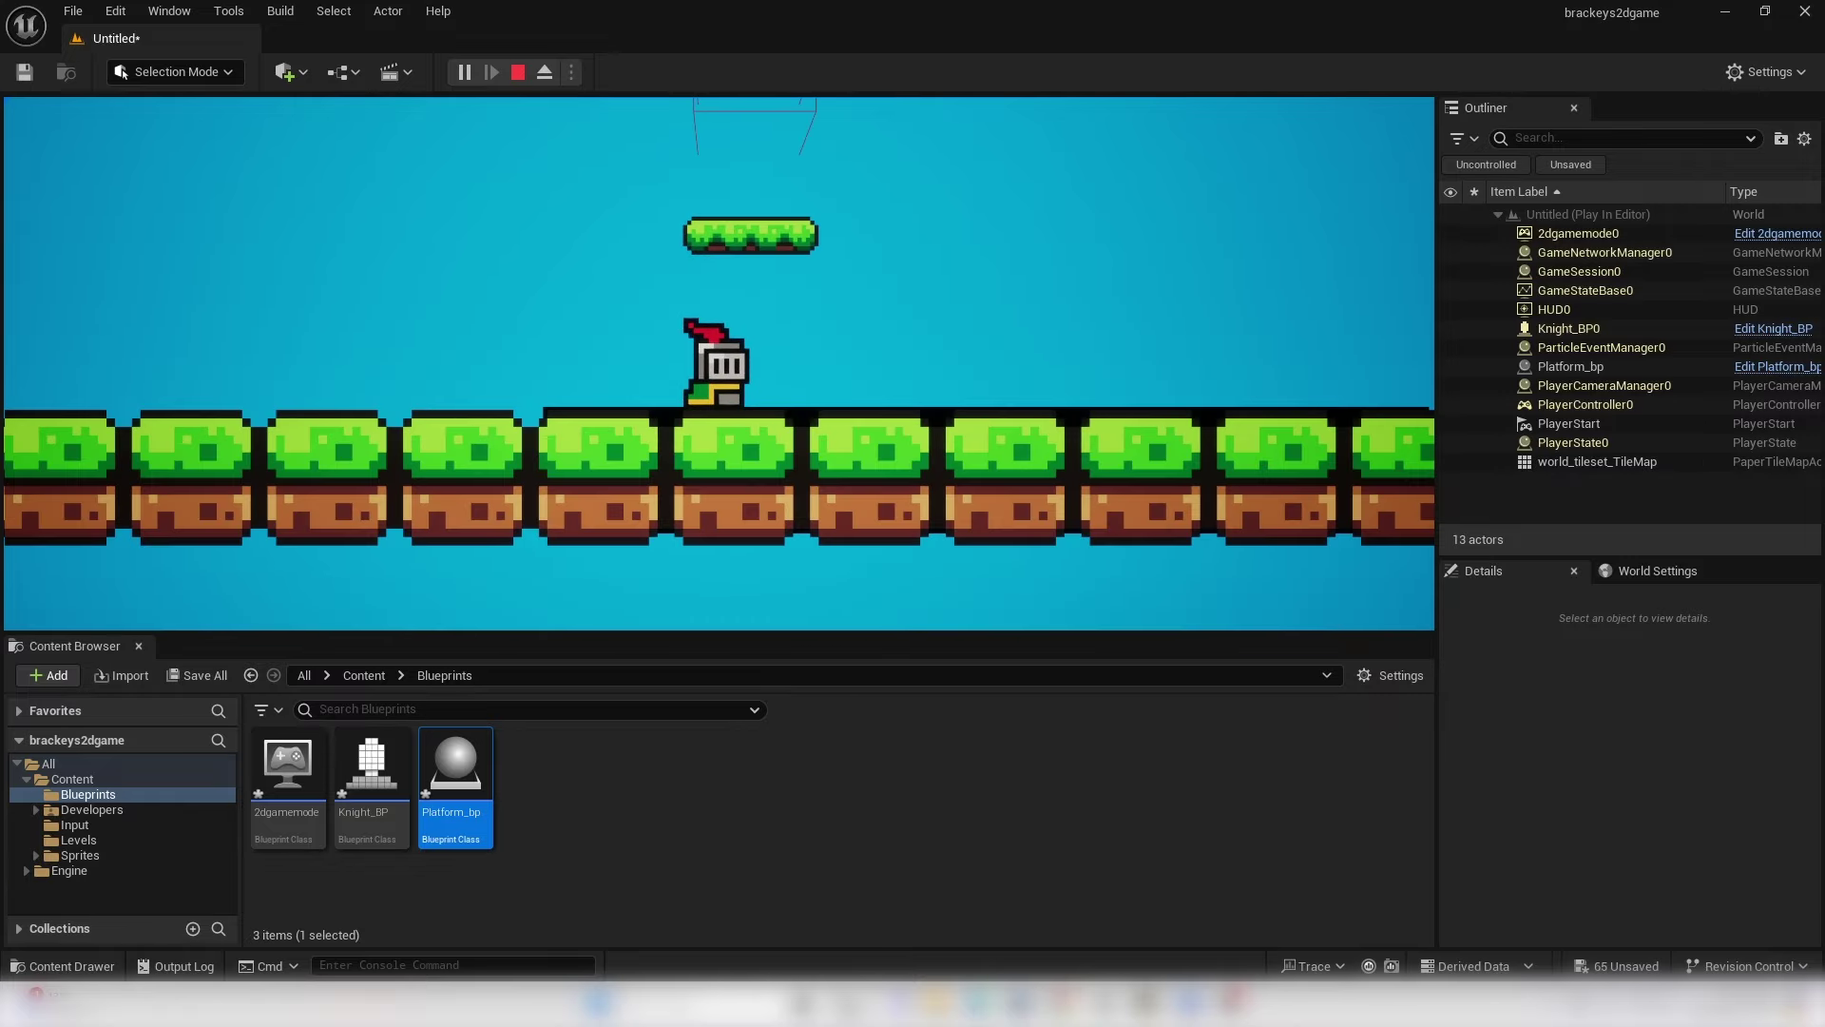
key(Escape)
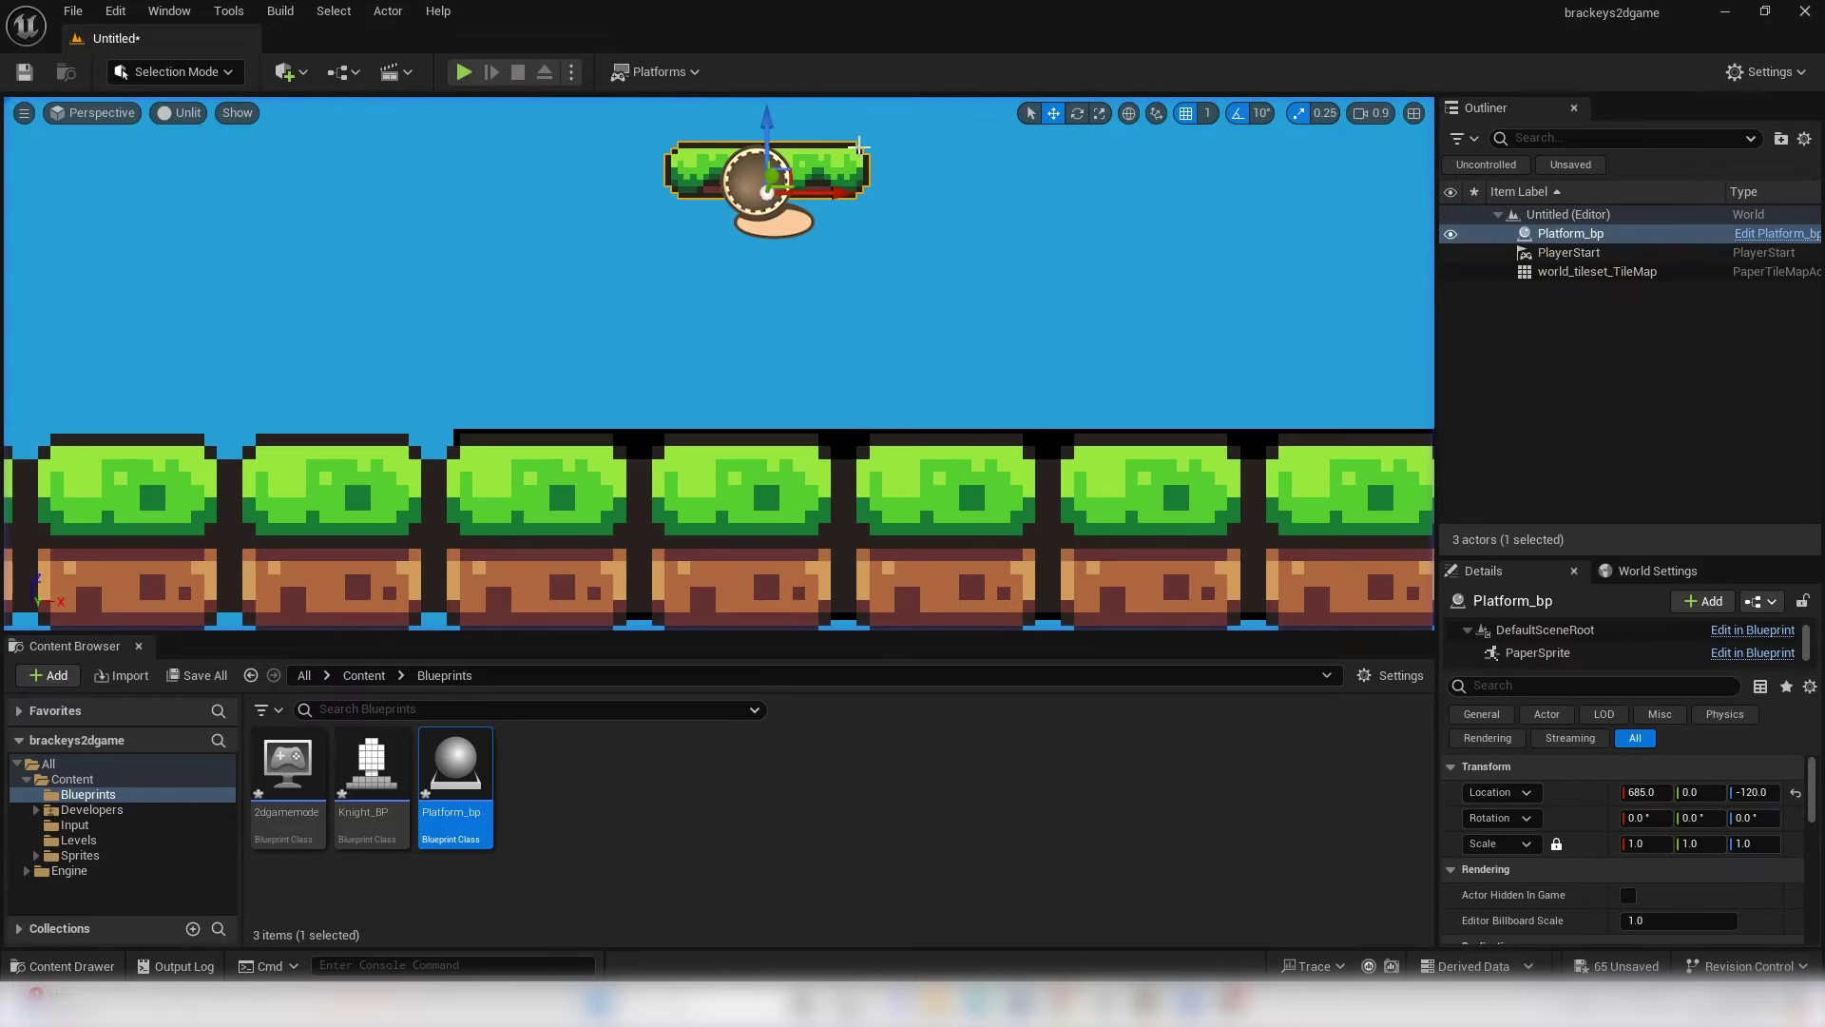
- Place platforms_Sprite_0 in the level beside the existing platform, with its Y location at 0 and its scale at 2.0
click(80, 856)
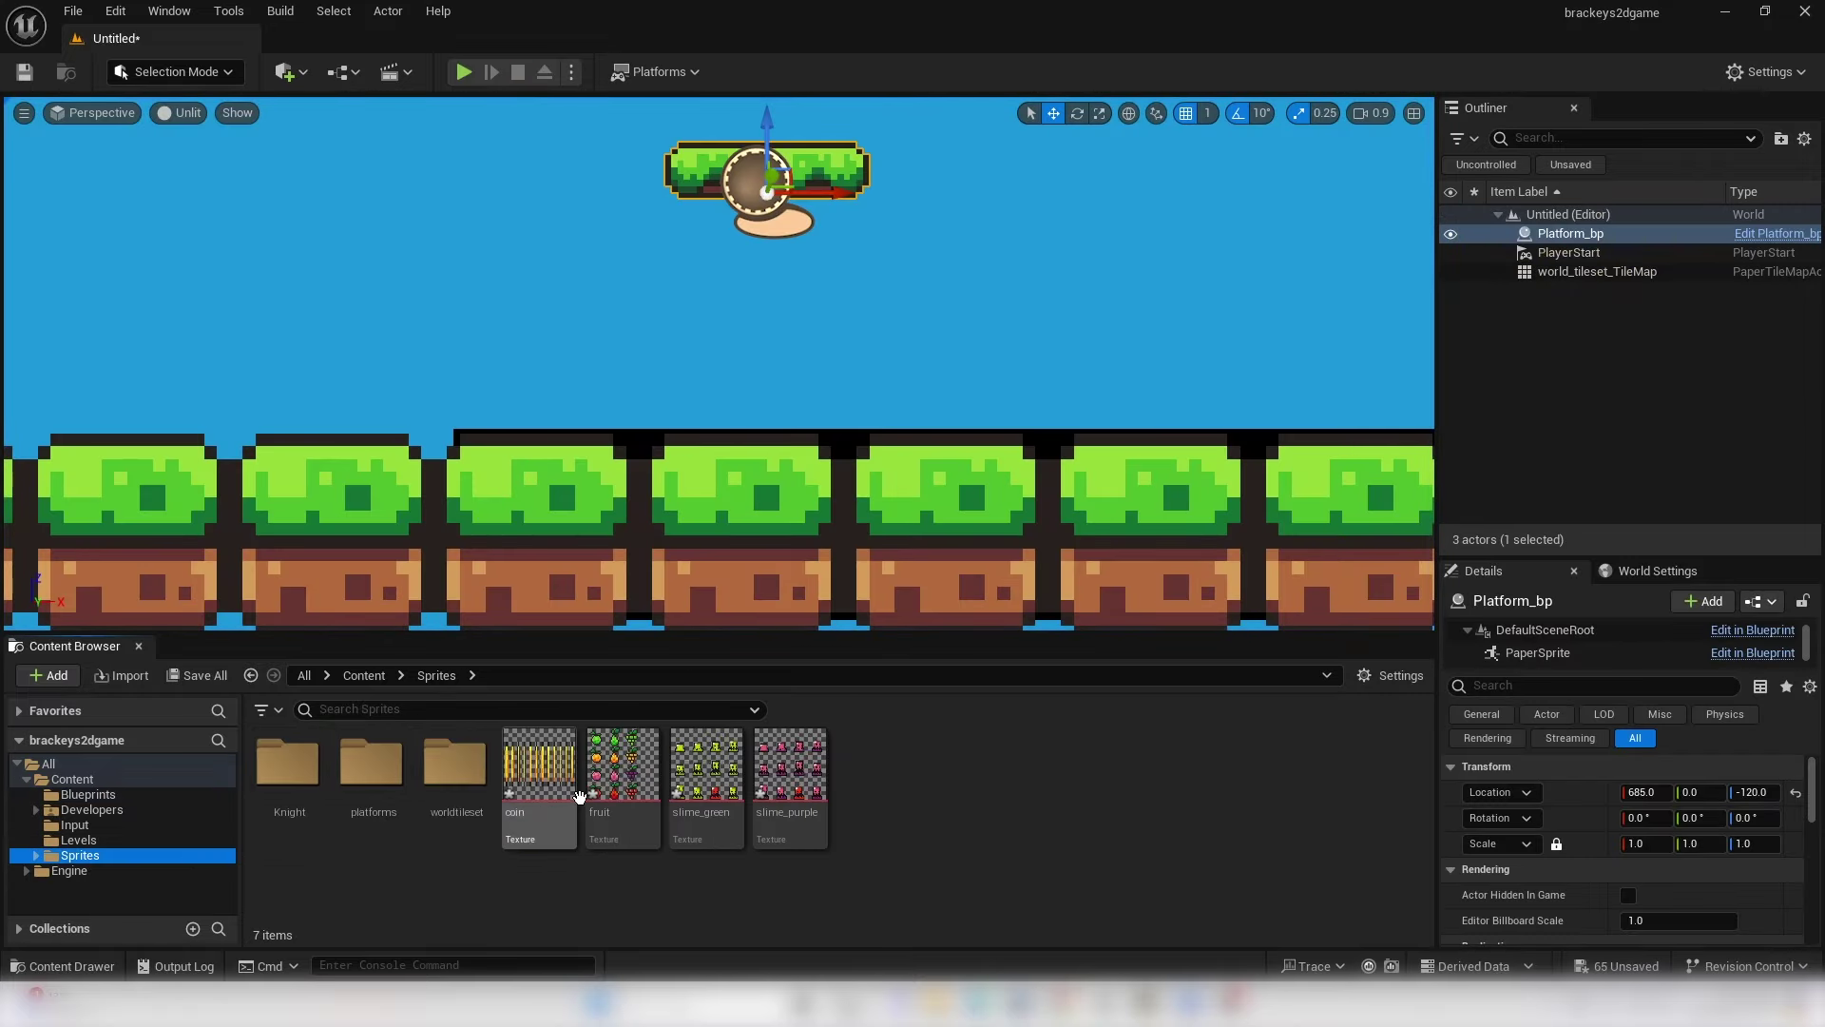
double_click(382, 790)
drag(383, 791, 436, 294)
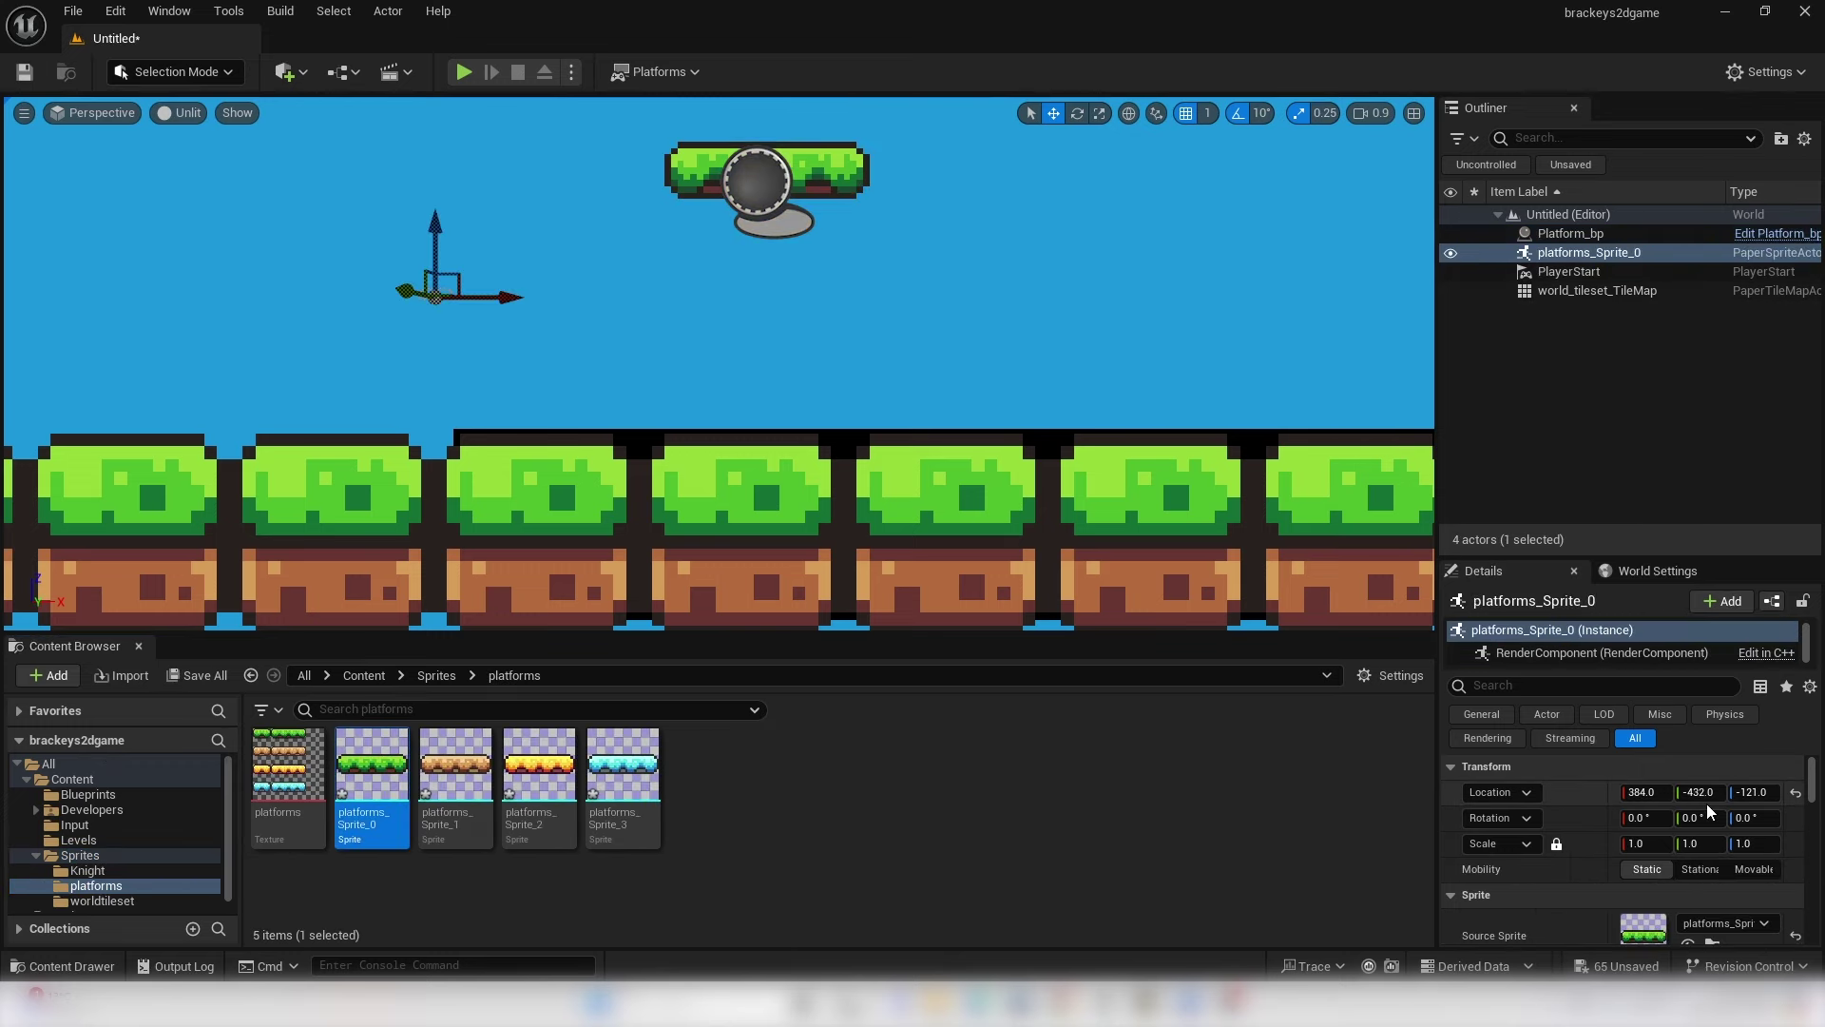
text(0)
key(Return)
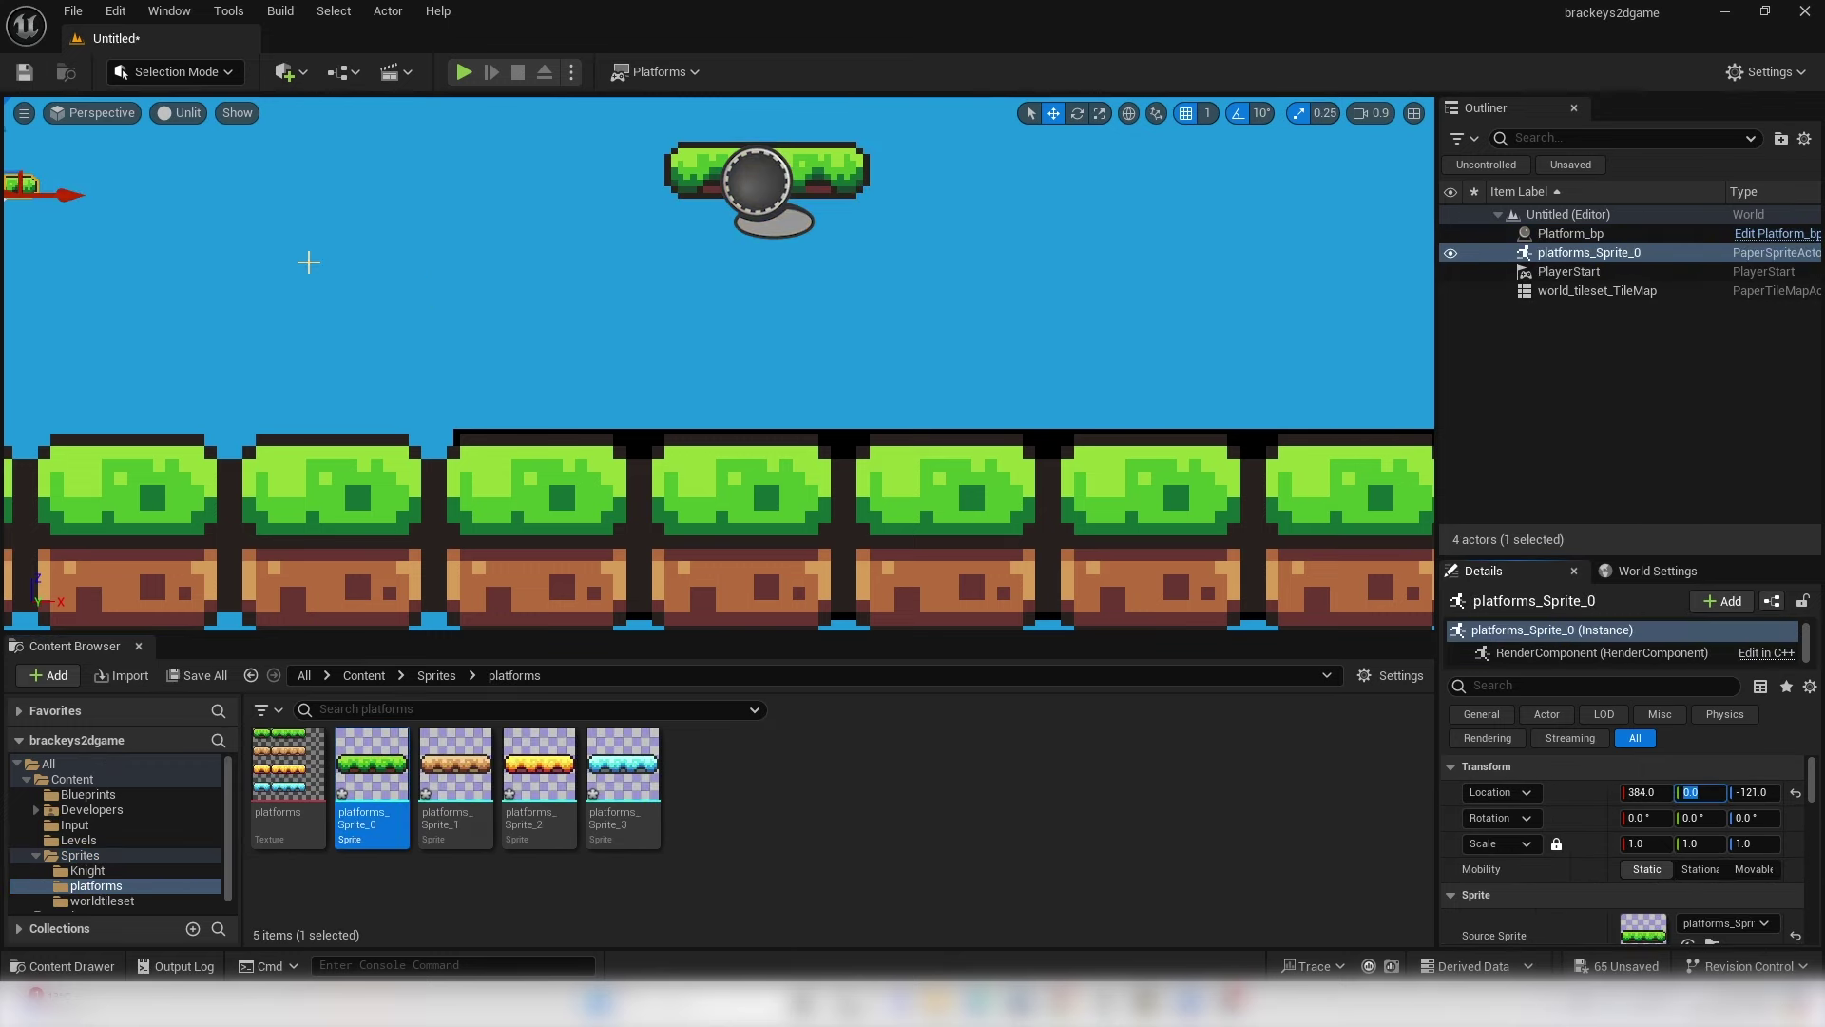
scroll(307, 261, down, 1)
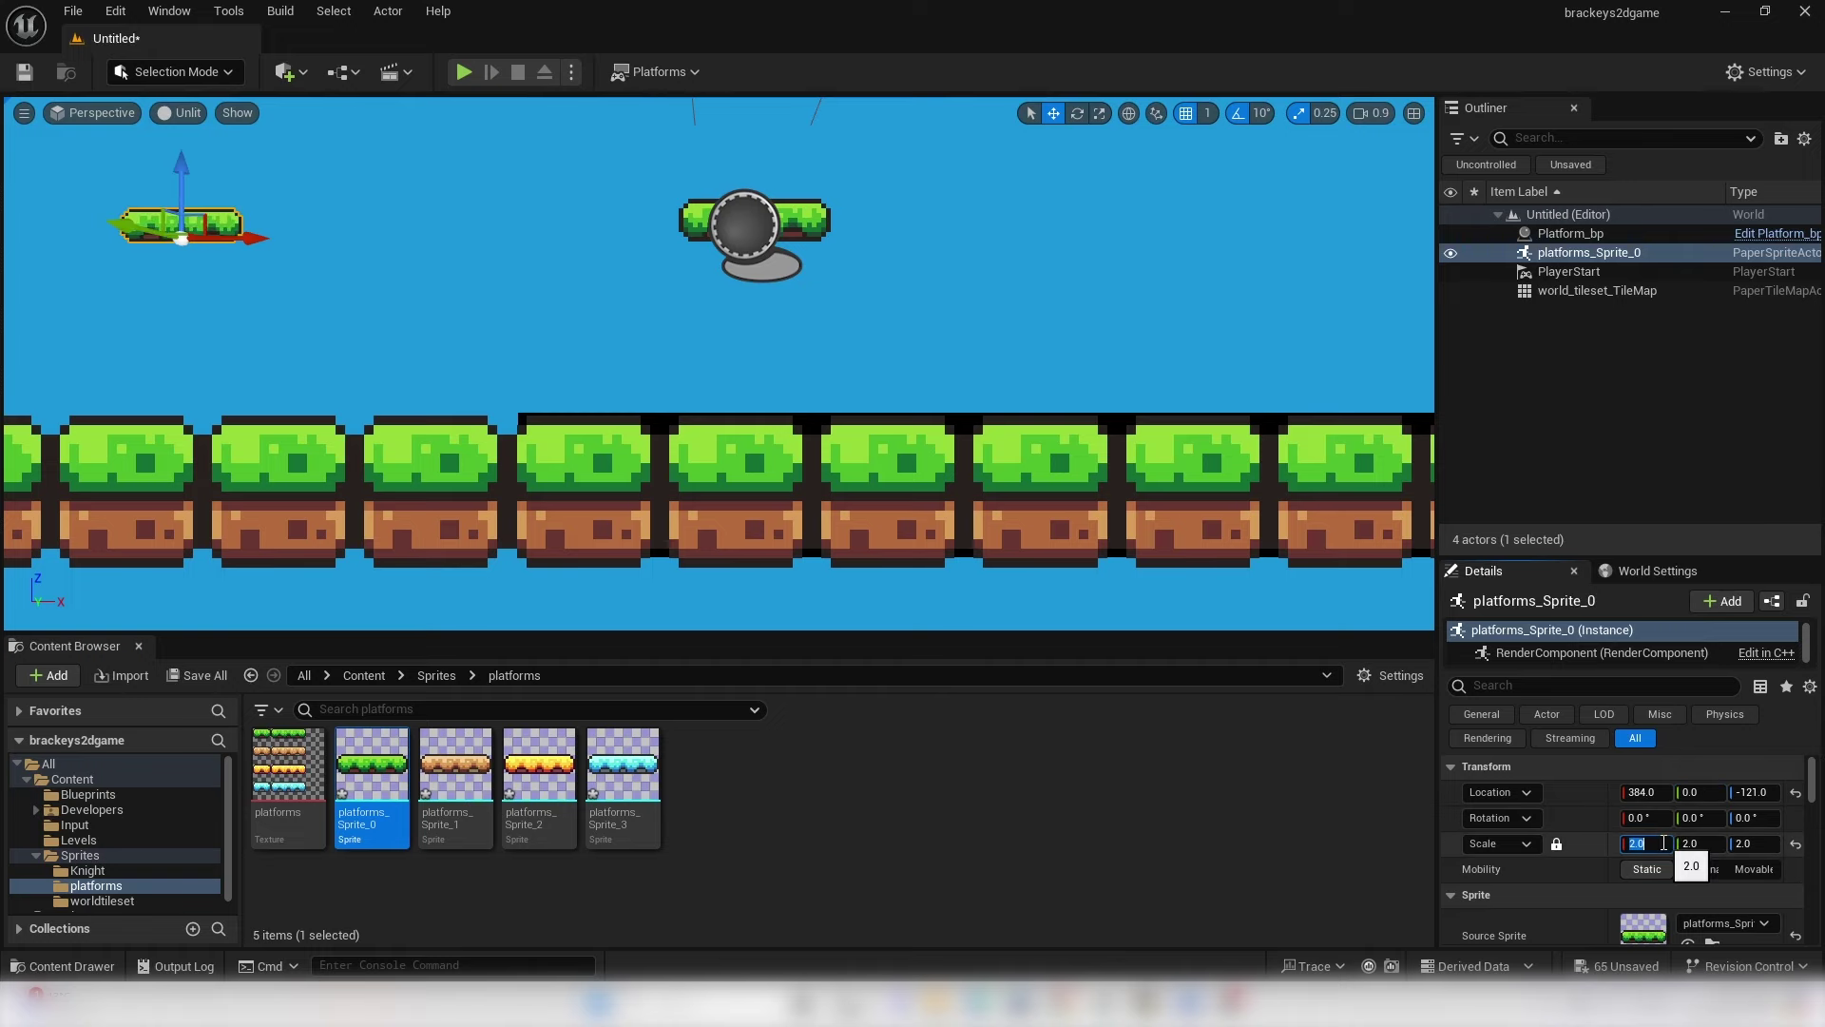
- Play-test the level by running and jumping the knight around the newly placed plain sprite platform, then end the session
click(466, 73)
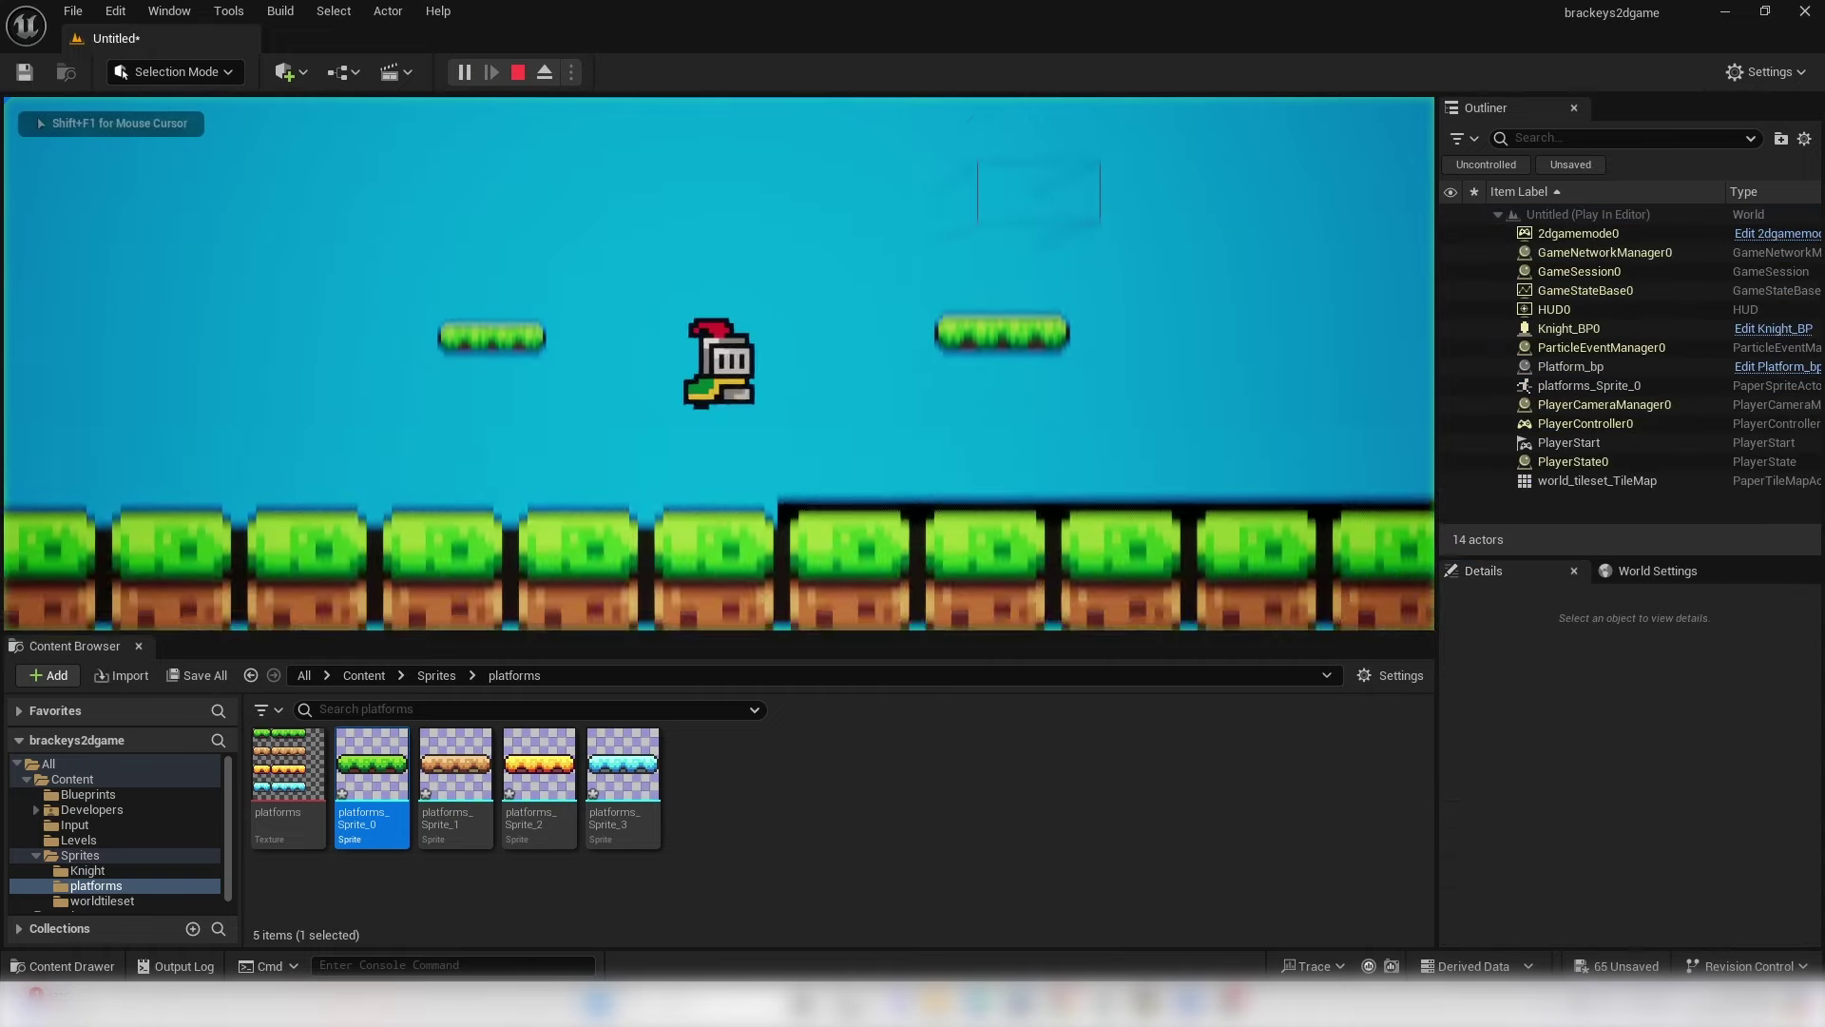
key(a)
key(space)
key(d)
key(a)
key(d)
key(space)
key(a)
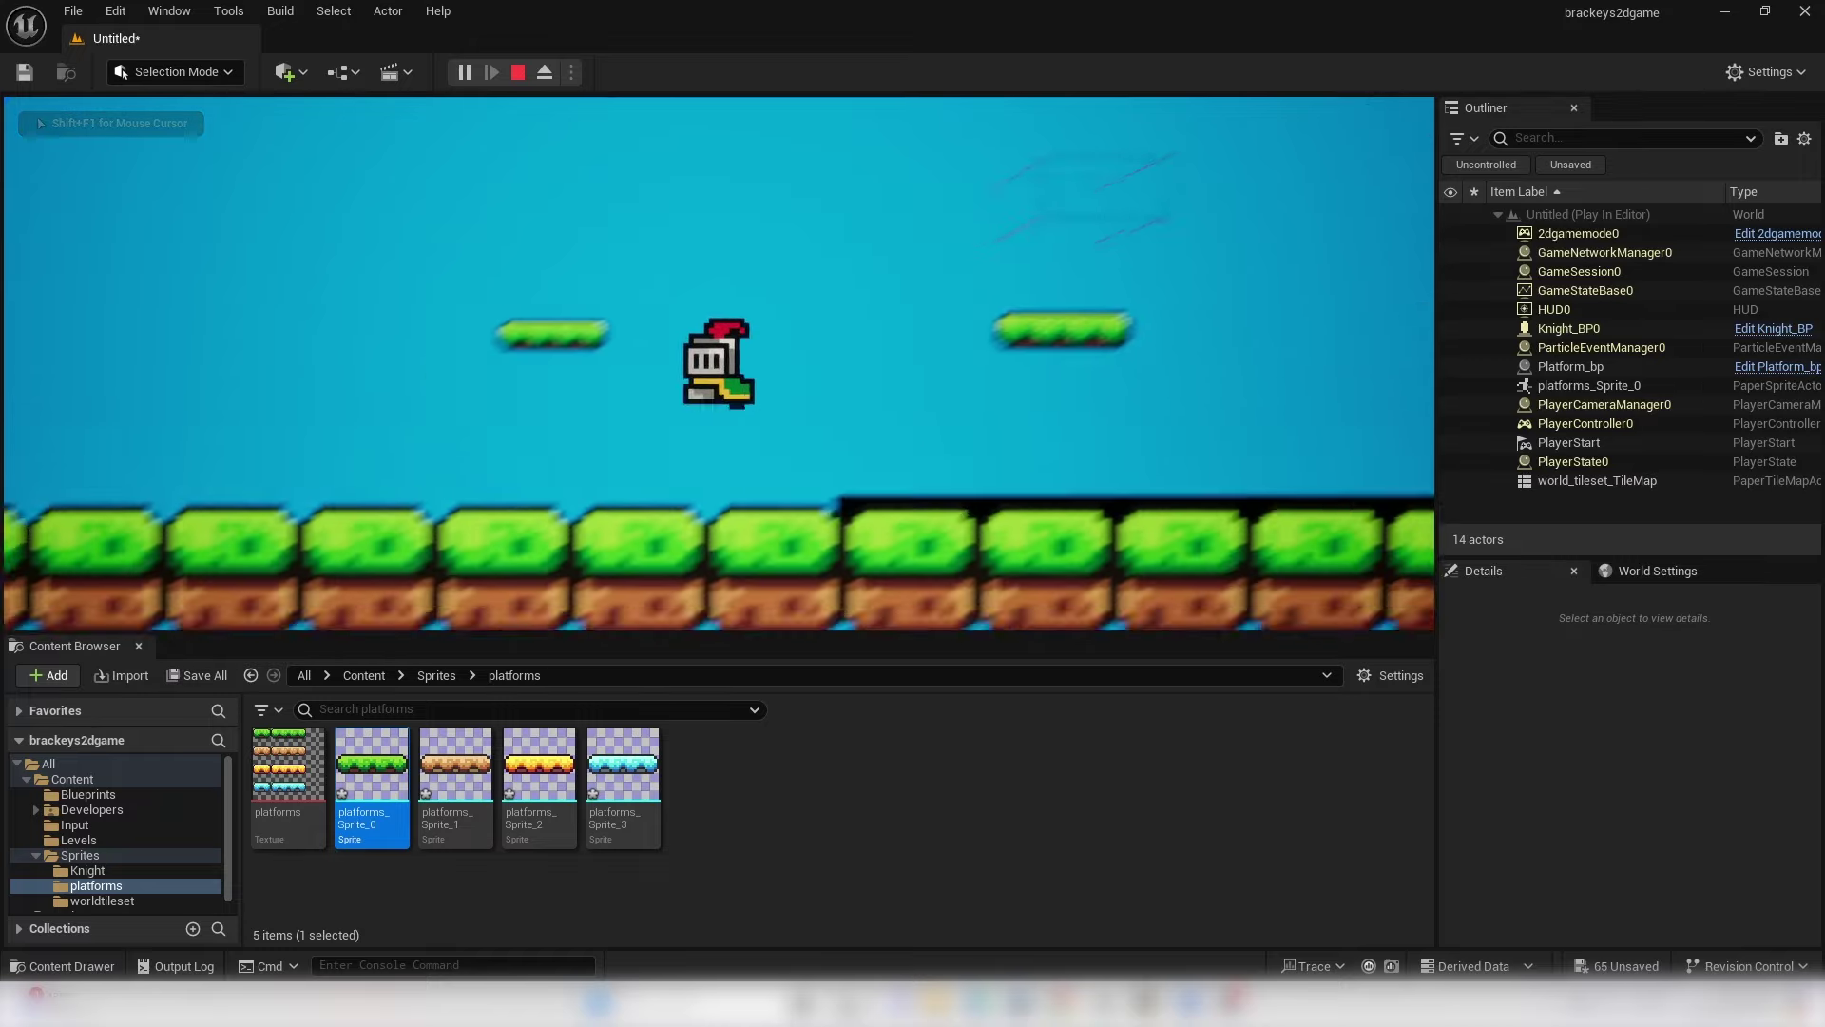
key(d)
key(a)
key(space)
key(d)
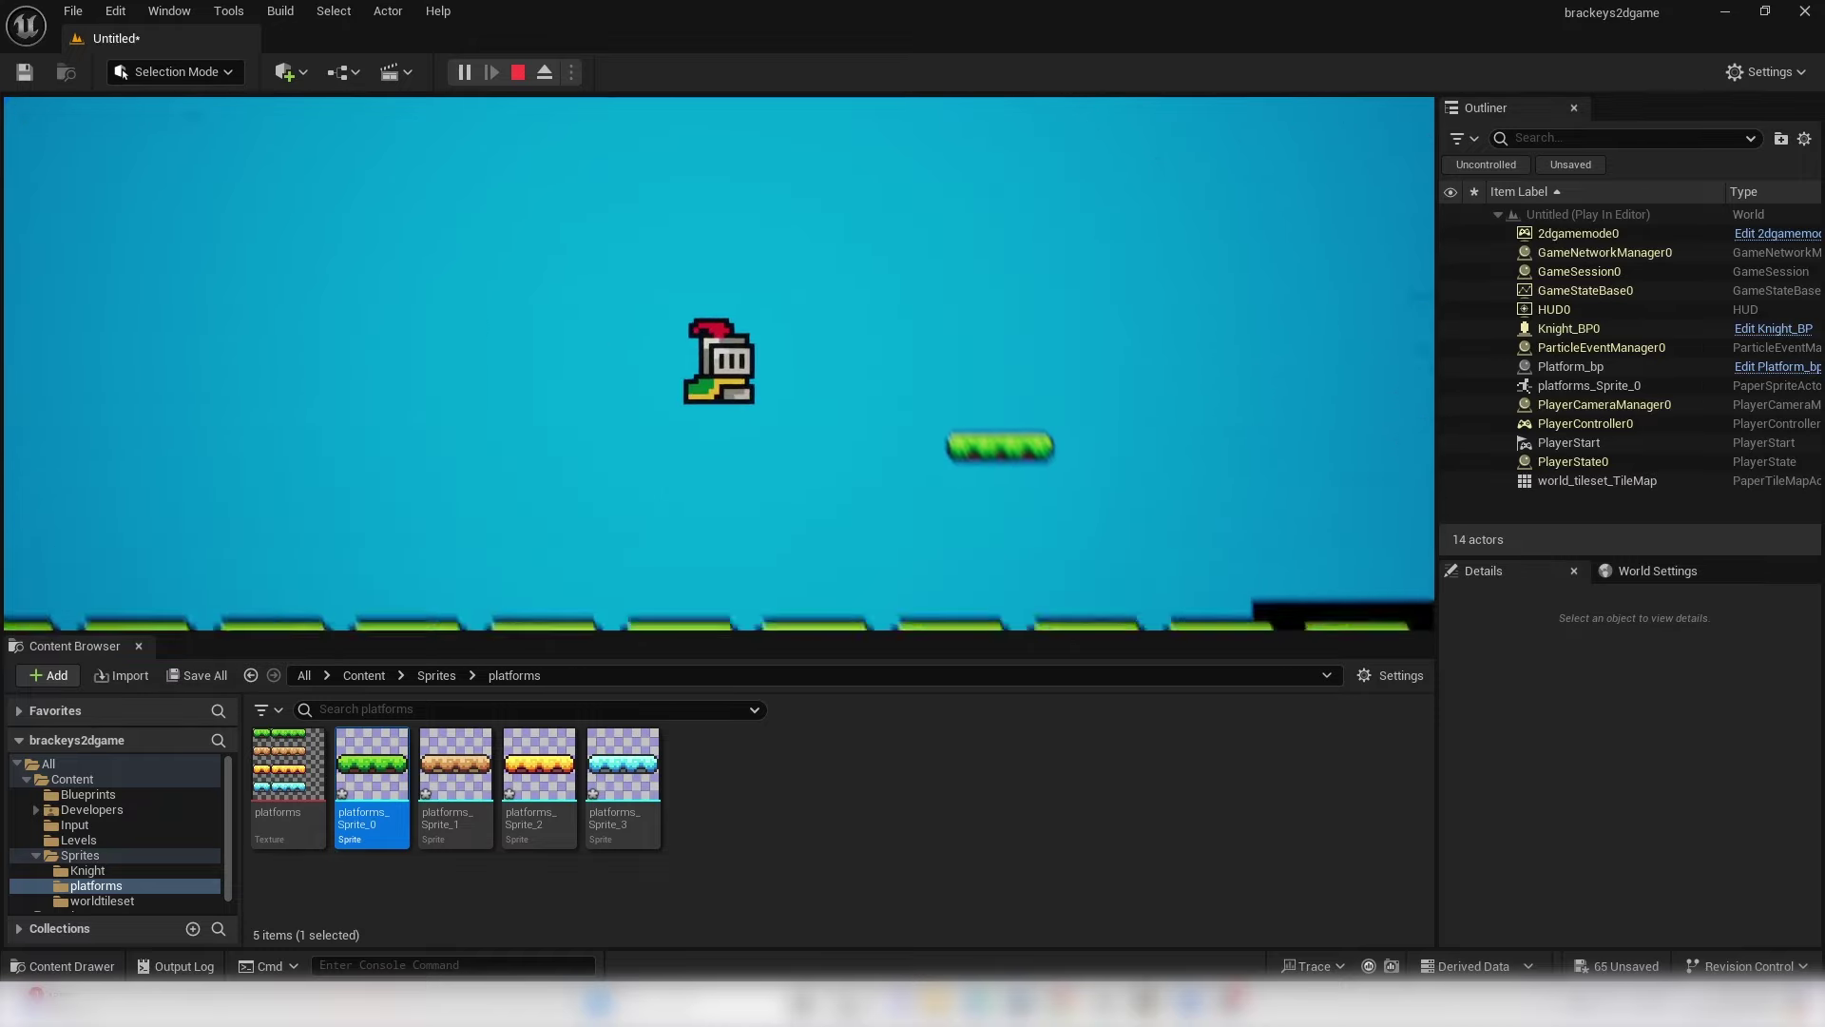
key(space)
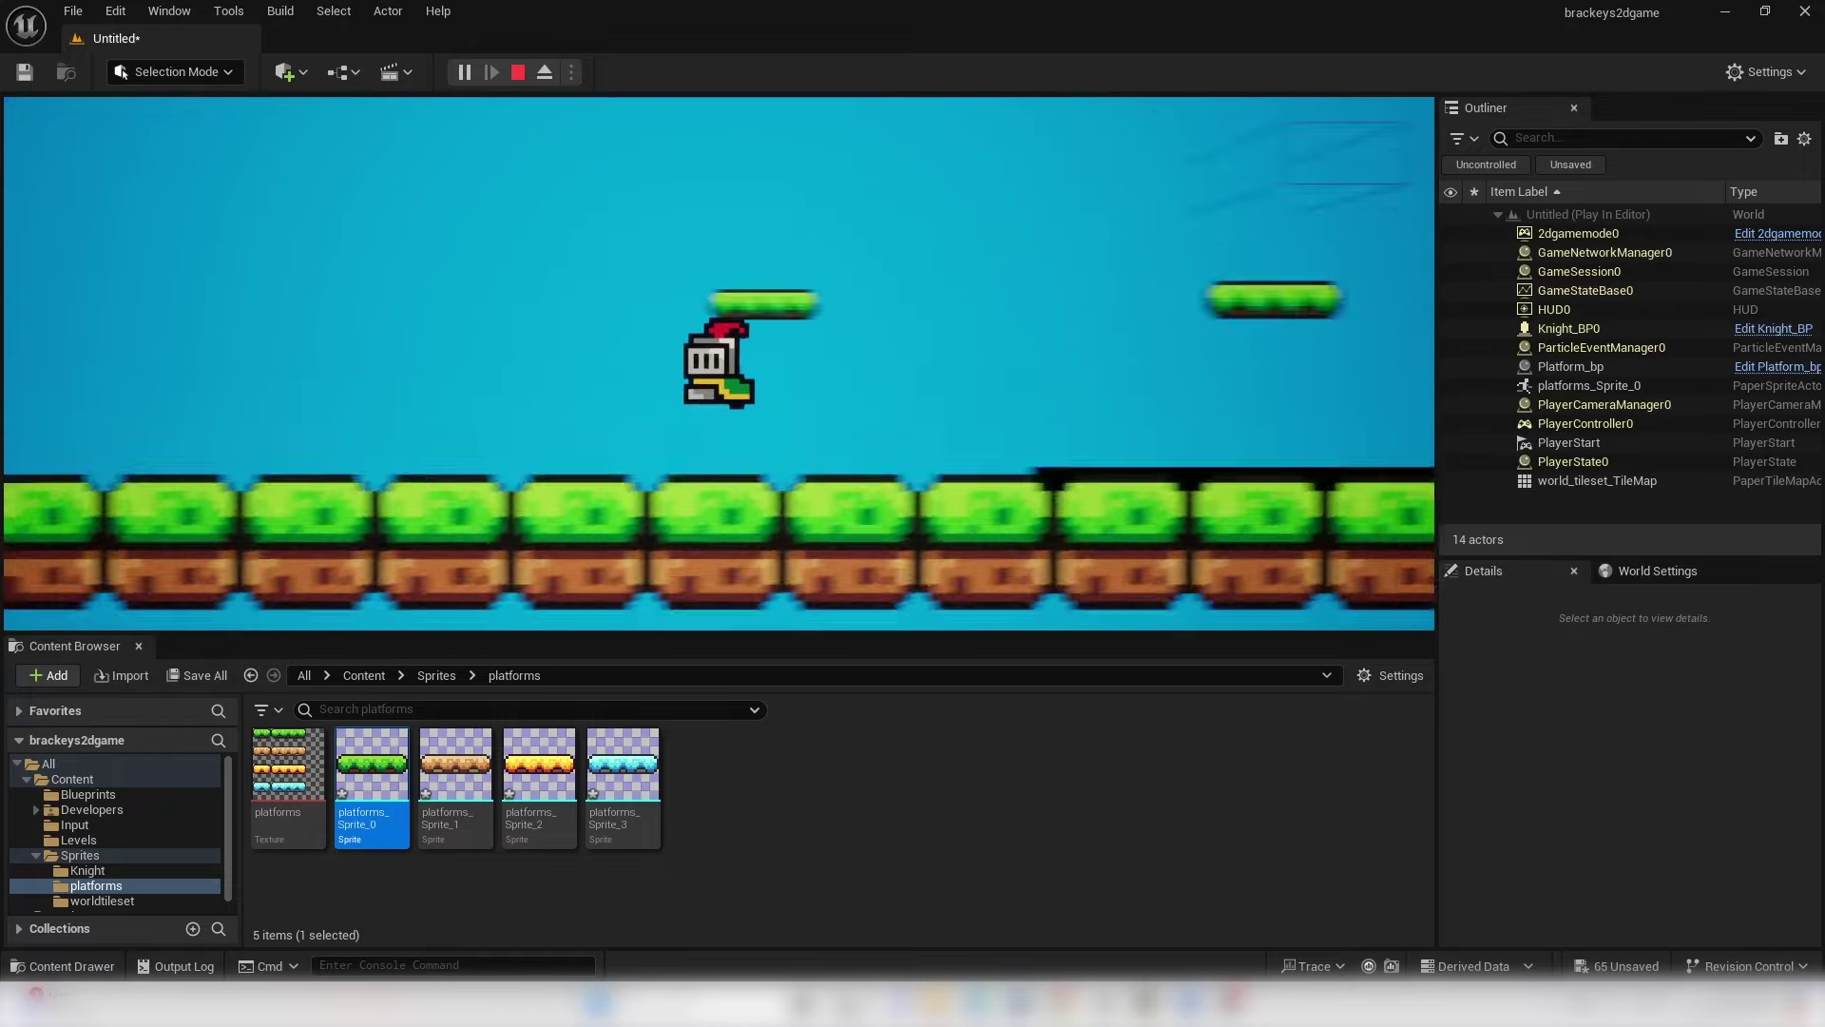
key(space)
key(a)
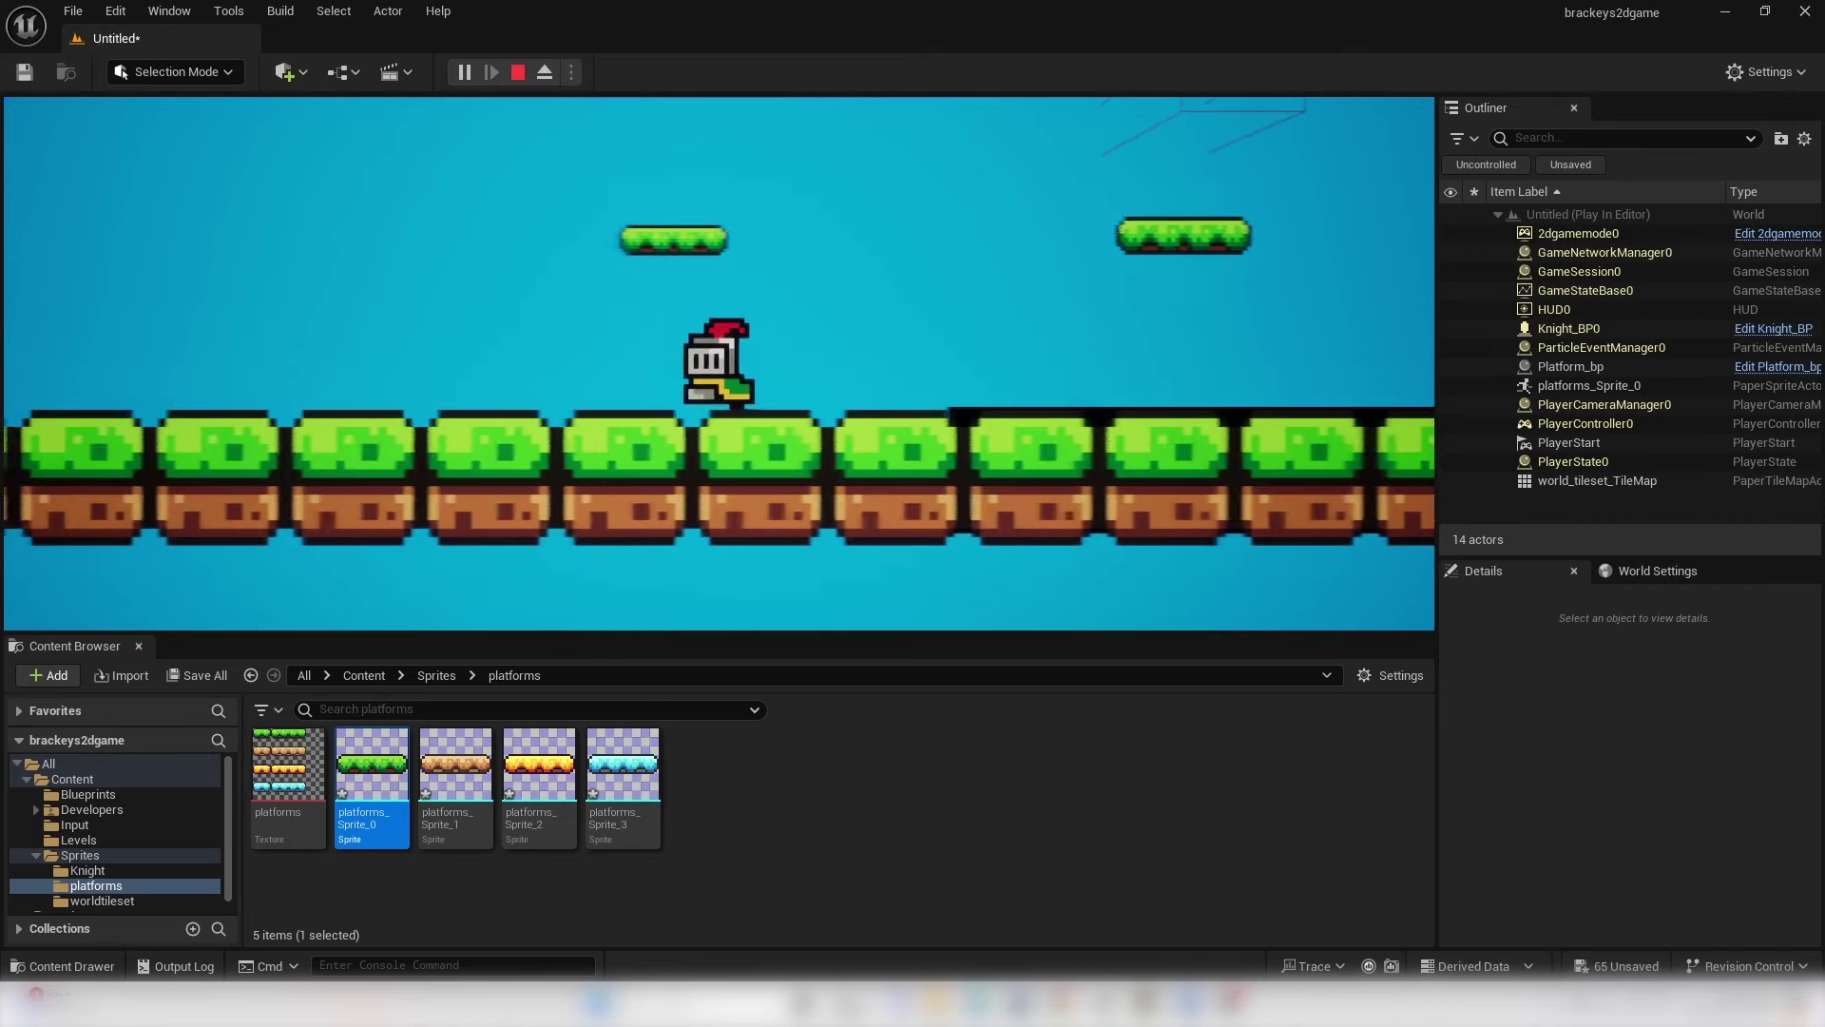
key(d)
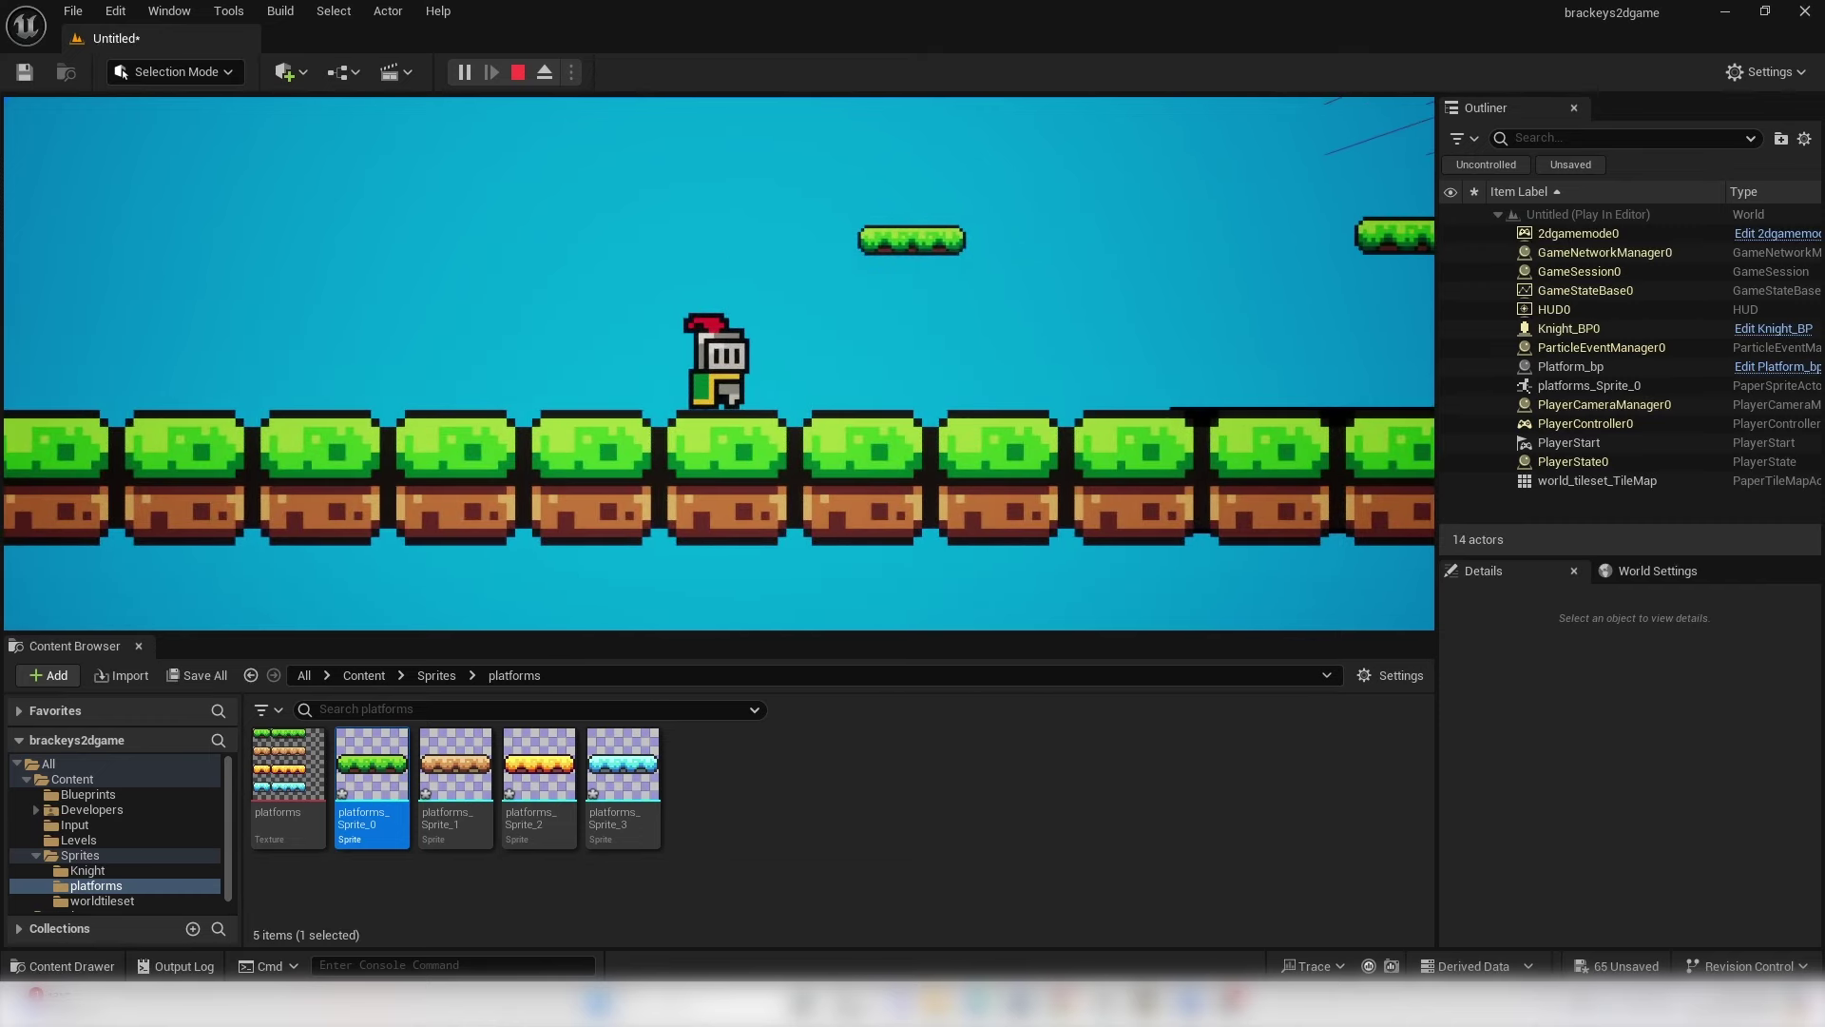
key(Escape)
- In Knight_BP's Character Movement component, enable Constrain to Plane and set the Plane Constraint Axis Setting to Y
click(129, 782)
click(123, 796)
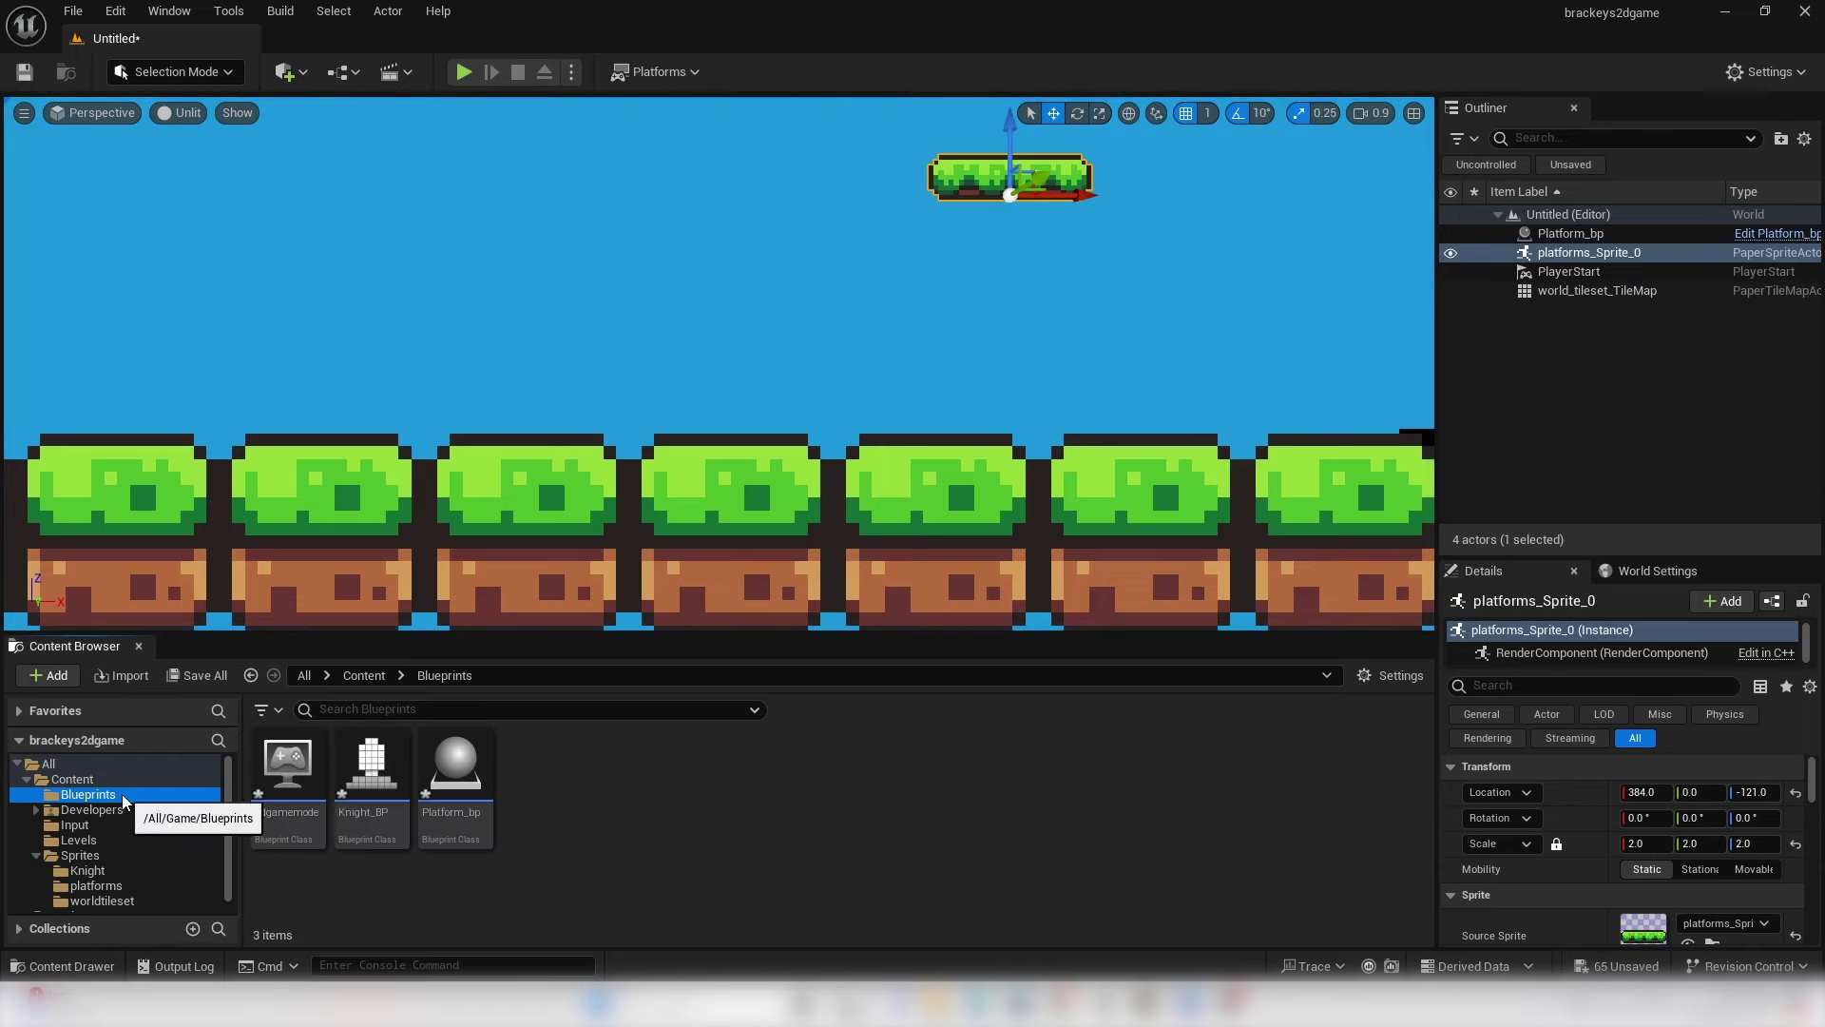
double_click(371, 761)
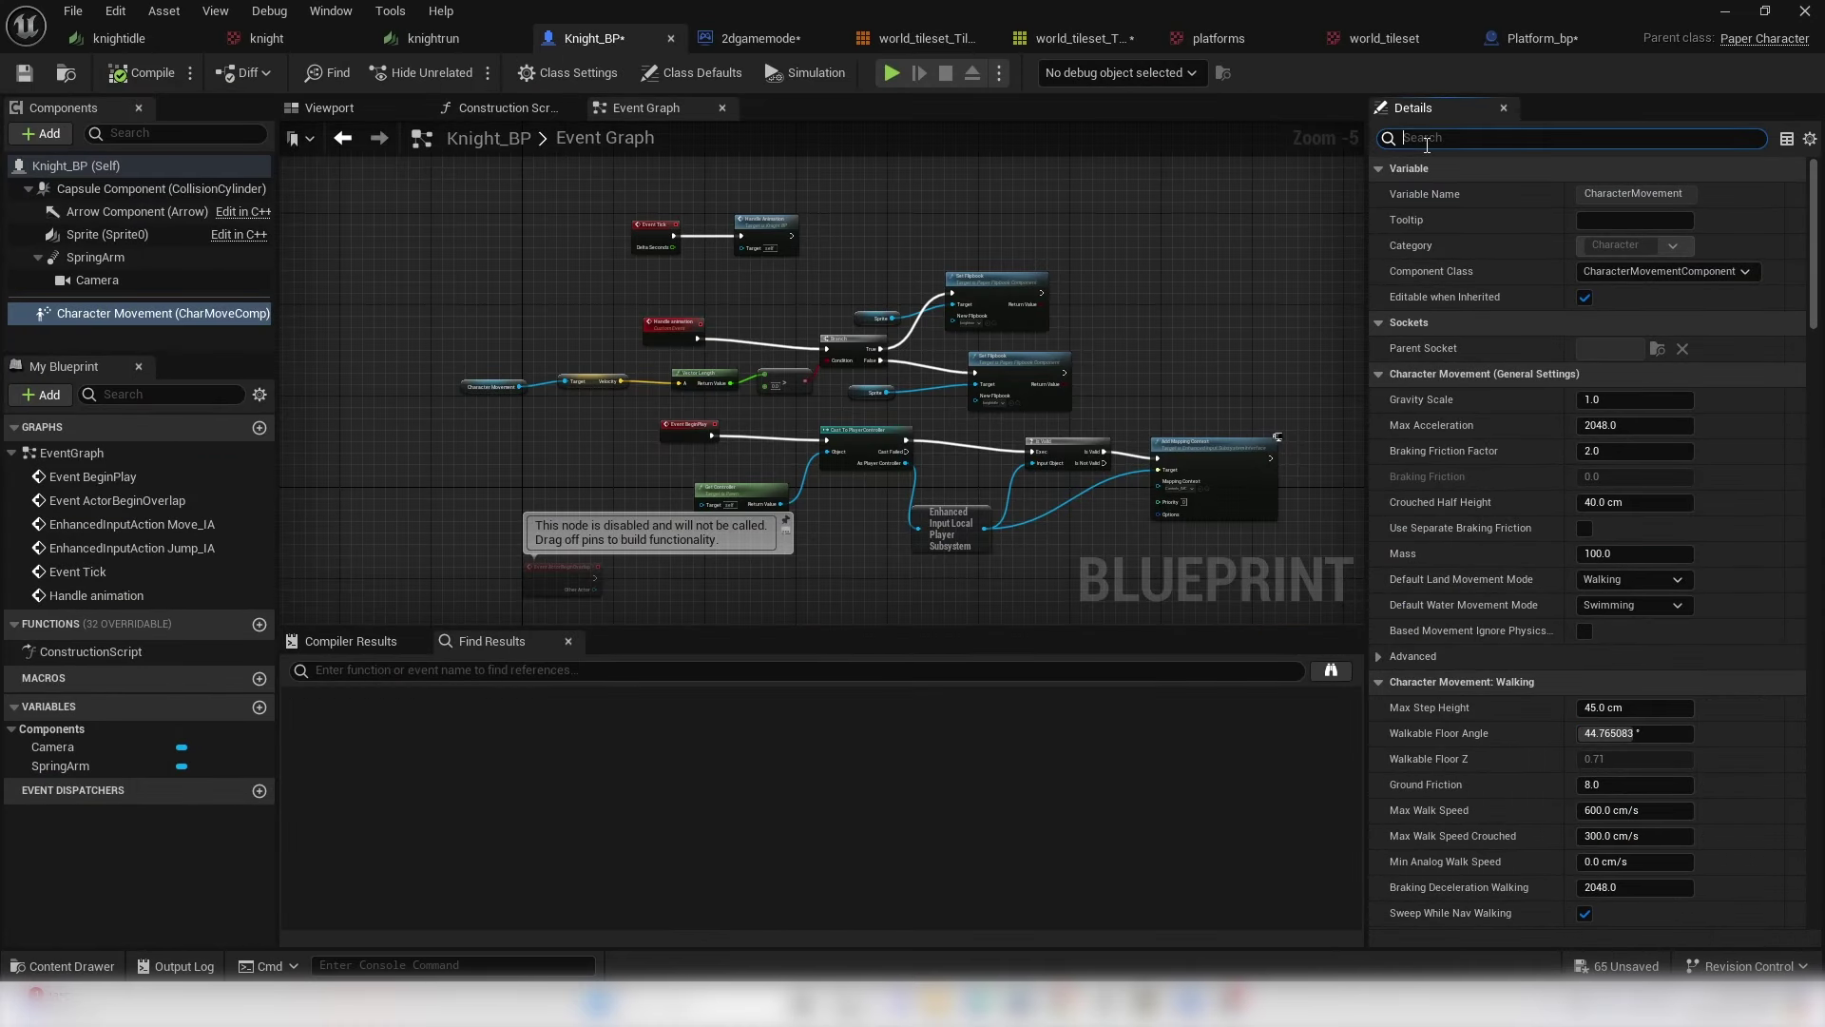
click(1521, 138)
text(con)
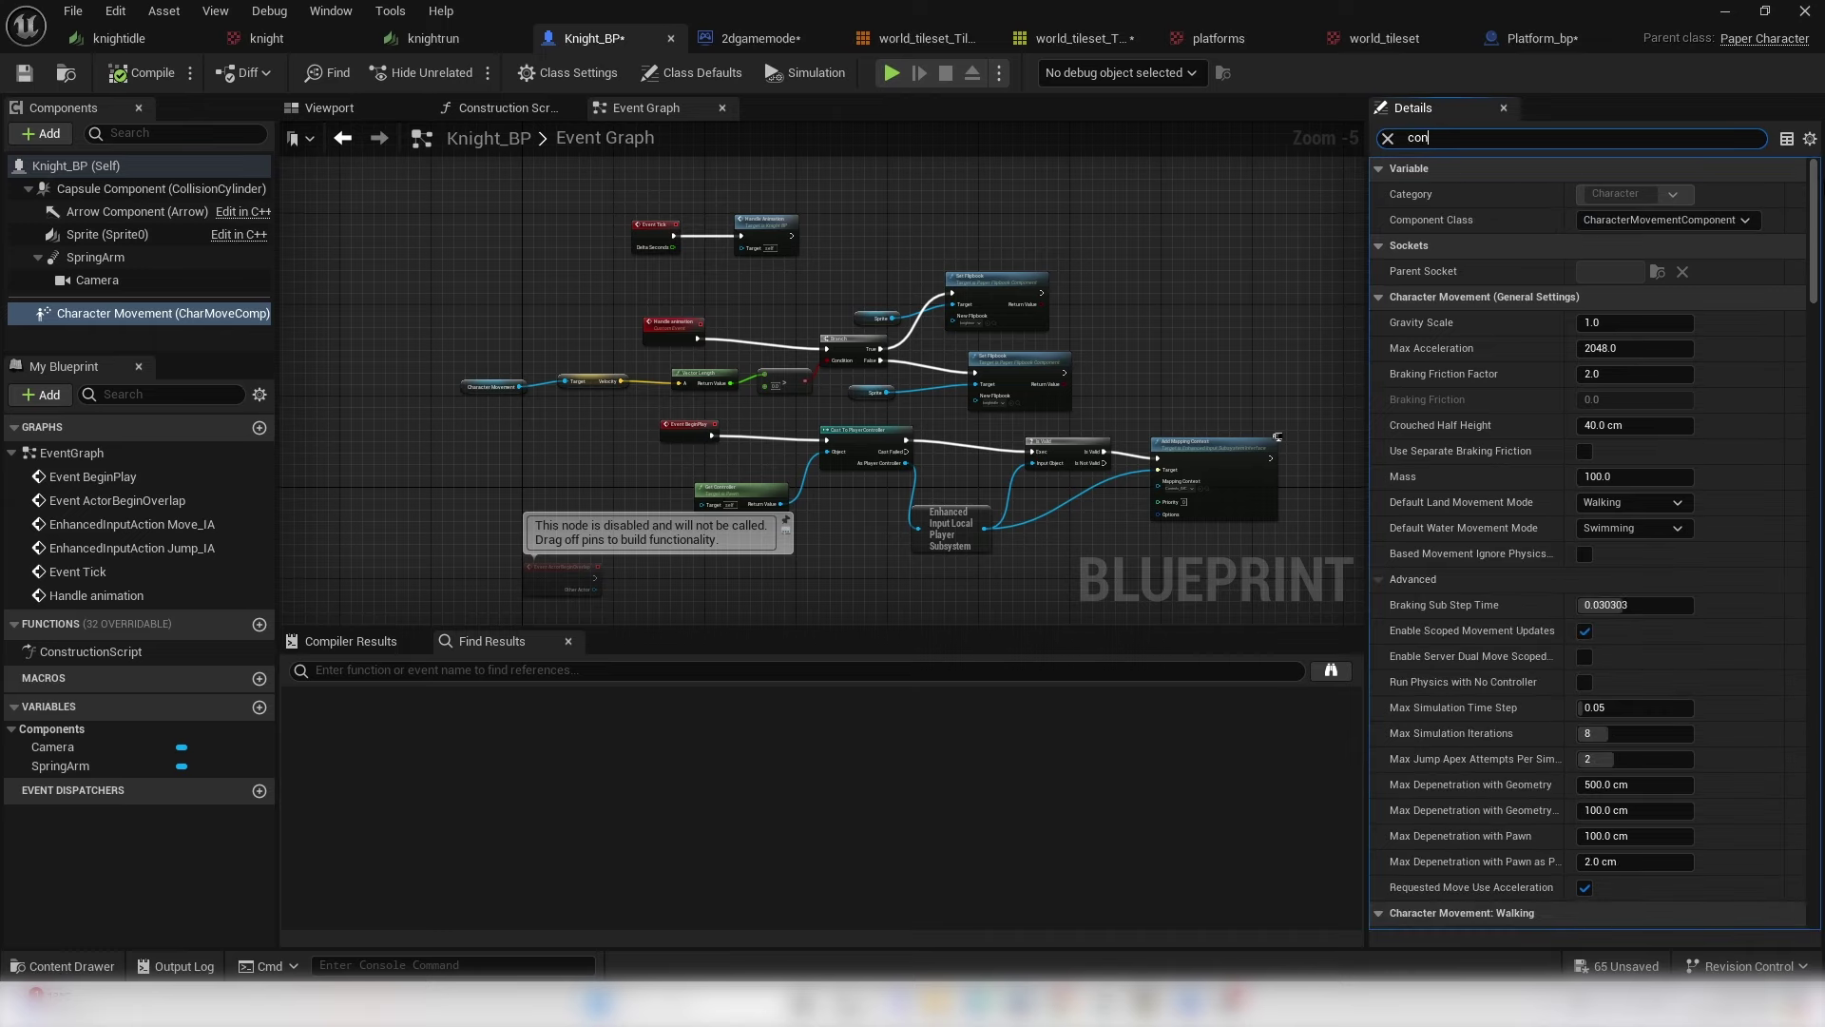
text(s)
click(1591, 297)
click(1640, 324)
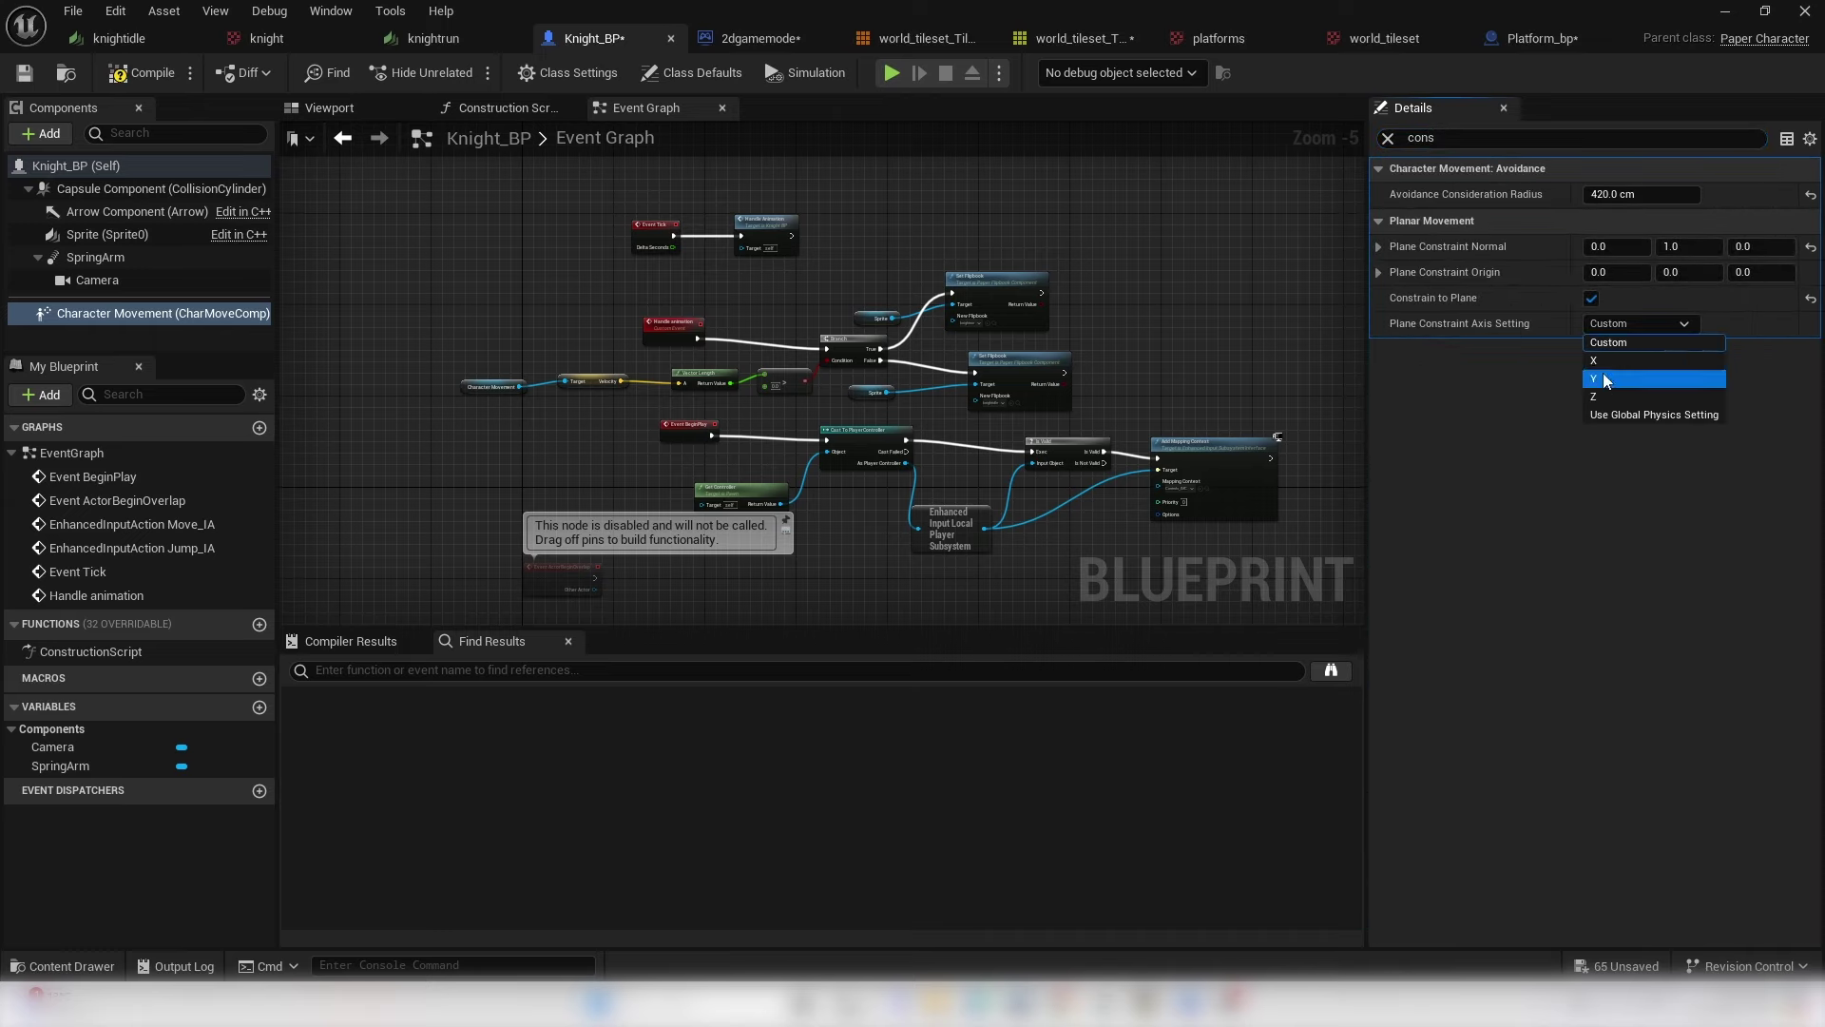
click(1616, 379)
click(328, 110)
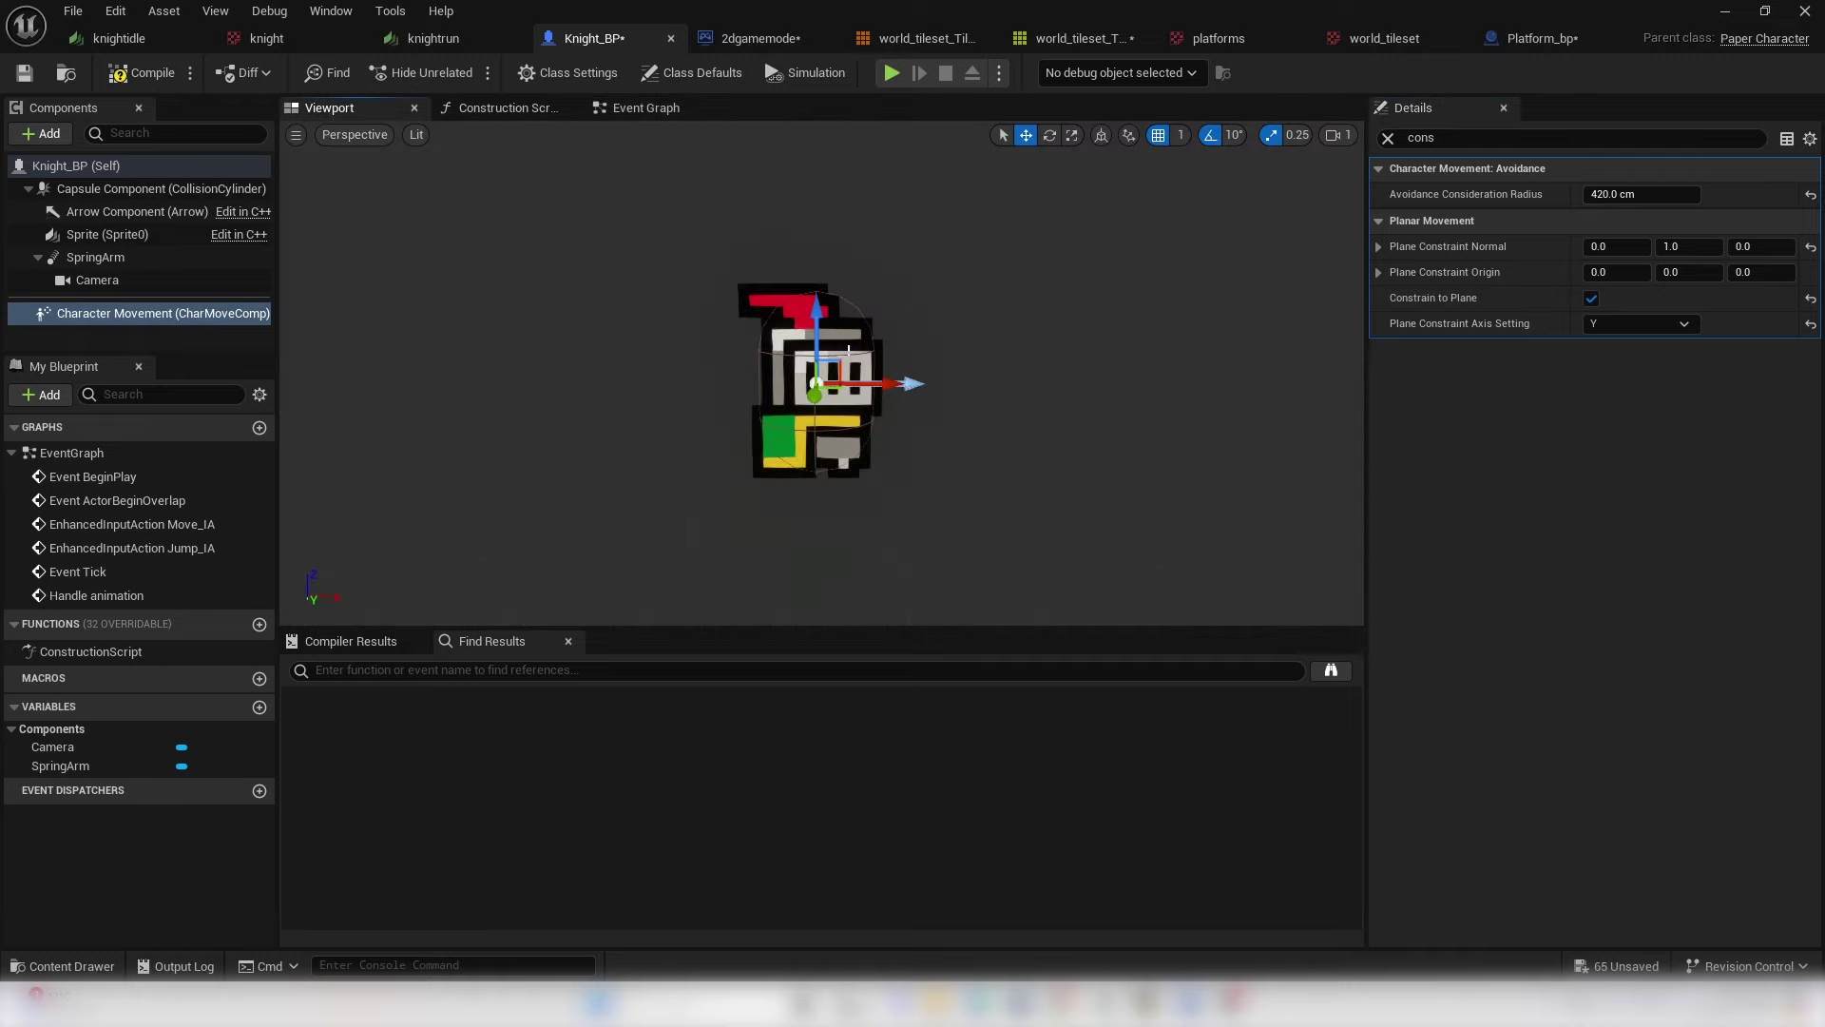
click(829, 352)
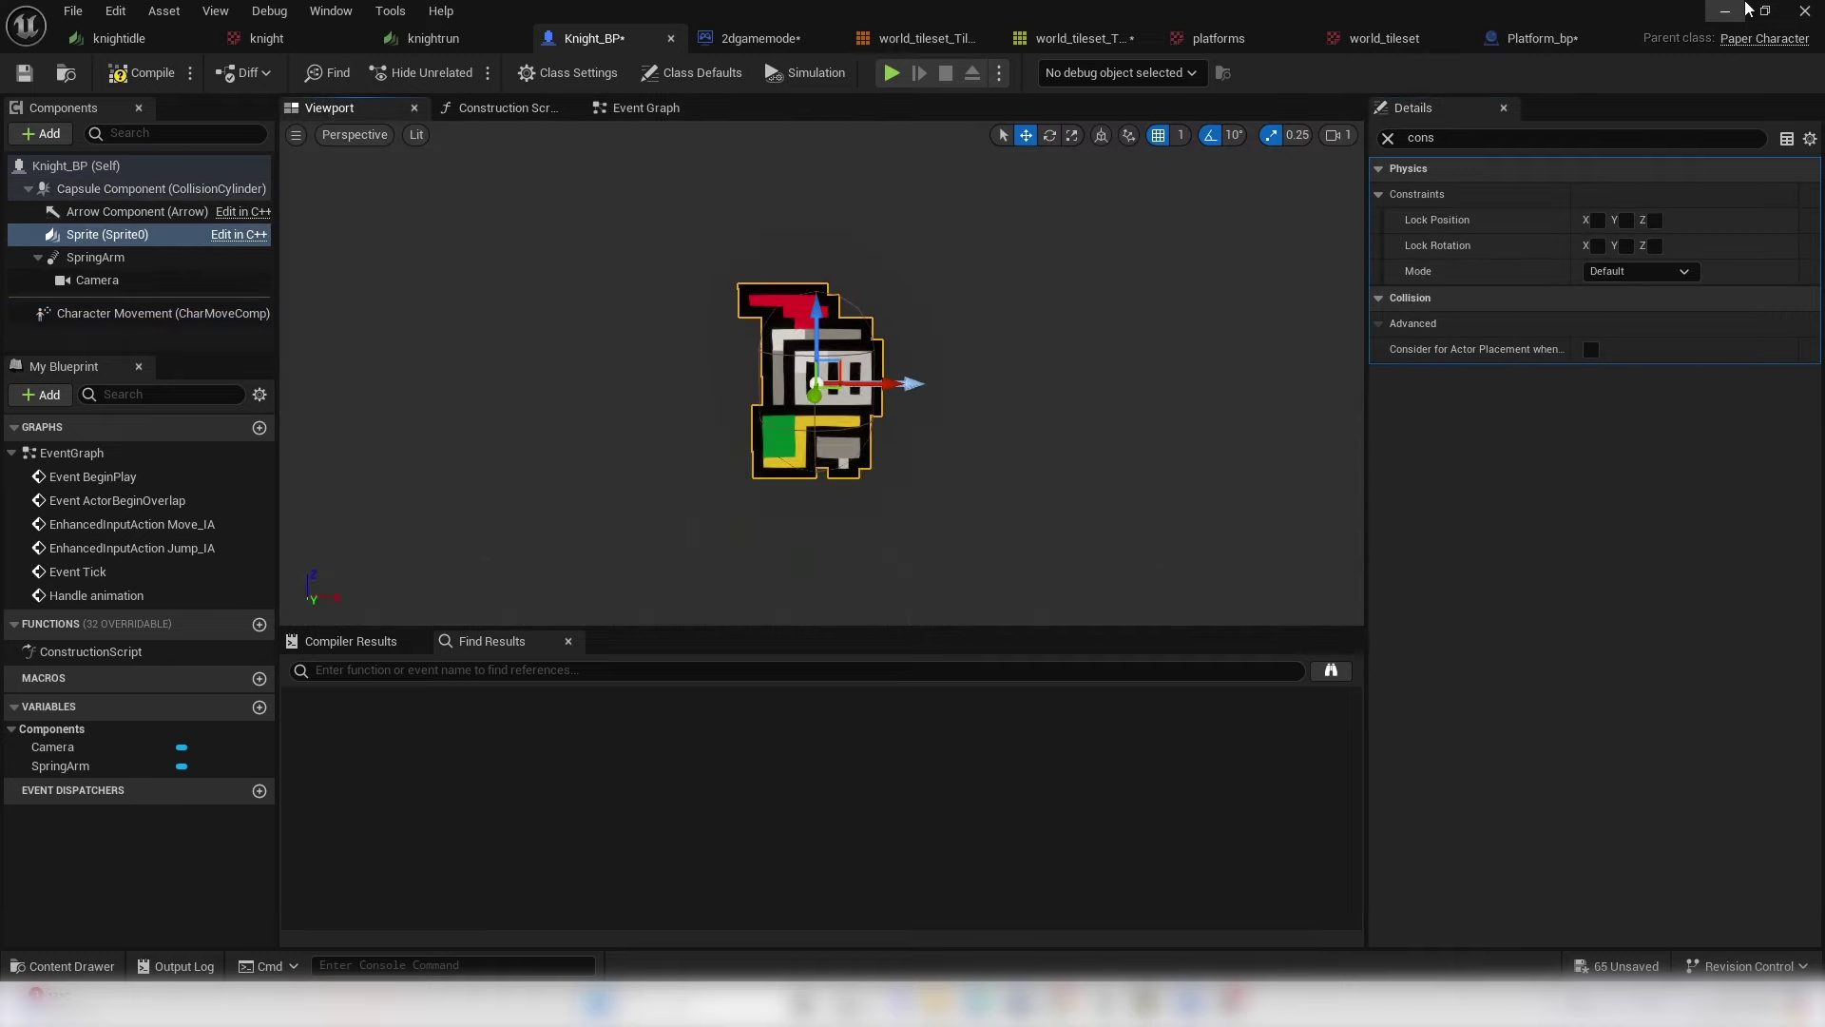
- Return to the level and delete the platforms_Sprite_0 actor
click(1724, 12)
scroll(771, 343, down, 3)
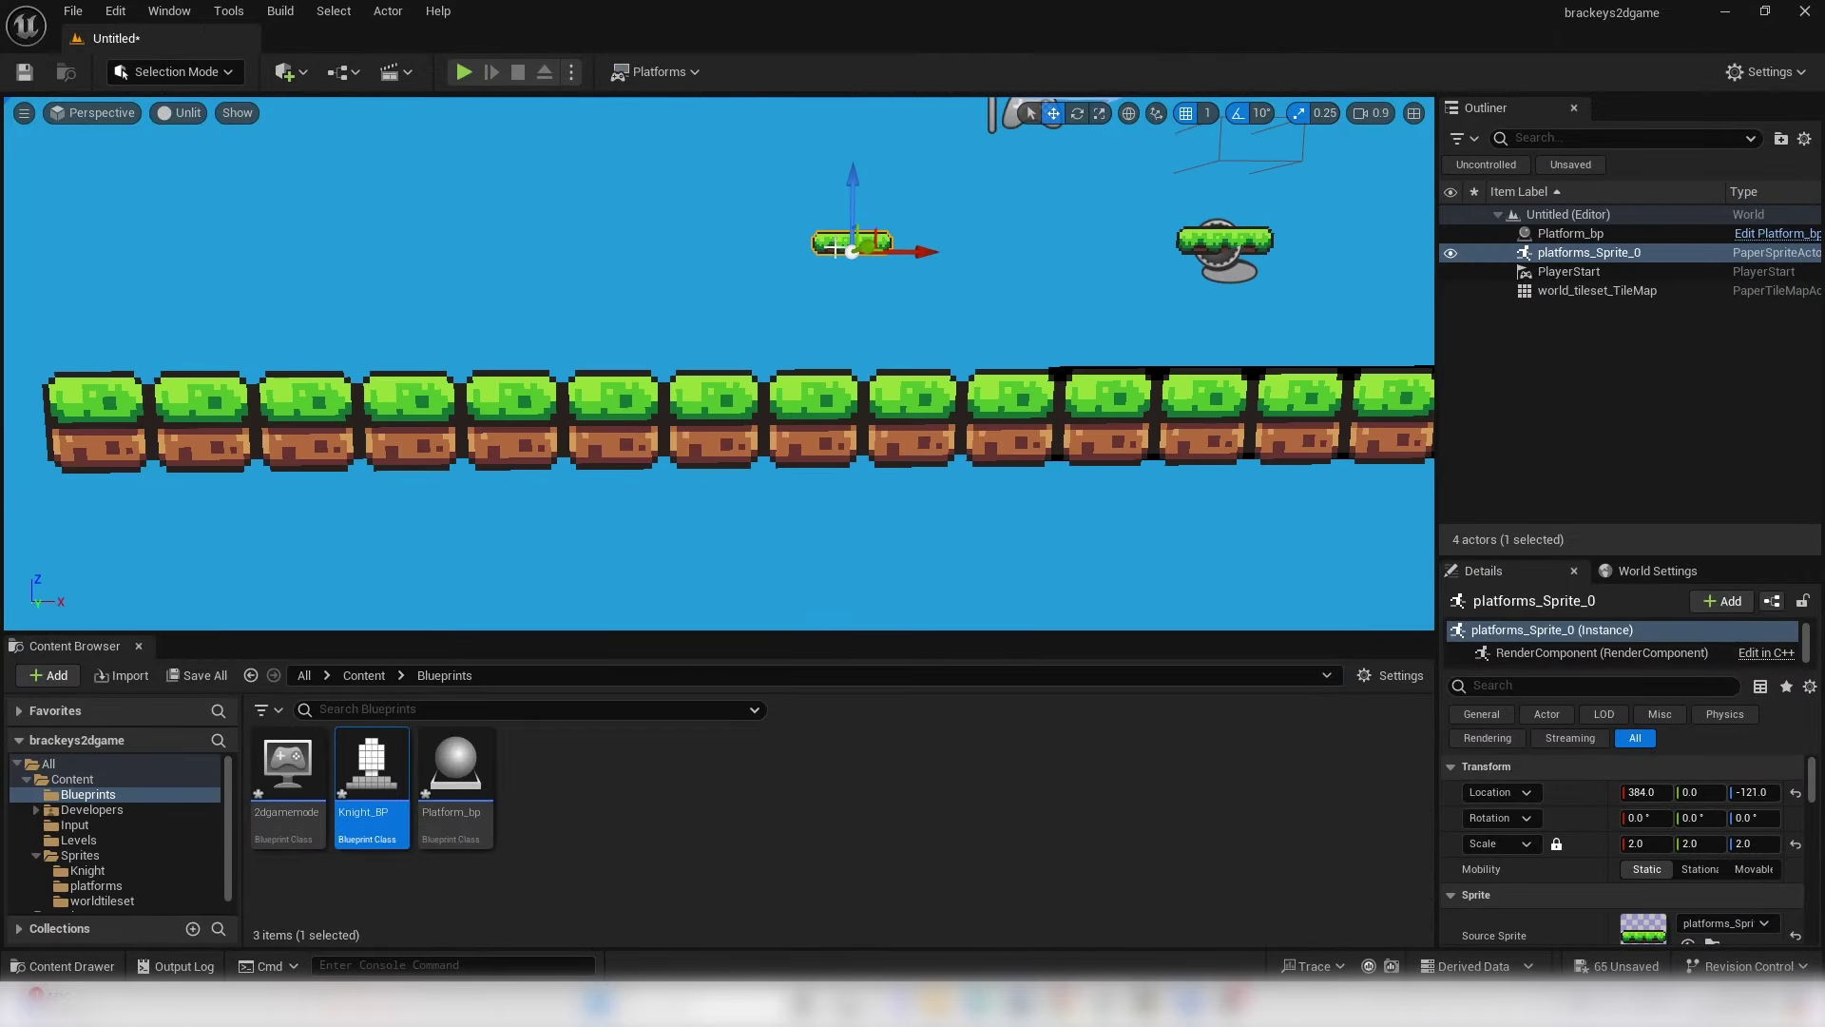
key(Delete)
right_drag(904, 237, 904, 237)
drag(701, 272, 702, 272)
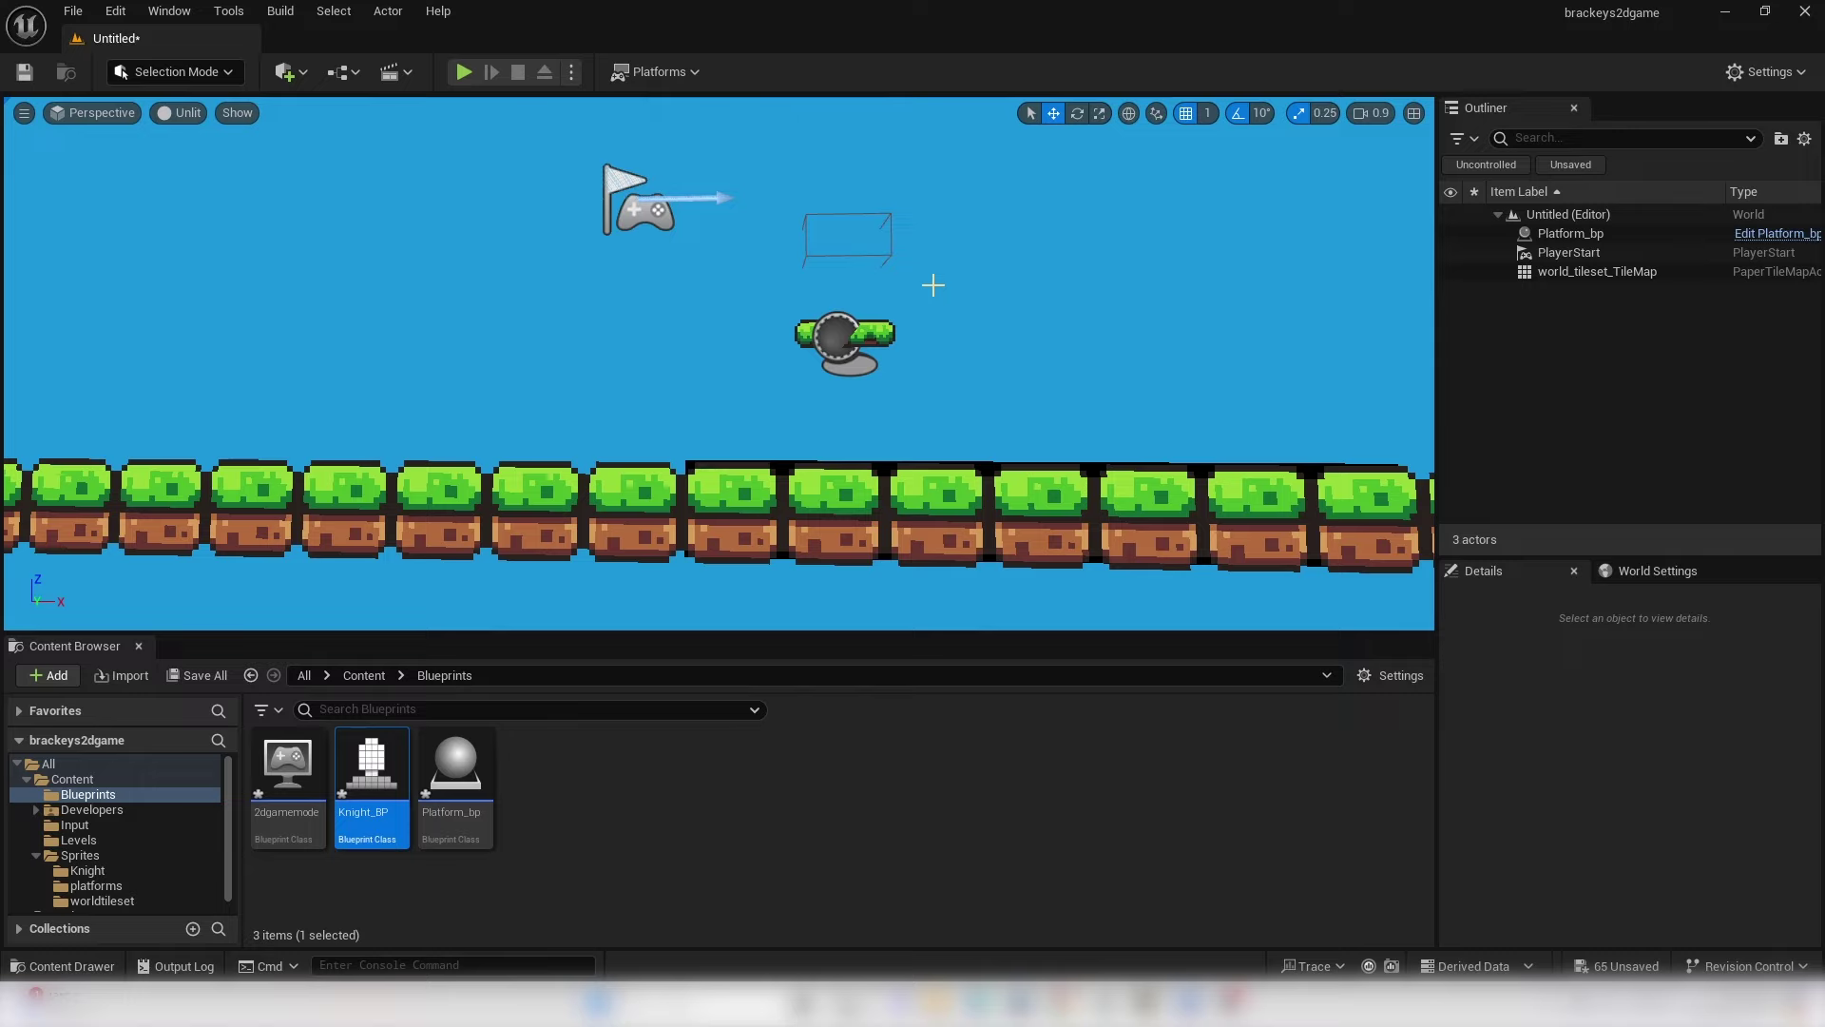
- Duplicate the Platform_bp blueprint and name the copy Movingplatform_bp
click(453, 758)
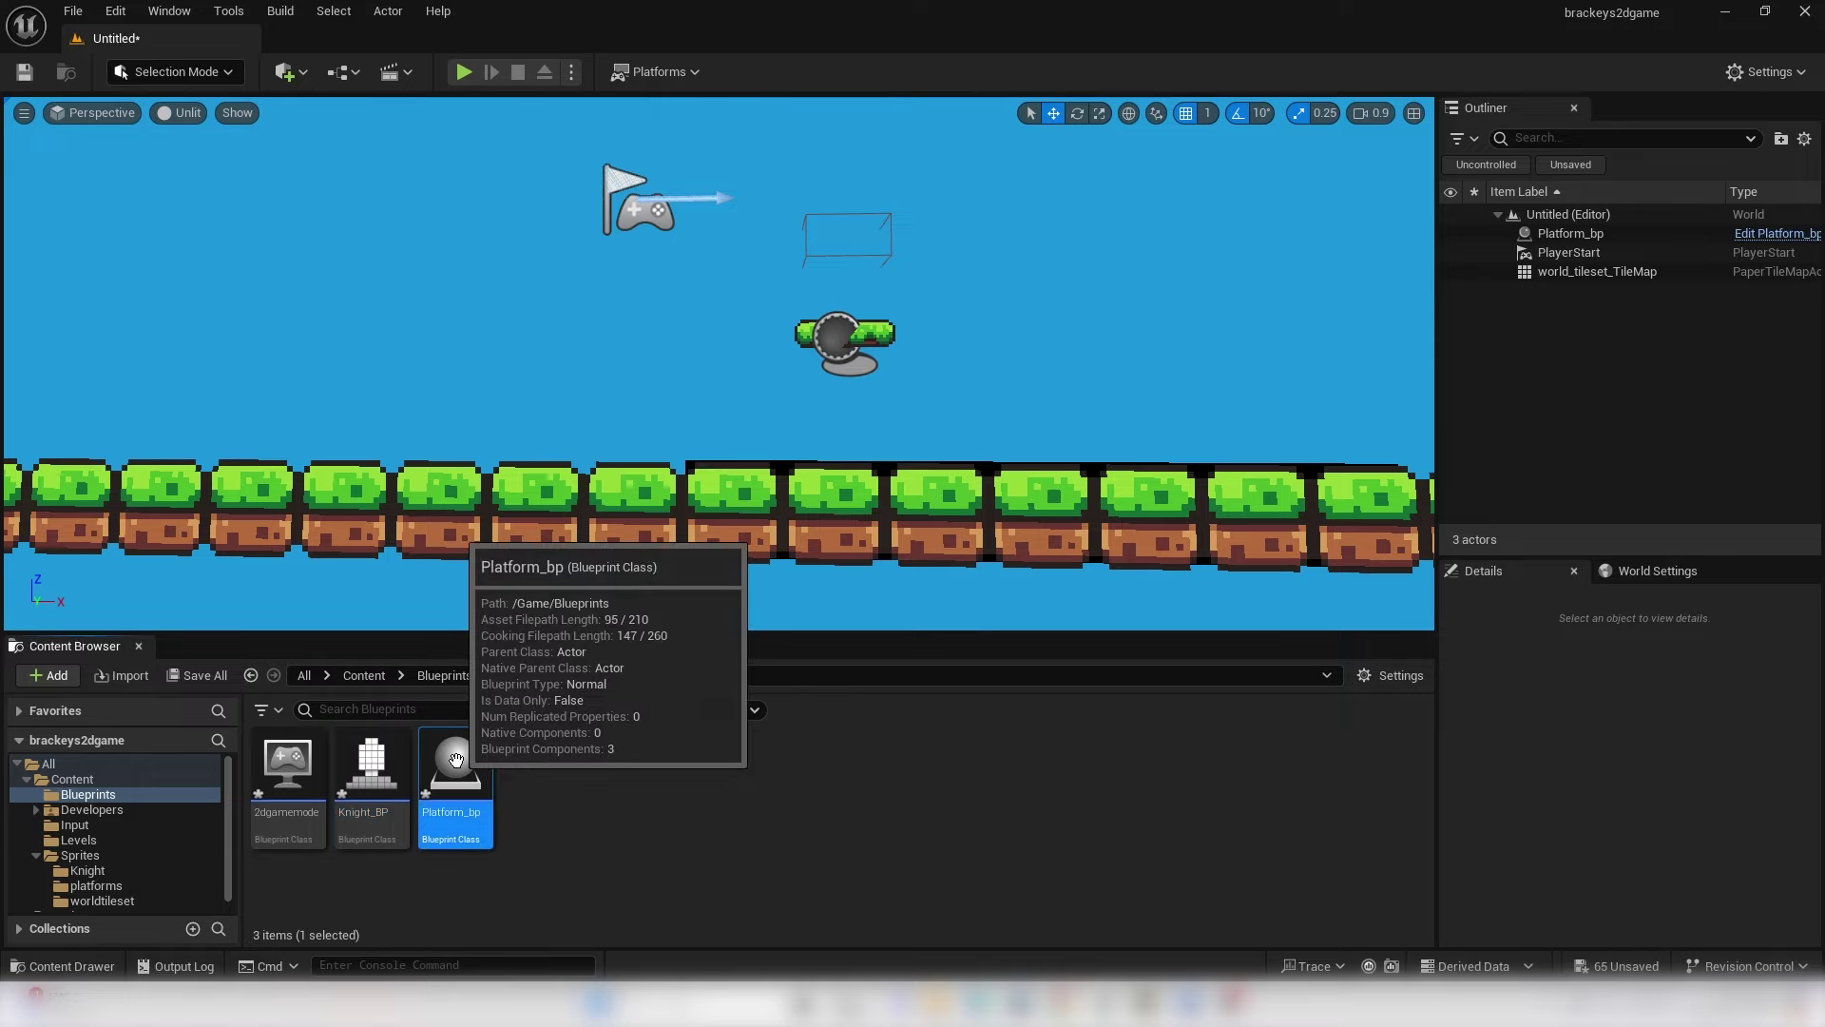
right_click(455, 759)
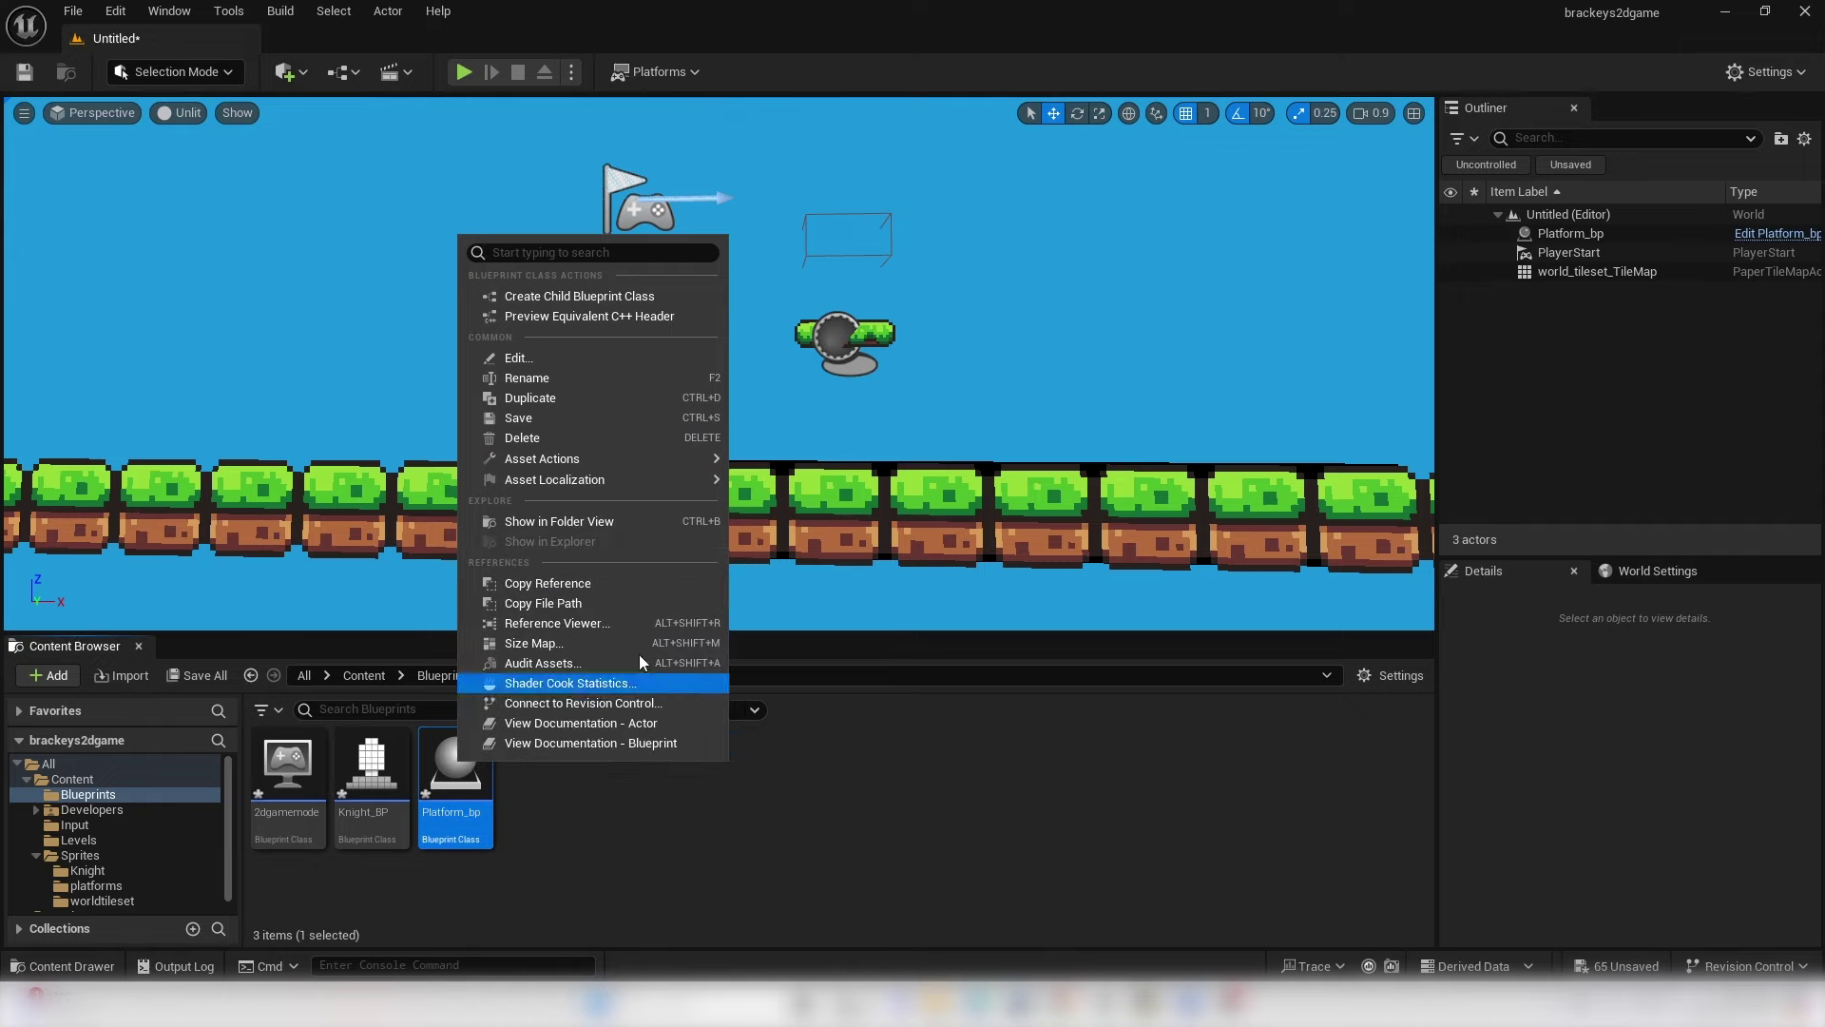
click(559, 398)
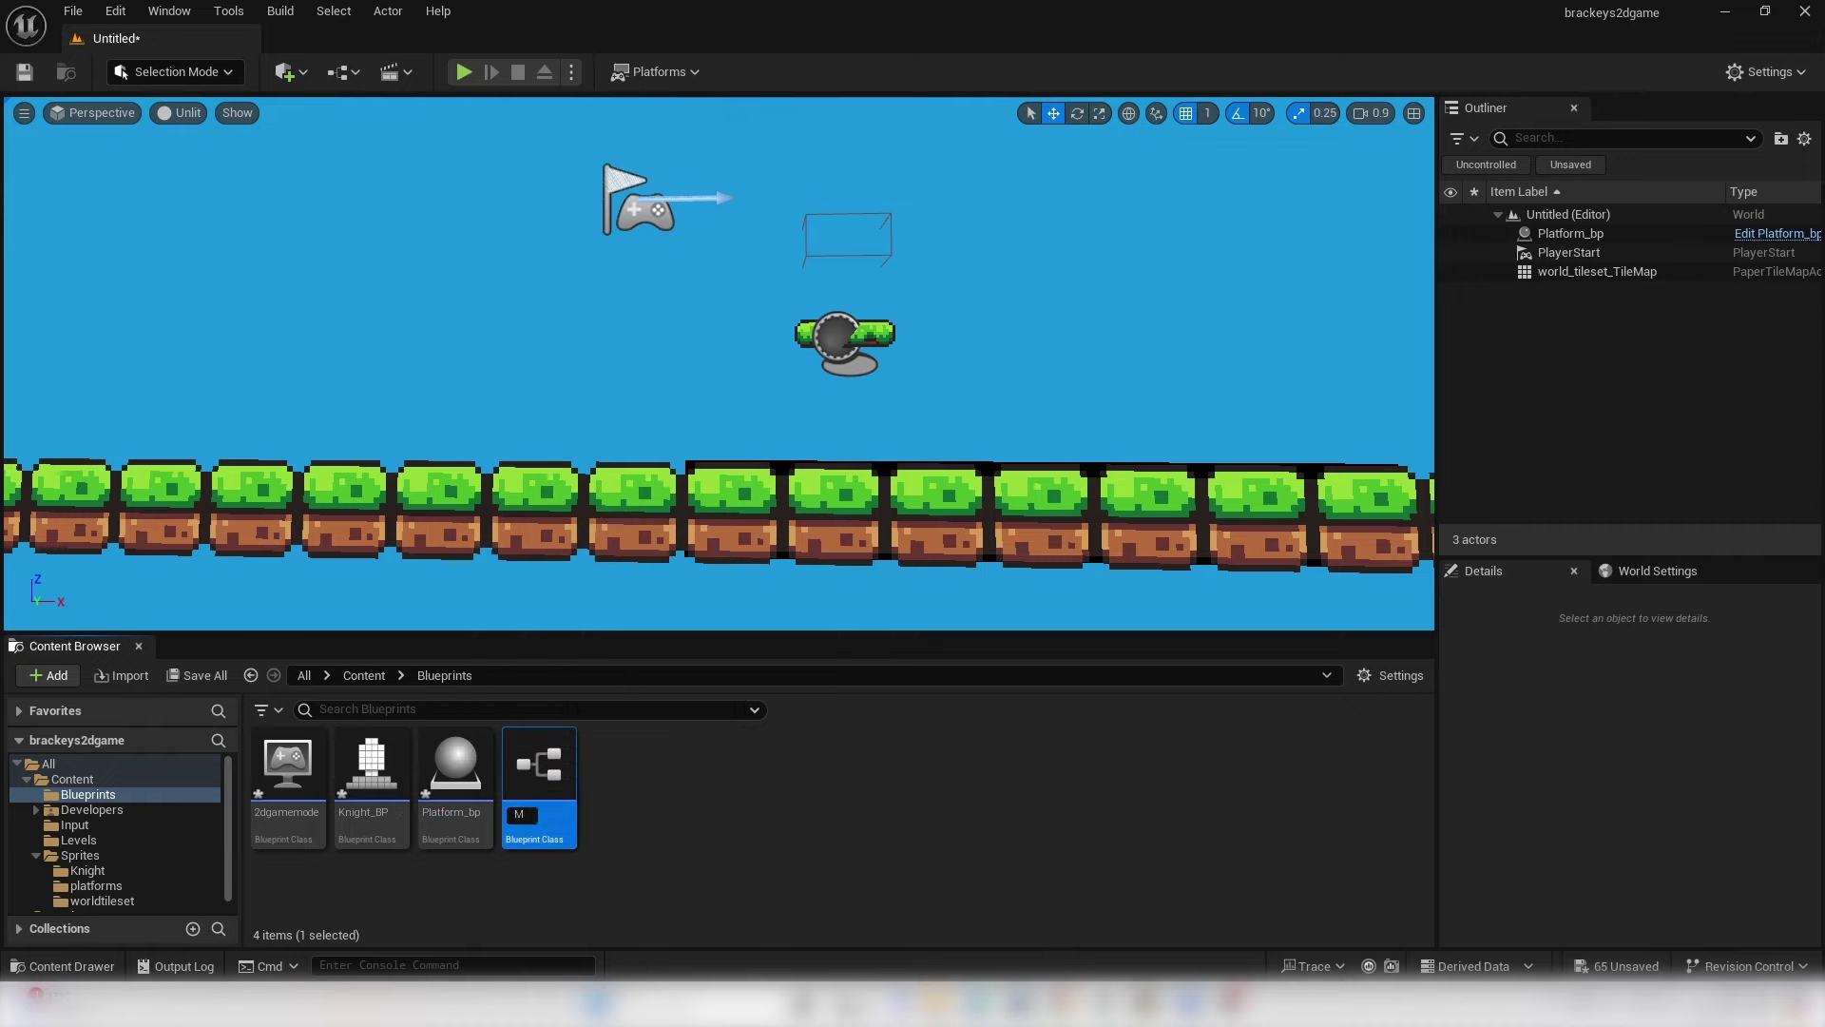
text(Movingplatform_bp)
key(Return)
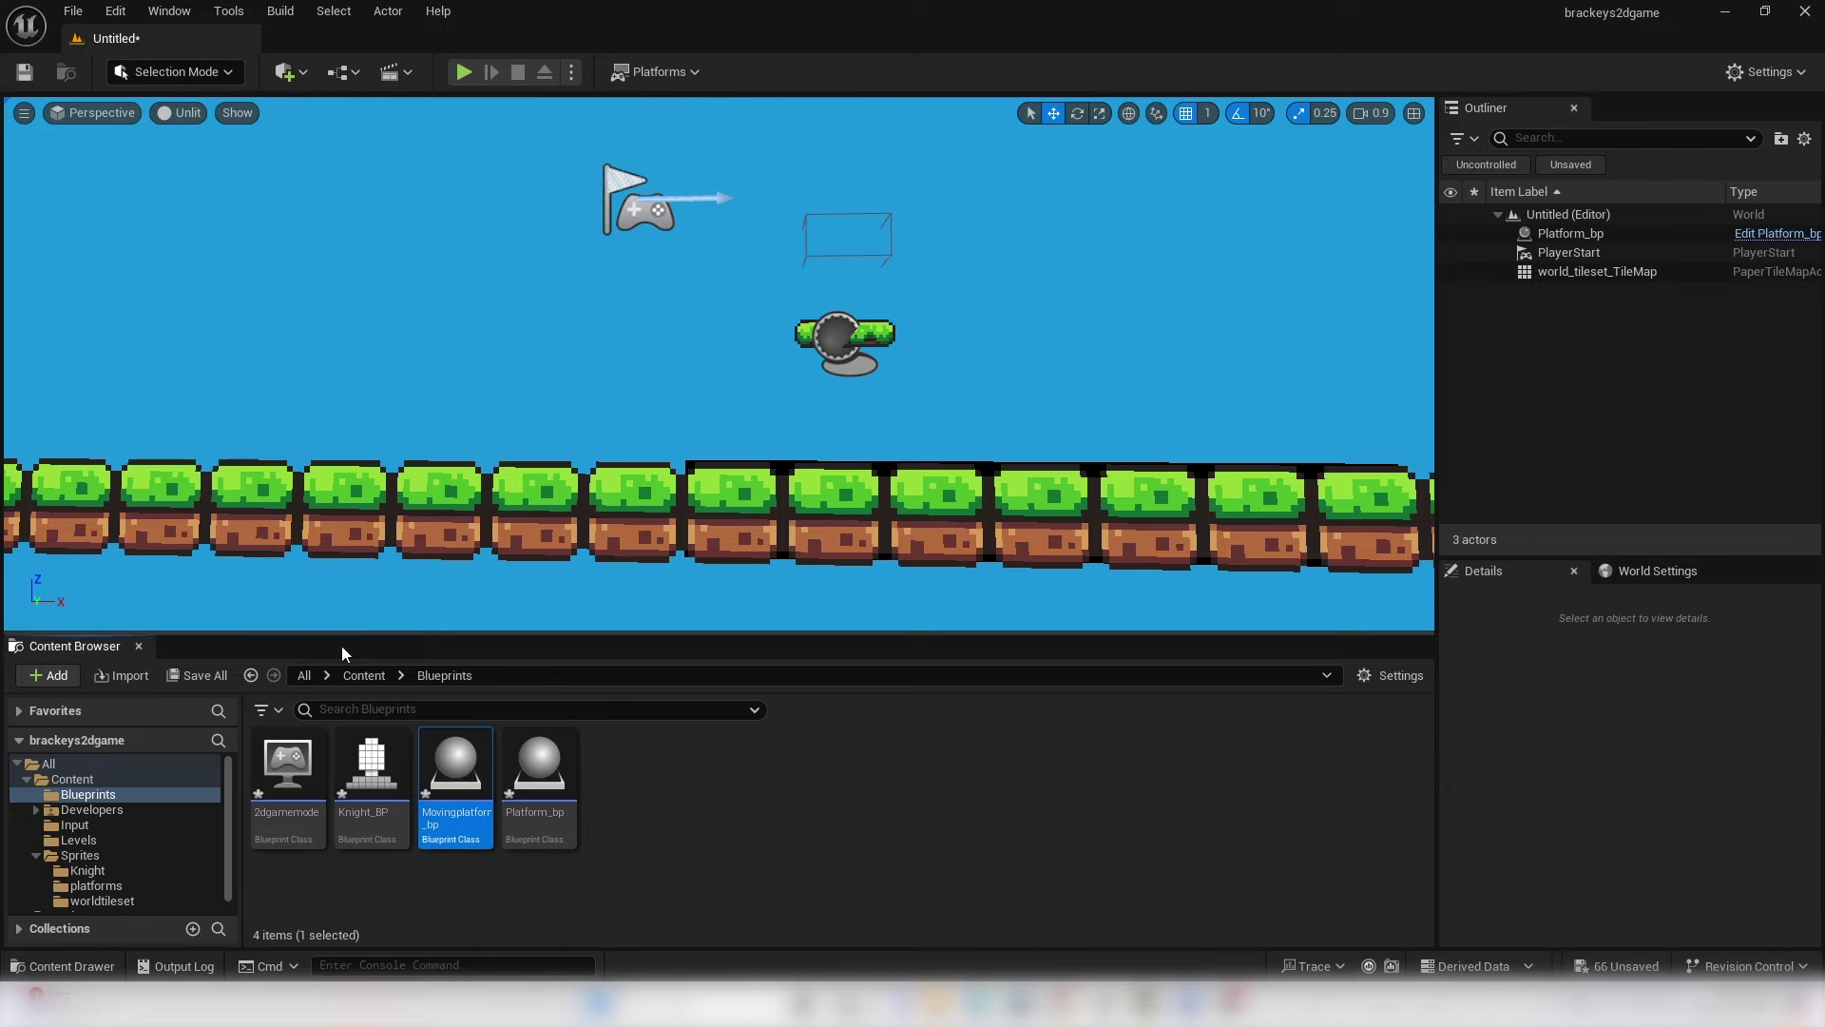
- In Movingplatform_bp, delete both overlap node groups from the event graph and remove the Box collision component
double_click(455, 765)
drag(611, 321, 1017, 507)
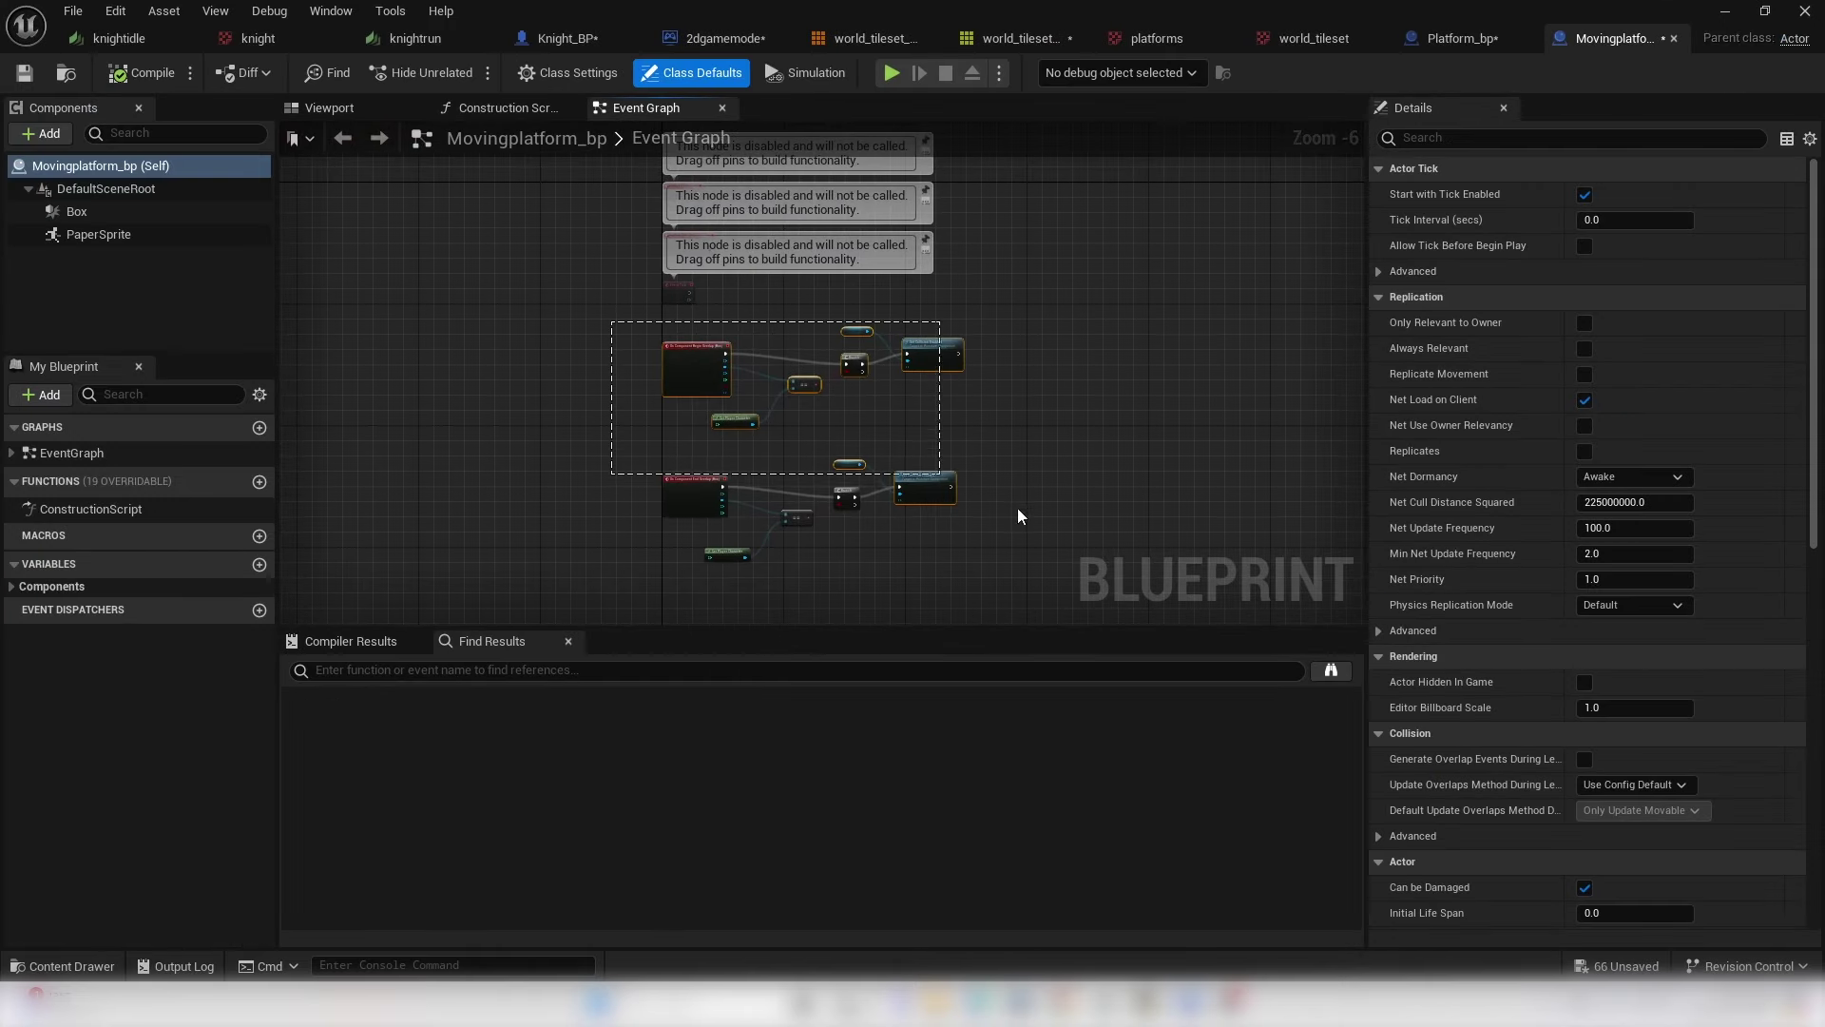
drag(1078, 590, 1078, 590)
key(Delete)
click(331, 108)
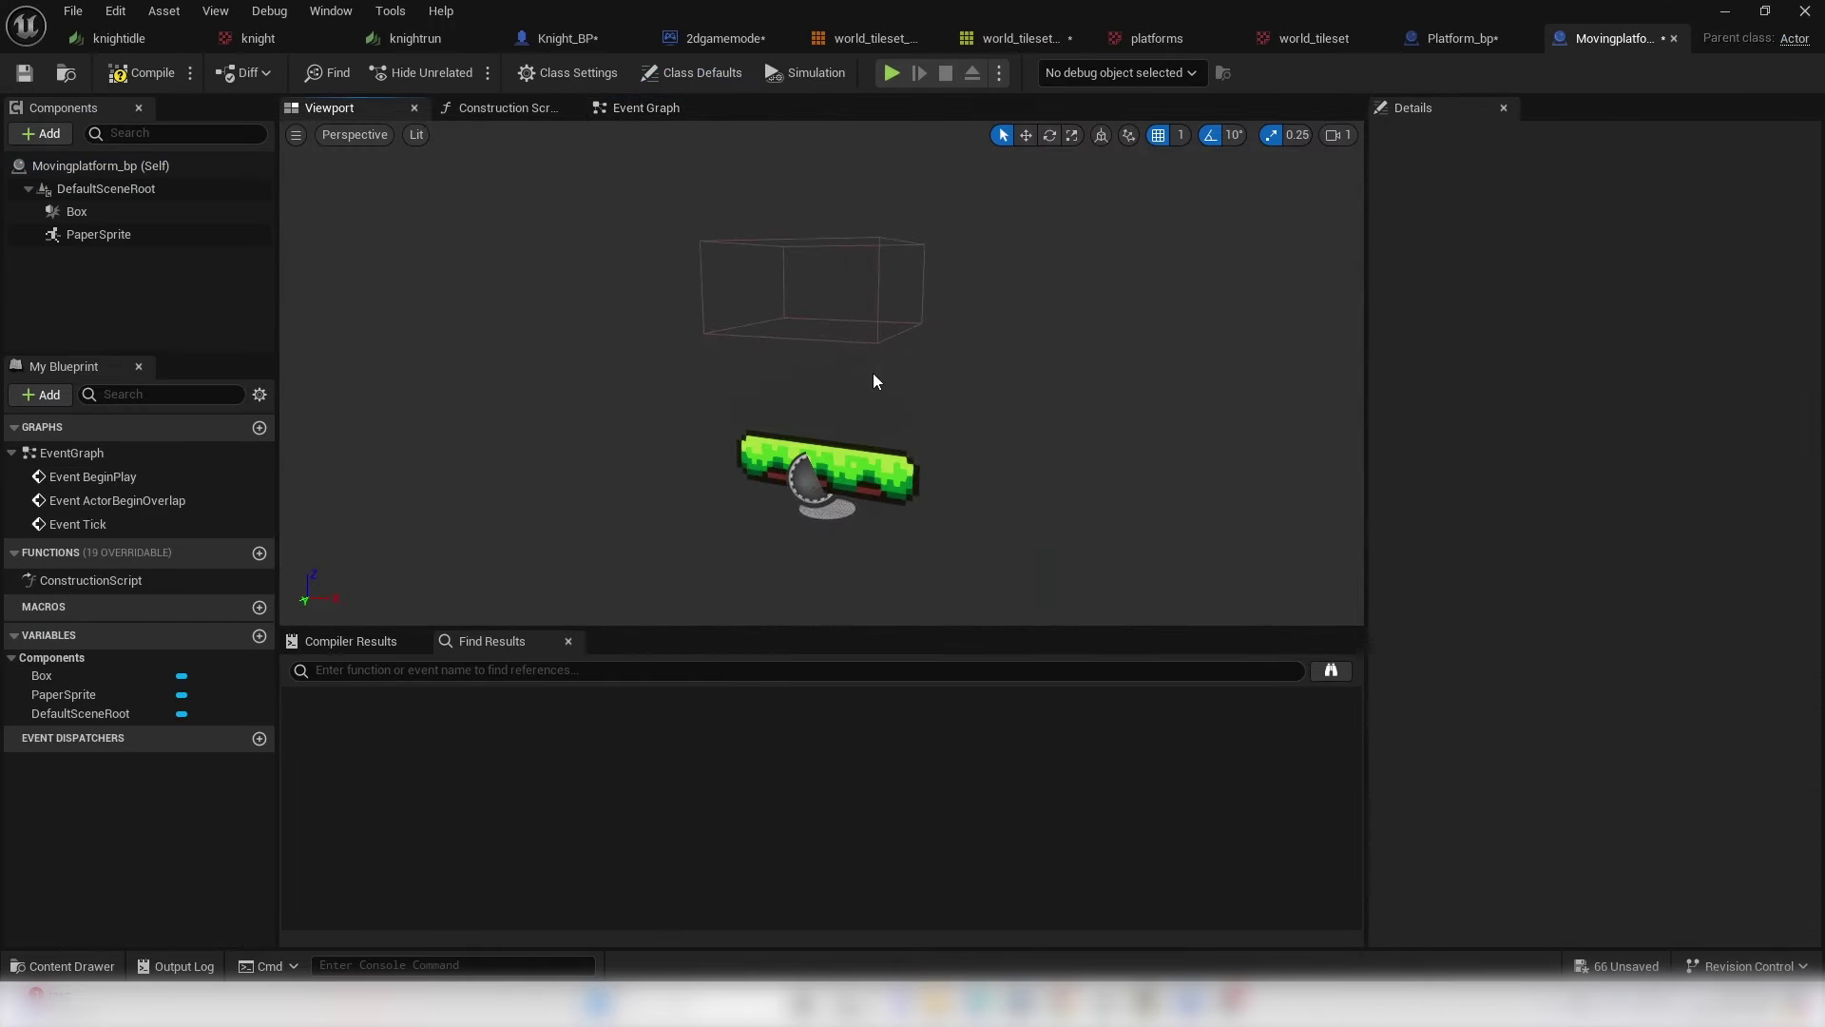
click(884, 290)
key(Delete)
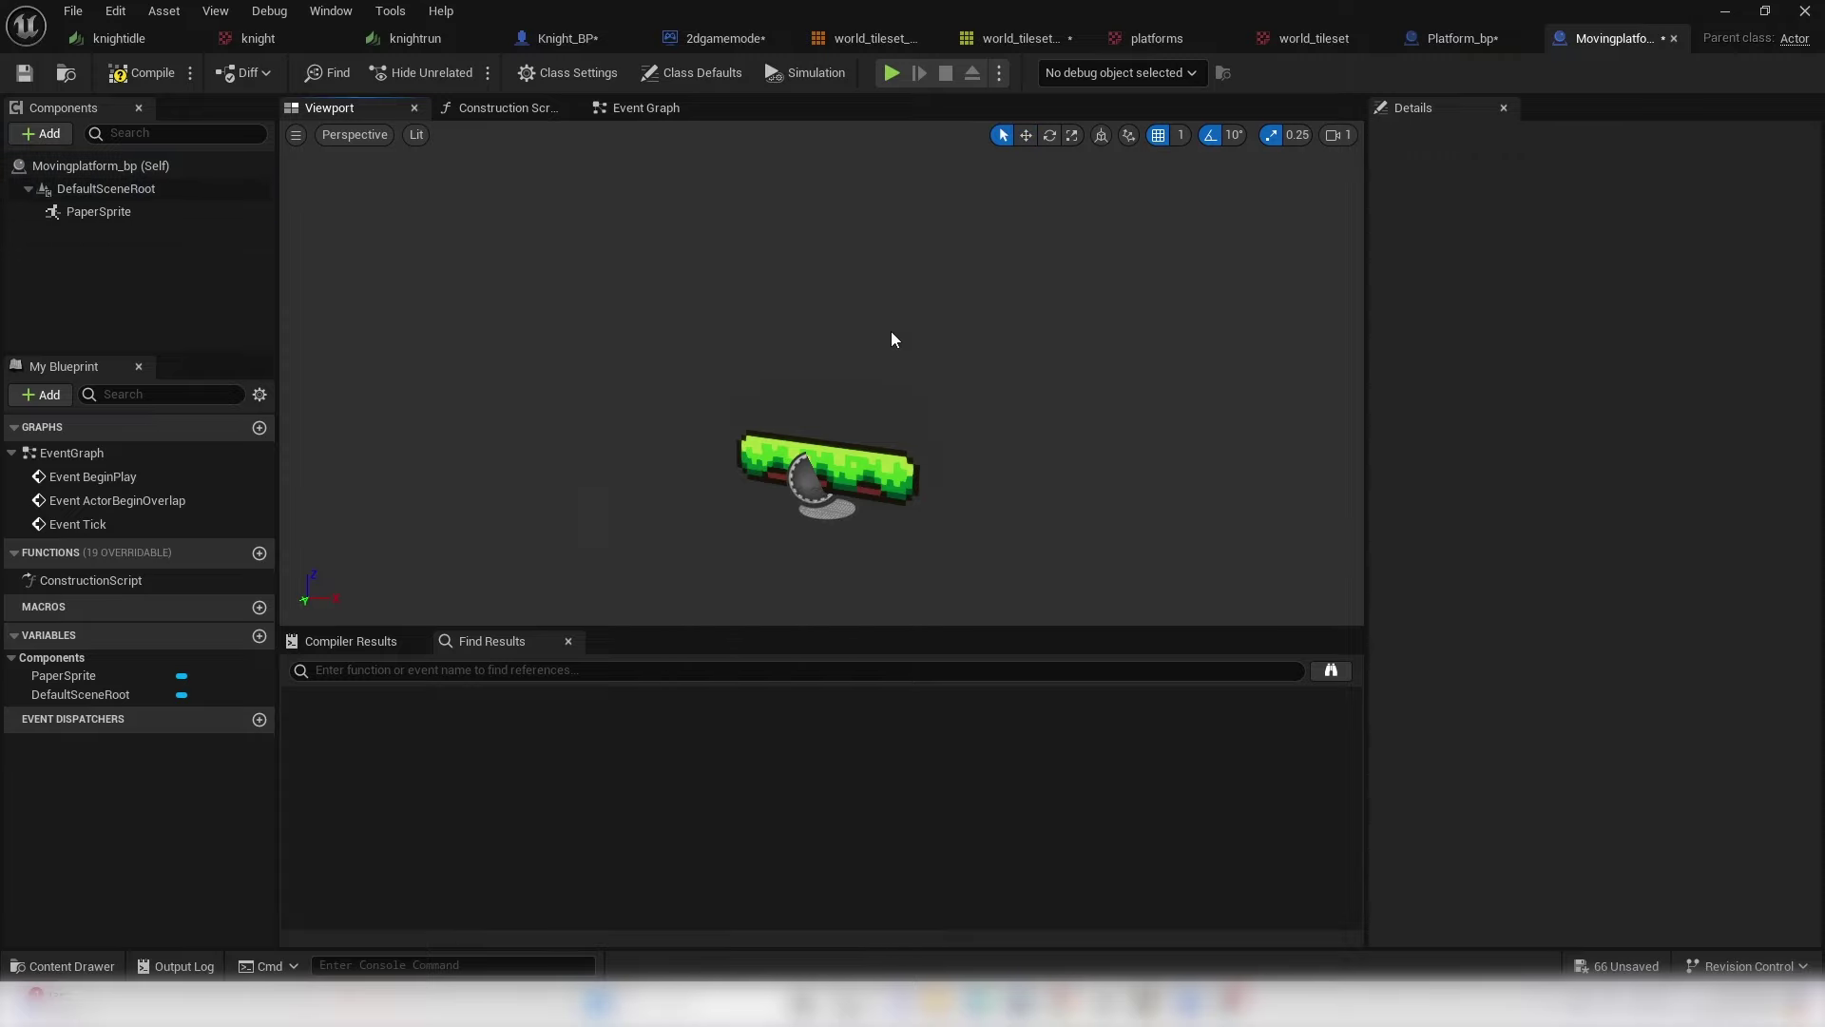
- Set the PaperSprite component's collision preset to BlockAll in Movingplatform_bp
click(827, 471)
scroll(1642, 796, down, 10)
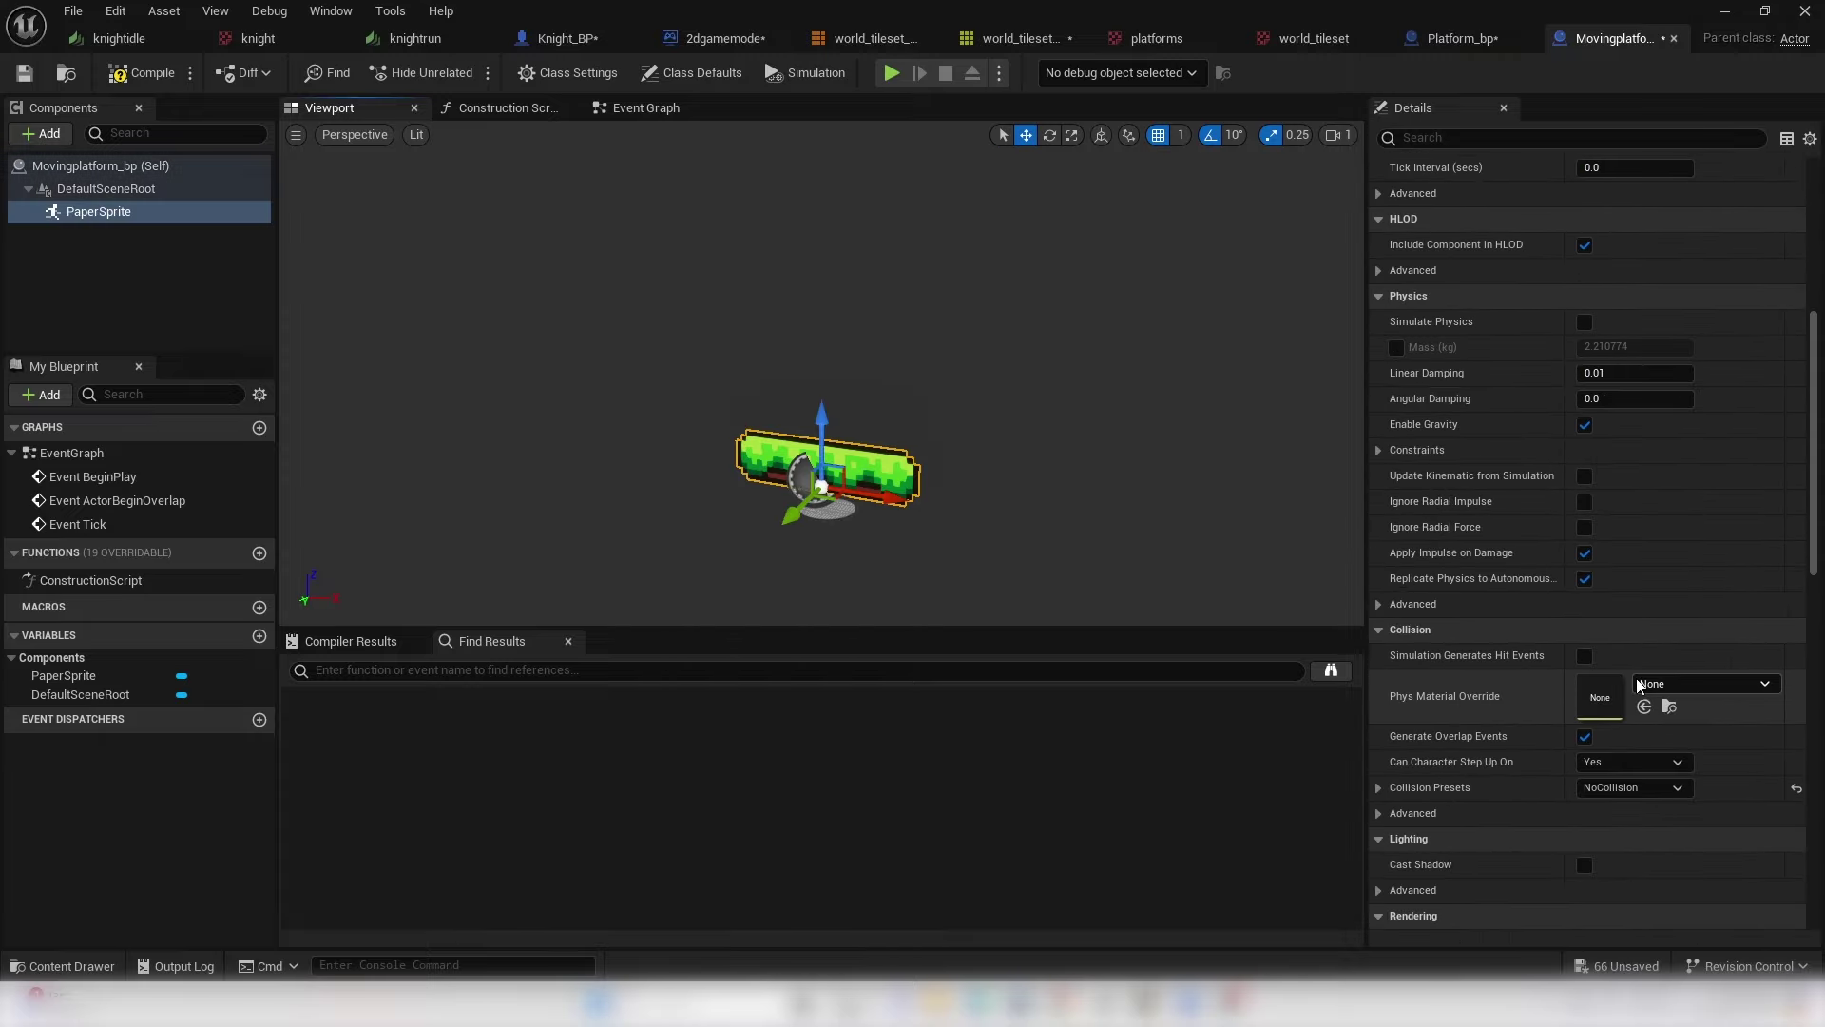
click(1642, 789)
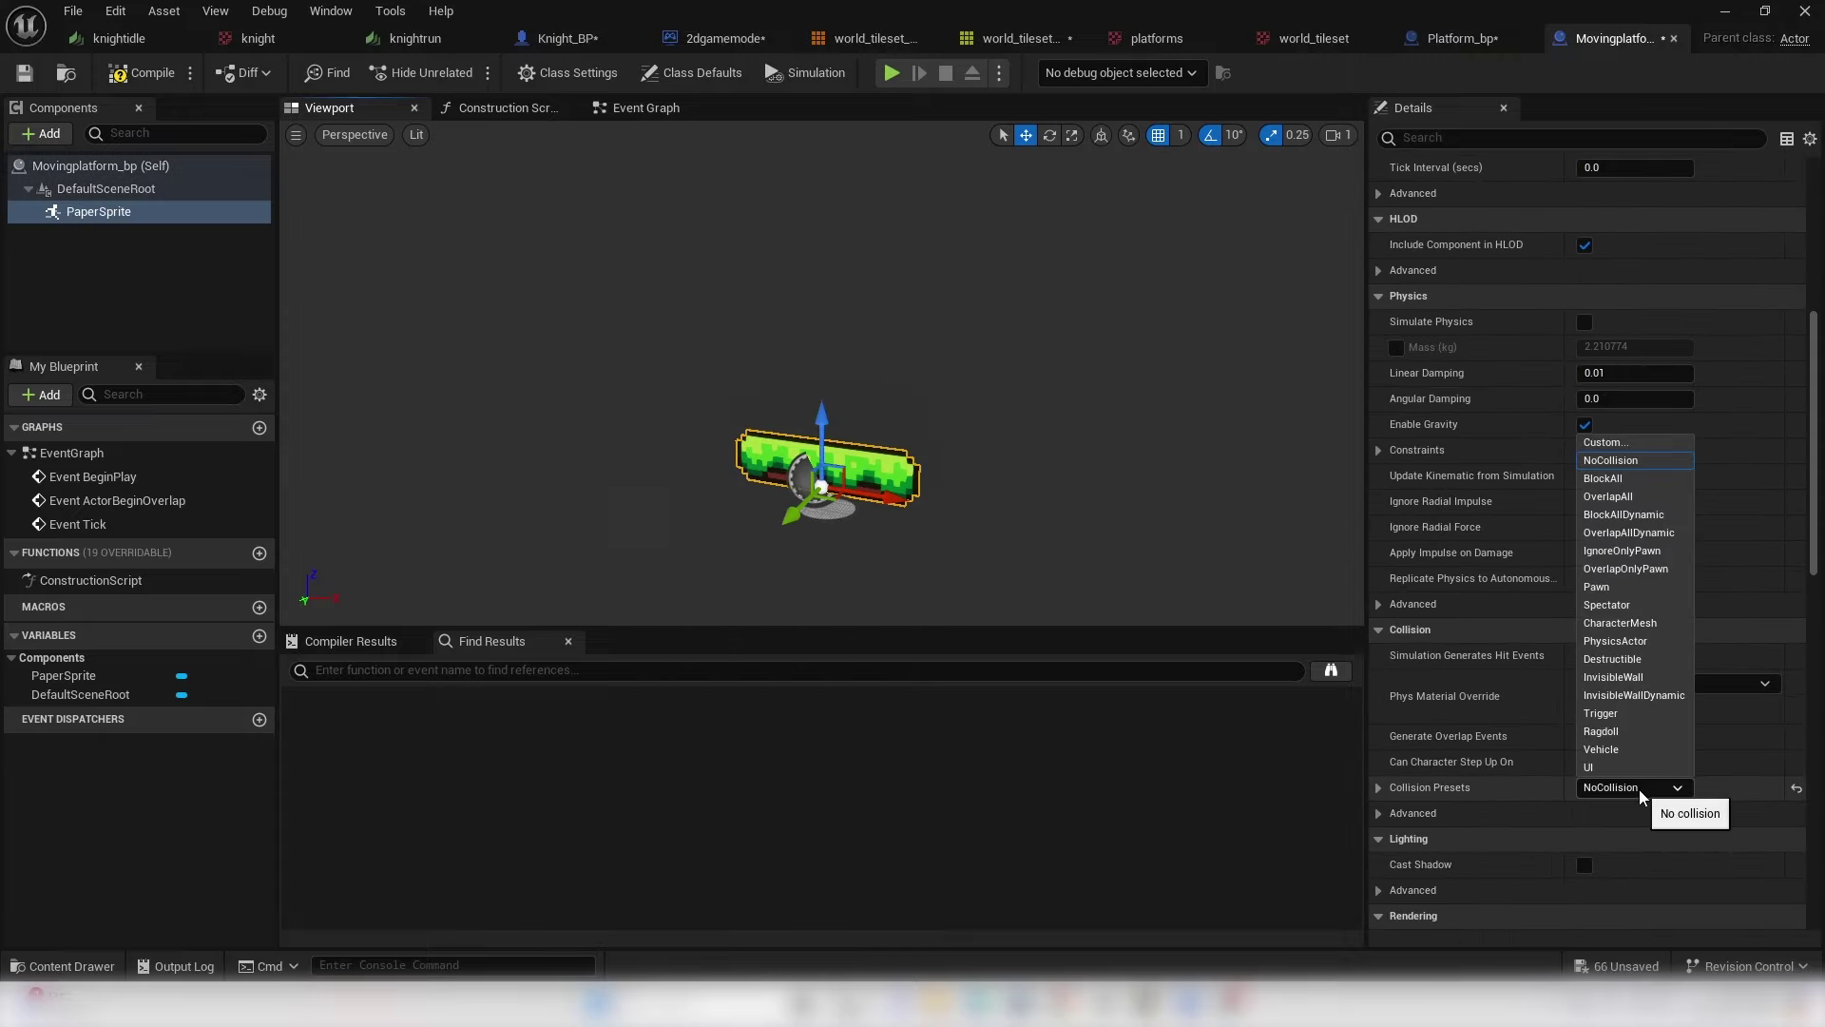
click(1620, 478)
scroll(923, 428, down, 3)
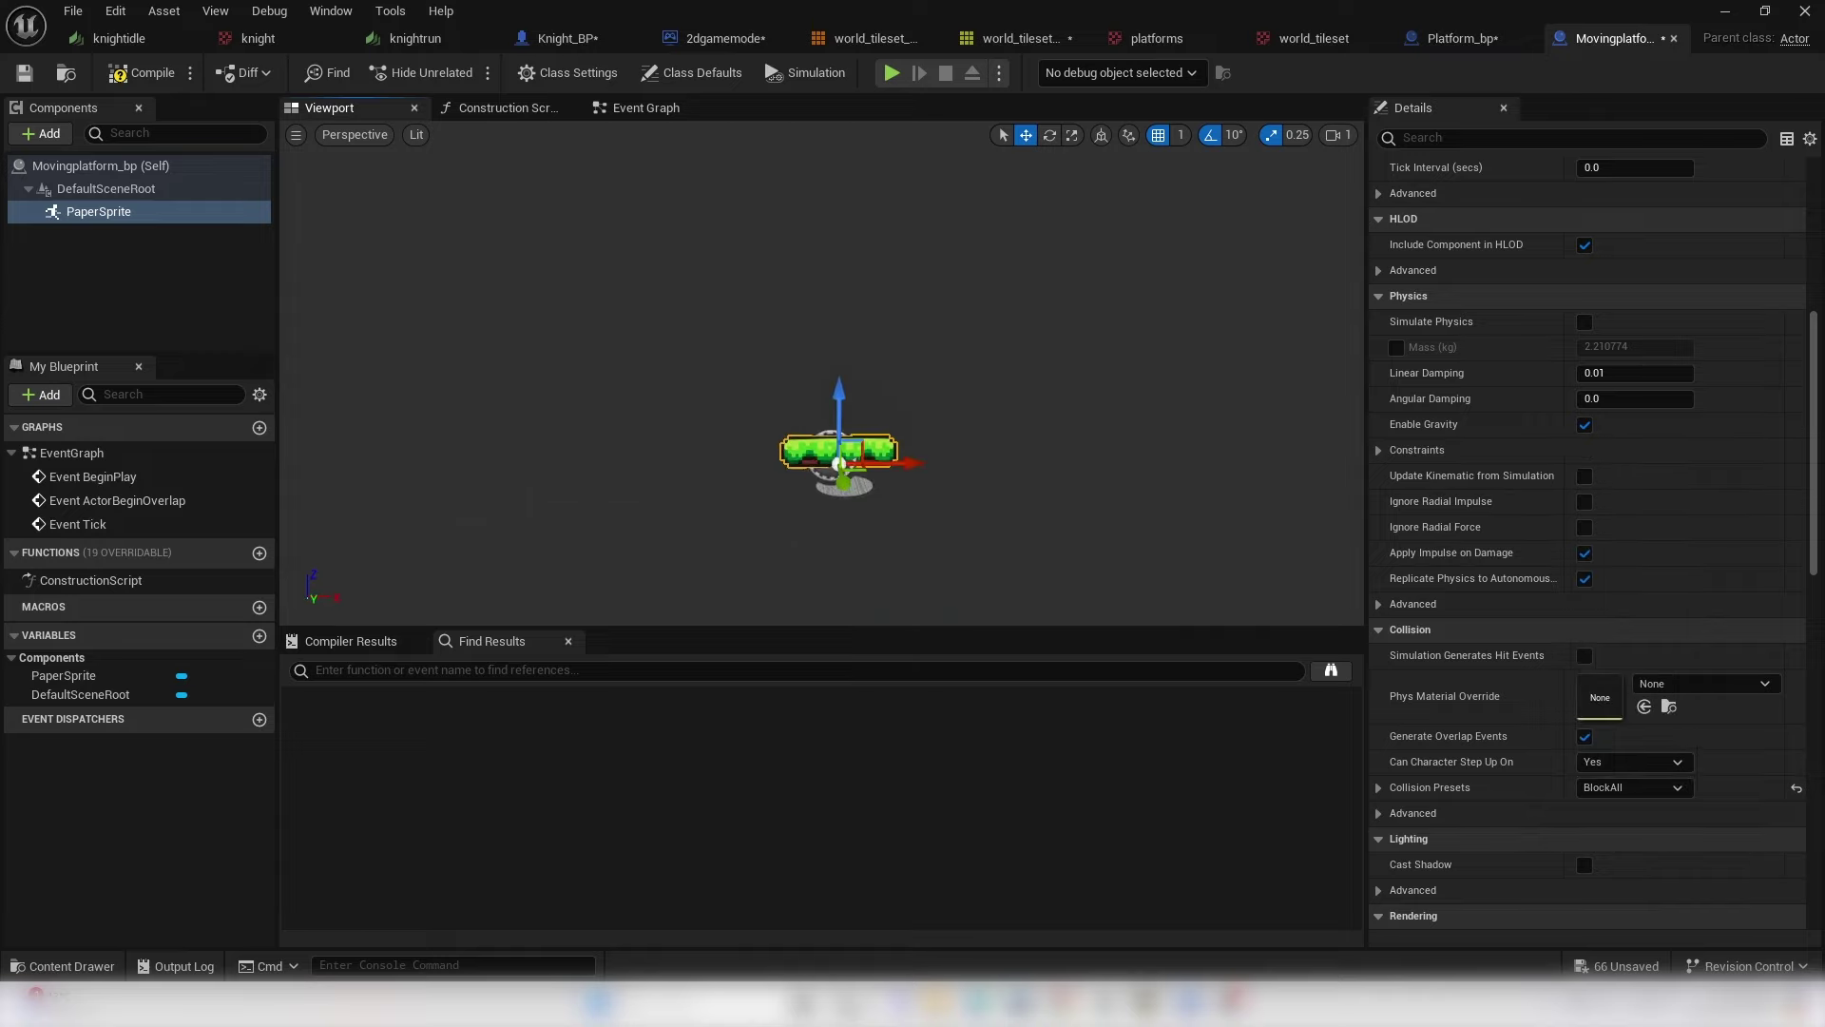
- Add an InterpToMovement component to Movingplatform_bp, keeping its default name, and bring up its control and behaviour settings
click(57, 266)
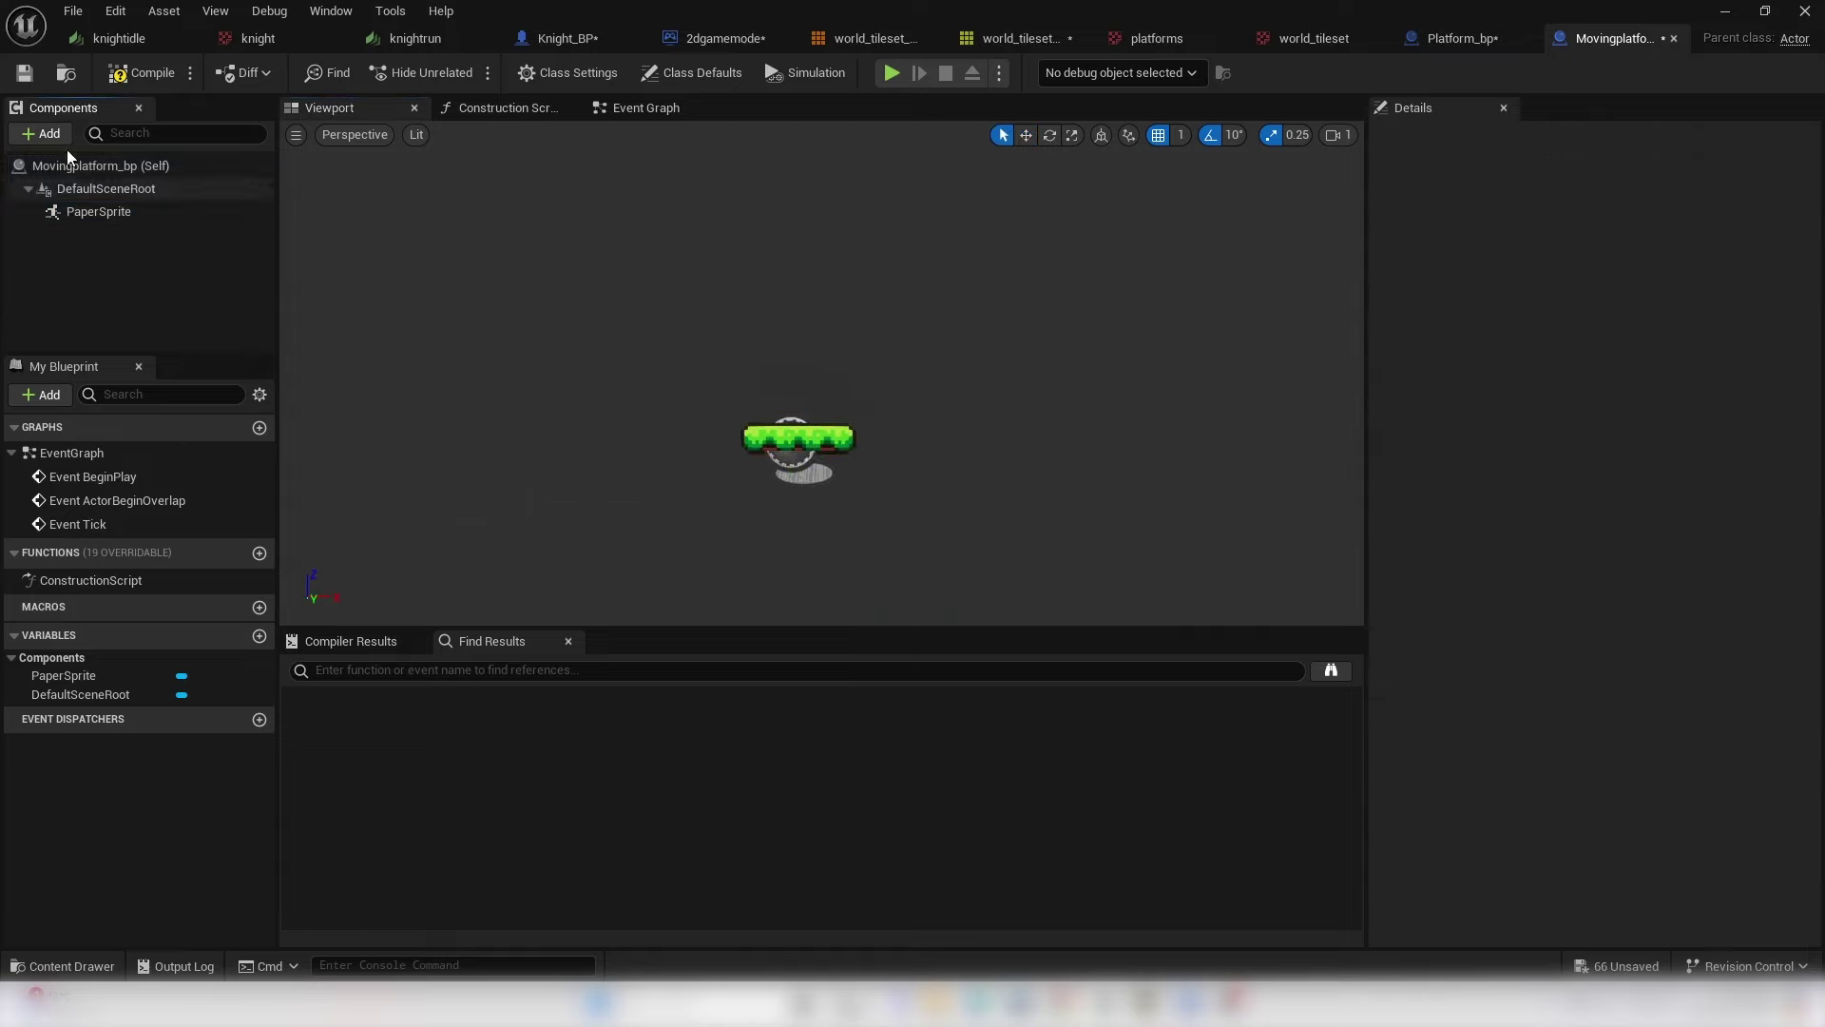
click(43, 134)
text(i)
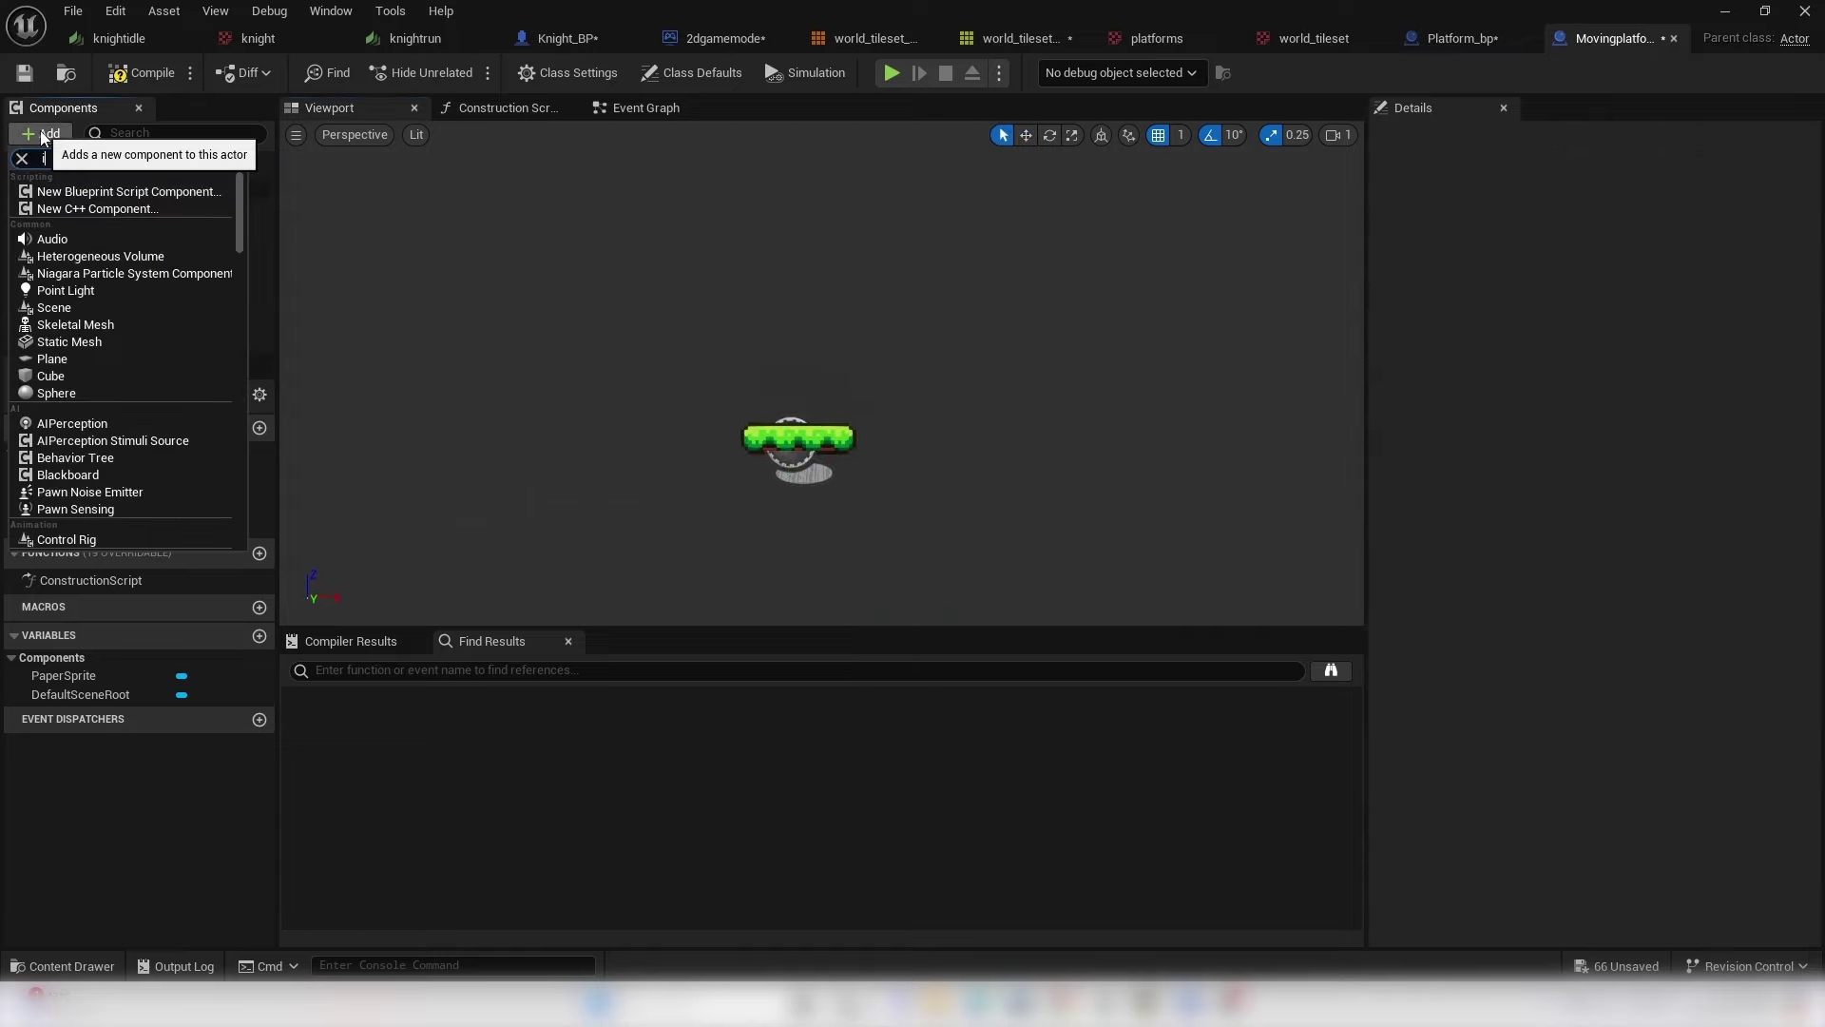
text(nt)
click(118, 285)
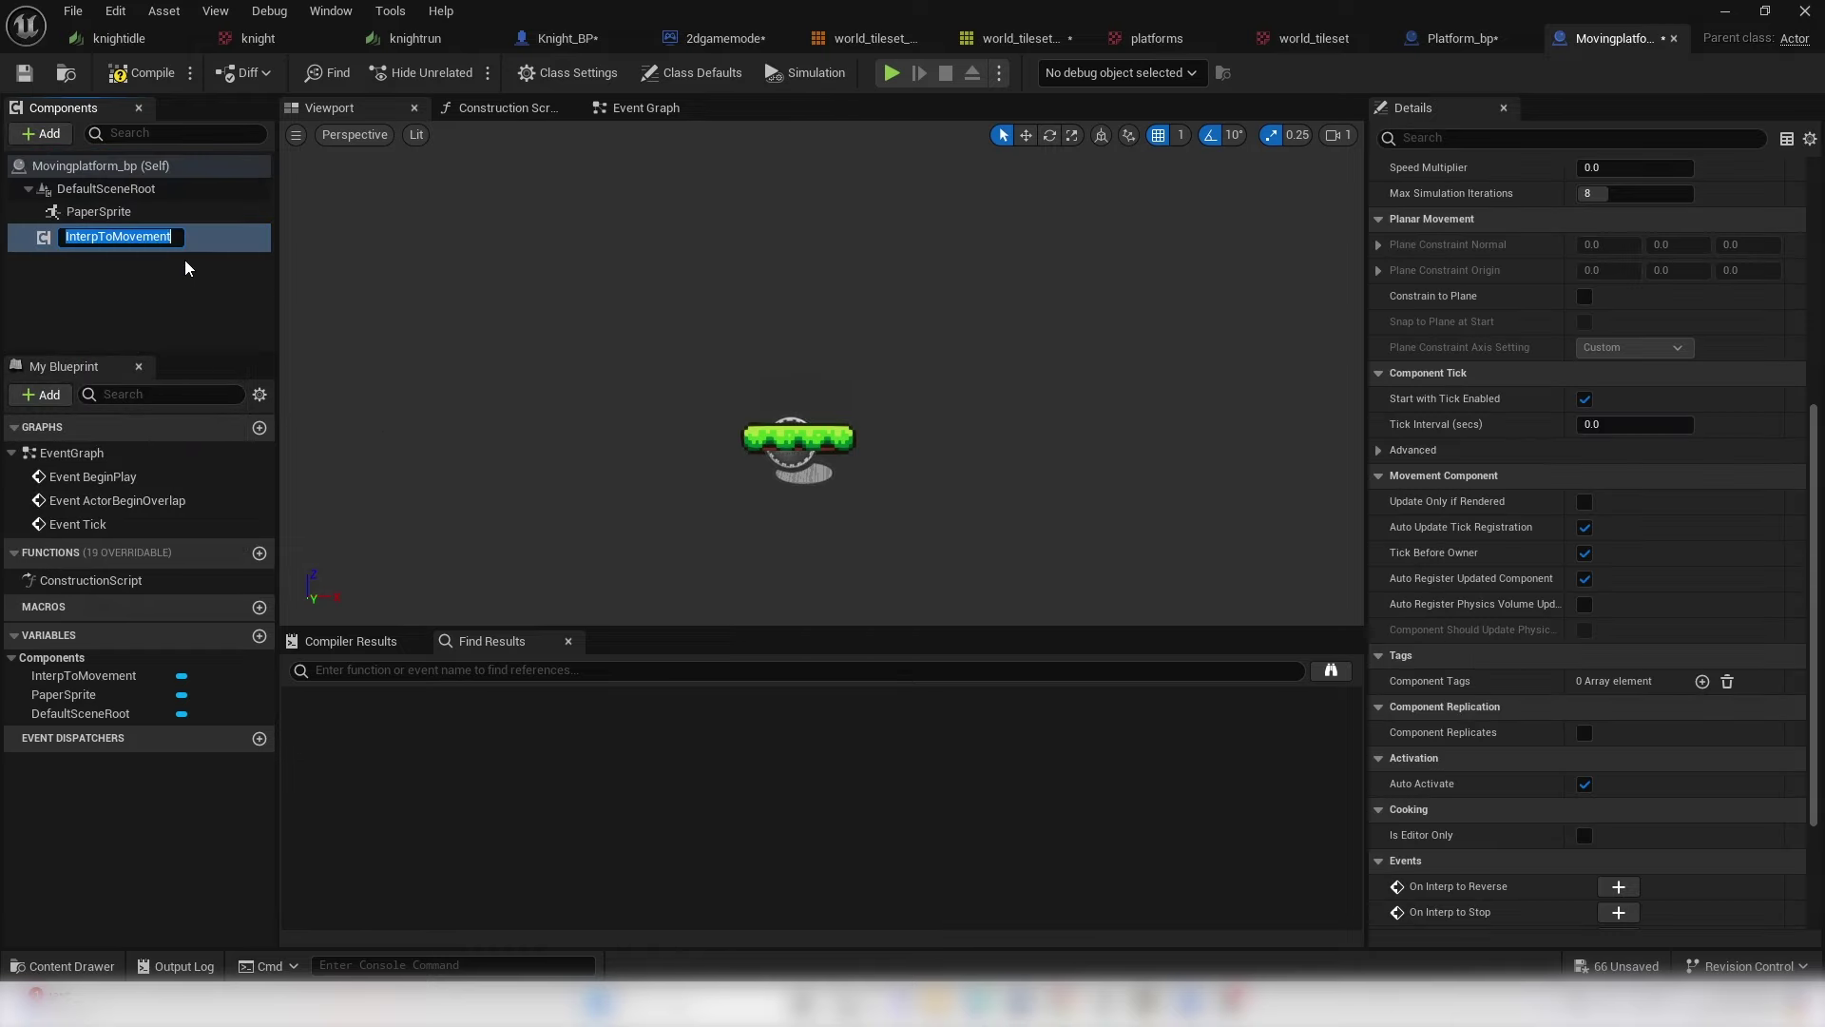
click(158, 240)
scroll(1650, 534, up, 3)
scroll(1654, 534, up, 6)
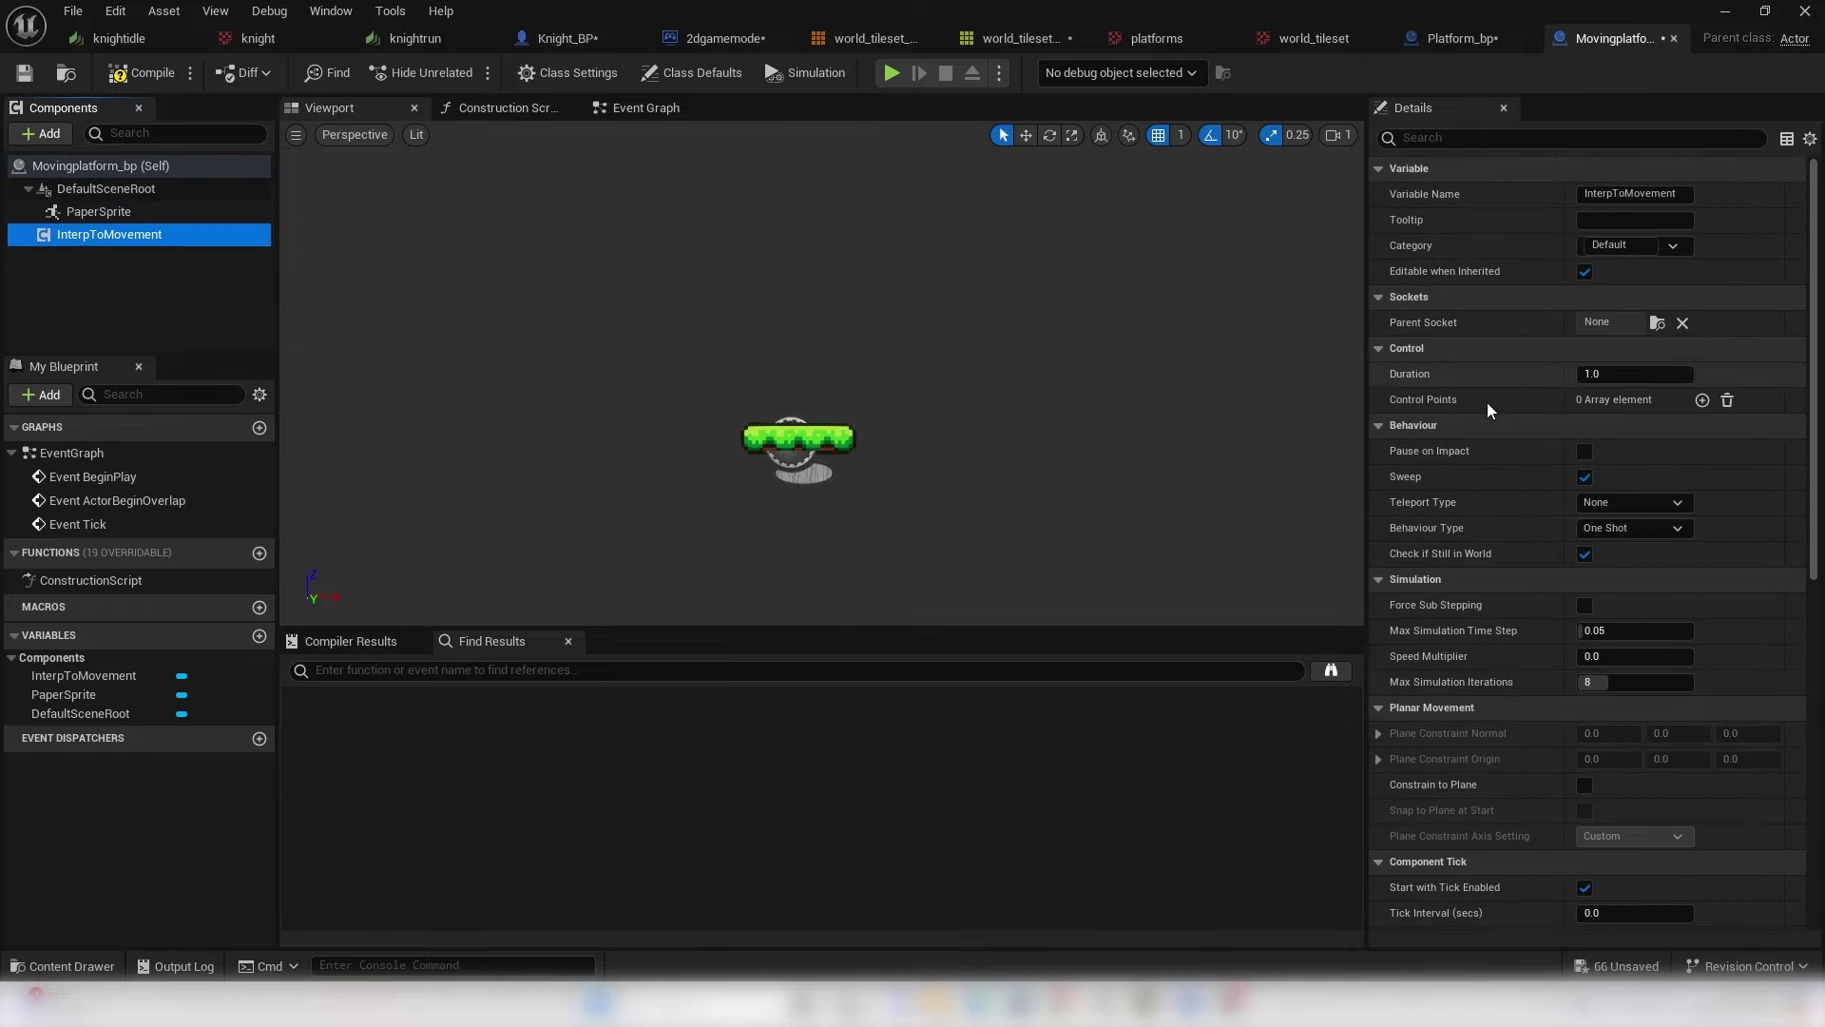
- Set the InterpToMovement component's Behaviour Type to Ping Pong
click(1630, 530)
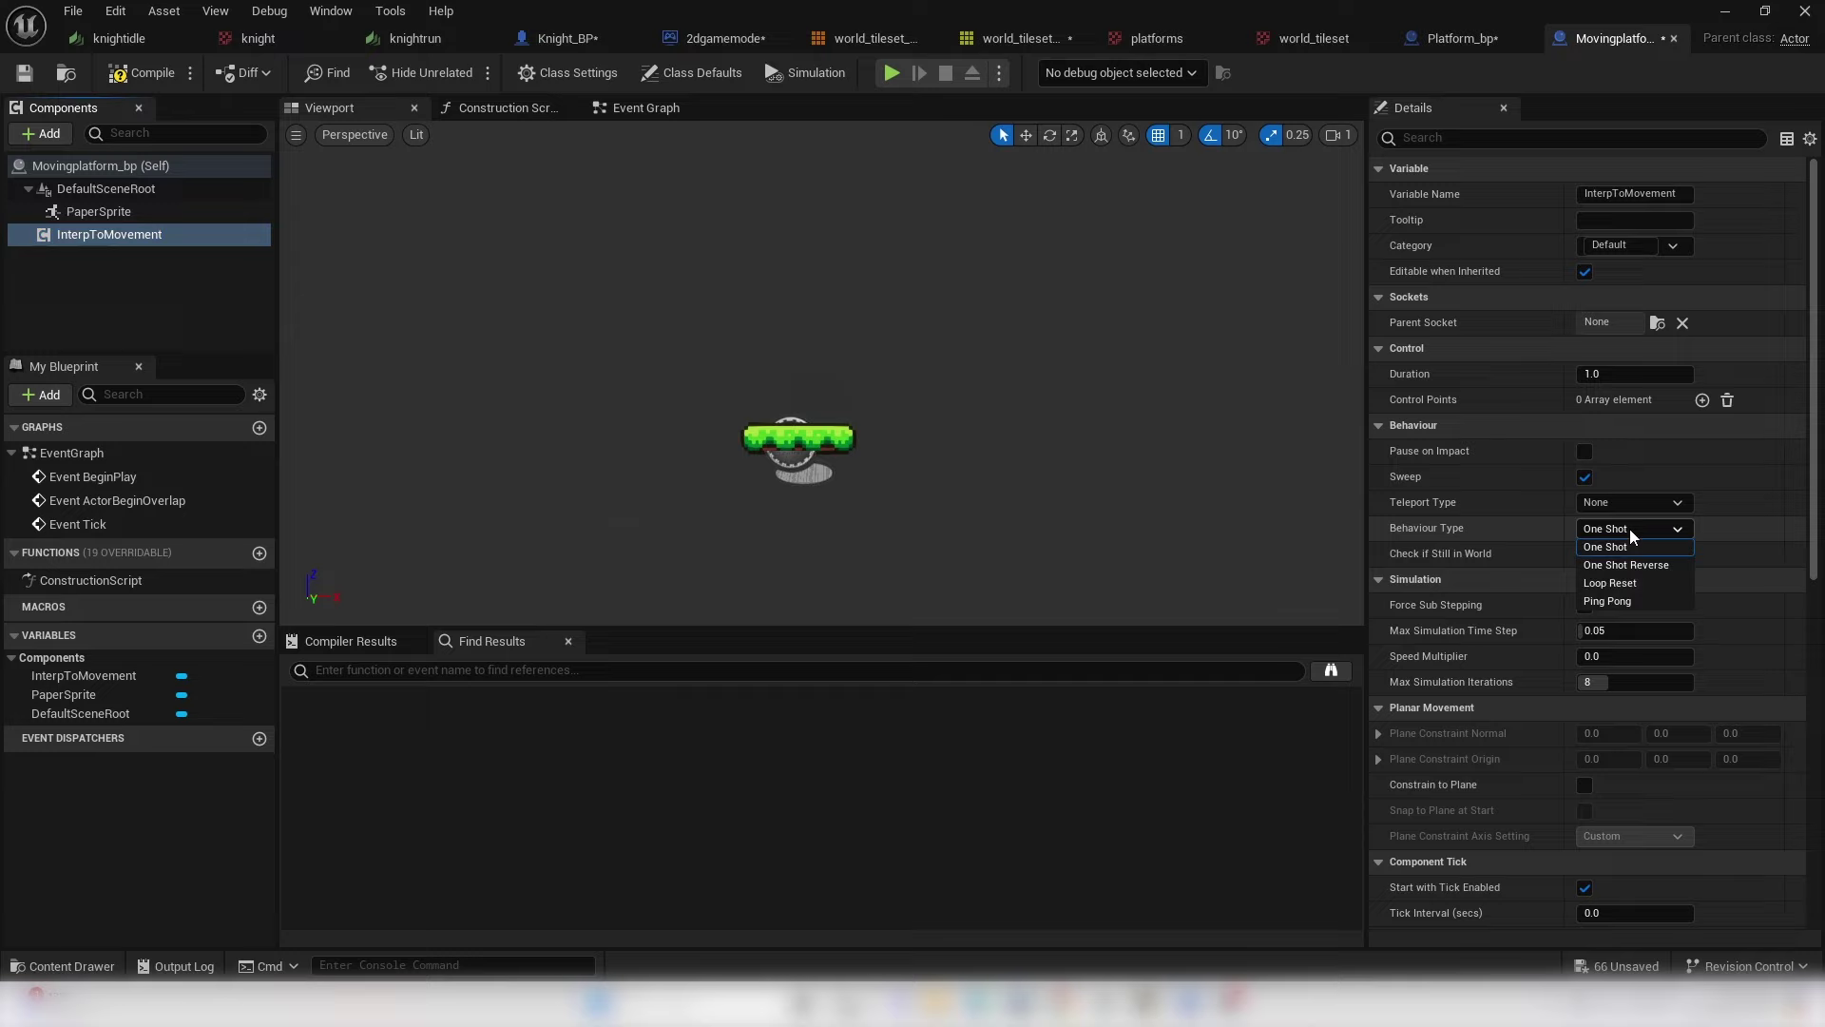
click(1643, 605)
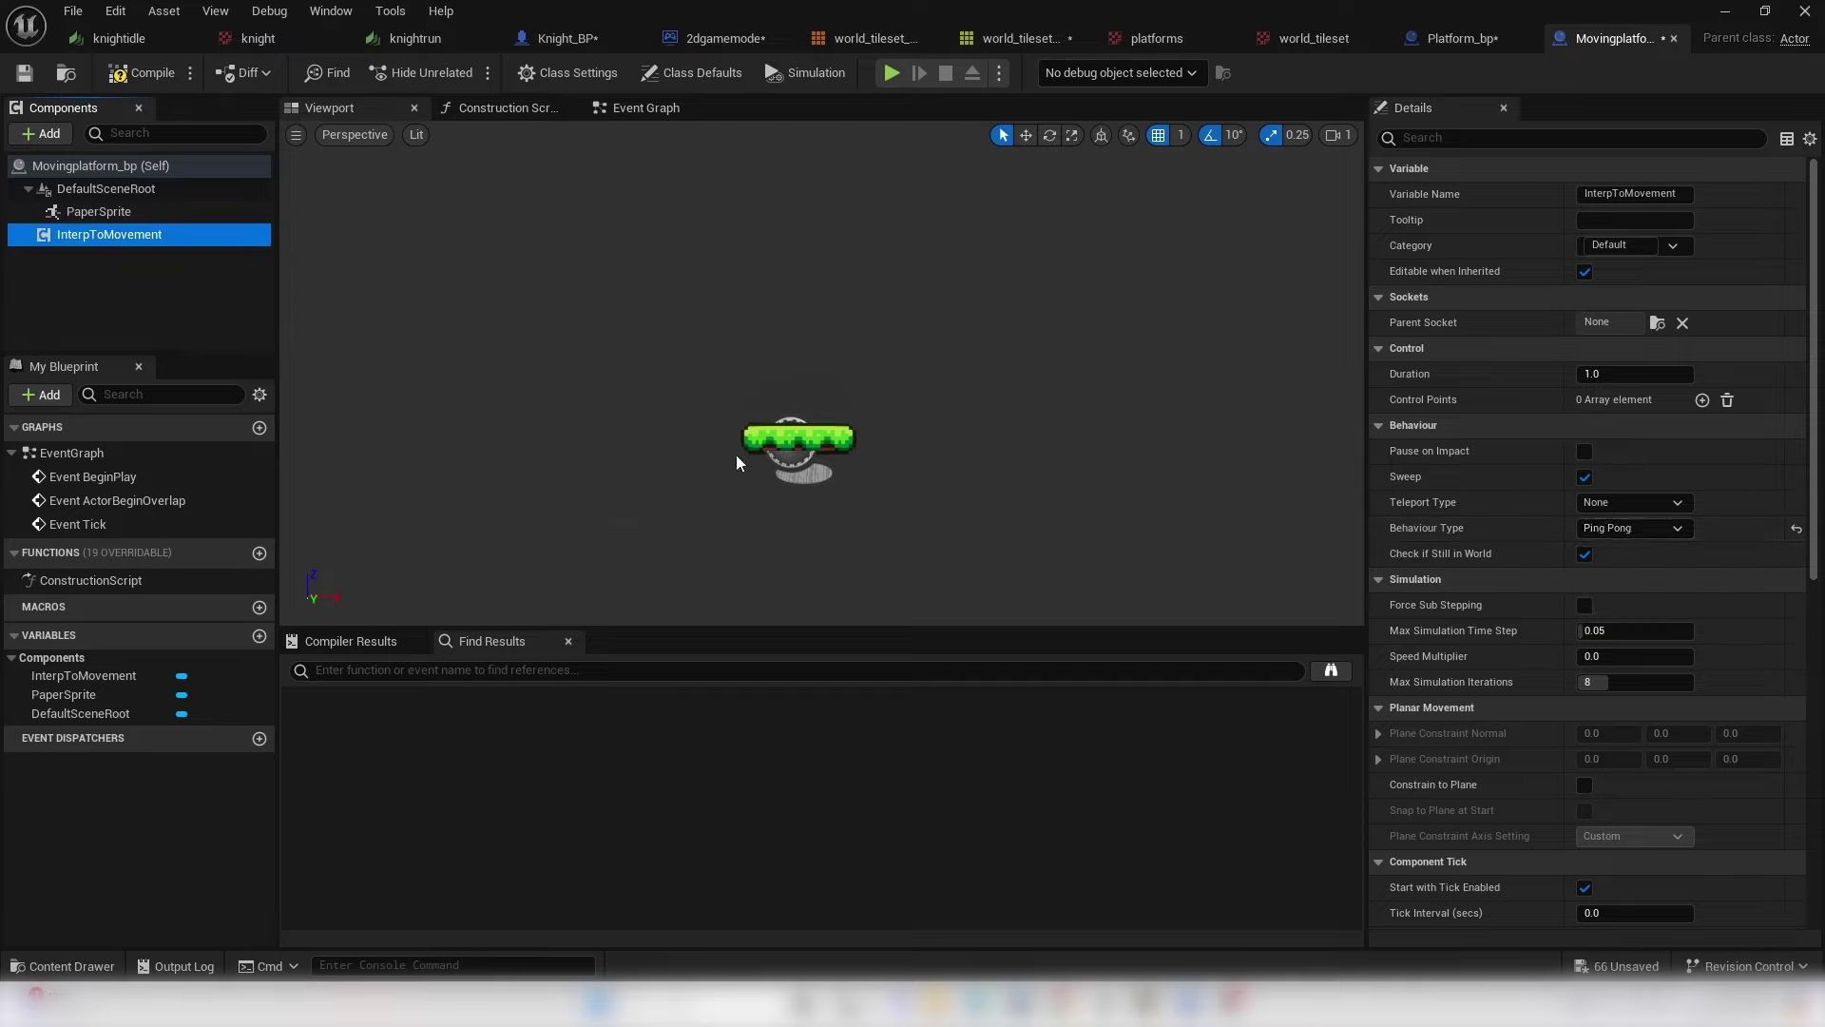
click(1631, 529)
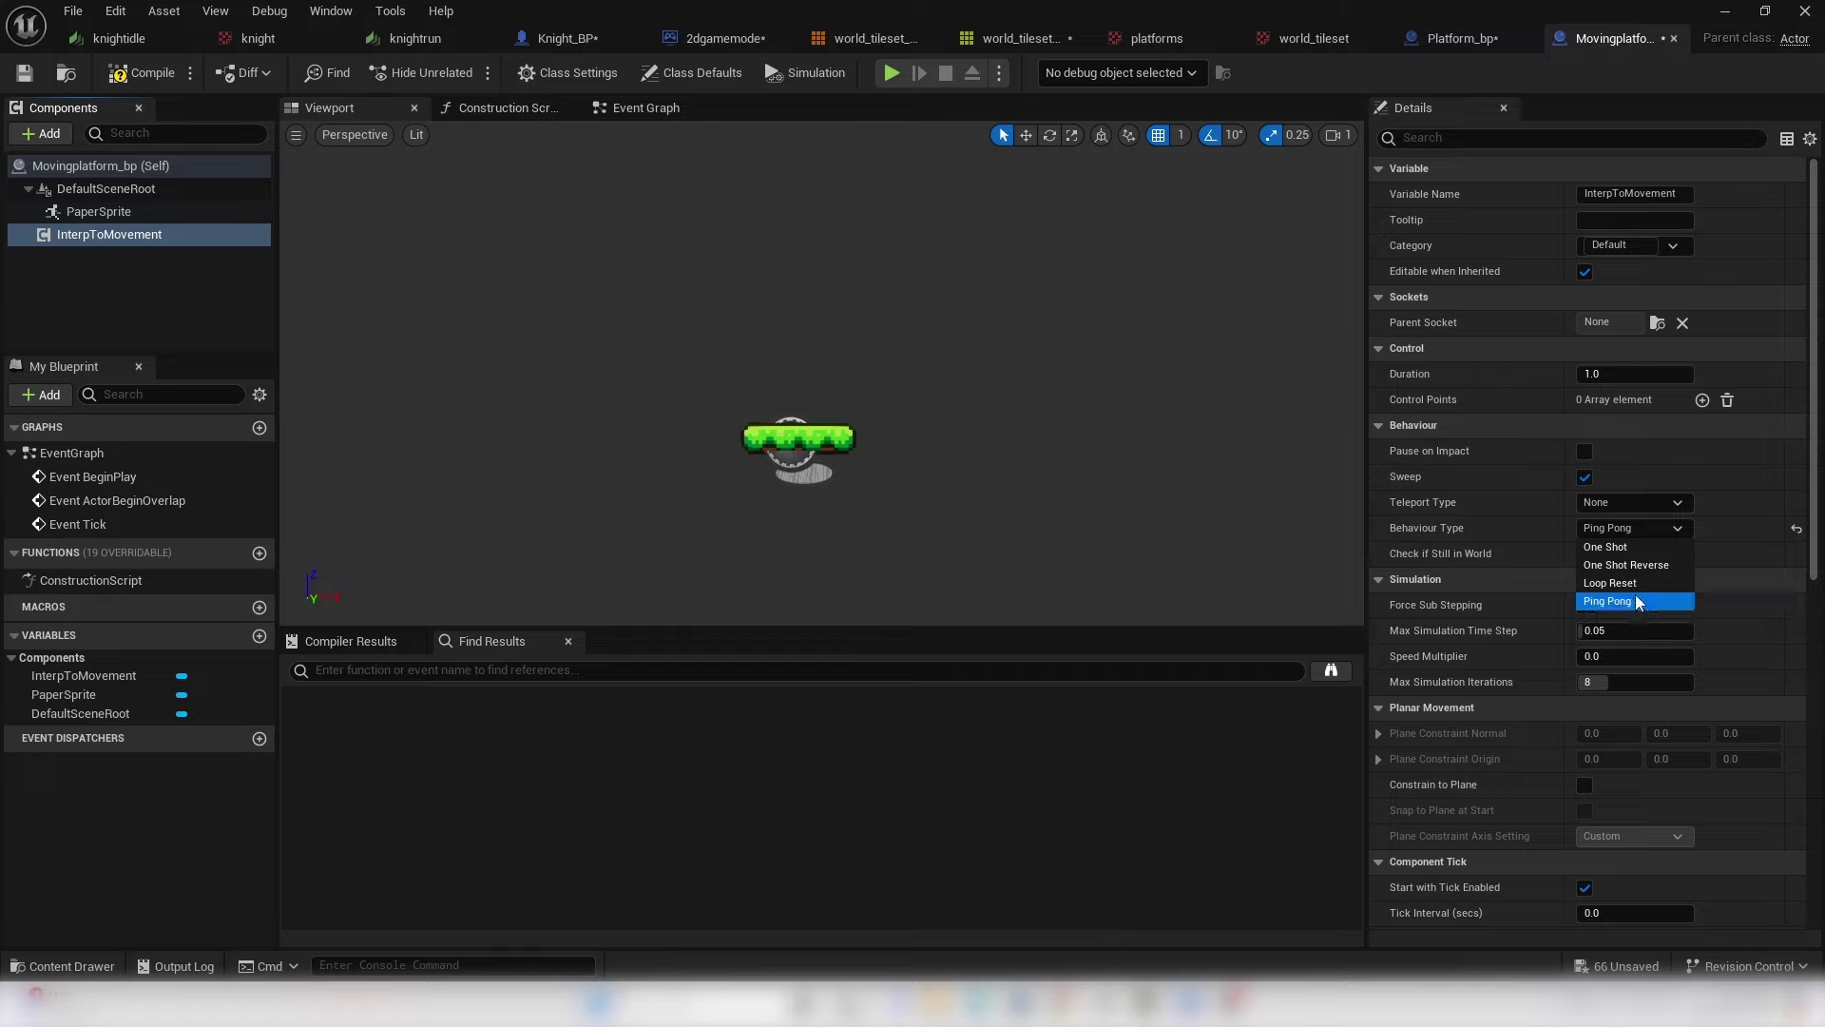
click(1453, 403)
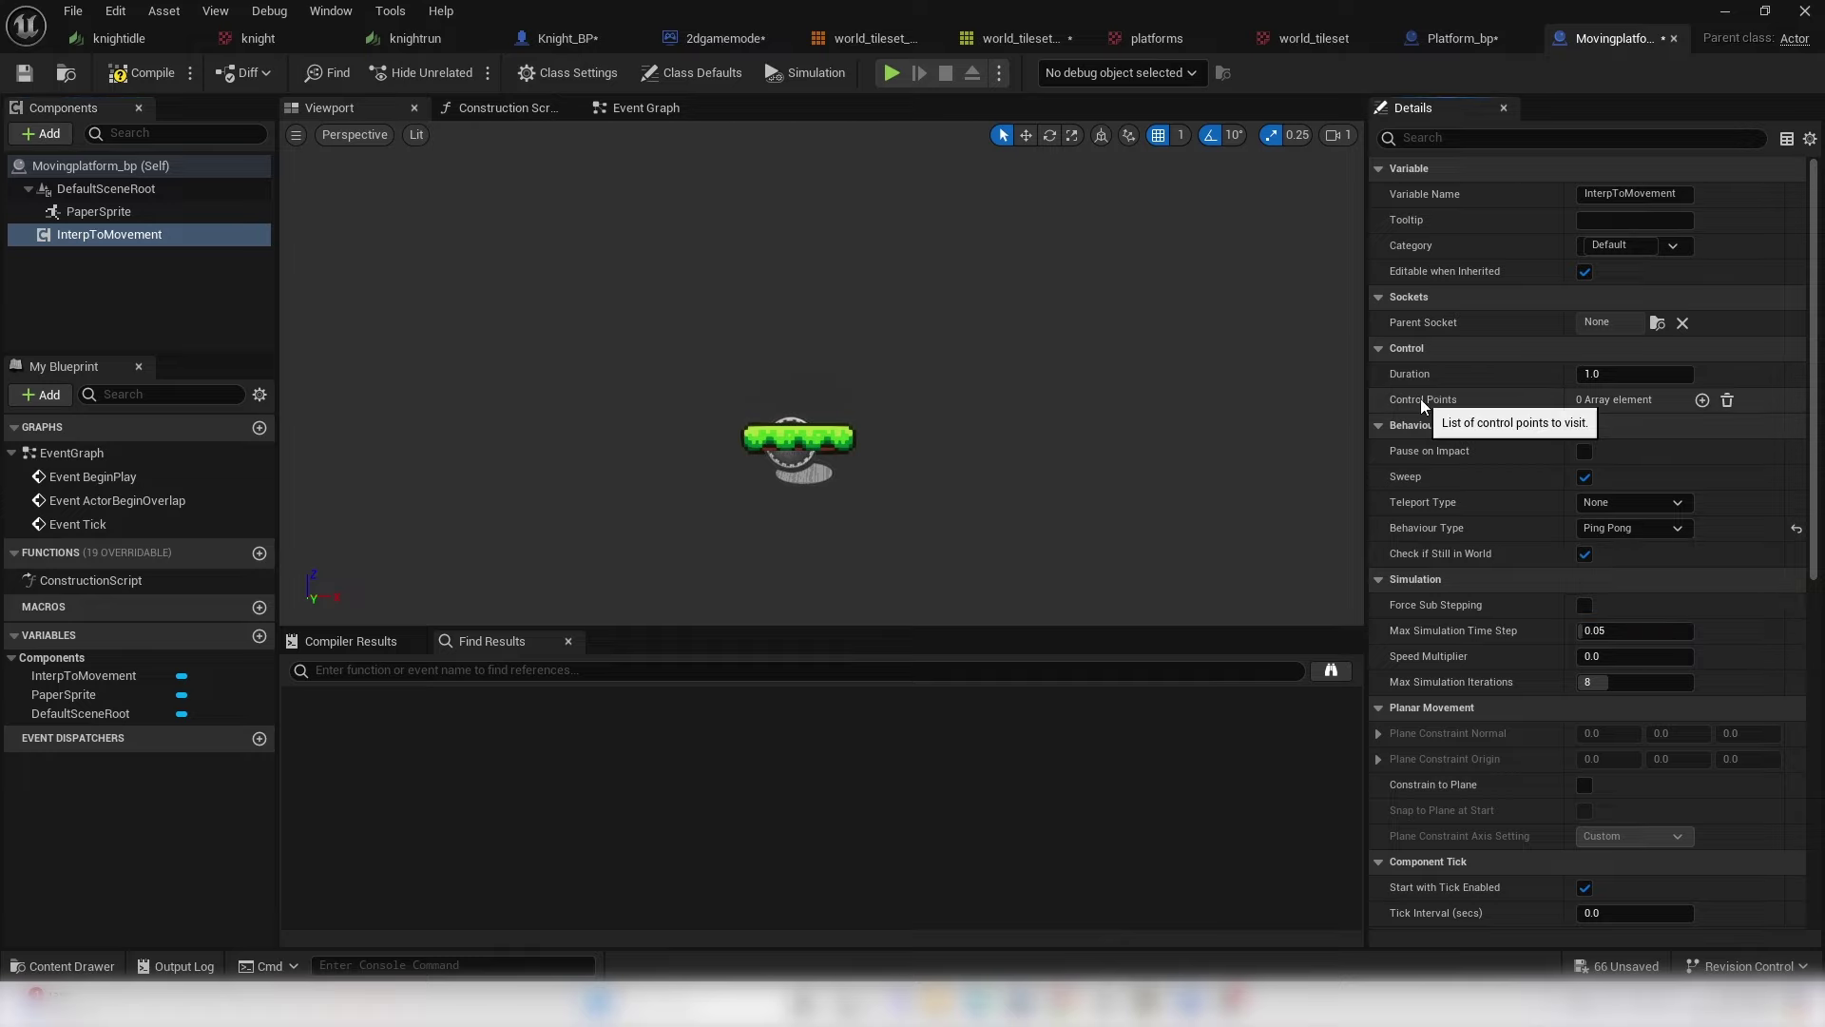
- Add two control points to the InterpToMovement component and compile the blueprint
click(1701, 401)
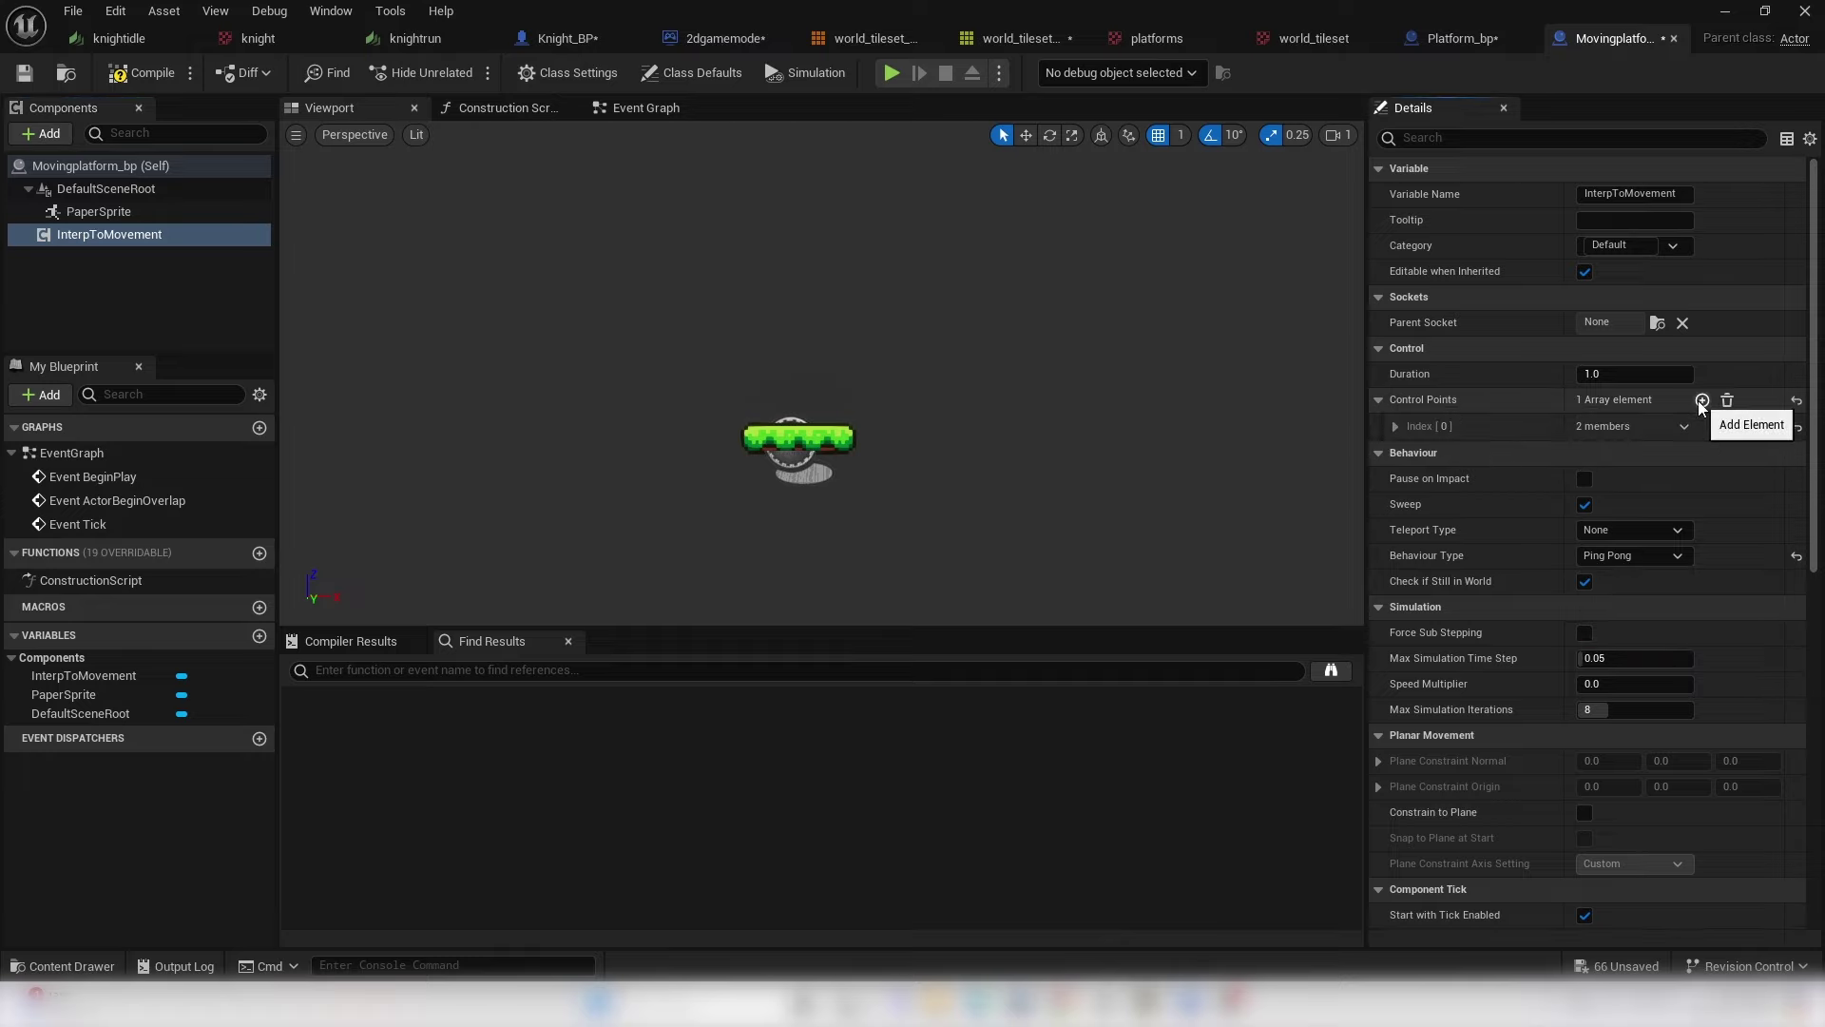
click(1702, 400)
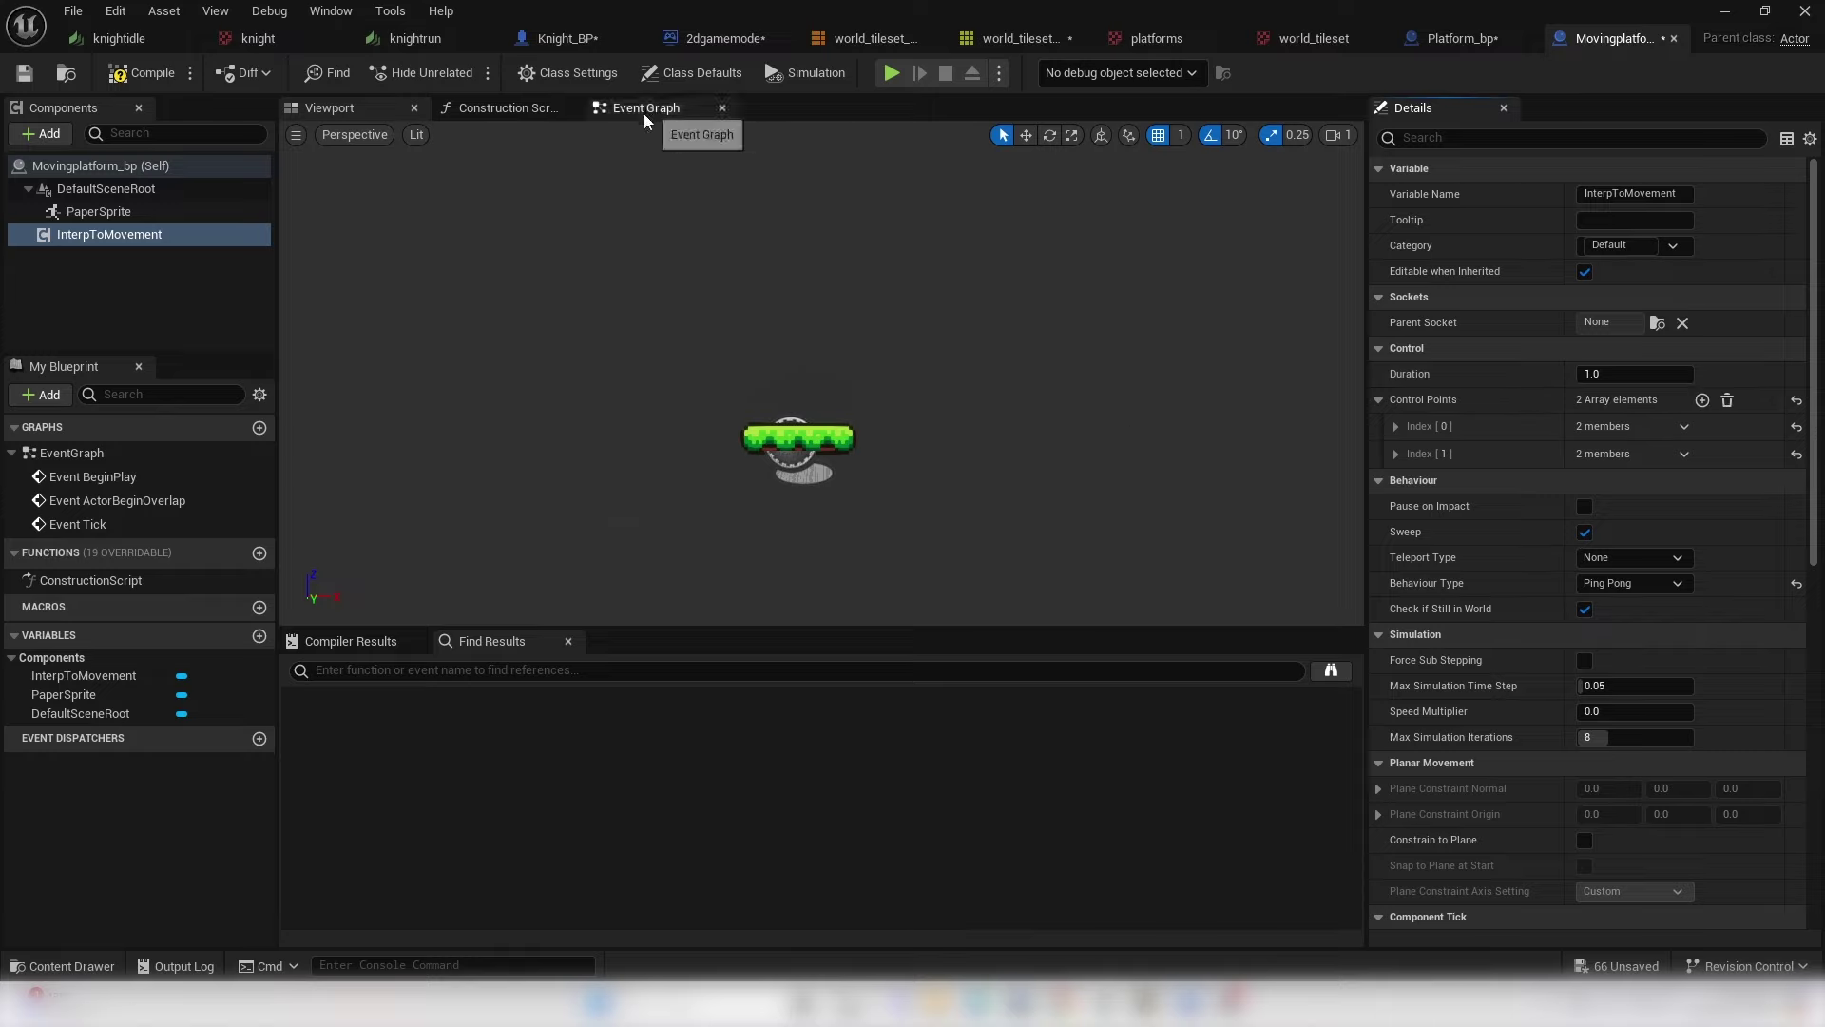
click(141, 72)
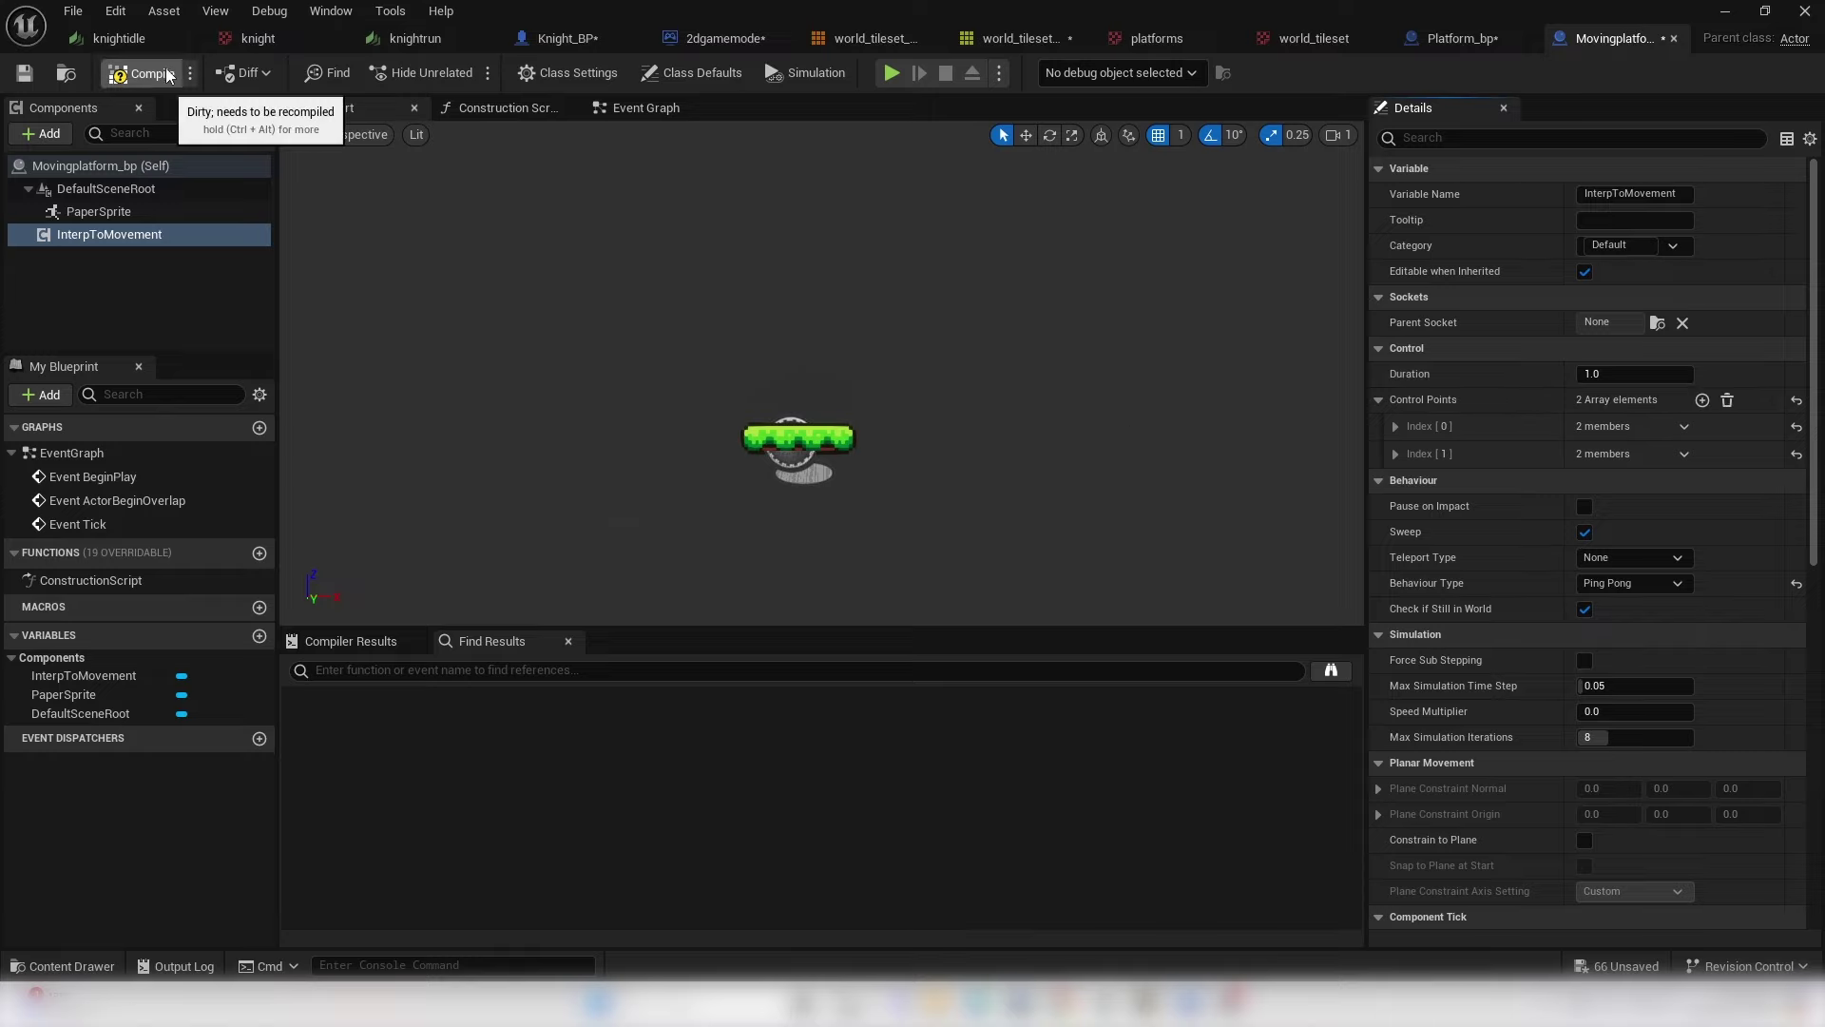
- Change the PaperSprite component's source sprite to platforms_Sprite_1 in Movingplatform_bp
click(1726, 11)
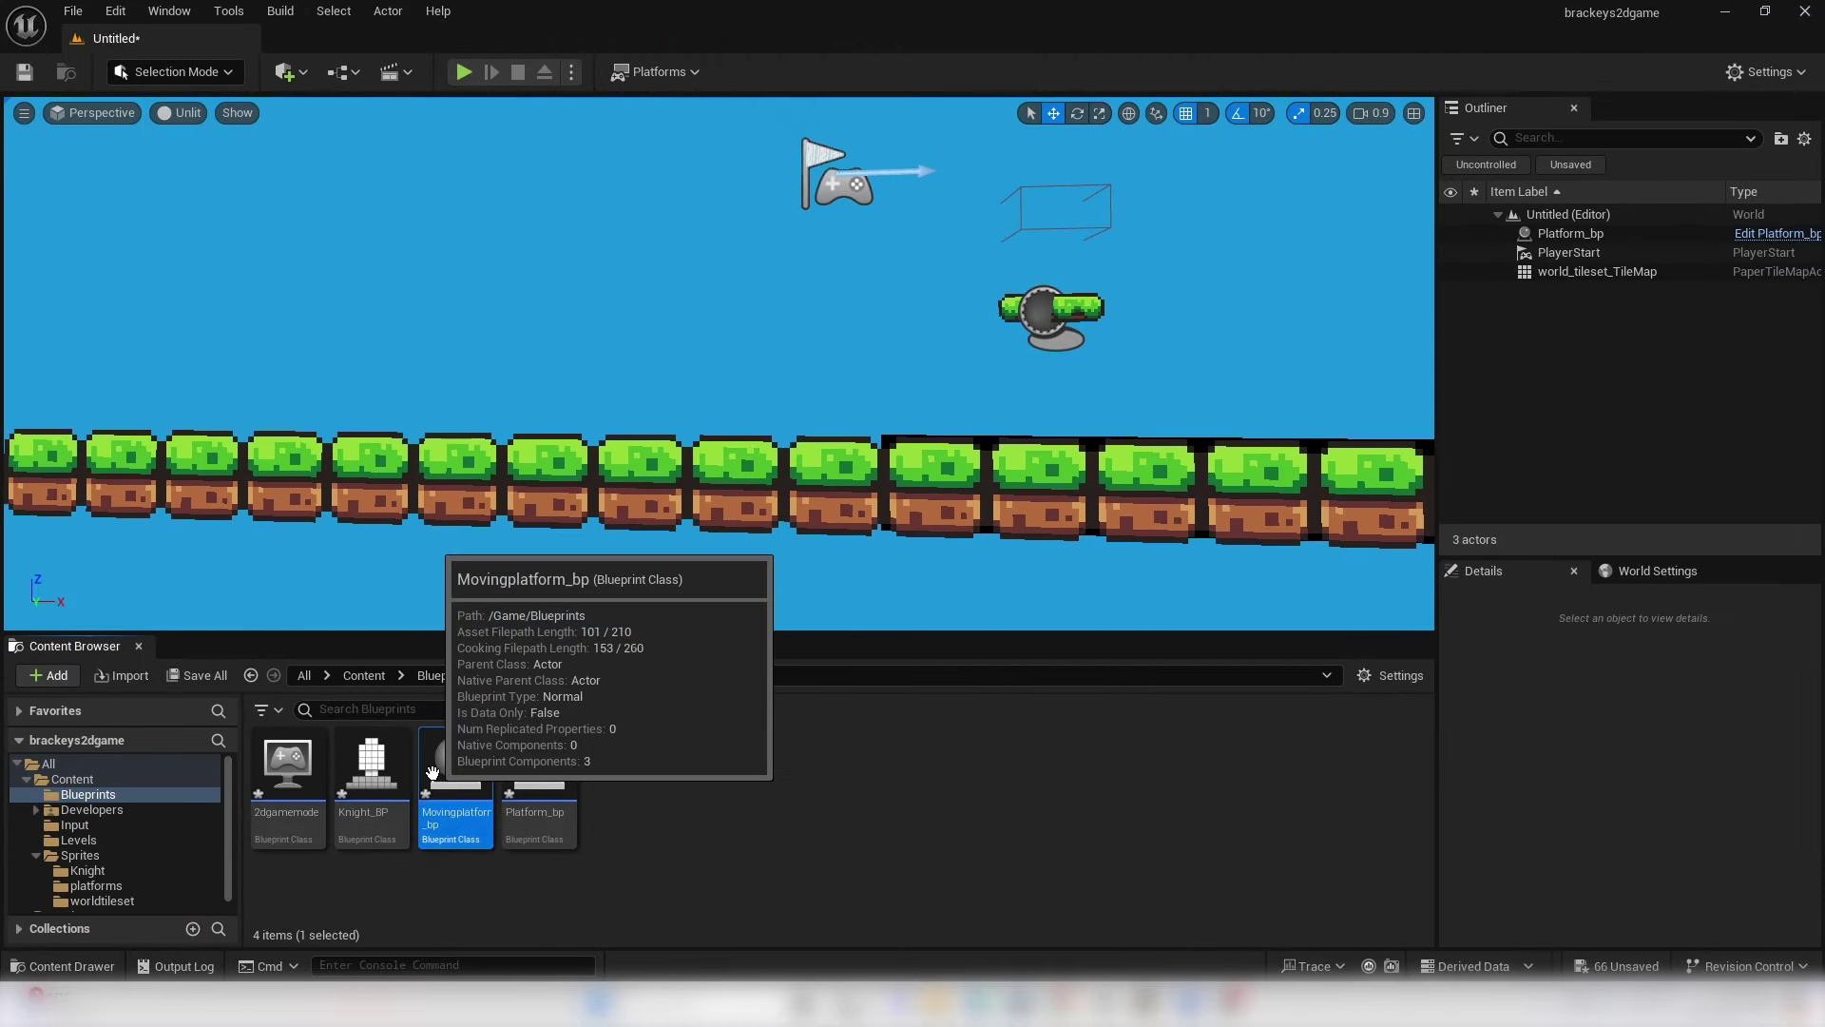
double_click(432, 772)
click(98, 211)
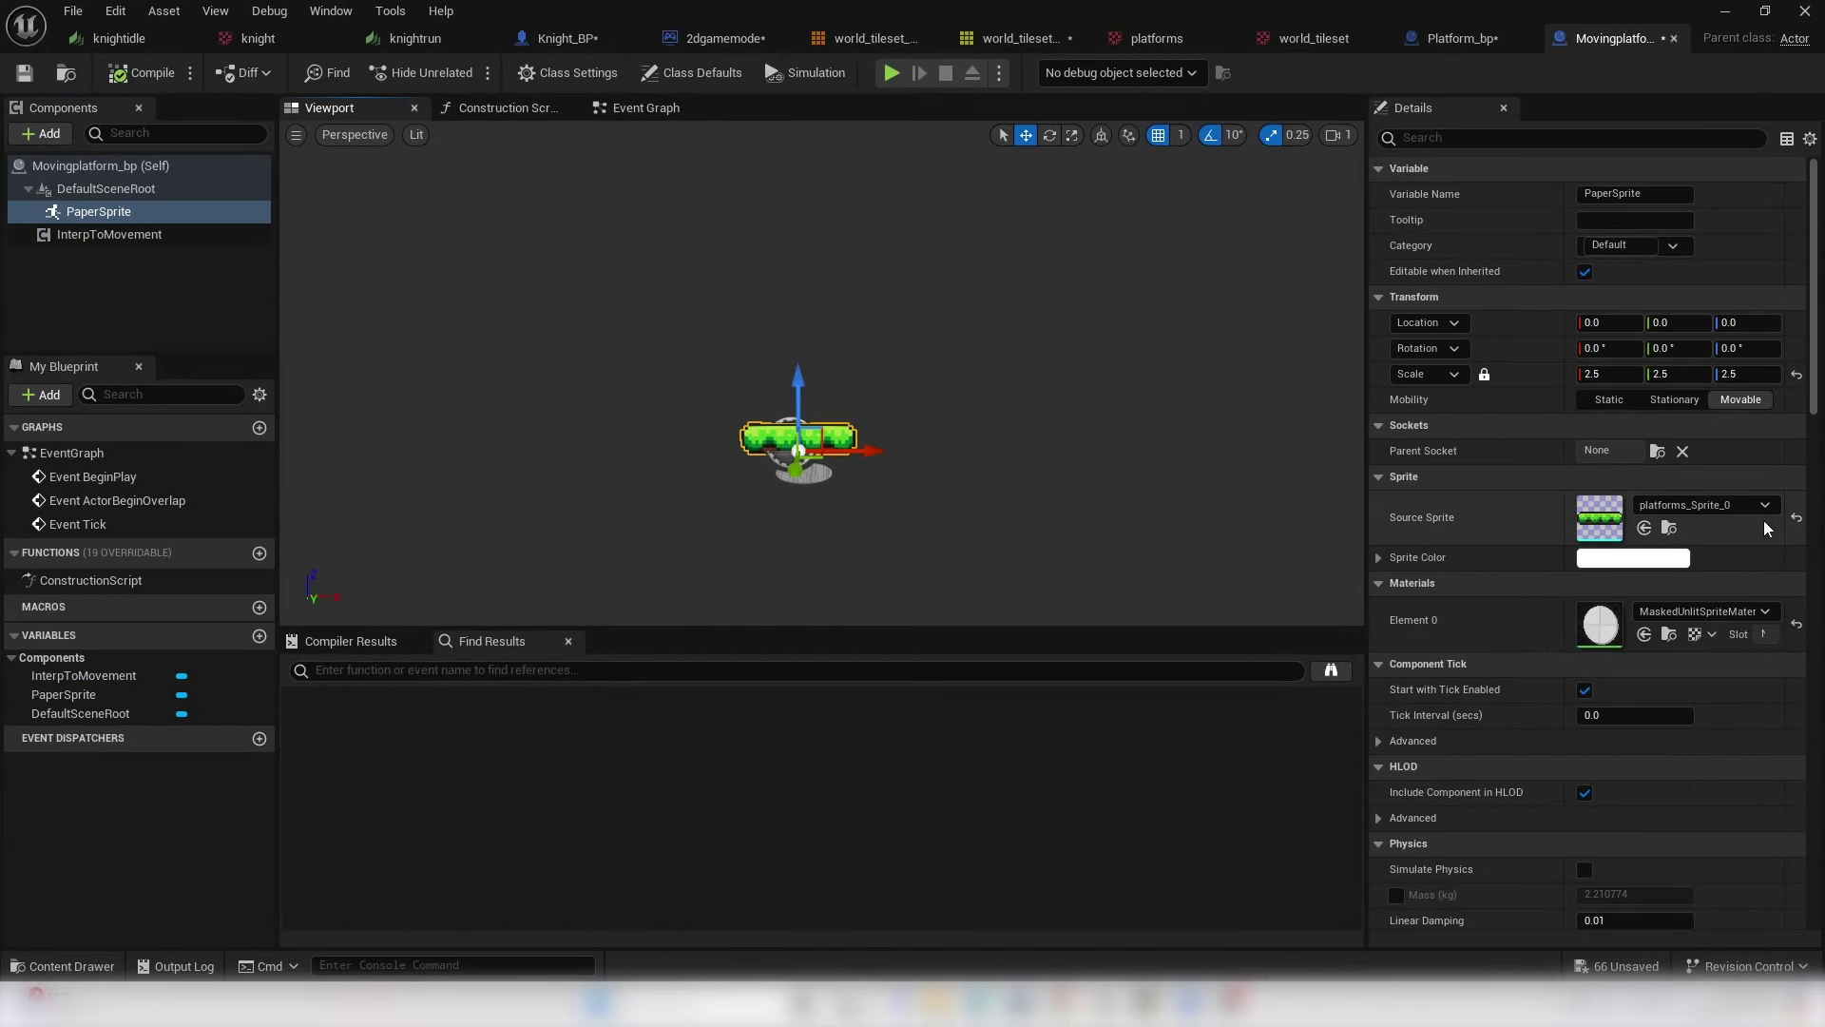
click(1764, 505)
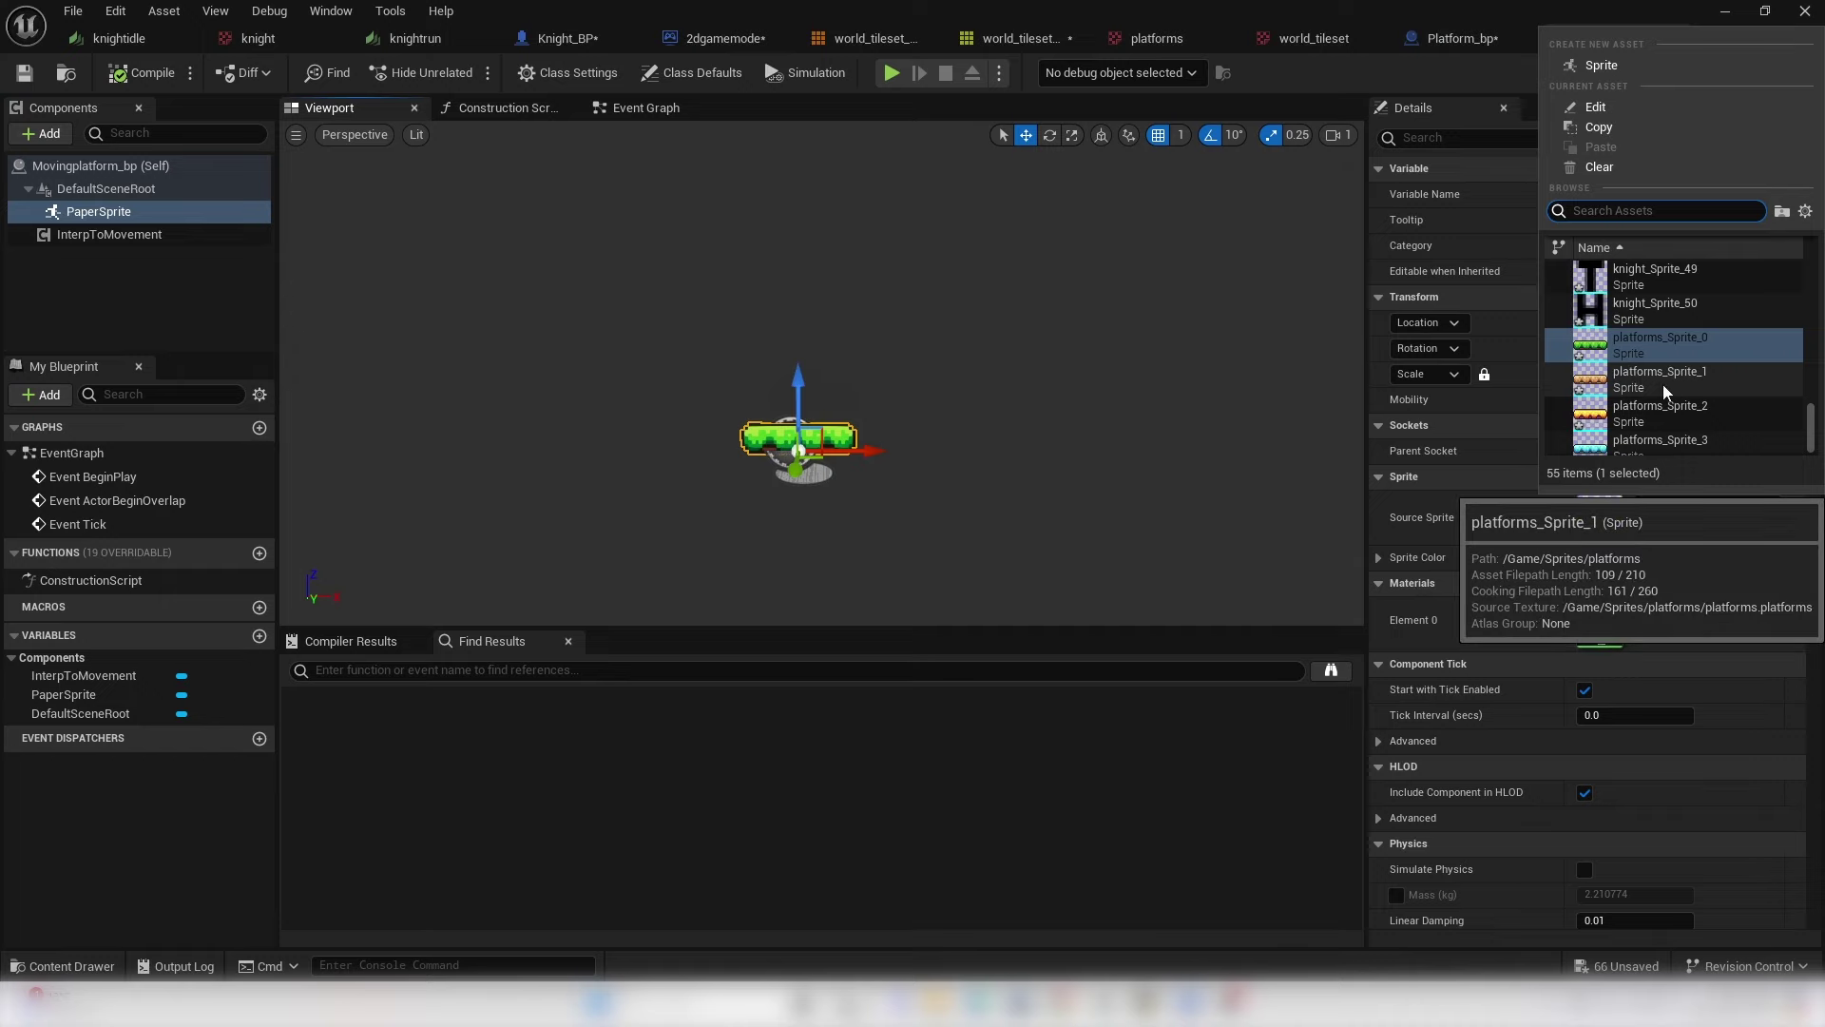
click(1692, 378)
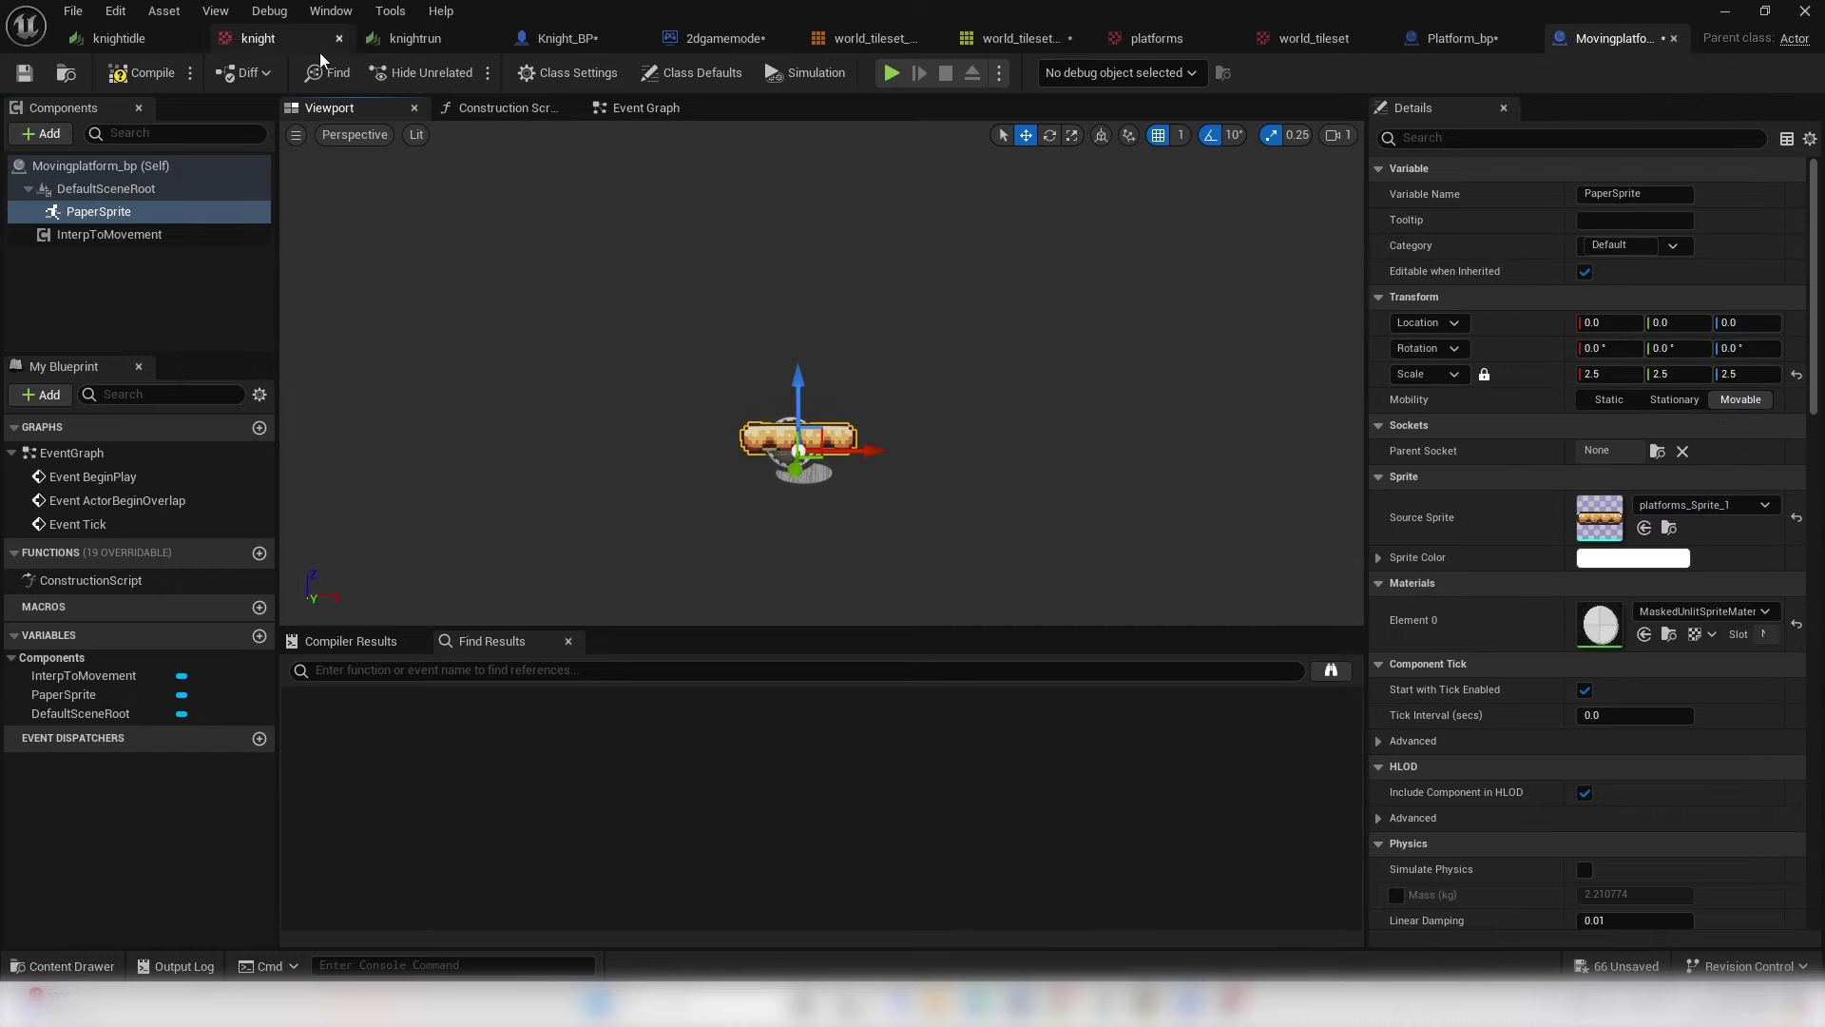
- Place Movingplatform_bp in the level above the ground to the left of the green platform and set its Y location to 0
click(1723, 10)
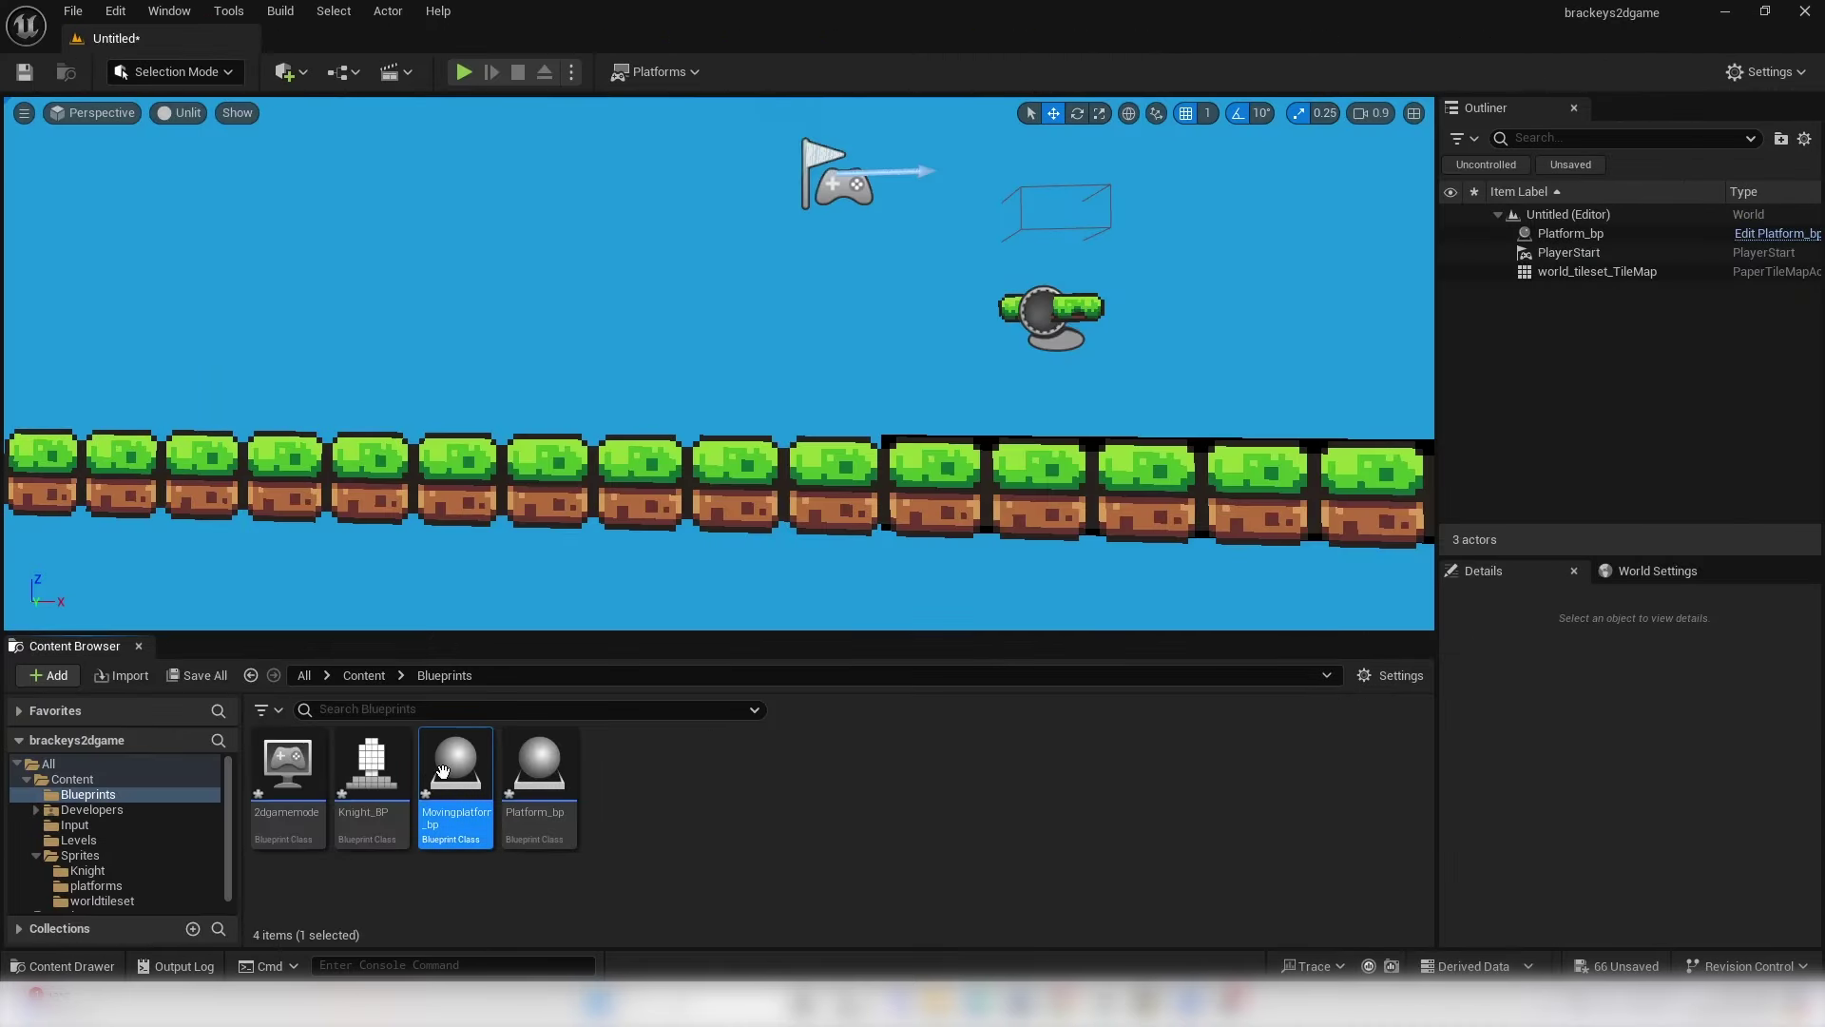
drag(460, 783, 582, 276)
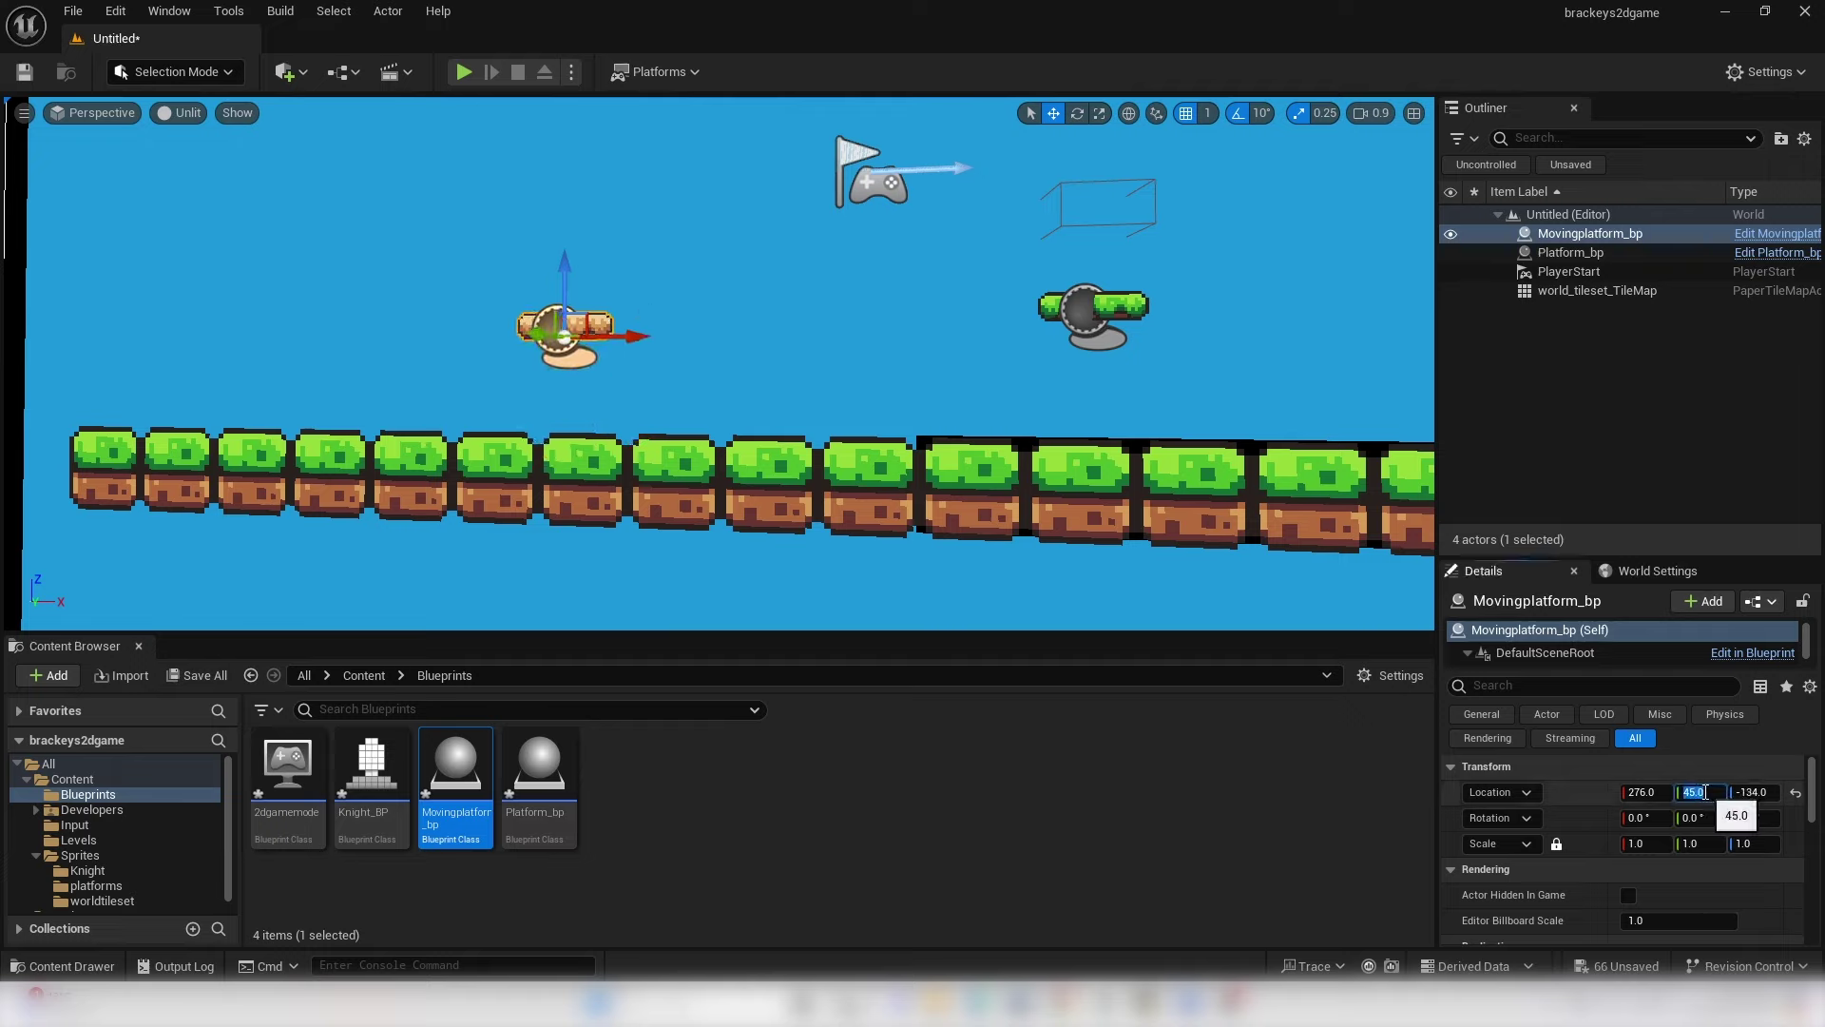
key(Return)
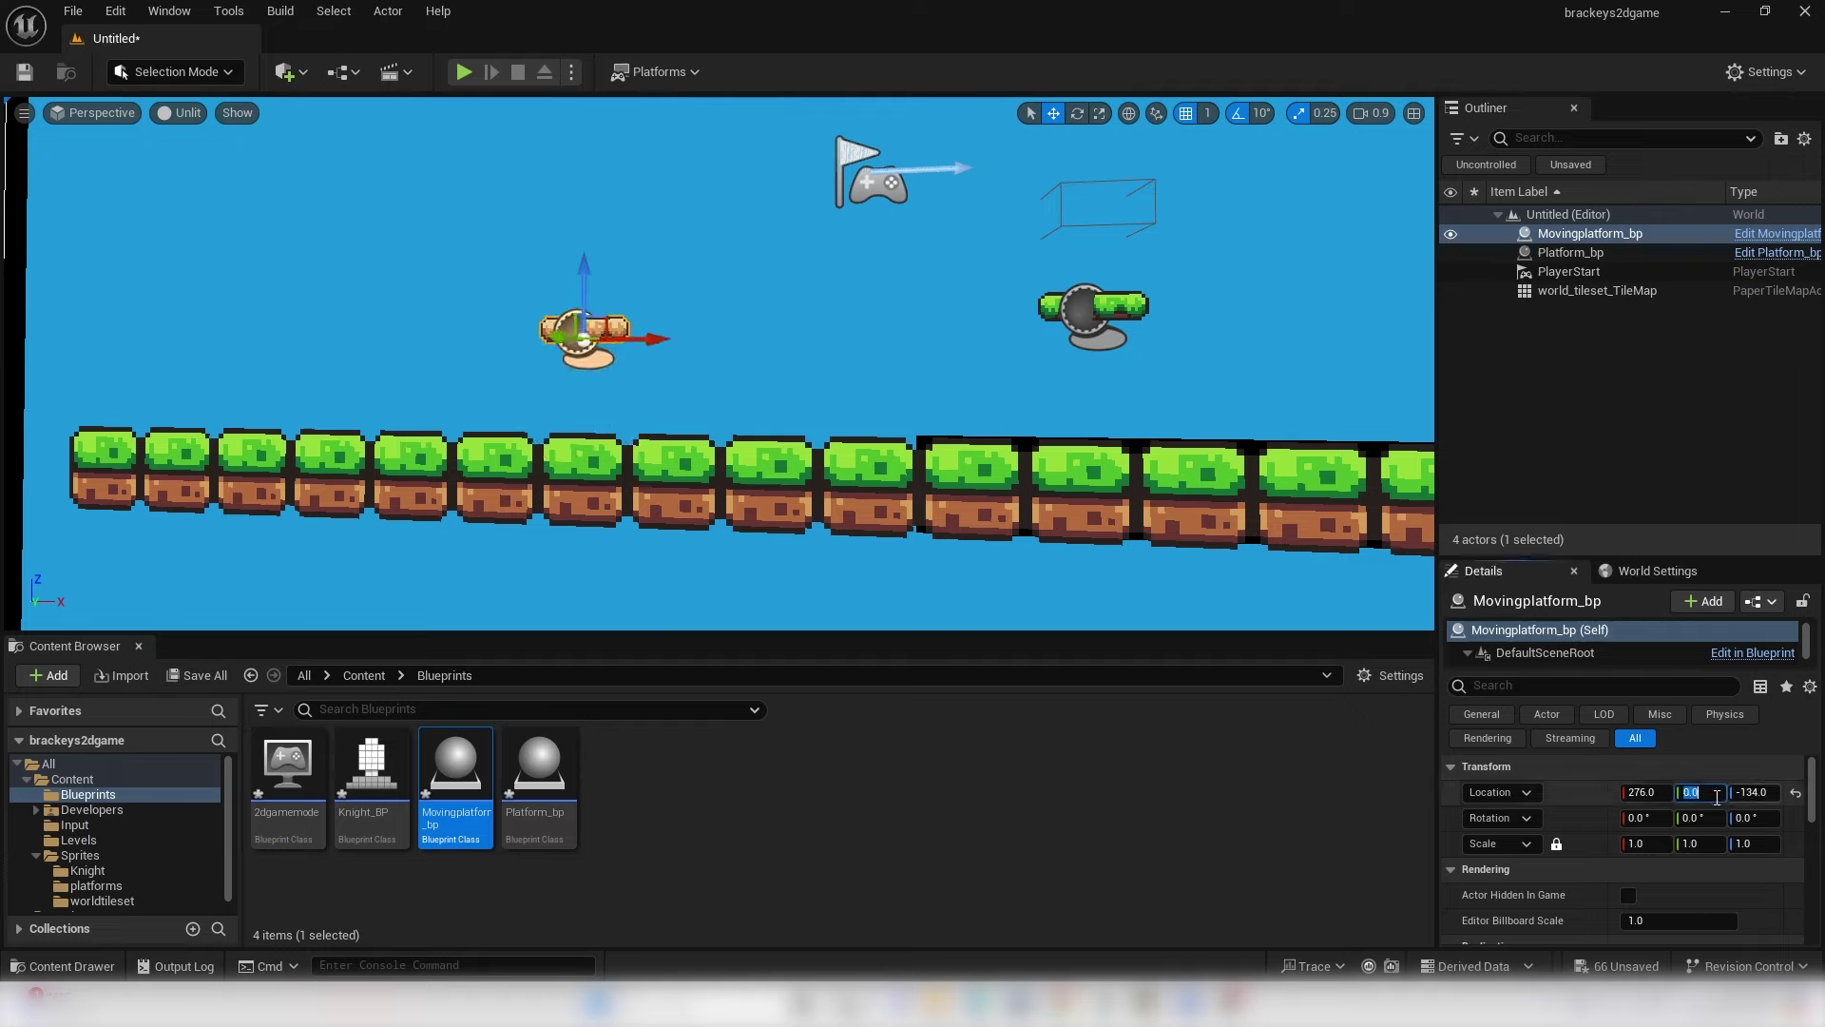
- Expand both InterpToMovement control points on the placed moving platform and set the X position of Index 1 to 50
scroll(1559, 647, down, 1)
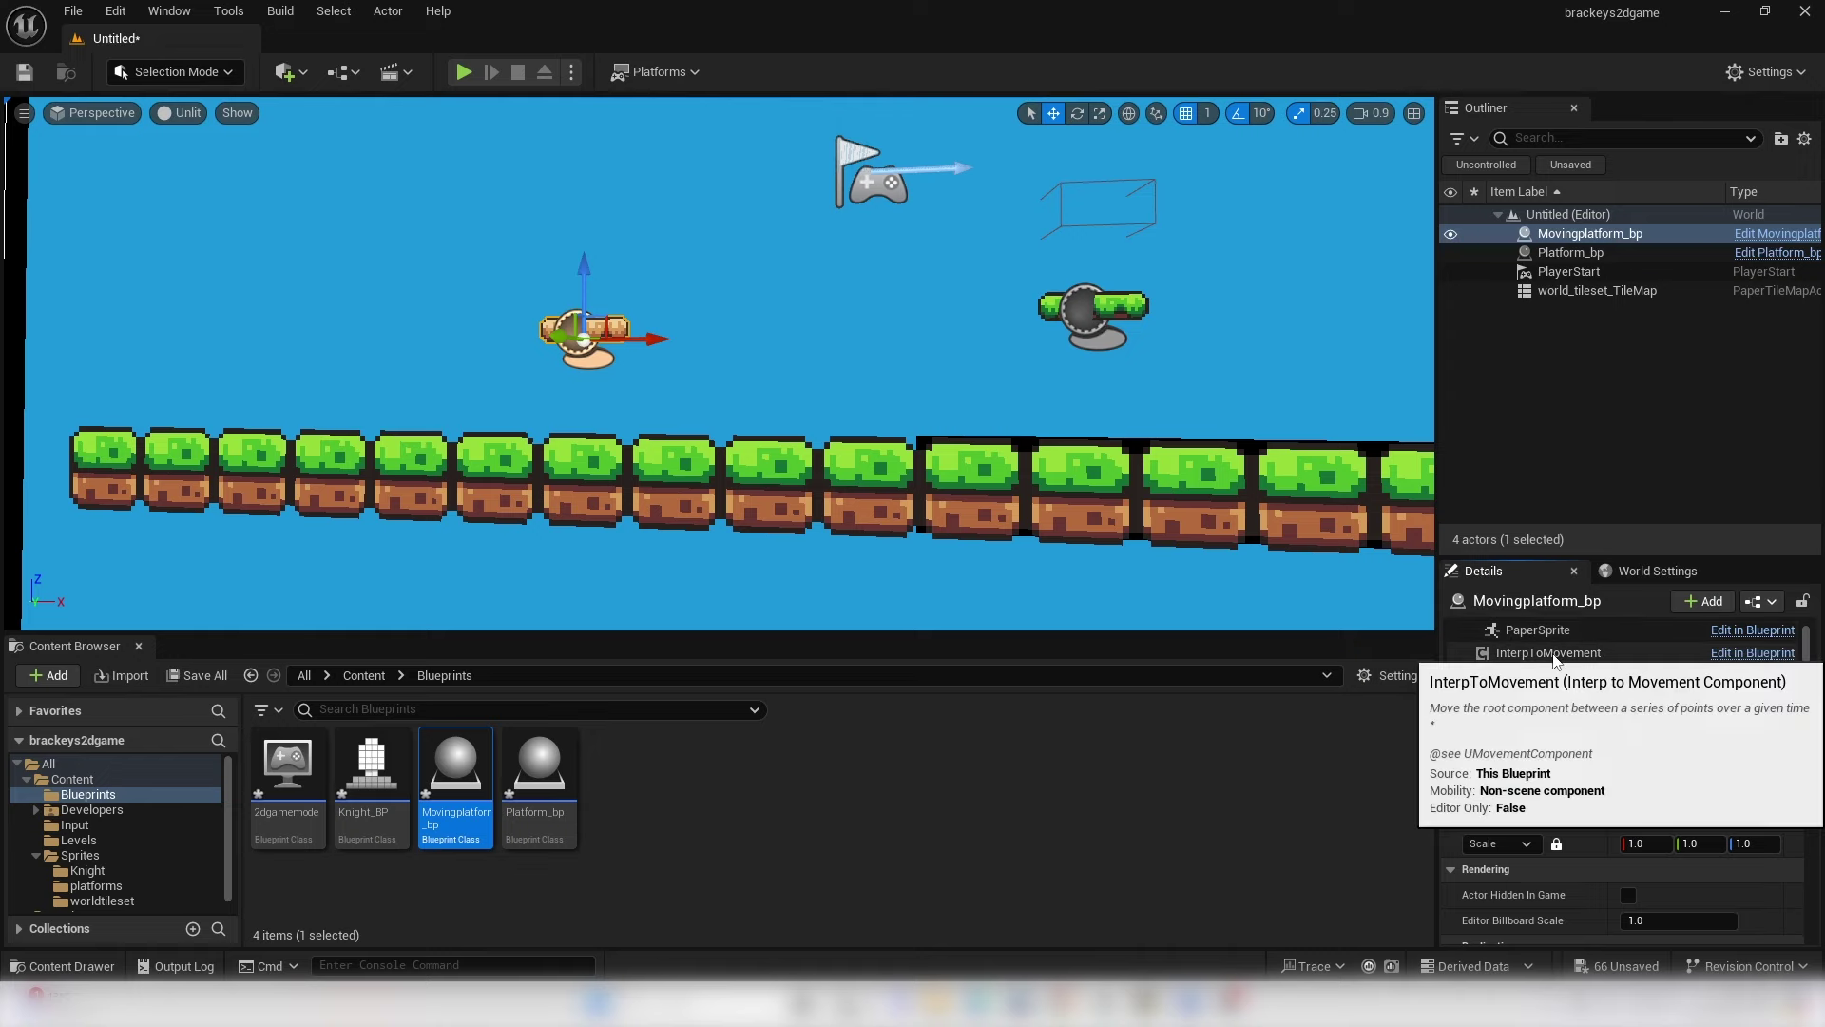
click(1550, 653)
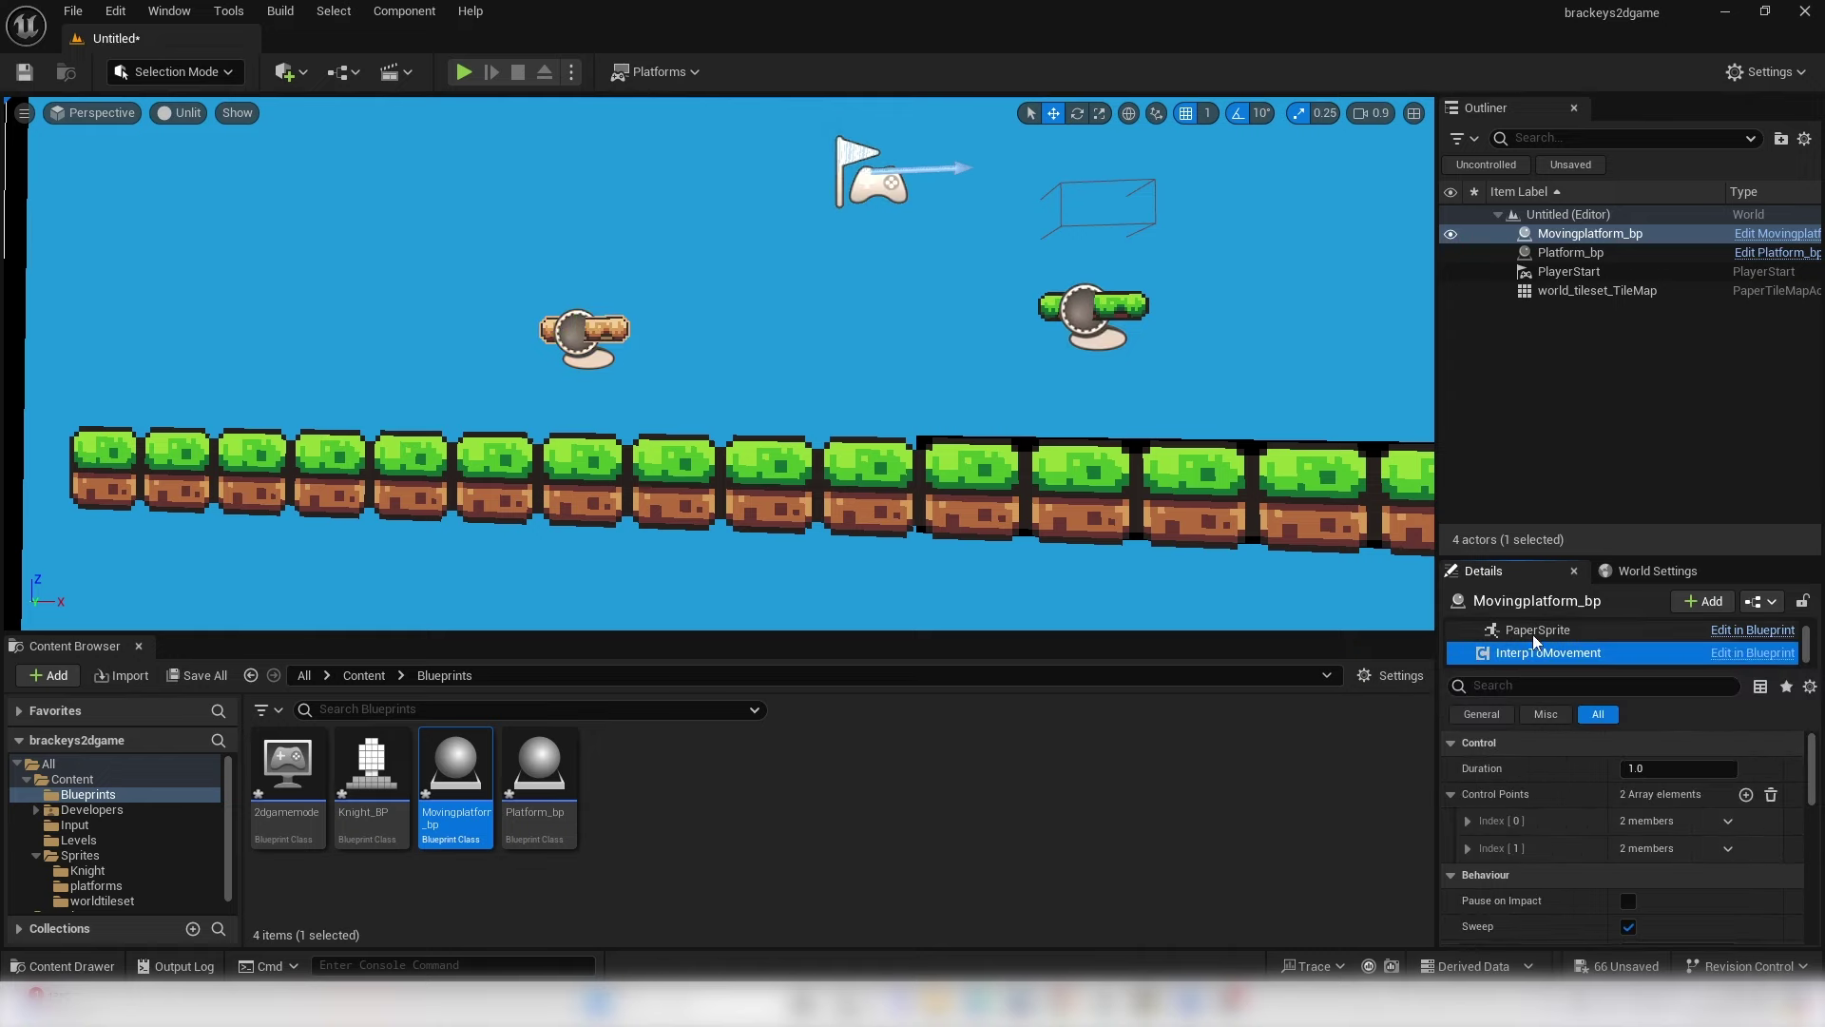
click(1468, 820)
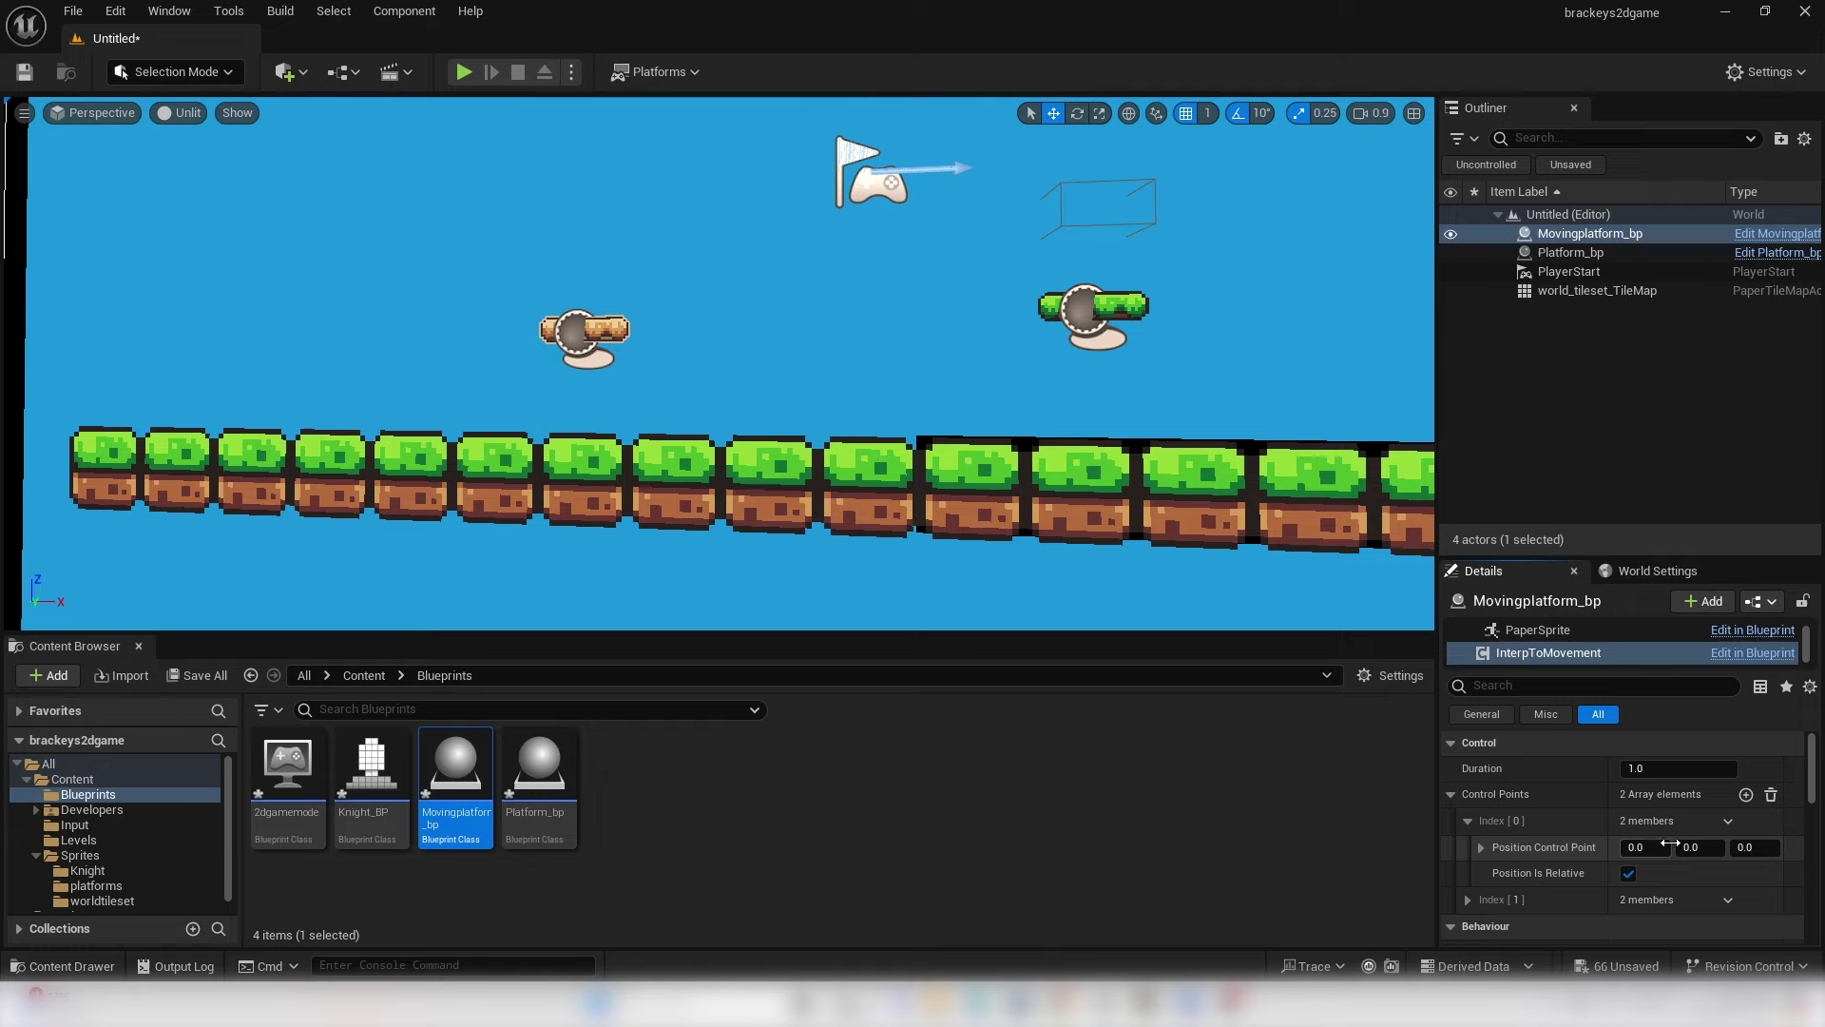
click(1466, 901)
scroll(1606, 819, down, 1)
scroll(1605, 818, down, 2)
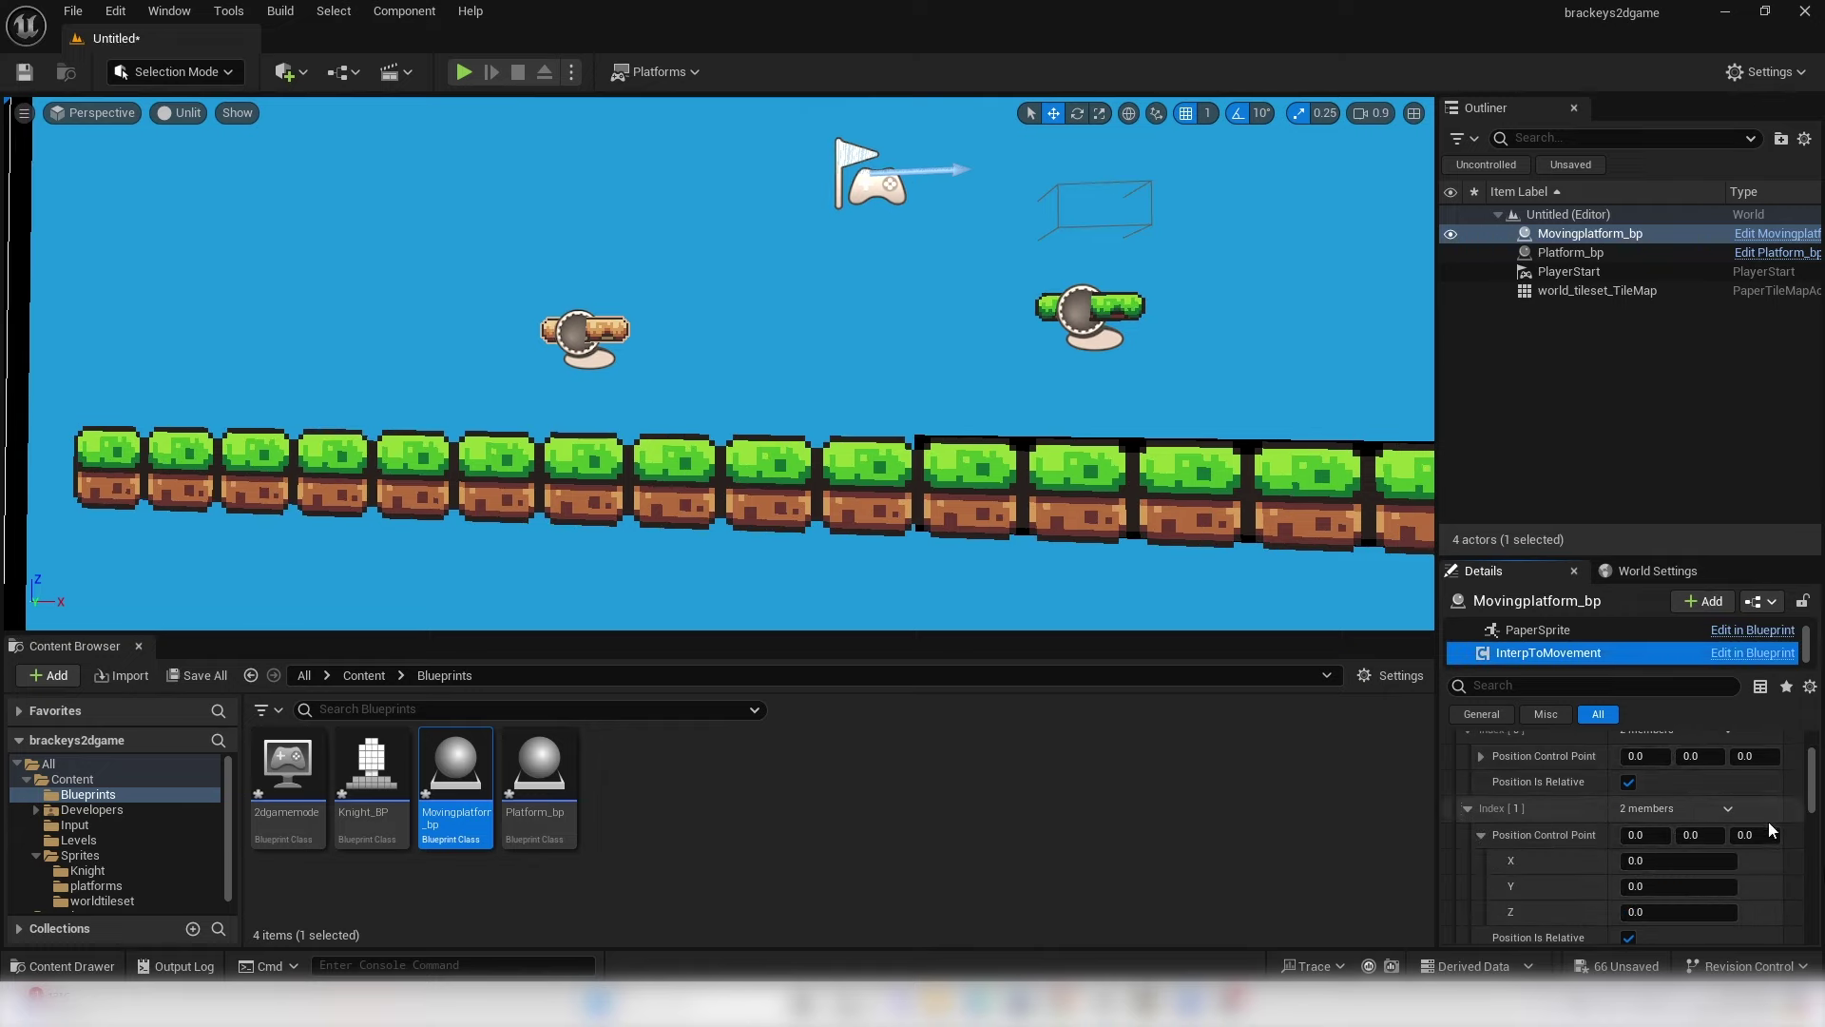
click(1644, 860)
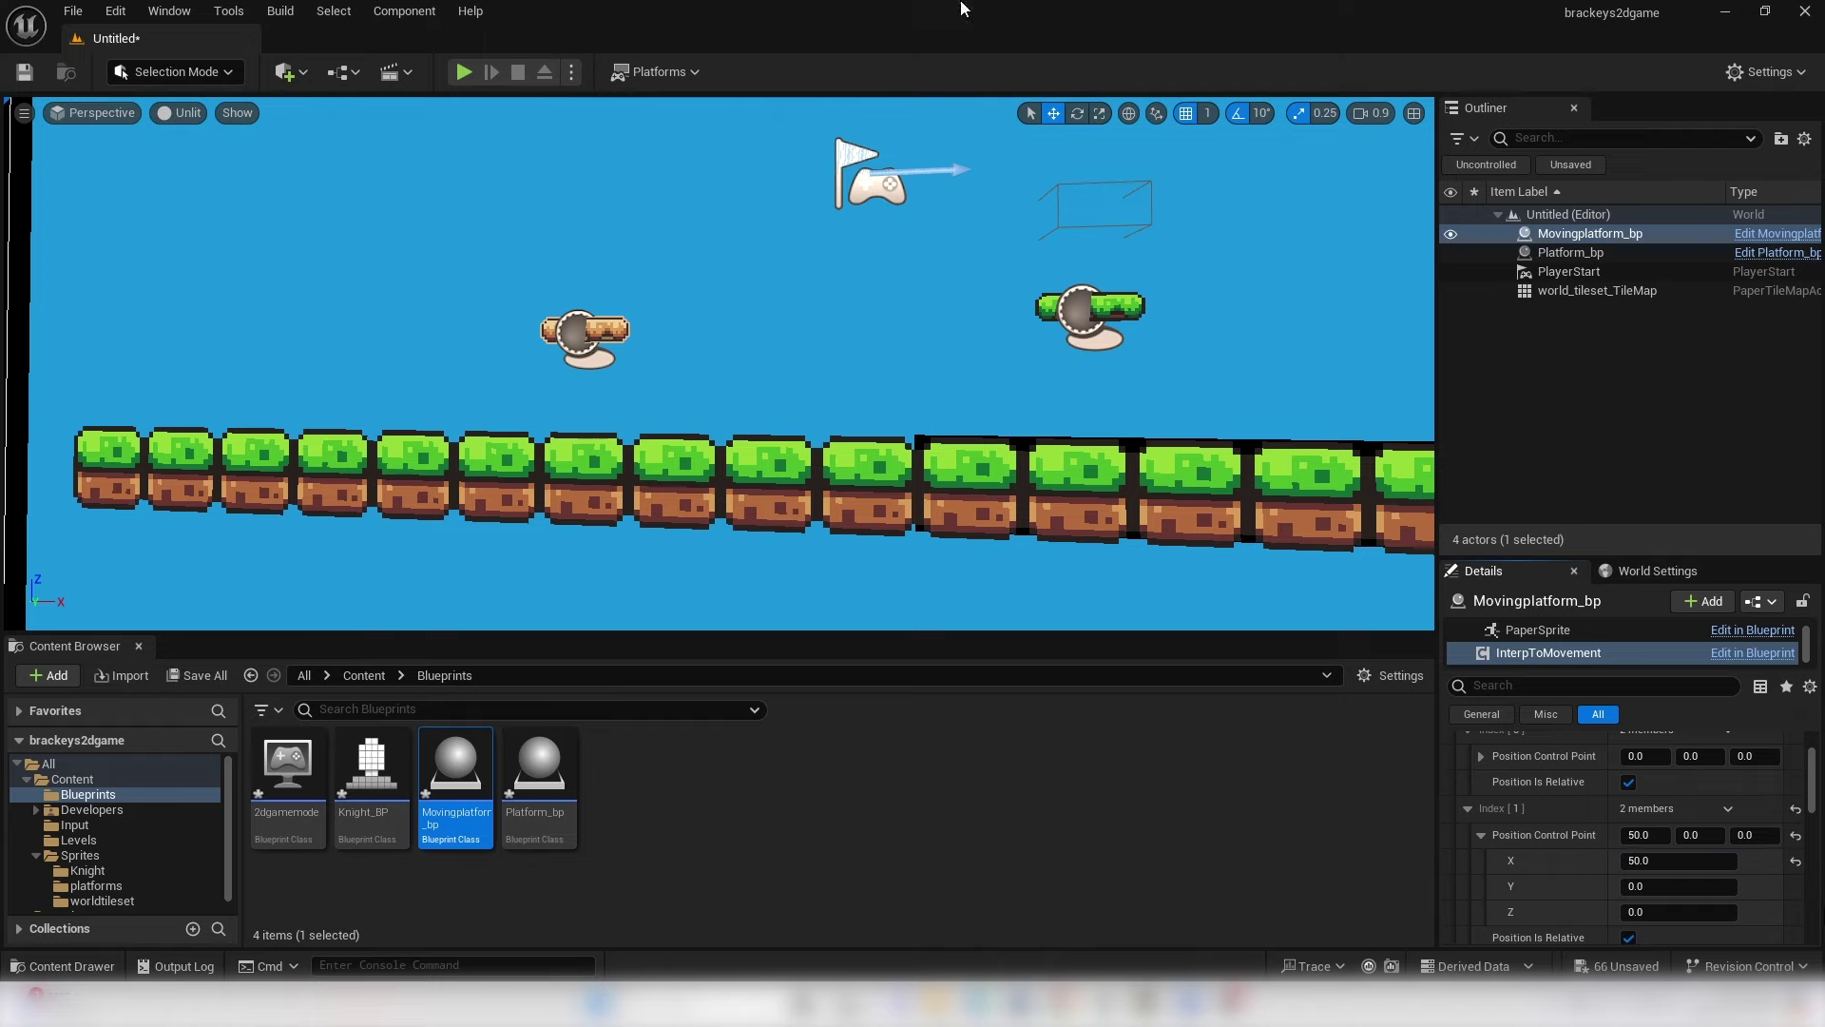
- Run the level in Simulate mode to check the platform's movement, and stop the simulation
click(574, 72)
click(686, 253)
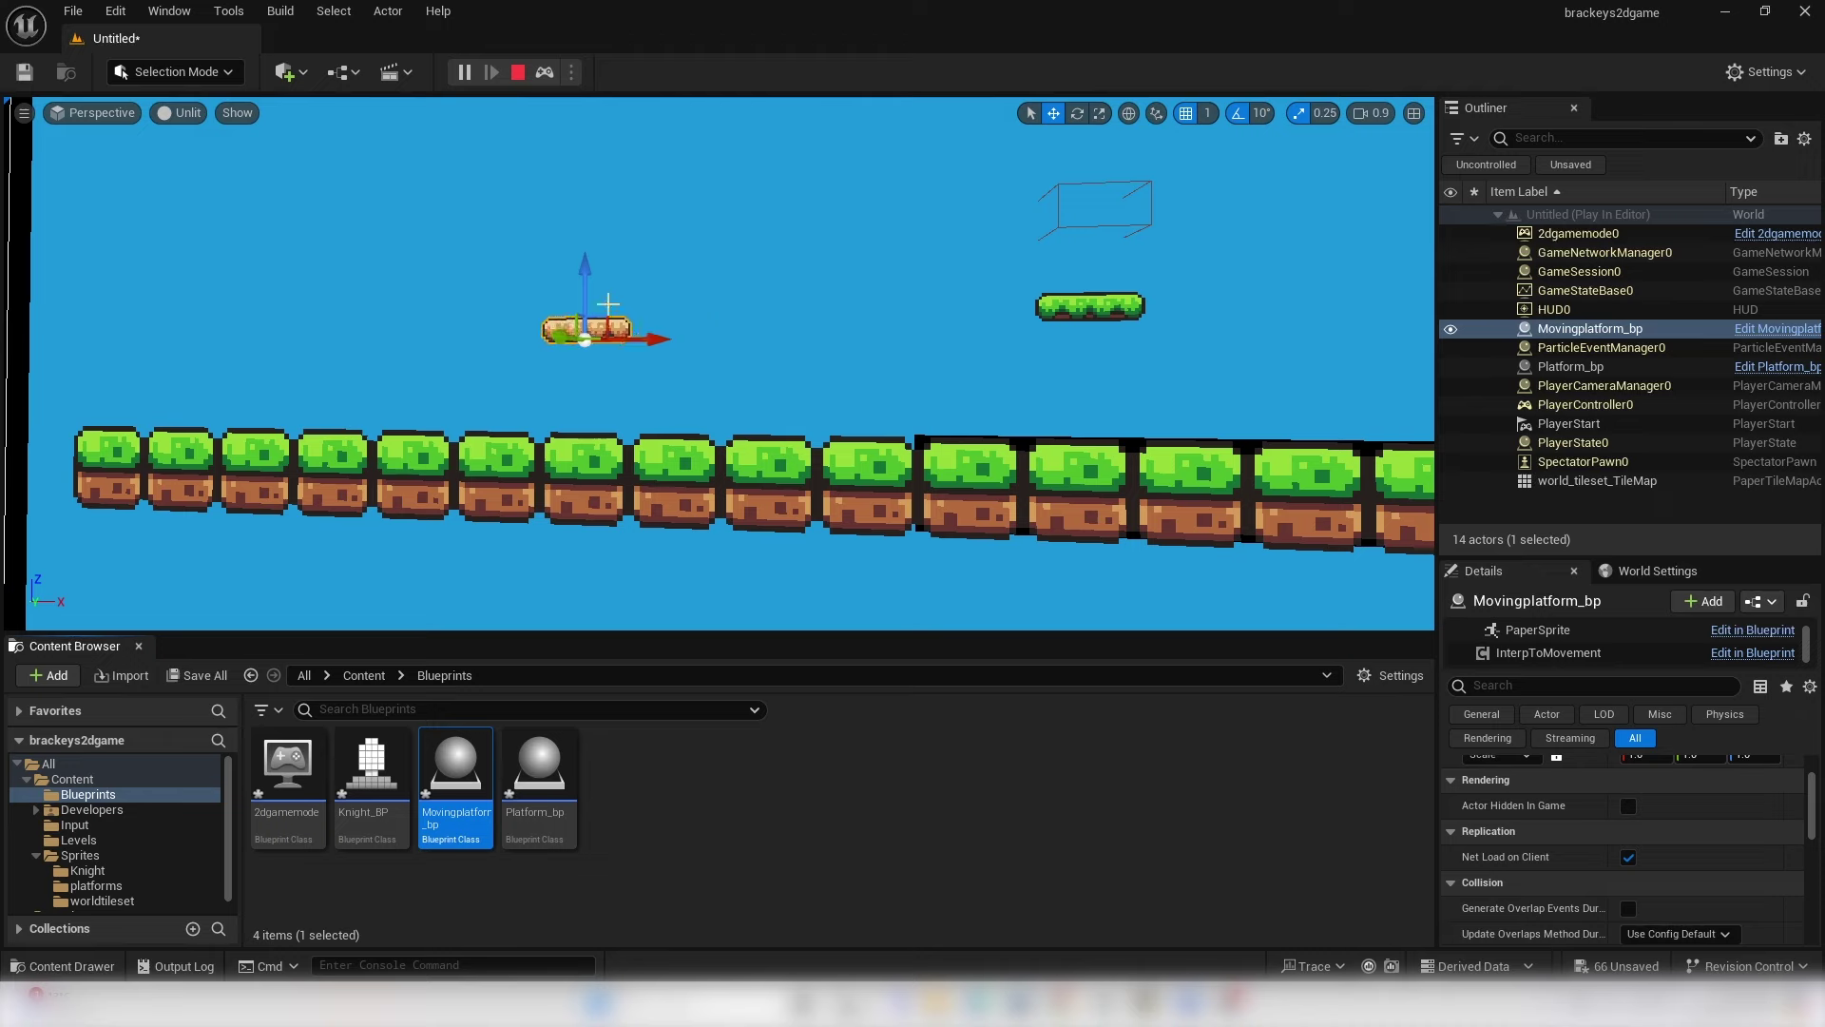
click(518, 72)
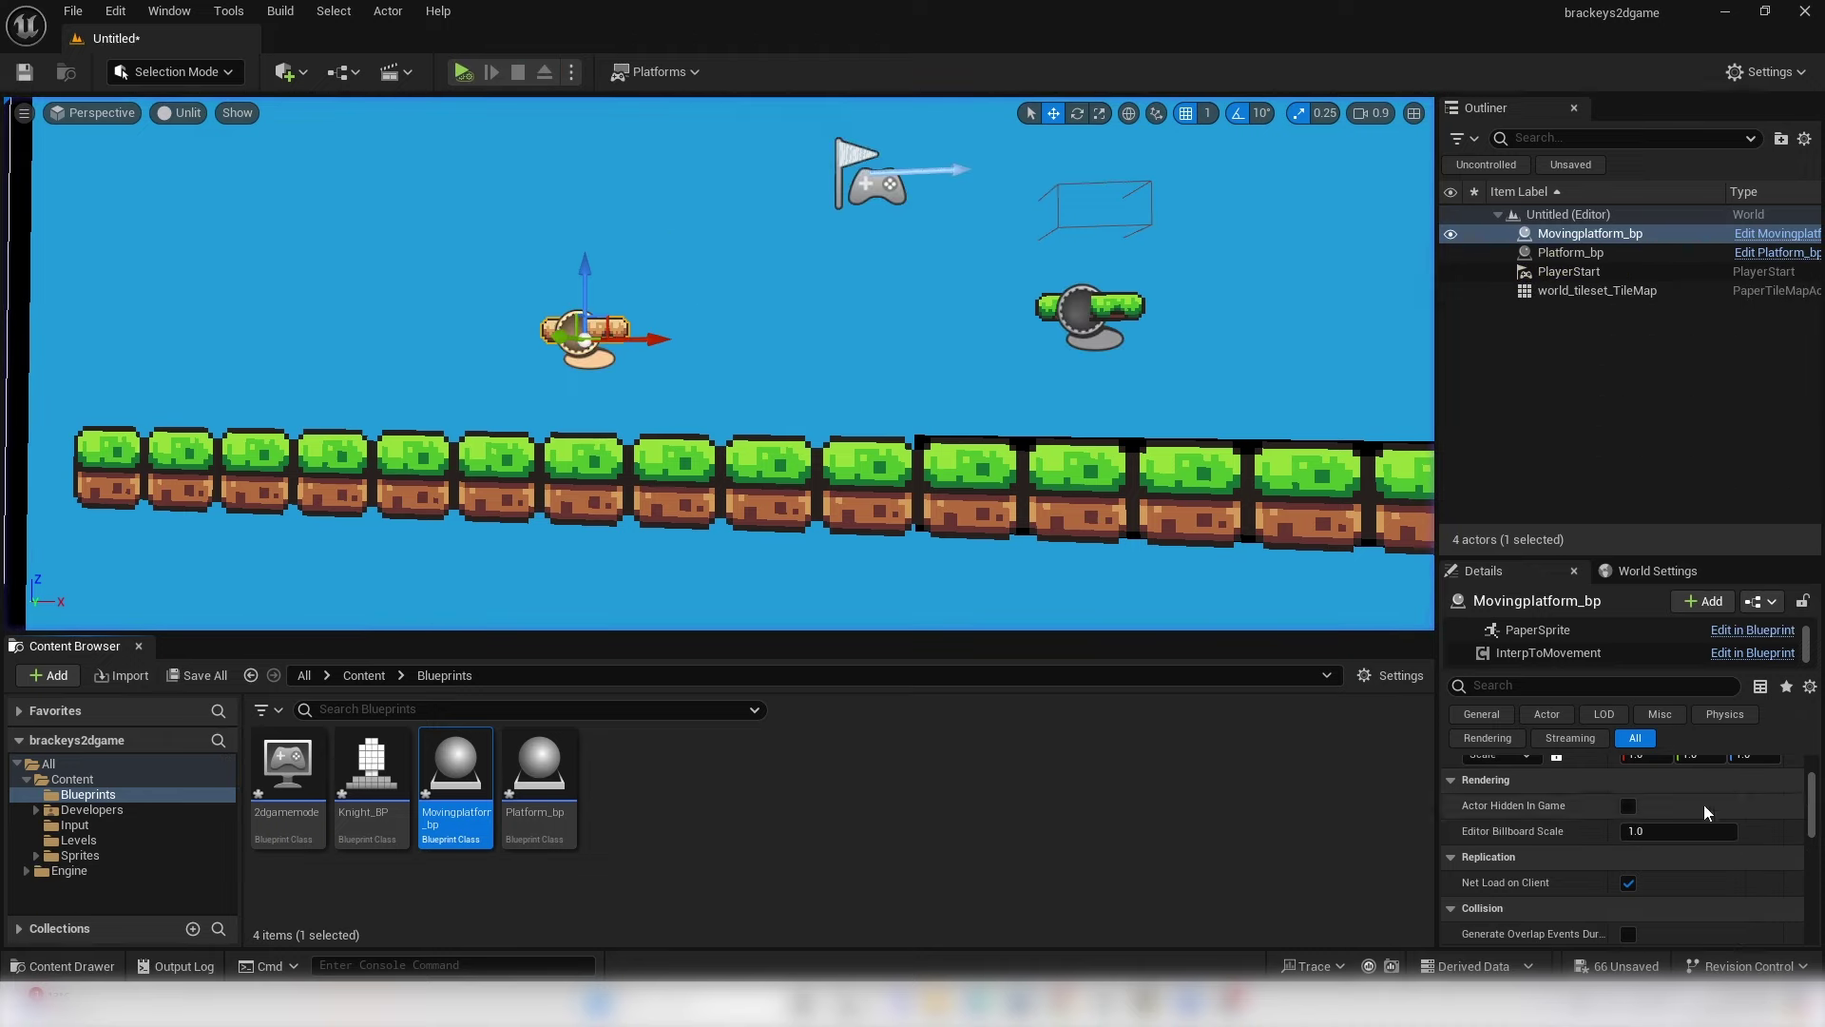
- Set the moving platform's second control point X to 400 and Duration to 6.0, and test the motion in a simulation
click(1559, 654)
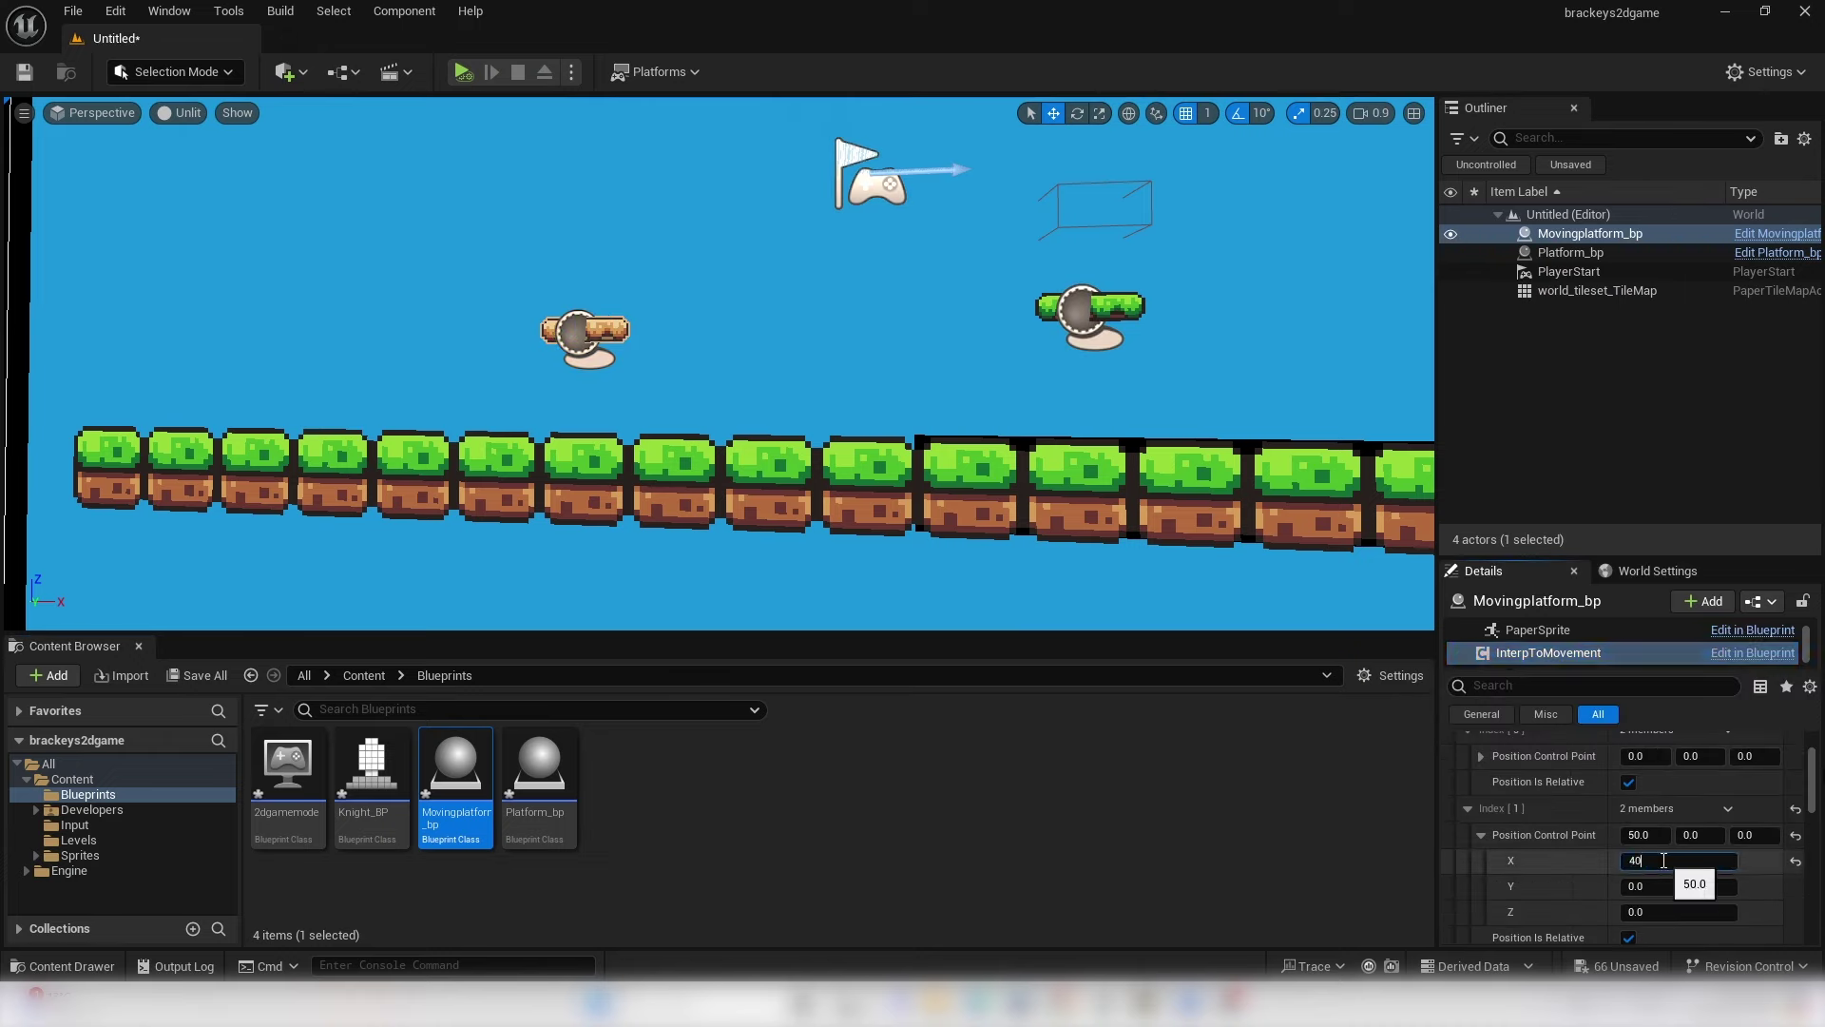
scroll(1652, 789, up, 2)
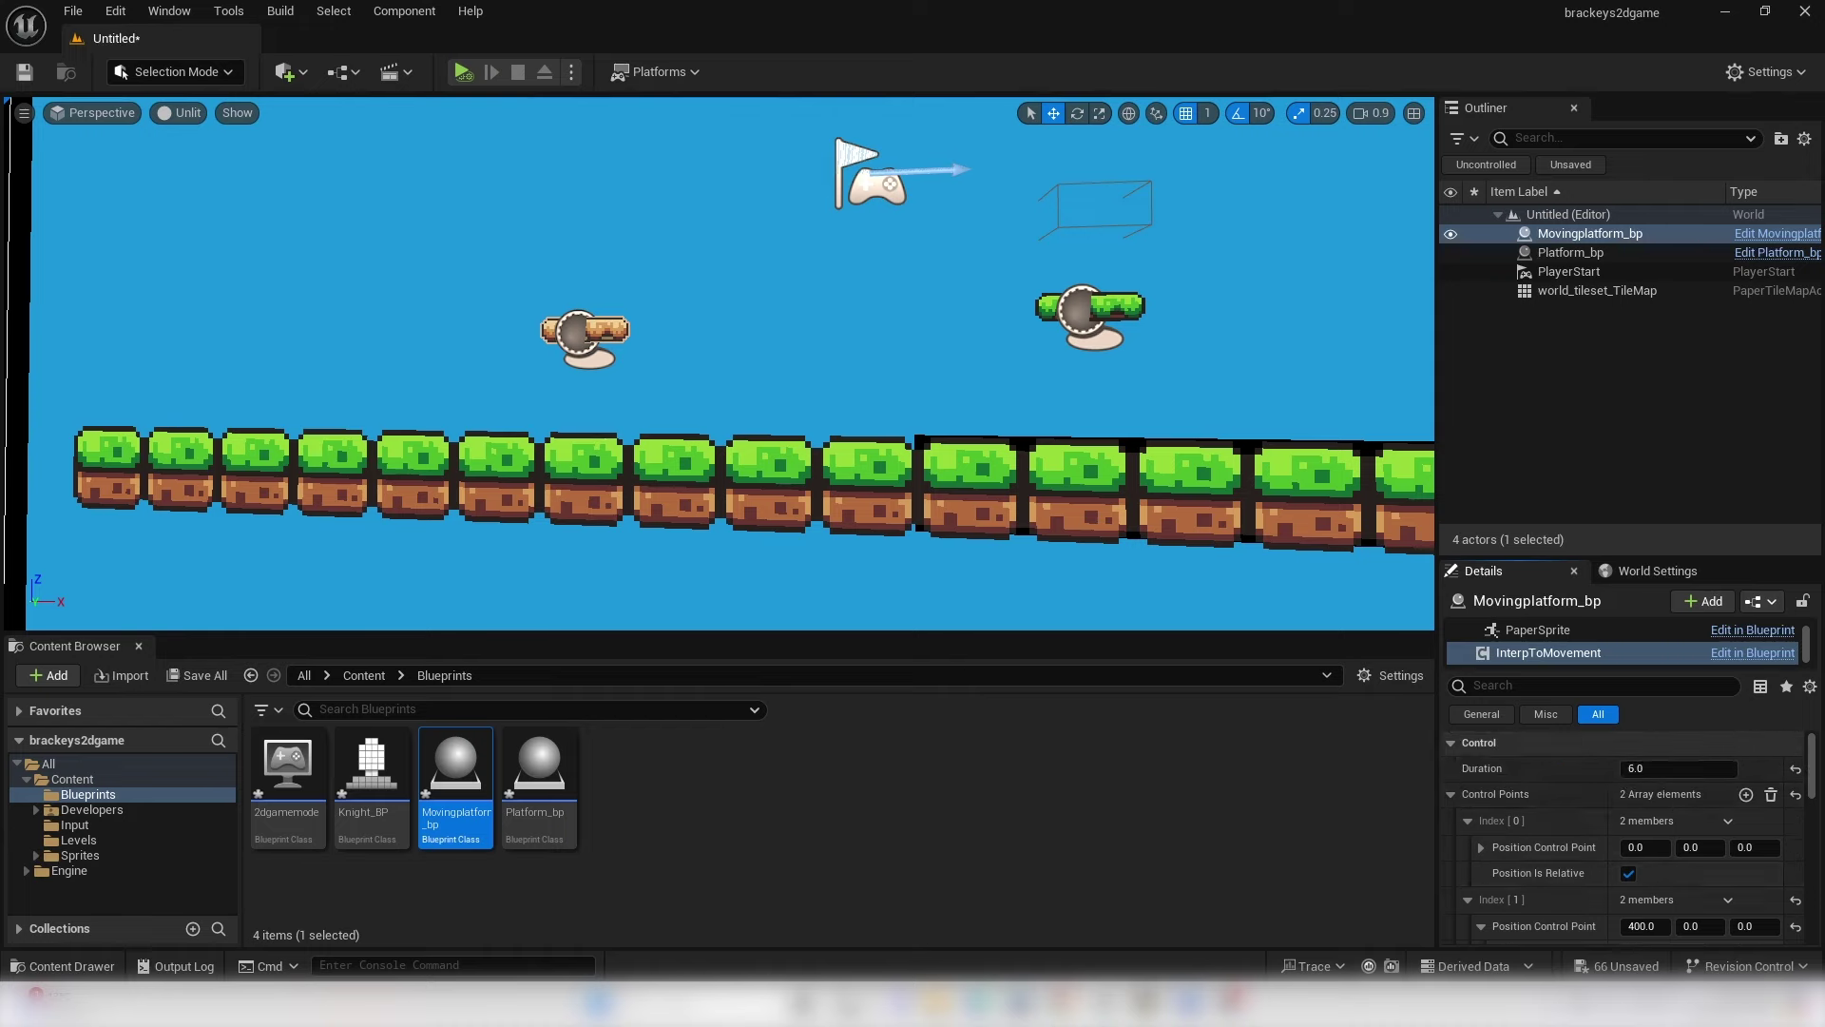
click(462, 73)
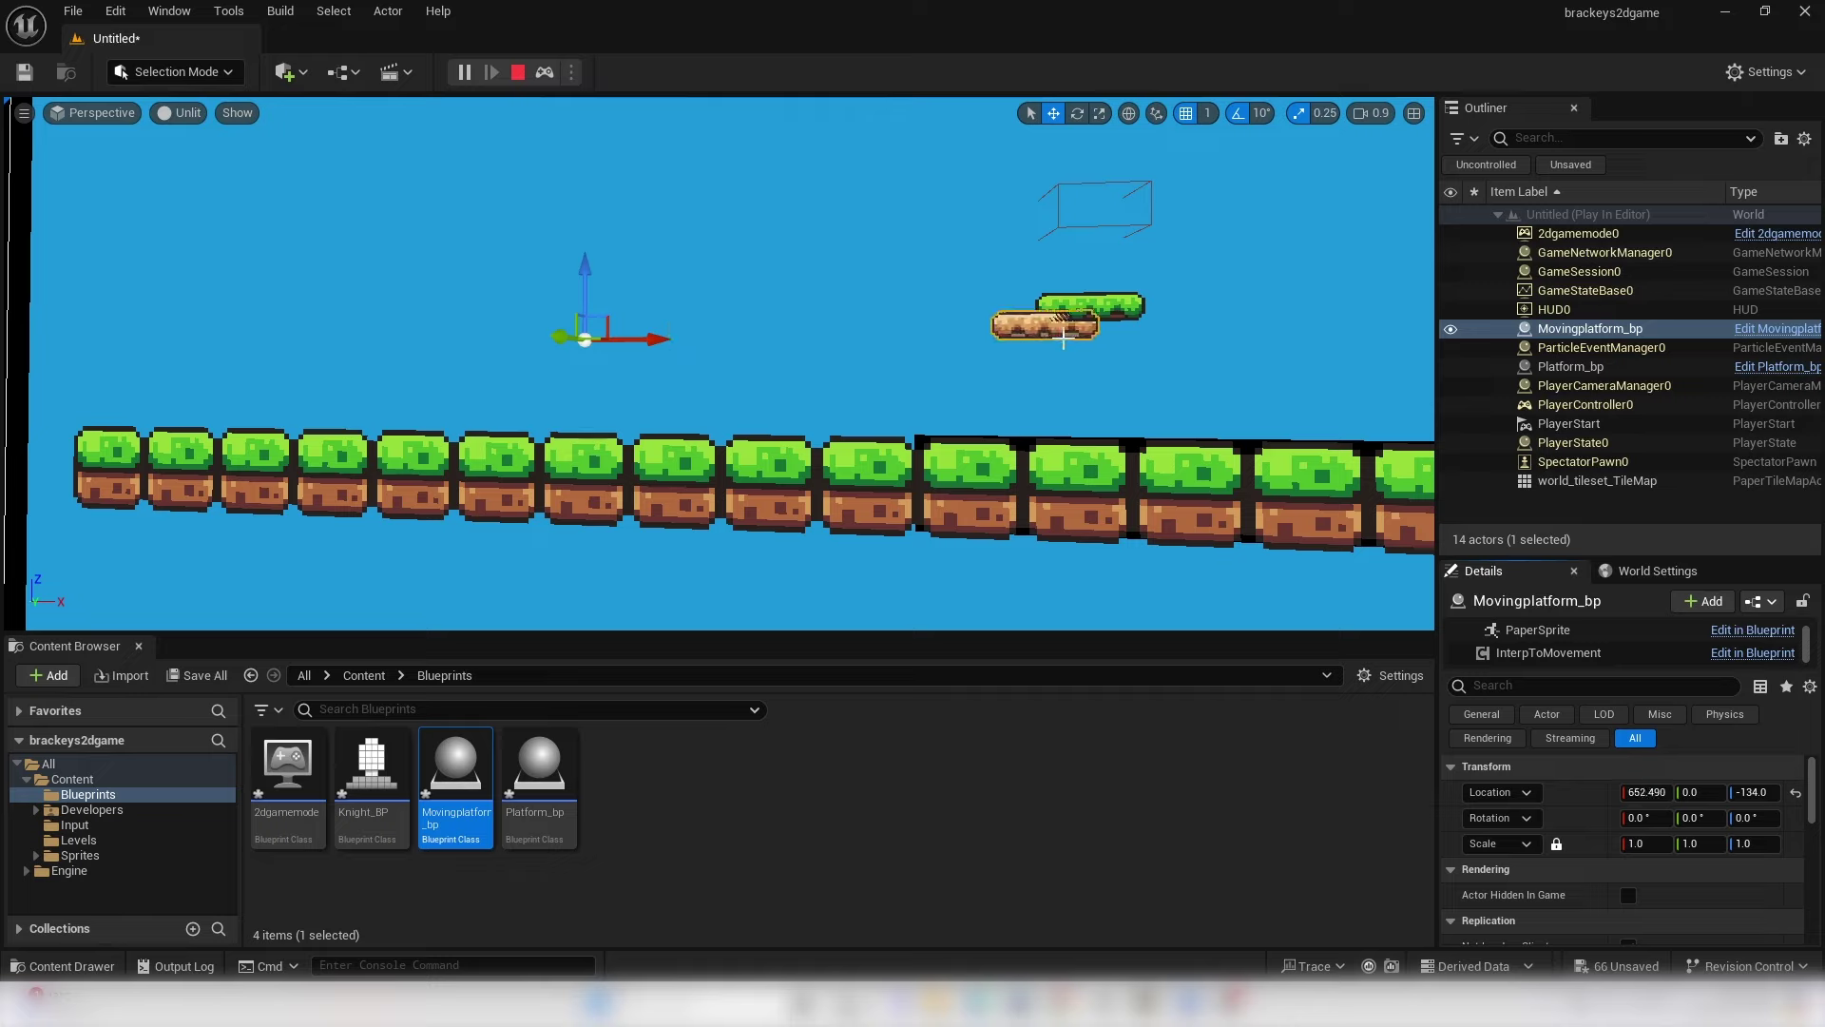
click(518, 73)
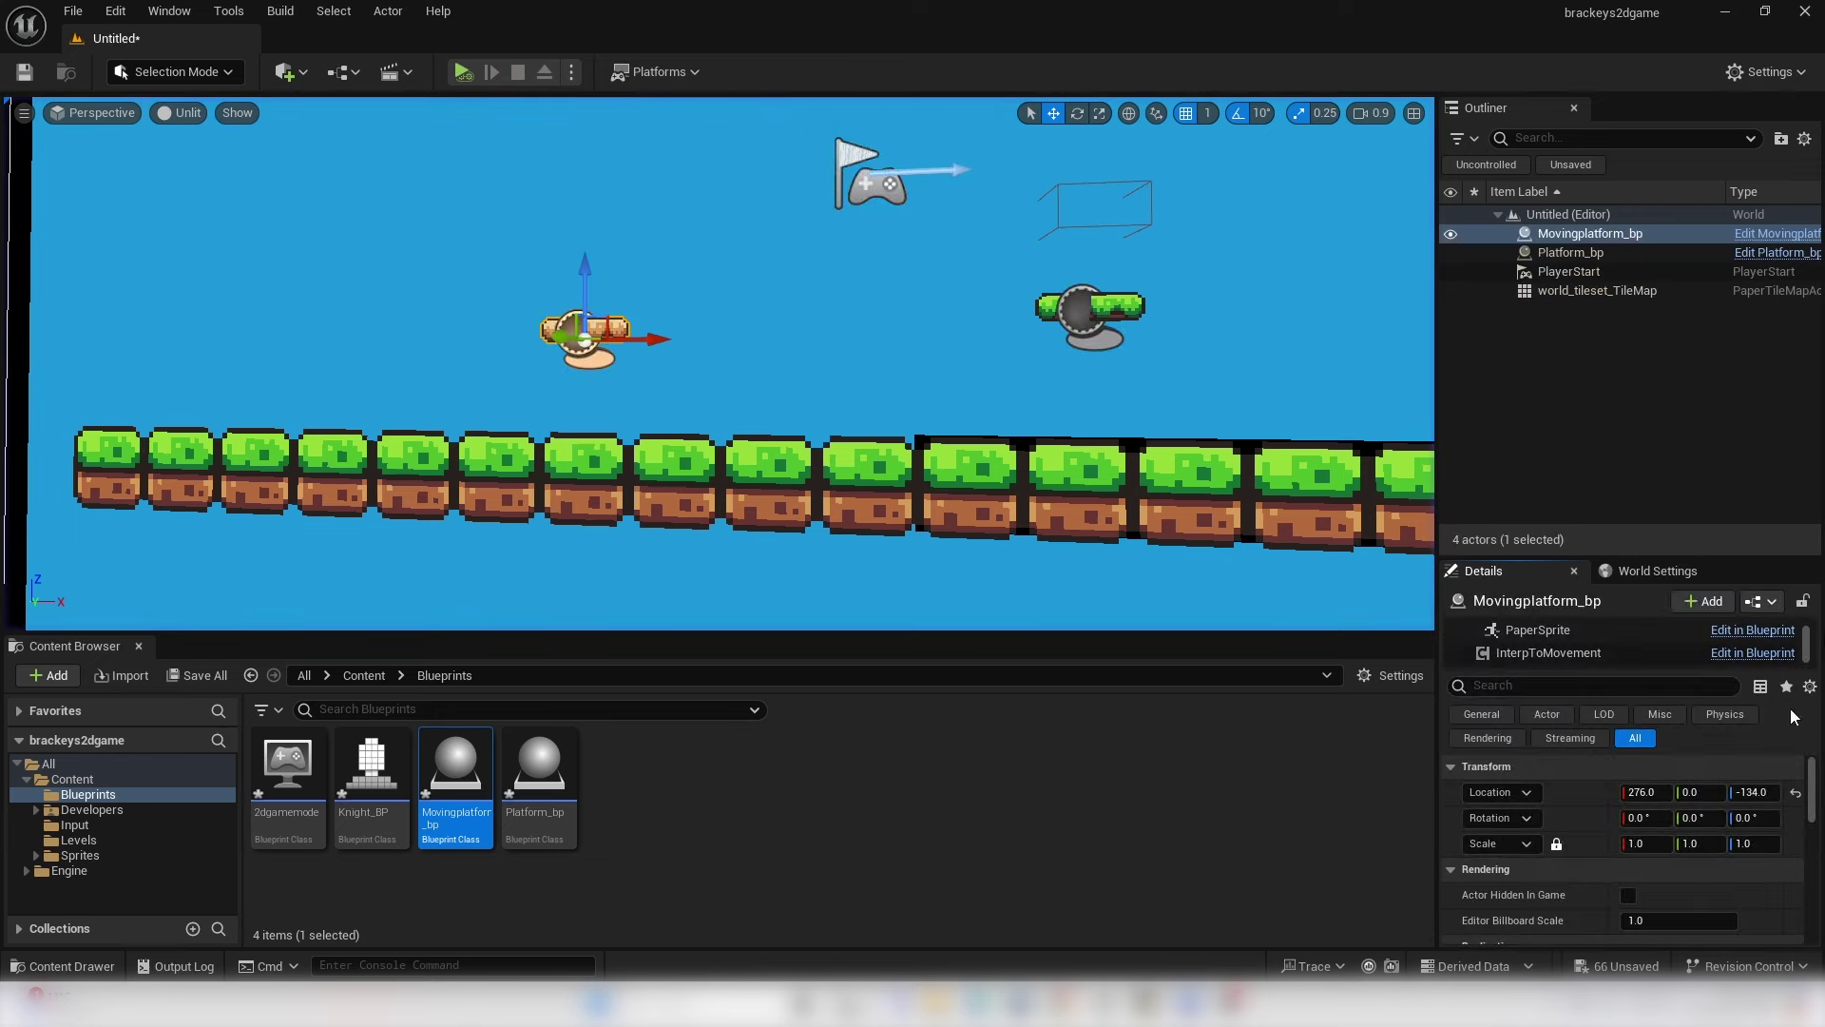
- Set the moving platform's second control point X to 320 and the InterpToMovement Duration to 3.0
click(1559, 652)
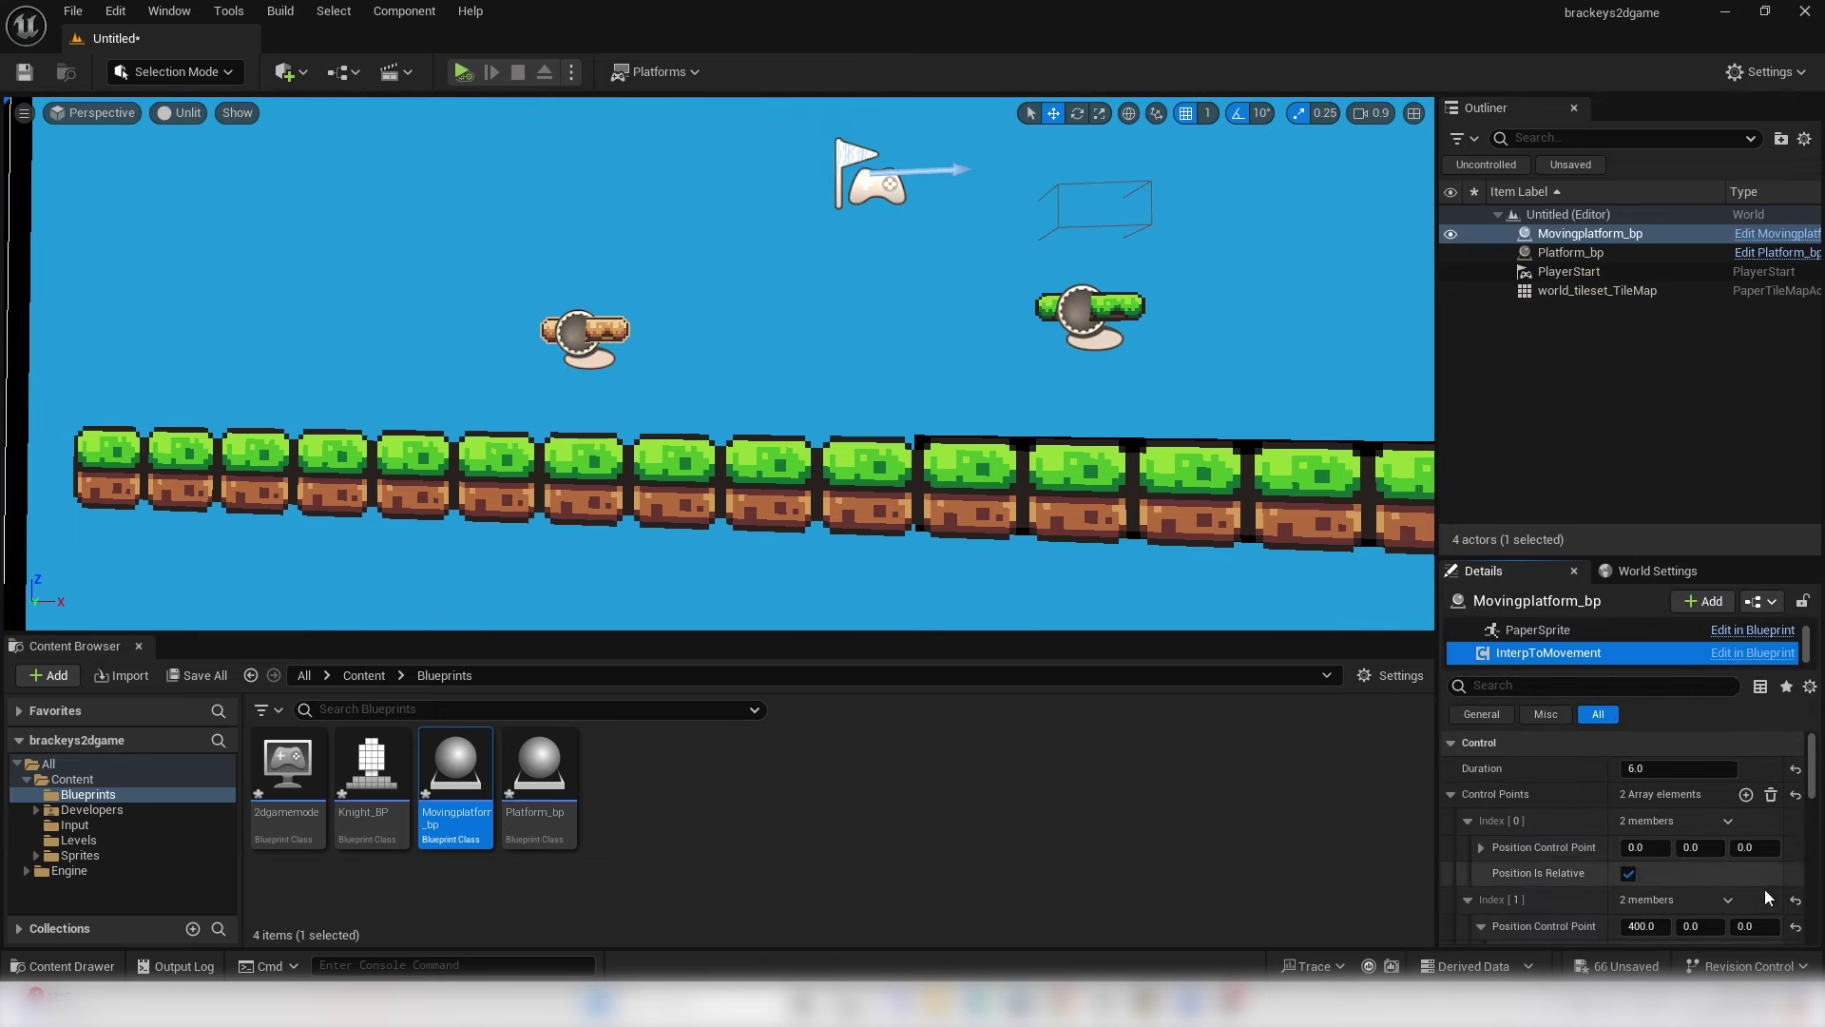
scroll(1664, 903, down, 2)
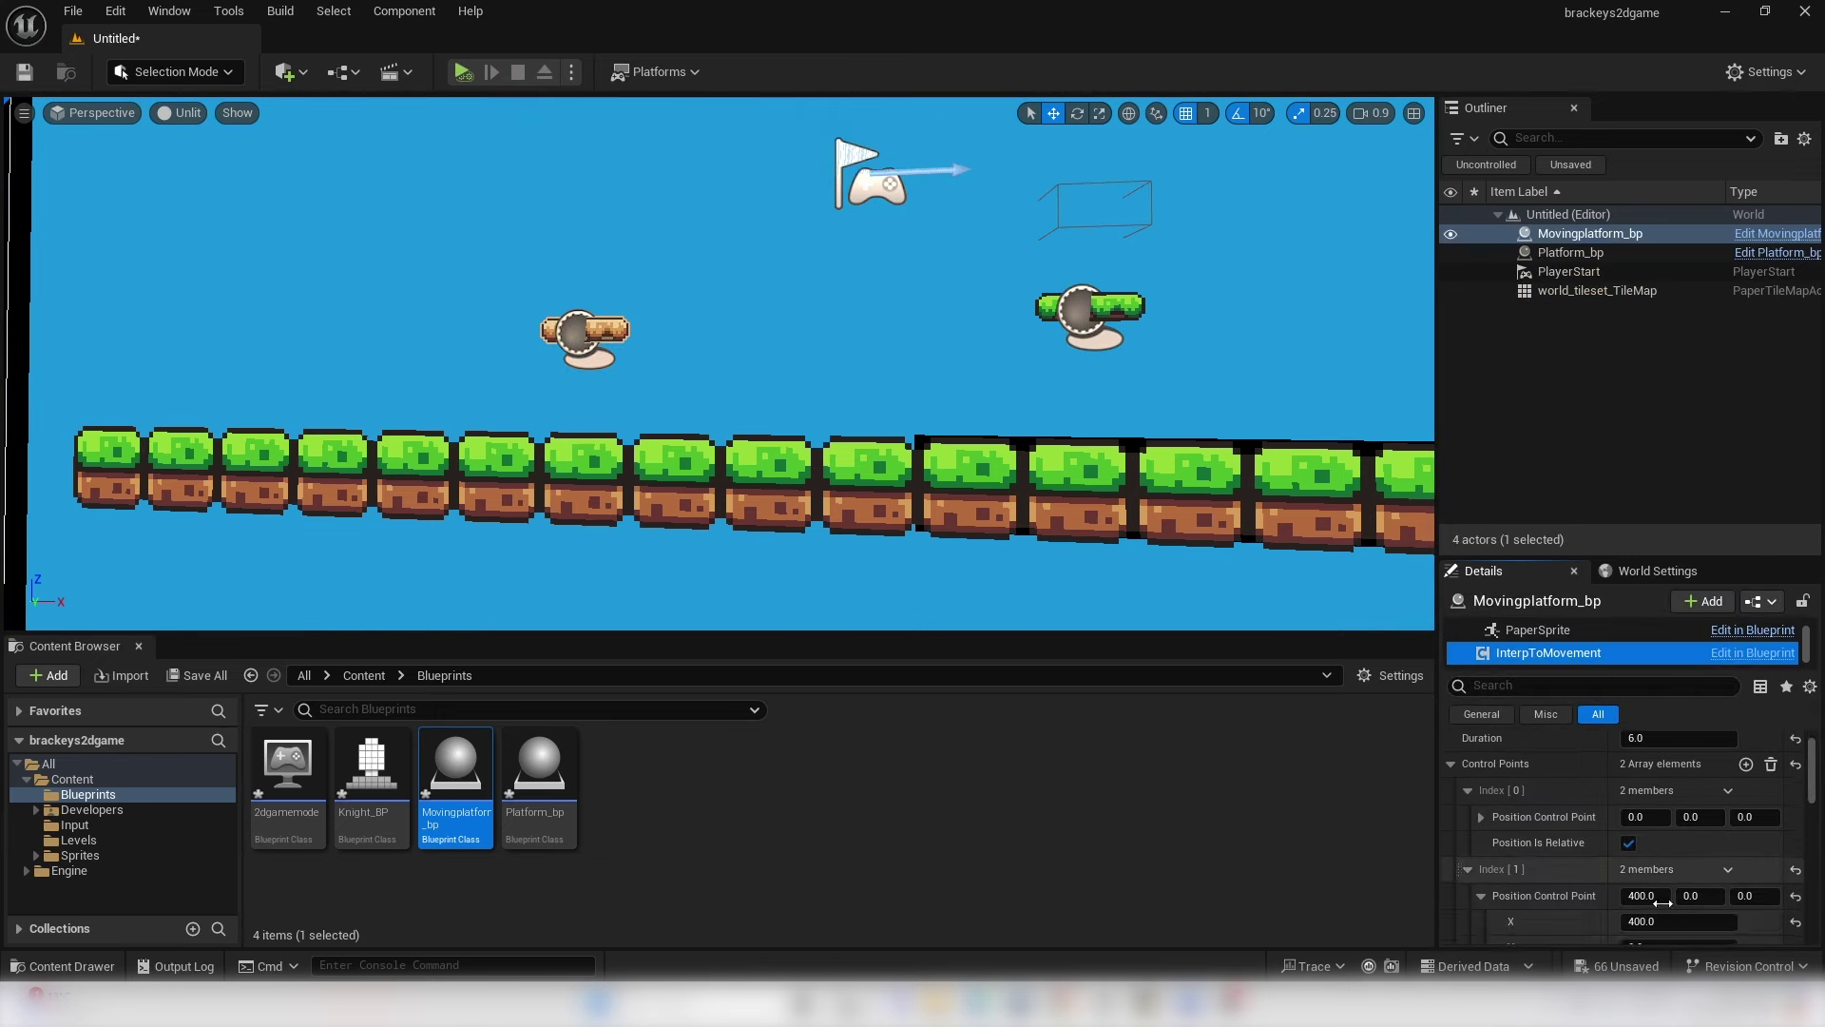
click(1672, 890)
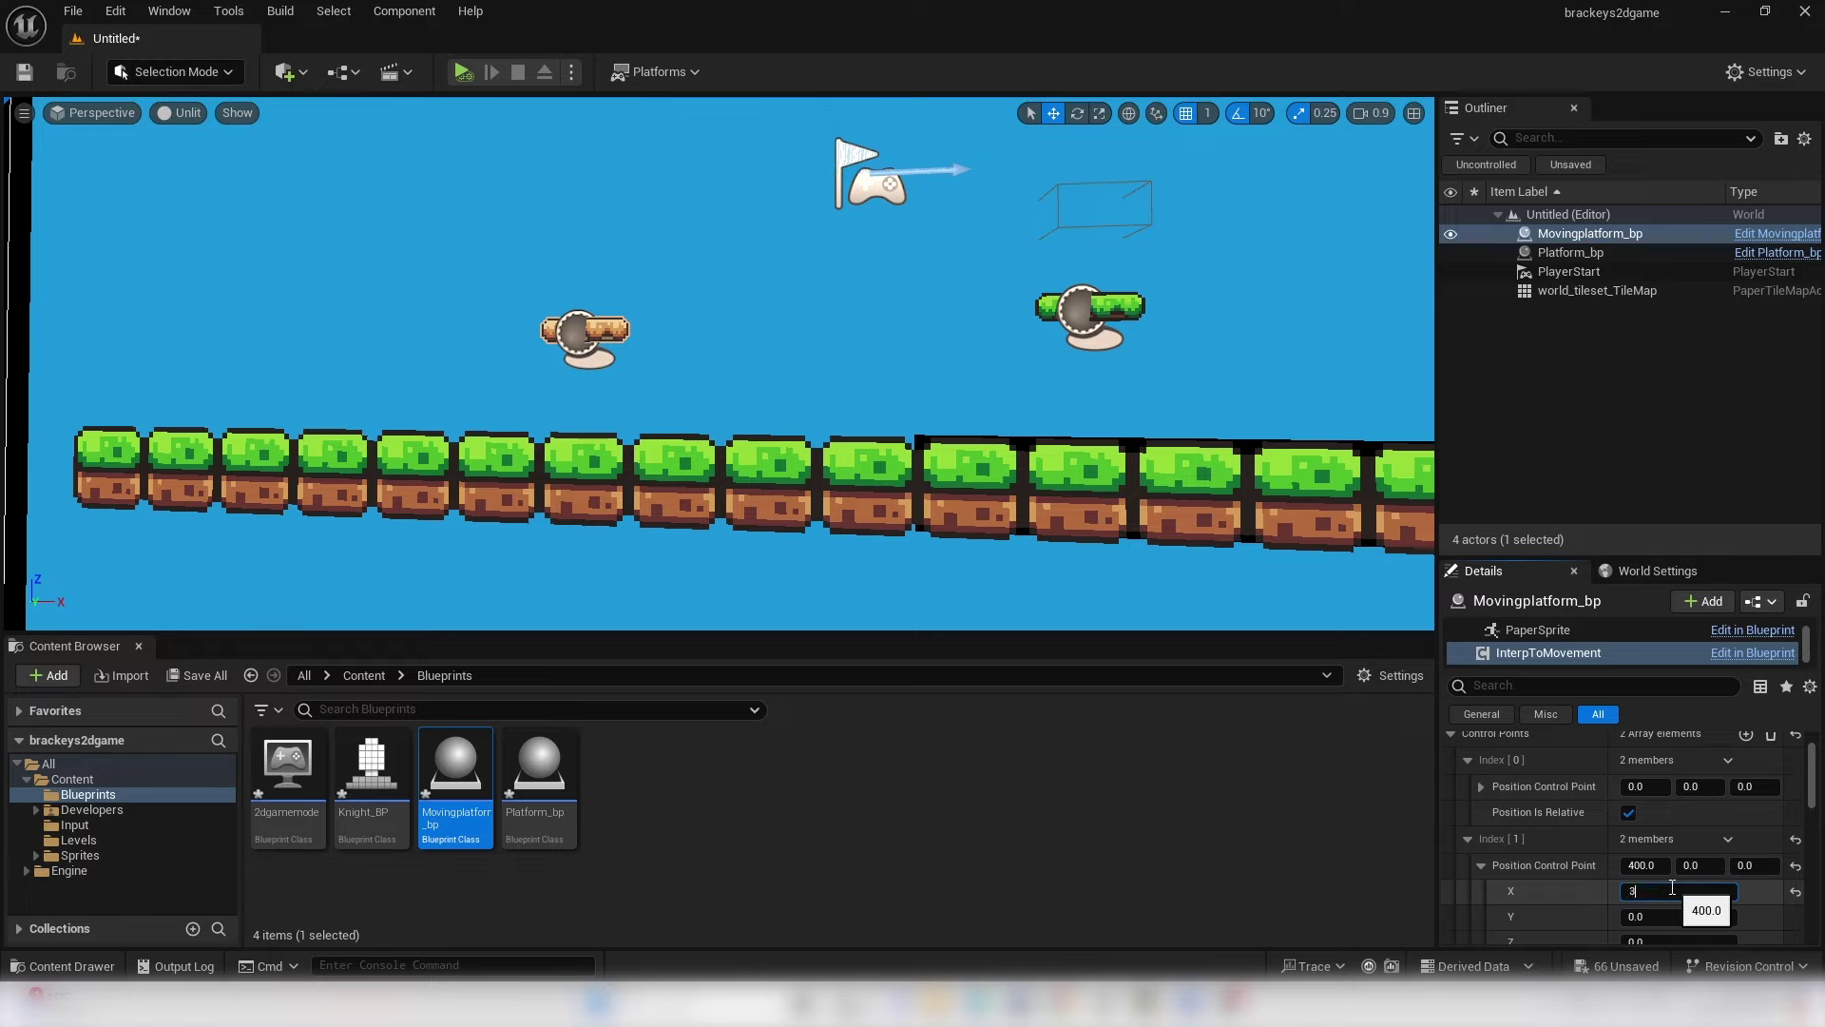
scroll(1666, 818, up, 2)
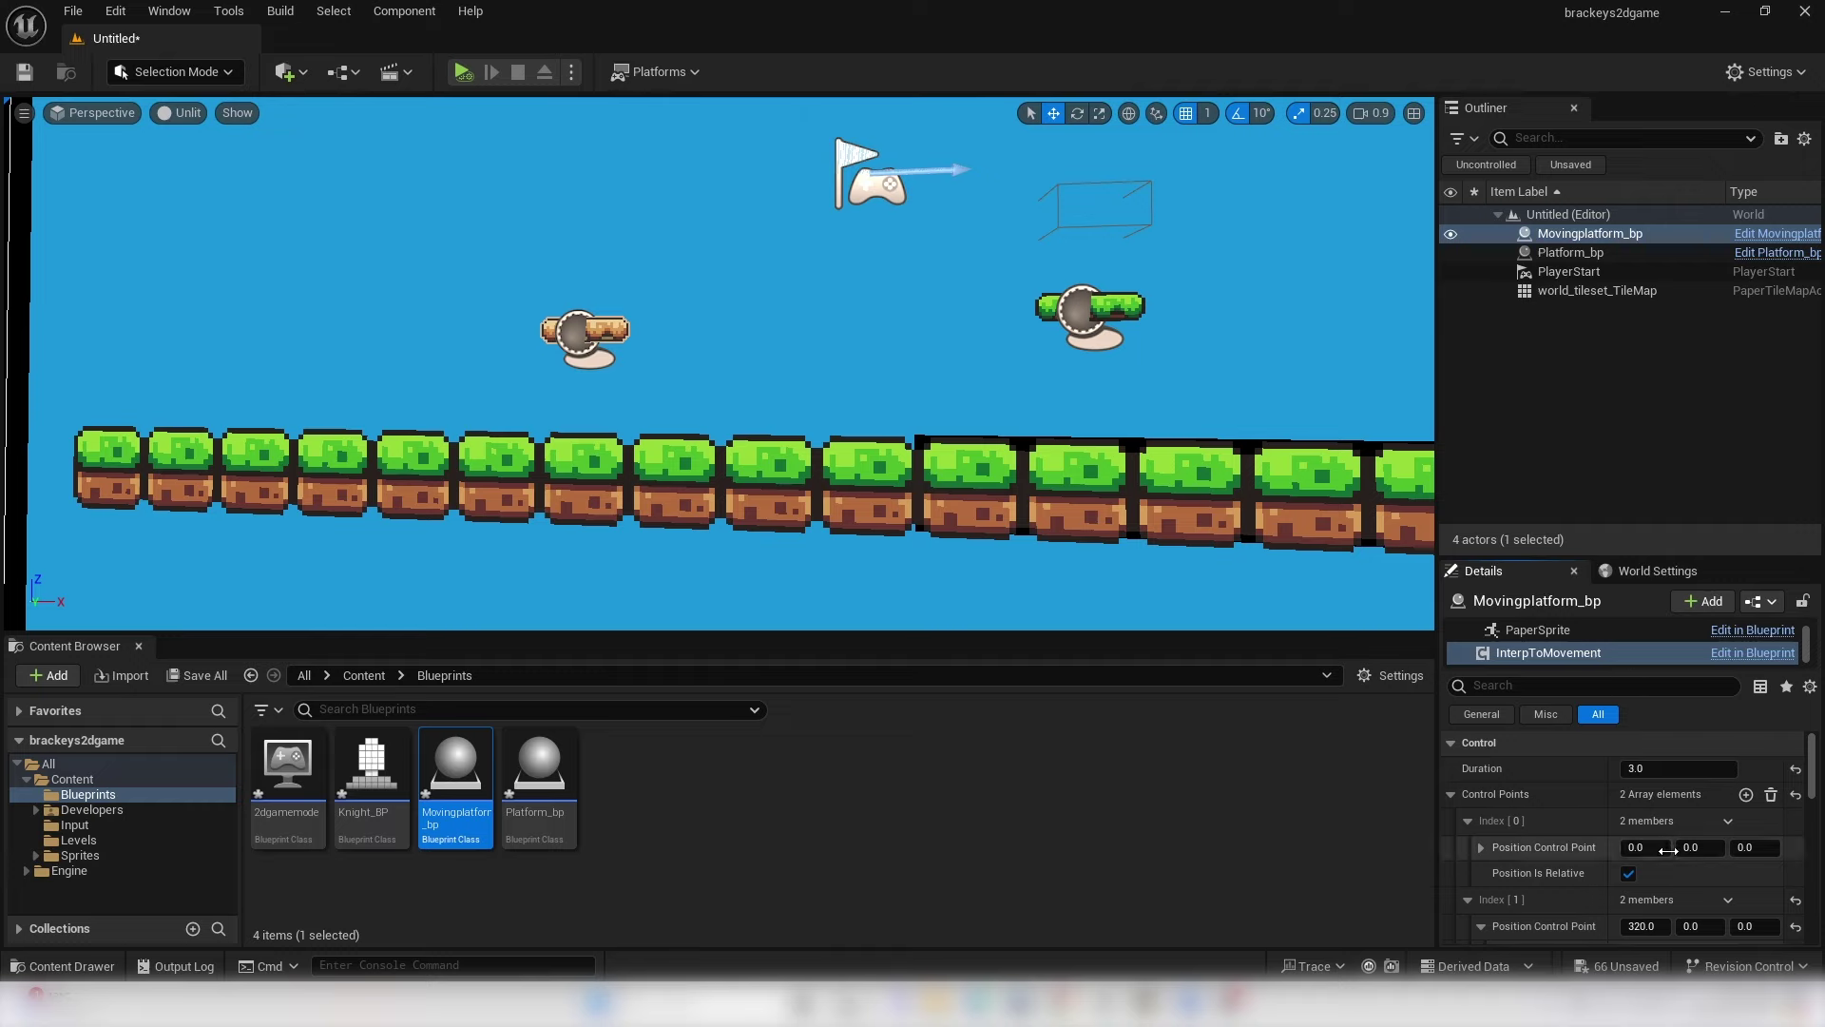
- Play the level in the selected viewport, move the knight onto the moving platform to test riding it, and end the session
click(572, 73)
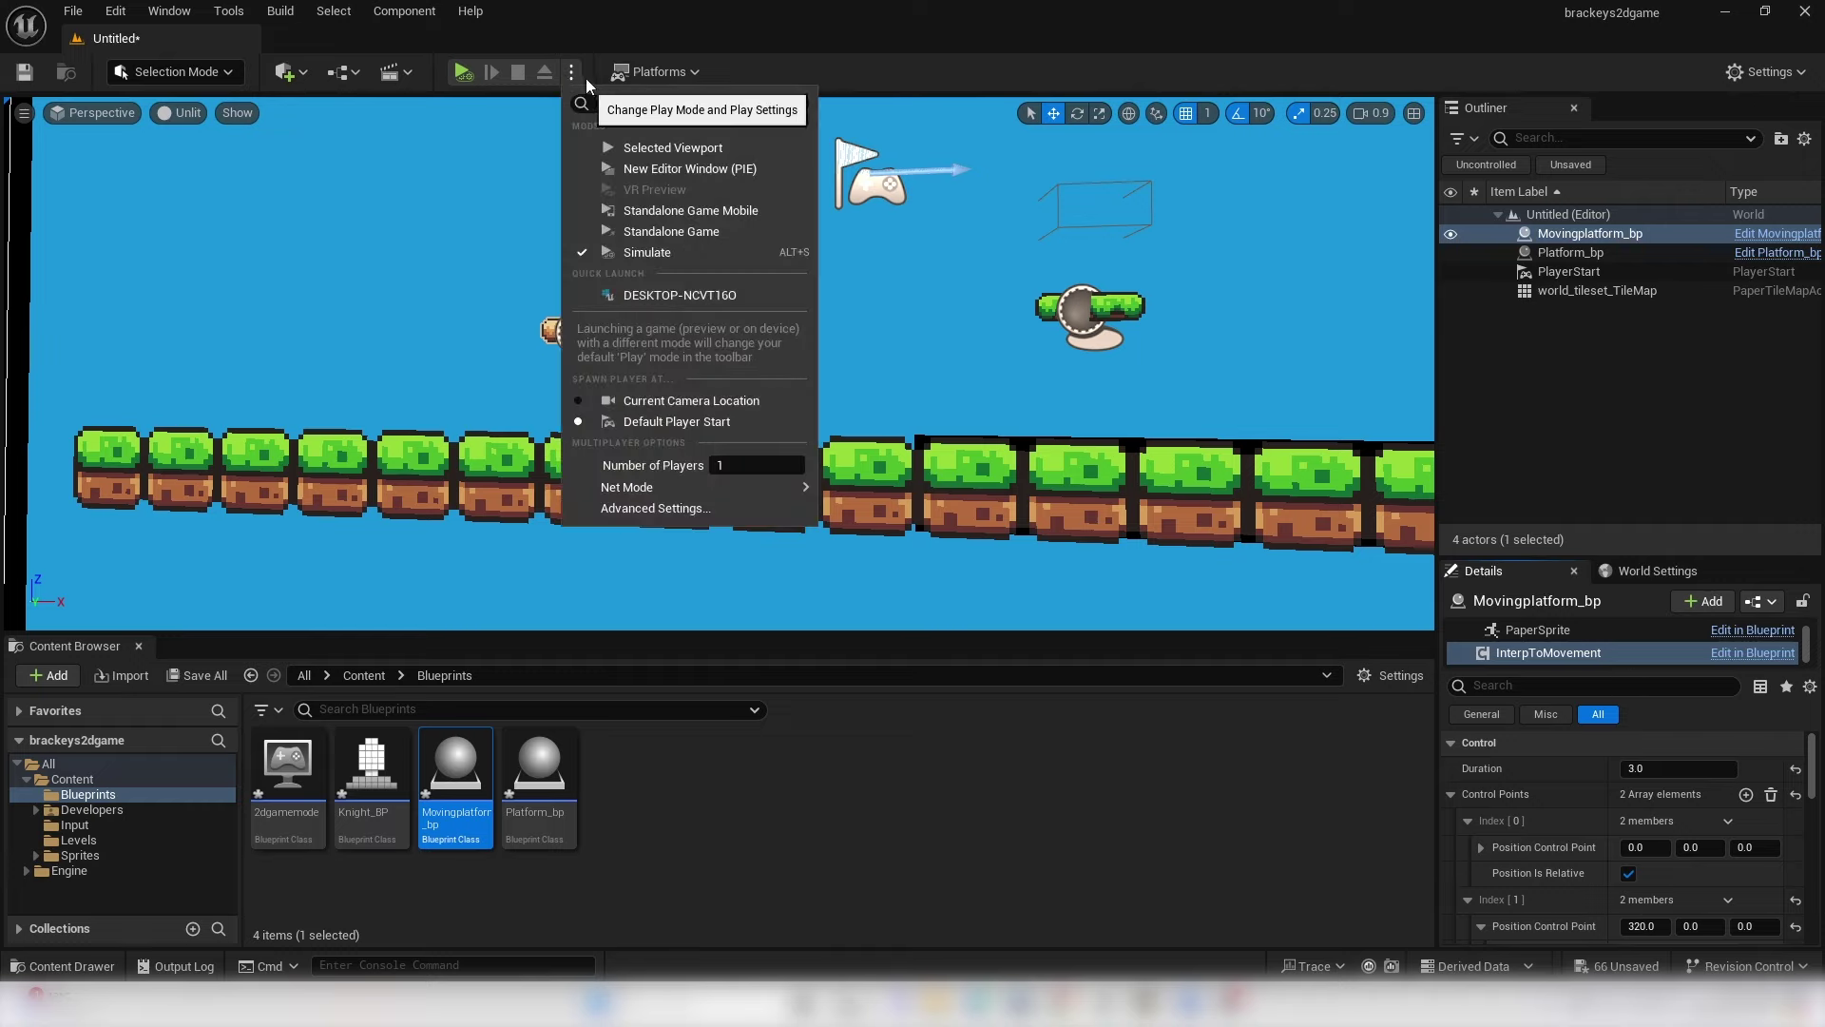
click(681, 147)
key(space)
key(a)
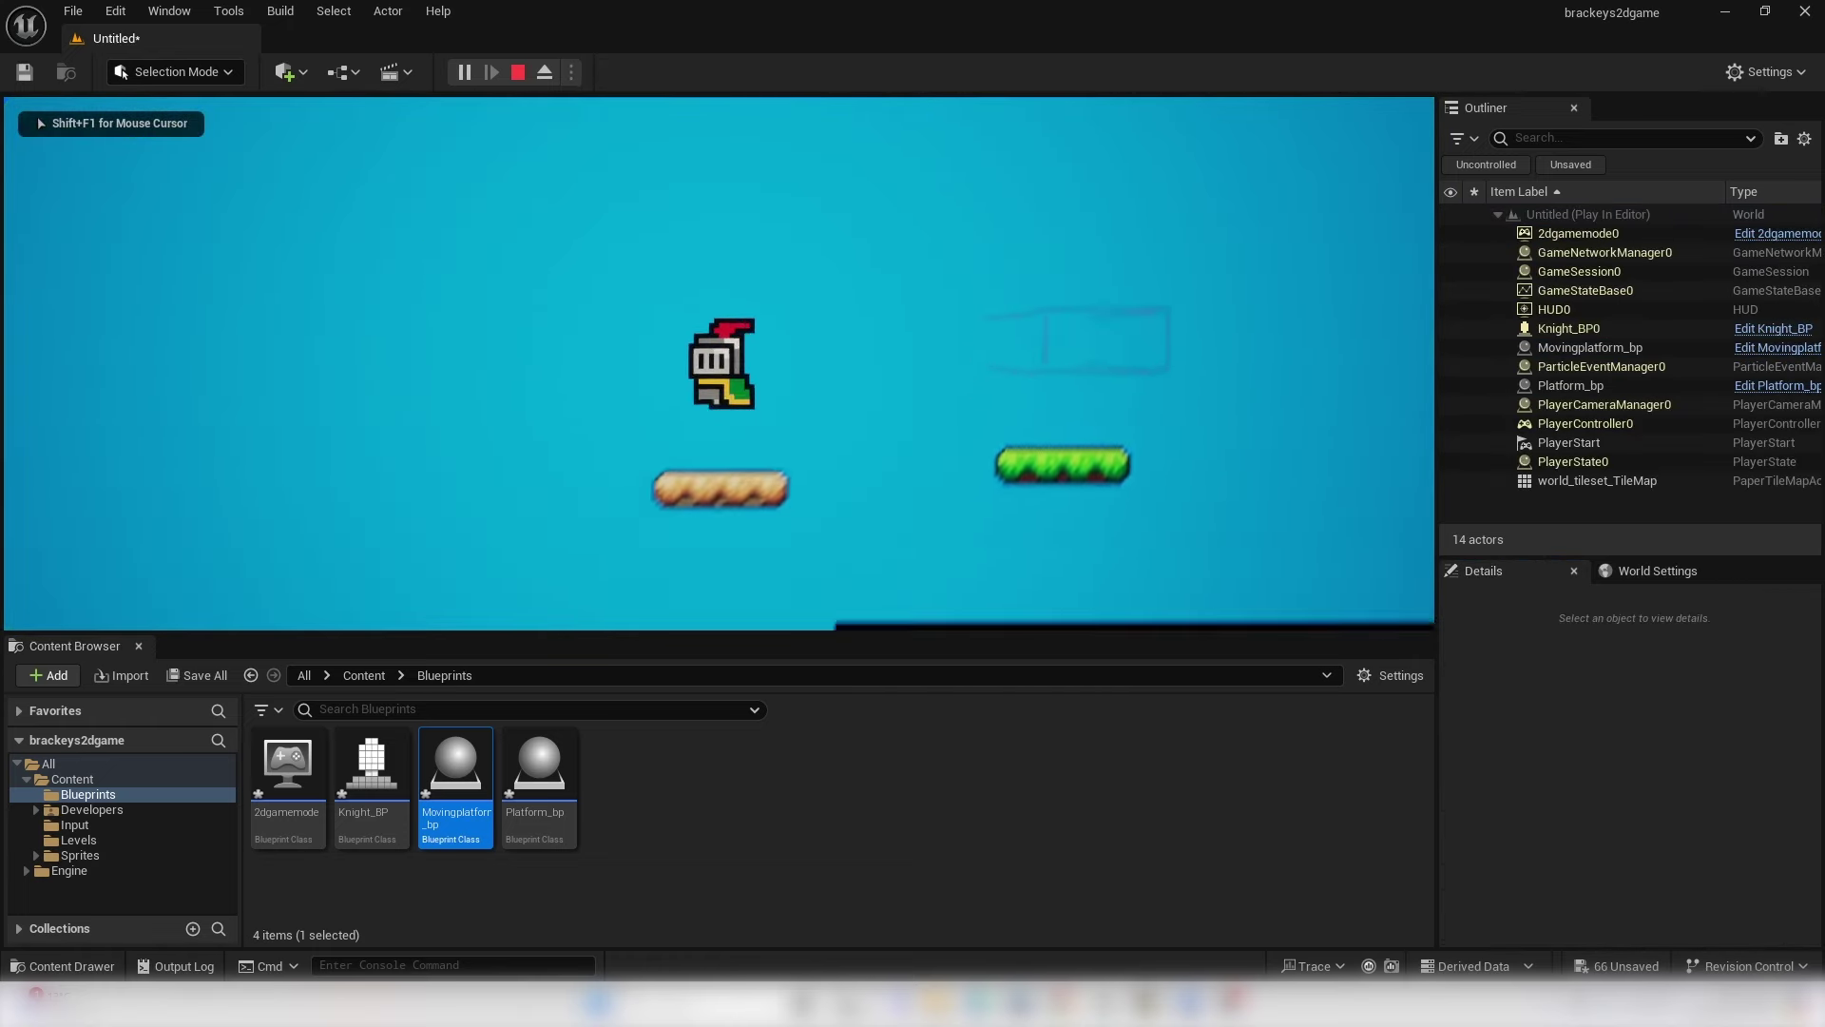
key(d)
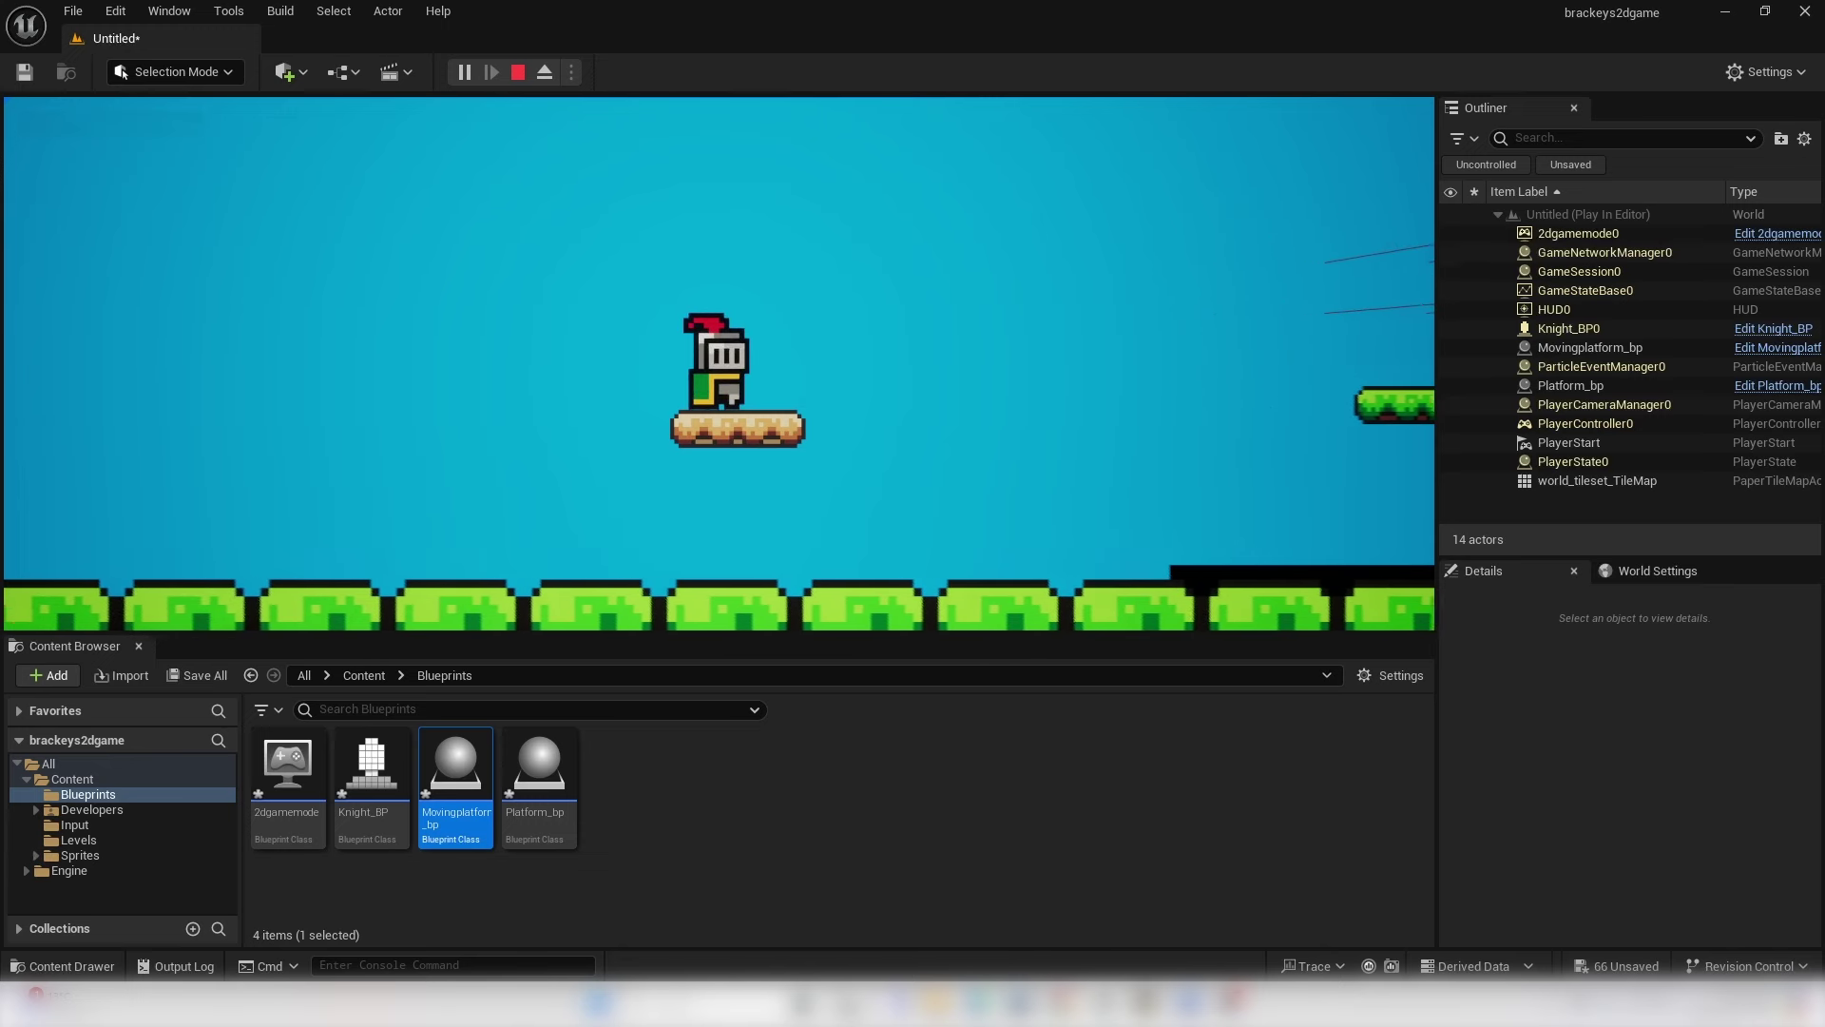
key(Escape)
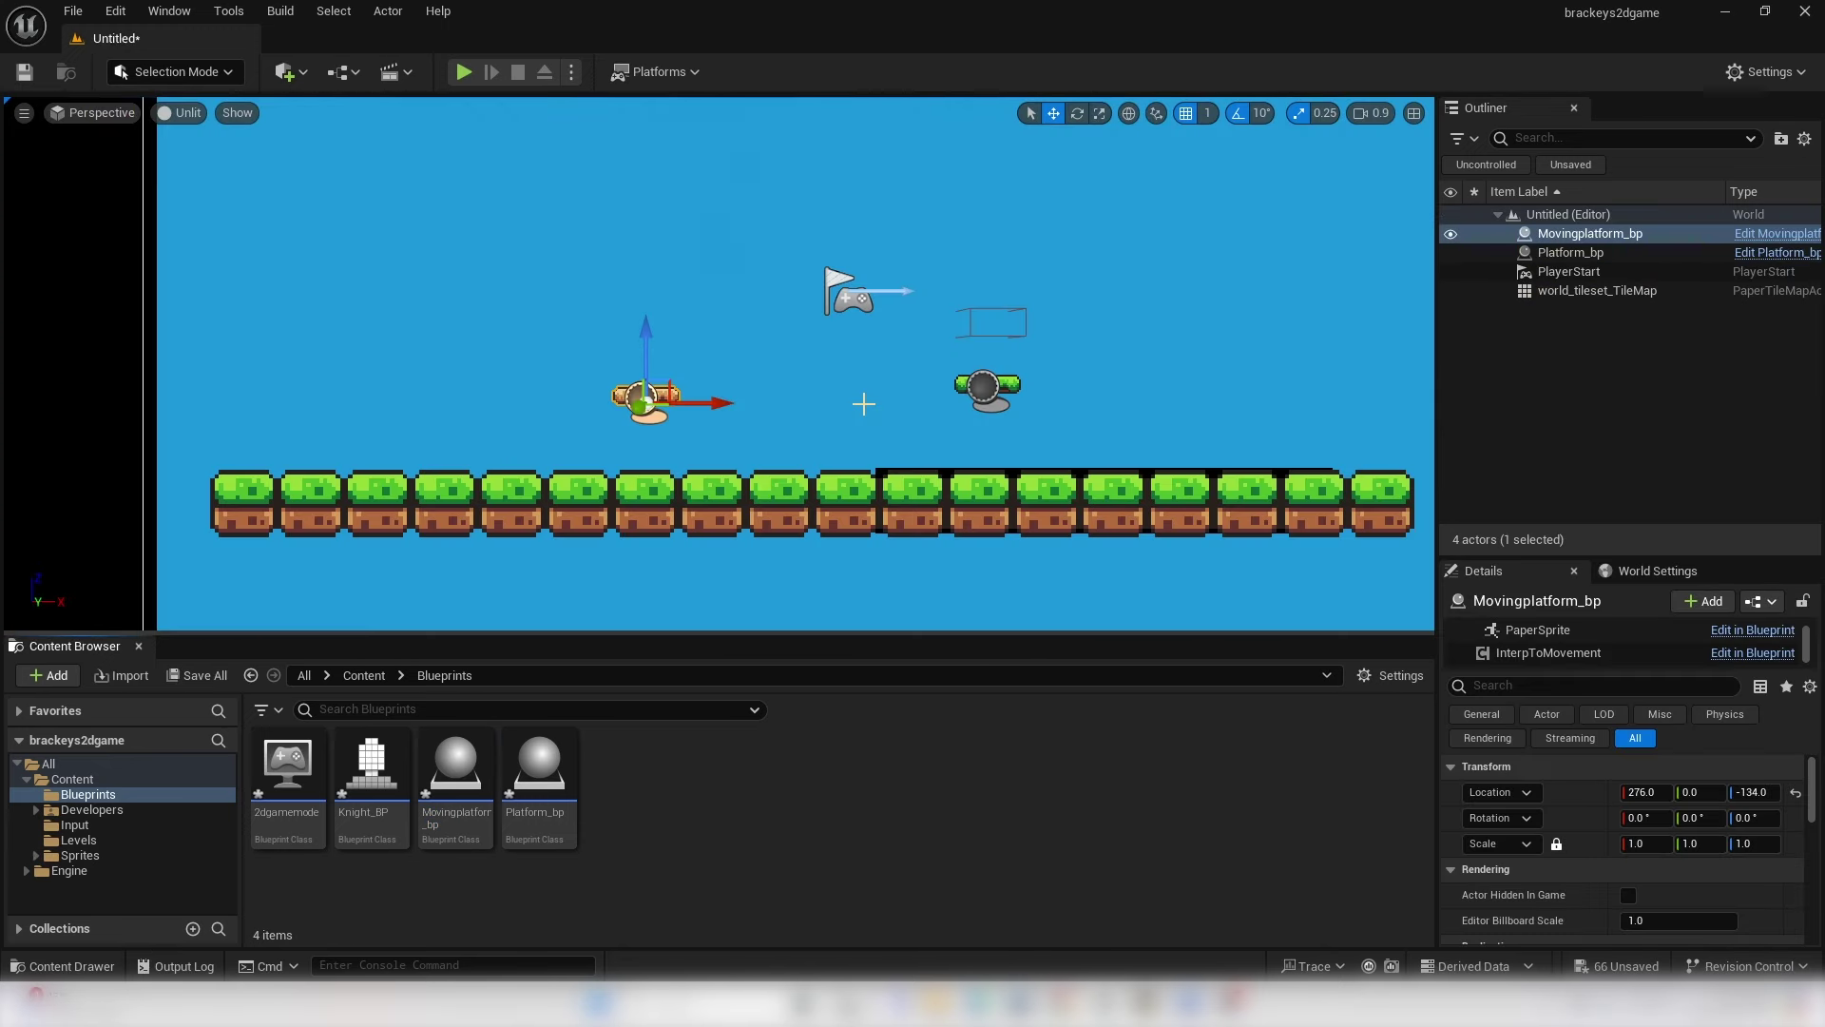
- Add an Integer variable named coins to Knight_BP and compile the blueprint
double_click(371, 765)
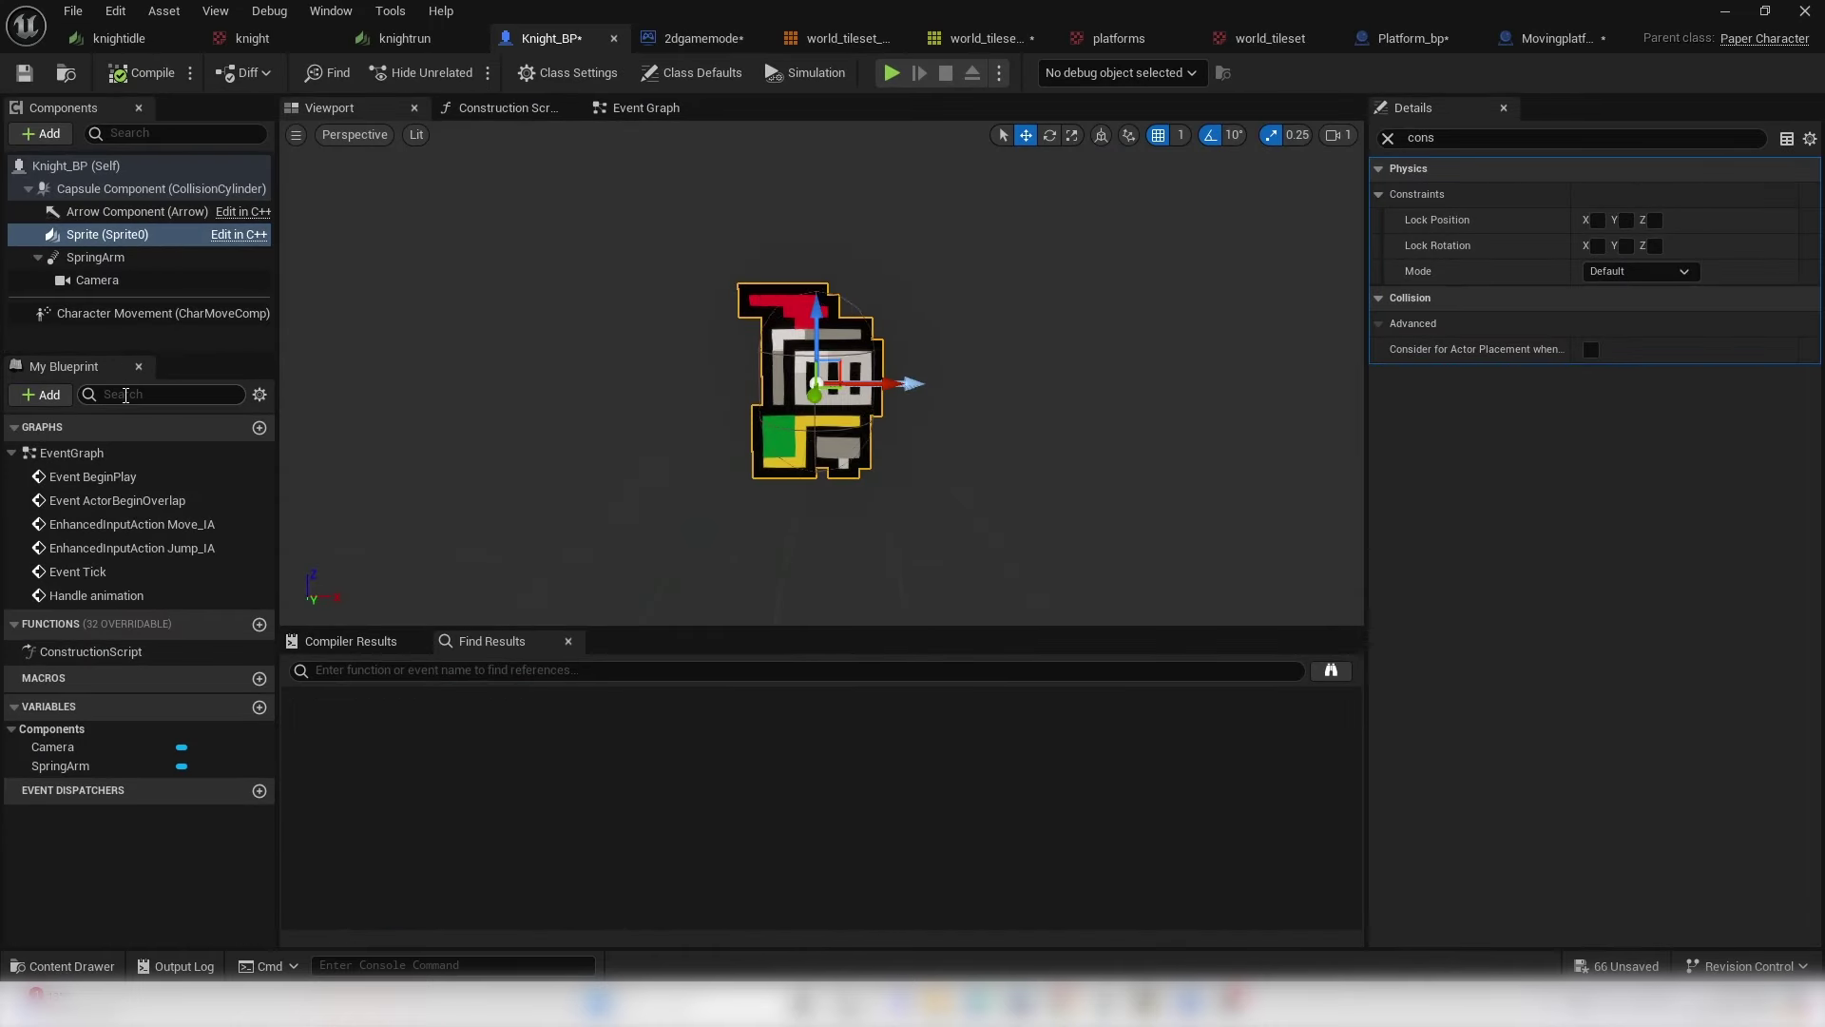
click(260, 706)
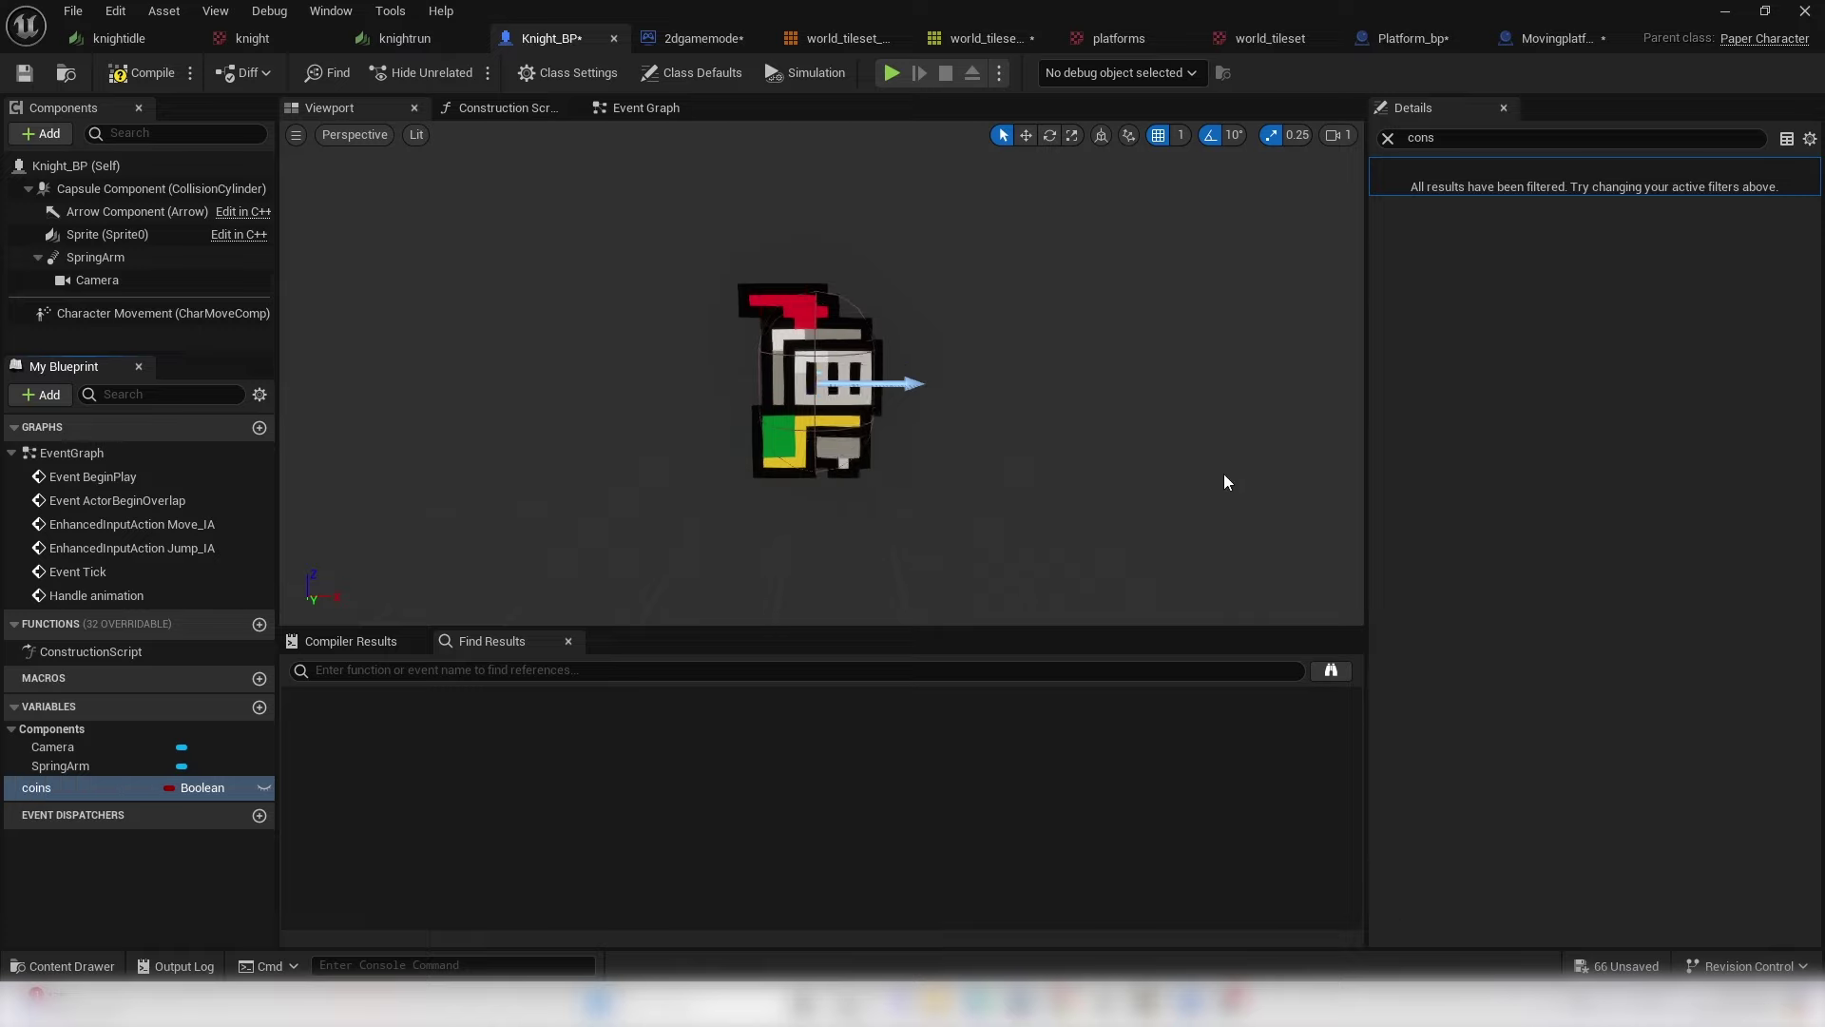
click(1388, 139)
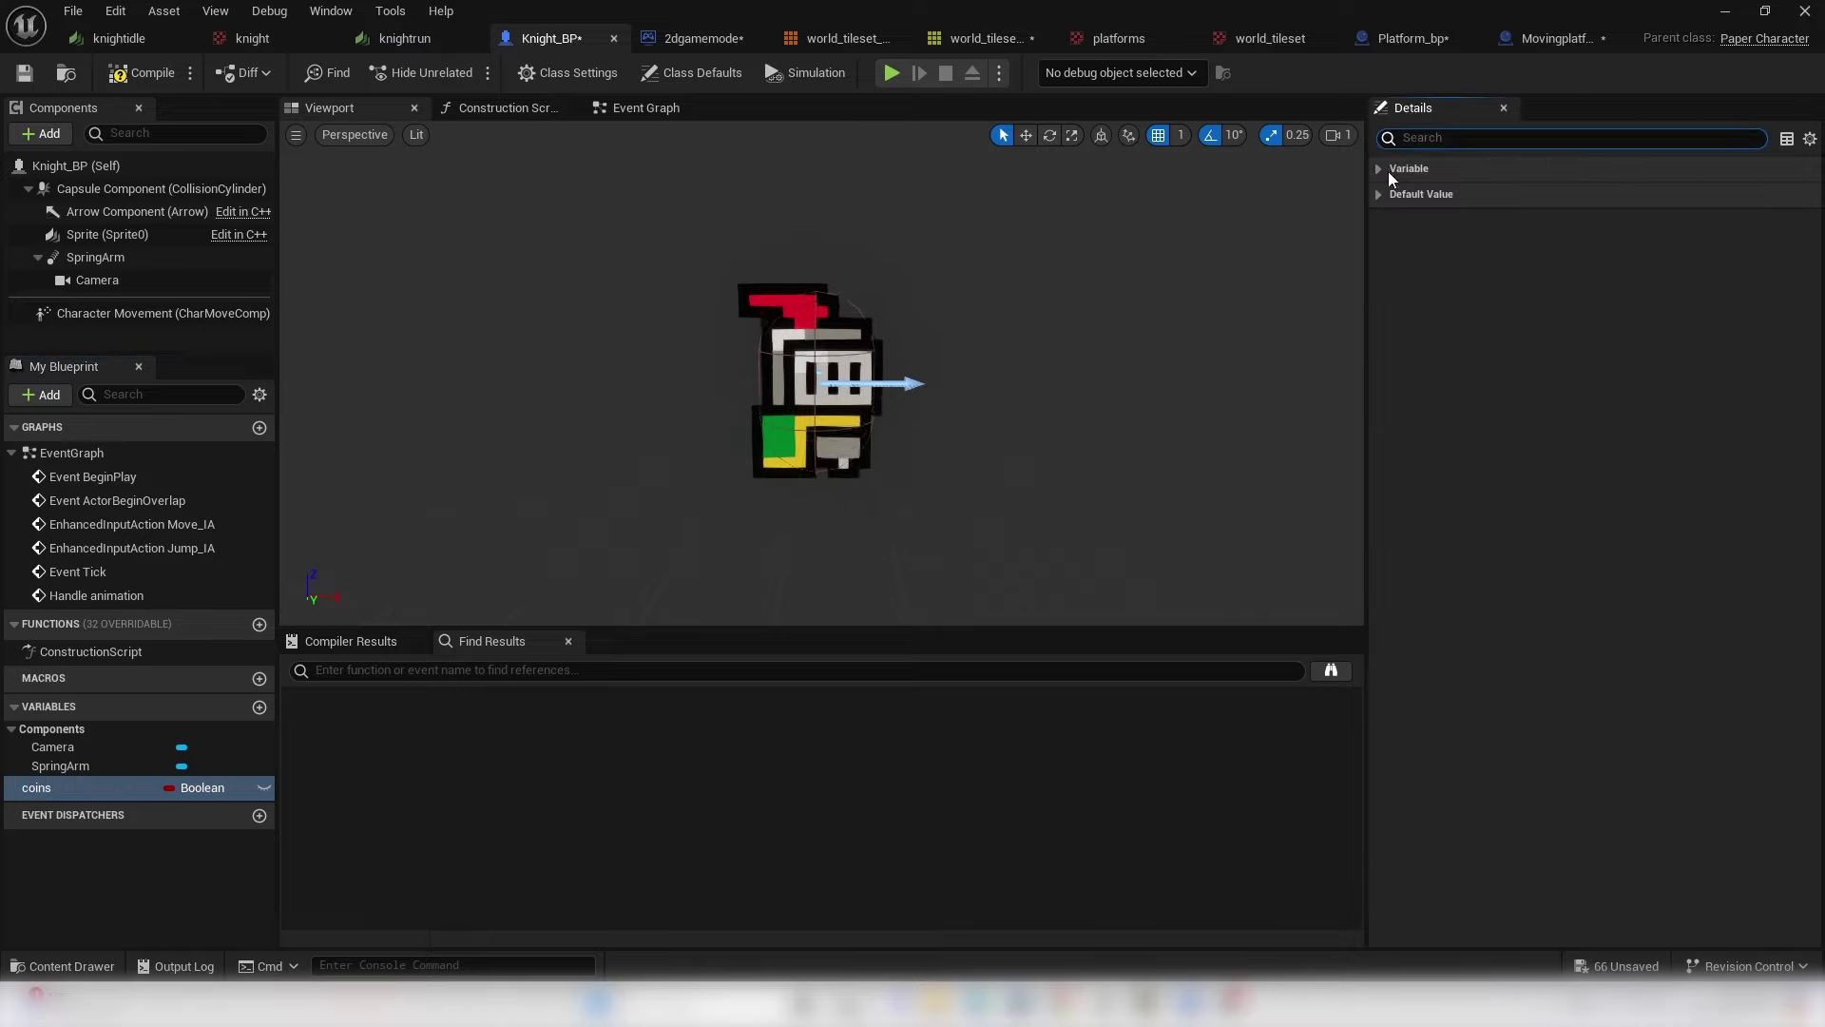
click(1388, 169)
click(1669, 217)
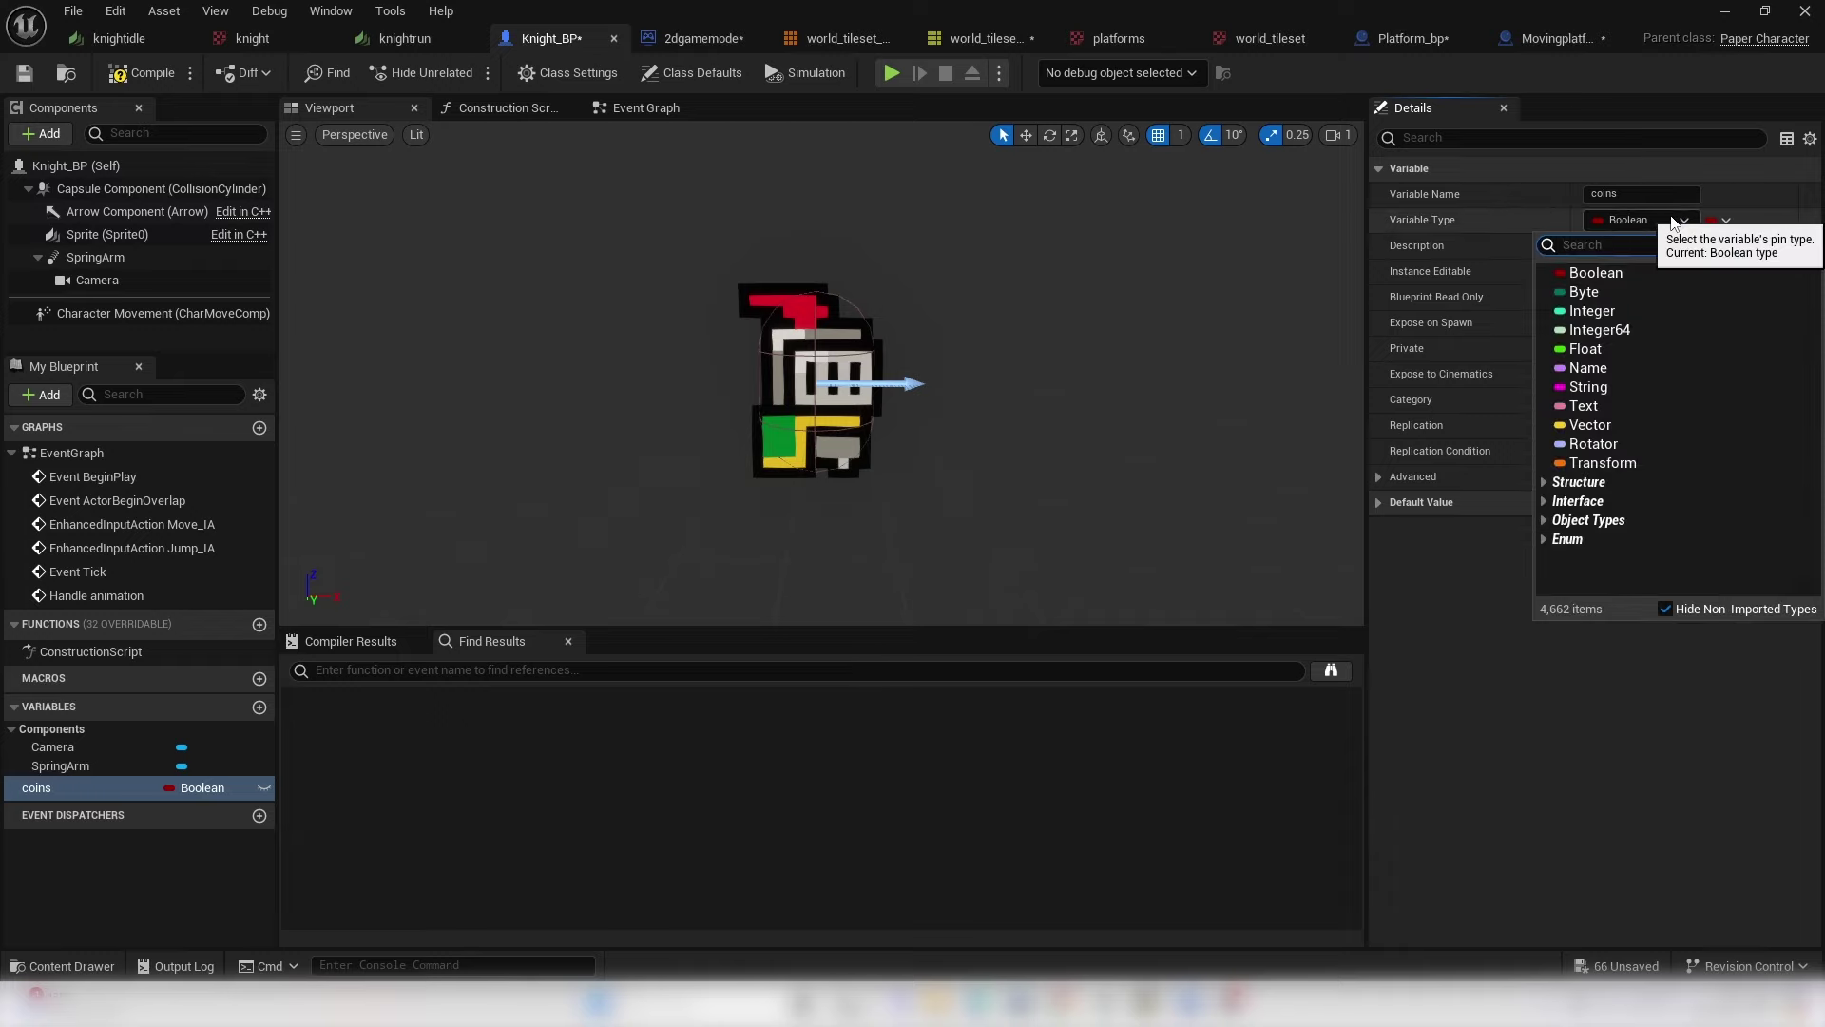
click(1617, 314)
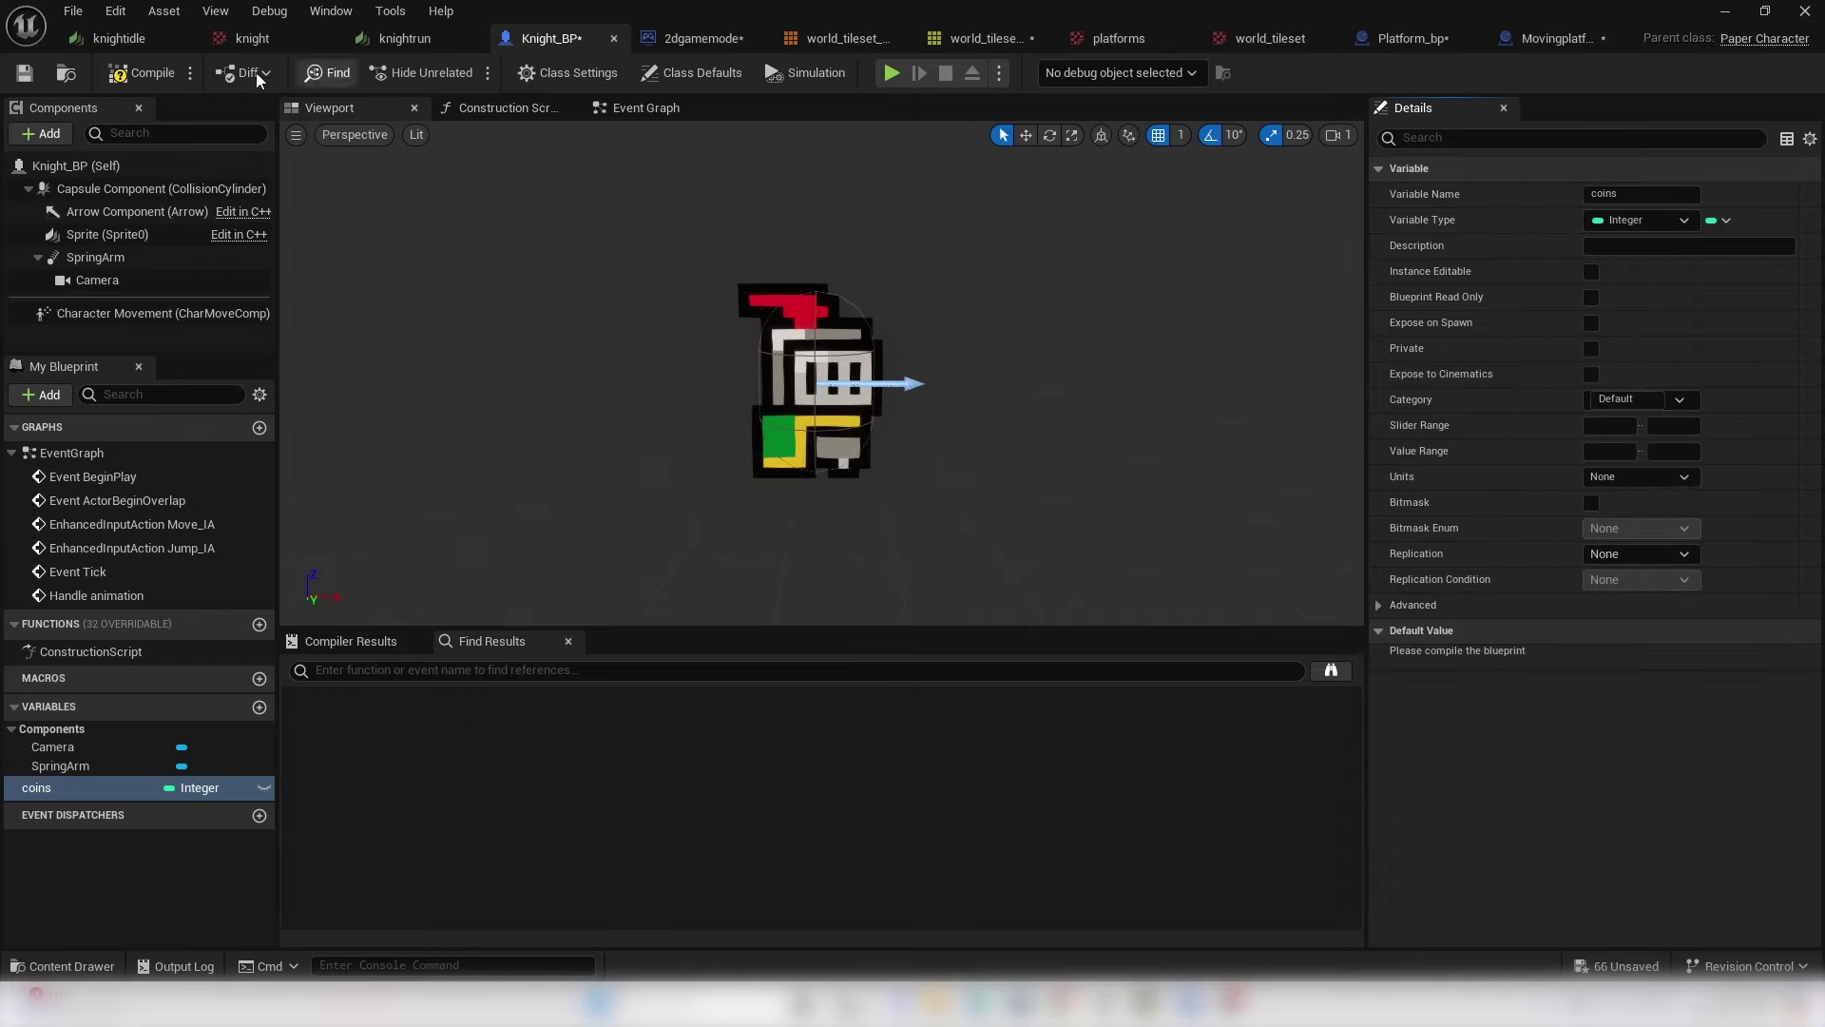
click(147, 73)
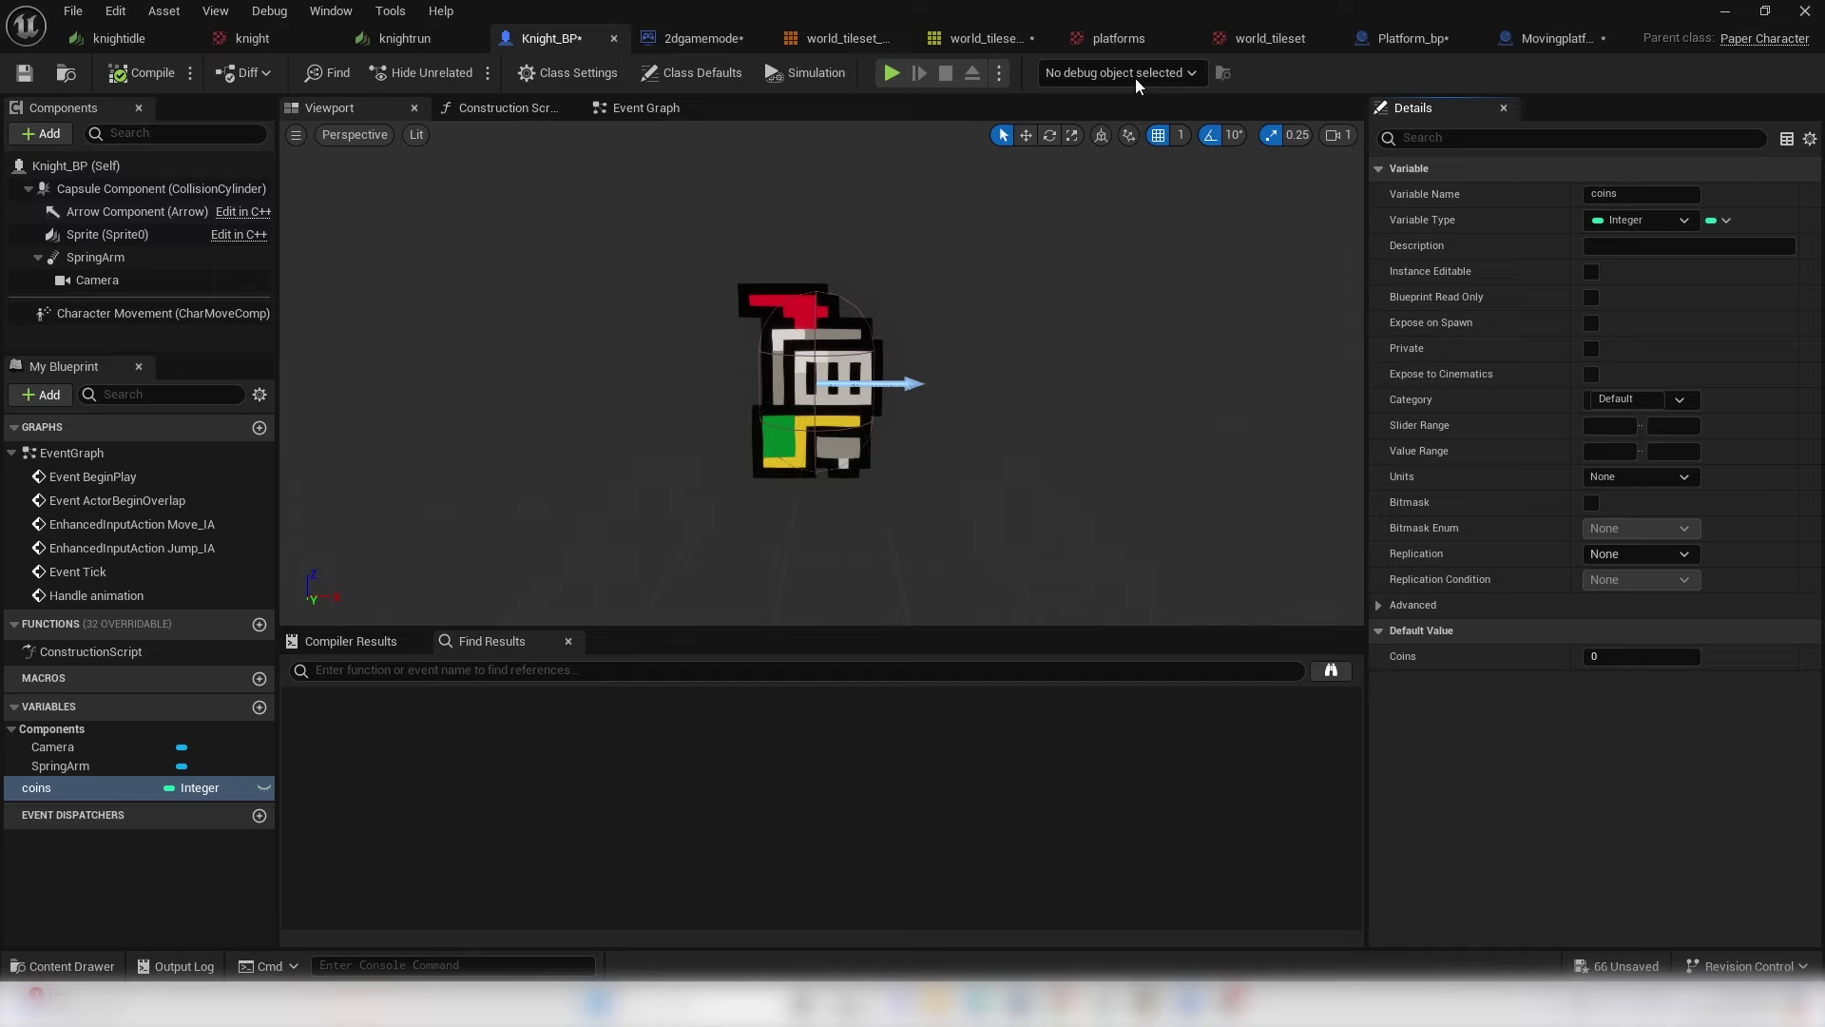
- Create a folder named coin inside the Sprites folder and move the coin texture into it
click(1724, 16)
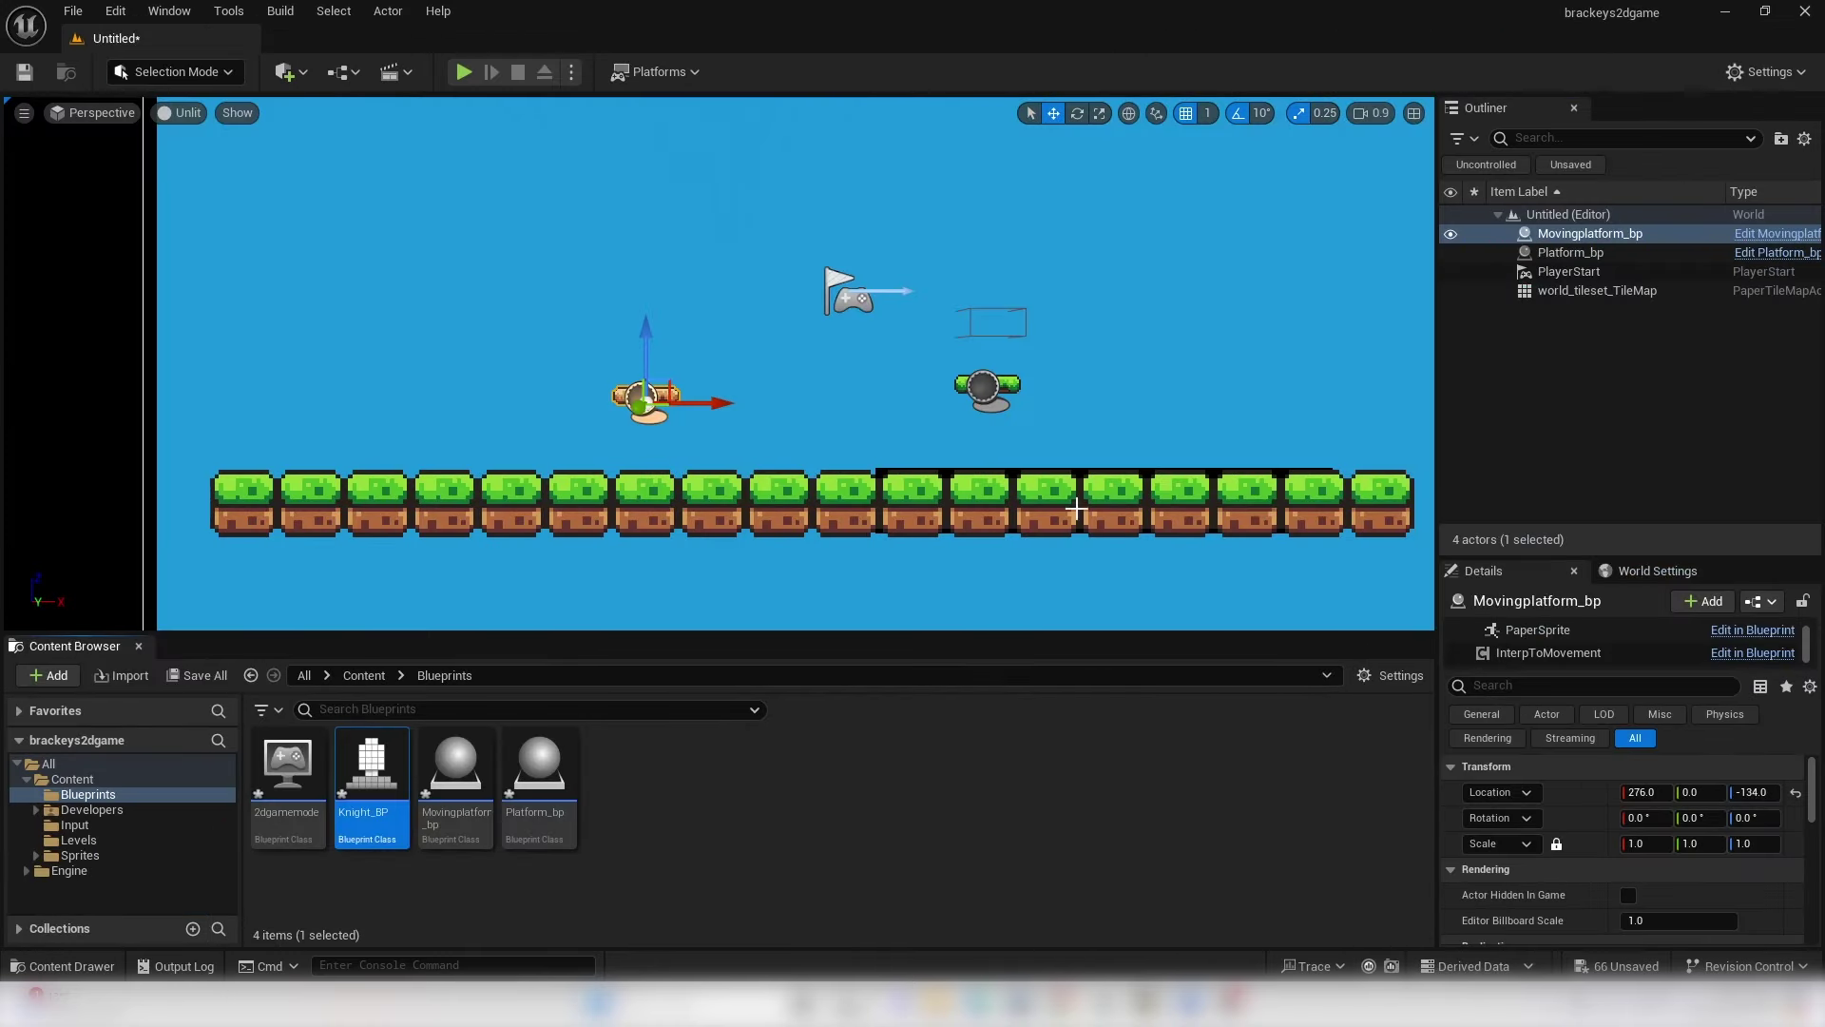
click(79, 856)
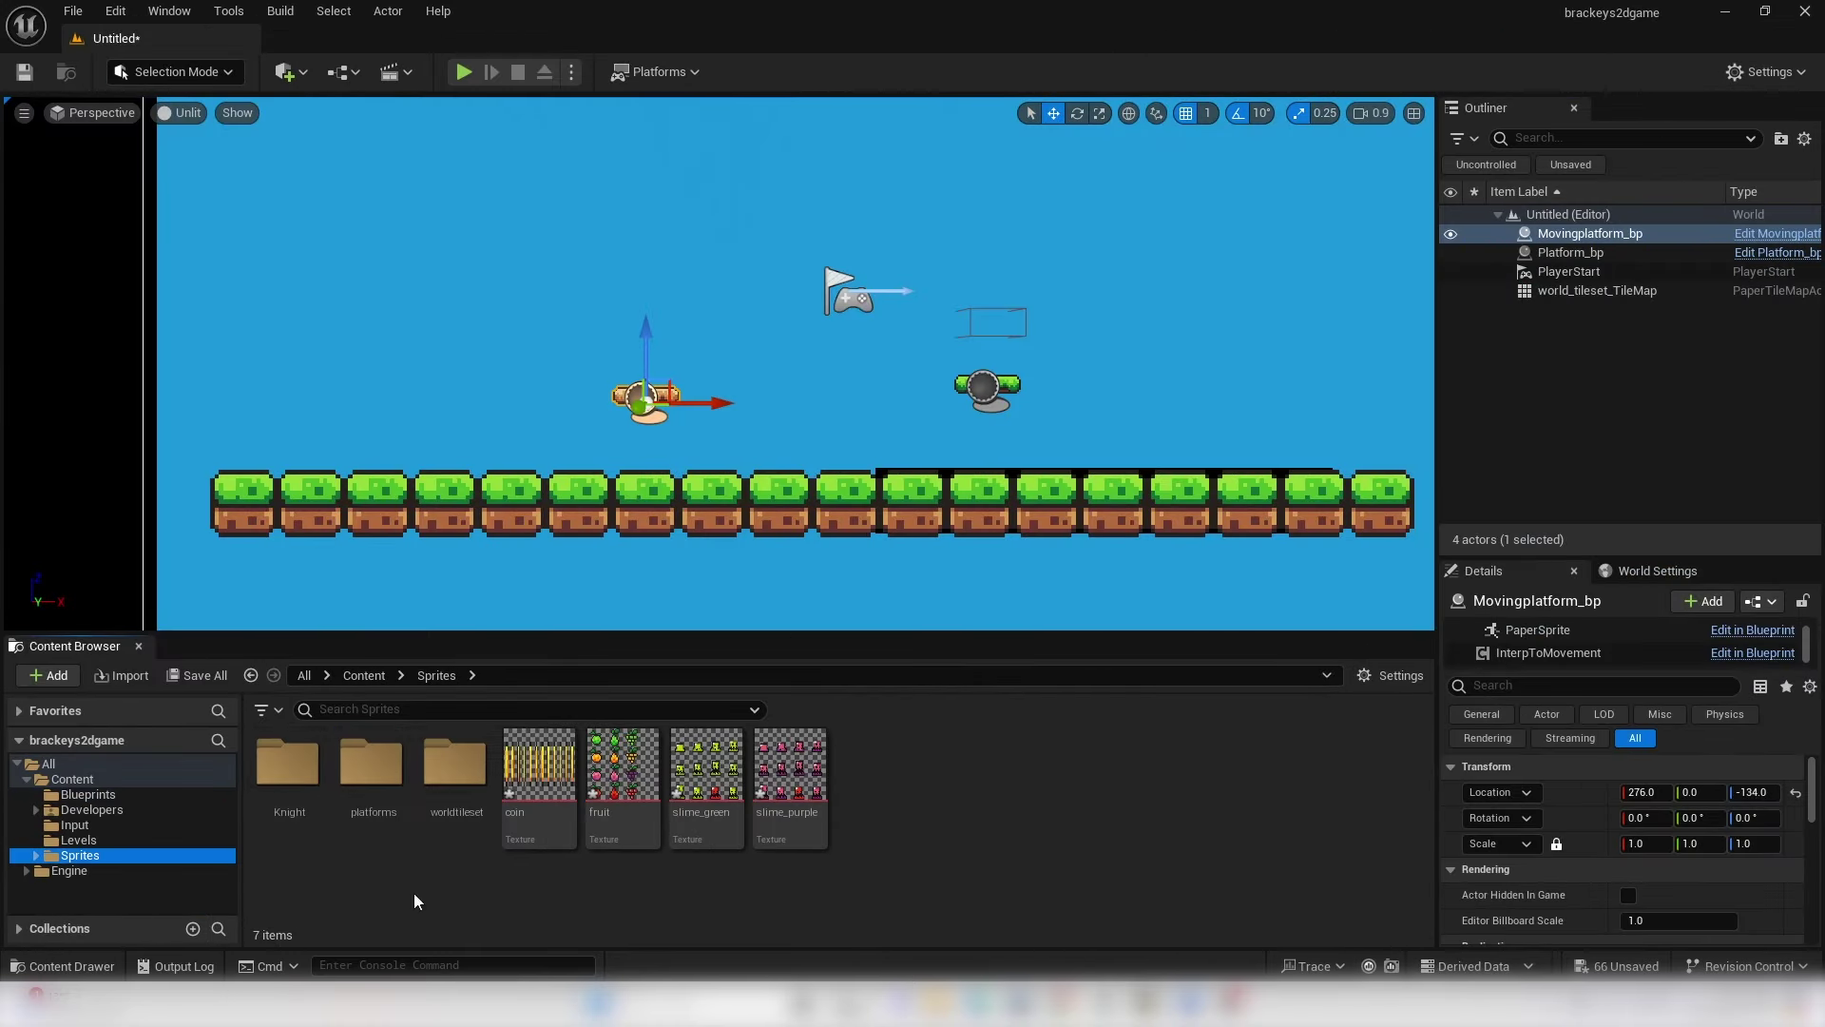
right_click(943, 791)
click(1053, 167)
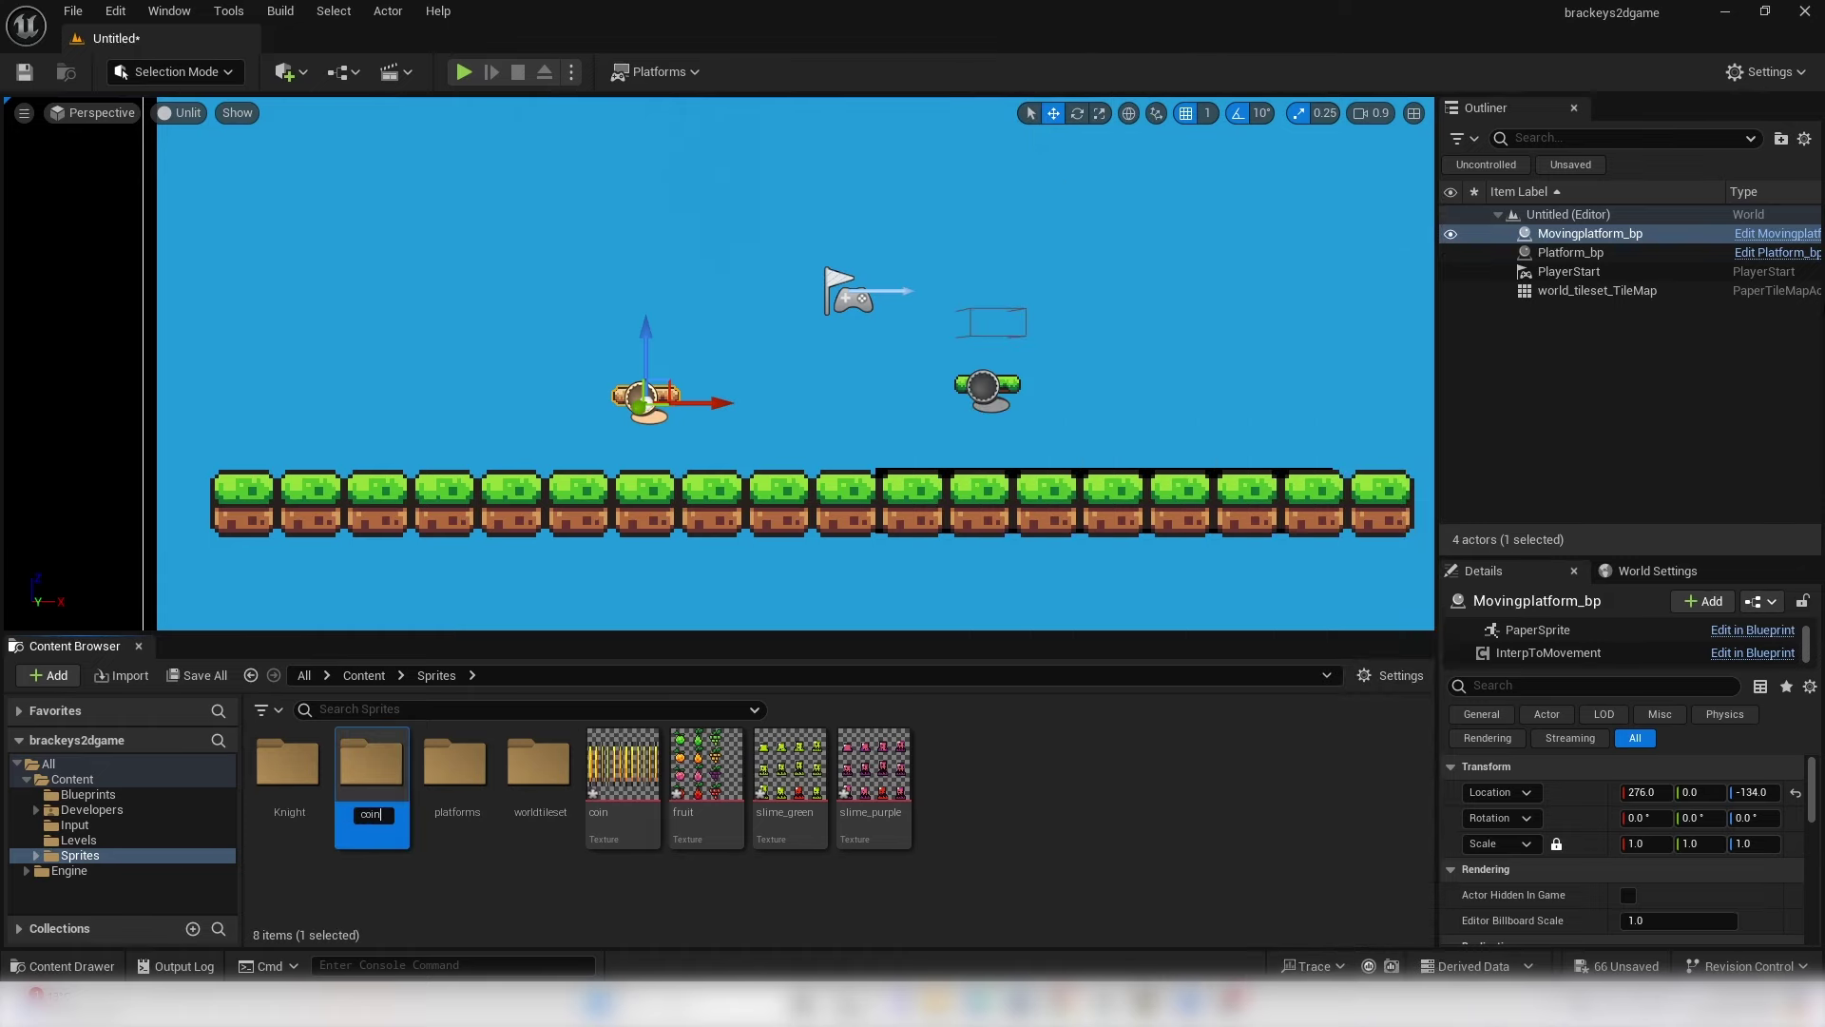
key(Return)
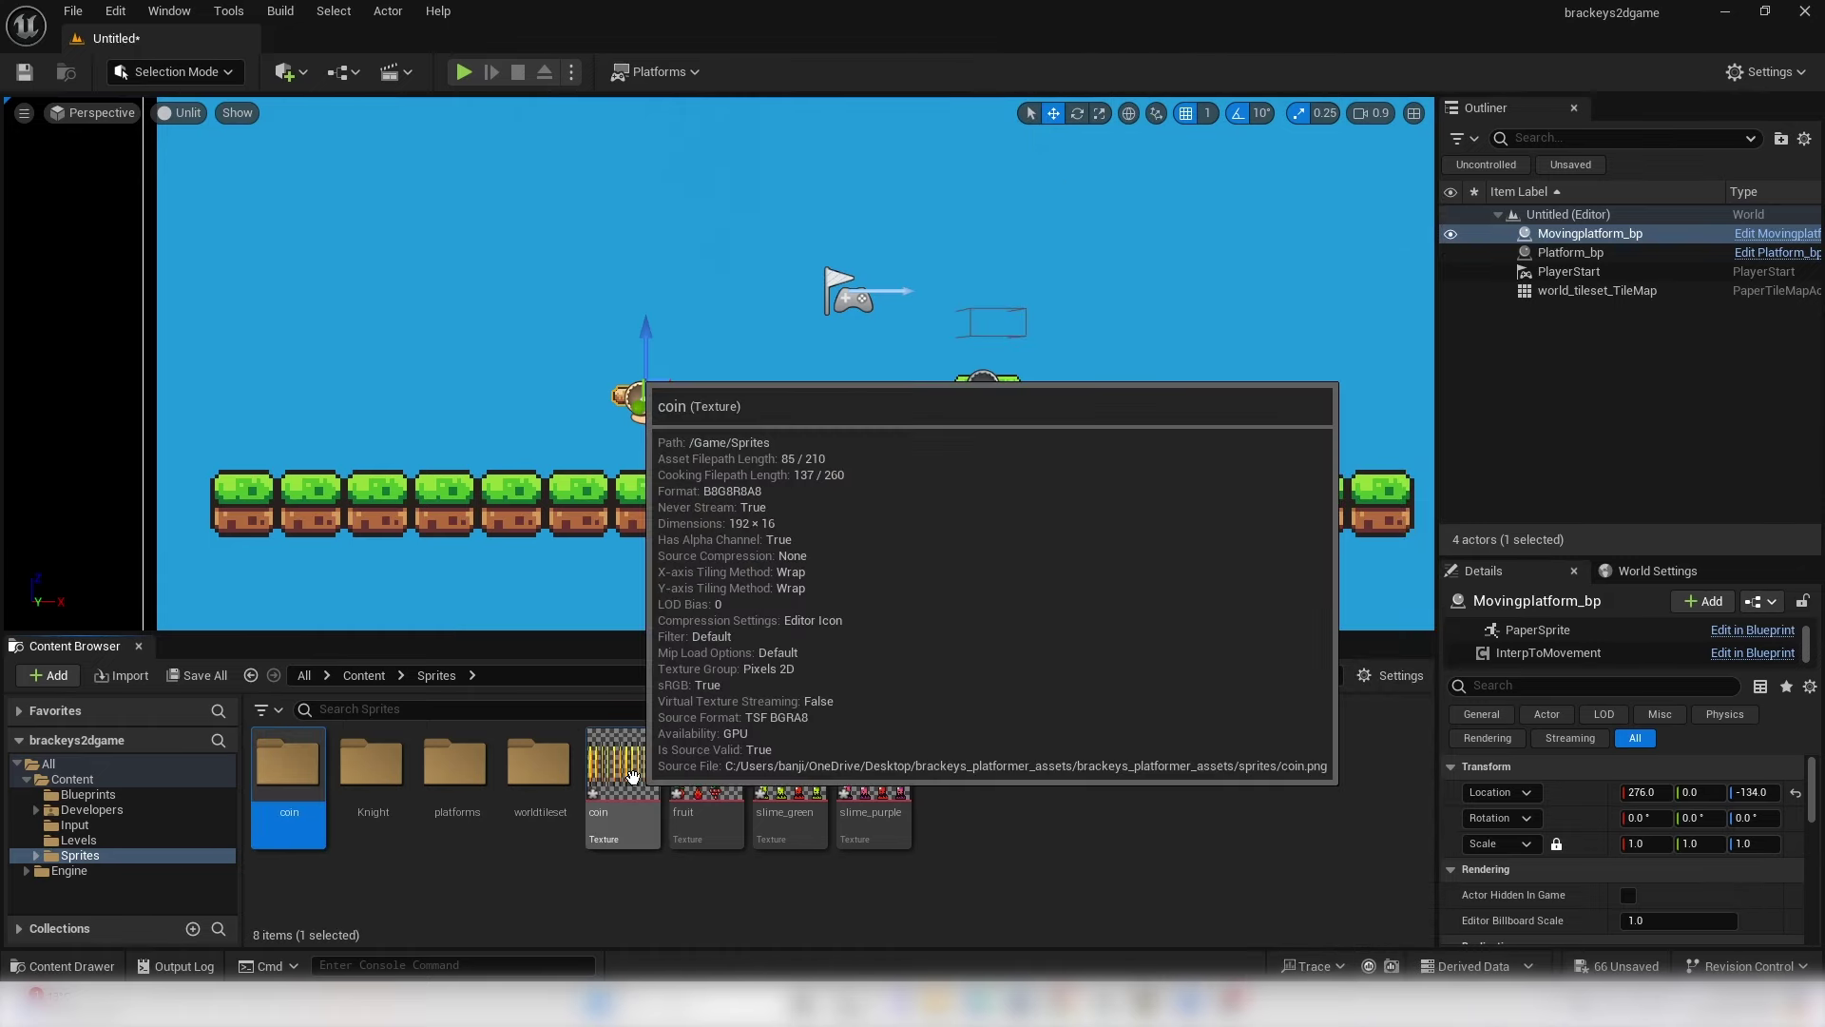
drag(623, 765, 332, 804)
click(358, 820)
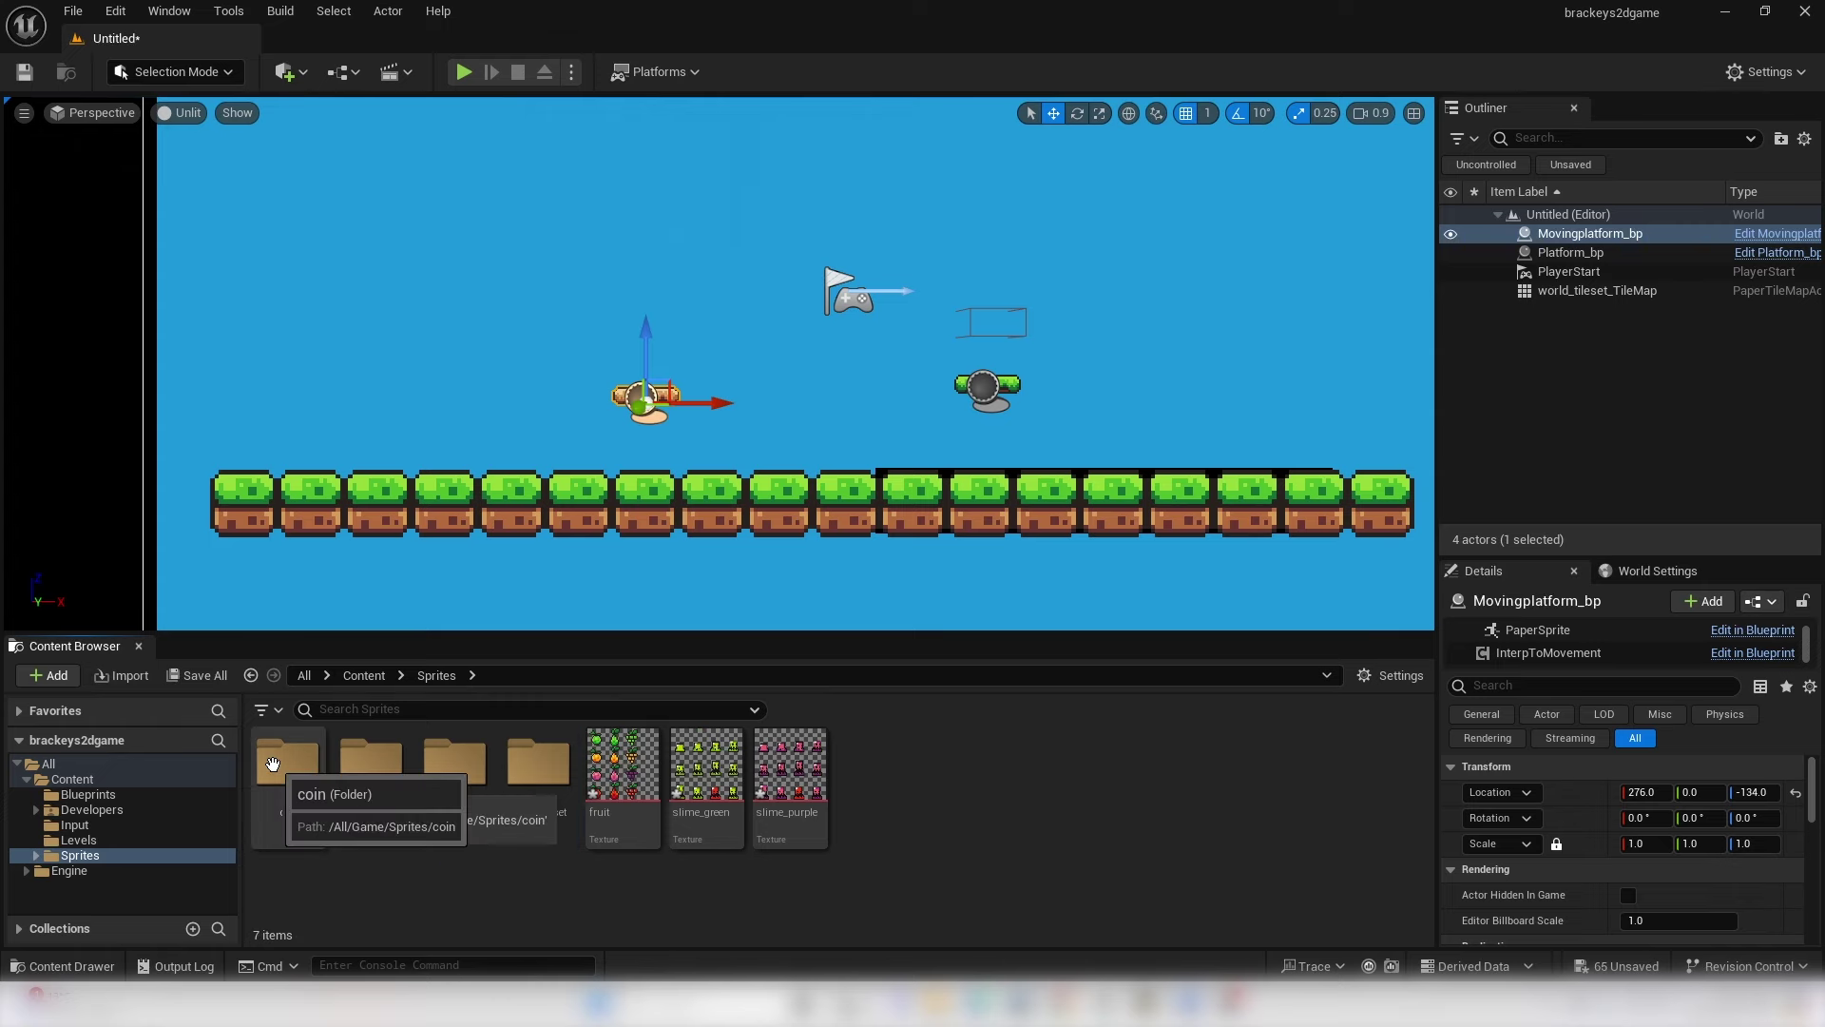
- Extract the individual sprites from the coin texture using the Auto extract mode
double_click(283, 764)
right_click(292, 781)
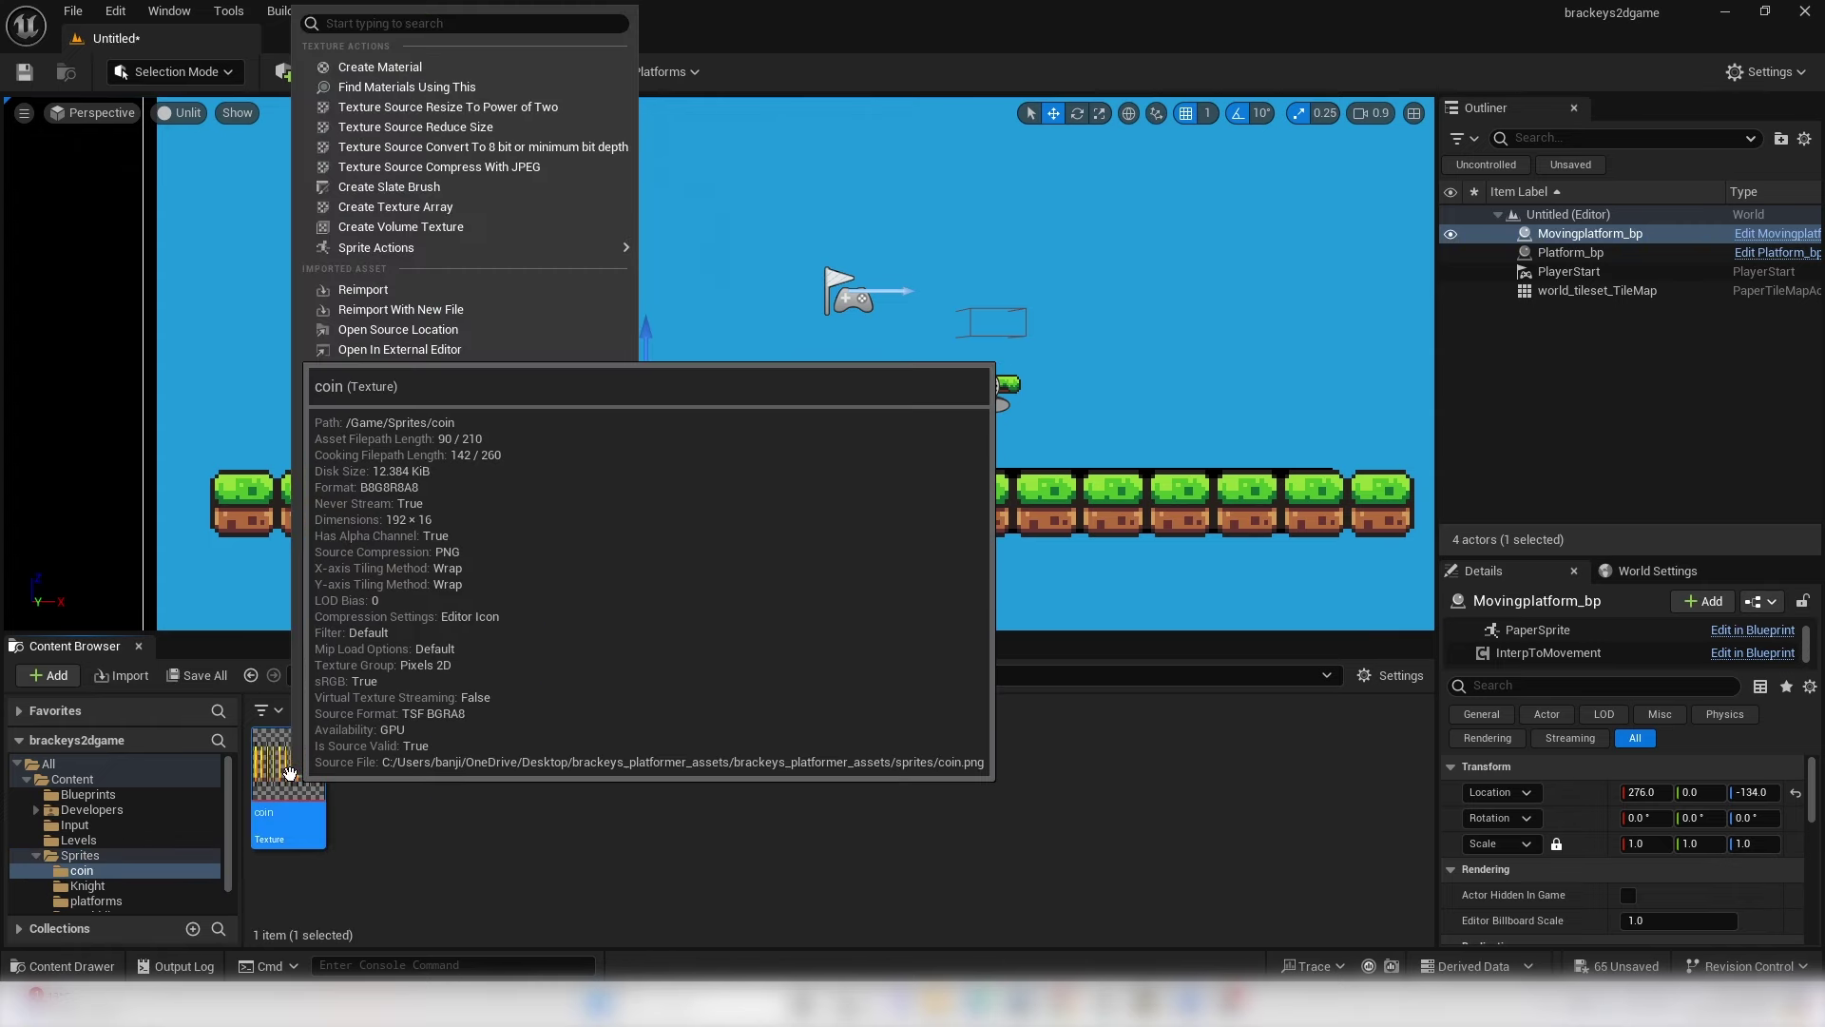
mouse_move(580, 240)
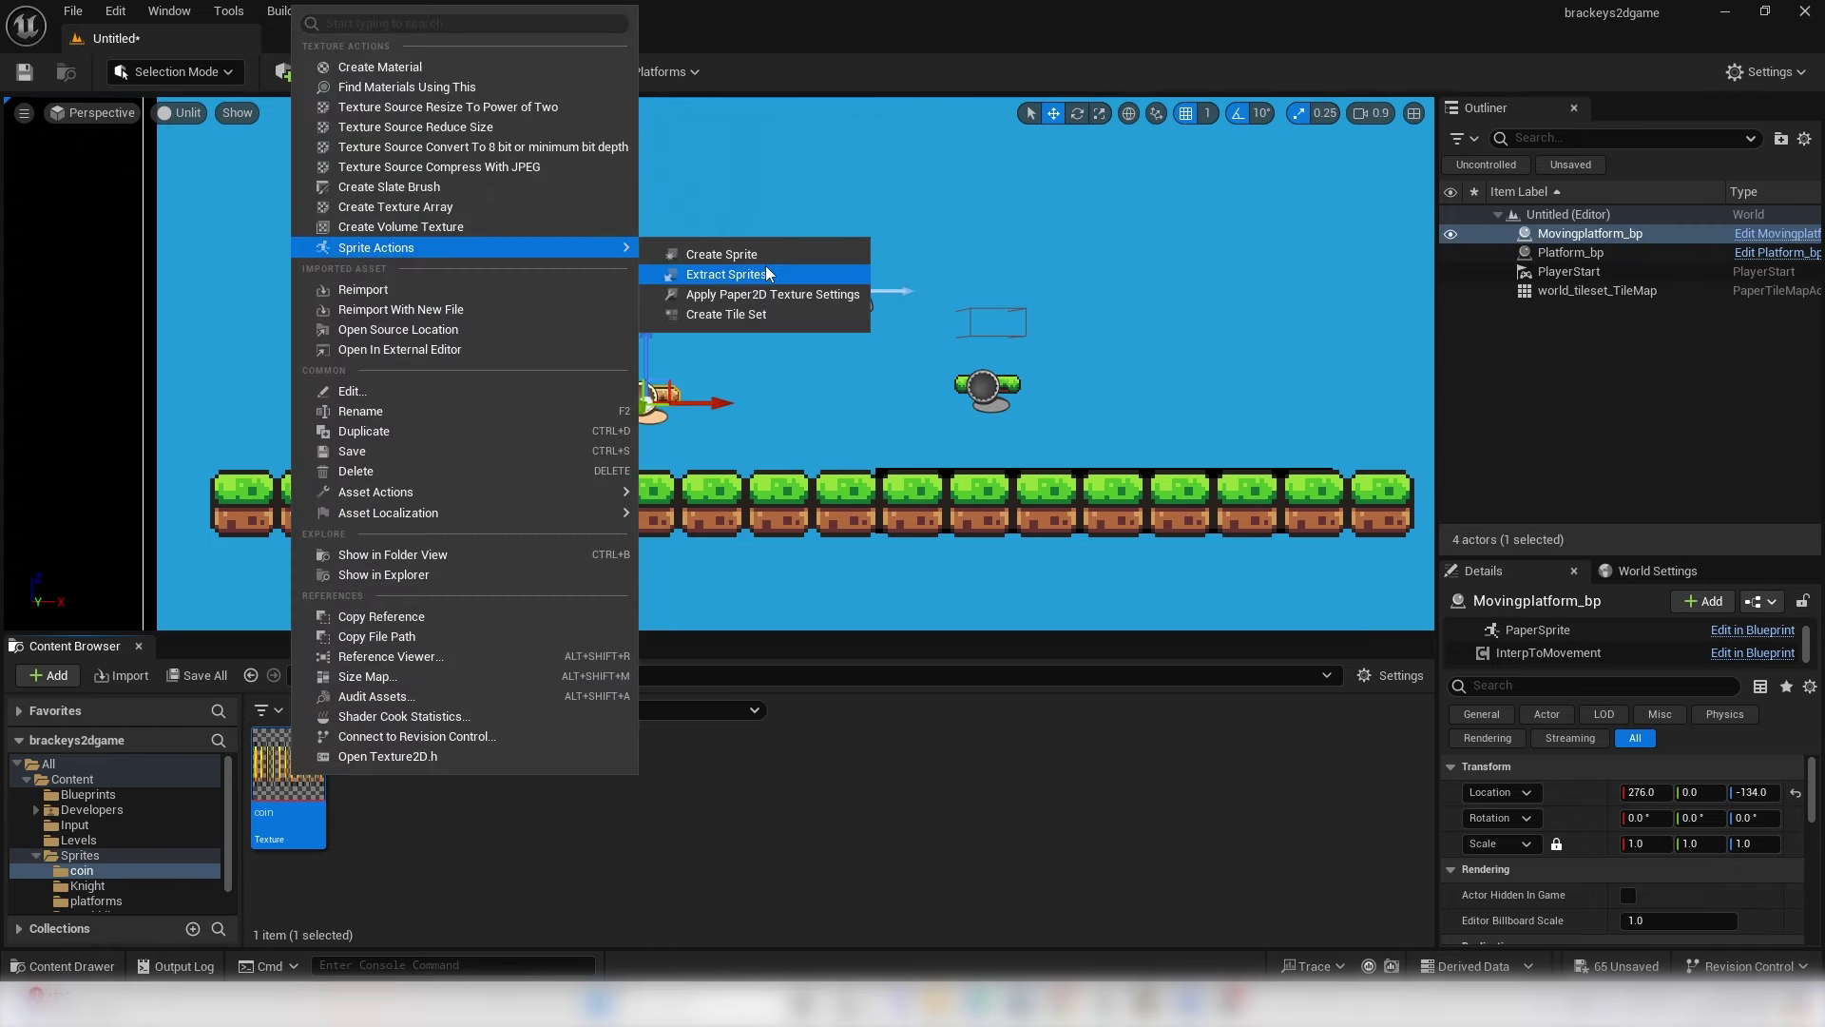
click(727, 274)
scroll(692, 391, up, 5)
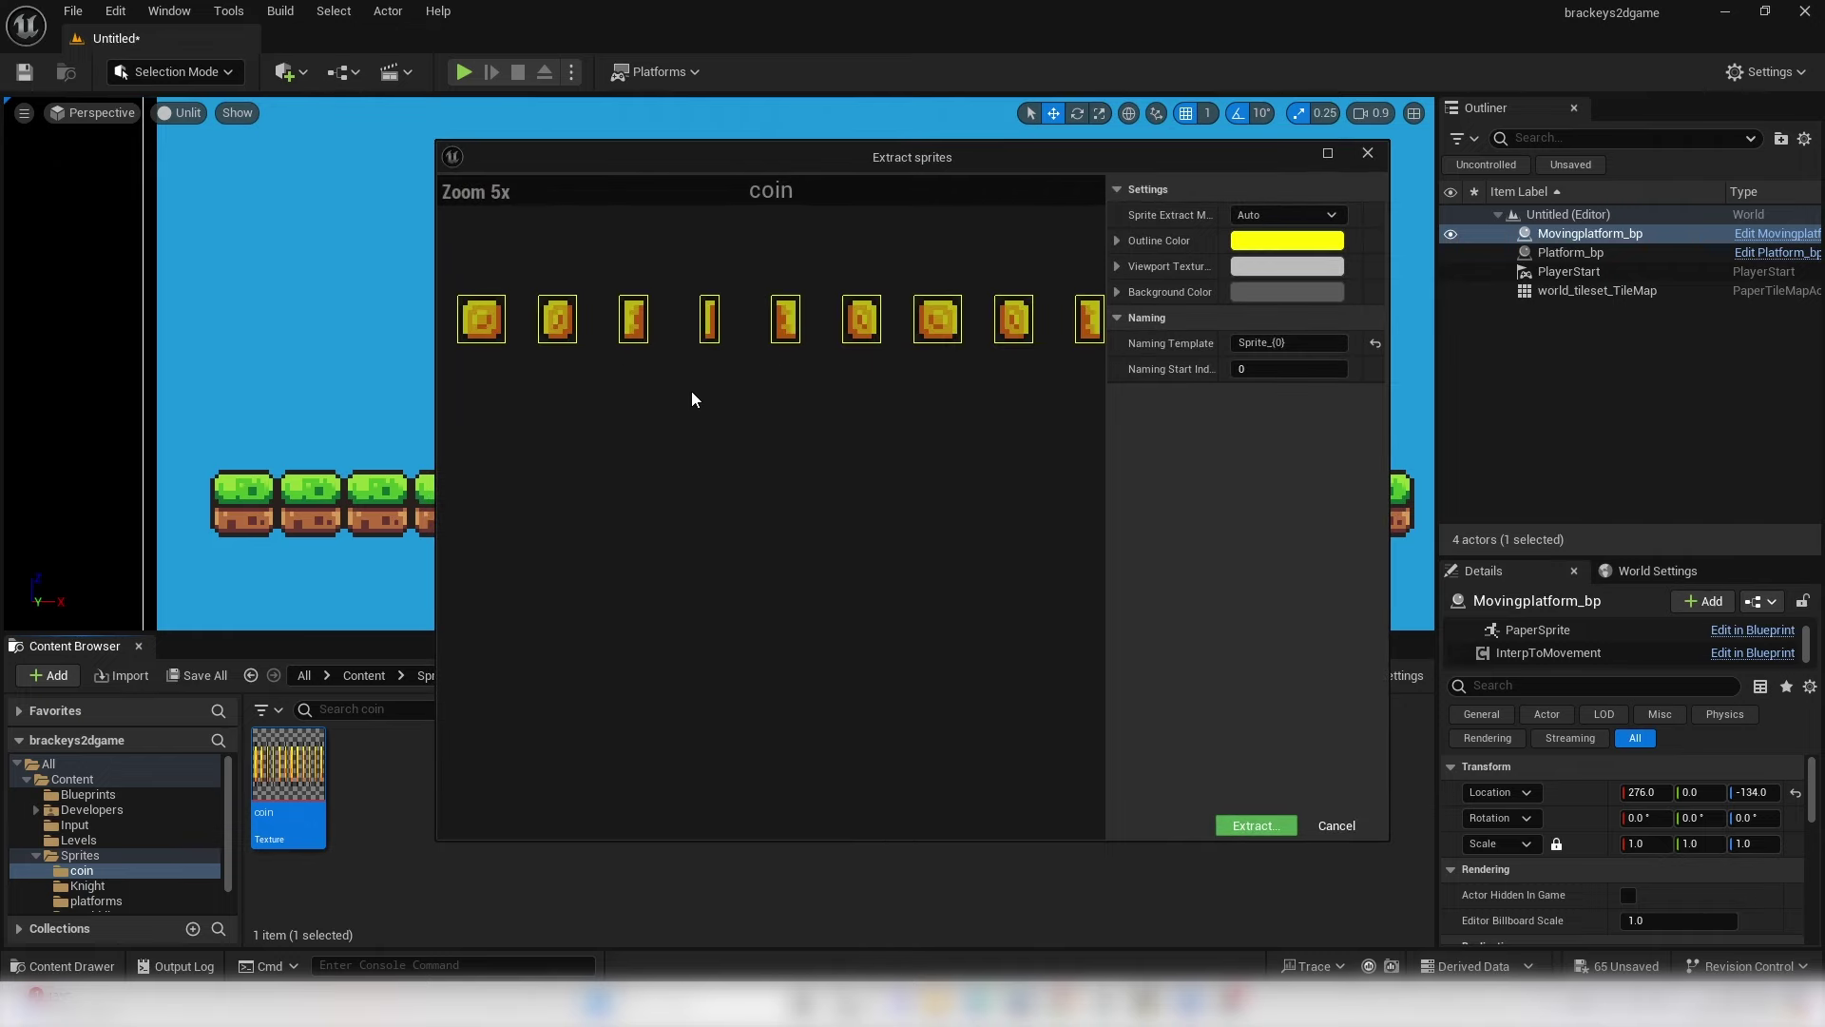
click(1255, 826)
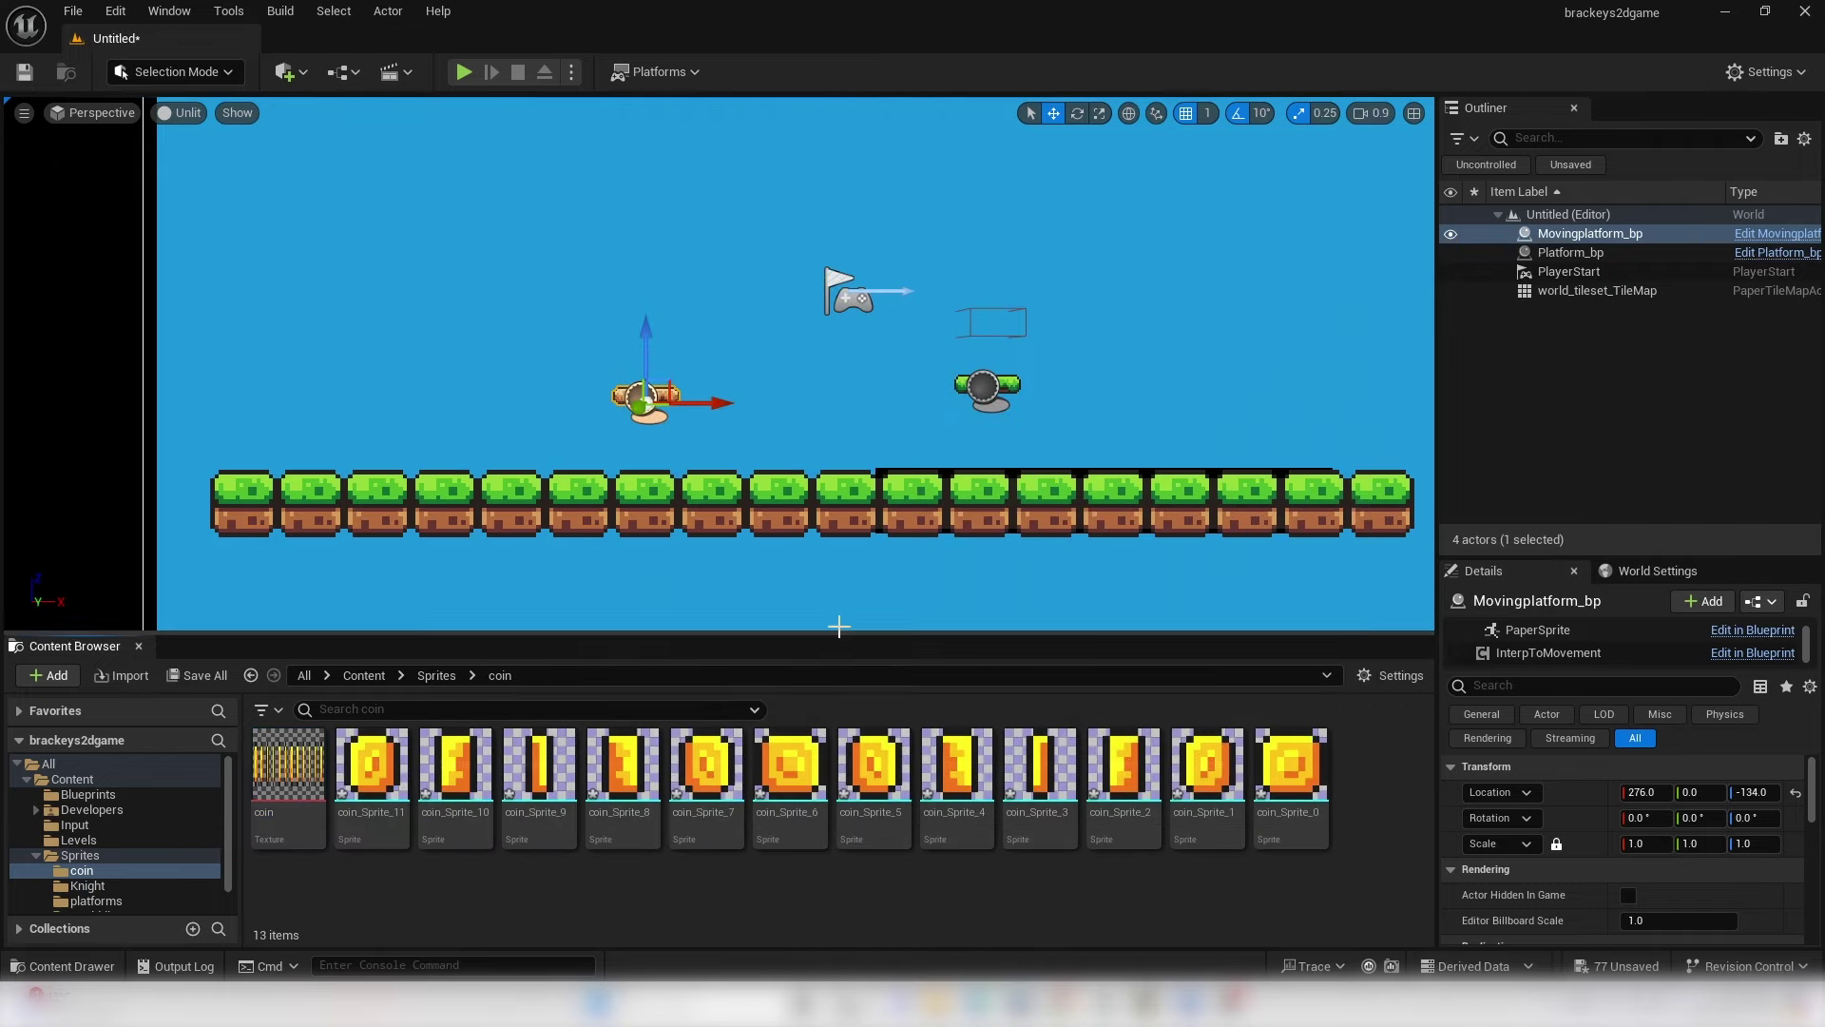
- Create a flipbook named coin1 from all the extracted coin sprites, coin_Sprite_0 to coin_Sprite_11
shift+click(1288, 779)
right_click(1286, 763)
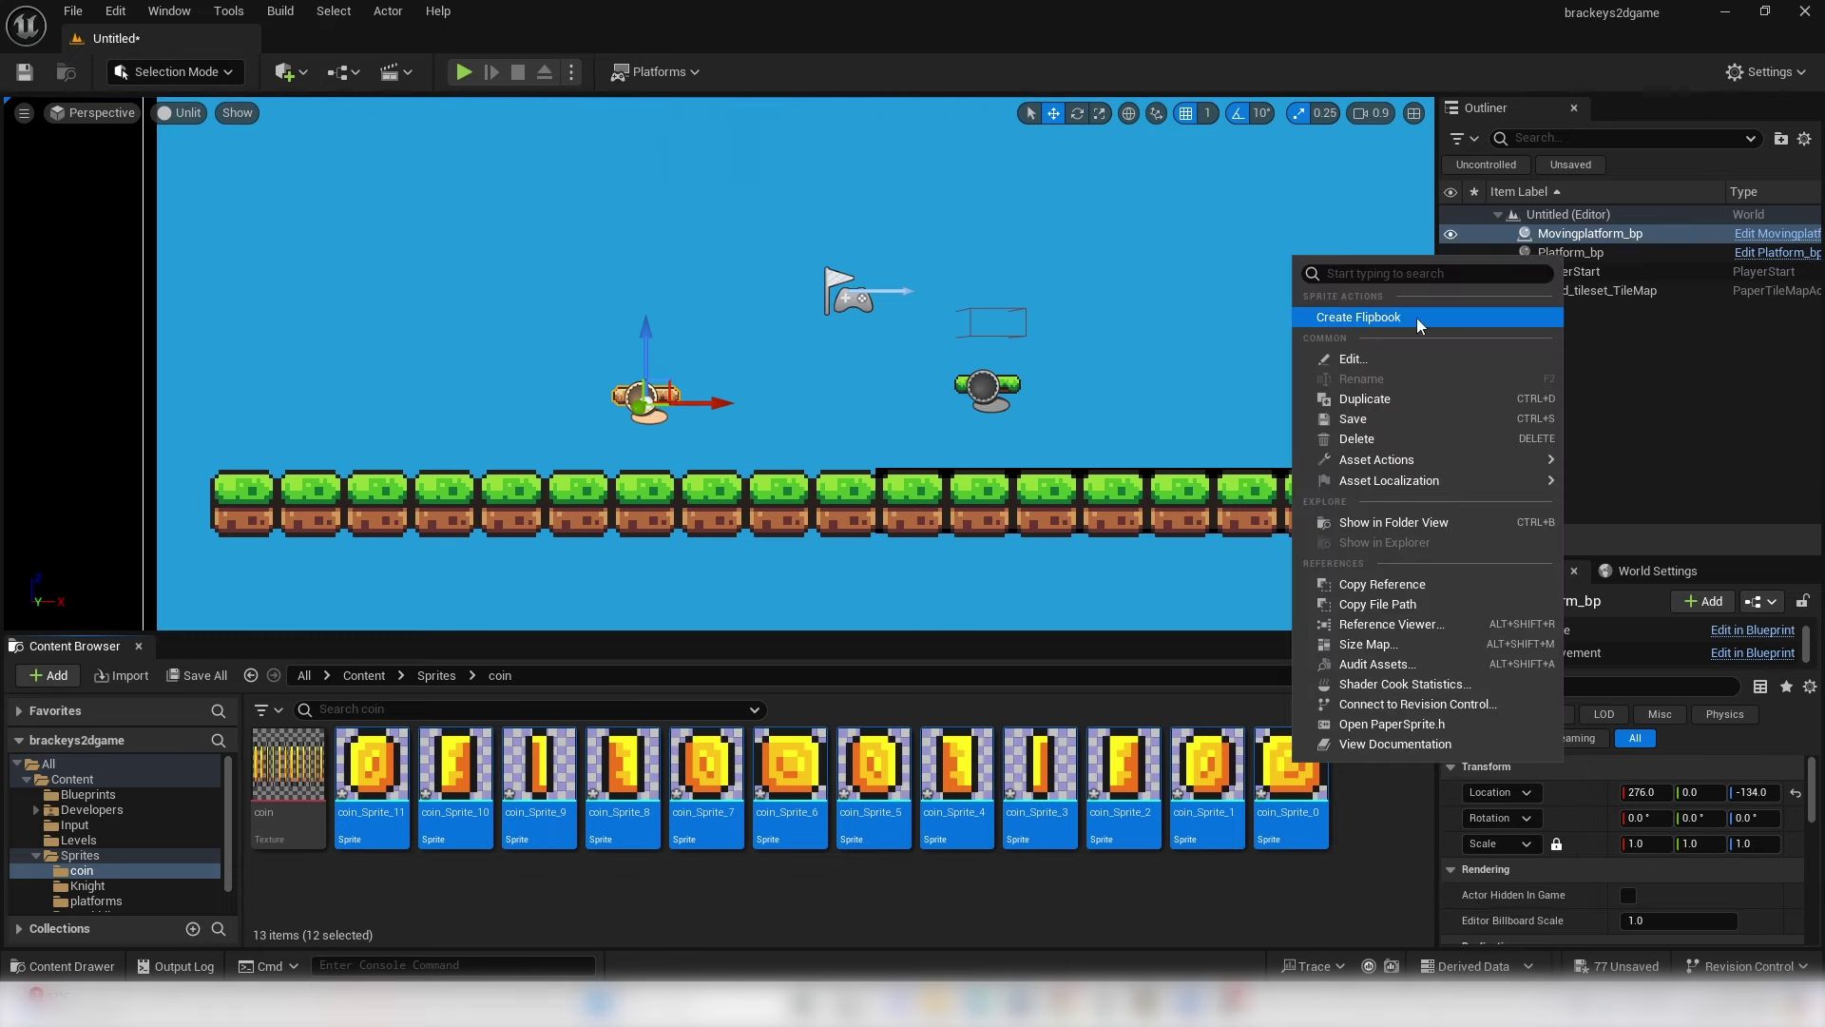
click(1311, 318)
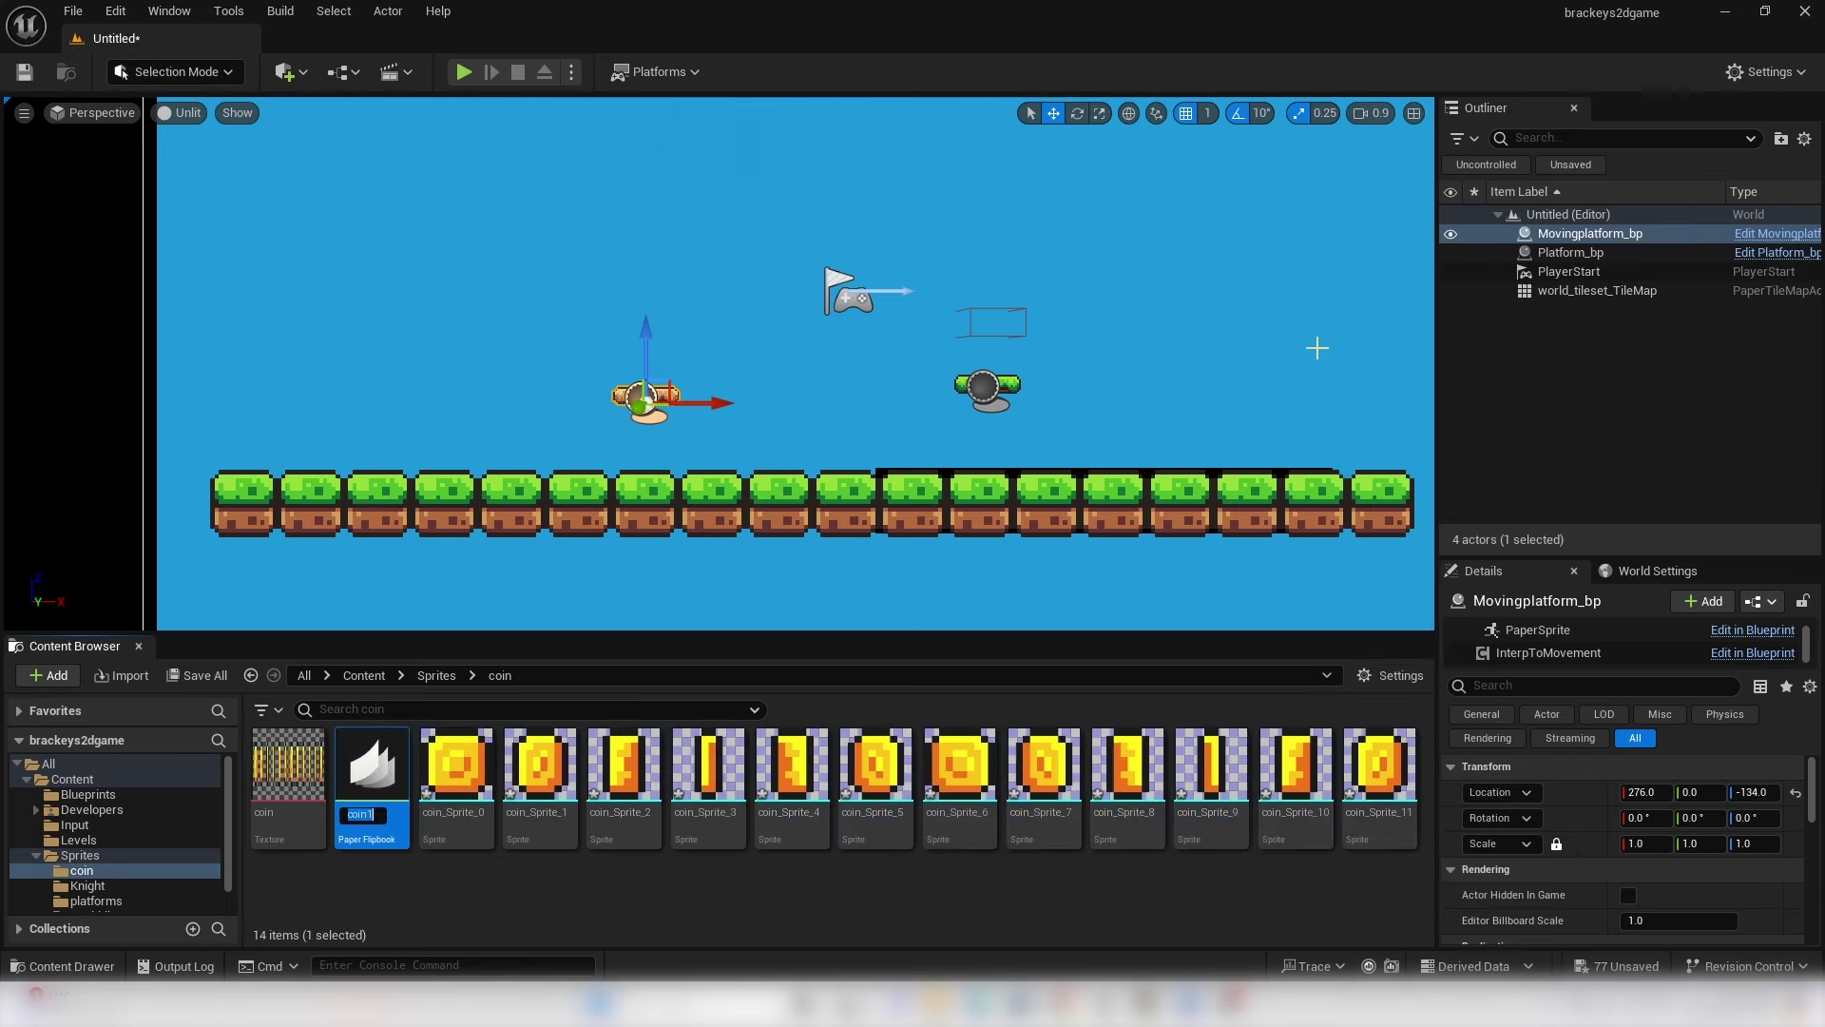
- Set the coin1 flipbook's Frames Per Second to 10 and save the asset
double_click(390, 779)
click(1679, 194)
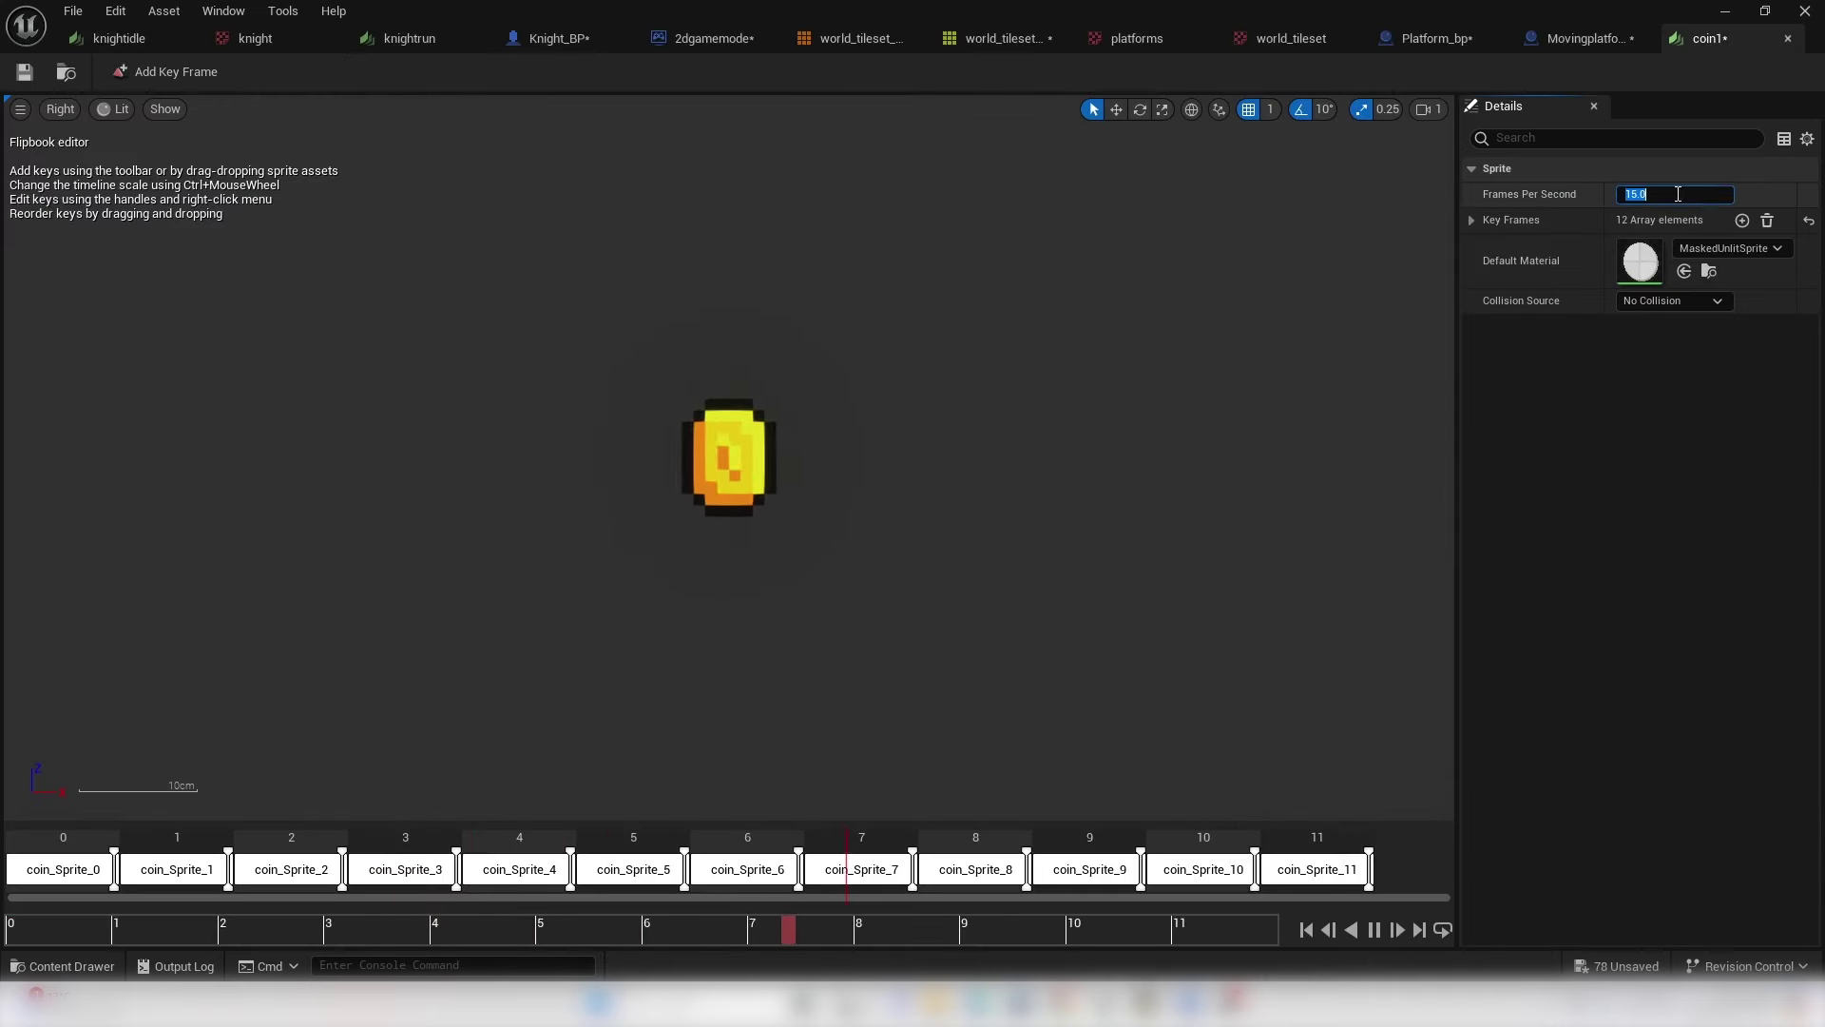
text(5)
key(BackSpace)
text(10)
key(Return)
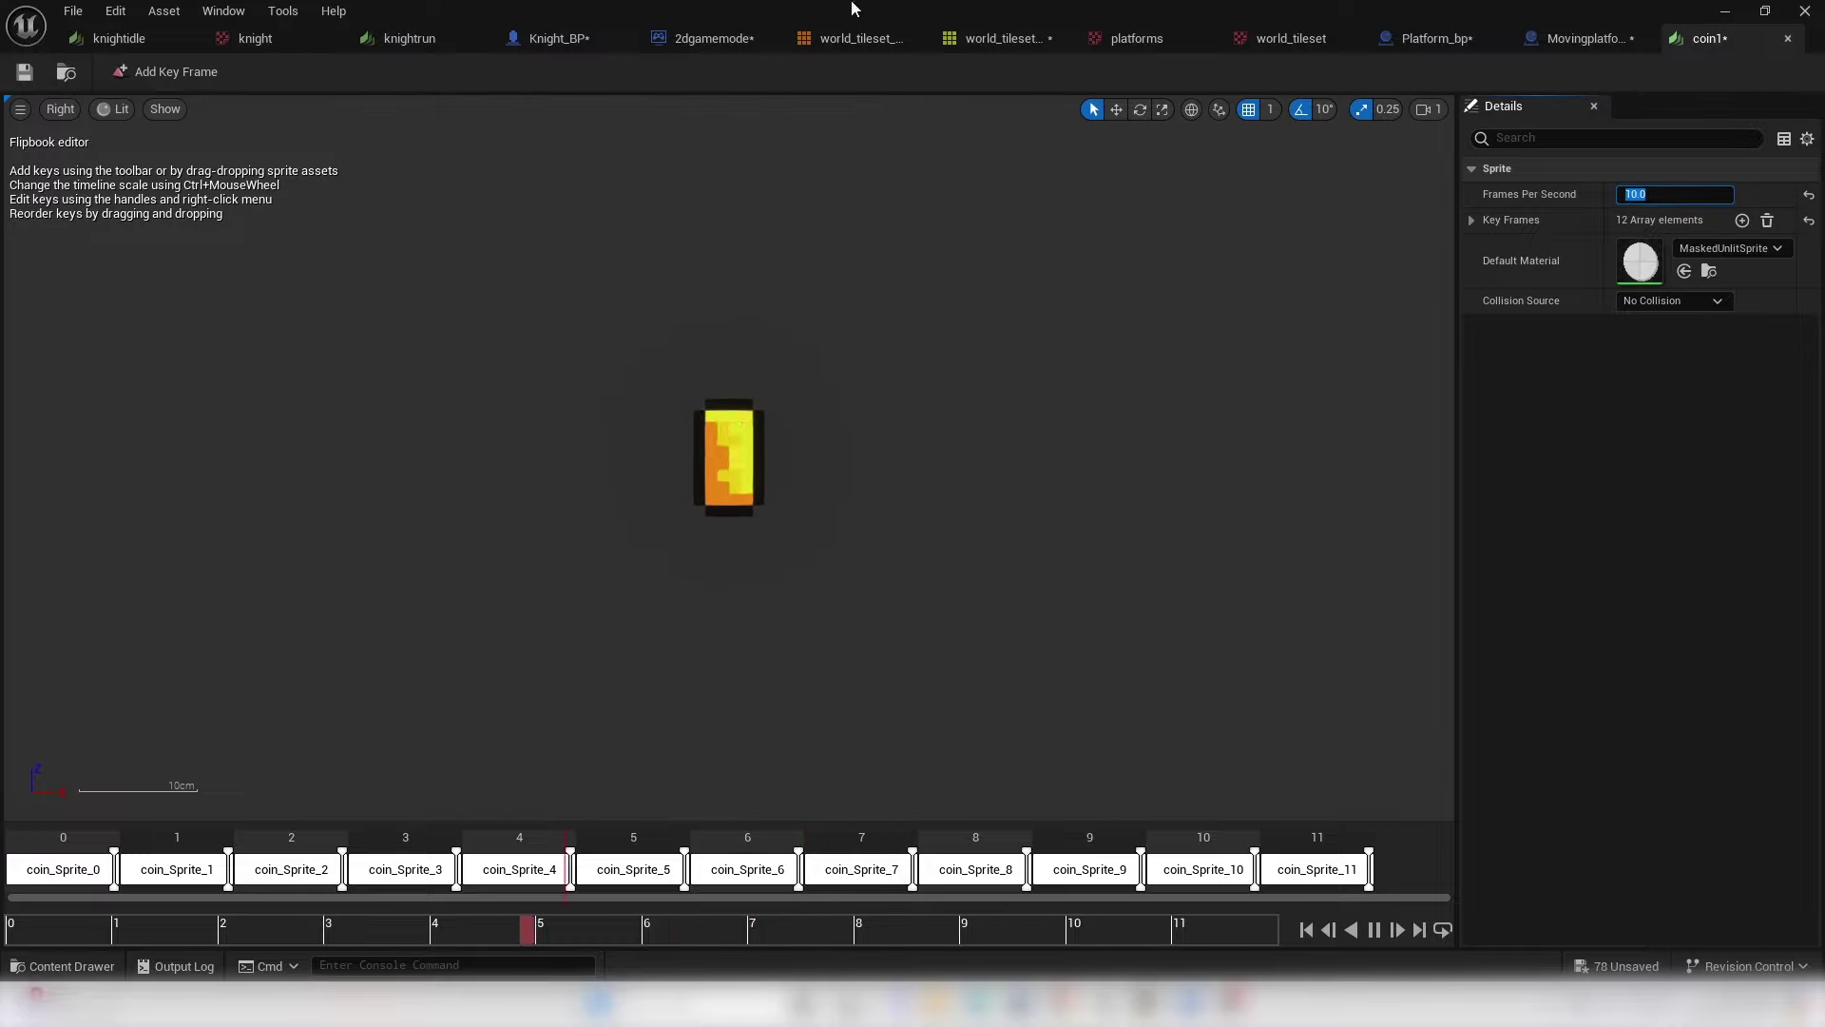
click(23, 72)
- Create an Actor blueprint named Coin_BP in the Blueprints folder
click(1766, 11)
click(226, 922)
click(71, 796)
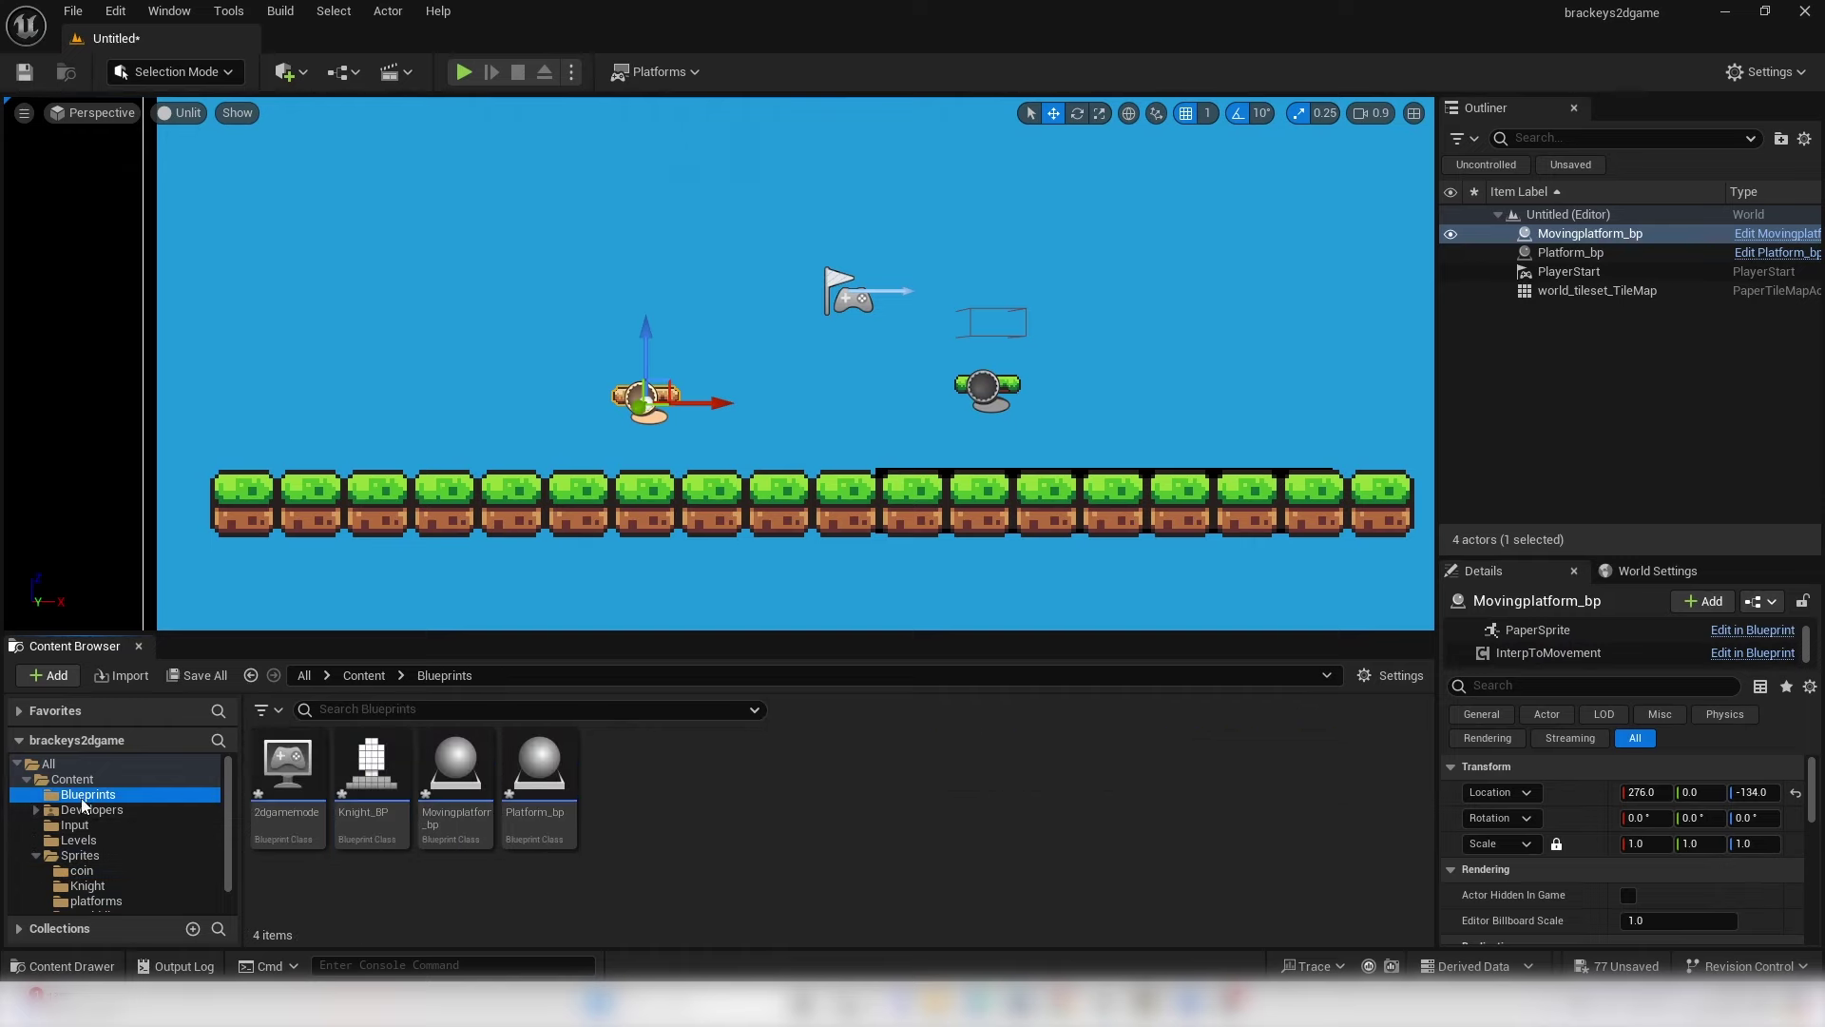
right_click(636, 772)
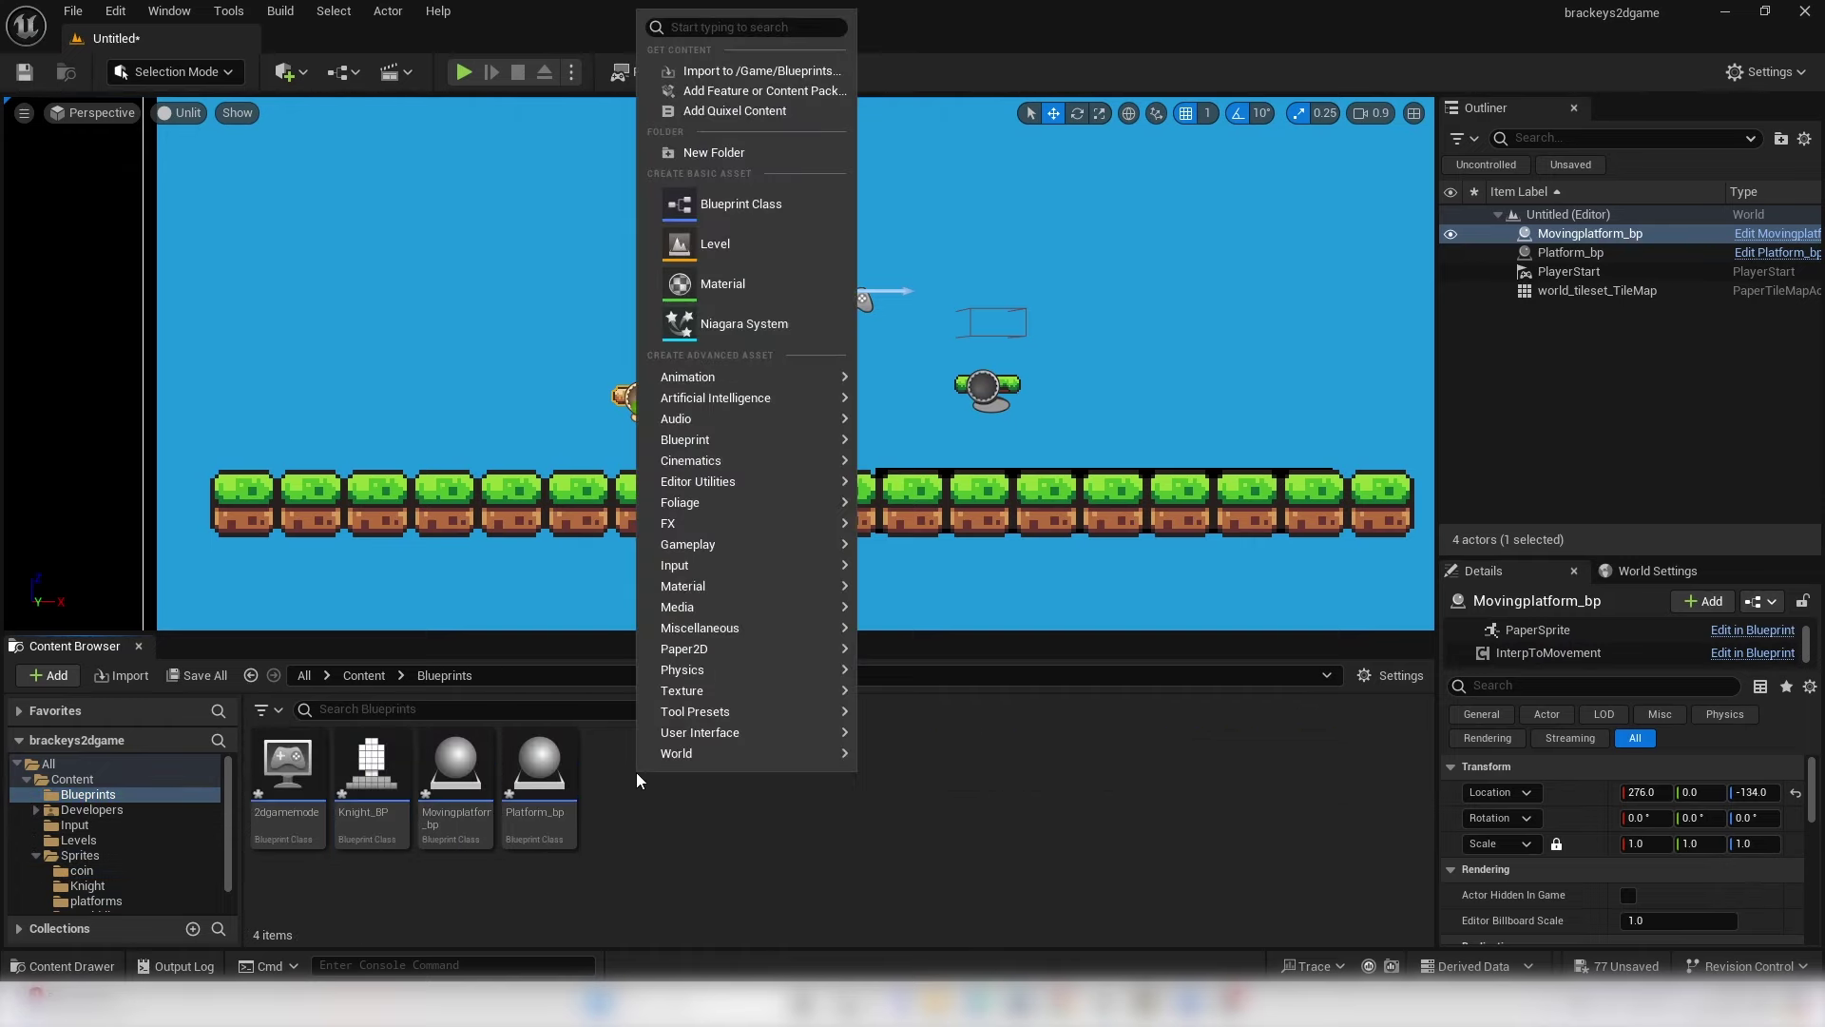
click(737, 204)
click(732, 327)
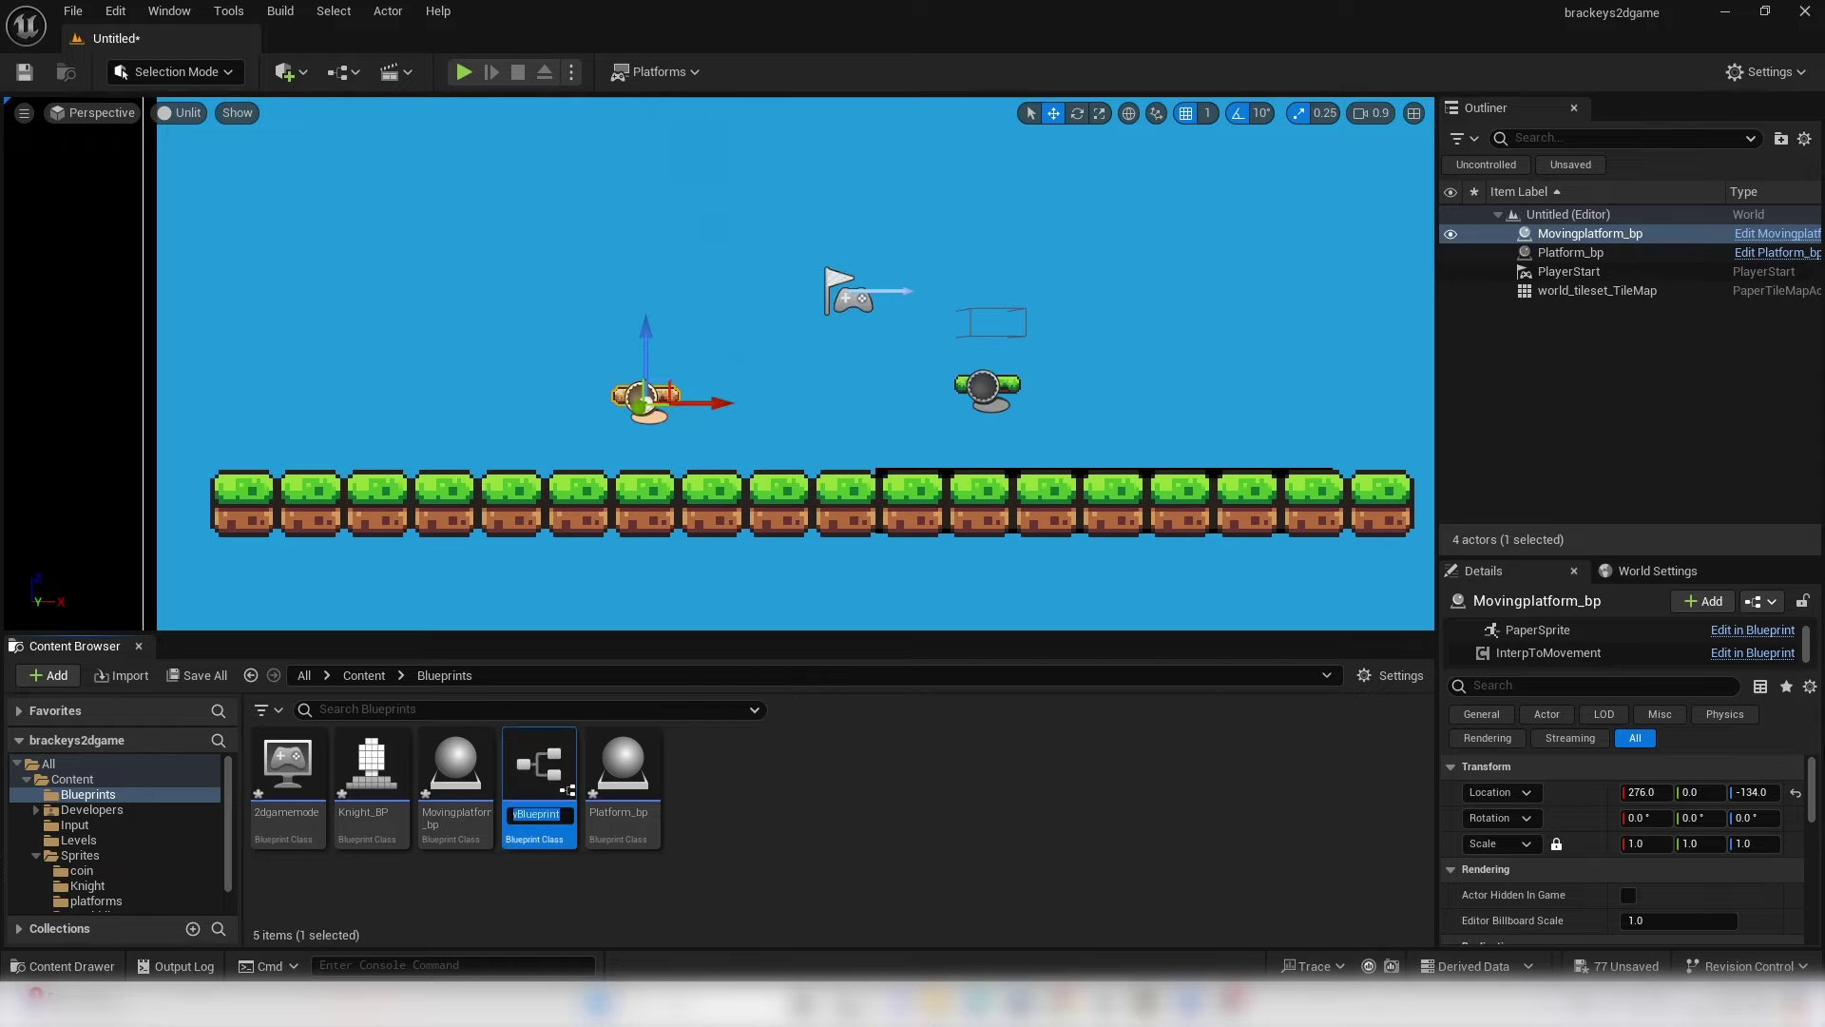
text(Coin_BP)
key(Return)
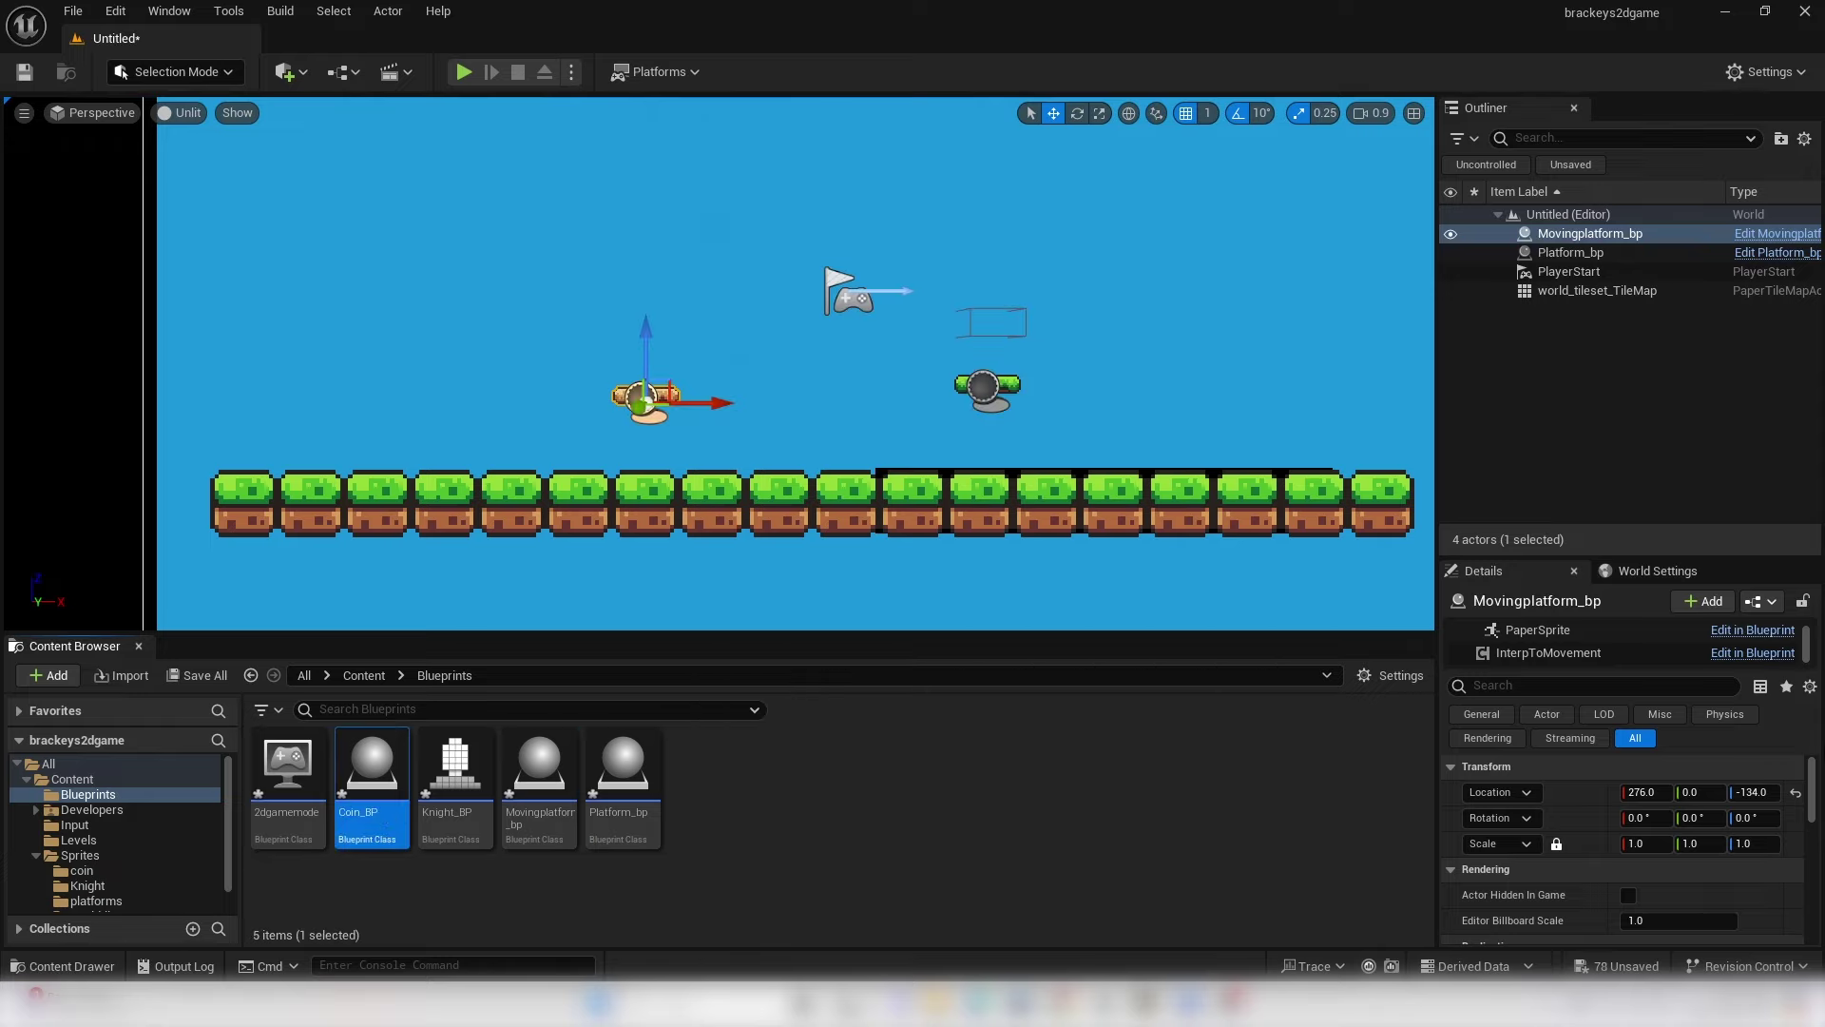
- Add a Paper Flipbook component to Coin_BP and assign coin1 as its source flipbook
double_click(363, 794)
click(49, 133)
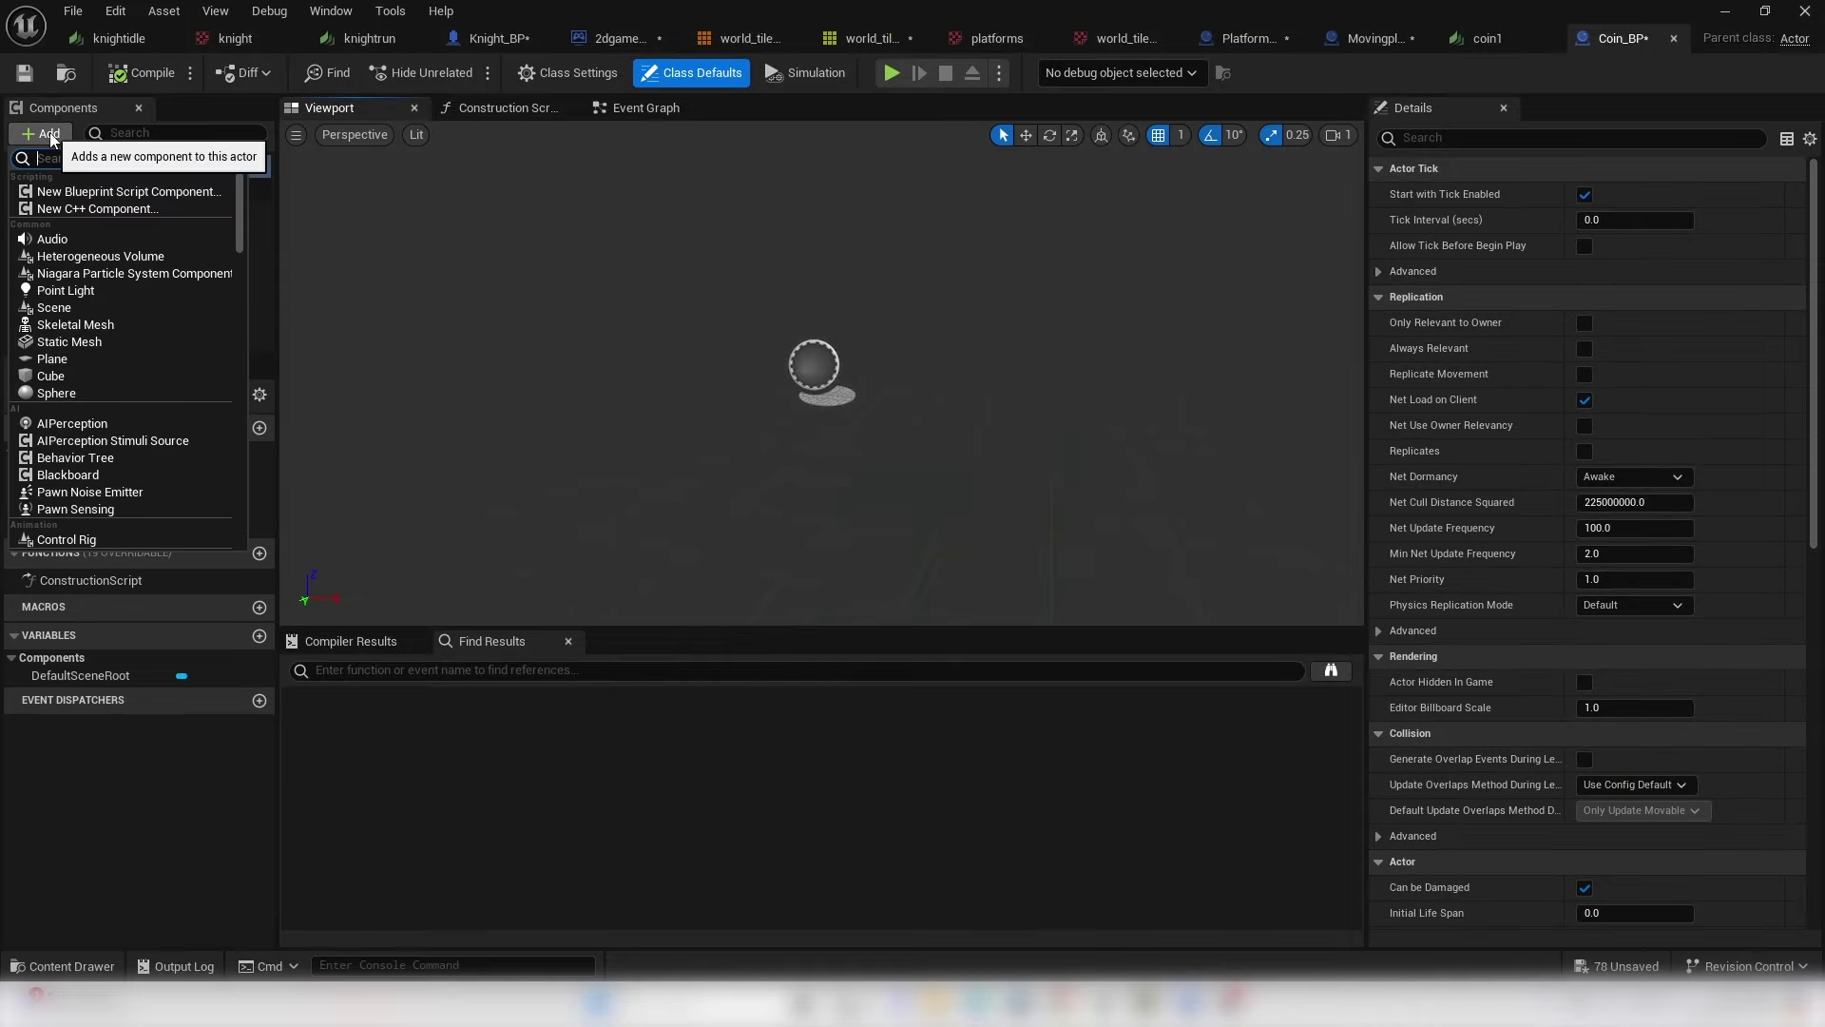
text(Paper)
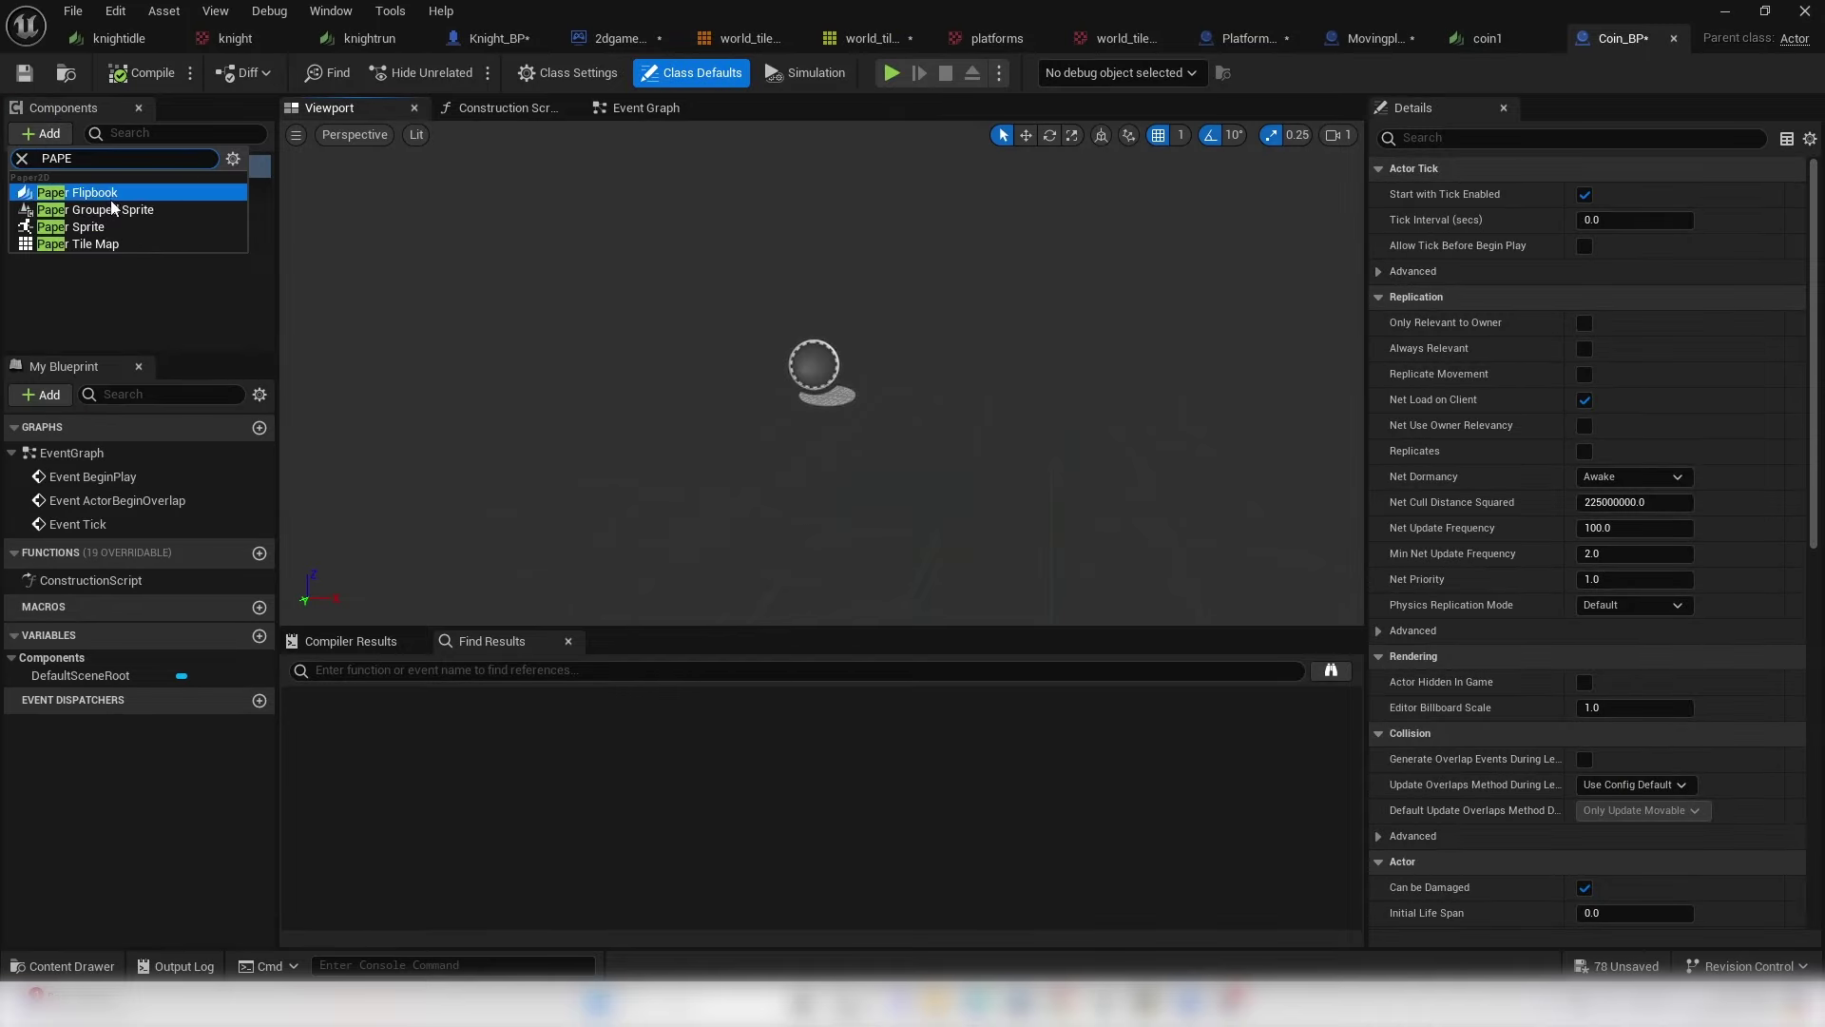
key(Return)
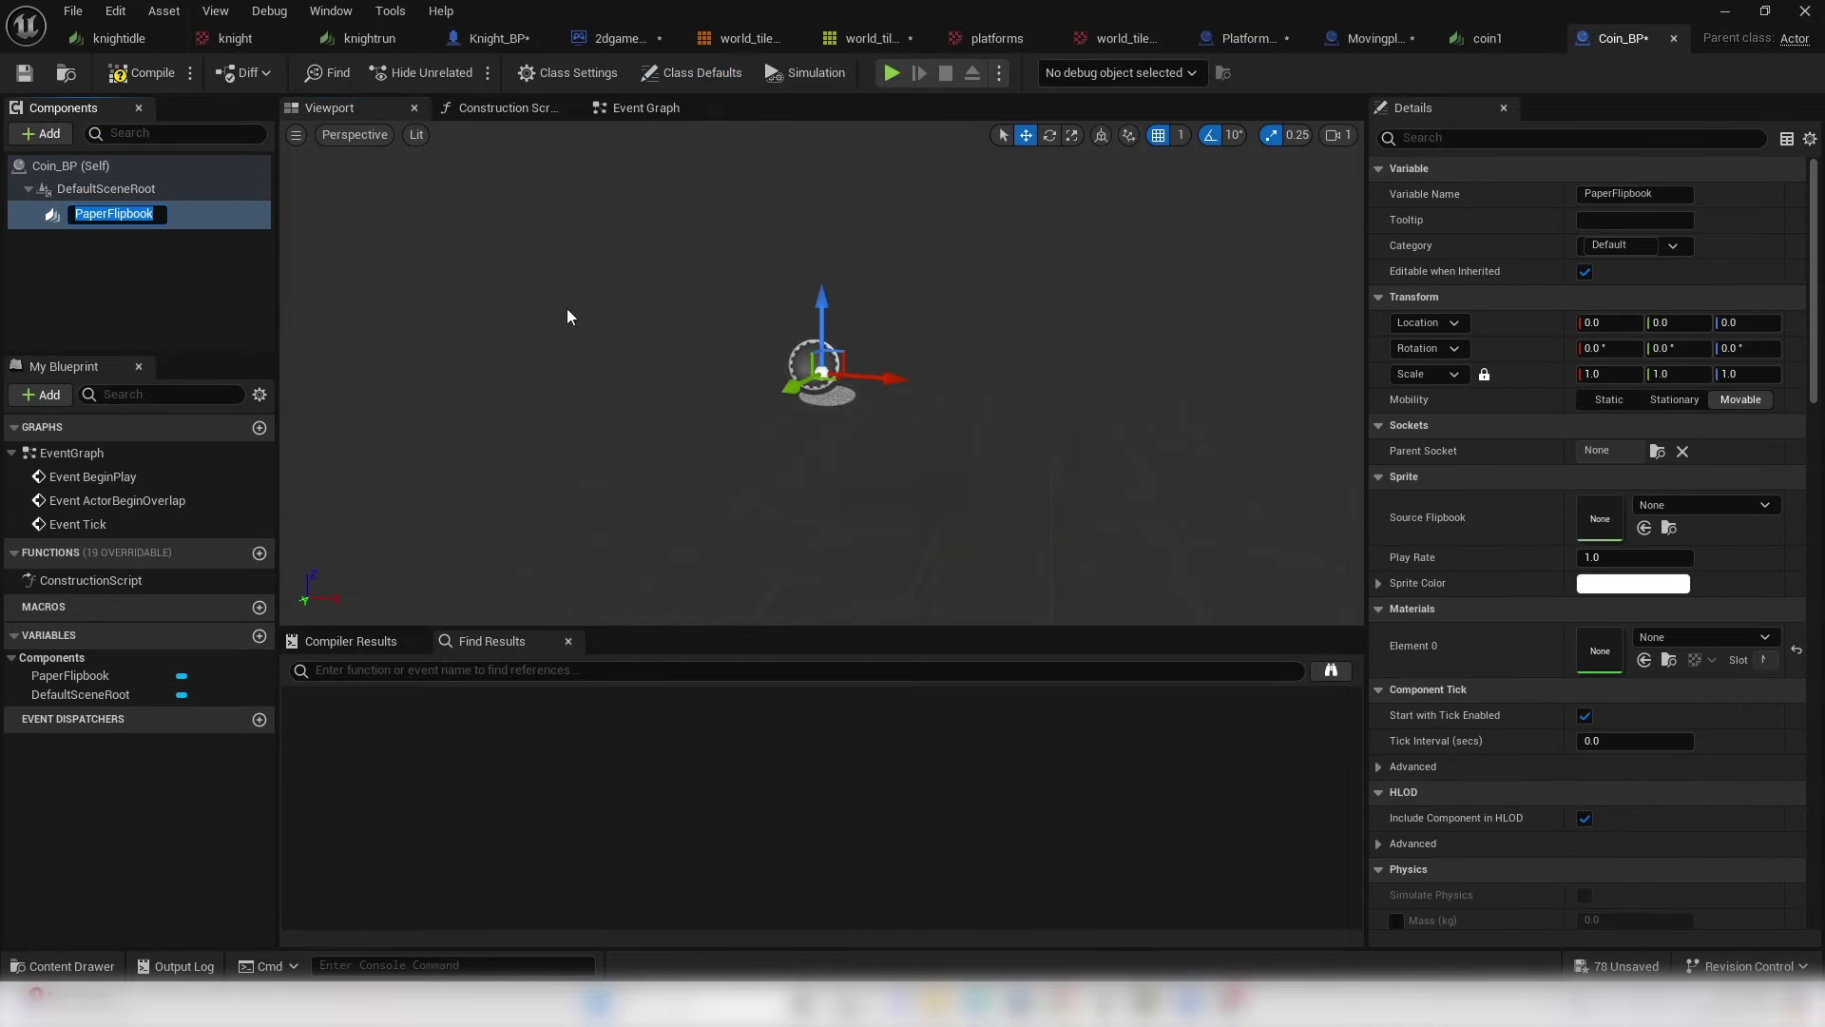
click(1683, 507)
click(1646, 756)
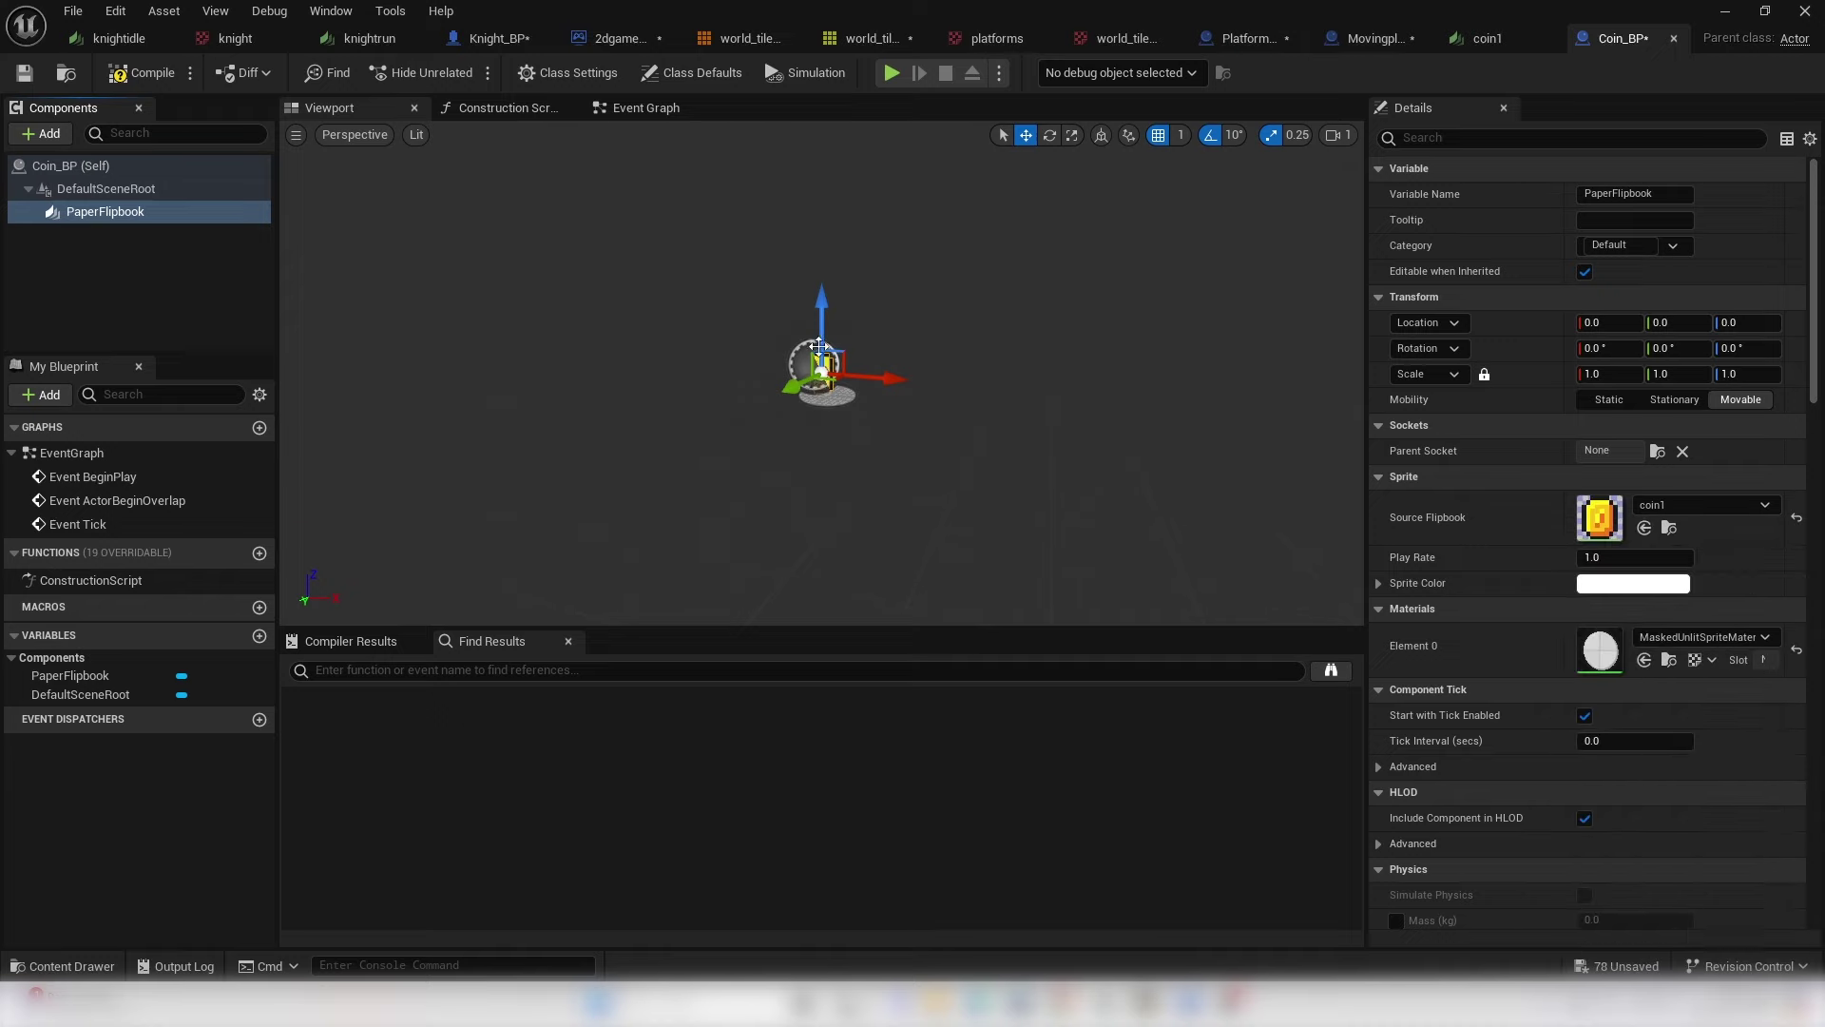
- Set the PaperFlipbook component's scale to 2.0 on all axes
click(1618, 376)
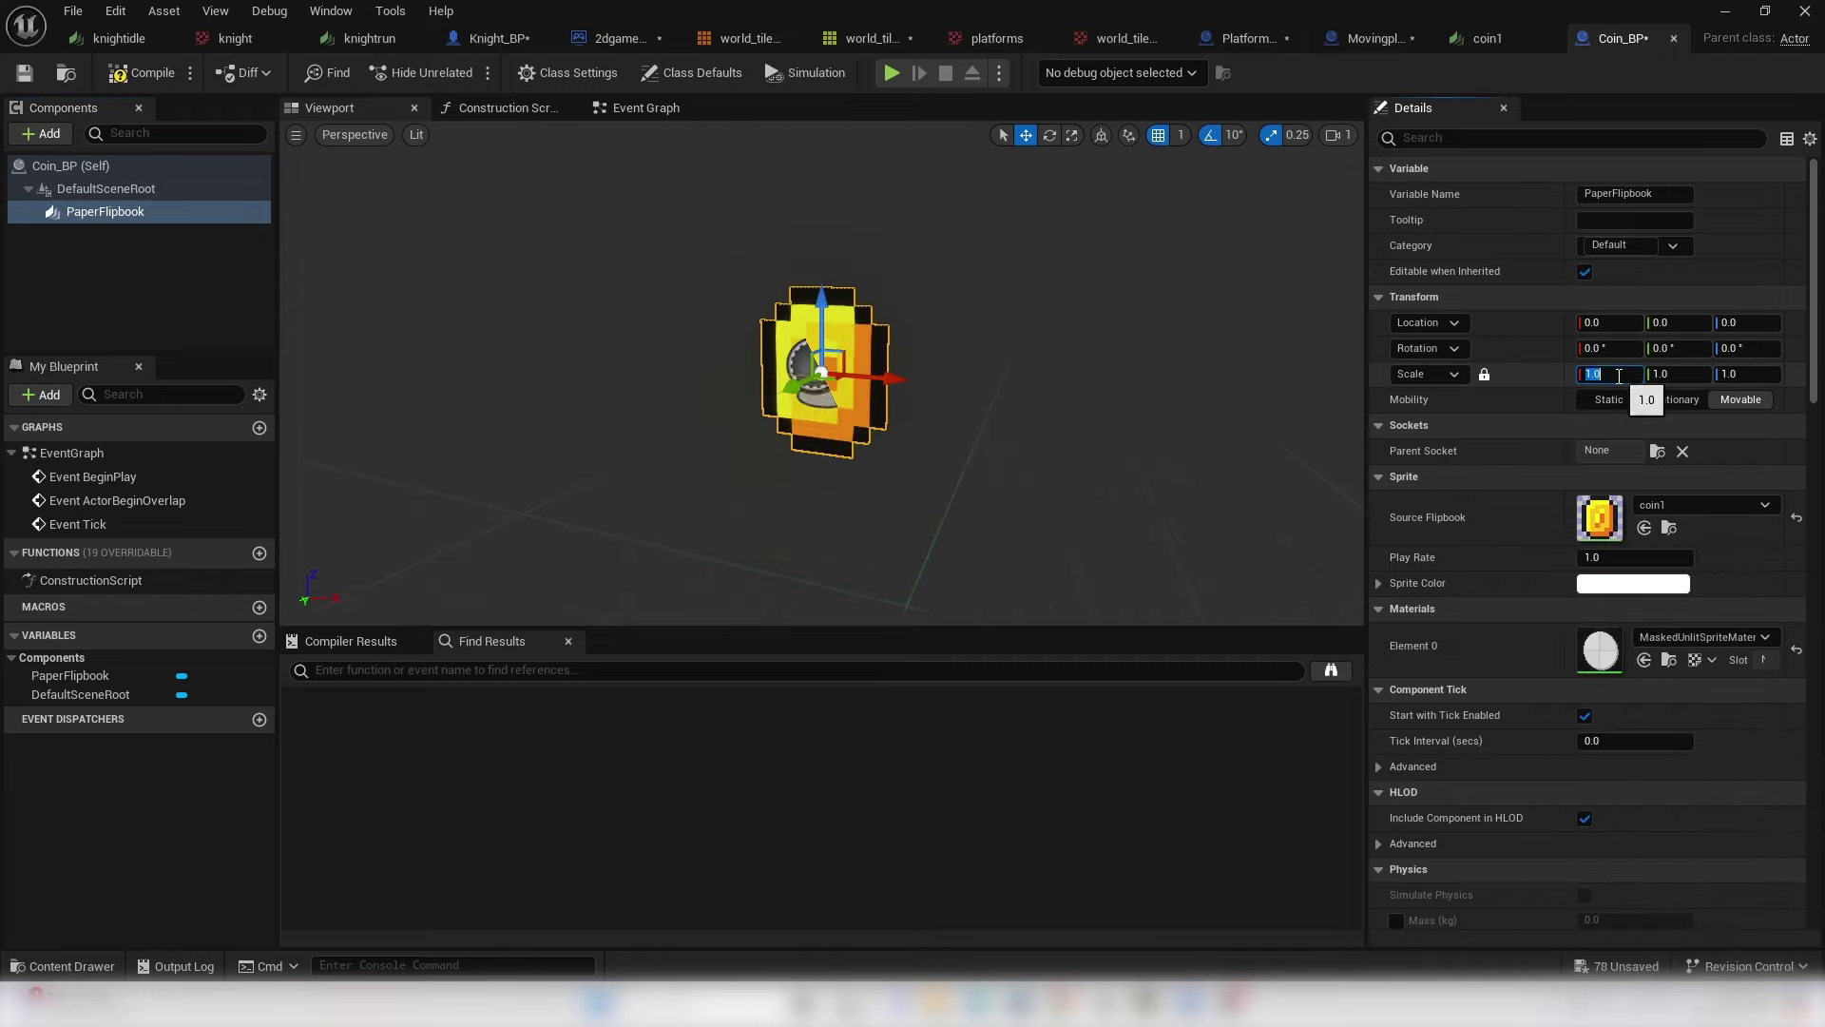
text(2)
key(Return)
scroll(837, 289, down, 5)
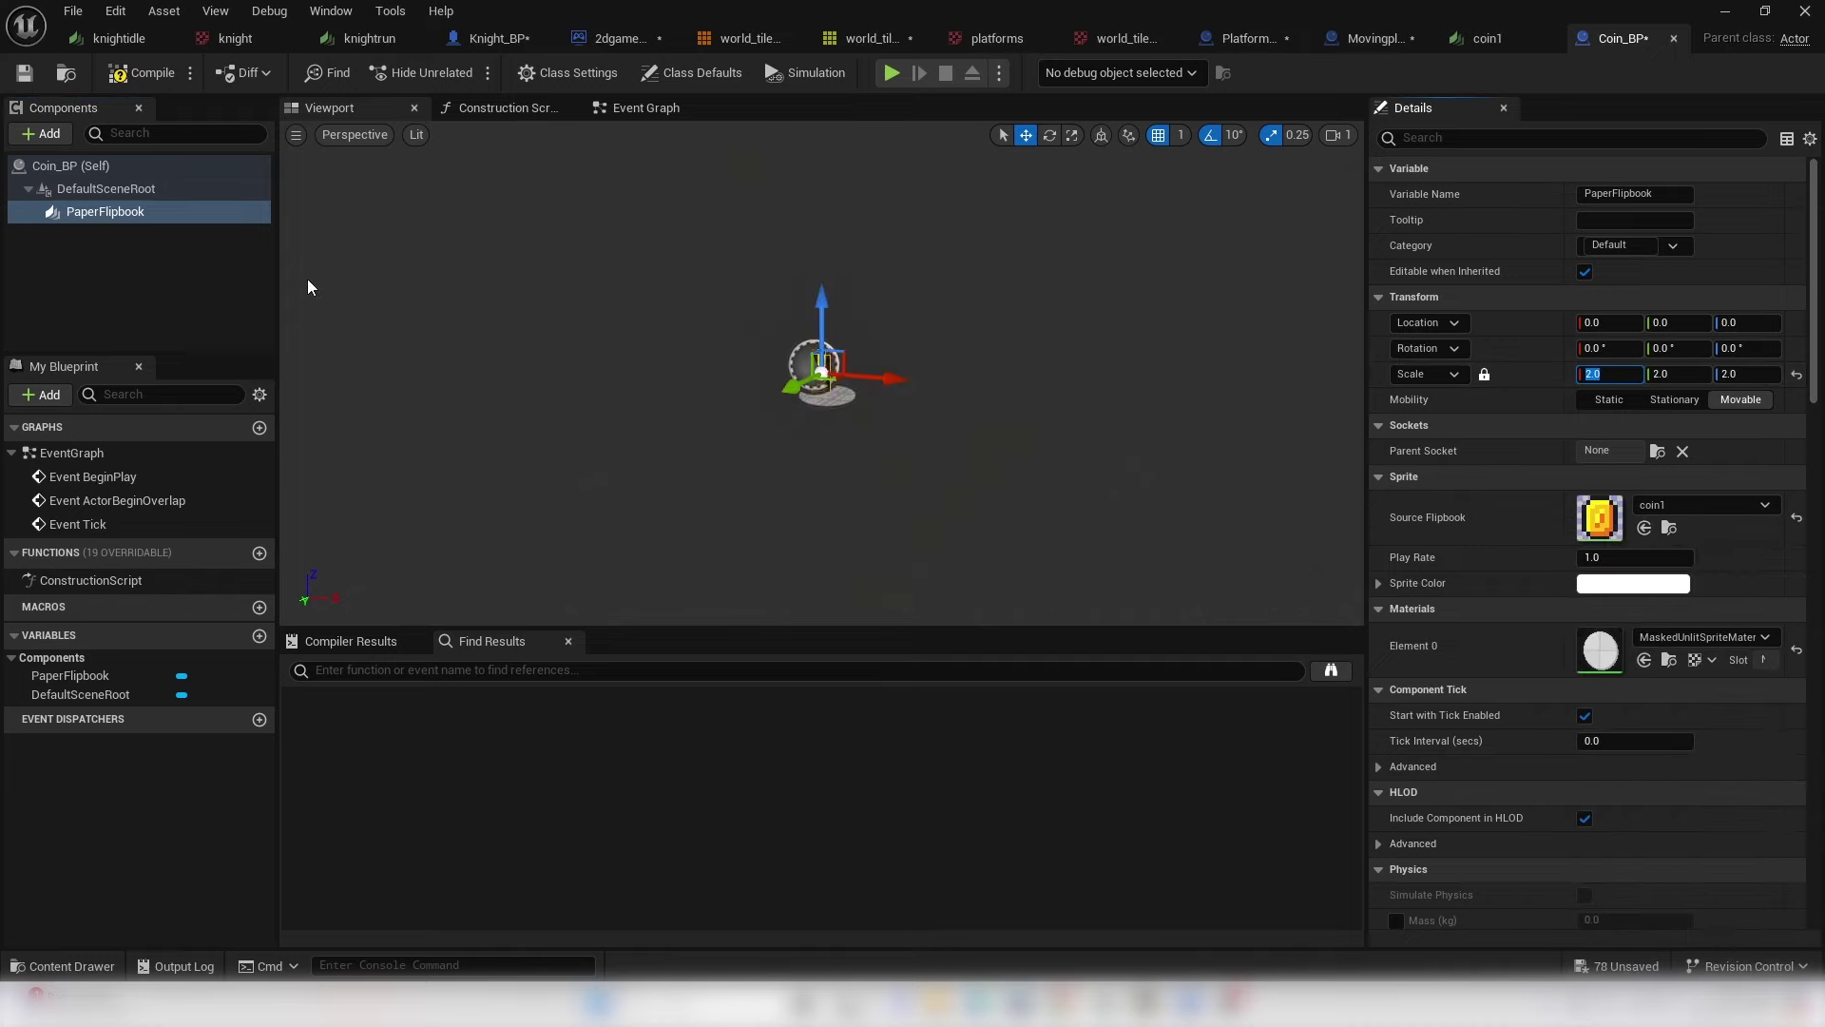
- Add a Box Collision component under the root of Coin_BP
click(219, 255)
click(47, 134)
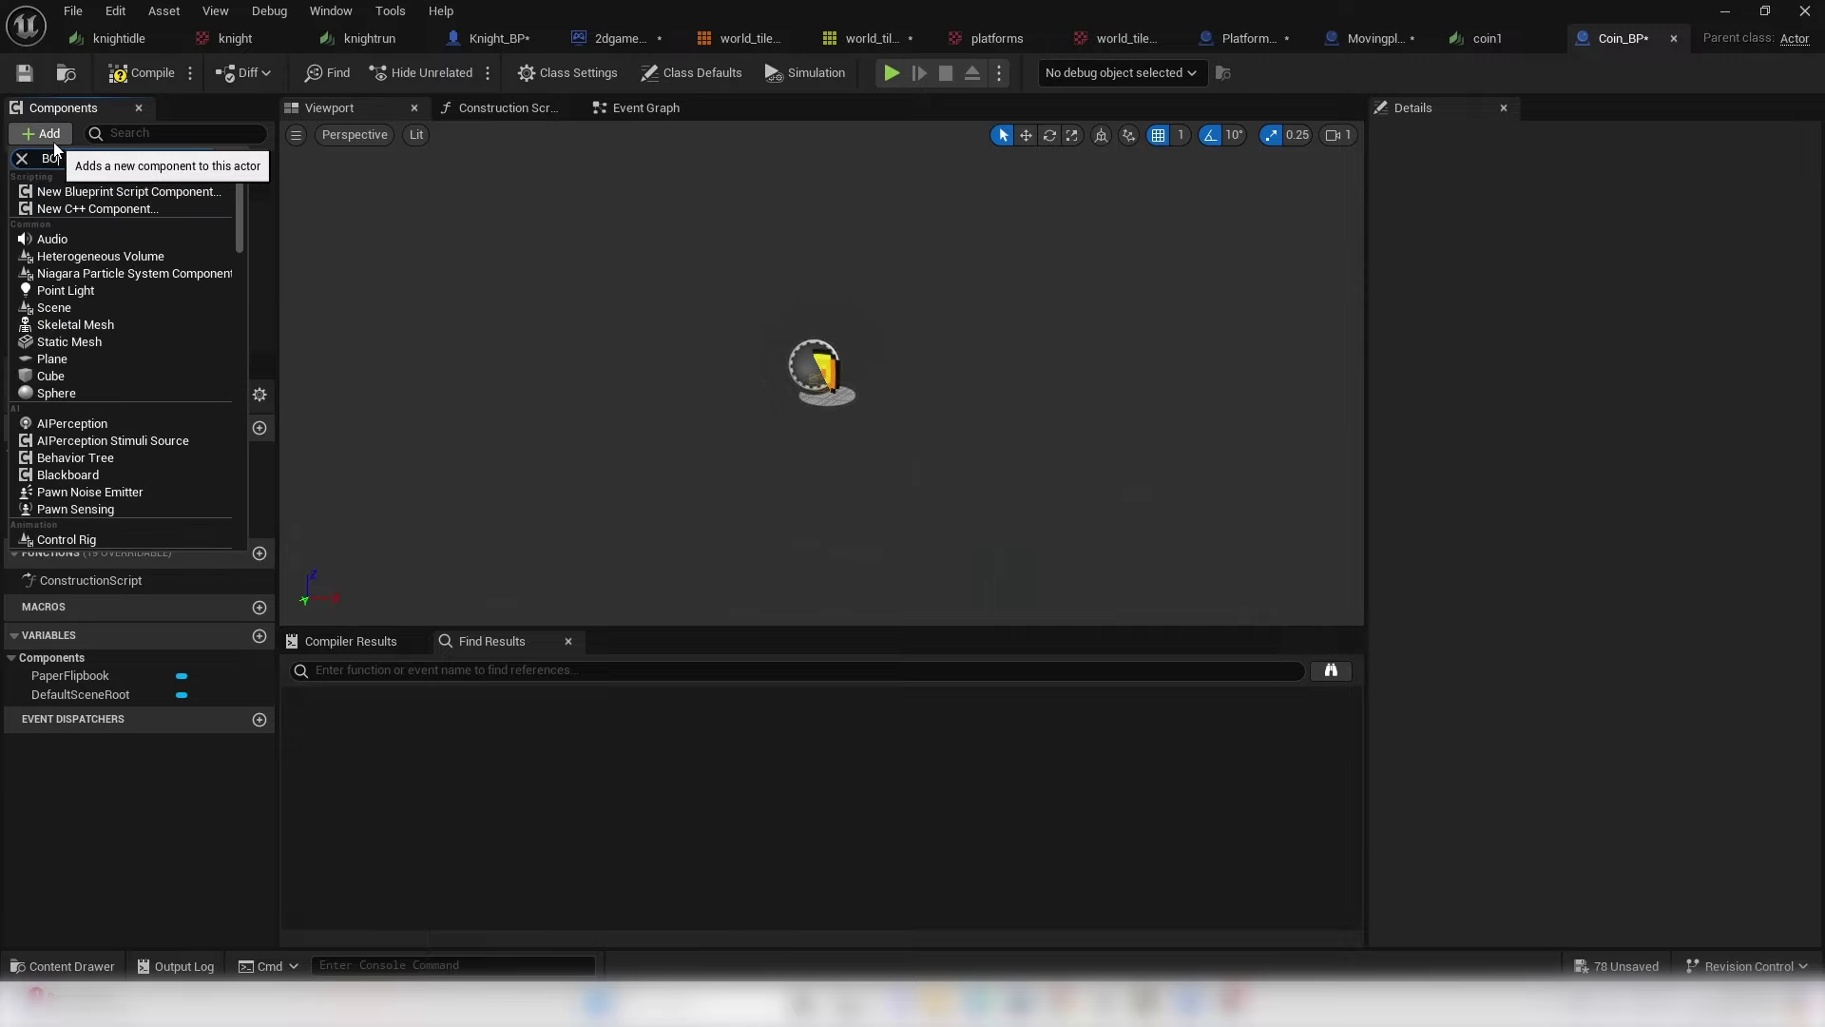
text(X)
click(66, 192)
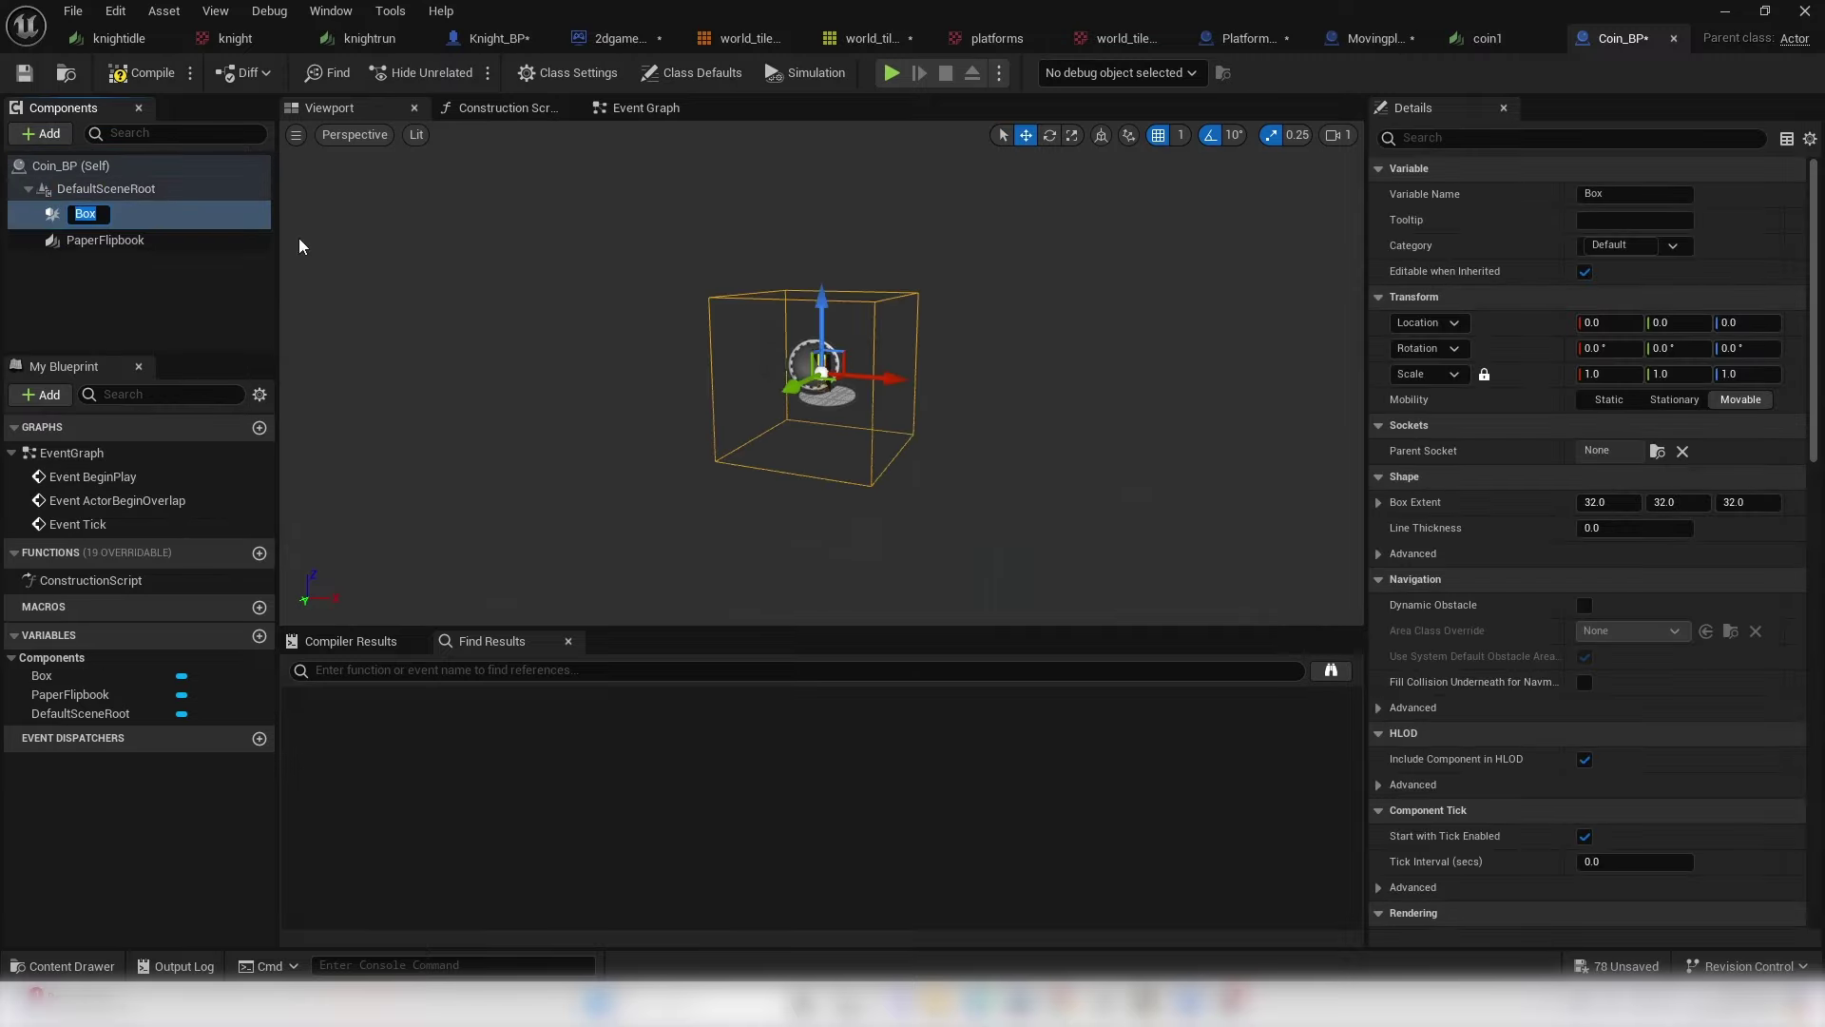
- Shrink the Box component to a scale of 0.25 on all axes so it fits around the coin
right_drag(745, 258, 880, 252)
drag(732, 266, 816, 297)
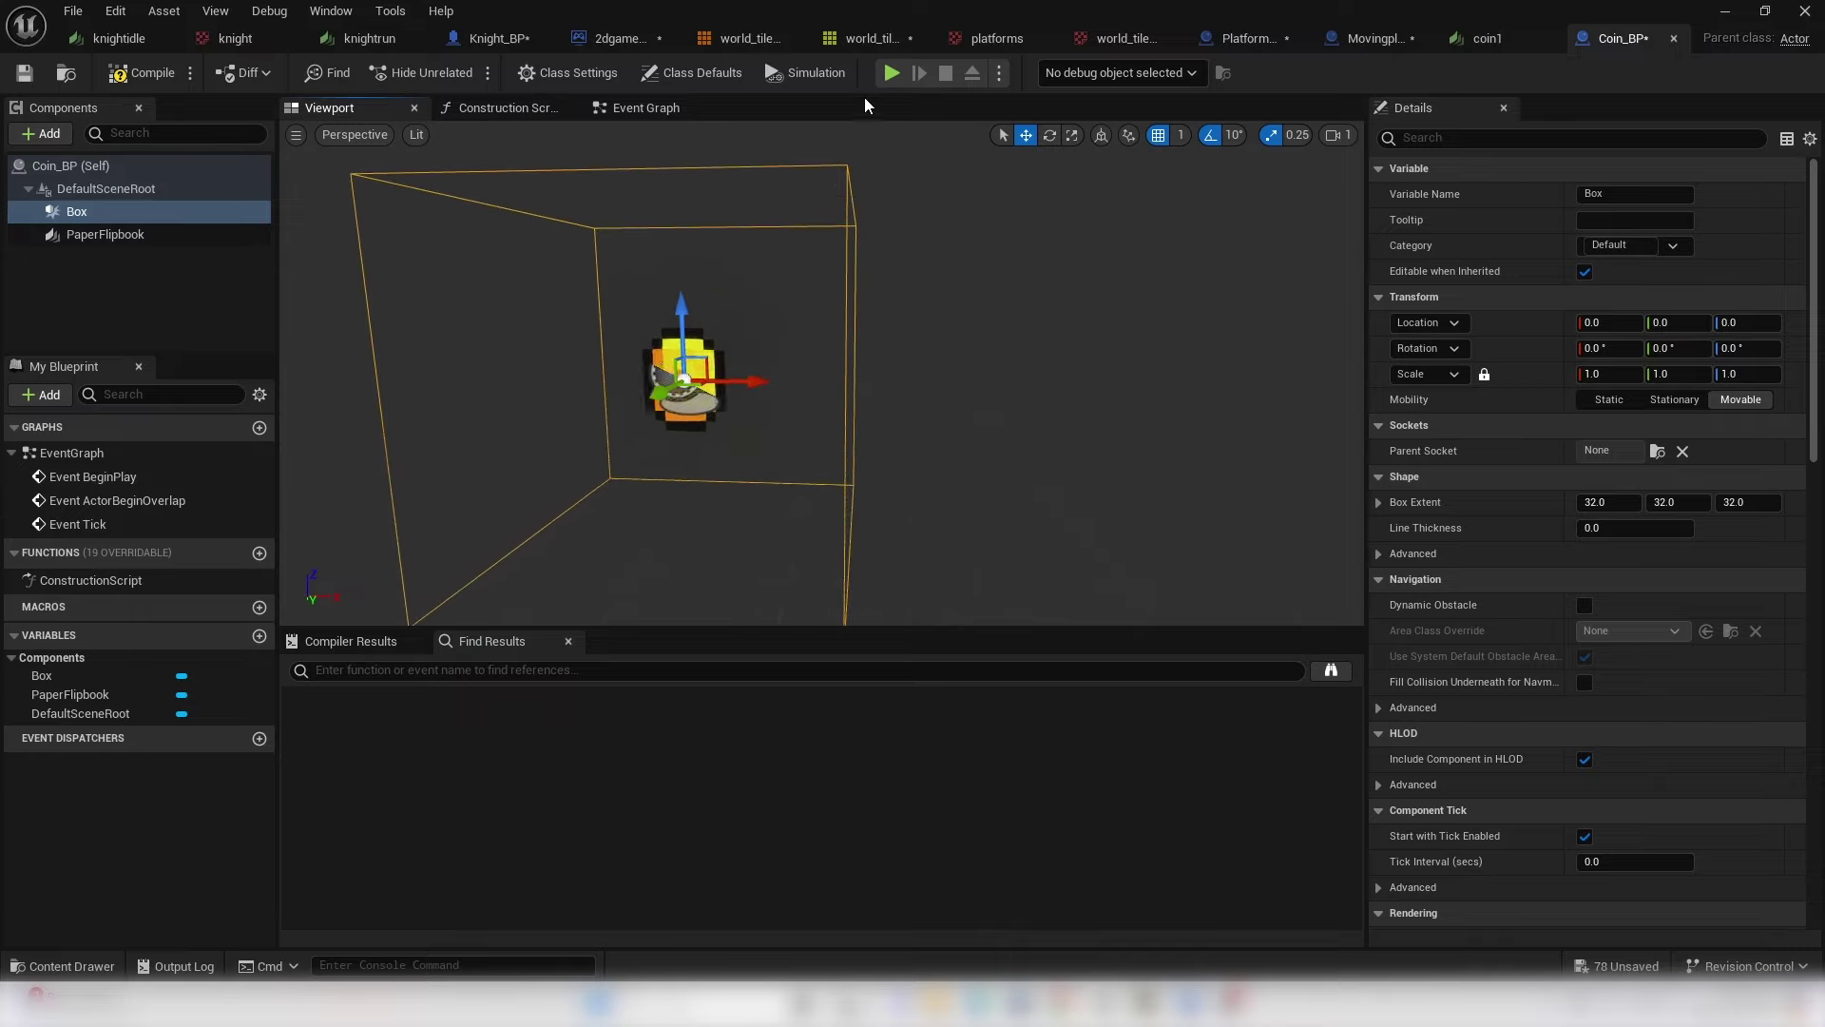
key(r)
drag(748, 375, 679, 378)
drag(682, 316, 673, 386)
right_drag(654, 397, 574, 340)
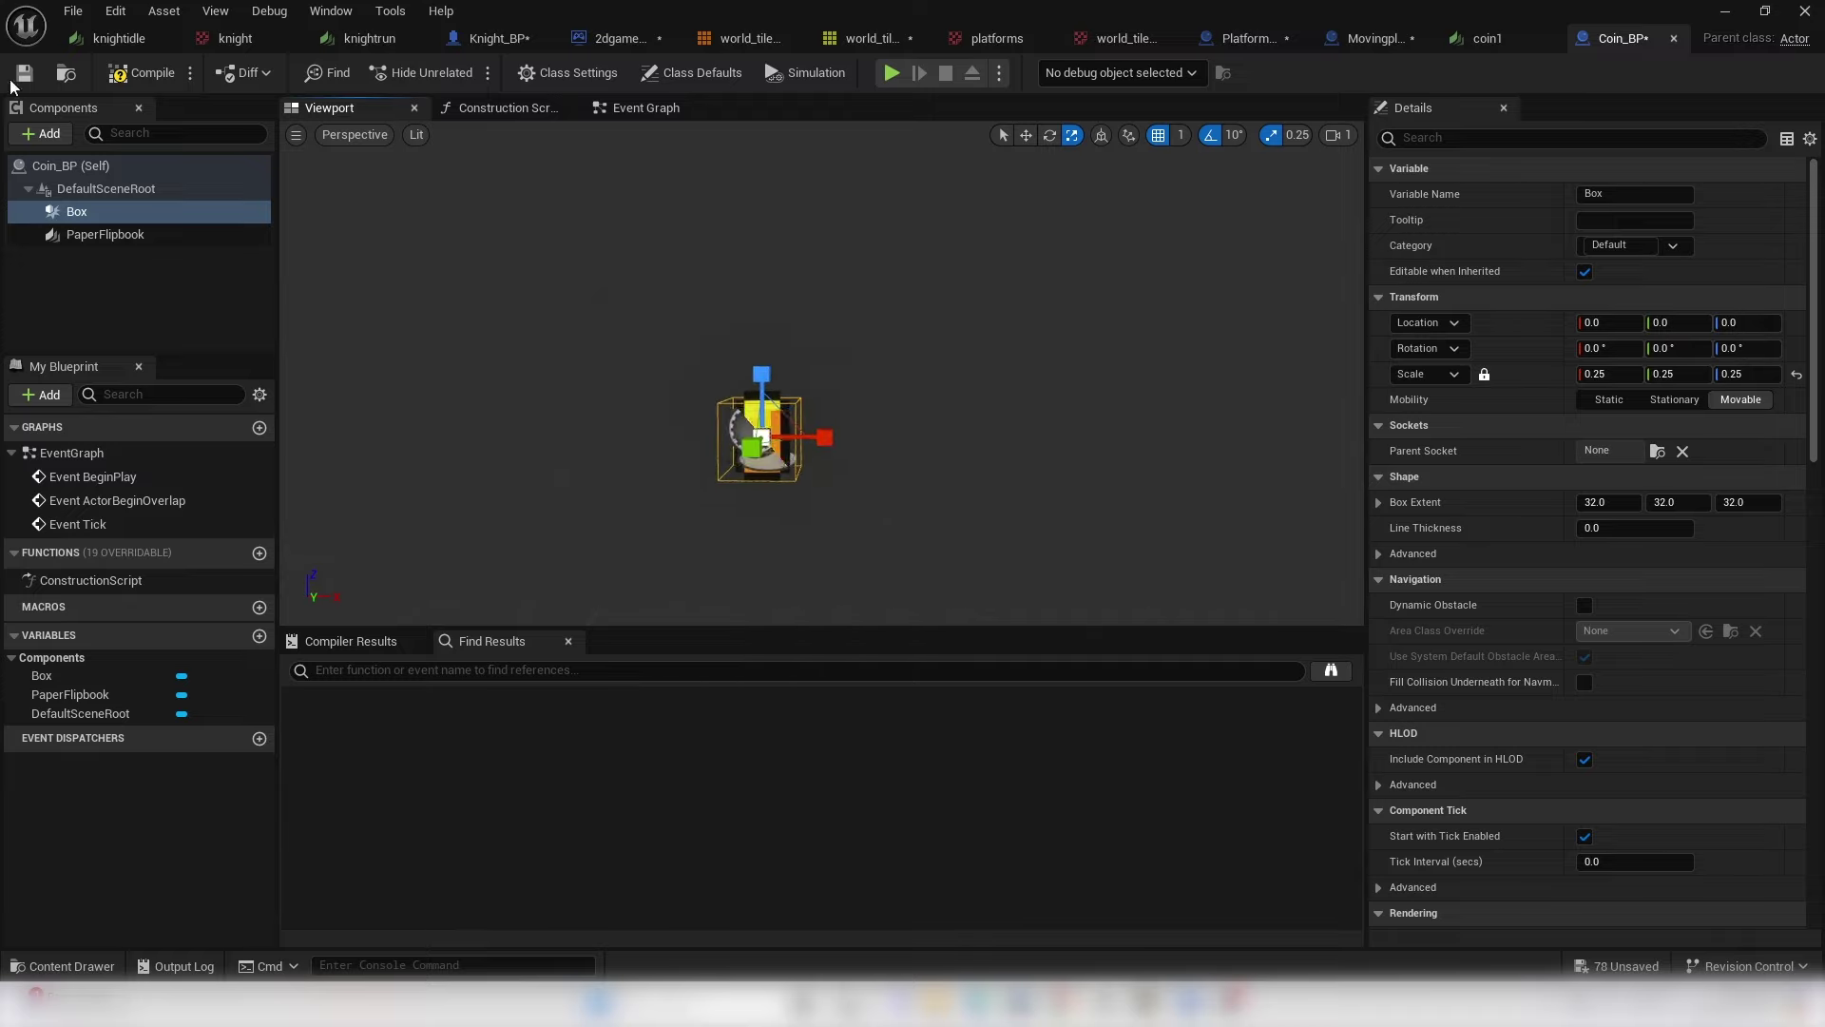
- Add an On Component Begin Overlap event for the Box and connect its Other Actor to a Cast To Knight_BP node
scroll(1616, 532, down, 15)
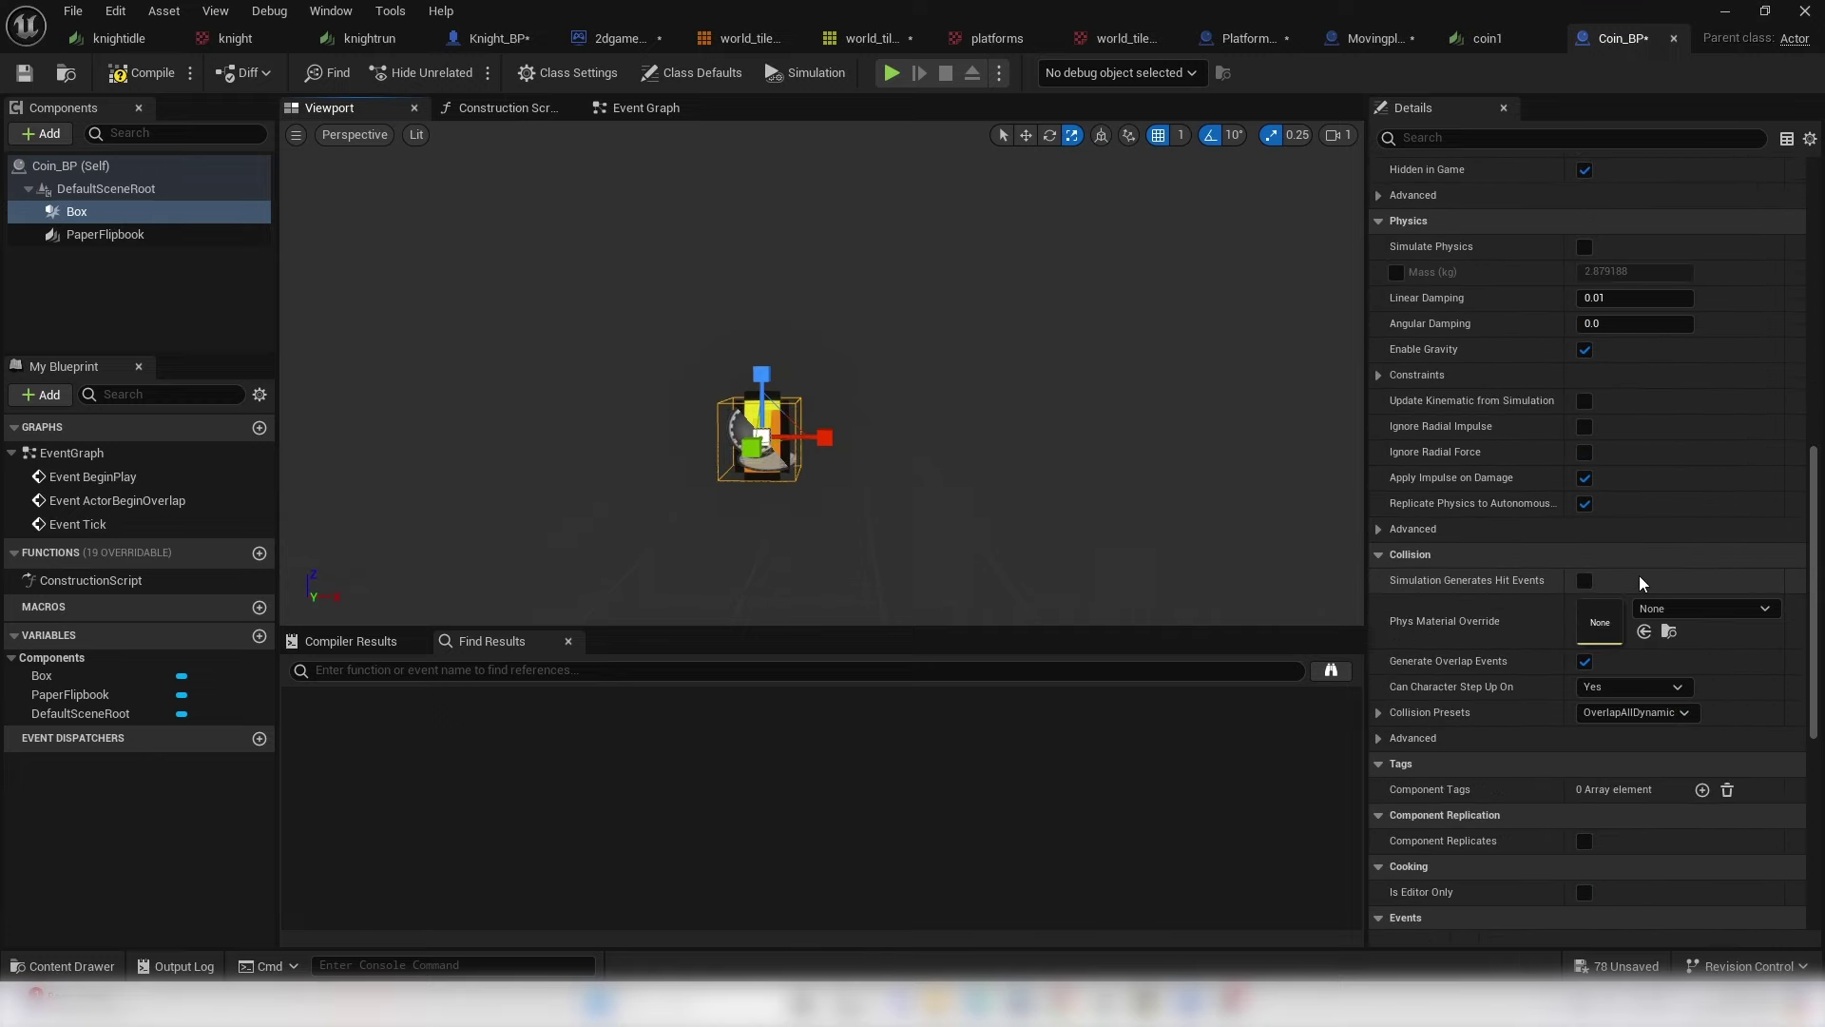
click(1634, 574)
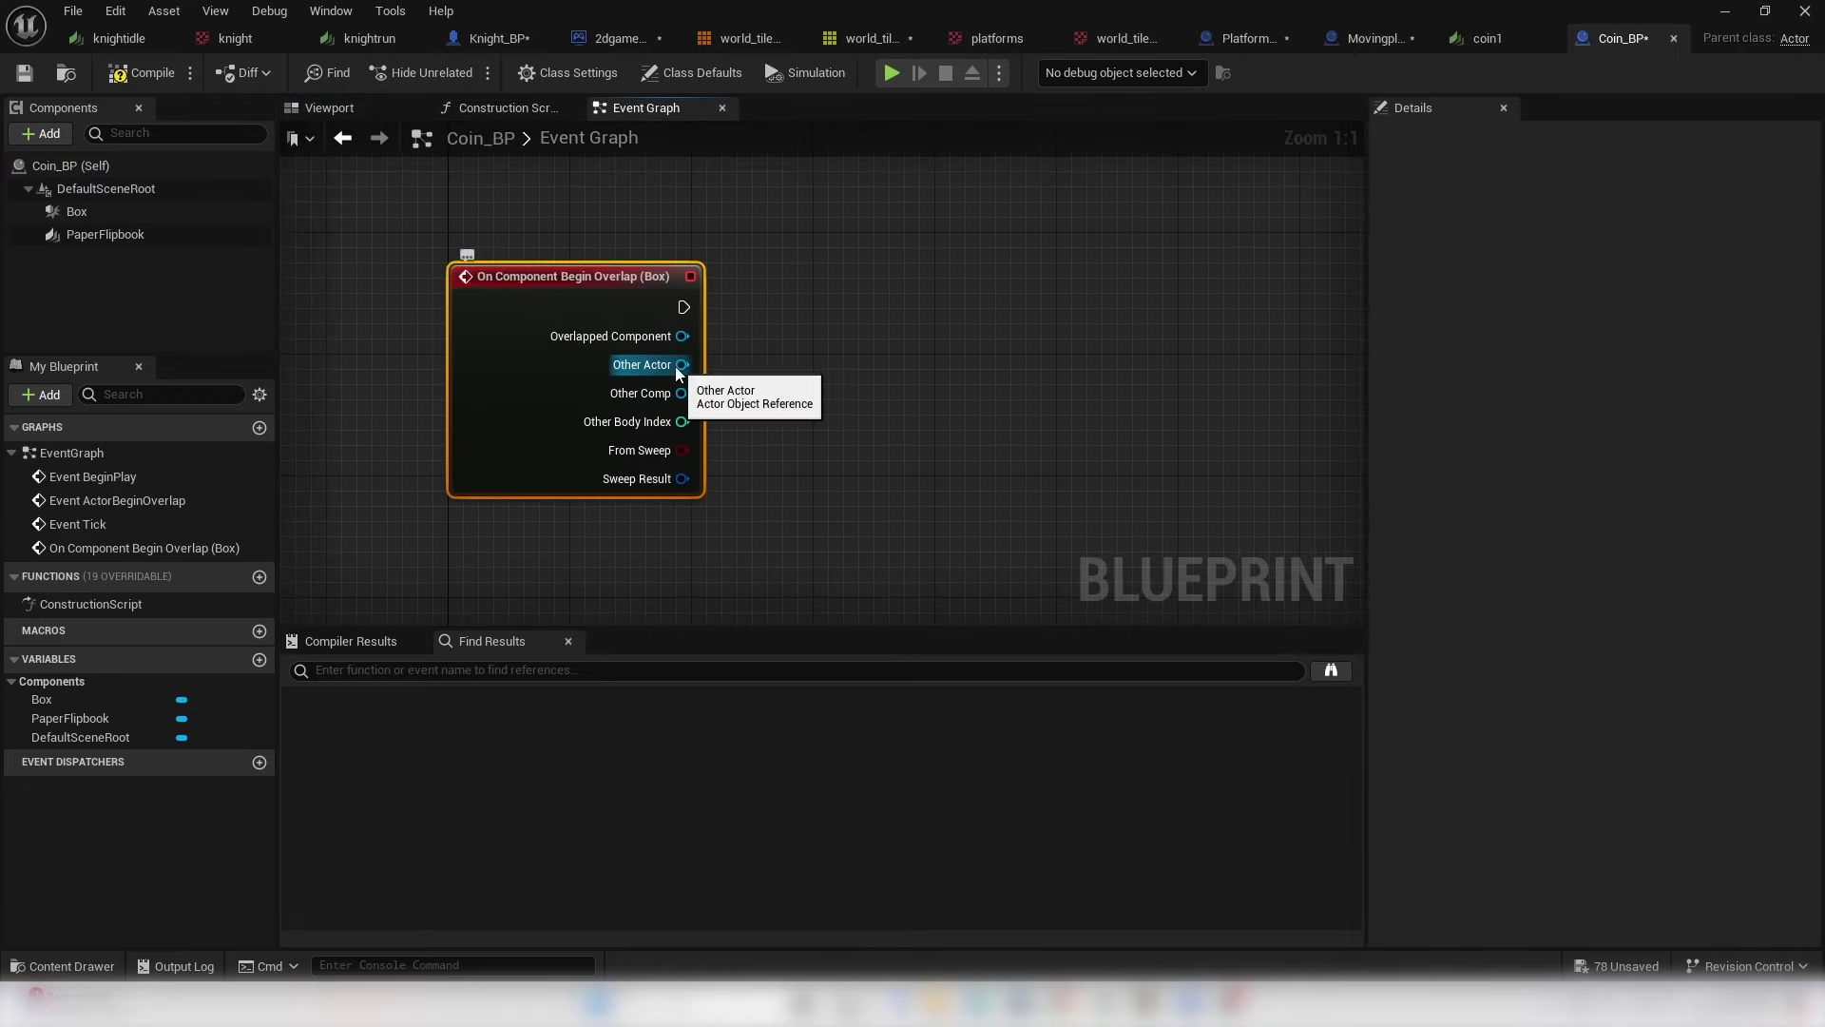
drag(681, 366, 985, 402)
text(CAS)
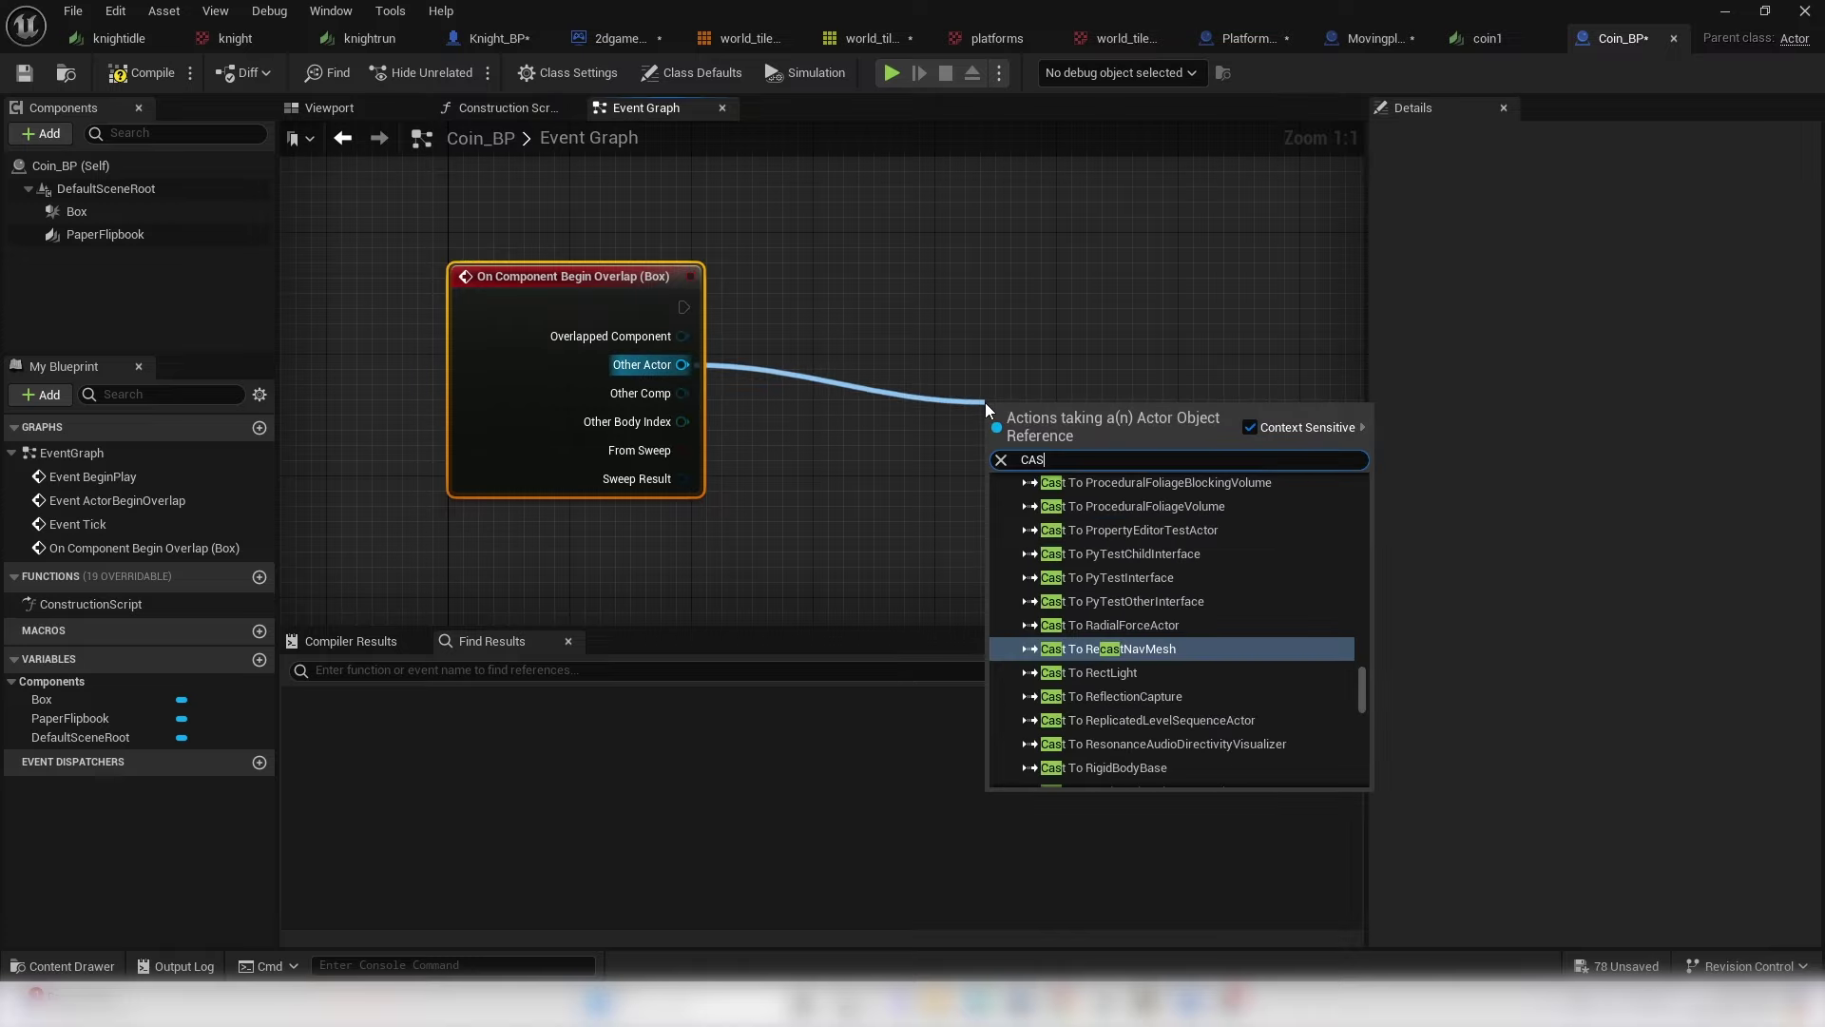
text(T TO KN)
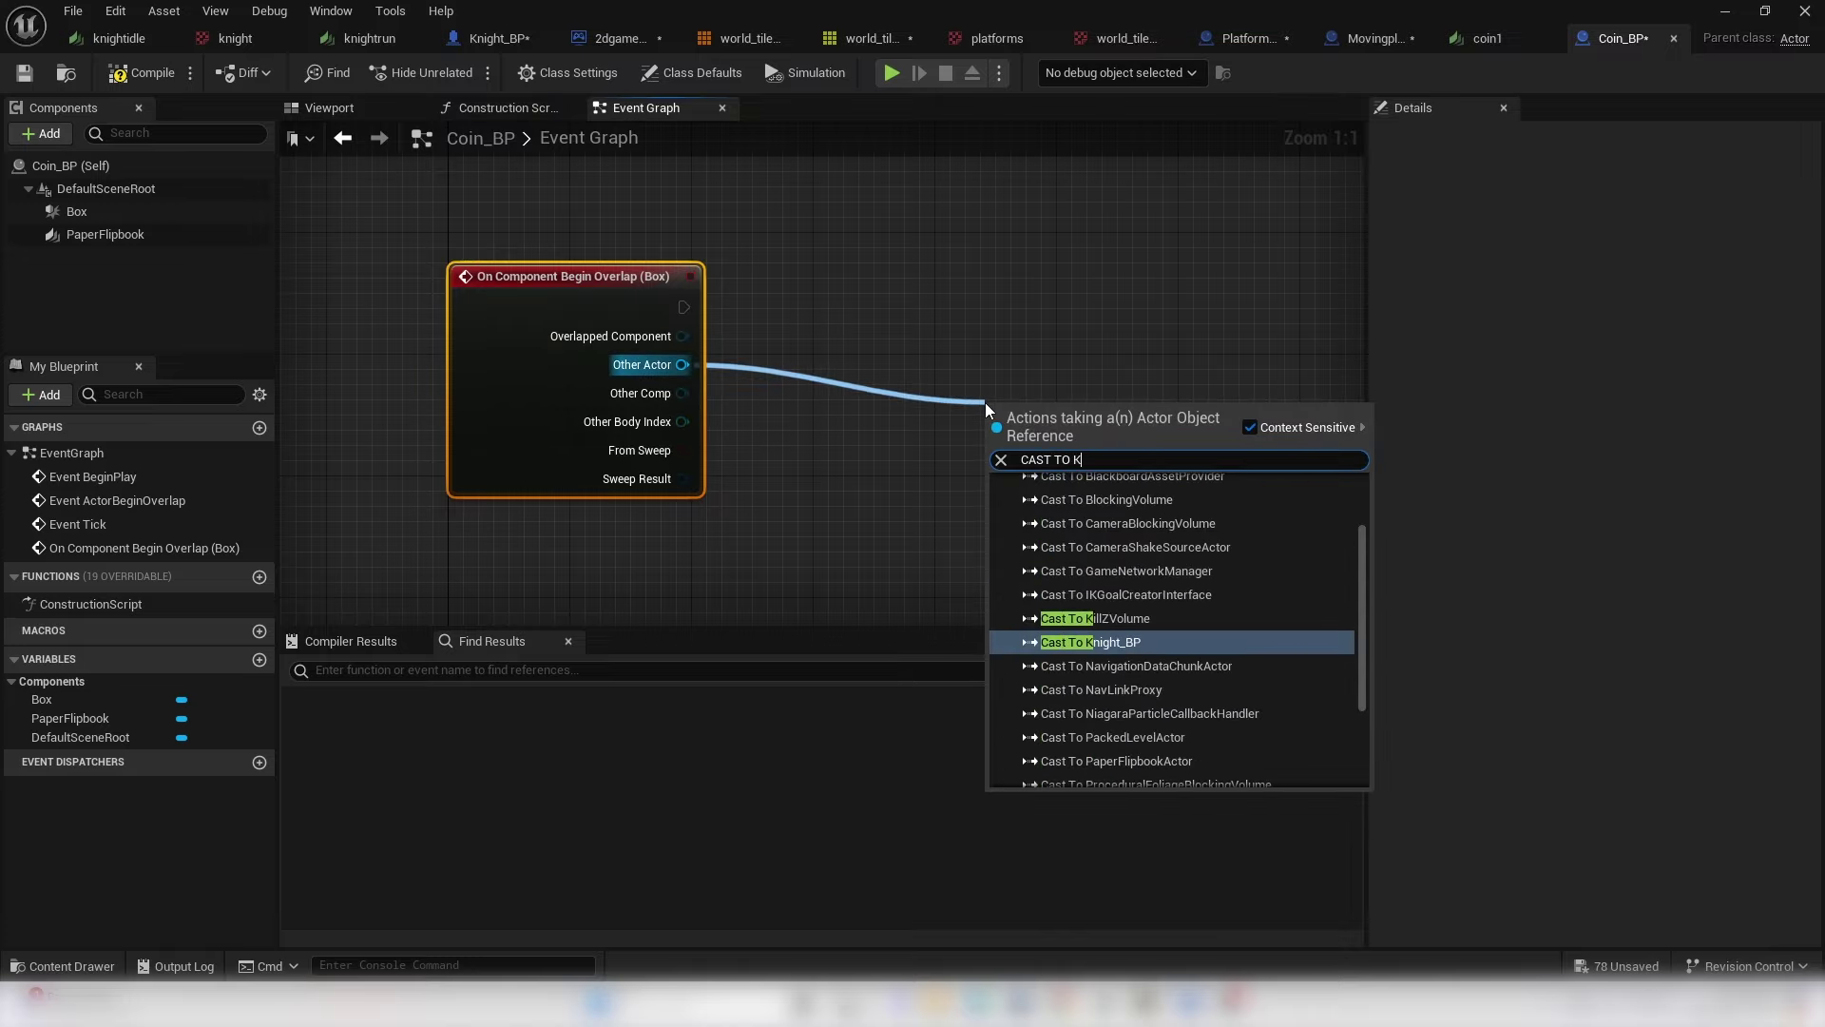
key(Return)
drag(1050, 451, 958, 324)
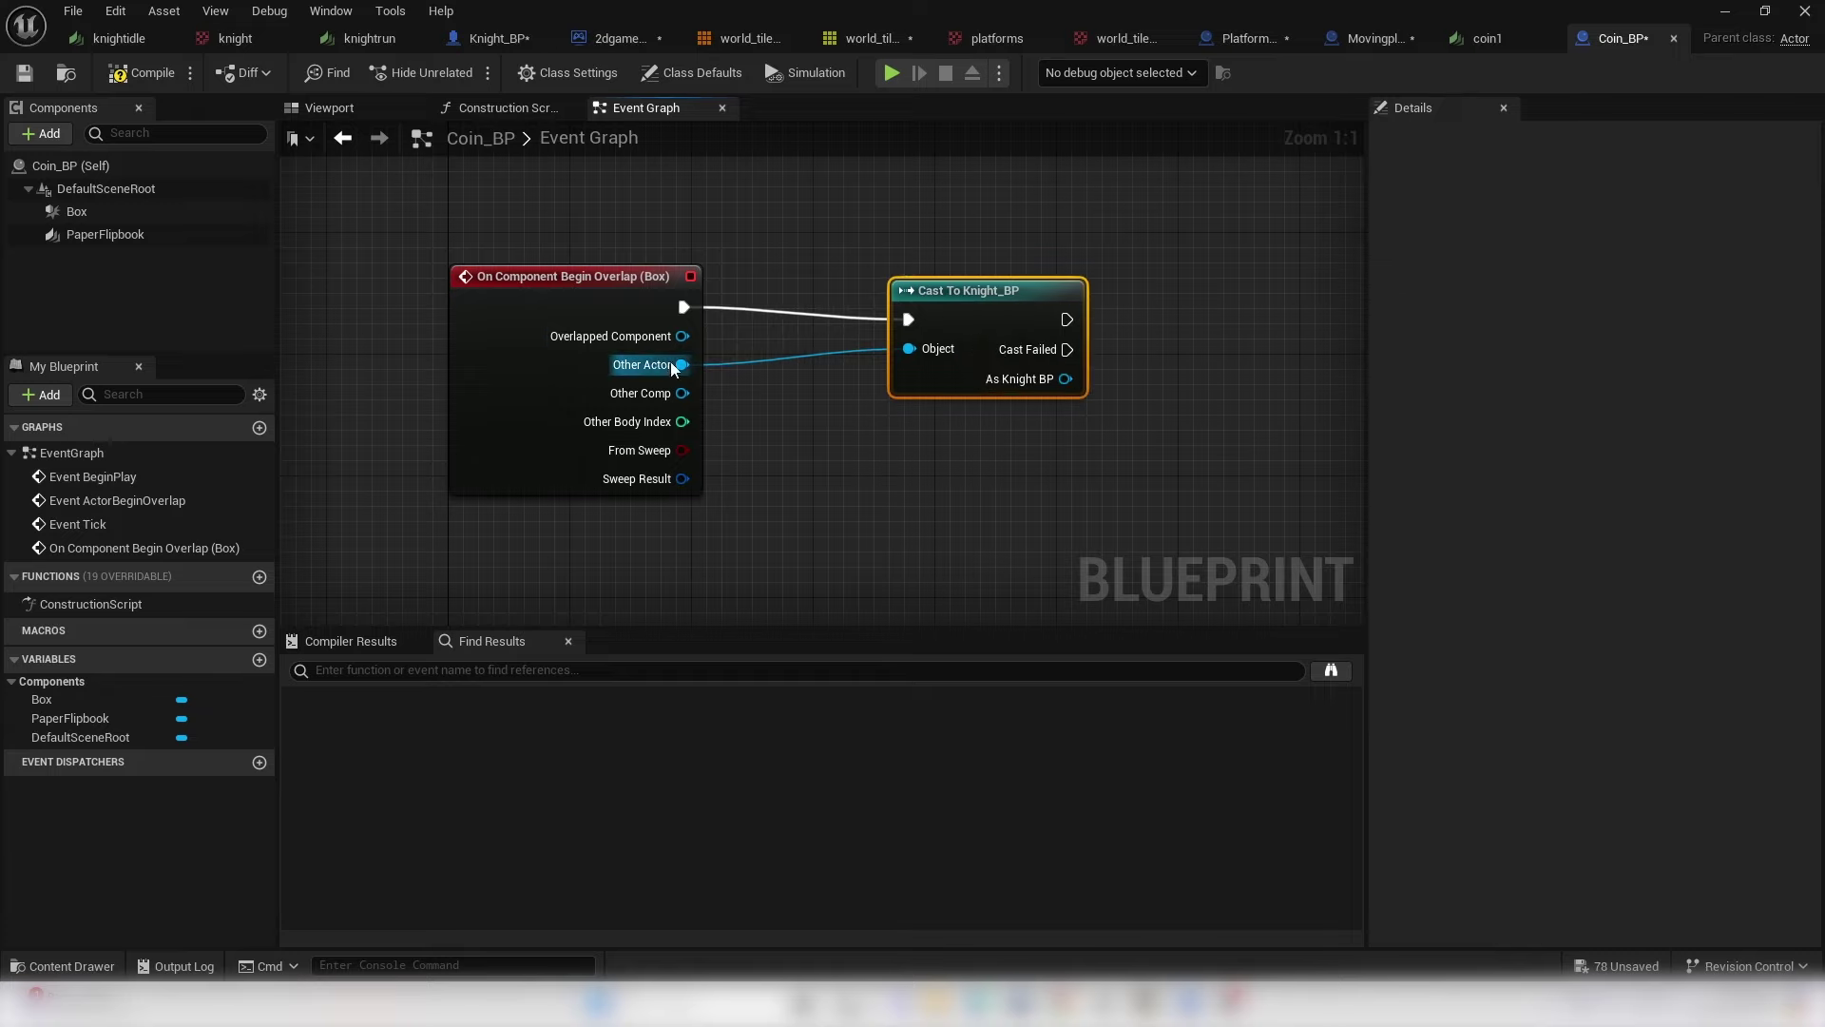
- Add a Get Coins node from the cast's As Knight BP output
right_drag(1108, 401, 871, 362)
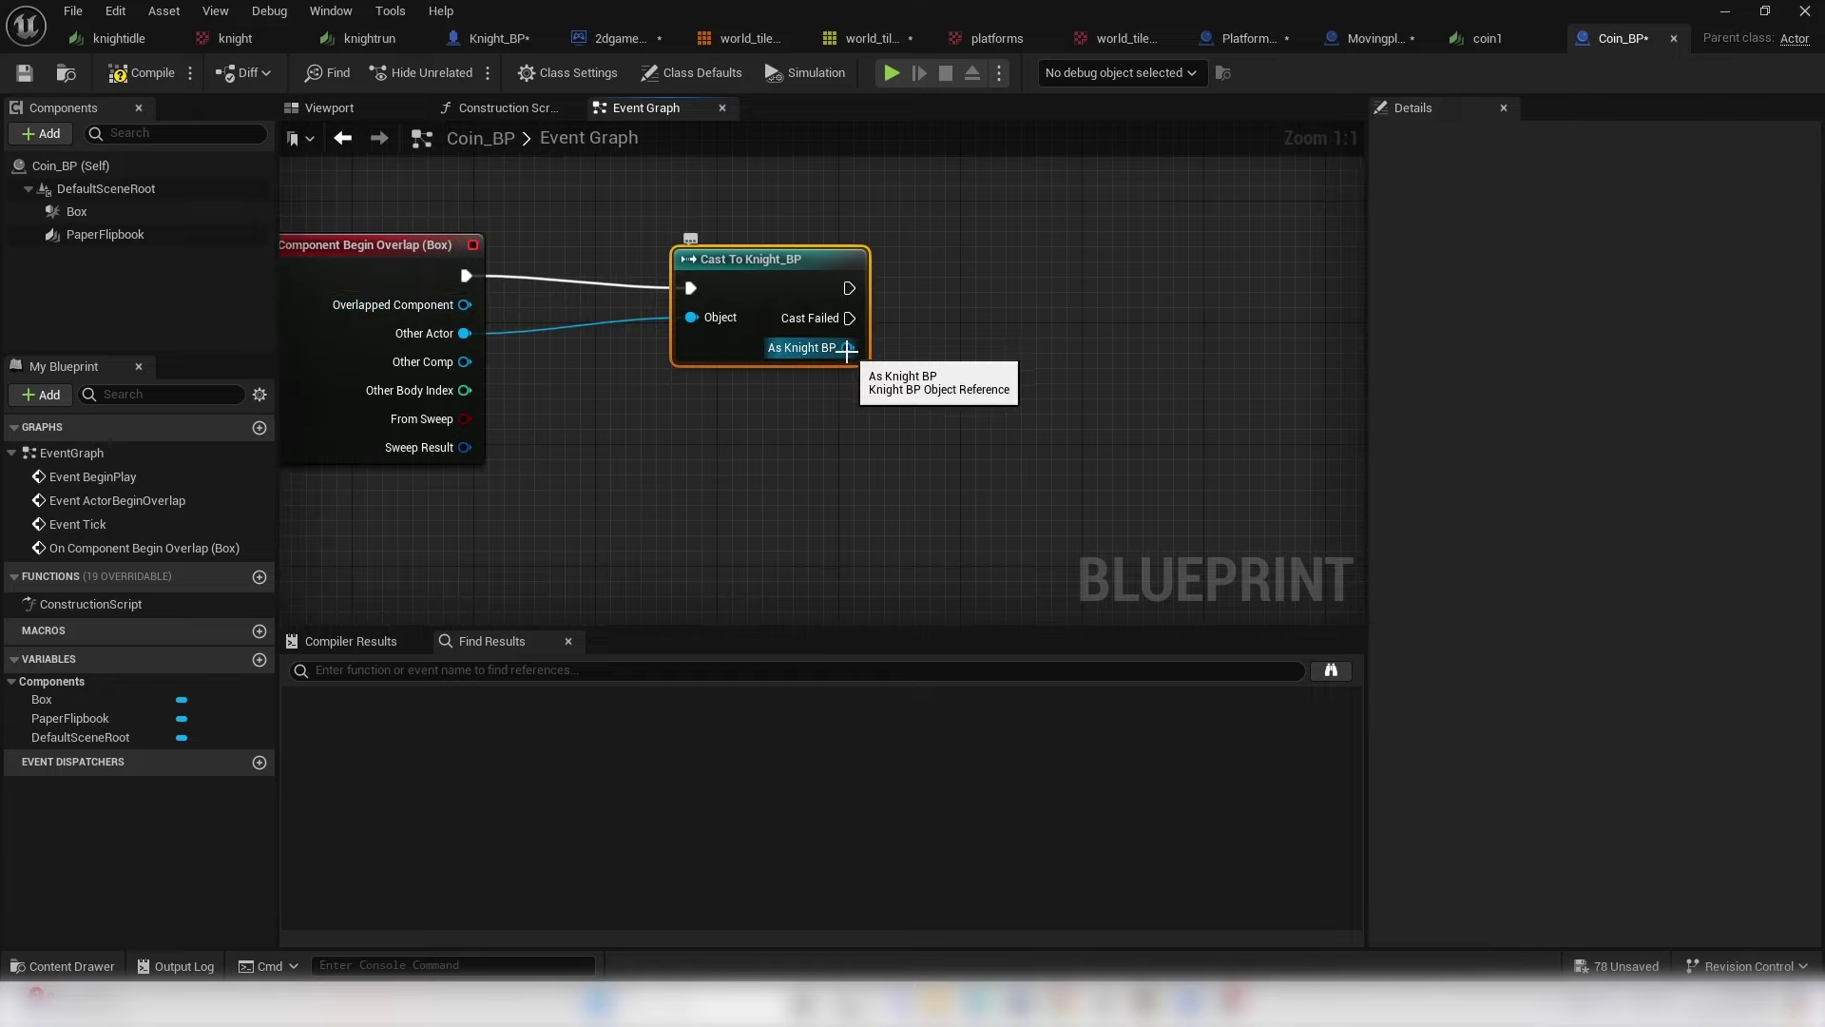
drag(864, 345, 995, 402)
text(GET COIN)
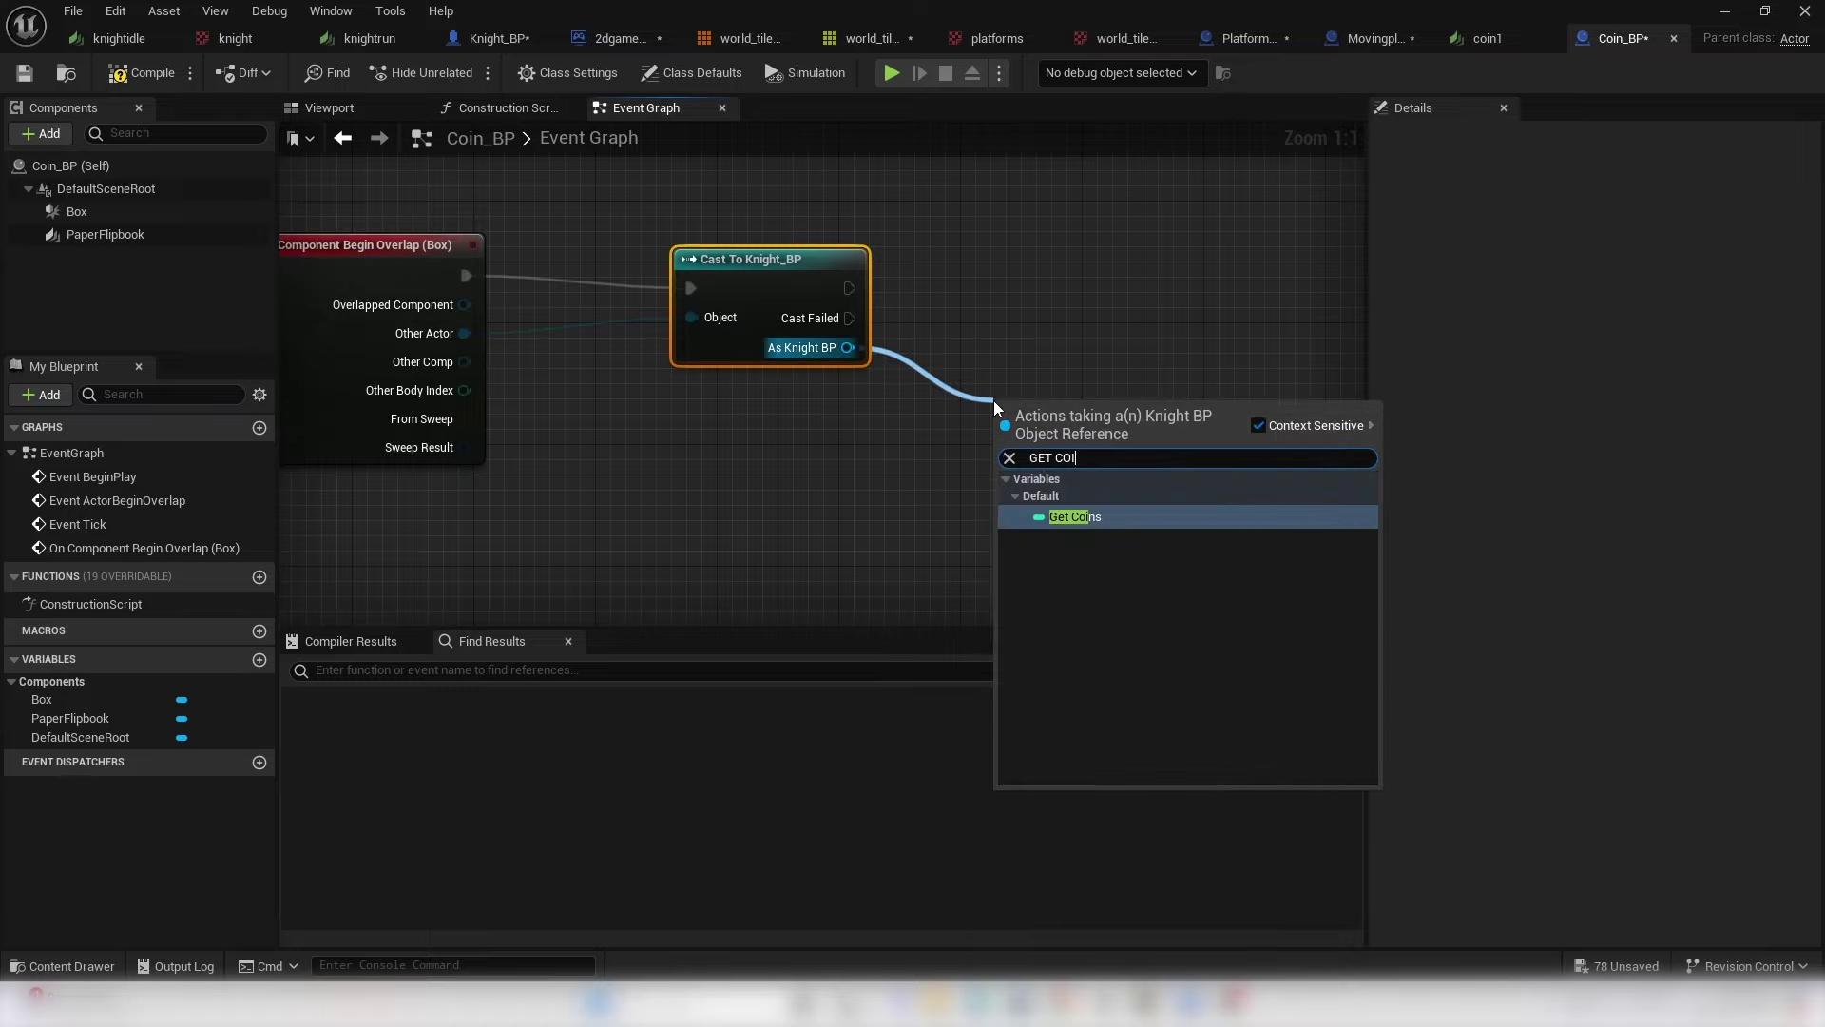
click(1116, 517)
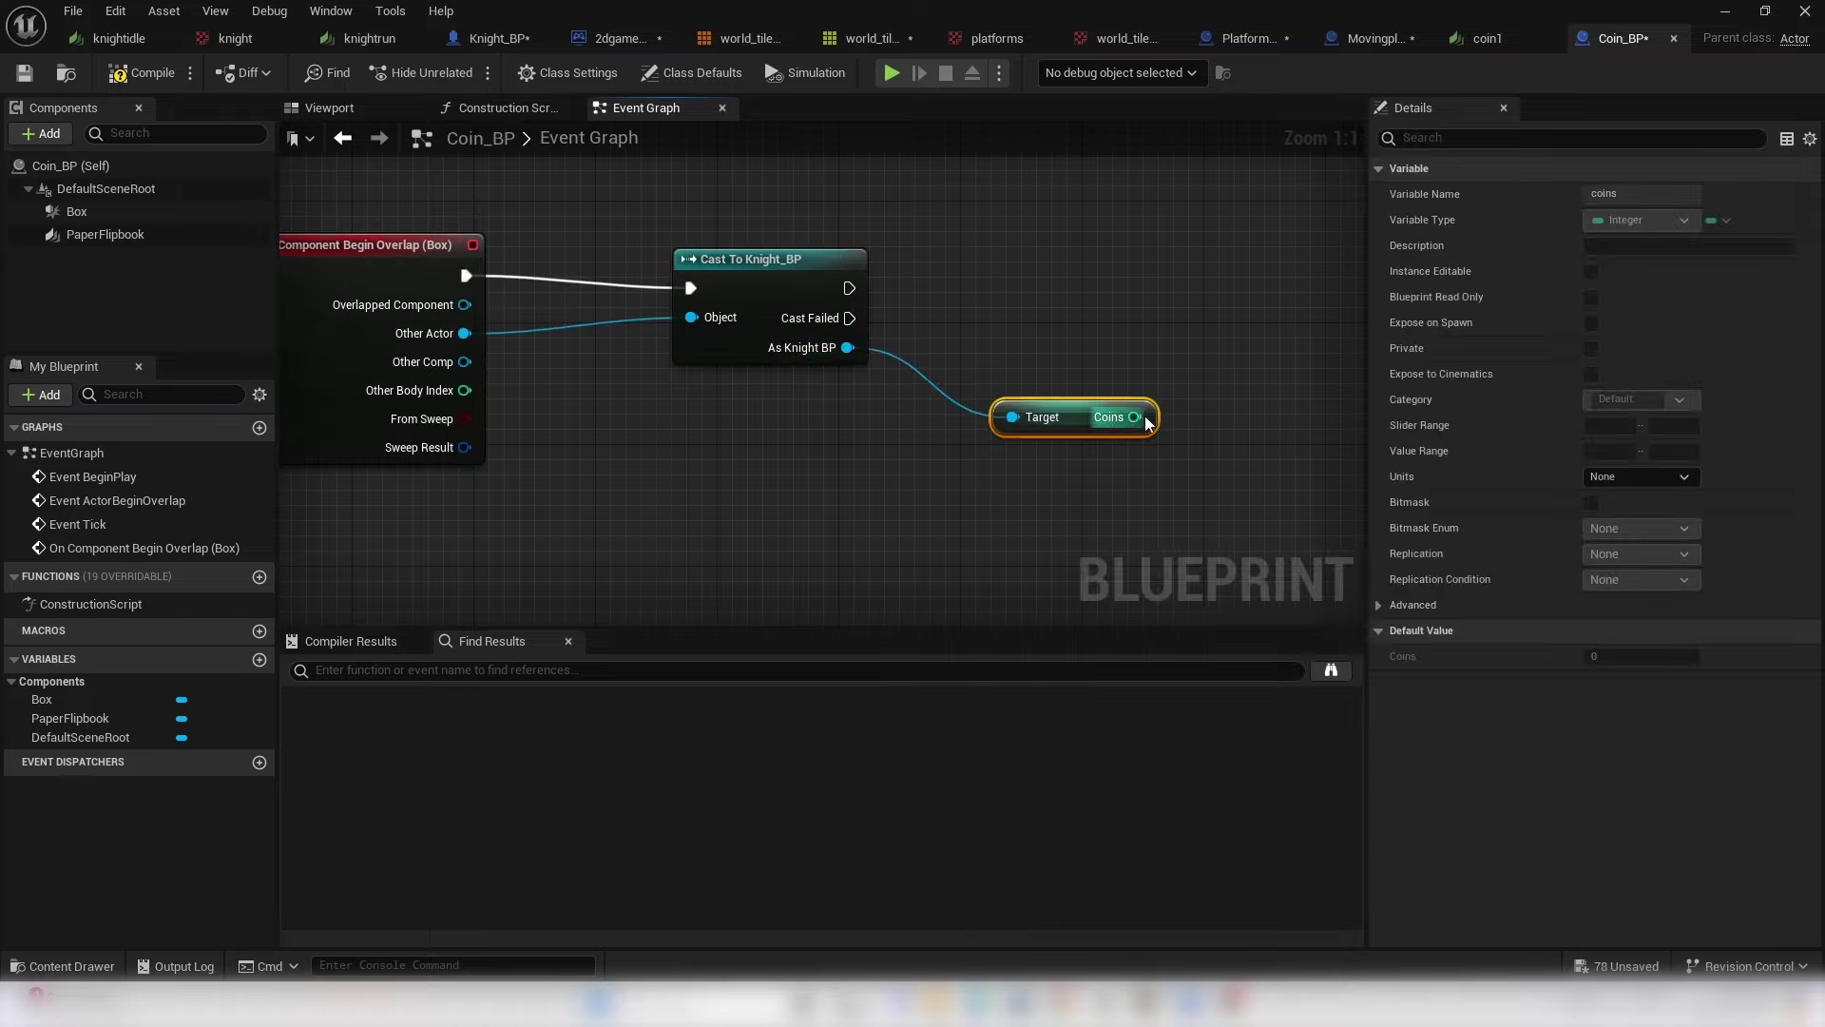
- Add an Increment Int (++) node fed by the Coins output and position it beside the cast node
right_drag(1116, 517, 831, 555)
drag(851, 453, 936, 346)
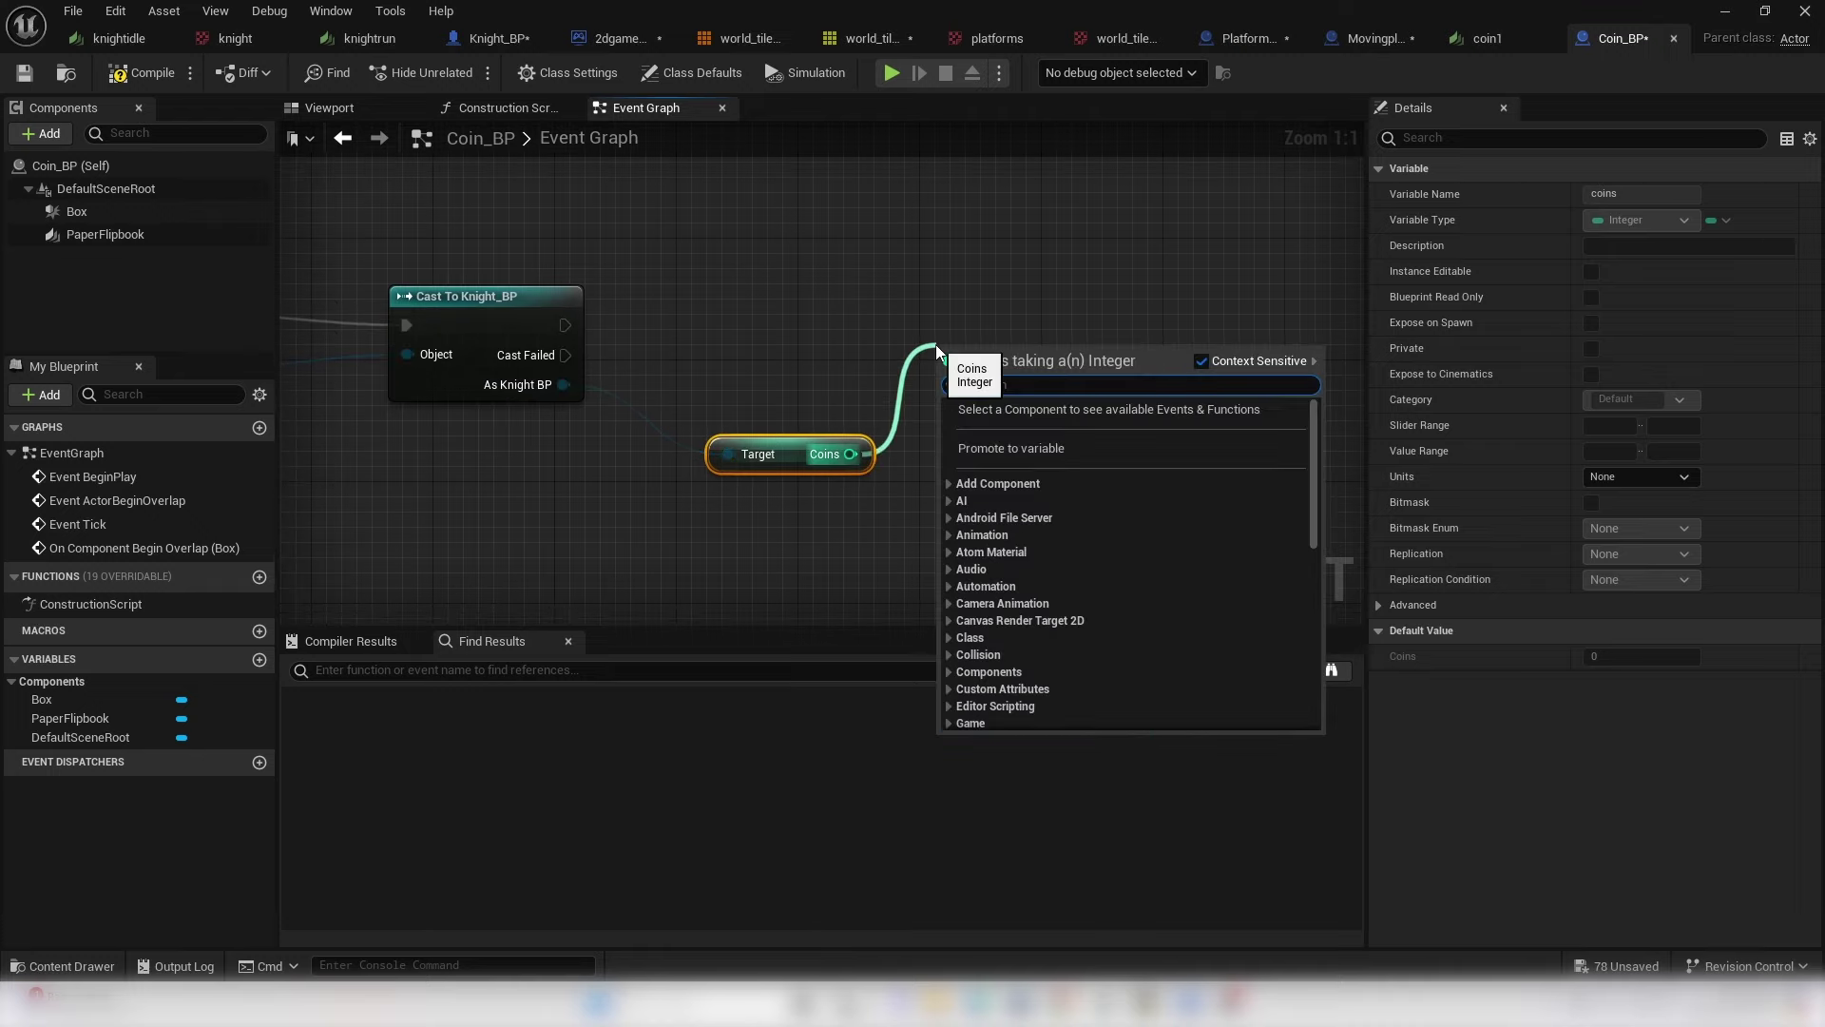
text(INC)
key(Return)
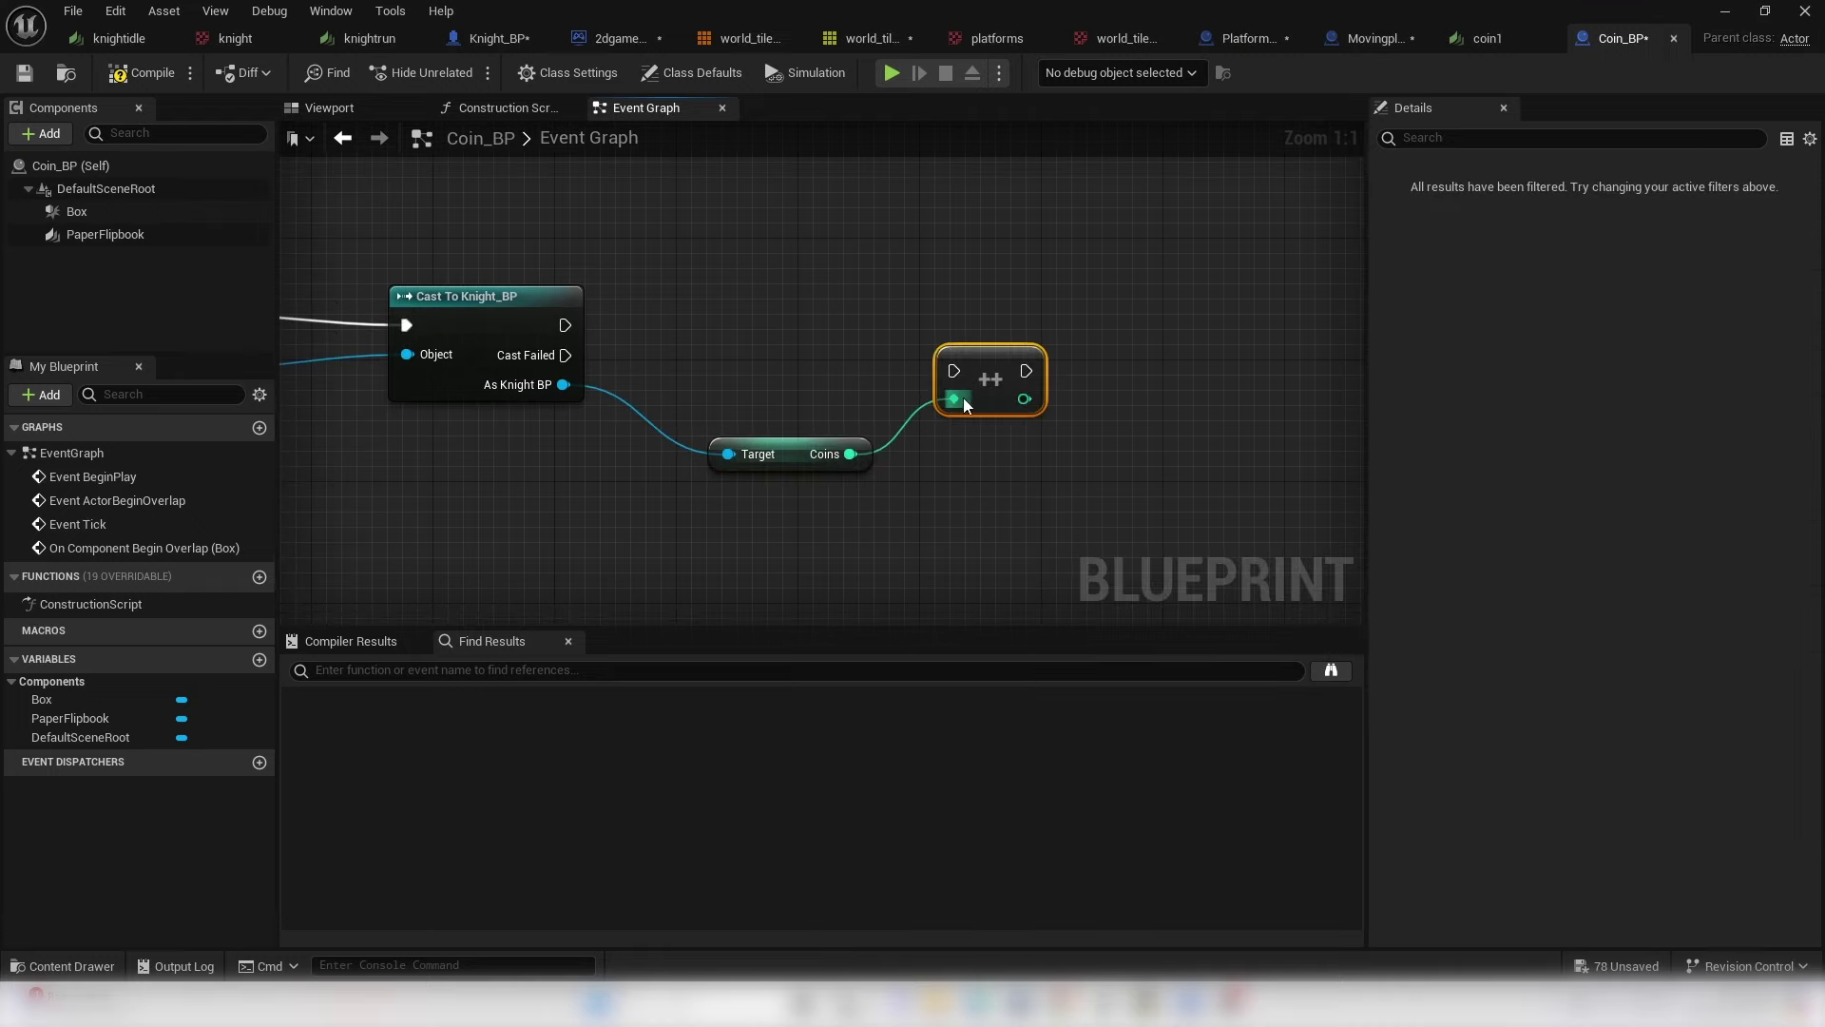
drag(1009, 369, 1023, 338)
- Chain the cast's execution through the increment node into a Destroy Actor node targeting self, and compile Coin_BP
drag(565, 325, 1144, 356)
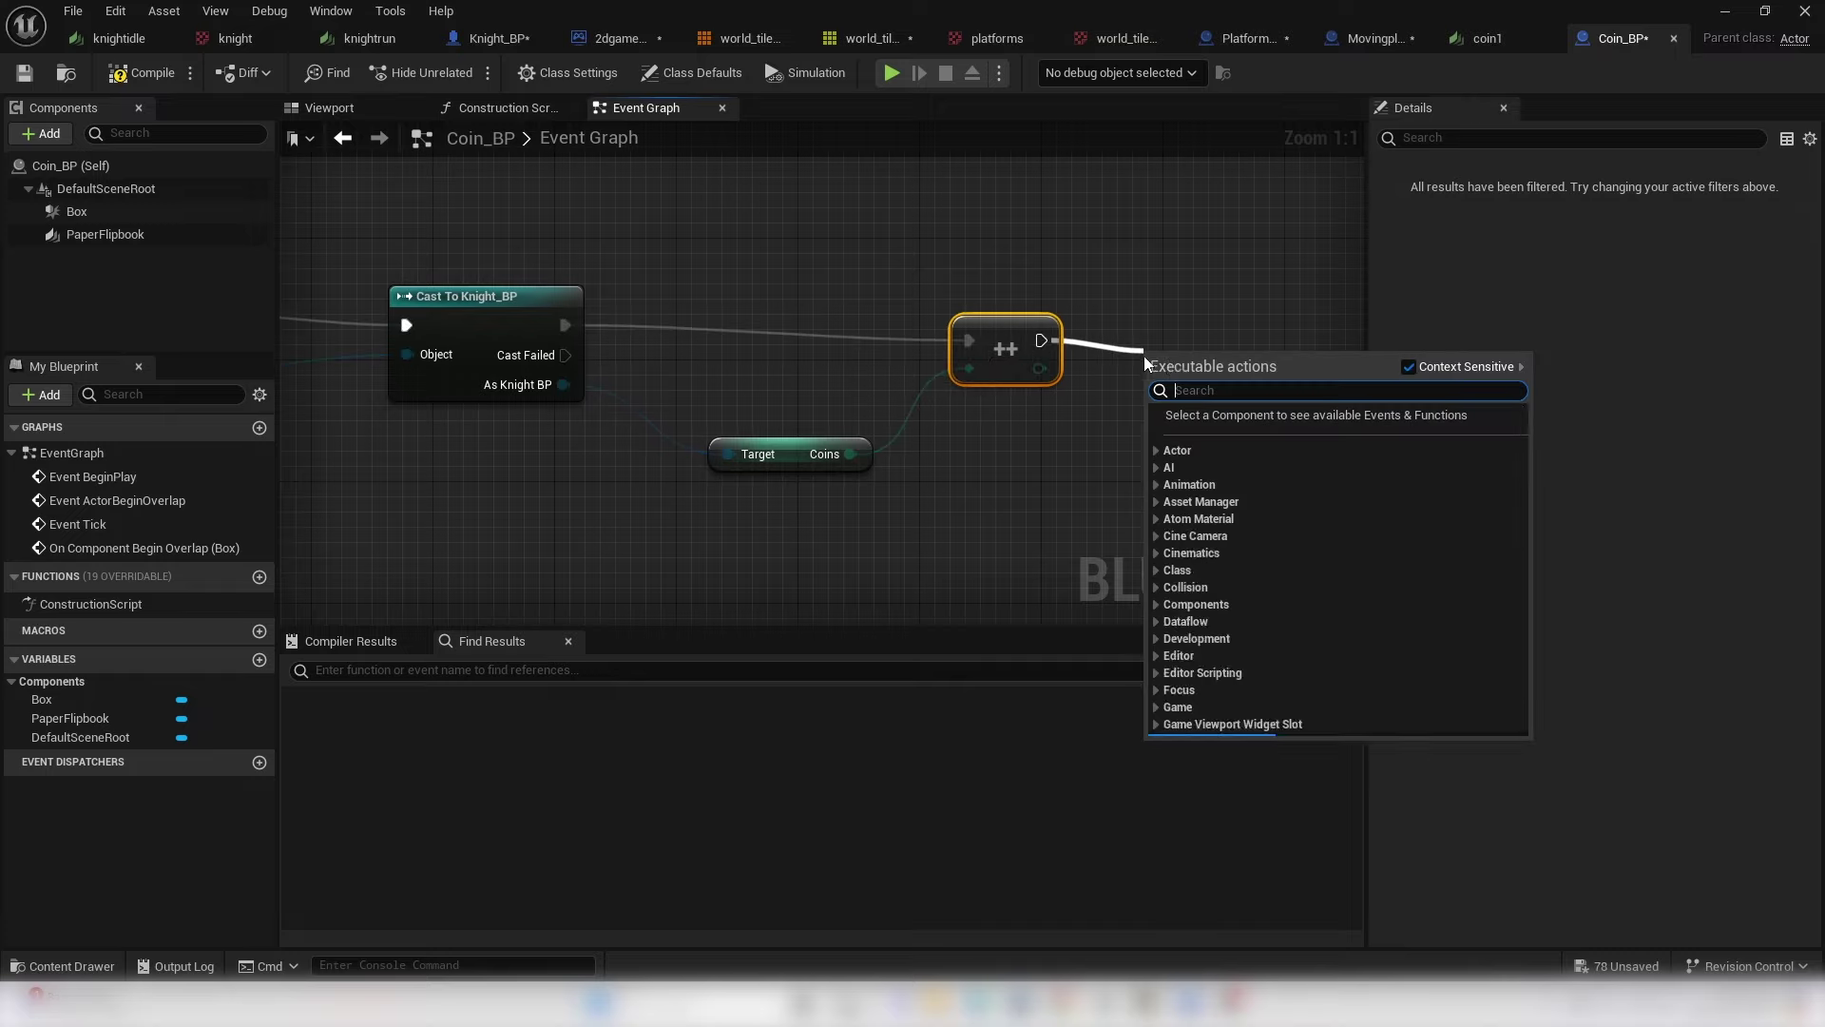
text(DES)
click(1236, 433)
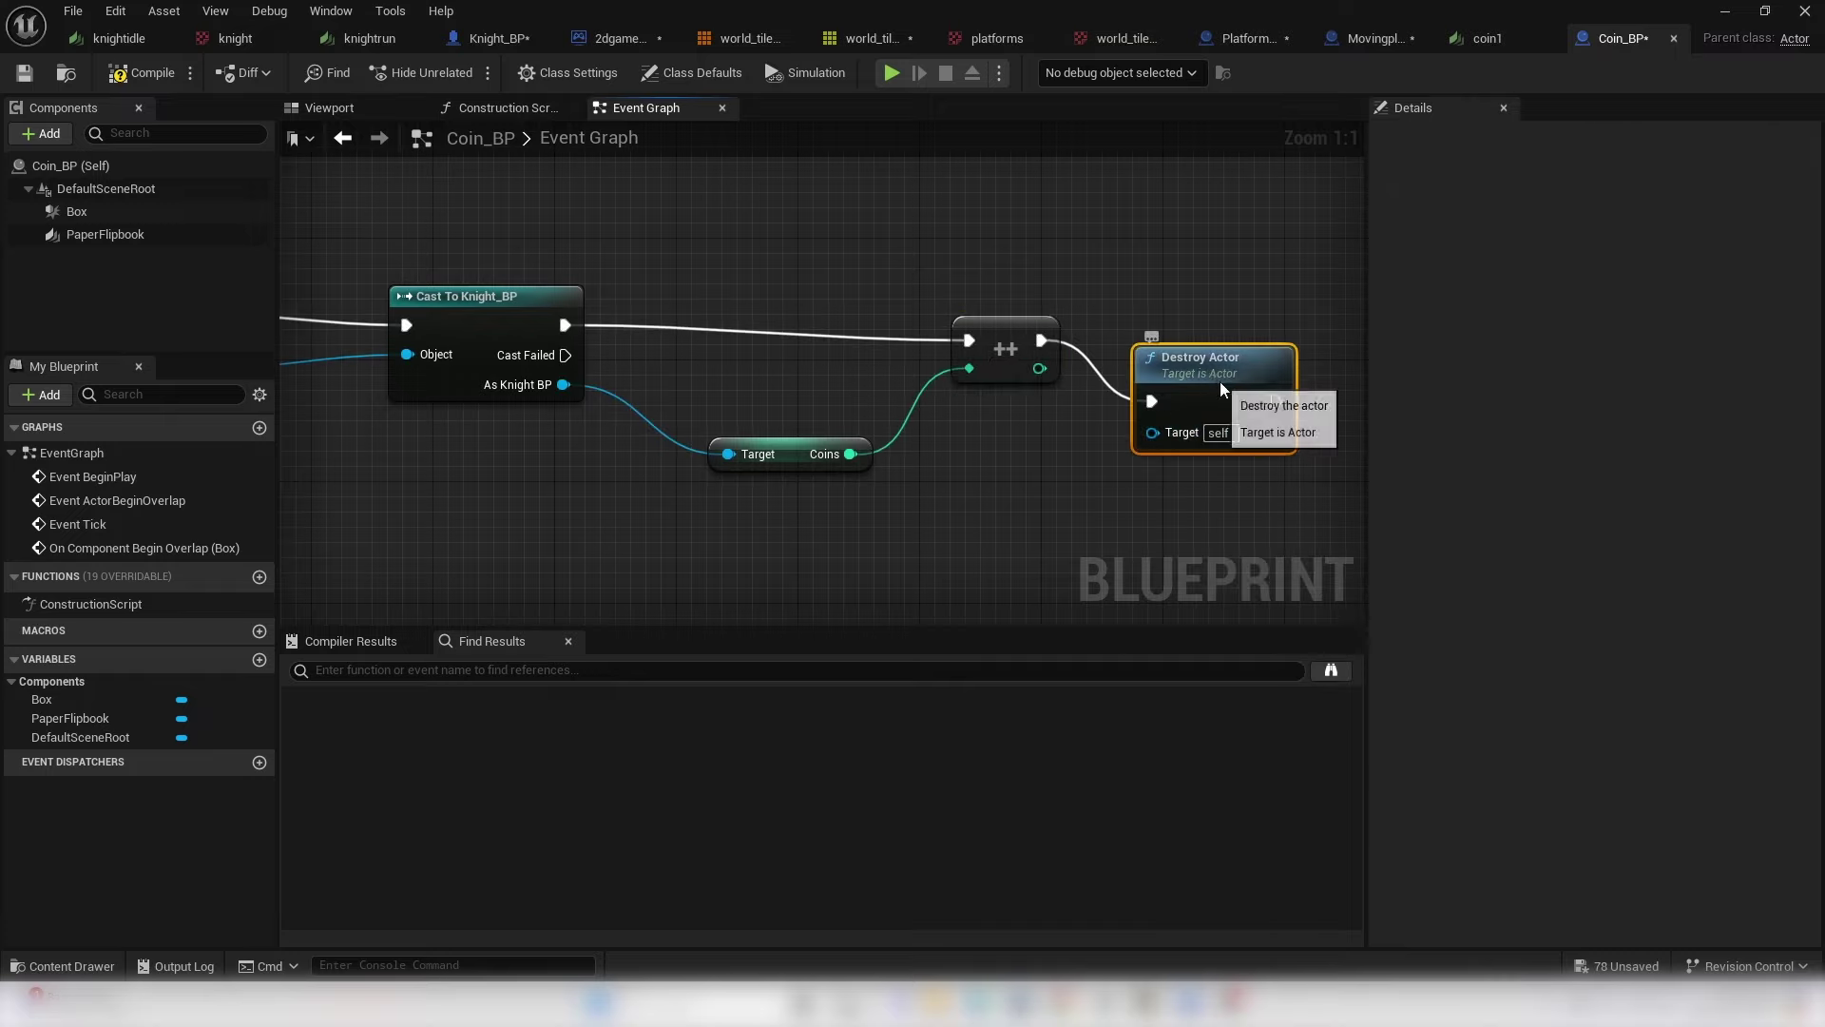
scroll(1053, 368, down, 4)
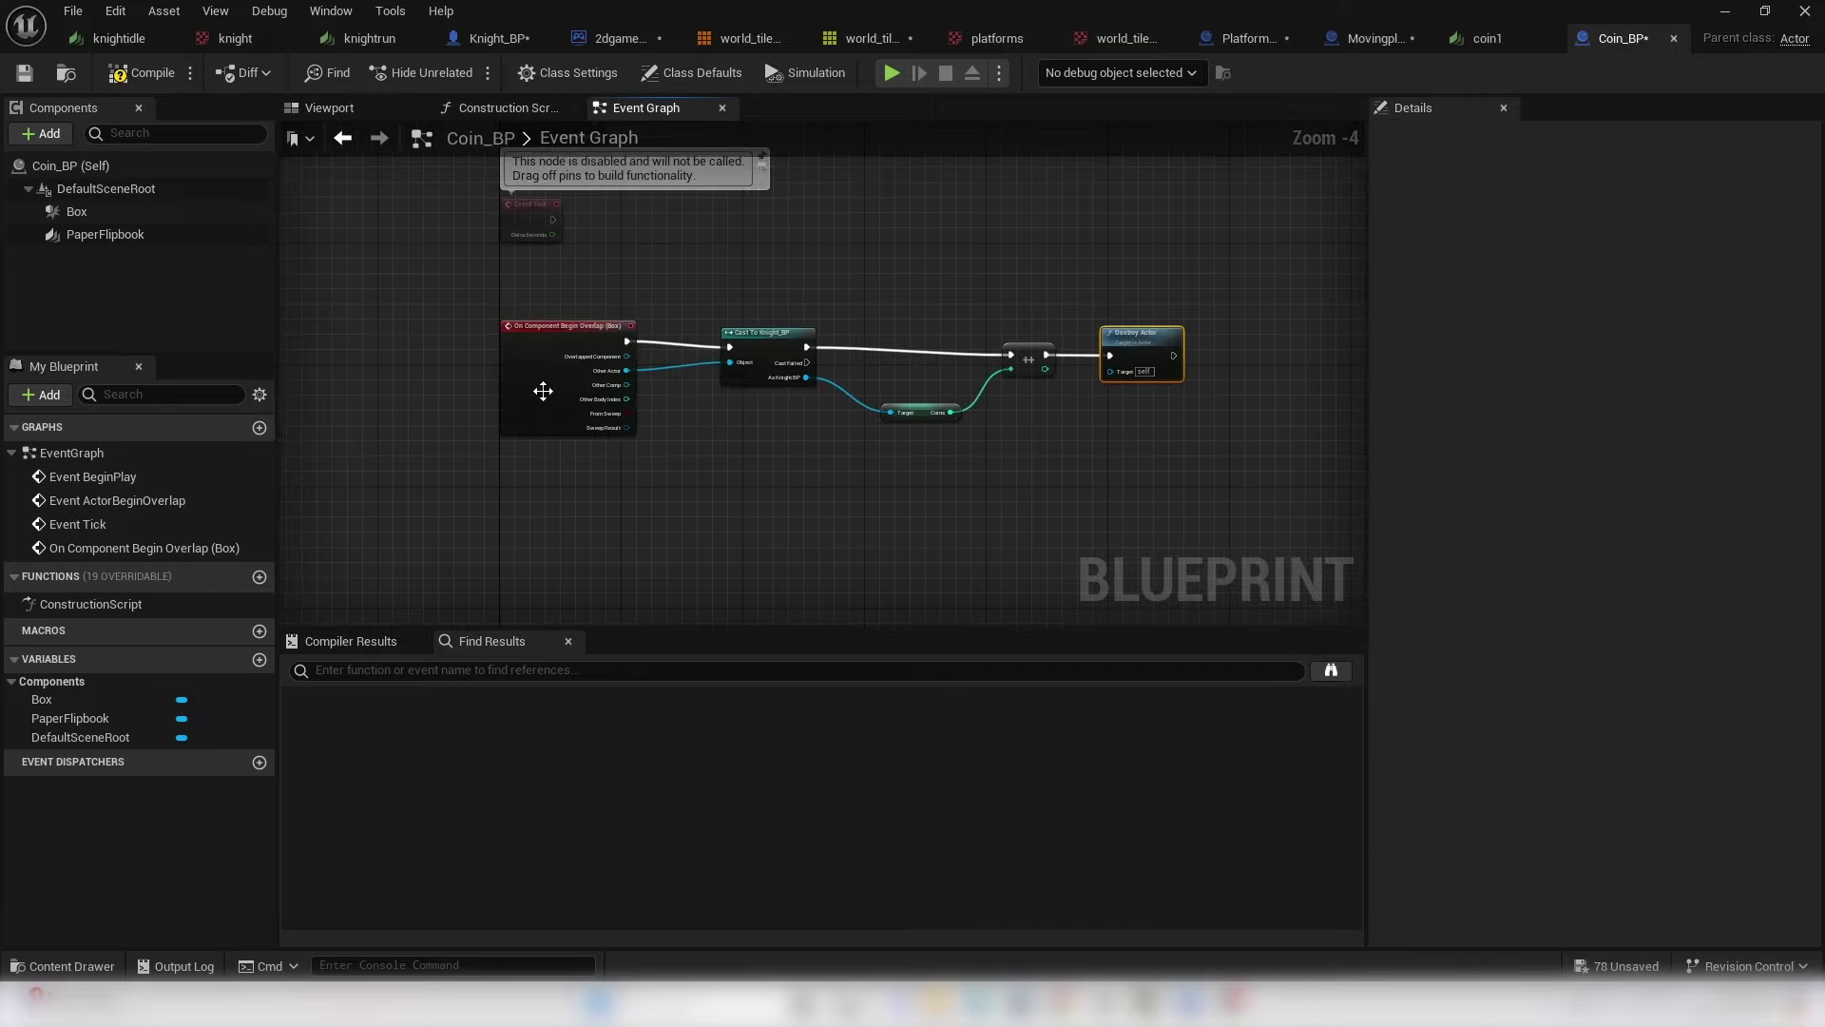
click(133, 76)
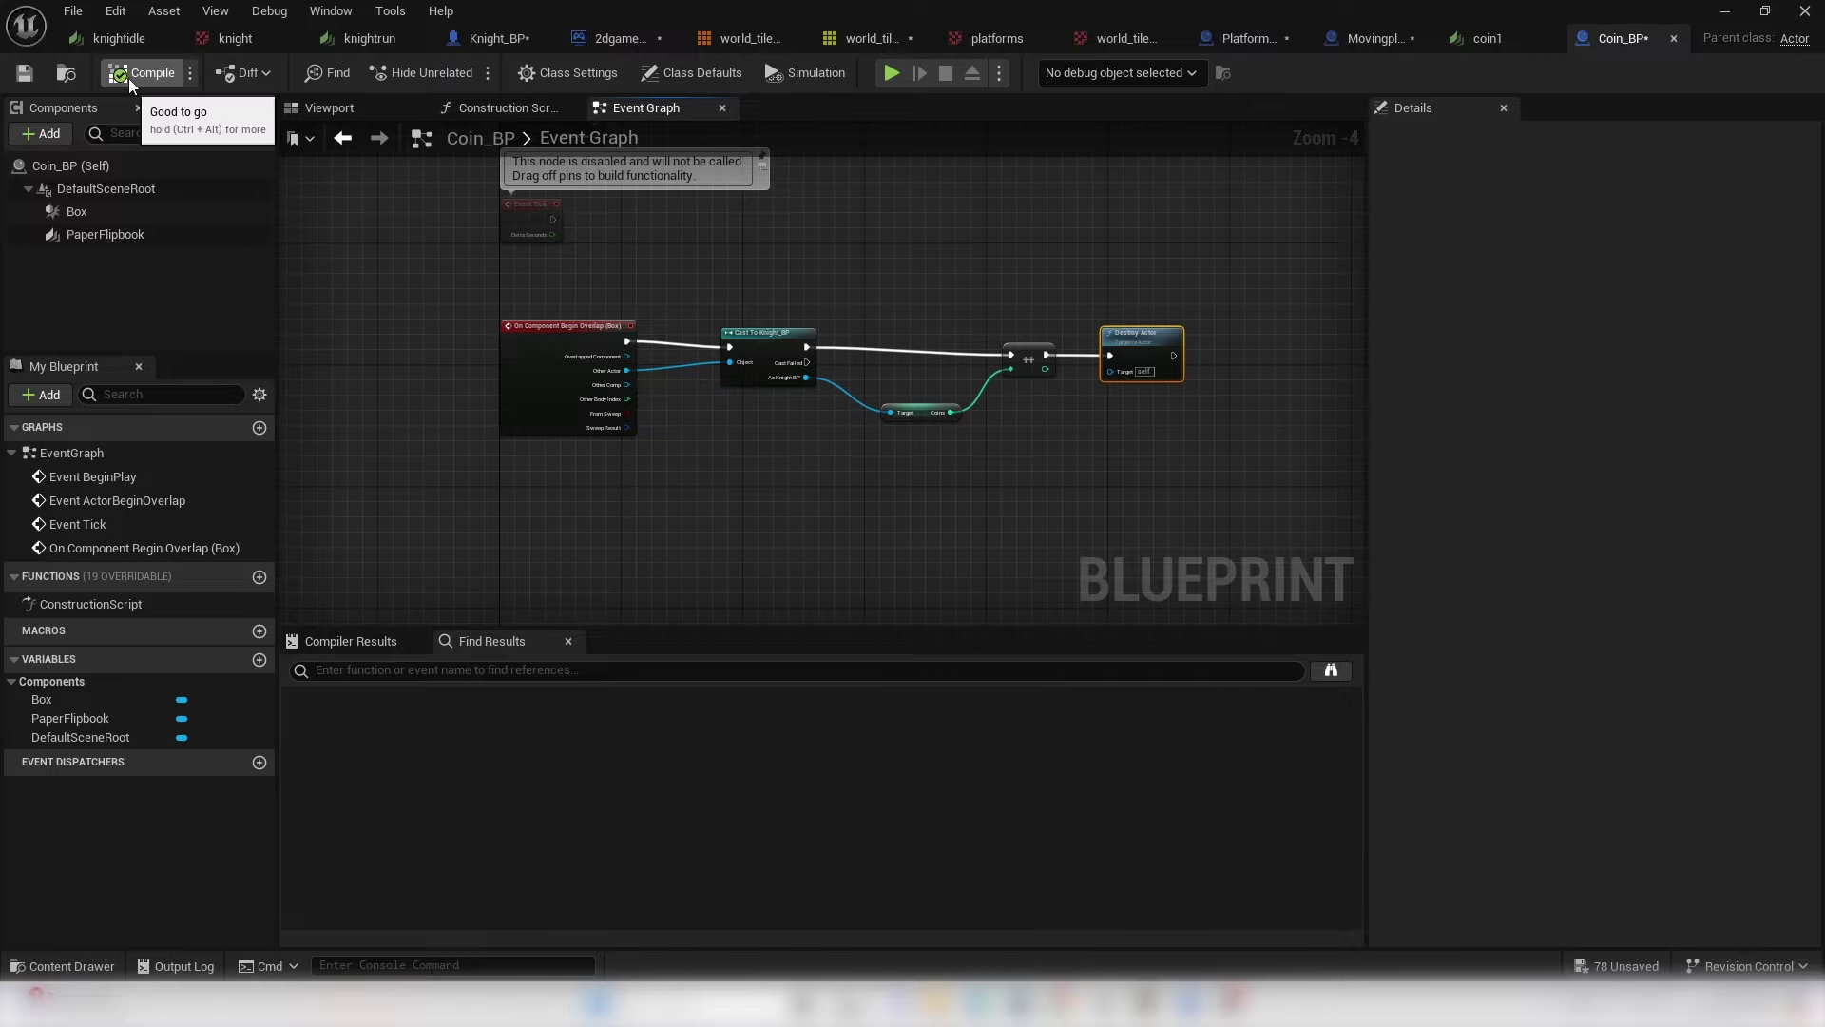
- Place a Coin_BP instance in the level between the two platforms and set its Y location to 0
click(1726, 15)
right_drag(643, 460, 723, 537)
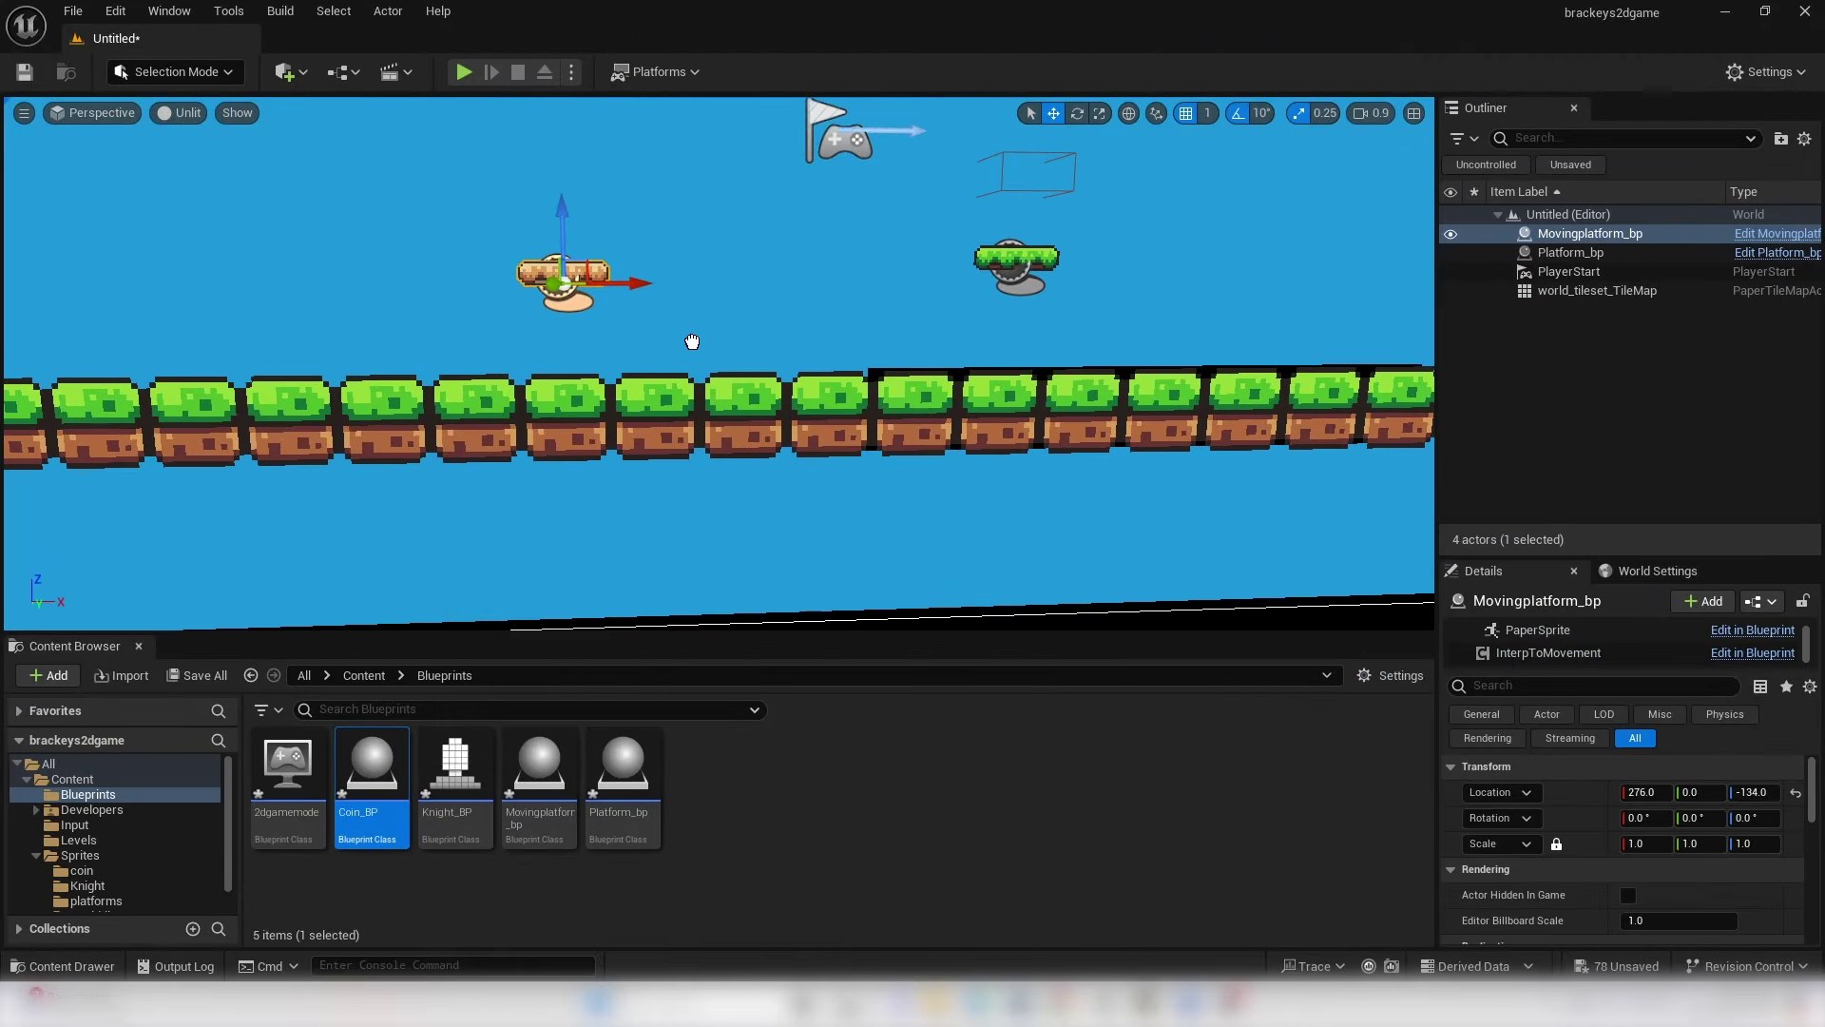
drag(692, 341, 692, 342)
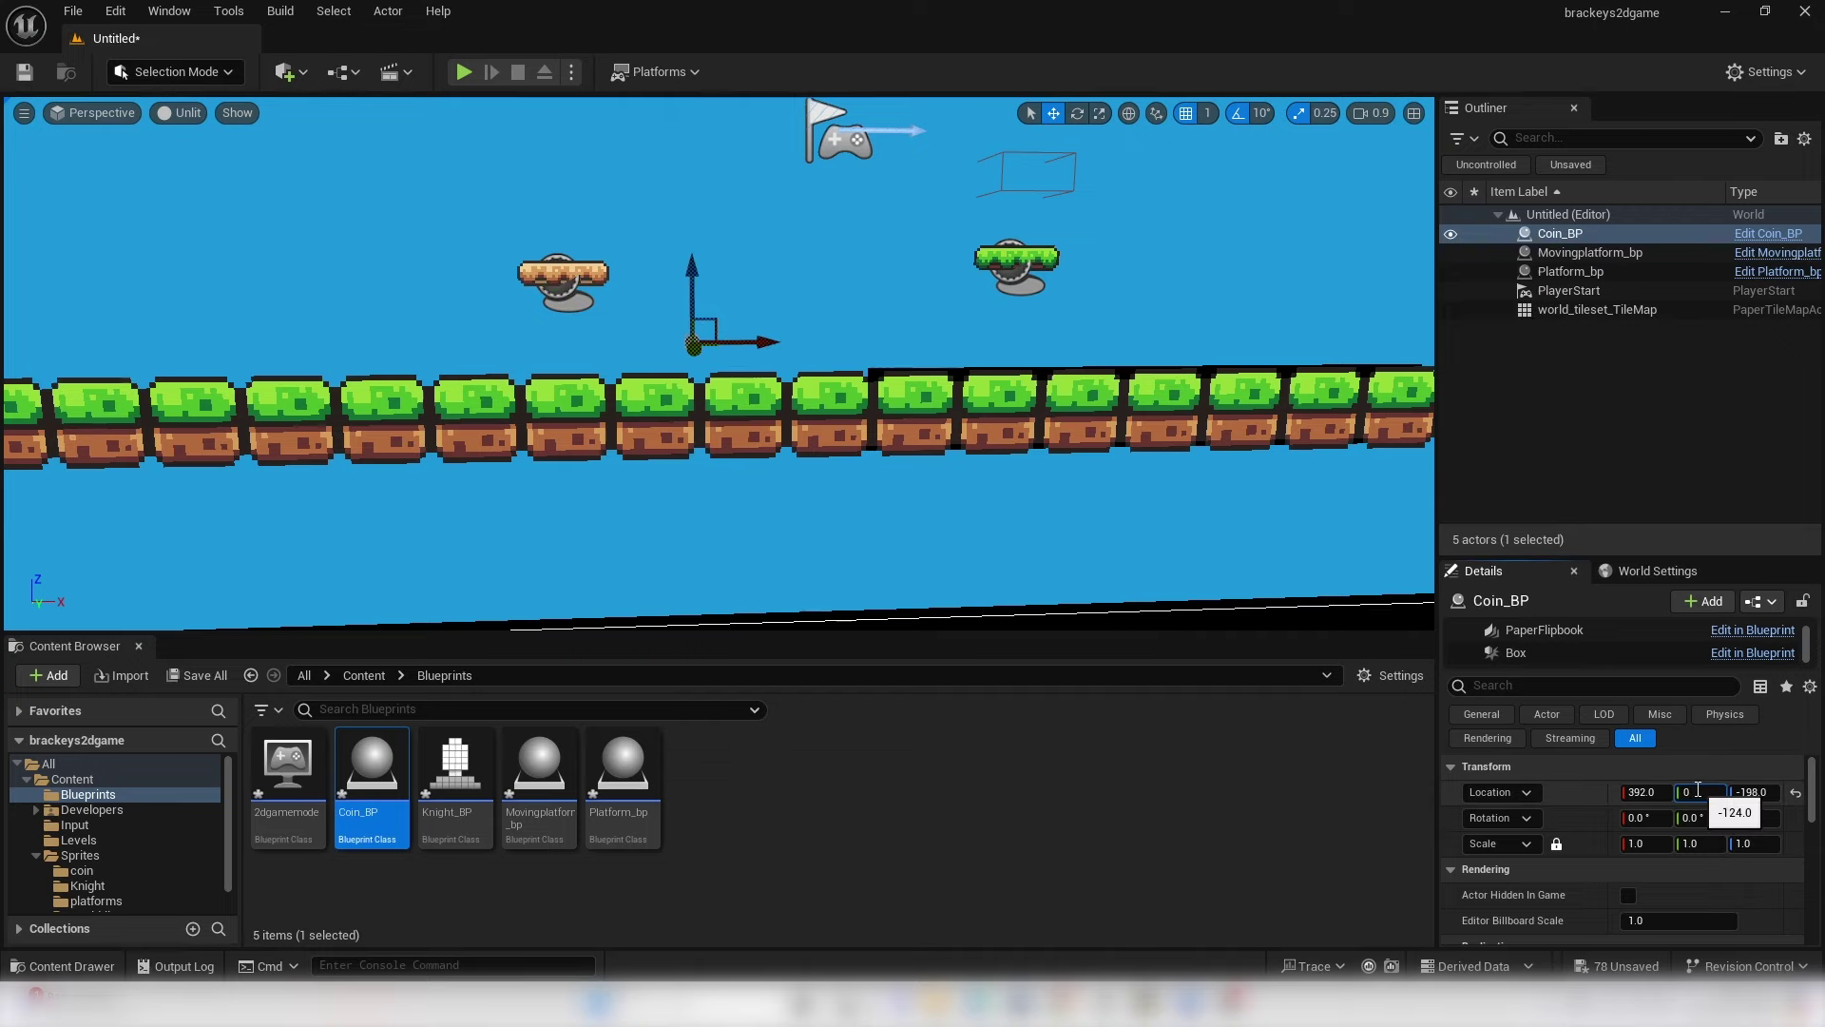
key(Return)
- Raise the coin to a Z location of about -175 and duplicate it along X into a row of three coins
scroll(694, 350, up, 3)
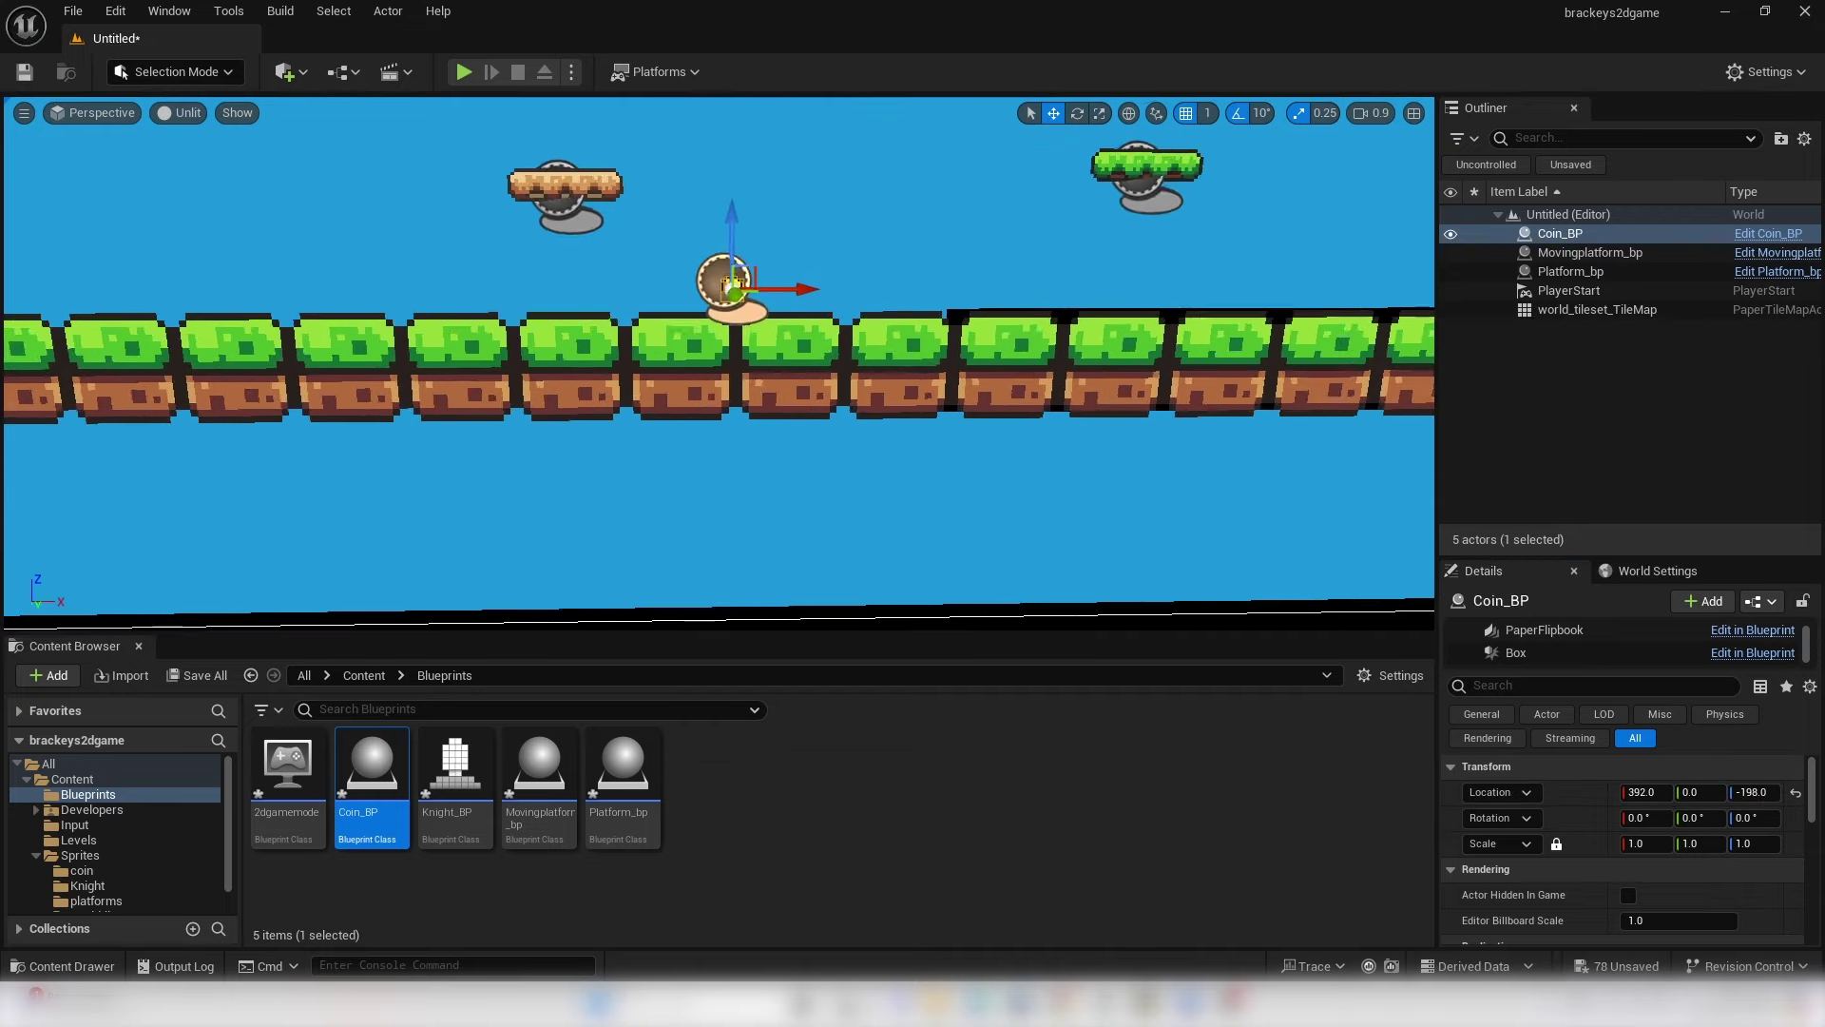
drag(795, 251, 796, 208)
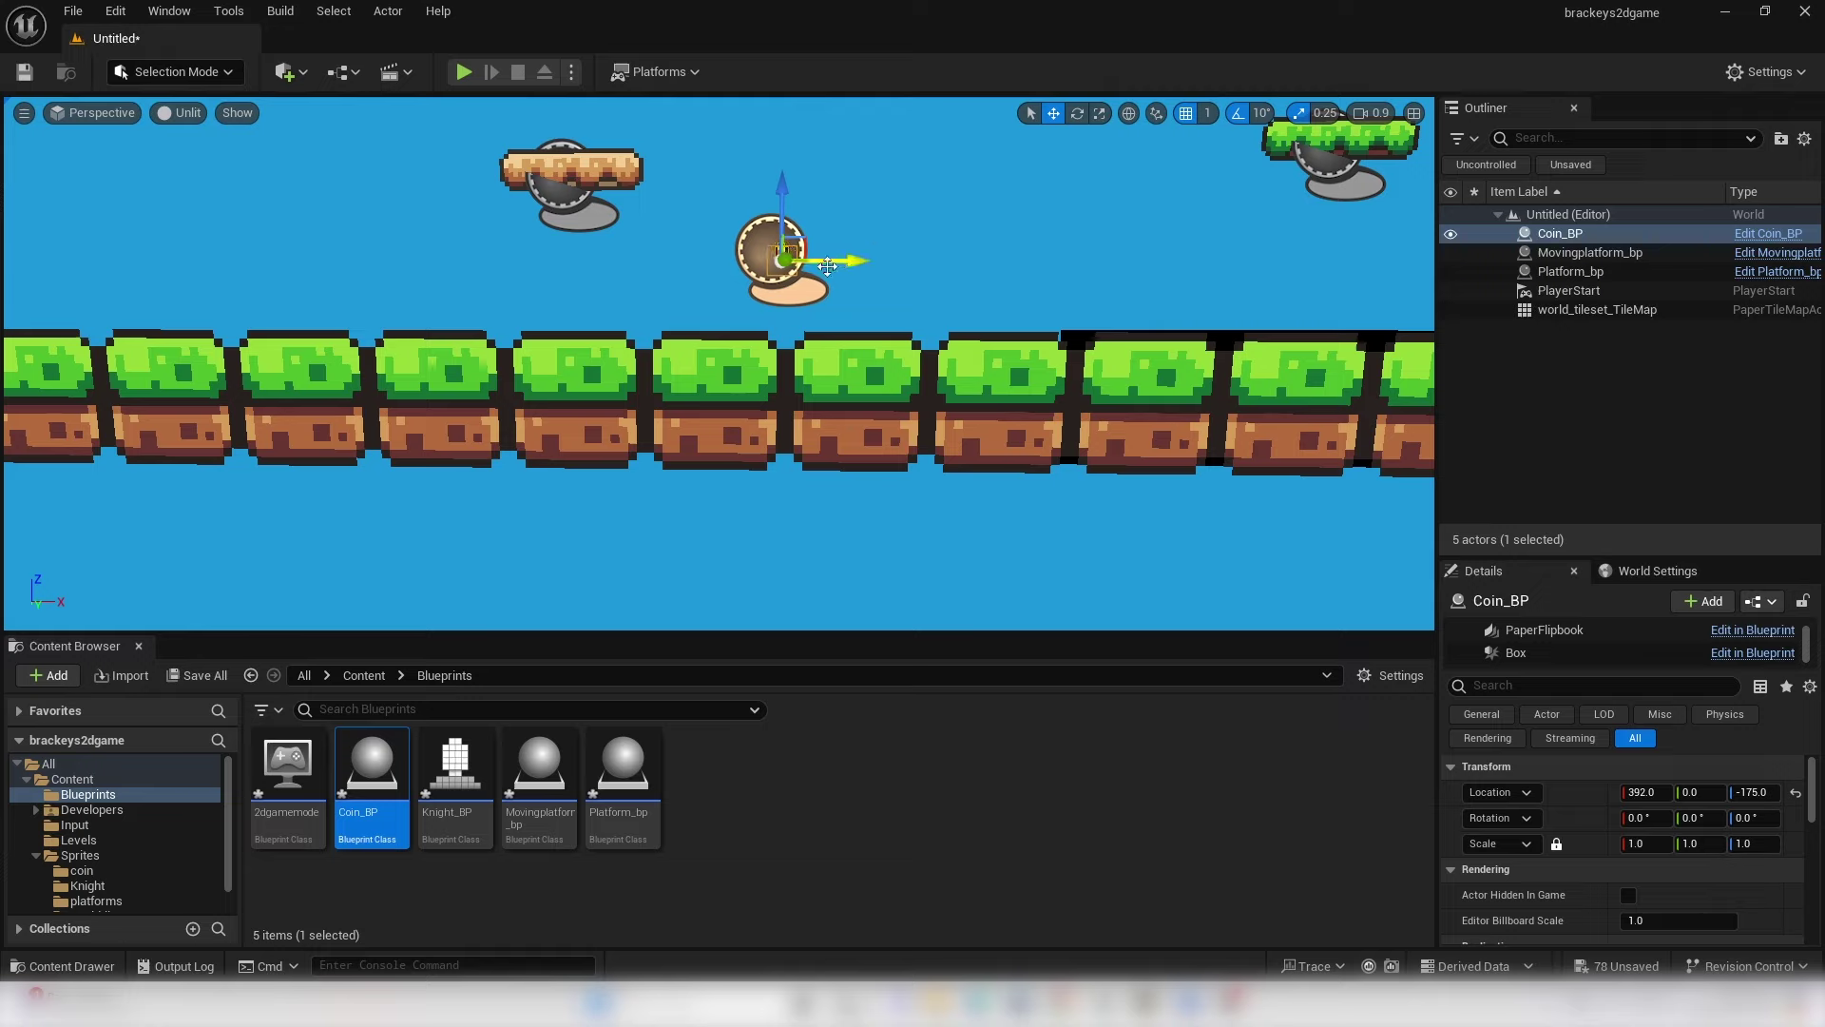
alt+drag(864, 268, 1150, 285)
- Play-test the level by walking the knight through all three coins, and stop the session
click(465, 71)
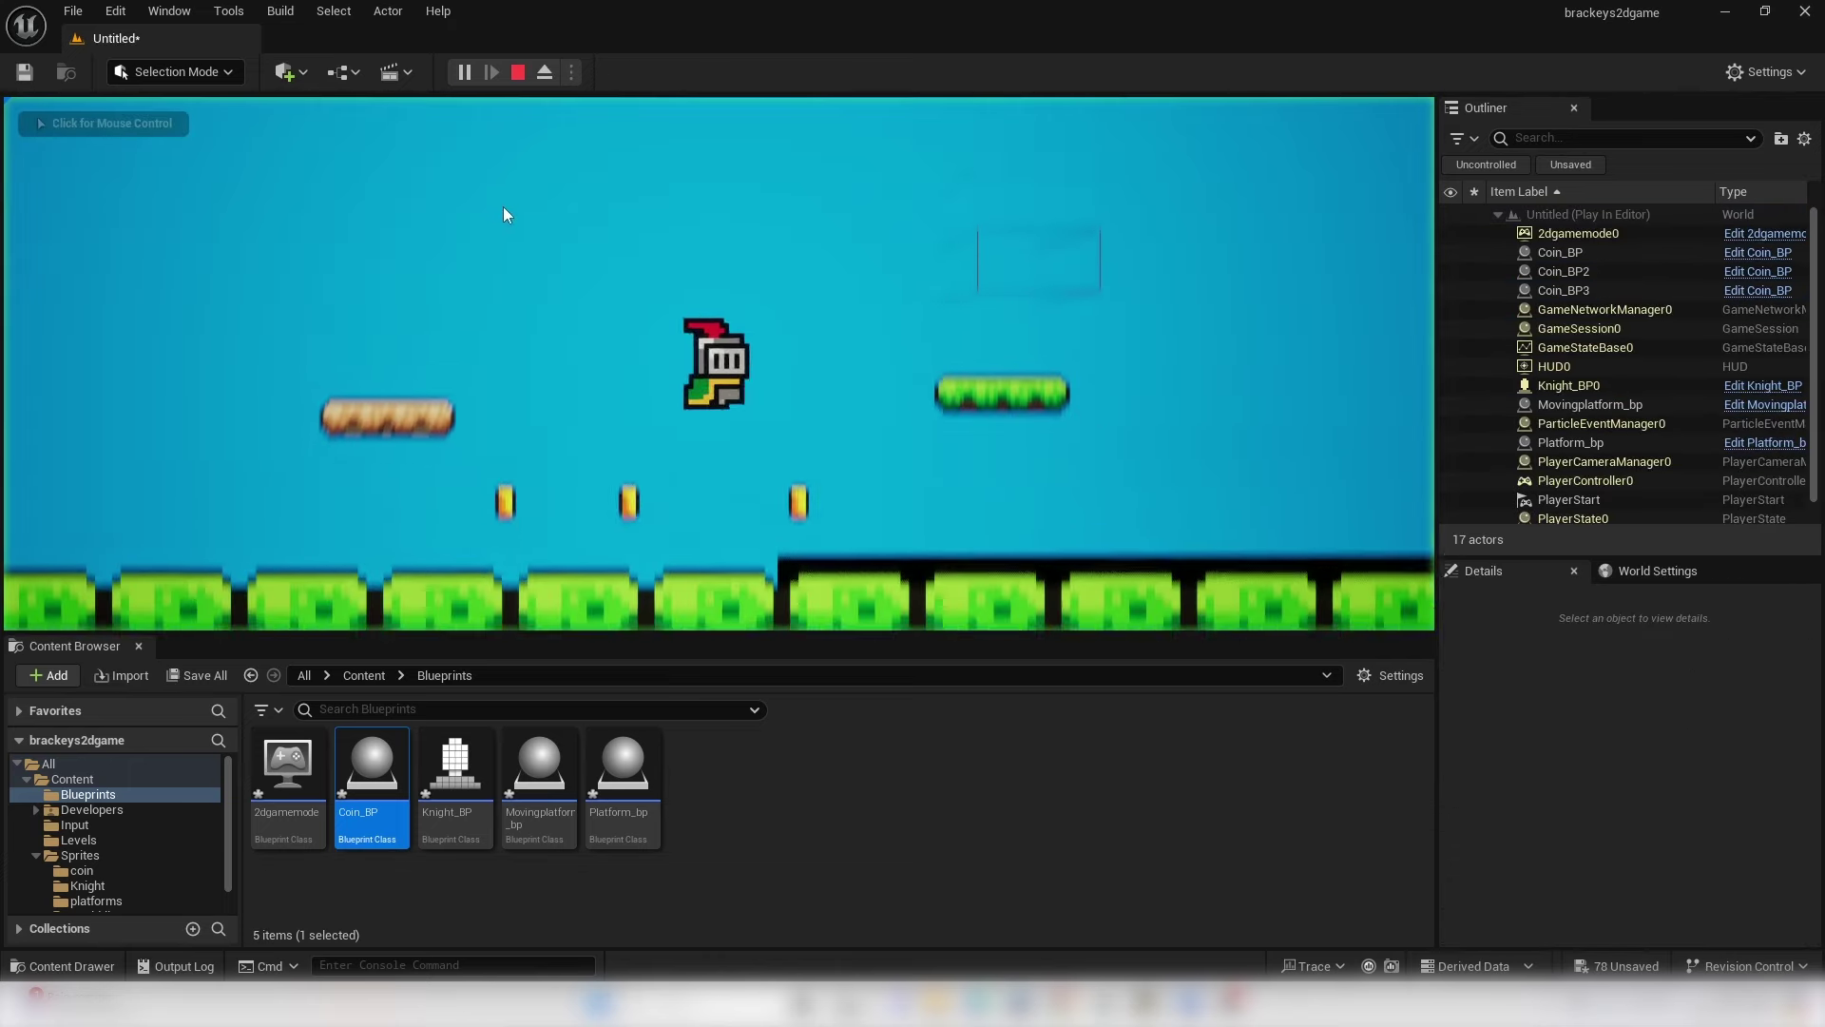
key(d)
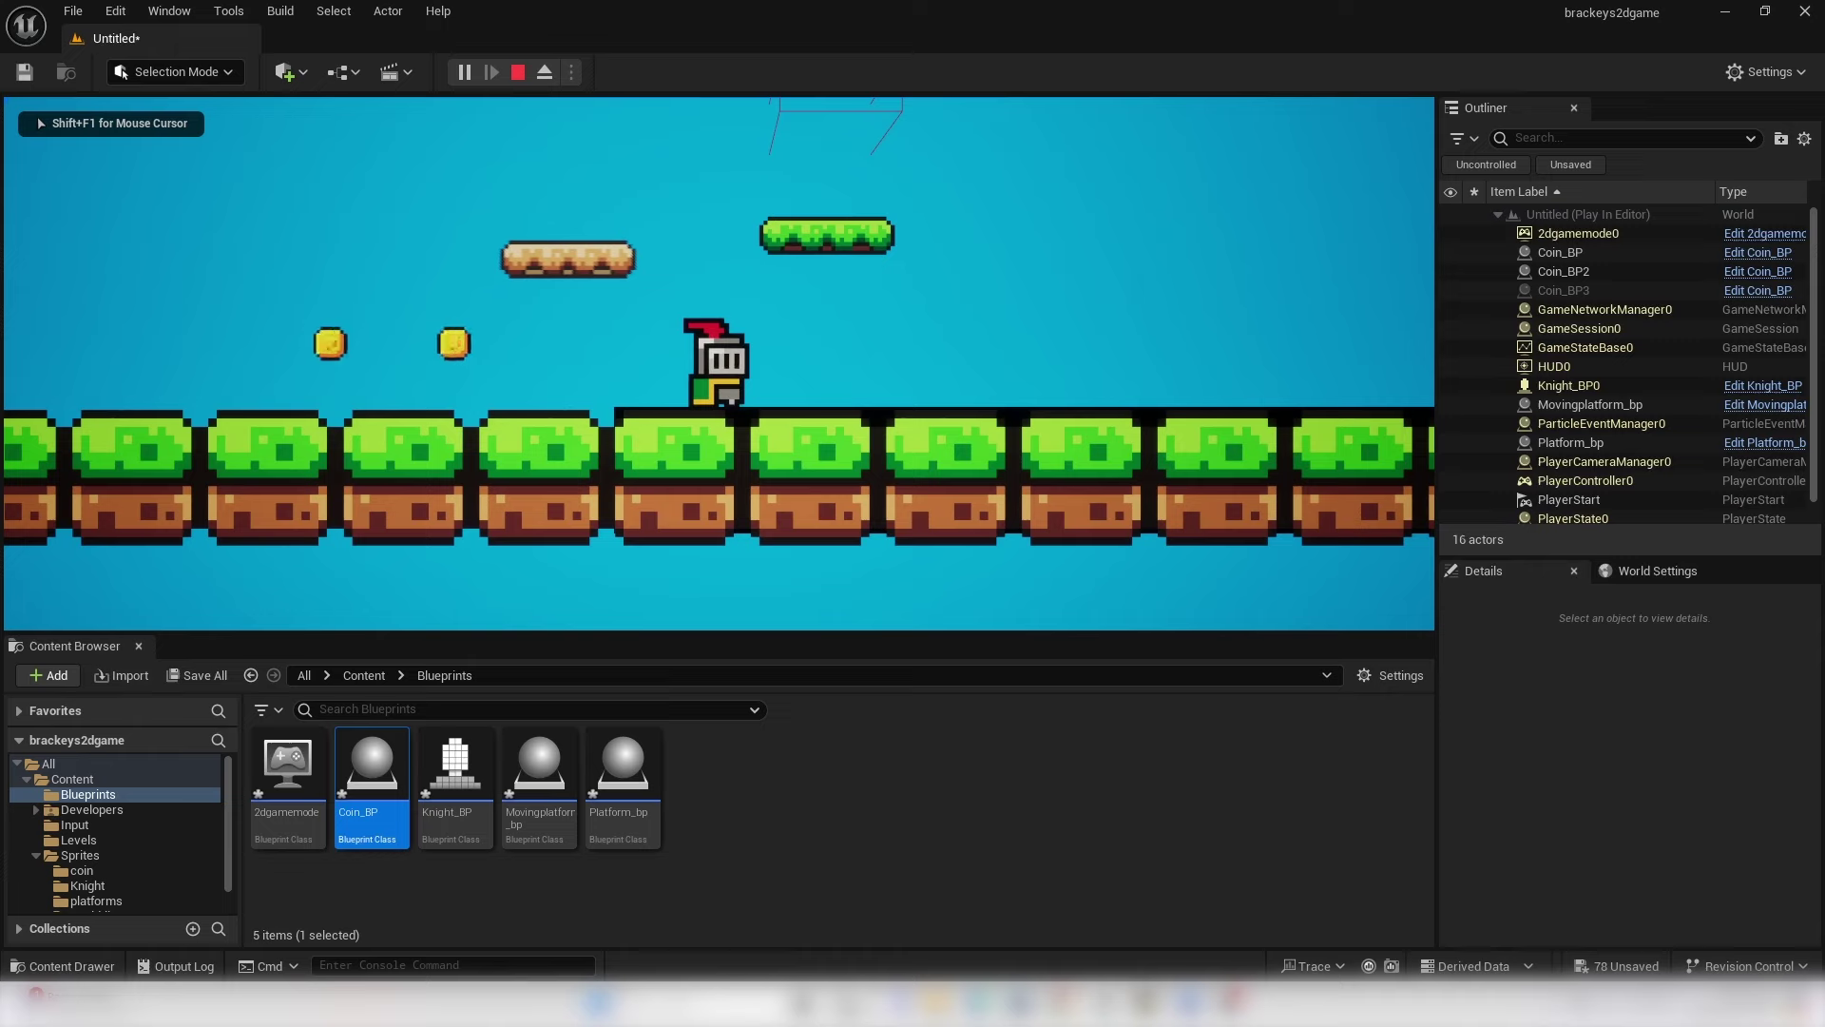
key(a)
key(a)
key(a)
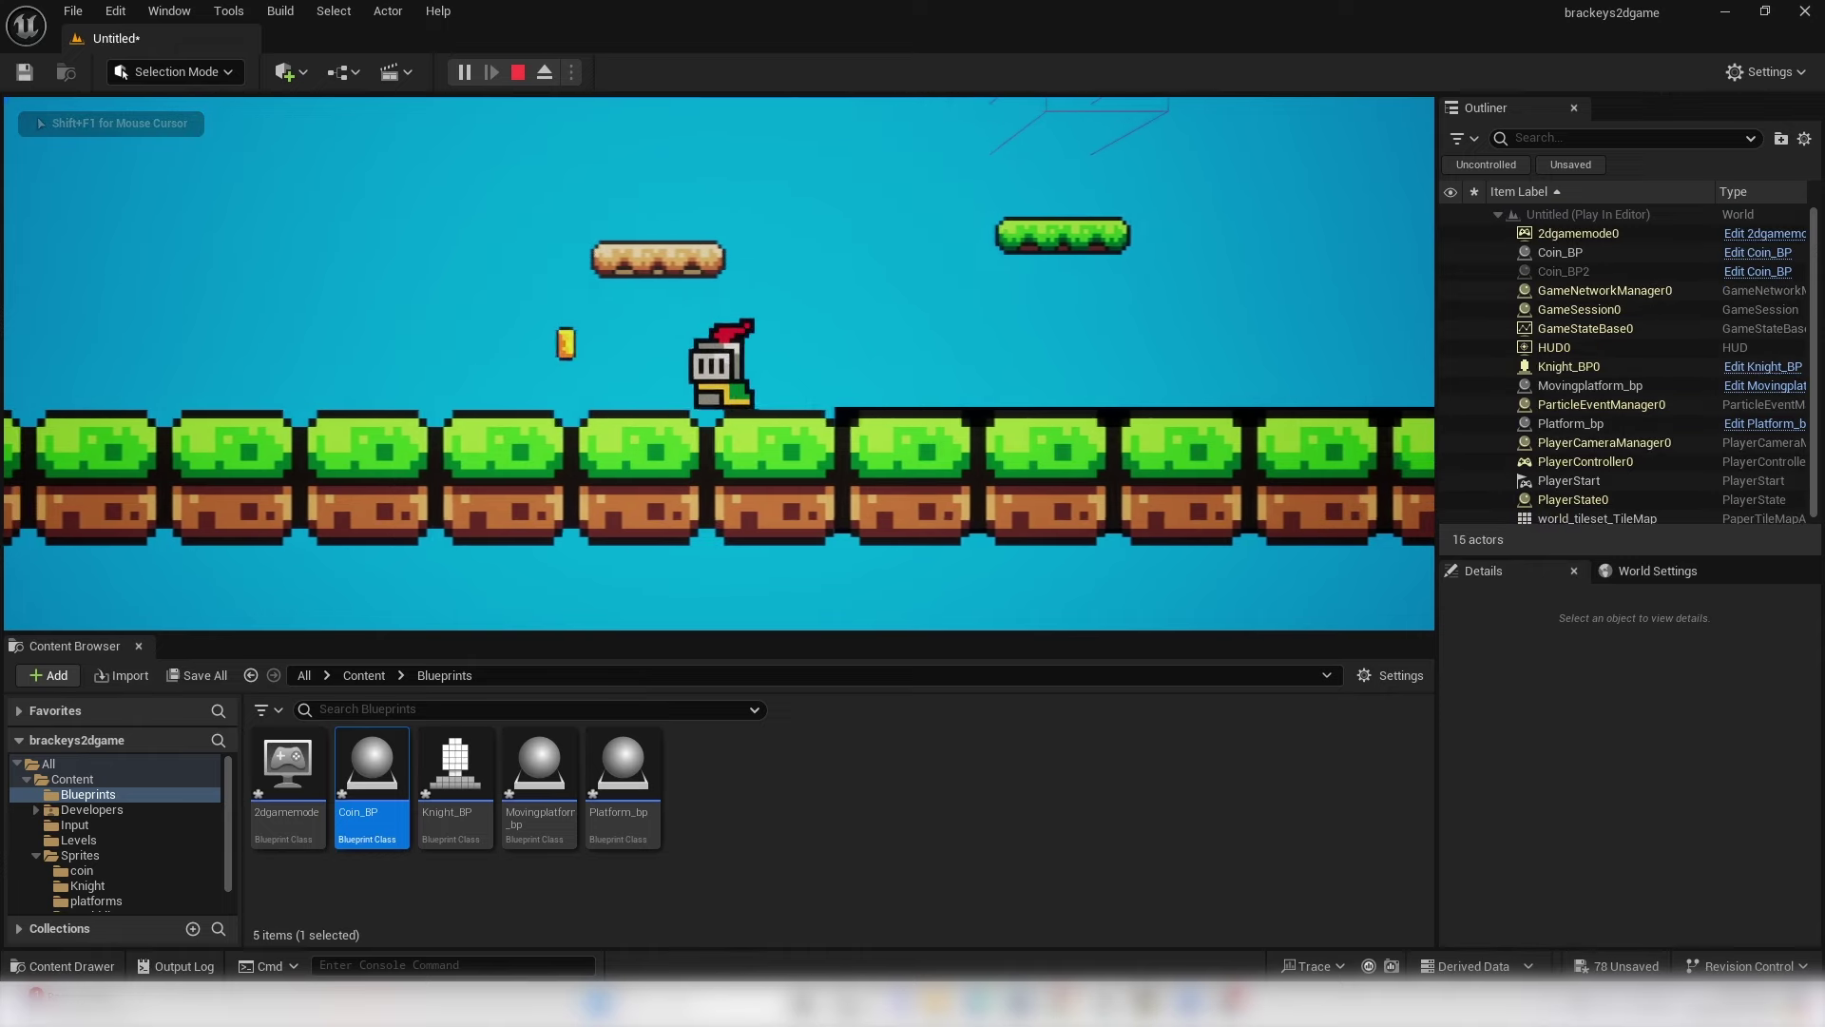
key(a)
key(d)
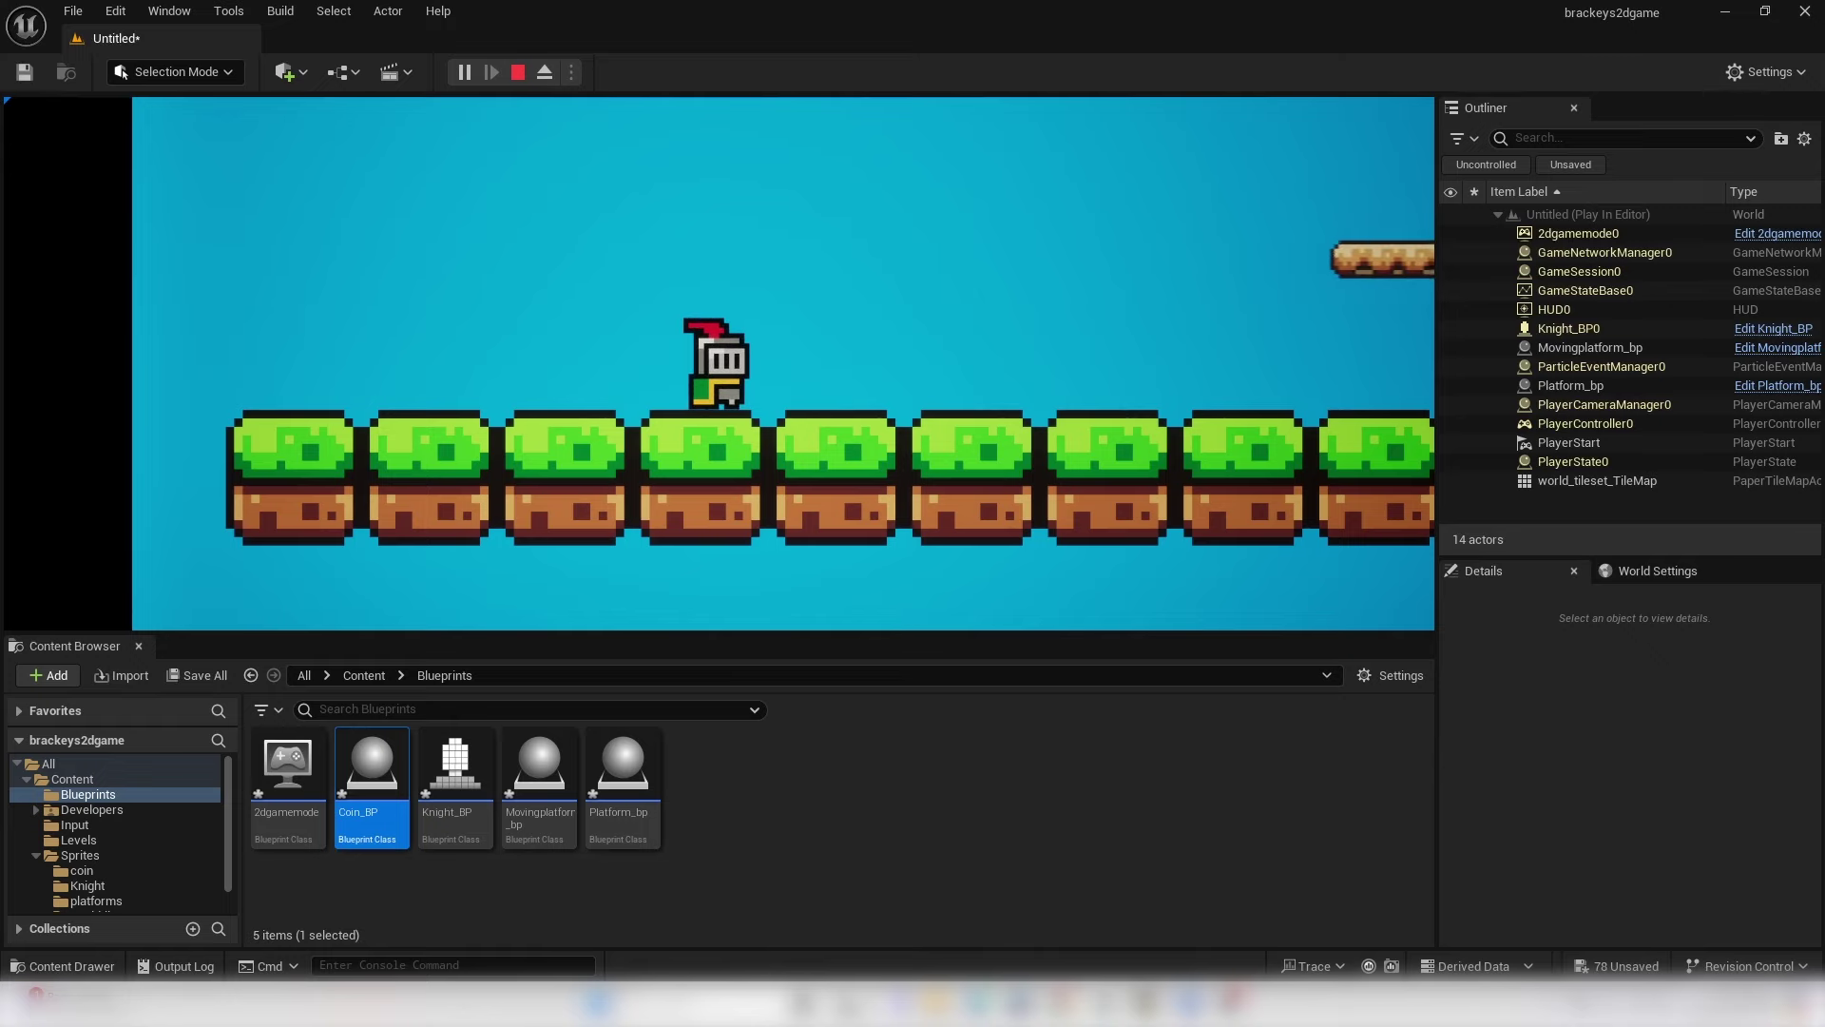
key(Escape)
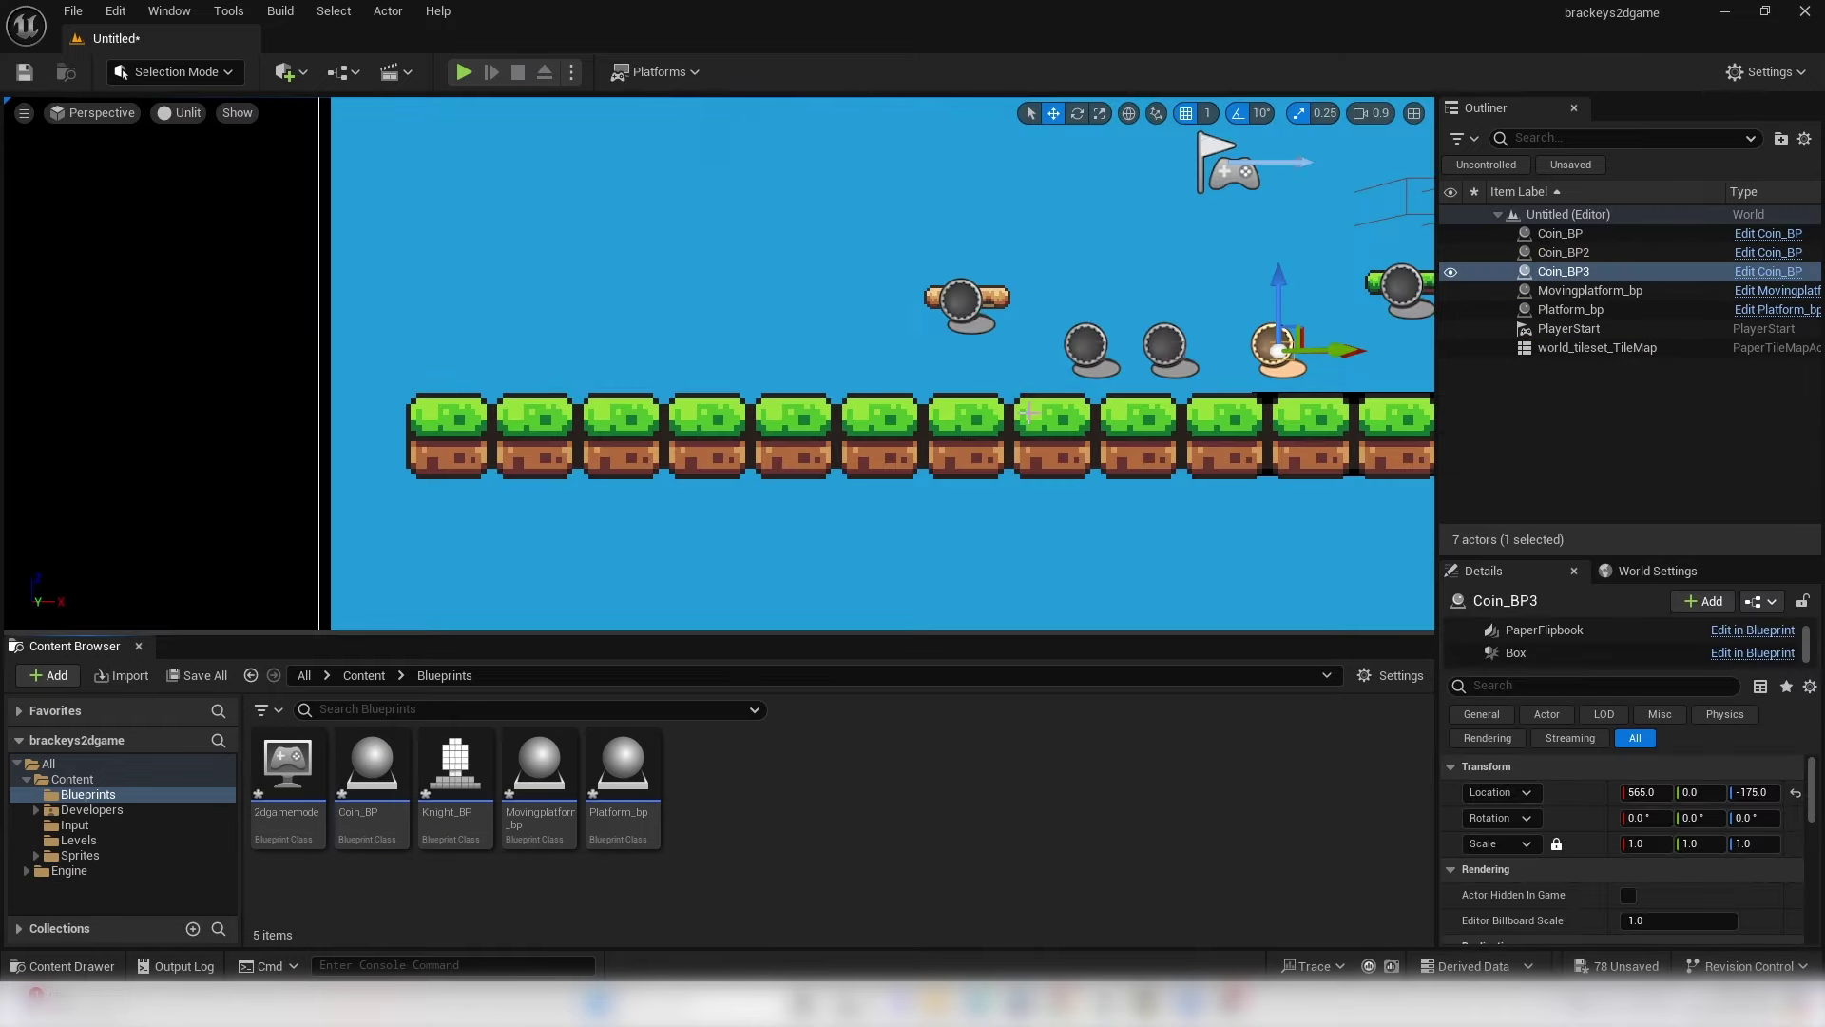
- Save the level as LEVEL1 in the Levels folder
right_drag(873, 303, 941, 306)
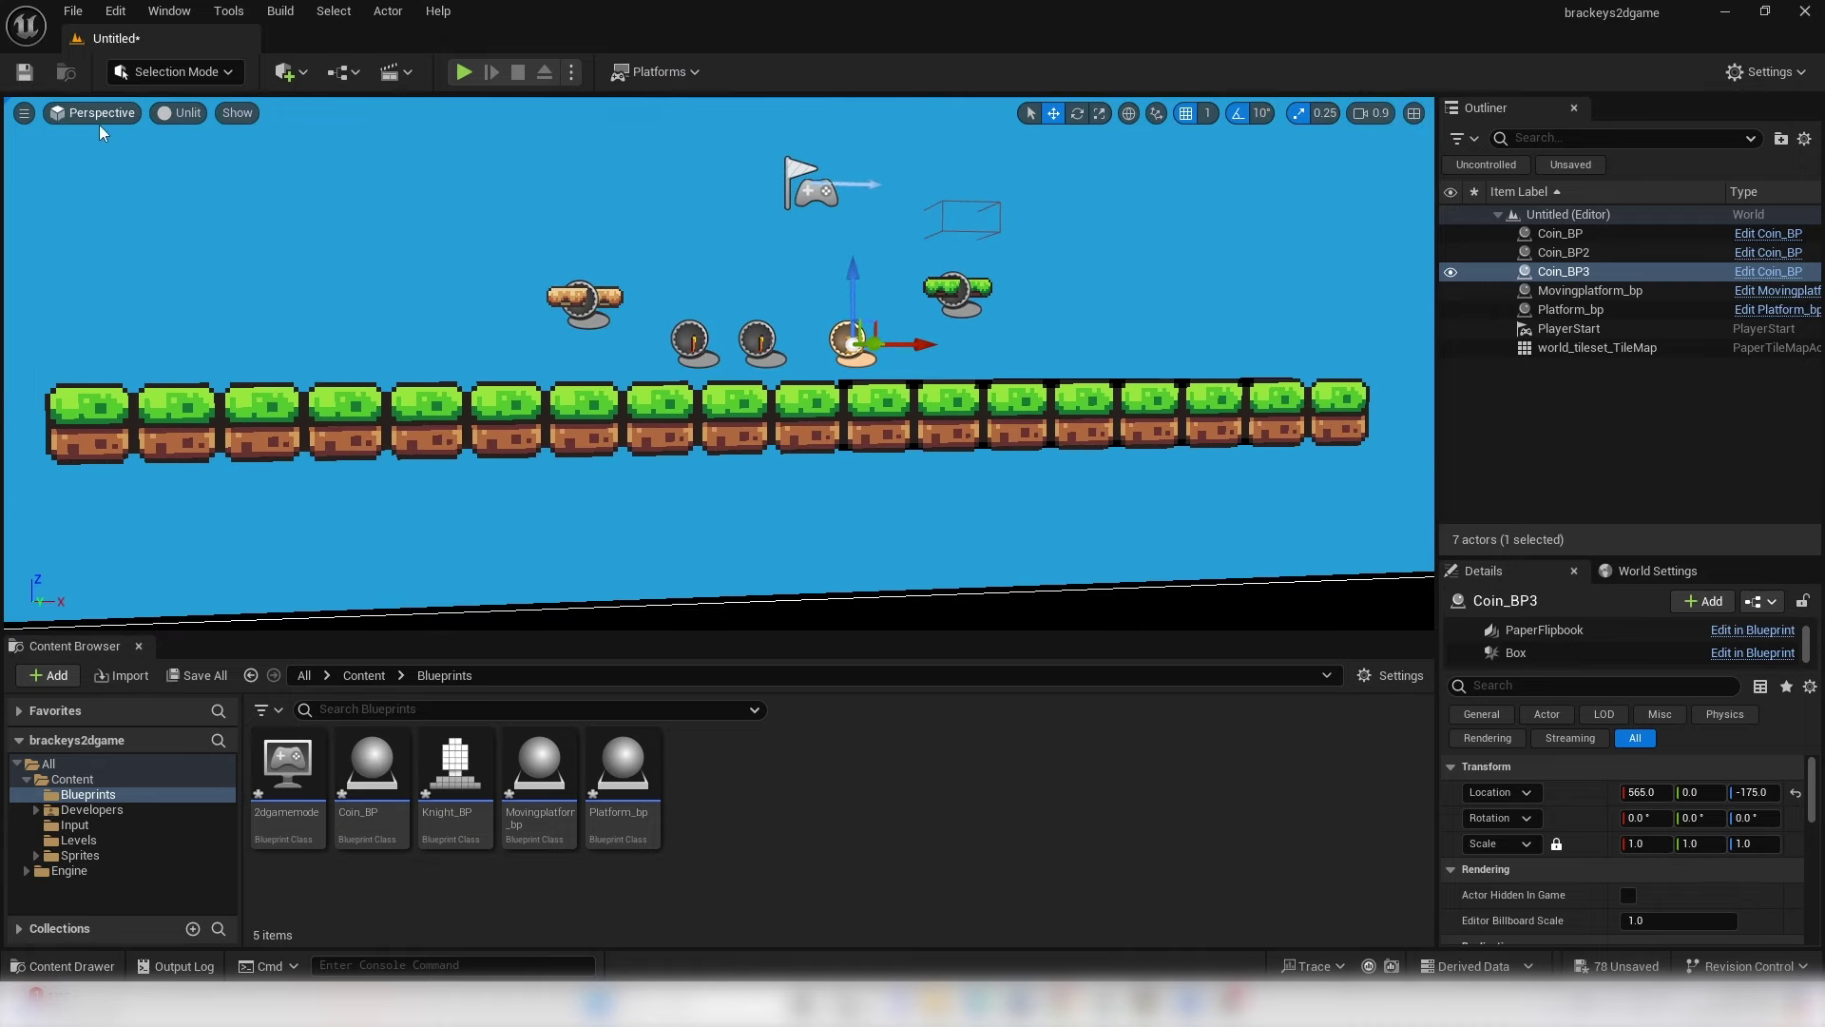
click(24, 72)
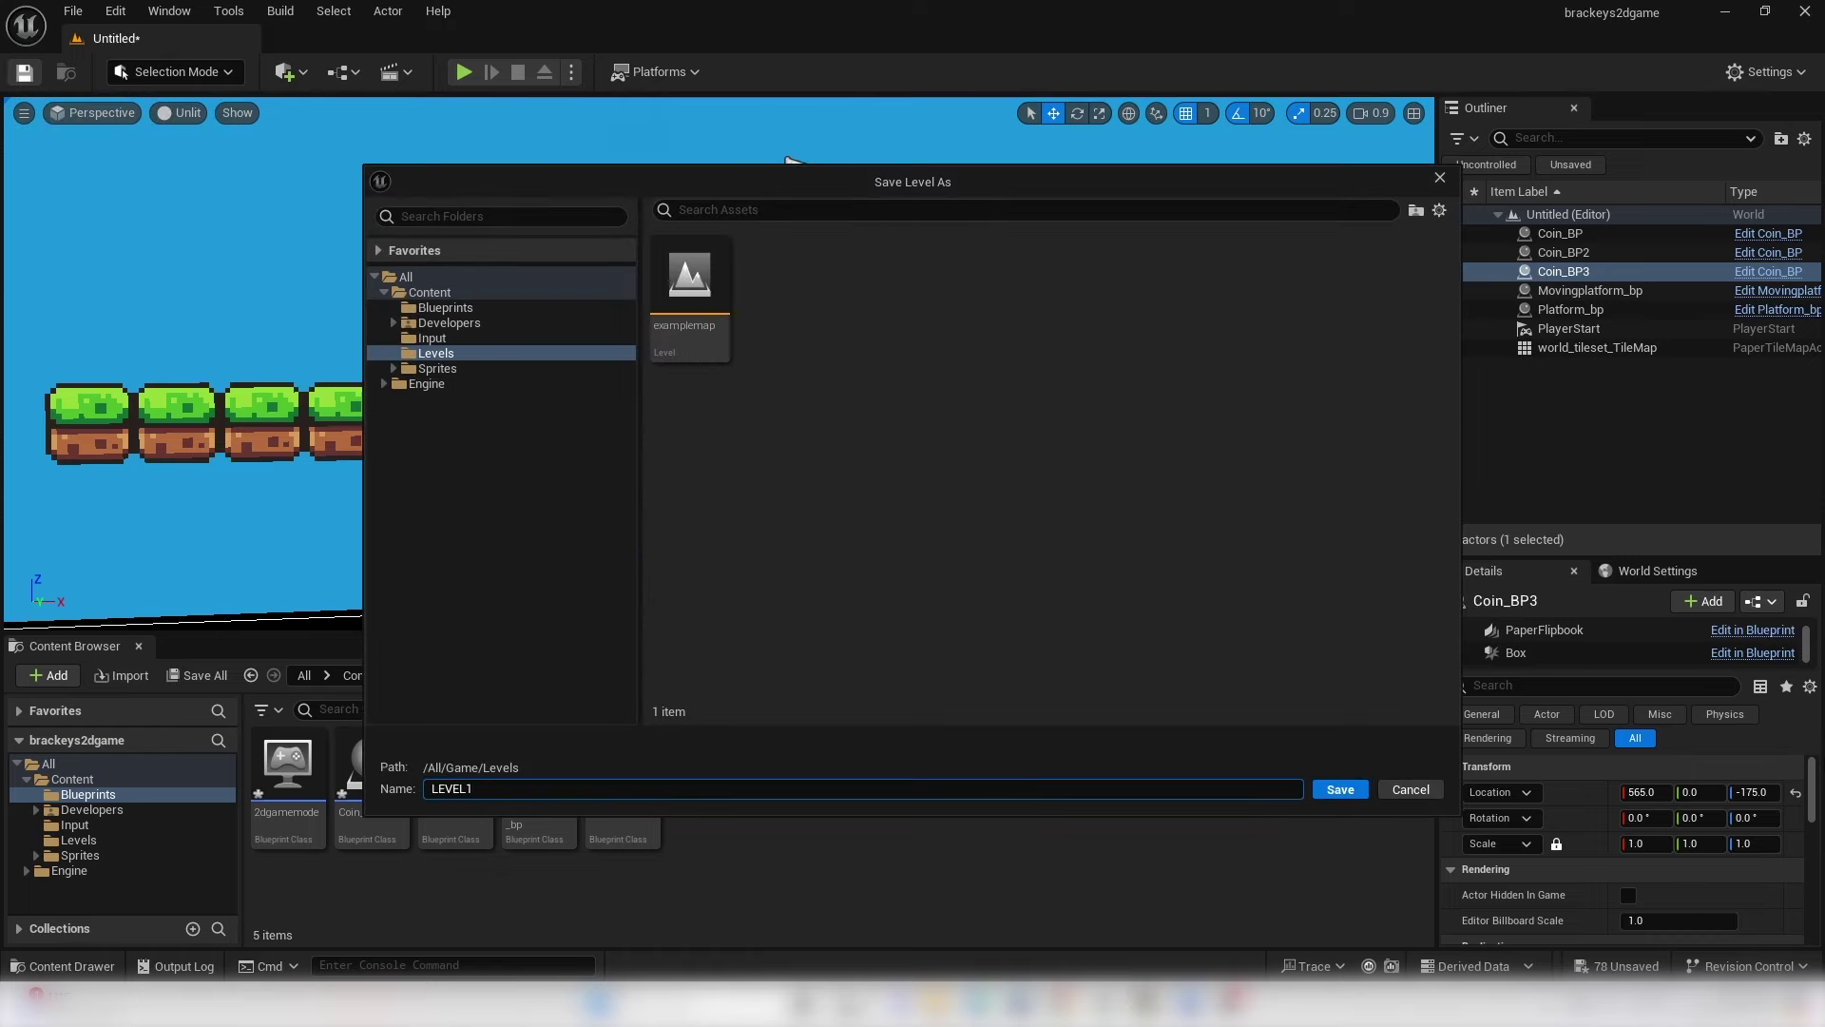
click(1354, 787)
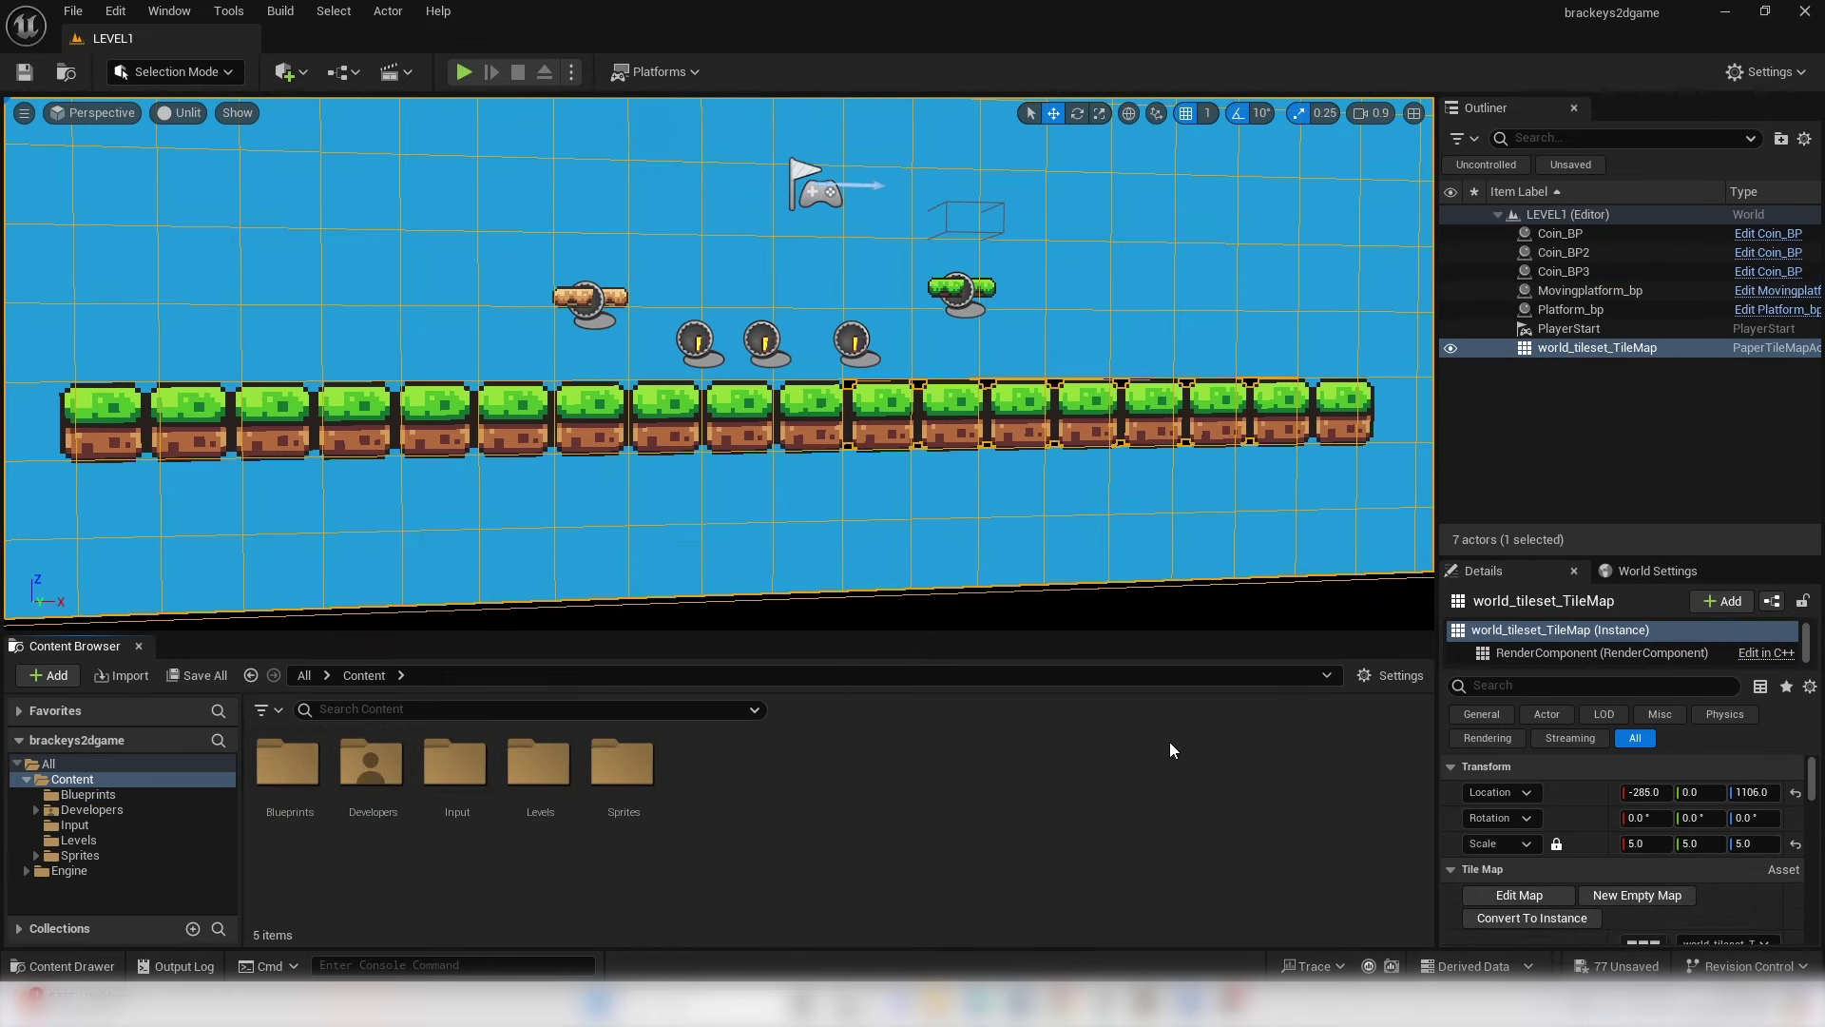
- Create a folder named Enemy inside Sprites and move the slime_green texture into it
click(106, 855)
right_click(970, 806)
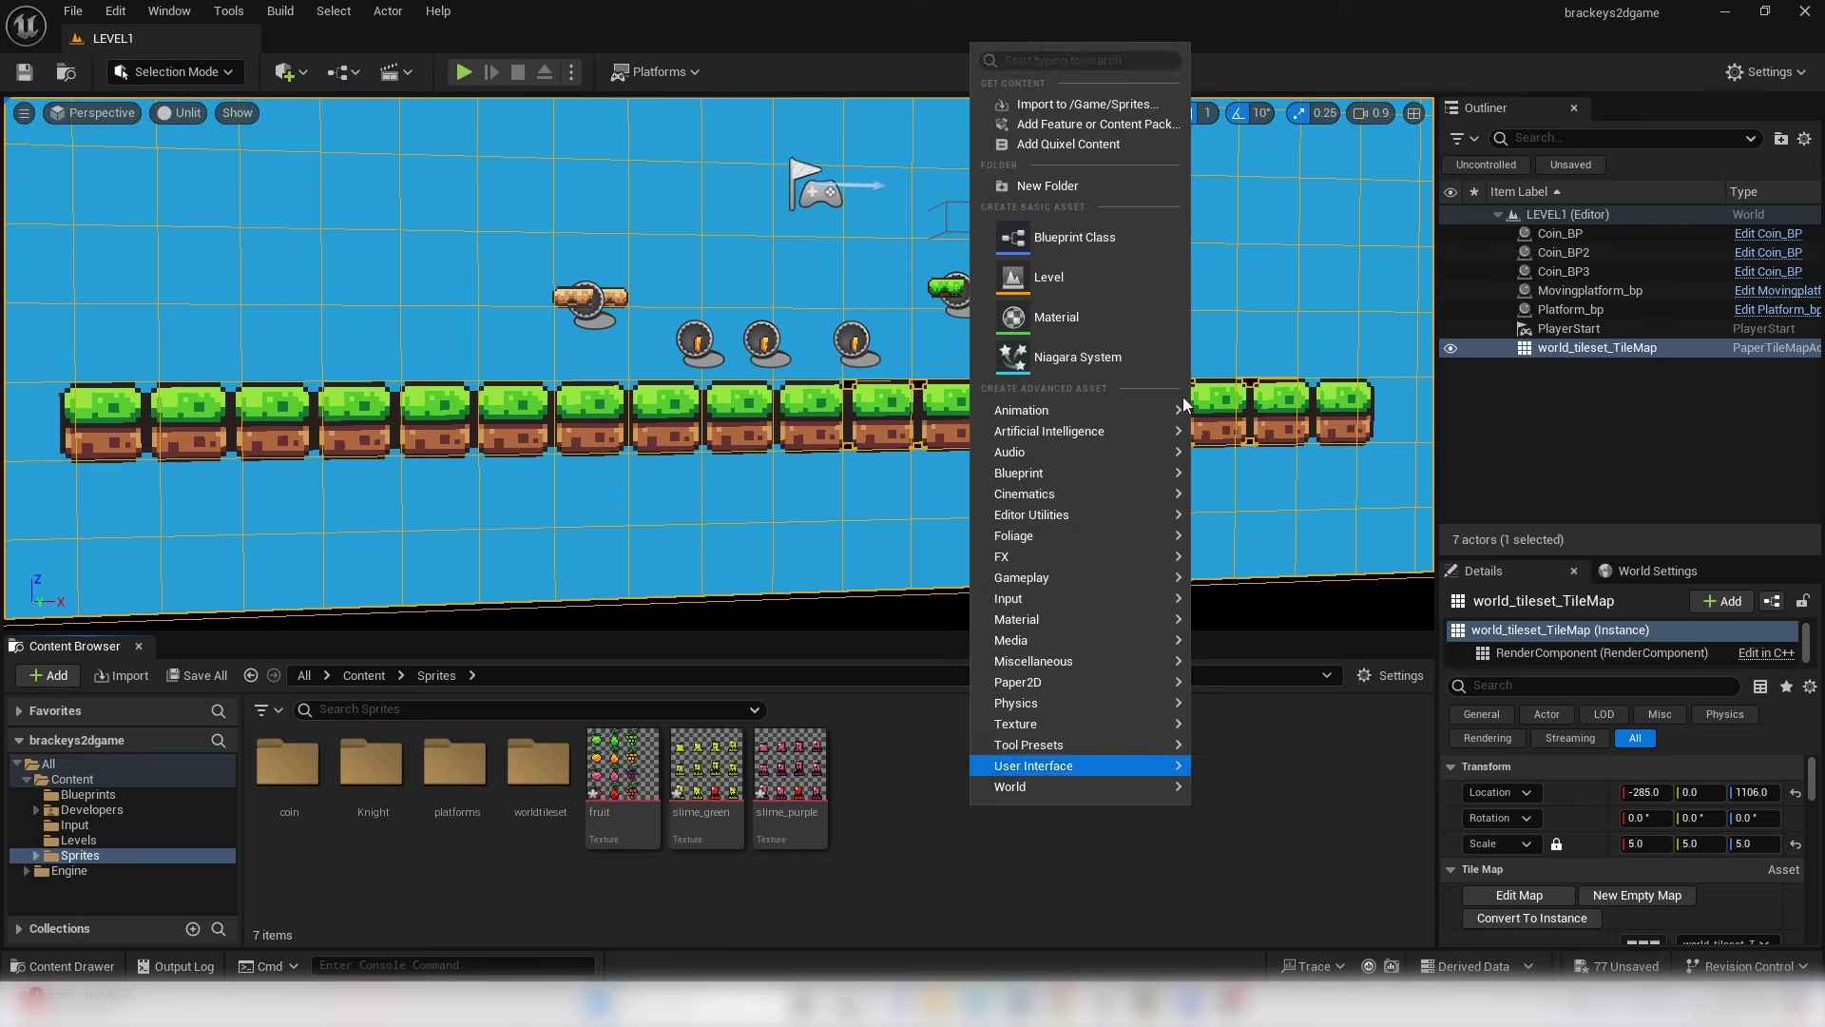
click(1037, 184)
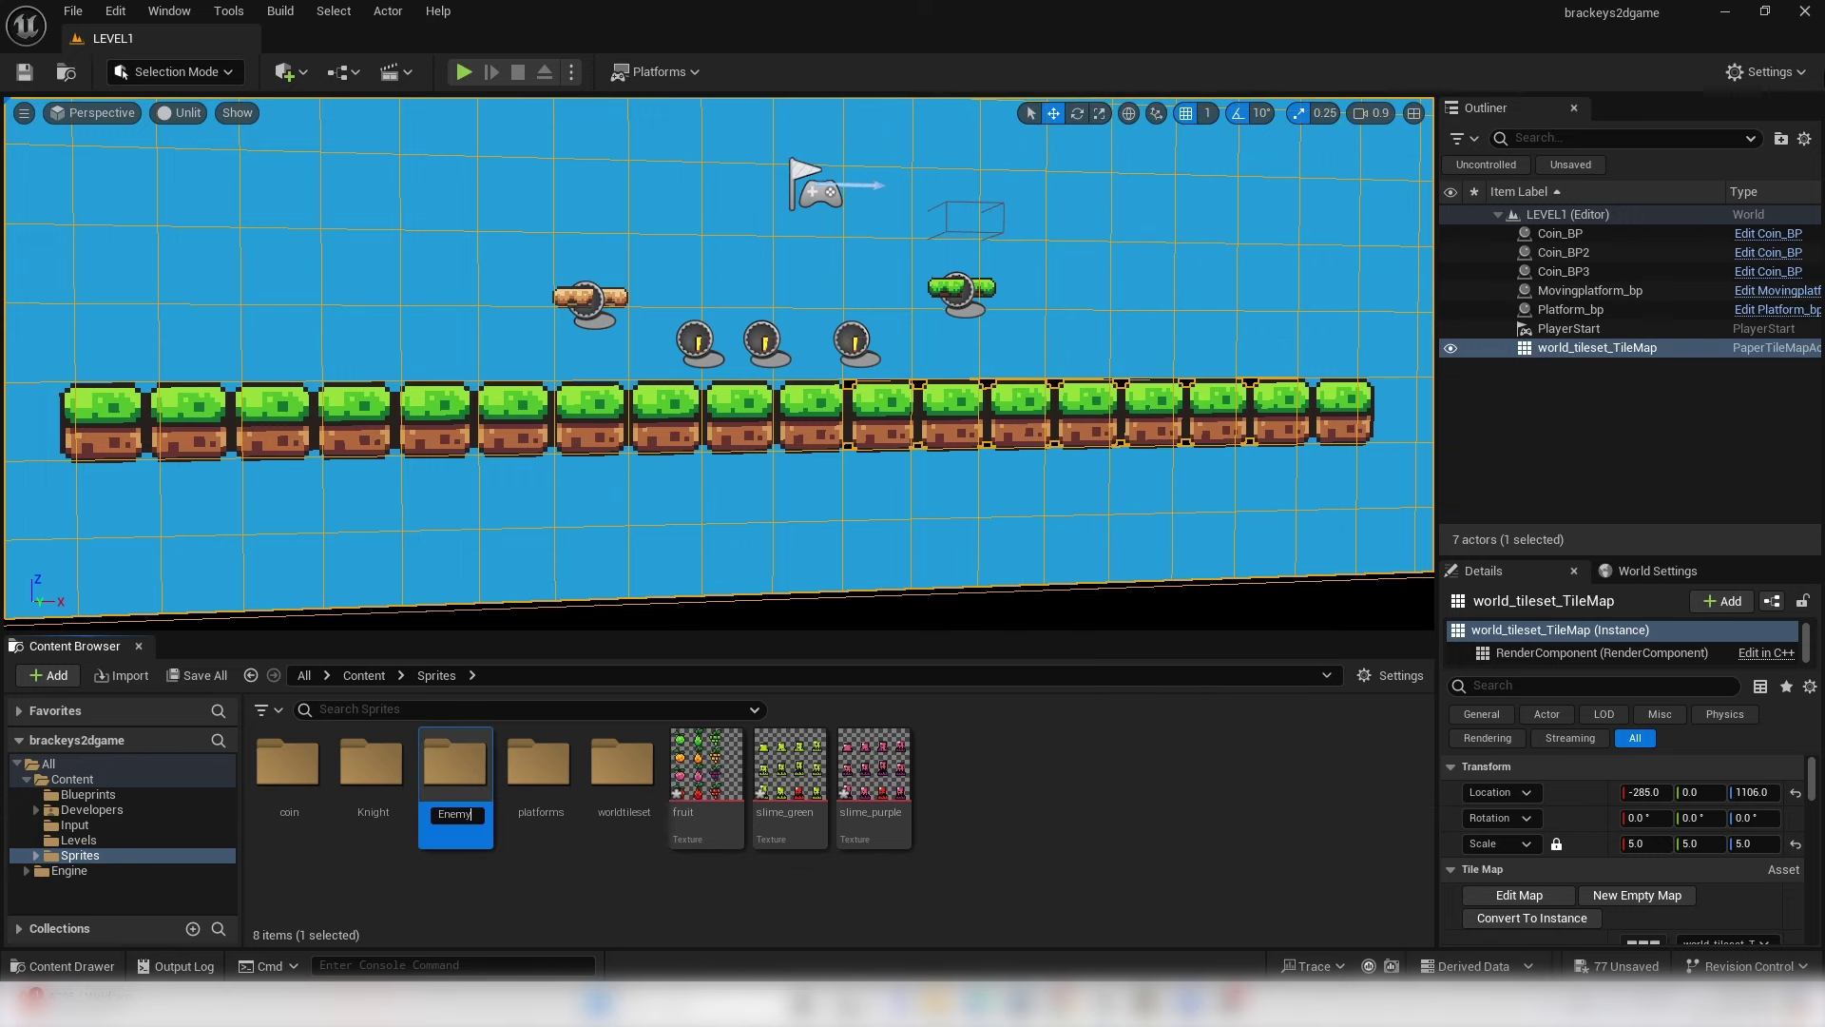
key(Return)
drag(789, 766, 368, 787)
click(408, 818)
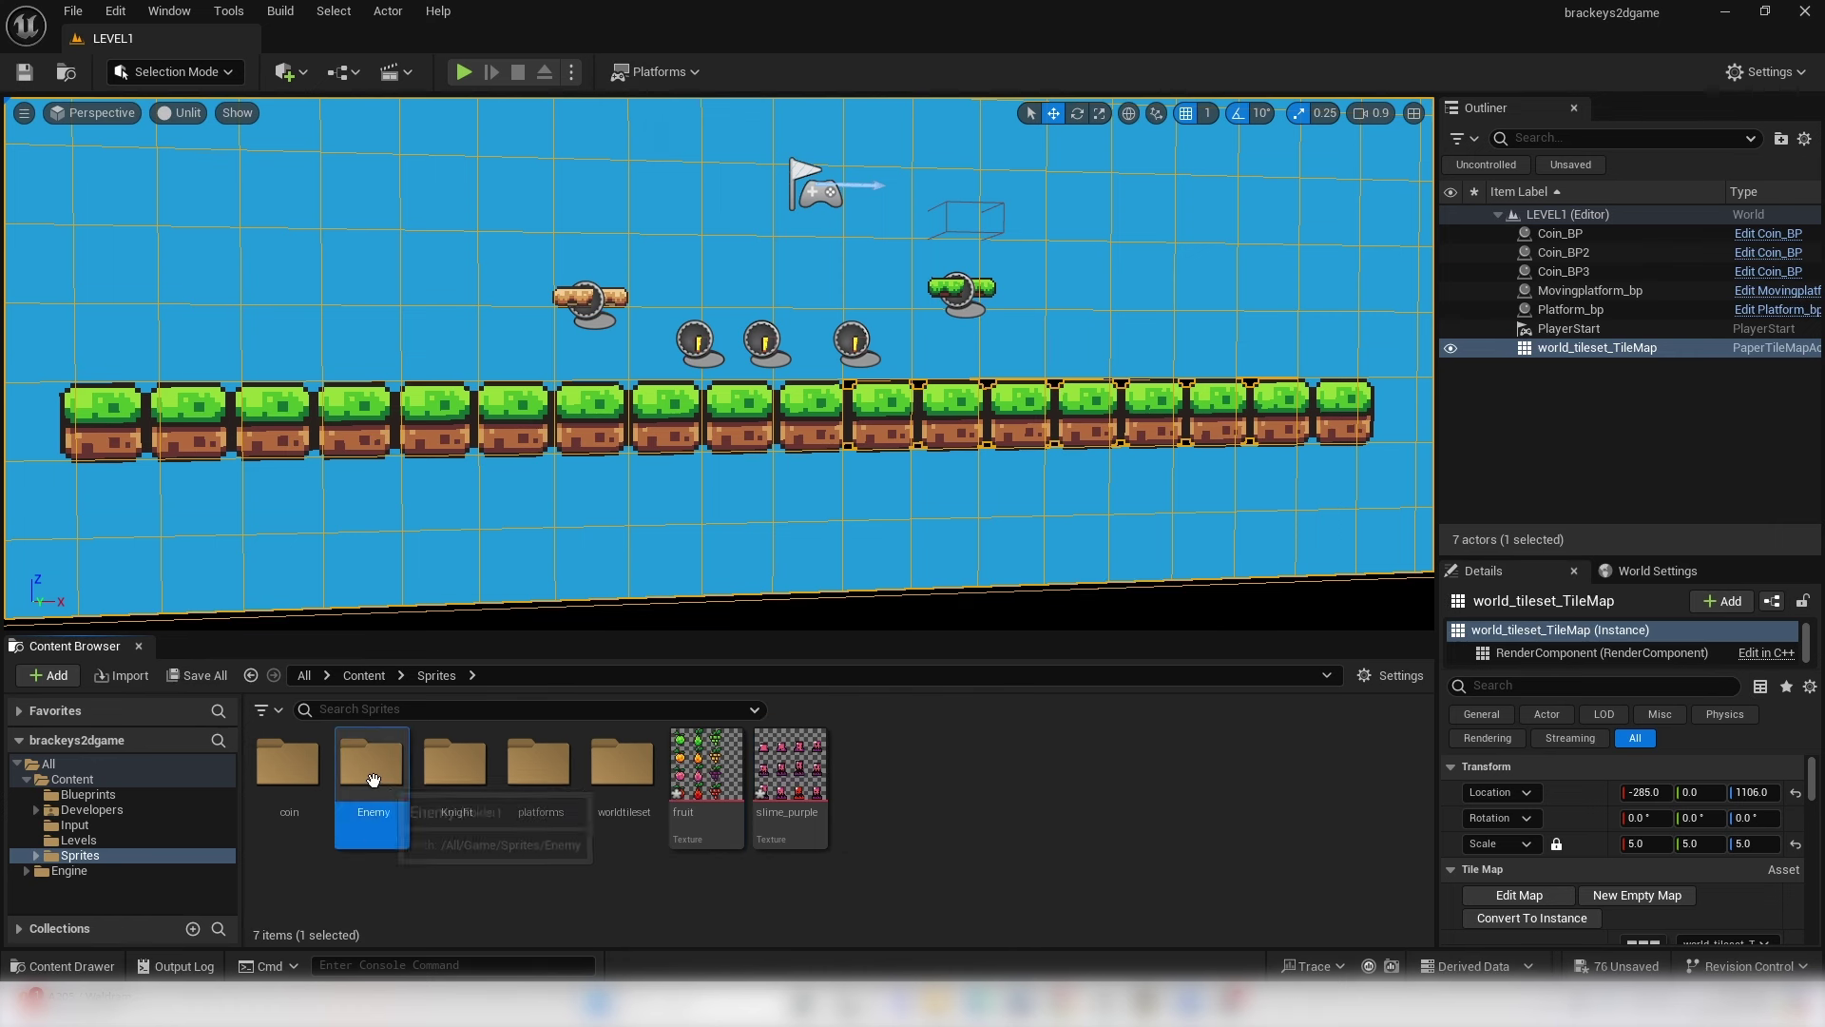
- Extract sprites from the slime_green texture in Grid mode with a cell width and height of 24
double_click(371, 766)
right_click(296, 771)
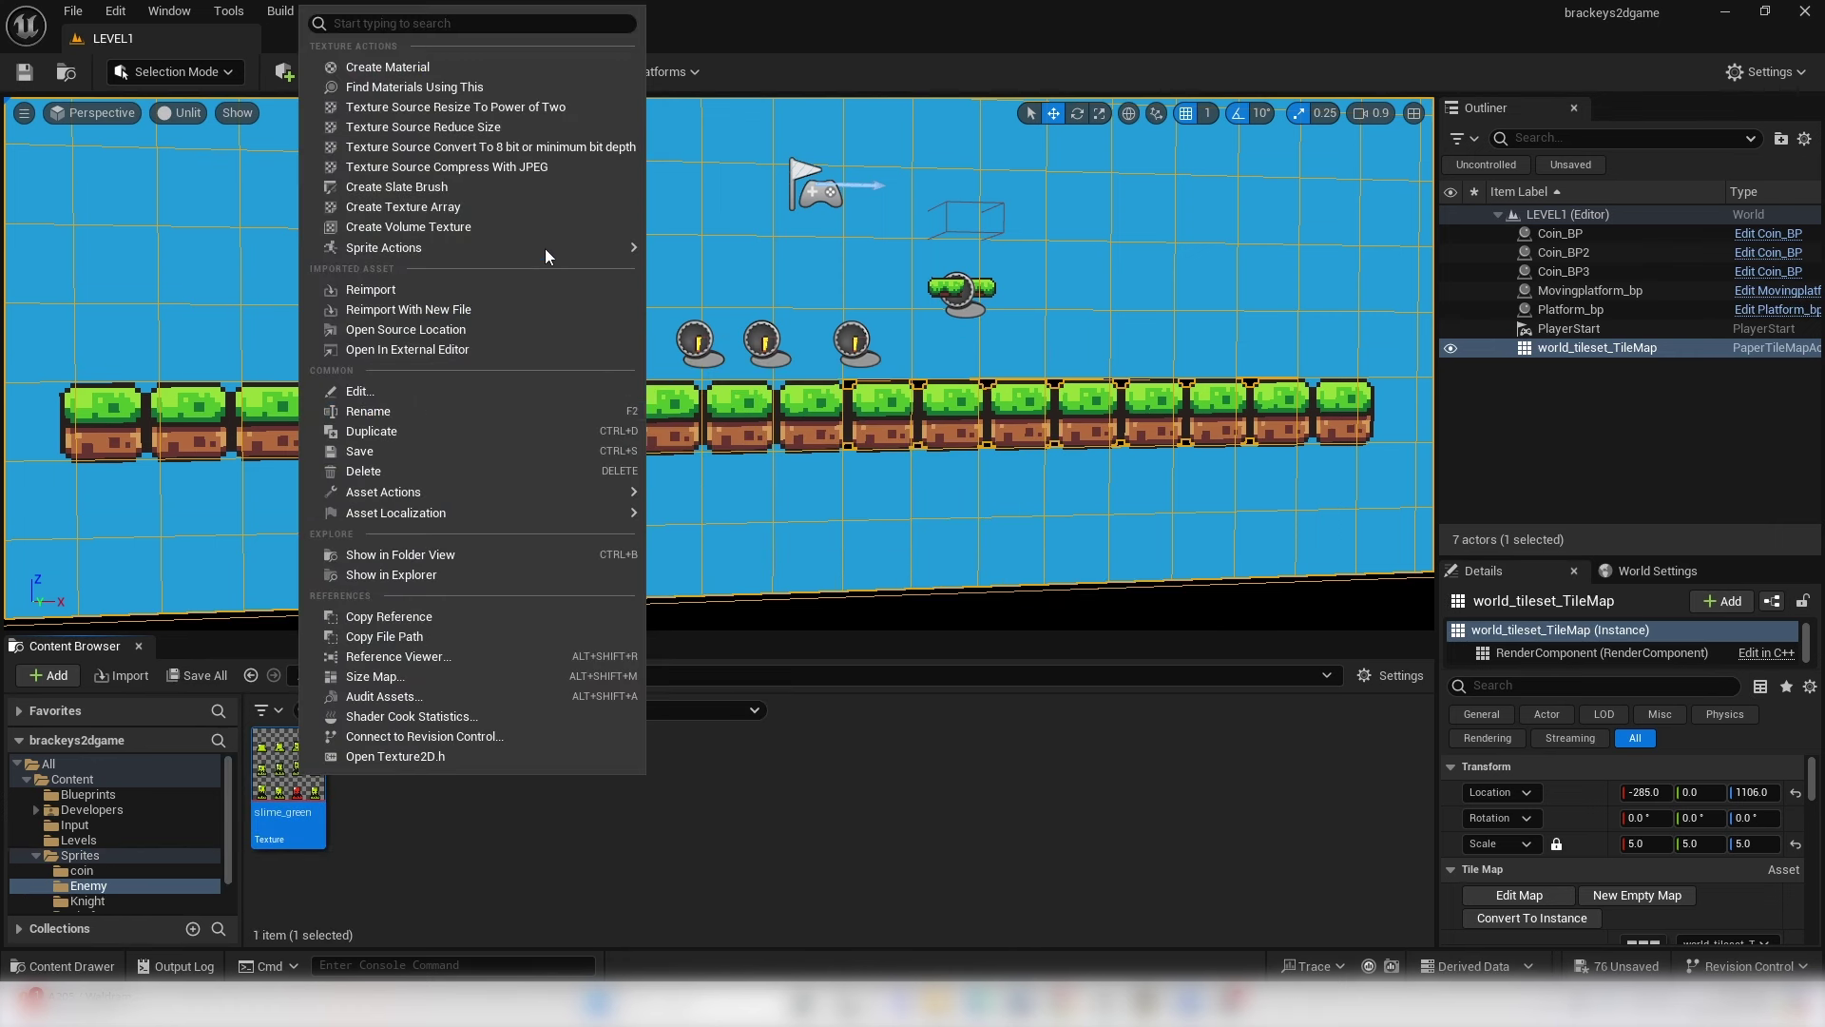
mouse_move(544, 247)
click(734, 275)
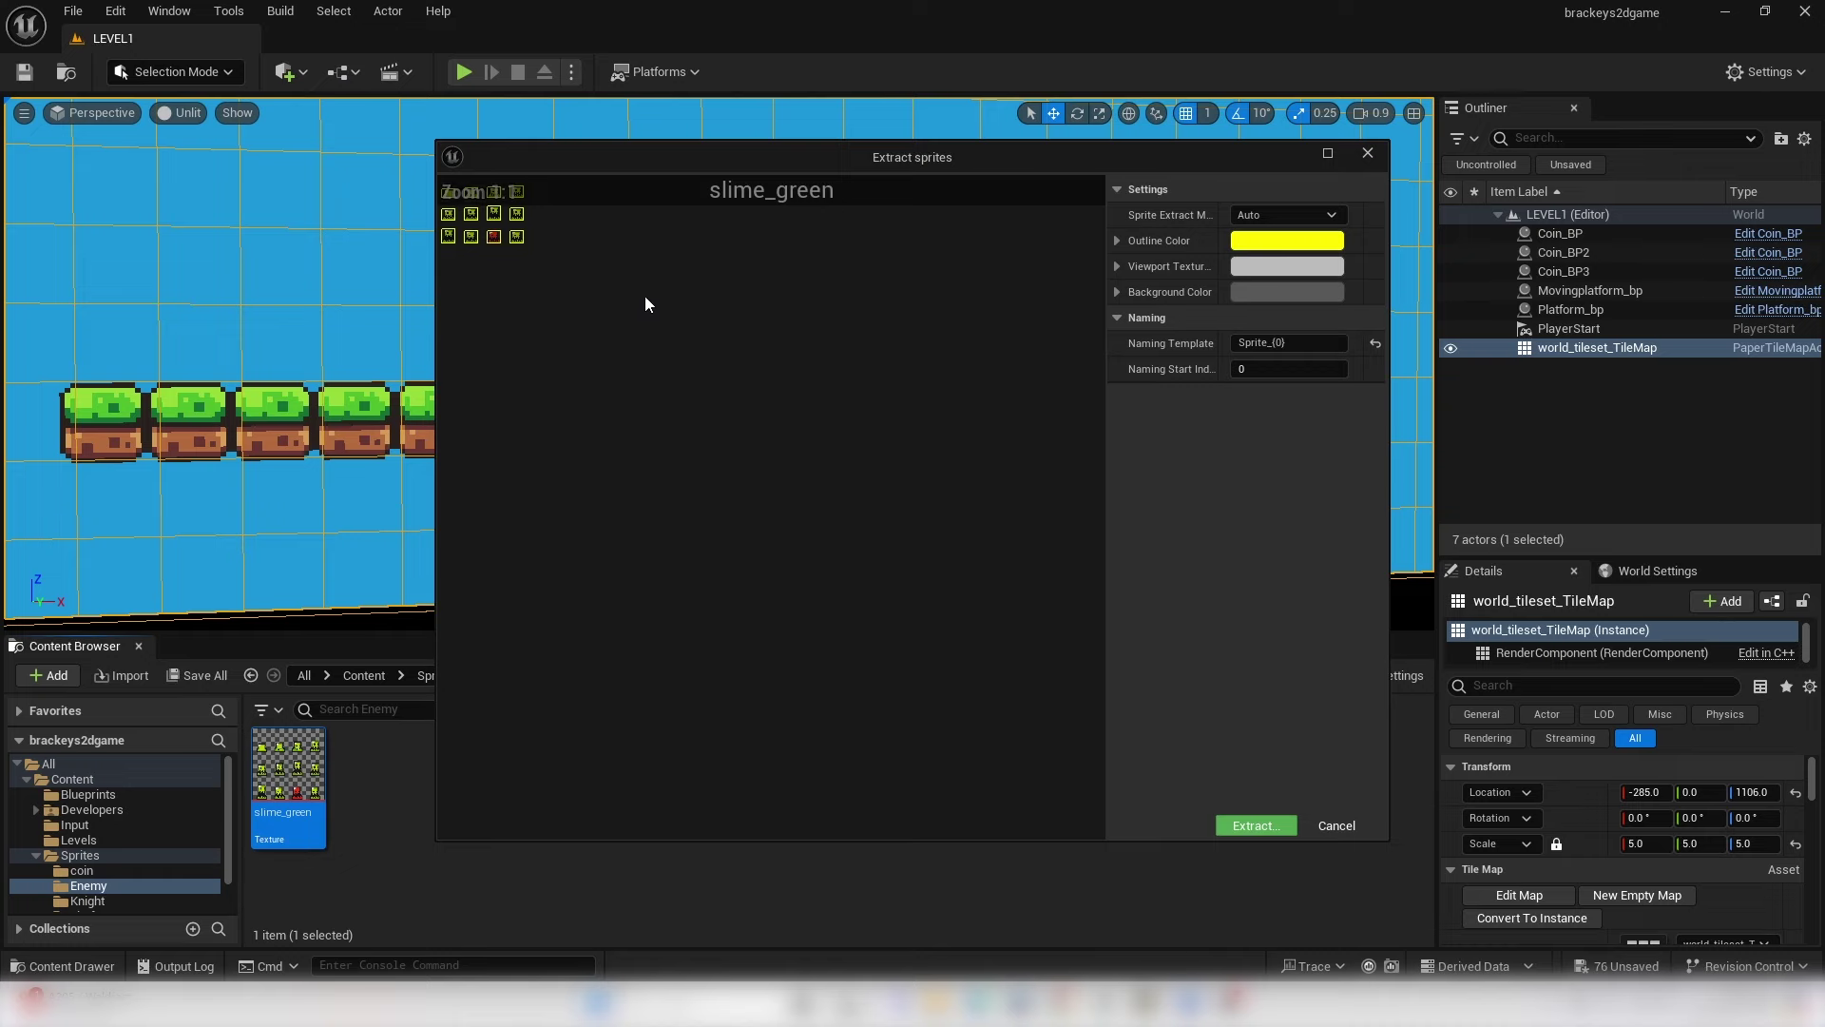
click(1285, 219)
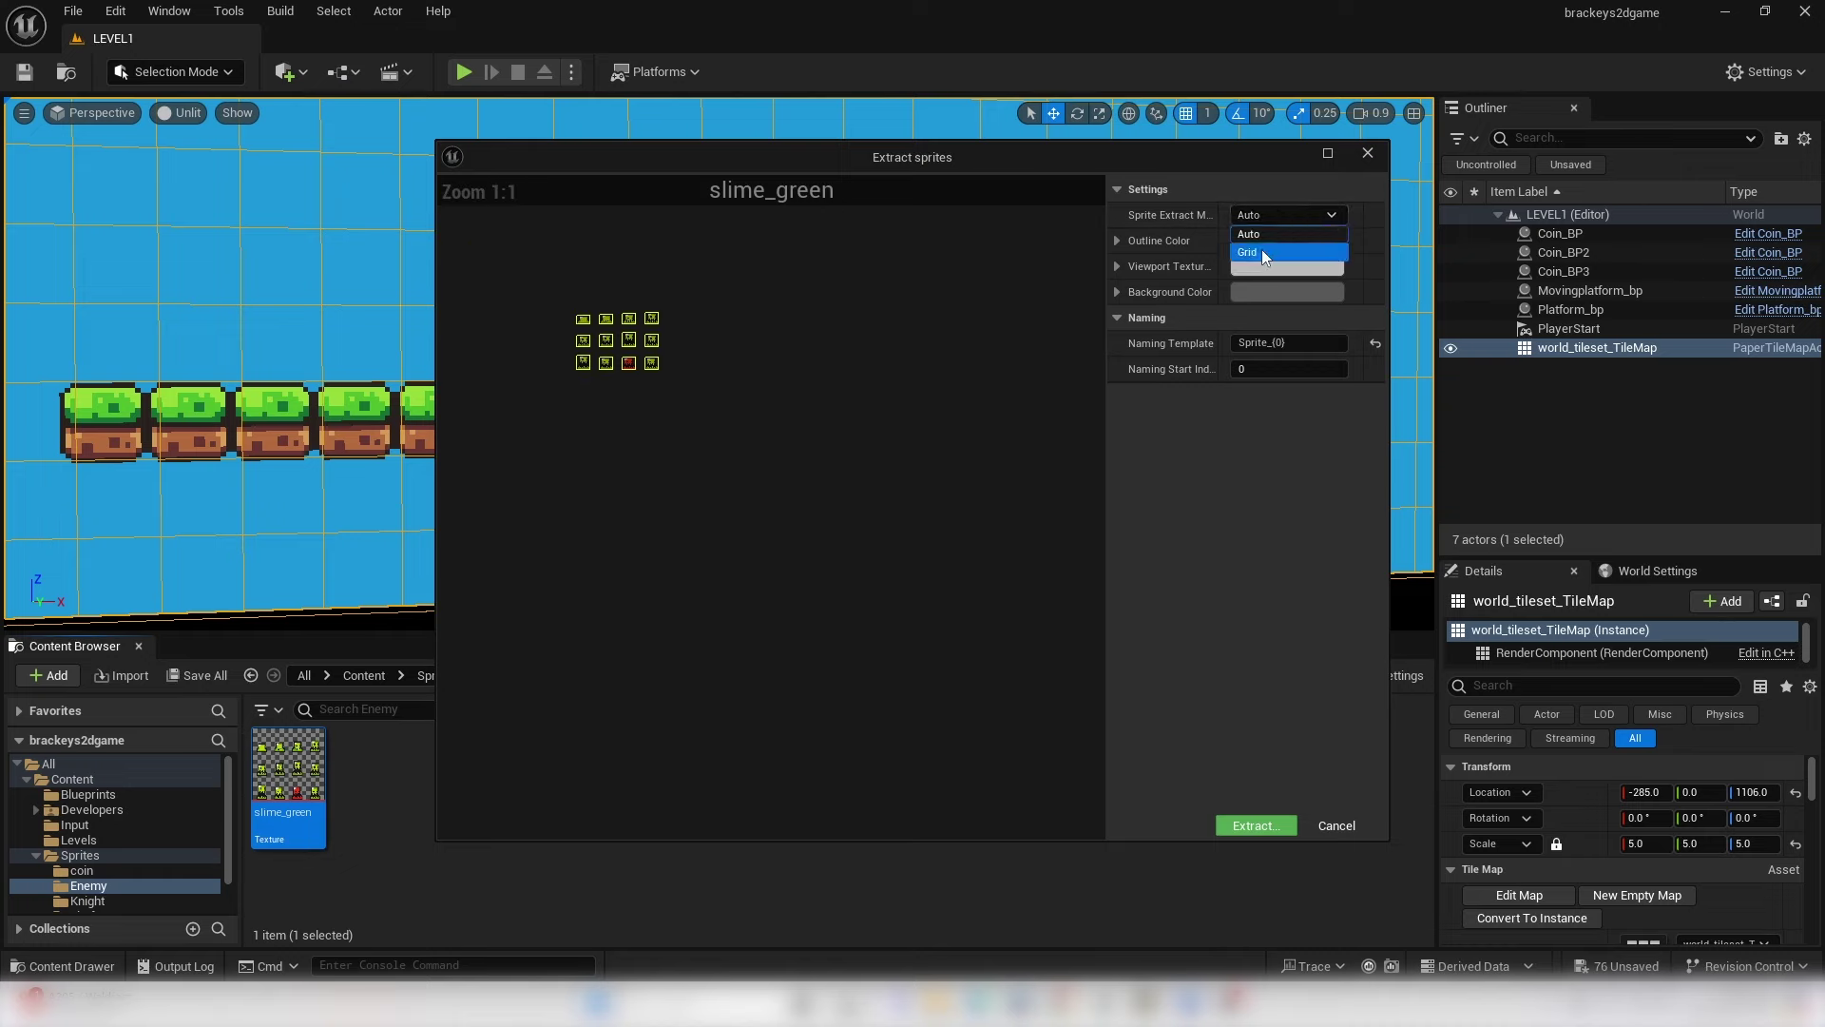
click(1262, 251)
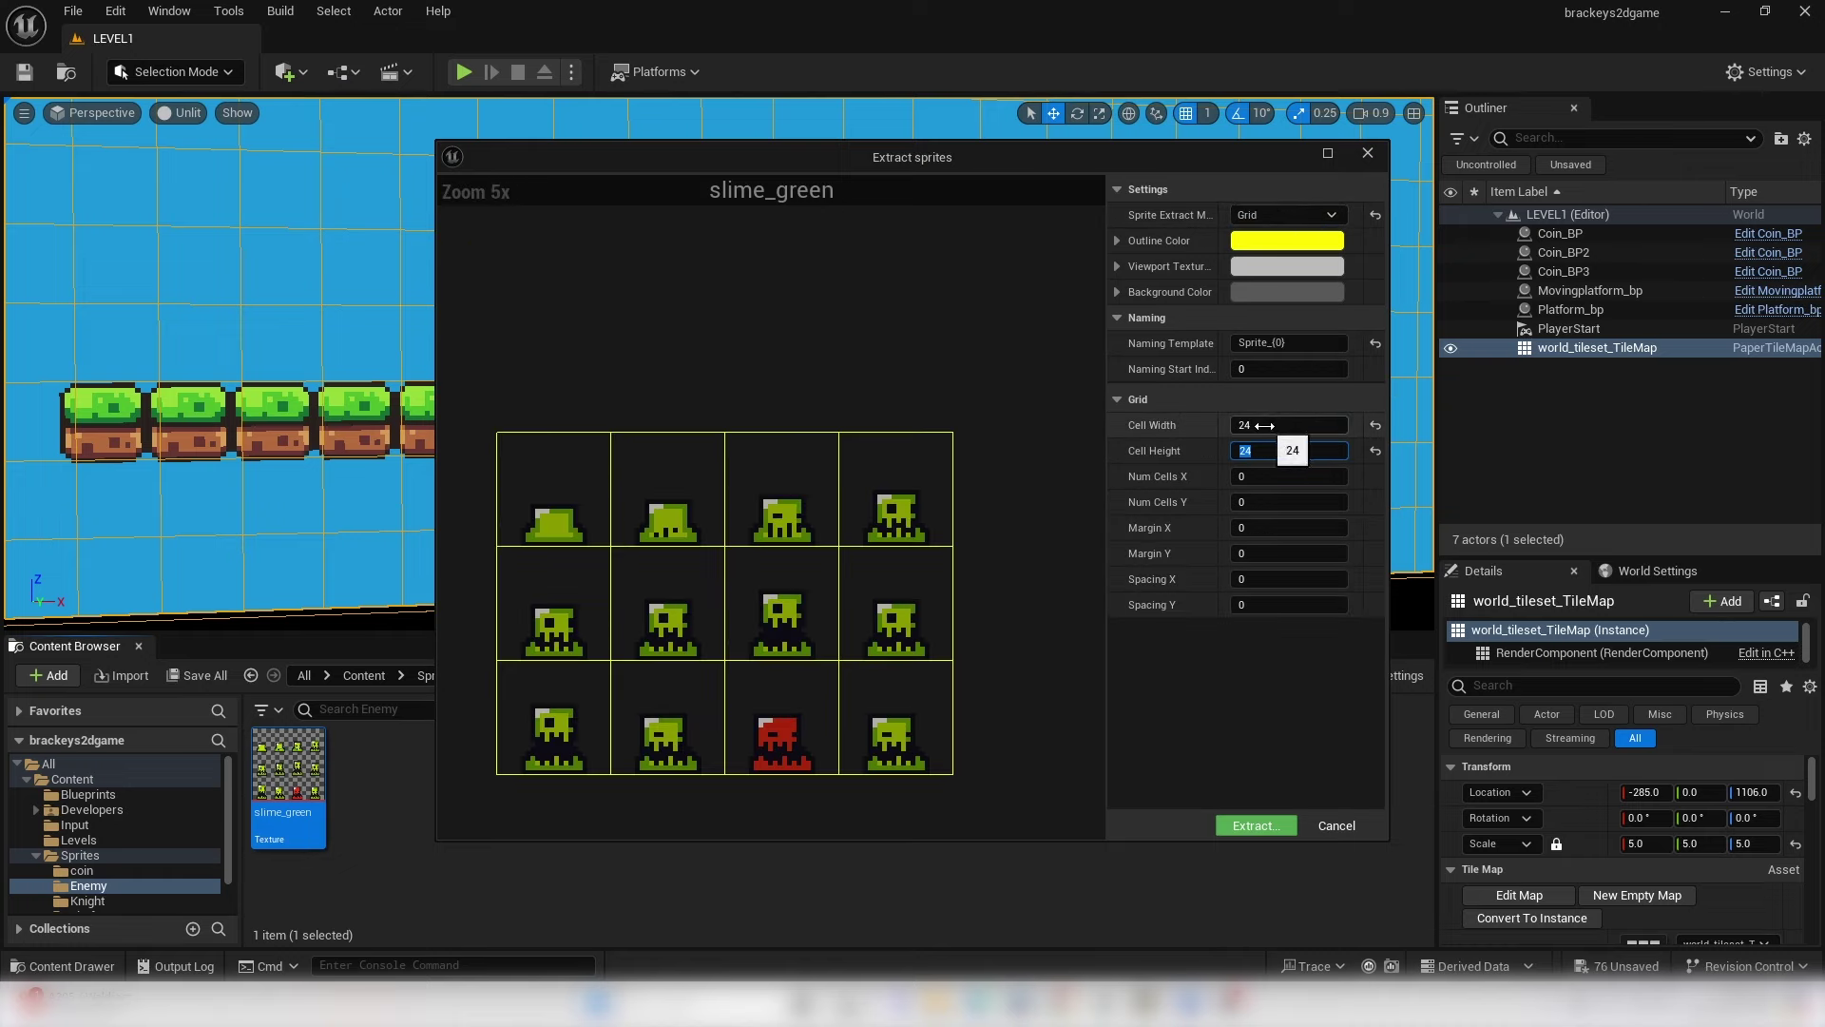
click(1256, 825)
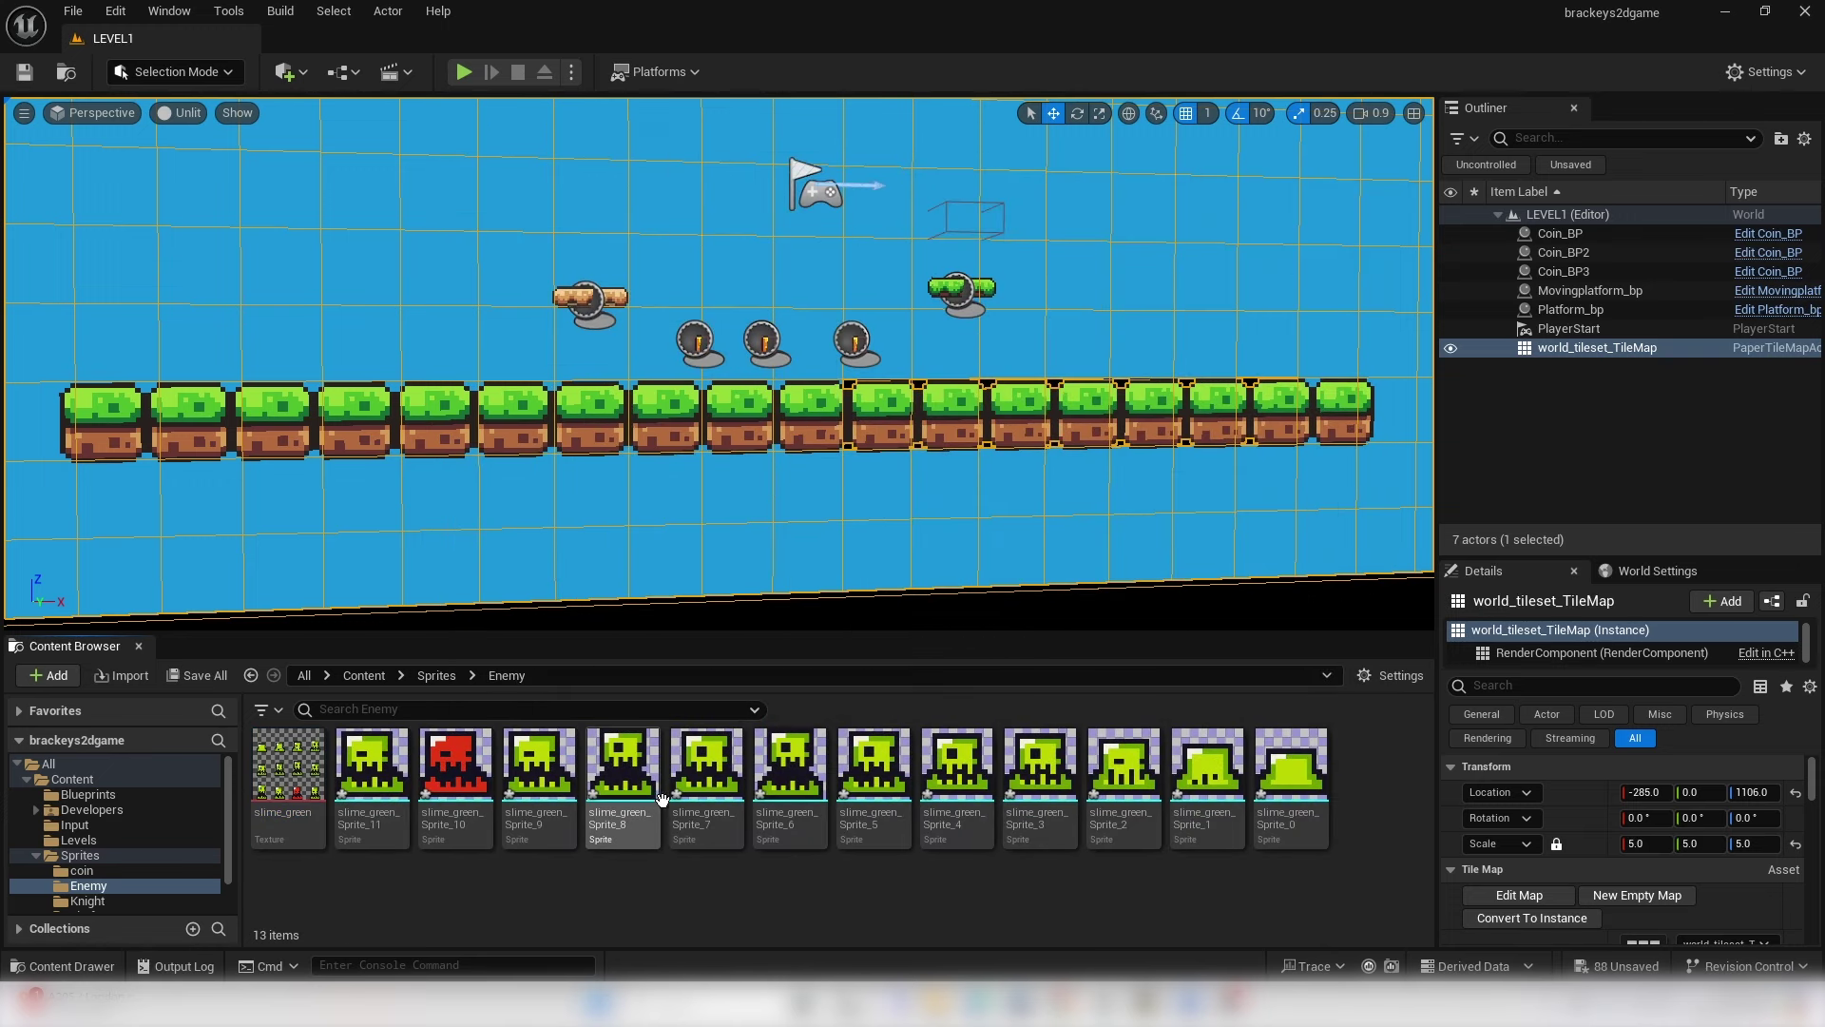
- Create a flipbook from slime_green_Sprite_4 through slime_green_Sprite_7, keeping the suggested name
click(708, 818)
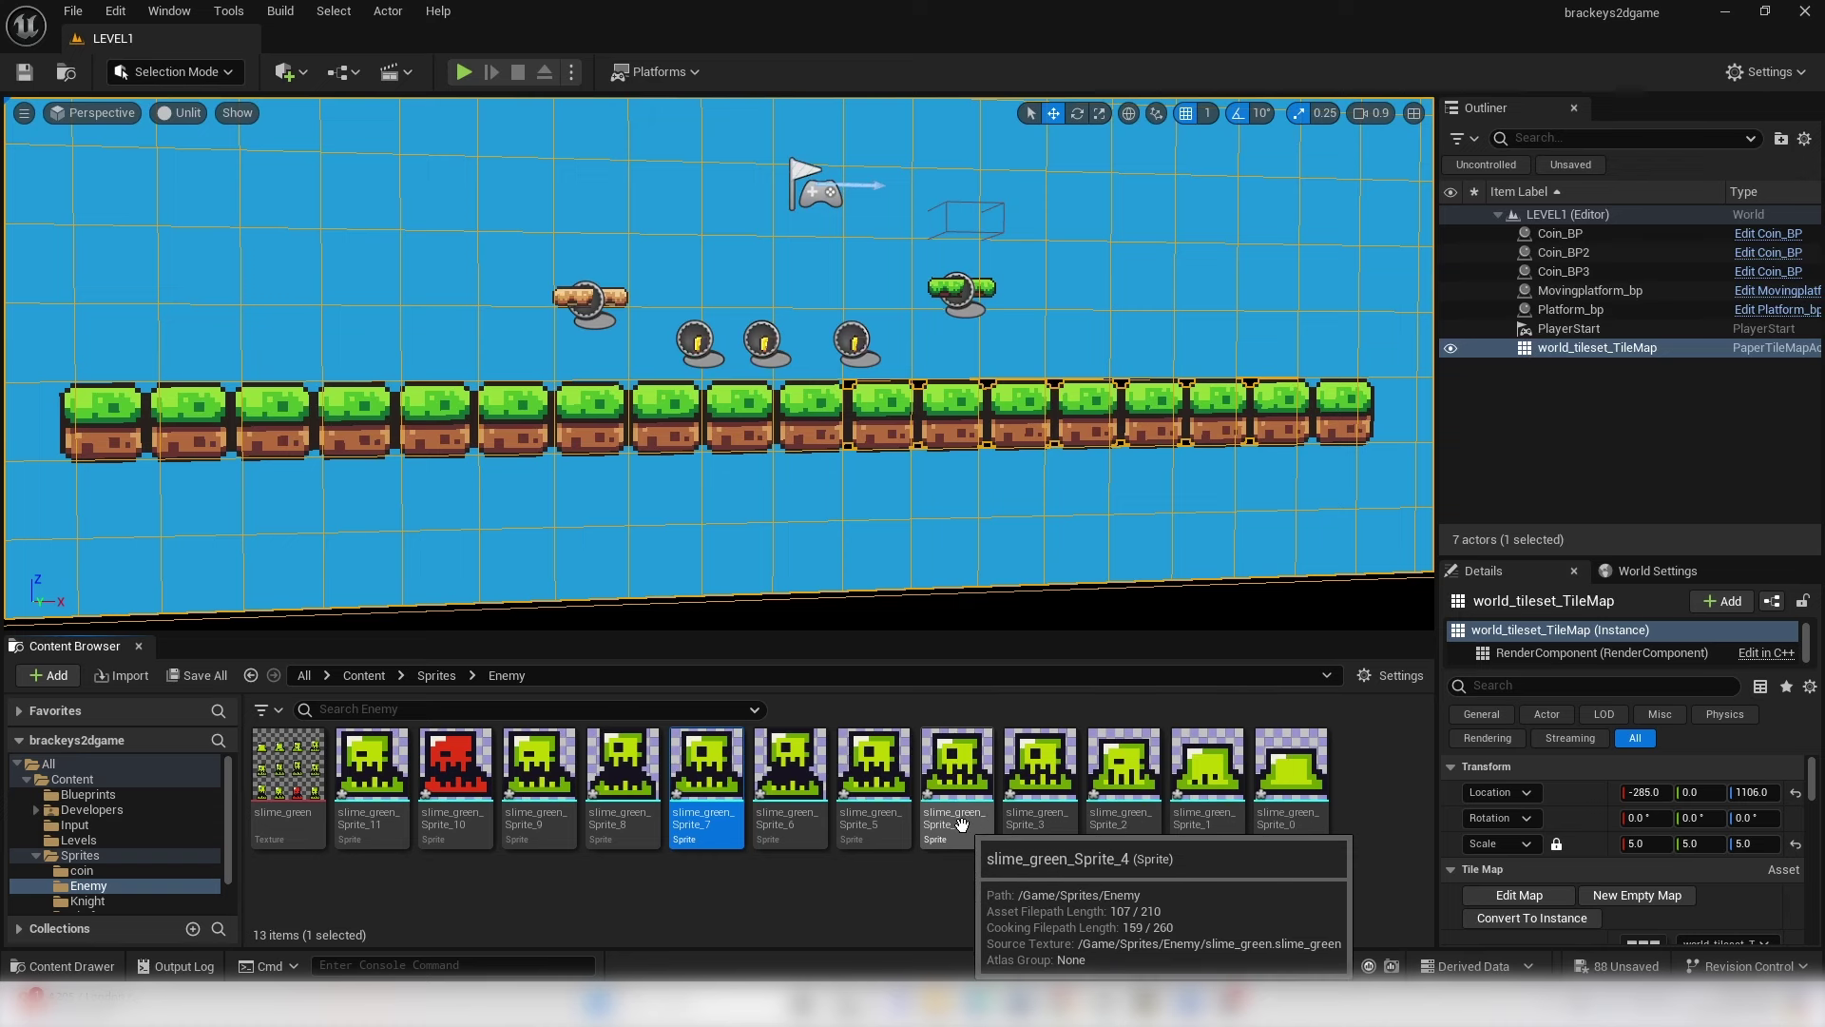
shift+click(960, 819)
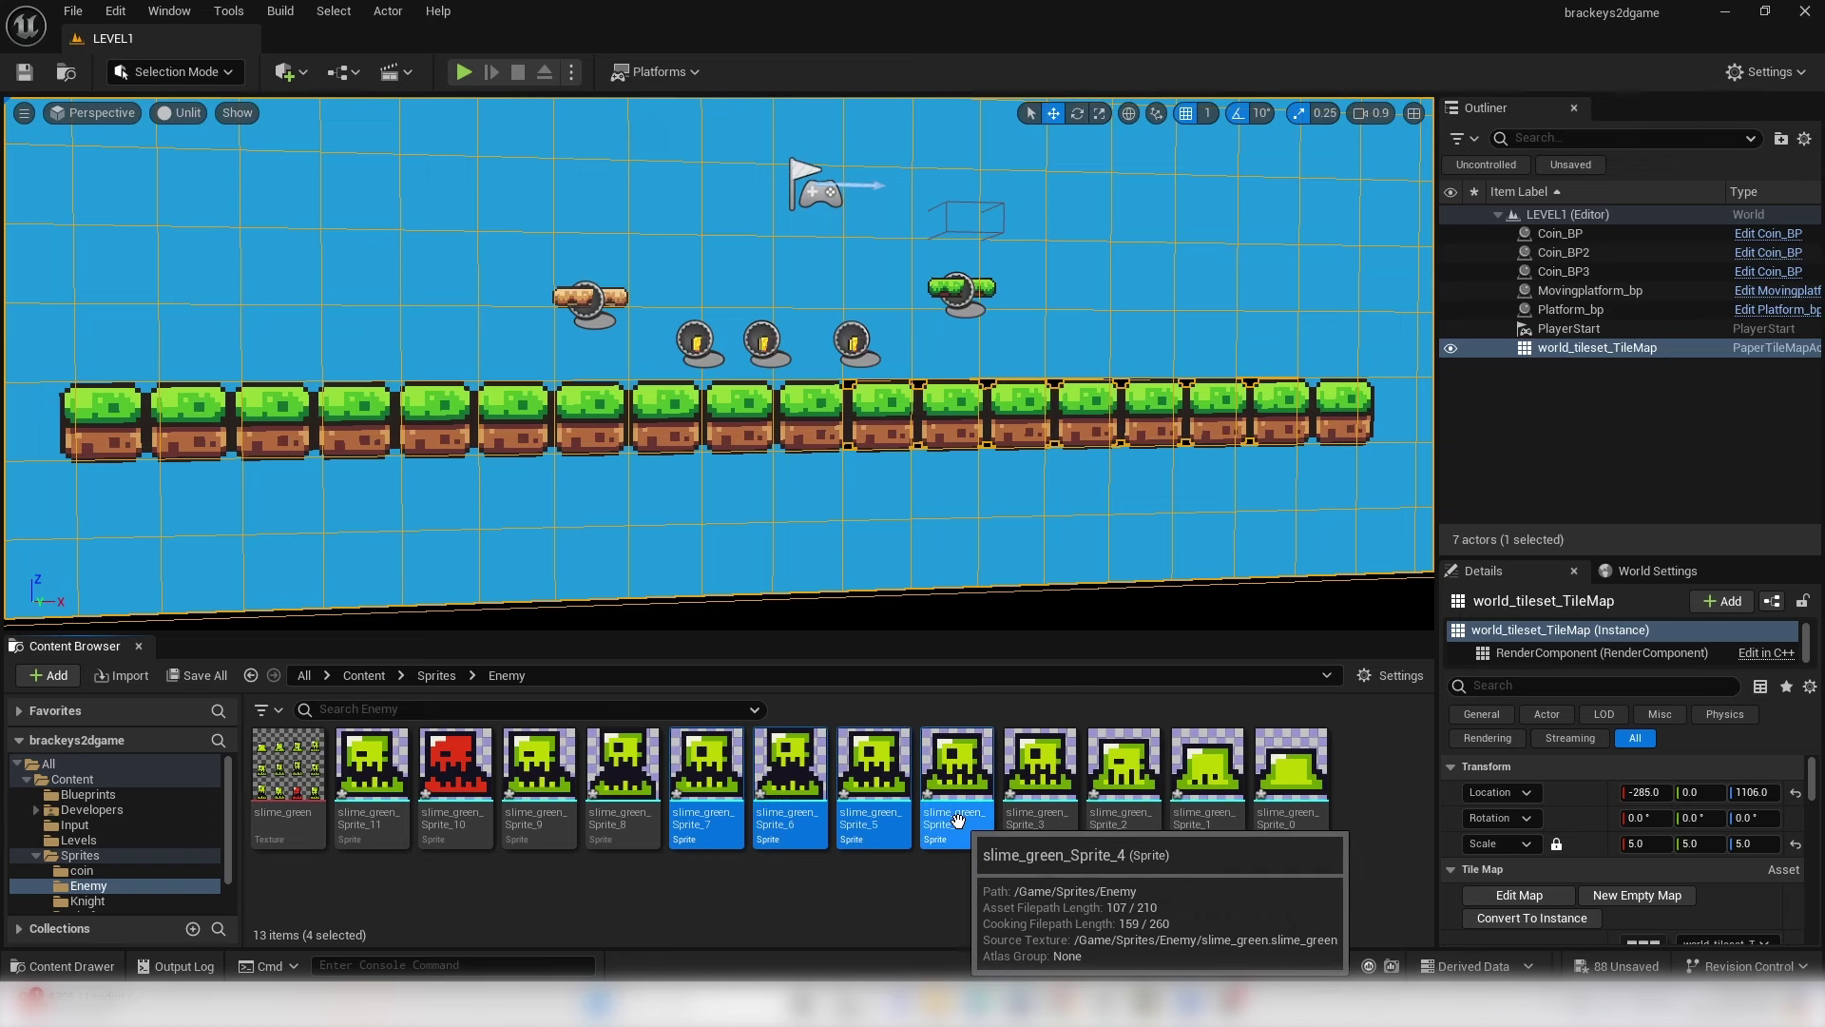
right_click(955, 763)
click(1031, 322)
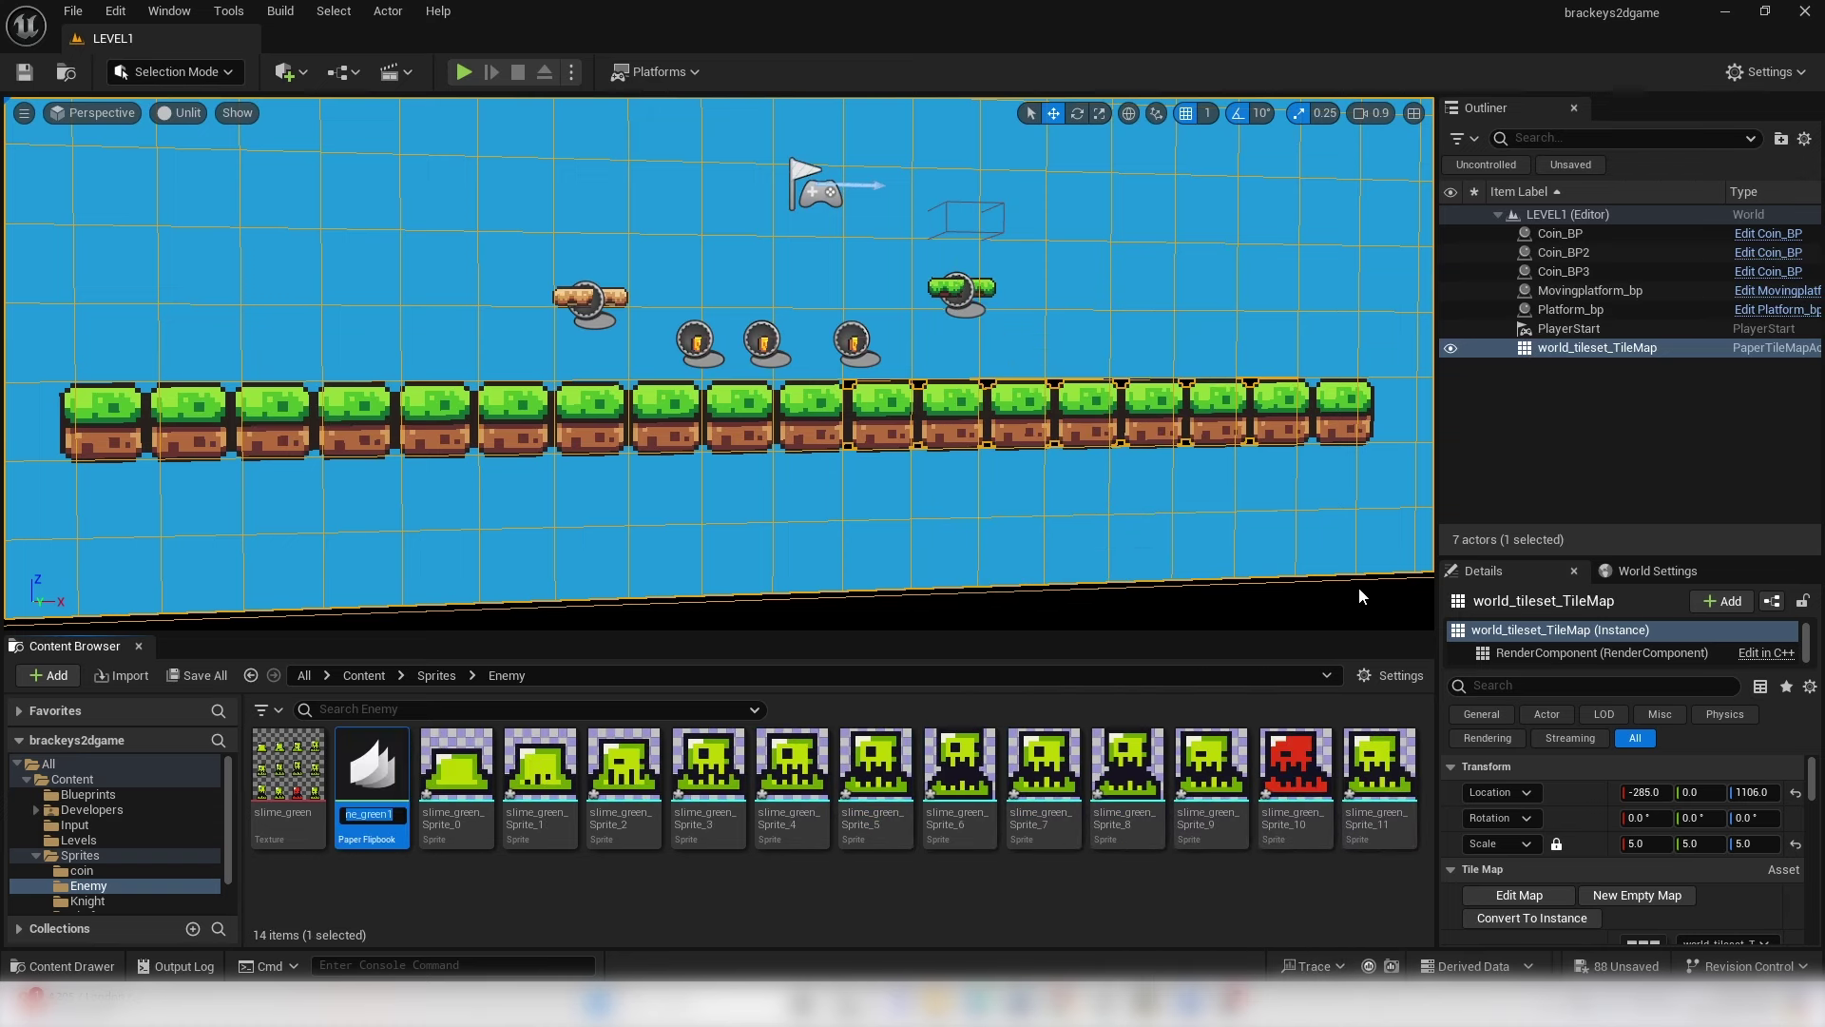
key(Return)
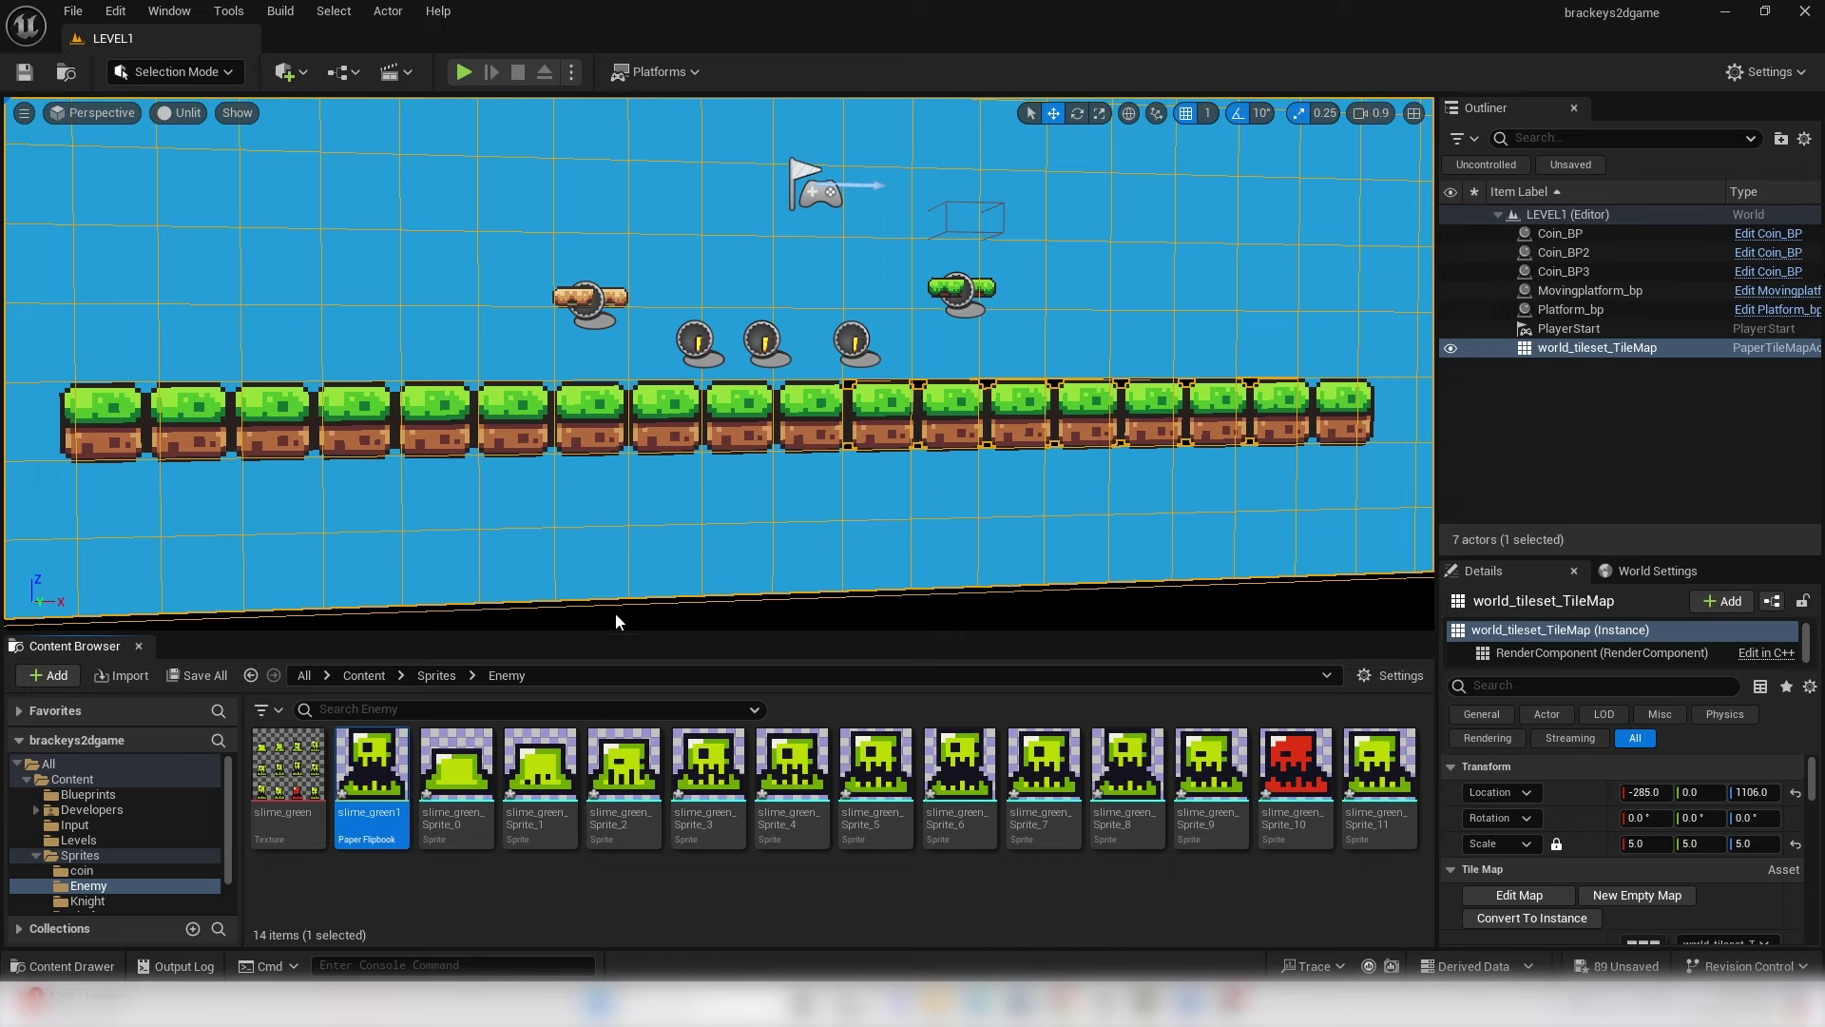
- Try the slime flipbook at 9 and 5 frames per second, settle on 8, and save the flipbook
double_click(371, 765)
click(1689, 193)
text(9)
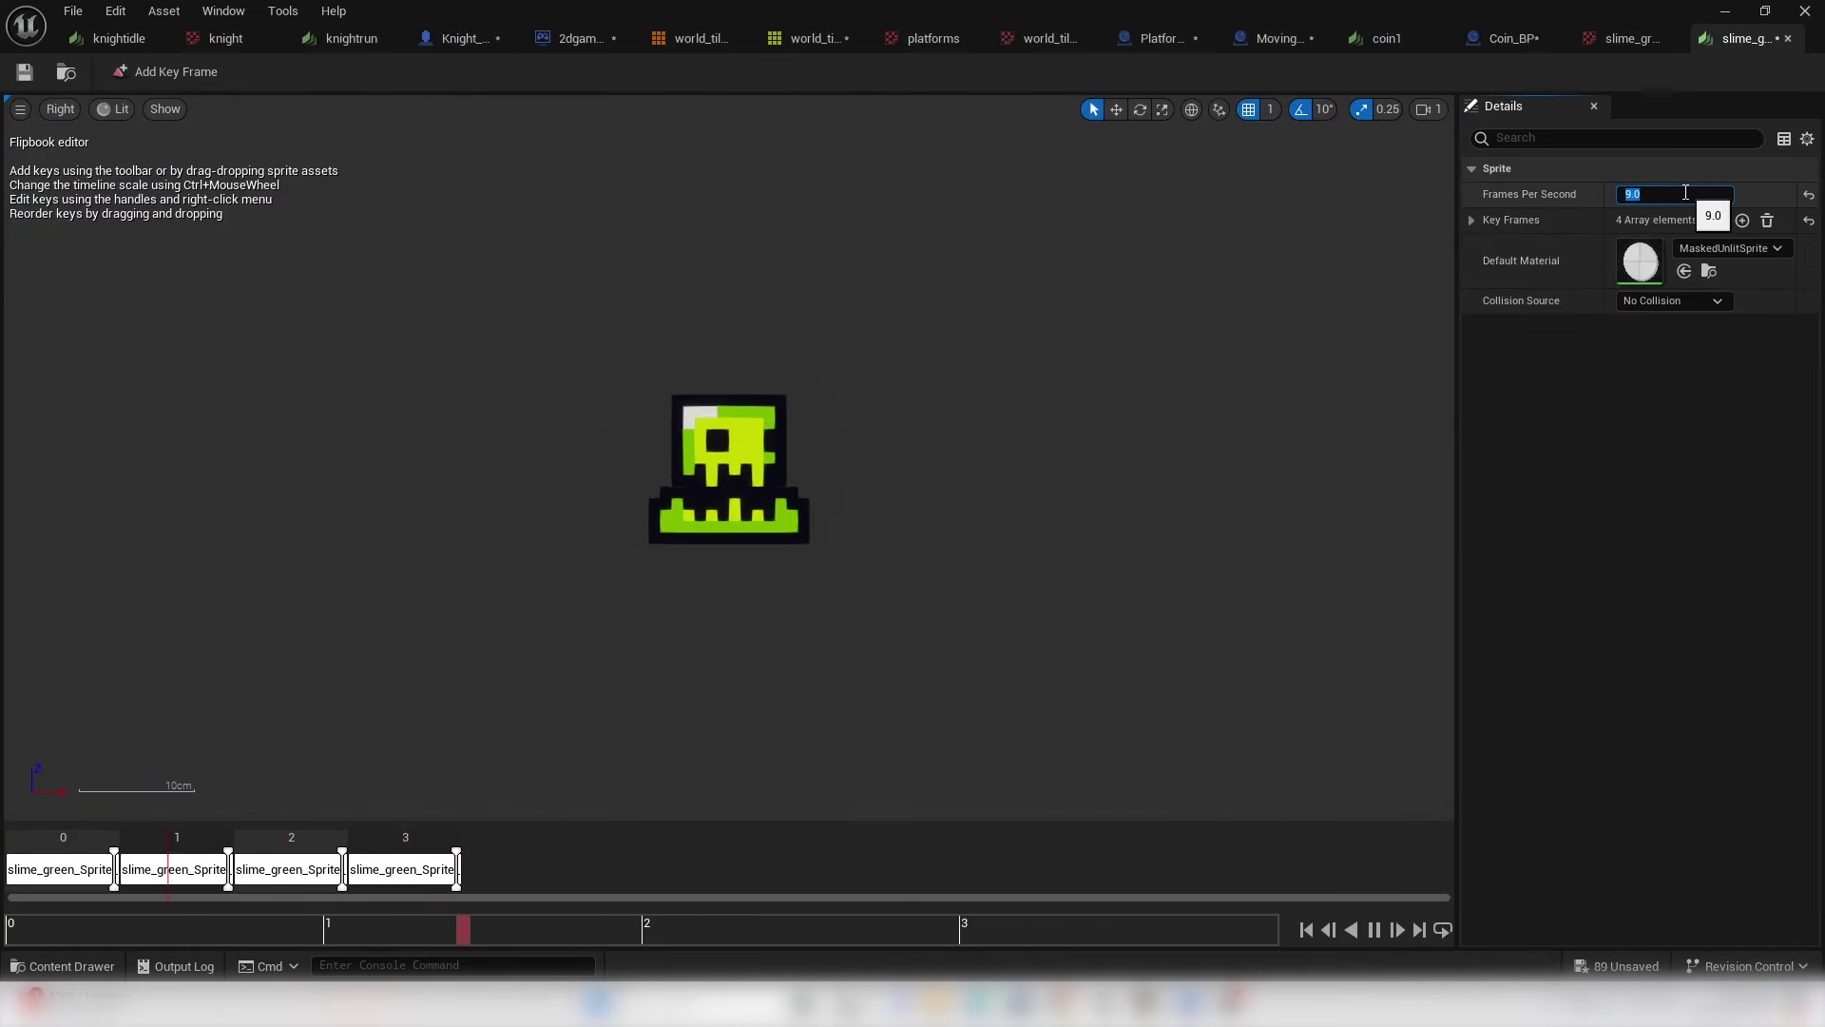
text(5)
key(Return)
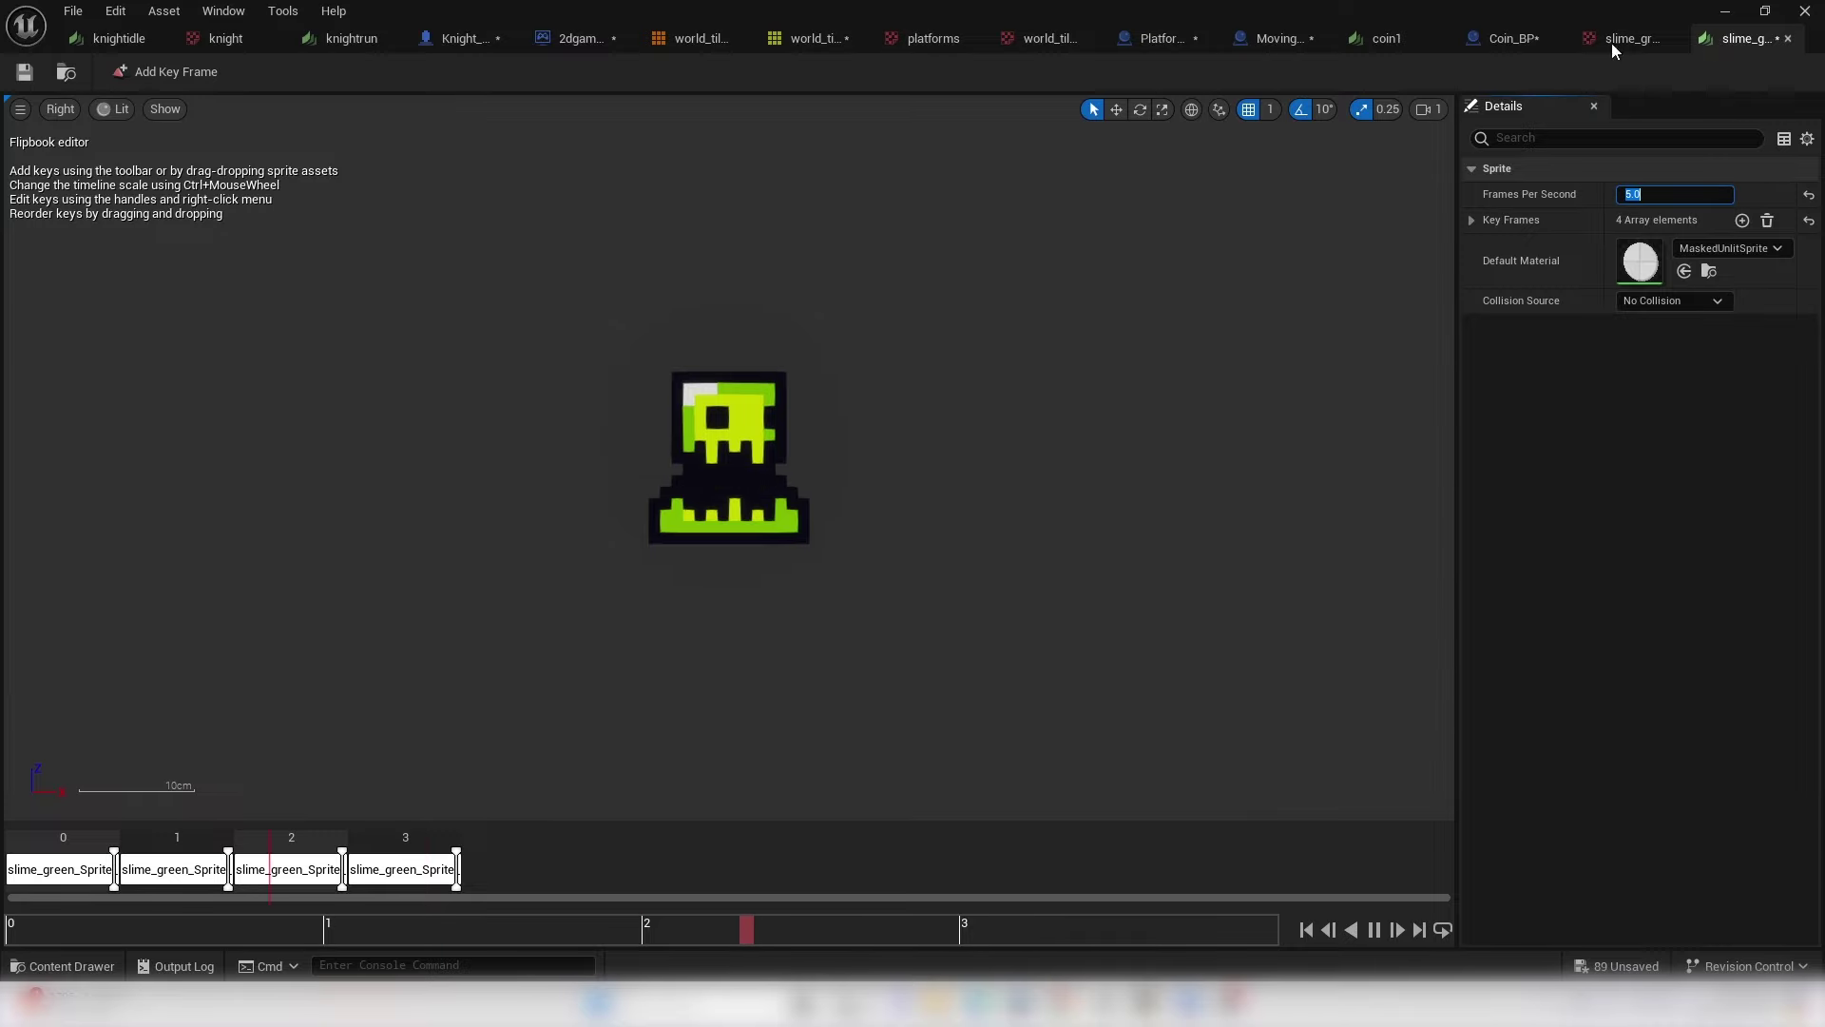
text(8)
key(Return)
click(24, 71)
click(1726, 11)
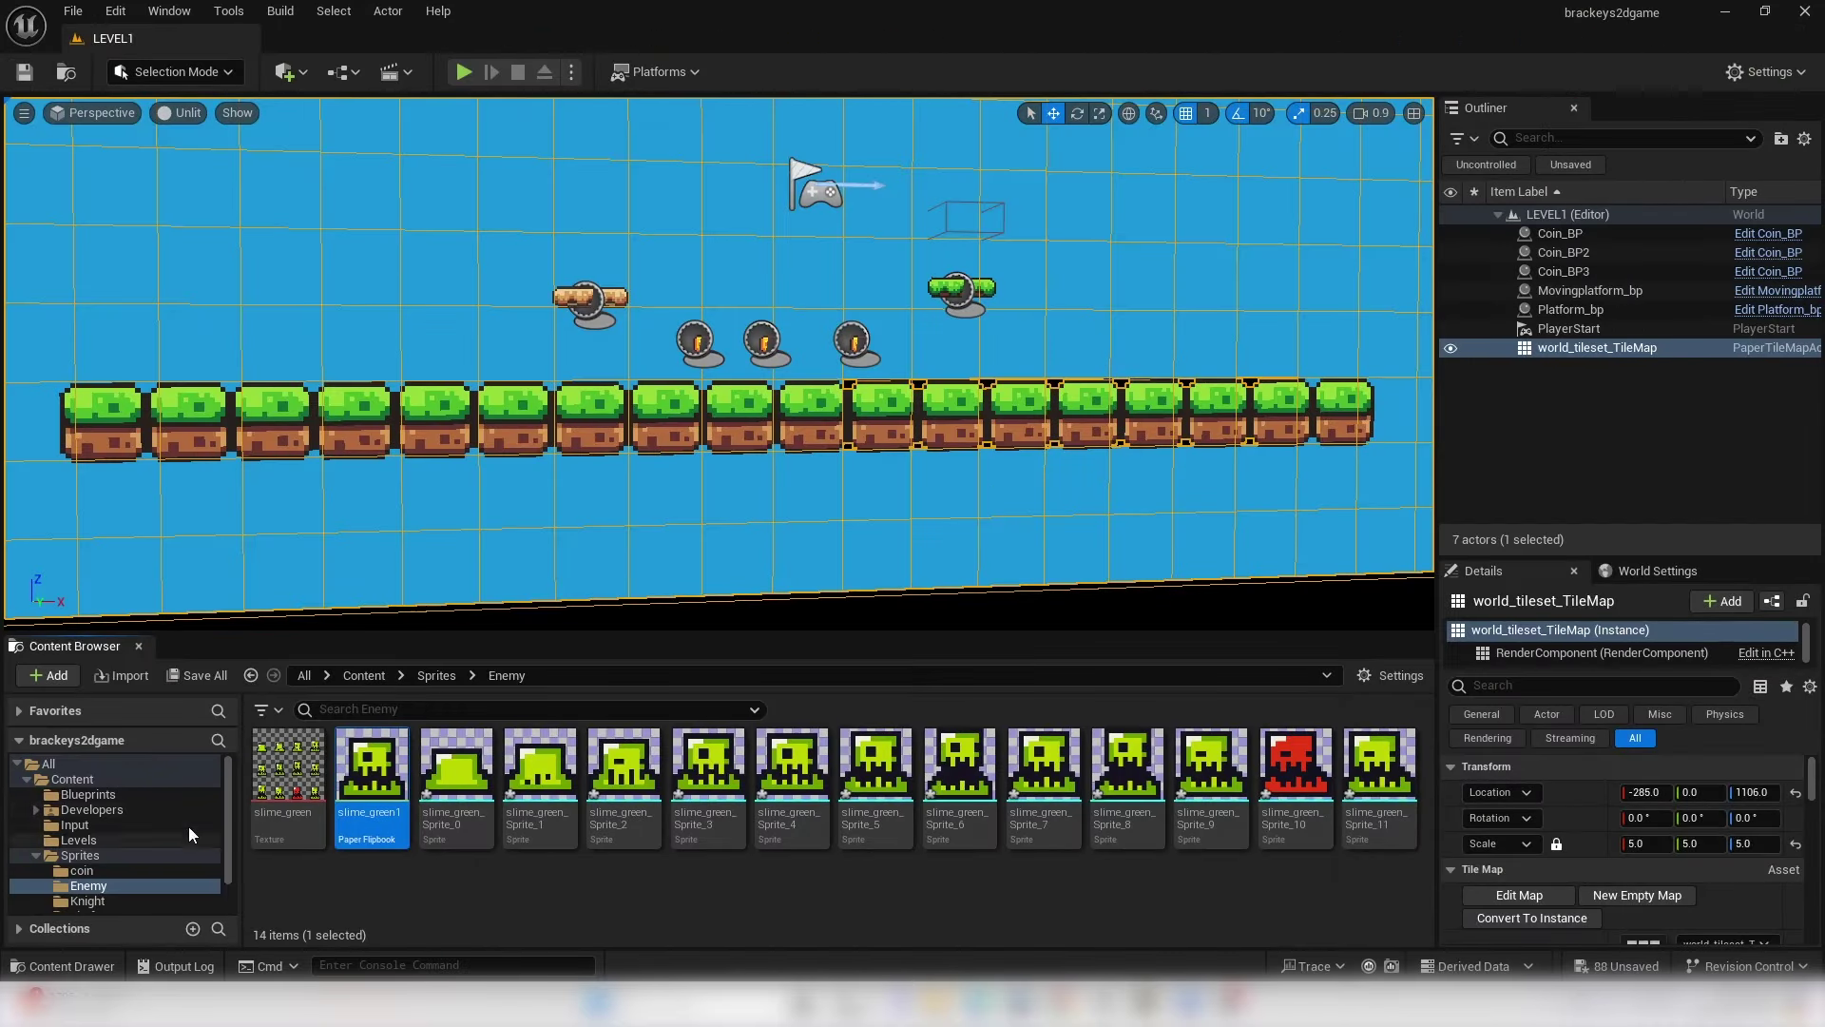
- Create a Blueprint class based on PaperCharacter in the Blueprints folder and name it Enemy_bp
click(135, 795)
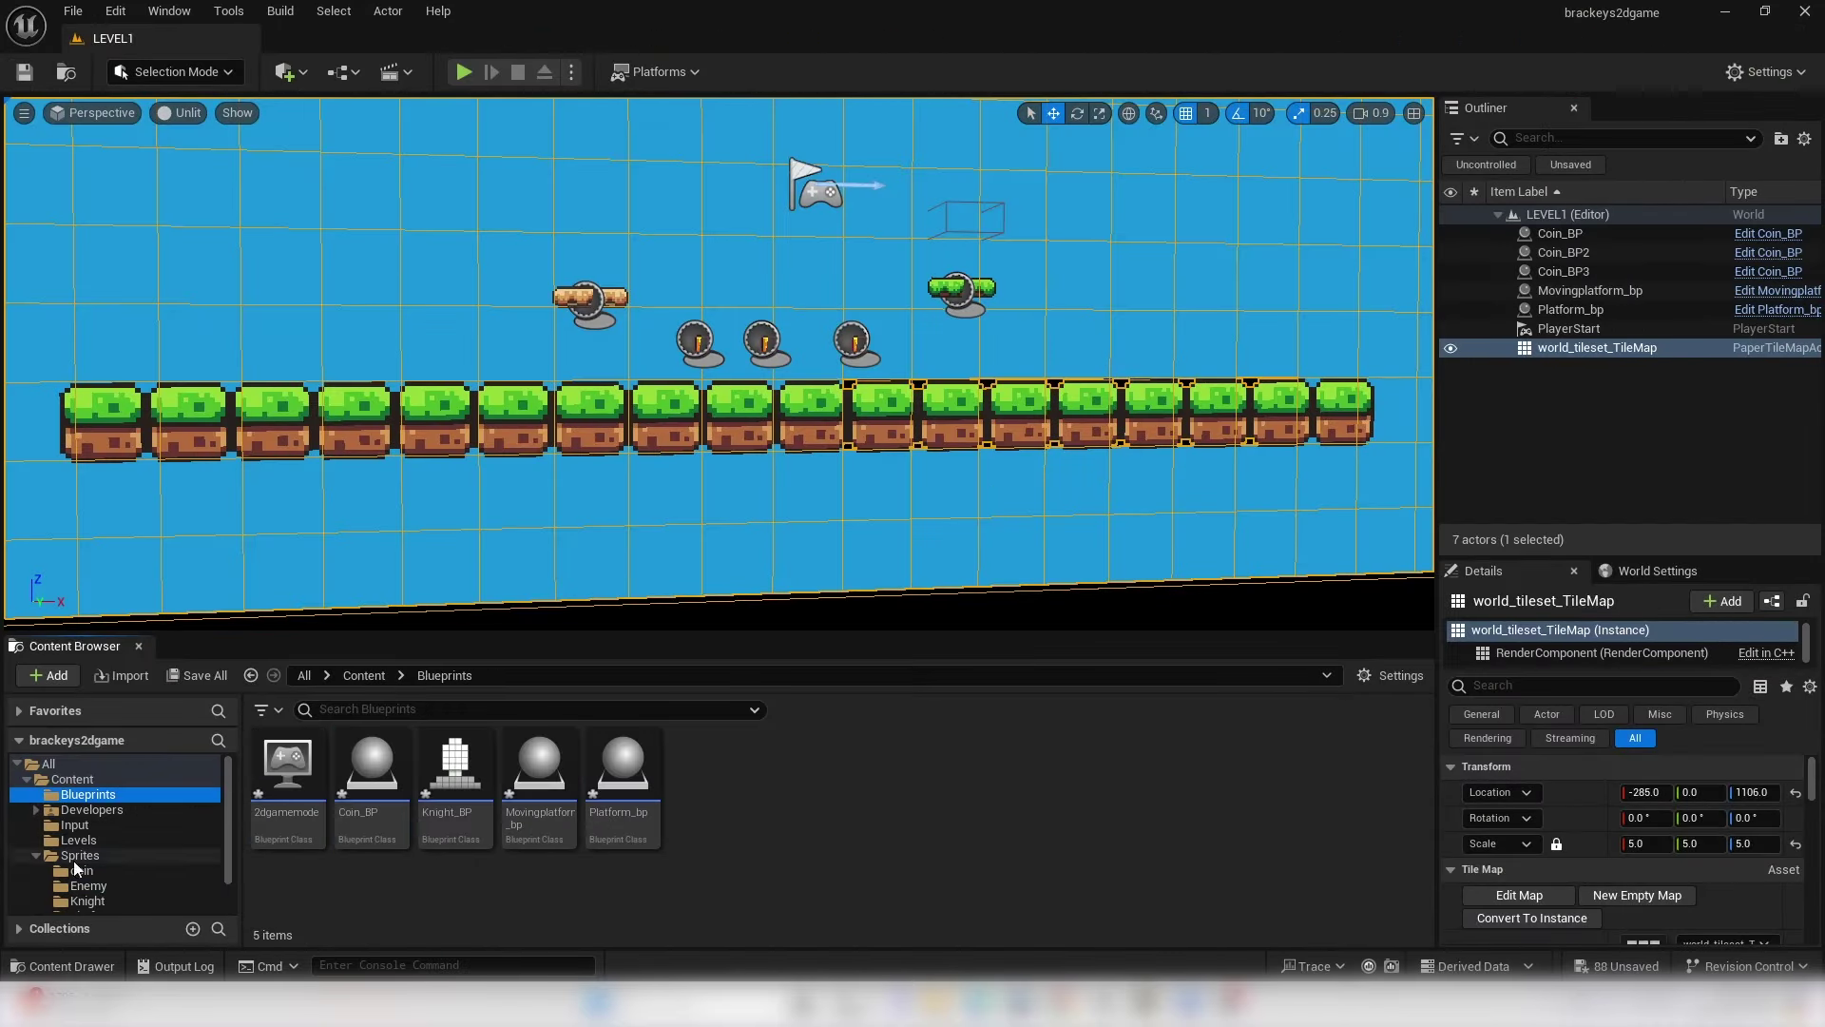
right_click(752, 800)
click(922, 225)
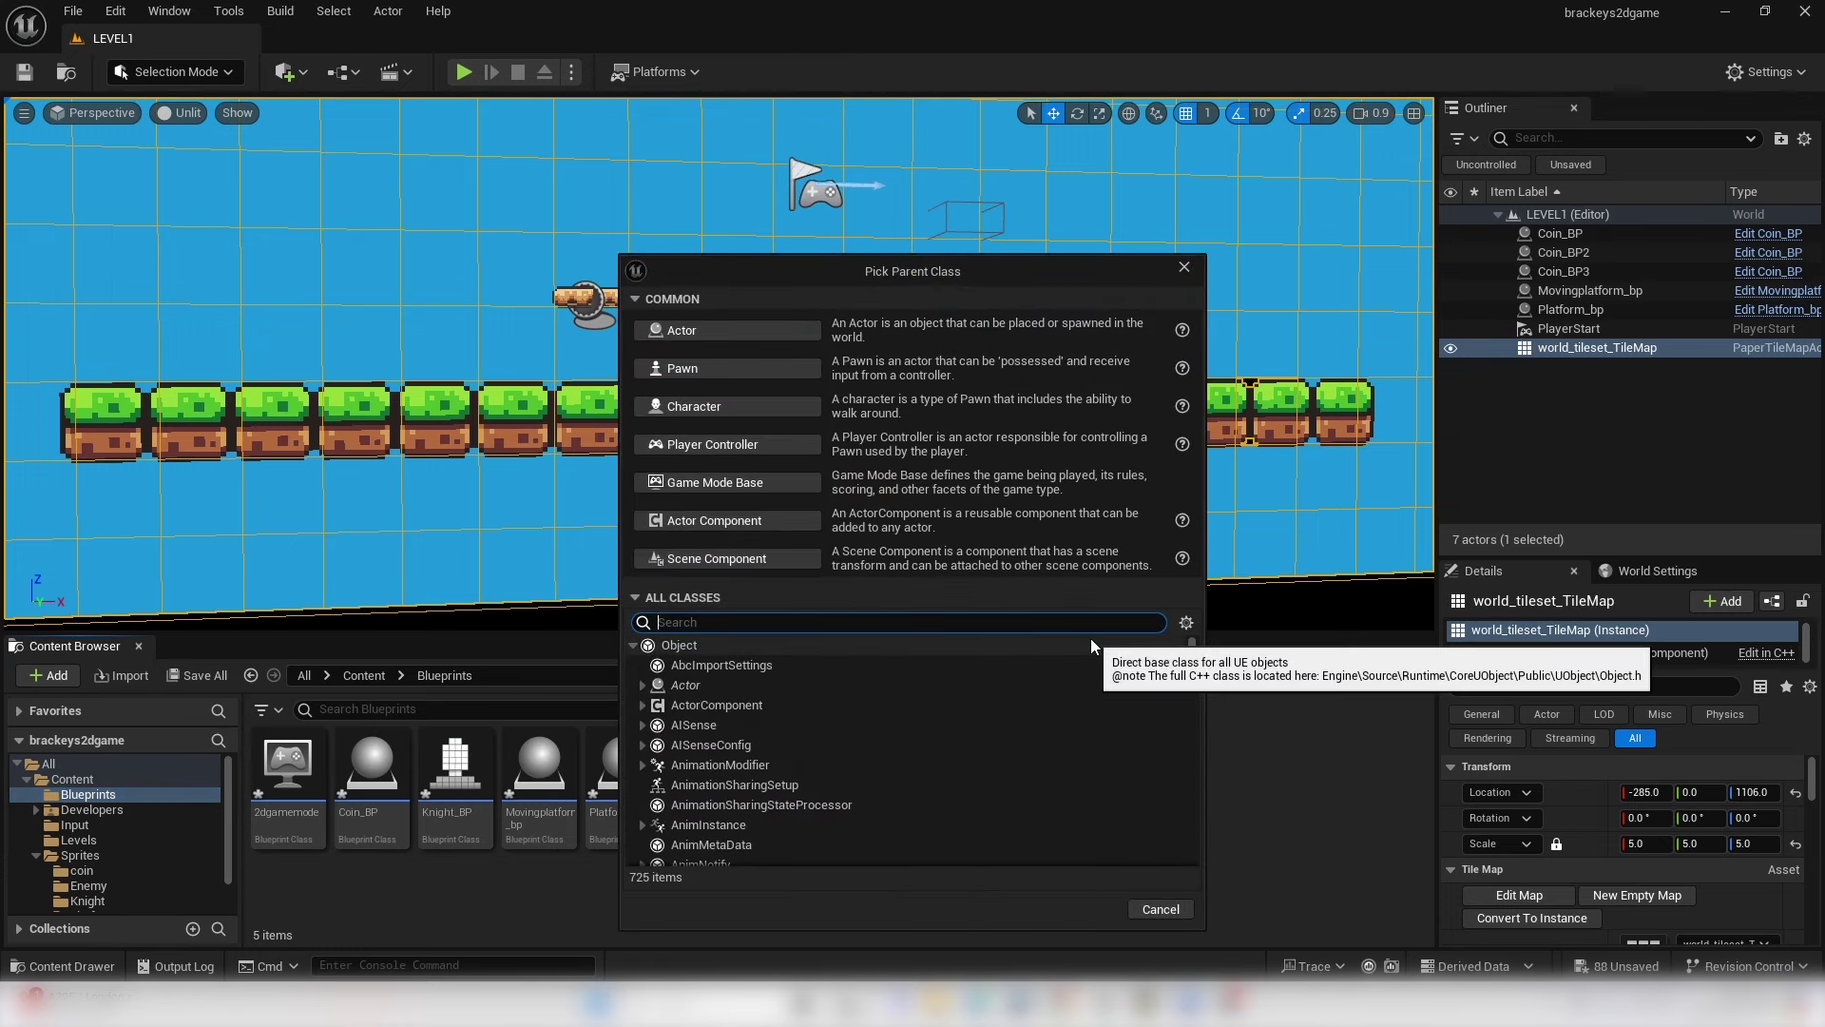
key(BackSpace)
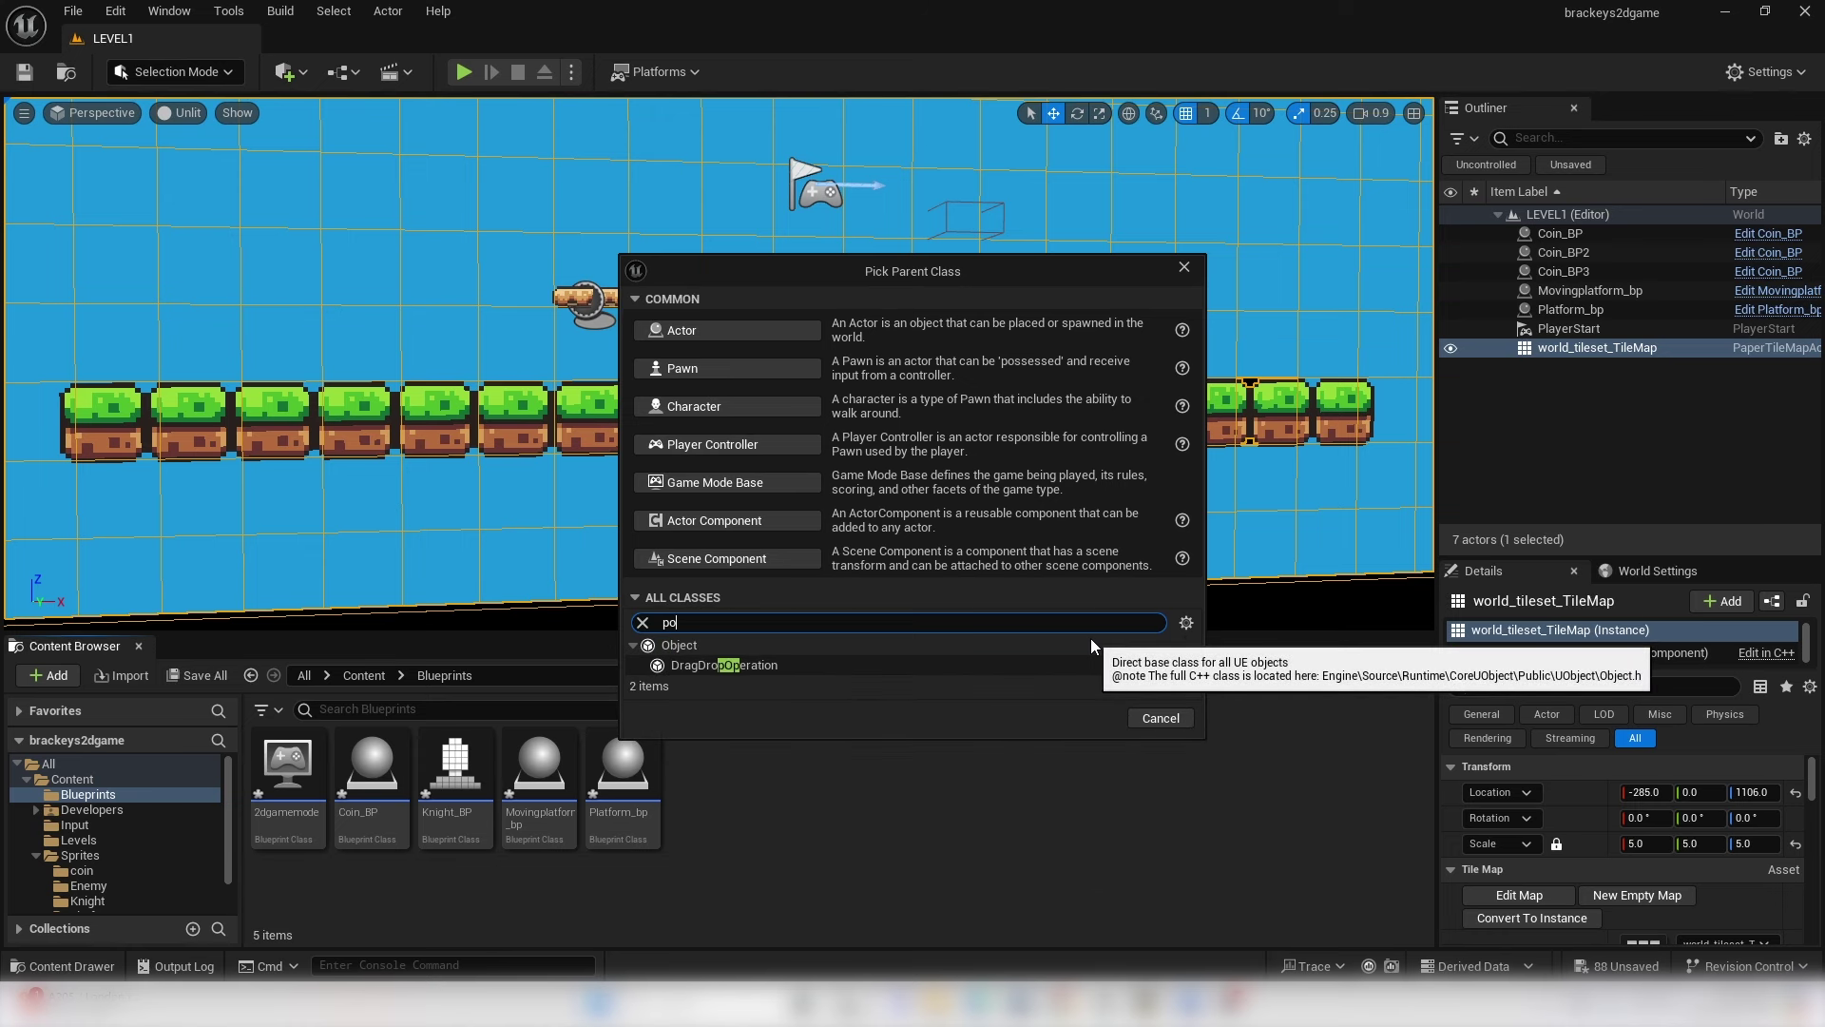
text(r c)
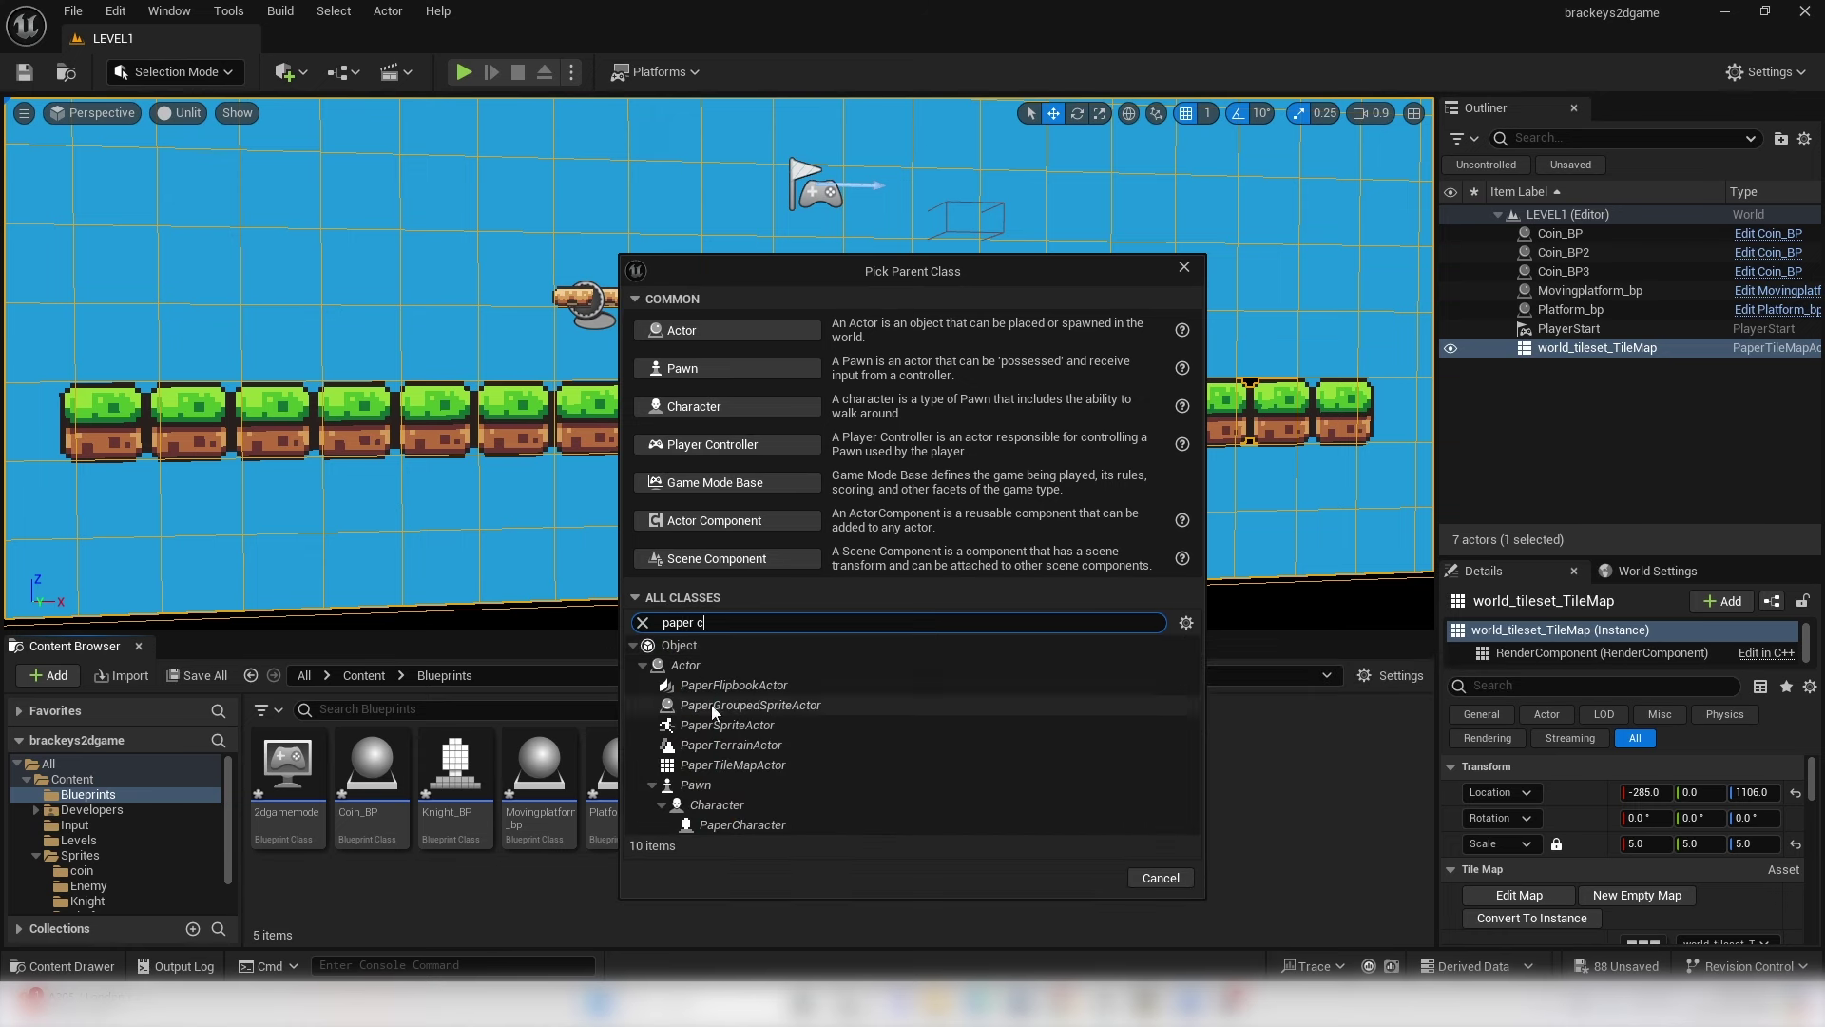
click(739, 825)
click(1085, 874)
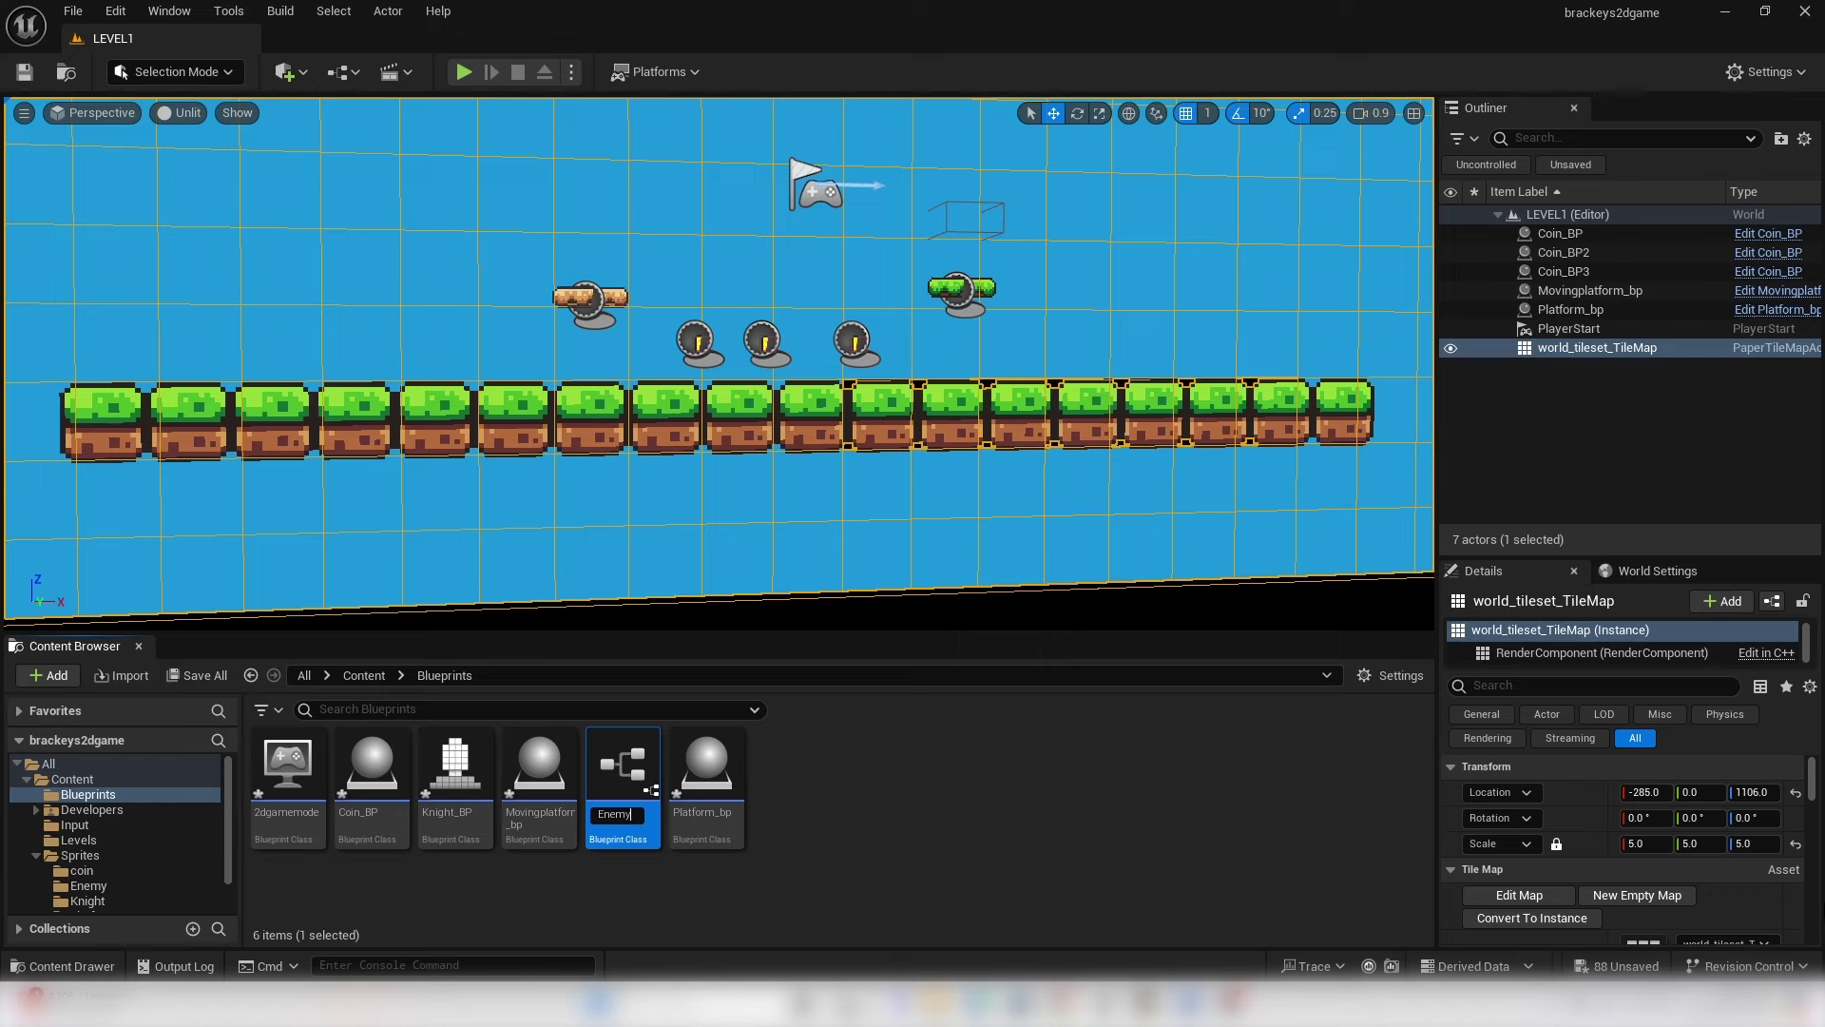
key(Return)
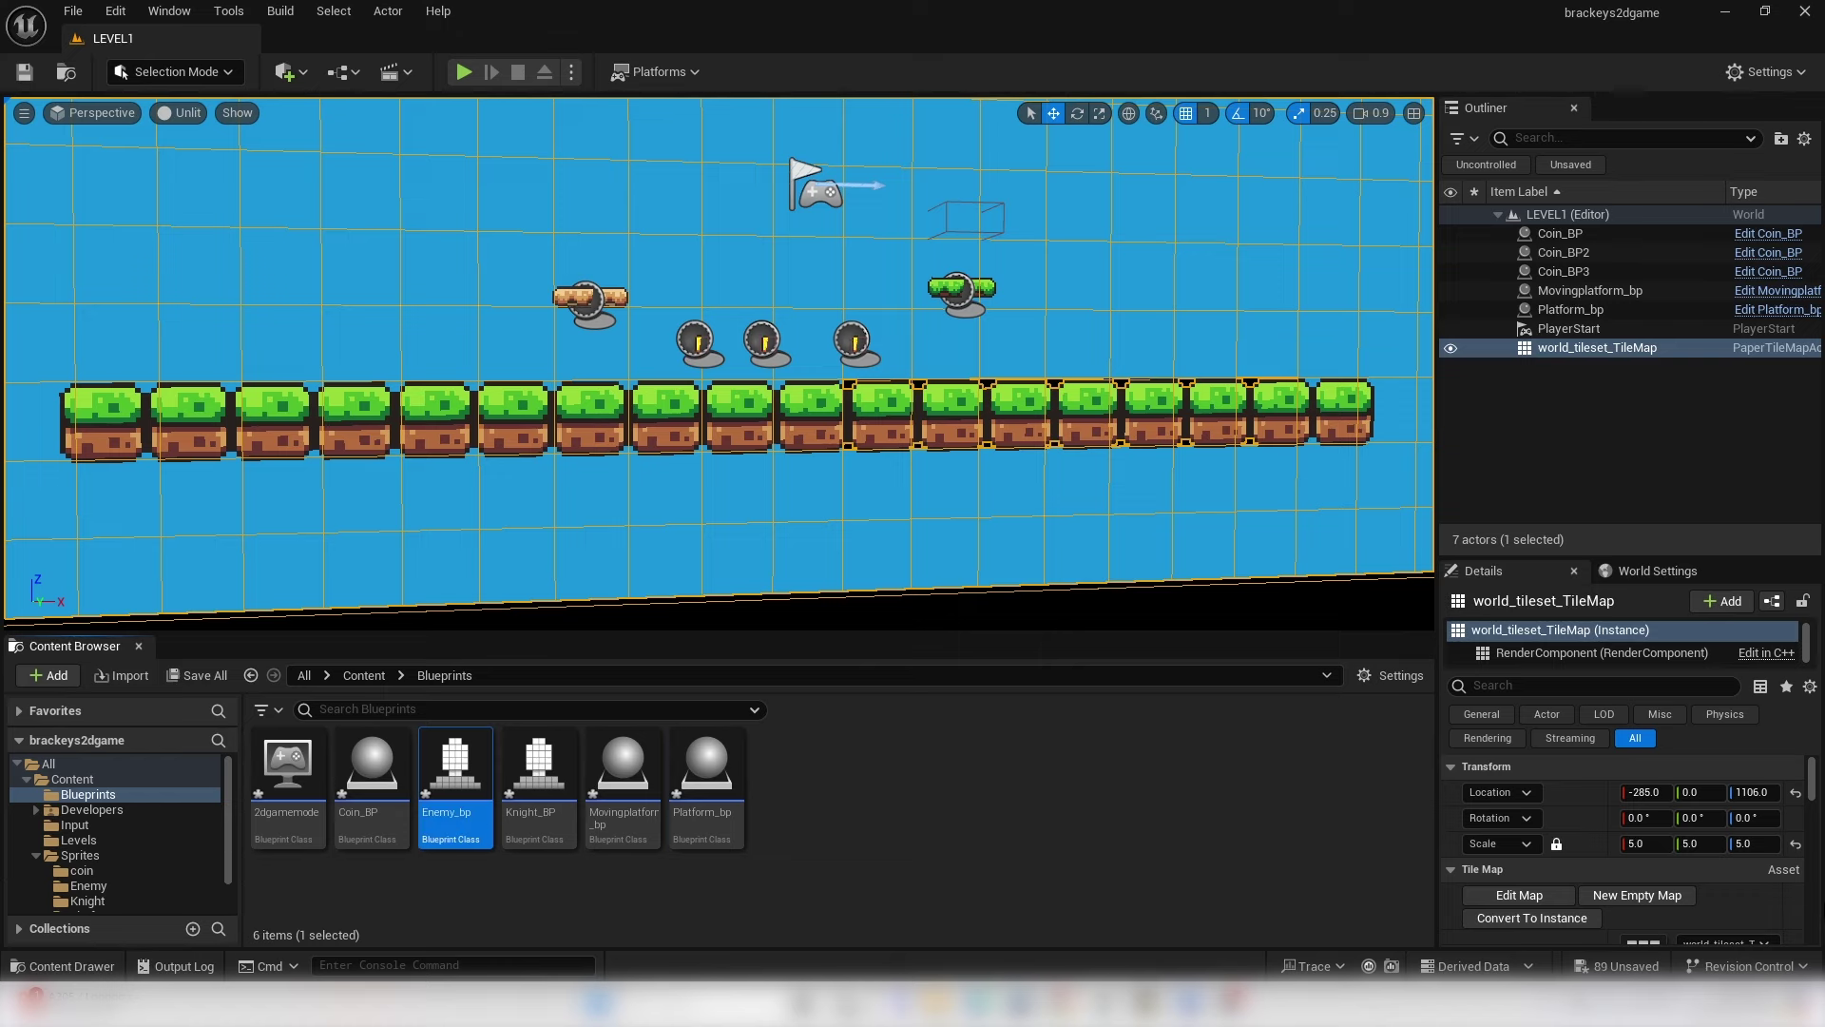
- In Enemy_bp, assign the slime_green1 flipbook to the Sprite component and scale it uniformly to 3.0
double_click(478, 805)
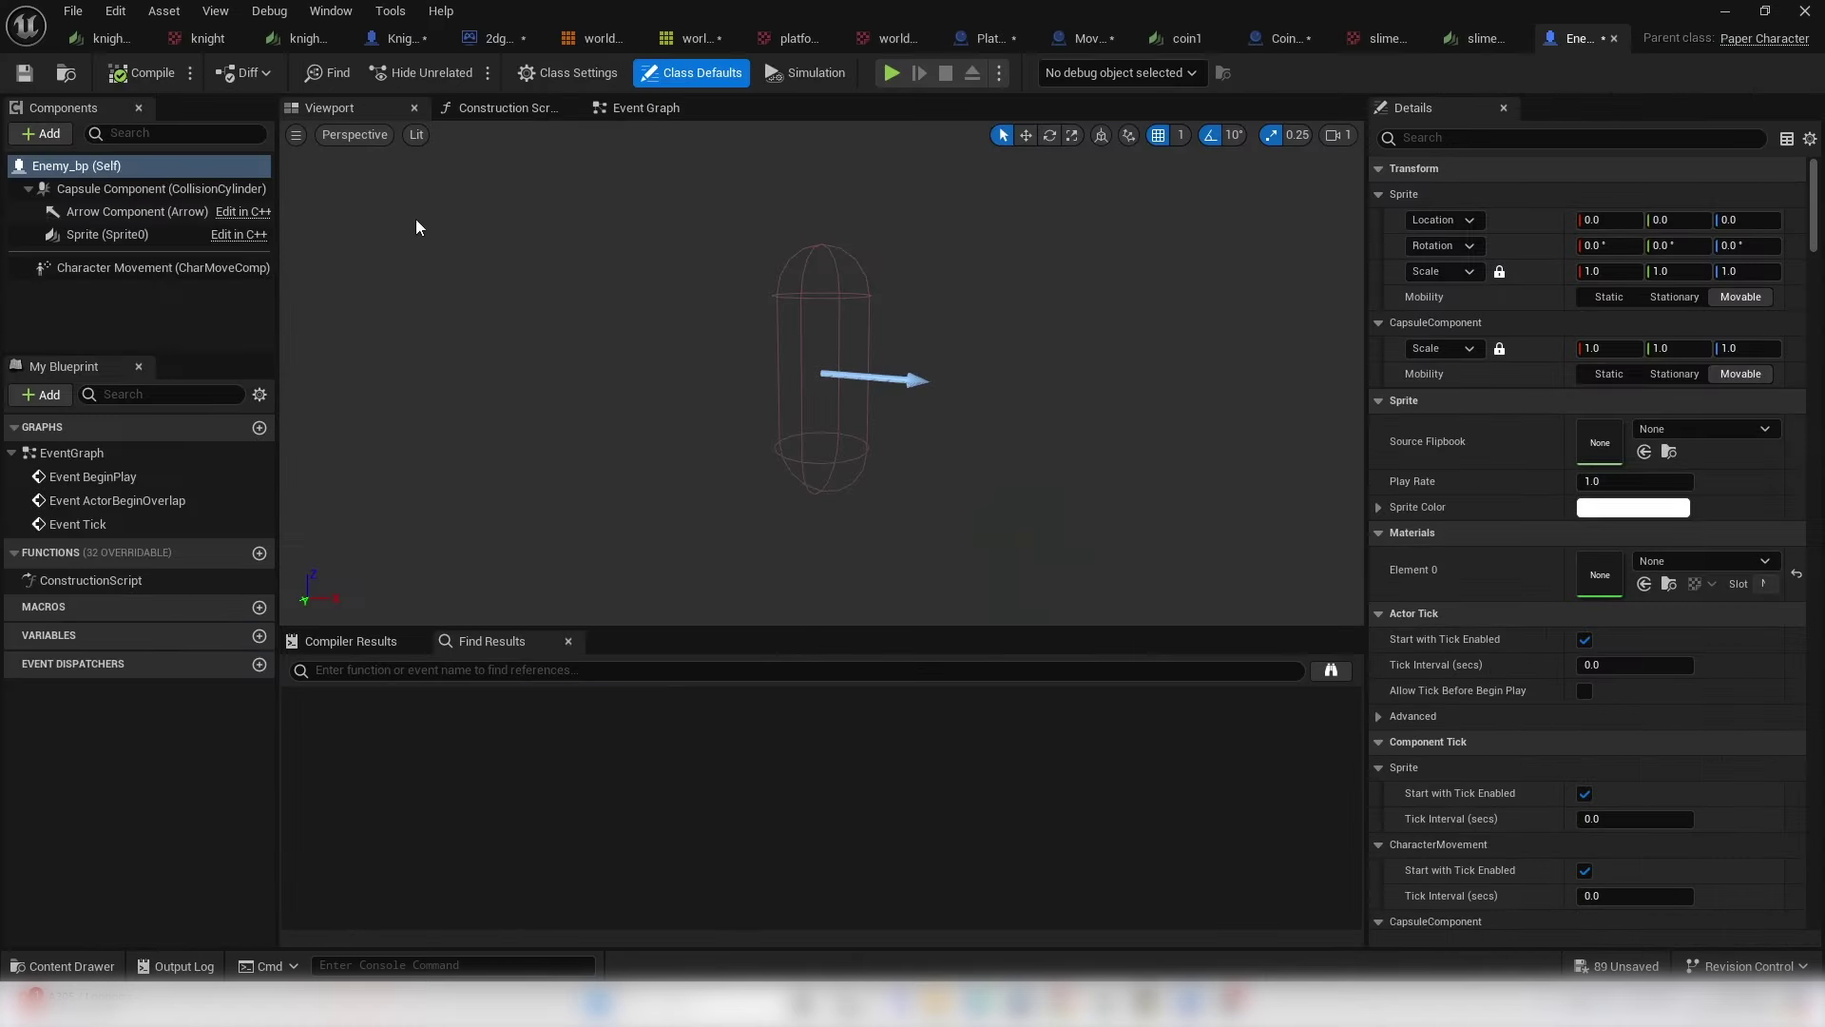
click(116, 238)
click(1701, 529)
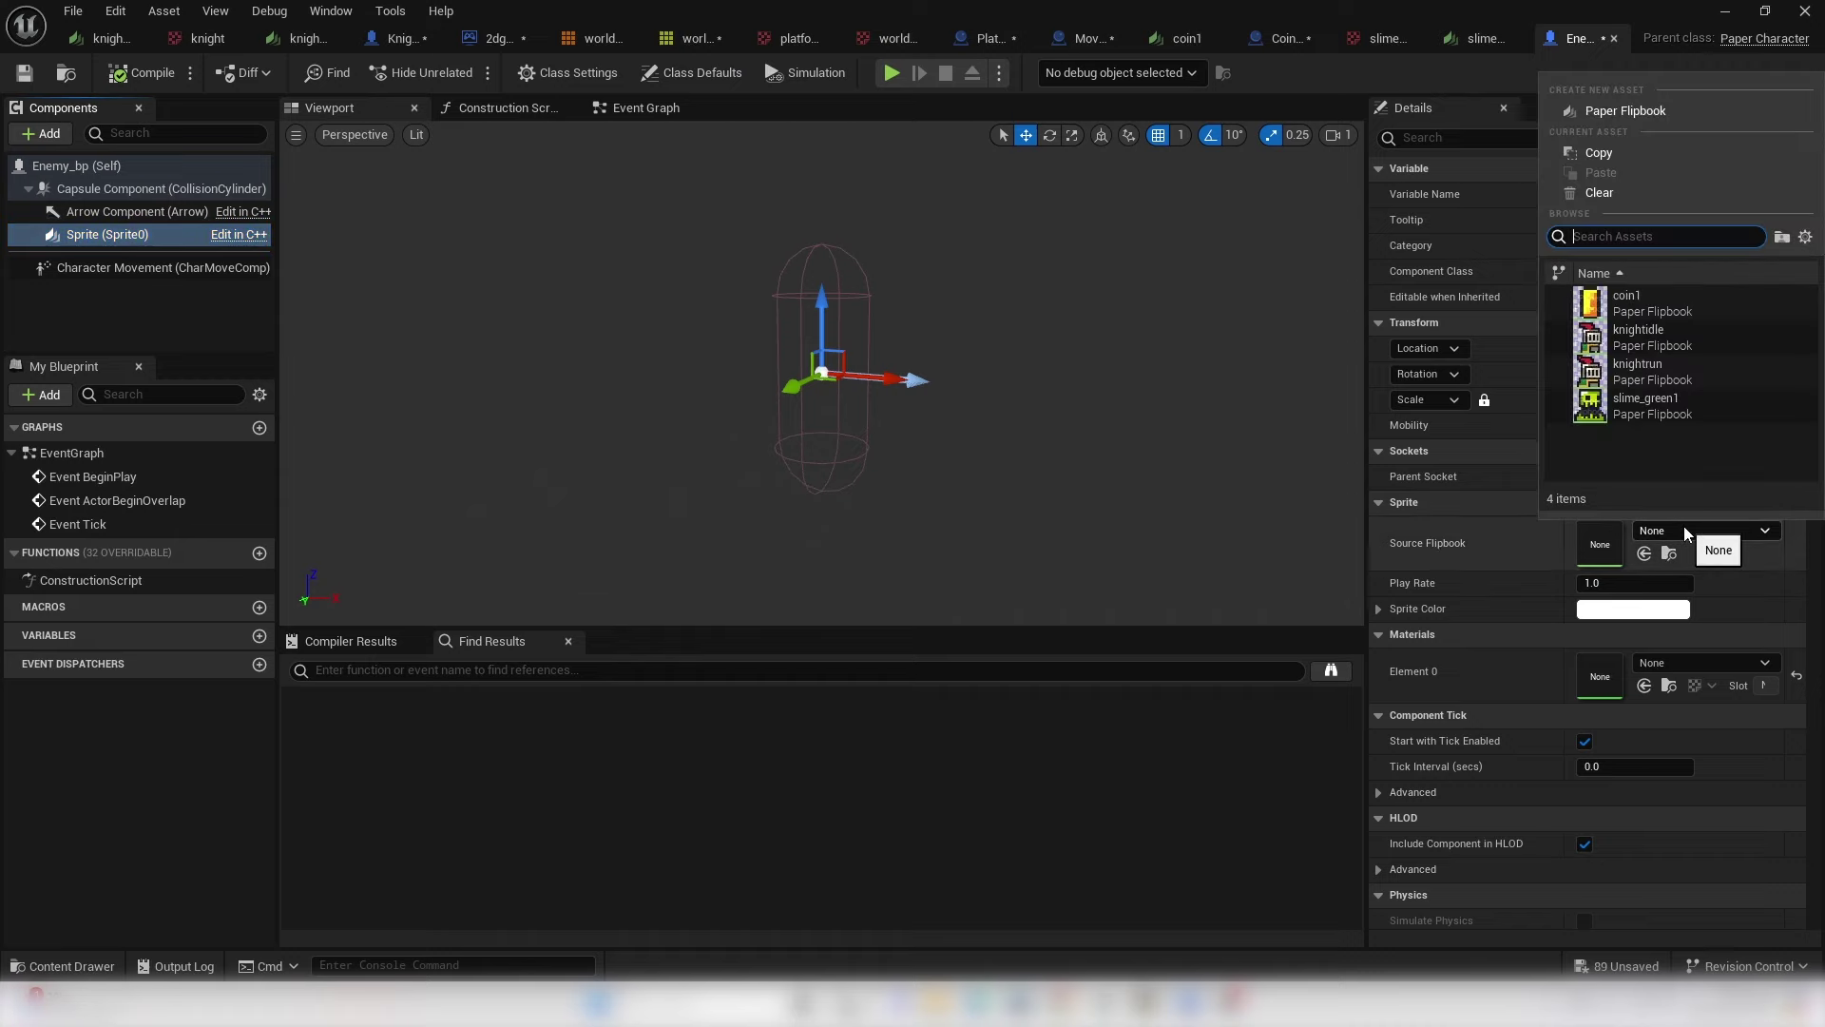
click(1685, 413)
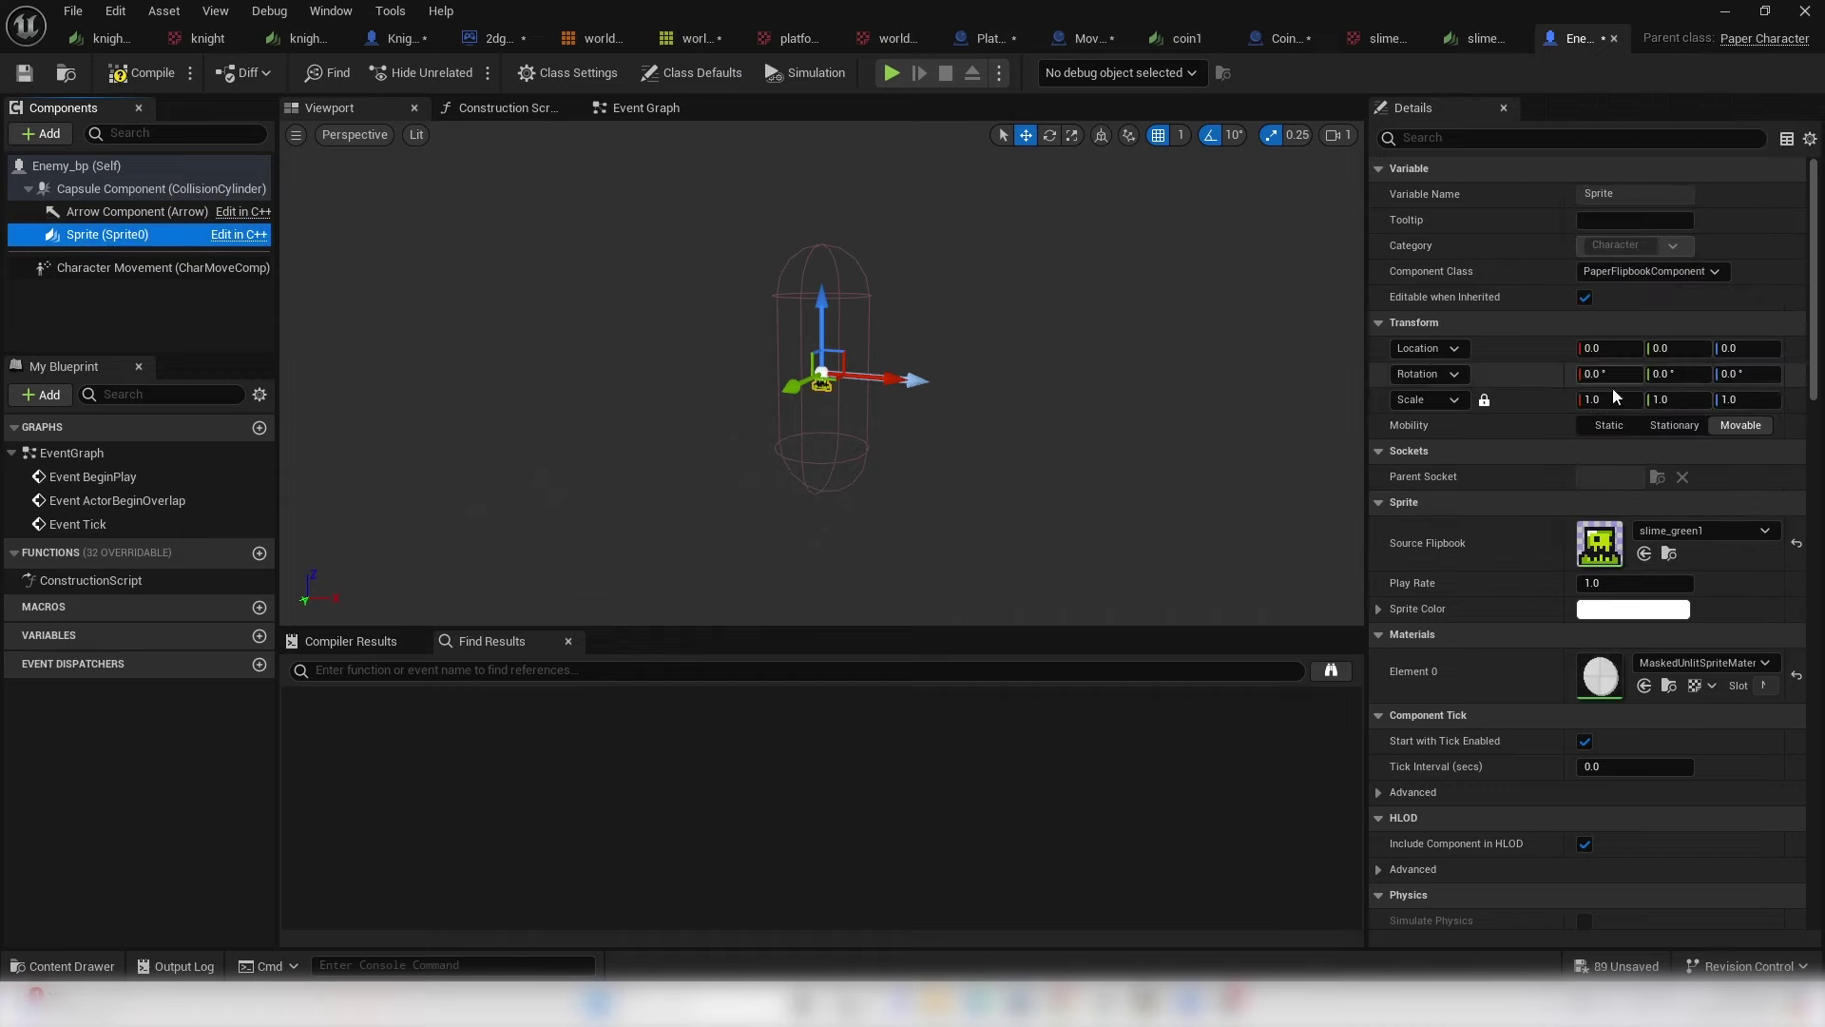
click(1607, 401)
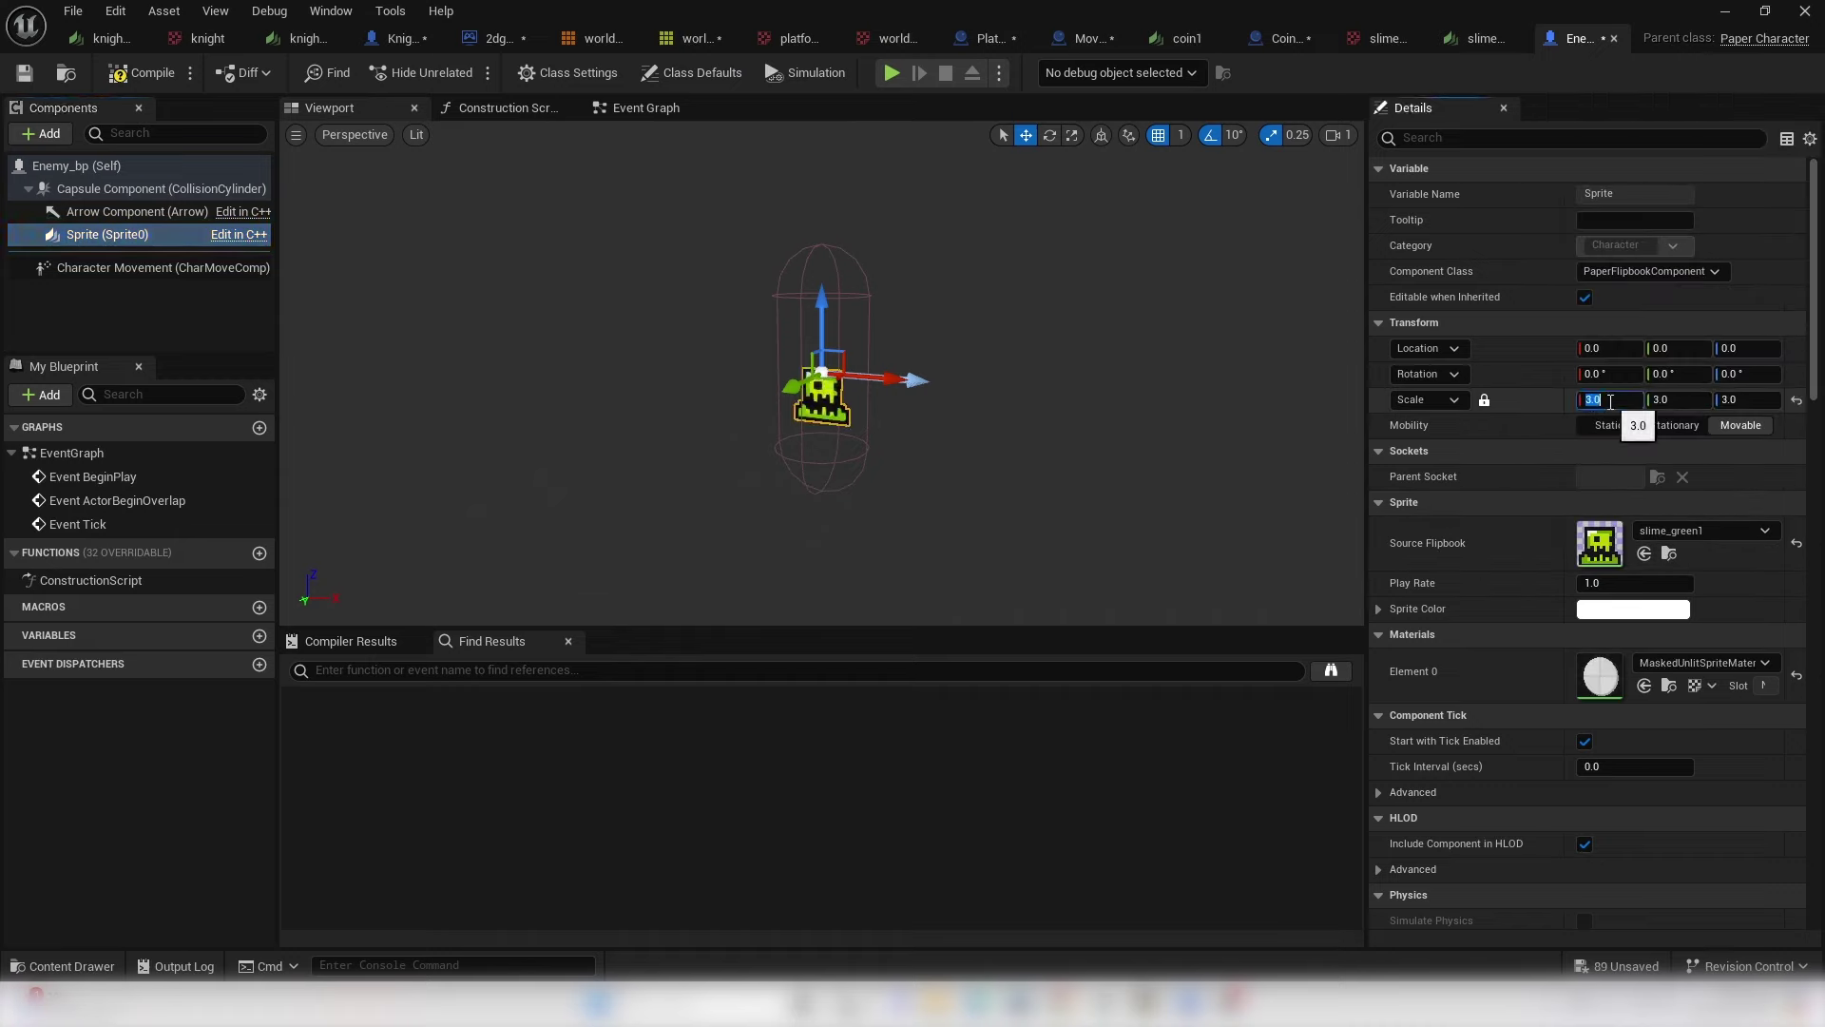
- Shrink the capsule's half height to fit the slime and raise the sprite to a Z location of 9.0
right_drag(1018, 322, 968, 306)
click(928, 298)
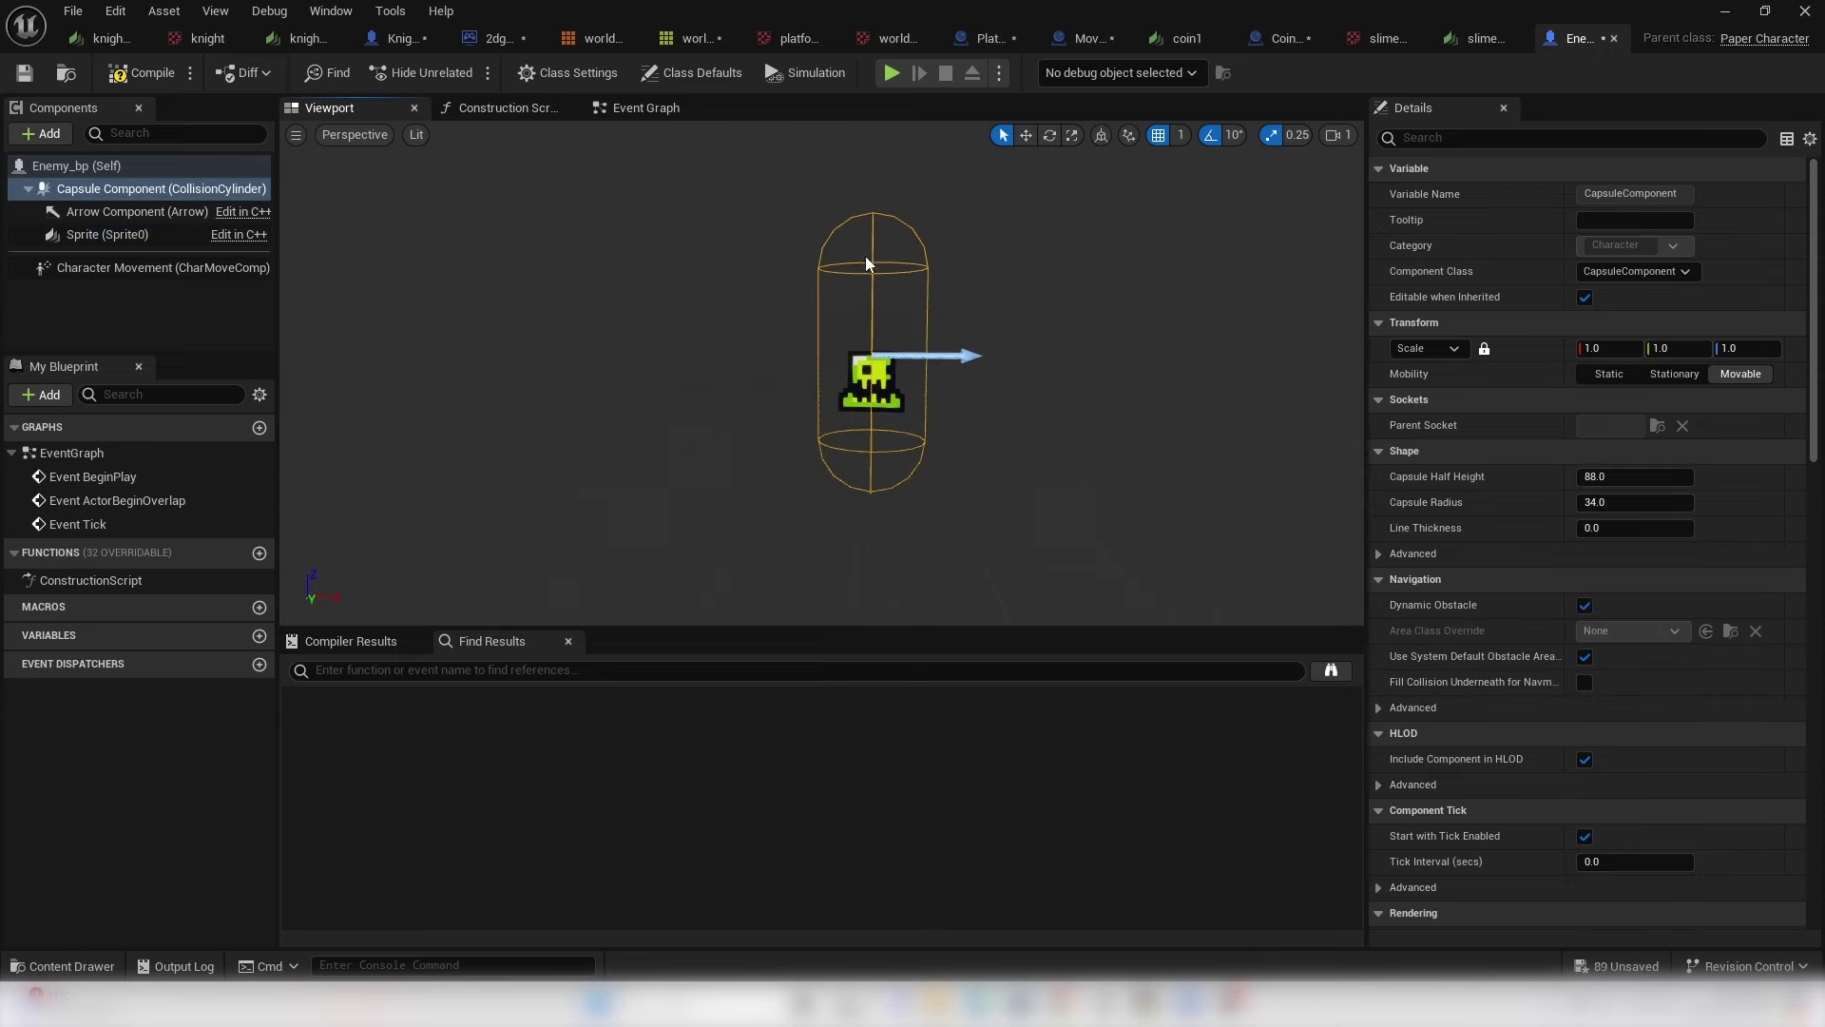
mouse_move(1615, 474)
mouse_down()
mouse_move(1530, 475)
mouse_move(1574, 502)
mouse_move(1584, 477)
mouse_up()
scroll(1085, 454, up, 2)
scroll(789, 351, up, 2)
click(779, 352)
drag(766, 204, 766, 175)
scroll(955, 312, down, 4)
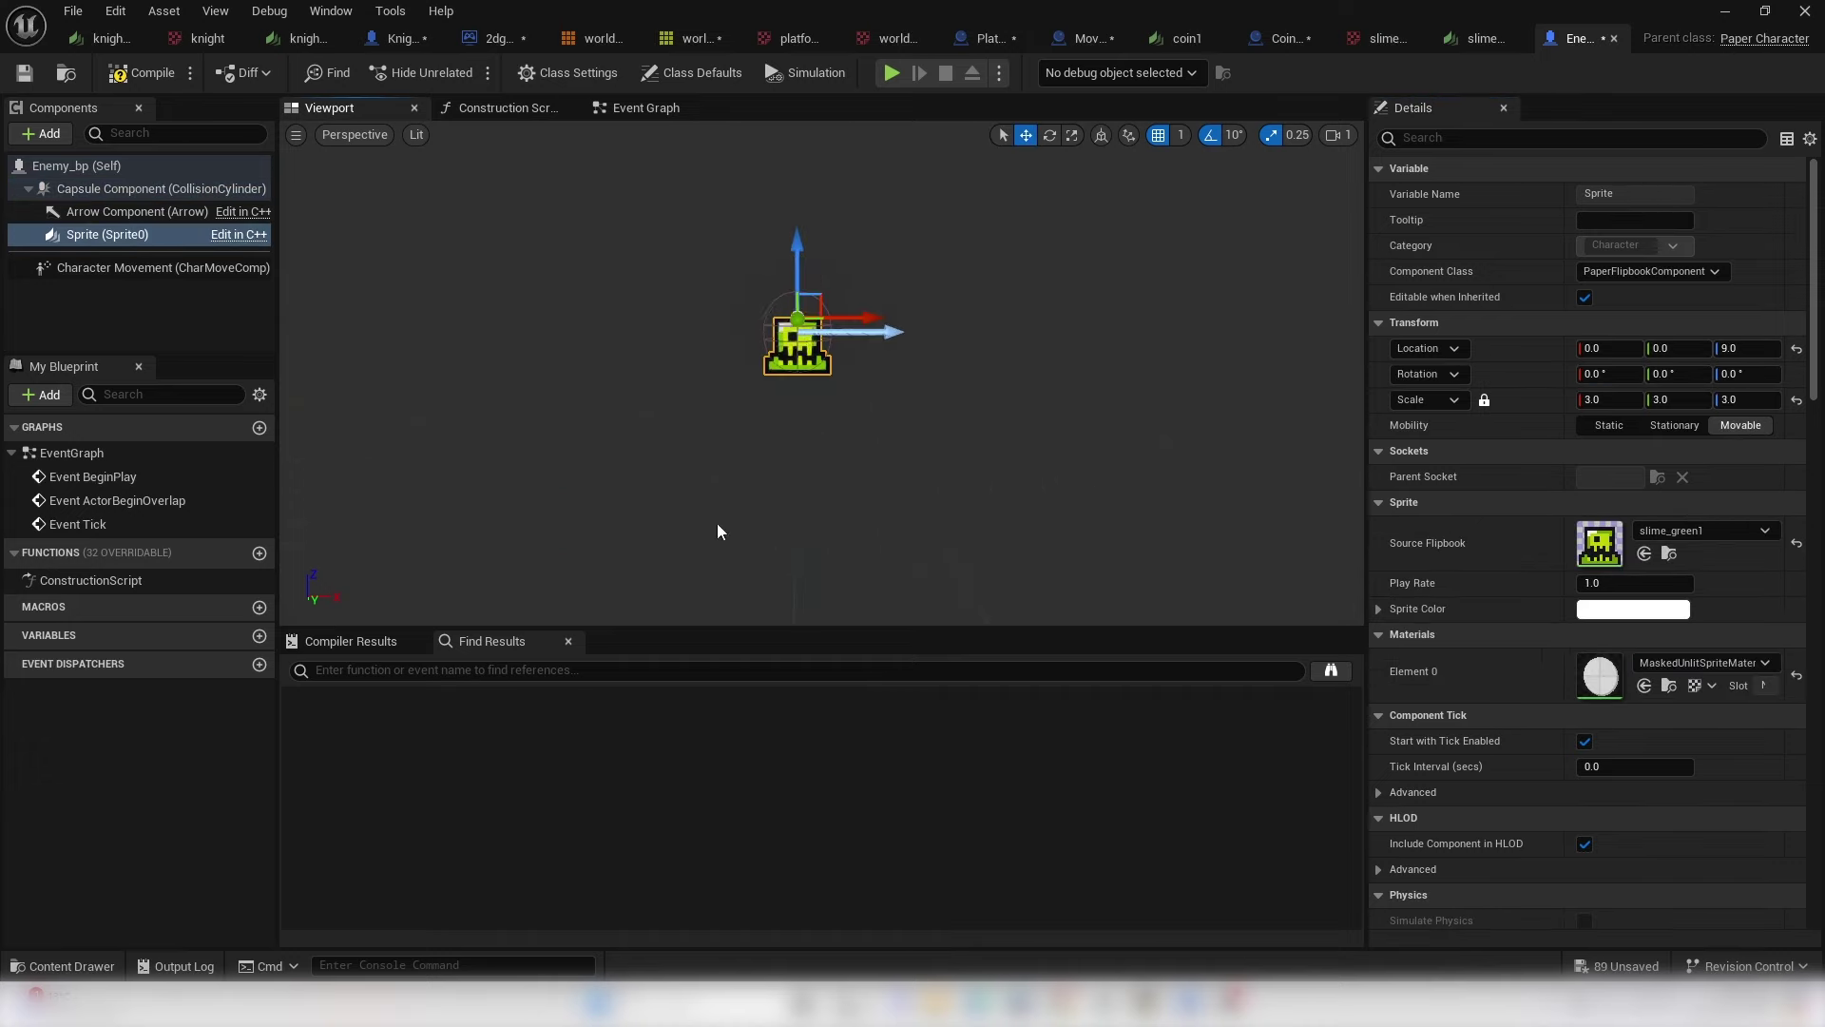
- In Enemy_bp's event graph, add an Add Movement Input node executed from Event Tick
click(678, 110)
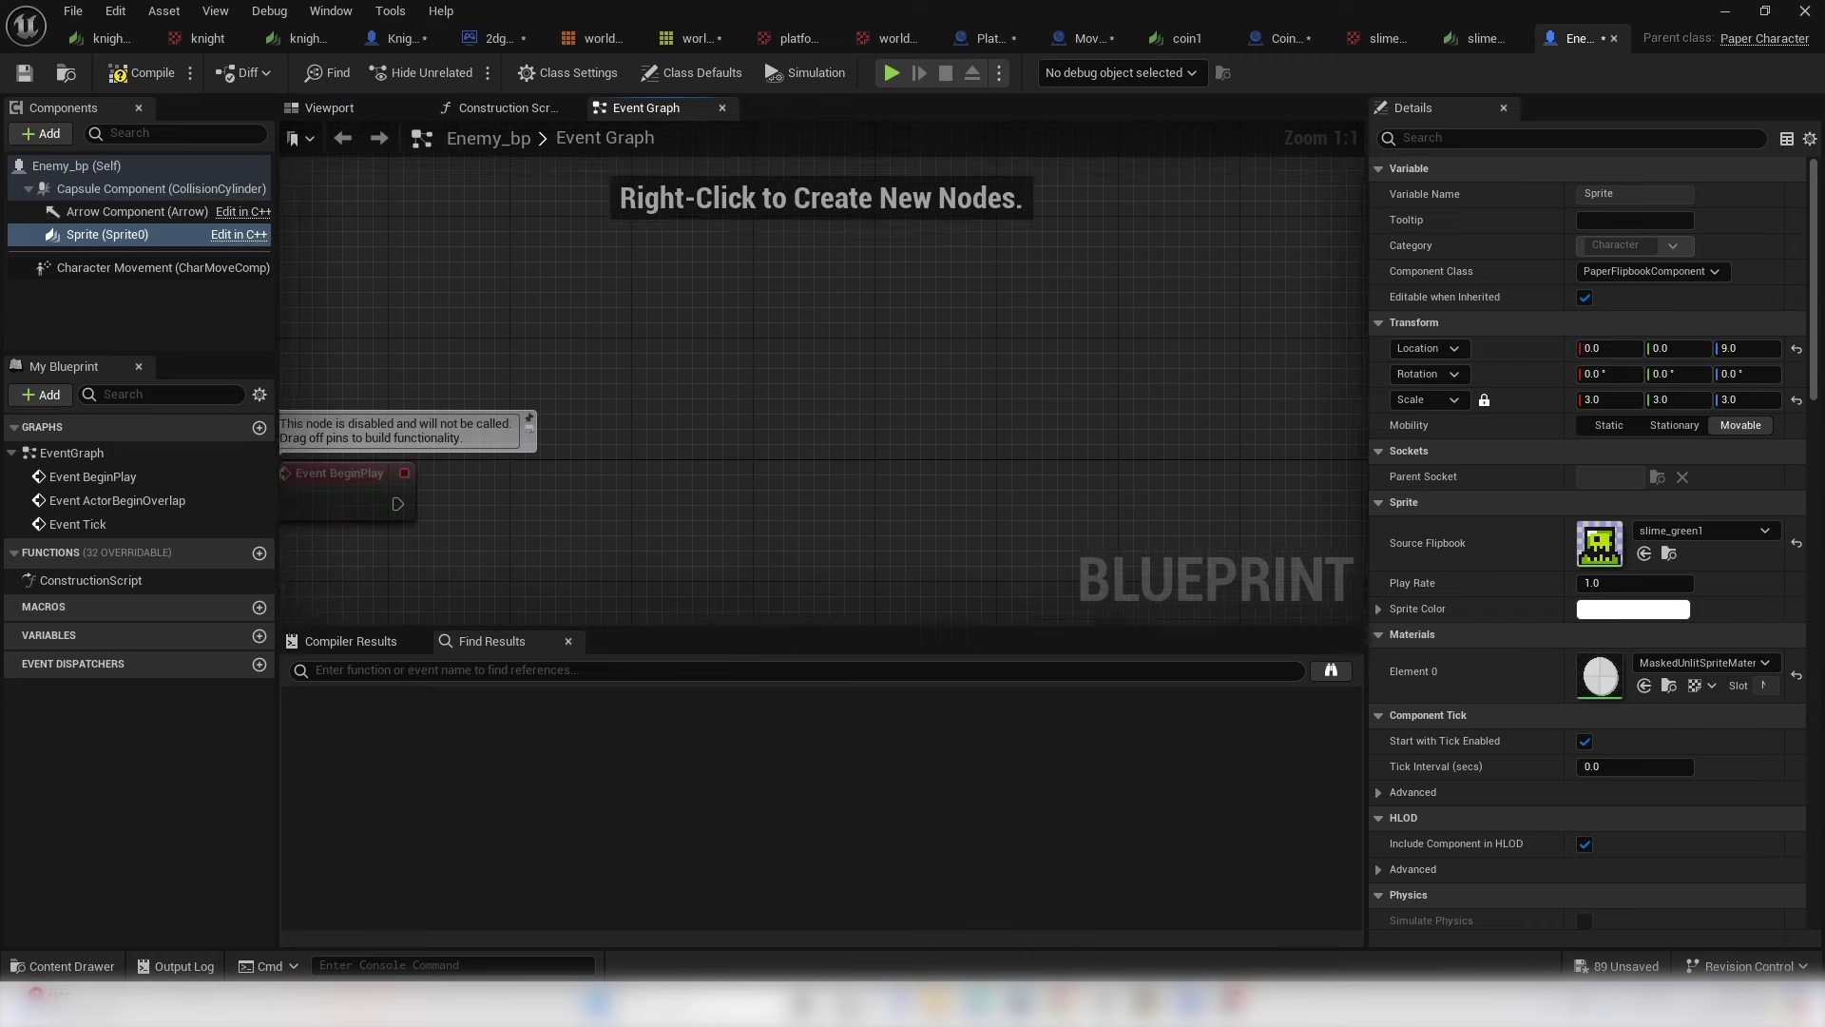
right_drag(749, 604, 759, 389)
scroll(742, 394, up, 3)
right_drag(580, 576, 856, 395)
drag(603, 339, 542, 360)
right_drag(751, 428, 675, 303)
right_drag(501, 215, 501, 326)
drag(501, 327, 849, 390)
text(add)
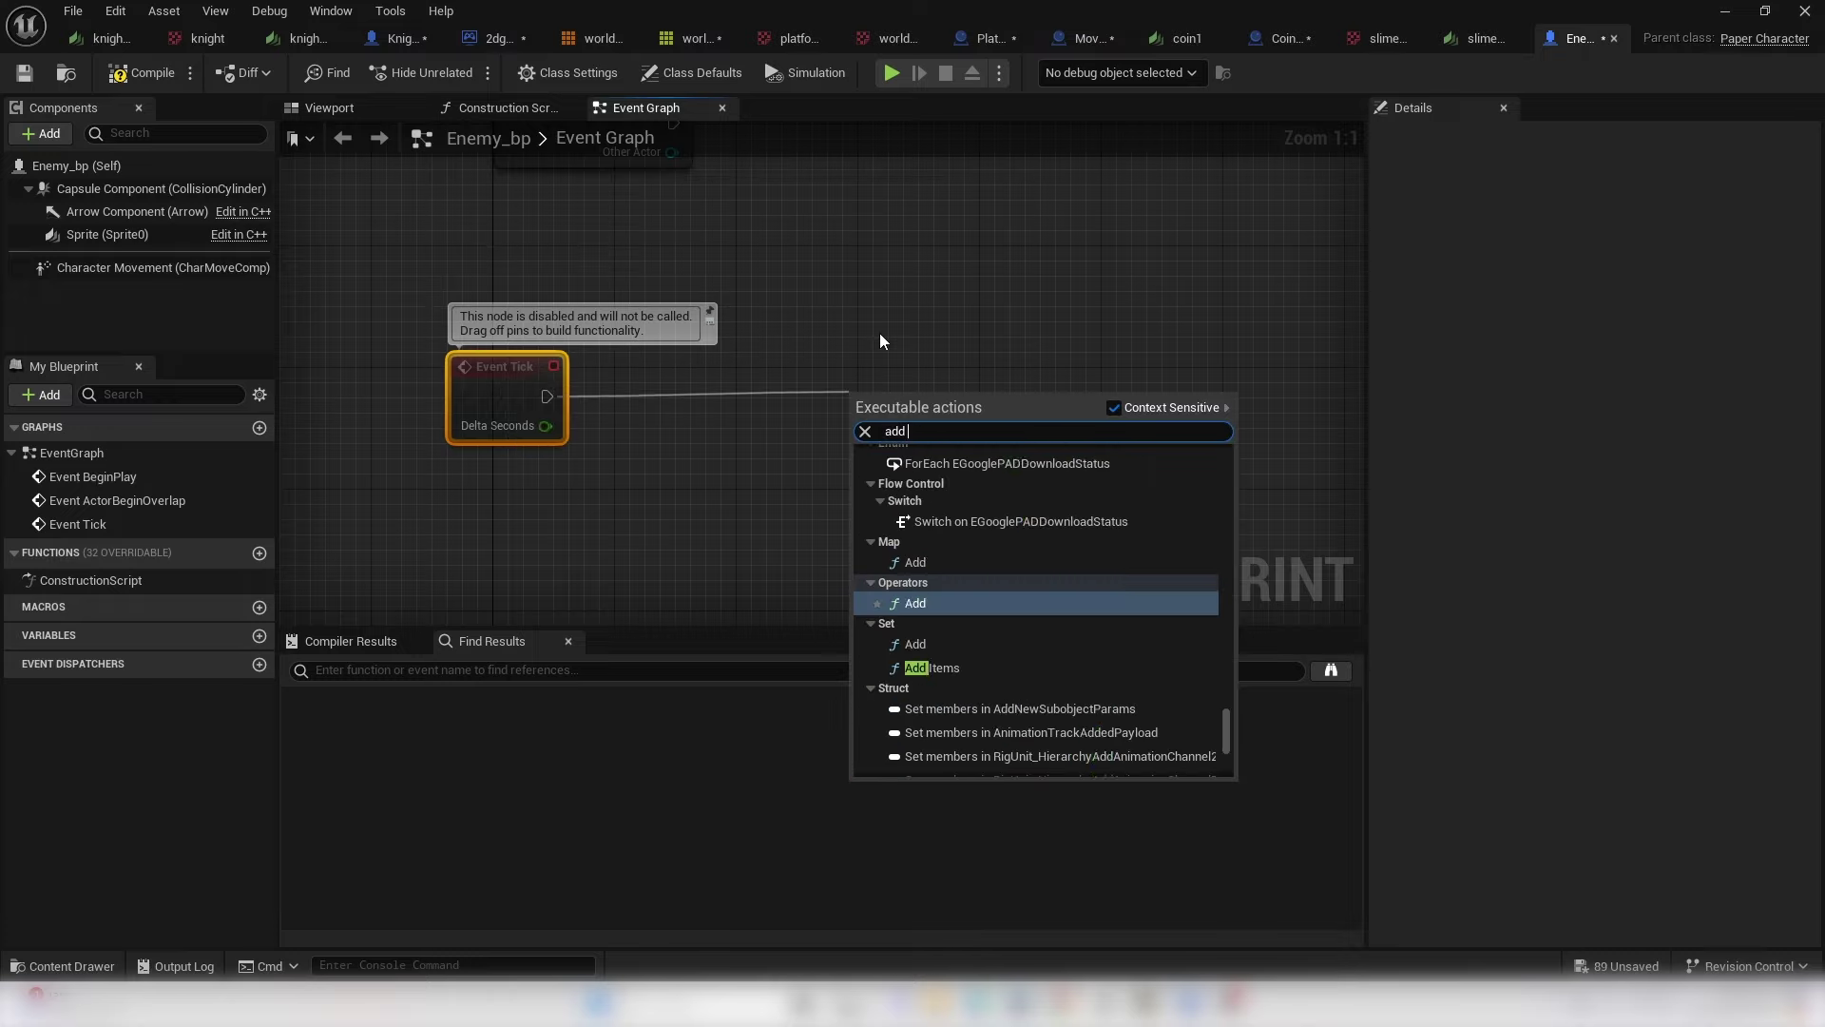
text( movement)
key(Return)
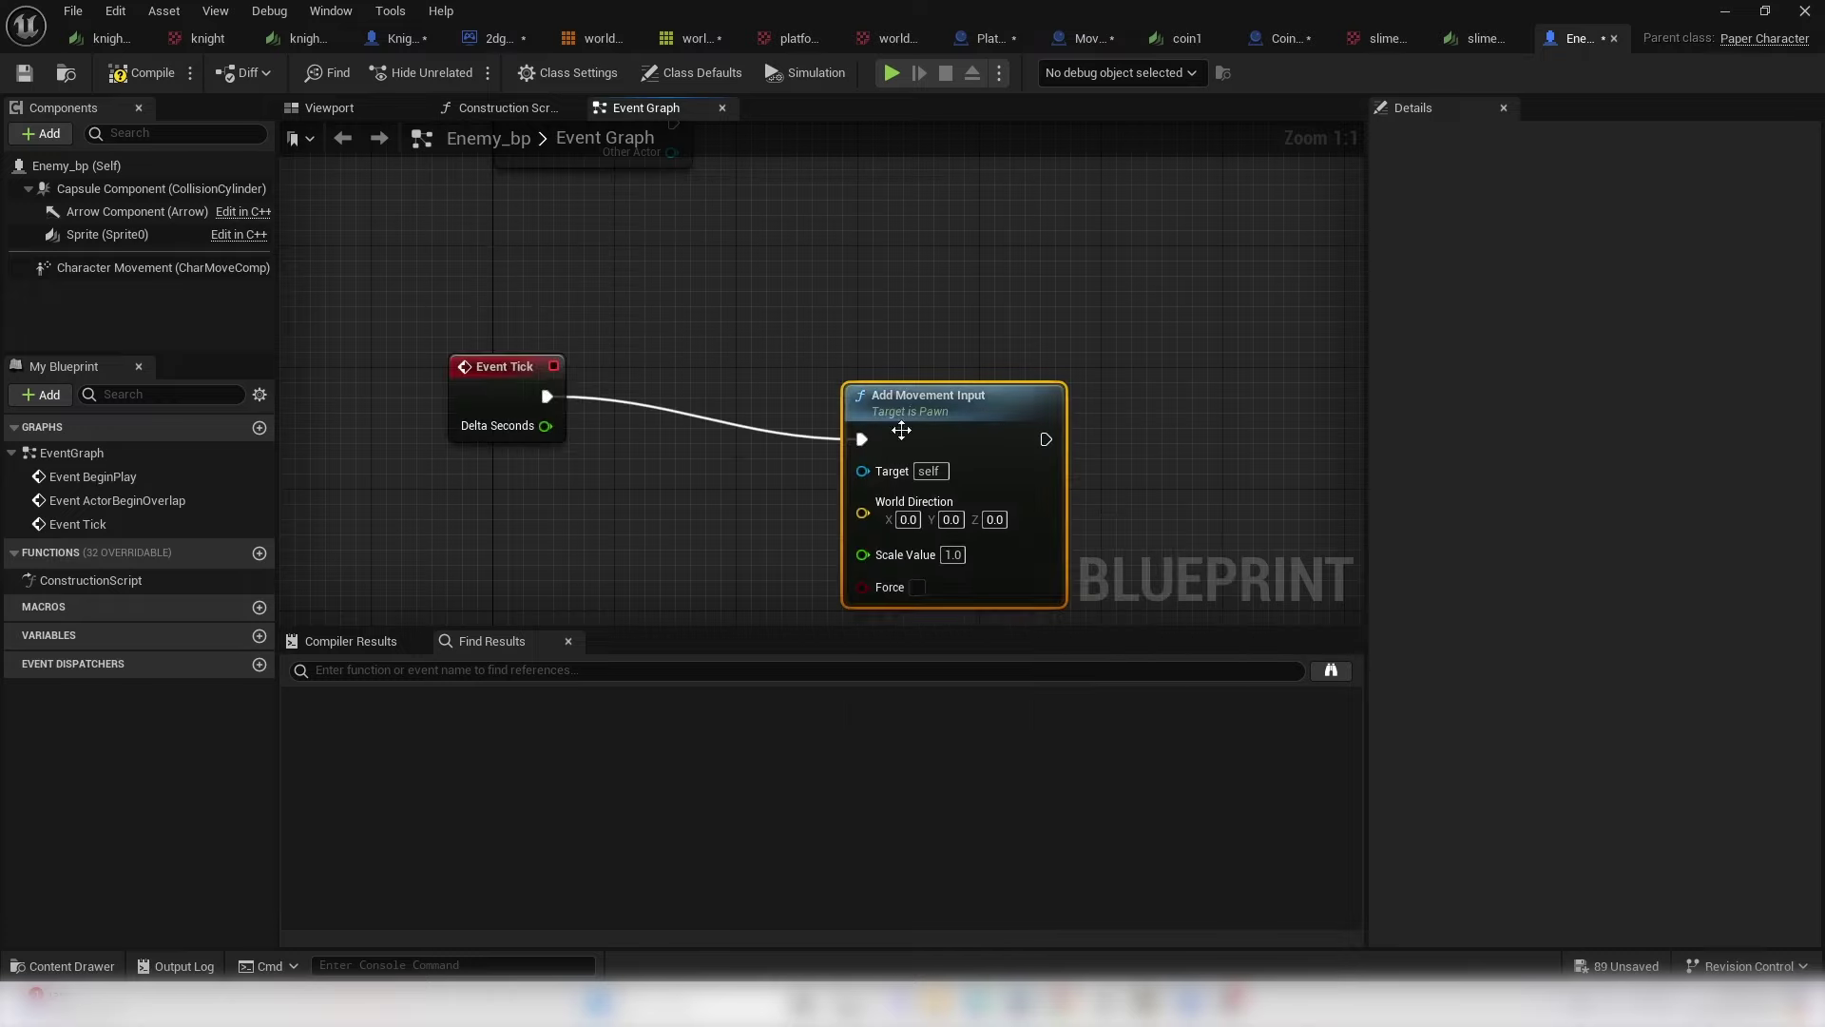
- Set Add Movement Input's World Direction X to 1.0 and position the node further from Event Tick
drag(901, 431, 932, 370)
click(933, 458)
text(1)
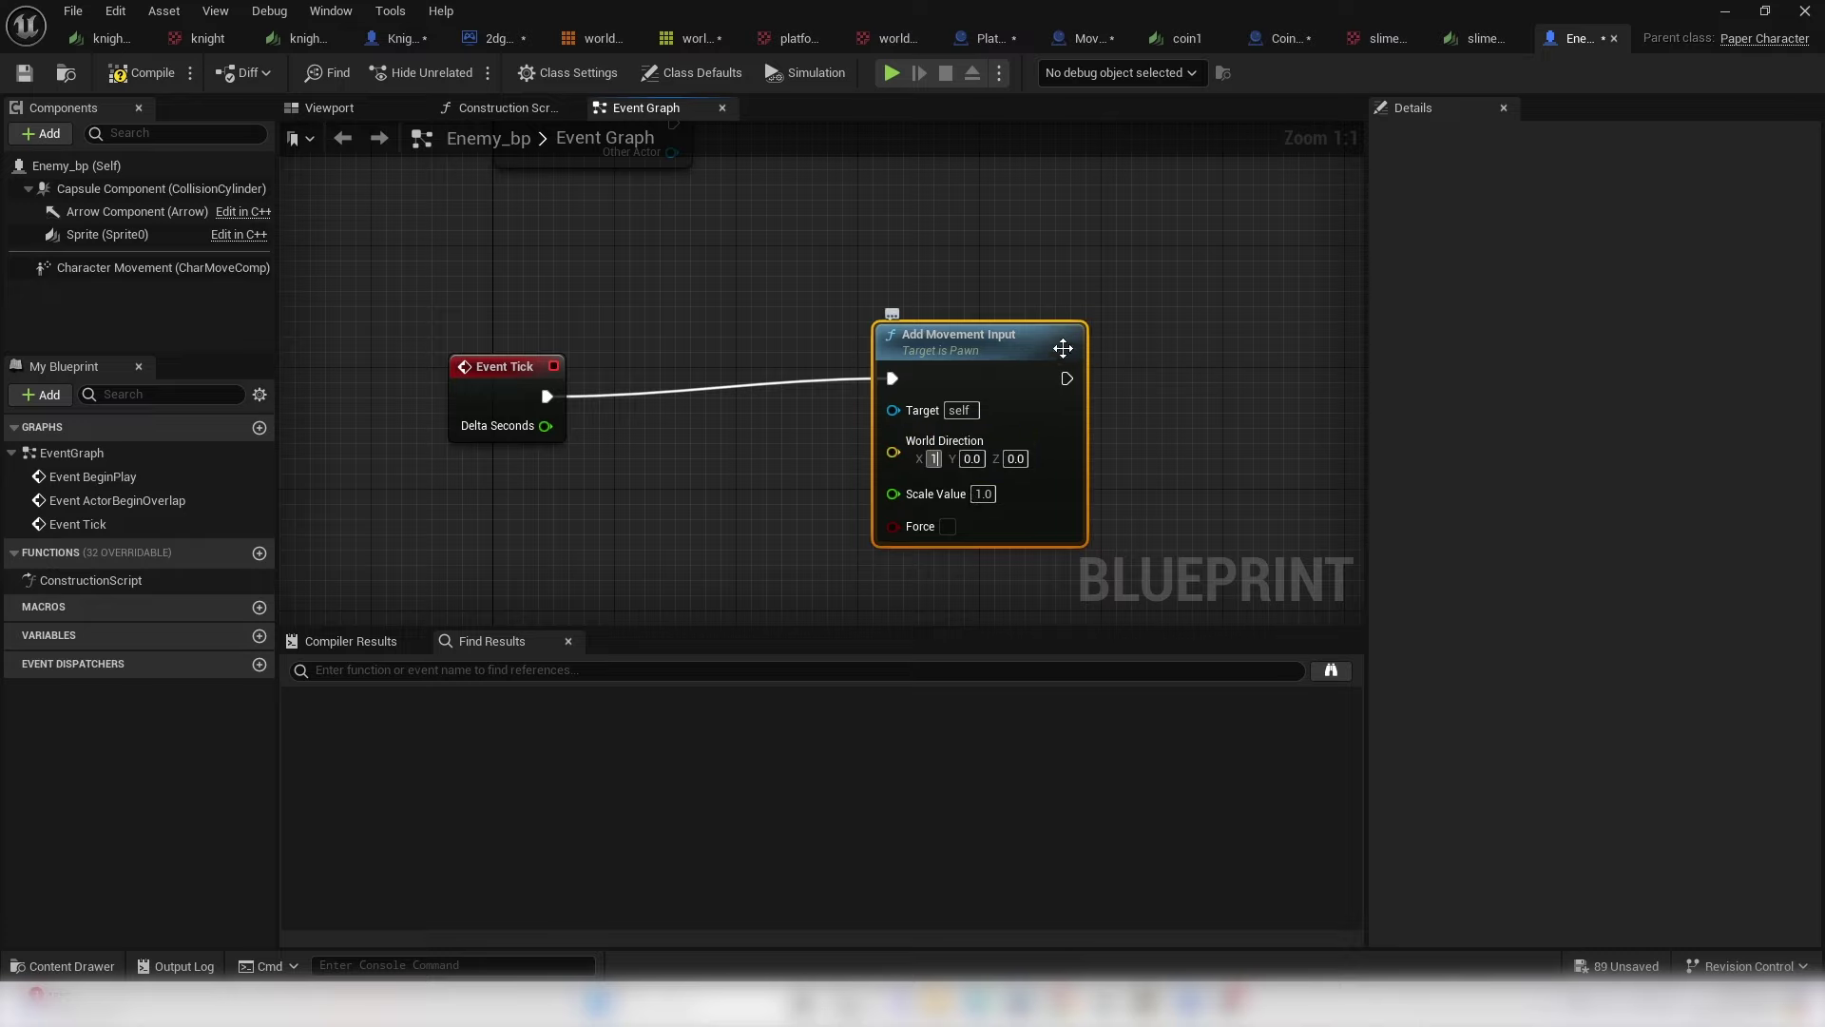
drag(1063, 348, 1123, 363)
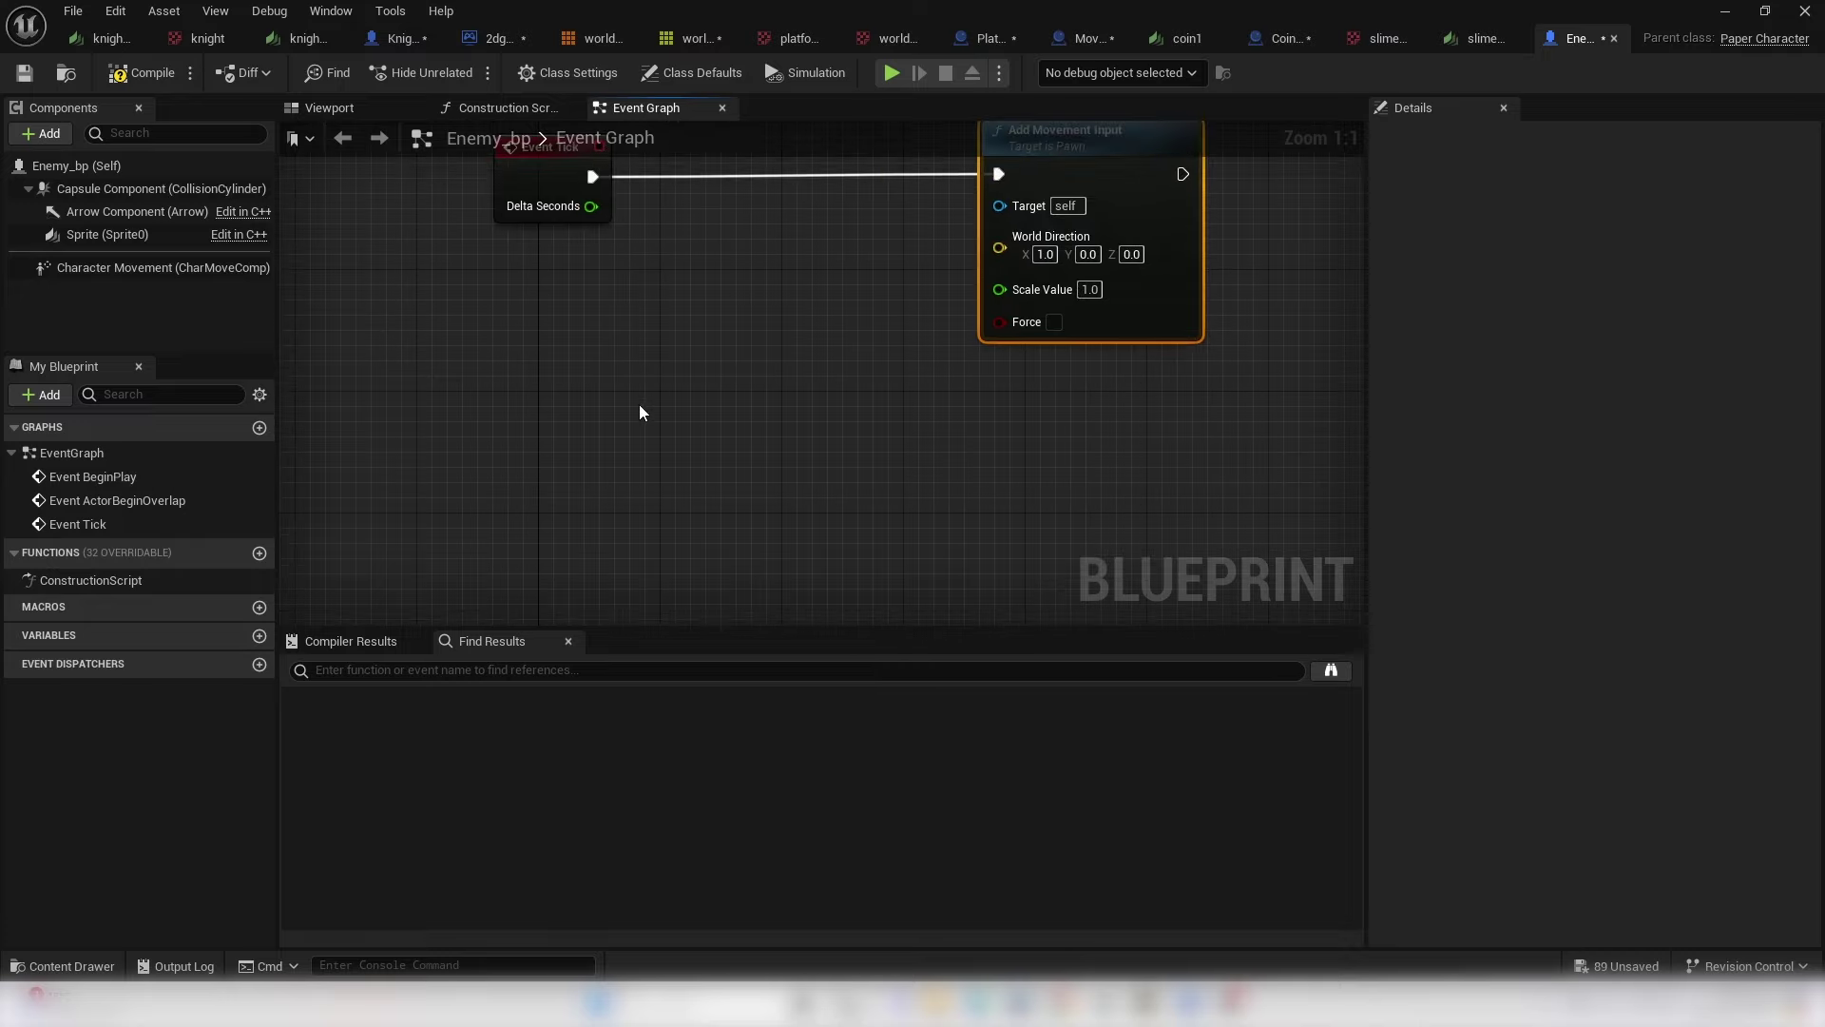
- Add a custom event named Change direction below the Event Tick logic
scroll(643, 418, down, 1)
right_drag(548, 560, 608, 433)
right_click(630, 381)
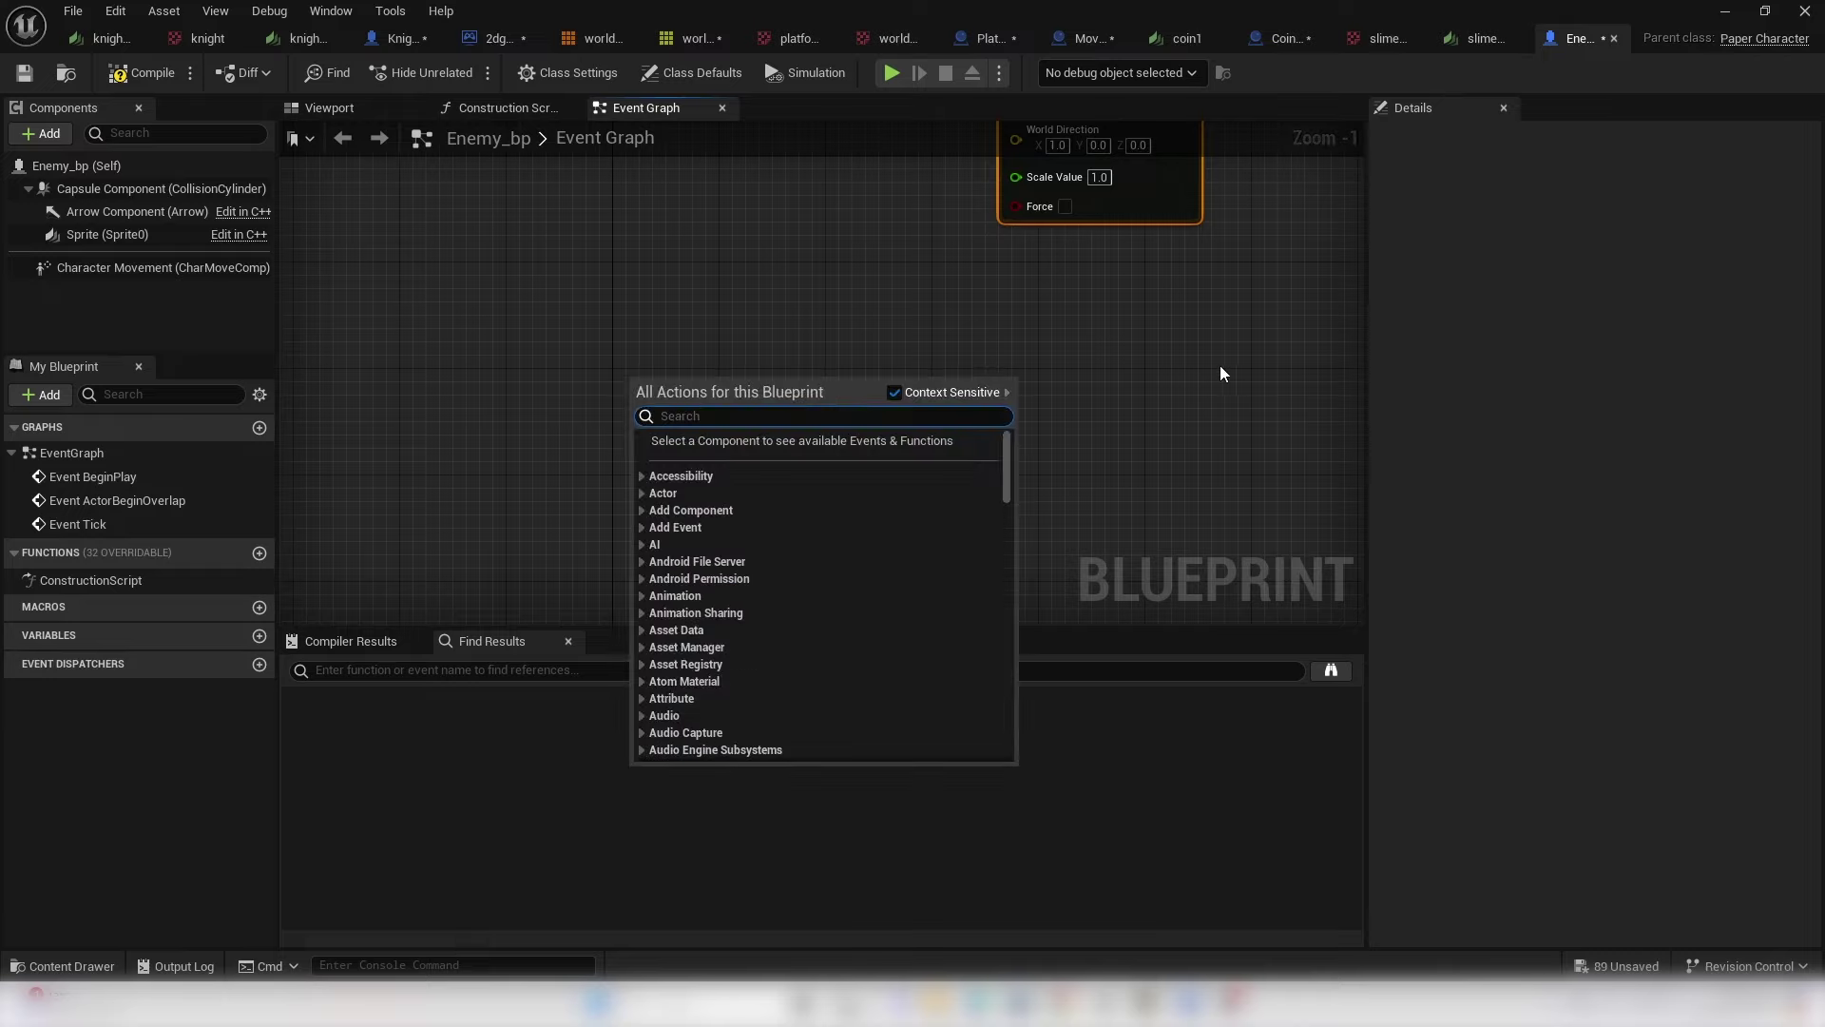
text(add custom)
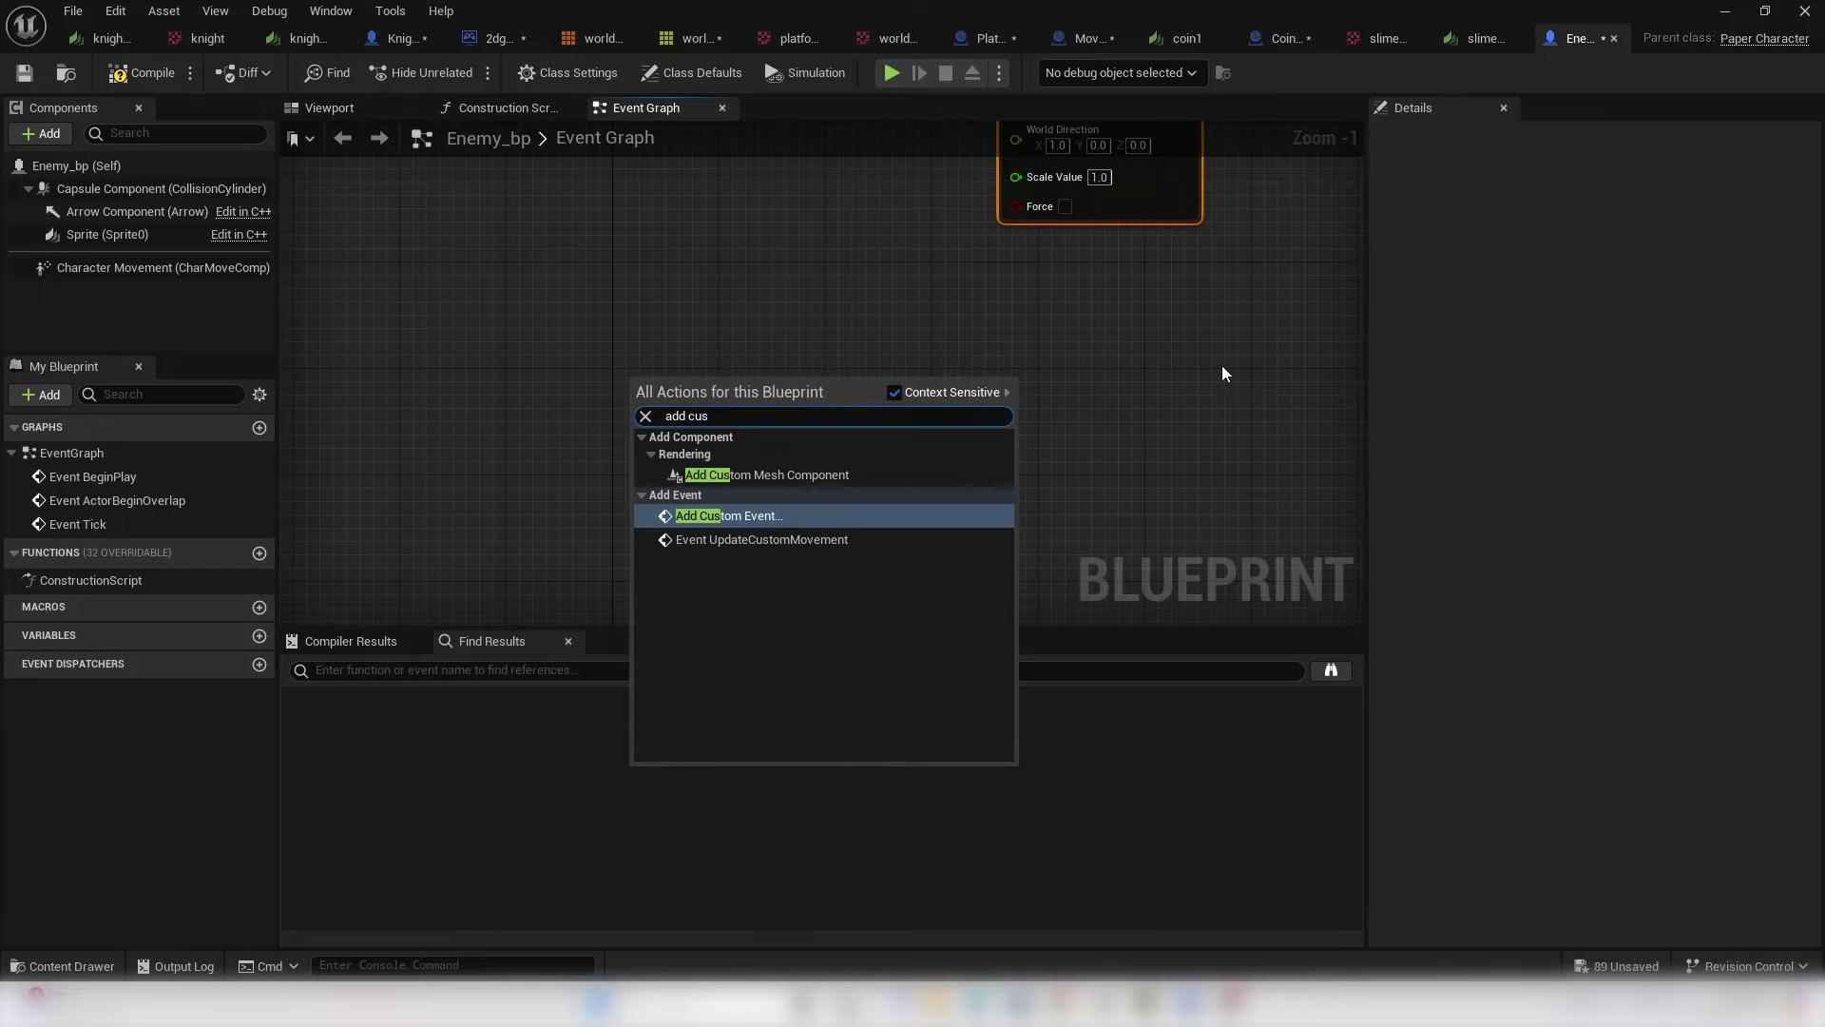
key(Return)
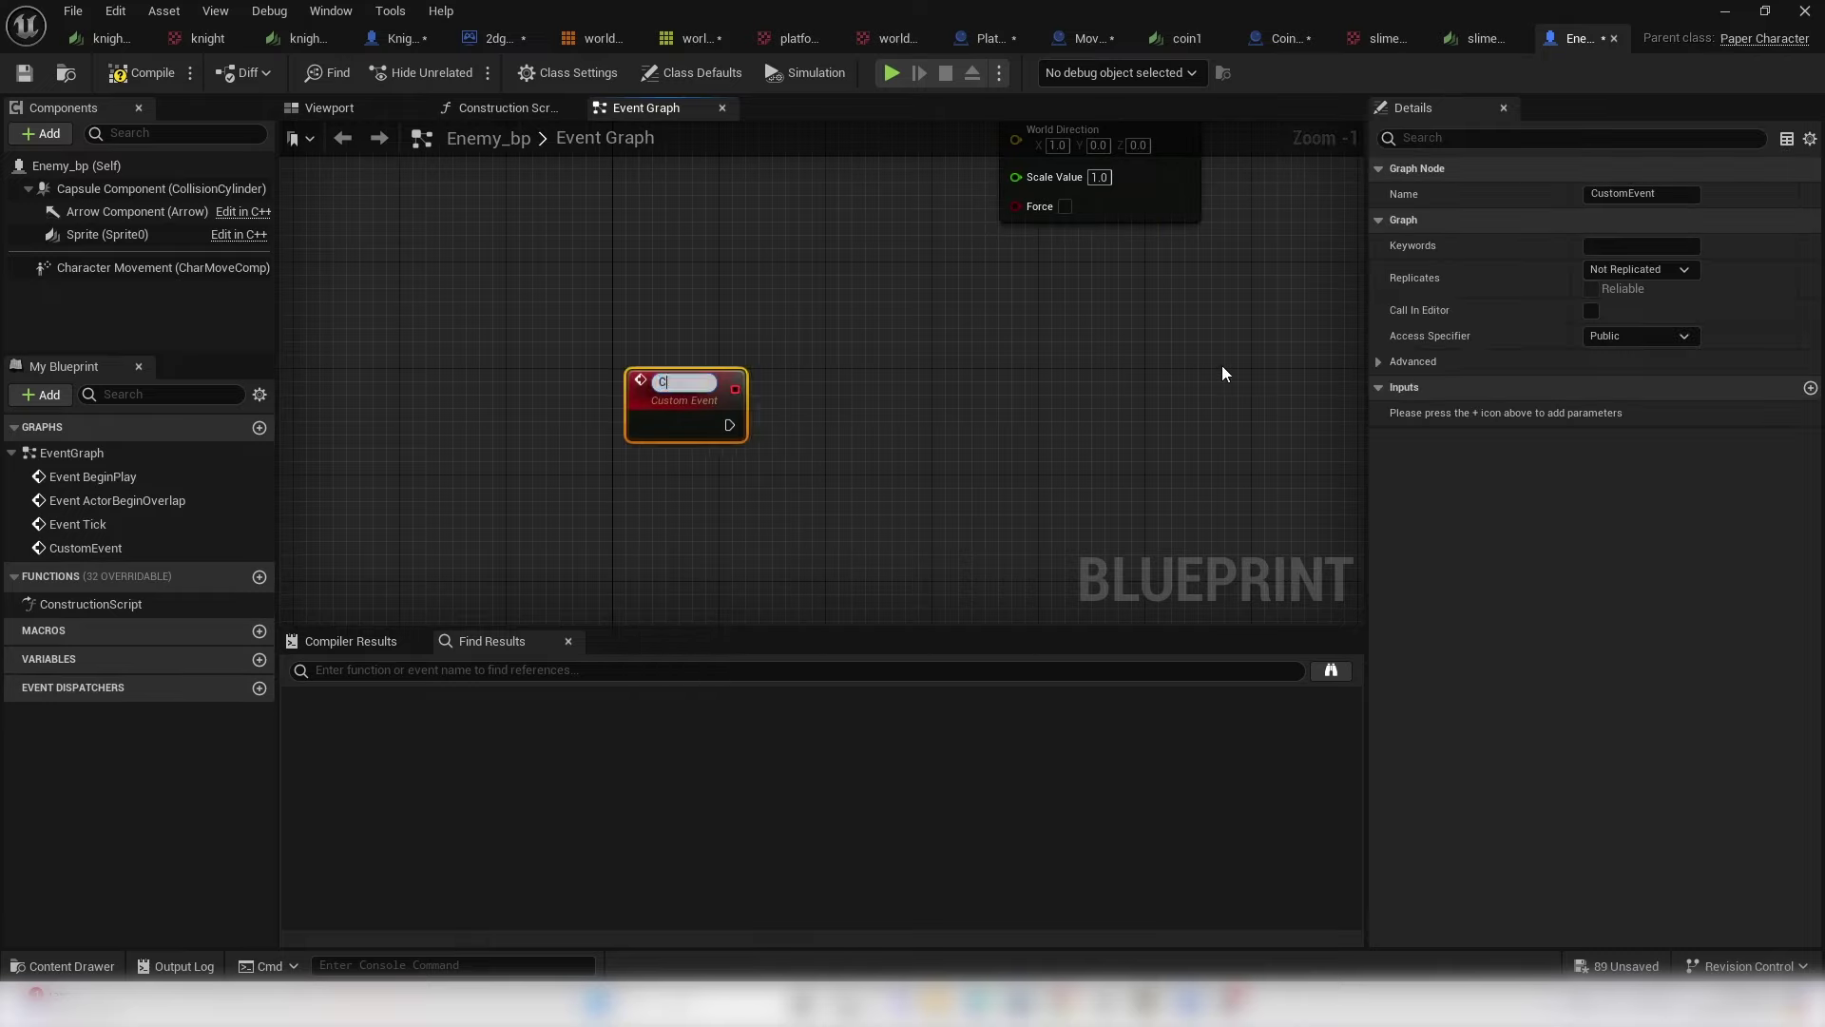
text(Change directio)
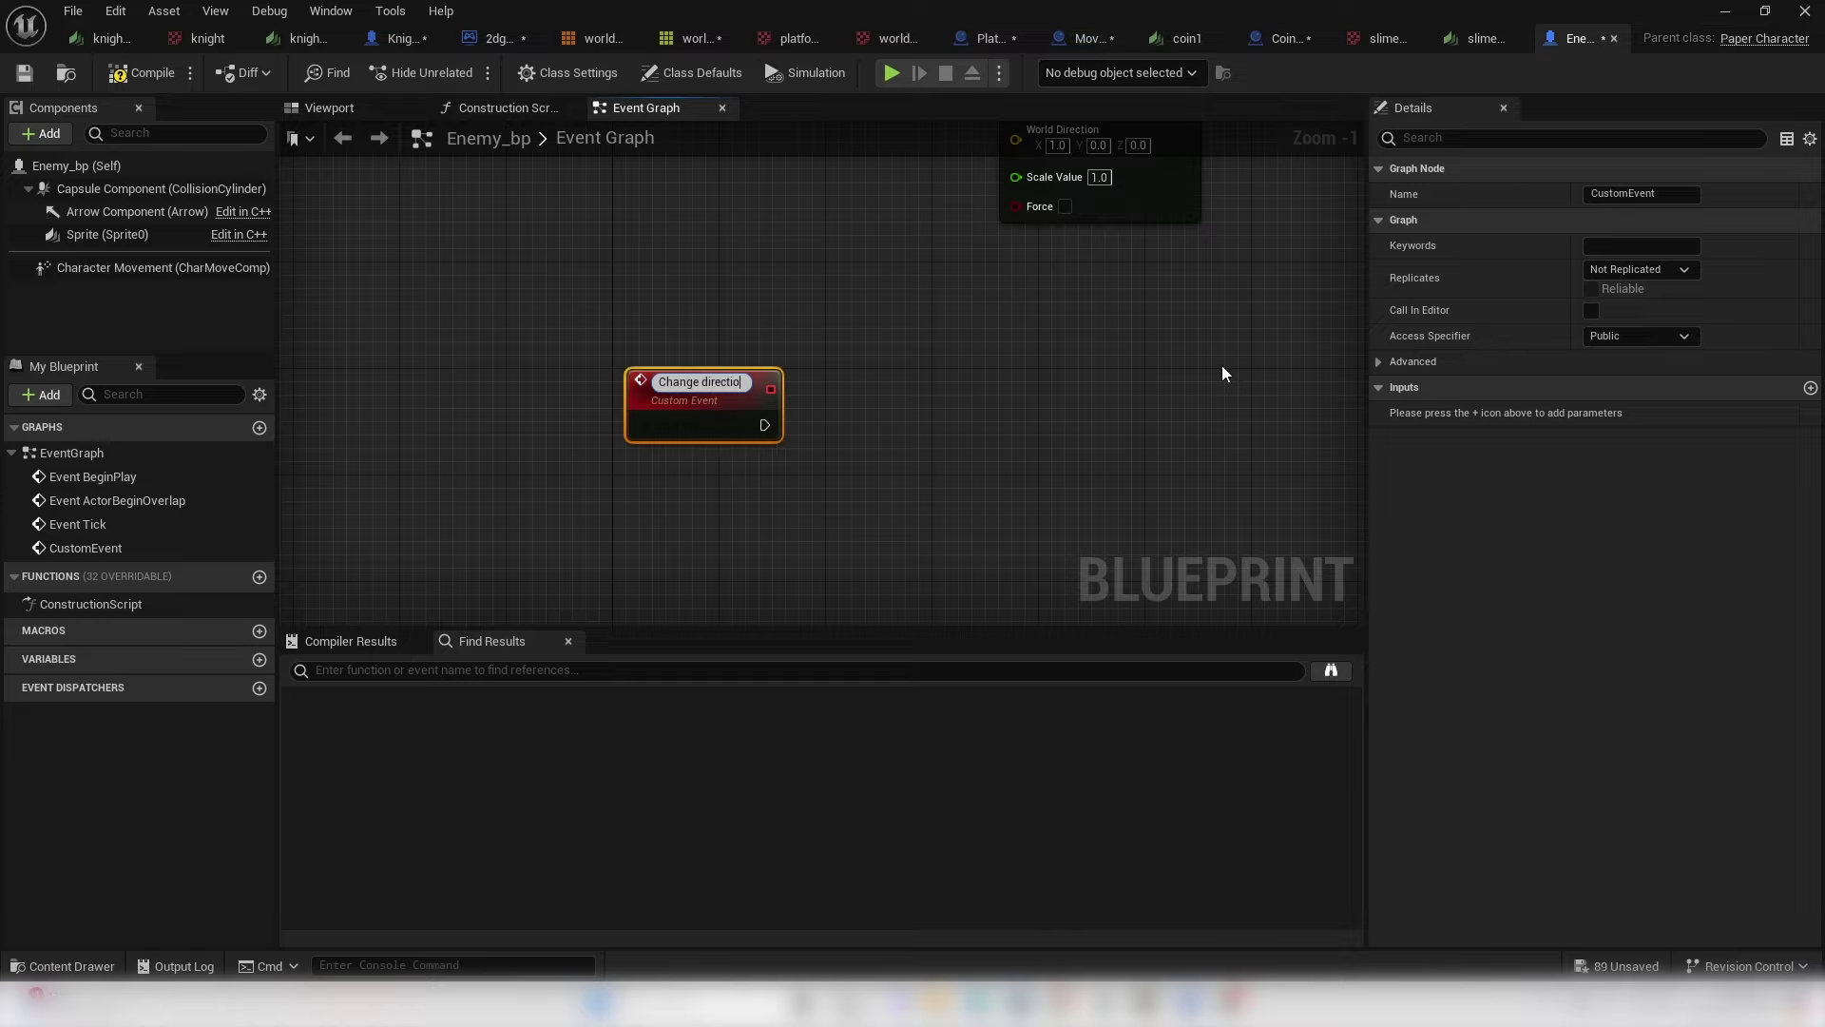
text(n)
key(Return)
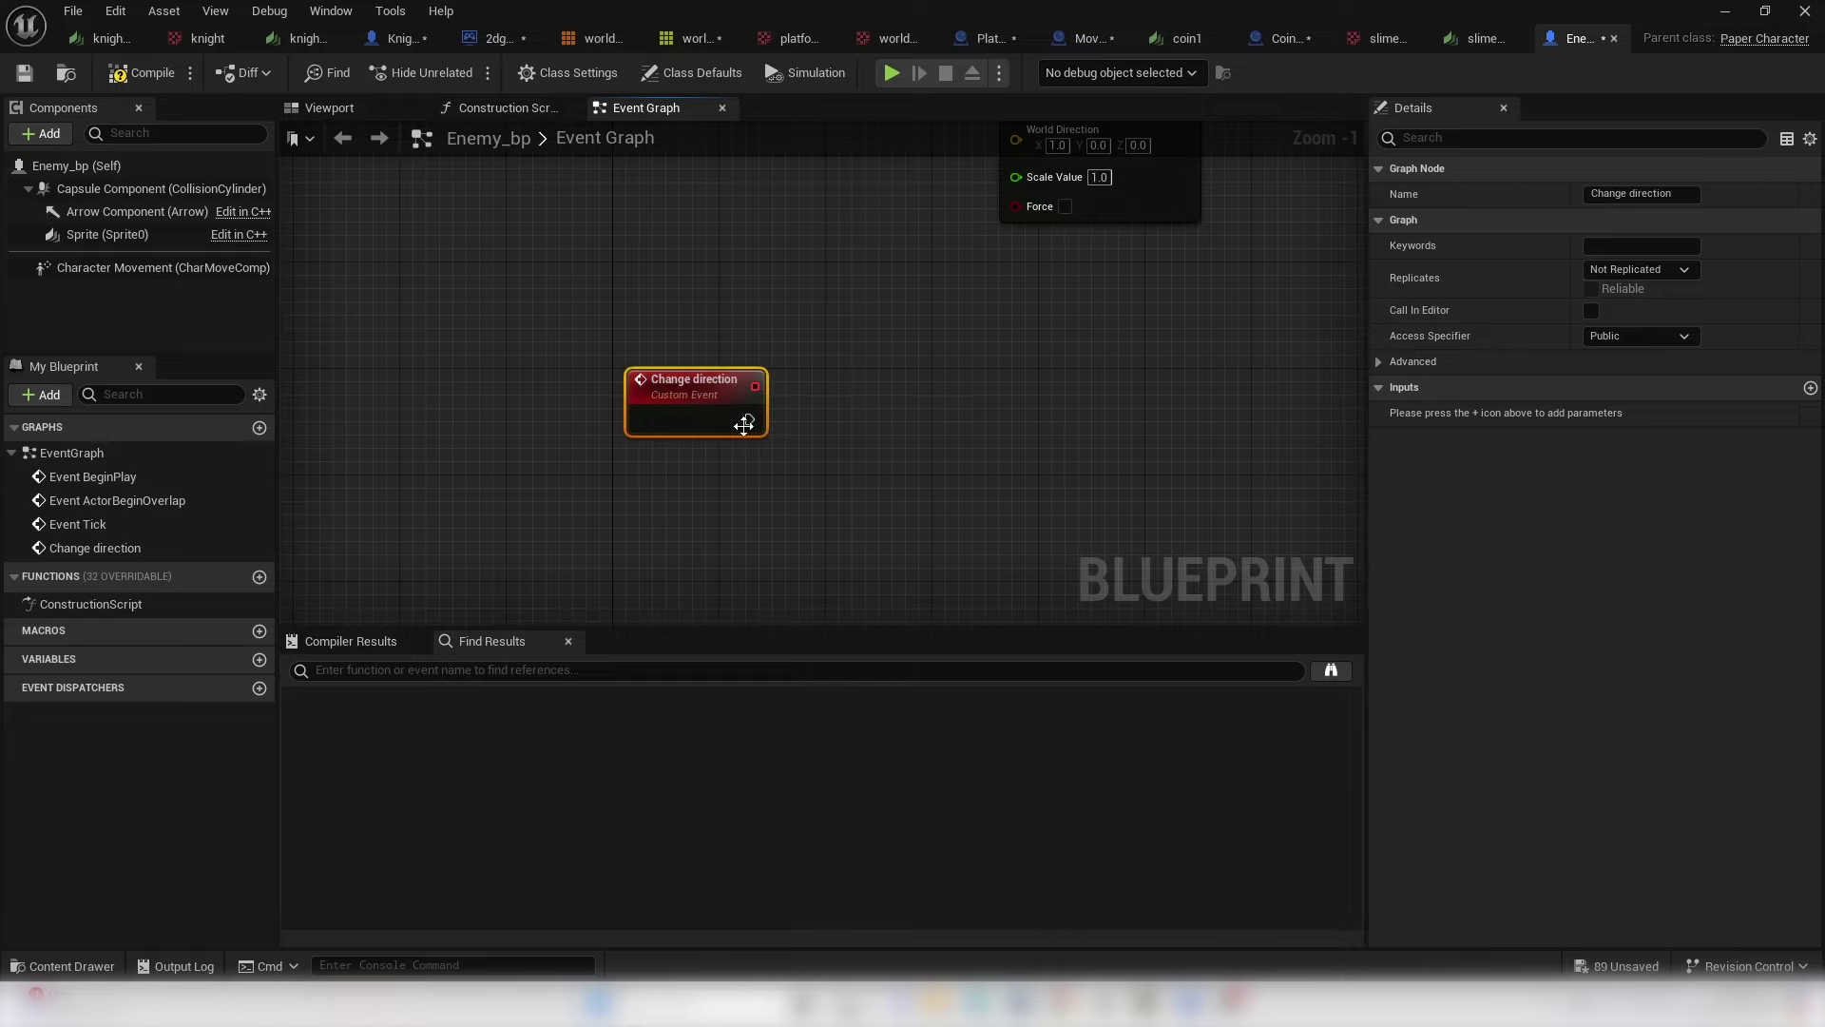
- Add a Flip Flop node executed from the Change direction event and line it up with the event
right_drag(845, 422, 714, 353)
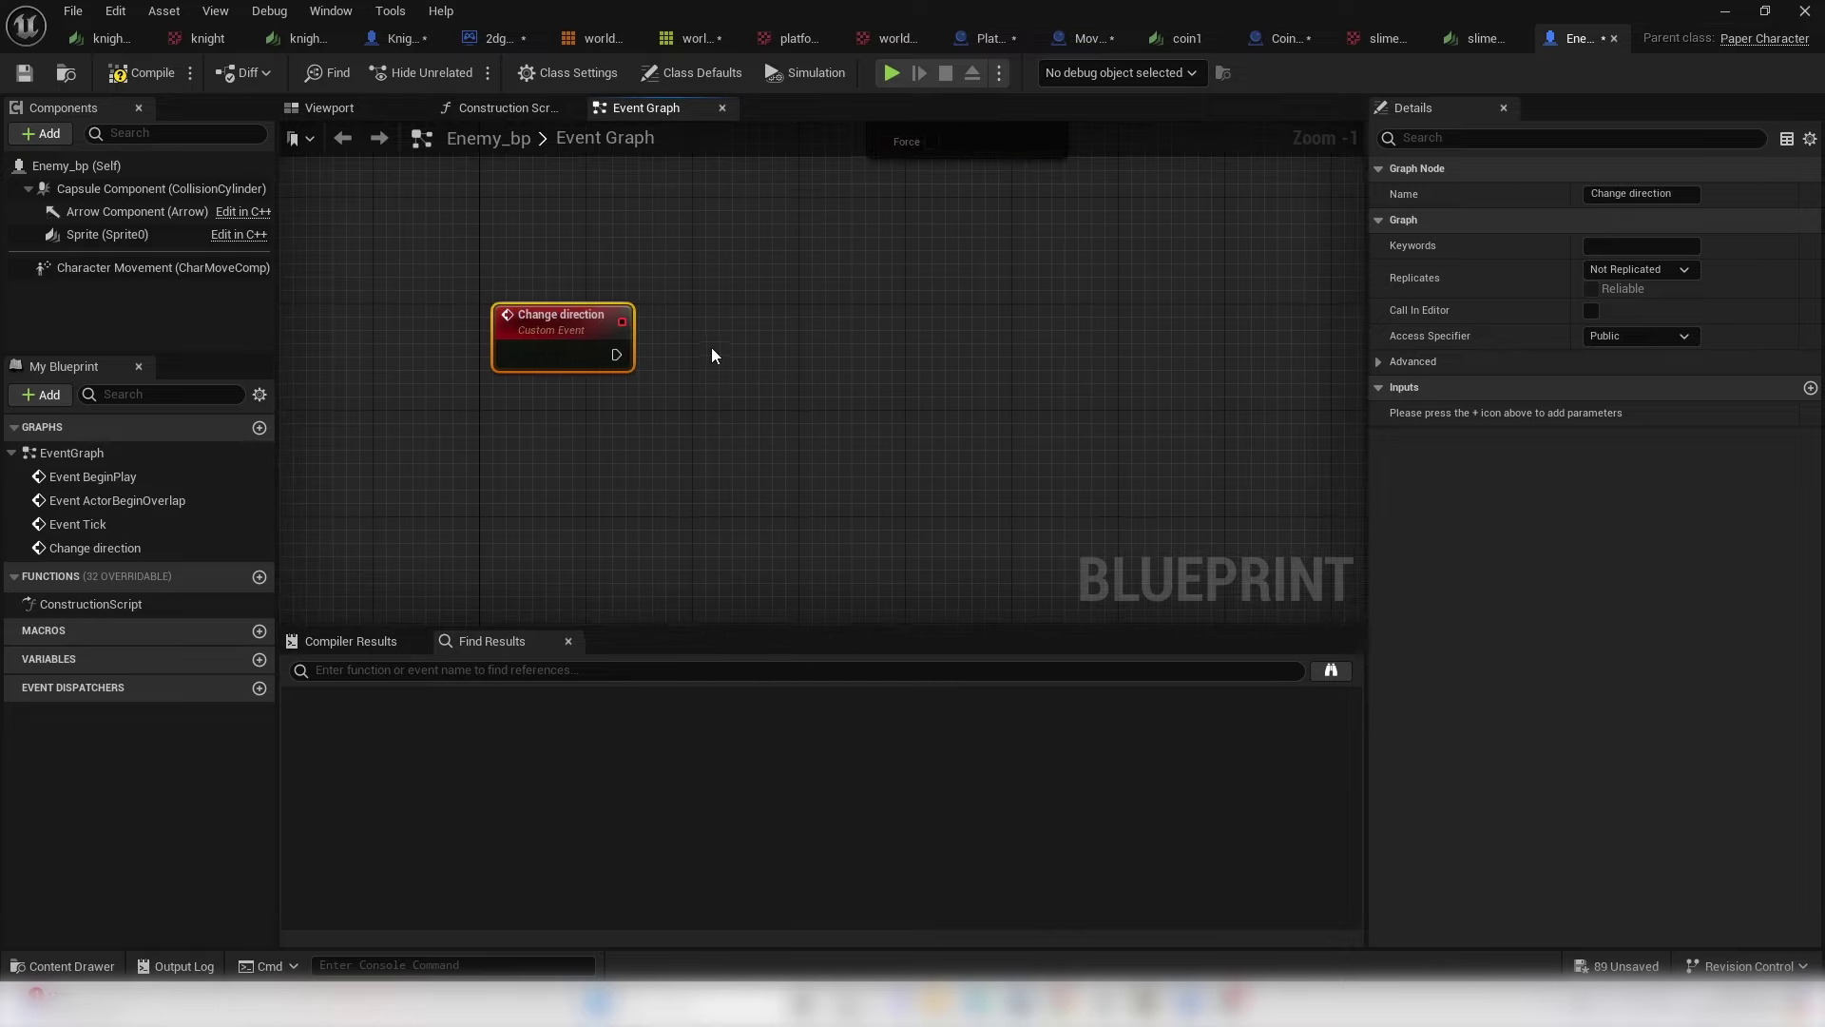
drag(616, 355, 853, 476)
text(fli)
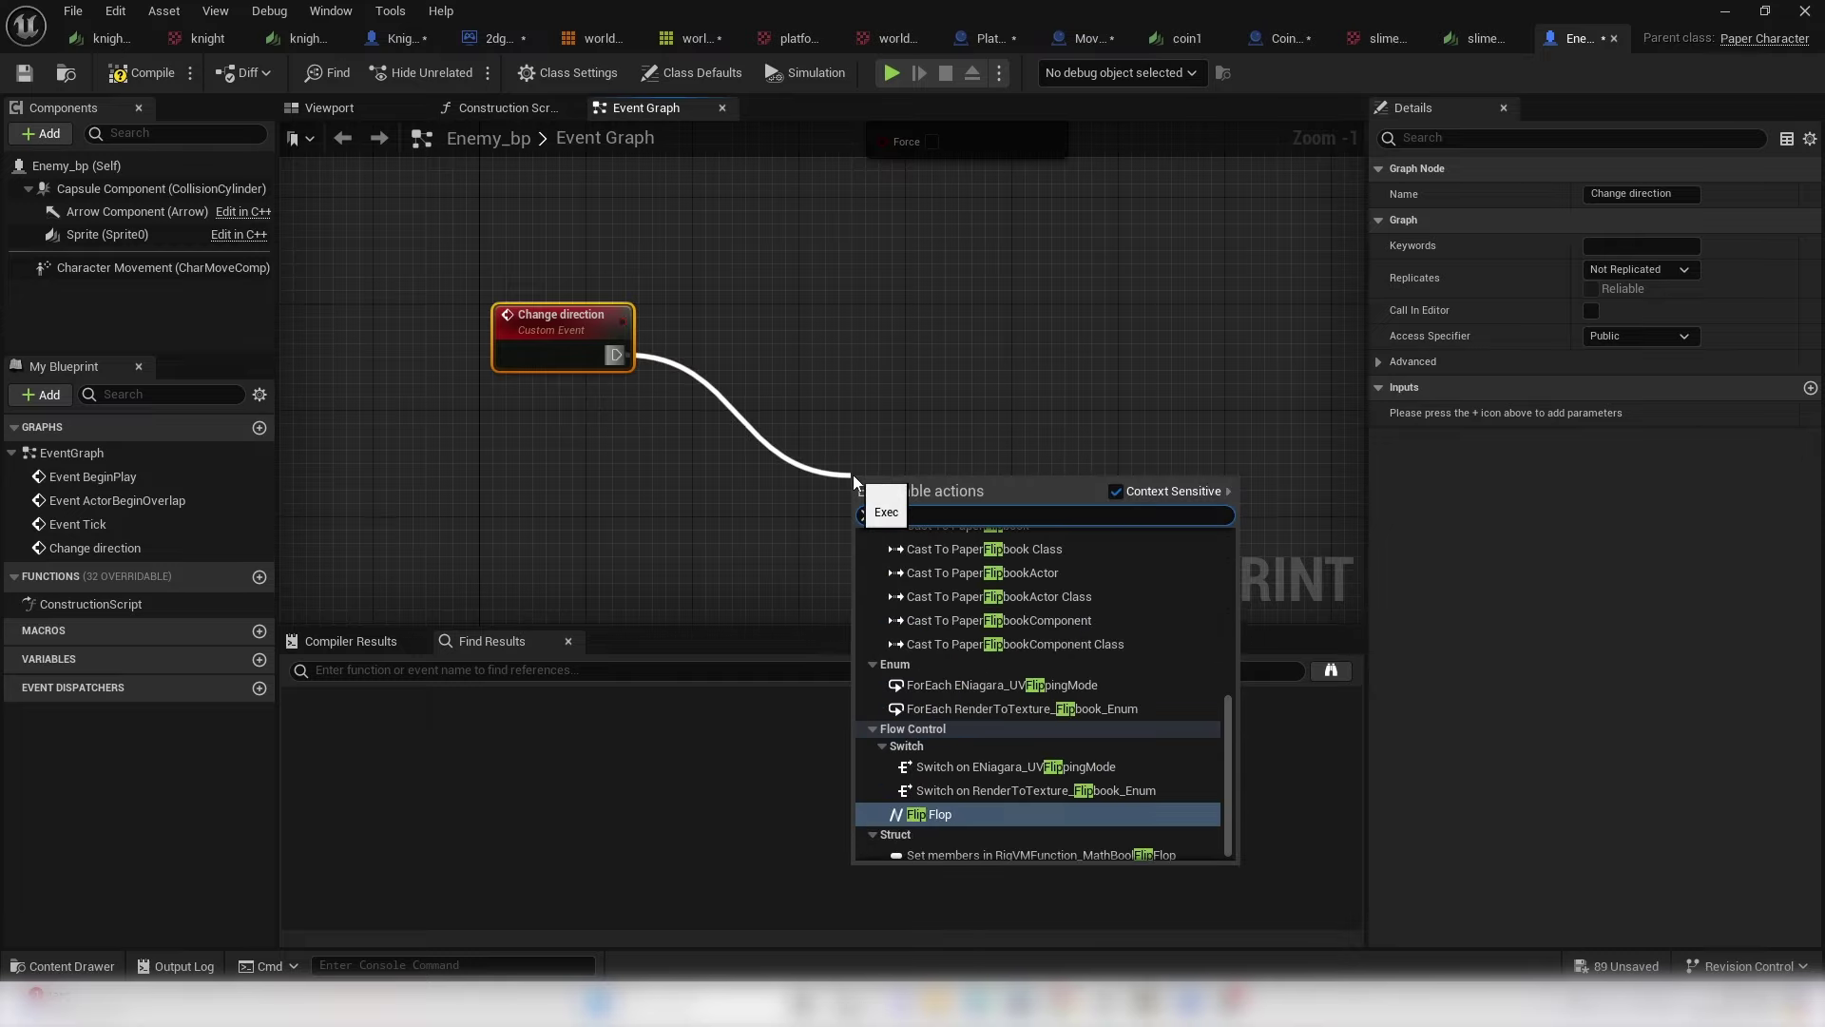
key(Return)
drag(917, 498, 904, 349)
- Add a Set World Rotation node targeting the Sprite, with Z rotation -180, and execute it from Flip Flop's A output
right_drag(991, 331, 867, 443)
drag(107, 234, 920, 395)
text(set world rot)
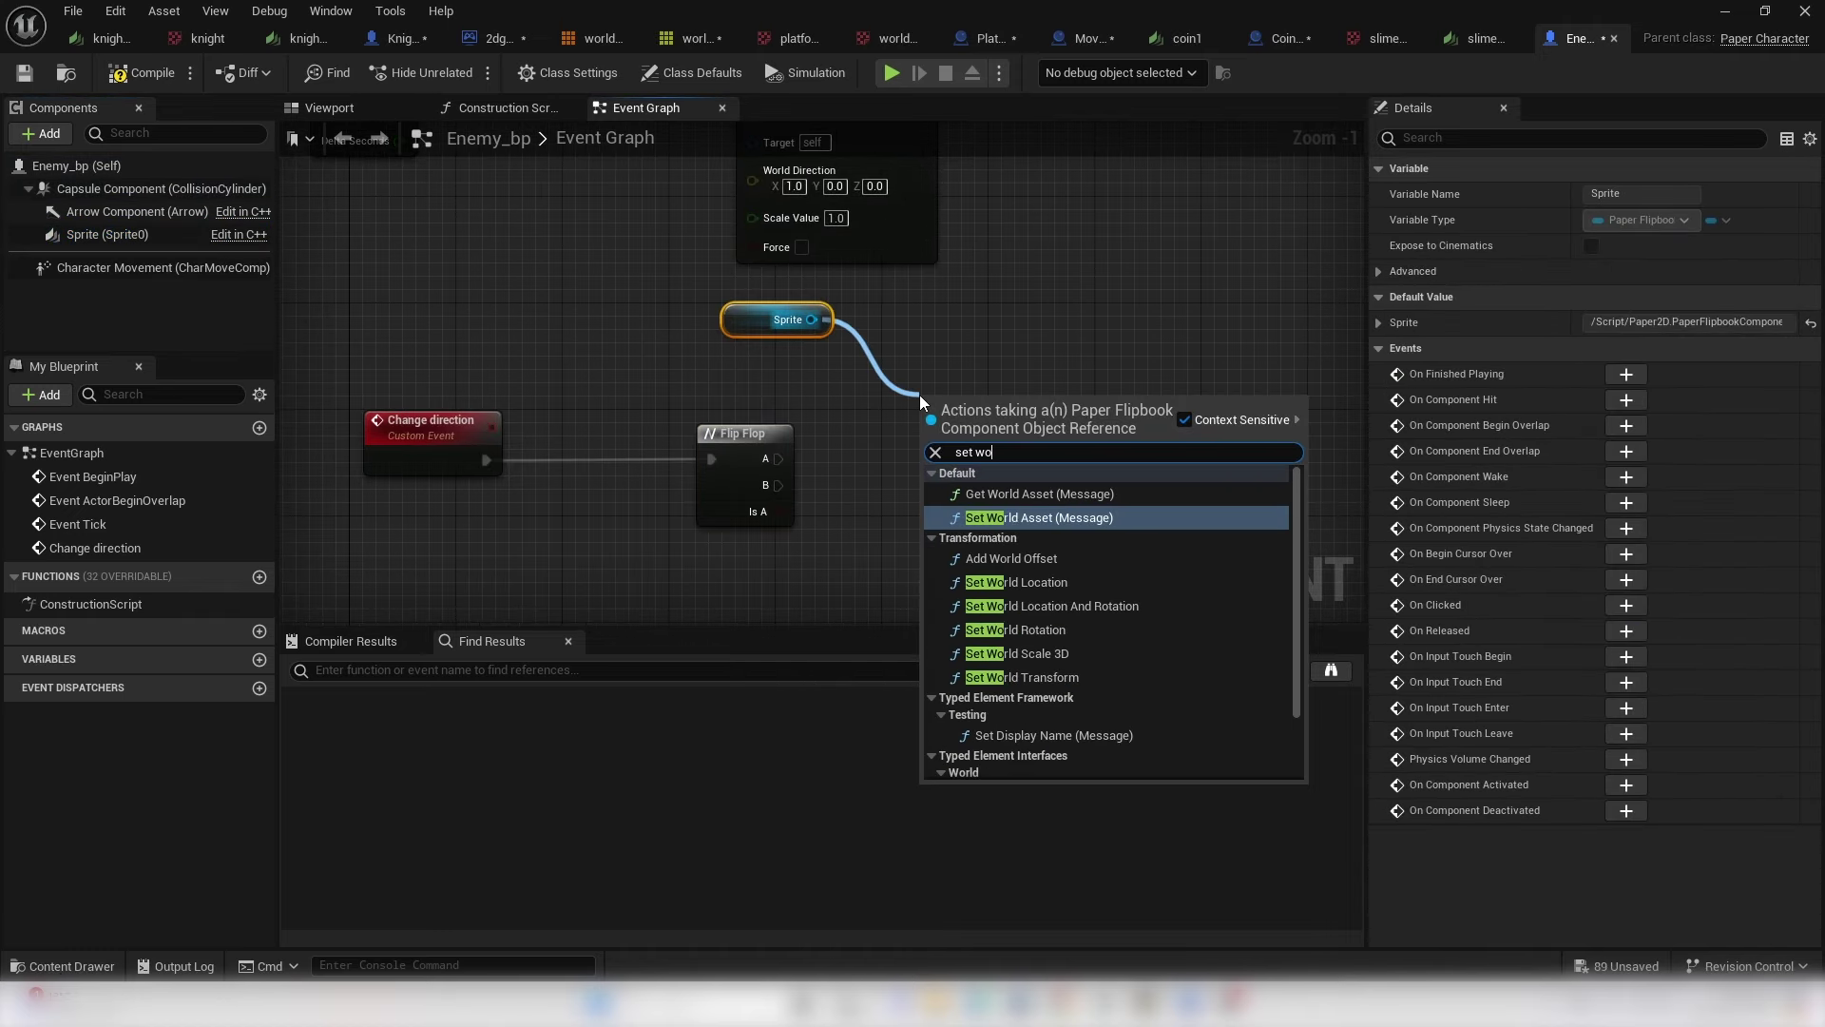
key(Return)
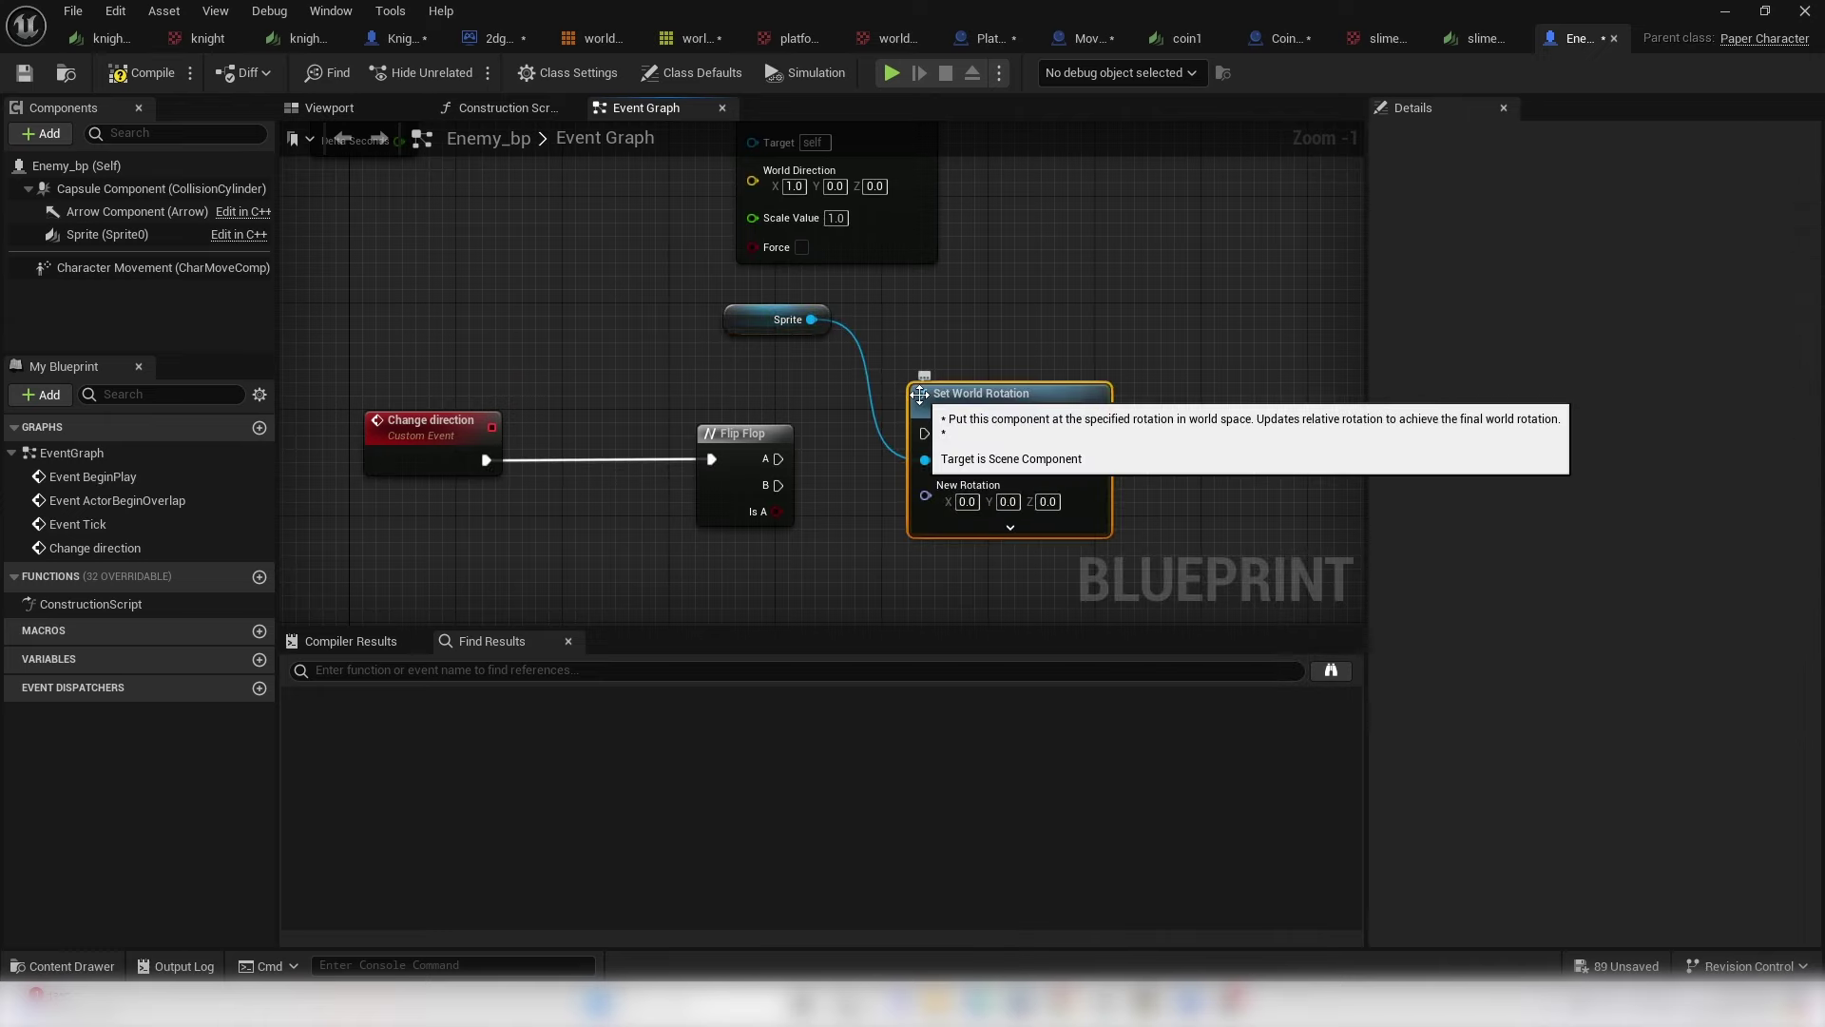
click(353, 110)
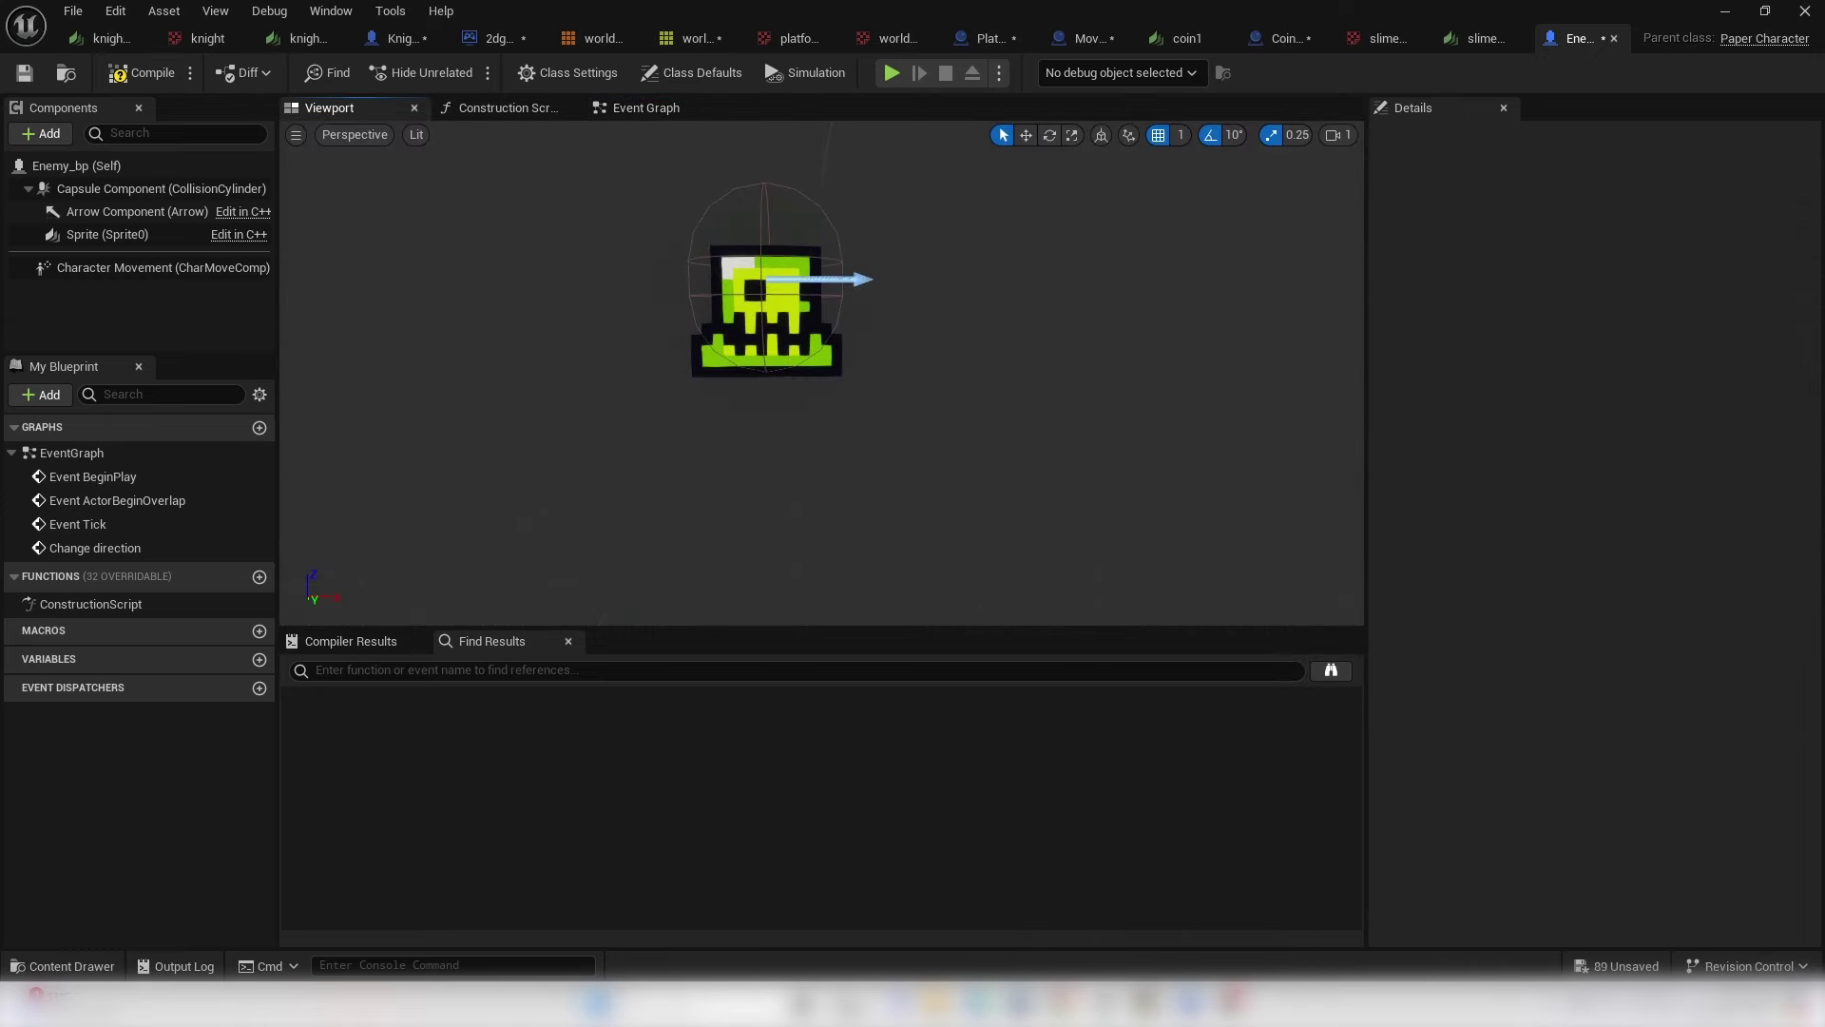
click(800, 357)
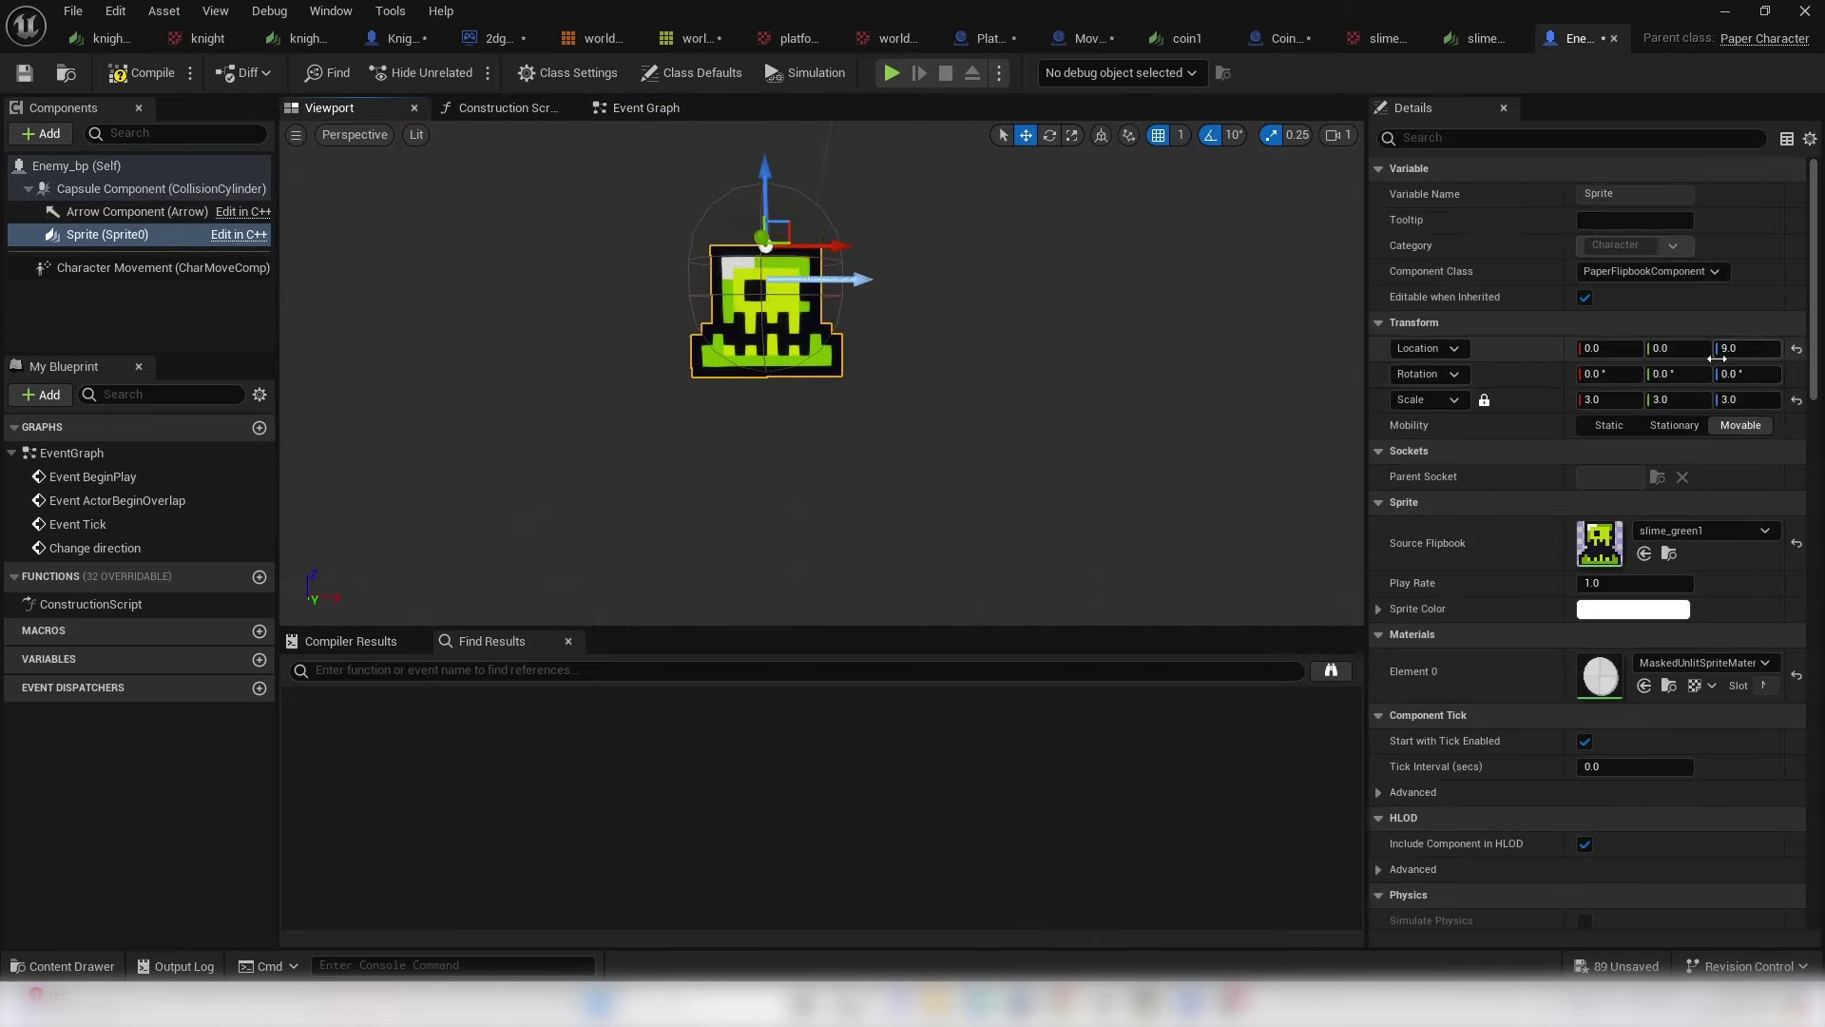
click(627, 108)
click(1047, 501)
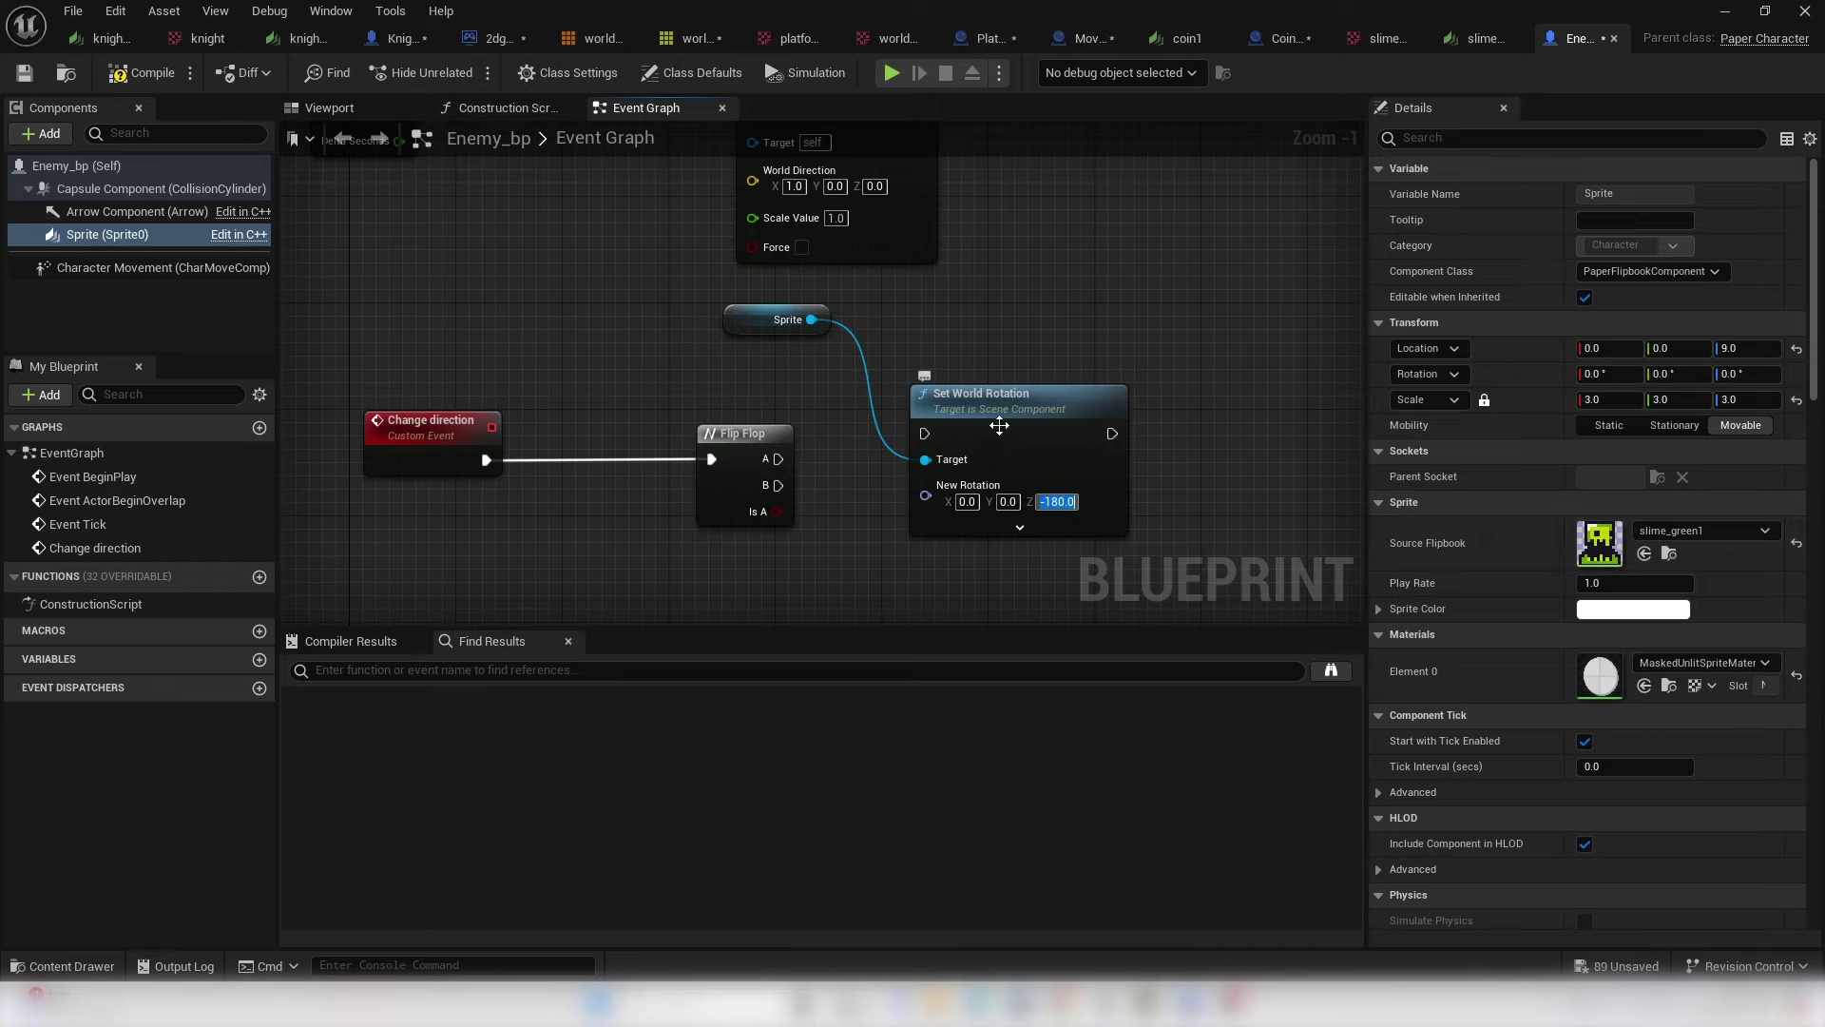
drag(775, 460, 1053, 413)
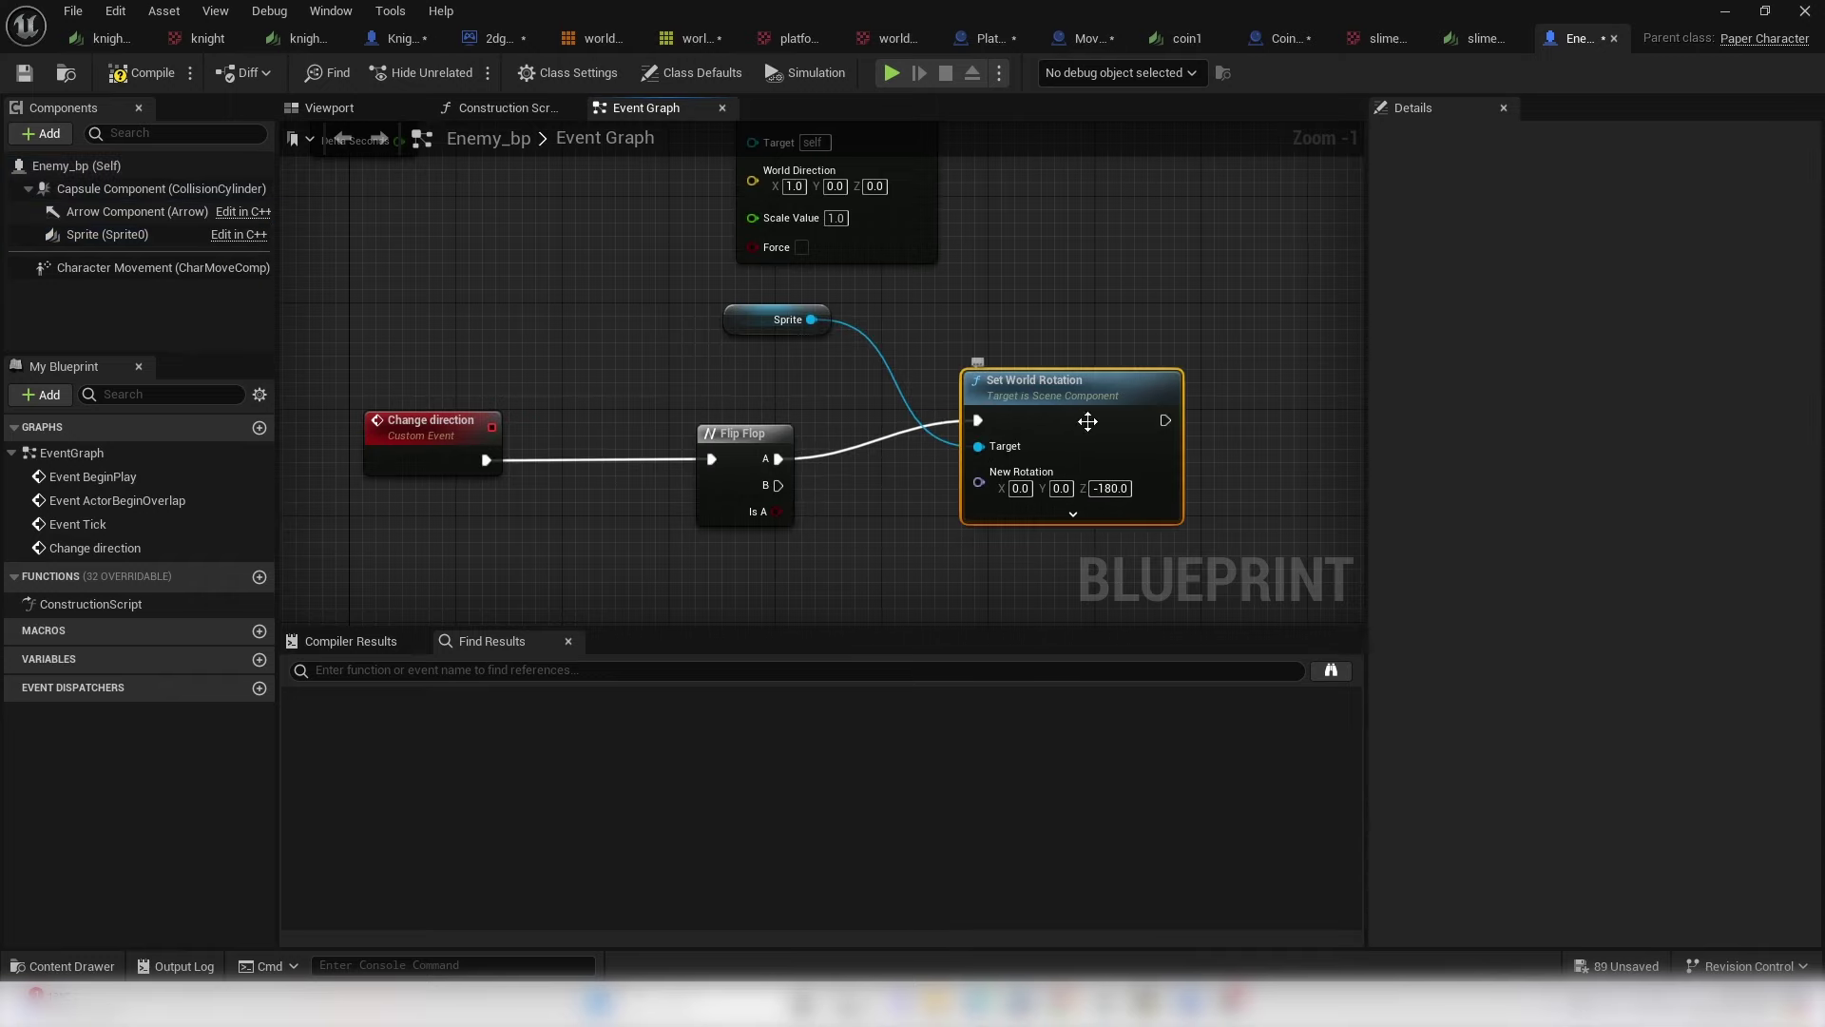
- Promote Add Movement Input's World Direction to a variable, keeping the suggested name, and compile the blueprint to access its default value
right_drag(1064, 362, 1072, 546)
drag(869, 290, 1082, 302)
right_click(981, 383)
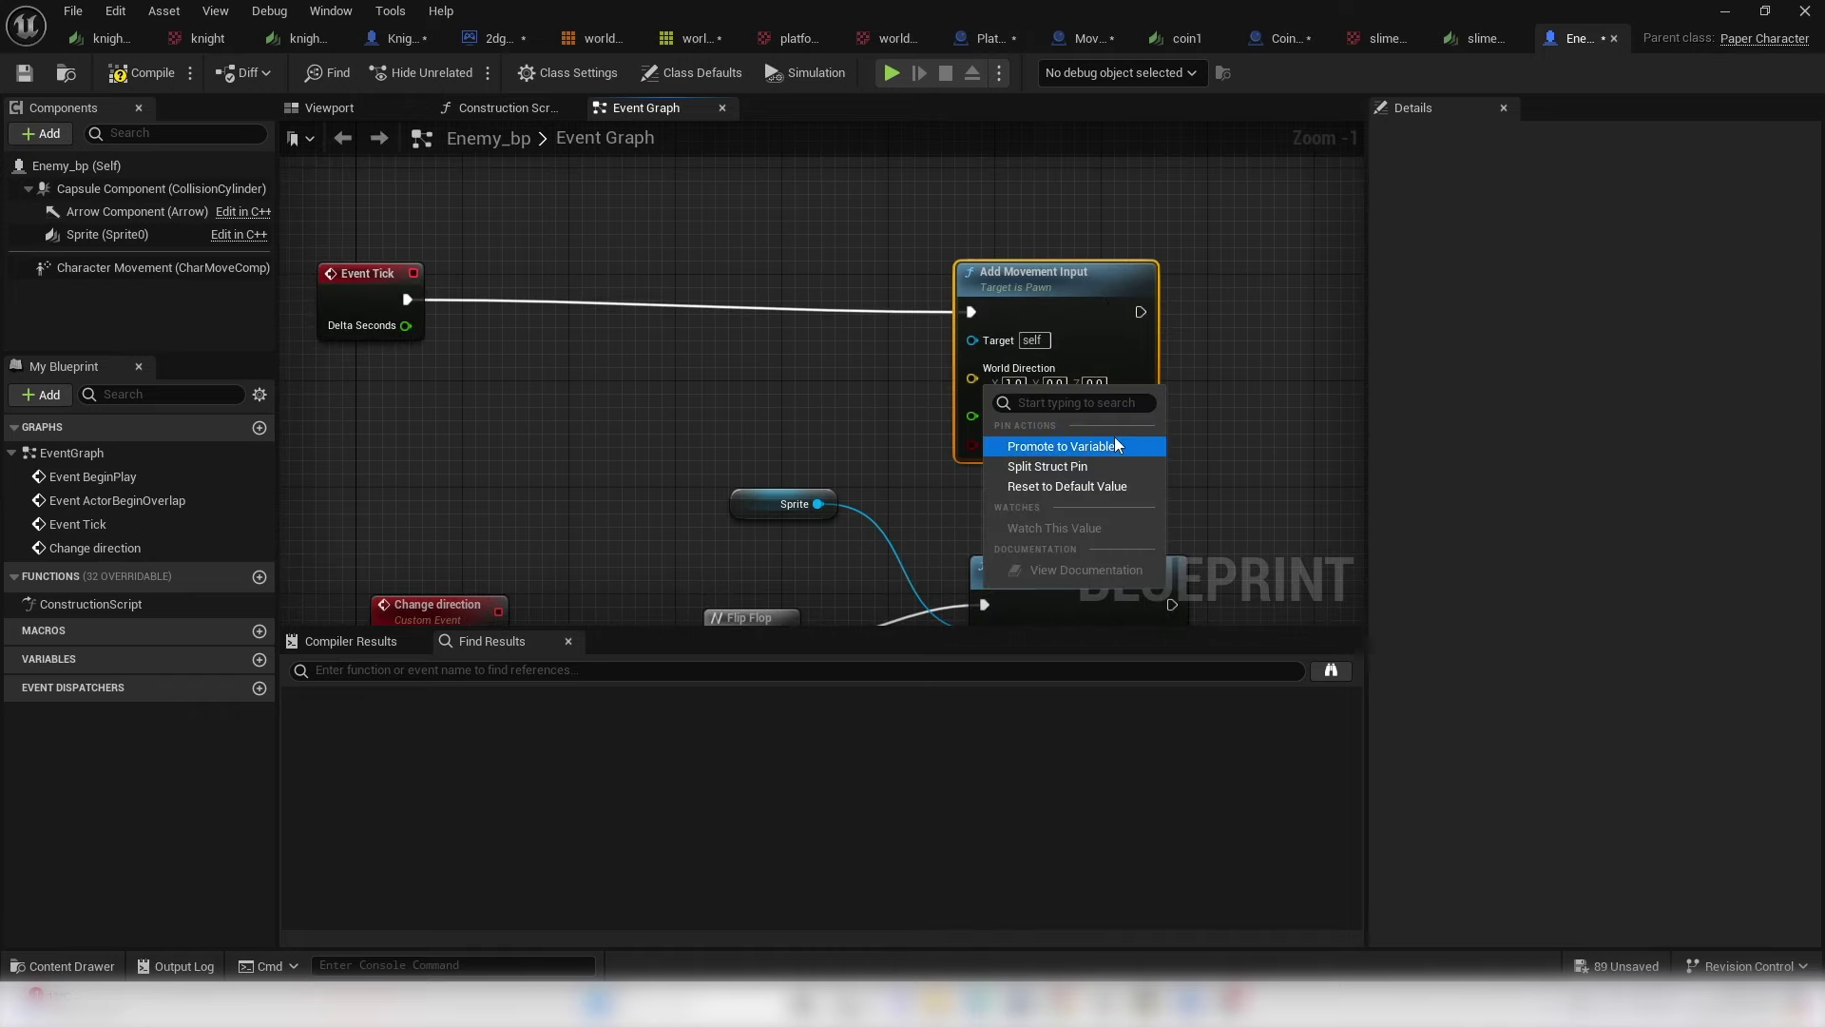
click(1065, 449)
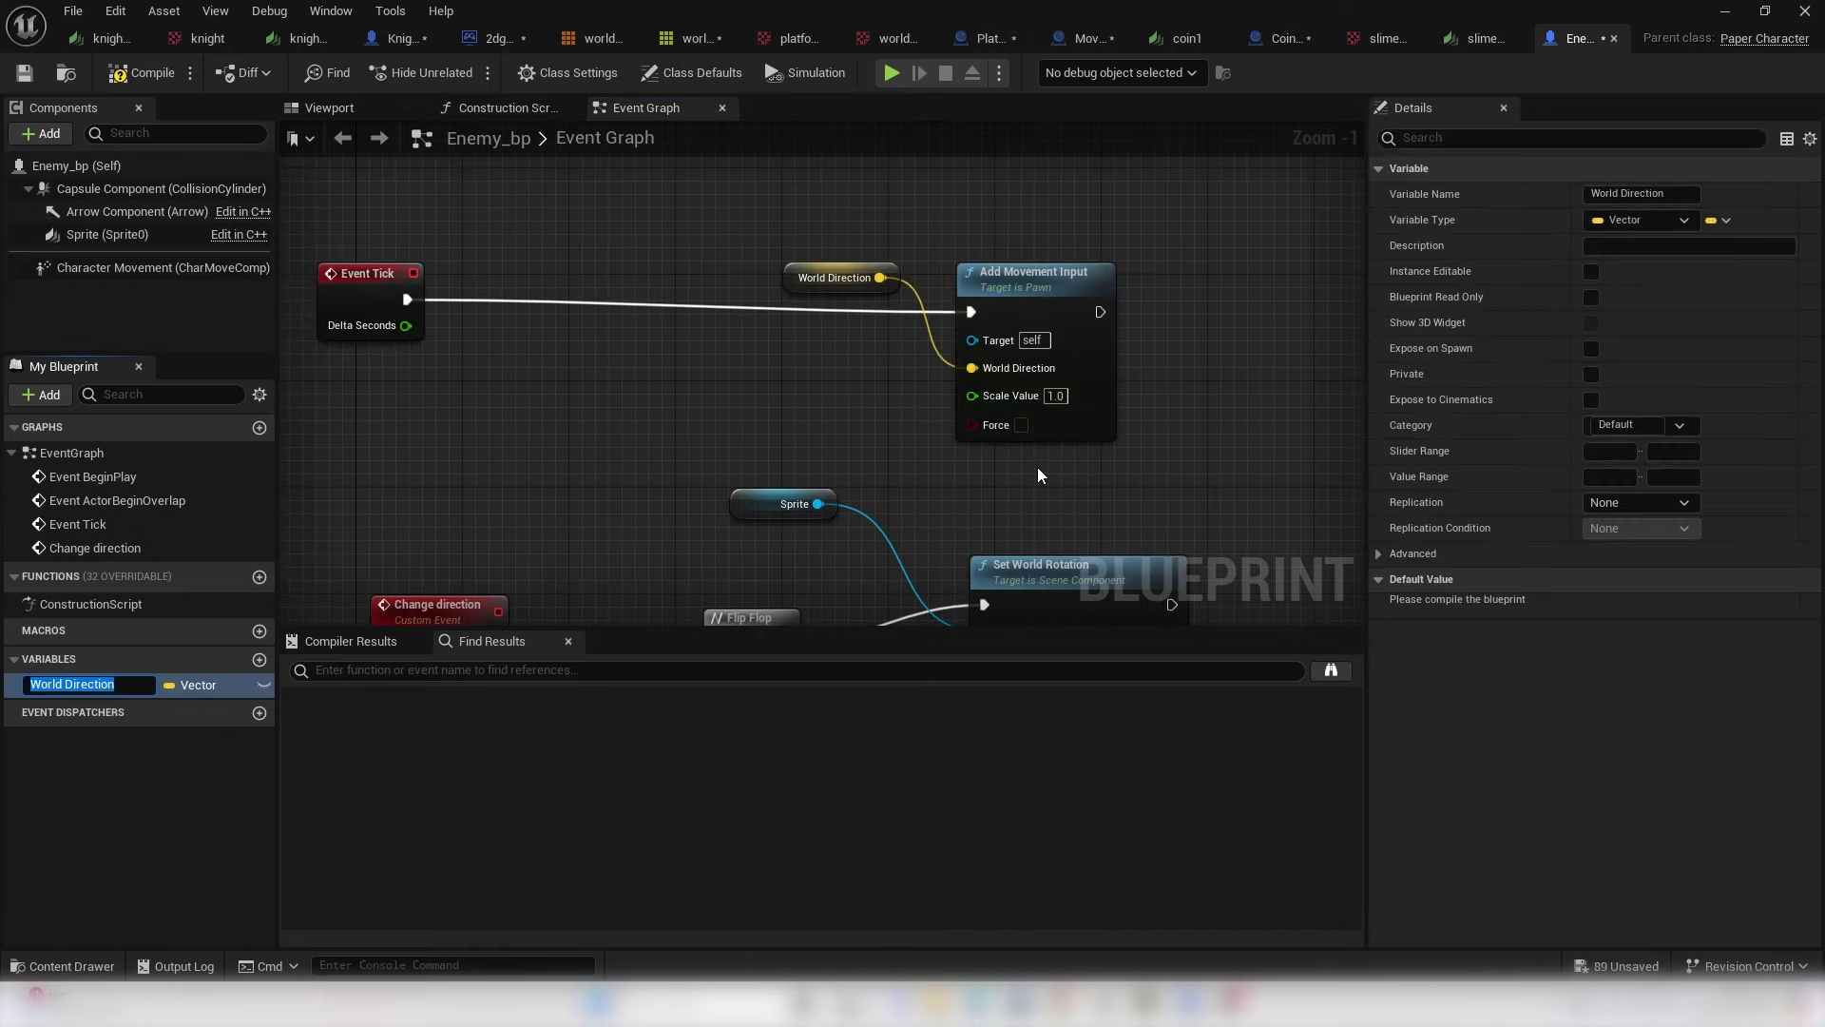
key(Return)
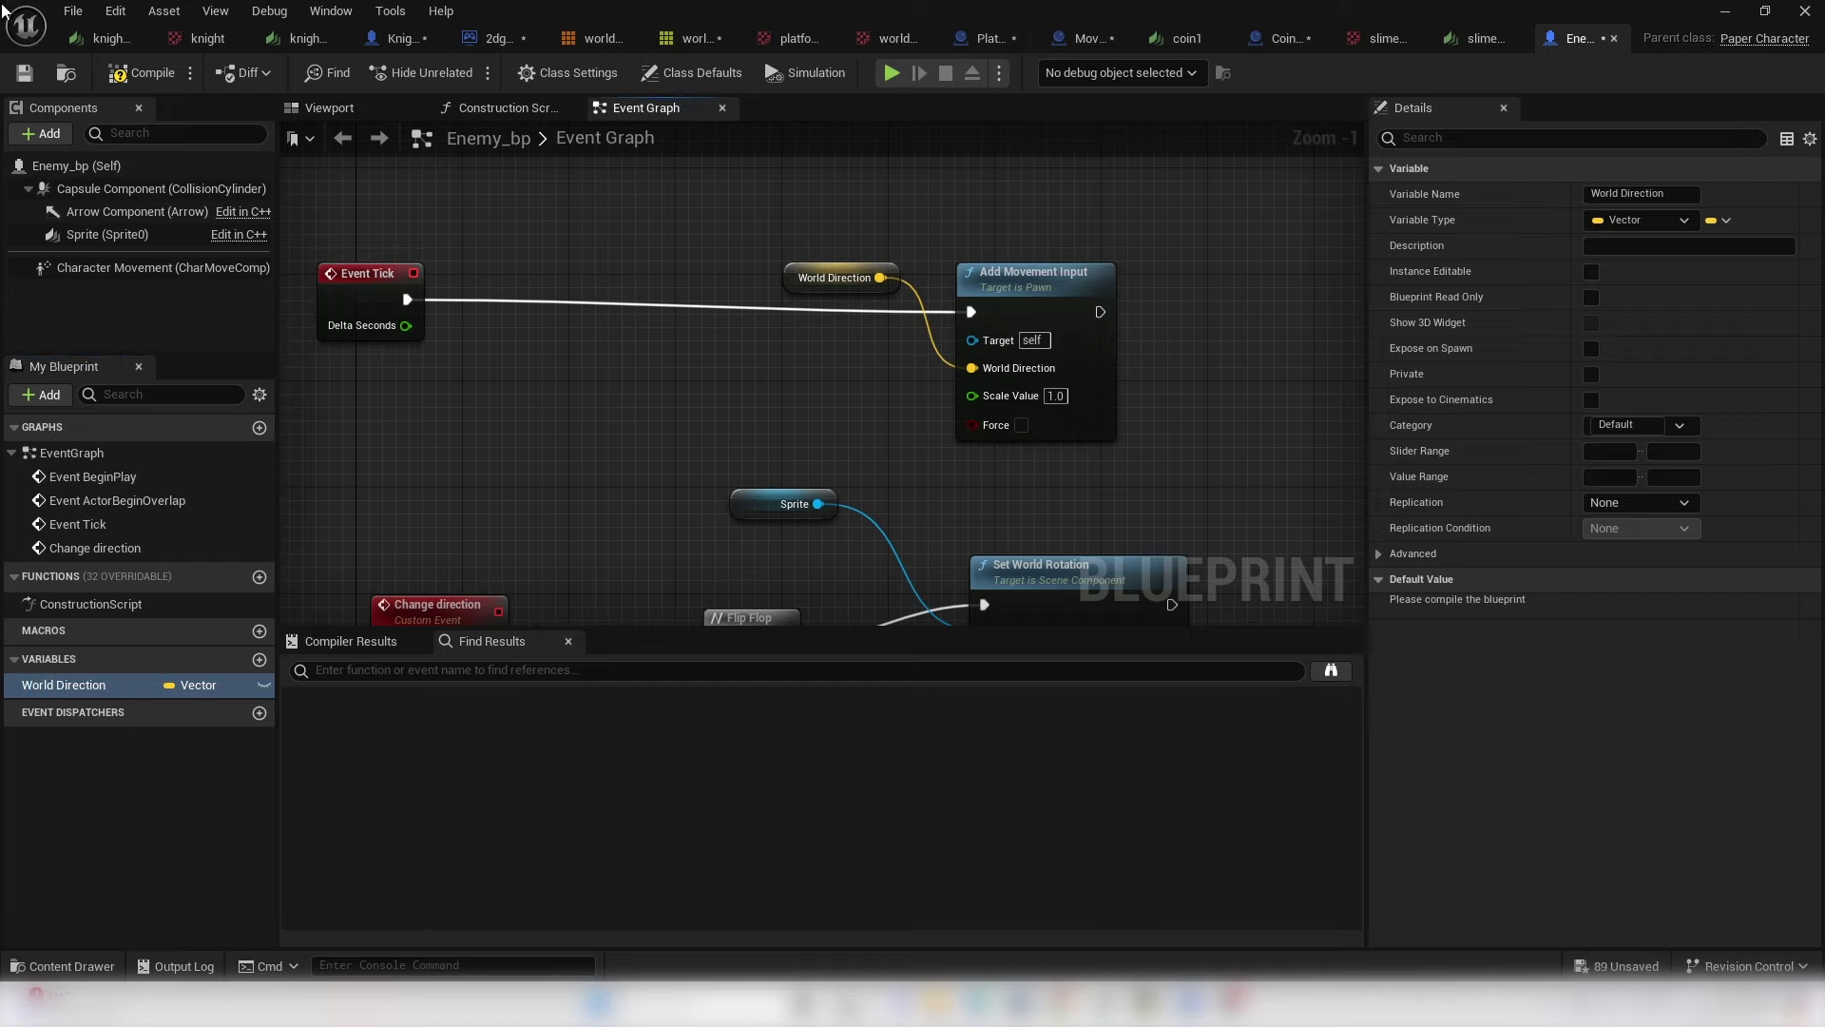
click(133, 73)
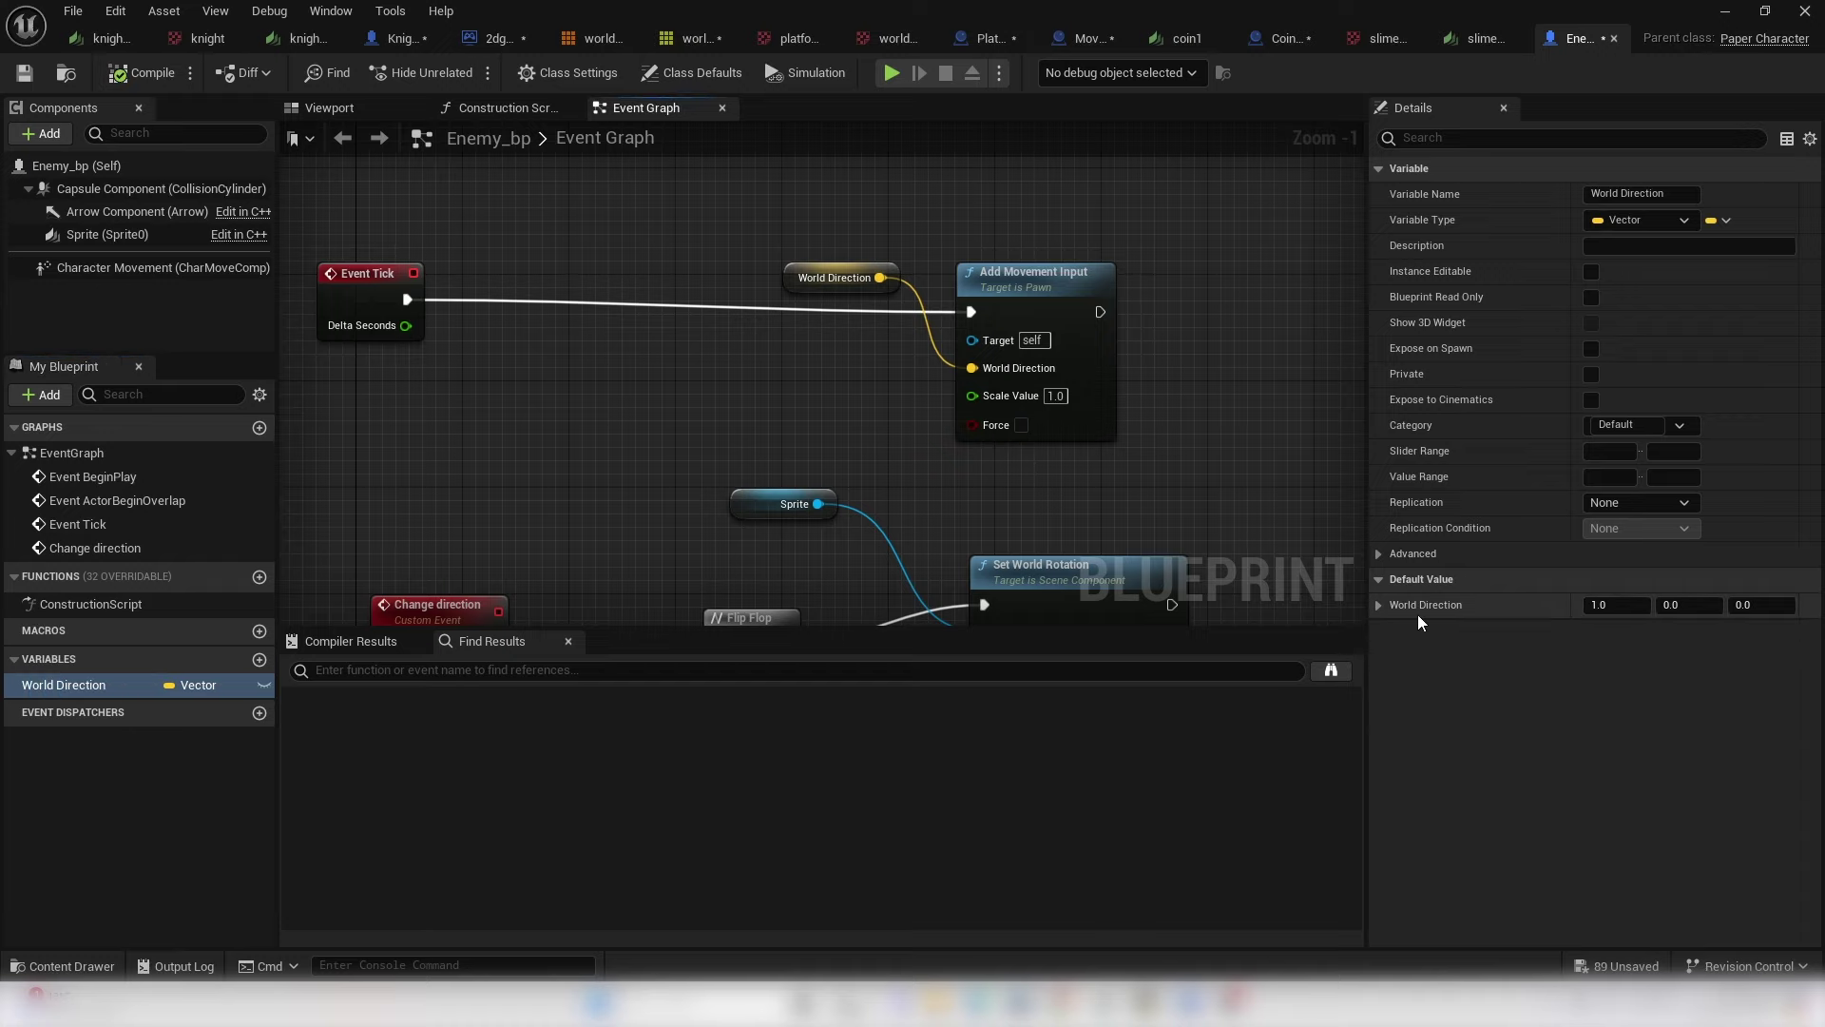
click(1379, 605)
right_drag(1013, 521, 875, 369)
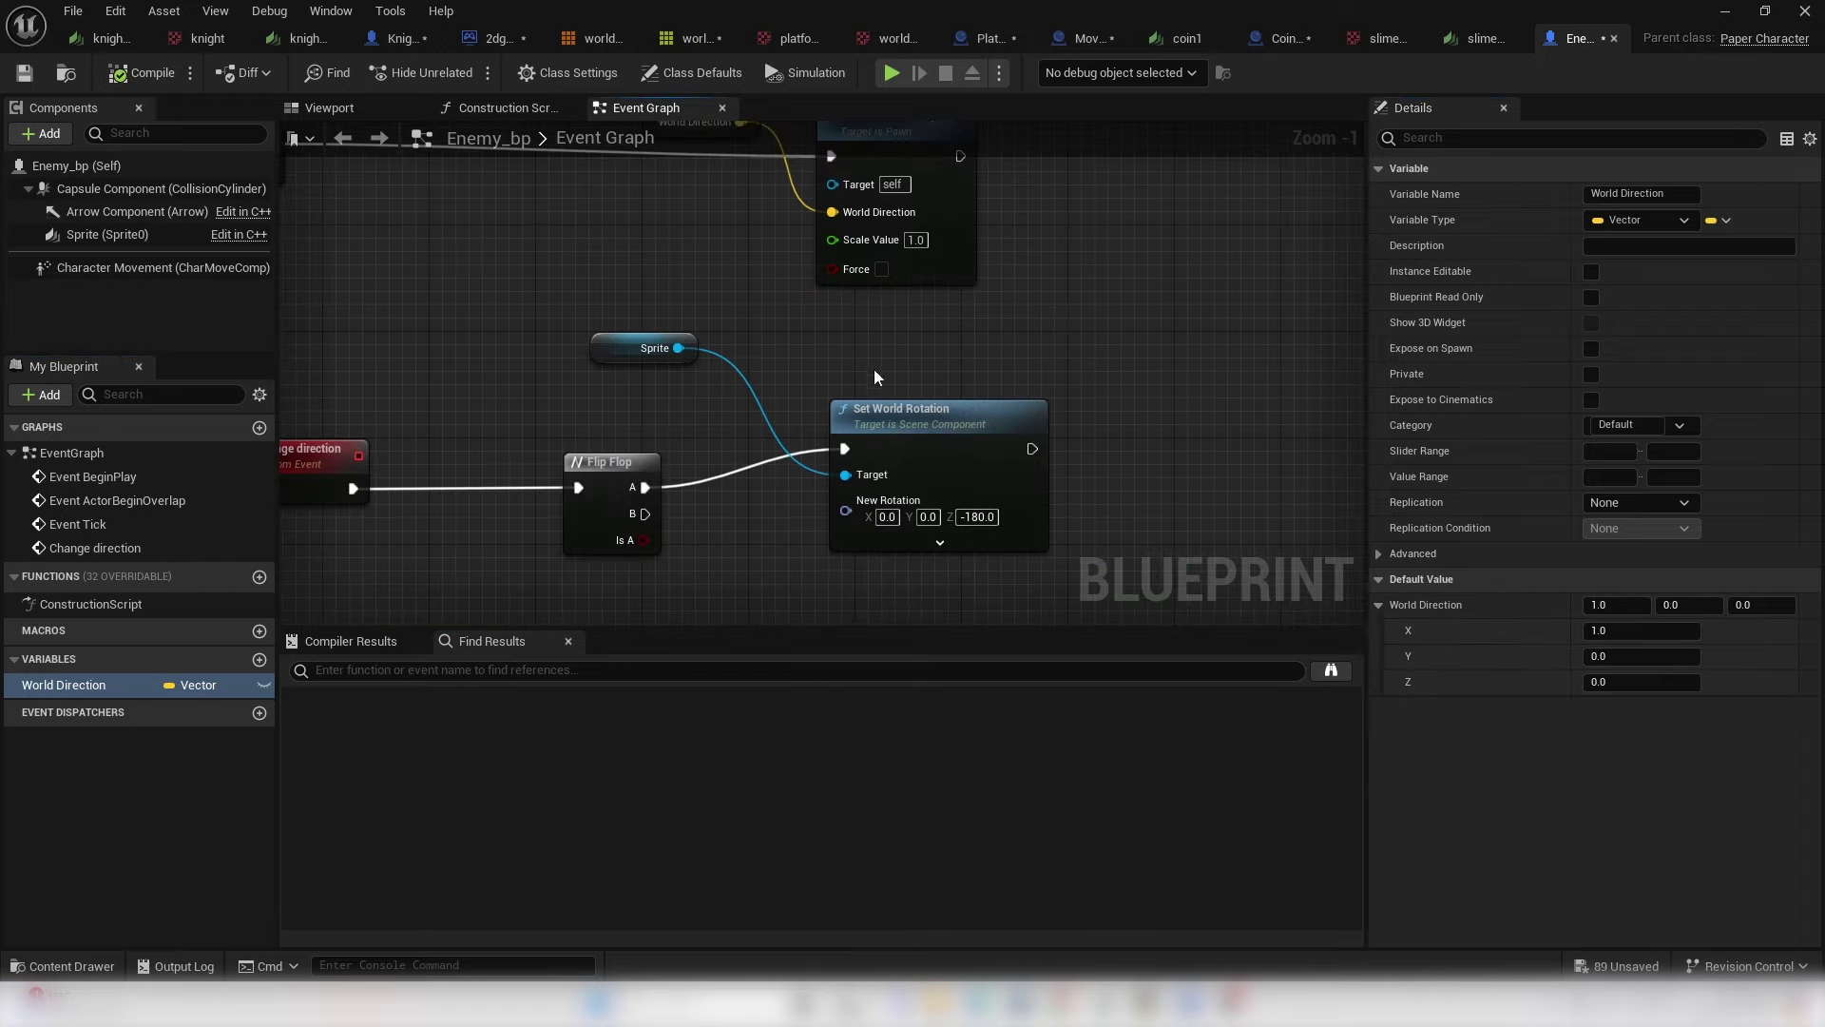
- Add a Set World Direction node with X set to -1 and execute it after Set World Rotation
drag(209, 687, 1161, 376)
click(1194, 422)
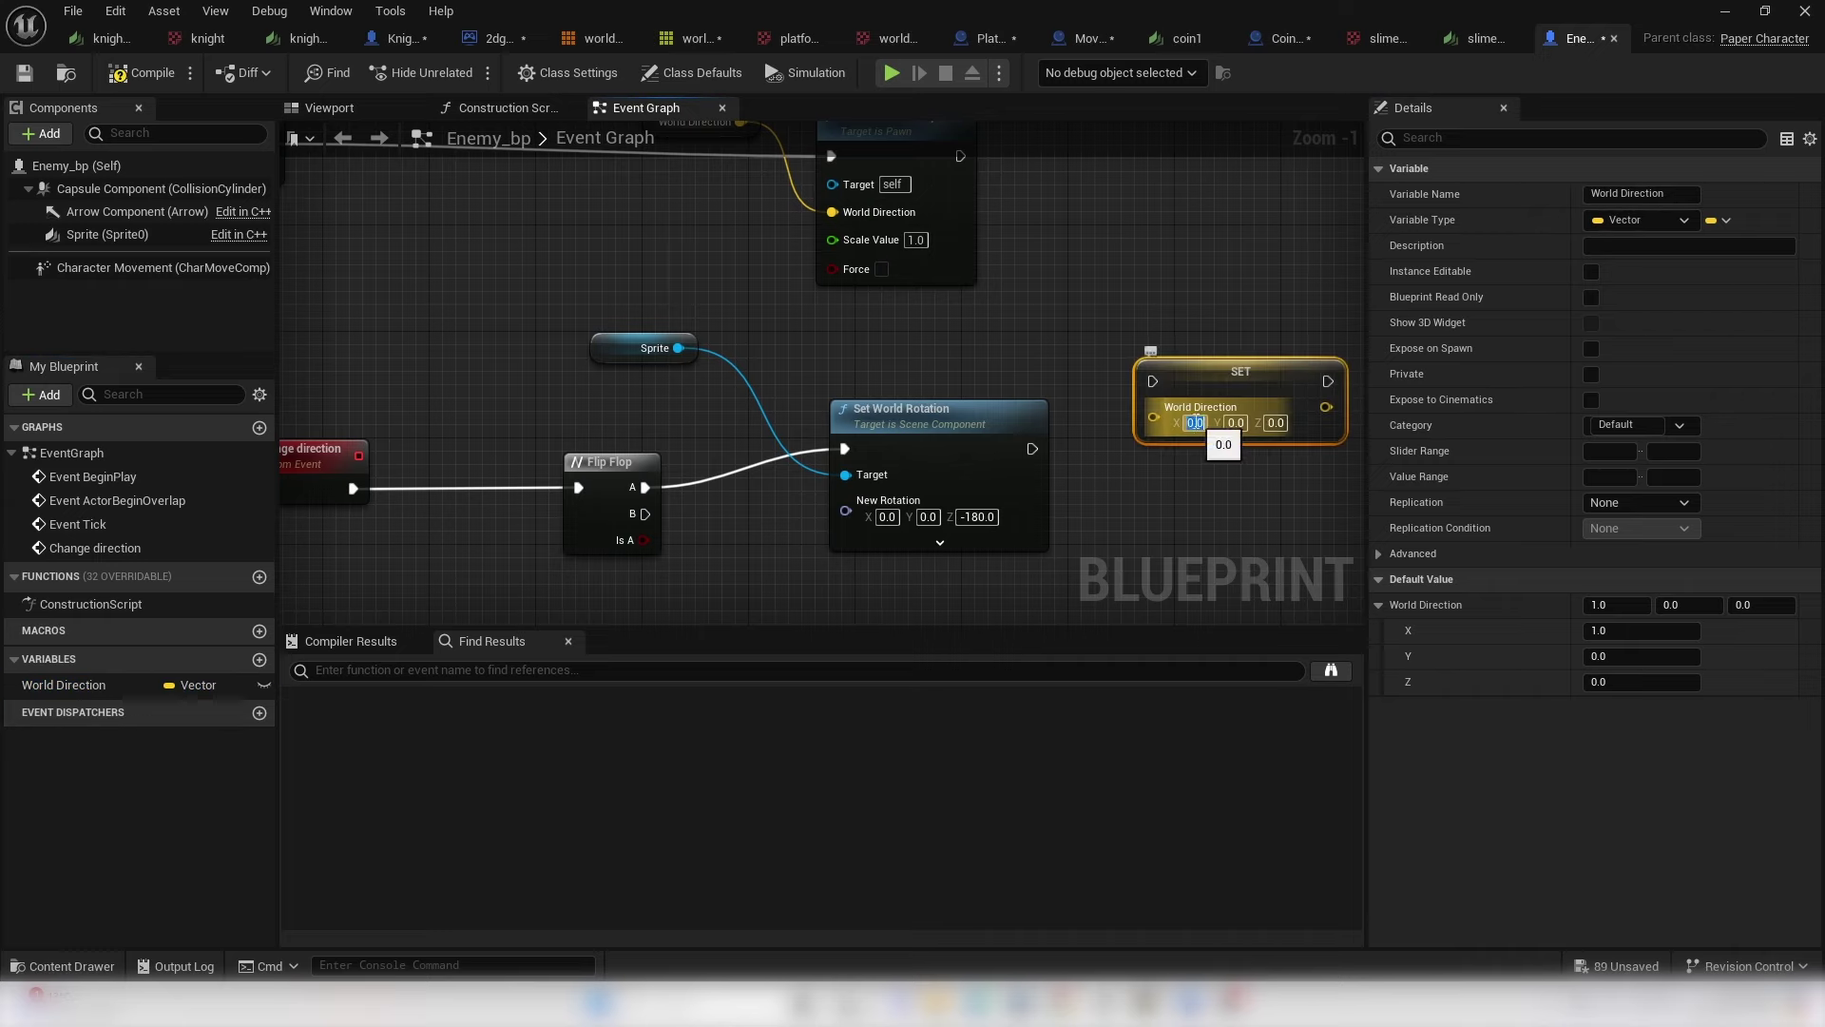
text(-1)
key(Return)
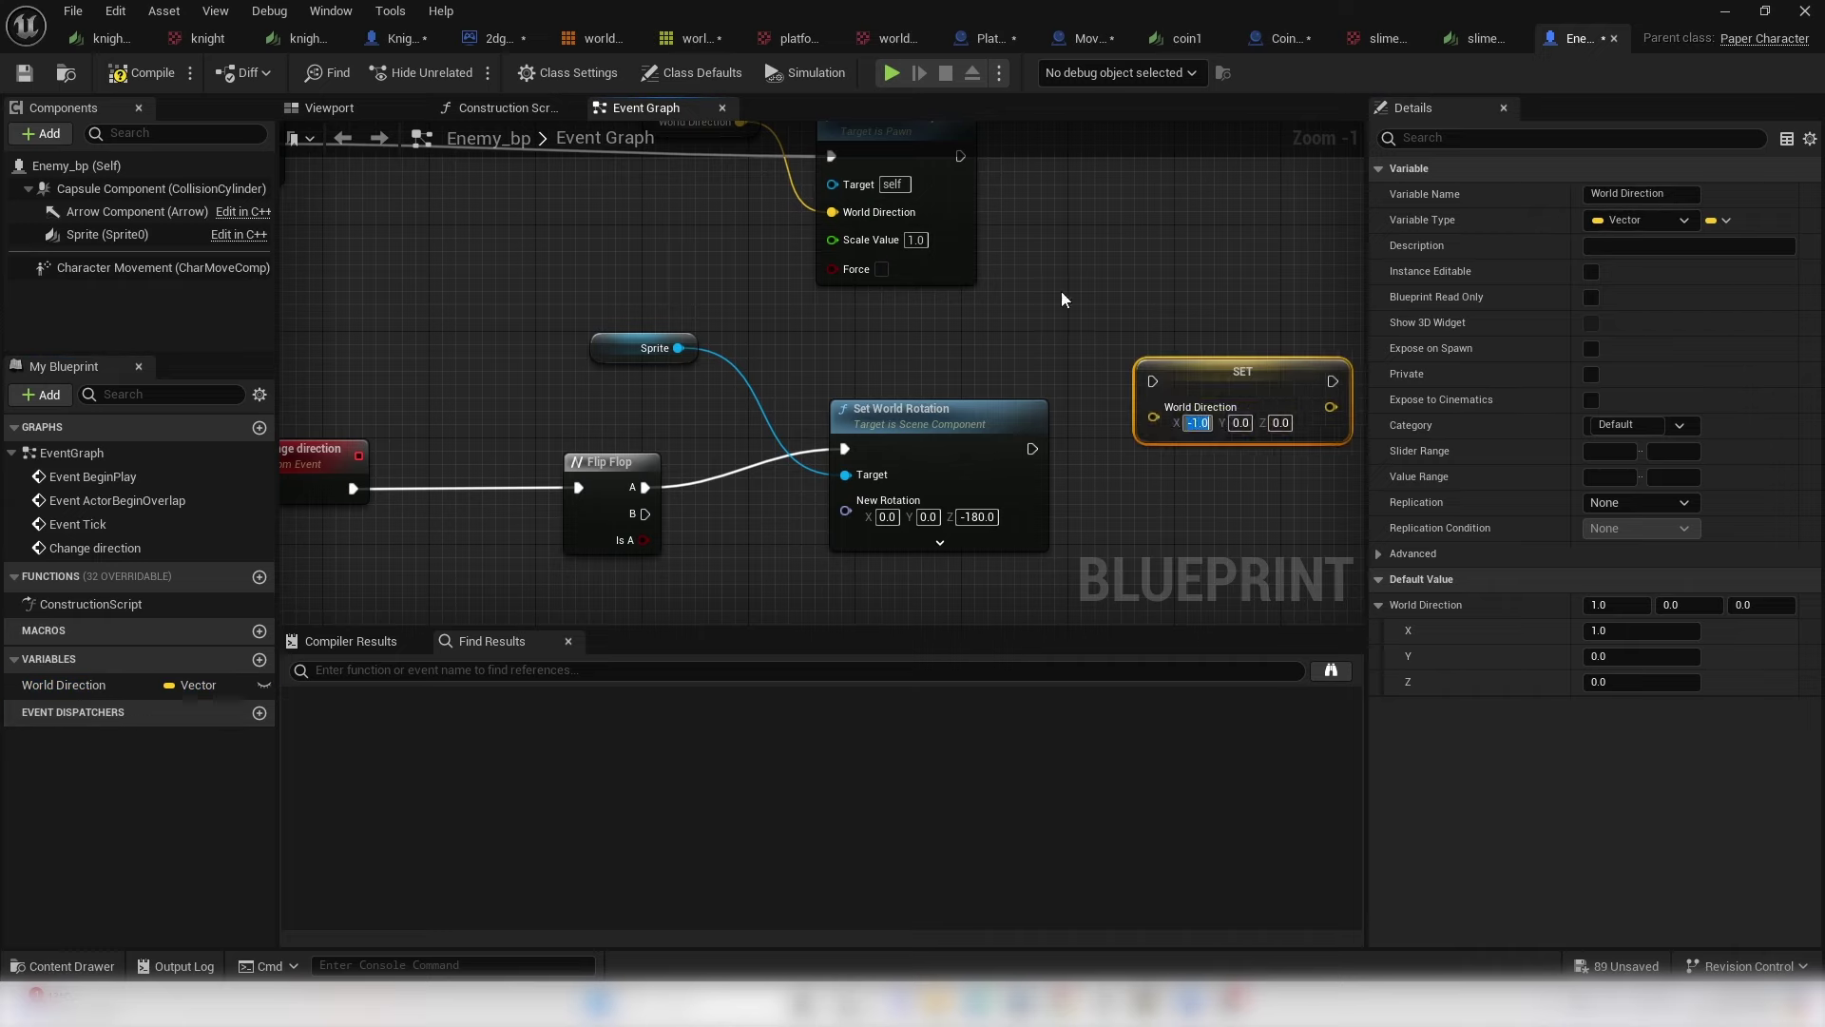
drag(1033, 448, 1166, 384)
- Duplicate the Sprite, Set World Rotation and Set World Direction nodes below the originals and execute the copied chain from Flip Flop's B output
scroll(1063, 429, down, 3)
scroll(933, 392, up, 1)
right_drag(921, 403, 877, 484)
drag(700, 321, 1219, 472)
right_drag(1017, 501, 983, 413)
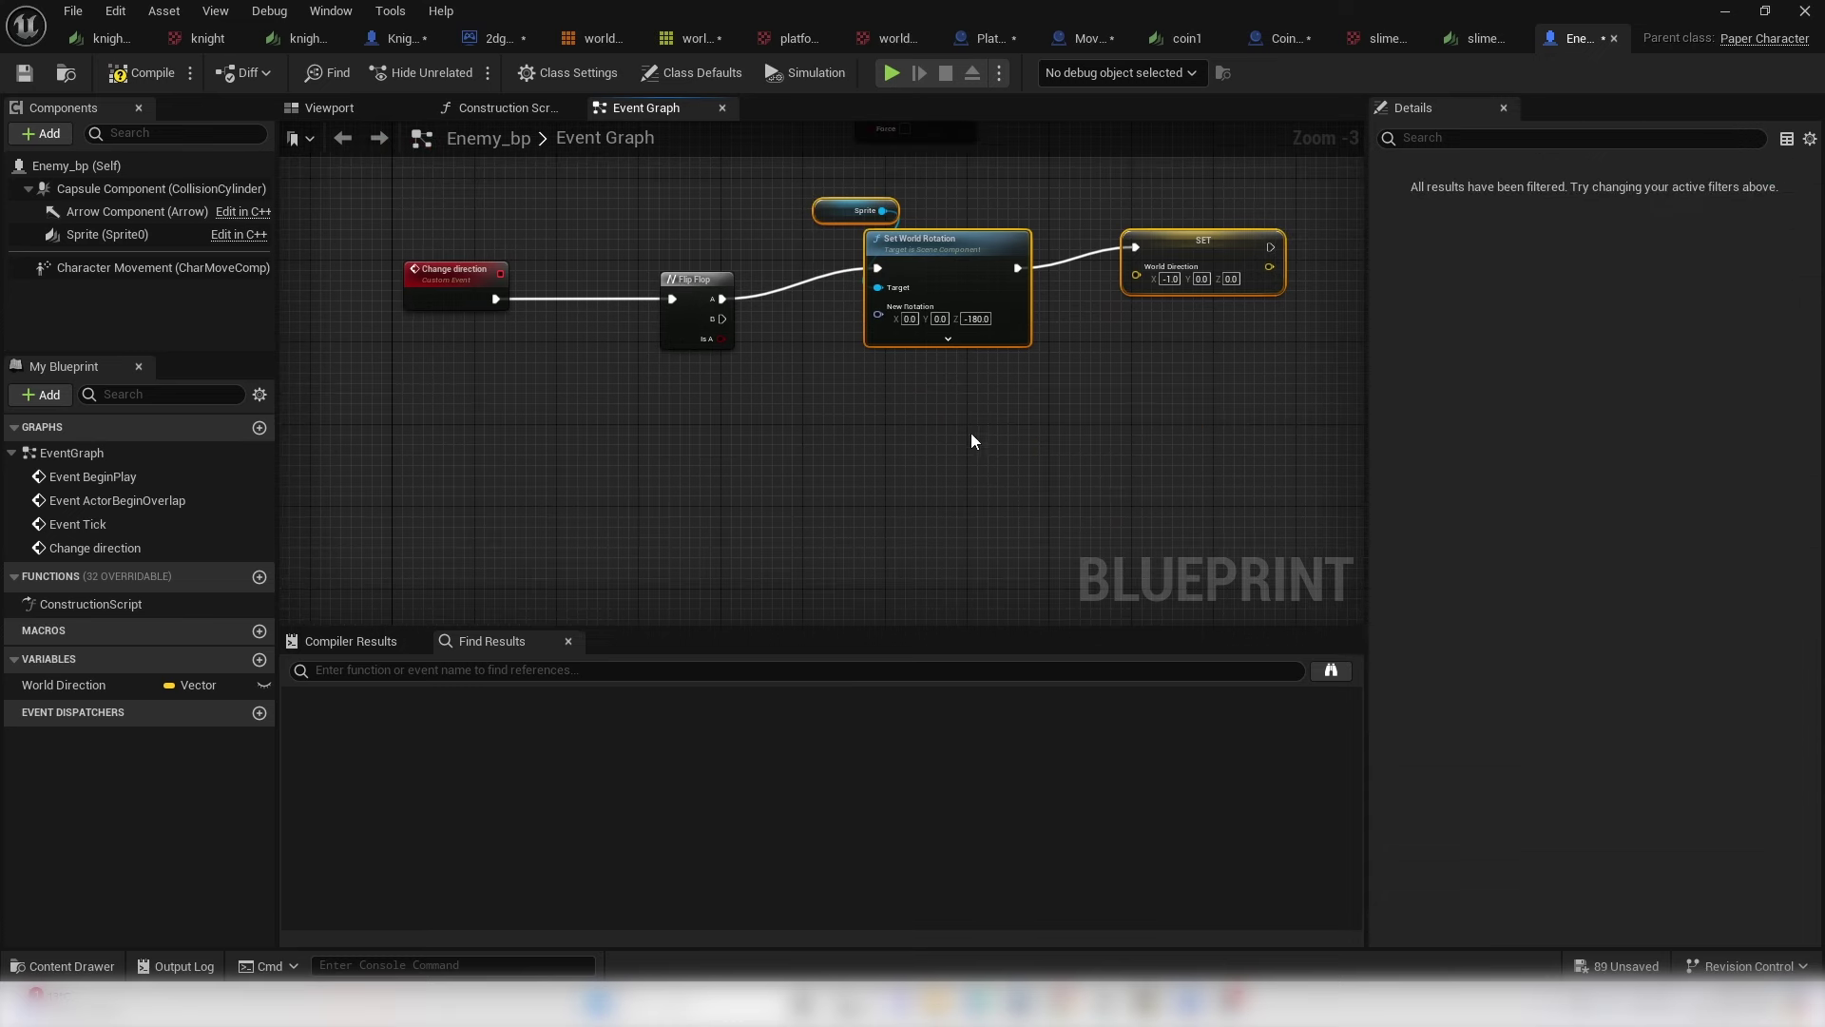
key(ctrl+c)
key(ctrl+v)
scroll(774, 385, up, 2)
drag(741, 324, 917, 533)
right_drag(1063, 504, 1023, 400)
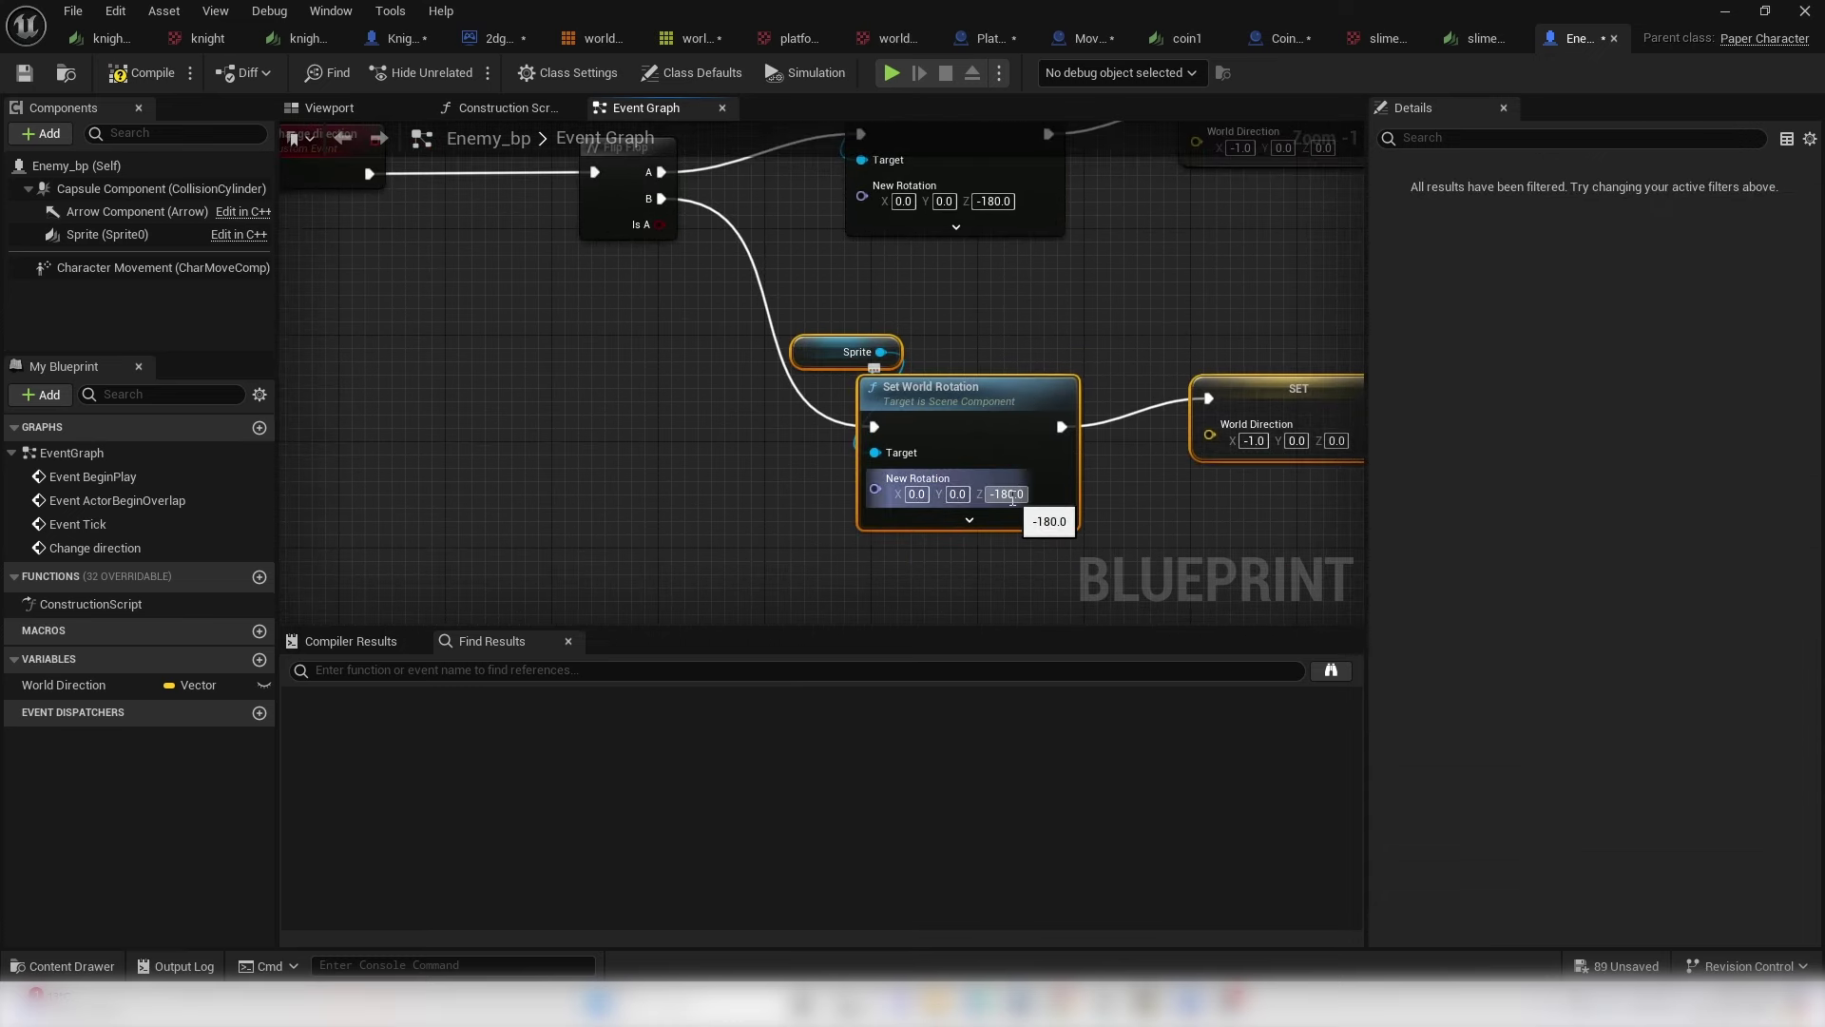
- In the duplicated chain, set New Rotation Z to 0 and World Direction X to 1
click(1012, 496)
text(0)
key(Return)
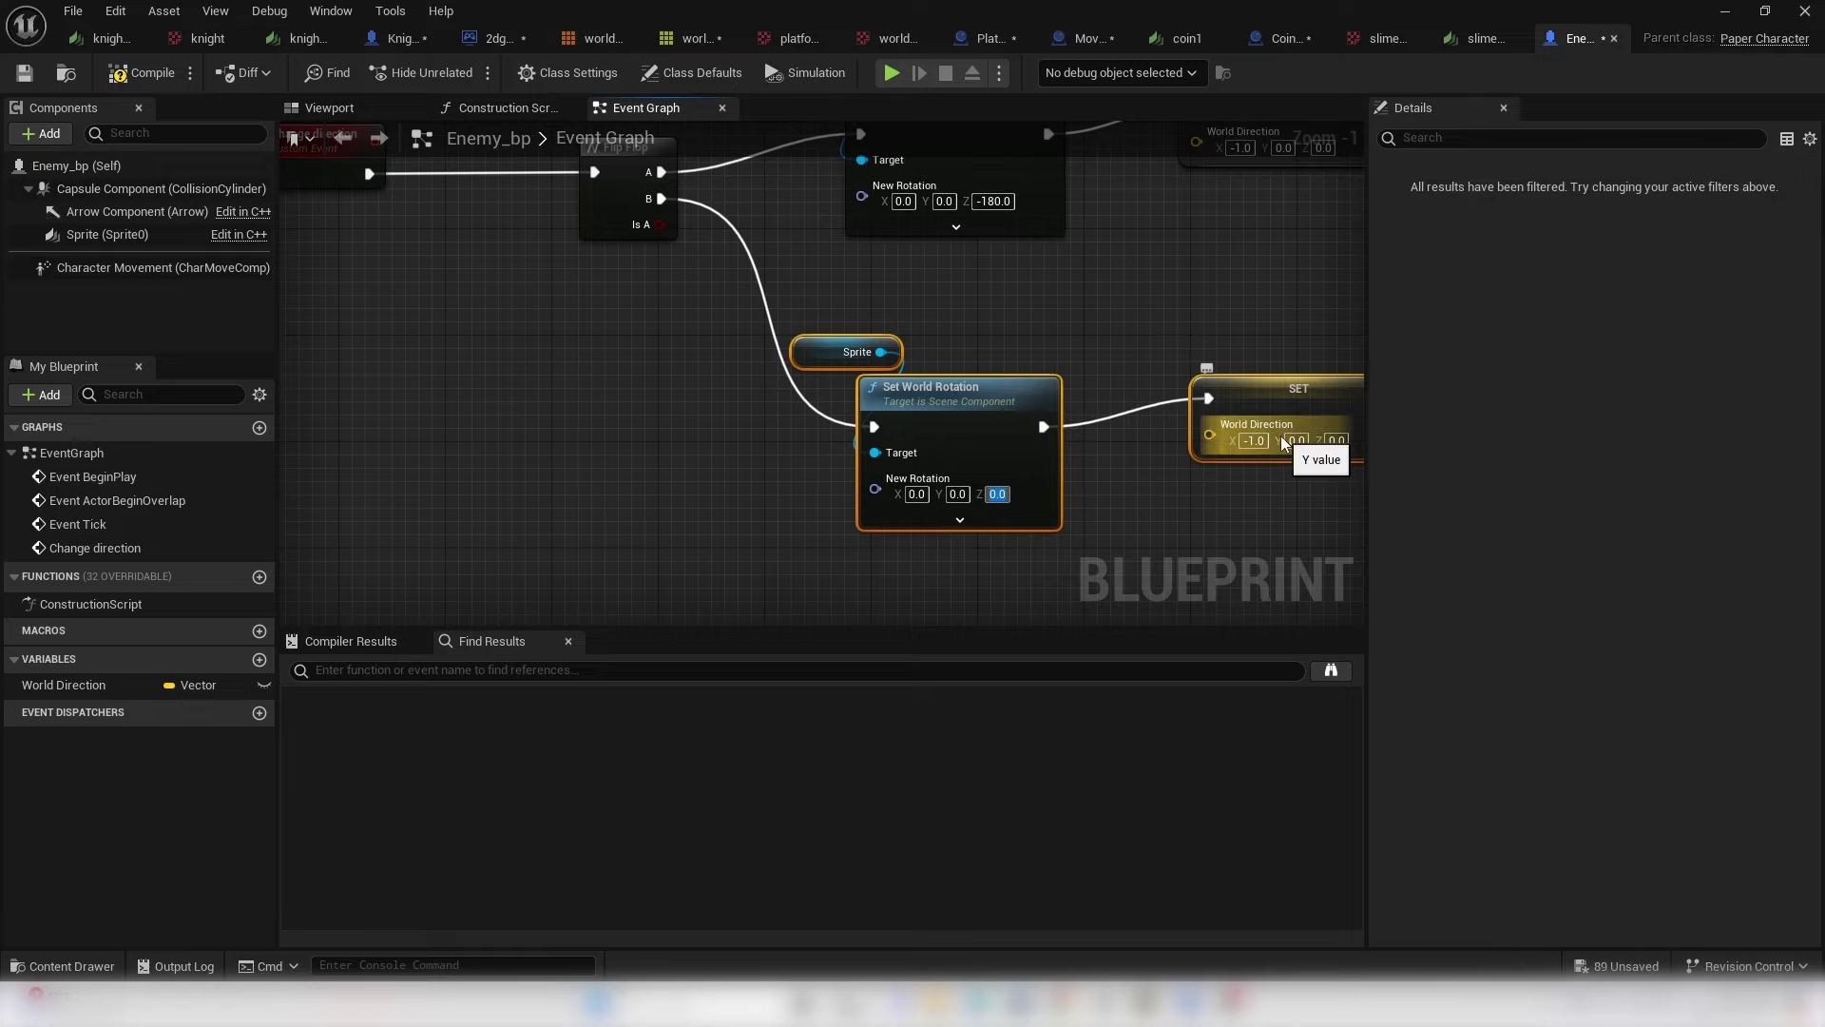
click(1253, 440)
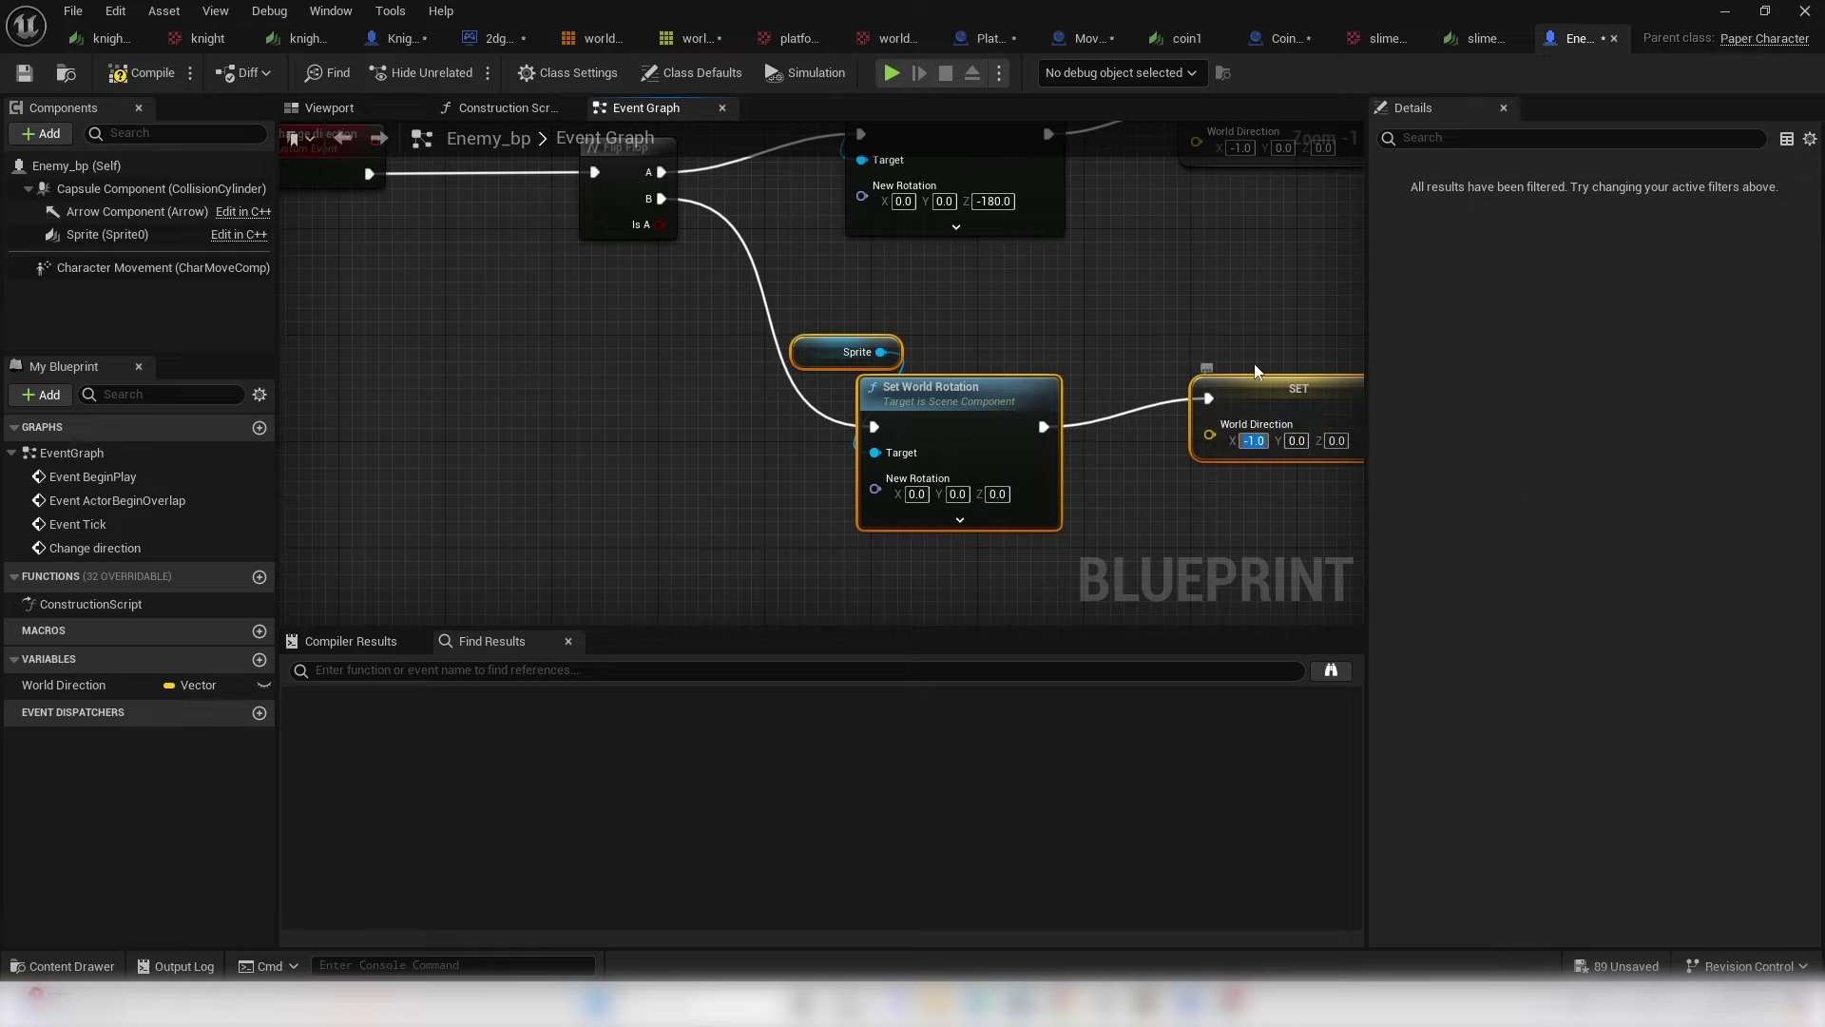
click(1188, 313)
- Enable Simulation Generates Hit Events on the enemy's Capsule Component
click(379, 108)
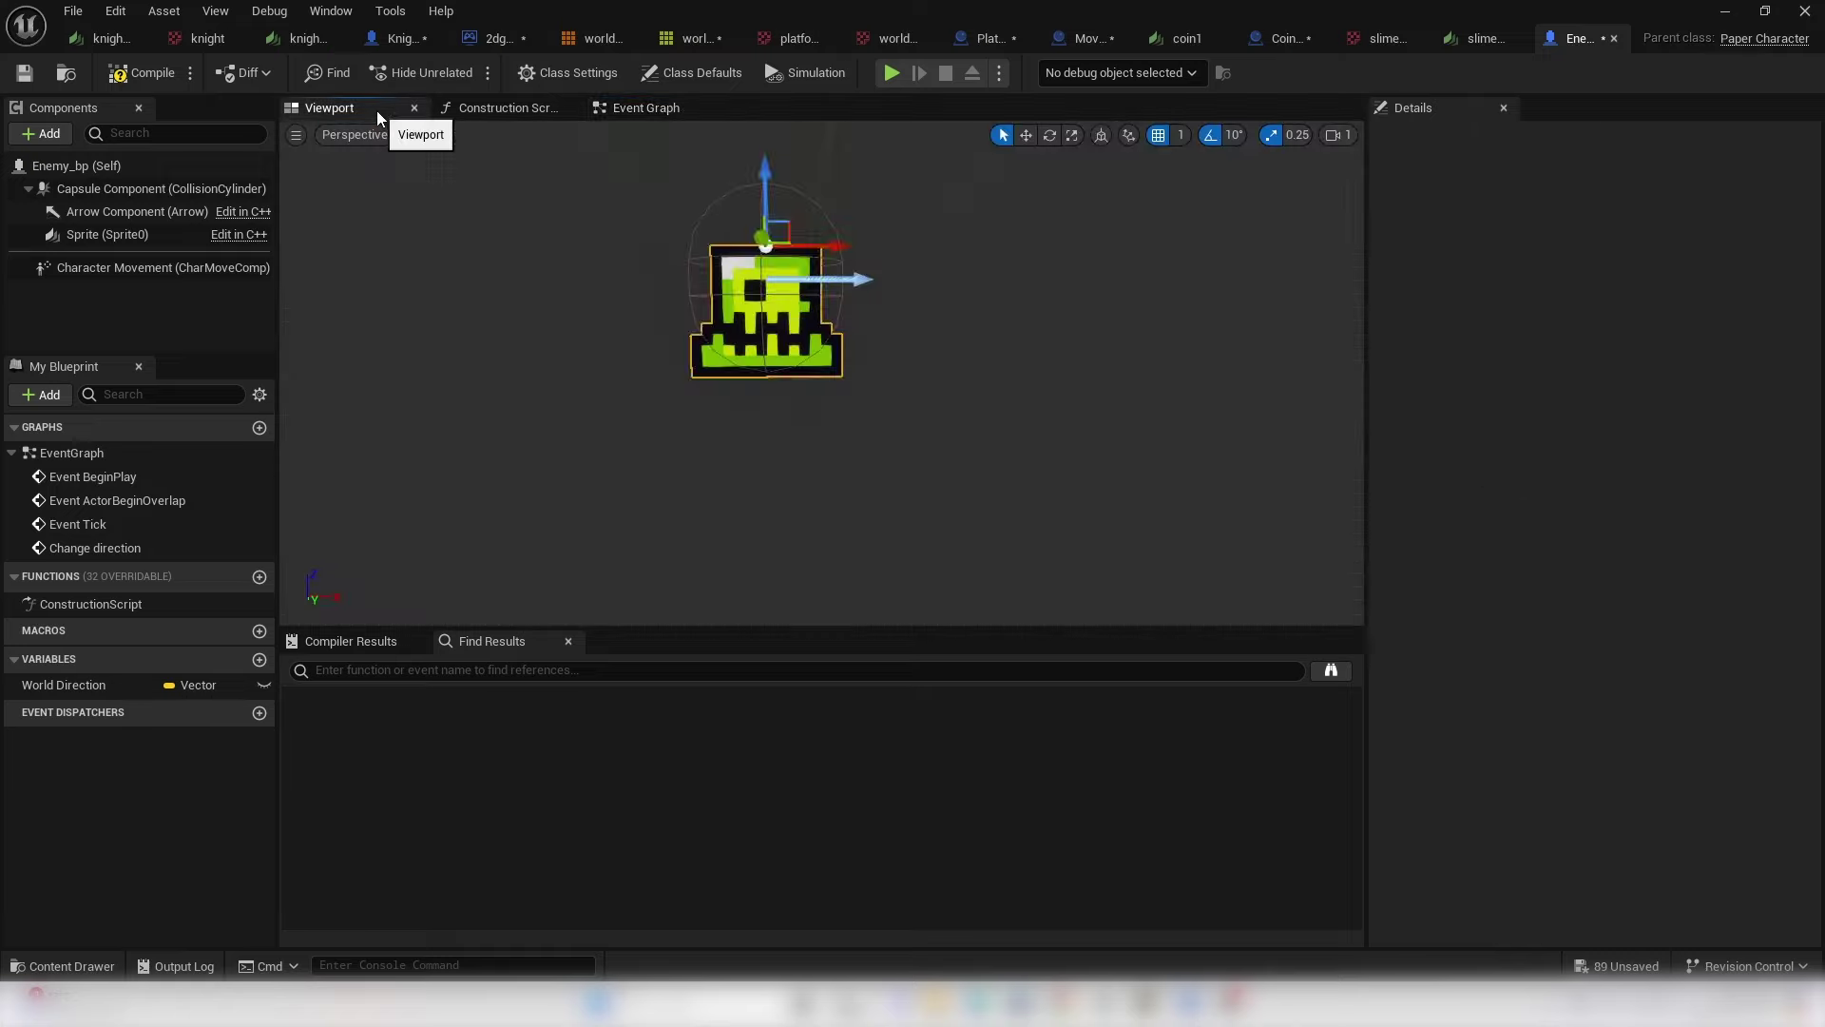
click(808, 203)
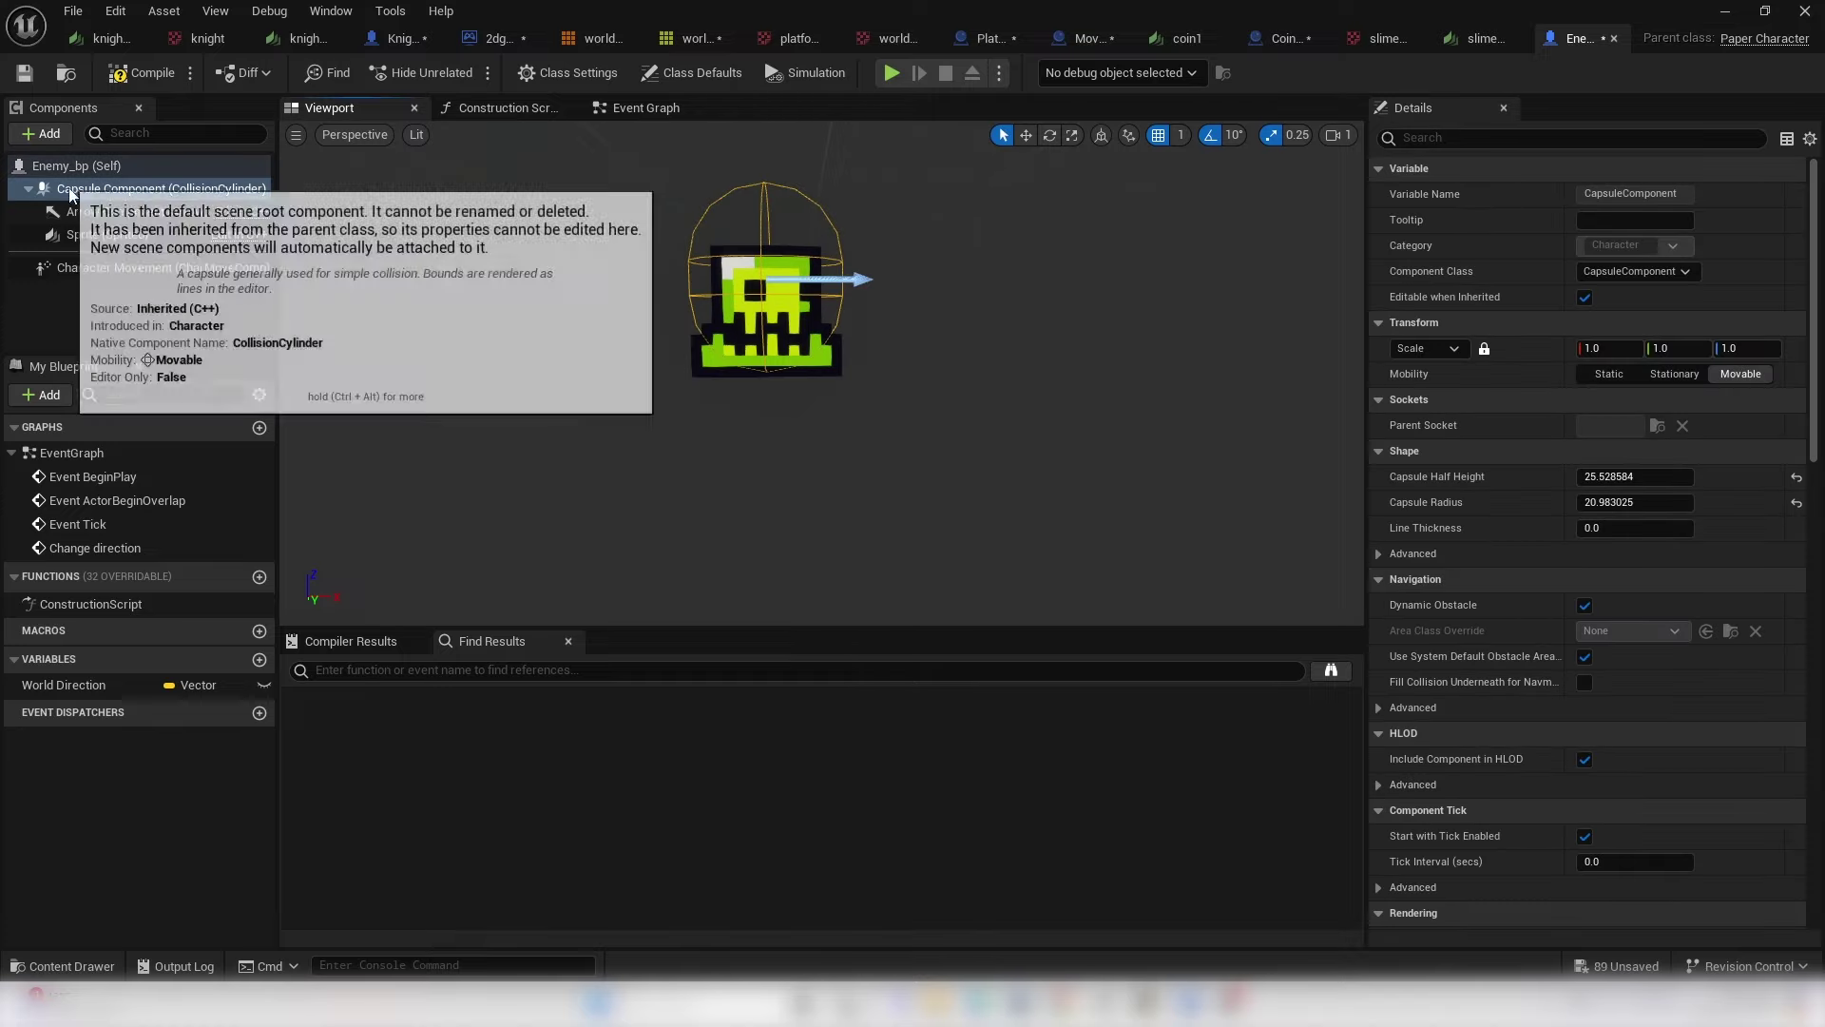
scroll(1571, 584, down, 5)
scroll(1571, 581, down, 5)
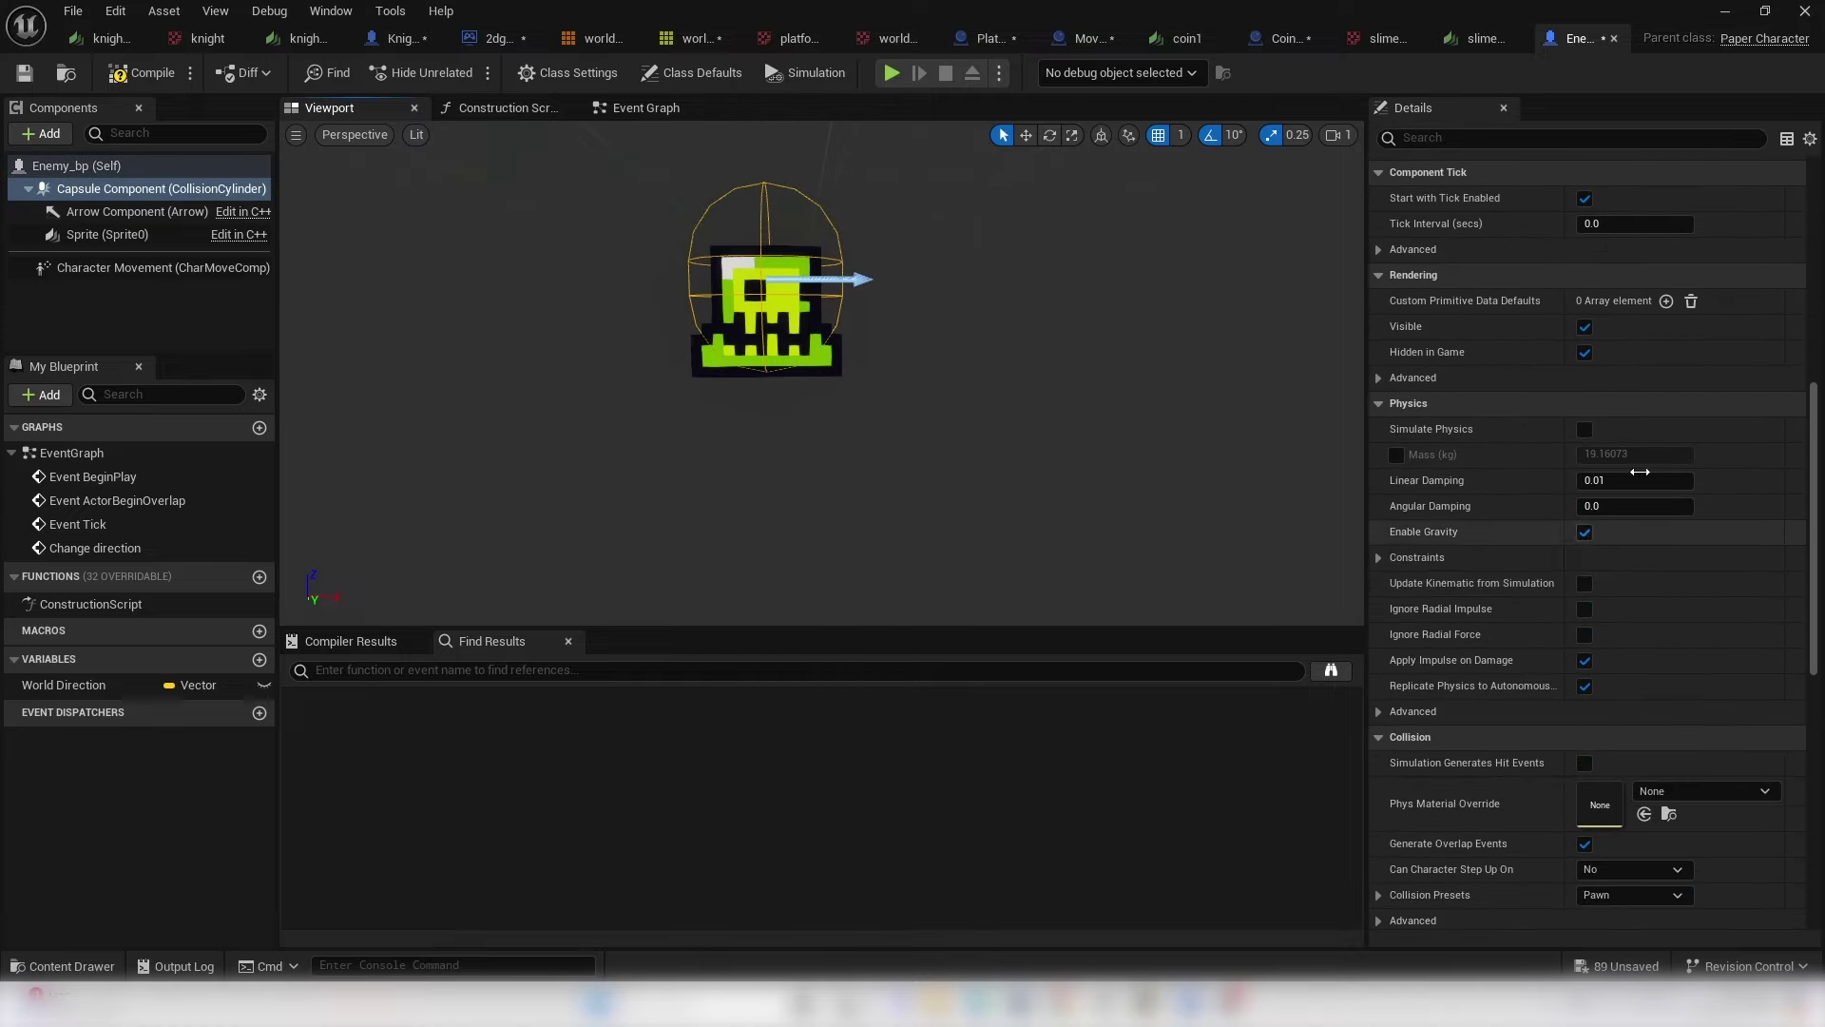
scroll(1674, 641, down, 4)
click(1584, 613)
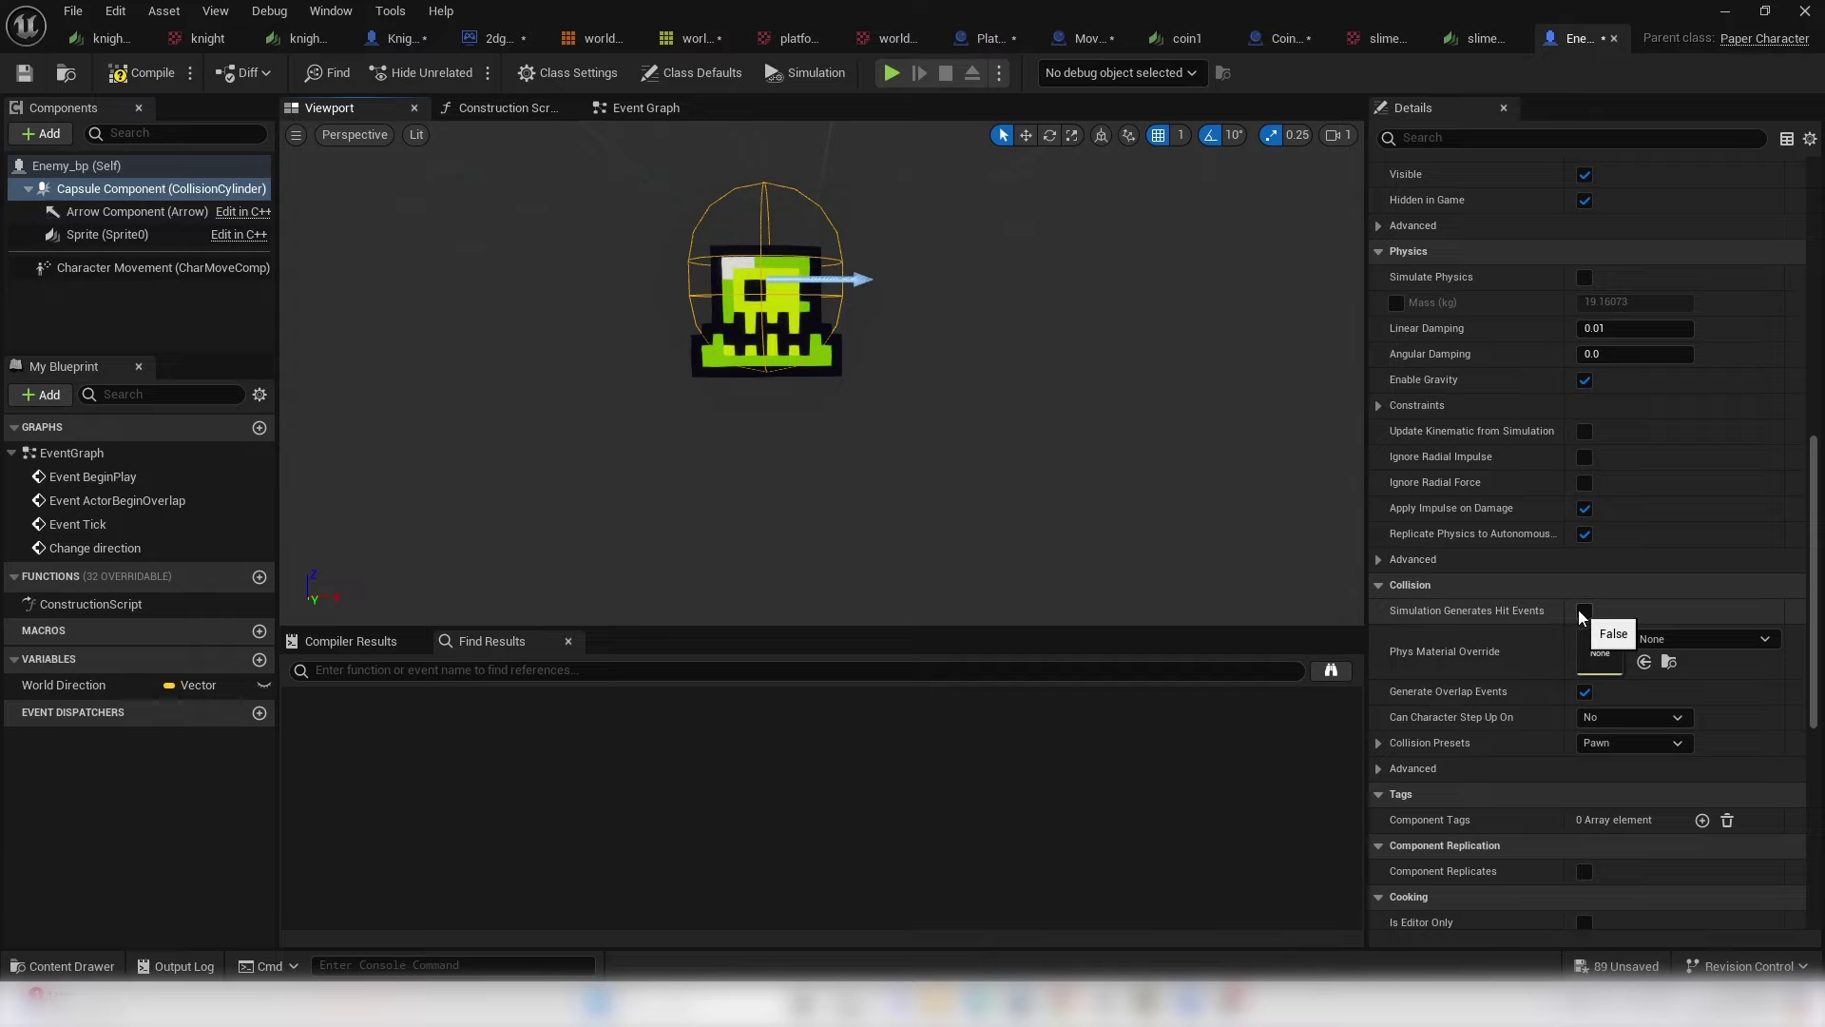
- Add an On Component Hit event for the Capsule Component and bring it into view below the Change direction logic
scroll(1610, 738, down, 10)
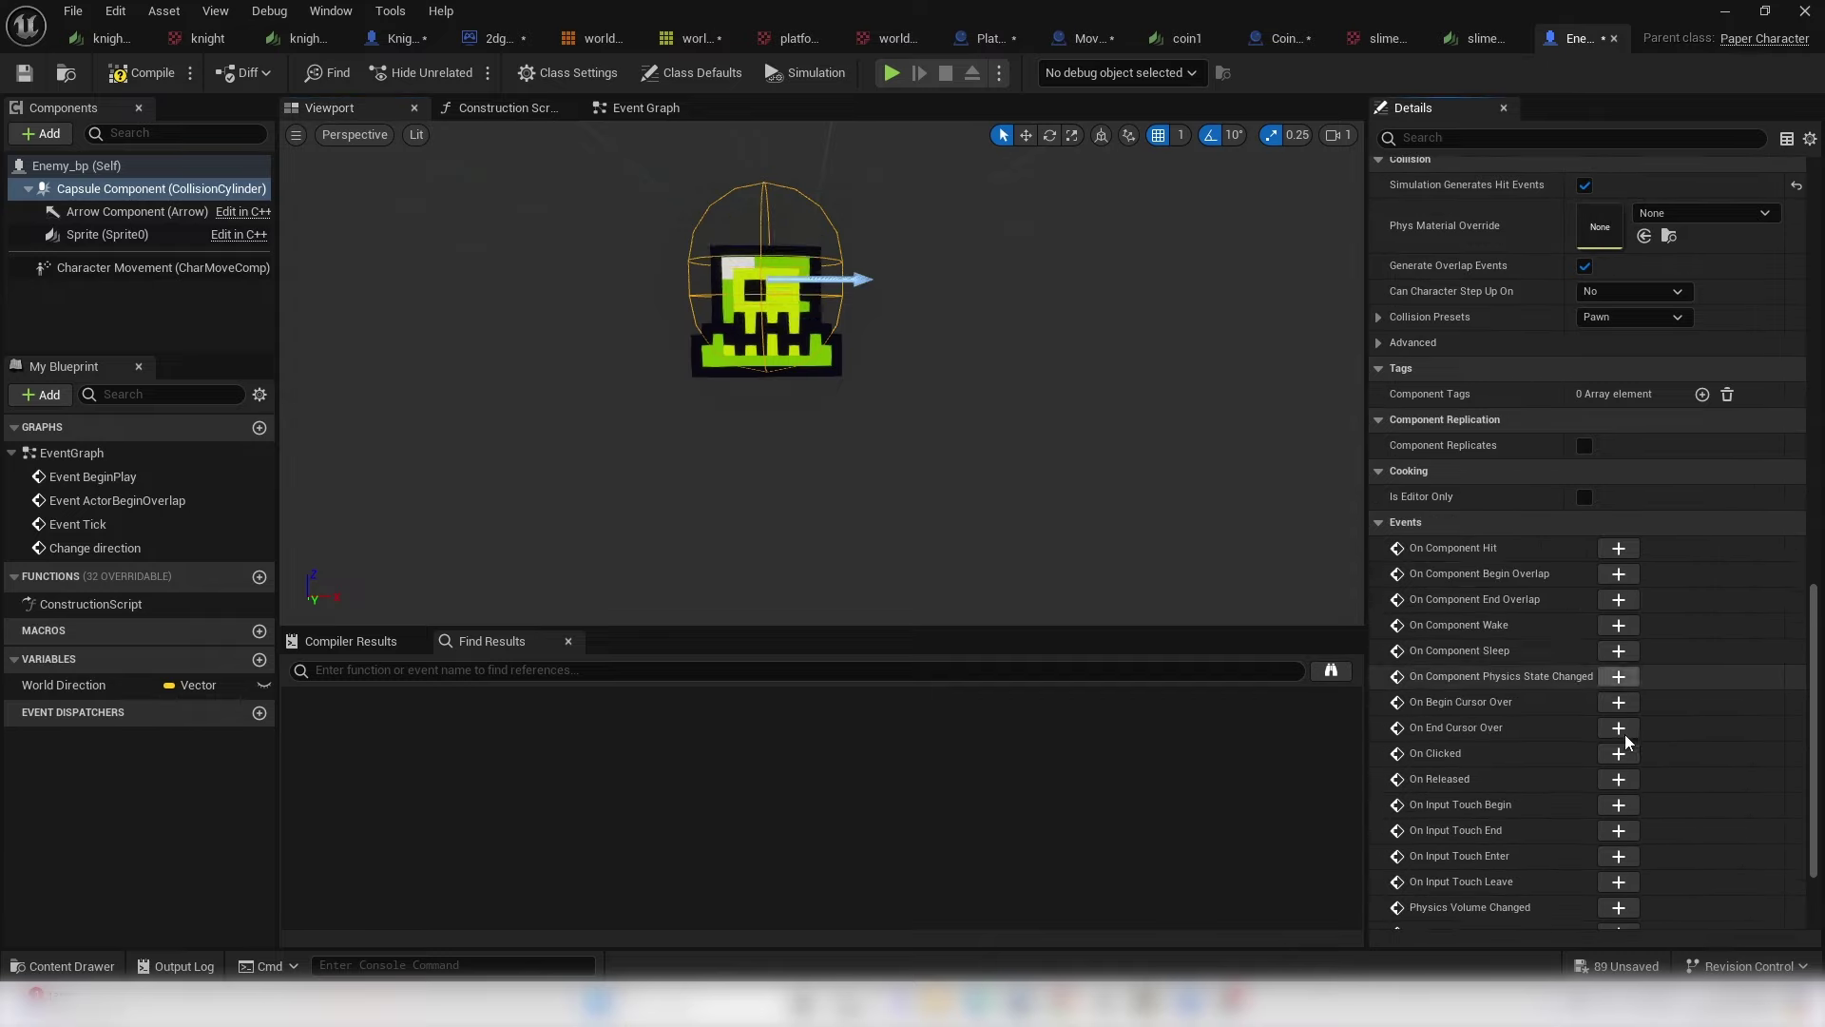
click(1620, 549)
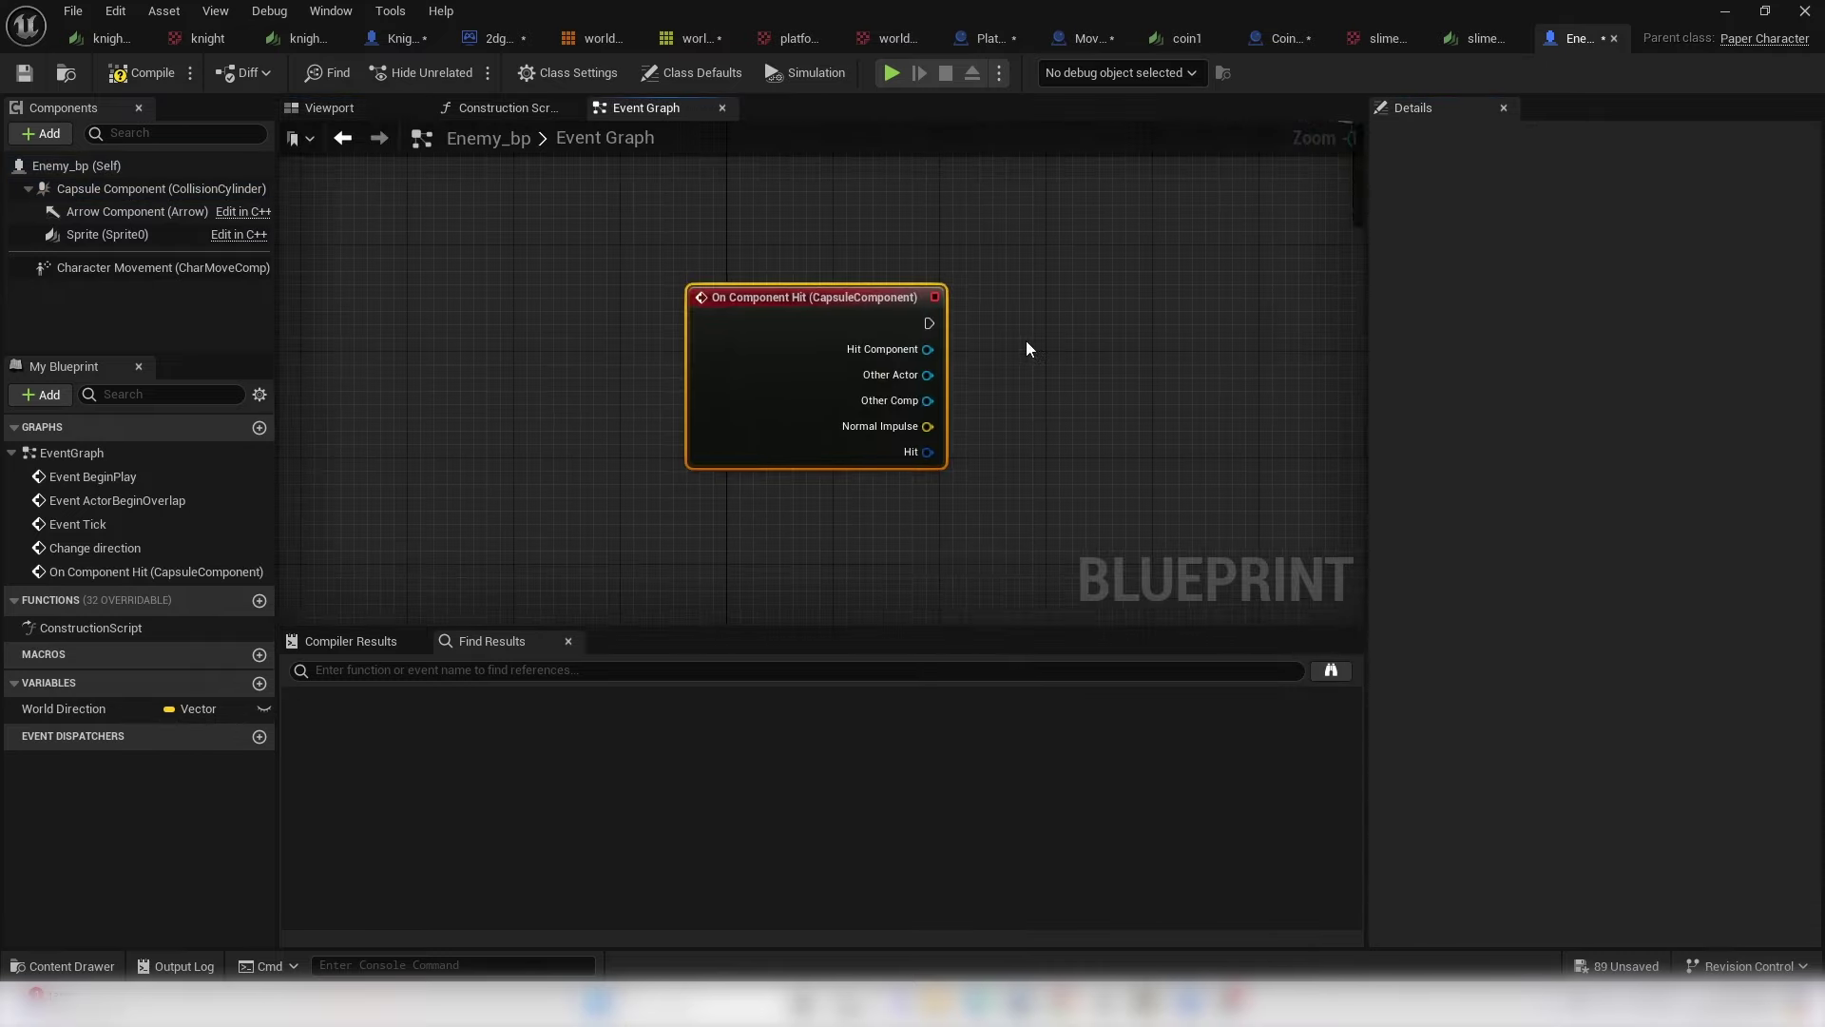
right_drag(1024, 340, 829, 475)
scroll(855, 447, down, 2)
scroll(713, 269, up, 2)
right_drag(699, 232, 688, 340)
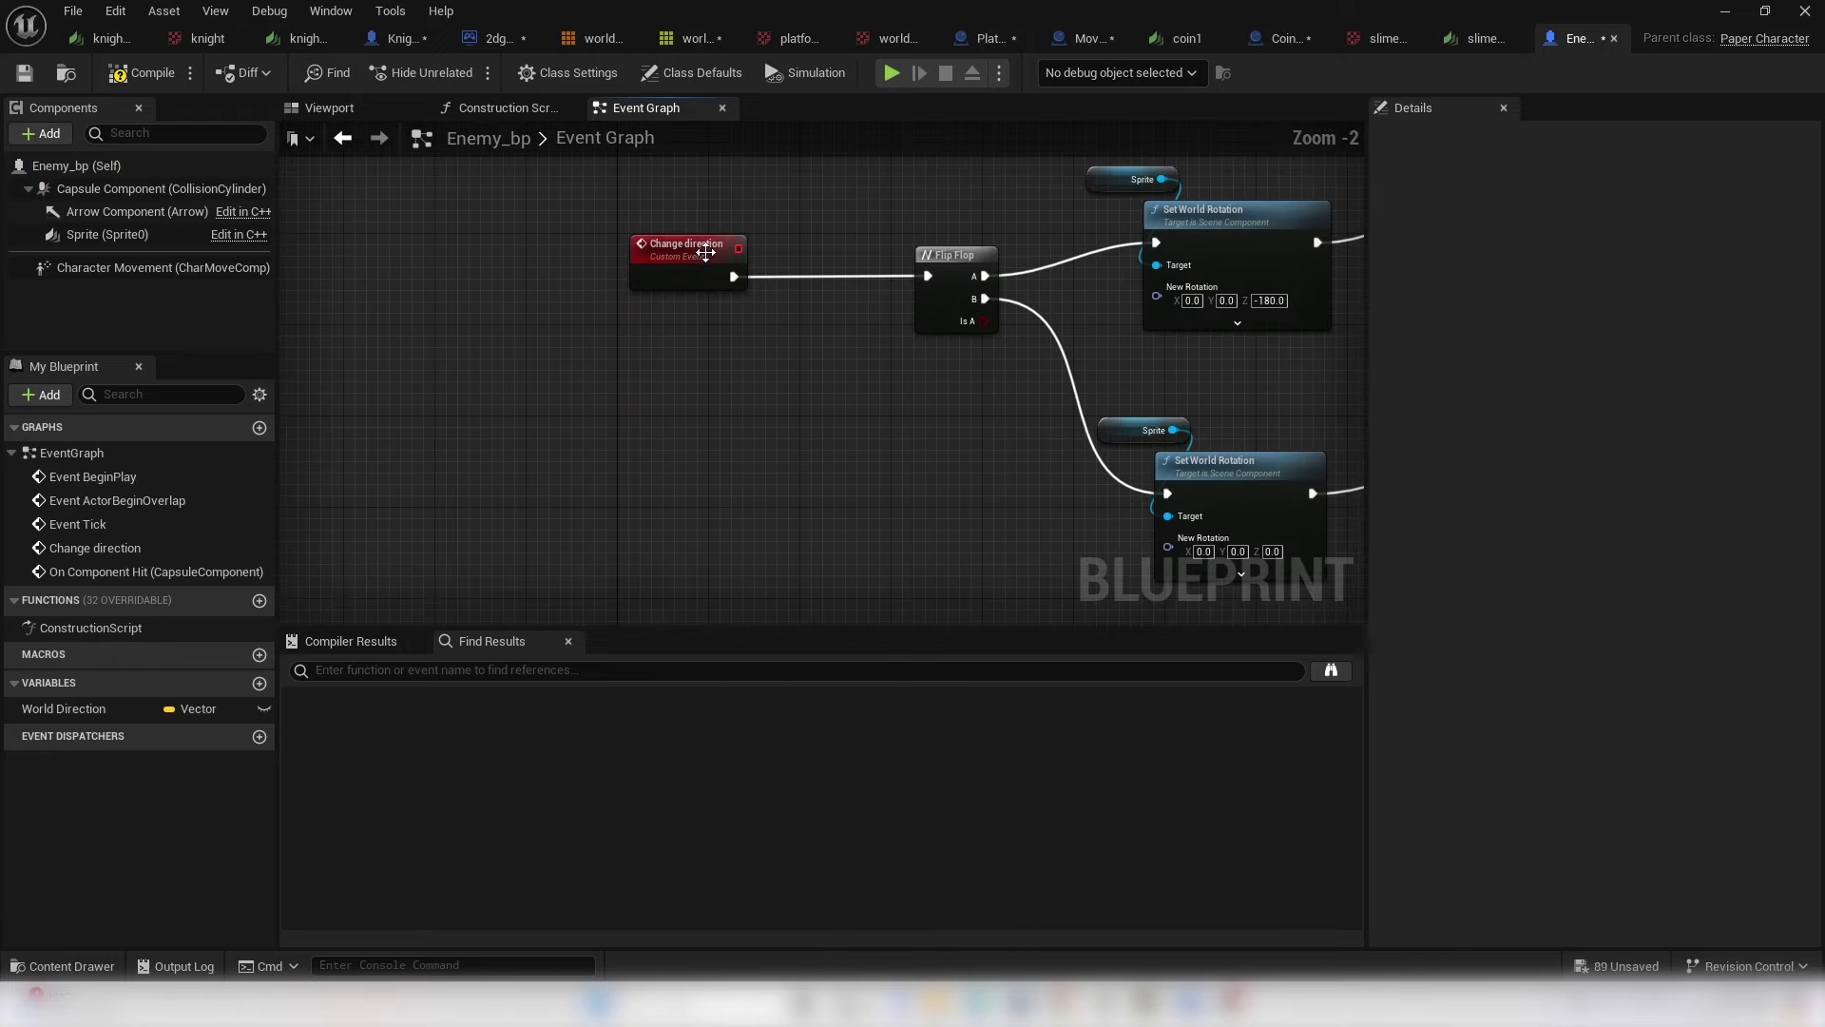
right_drag(830, 551, 665, 366)
- Call Change Direction from the capsule's On Component Hit event and compile the blueprint
drag(663, 370, 840, 395)
text(change d)
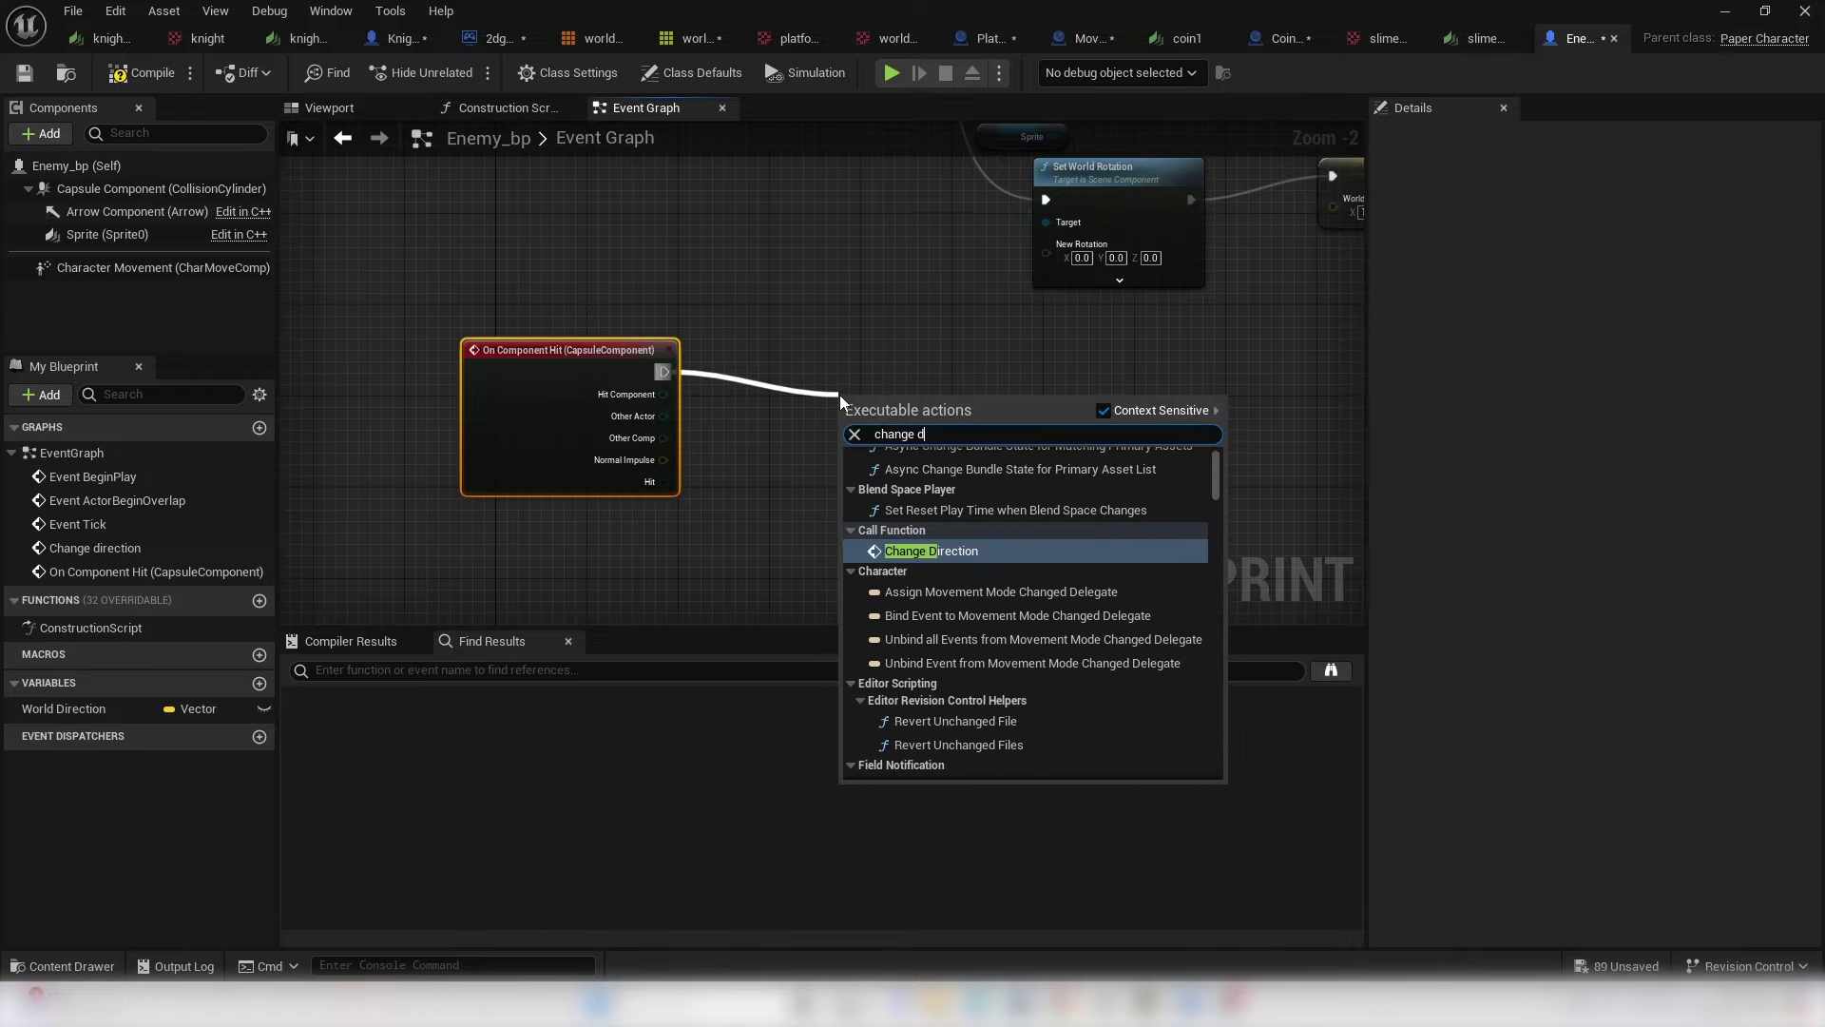
key(Return)
click(142, 72)
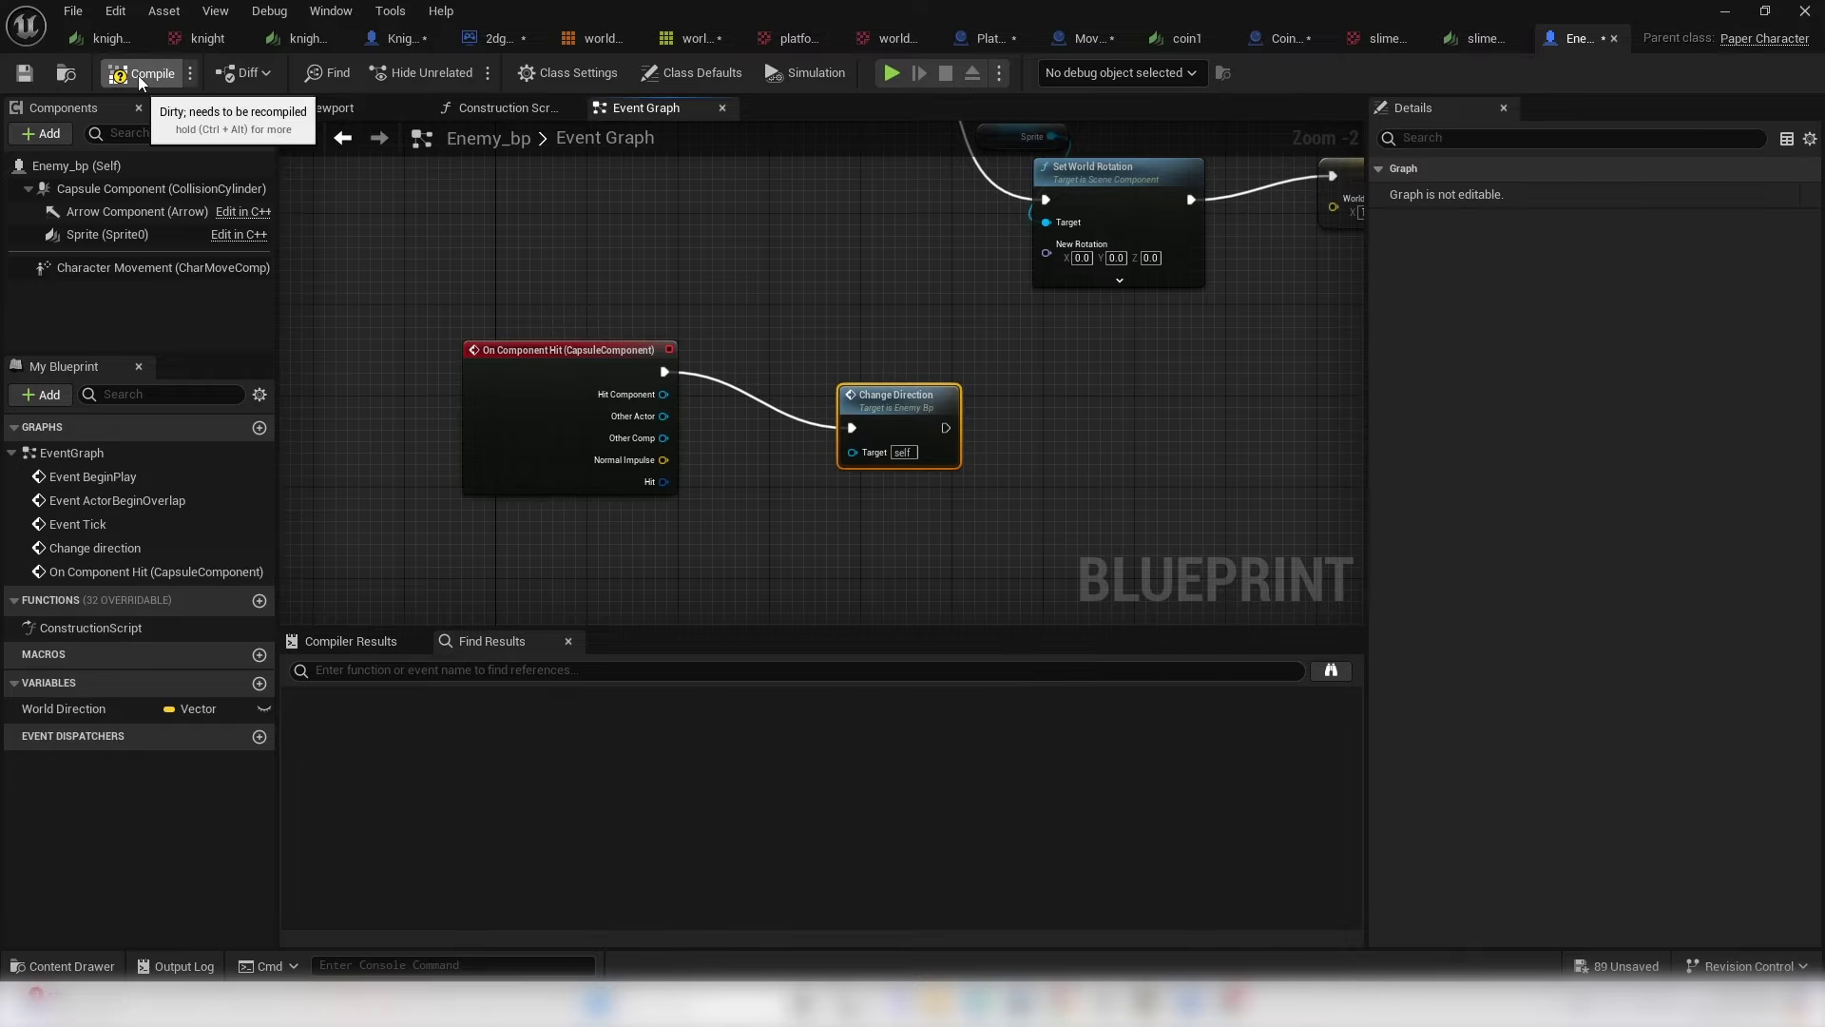
- Open the level's world_tileset_TileMap for editing and pick the green grass block as the active tile
click(1726, 12)
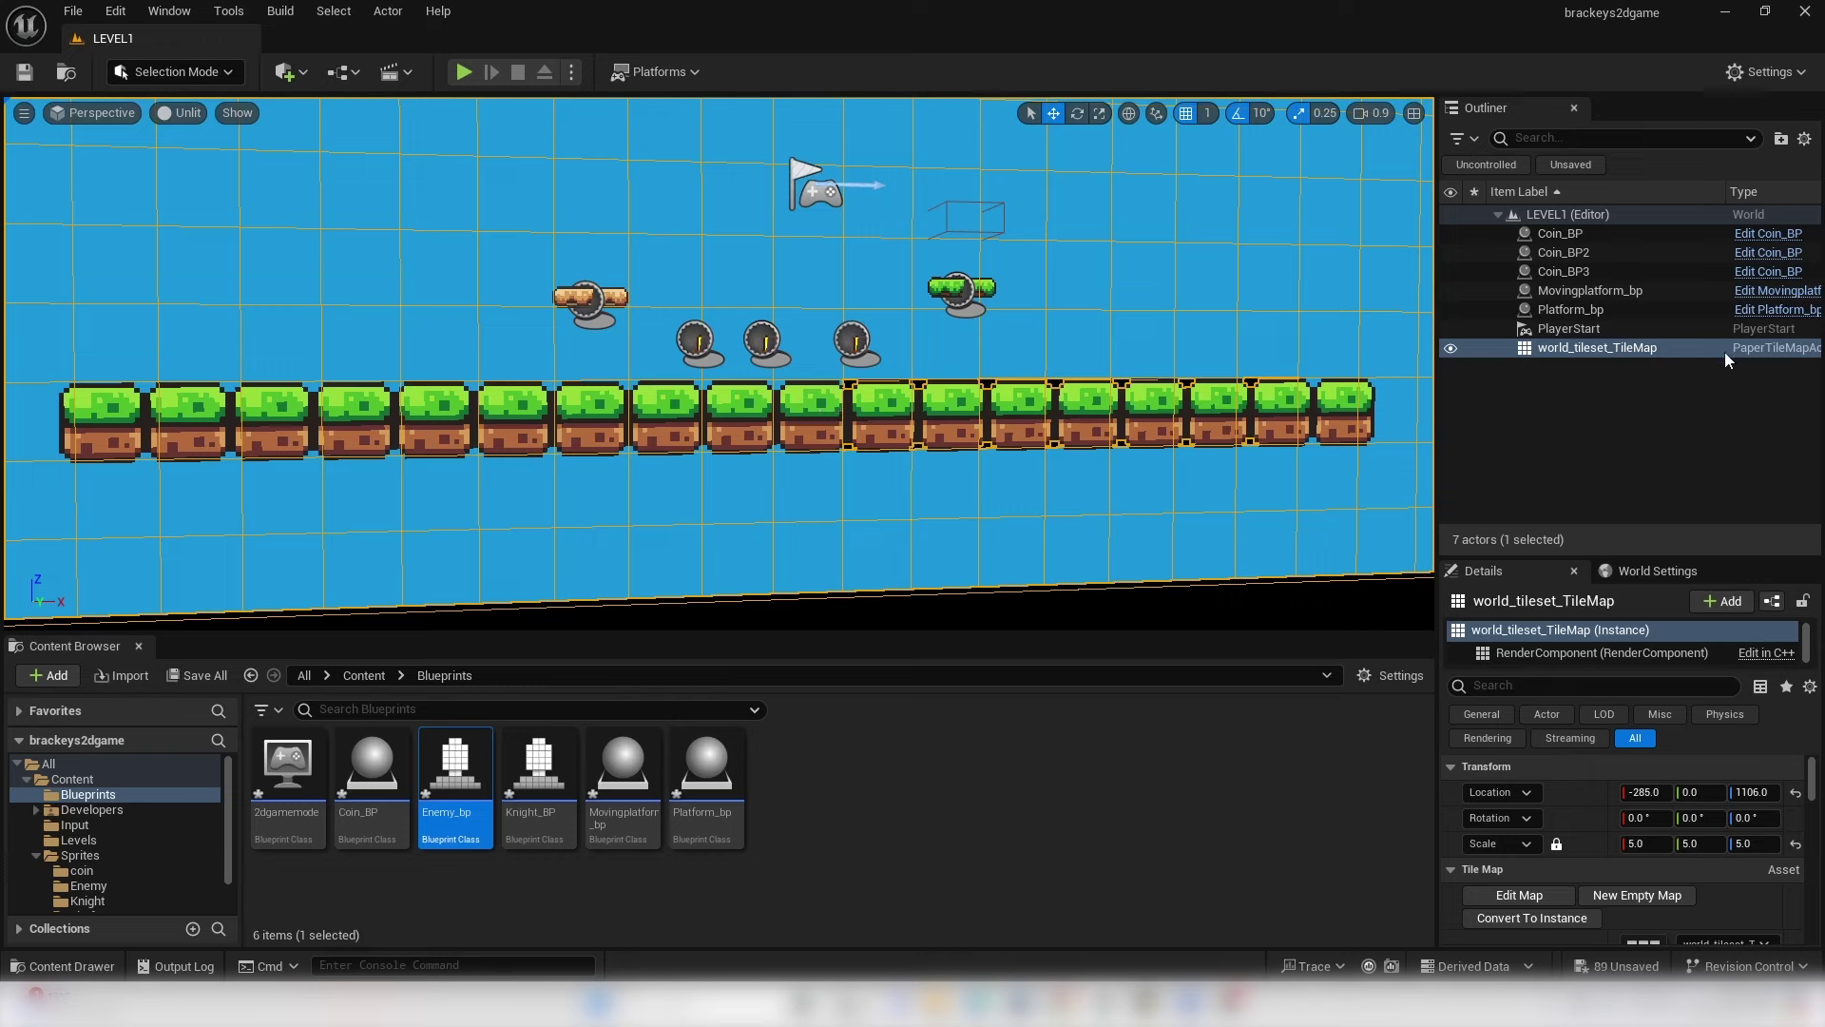
scroll(1692, 742, down, 3)
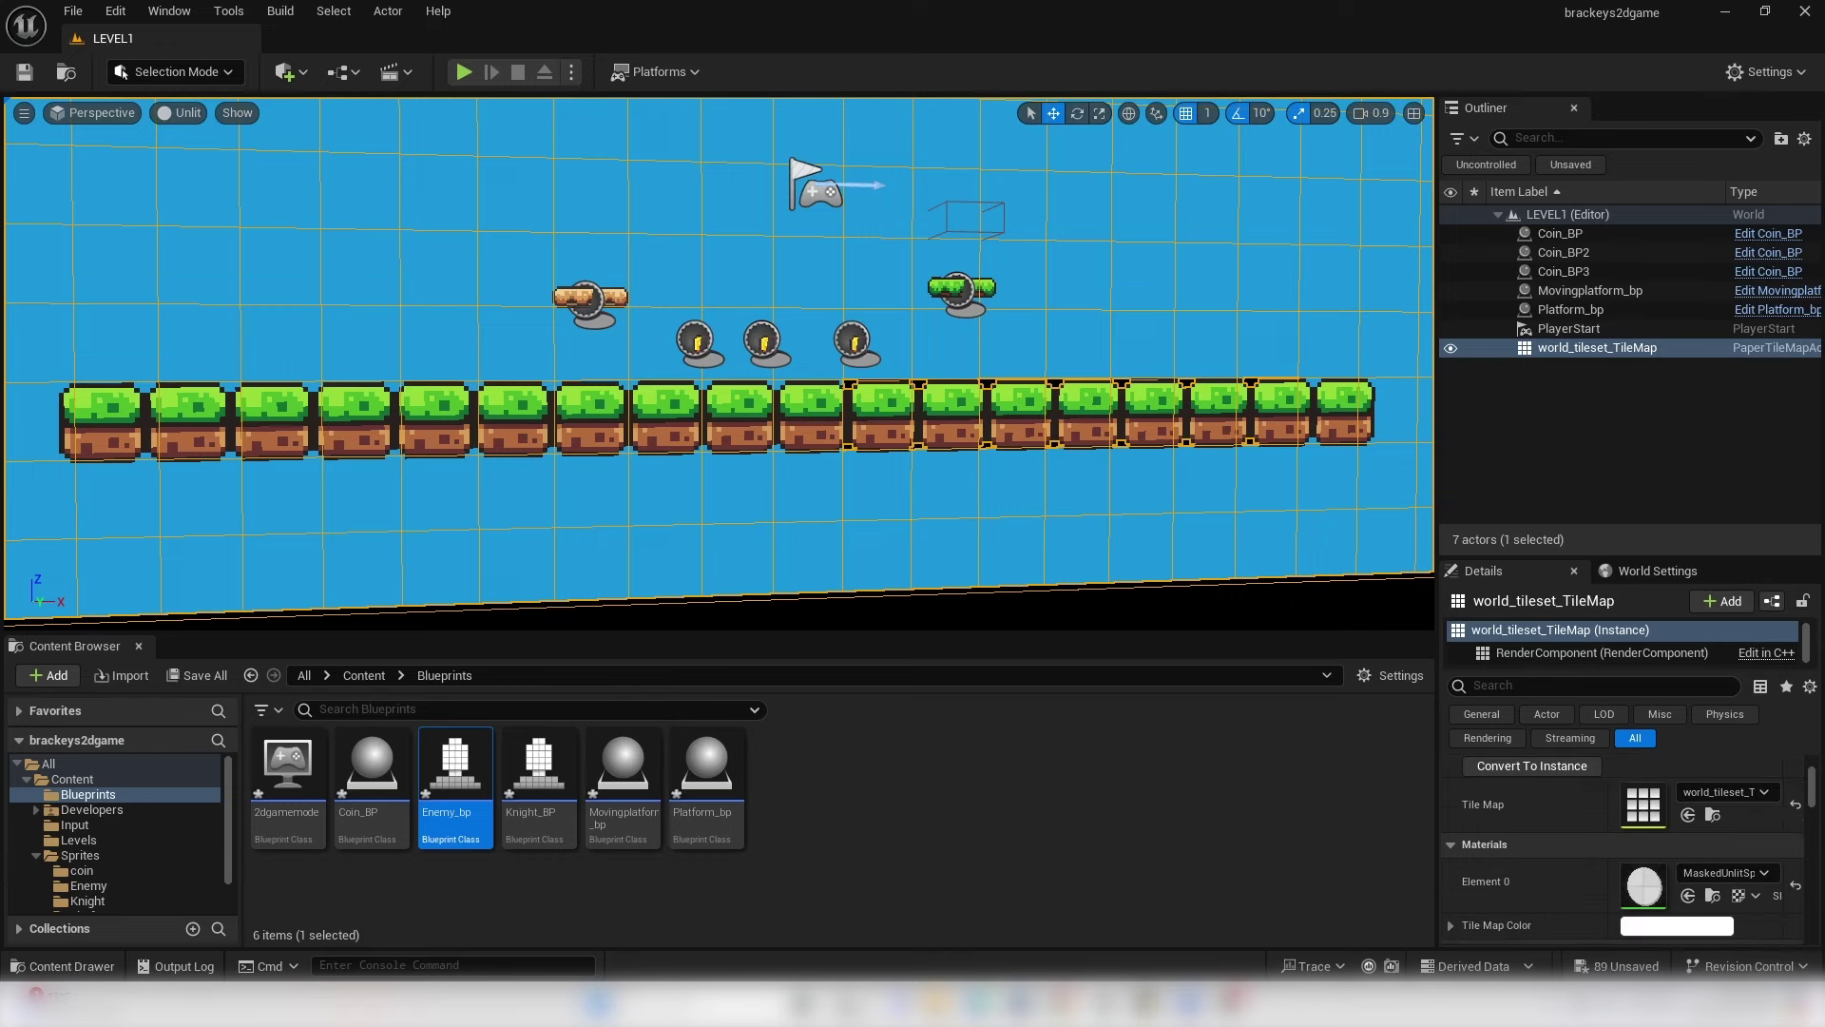
click(1713, 815)
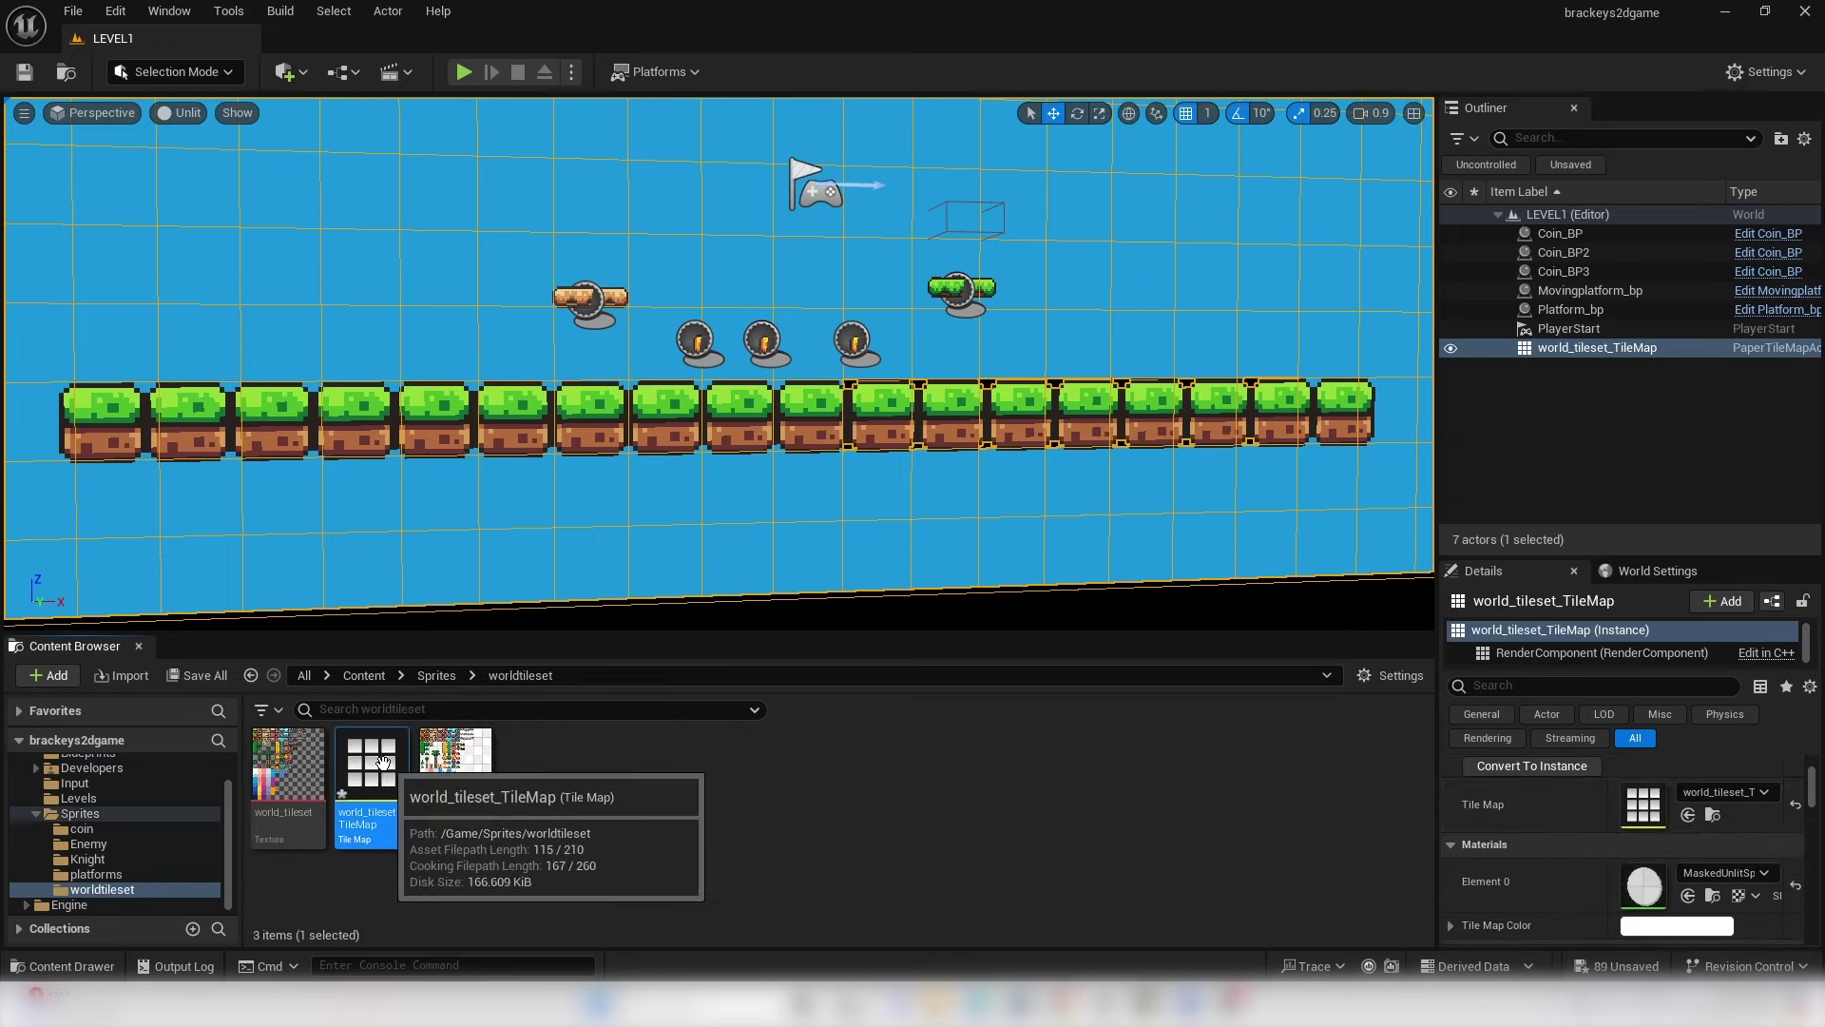
double_click(379, 764)
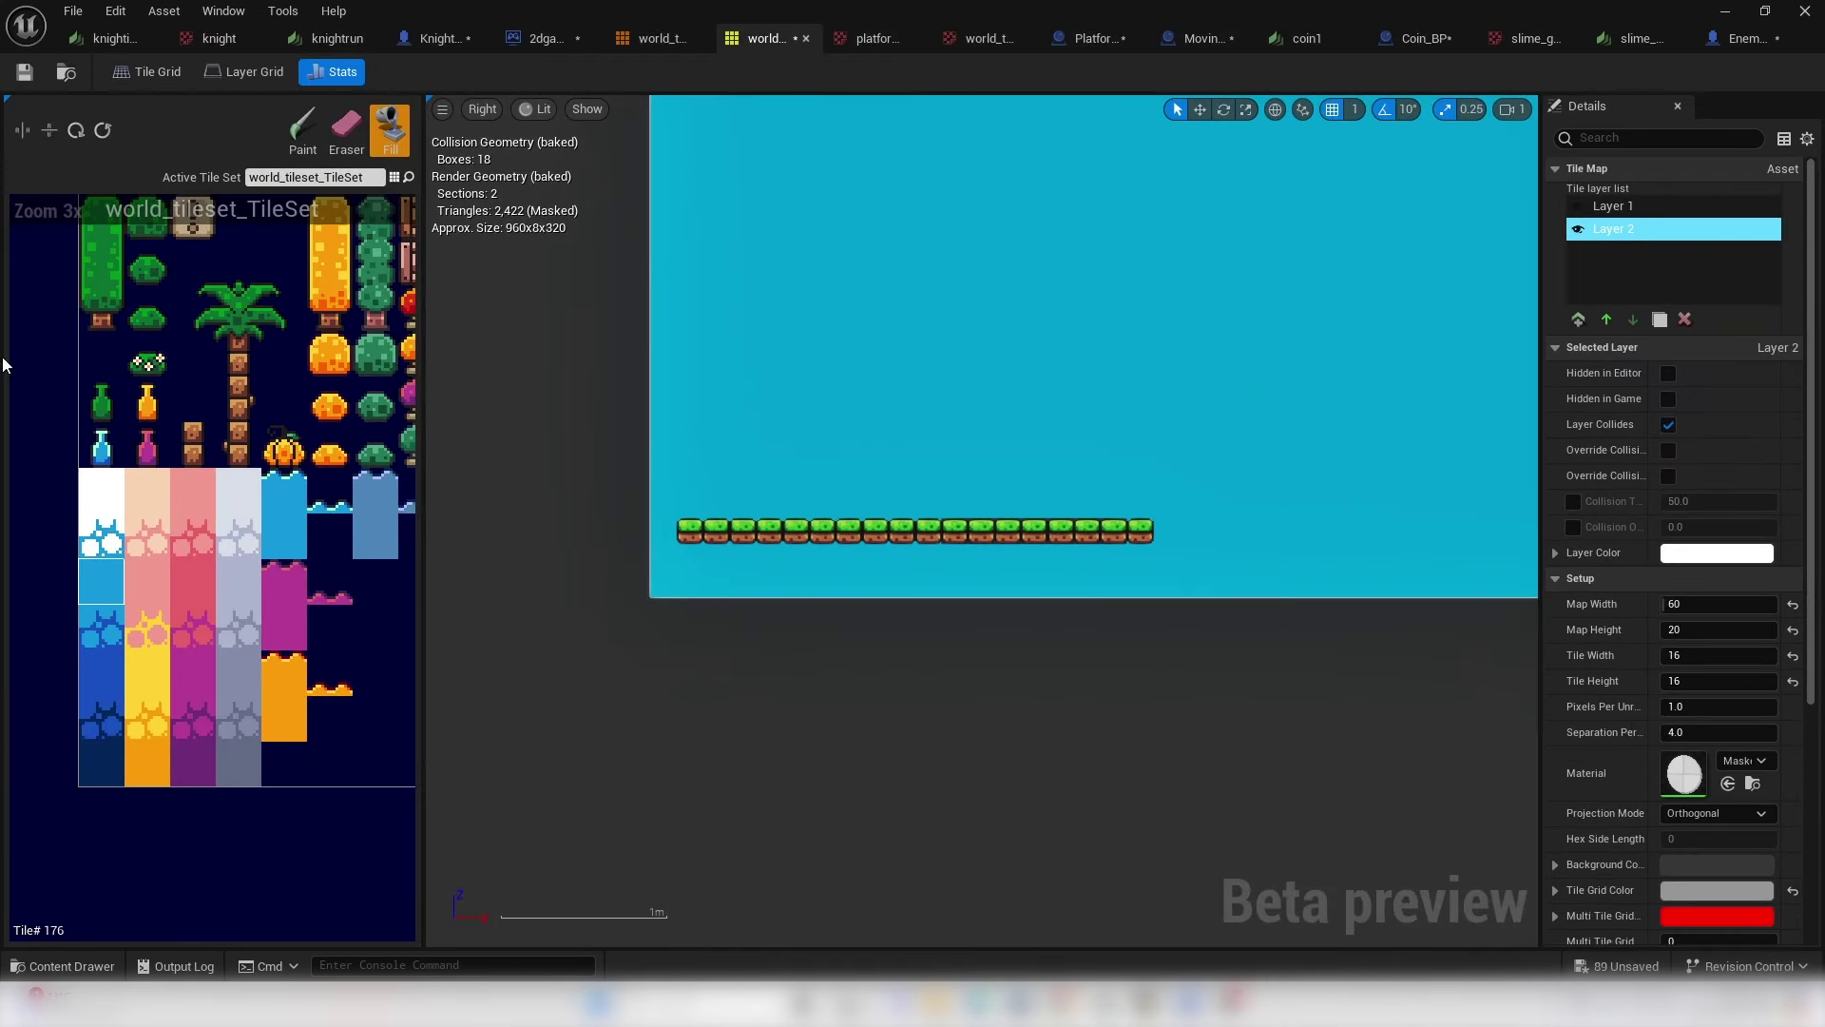
scroll(169, 396, down, 3)
scroll(142, 366, up, 3)
click(119, 359)
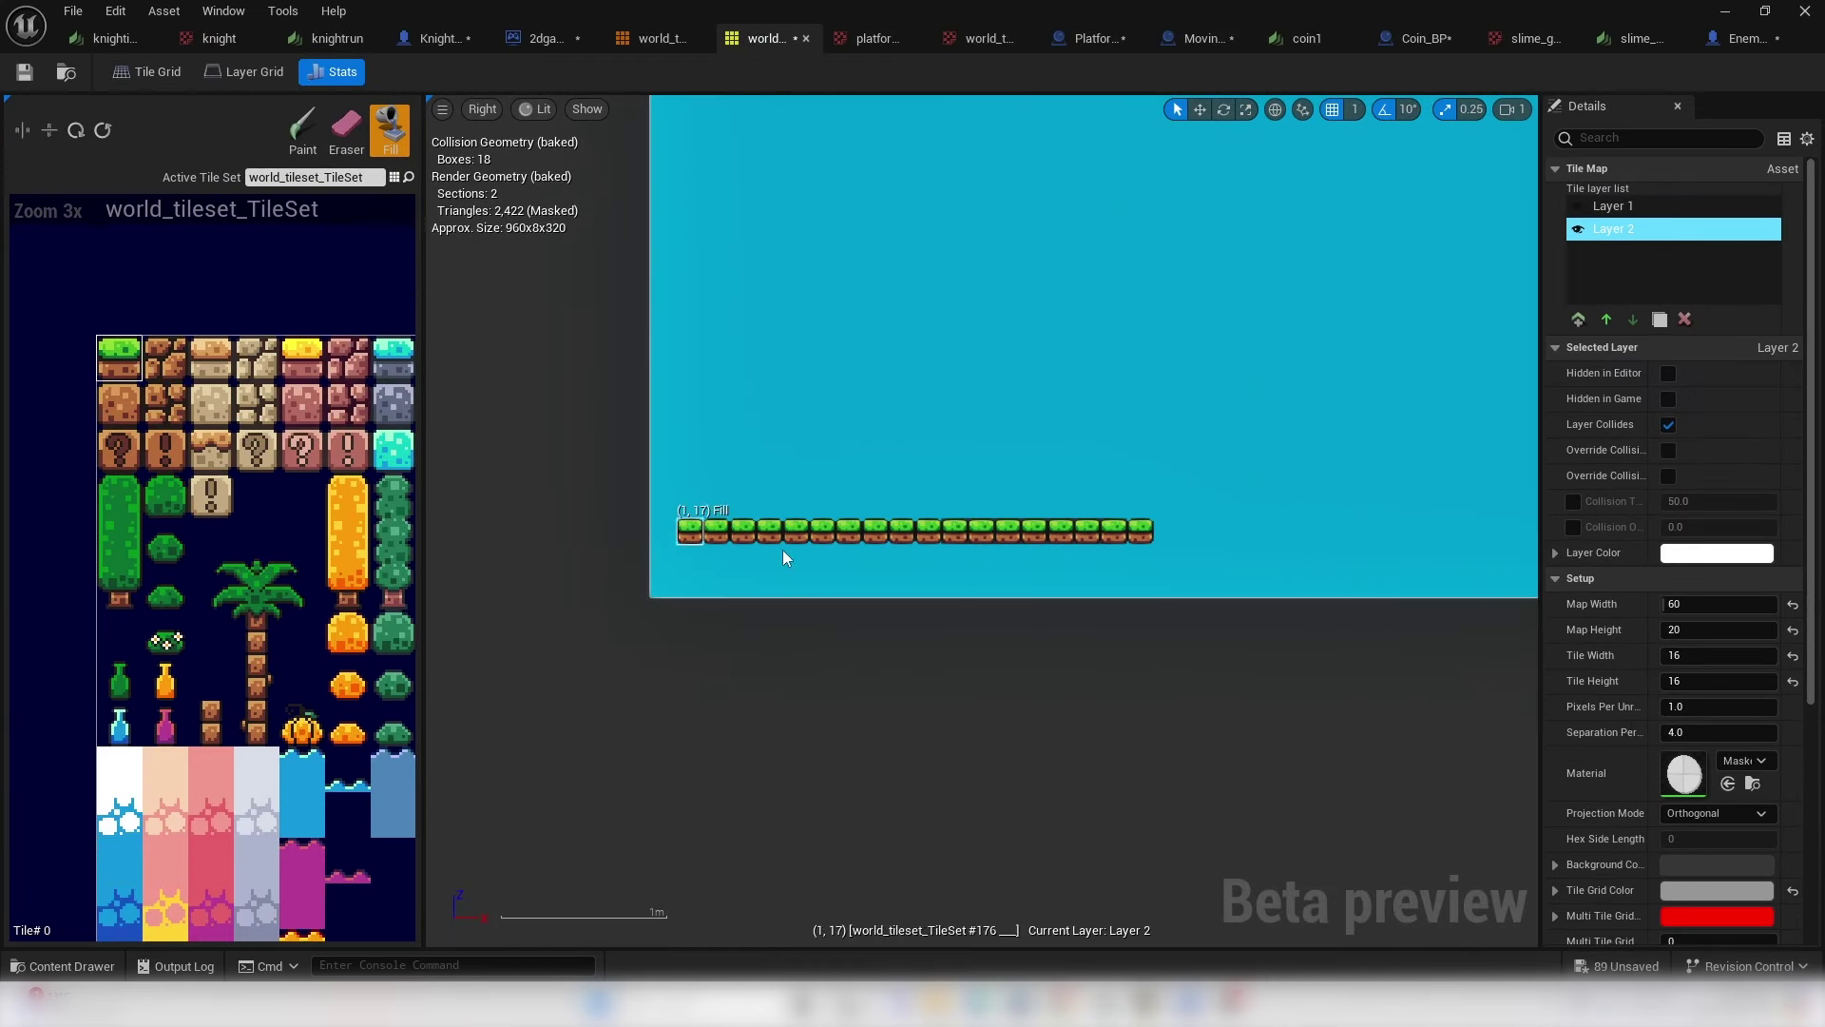
scroll(960, 528, up, 3)
click(903, 557)
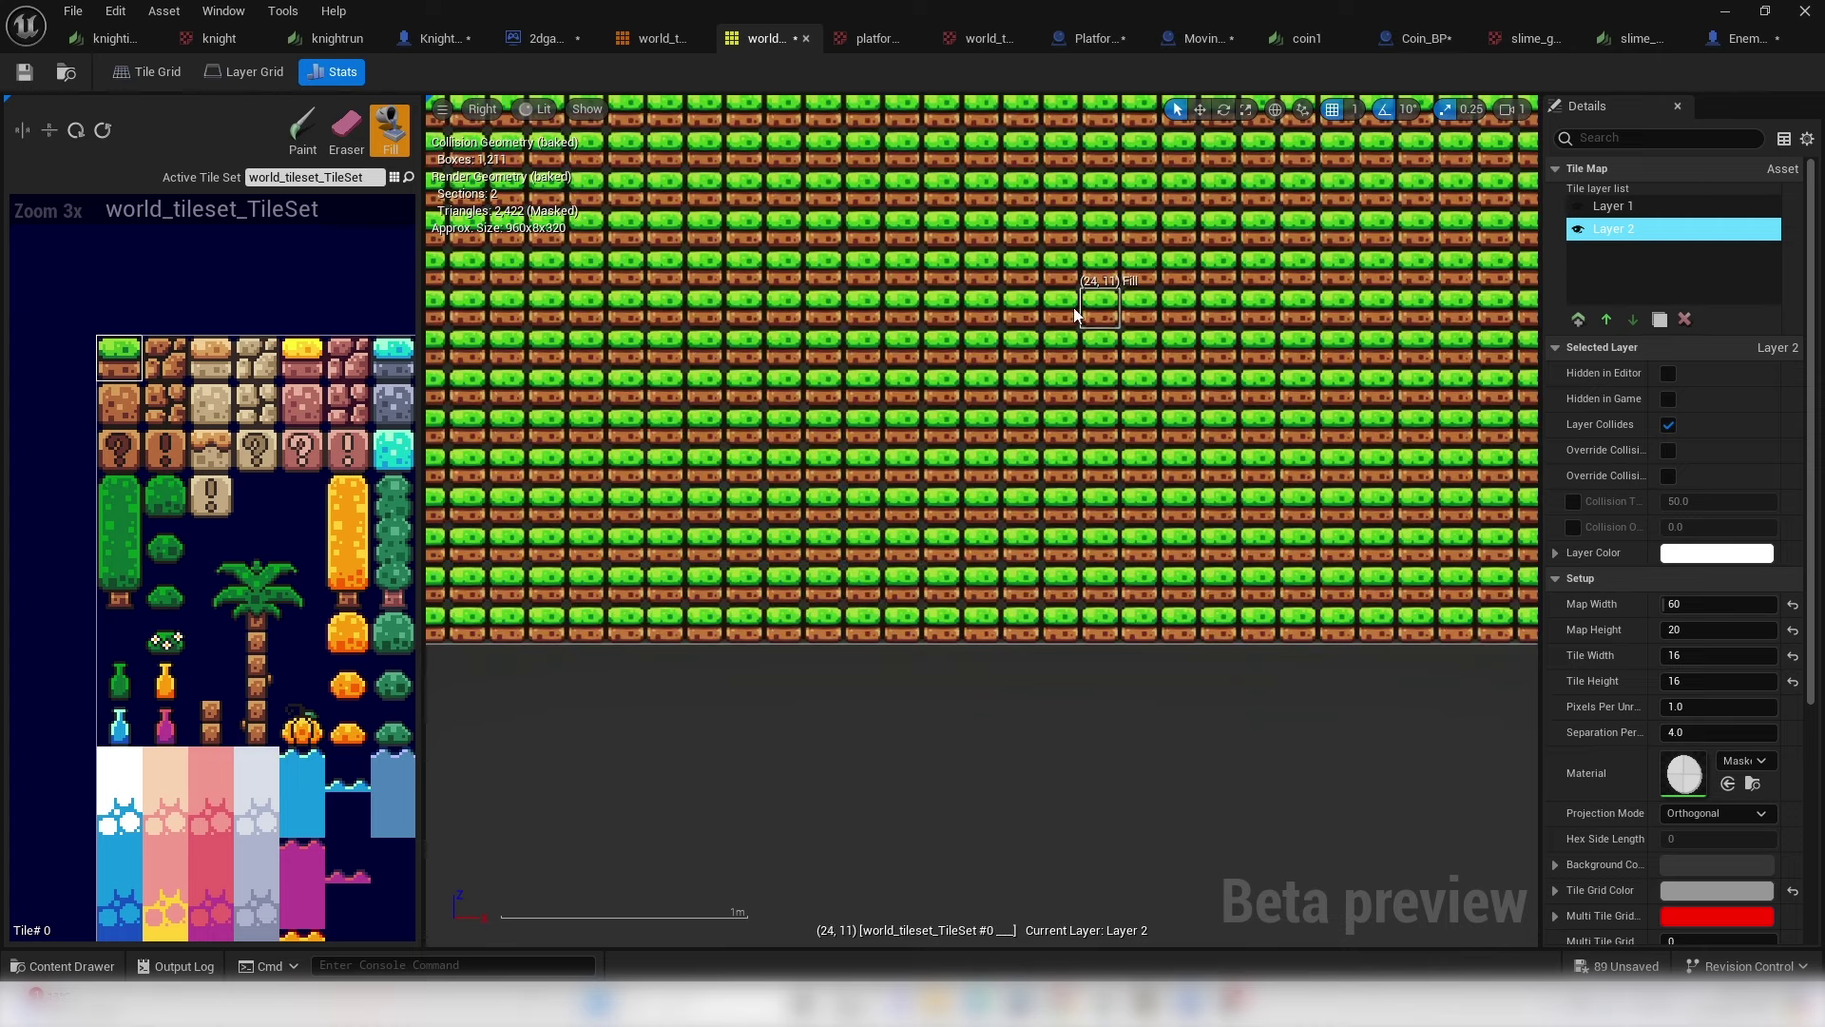
key(ctrl+z)
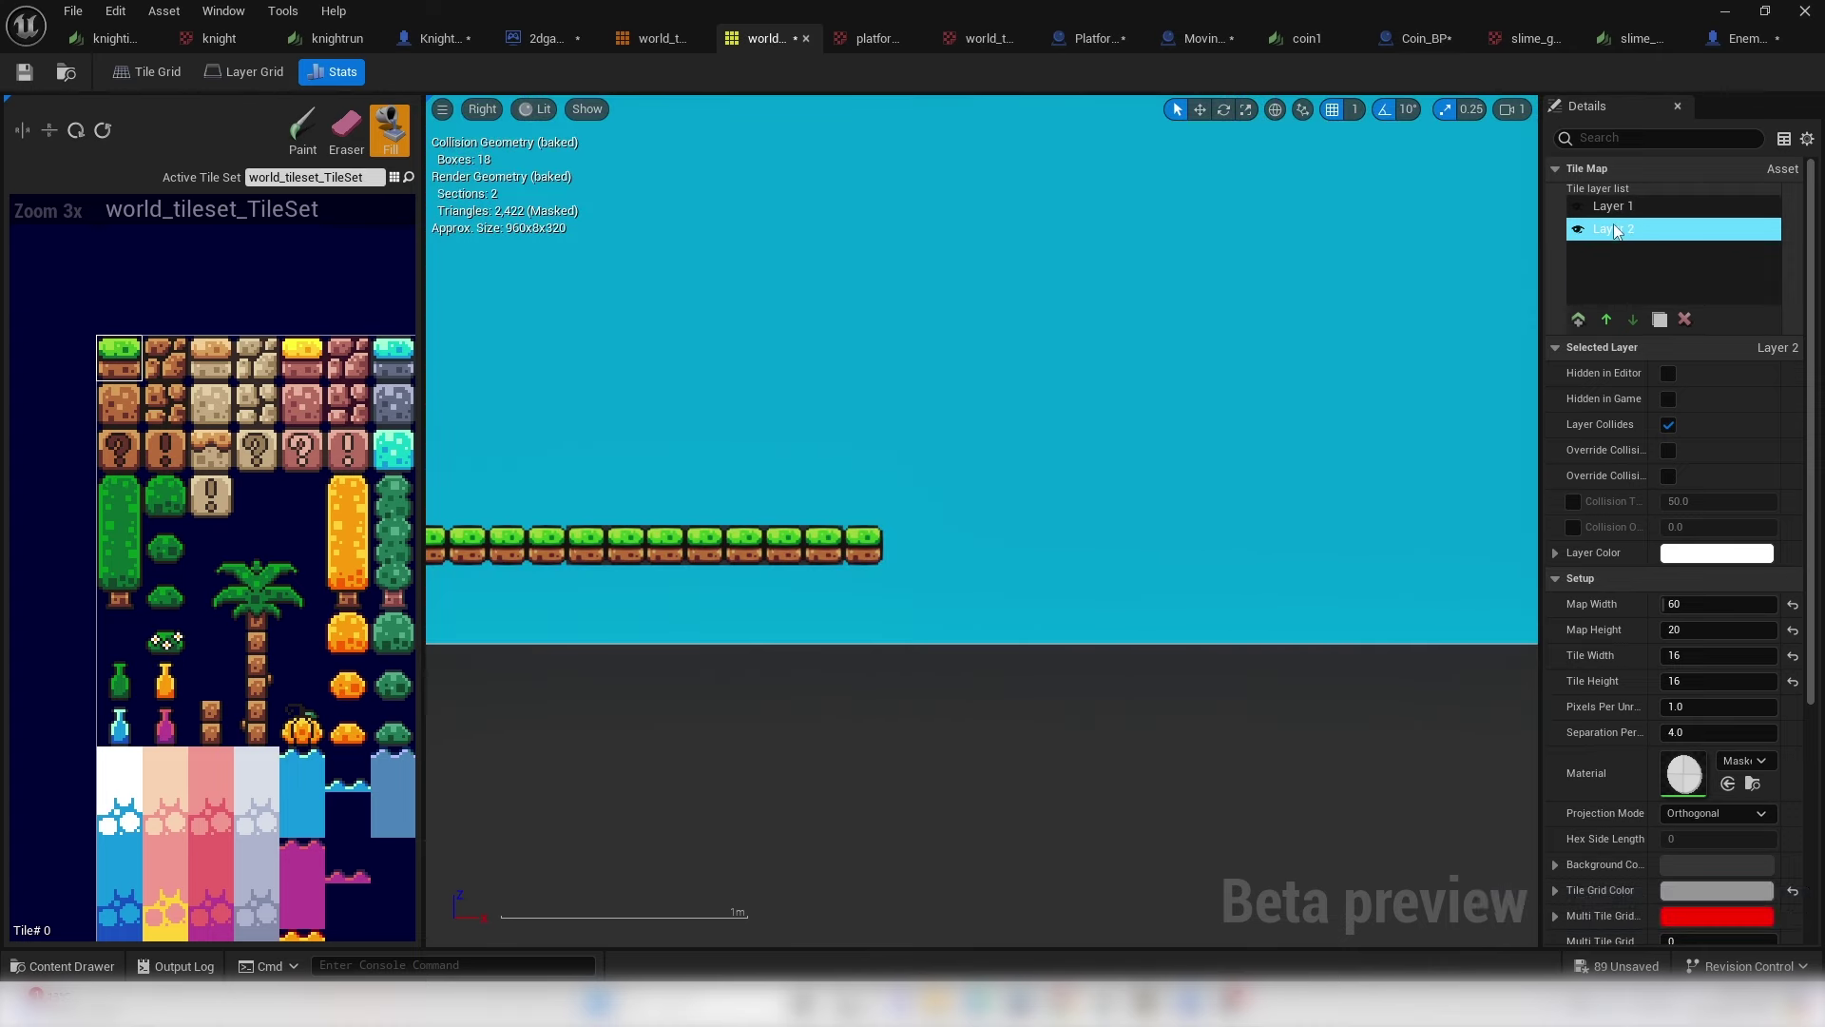
- Hide Layer 2 of the tile map, make Layer 1 the active layer and activate the Paint tool
click(1579, 231)
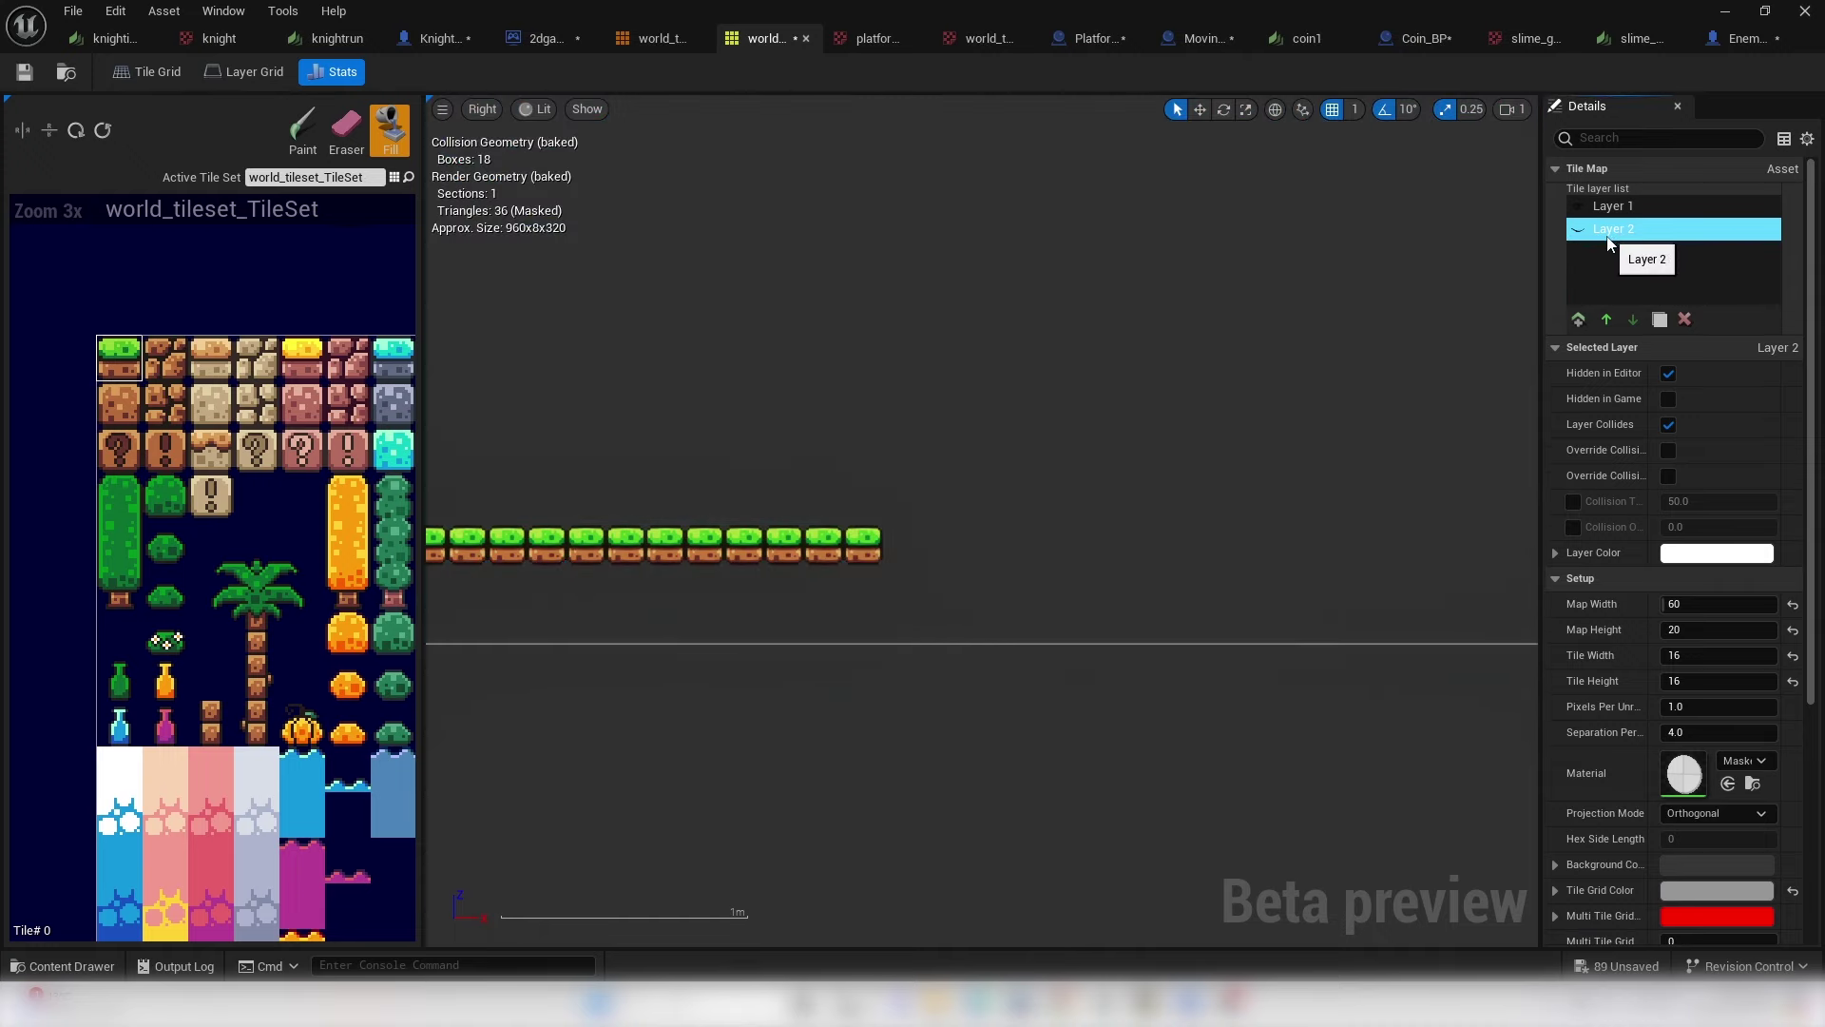
click(1613, 213)
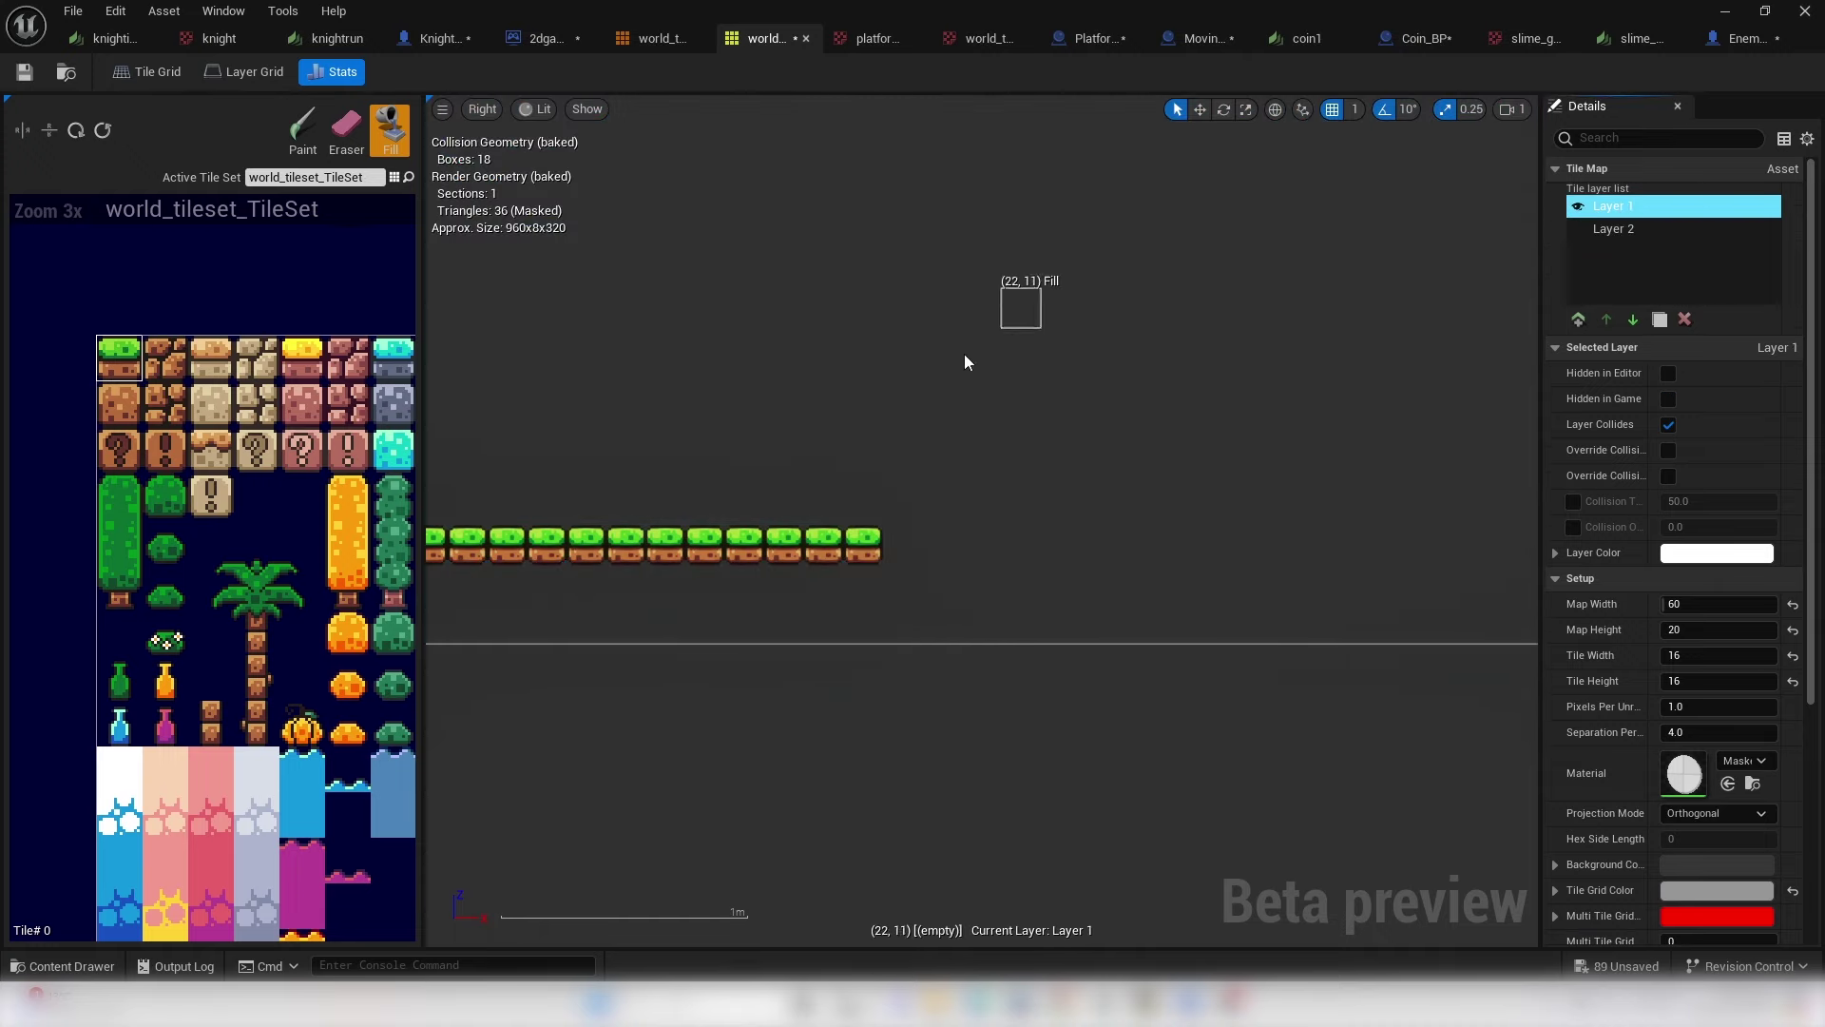
click(302, 128)
- Extend the ground row with grass tiles to column 32, adding one raised block partway along and another at the end, at (32, 16)
drag(898, 549, 1094, 556)
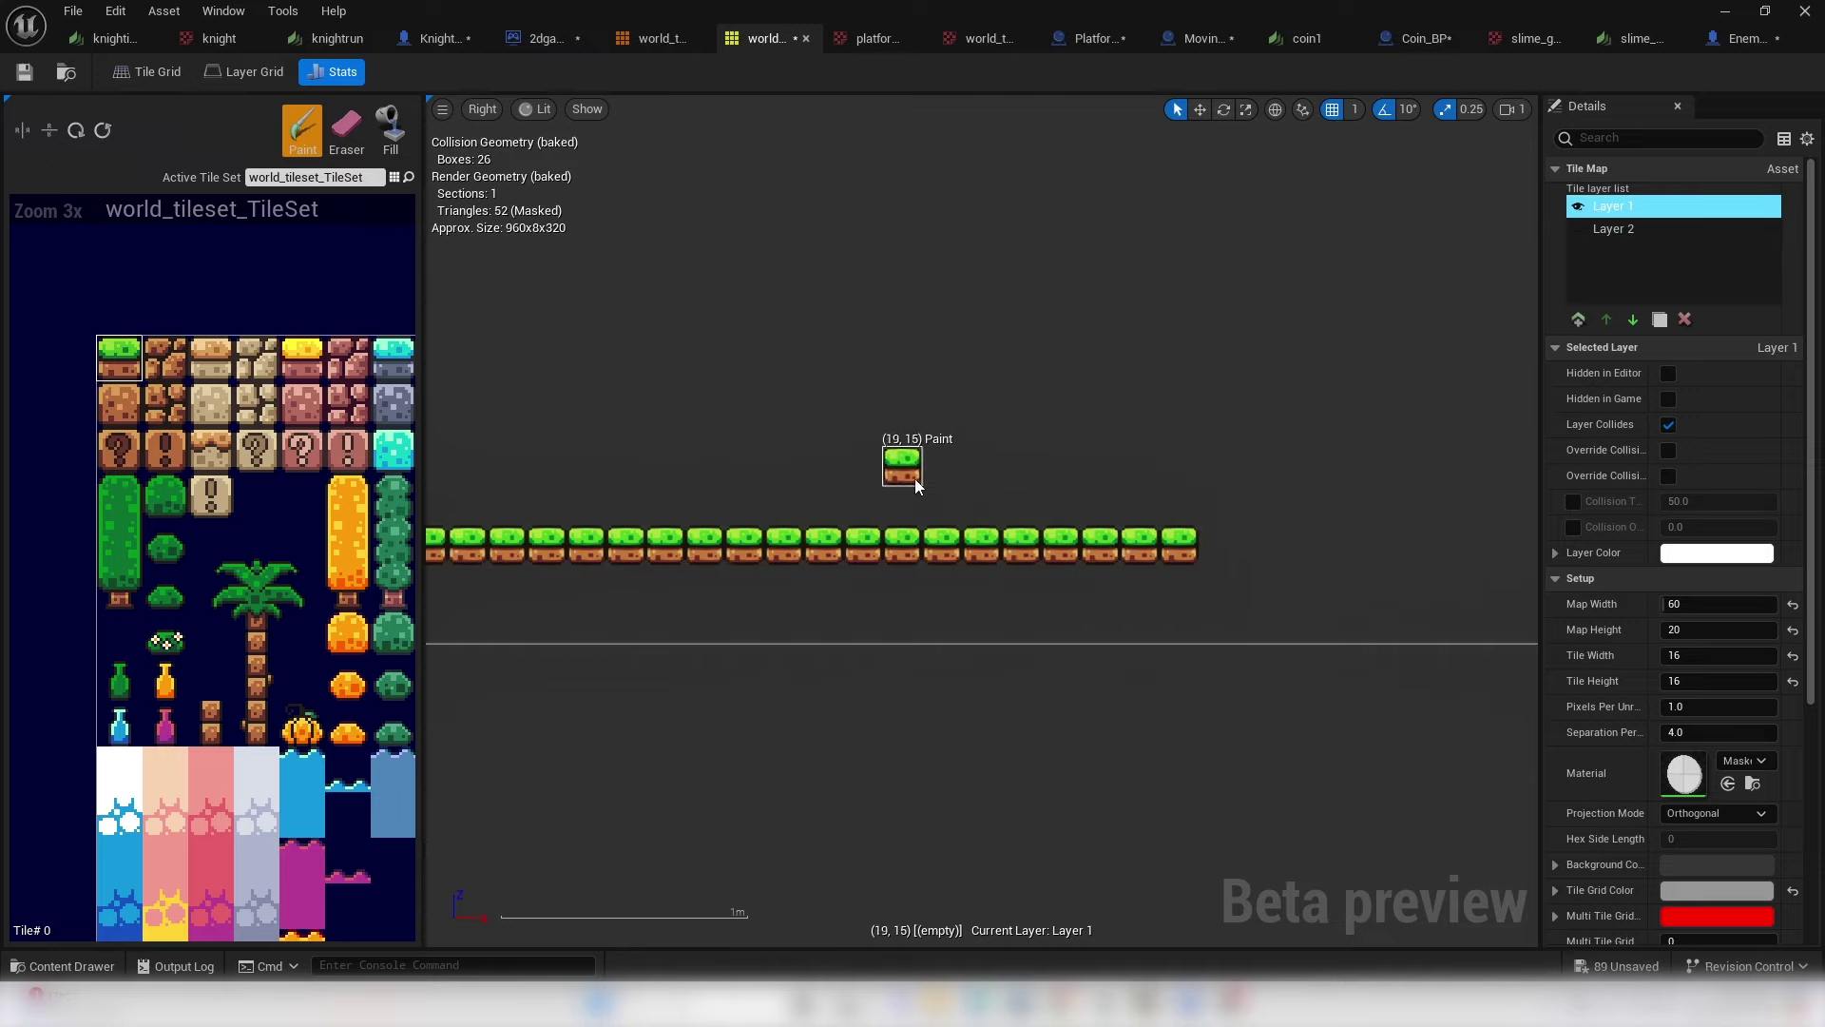
click(981, 502)
drag(1217, 550, 1405, 550)
click(1426, 518)
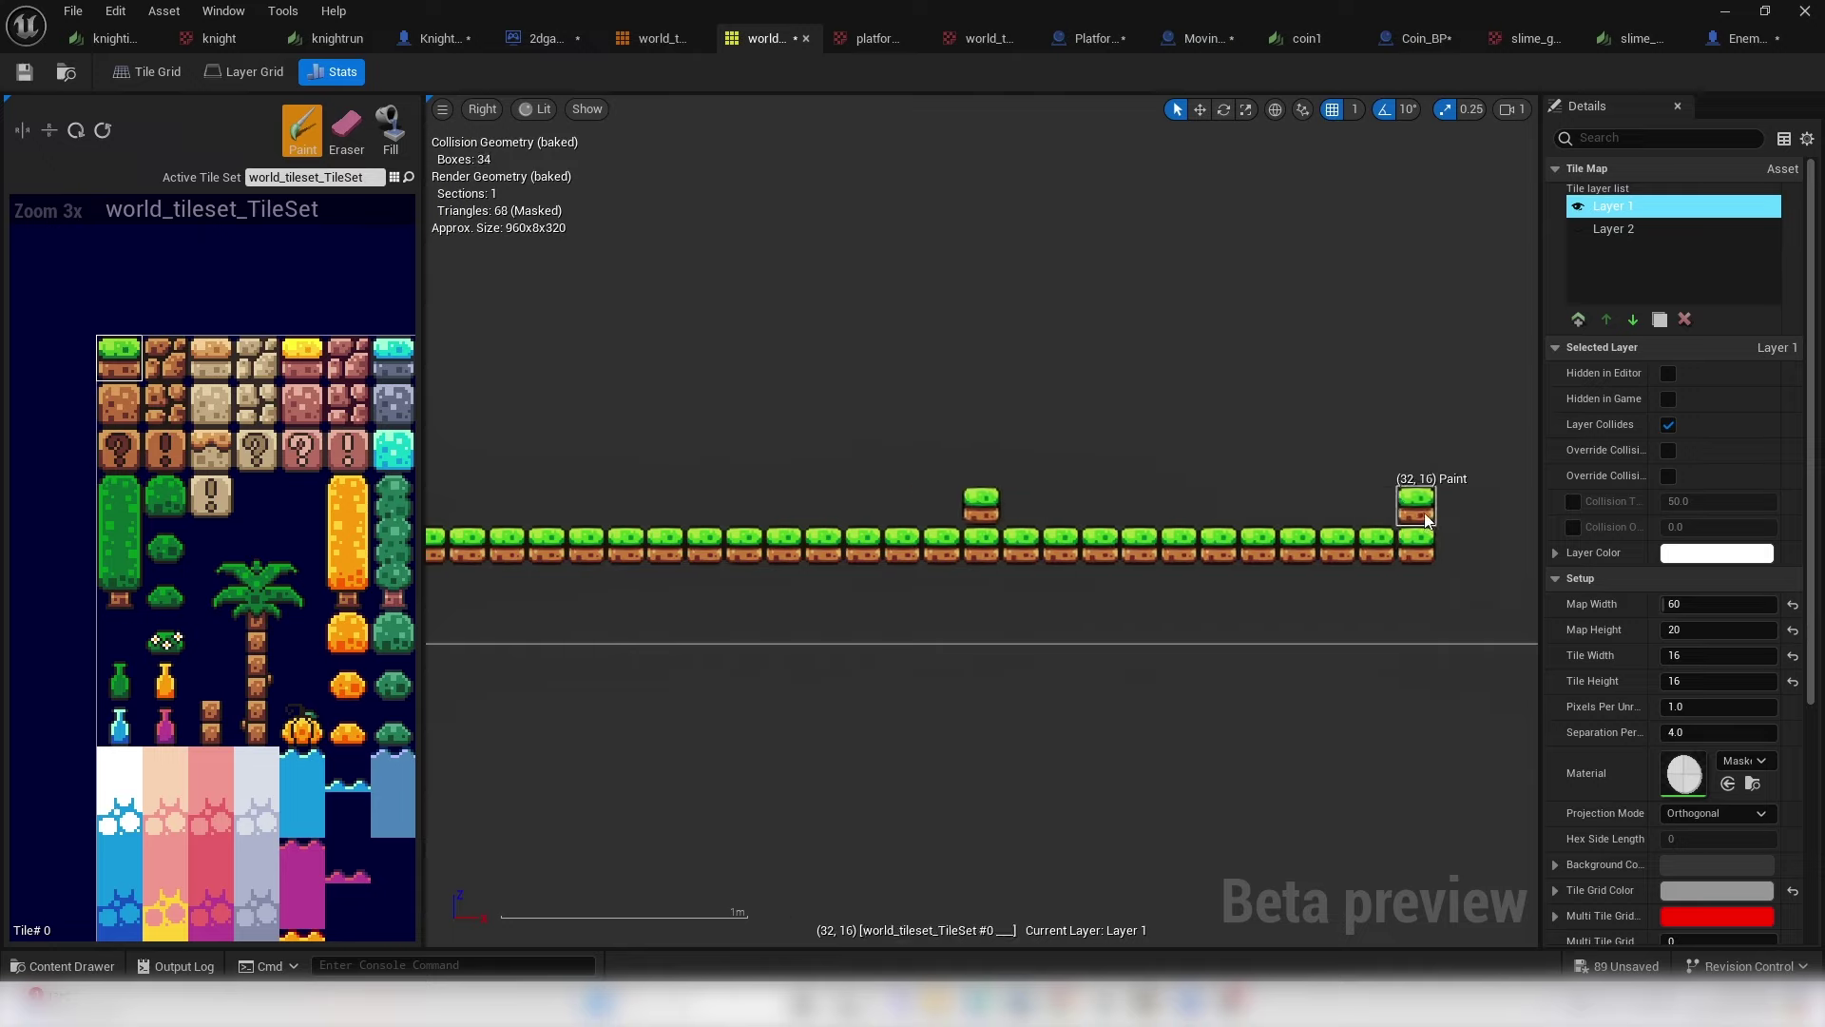
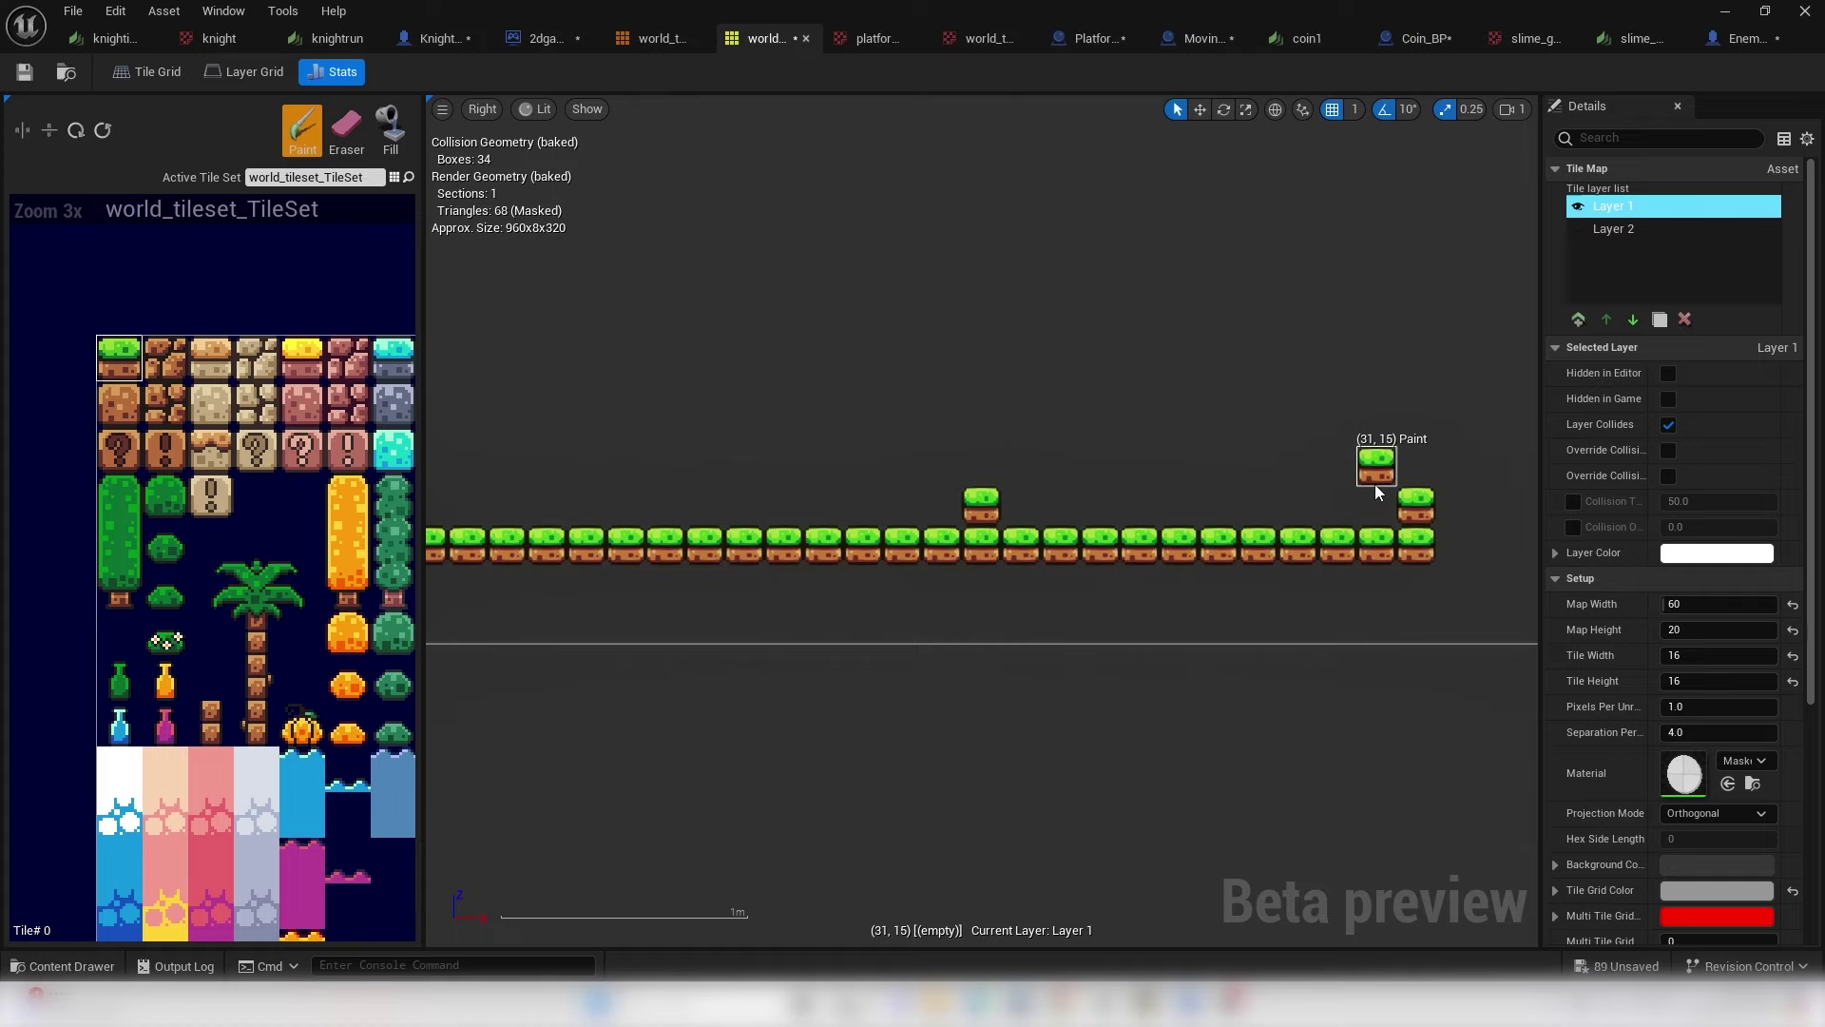
- Save the extended tile map, make its Layer 2 visible again, and save it once more before returning to the level
click(19, 74)
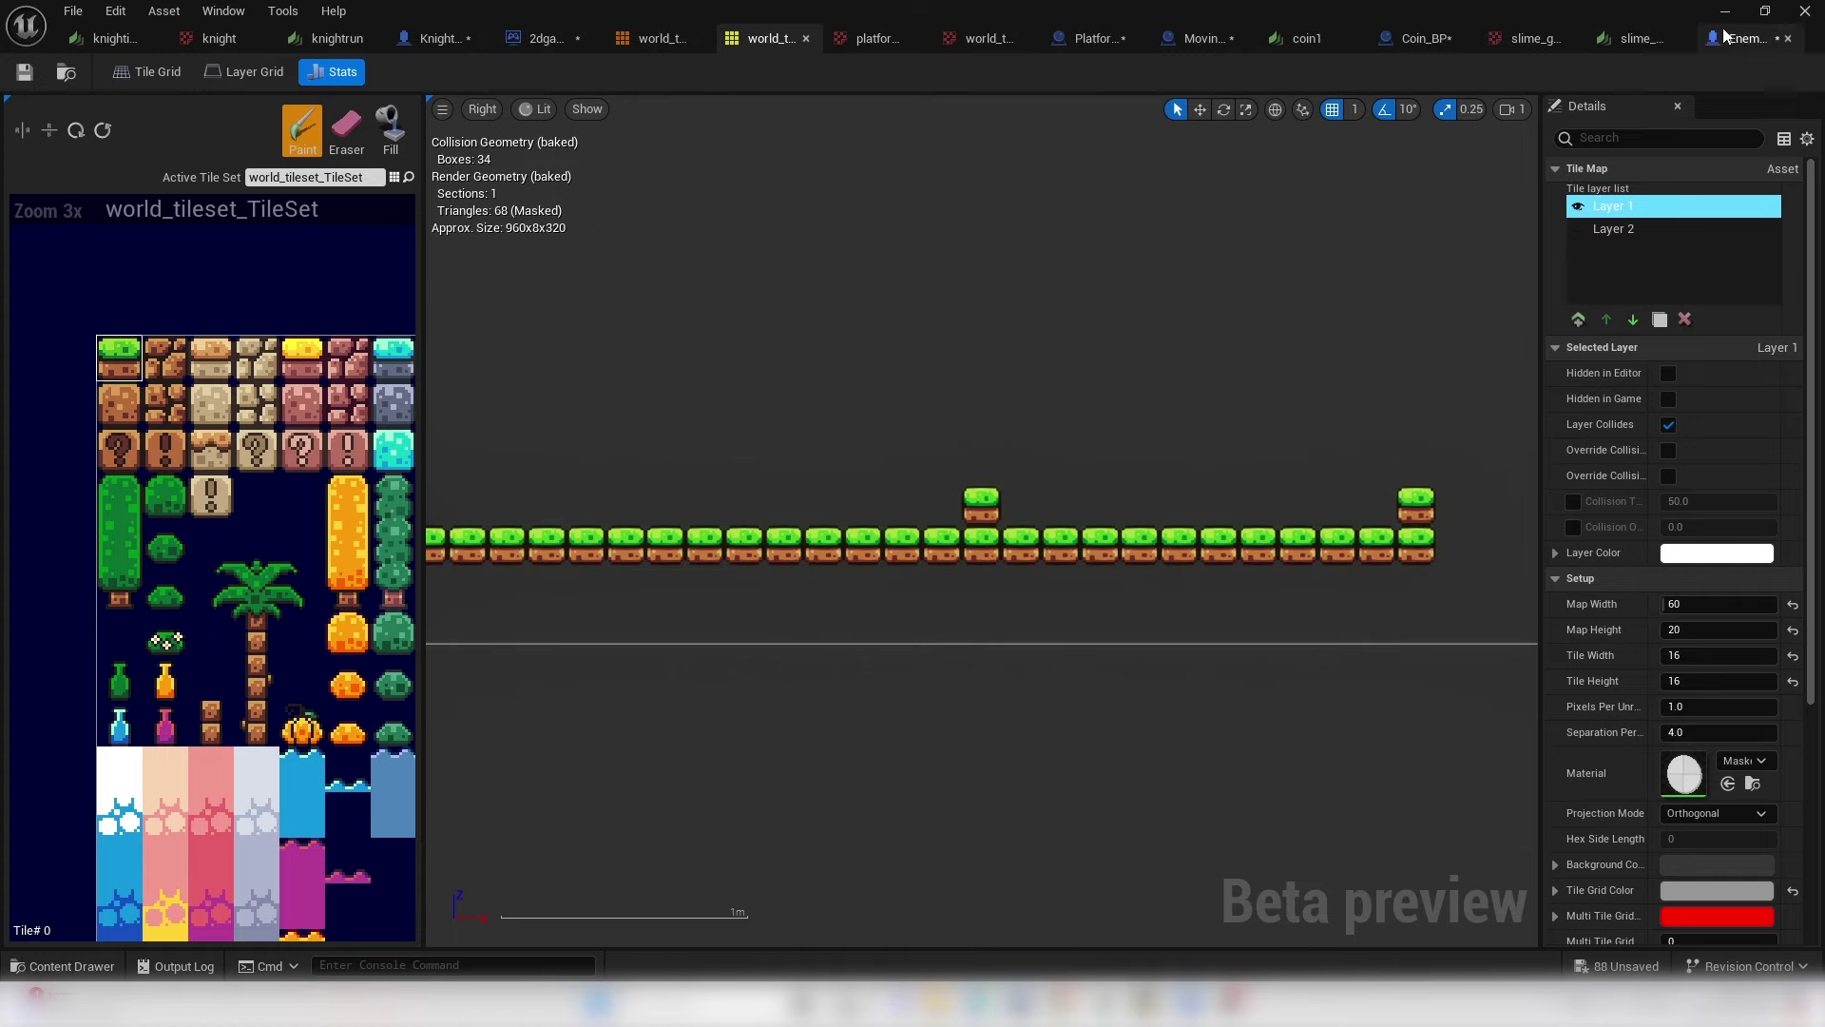
click(1805, 10)
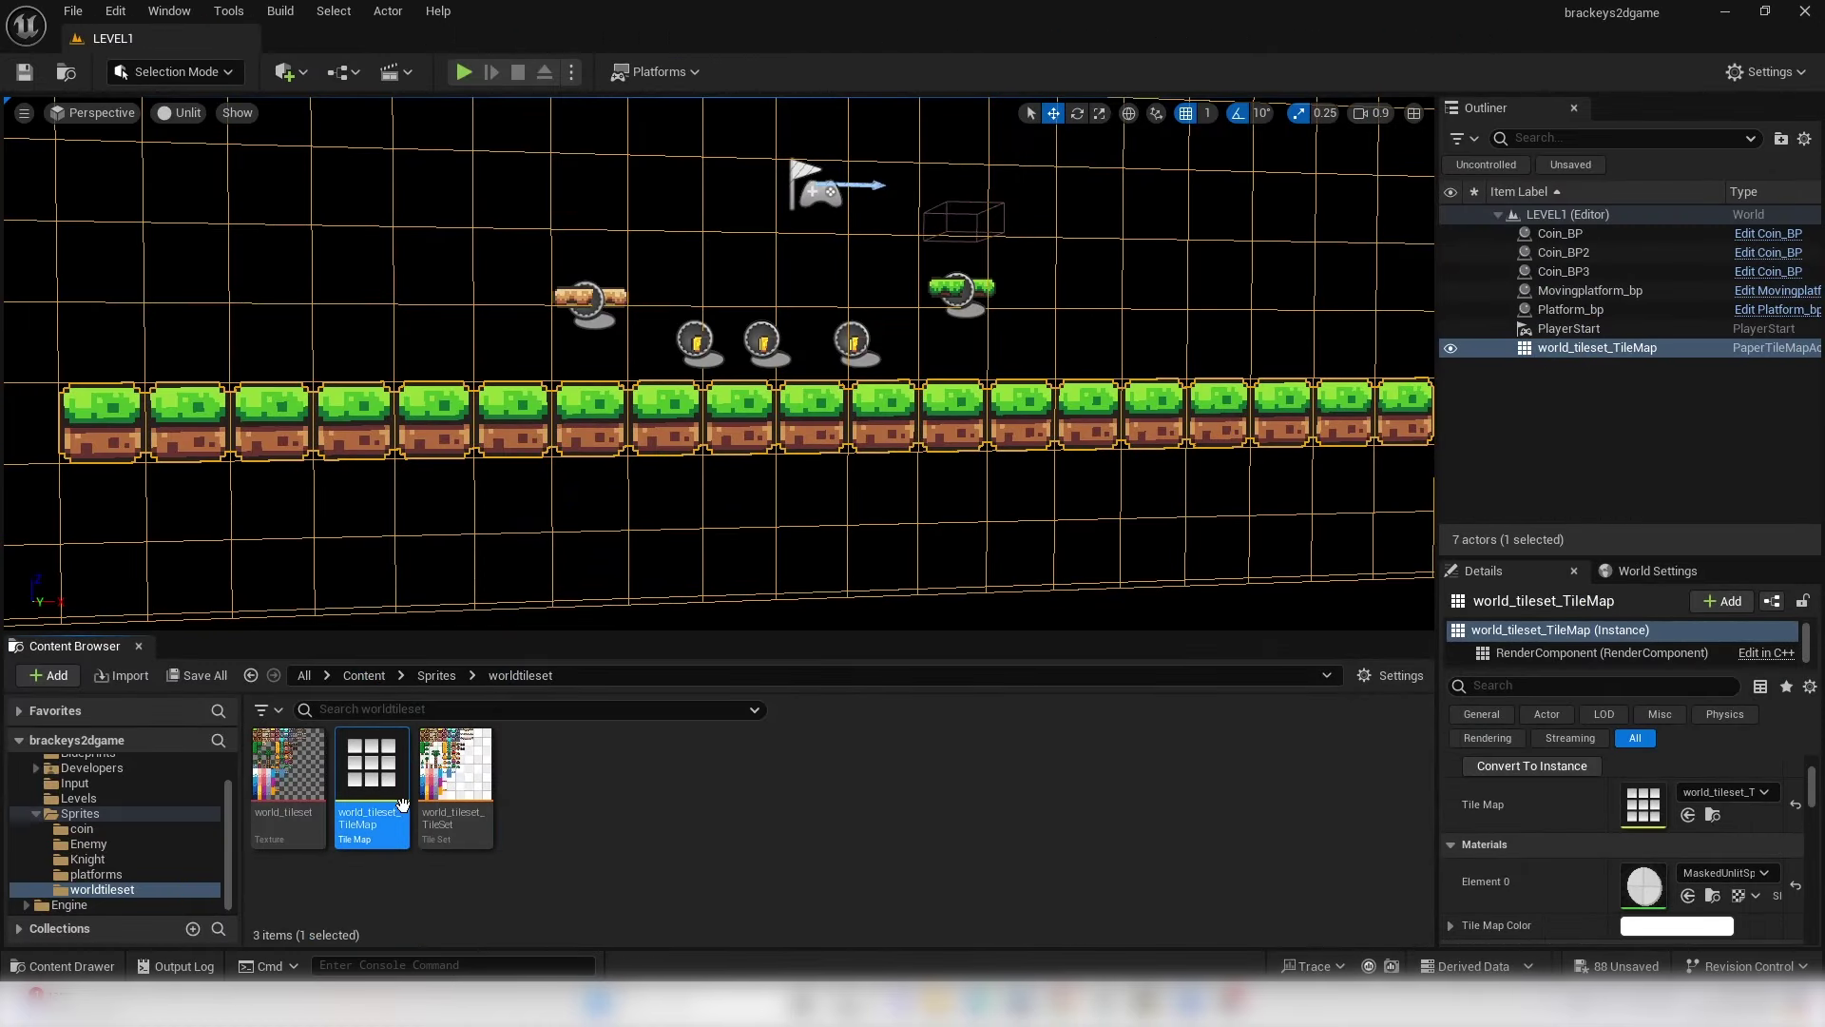
double_click(370, 772)
click(1578, 229)
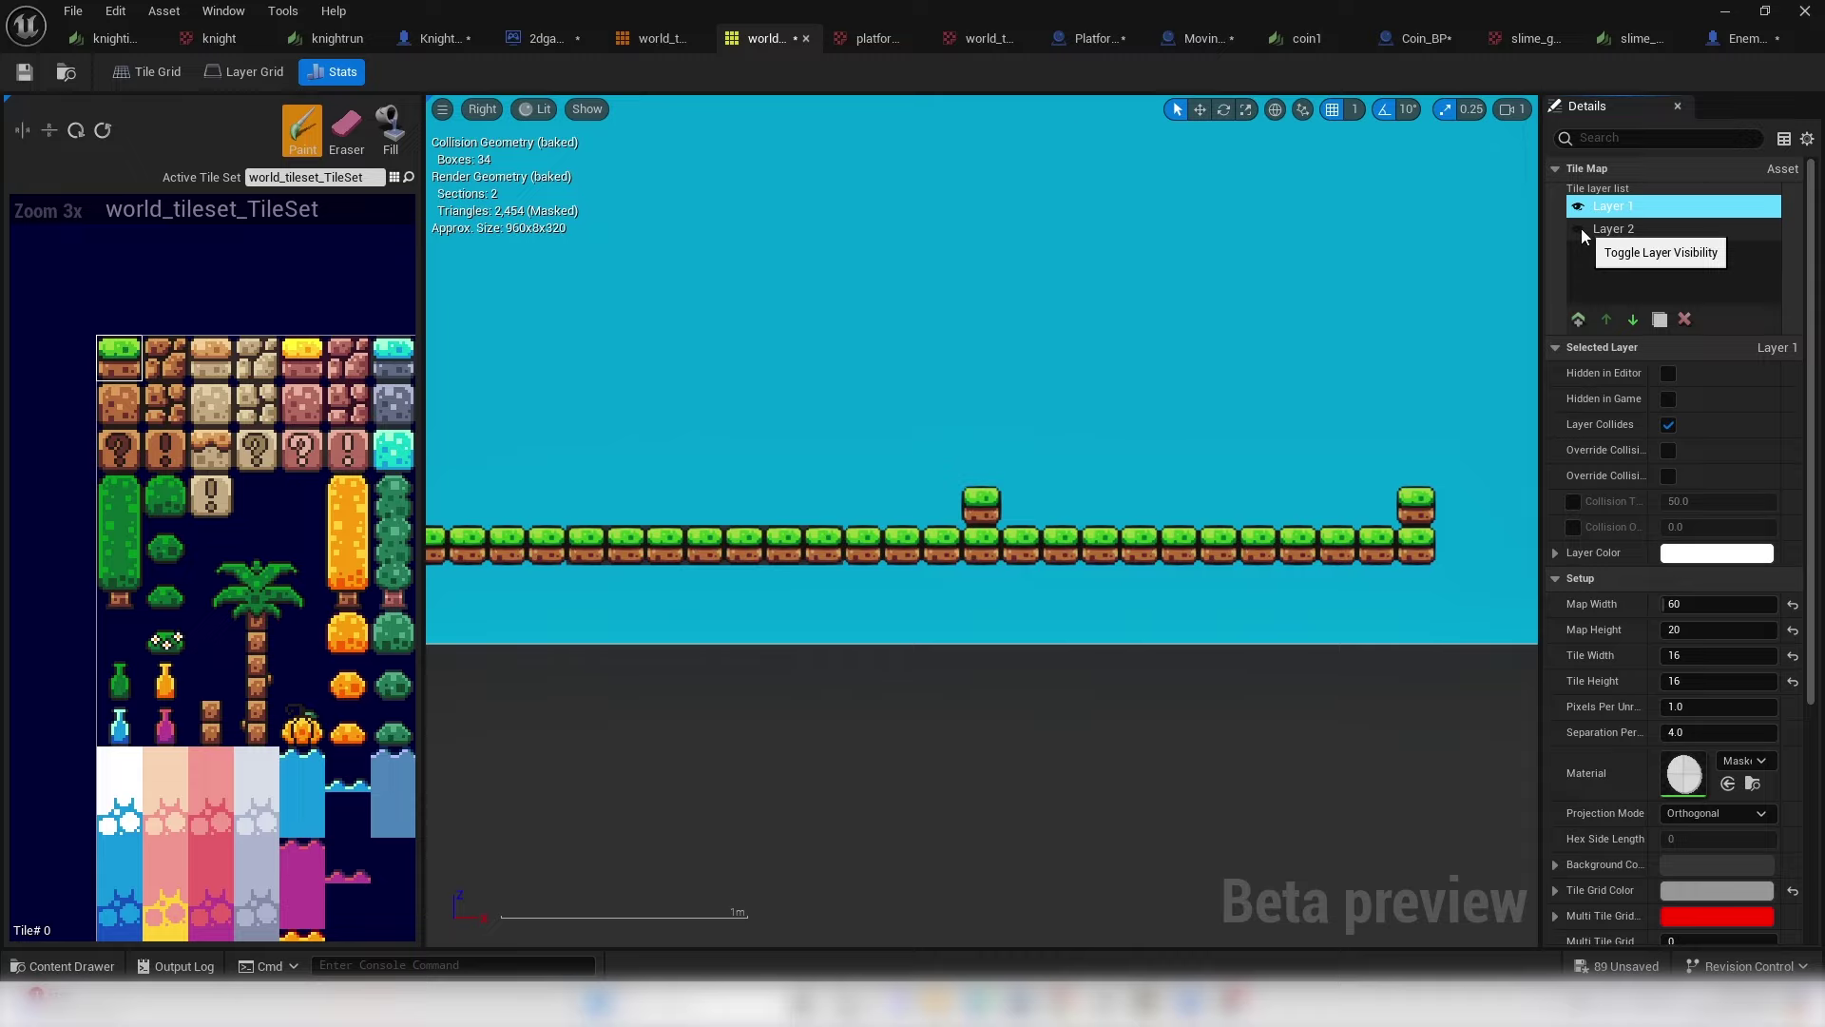
click(24, 72)
click(1804, 10)
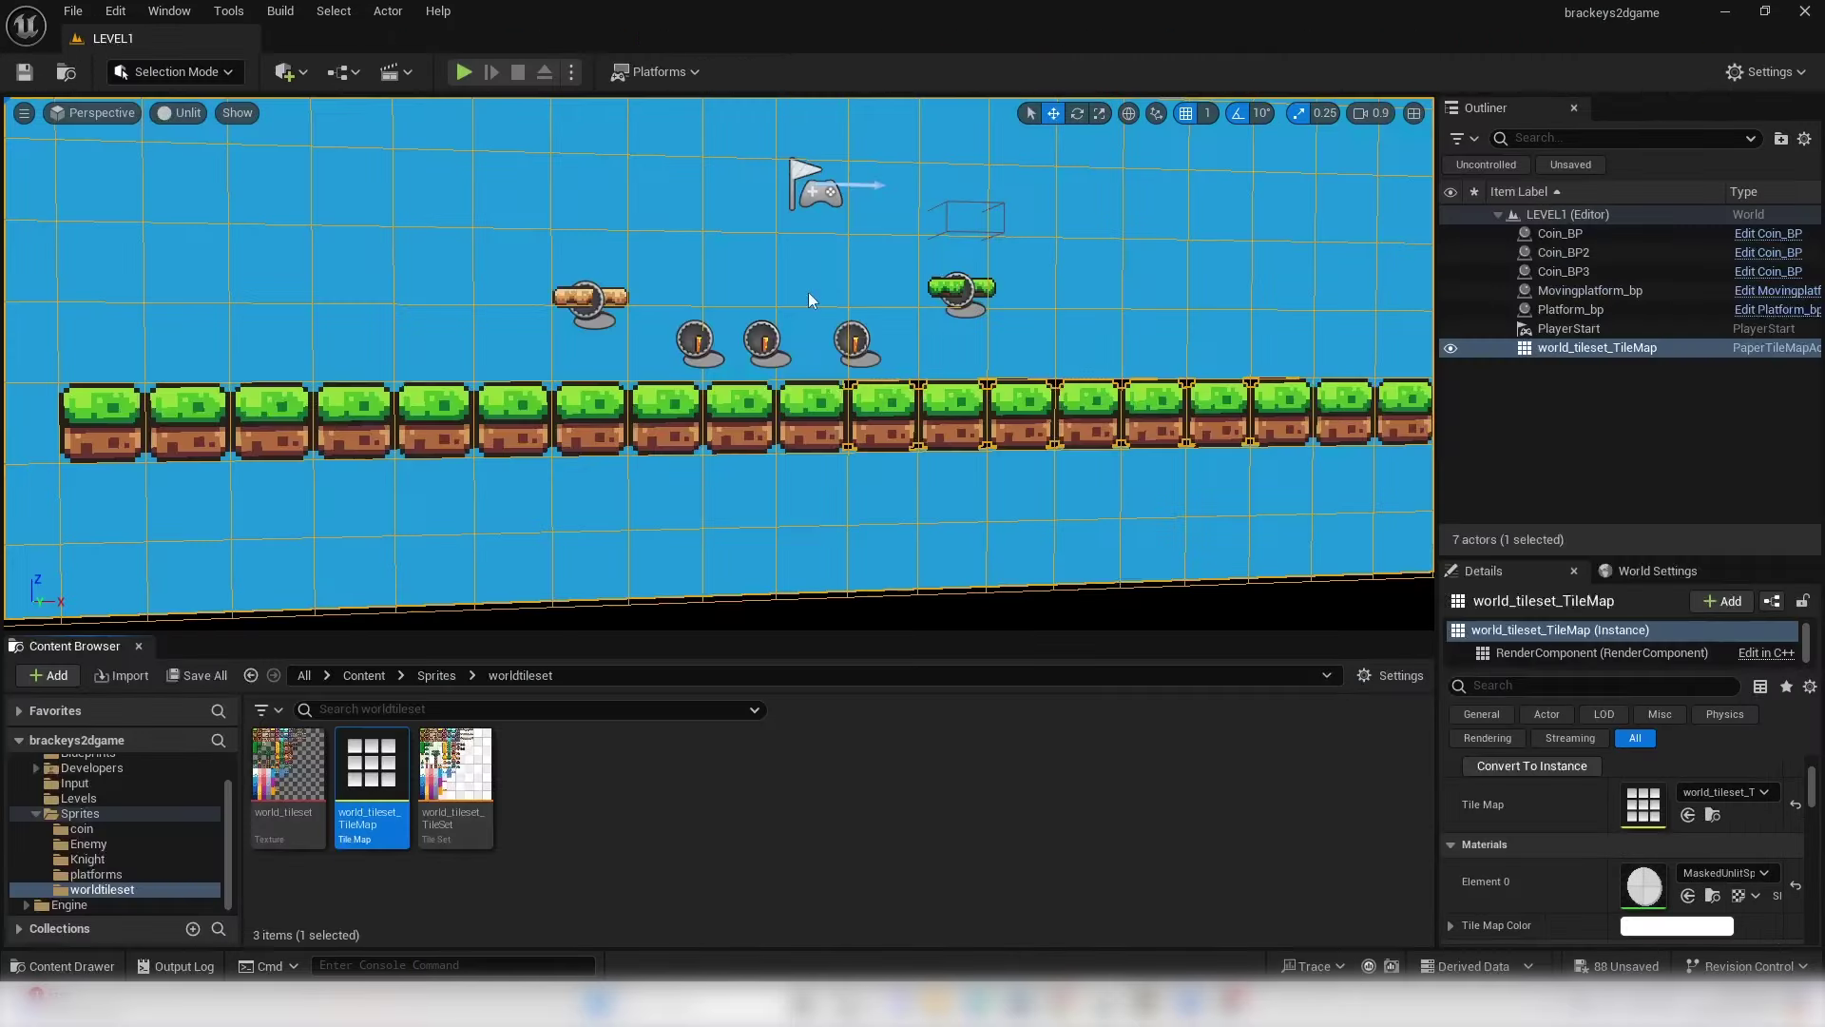
- Place an Enemy_bp from the Blueprints folder between the two raised blocks and set its Y location to 0
click(139, 797)
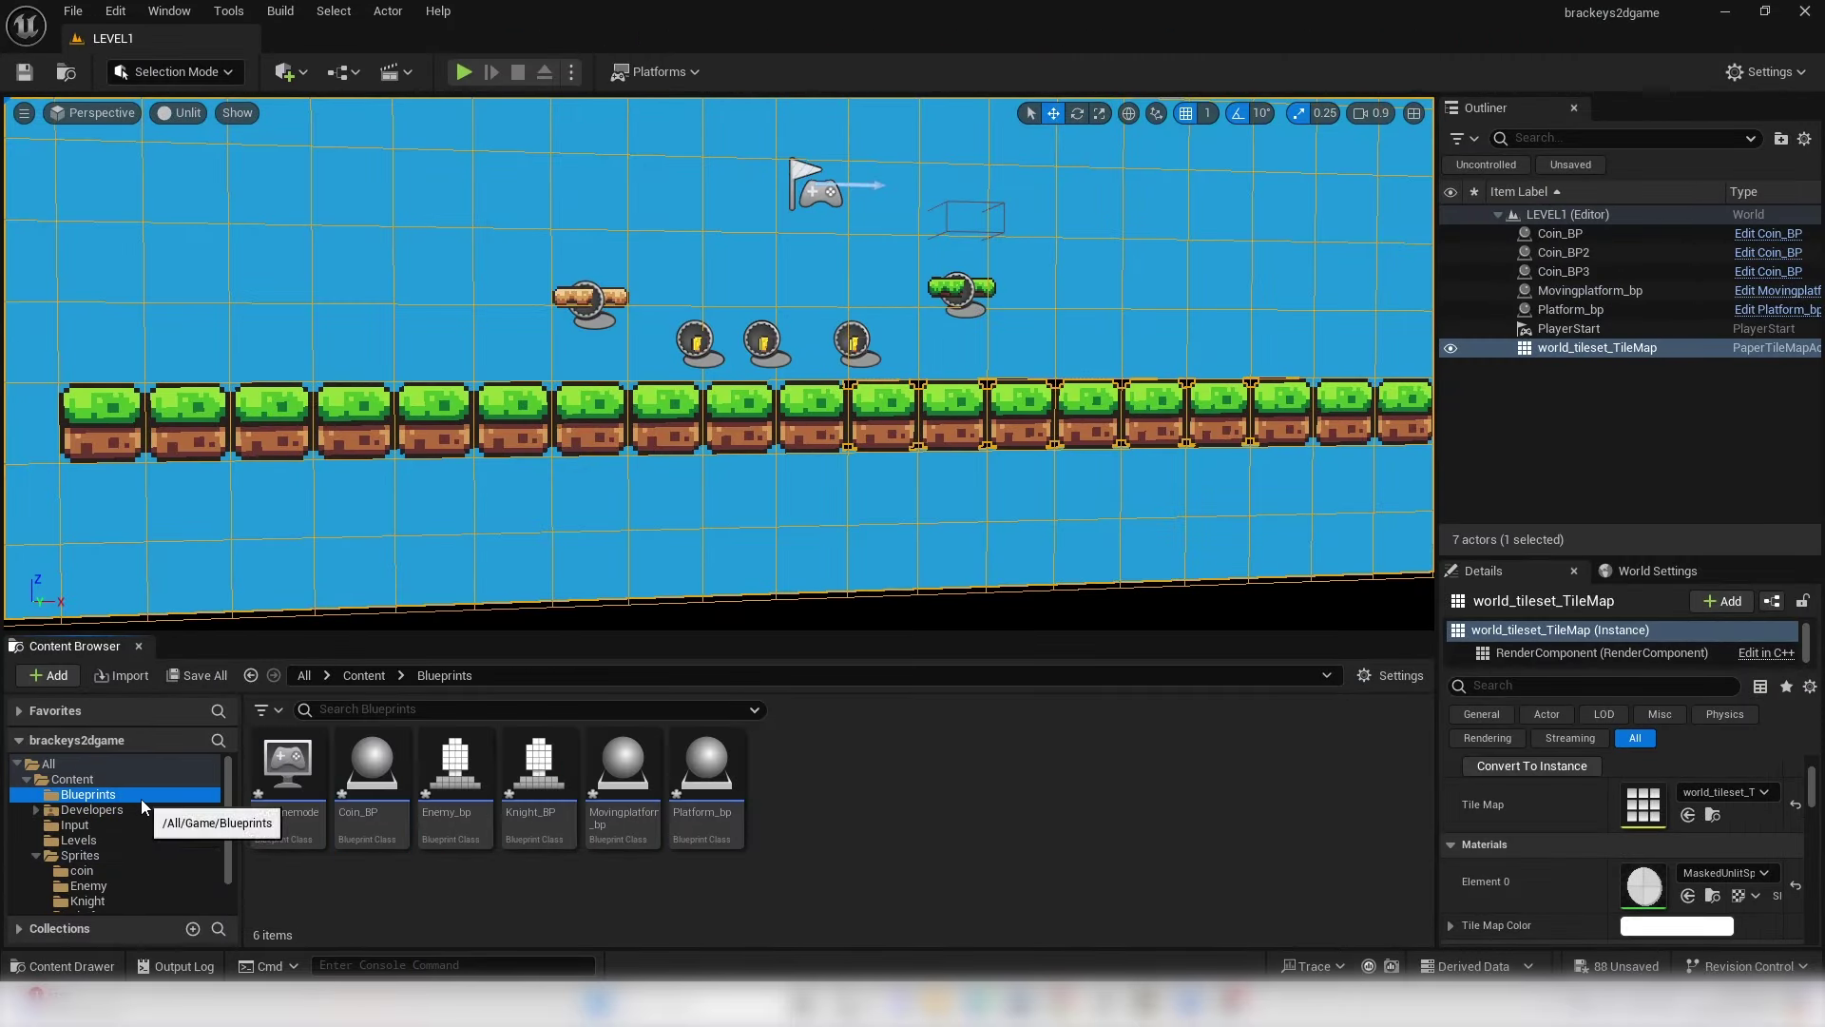
right_drag(571, 532, 685, 532)
drag(475, 775, 703, 409)
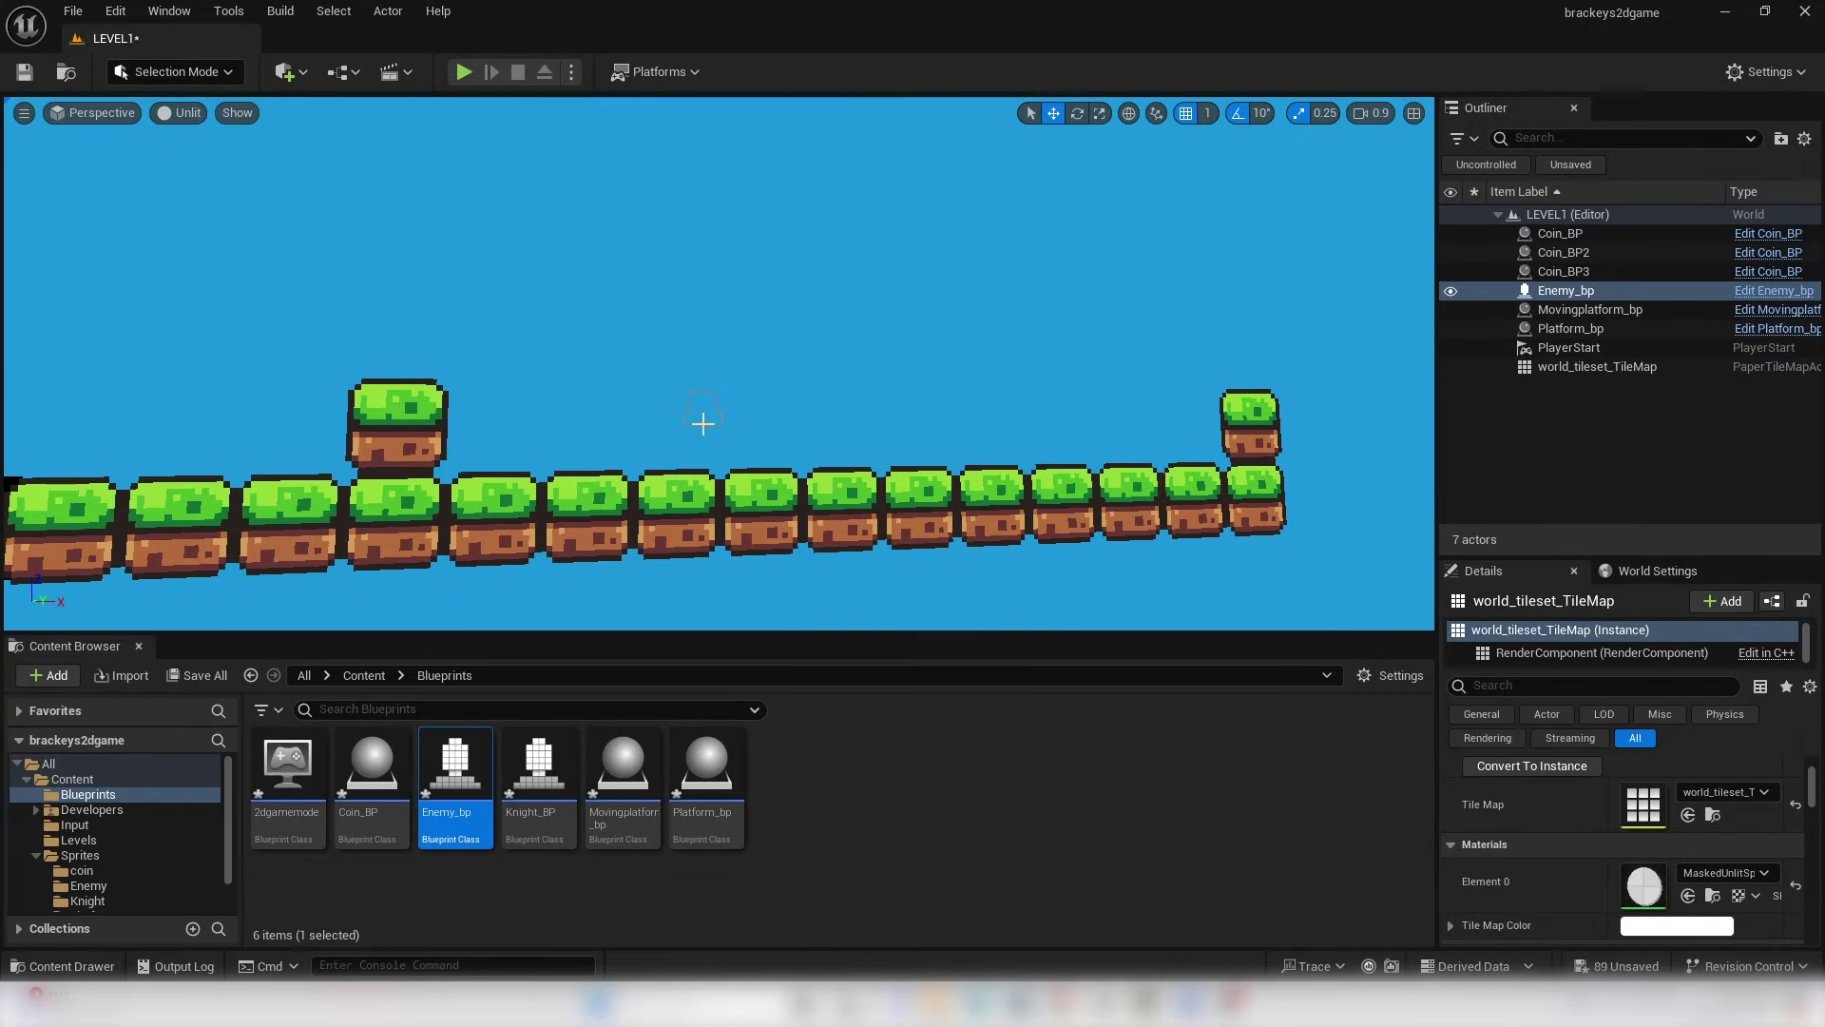
scroll(1745, 779, down, 3)
scroll(1694, 768, up, 3)
click(1702, 792)
key(Return)
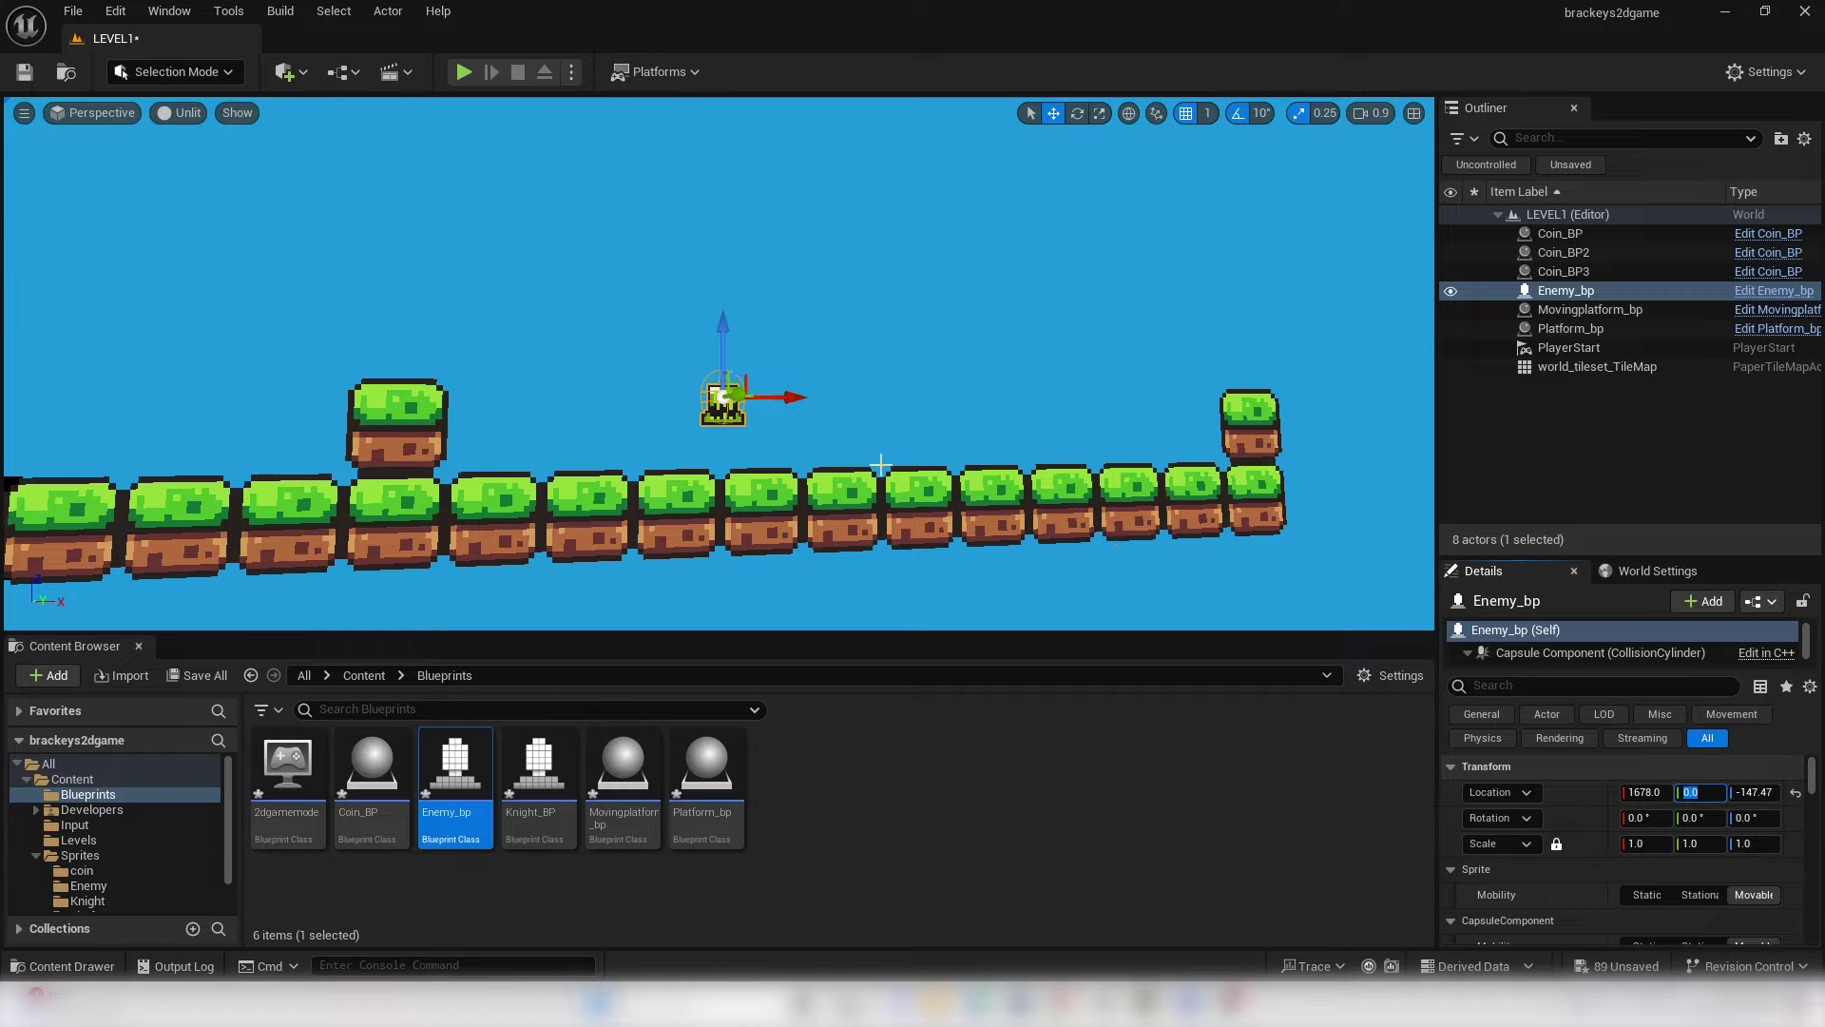
- Lower the slime enemy to just above the grass ground, at a Z location of about -179
right_drag(735, 307, 806, 346)
drag(851, 309, 851, 355)
right_drag(849, 356, 751, 352)
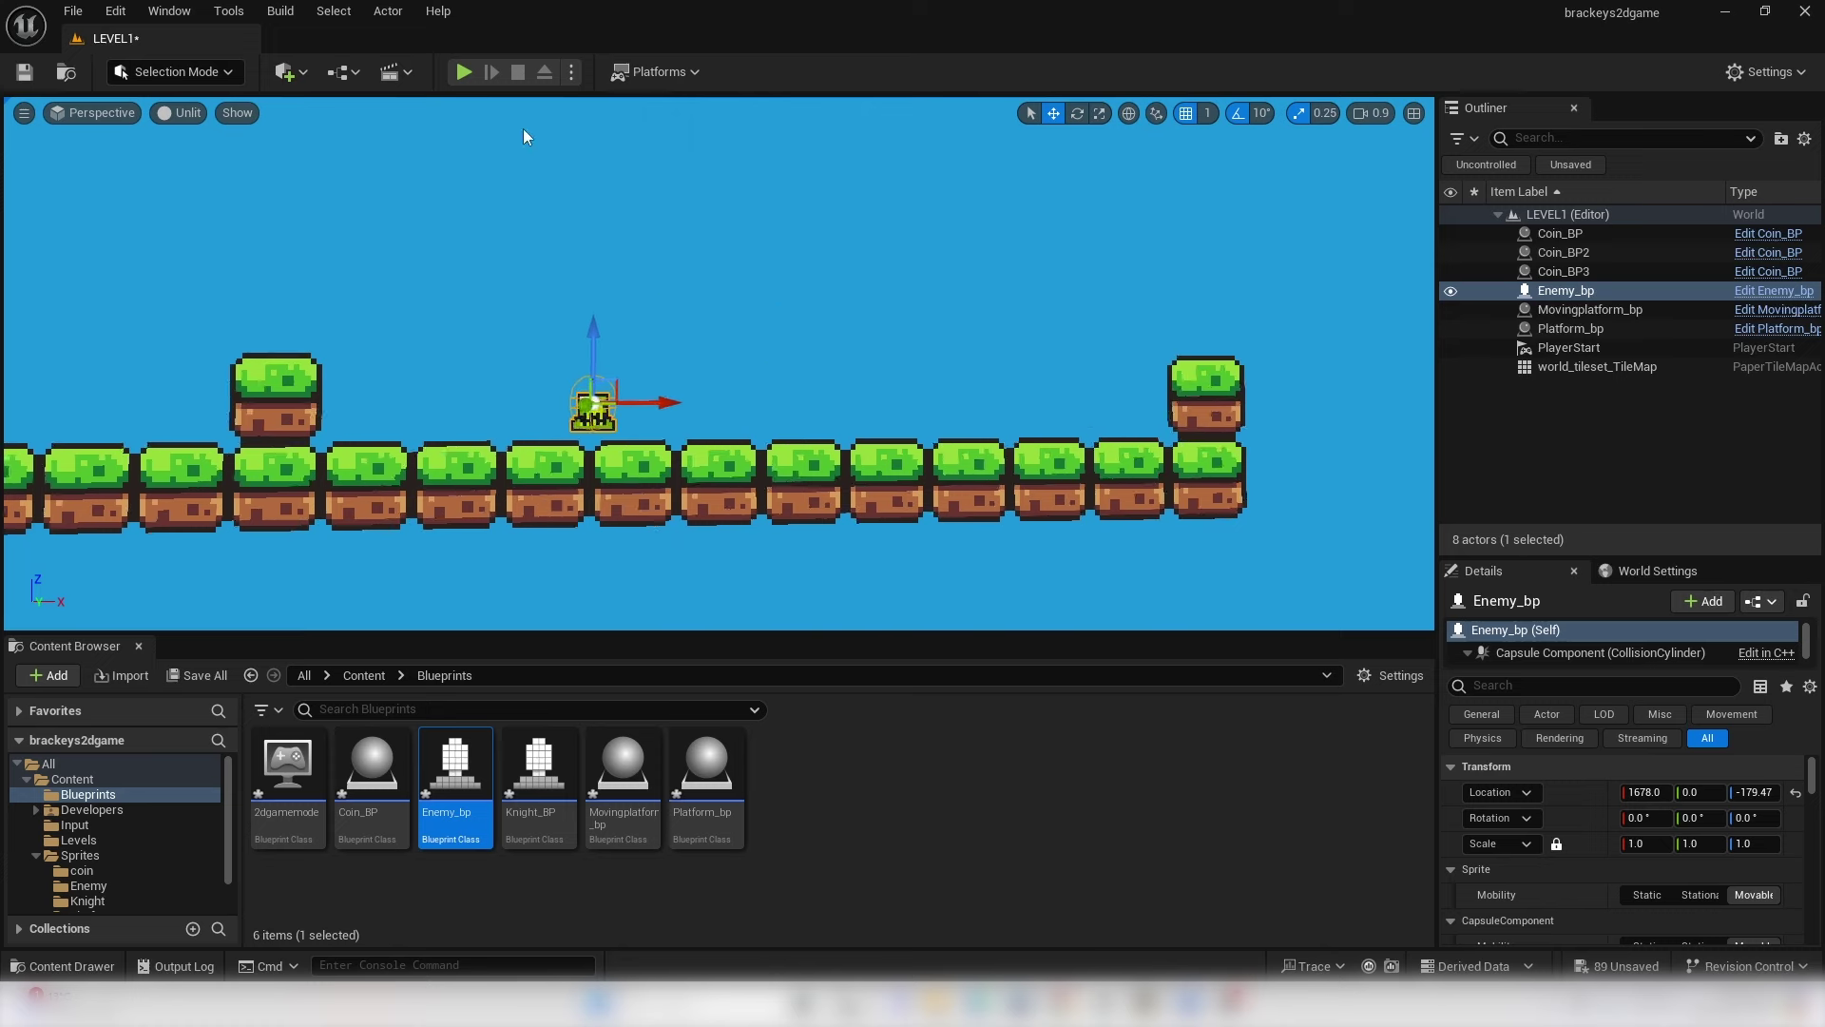
- Simulate the level to check how the slime moves between the raised blocks, and end the simulation
click(571, 72)
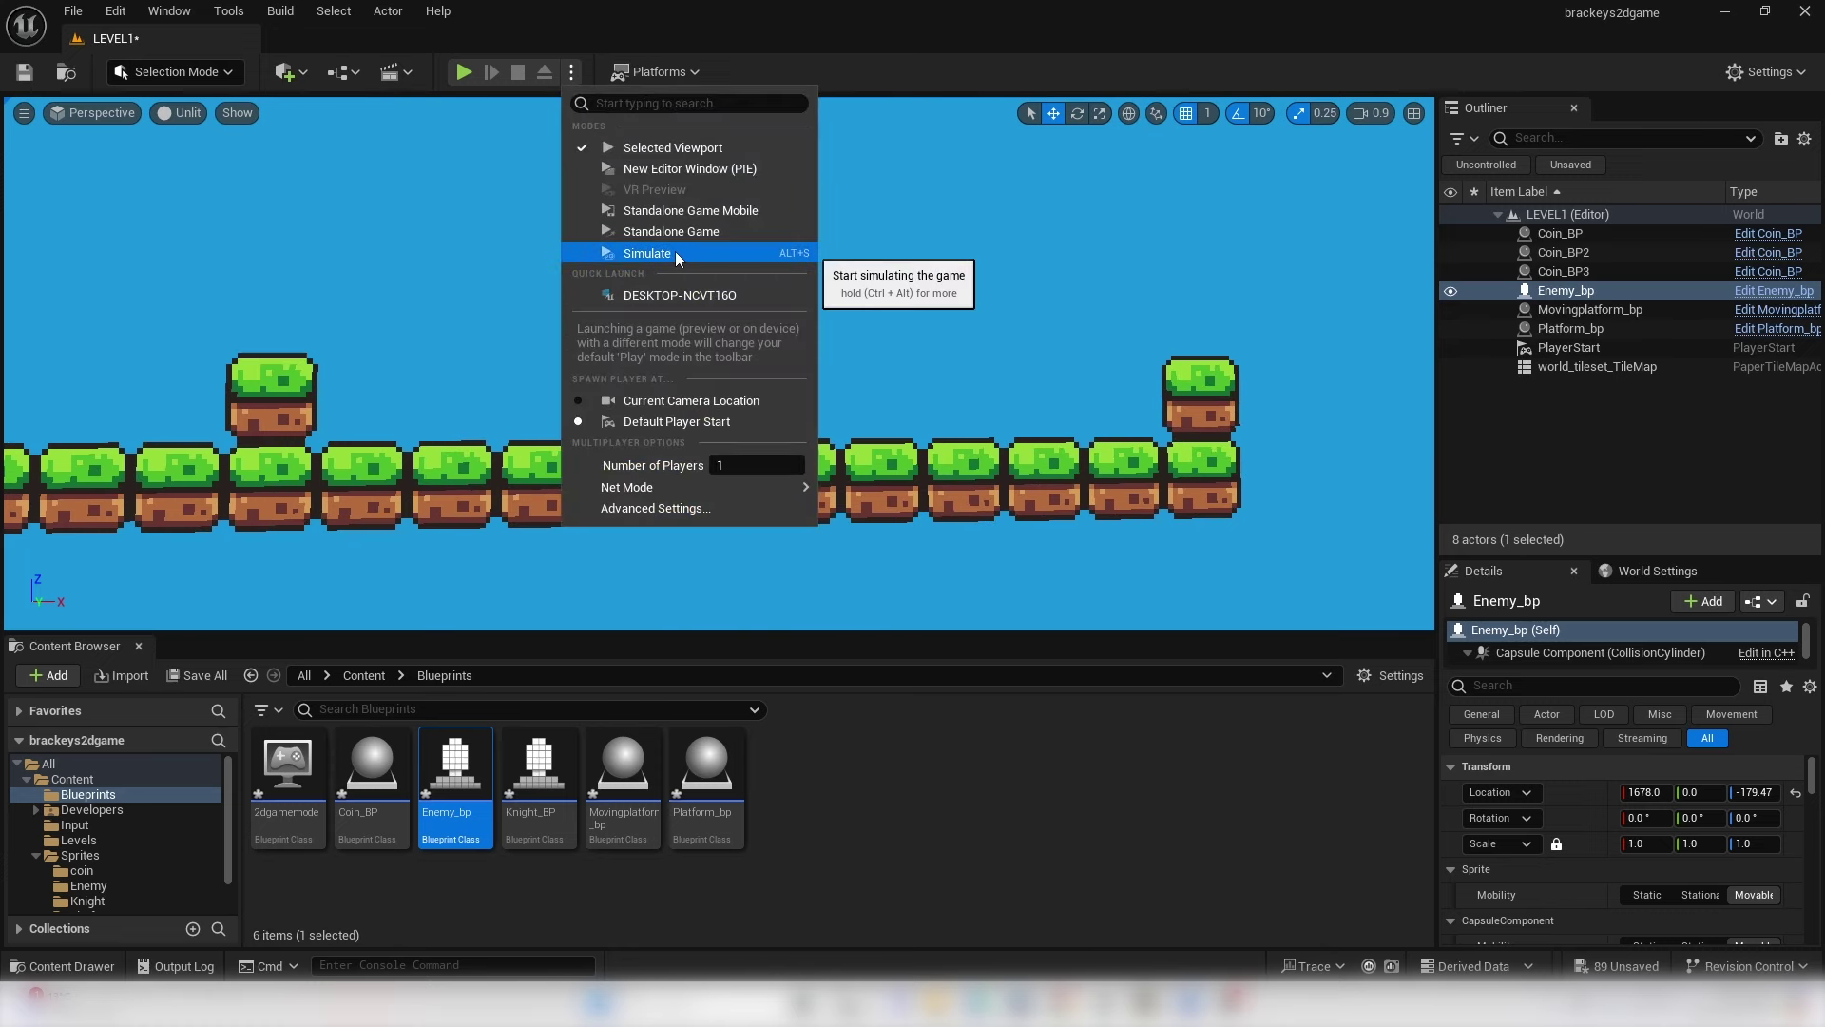
click(656, 253)
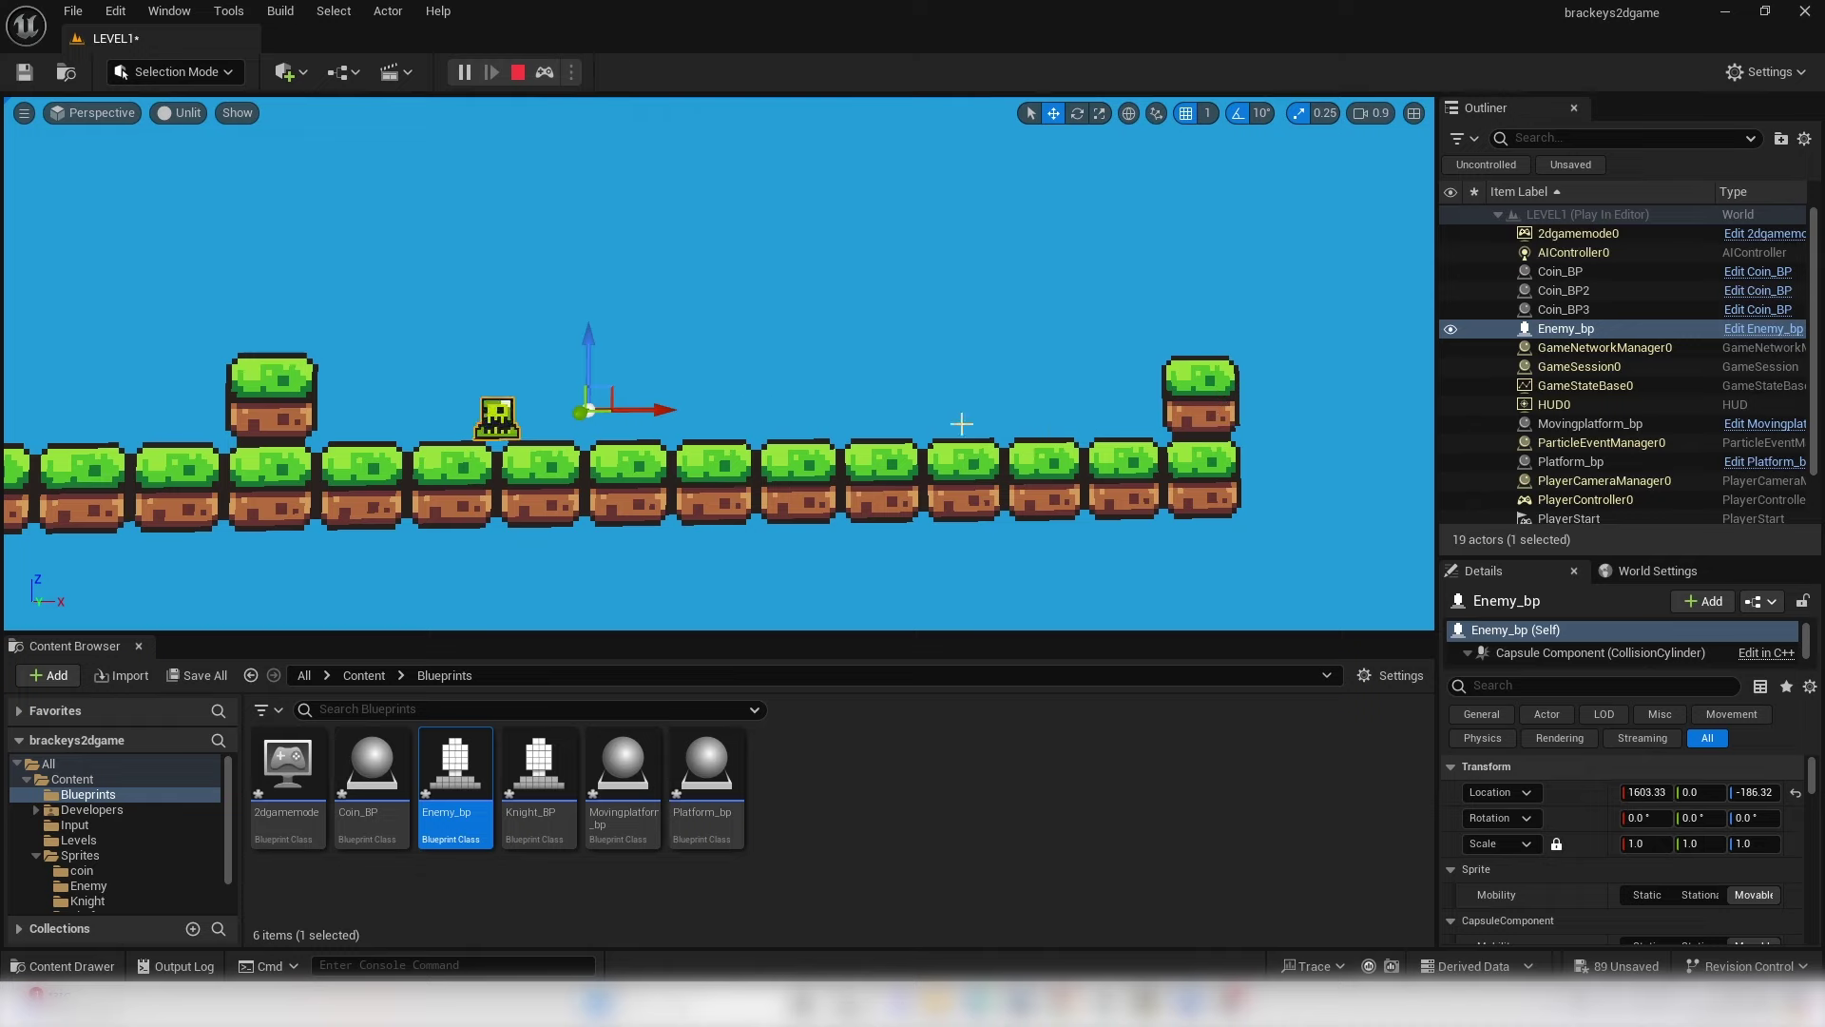
key(Escape)
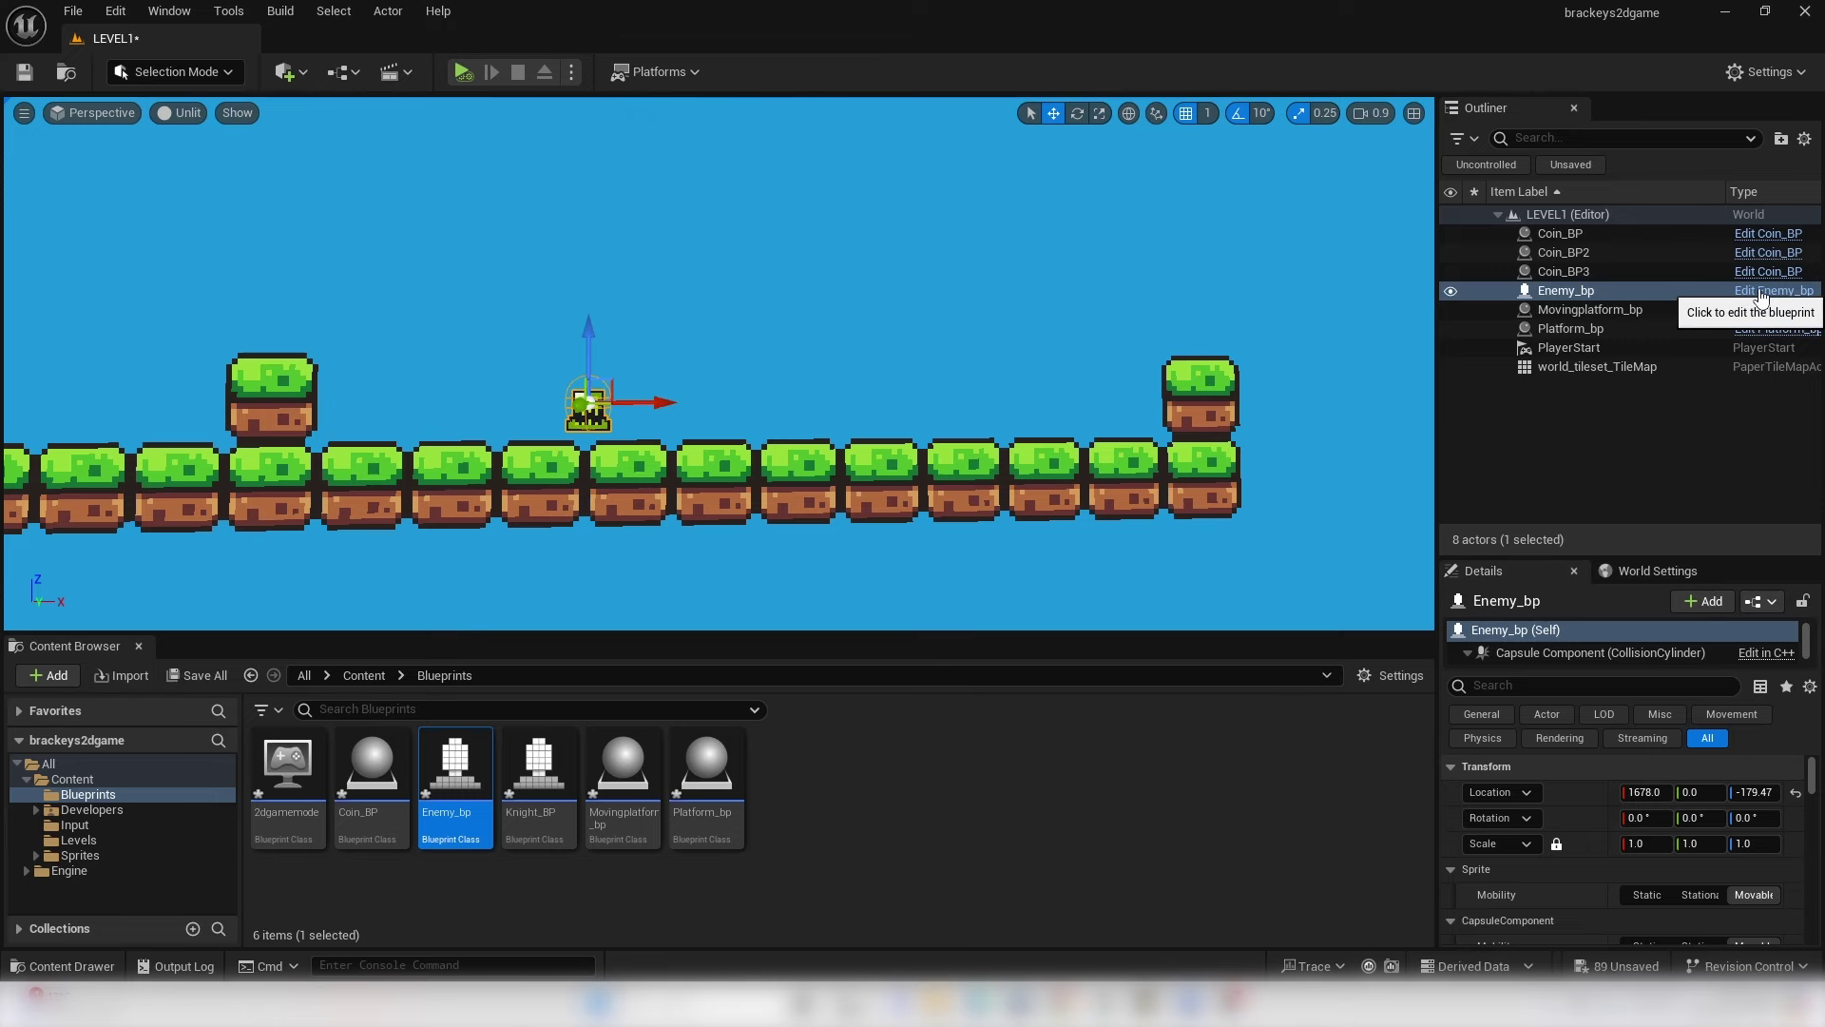
- Set the Max Walk Speed of Enemy_bp's Character Movement to 200 cm/s and compile the blueprint
click(1797, 292)
click(157, 269)
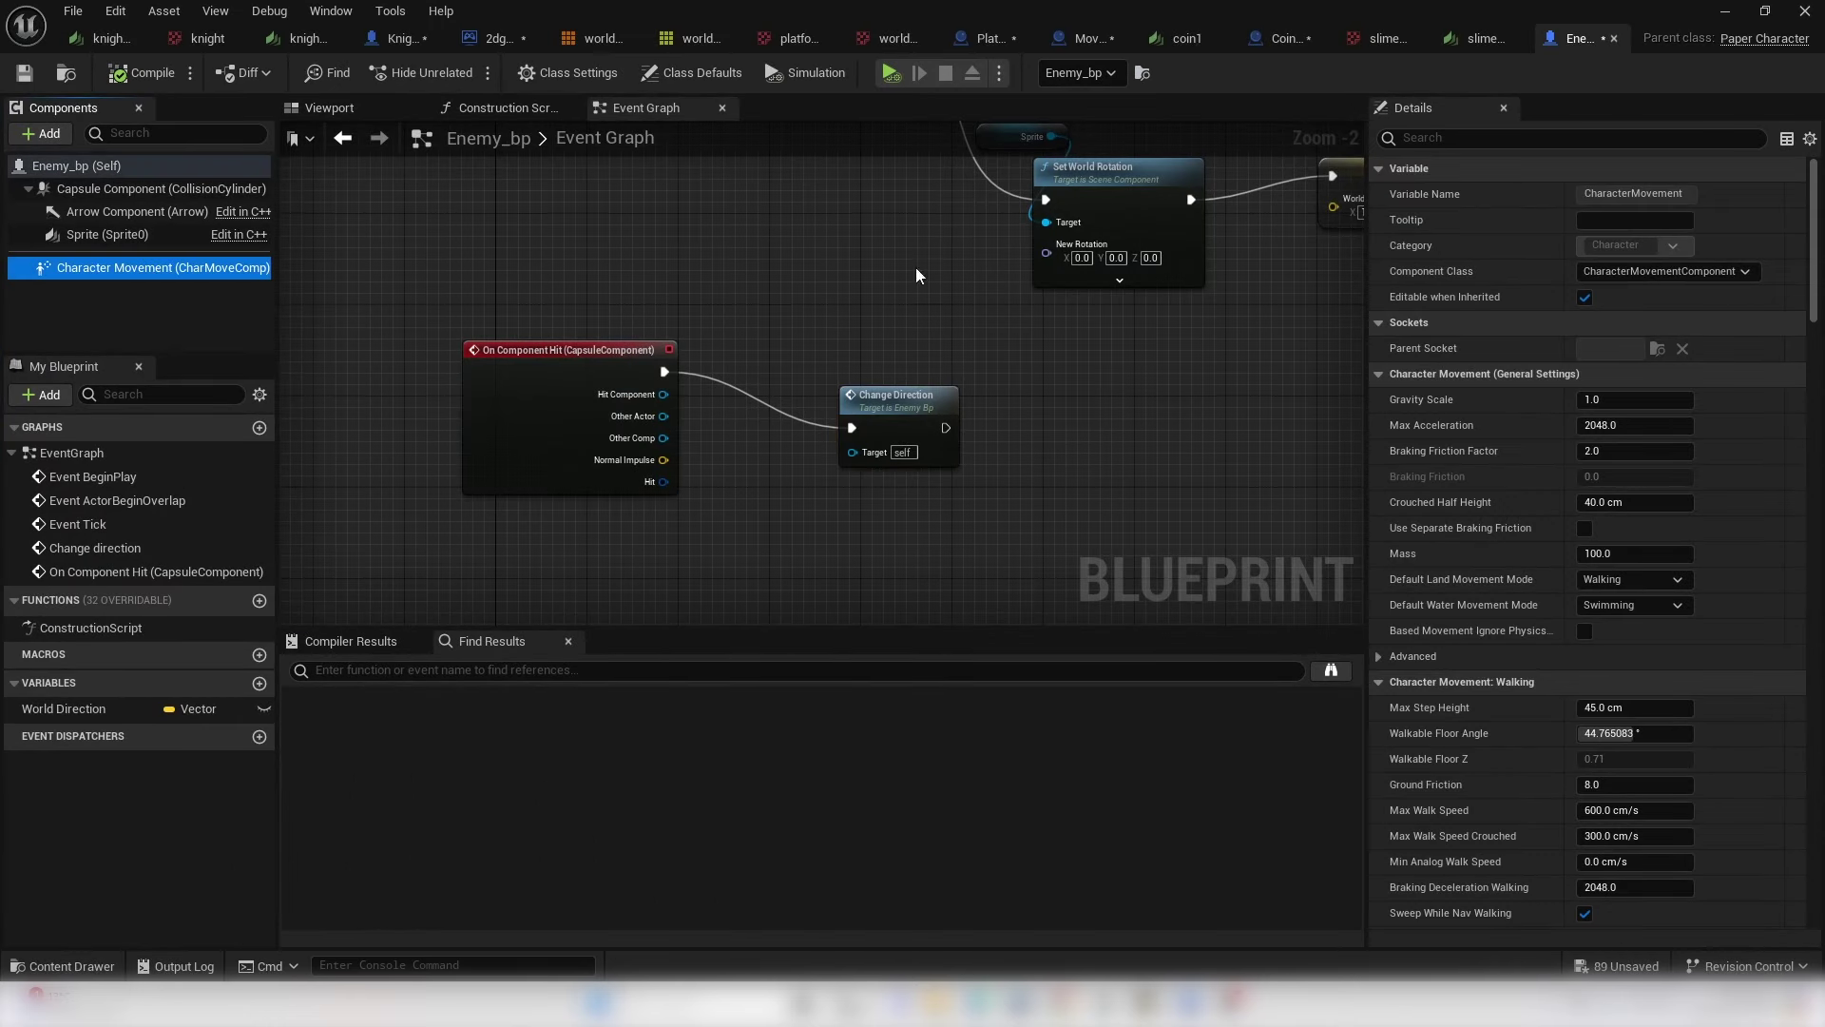
click(1429, 140)
text(walk spe)
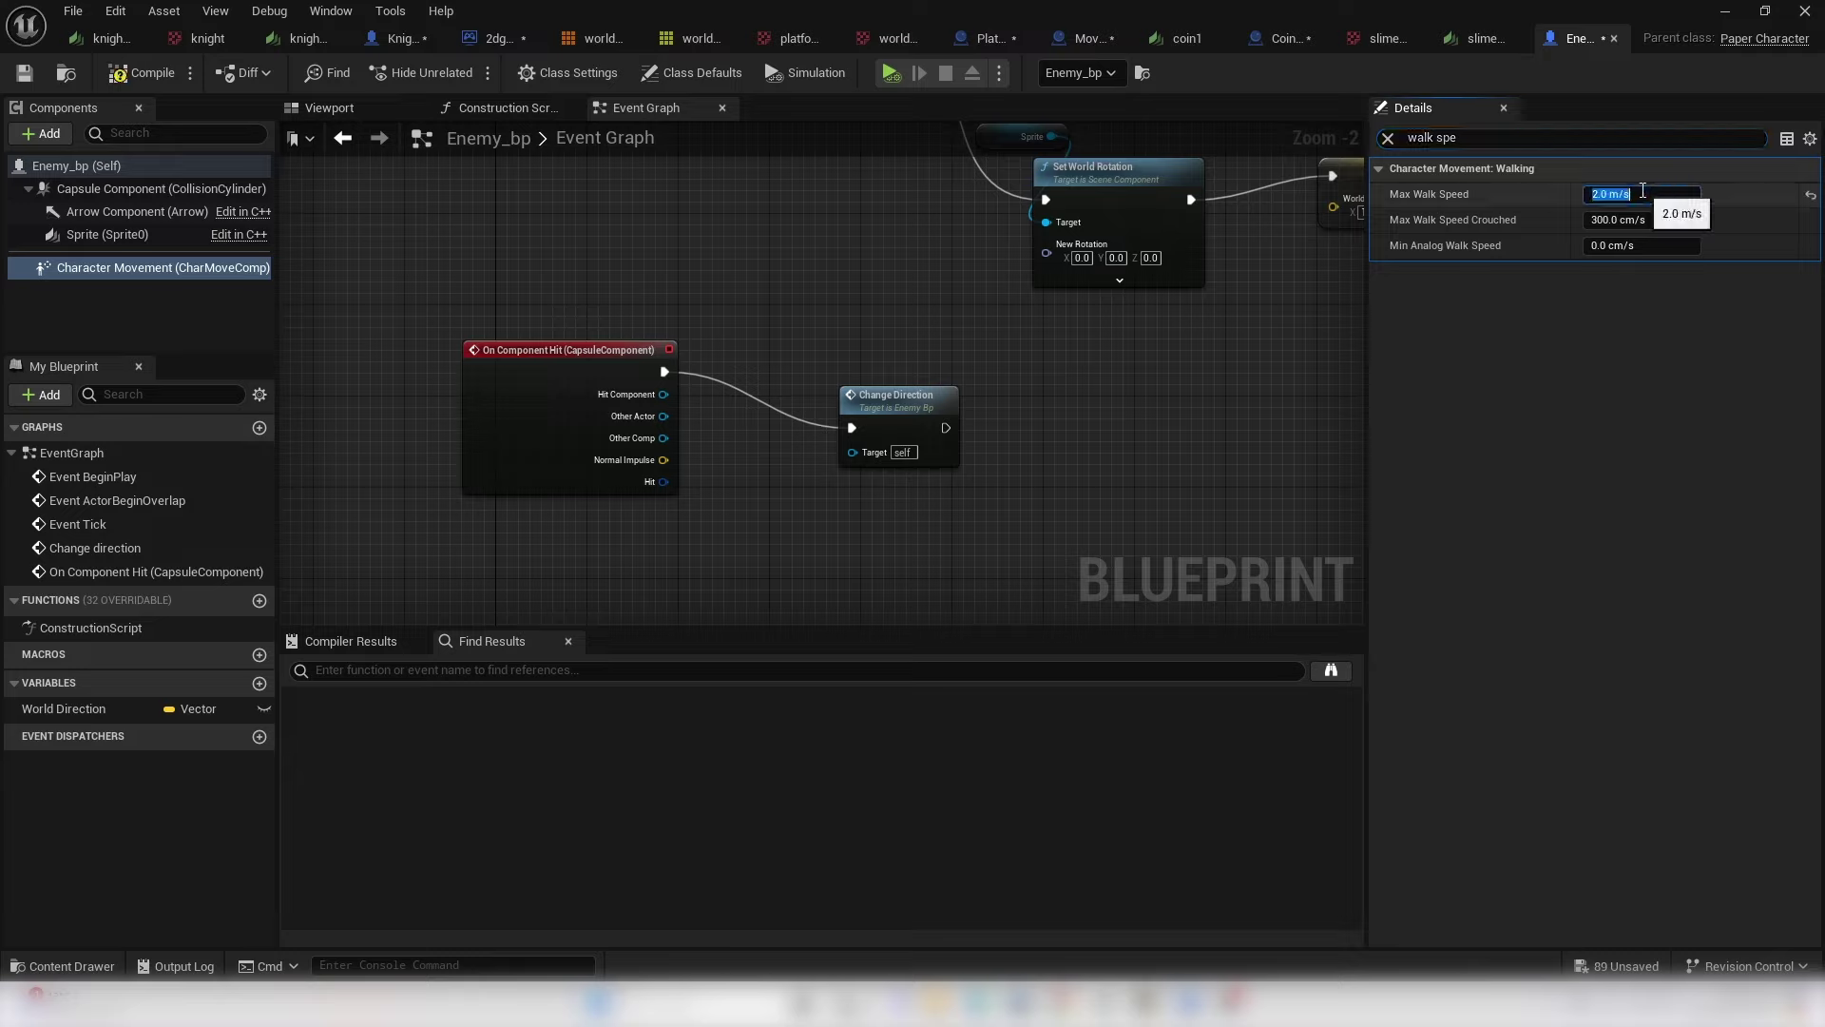
click(143, 73)
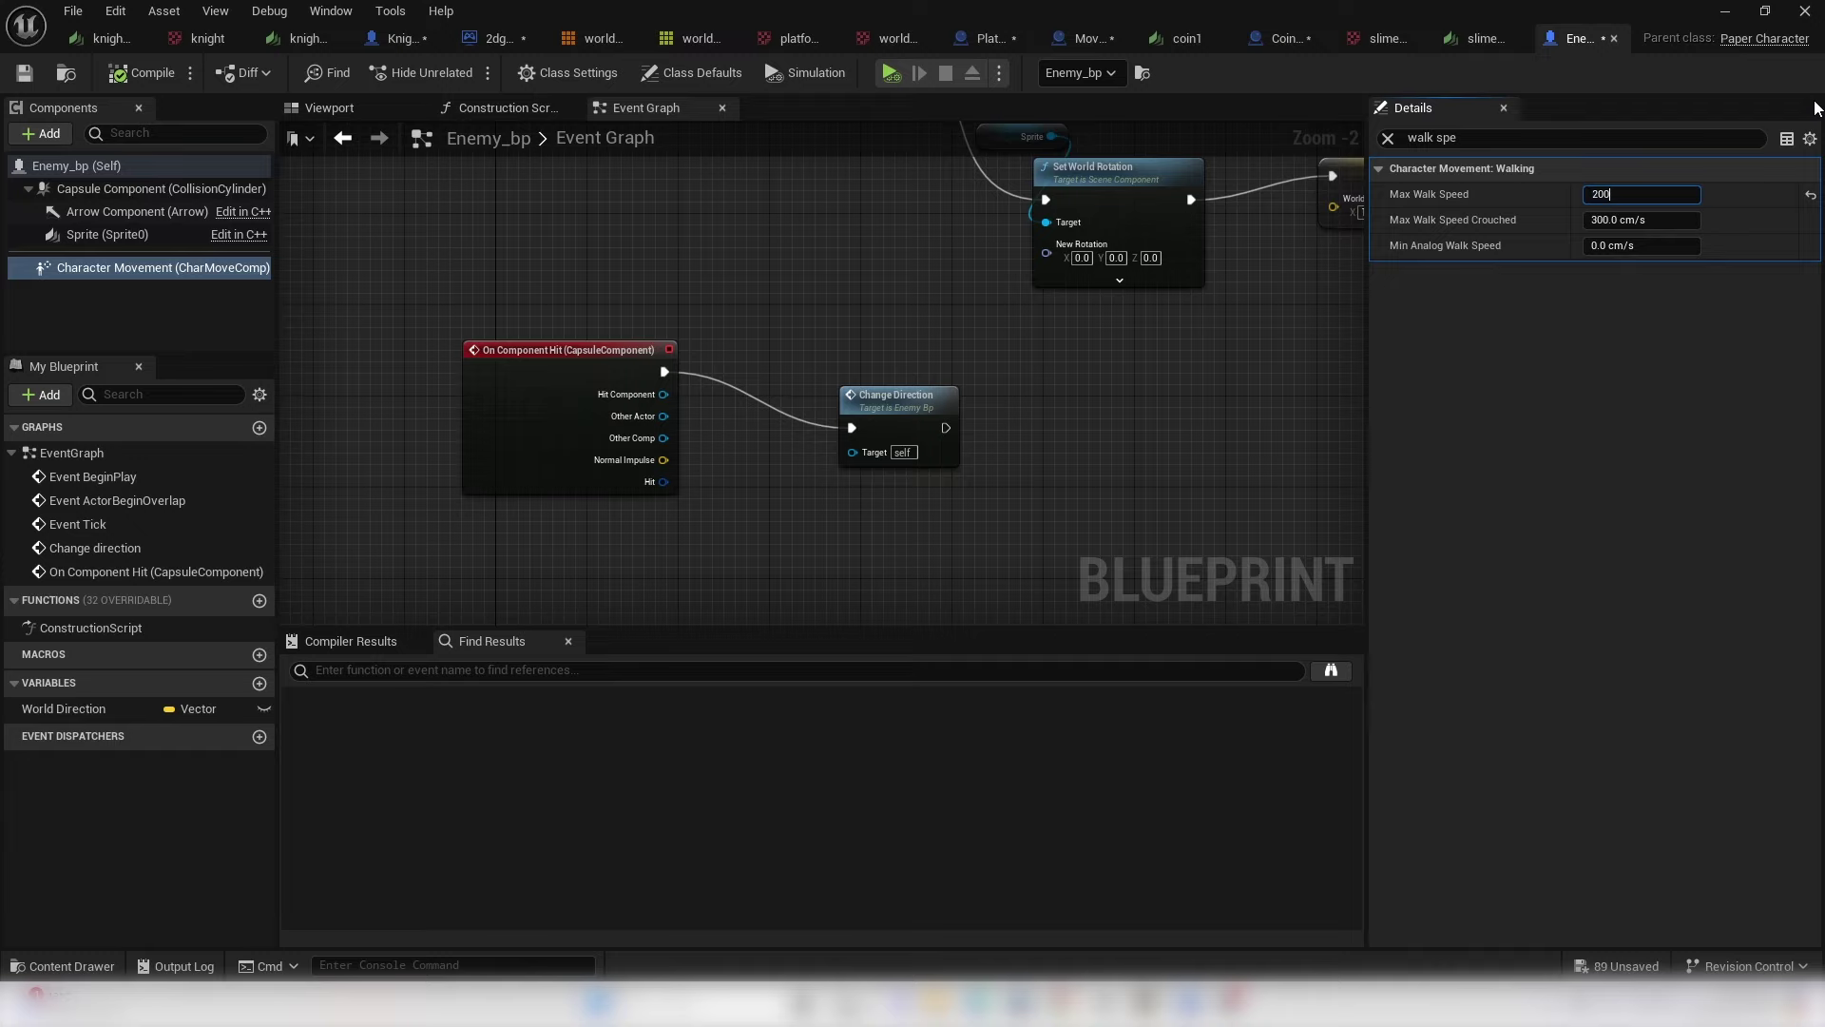
click(152, 74)
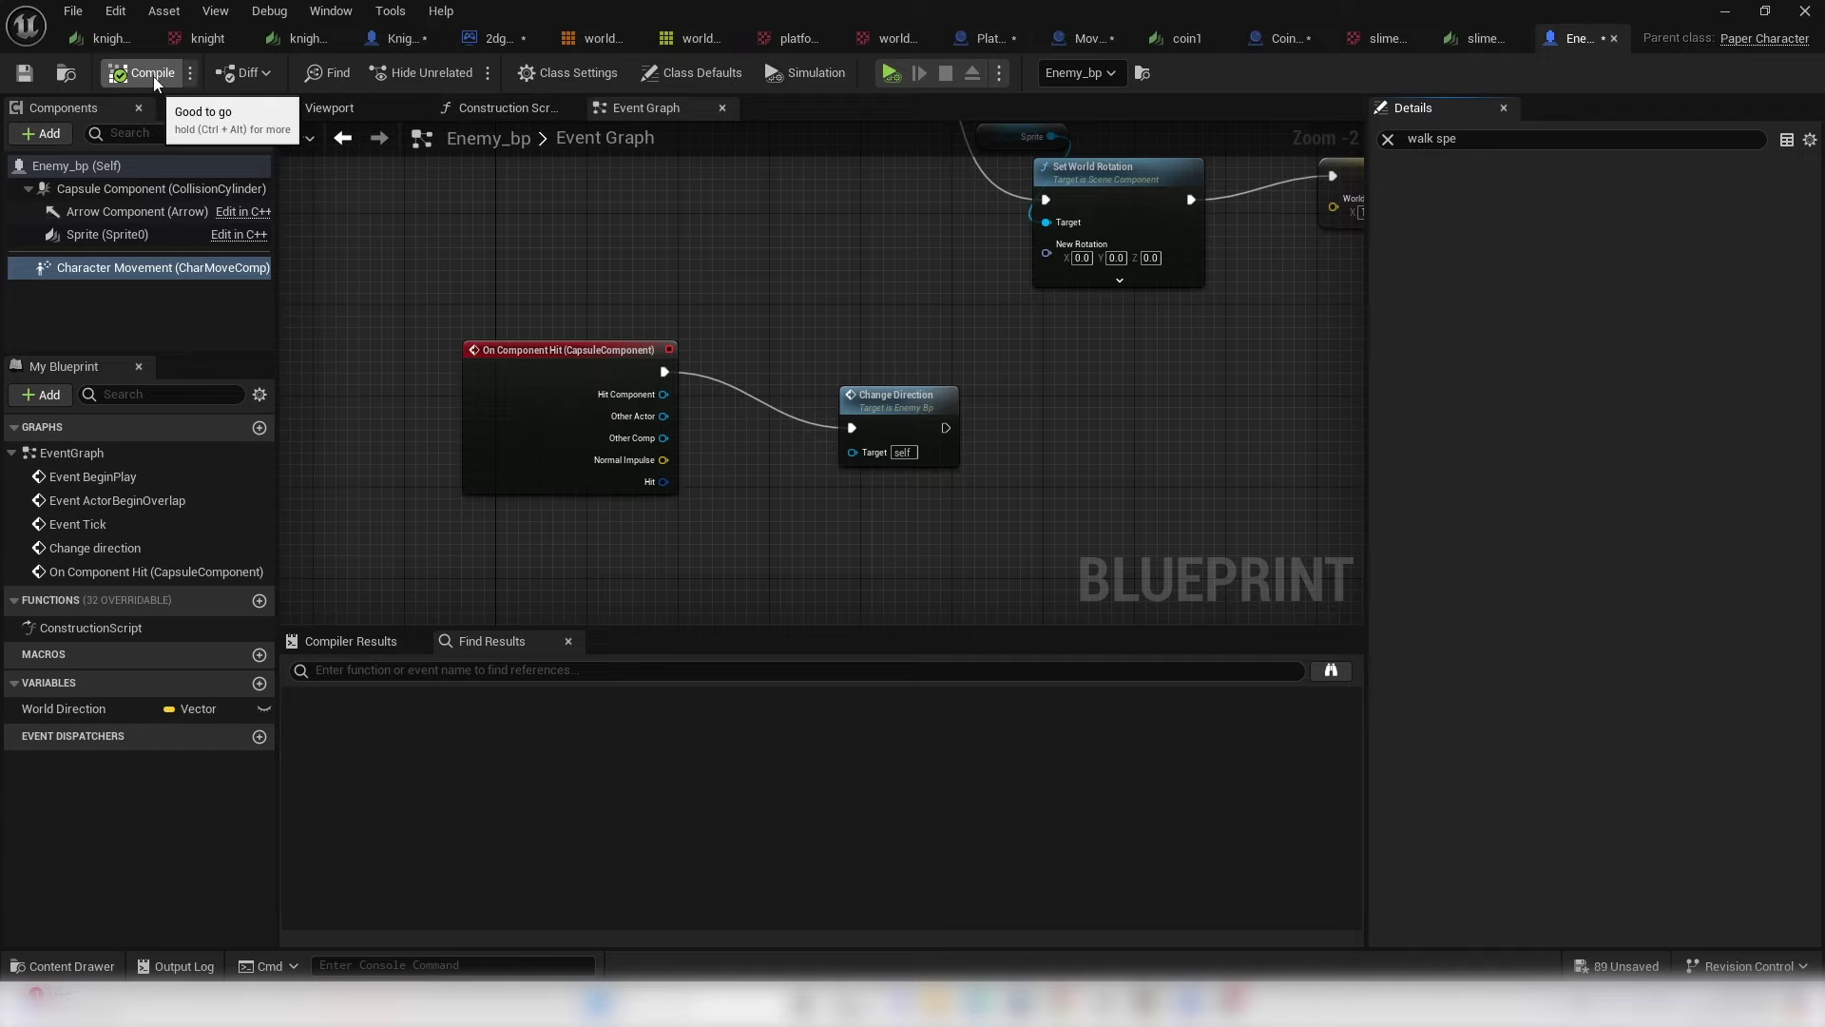
- Simulate the level again to check the slime's new walking speed, and stop the simulation
click(1724, 11)
click(463, 72)
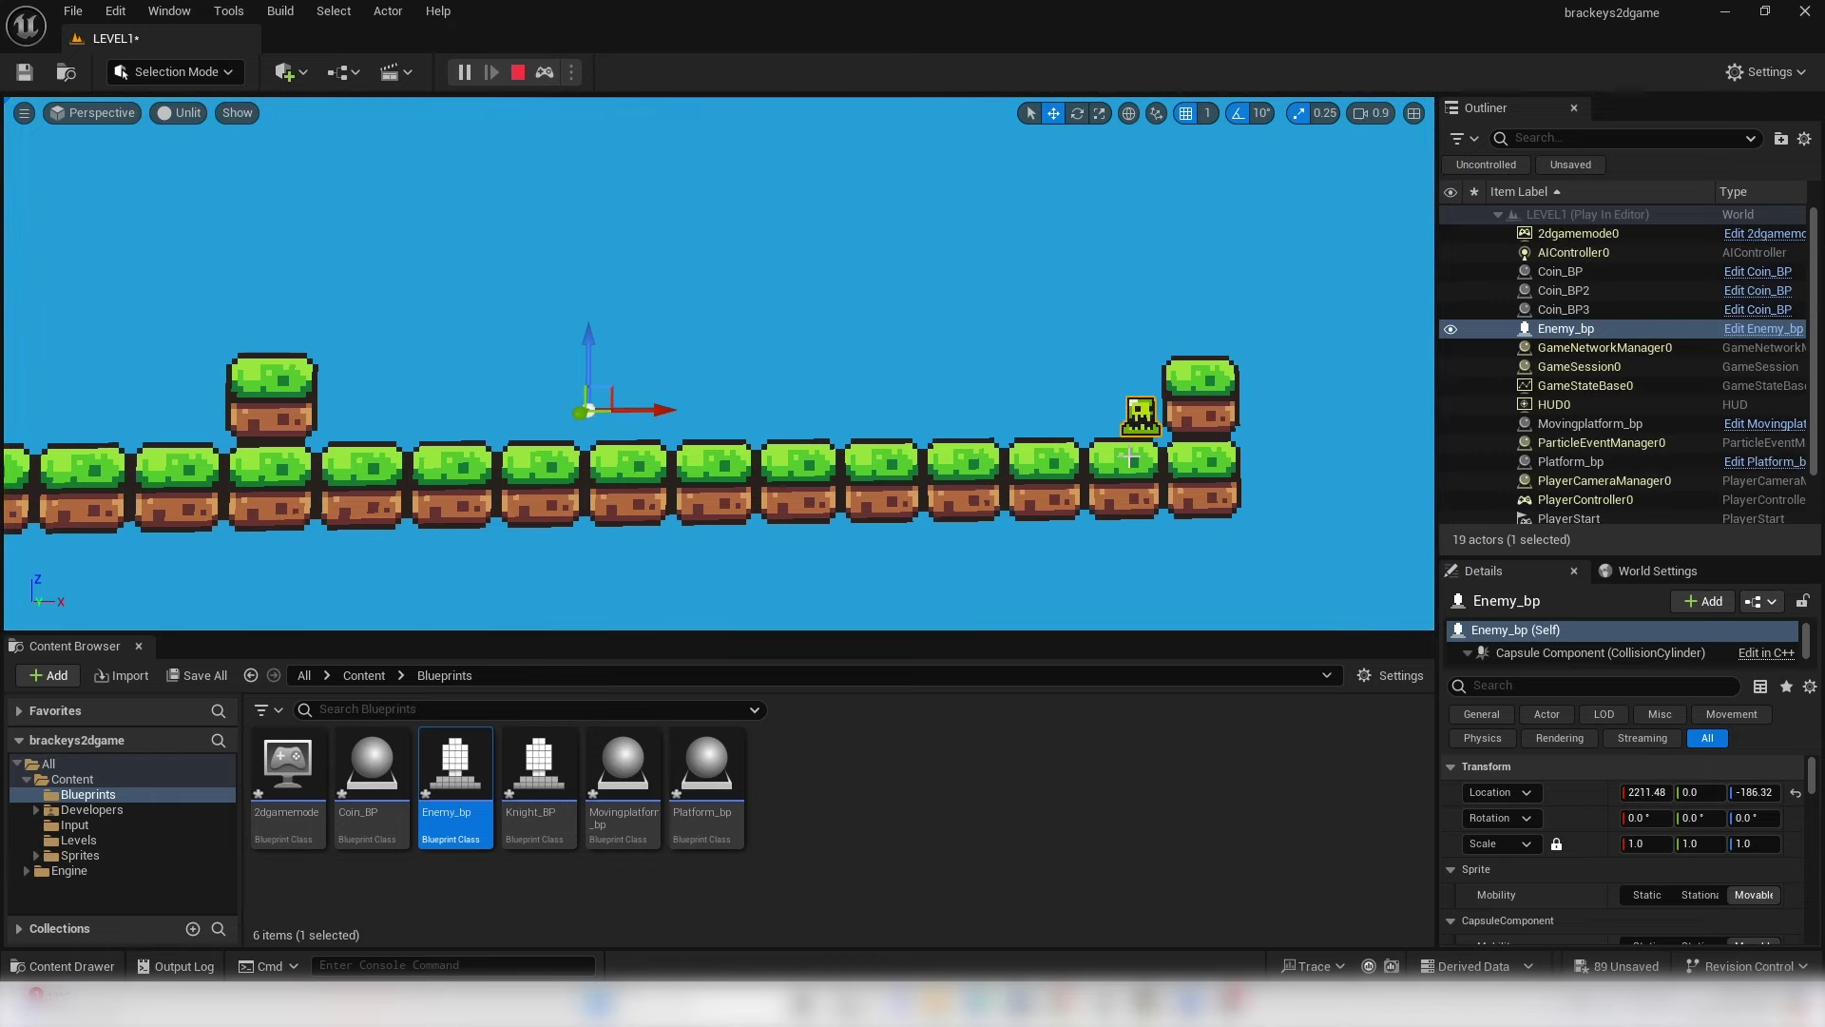
click(518, 72)
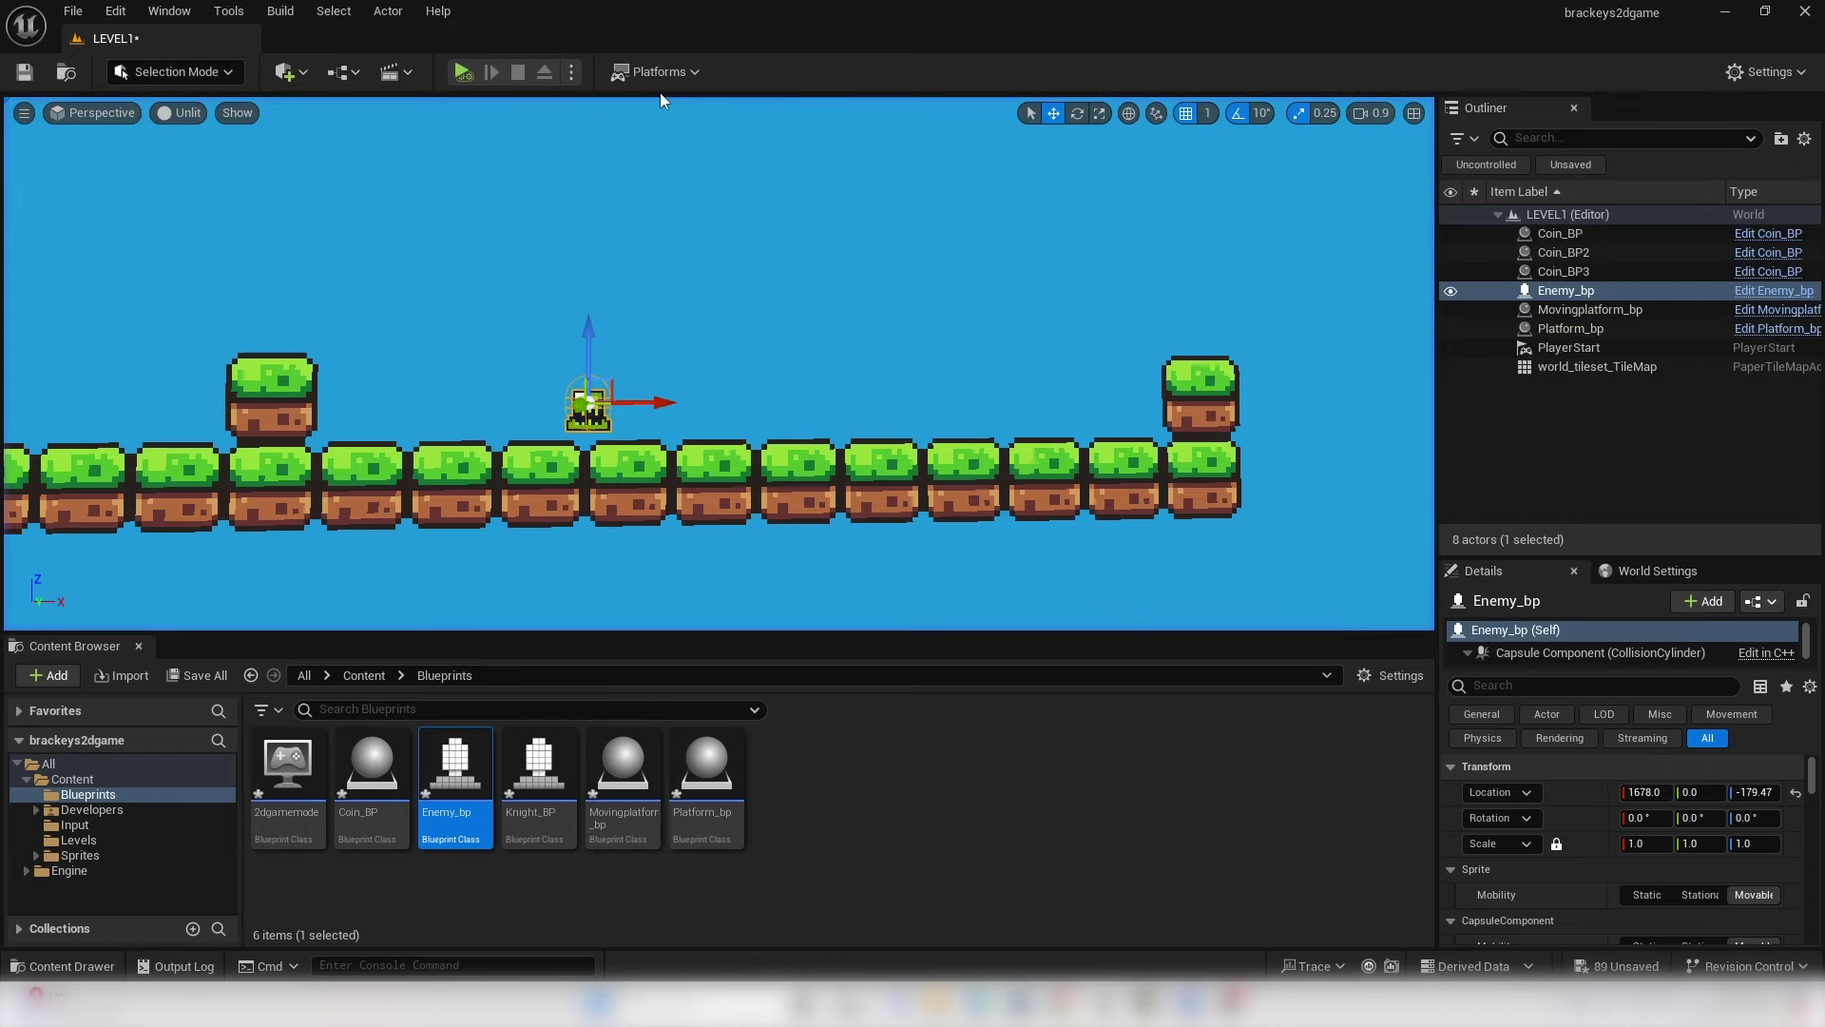
- Play the level in the selected viewport, run and jump the knight over the raised block towards the slime, and end the session
click(573, 72)
click(664, 141)
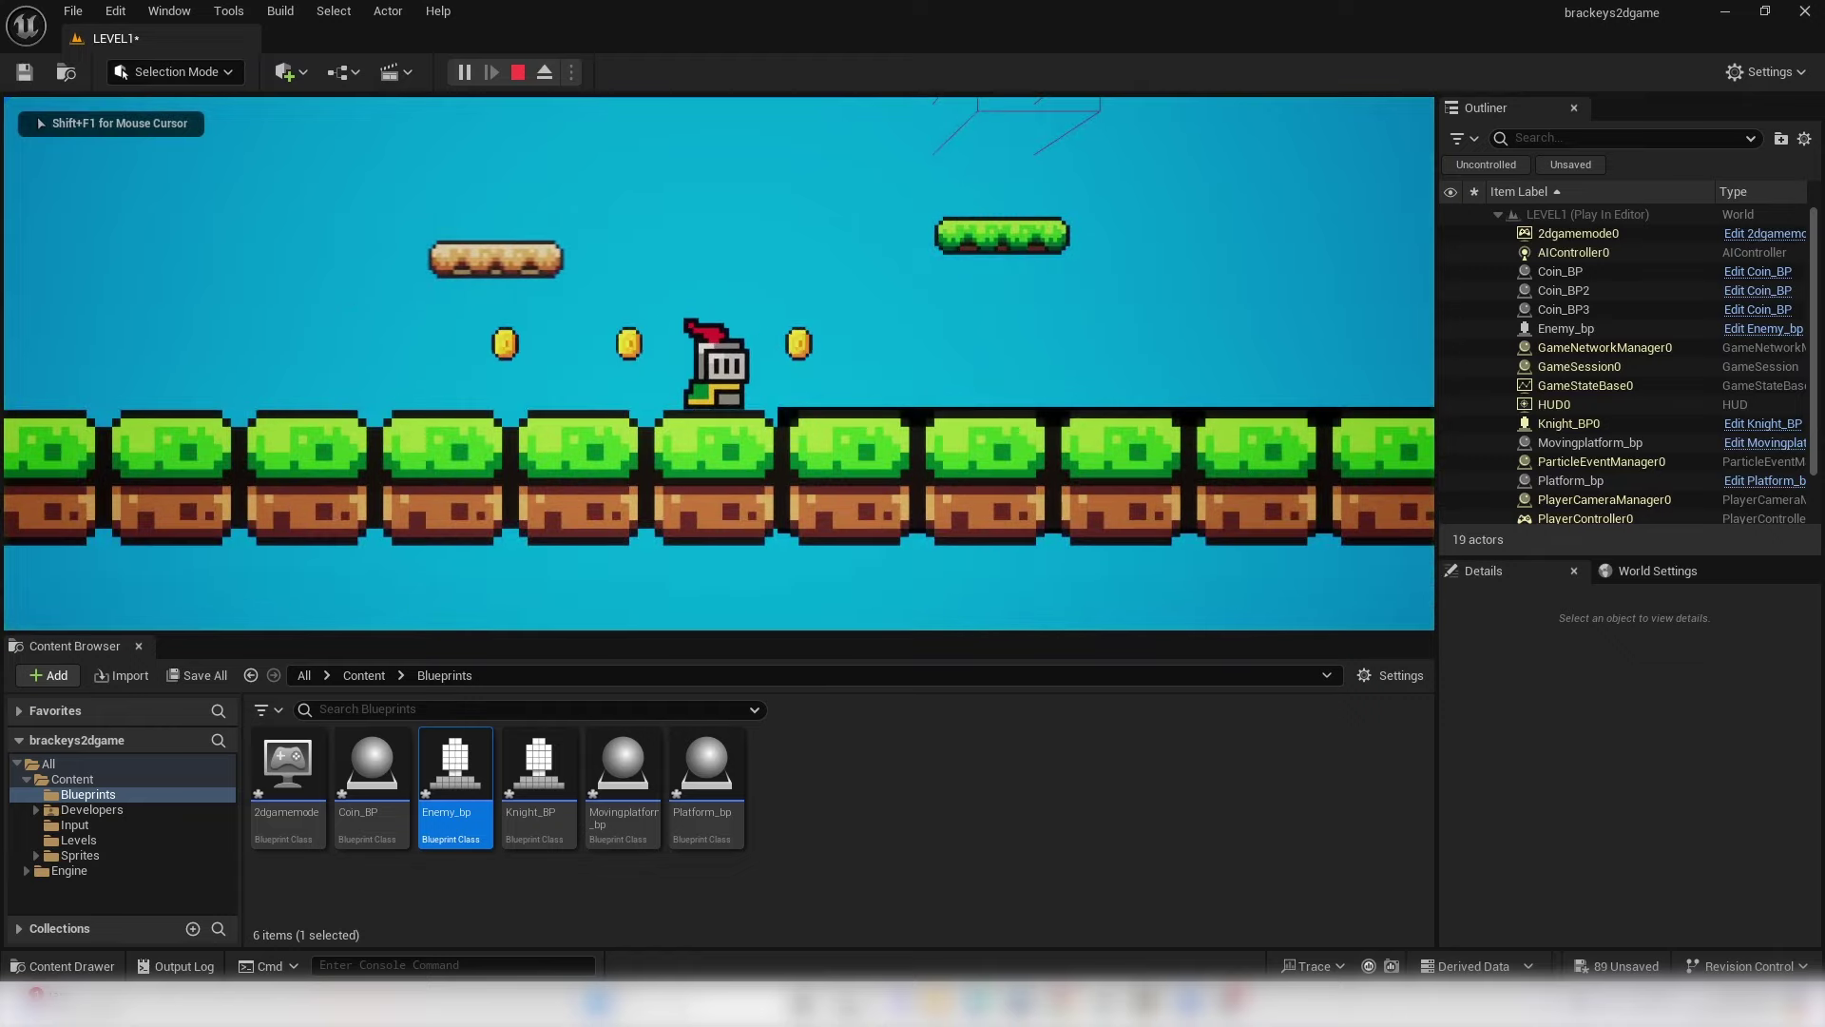
key(d)
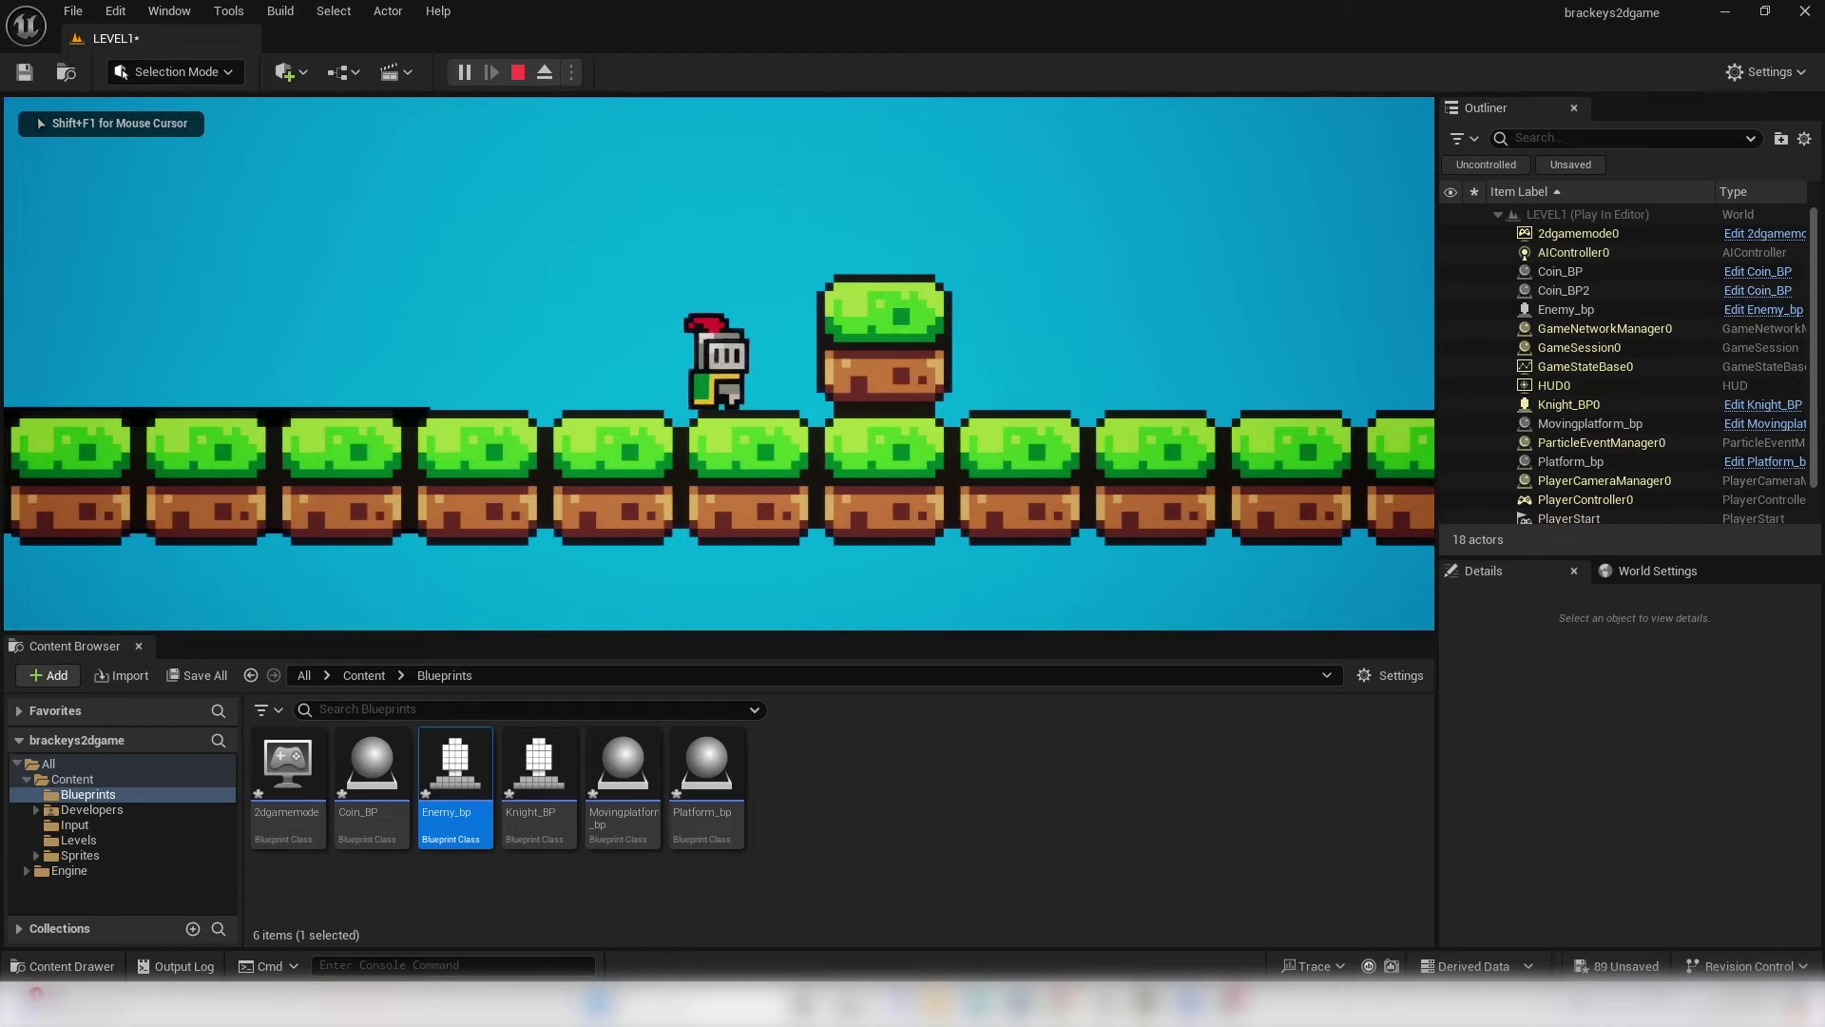
key(space)
key(a)
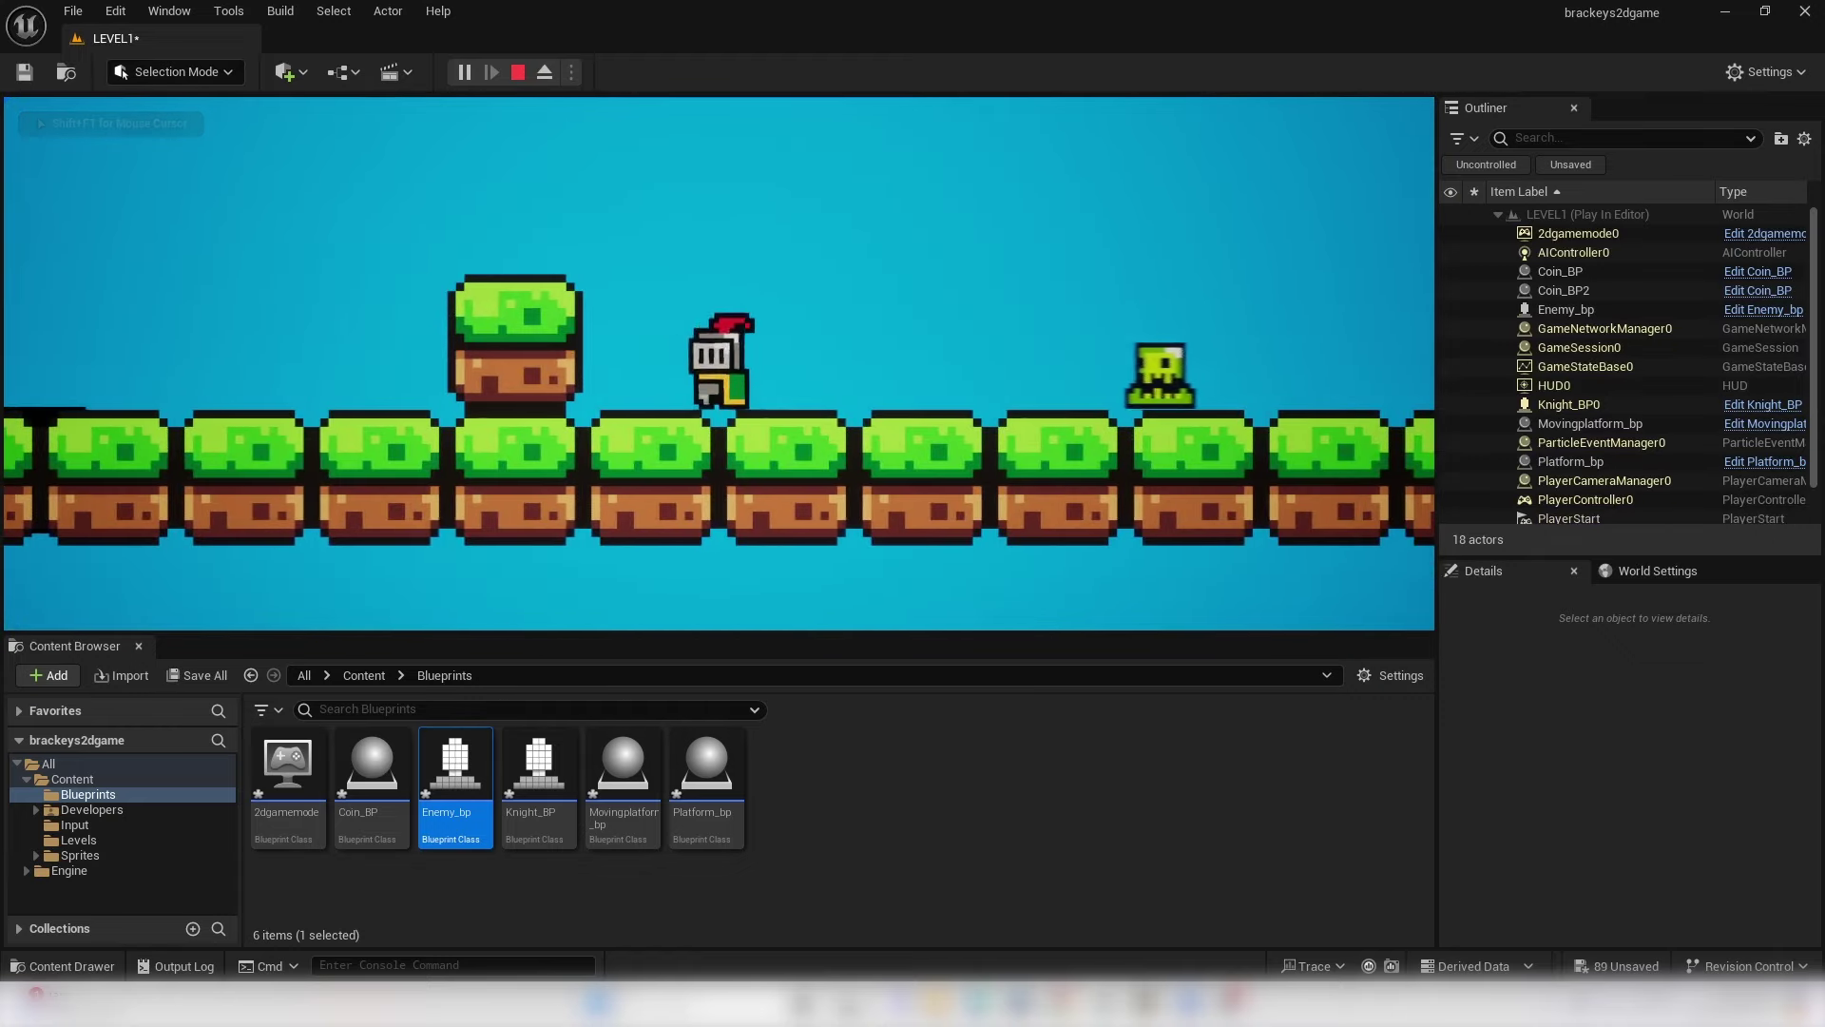
key(d)
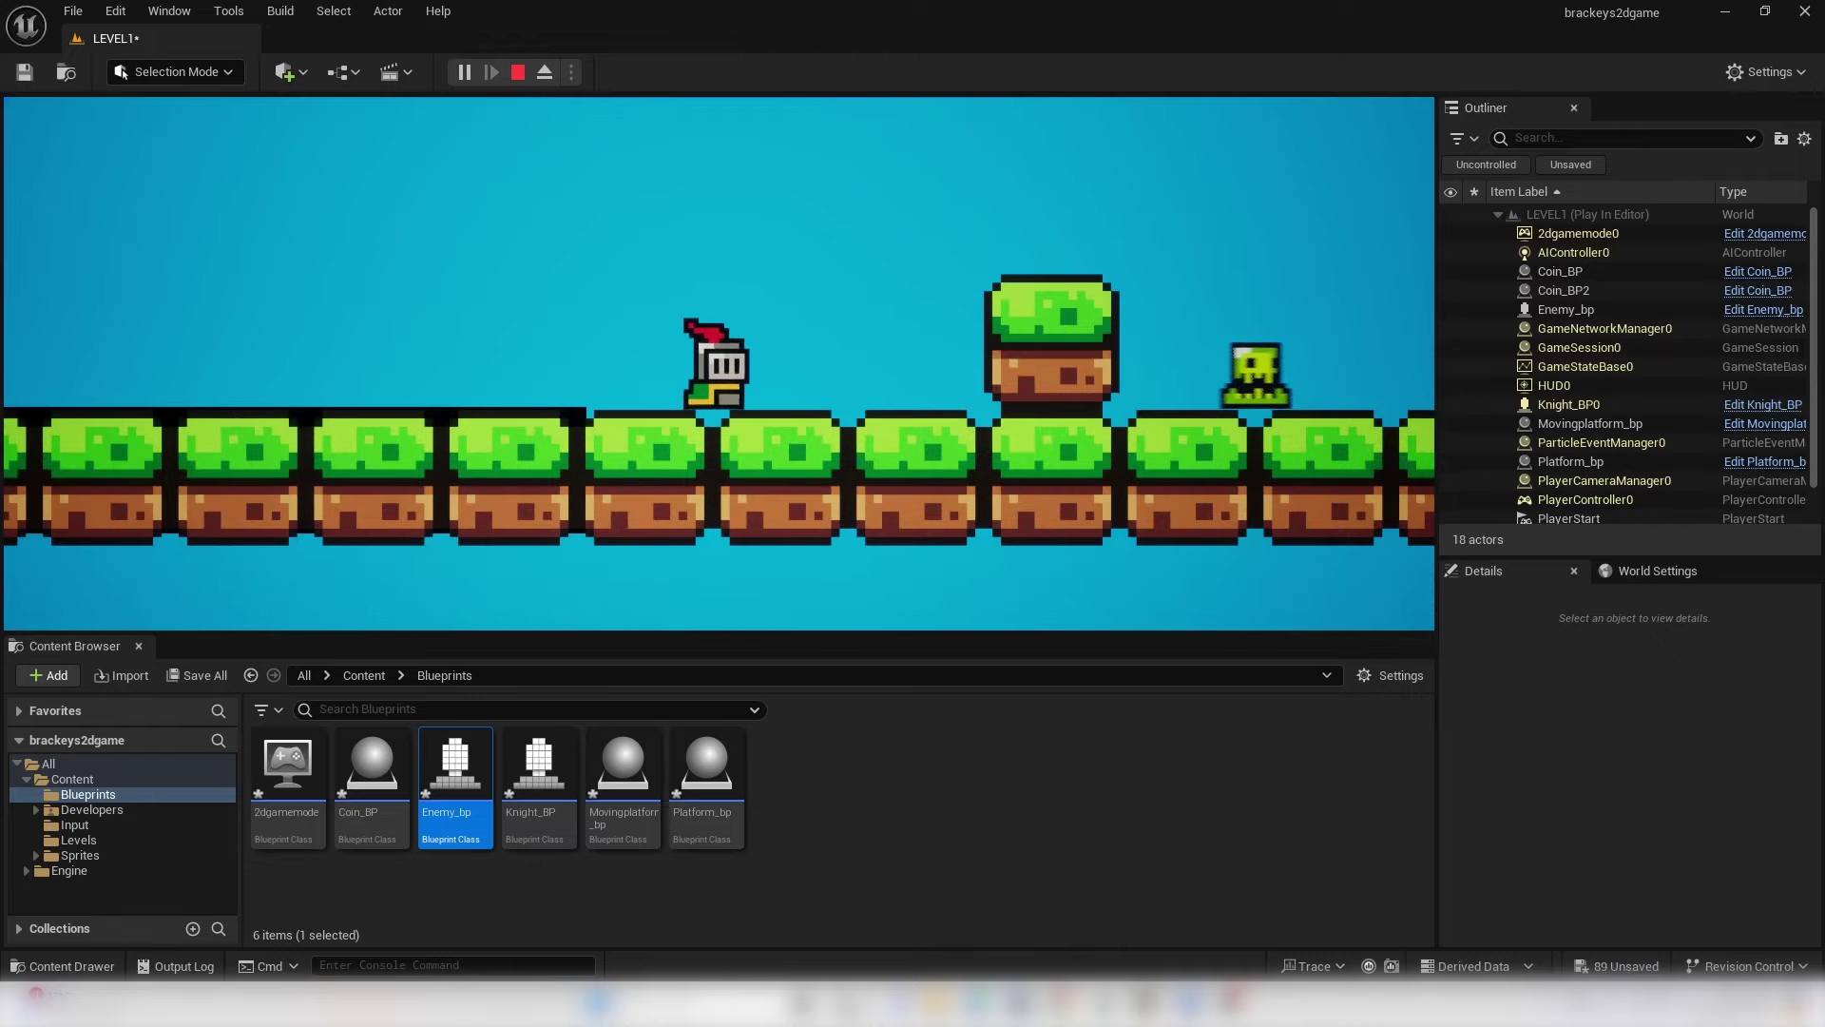
key(Escape)
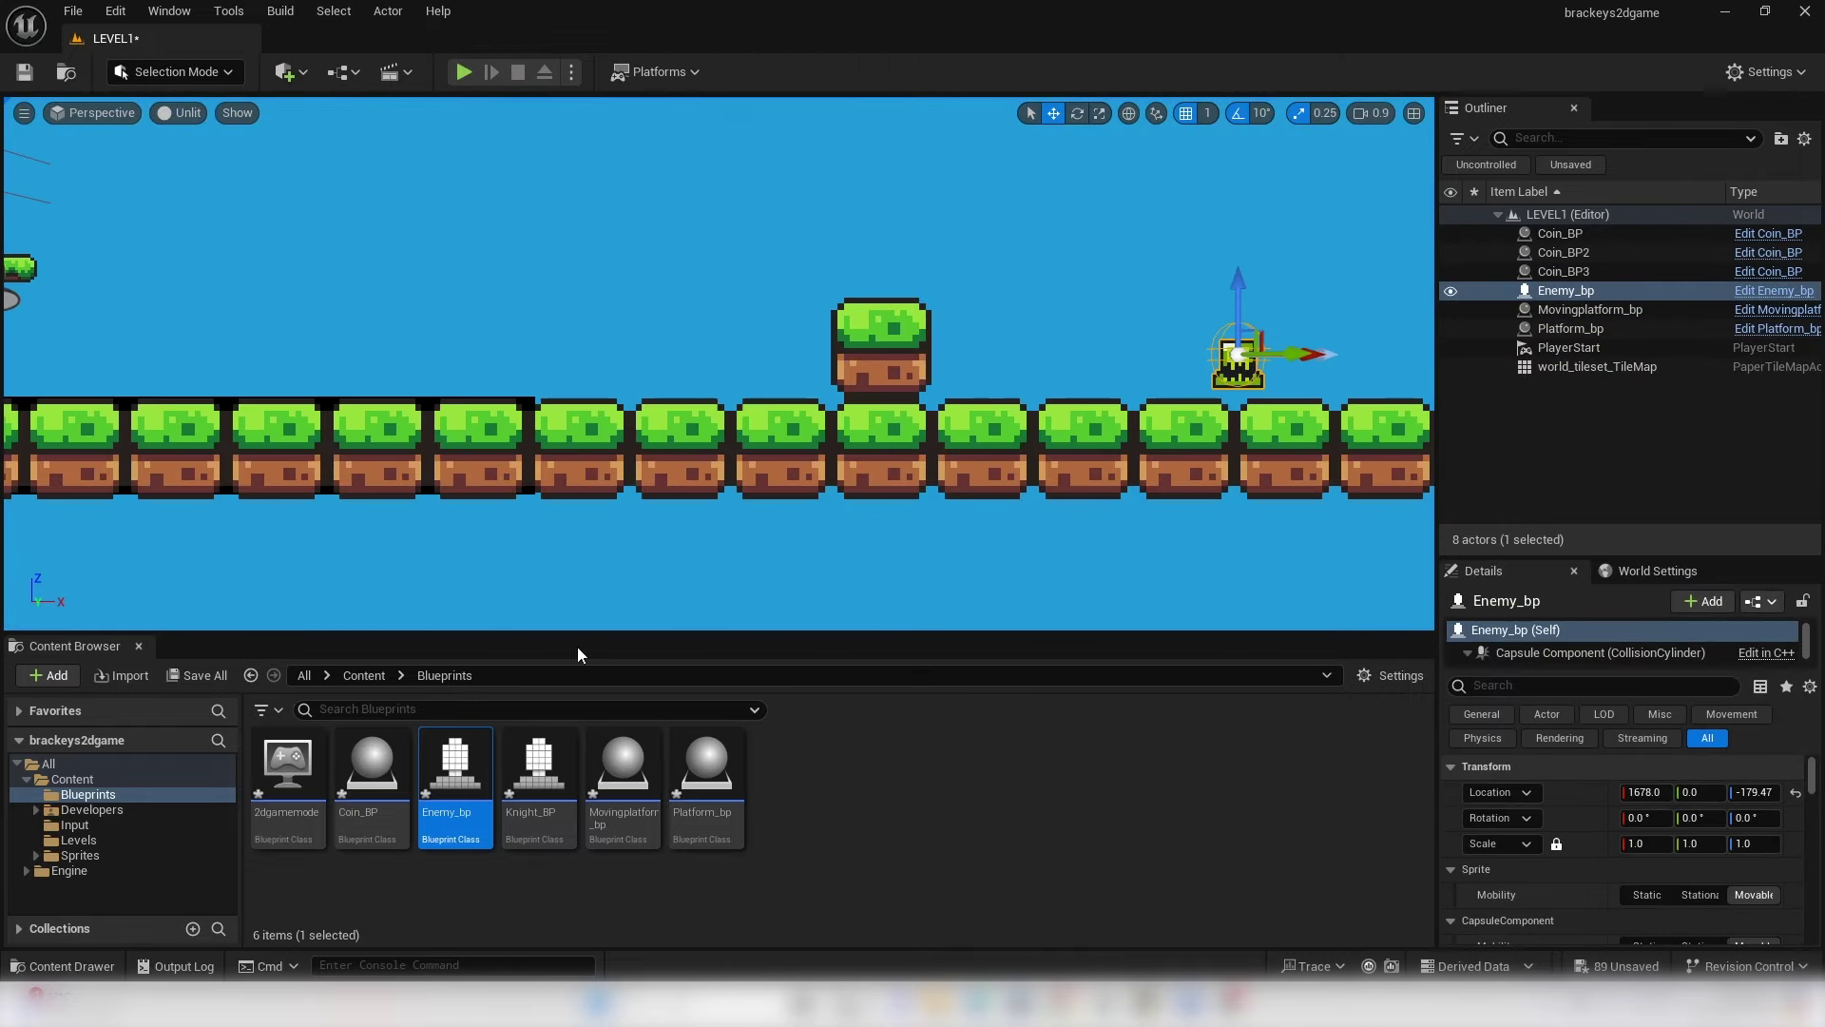
- Set the scale of the Sprite component in Enemy_bp to 3.3 on all axes
double_click(474, 776)
click(331, 107)
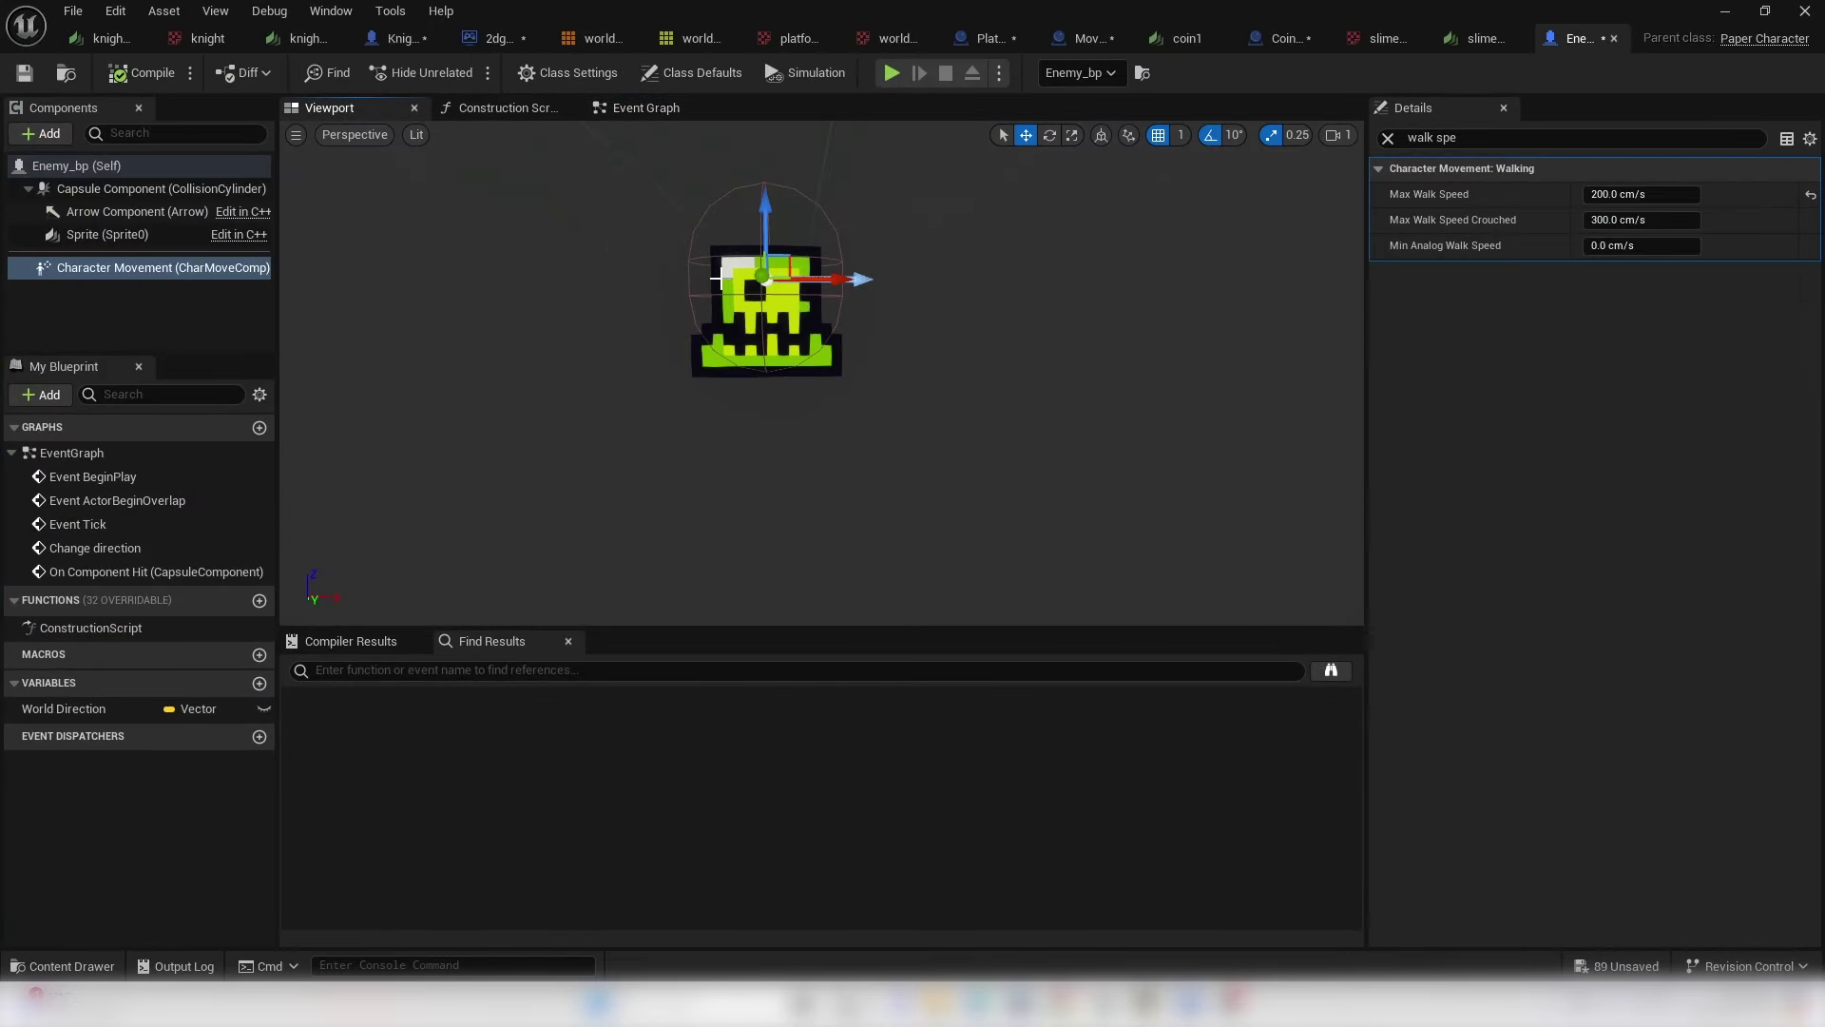
click(107, 234)
click(1388, 138)
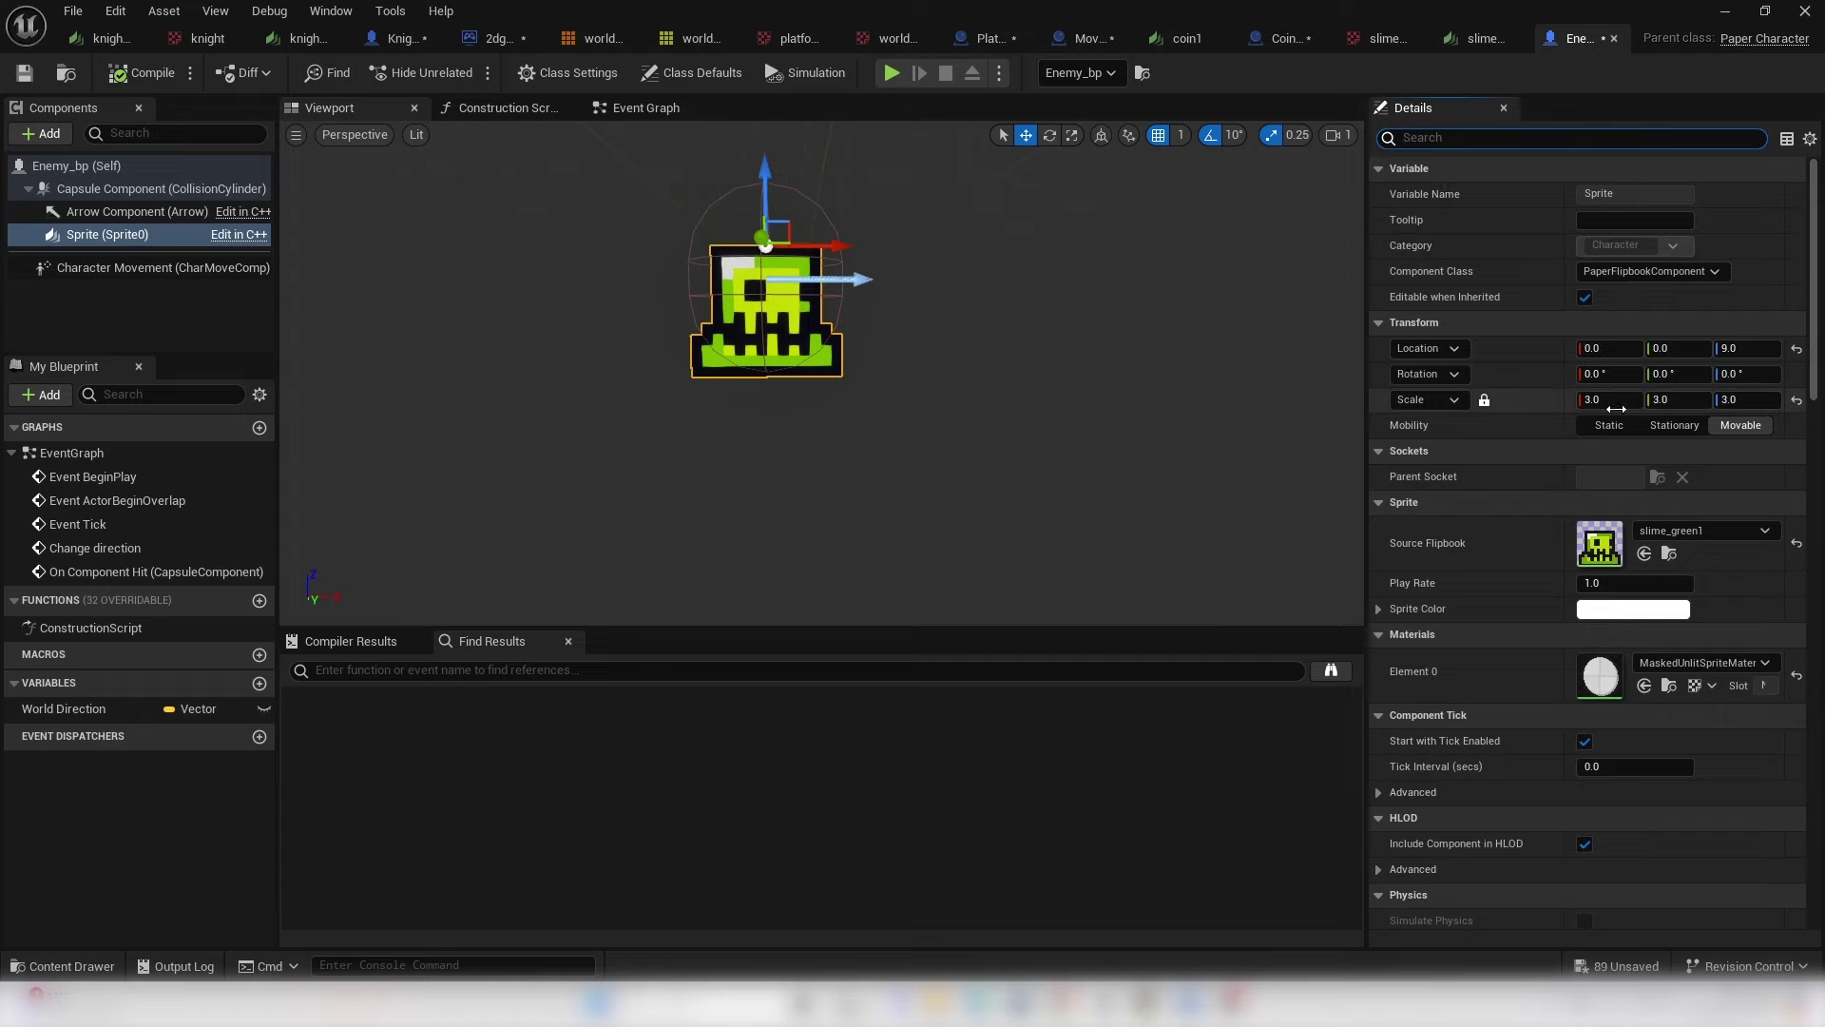
click(1616, 401)
text(3.3)
key(Return)
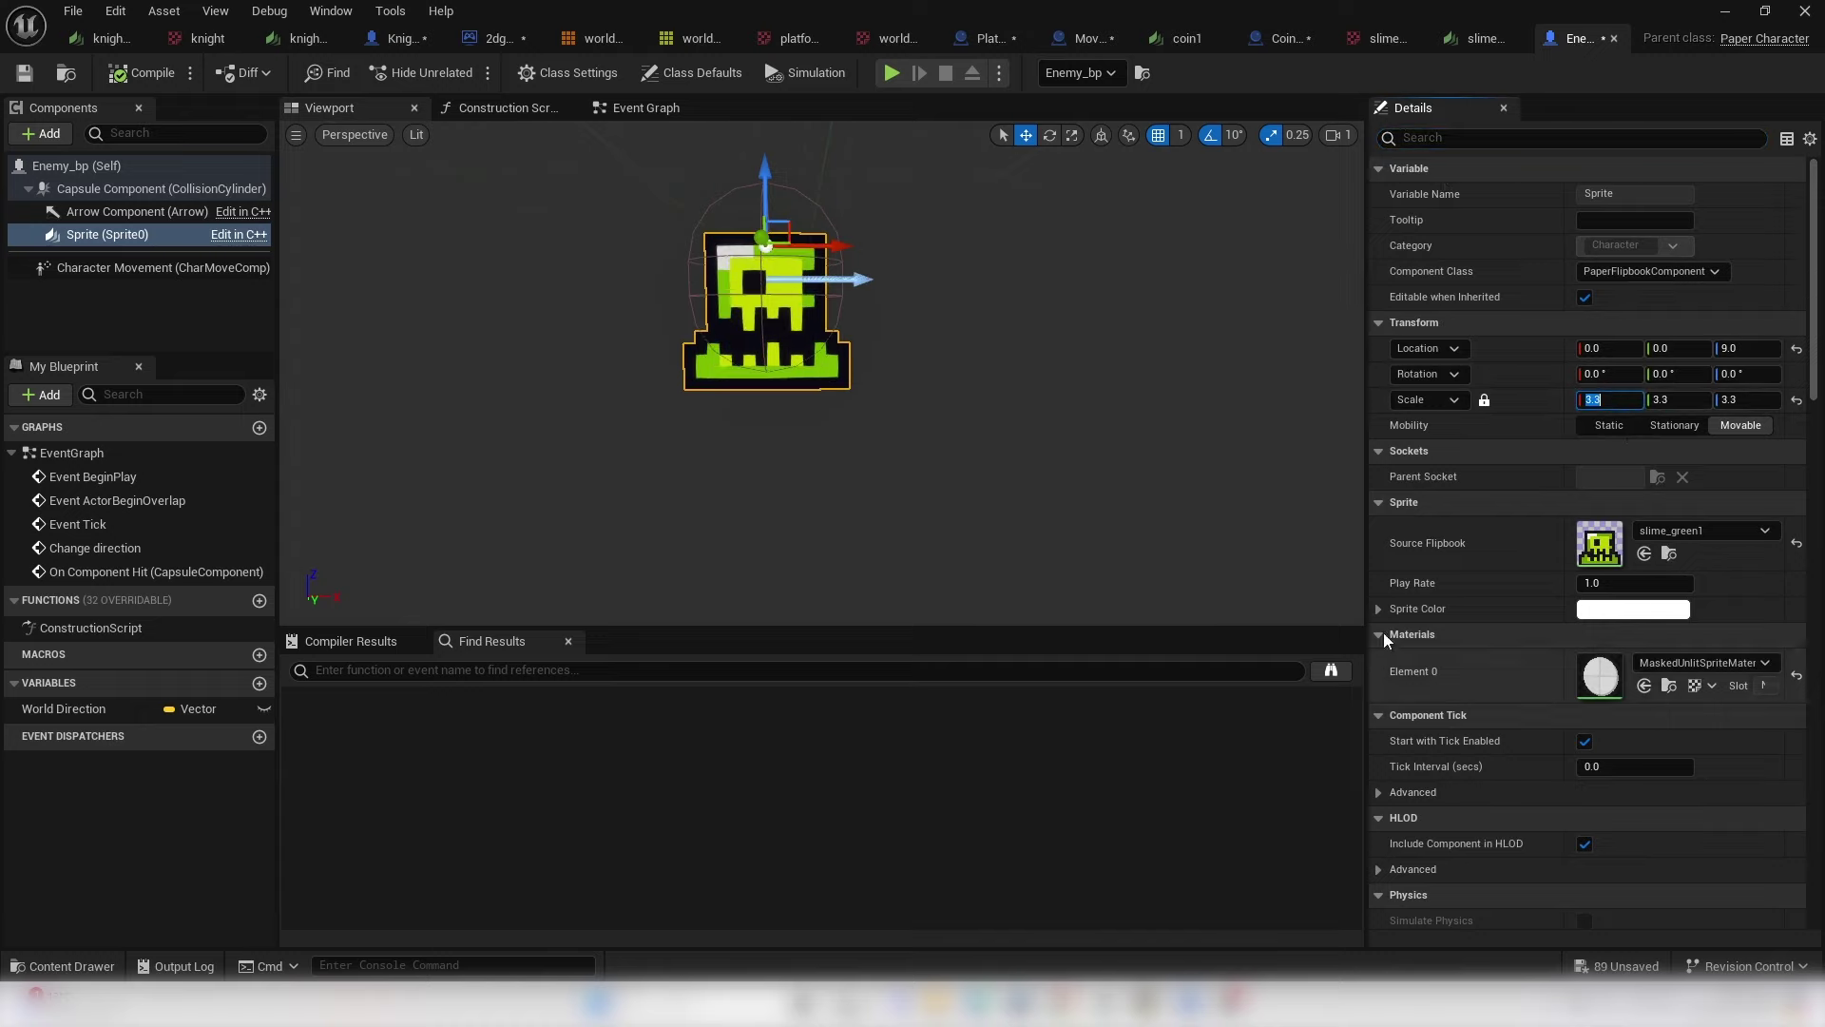
click(1725, 10)
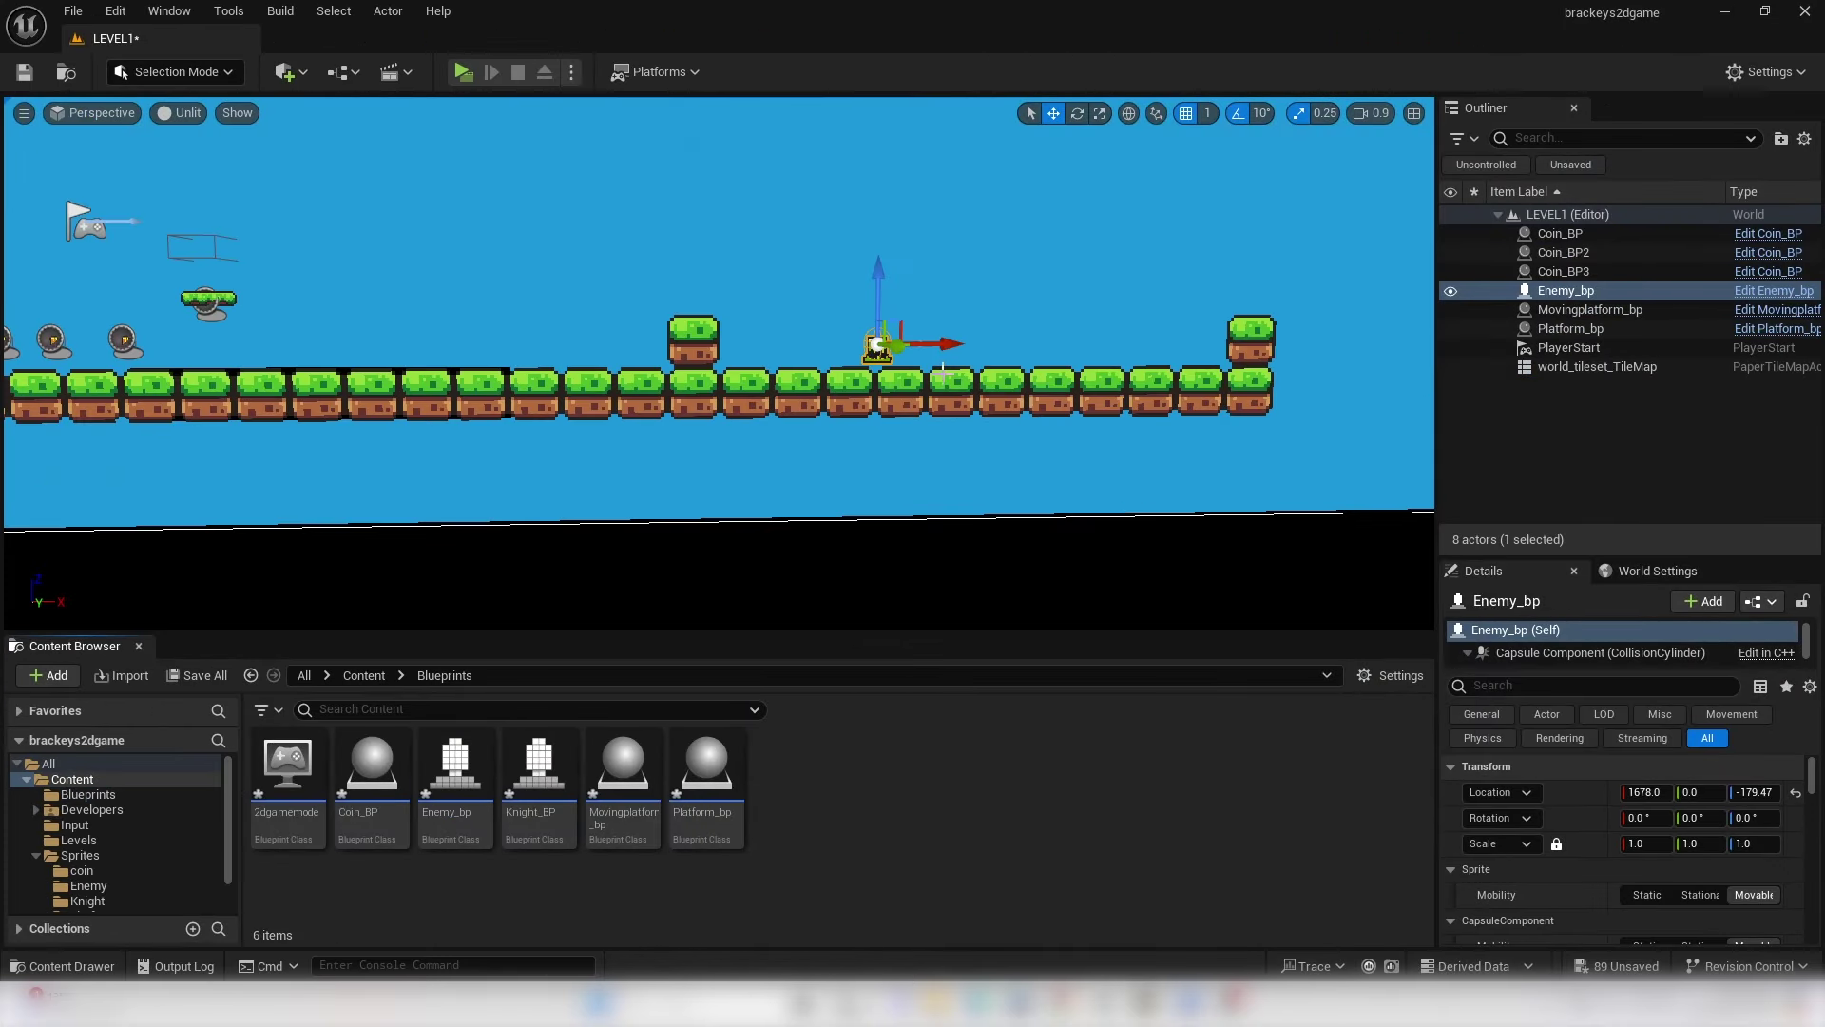
- Add the actor tag "enemy" to Enemy_bp, compile and save the blueprint, and return to the level
scroll(941, 371, up, 5)
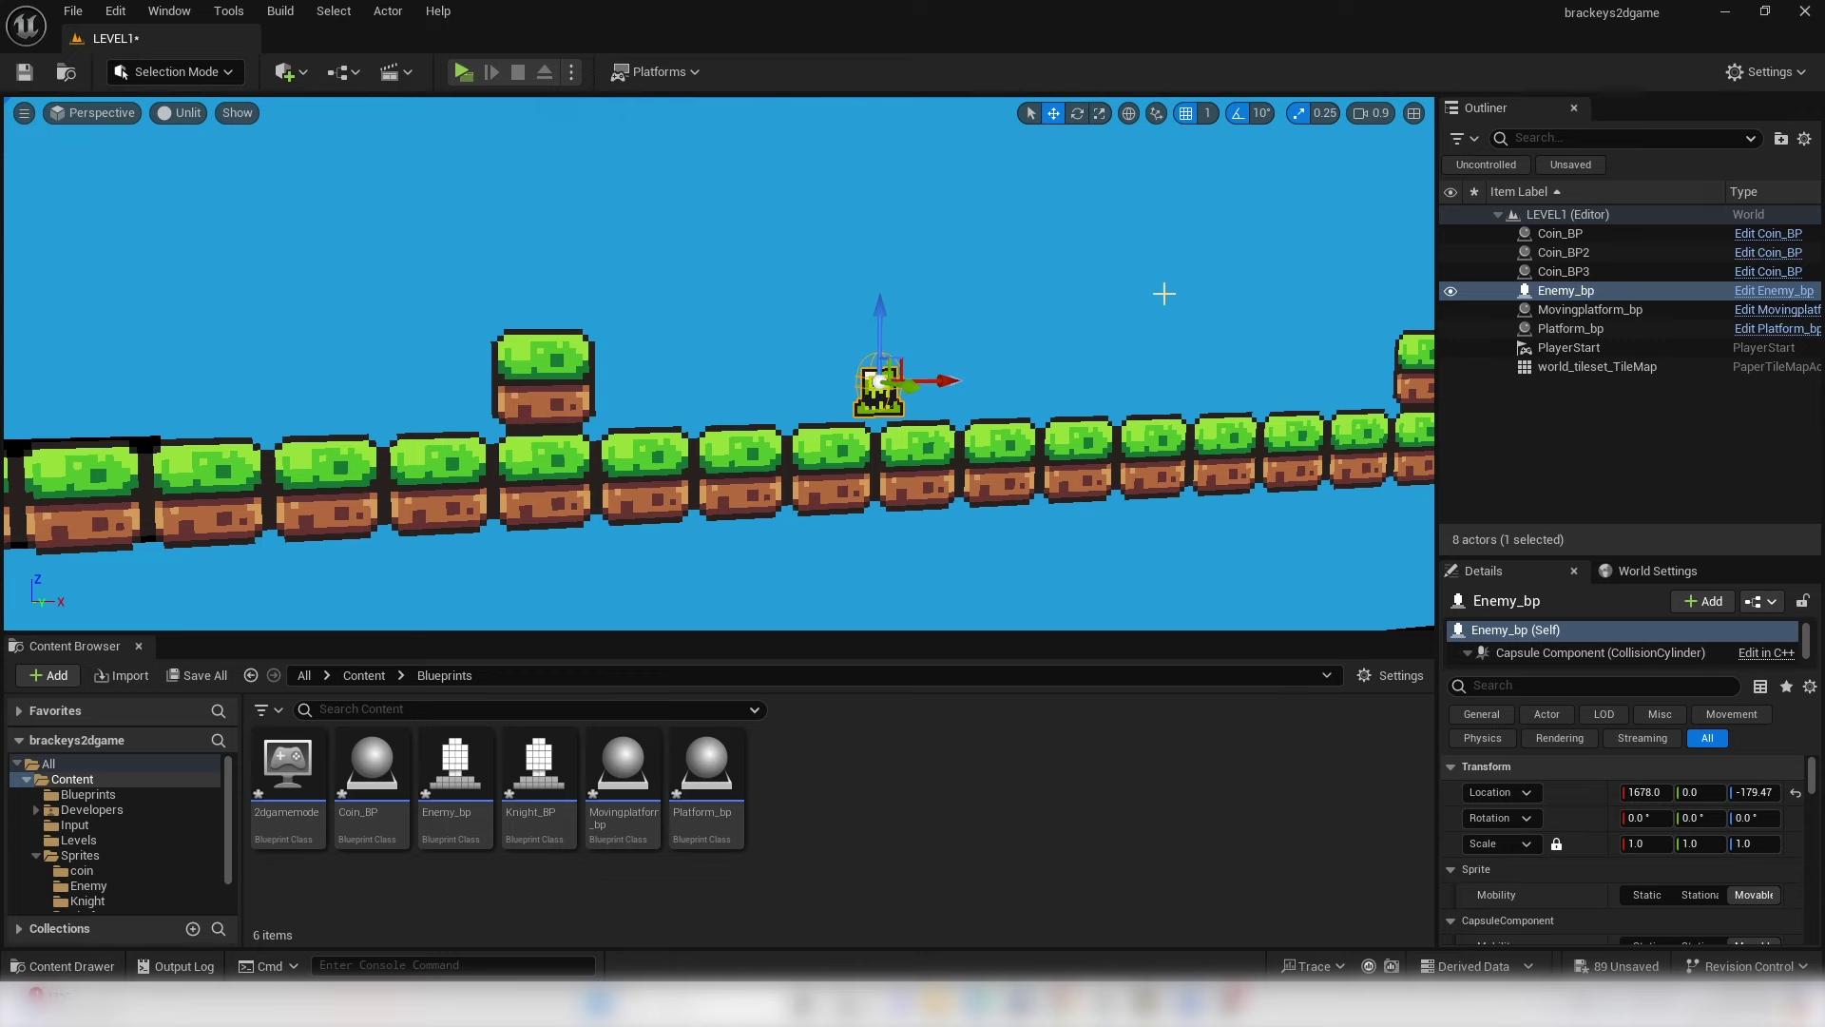
click(1755, 291)
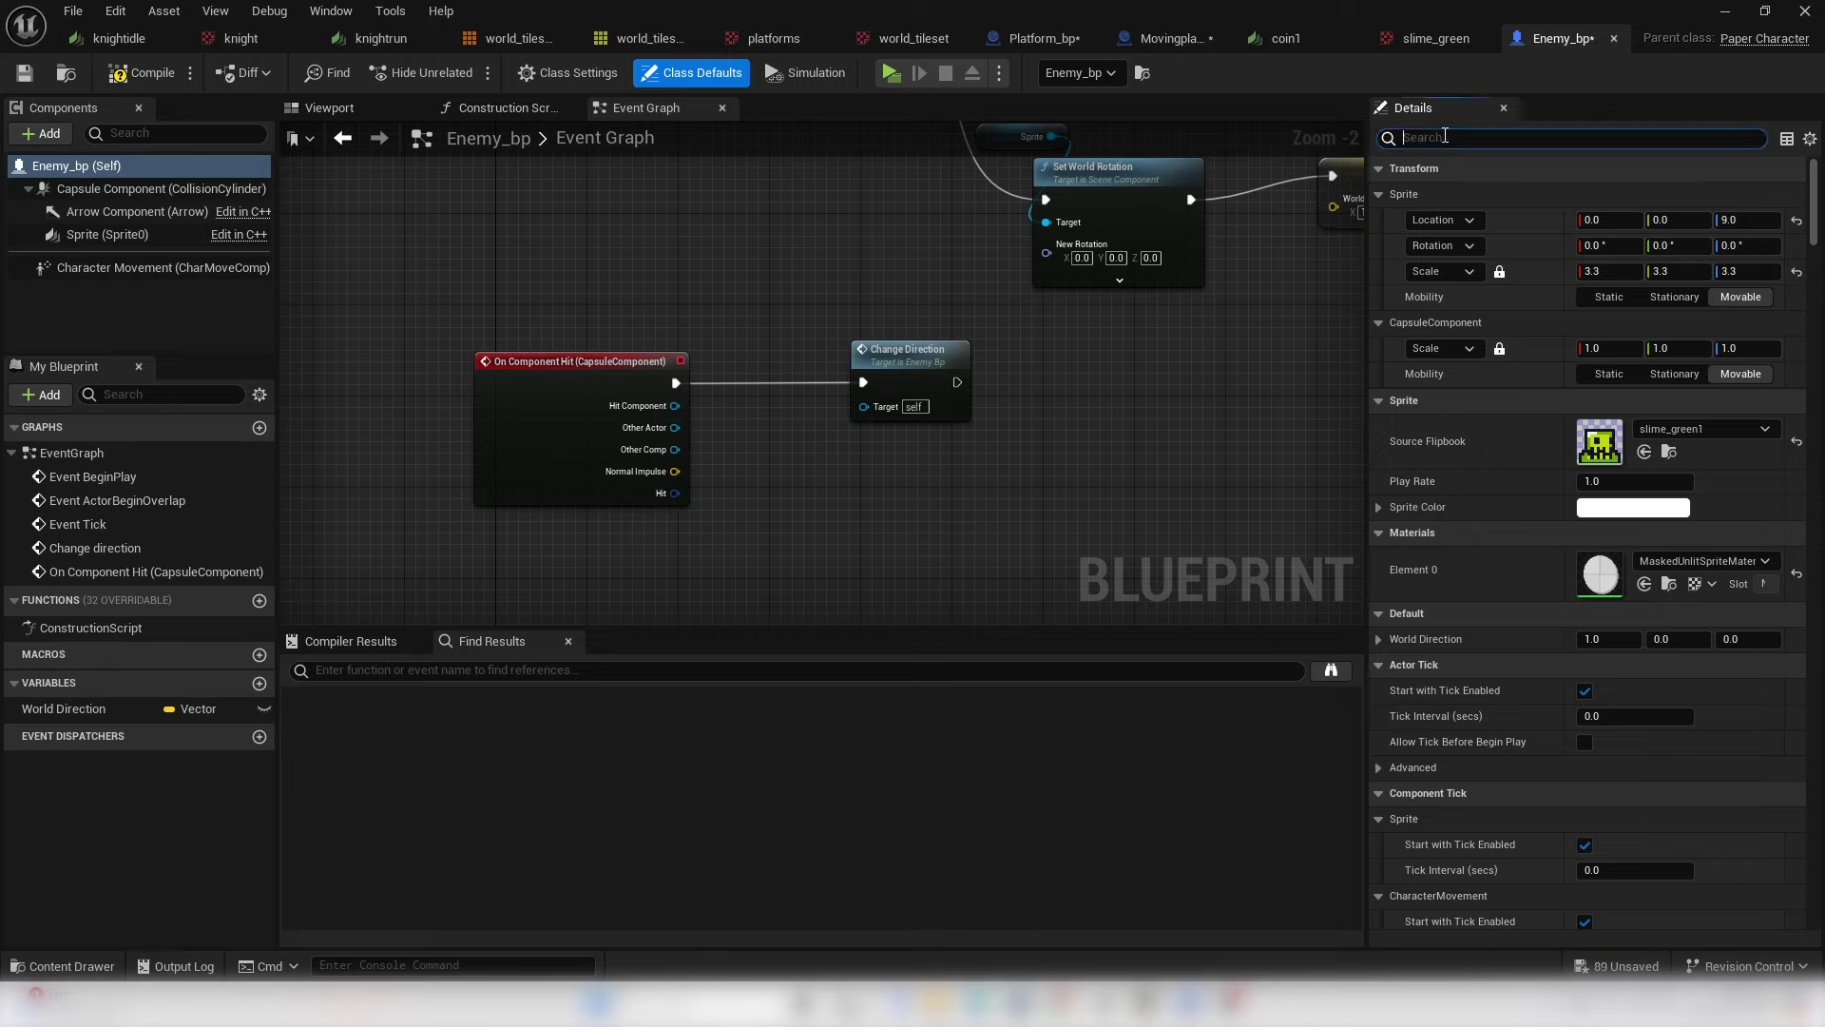
text(tag)
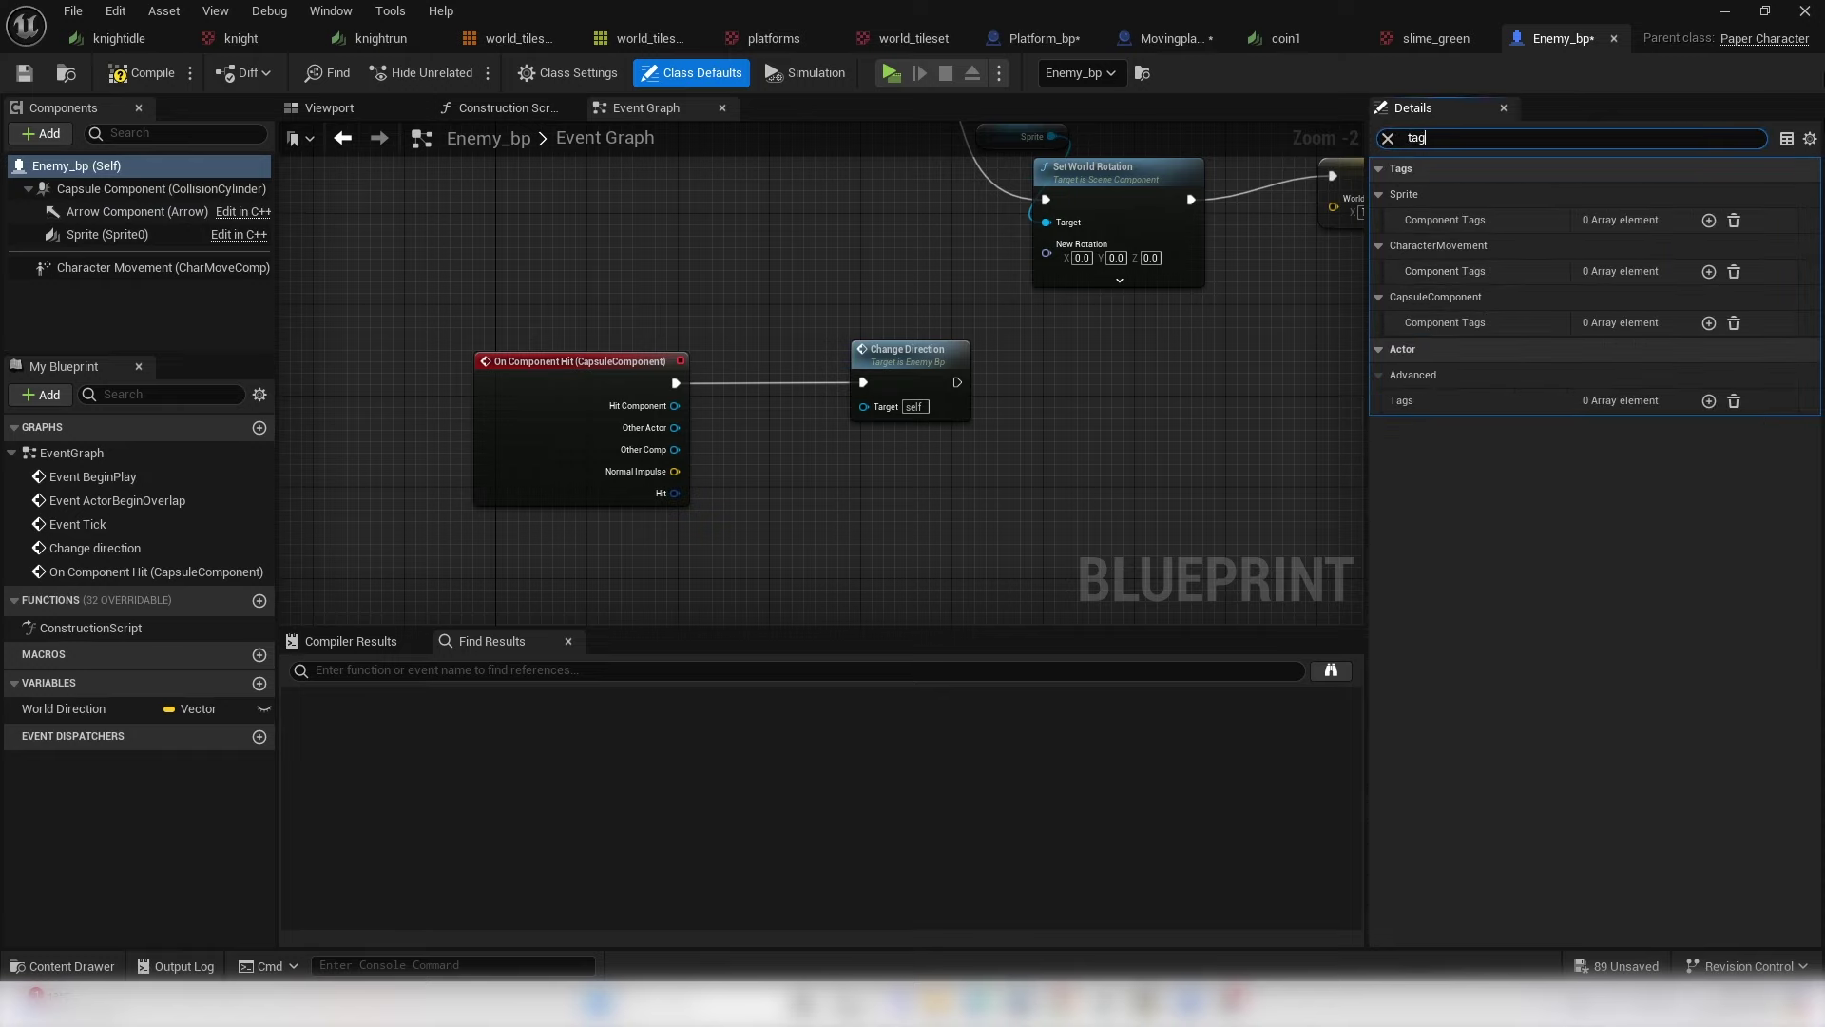
click(1709, 402)
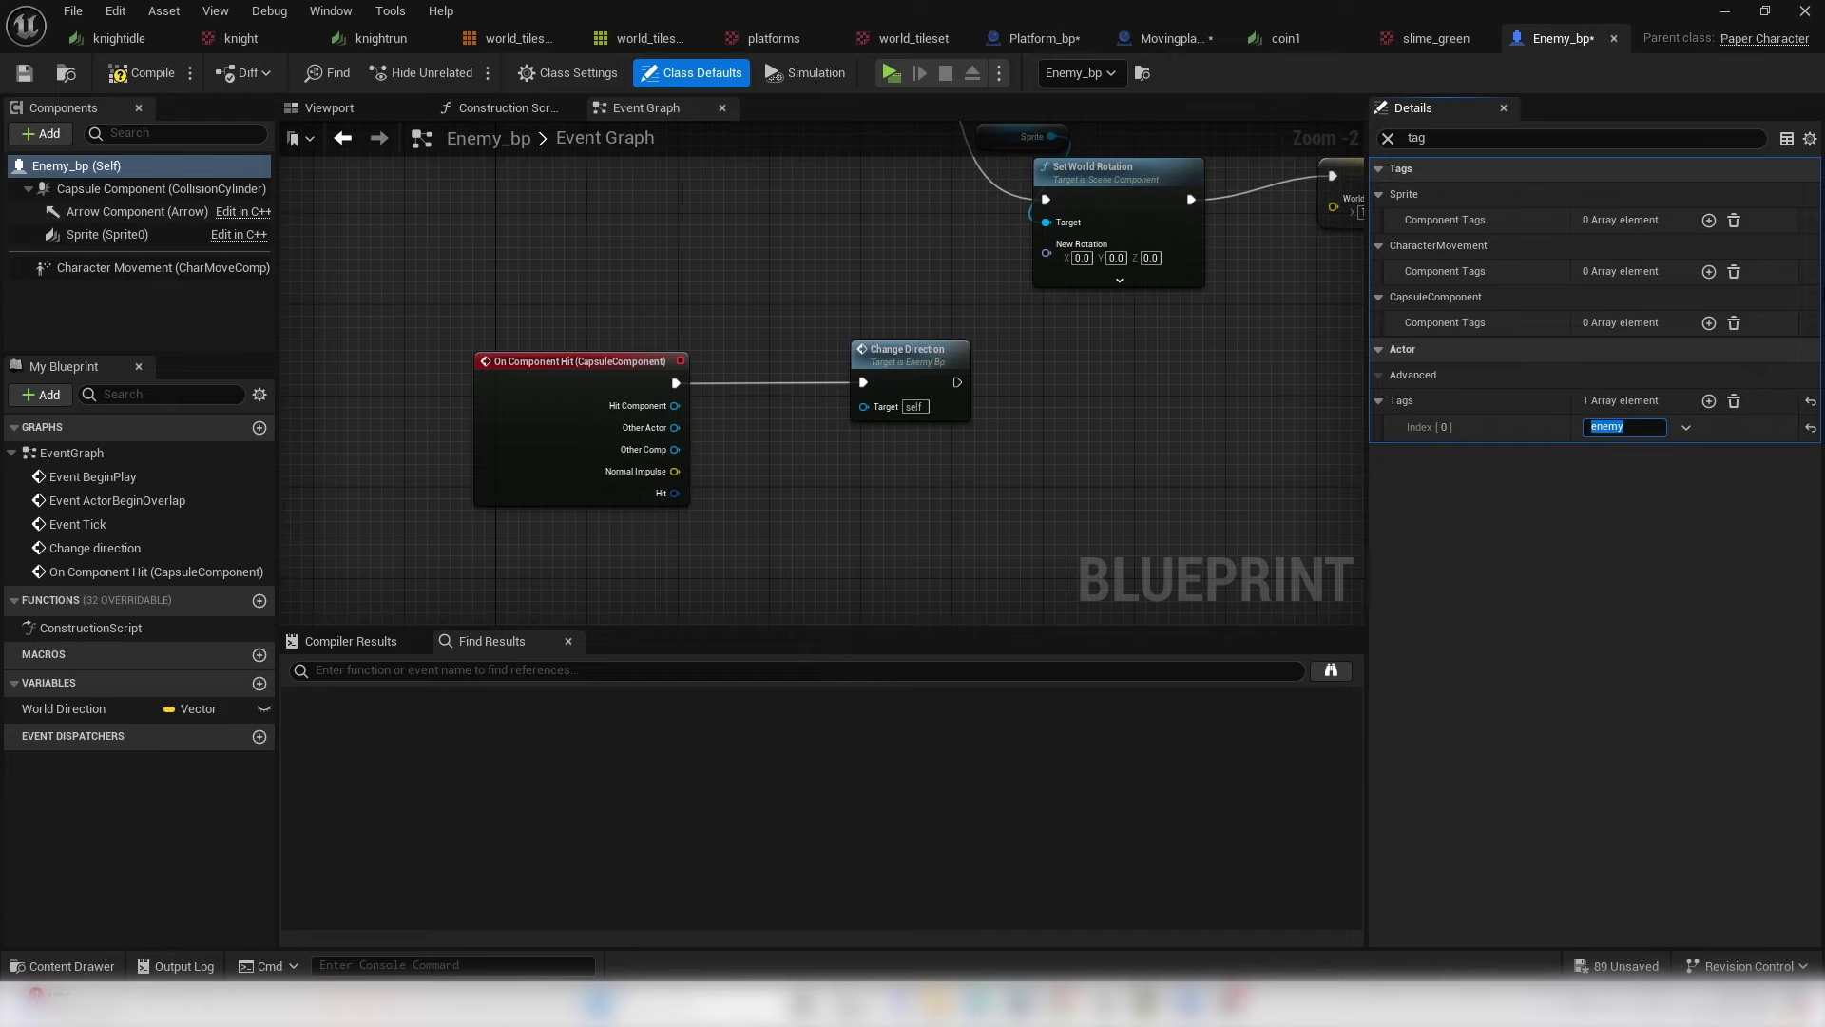
click(141, 73)
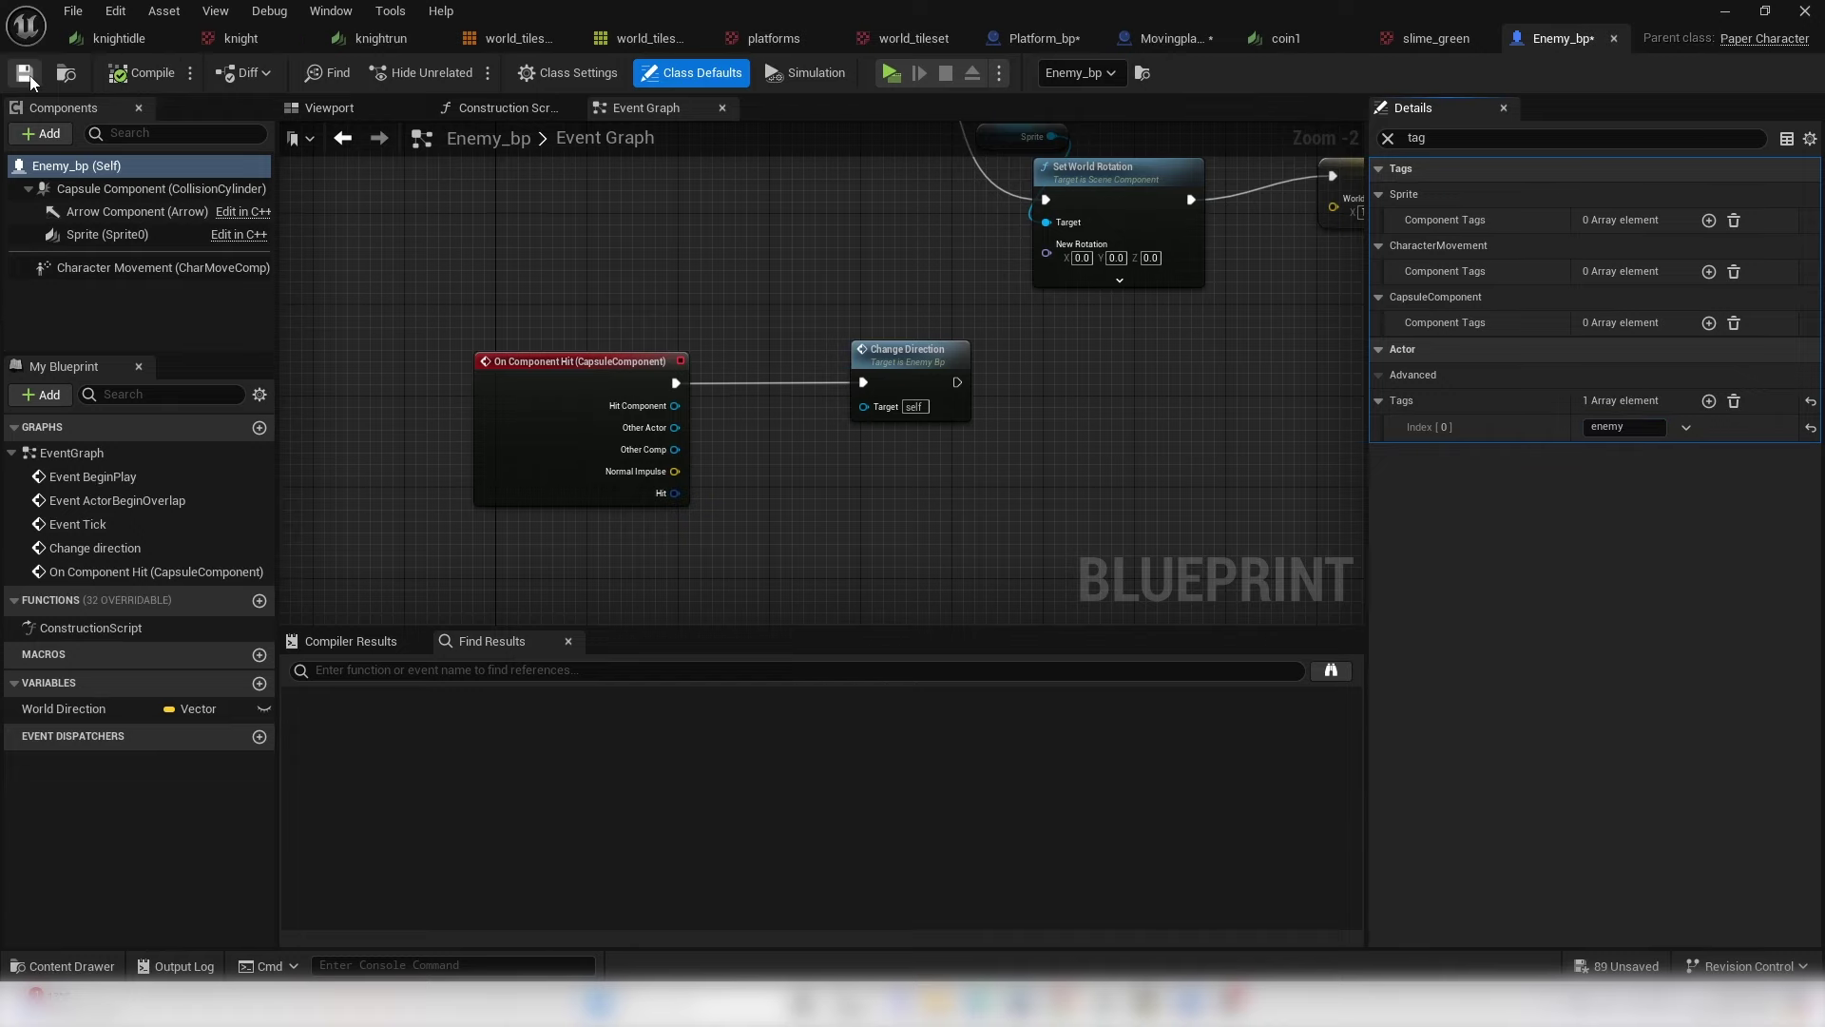
click(1724, 12)
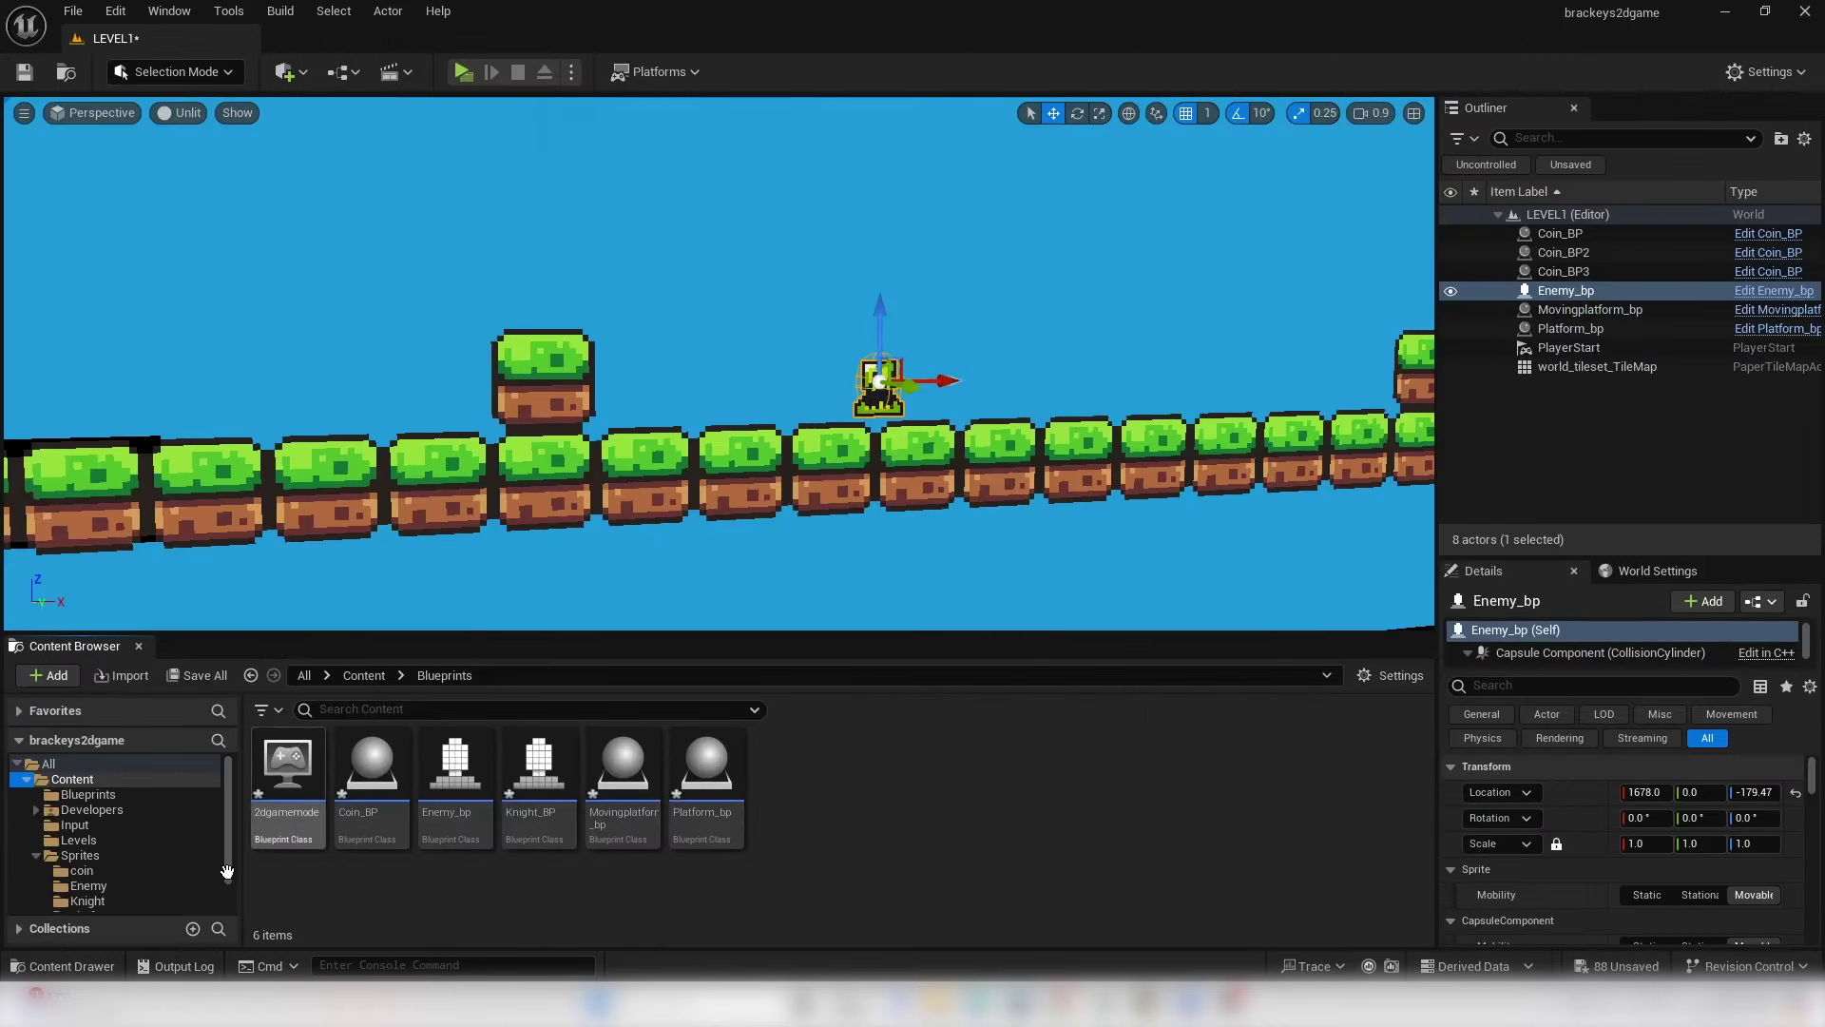
- Create a flipbook from knight_Sprite_43 to knight_Sprite_46 in the Sprites/Knight folder and name it "knightdeath"
click(112, 816)
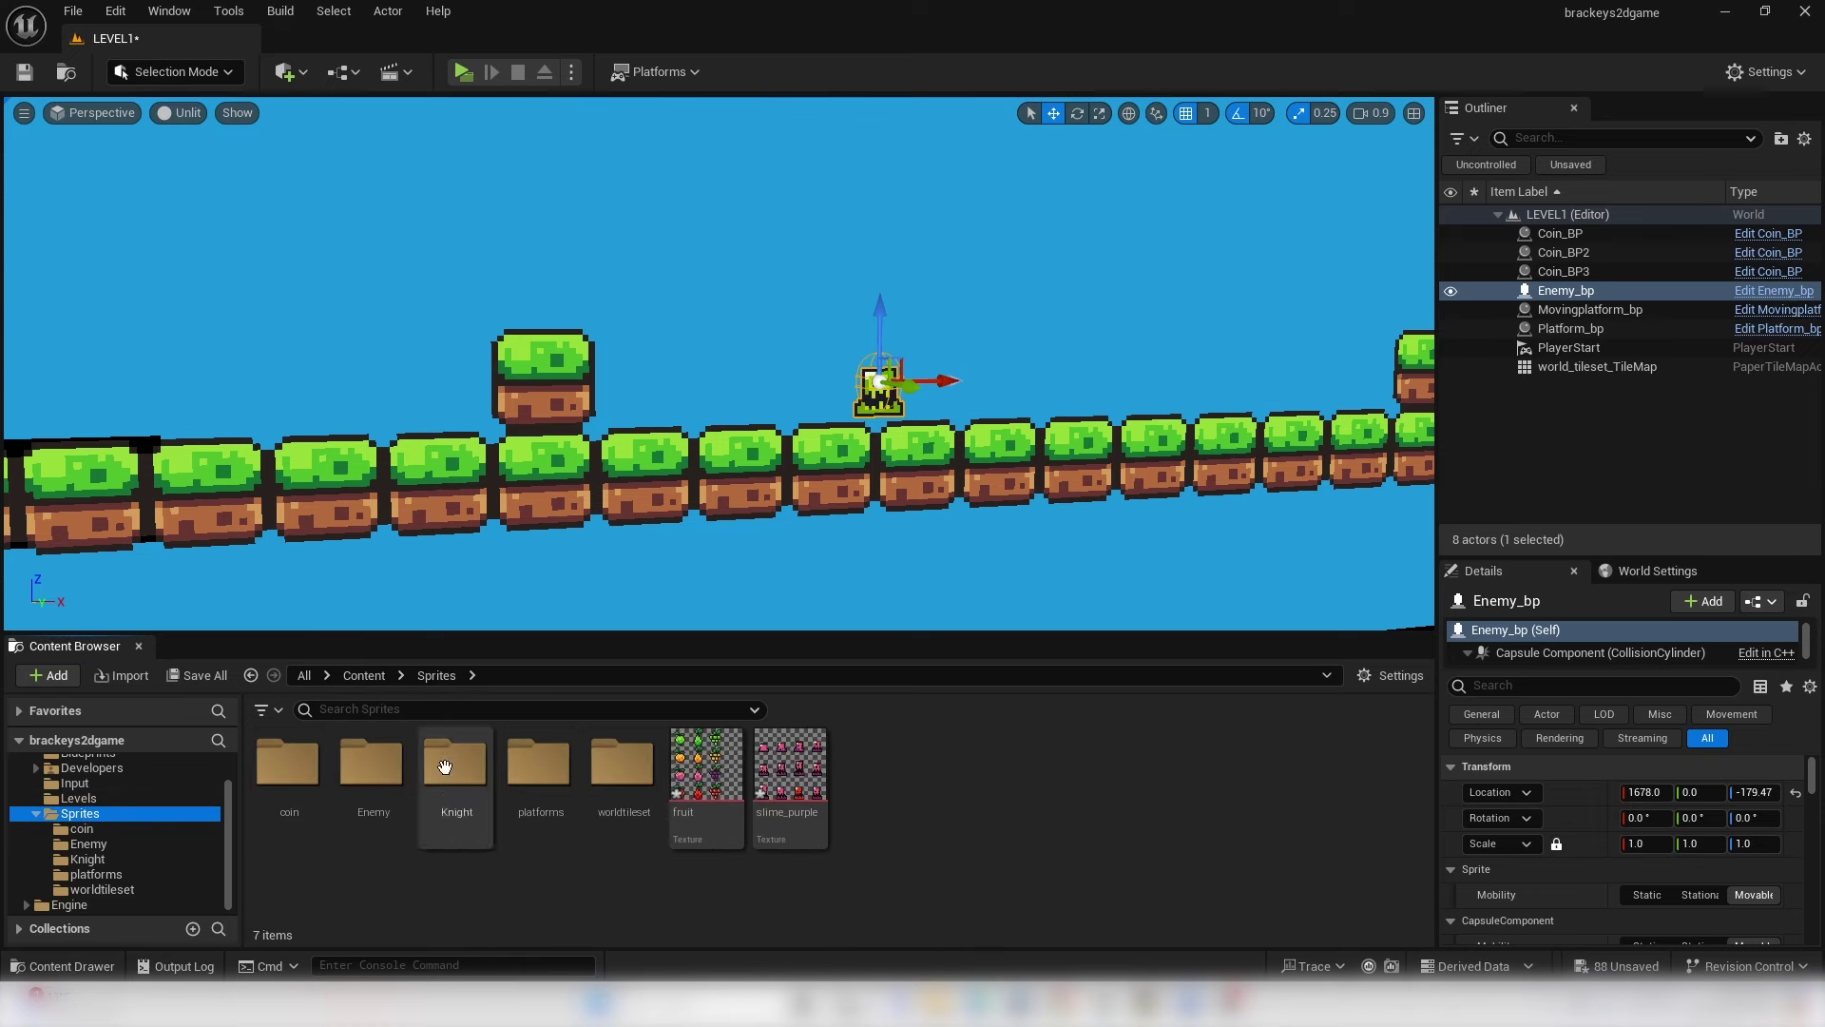
double_click(466, 775)
scroll(962, 790, down, 5)
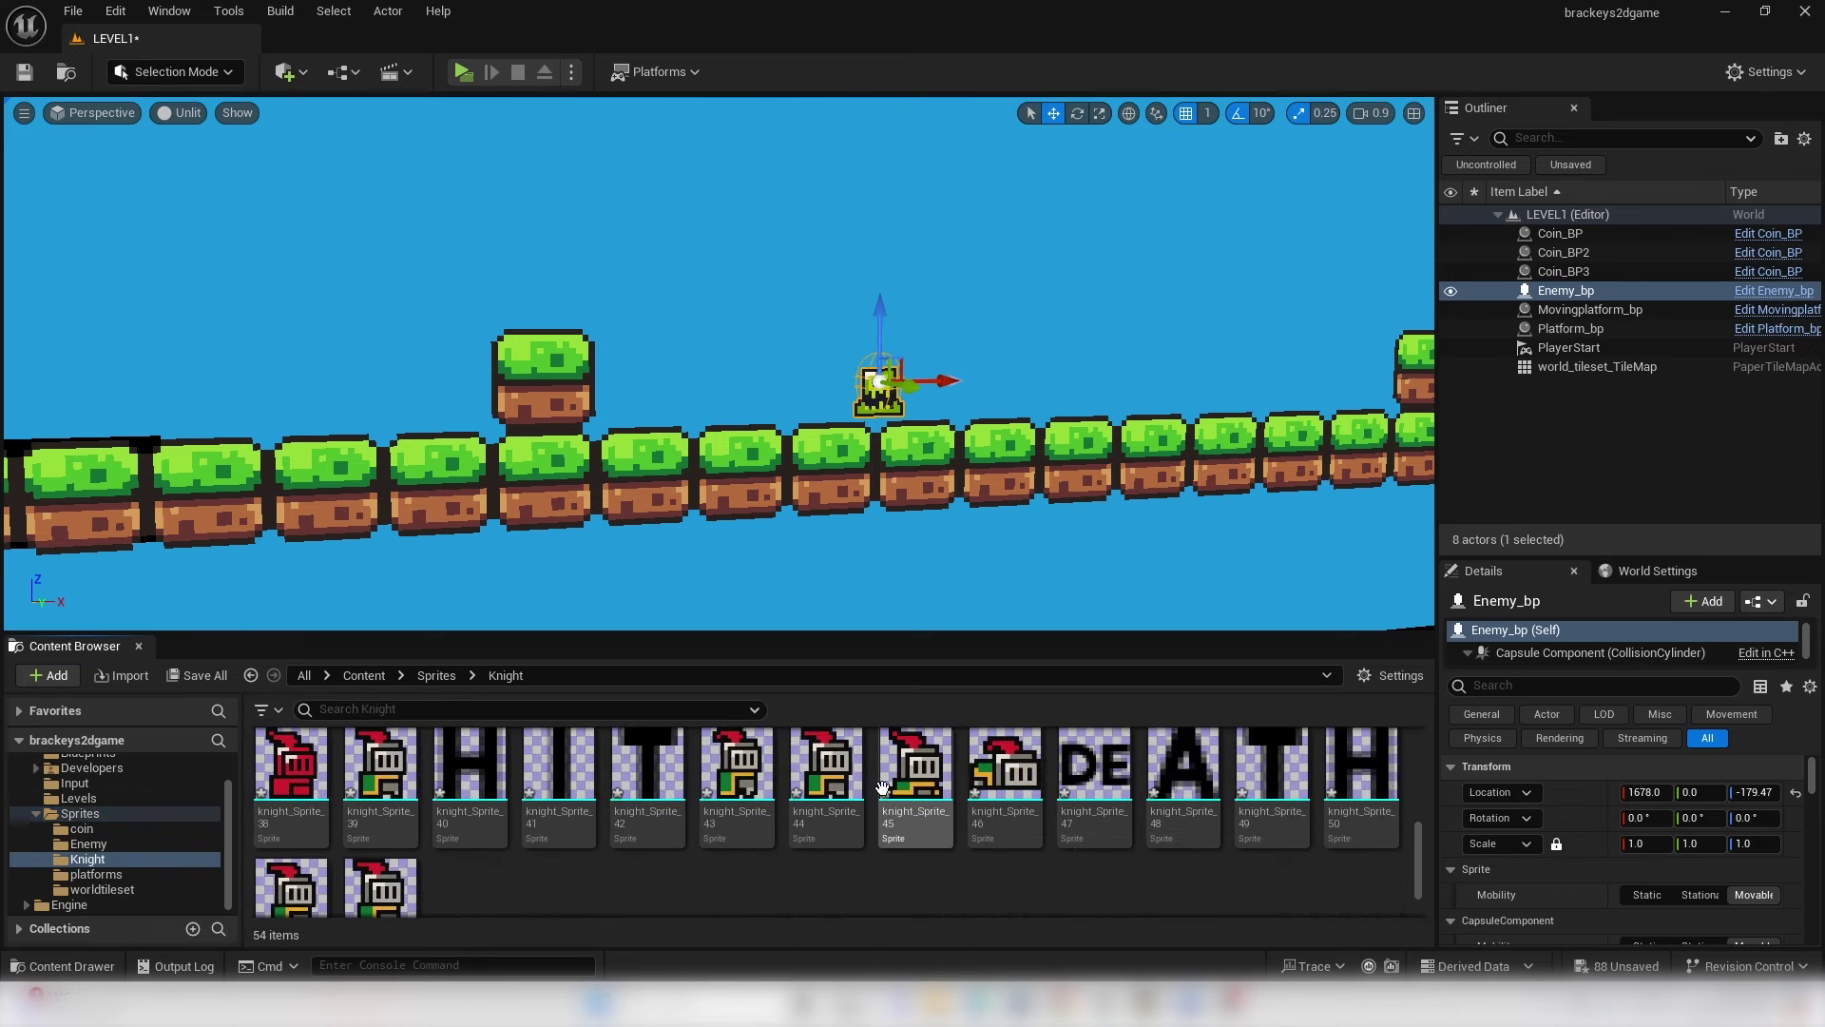
click(736, 770)
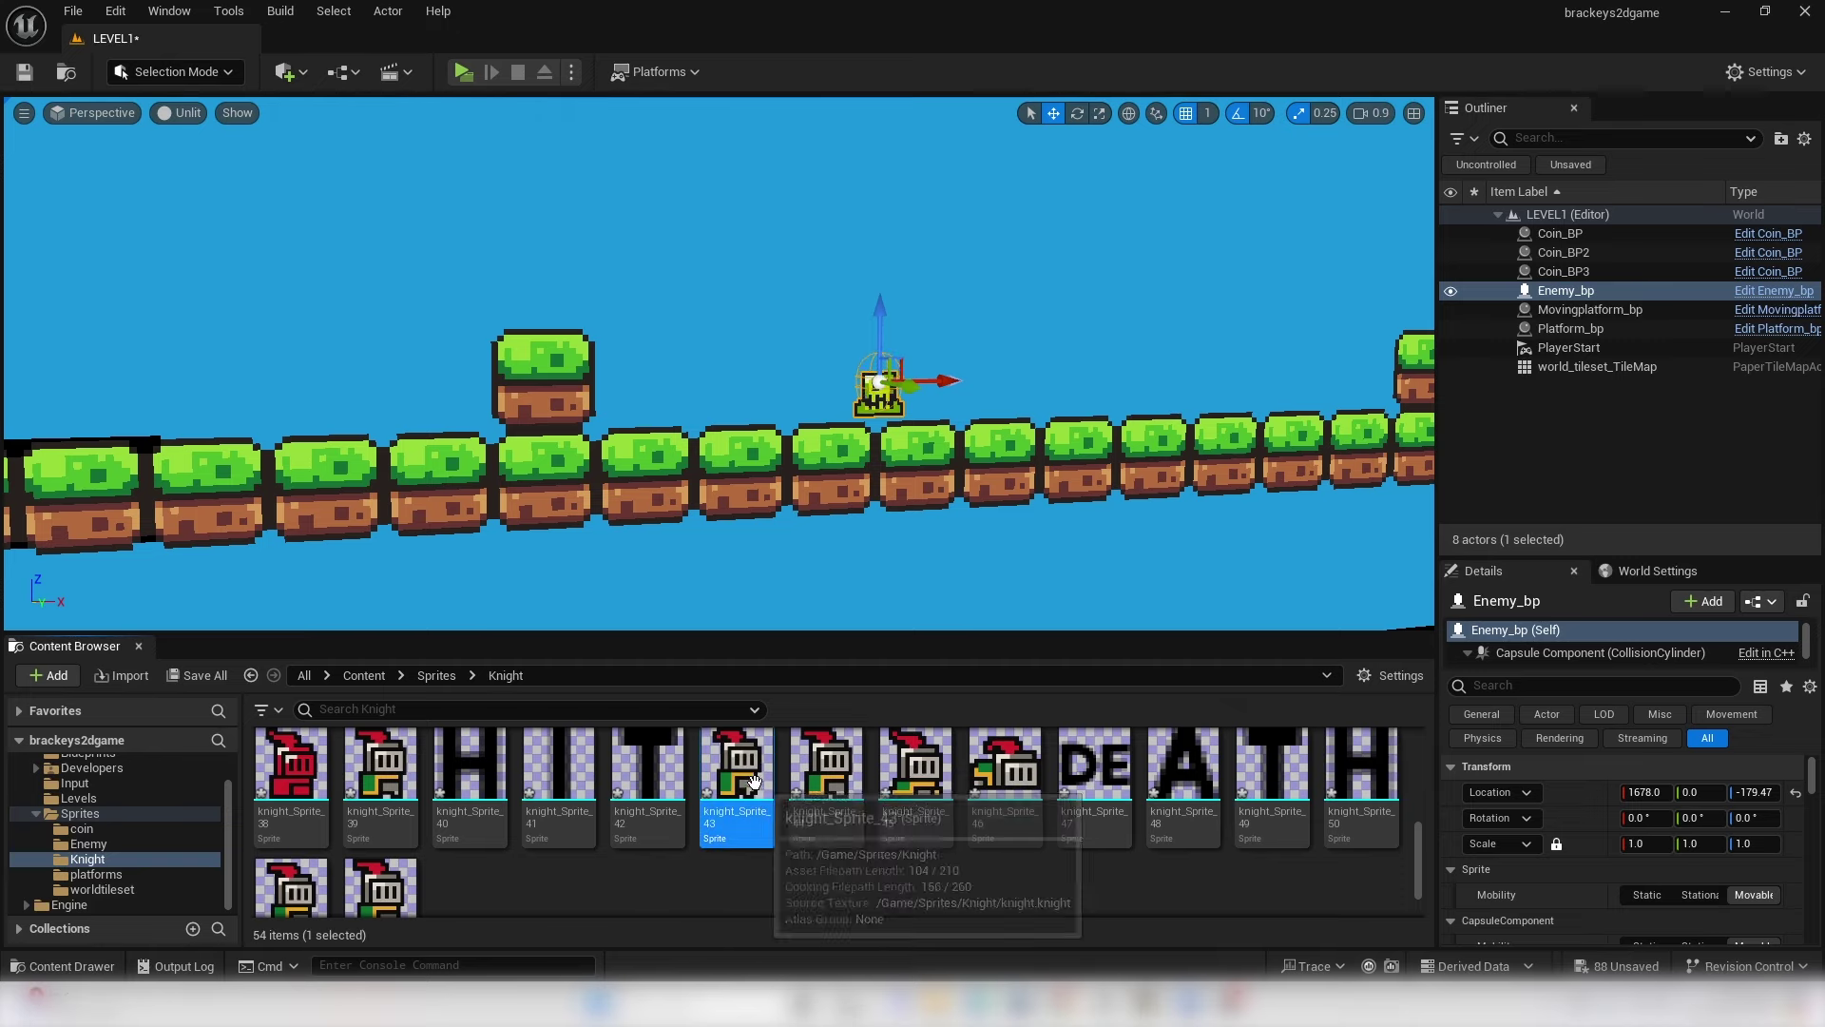
shift+click(991, 768)
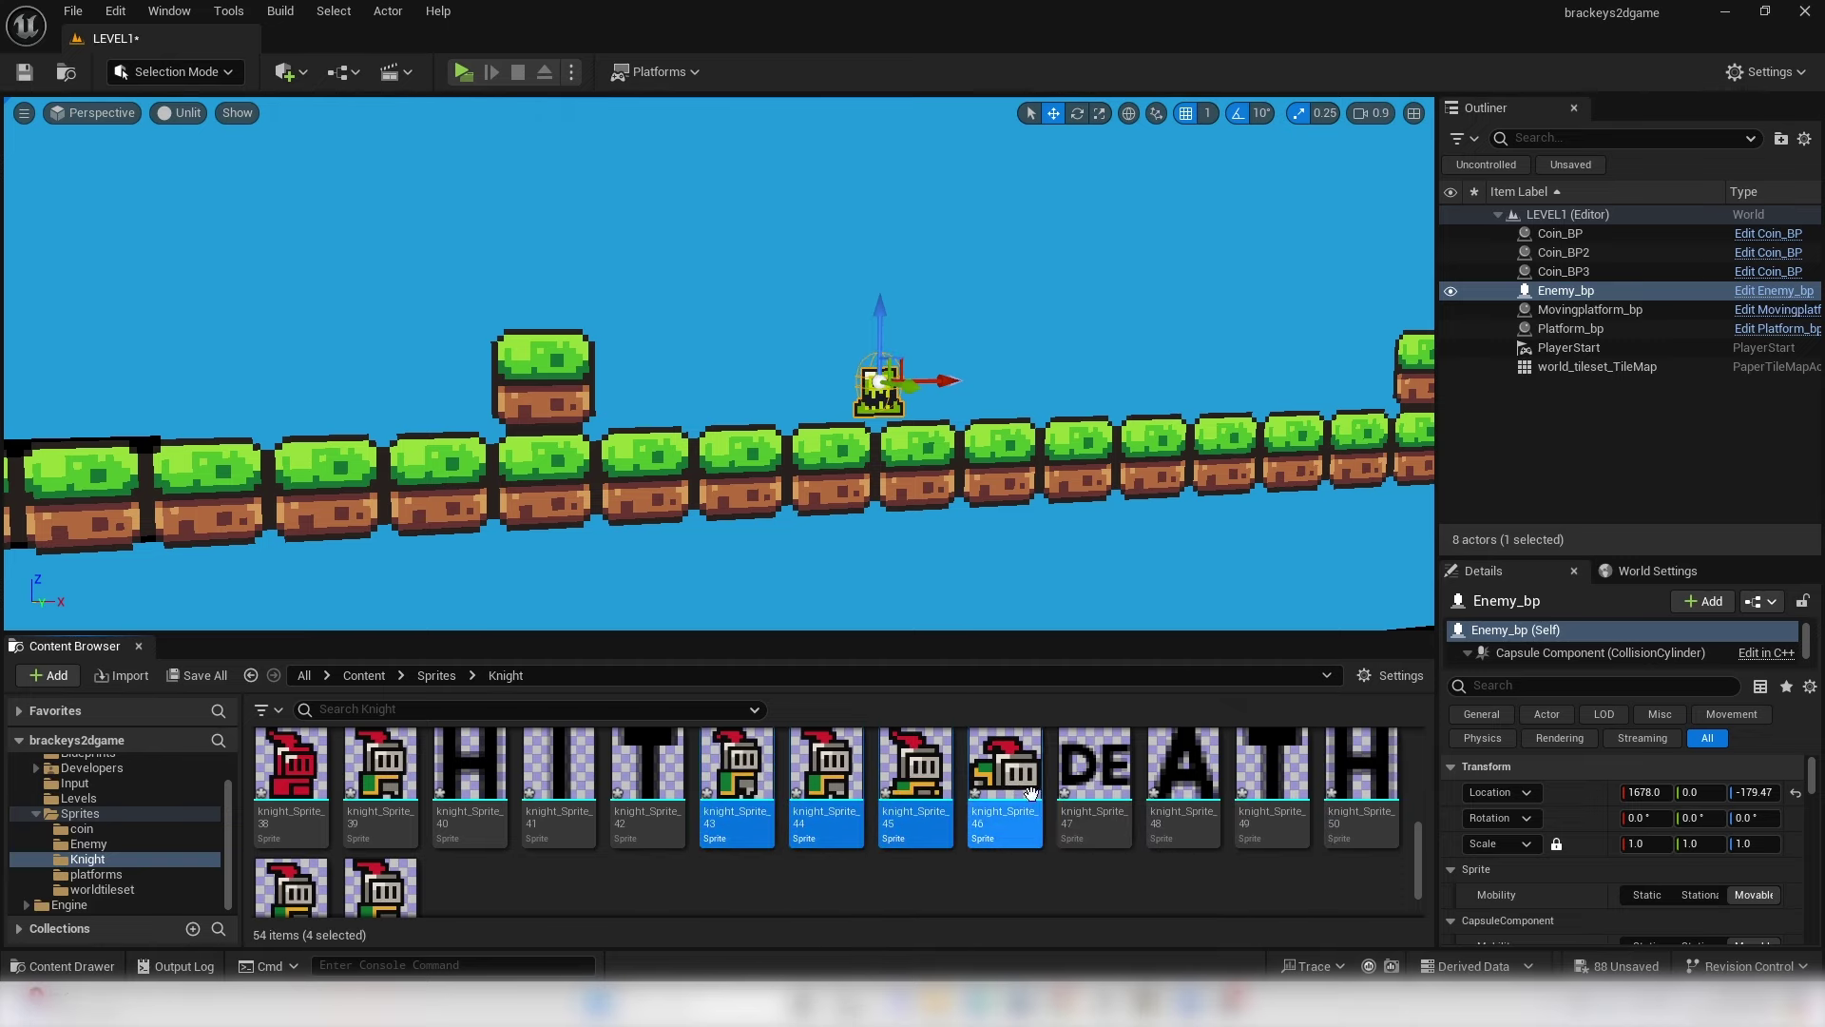
right_click(730, 775)
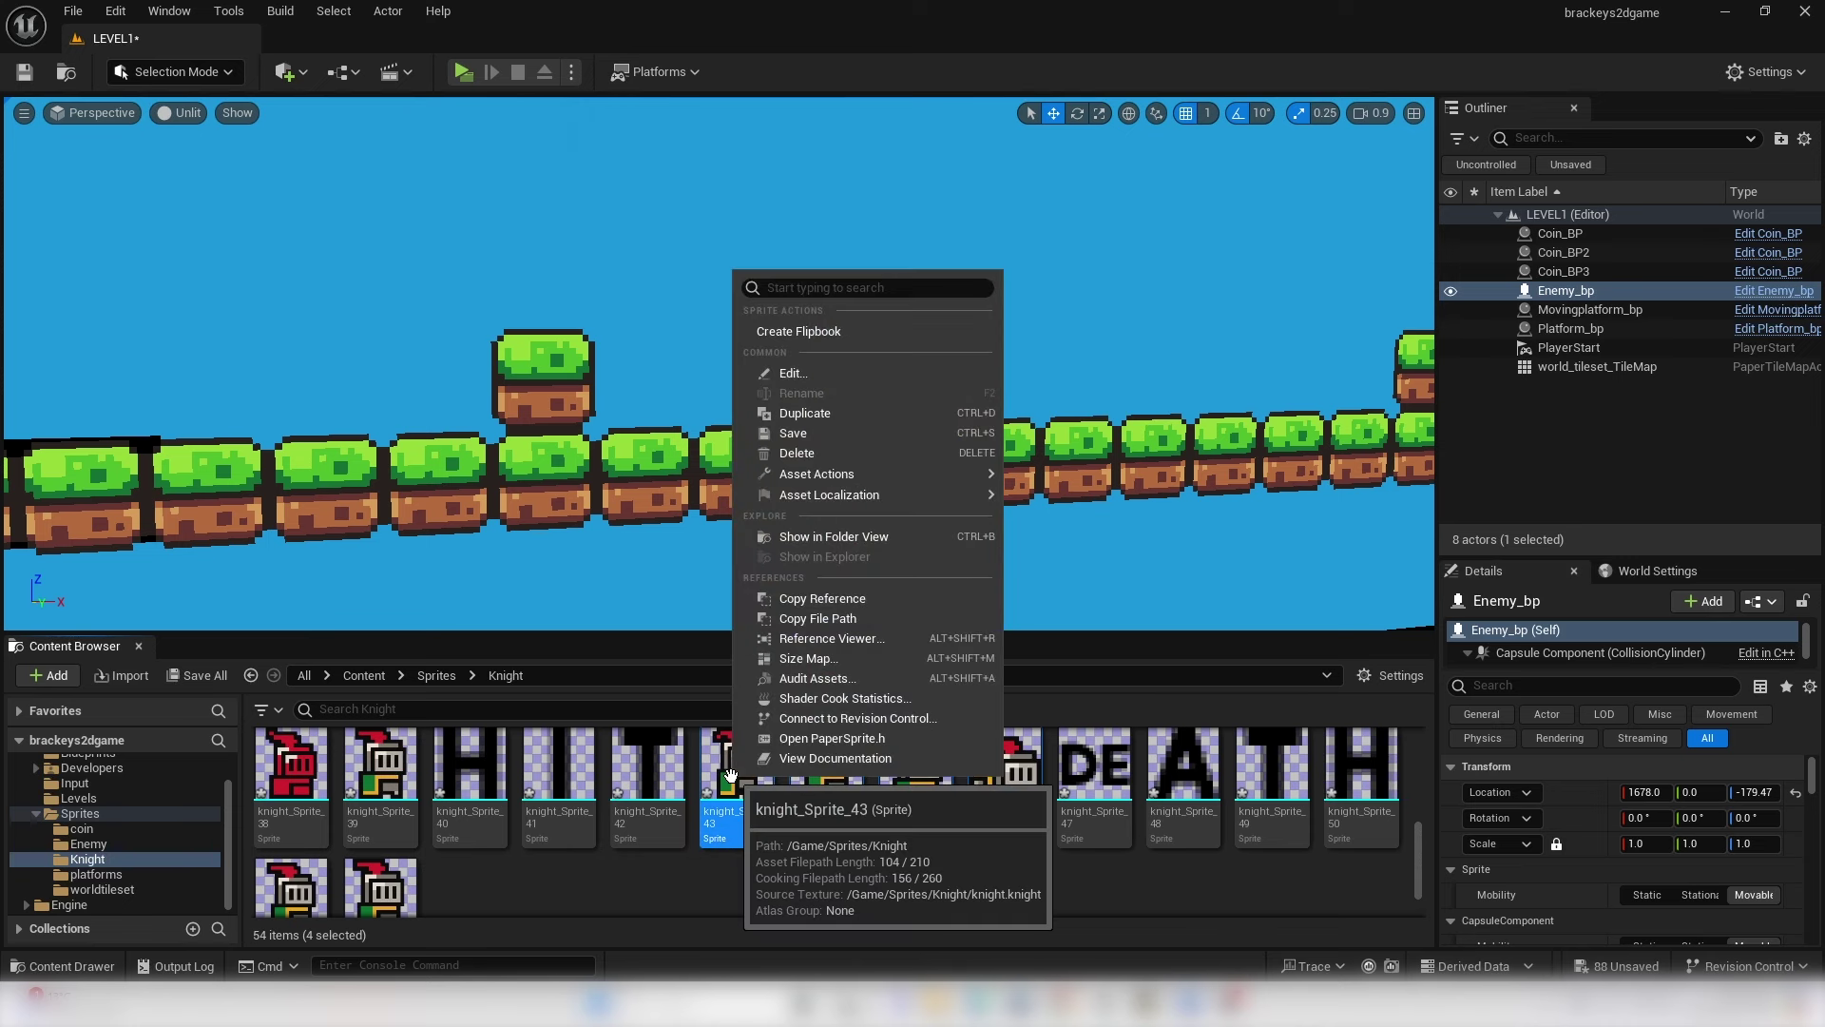
click(836, 328)
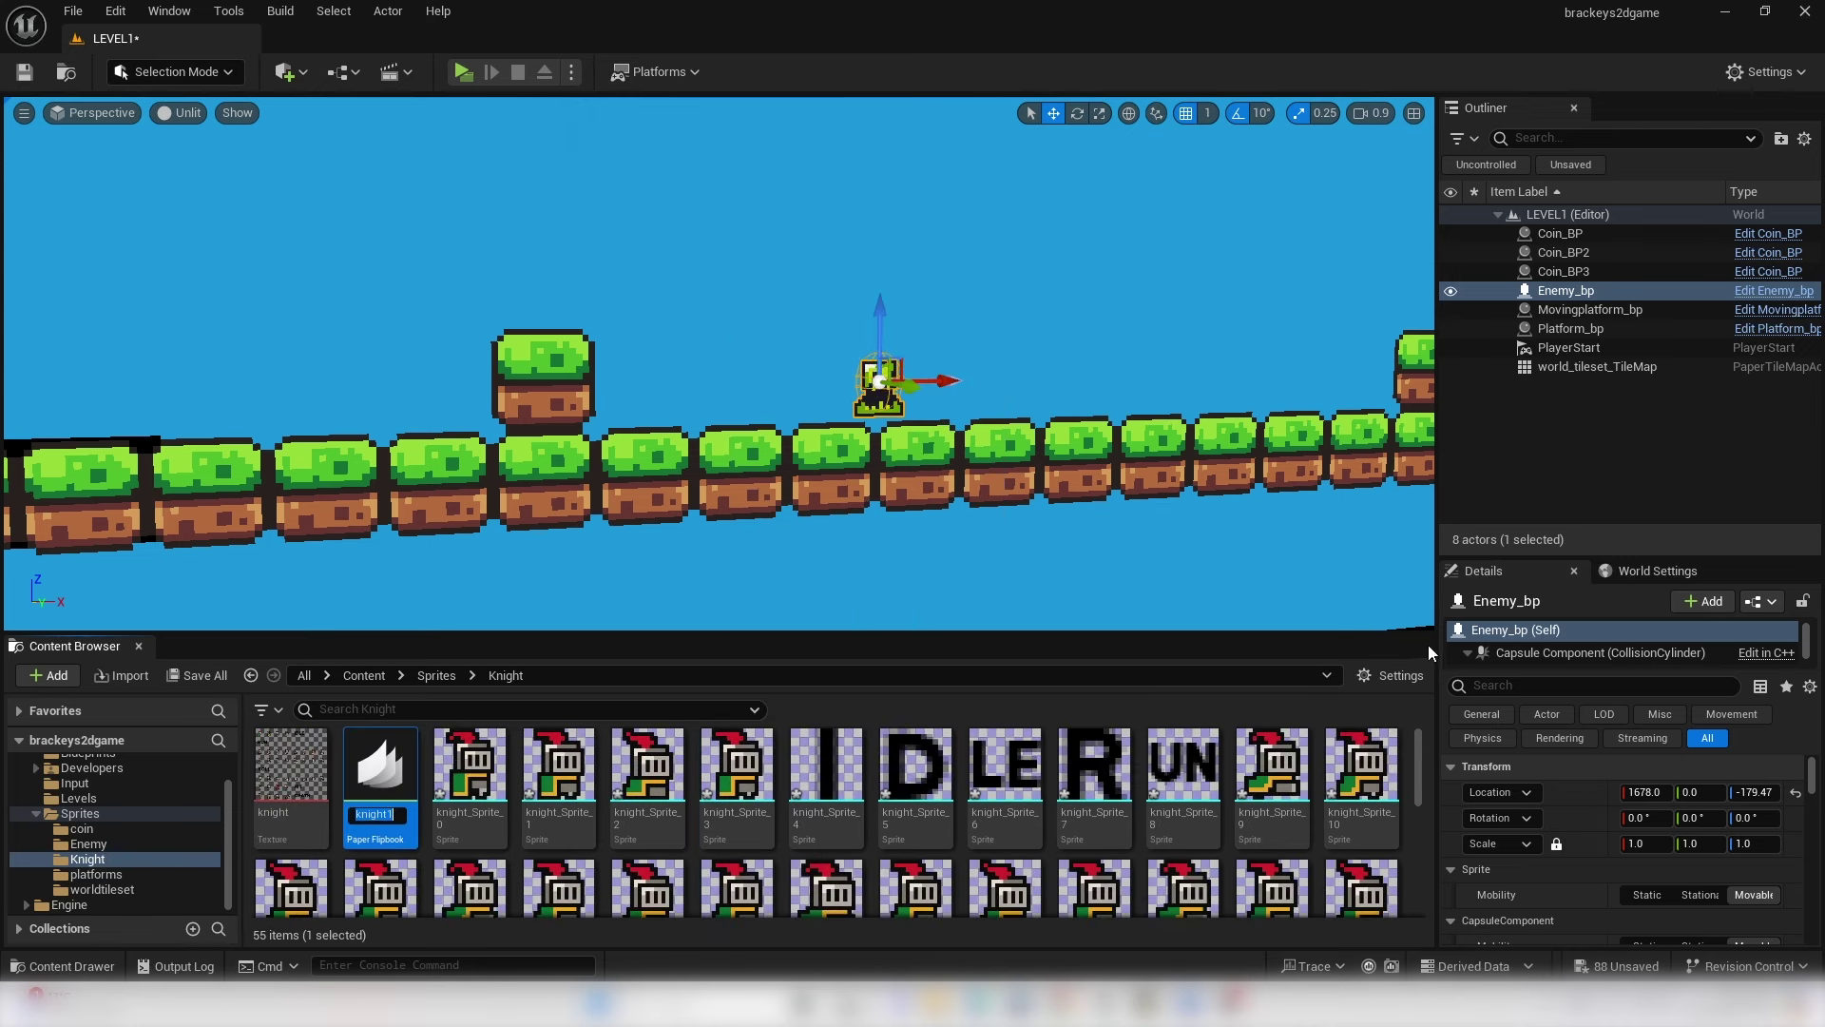
text(knightdeath)
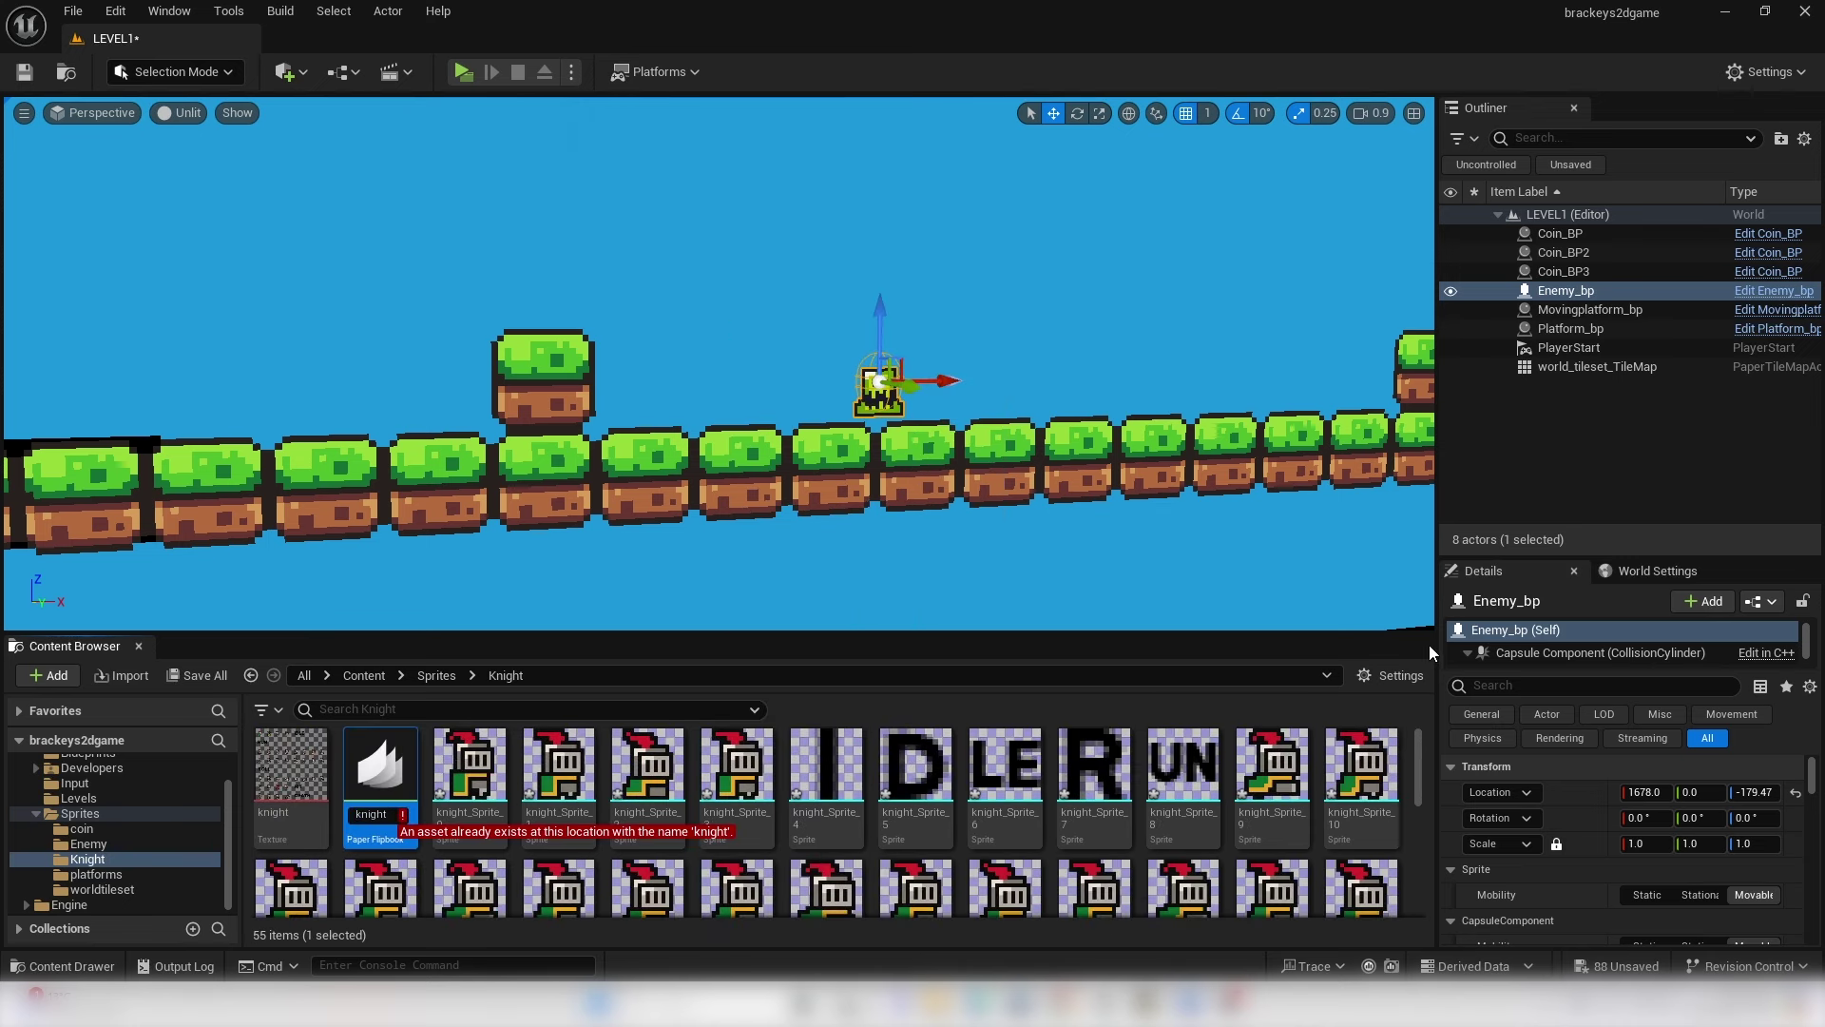
key(Return)
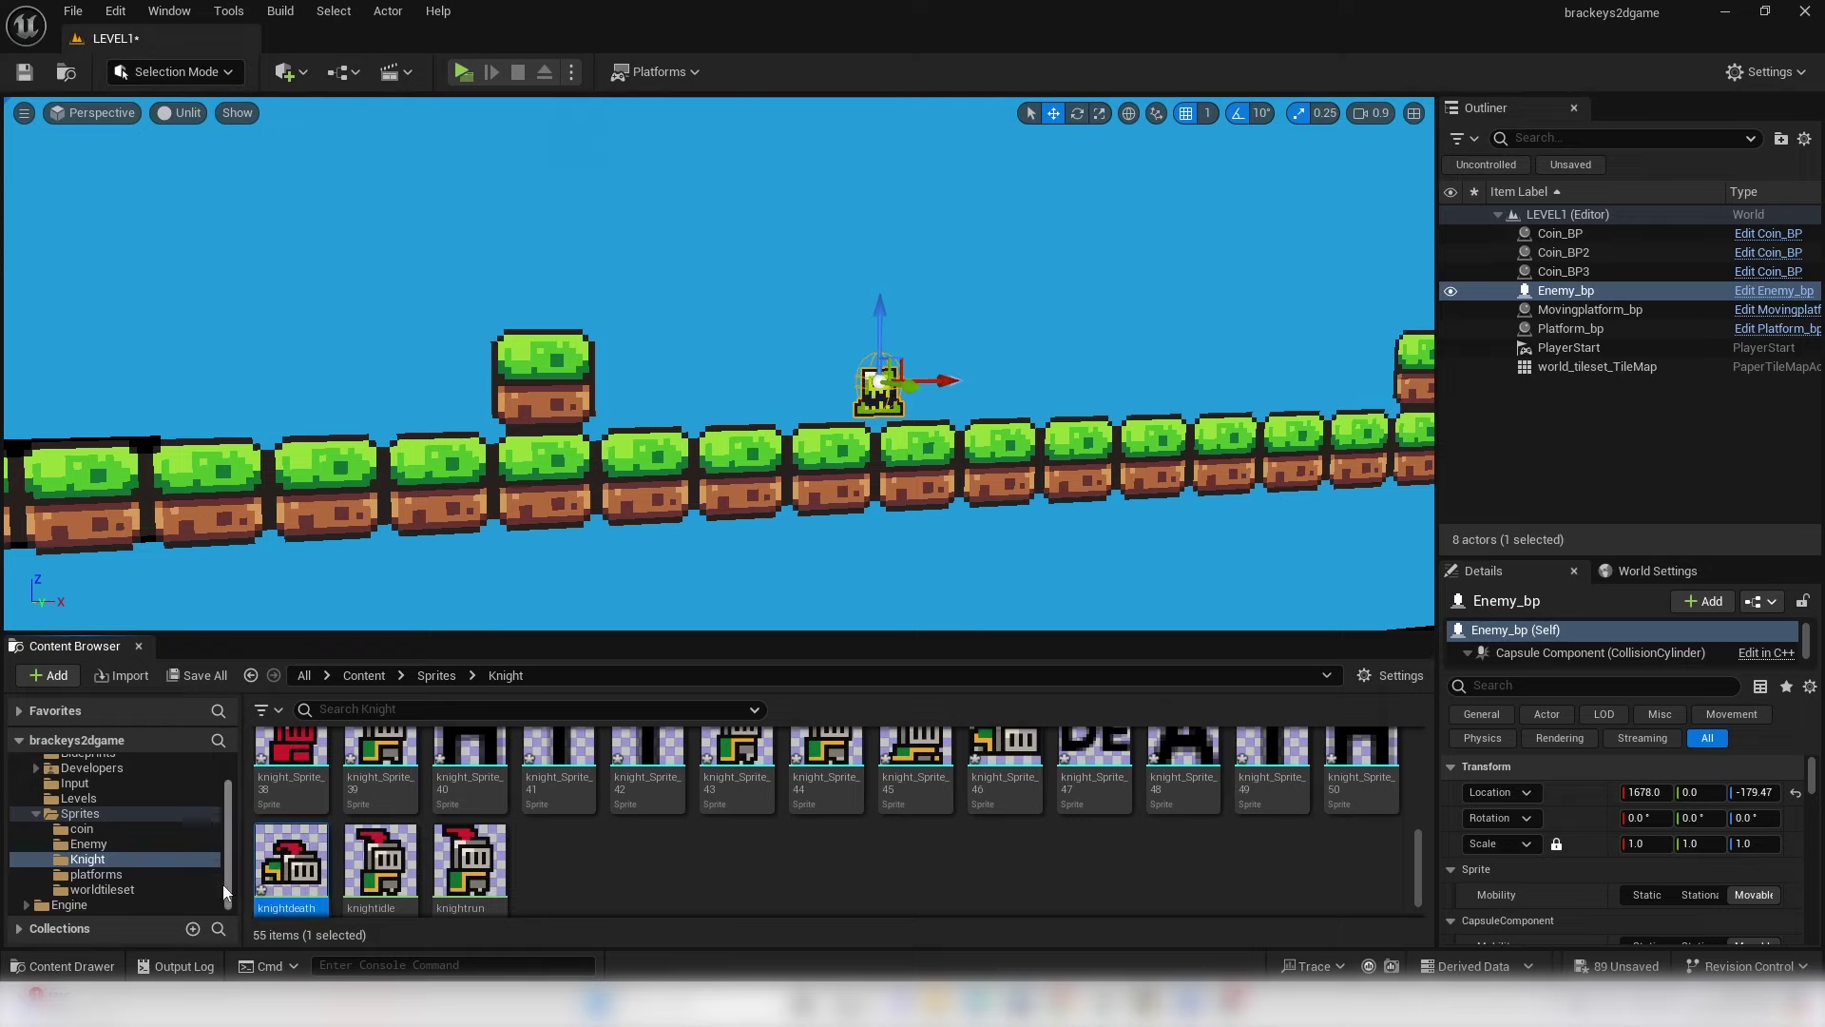
- Set the knightdeath flipbook to 14 frames per second, save it, and return to the level
double_click(290, 860)
click(1709, 195)
text(14)
key(Return)
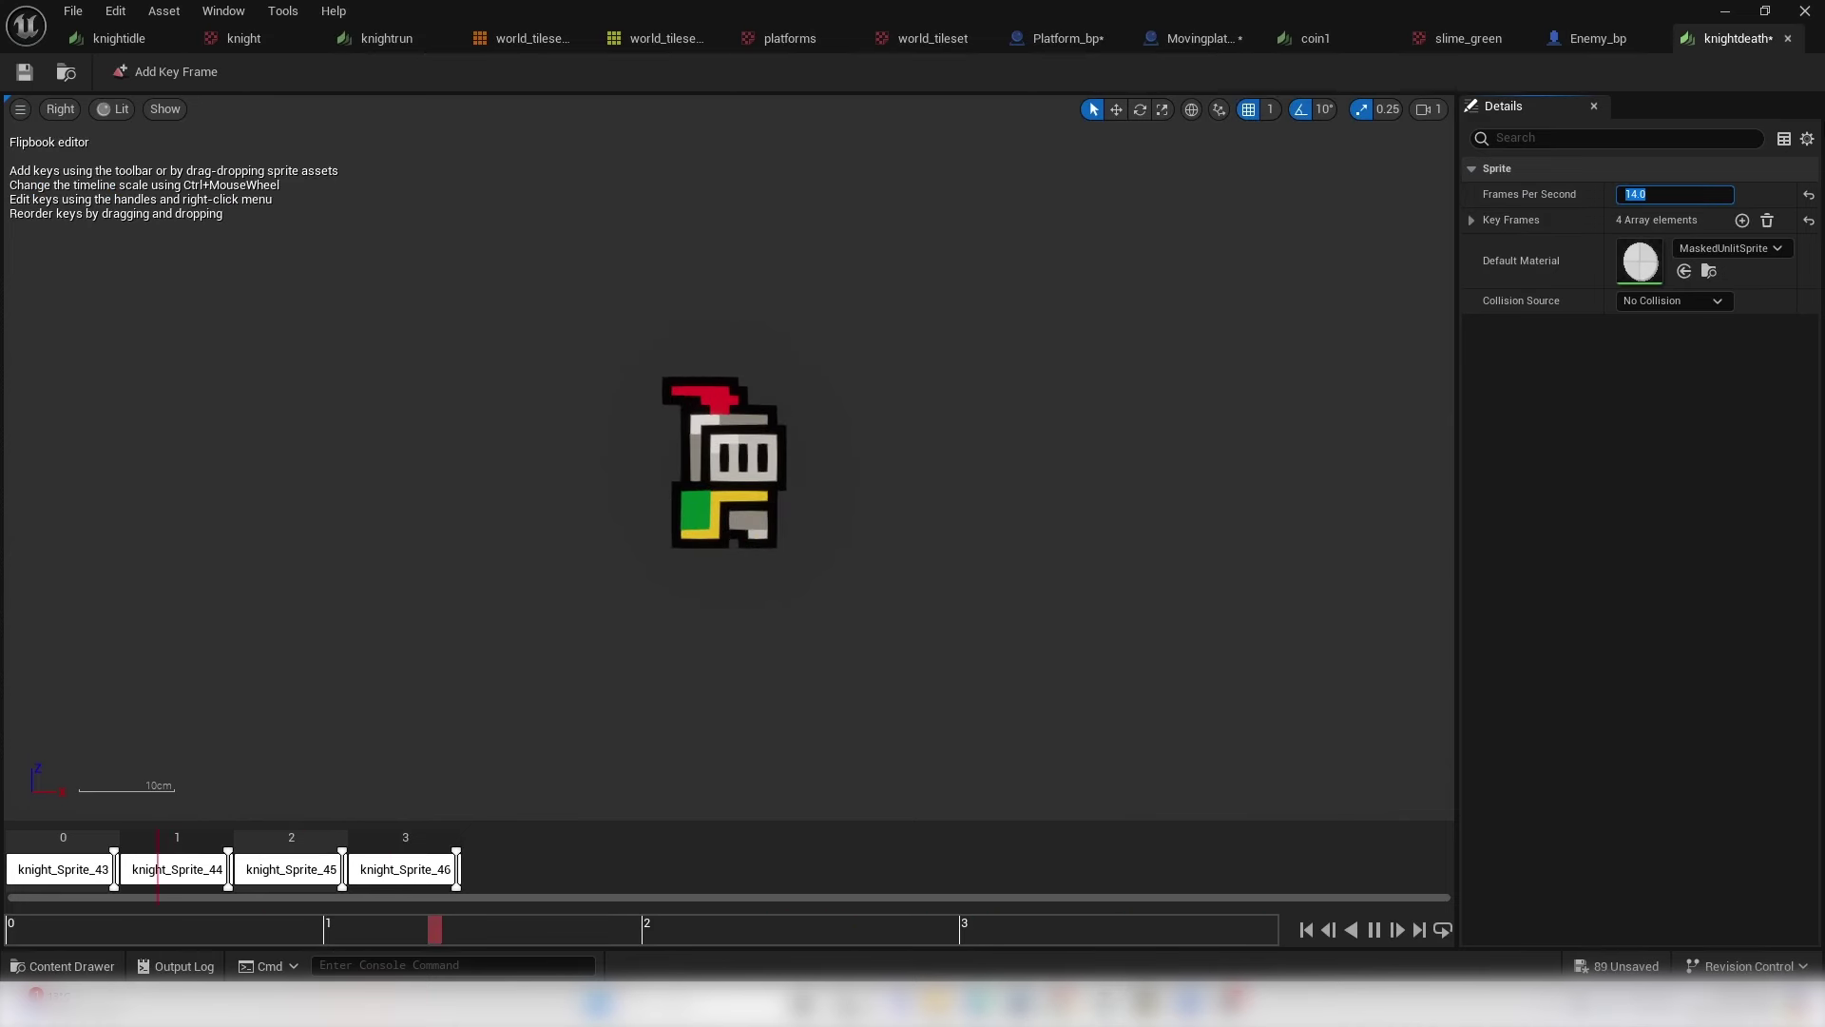
click(24, 71)
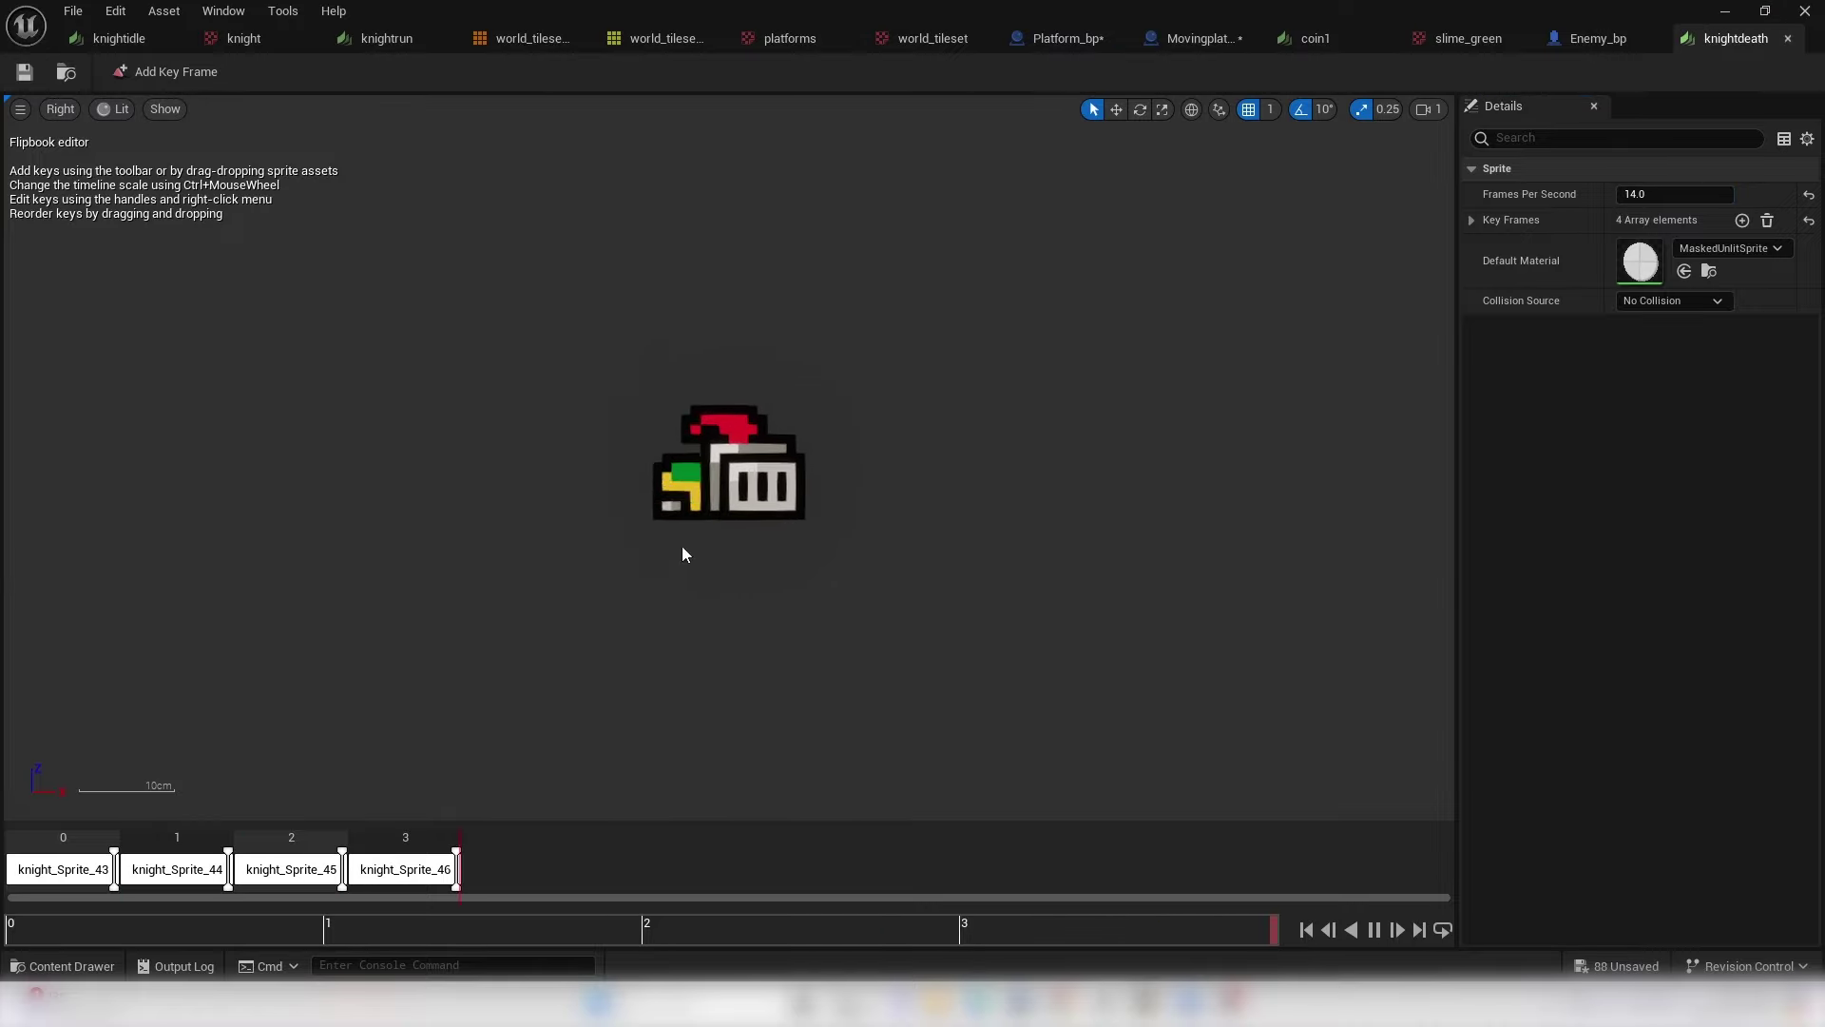
click(1723, 11)
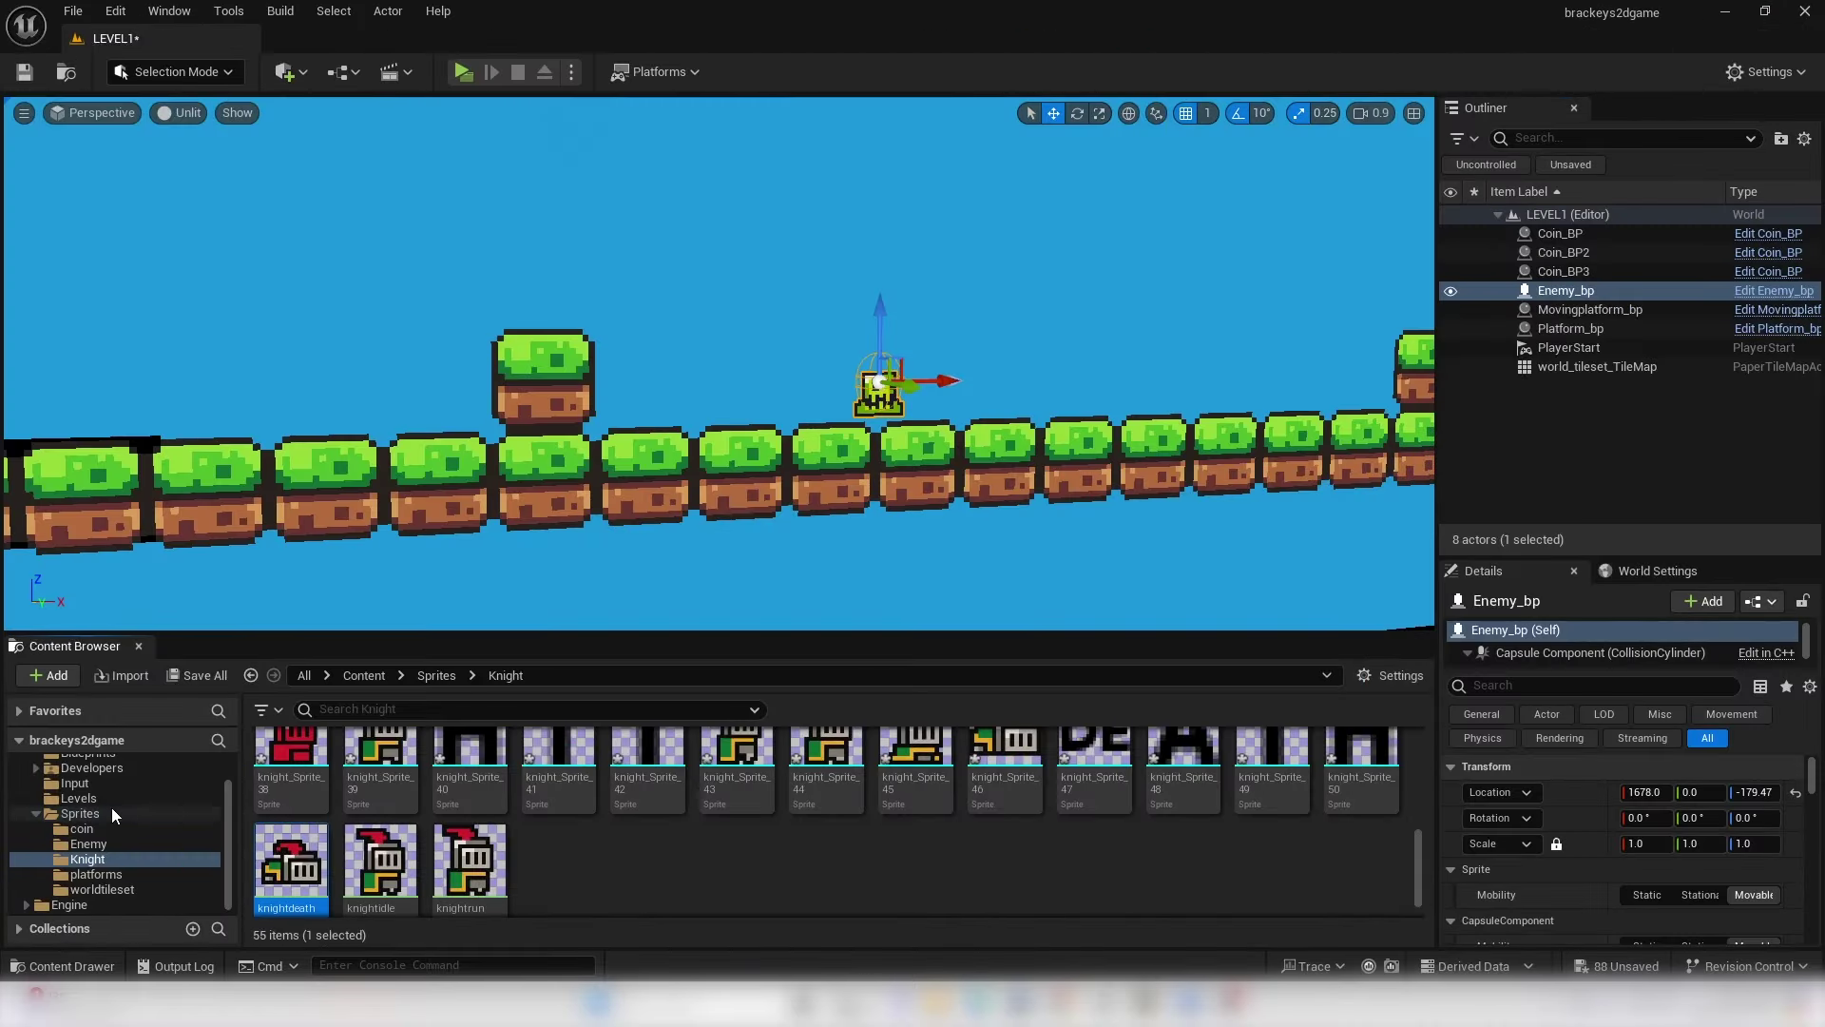
- Open the Knight_BP blueprint and add an On Component Hit event for its Capsule Component
scroll(111, 807, up, 2)
click(111, 807)
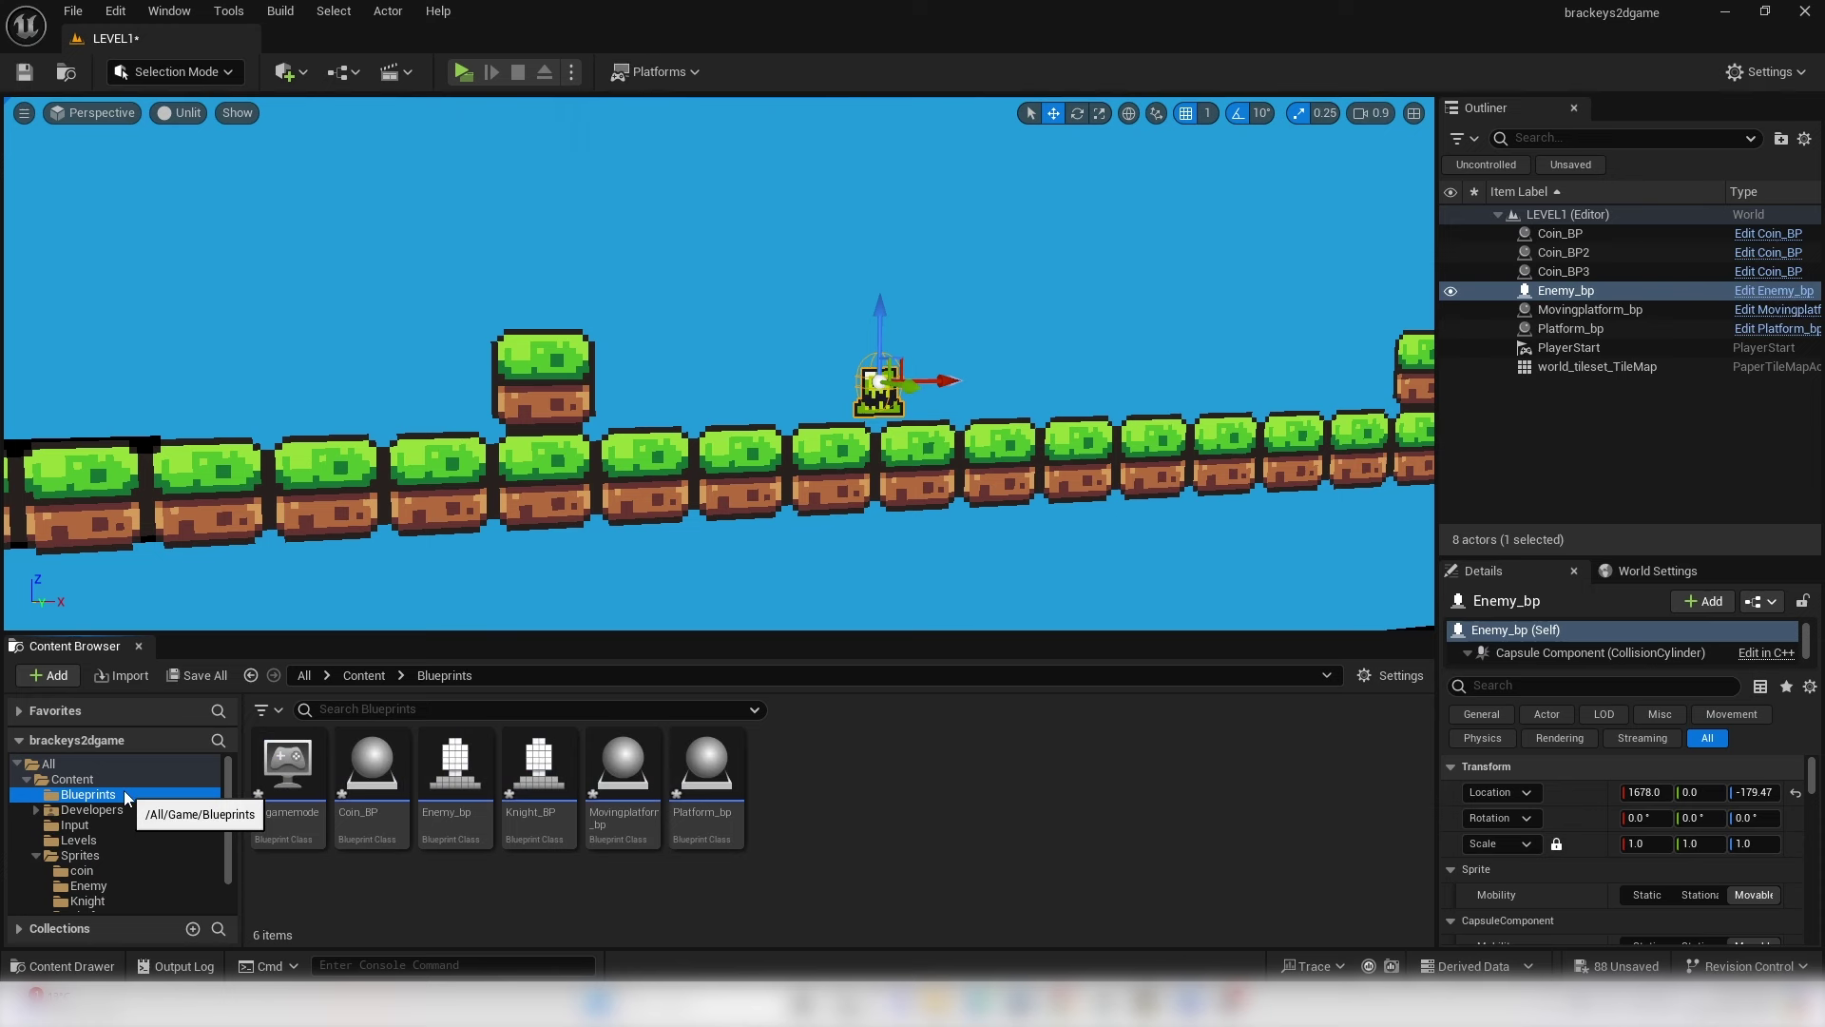
double_click(538, 774)
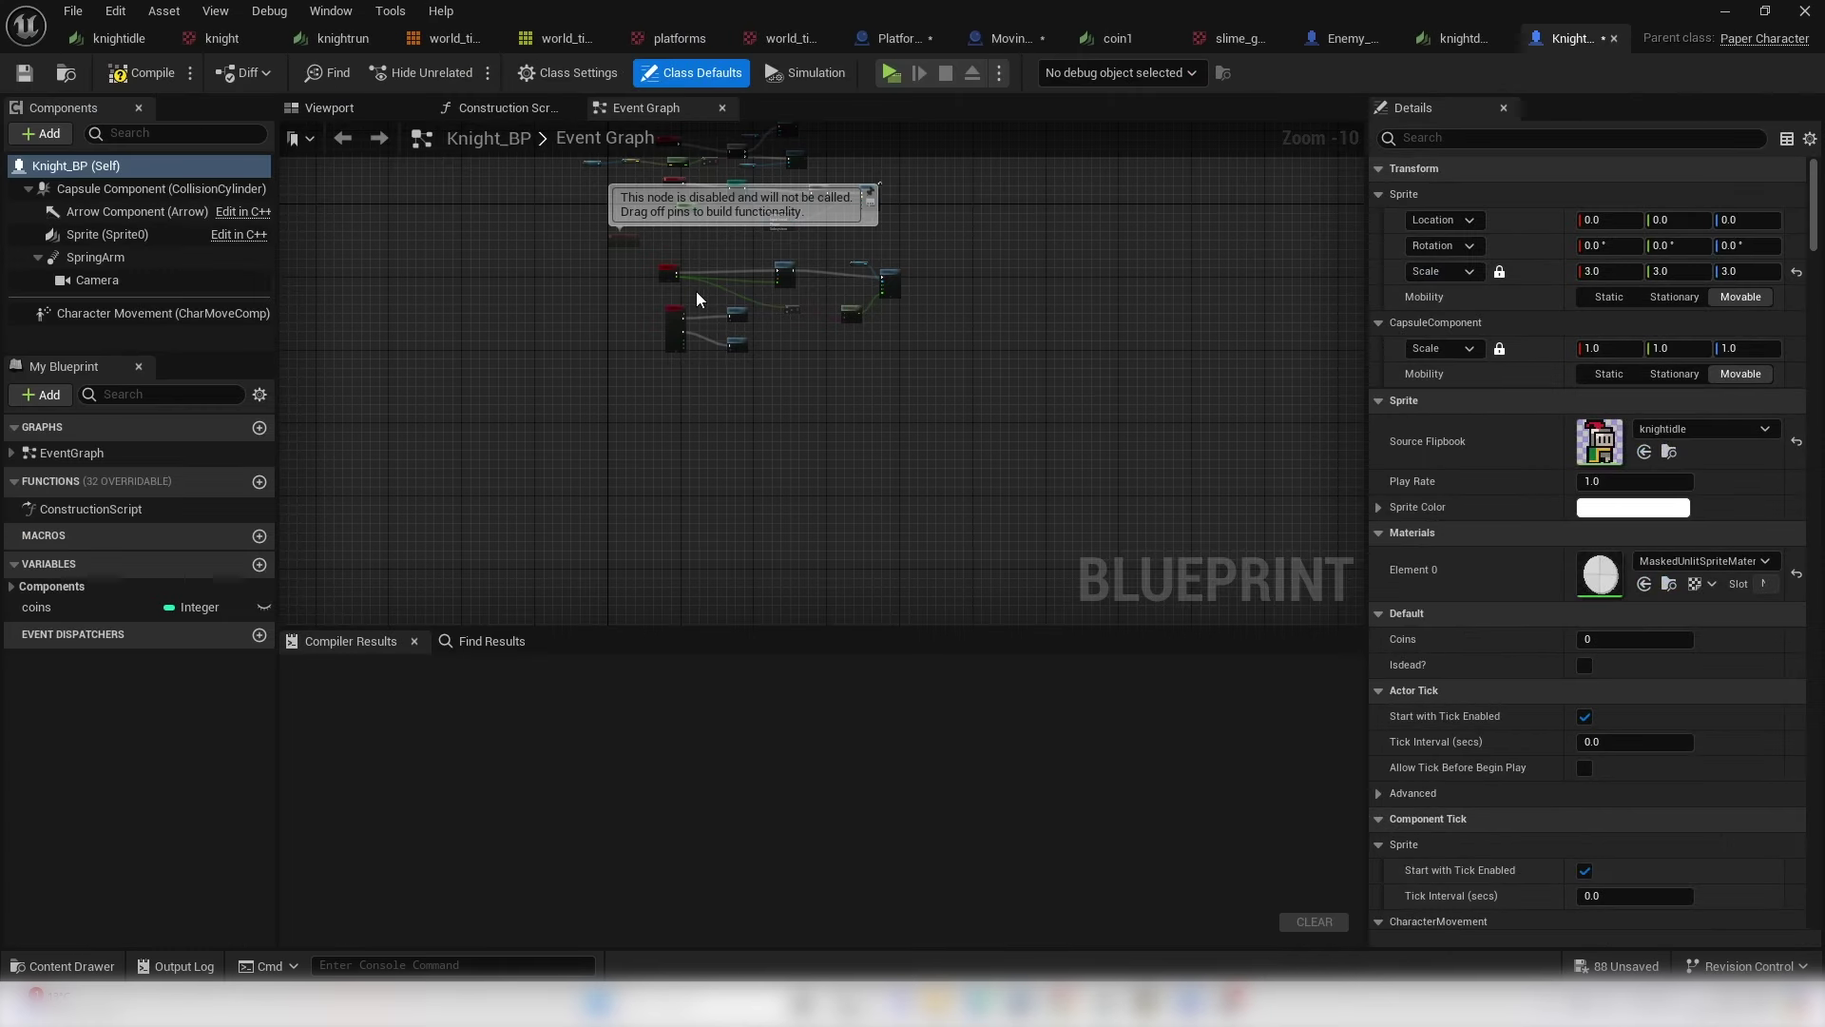
click(134, 186)
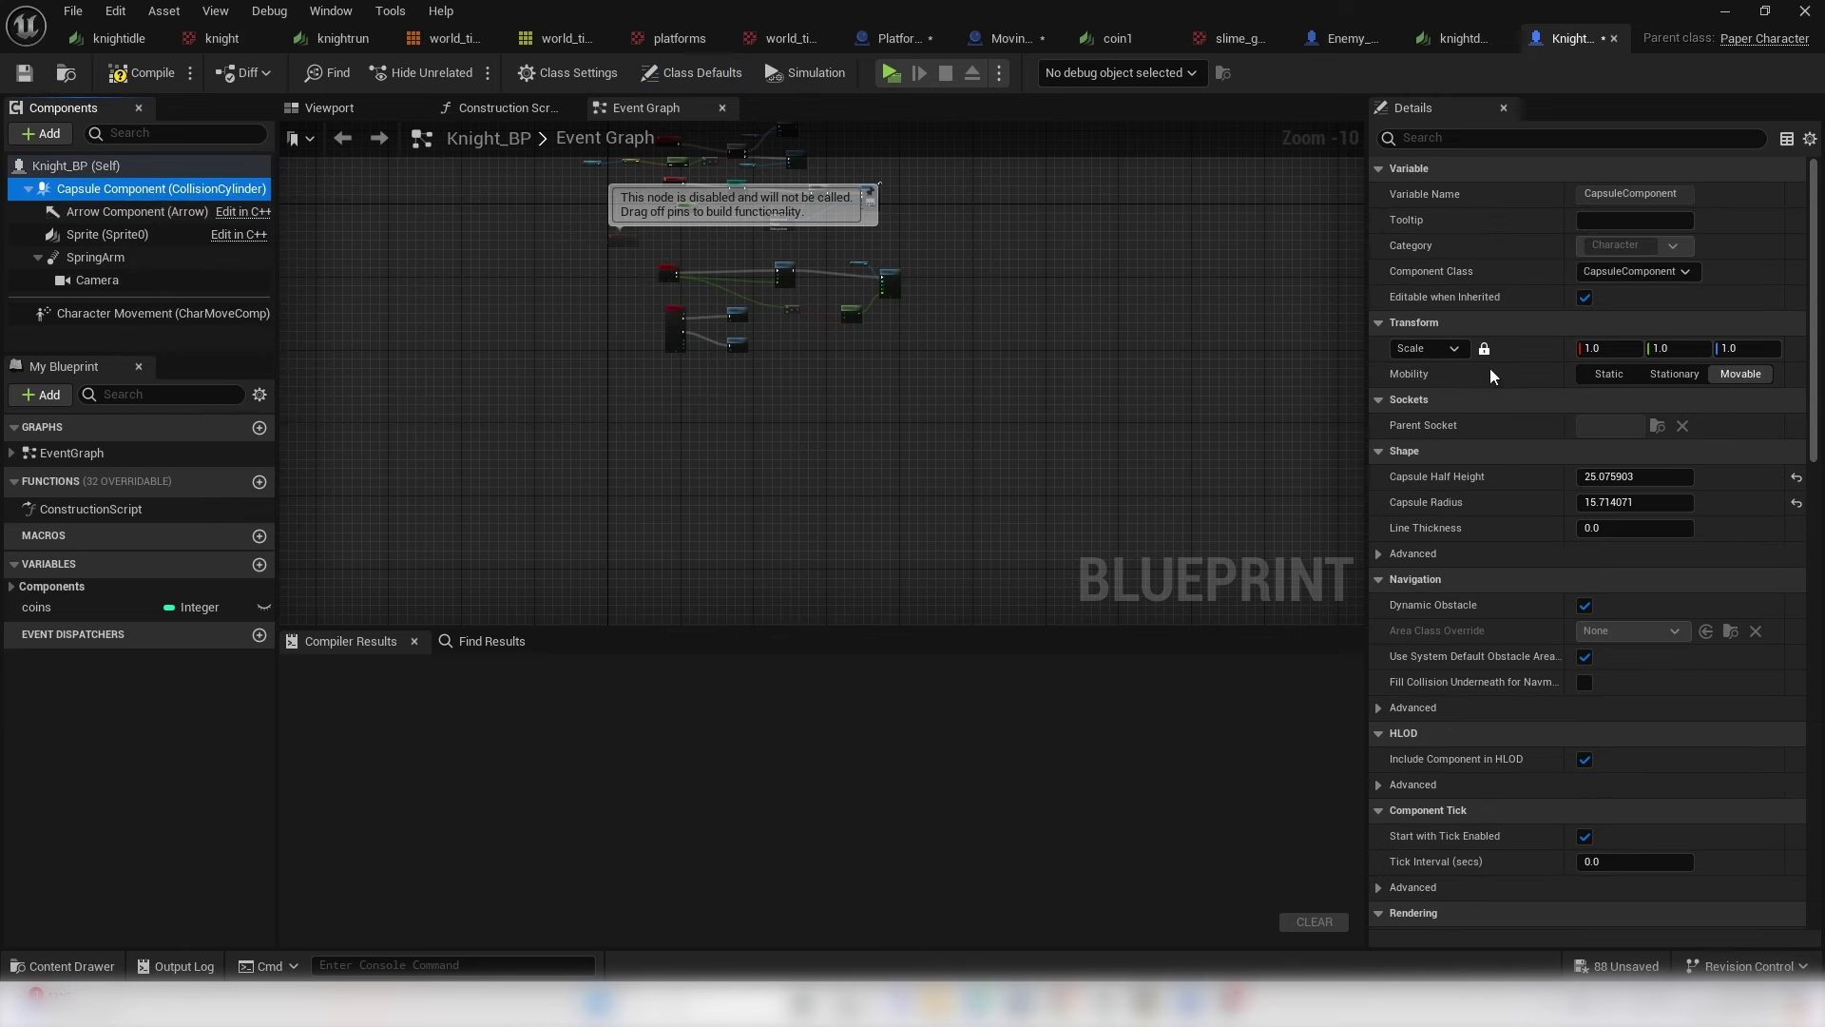
scroll(1662, 544, down, 10)
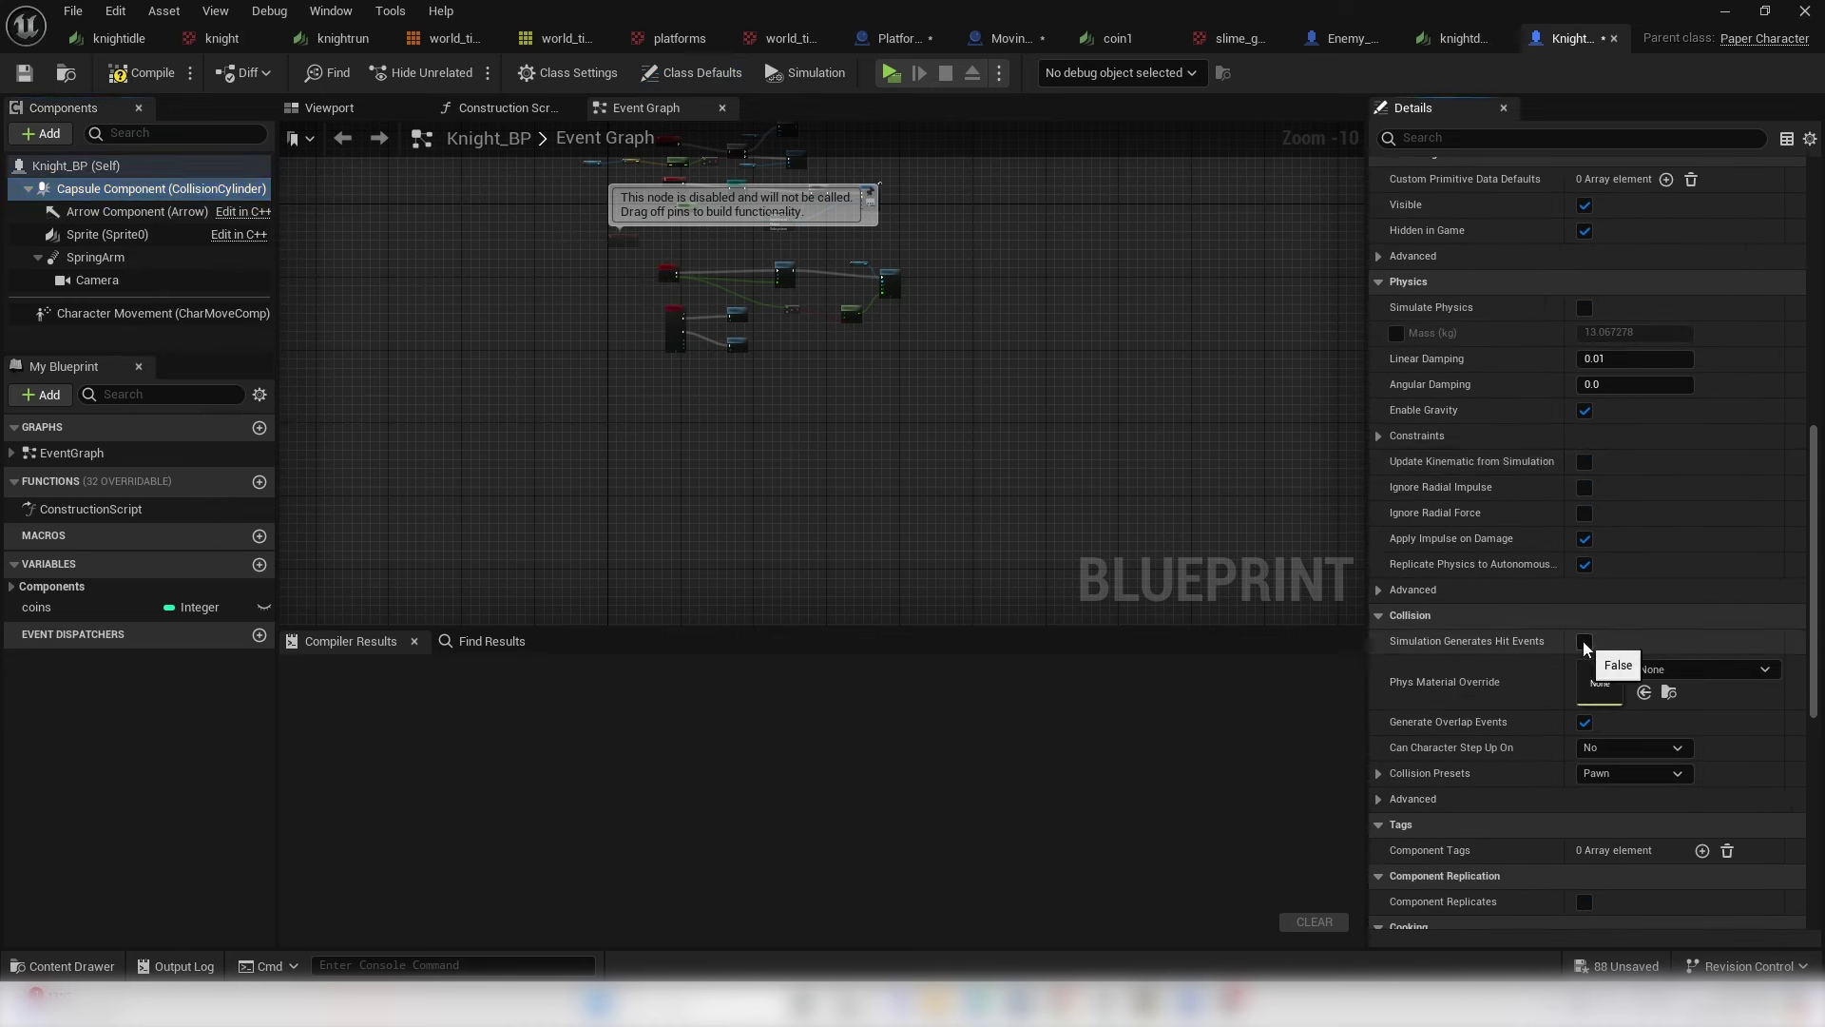
scroll(1630, 628, down, 5)
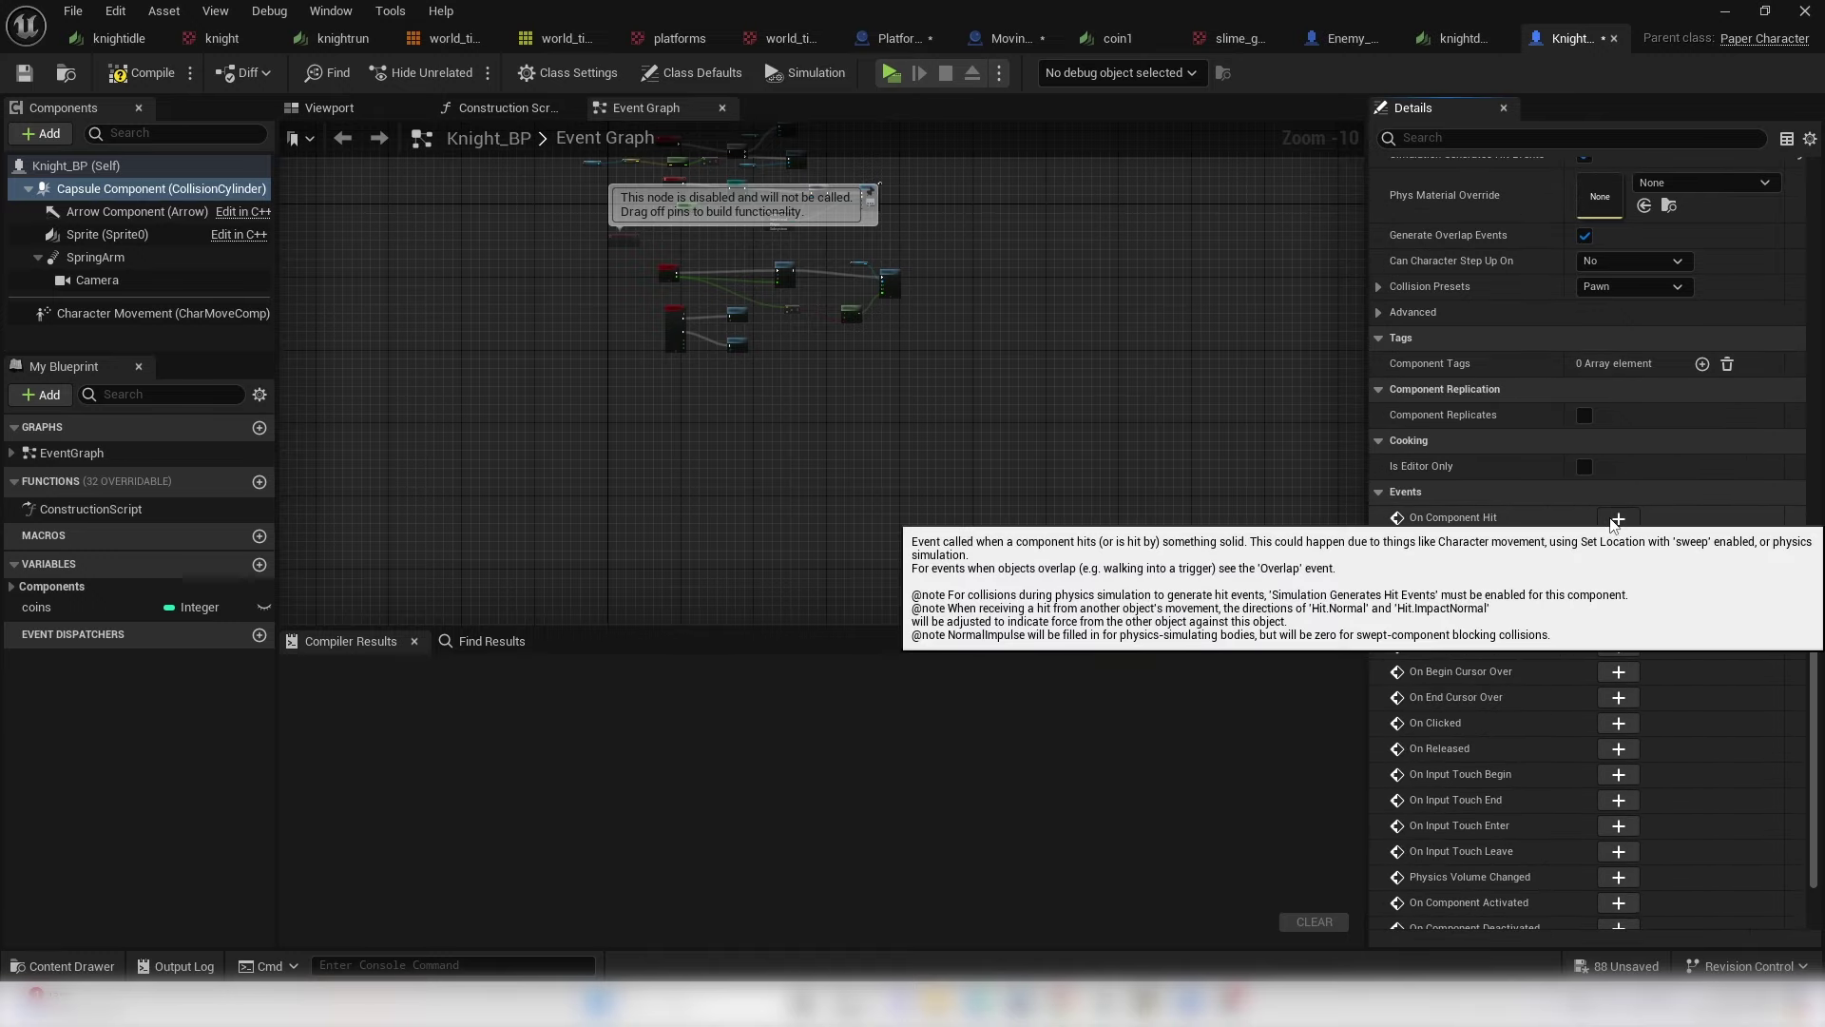
click(1619, 517)
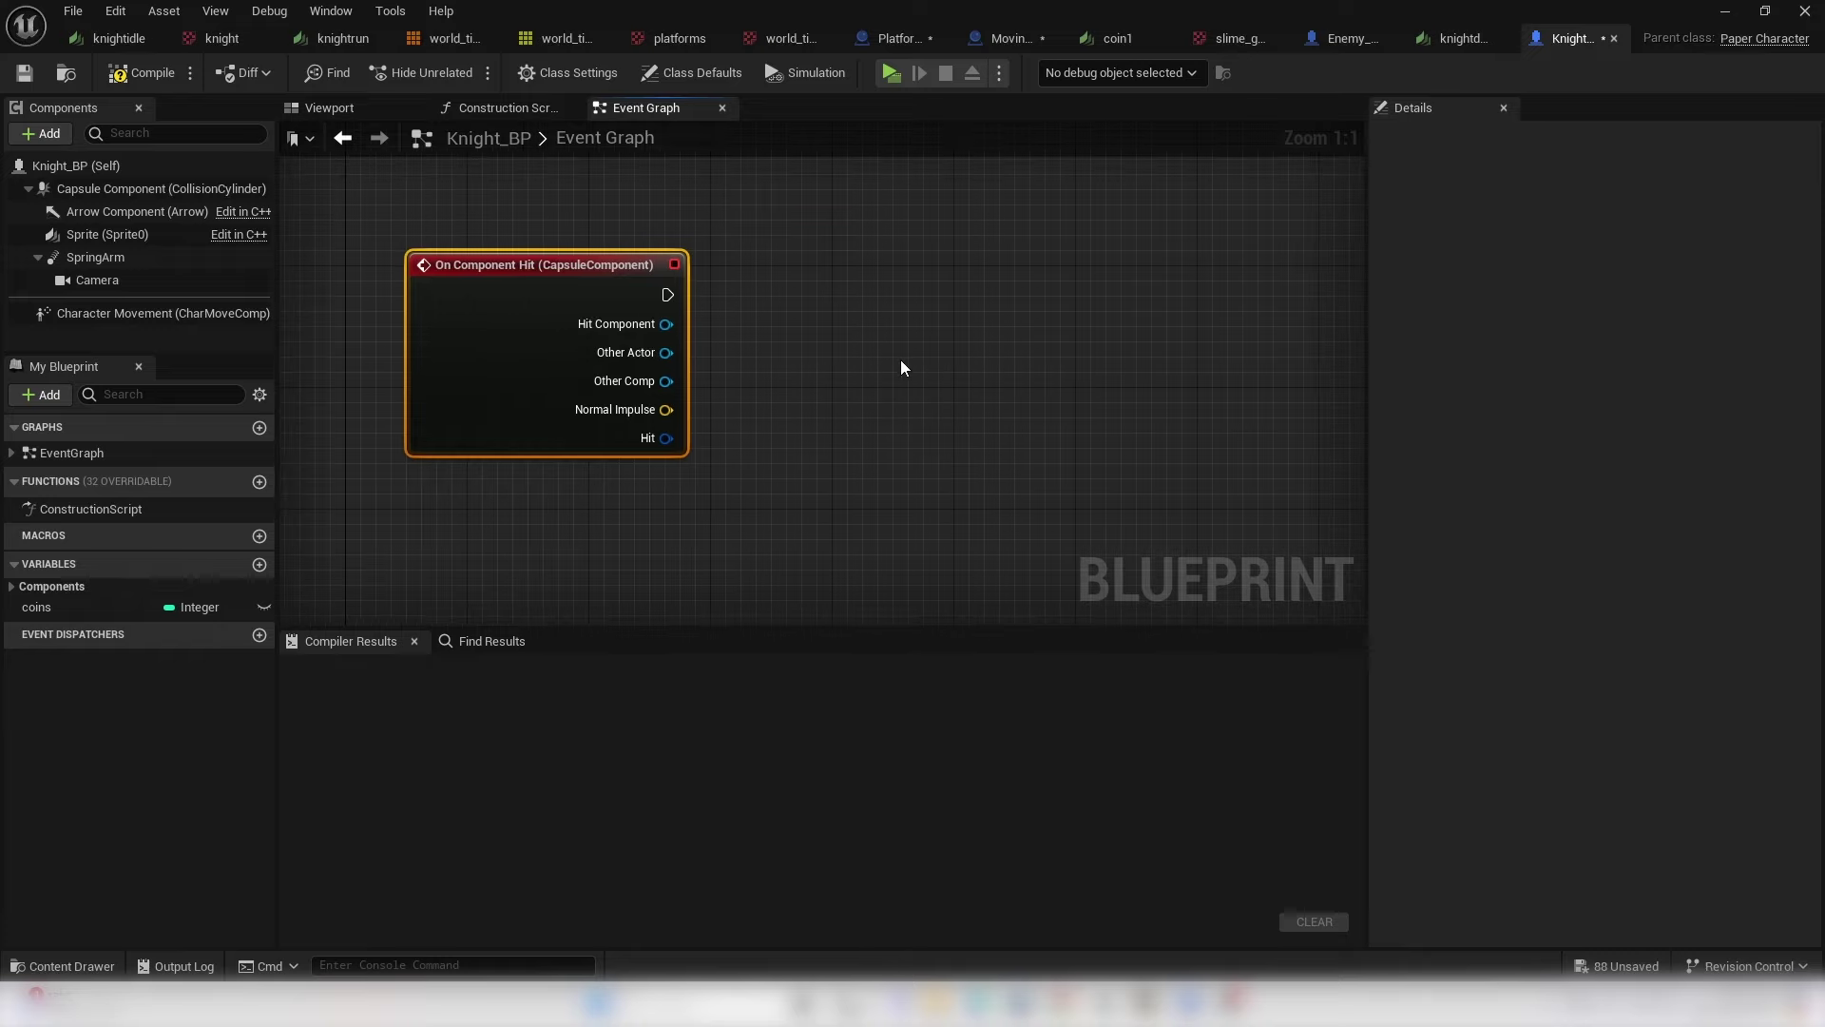
- Add an Actor Has Tag node from the hit event's Other Actor with the tag "enemy", and check the spelling against Enemy_bp's tag
drag(666, 353, 931, 348)
text(aco)
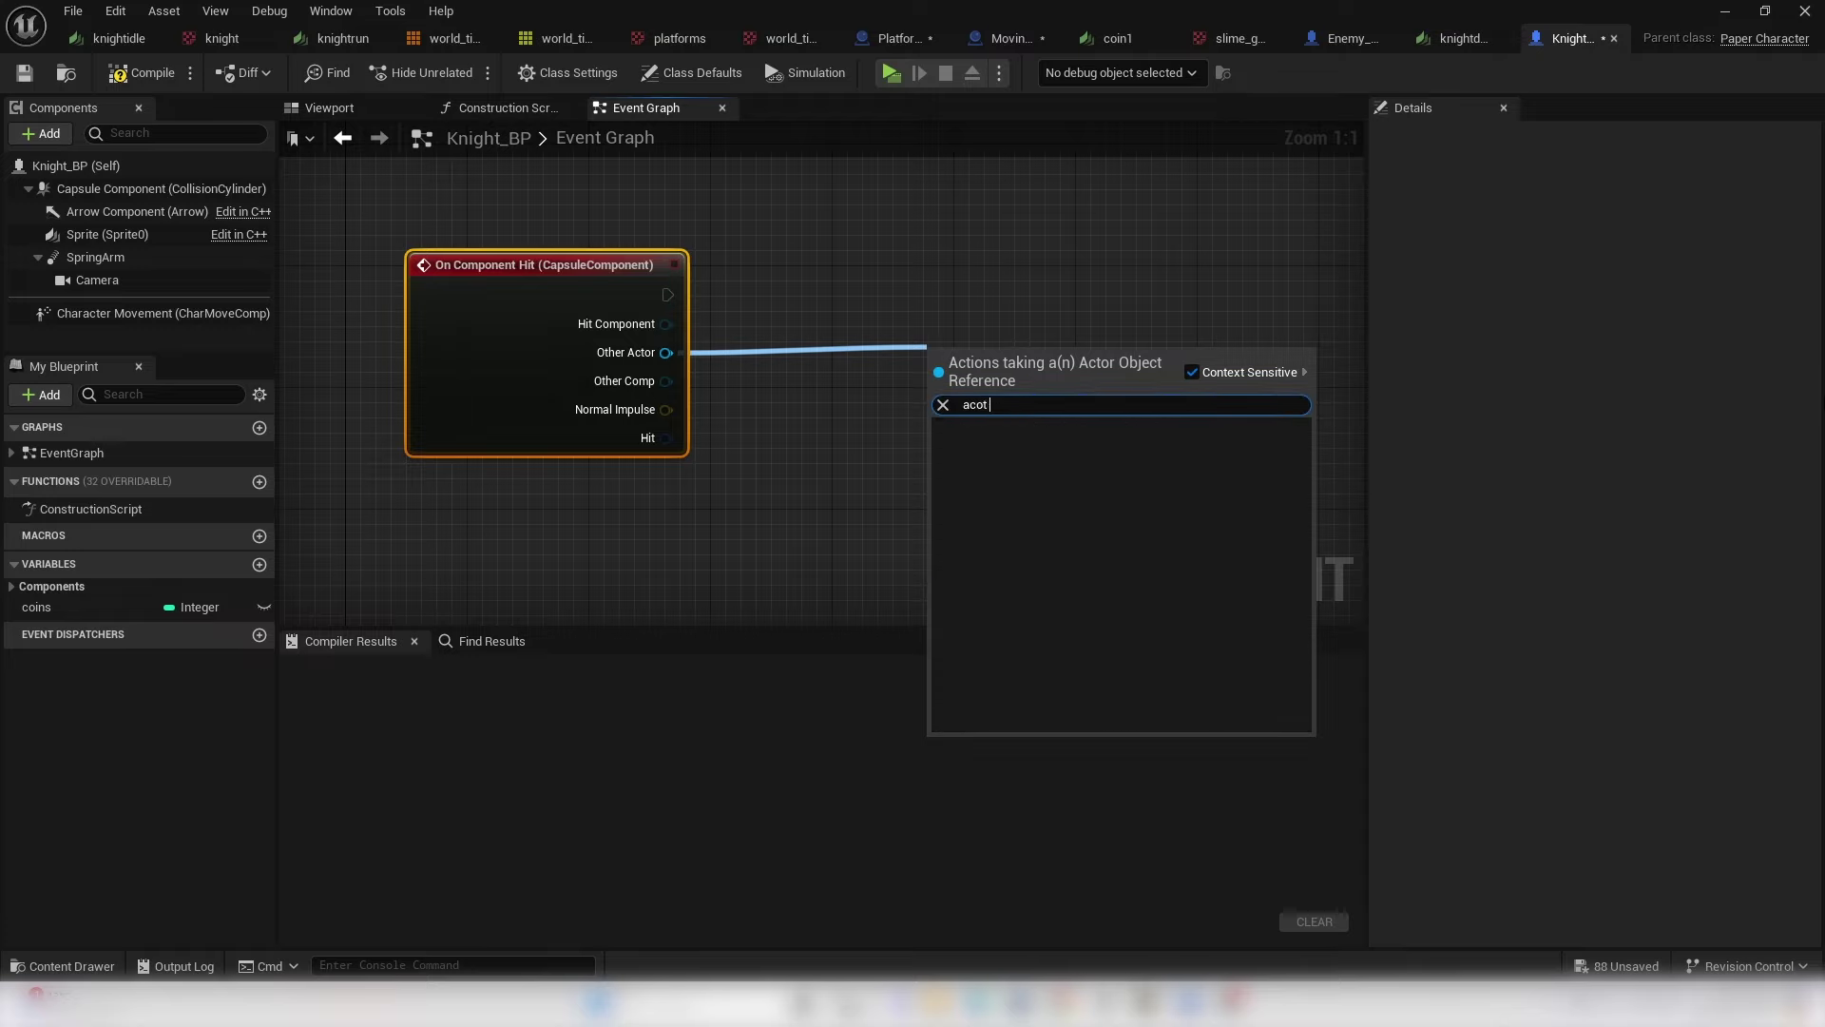
key(BackSpace)
text(tor has)
key(Return)
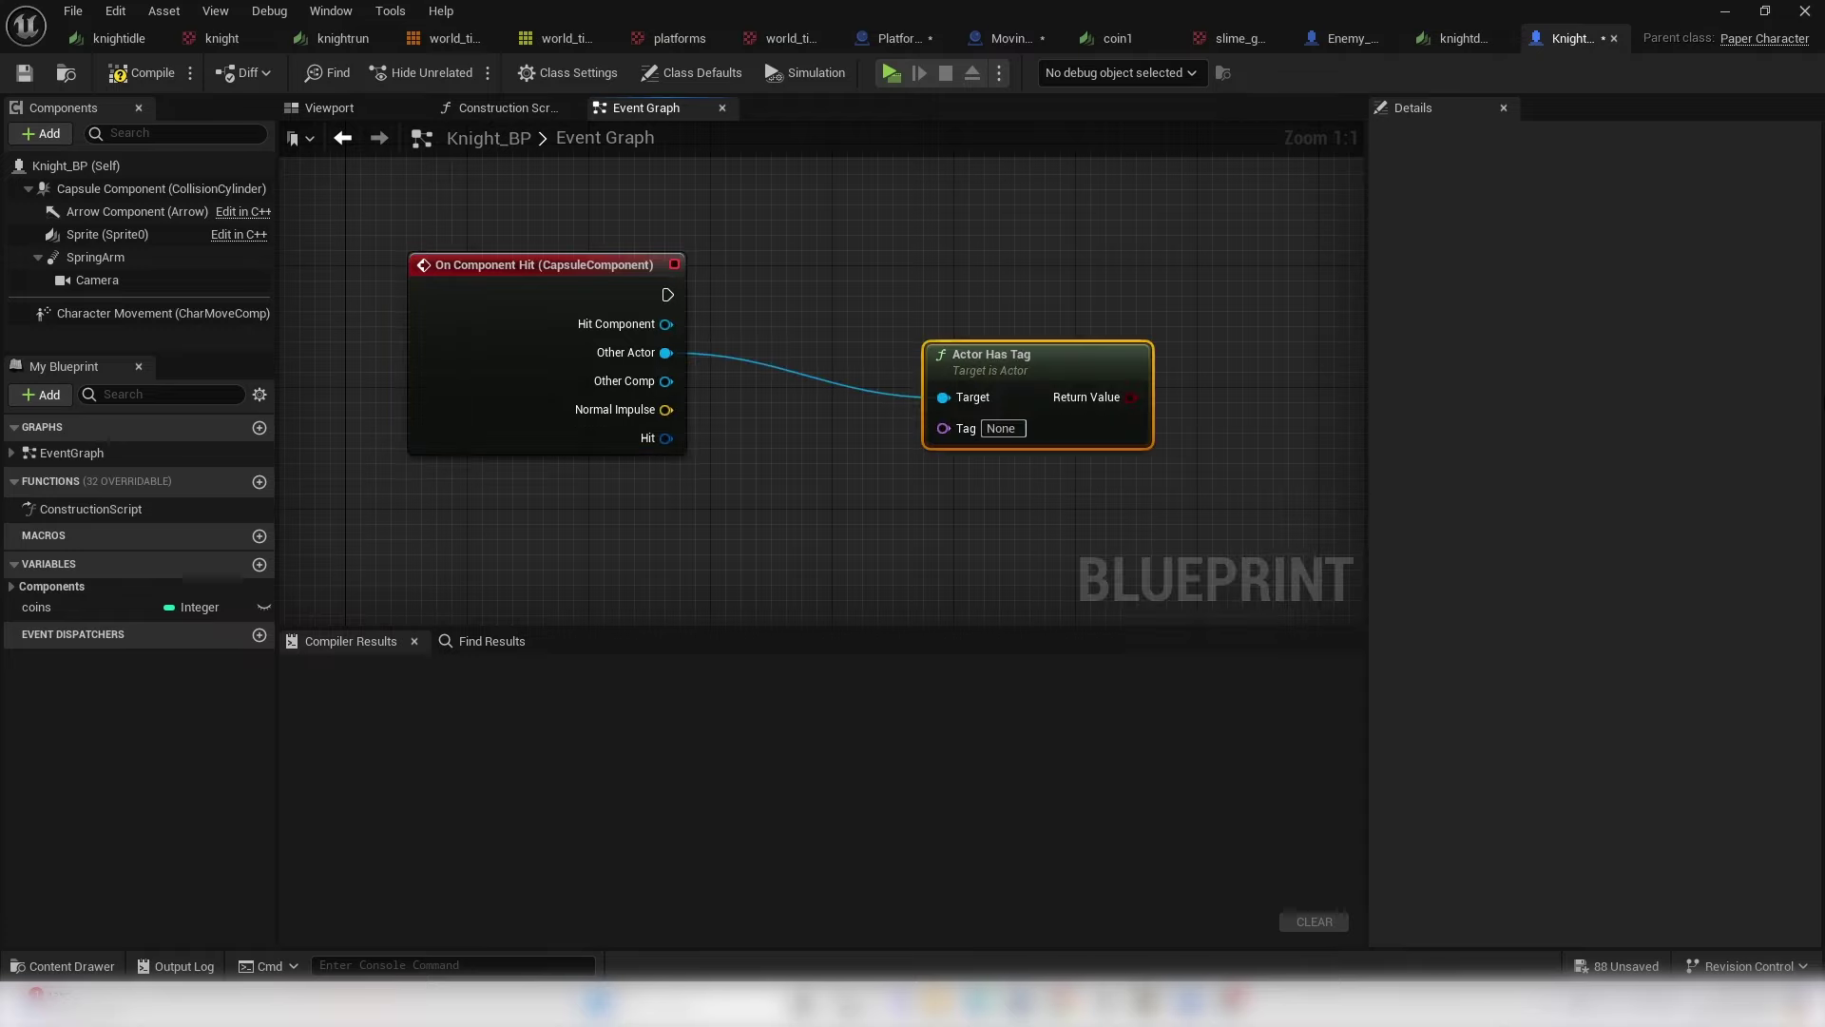
click(1003, 429)
text(enemy)
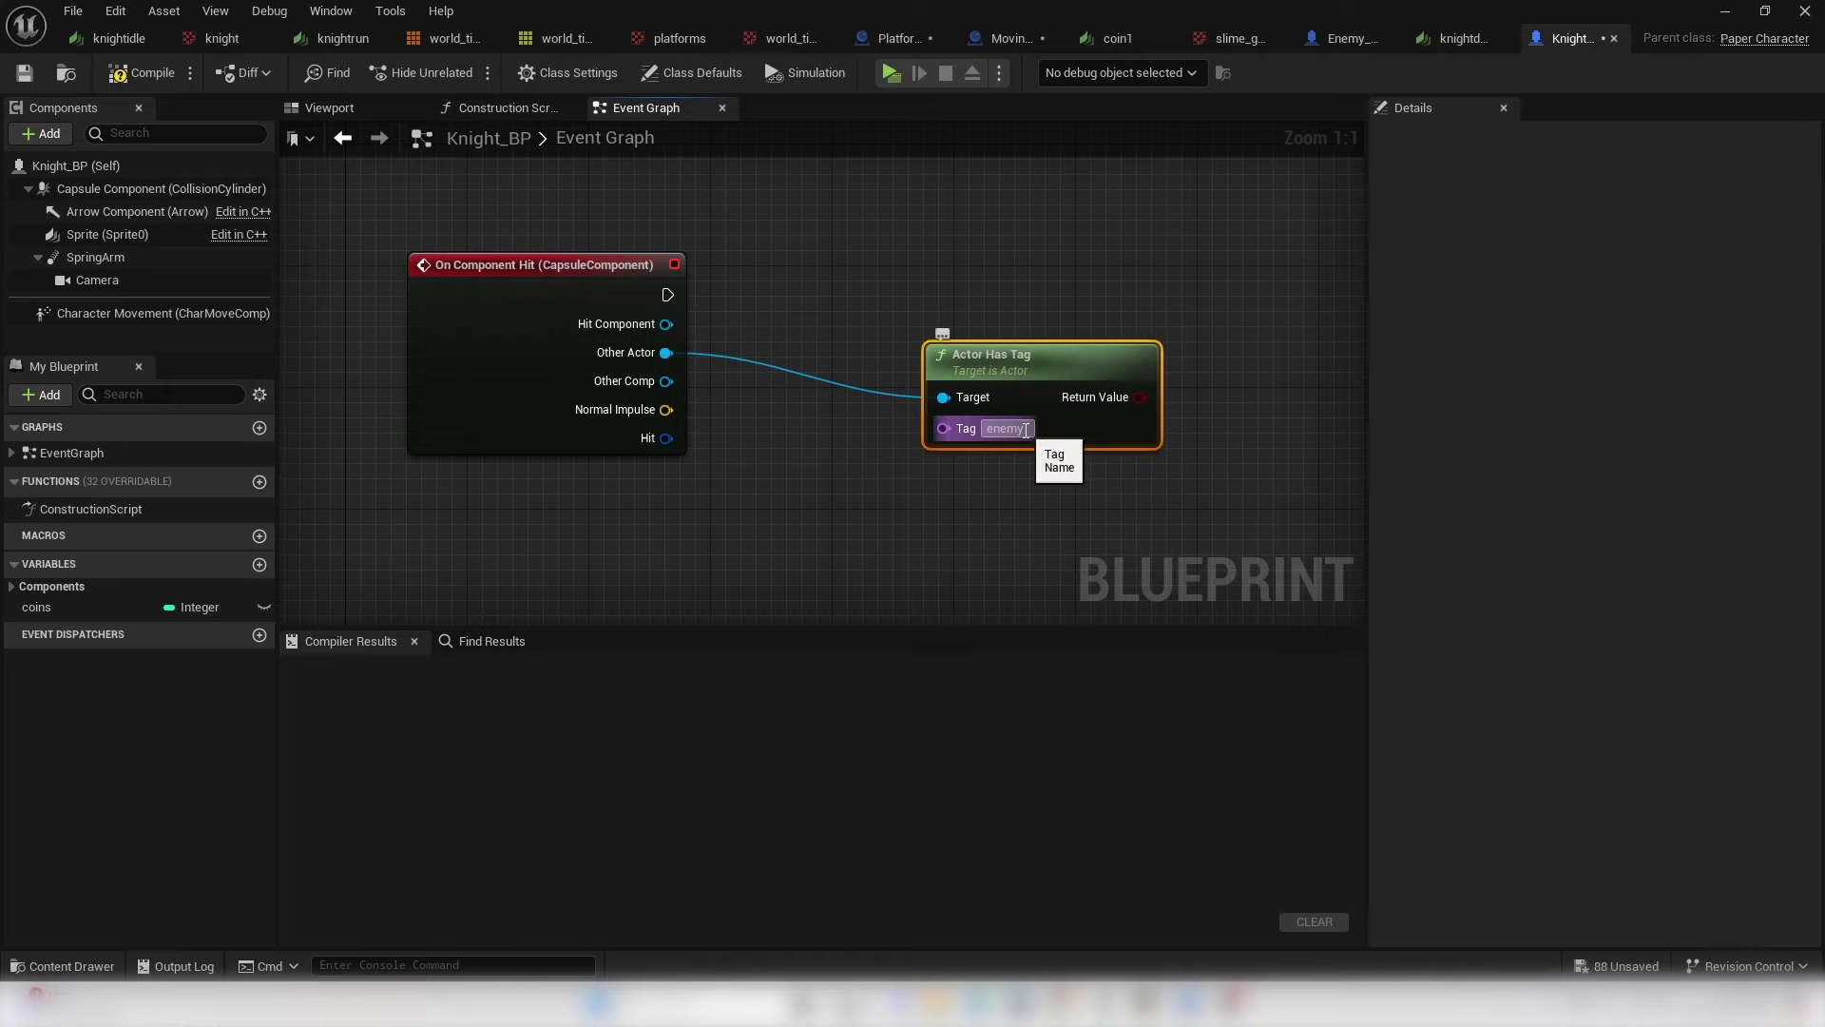
key(Return)
click(1326, 36)
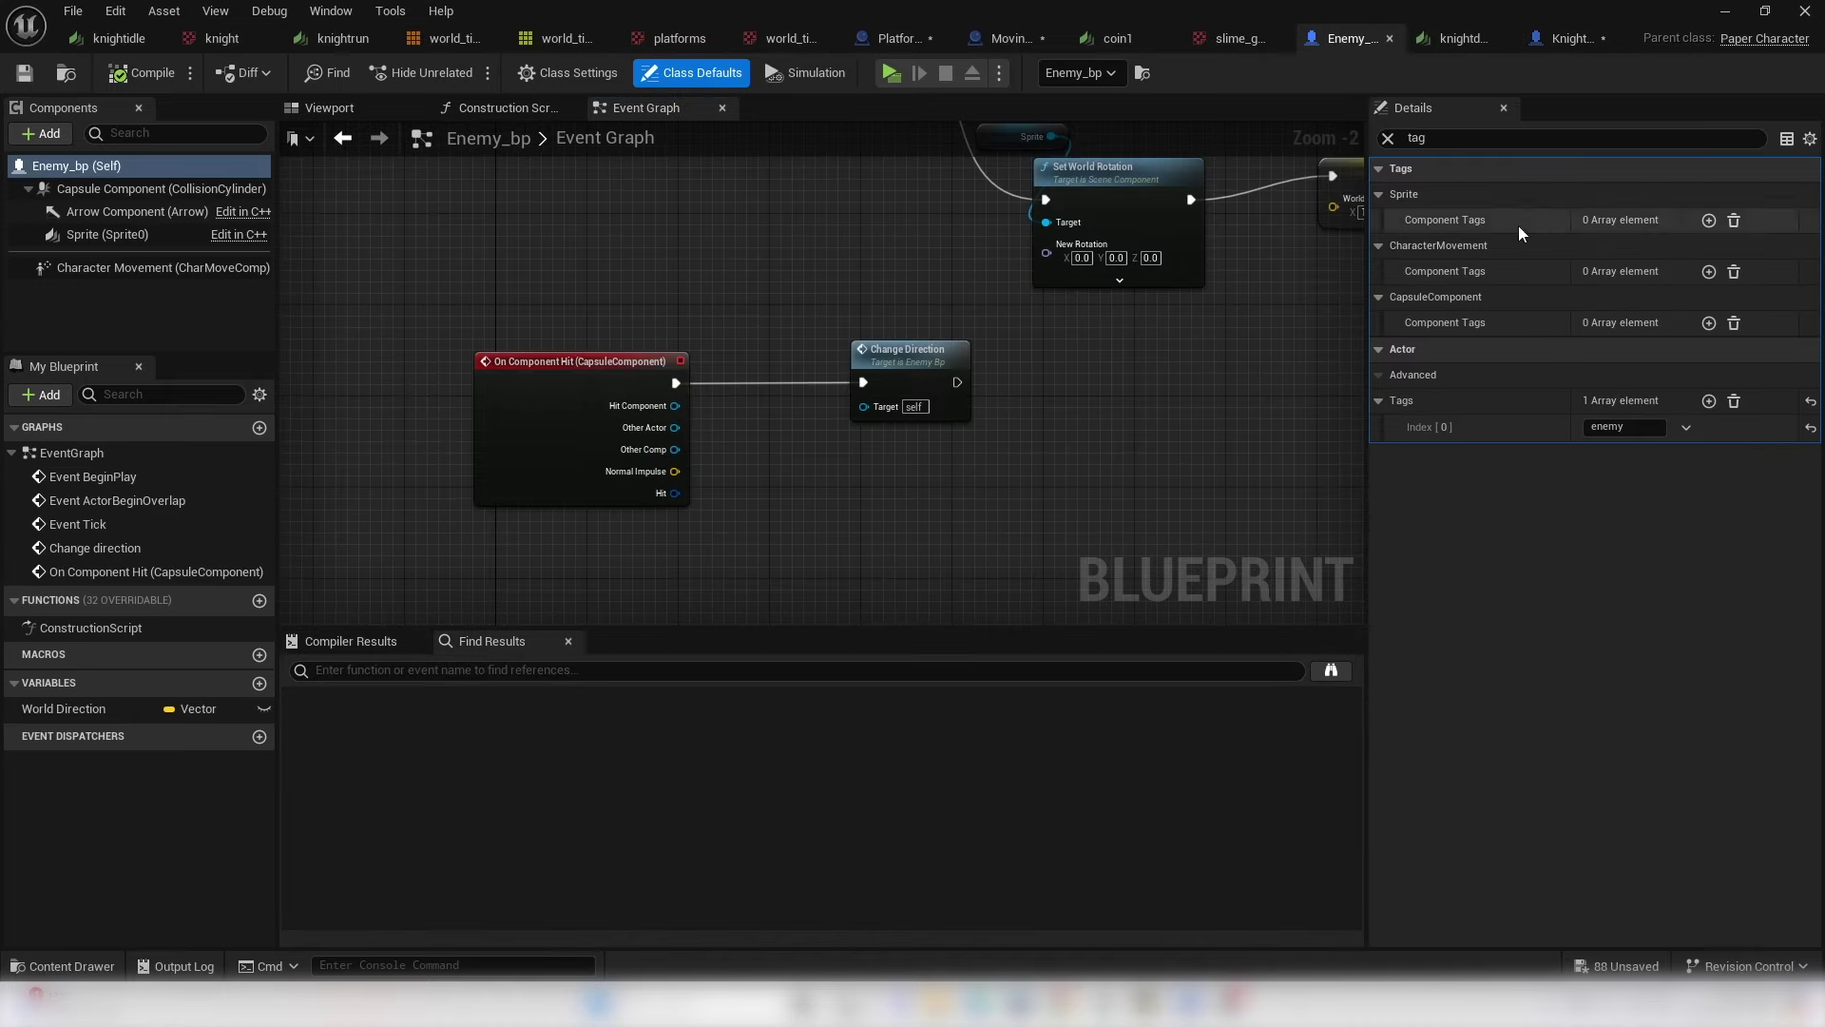
click(1571, 38)
- Add a Branch conditioned on the Actor Has Tag result and run it from the On Component Hit event
drag(1112, 456, 1167, 317)
text(branch)
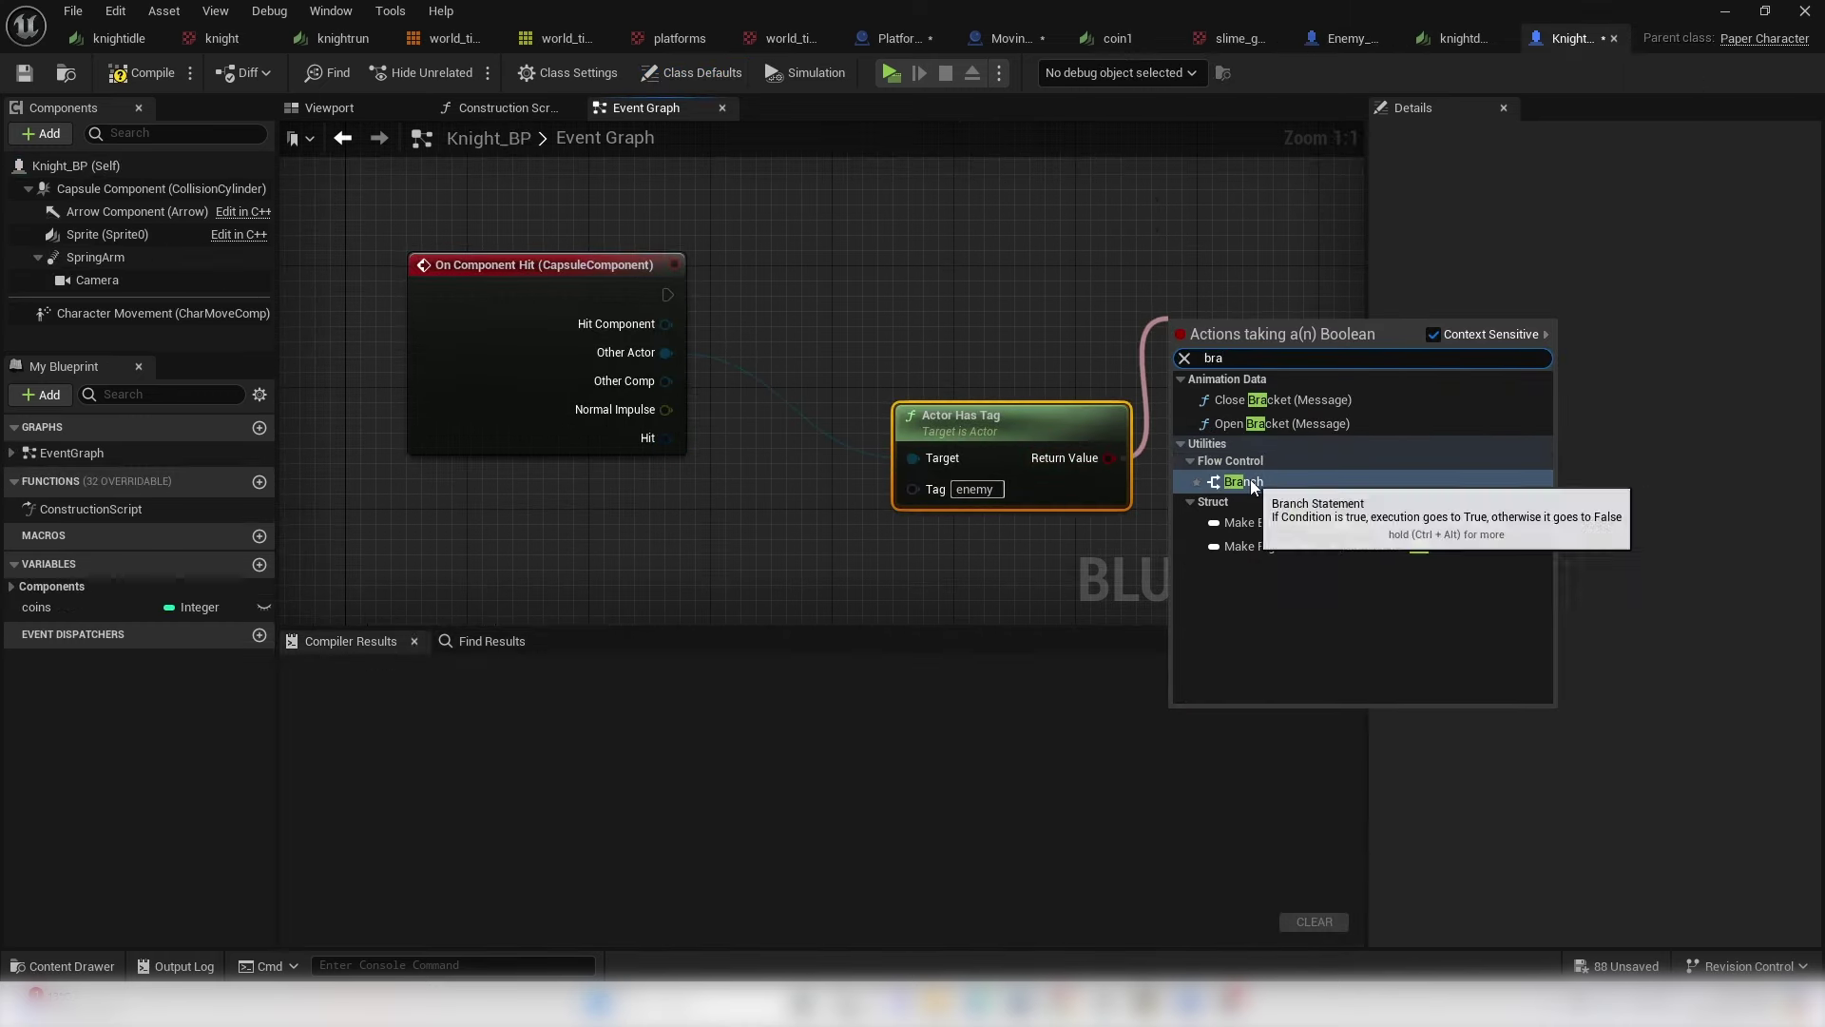
click(1251, 479)
drag(663, 294, 1186, 353)
right_drag(1188, 352, 881, 405)
drag(881, 405, 958, 359)
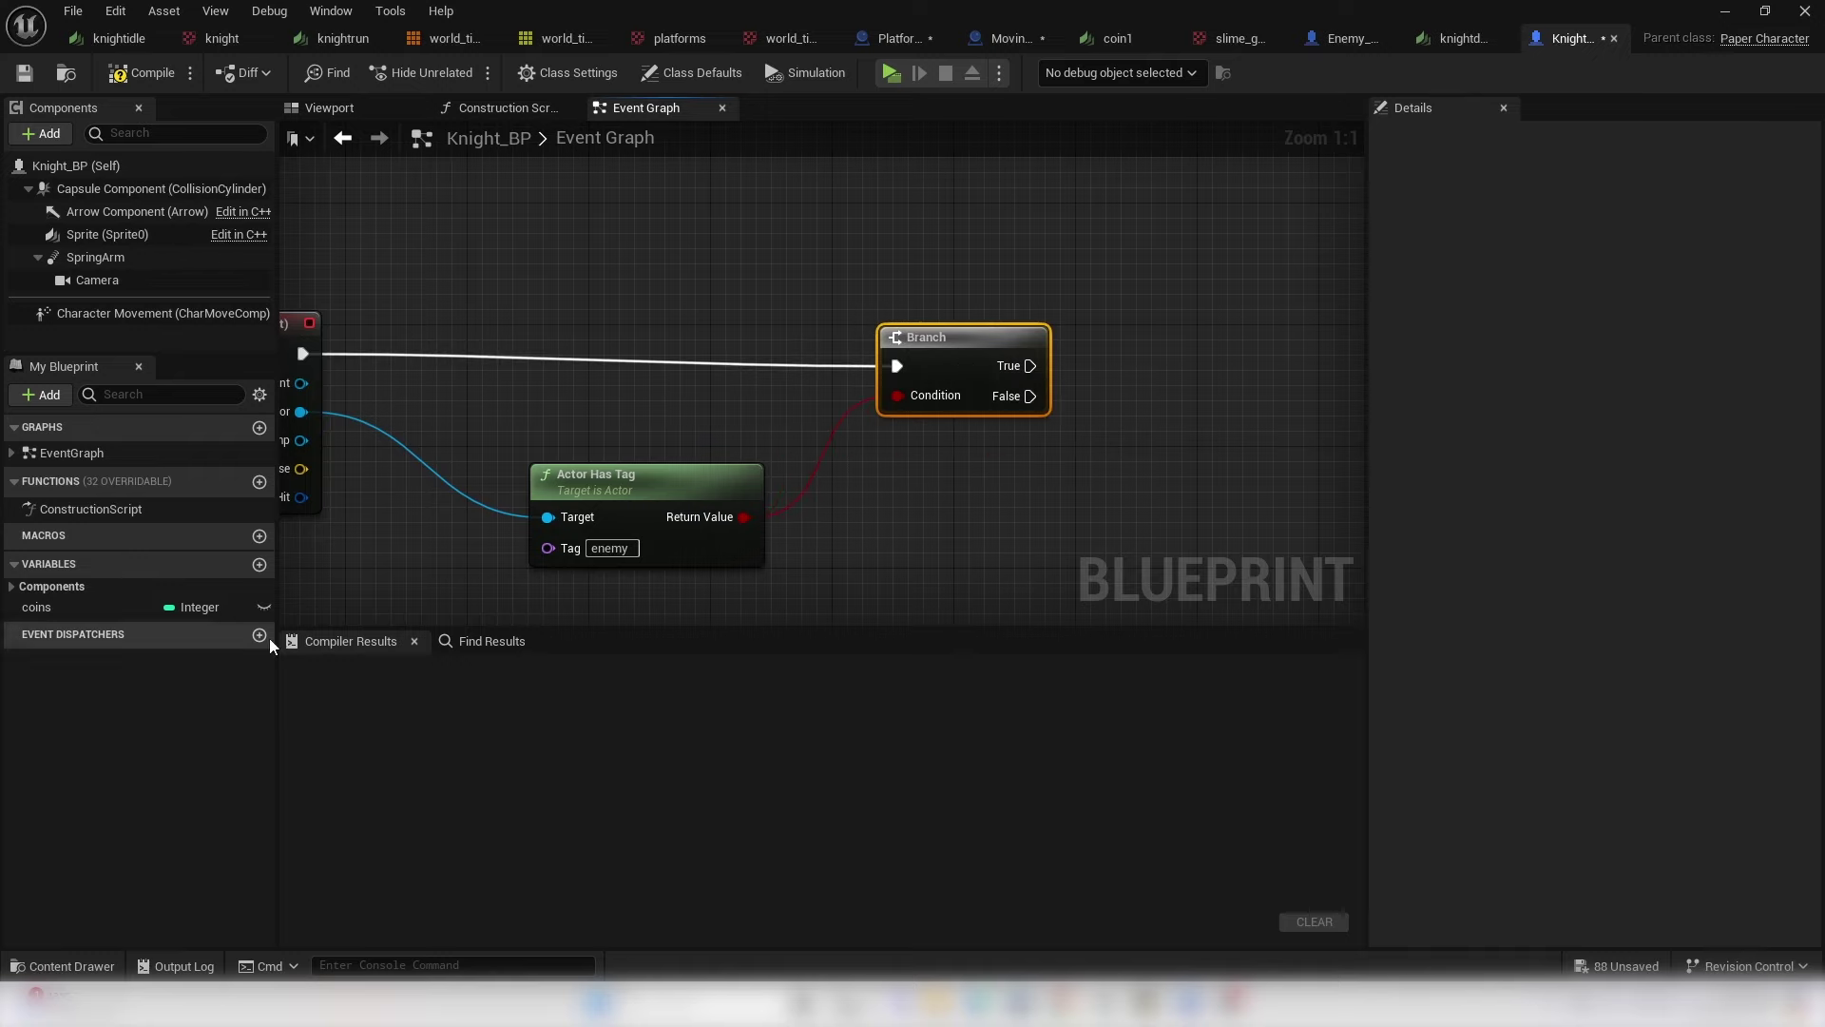
- Add a Boolean variable named "isdead?" to Knight_BP
click(259, 565)
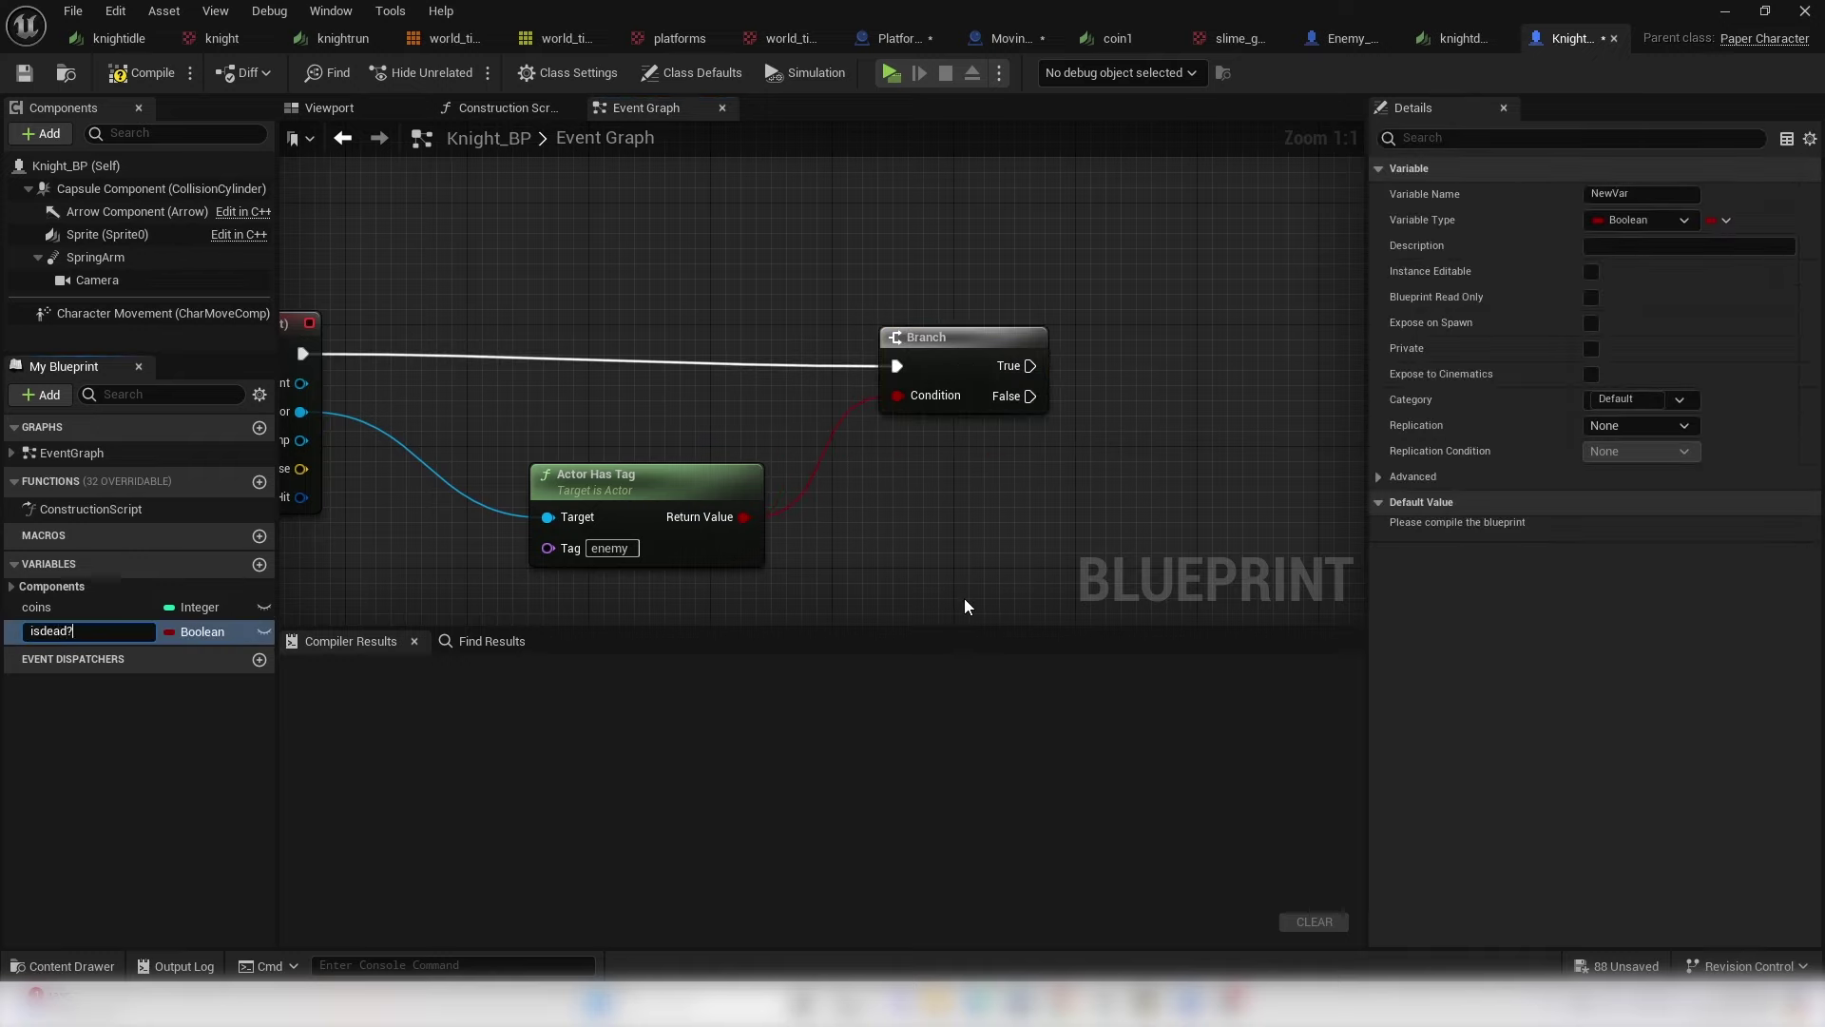
key(Return)
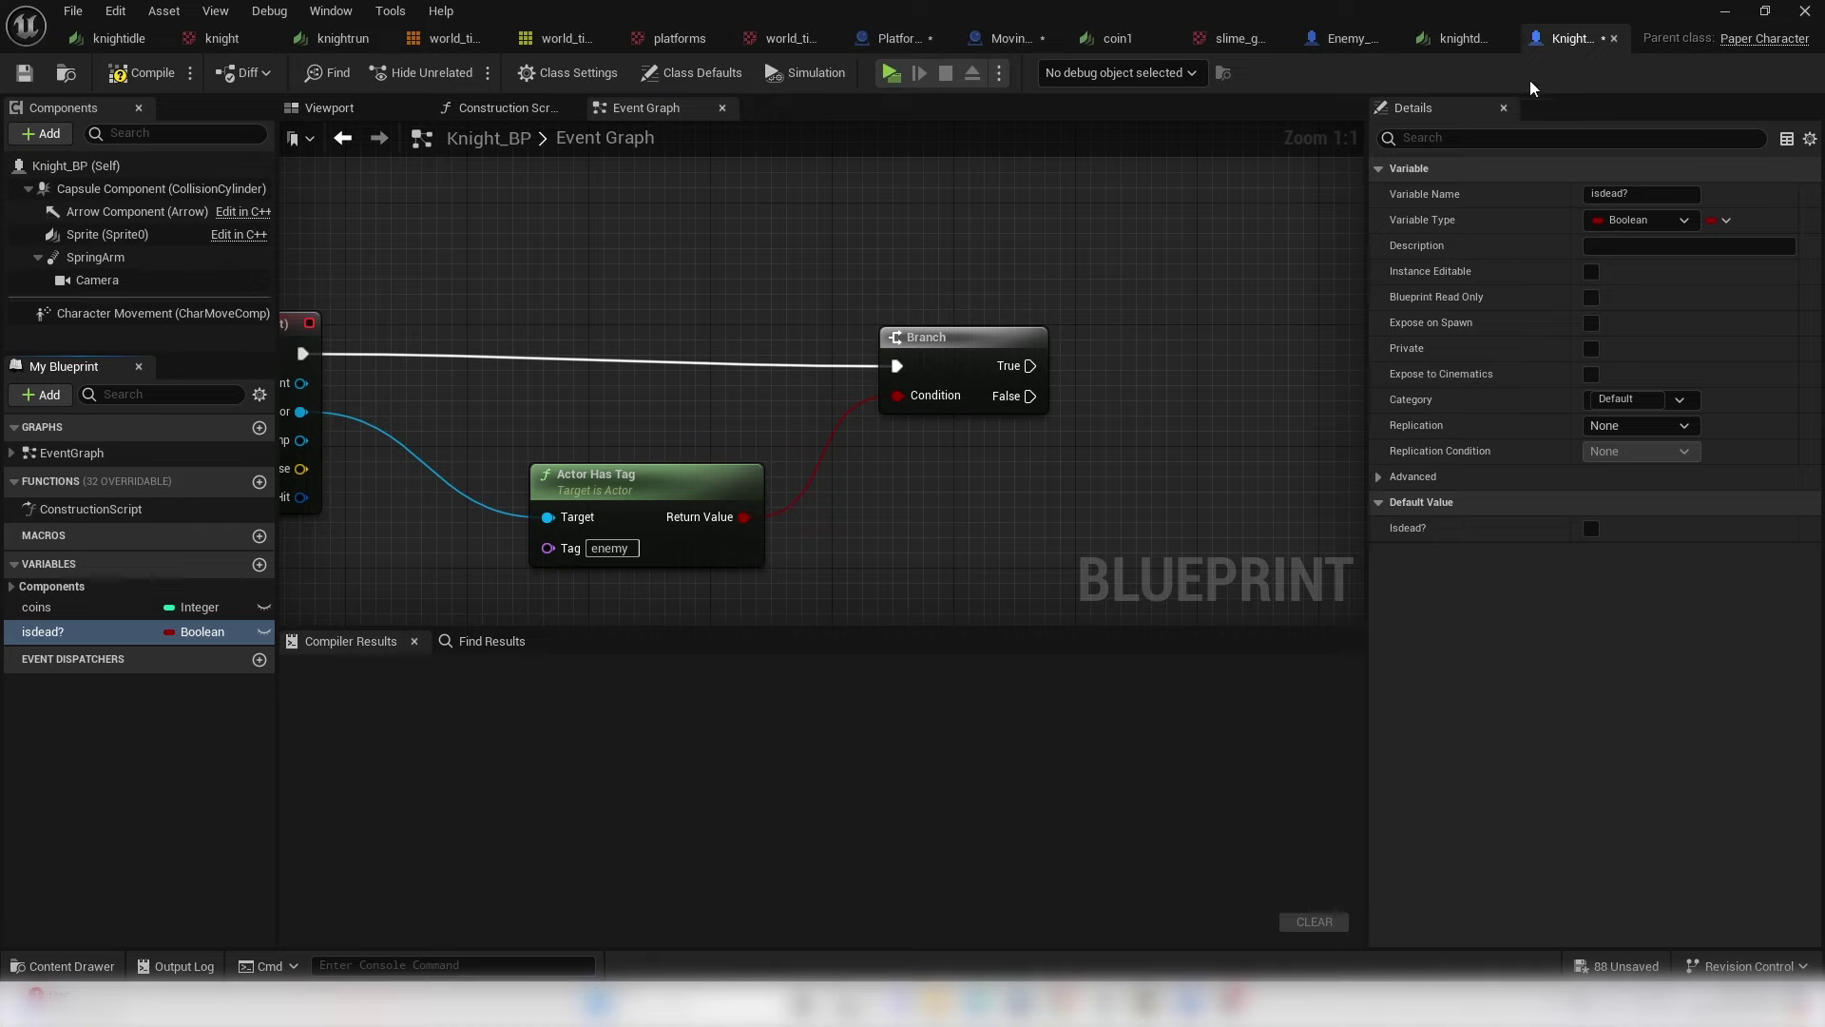
click(1641, 220)
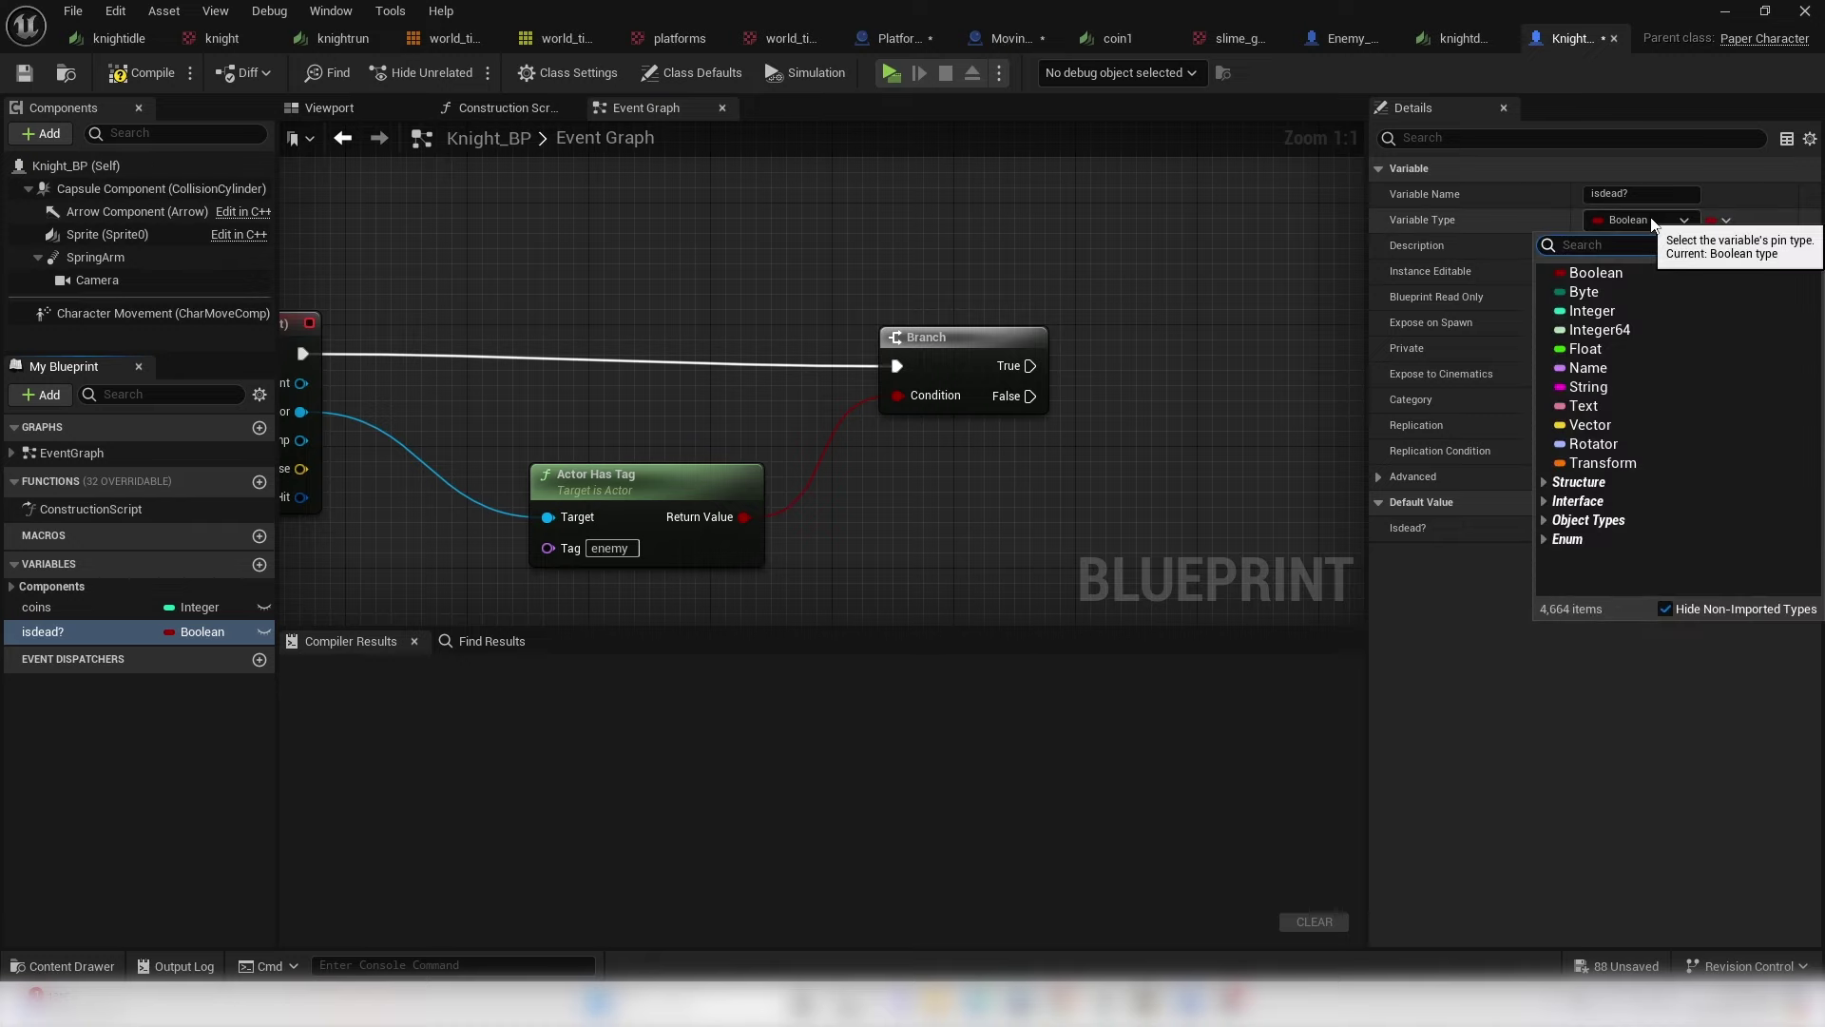
click(1184, 274)
- Place a Set isdead? node with its value enabled and connect it to the hit Branch's True output
scroll(880, 270, down, 1)
right_drag(473, 303, 428, 305)
drag(67, 631, 634, 550)
drag(1015, 250, 1016, 253)
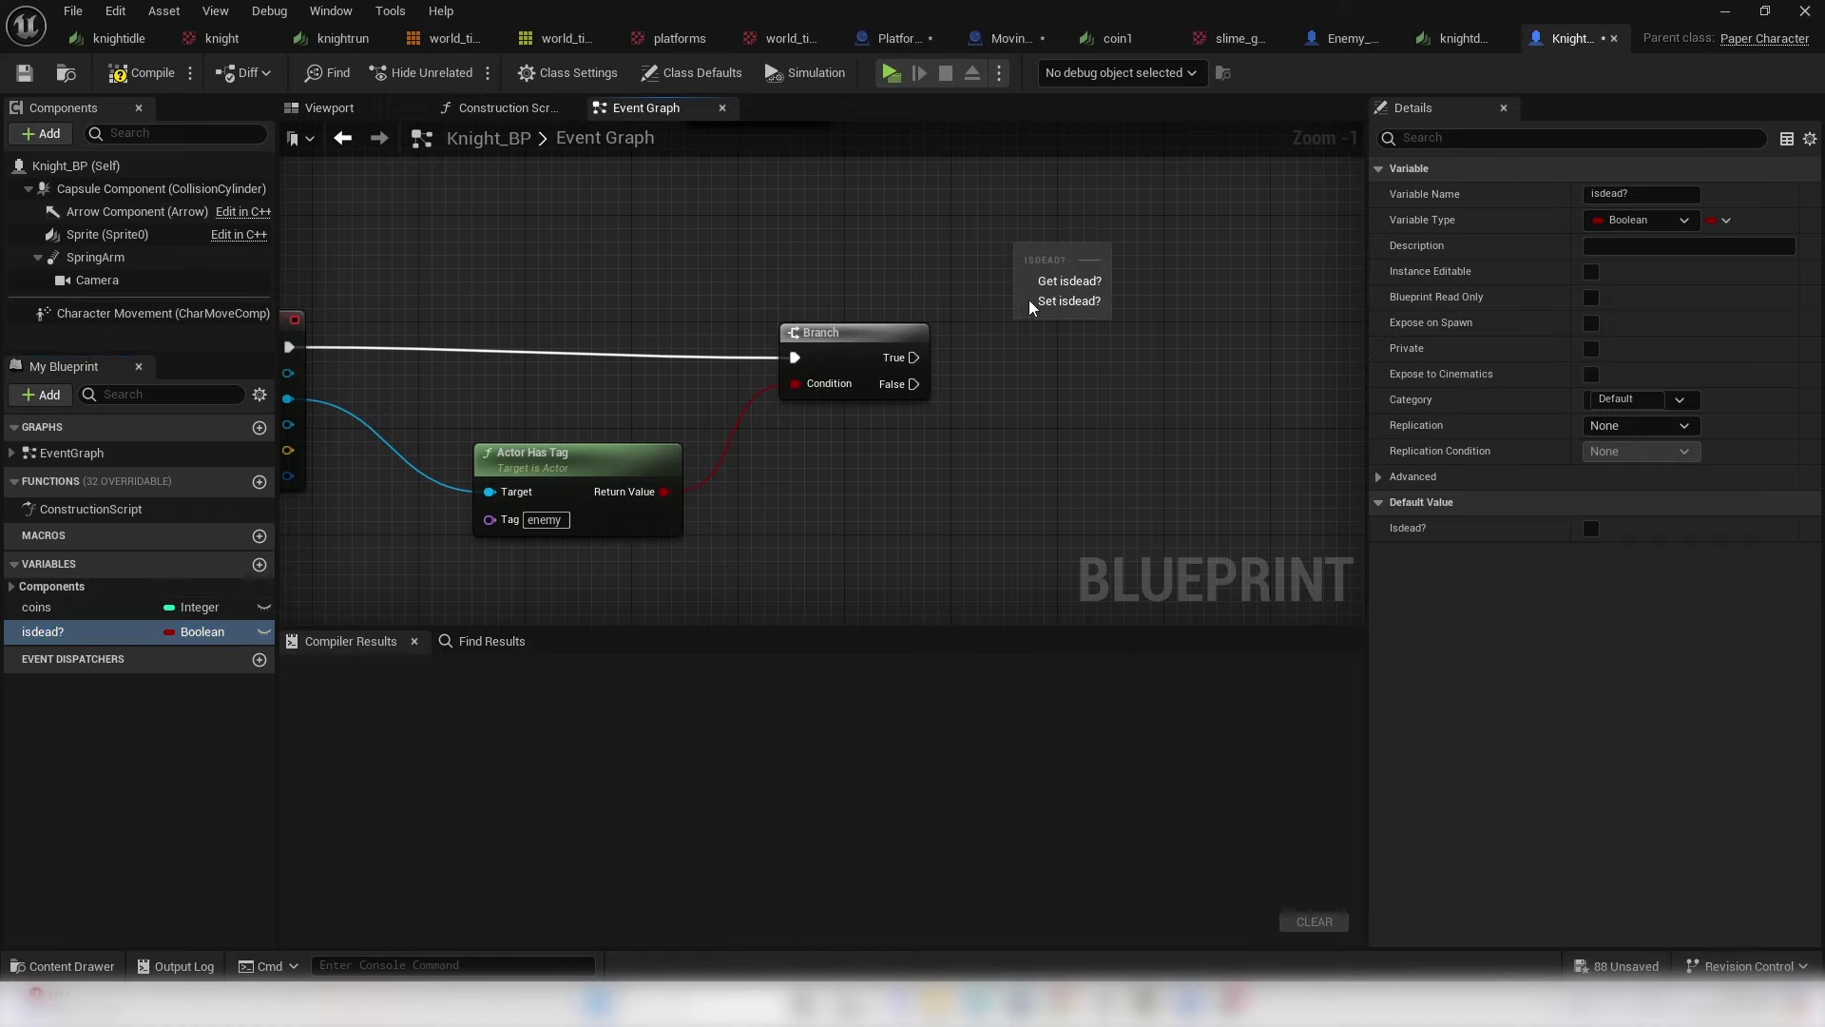
click(1057, 299)
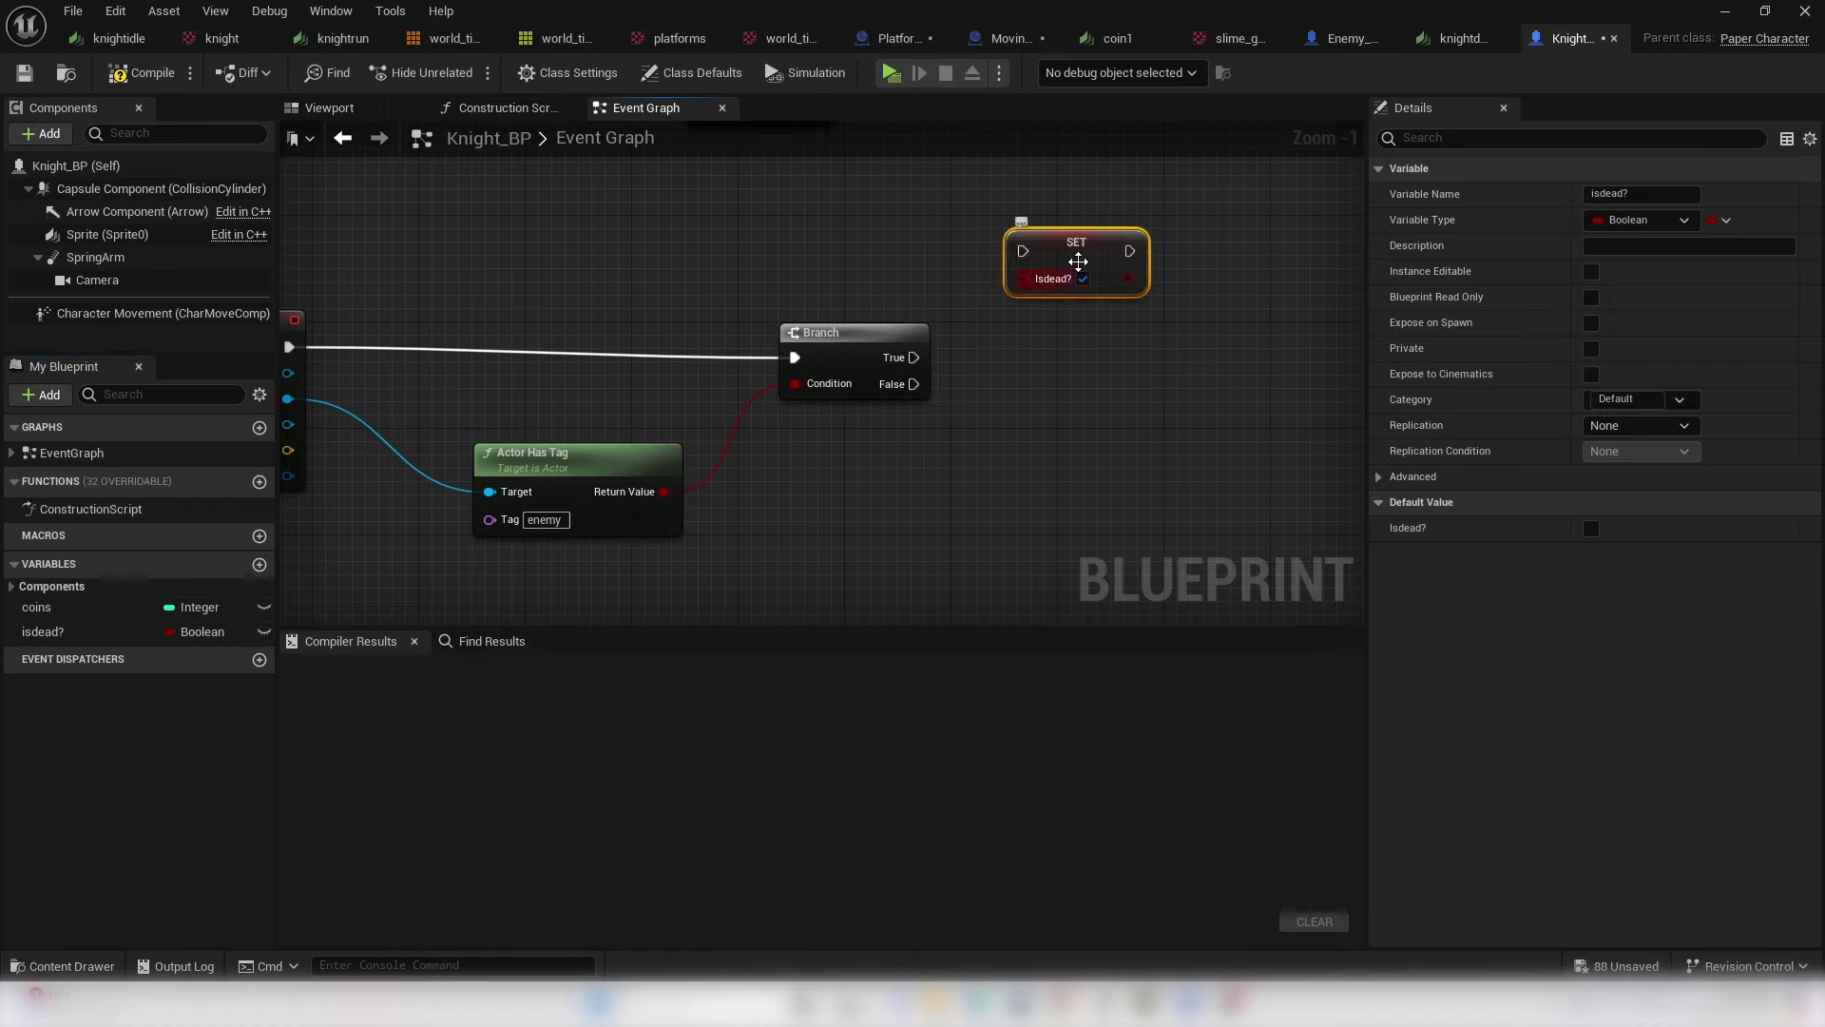
drag(901, 359, 1061, 339)
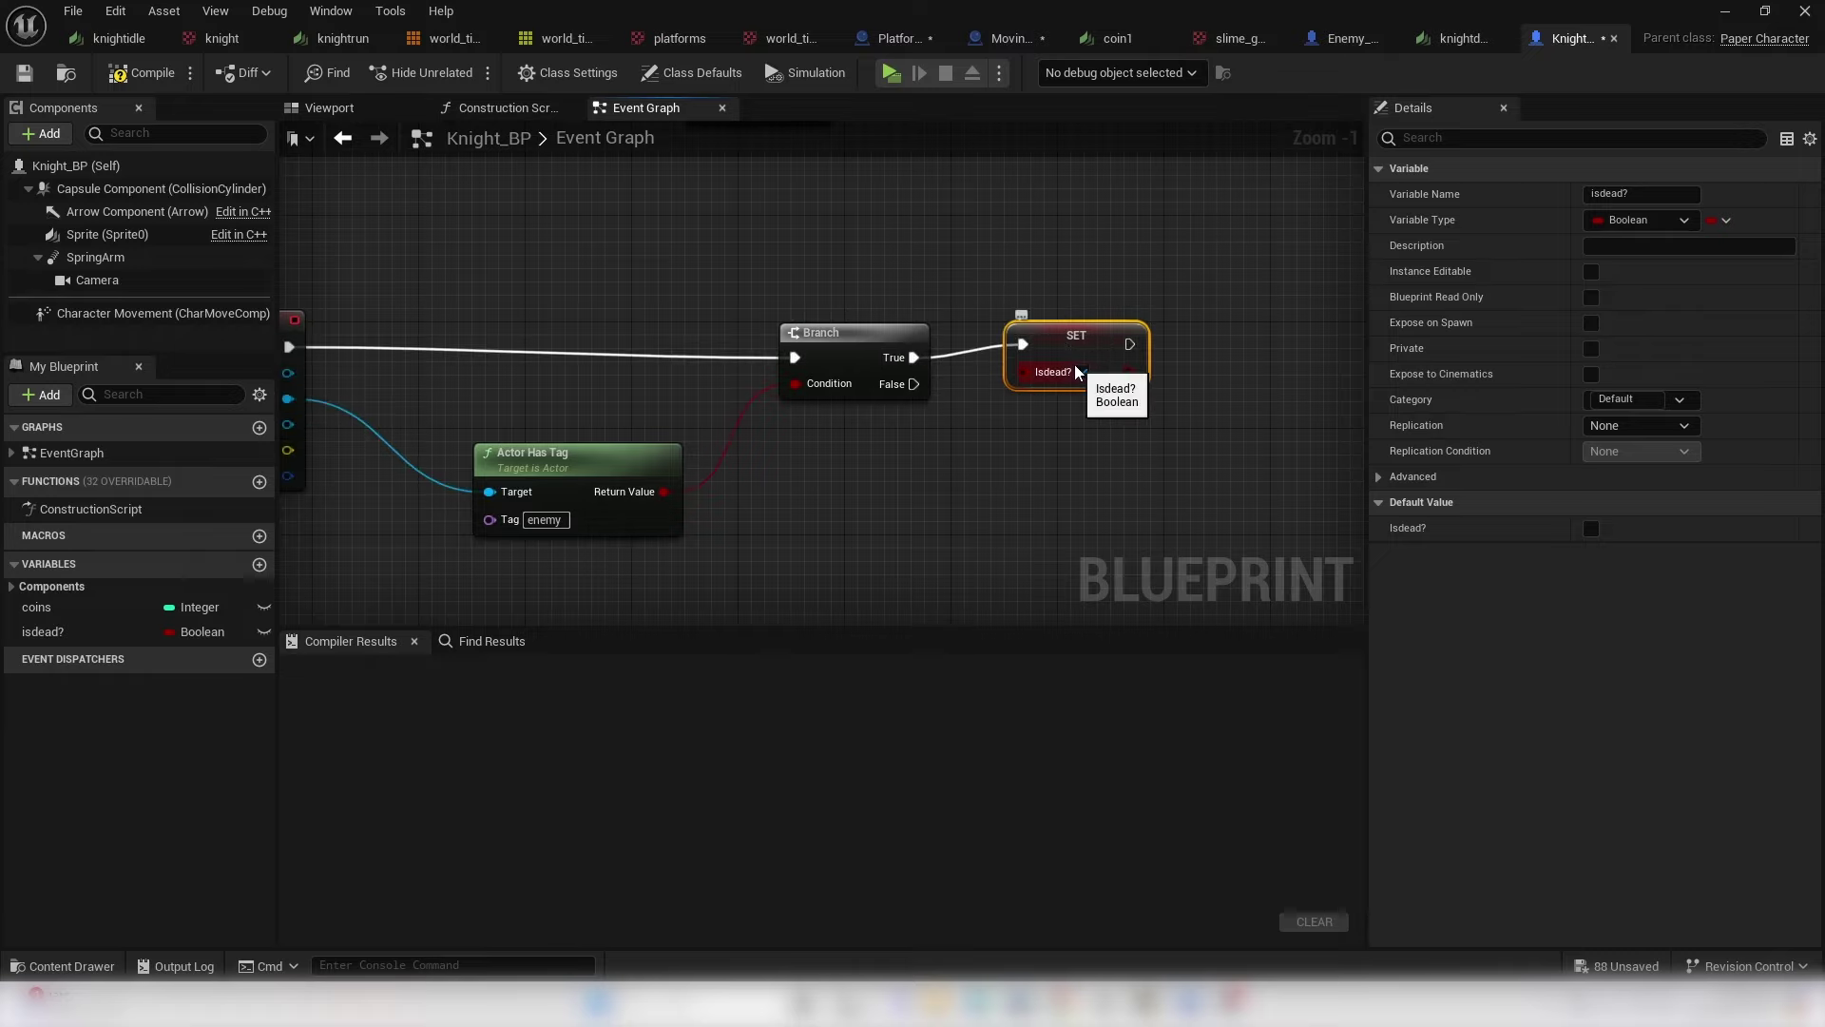
- Insert a Branch between the Move_IA Triggered output and the movement input node, using the isdead? variable as its condition
scroll(958, 317, down, 4)
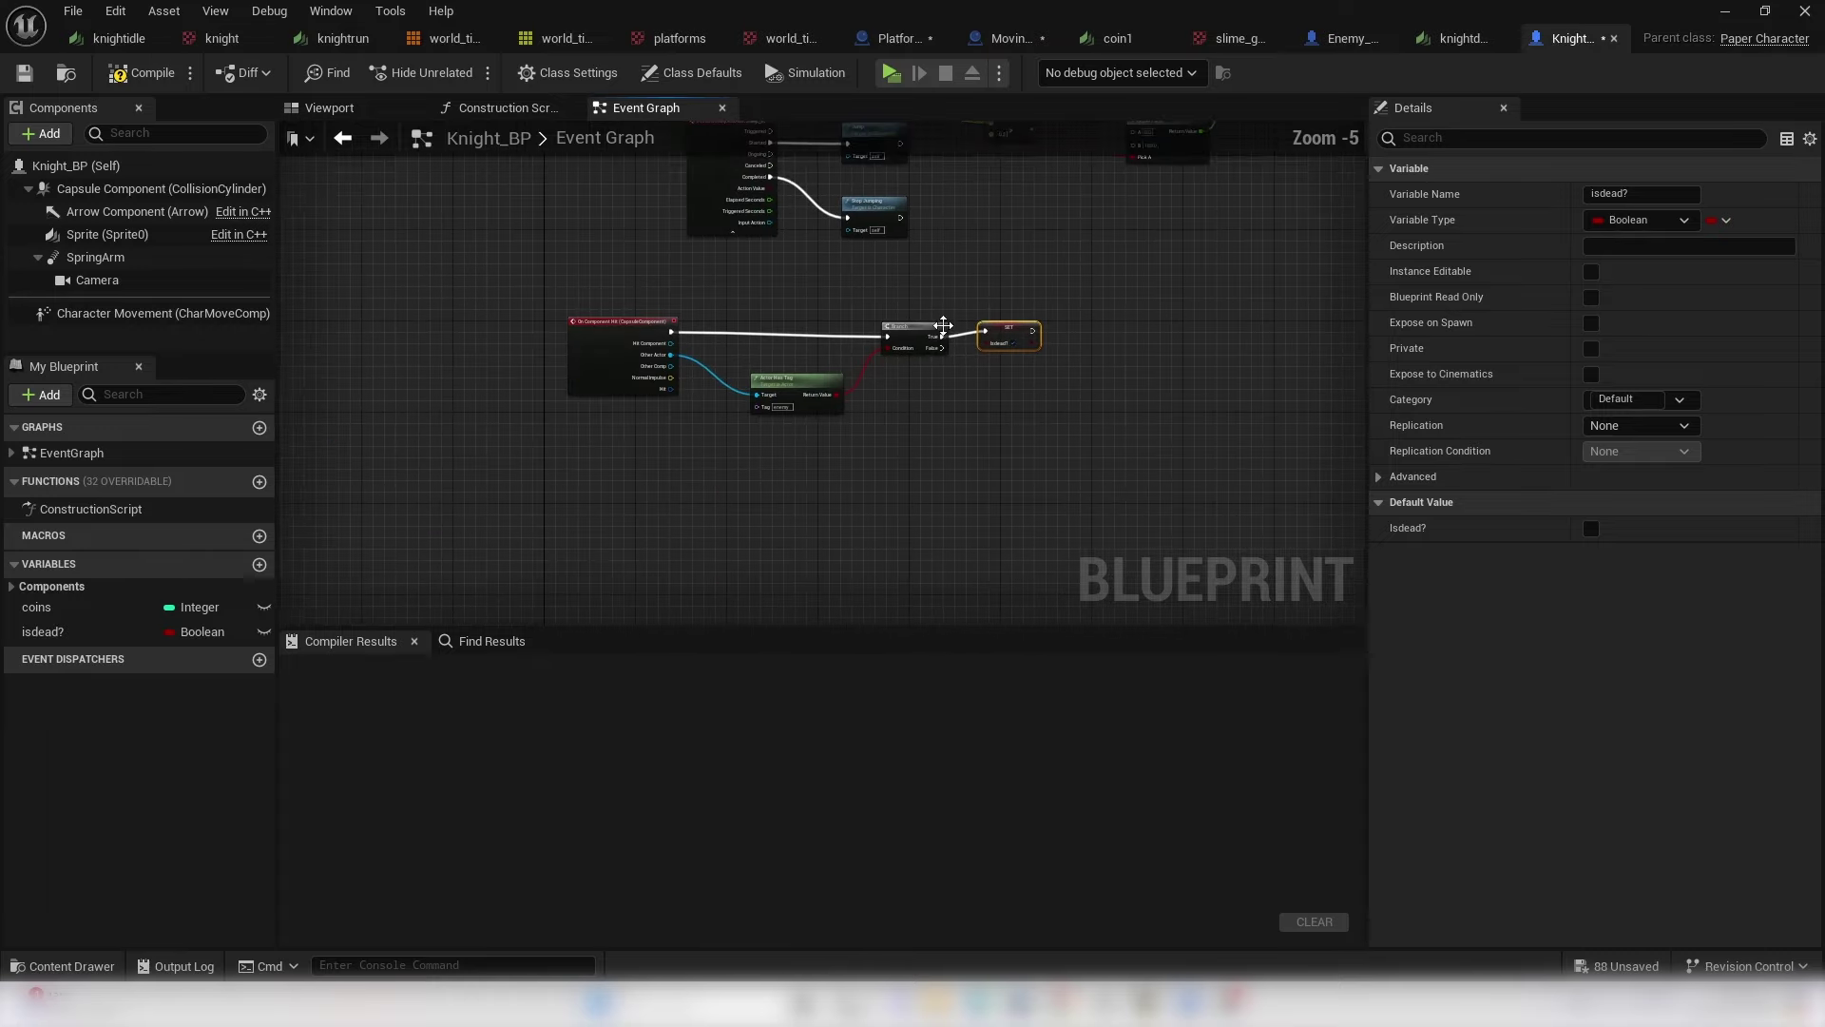
right_drag(941, 326, 1048, 622)
right_drag(1046, 328, 1047, 362)
scroll(860, 421, up, 5)
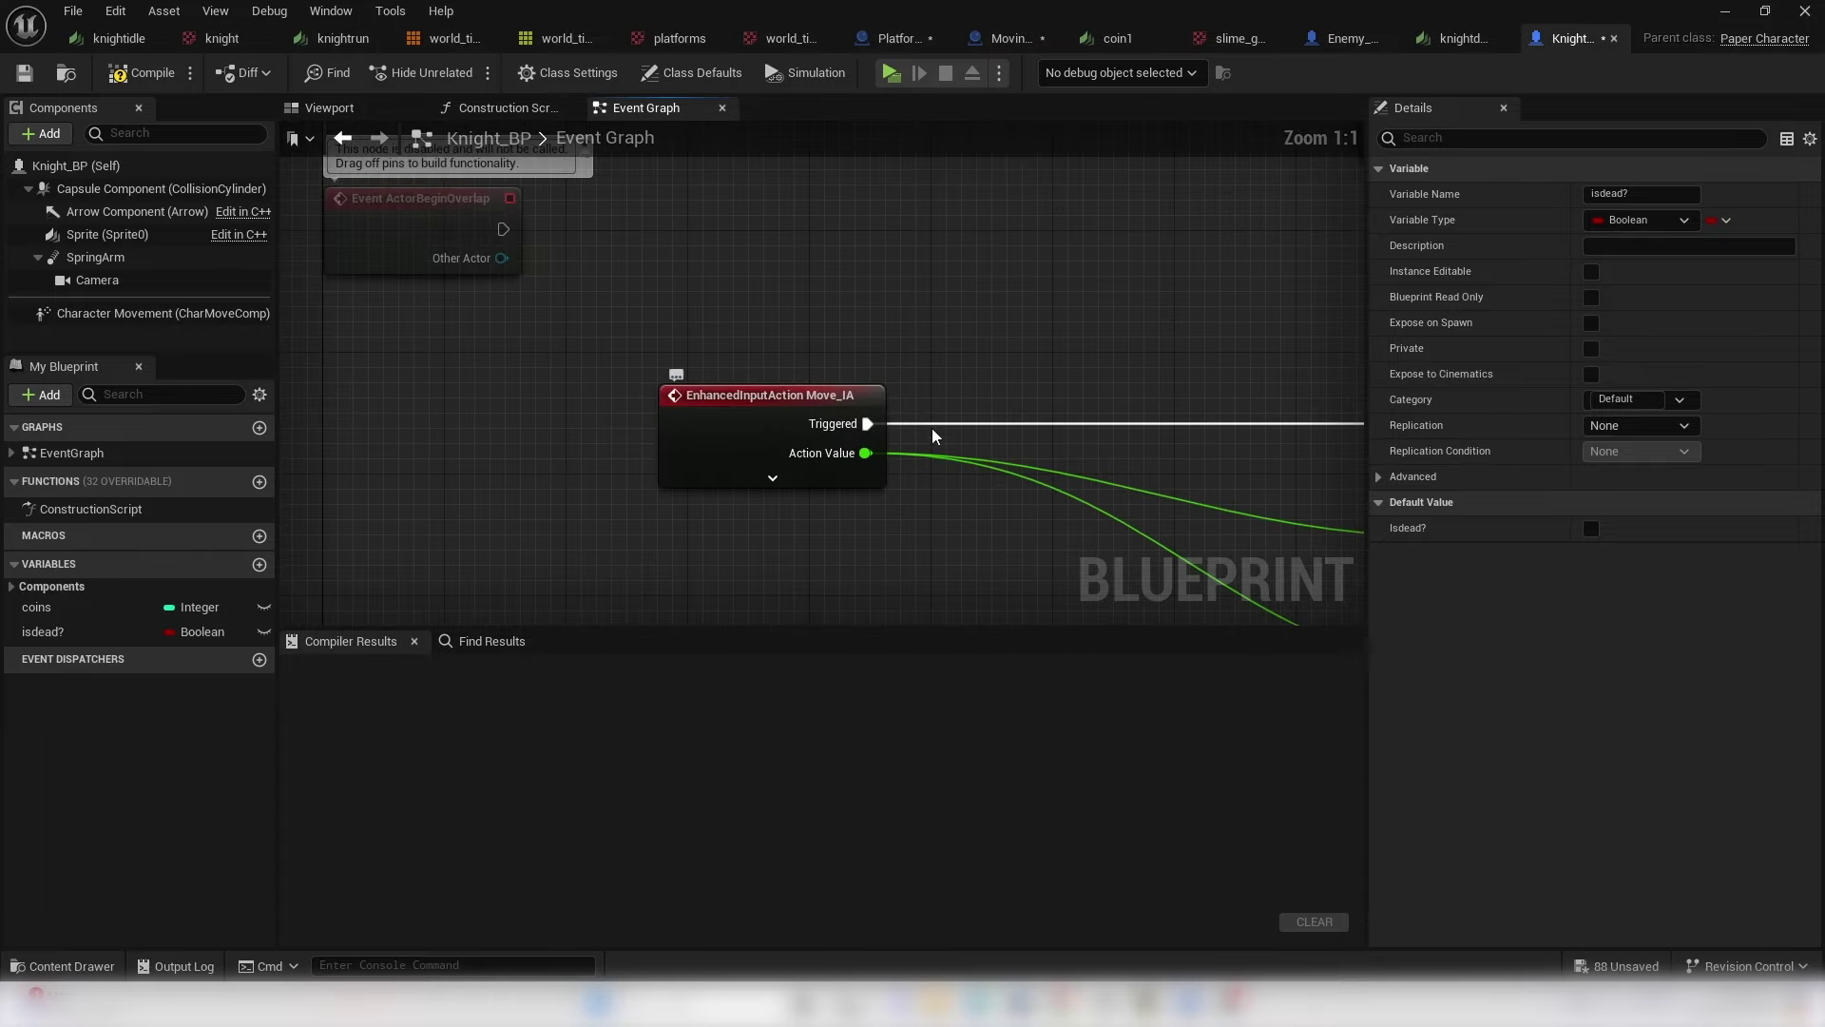
right_drag(934, 436, 766, 305)
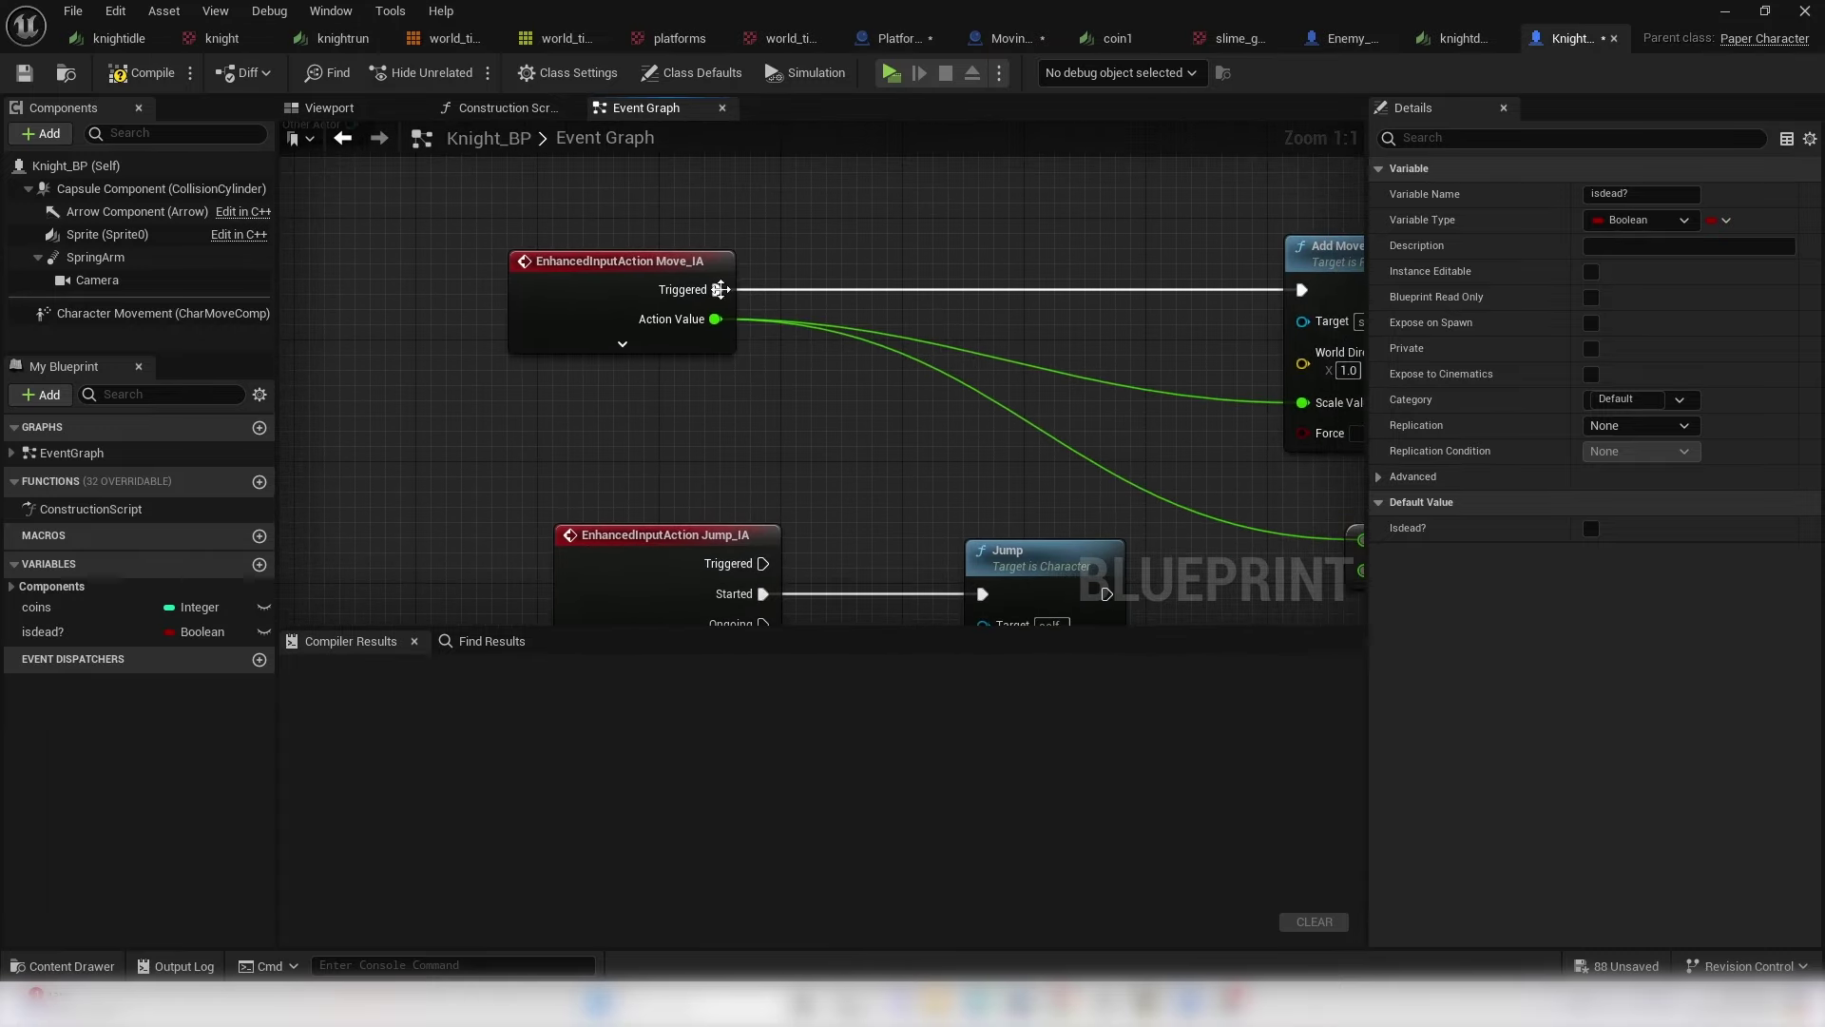
drag(582, 287, 460, 288)
drag(596, 289, 939, 247)
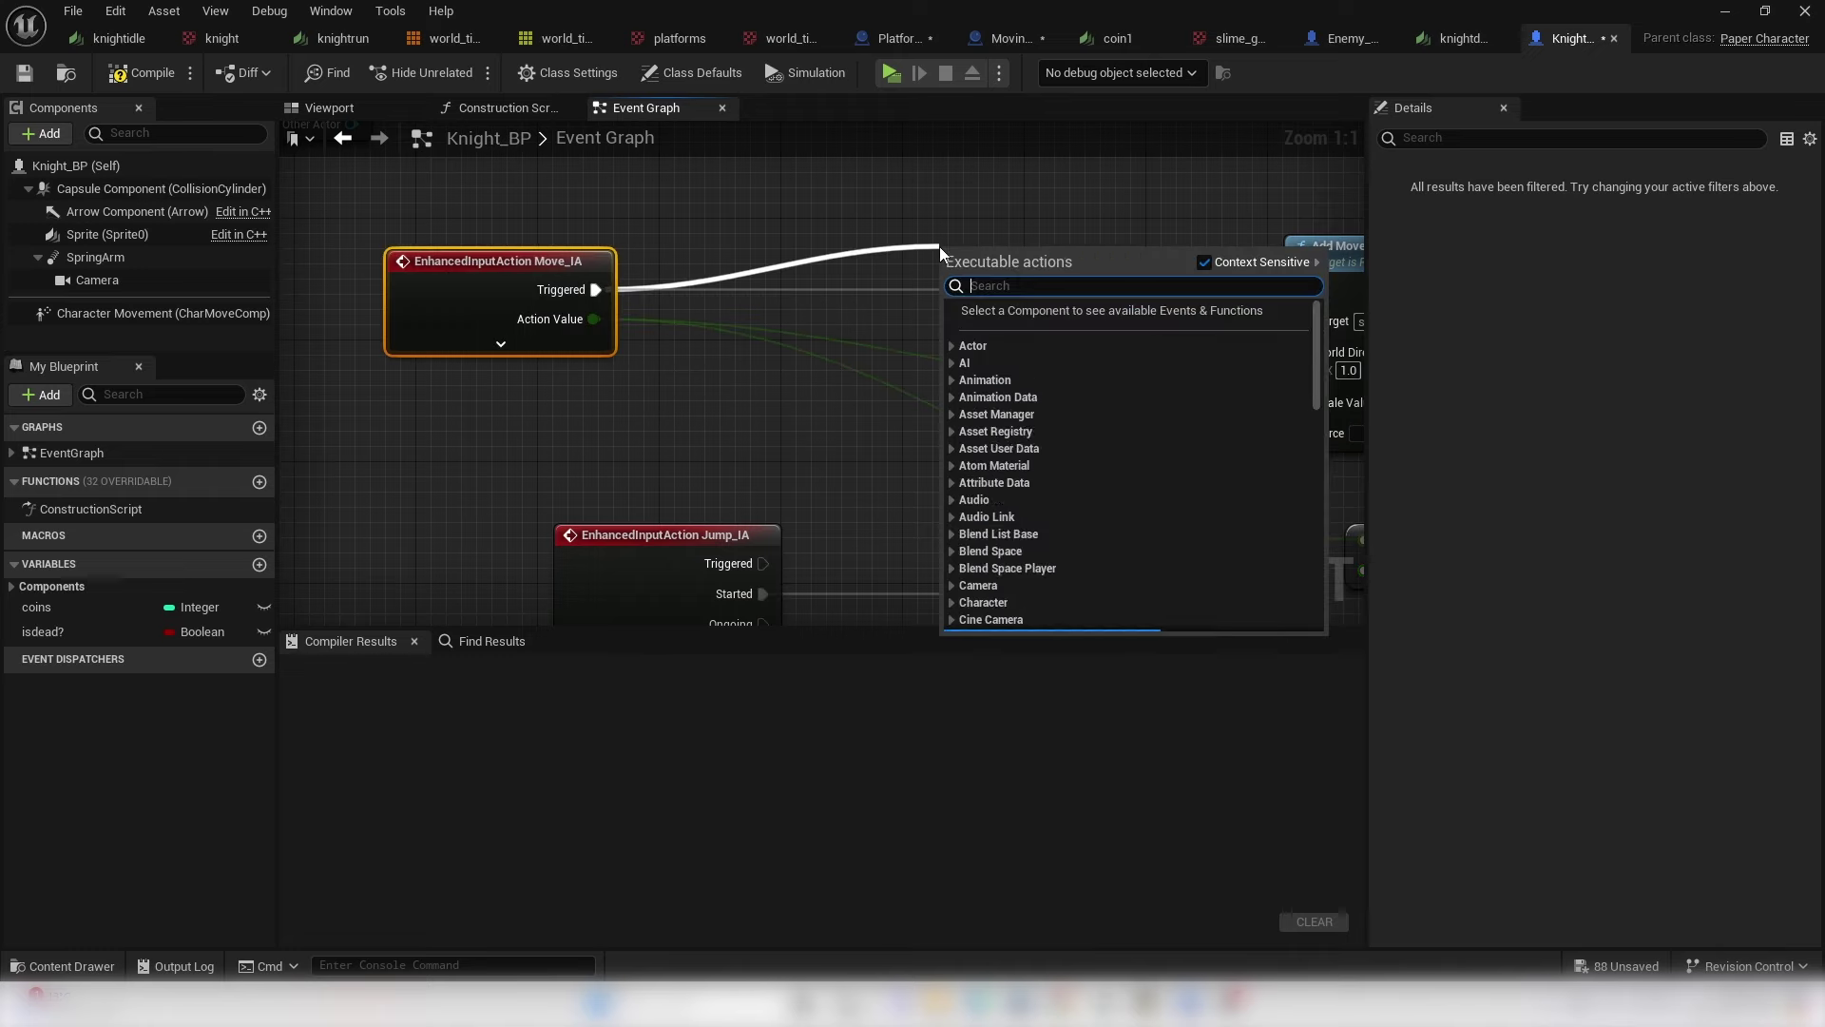
text(branch)
click(1039, 473)
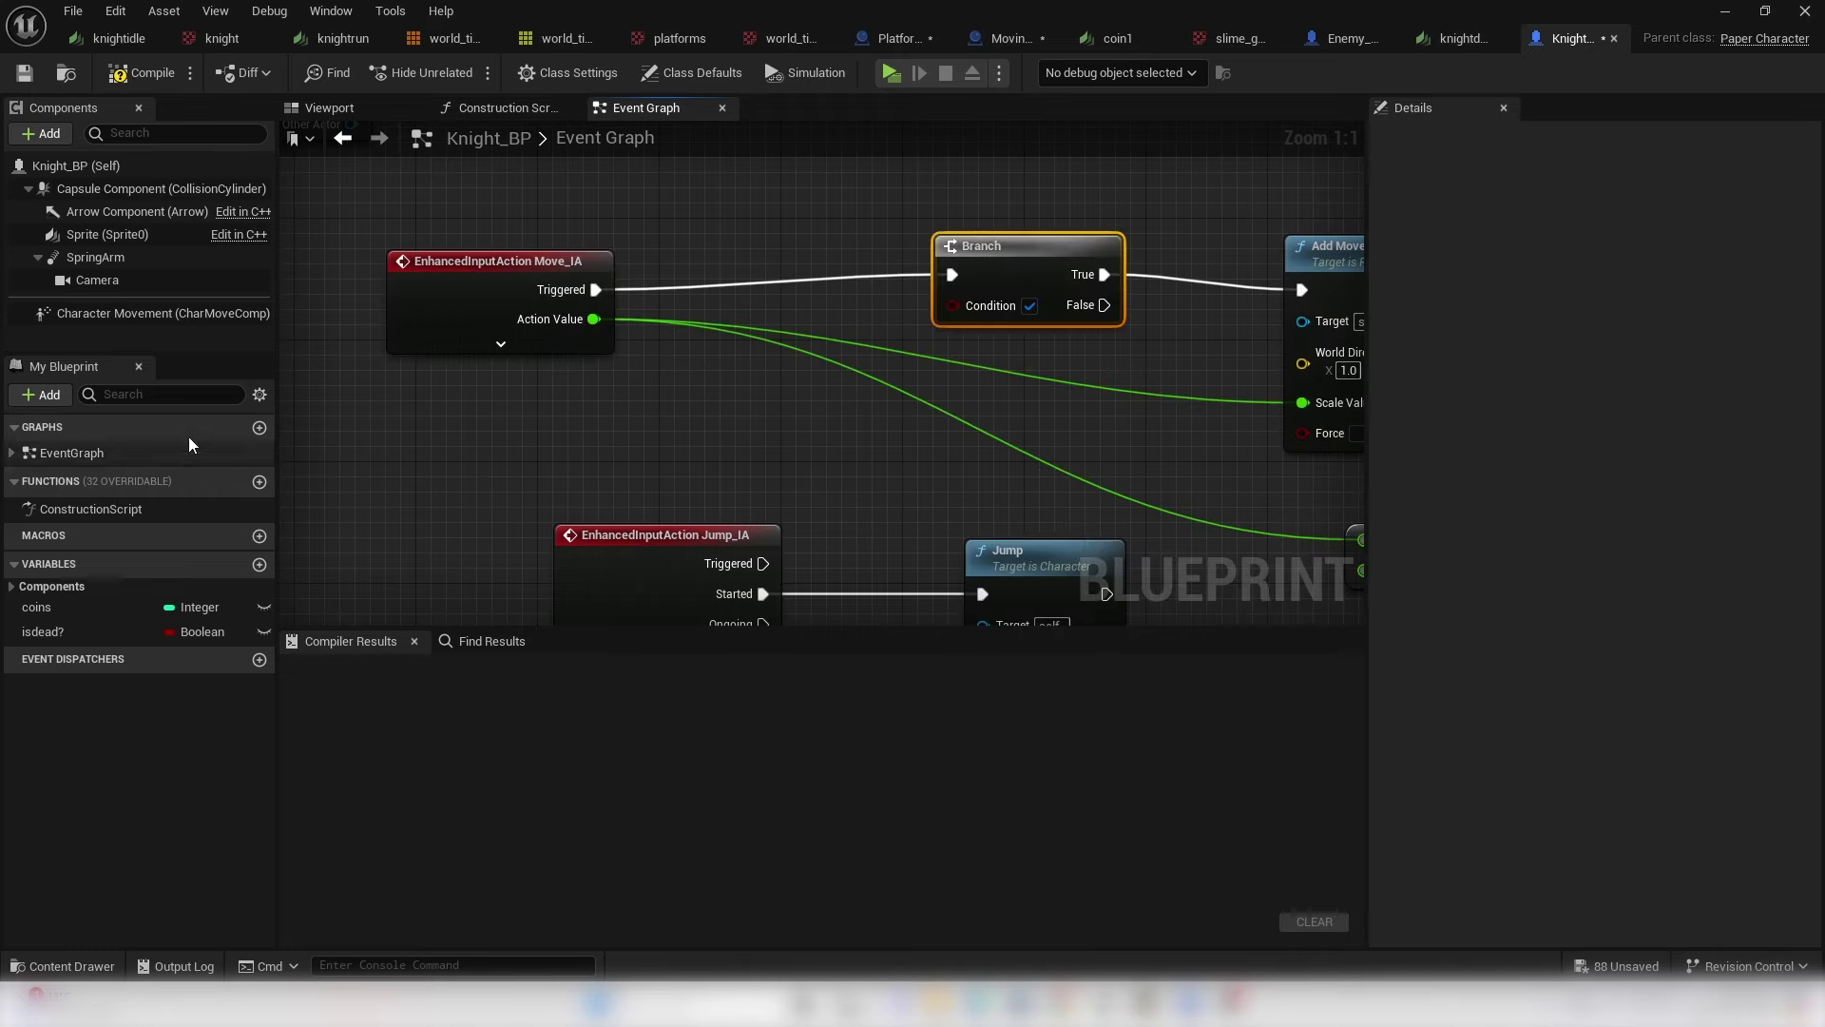
drag(114, 631, 951, 304)
click(790, 363)
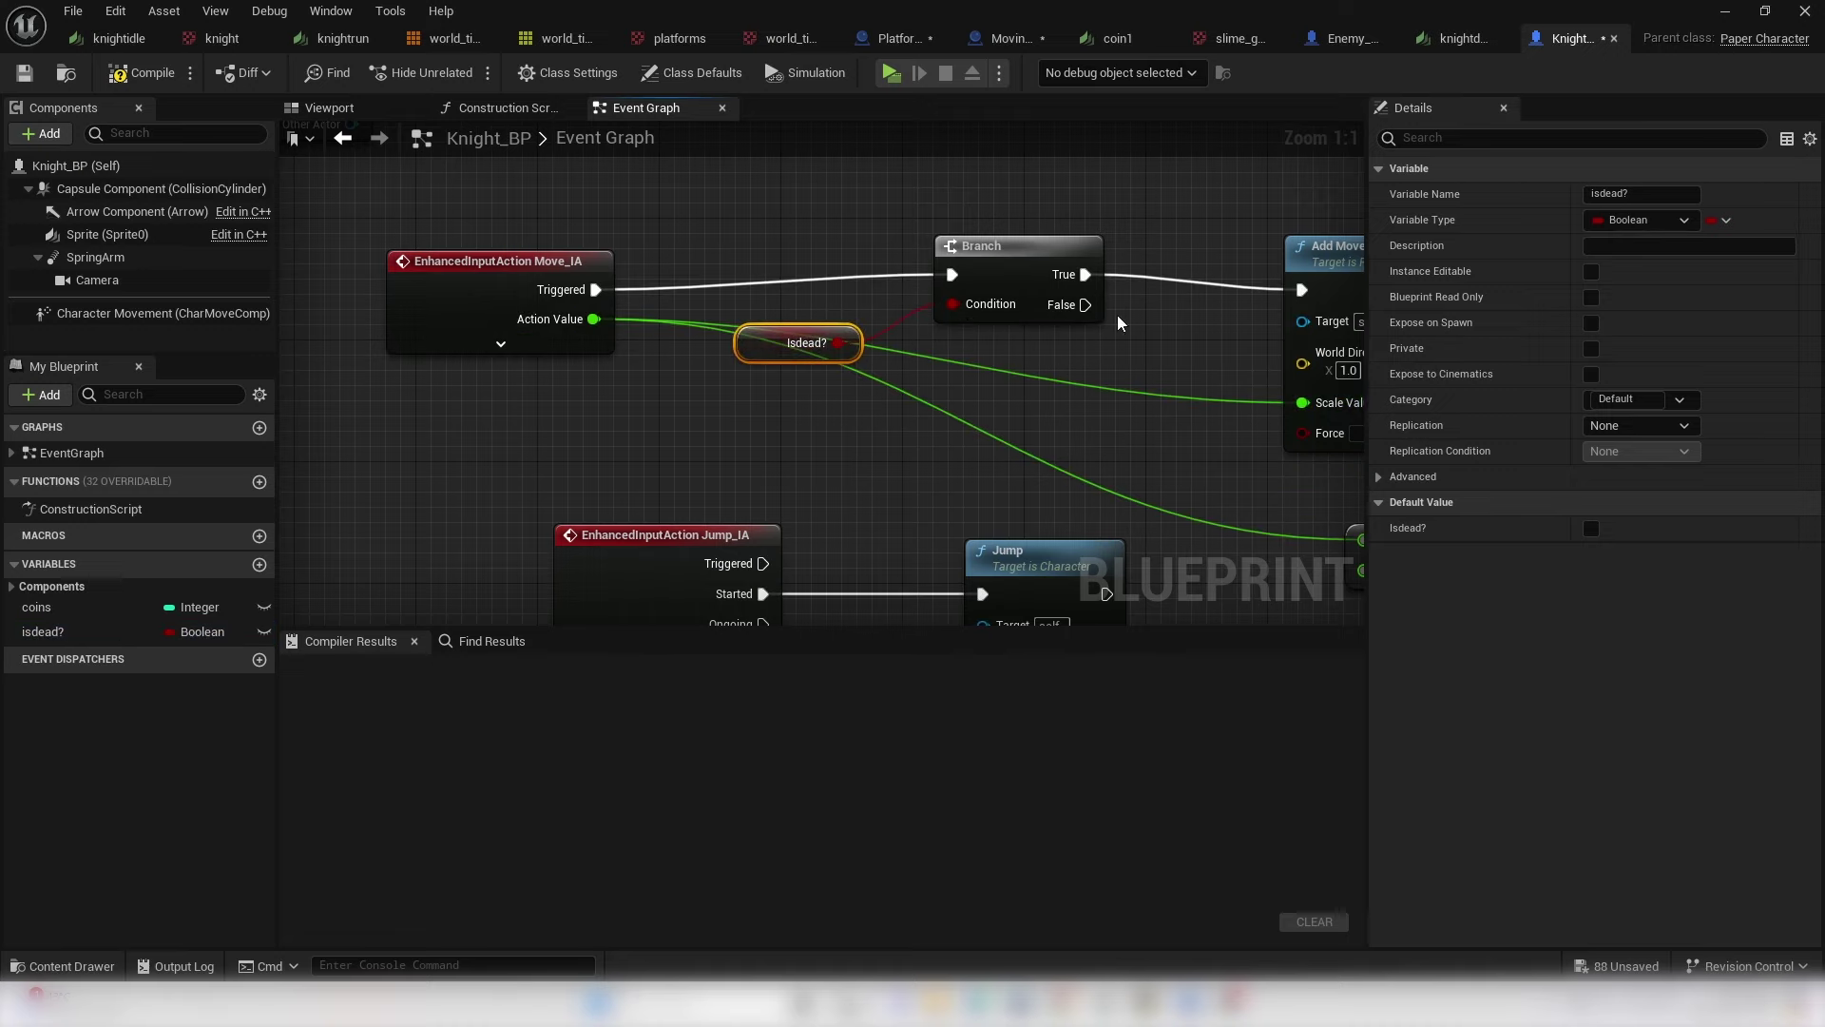
- Move the Add Movement Input connection from the movement Branch's True output to its False output
right_click(1081, 272)
click(1021, 251)
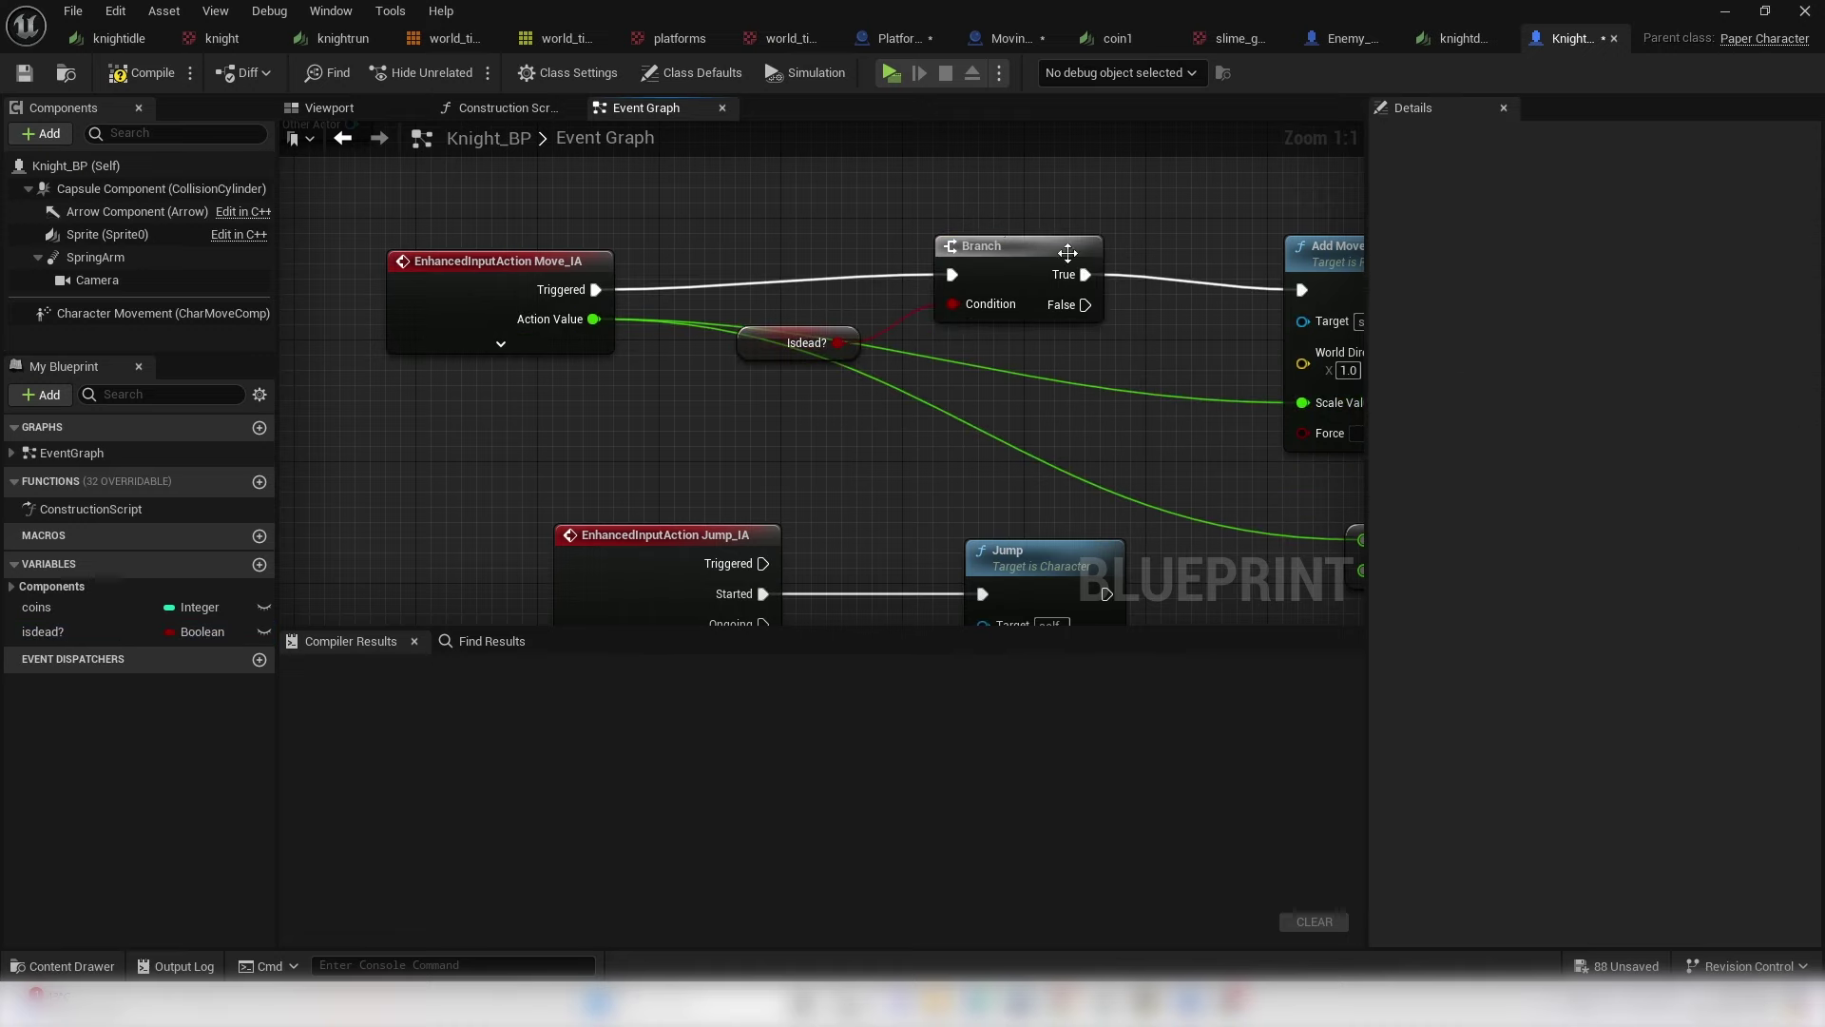
right_click(1080, 277)
click(1155, 338)
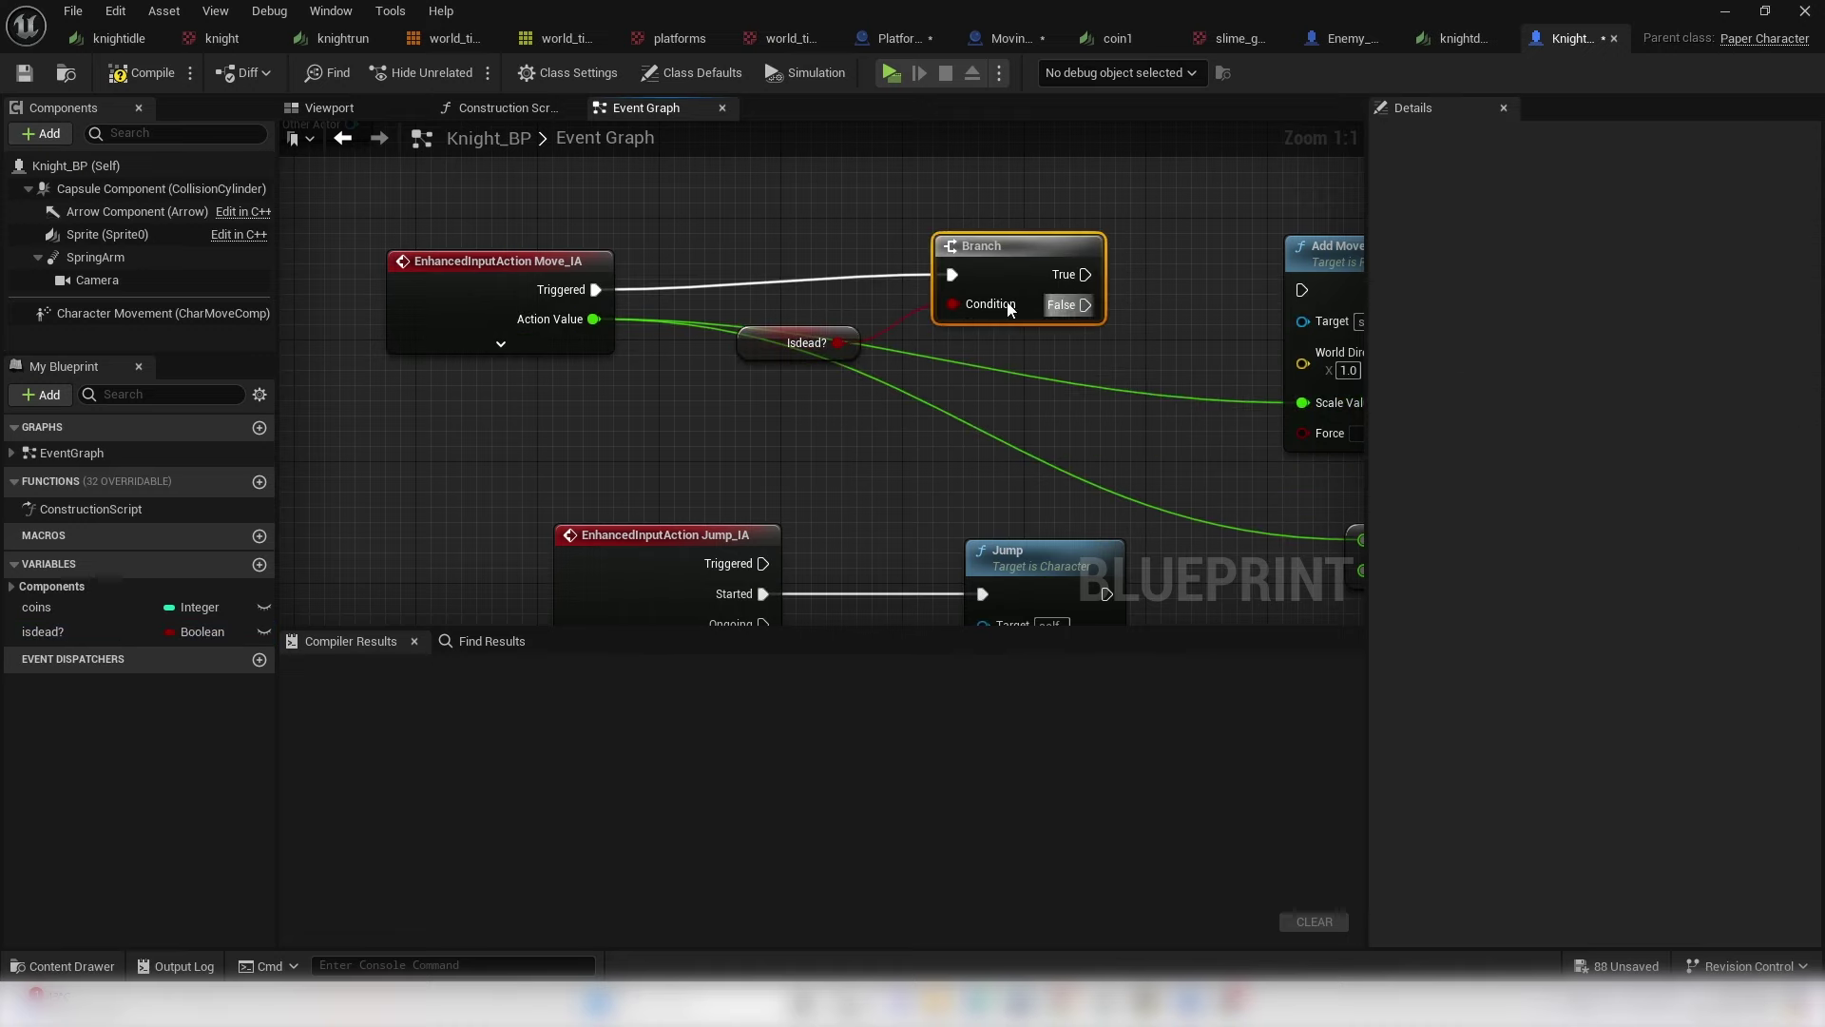
right_drag(1147, 348, 894, 325)
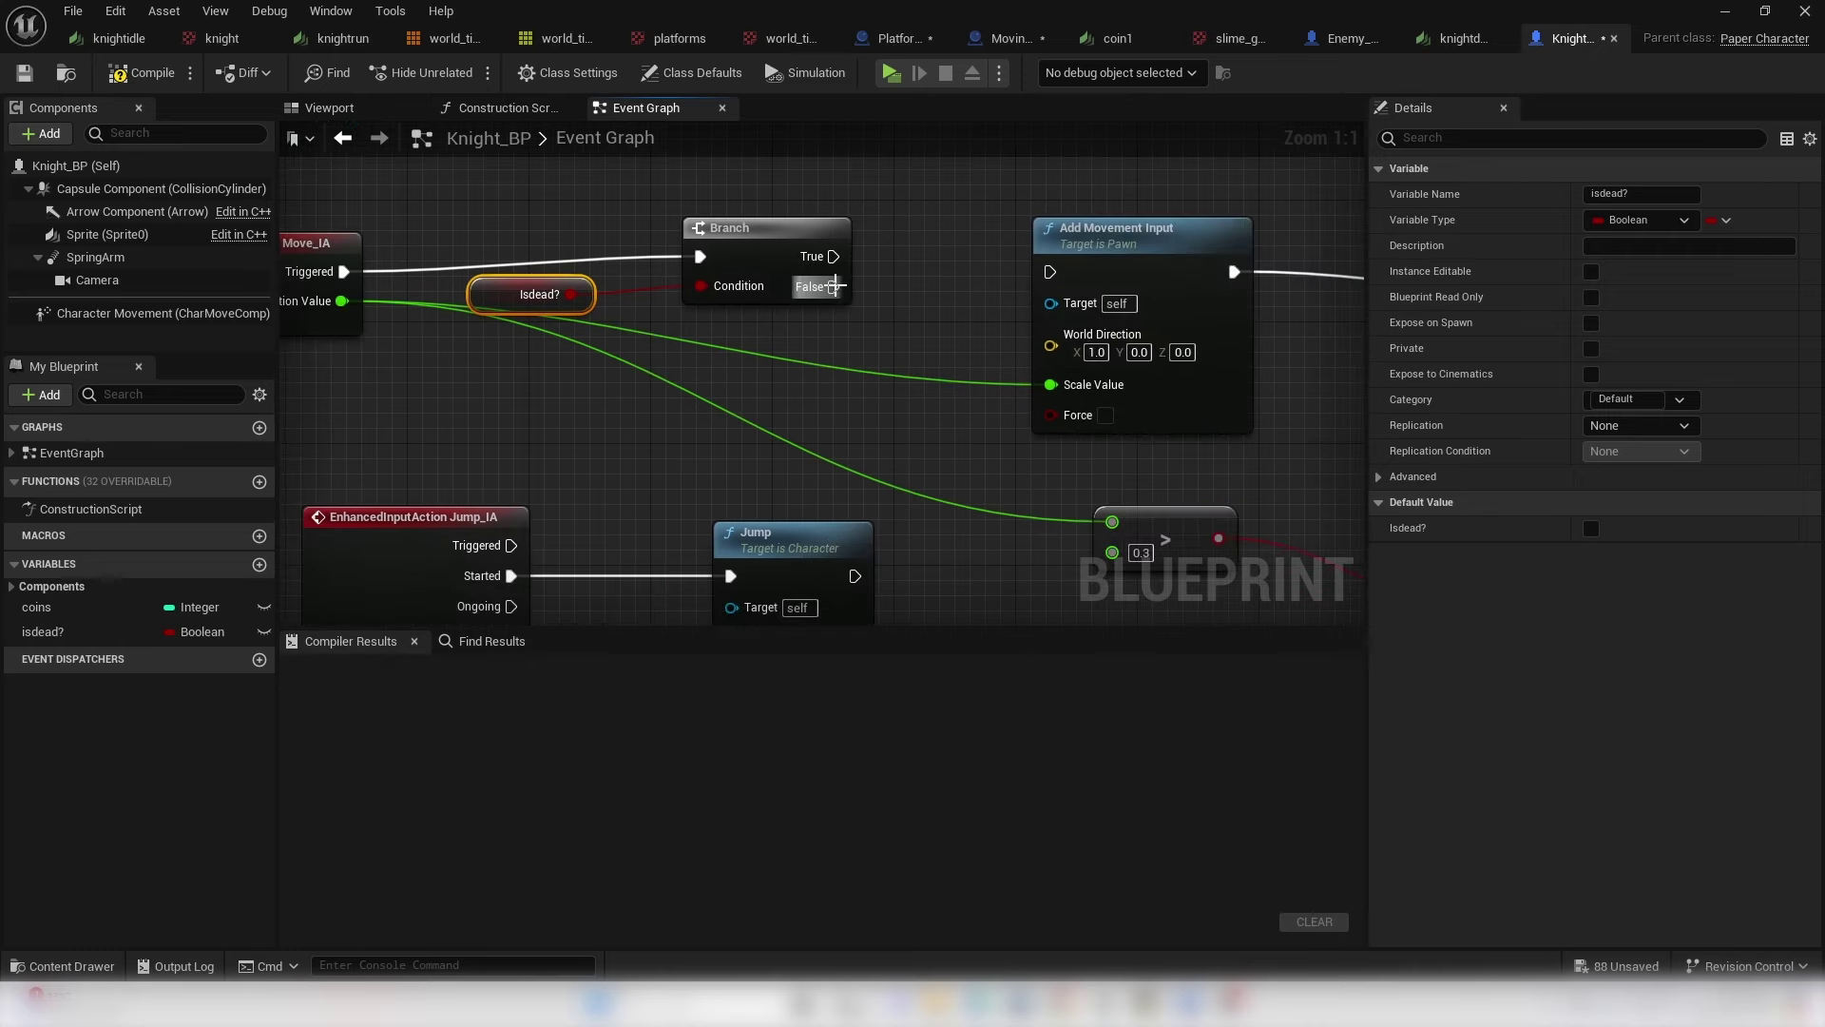
drag(835, 286, 1050, 273)
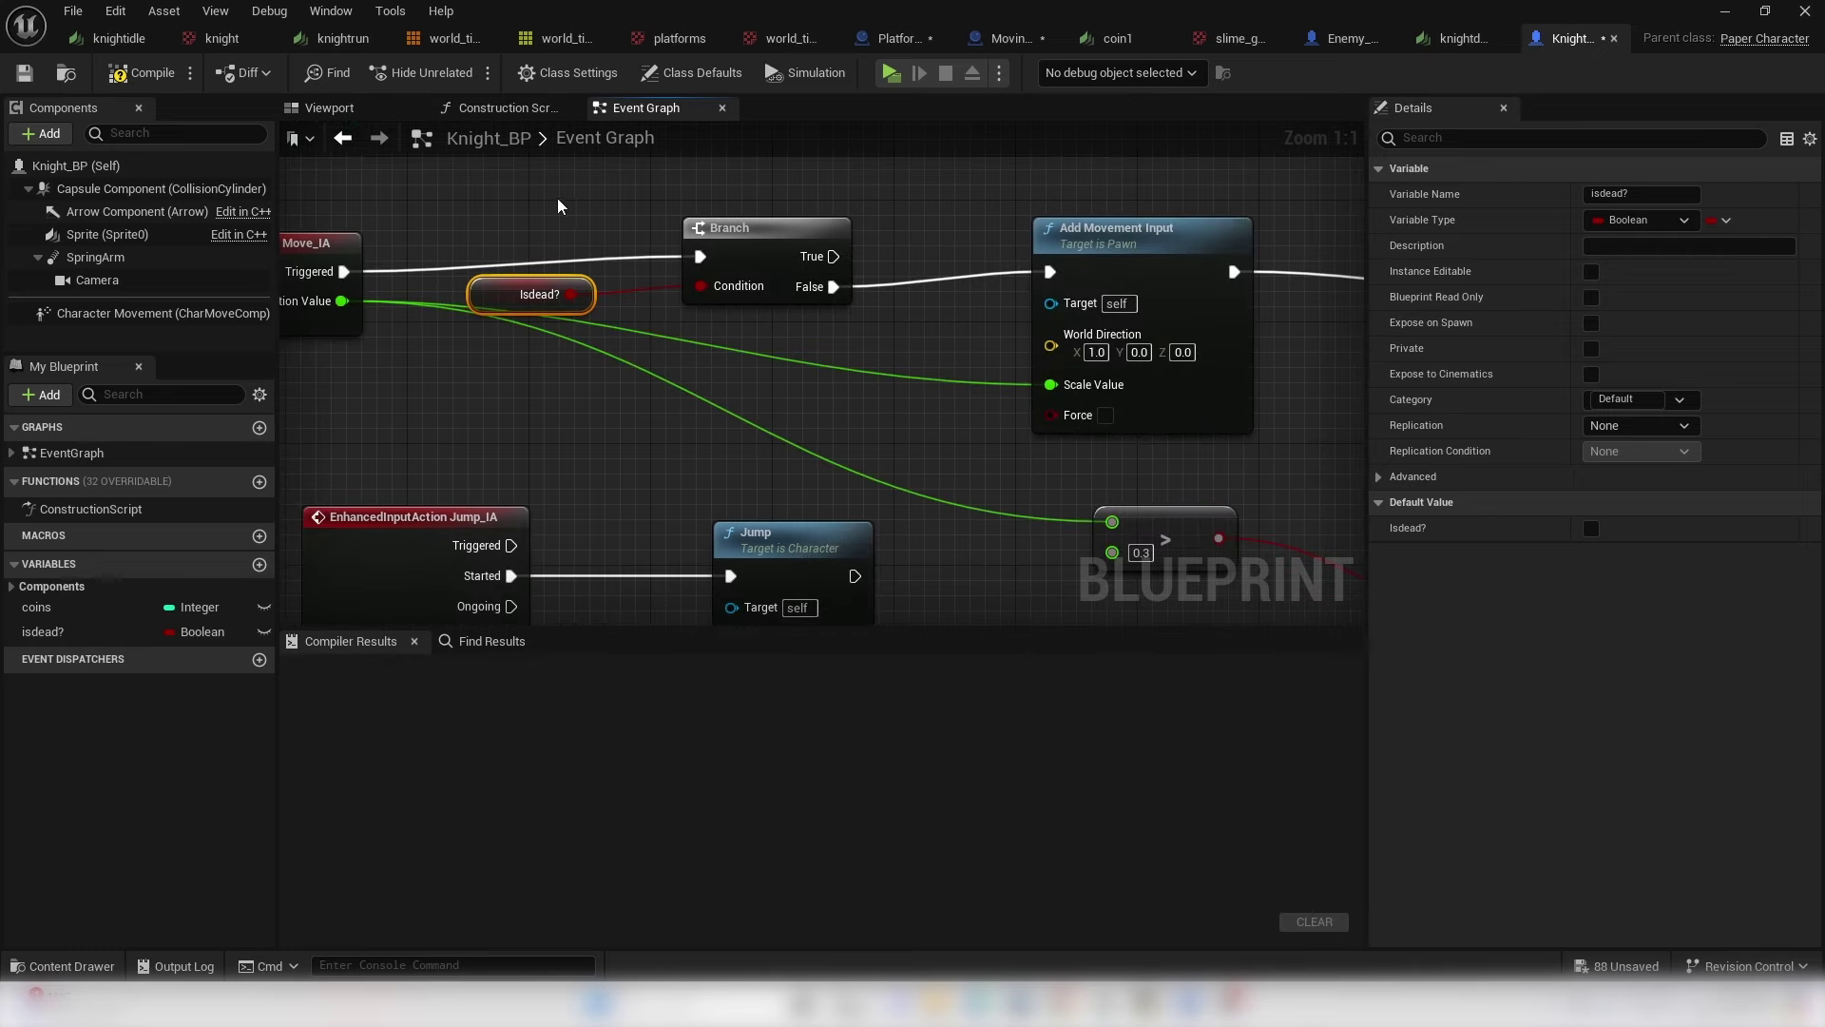
- Copy the isdead? getter and Branch, insert the copies between Jump_IA's Started output and Jump, and run Jump from the False output
click(826, 350)
drag(477, 238, 825, 365)
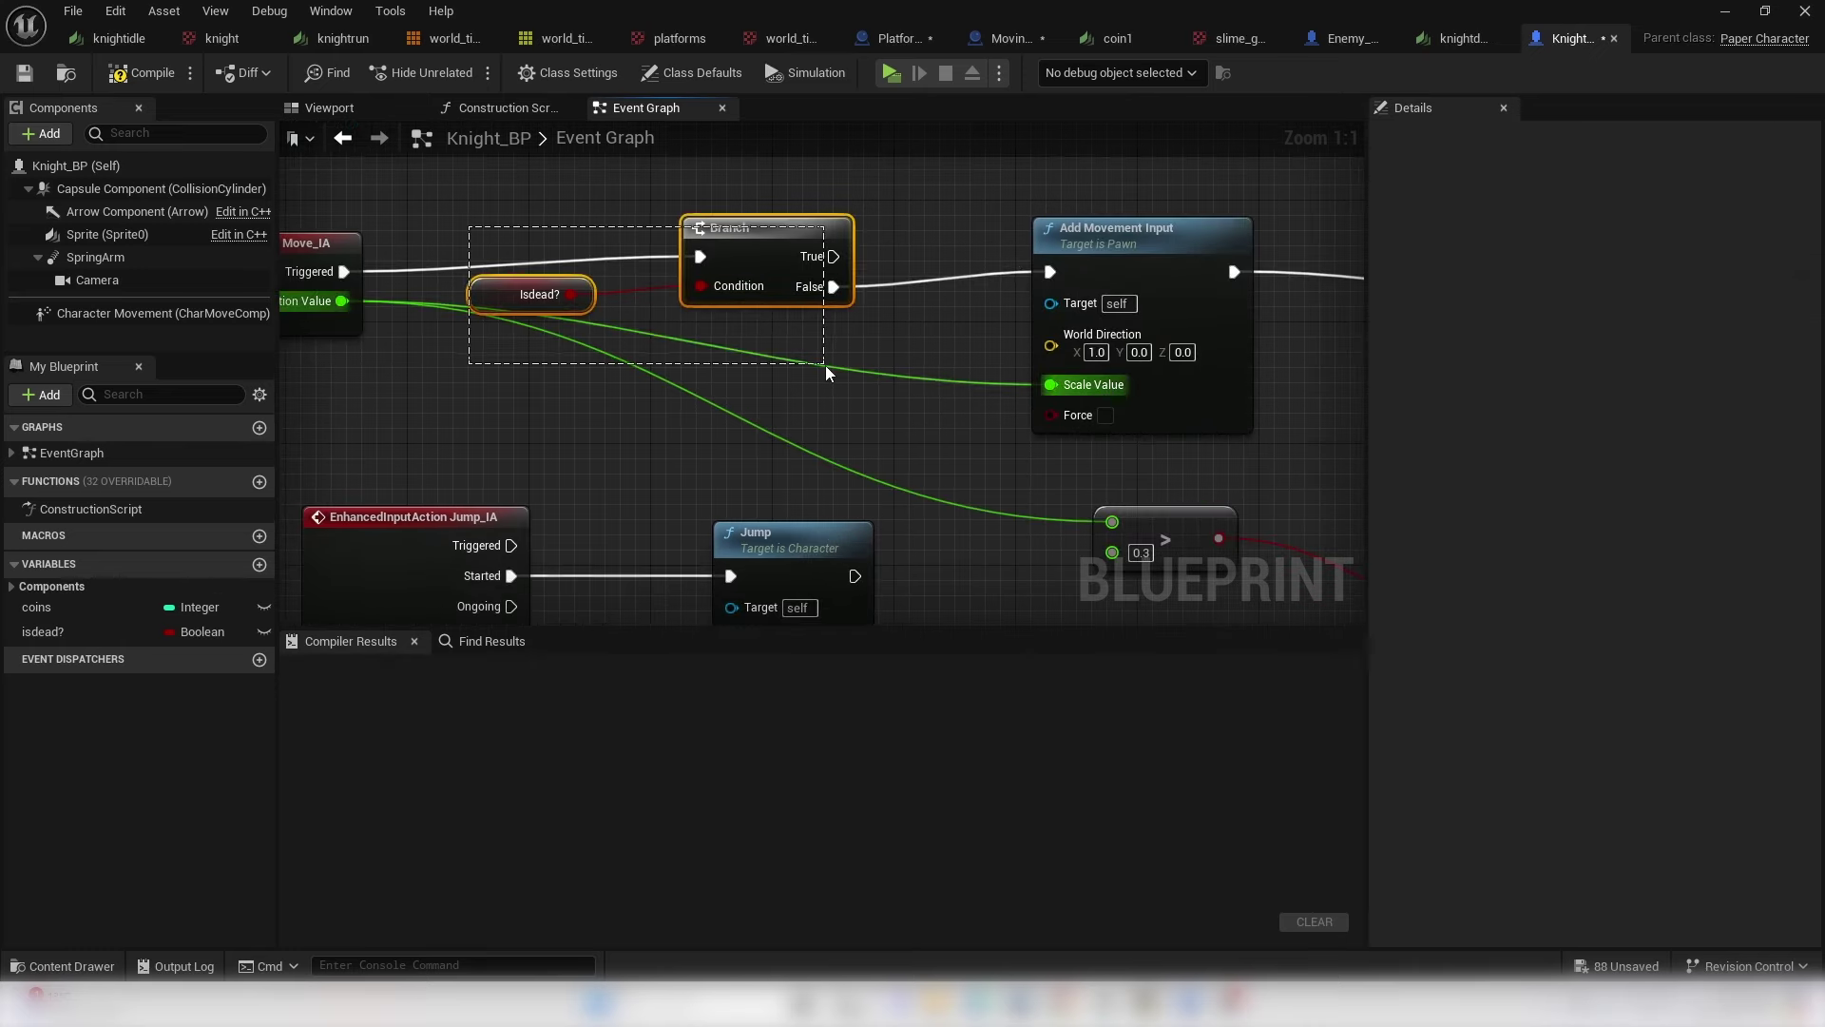
scroll(585, 403, down, 4)
scroll(768, 477, up, 4)
drag(650, 383, 331, 399)
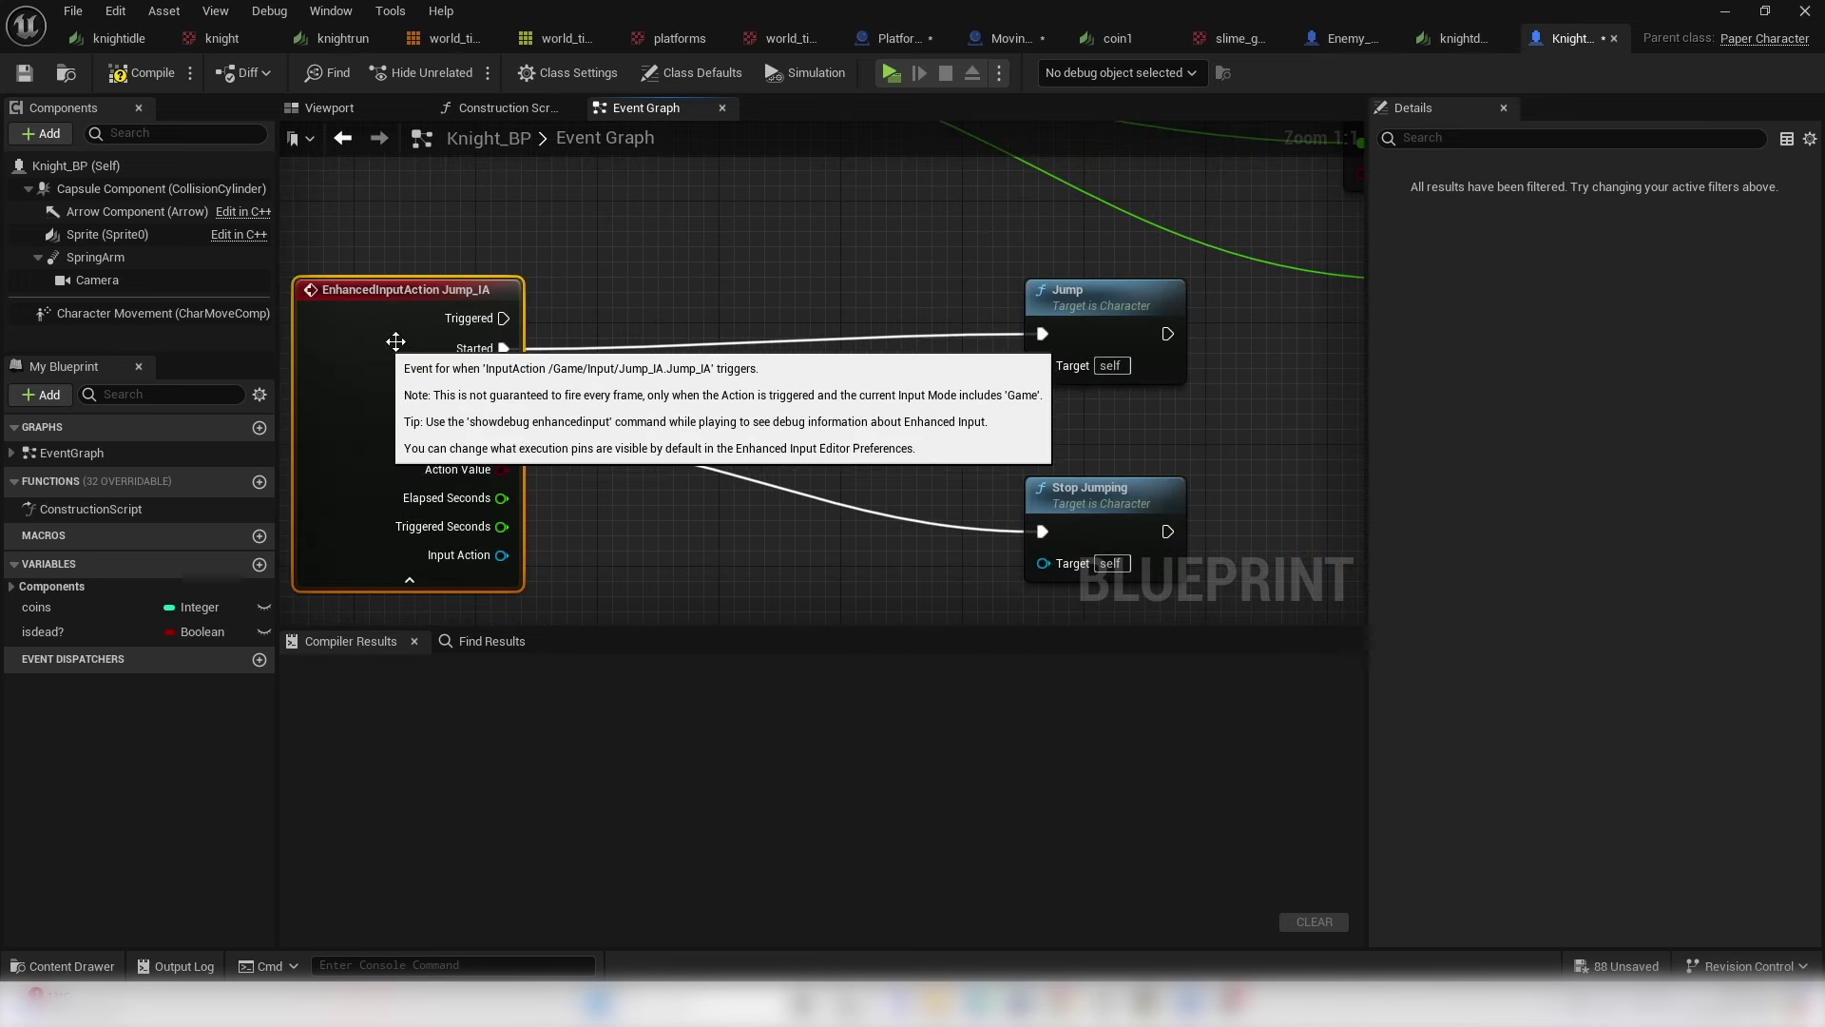
click(663, 290)
key(ctrl+v)
drag(500, 348, 754, 289)
drag(872, 328, 1042, 333)
- Insert another isdead? getter and Branch after the Handle animation event, with False leading to the existing velocity Branch
scroll(1007, 337, down, 6)
right_drag(777, 514, 711, 542)
scroll(732, 237, up, 5)
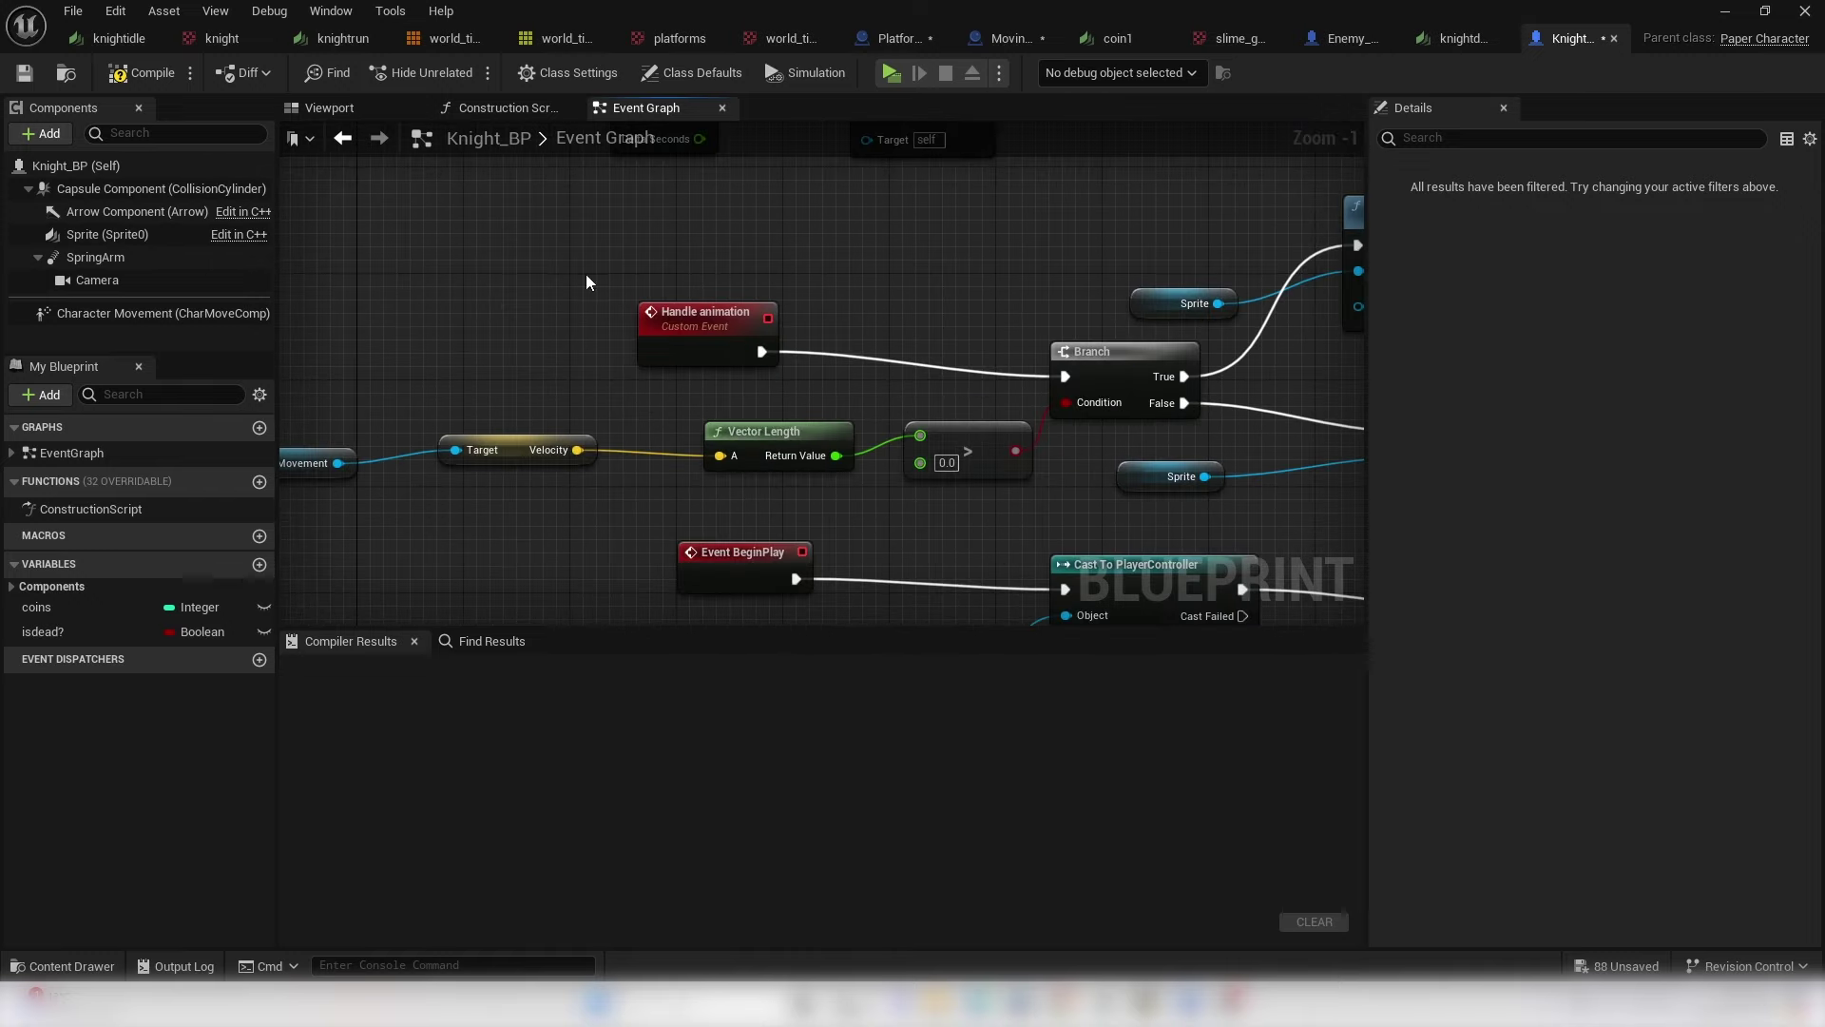
right_drag(700, 348, 1030, 363)
drag(1022, 356, 394, 313)
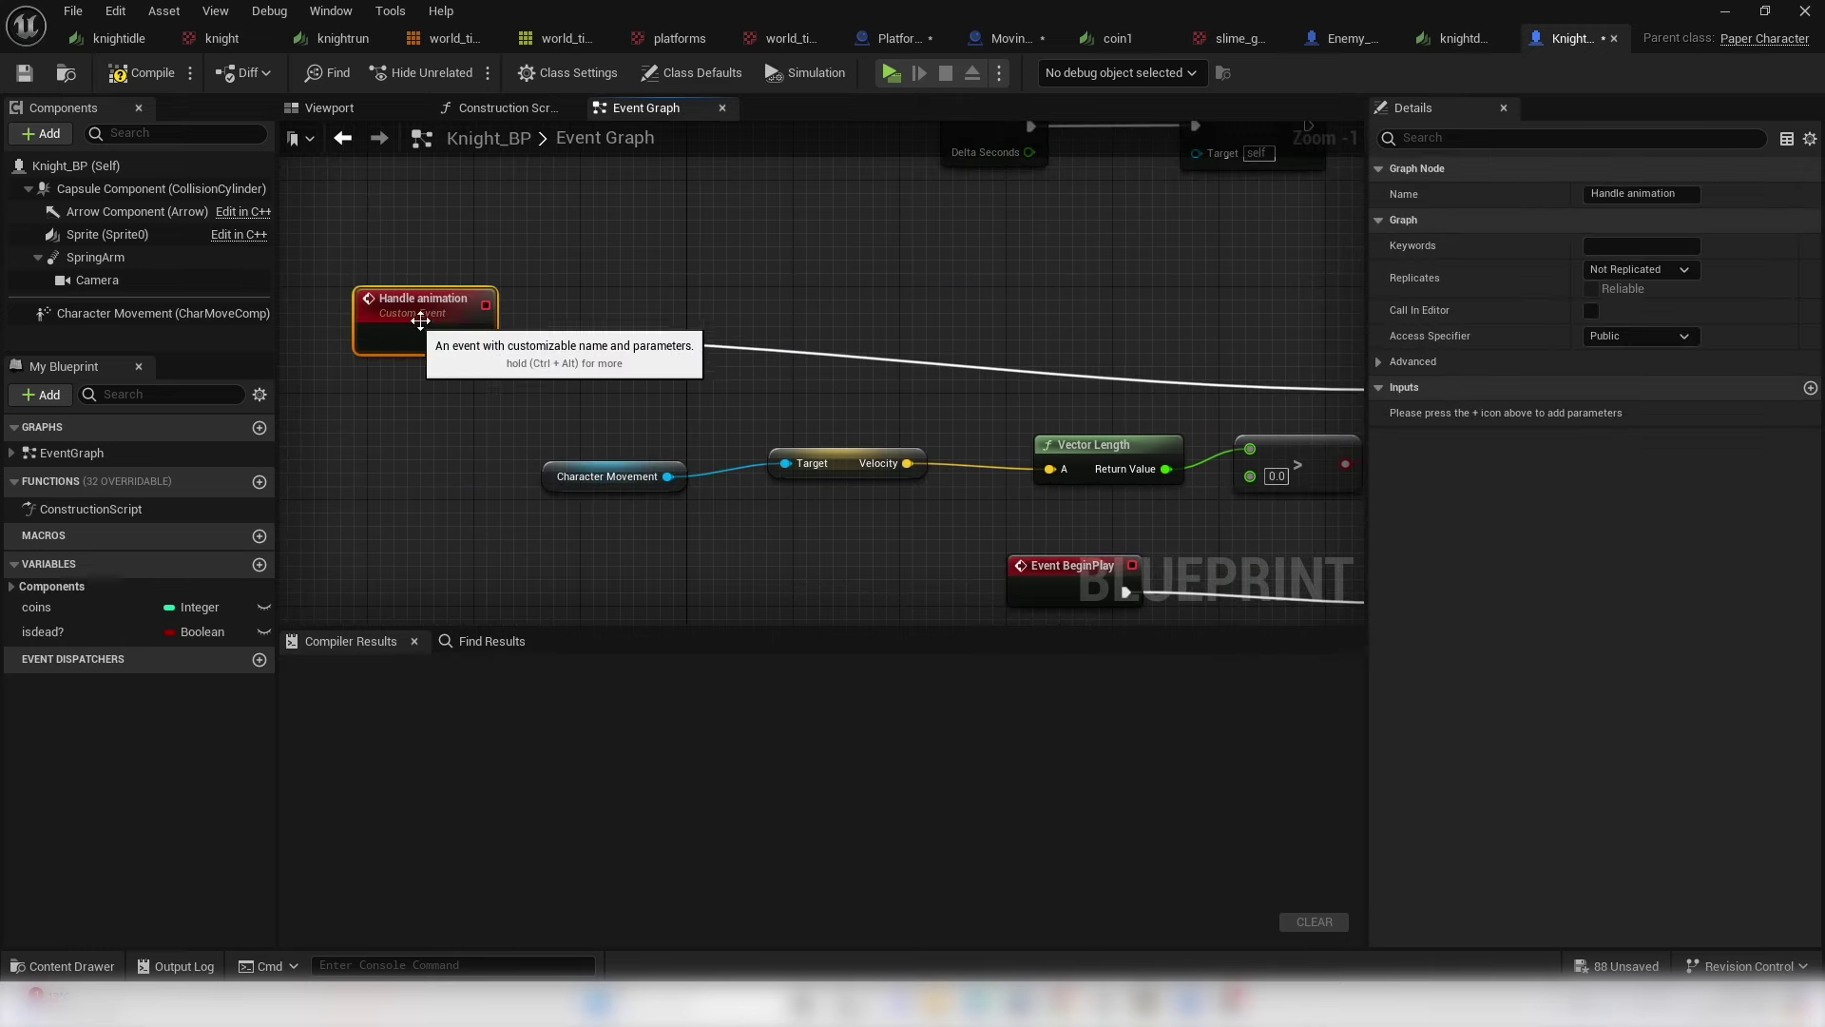
click(654, 341)
key(ctrl+v)
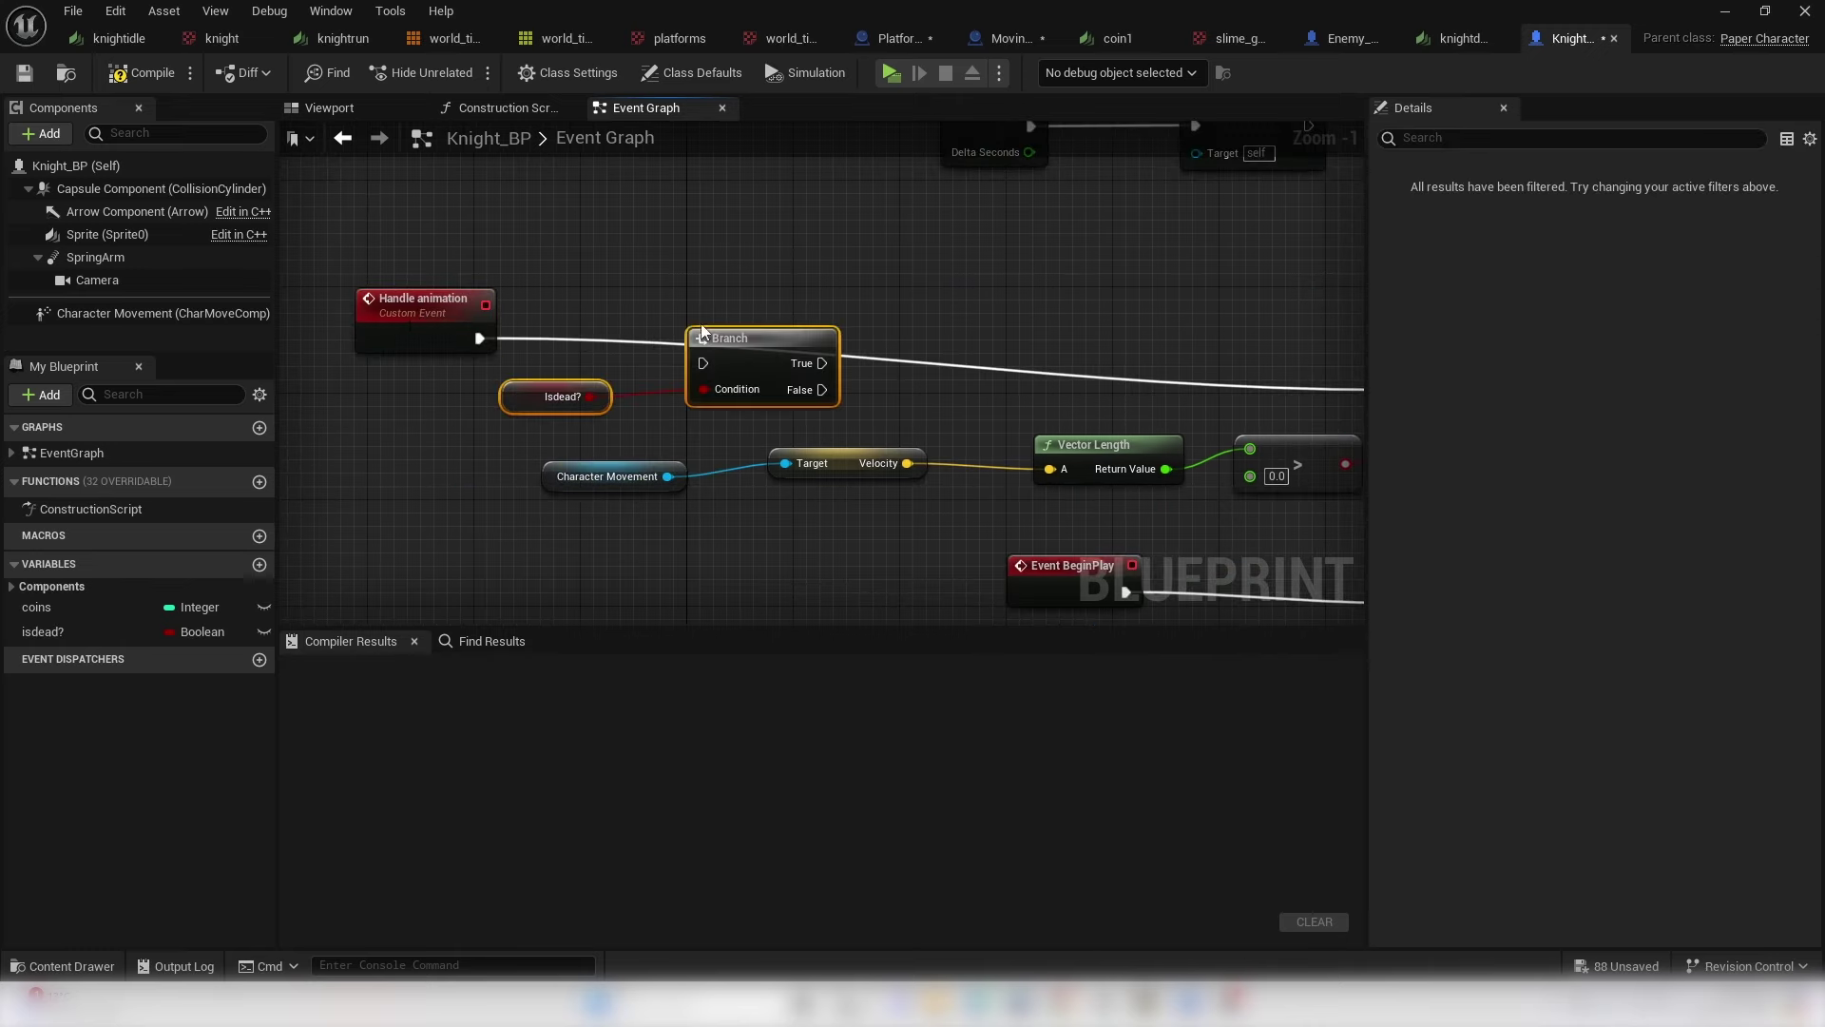
drag(479, 338, 720, 368)
right_drag(935, 378, 659, 366)
drag(626, 384, 1203, 380)
- Add a Set Looping node for the Sprite with New Looping off and run it from the isdead? Branch's True output
drag(124, 236, 705, 255)
text(set loo)
key(Return)
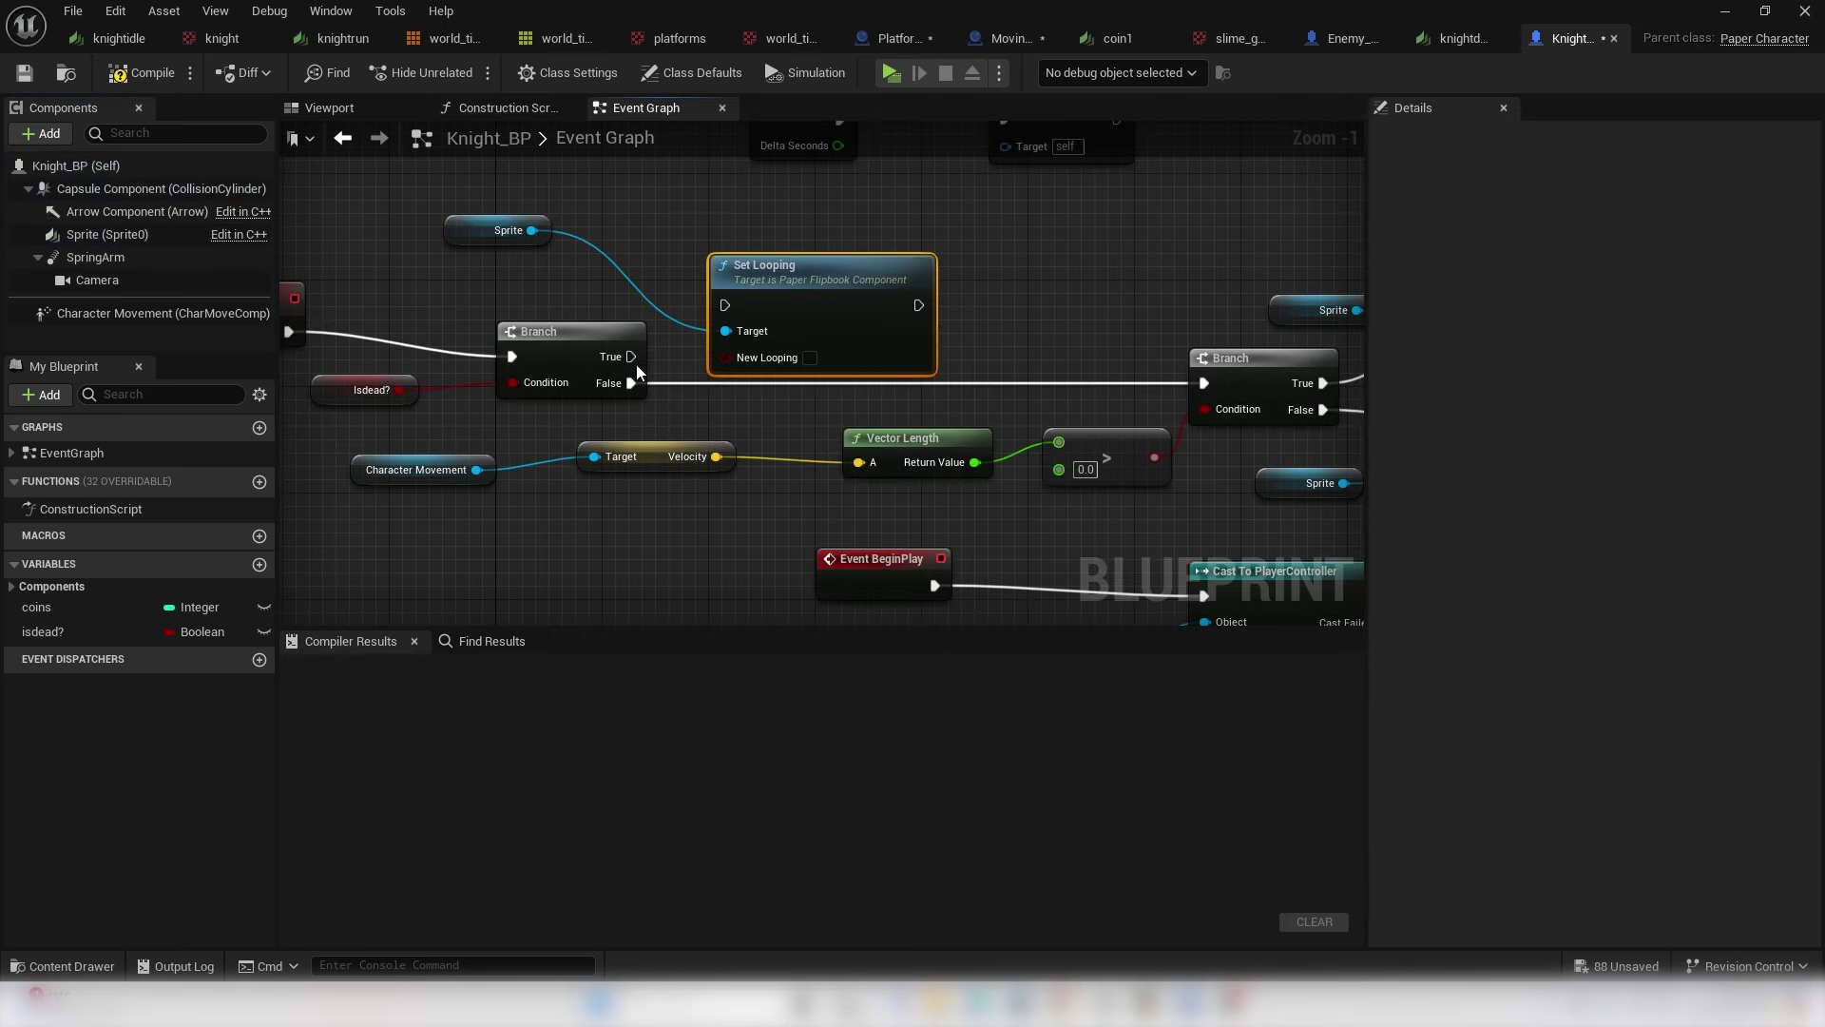
drag(631, 357, 772, 251)
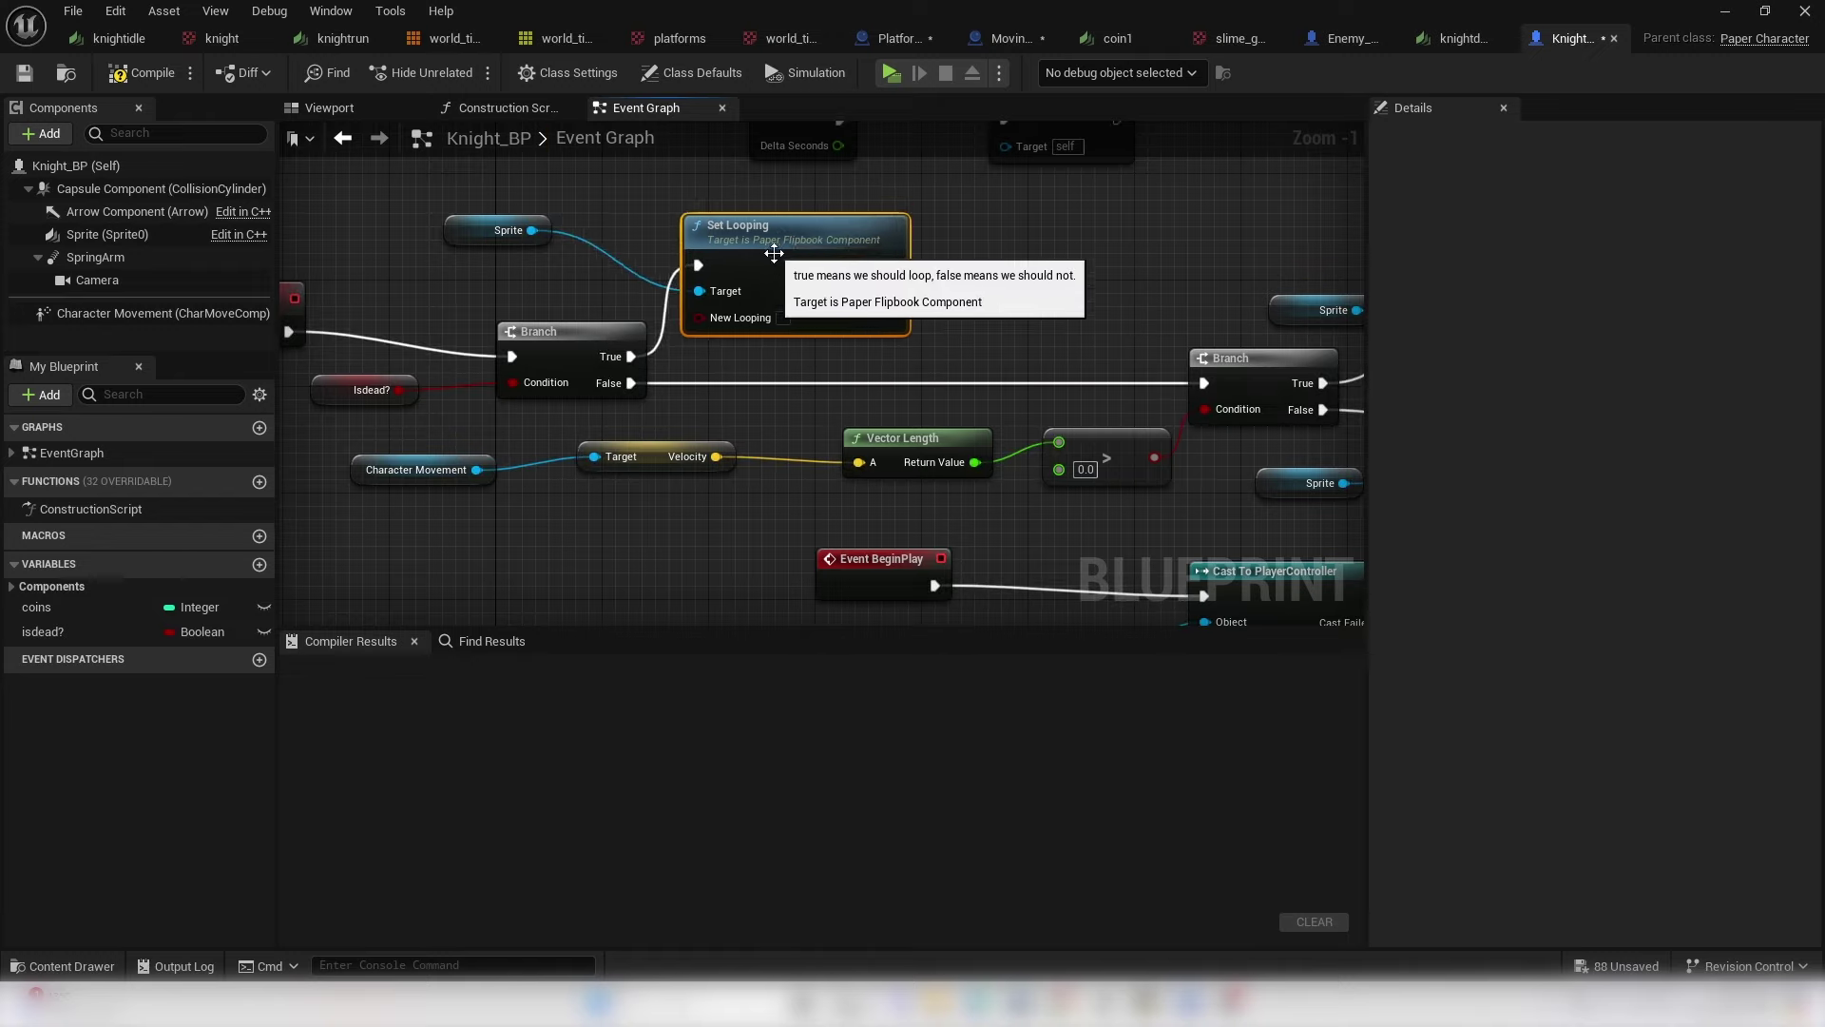
- Duplicate the Sprite and Set Flipbook nodes after Set Looping, choose the knightdeath flipbook, and compile the blueprint
right_drag(982, 264, 532, 302)
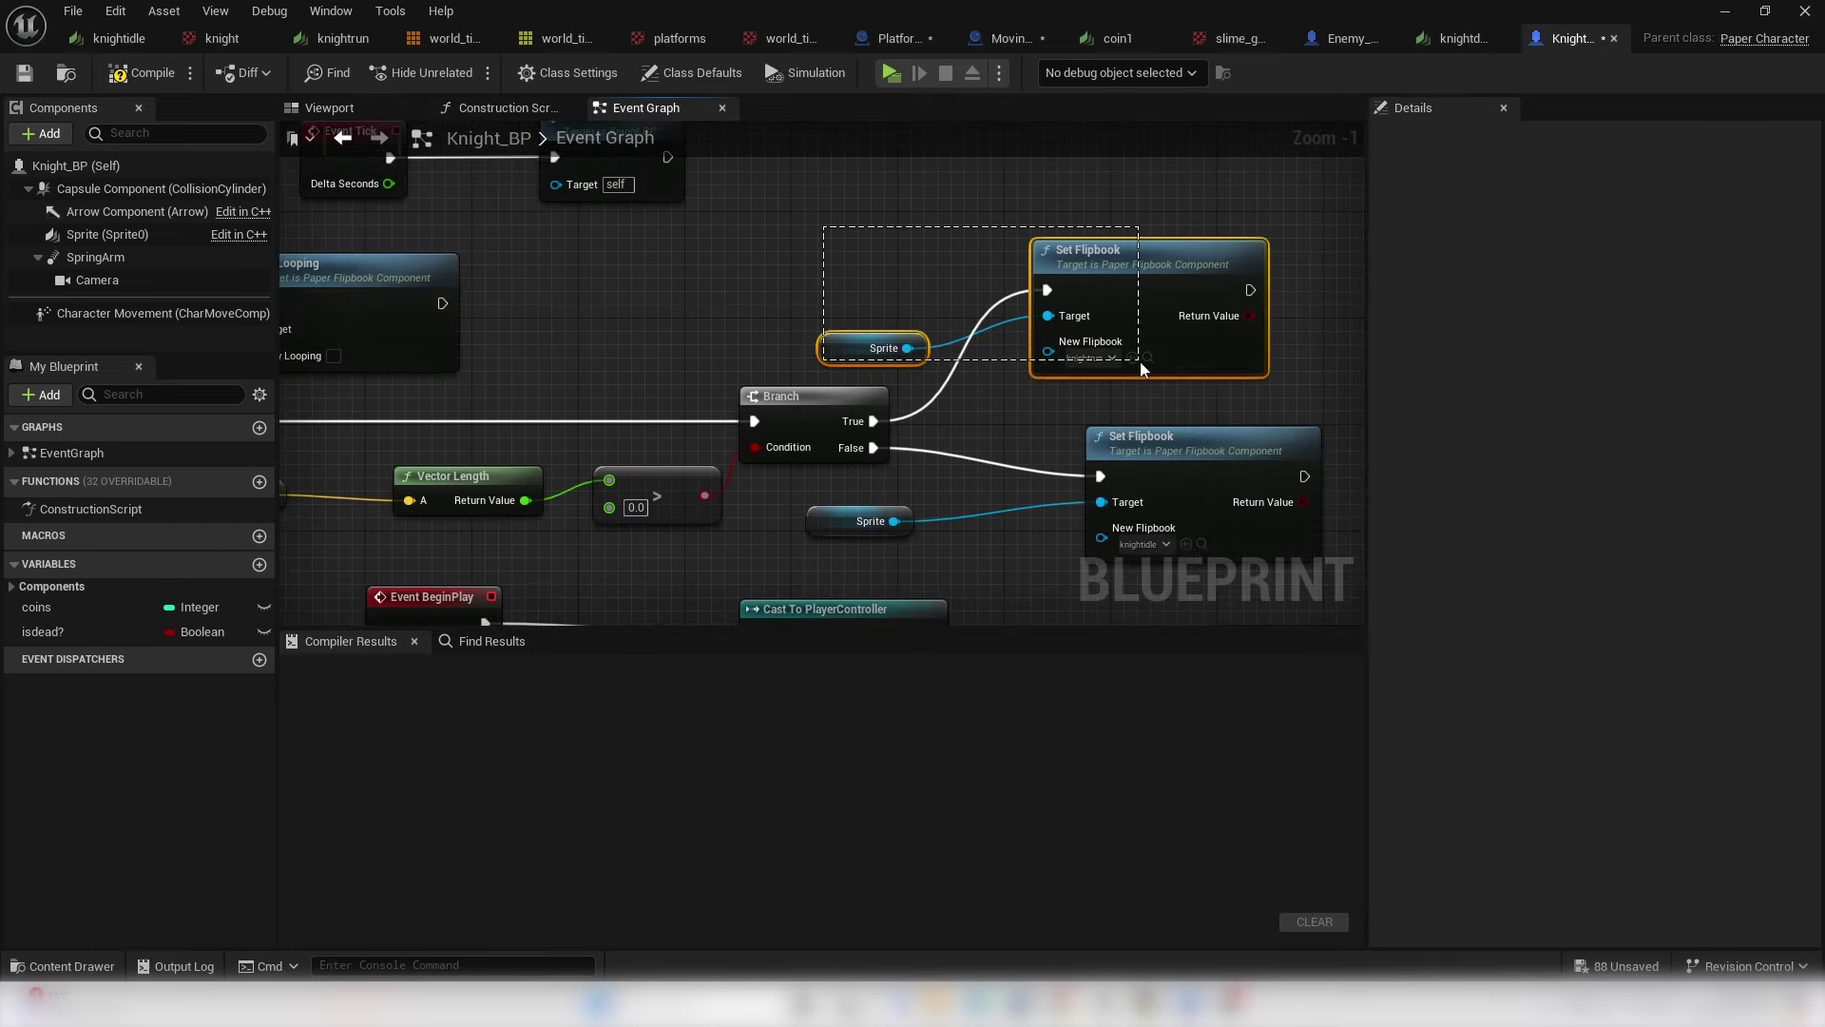
drag(1141, 364, 1141, 364)
right_drag(741, 272, 977, 295)
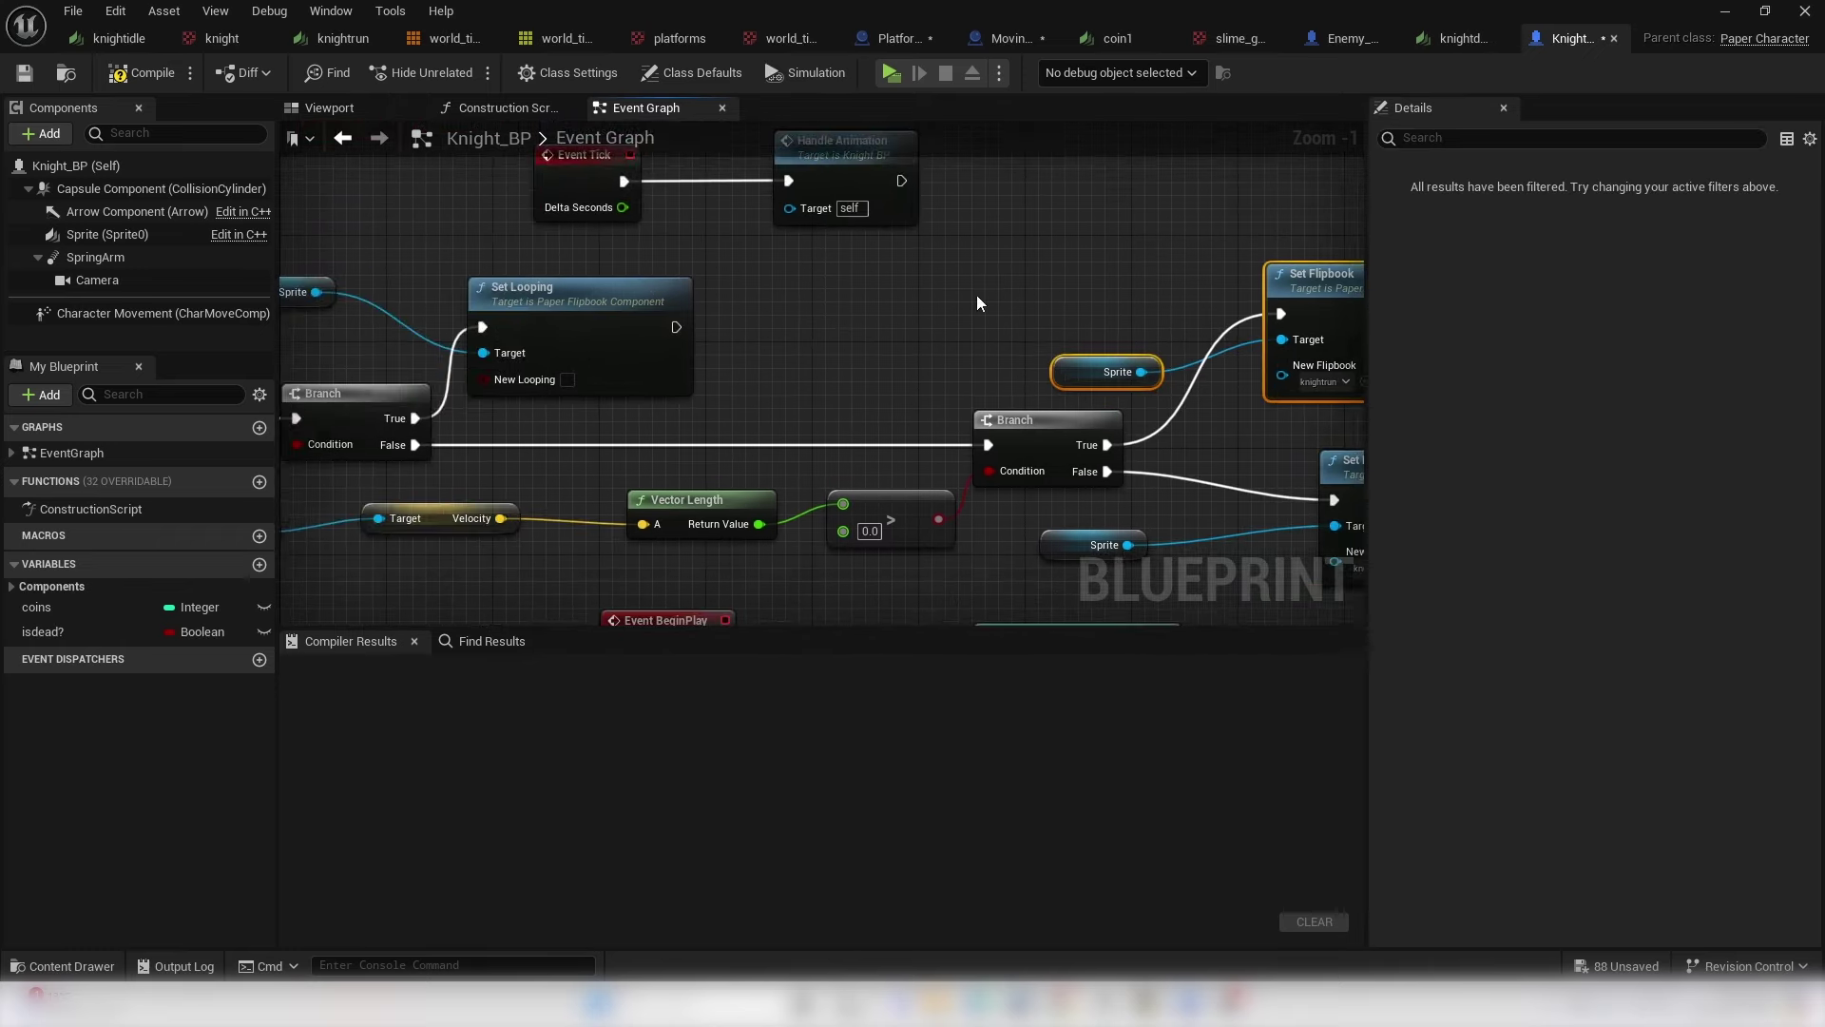
click(785, 310)
key(ctrl+v)
drag(715, 376, 750, 424)
drag(672, 327, 869, 313)
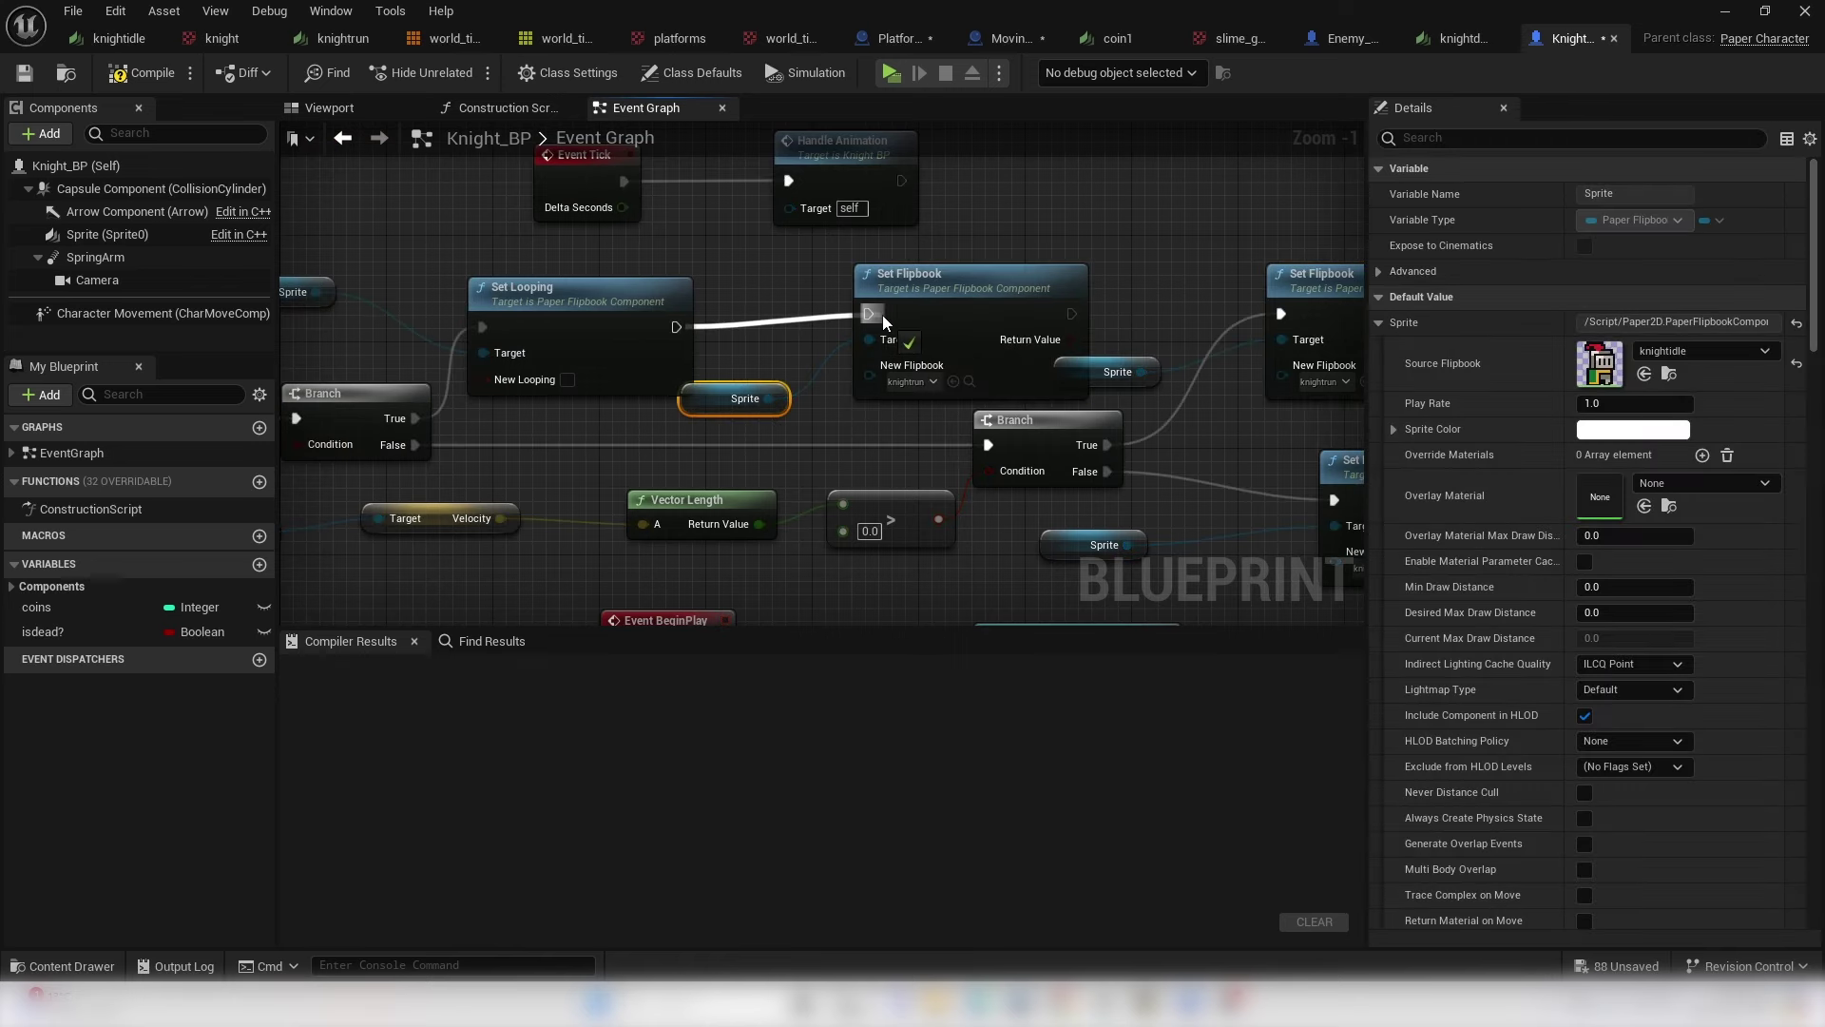
click(910, 383)
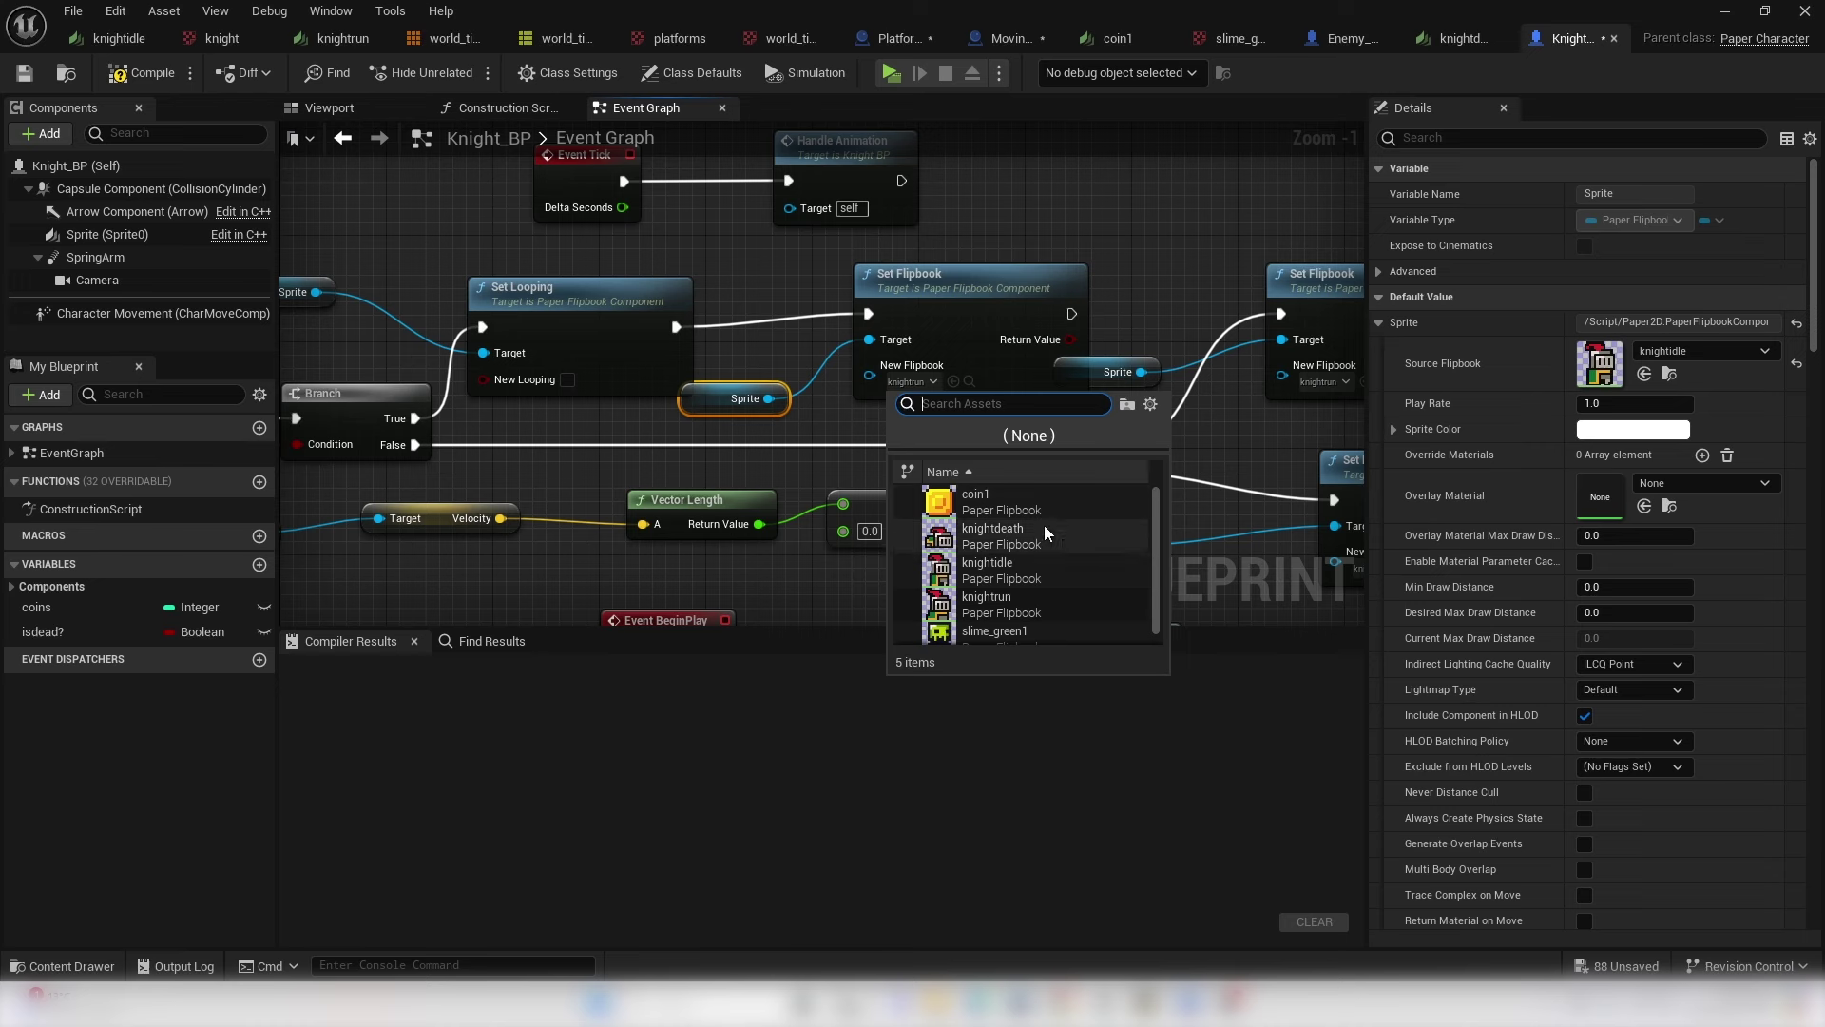
click(1013, 534)
scroll(938, 323, down, 3)
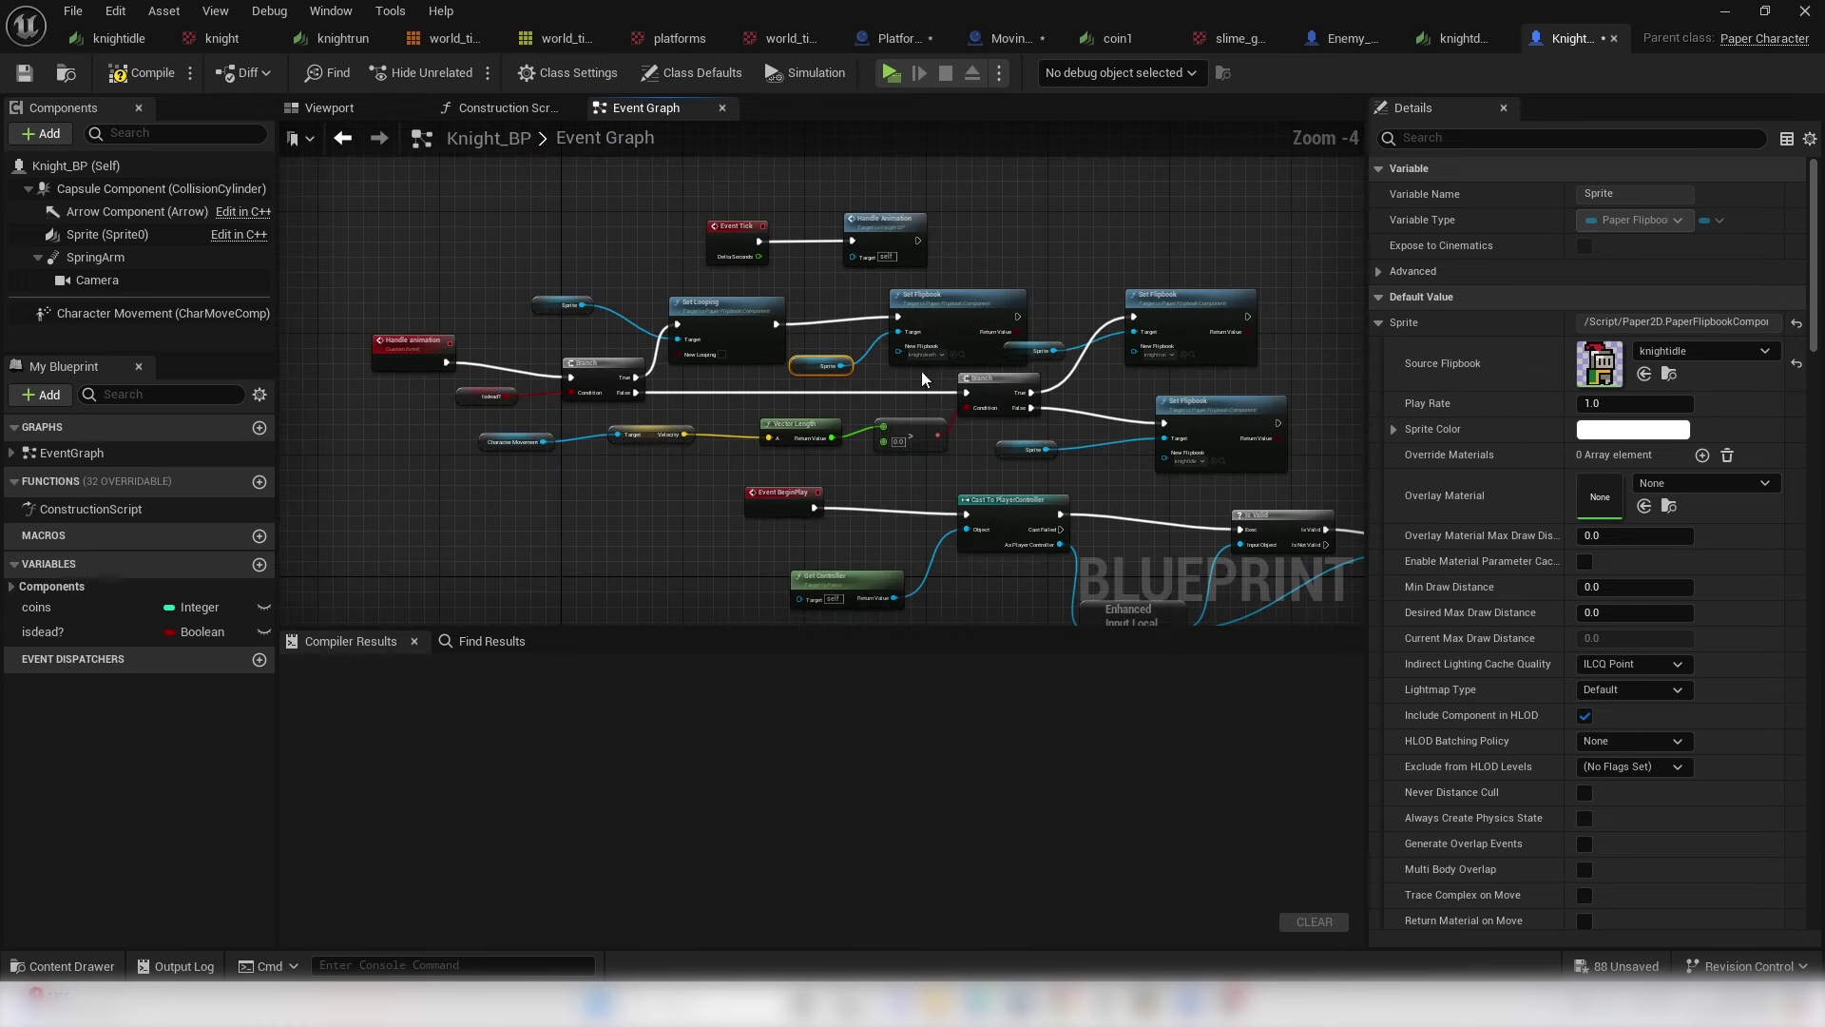
click(146, 78)
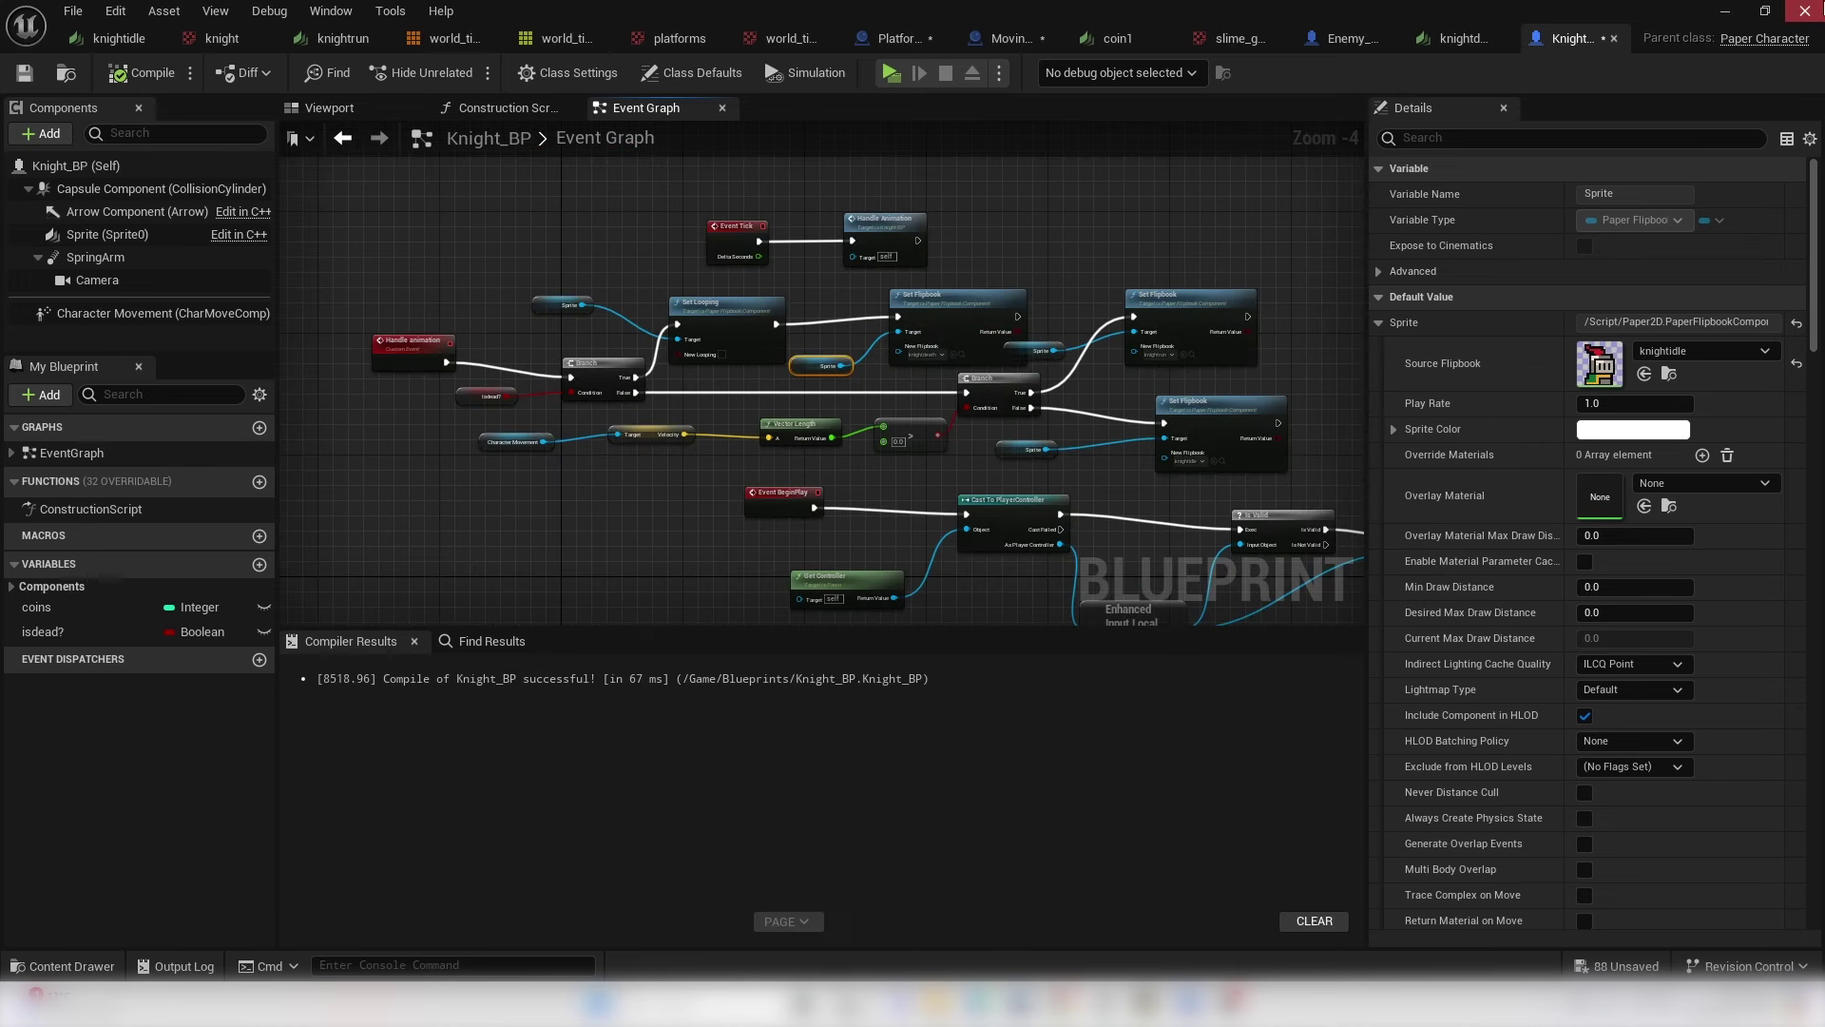
- Play-test the level by walking the knight in both directions, and stop the session
click(1722, 13)
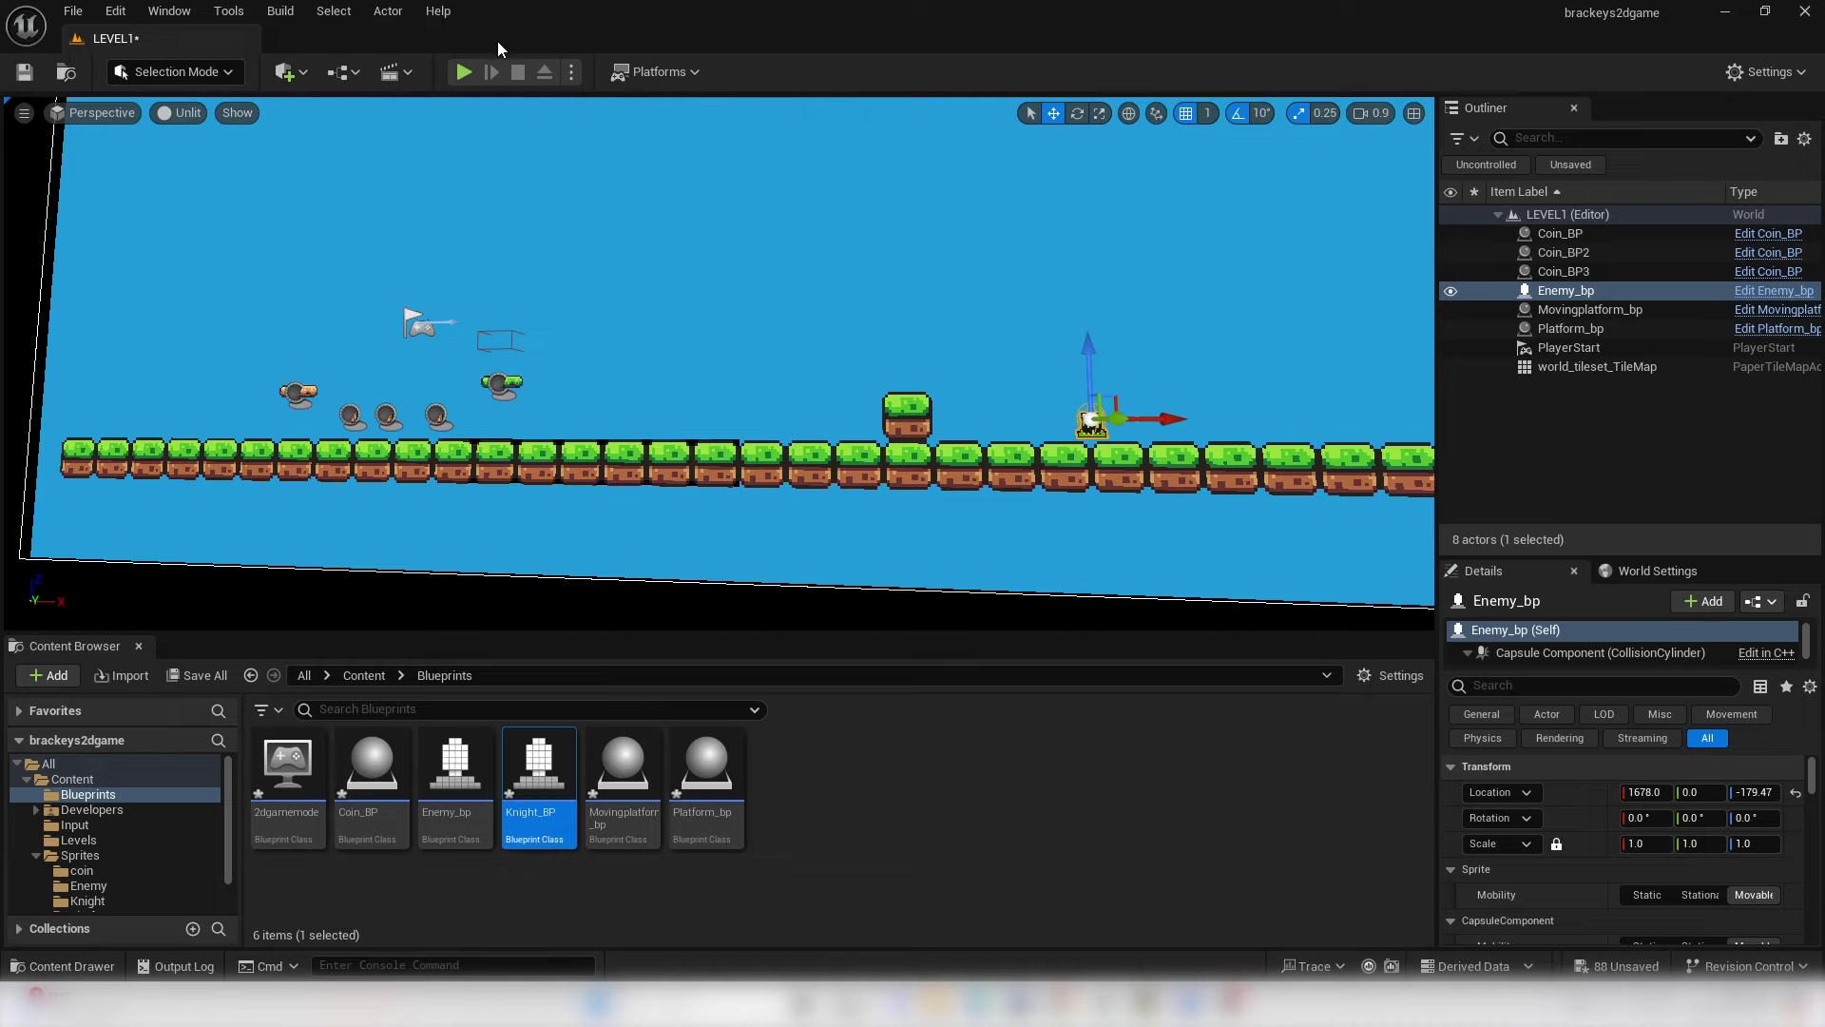
click(463, 71)
key(d)
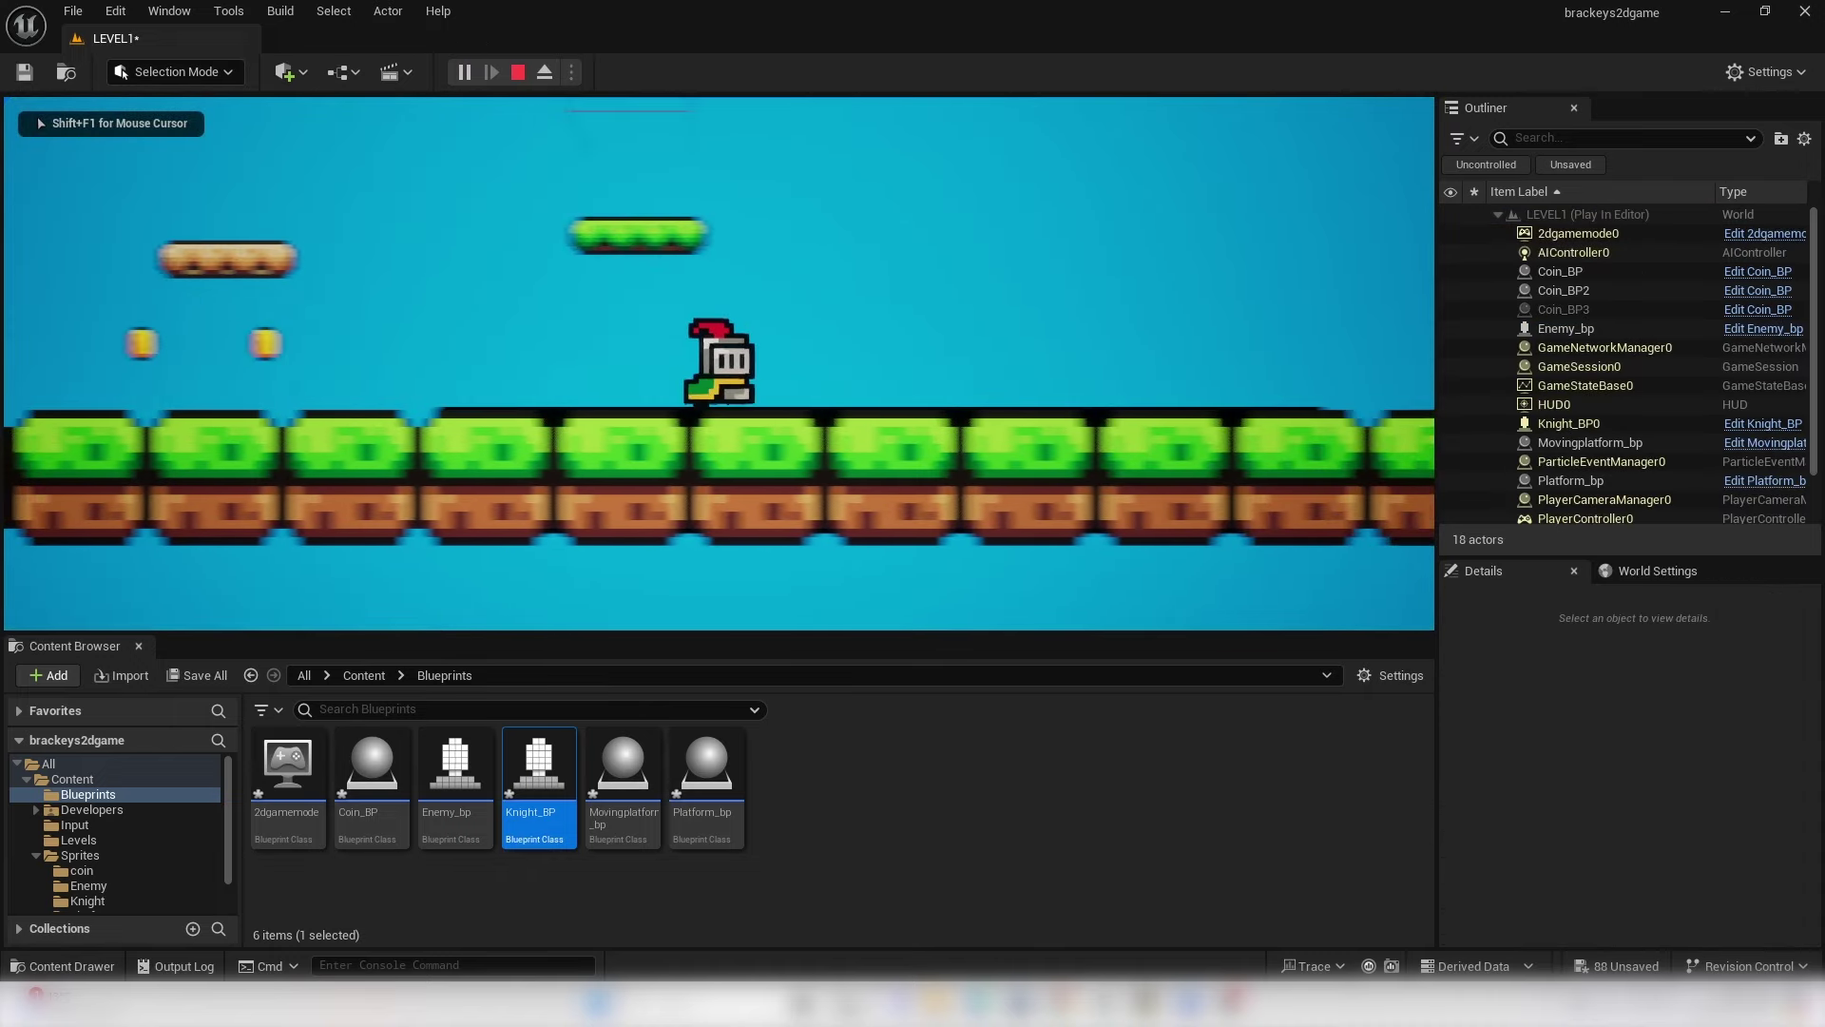
key(a)
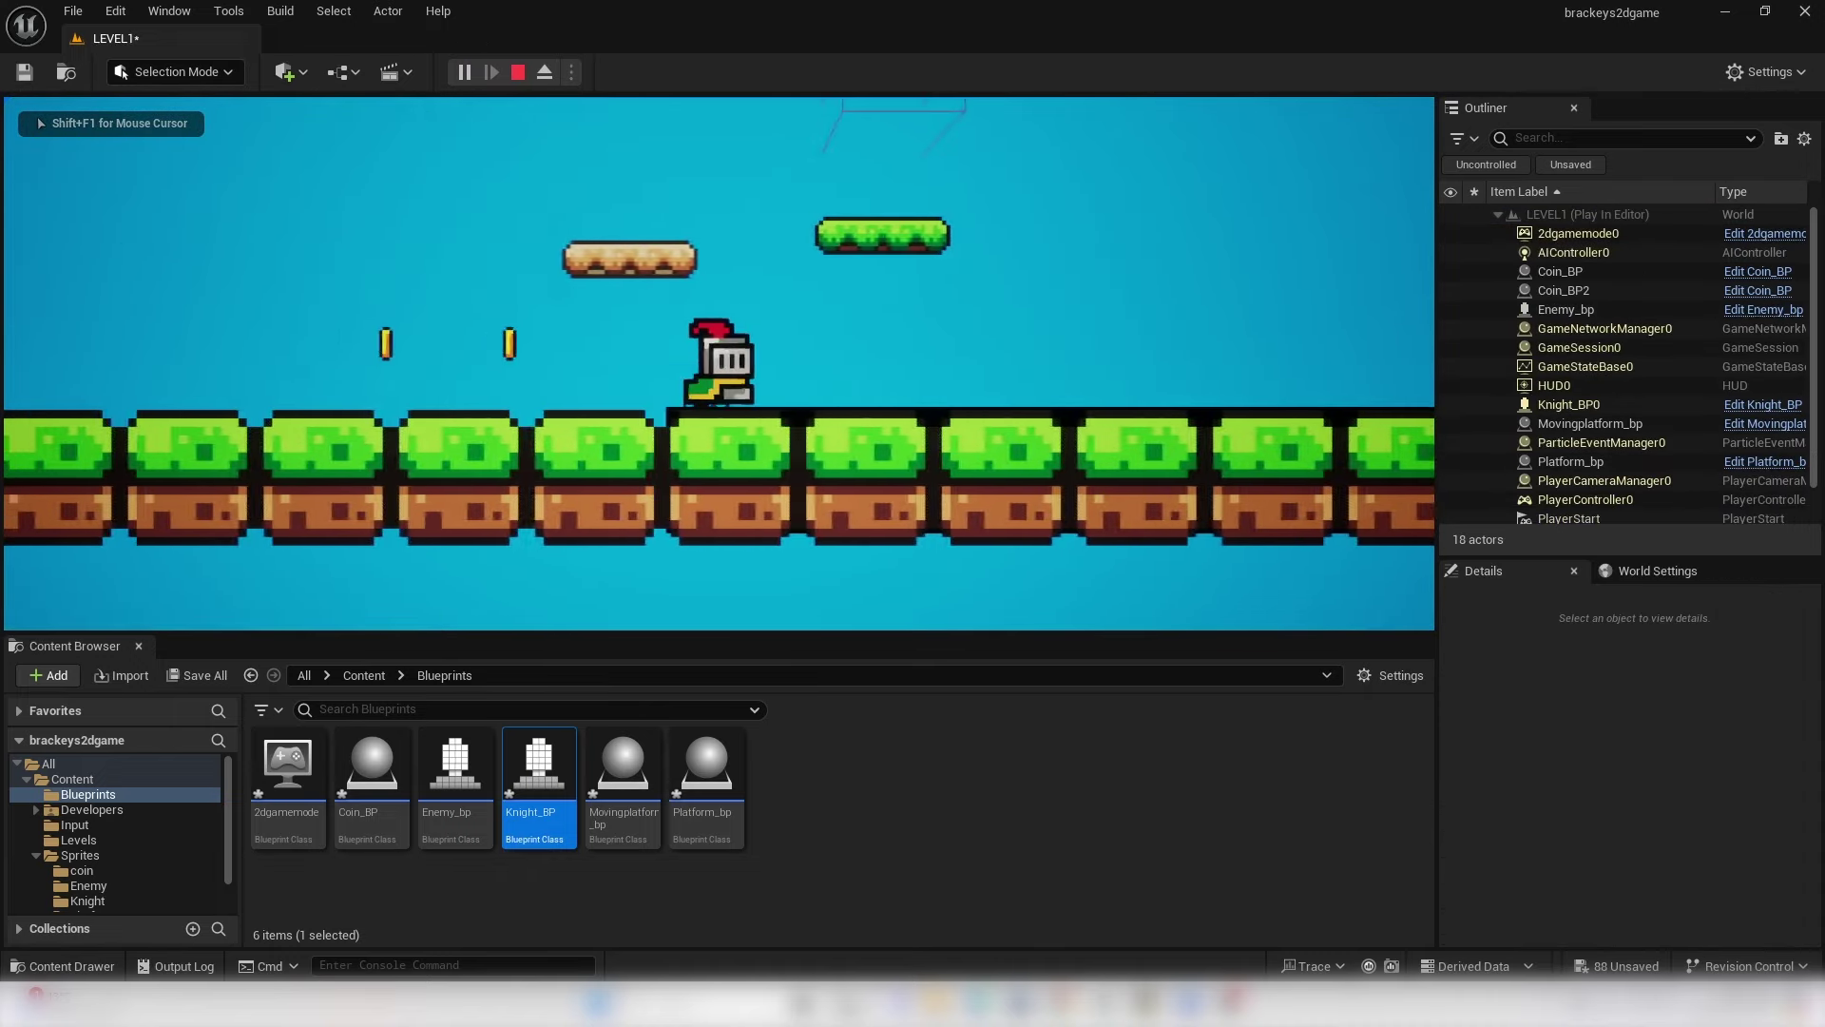
key(Escape)
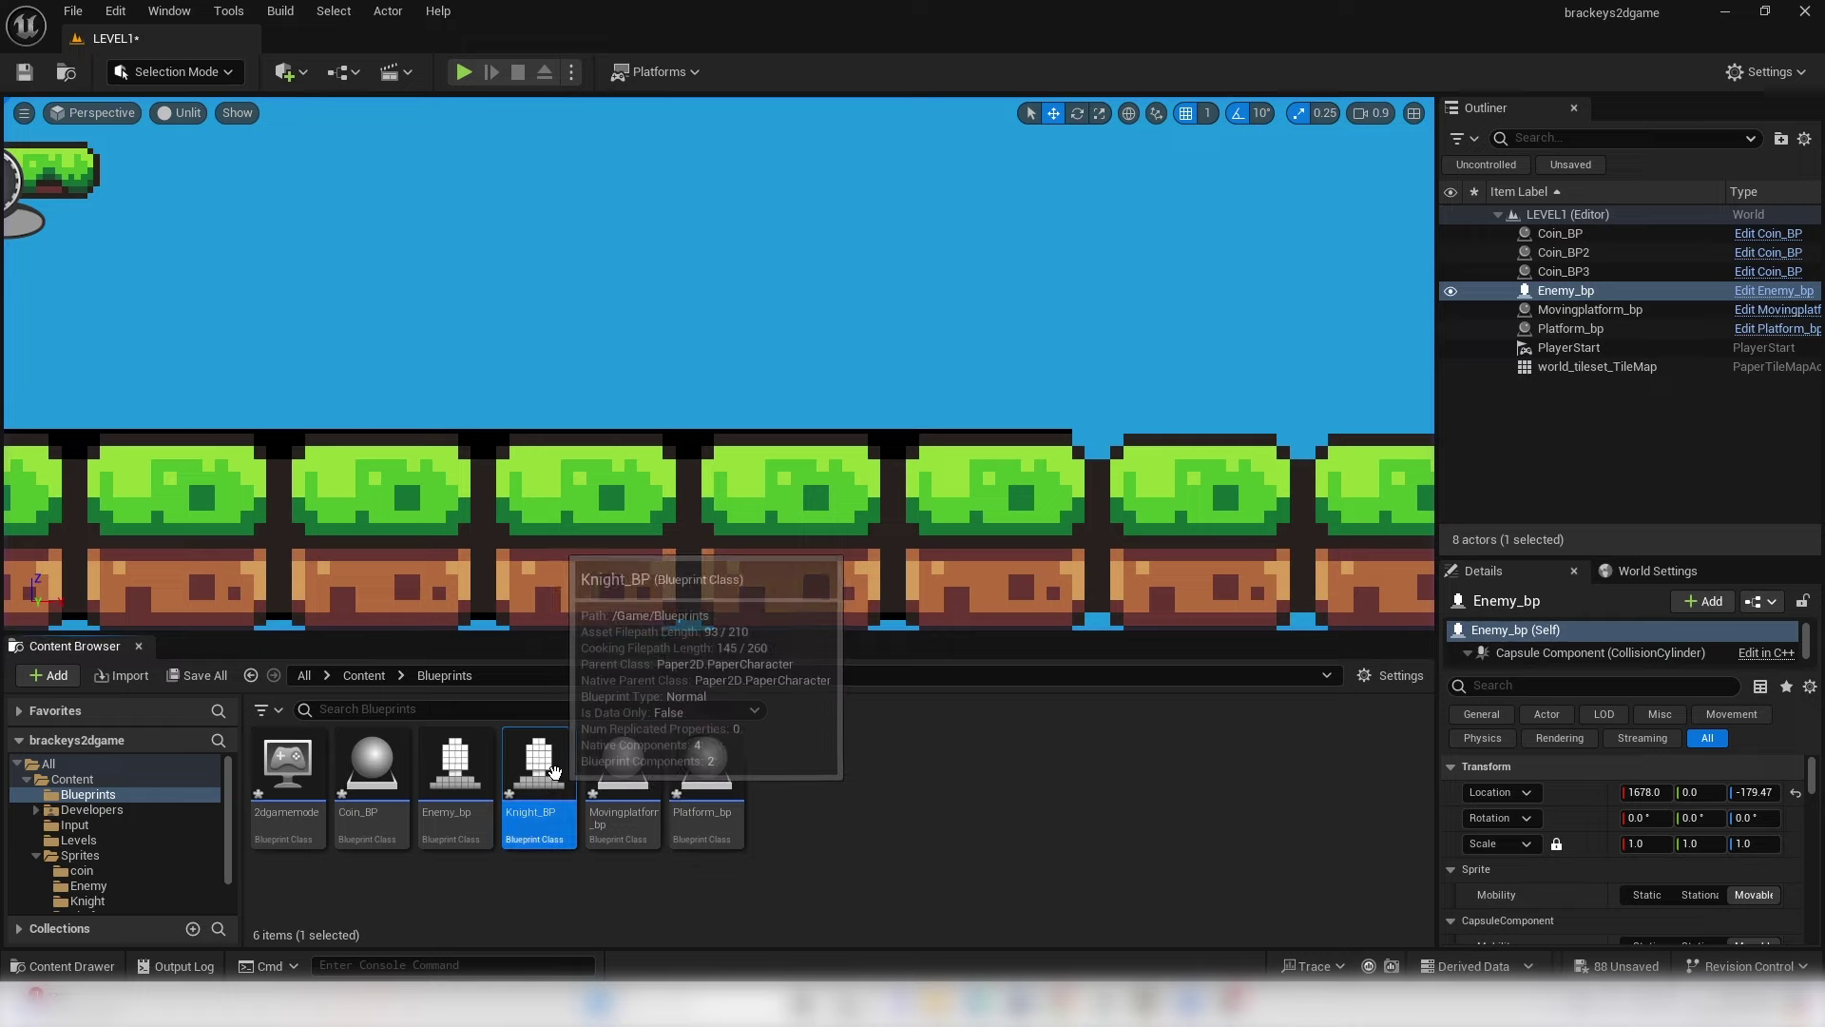
- Set the Max Walk Speed of Knight_BP's Character Movement component to 3.0 m/s and compile
double_click(538, 770)
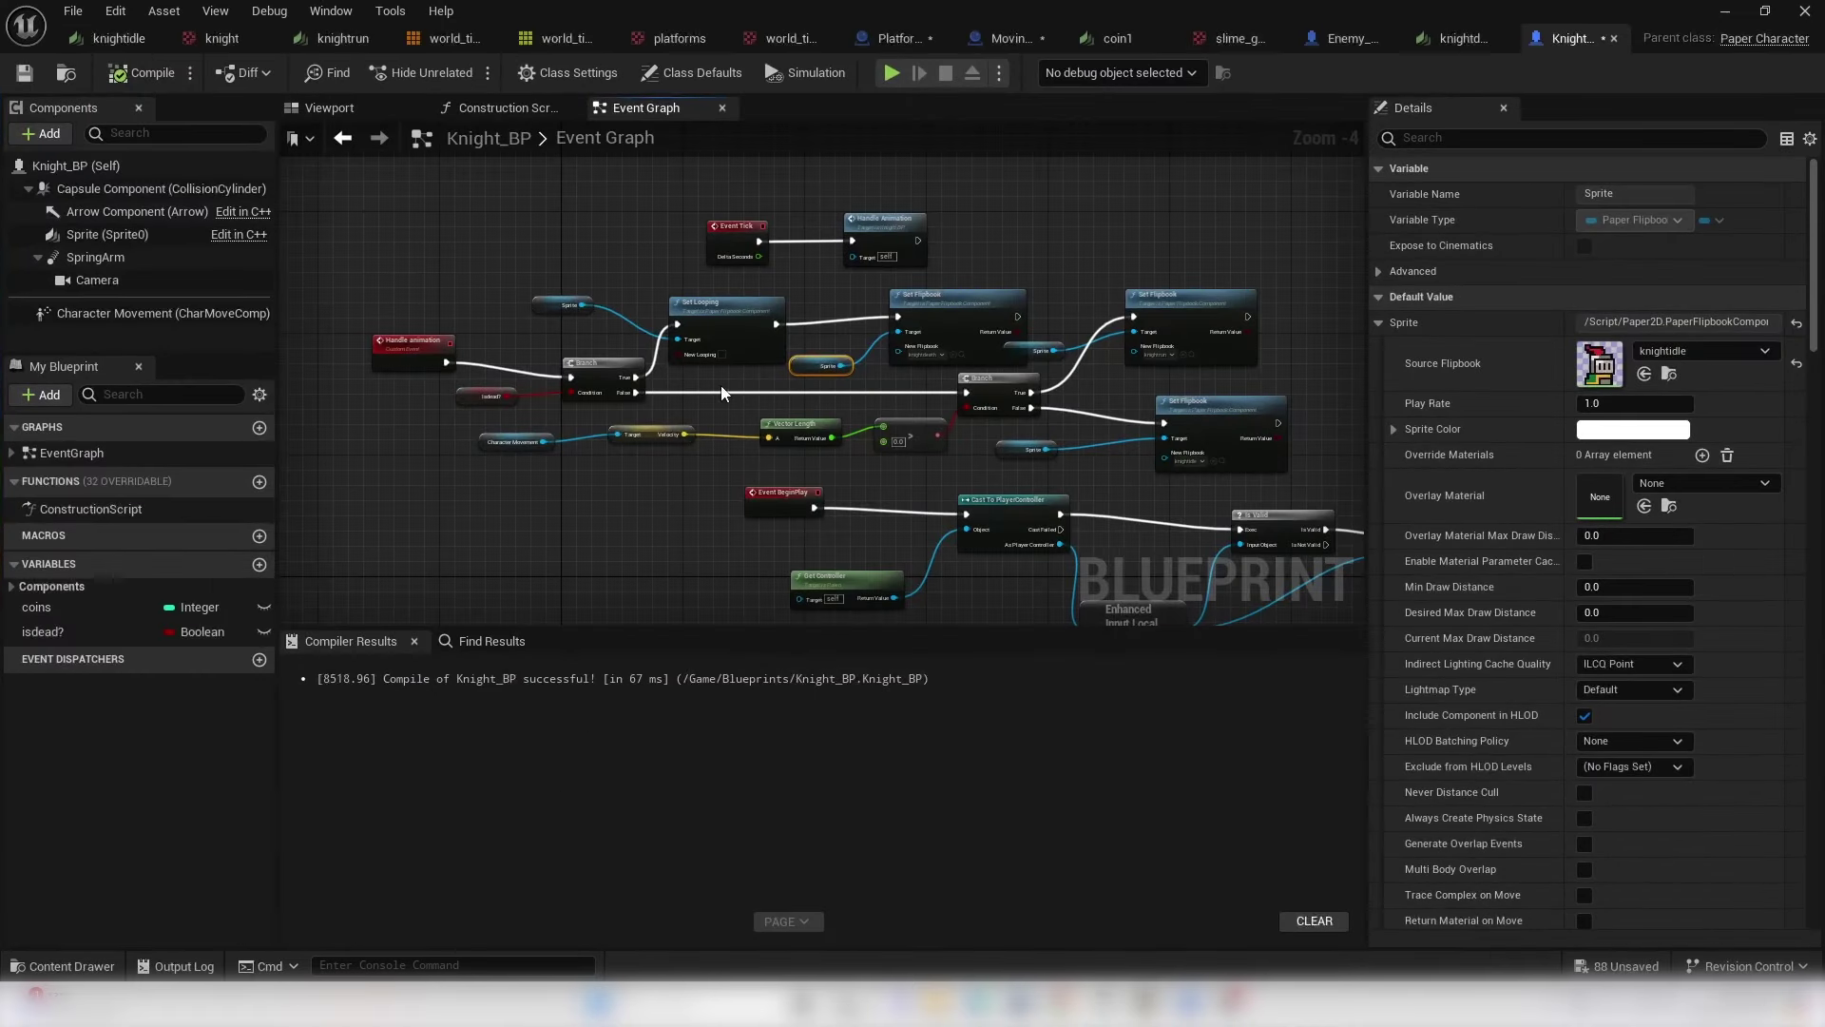
click(148, 313)
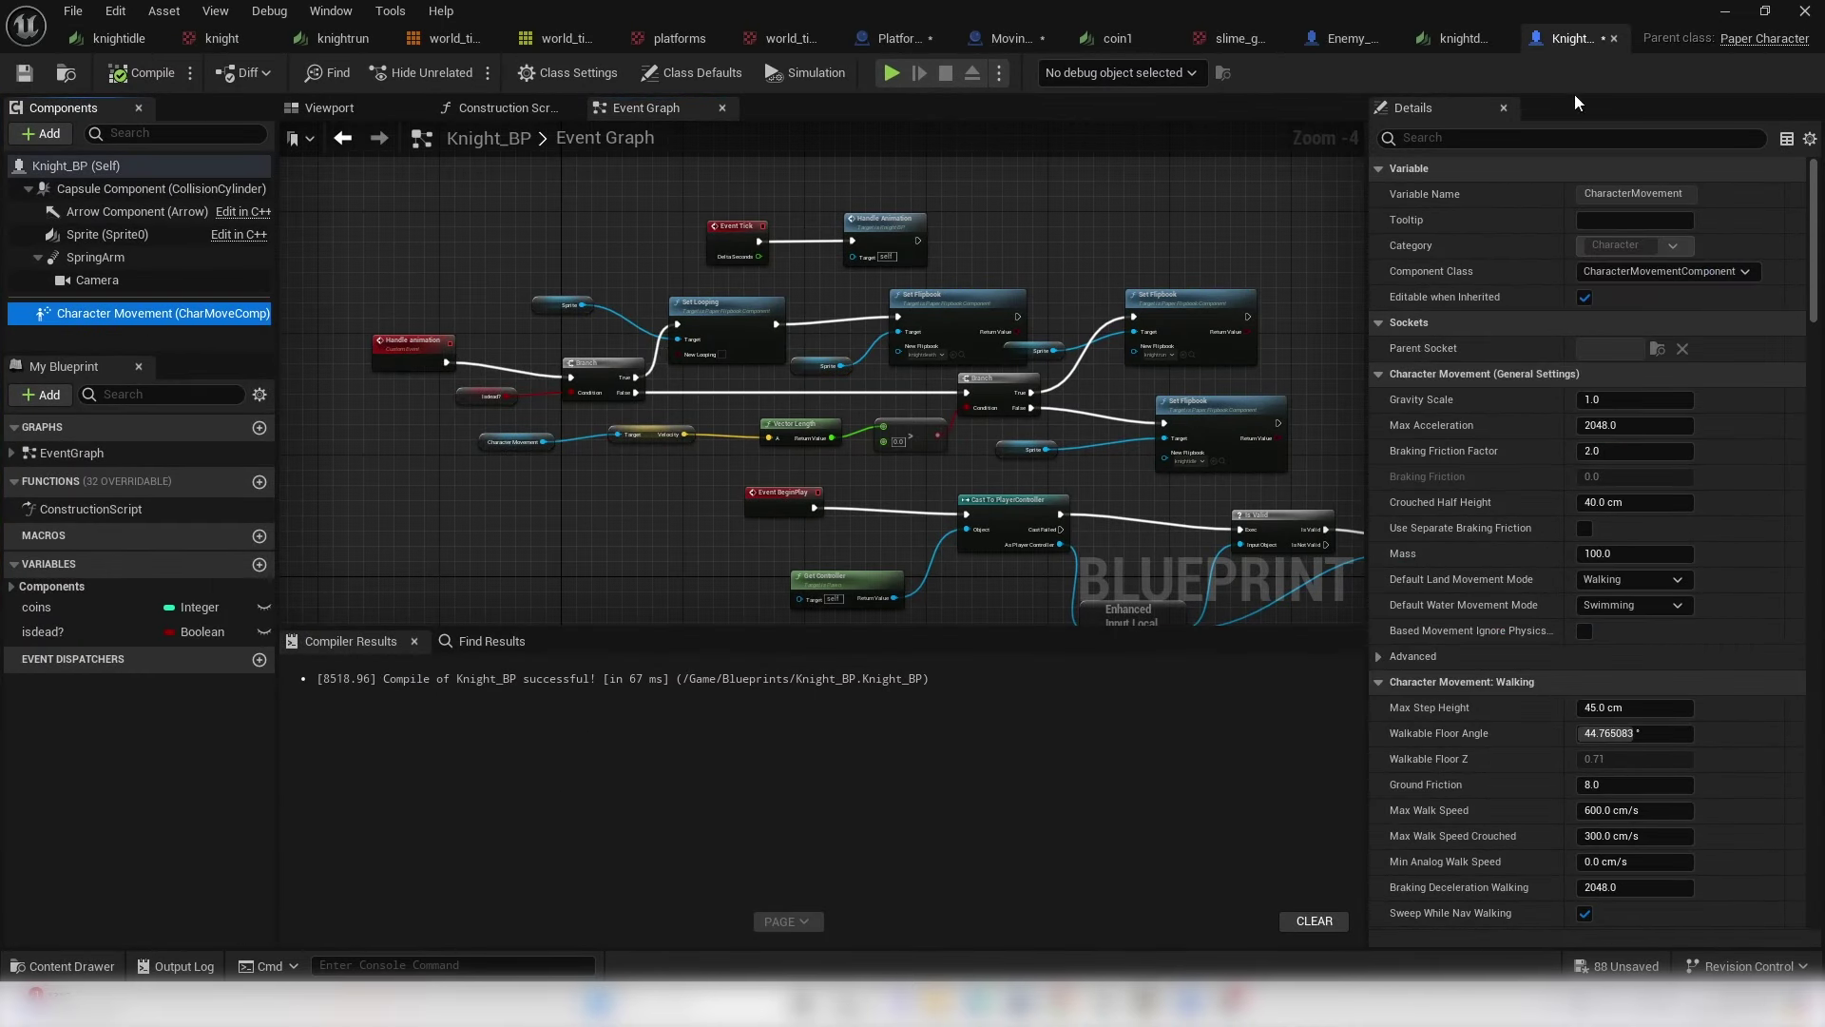
click(1452, 137)
text(walk sp)
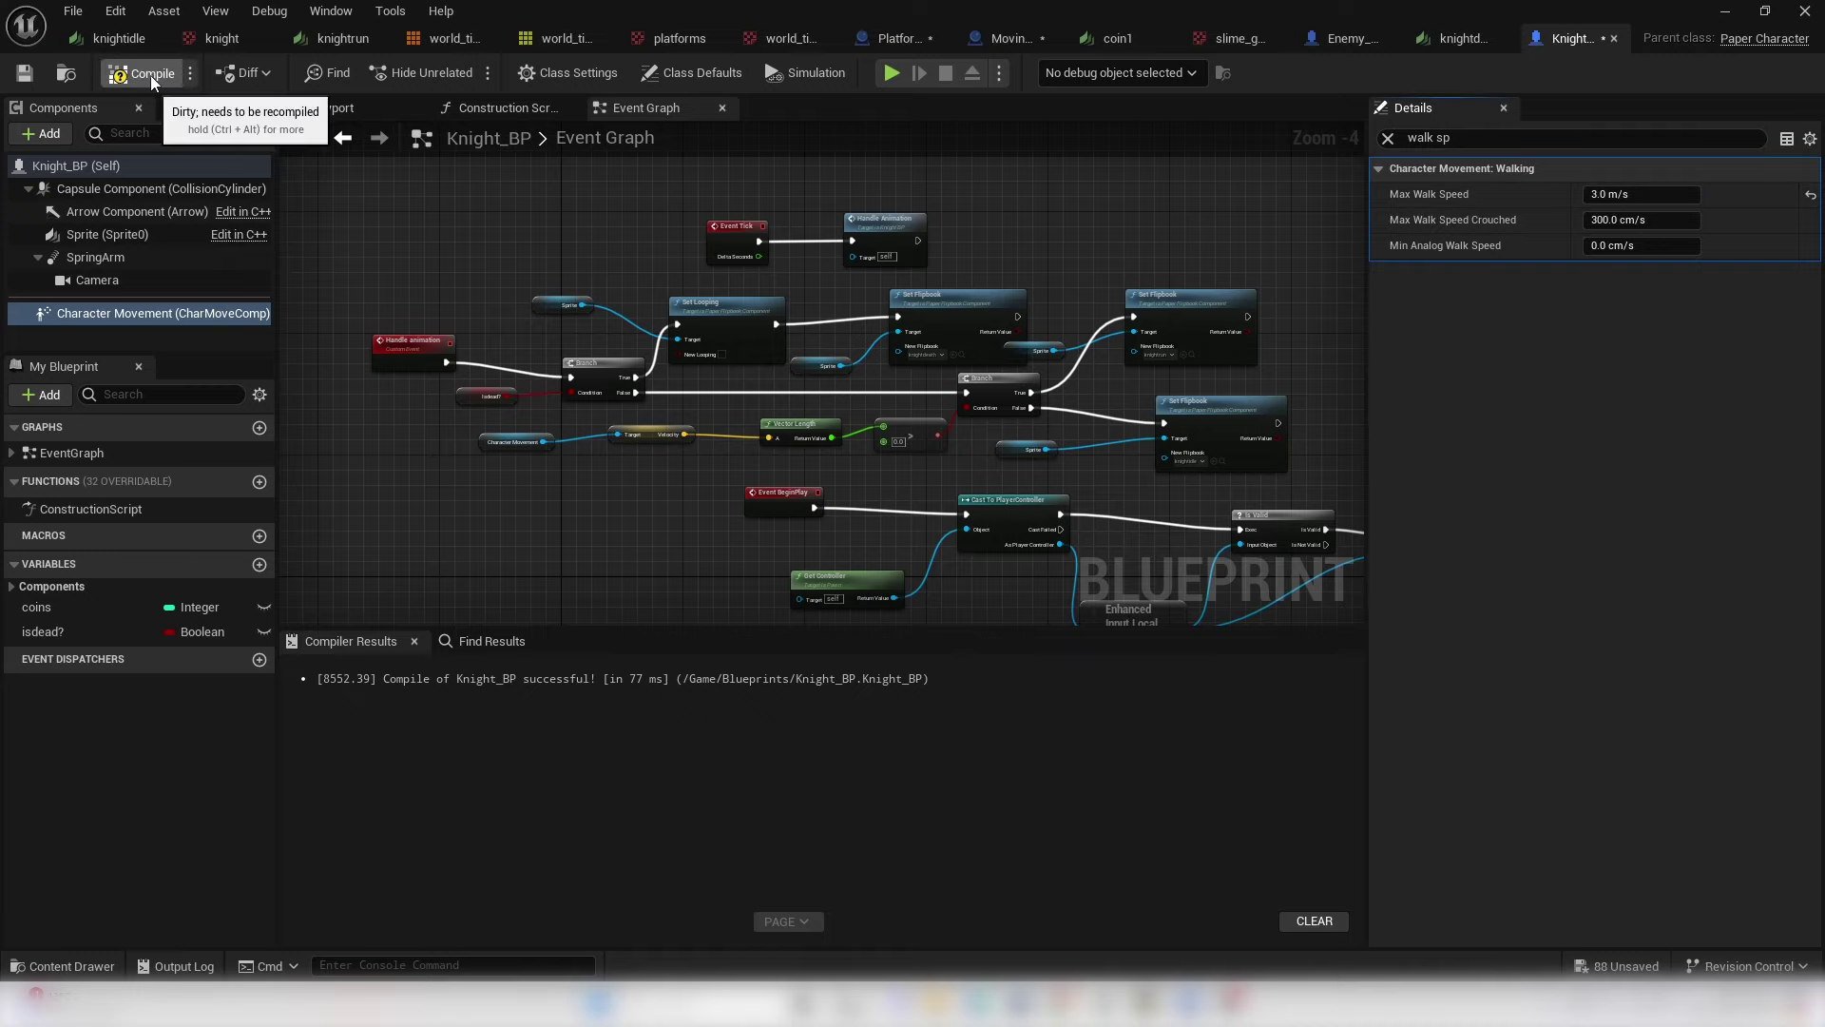
- Play-test the level by running and jumping the knight to the slime enemy, and stop after checking the death animation
click(1724, 10)
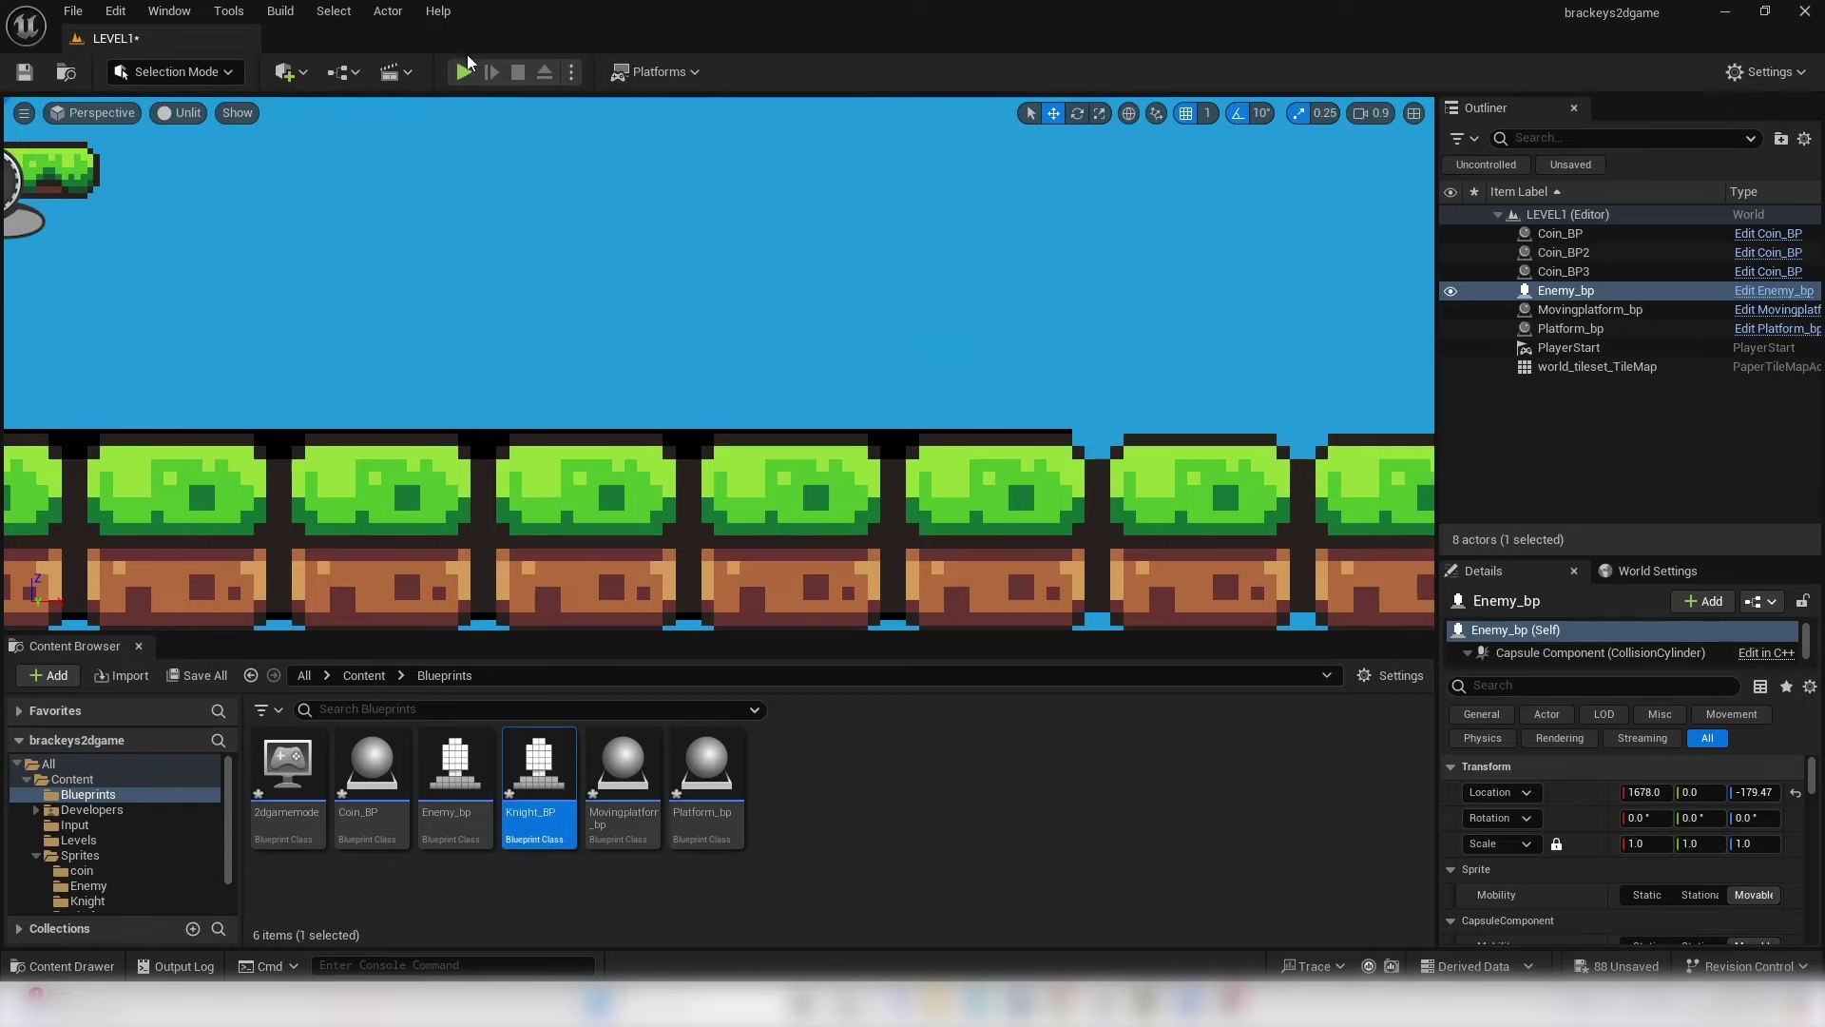
click(464, 71)
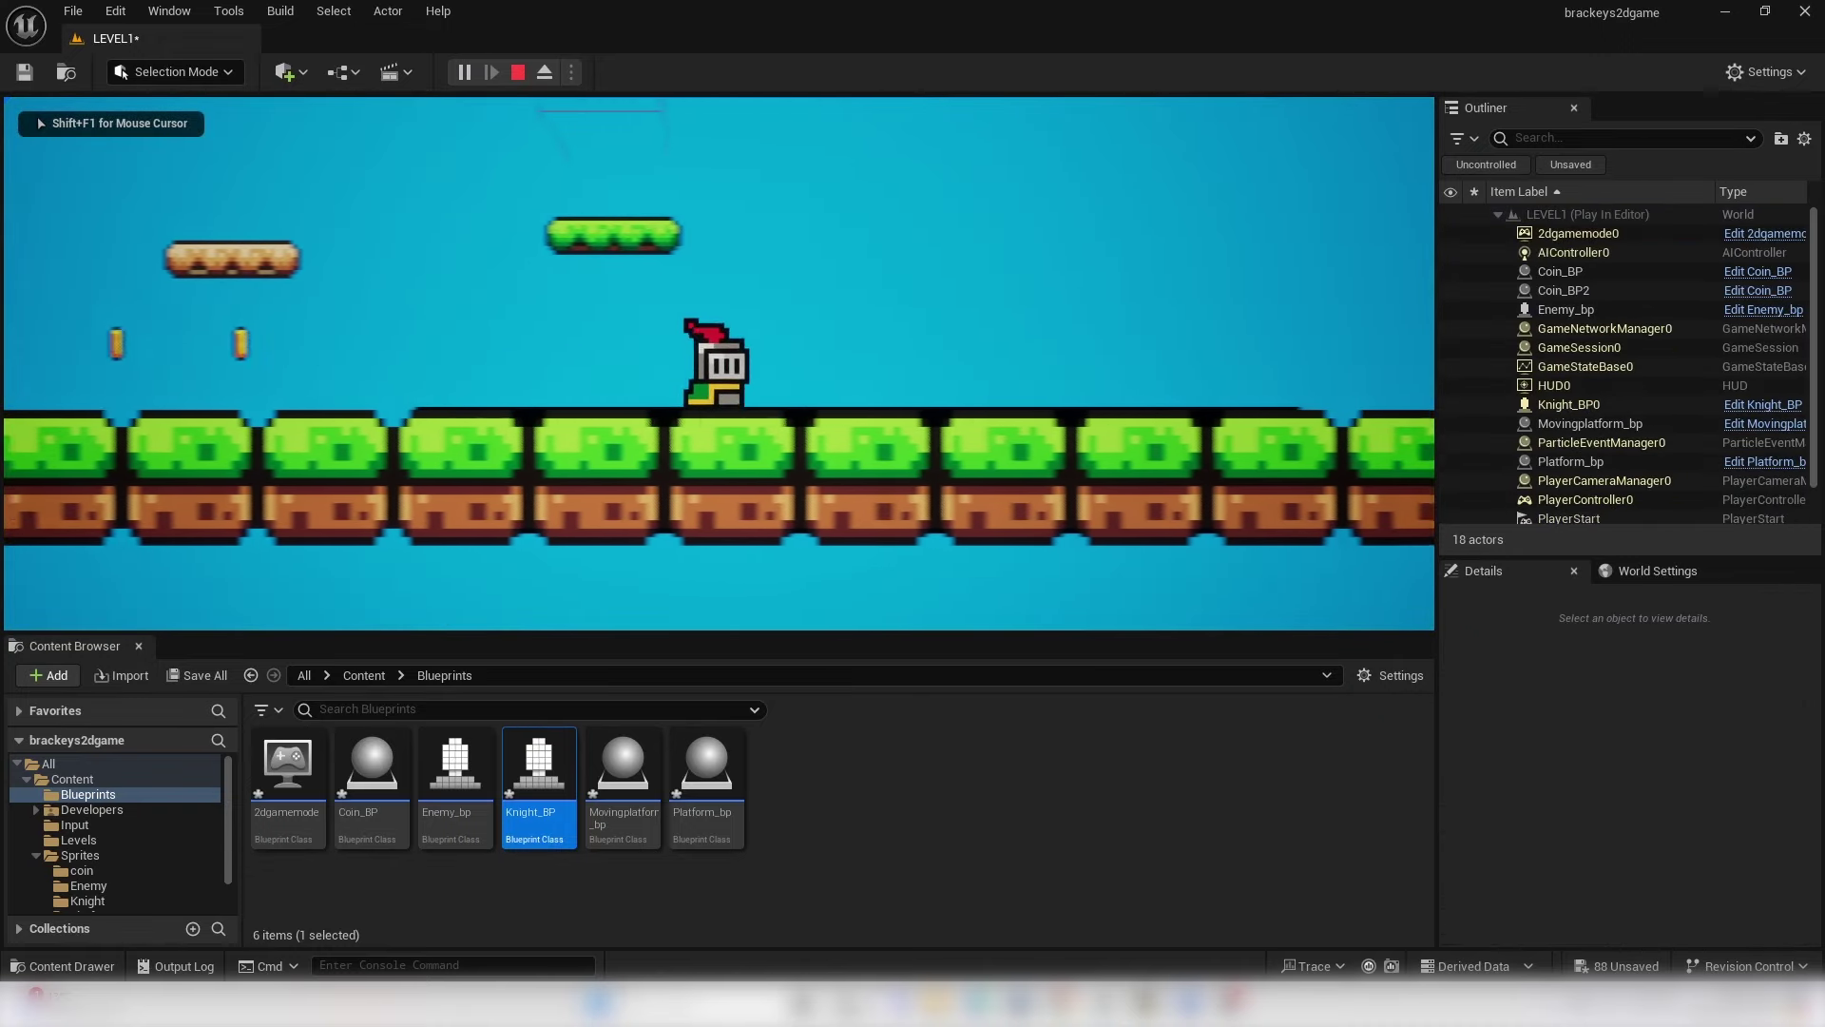
key(d)
key(space)
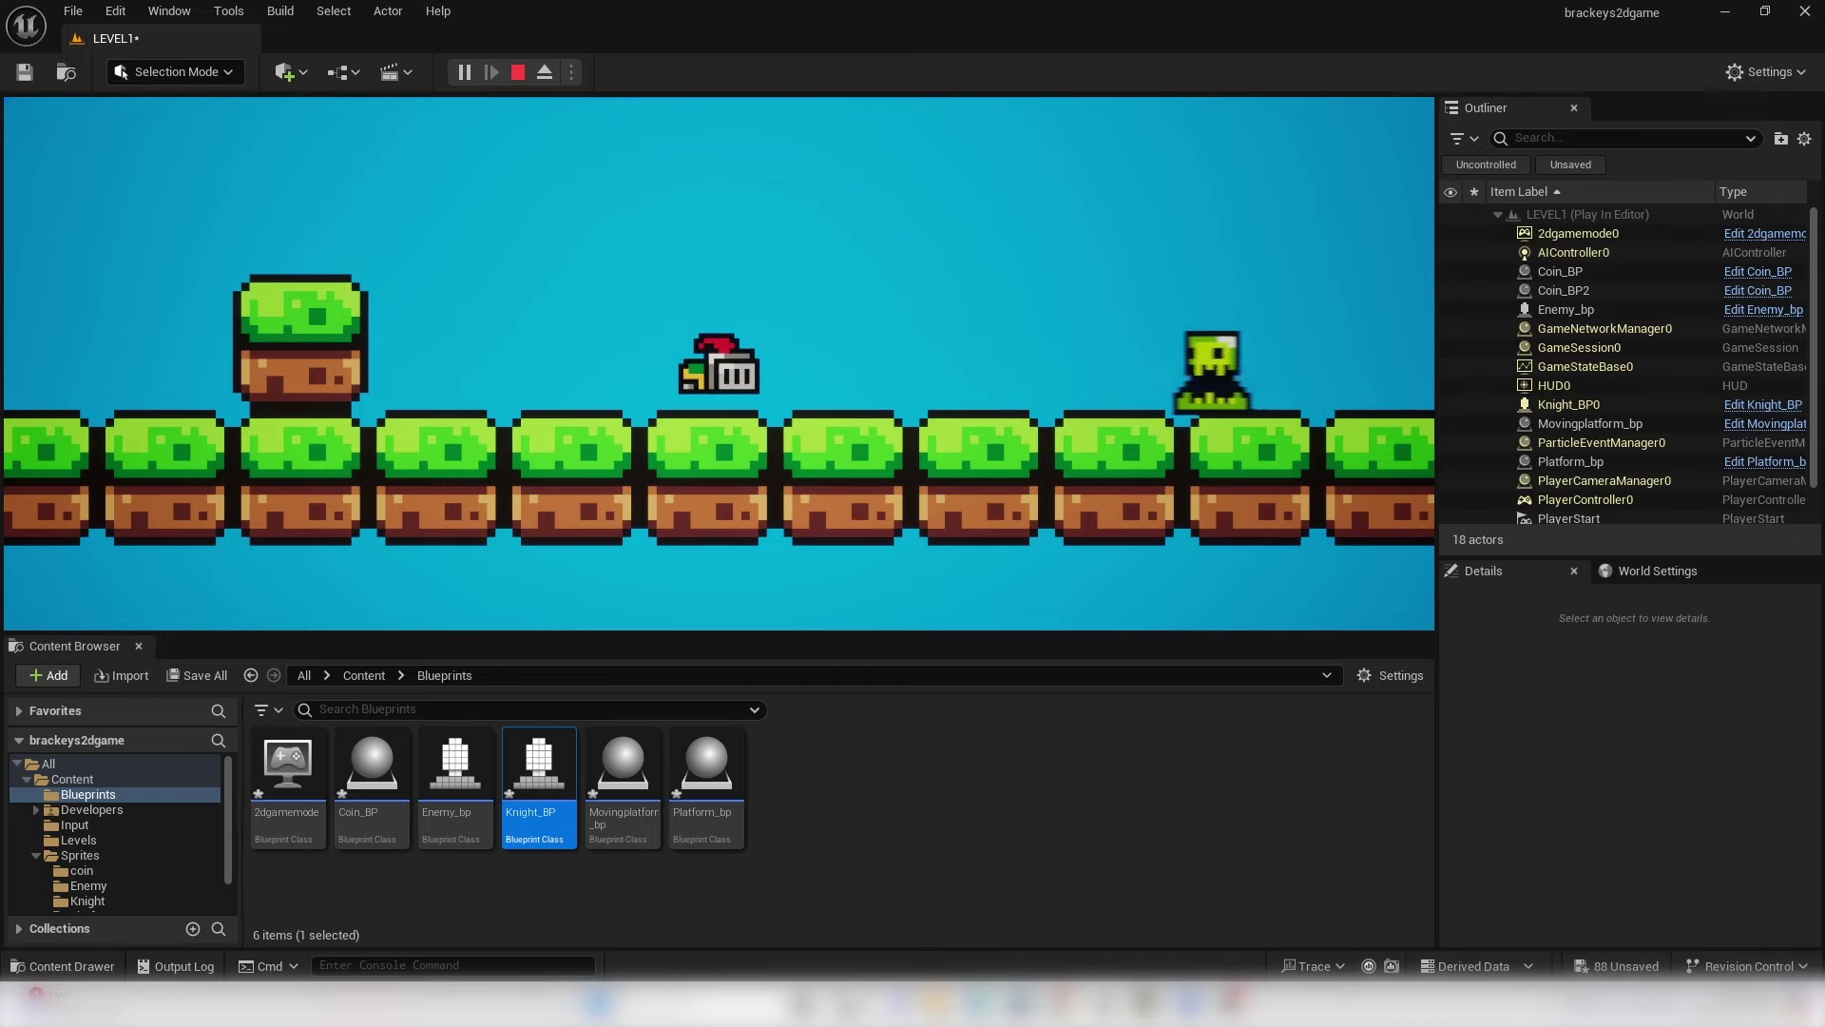
key(Escape)
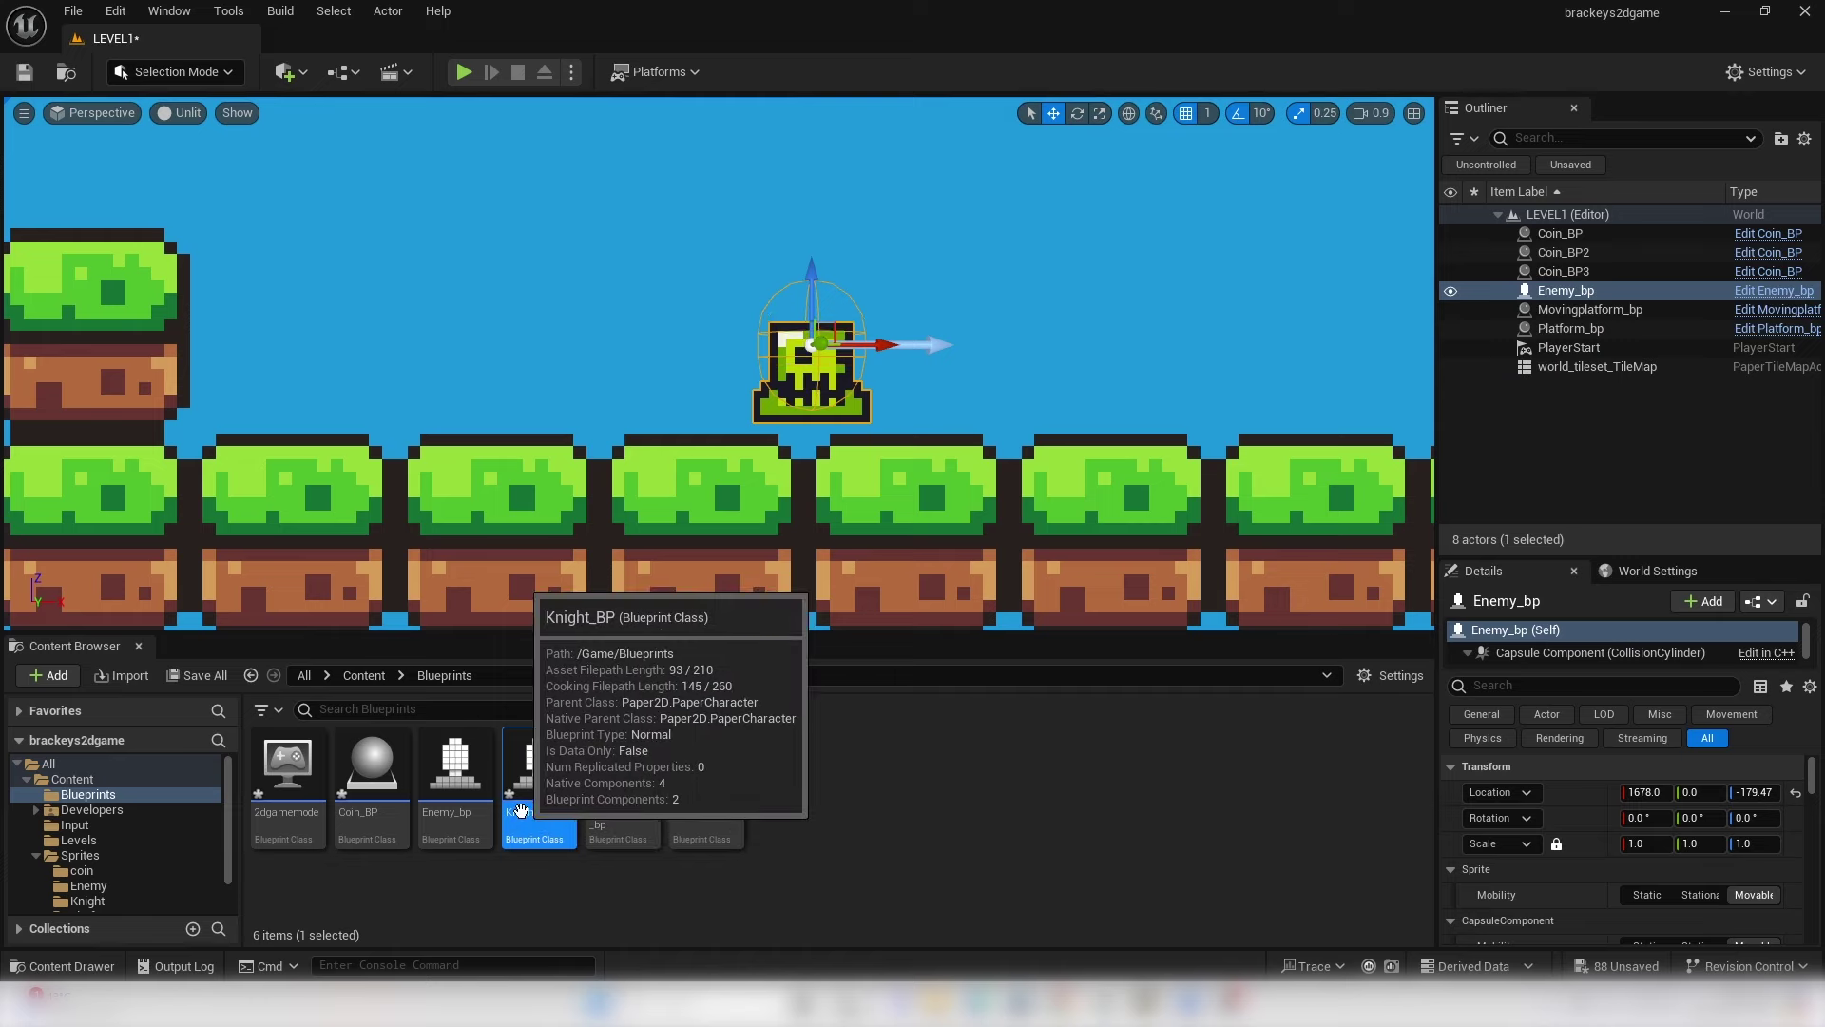
middle_drag(747, 590, 796, 589)
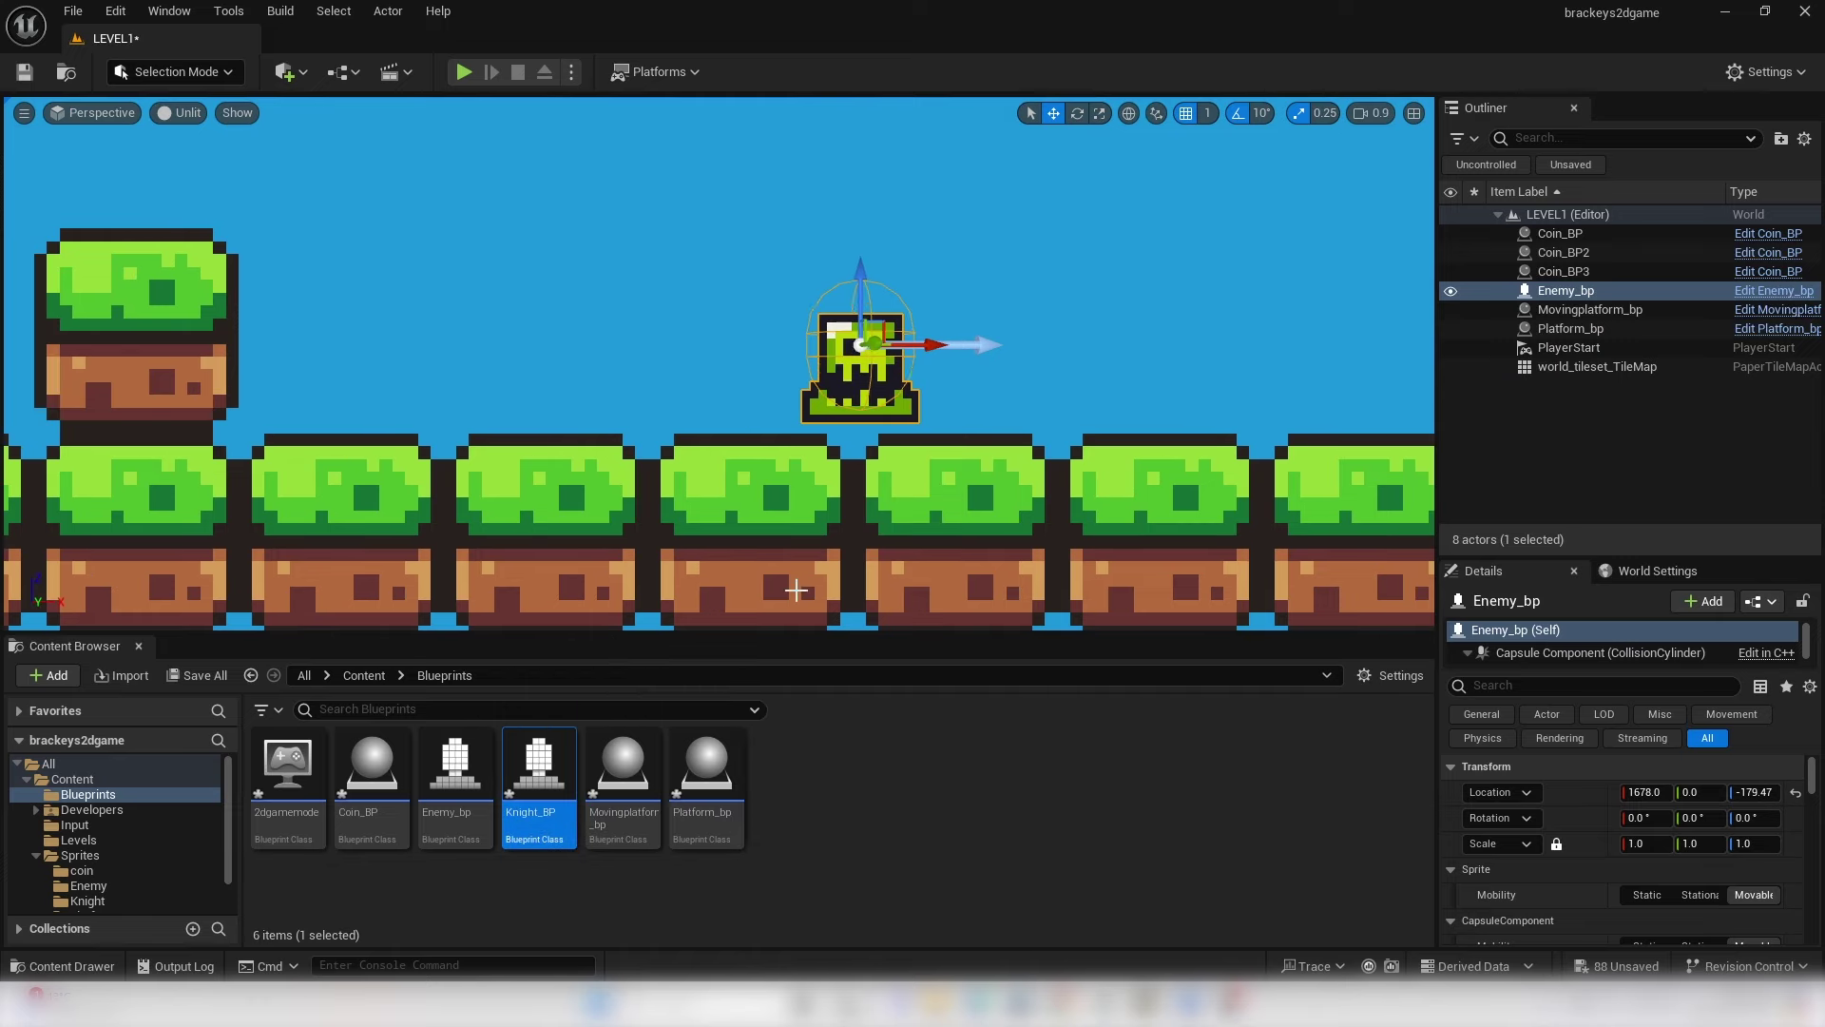
- In Knight_BP, add an Add Local Offset node for the Sprite beside the Set isdead? node, with a Delta Location Z of -10
double_click(559, 747)
scroll(871, 310, up, 9)
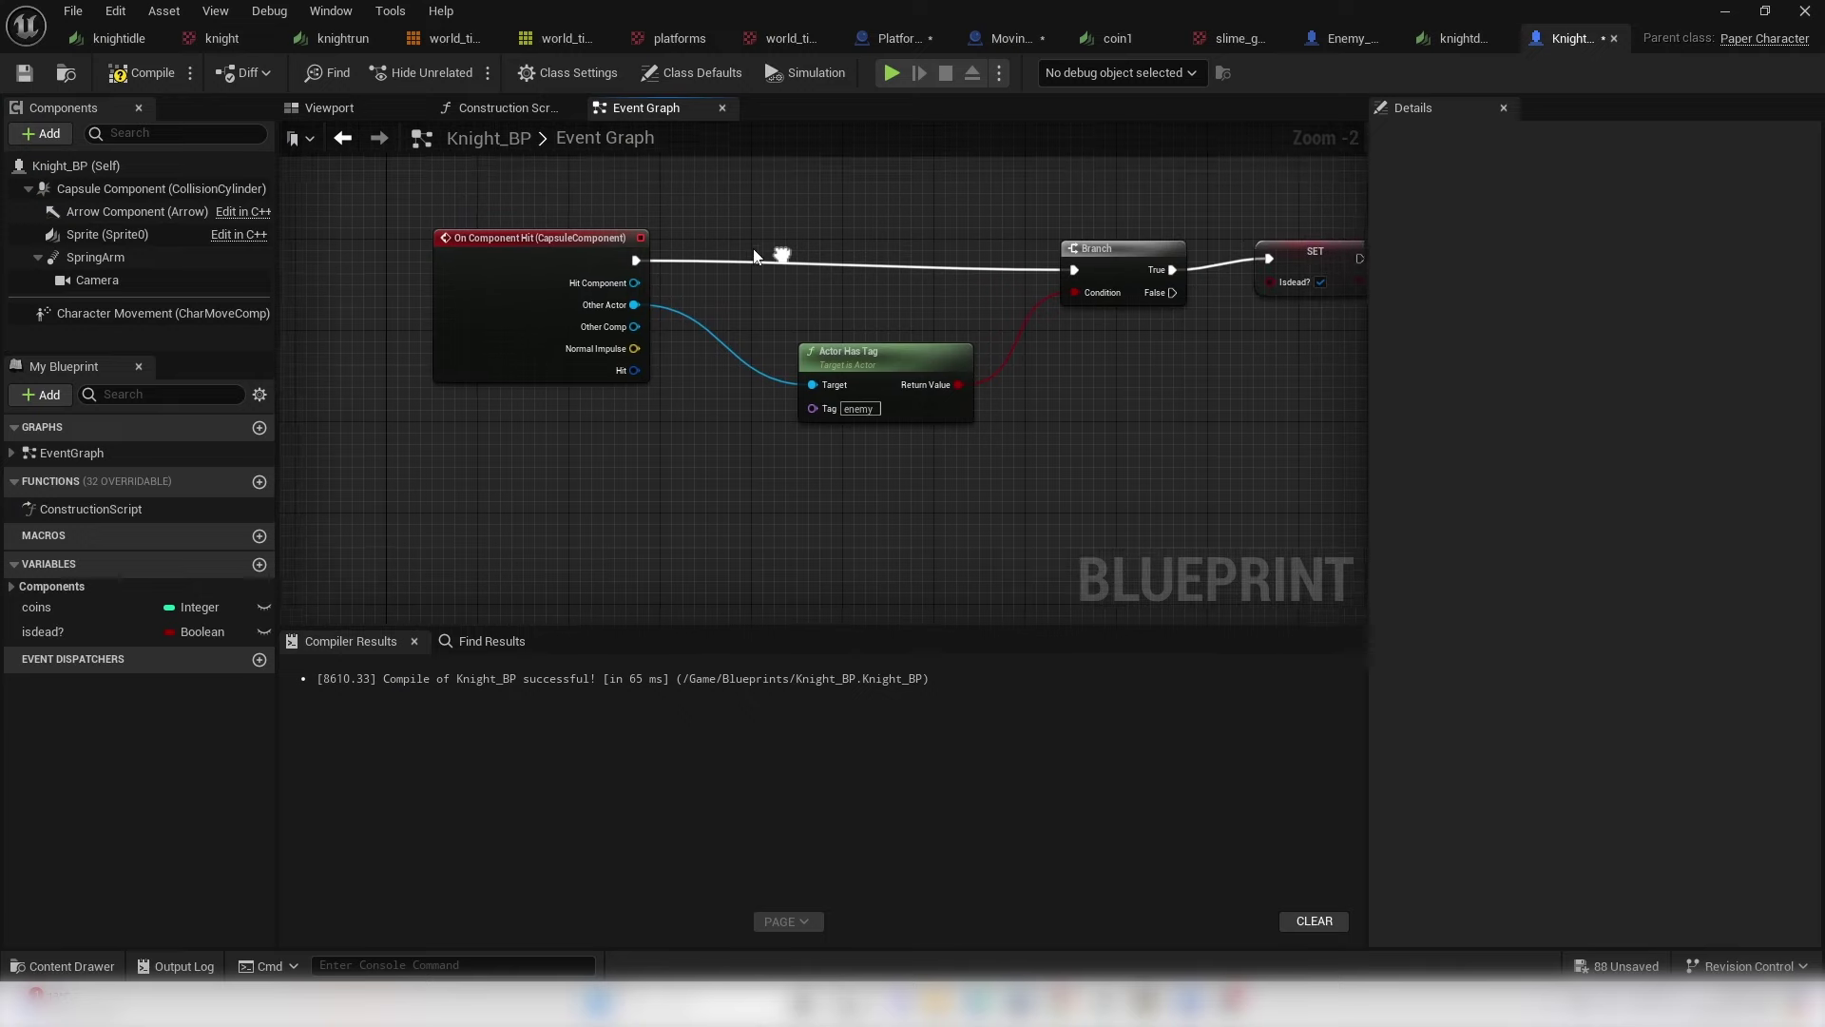
right_drag(781, 255, 754, 247)
right_drag(1267, 246, 888, 257)
scroll(887, 257, up, 2)
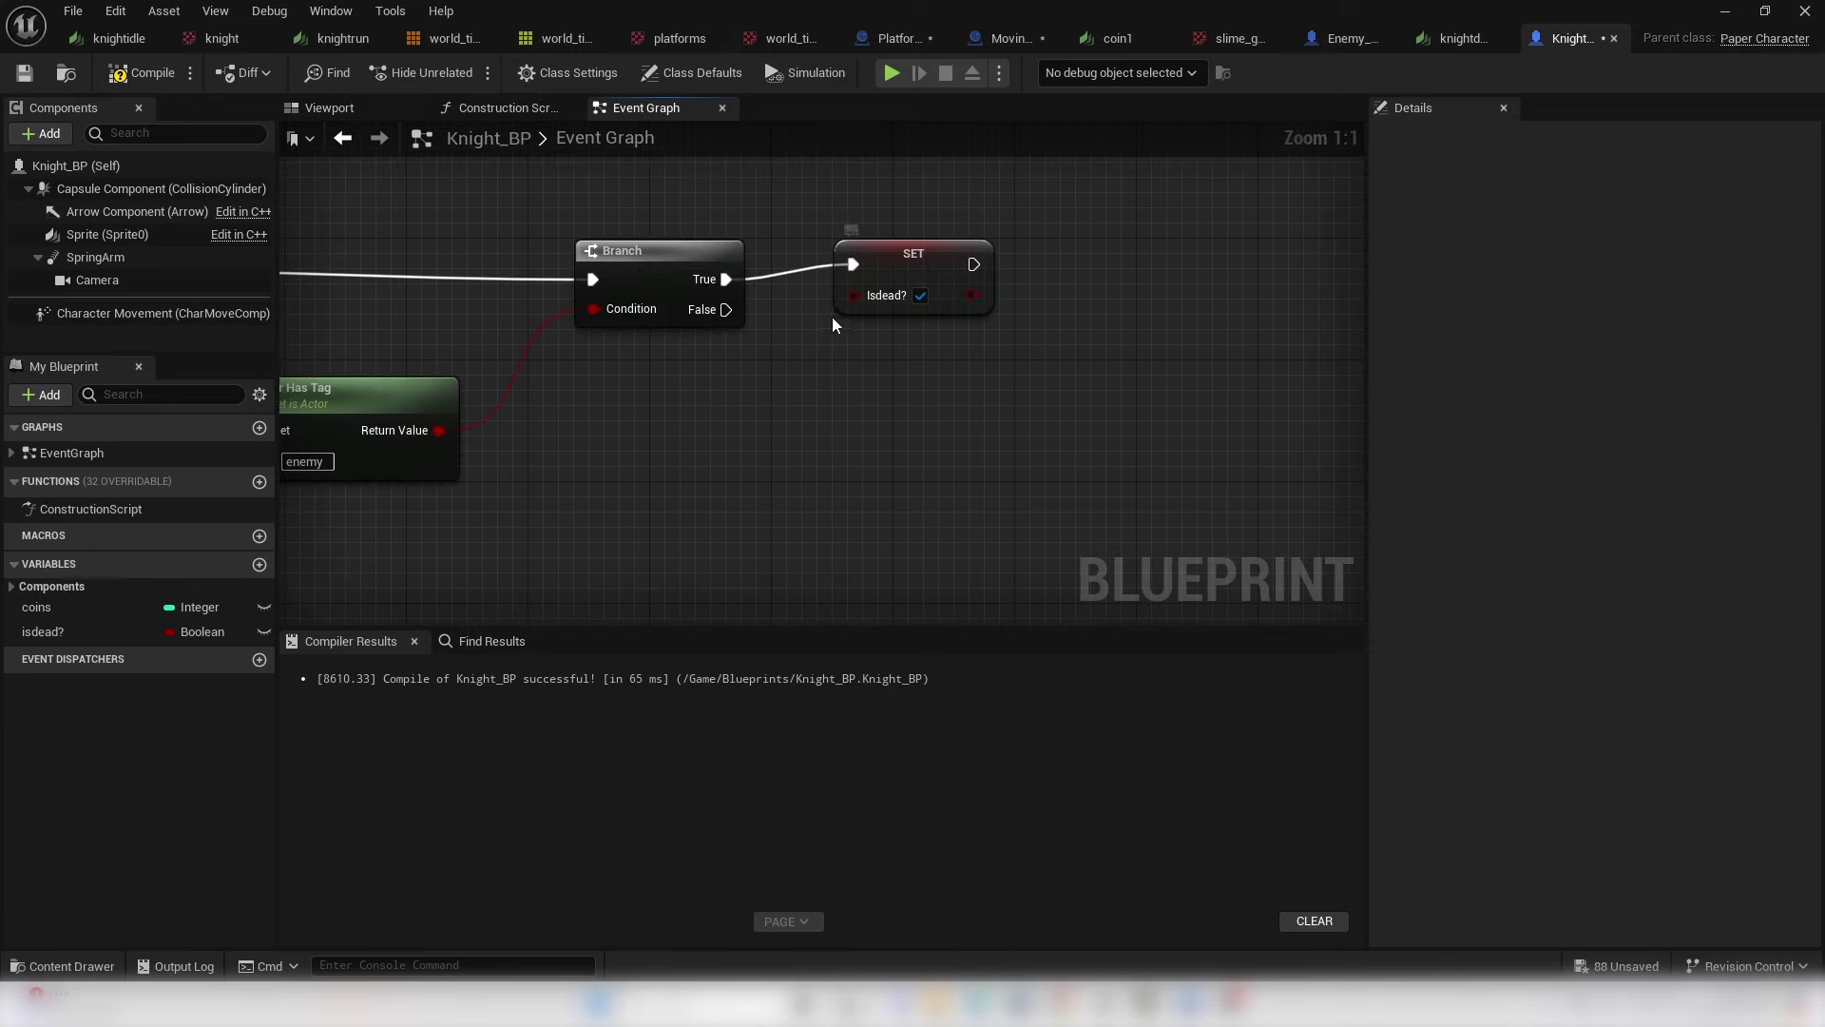
drag(927, 259, 951, 274)
right_drag(962, 283, 734, 311)
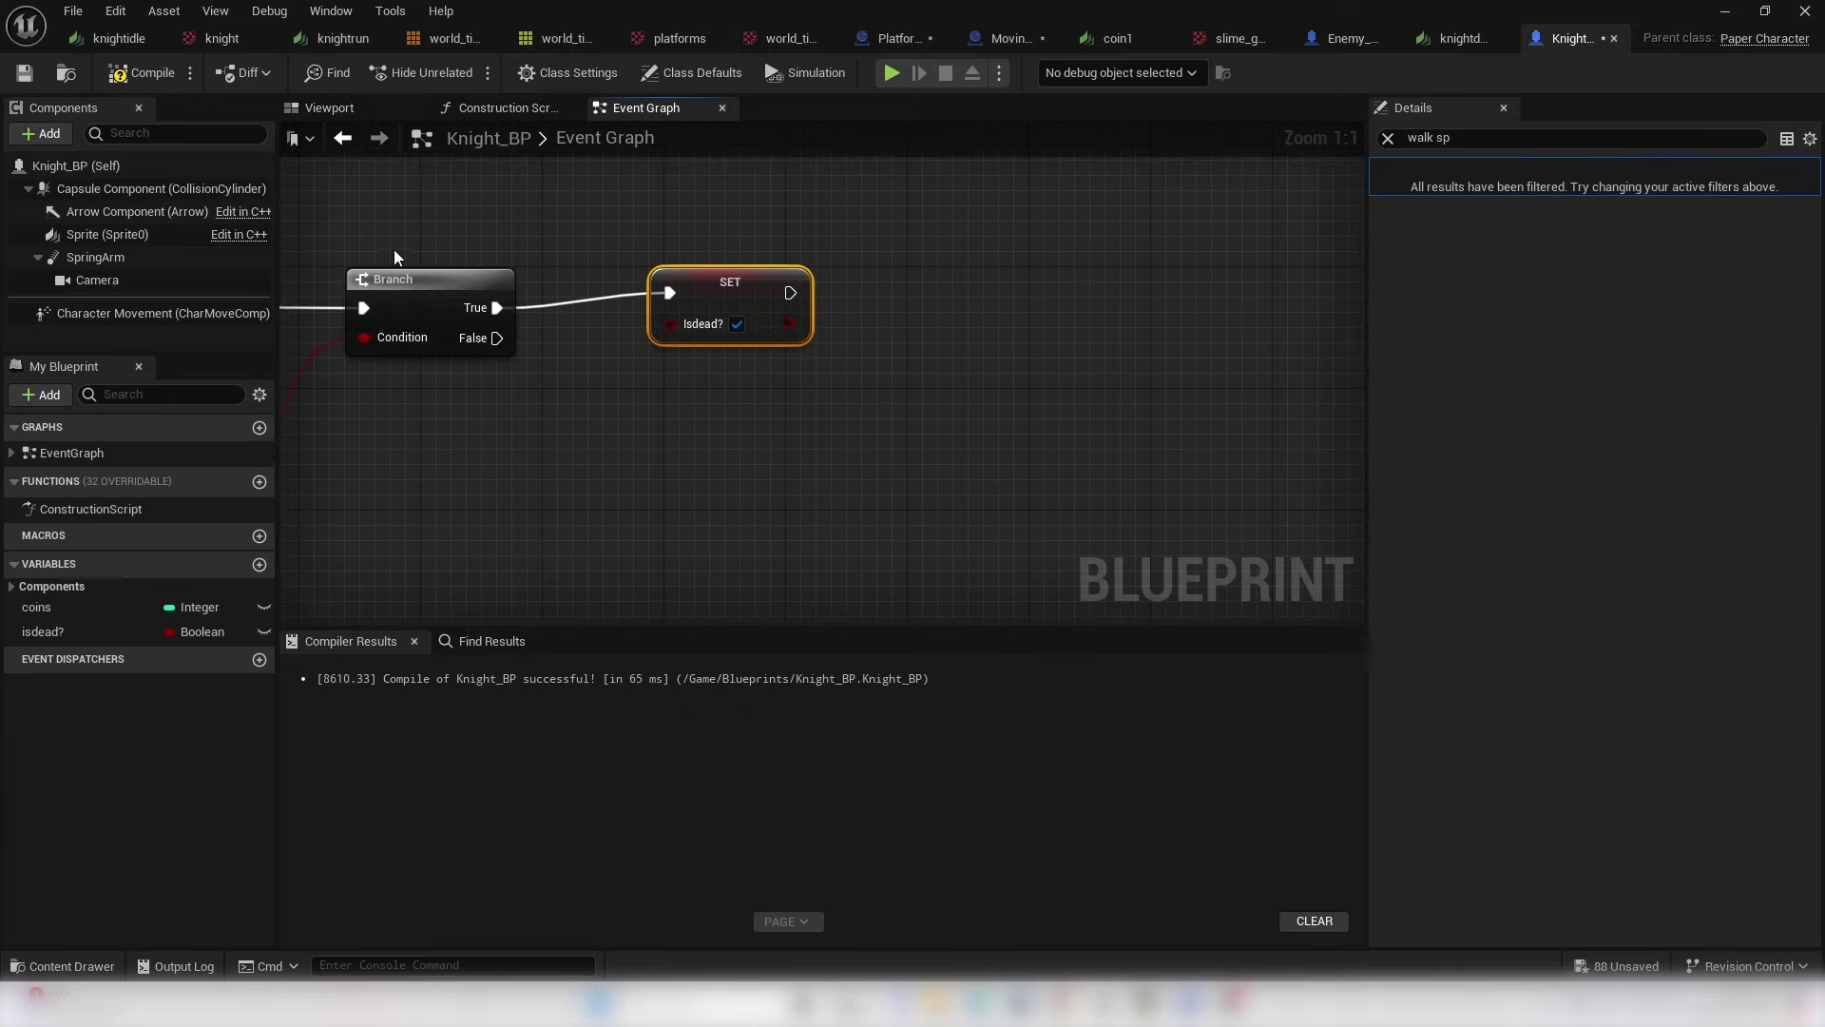
drag(80, 235, 968, 303)
text(add local)
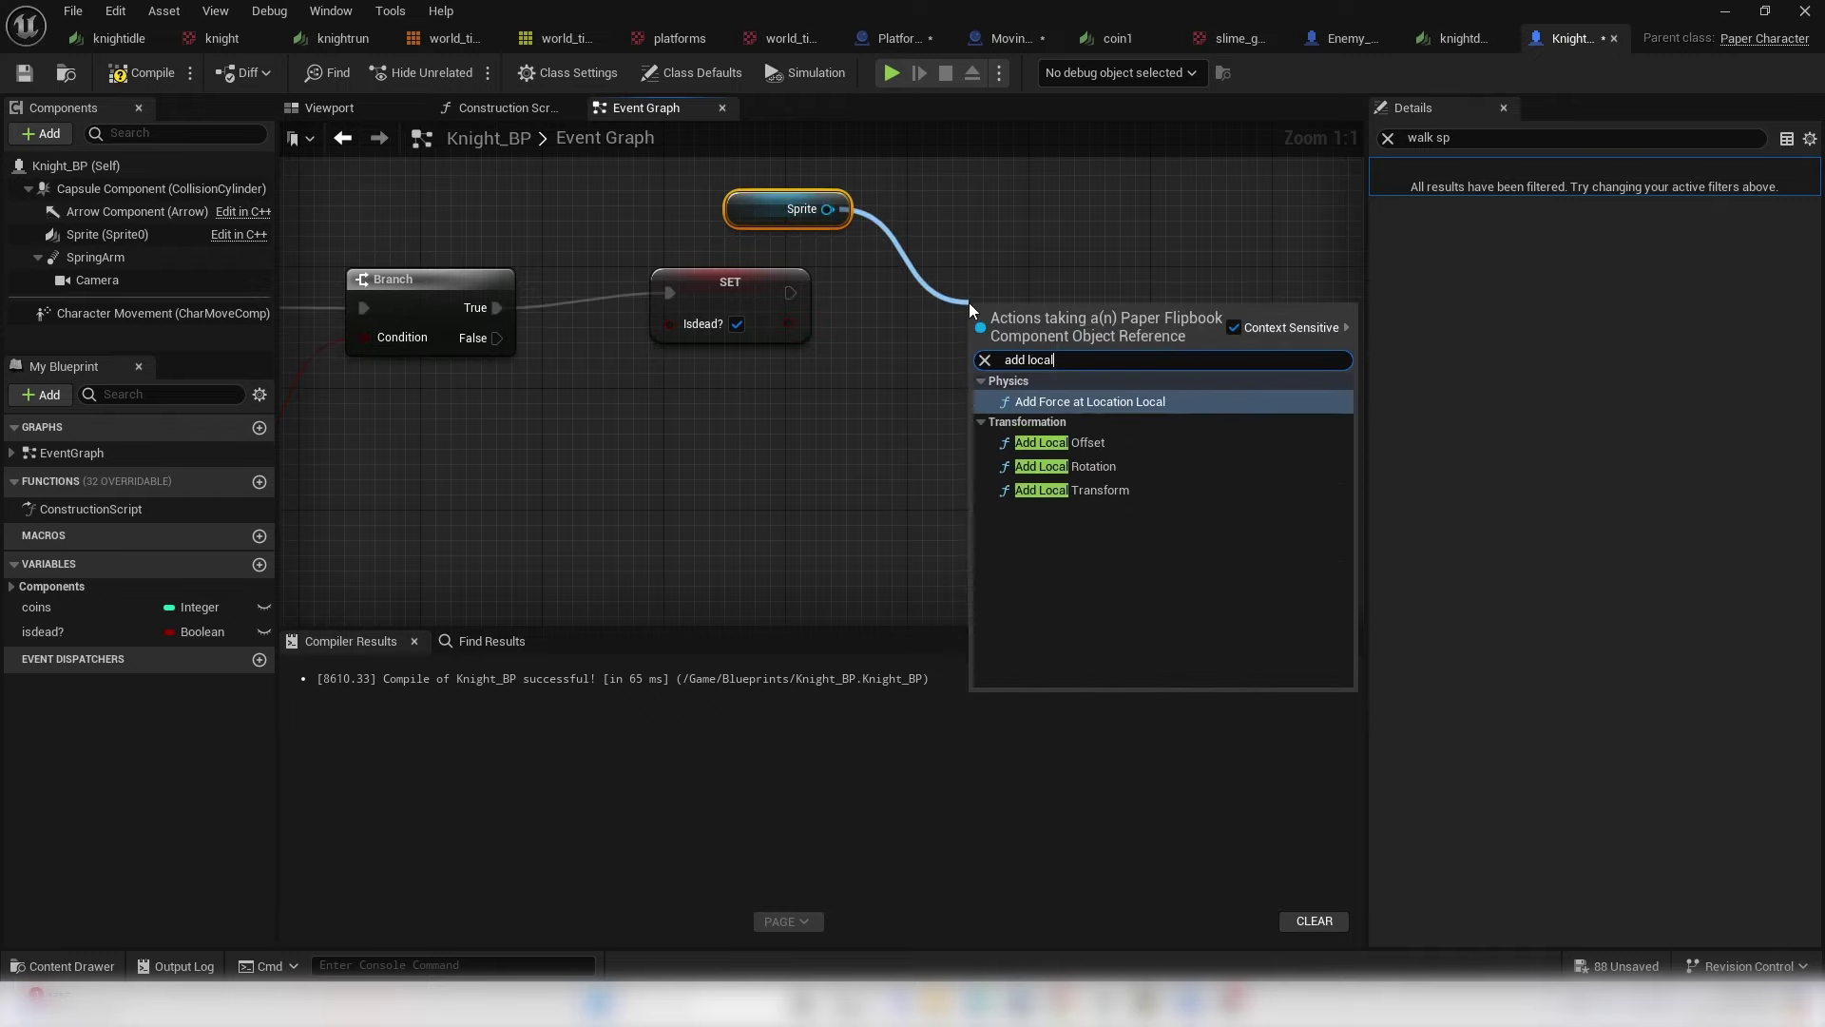
key(Down)
key(Return)
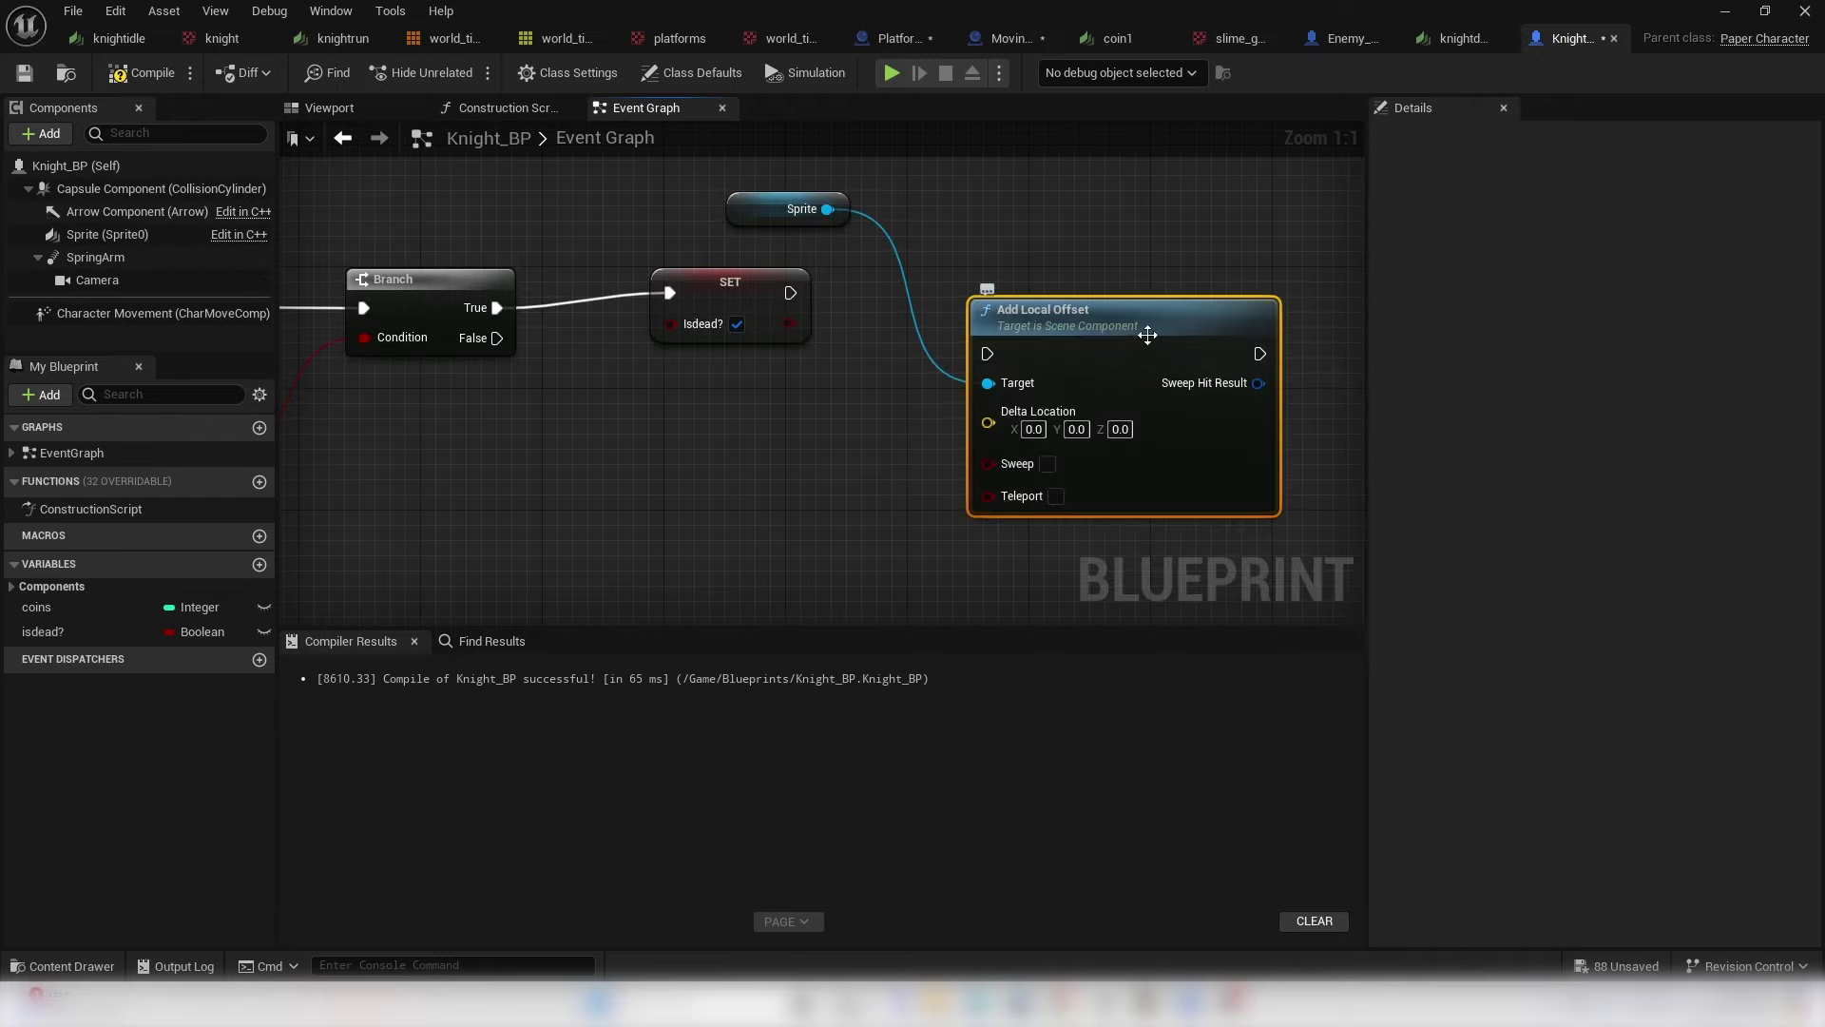
text(-10)
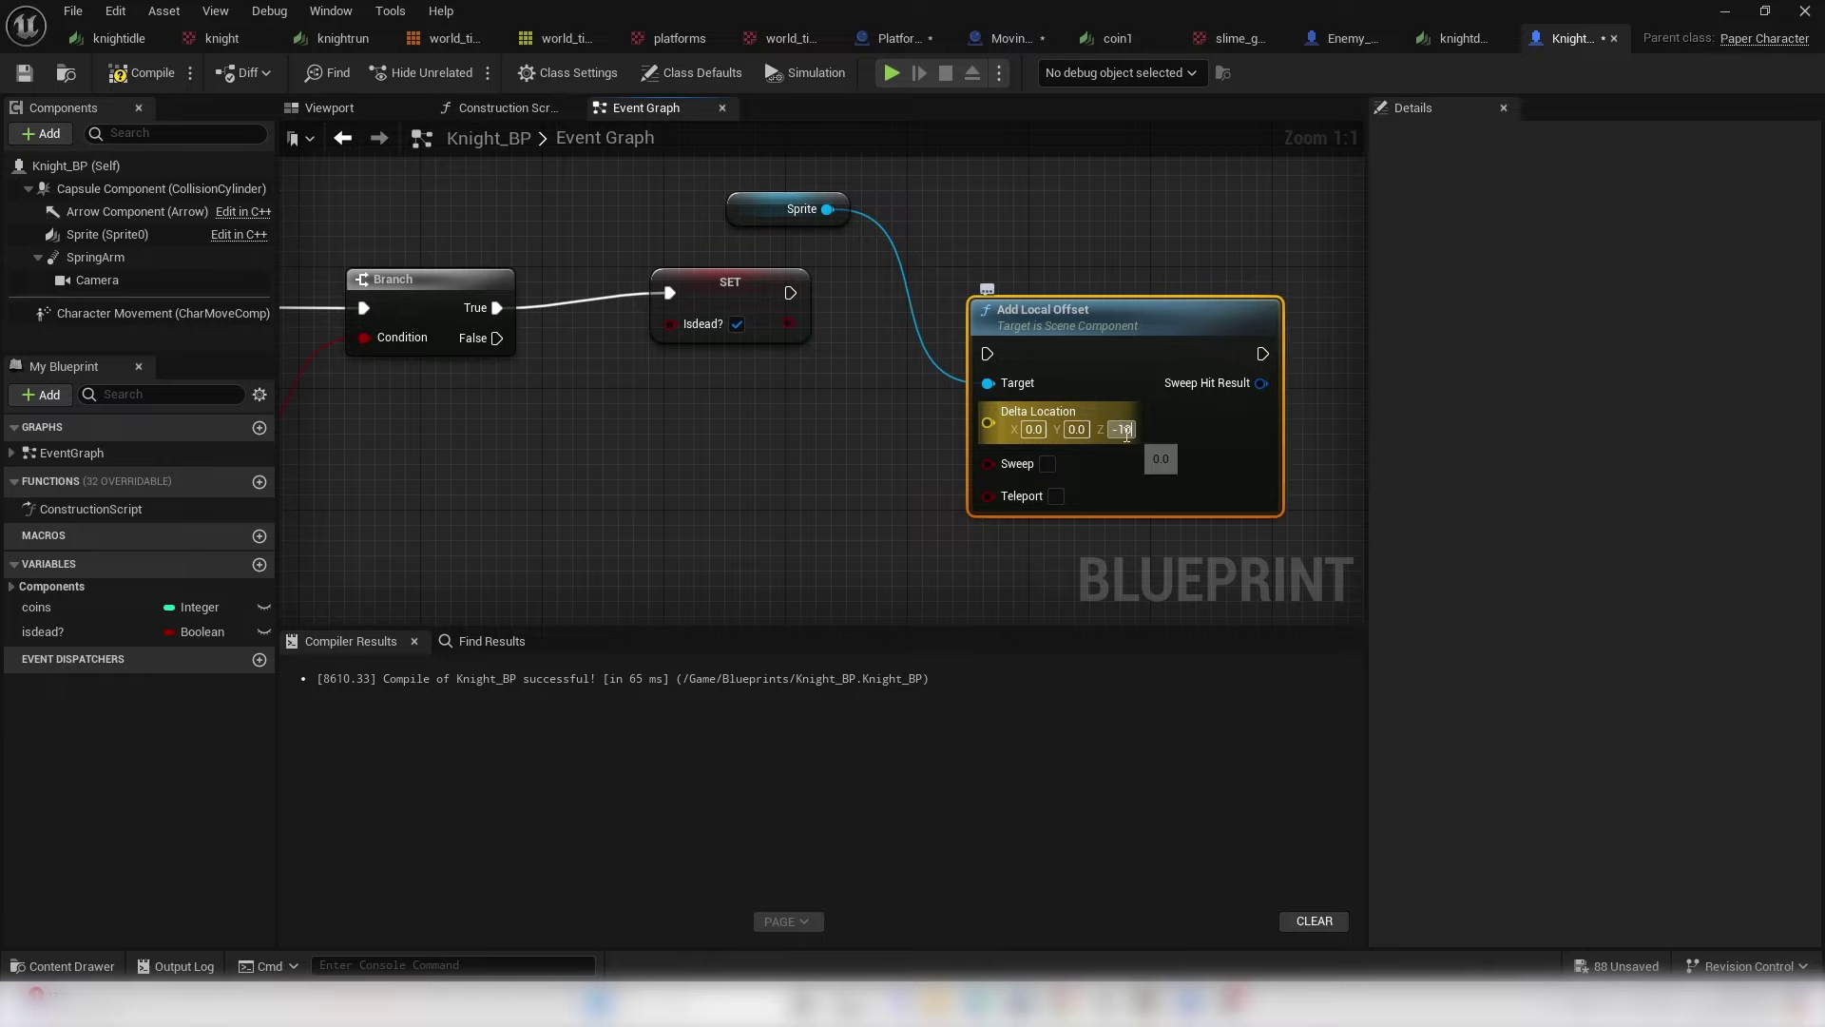
- Connect the Set isdead? node's execution output to the Add Local Offset node and compile Knight_BP
drag(972, 373, 1052, 266)
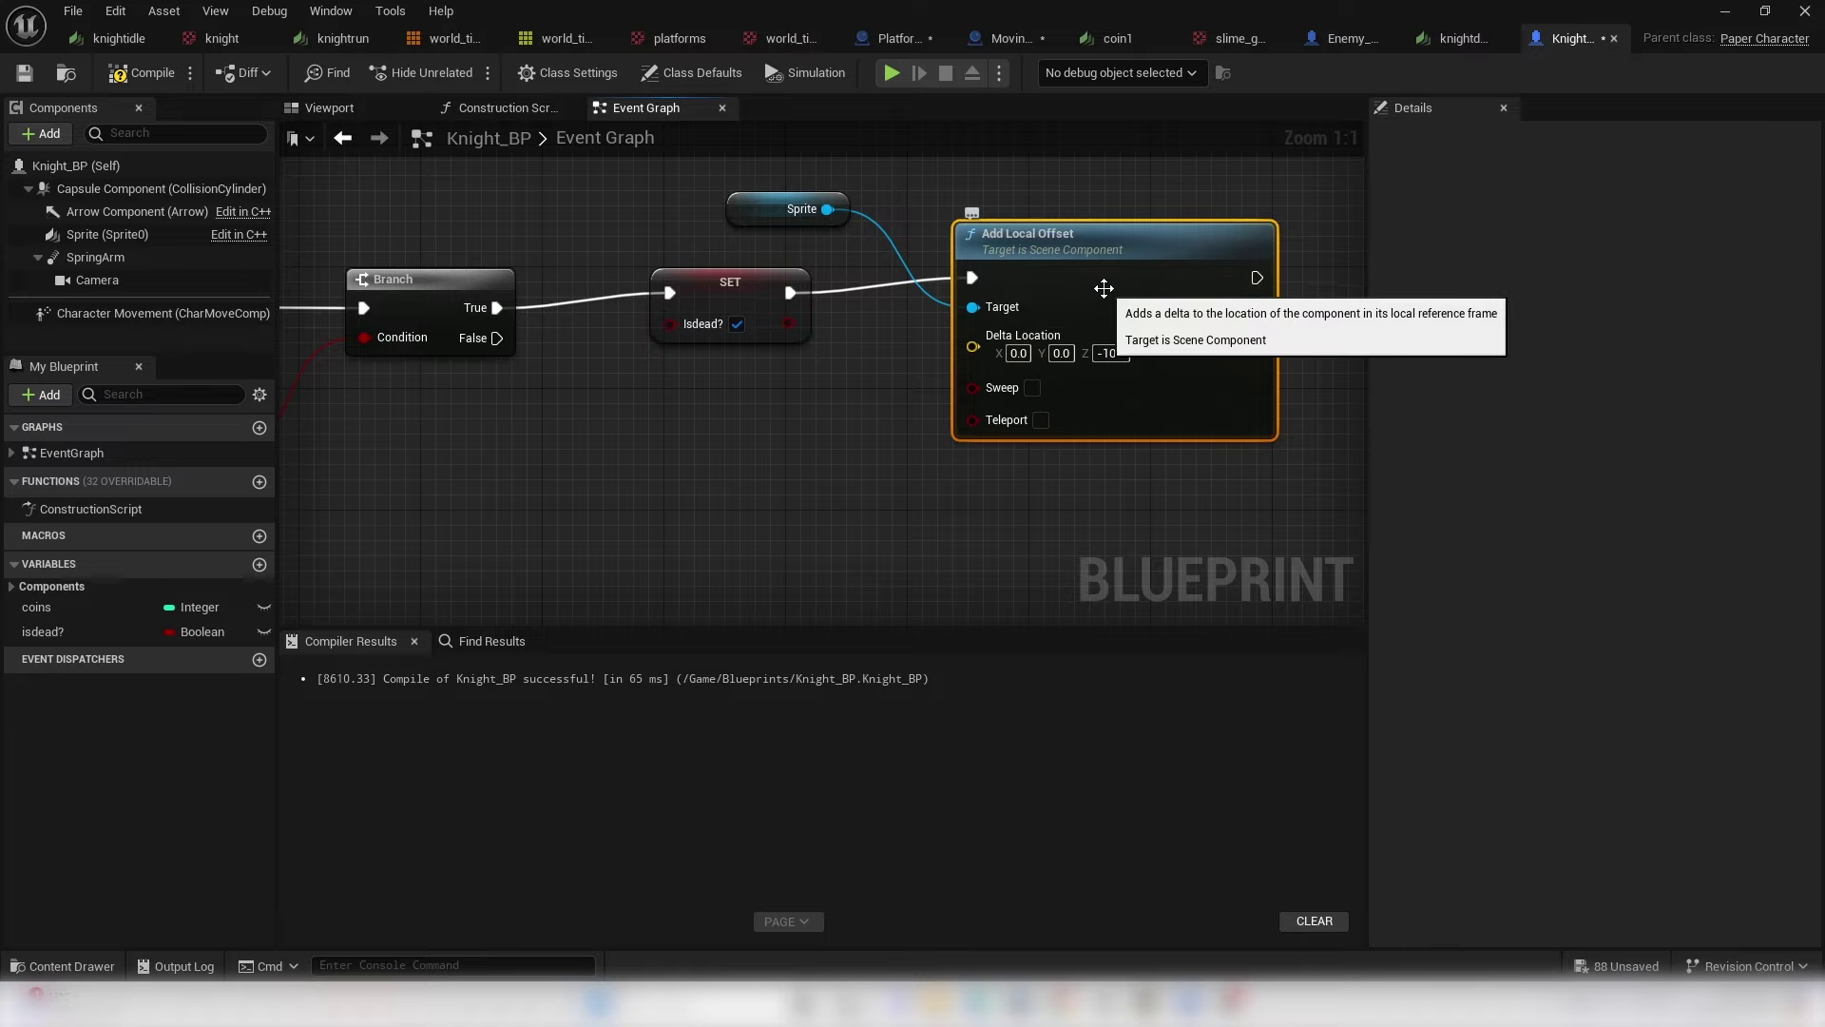
click(130, 61)
click(1743, 17)
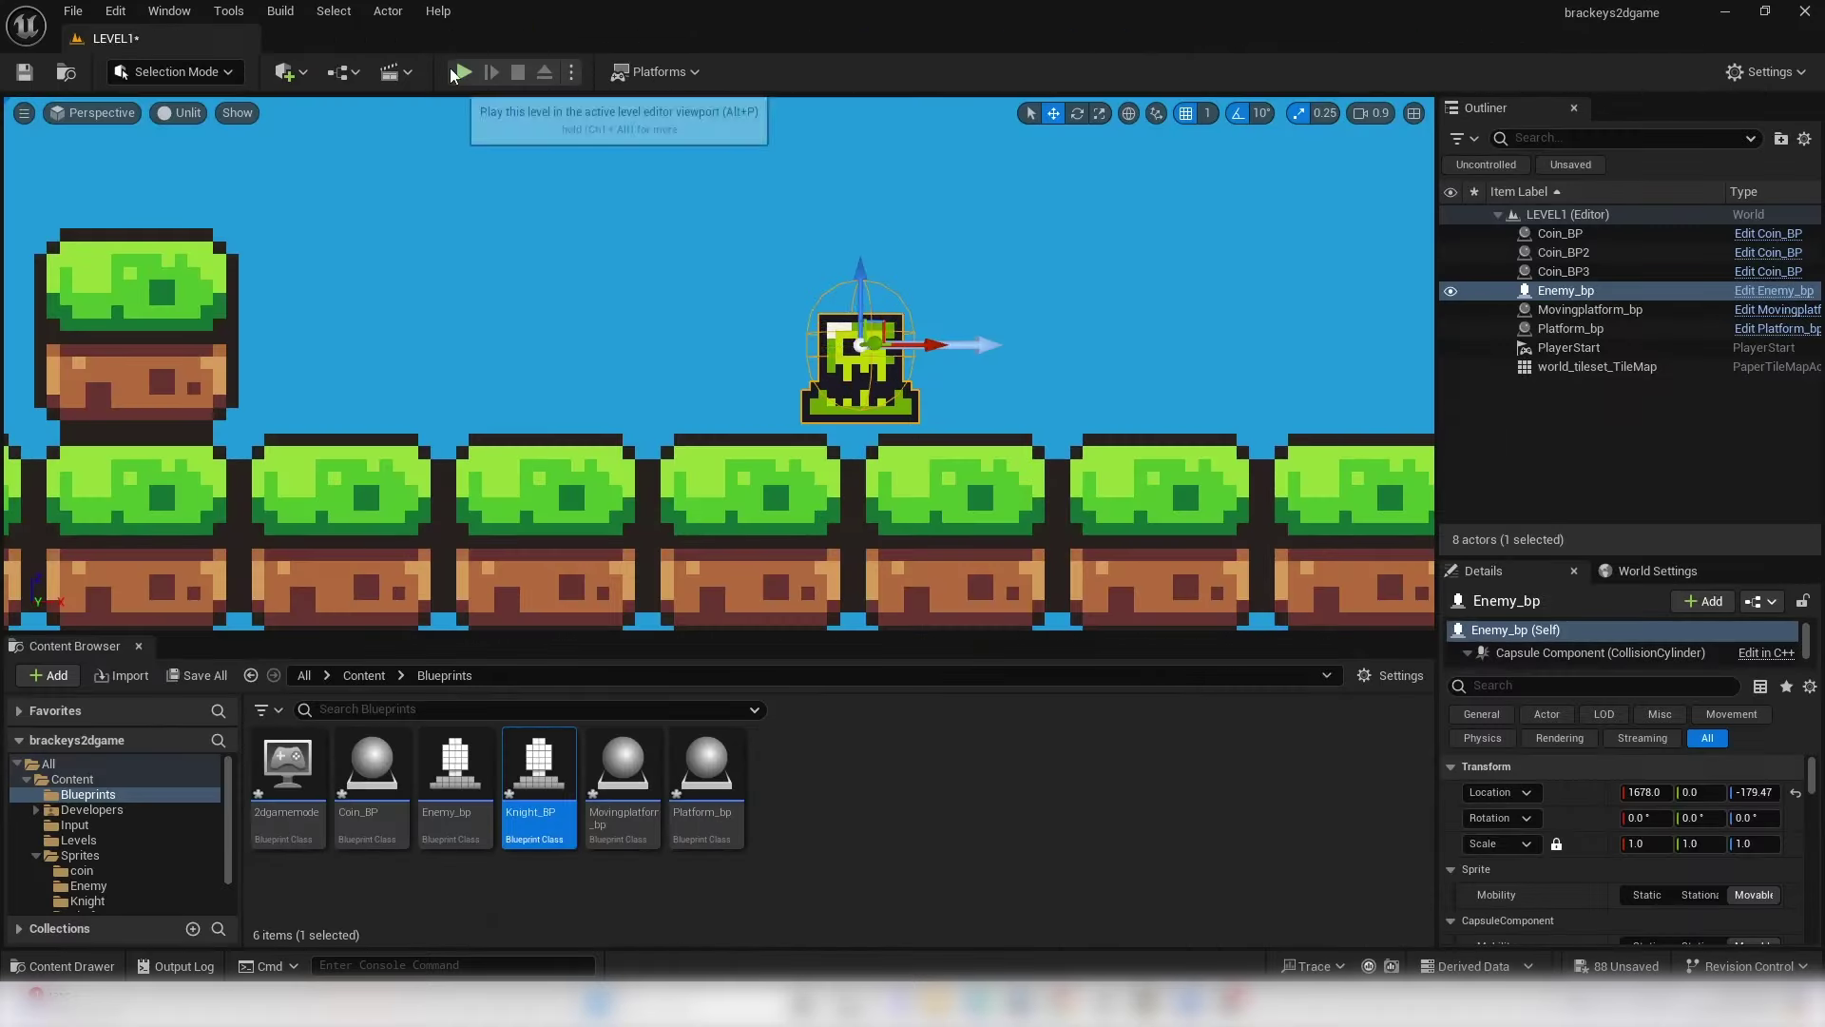
- Play-test the level by running and jumping the knight to the slime to check the sprite's offset on death, and stop the session
click(462, 72)
key(d)
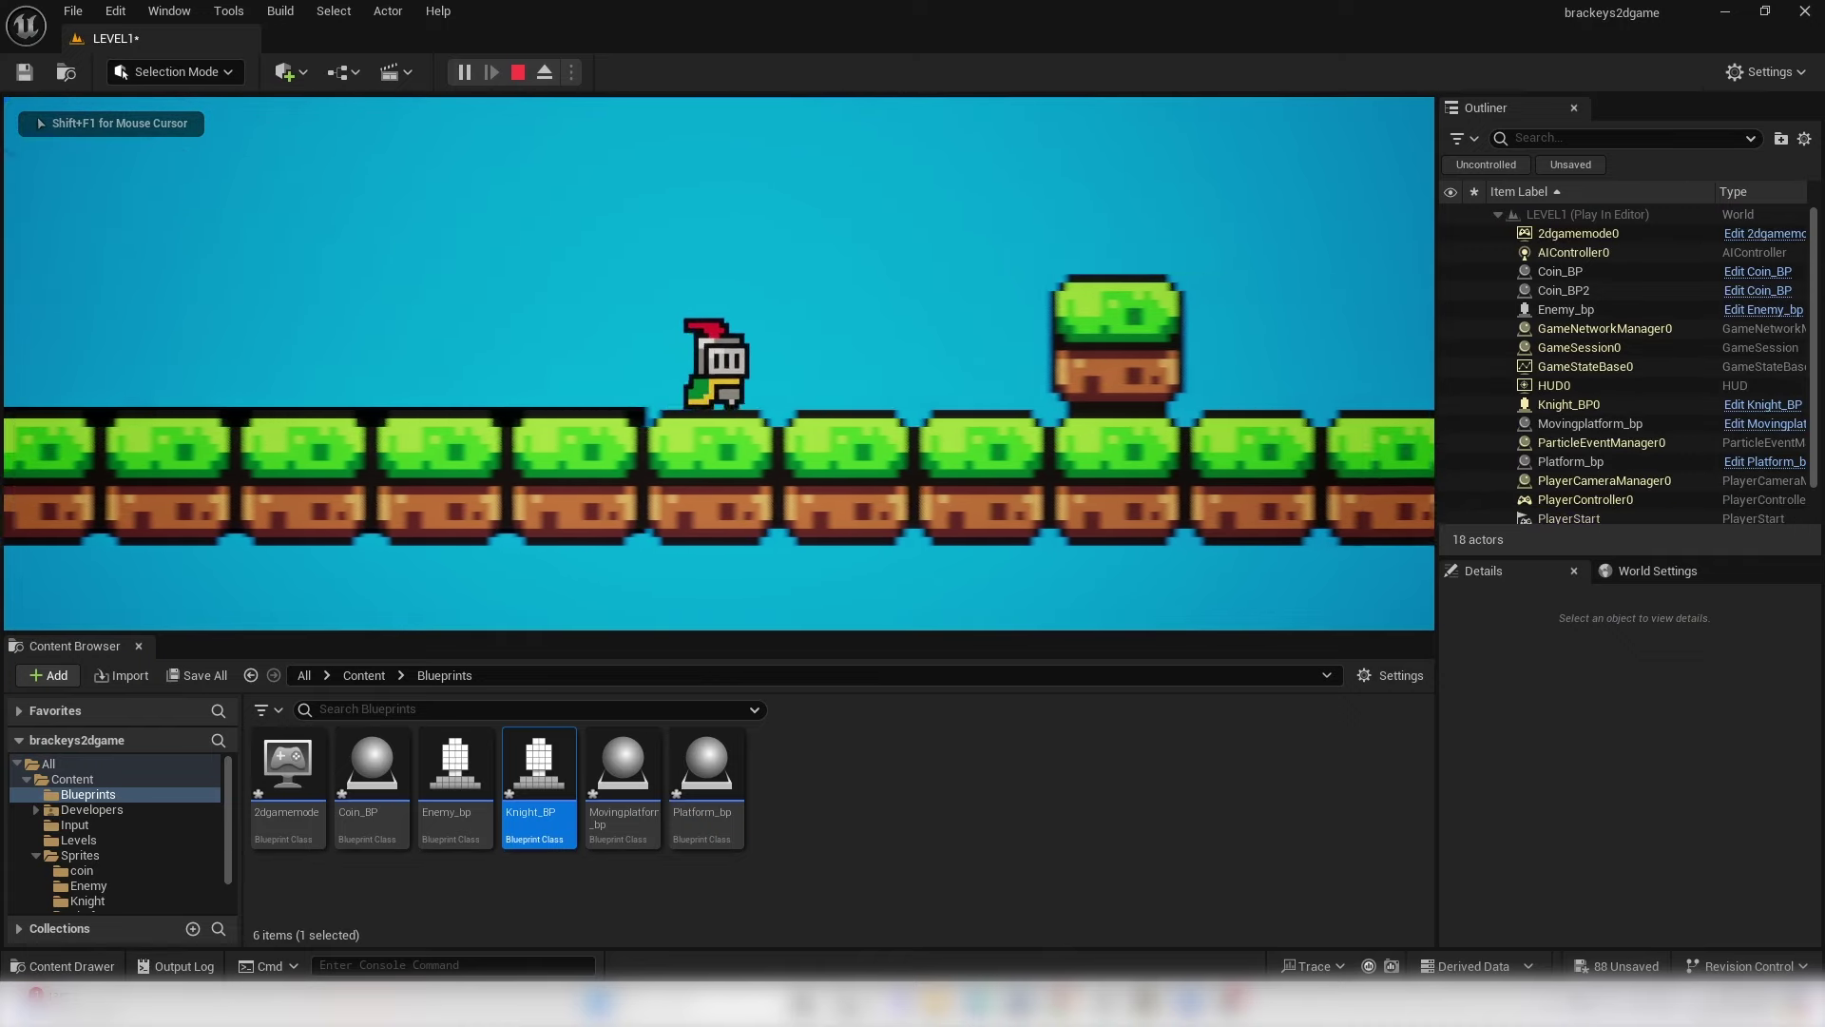
key(space)
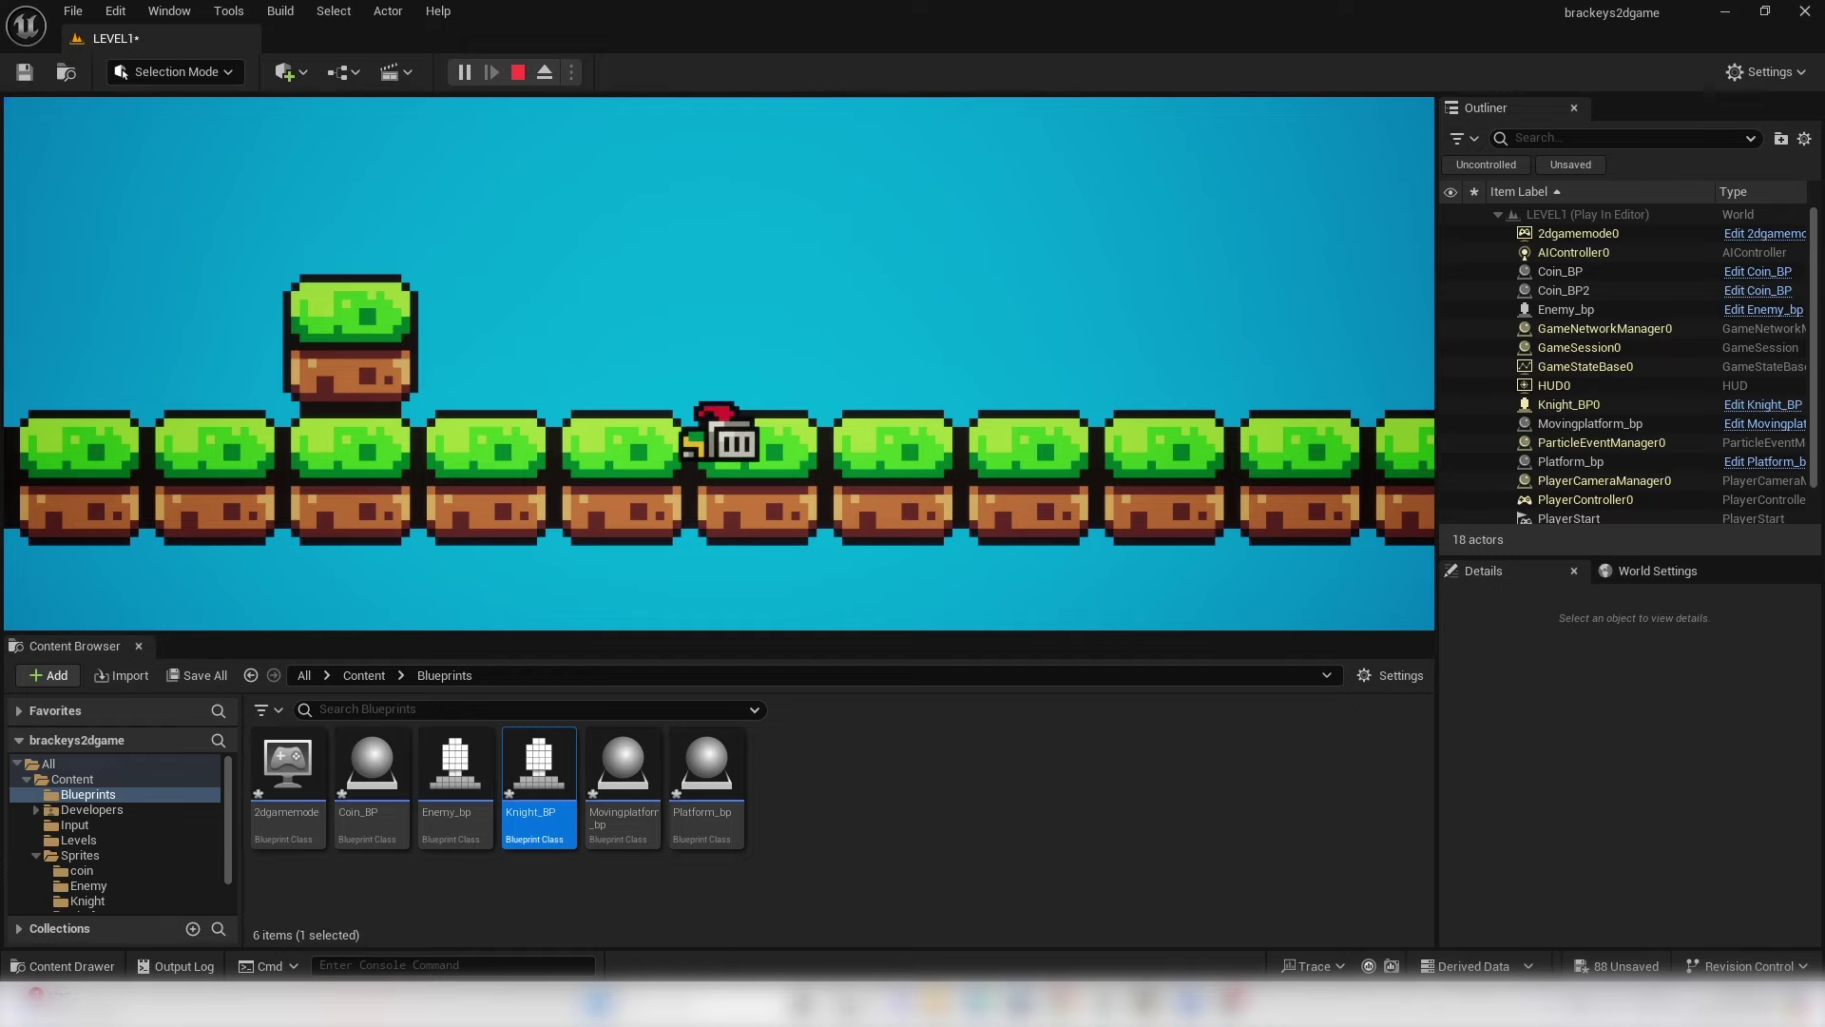
key(Escape)
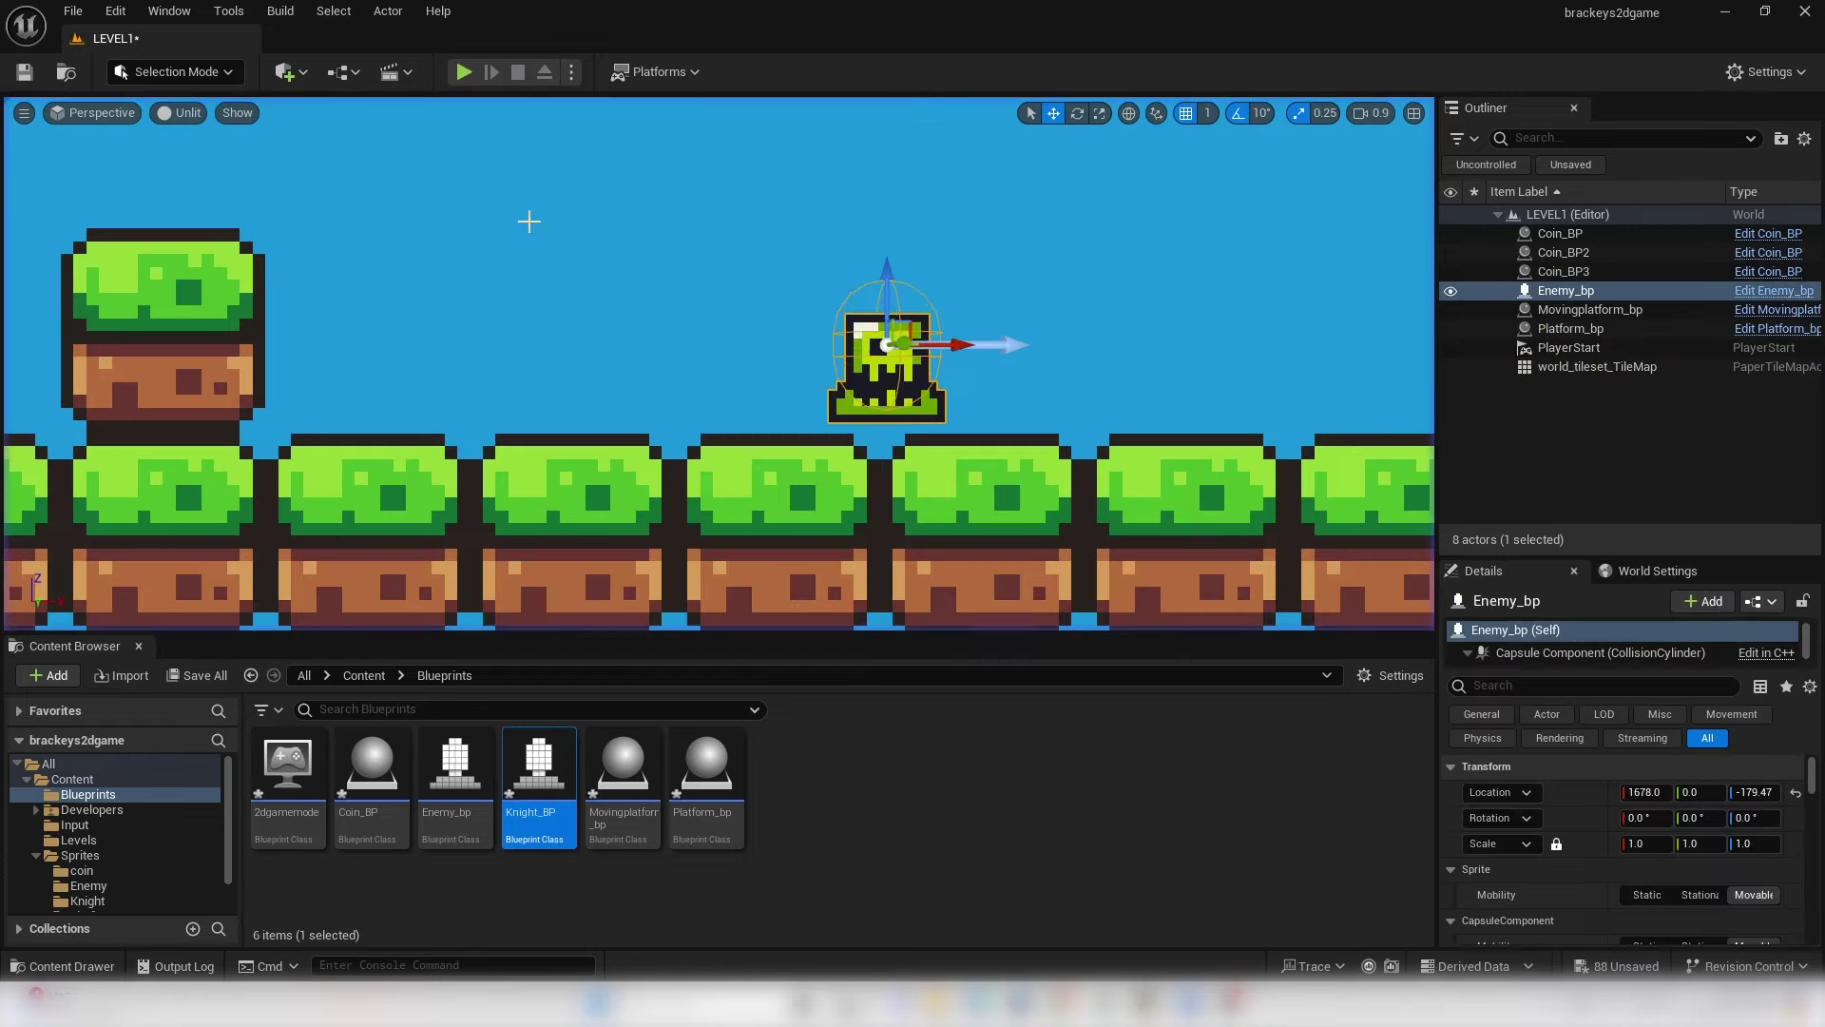
- In Knight_BP, insert a Do Once node between the Branch's True output and the Set isdead? node, and compile
double_click(545, 812)
scroll(745, 361, down, 3)
right_drag(745, 361, 1251, 358)
right_drag(888, 321, 656, 240)
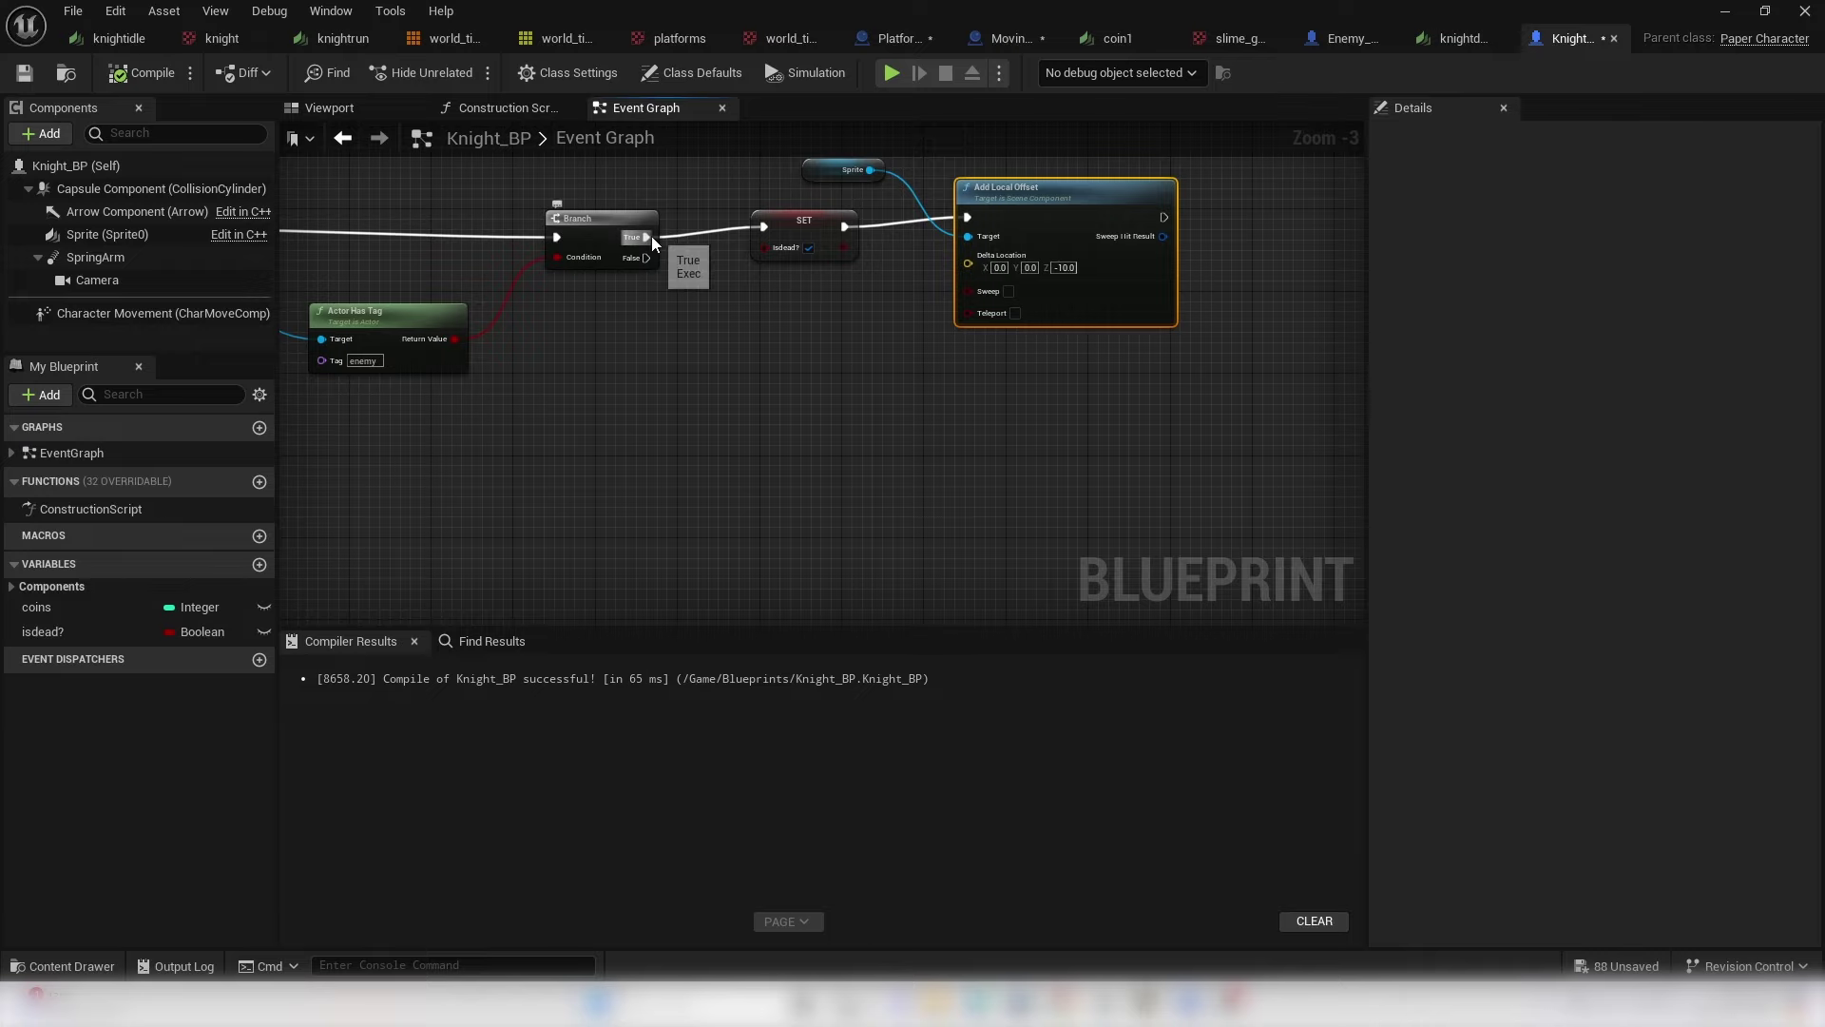
drag(677, 342, 687, 378)
text(do once)
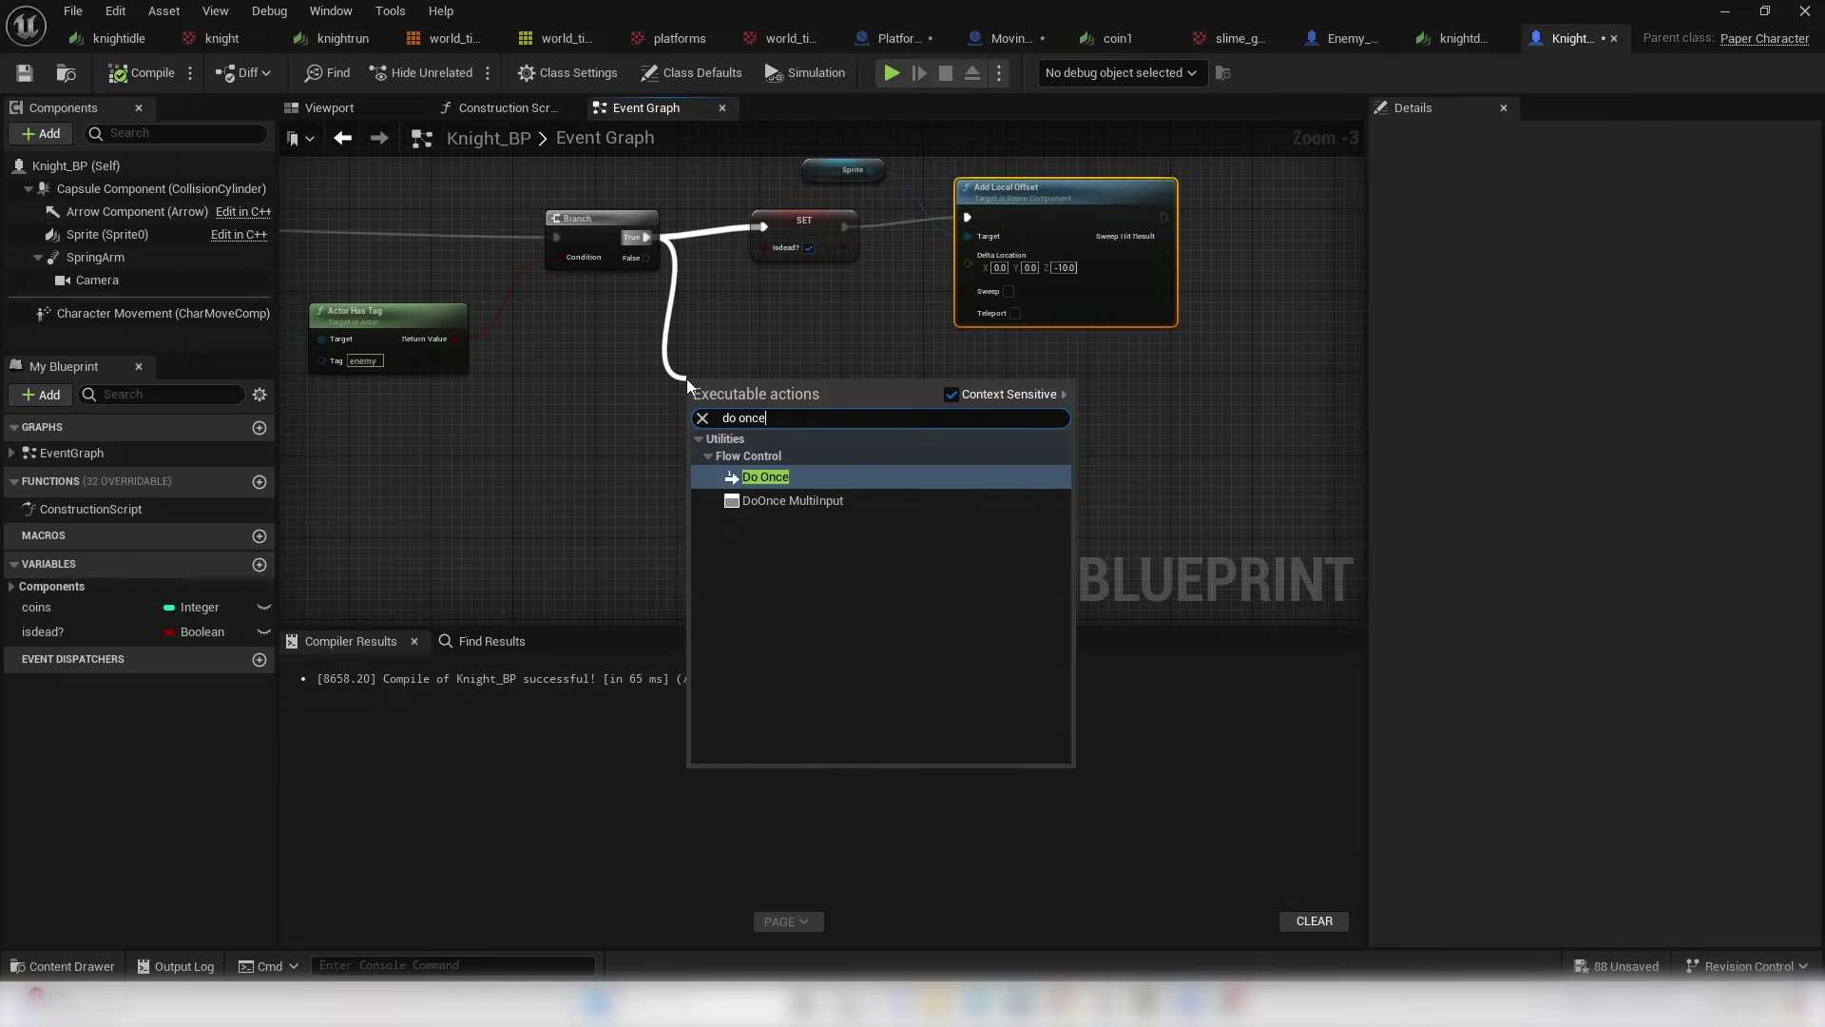
key(Return)
right_drag(1086, 262, 1053, 386)
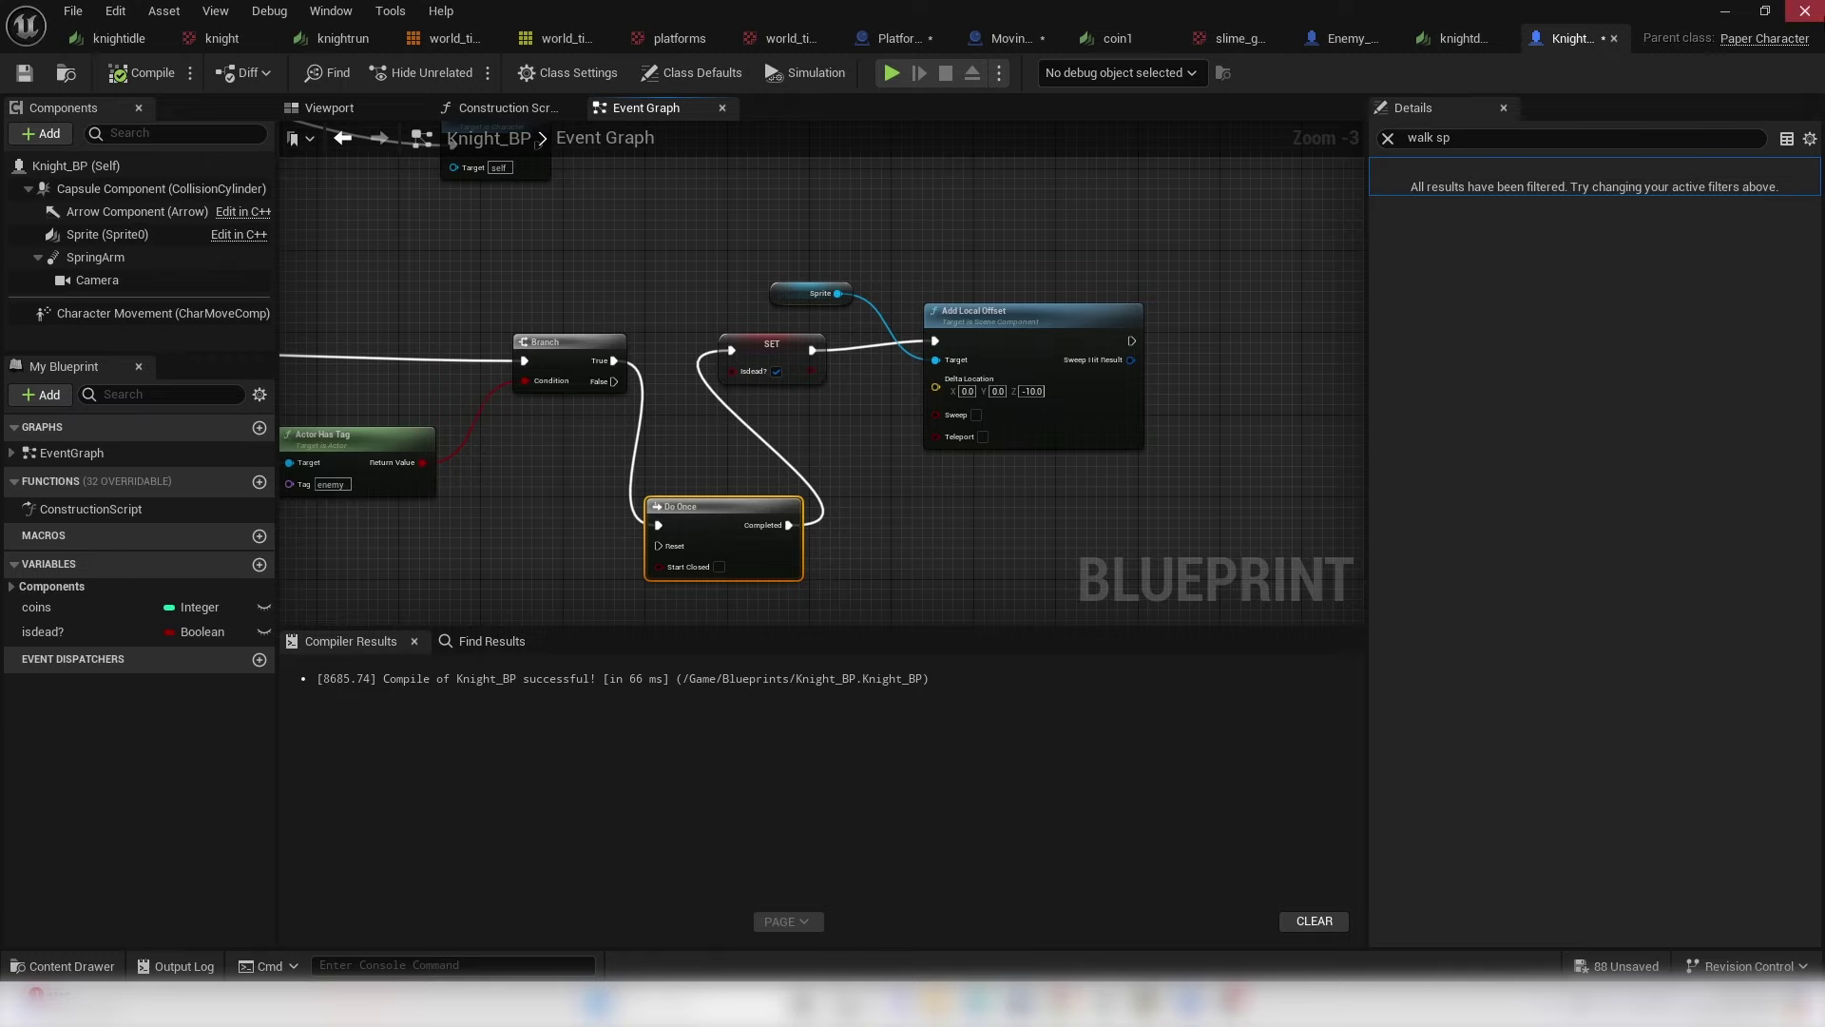
- Play-test the level again up to the slime to check that the dead knight lies on the ground, and stop the session
click(1726, 11)
key(alt+p)
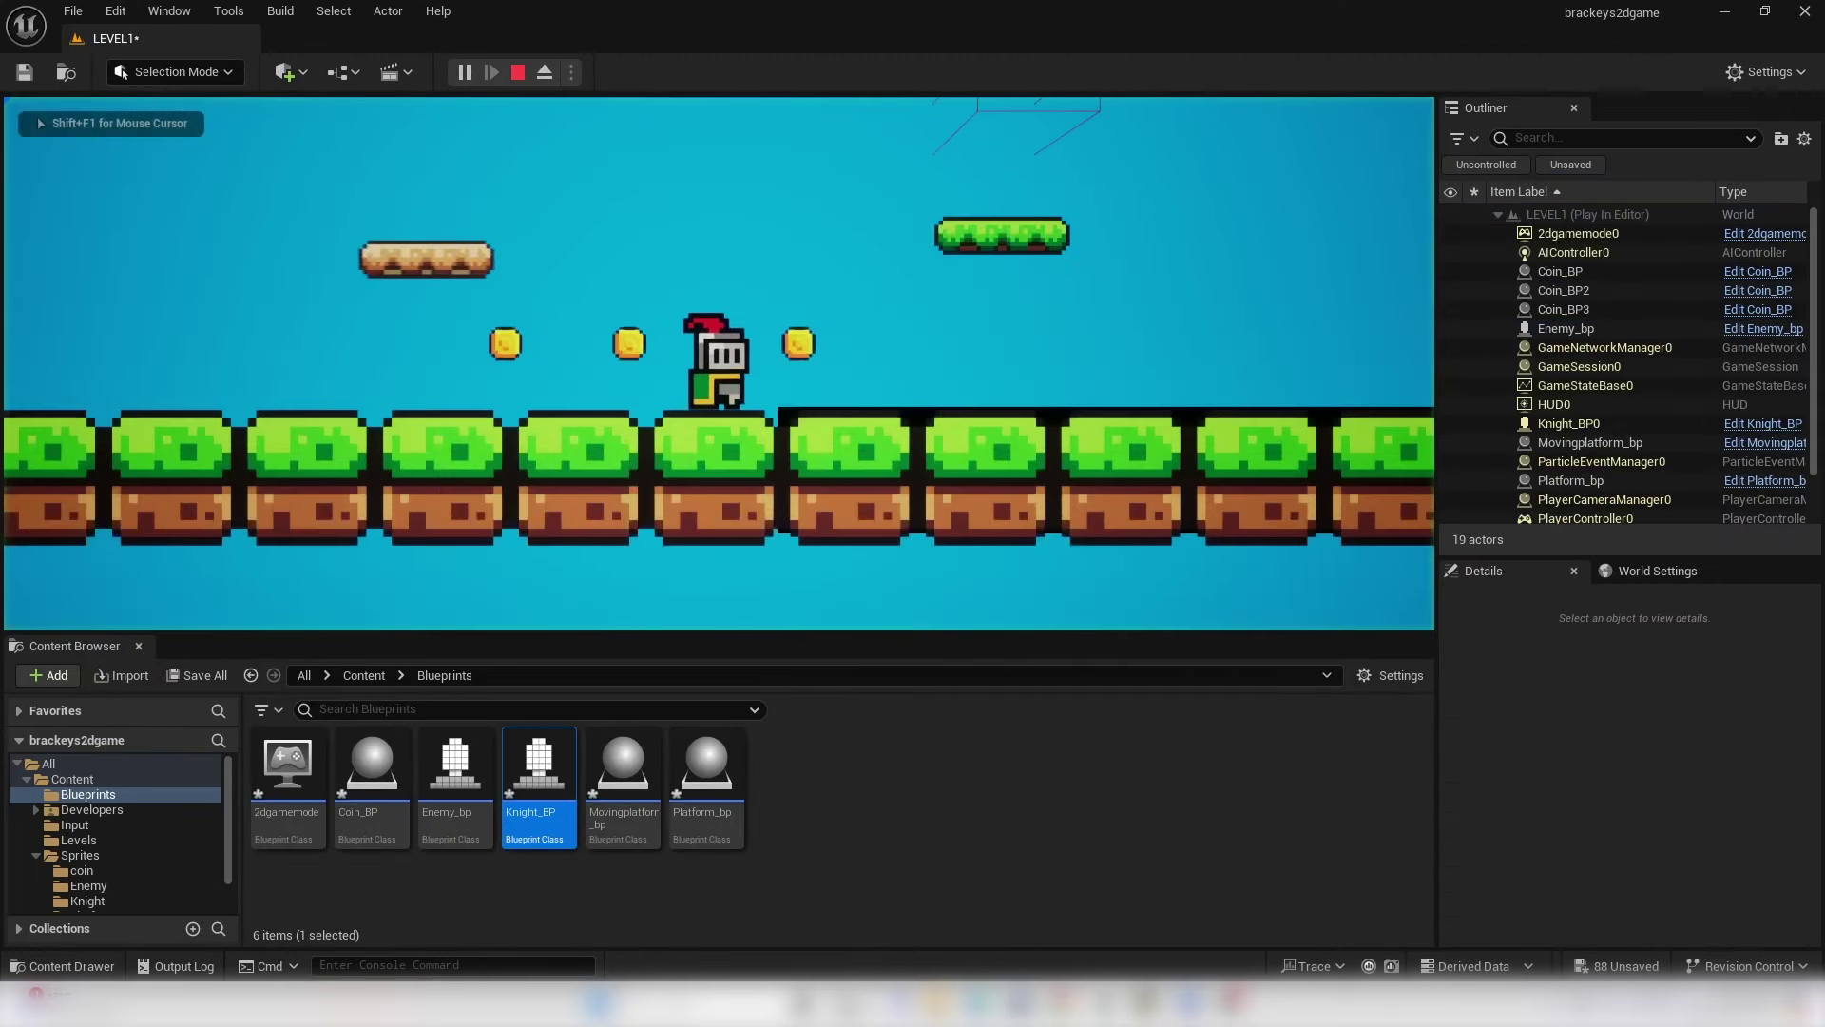
key(d)
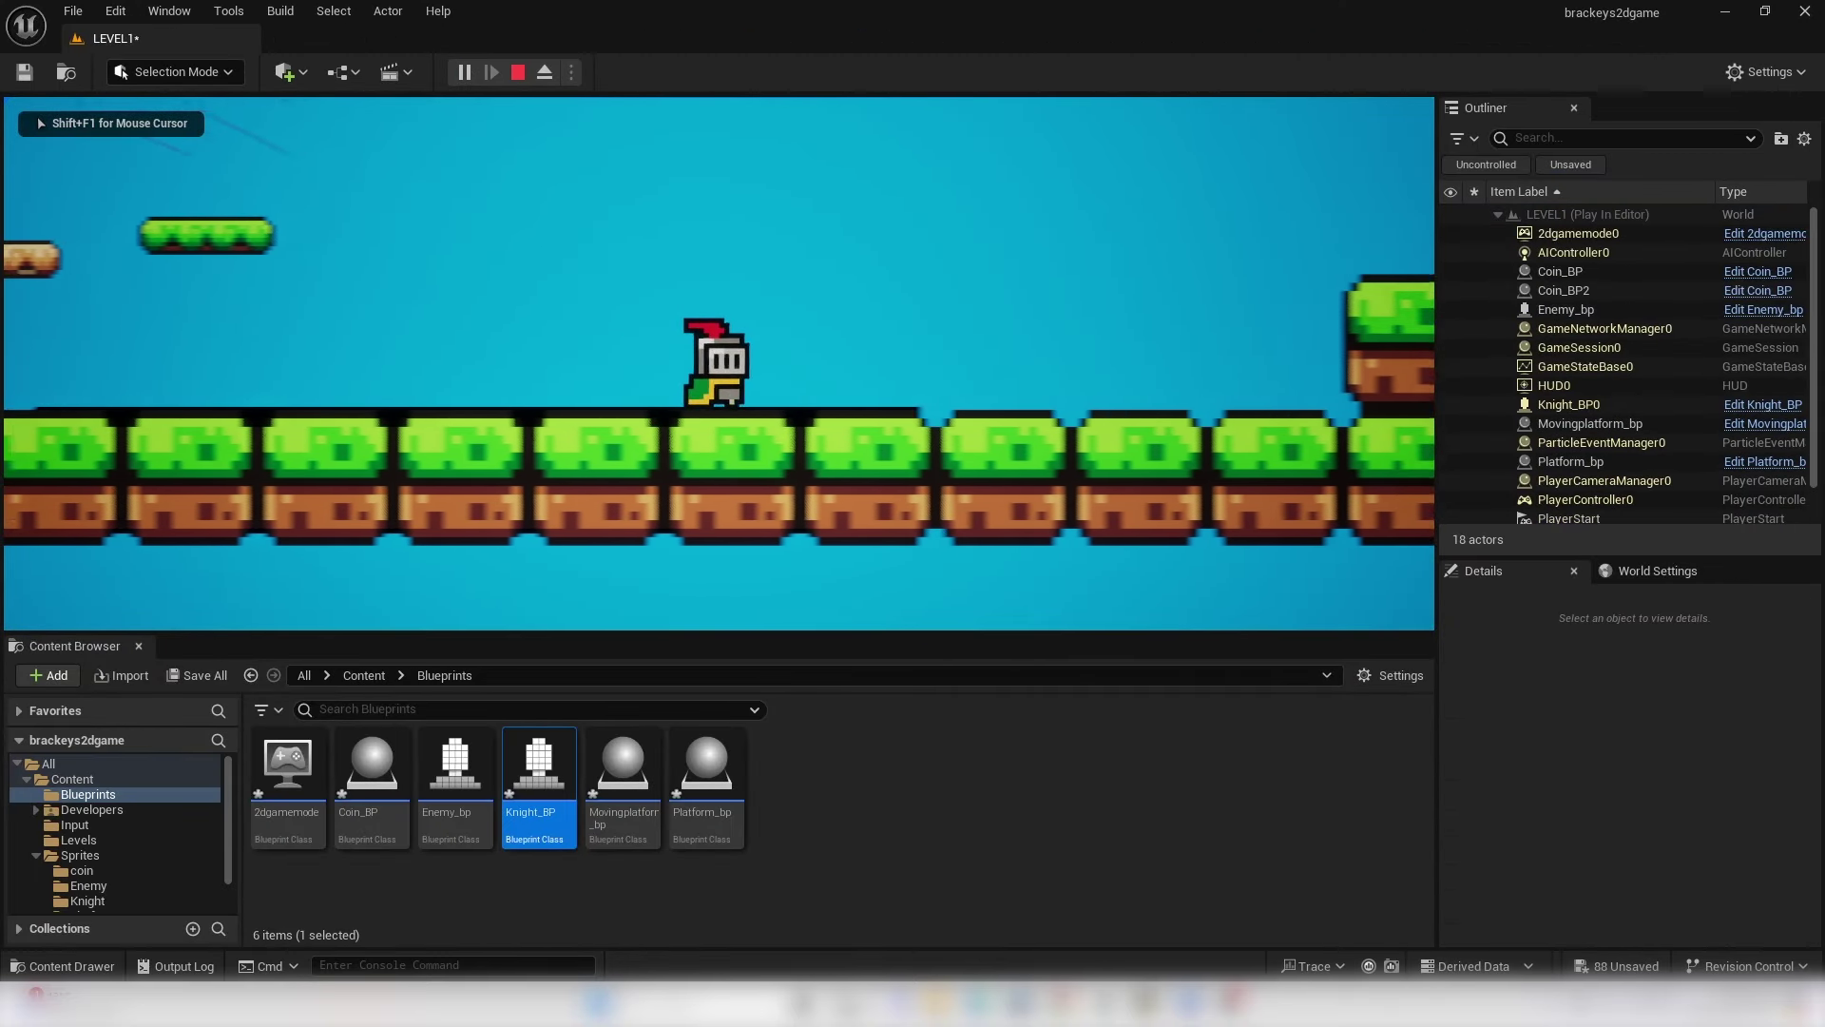
key(space)
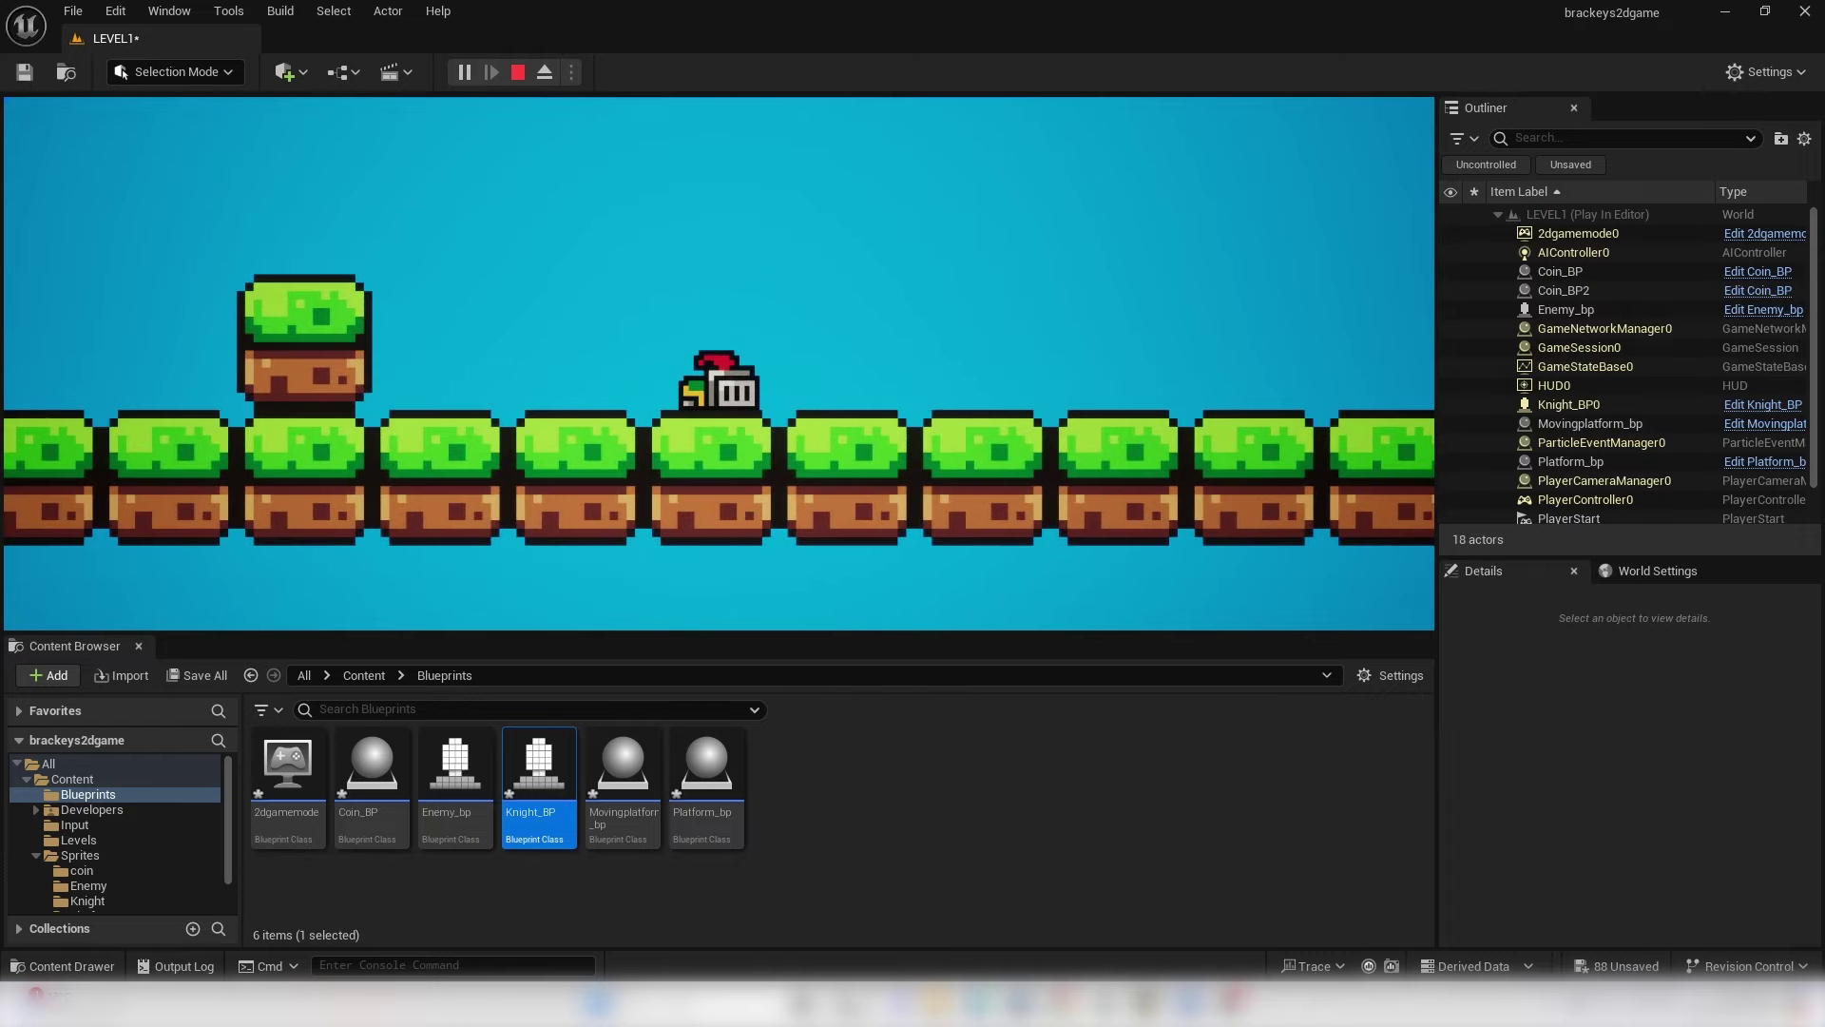
key(Escape)
- Create an Actor Blueprint class named Killvolume_bp in the Blueprints folder
key(s)
right_drag(665, 314, 709, 312)
key(w)
key(w)
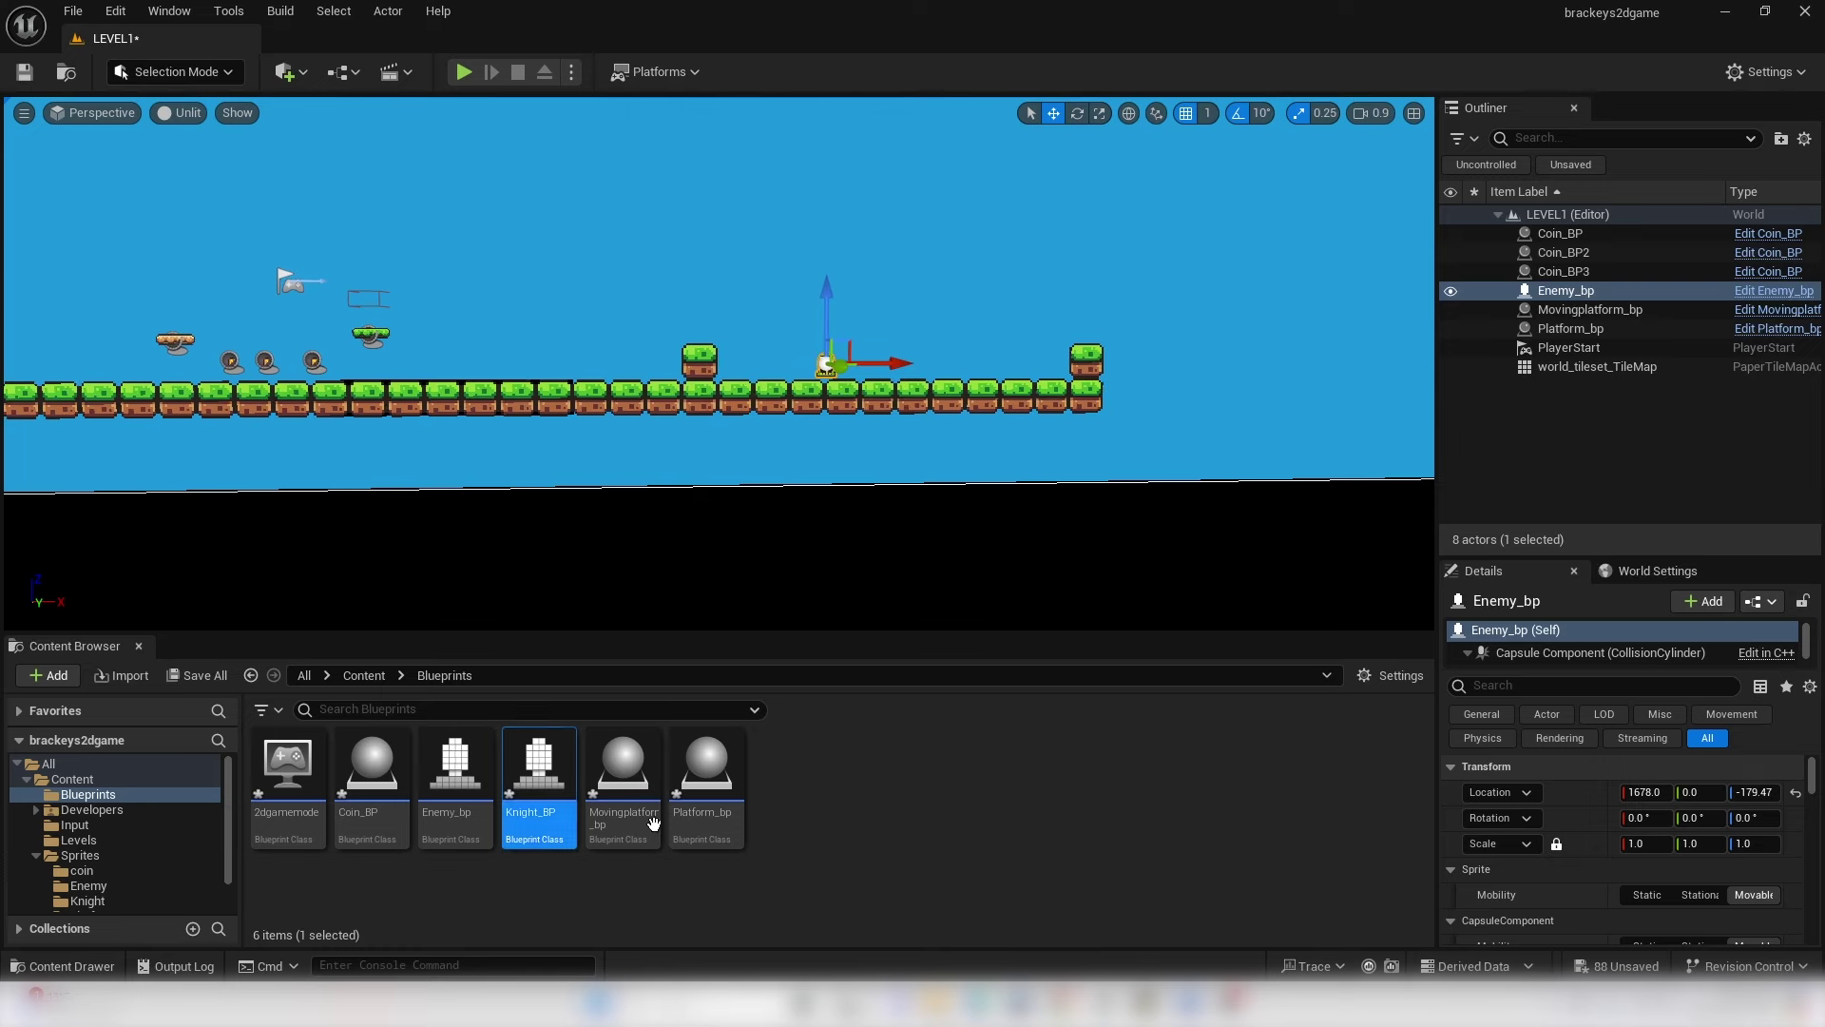
right_click(820, 794)
click(949, 215)
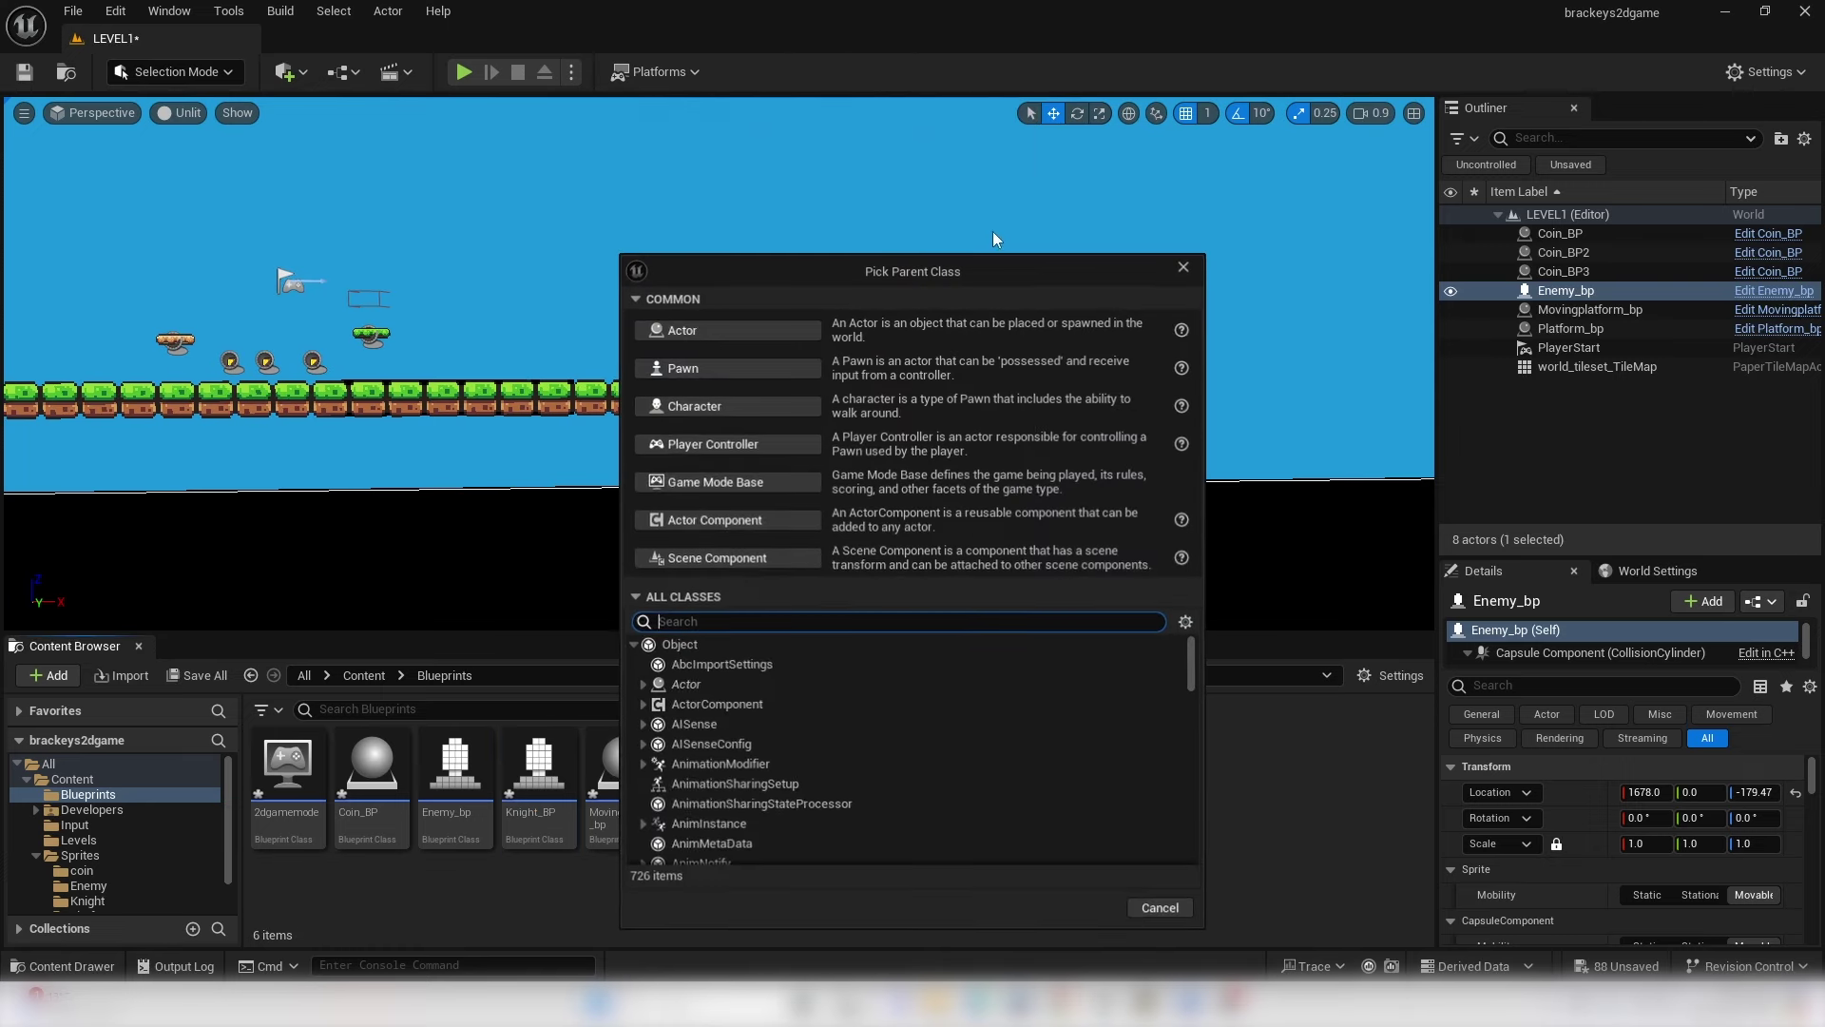
click(751, 333)
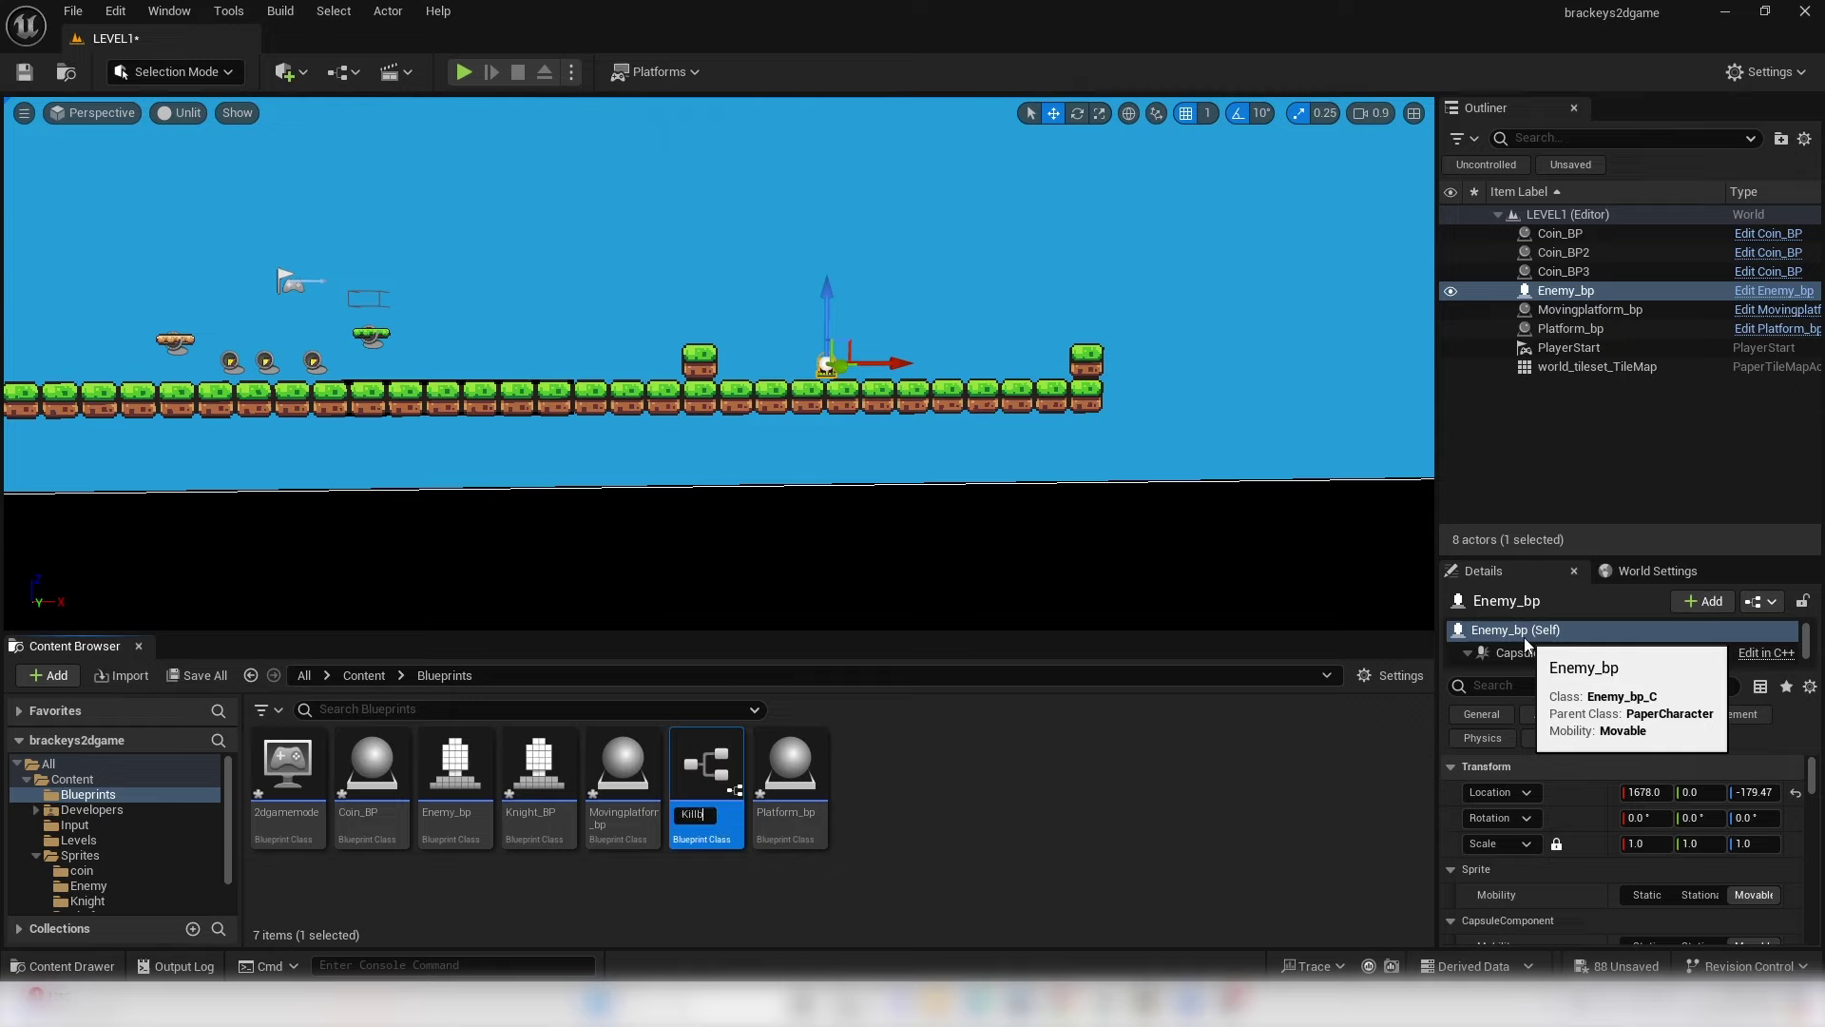
text(Killvolume_bp)
key(Return)
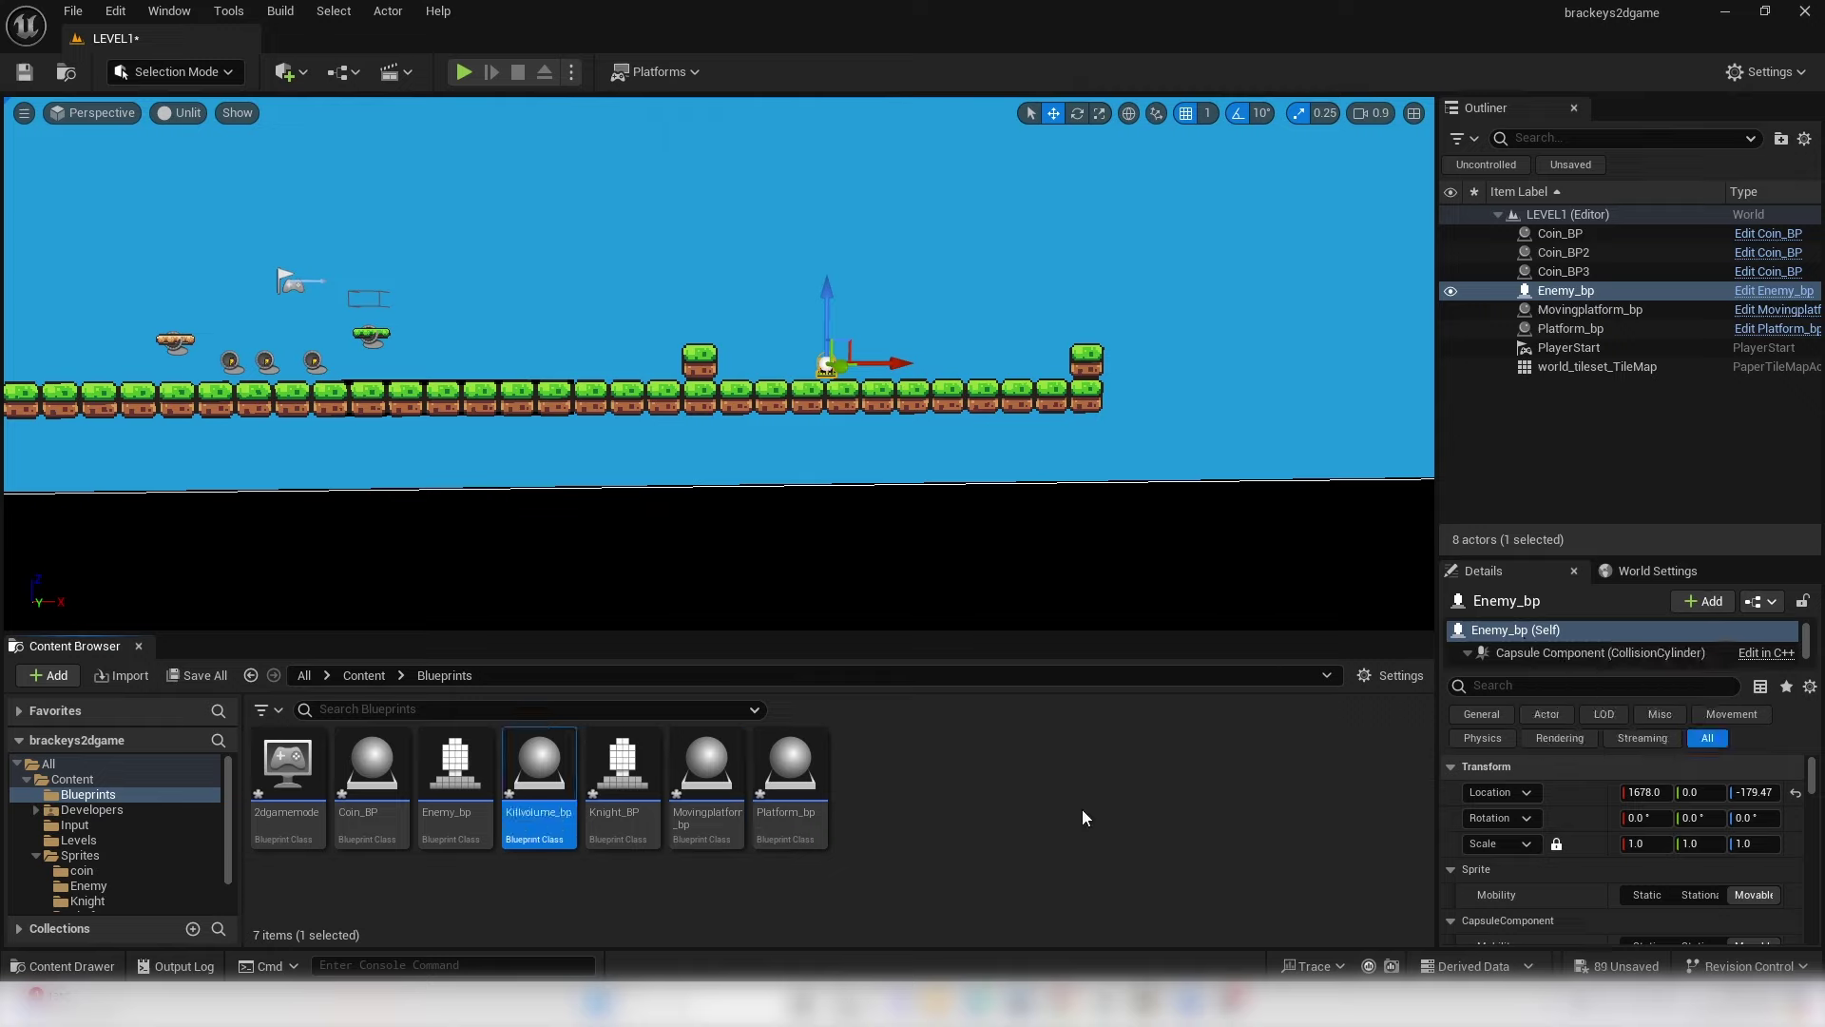
- Open Killvolume_bp and add a Box Collision component under its default scene root
double_click(536, 768)
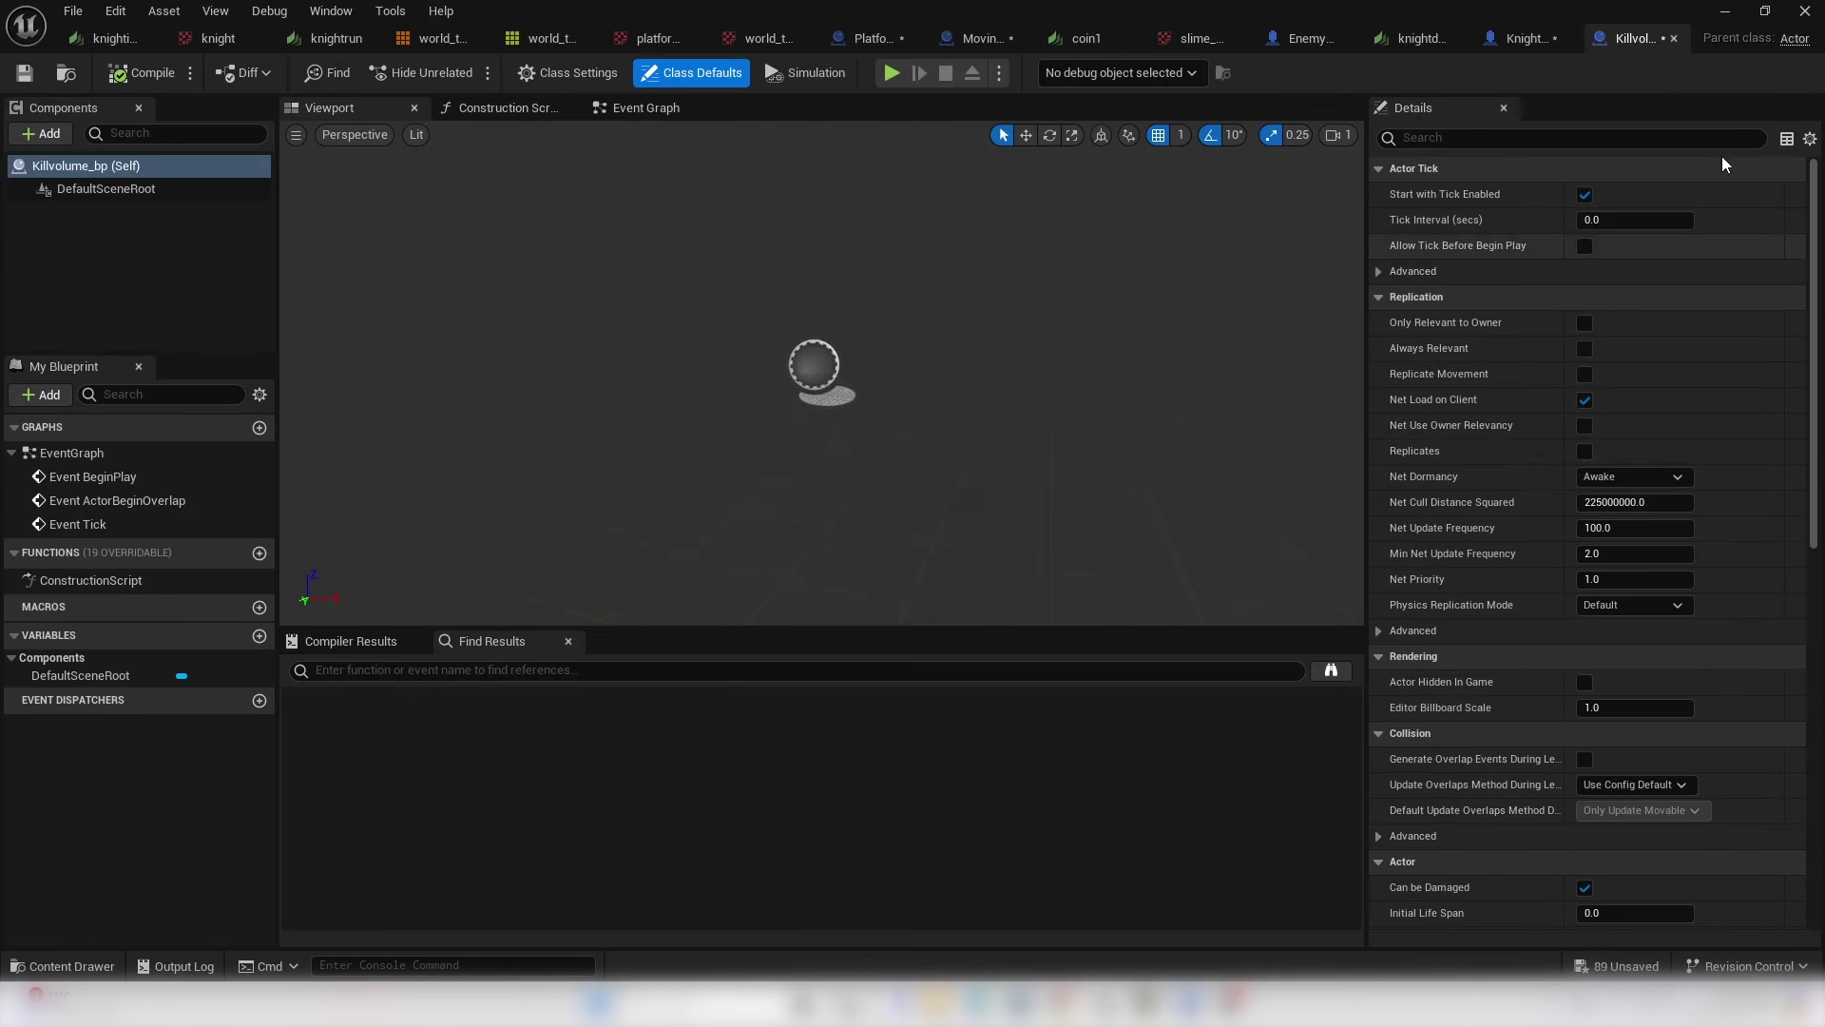
click(43, 133)
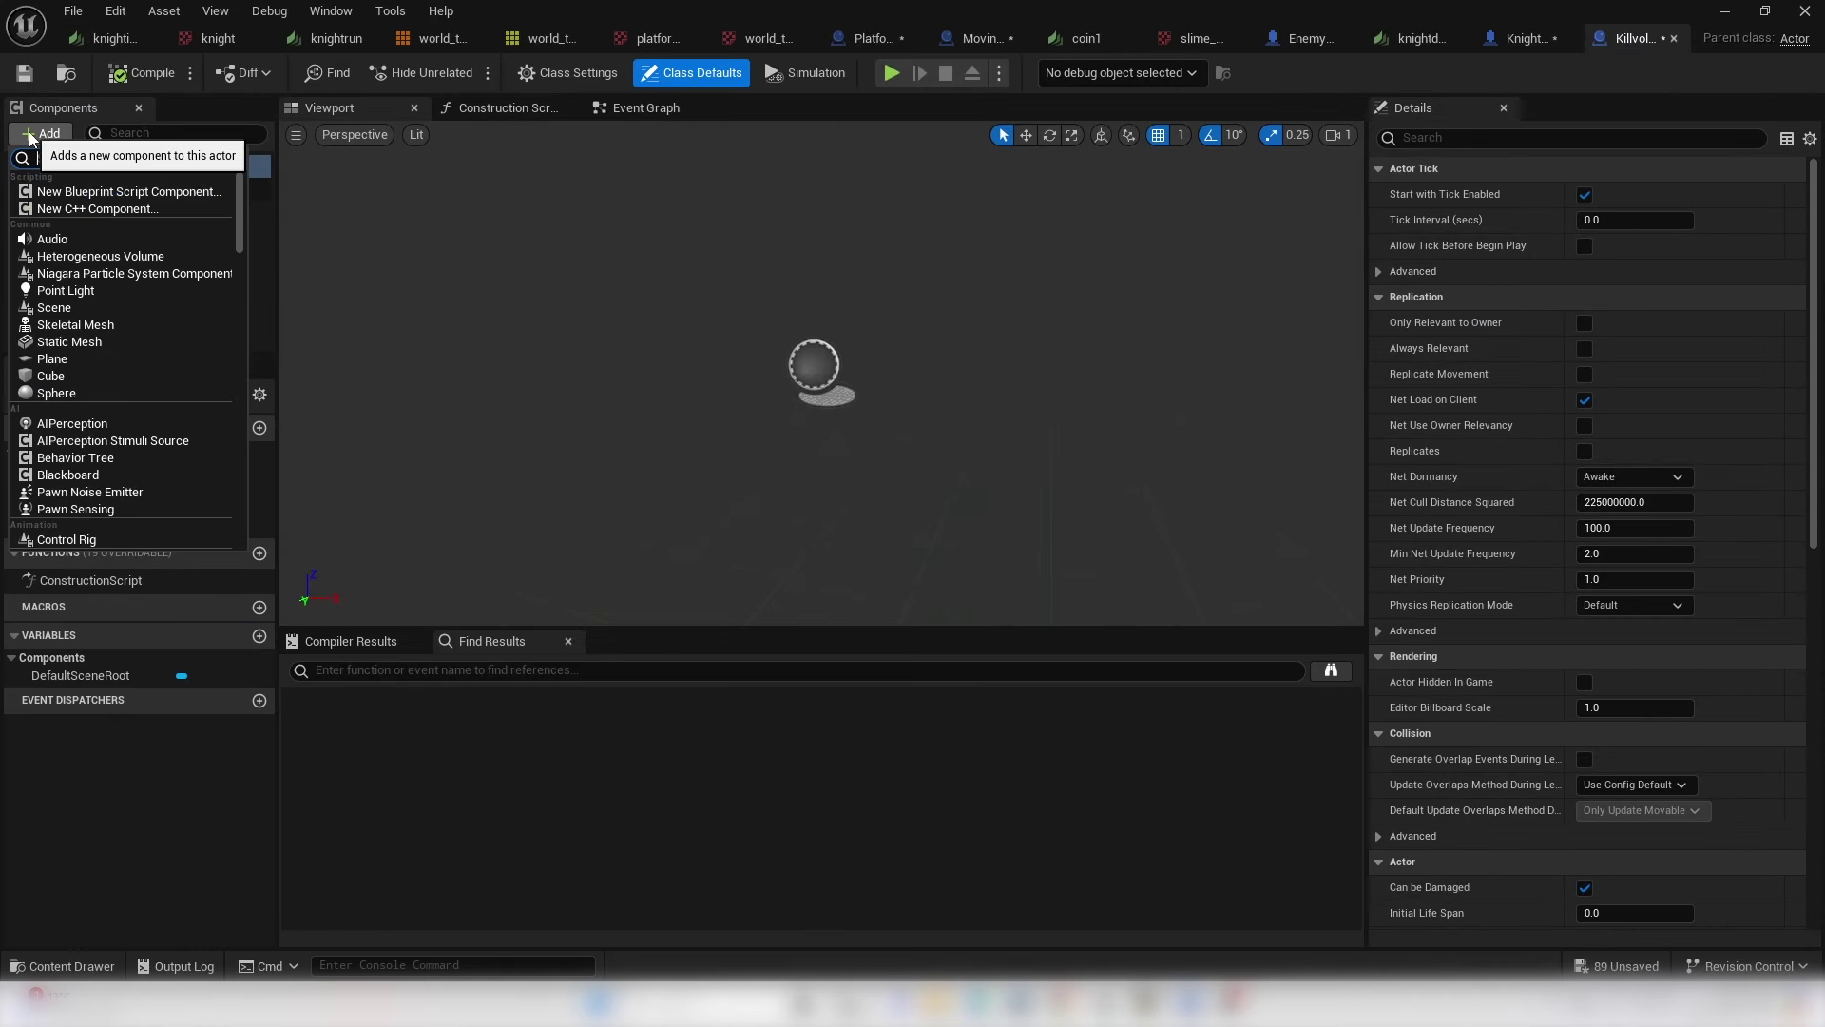
text(box)
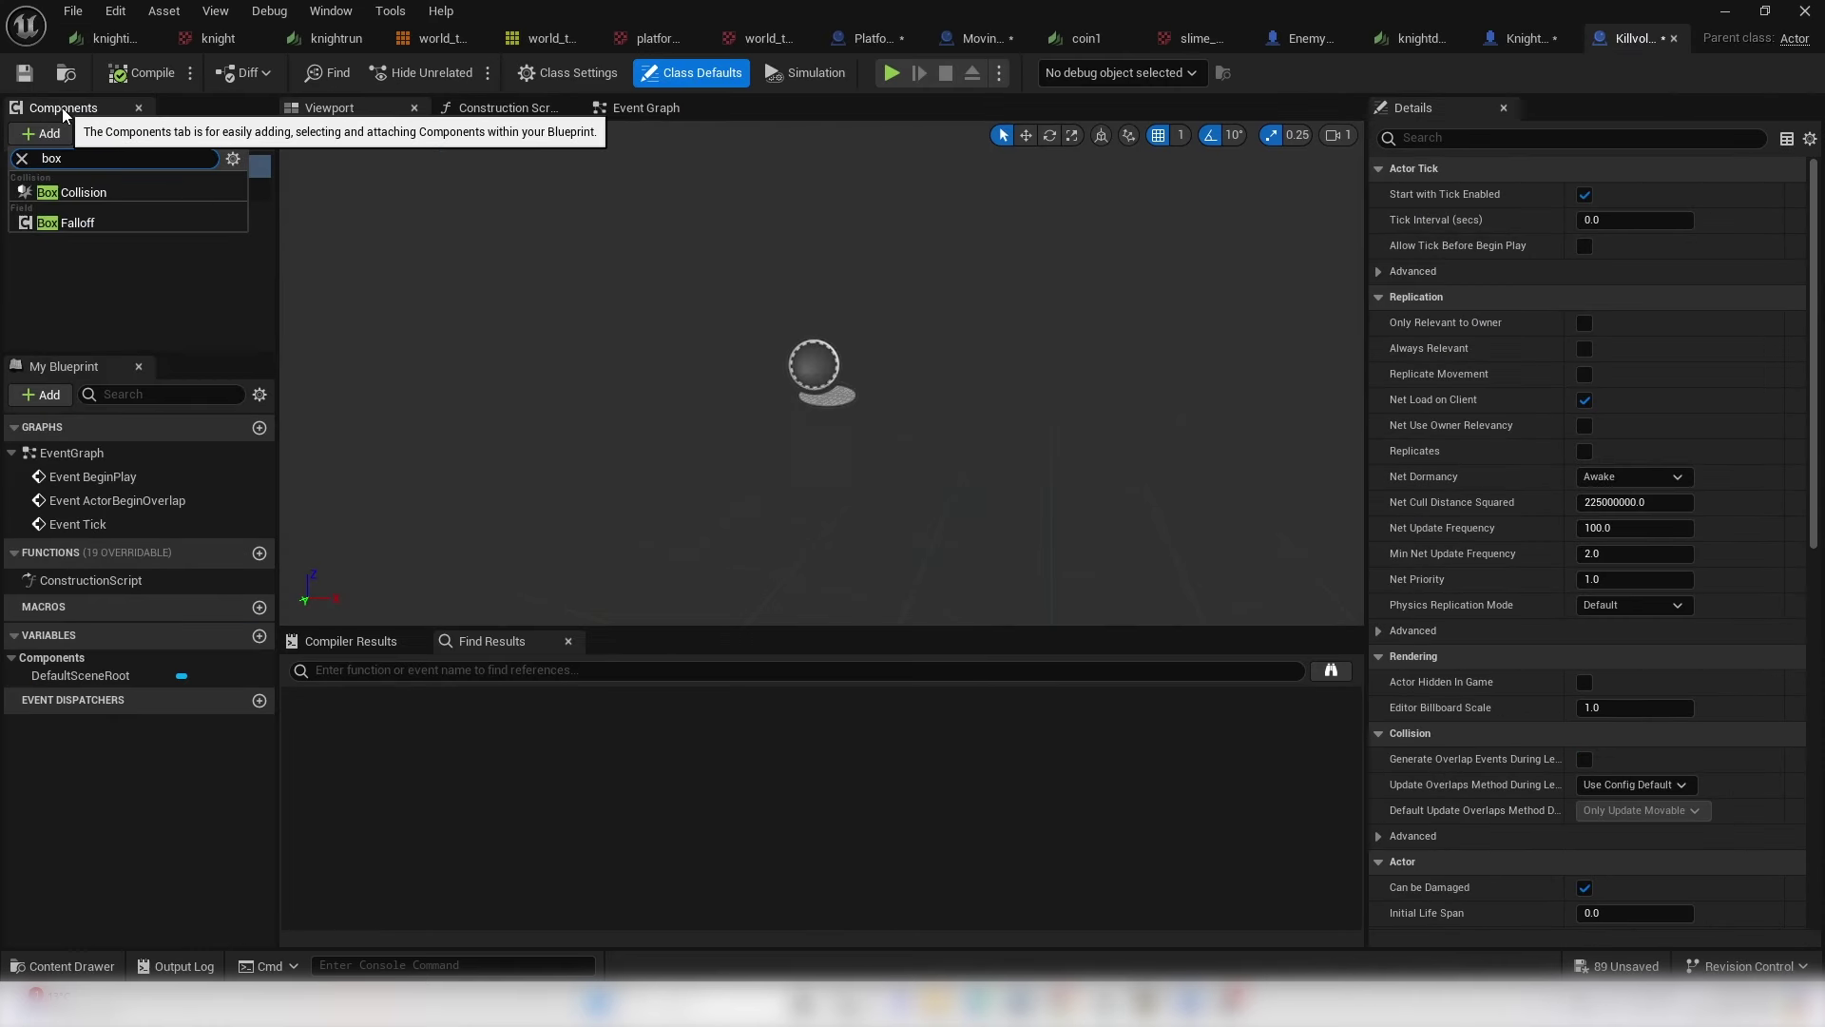
click(70, 193)
right_drag(821, 372, 898, 372)
key(s)
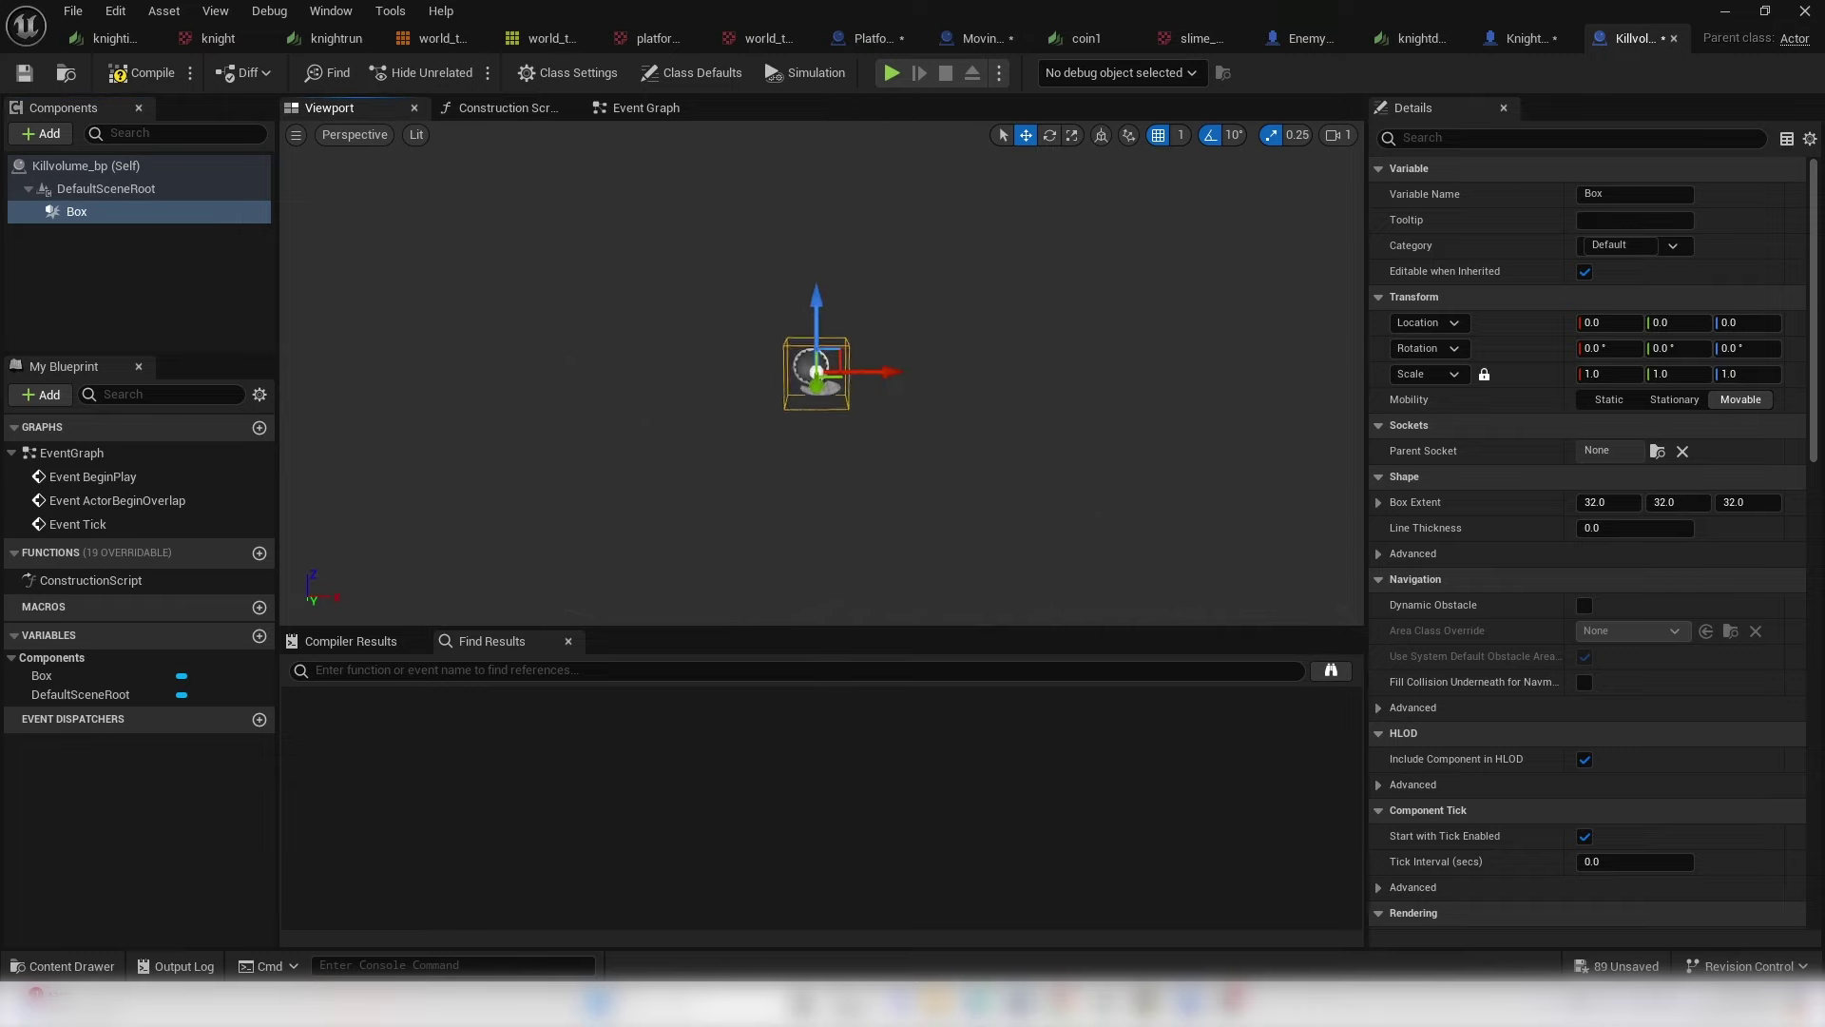
- Add an On Component Begin Overlap event for the Box and cast its Other Actor to Knight_BP
scroll(1623, 483, down, 6)
scroll(1628, 469, down, 5)
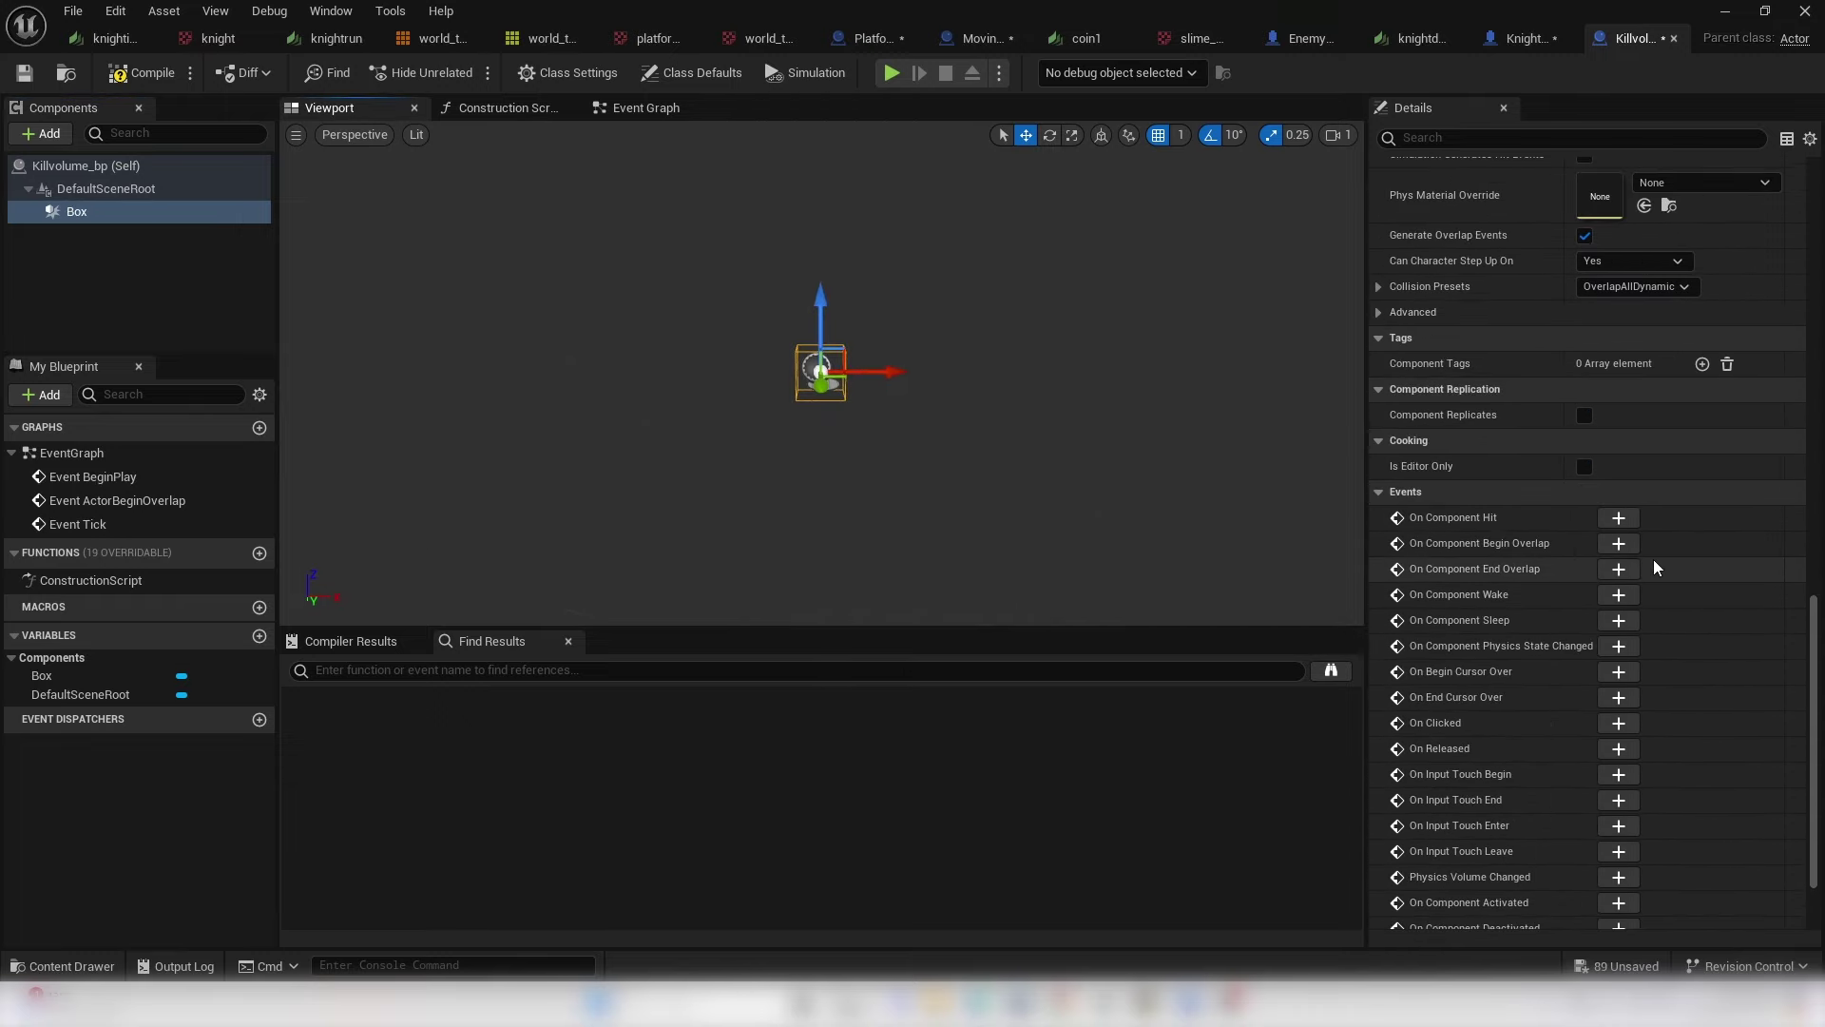
click(1616, 545)
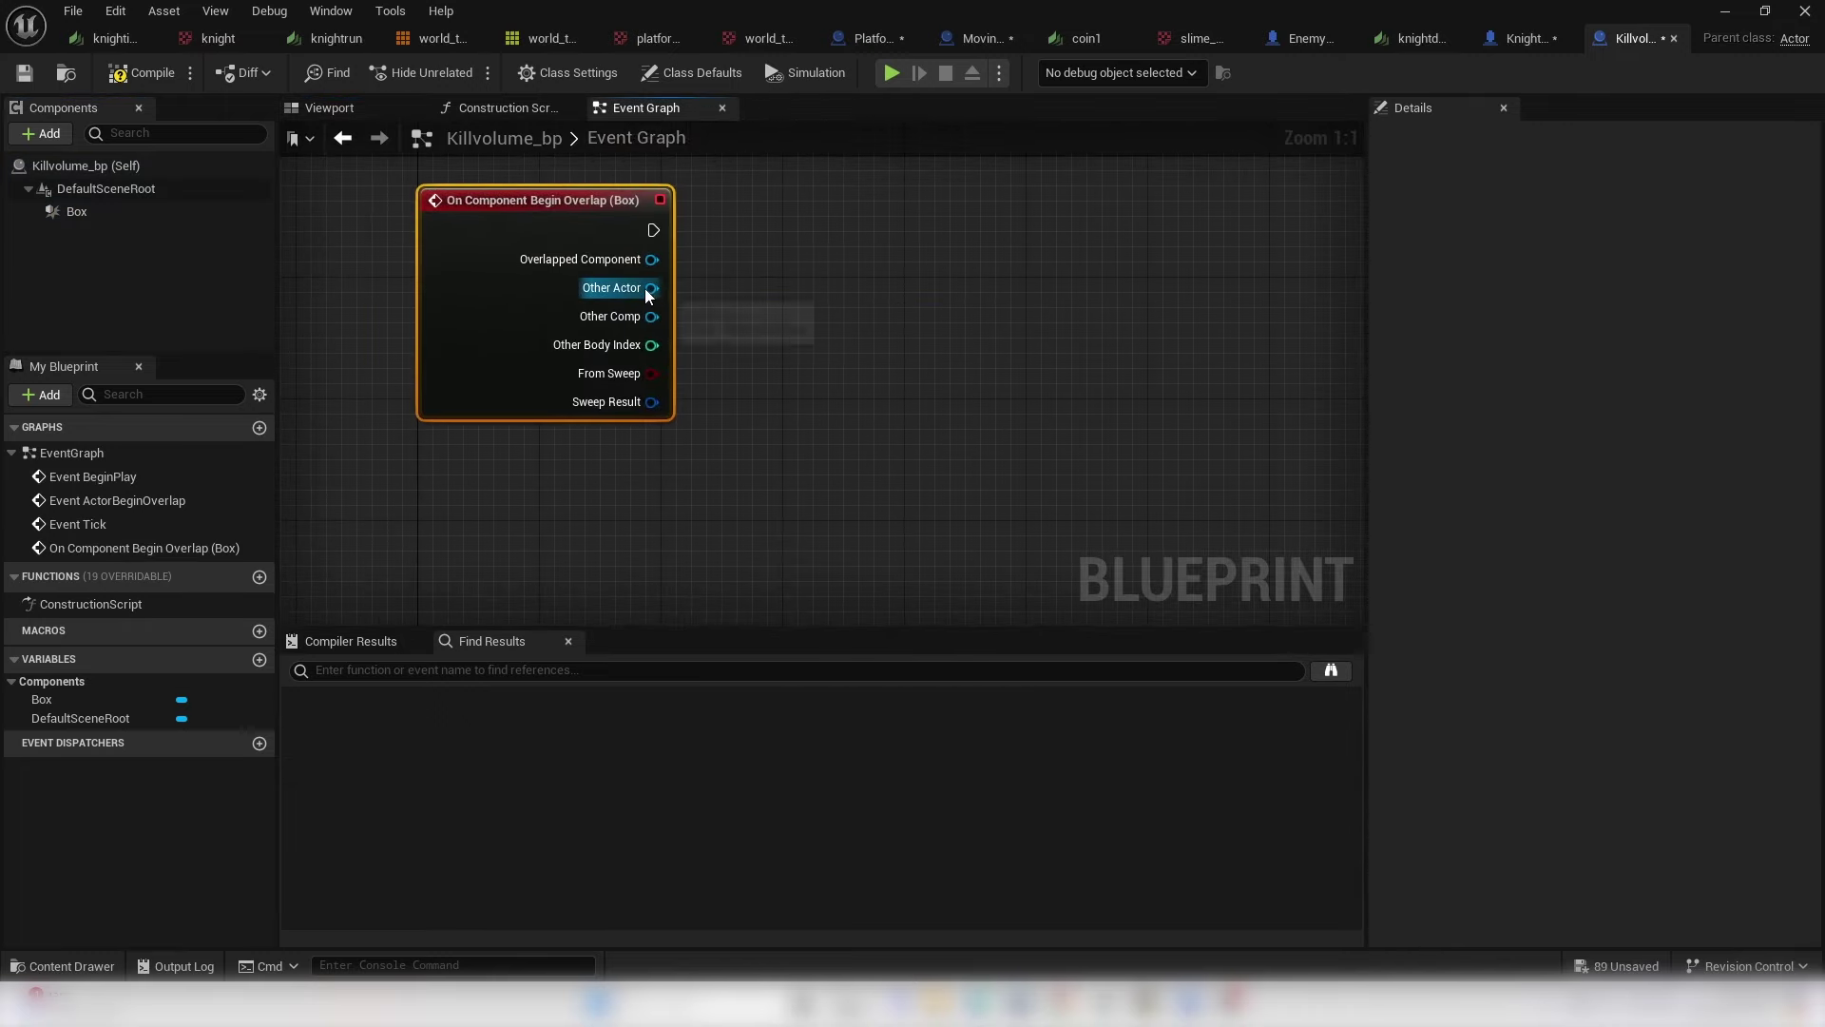
drag(885, 306, 885, 301)
text(cast)
text( knight)
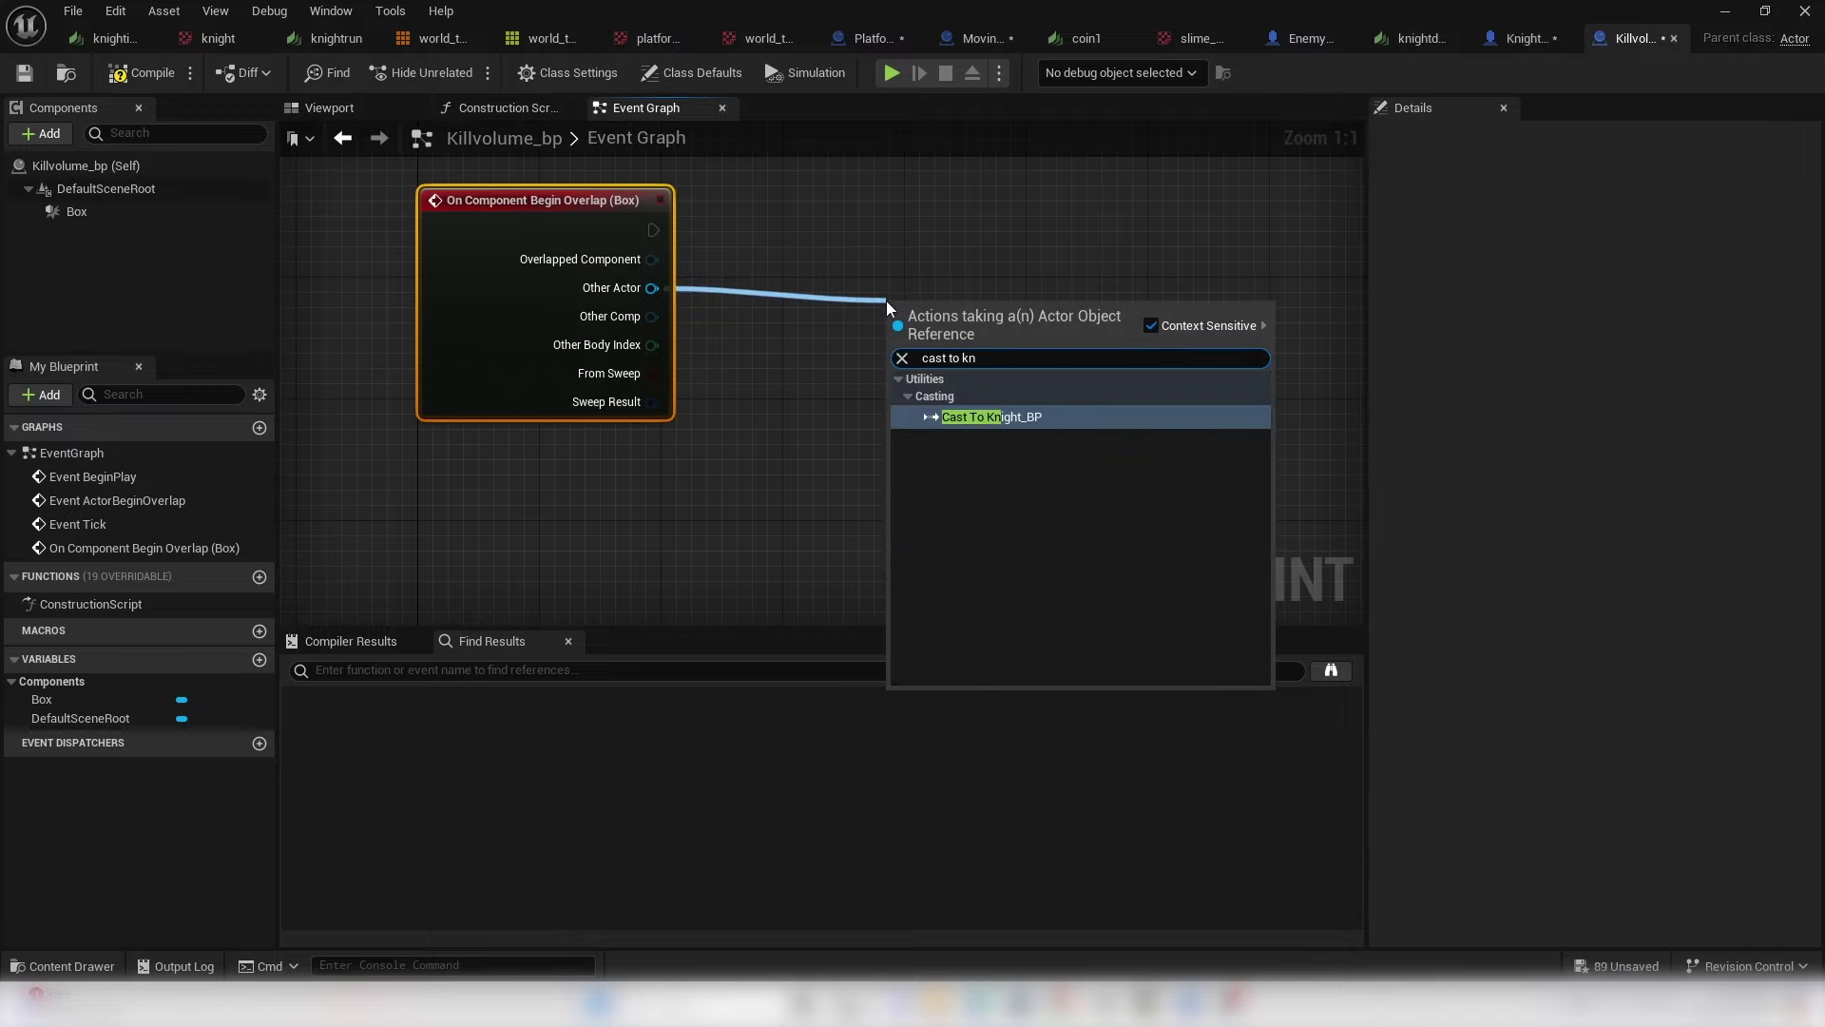
key(Return)
drag(960, 331, 977, 237)
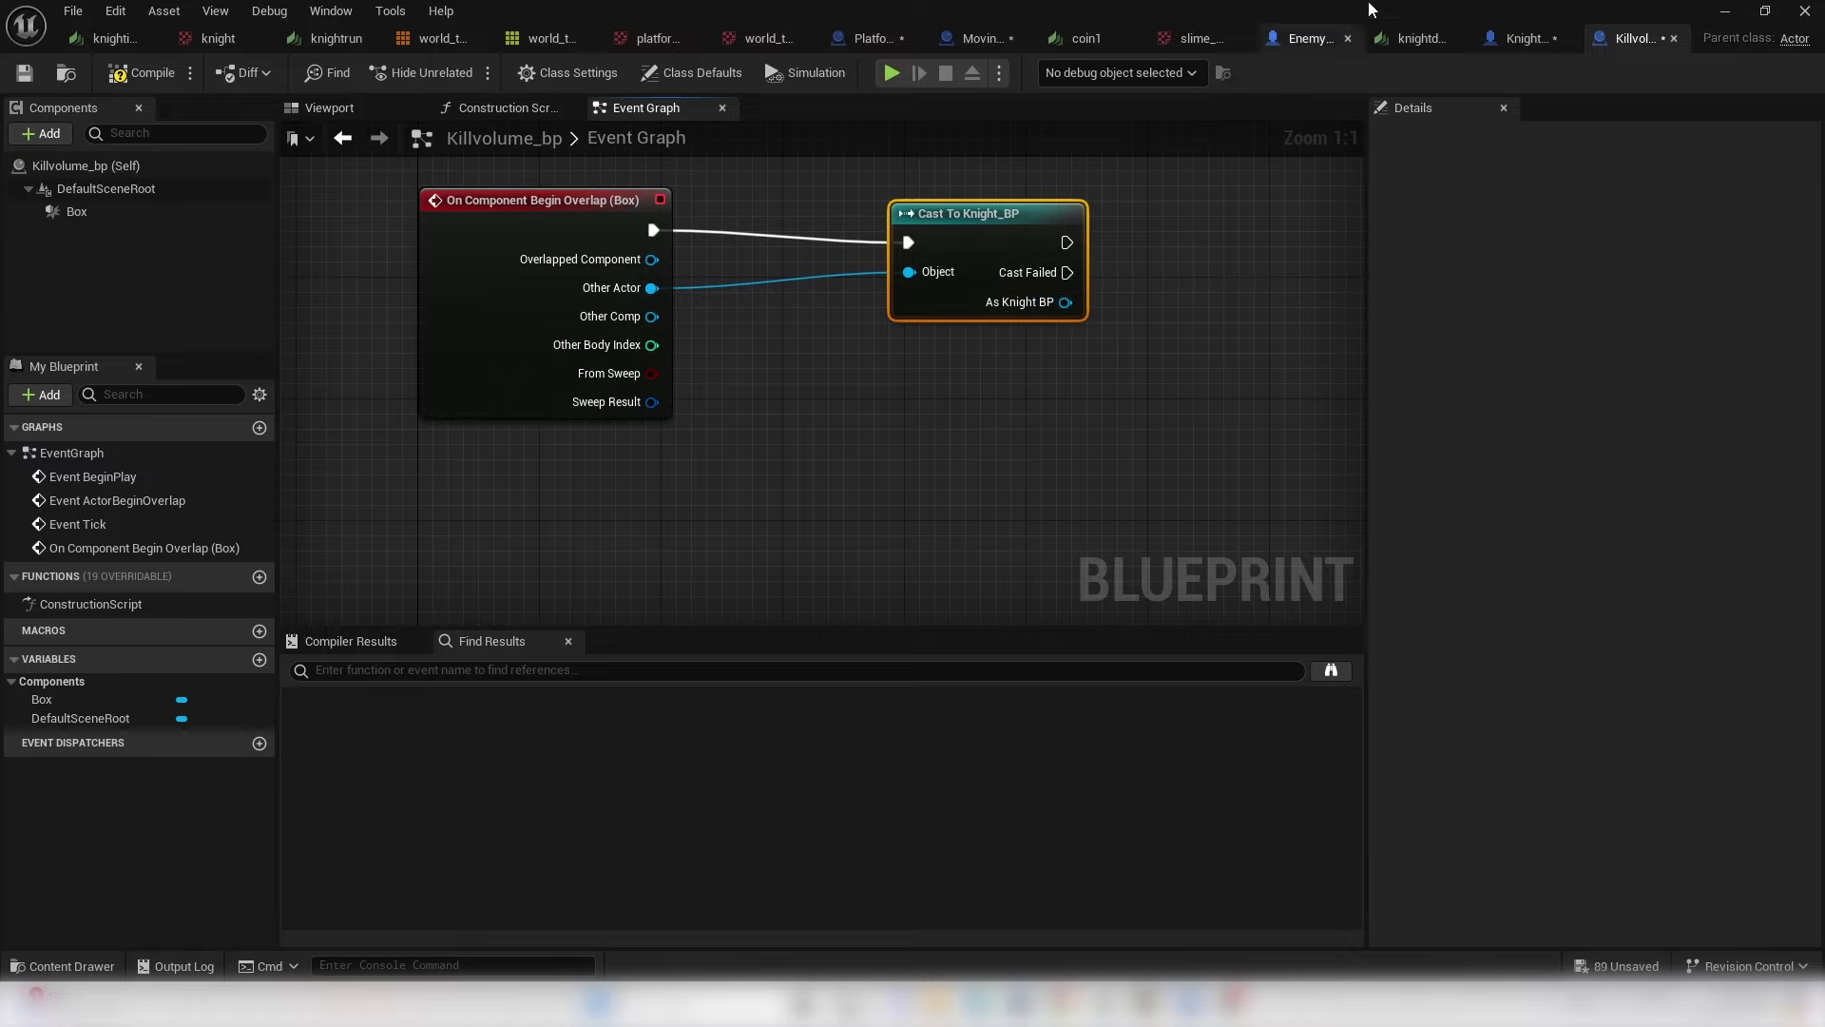
- In Knight_BP, add a custom event named "Fallen of world", connect it to the Do Once node, and compile
click(1521, 41)
scroll(840, 436, down, 4)
right_drag(755, 390, 887, 370)
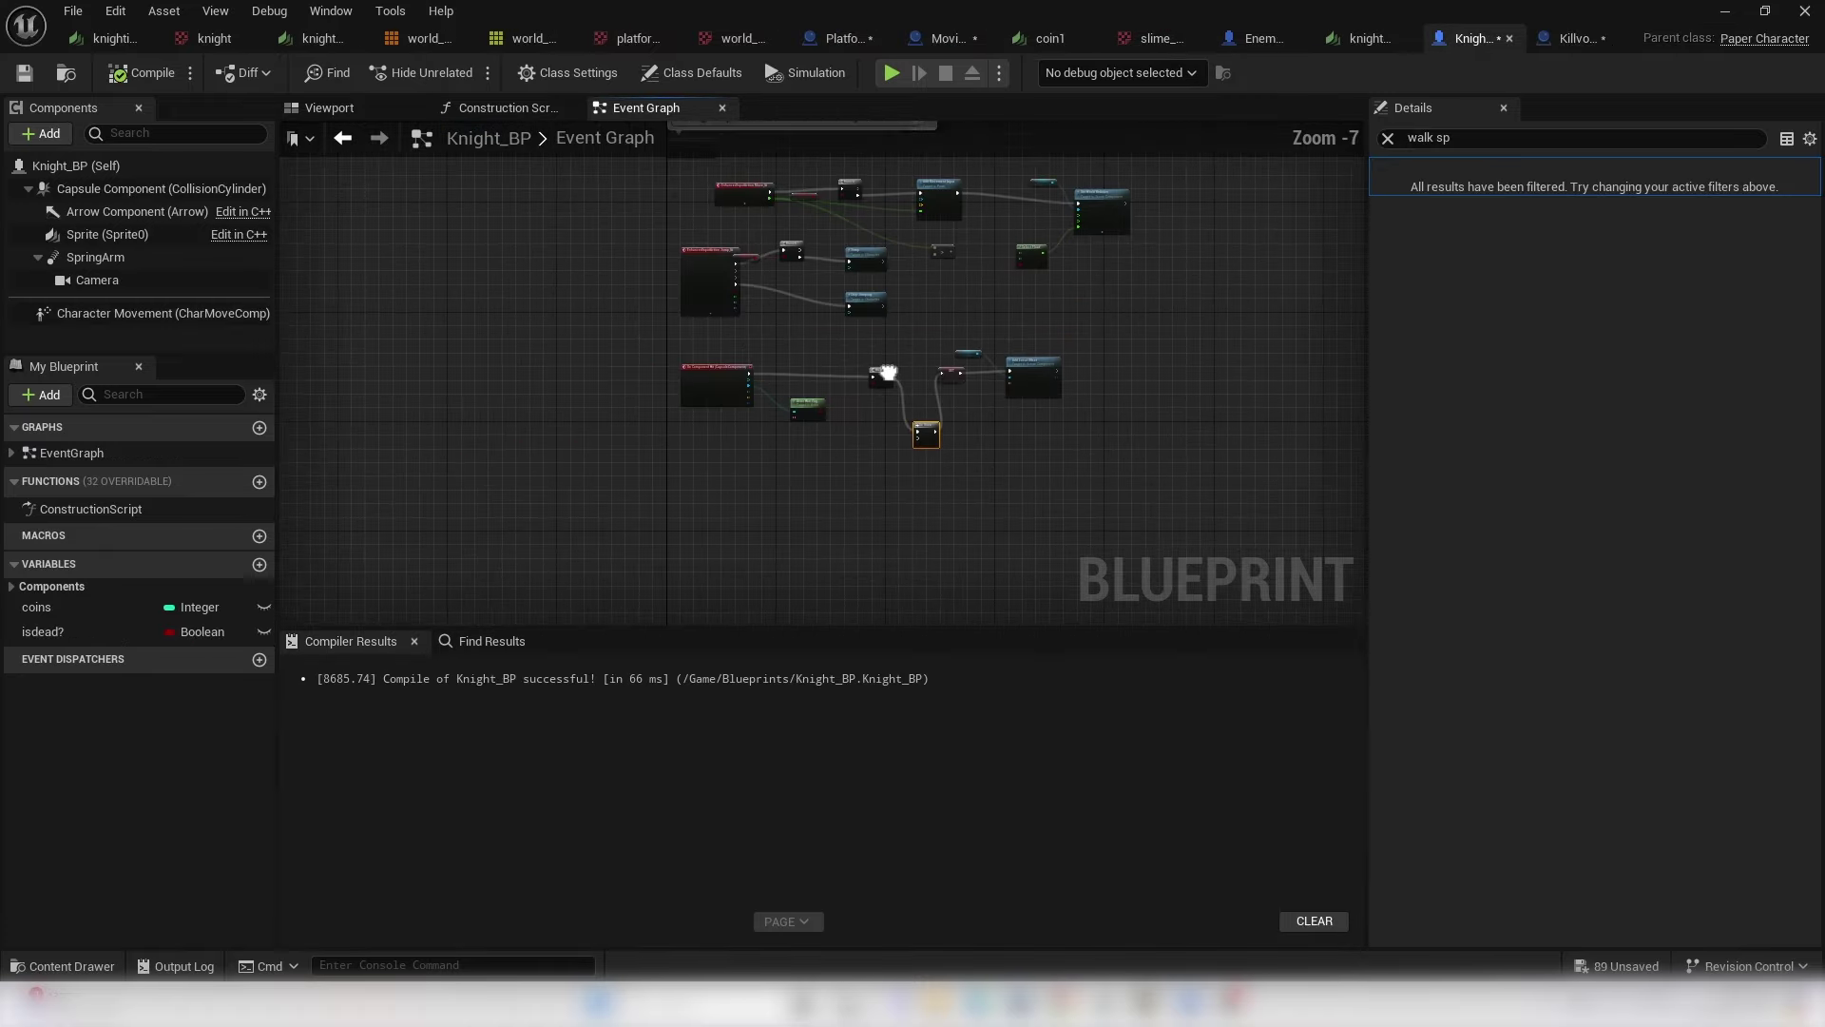
scroll(888, 399, up, 4)
right_drag(903, 239, 816, 345)
right_click(682, 312)
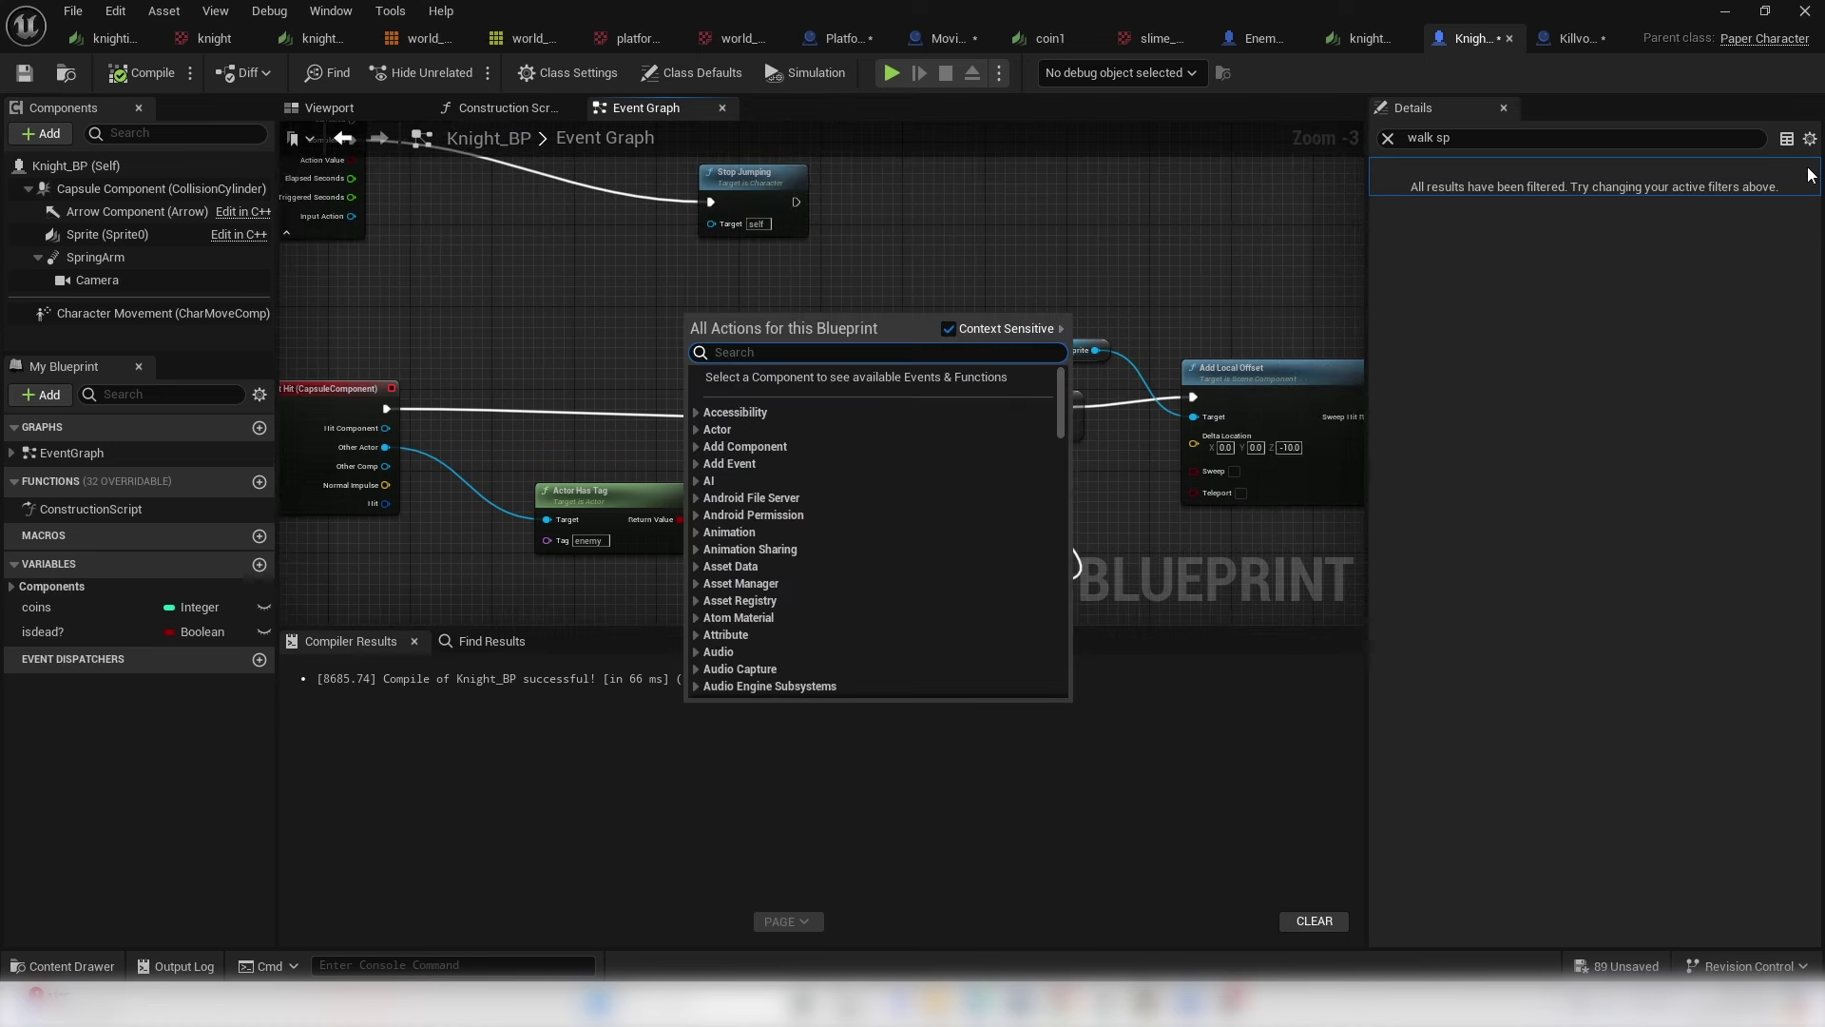
text(add c)
key(Return)
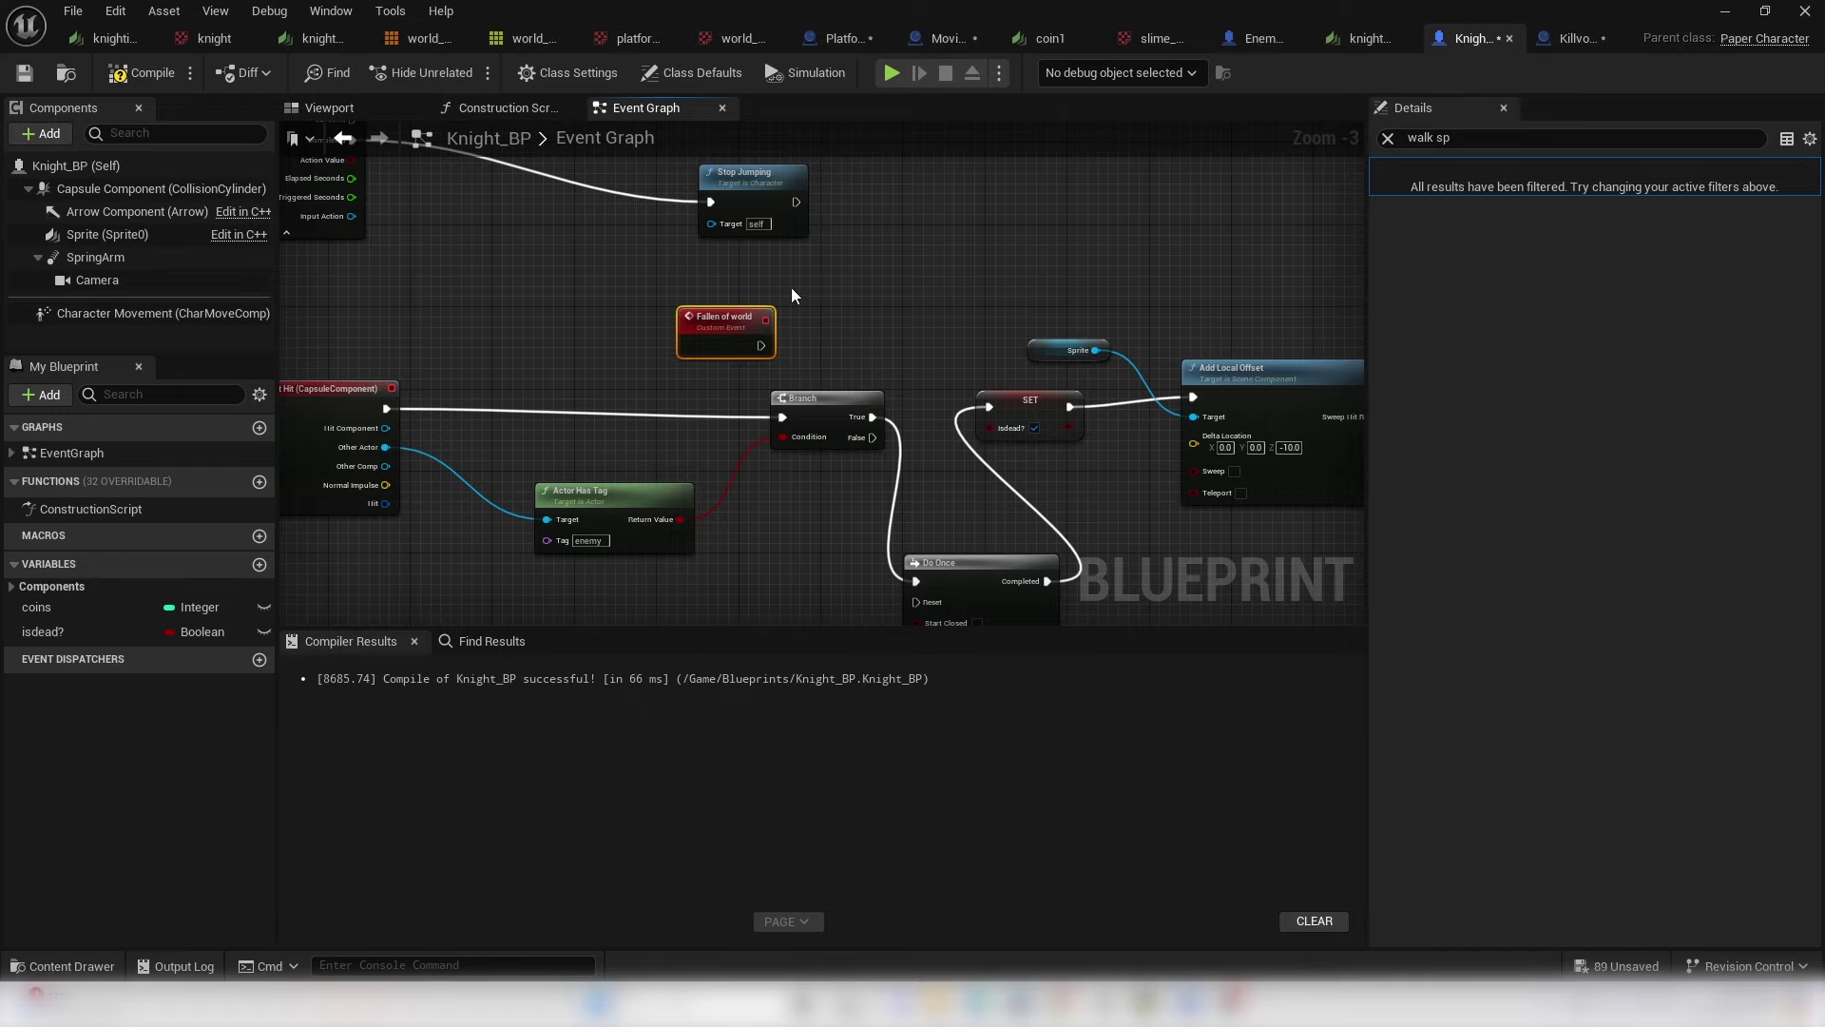
drag(761, 345, 950, 498)
click(142, 74)
- In Killvolume_bp, call Fallen Of World on the As Knight BP output after the cast, and compile
click(1570, 36)
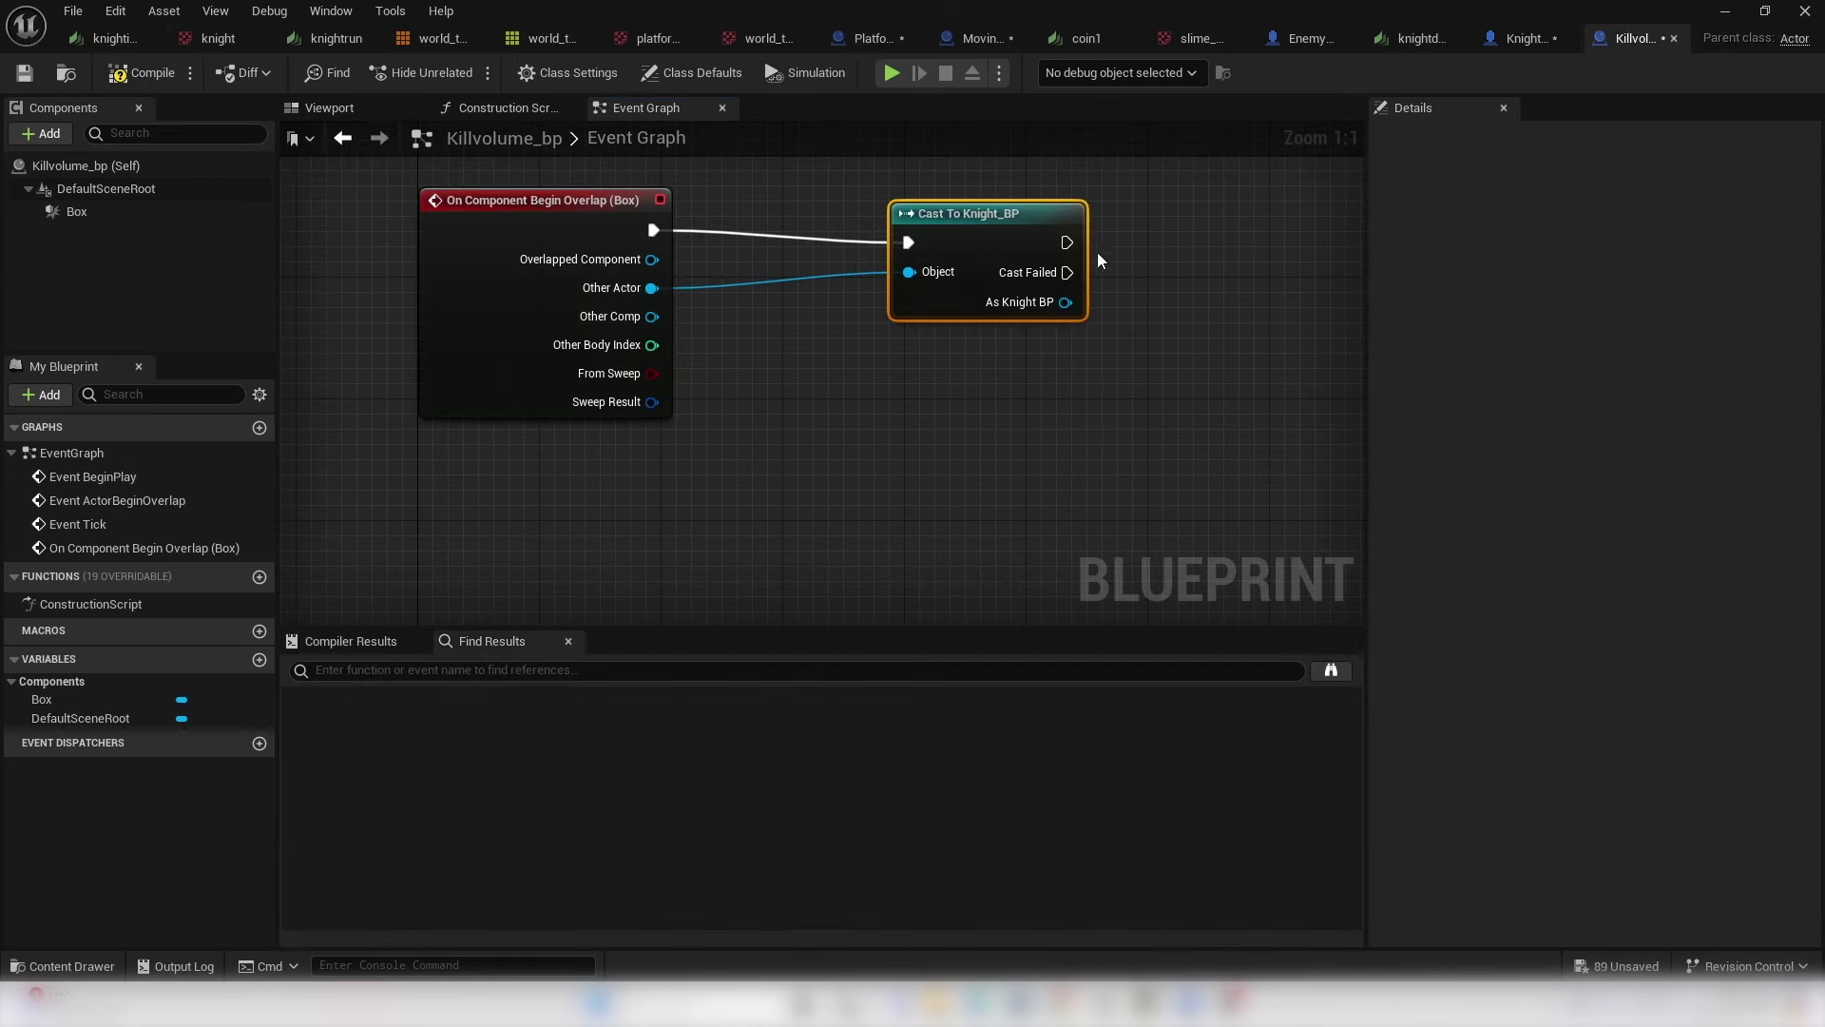
right_drag(1097, 253, 836, 277)
drag(819, 324, 931, 325)
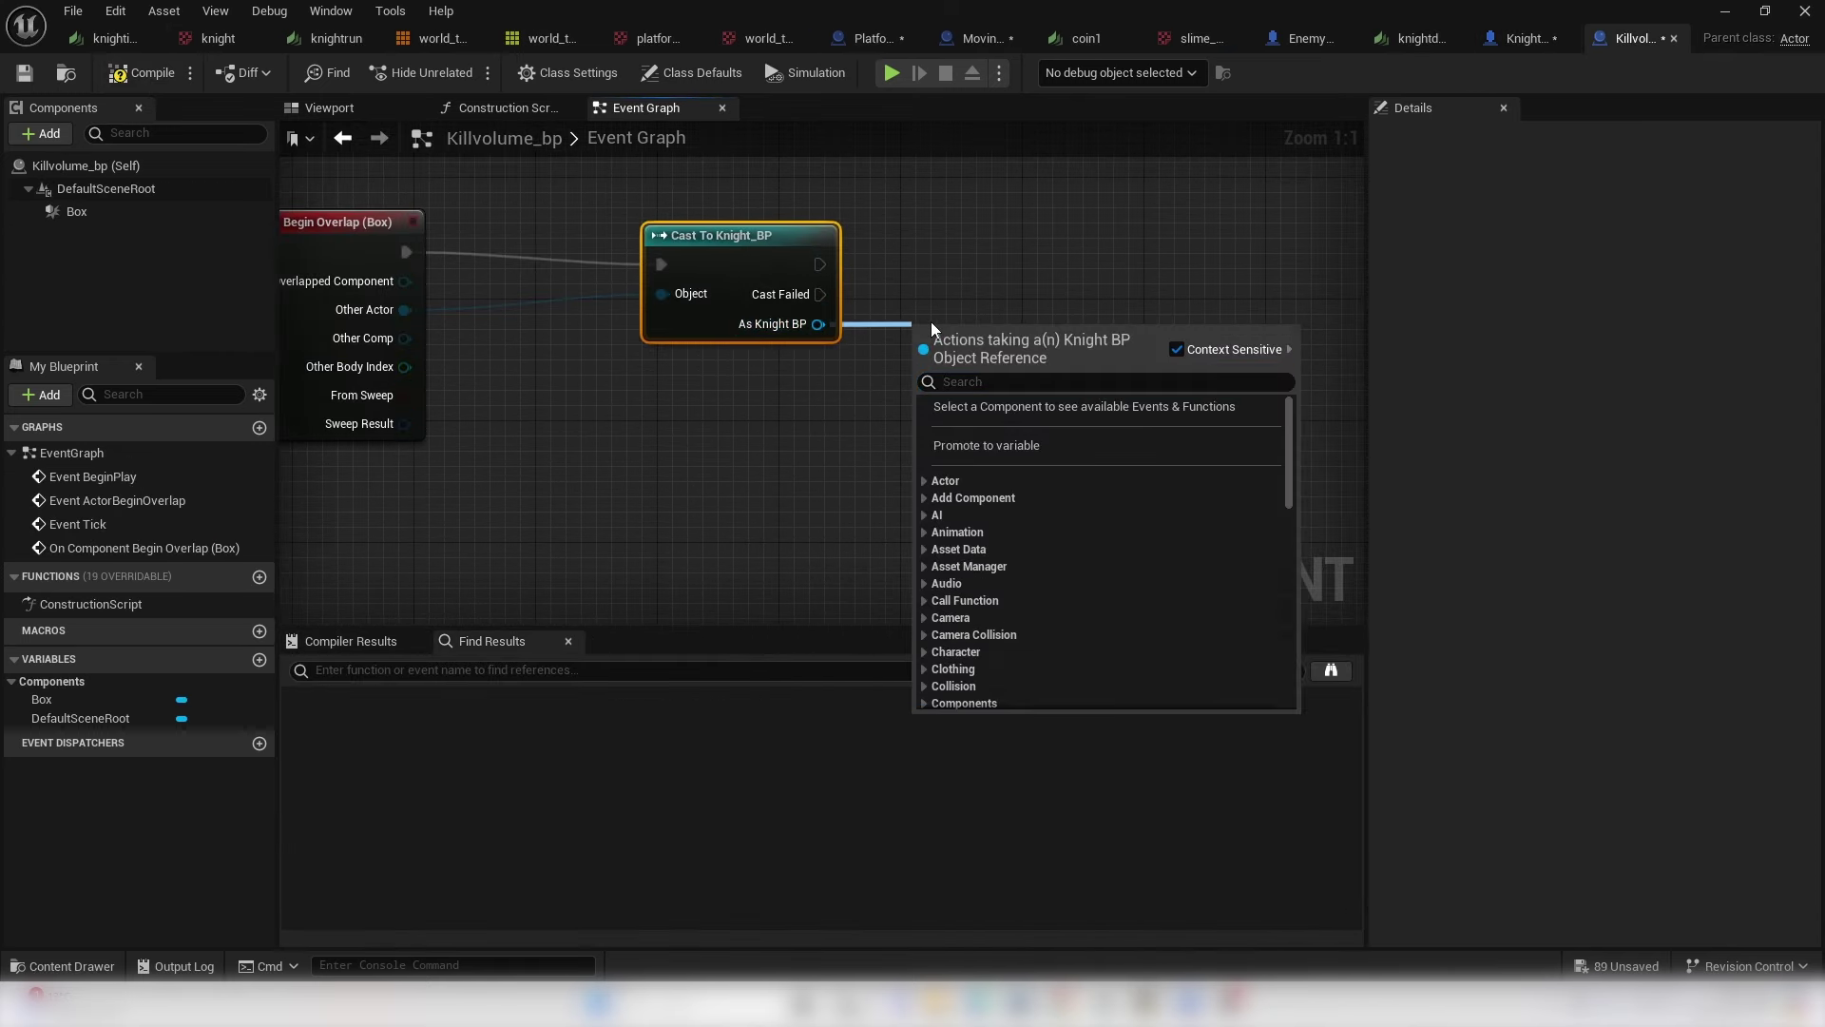
text(fallen)
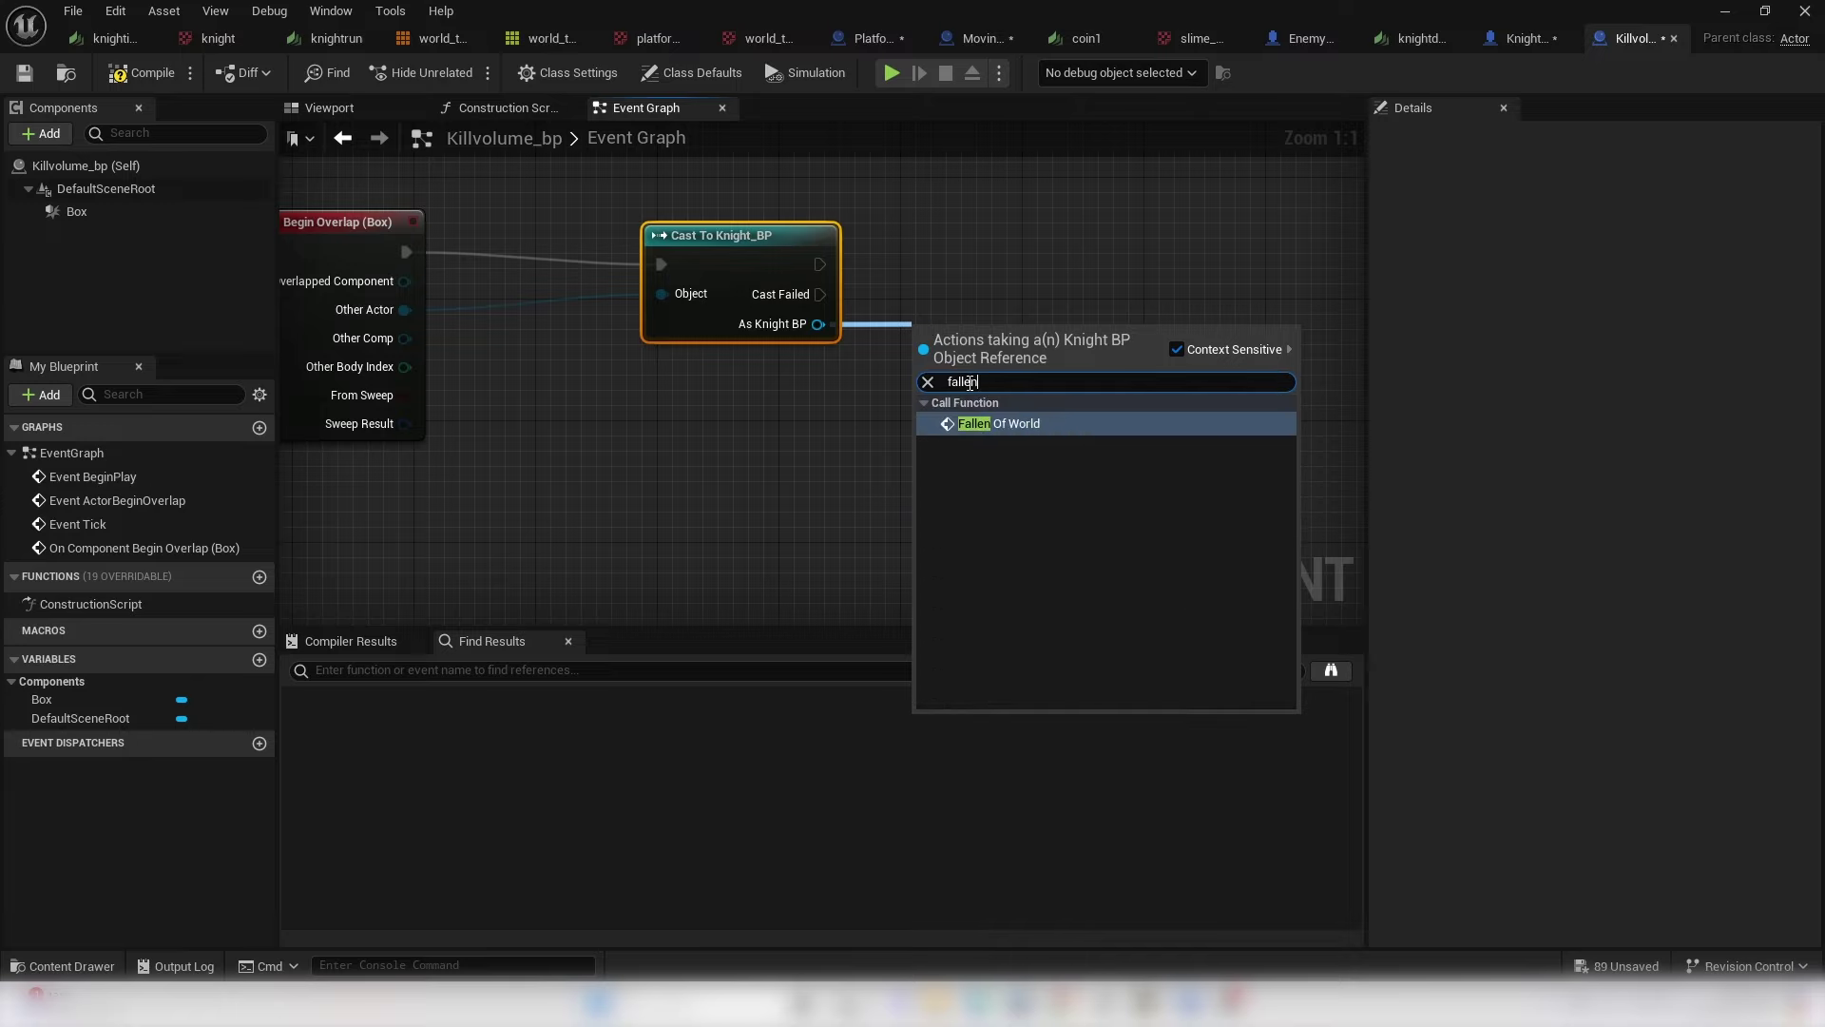
key(Return)
drag(981, 371, 1047, 273)
key(F7)
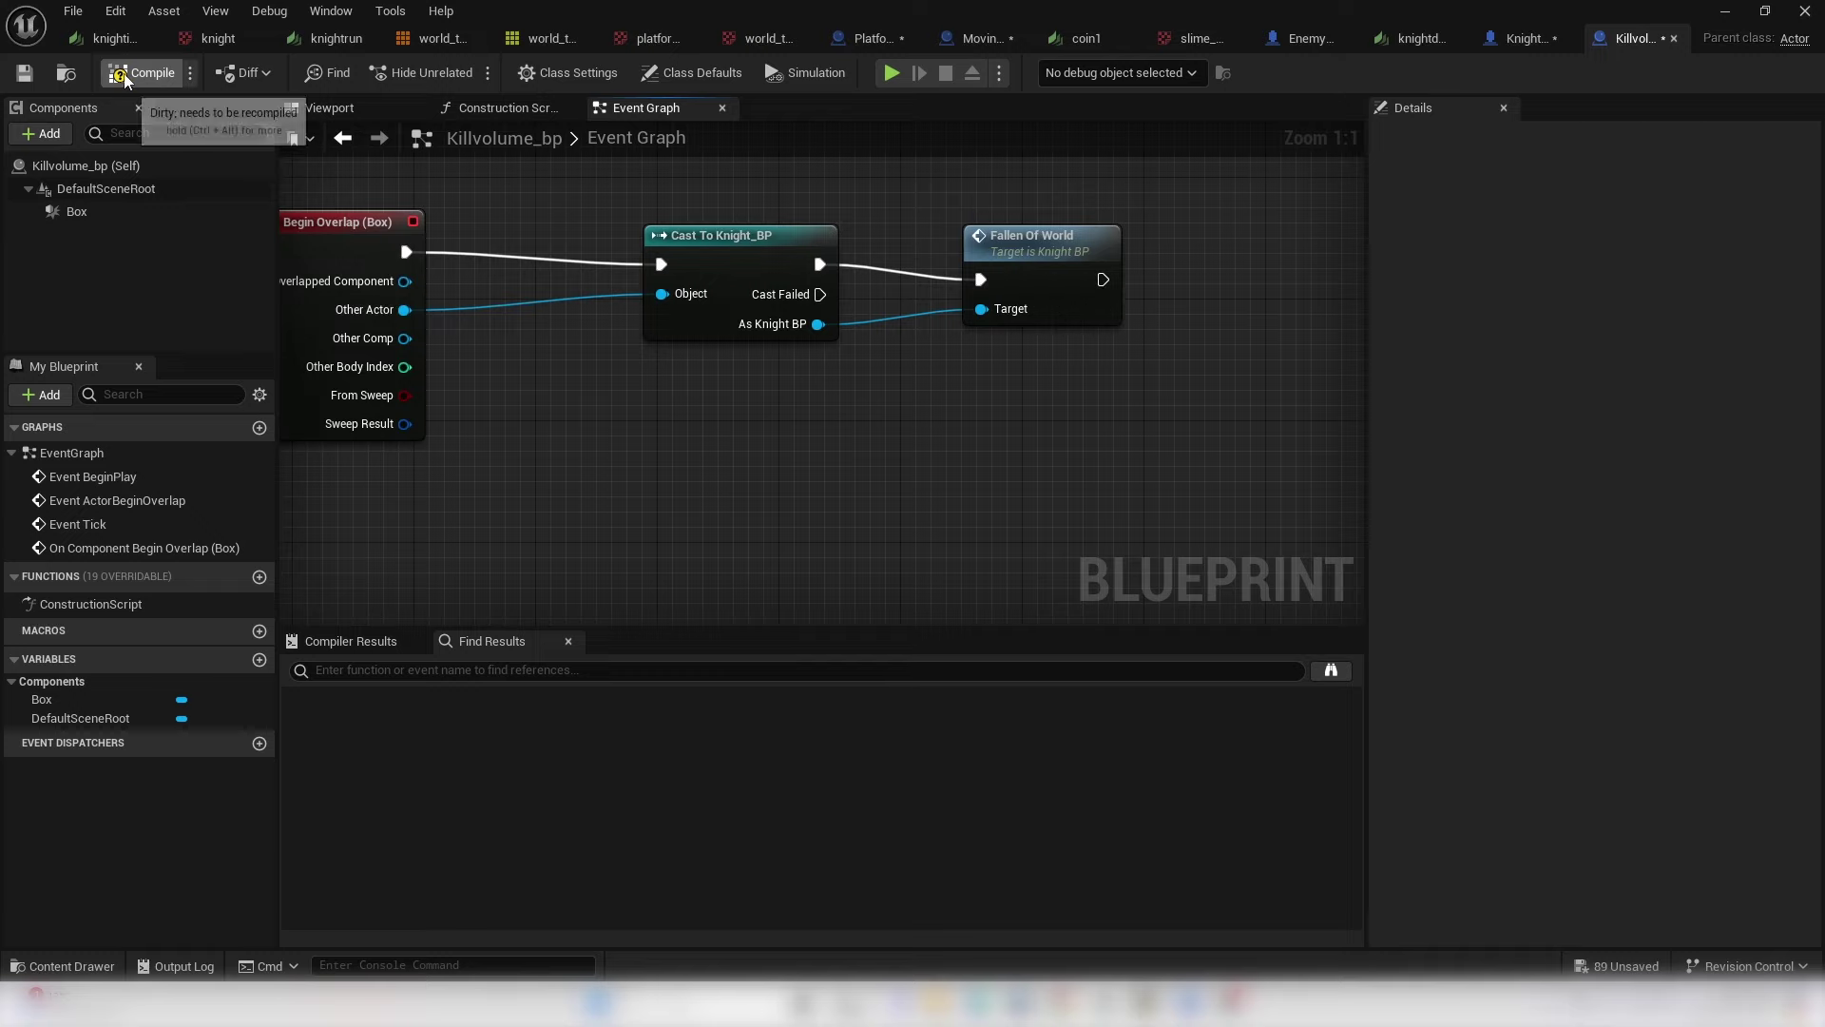
- In Knight_BP, move the Do Once, Set isdead?, Sprite and Add Local Offset nodes together so Do Once lines up with the Branch
click(1515, 46)
right_drag(1135, 362, 990, 274)
scroll(990, 274, down, 2)
scroll(990, 274, up, 2)
drag(810, 215, 1175, 489)
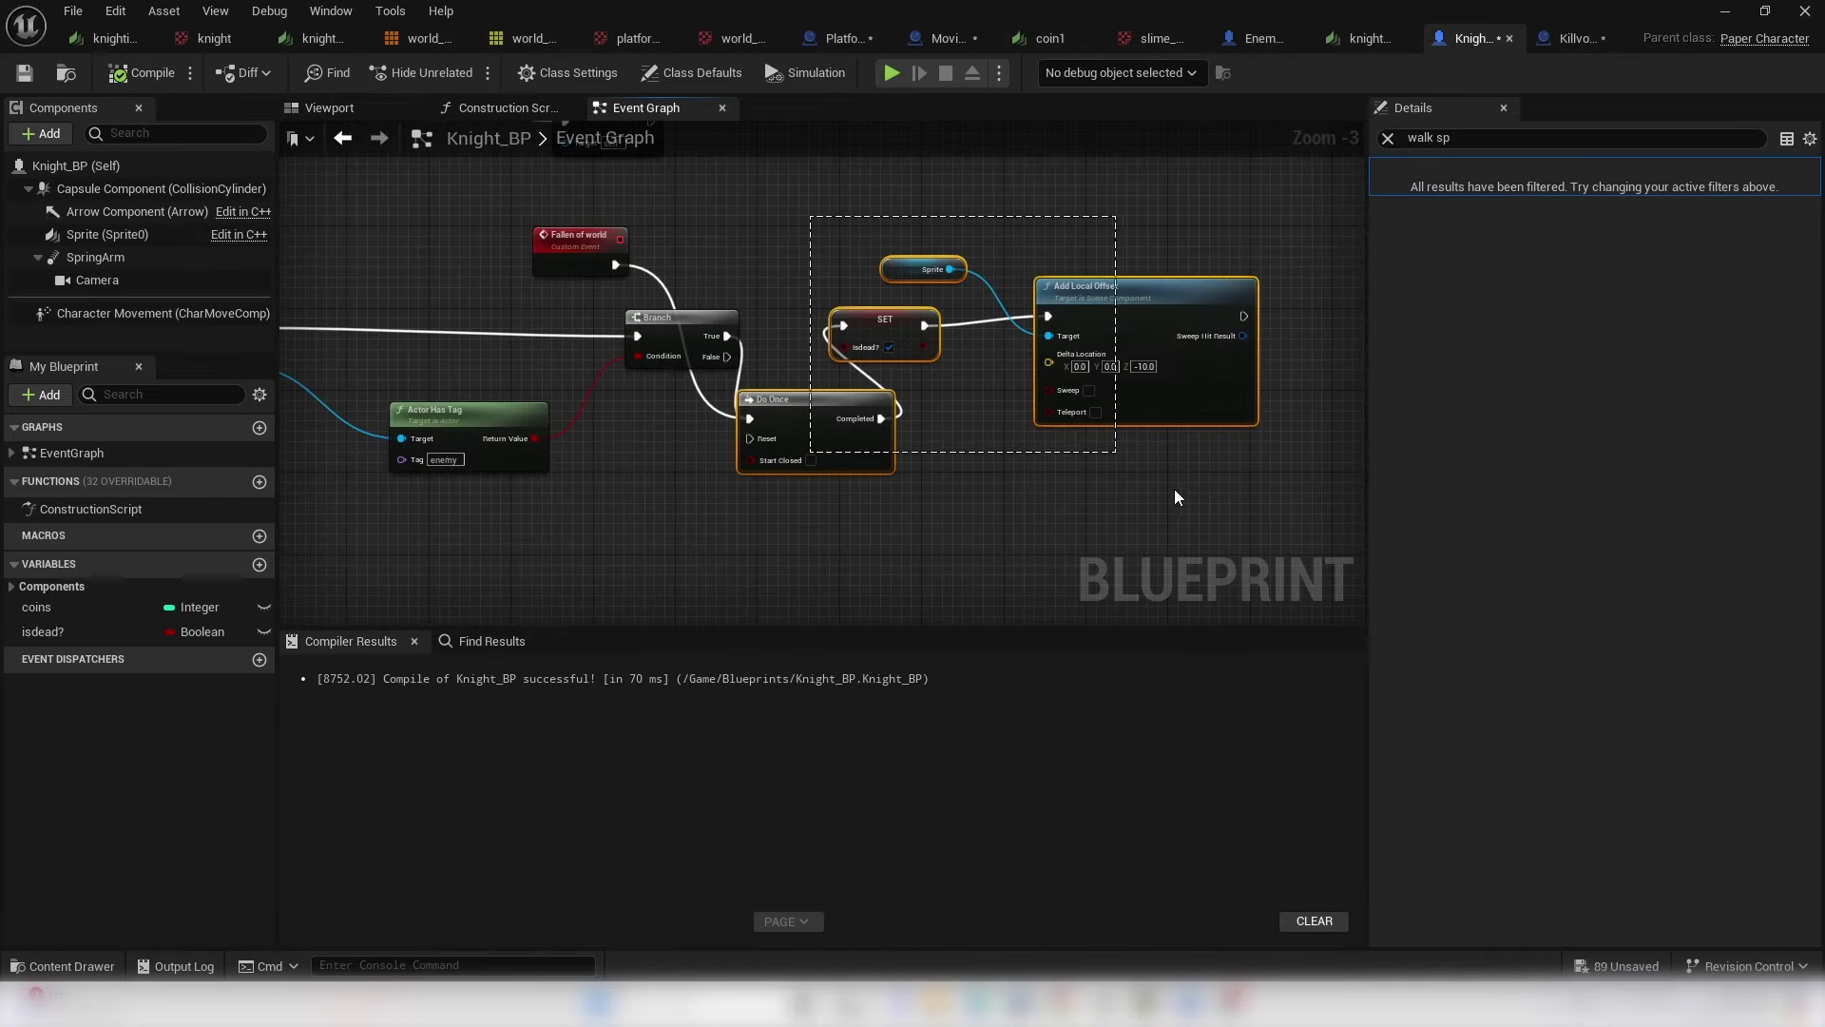
drag(1181, 347, 1222, 265)
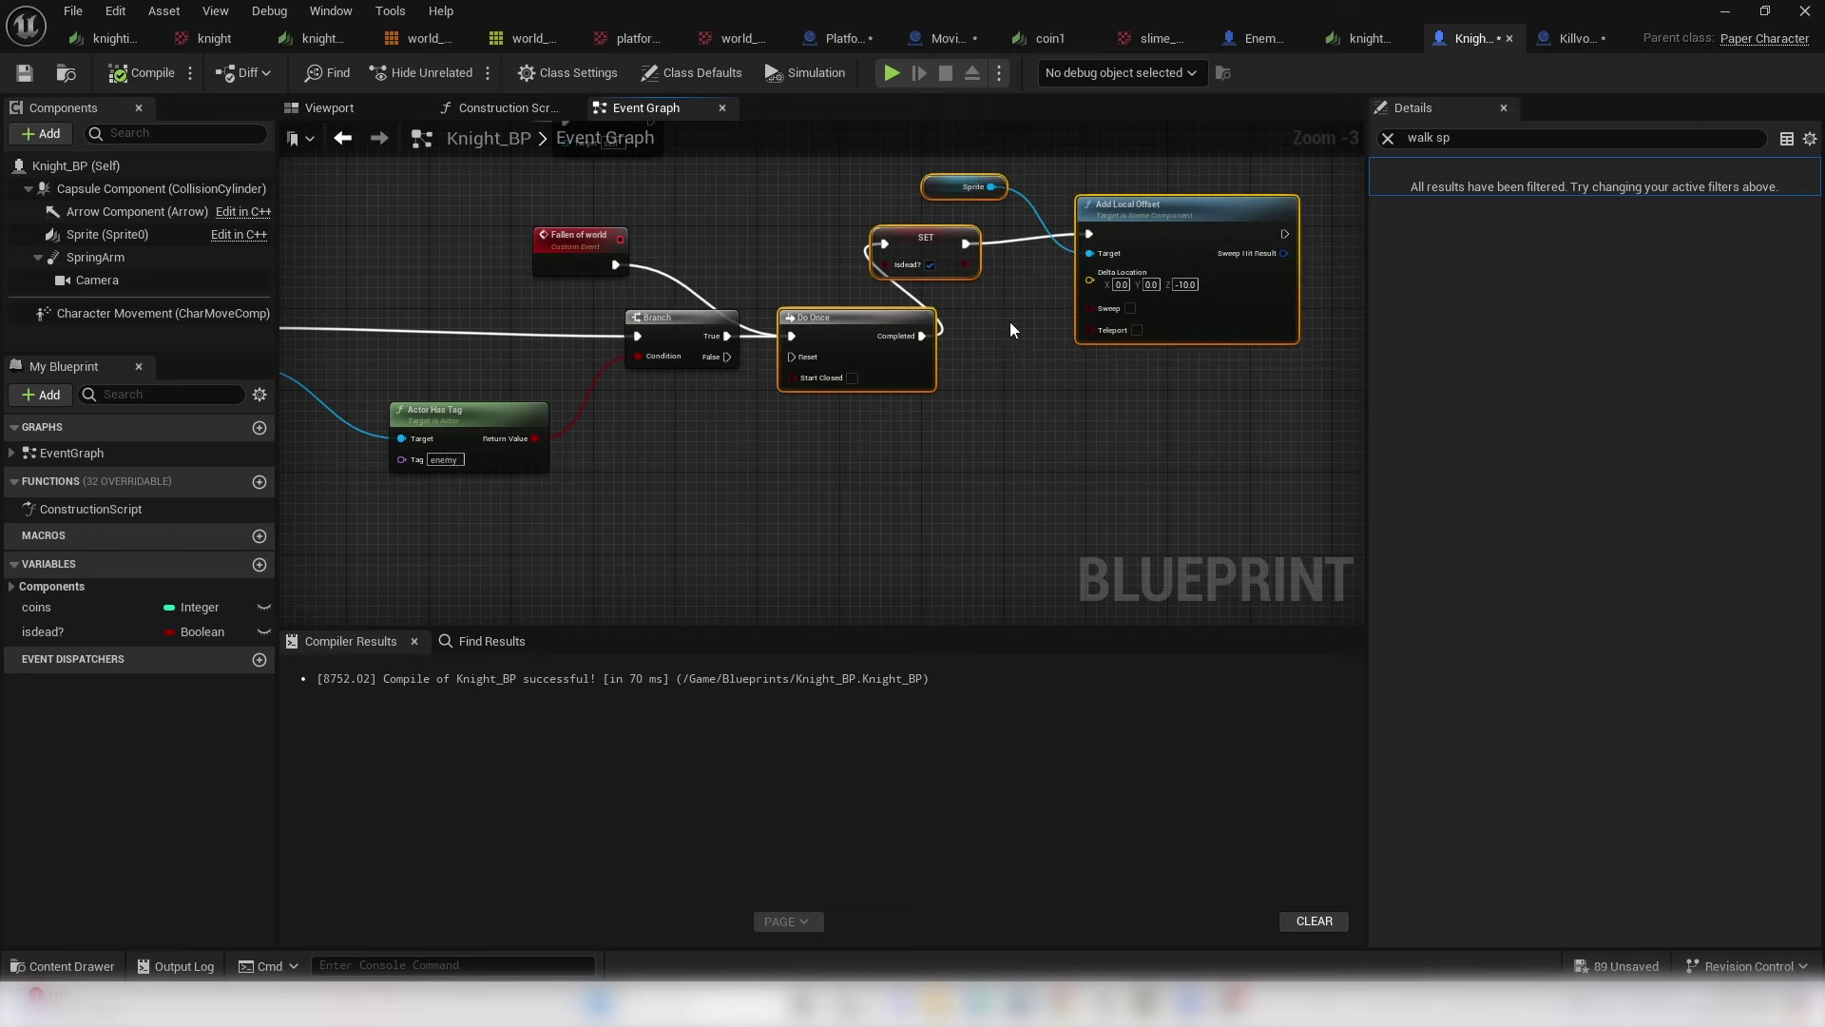
- Add a Delay node after Add Local Offset with a Duration of 2.0
right_drag(1011, 330, 817, 387)
click(881, 199)
drag(1090, 290, 1224, 287)
text(dela)
key(Return)
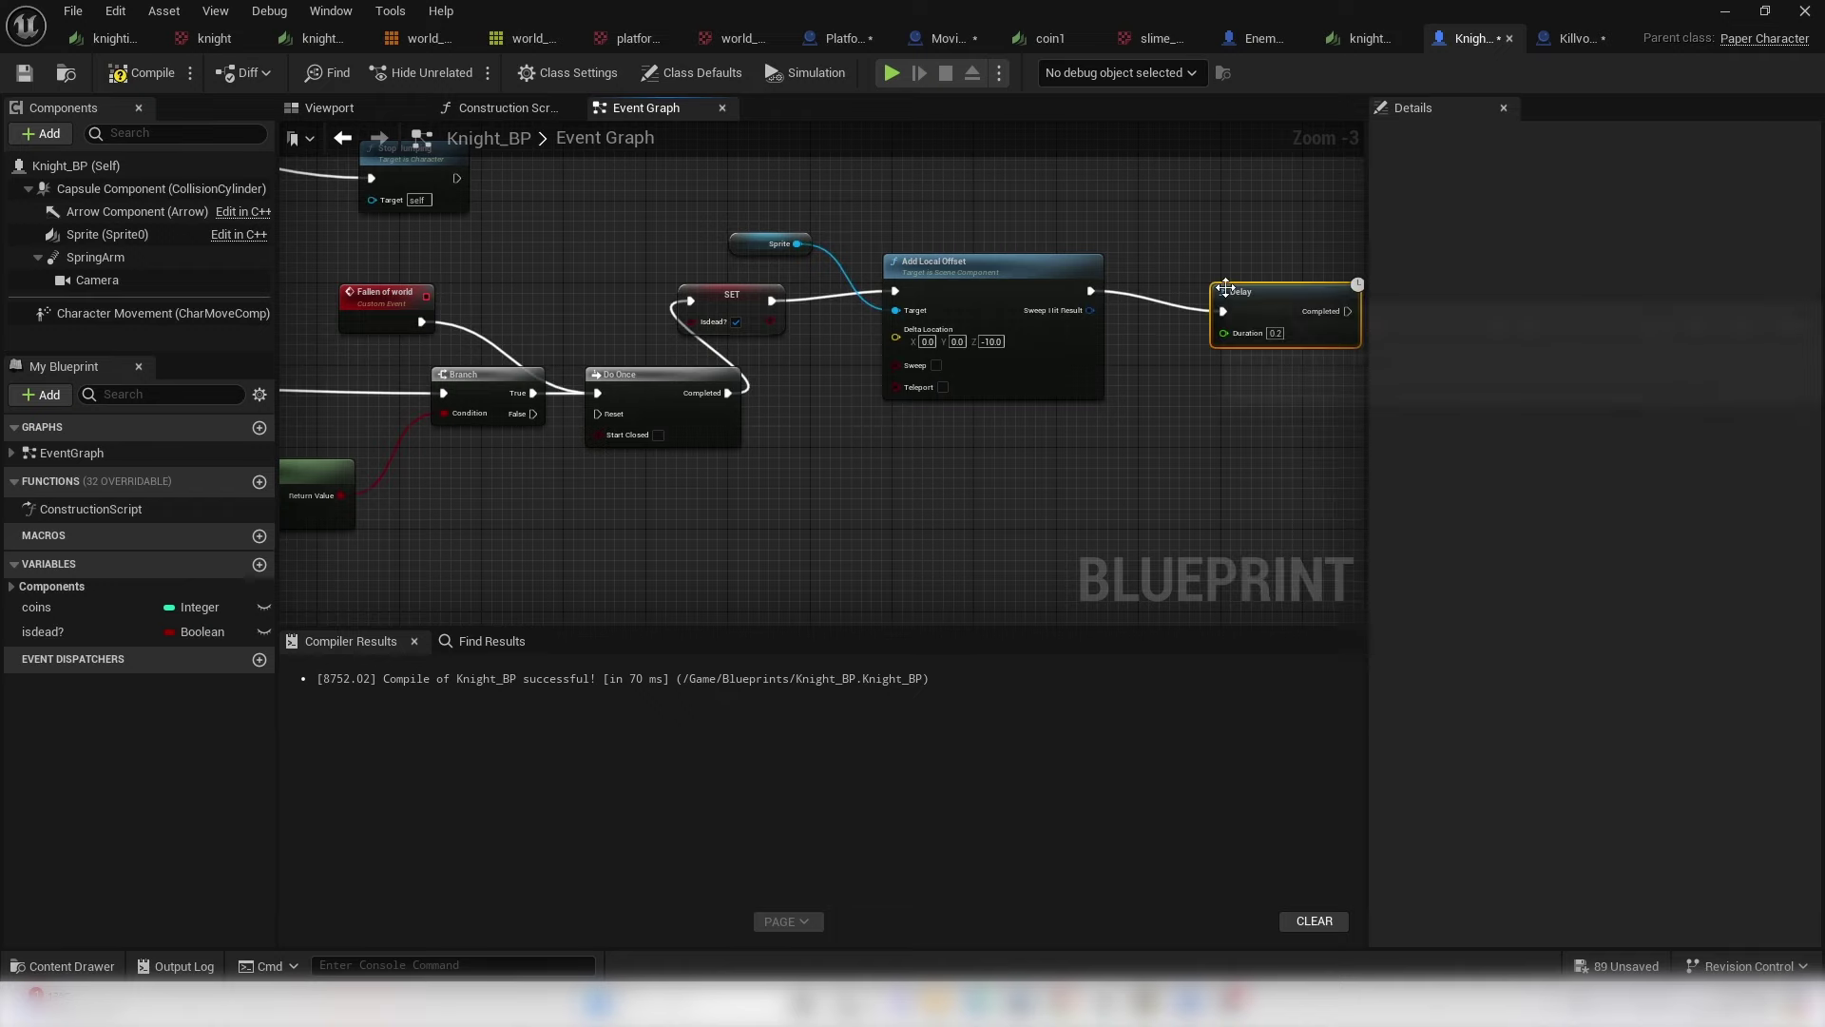
text(2)
key(Return)
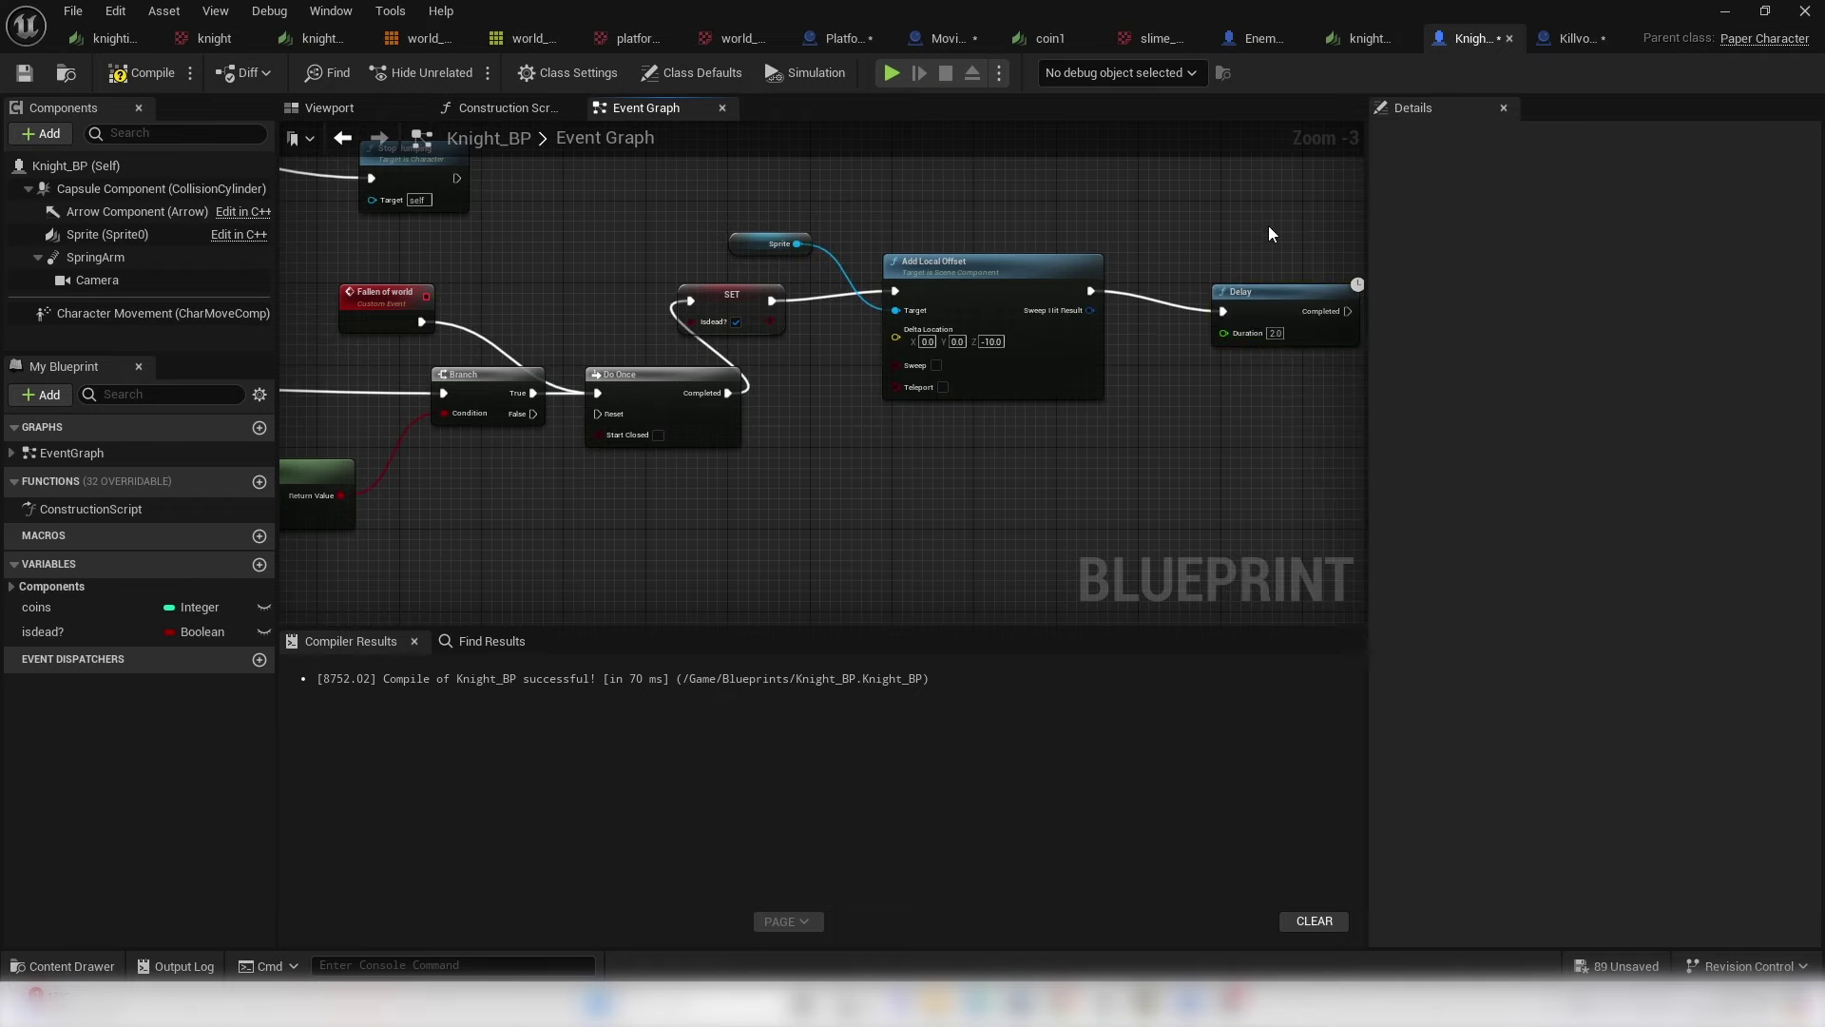
- Add a Get Current Level Name node executed when the Delay completes
right_drag(1268, 224, 777, 205)
drag(855, 290, 966, 289)
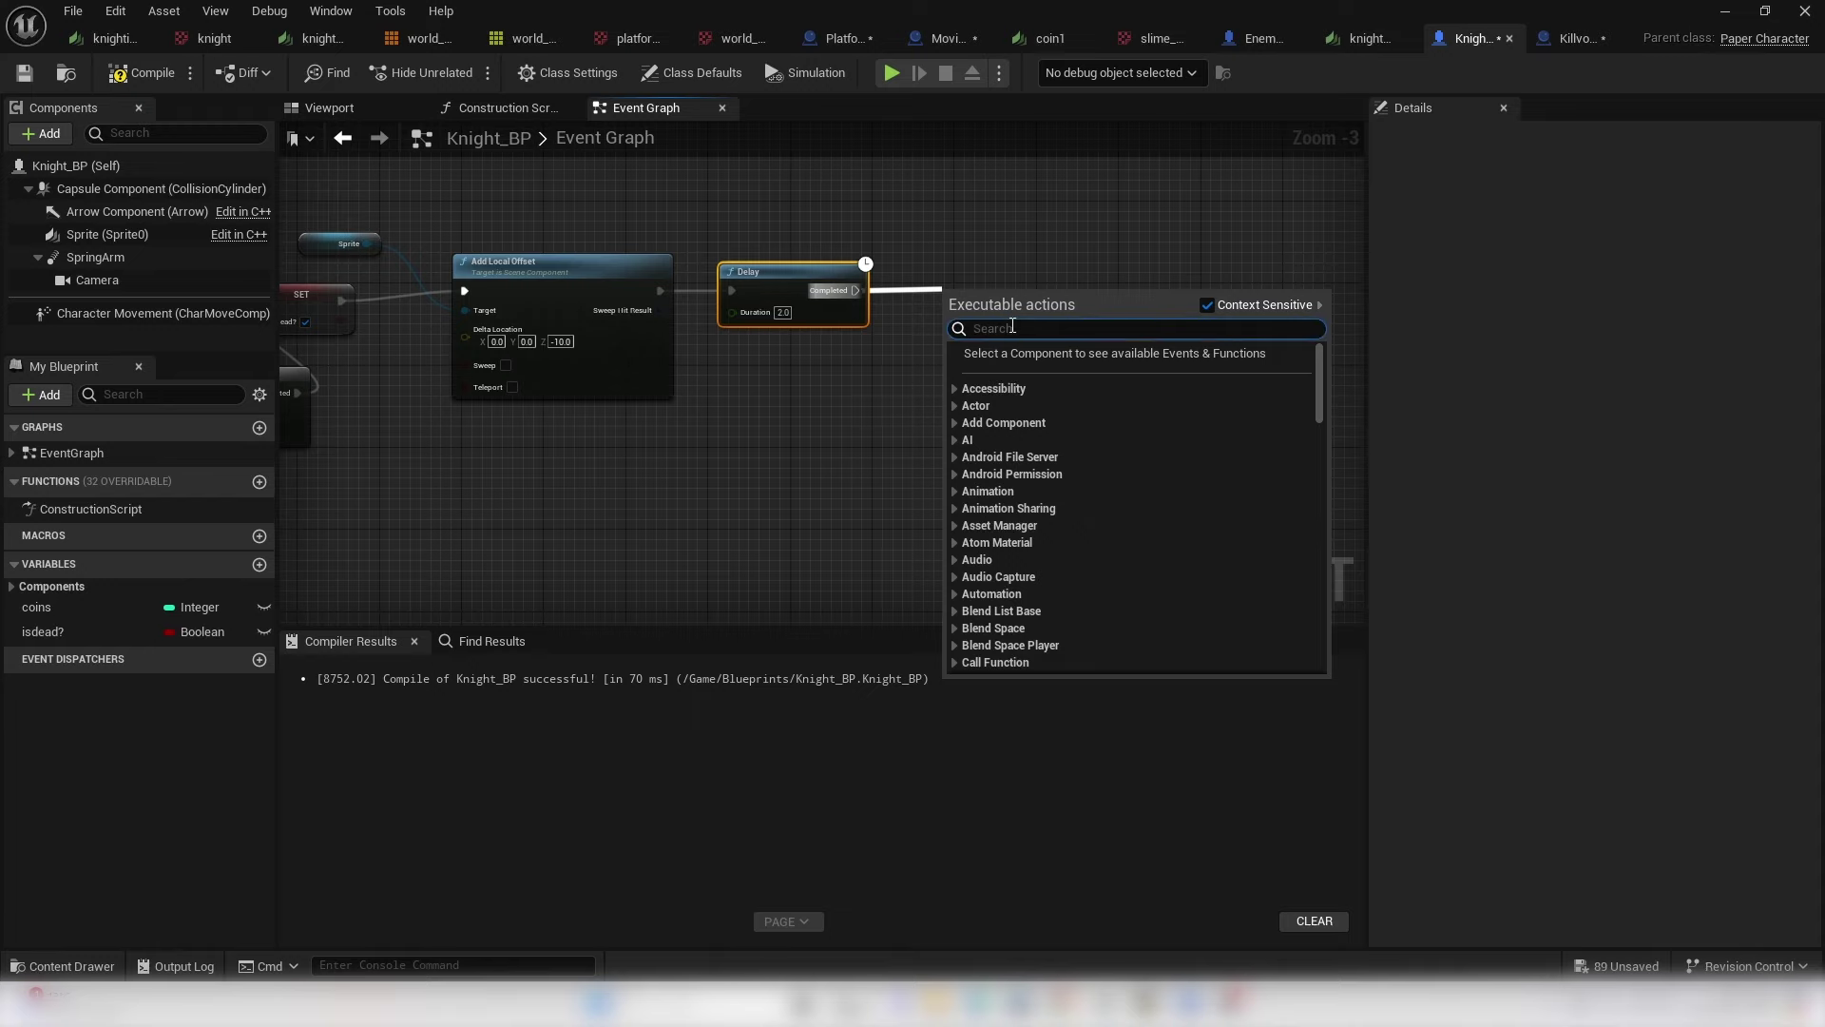
text(get curr)
key(Return)
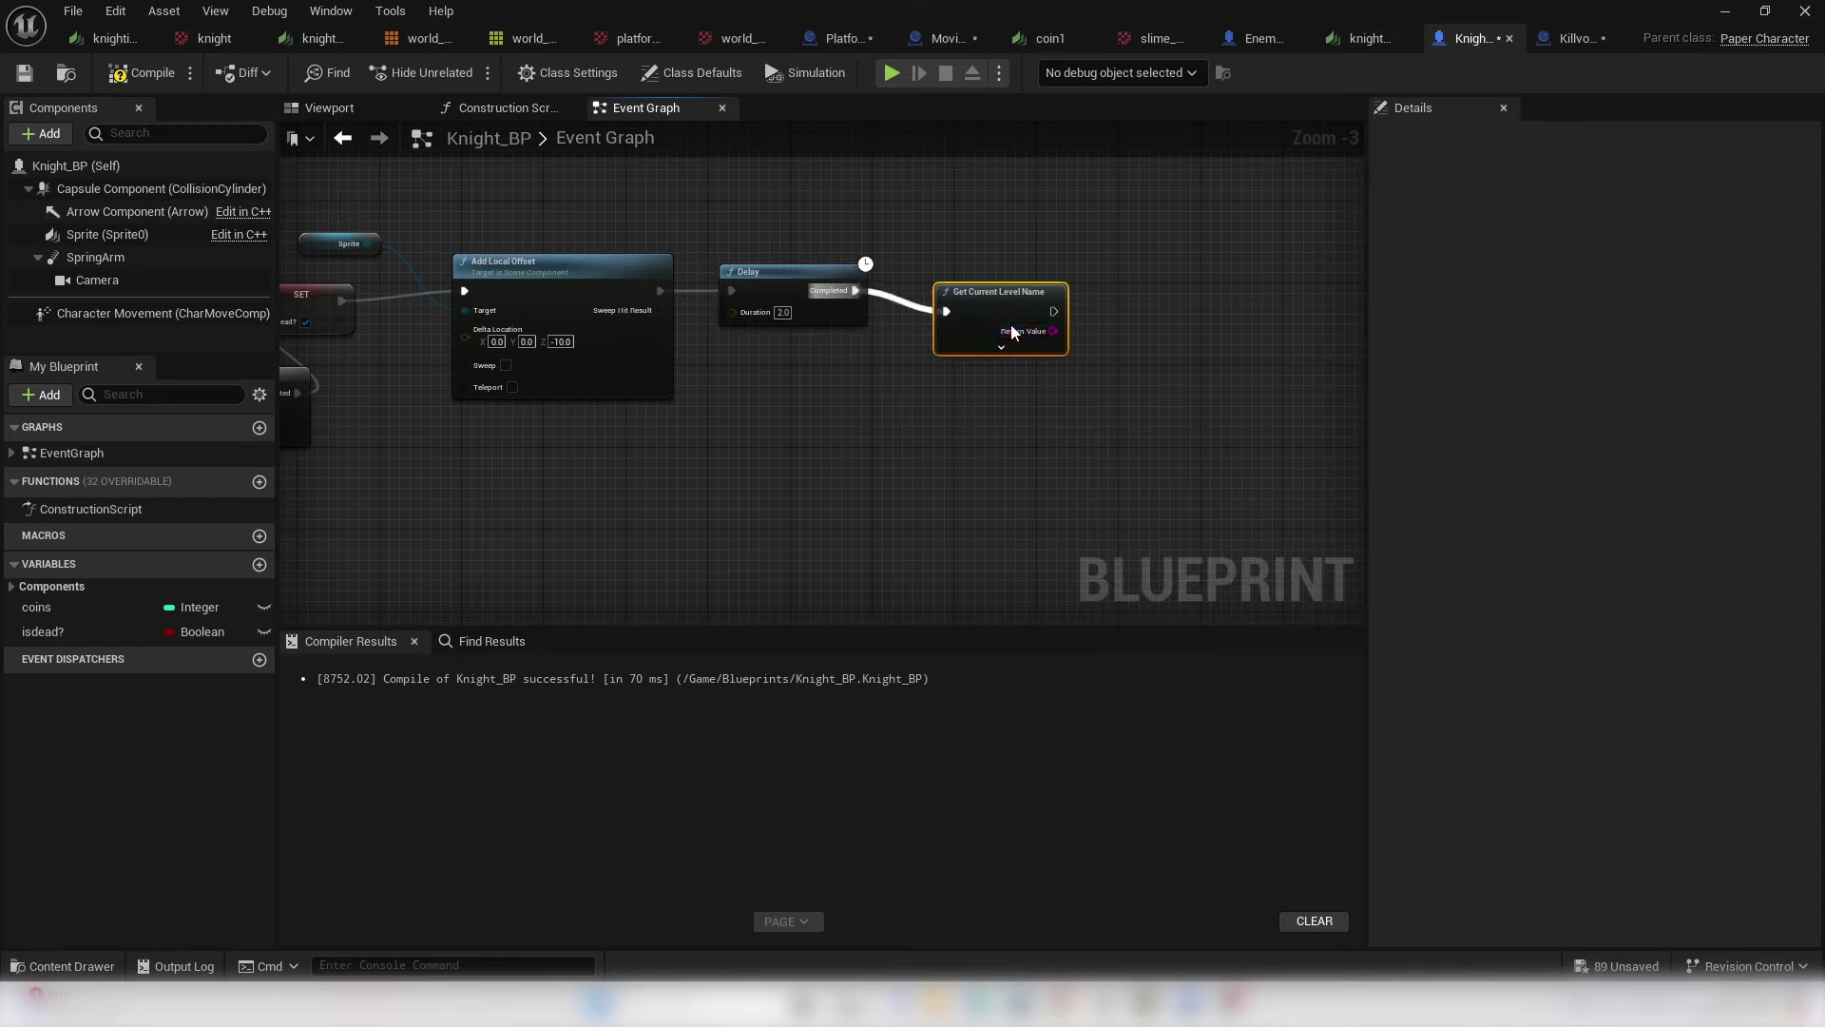
- Add an Open Level (by Name) node after Get Current Level Name and feed its Level Name from the Return Value
scroll(1044, 269, up, 3)
drag(968, 310, 1177, 288)
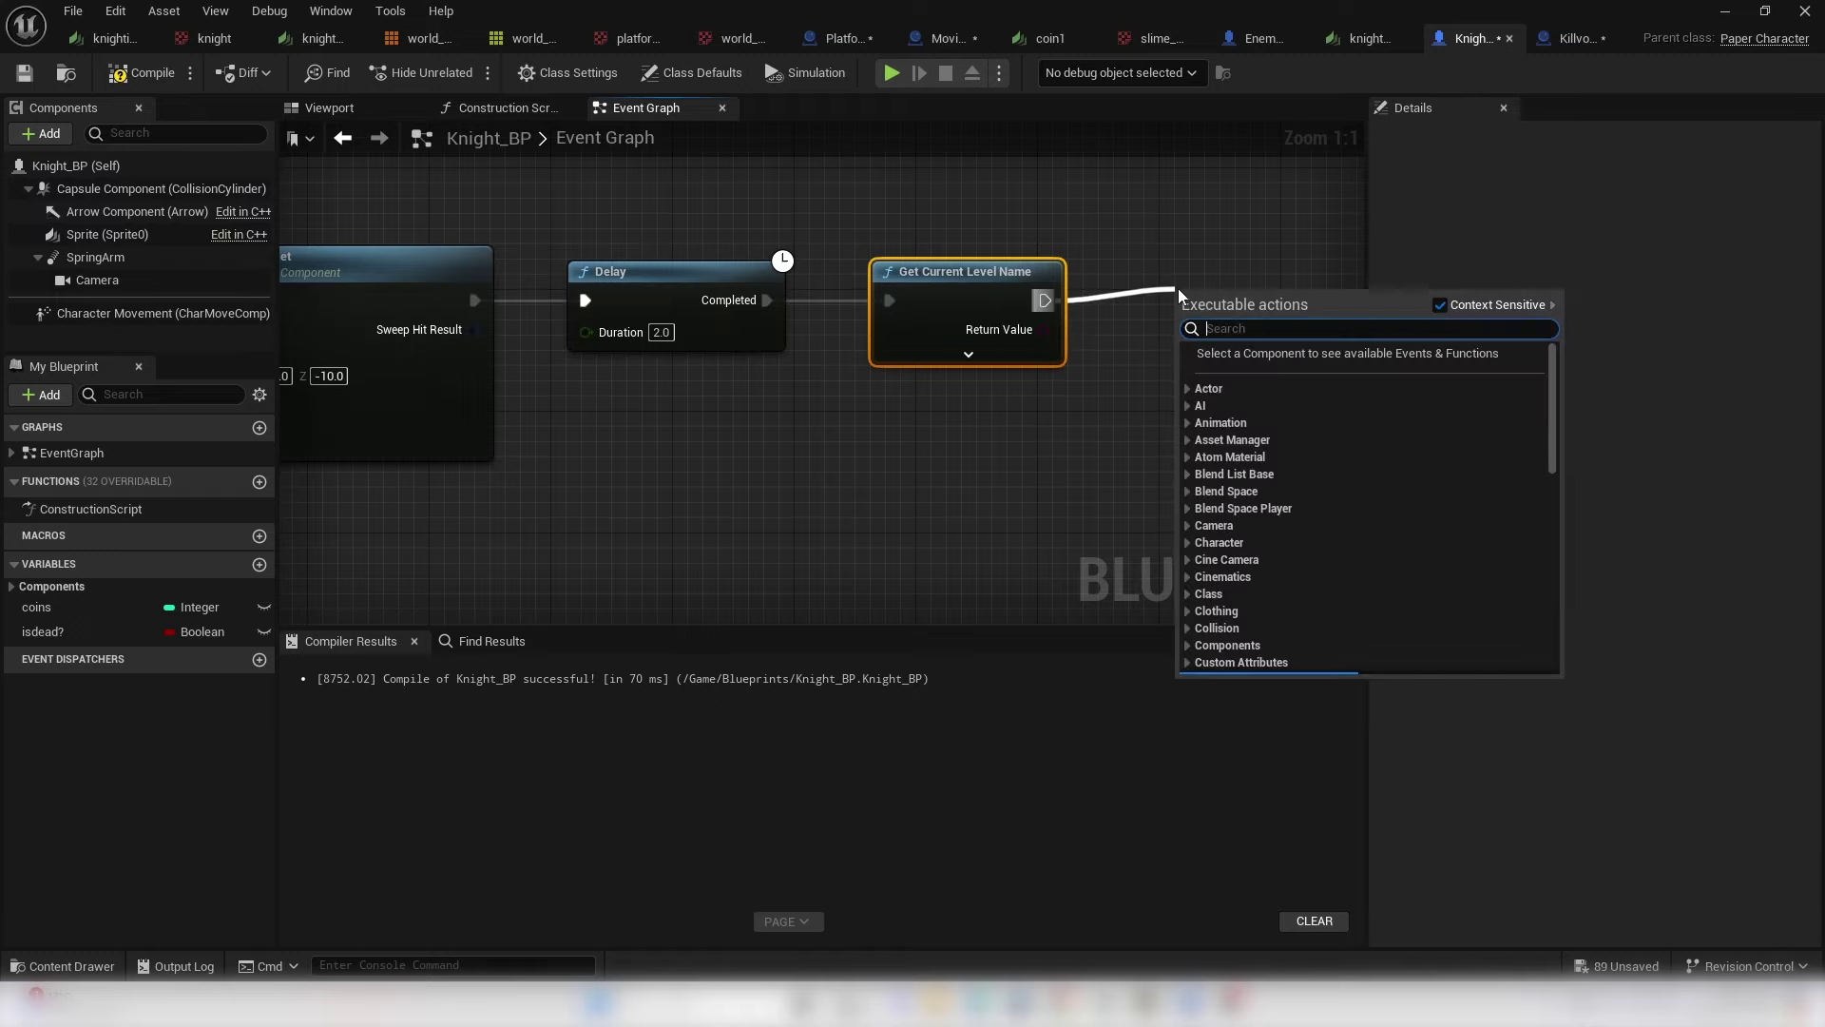
text(open)
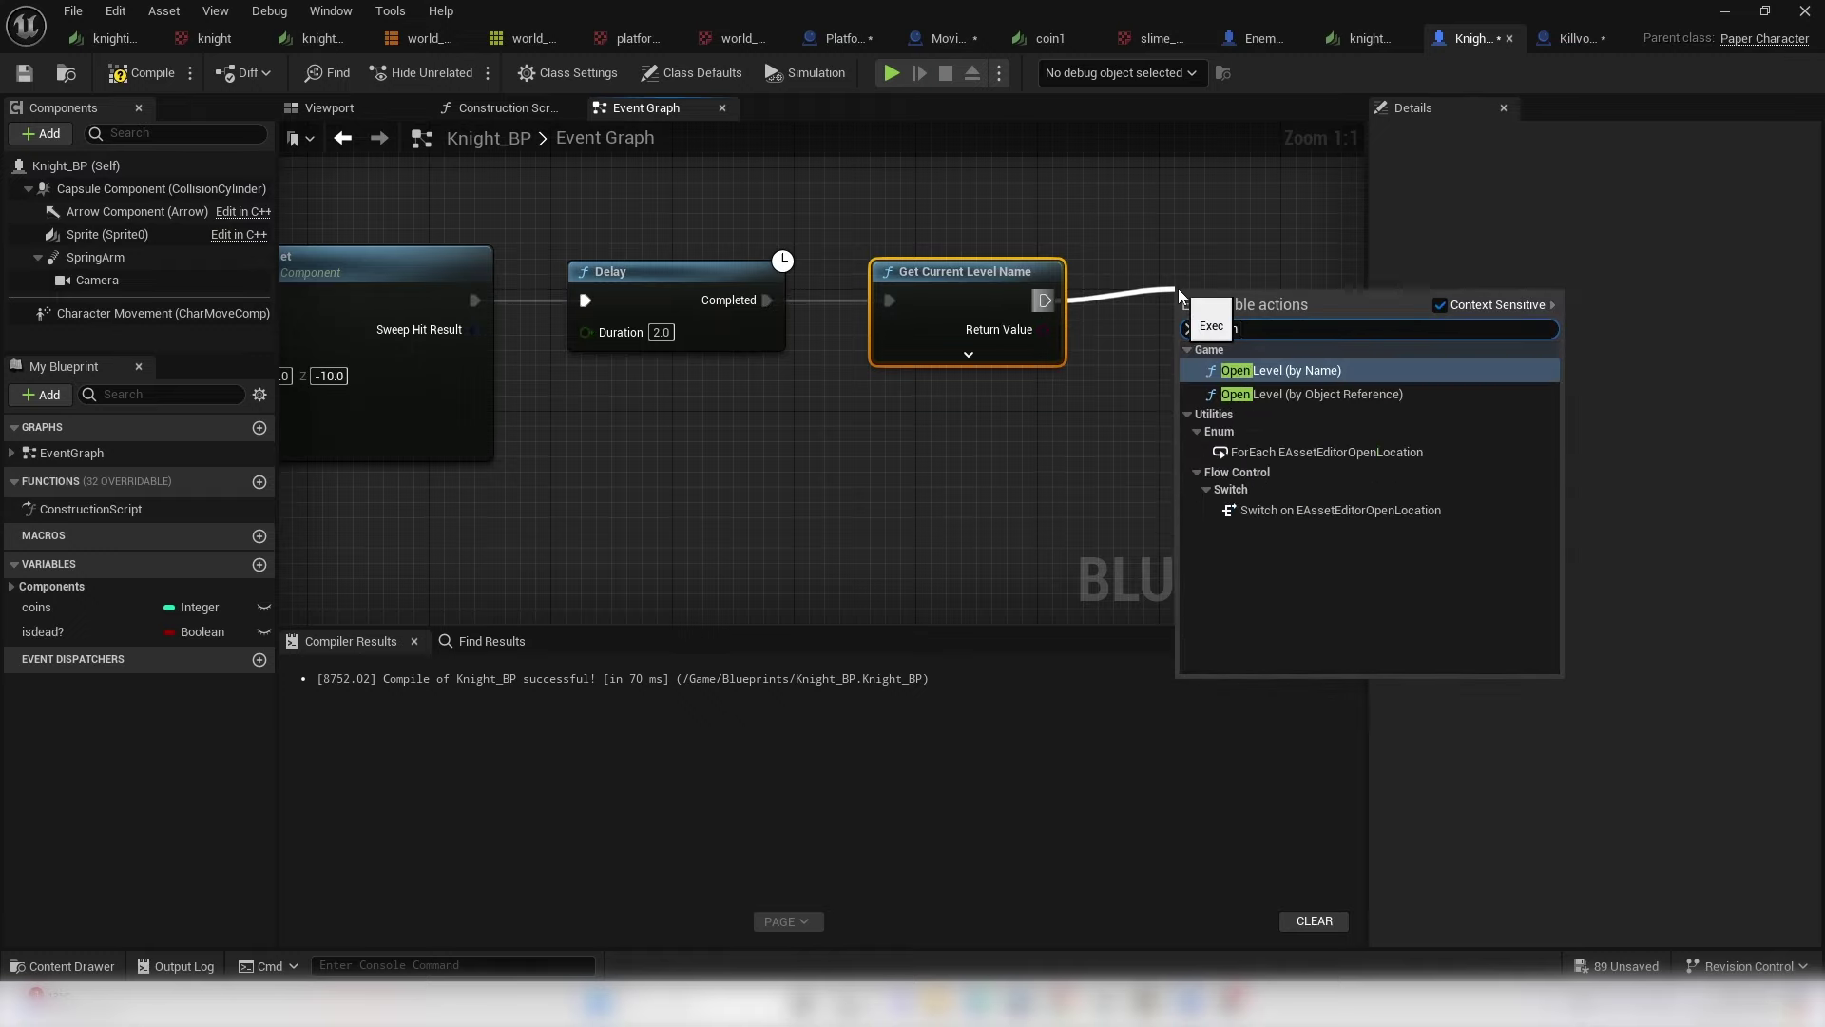
click(1329, 371)
drag(1043, 330, 1184, 348)
drag(1052, 285, 1156, 375)
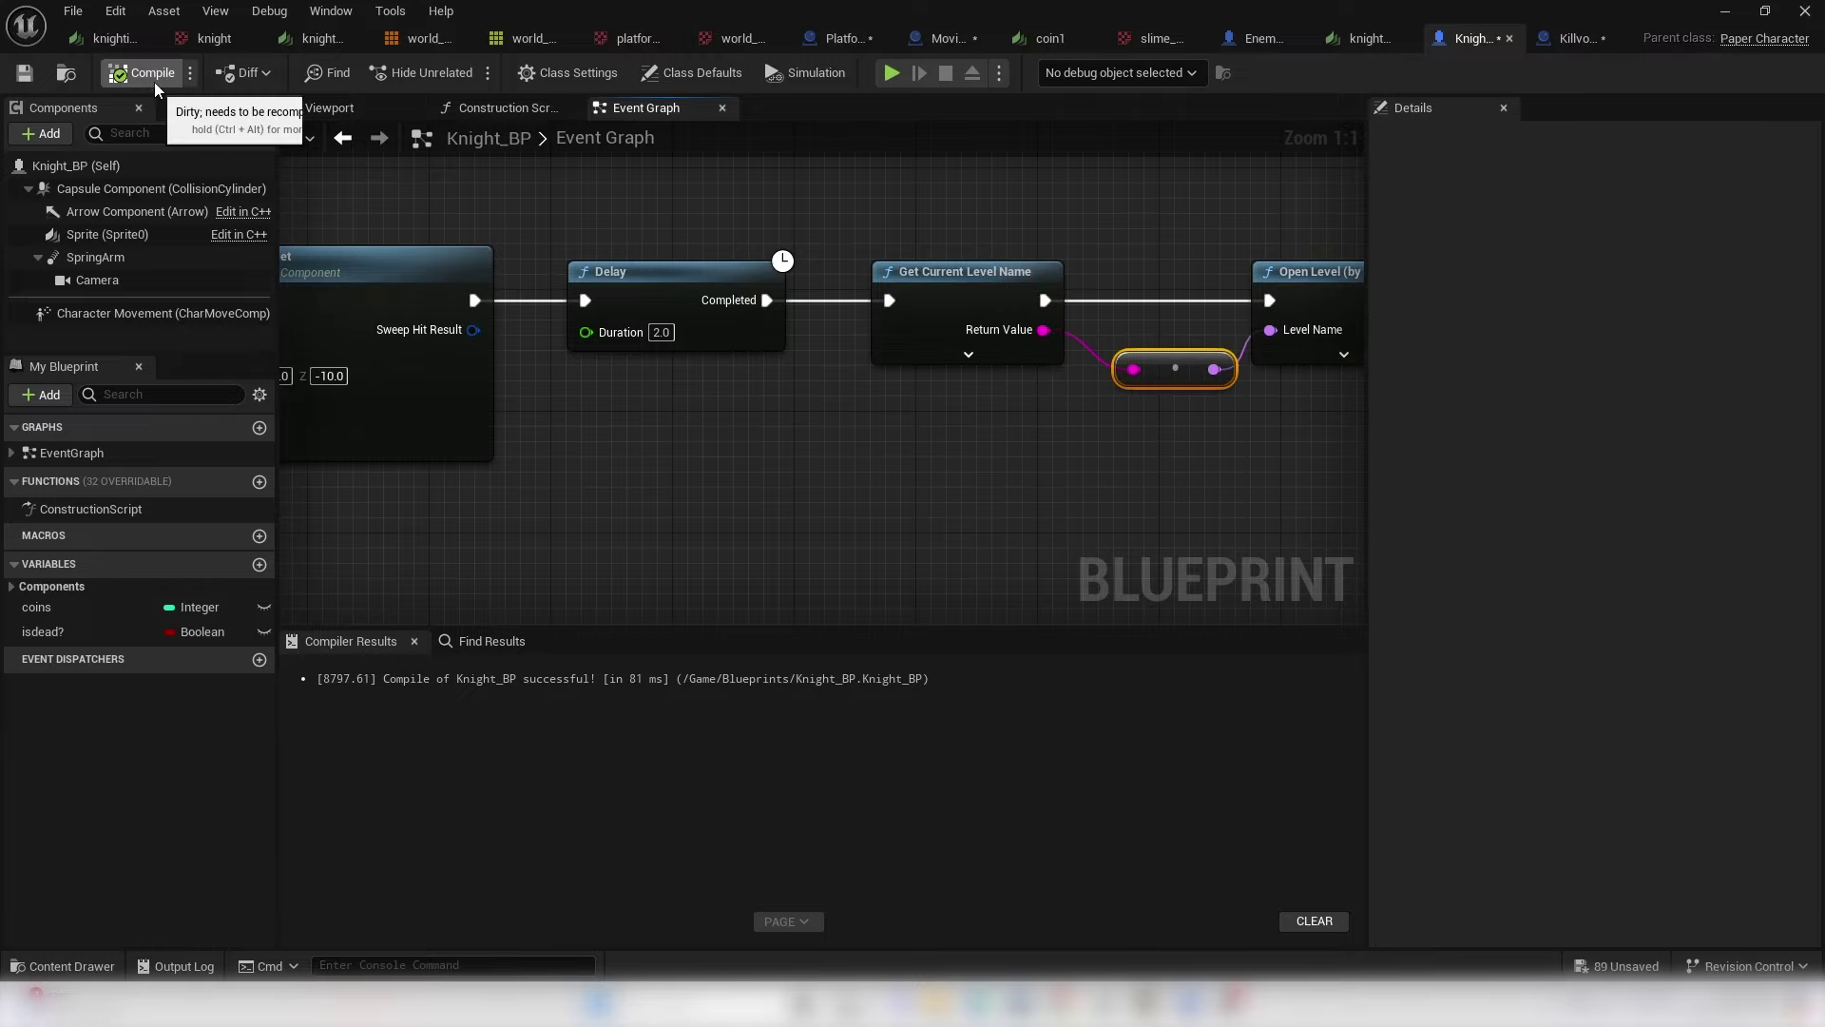
- In LEVEL1, place a Killvolume_bp actor below the far end of the ground and set its Y location to 0
click(1724, 11)
right_drag(719, 363, 742, 363)
drag(551, 760, 789, 518)
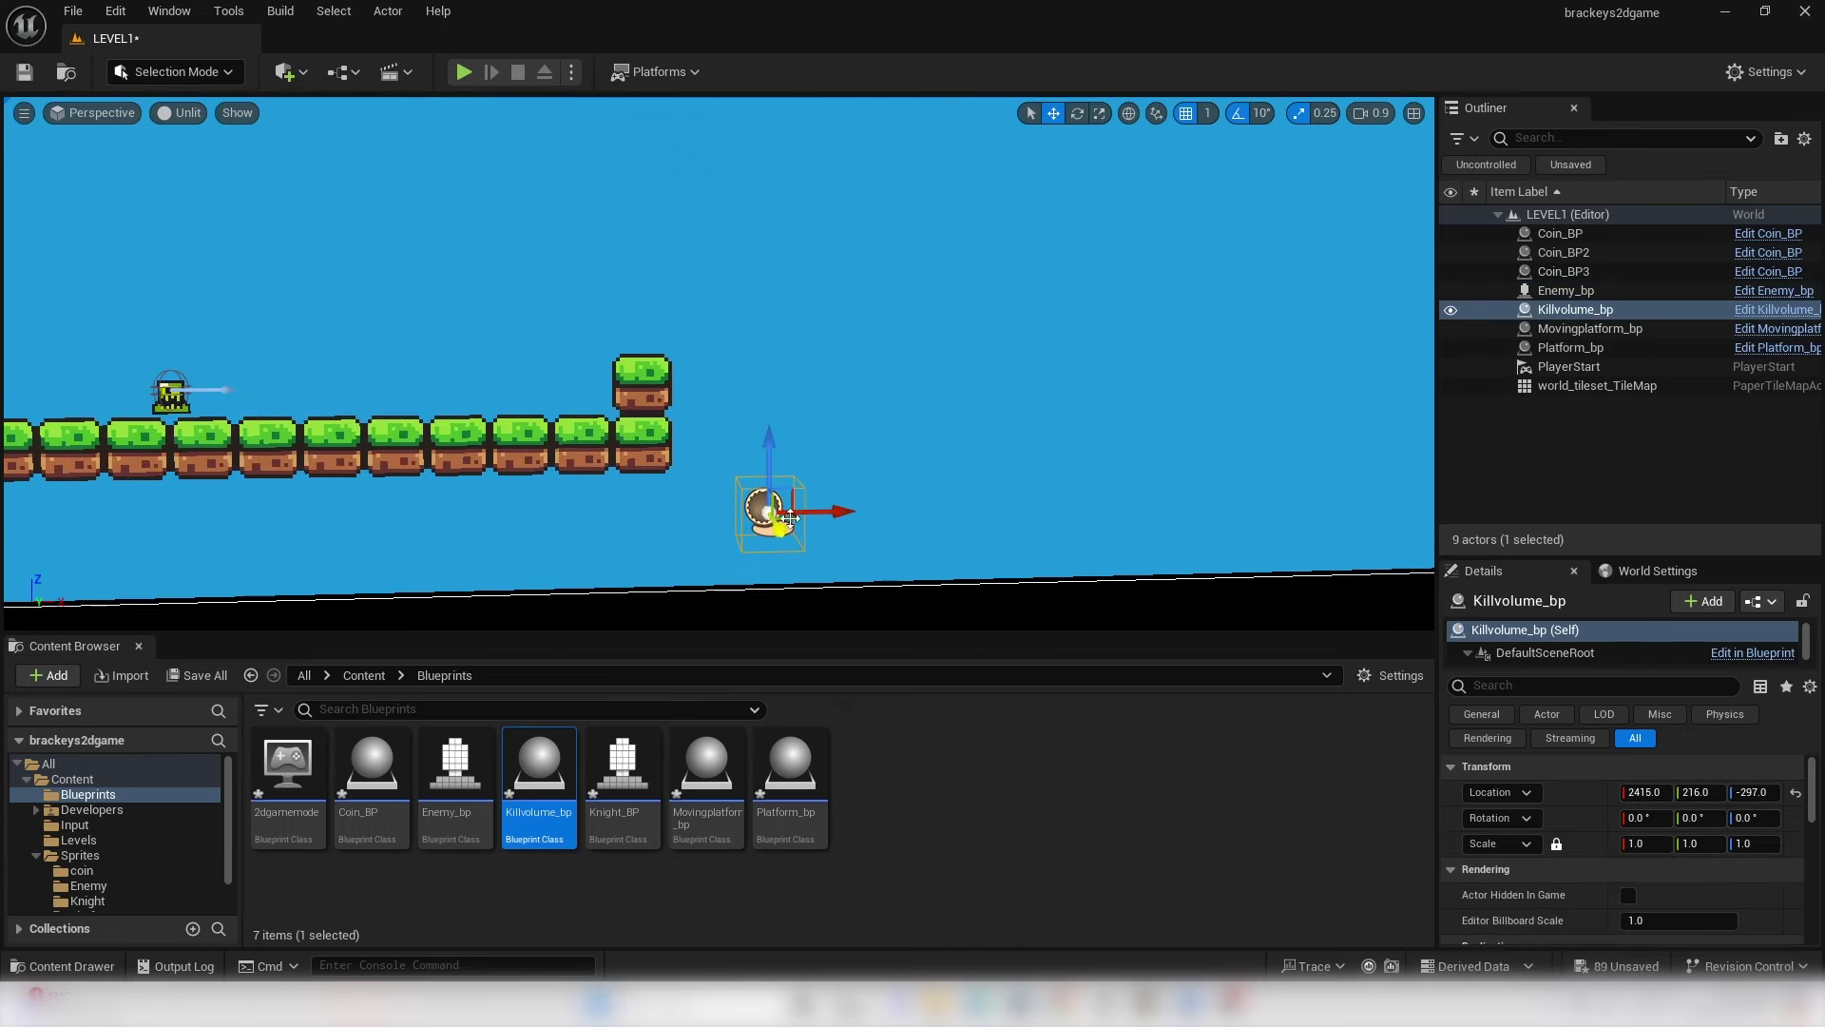
click(1690, 793)
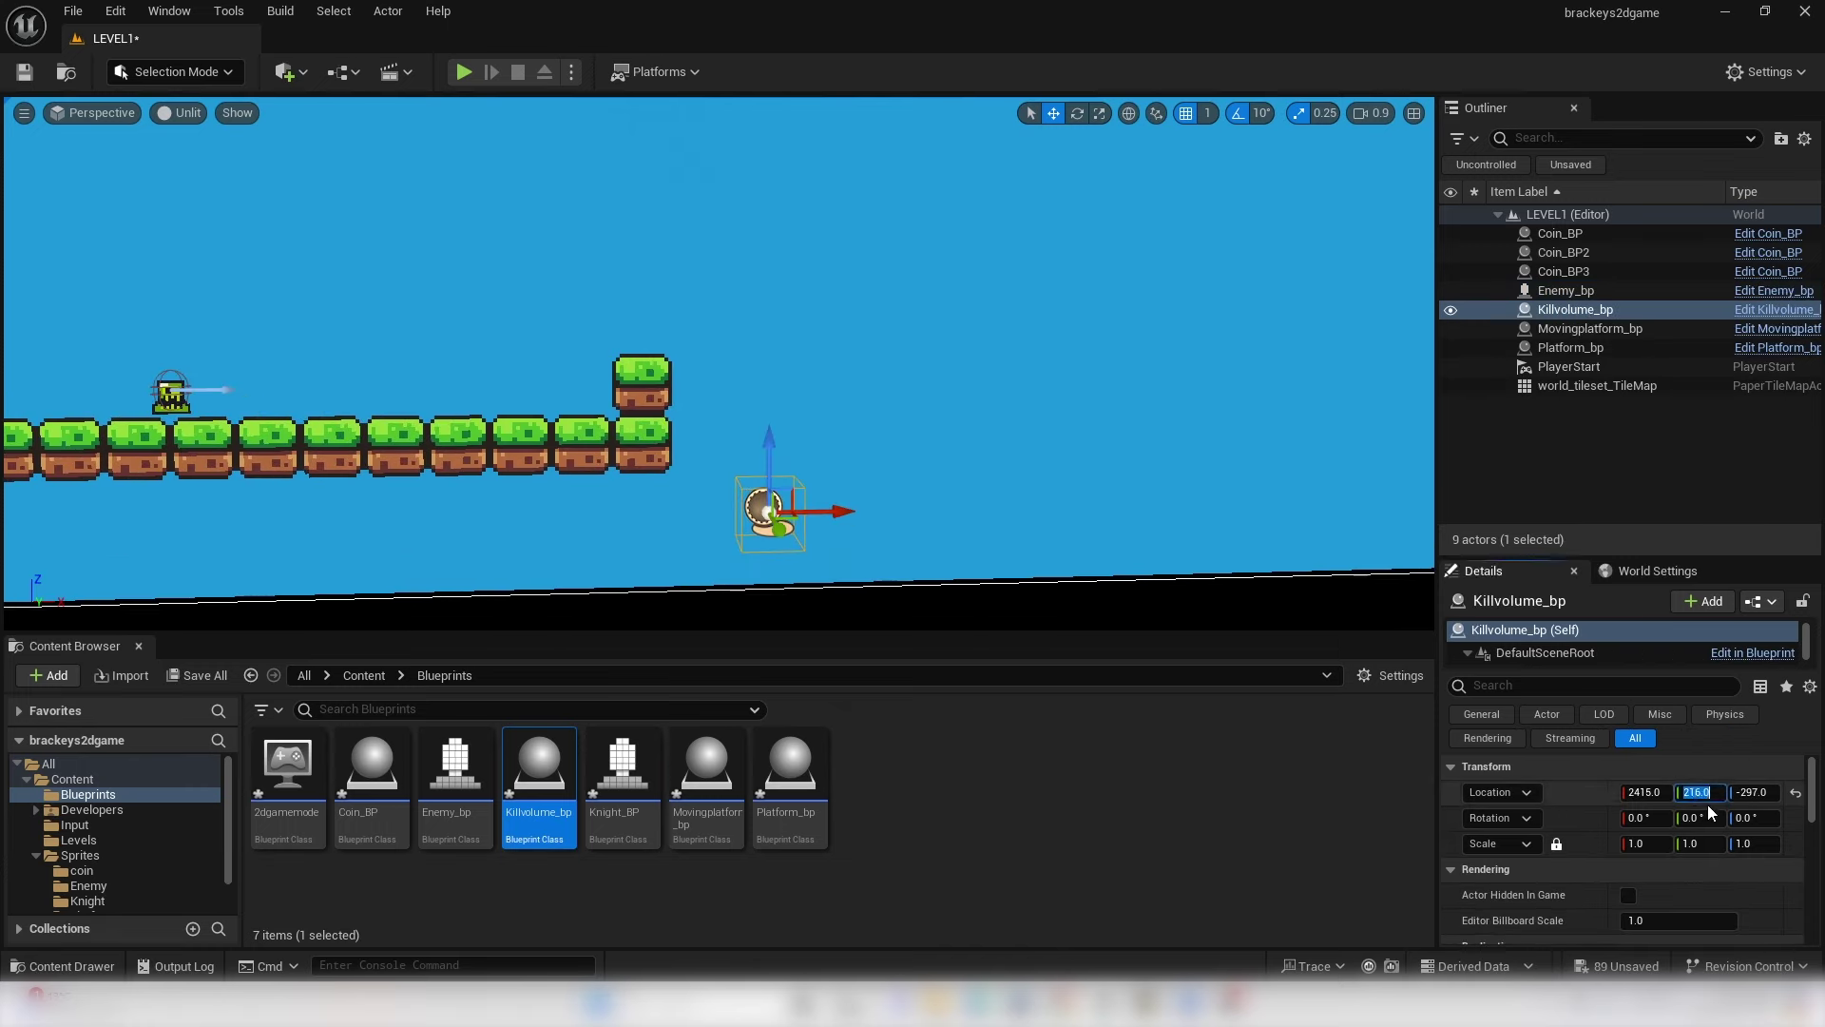
text(0)
key(Return)
- Scale the kill volume to 57.75 along X and lower it to a Z location of about -349
click(1100, 113)
right_drag(1183, 381, 1065, 428)
scroll(1183, 381, down, 1)
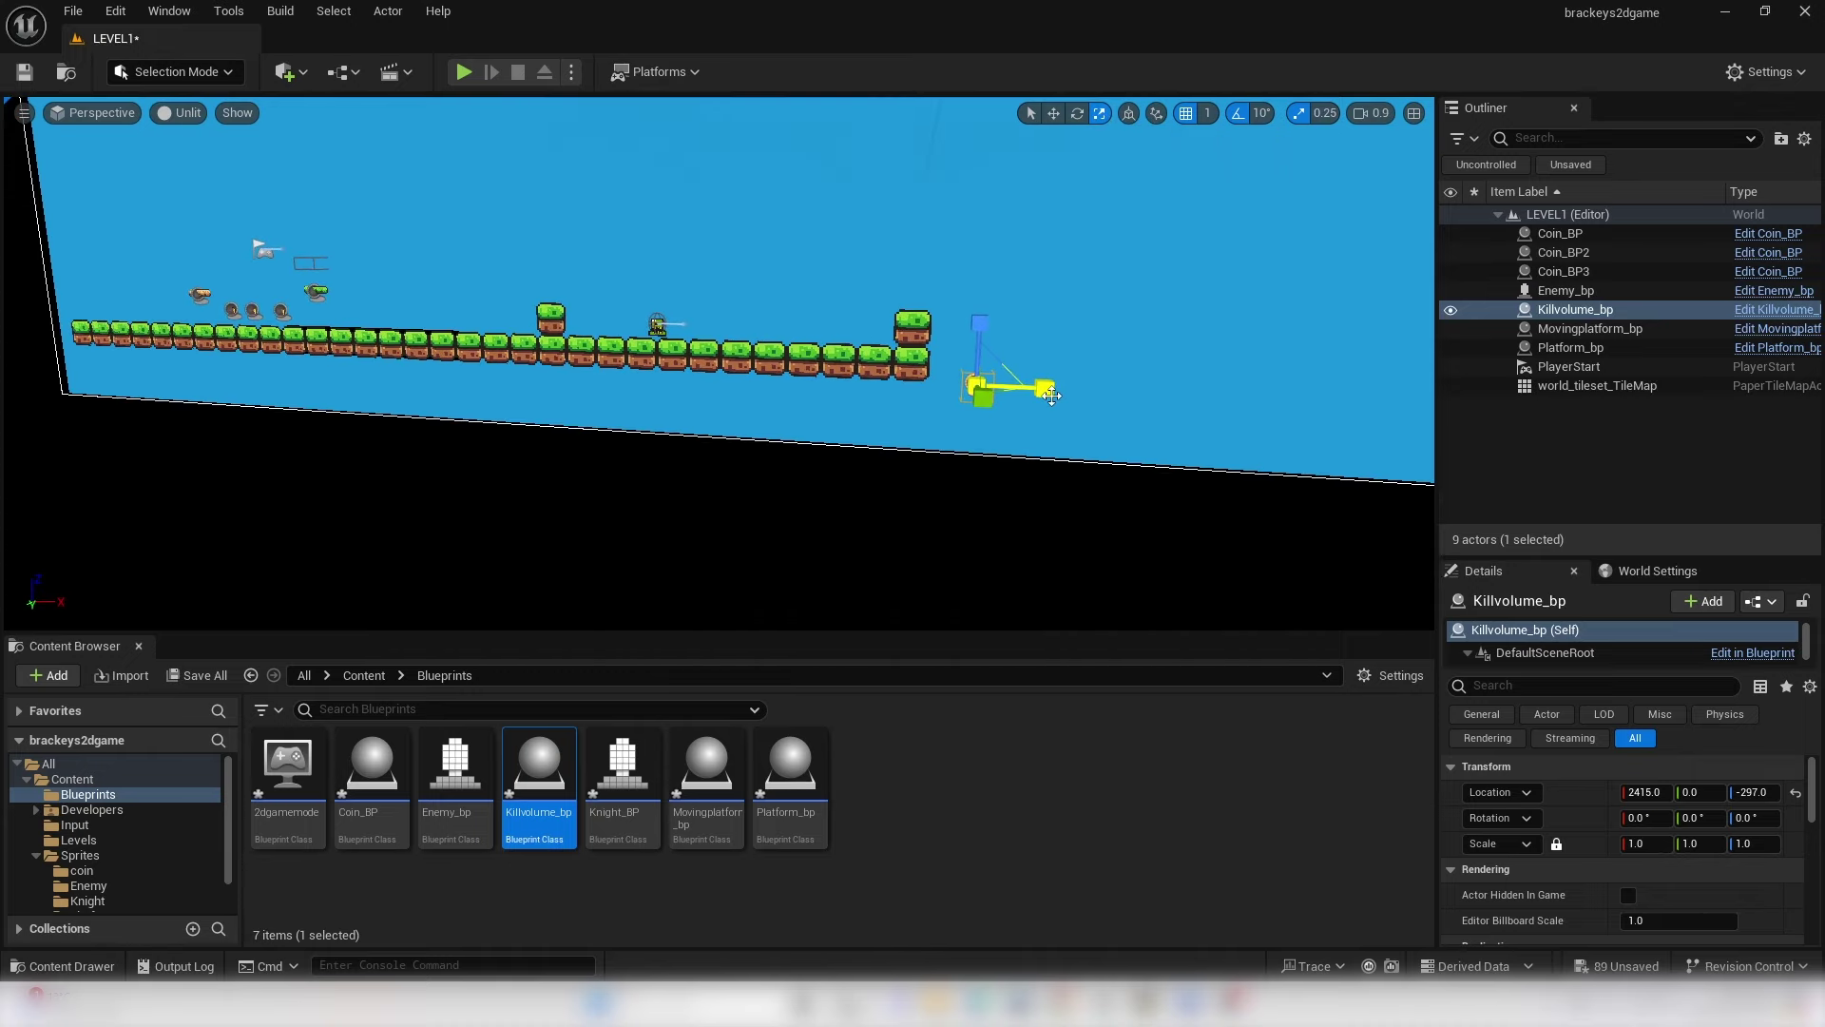
drag(1049, 390, 1264, 397)
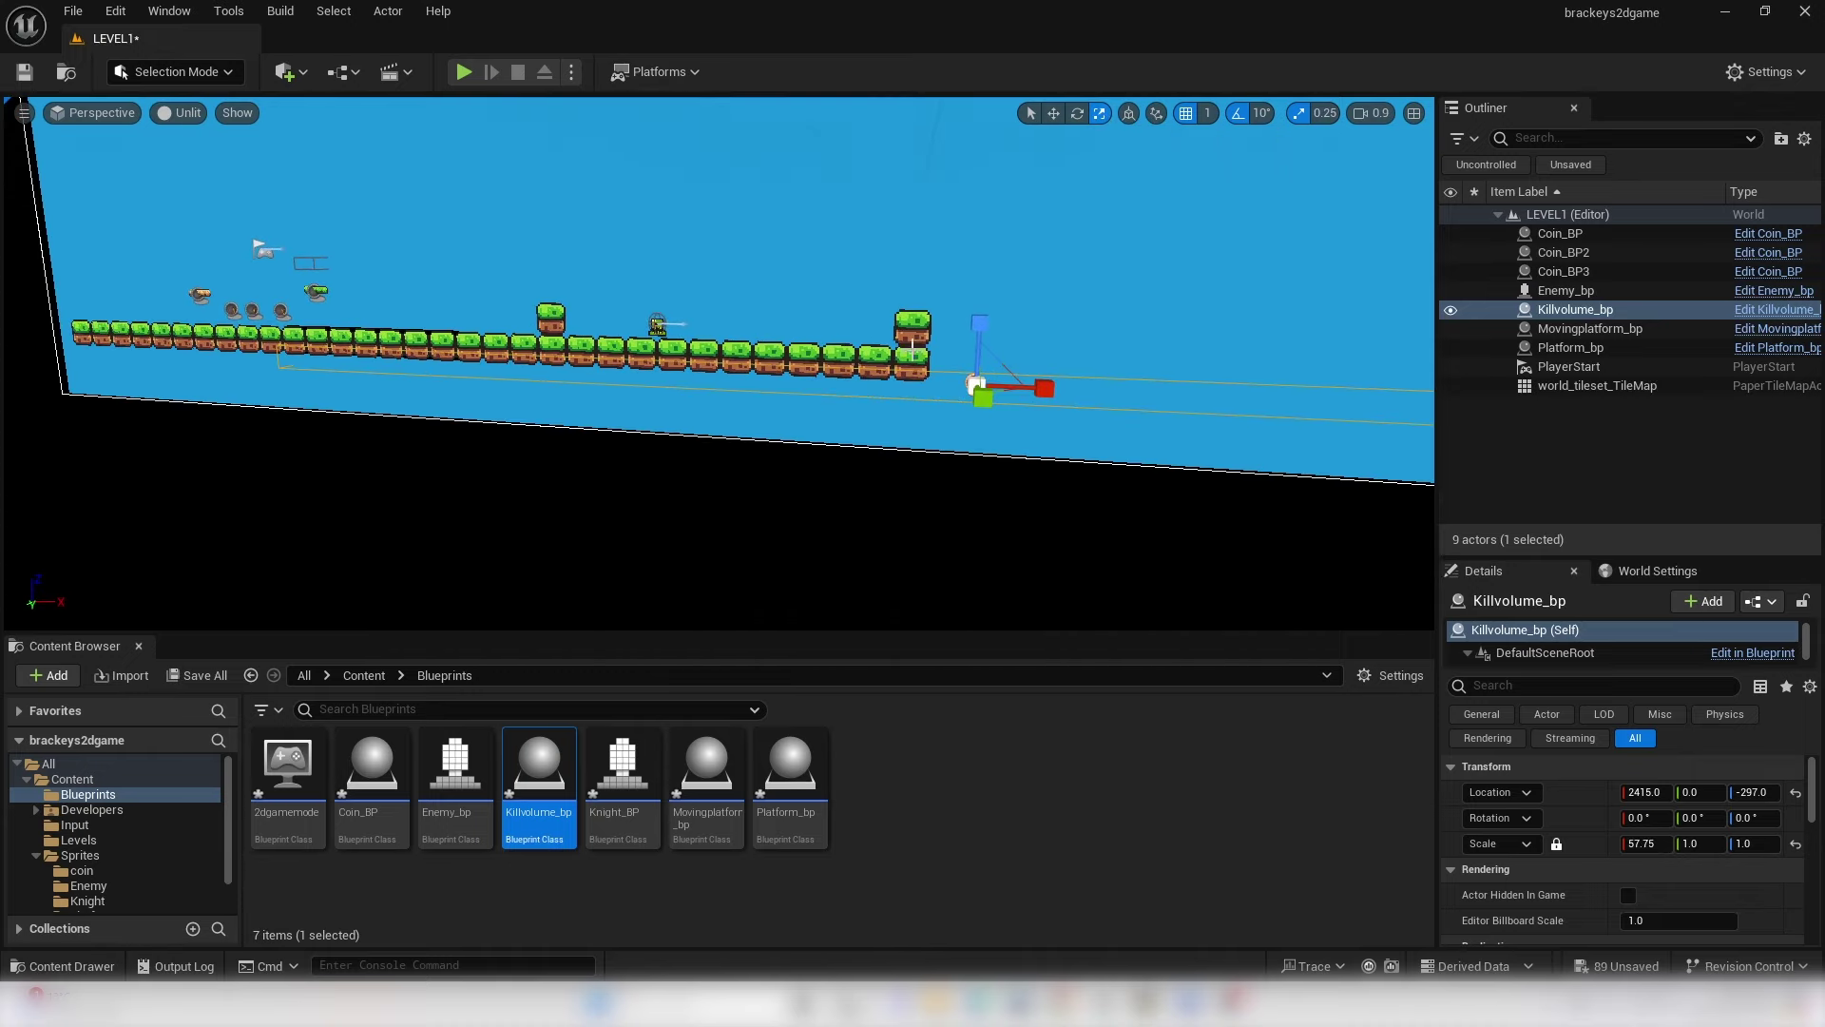
click(1054, 113)
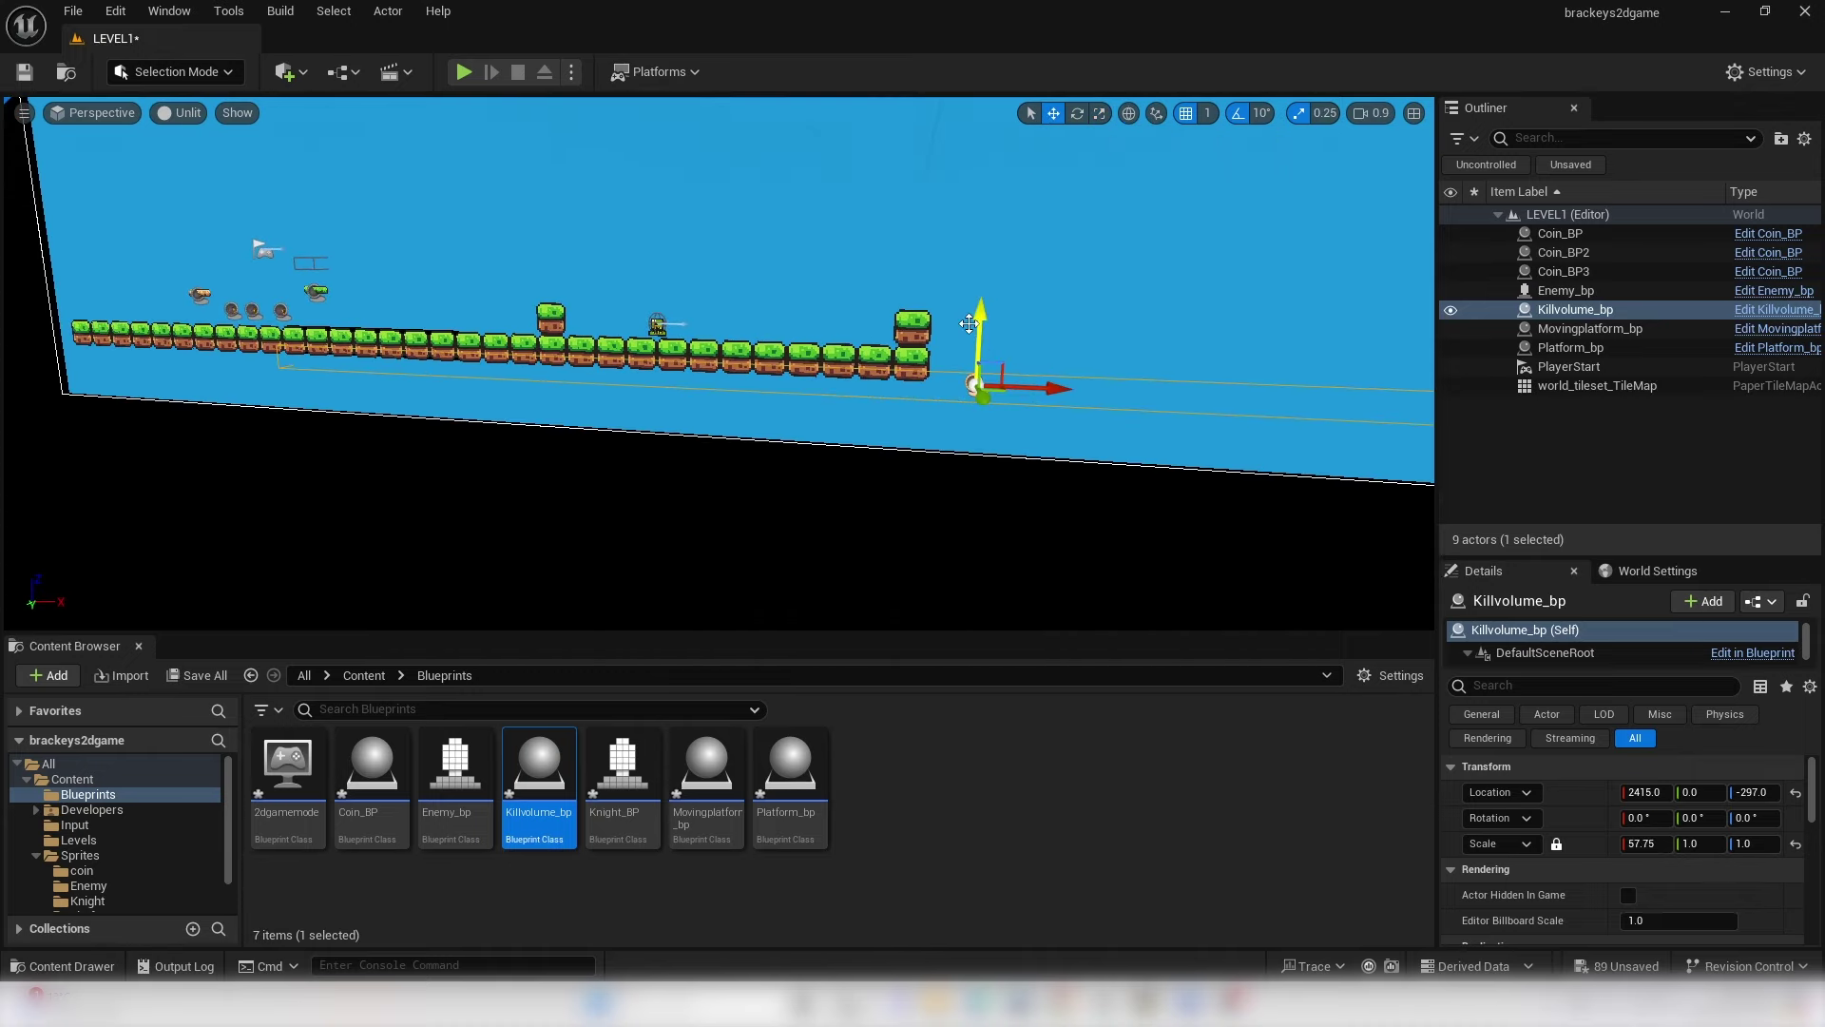
- Play the level, jump the knight past the slime and off the end of the ground to test the kill volume, and stop
click(463, 73)
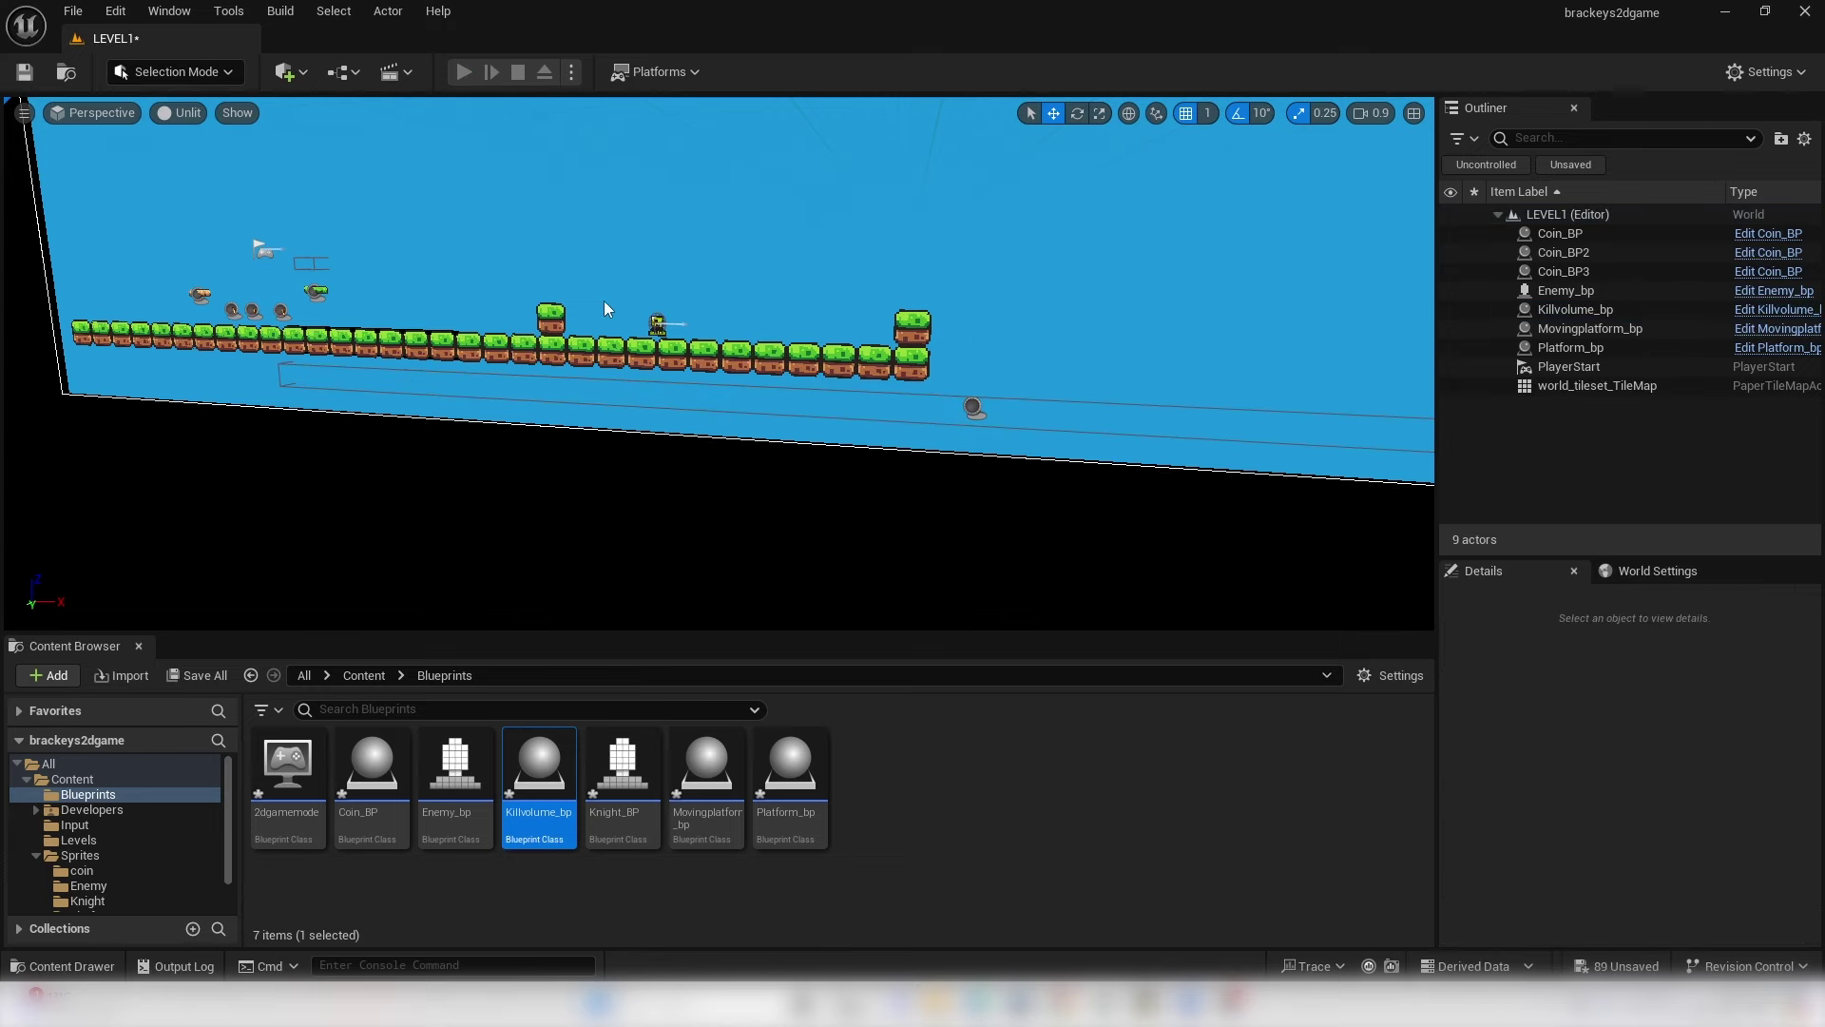
key(d)
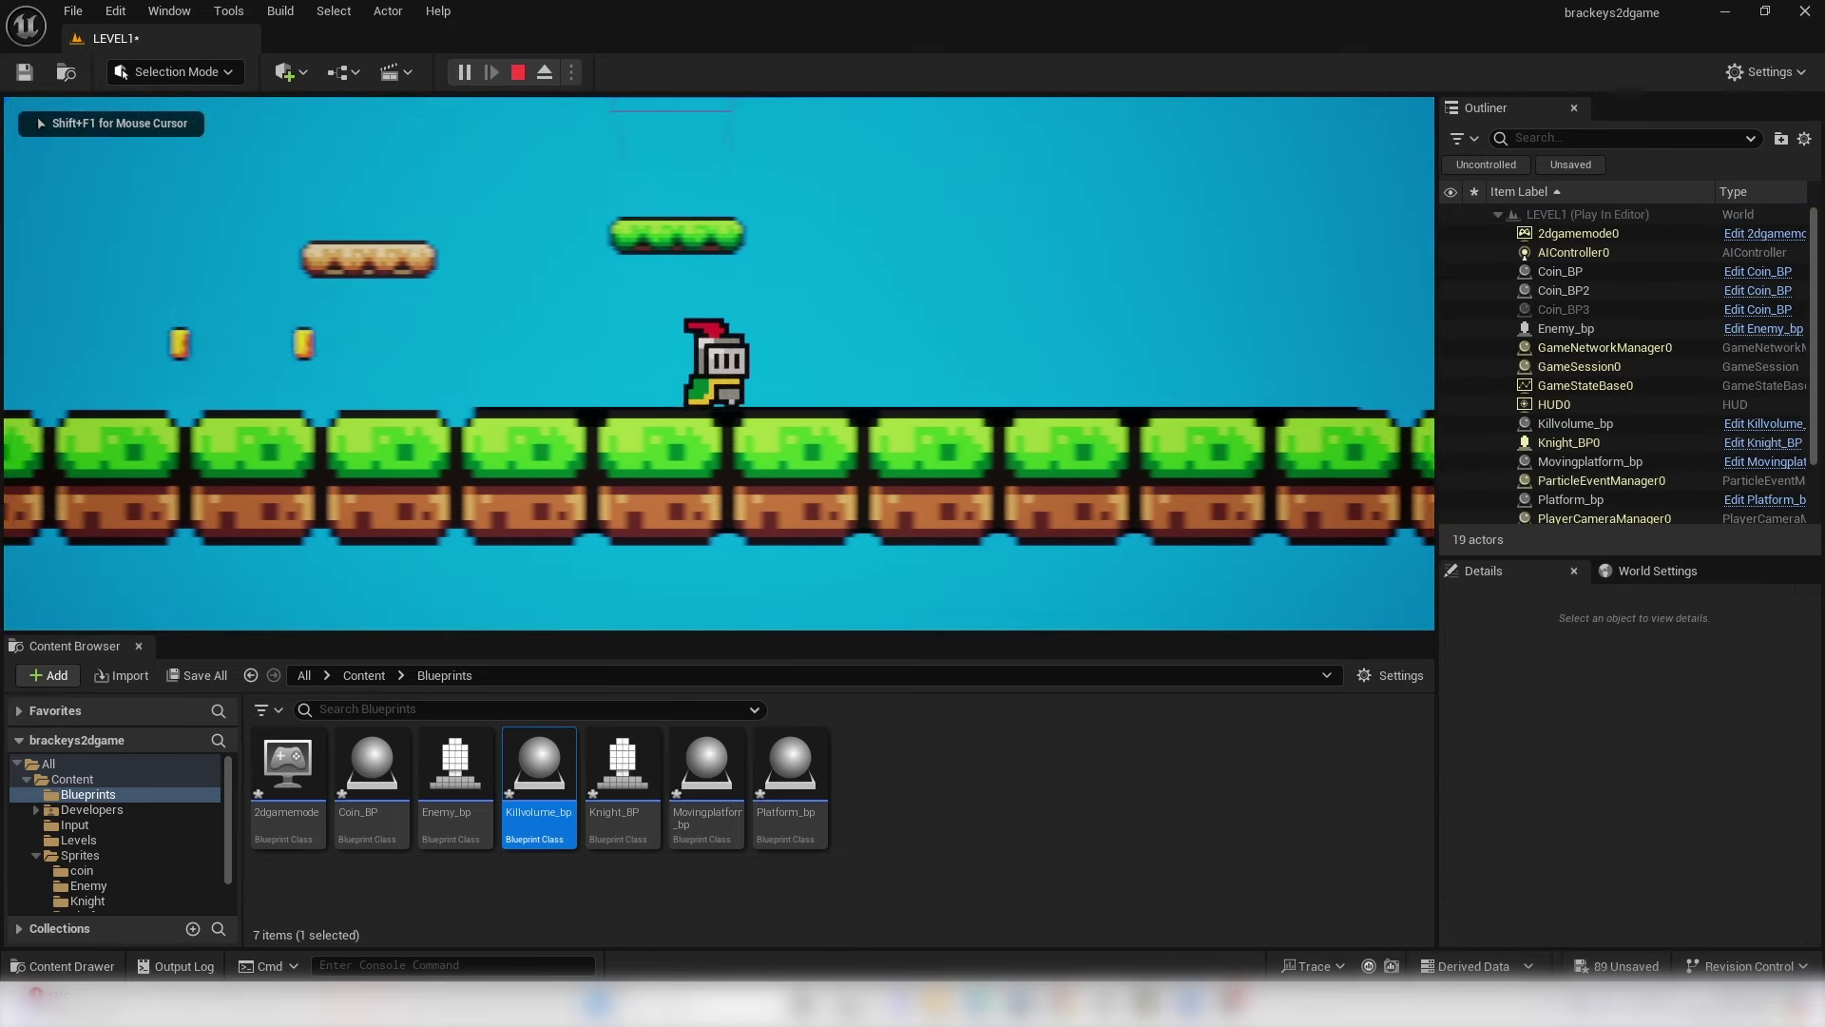
key(d)
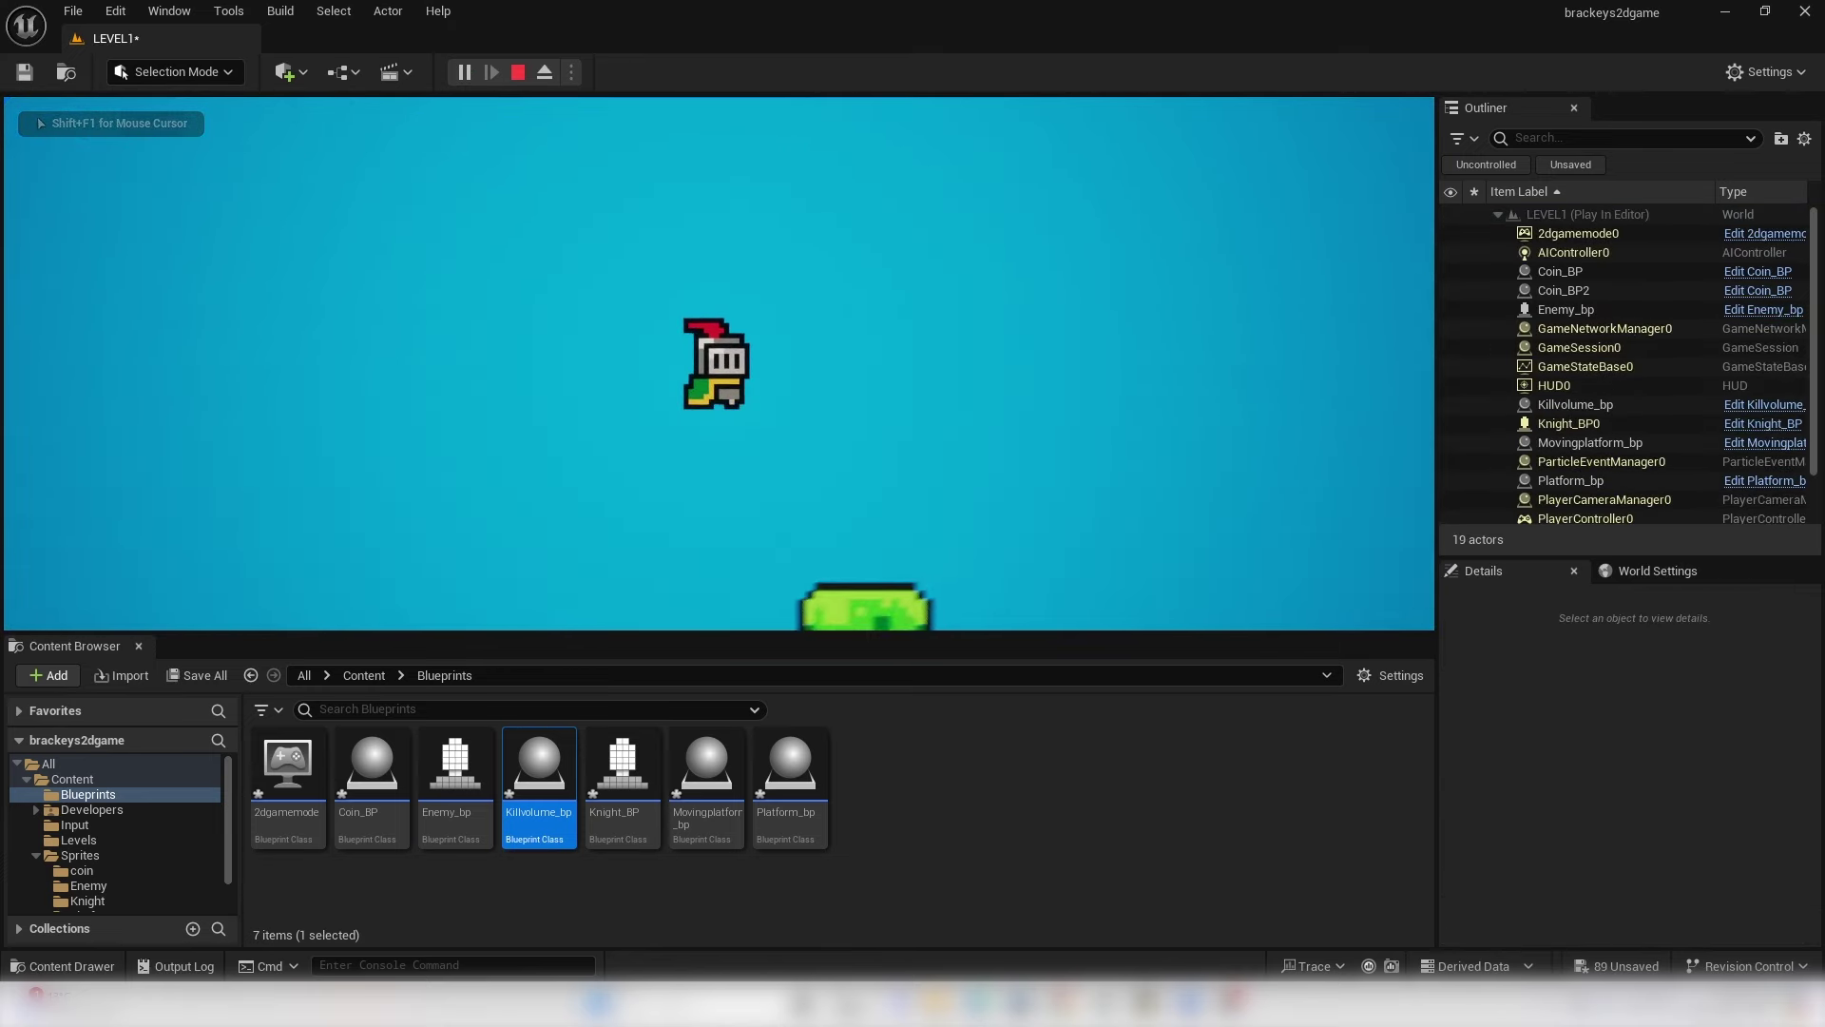
key(d)
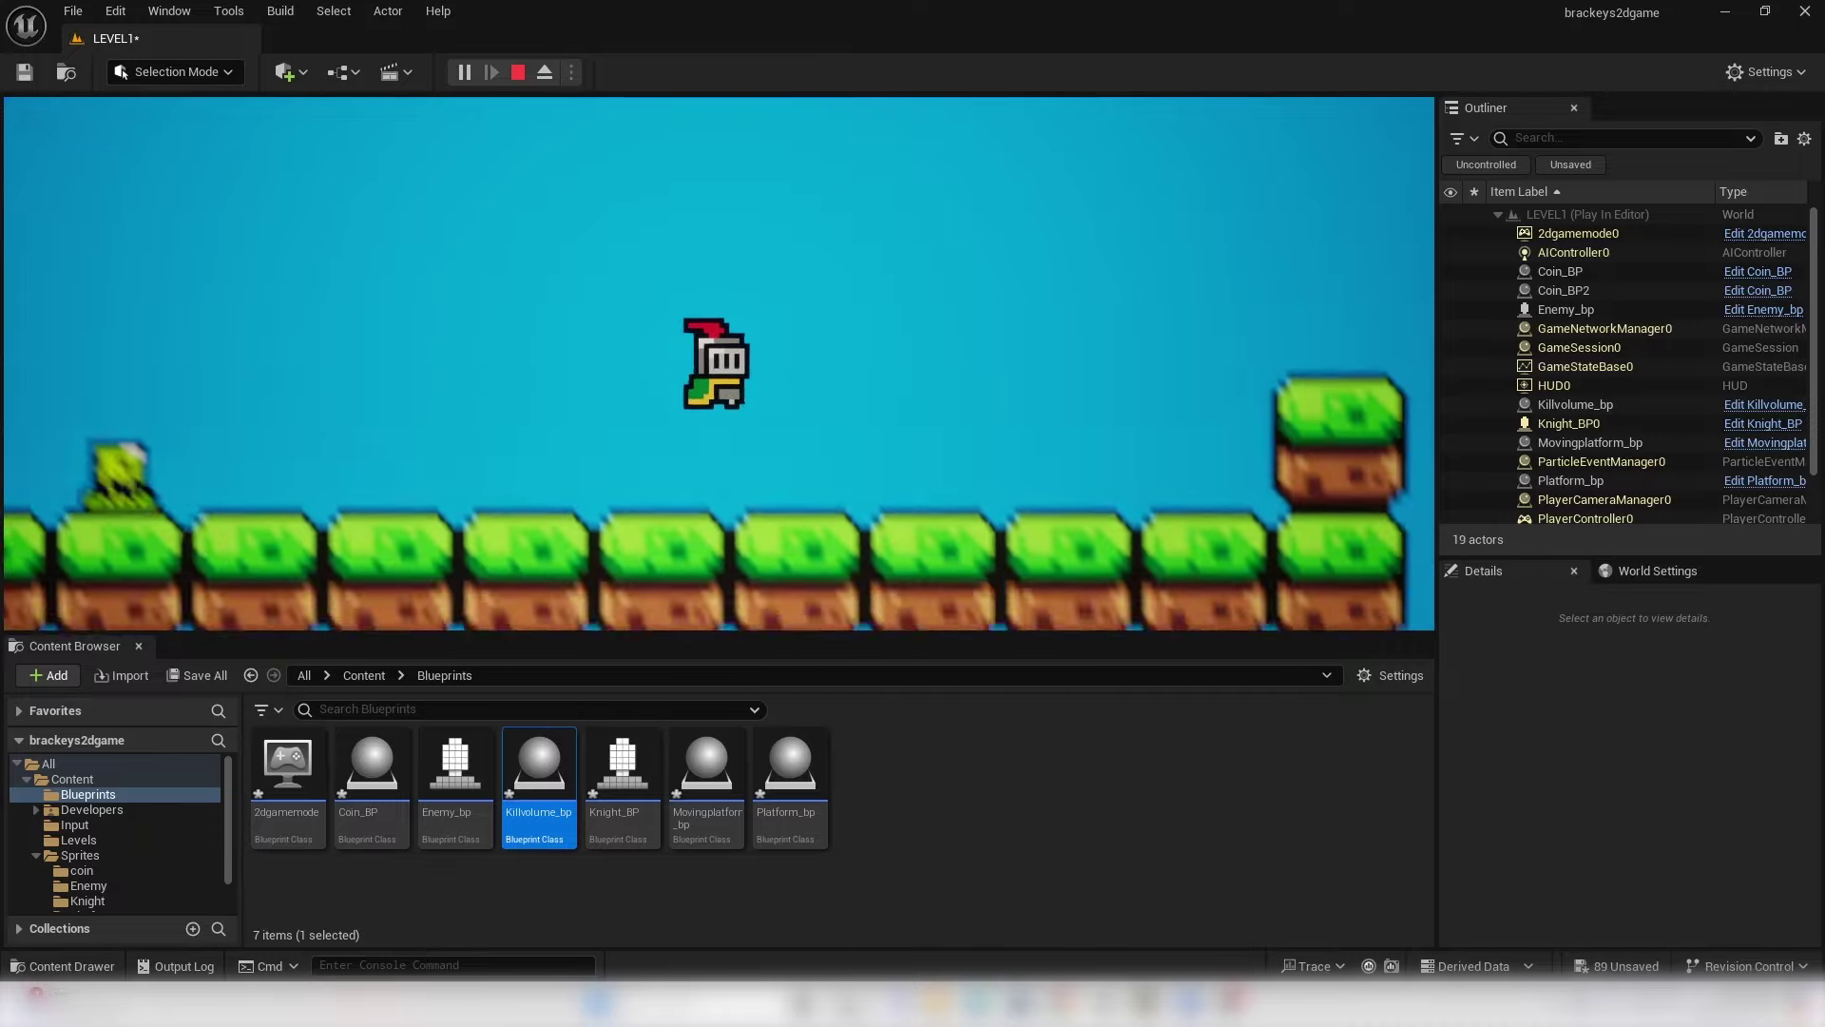
key(d)
key(space)
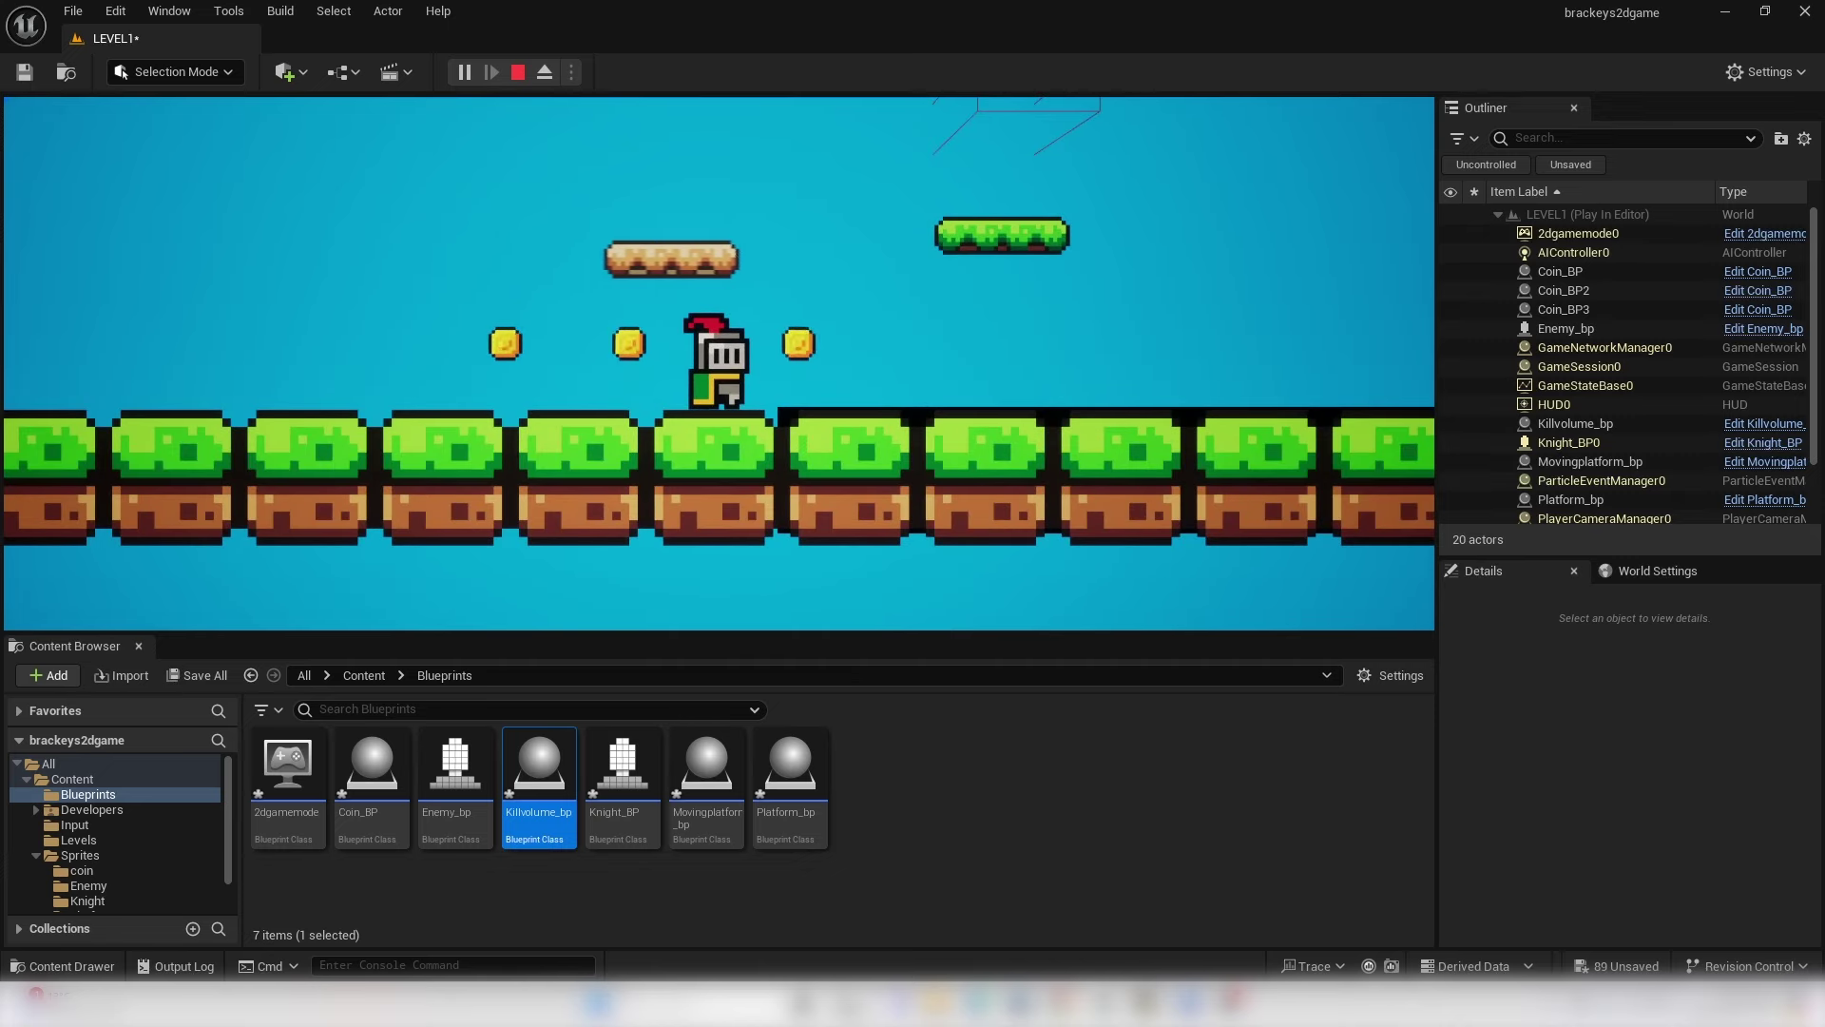
key(Escape)
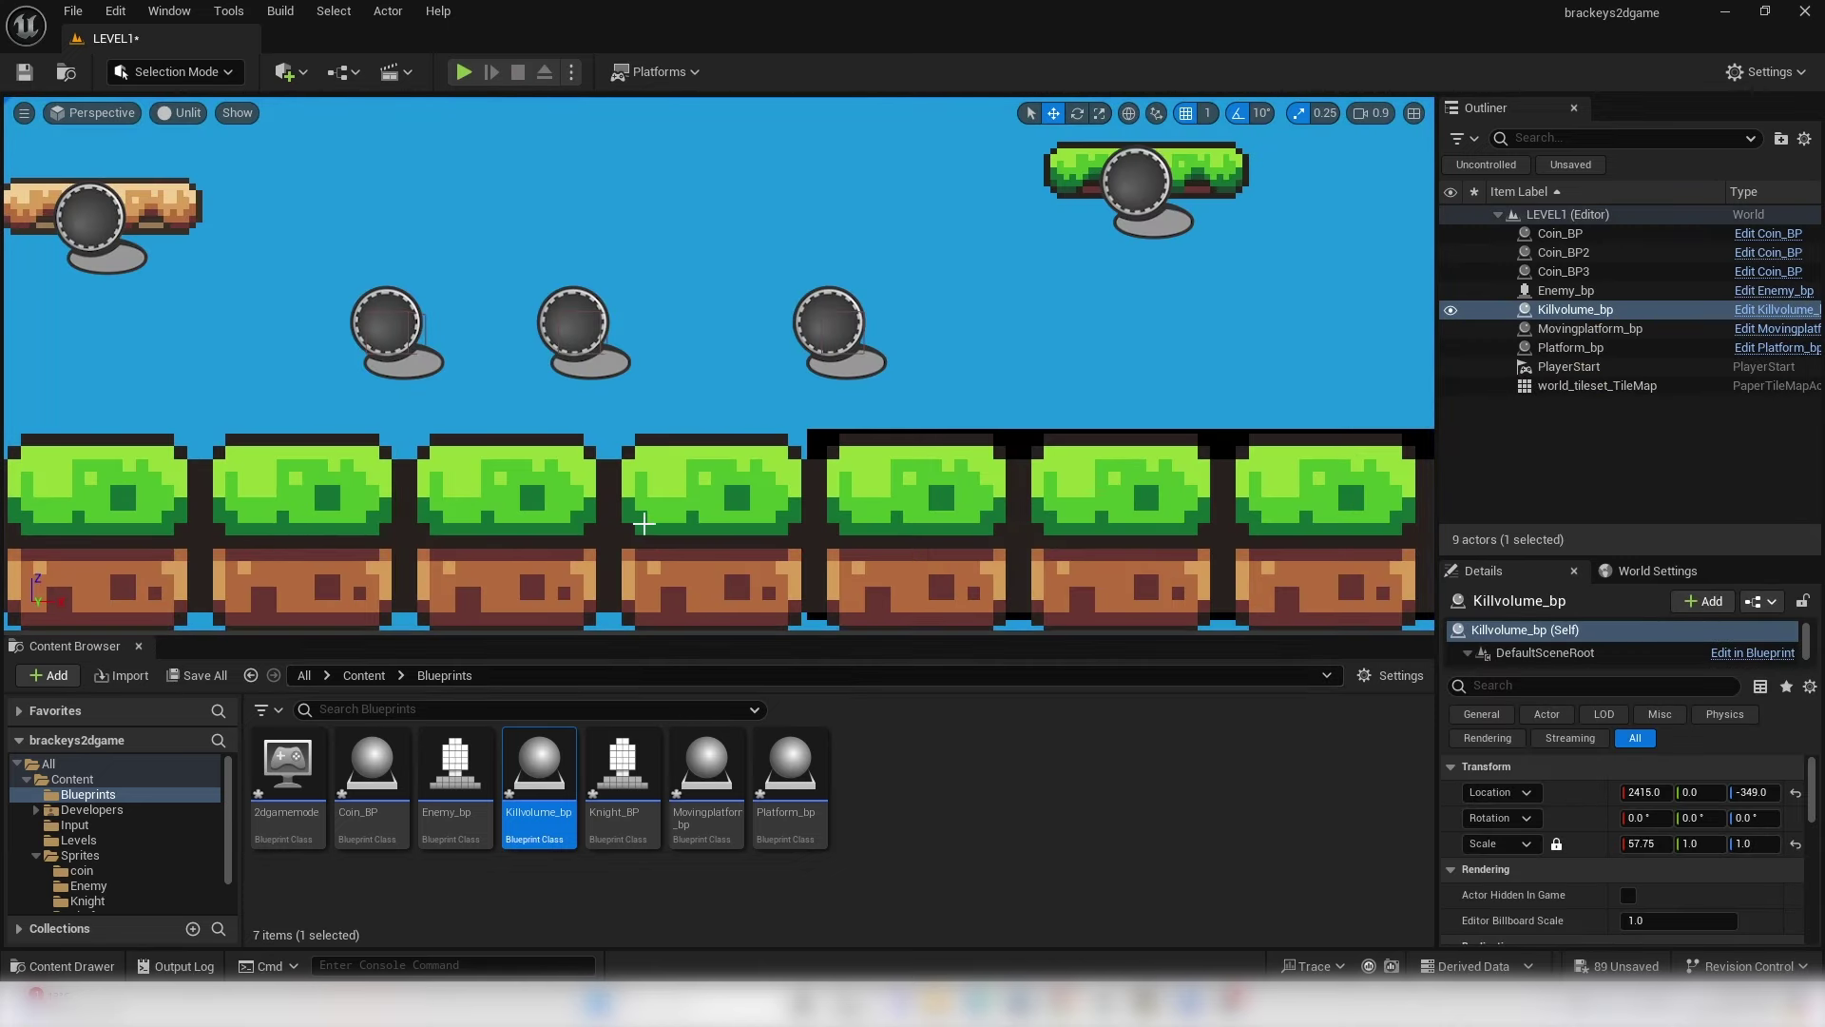
- In Knight_BP, move the Delay, Get Current Level Name and Open Level nodes together farther from Add Local Offset to make room
scroll(650, 461, down, 10)
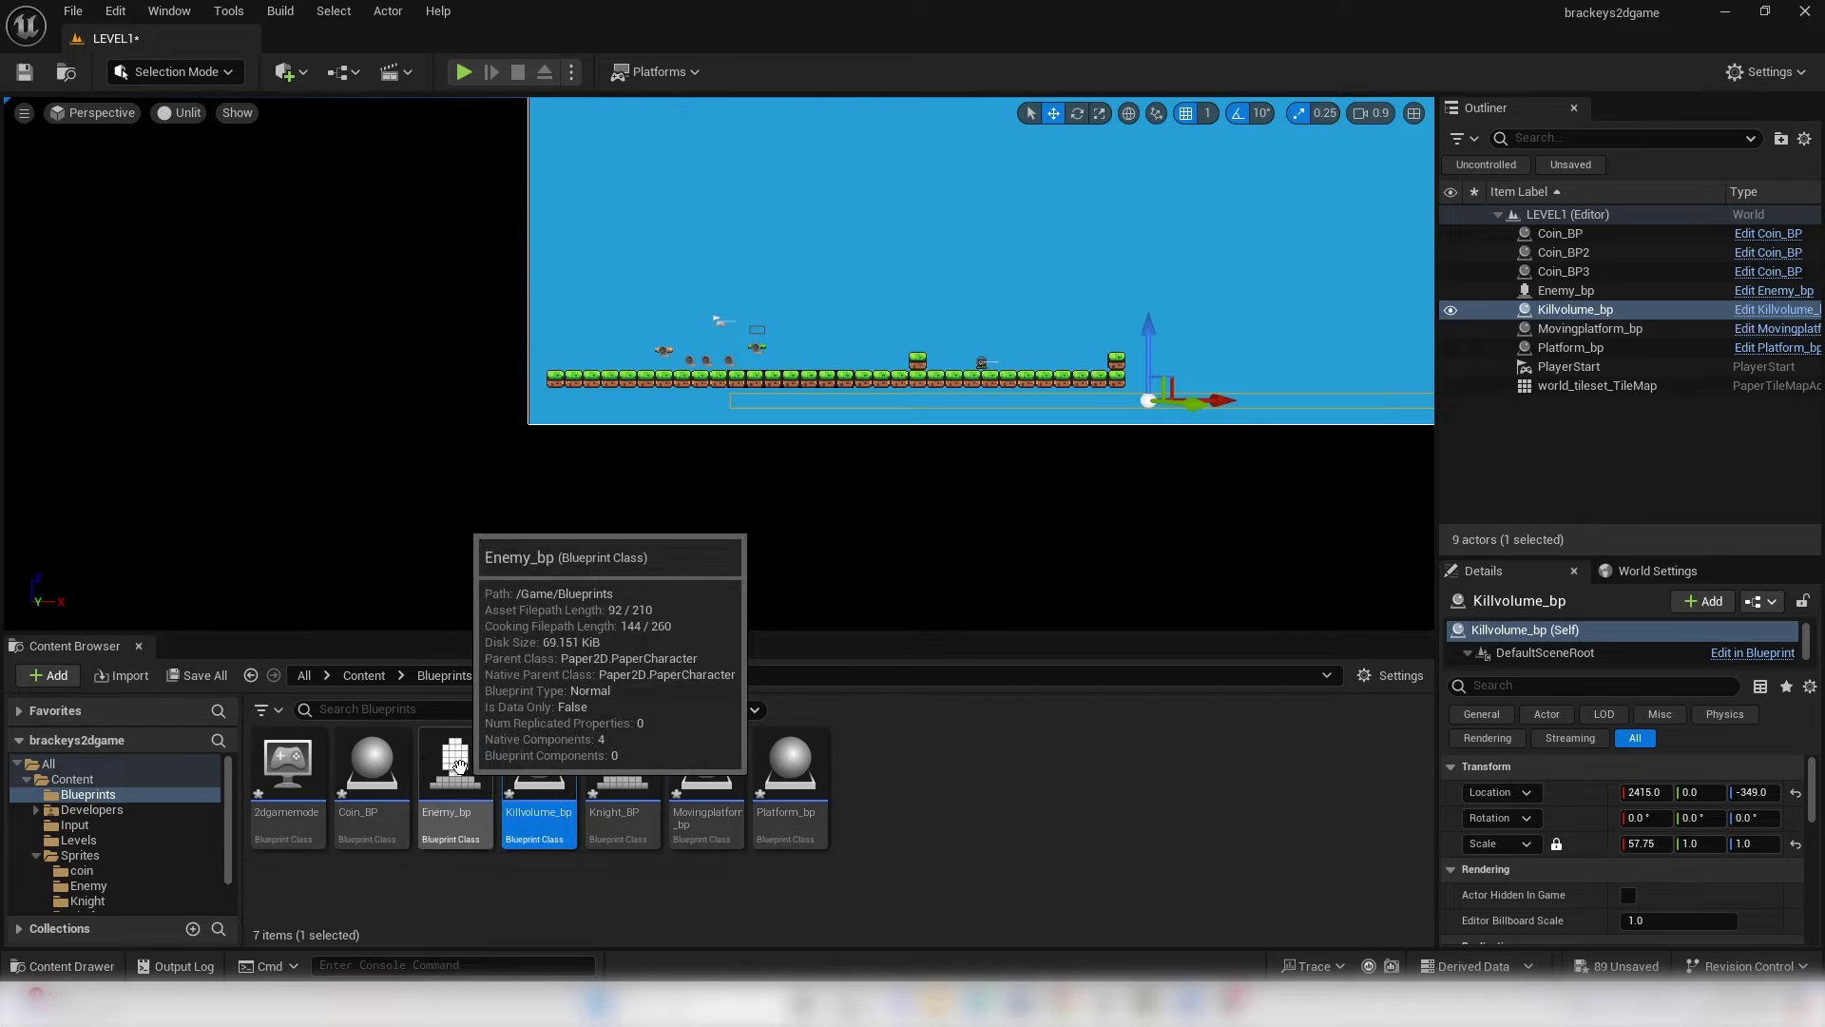
click(643, 799)
double_click(643, 799)
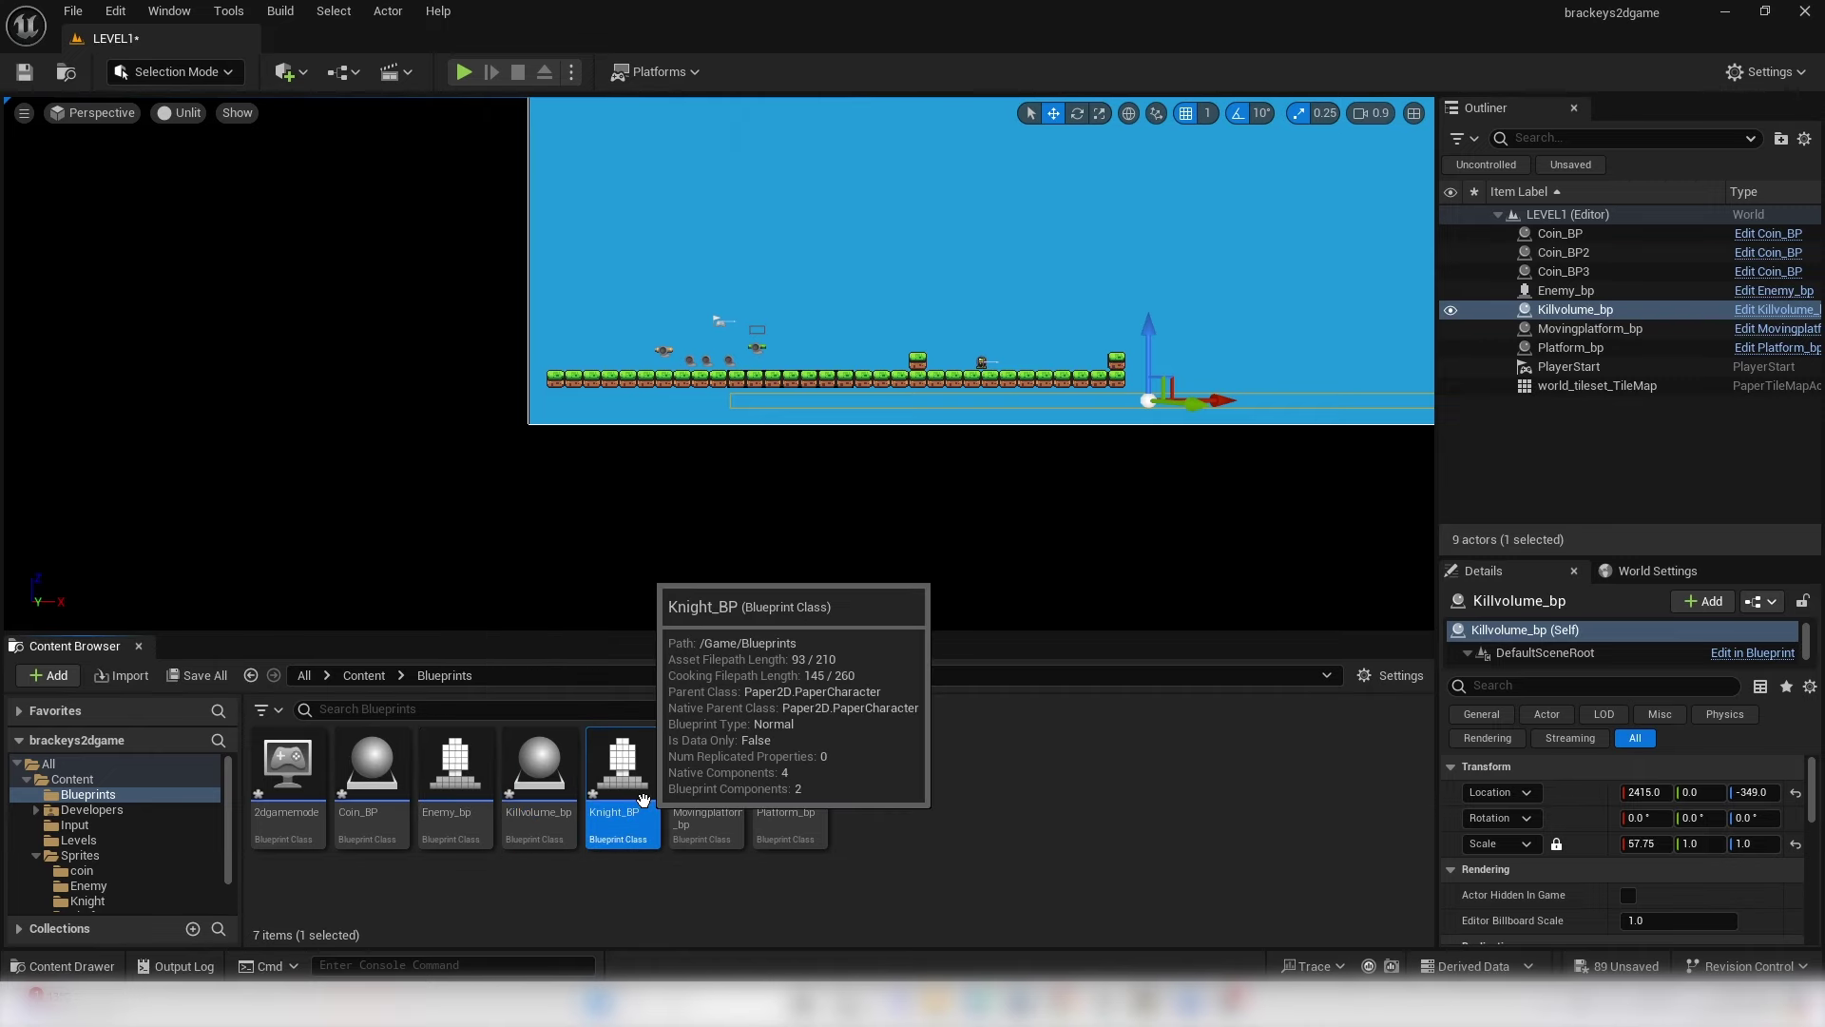
right_drag(1143, 477, 848, 431)
scroll(847, 431, down, 4)
scroll(609, 415, down, 1)
right_drag(610, 415, 813, 358)
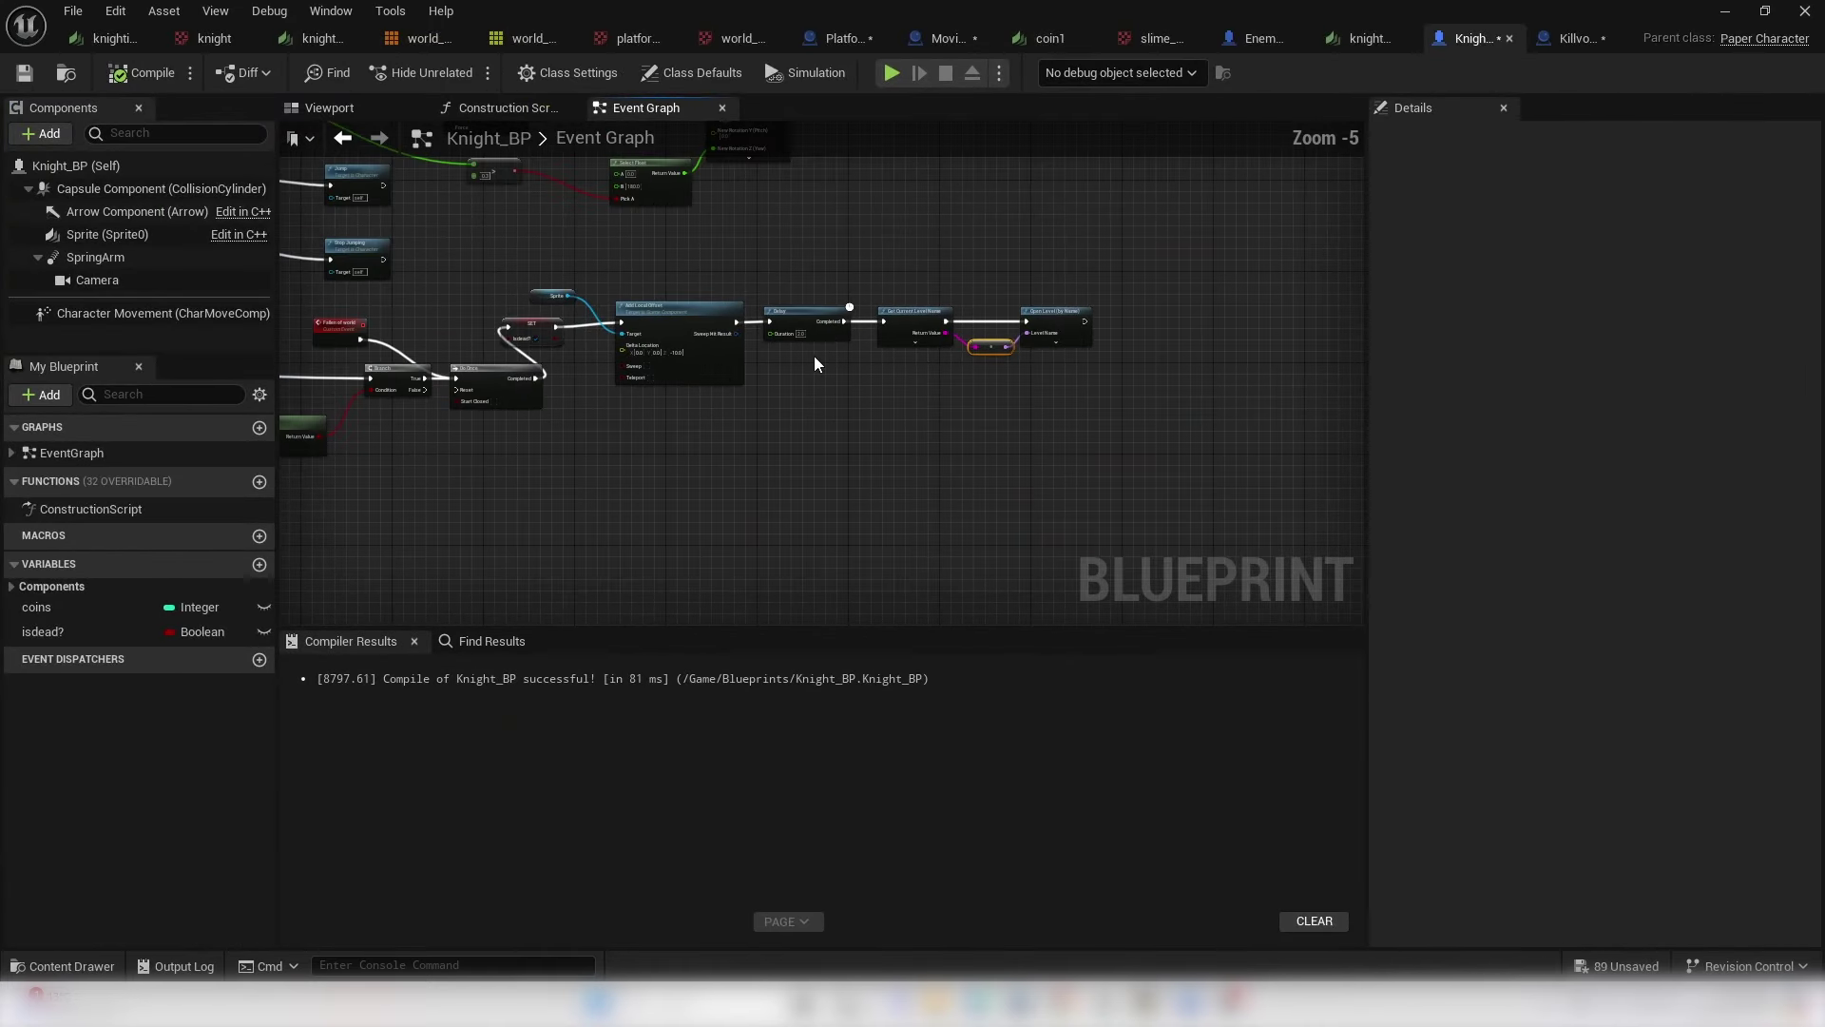
scroll(814, 358, up, 3)
drag(750, 220, 1244, 361)
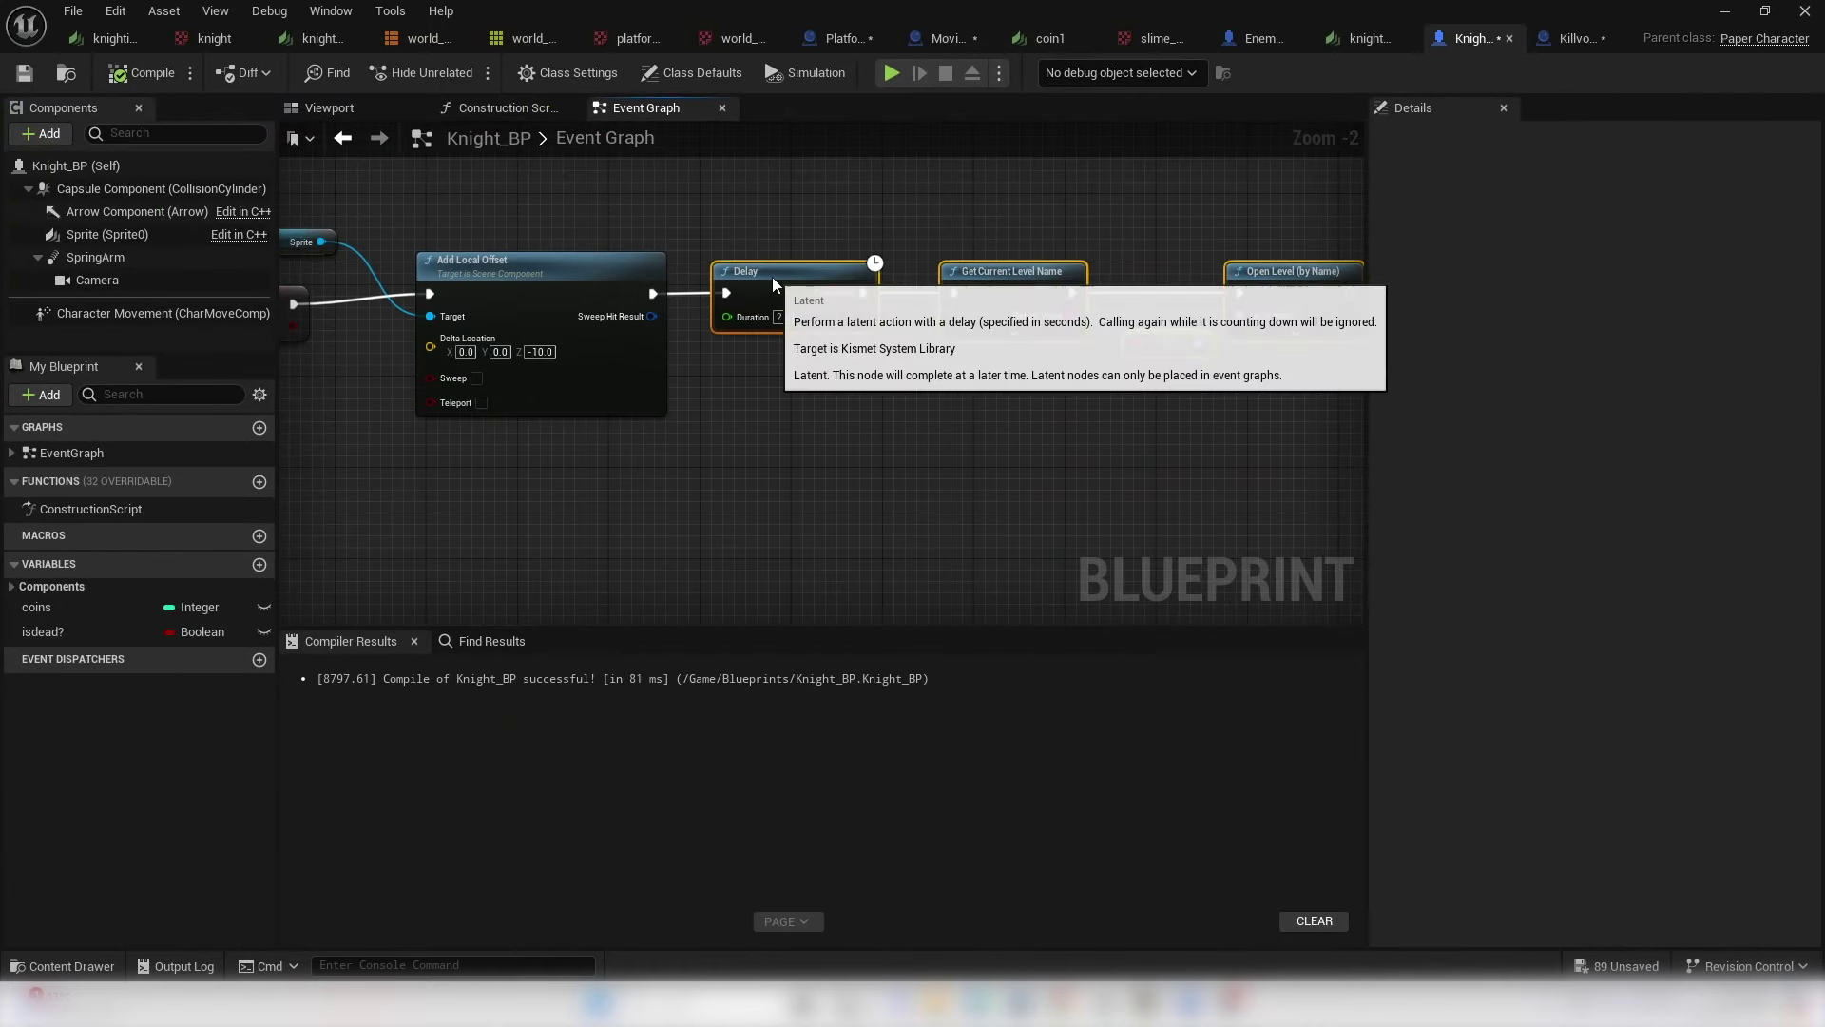
drag(746, 273, 1054, 261)
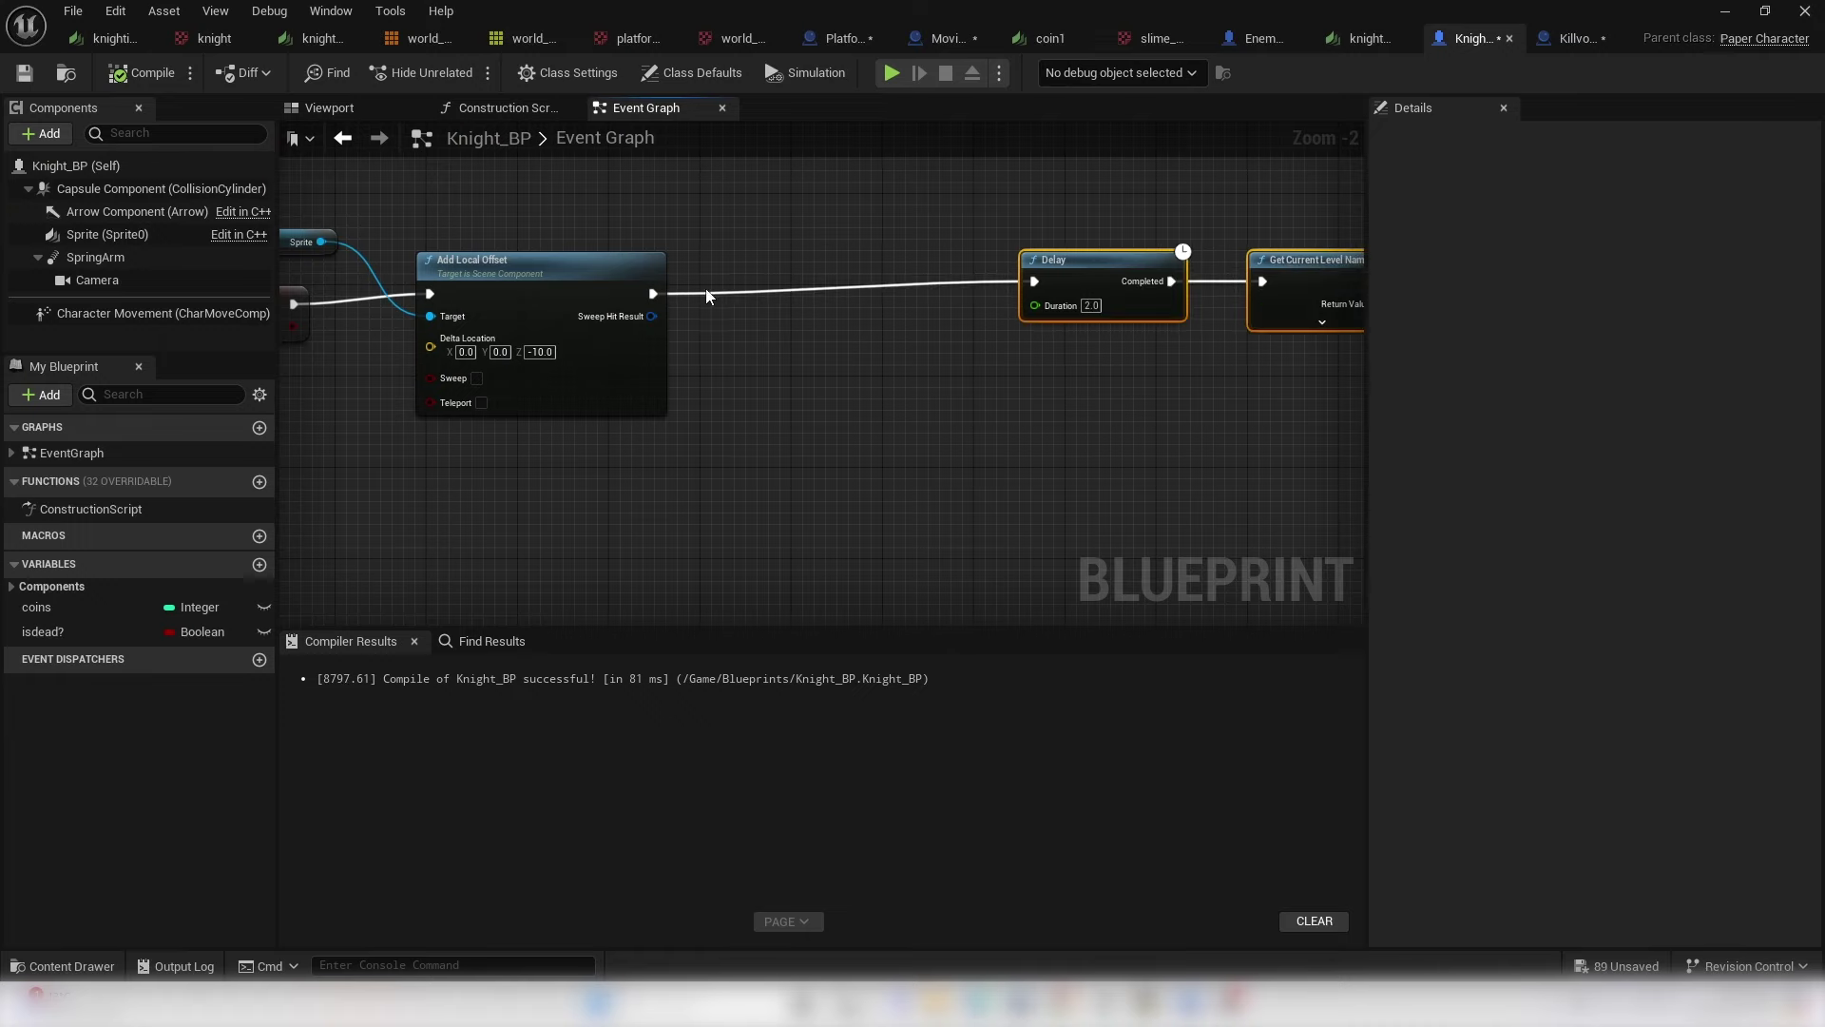
- Insert a Detach From Component (Camera) node between Add Local Offset and Delay, and line it up with them
drag(656, 298, 733, 350)
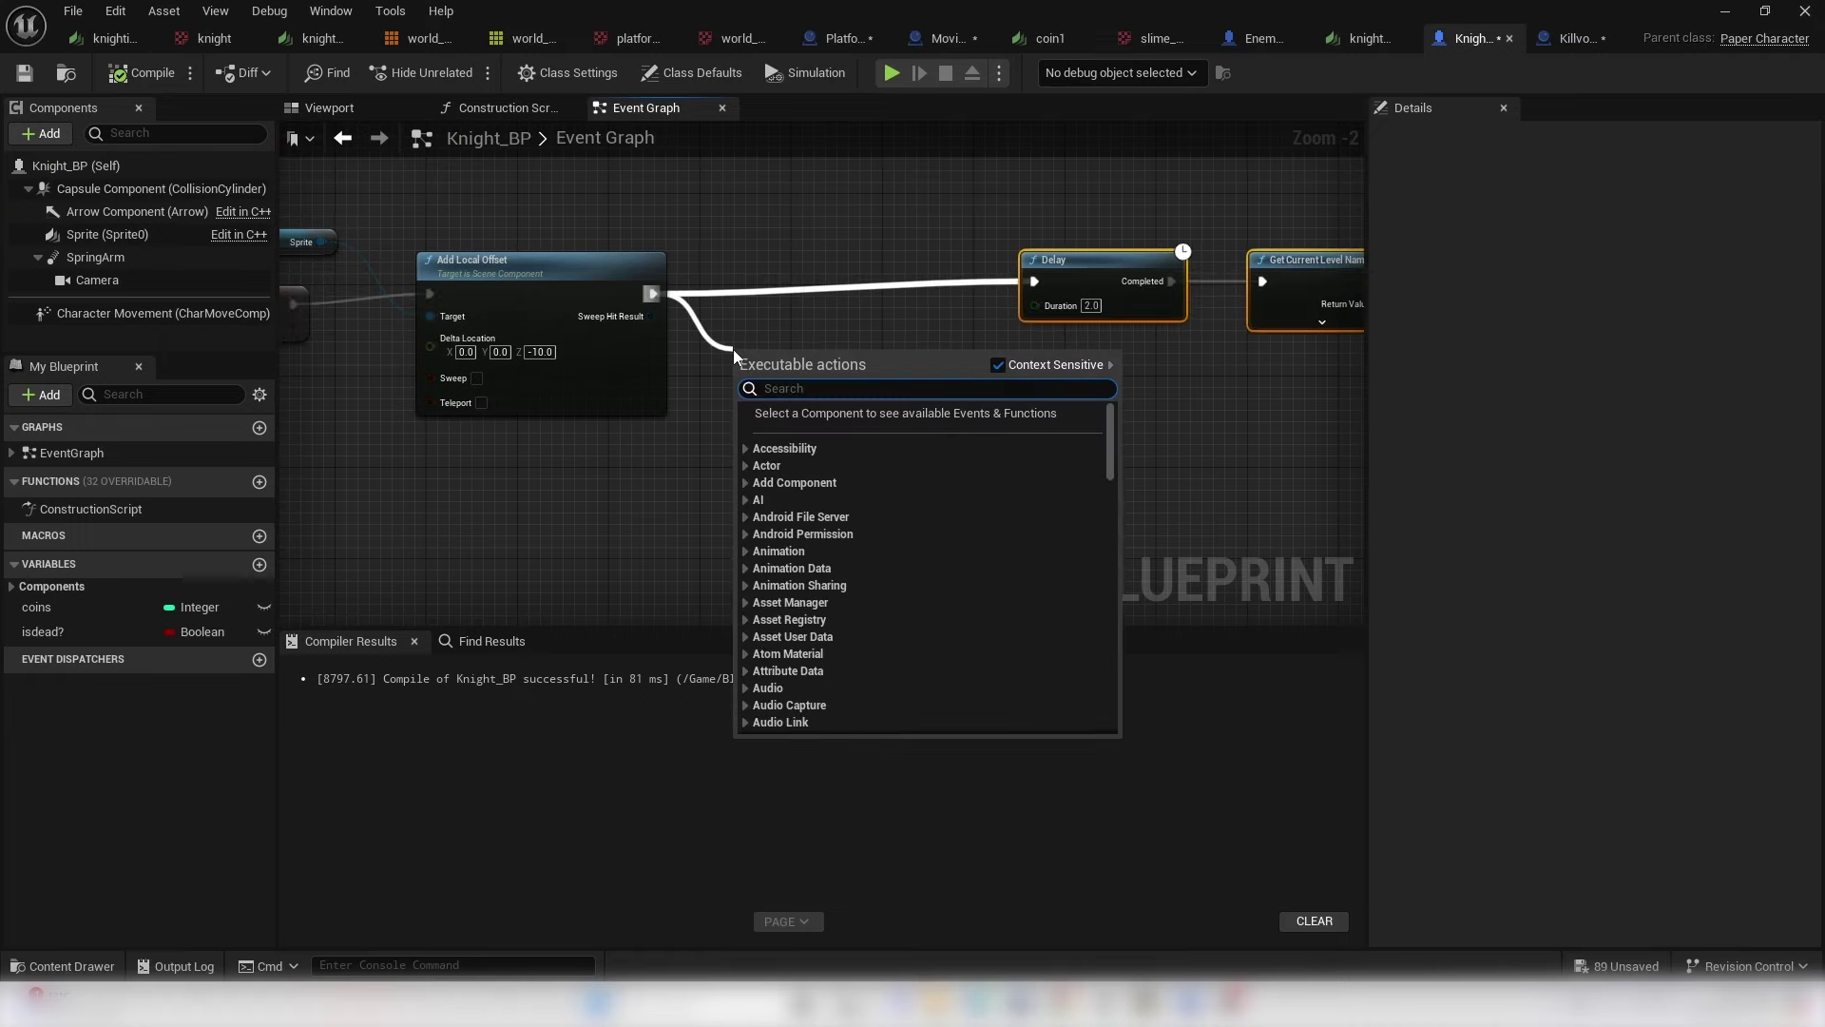
text(detac)
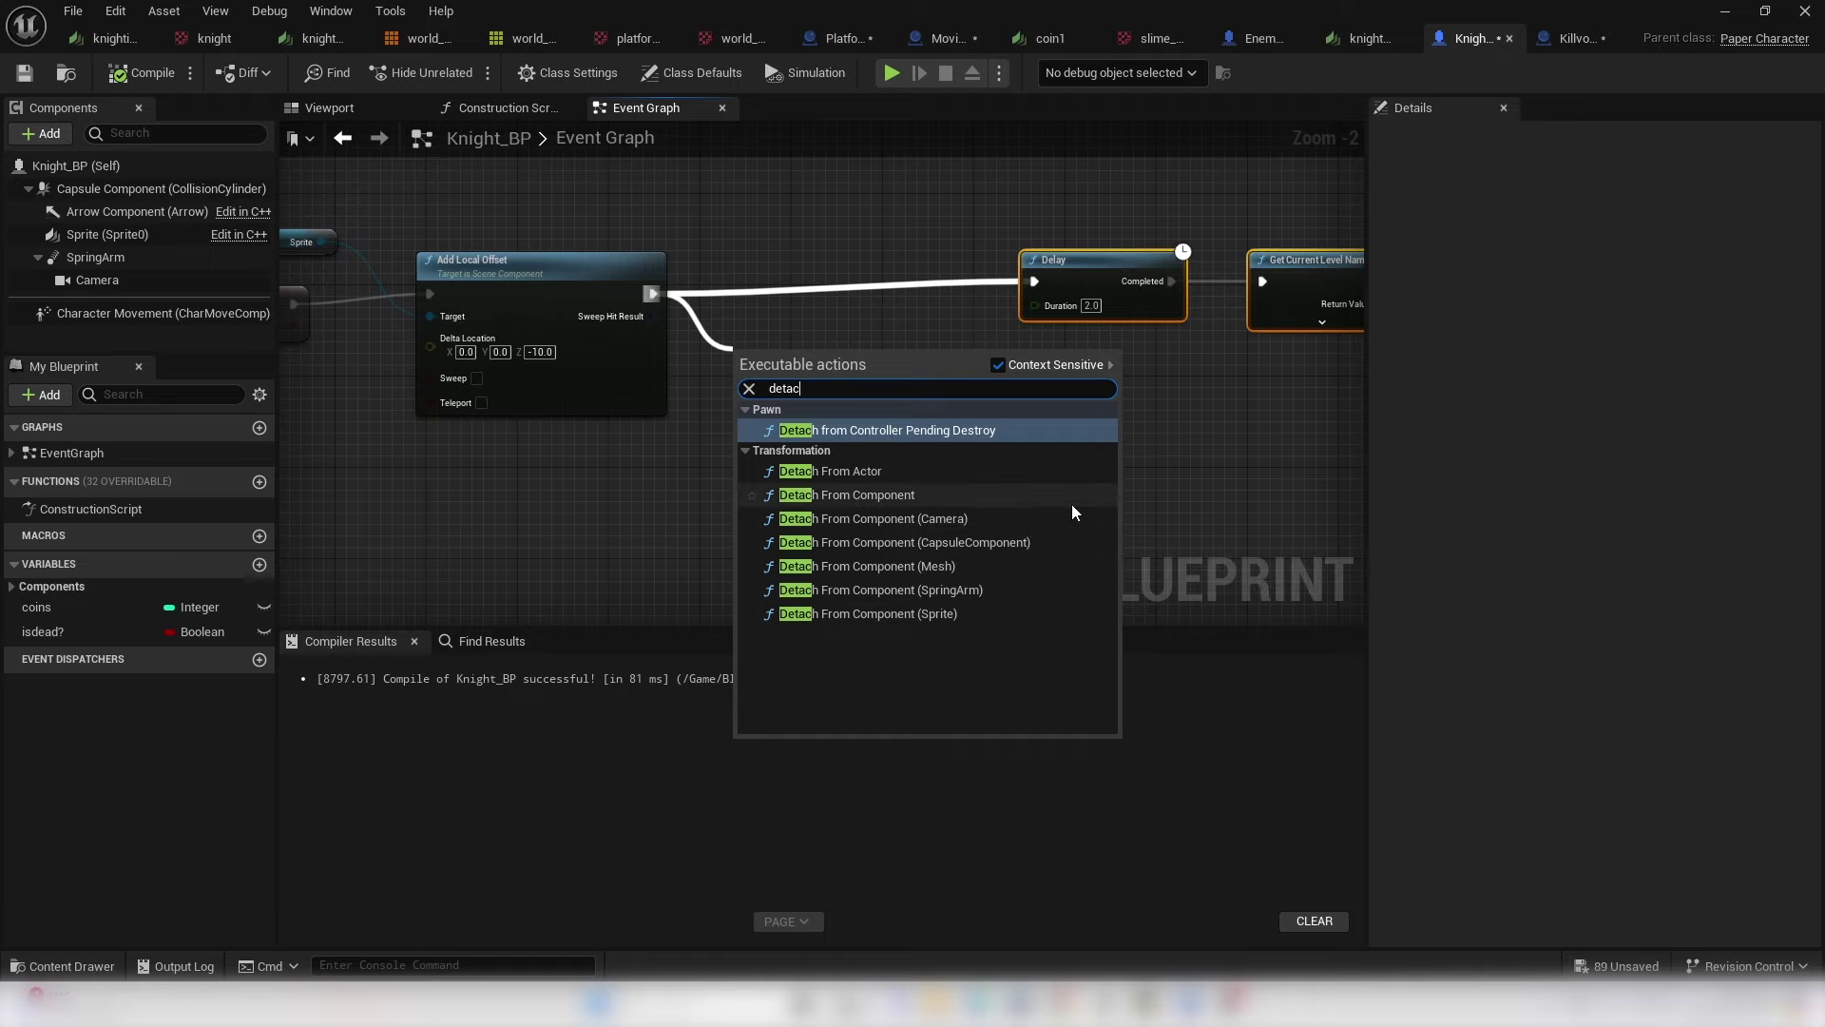
click(883, 524)
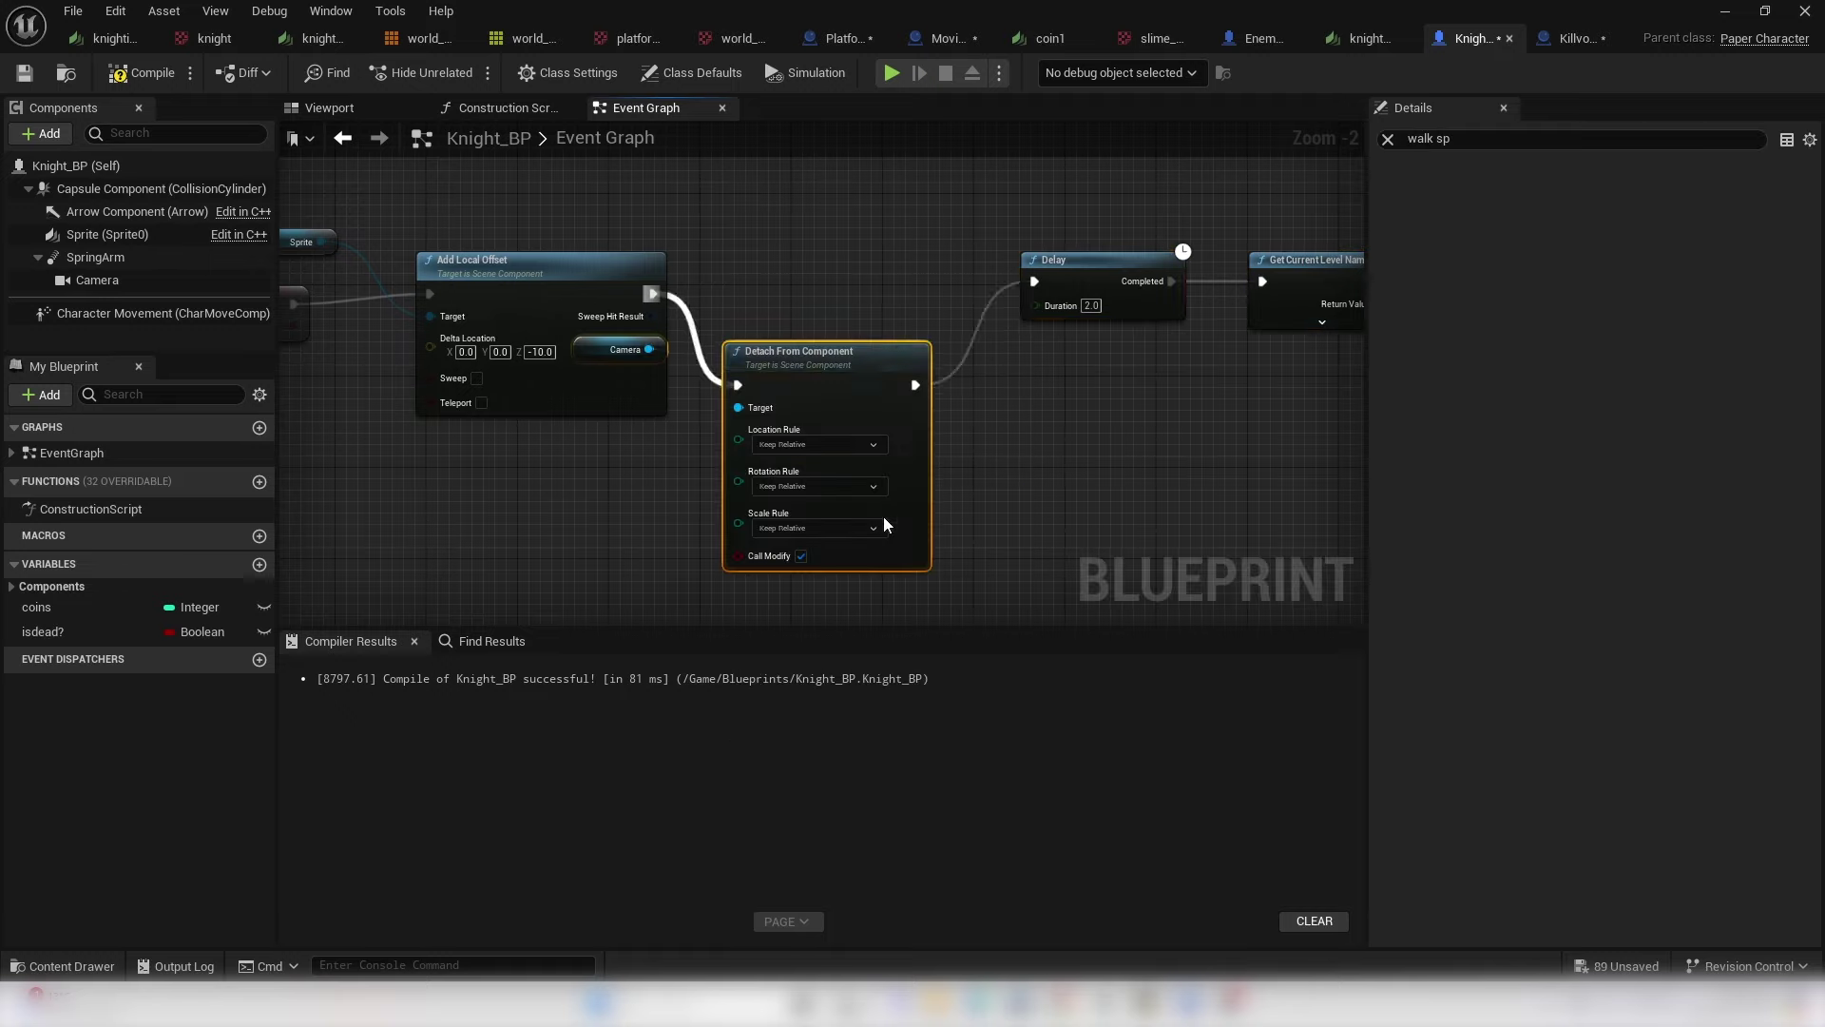
drag(842, 410, 874, 272)
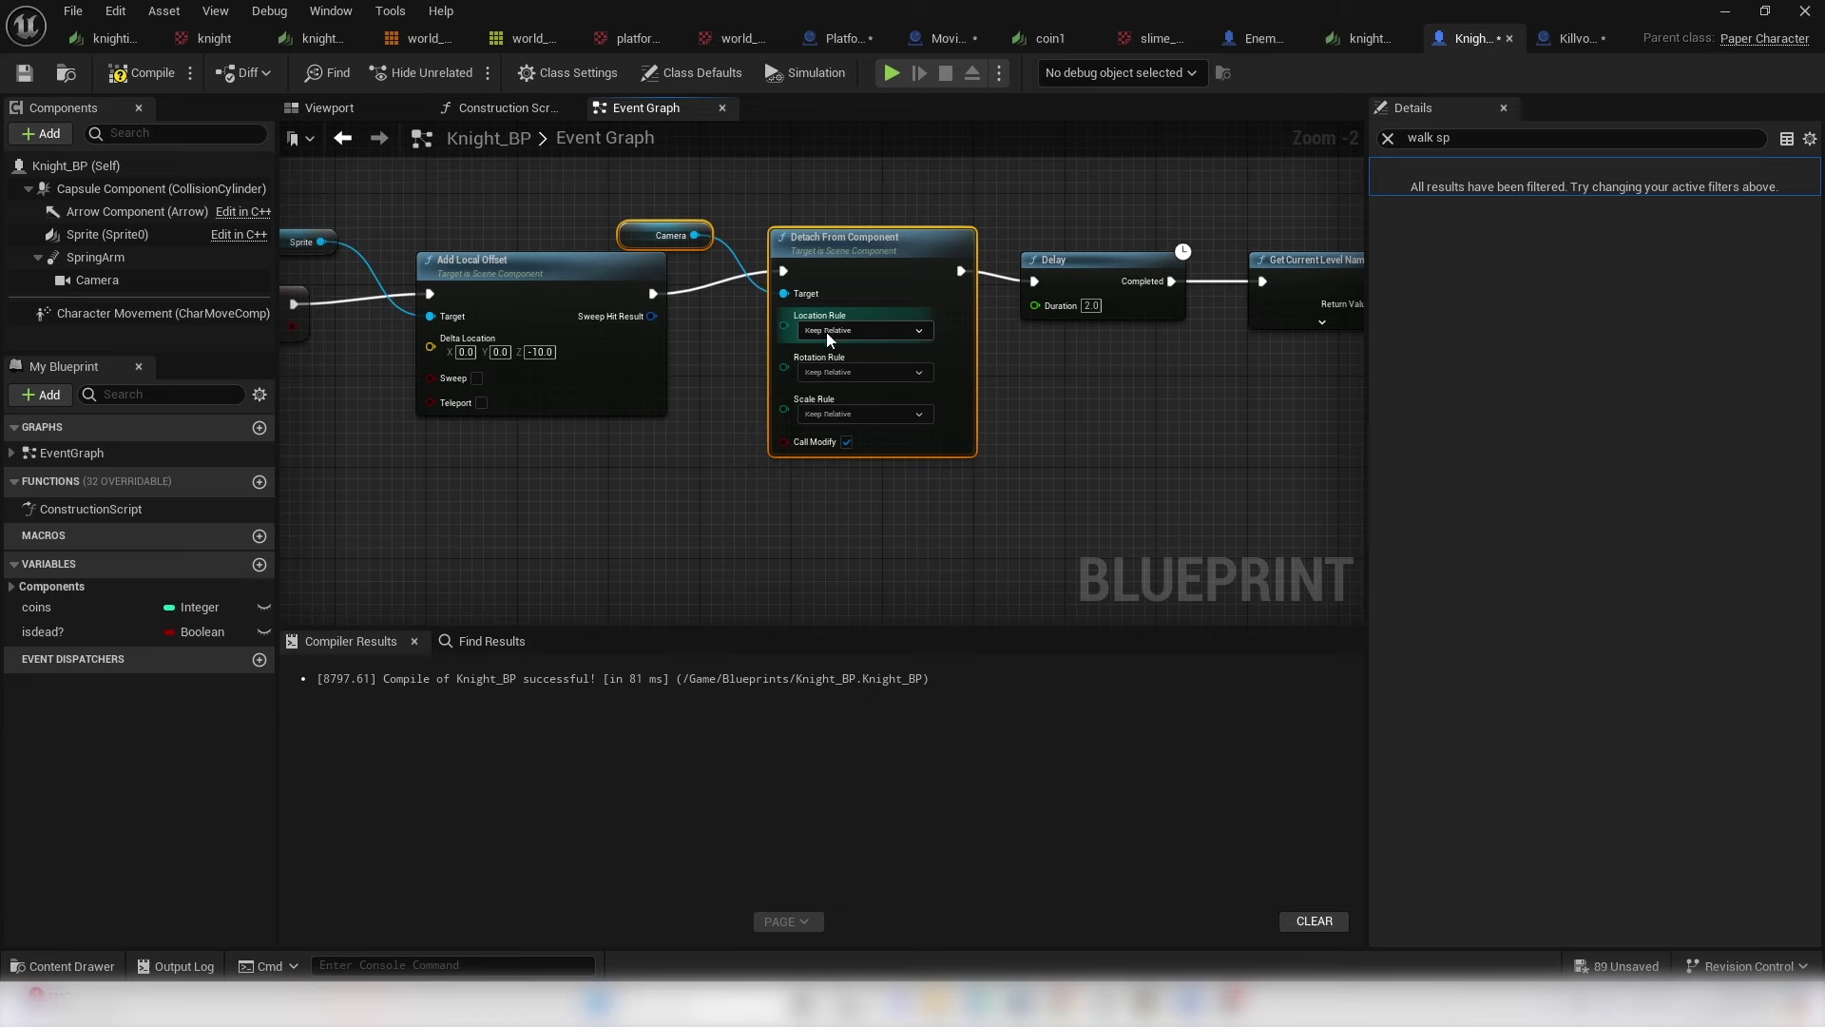
- Set the Location, Rotation and Scale rules of the Detach From Component node to Keep World
scroll(826, 332, up, 2)
click(843, 327)
click(869, 359)
click(861, 376)
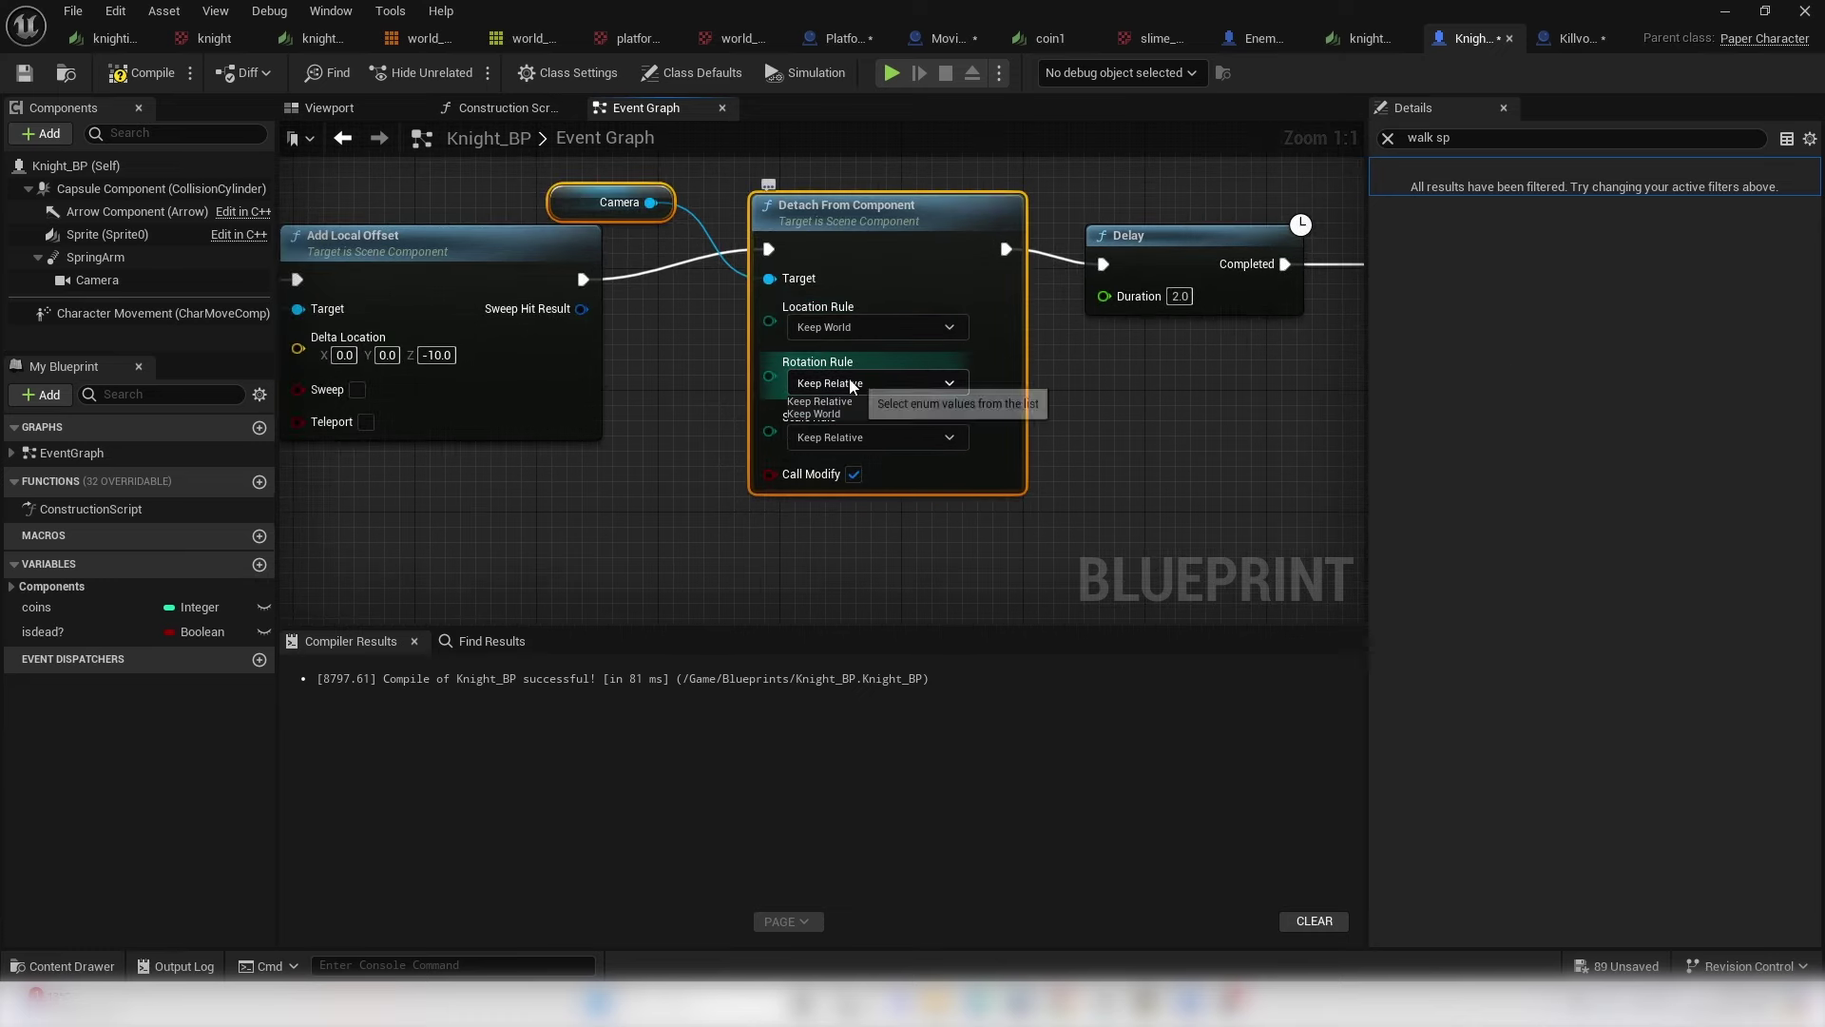
click(840, 411)
click(840, 439)
click(850, 478)
- Play the level again and let the knight fall off the end to test the camera detachment and level restart
click(1725, 10)
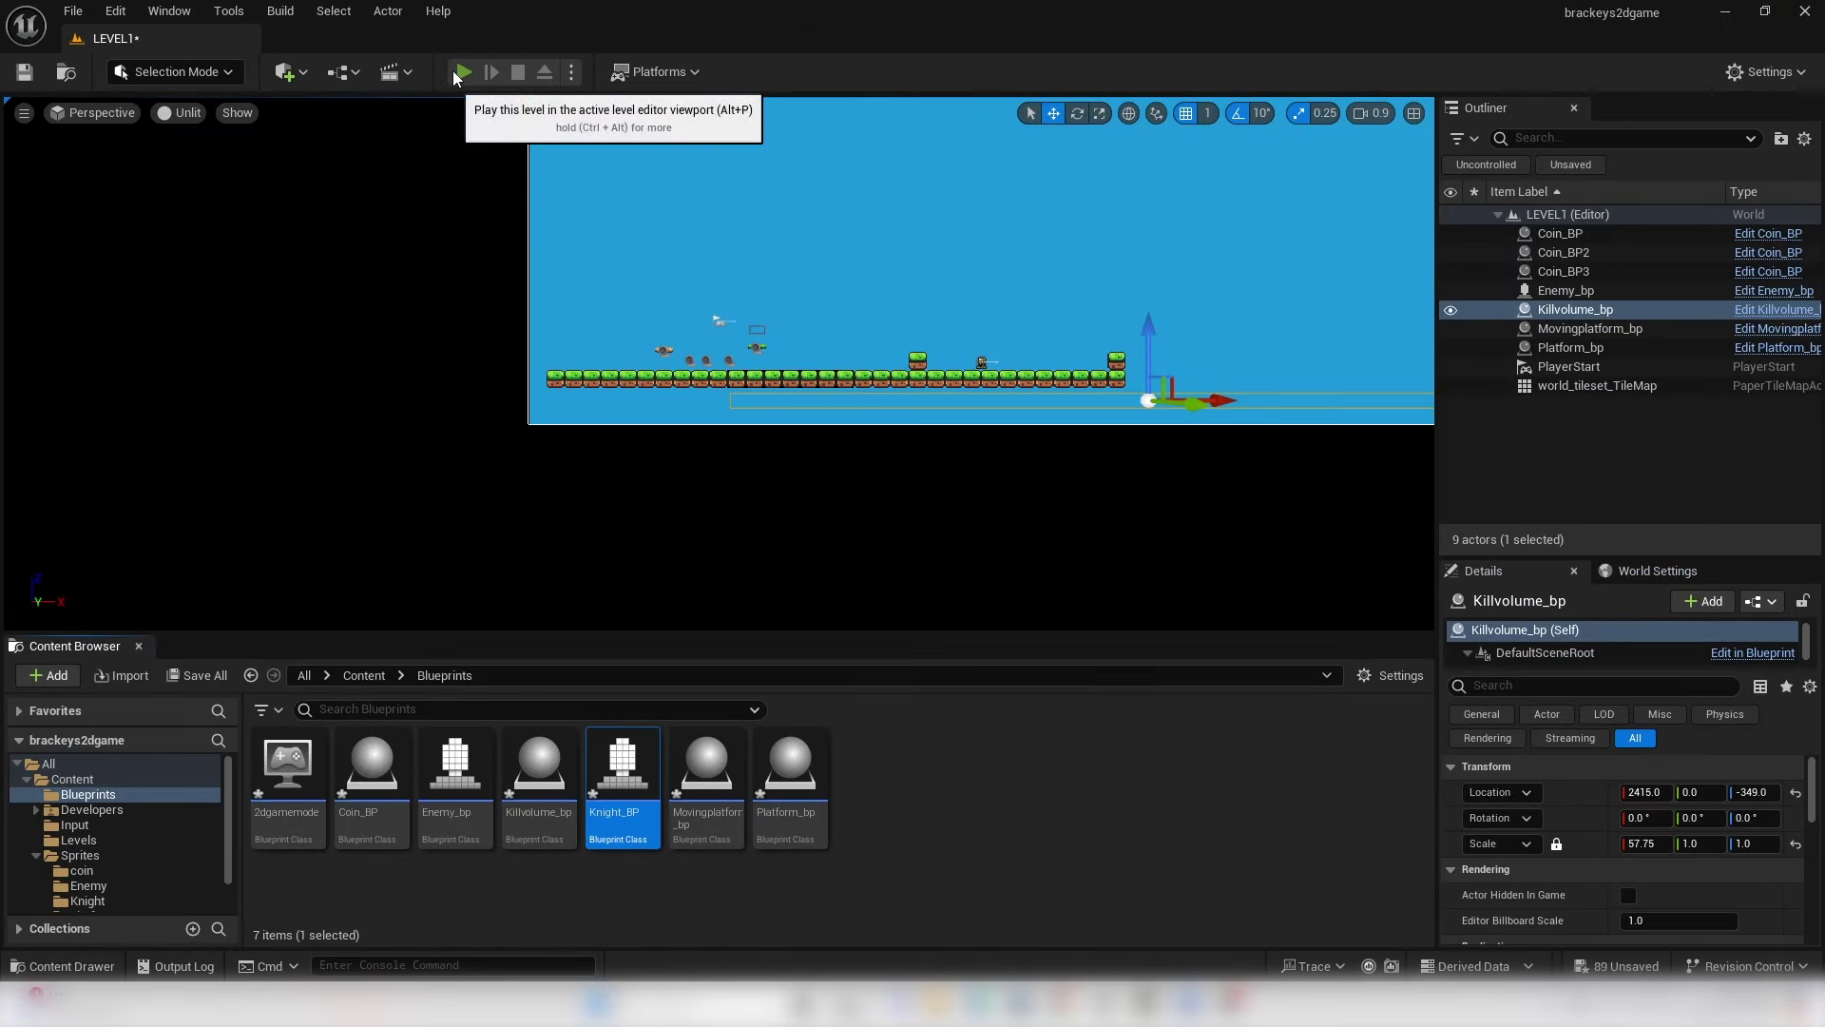
click(456, 71)
key(d)
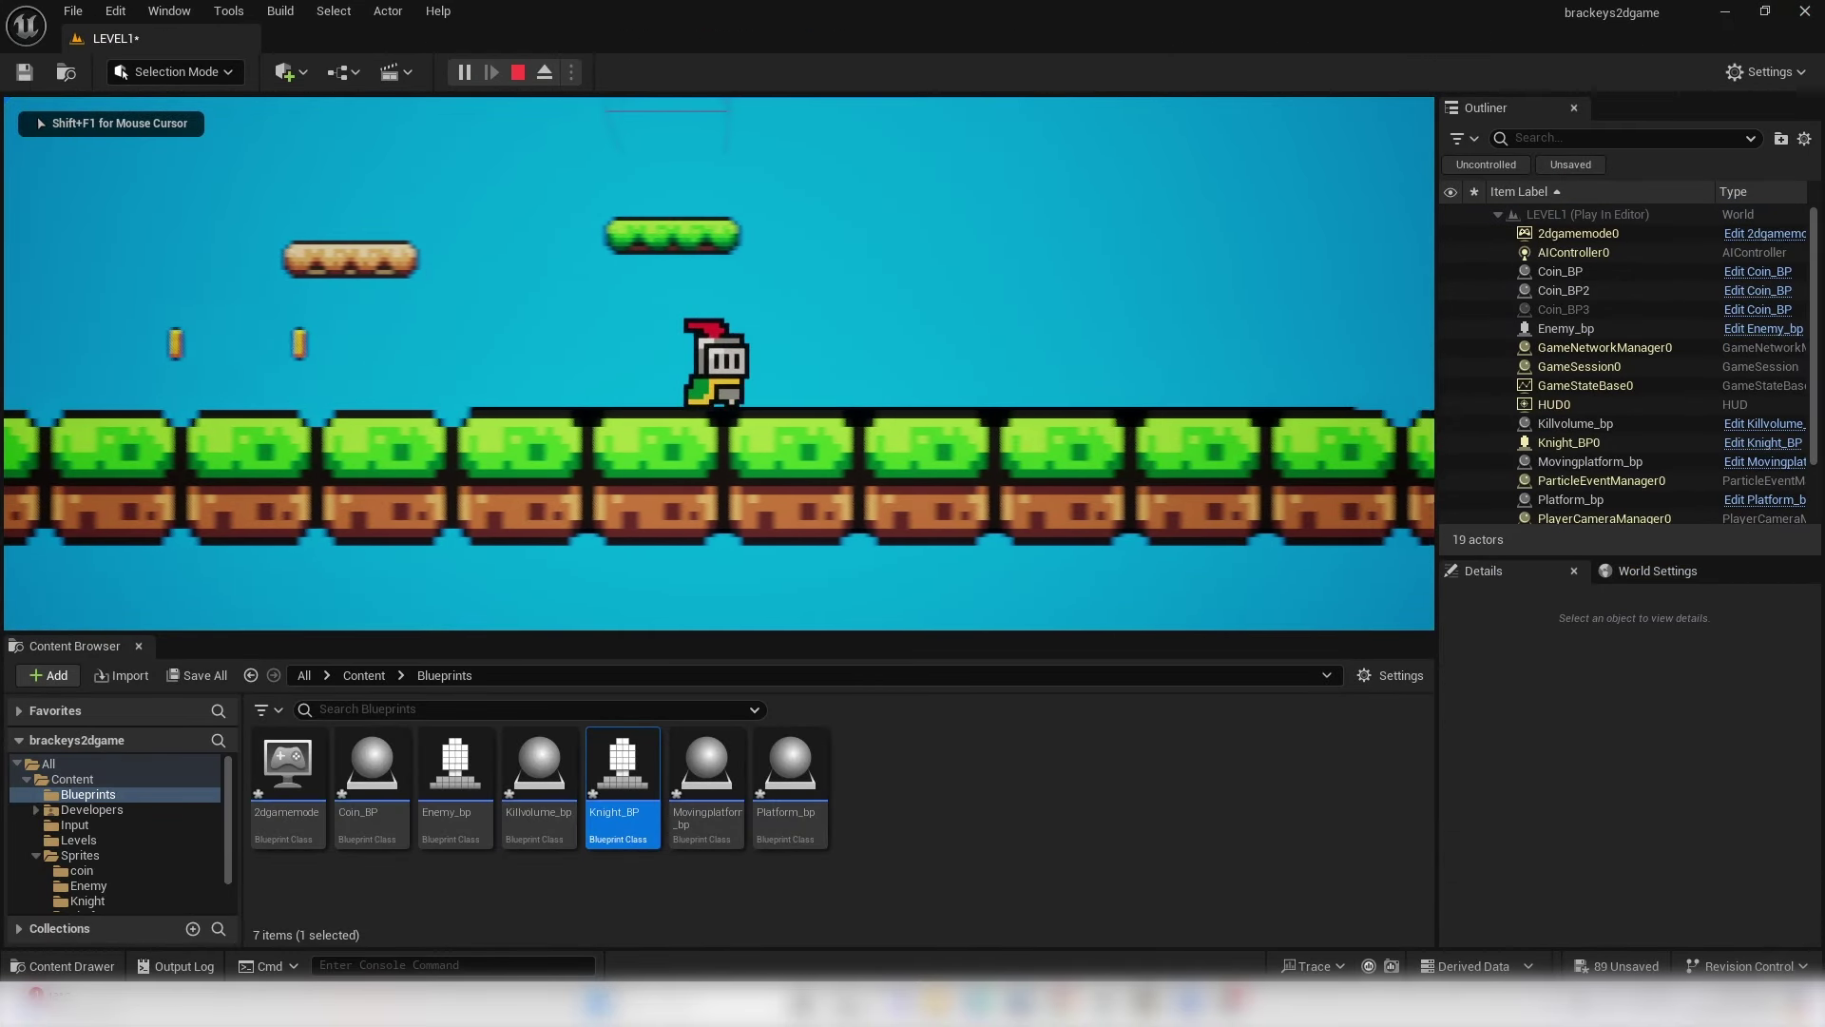
key(space)
key(space)
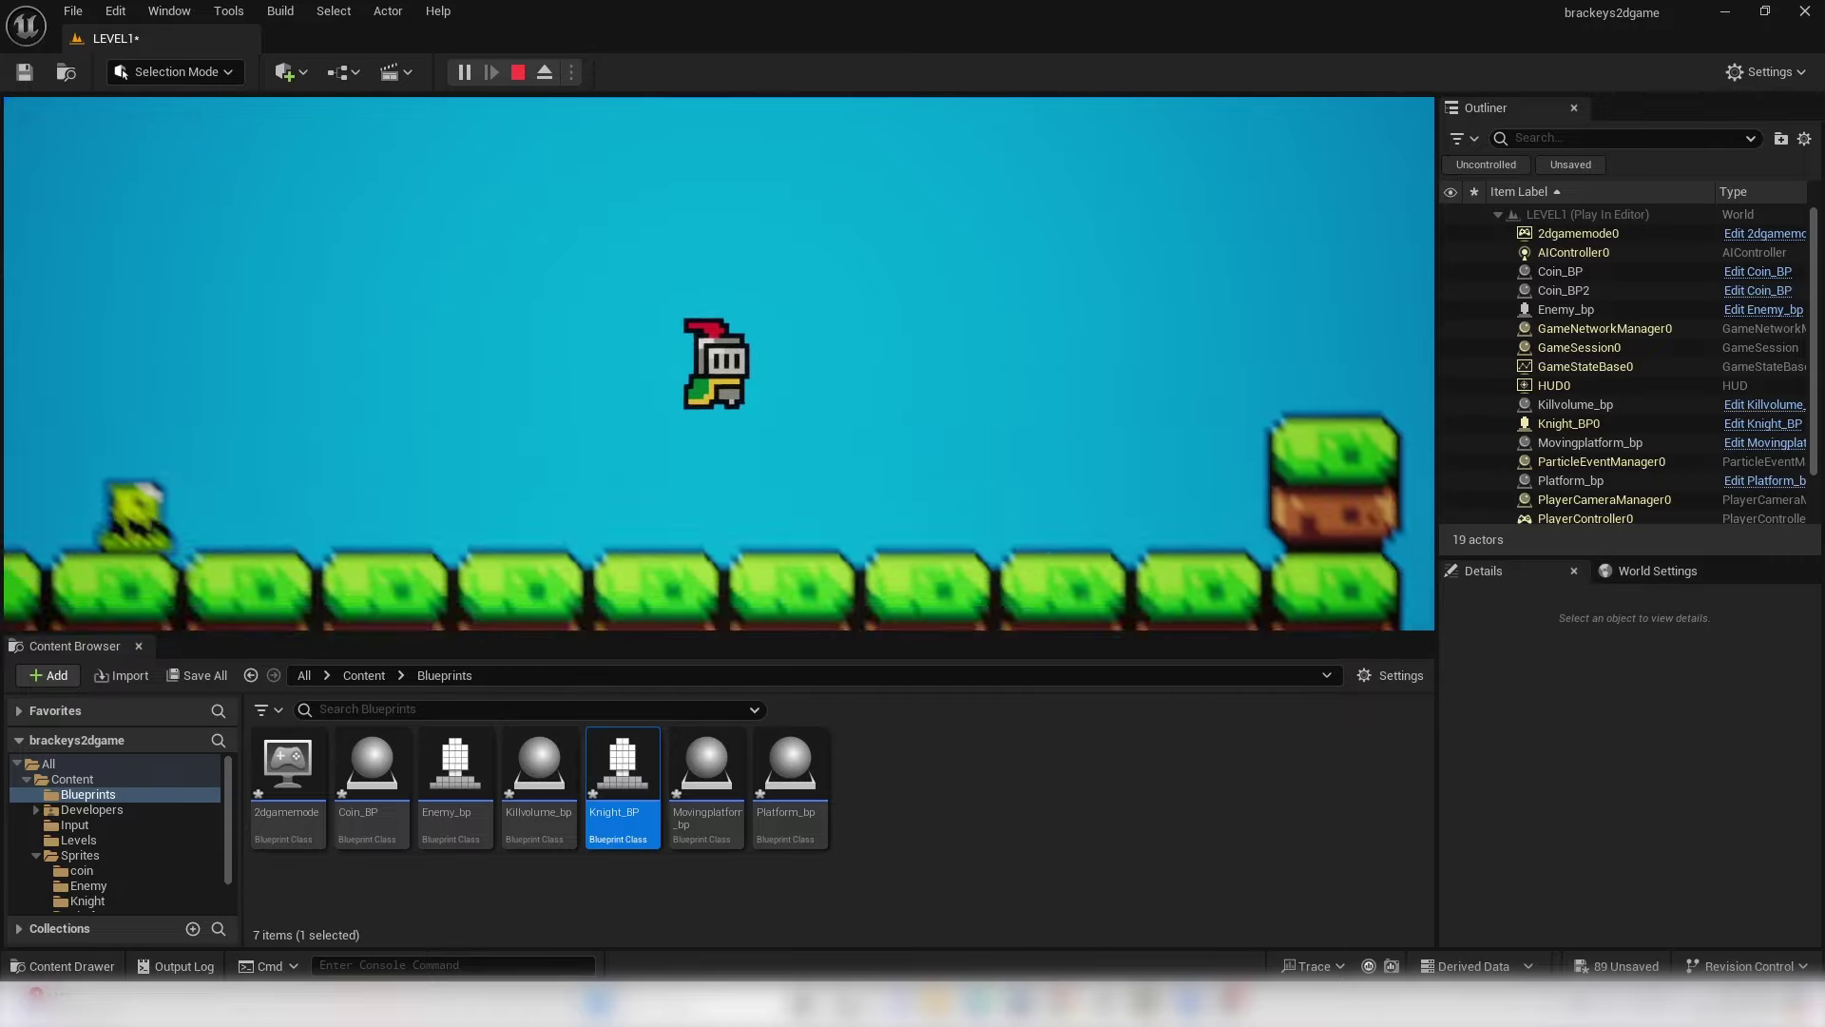
key(space)
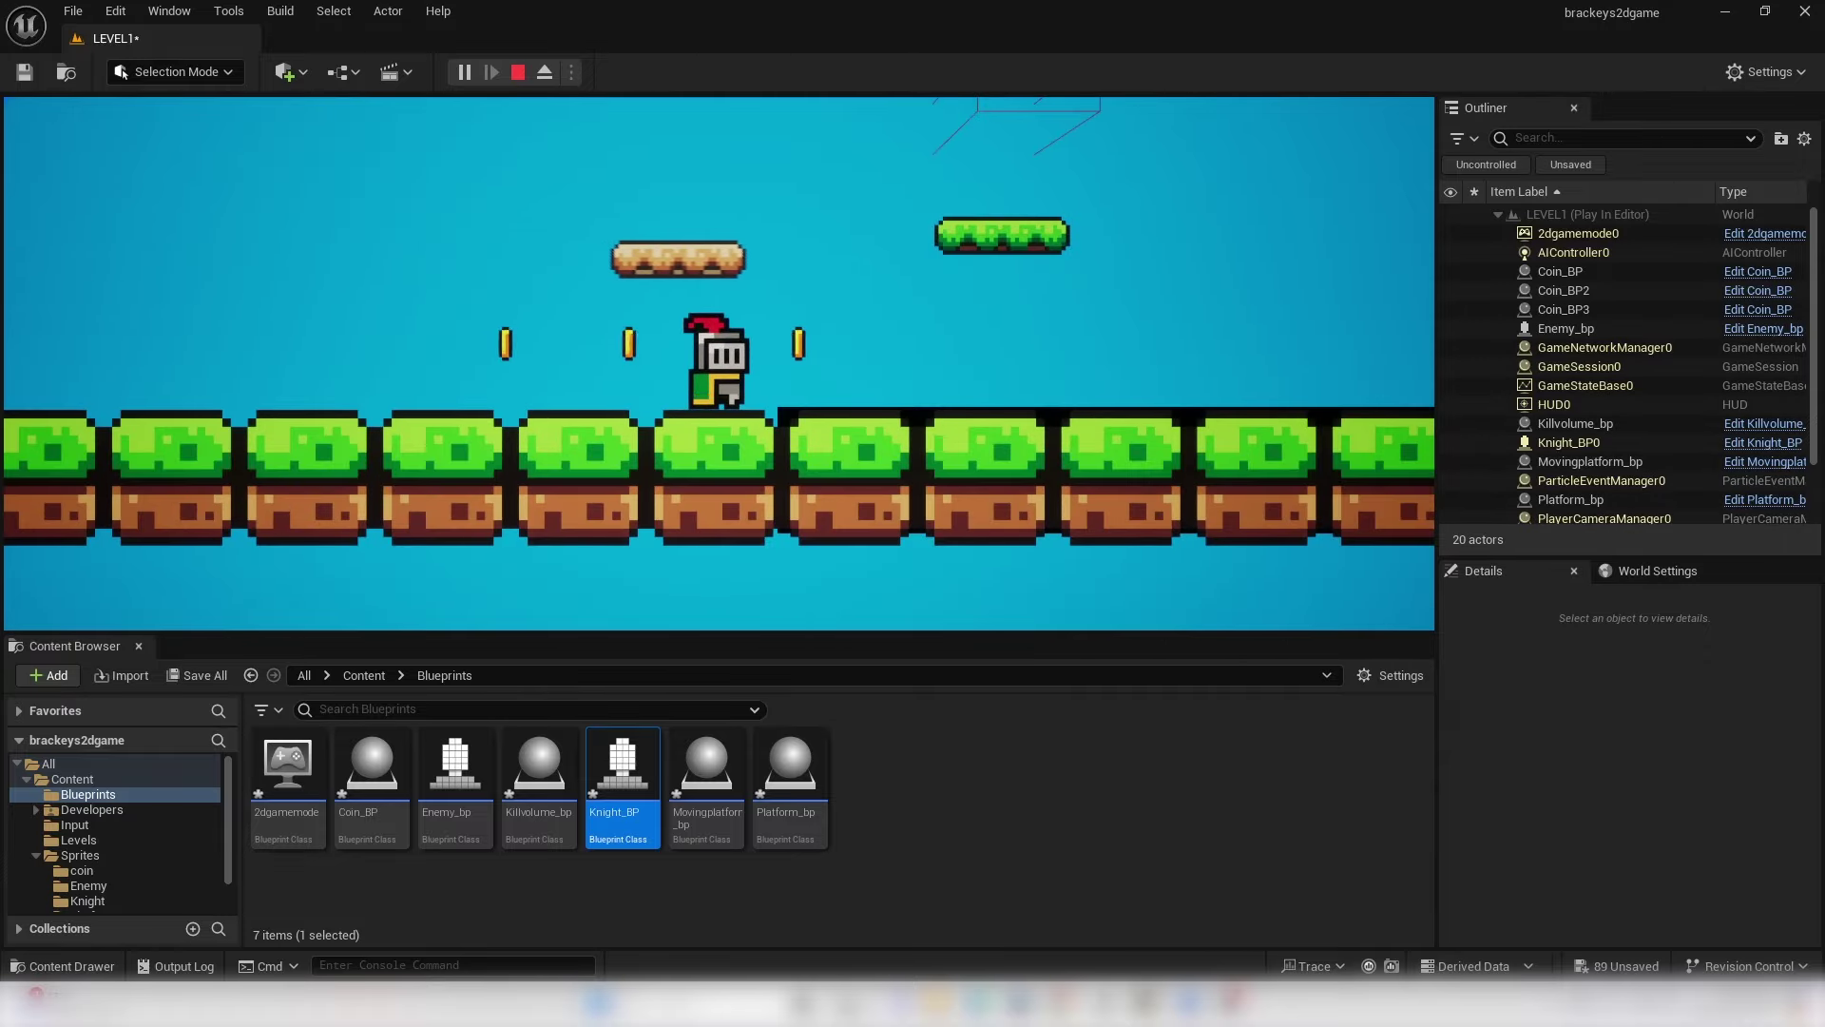
key(Escape)
mouse_move(658, 496)
right_down()
mouse_move(734, 519)
mouse_move(658, 497)
right_up()
key(s)
drag(658, 496, 647, 479)
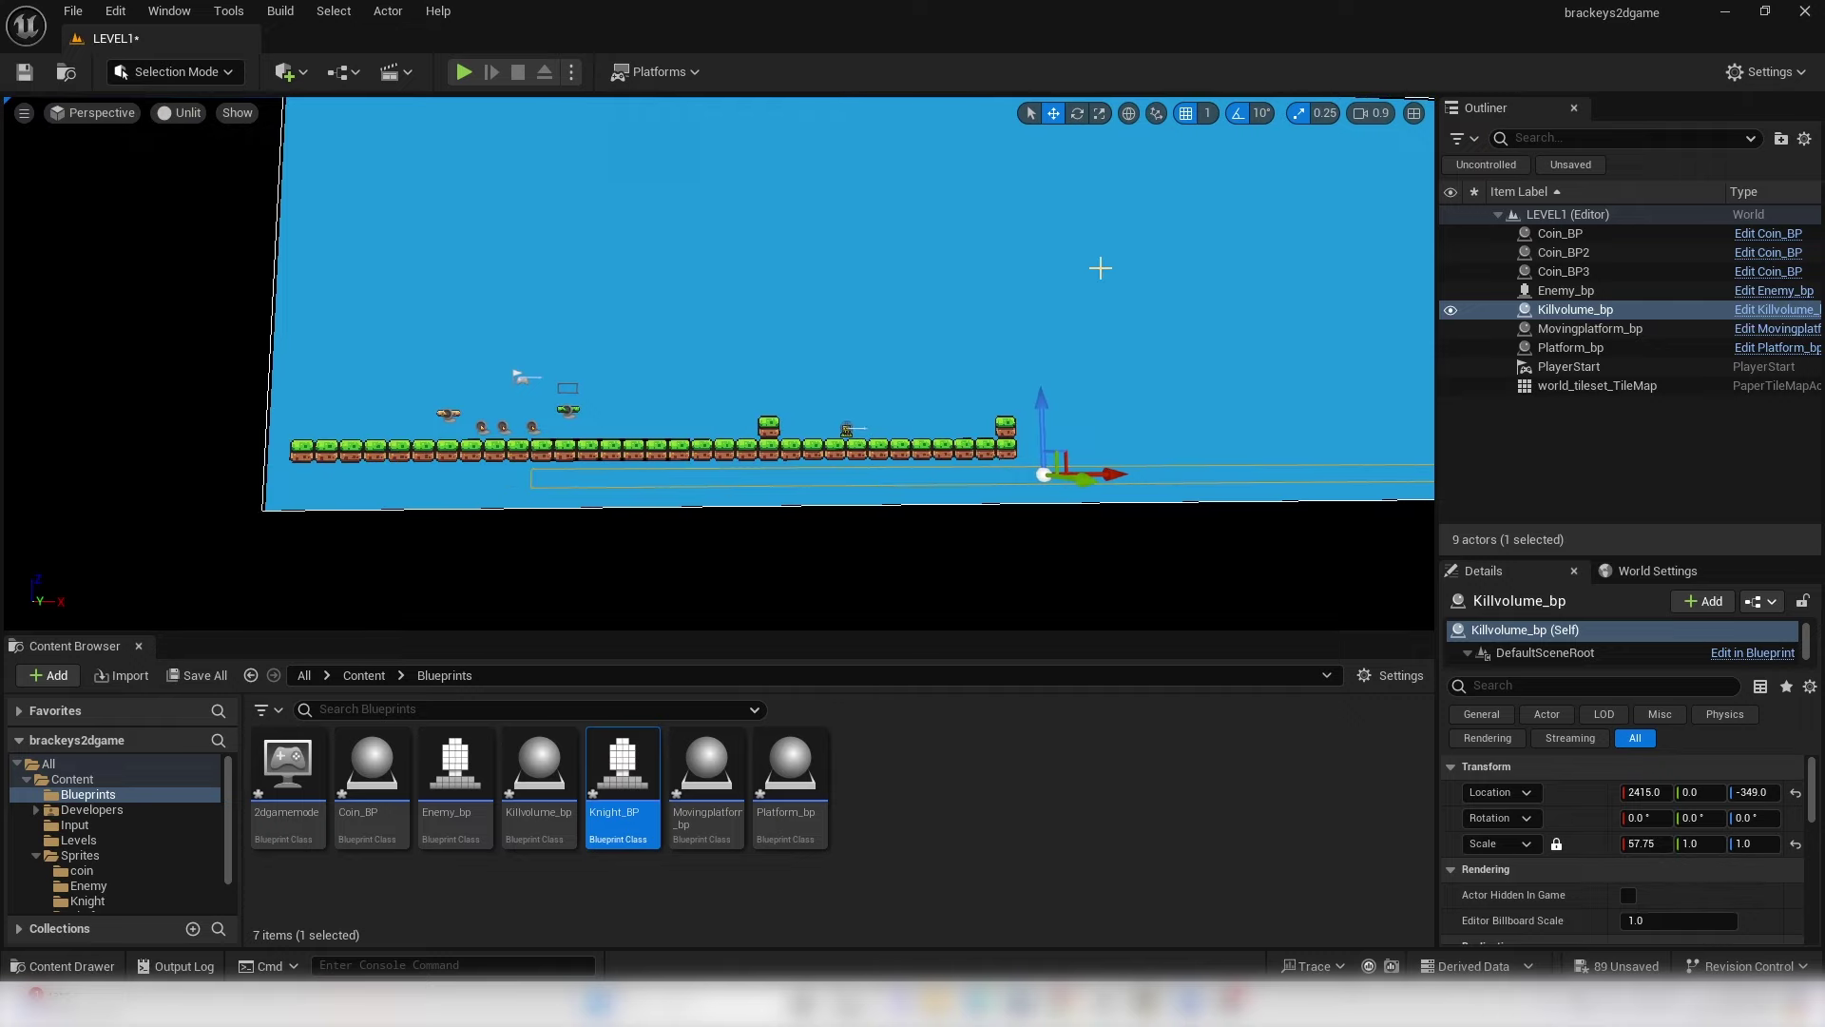
key(w)
right_drag(957, 391, 1001, 391)
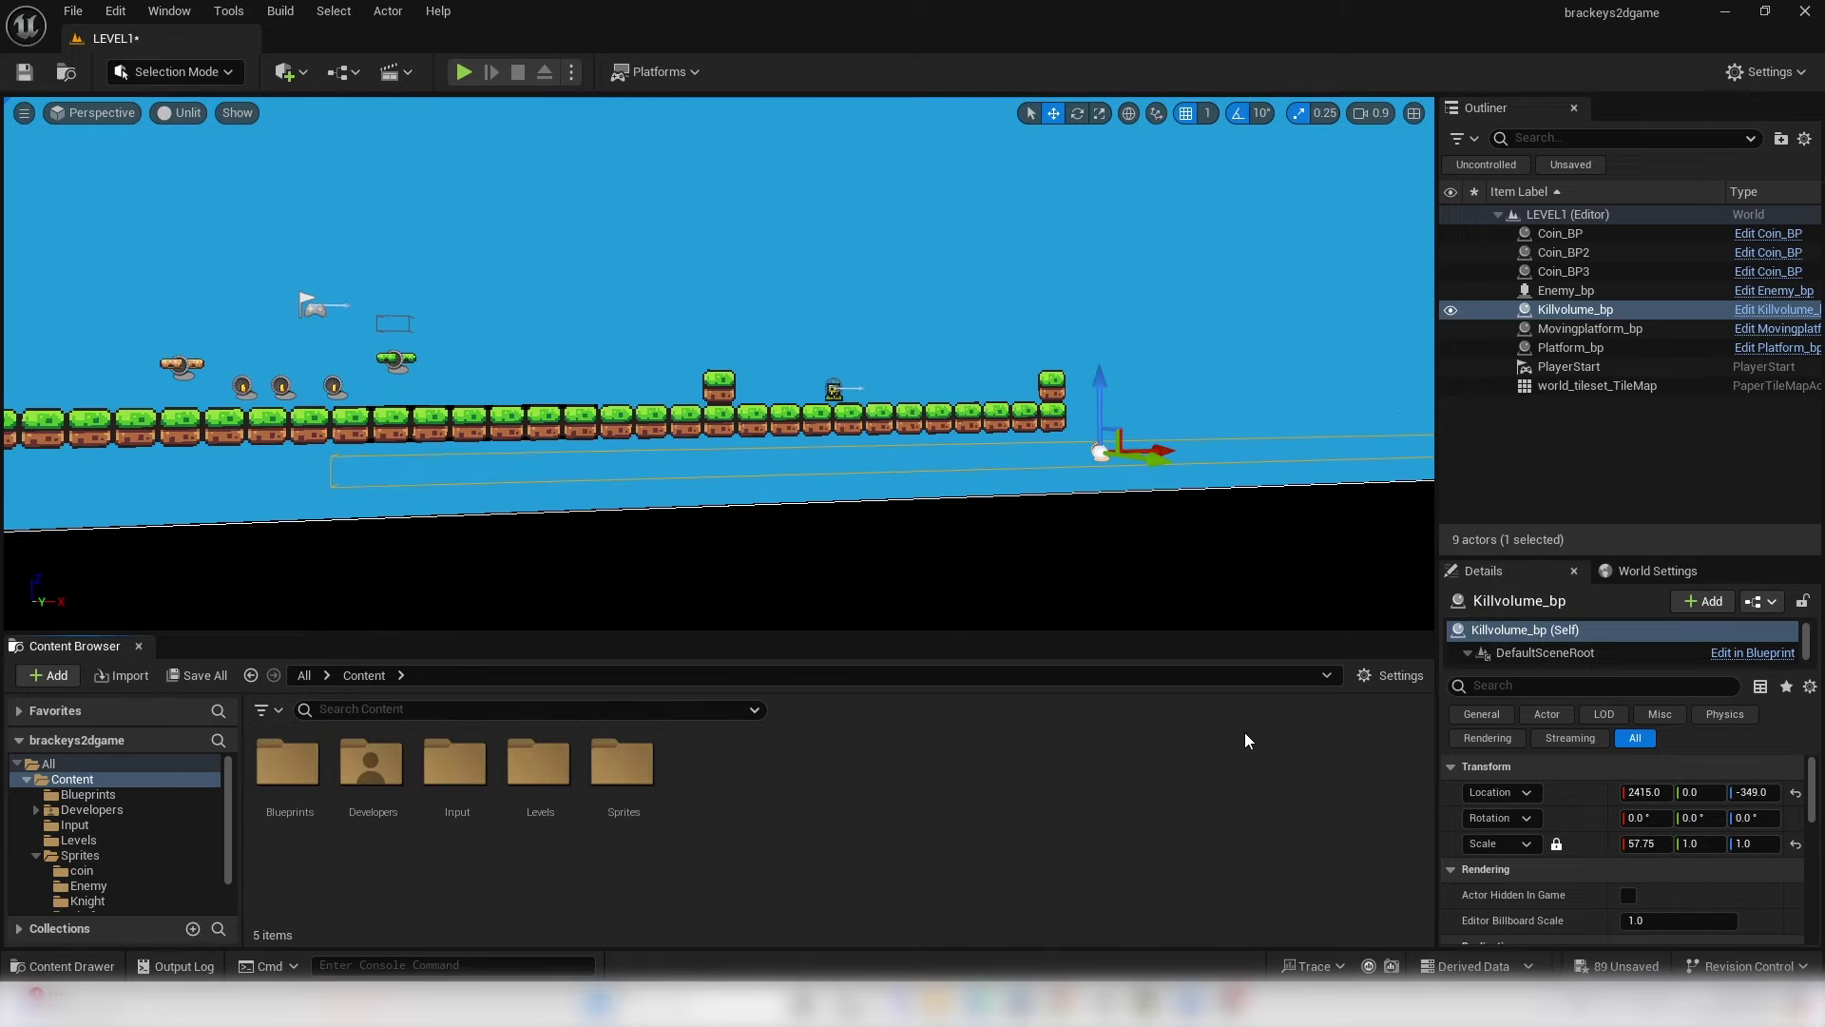
mouse_move(939, 401)
right_down()
mouse_move(827, 399)
mouse_move(951, 385)
mouse_move(938, 399)
right_up()
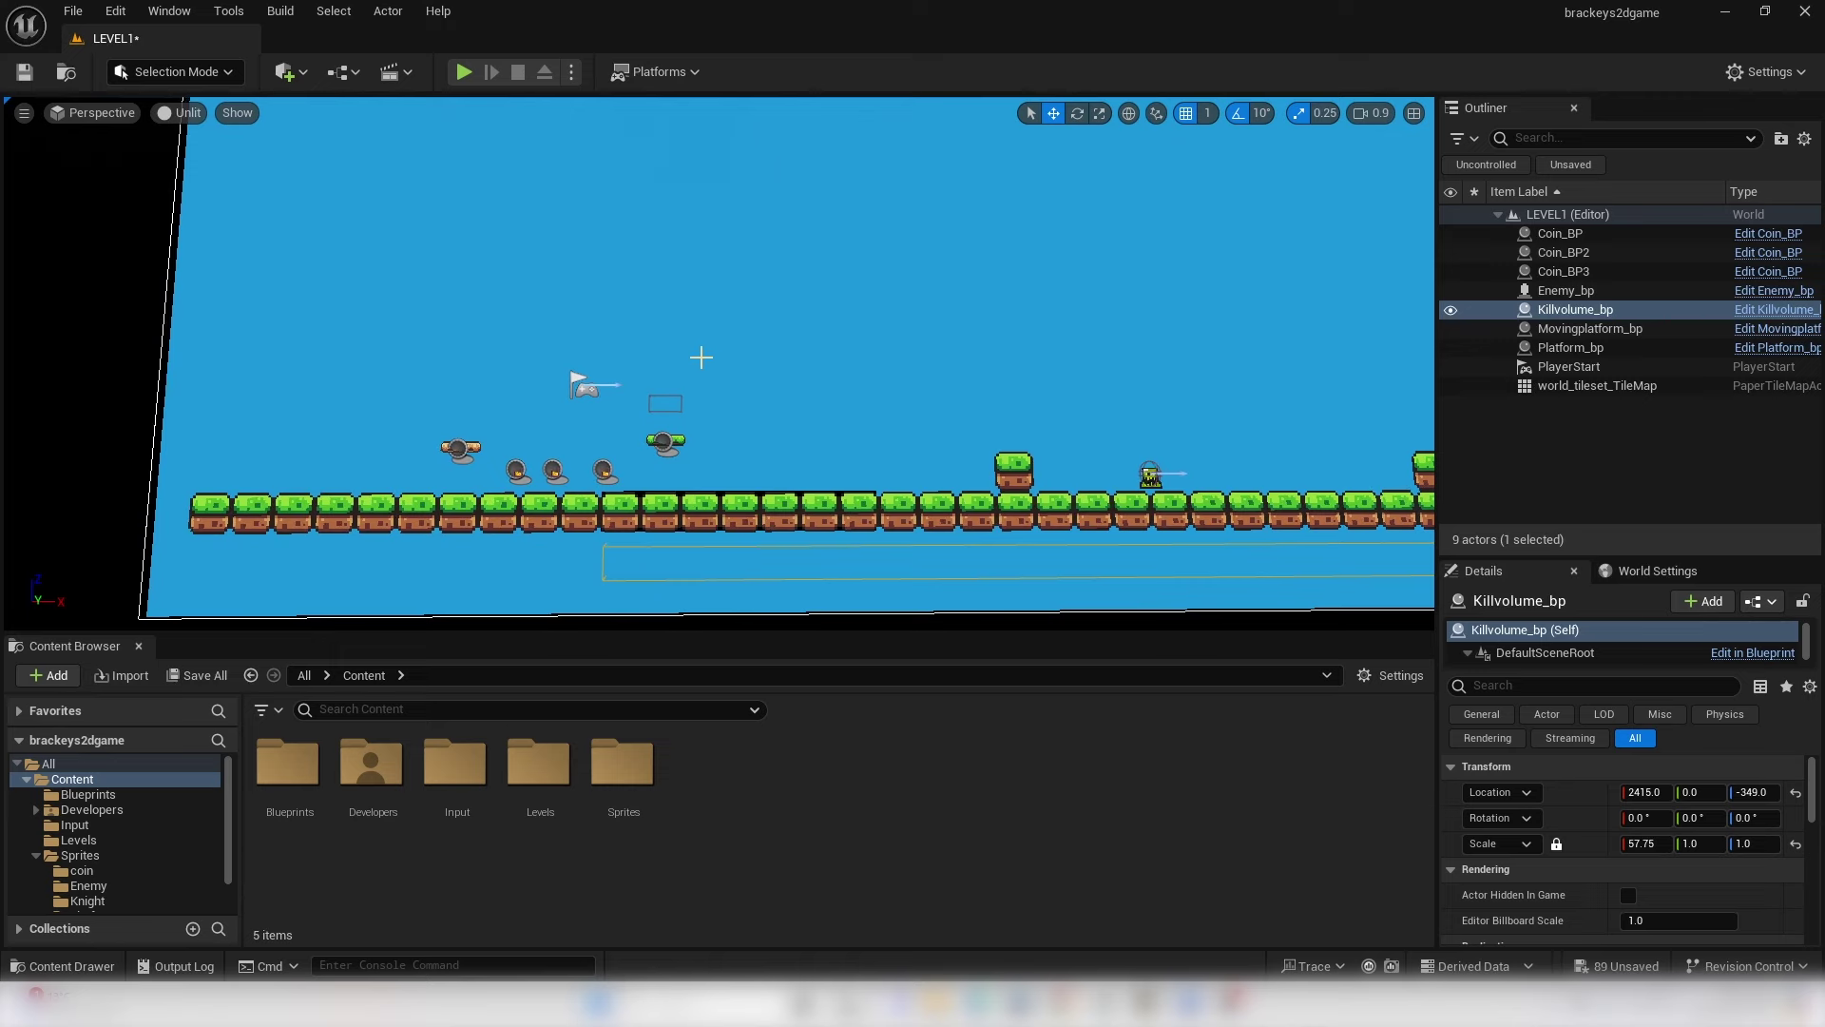
right_drag(794, 408, 737, 442)
scroll(794, 409, up, 8)
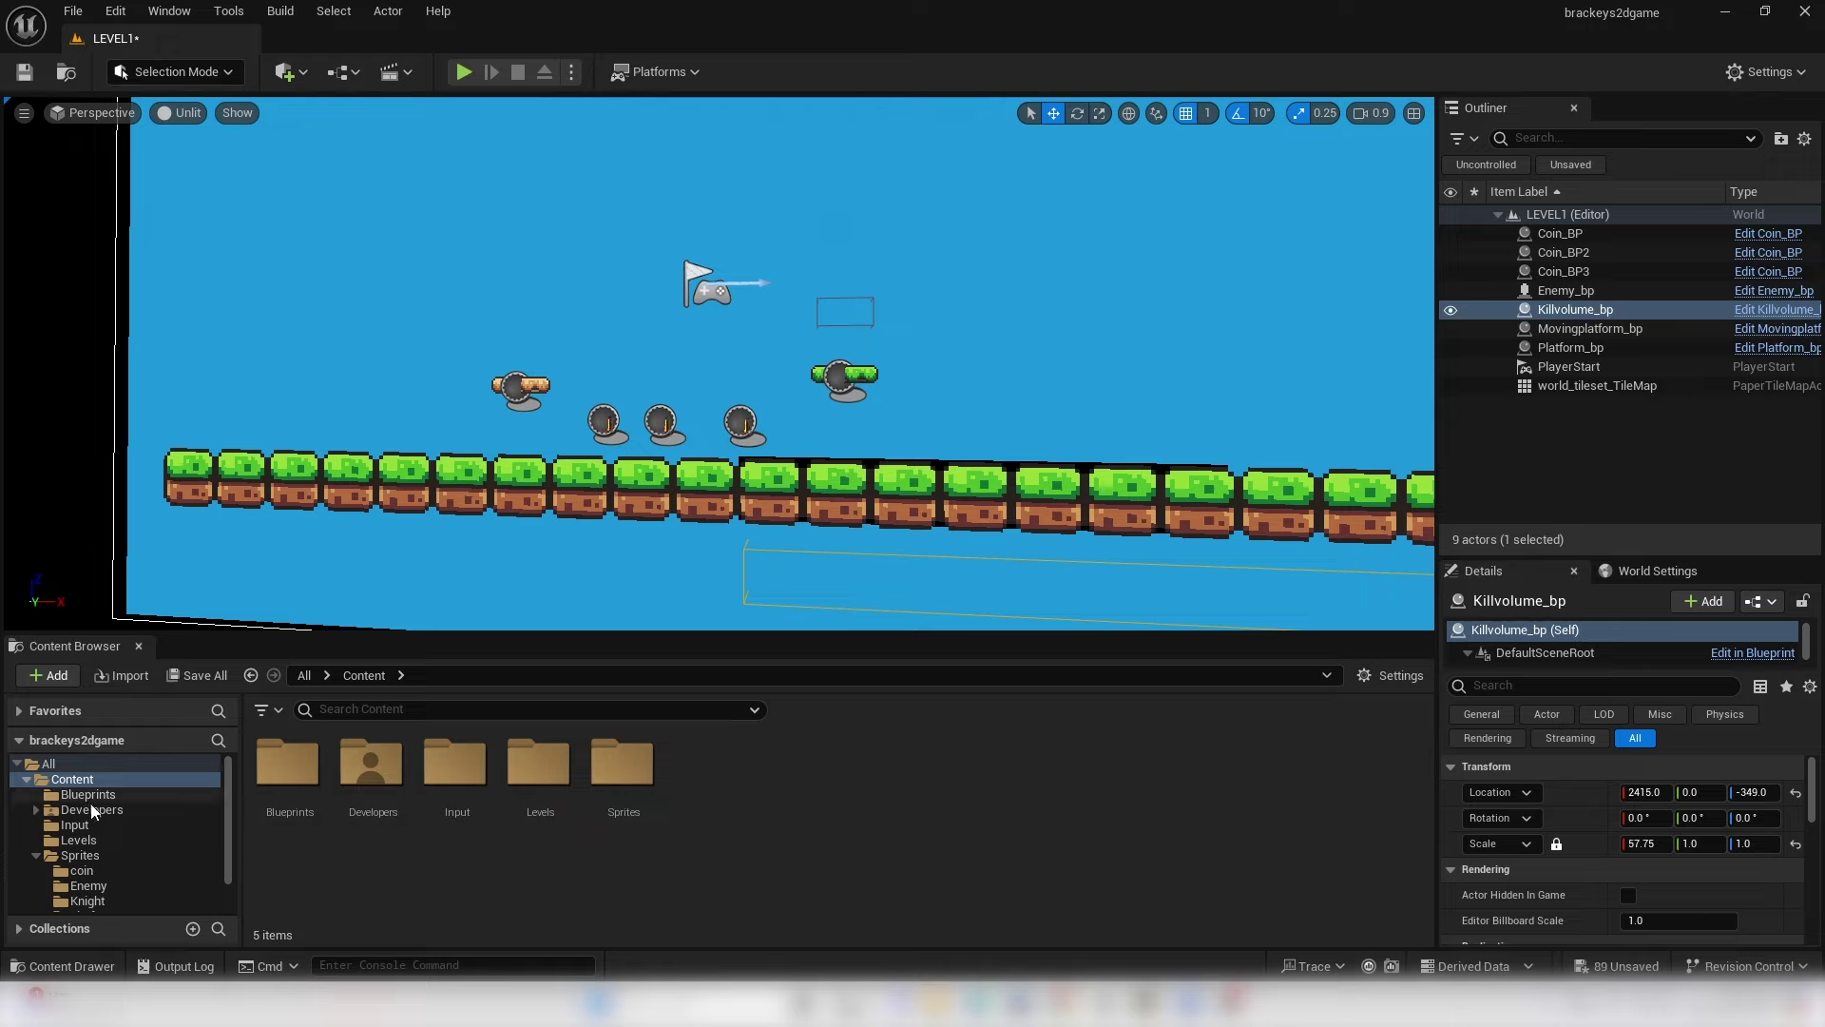
- Create a folder named Fonts inside the Content folder and open it
right_click(849, 834)
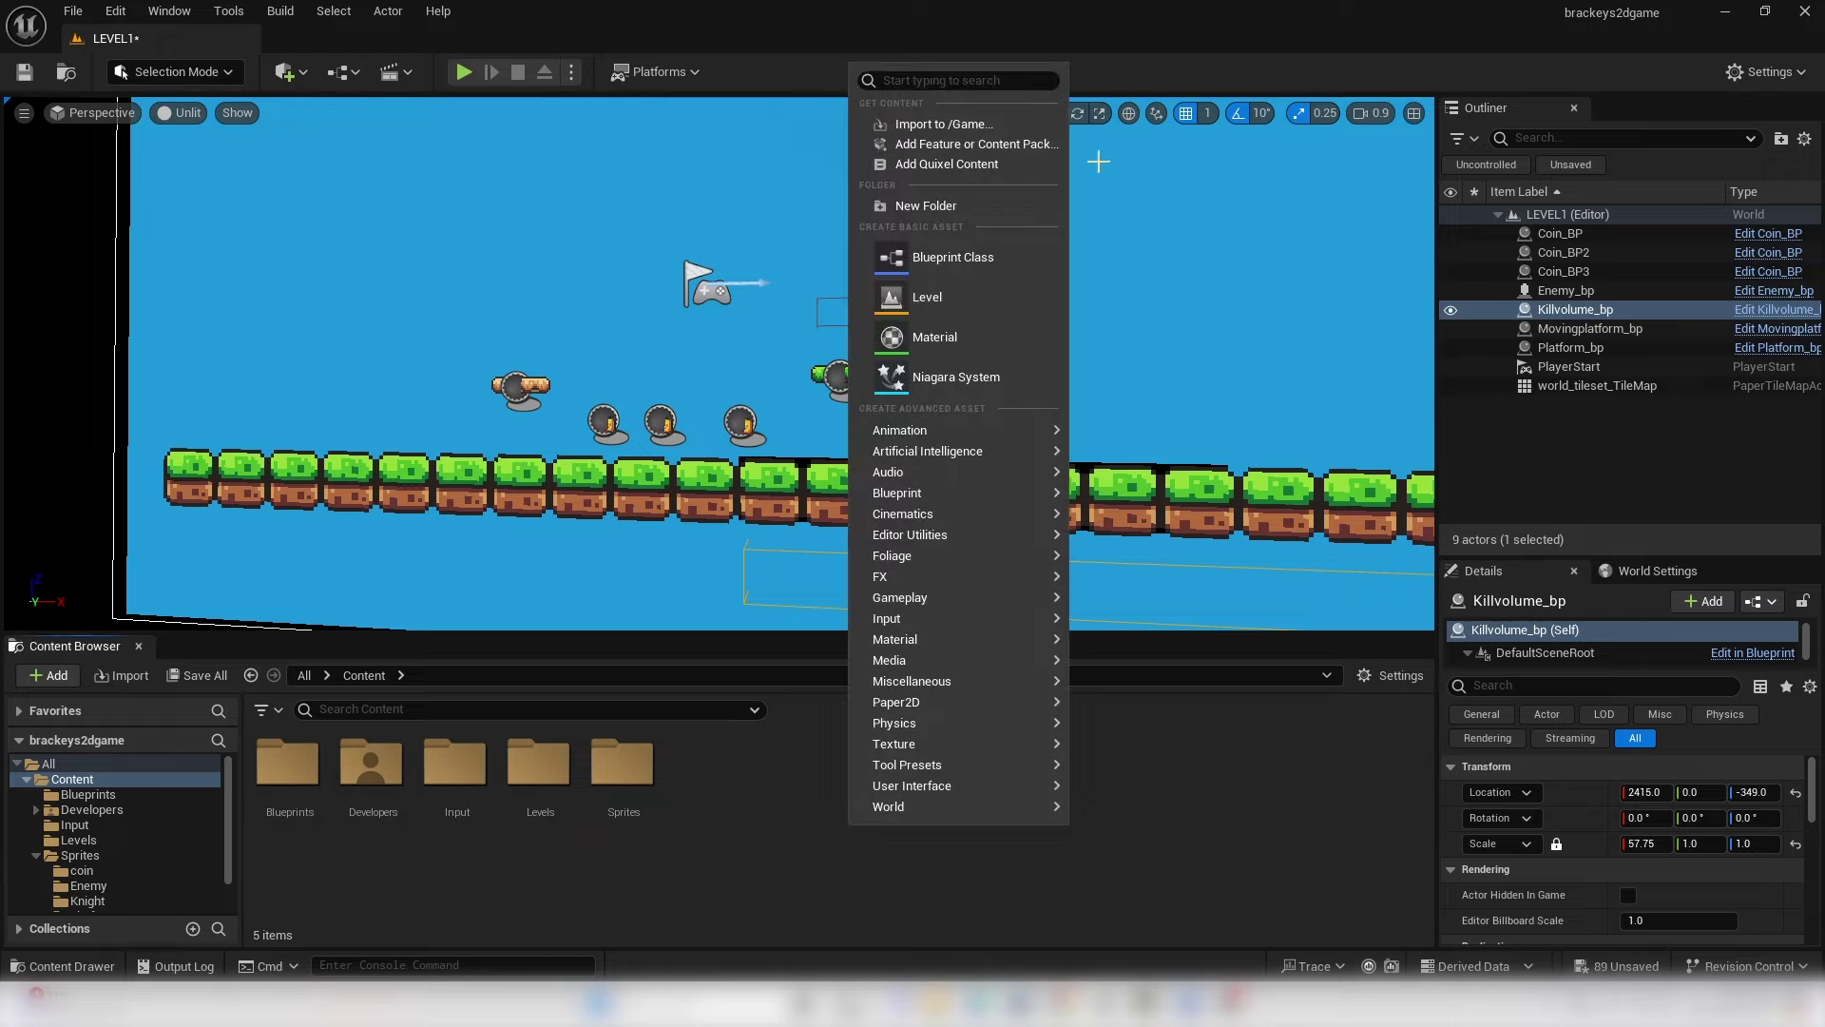
click(973, 209)
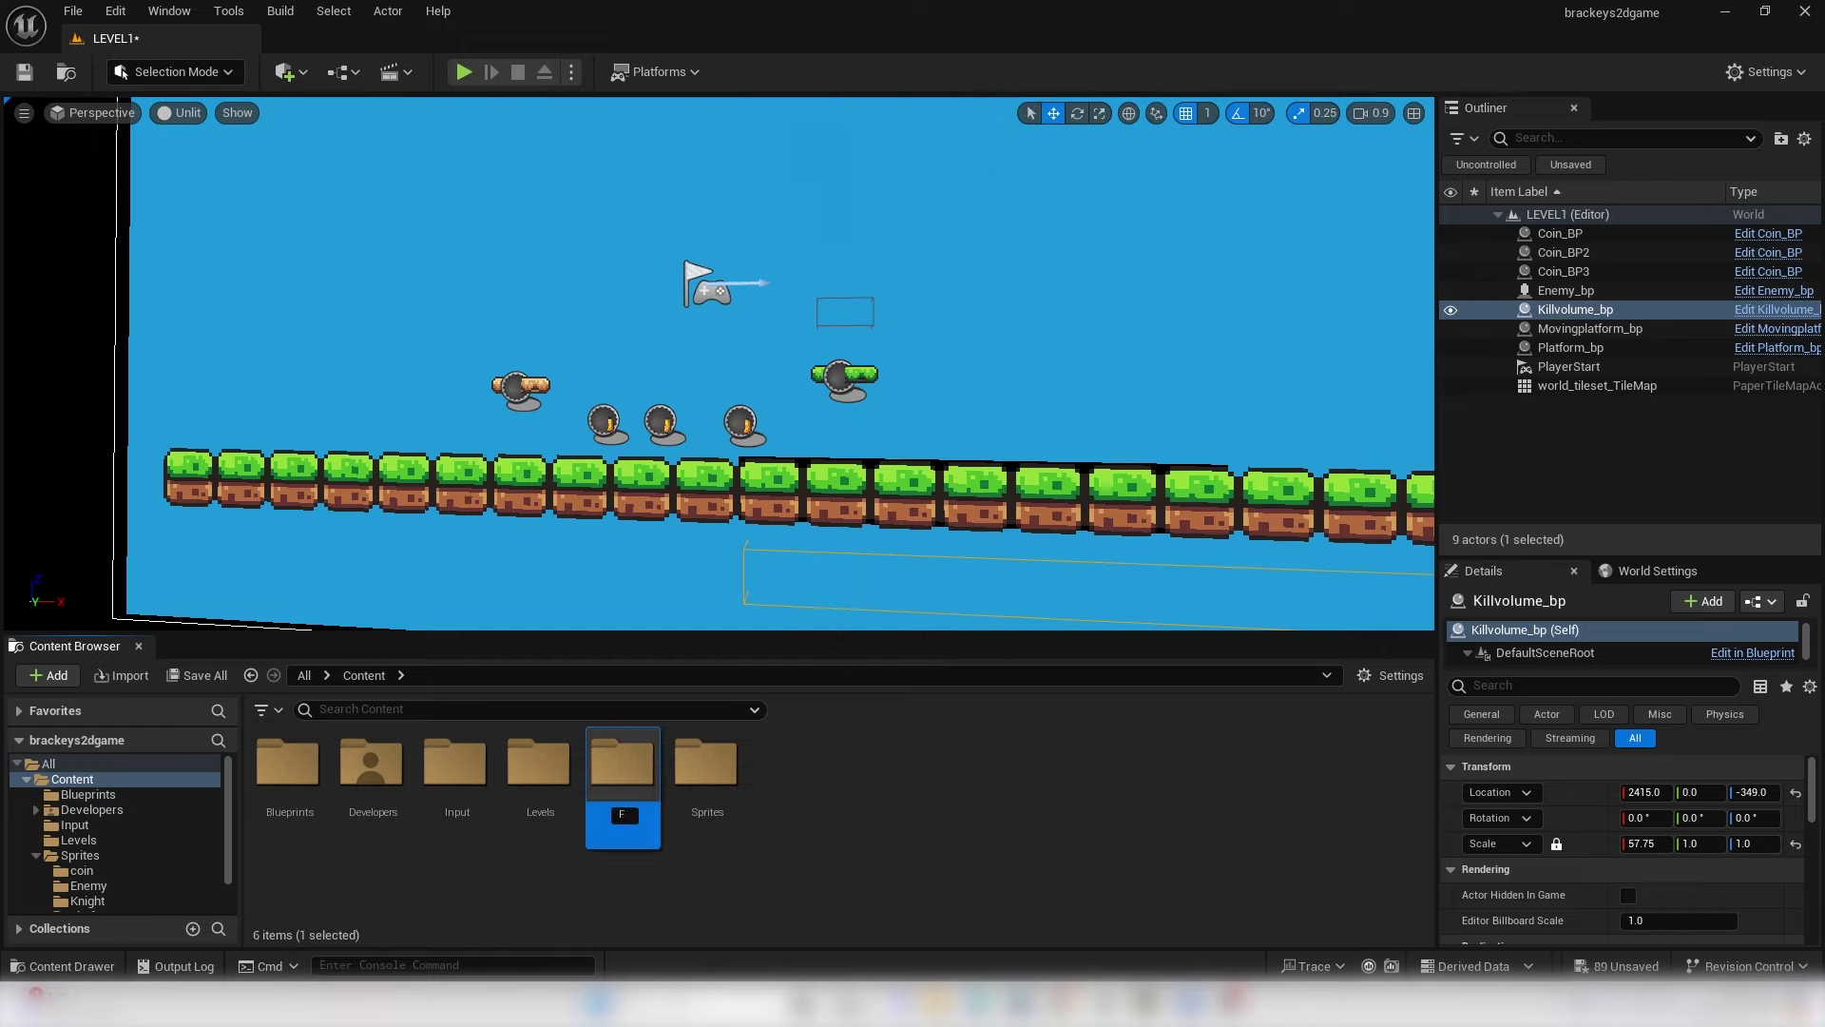
text(Fonts)
key(Return)
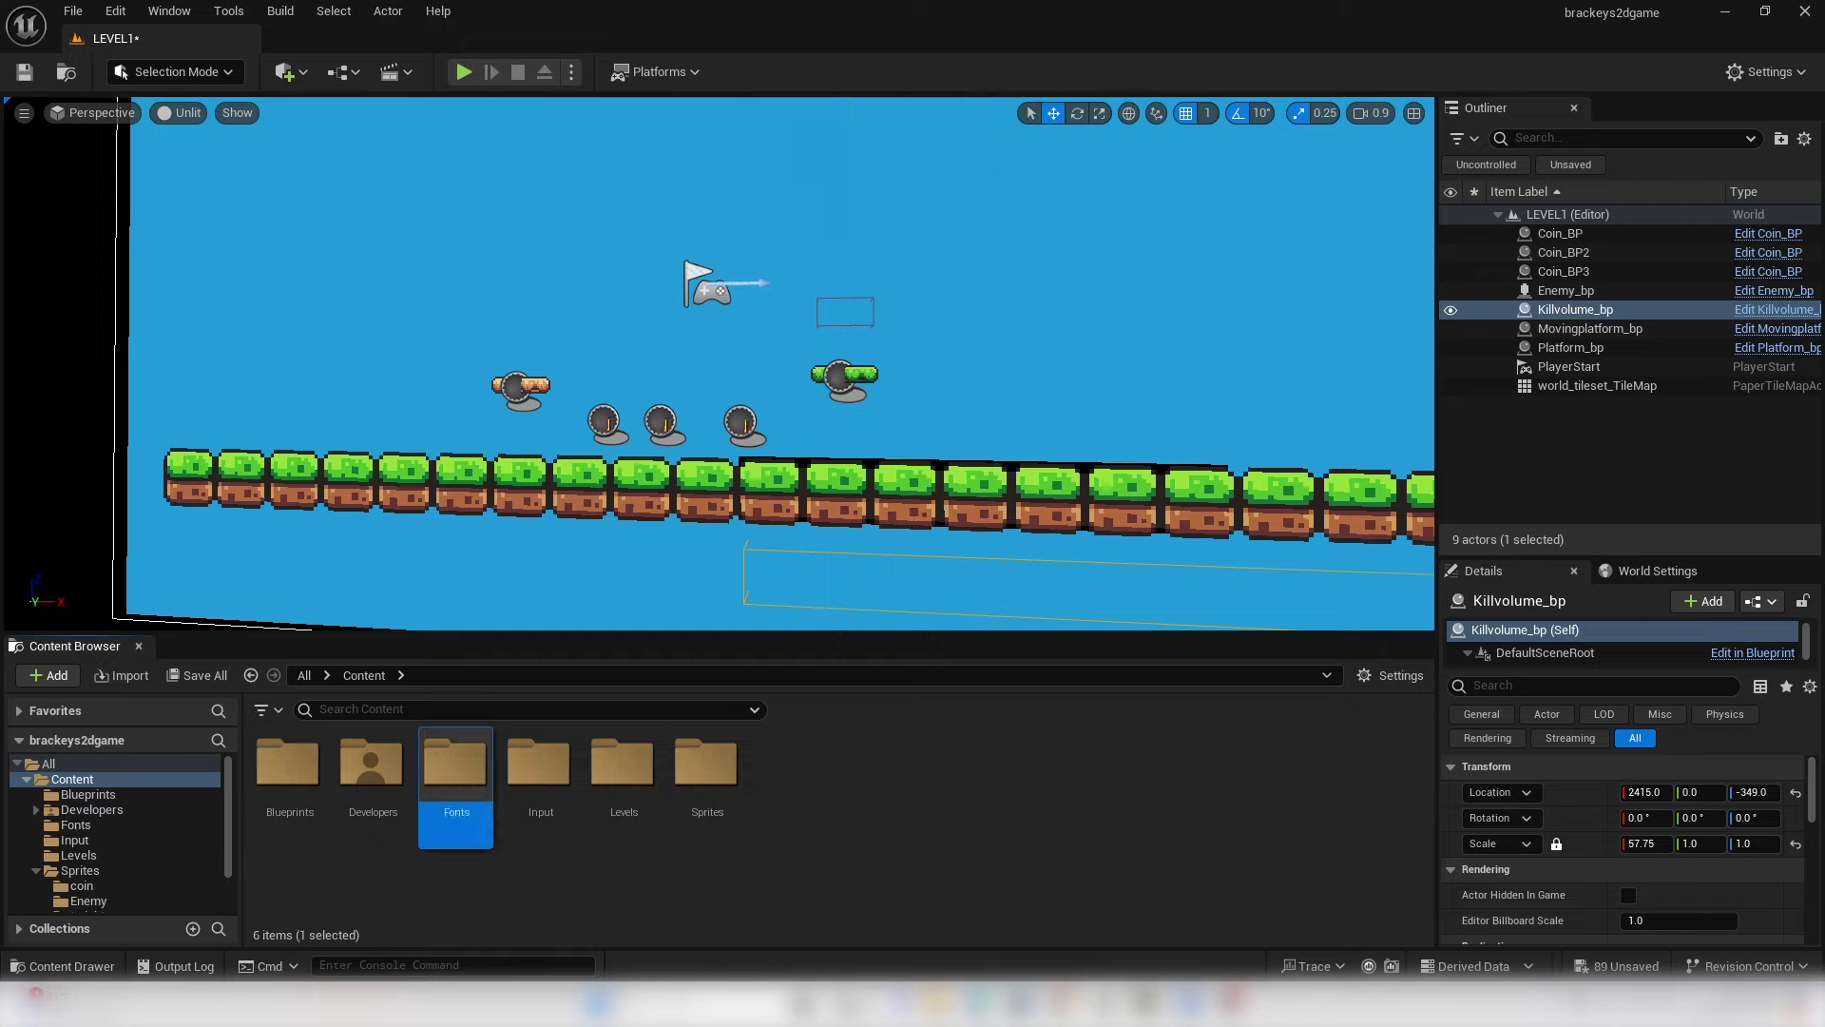
double_click(455, 765)
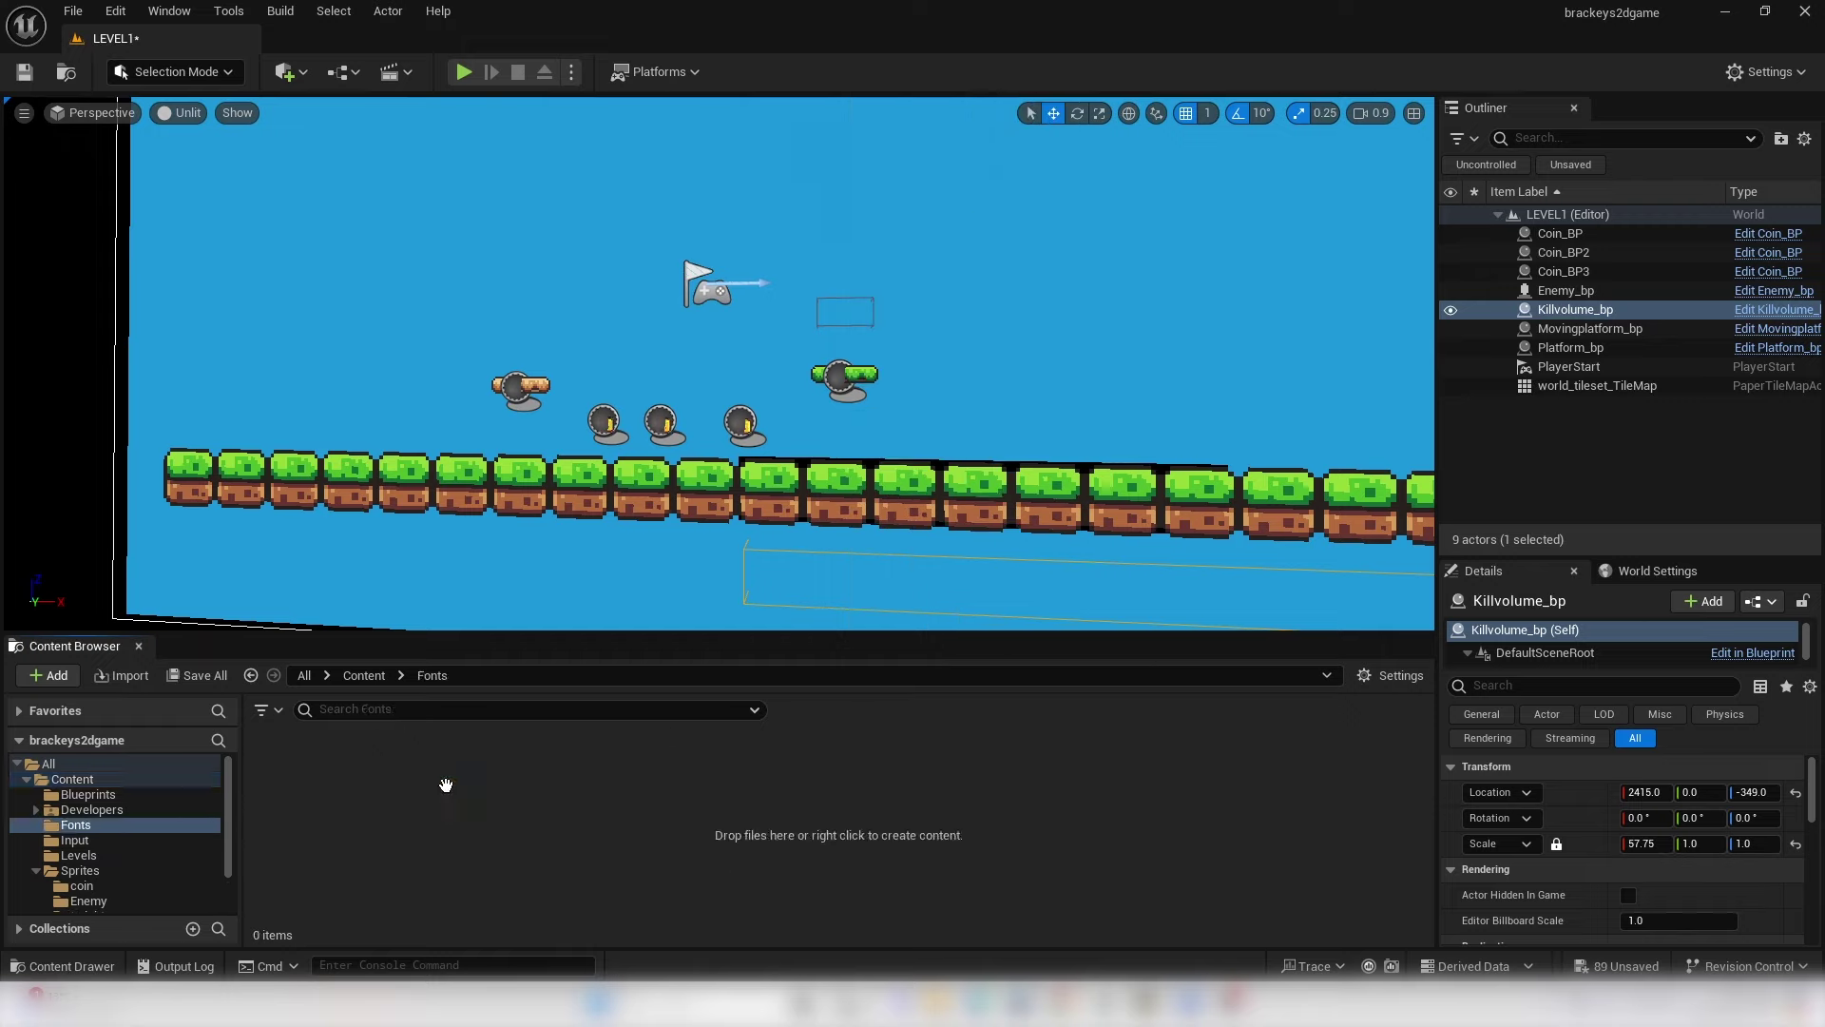
- Import PixelOperator8-Bold from the fonts folder of brackeys_platformer_assets into the Fonts folder, creating a new Font asset from it
click(1766, 14)
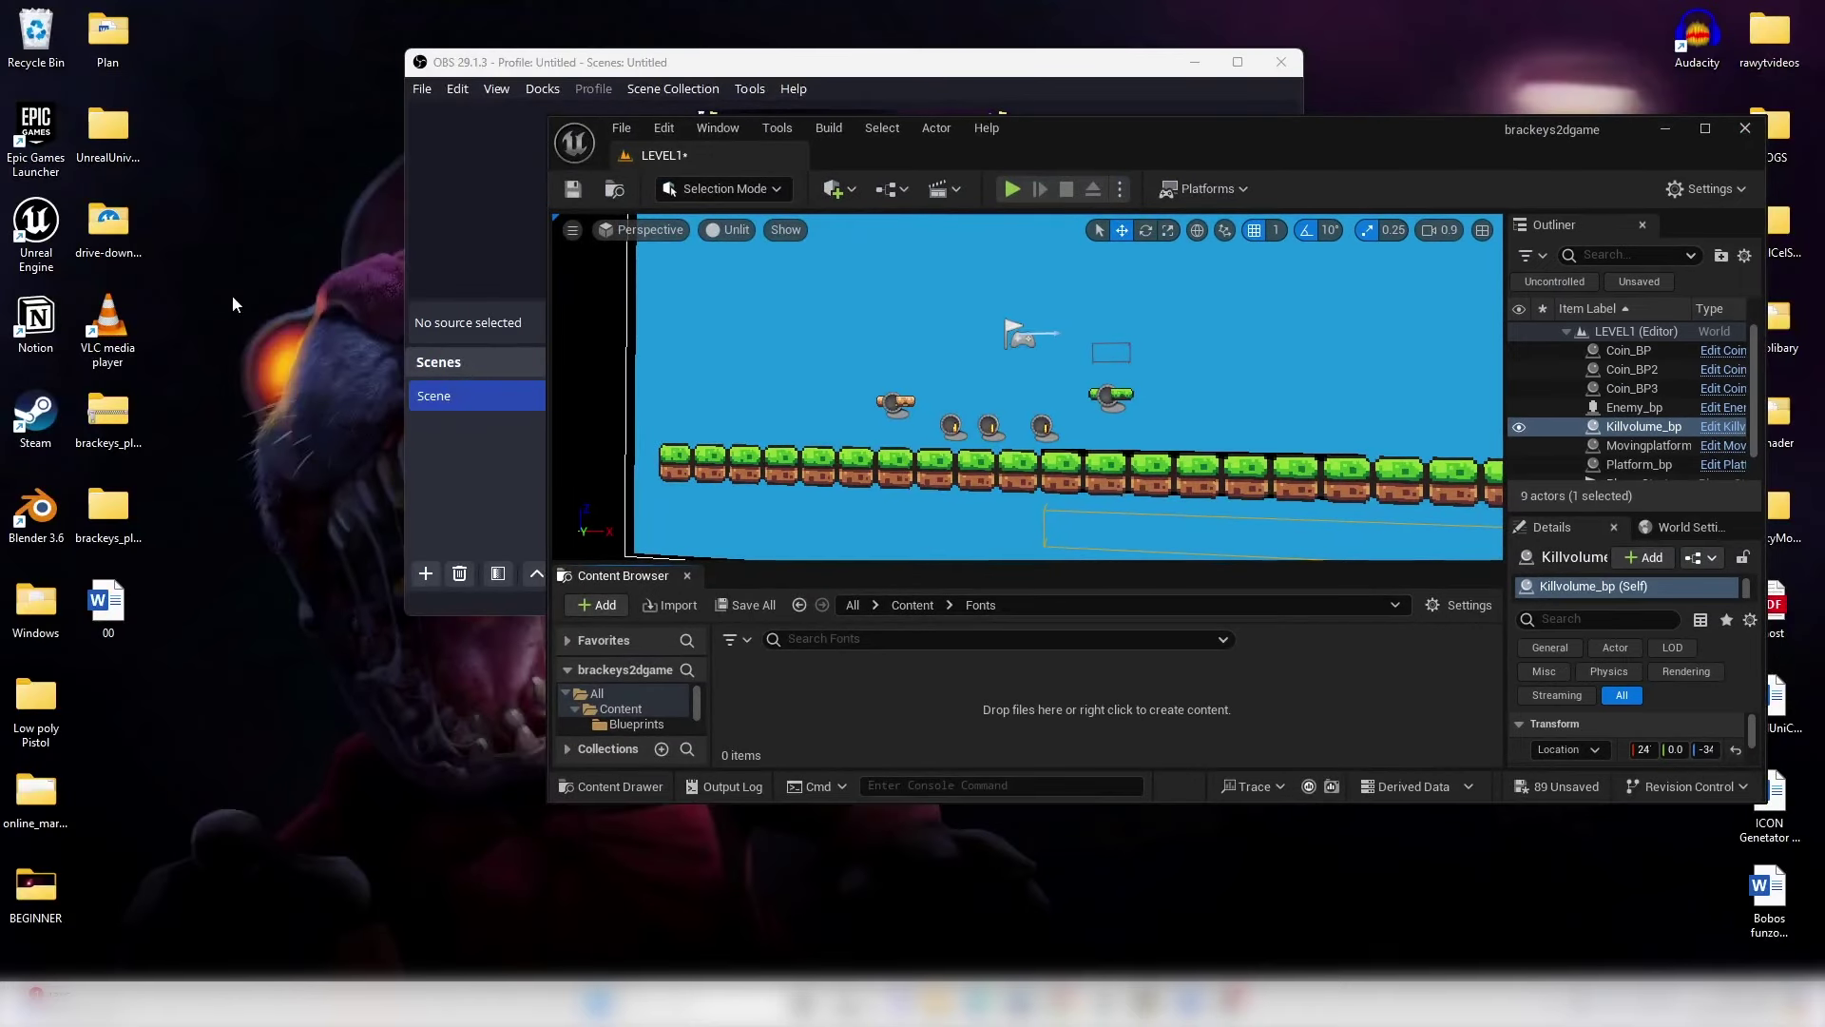
double_click(108, 508)
double_click(453, 180)
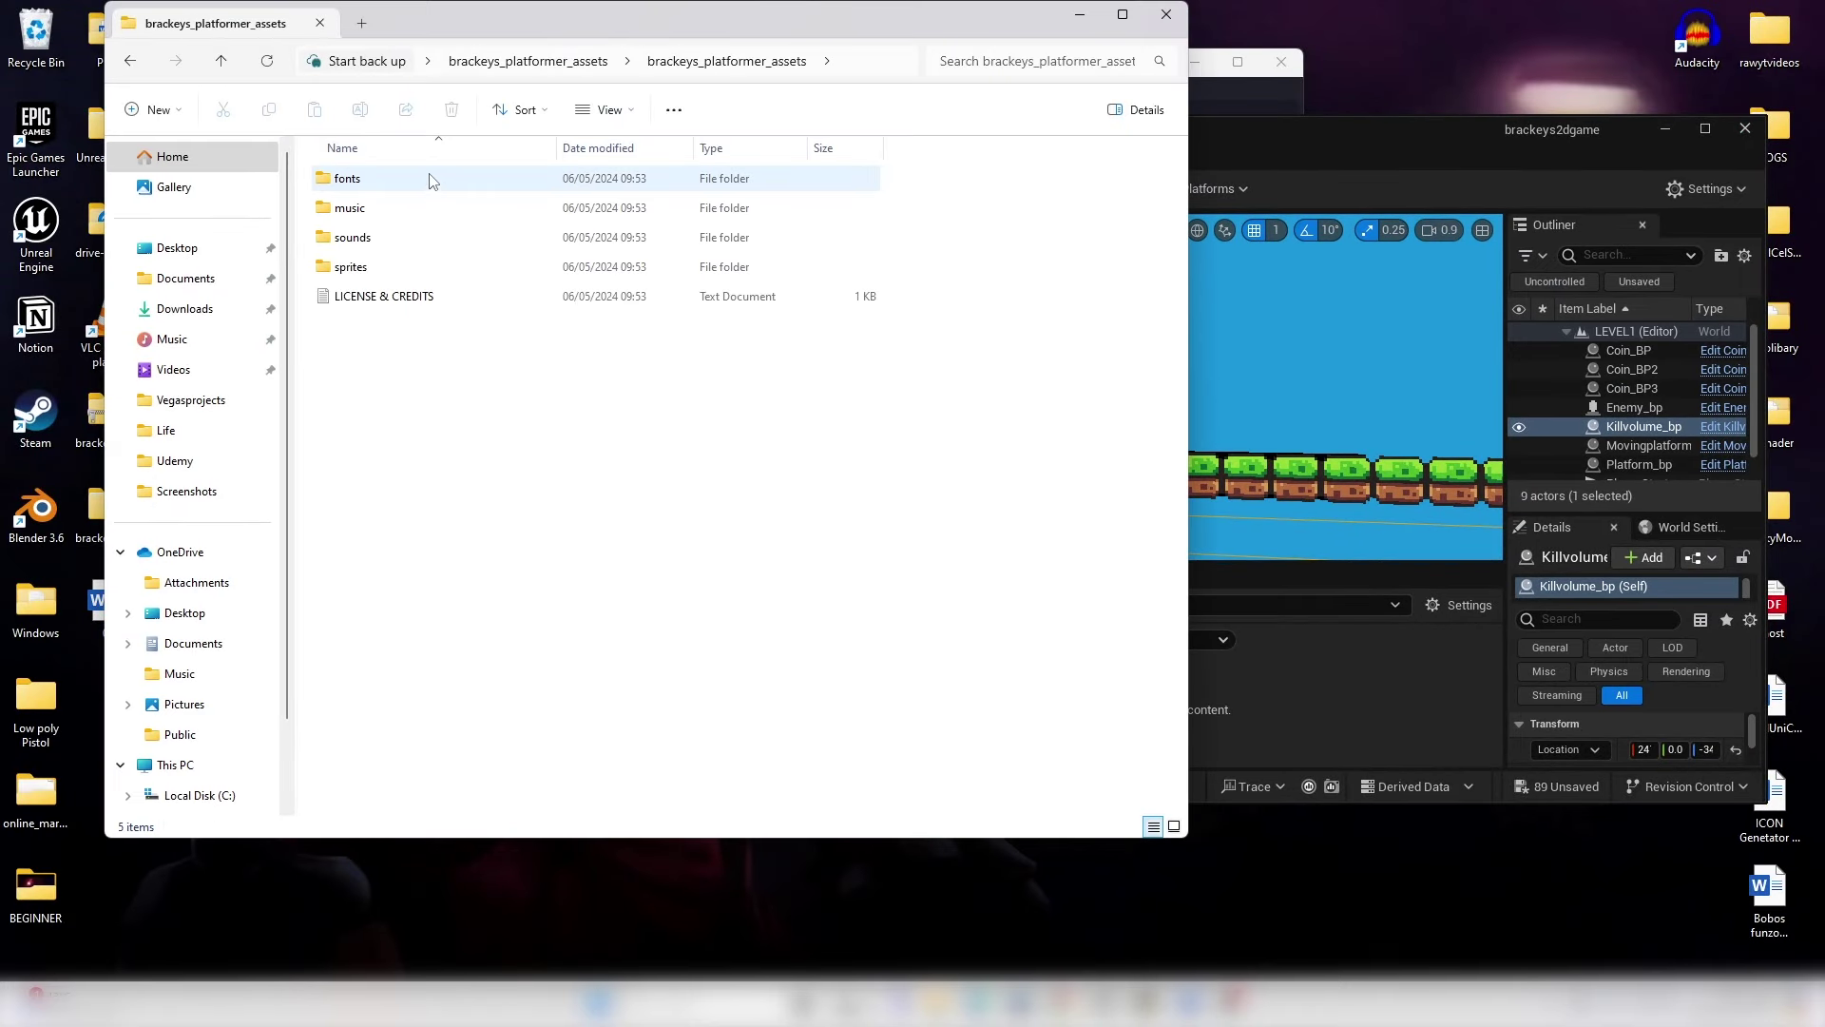
double_click(348, 179)
click(408, 217)
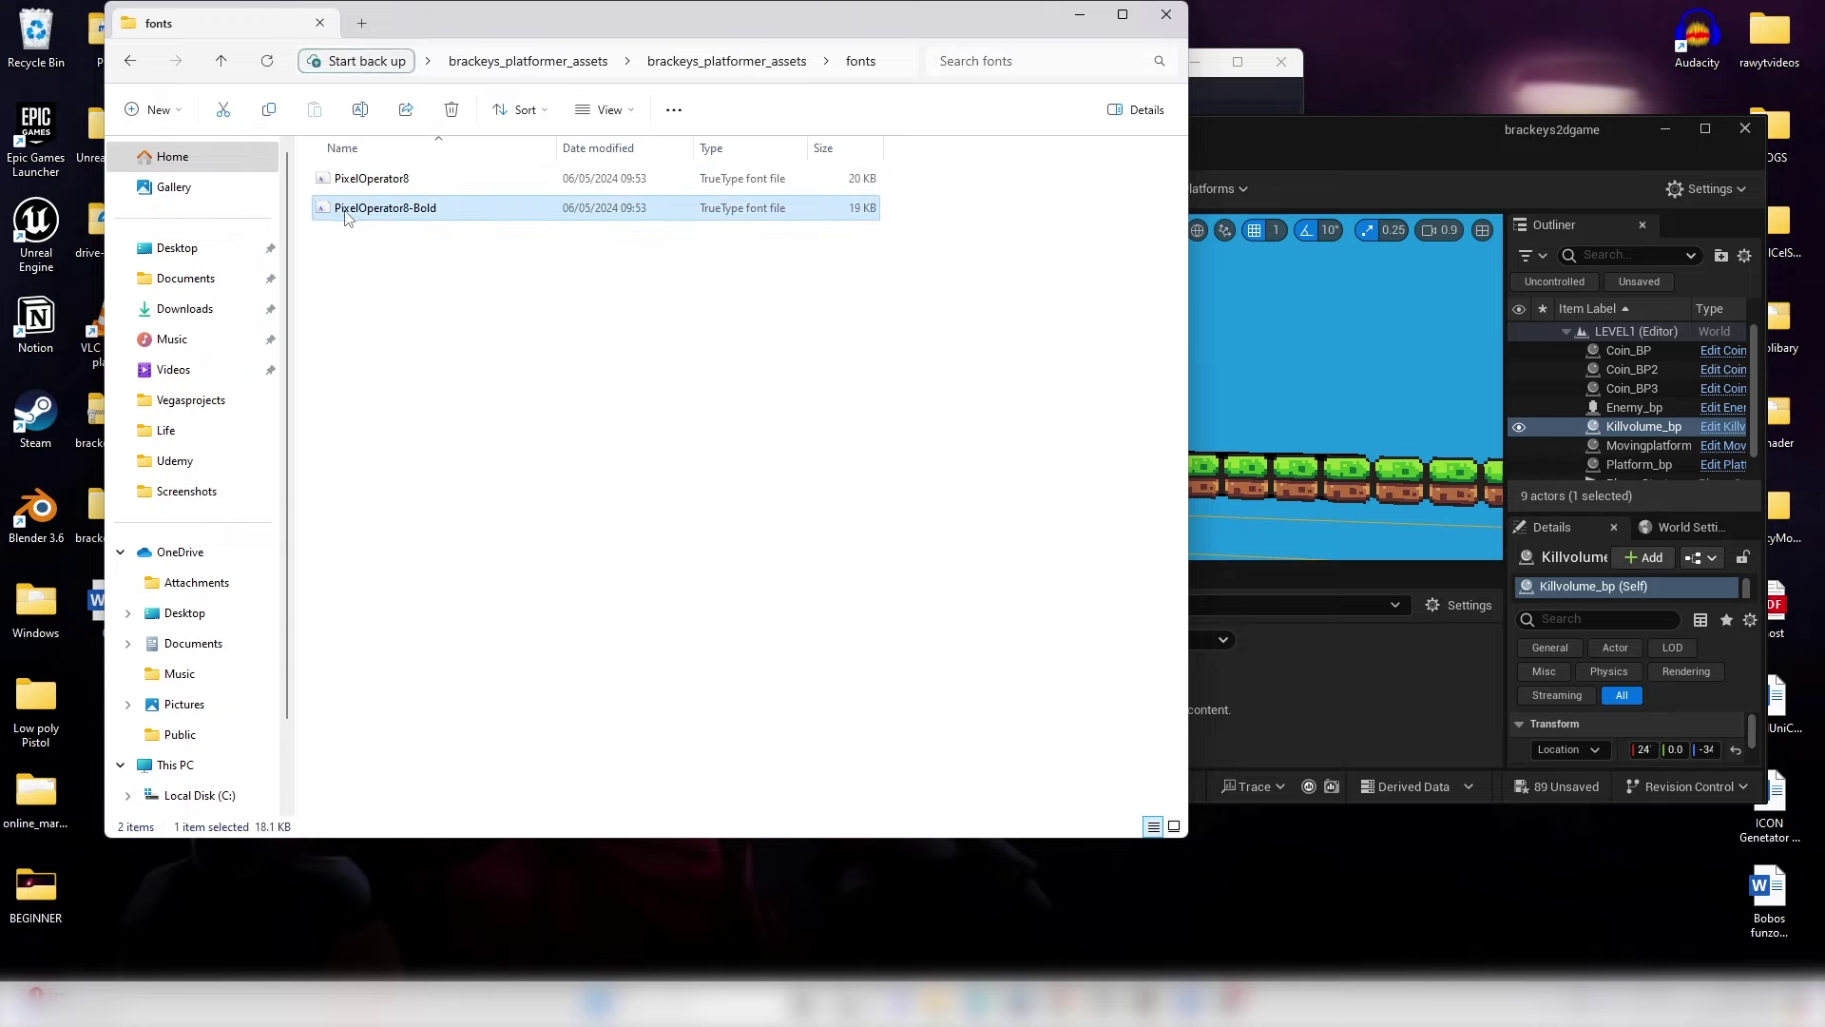
drag(393, 217, 1324, 696)
click(1375, 137)
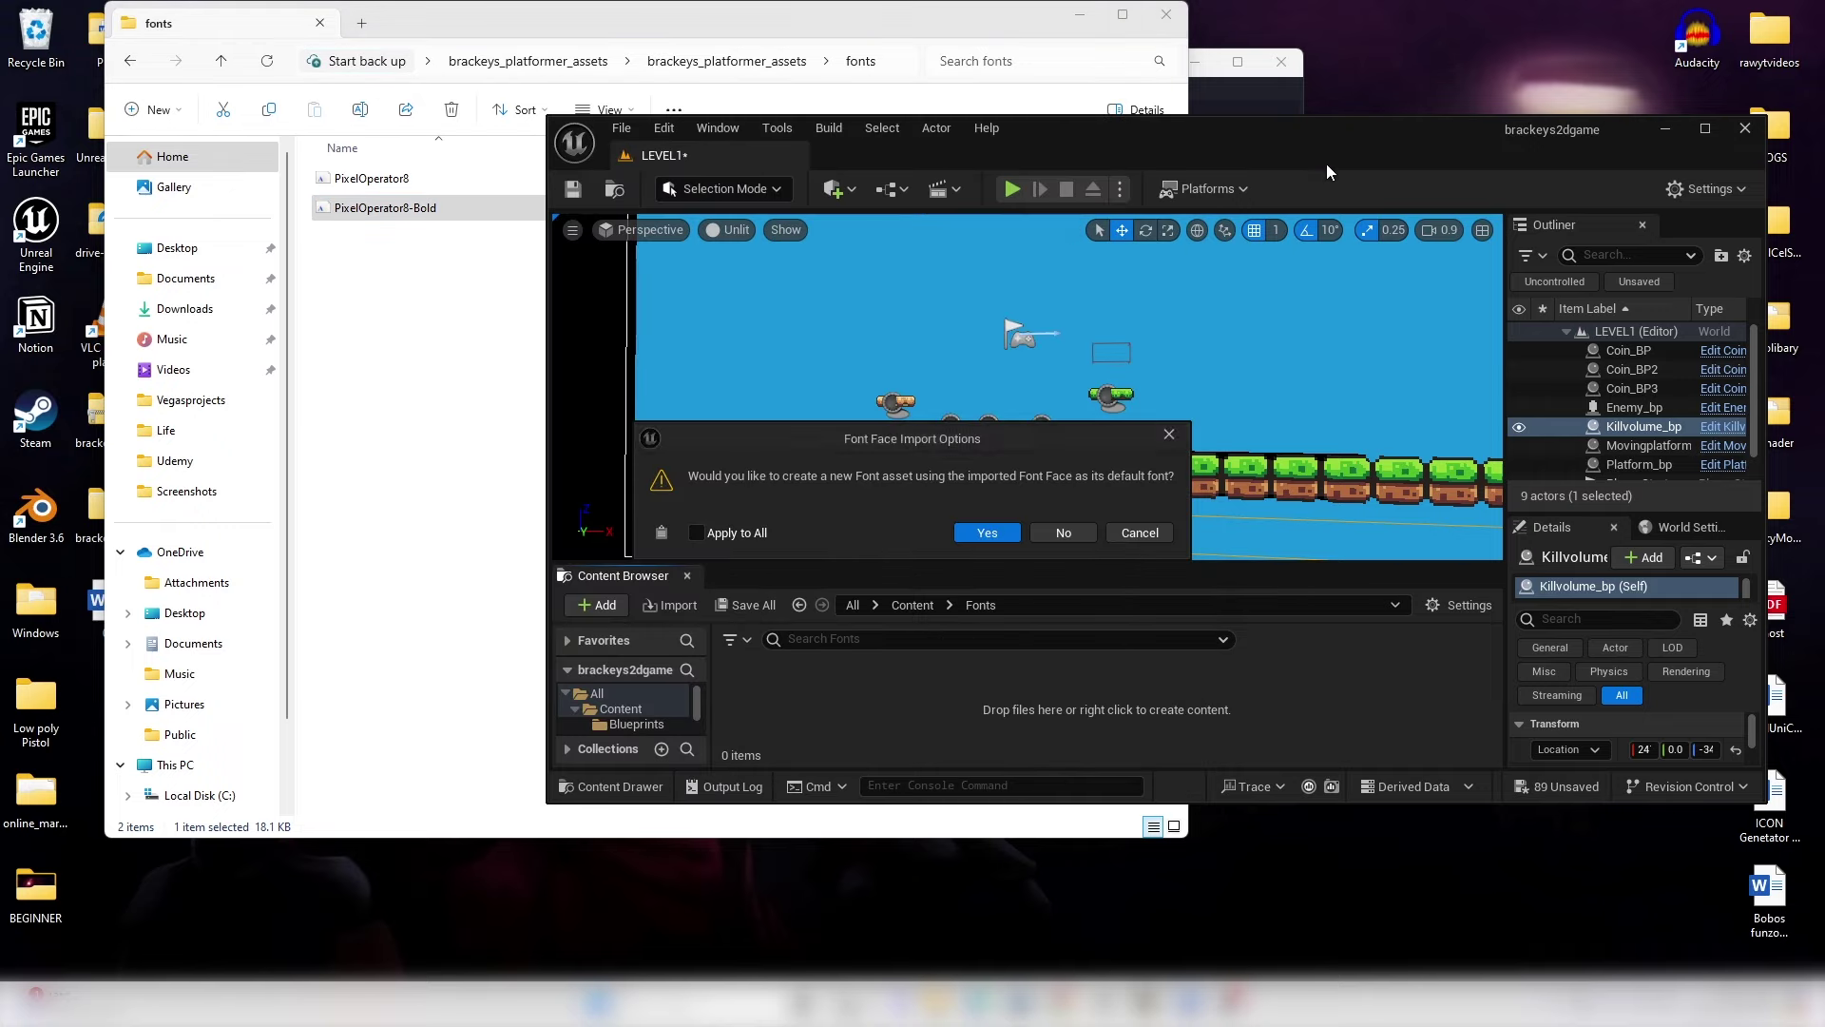
click(985, 536)
click(1704, 127)
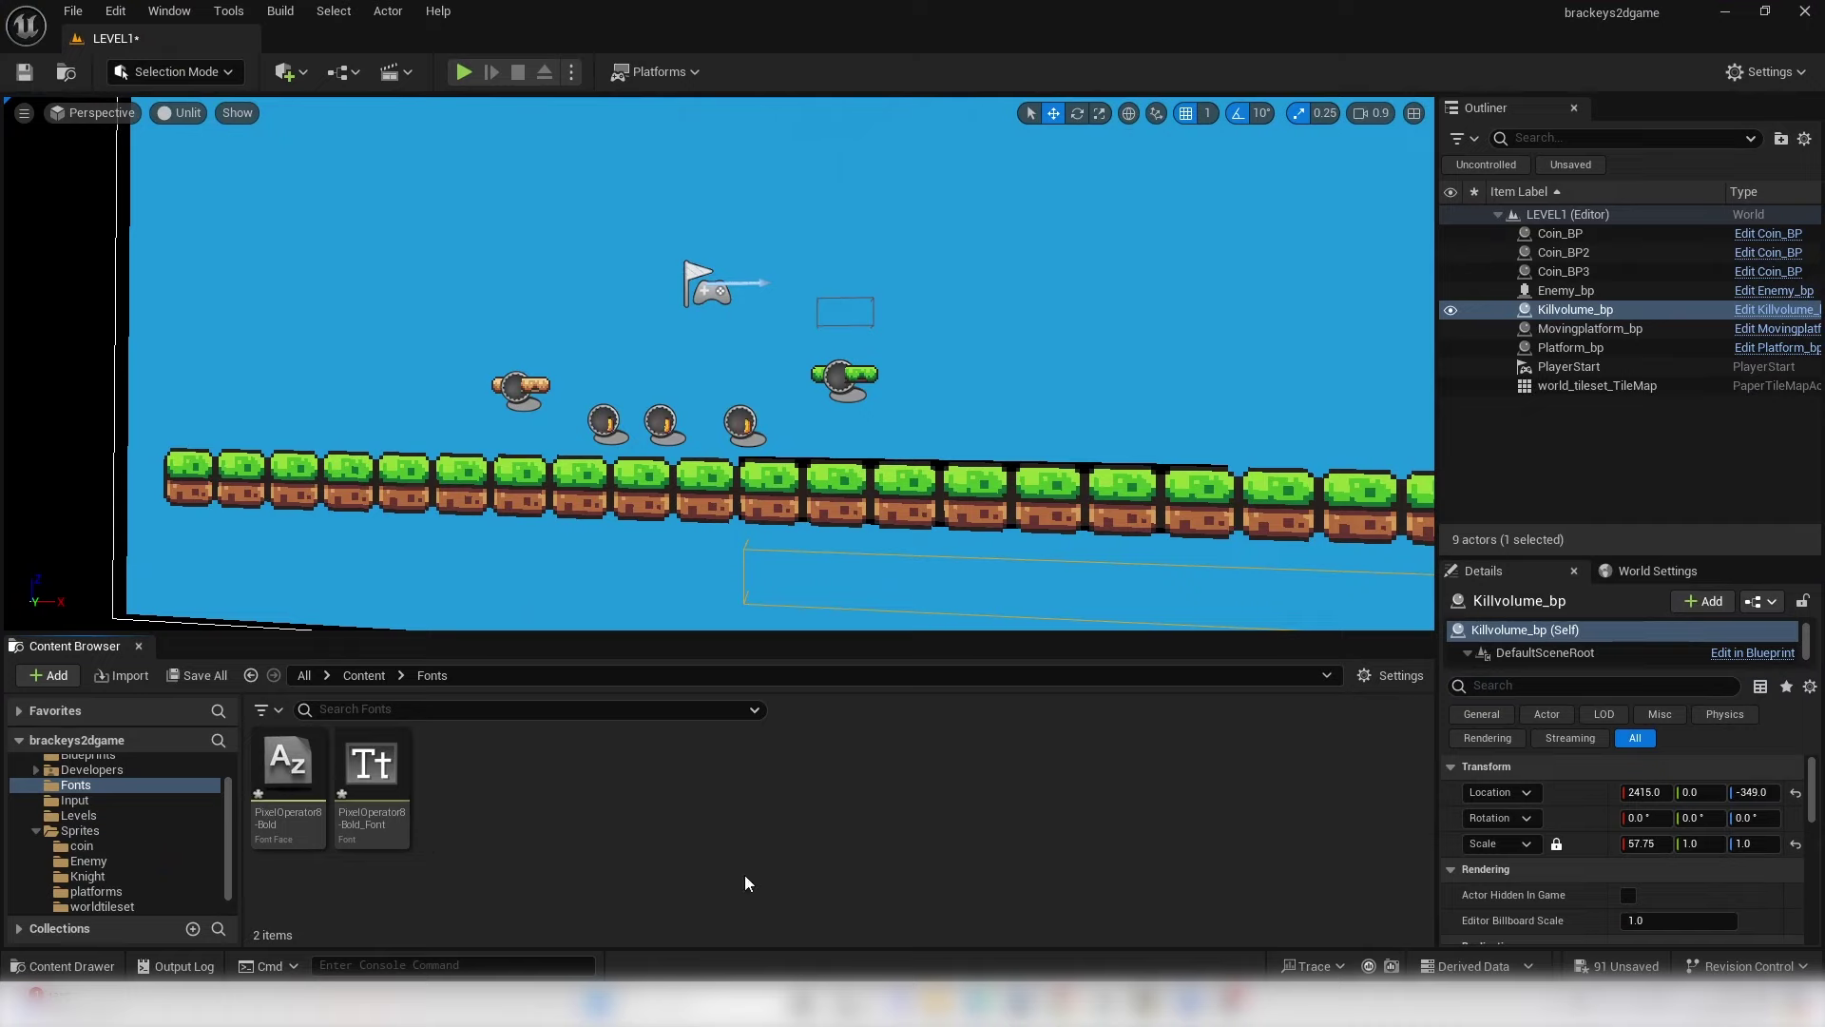
- Create a Widget Blueprint based on User Widget in the Blueprints folder and name it HUD_wb
click(36, 831)
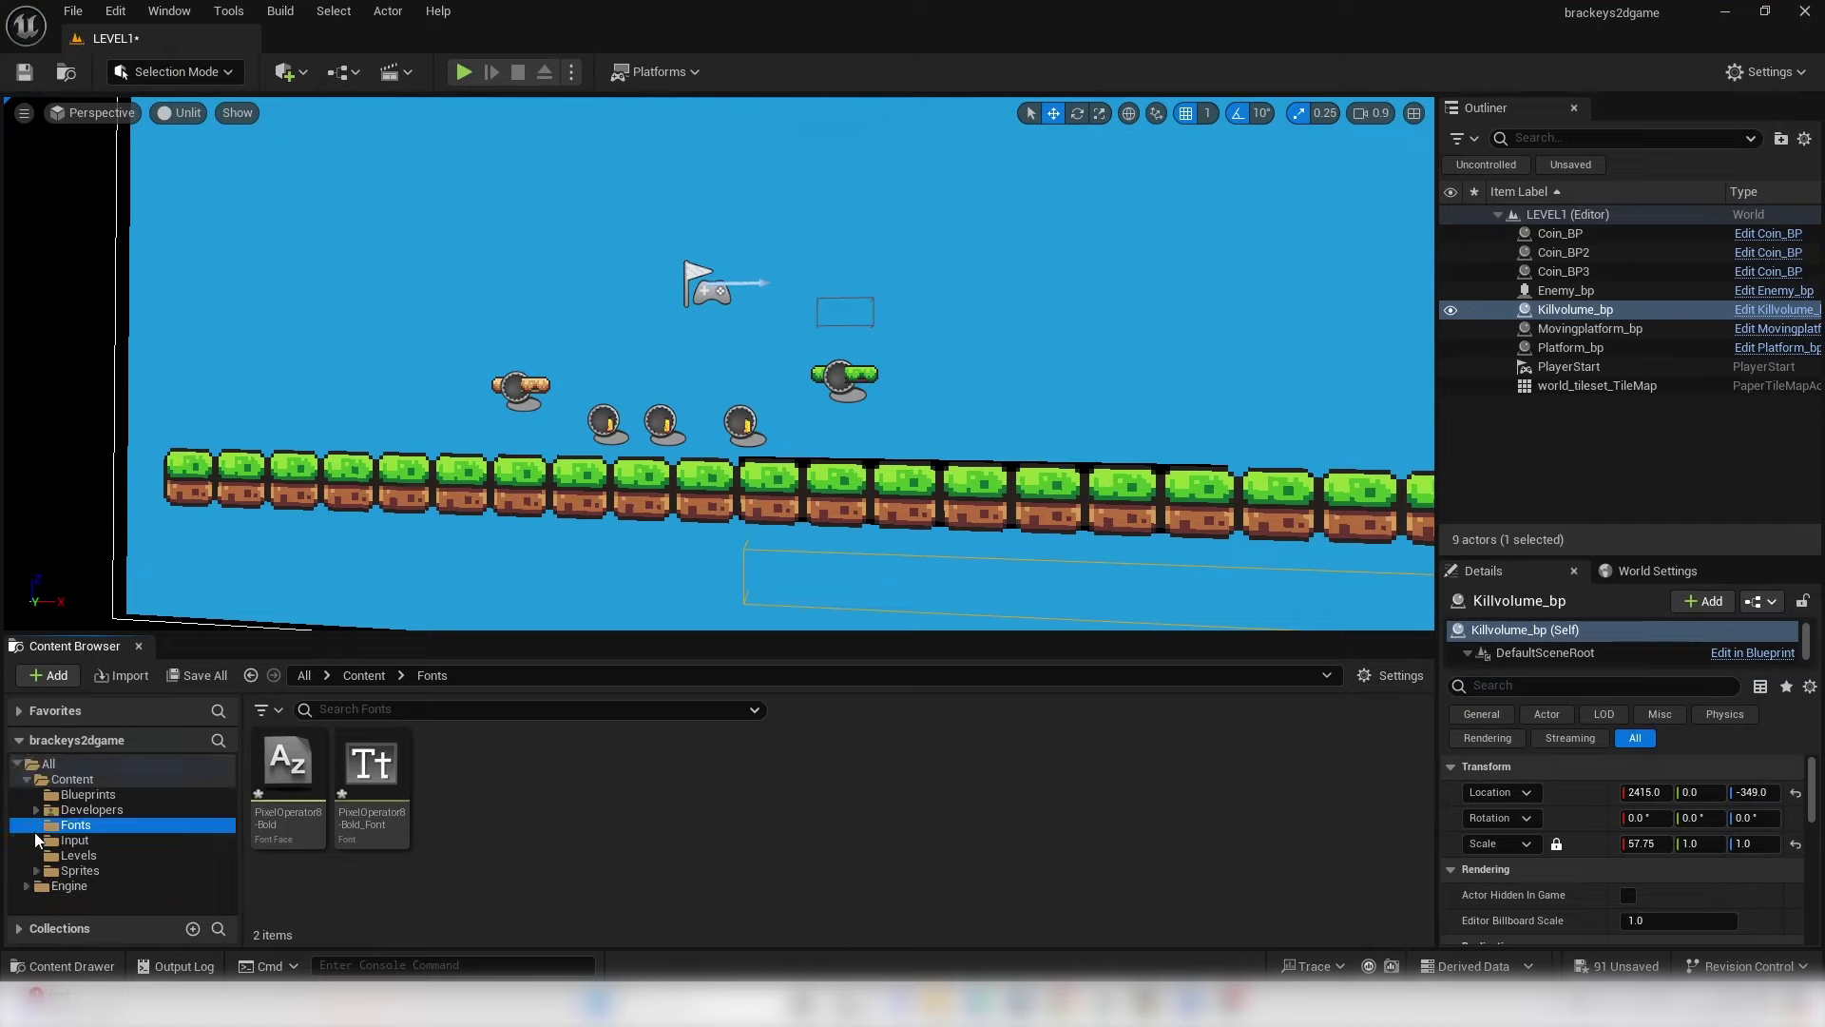
click(88, 795)
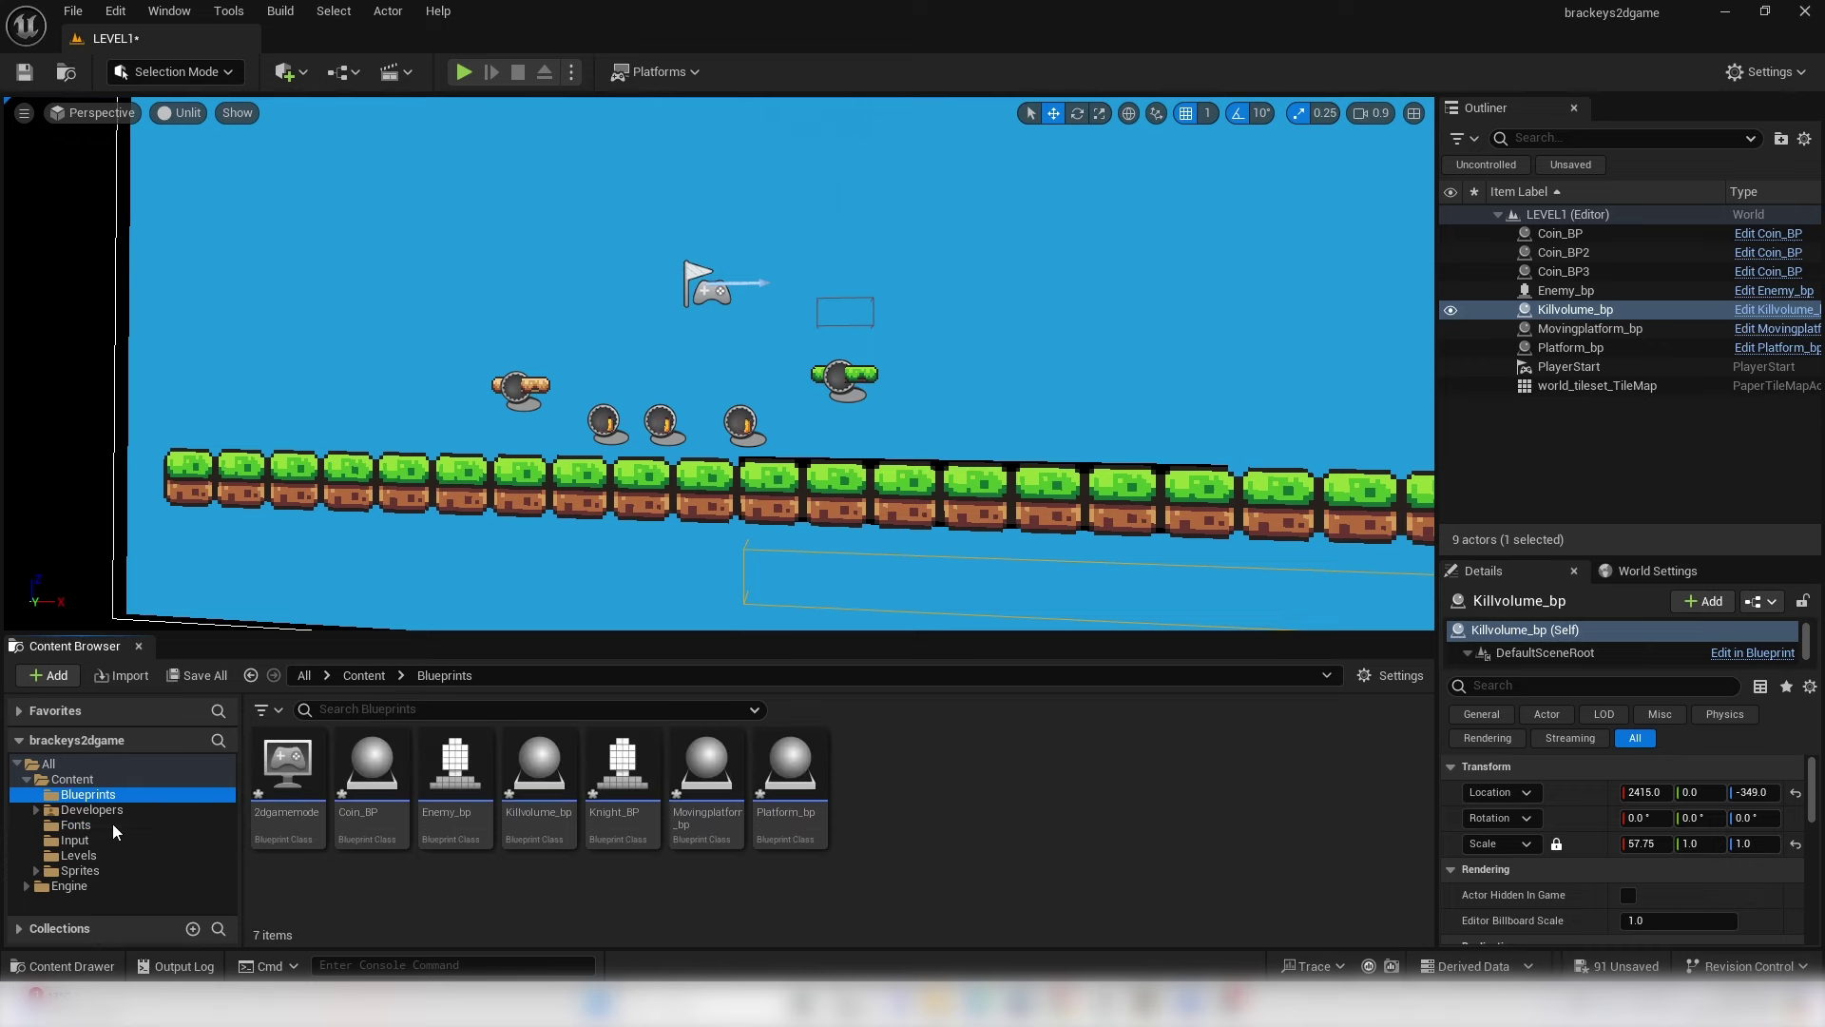
right_click(998, 787)
mouse_move(1128, 749)
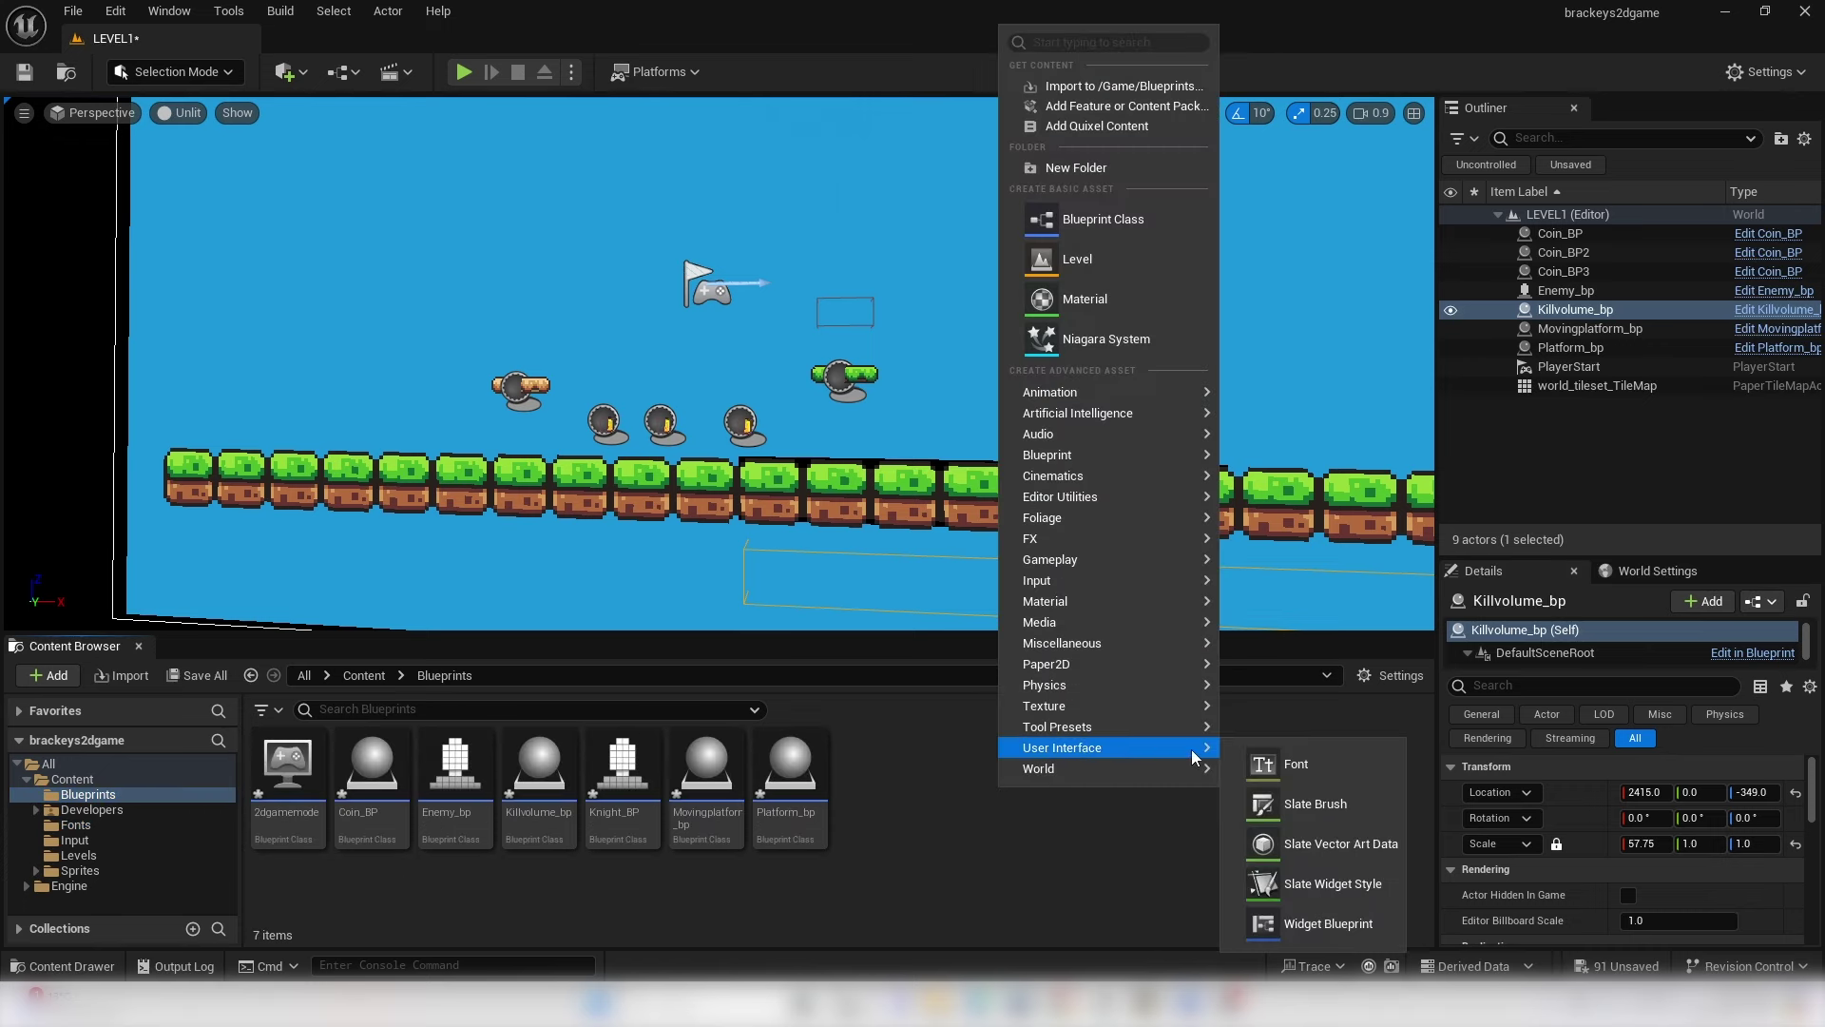
click(1329, 922)
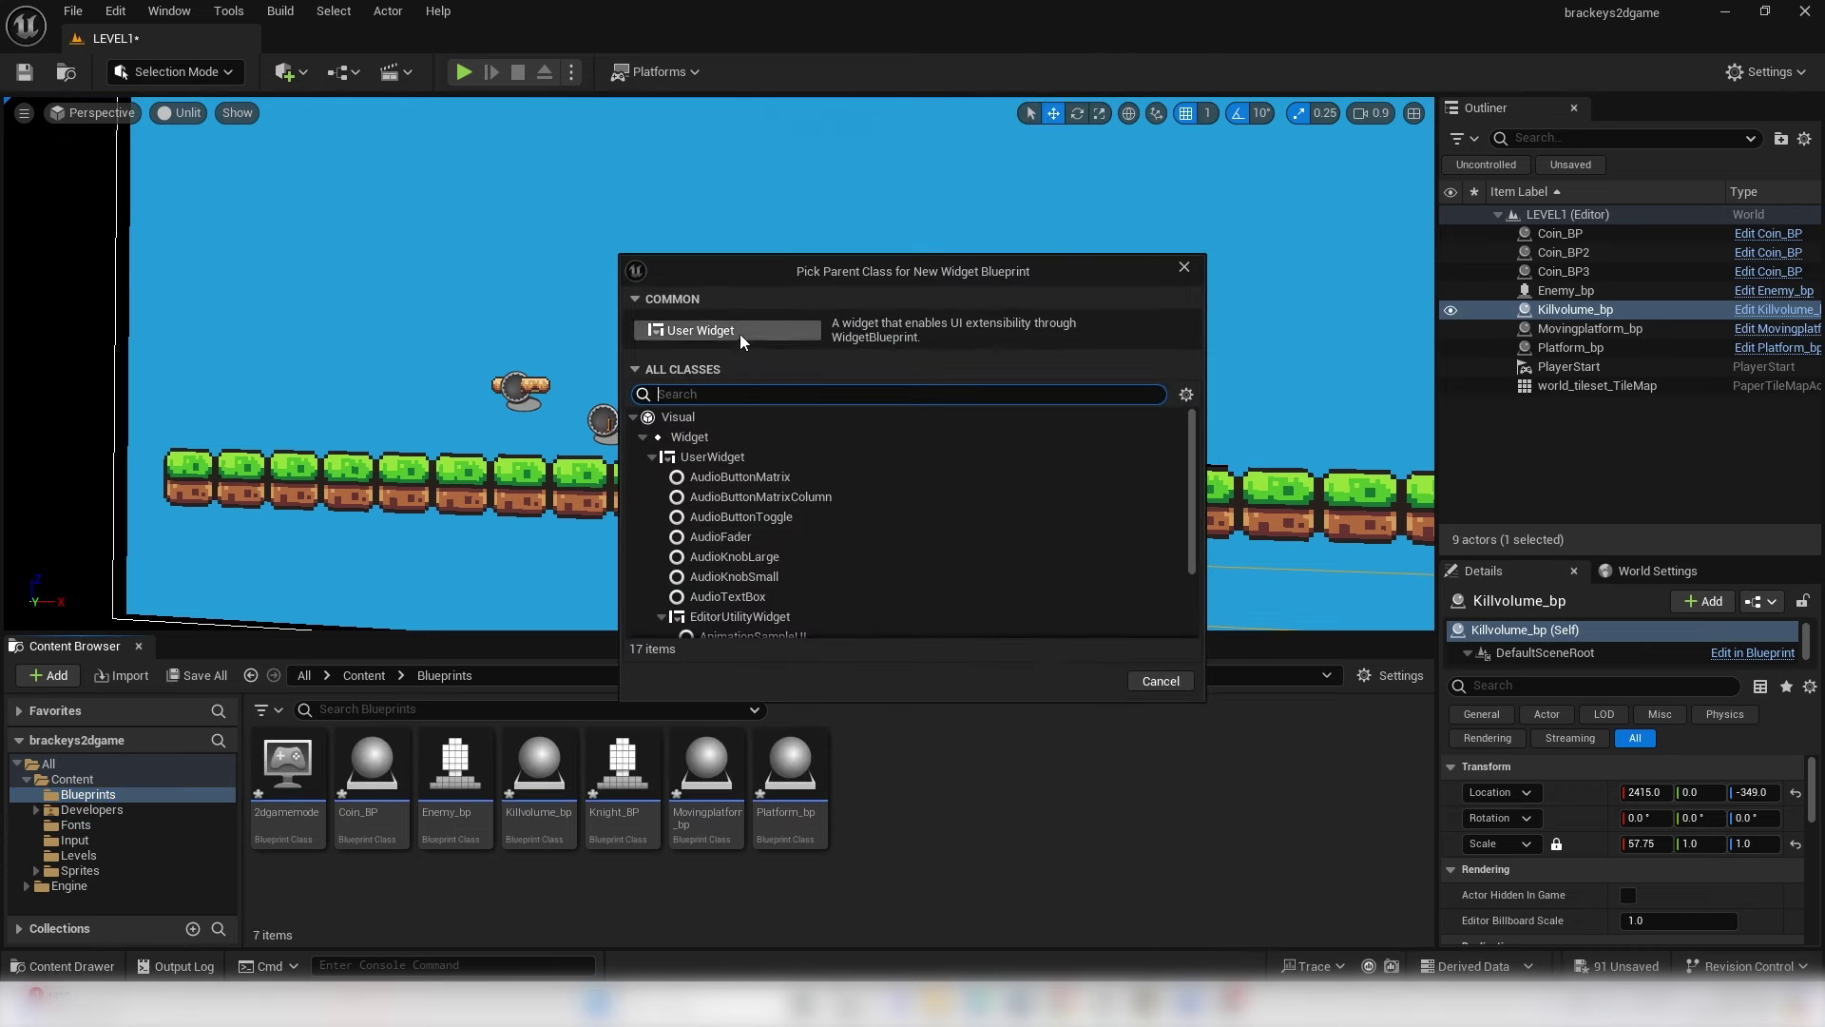
click(732, 331)
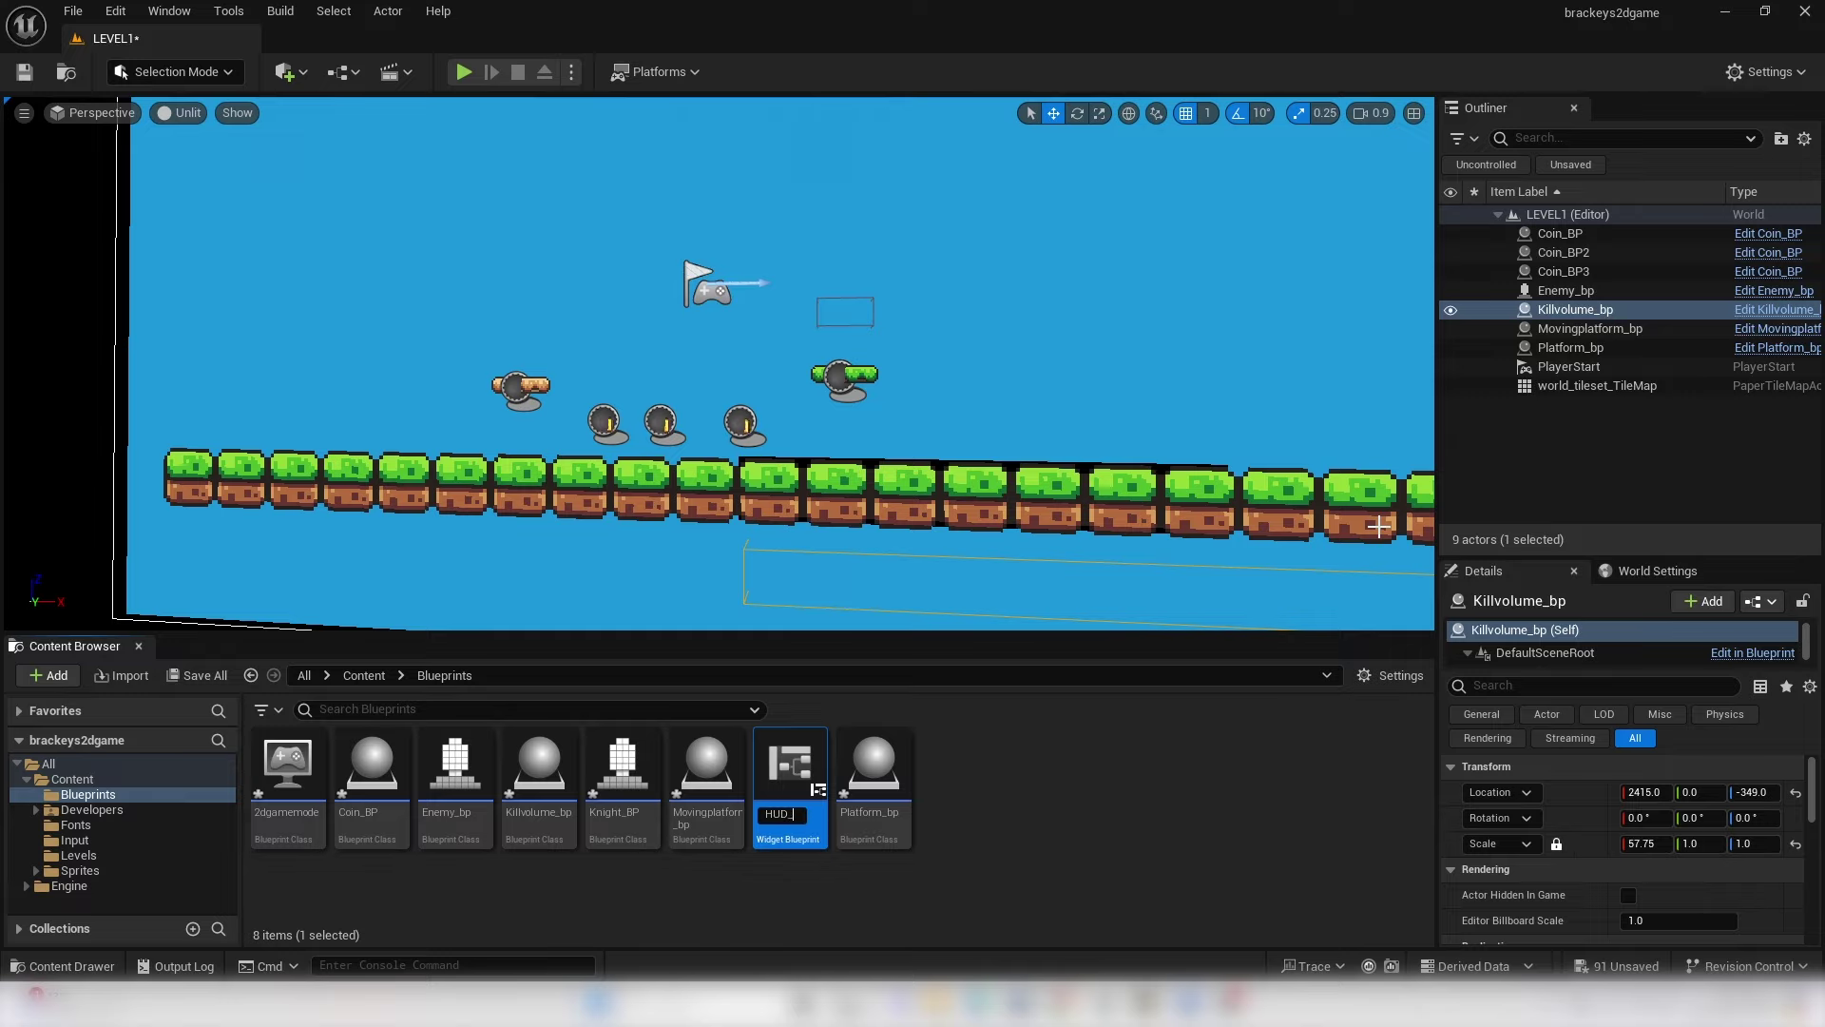
key(Return)
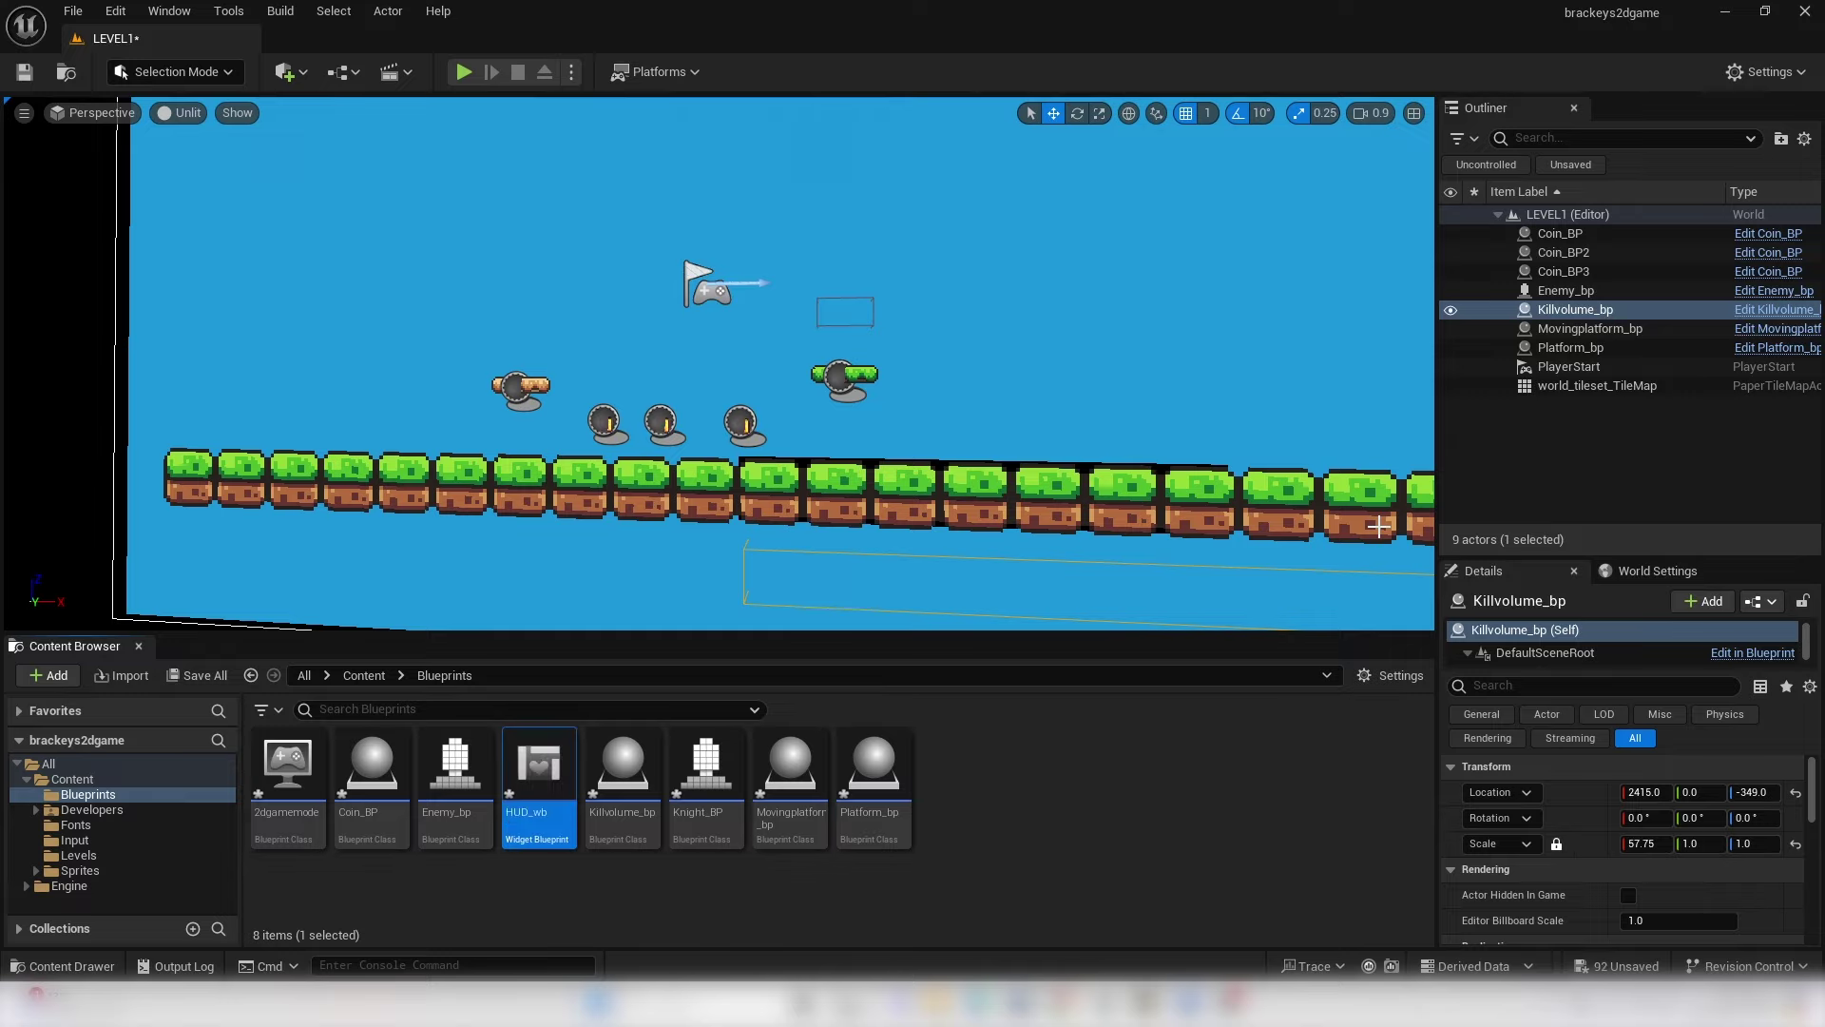
- Open HUD_wb in the widget designer and add a Canvas Panel as its root
double_click(518, 851)
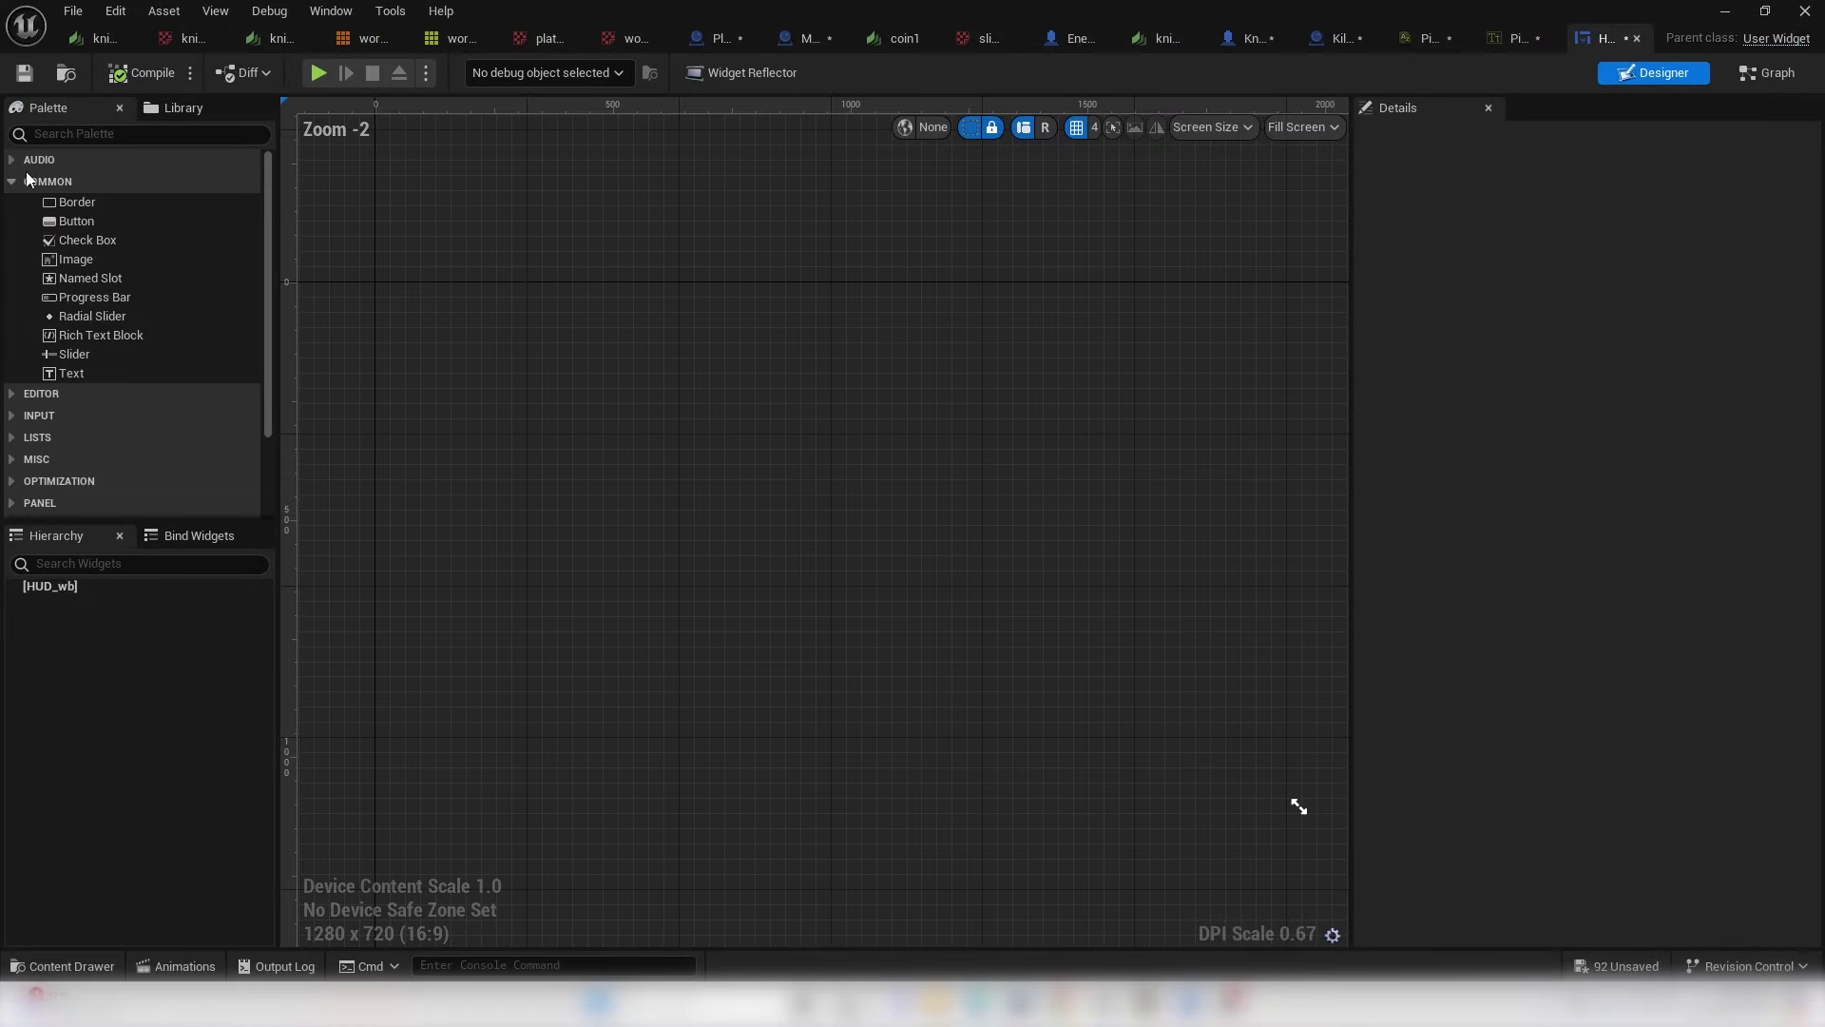
click(98, 131)
text(can)
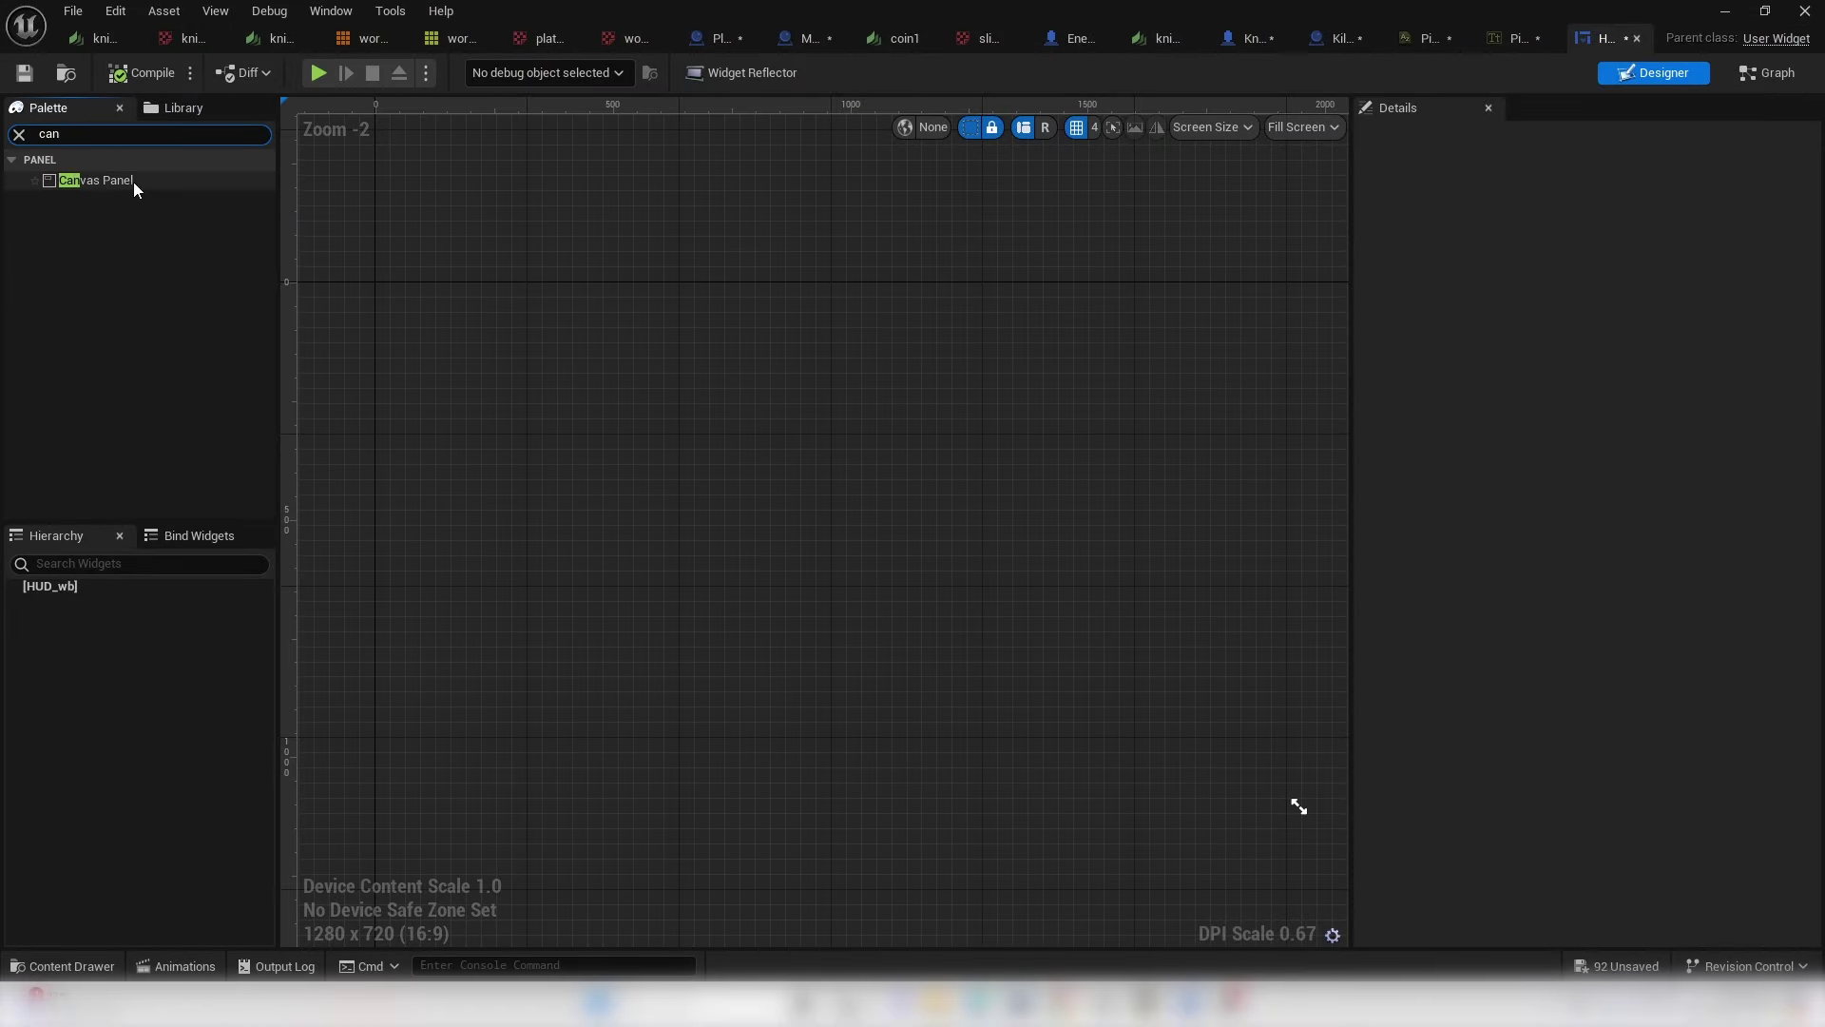
drag(134, 181, 774, 405)
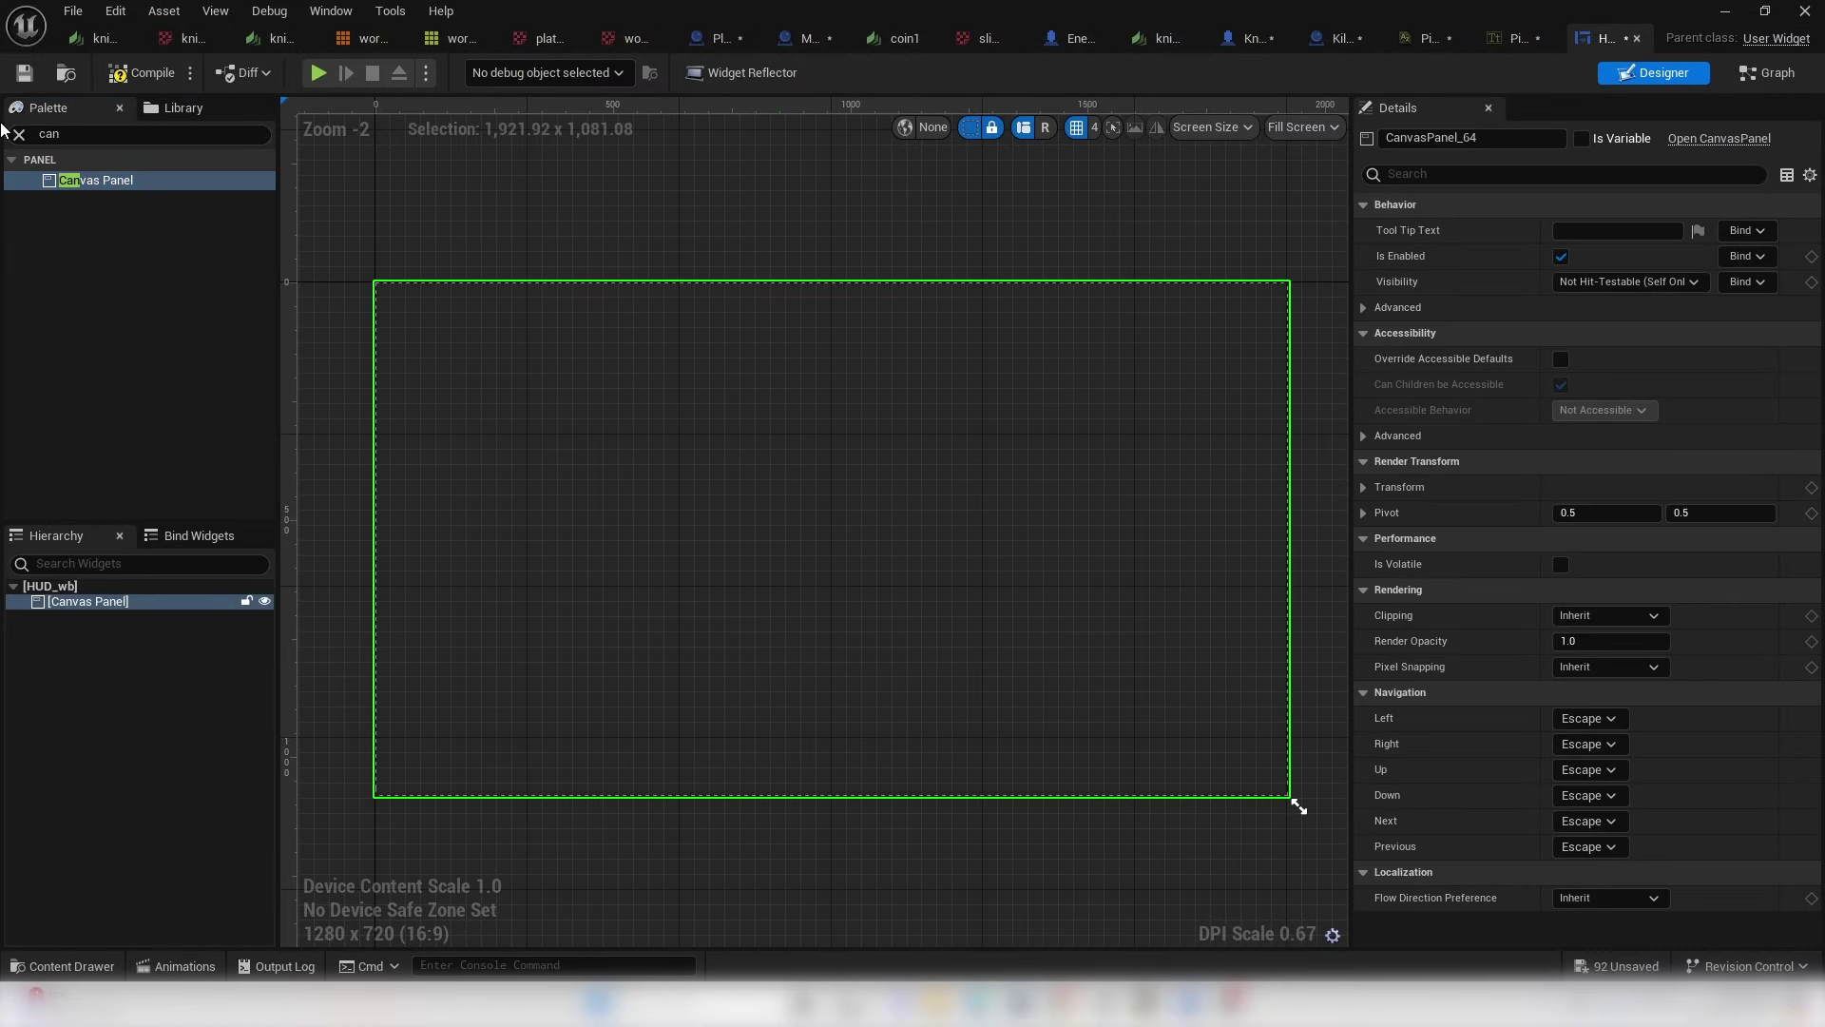
- Add a Horizontal Box to the Canvas Panel and enlarge it to about 536 by 90
text(hor)
drag(114, 181, 490, 351)
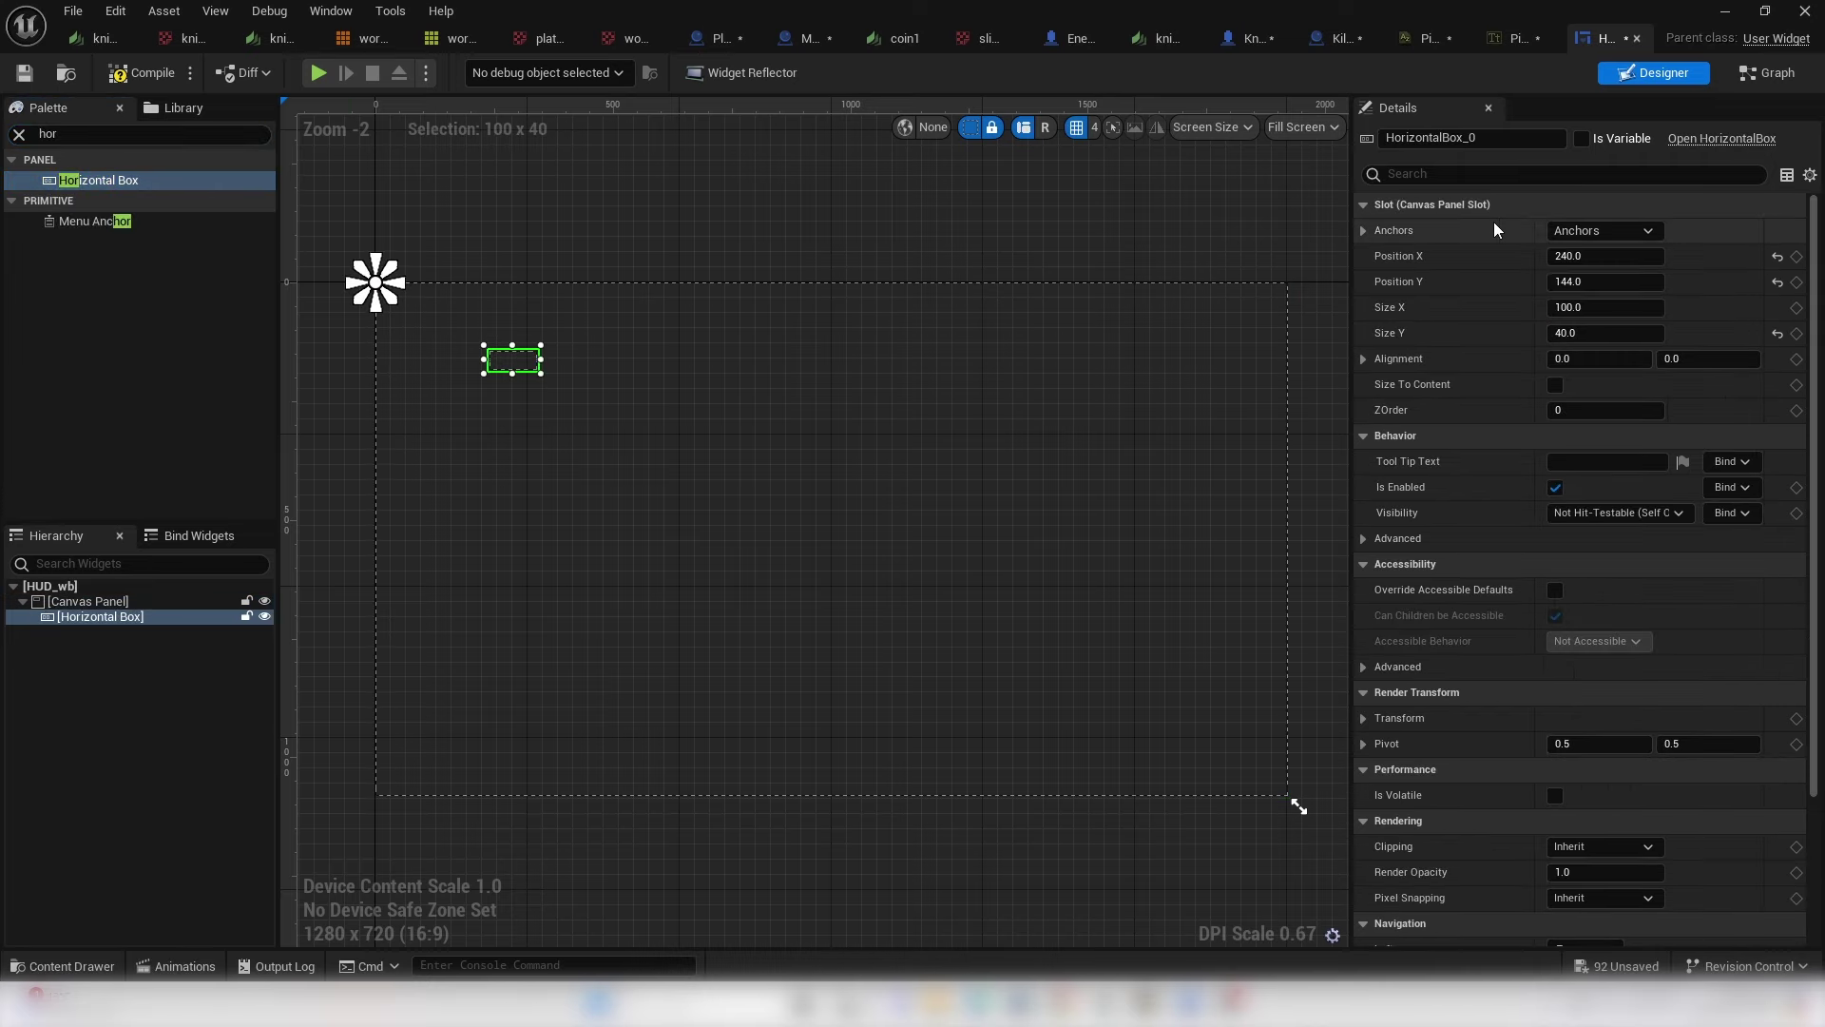
click(1628, 231)
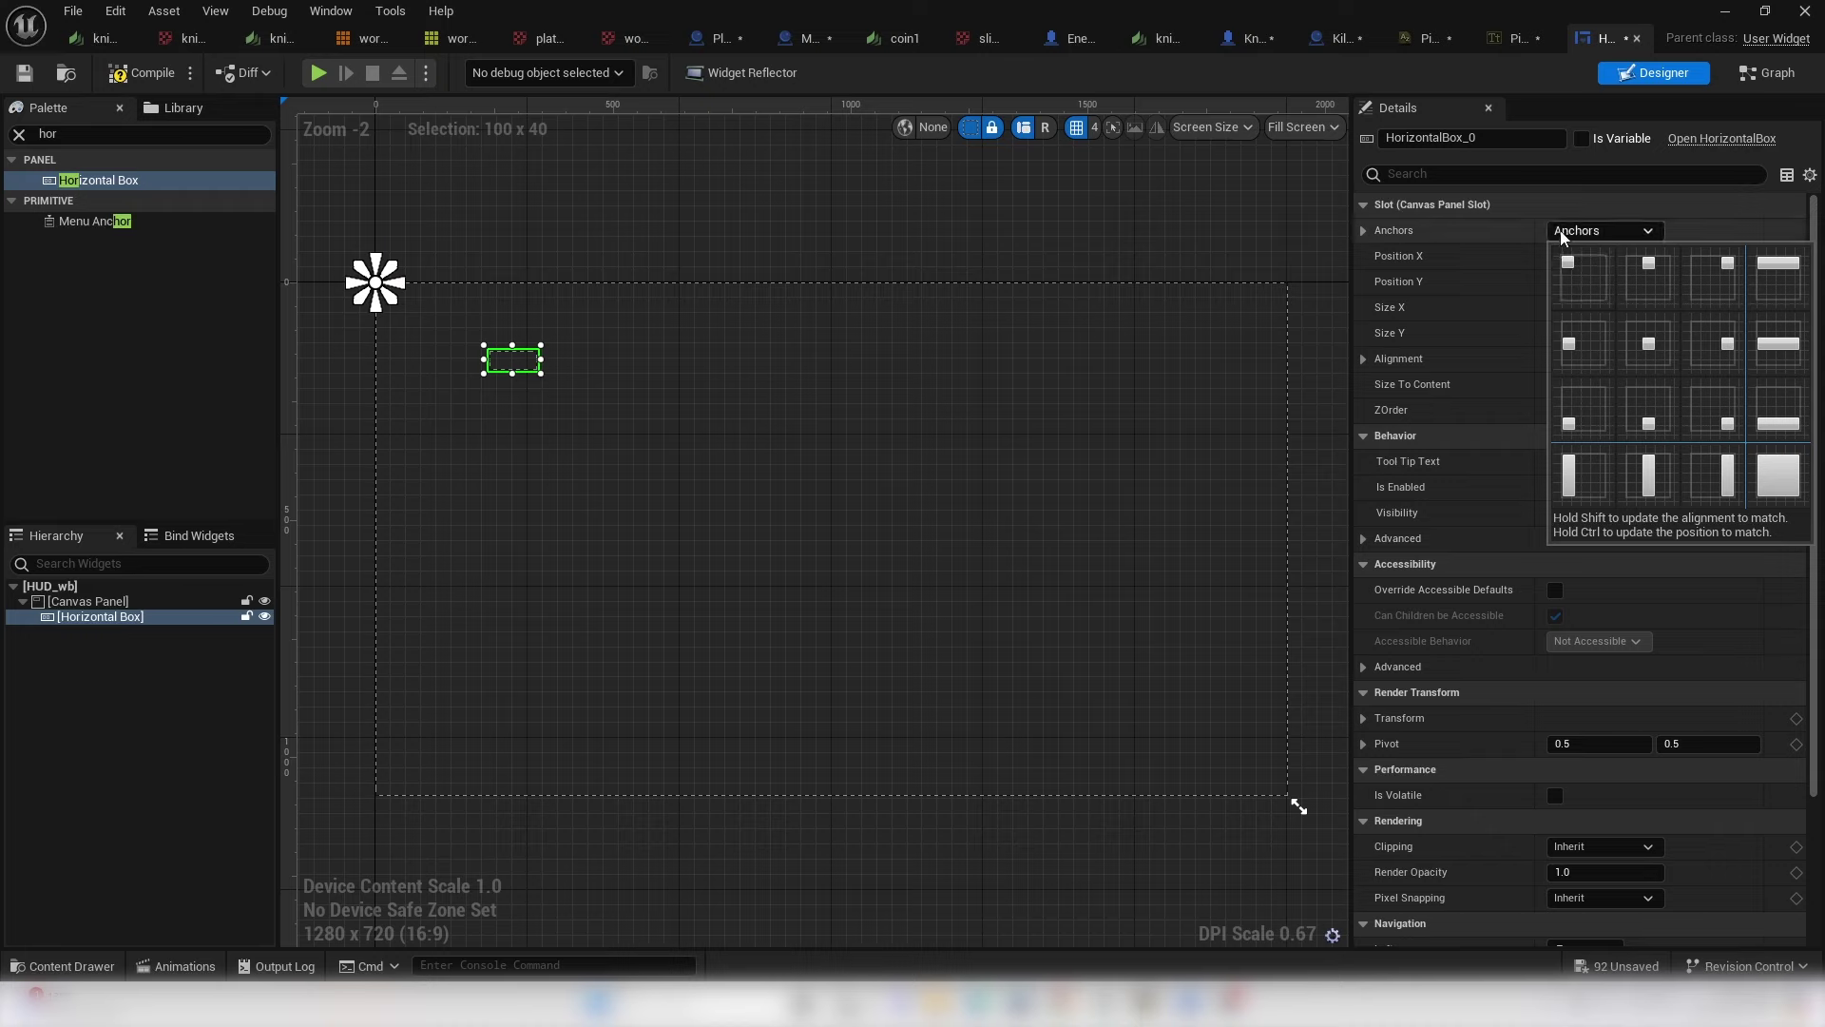
drag(542, 372, 750, 398)
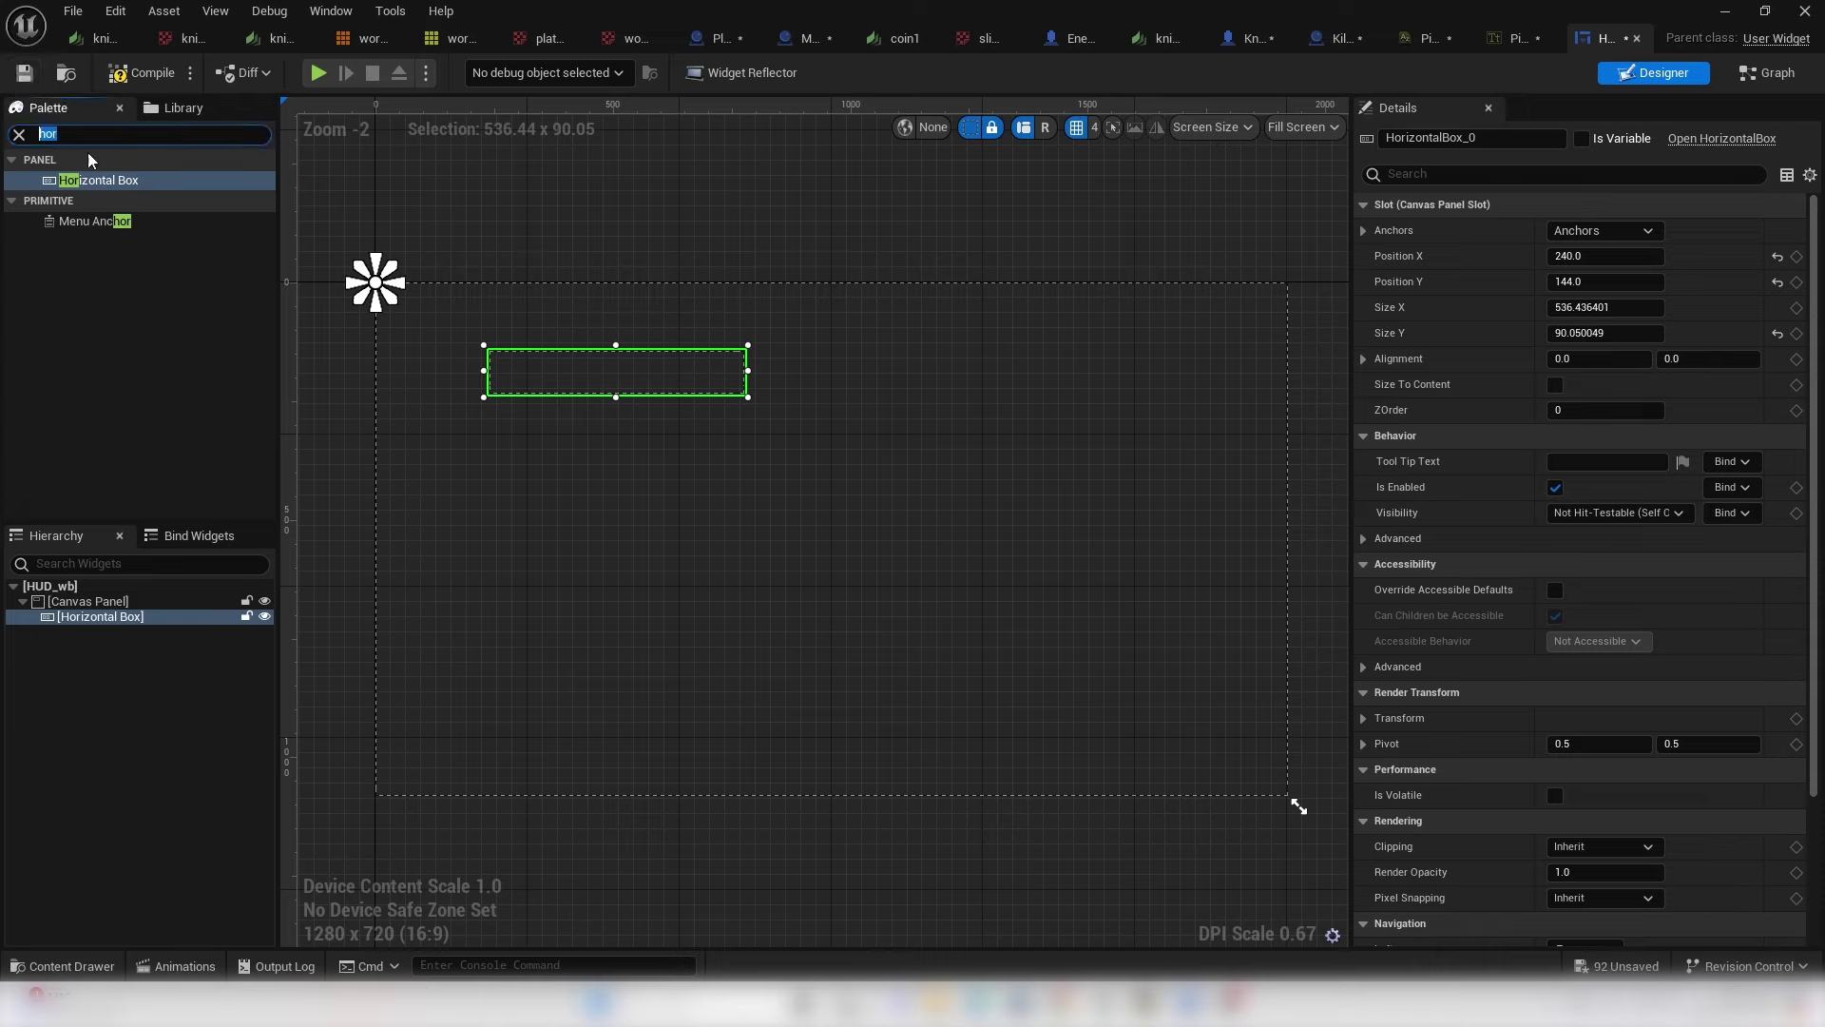
- Add a Text widget inside the Horizontal Box and set its font family to PixelOperator8-Bold_Font
text(tex)
drag(74, 199, 111, 620)
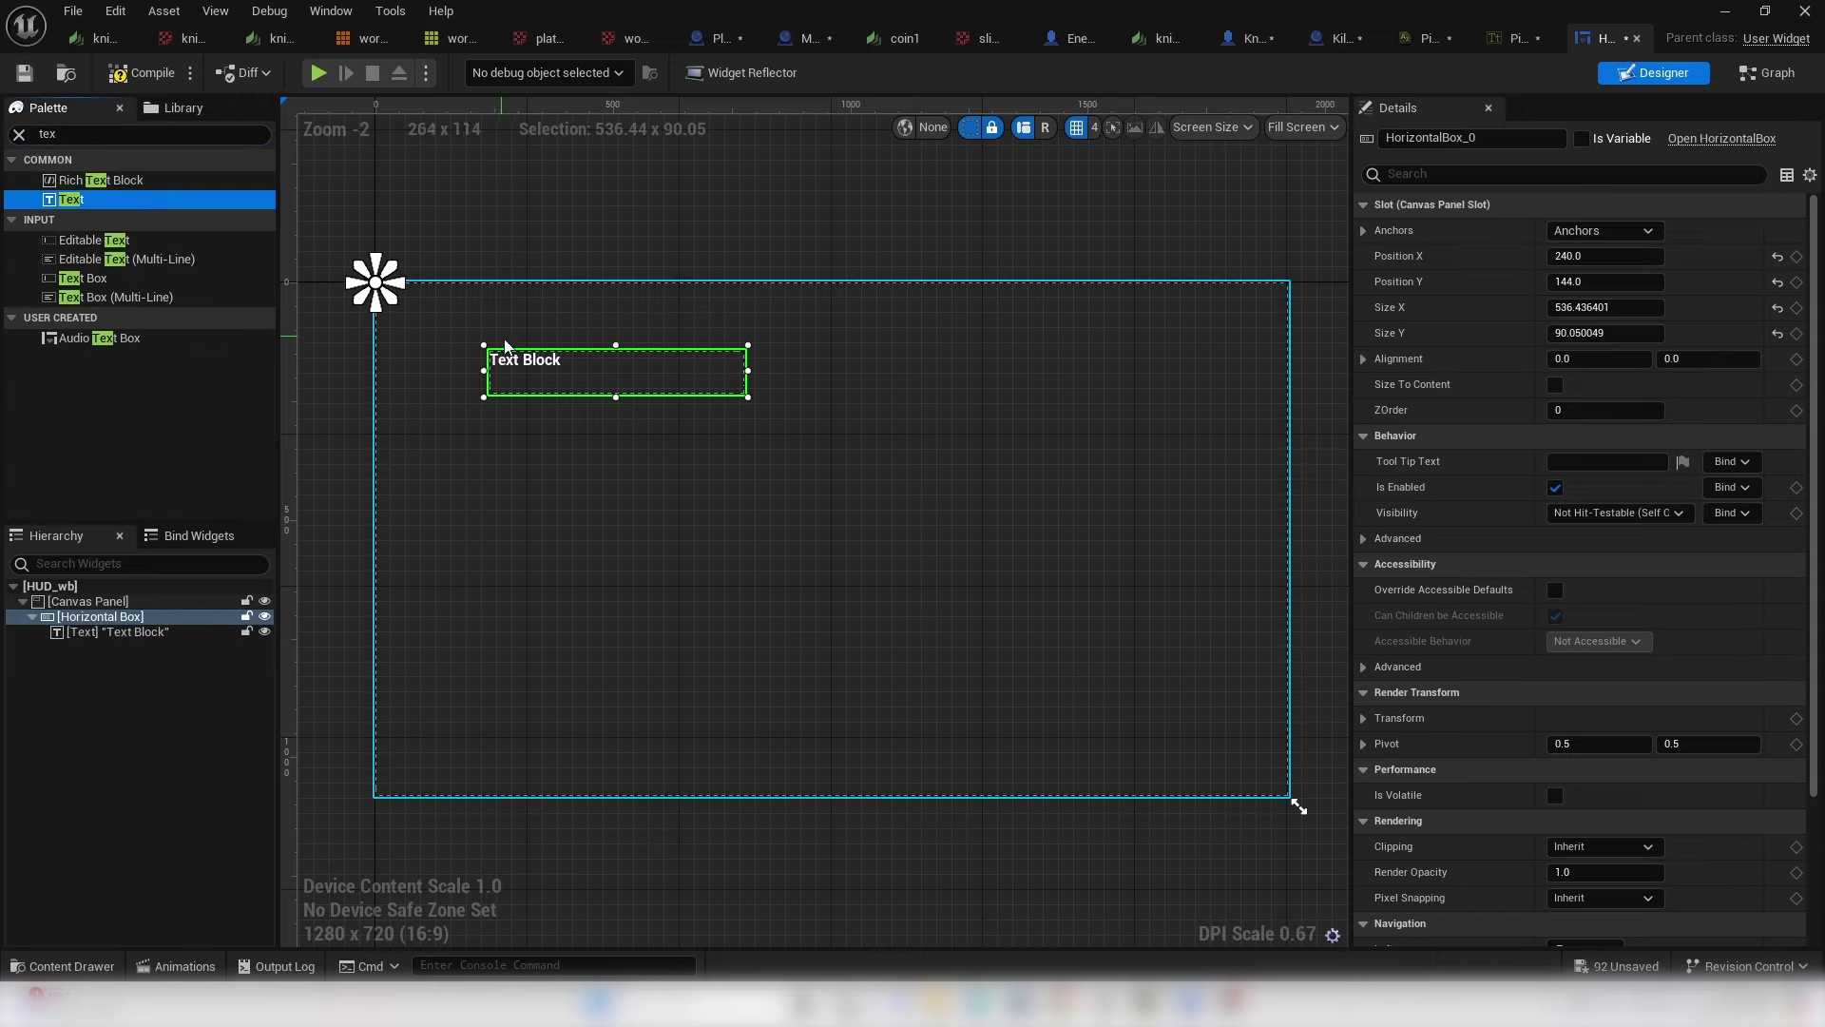
click(516, 368)
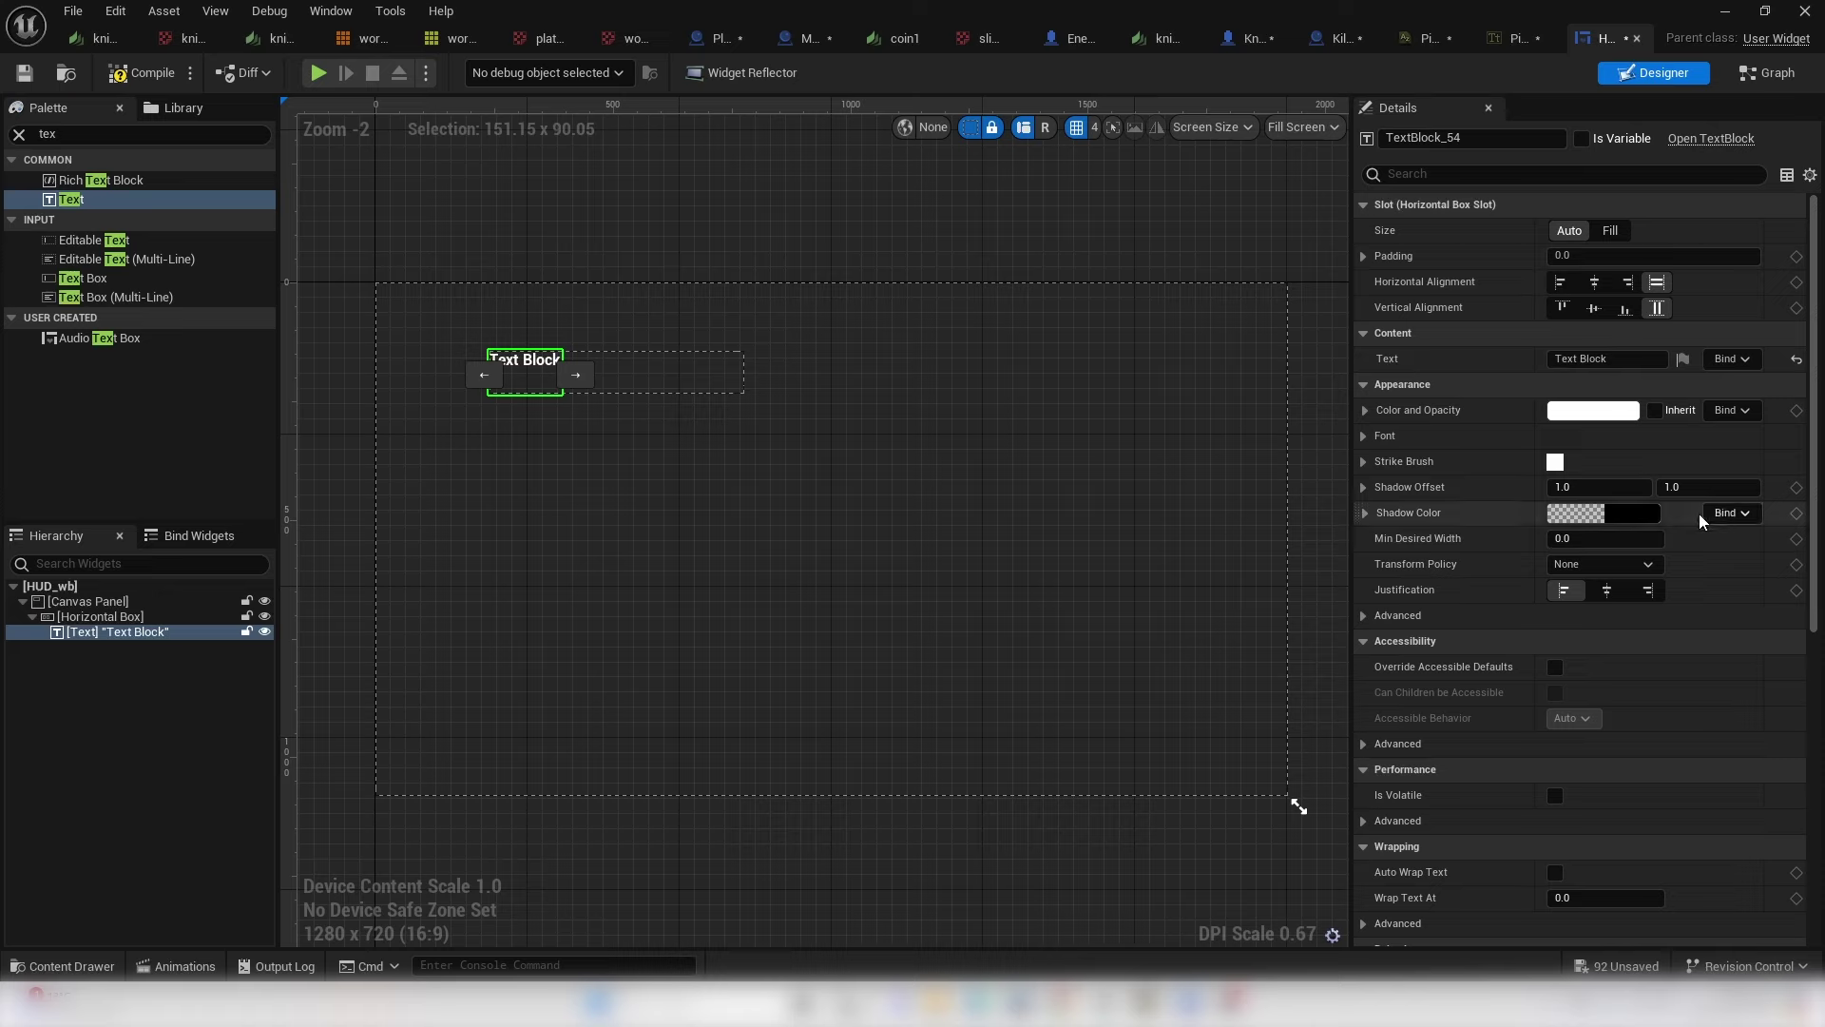
click(1364, 437)
click(1624, 458)
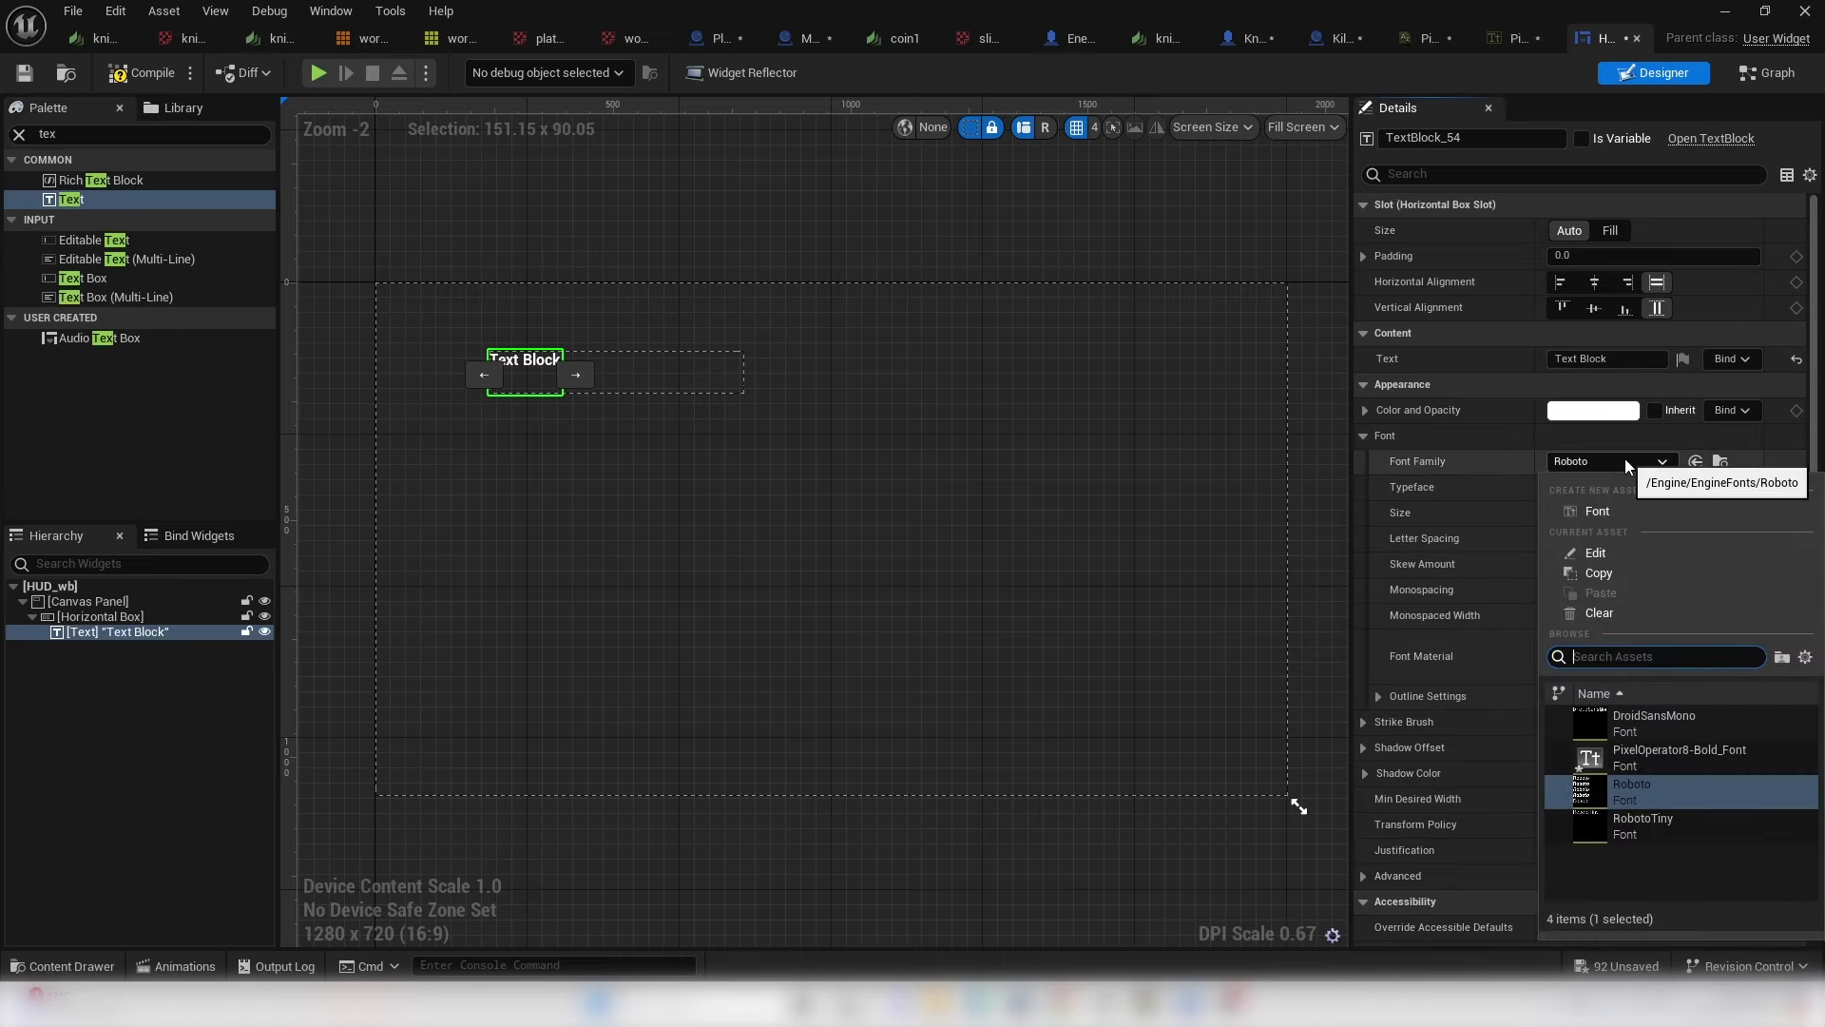
click(1665, 756)
scroll(530, 369, up, 5)
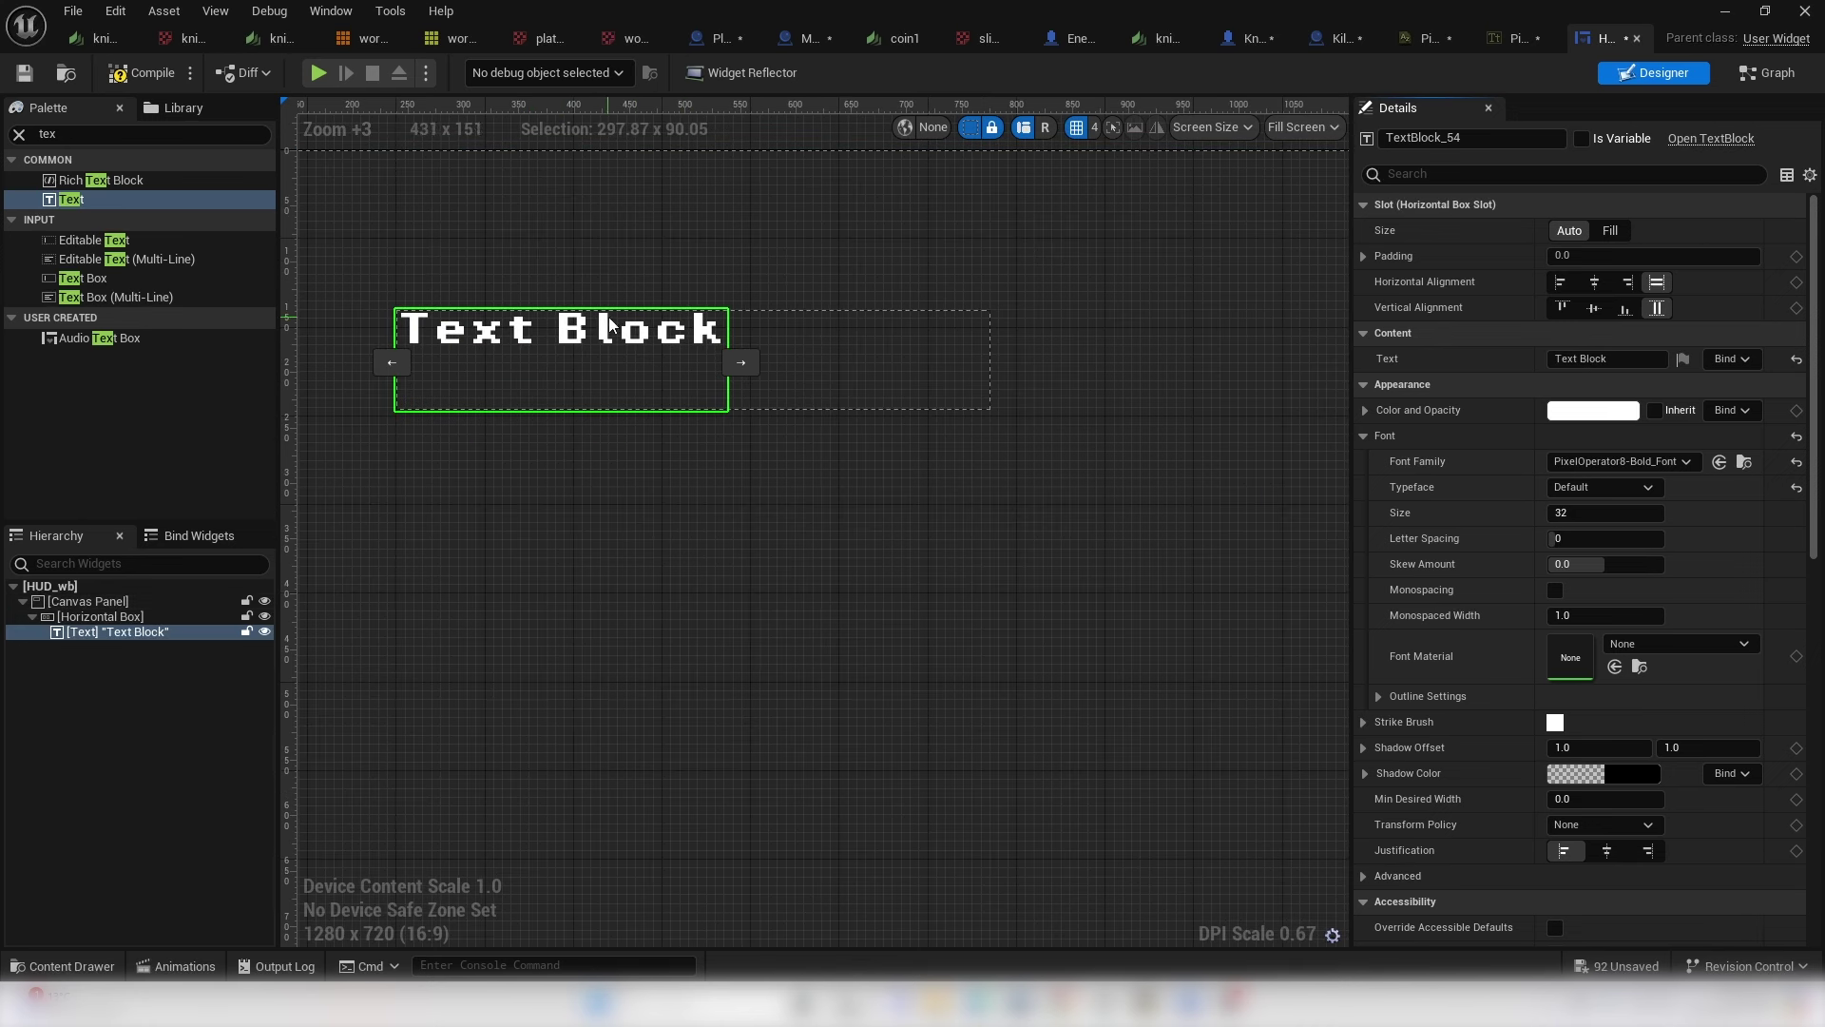
- Change the text block's content to "Score :" and set its font size to 64
click(1583, 359)
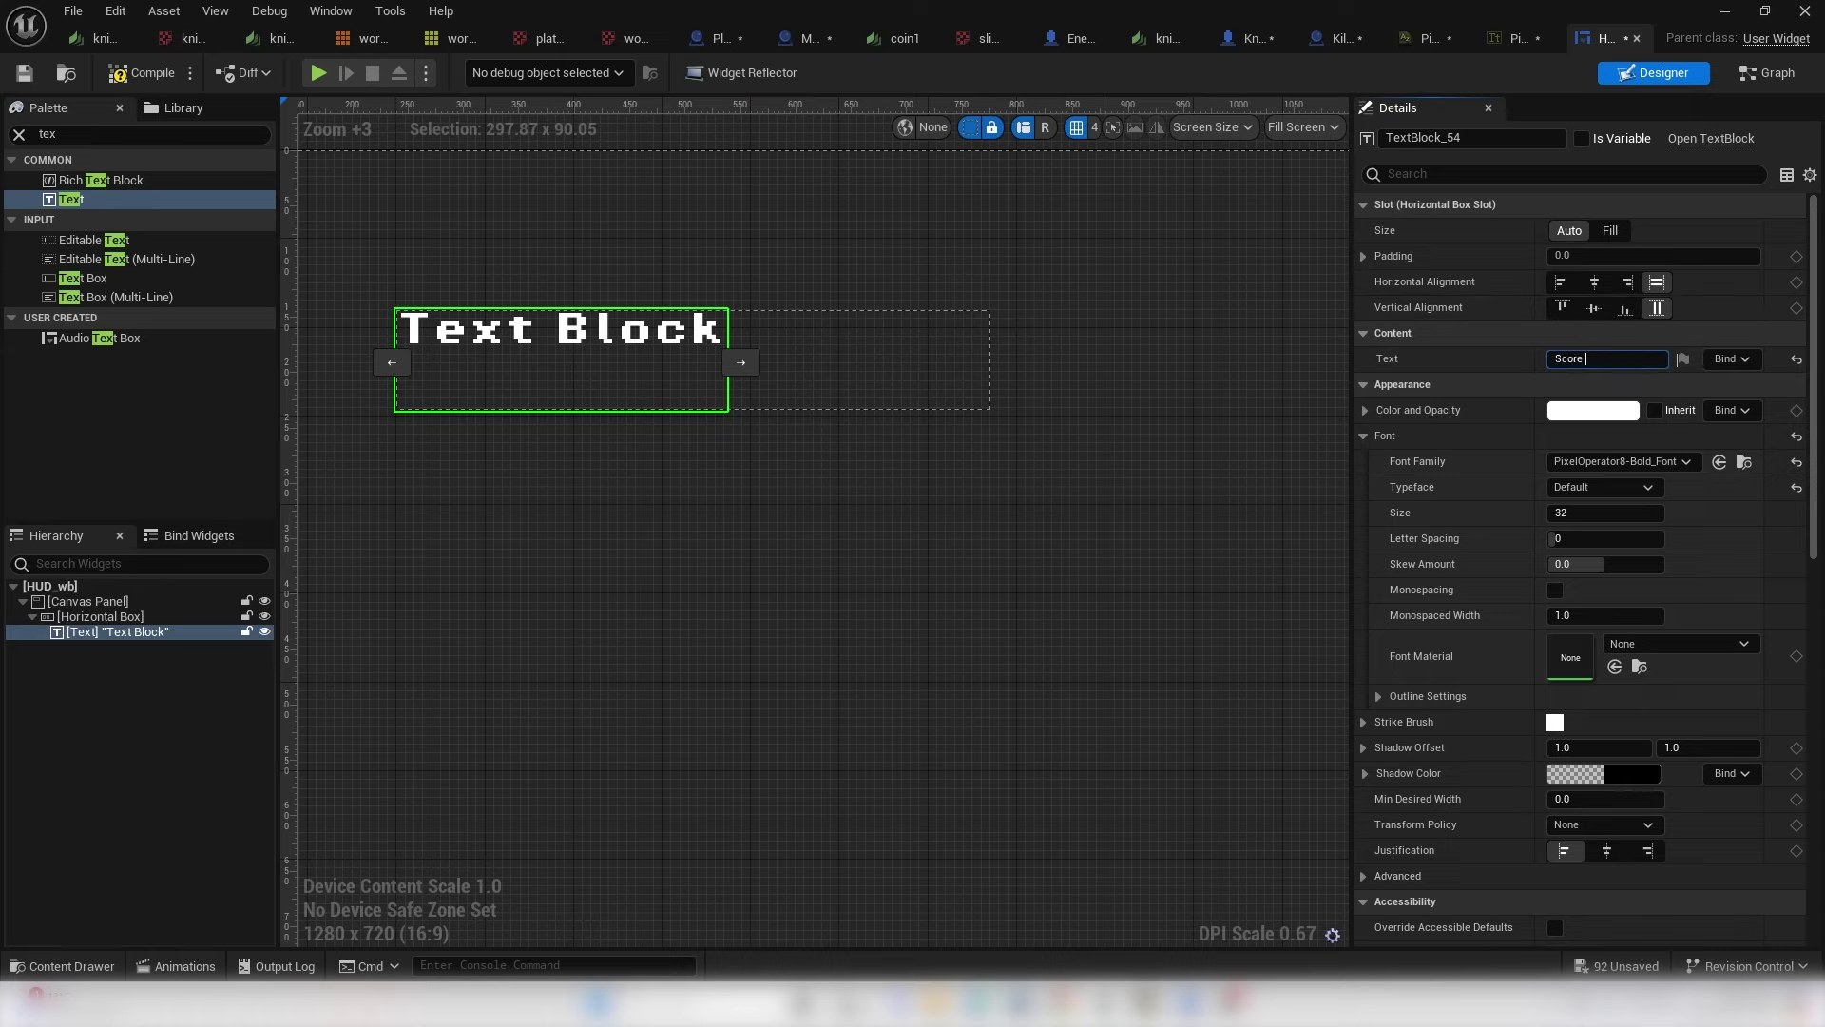
key(Return)
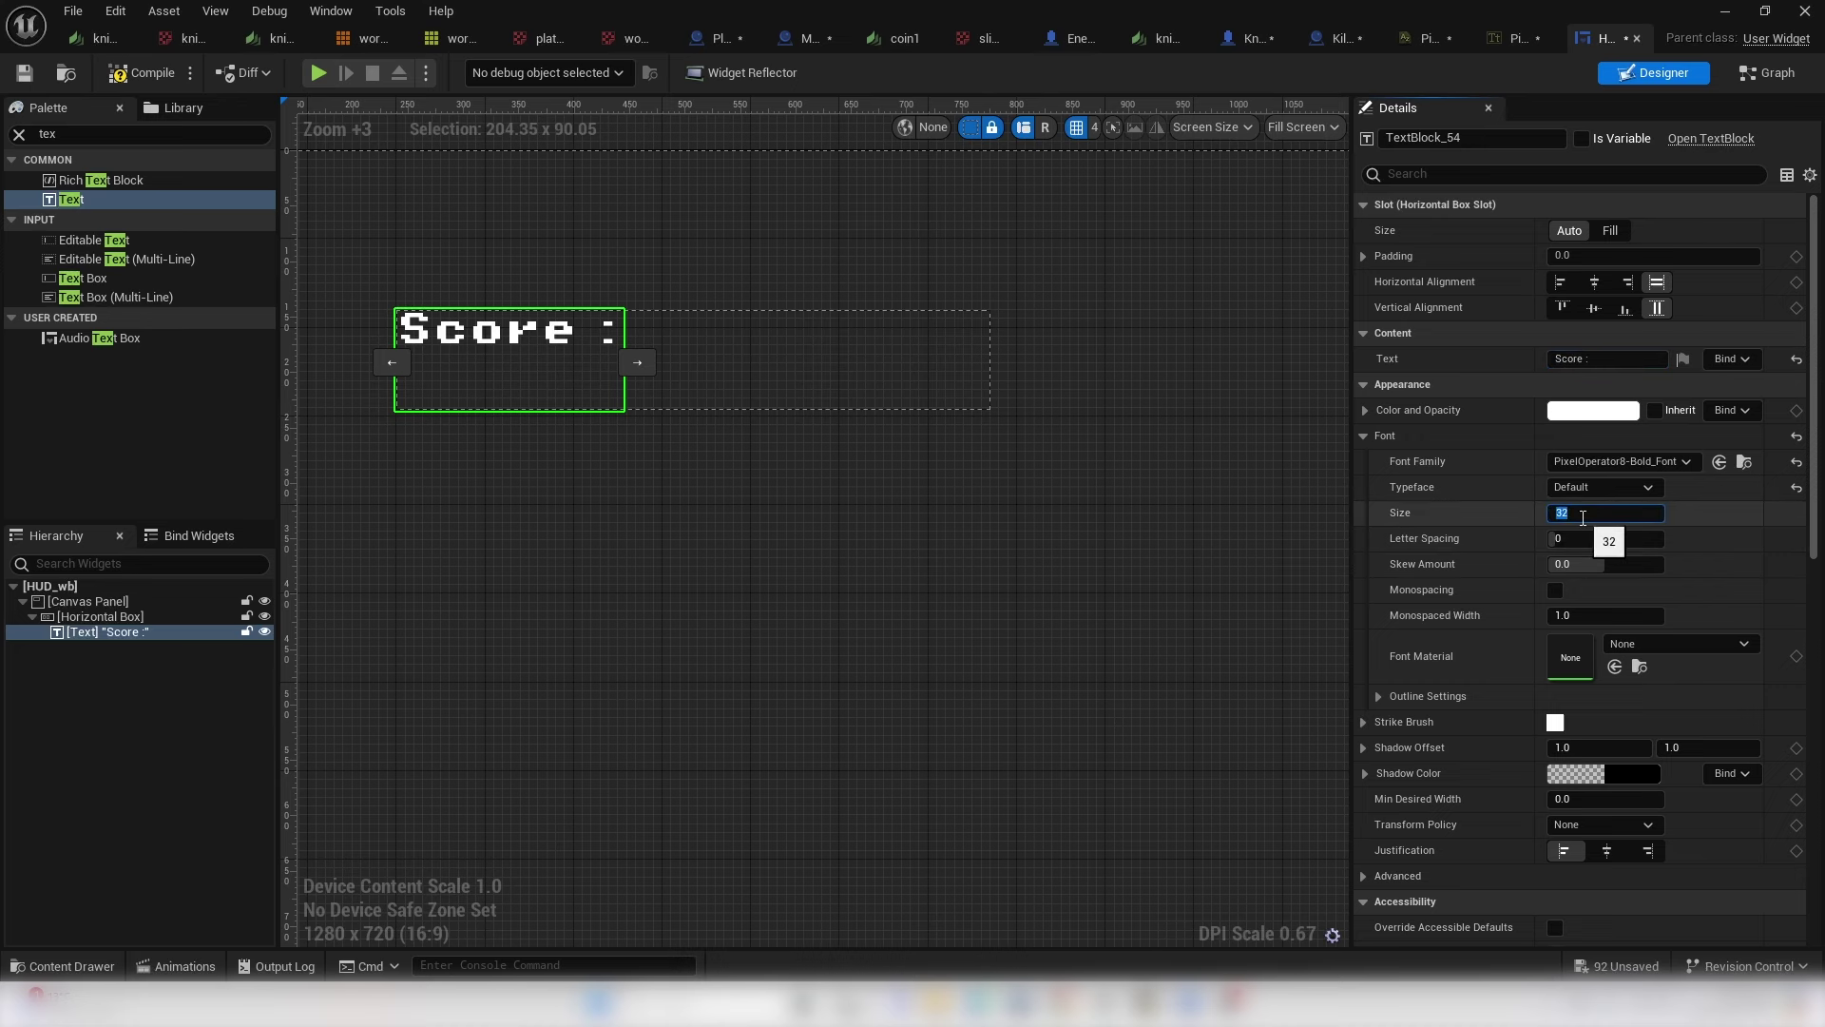
click(1582, 514)
text(100)
key(Return)
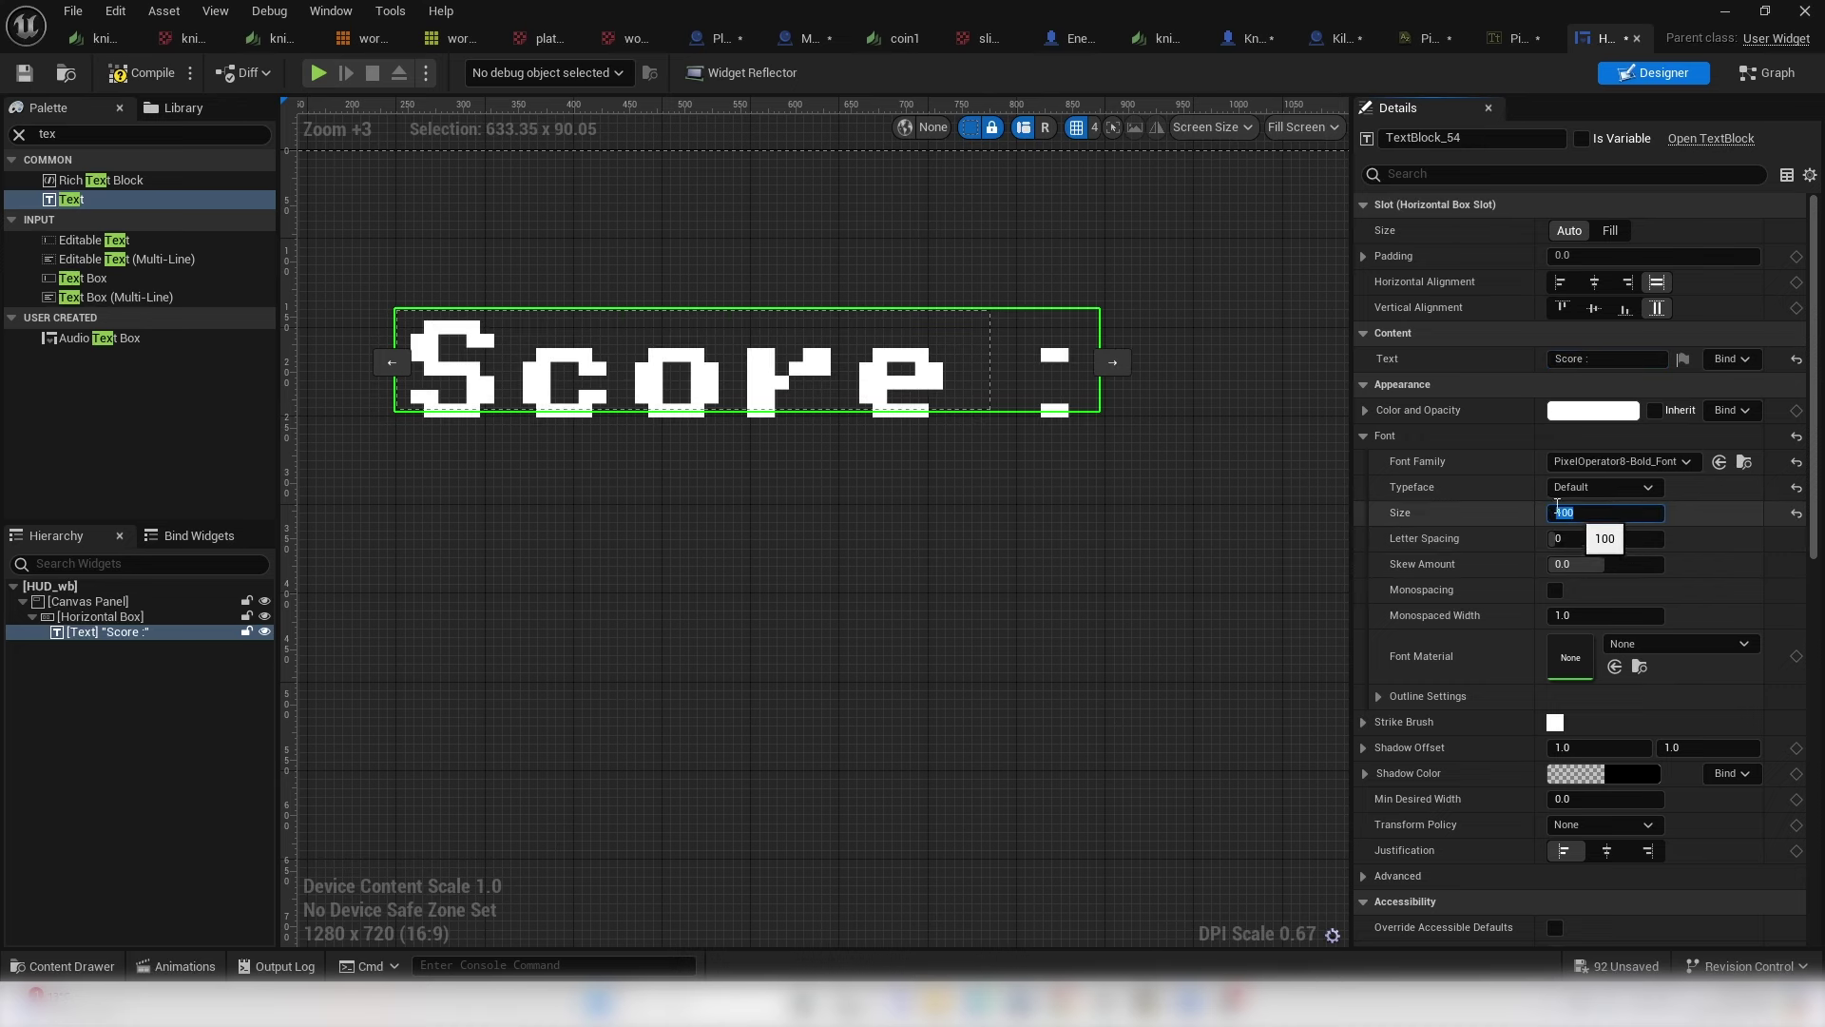
scroll(730, 481, down, 7)
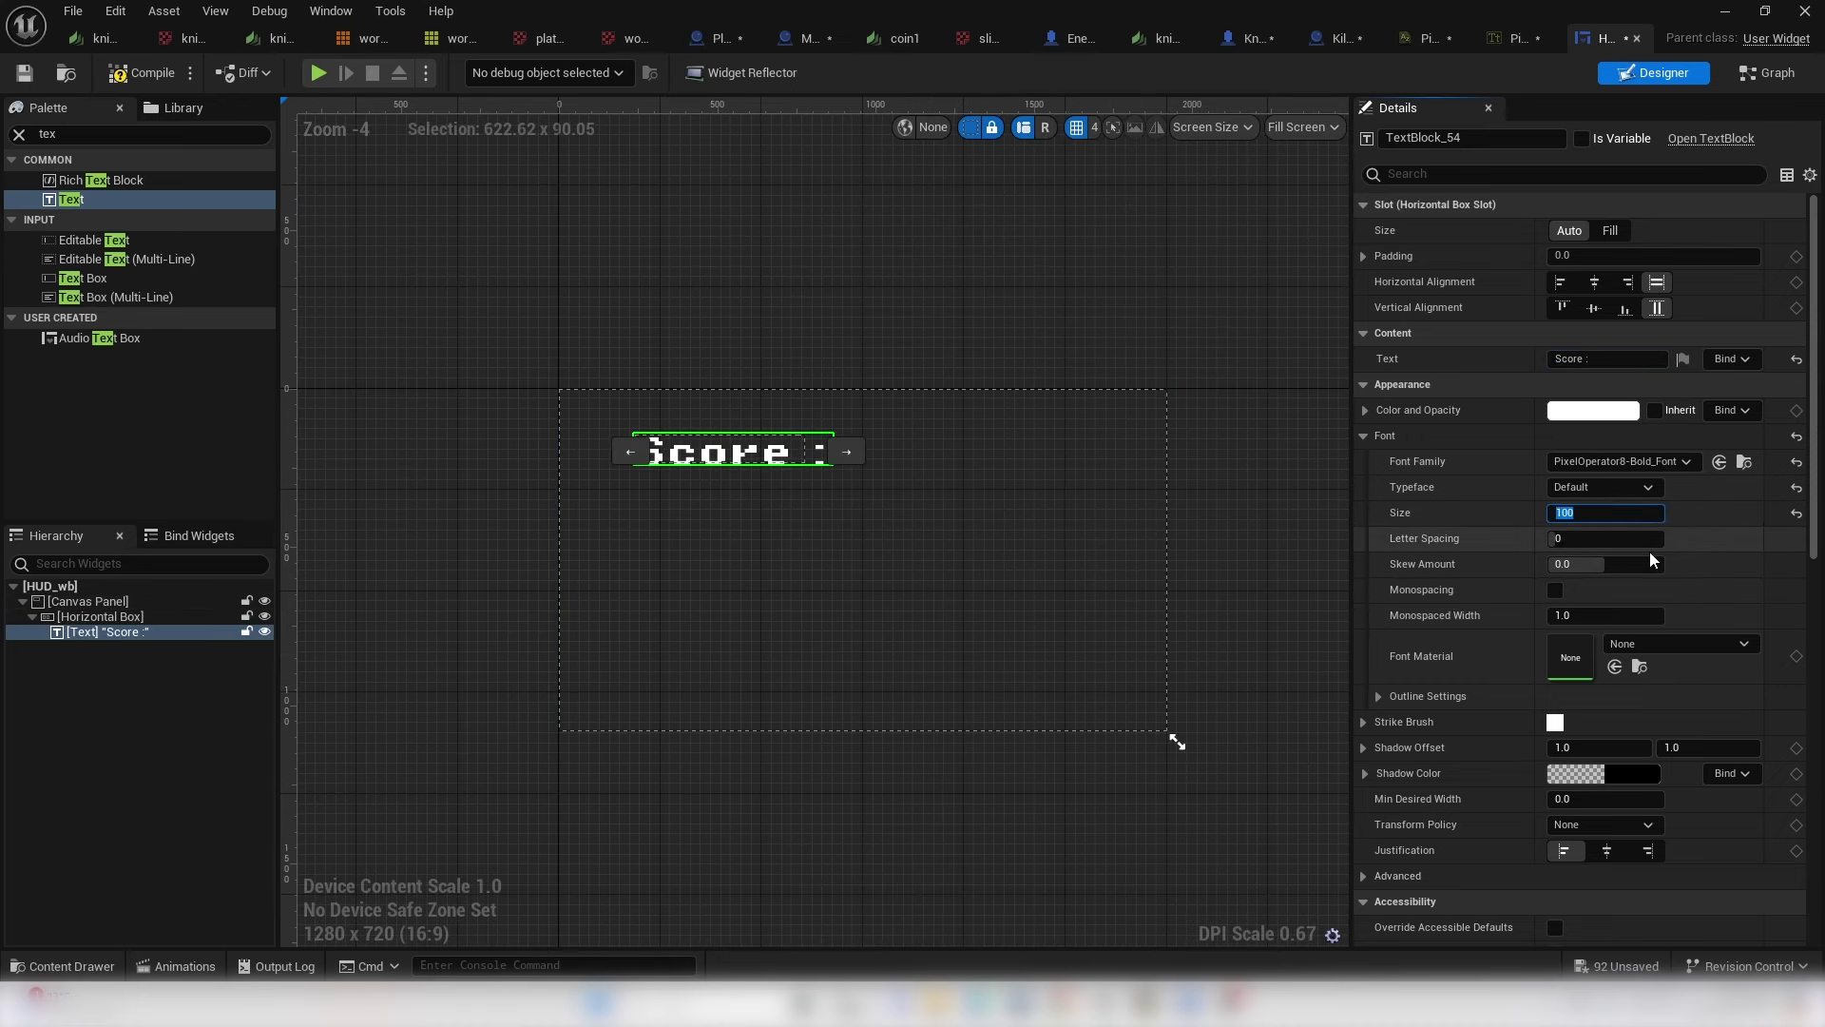
text(64)
key(Return)
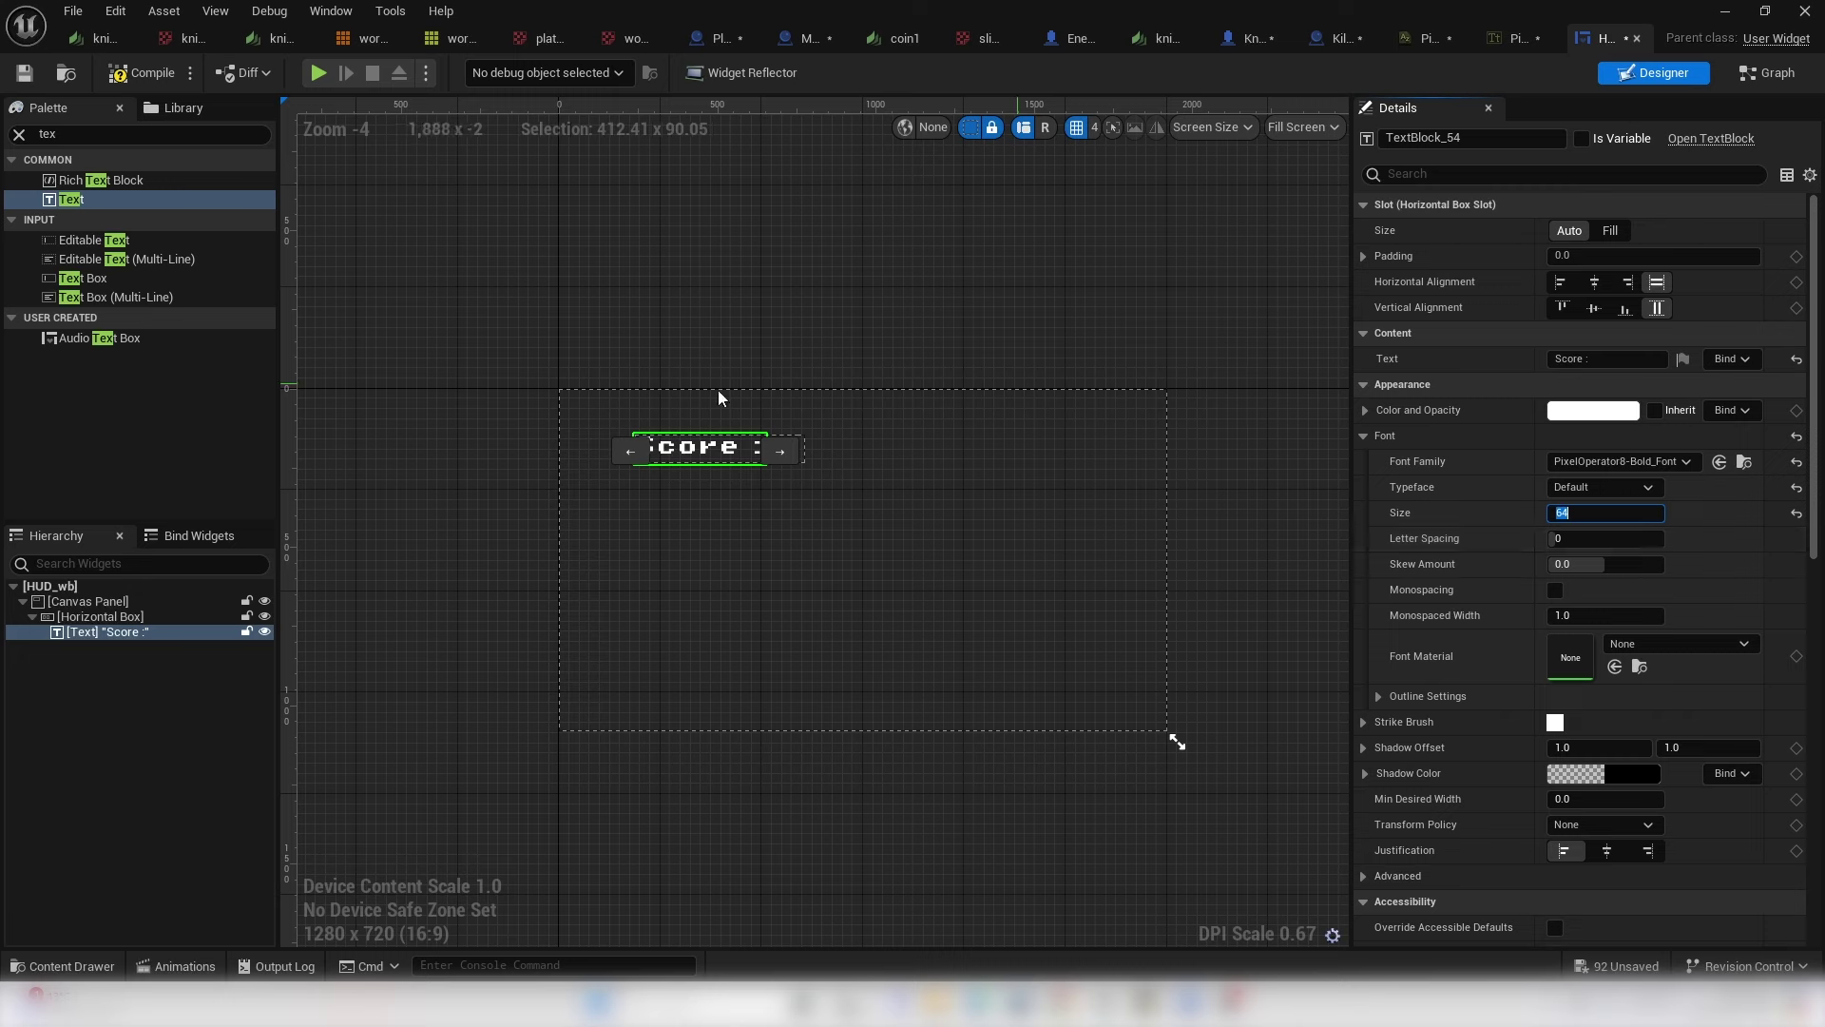
- Move the Horizontal Box to about X 12, Y 40 near the canvas origin and enlarge it to about 900 by 162
click(105, 616)
drag(809, 466, 780, 431)
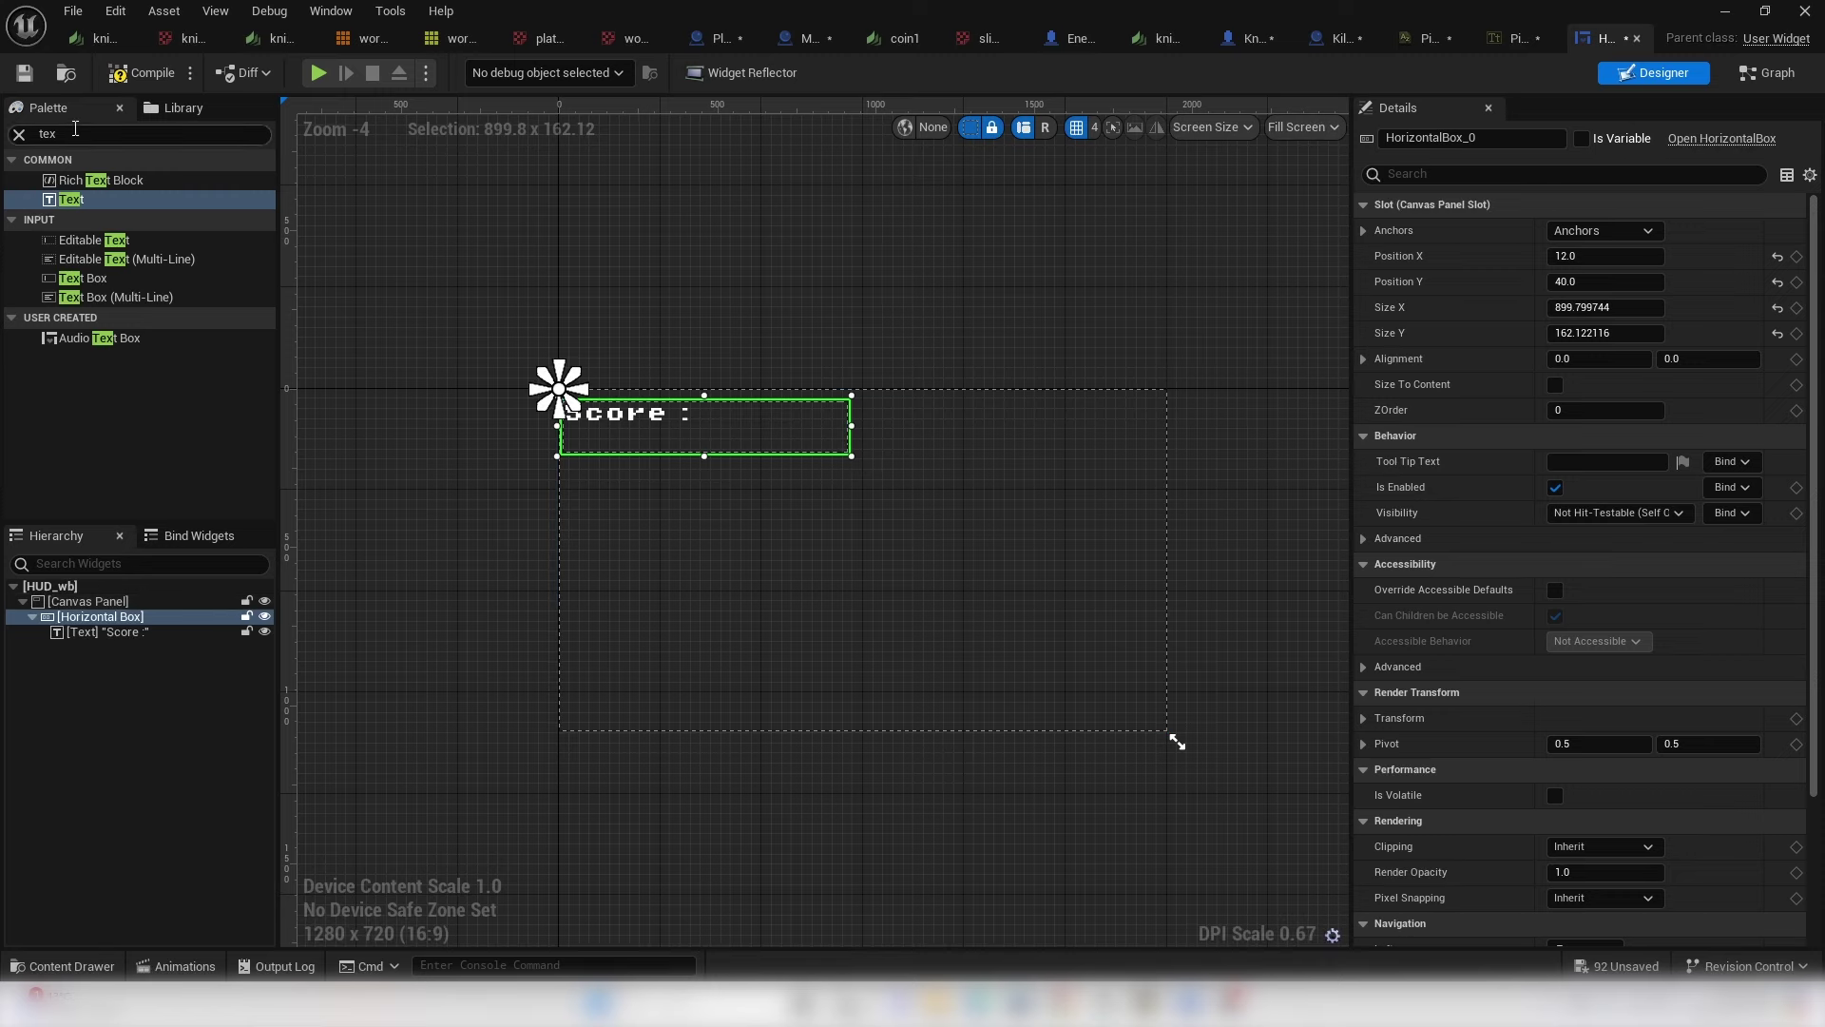
- Add a second Text widget to the Horizontal Box after "Score :", with font size 64 and font family PixelOperator8-Bold_Font
drag(87, 200, 104, 620)
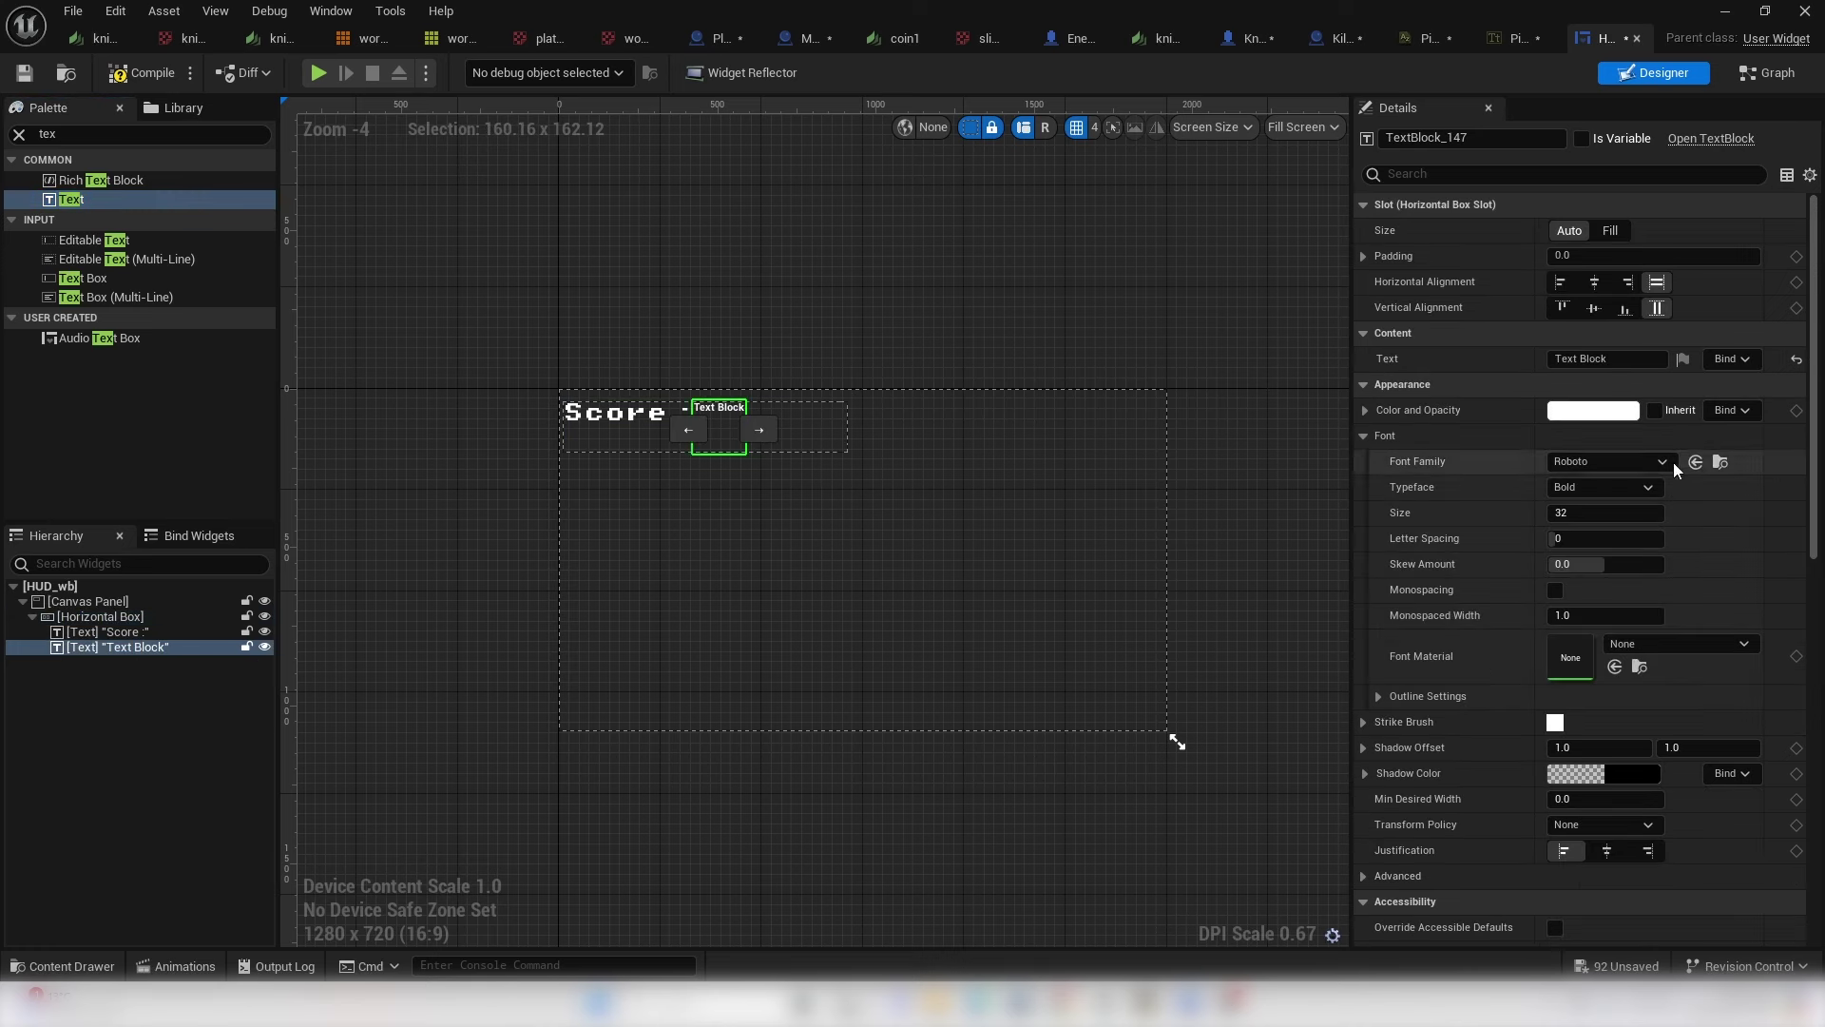
click(1602, 514)
text(64)
key(Return)
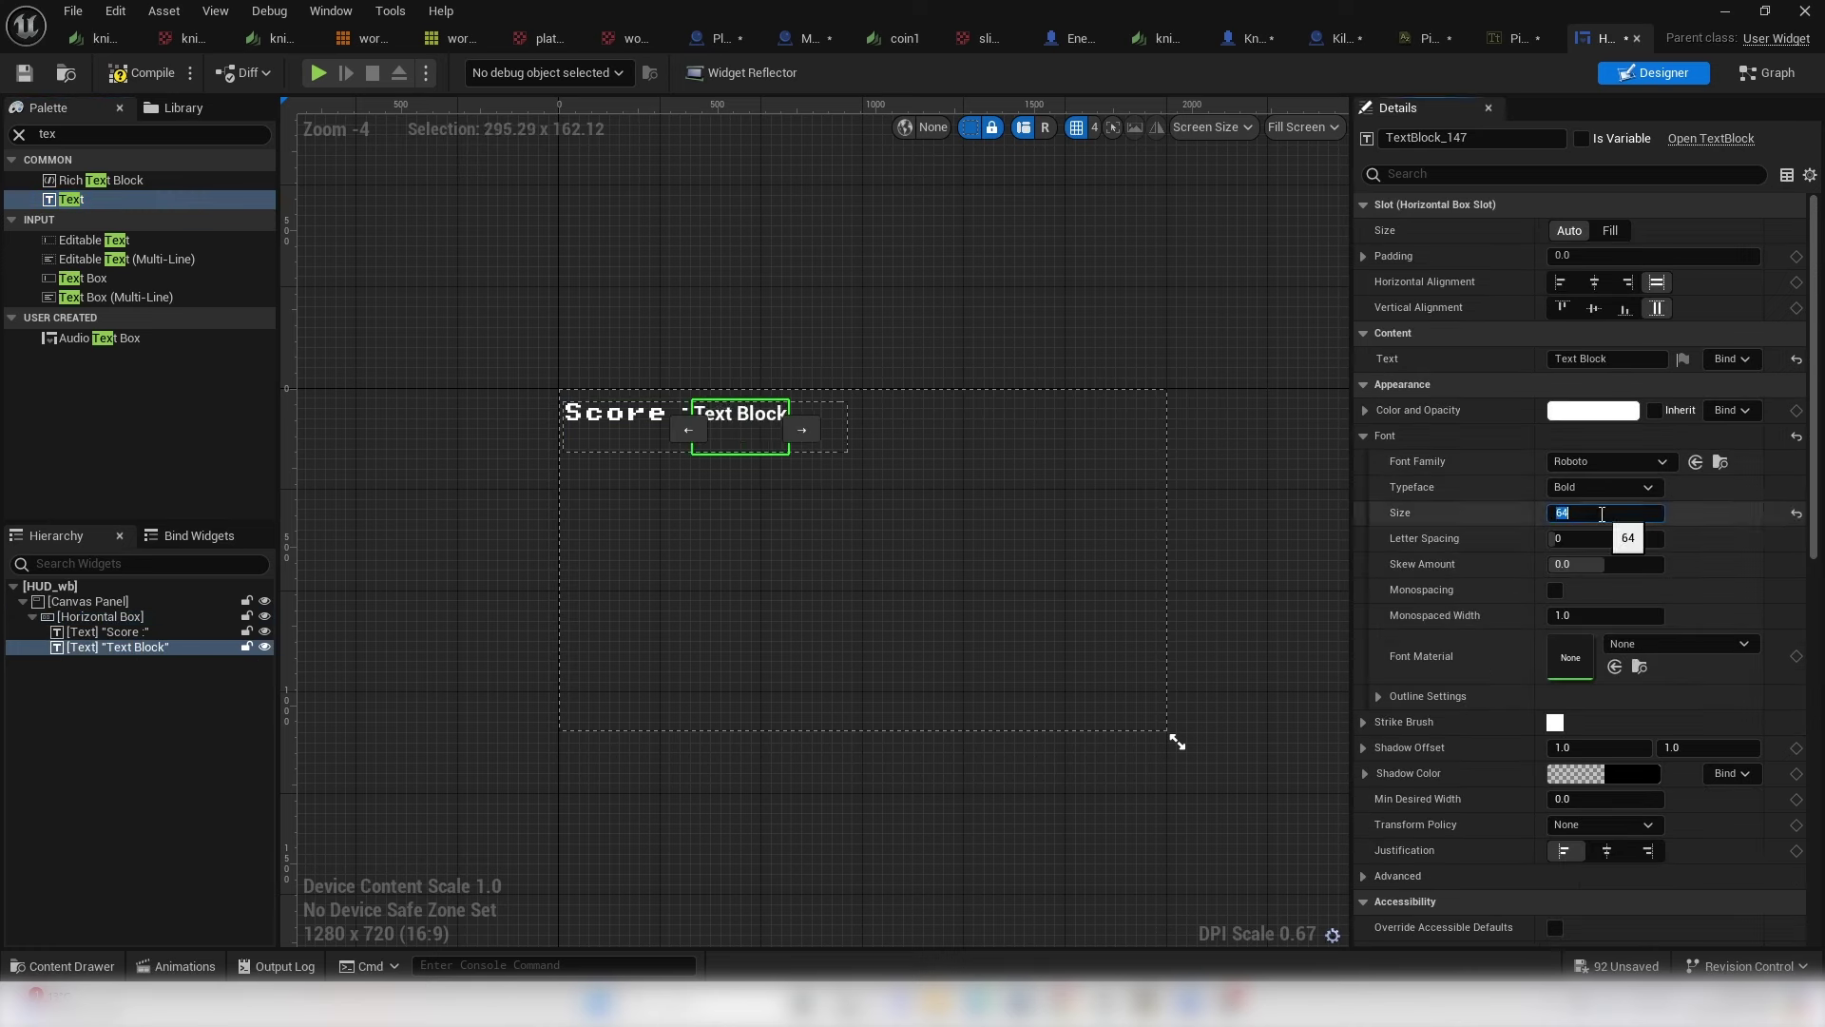
click(1616, 464)
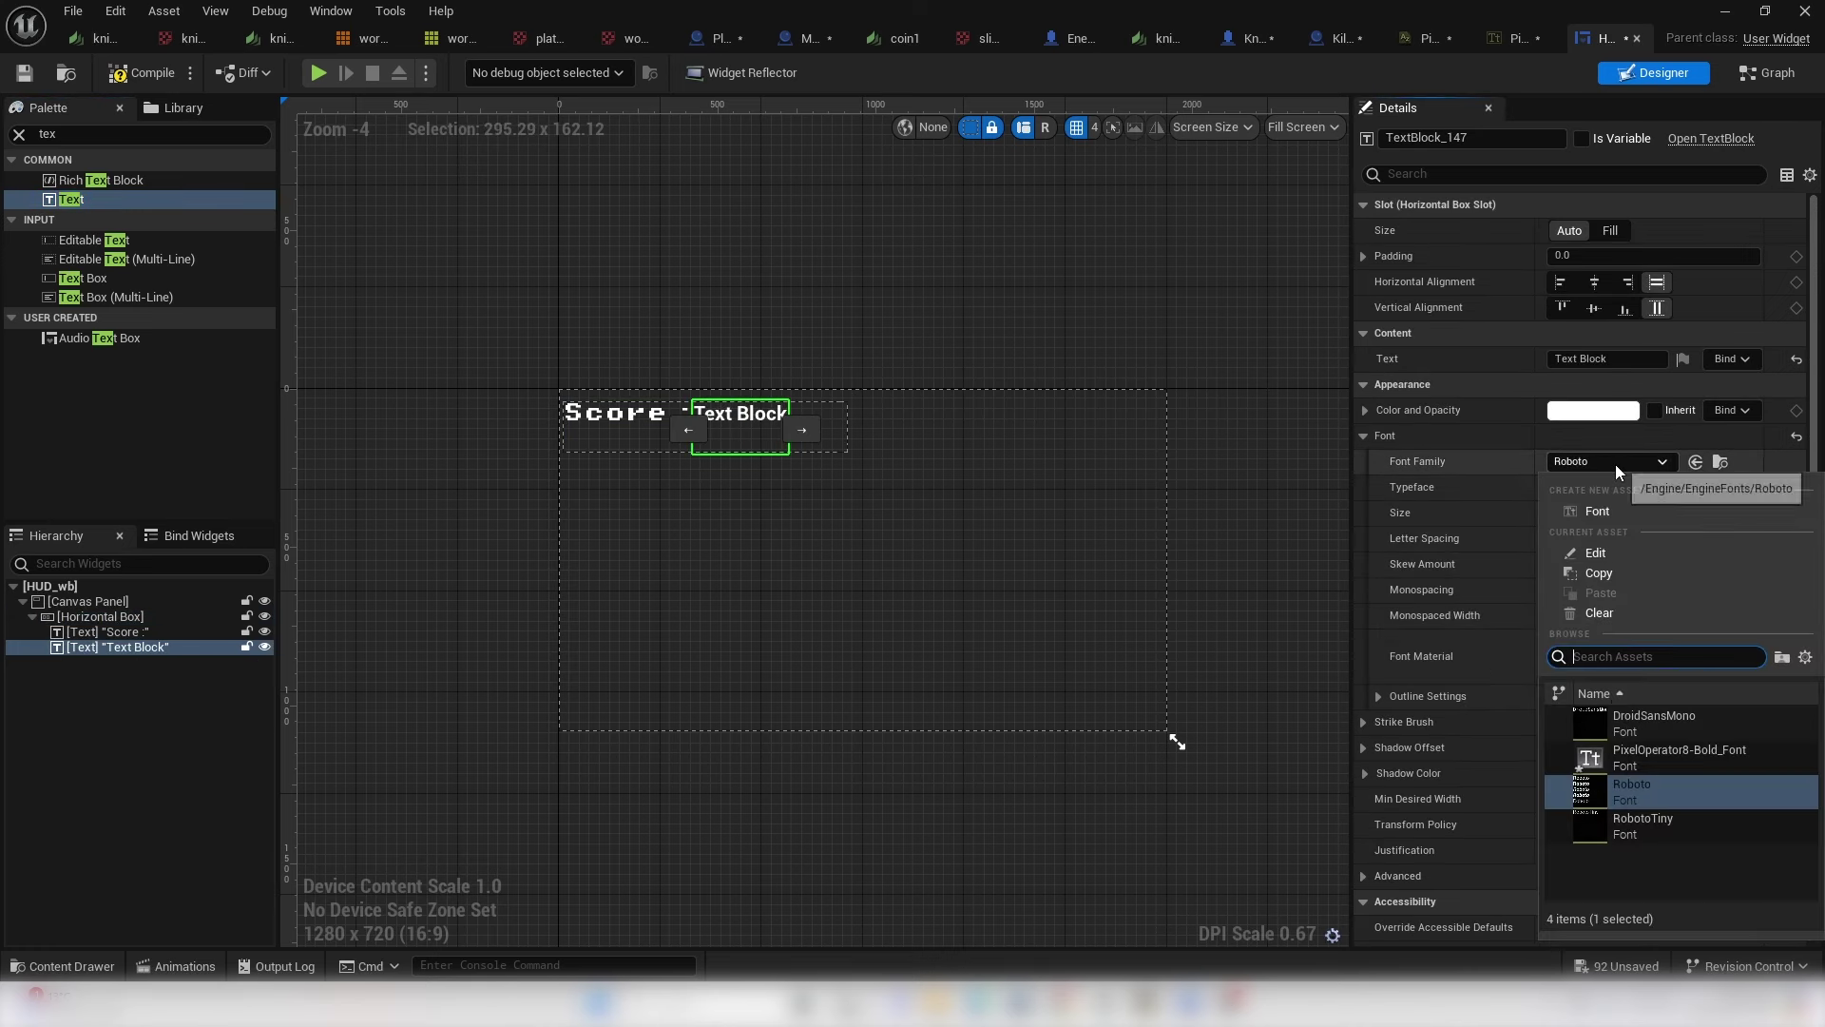
click(1641, 742)
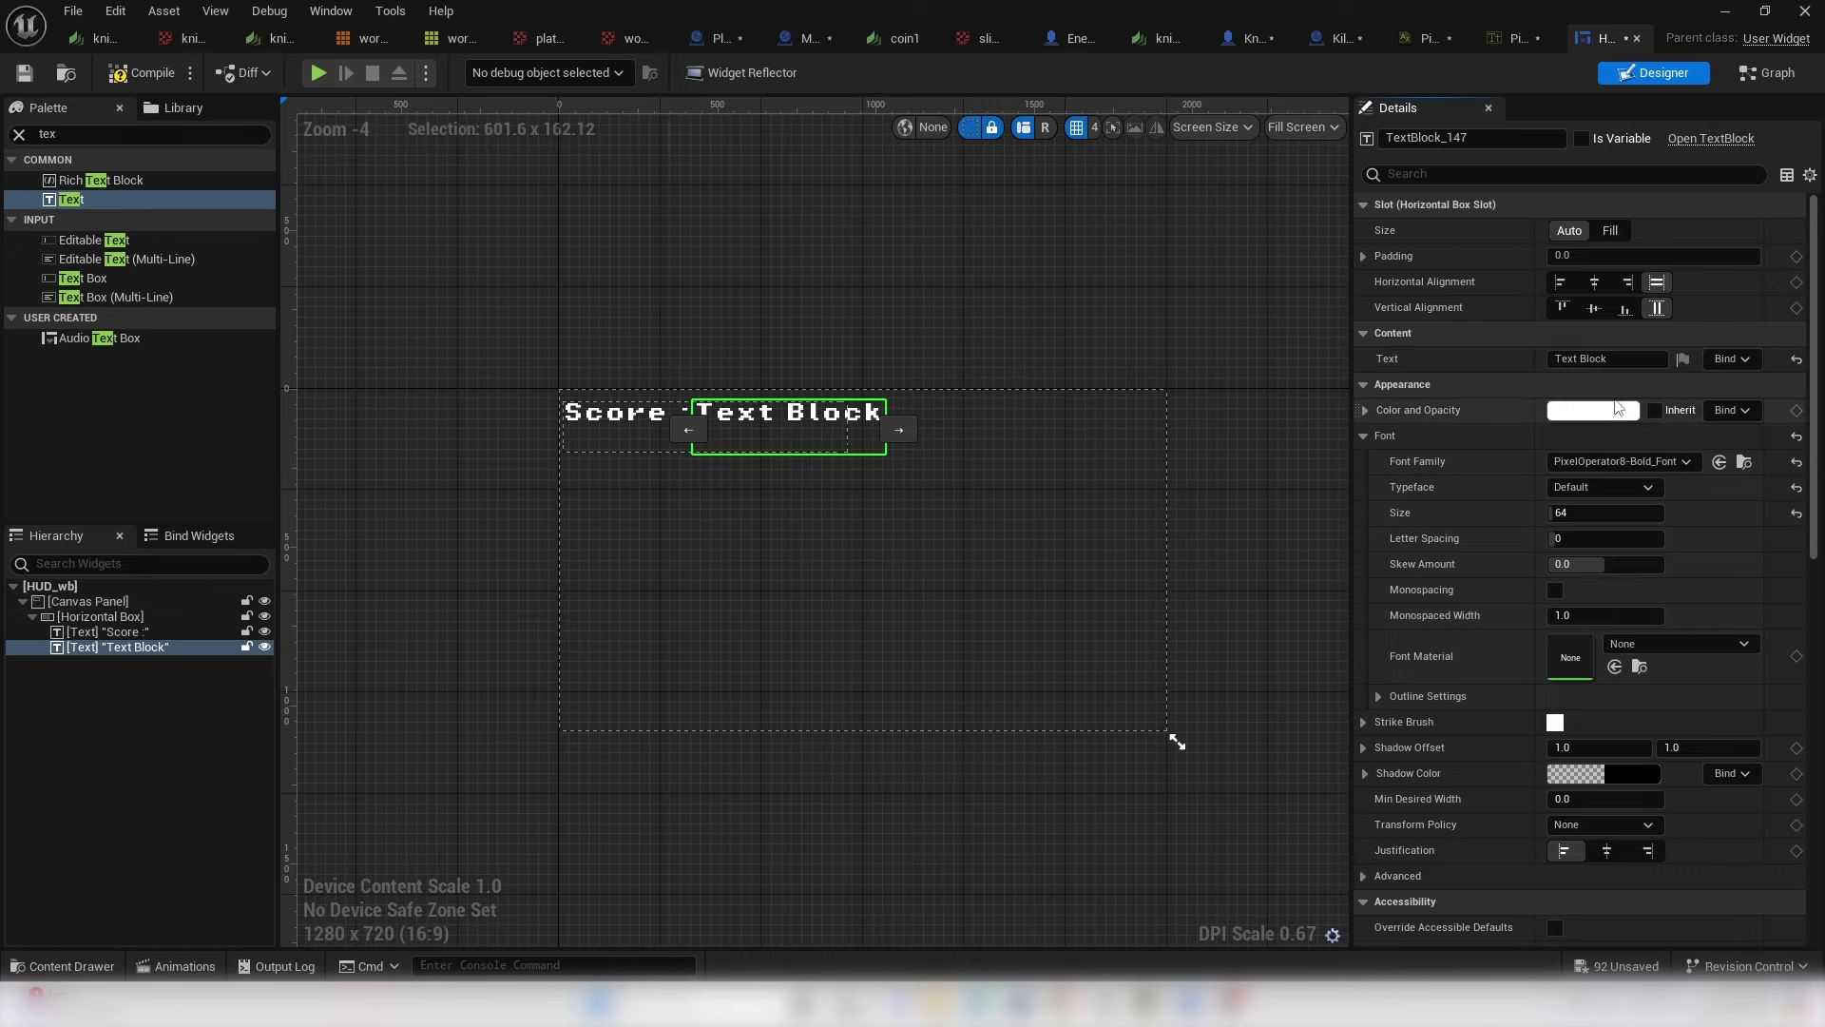
- Set the second text block's content to "1", rename it "coins", and make it a variable
click(1630, 358)
text(1)
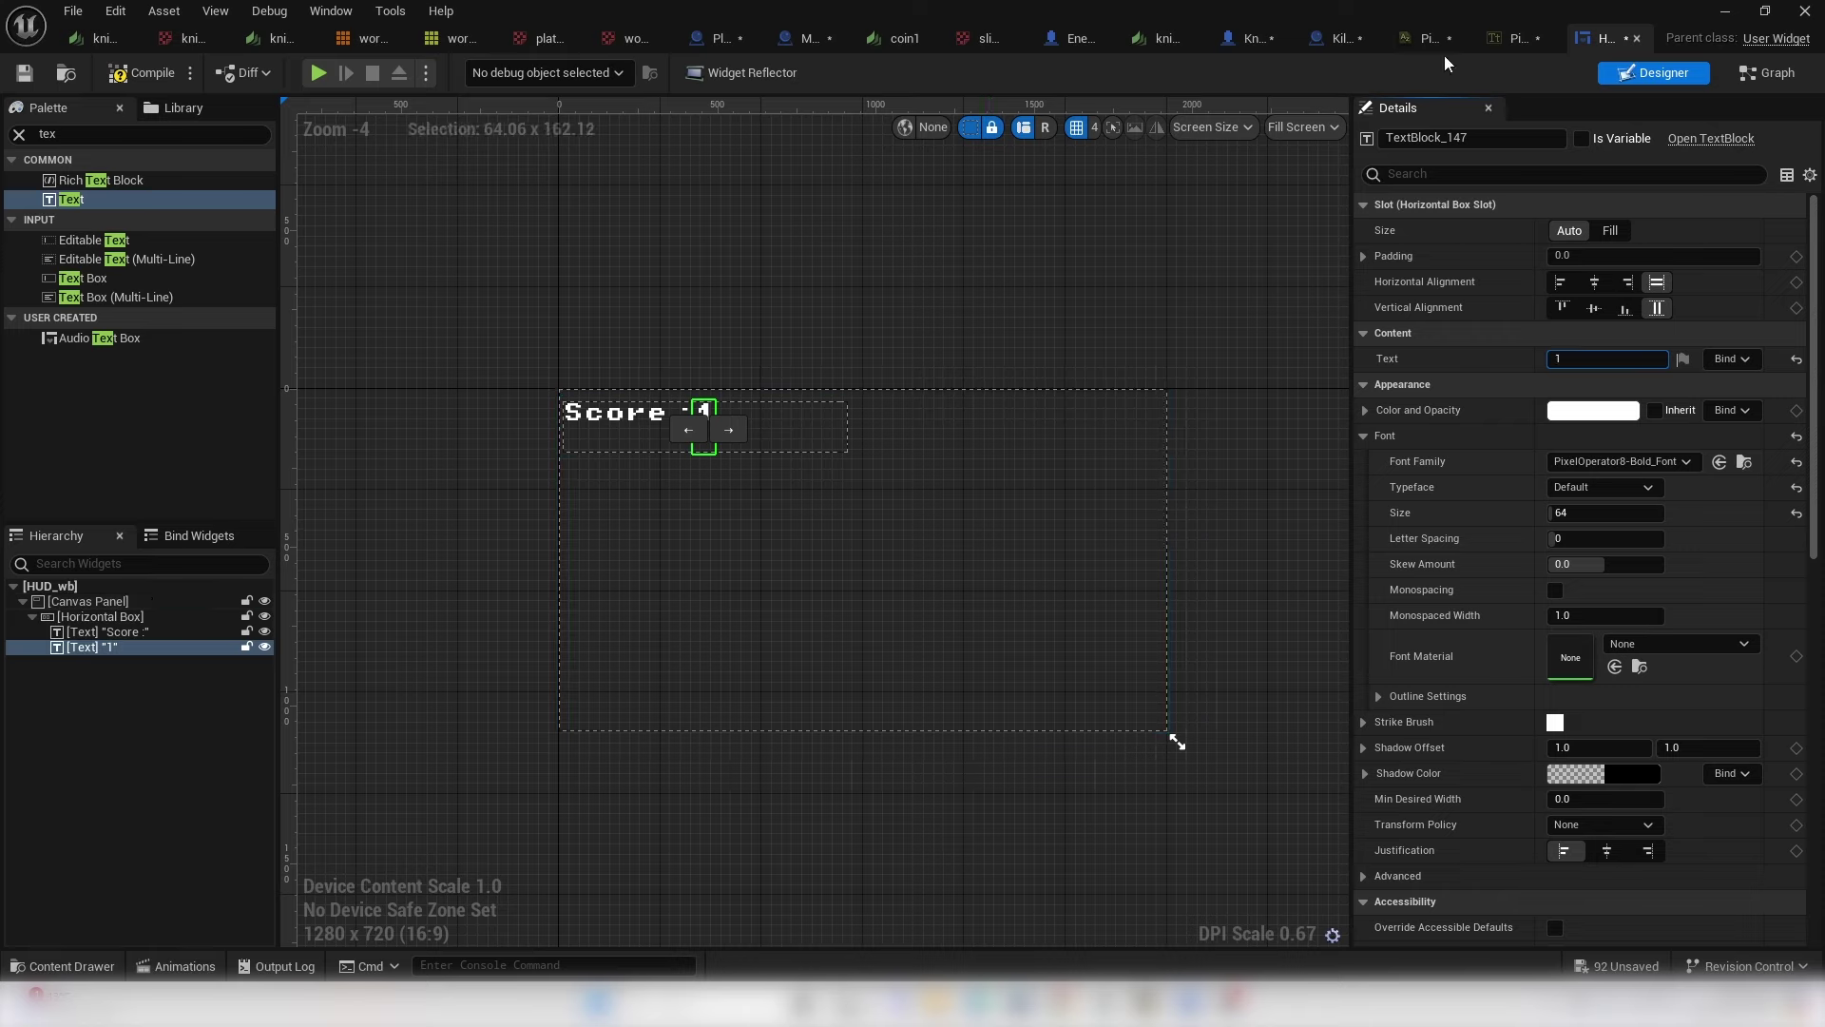
click(1491, 136)
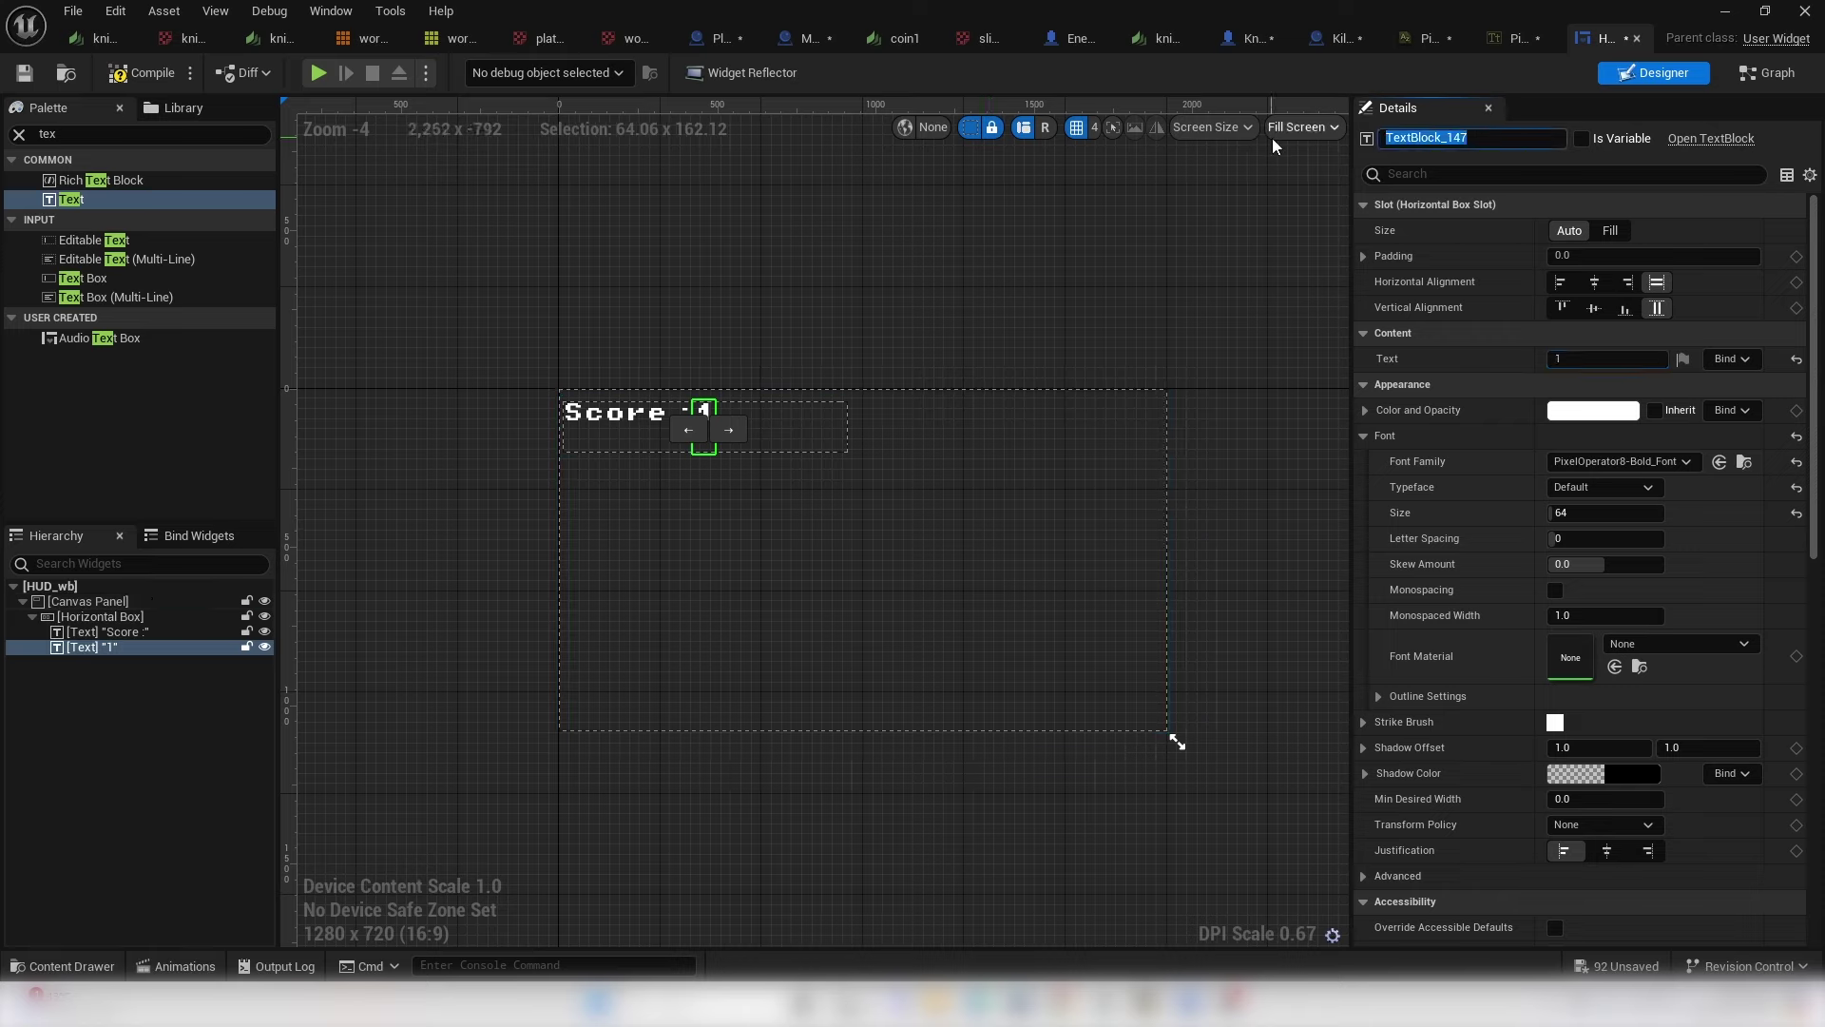
text(coins)
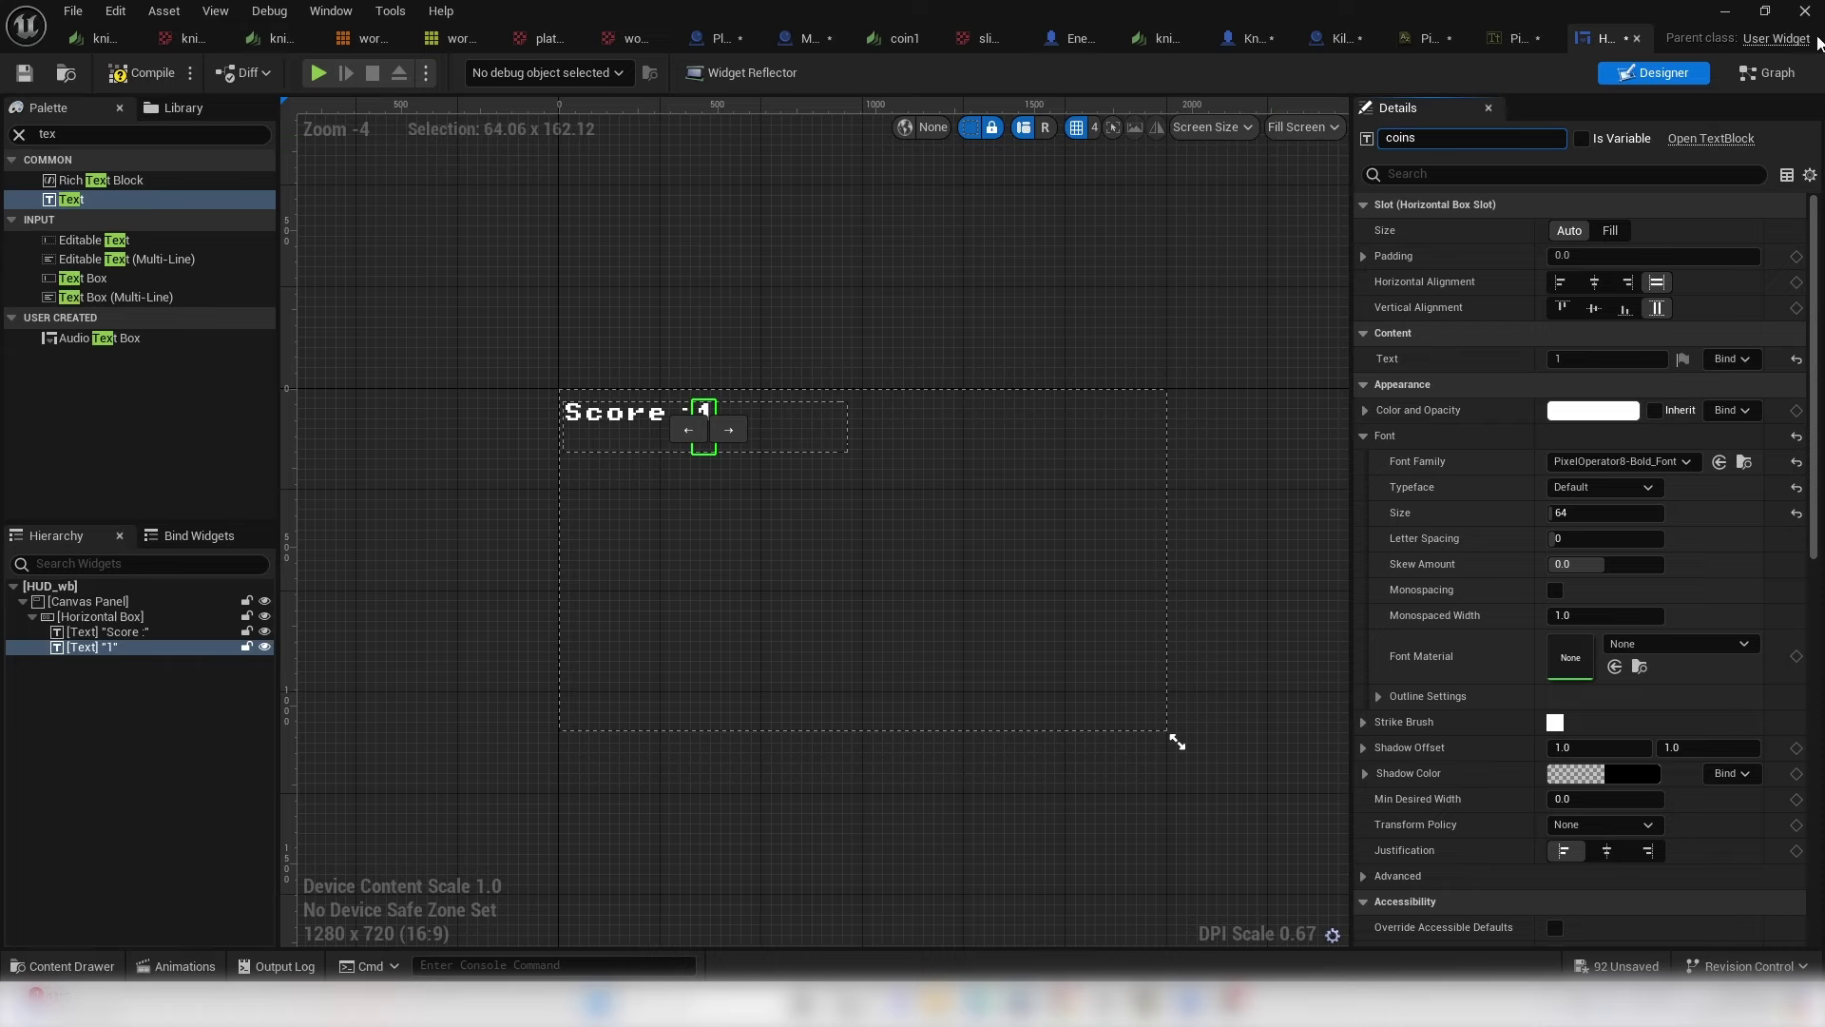
click(1582, 139)
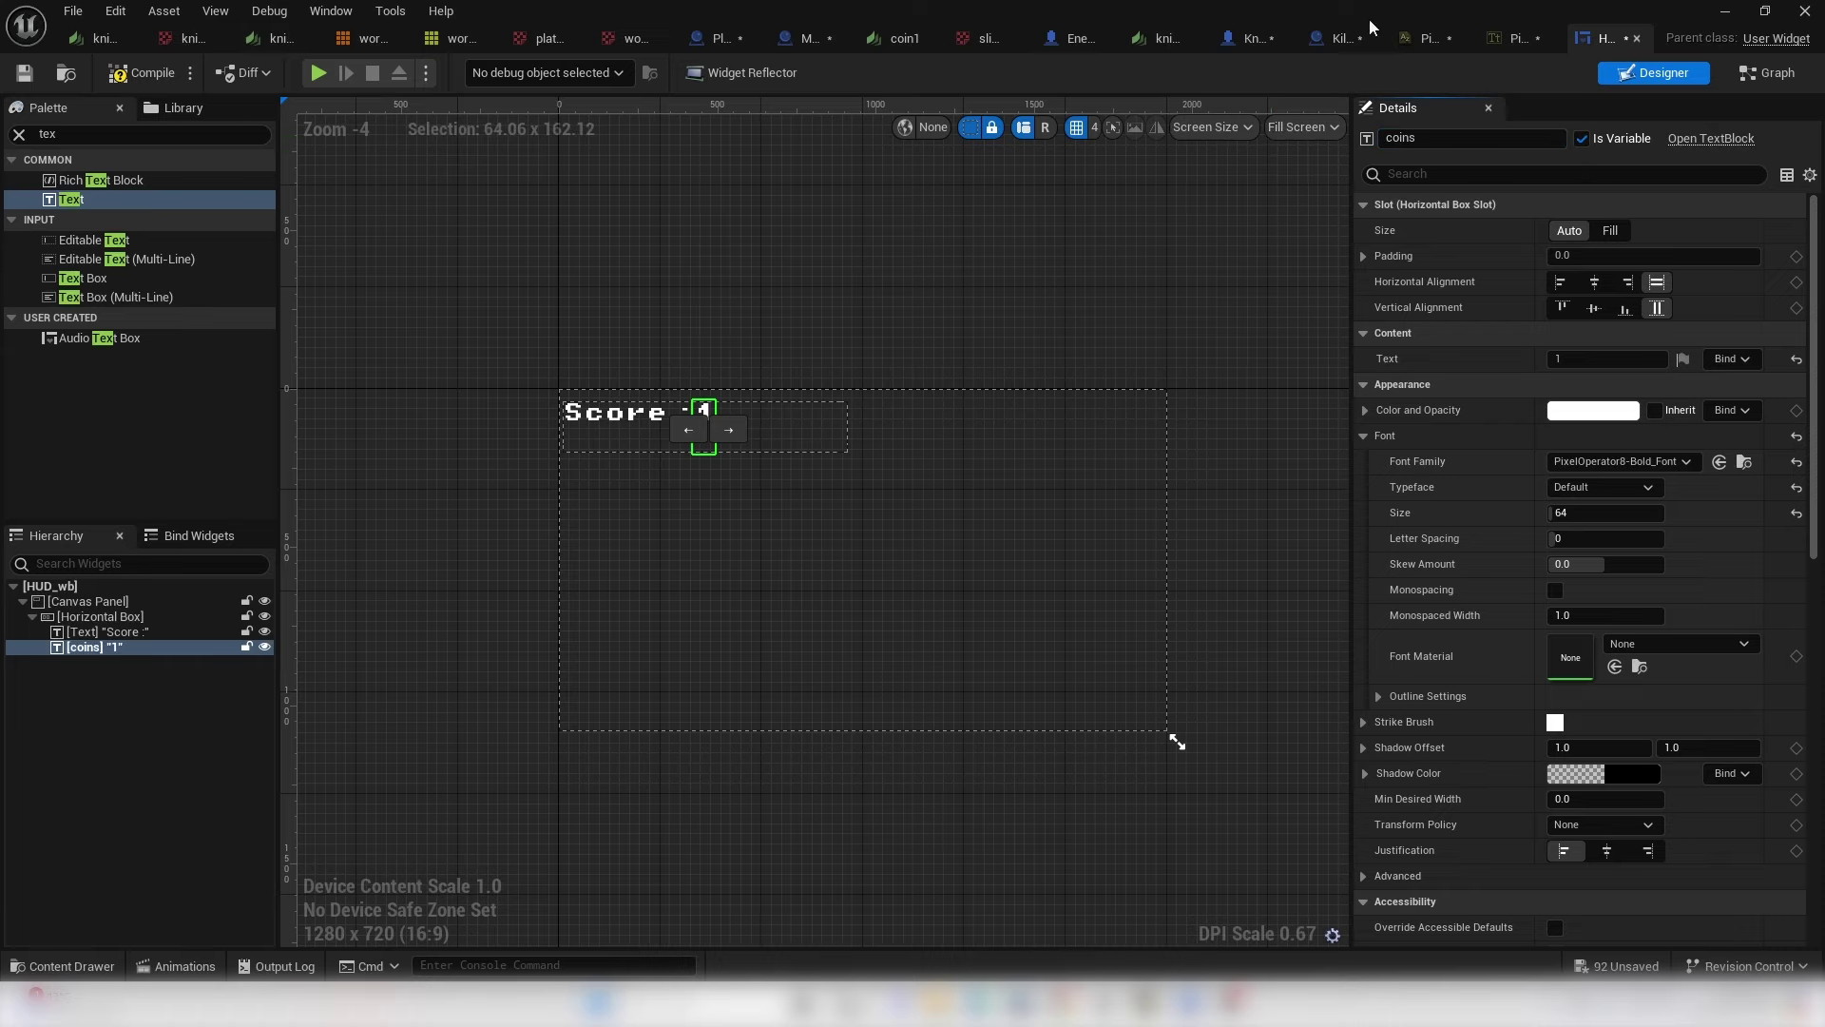
- Add a custom event named "Update coins" to the HUD widget's Event Graph
click(1768, 72)
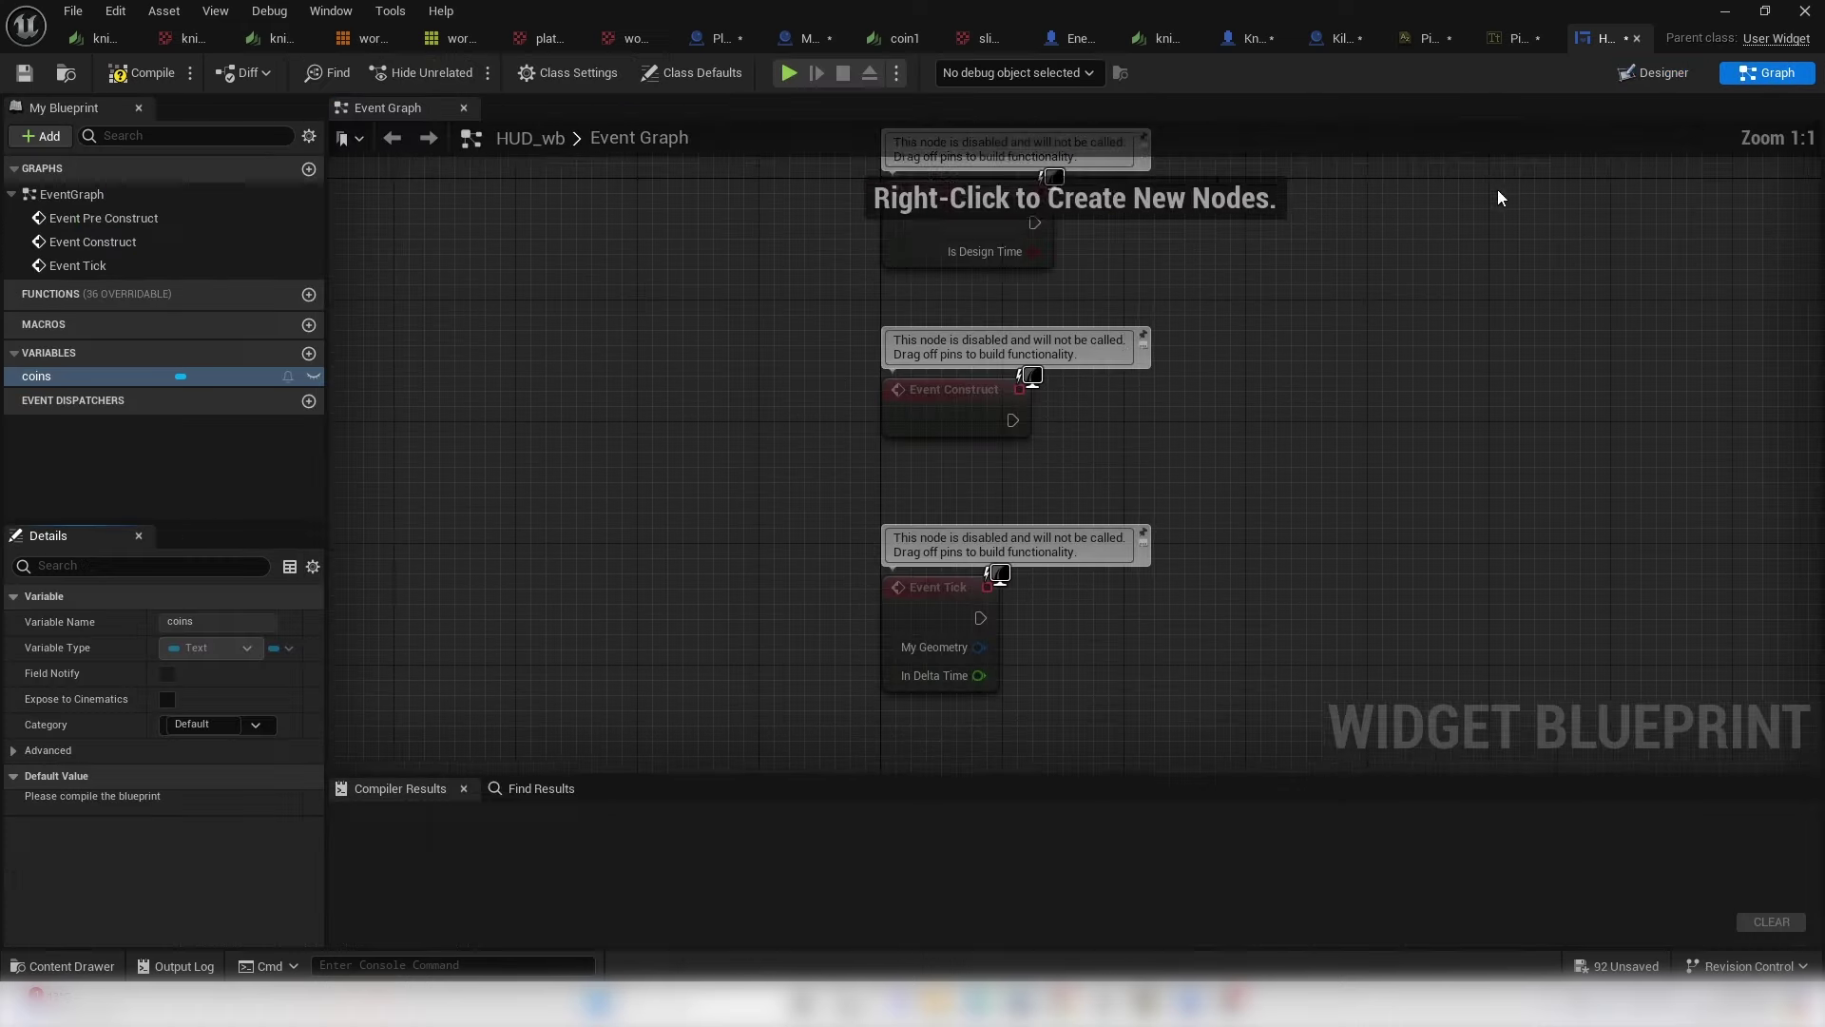
right_click(941, 567)
text(add cu)
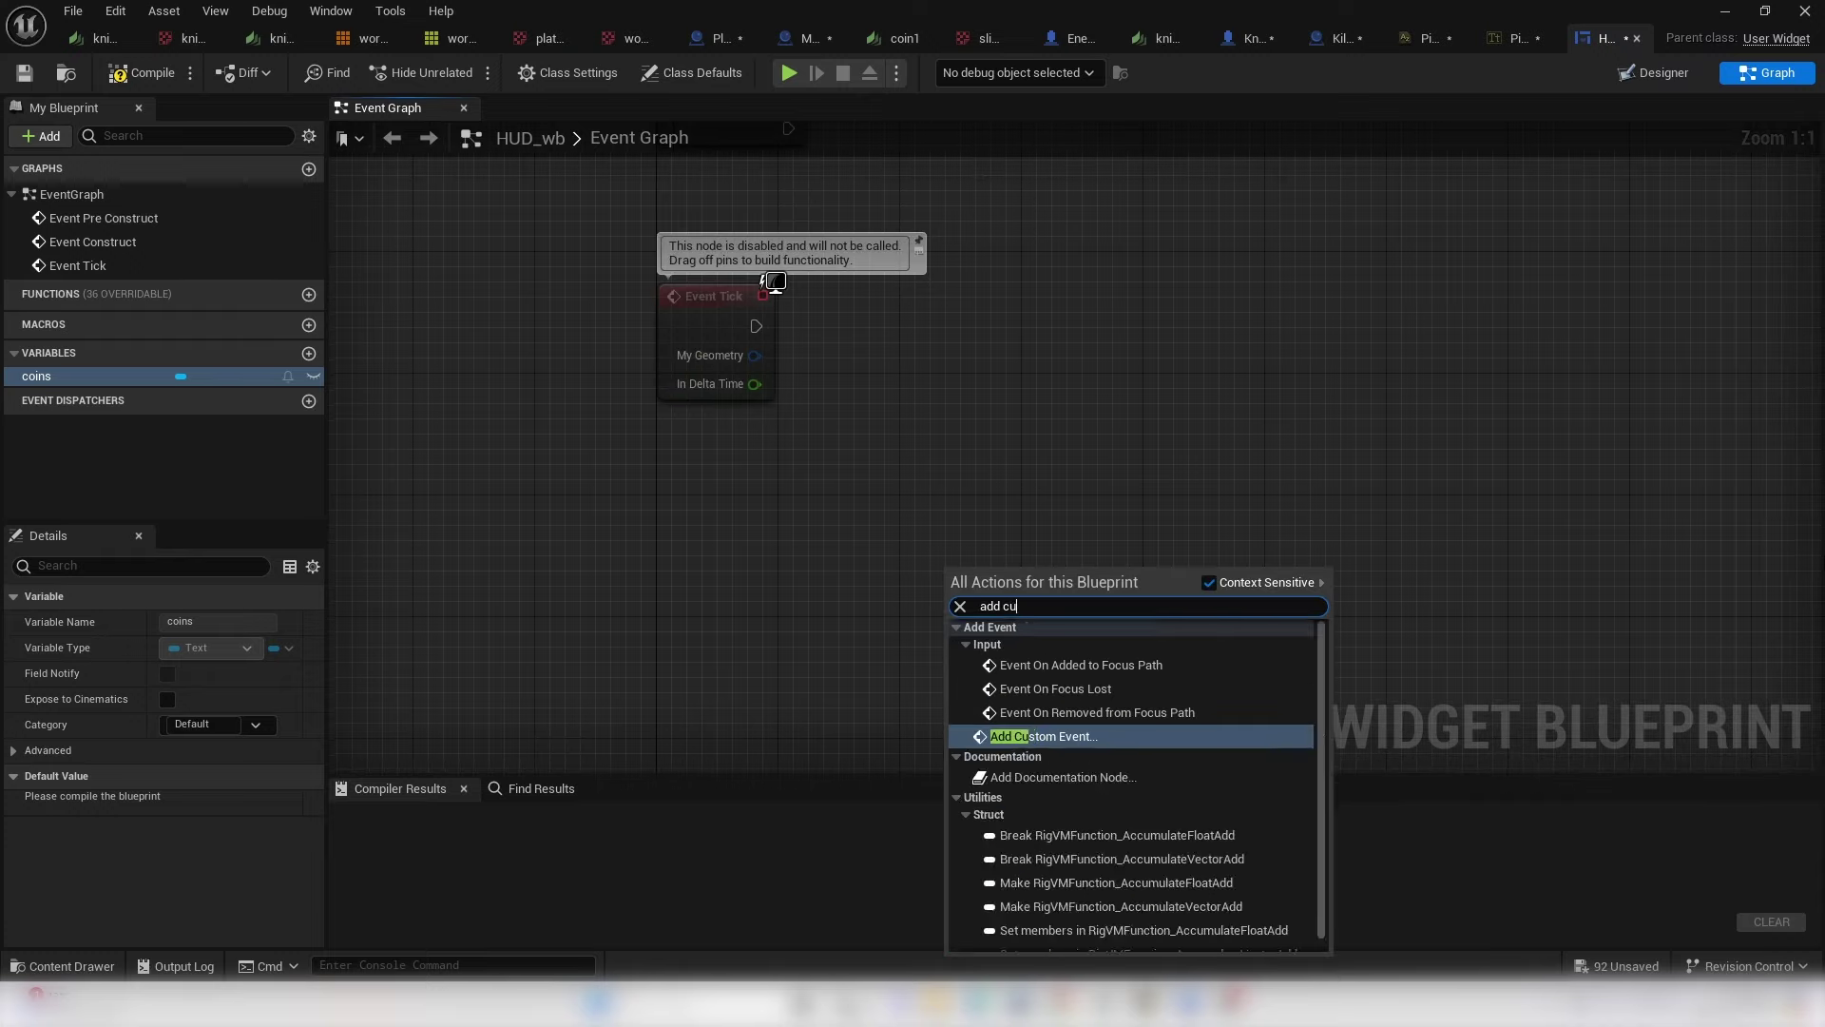
key(Return)
text(Up)
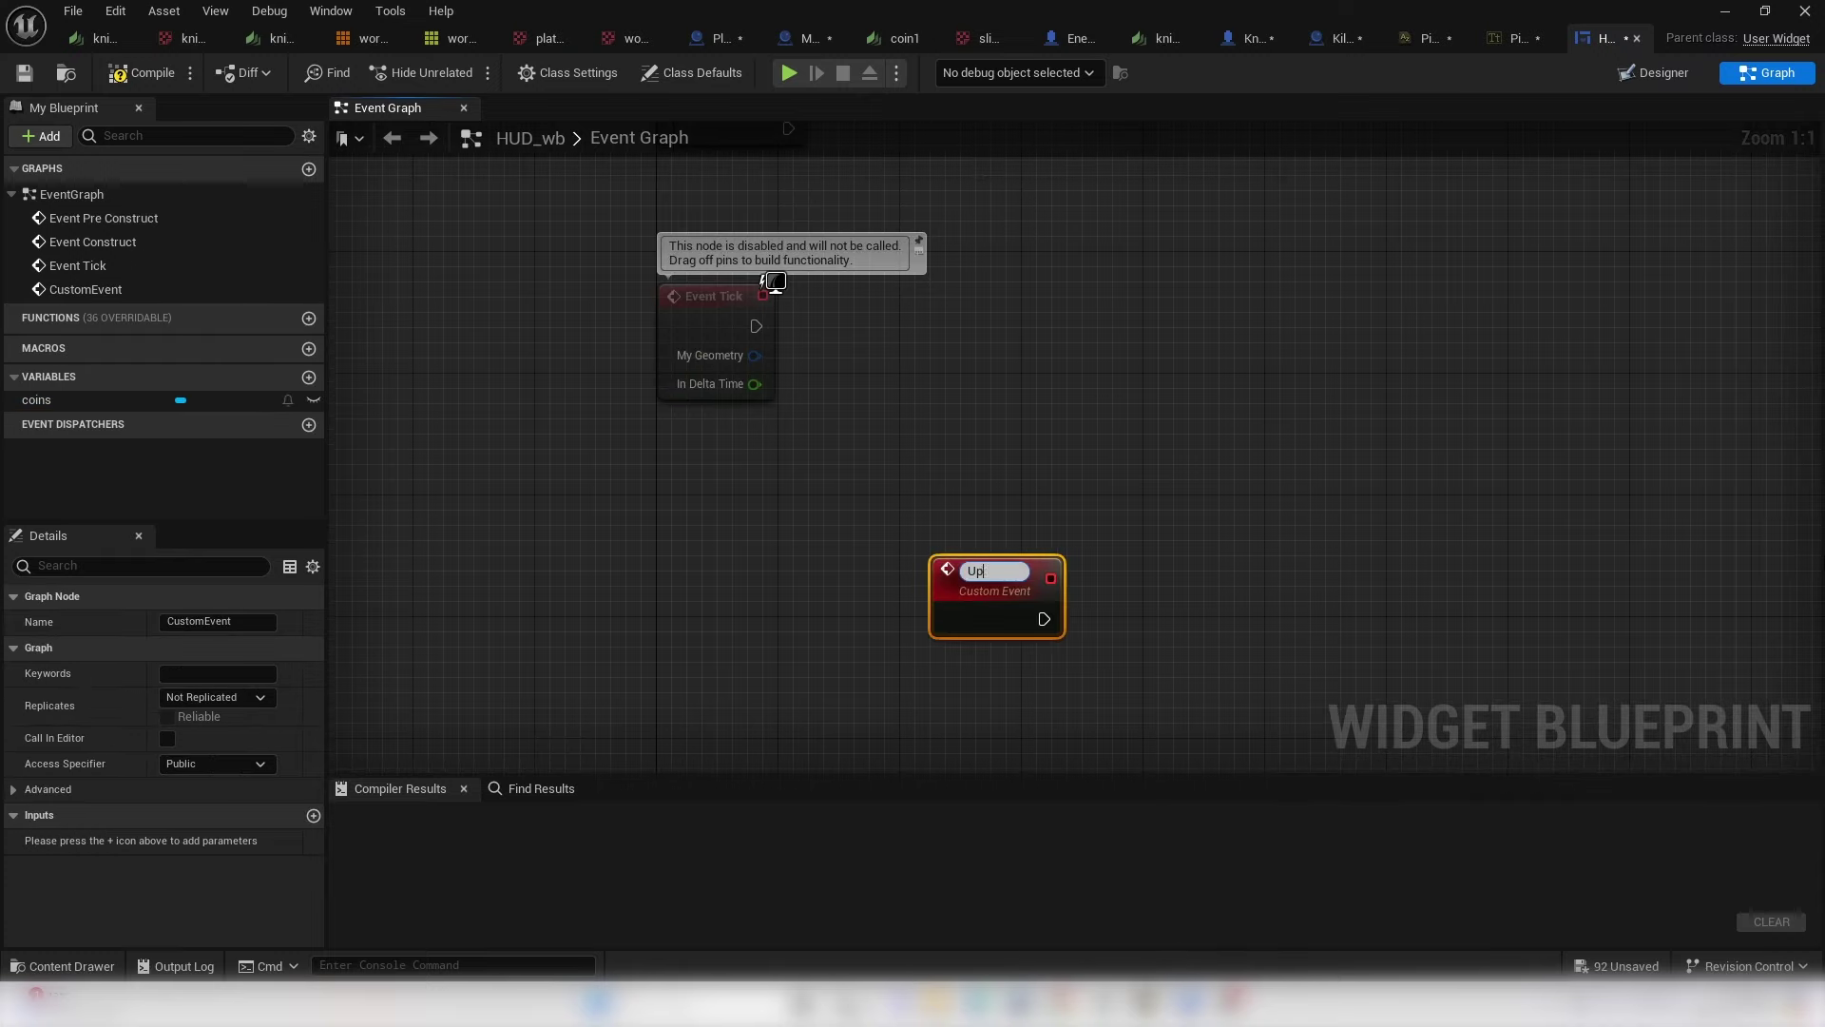
text(date coins)
key(Return)
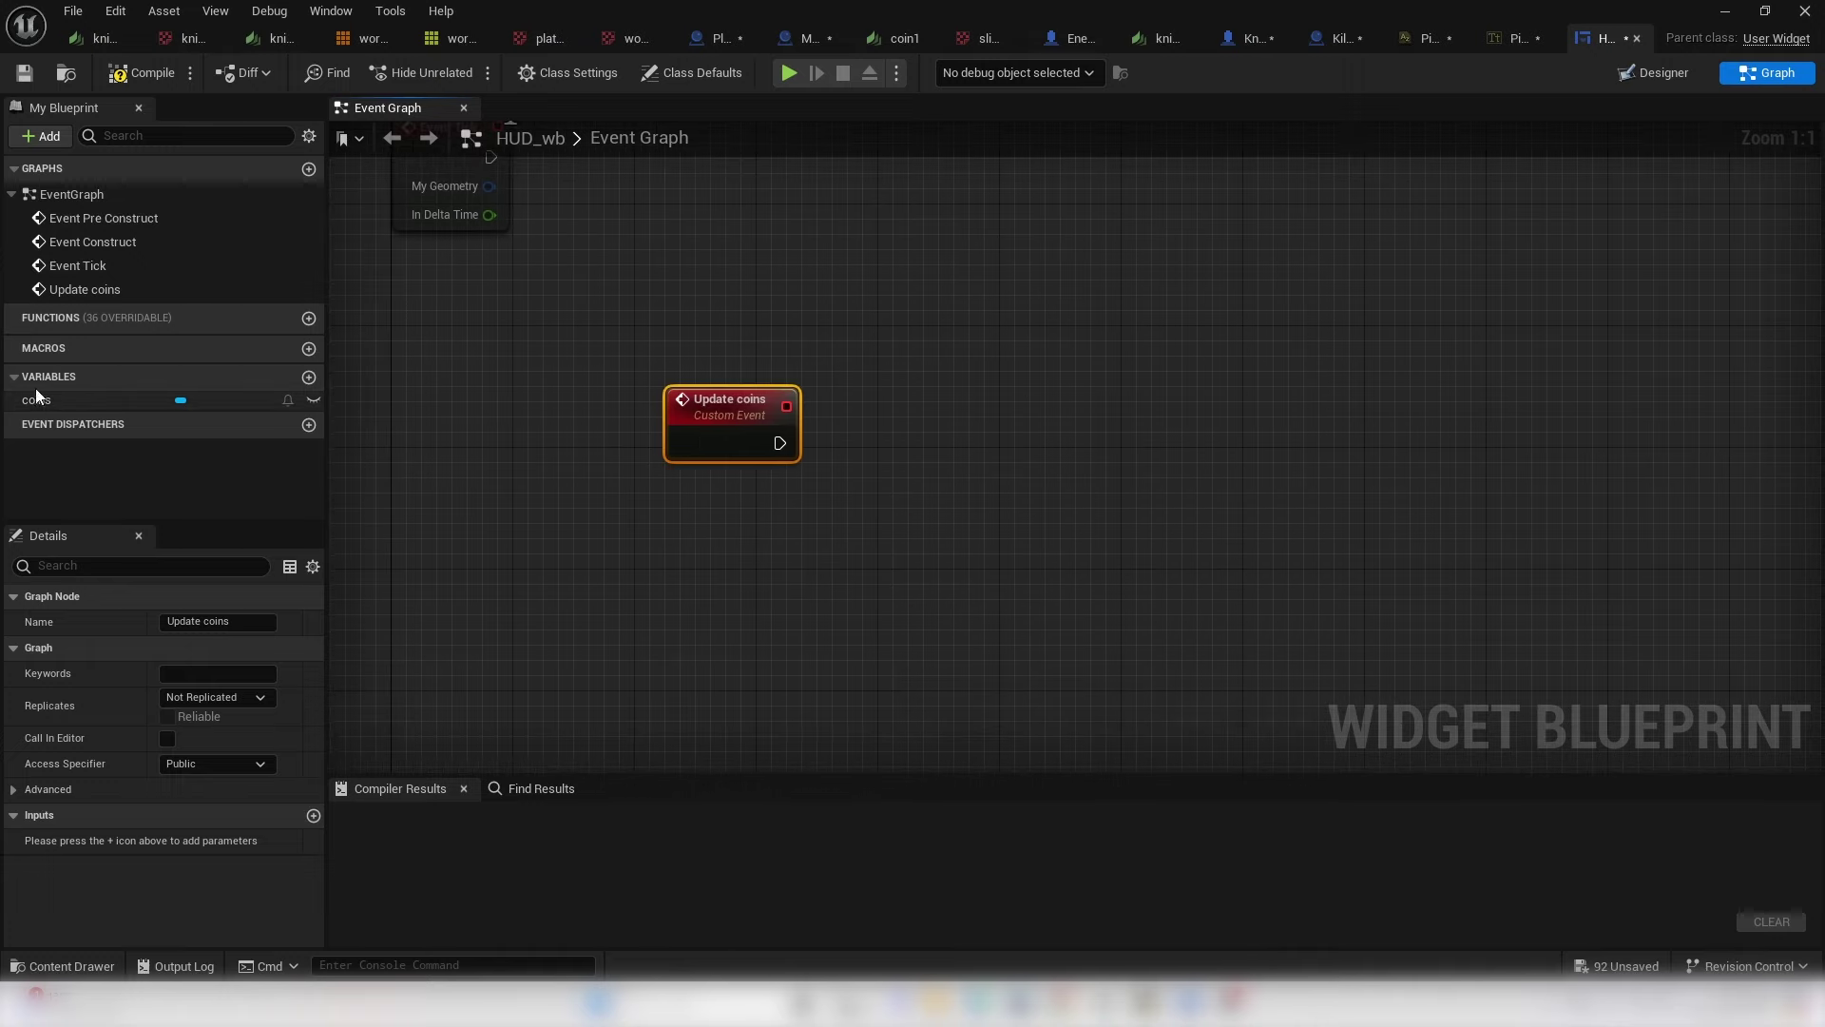
- Place a getter for the coins text variable and add a SetText (Text) node that targets it
drag(48, 399, 722, 573)
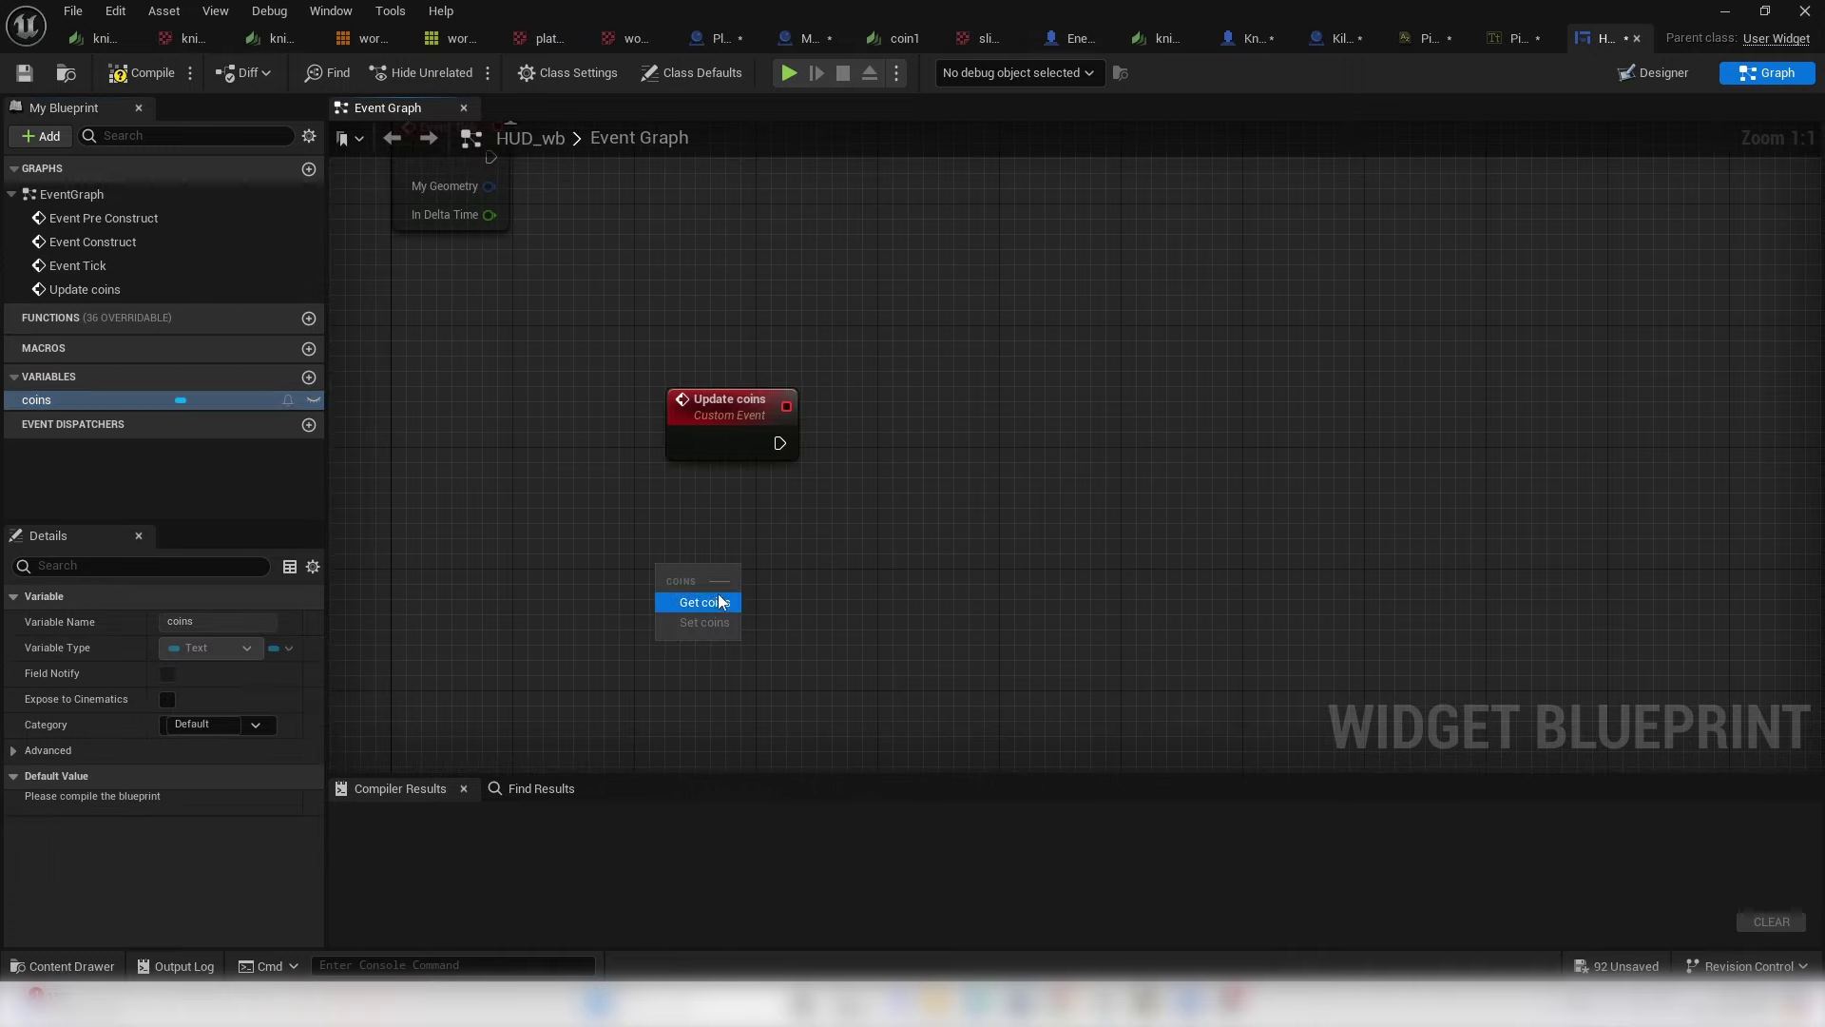
click(705, 599)
drag(752, 572, 1087, 460)
text(set text)
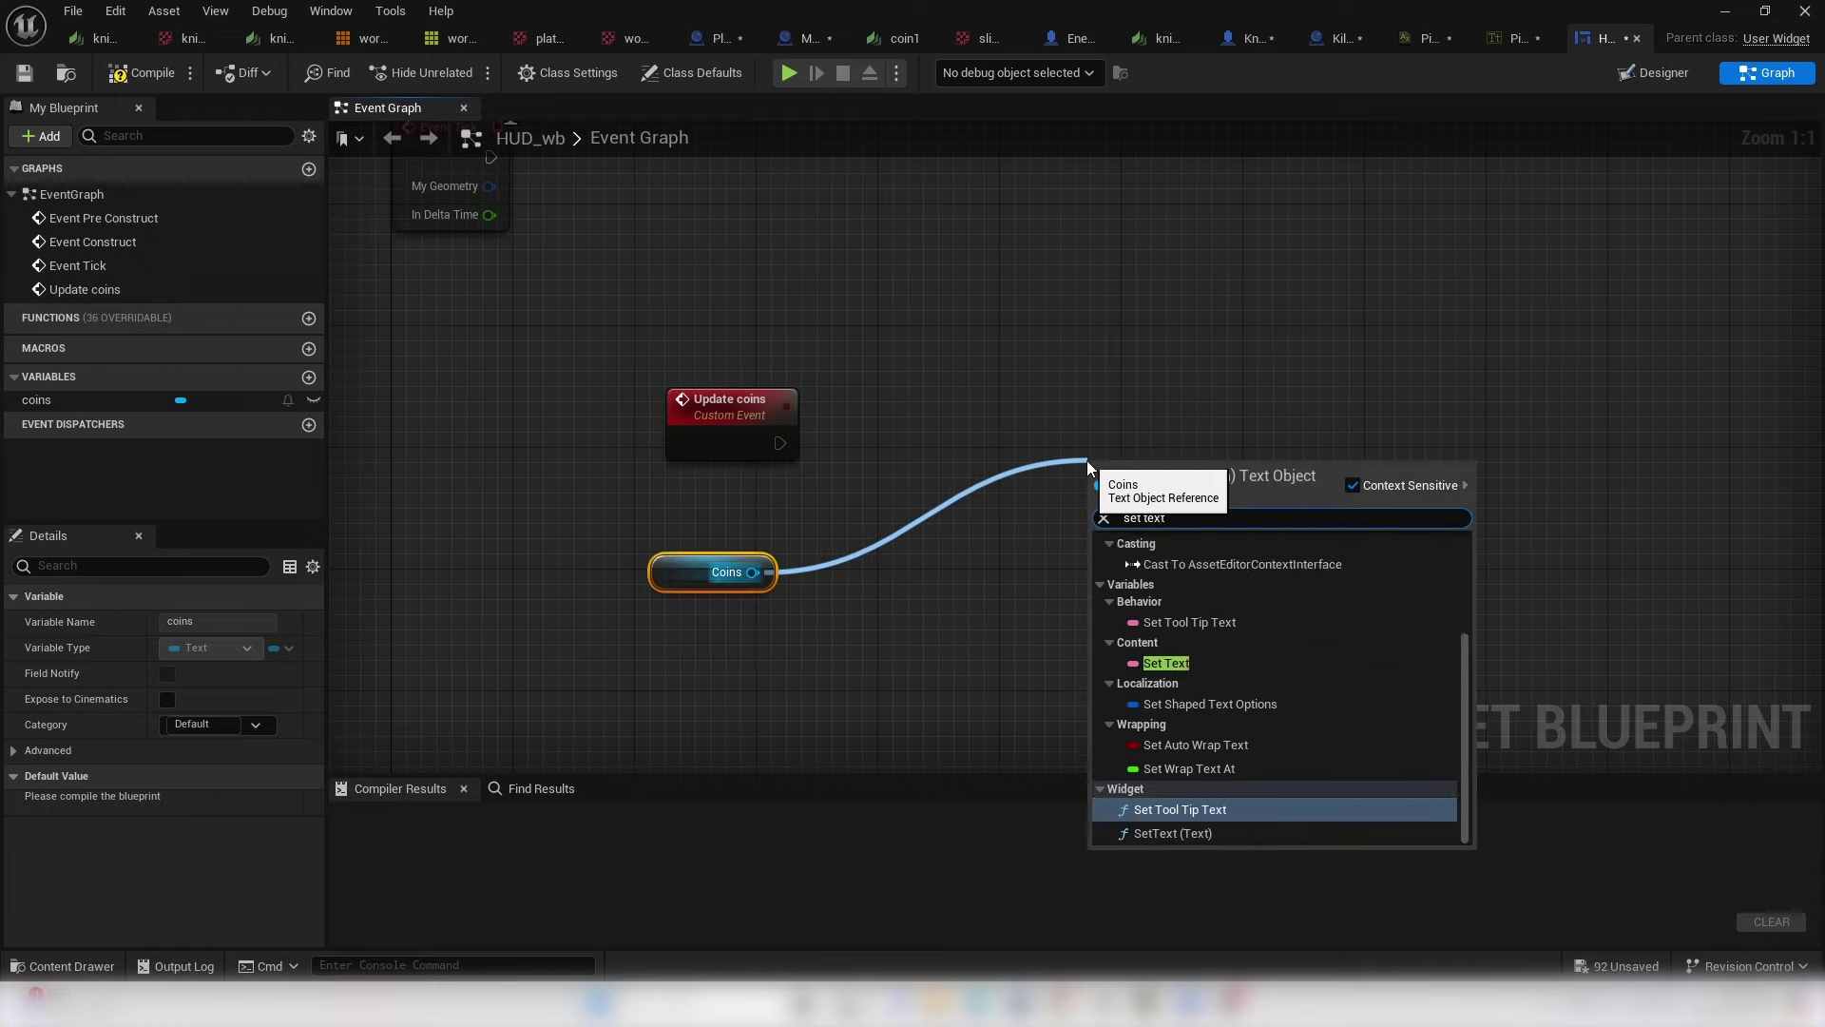
click(1160, 834)
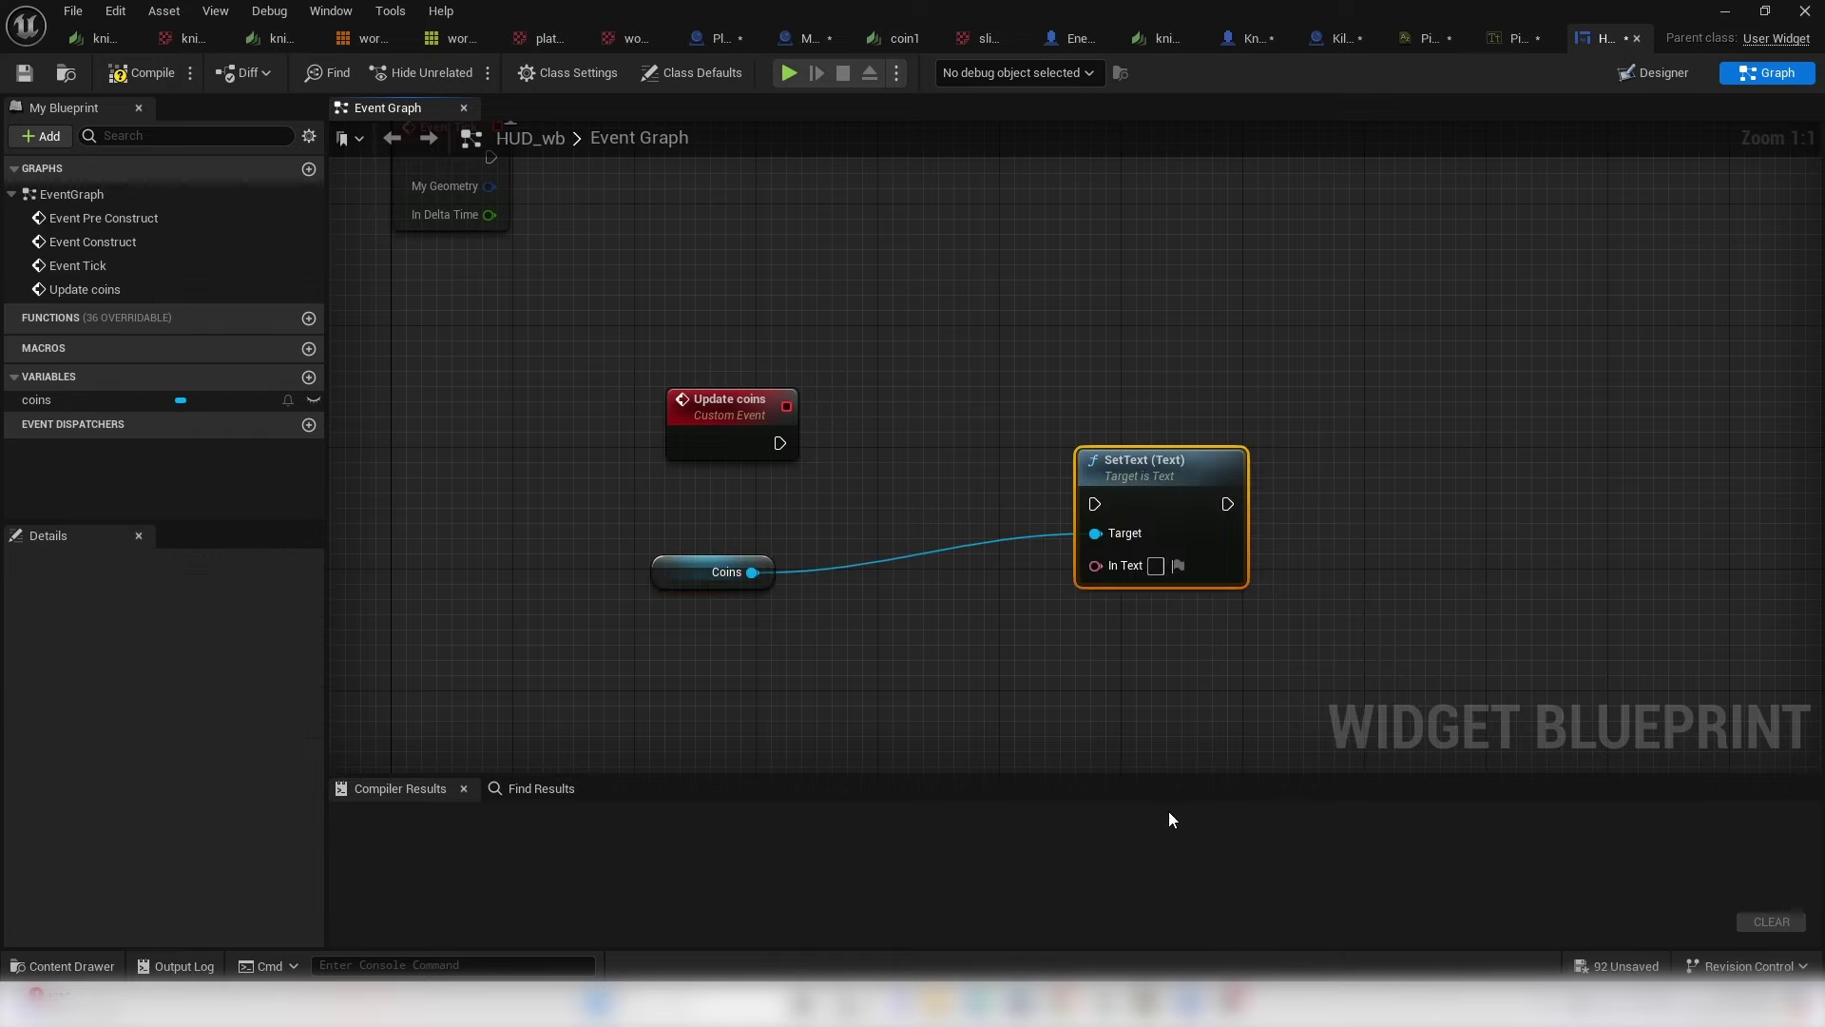
- Create a variable named "knight" of type Knight BP Object Reference and enable Instance Editable and Expose on Spawn
click(309, 376)
text(knigh)
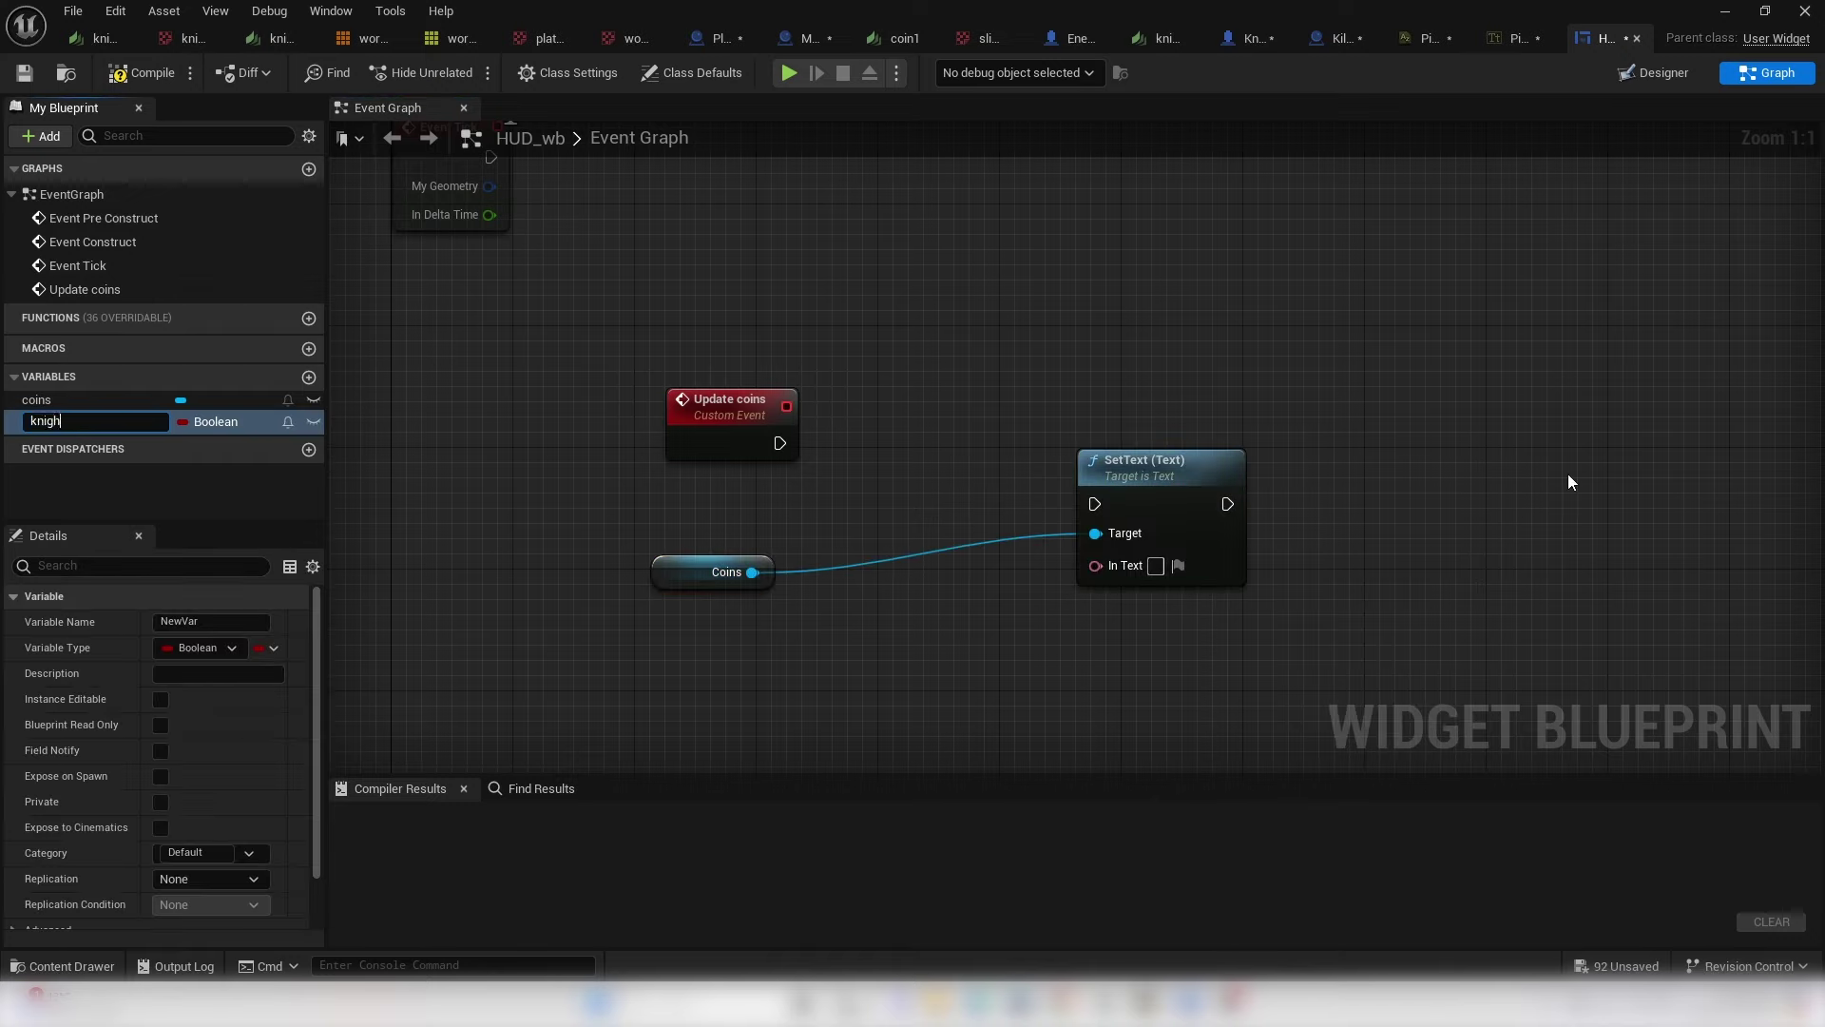
text(t)
key(Return)
click(207, 651)
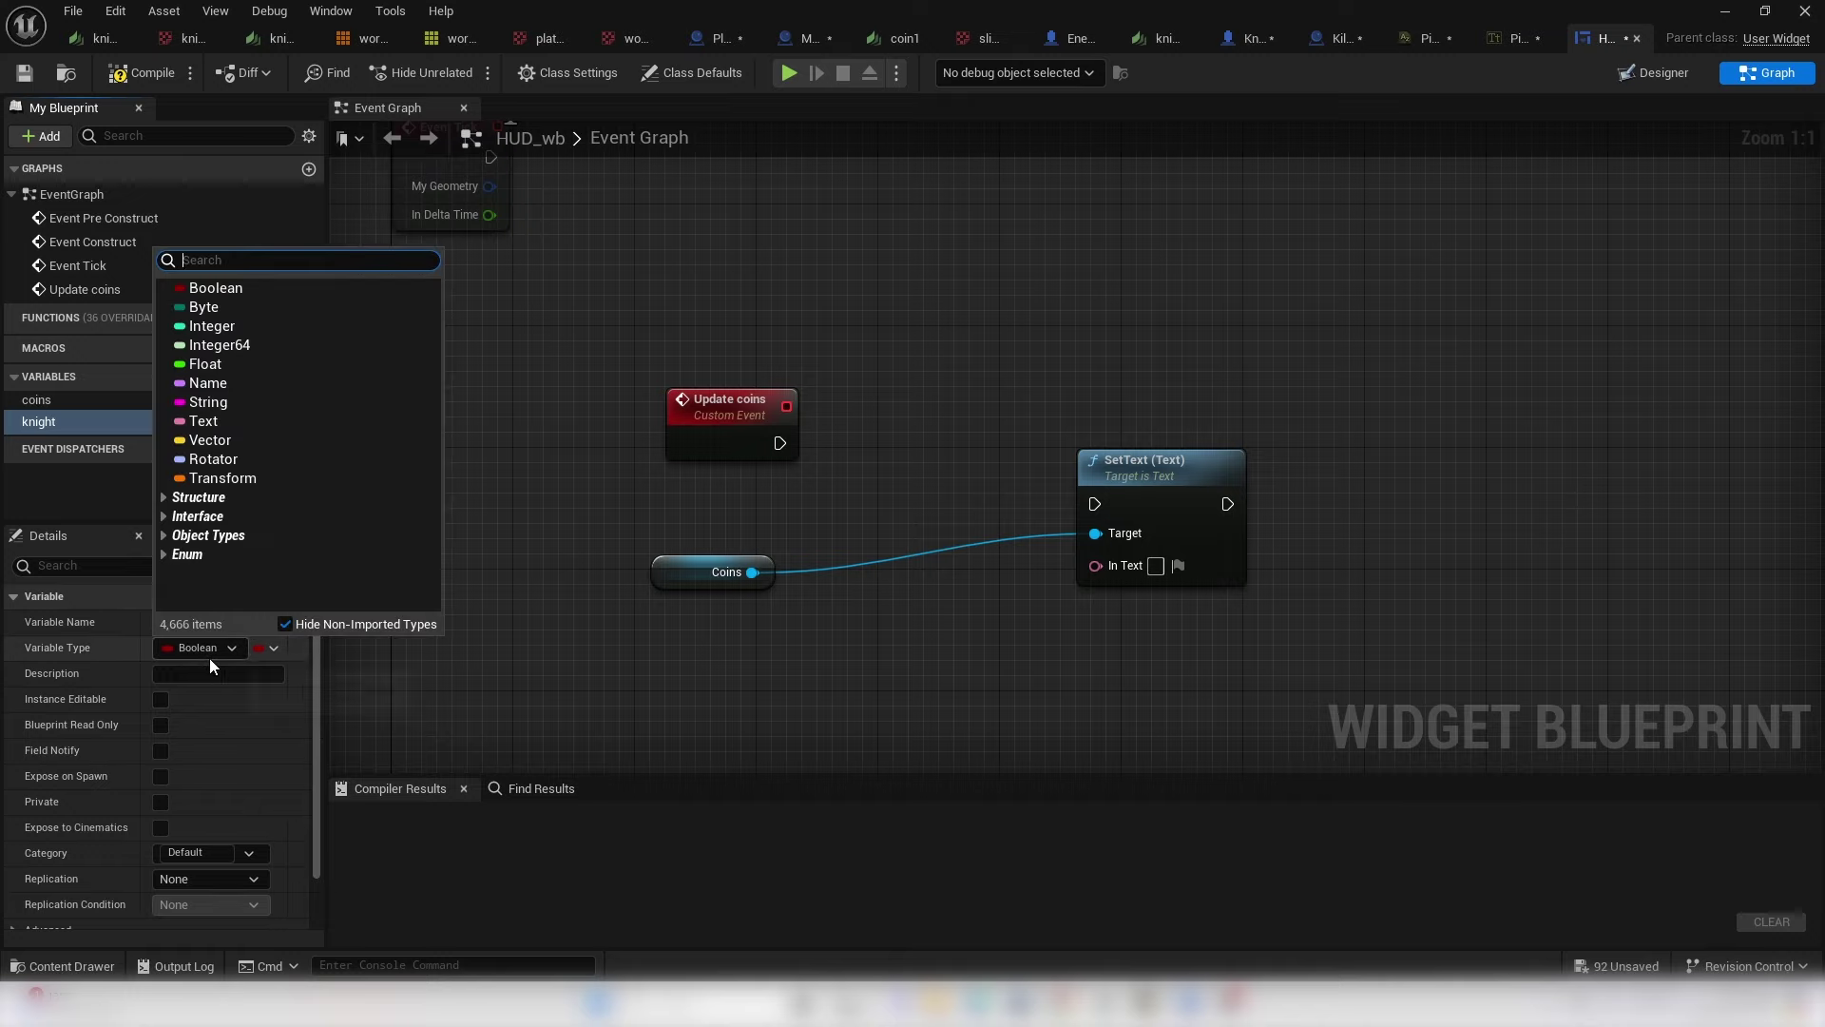
text(knight)
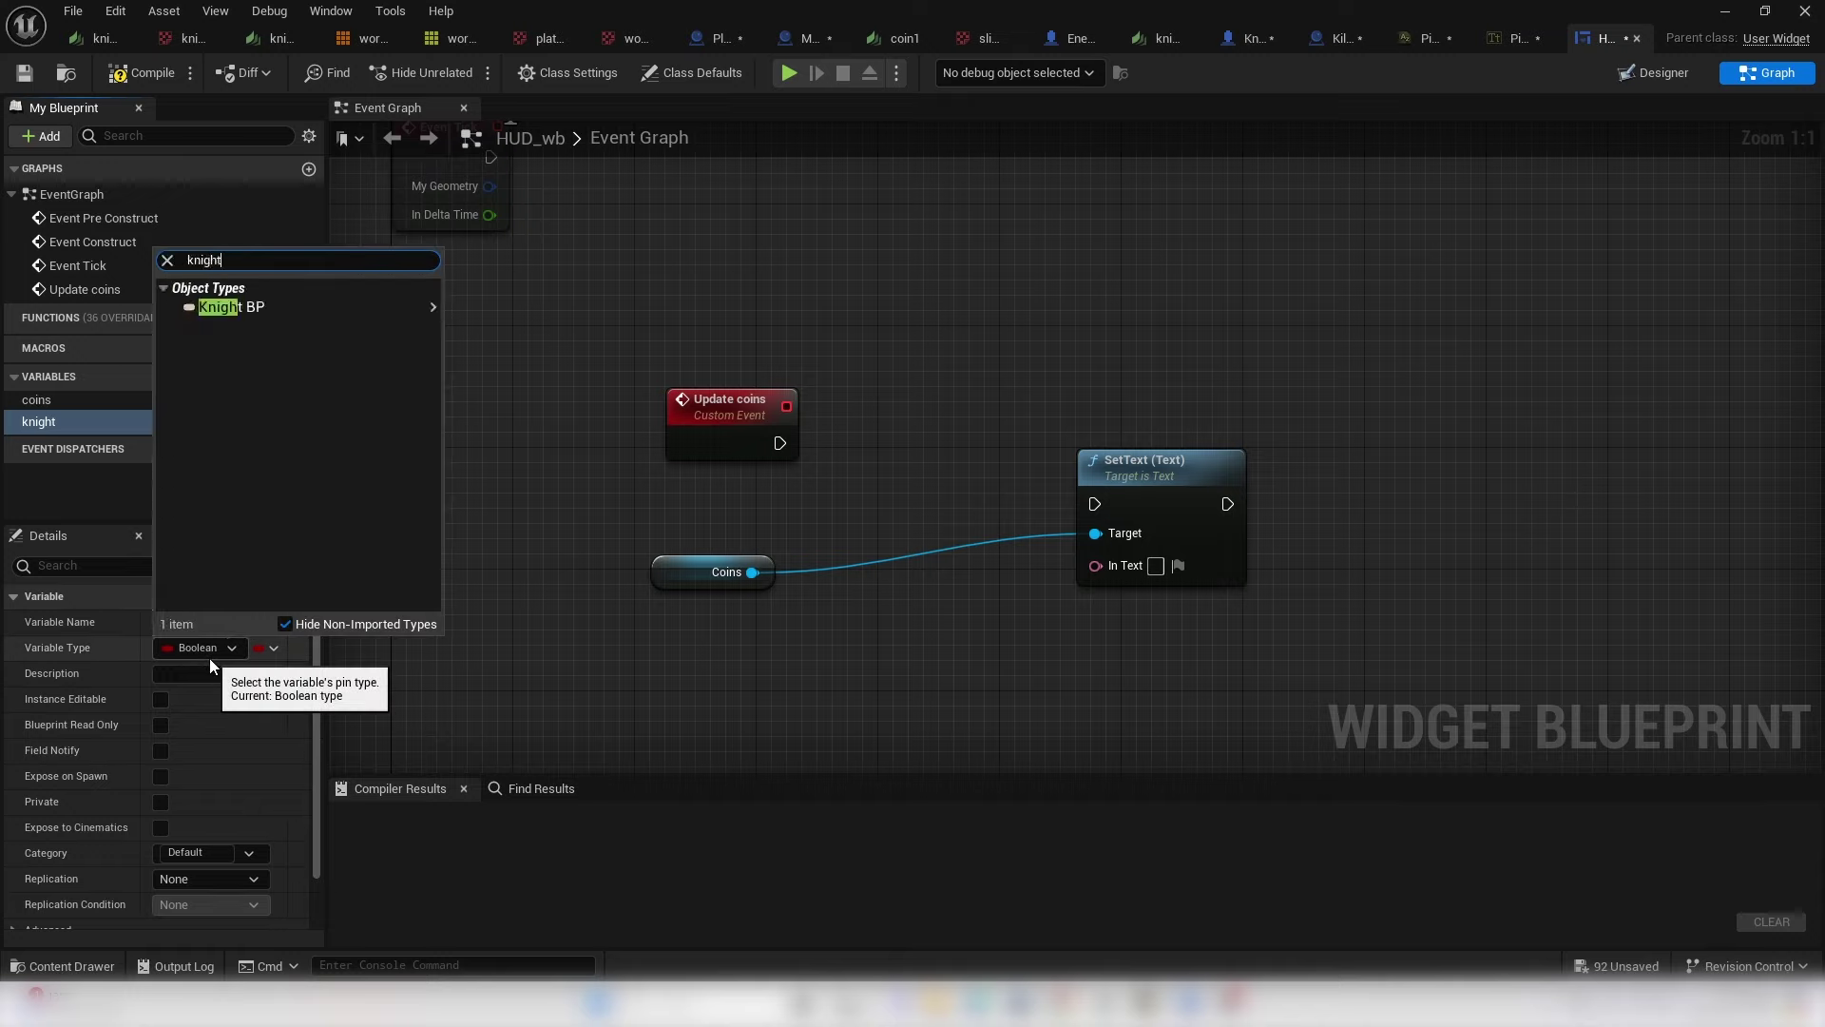
mouse_move(440, 318)
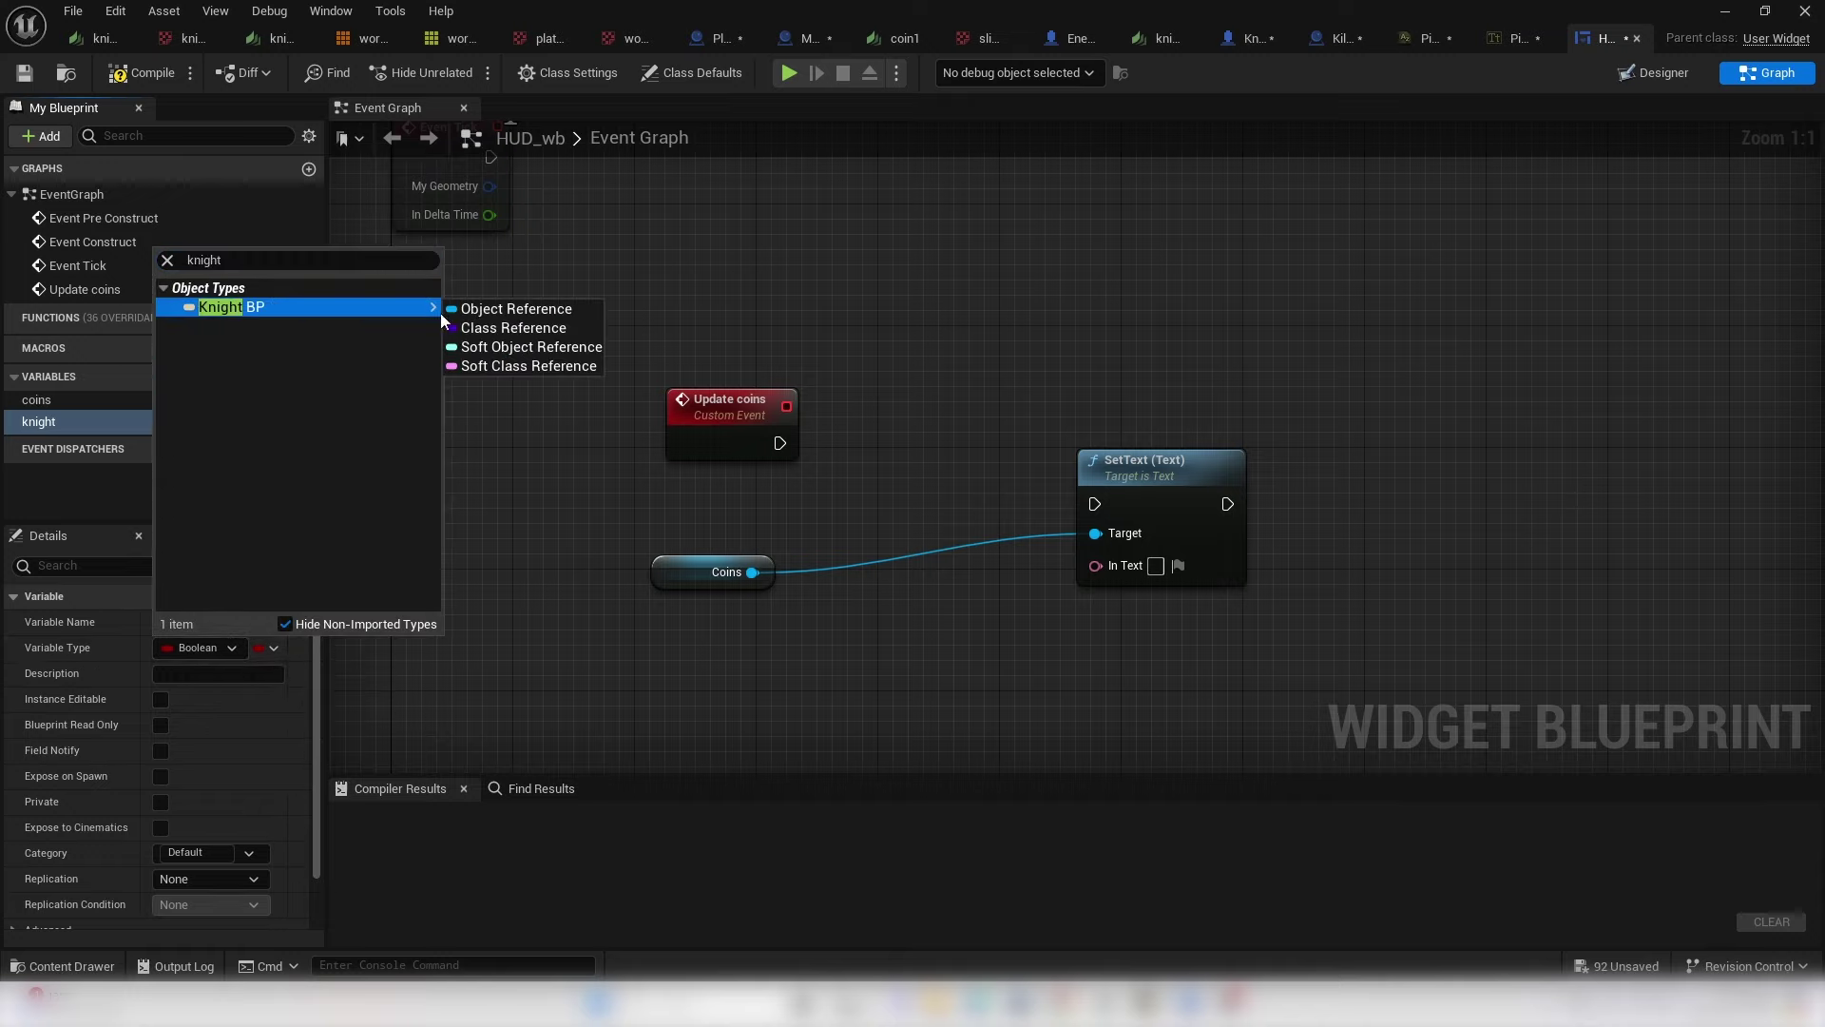
click(514, 309)
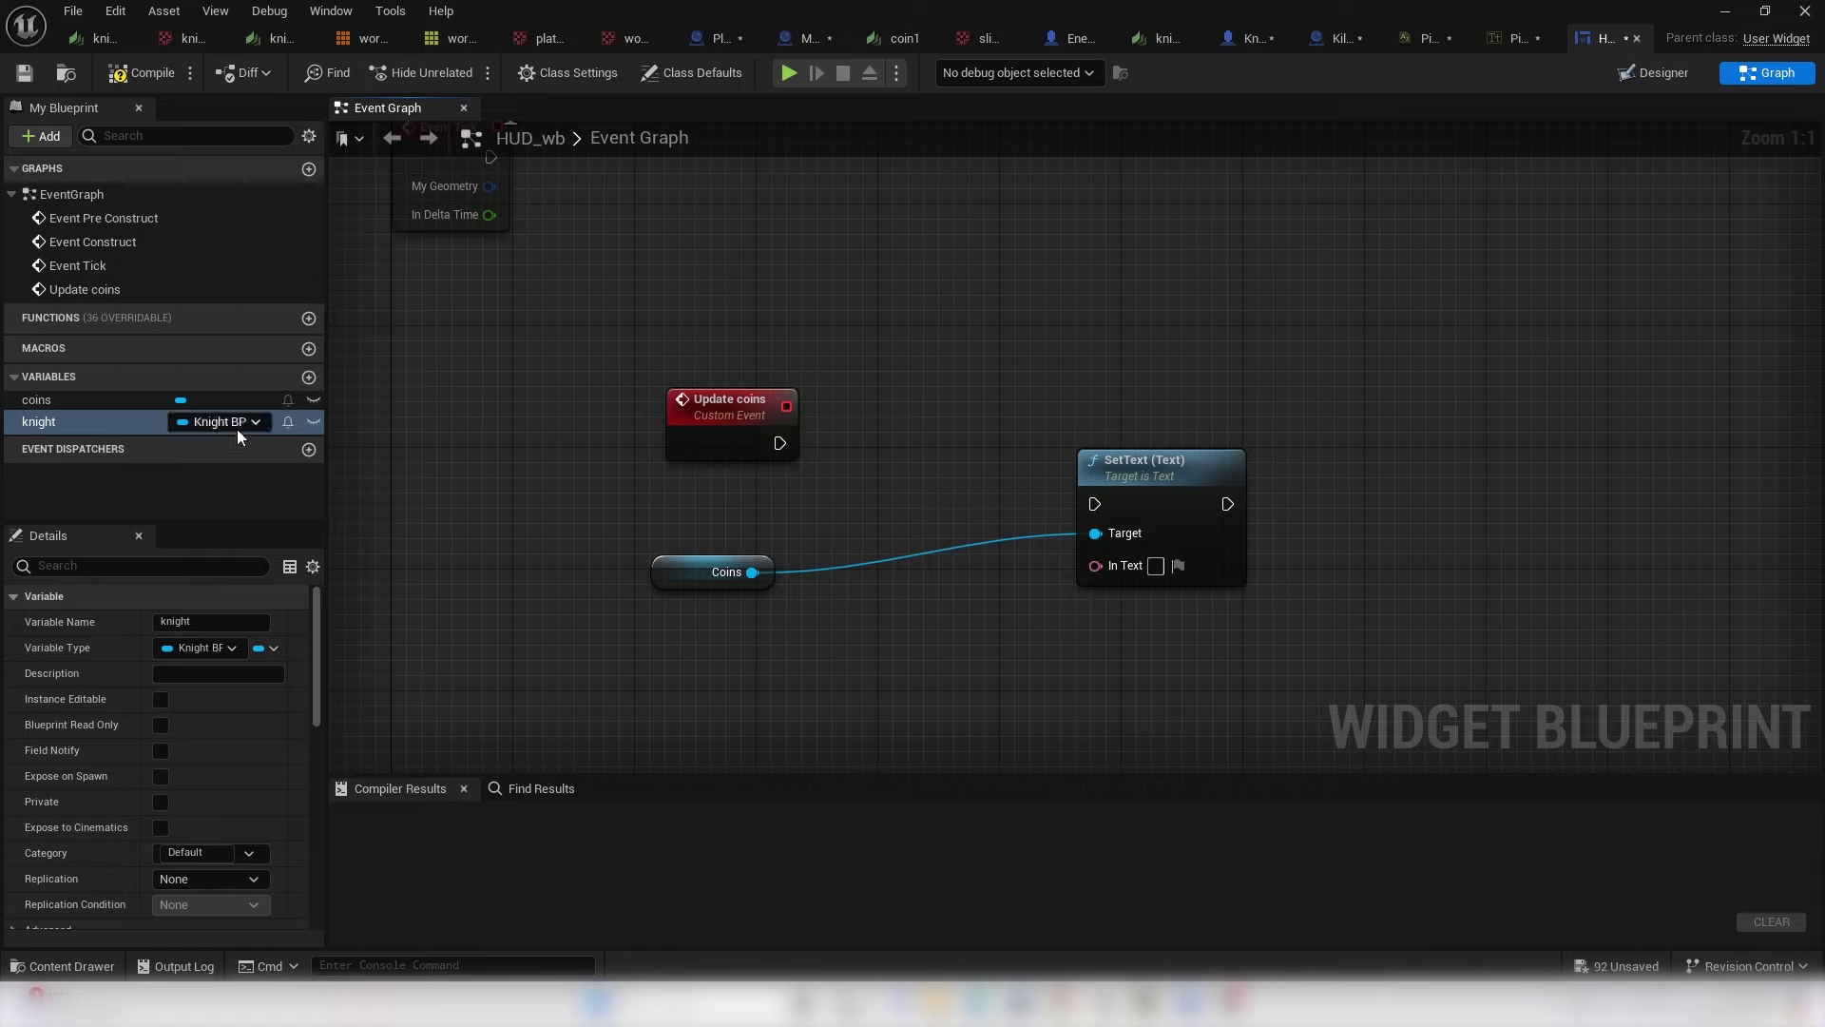
click(161, 700)
click(161, 776)
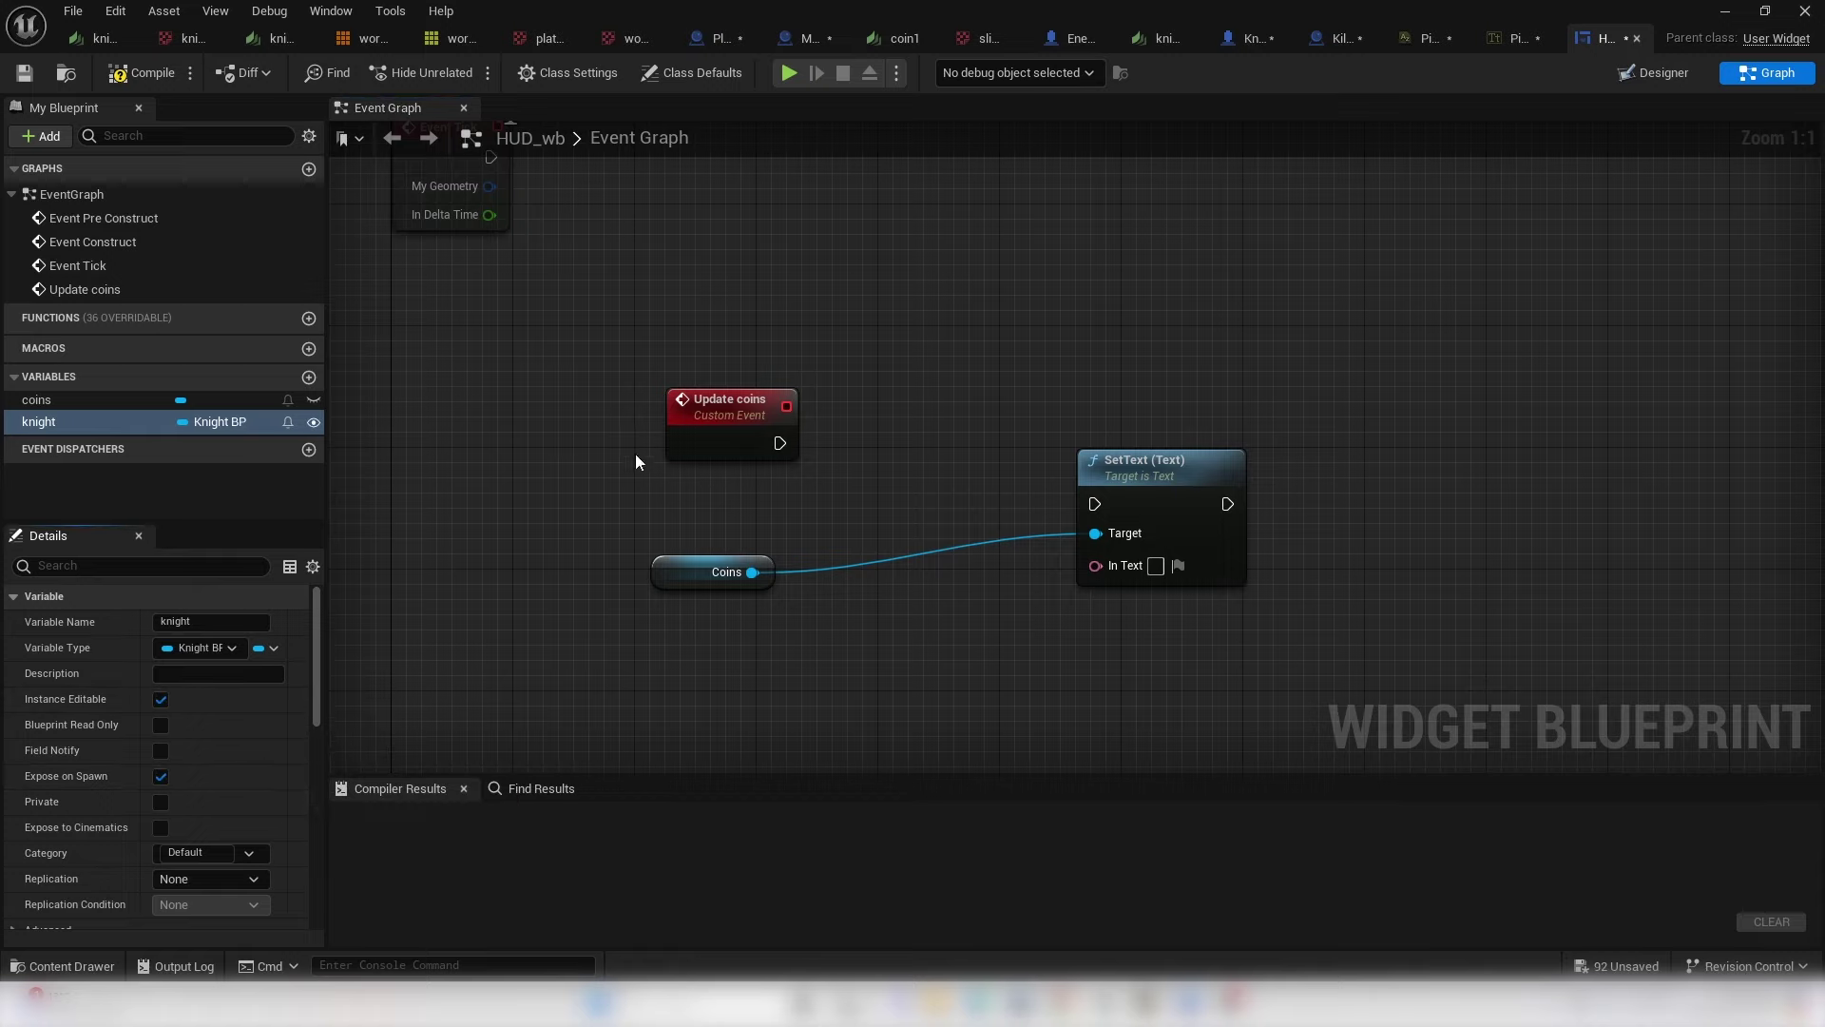
- Place a knight getter, read its coins integer, and feed it through To Text (Integer) into SetText's In Text
drag(59, 422, 810, 648)
click(619, 699)
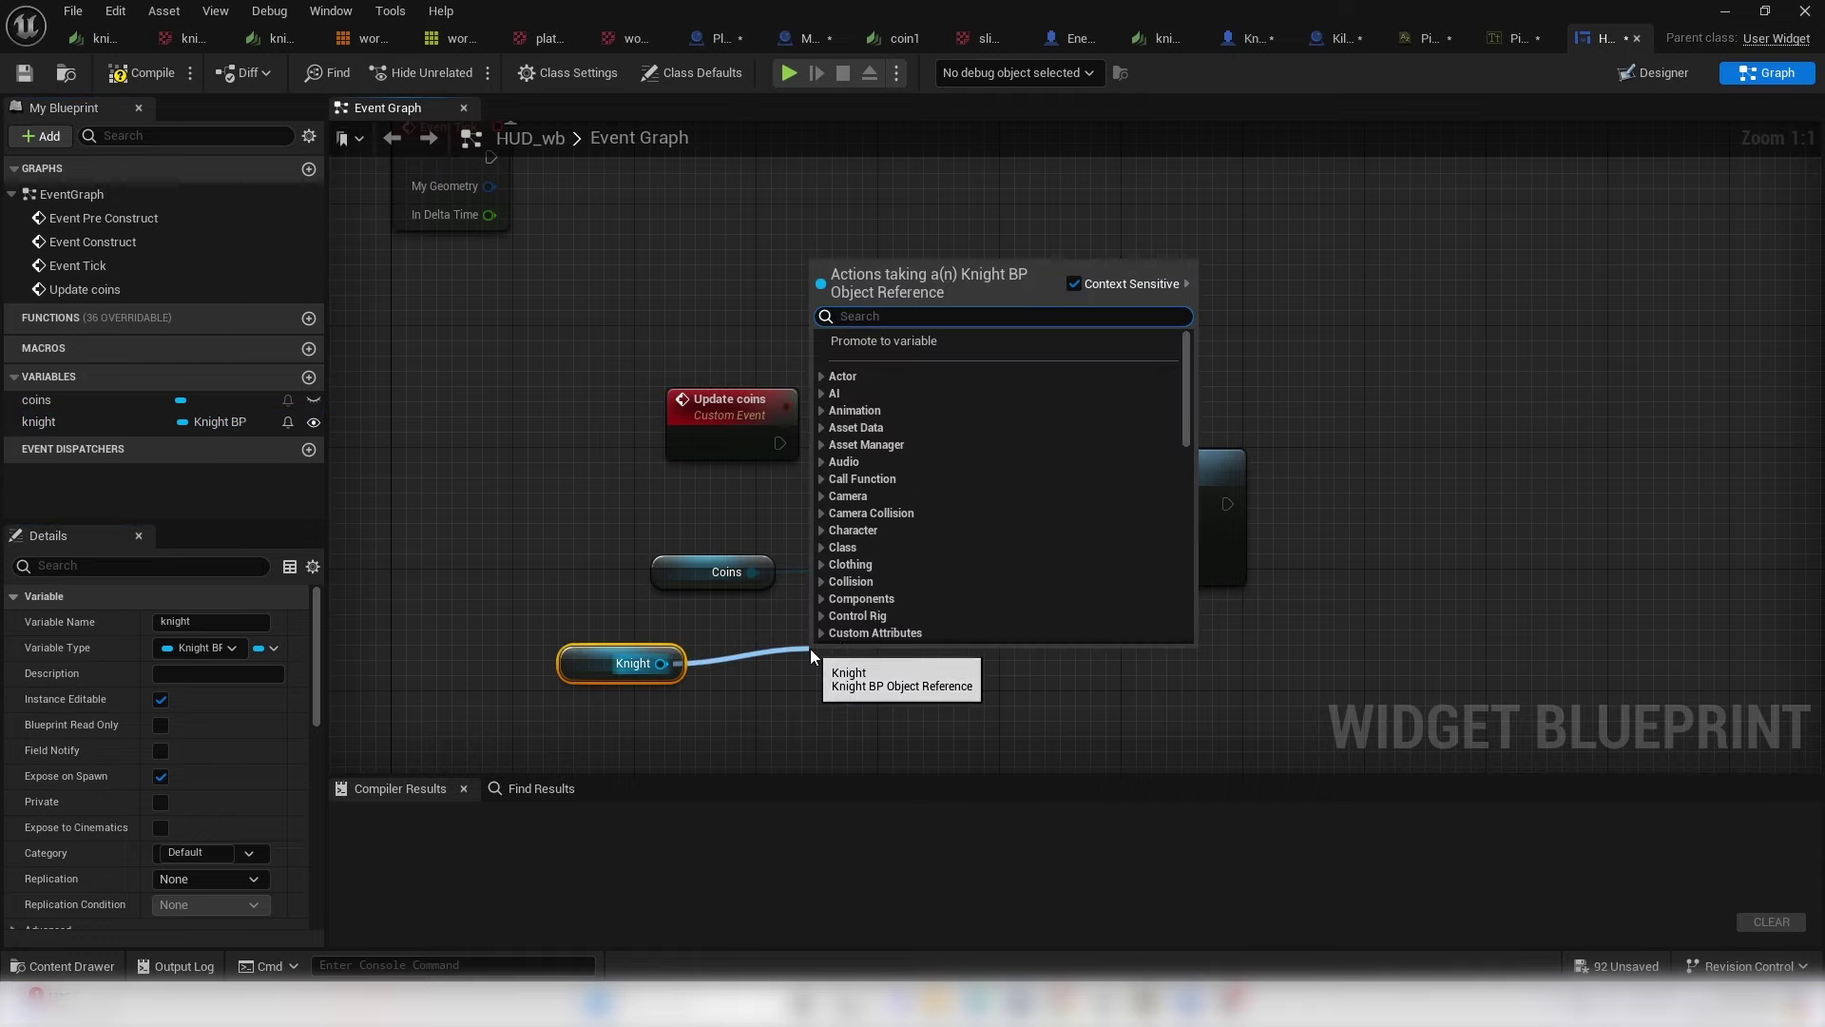
text(coins)
key(Return)
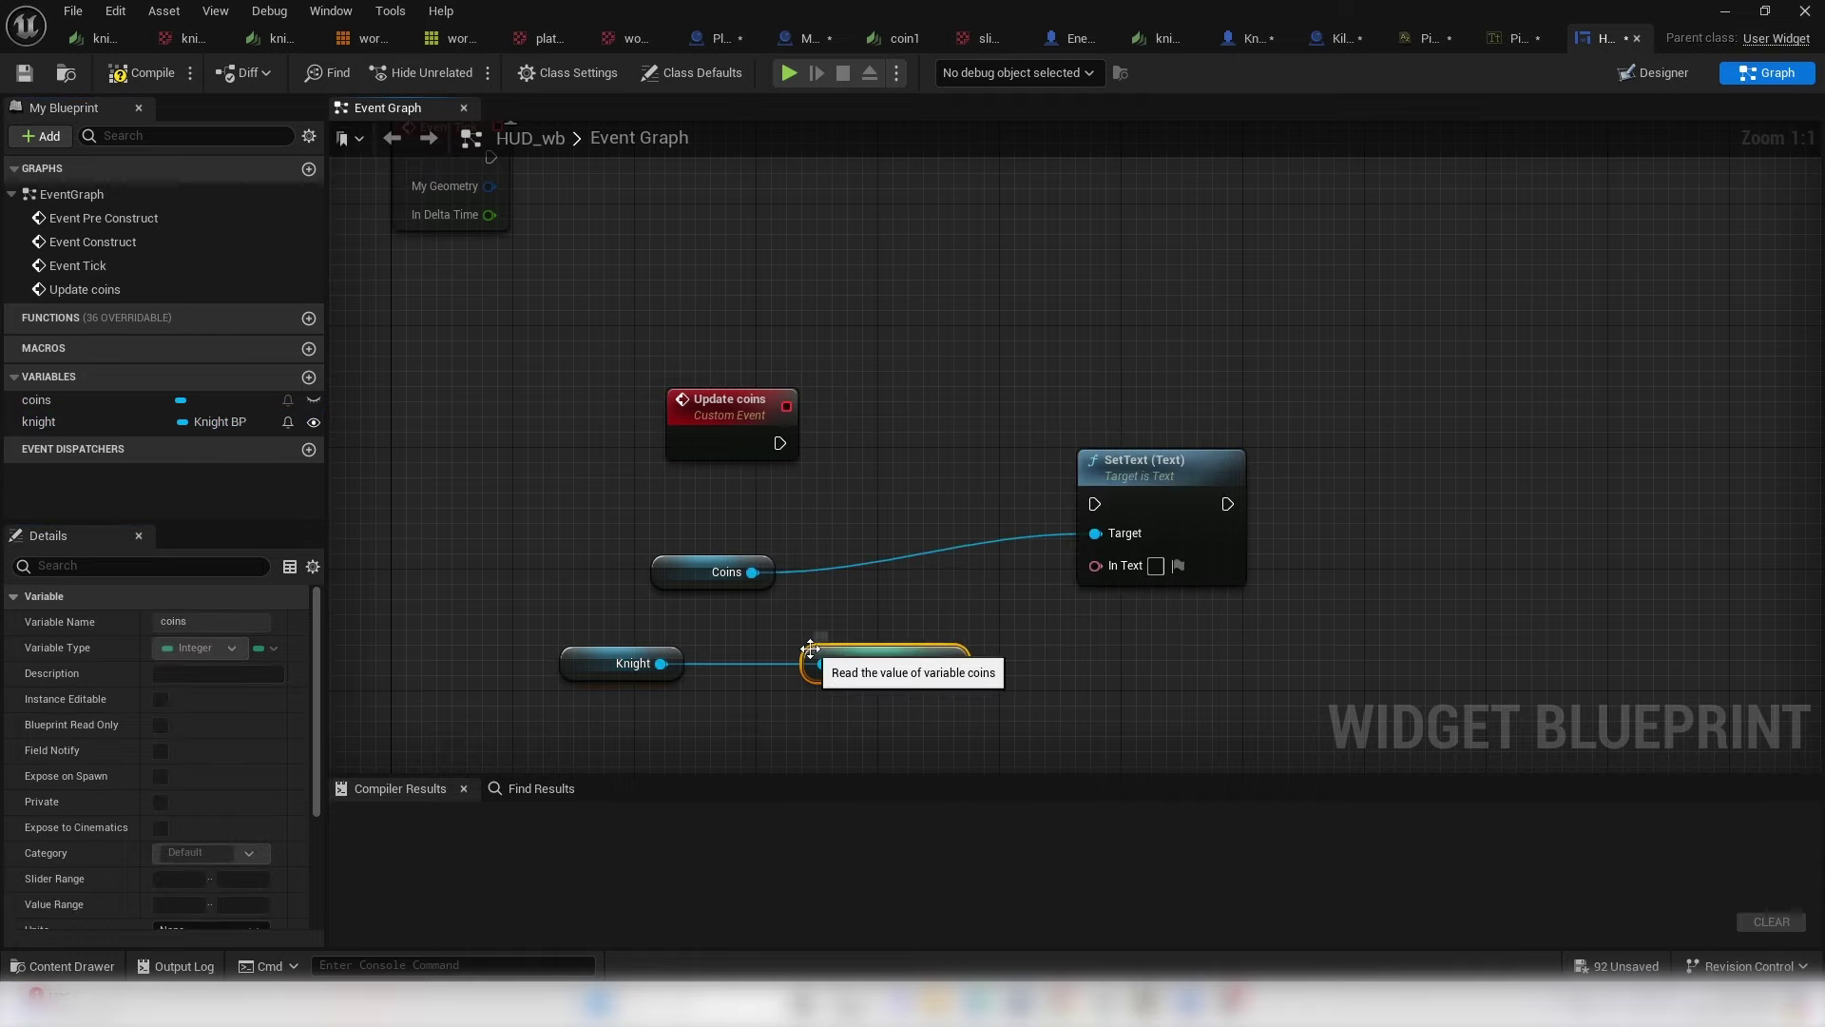
drag(945, 663, 844, 676)
- Line SetText up with the Update coins event, connect their execution pins, and compile the widget blueprint
drag(1161, 480, 1206, 419)
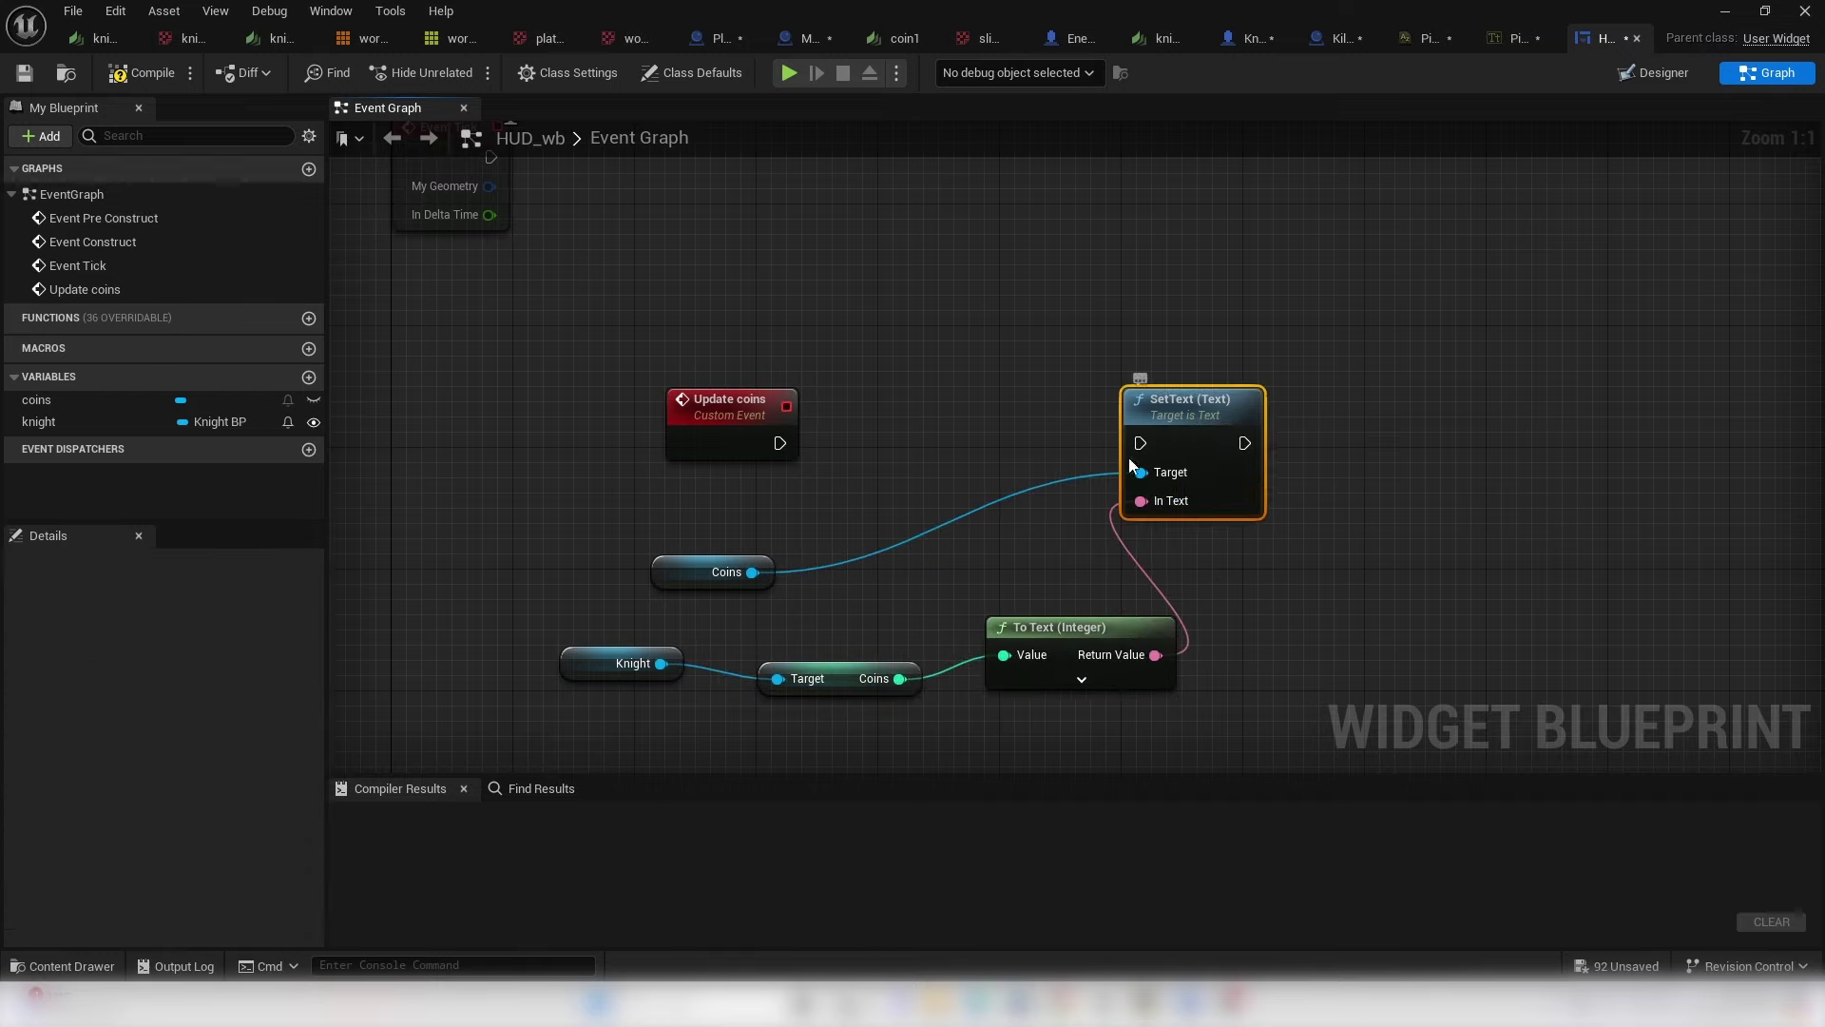
drag(777, 443, 1160, 437)
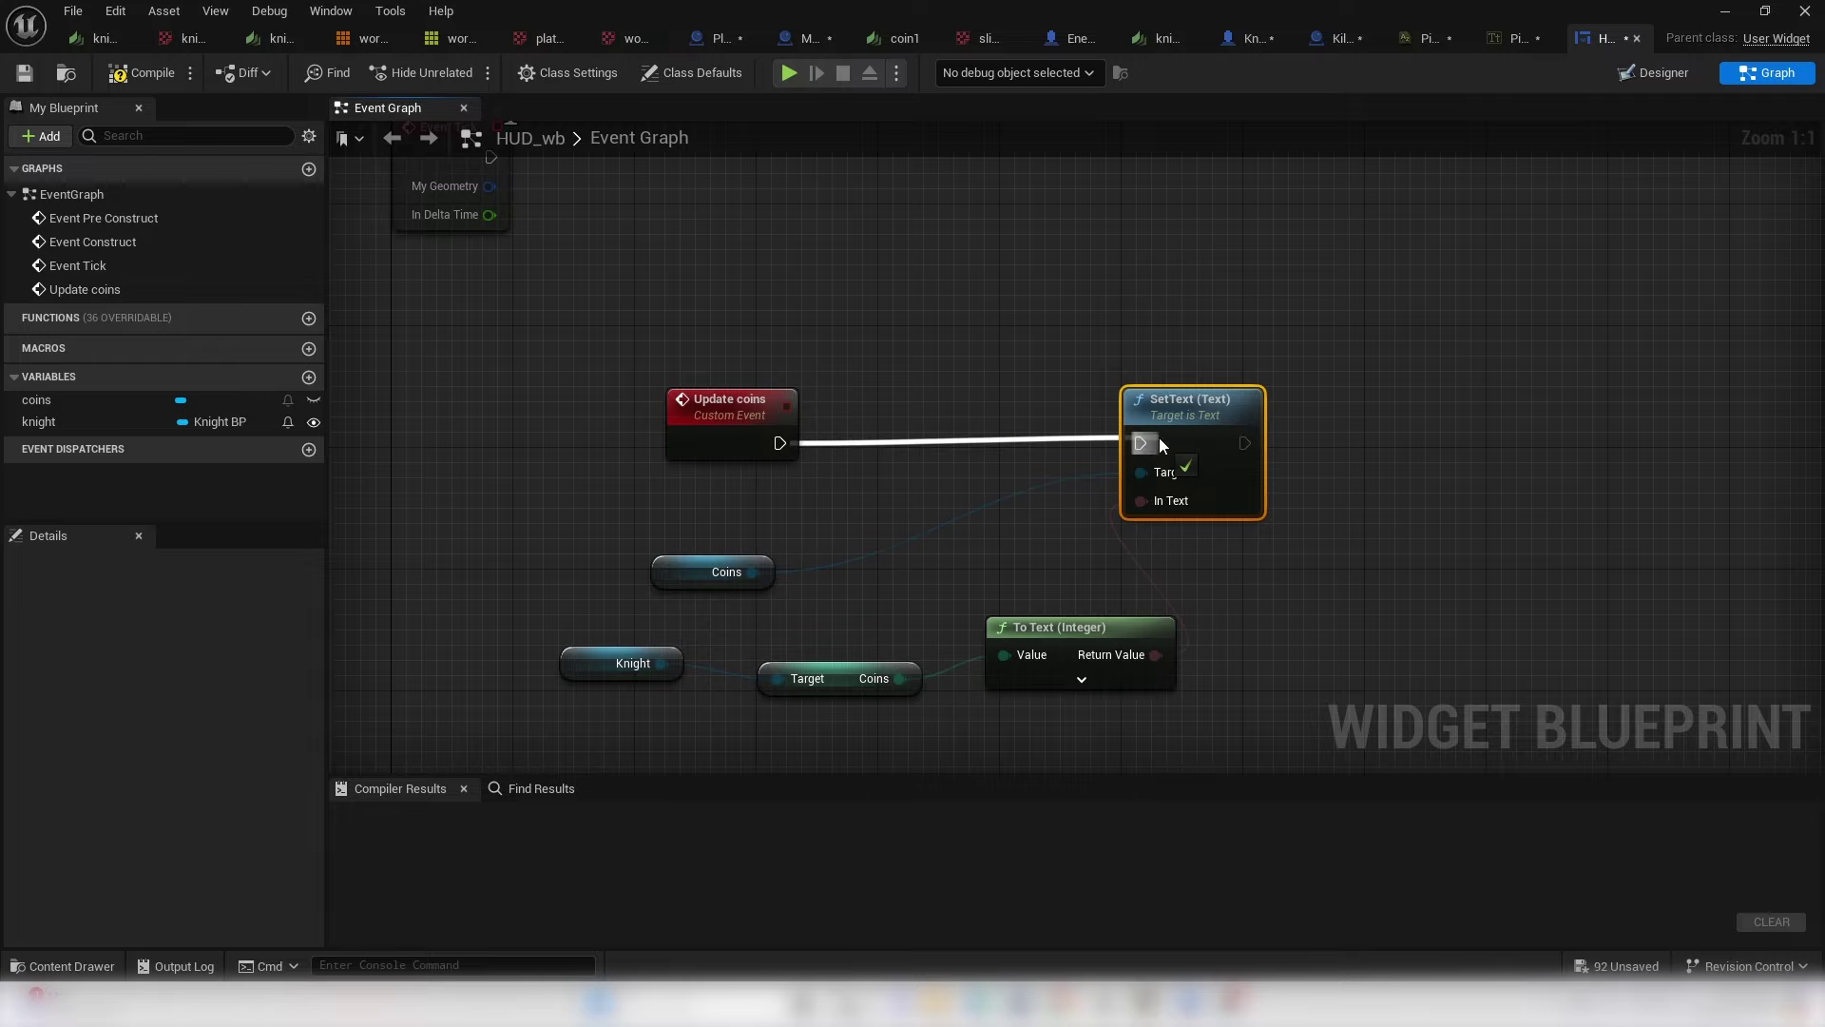
click(141, 72)
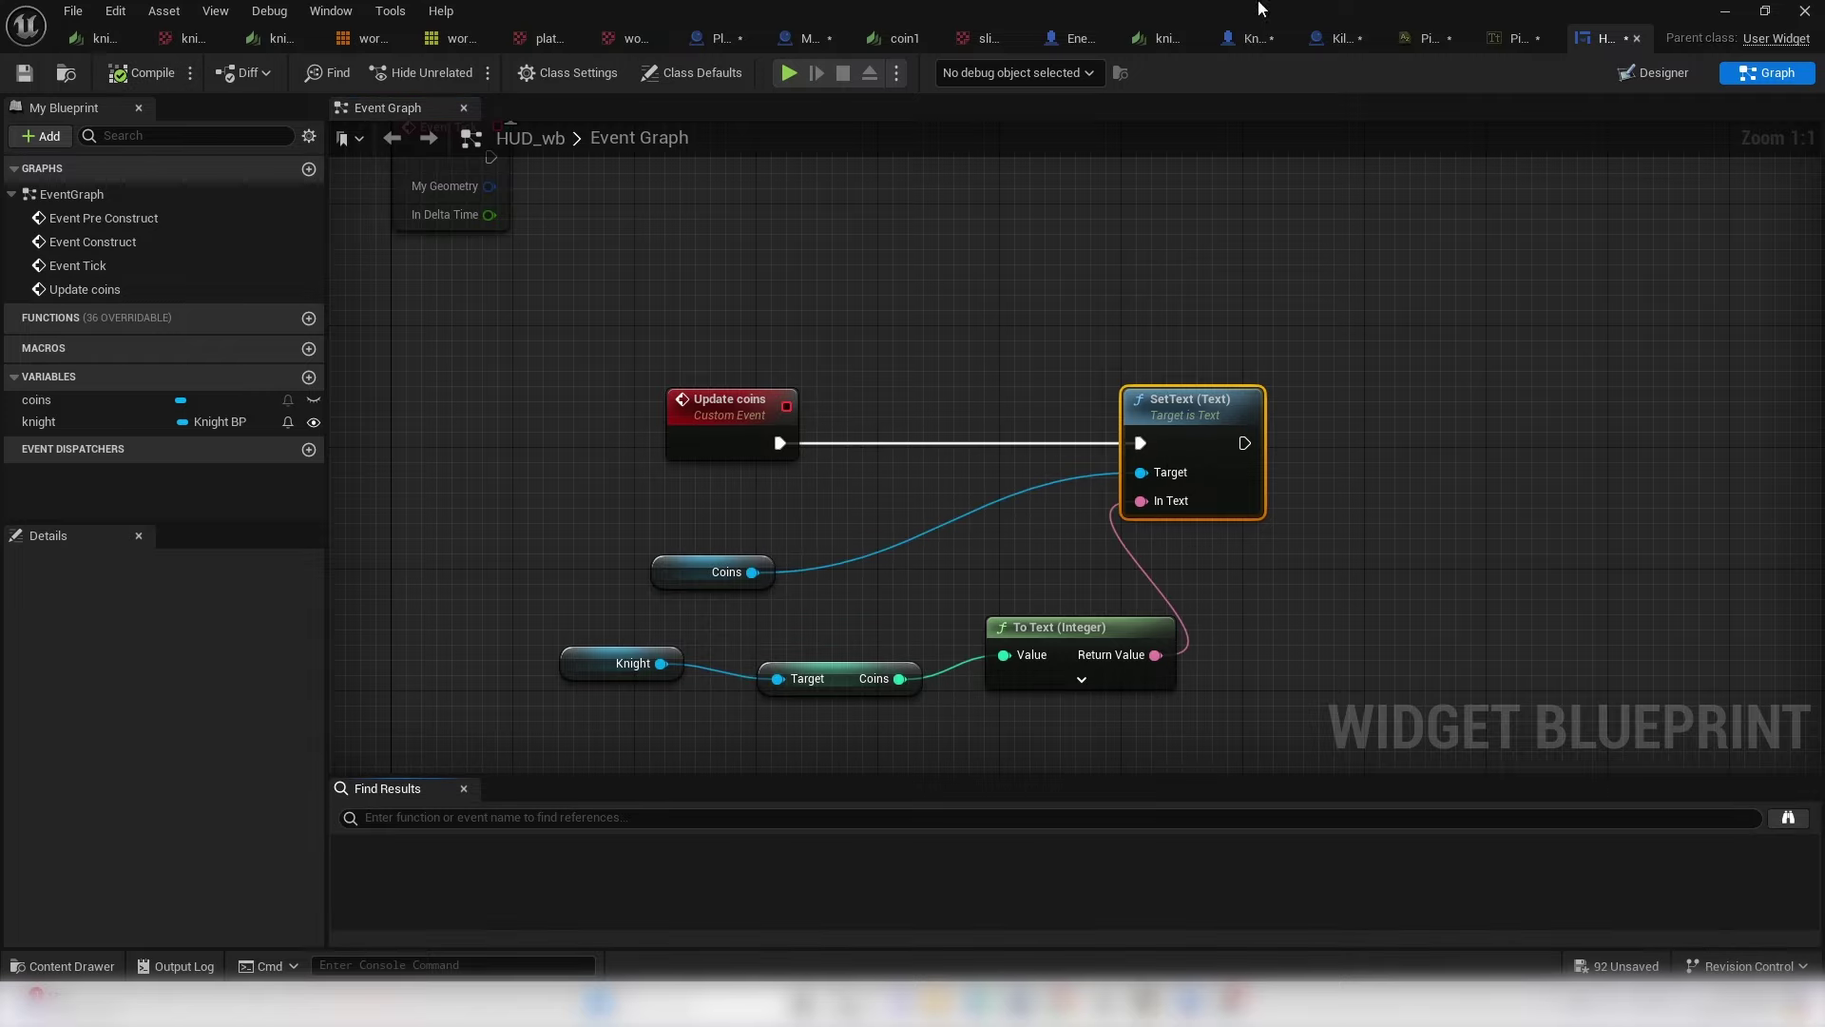
- Open the Knight_BP blueprint and locate the Event BeginPlay chain in its Event Graph
click(1745, 10)
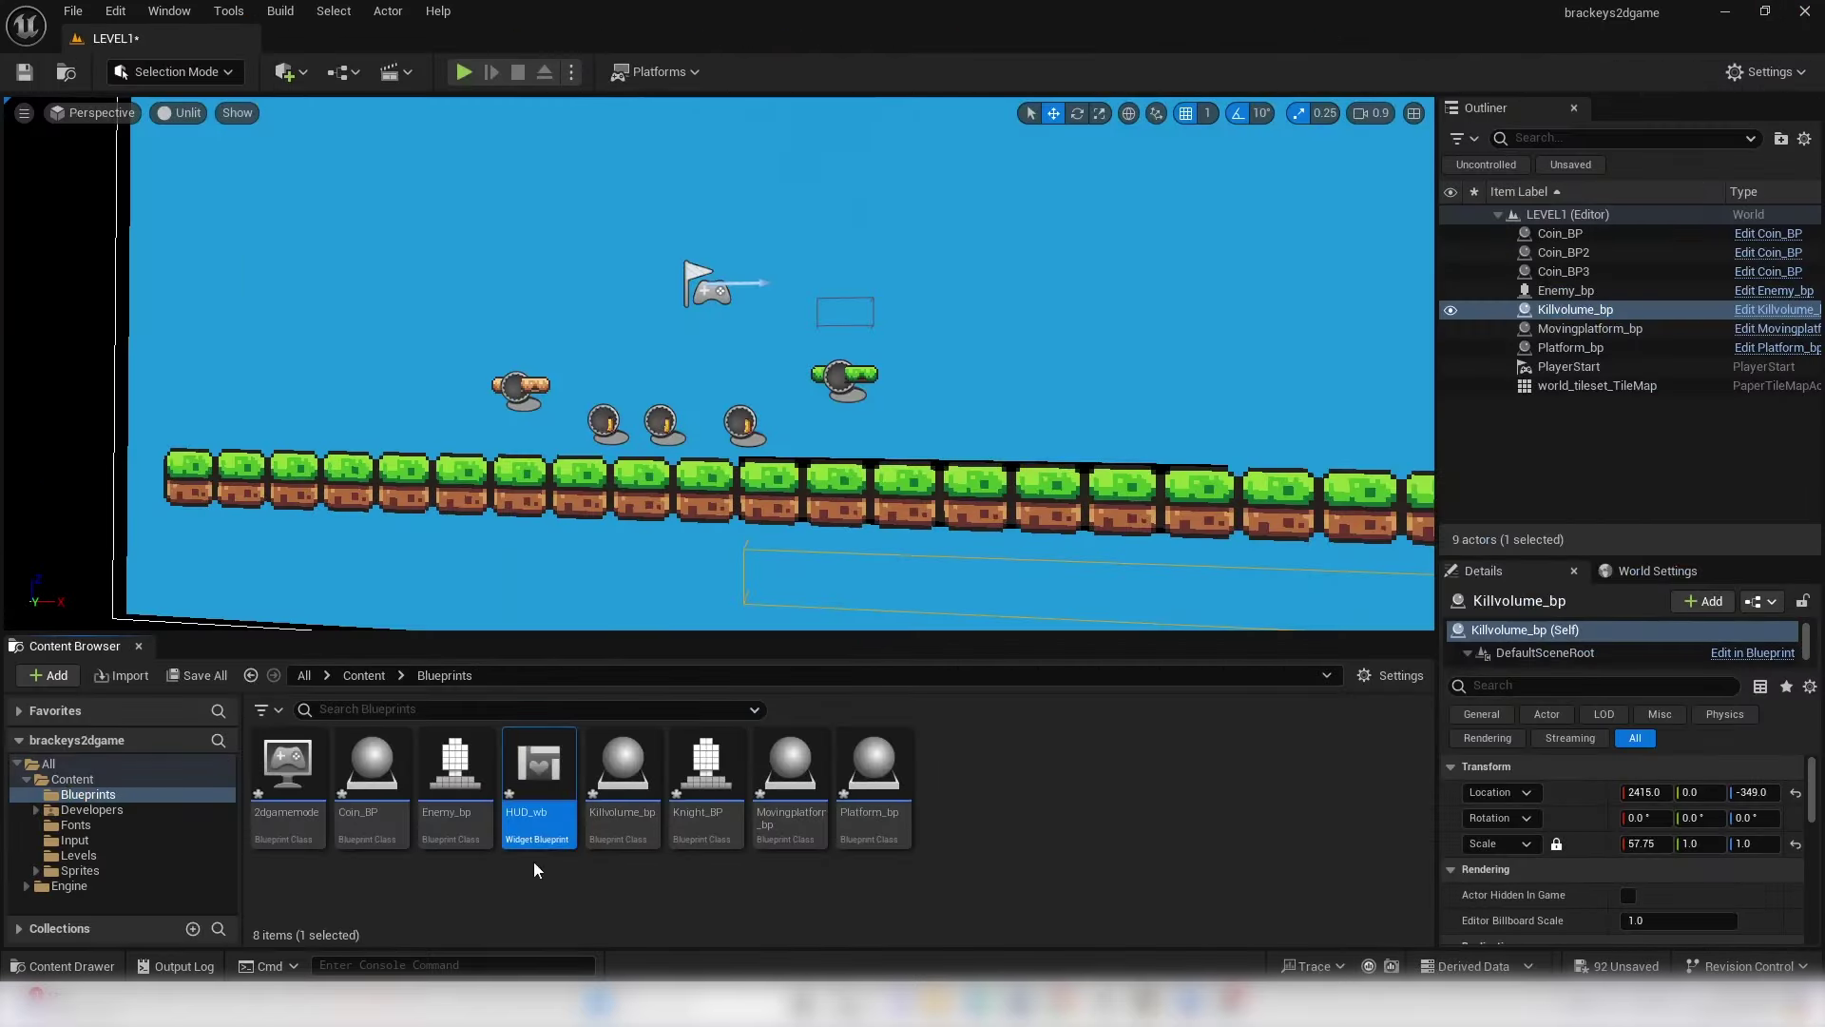
double_click(705, 765)
scroll(740, 276, down, 8)
right_drag(741, 276, 865, 463)
scroll(719, 299, up, 6)
right_drag(699, 380, 704, 212)
scroll(704, 212, up, 1)
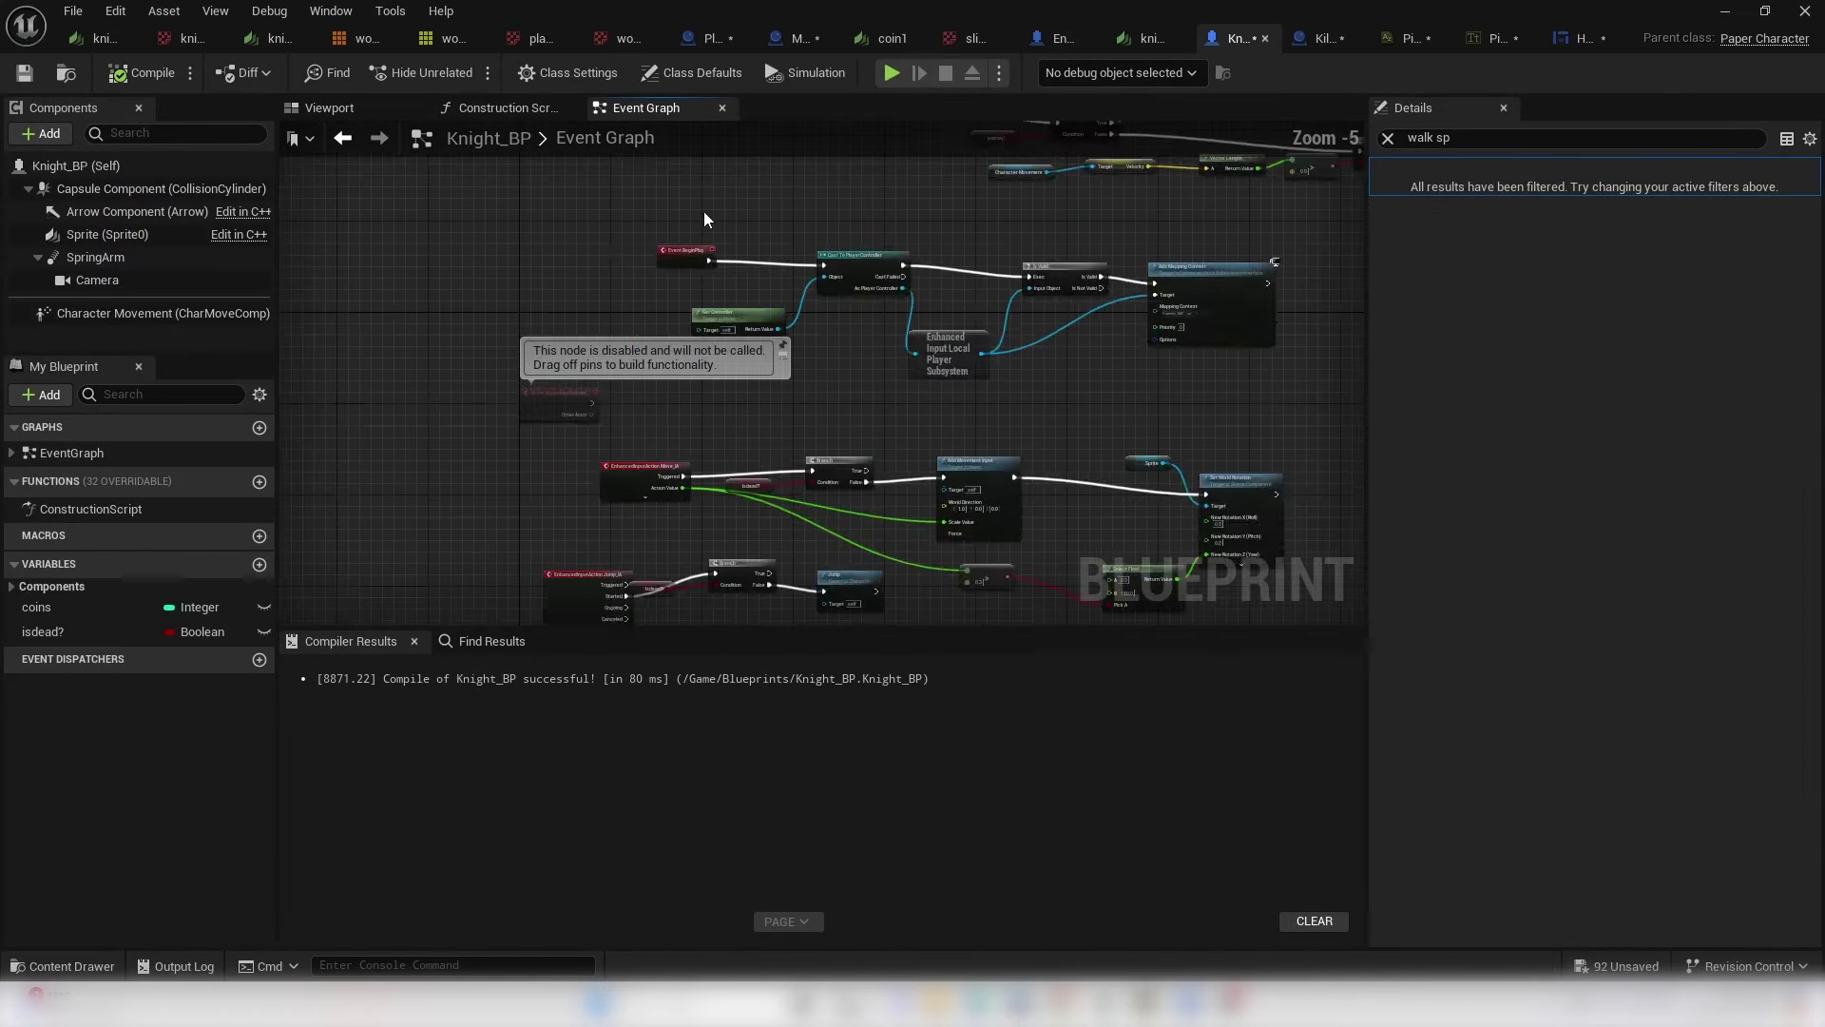
scroll(704, 219, up, 3)
scroll(766, 238, down, 4)
scroll(933, 277, up, 4)
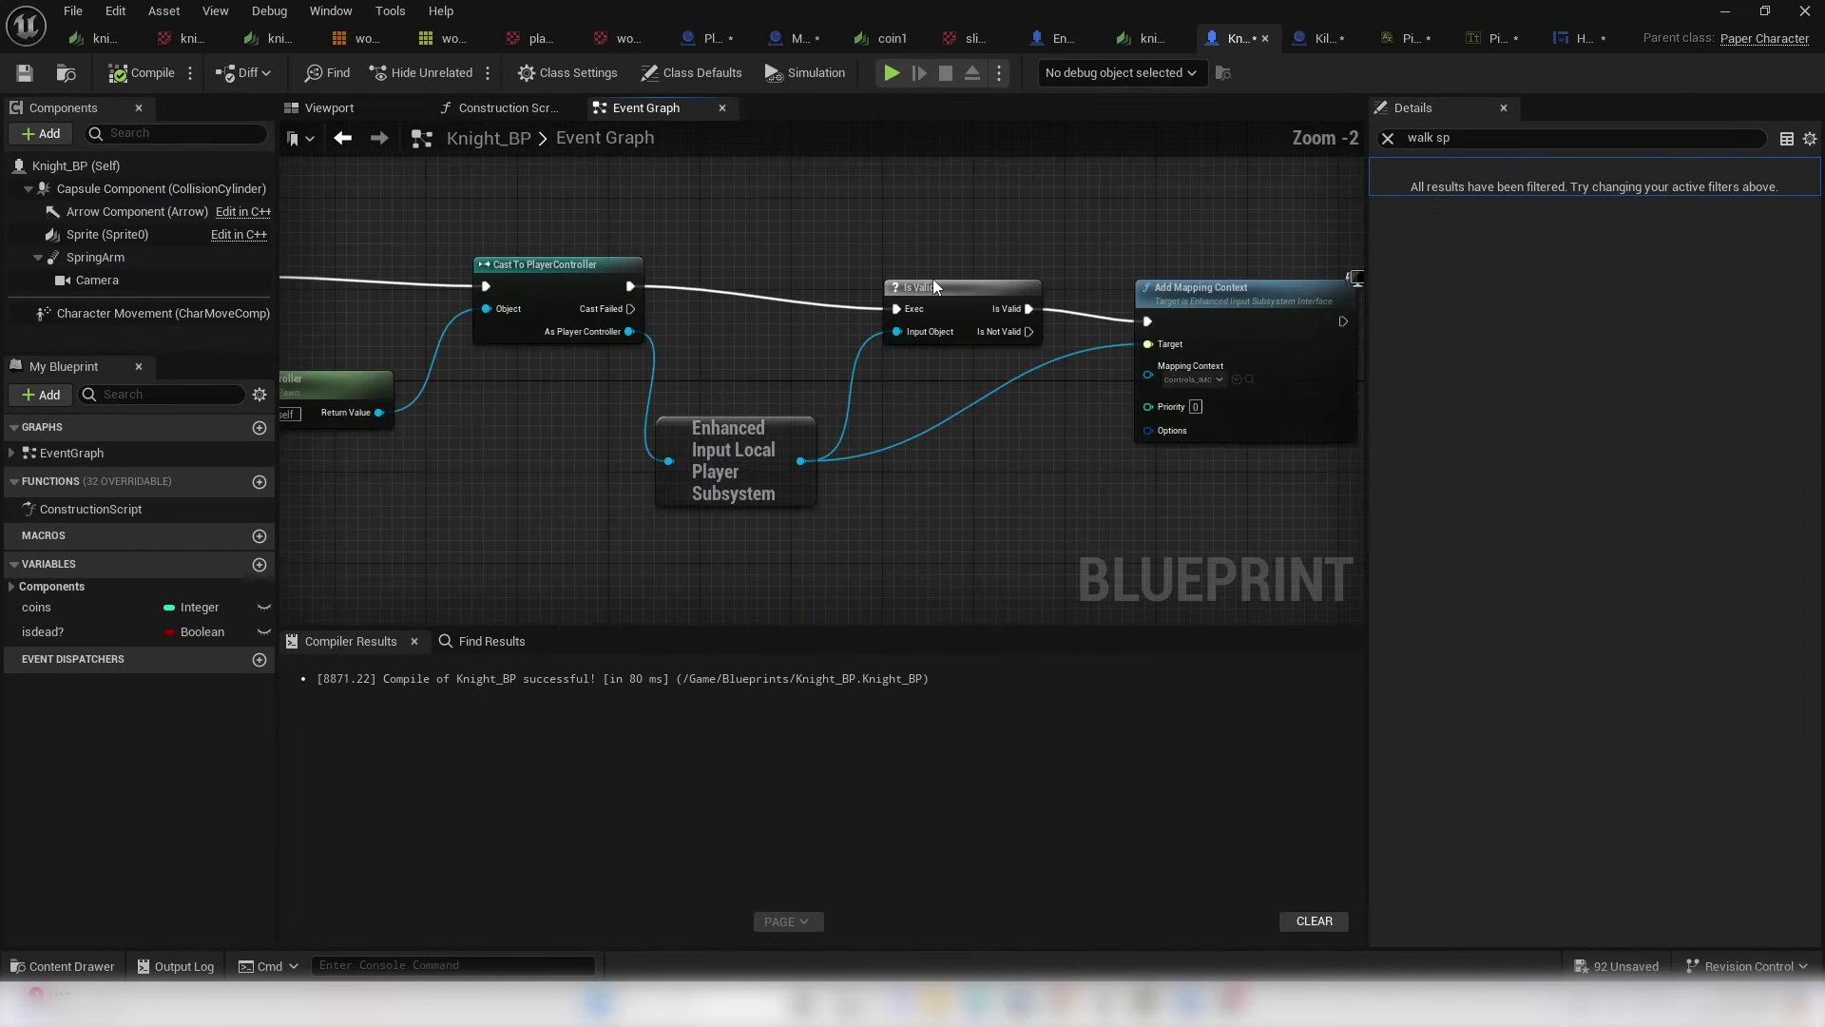
- Add a Create Widget node after Add Mapping Context, set its class to HUD_wb, and align it with the chain
right_drag(1081, 323, 1002, 265)
drag(937, 289, 1113, 282)
text(create wid)
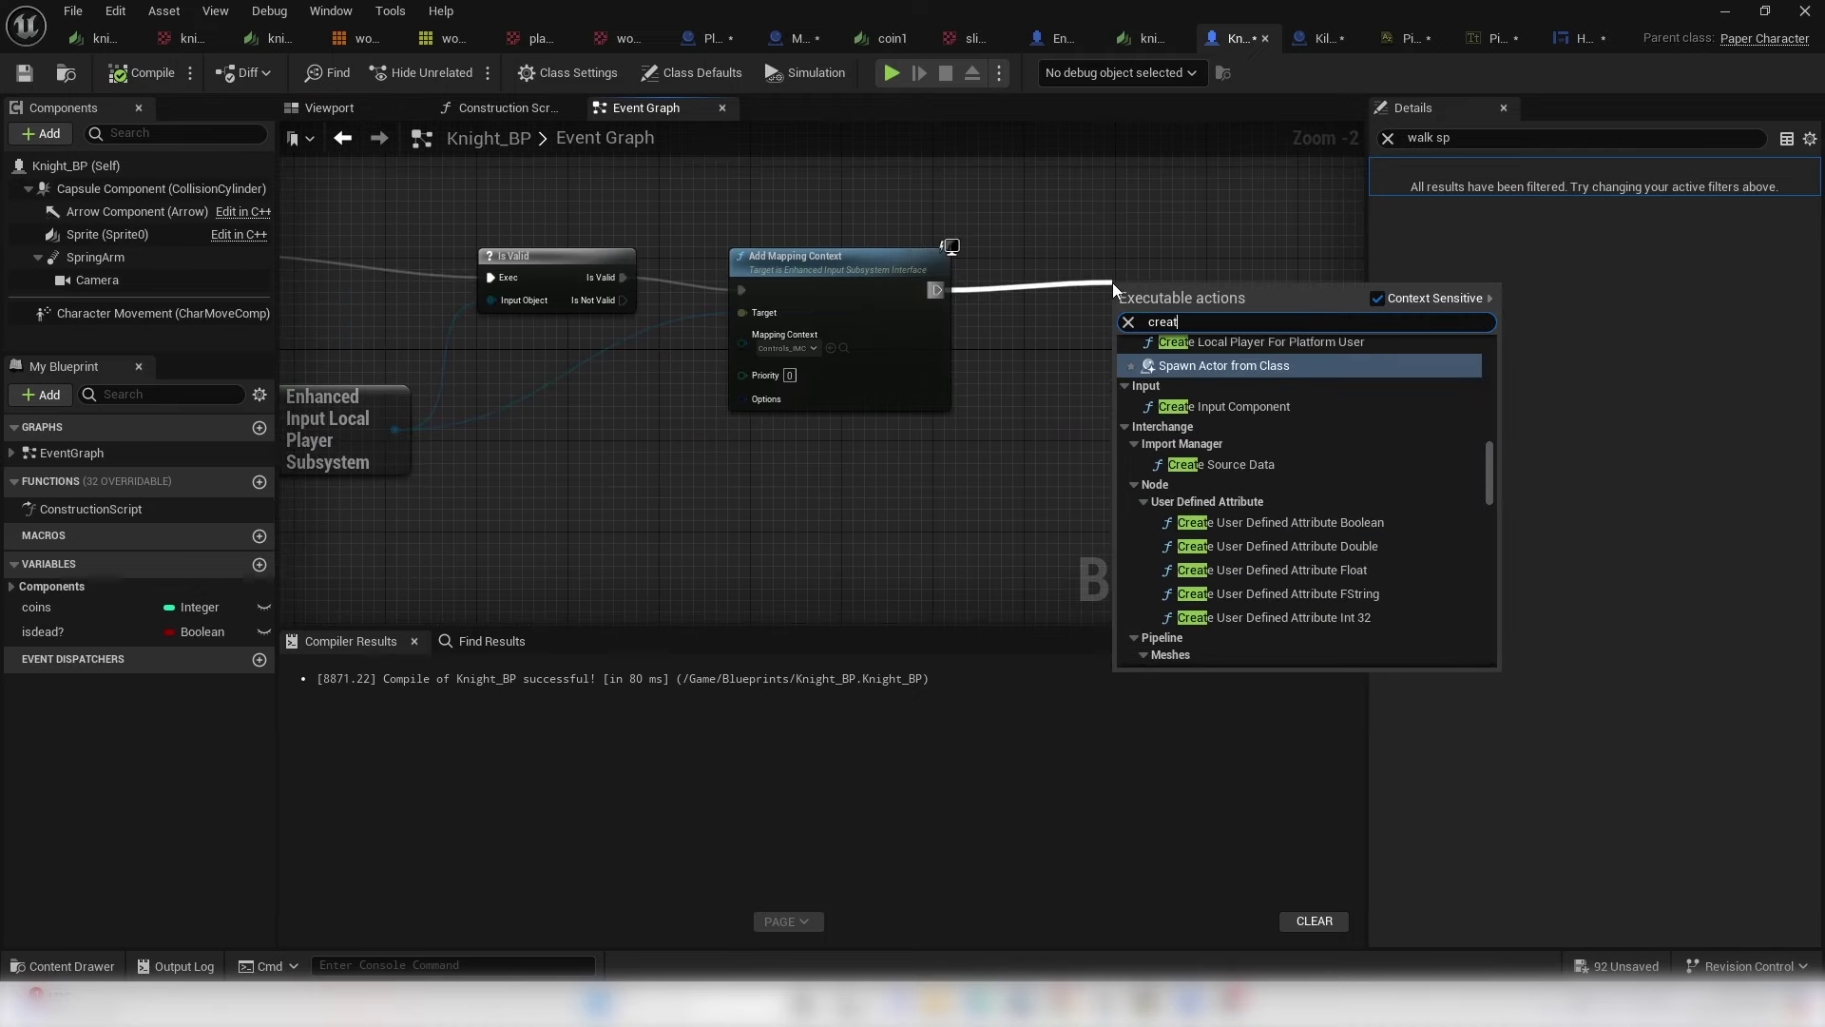
key(Return)
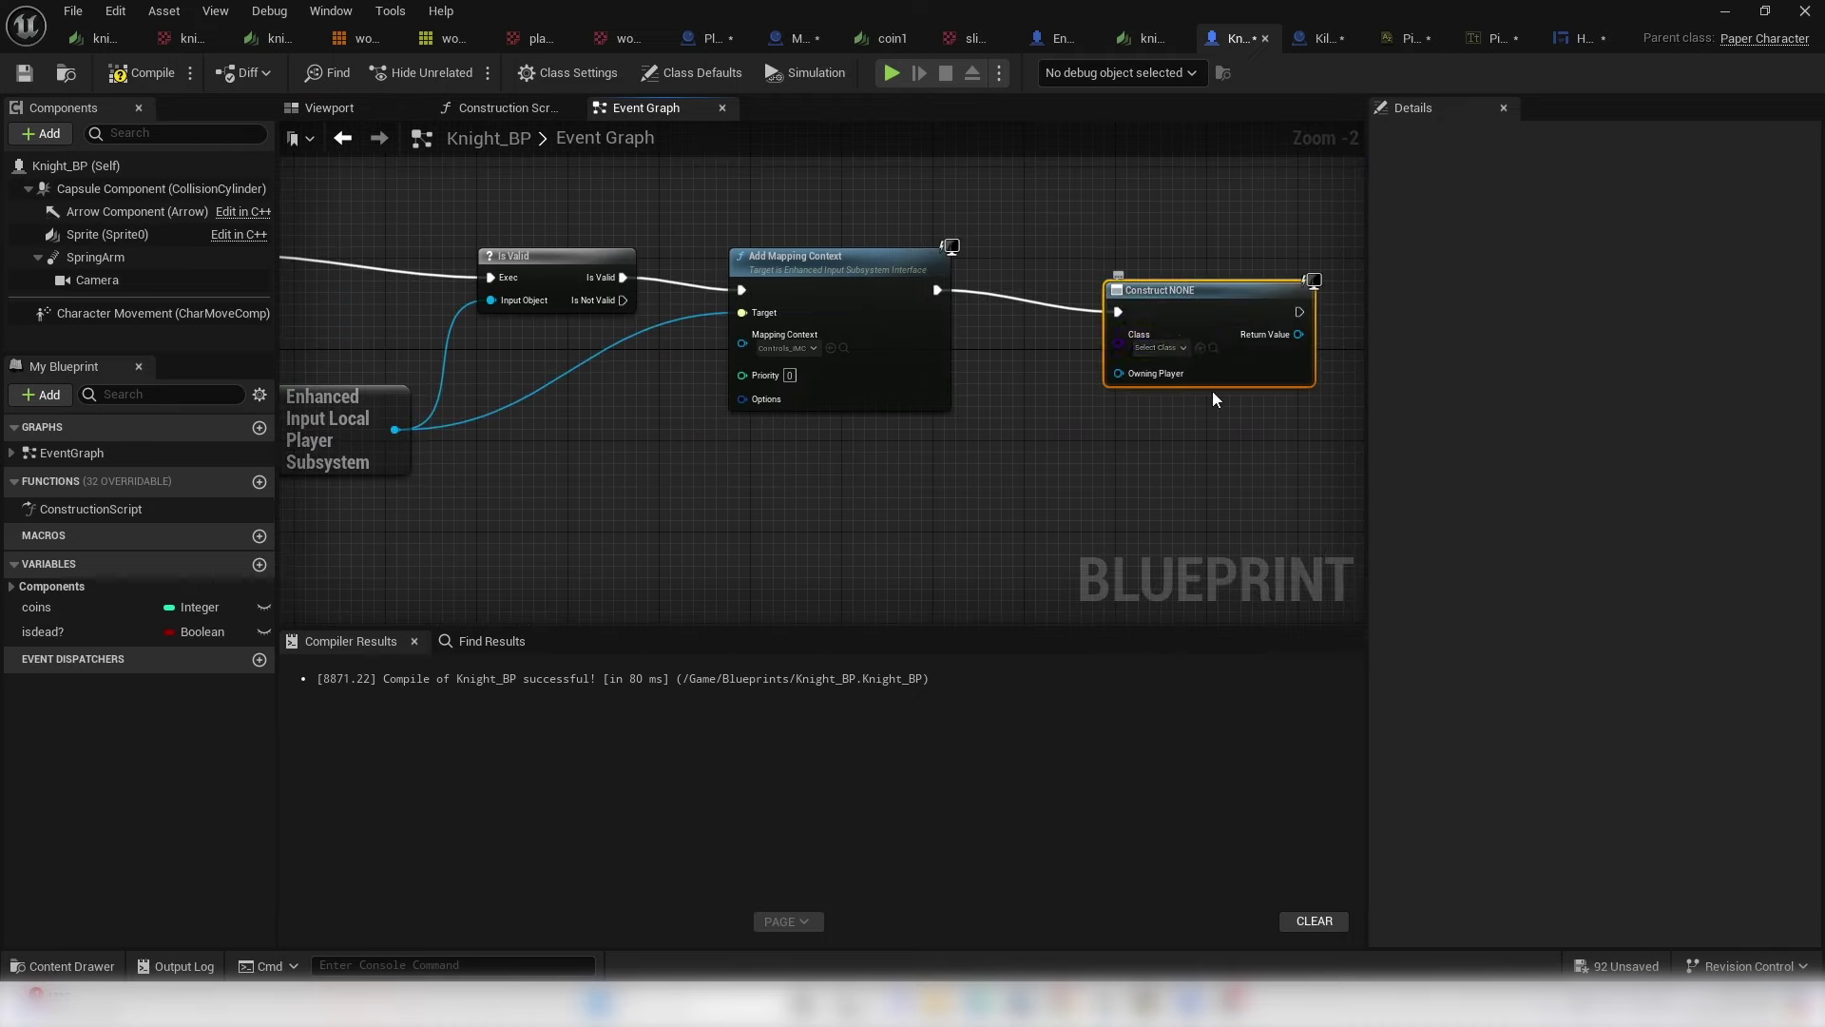
scroll(1214, 398, up, 2)
click(1146, 332)
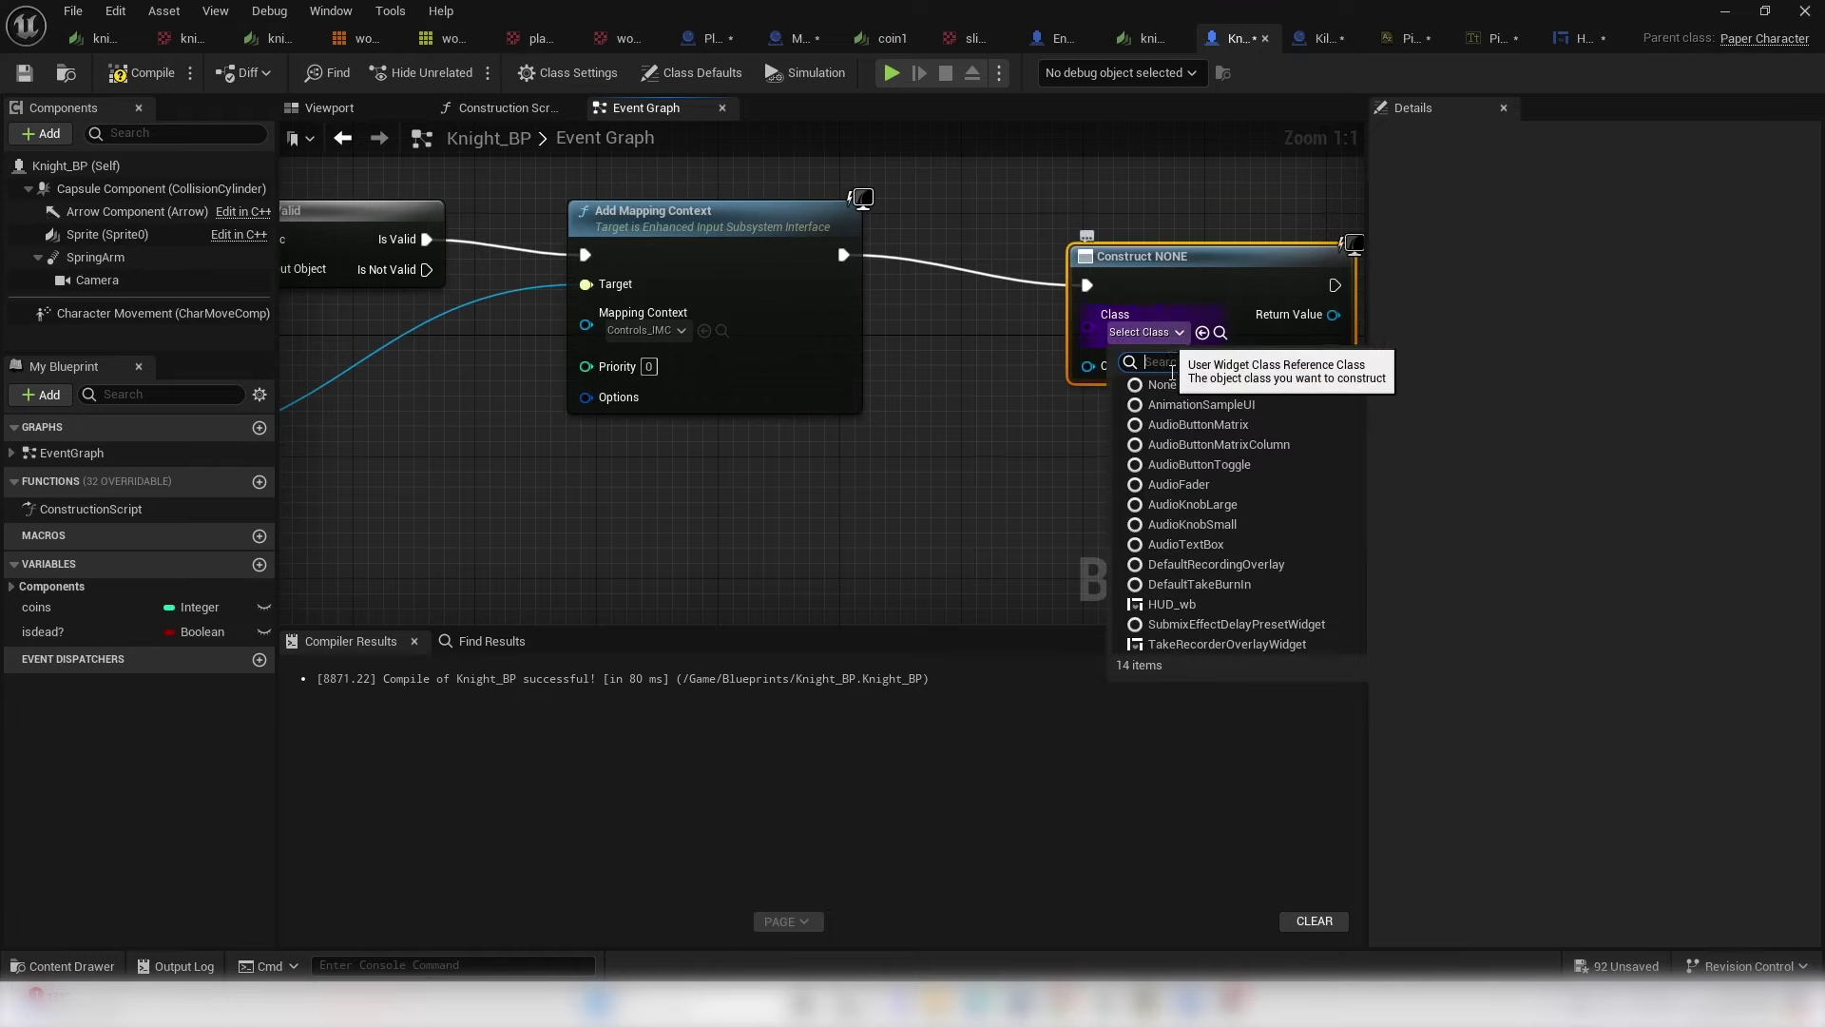
click(1171, 603)
drag(1251, 277, 1312, 261)
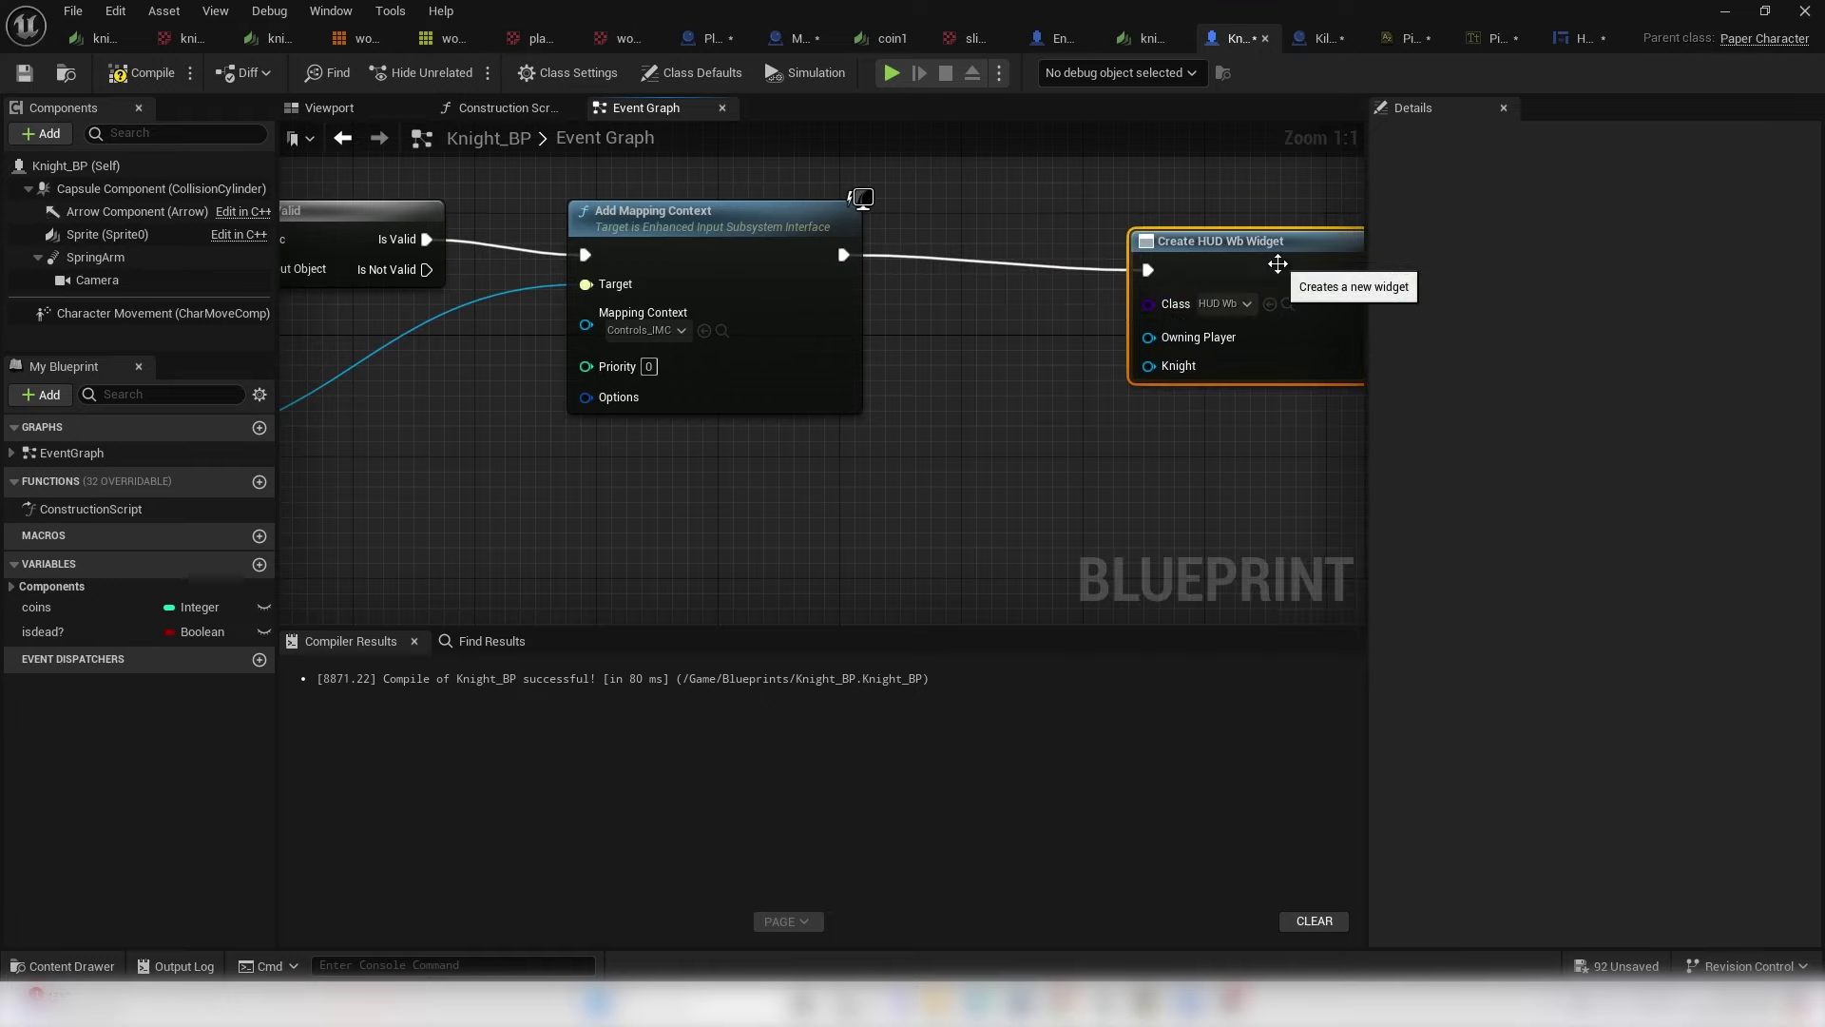
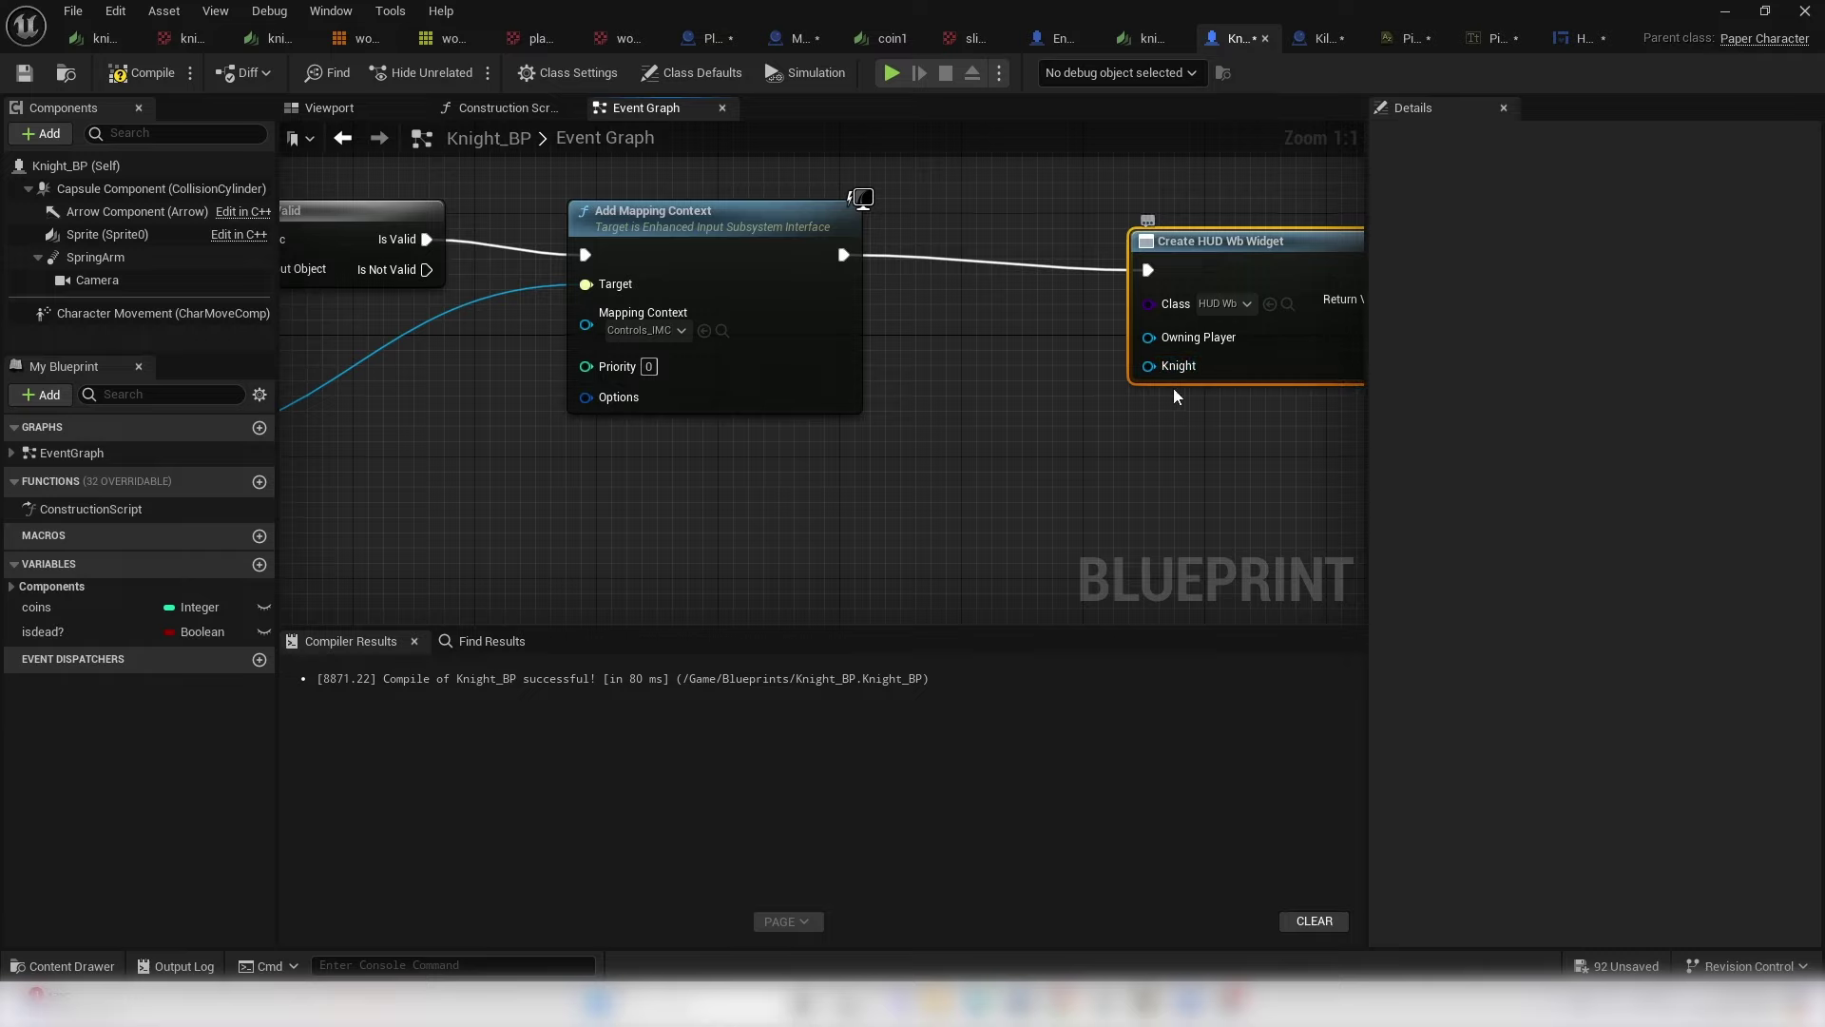
- Line up the Create HUD Wb Widget node after Add Mapping Context and feed its Knight pin with a Self reference
drag(1299, 281, 1283, 265)
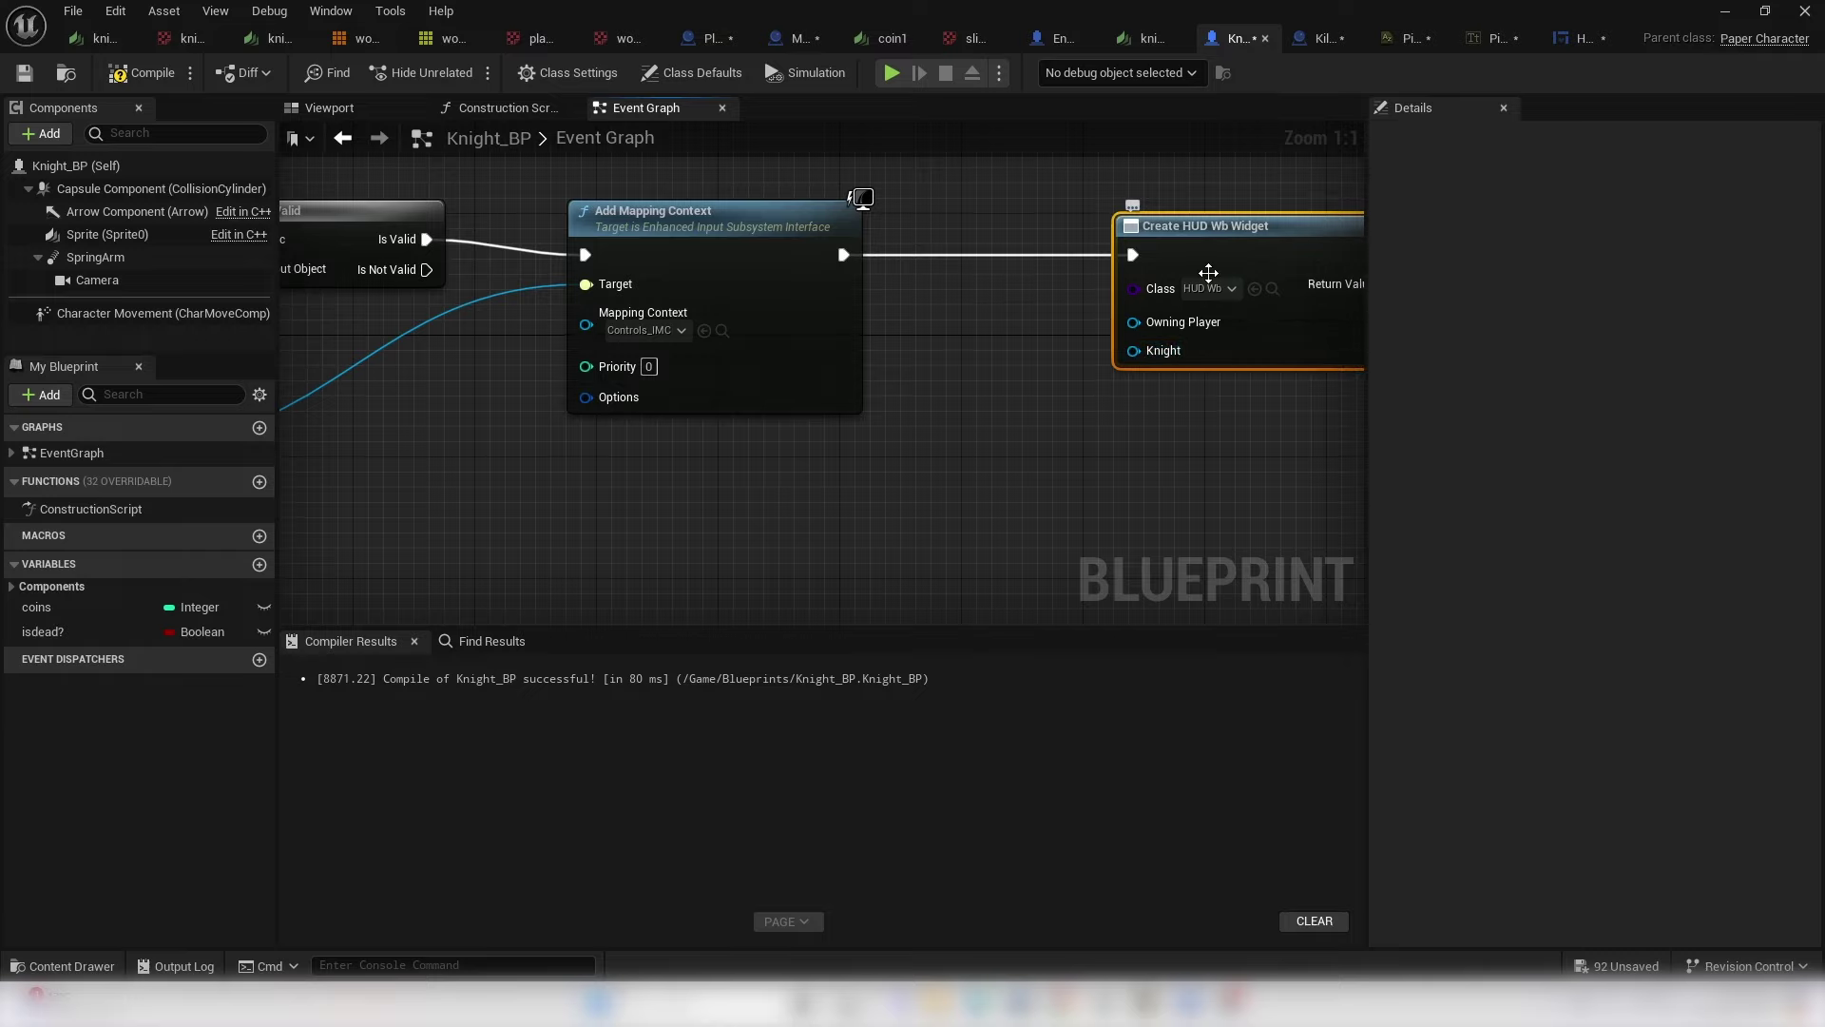
drag(1133, 350, 1037, 486)
text(slef)
key(BackSpace)
text(elf)
key(Return)
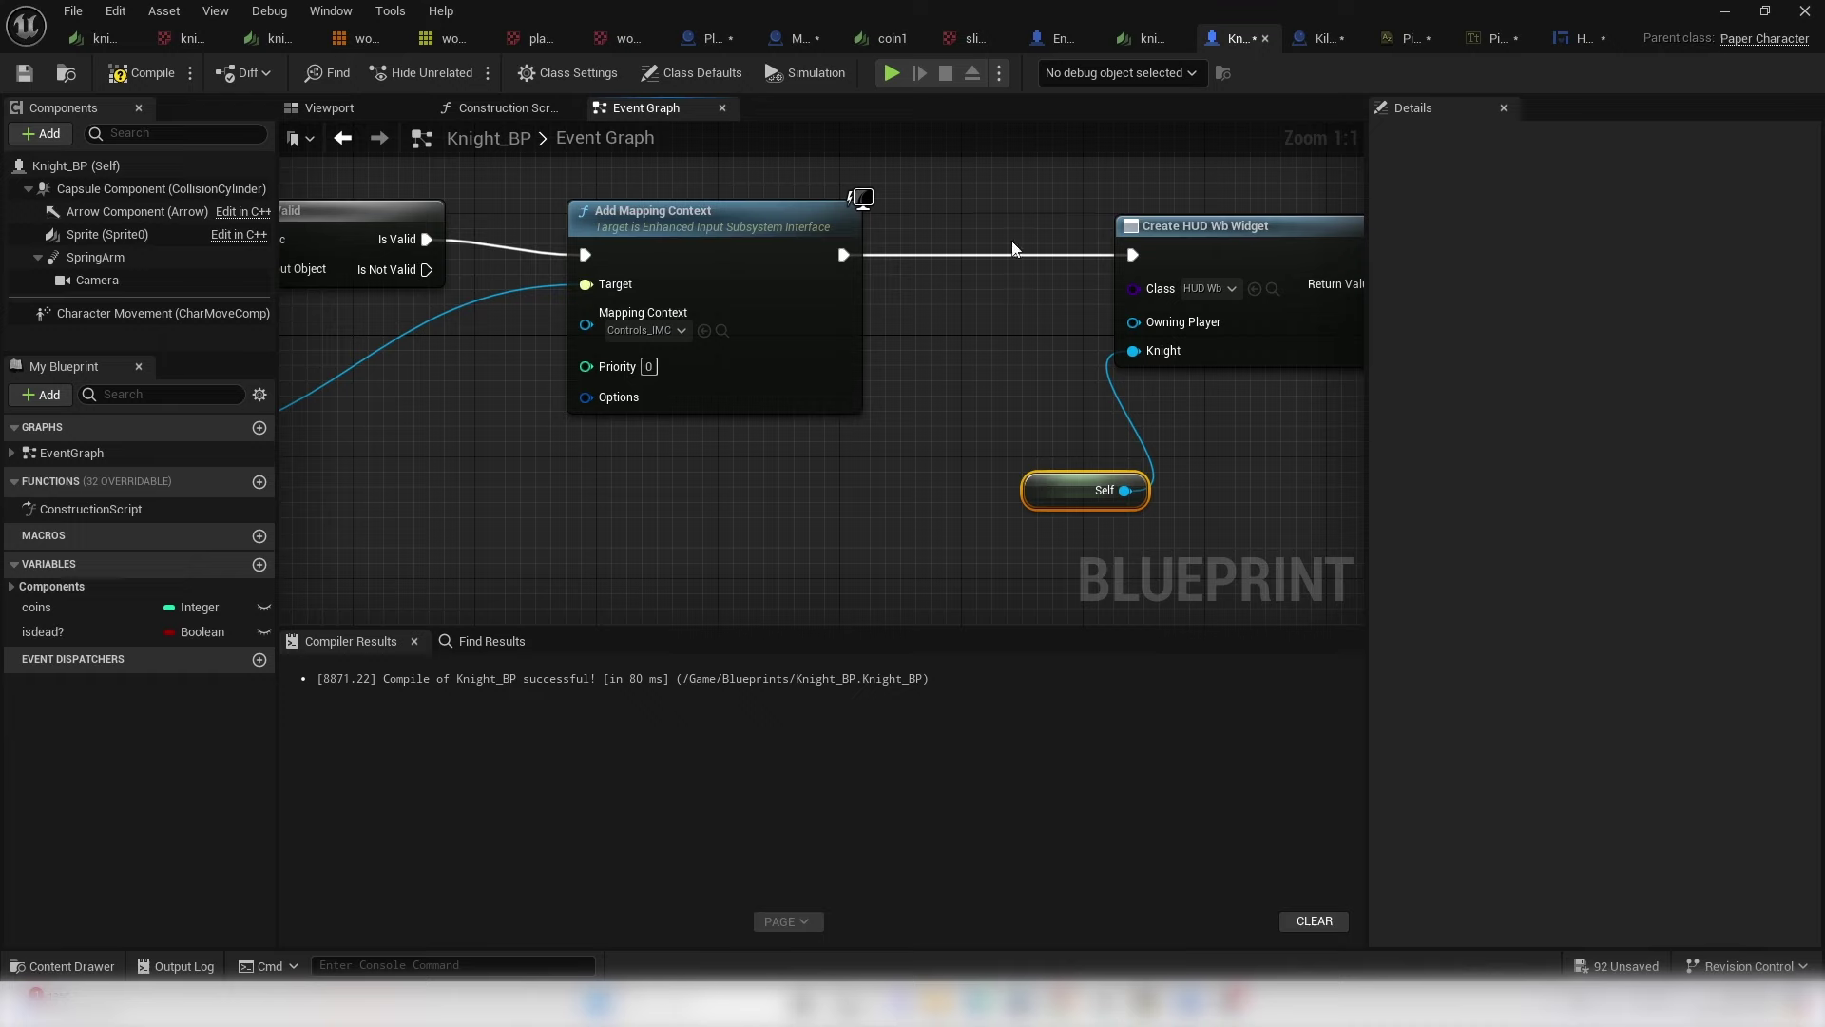
right_drag(1014, 249, 647, 237)
drag(853, 233, 966, 236)
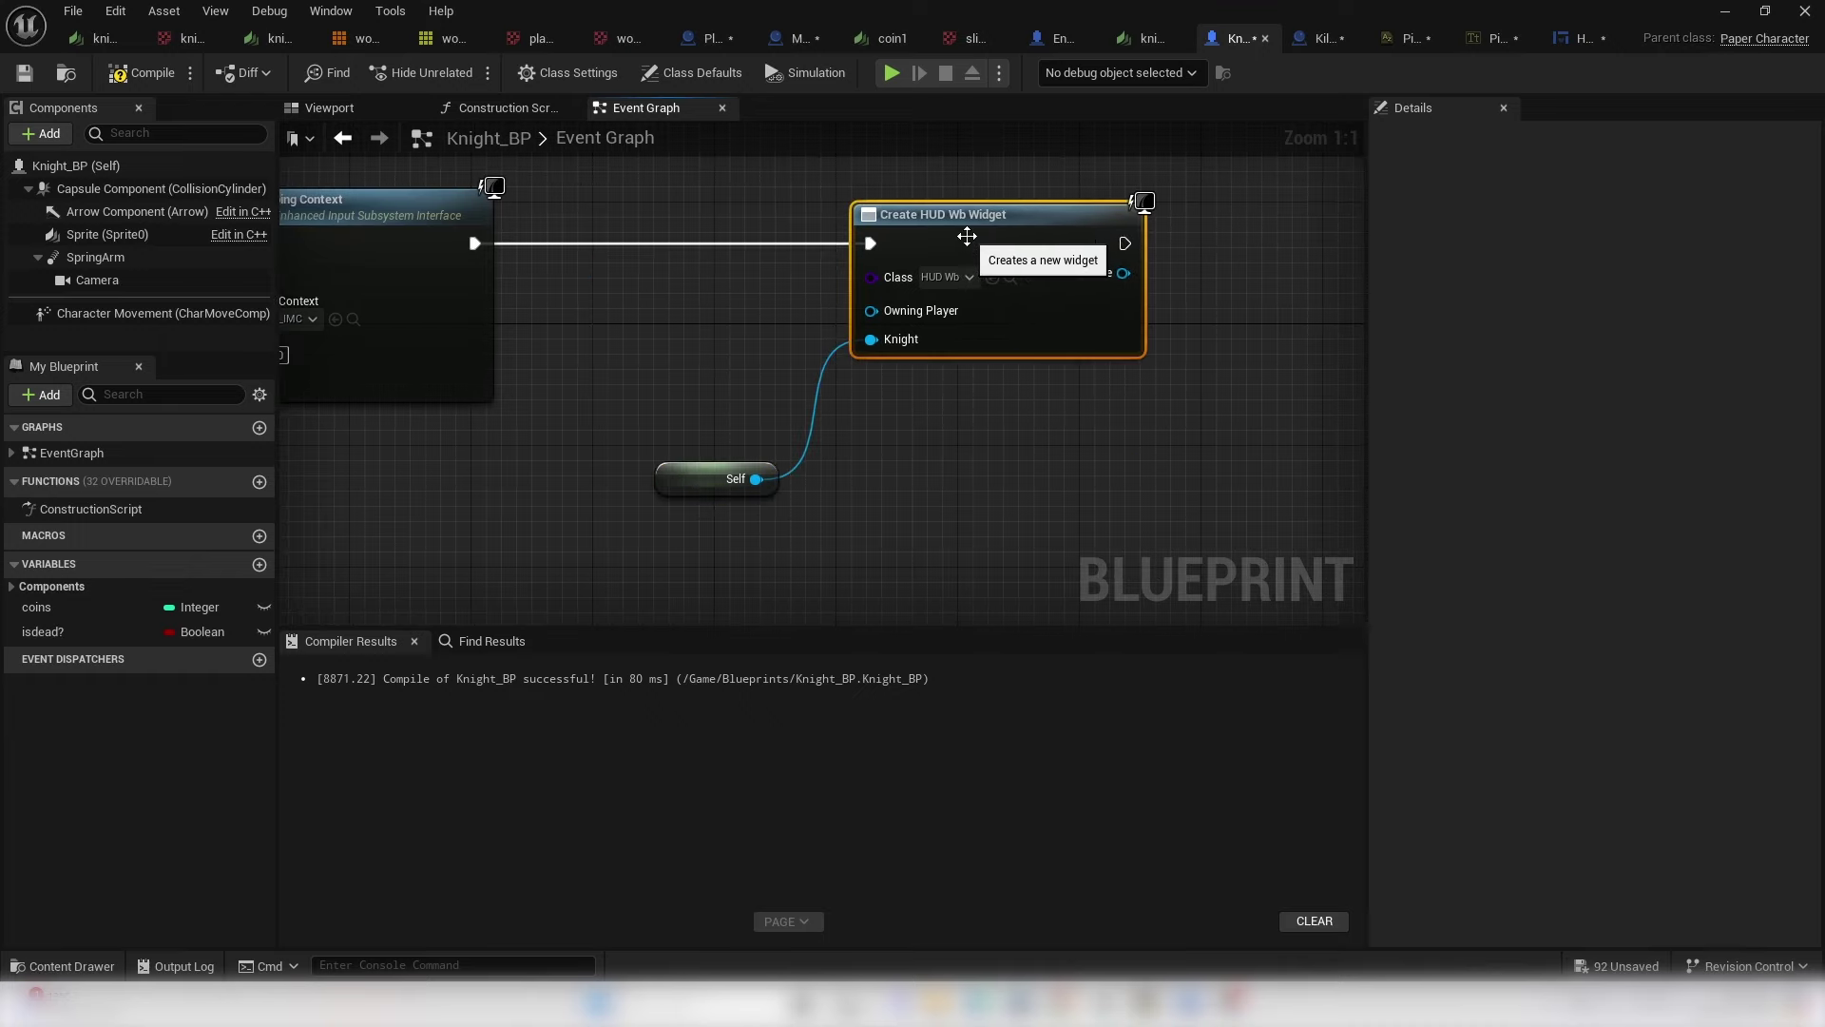
- Promote the Create HUD Wb Widget node's return value to a variable named hud
right_drag(893, 371, 587, 361)
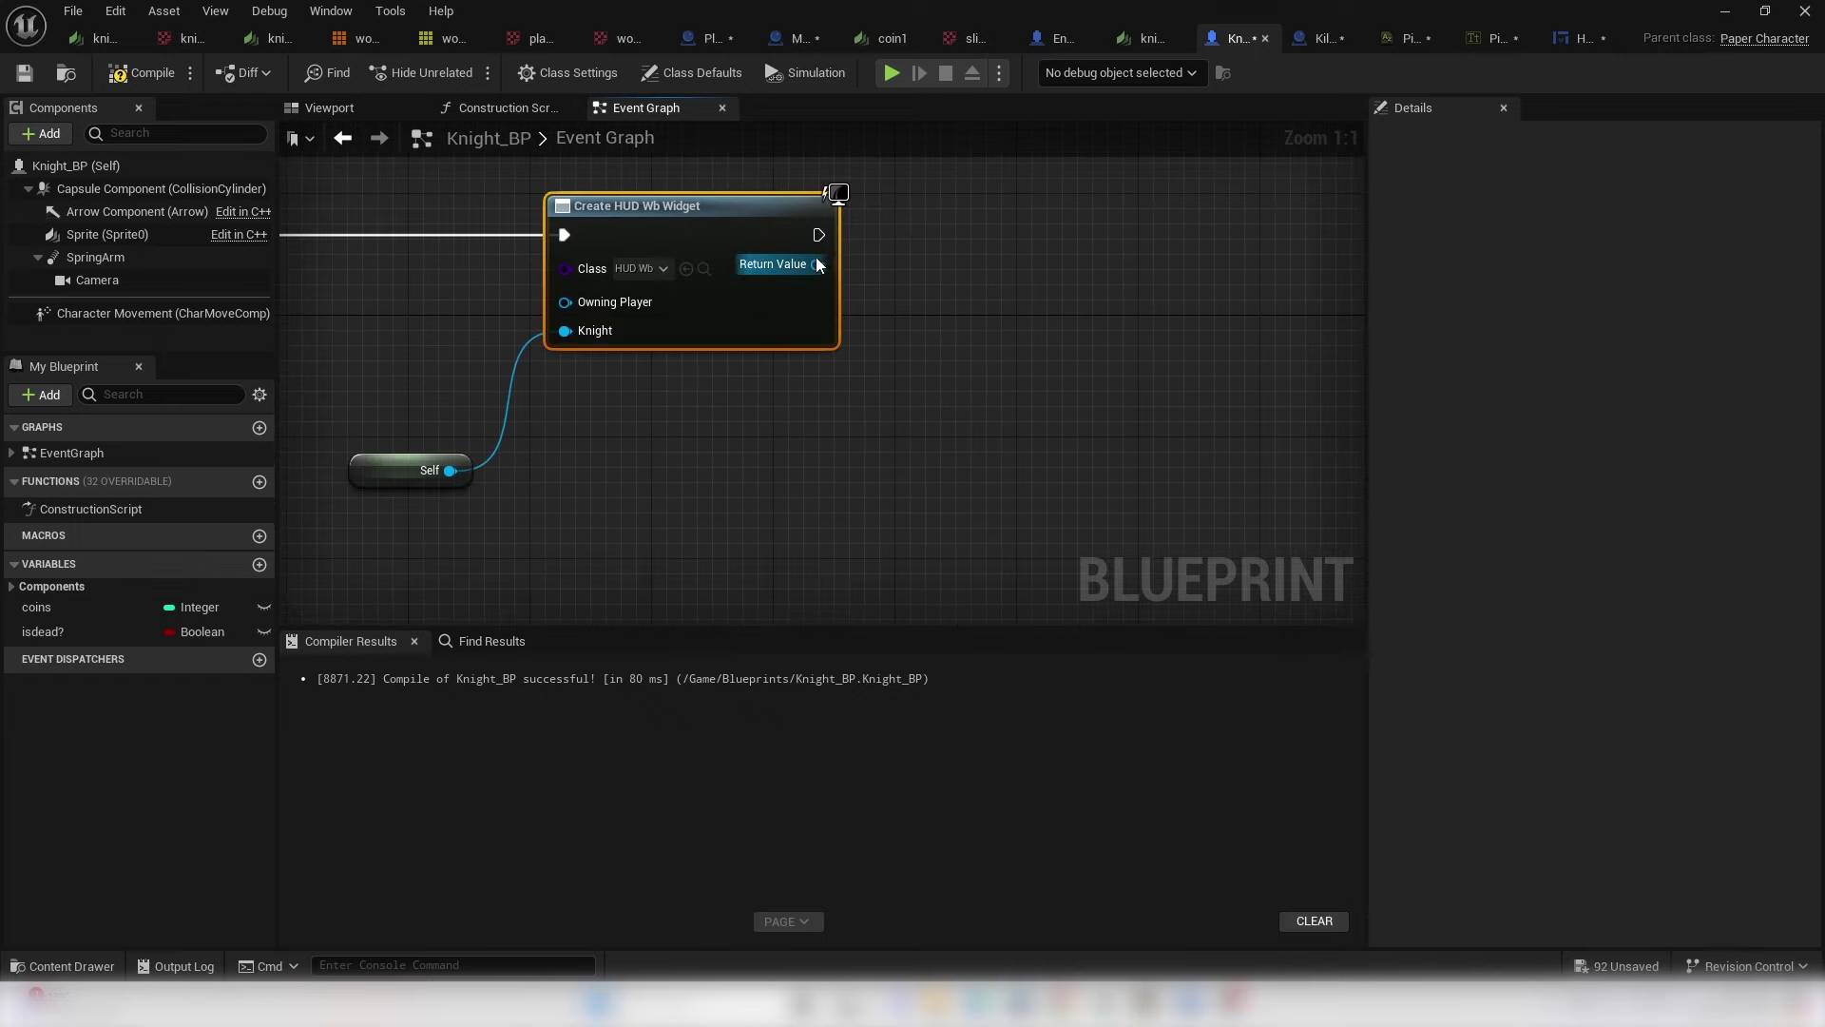
right_click(813, 266)
click(886, 327)
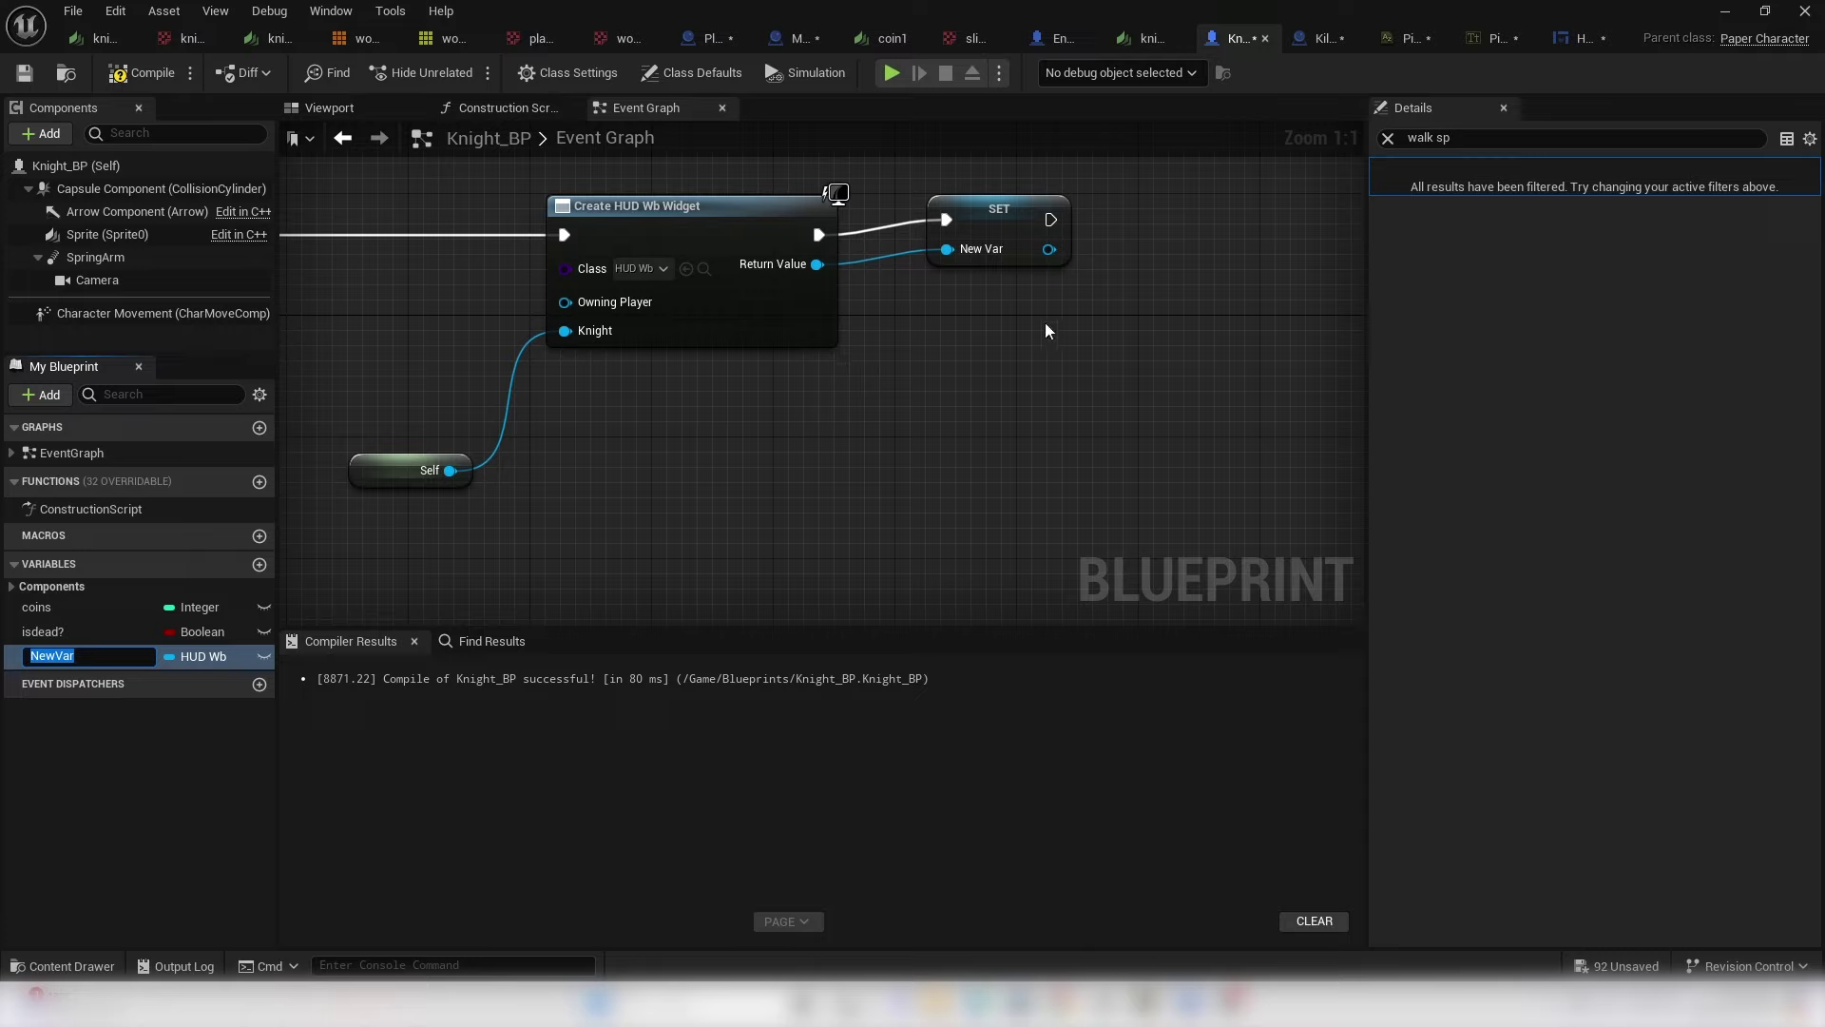
text(hud)
key(Return)
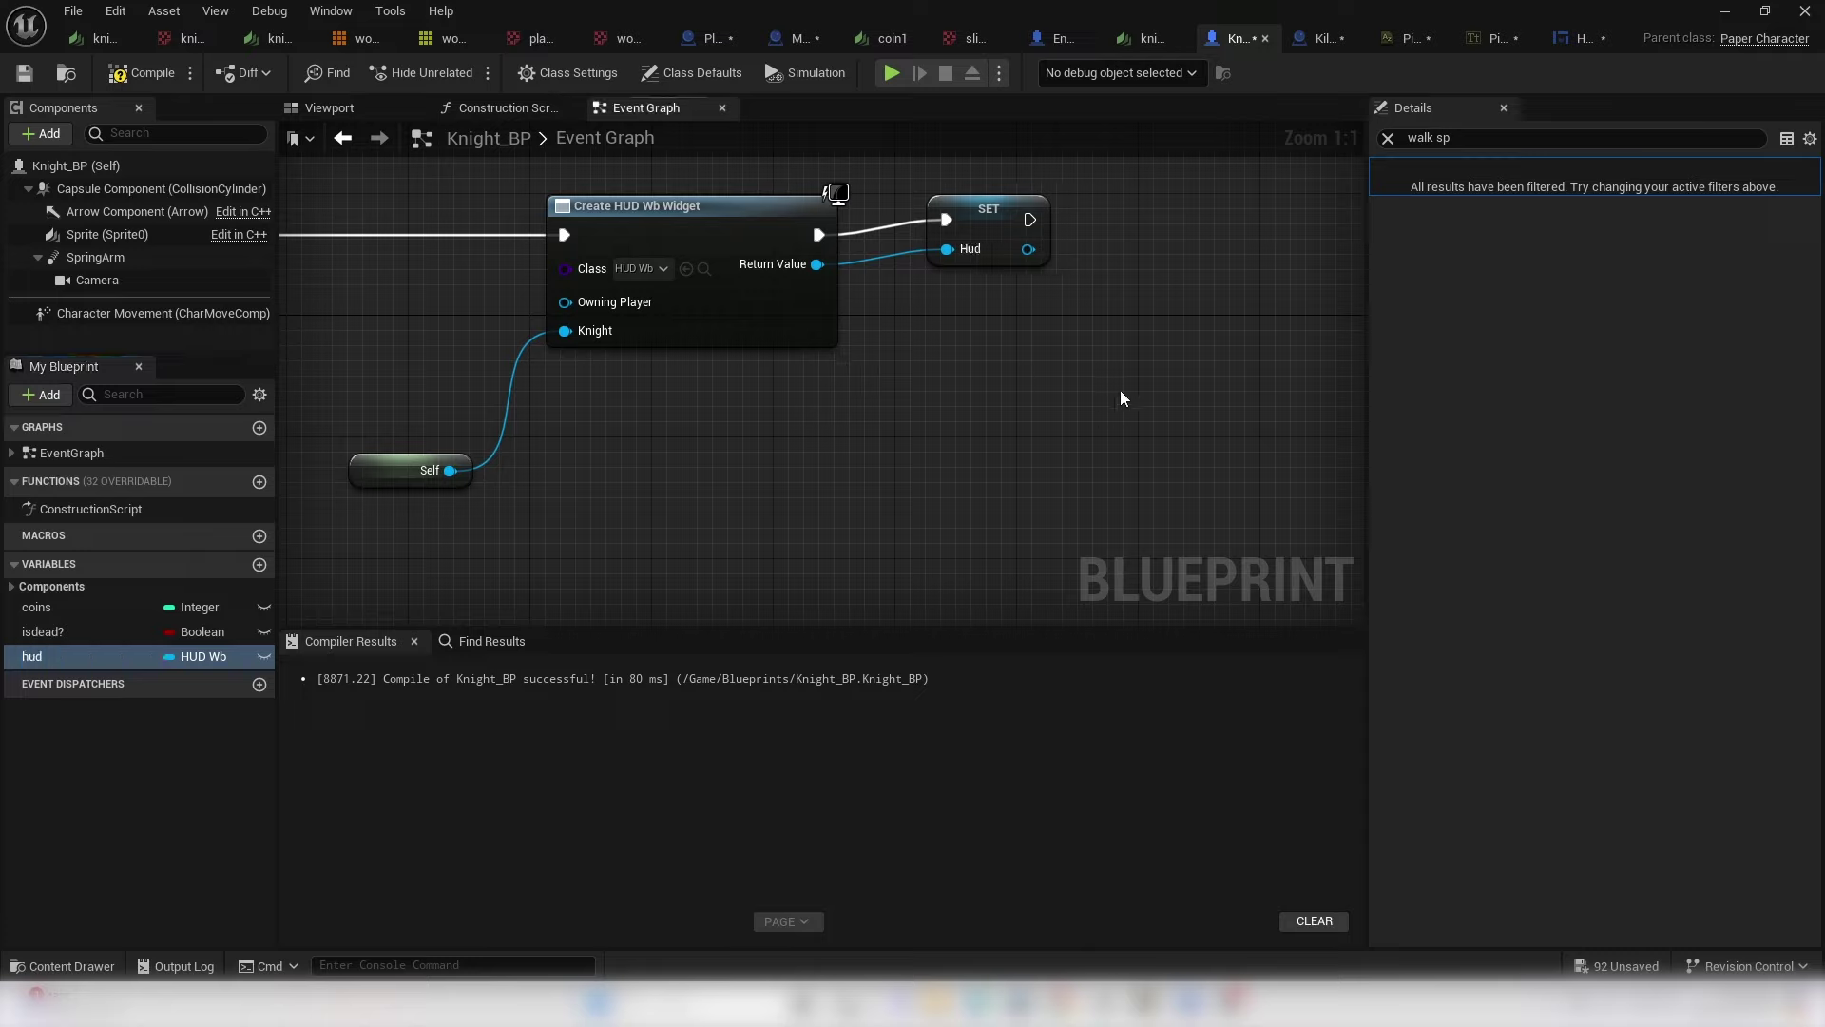
- Add an Add to Viewport node fed by the output of the Set Hud node
drag(1043, 256, 1209, 266)
text(add to vi)
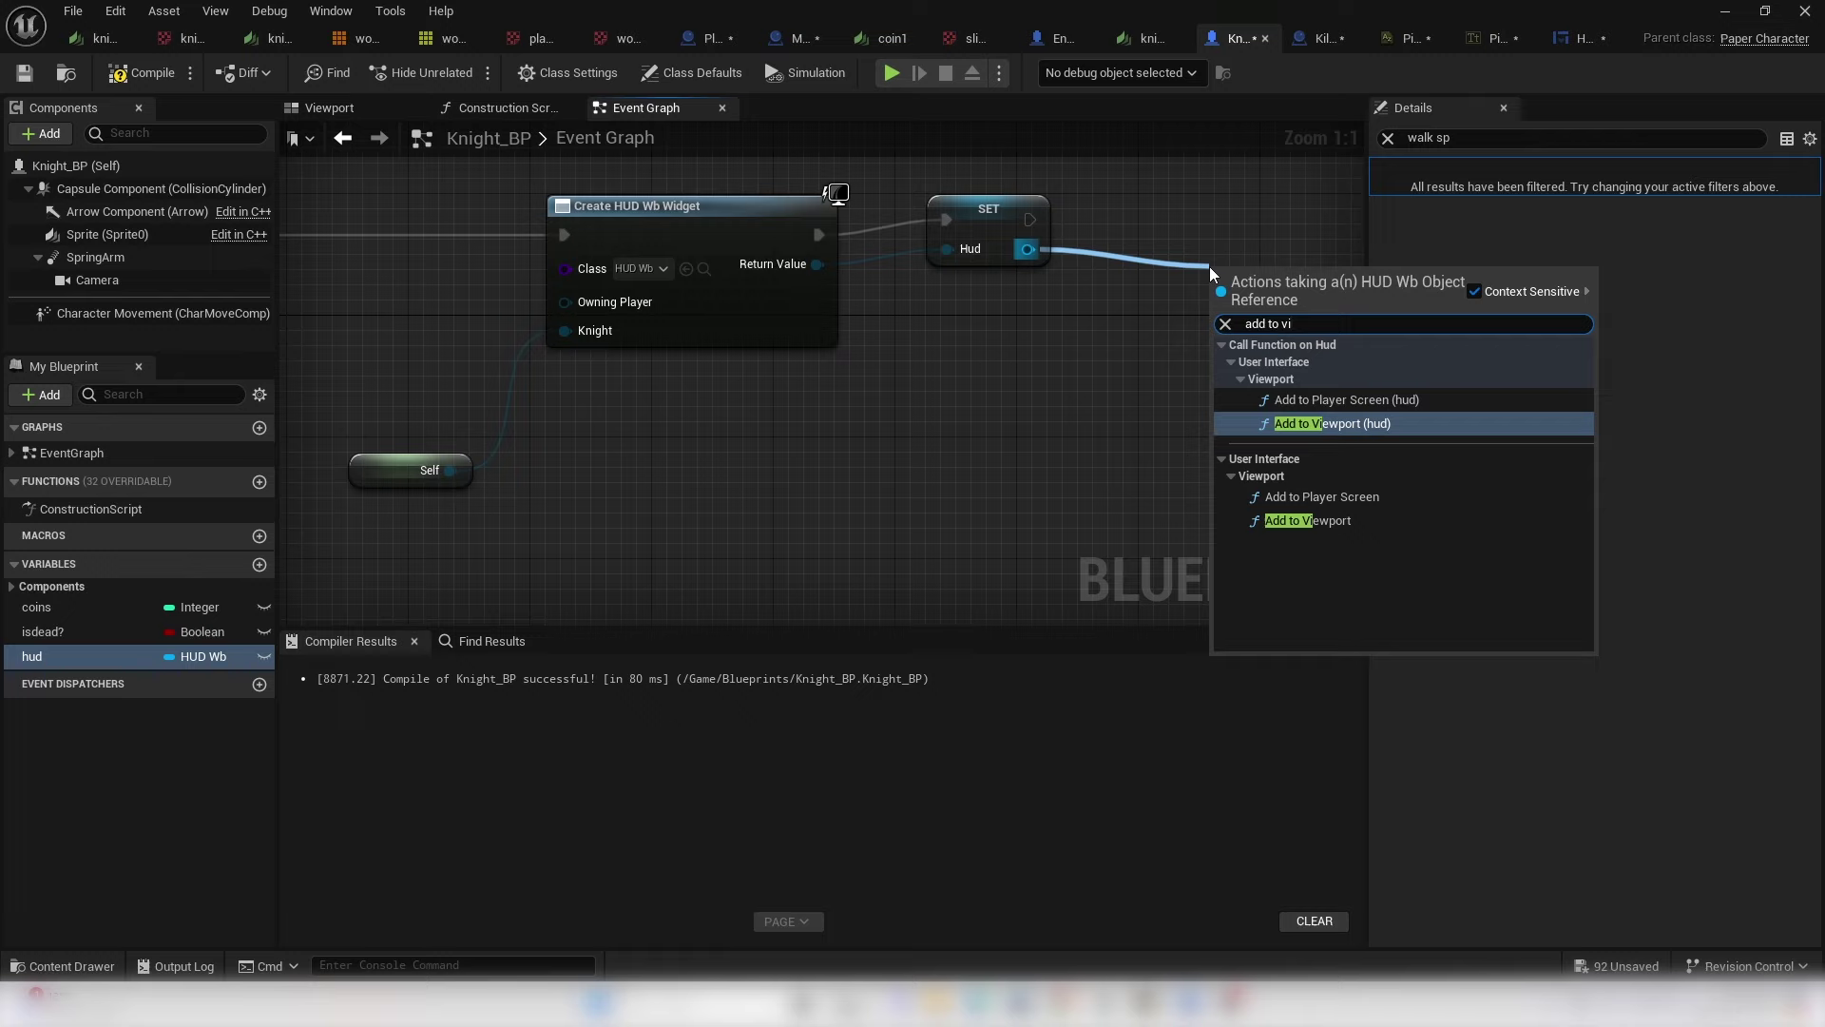
click(1307, 521)
- Align the Add to Viewport and Set Hud nodes with the widget creation chain, and compile Knight_BP
right_drag(1018, 357, 844, 419)
drag(991, 415, 1027, 320)
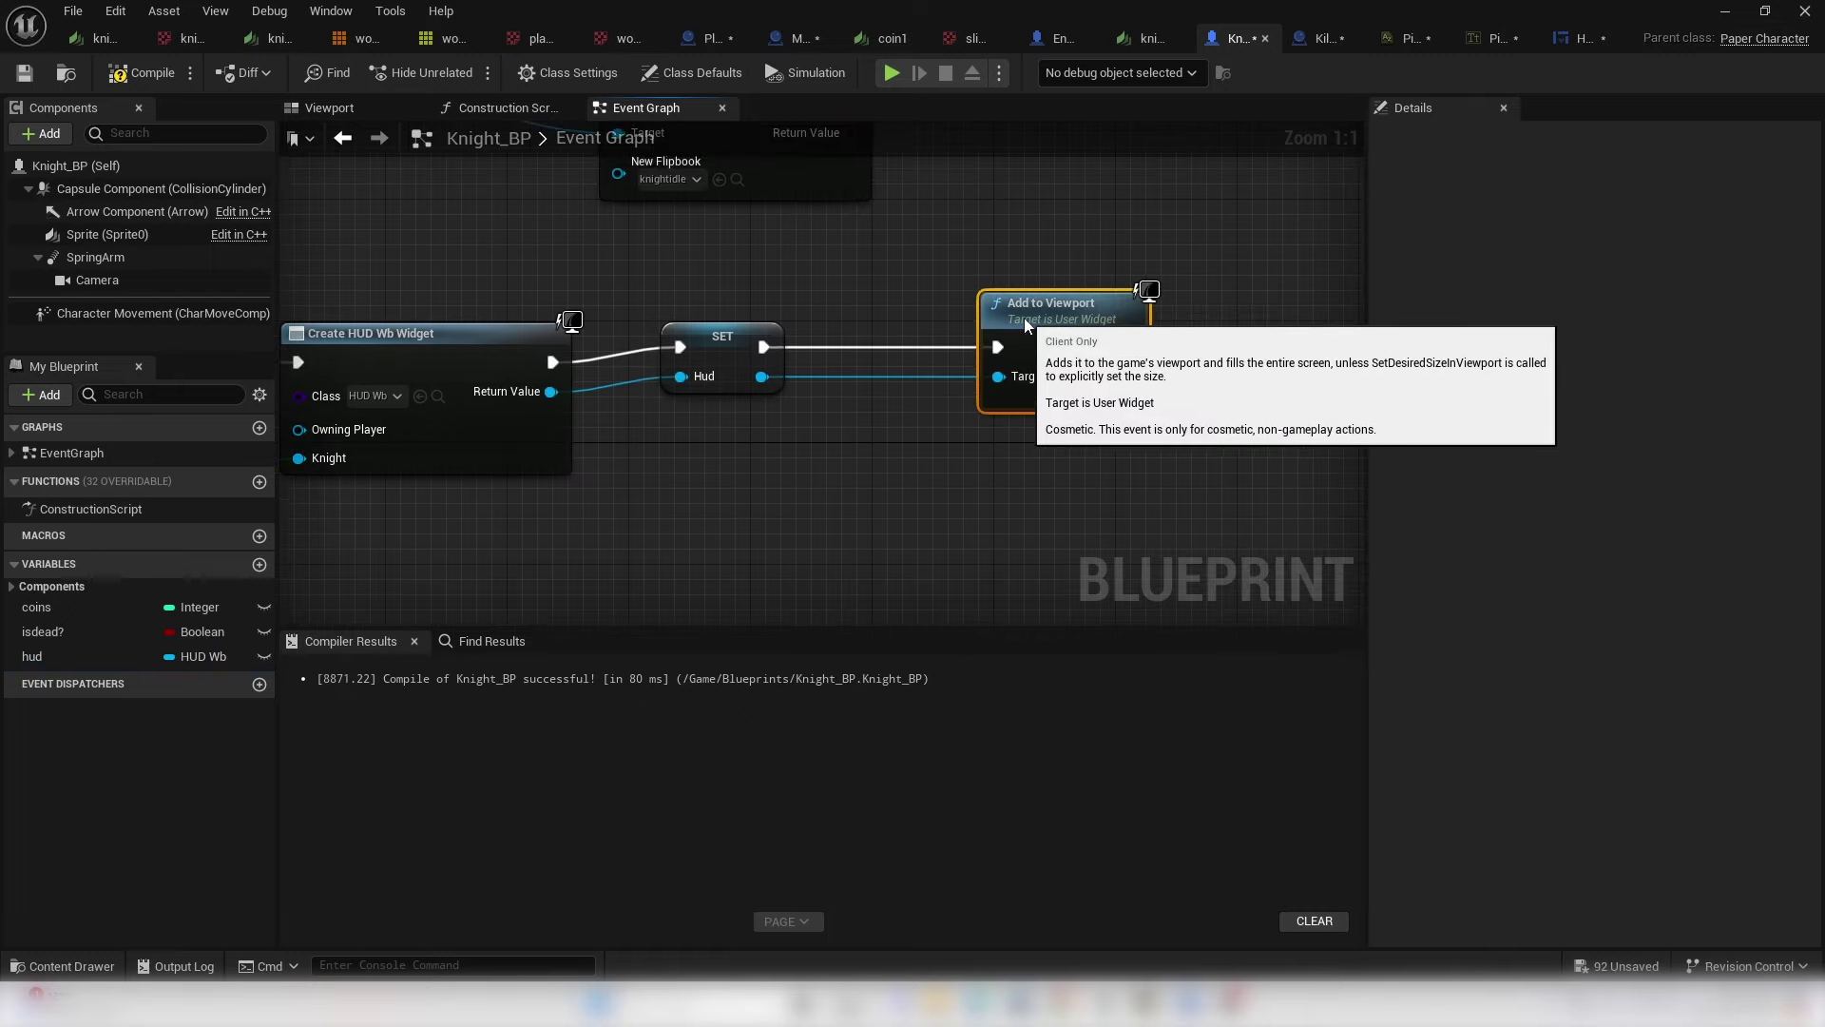
drag(724, 338, 756, 360)
scroll(808, 385, down, 2)
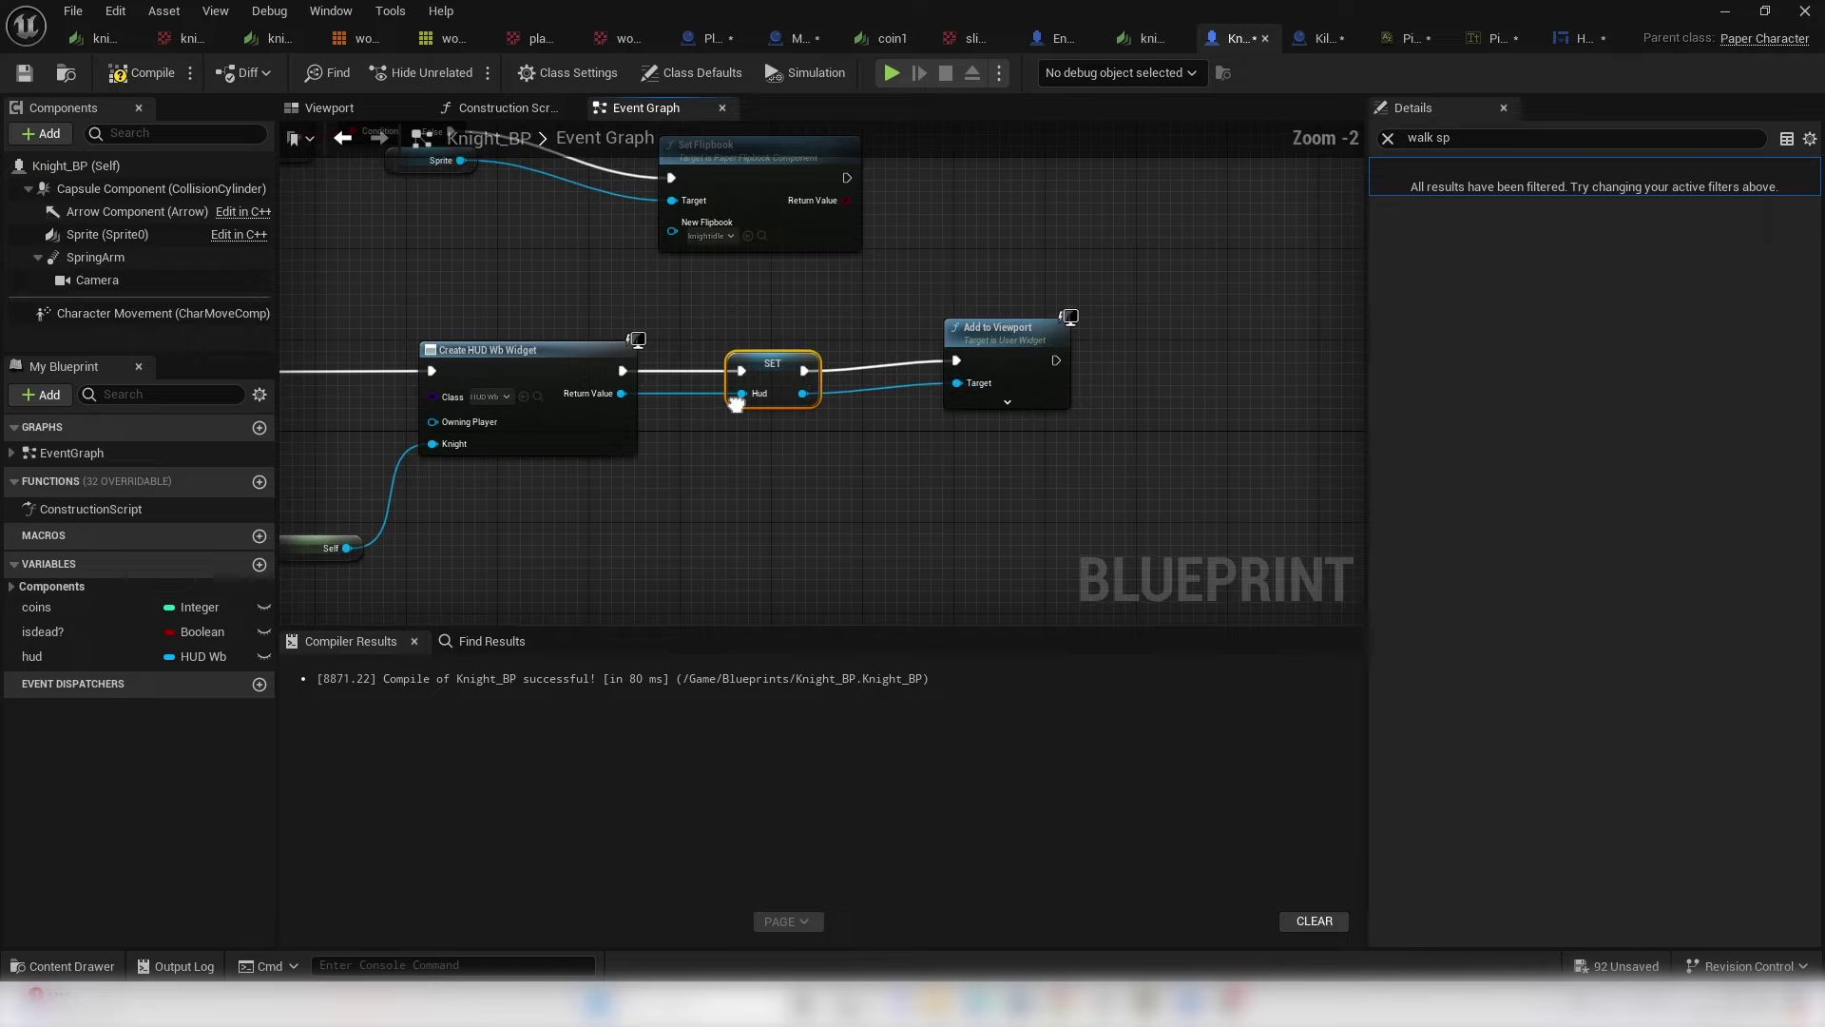
right_drag(728, 399, 984, 328)
click(143, 72)
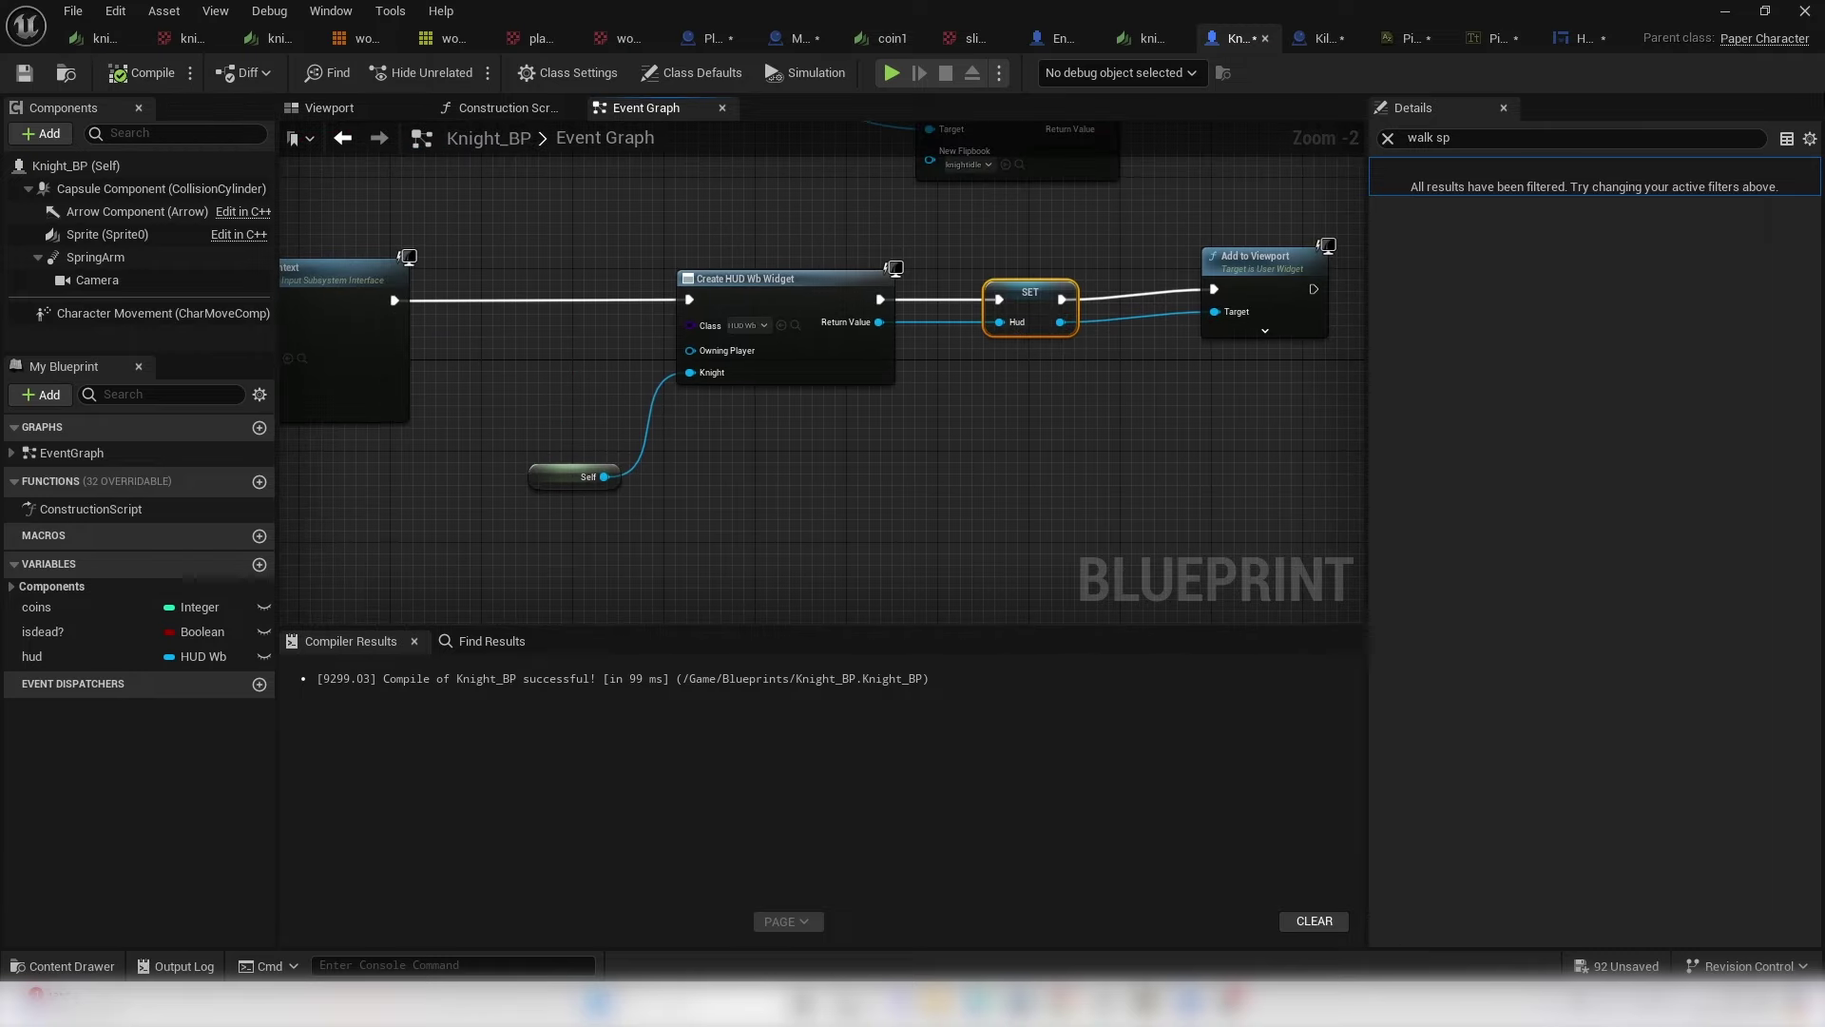
- Open the Coin_BP event graph and move the Destroy Actor node away from the coin increment node to make room
click(1725, 12)
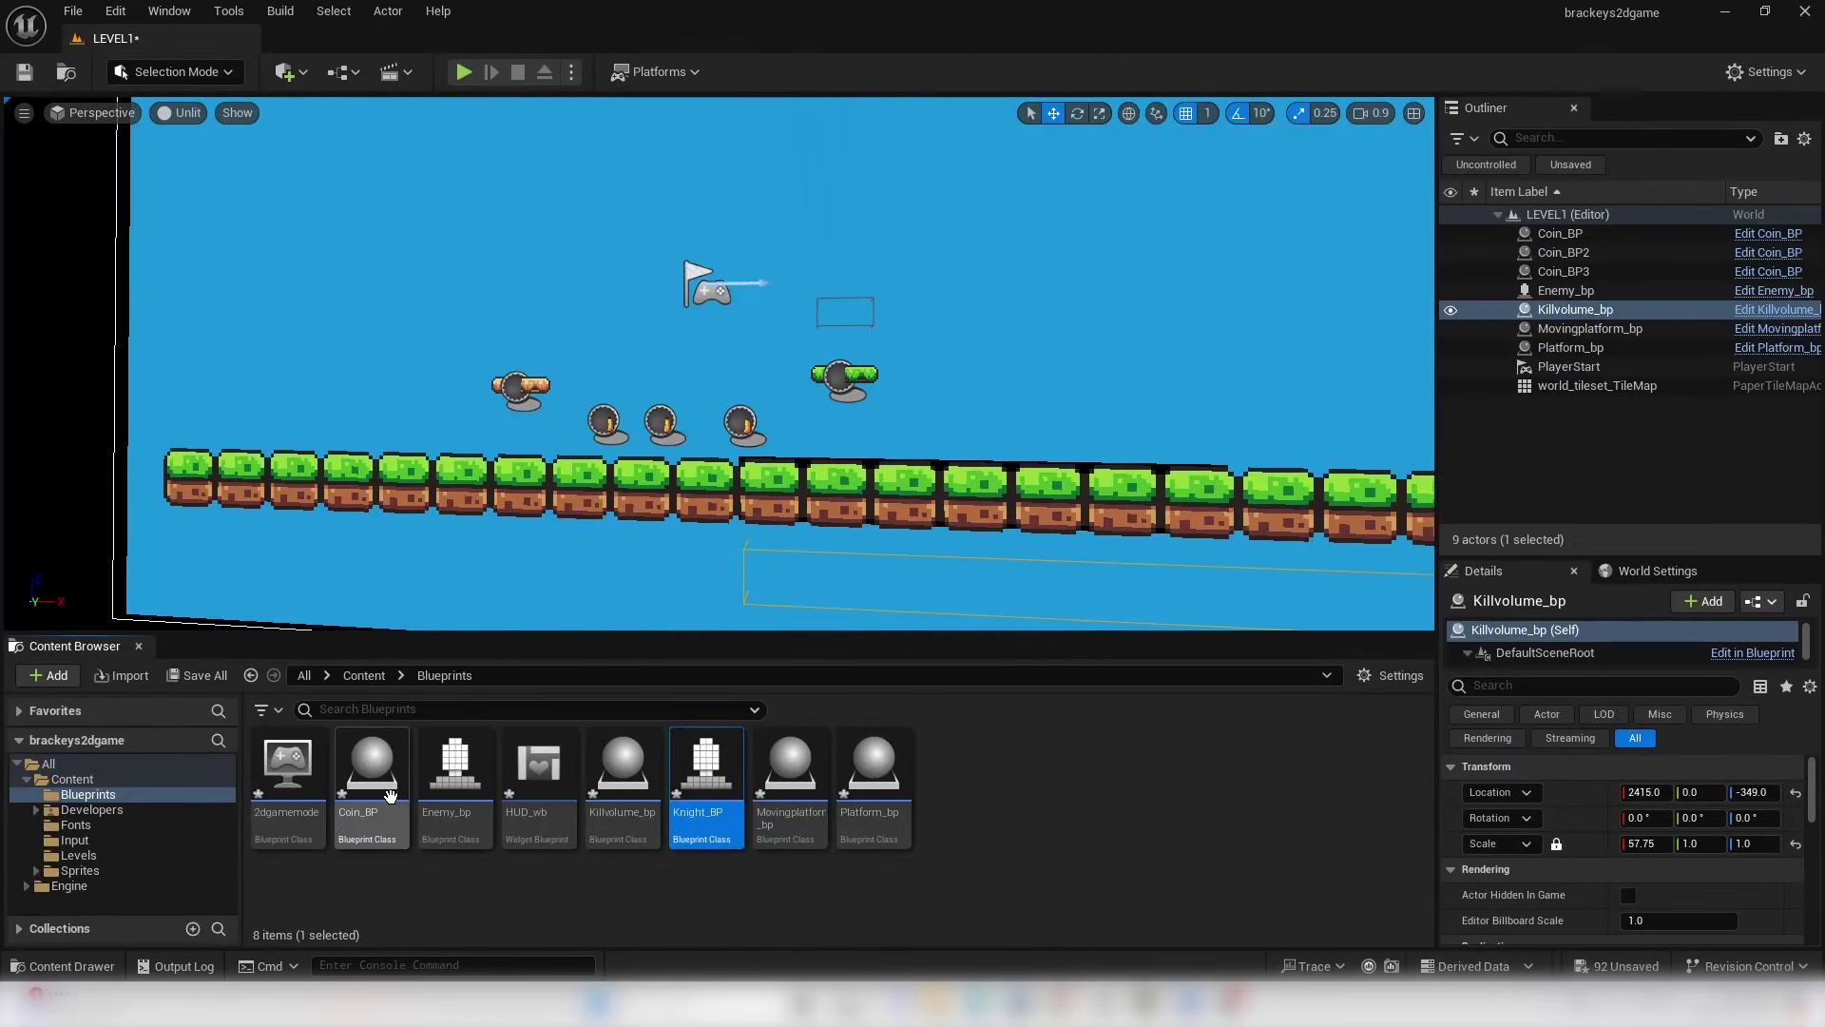
double_click(394, 803)
scroll(922, 396, up, 3)
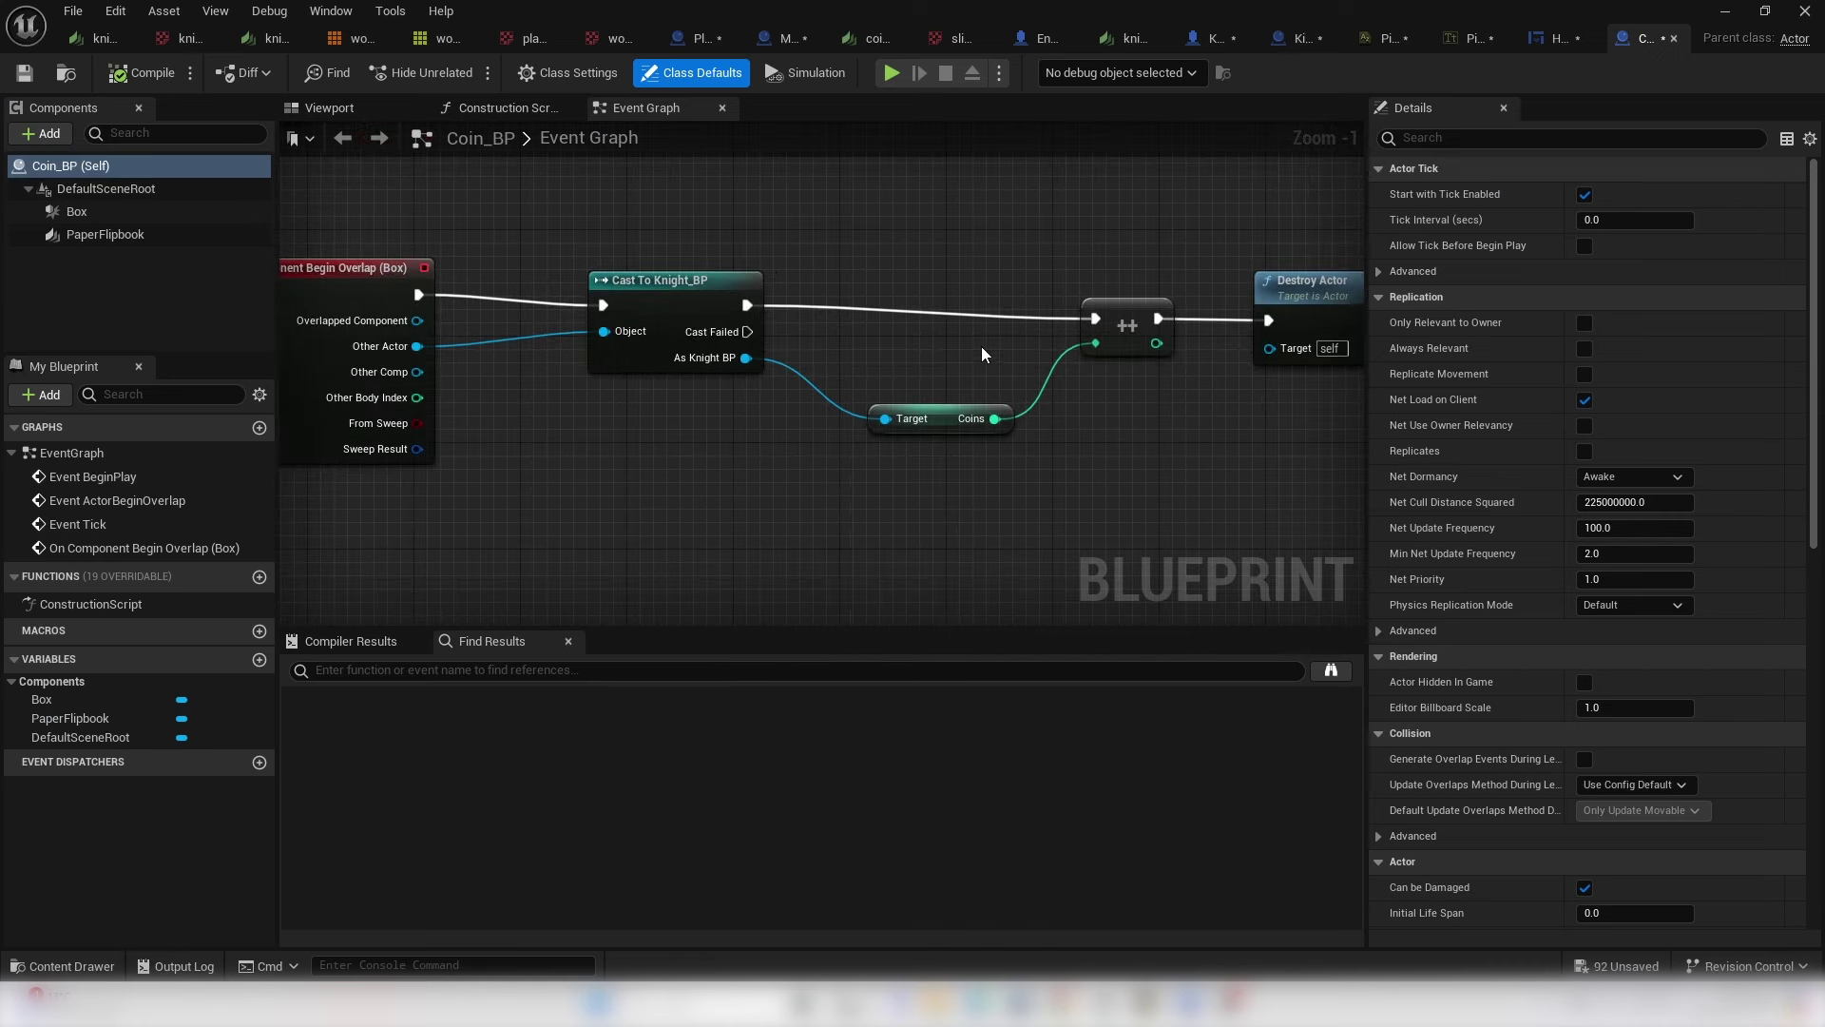
right_drag(981, 346, 635, 340)
drag(972, 290, 1157, 293)
right_drag(587, 357, 795, 295)
- Get the Hud variable from the As Knight BP output of the Cast To Knight_BP node
ctrl+drag(687, 300, 933, 464)
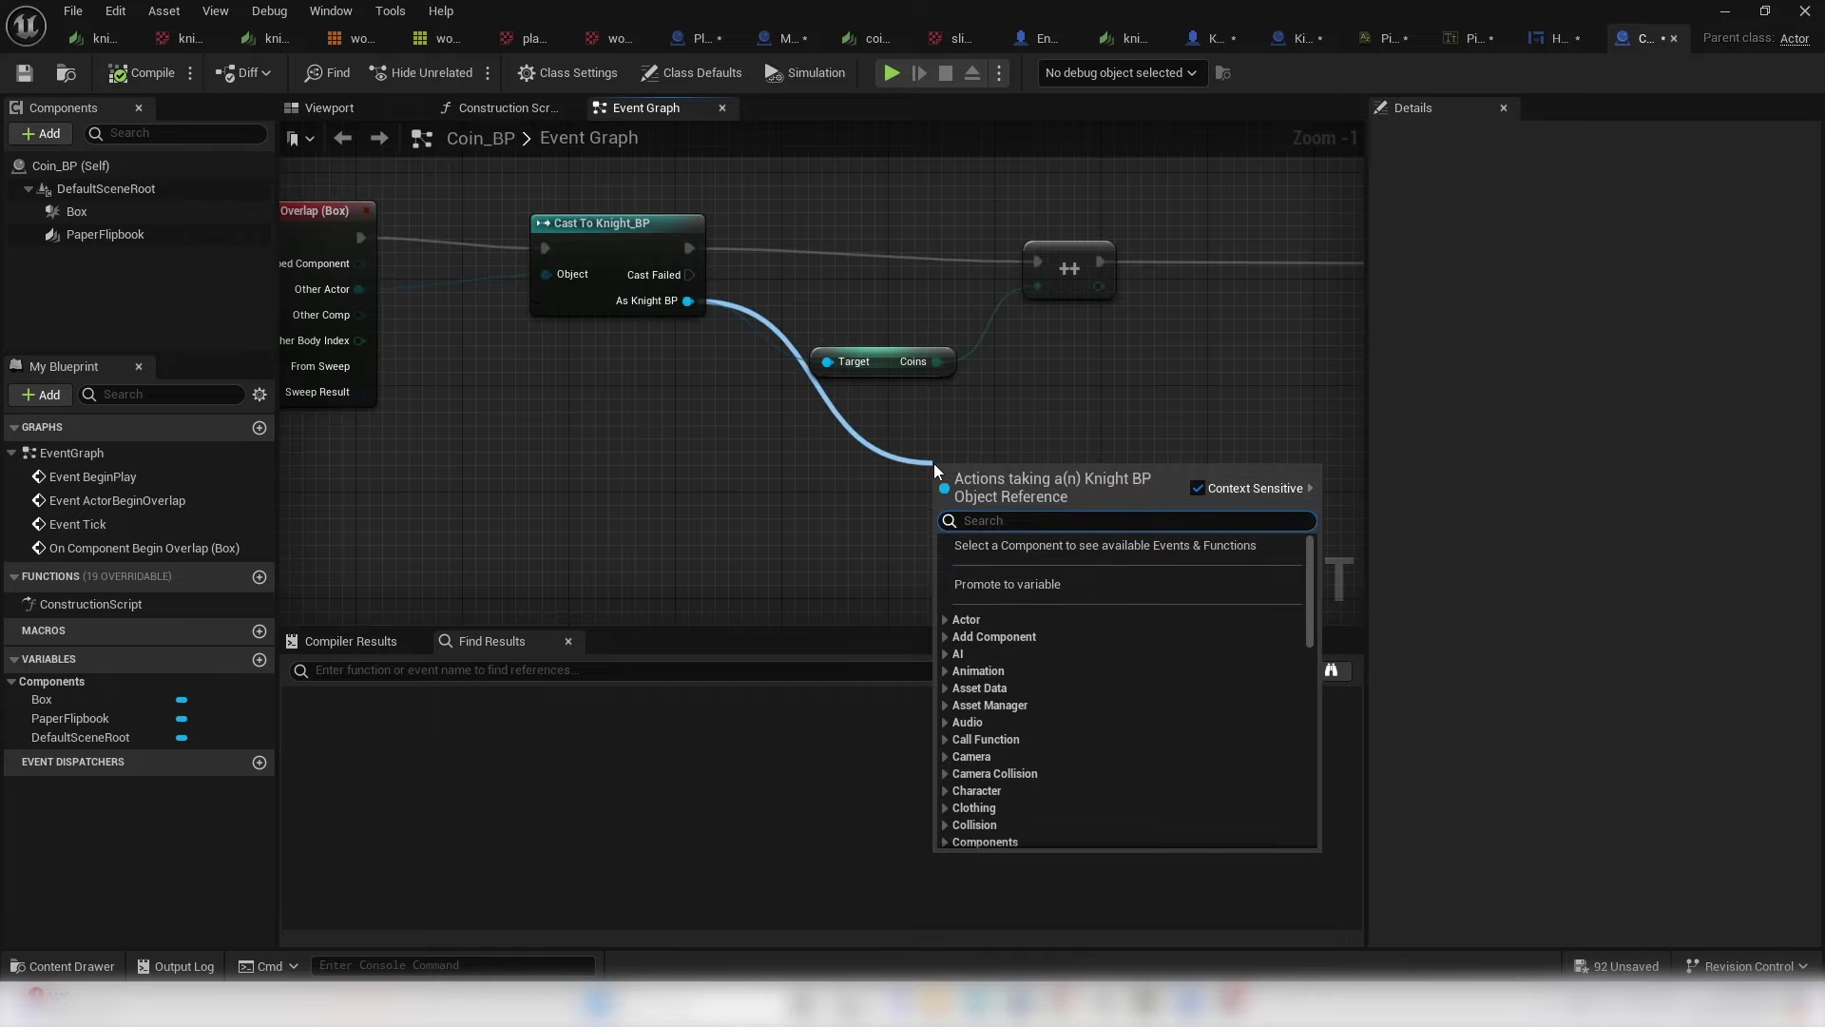
text(get hud)
key(Return)
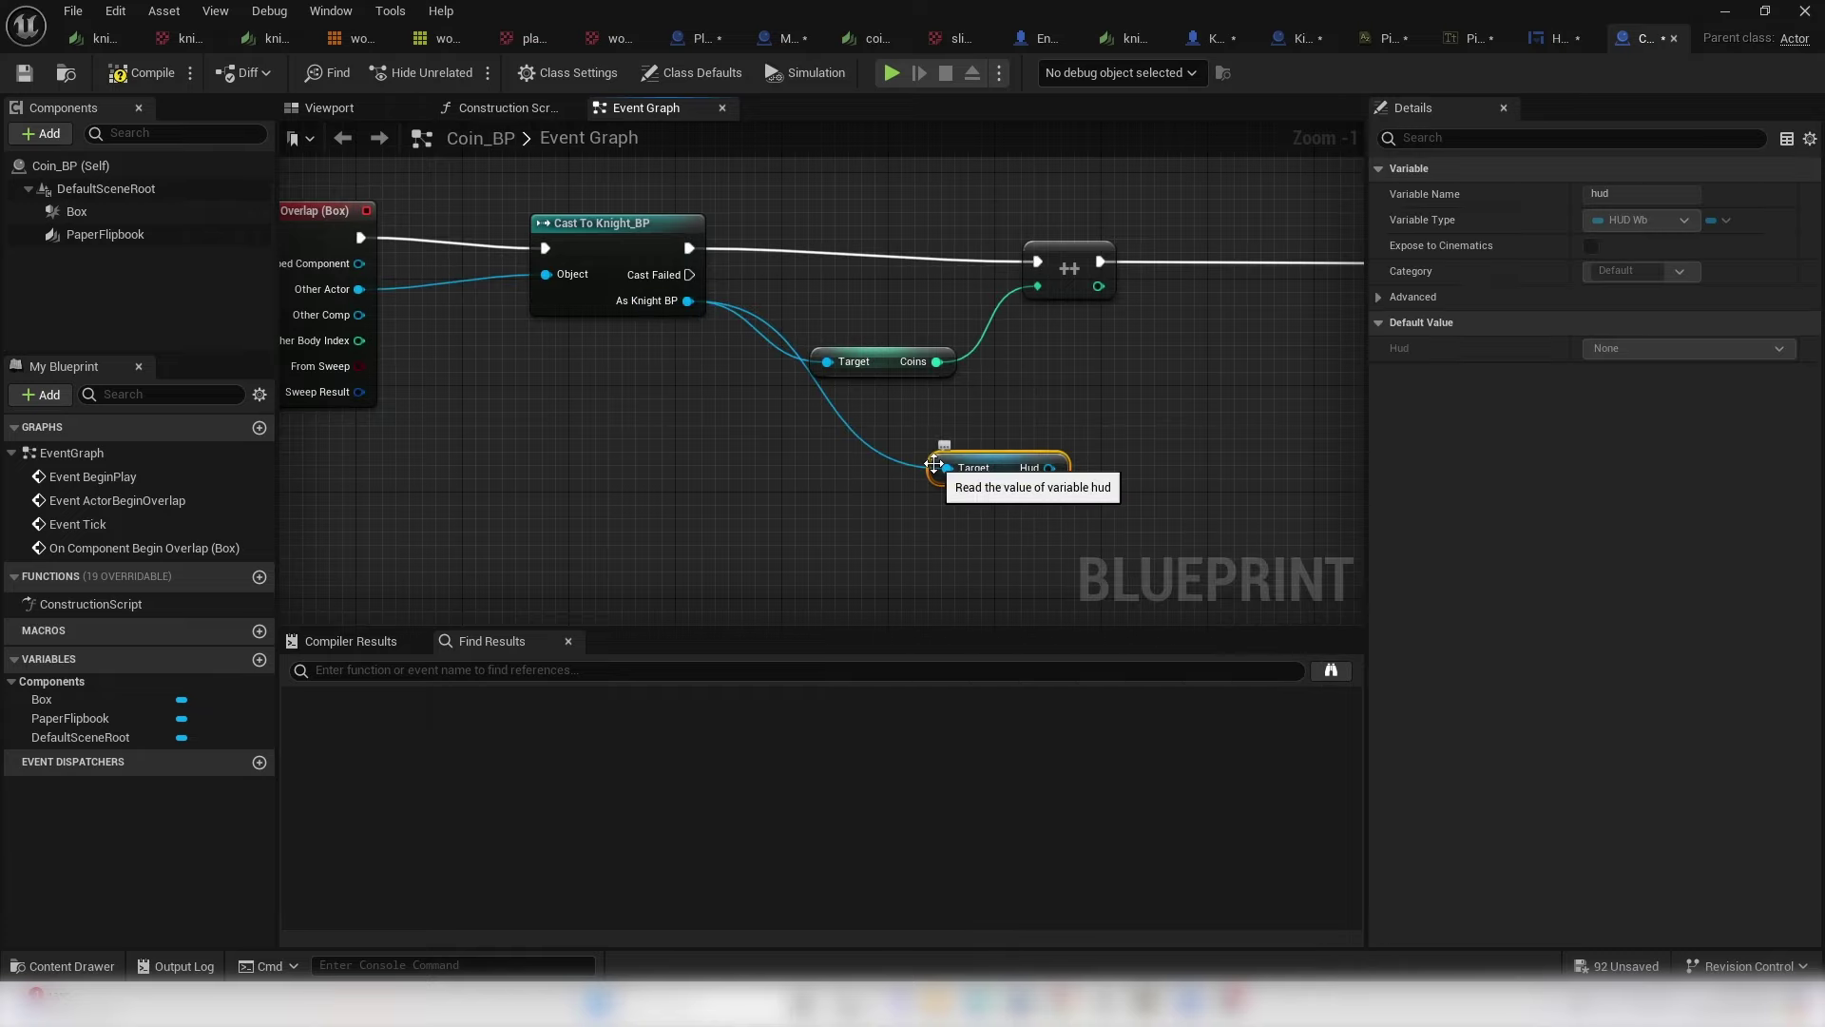
click(1167, 394)
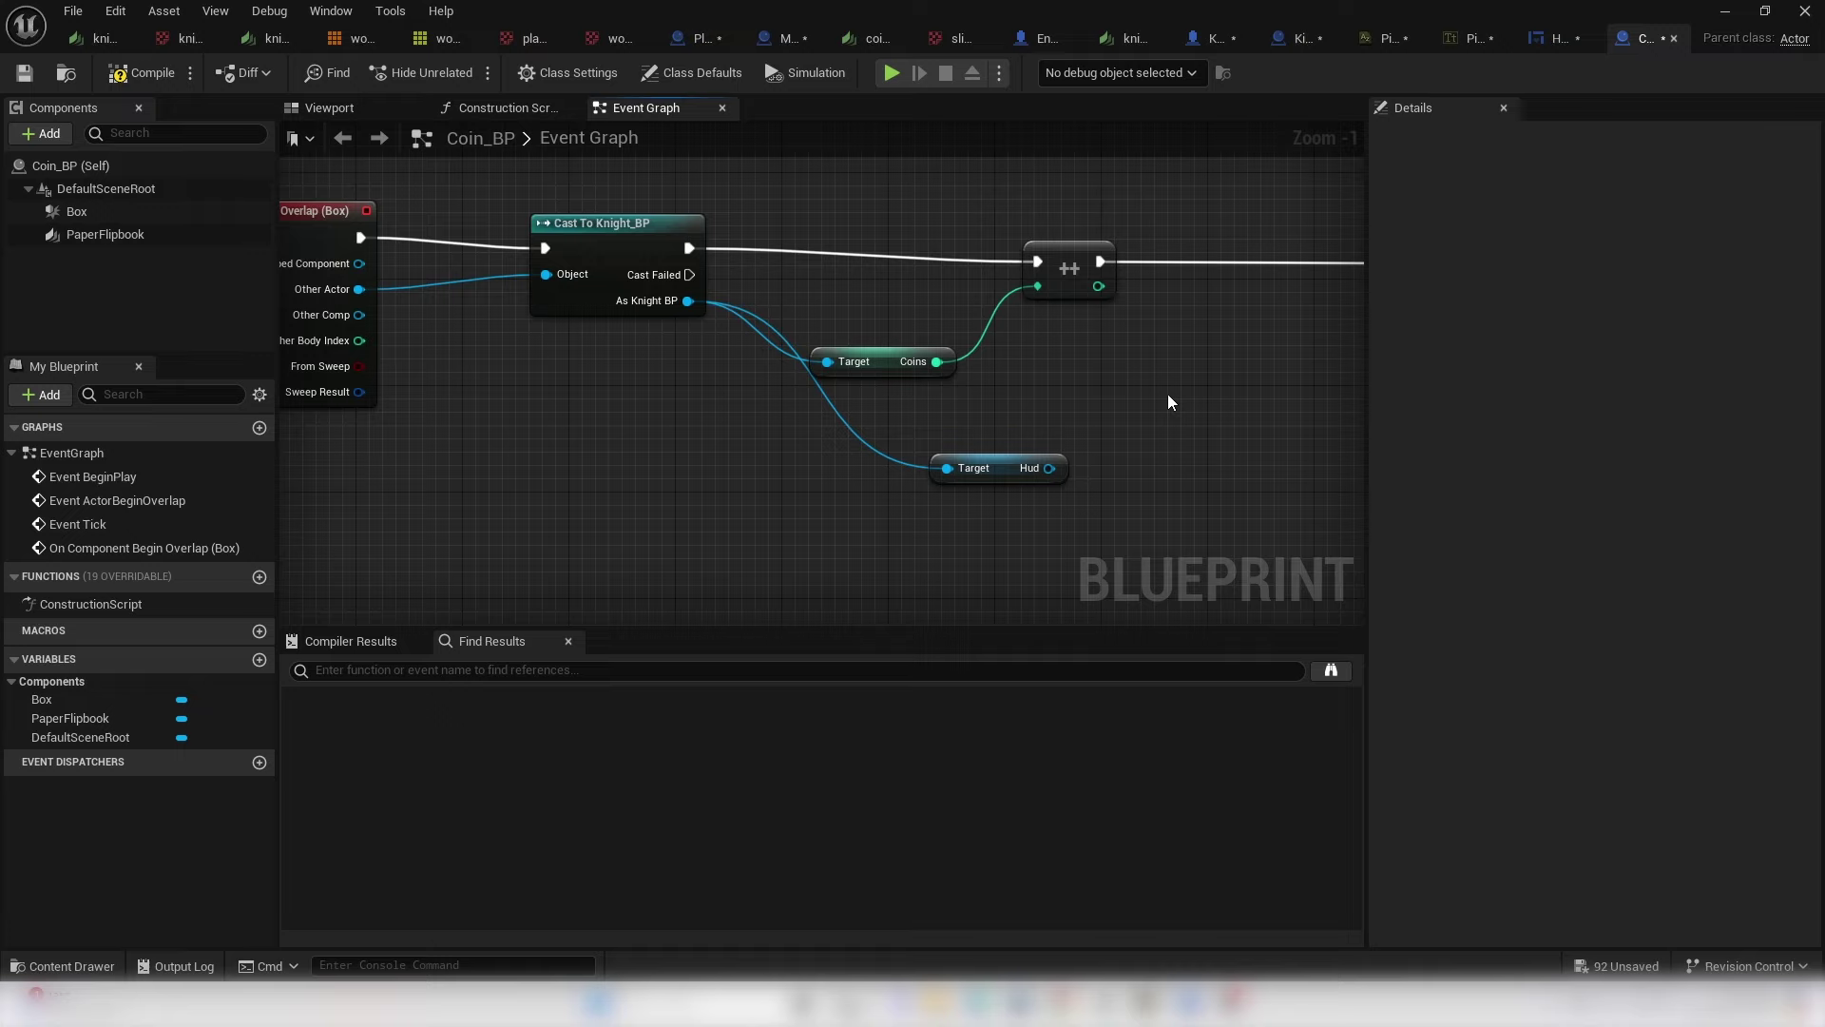
- Call Update Coins on the Hud reference between the coin increment and Destroy Actor, space out the nodes and compile Coin_BP
drag(1049, 468, 1158, 374)
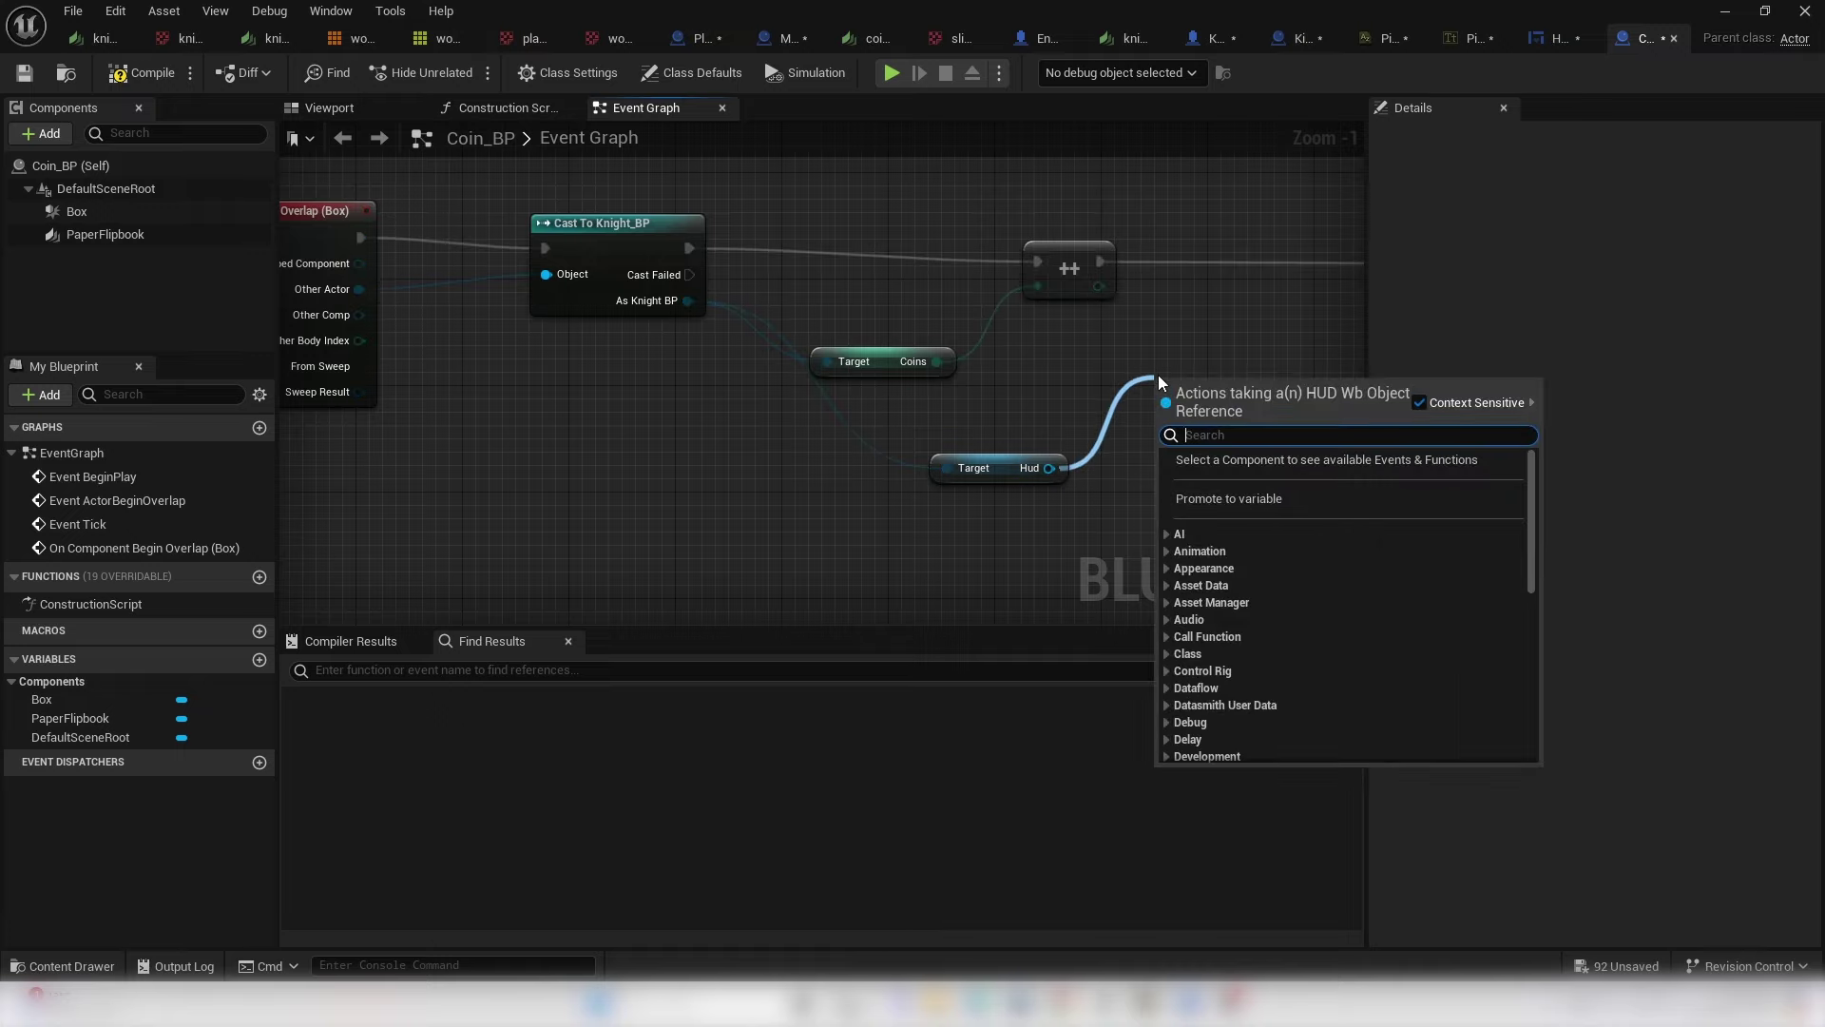
text(update)
key(Return)
right_drag(1157, 377, 671, 402)
drag(671, 402, 1020, 289)
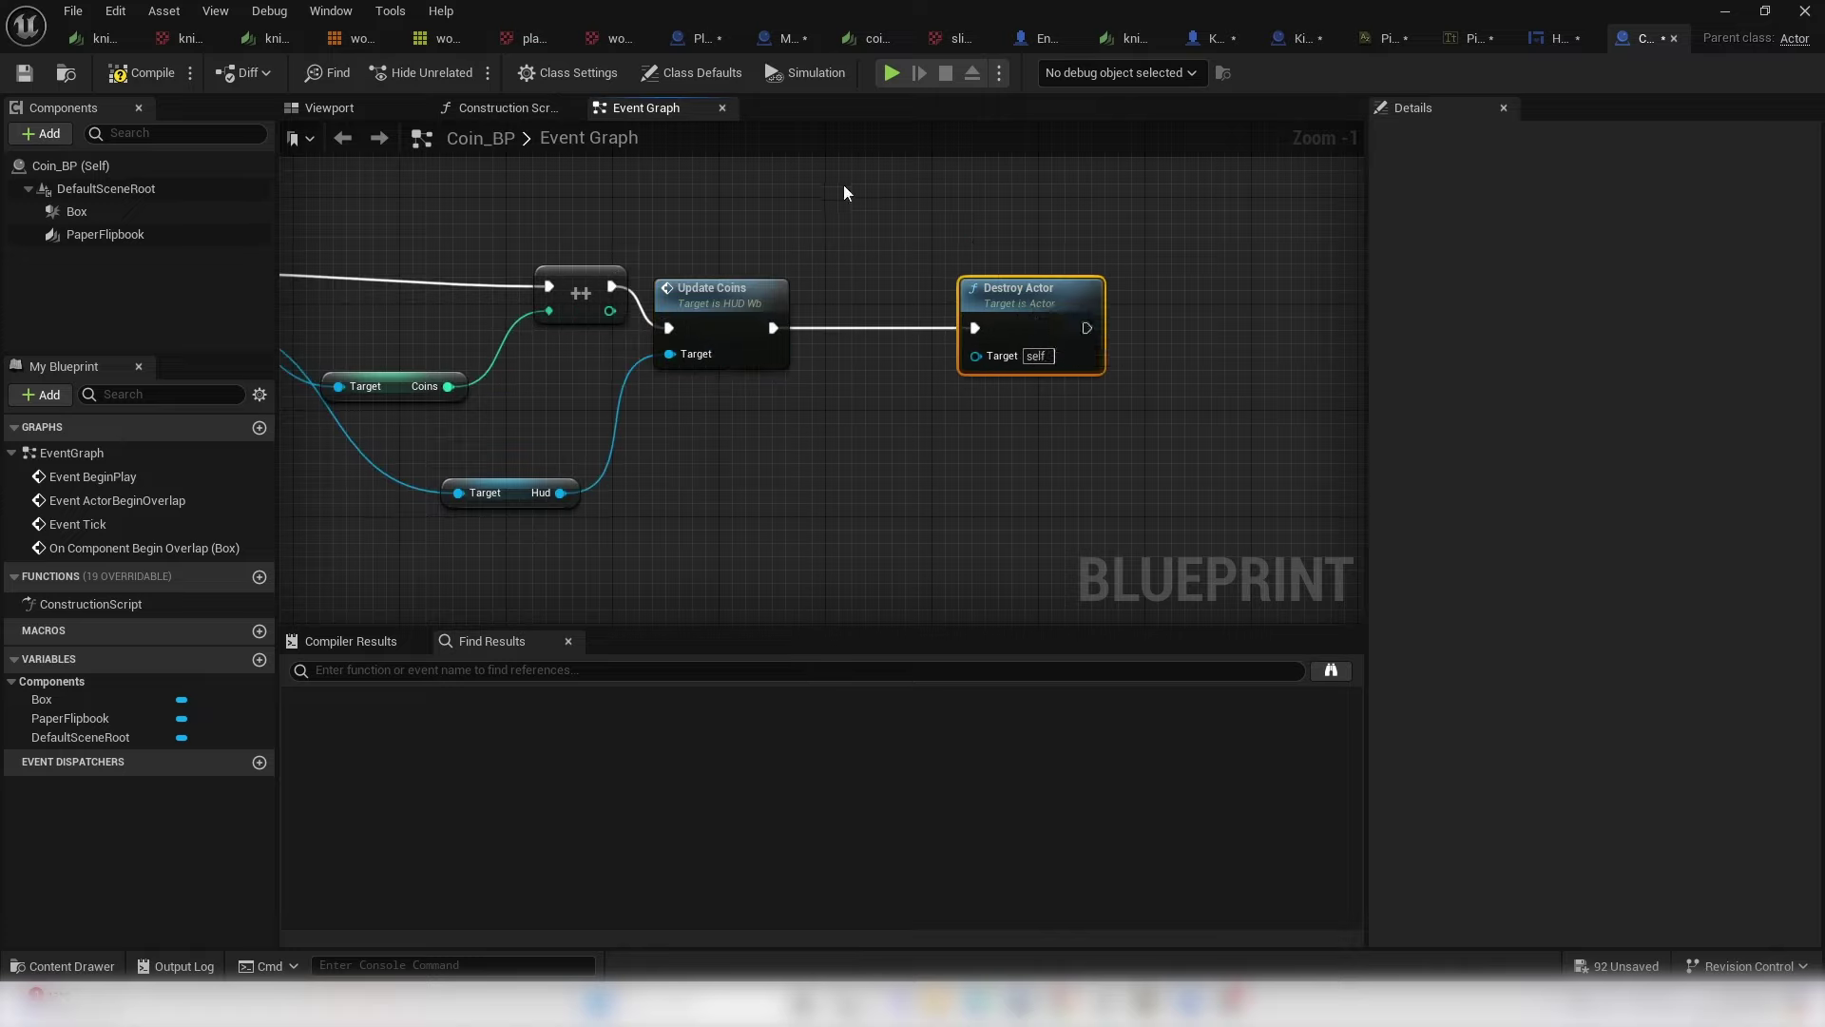
click(140, 75)
- Play-test LEVEL1 by walking the knight through coins, and restart the level to check the score counter's starting value
click(1723, 11)
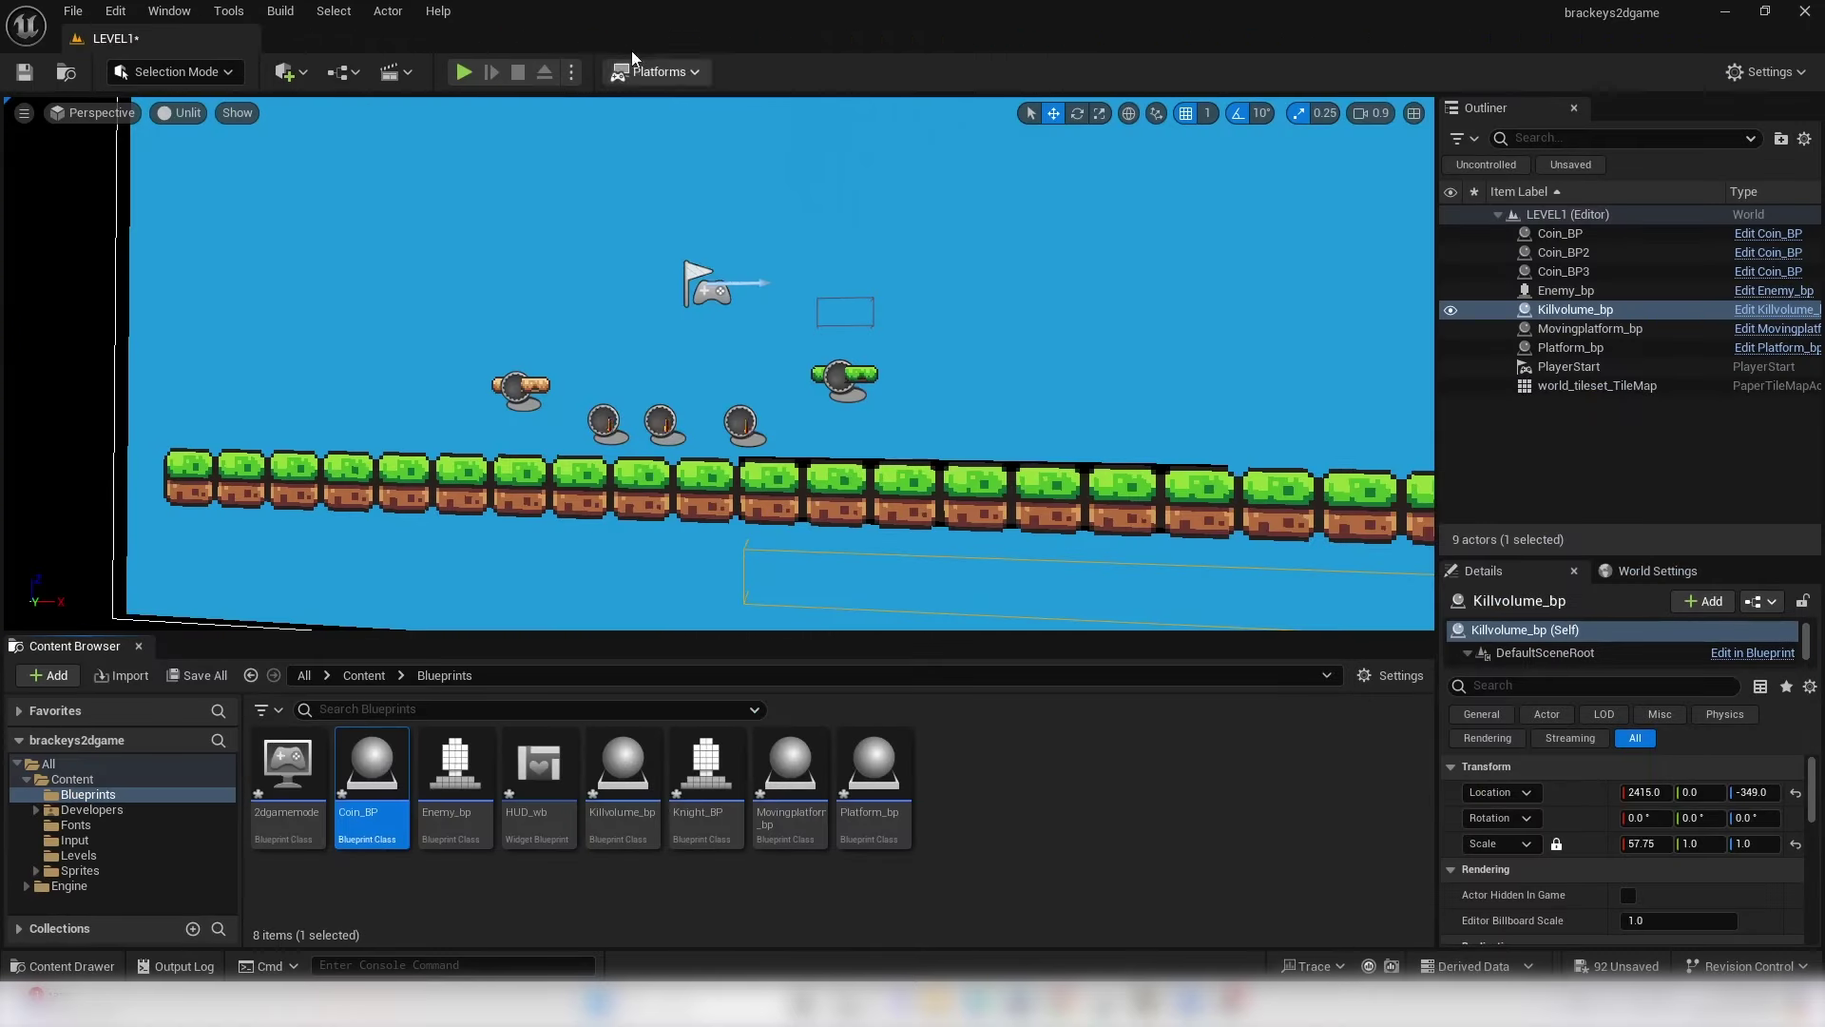
click(464, 72)
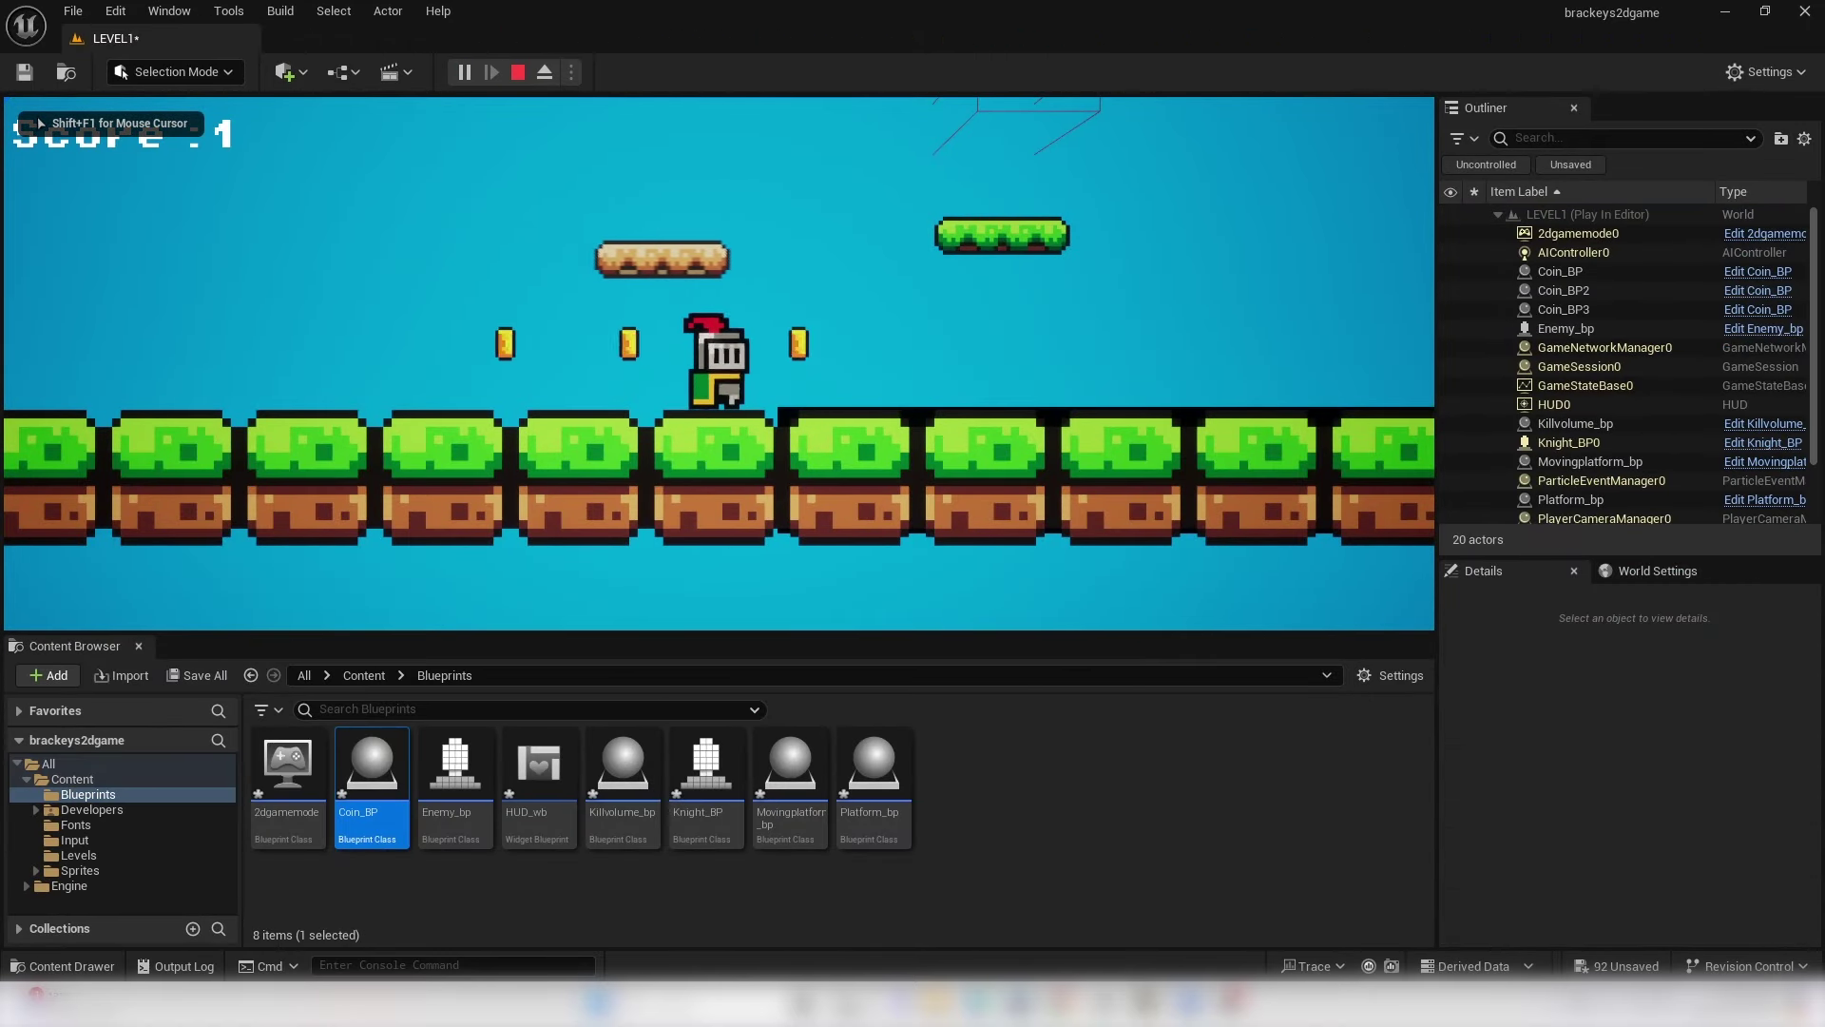
key(a)
key(a)
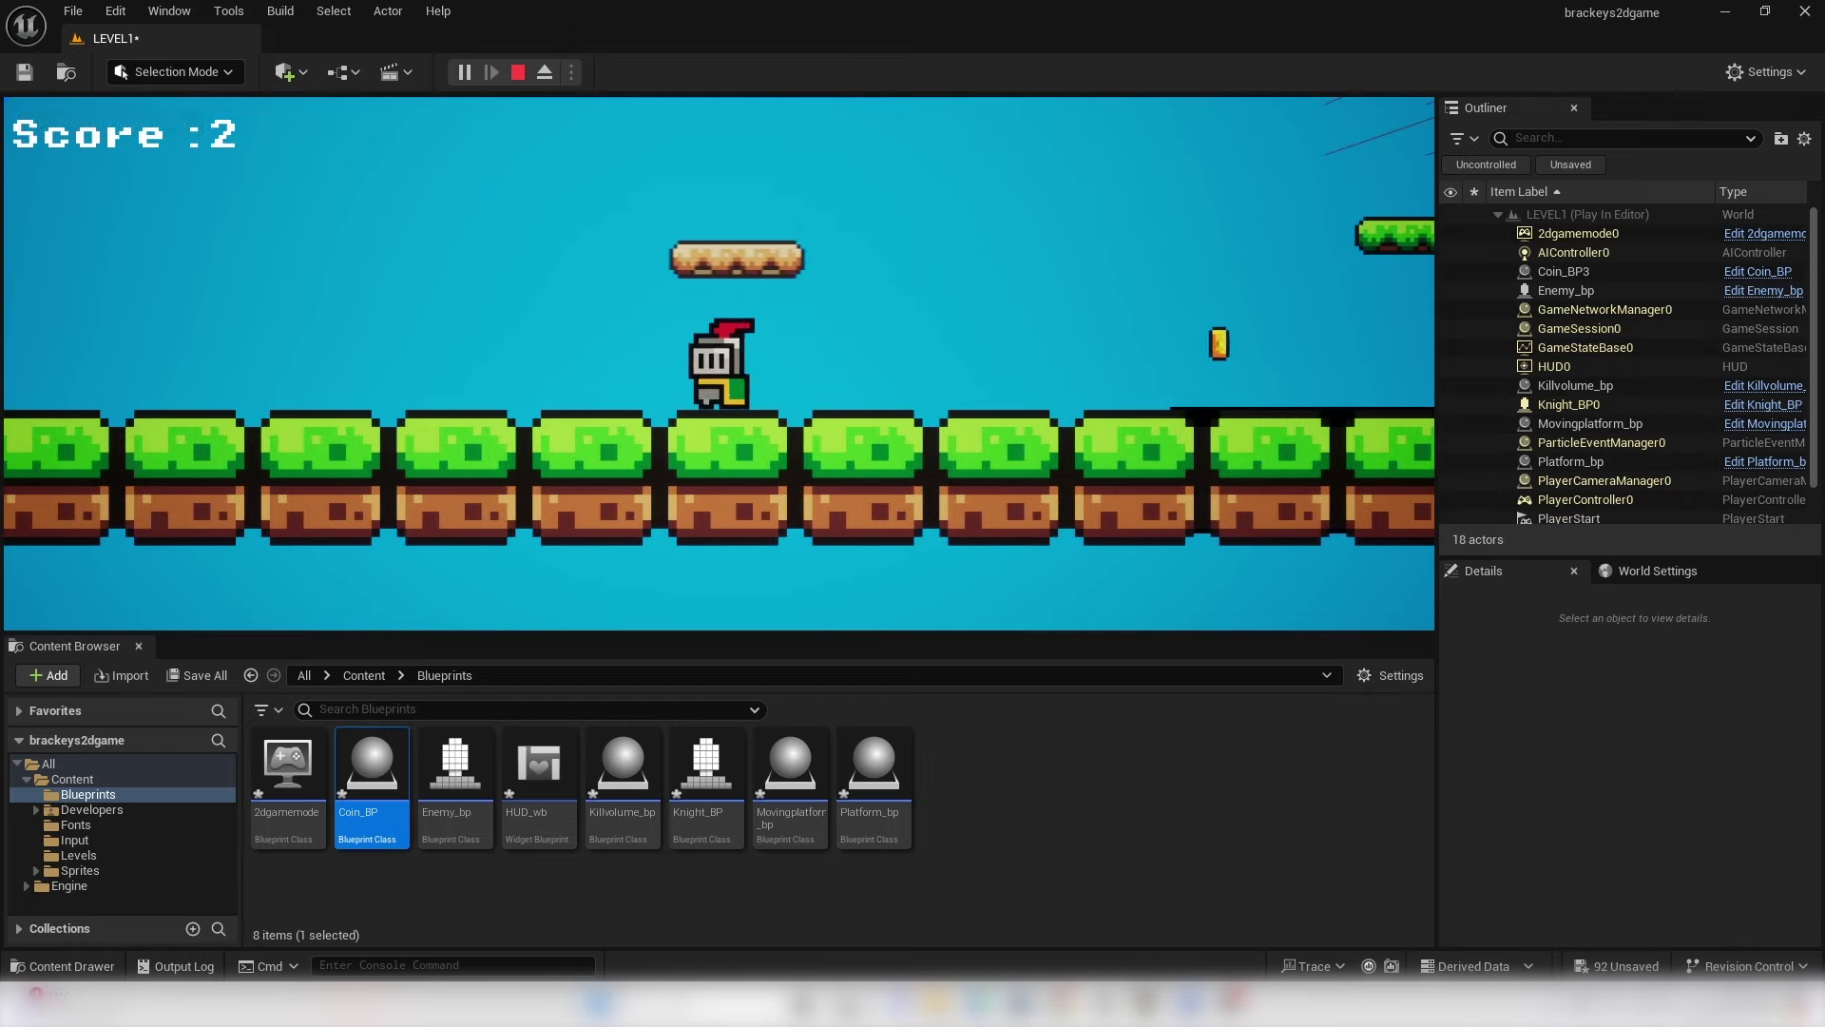
key(d)
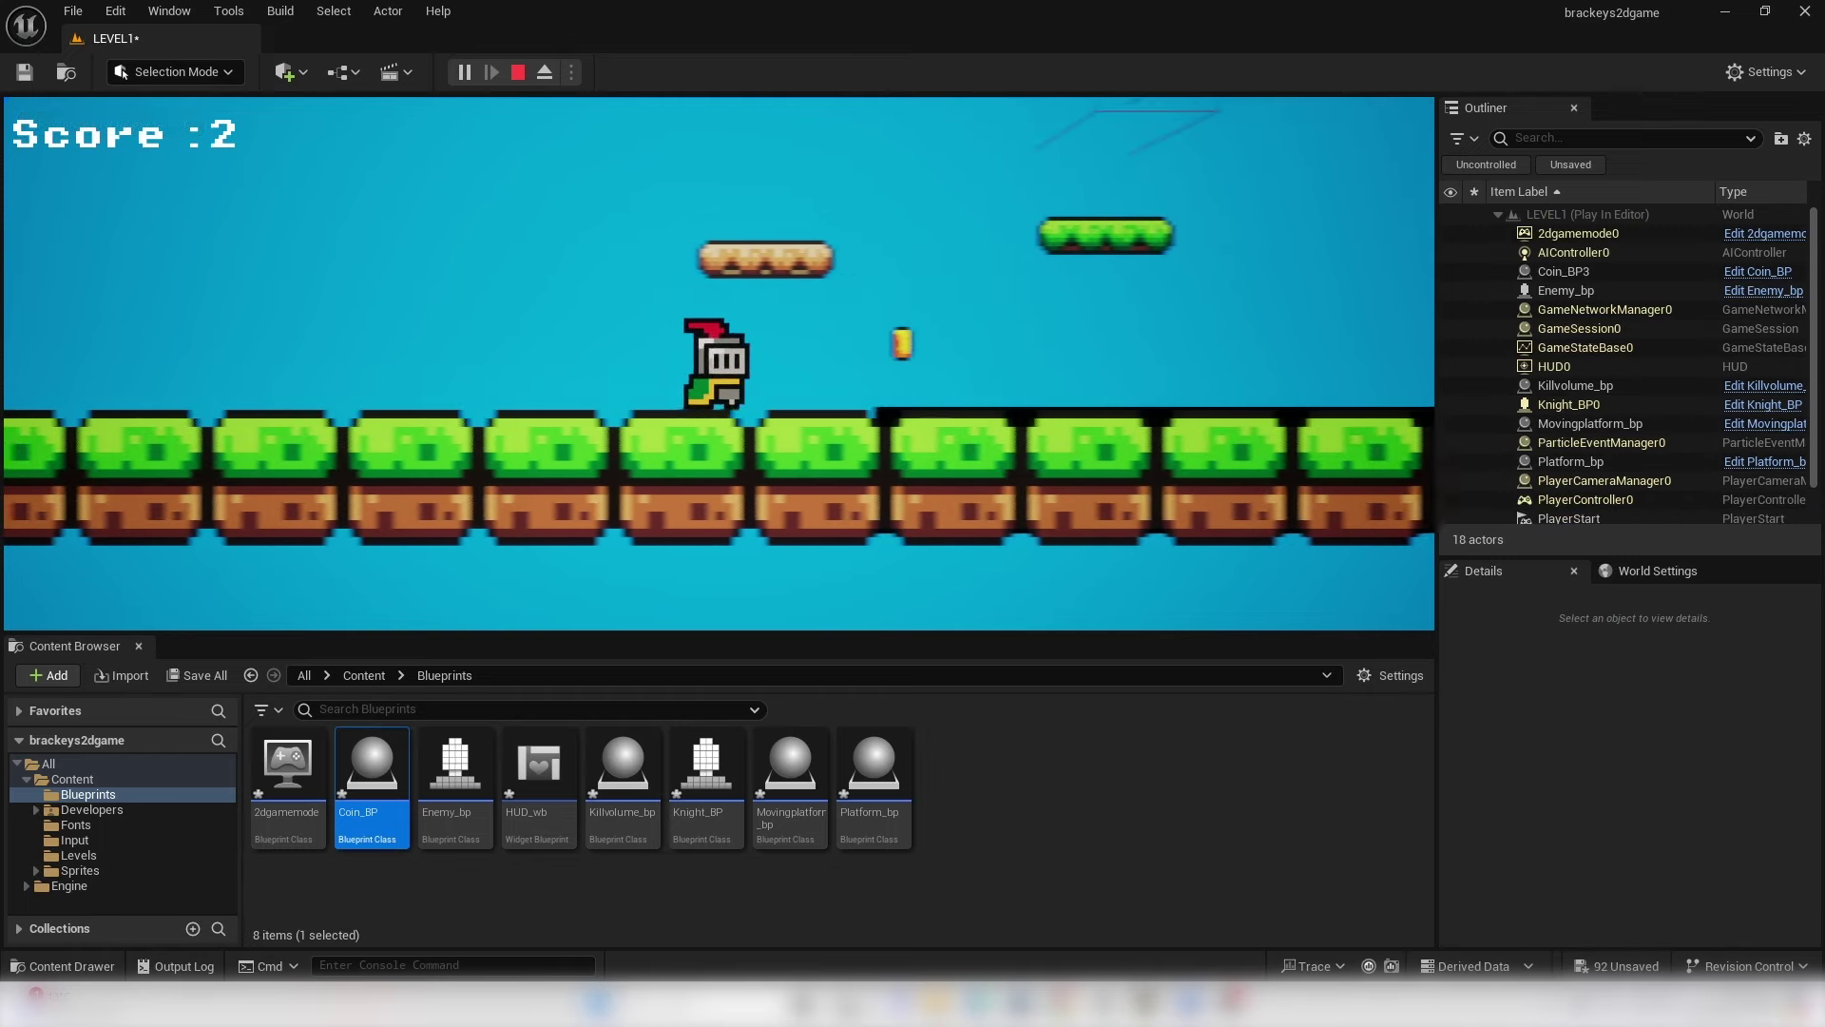
key(Escape)
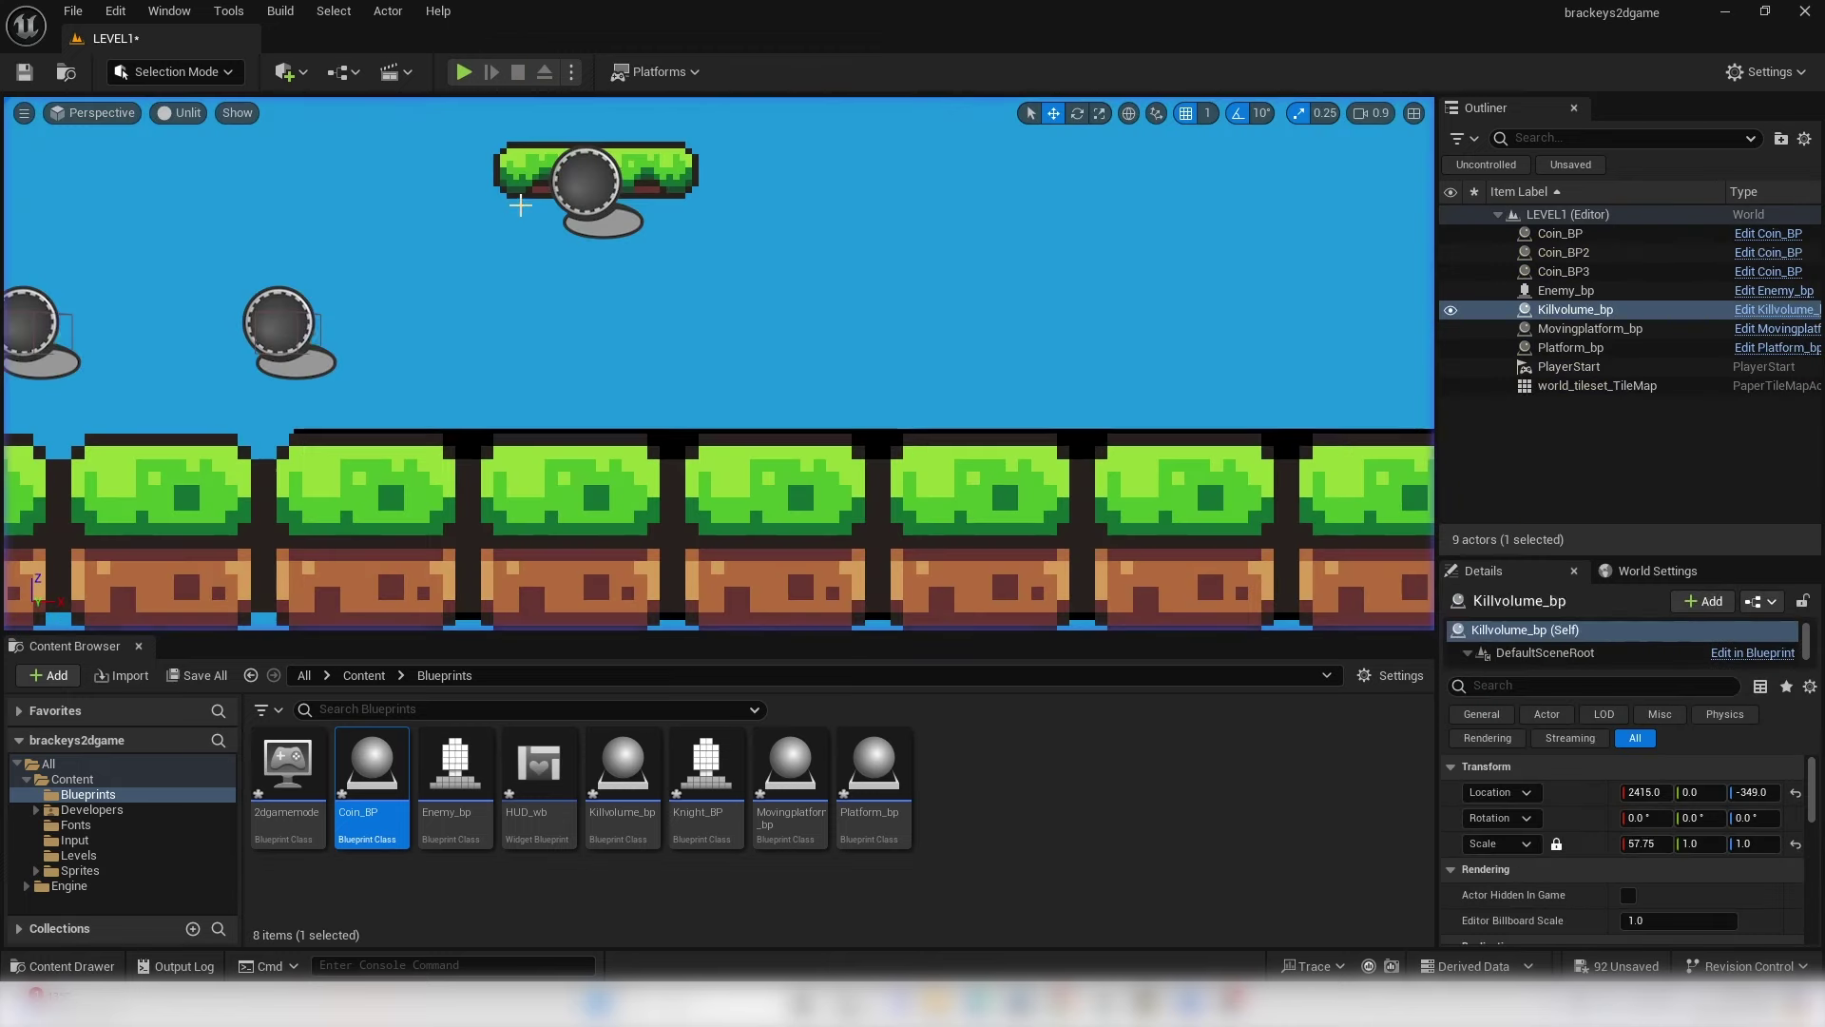
click(465, 72)
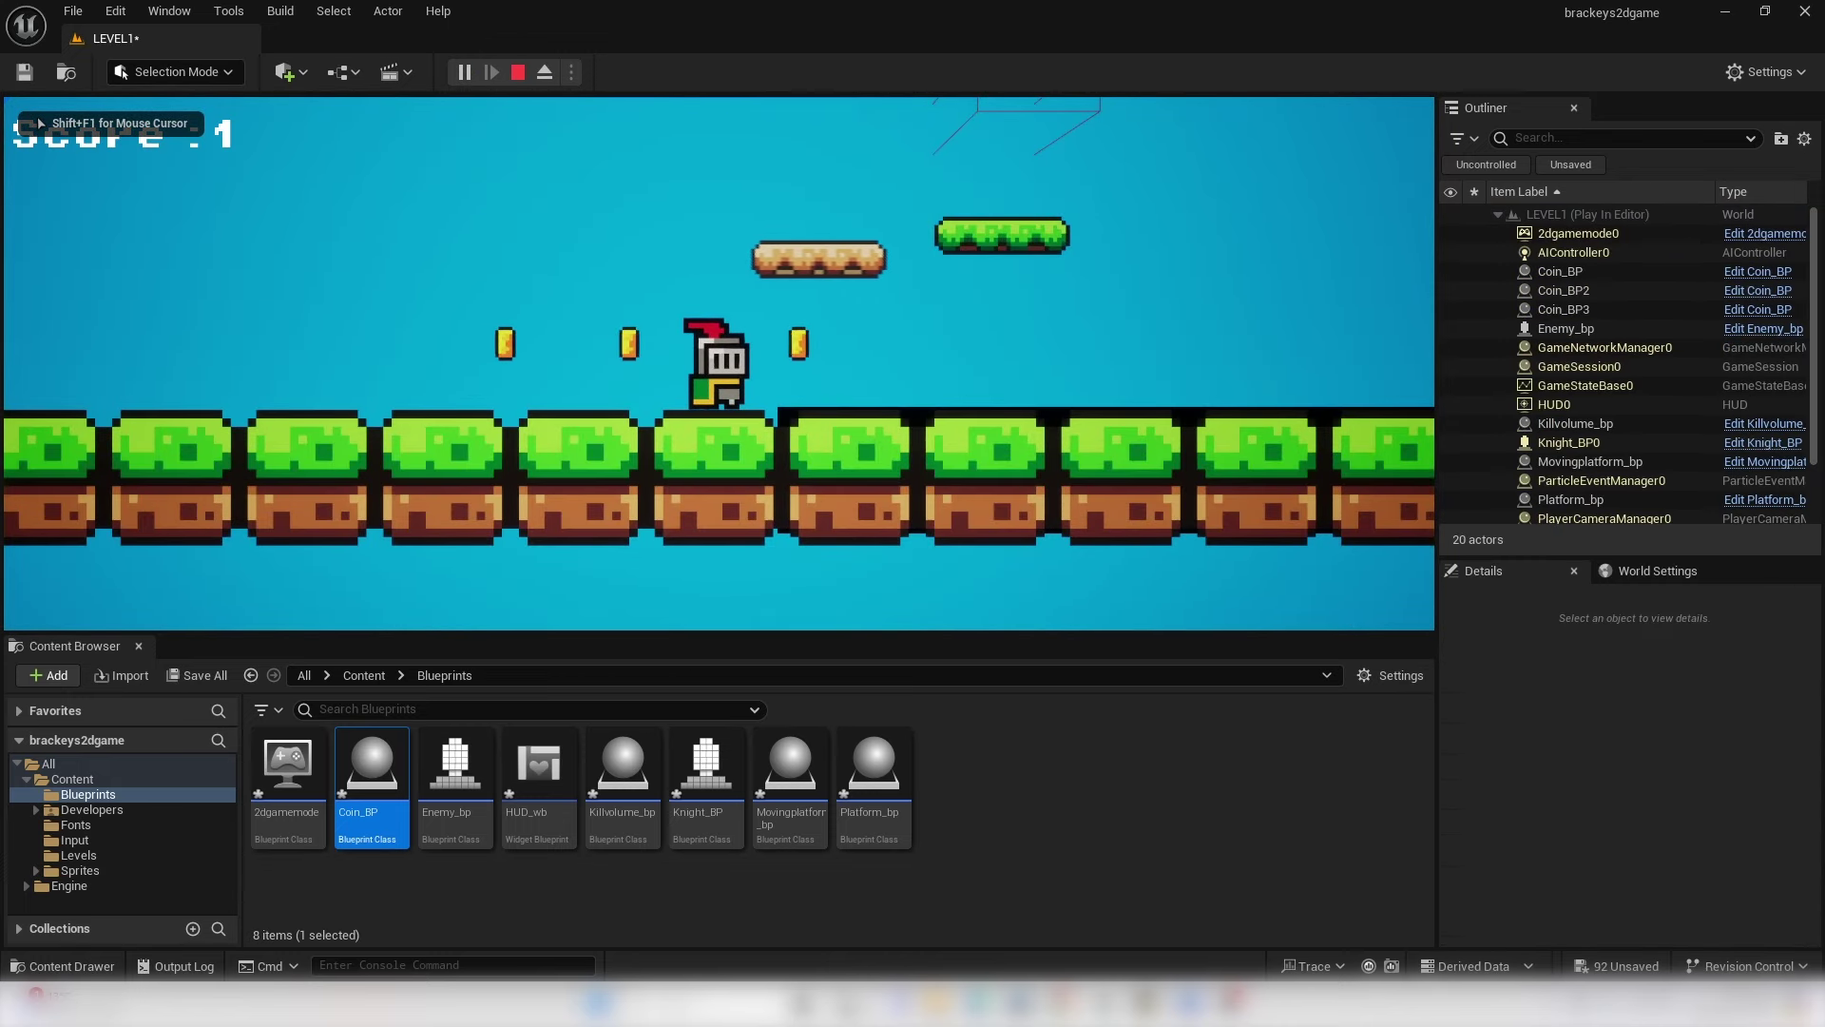
key(Escape)
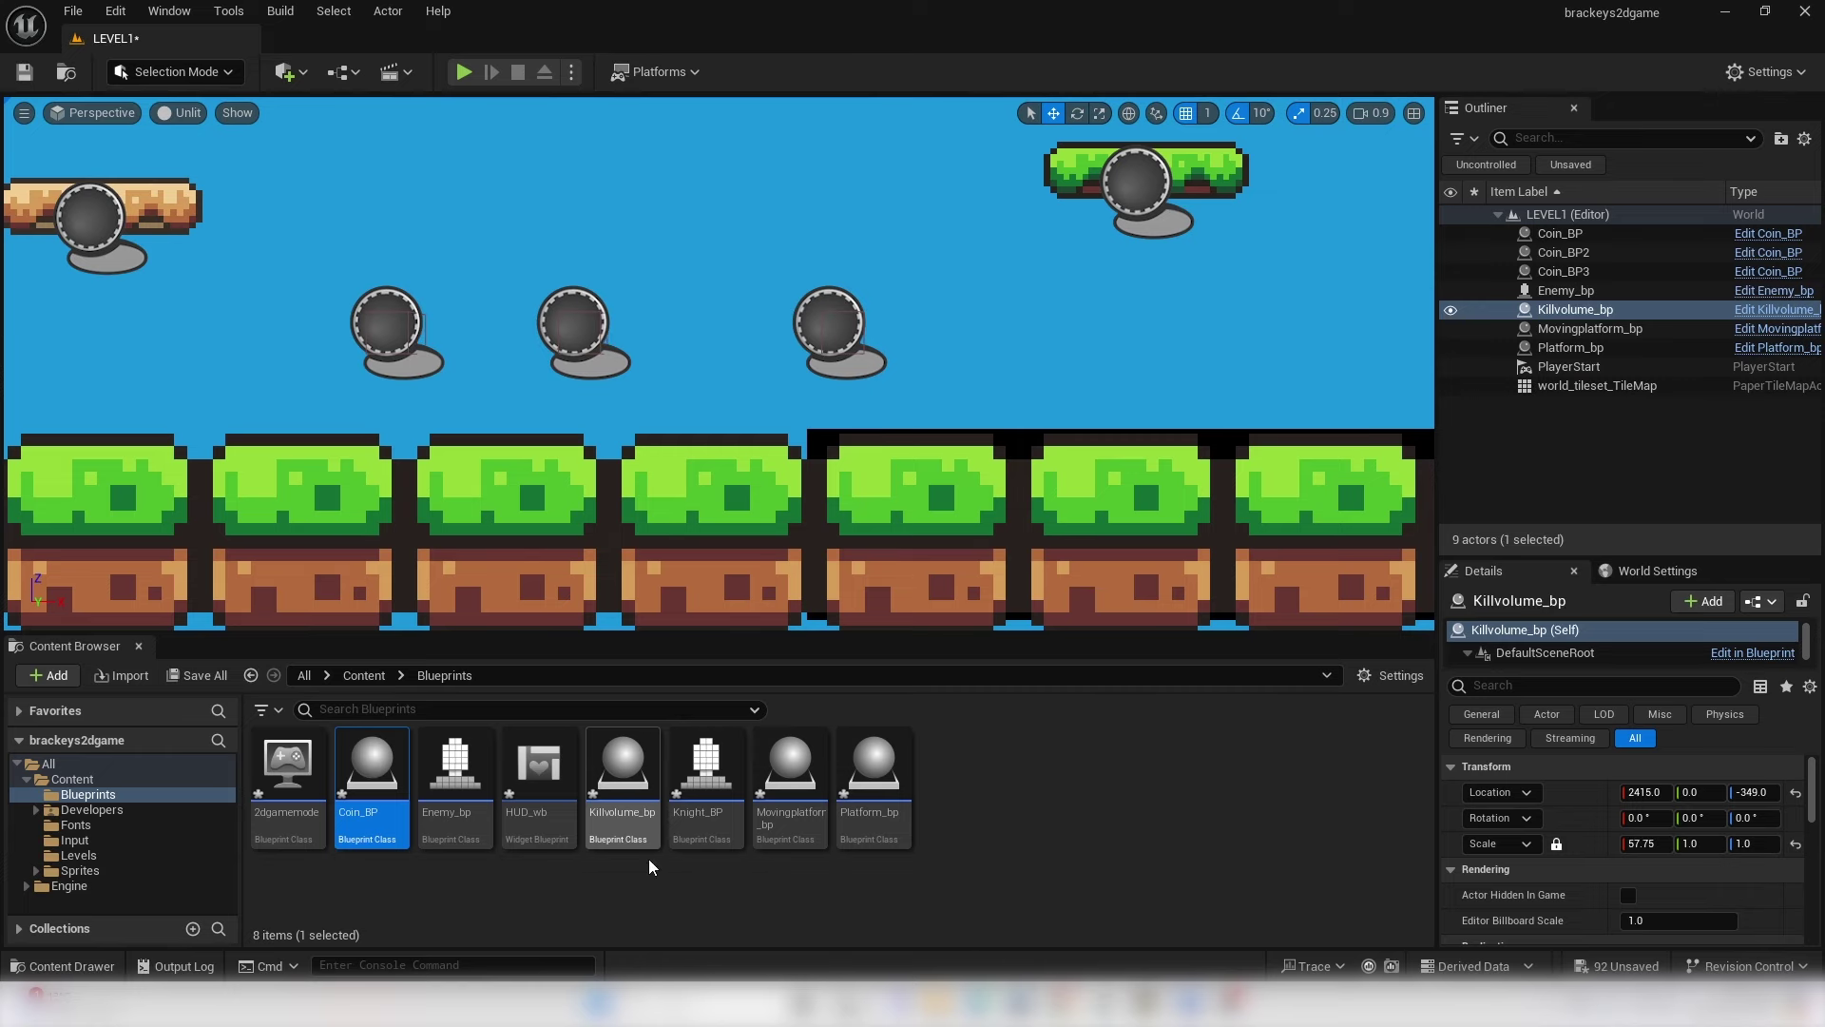
- Set the default text of the coins text block in the HUD_wb designer to 0 and compile the widget
double_click(512, 775)
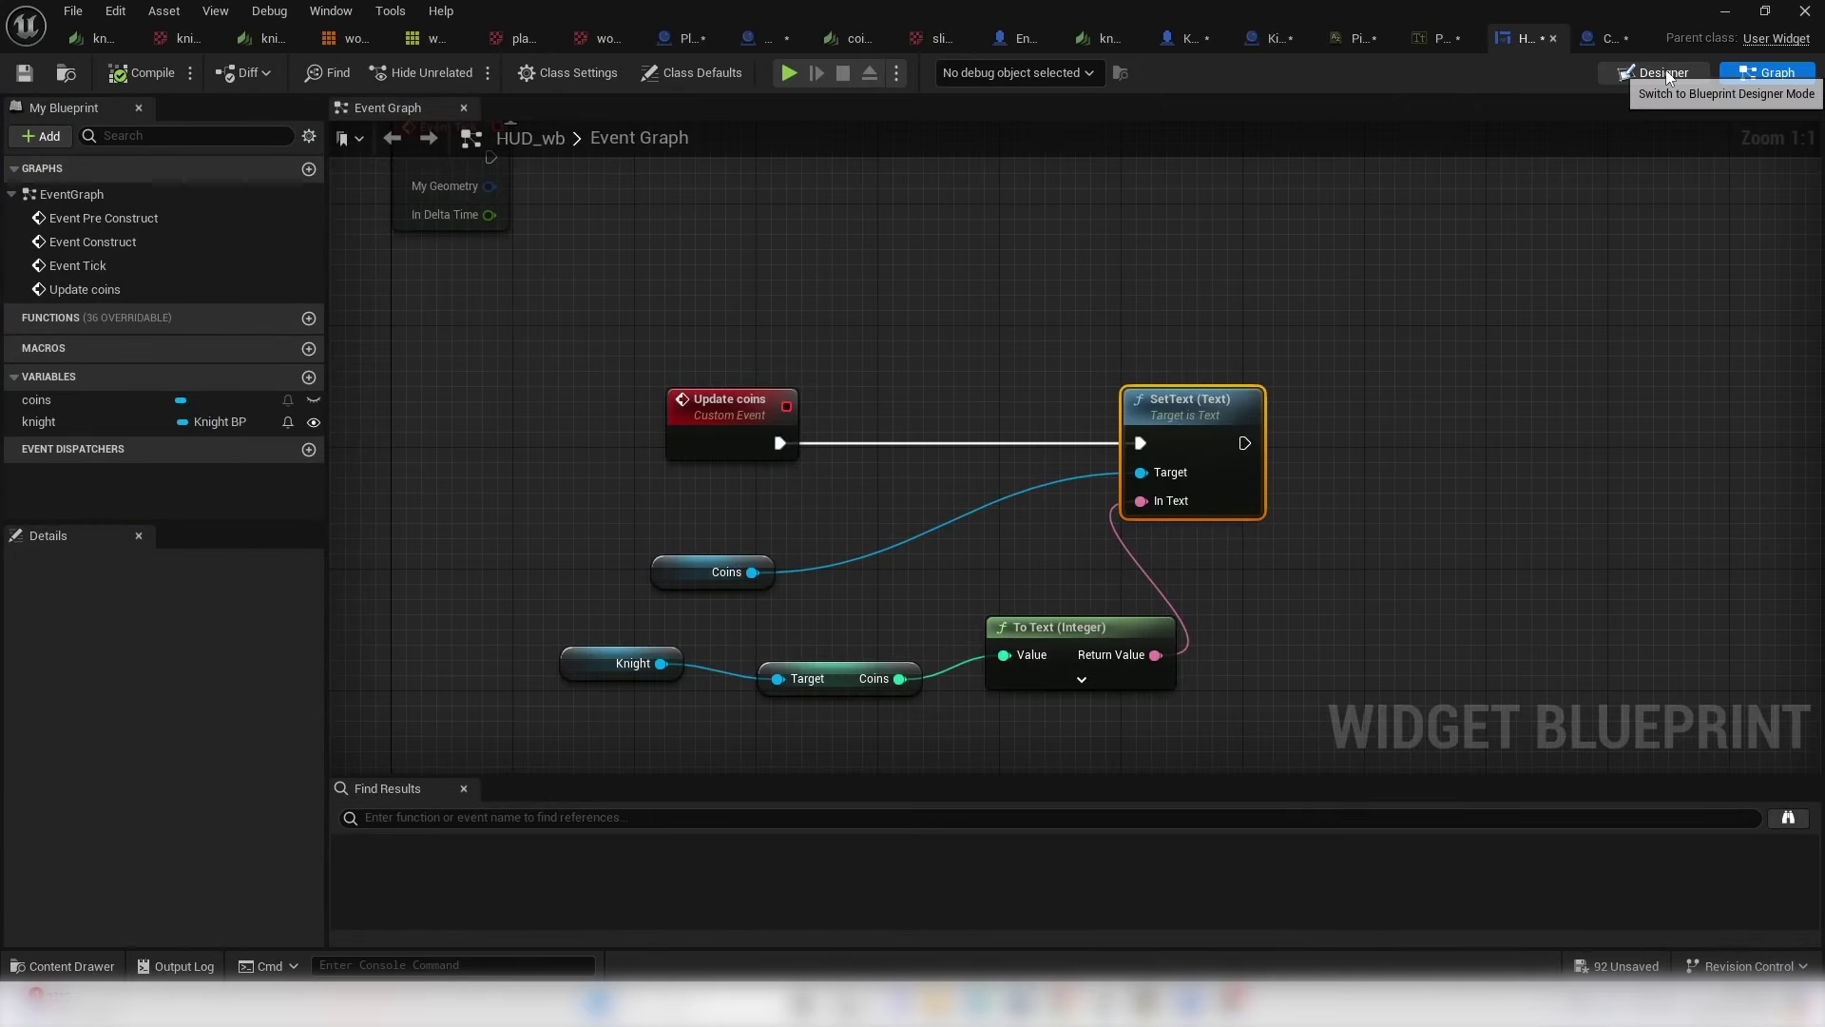
click(1666, 72)
click(1578, 358)
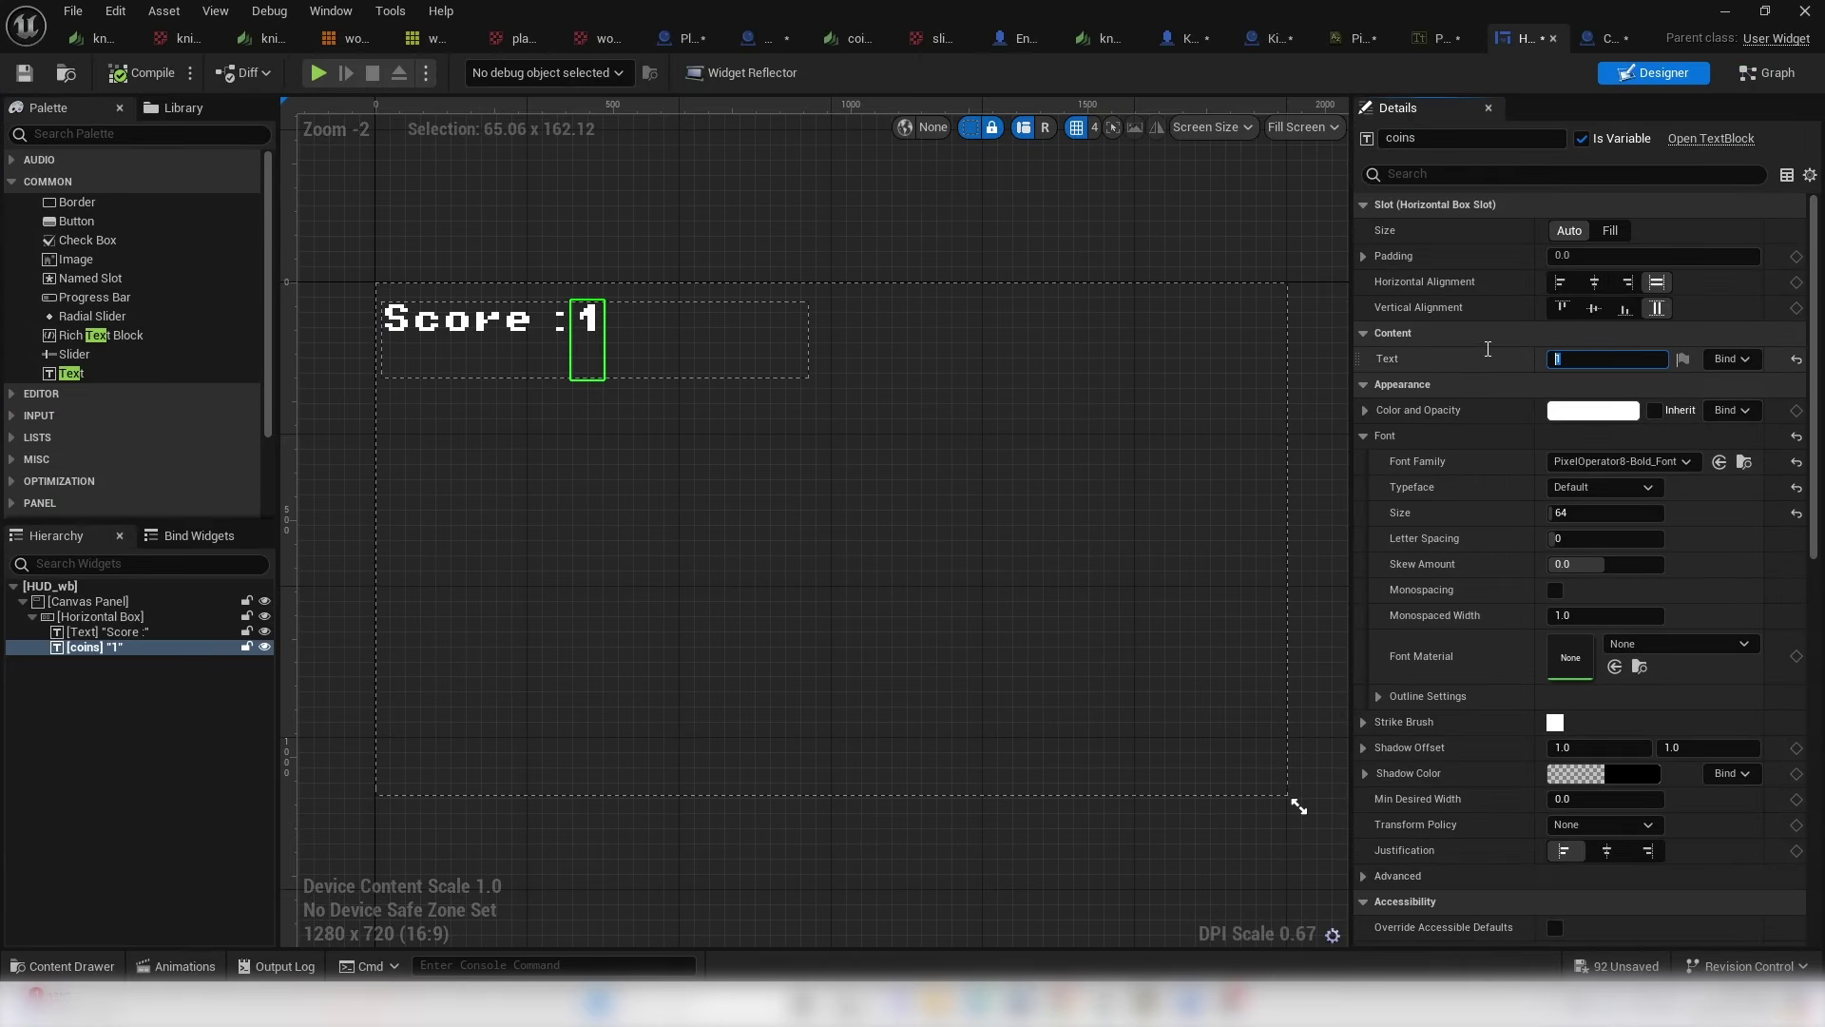
click(1607, 359)
text(0)
click(141, 73)
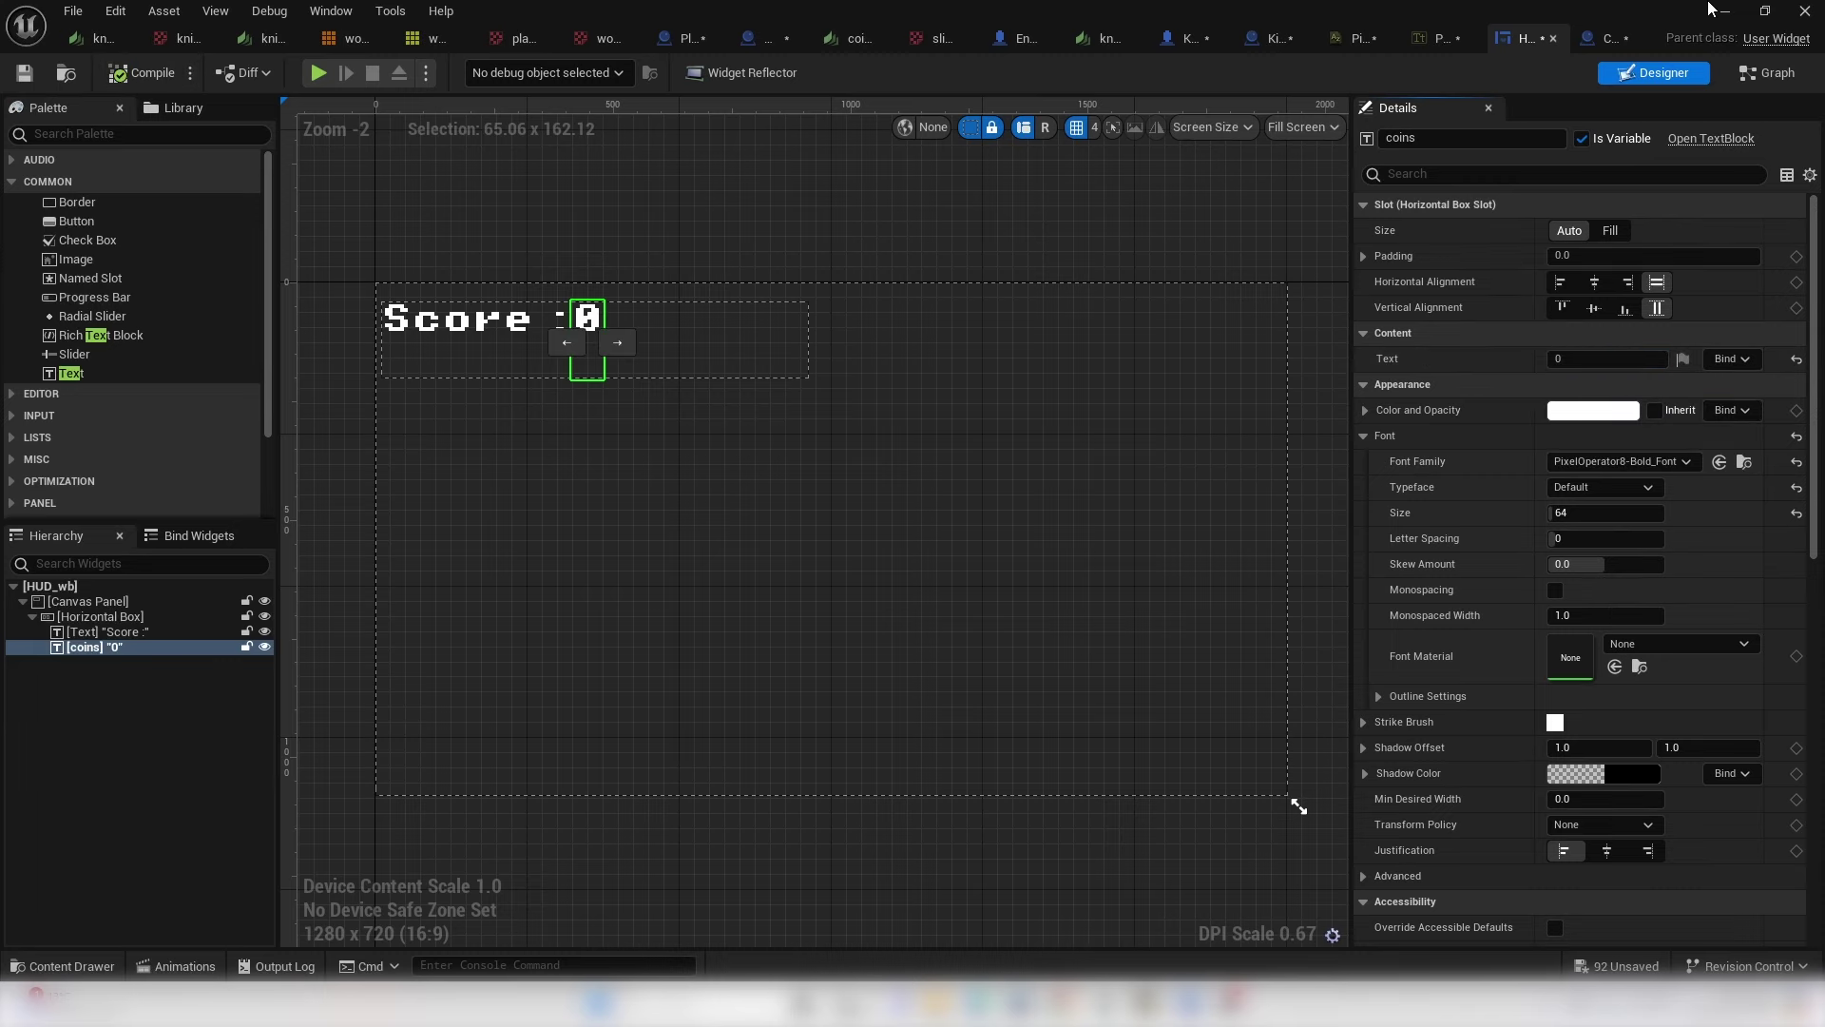
- Play-test LEVEL1 again, collecting all the coins in both directions to check the score display
click(1722, 10)
click(461, 73)
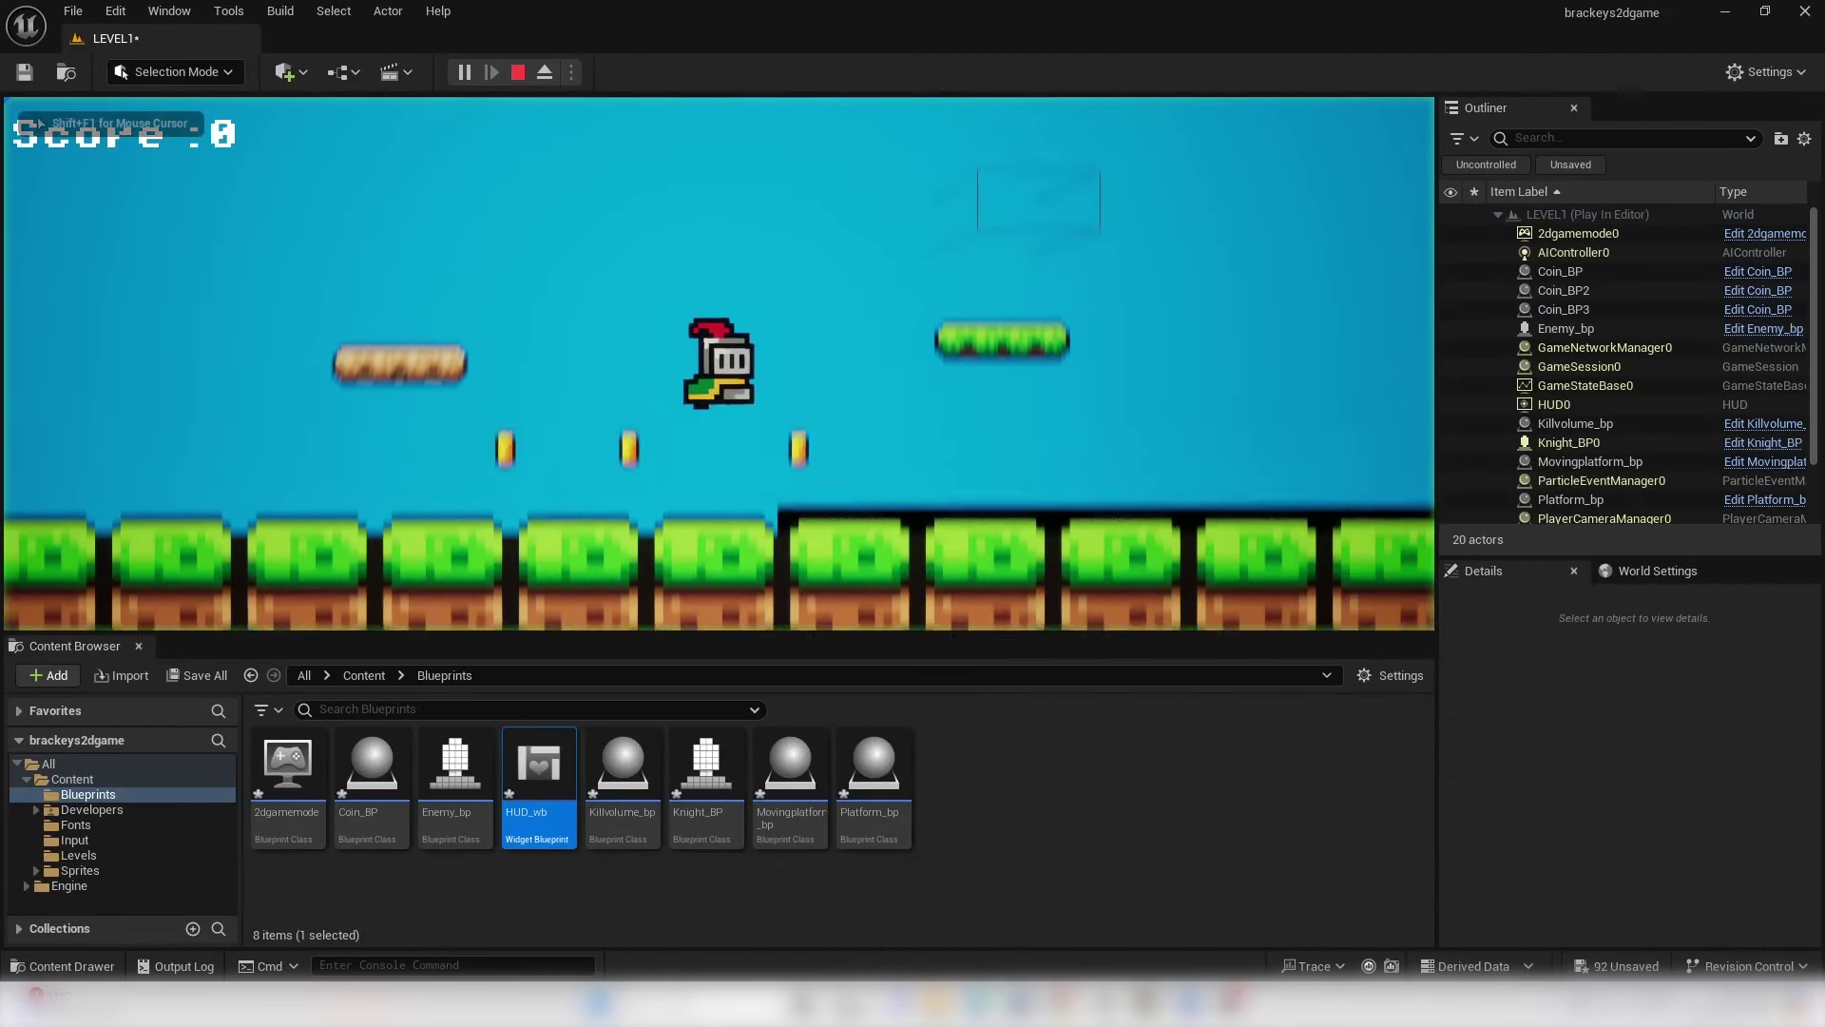
key(d)
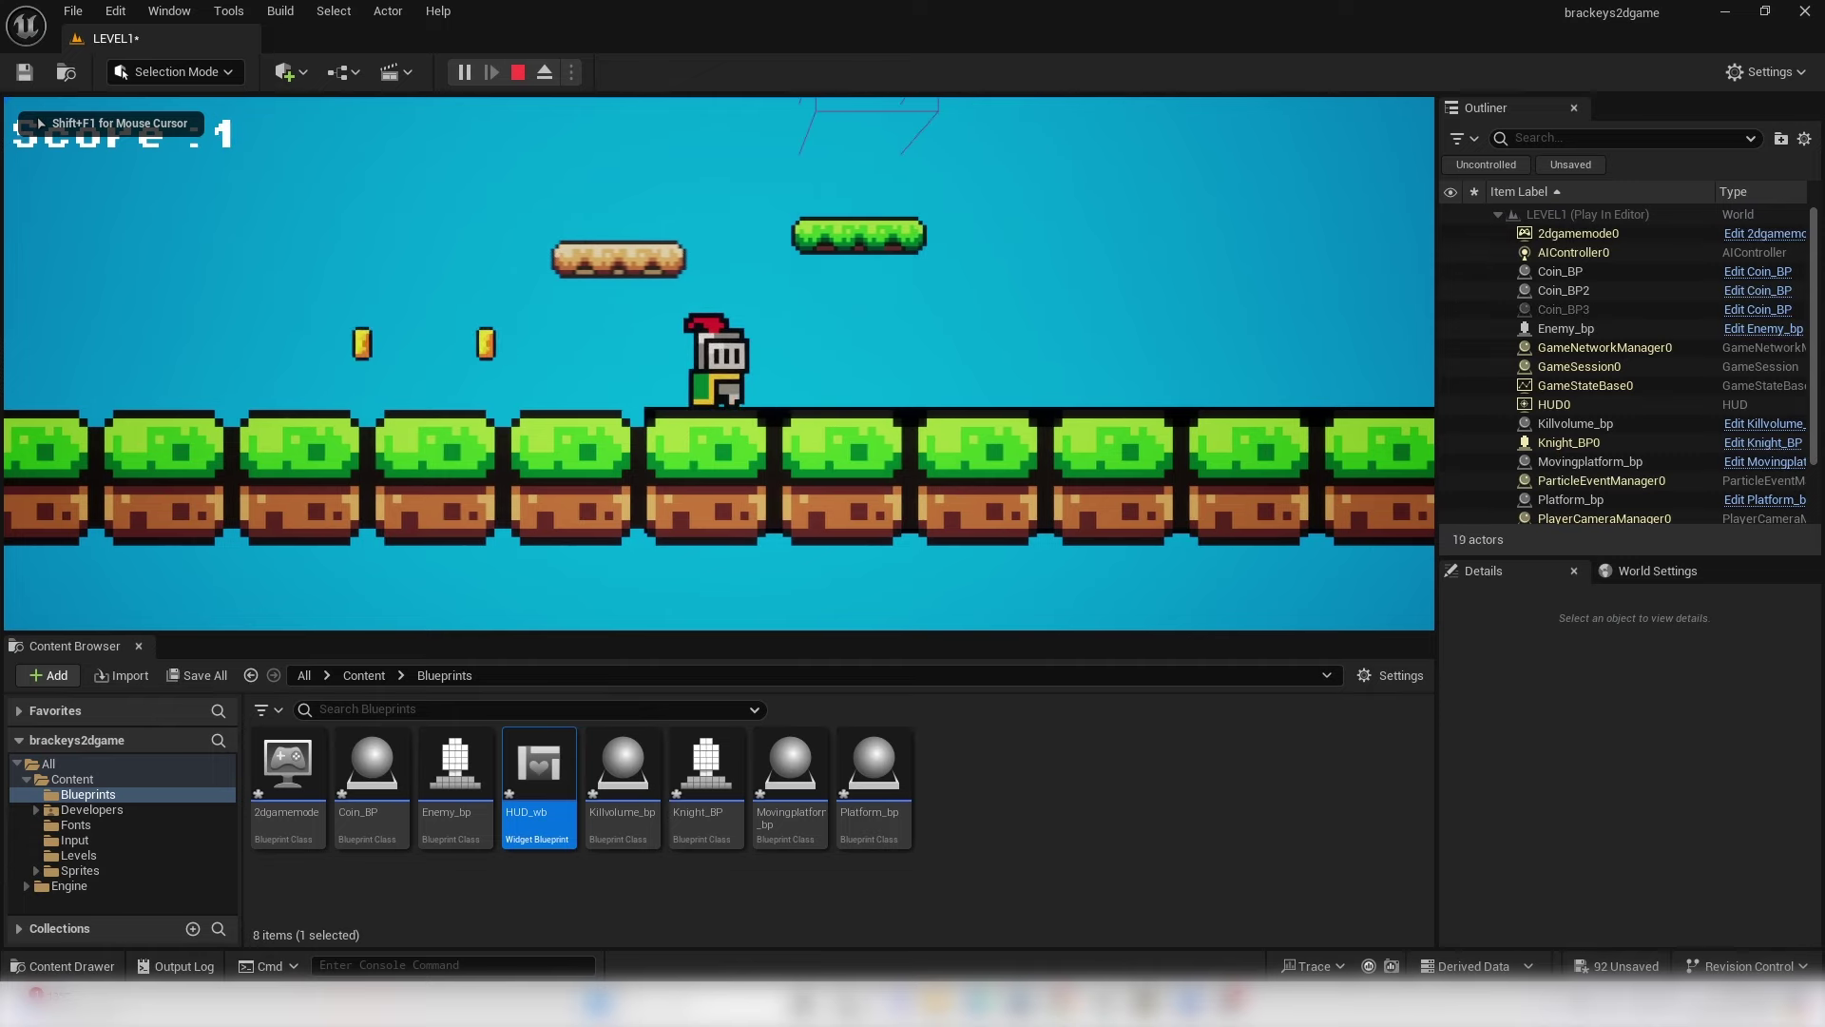
key(a)
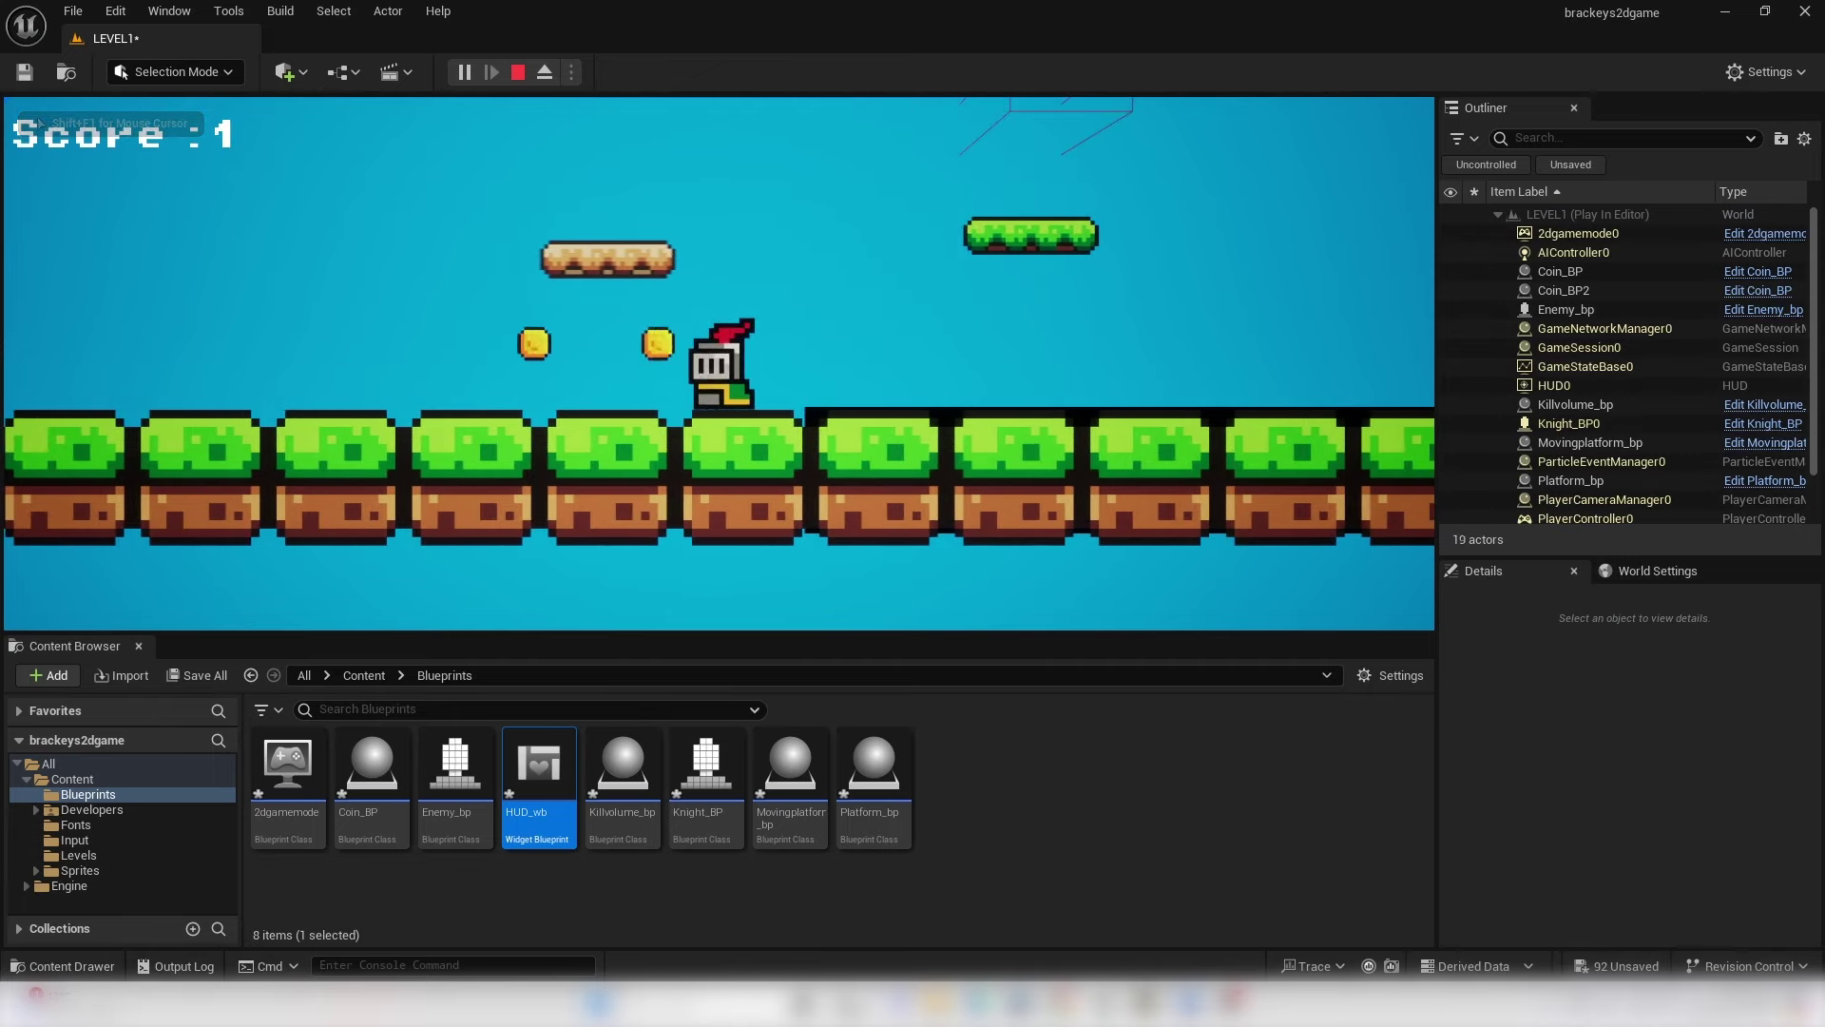
key(d)
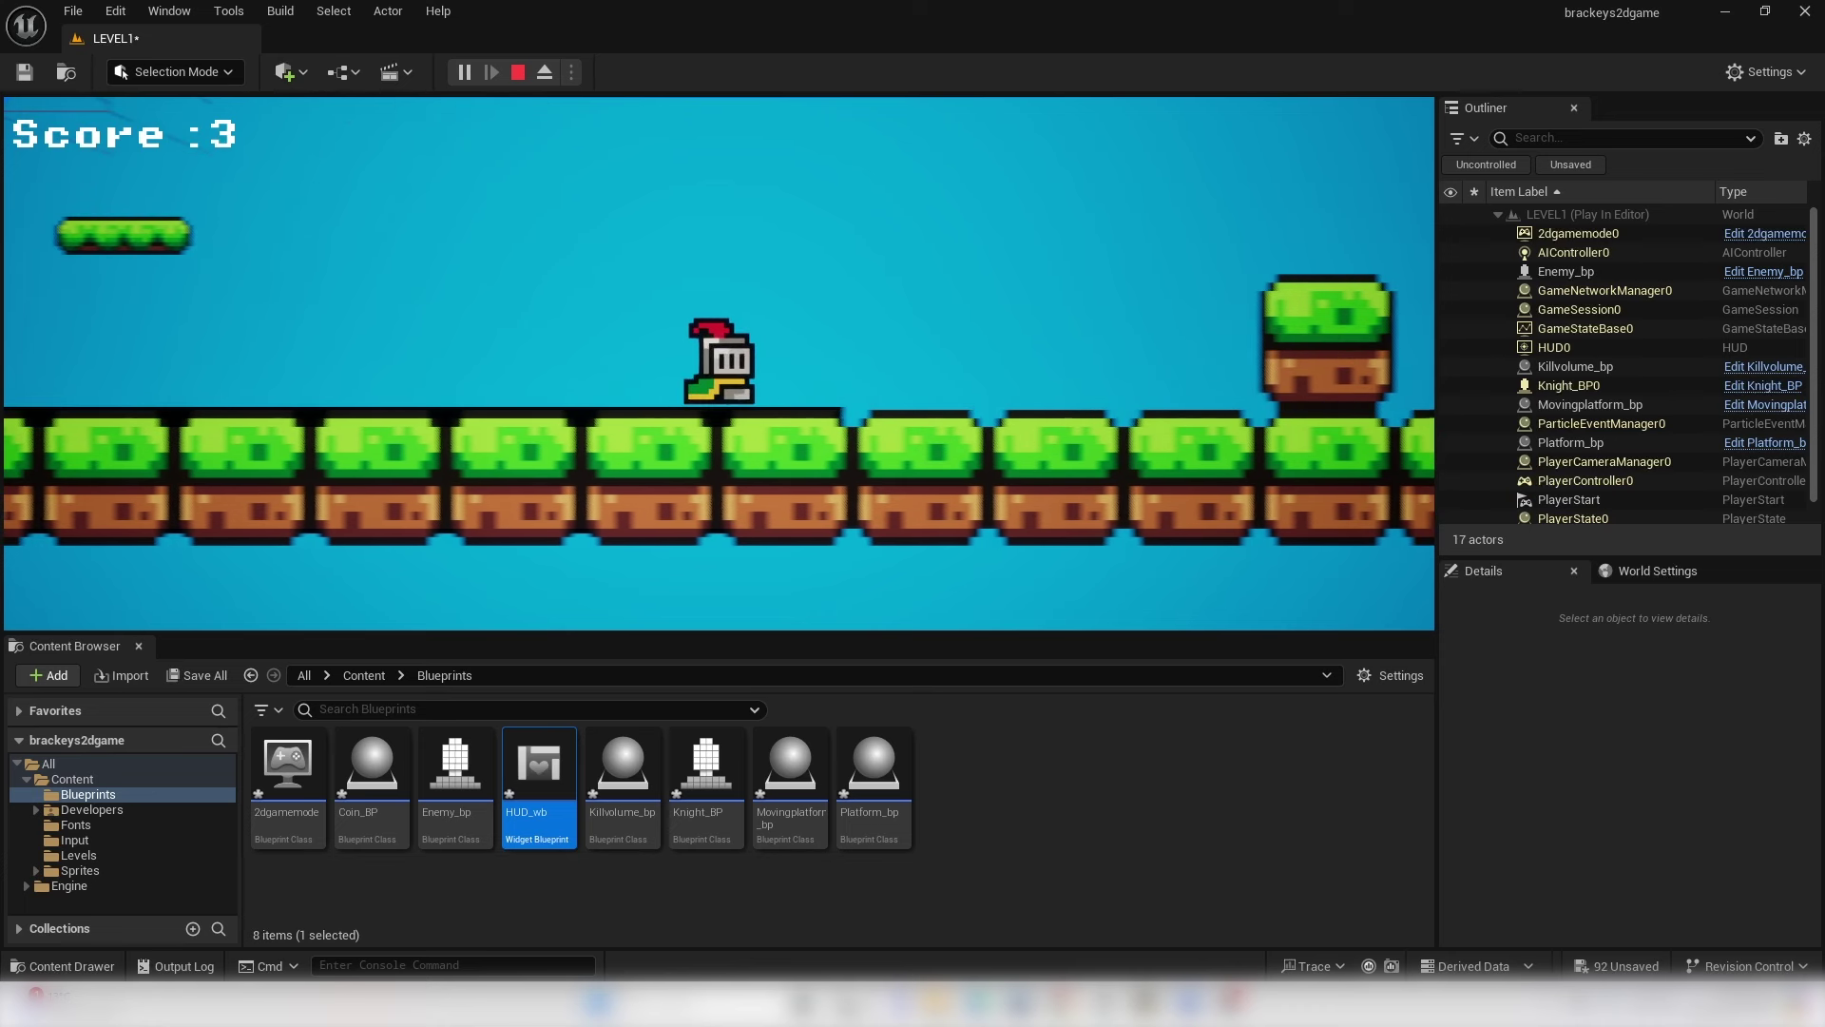
key(Escape)
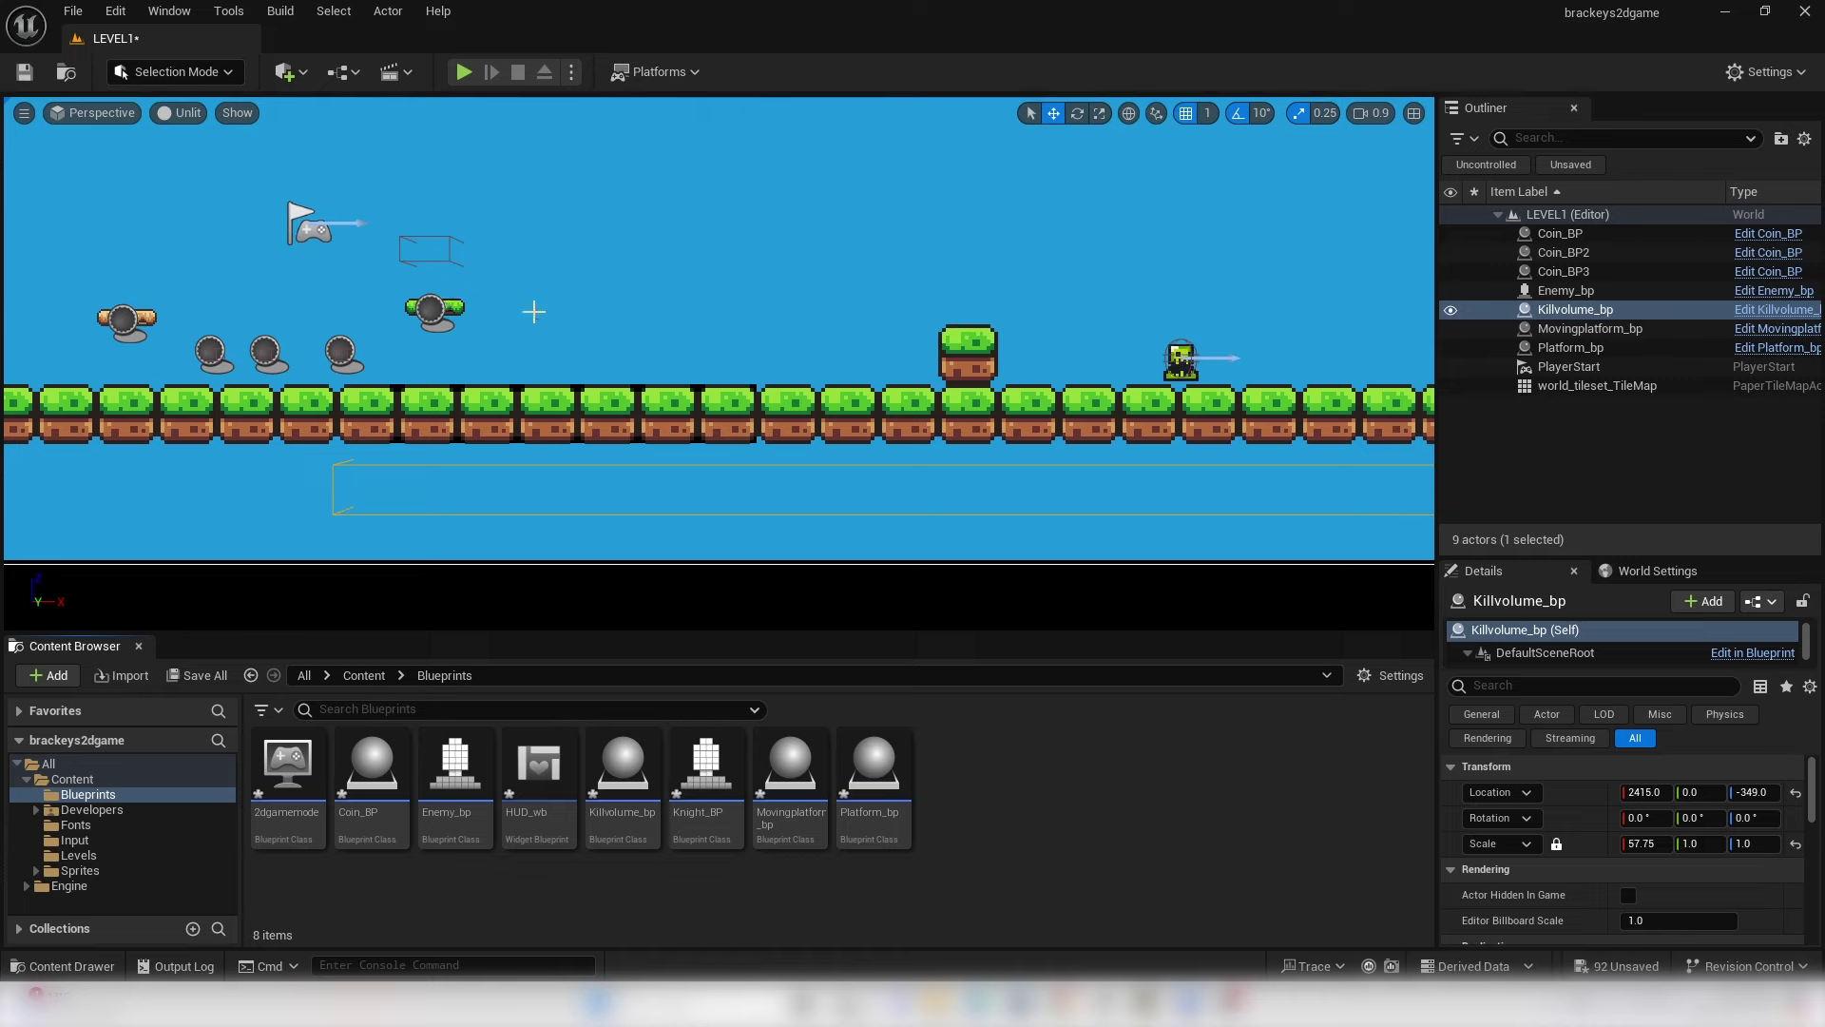
- Create a flipbook named knightjump from knight_Sprite_31 to knight_Sprite_34 in the Knight sprites folder
click(111, 871)
double_click(457, 784)
scroll(1063, 839, down, 3)
scroll(1063, 838, up, 3)
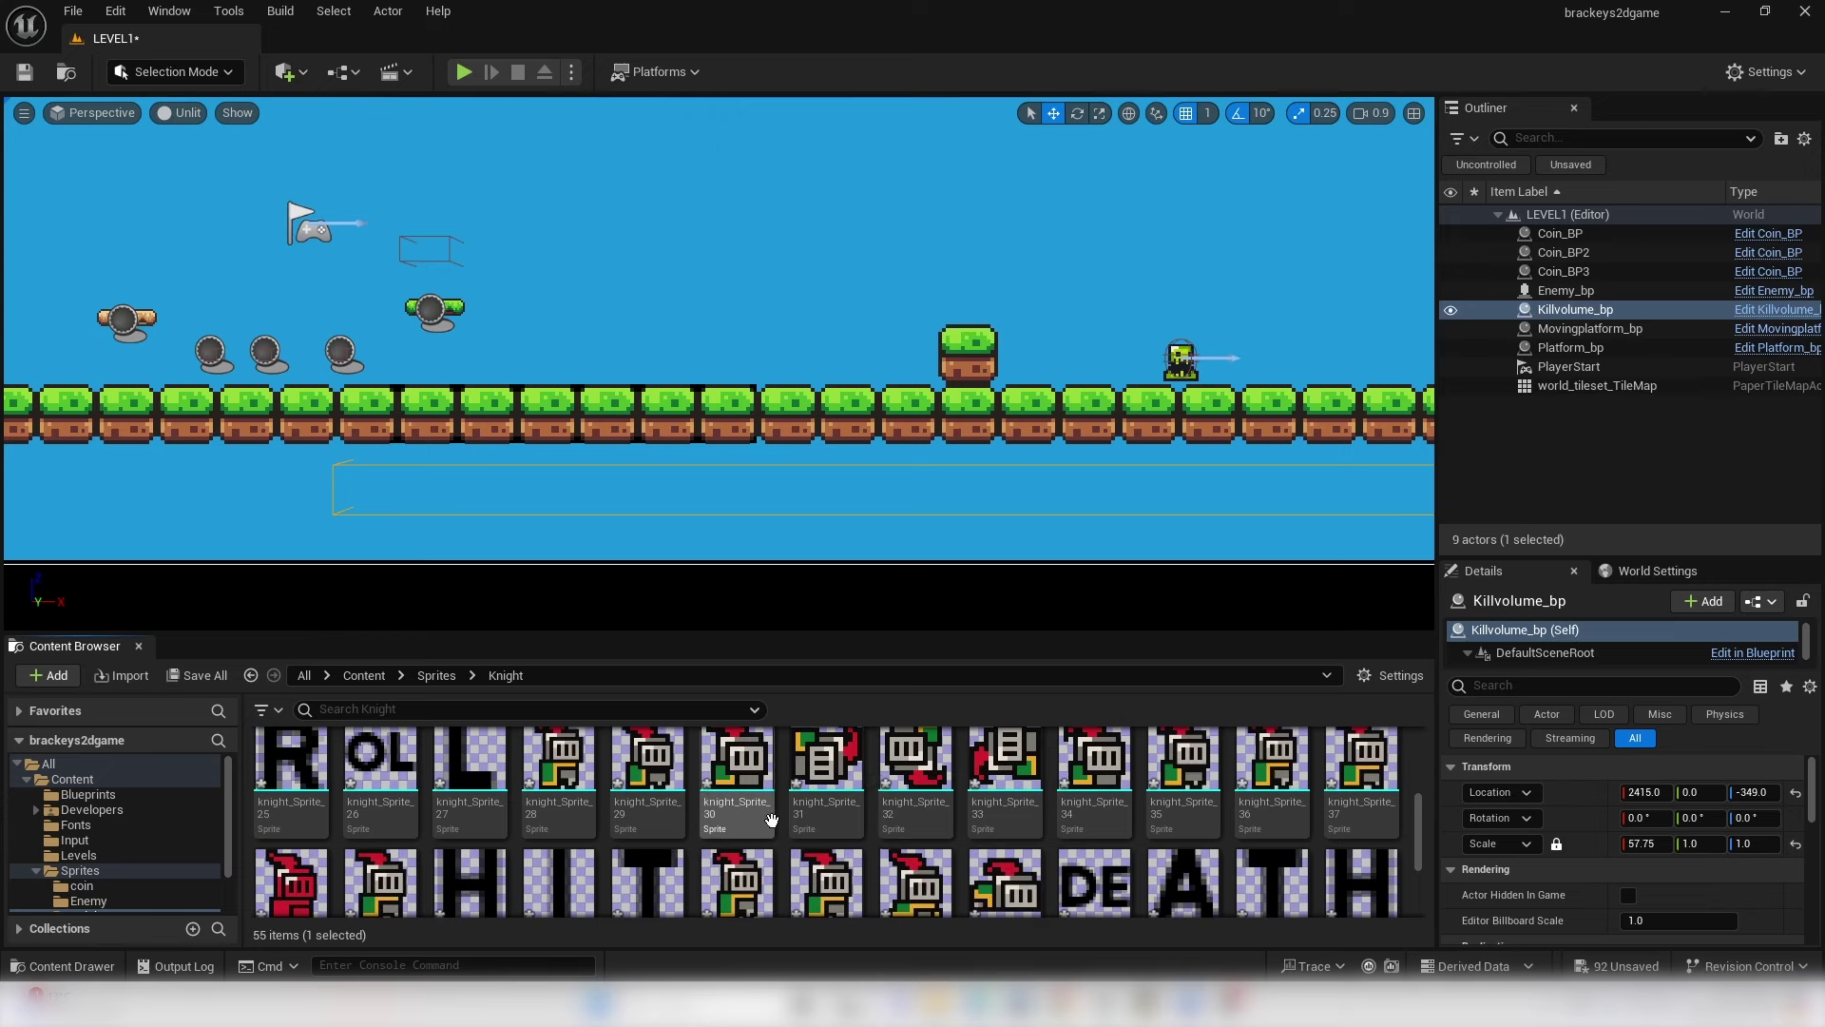
click(826, 772)
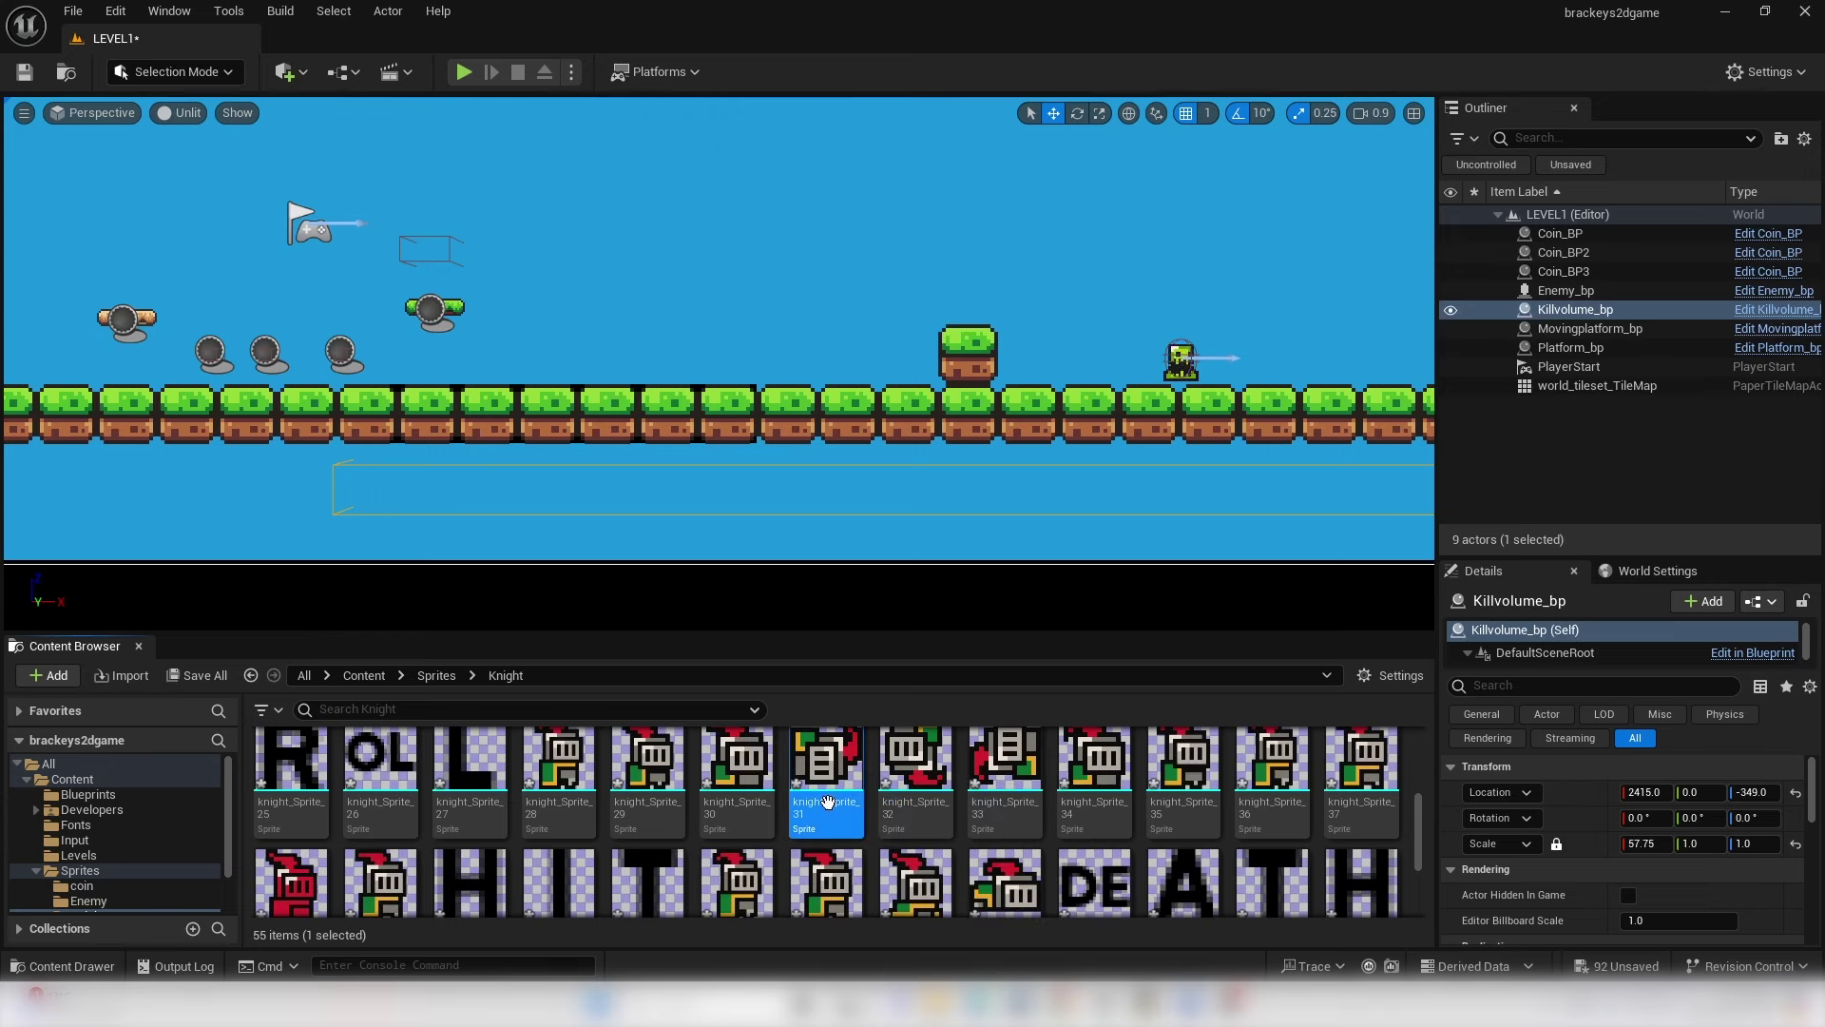
scroll(1122, 848, up, 1)
shift+click(1091, 789)
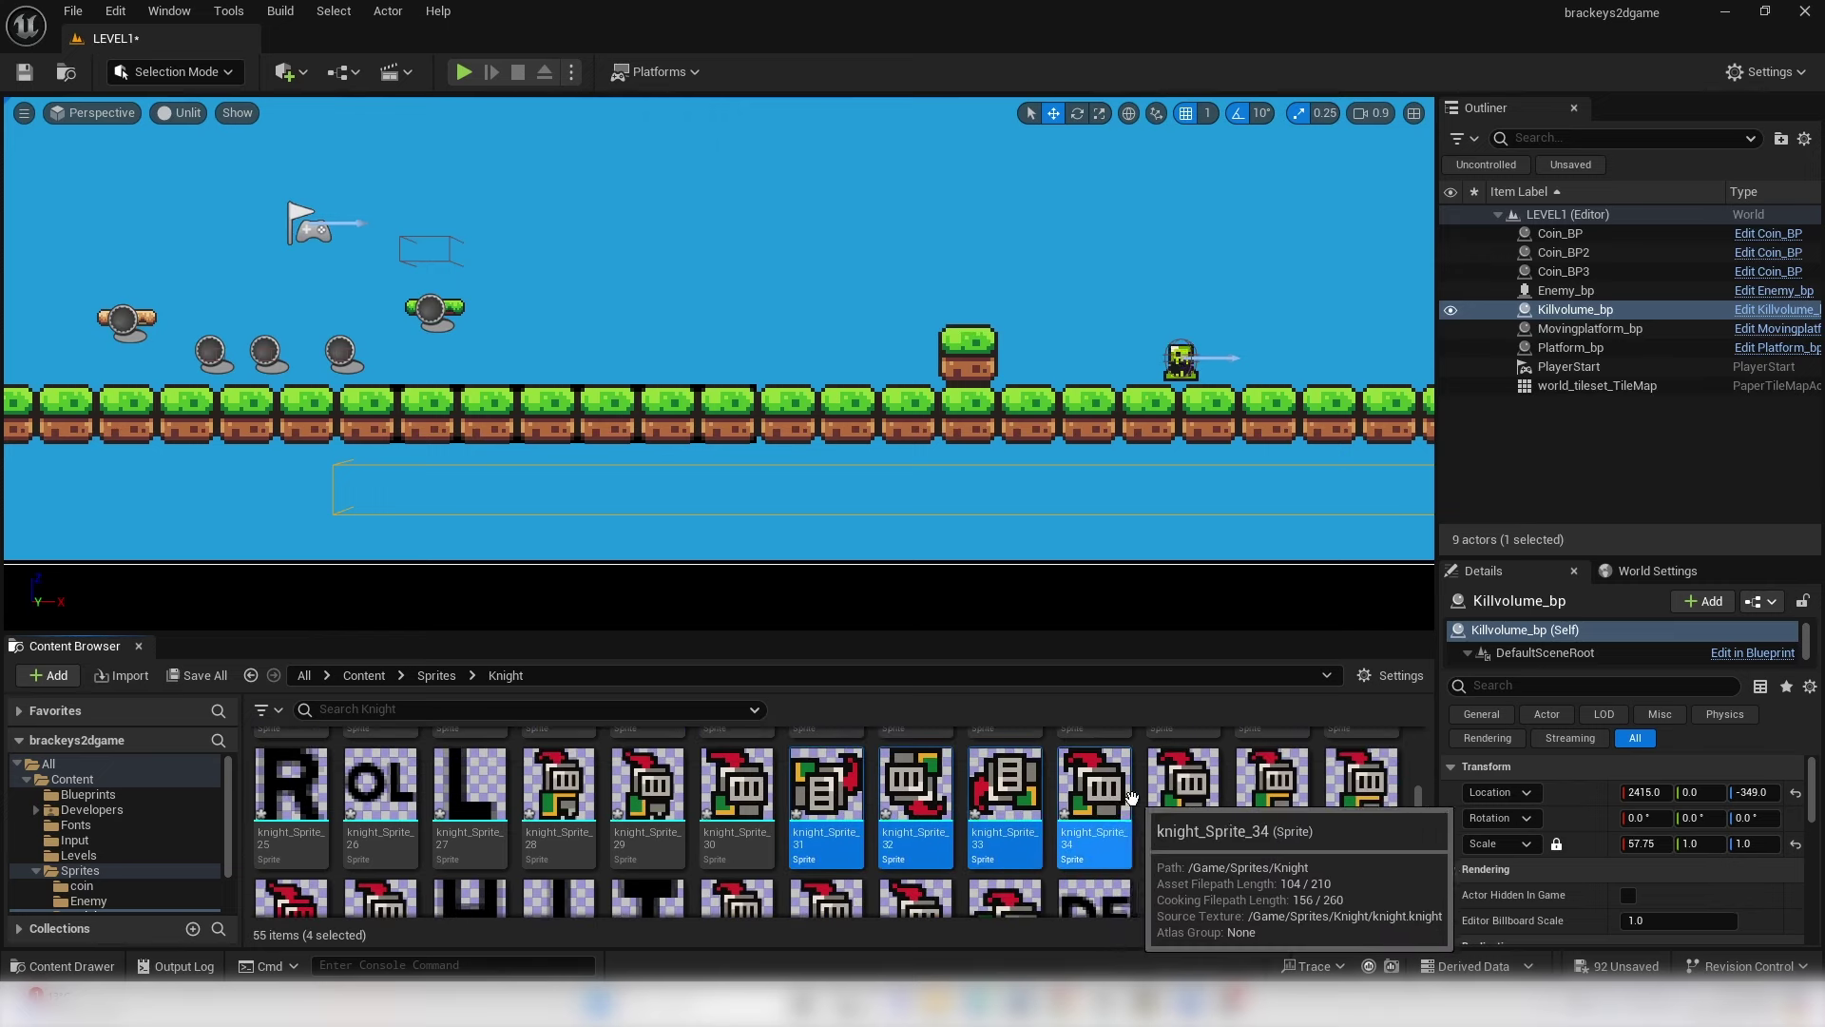
right_click(1090, 785)
click(1161, 343)
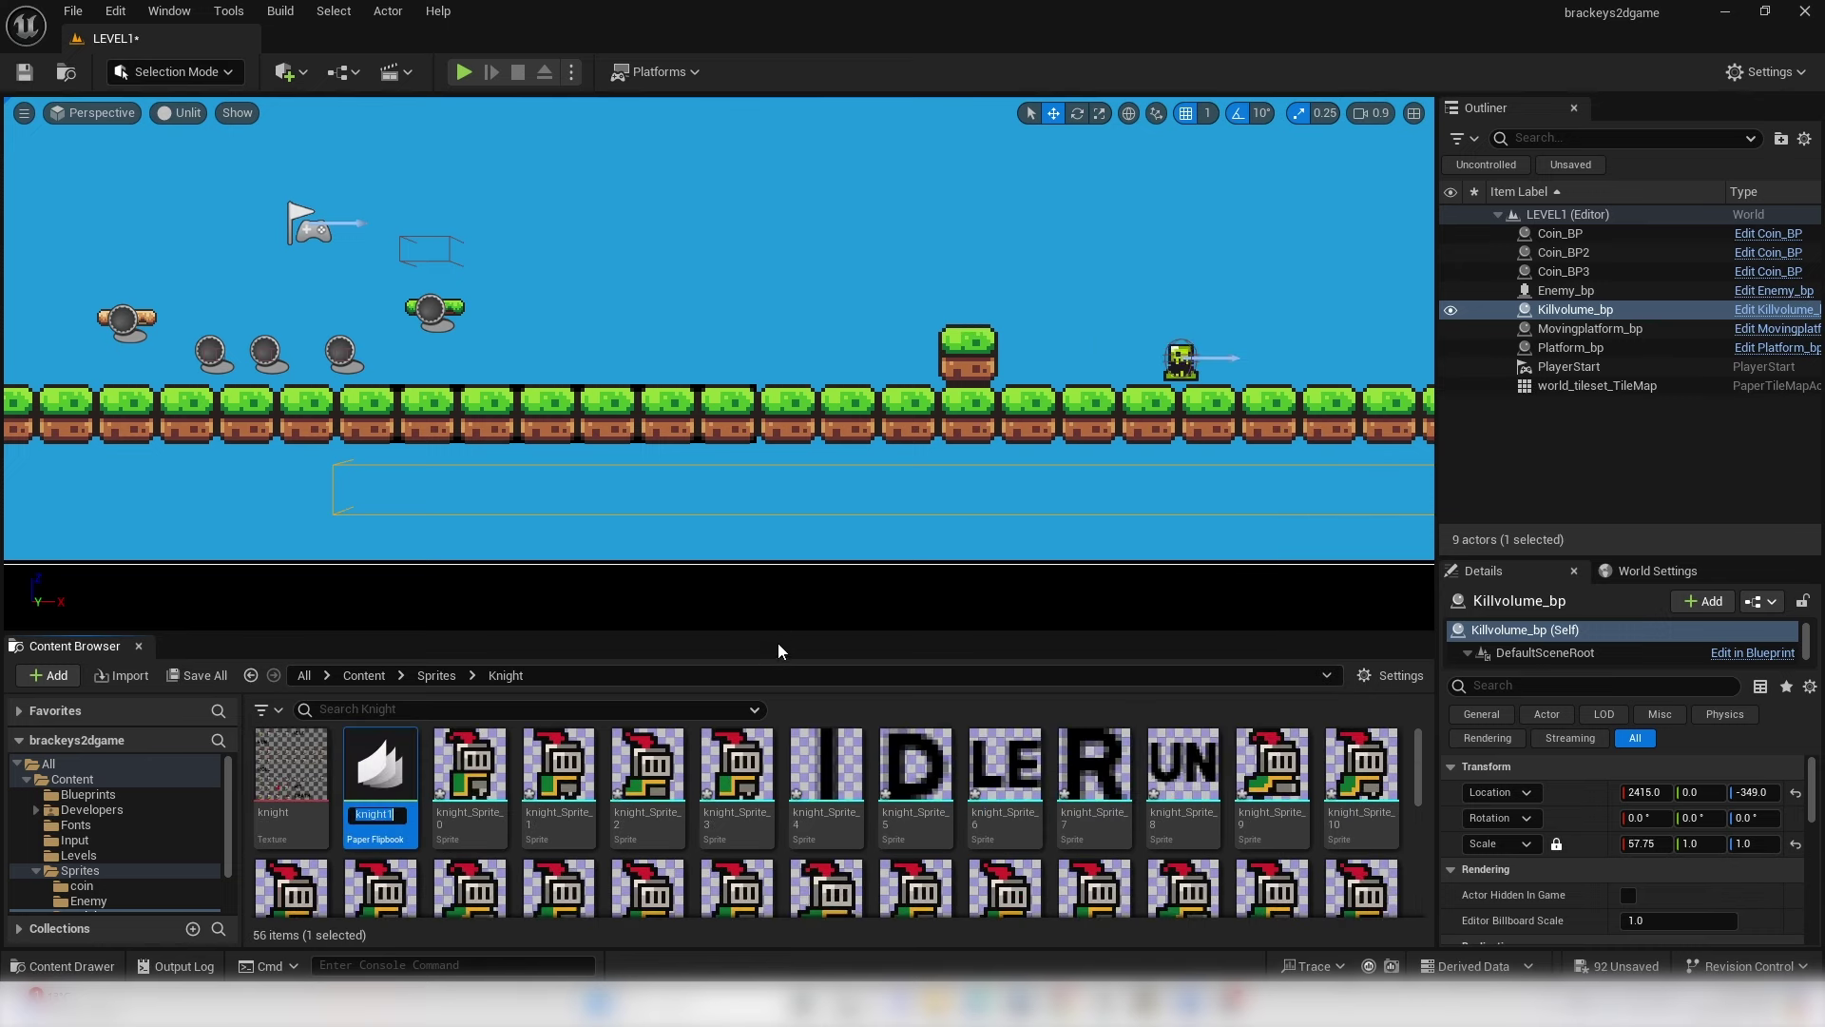
text(knightjump)
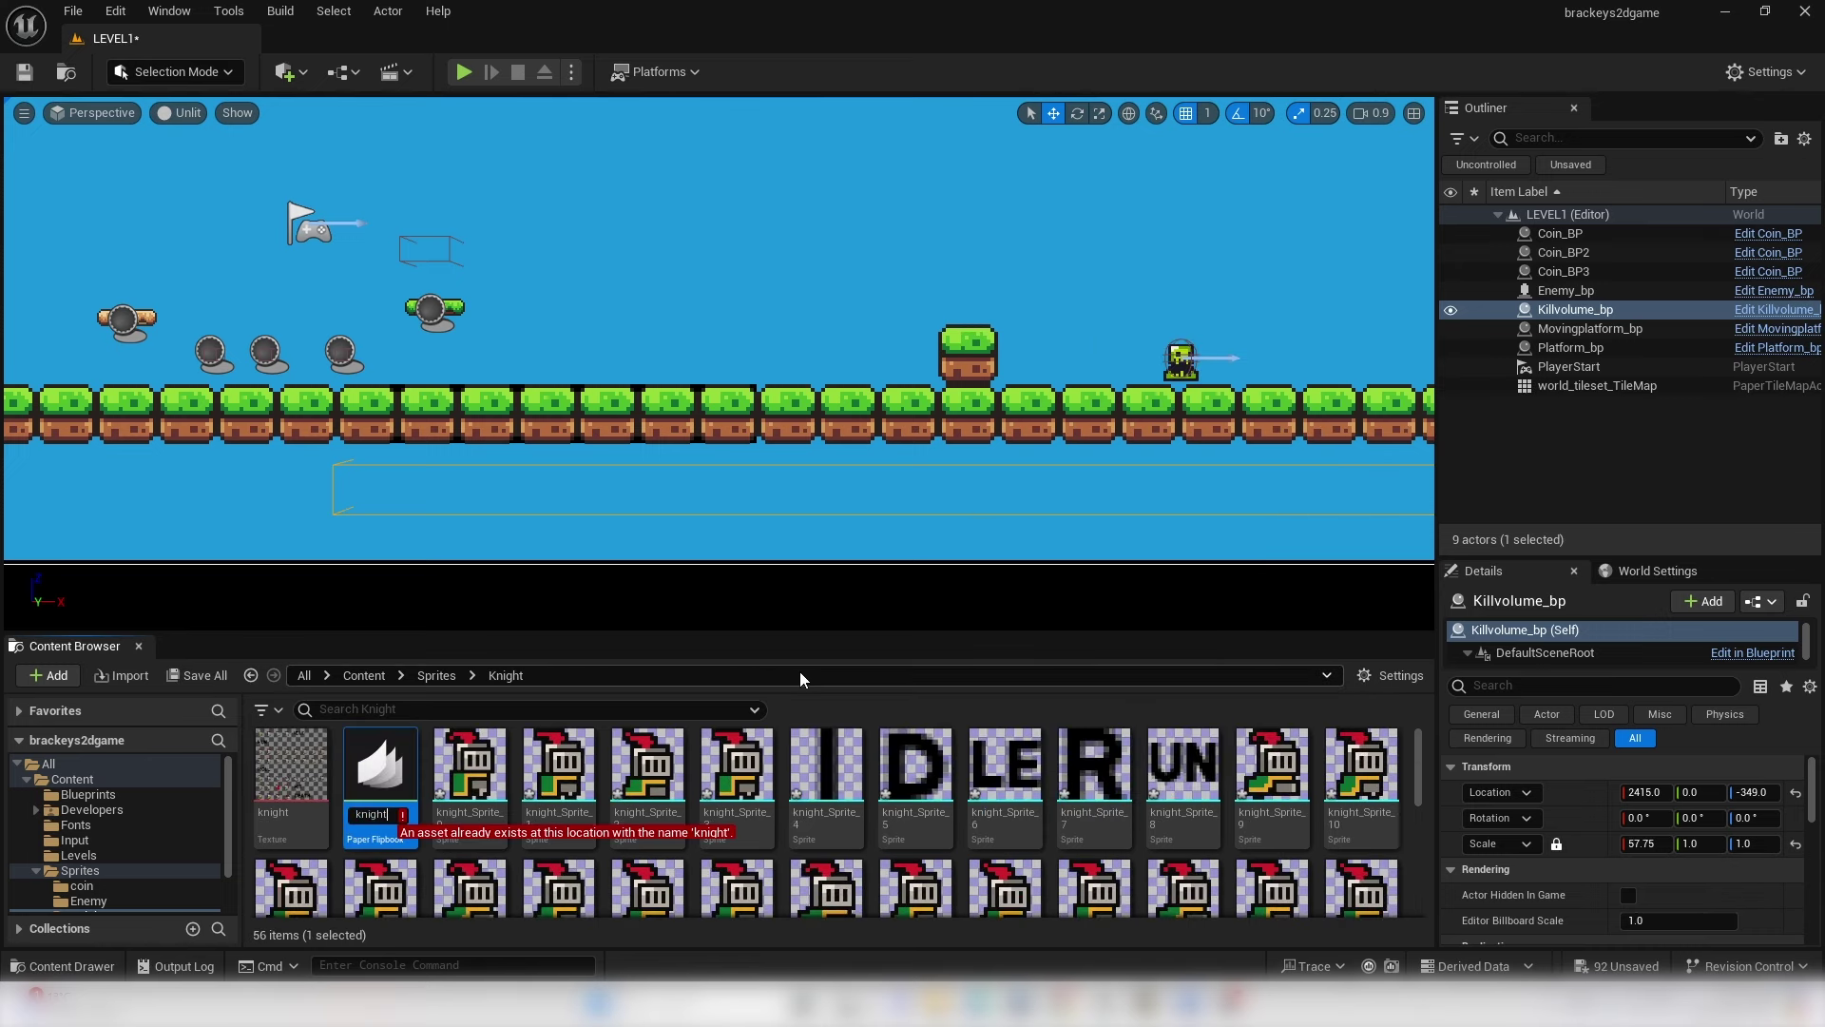
key(Return)
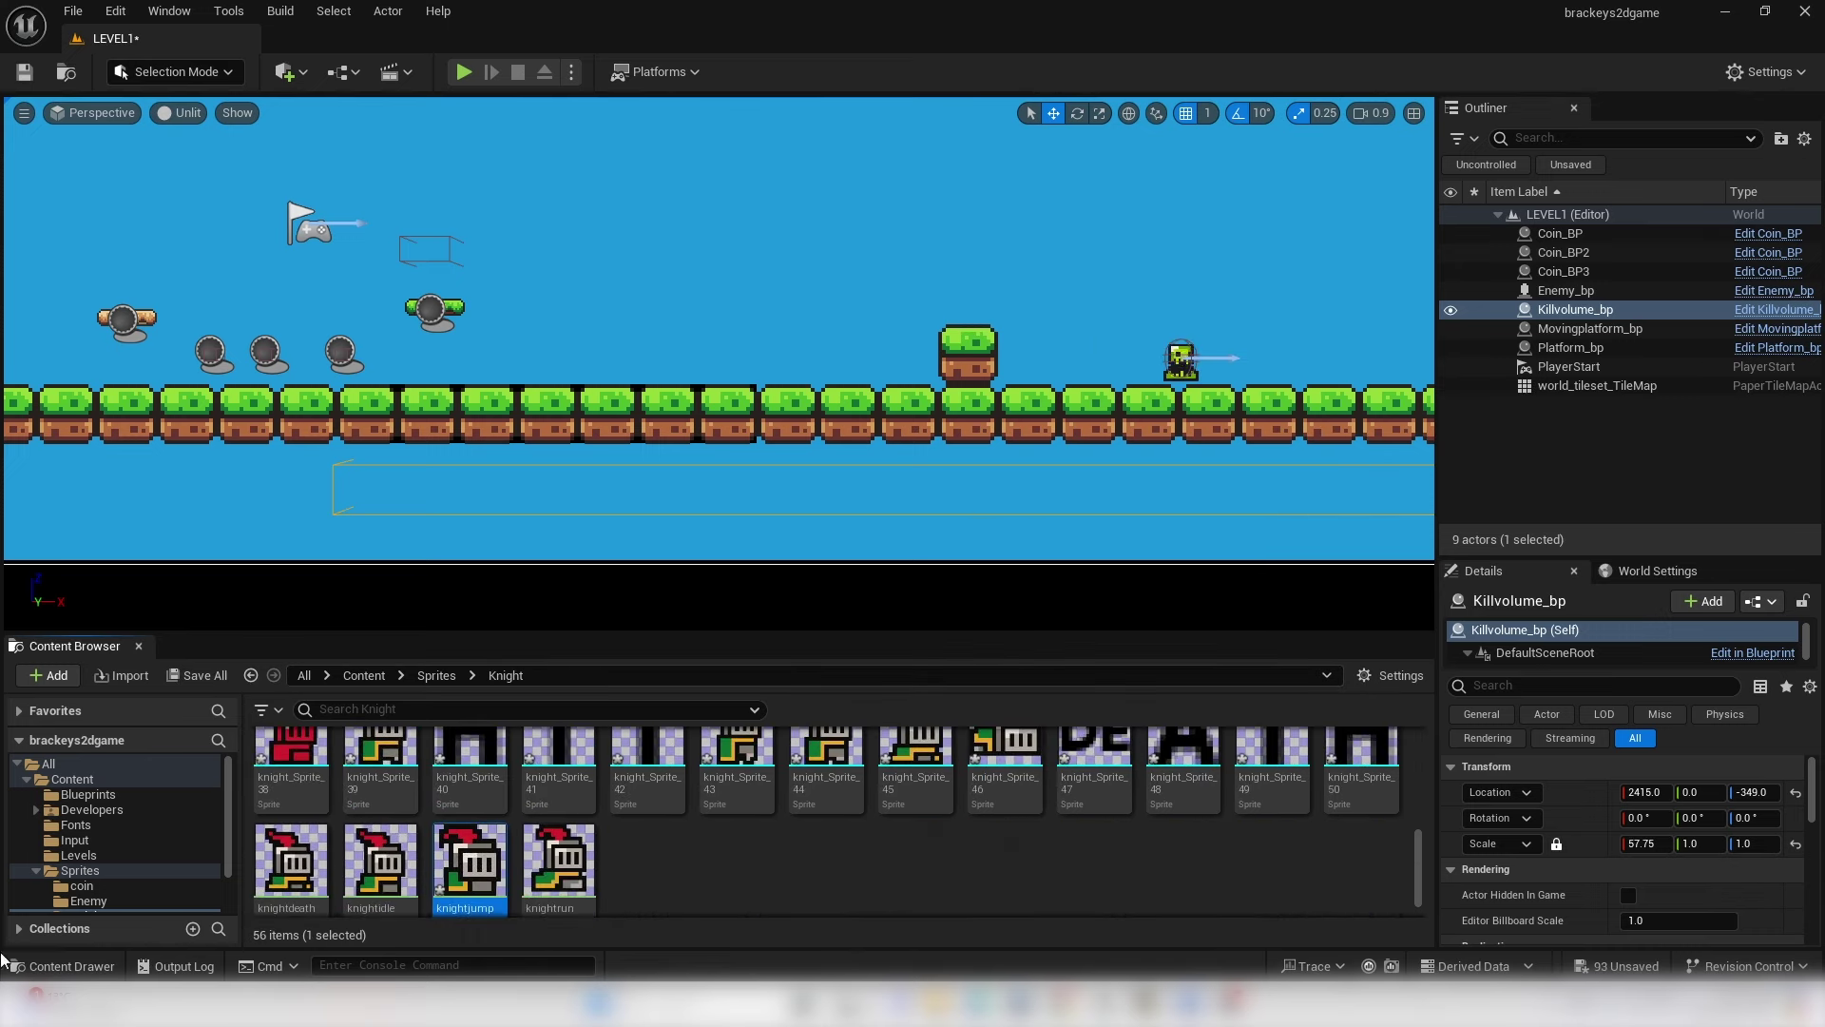
- Set the knightjump flipbook's frames per second to 10
double_click(480, 876)
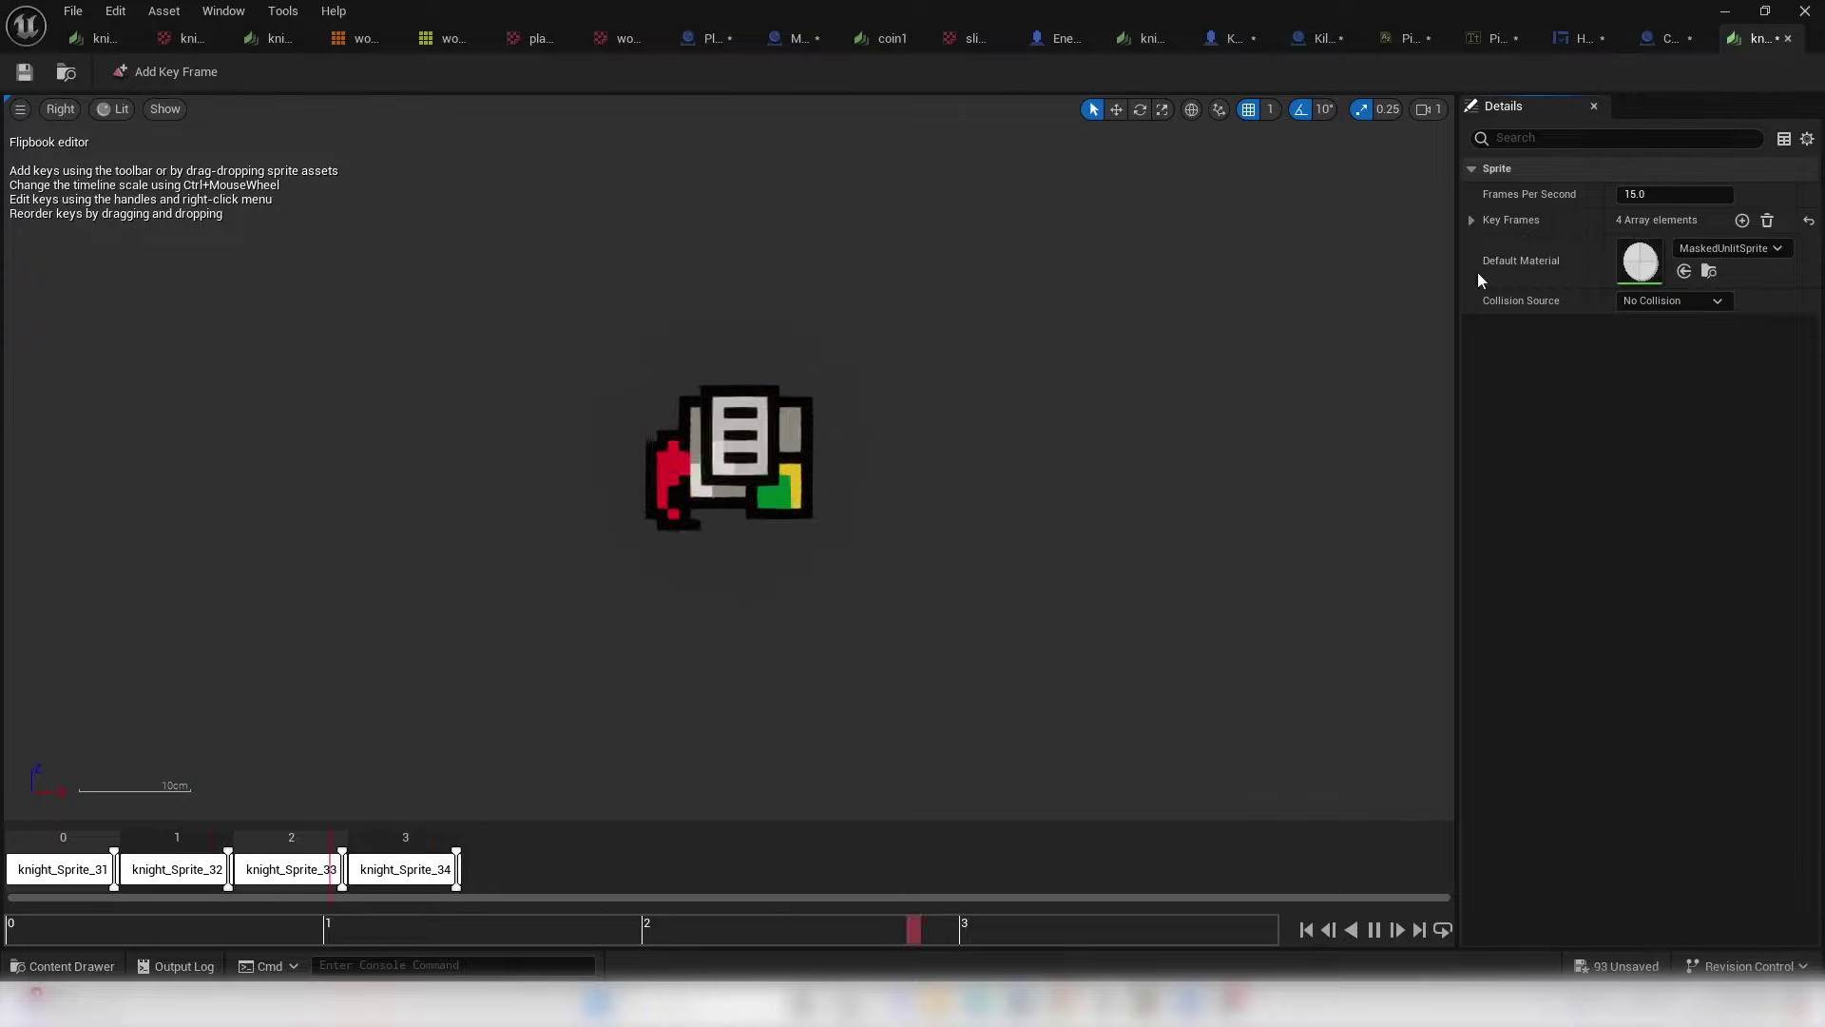
text(10)
key(Return)
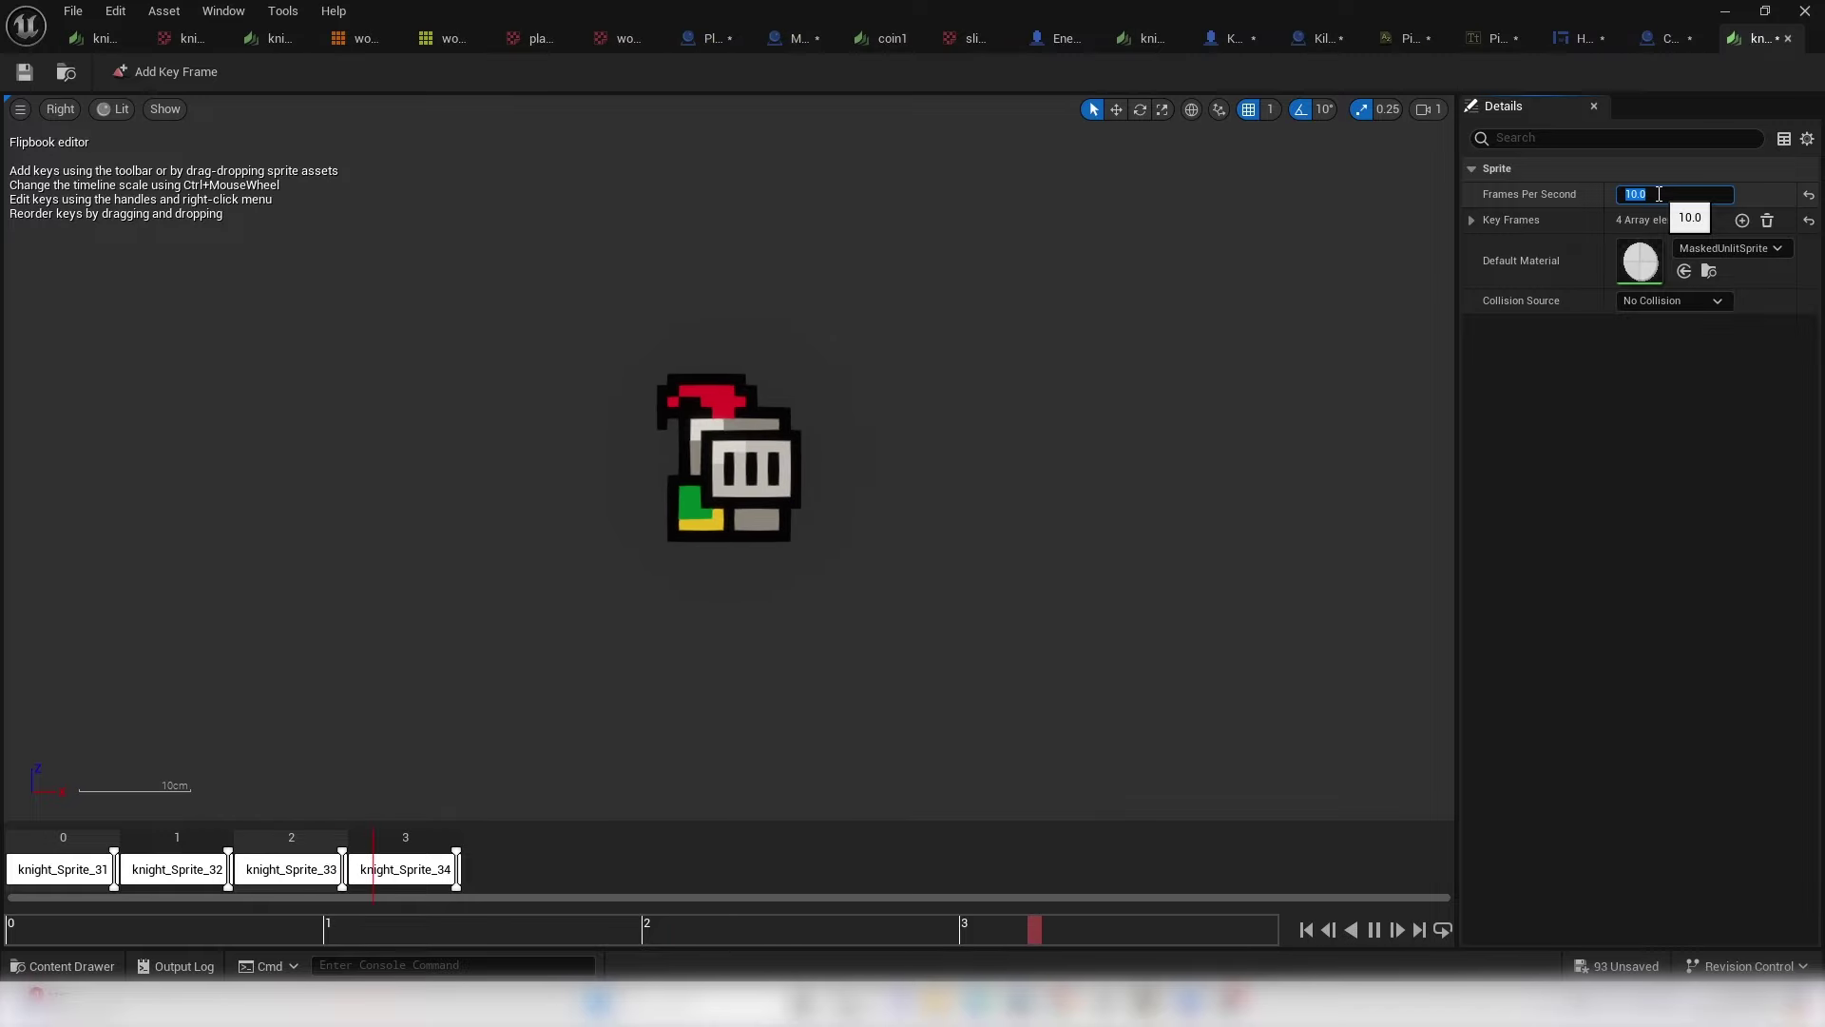
click(1729, 12)
- Open Knight_BP and move the Character Movement and Velocity nodes lower, below the Handle animation branch
click(91, 795)
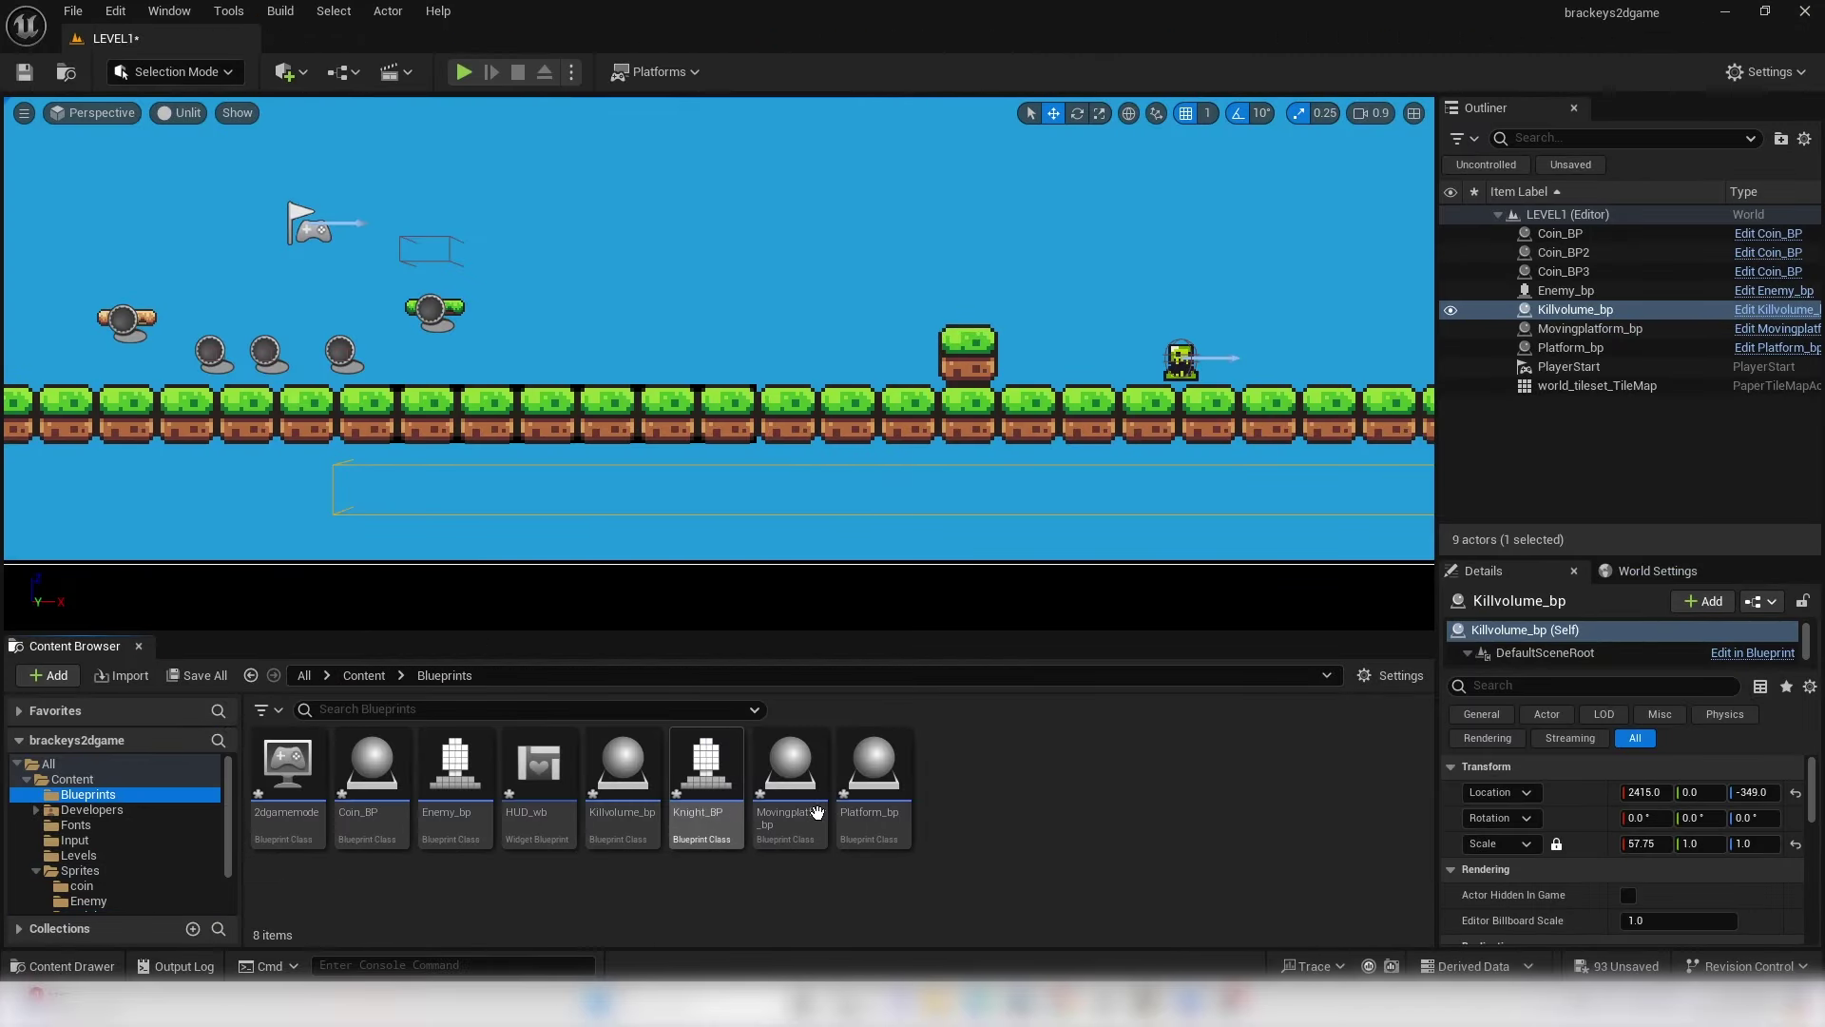
double_click(705, 789)
scroll(846, 313, down, 6)
scroll(768, 254, up, 8)
scroll(623, 390, down, 2)
drag(941, 426, 1125, 272)
scroll(884, 266, up, 4)
right_drag(735, 260, 738, 350)
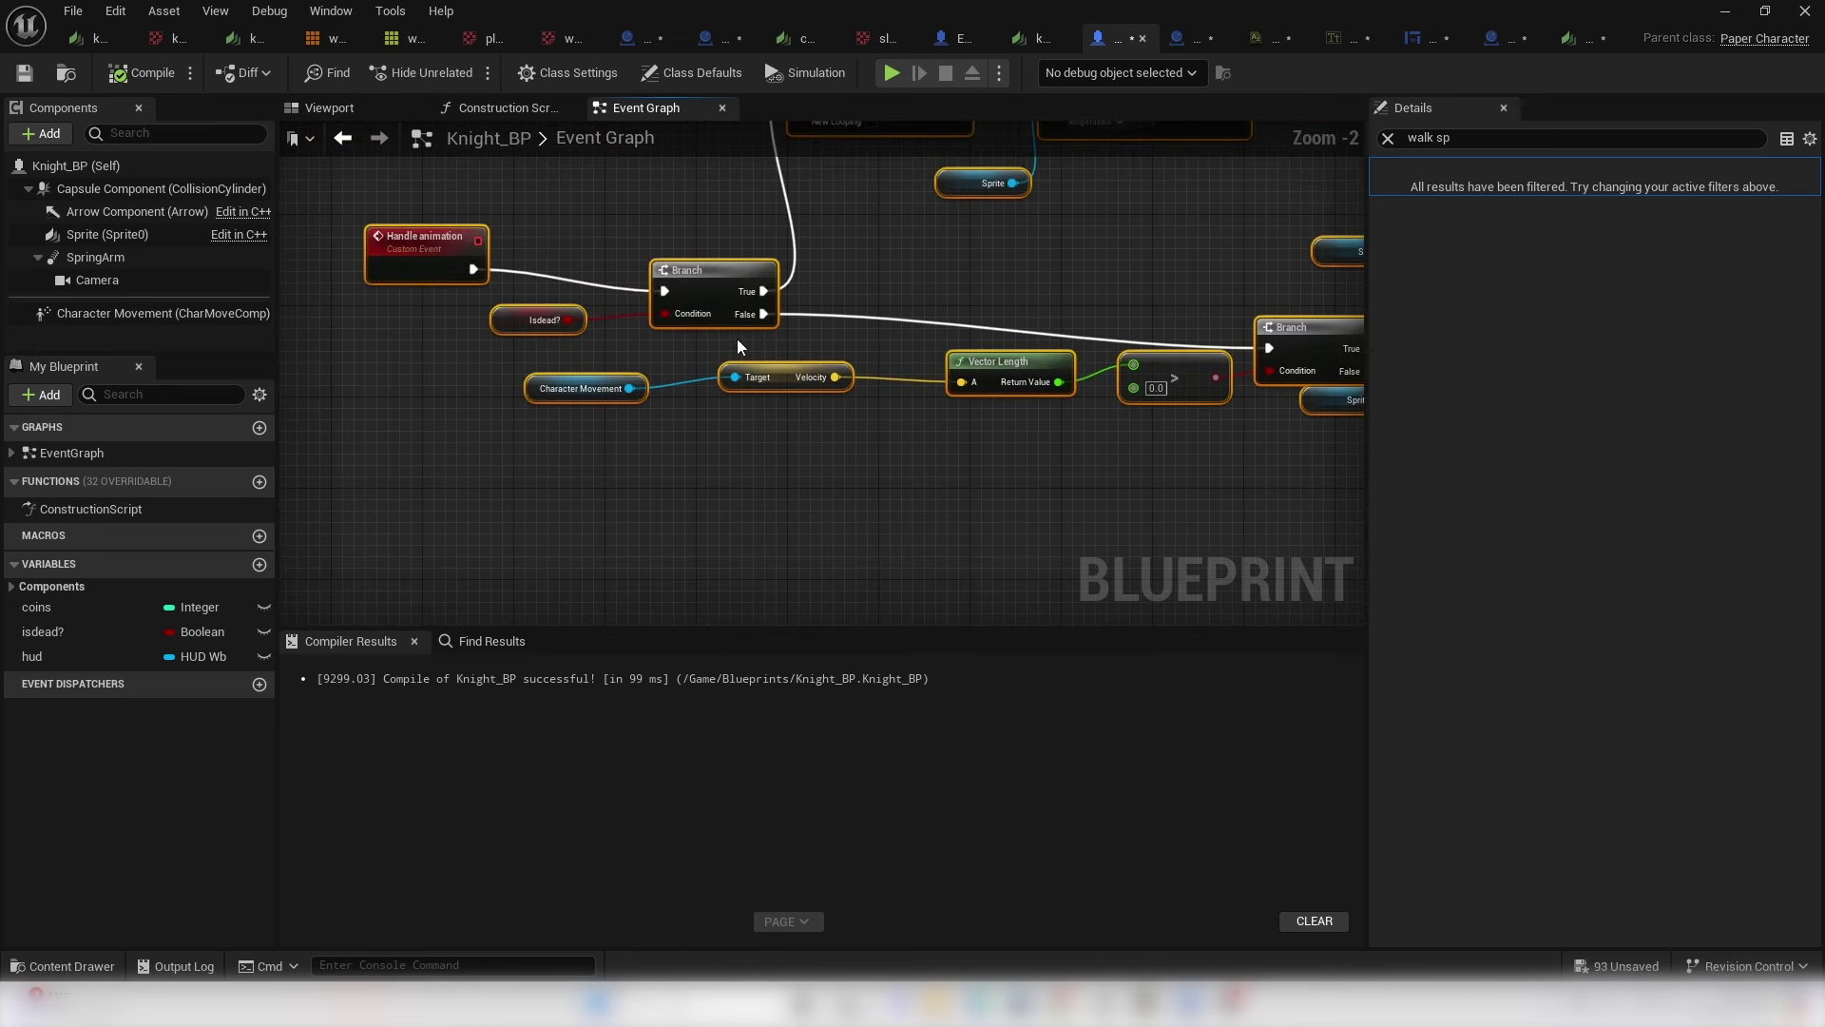
drag(555, 393, 546, 501)
mouse_move(768, 325)
right_down()
mouse_move(622, 289)
mouse_move(767, 324)
right_up()
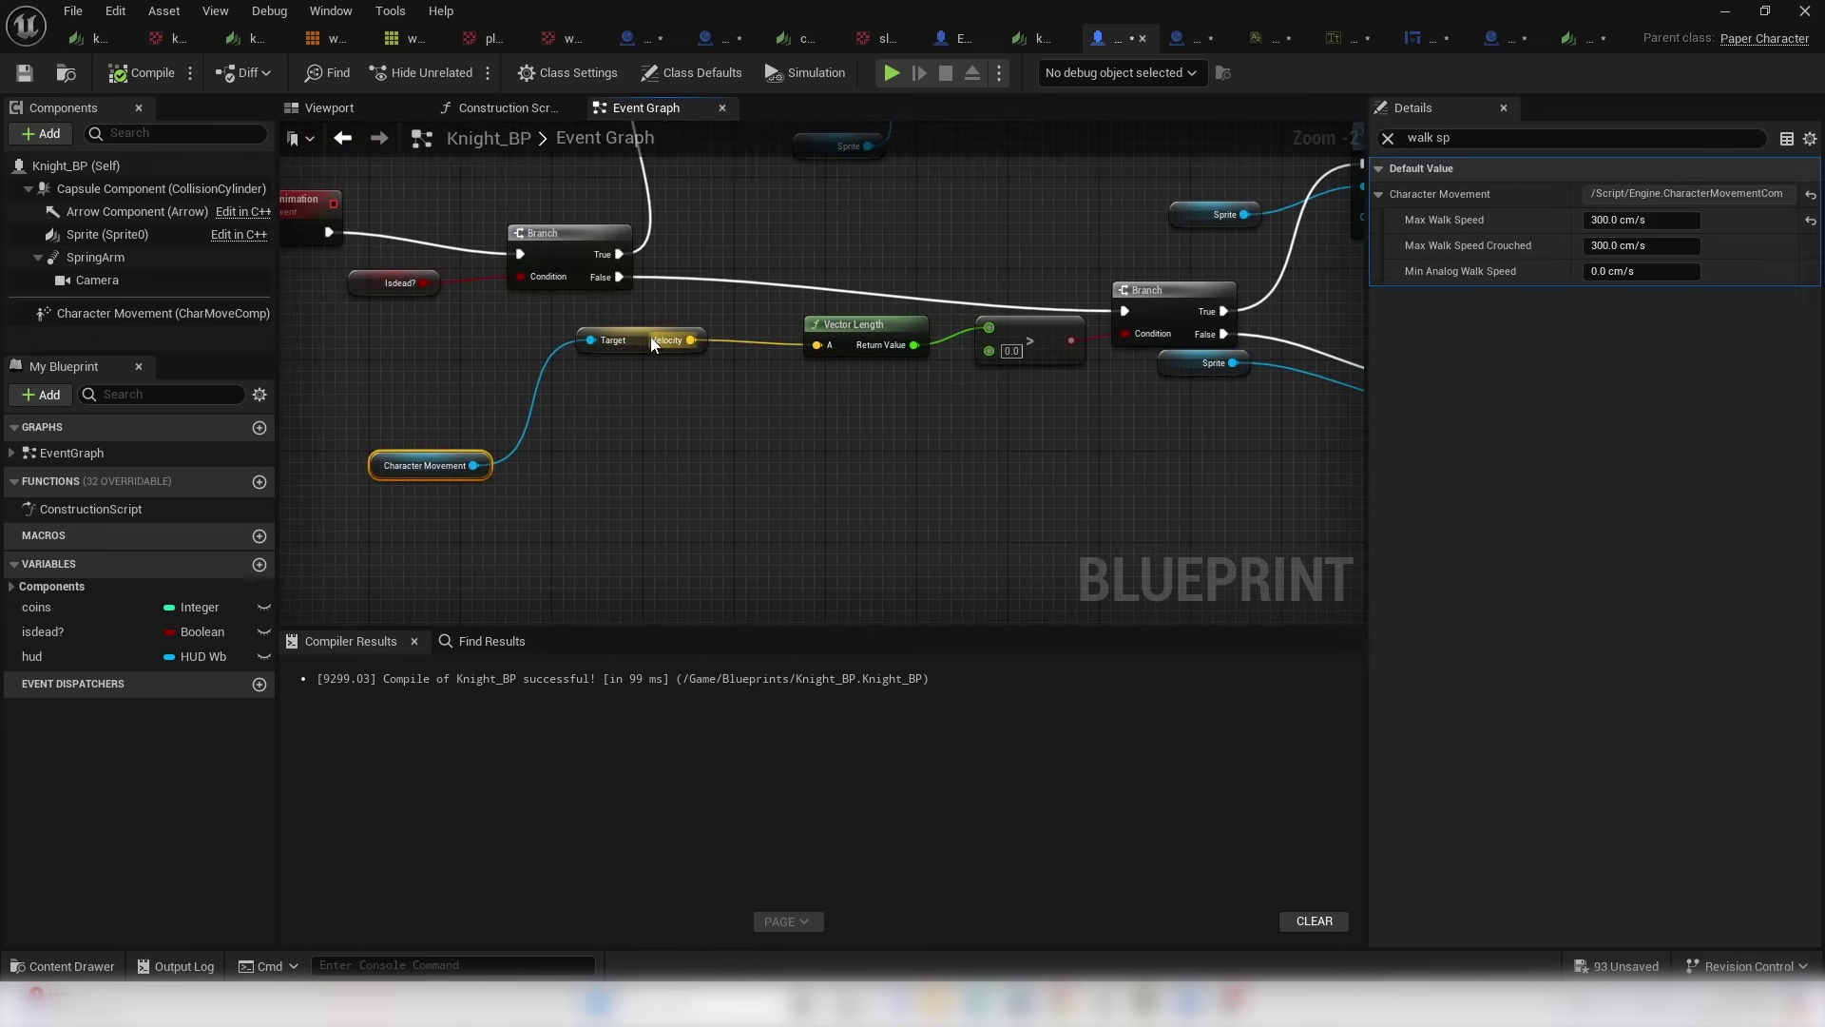
drag(652, 343, 696, 477)
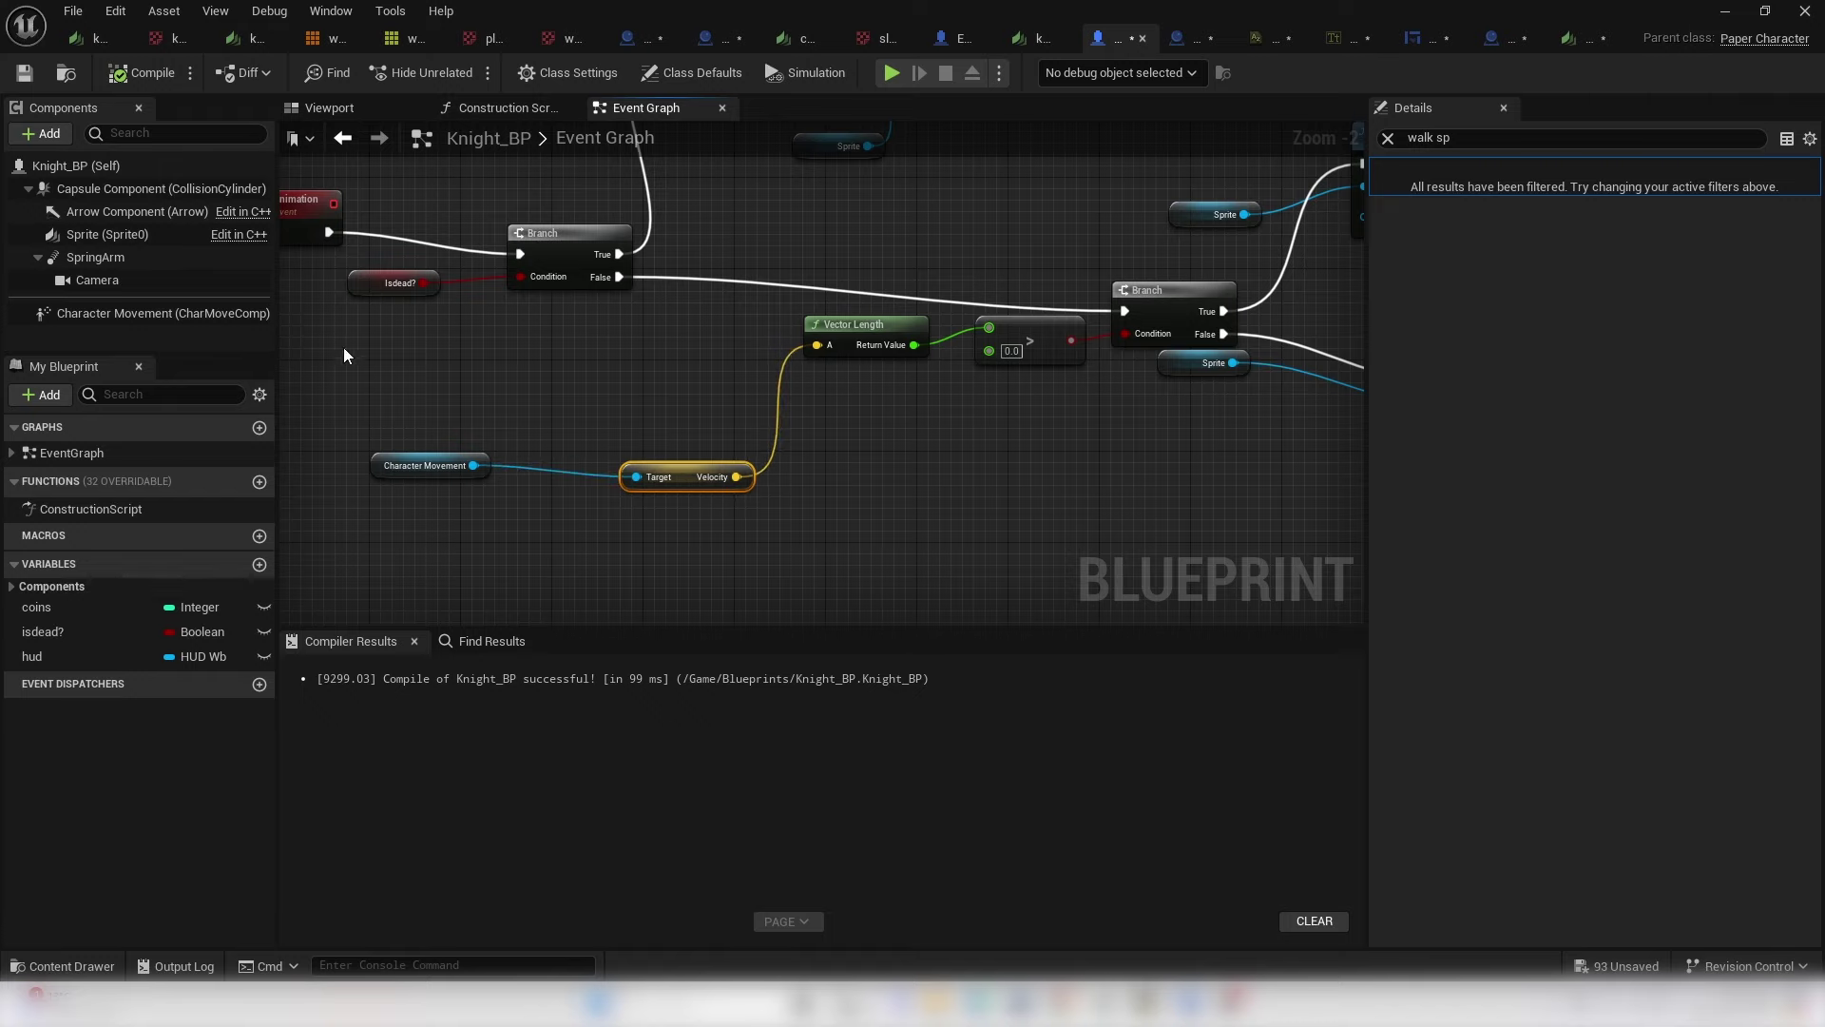
- Add an Is Falling node from Character Movement and place it beneath the Isdead? branch
drag(474, 465, 614, 339)
text(isfall)
key(Return)
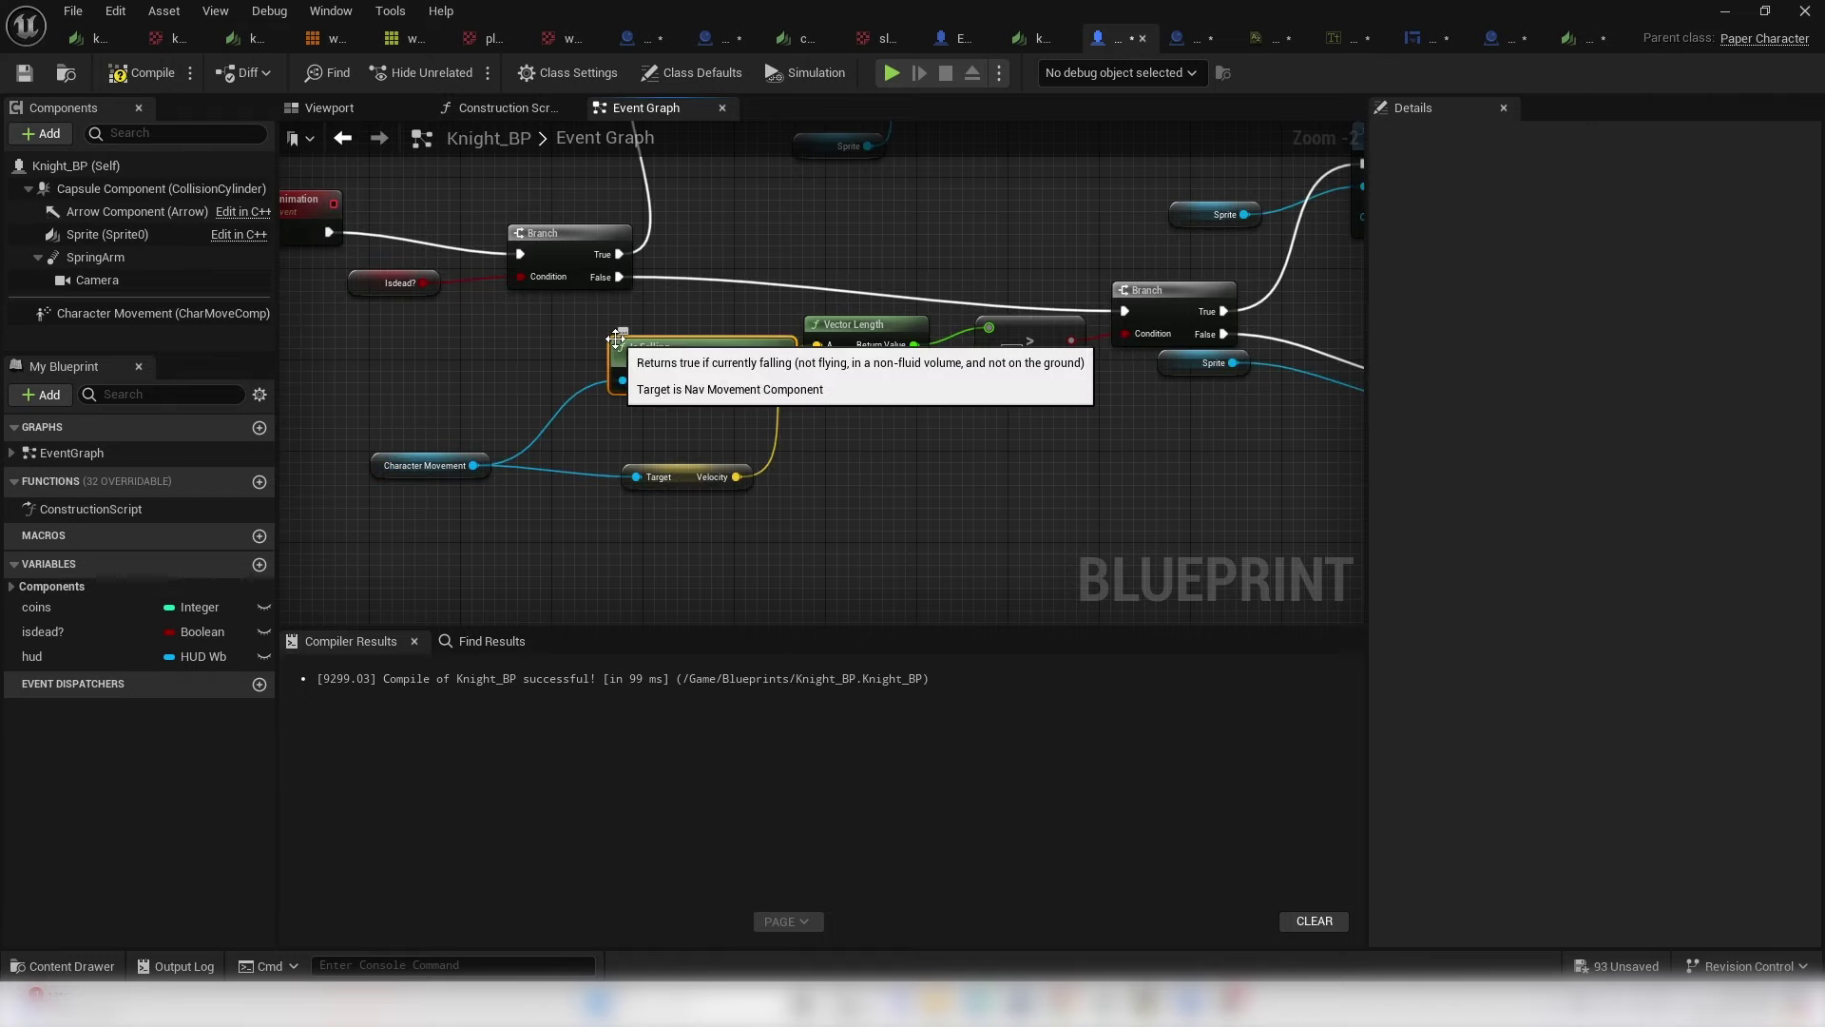
drag(669, 342, 498, 331)
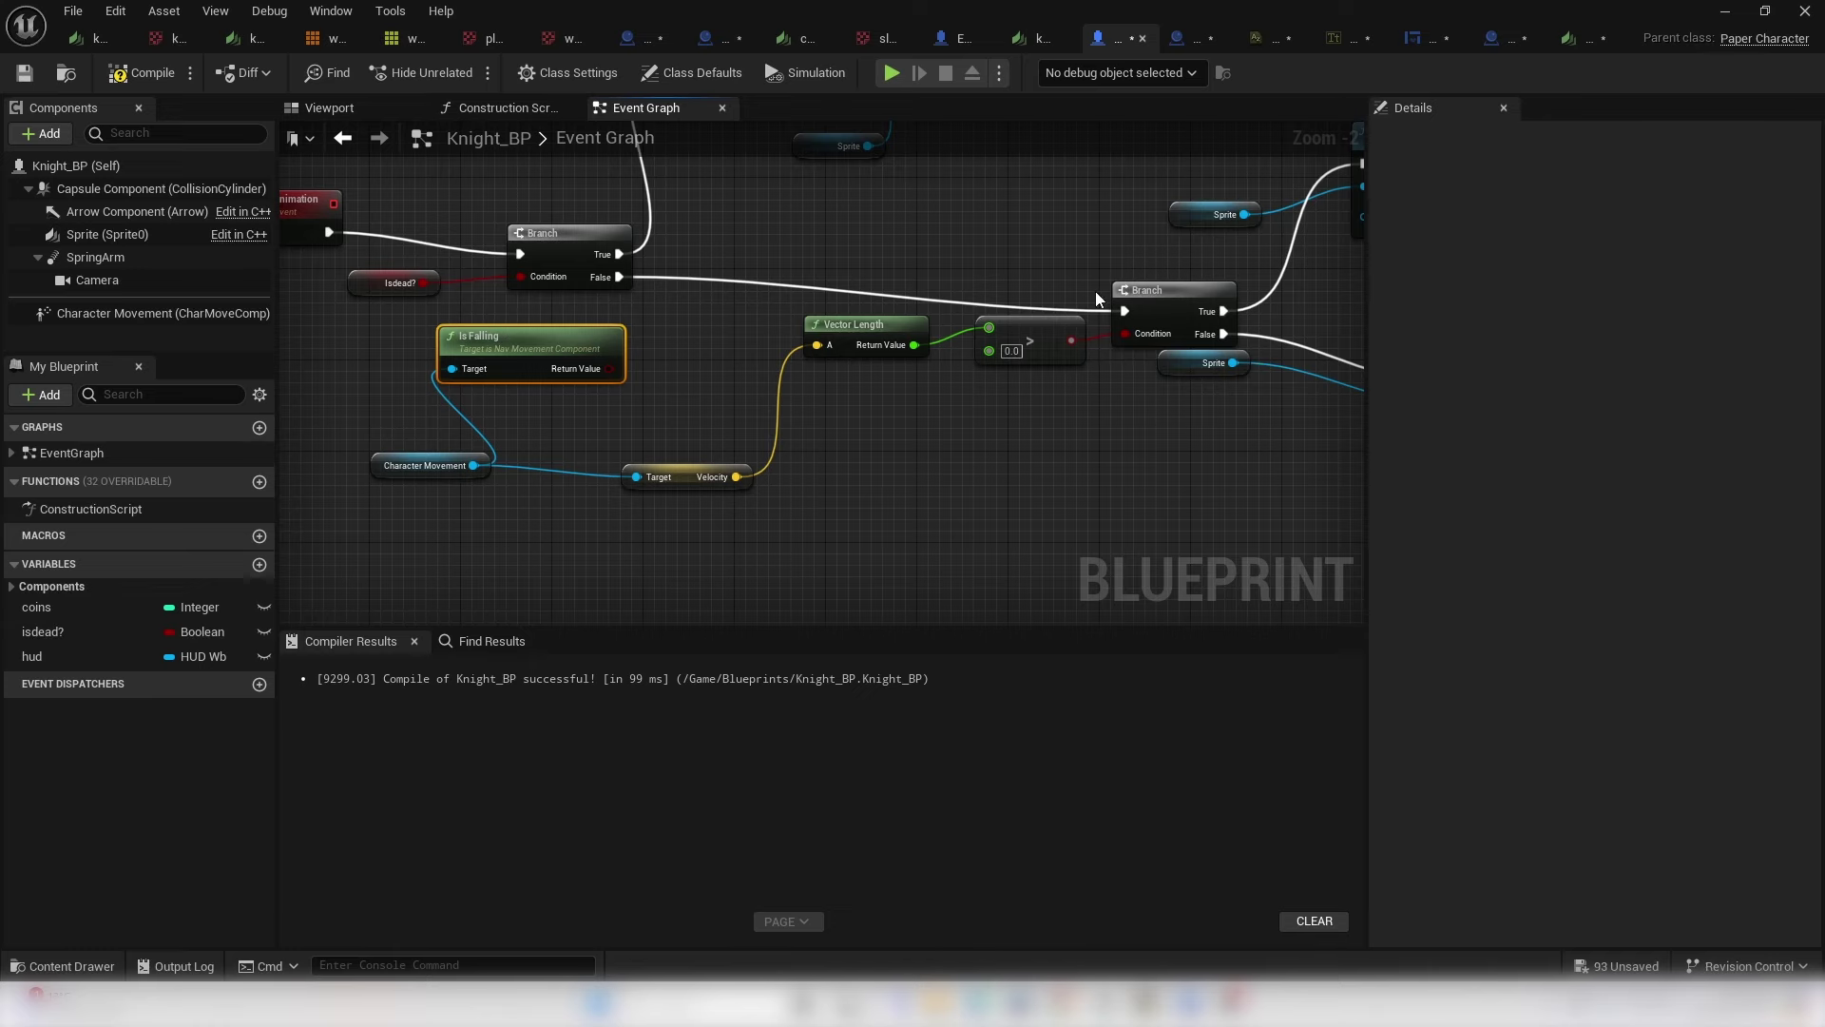
- Move the velocity check, its Branch and the run and idle Set Flipbook nodes farther right to make room
scroll(738, 301, down, 3)
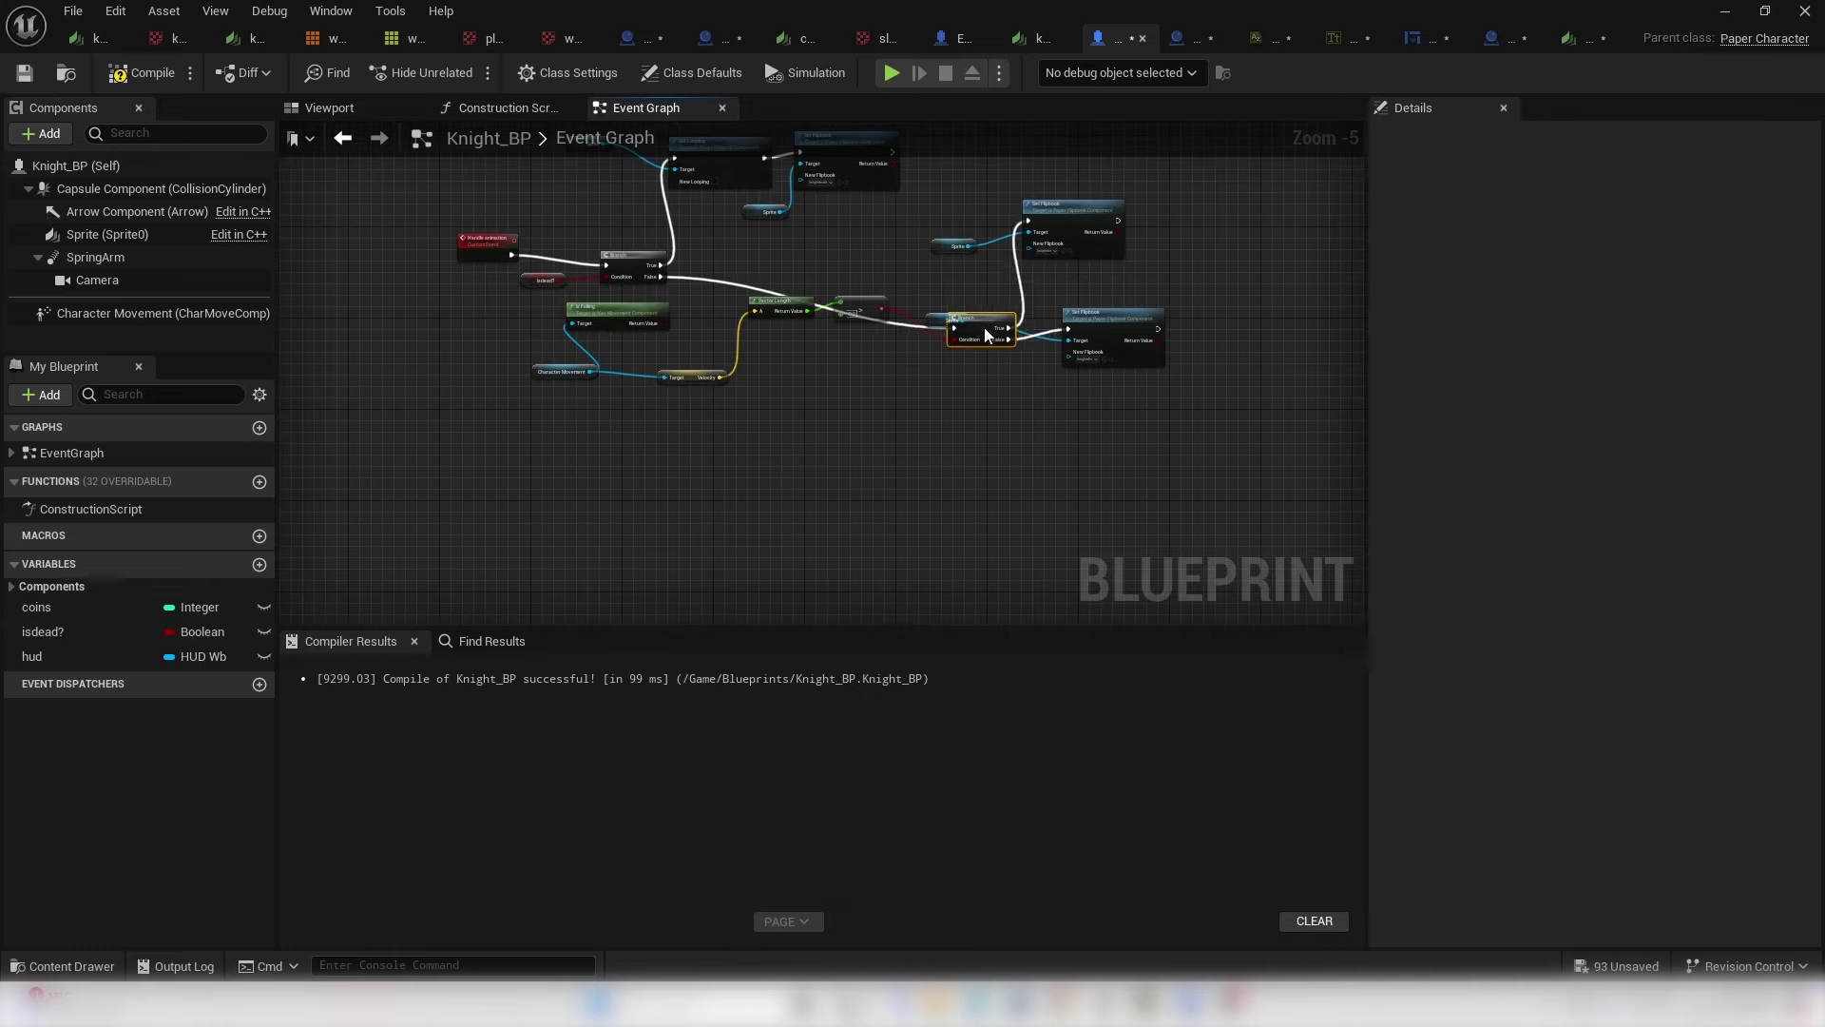
drag(936, 284, 921, 266)
drag(714, 224, 1366, 447)
drag(693, 338, 870, 363)
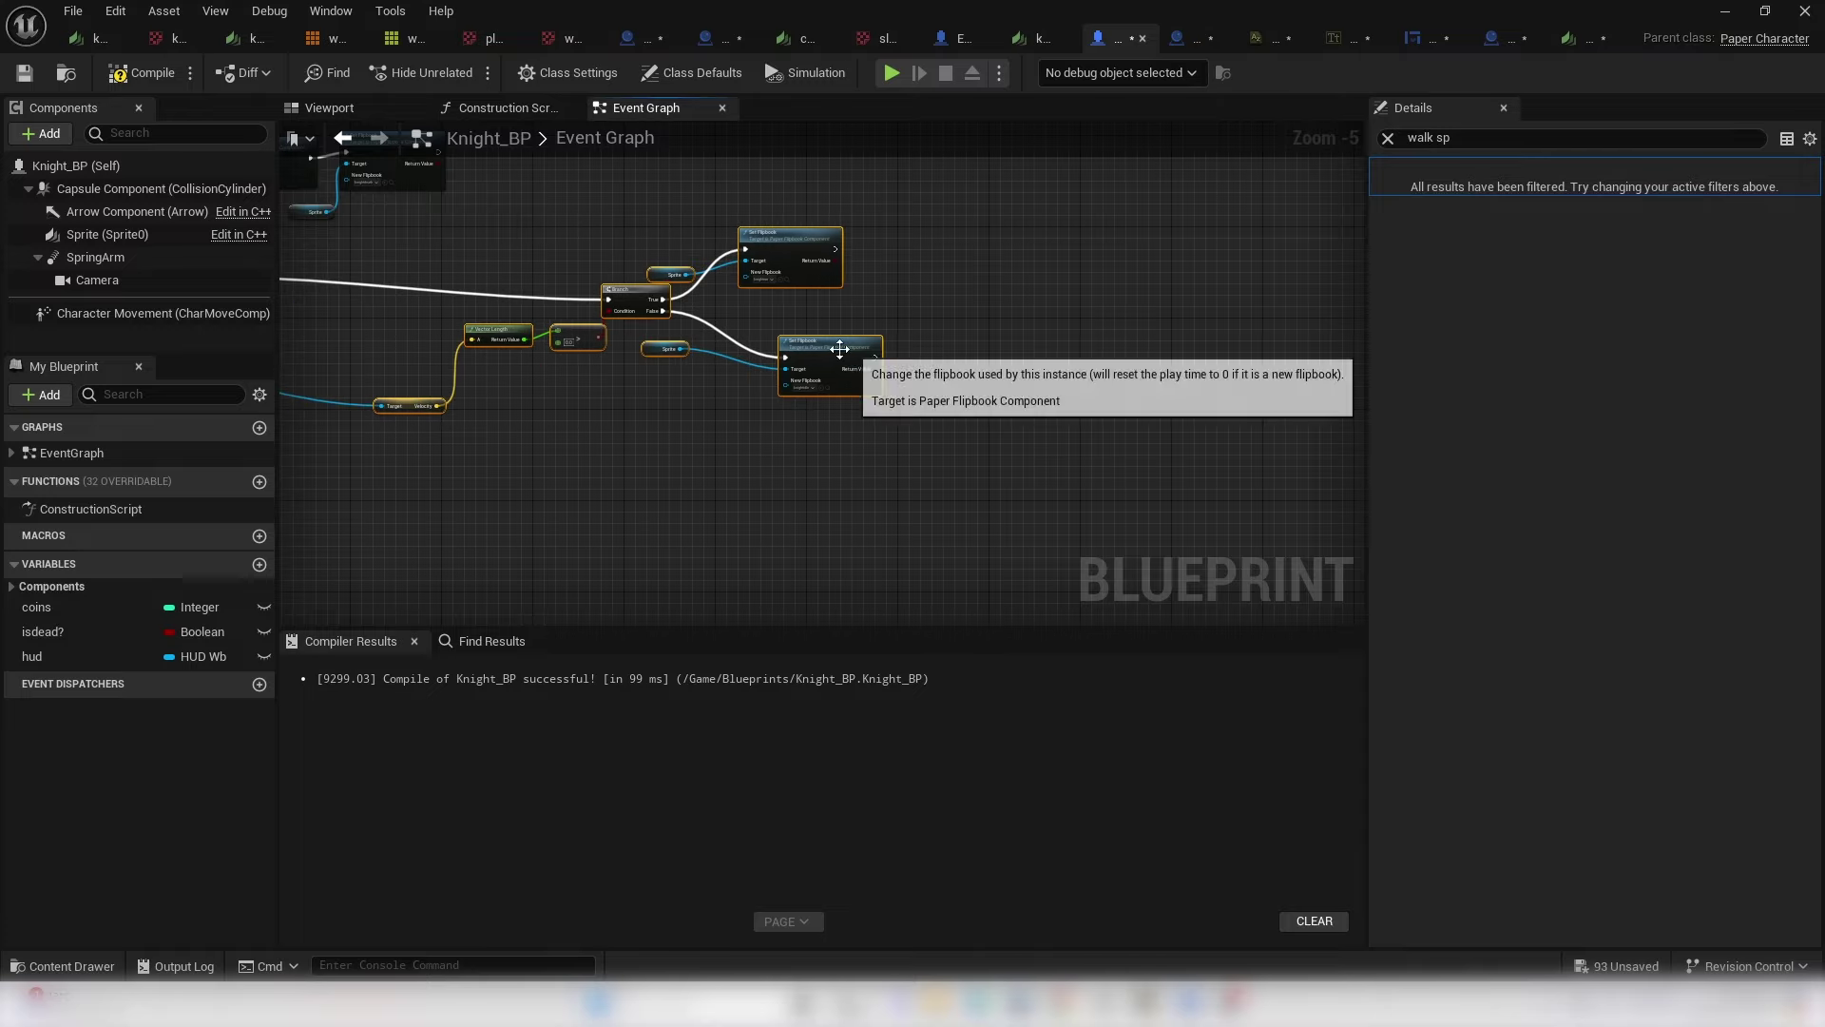
right_drag(283, 310, 681, 300)
scroll(680, 300, up, 3)
drag(507, 361, 635, 379)
scroll(601, 448, up, 2)
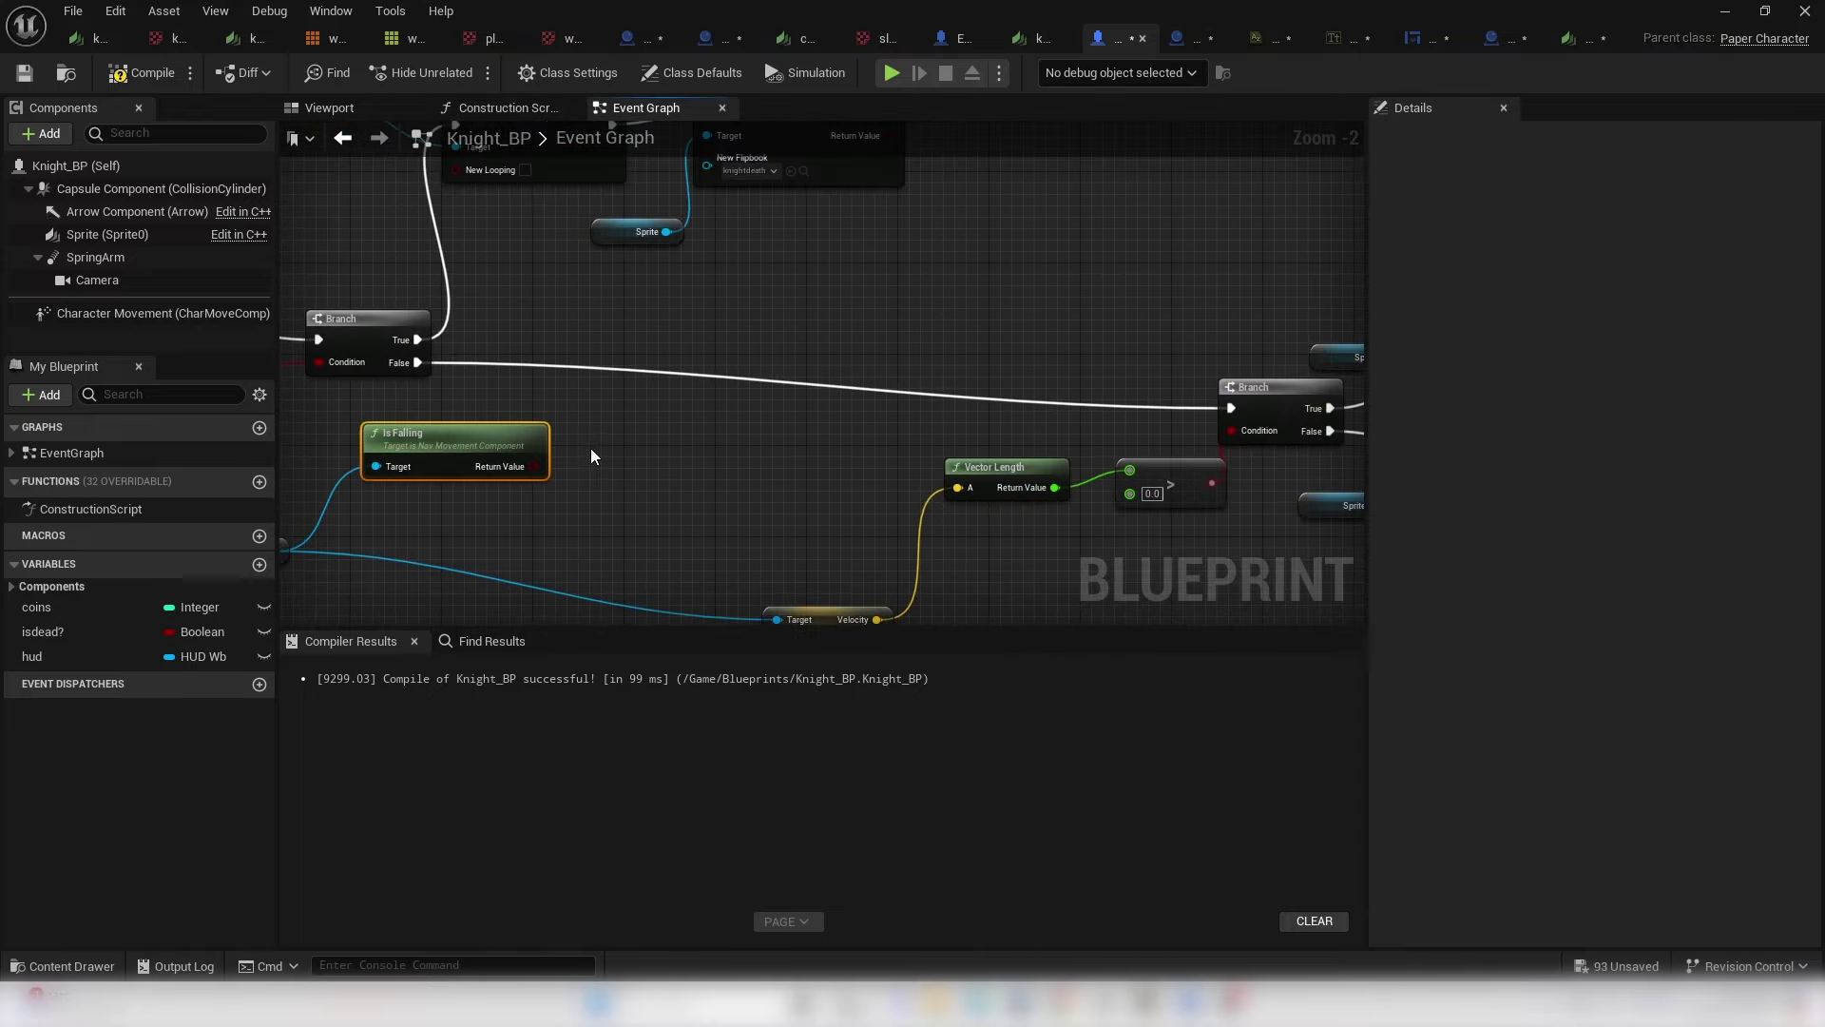
- Add a Branch on Is Falling's return value and wire it between the Isdead? branch's False output and the velocity Branch
drag(737, 485, 998, 419)
text(branch)
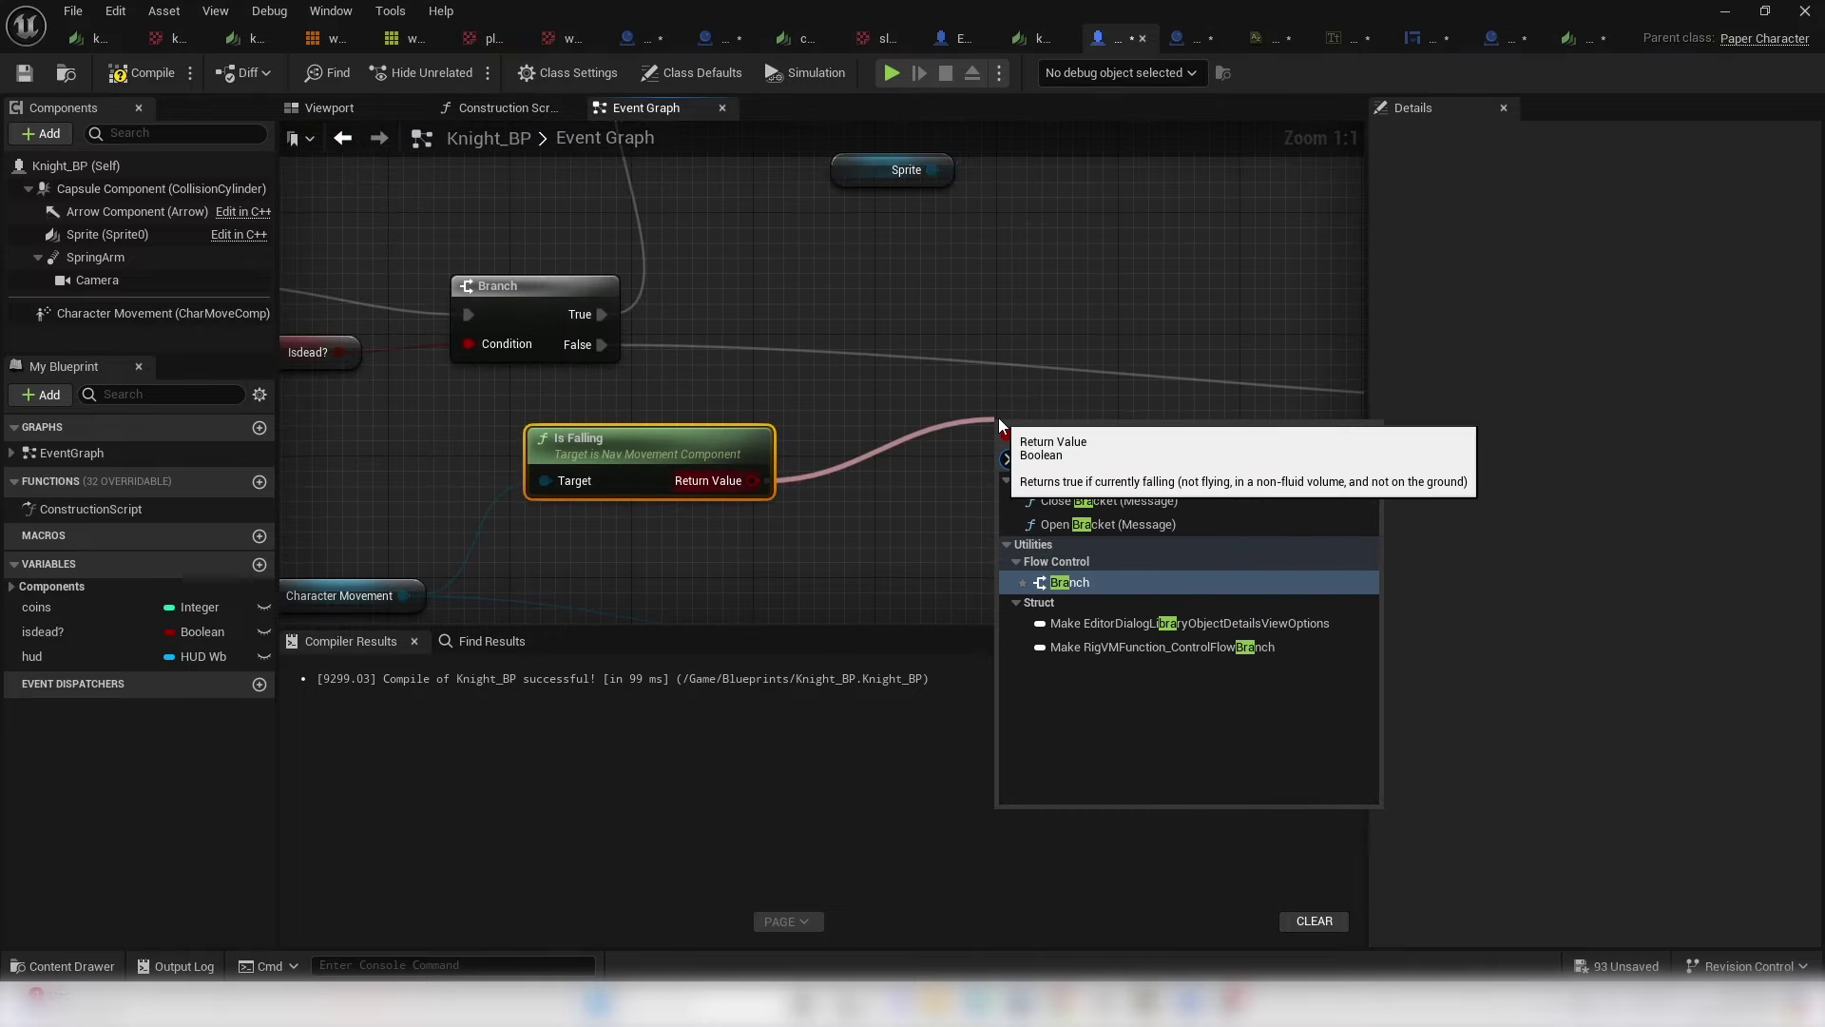
key(Return)
drag(599, 348, 1013, 454)
scroll(1067, 401, down, 2)
right_drag(1067, 401, 640, 371)
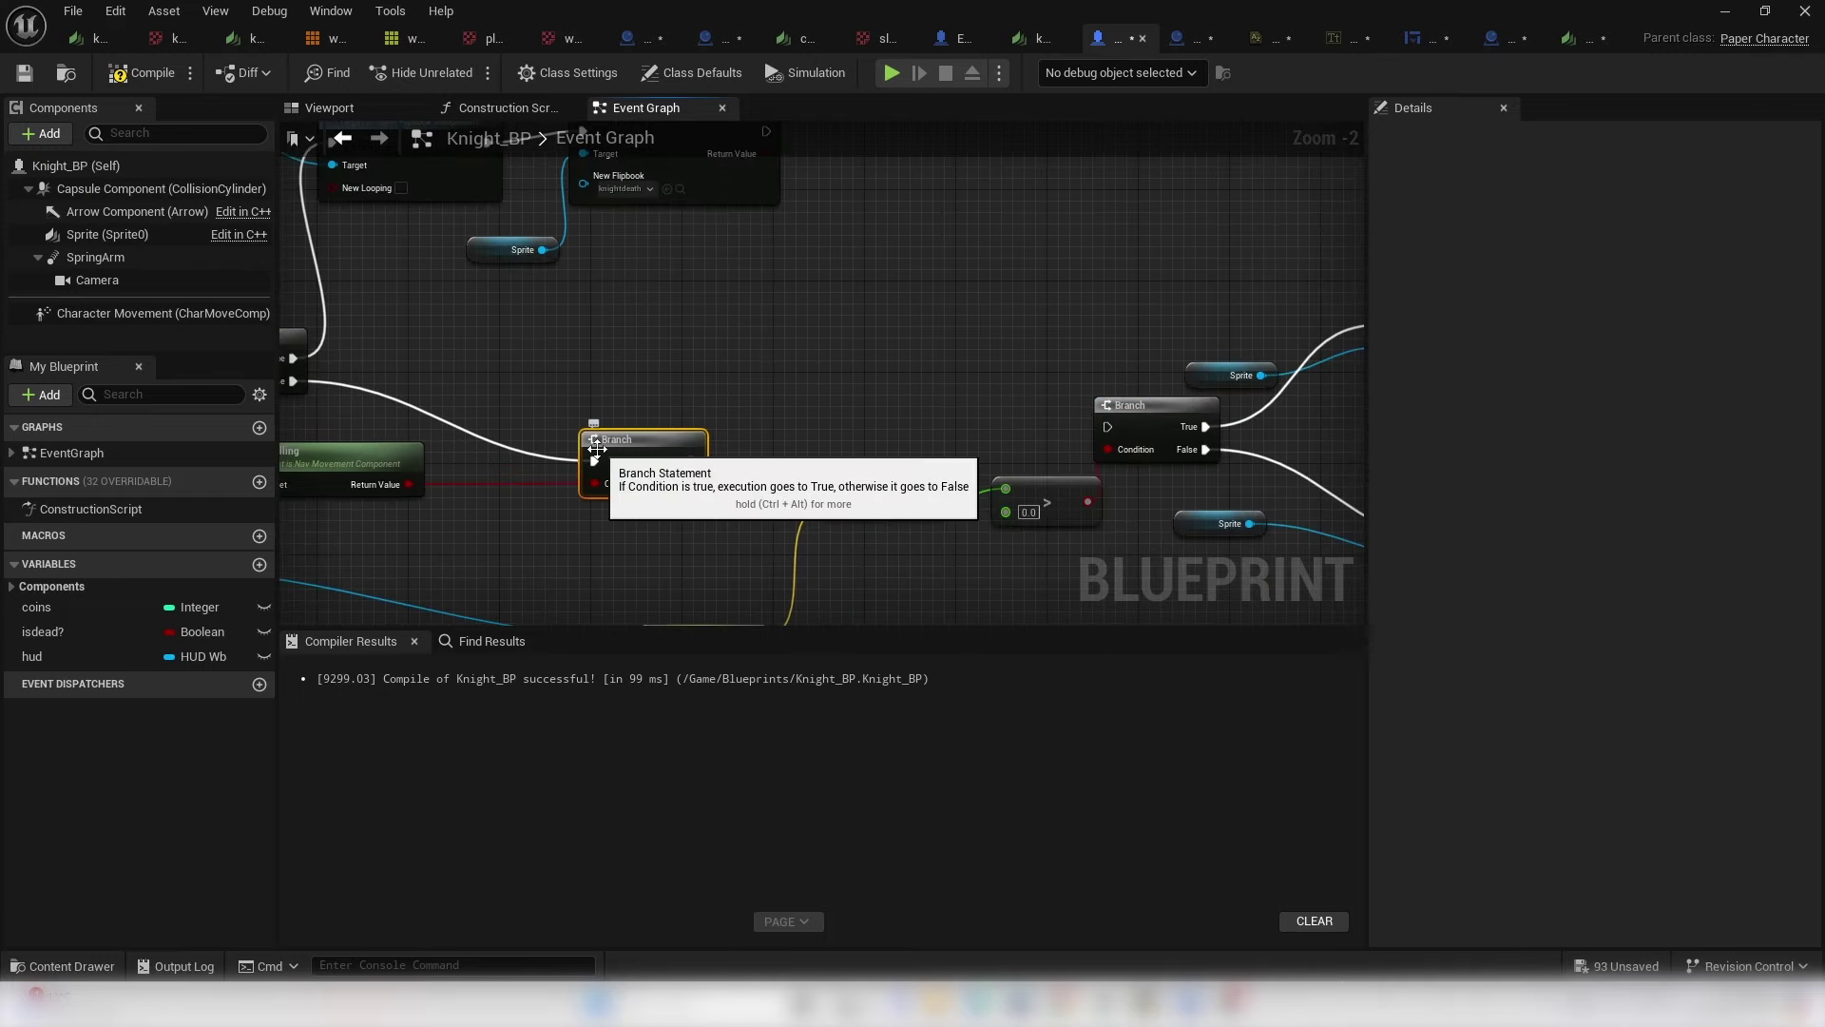
drag(691, 398, 1110, 428)
right_drag(1129, 428, 760, 426)
right_drag(362, 391, 936, 372)
scroll(509, 445, up, 2)
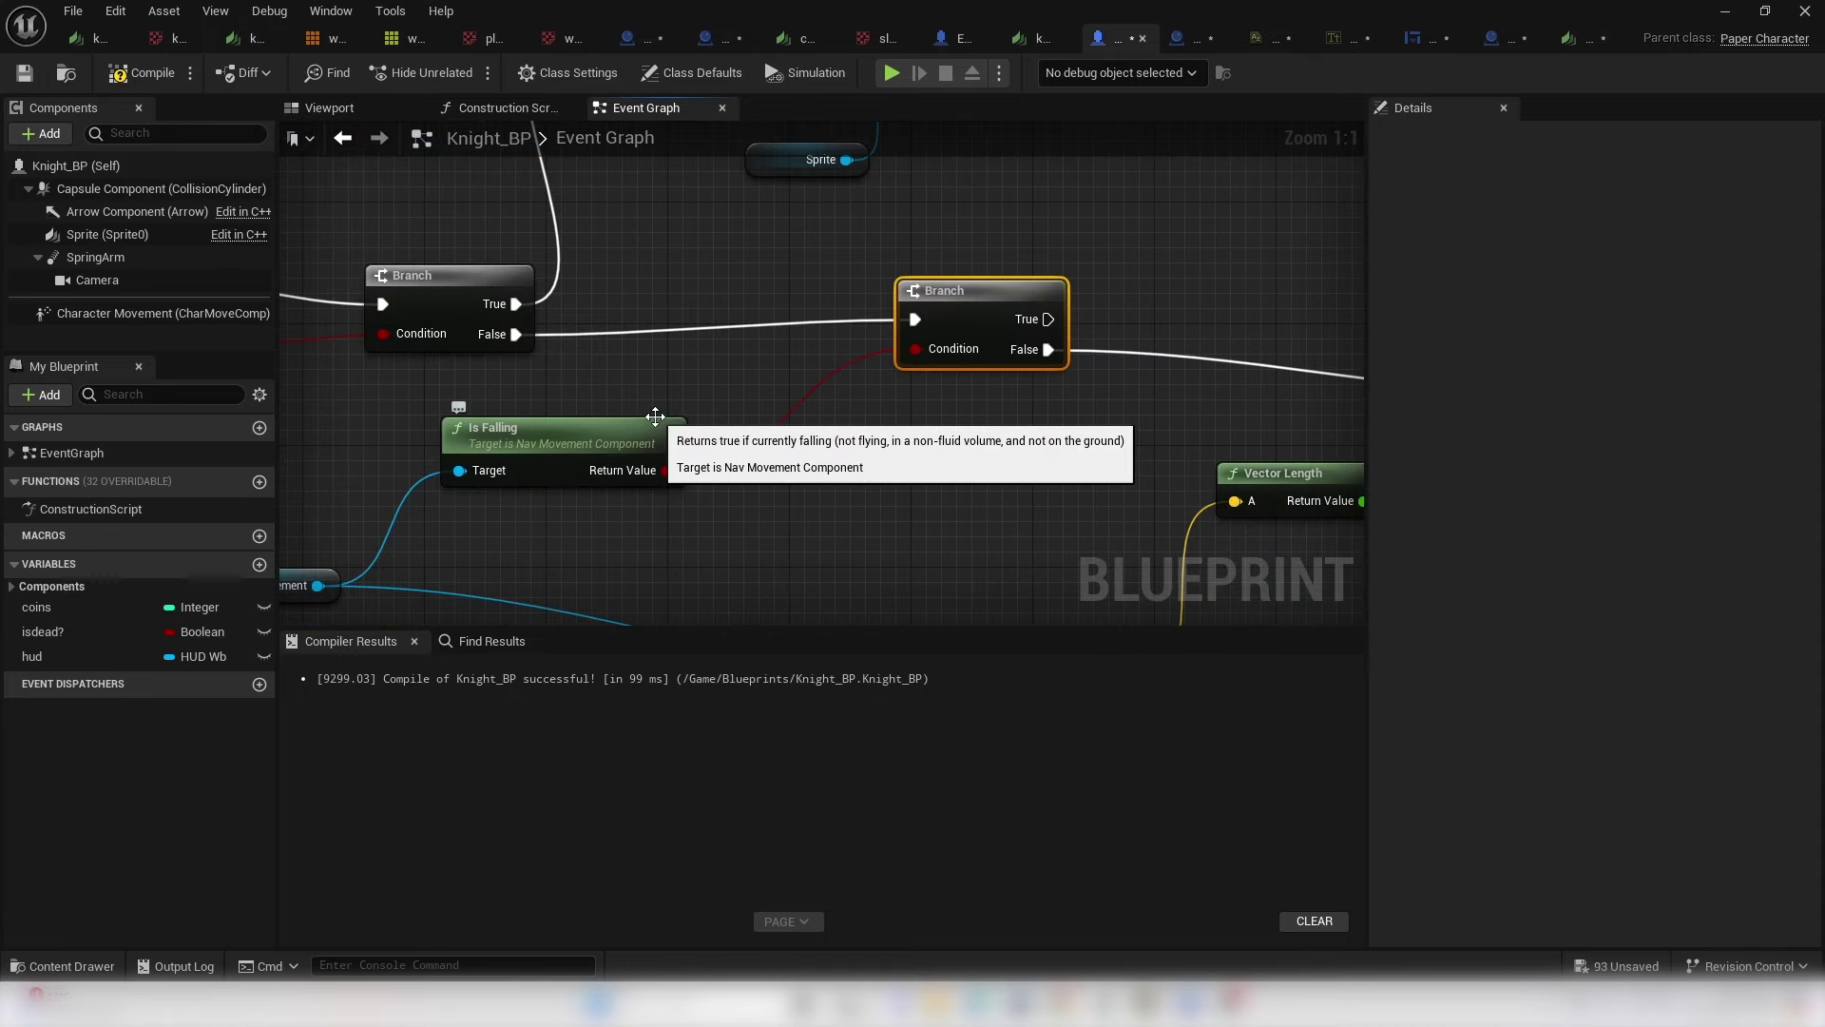
- Duplicate a Sprite and Set Flipbook pair, run it from the Is Falling Branch's True output with knightjump, and compile Knight_BP
scroll(893, 261, down, 4)
right_drag(918, 285, 525, 375)
scroll(951, 327, up, 2)
drag(908, 278, 1126, 426)
key(ctrl+c)
key(ctrl+v)
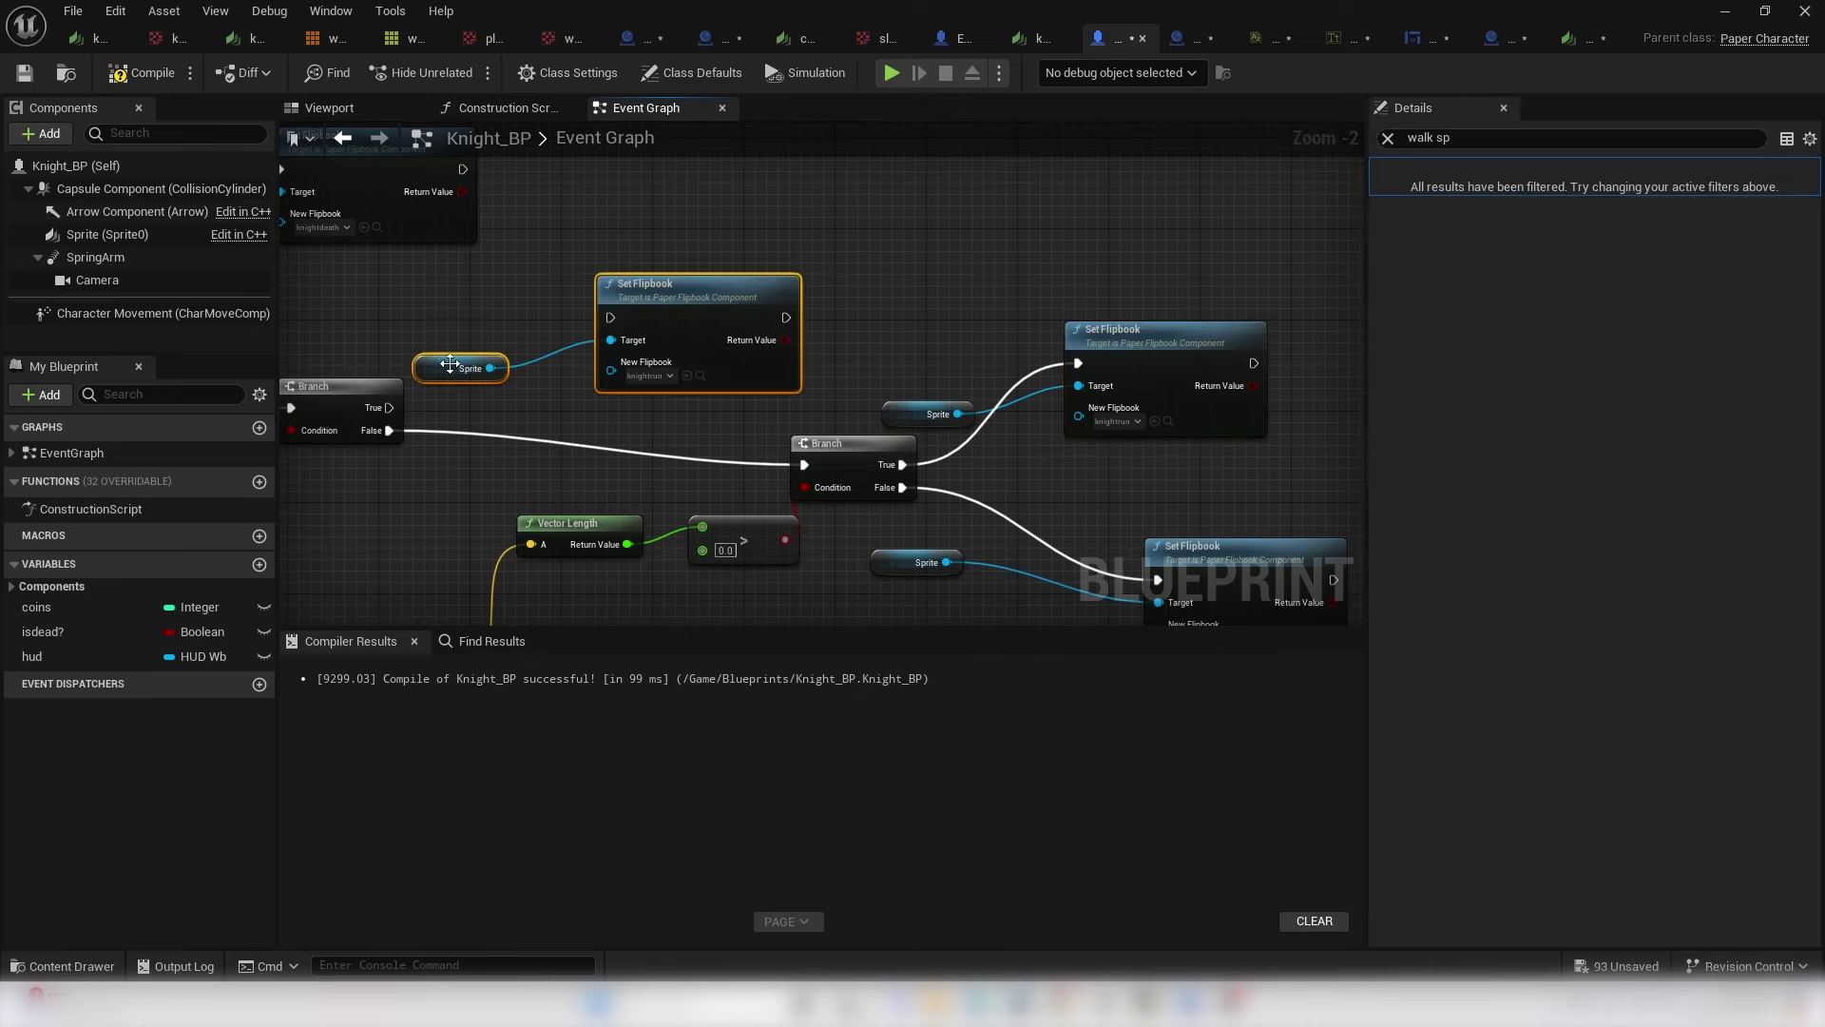
drag(388, 409, 557, 393)
drag(616, 323, 613, 318)
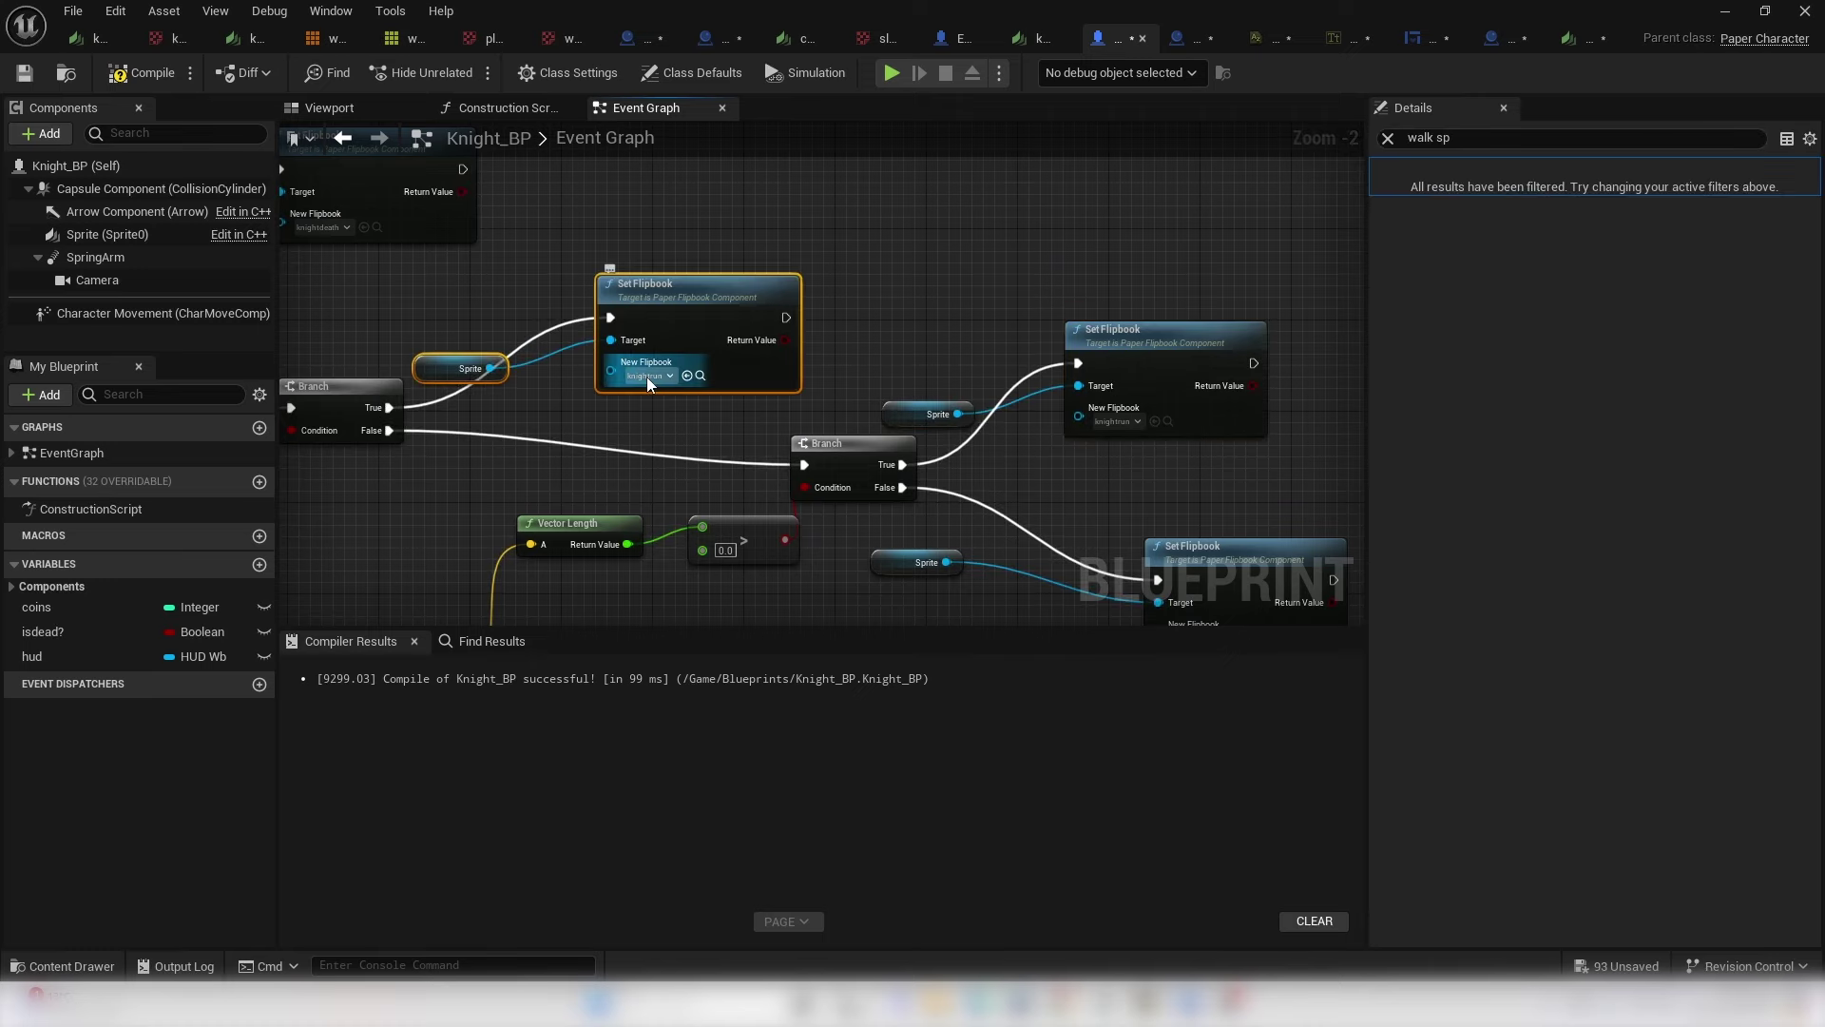
click(649, 376)
click(797, 605)
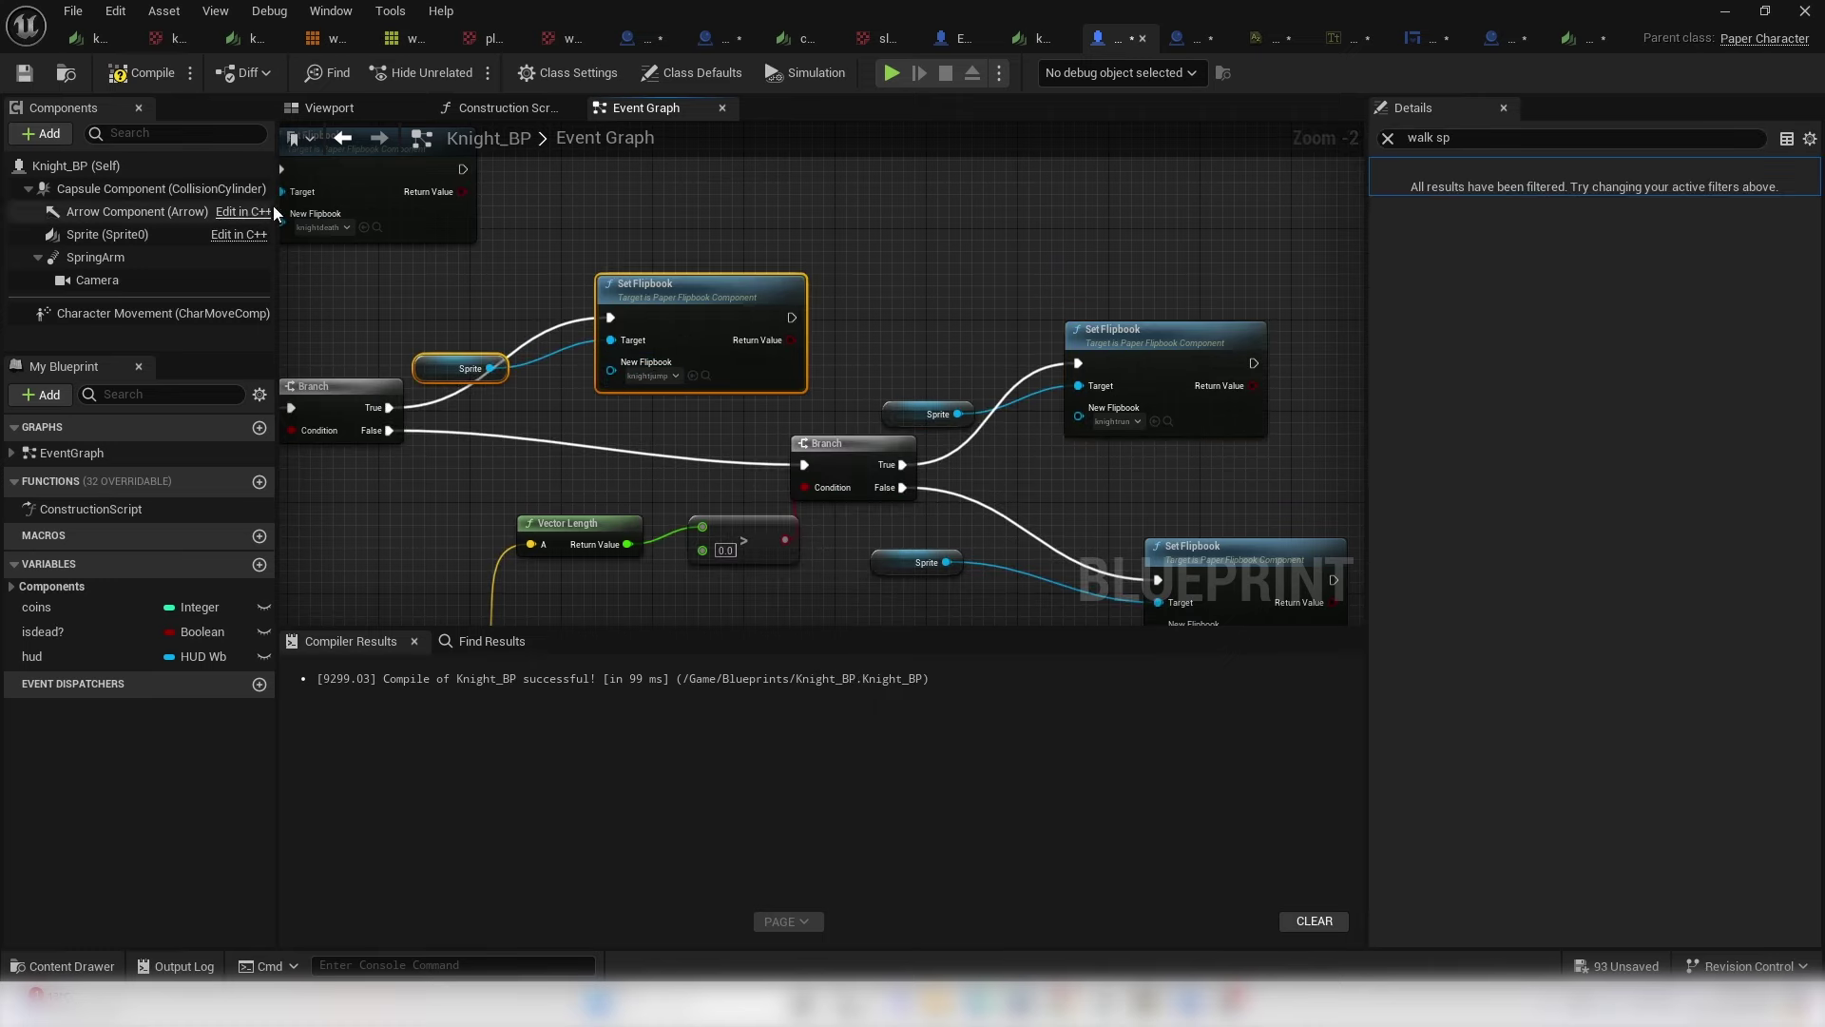
- Play-test LEVEL1 by jumping in place and while moving in both directions to check the knight's jump animation
click(1725, 11)
click(466, 72)
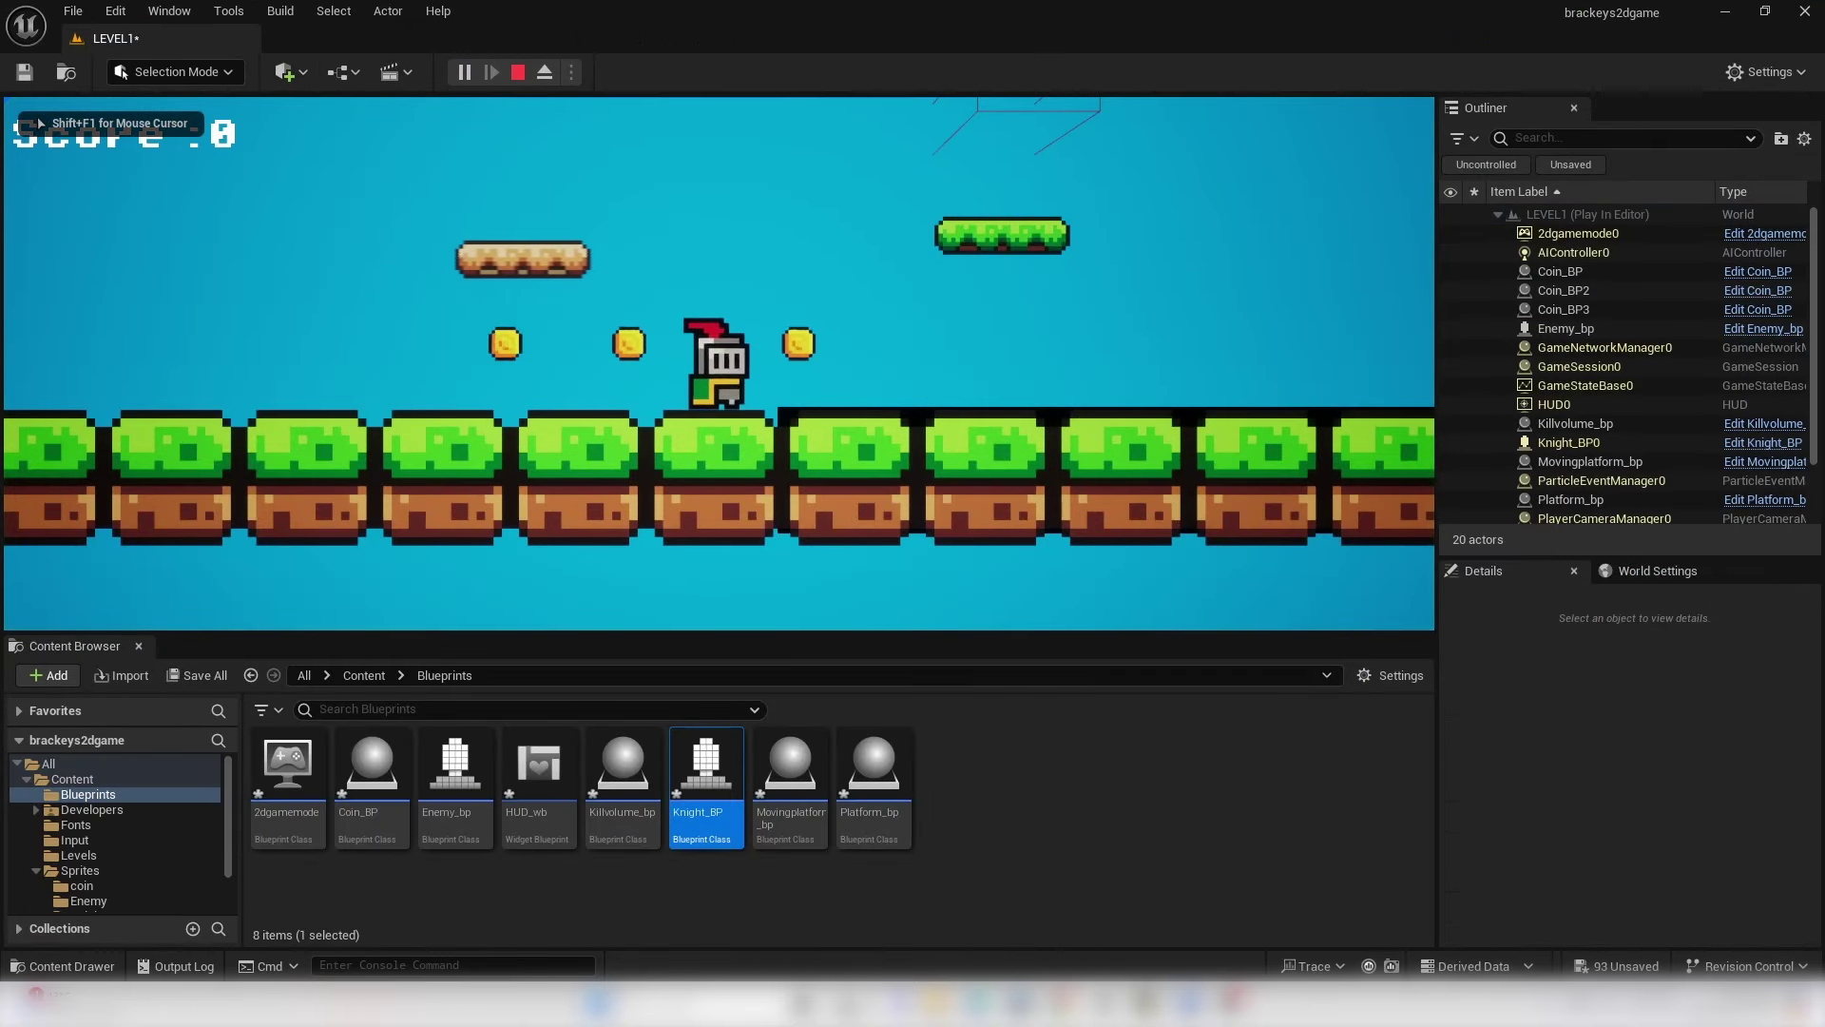
key(space)
key(space)
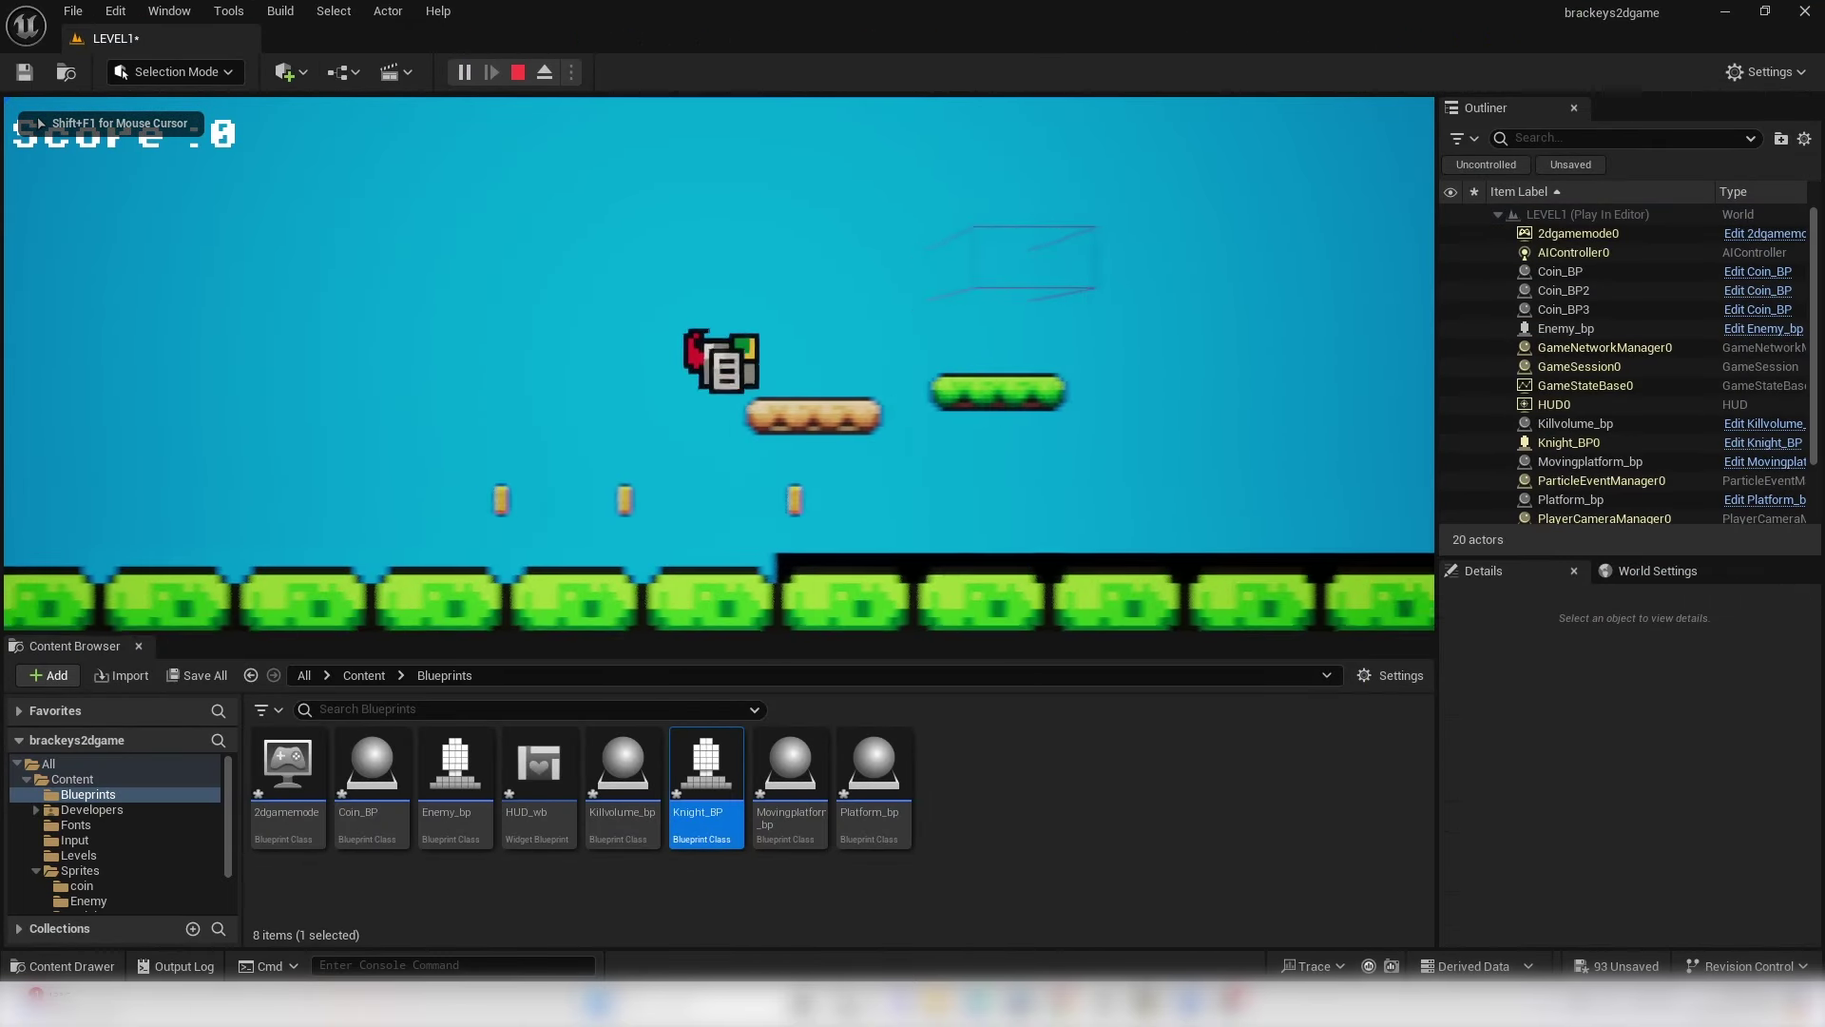
key(a)
key(space)
key(a)
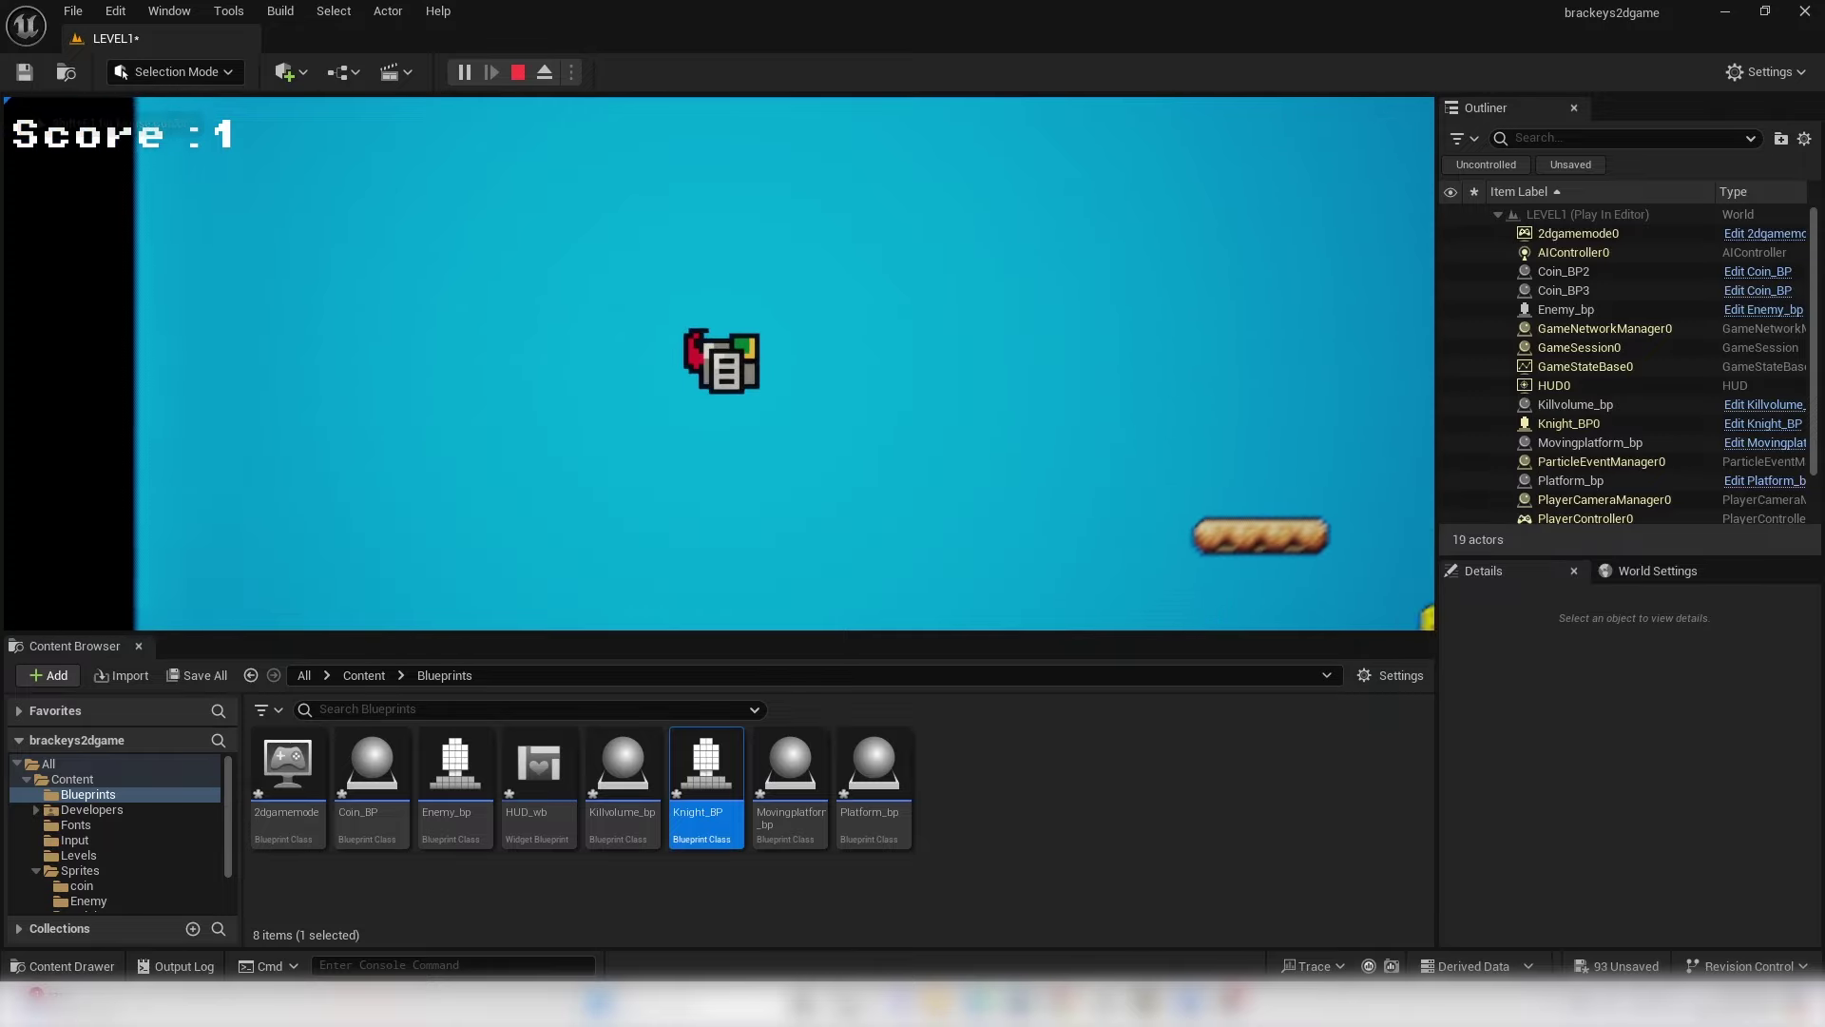
key(d)
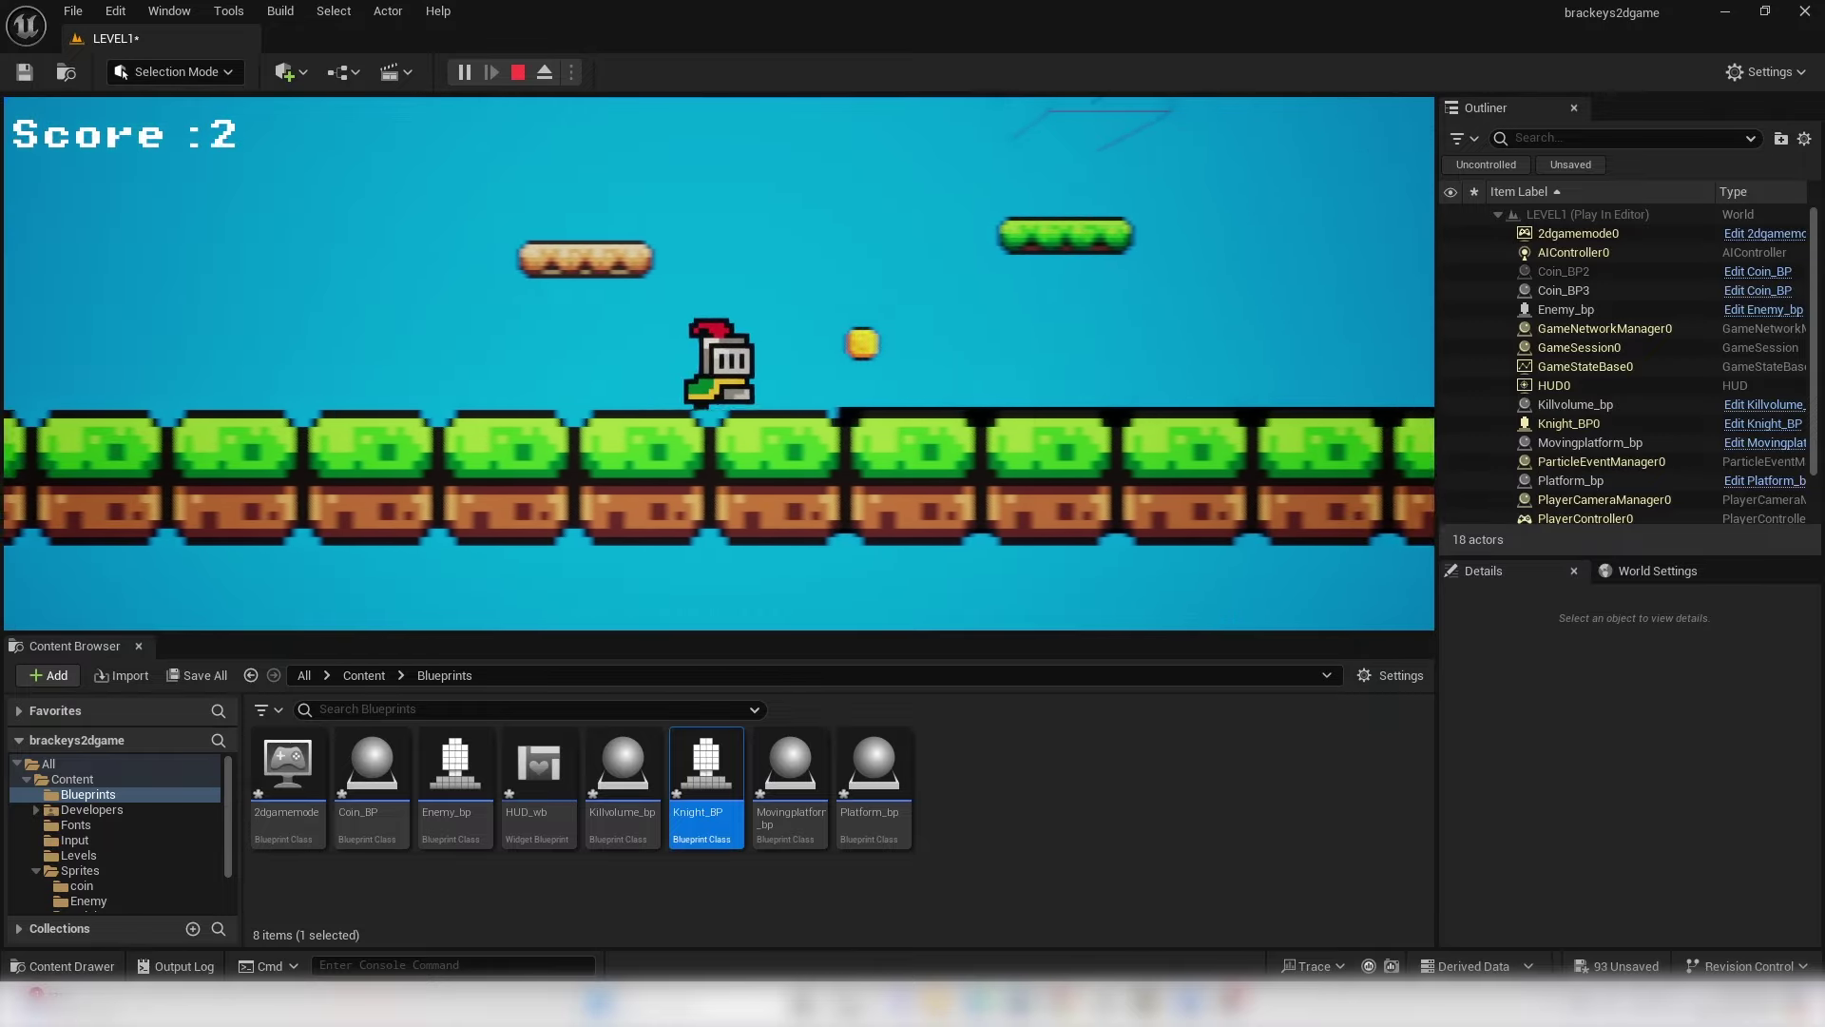
key(space)
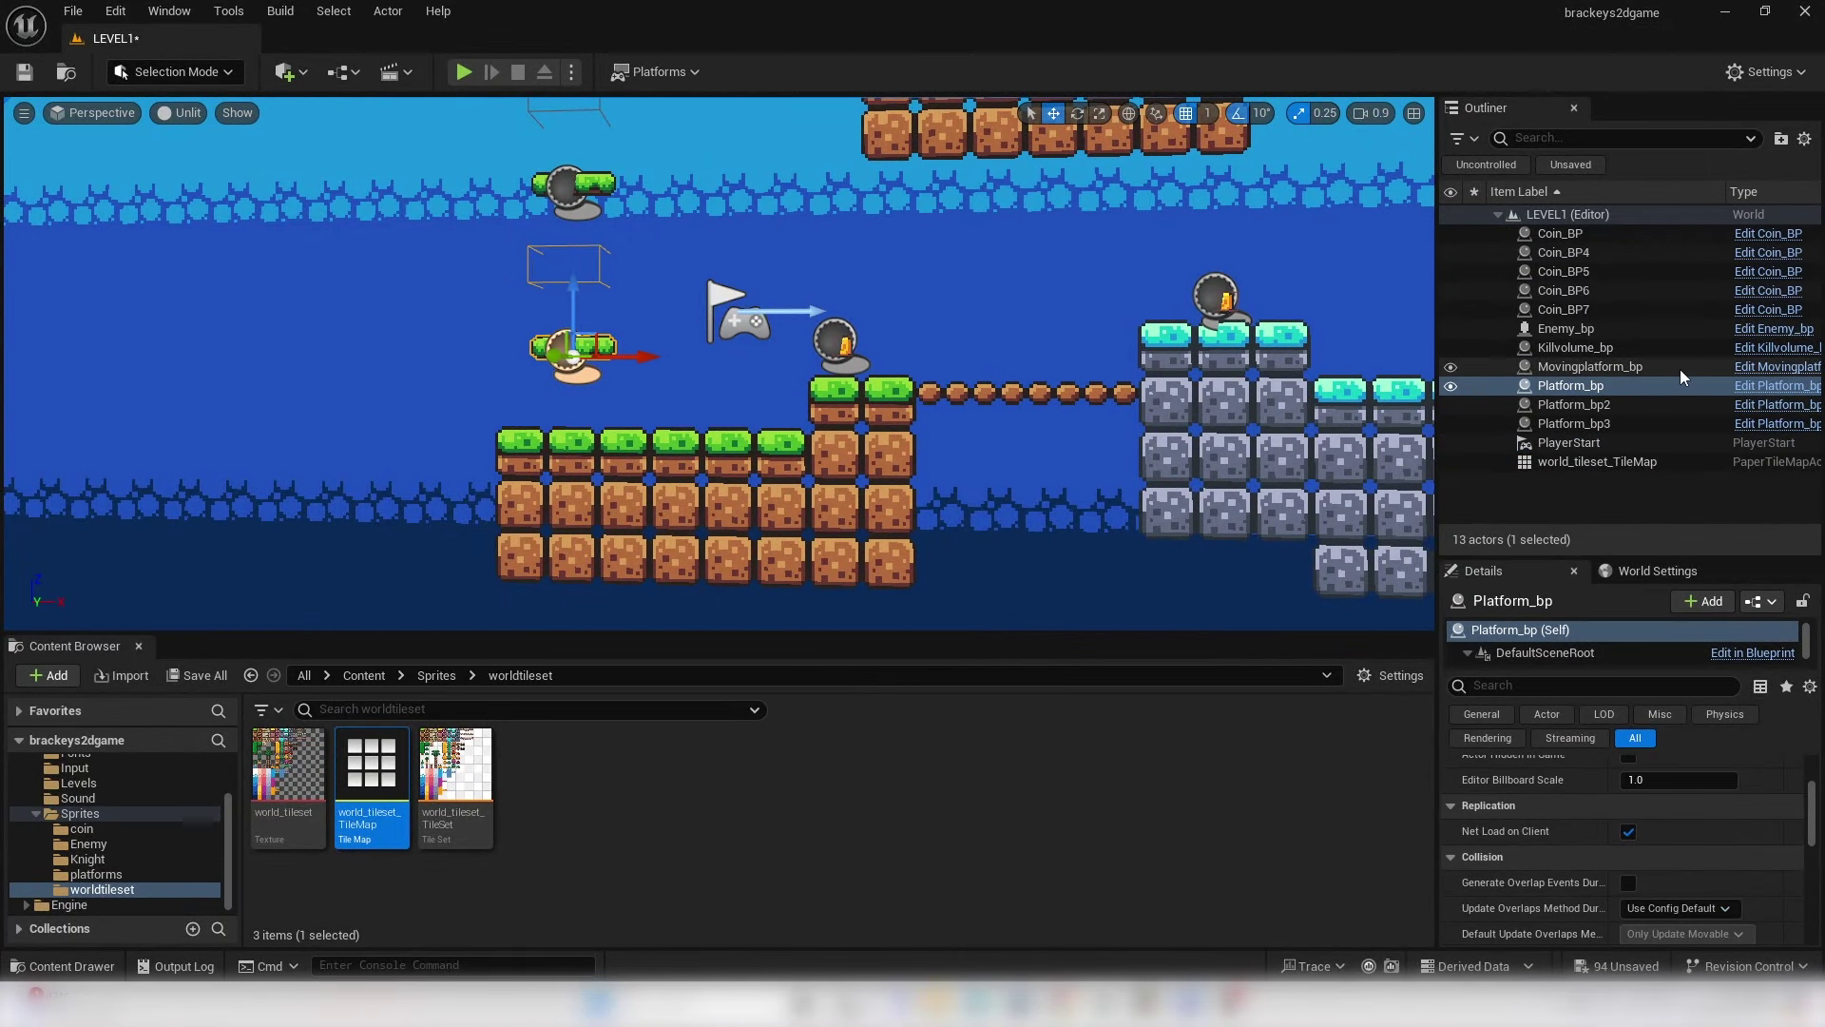
- Enable Hidden in Game on the Box component of Platform_bp and compile the blueprint
click(1762, 399)
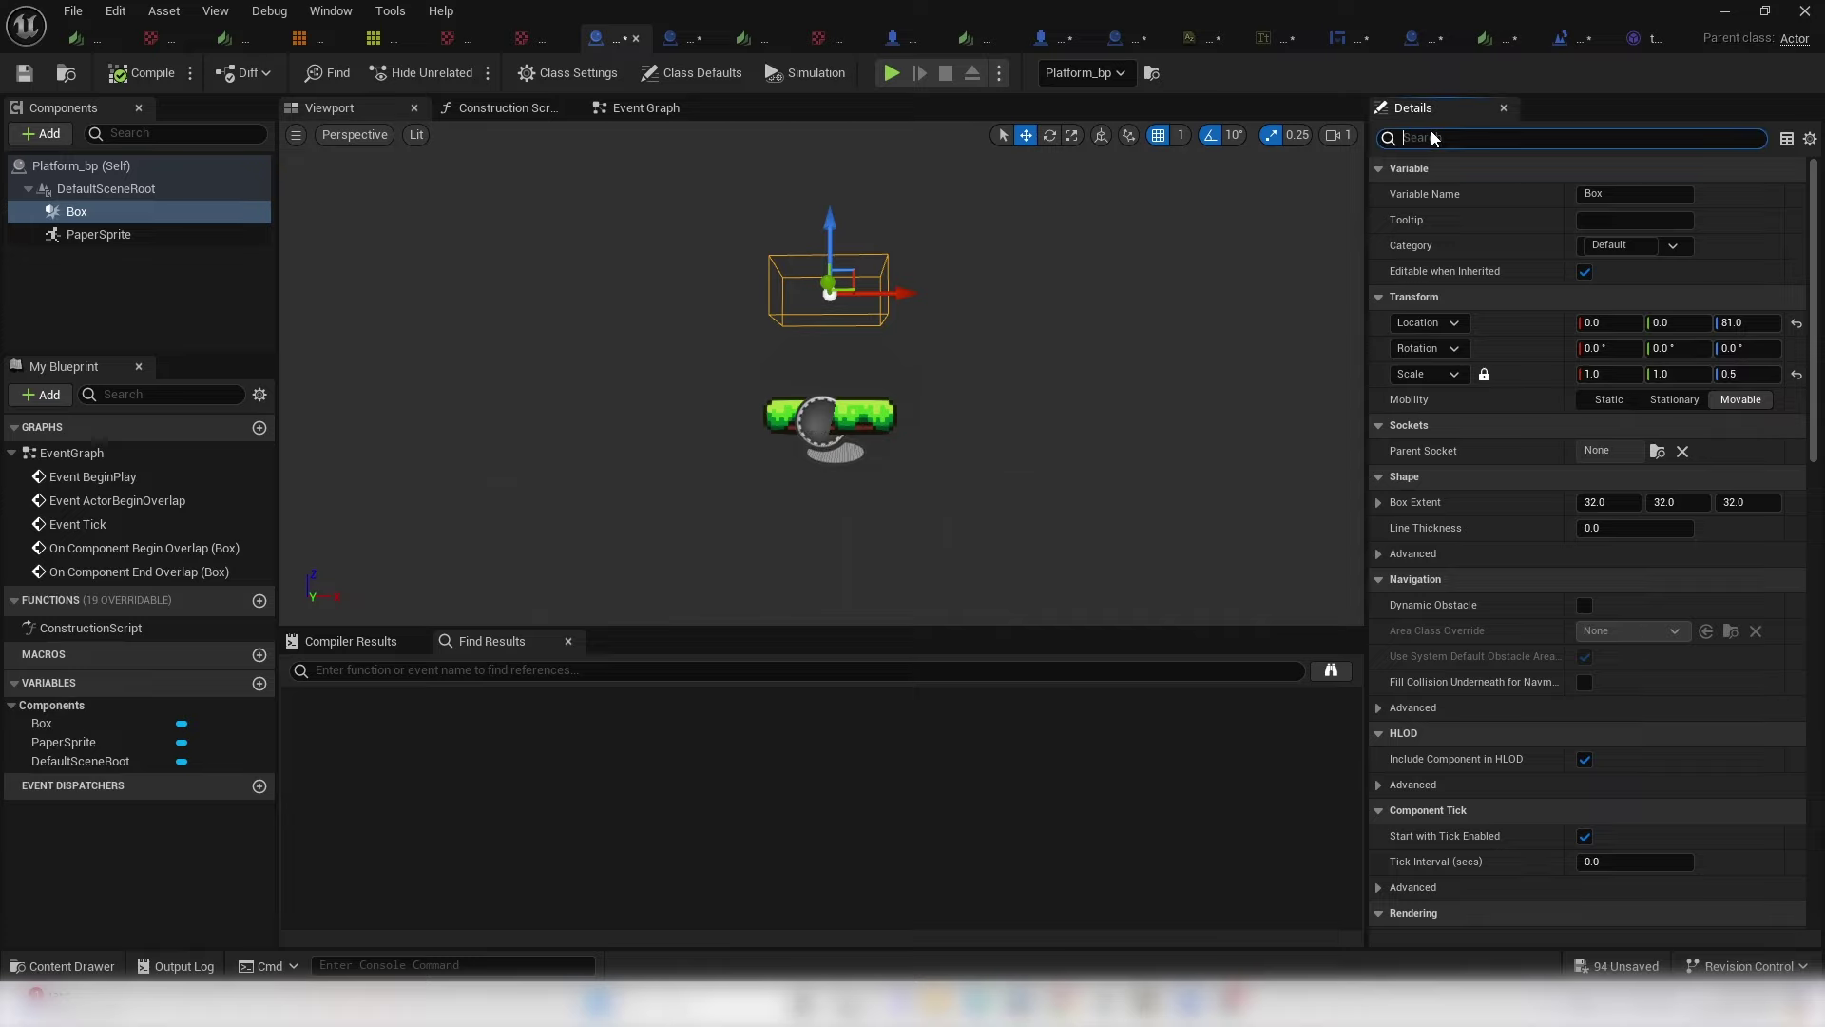
text(hidd)
click(1593, 195)
click(123, 73)
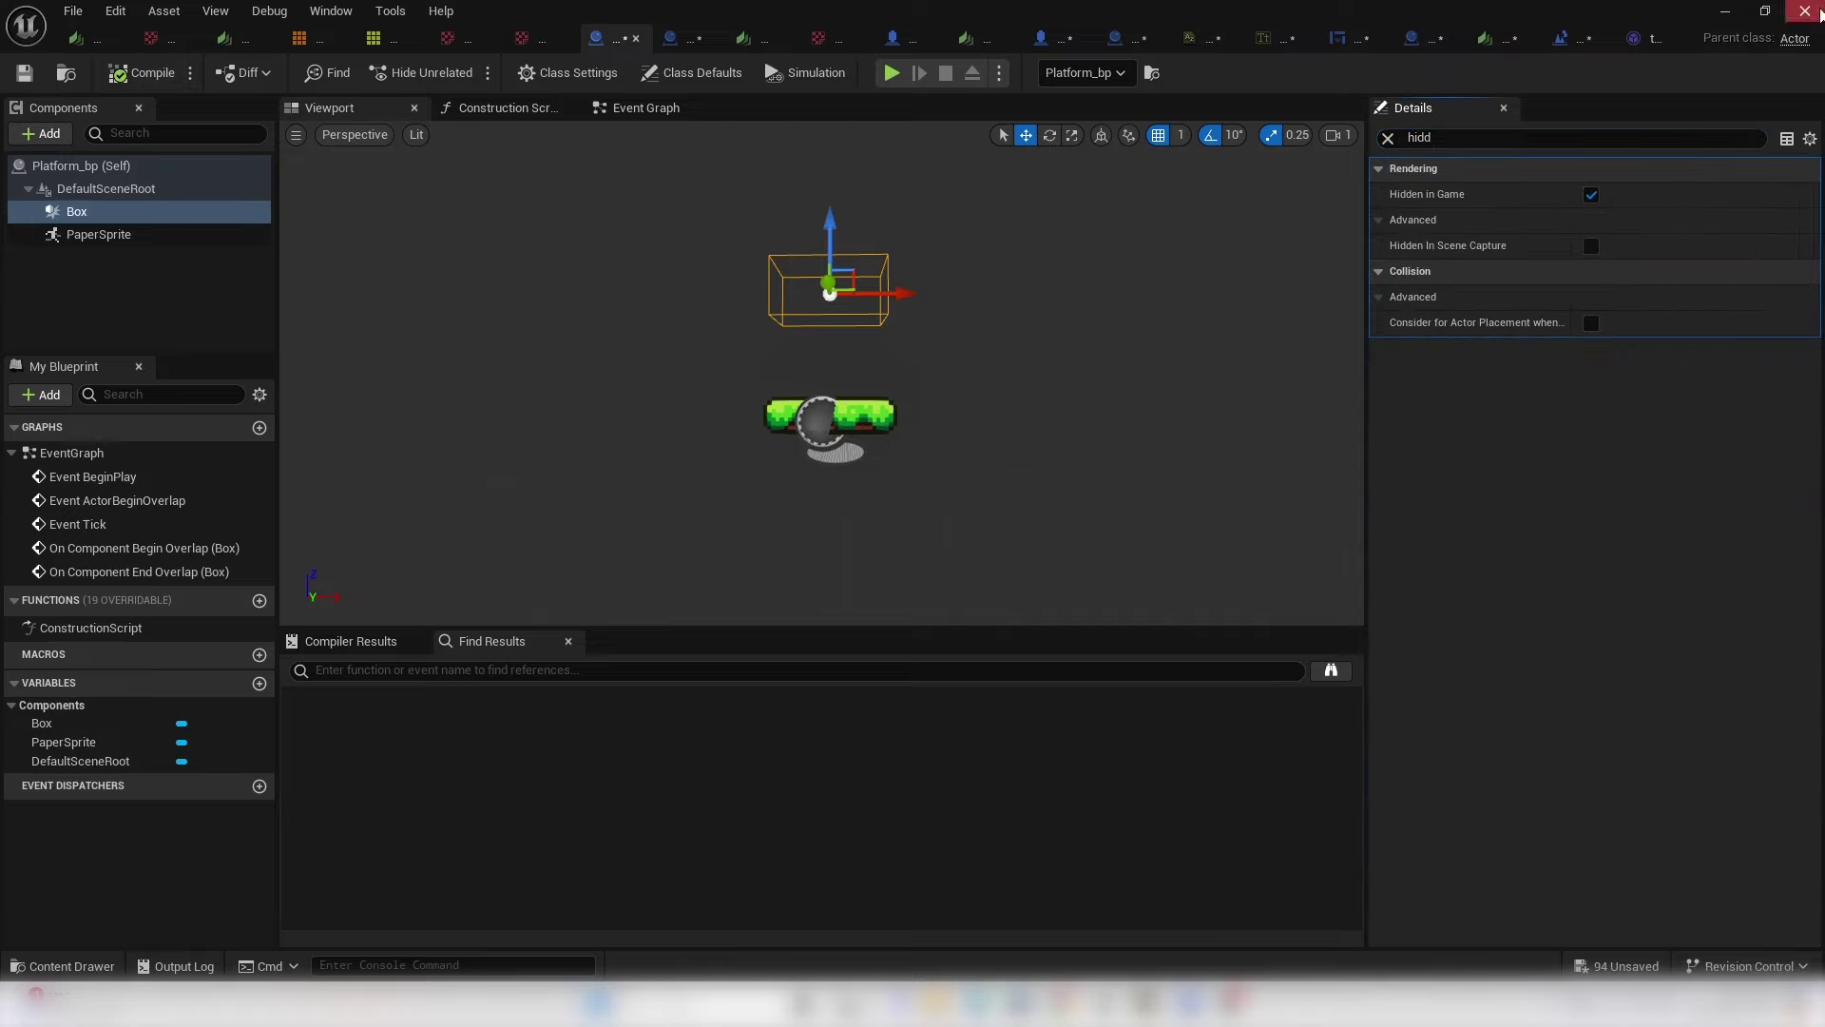
click(1727, 17)
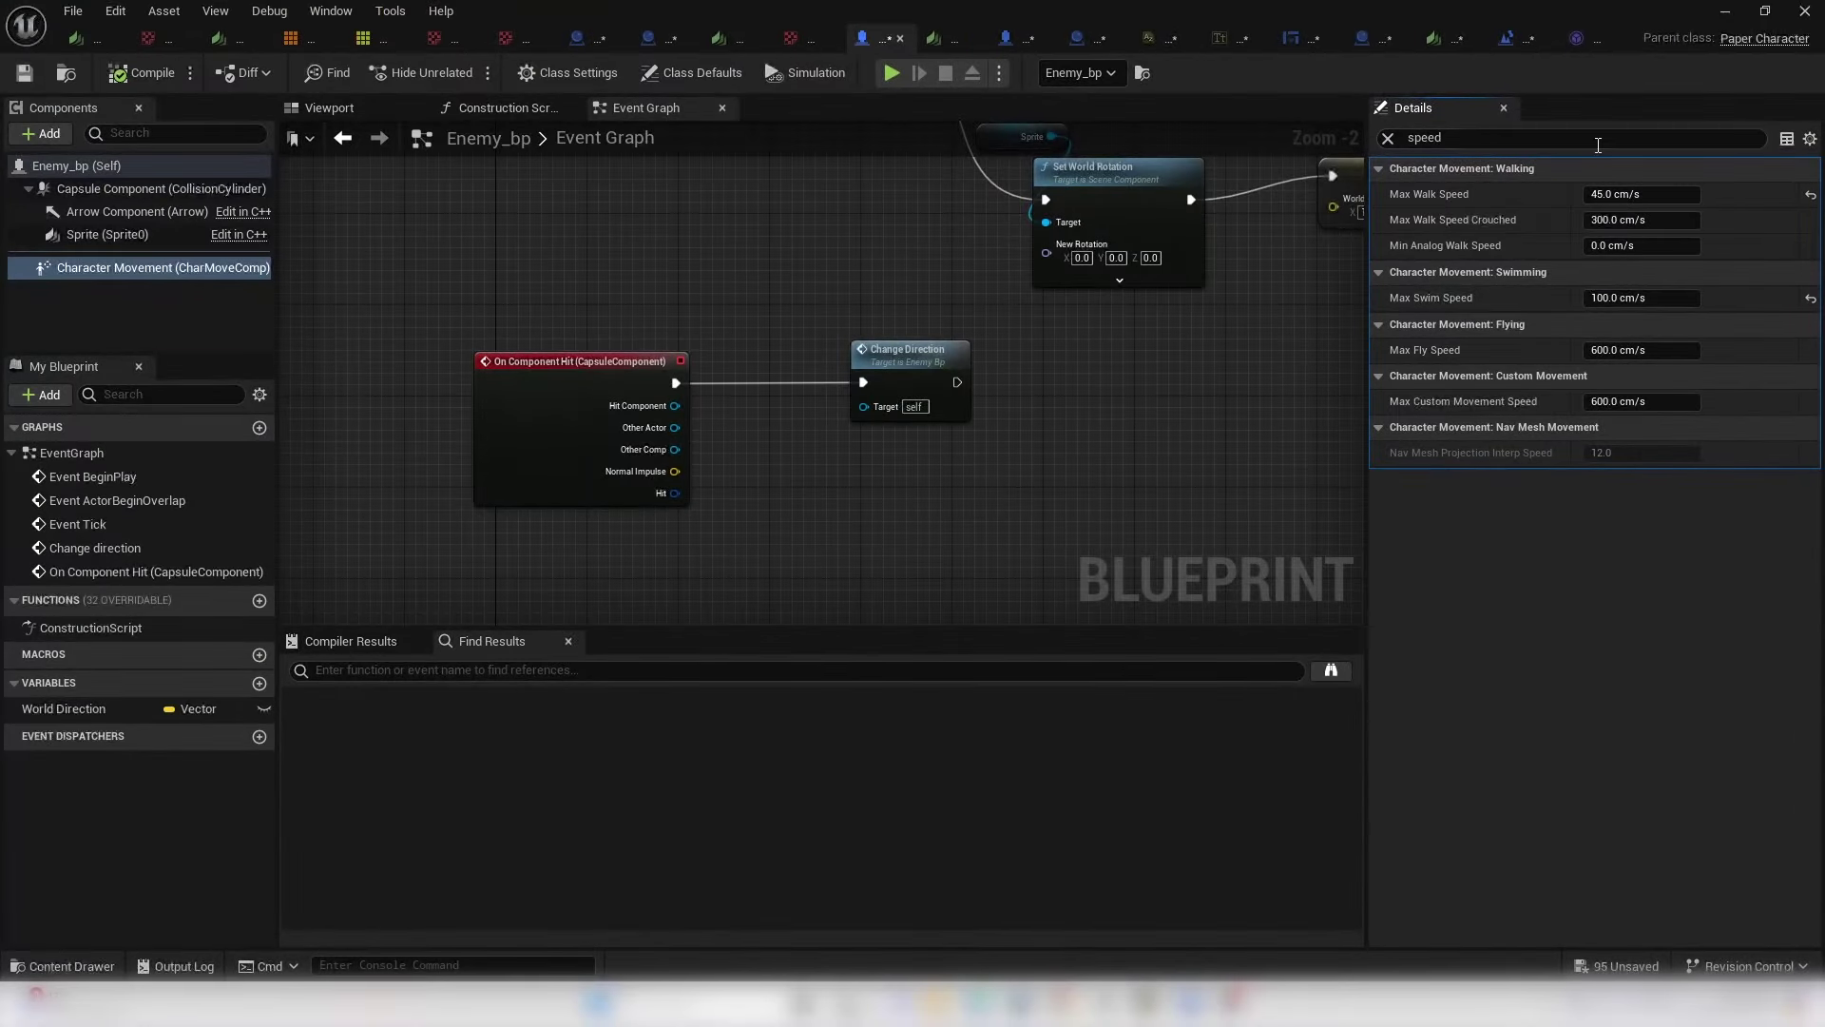
- Play-test LEVEL1 by running over the bridge, collecting coins and jumping past the slime enemy
click(1727, 16)
scroll(480, 106, down, 5)
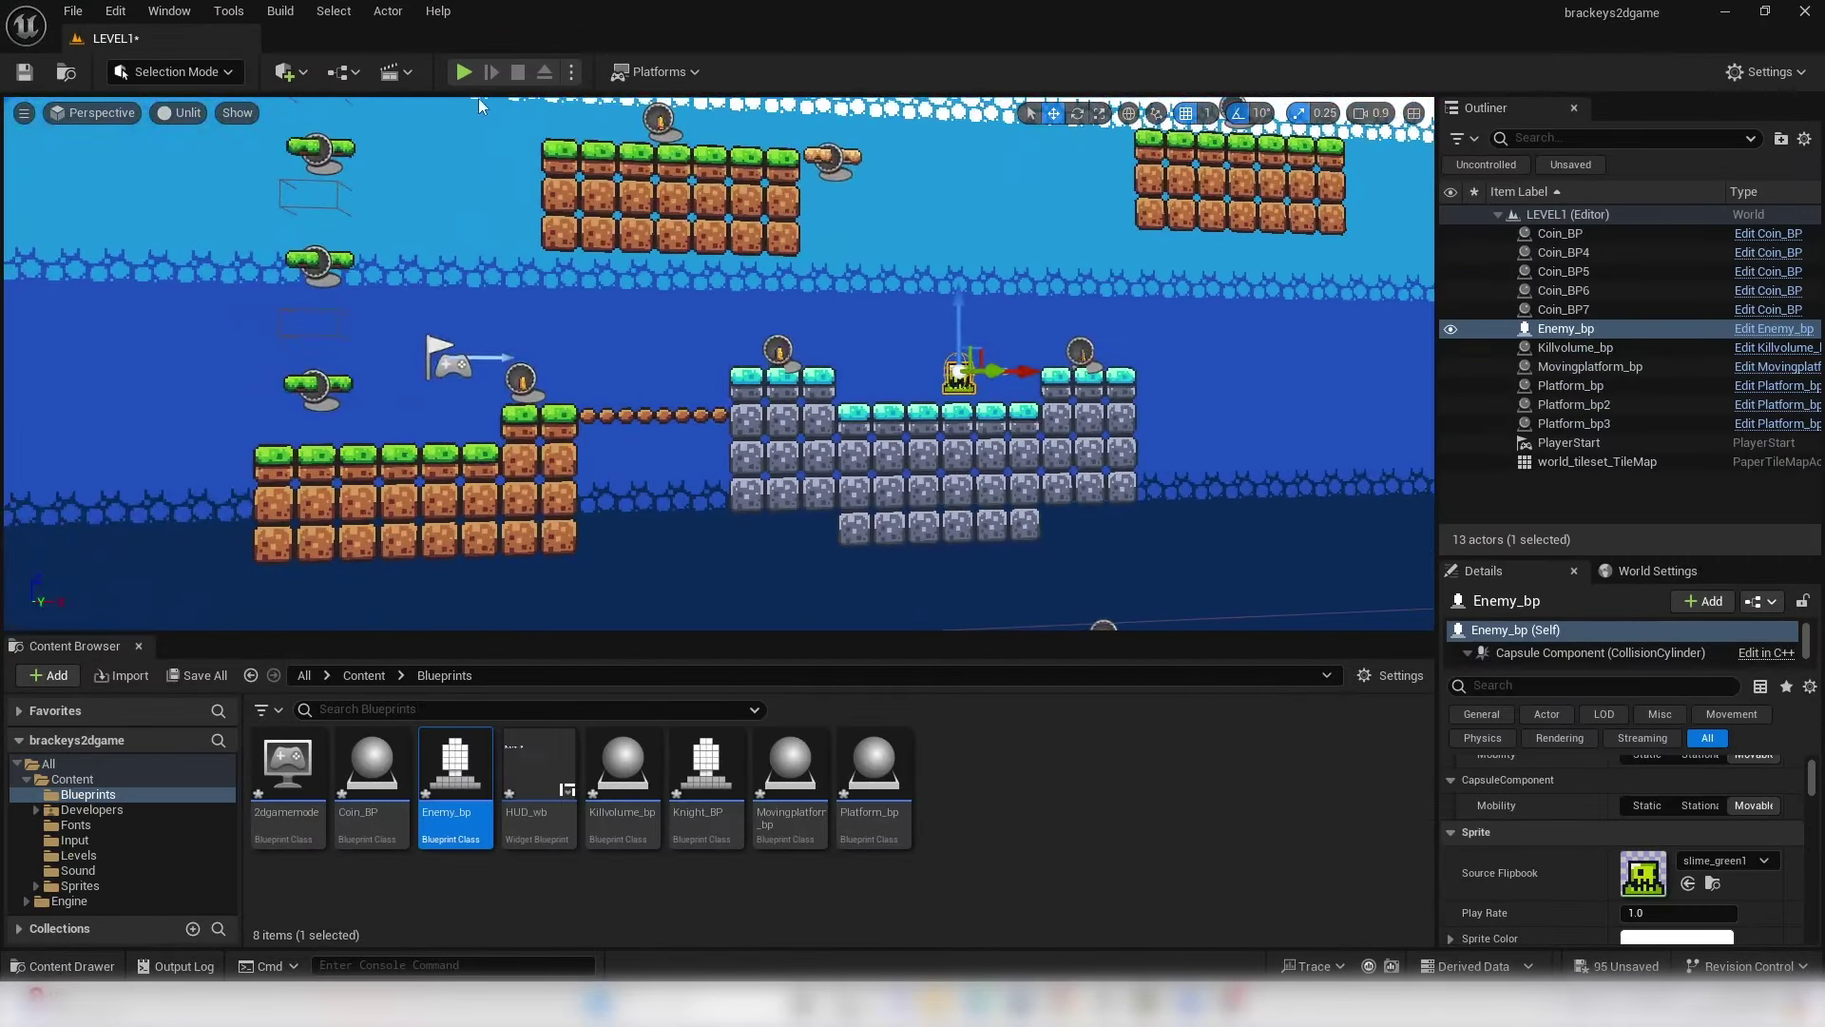
click(464, 73)
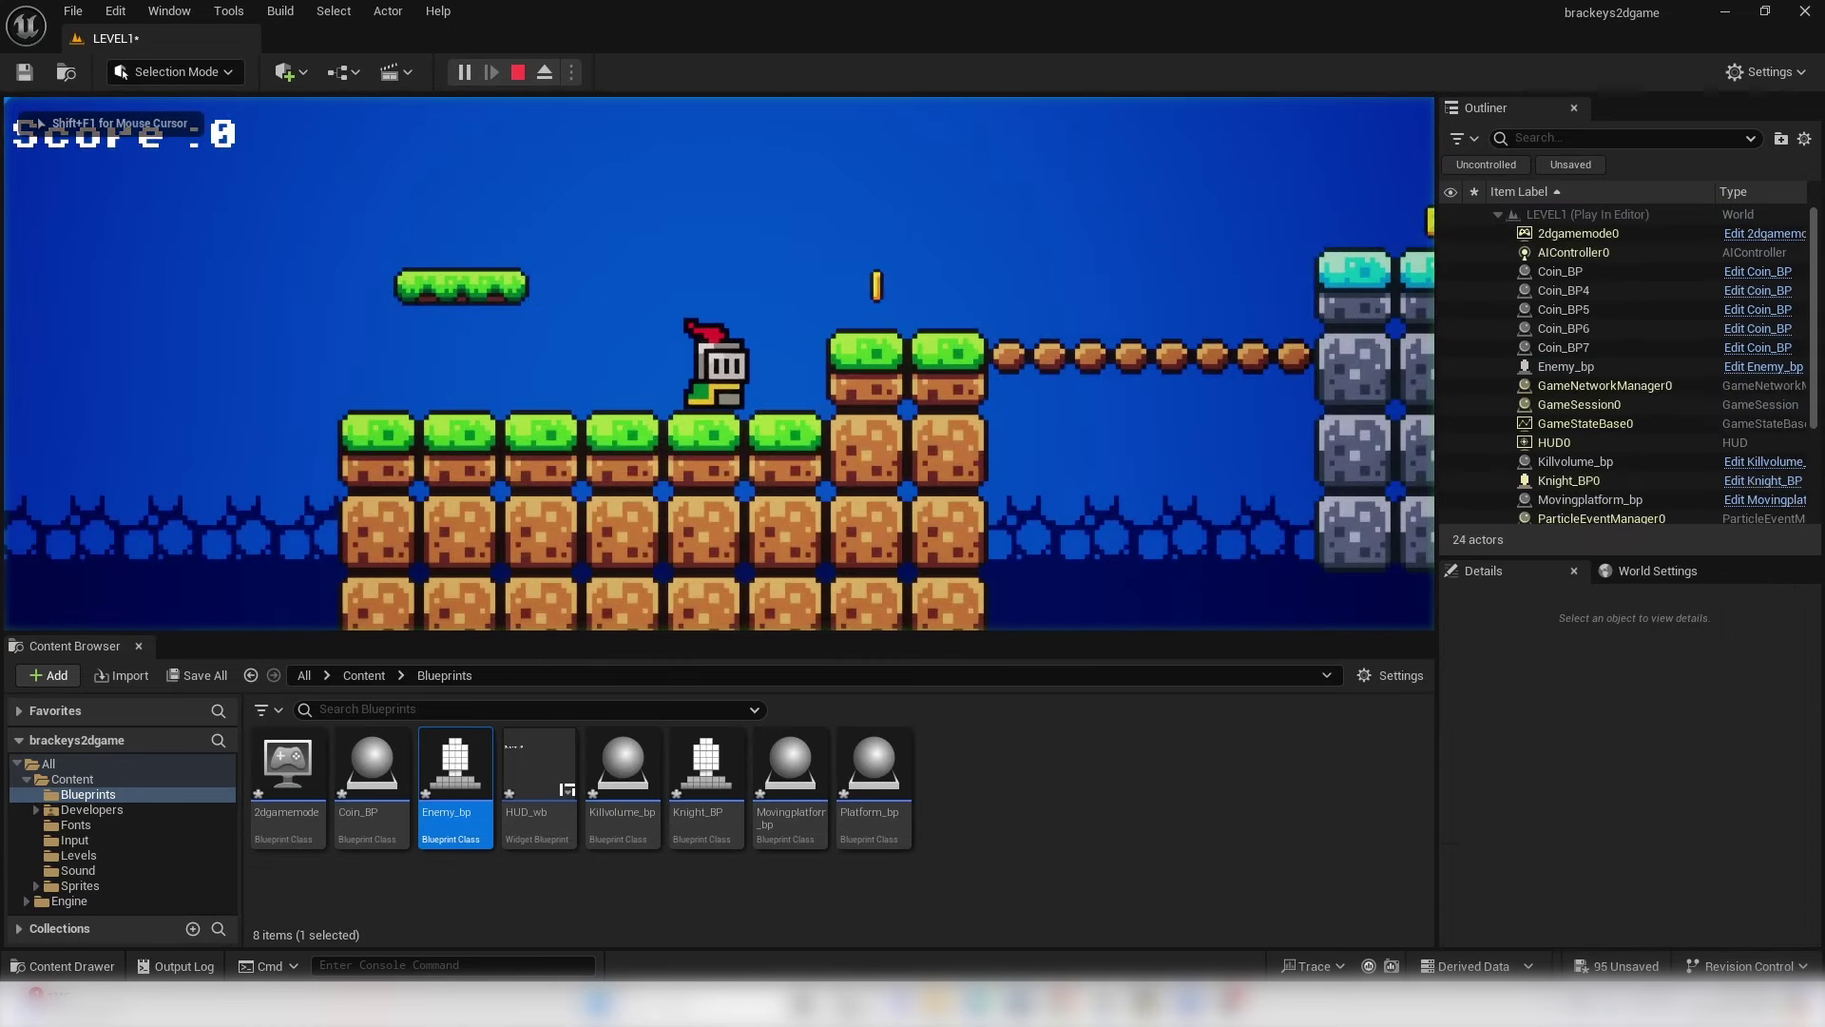
key(d)
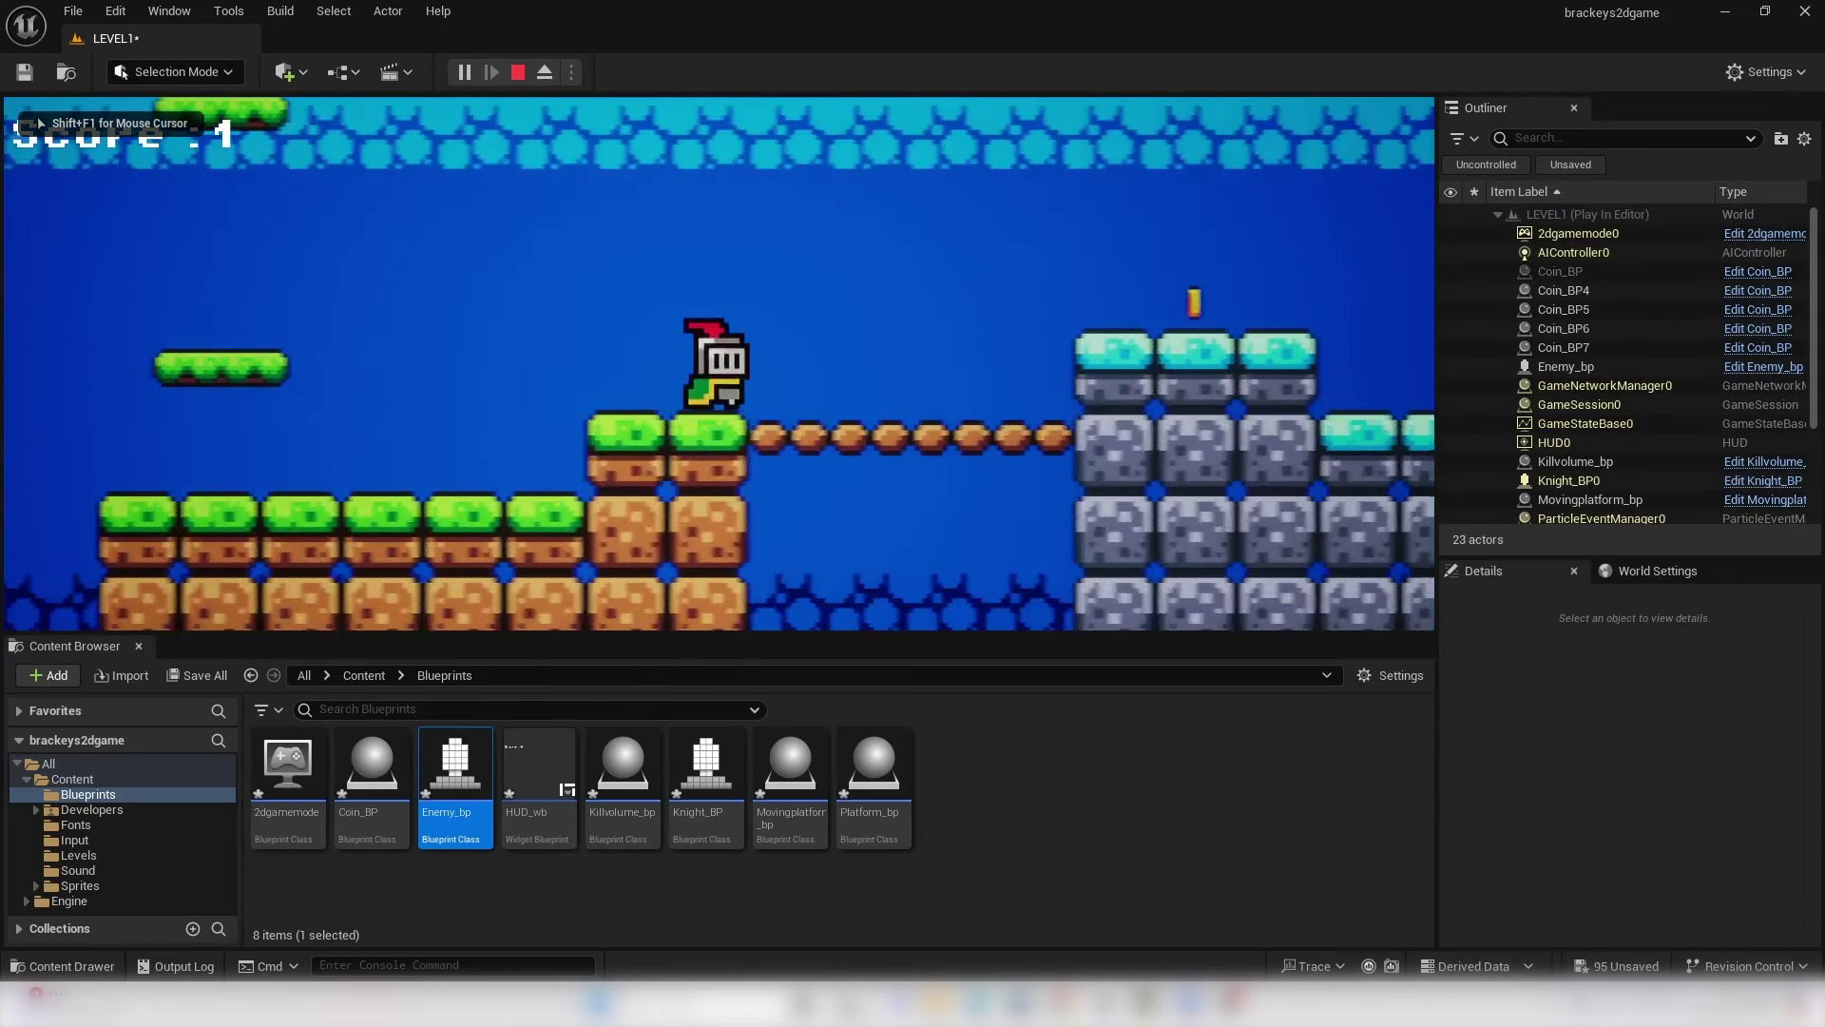
key(space)
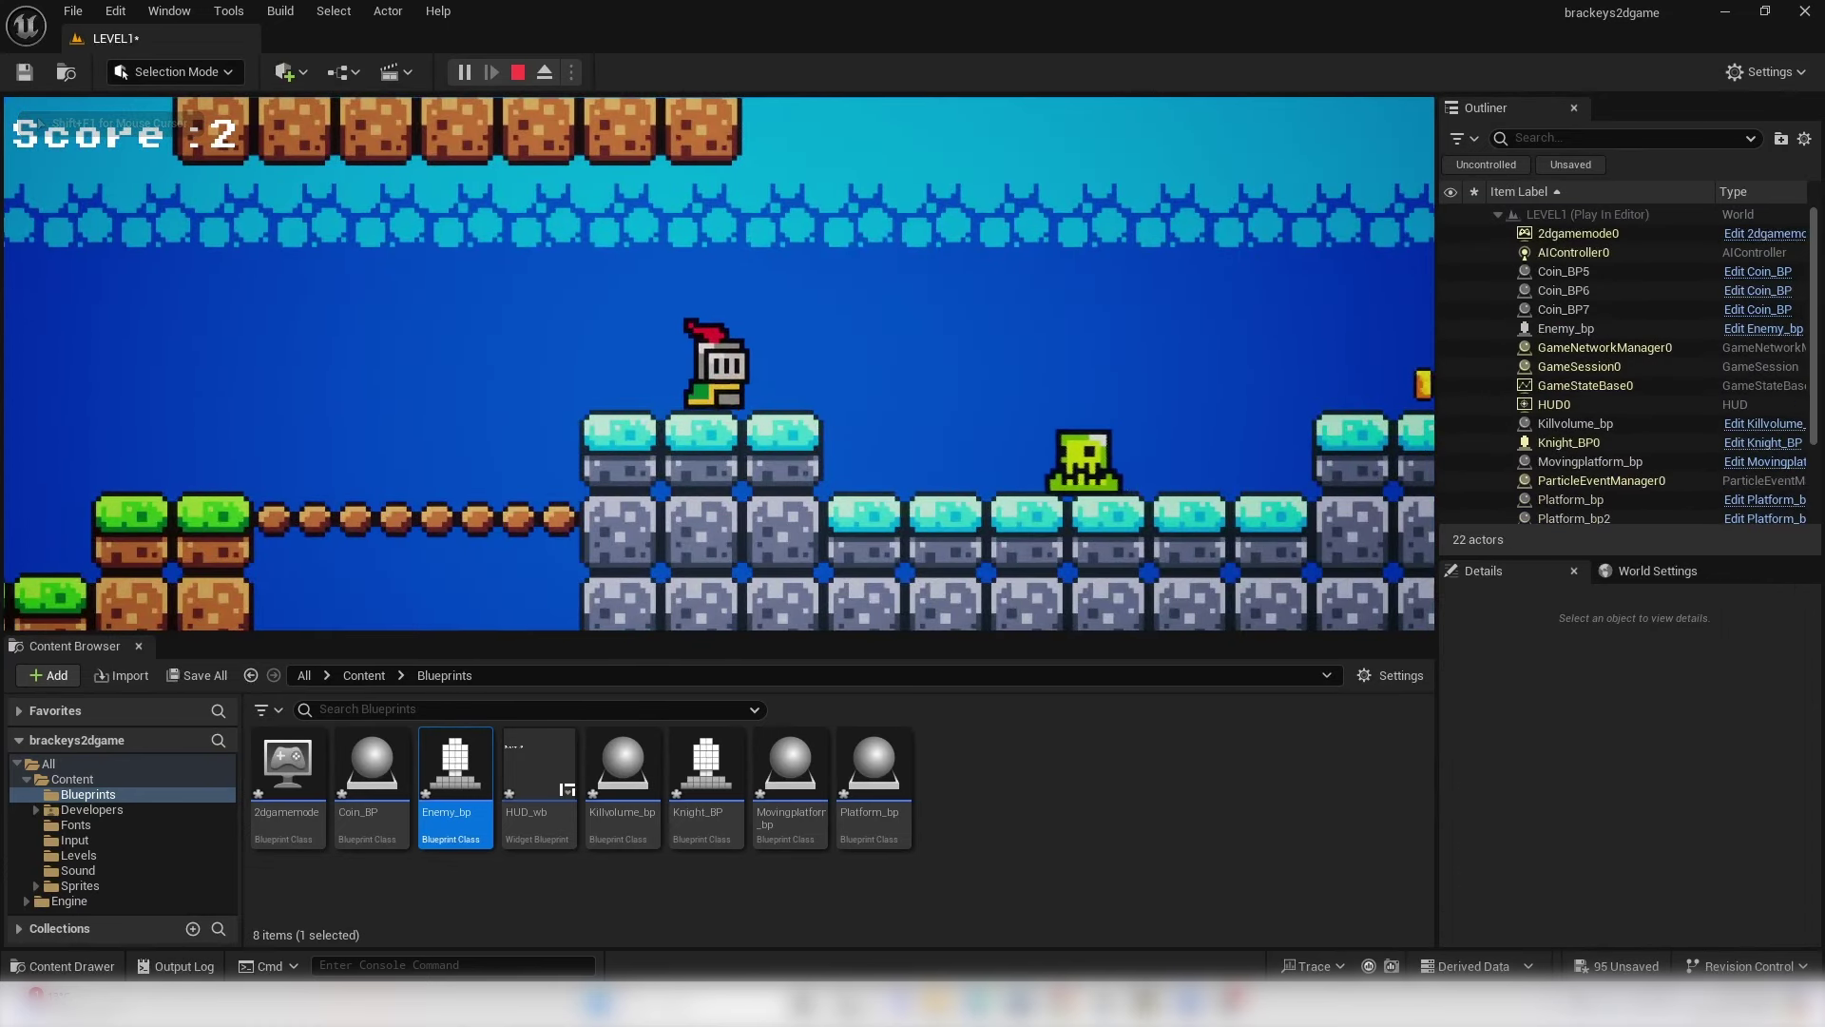
key(space)
key(d)
key(d)
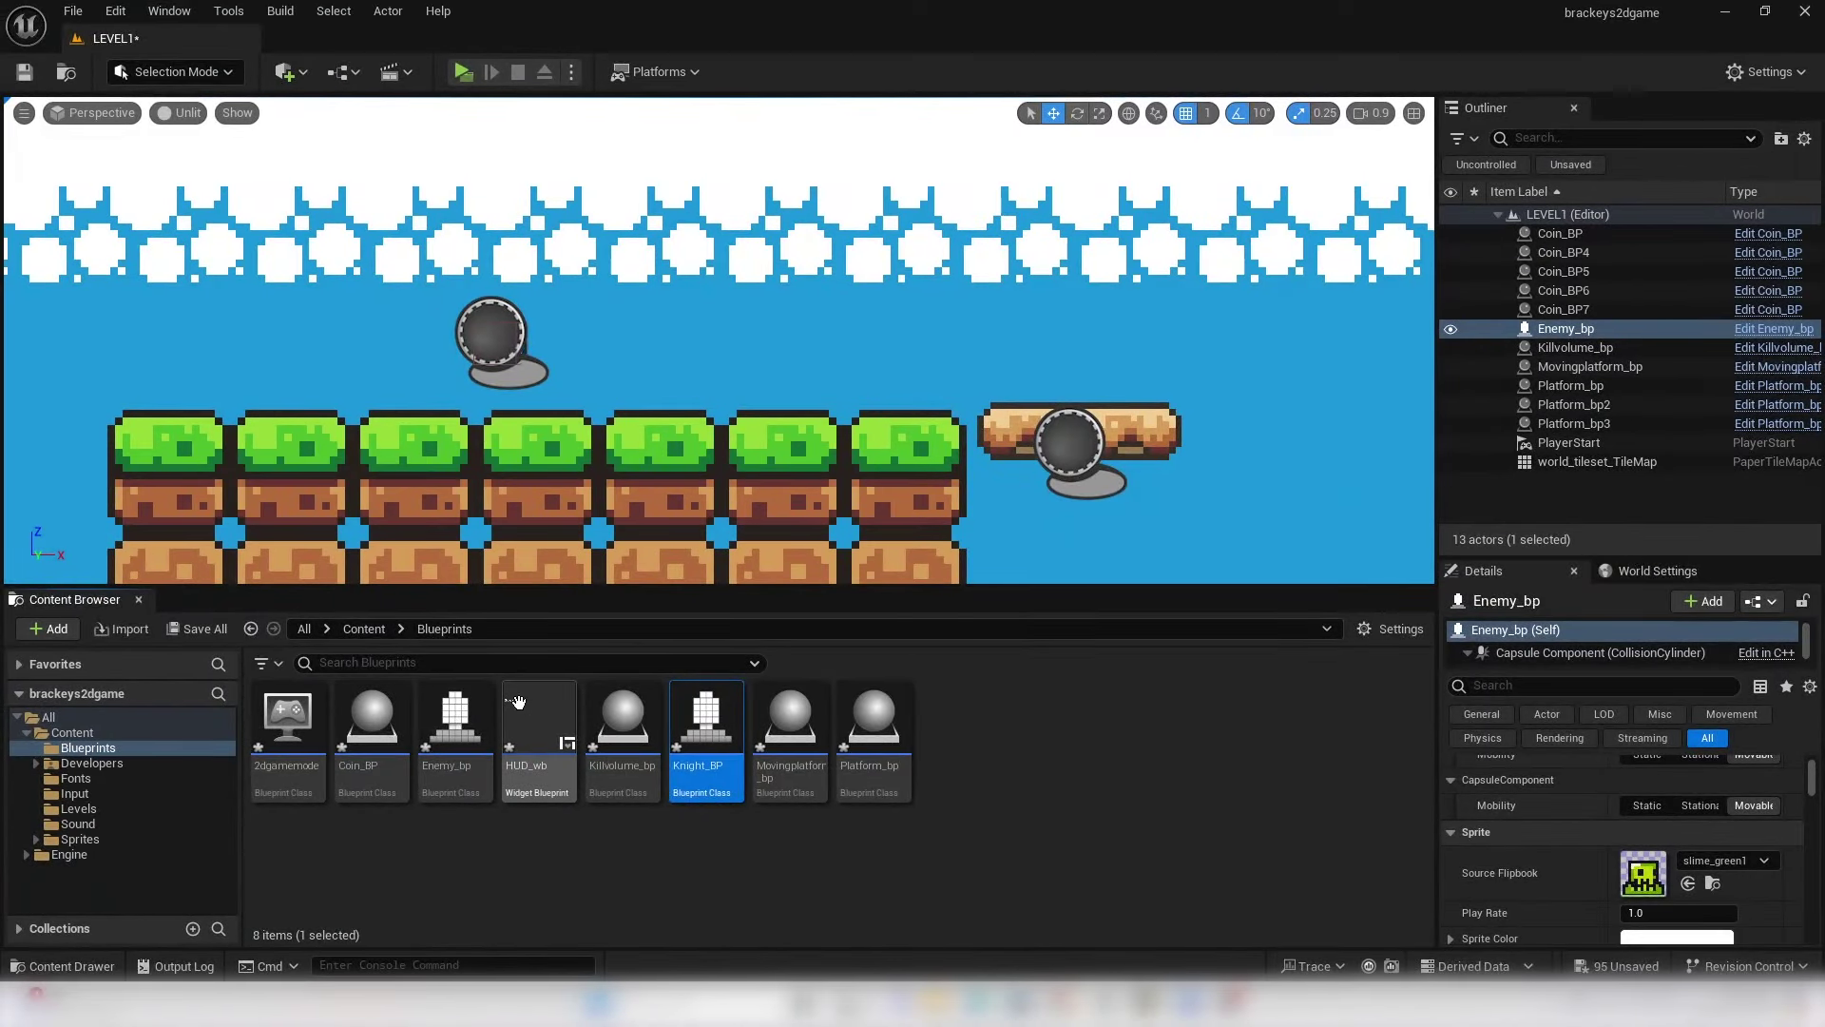
- Try an Orthographic Projection Mode on the Camera component of Knight_BP
double_click(709, 753)
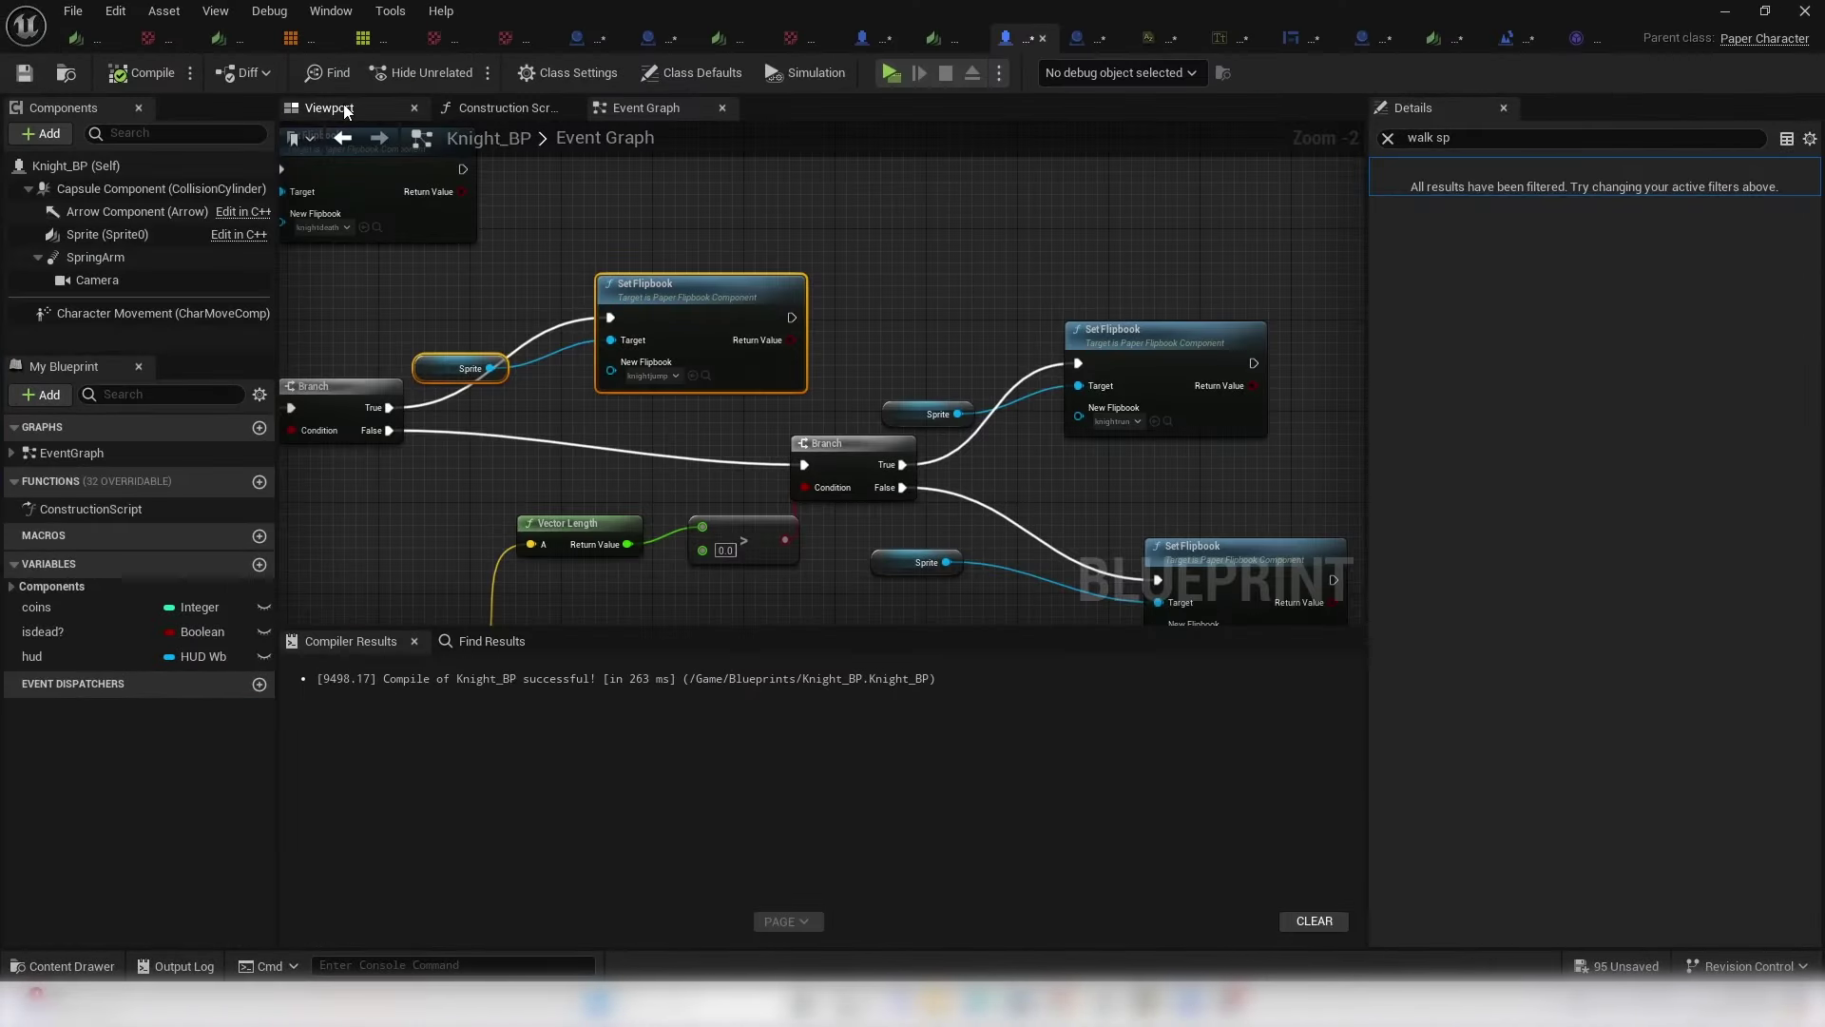
click(726, 428)
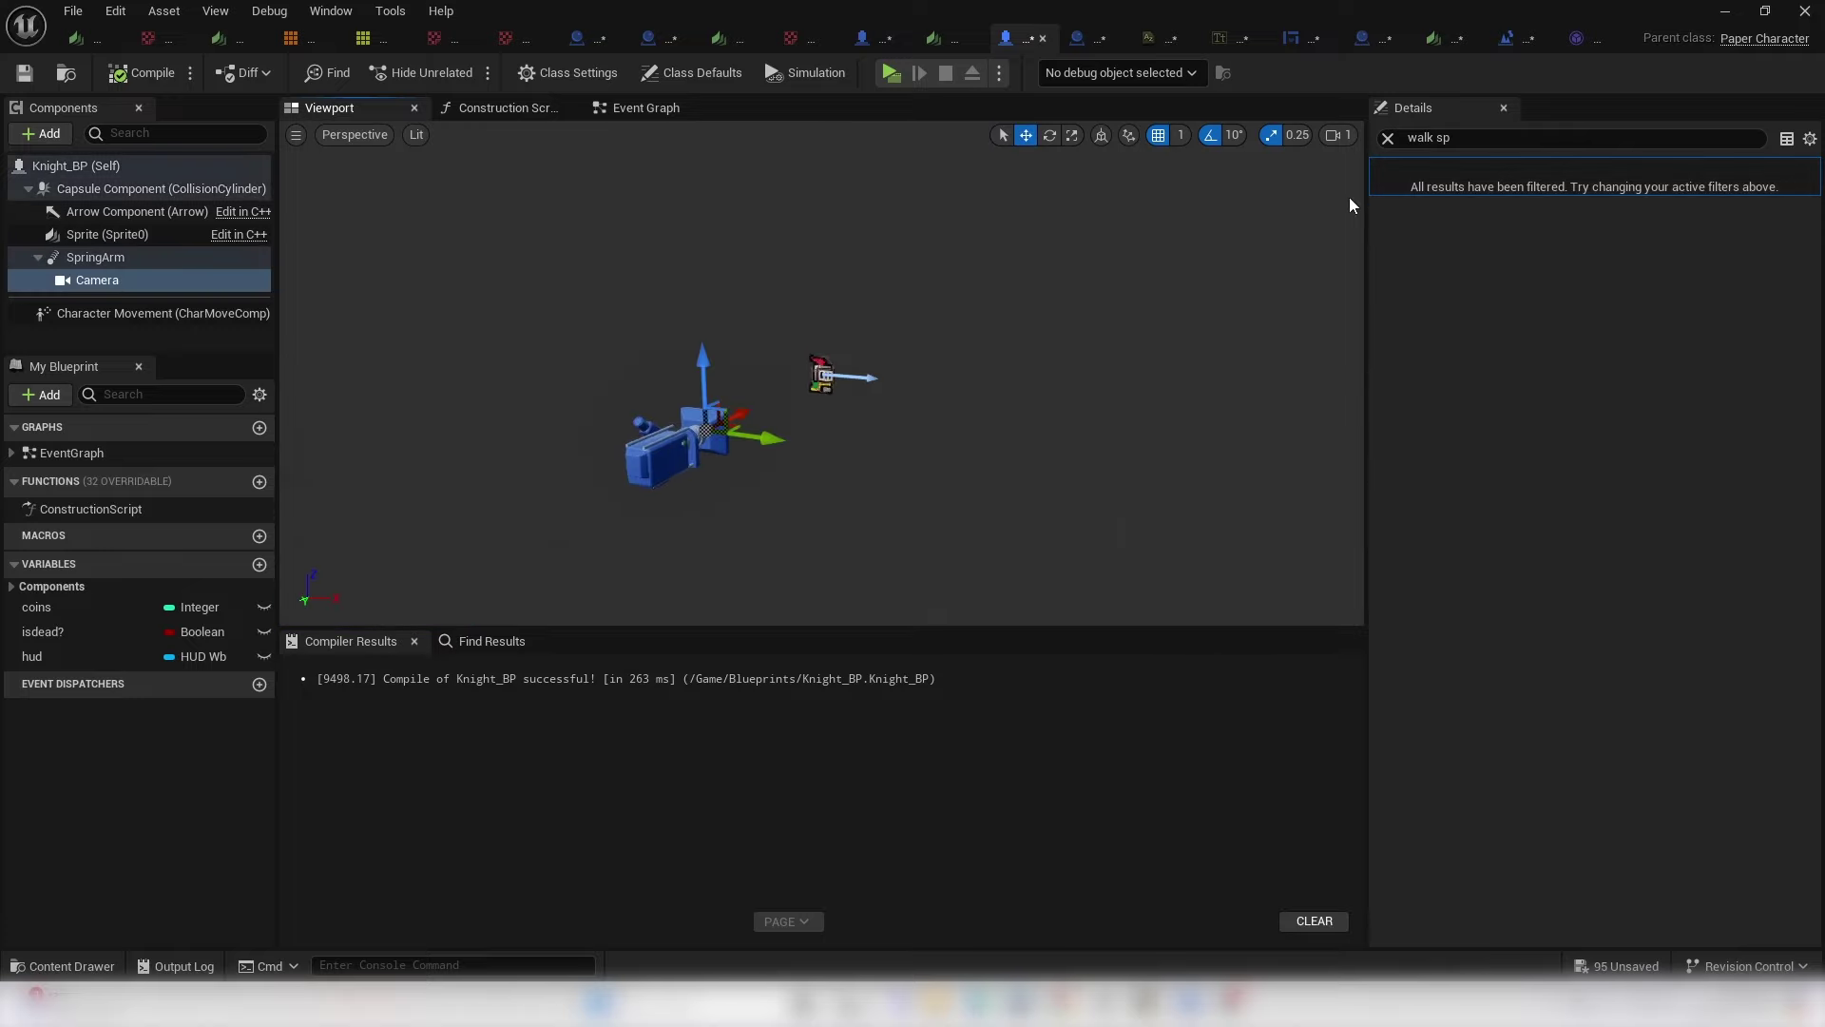
click(1387, 139)
click(75, 255)
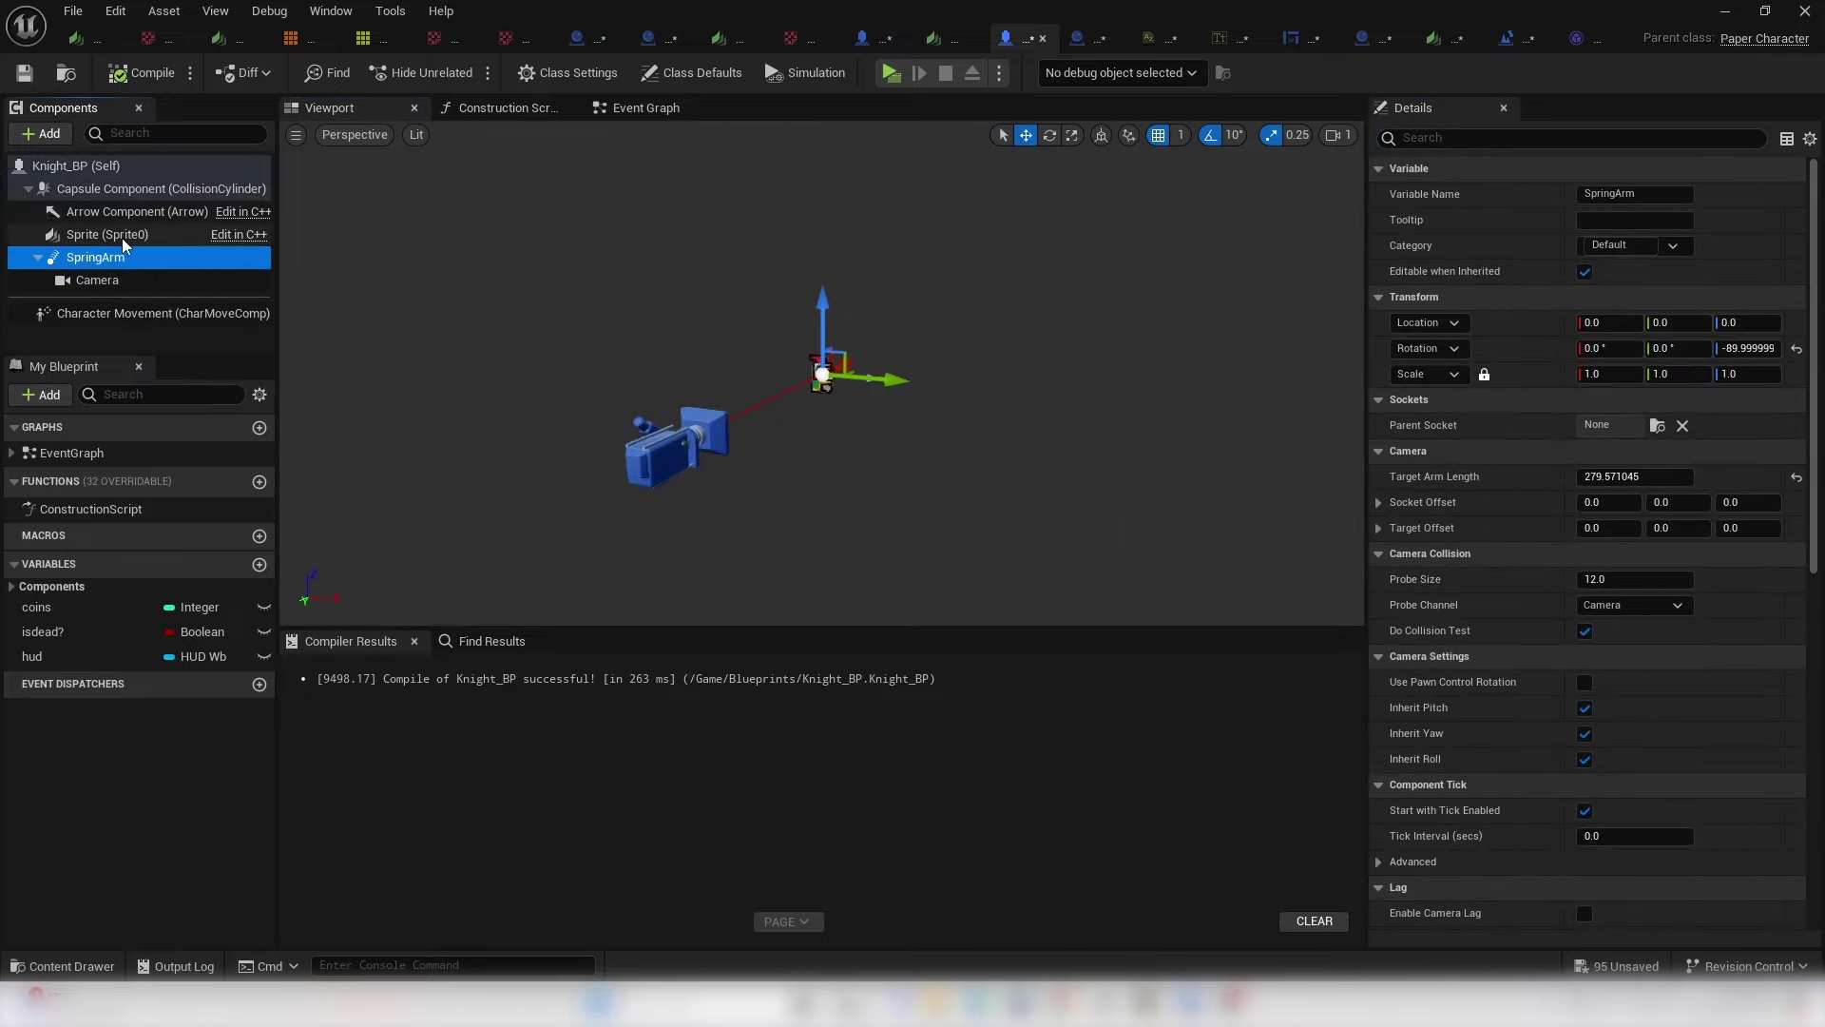
click(97, 279)
click(1643, 476)
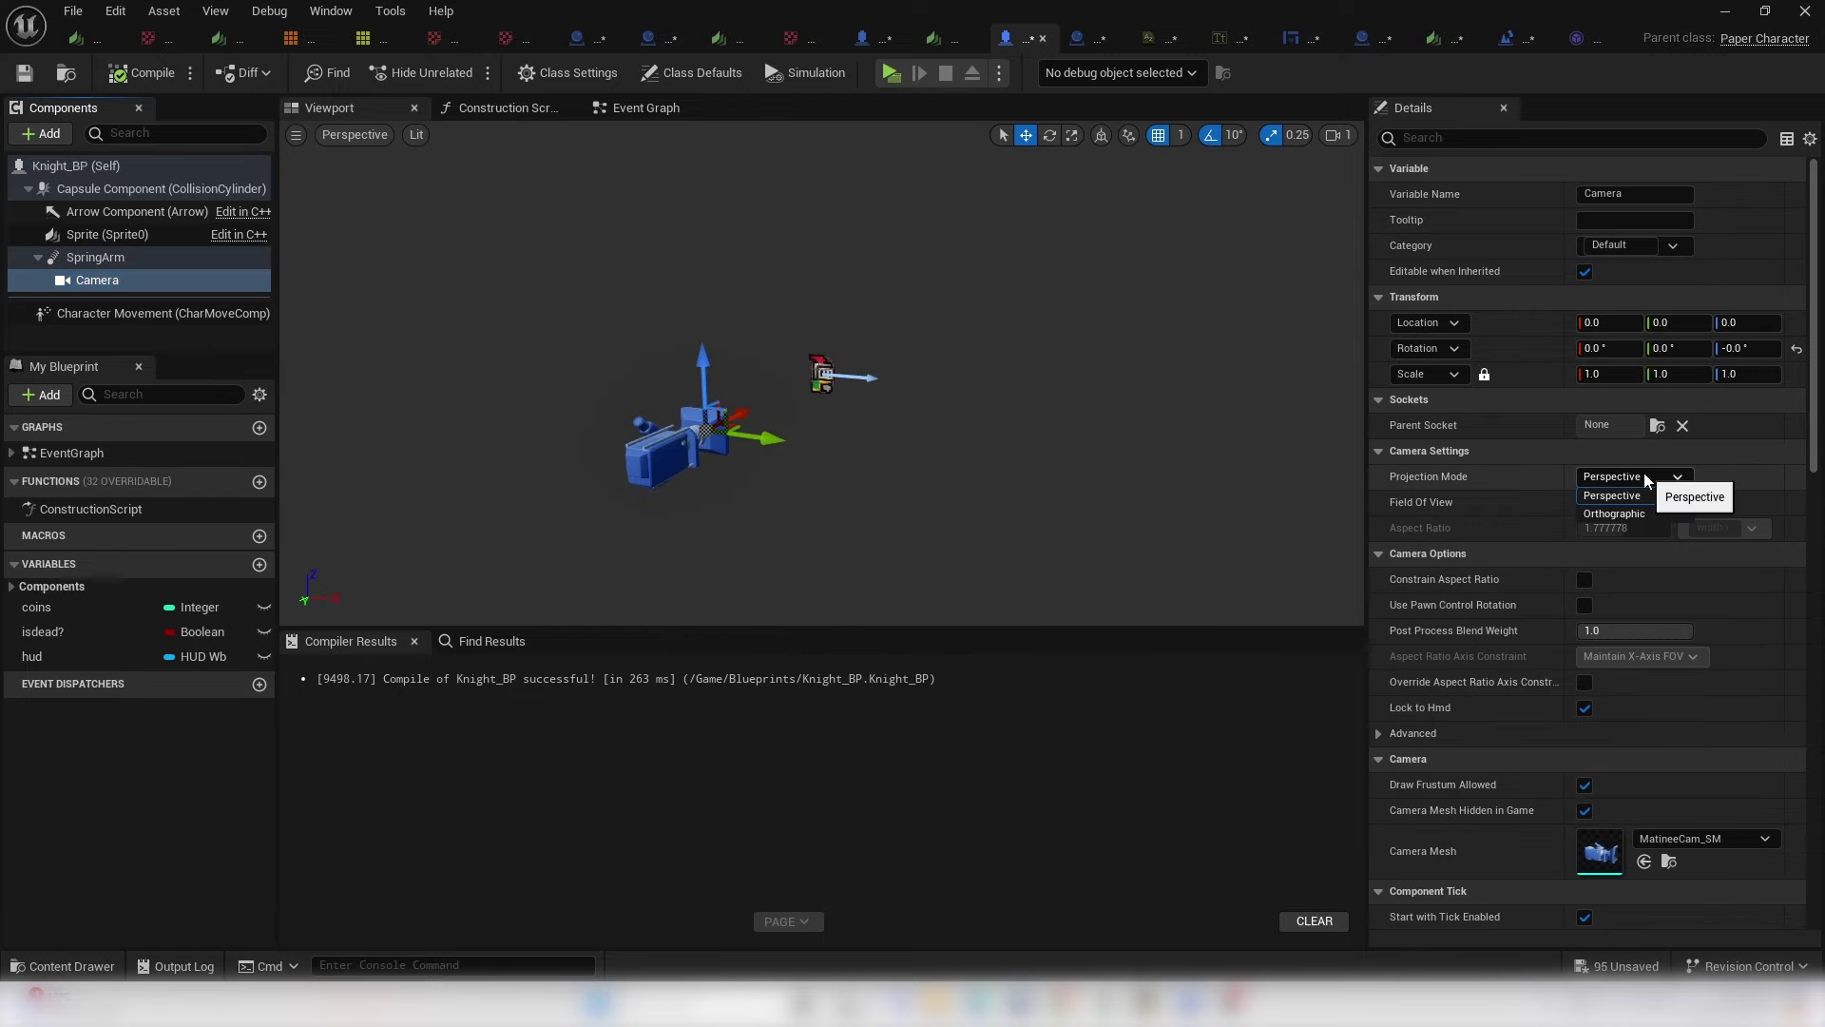
click(1618, 515)
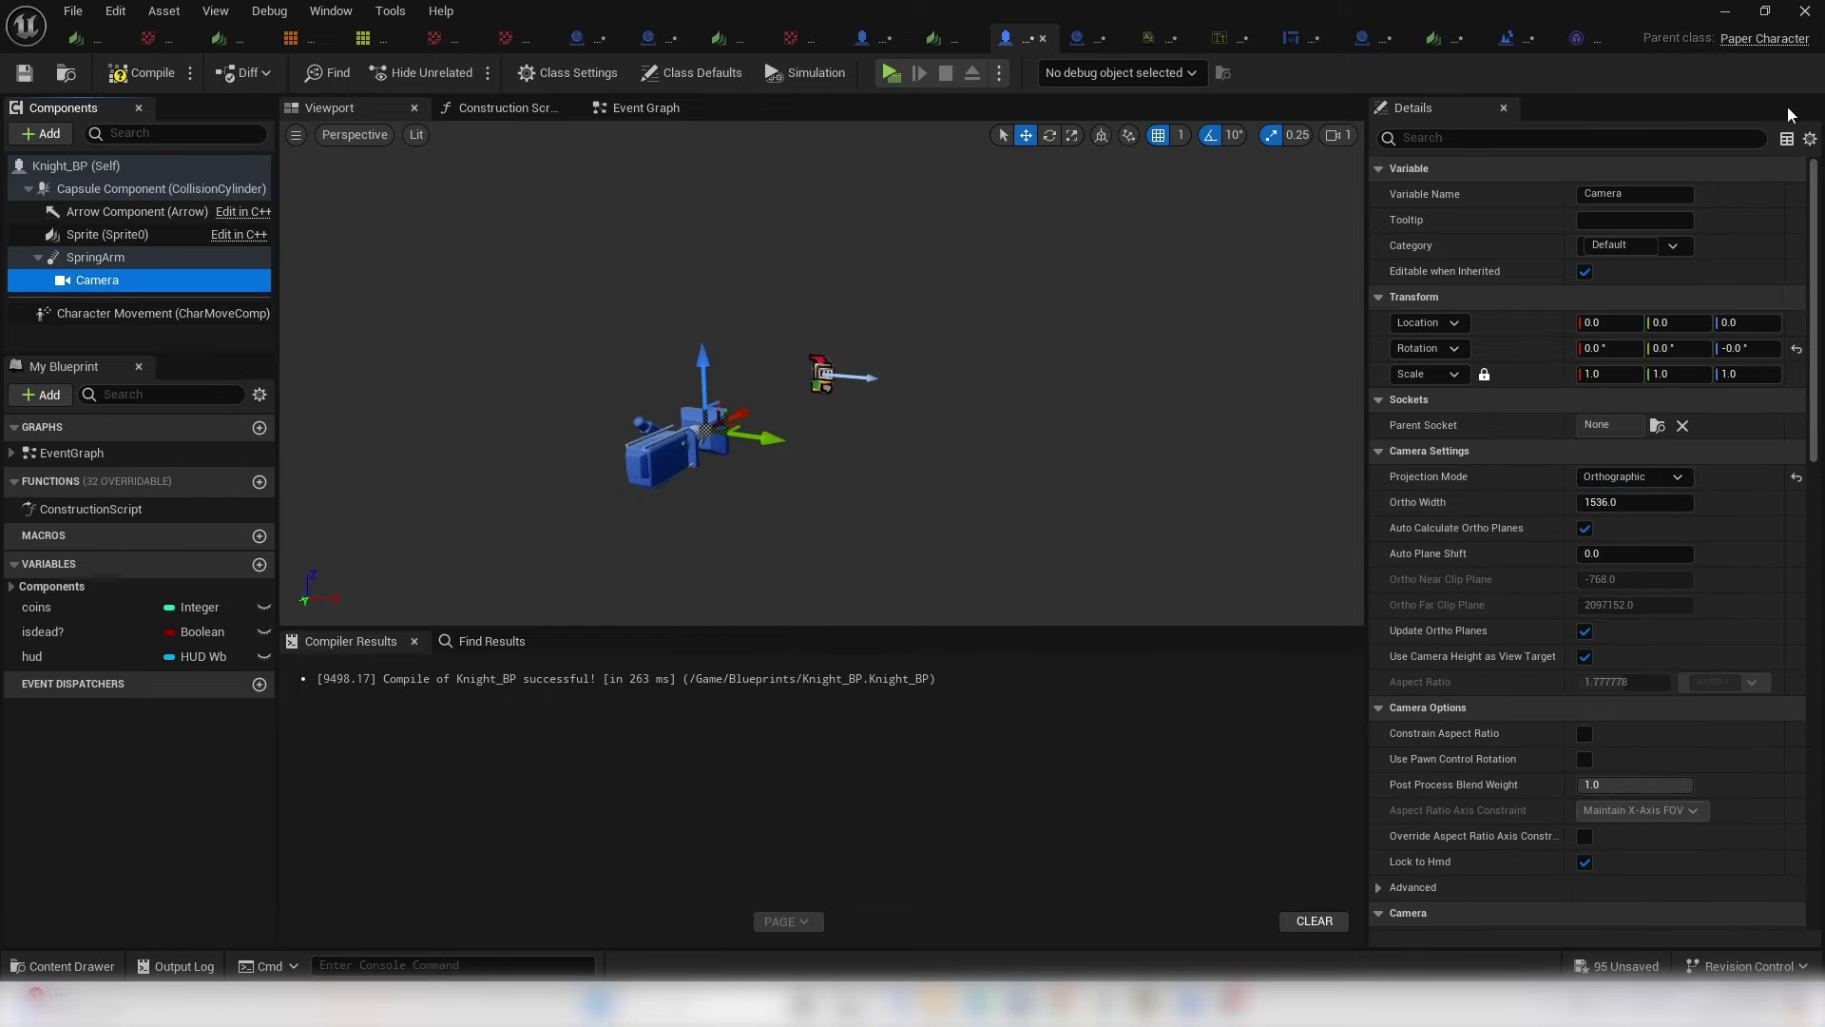
- Play-test LEVEL1 with the orthographic camera, jumping and moving the knight in both directions
click(1727, 12)
click(462, 72)
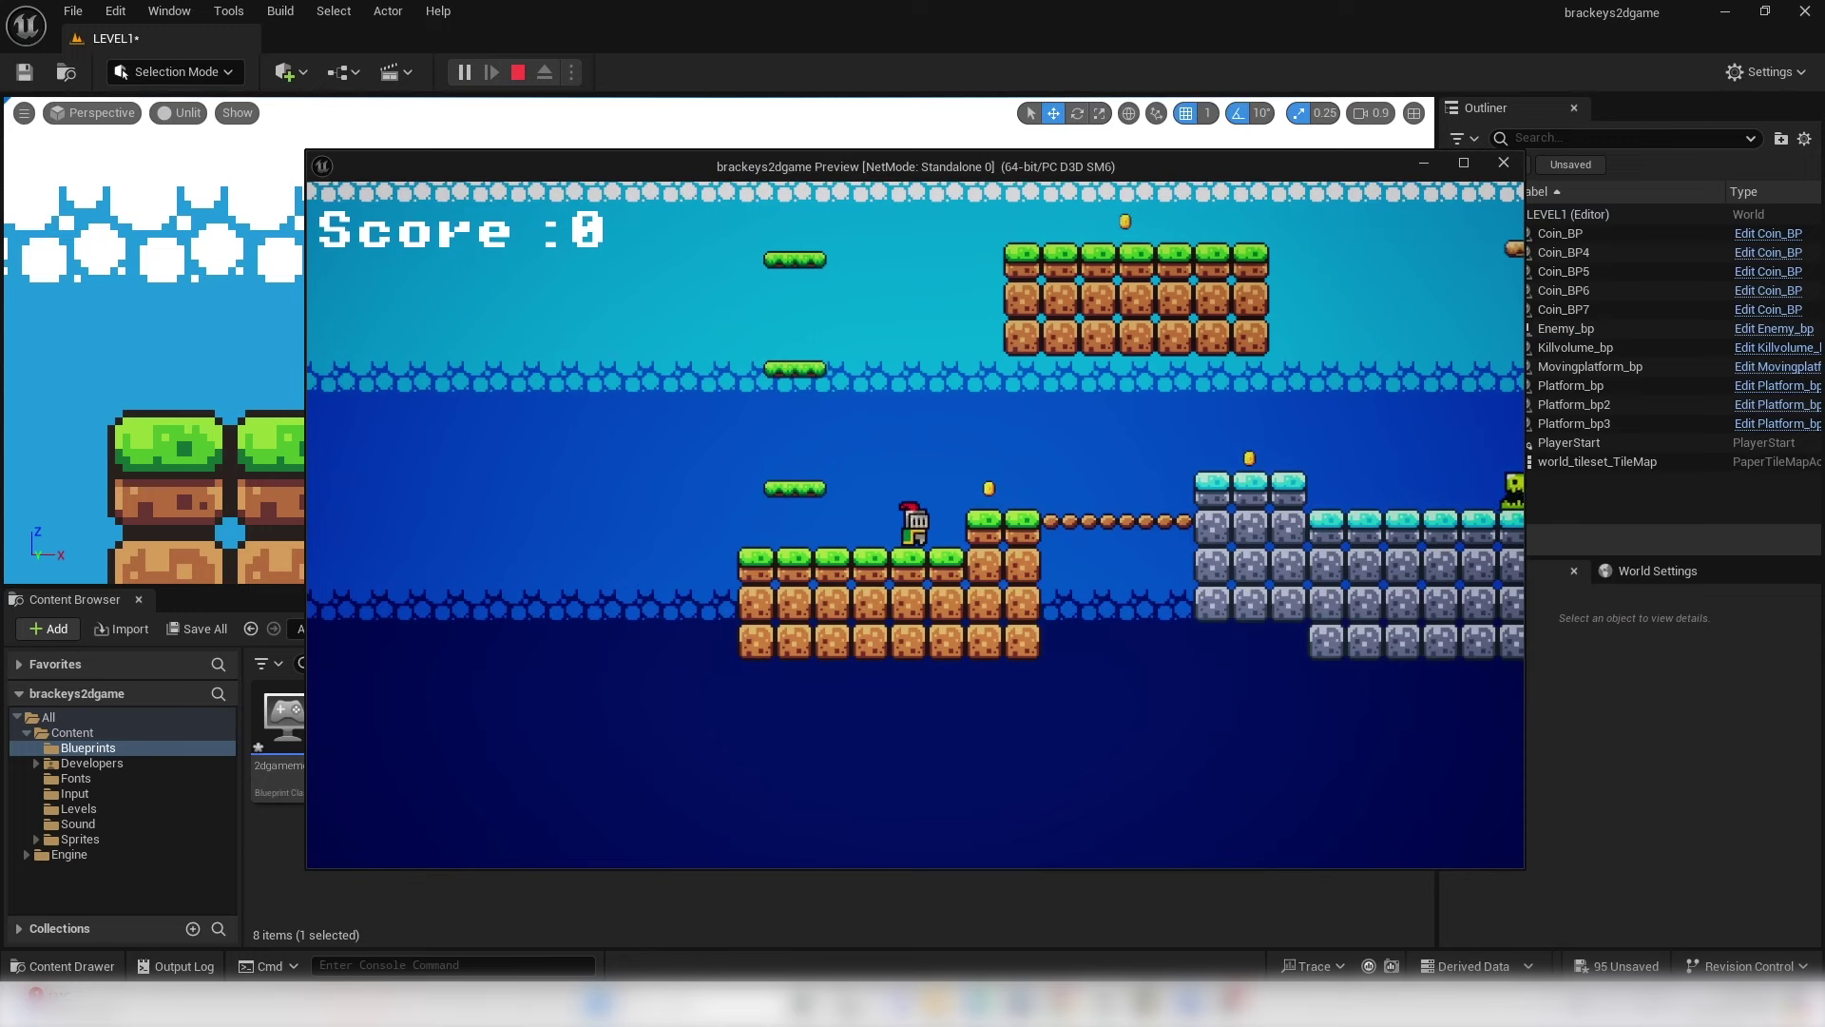
key(space)
key(d)
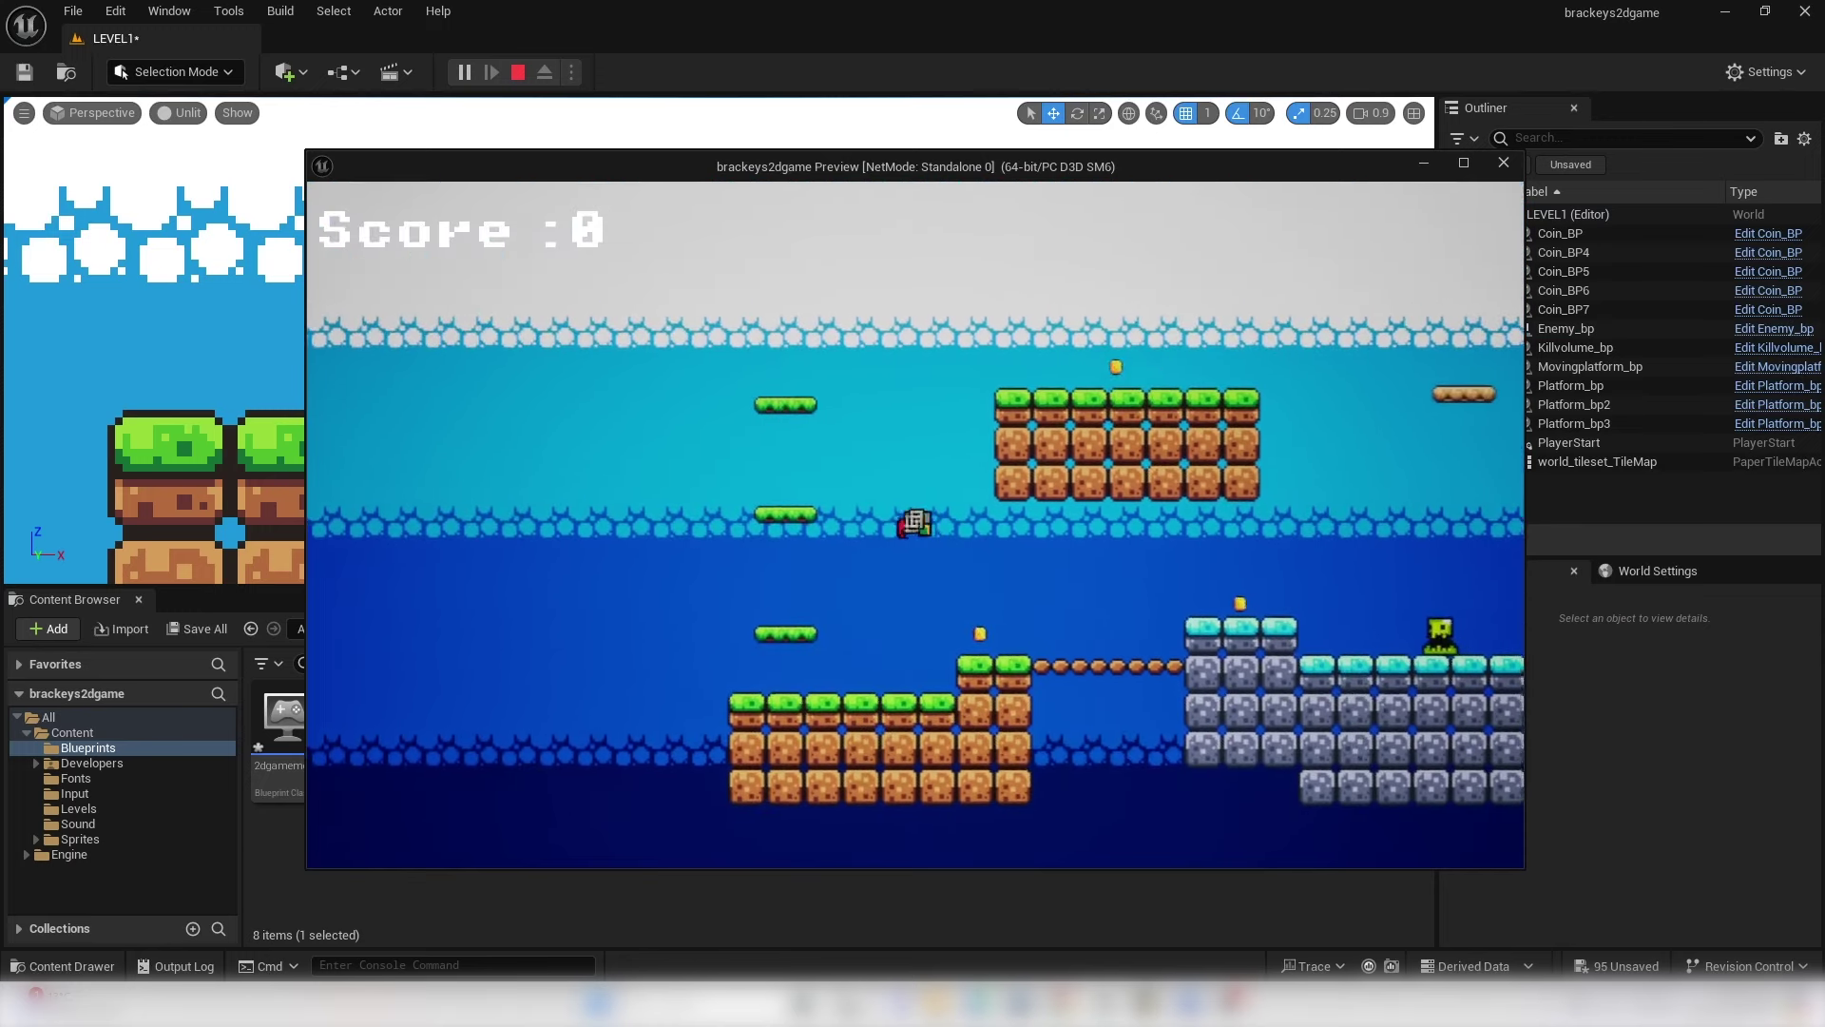
key(a)
key(Escape)
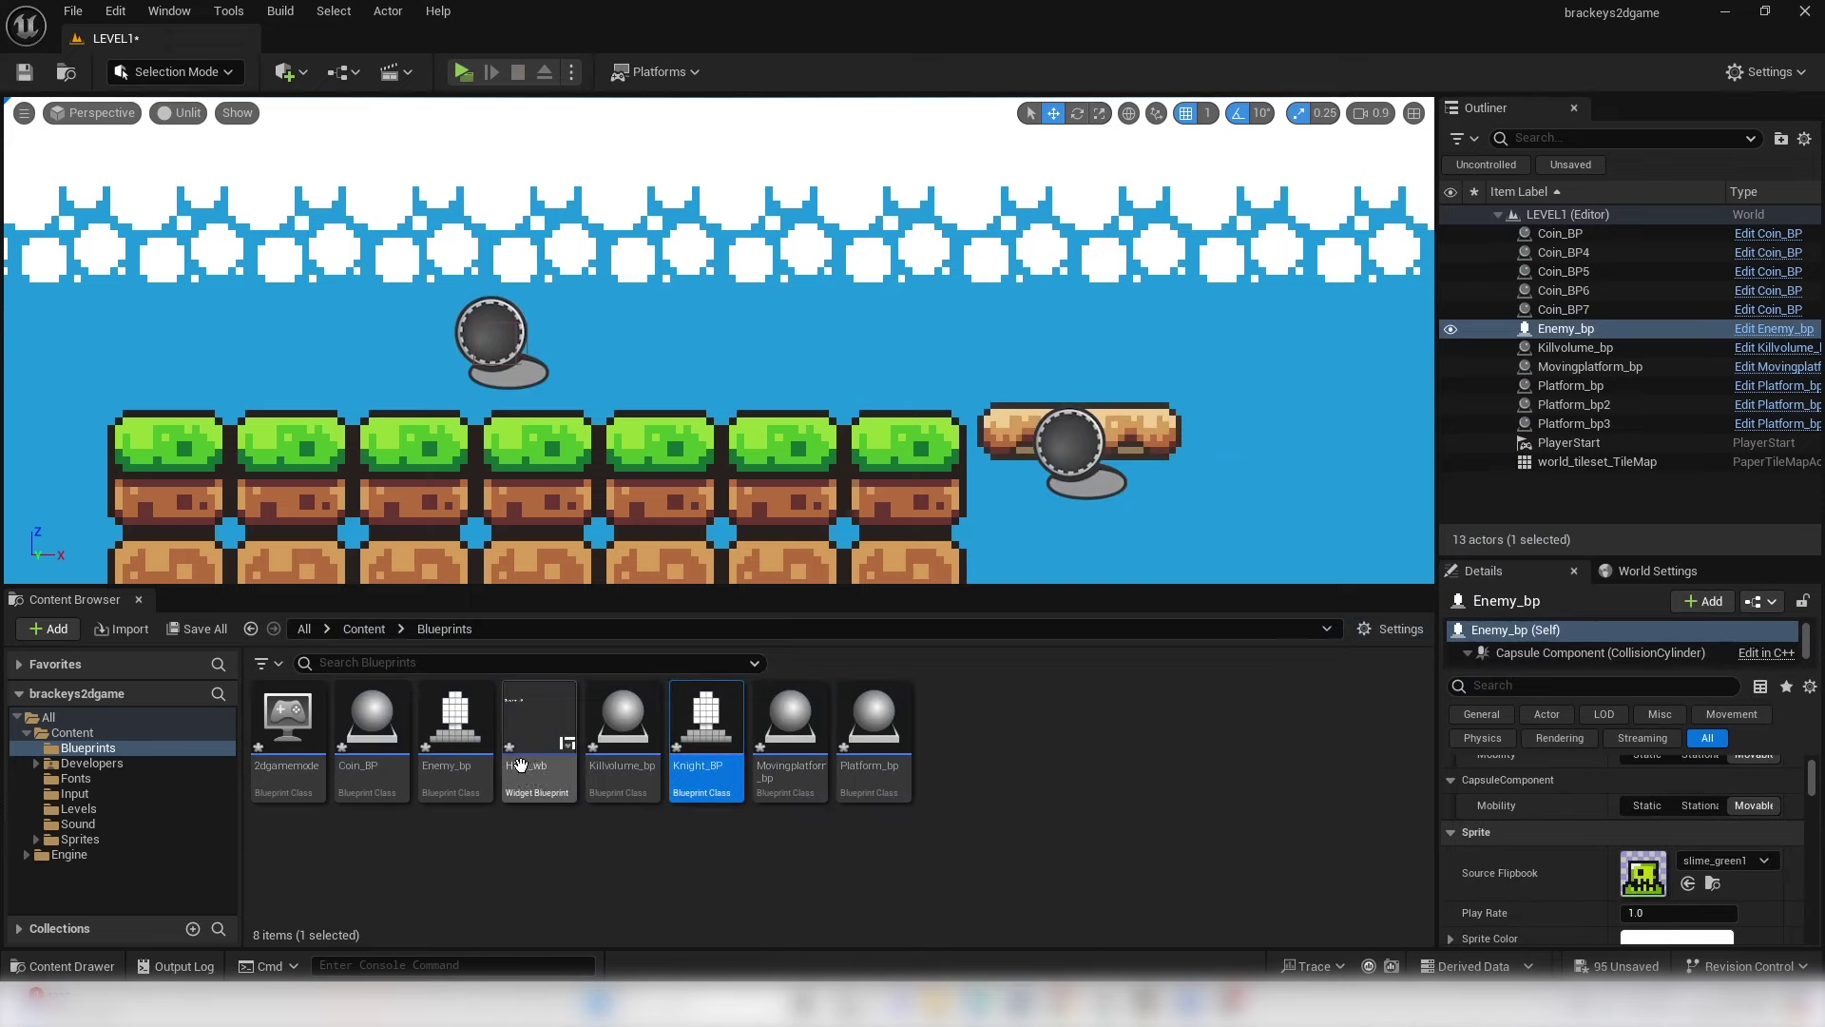
- Try an Ortho Width of 200 on Knight_BP's camera and compile the blueprint
double_click(705, 723)
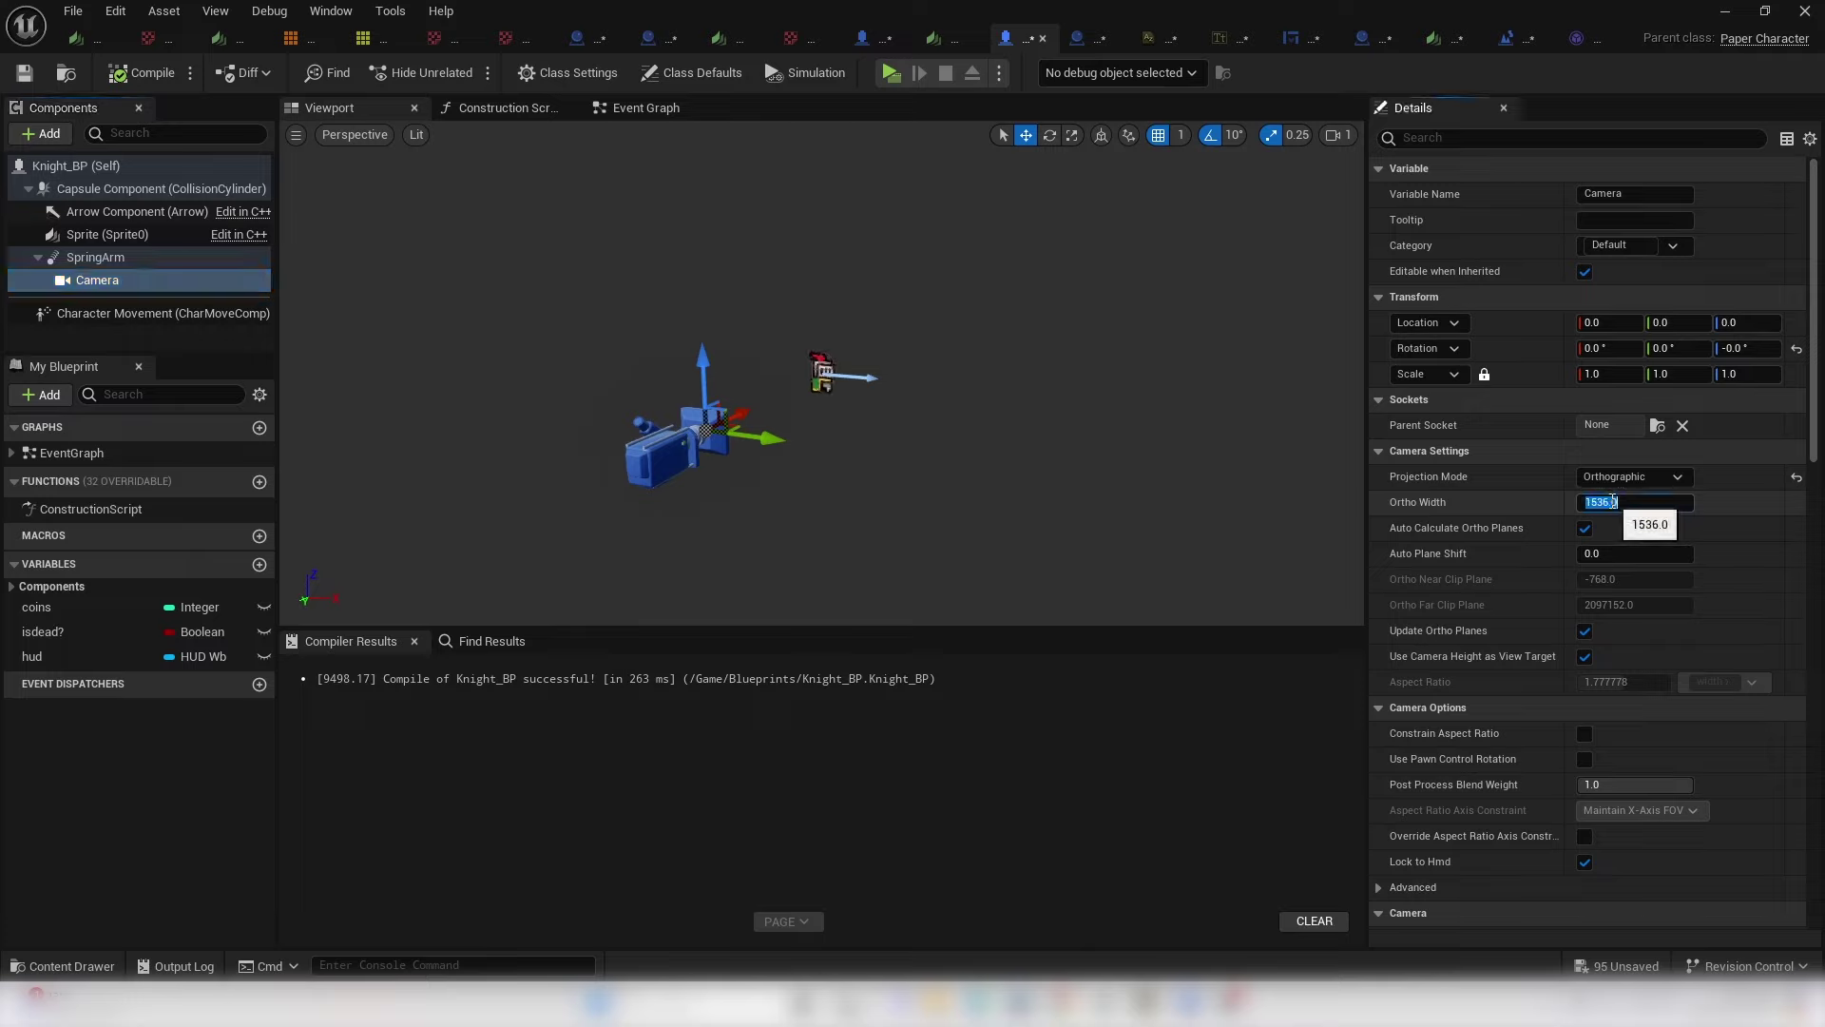
click(161, 80)
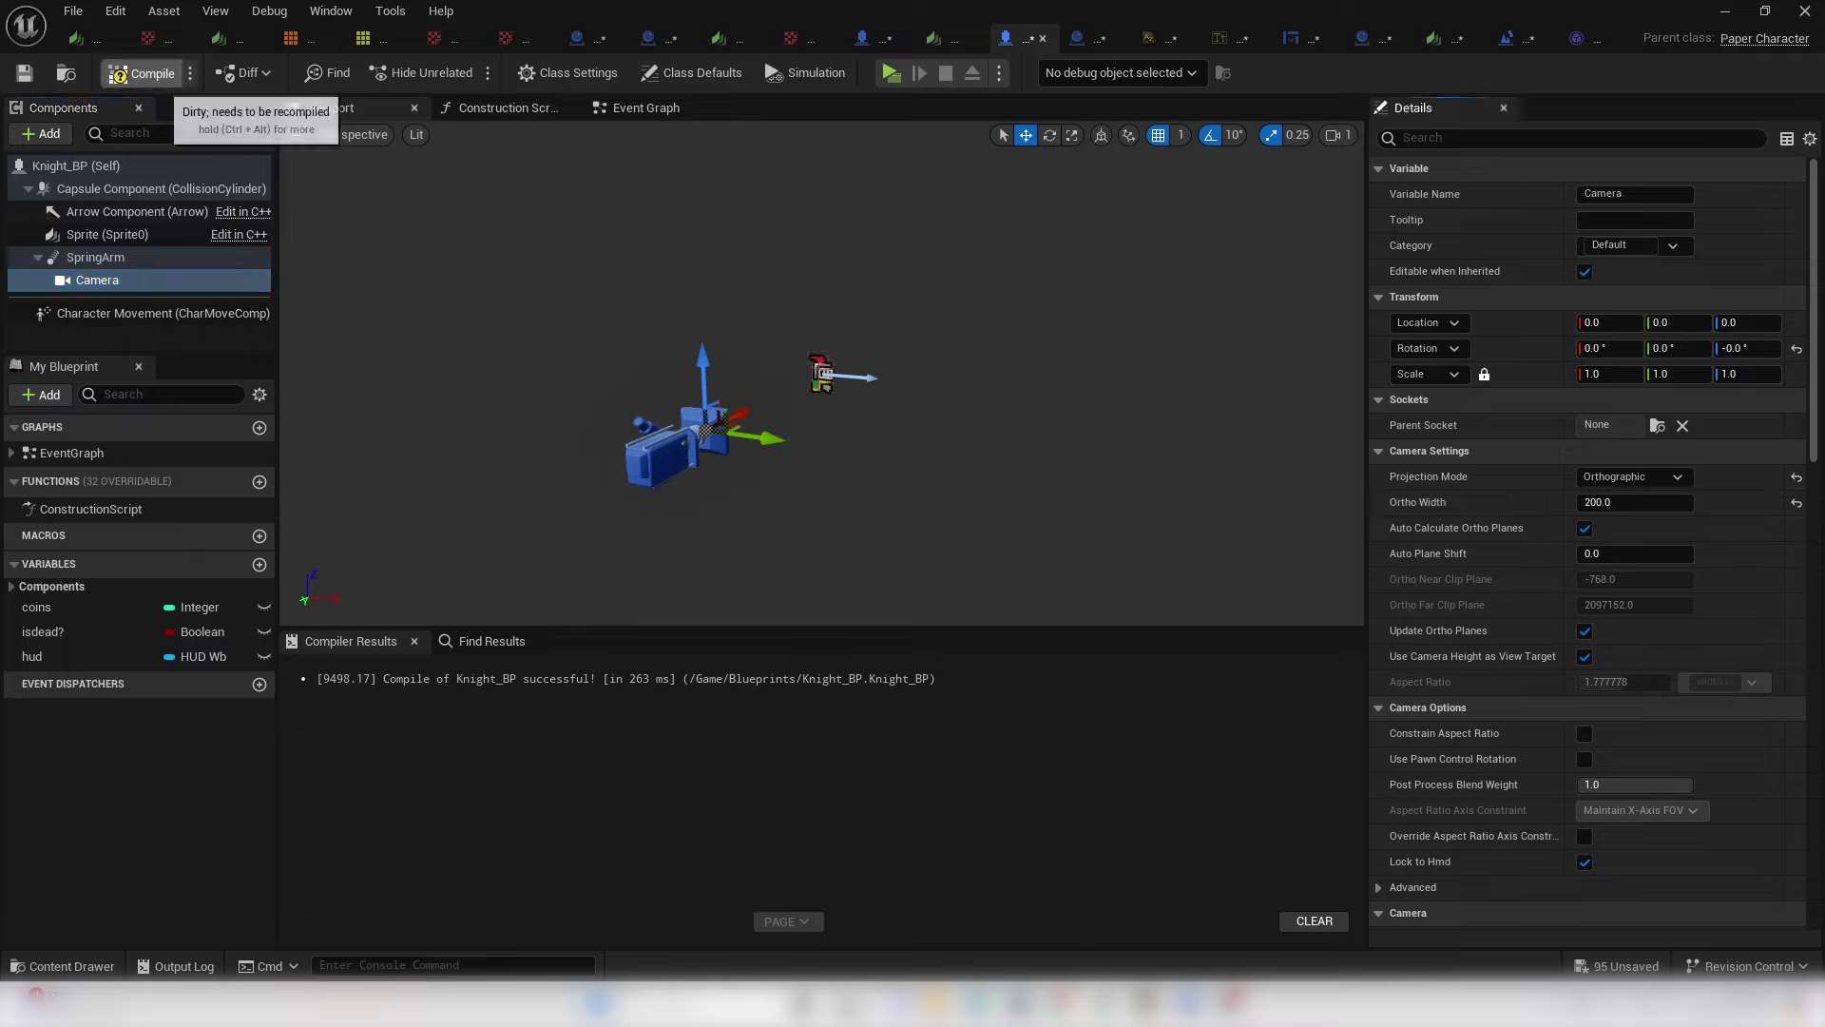
click(1725, 11)
- Play-test the 200 ortho width by jumping and moving the knight right and left
click(461, 71)
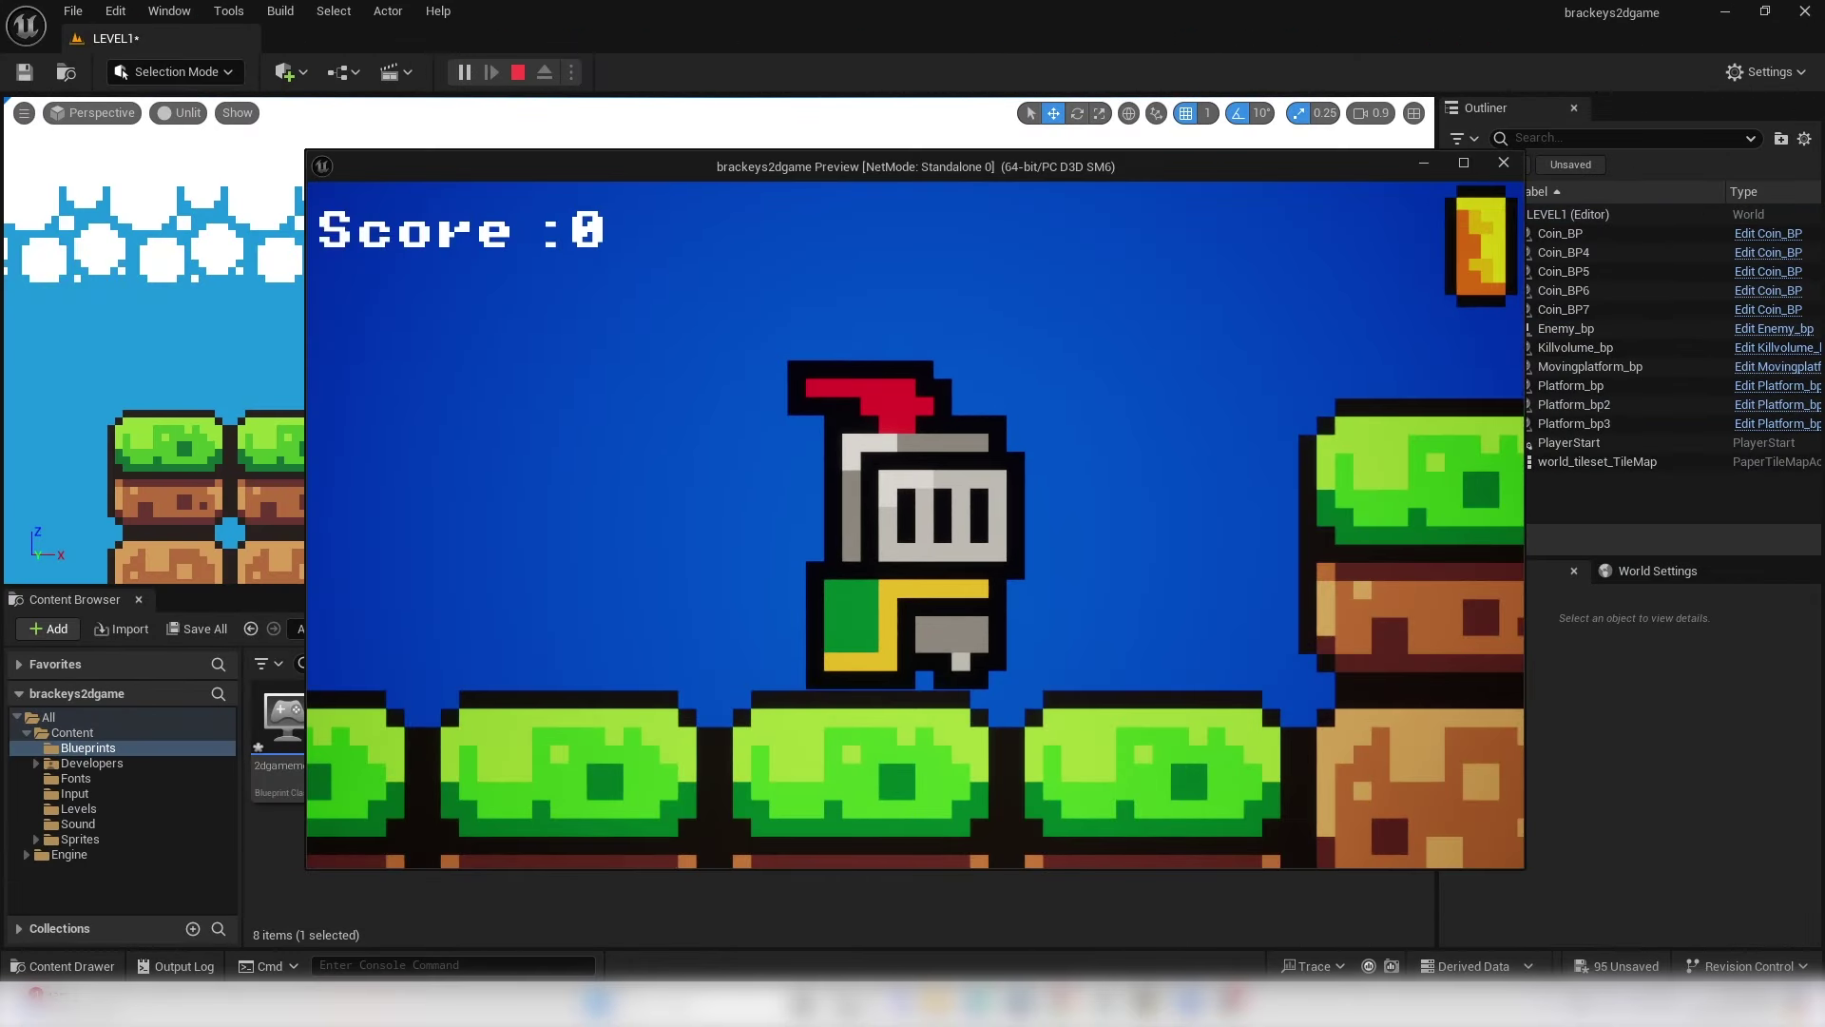
key(space)
key(d)
key(a)
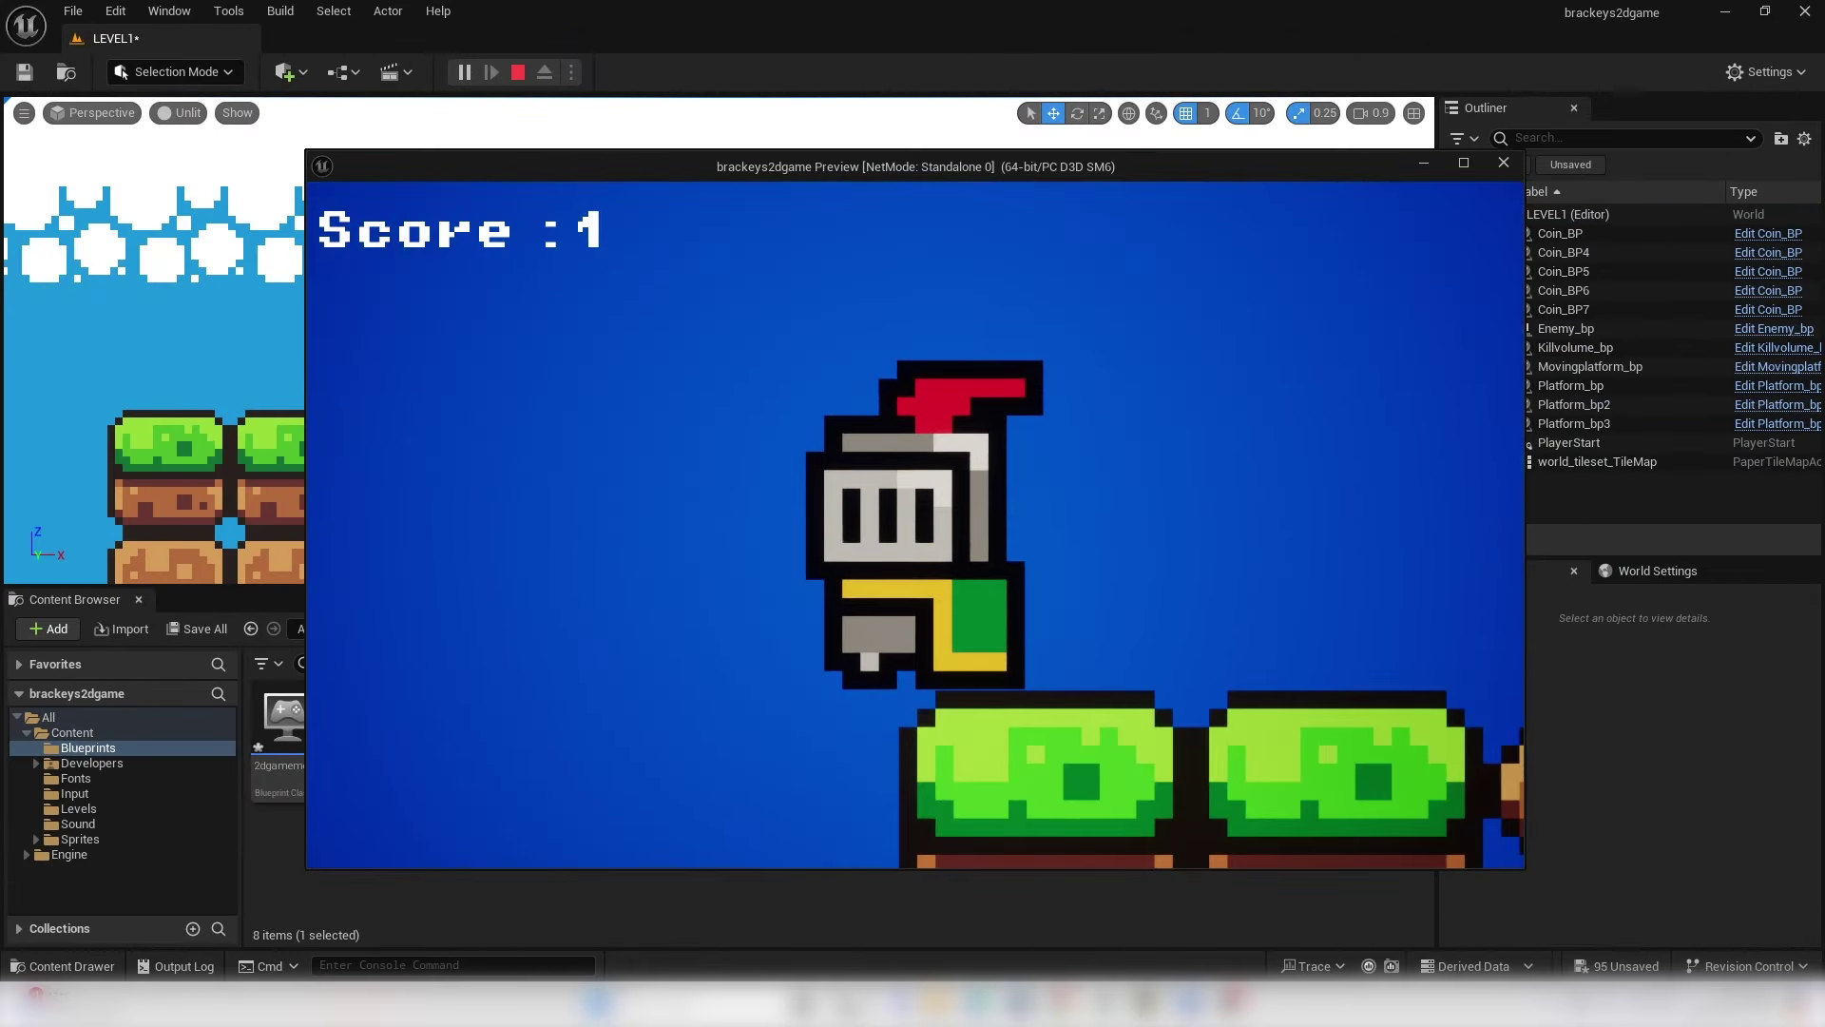
key(Escape)
- Try an Ortho Width of 1000 on Knight_BP's camera and compile the blueprint
double_click(704, 727)
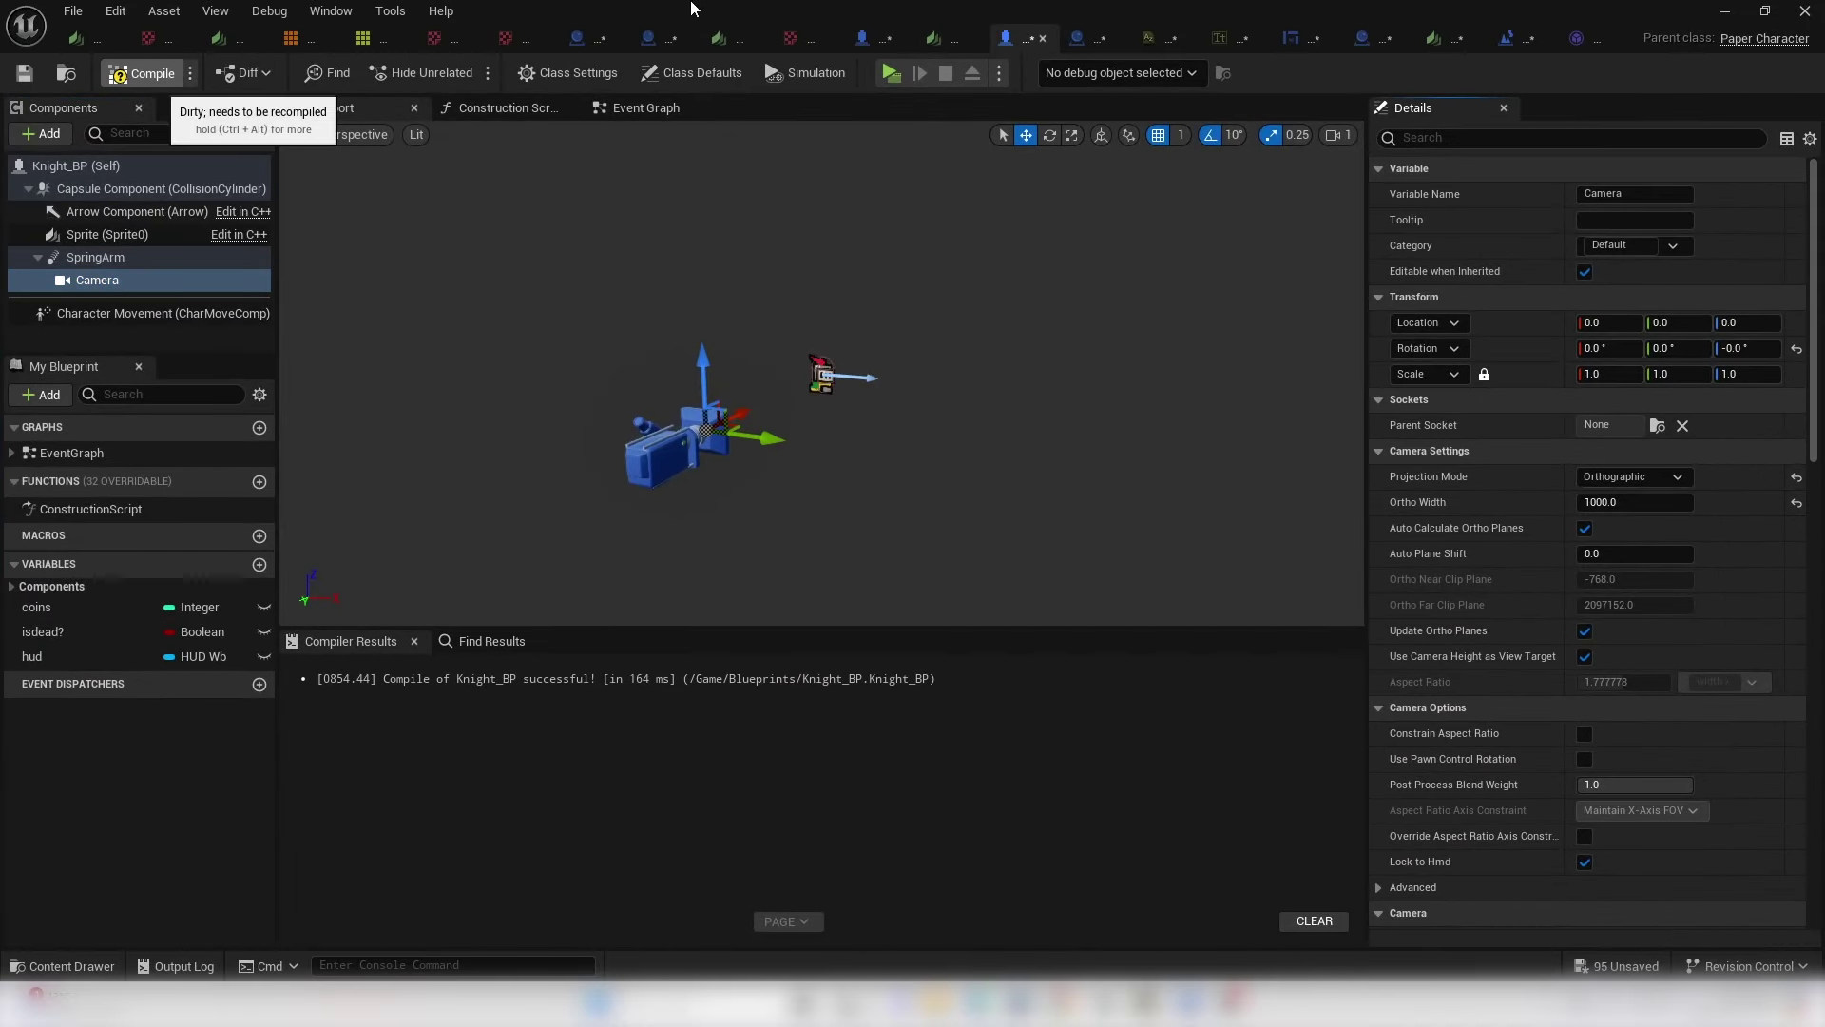
key(F7)
click(1727, 9)
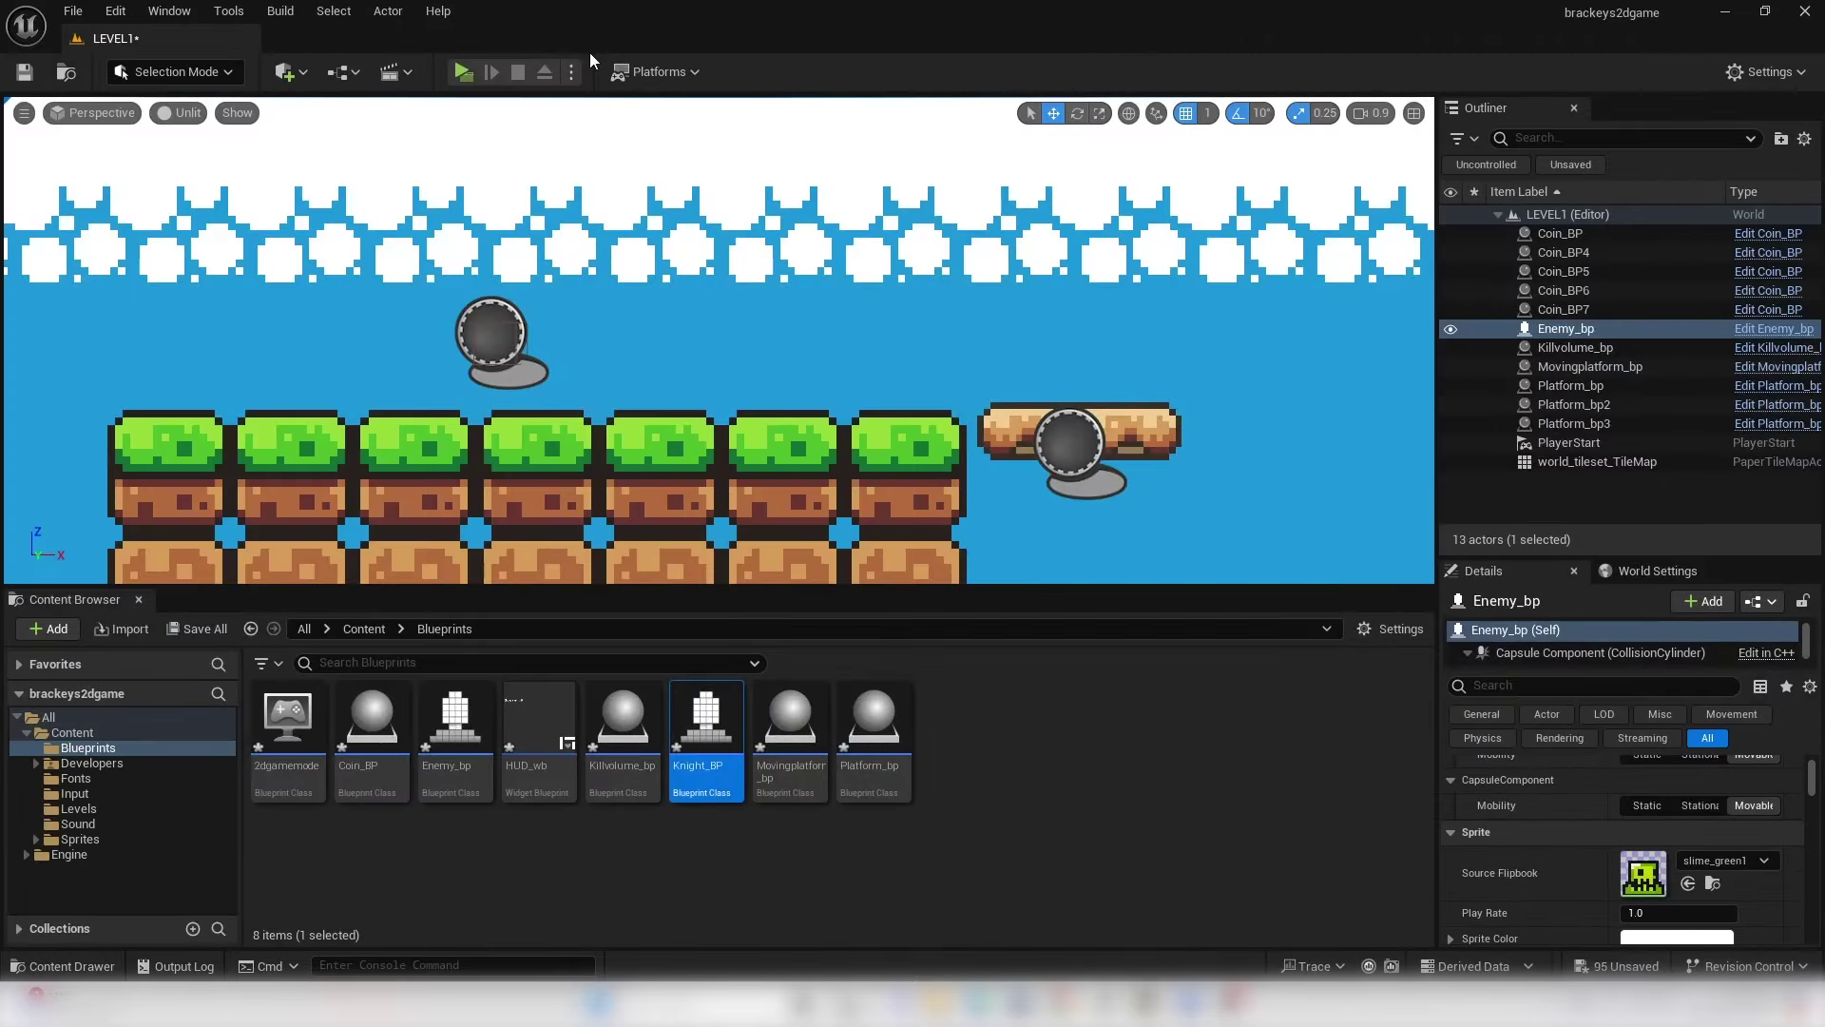
- Play-test the 1000 ortho width by moving the knight right and left
click(463, 73)
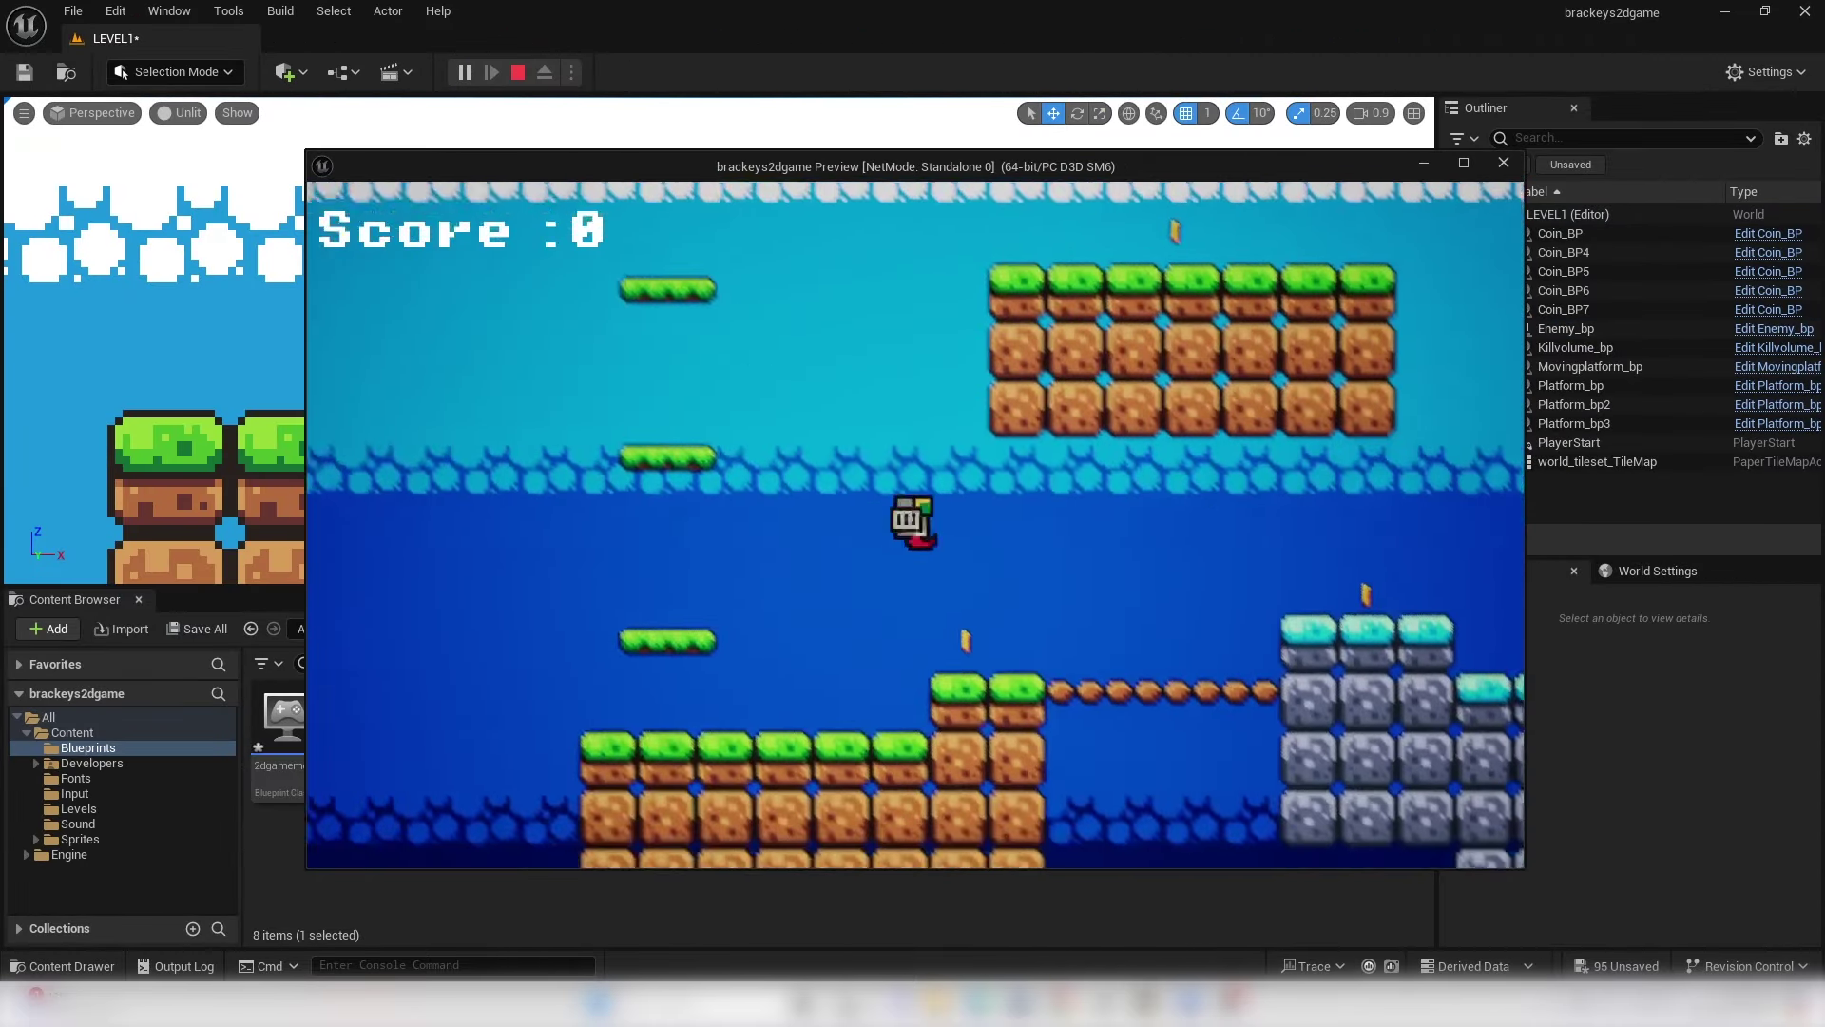
key(d)
key(a)
key(Escape)
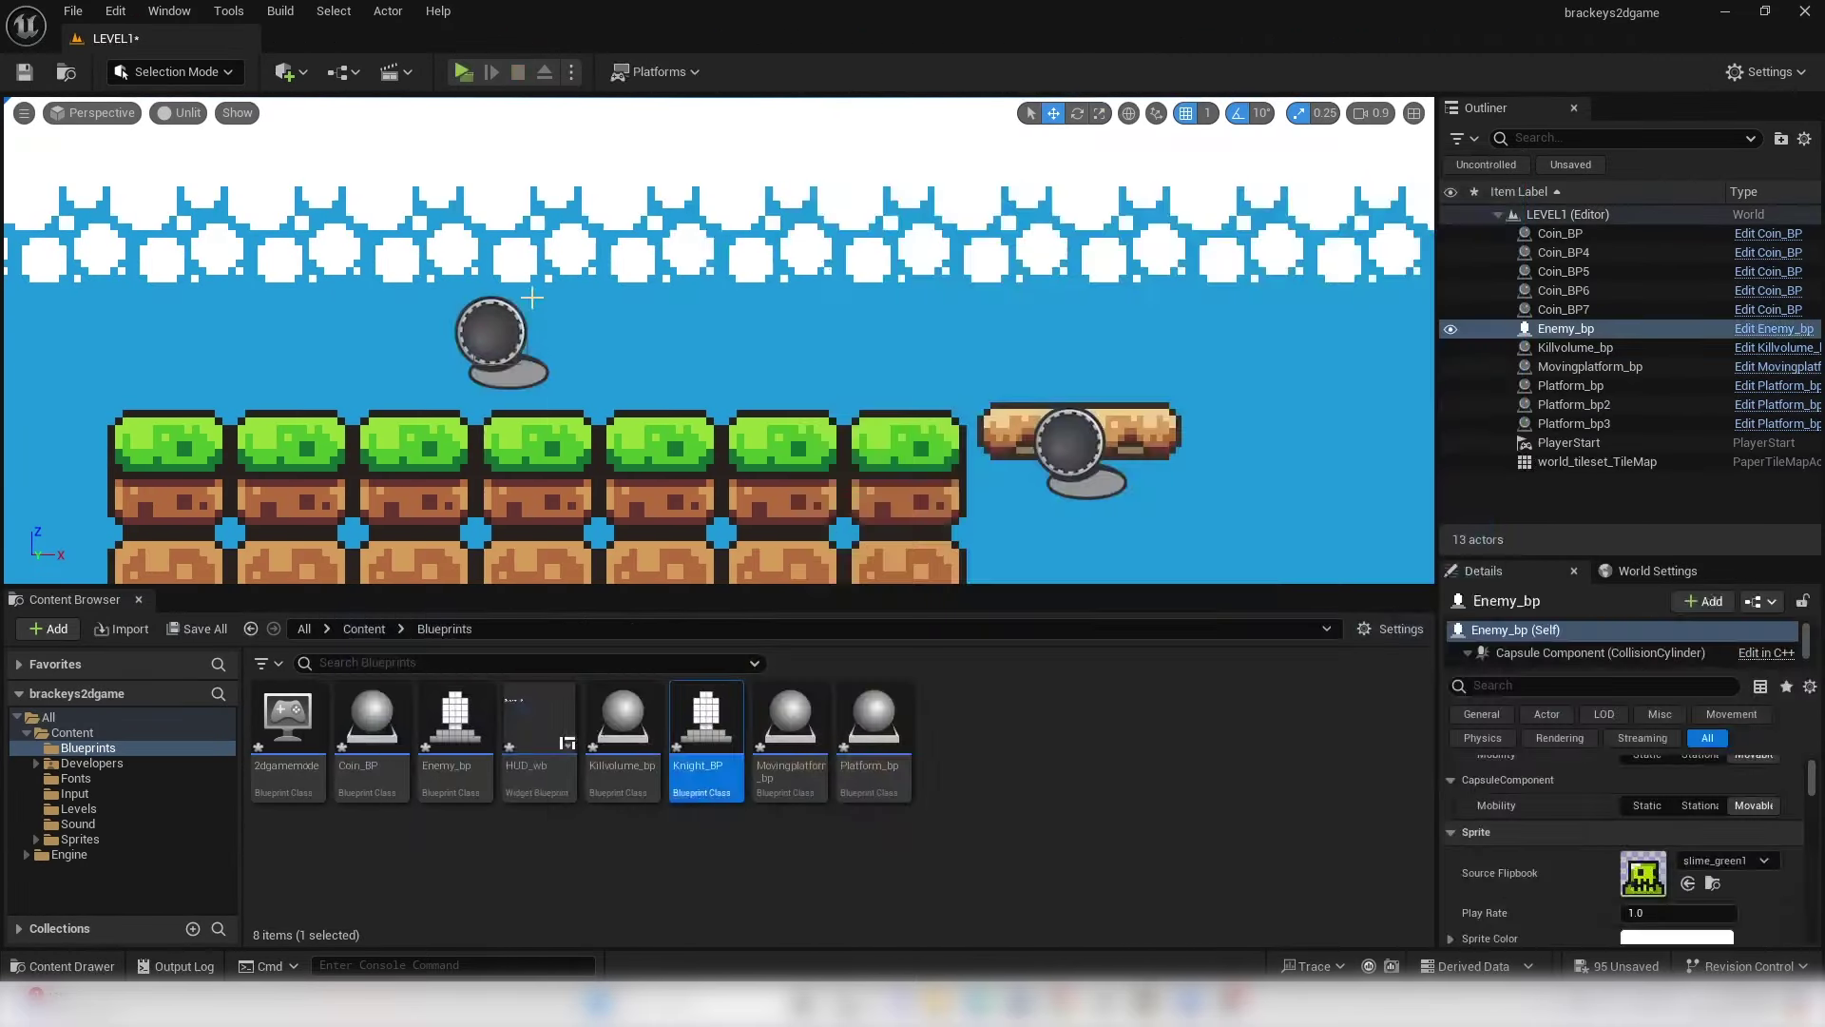
- Return Knight_BP's camera to Perspective projection and extend the SpringArm's Target Arm Length to about 649.2
double_click(713, 751)
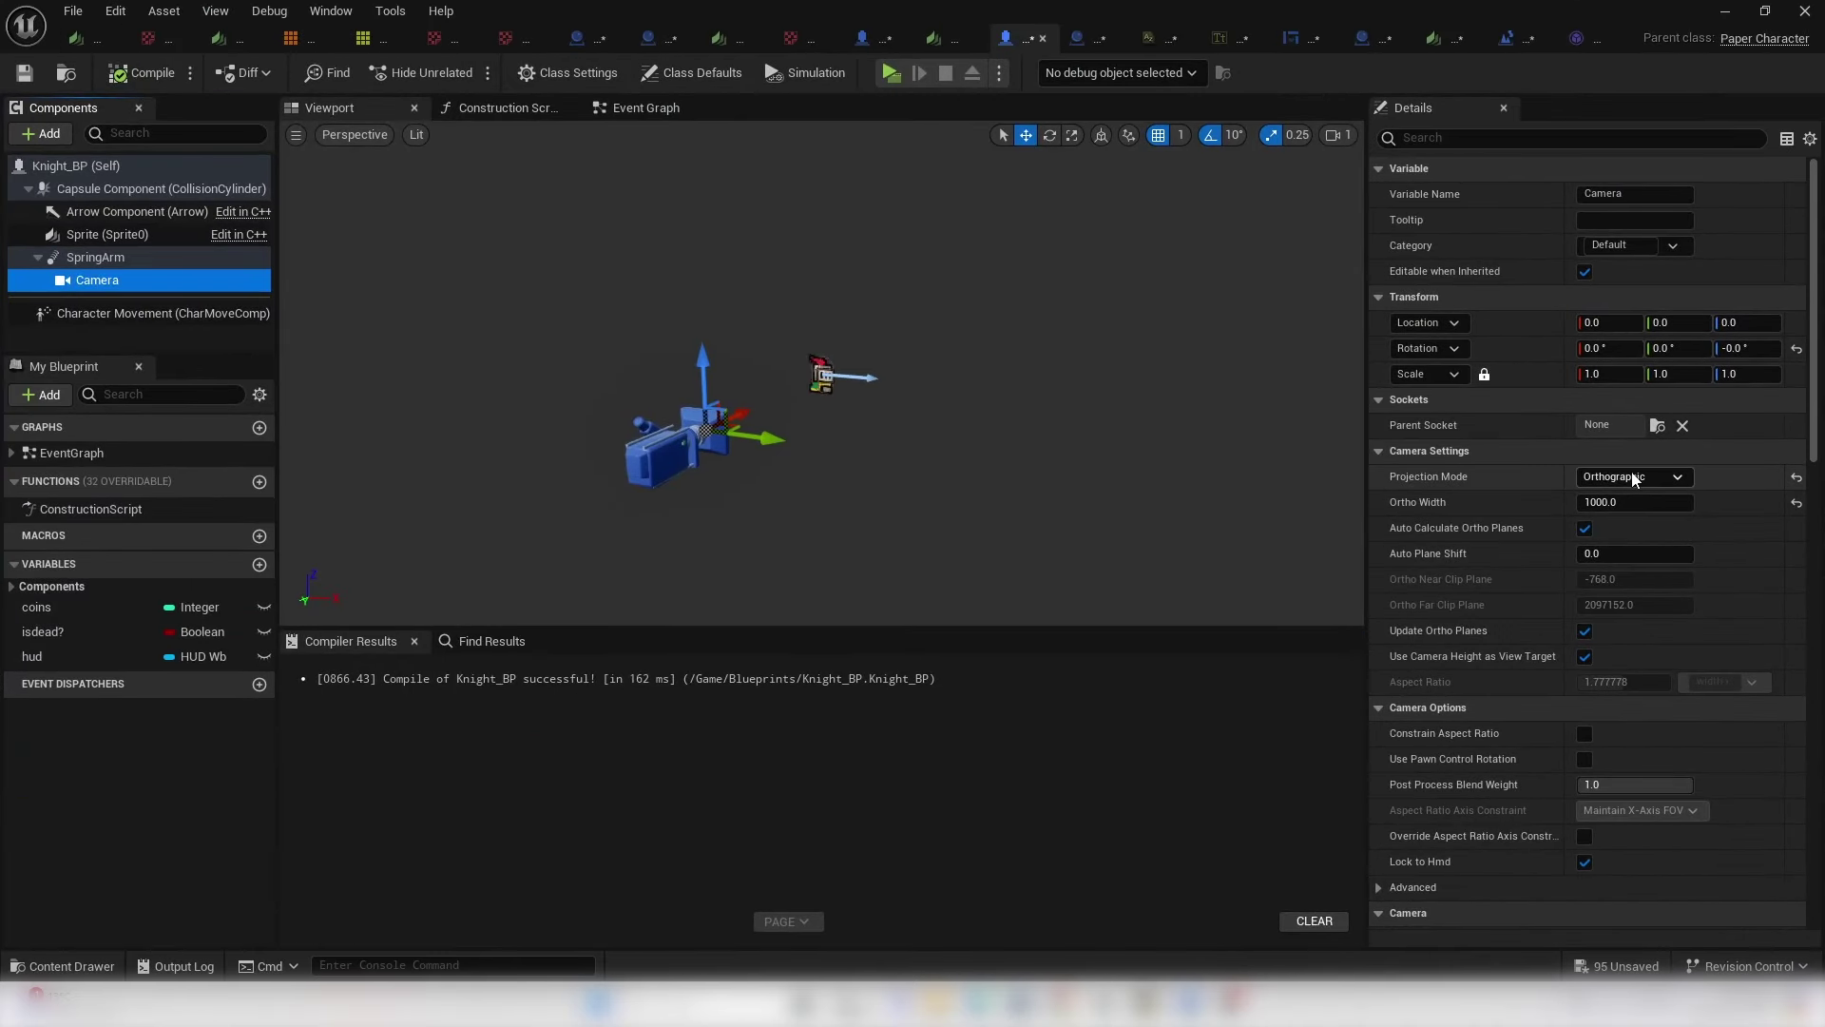
click(1641, 504)
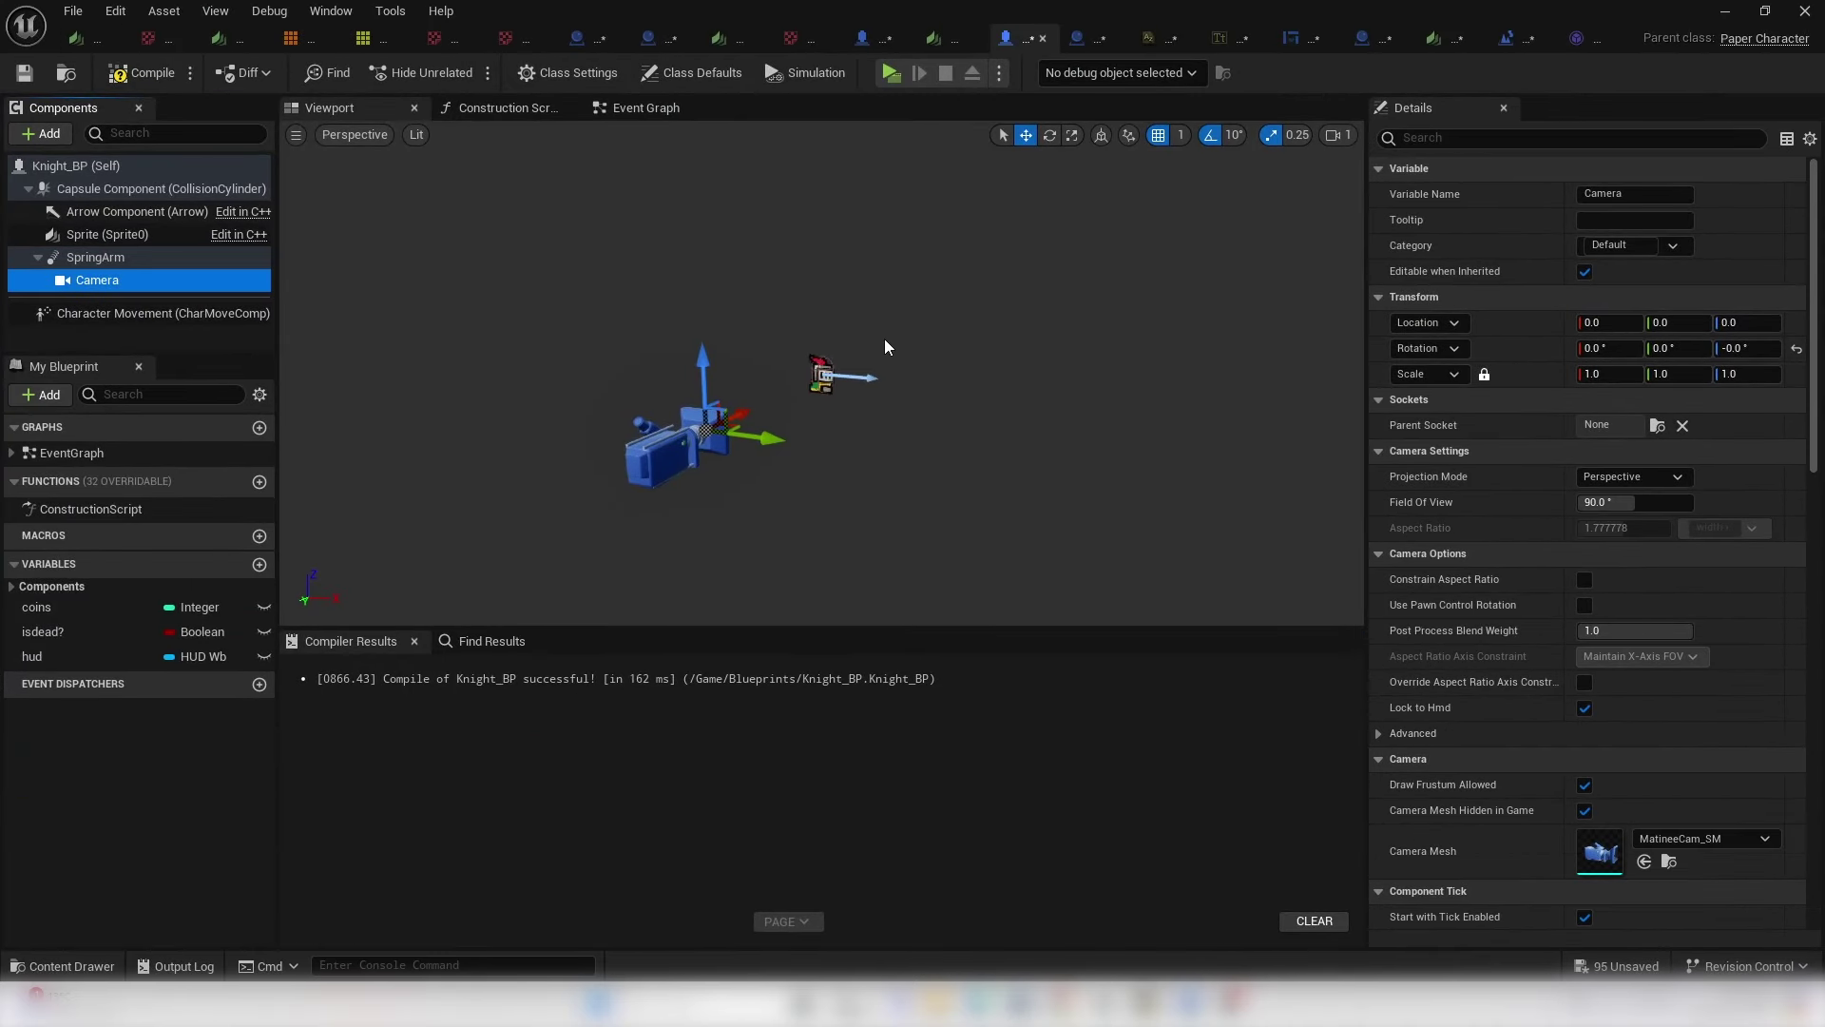
click(99, 260)
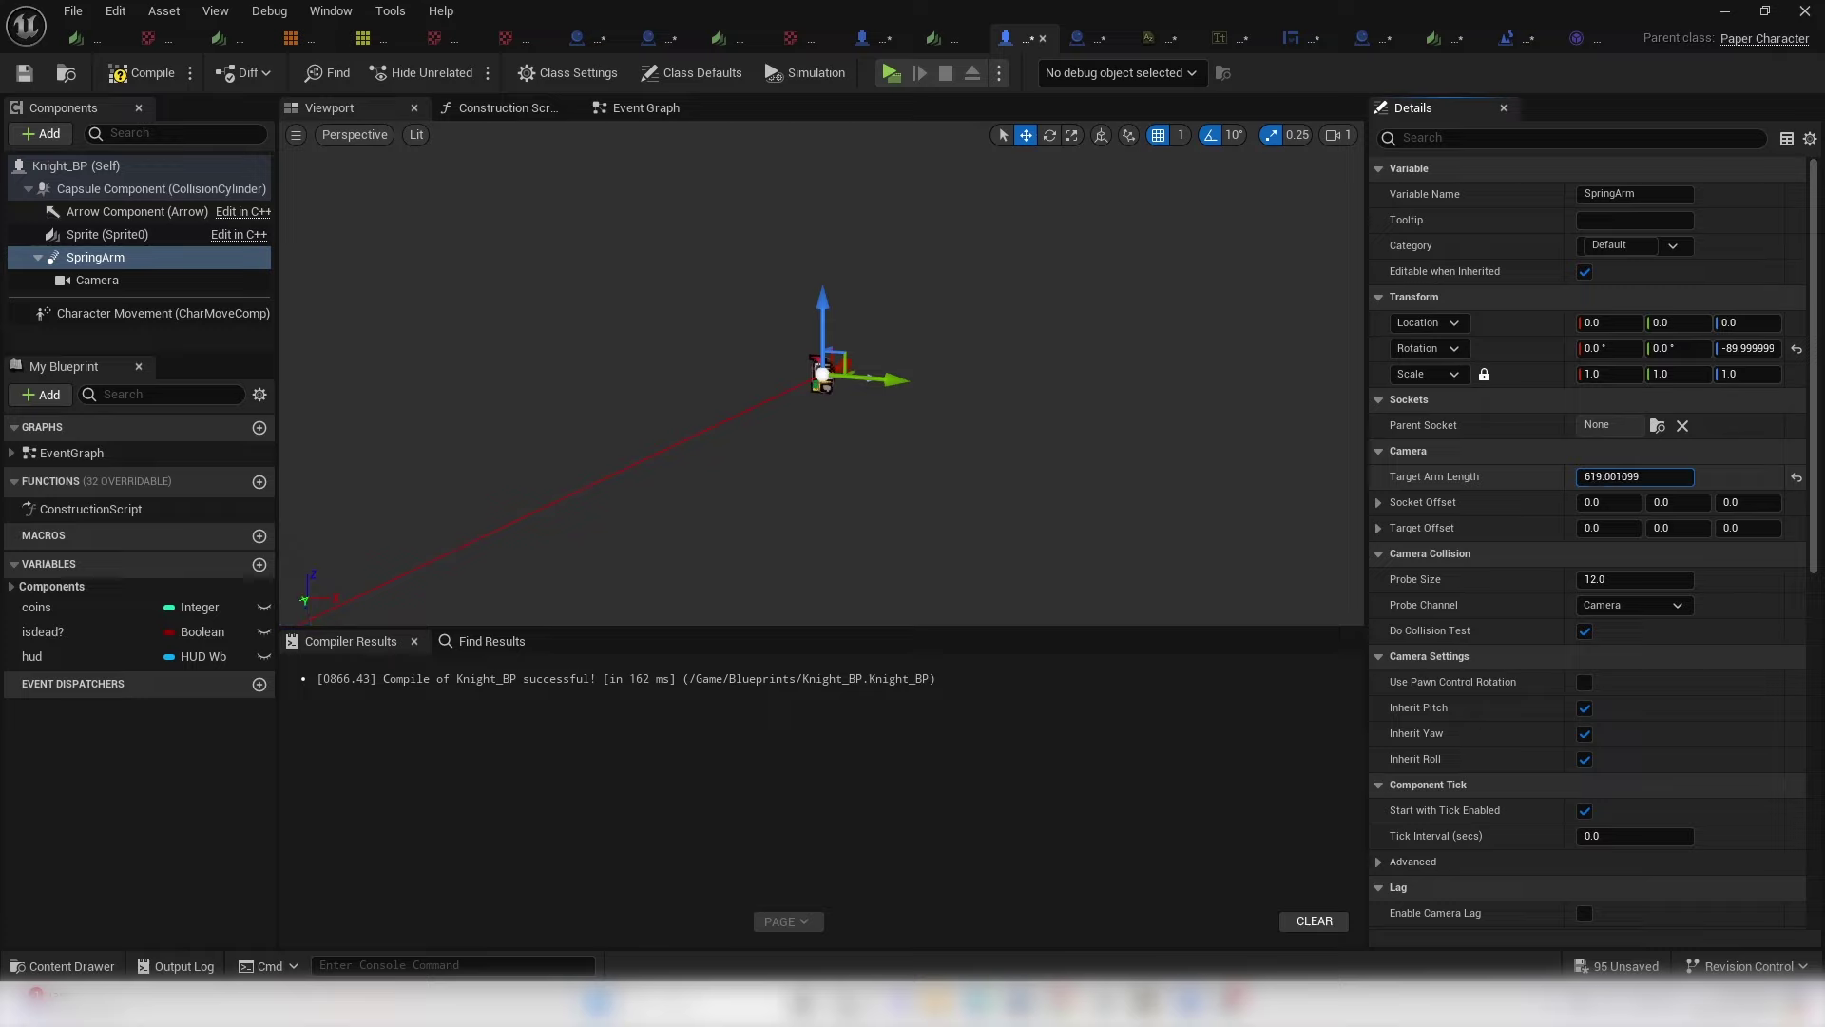
- Play-test the longer camera arm by jumping and running the knight back and forth near the bridge, checking sprite sharpness
click(891, 73)
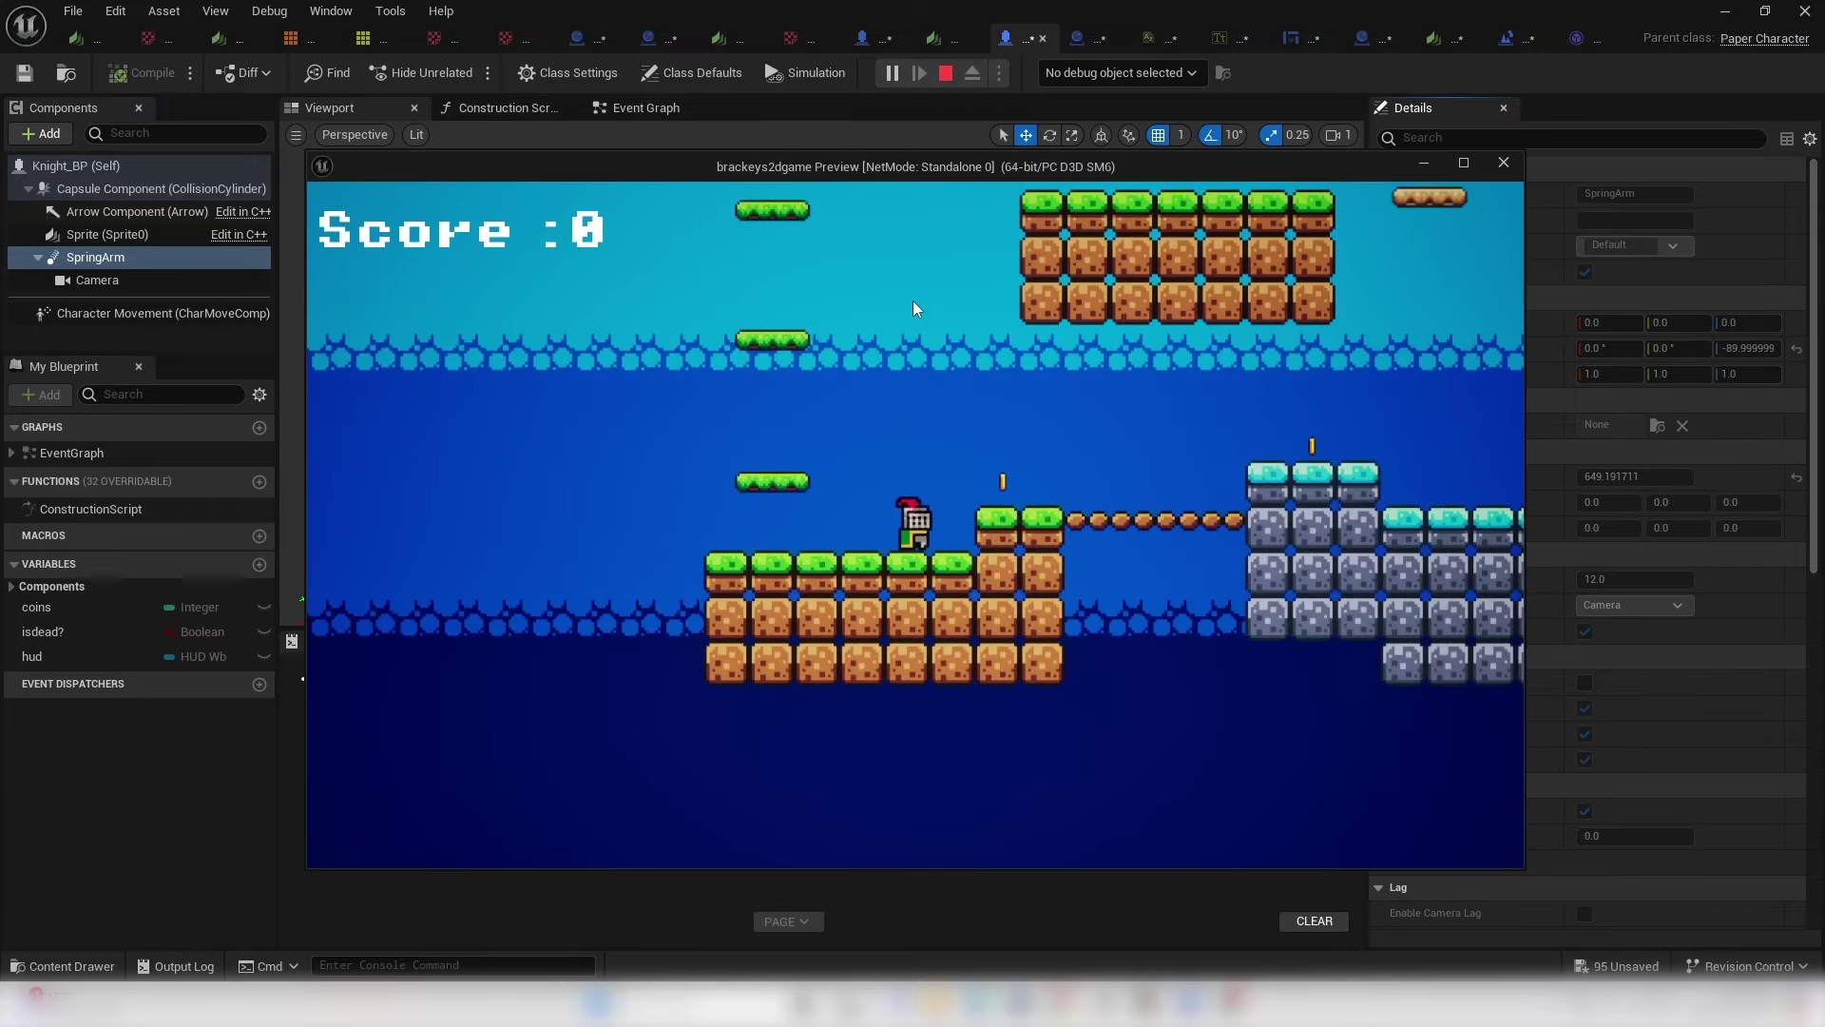
key(space)
key(d)
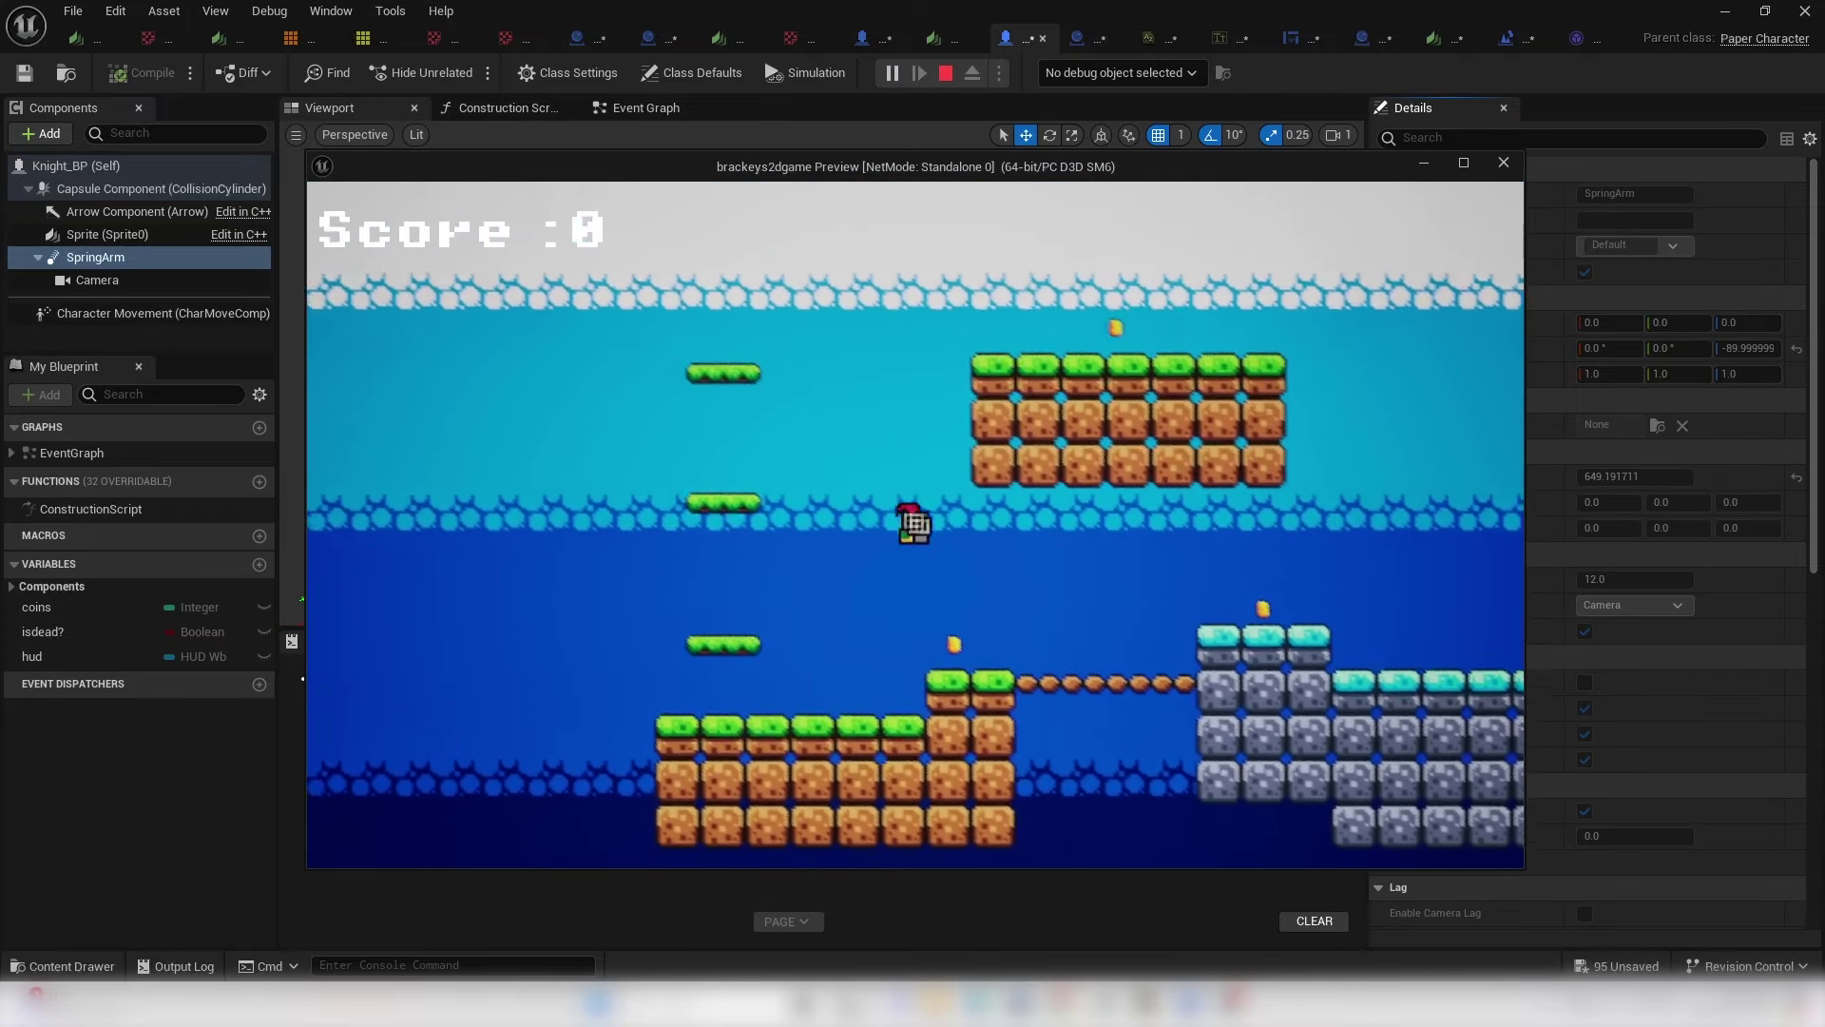
key(a)
key(d)
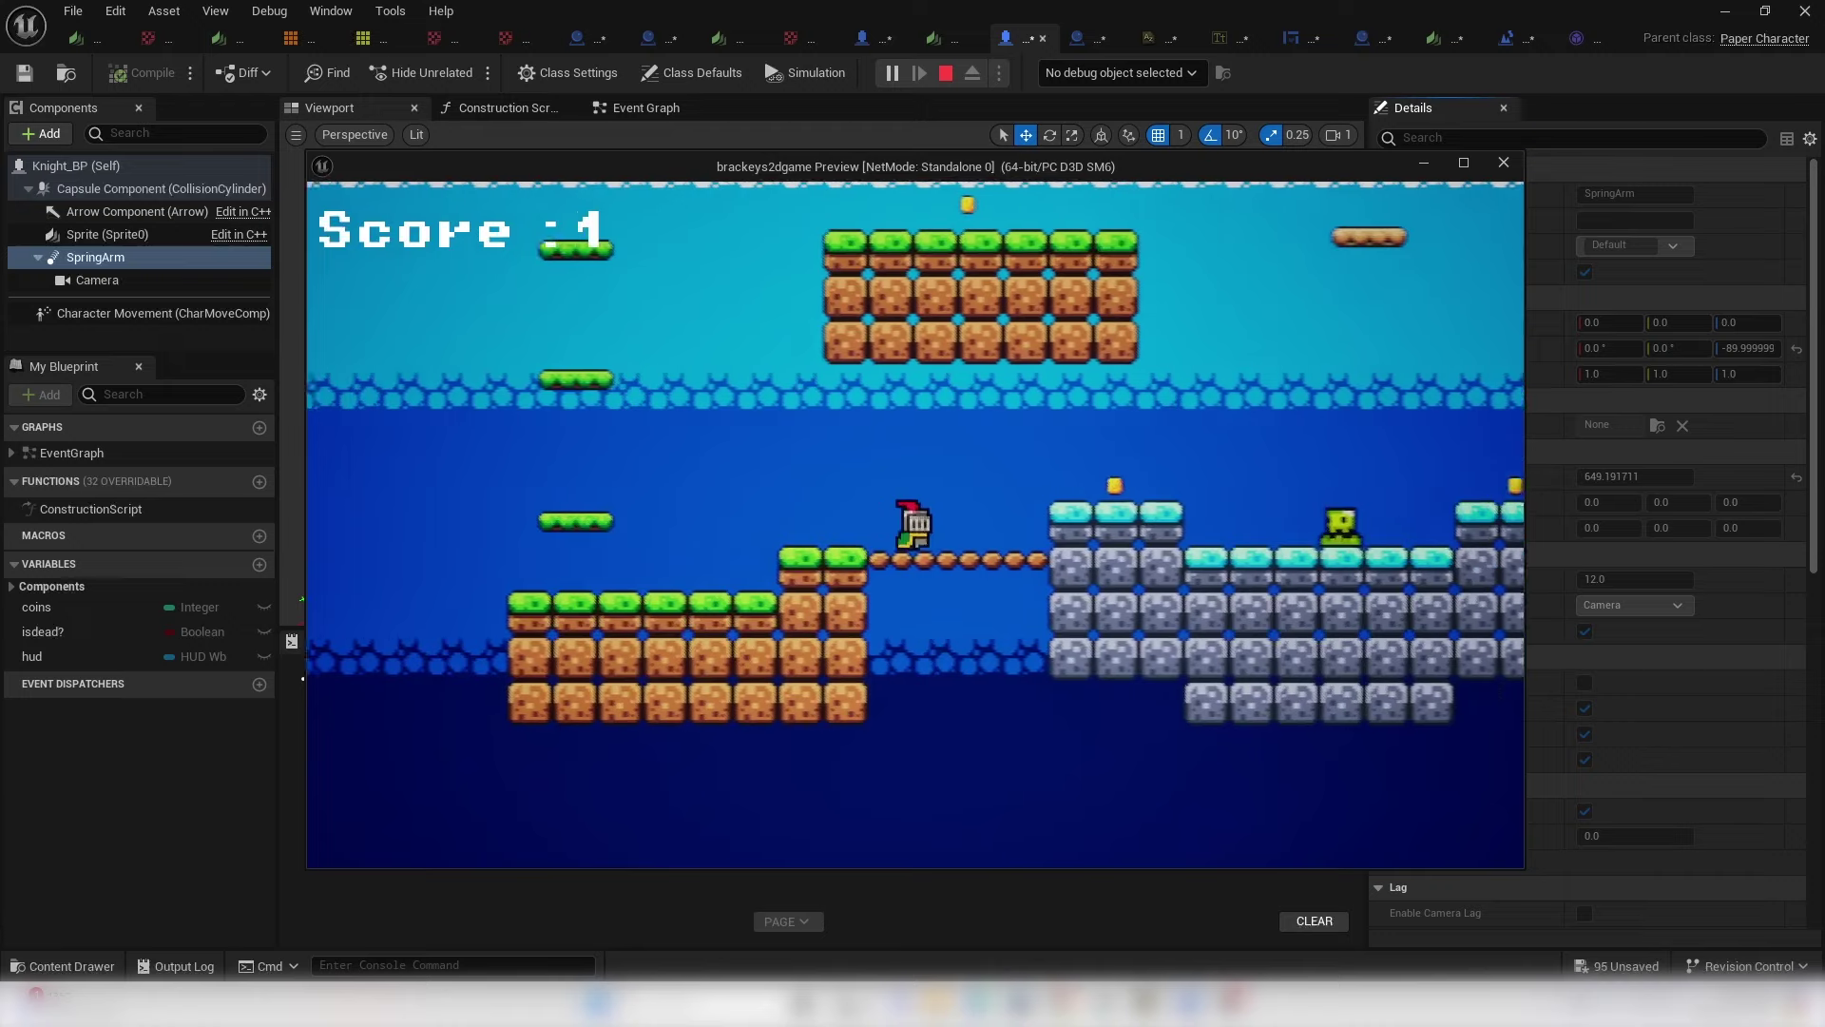
key(a)
key(space)
key(d)
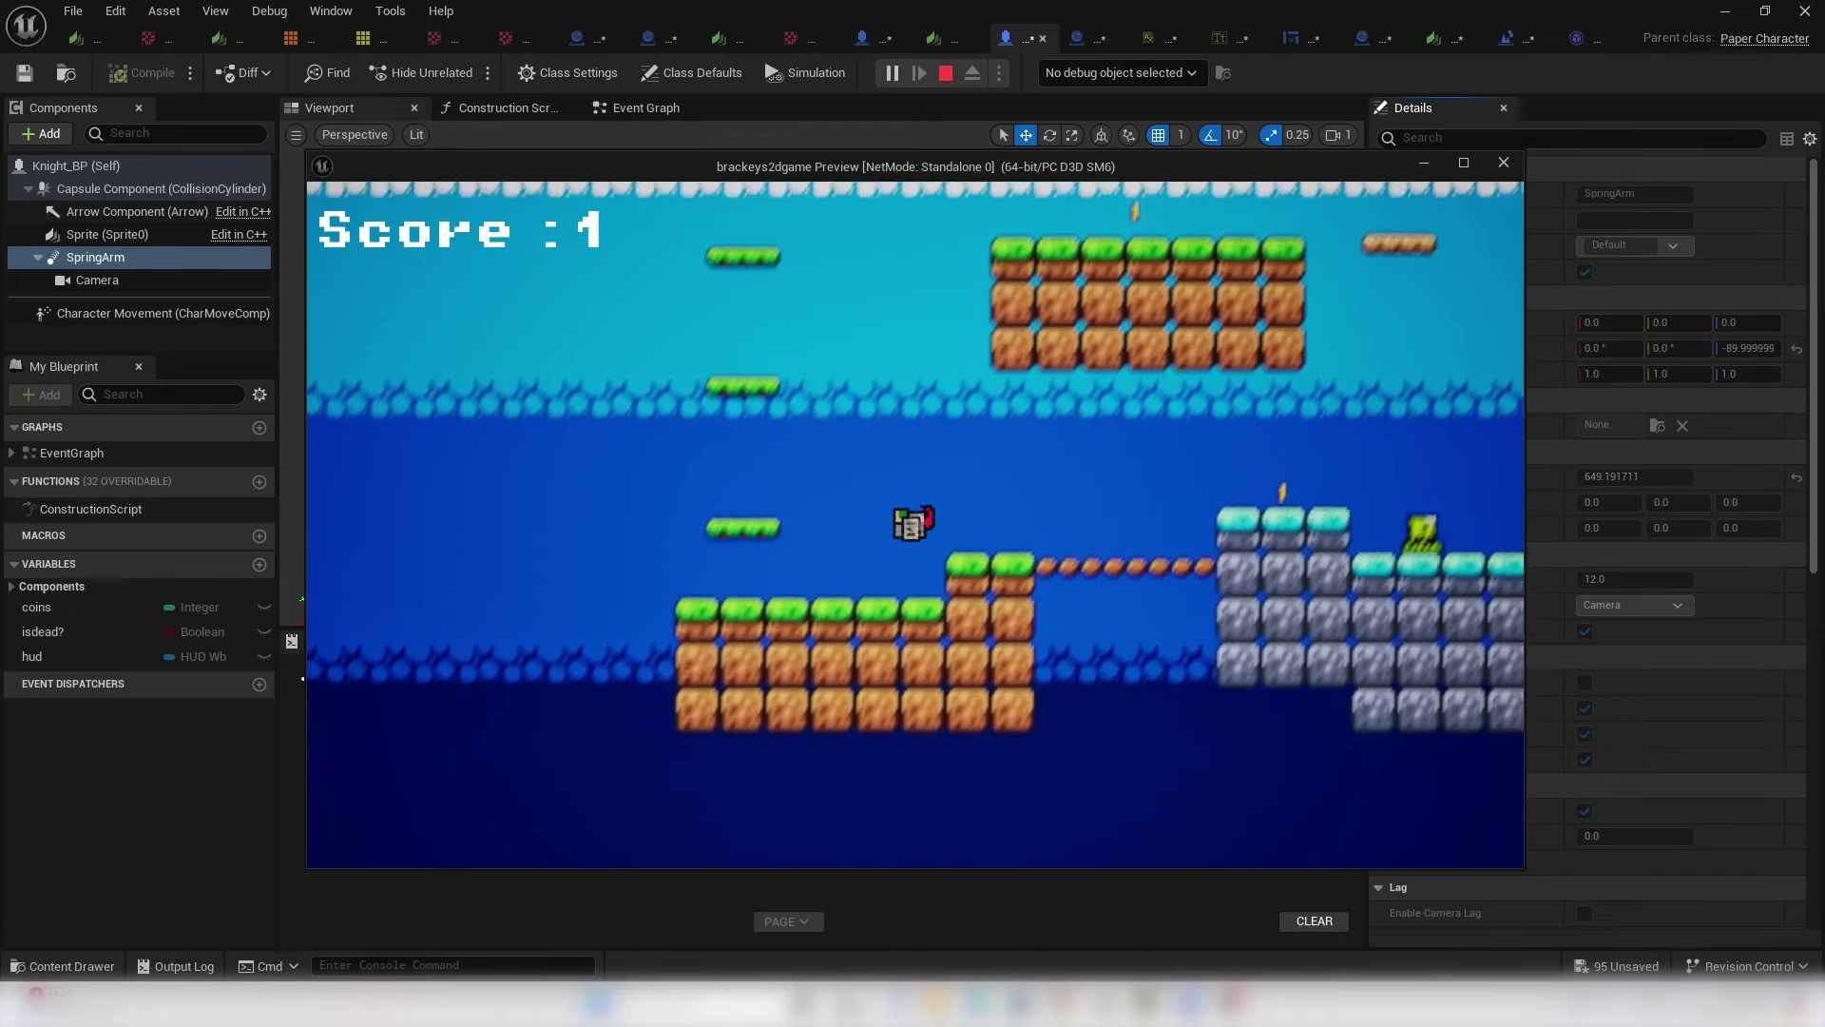
key(a)
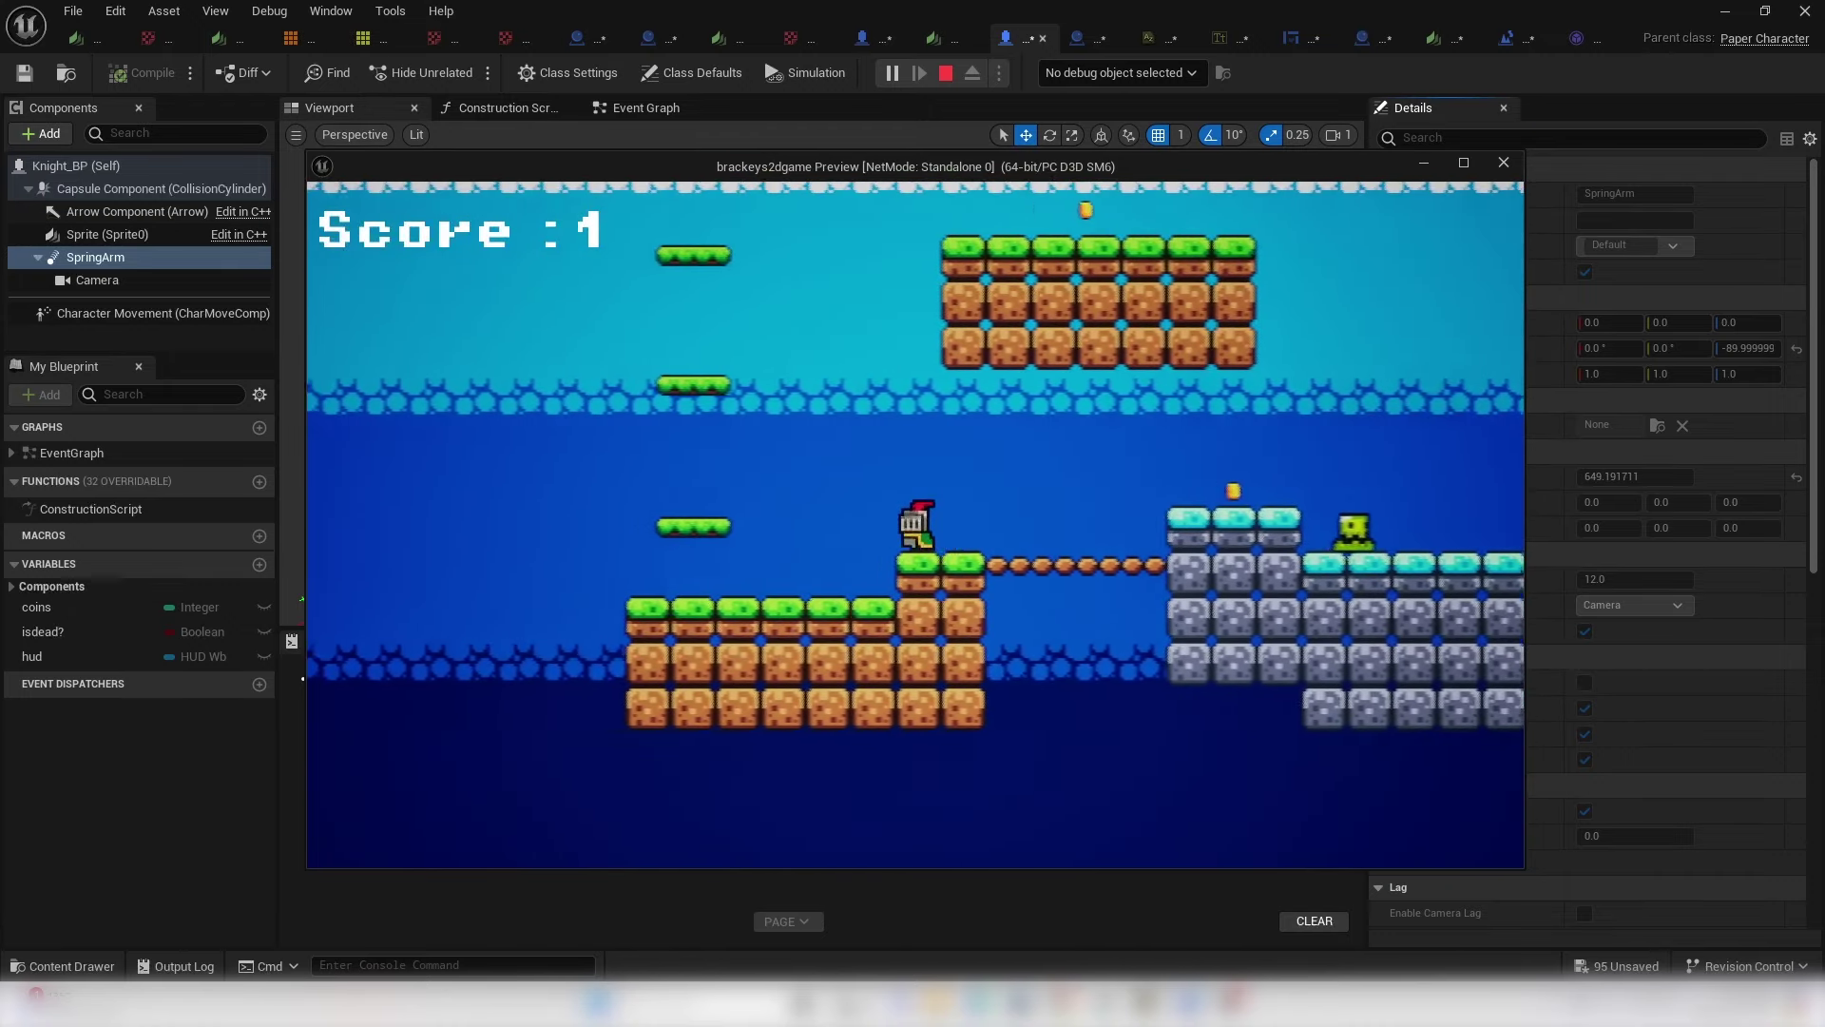
key(d)
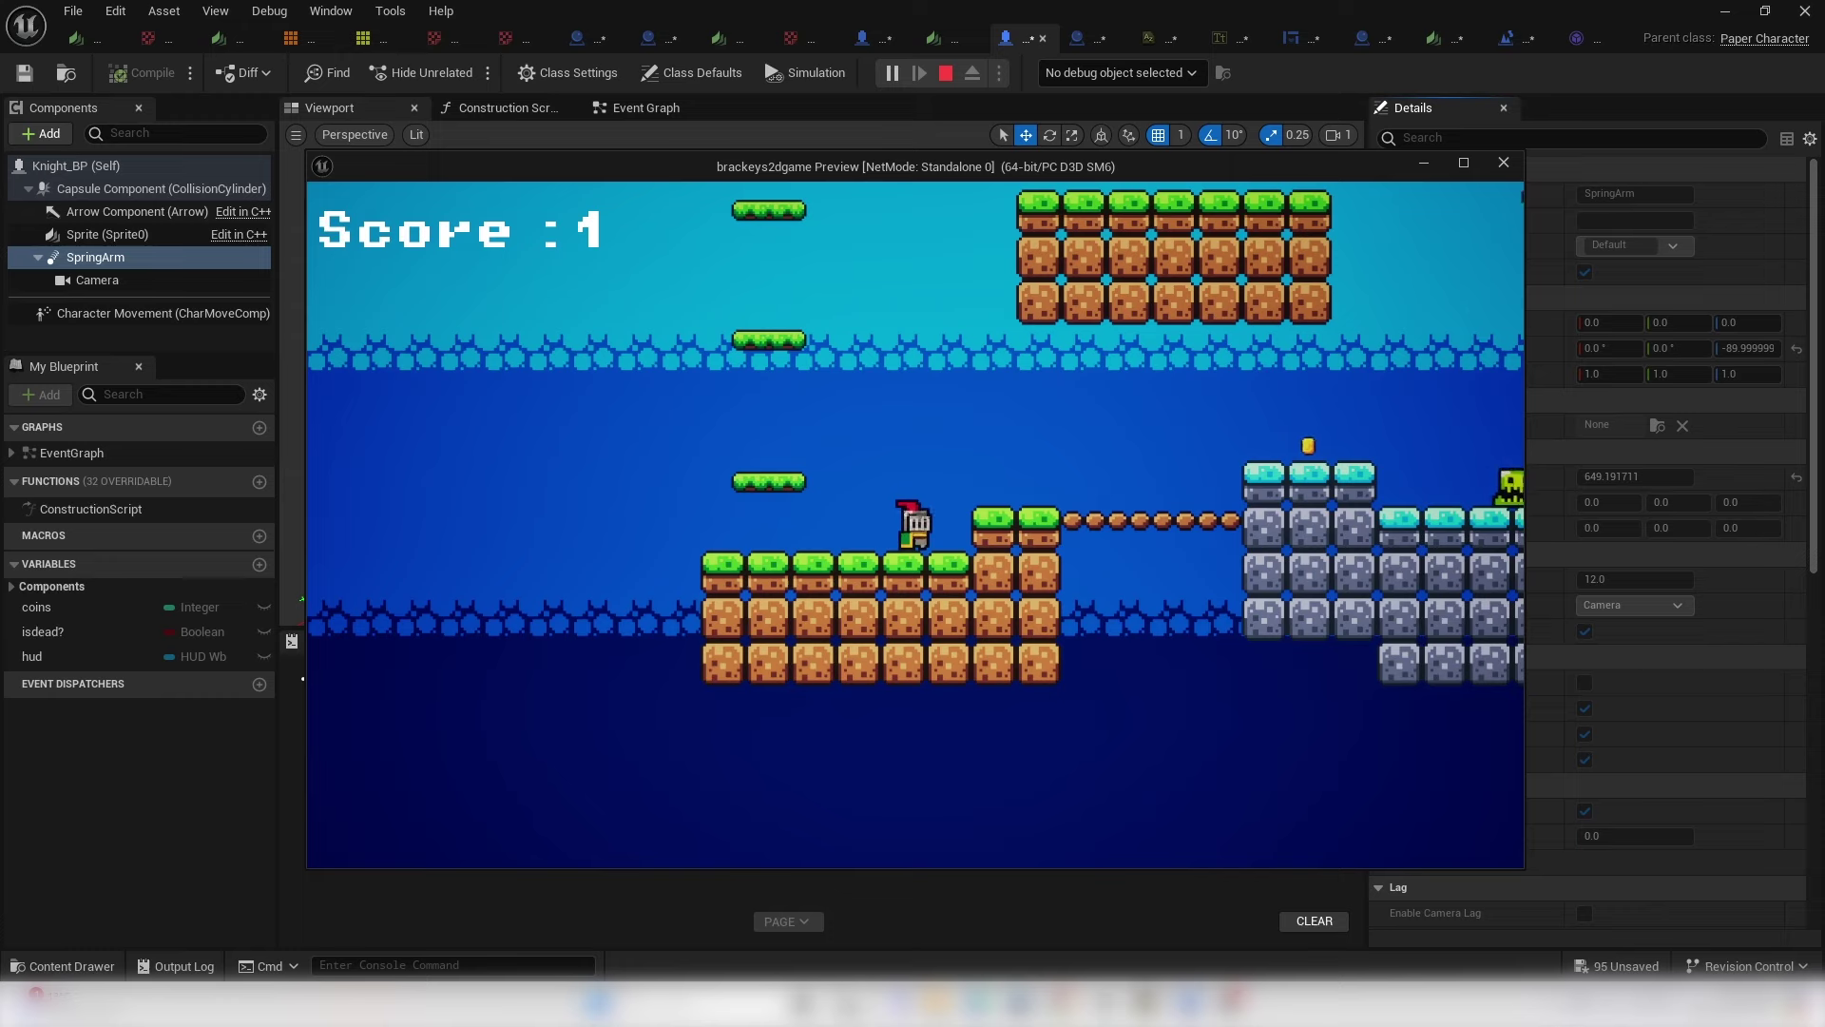
key(Escape)
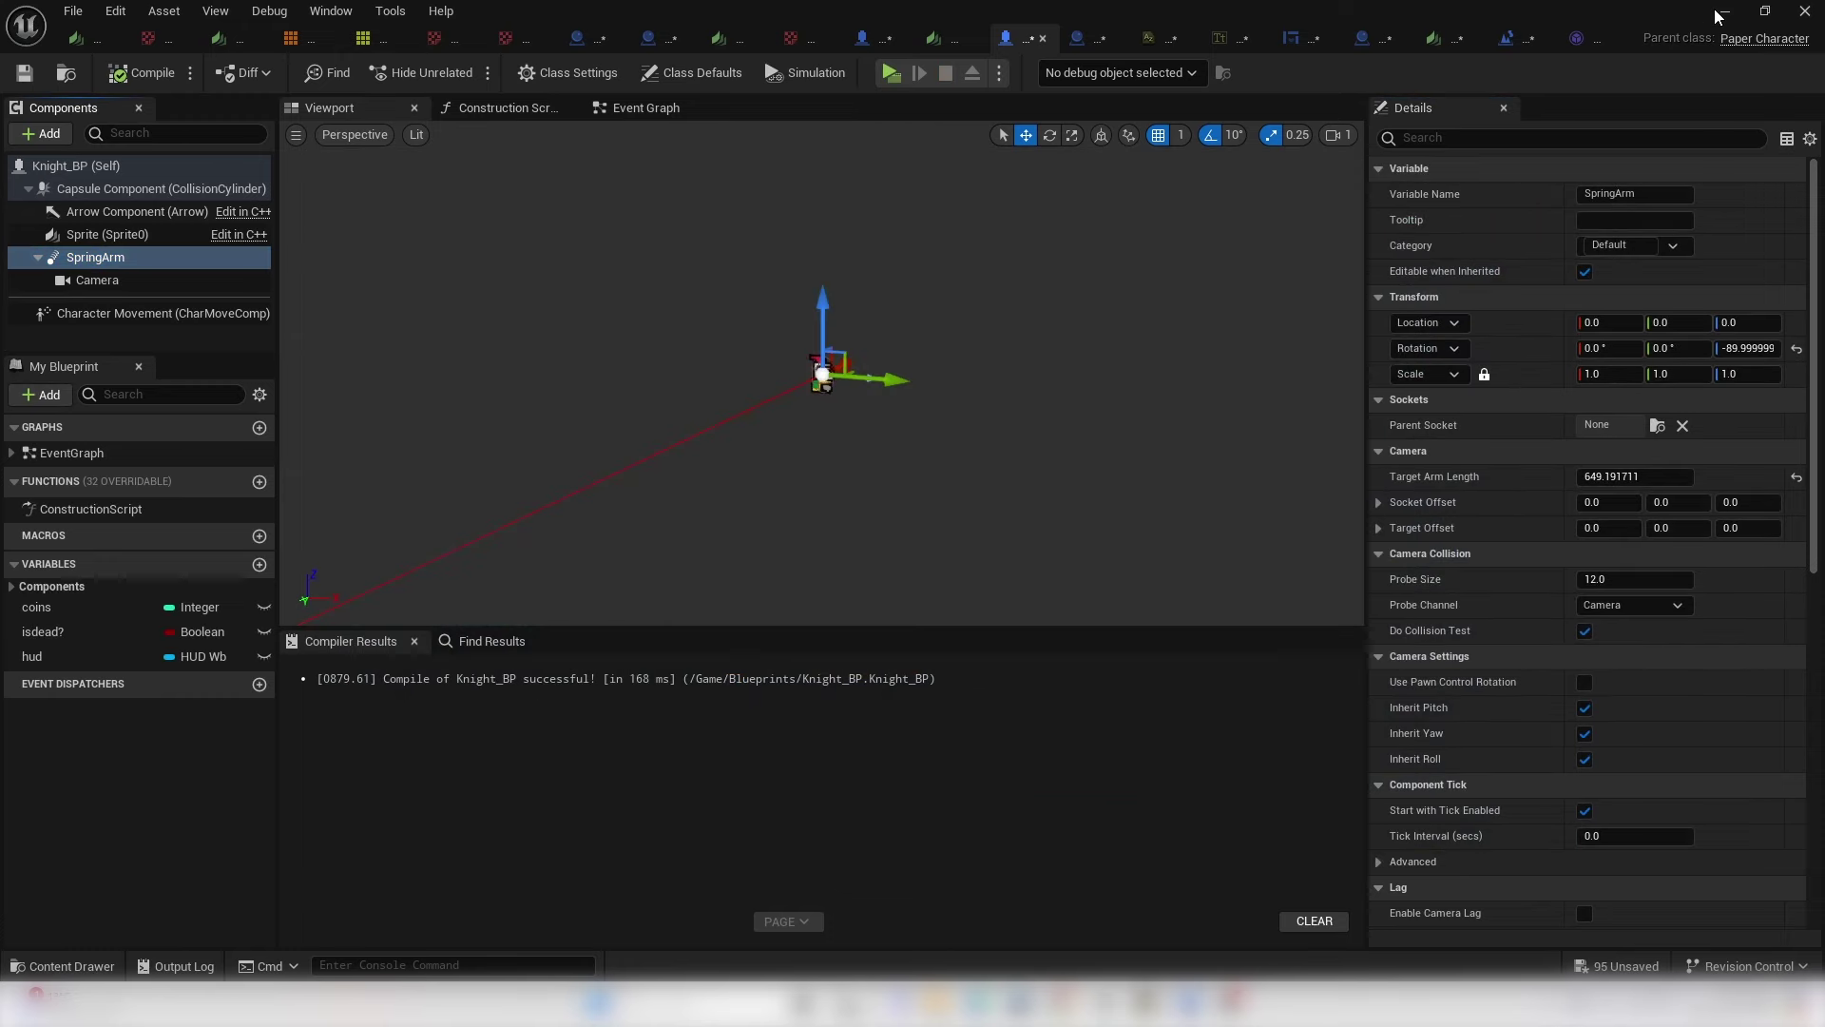
- Set the project's default Anti-Aliasing Method to Fast Approximate Anti-Aliasing (FXAA) in the Project Settings
click(1719, 14)
click(115, 11)
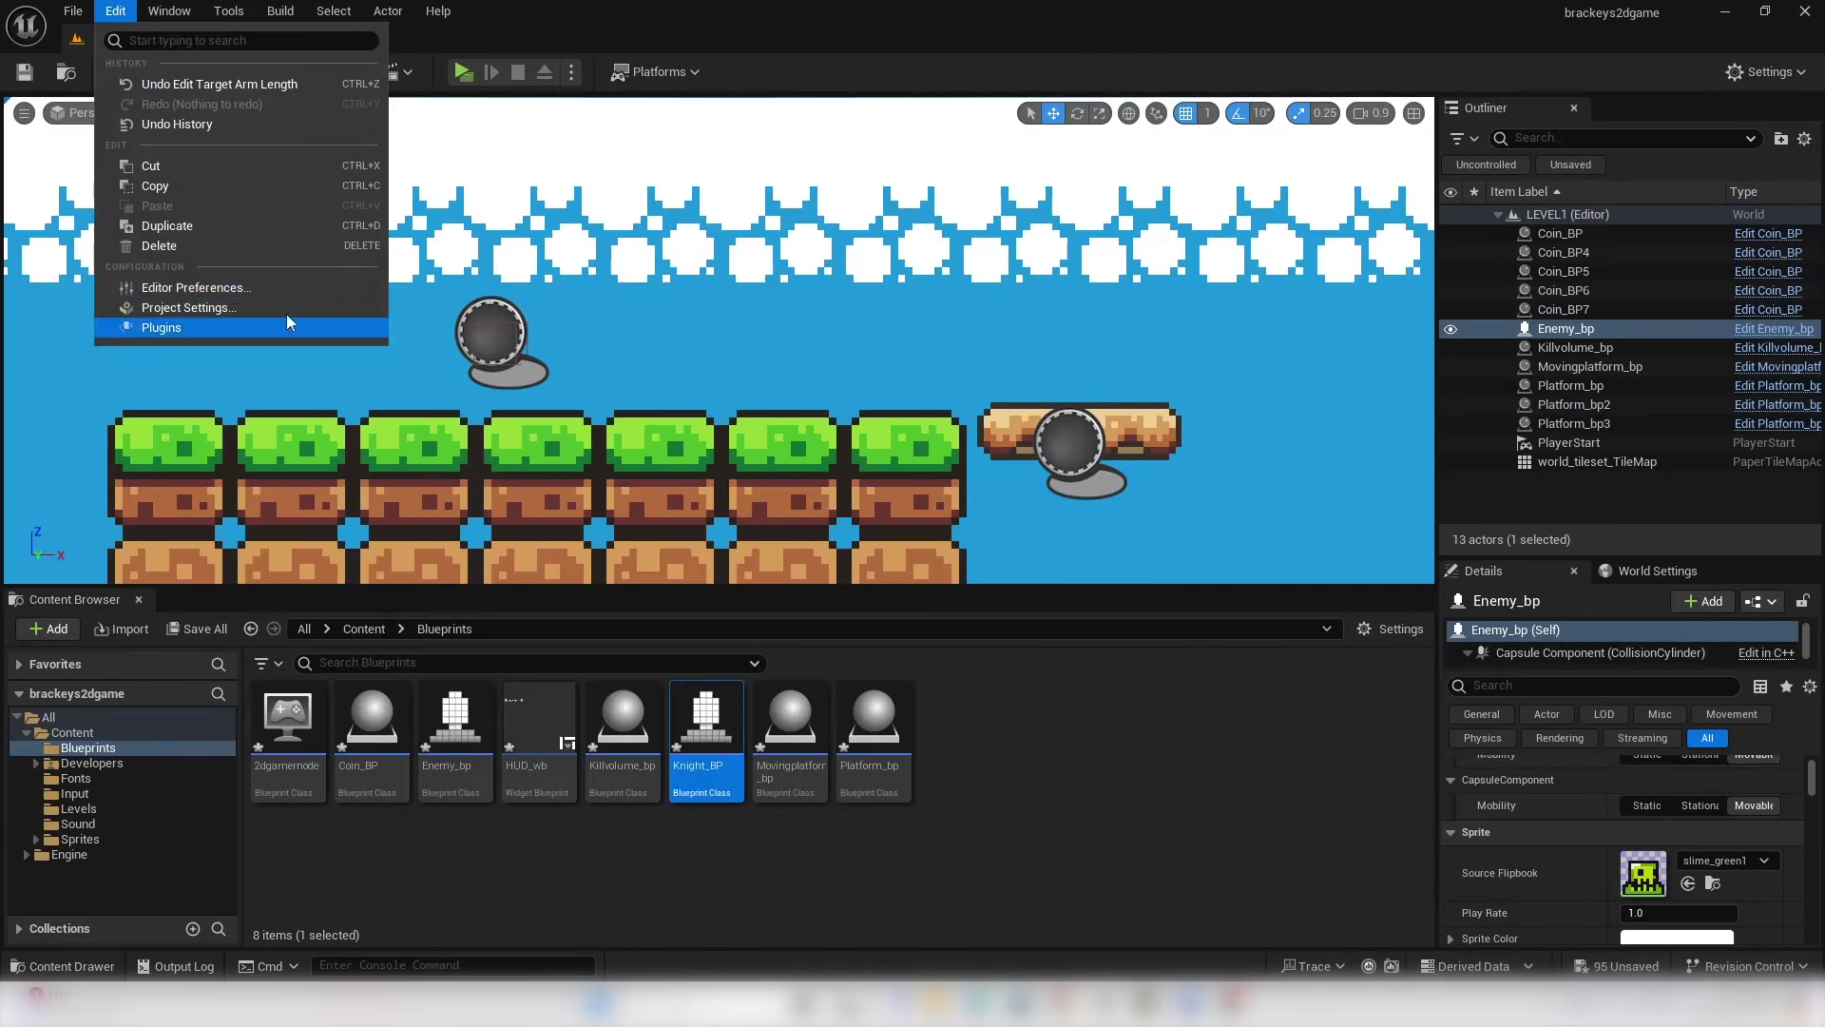
click(216, 308)
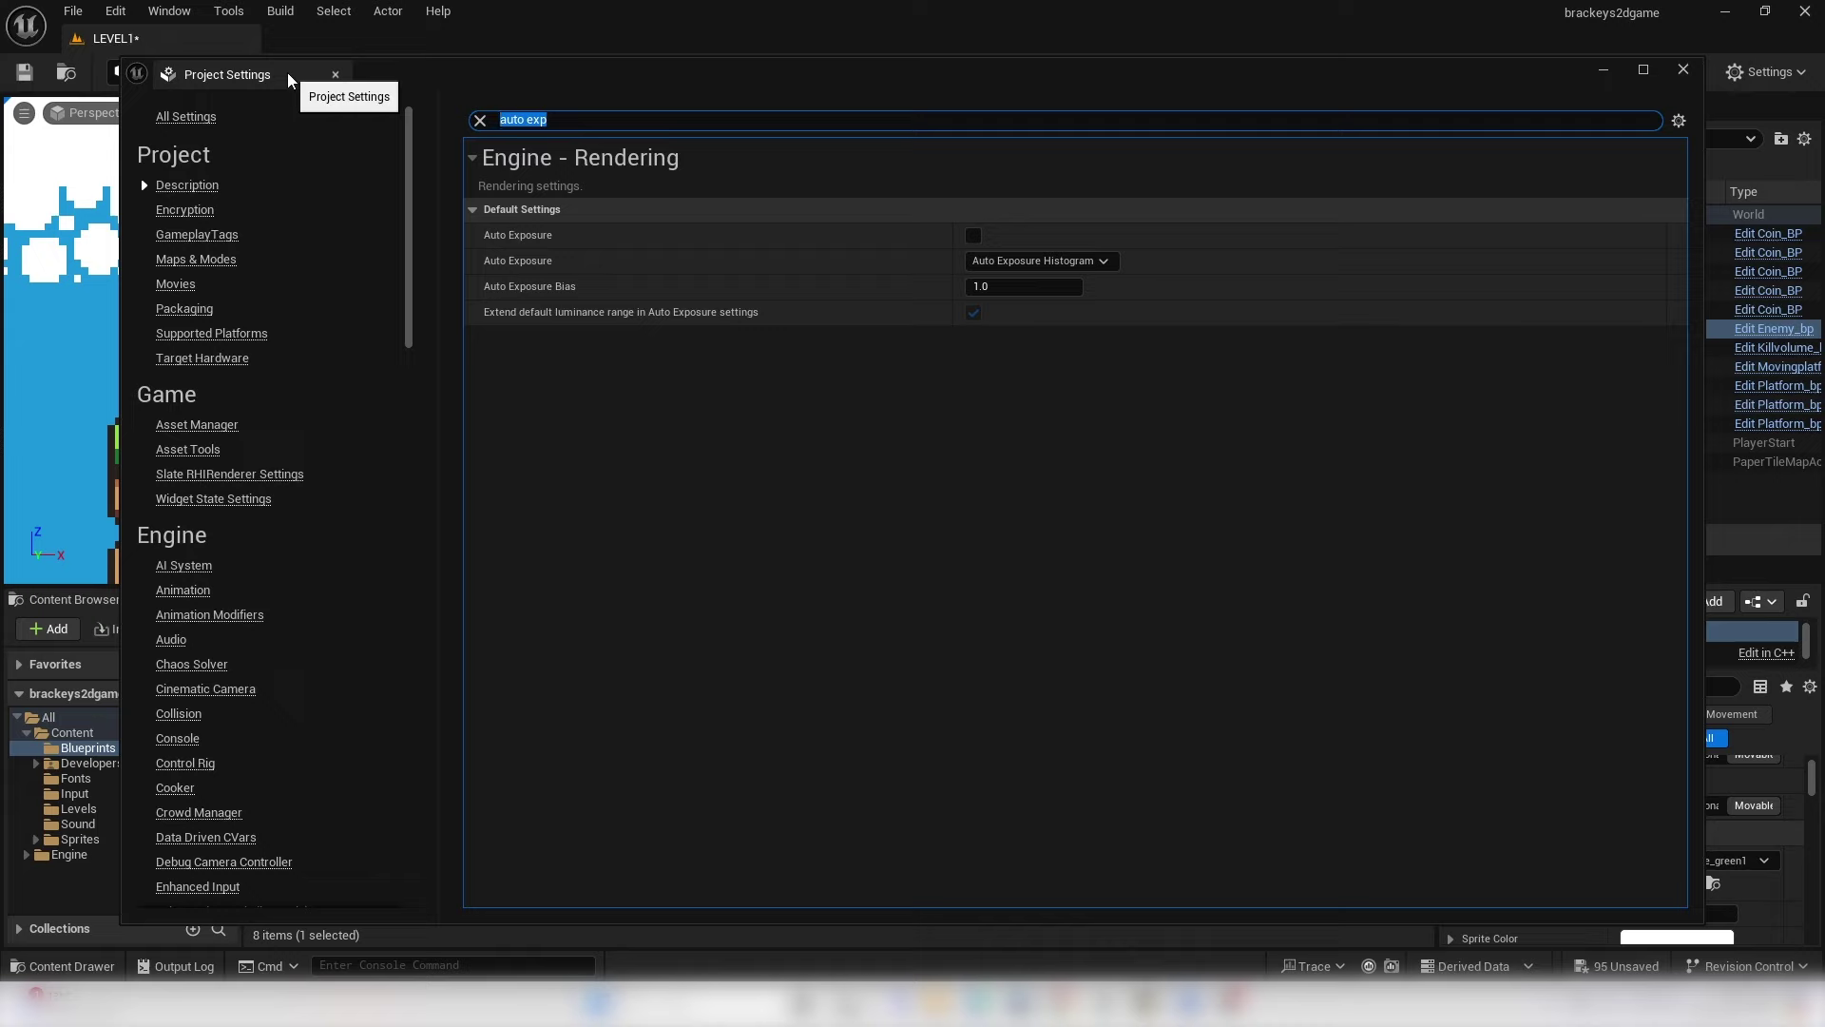
key(BackSpace)
text(tempor)
key(BackSpace)
key(BackSpace)
key(BackSpace)
key(BackSpace)
key(BackSpace)
key(BackSpace)
text(anti a)
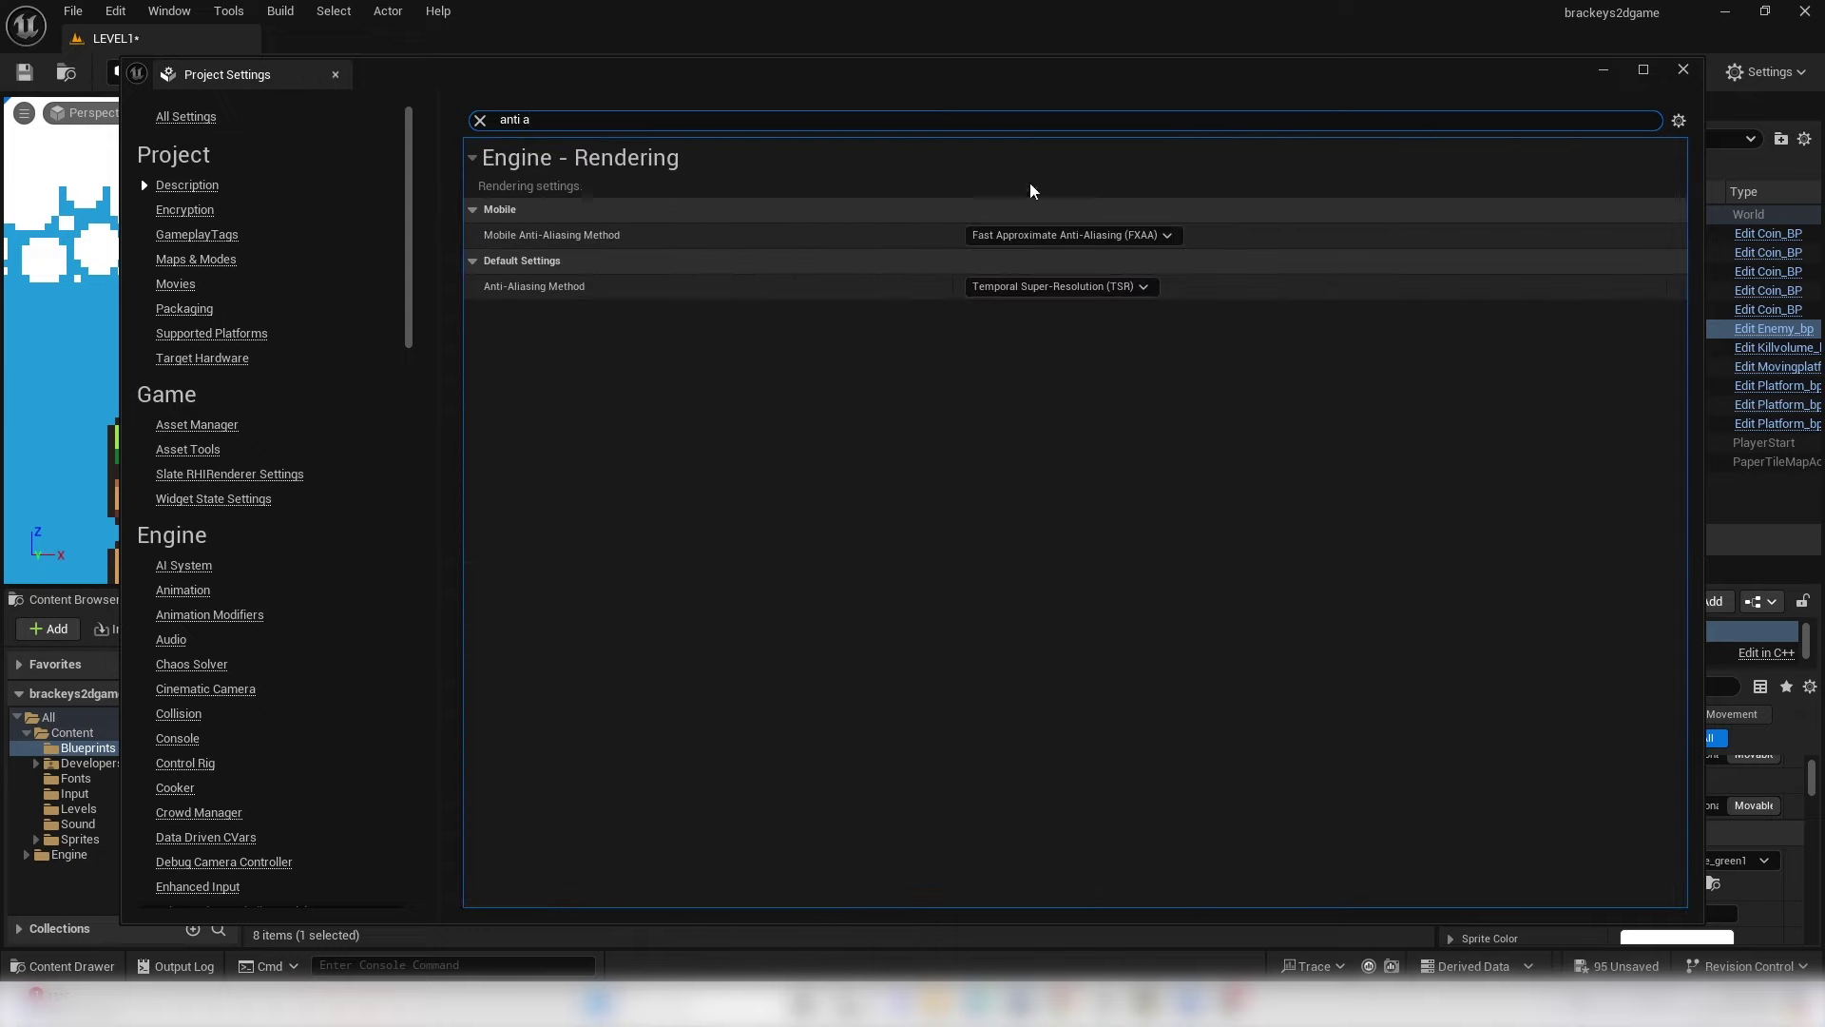
click(1038, 290)
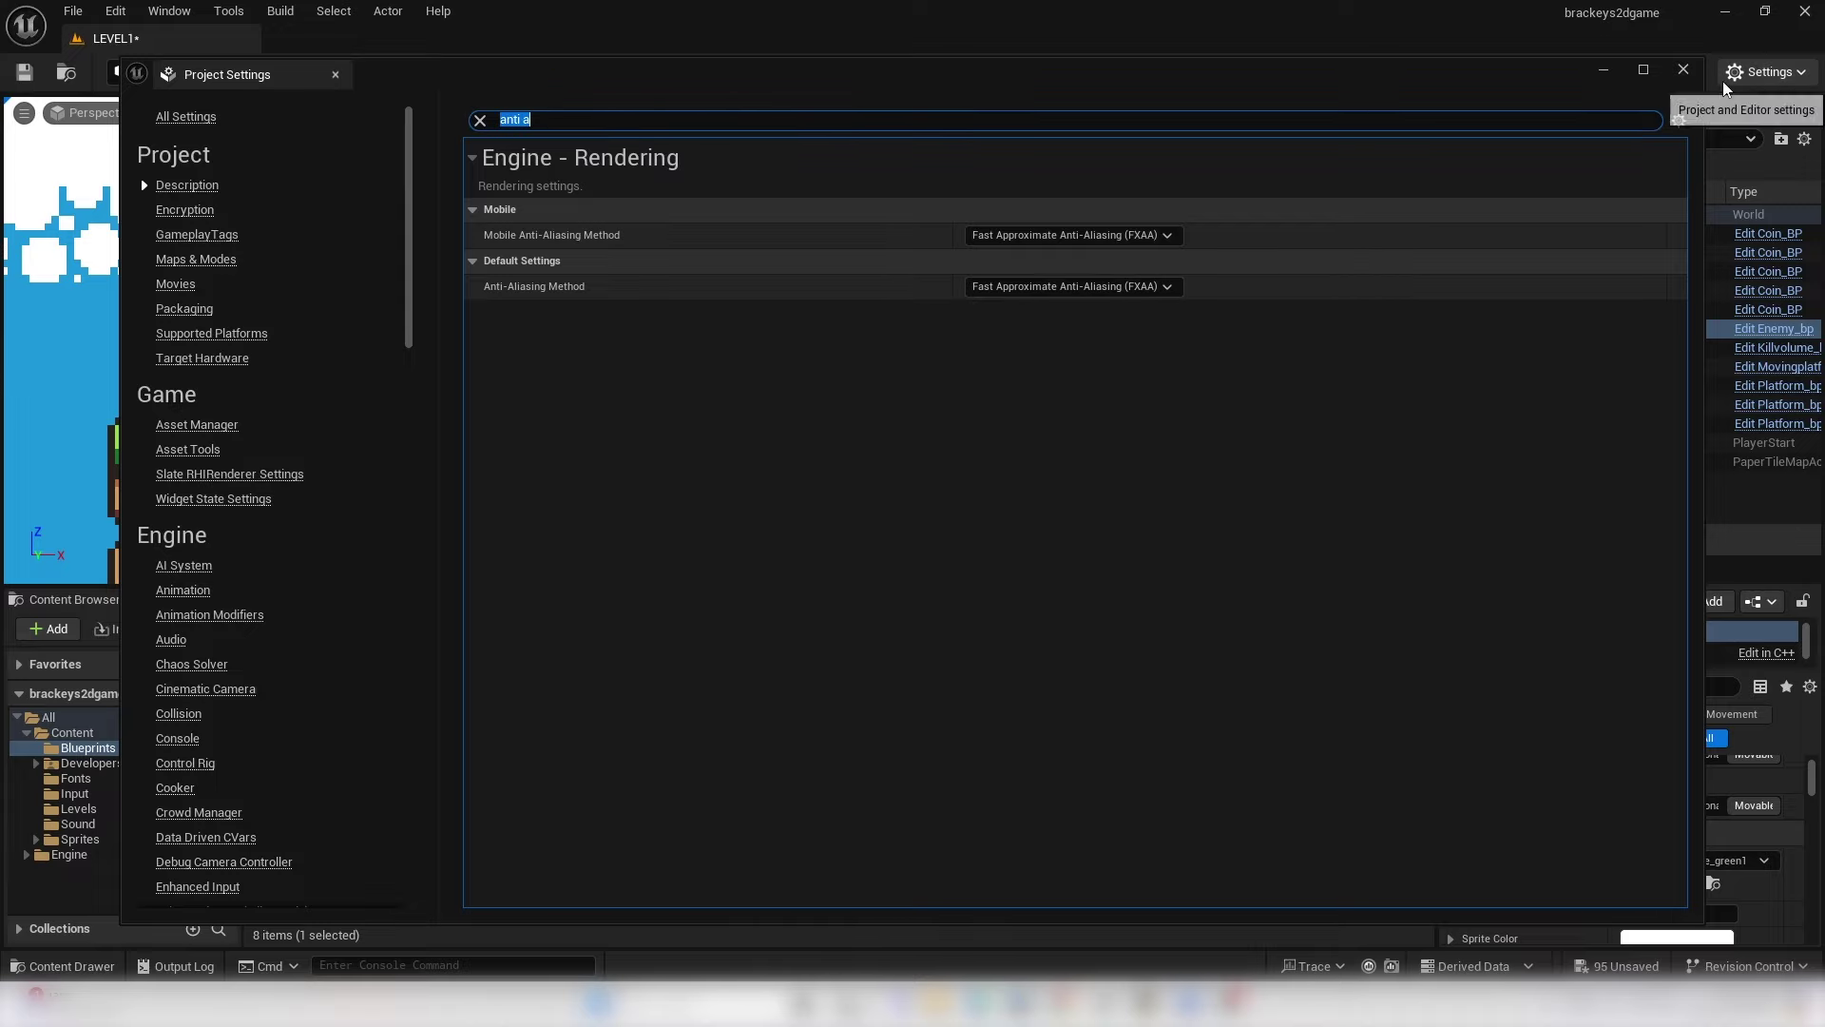
- Play-test the FXAA rendering by jumping the knight and running back and forth around the starting blocks
click(1683, 69)
click(463, 72)
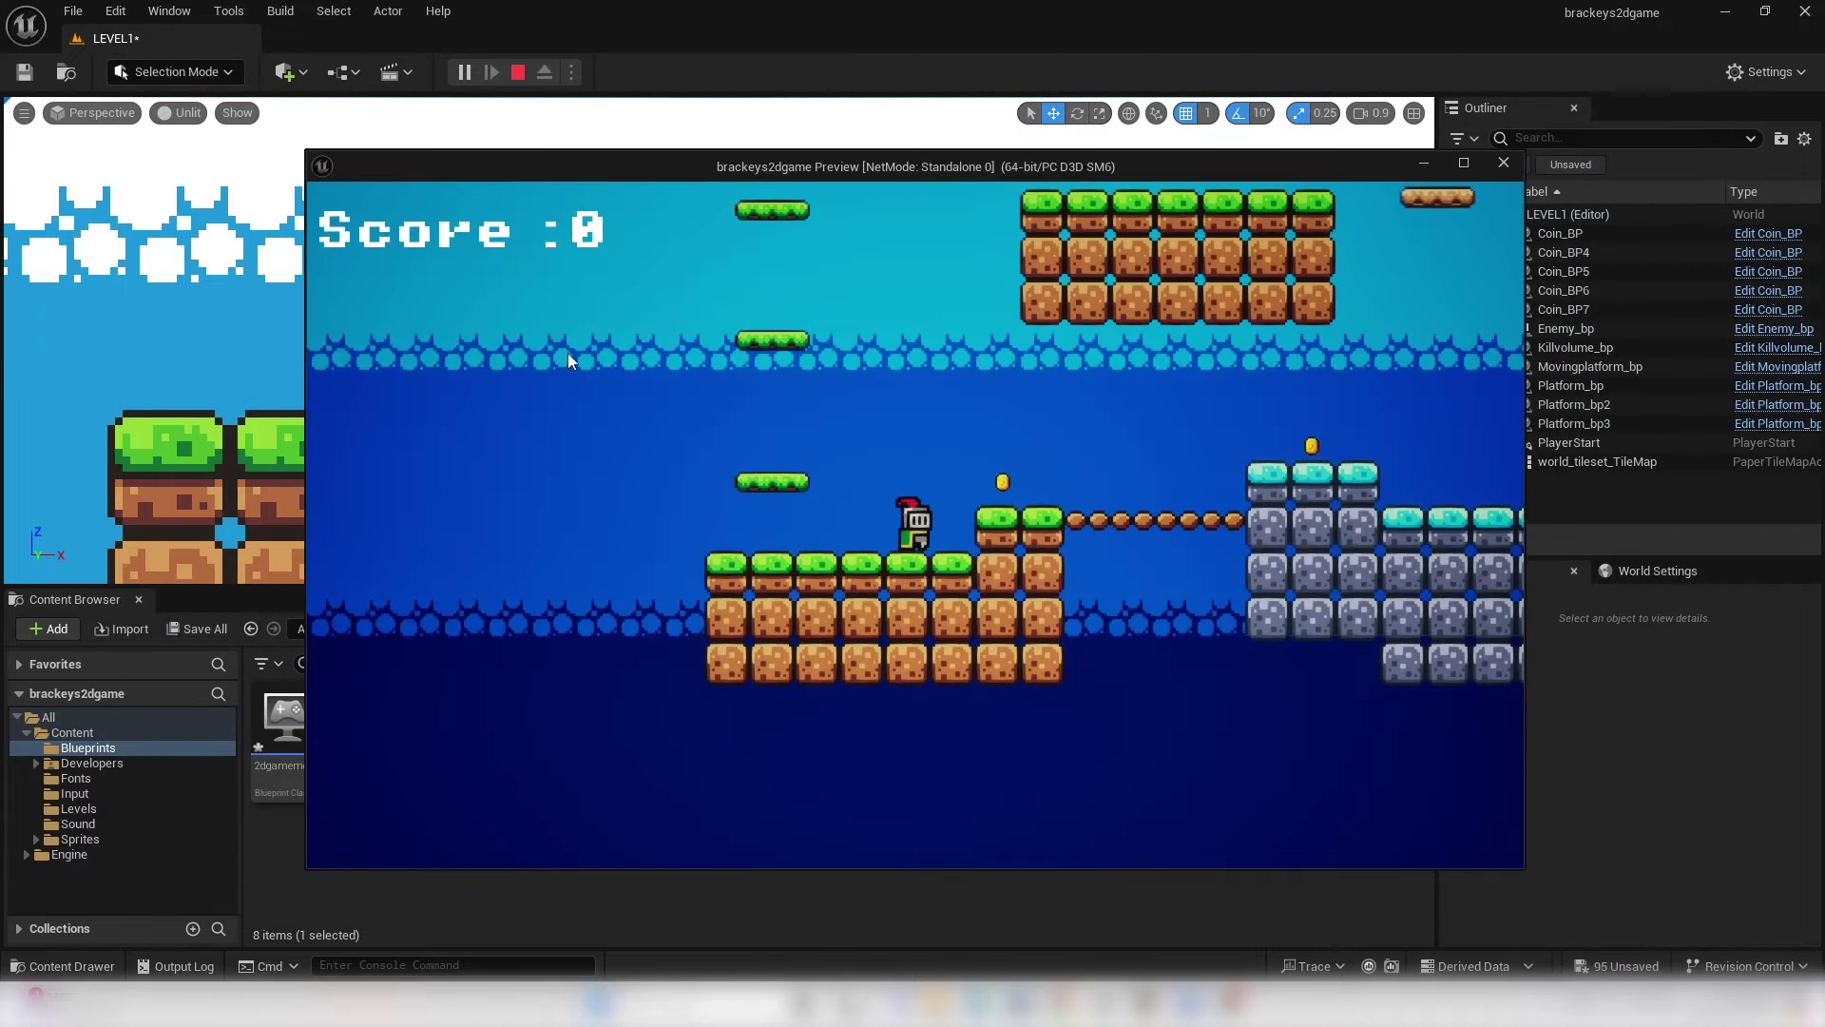
key(space)
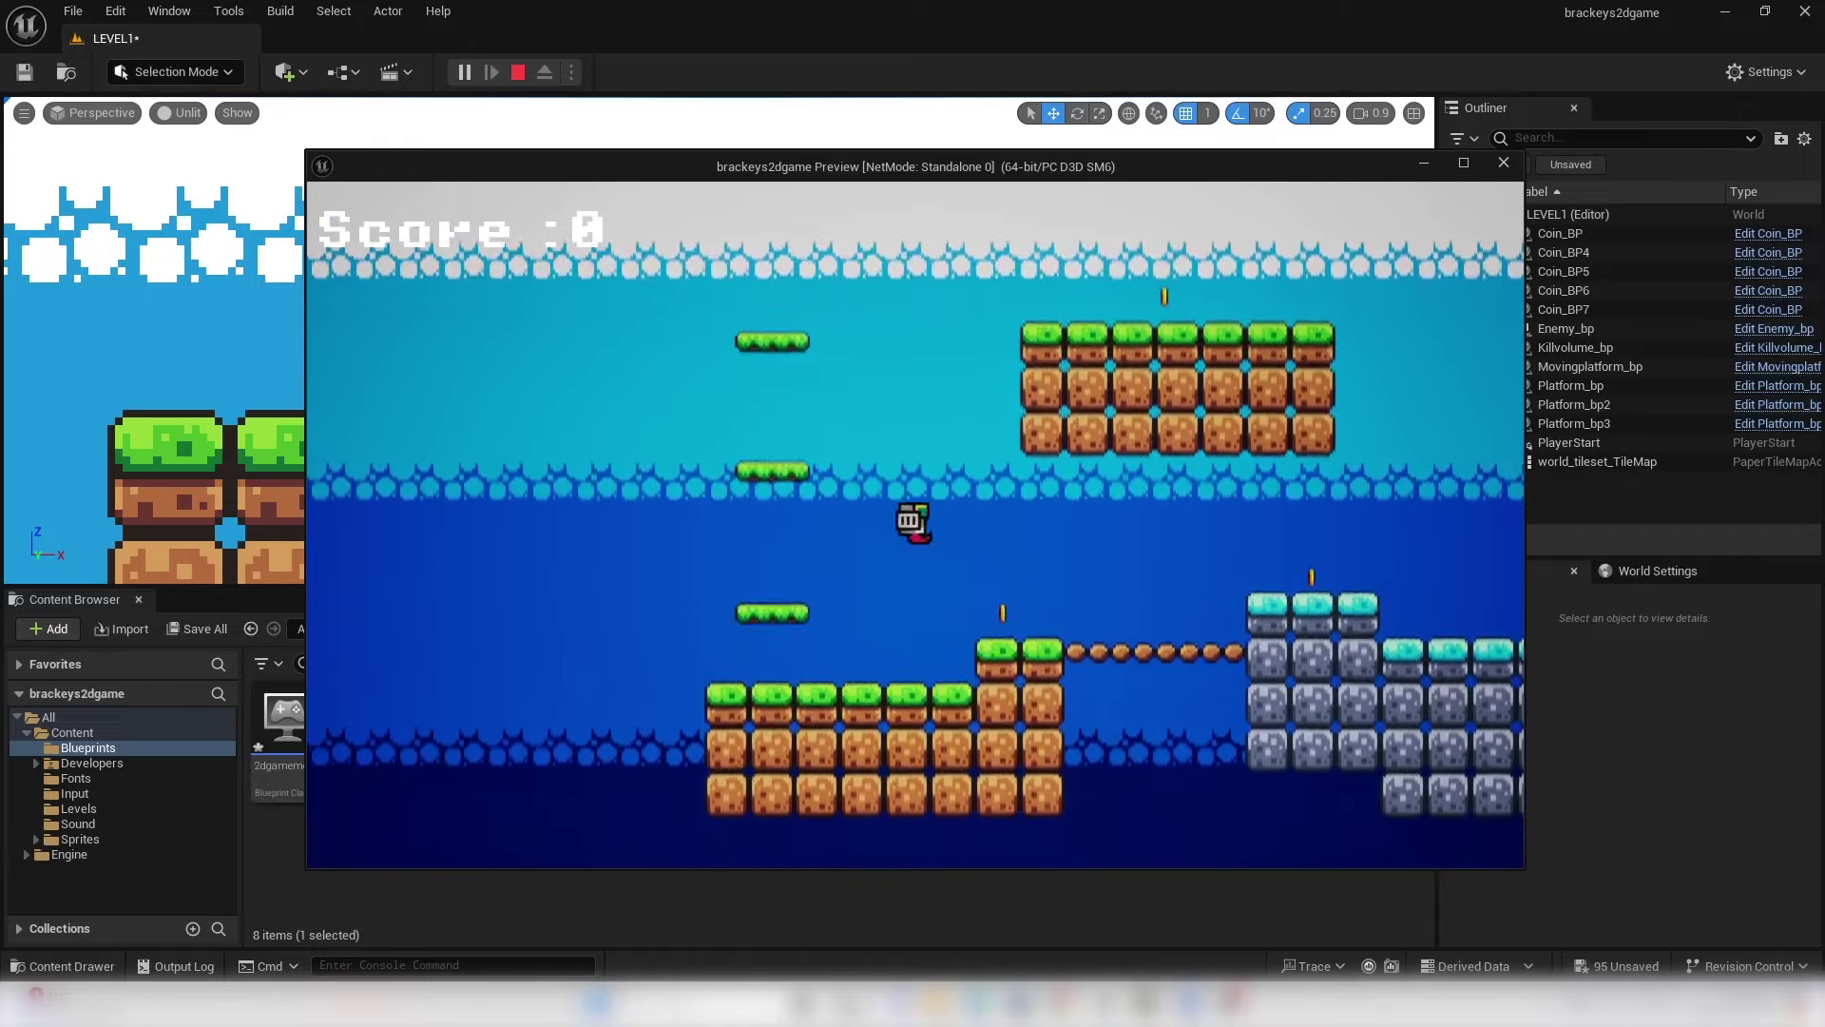
key(space)
key(d)
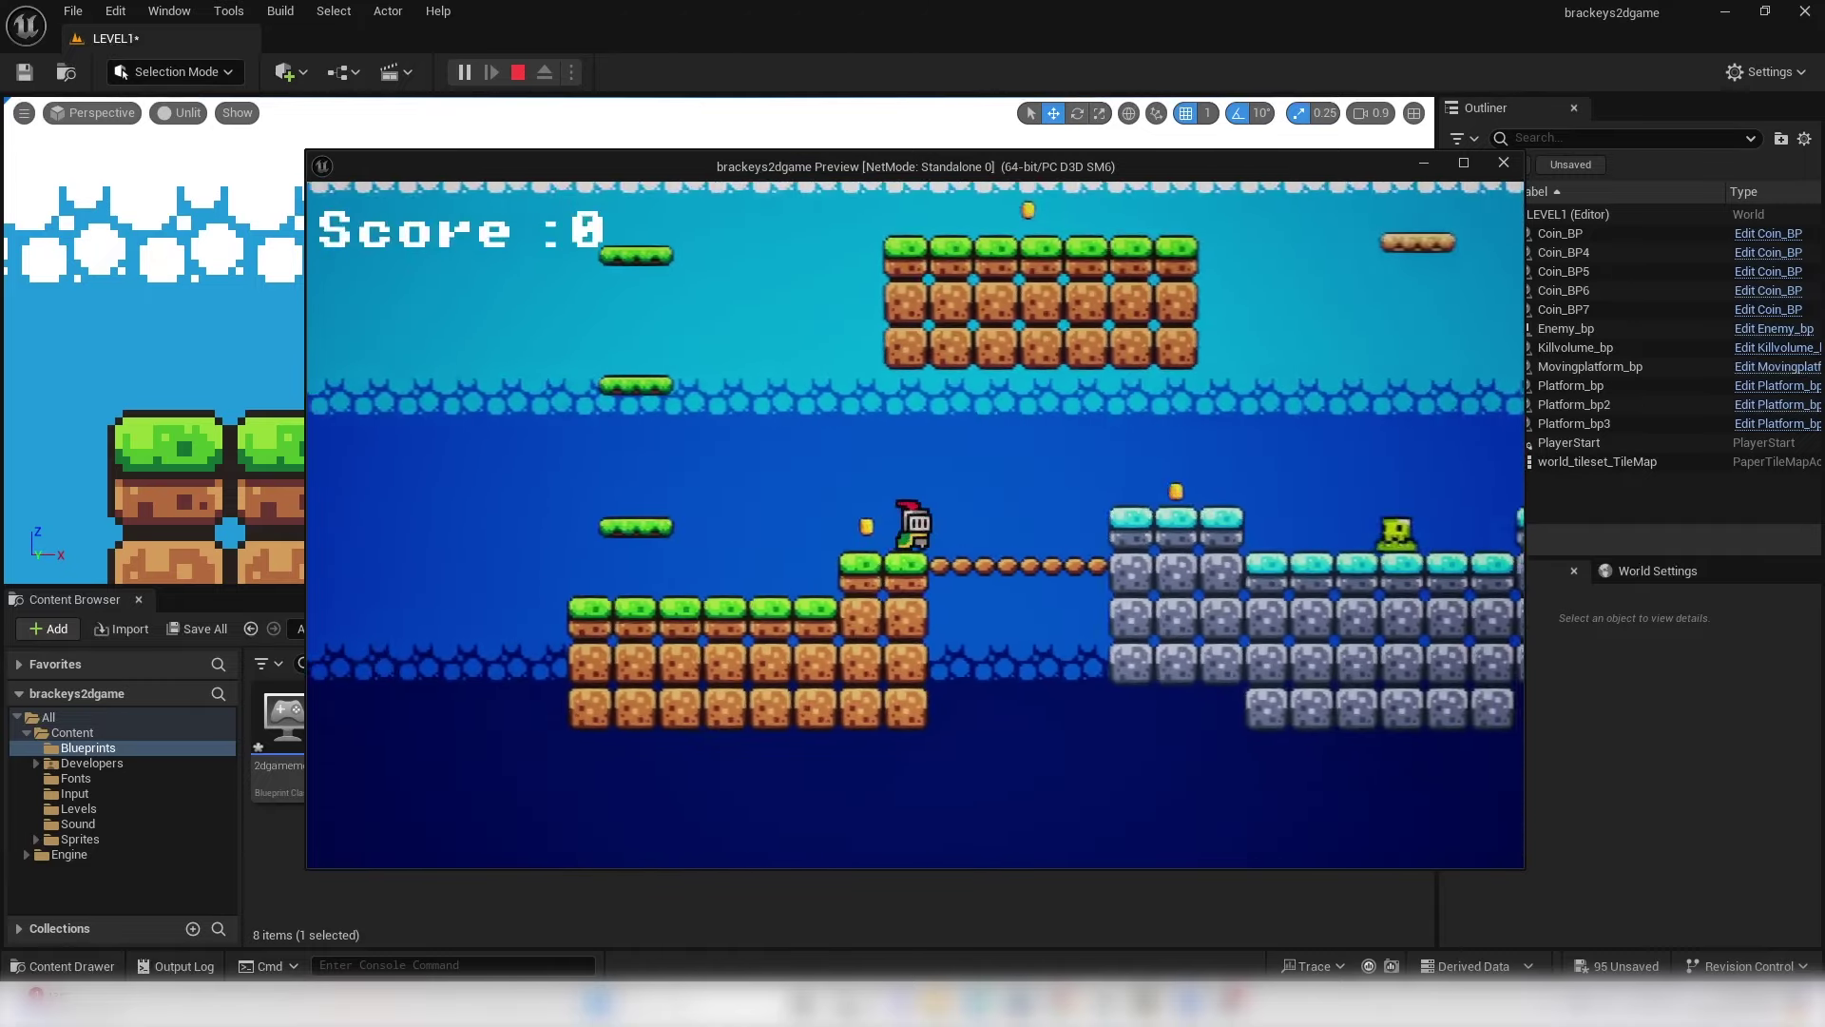
key(a)
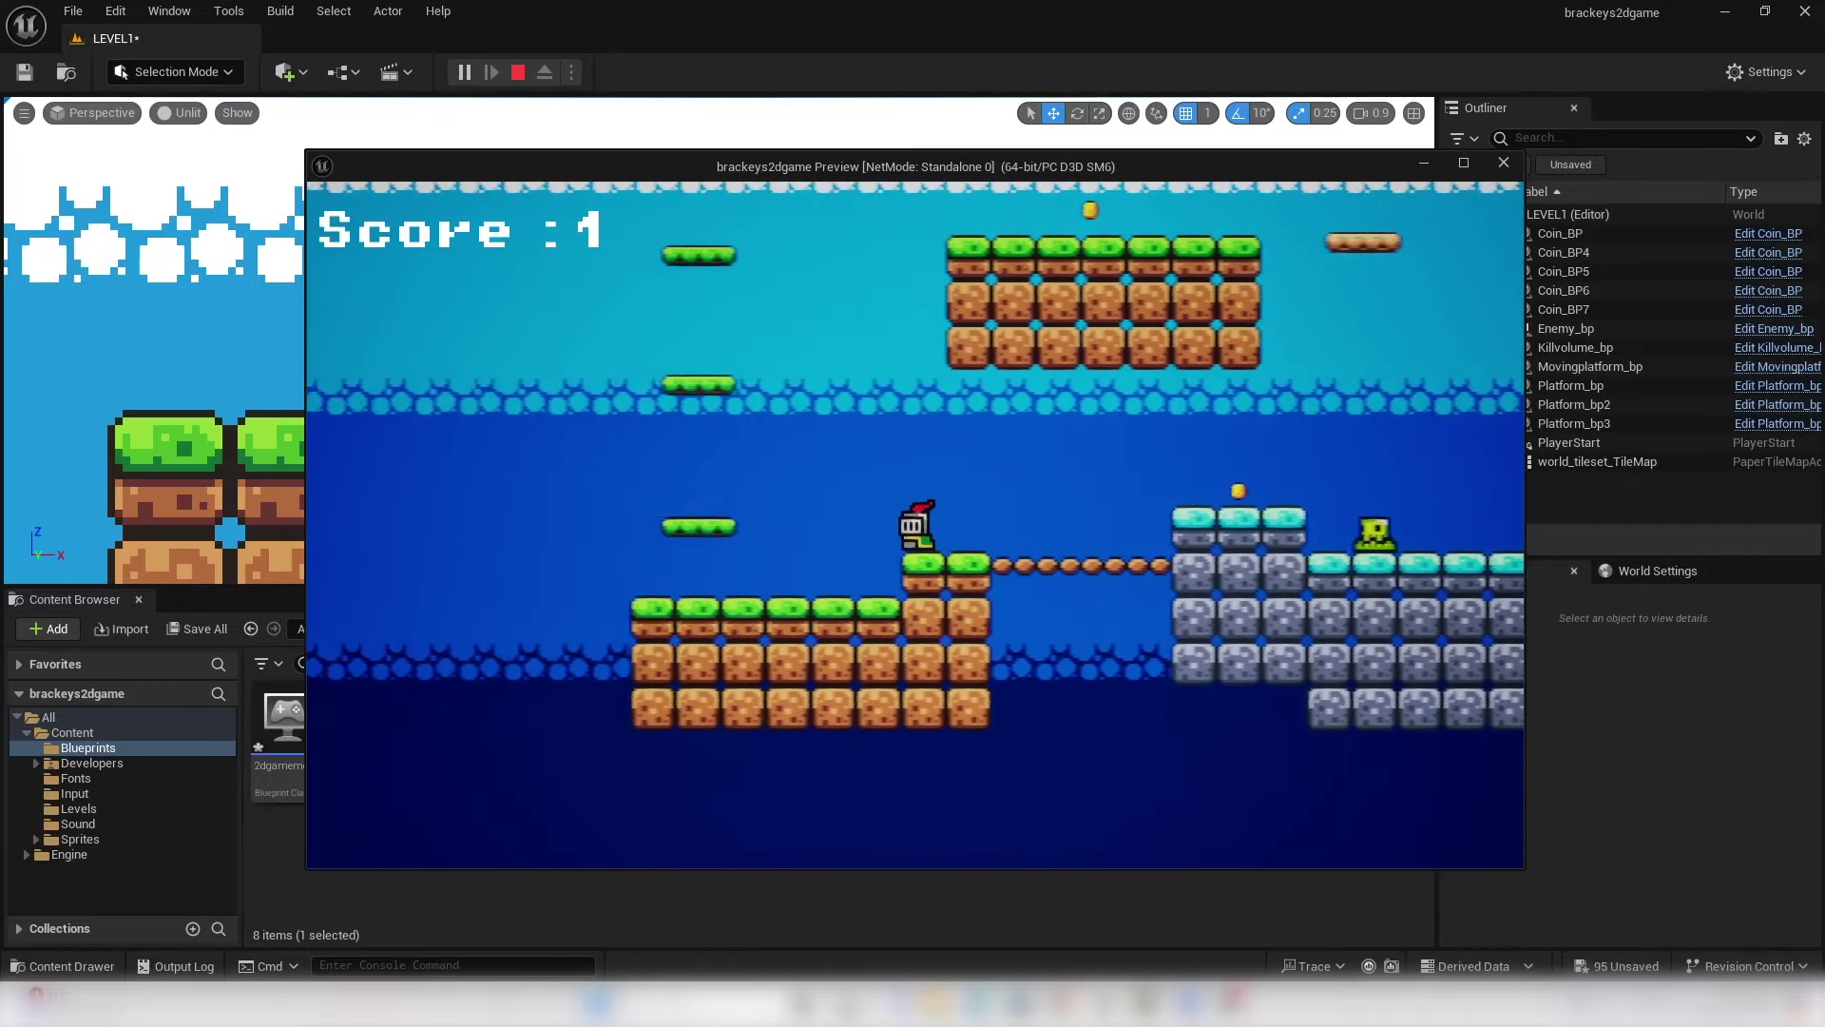
key(space)
key(space)
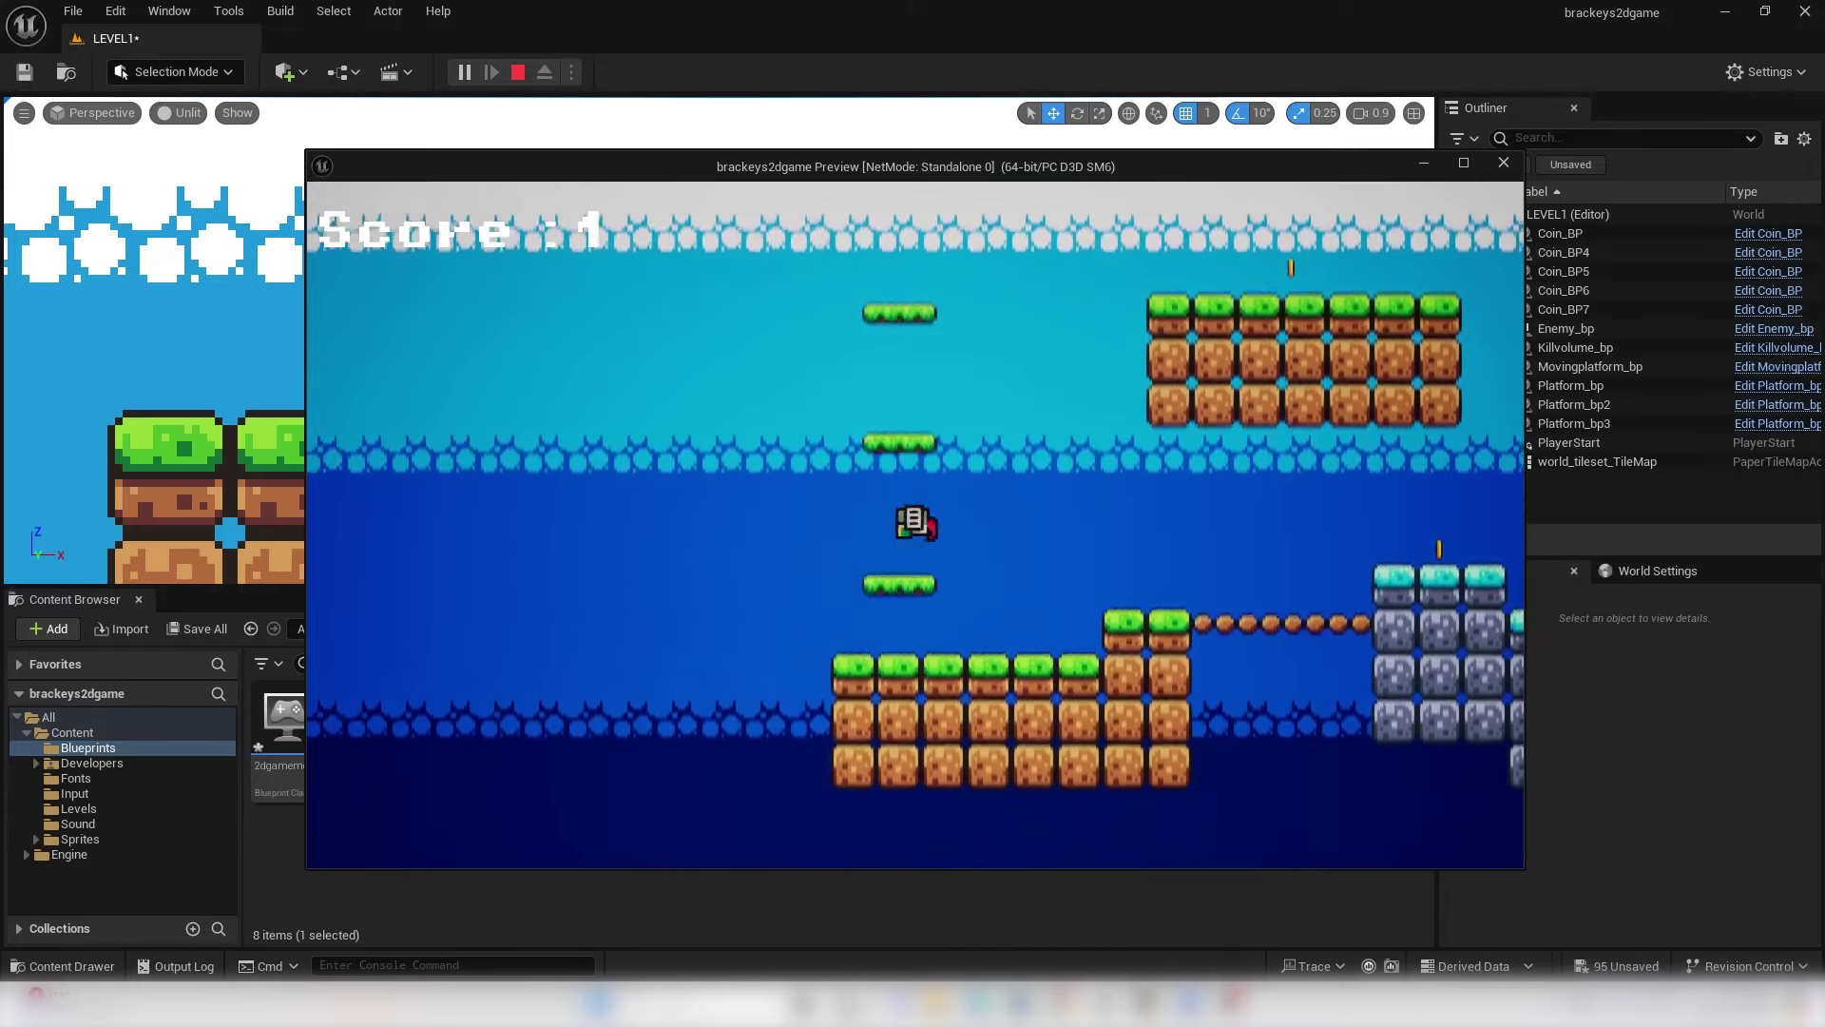
key(Escape)
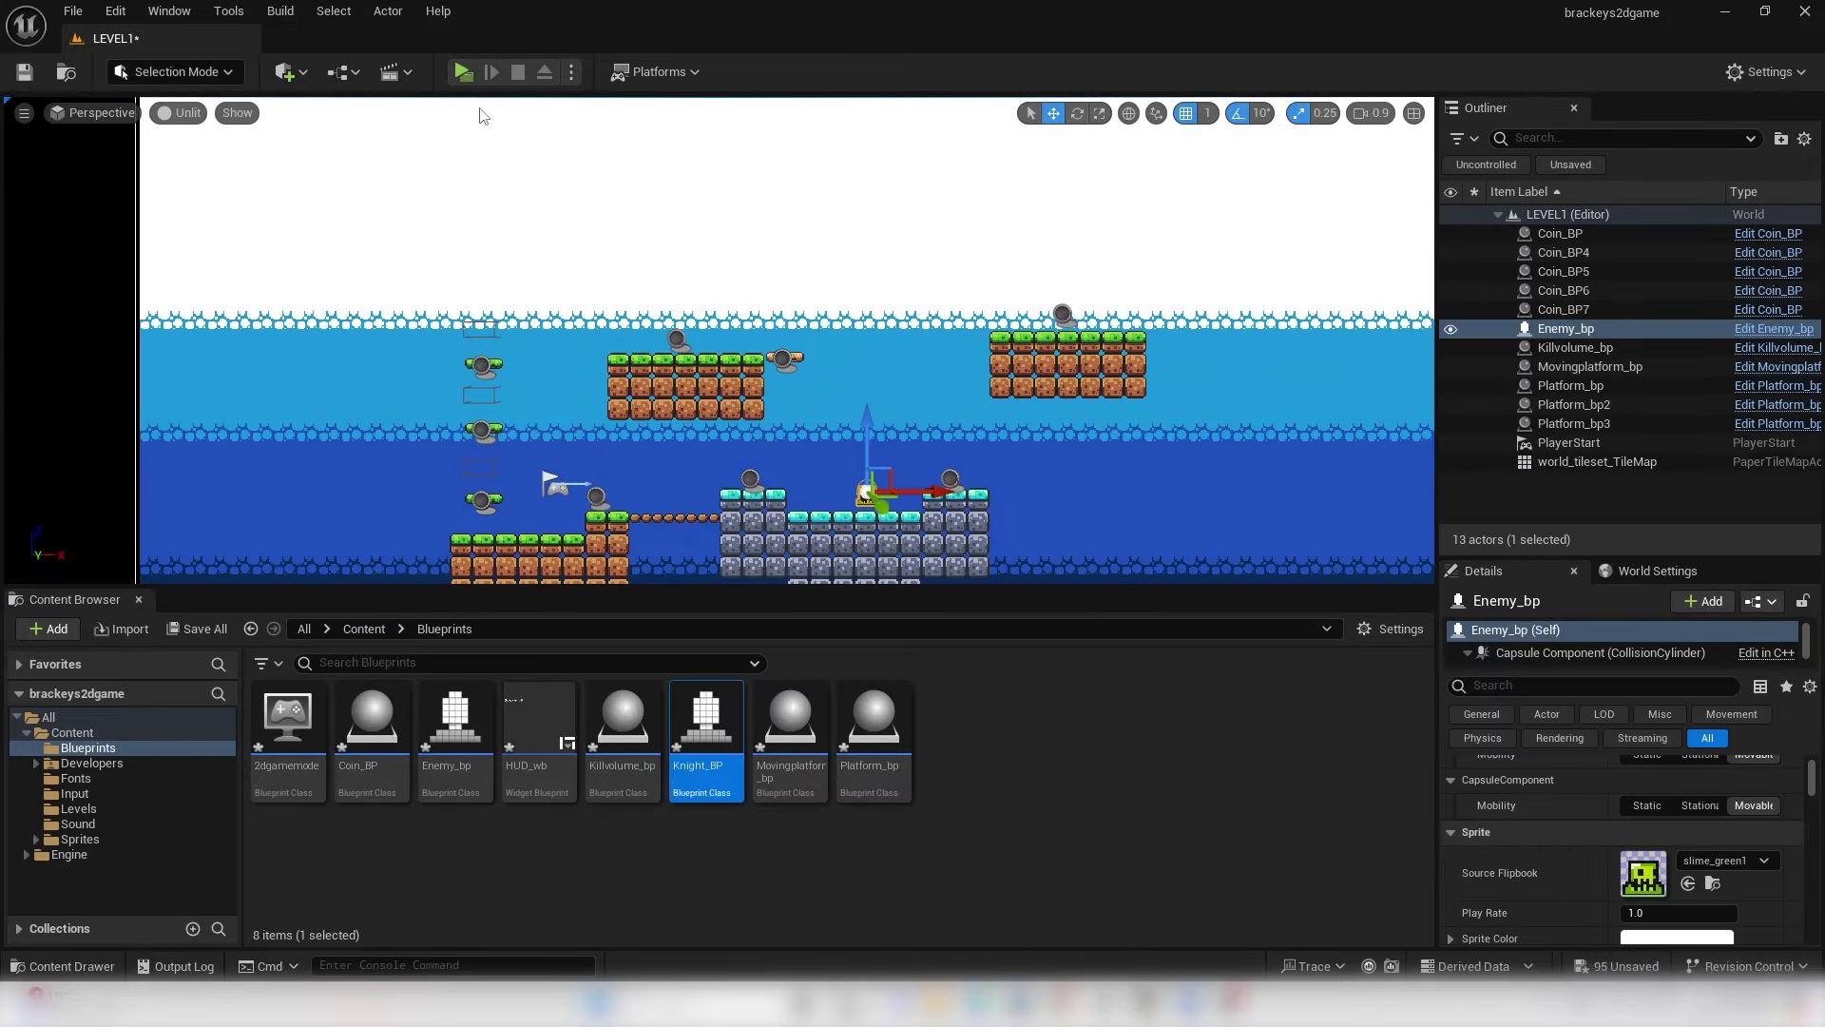
- Run a second play-test, moving the knight over the raised grass block to check how it climbs the step
click(459, 80)
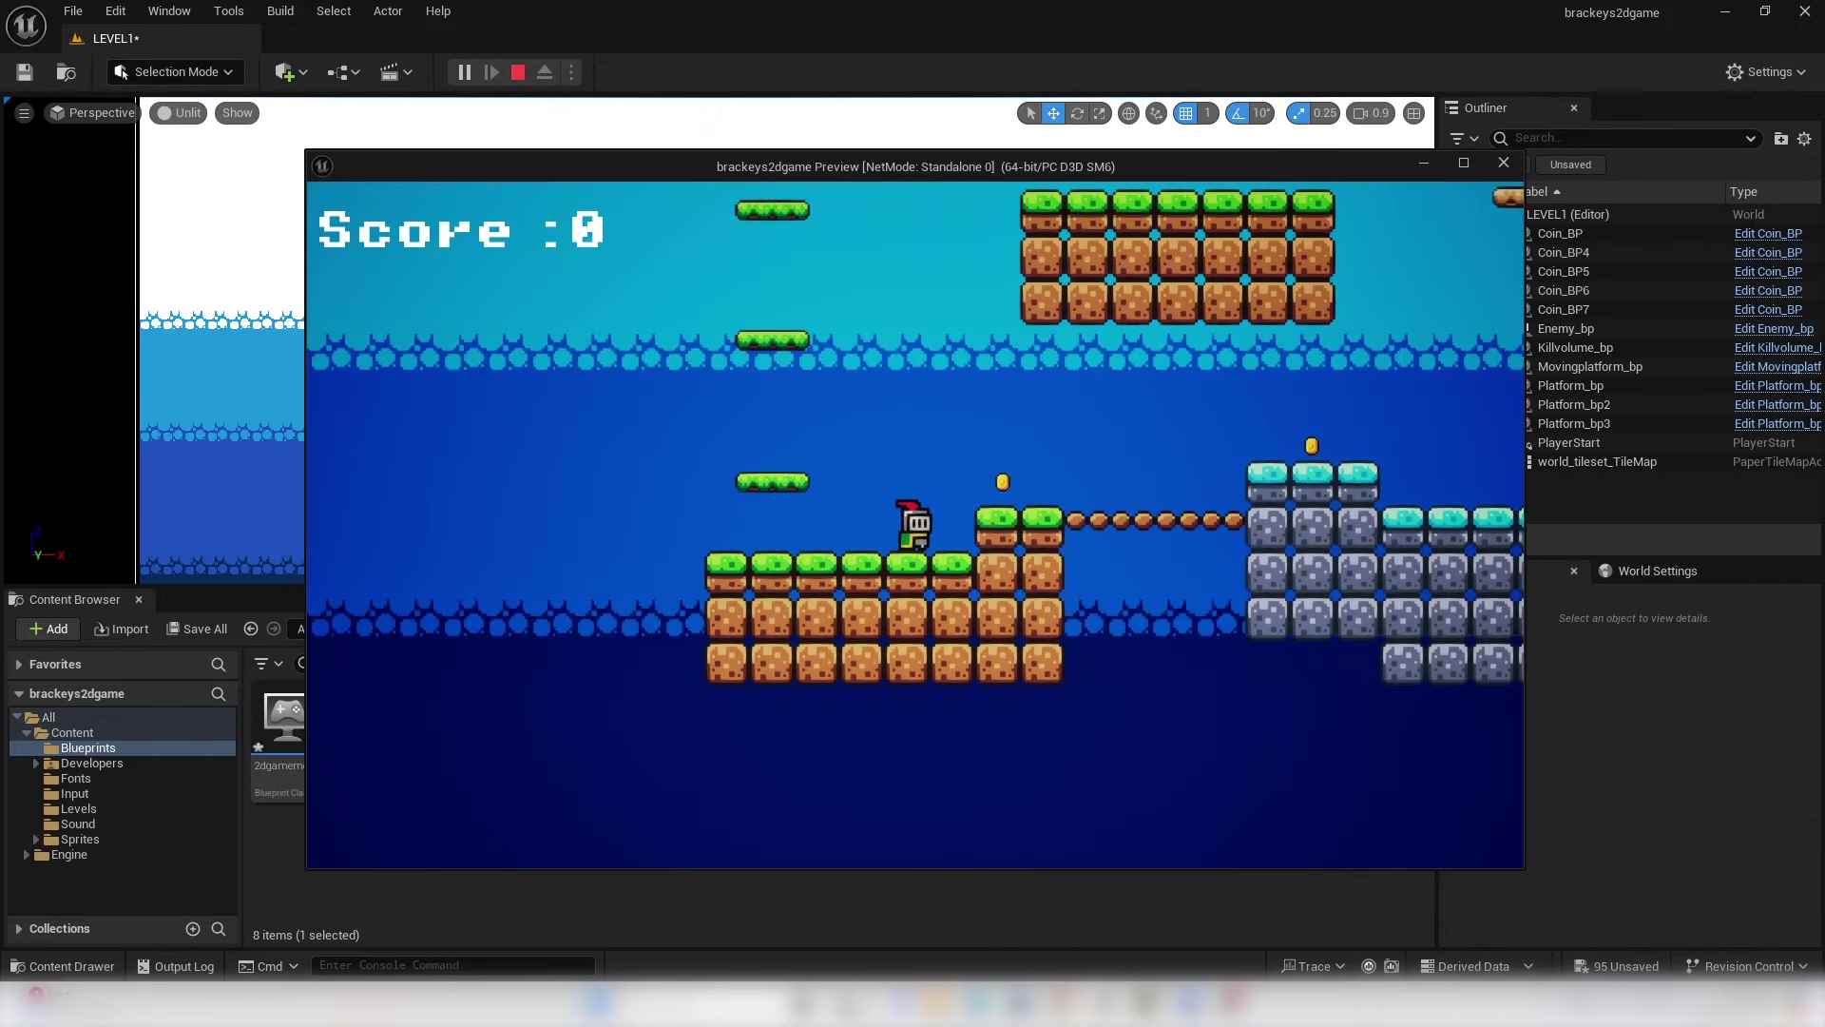
key(d)
key(space)
key(a)
key(a)
key(d)
key(space)
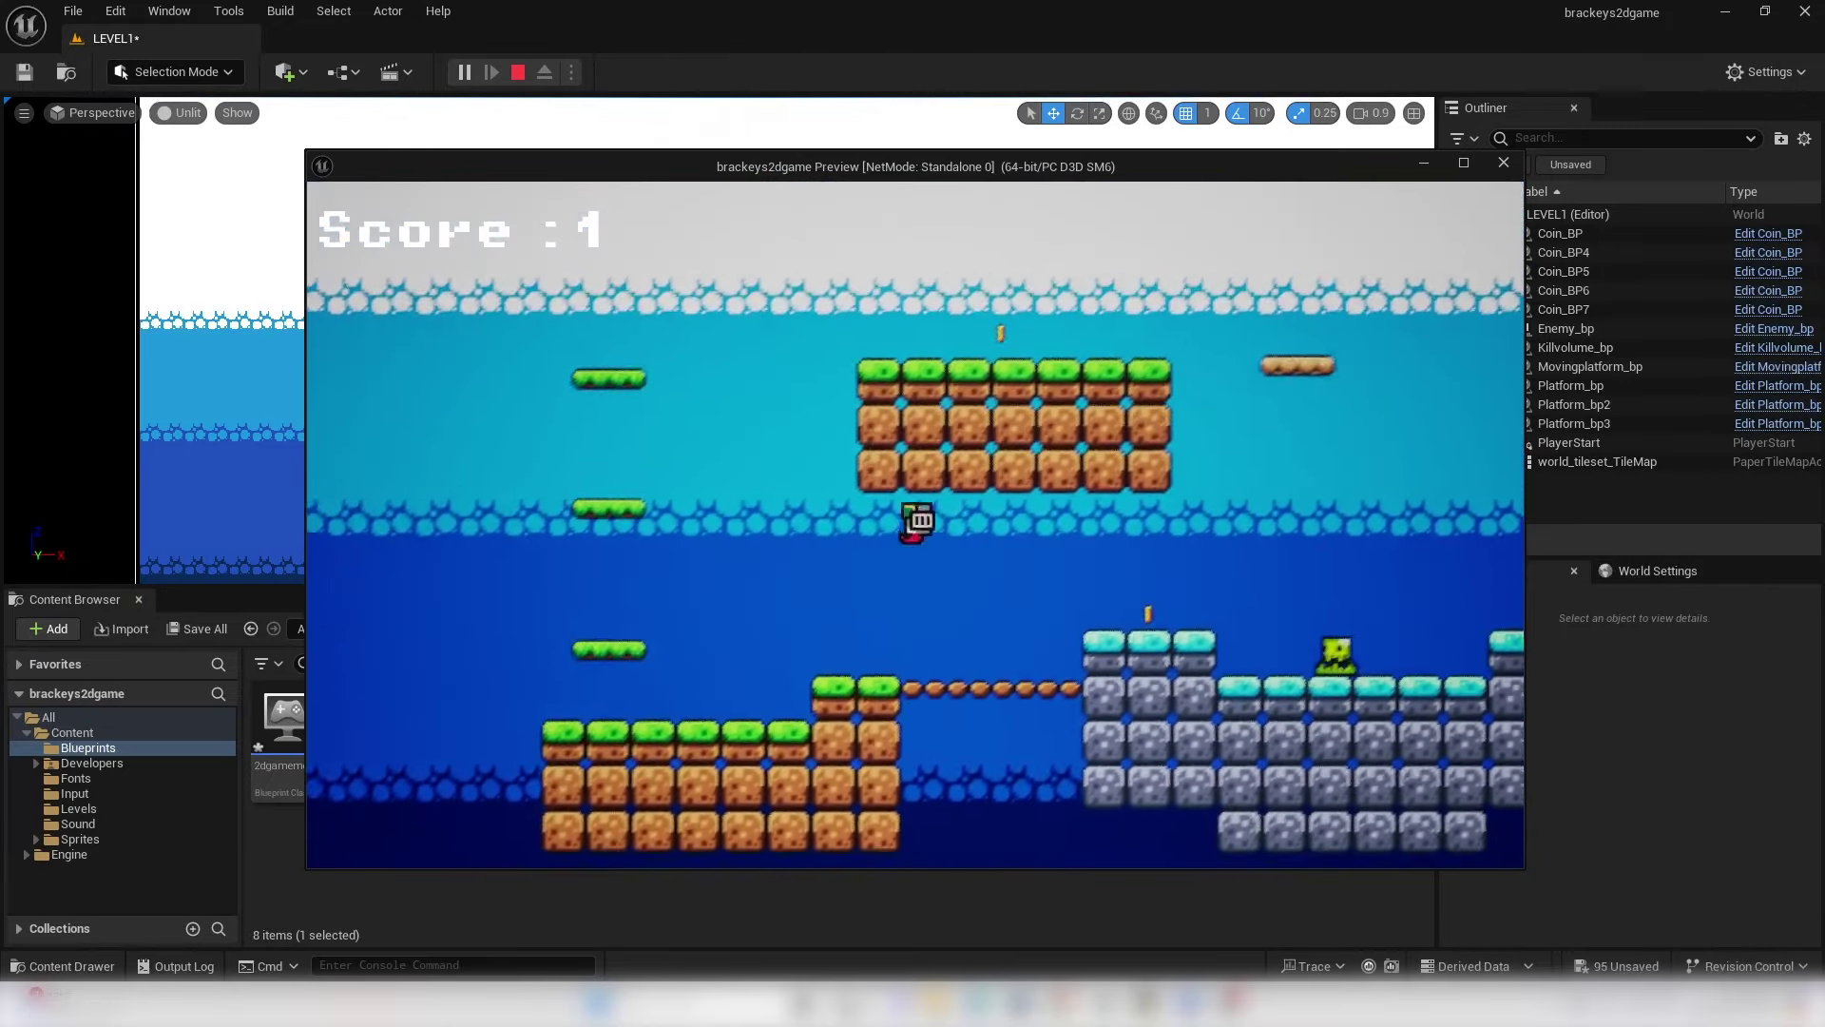
key(Escape)
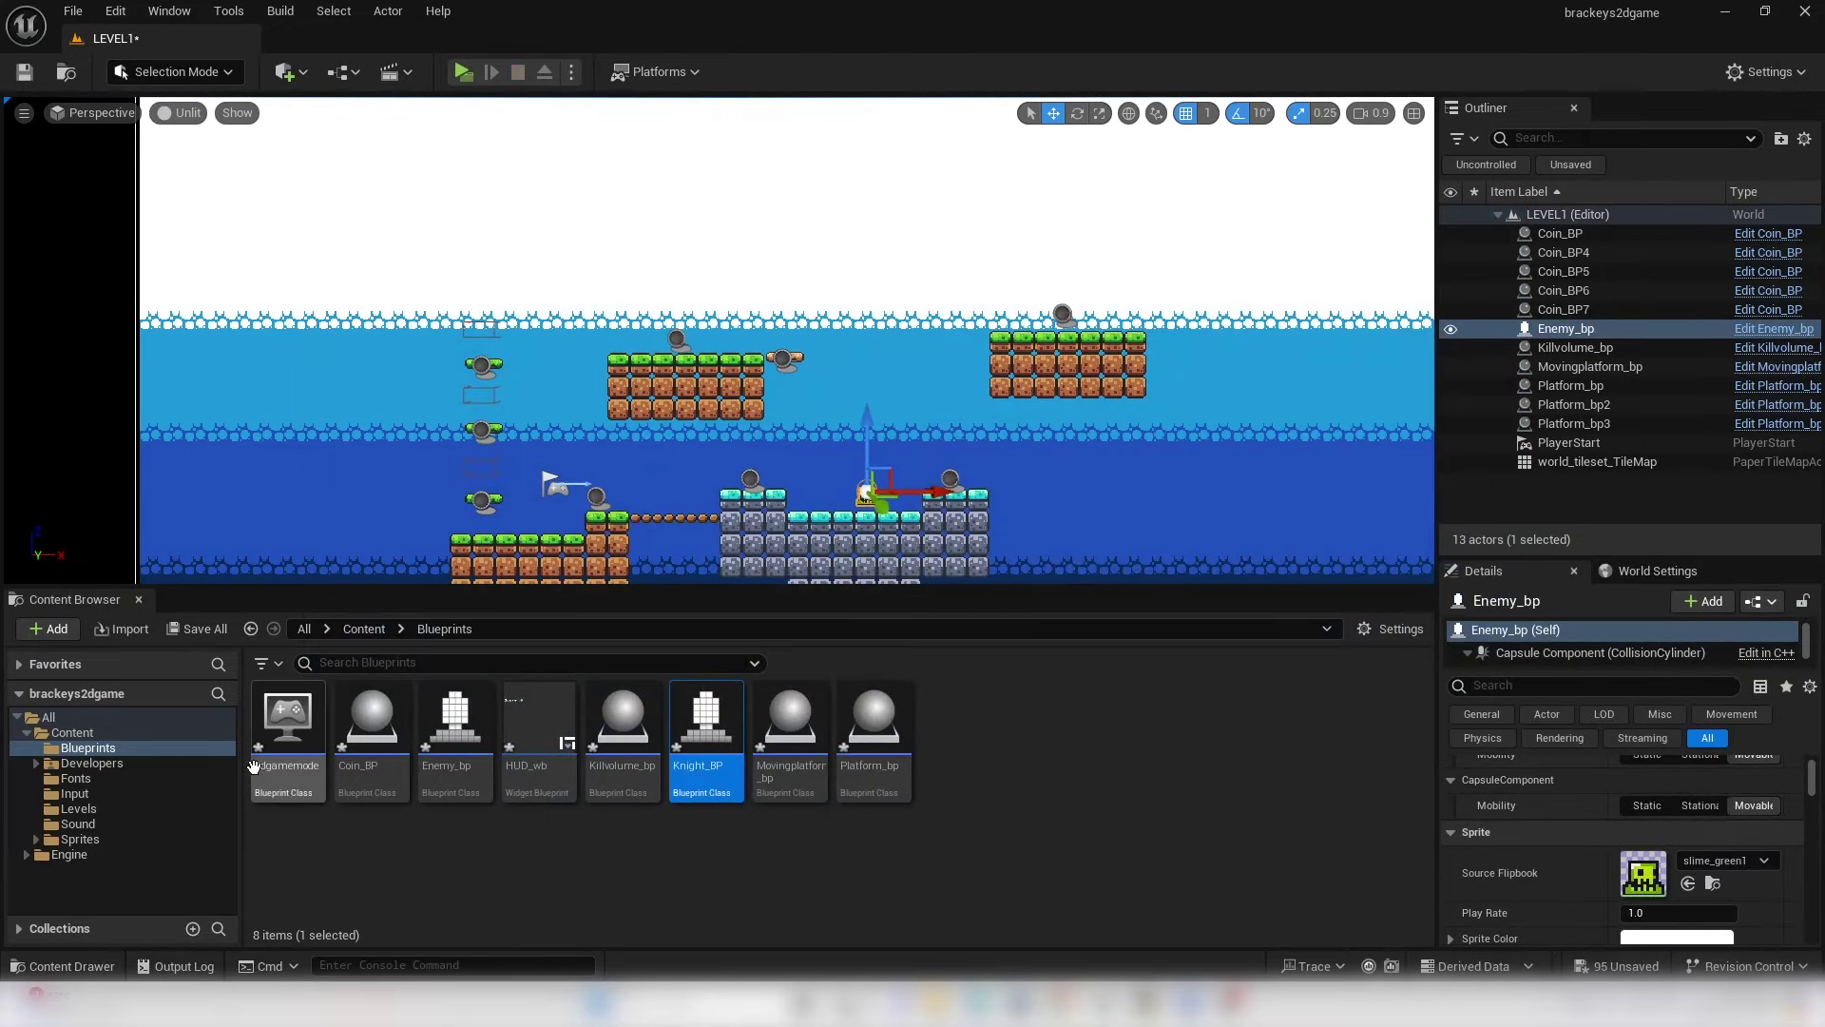
- Set the Max Step Height of Knight_BP's Character Movement component to 1.0 cm and compile the blueprint
double_click(709, 732)
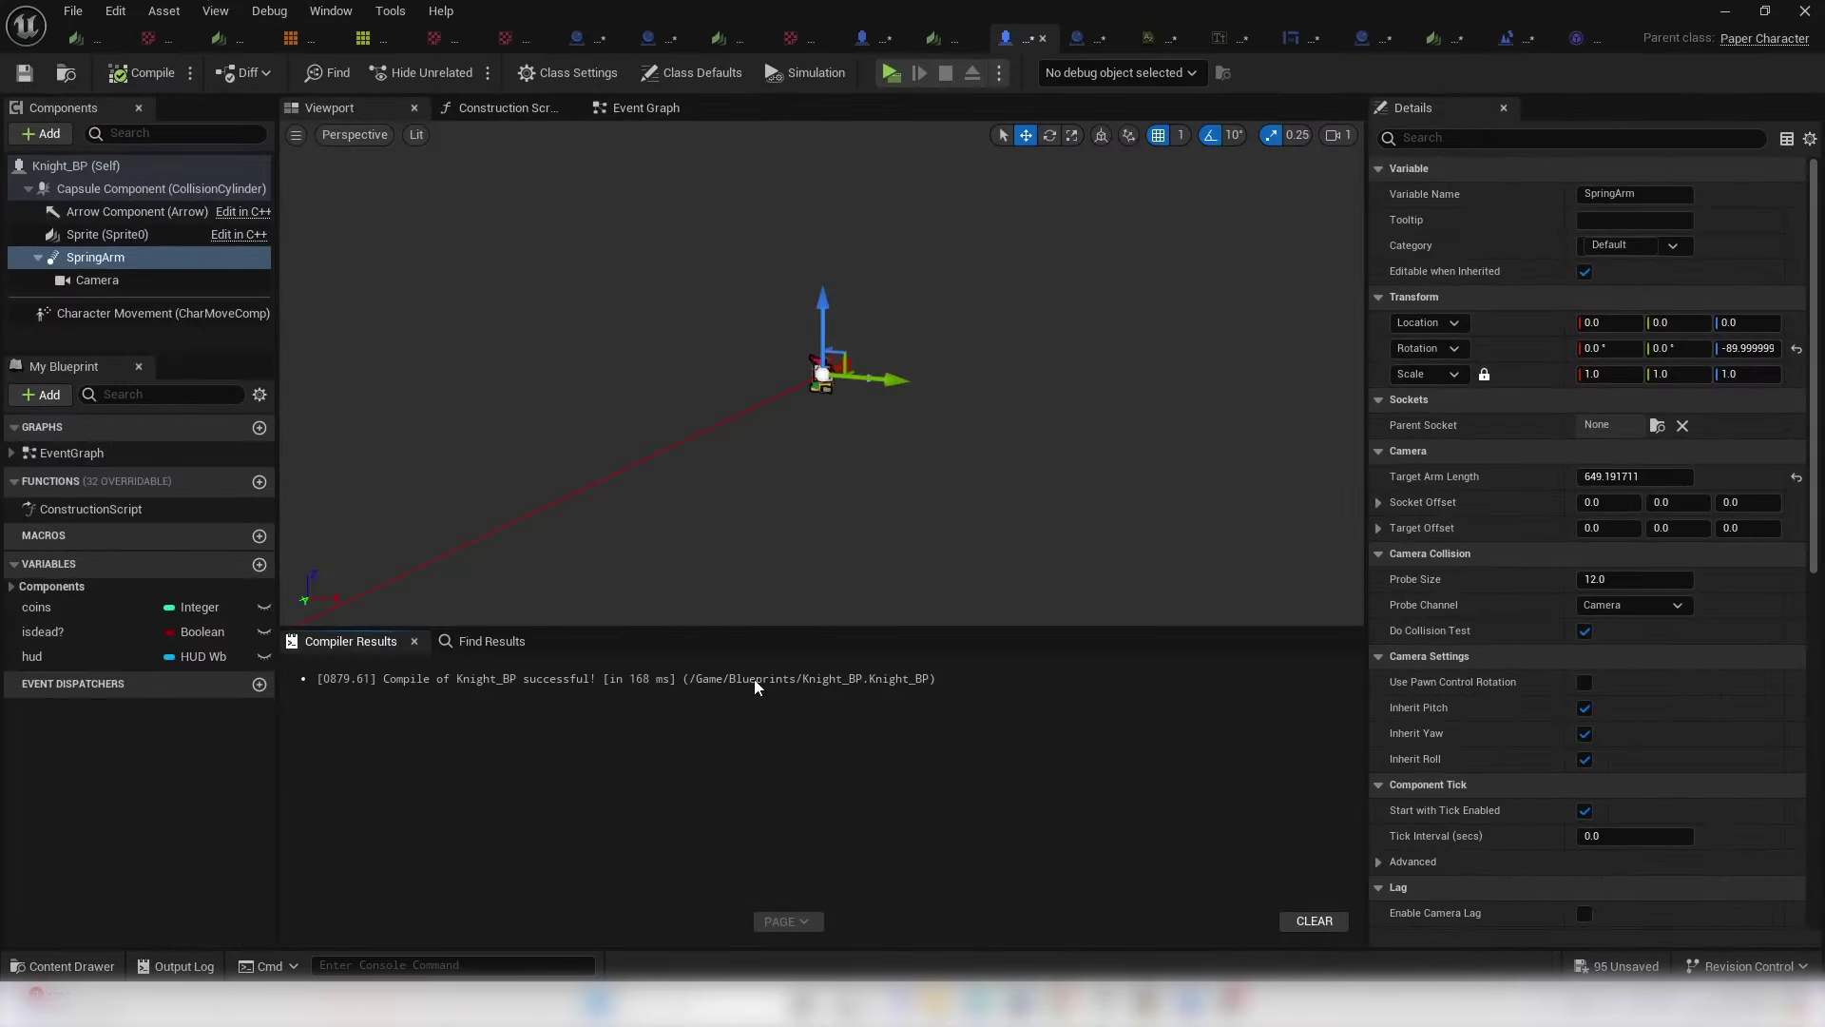
click(110, 313)
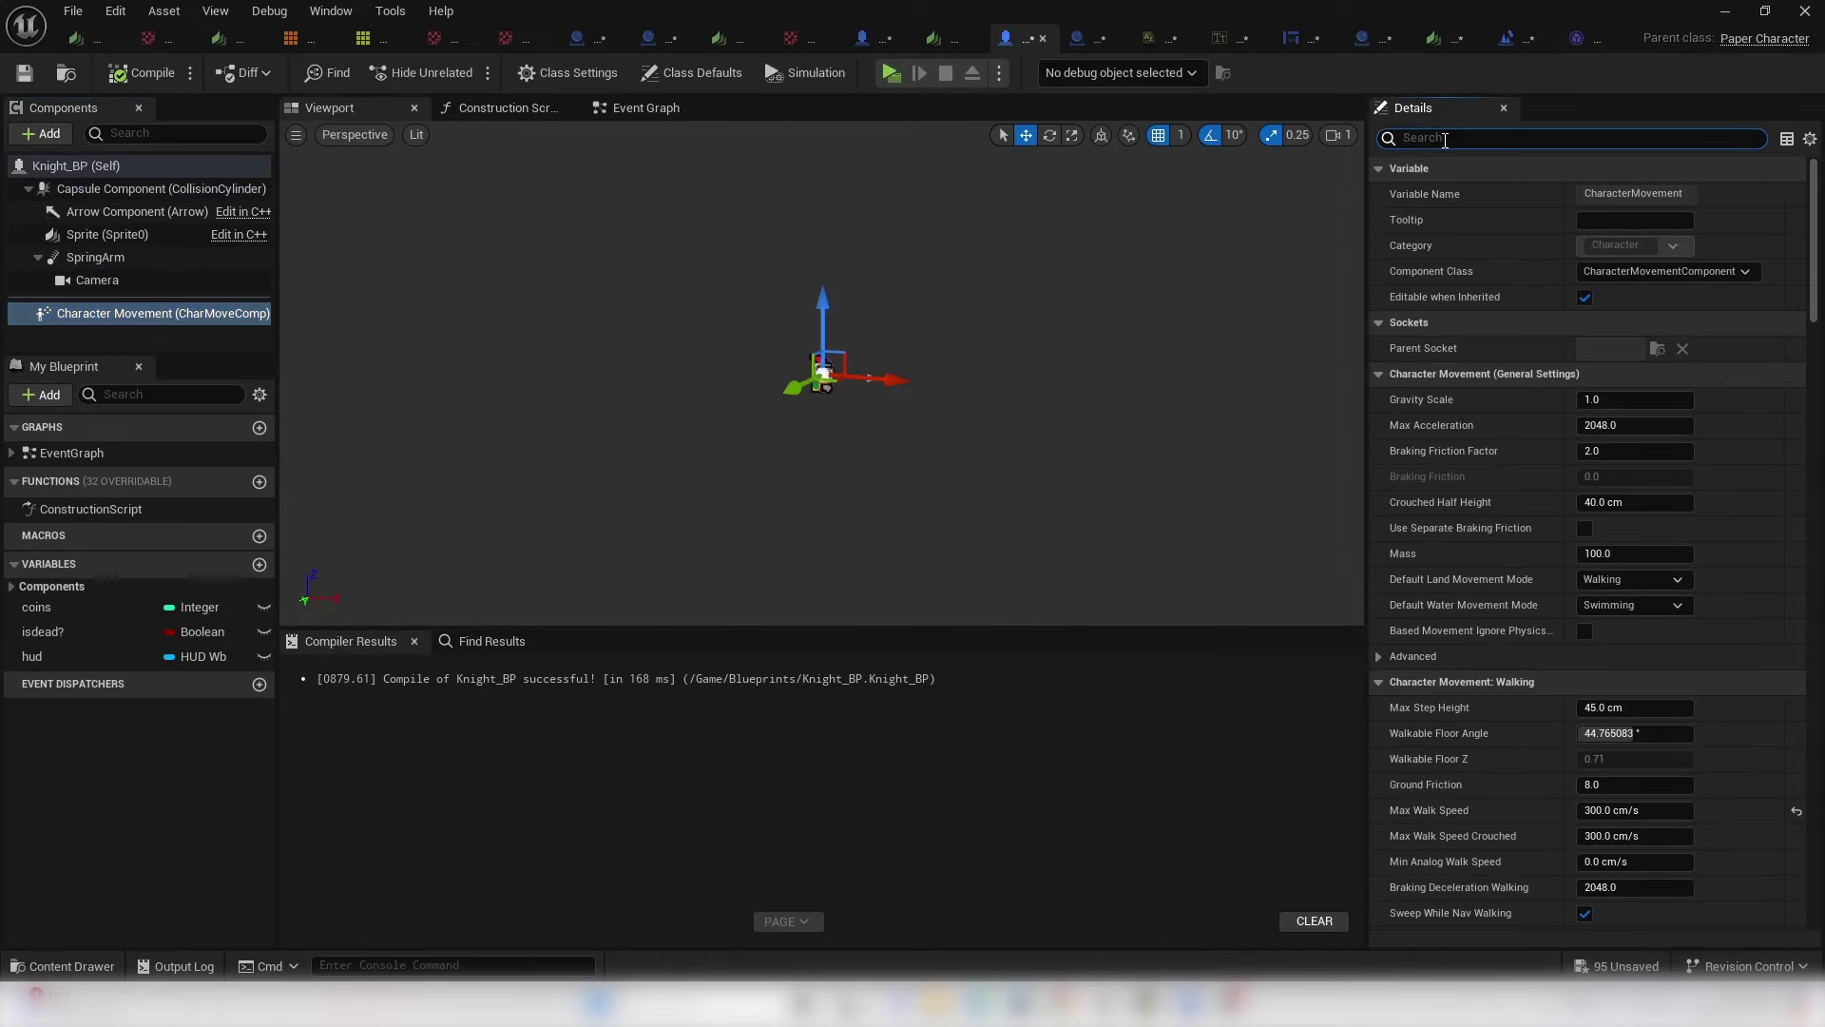
click(1444, 140)
text(max step)
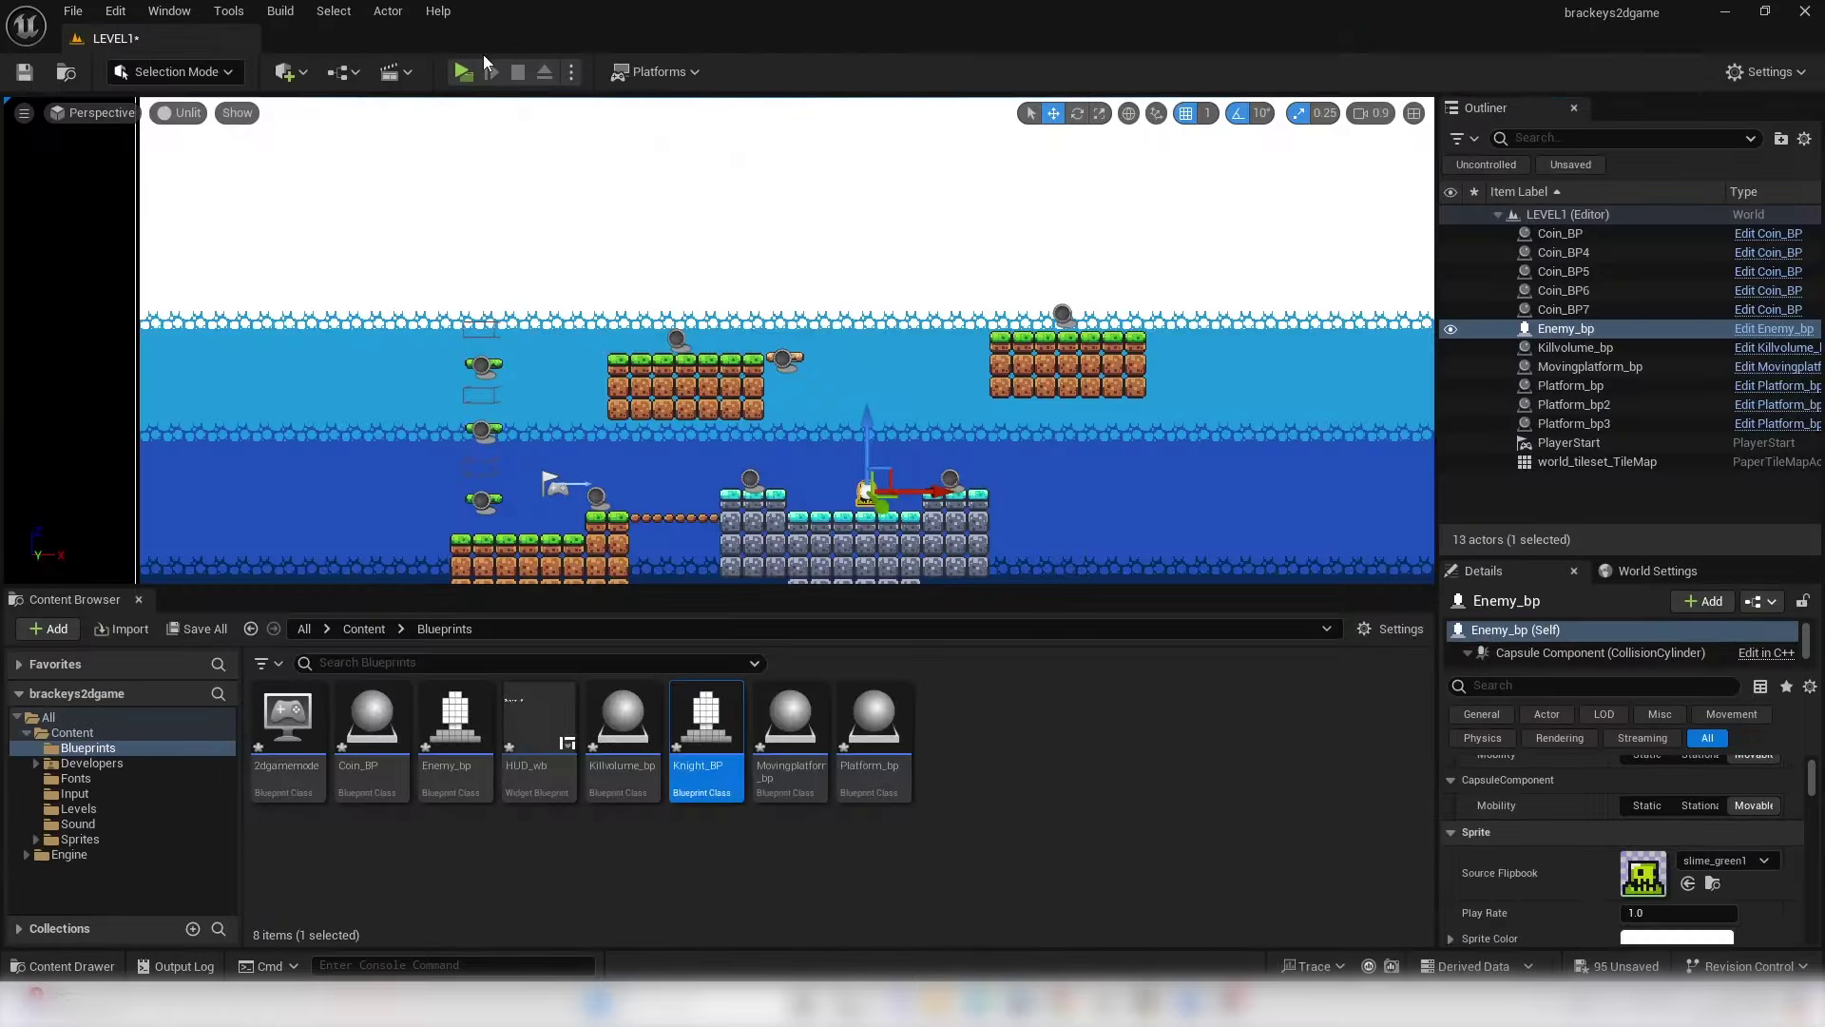
- Play-test the new step height by running the knight against the raised grass block and across the bridge to the stone blocks
click(462, 73)
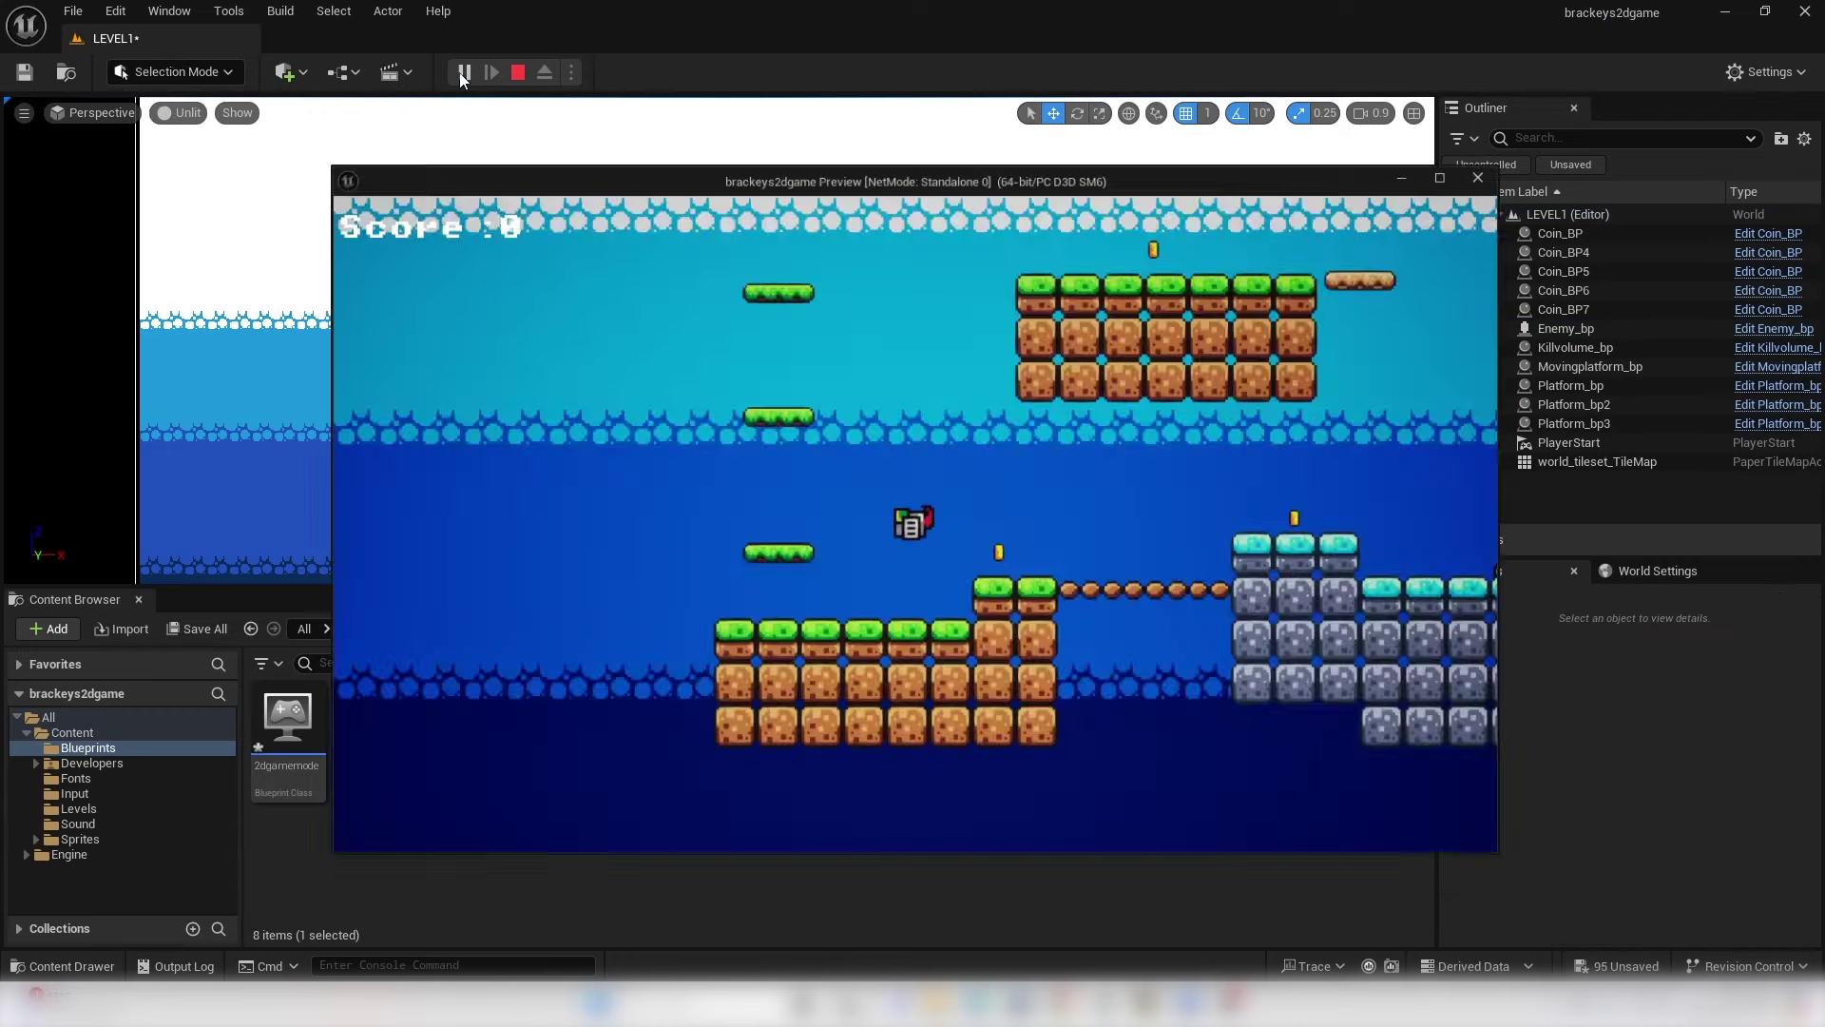
click(519, 73)
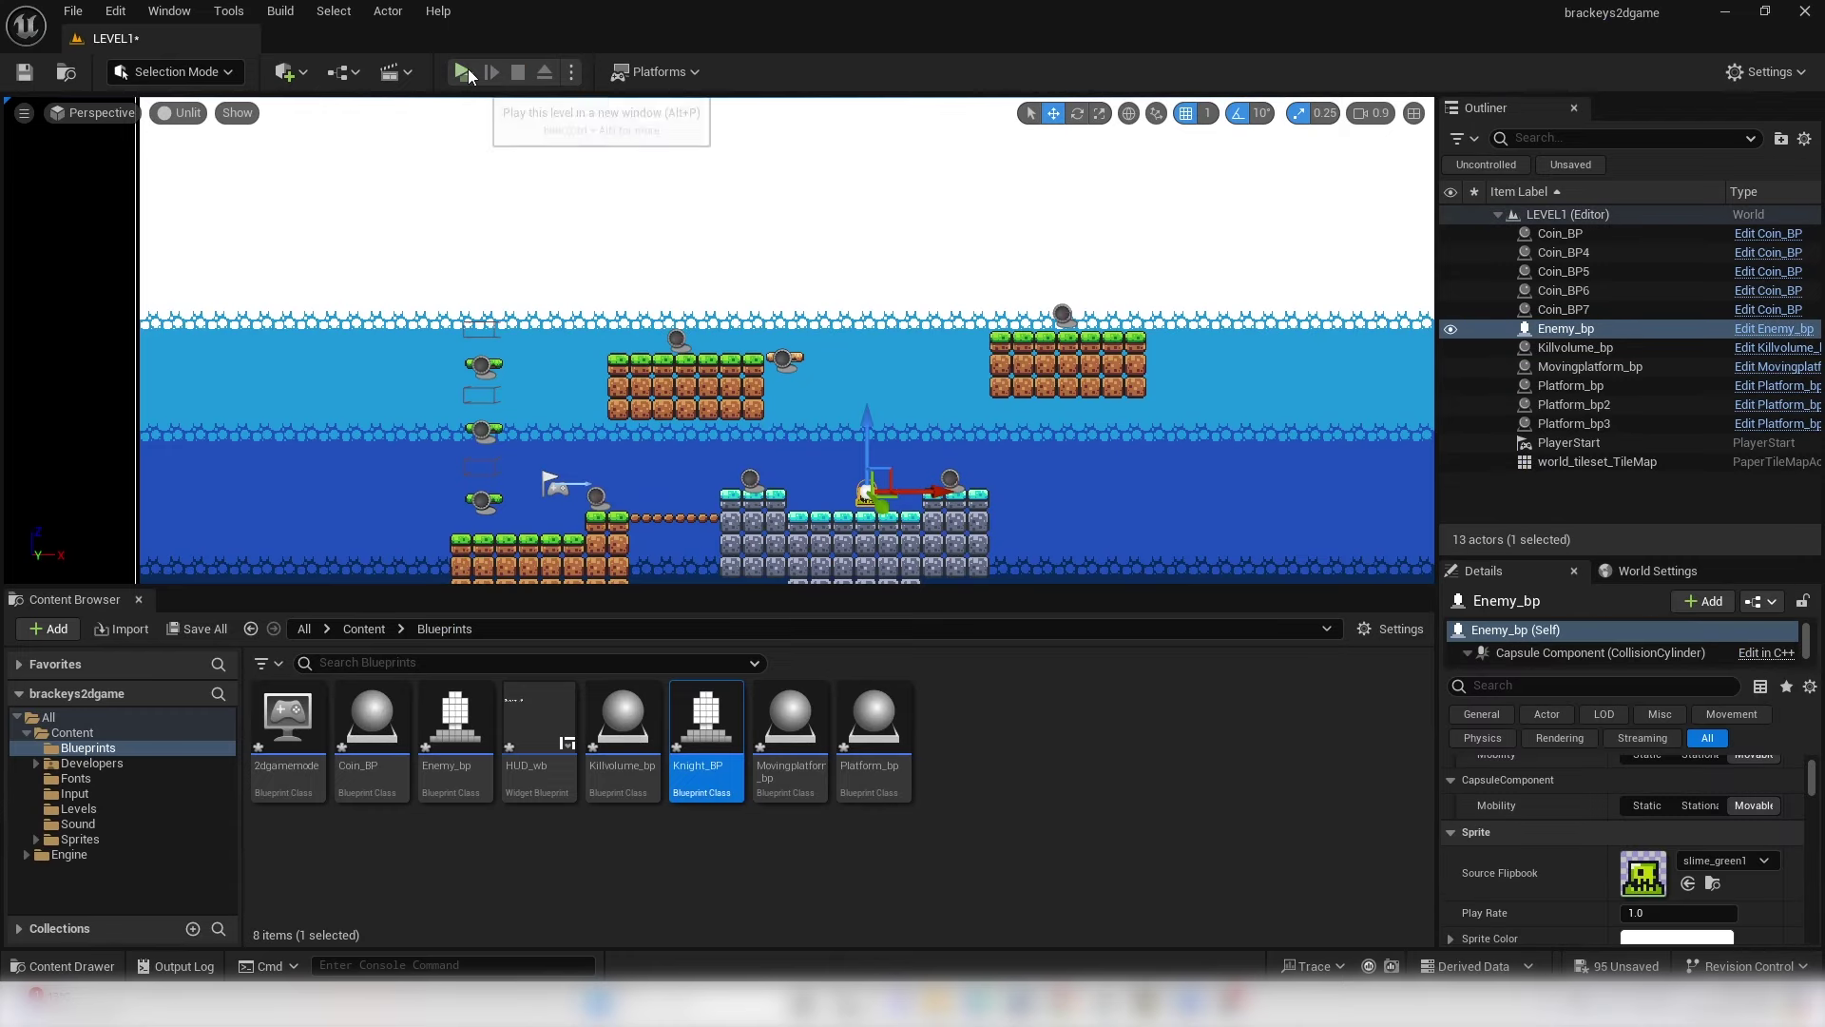
click(464, 73)
key(d)
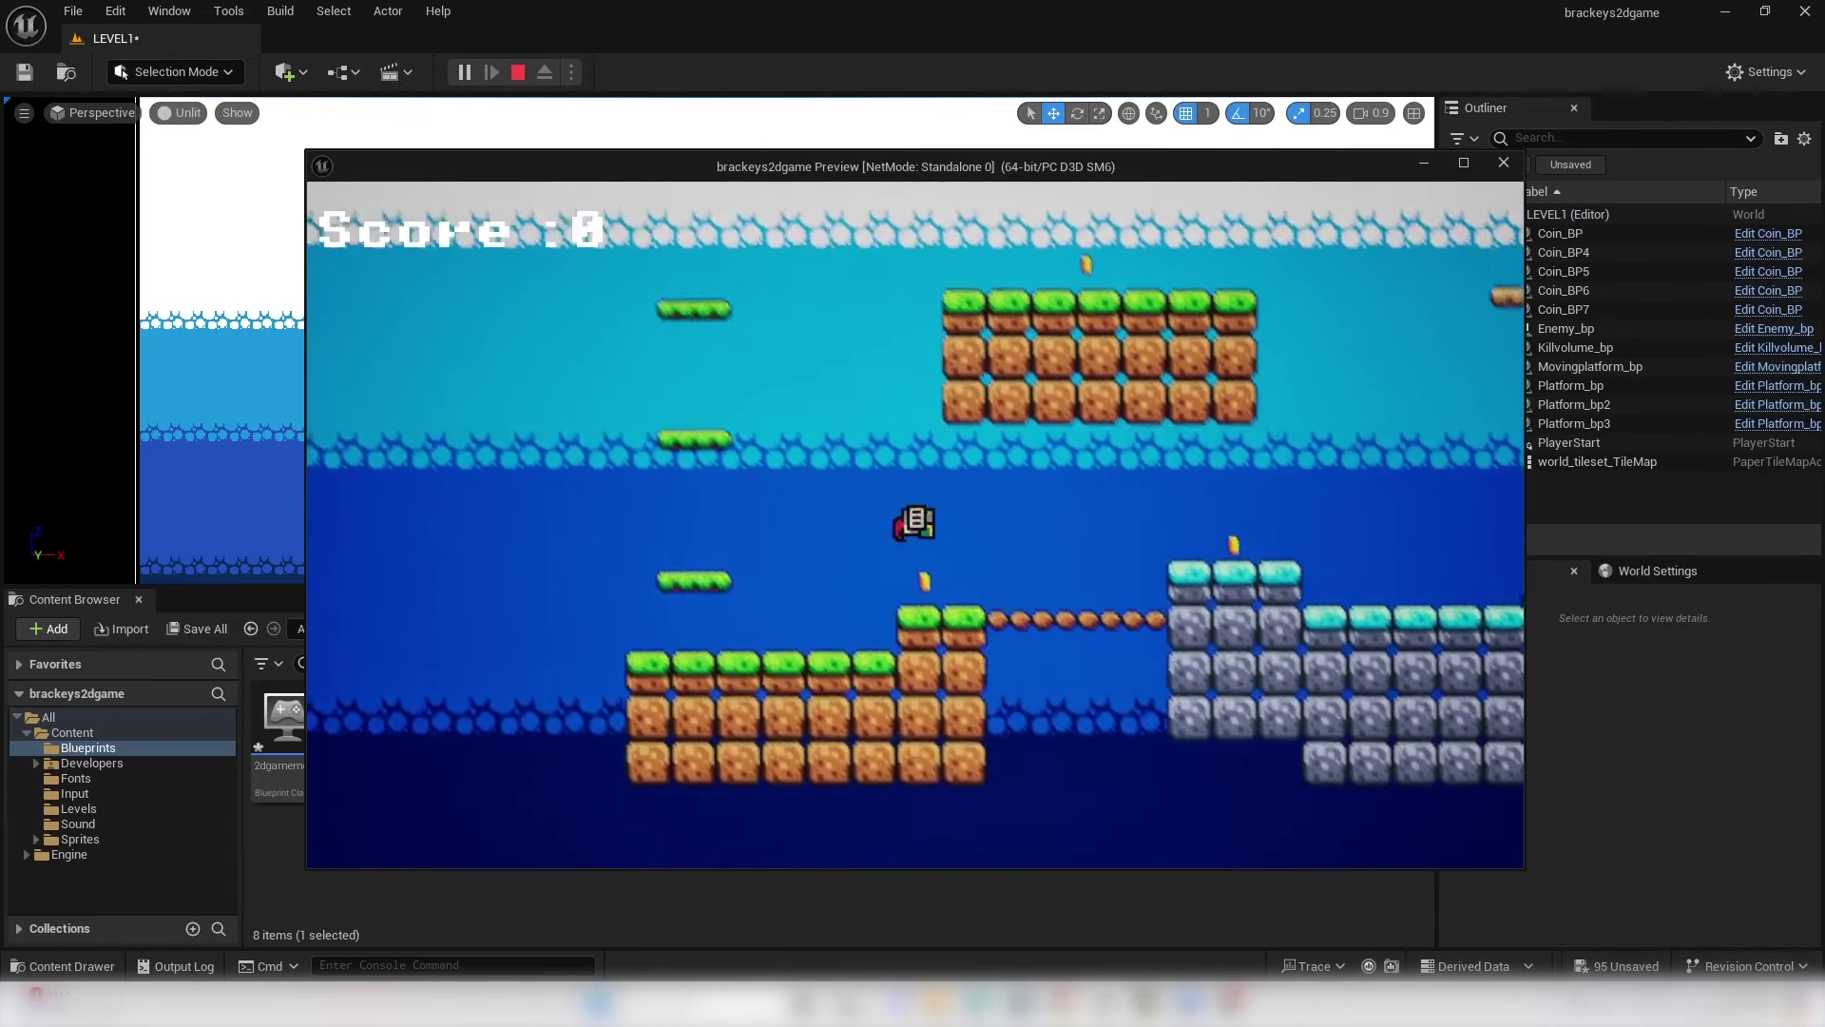
key(a)
key(d)
key(space)
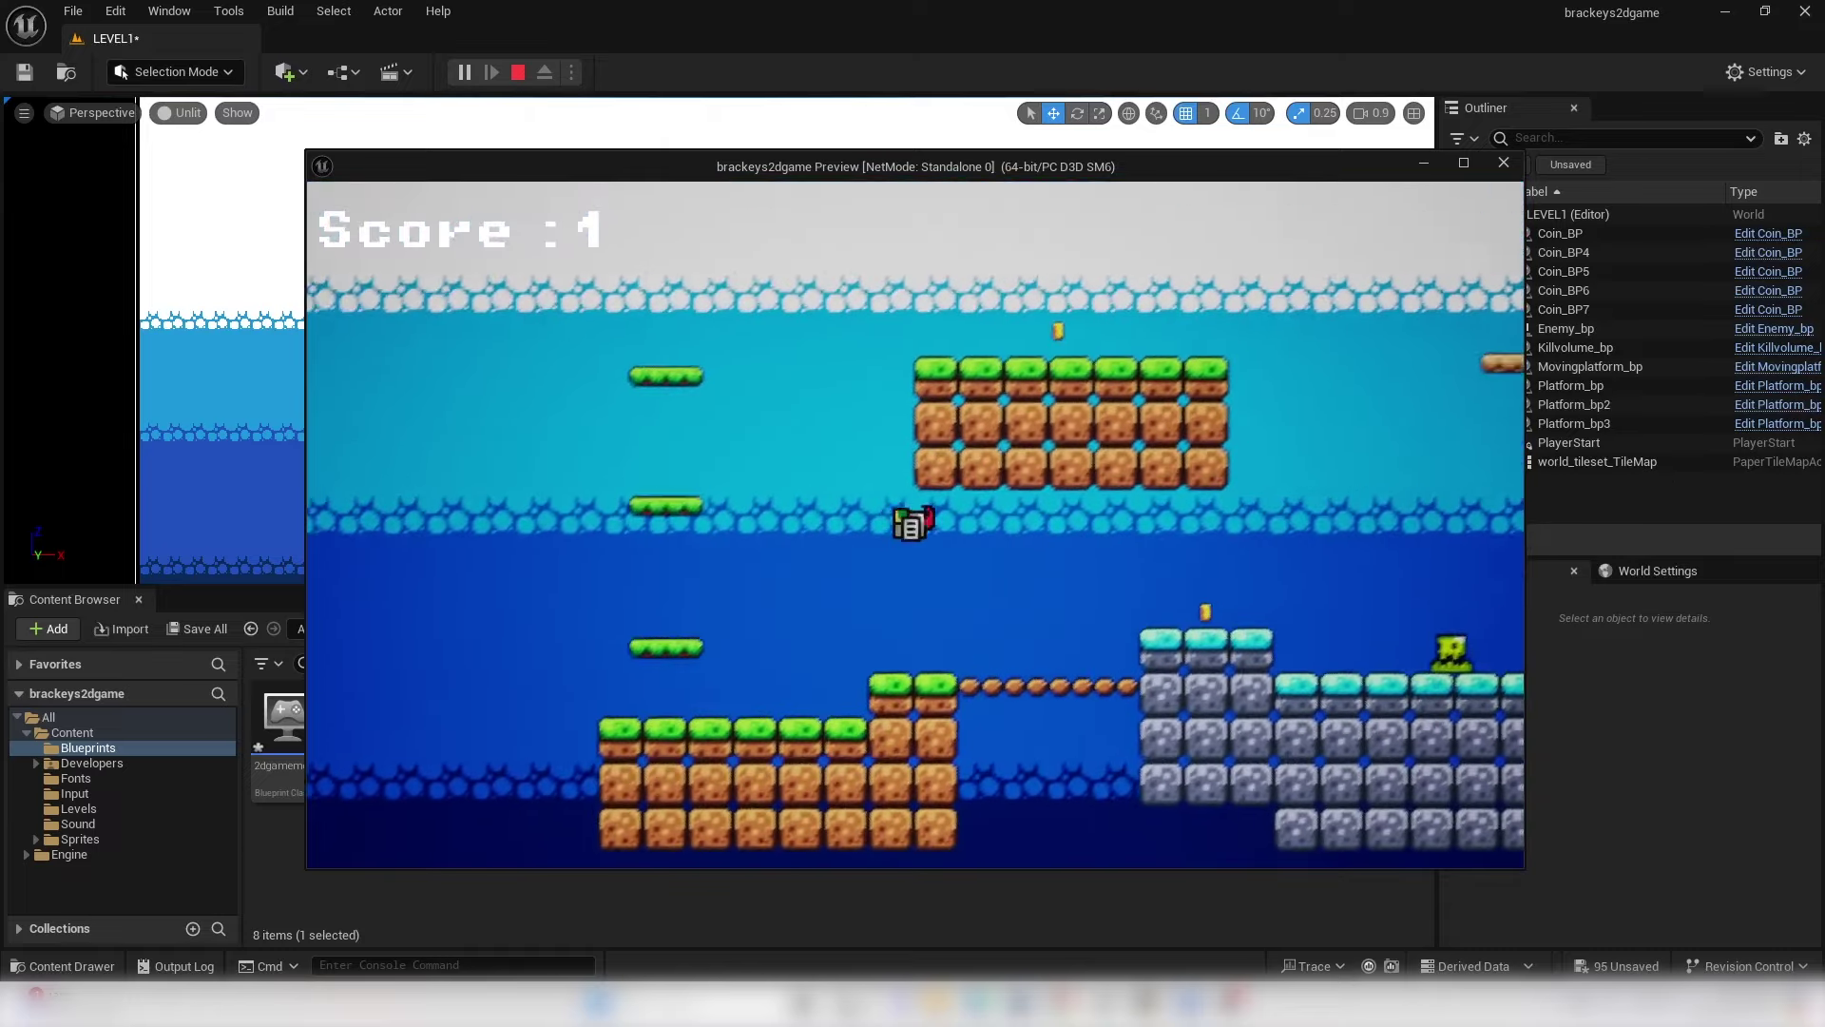
key(a)
key(a)
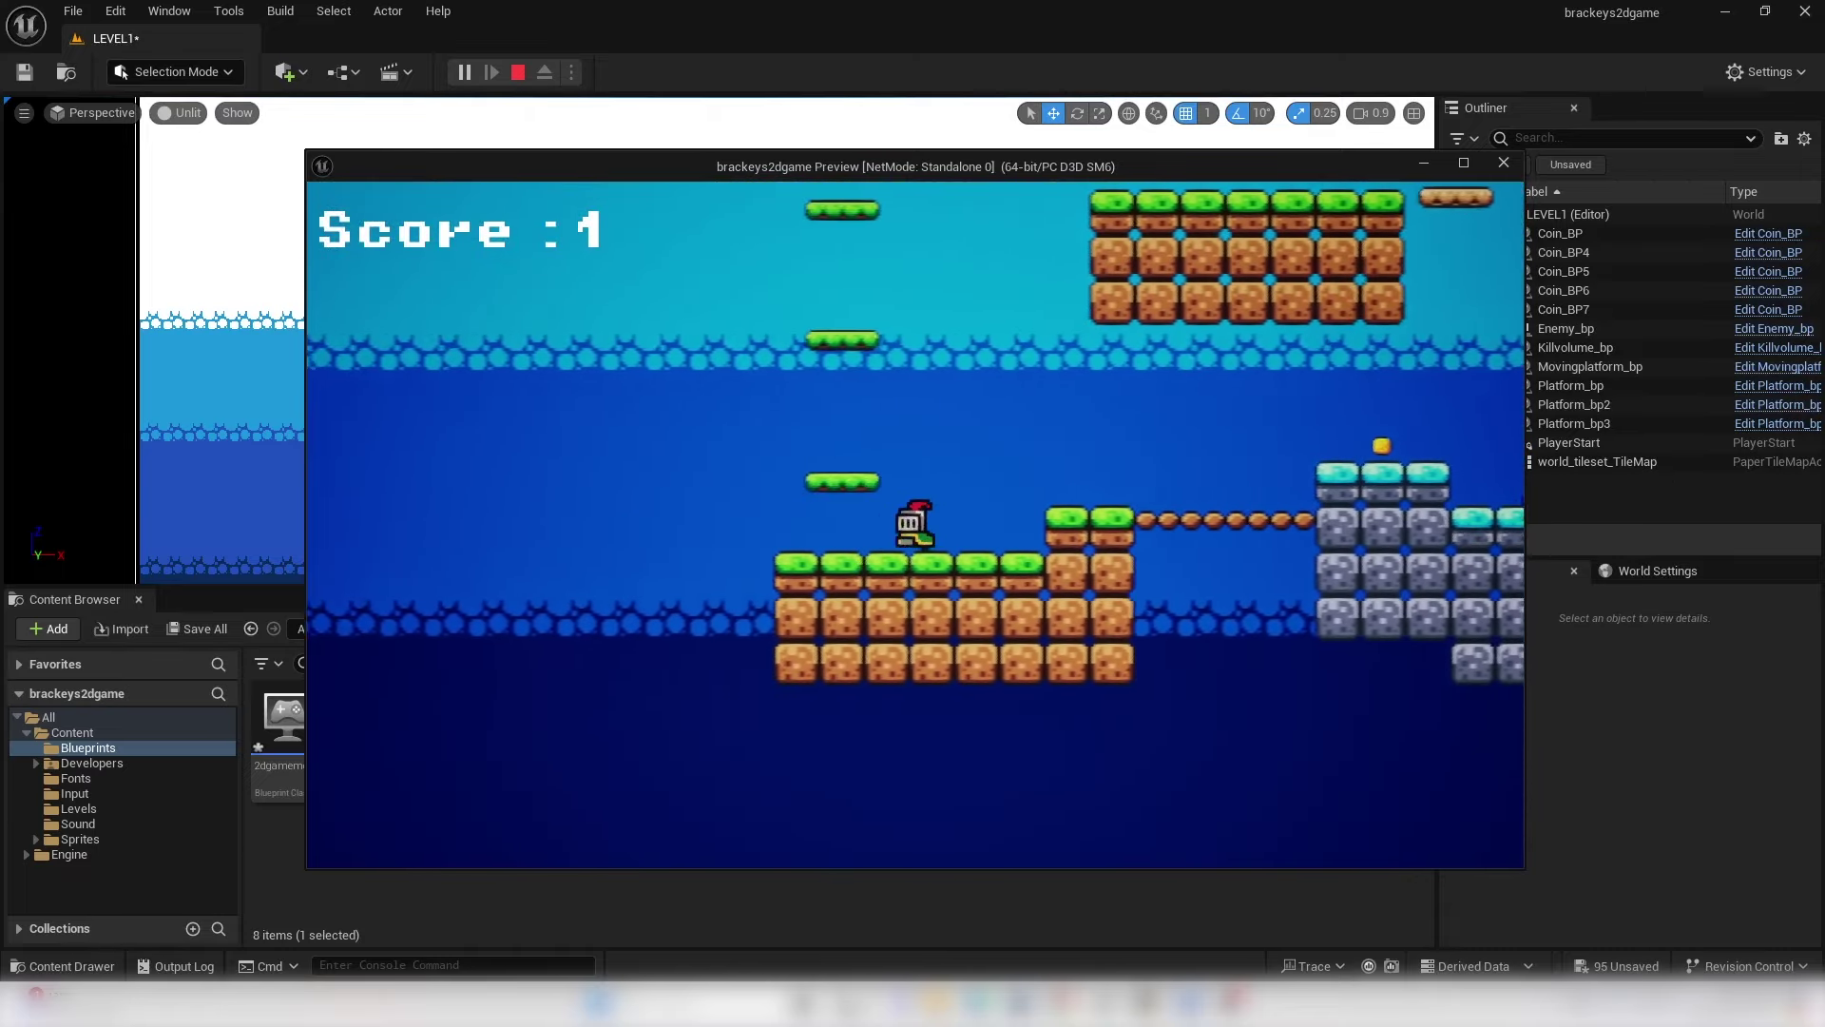
key(d)
key(space)
key(d)
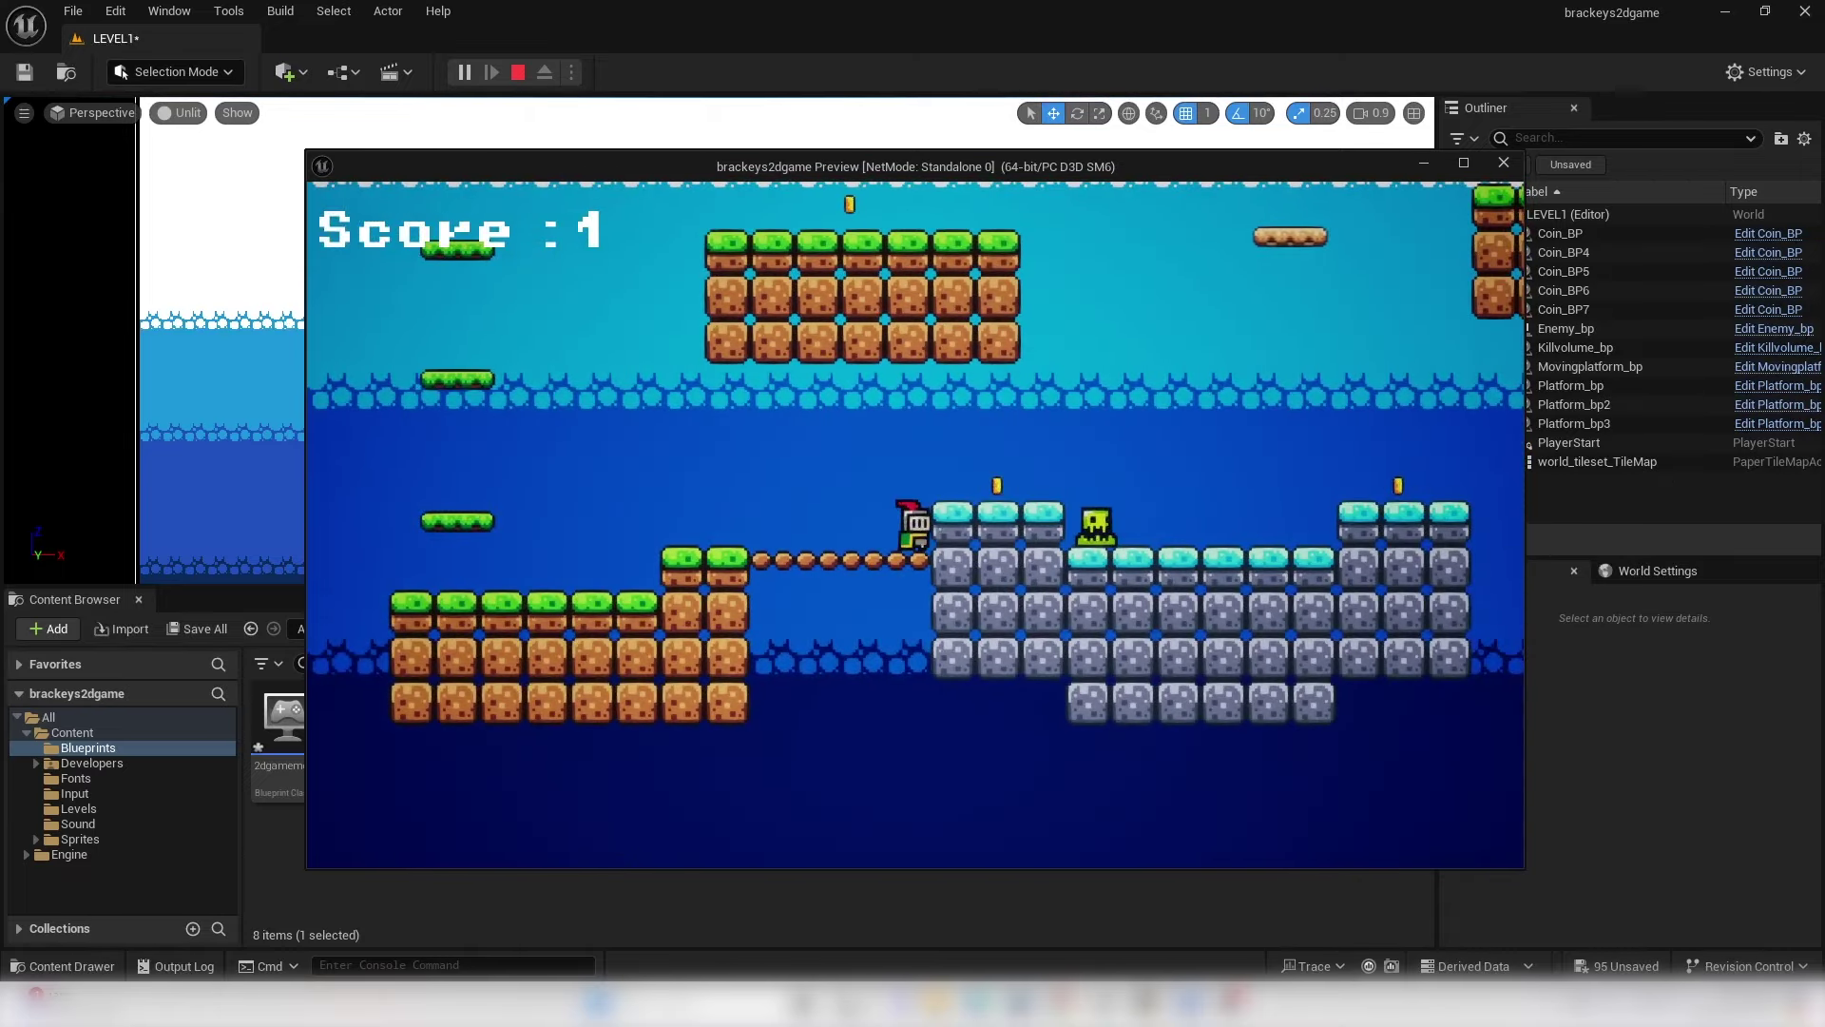
- Jump the knight over the stone blocks and past the slime to collect coins, and run back to the starting ground
key(space)
key(d)
key(space)
key(space)
key(d)
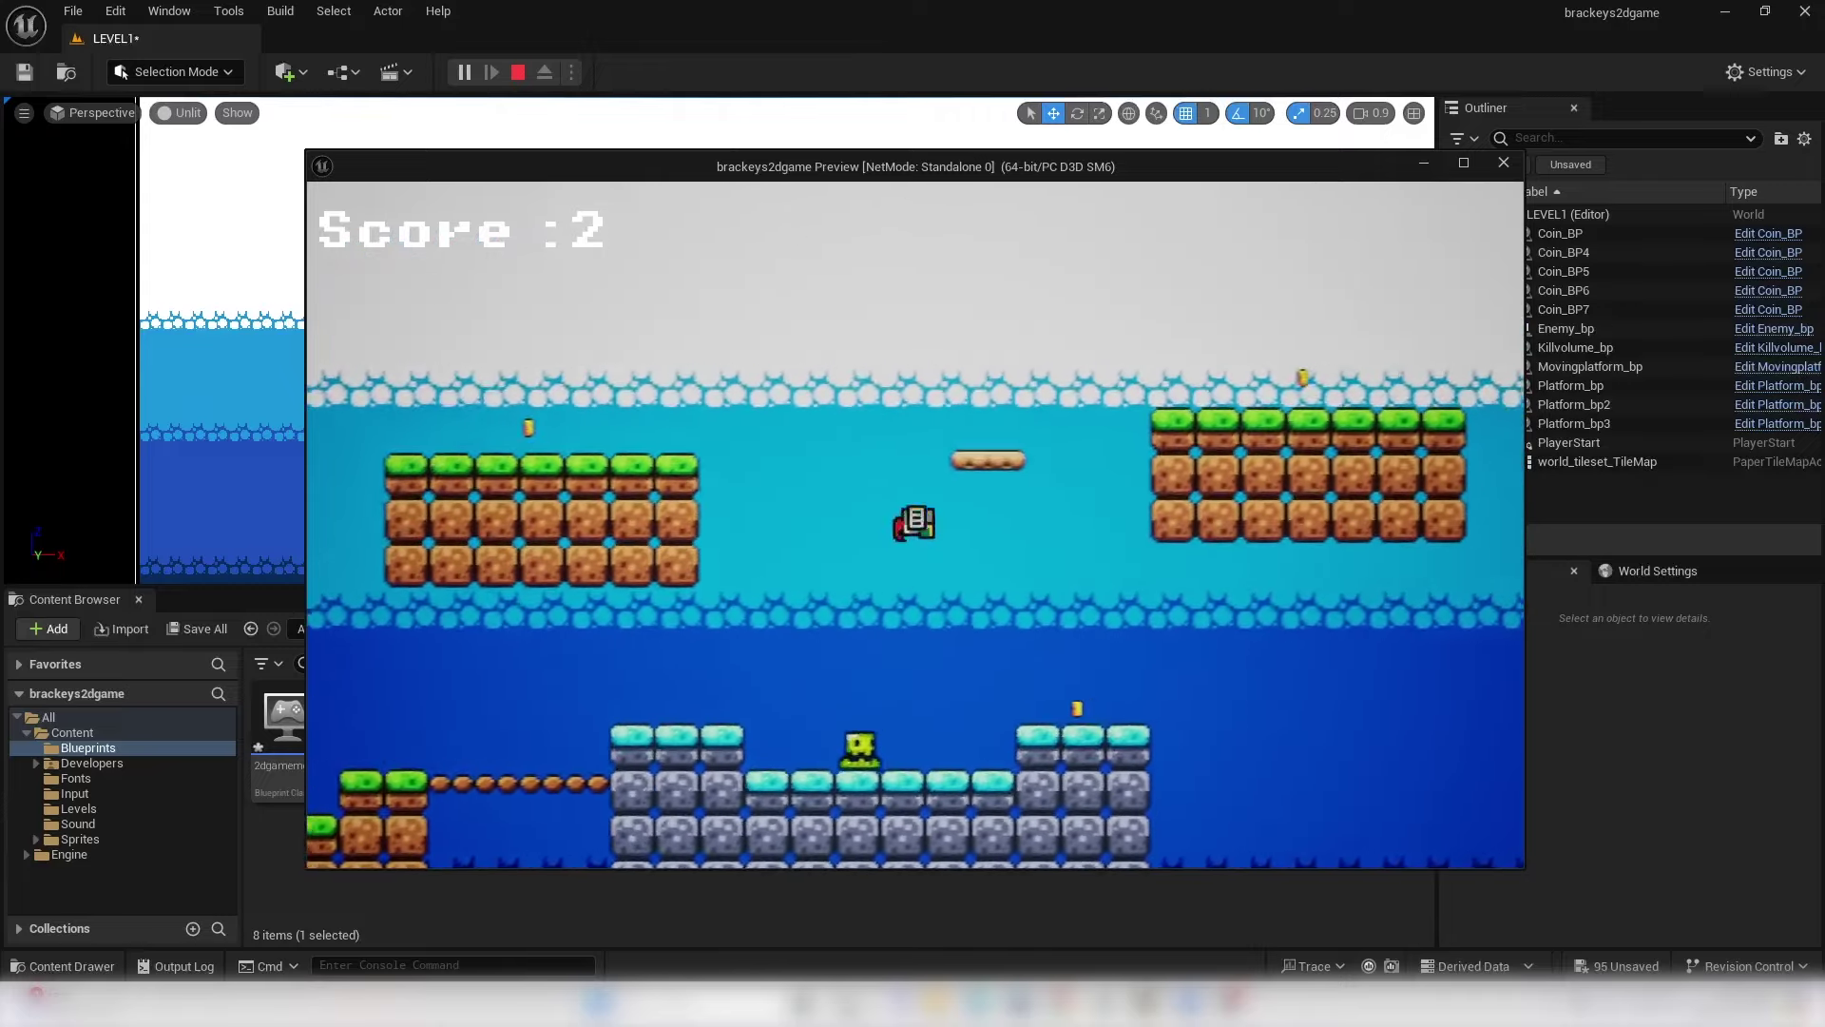
key(a)
key(a)
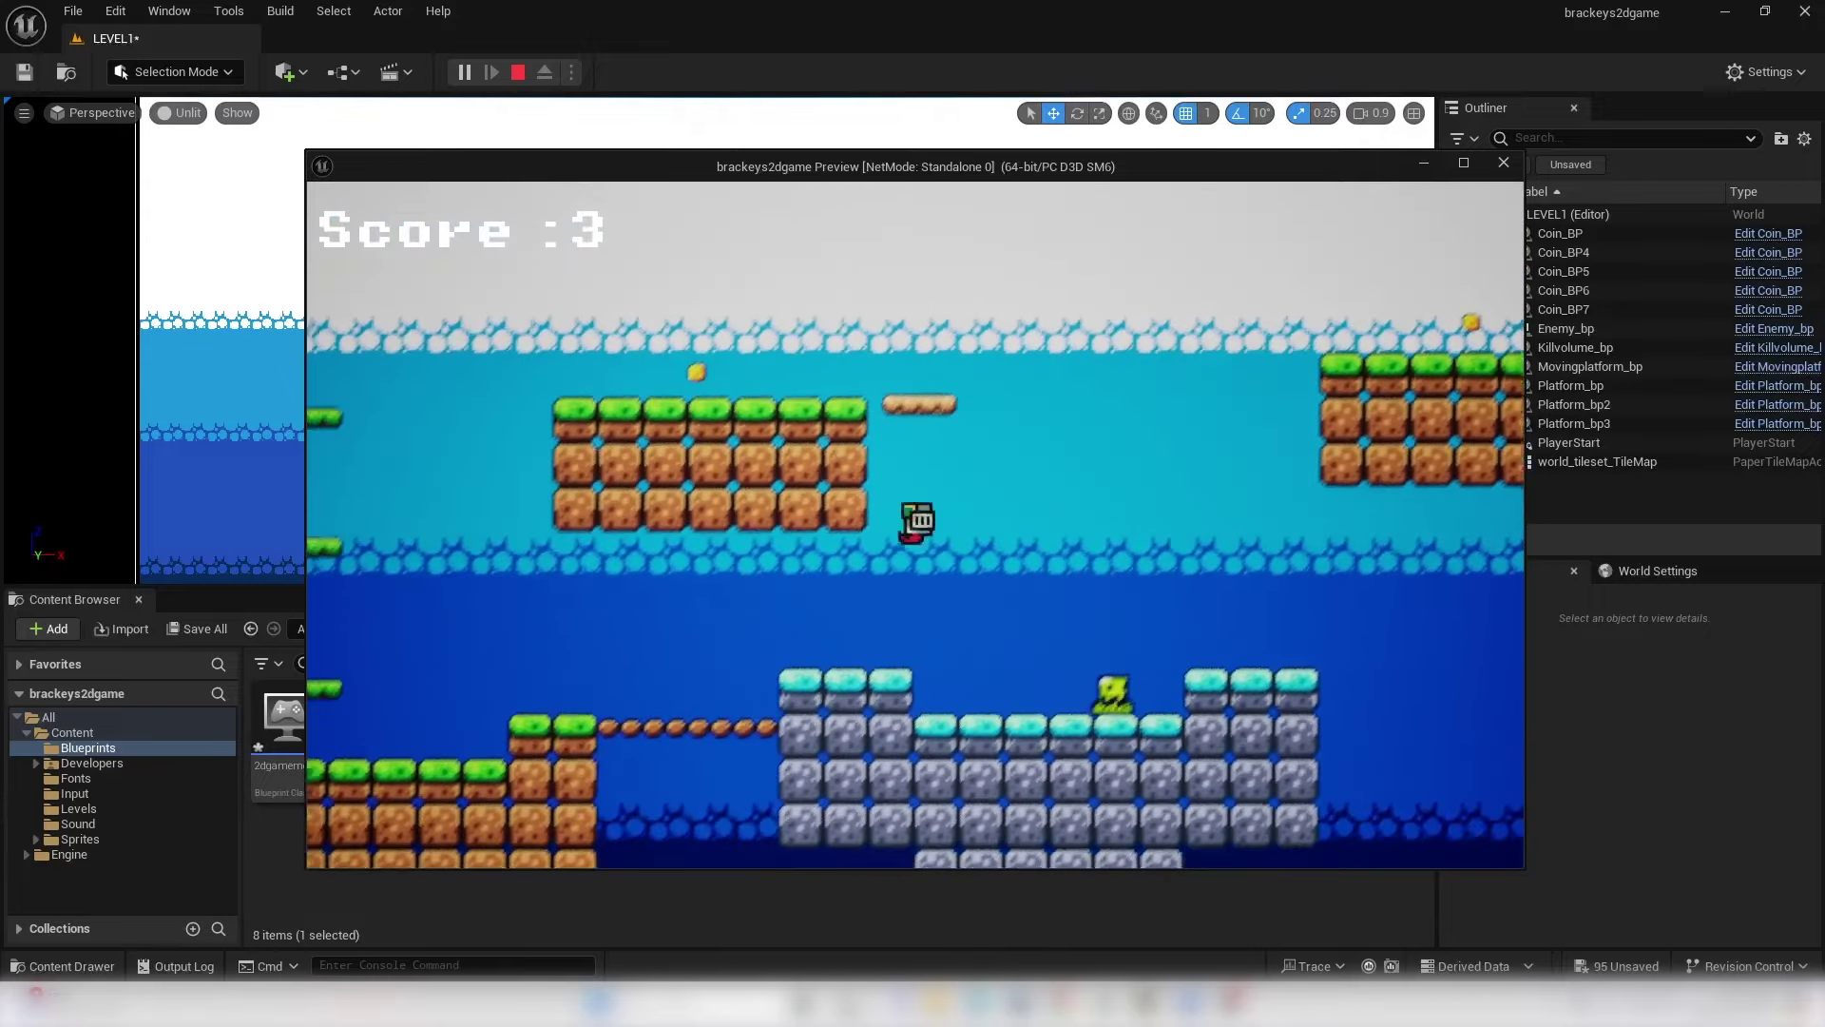
- Test the one-way platforms by jumping the knight up through the stacked green platforms, and end the play session
key(a)
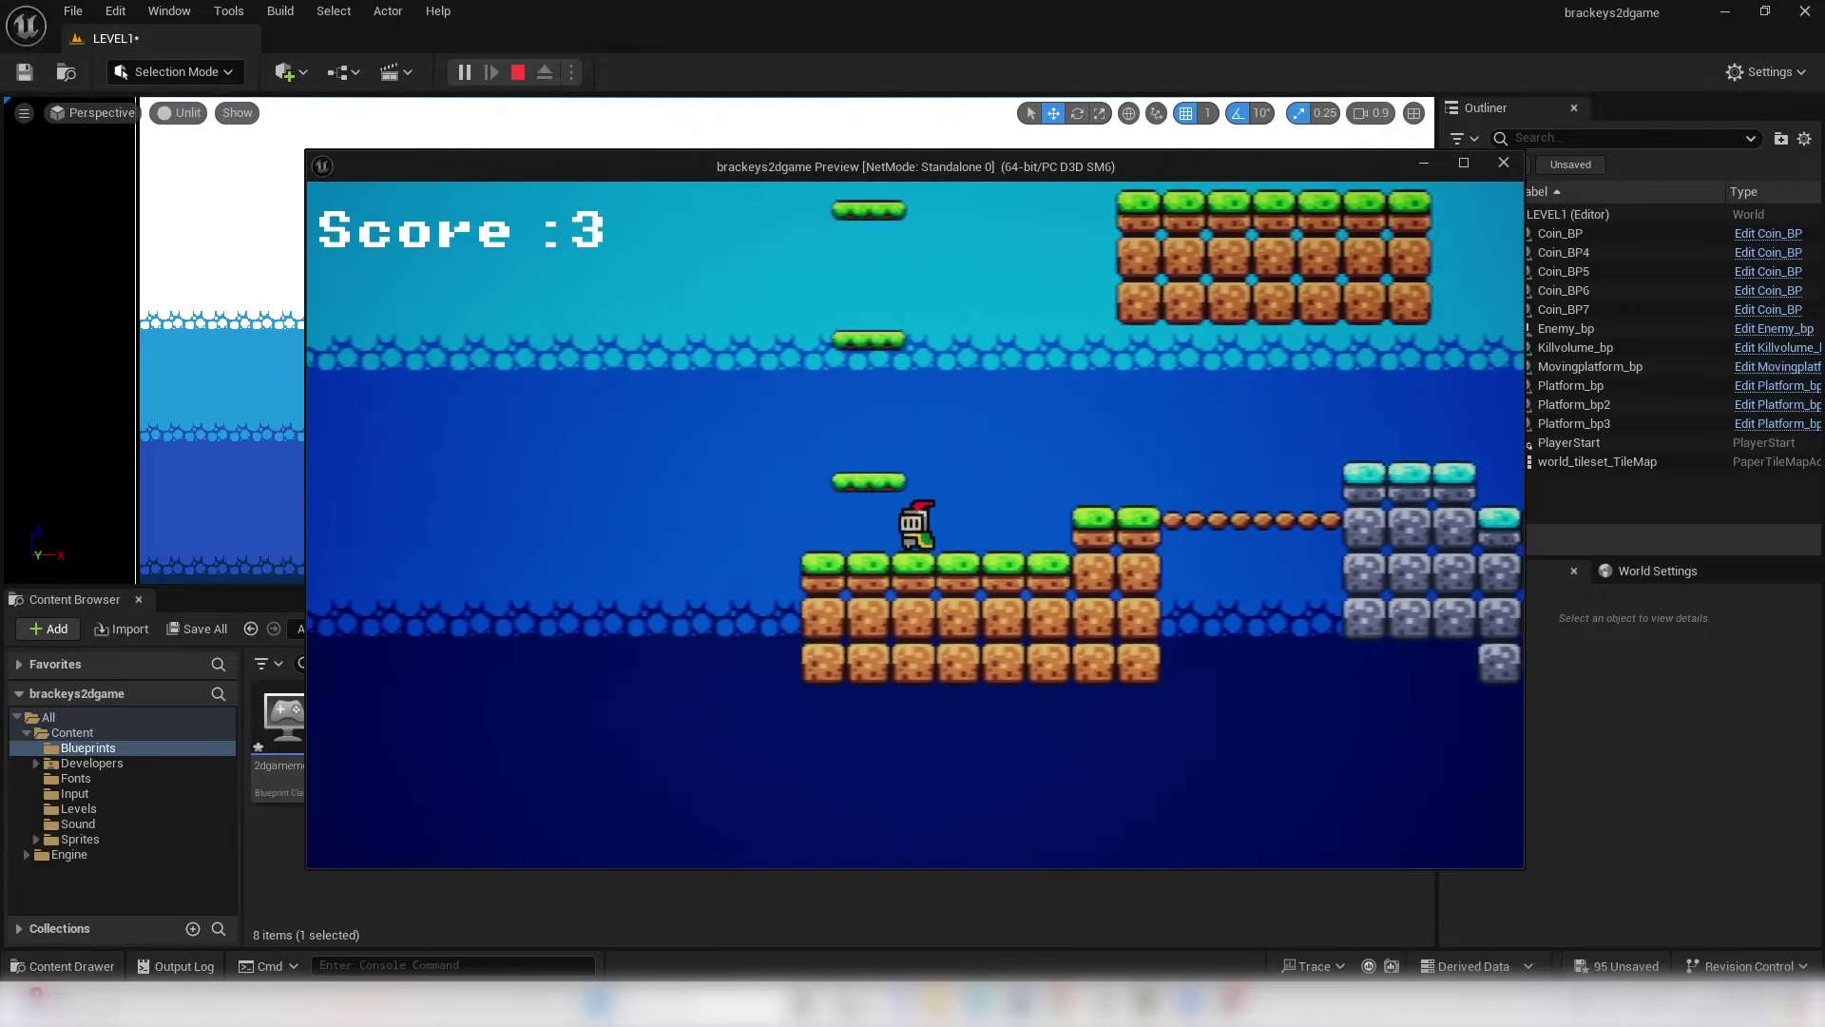
key(space)
key(a)
key(space)
key(space)
key(space)
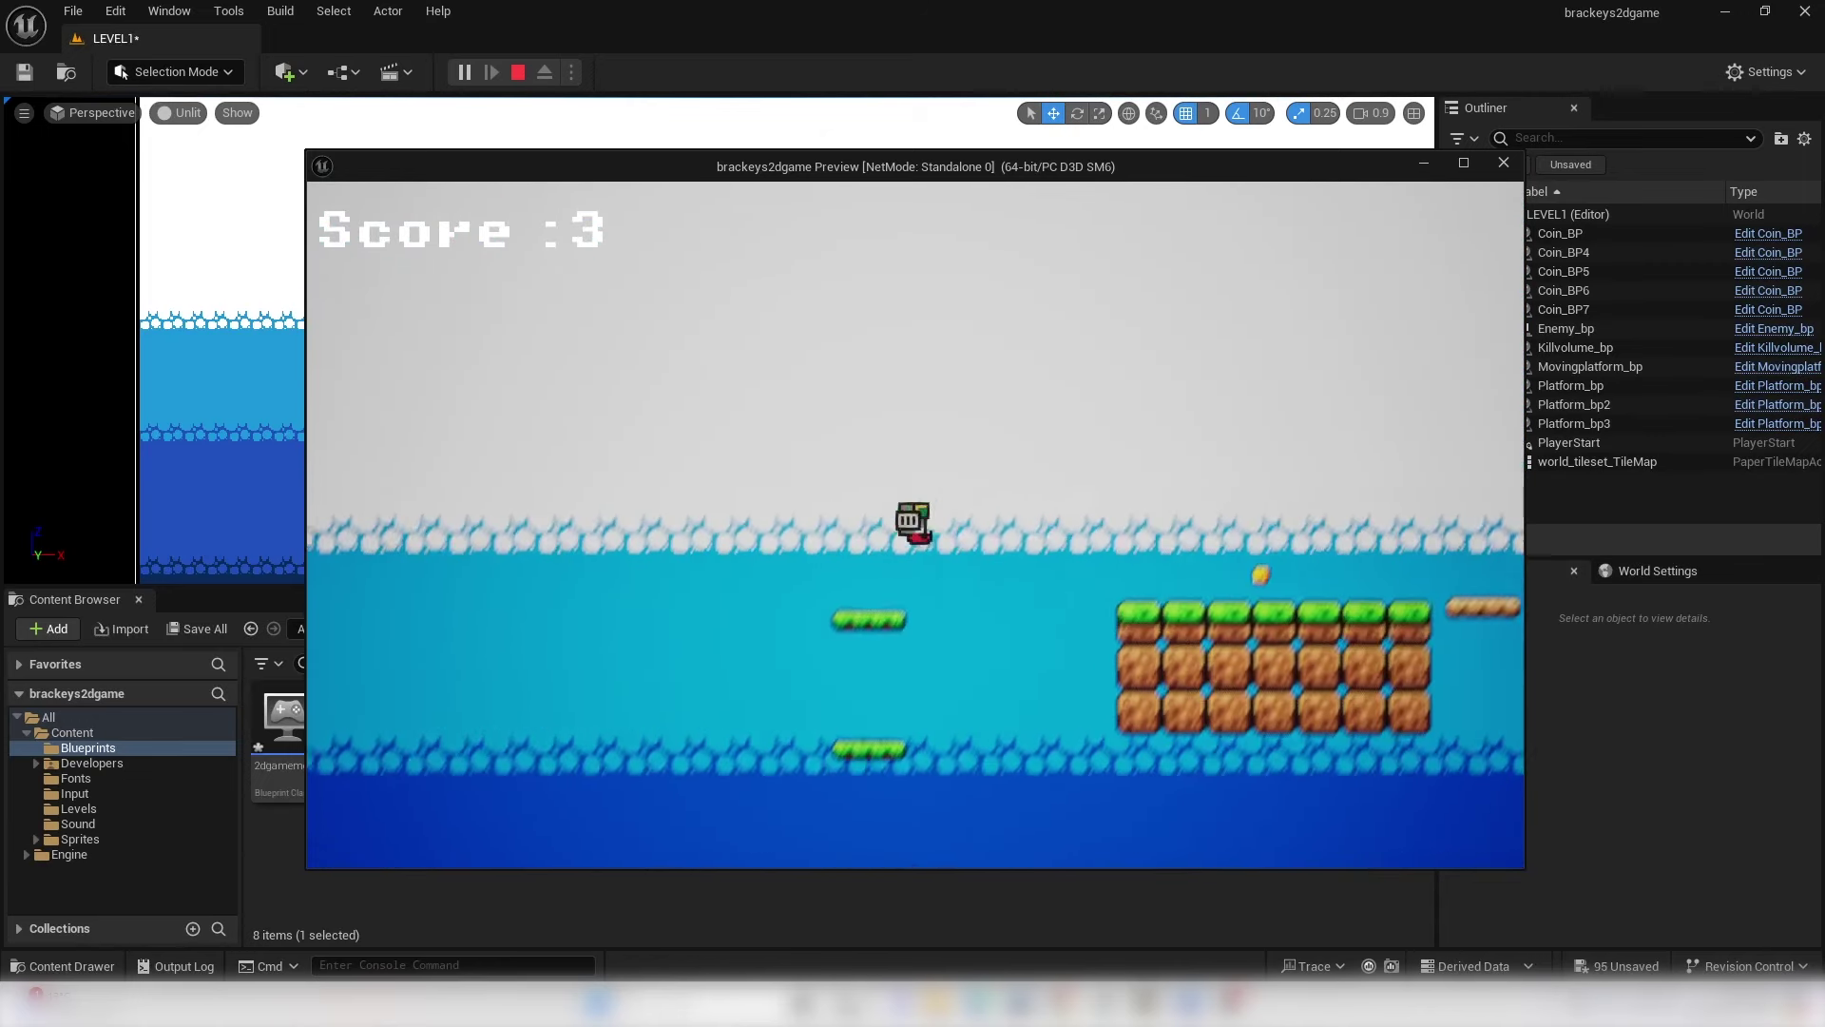
key(Escape)
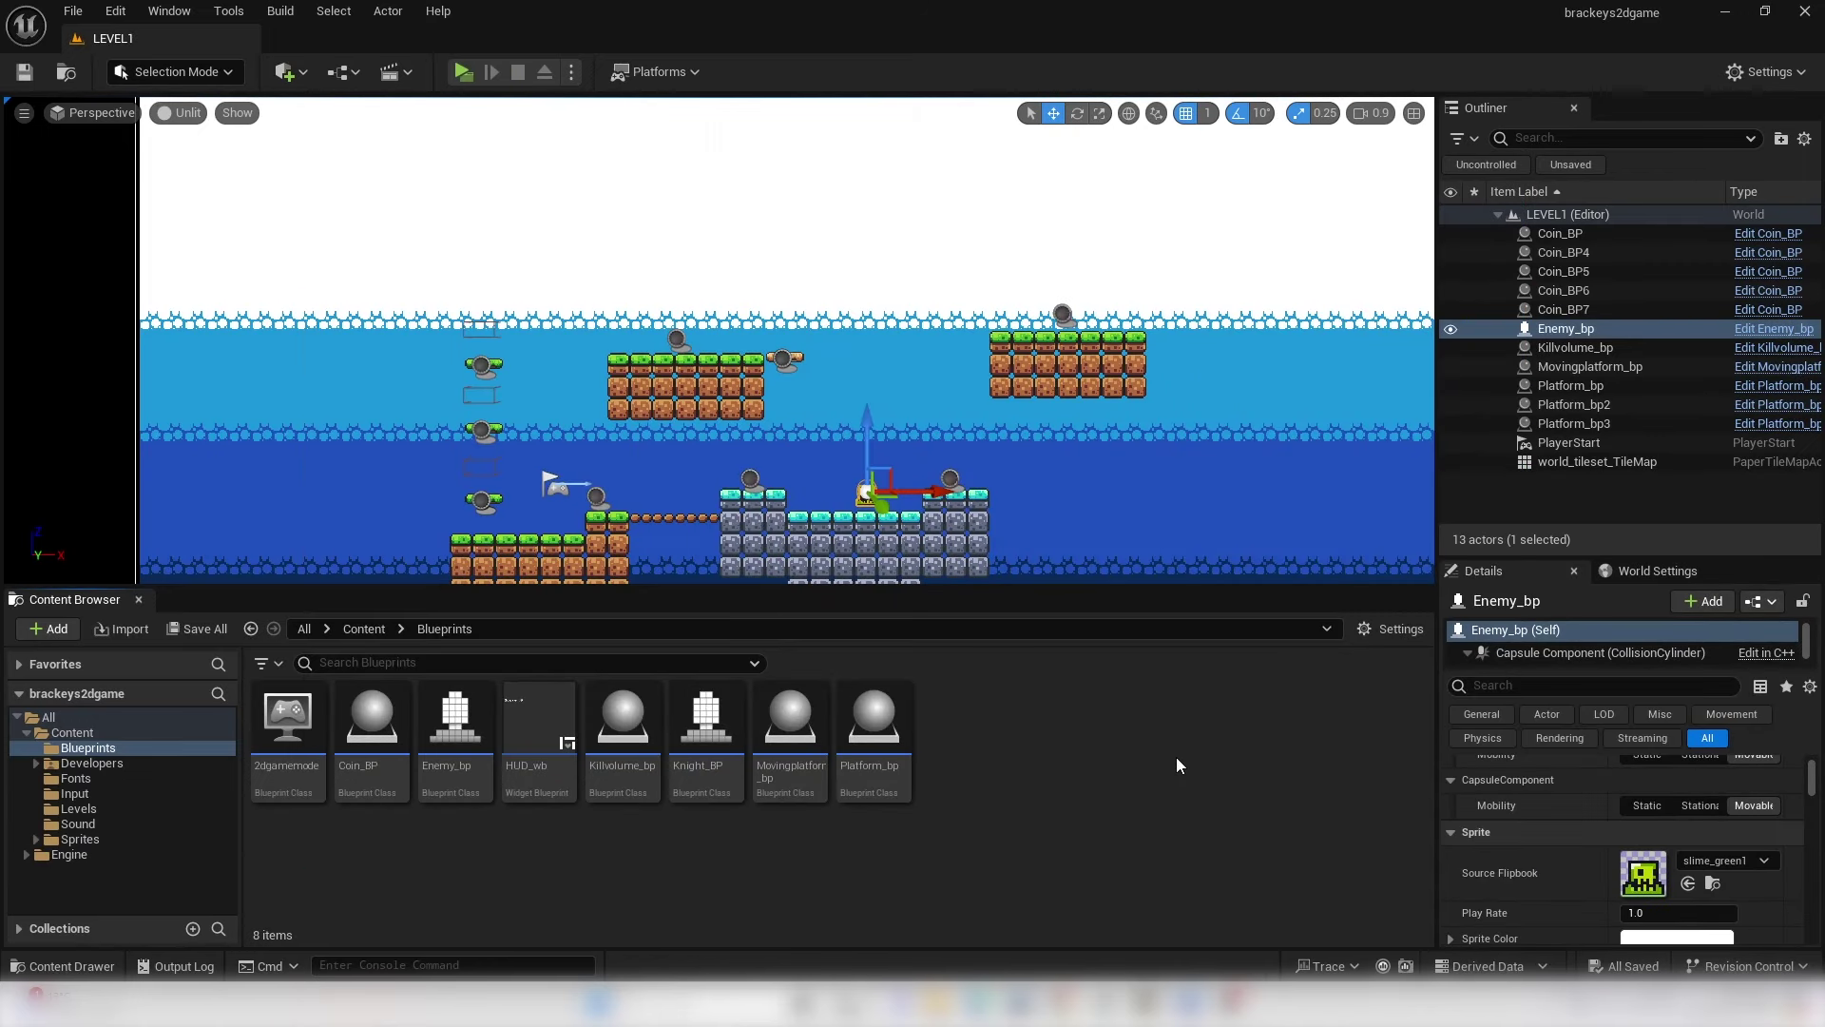
- Set the project's Editor Startup Map to LEVEL1 in the Maps & Modes settings
click(115, 11)
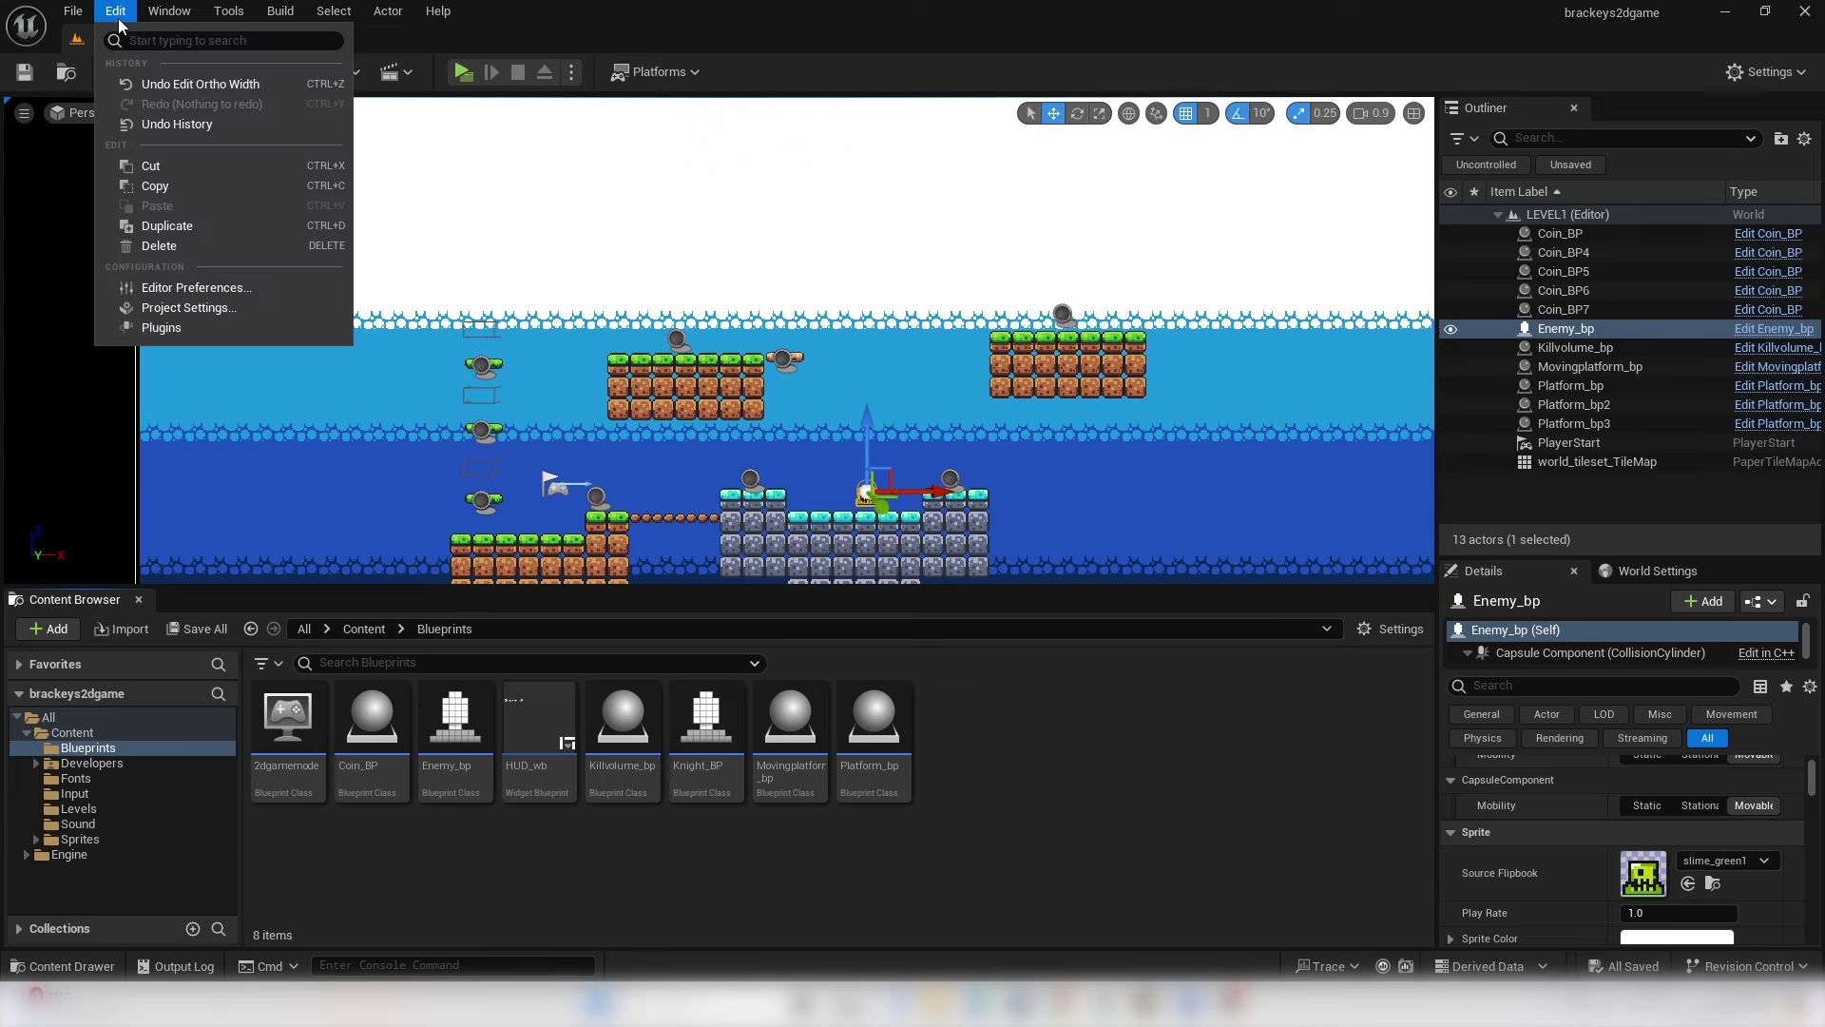
click(216, 309)
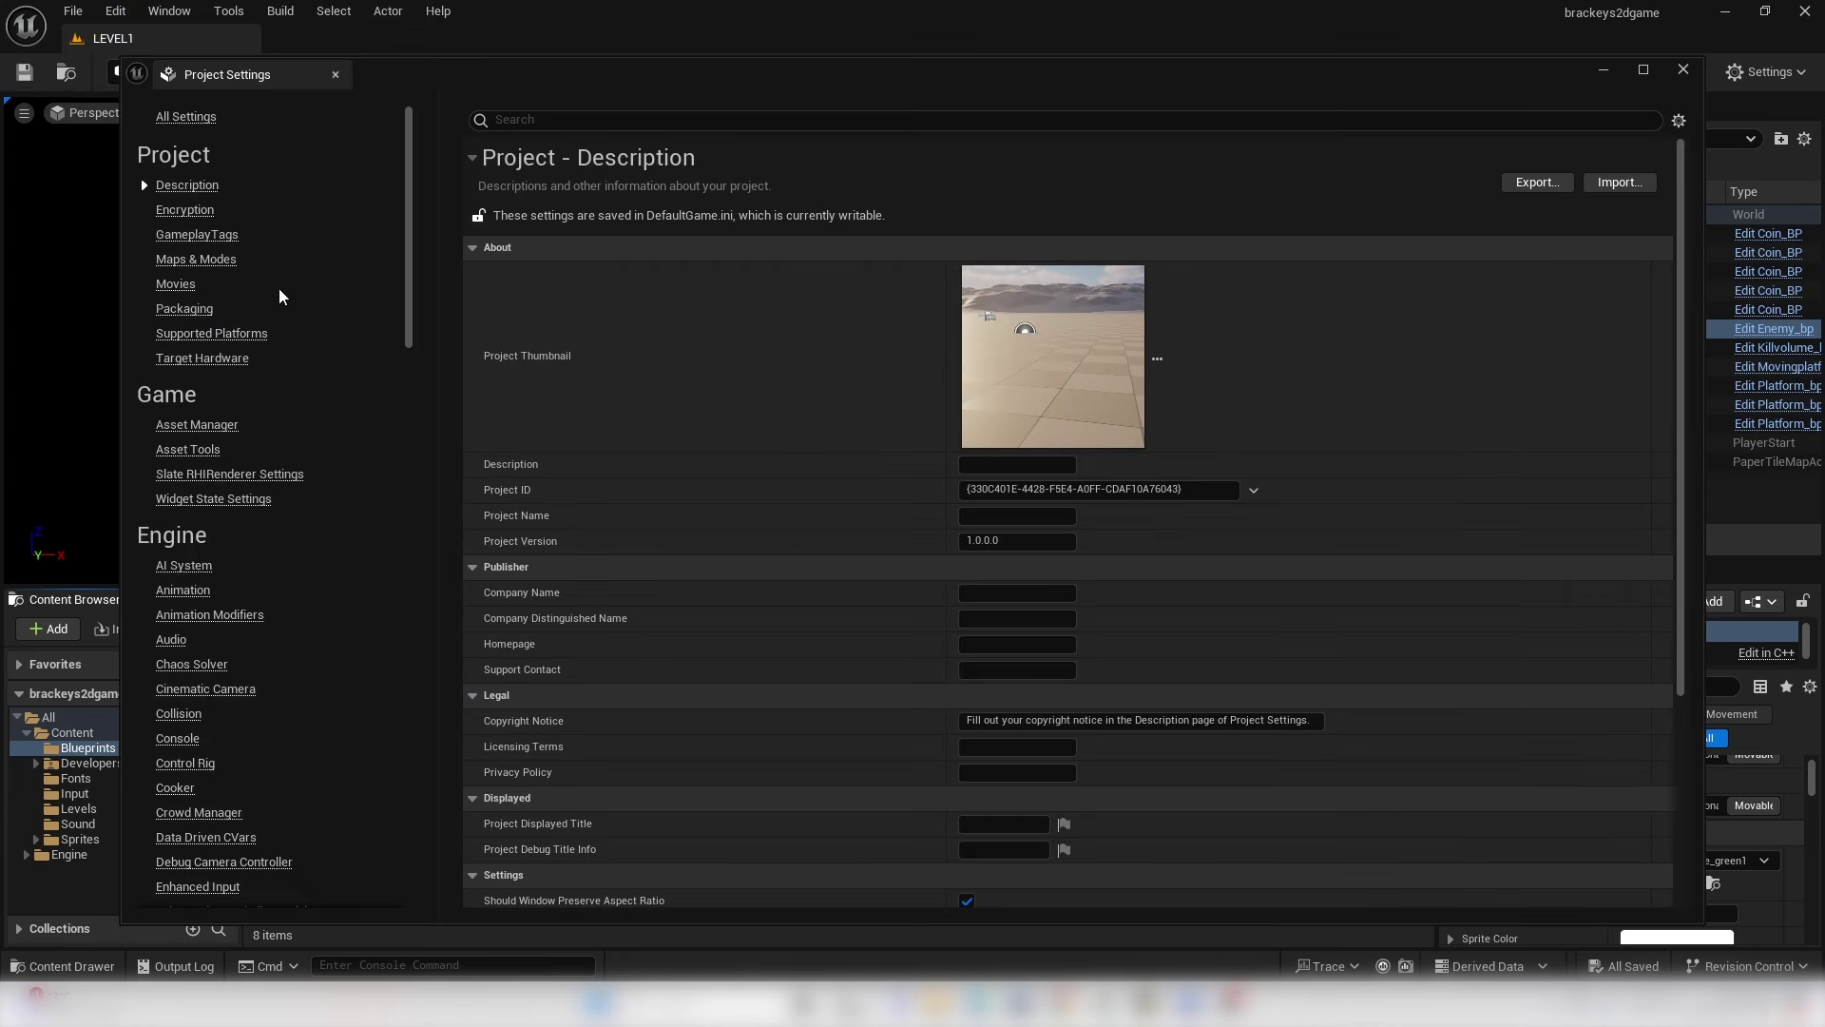
click(225, 264)
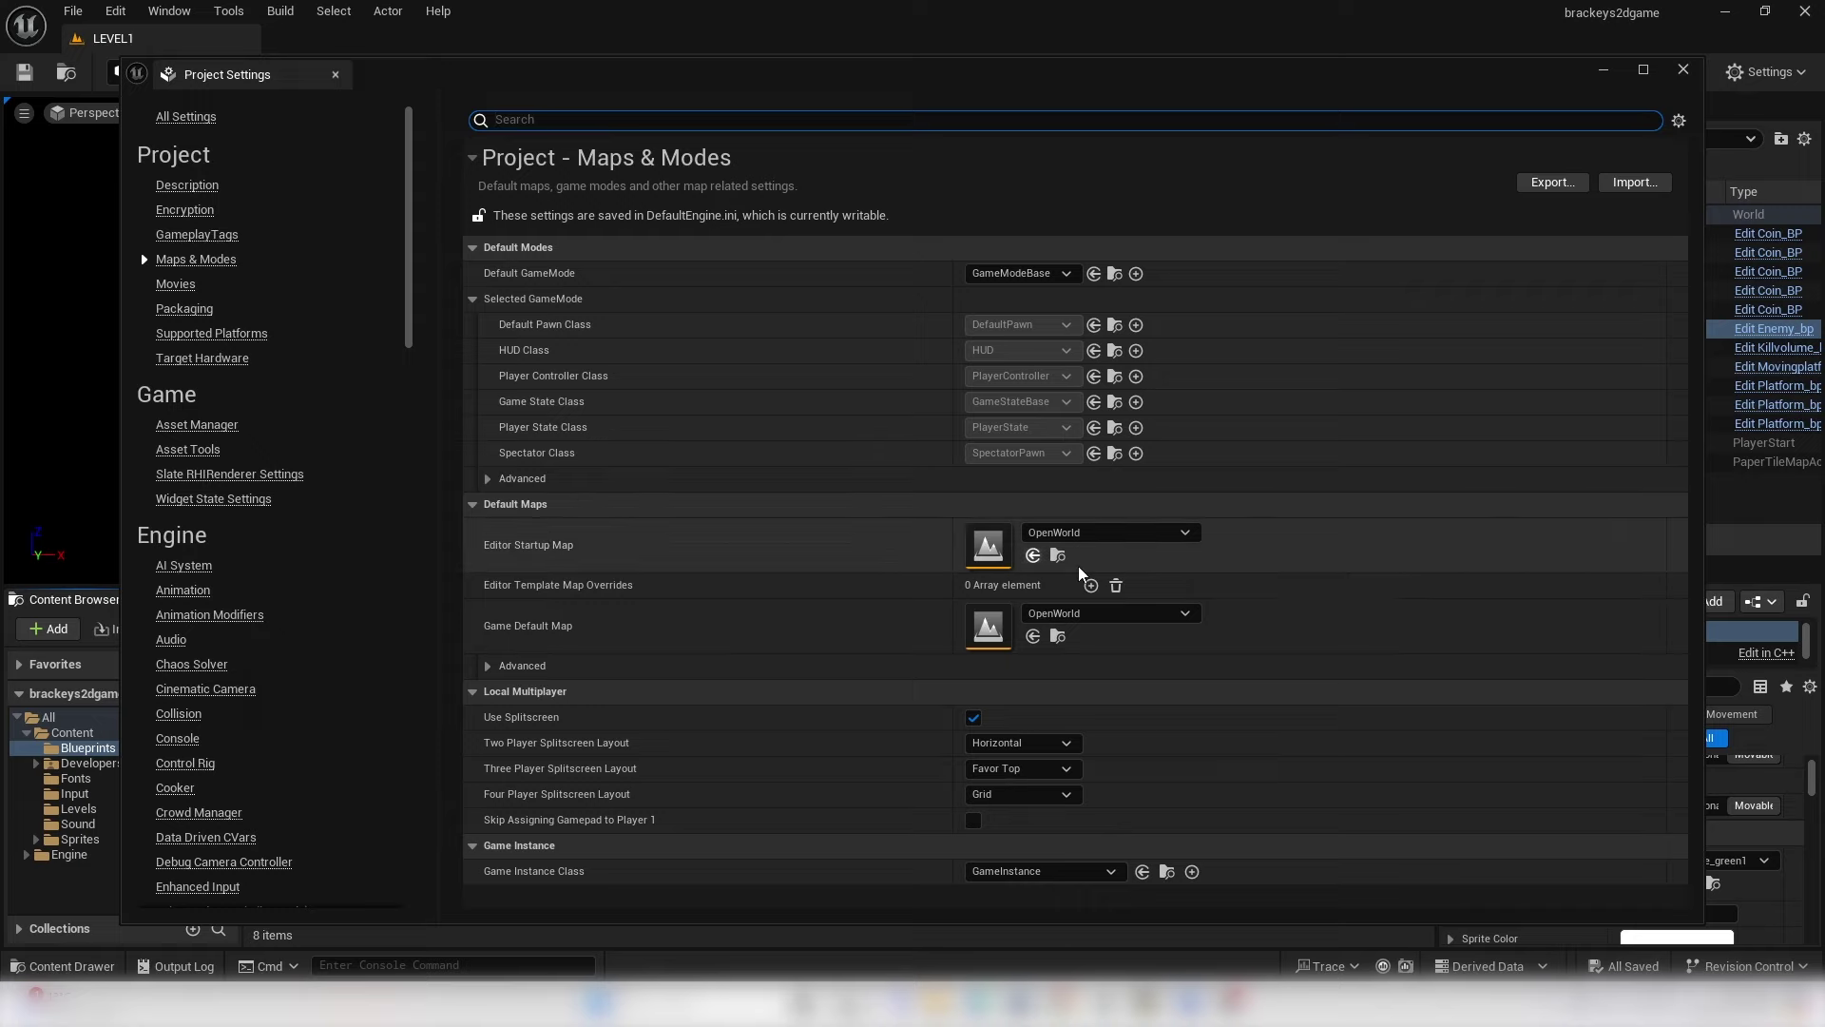
click(1089, 534)
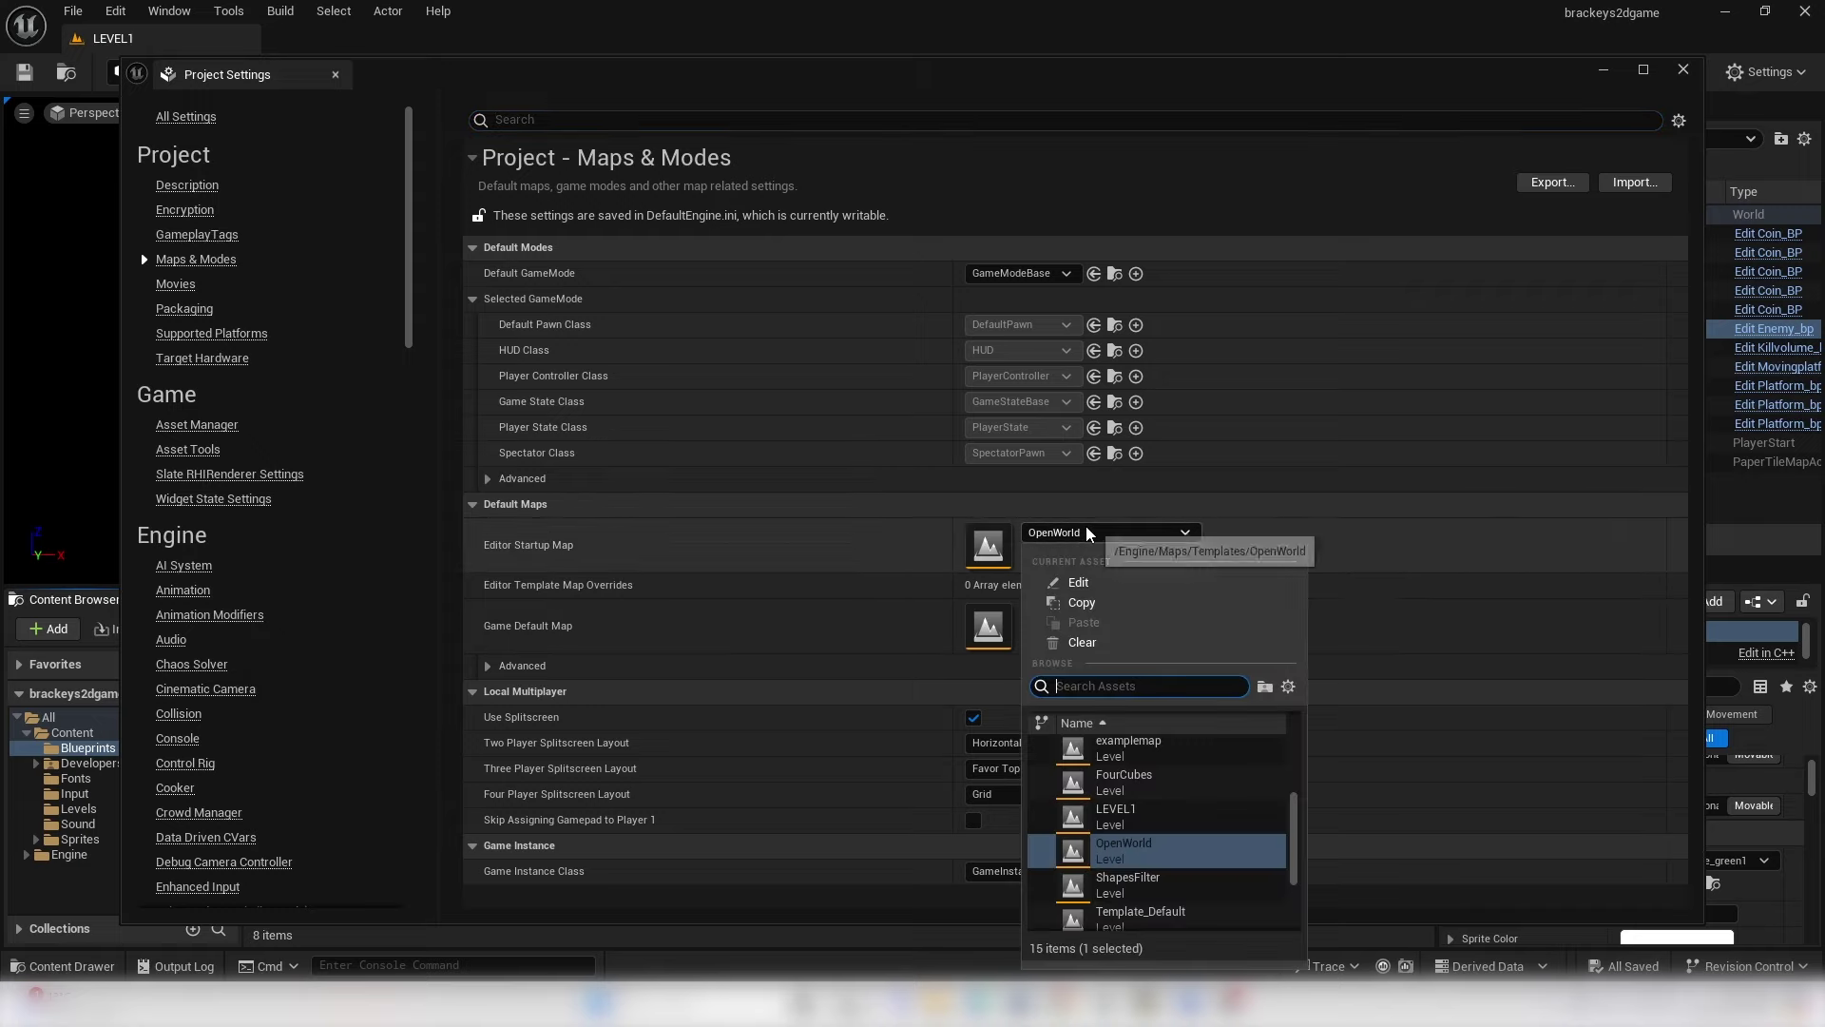
click(1140, 823)
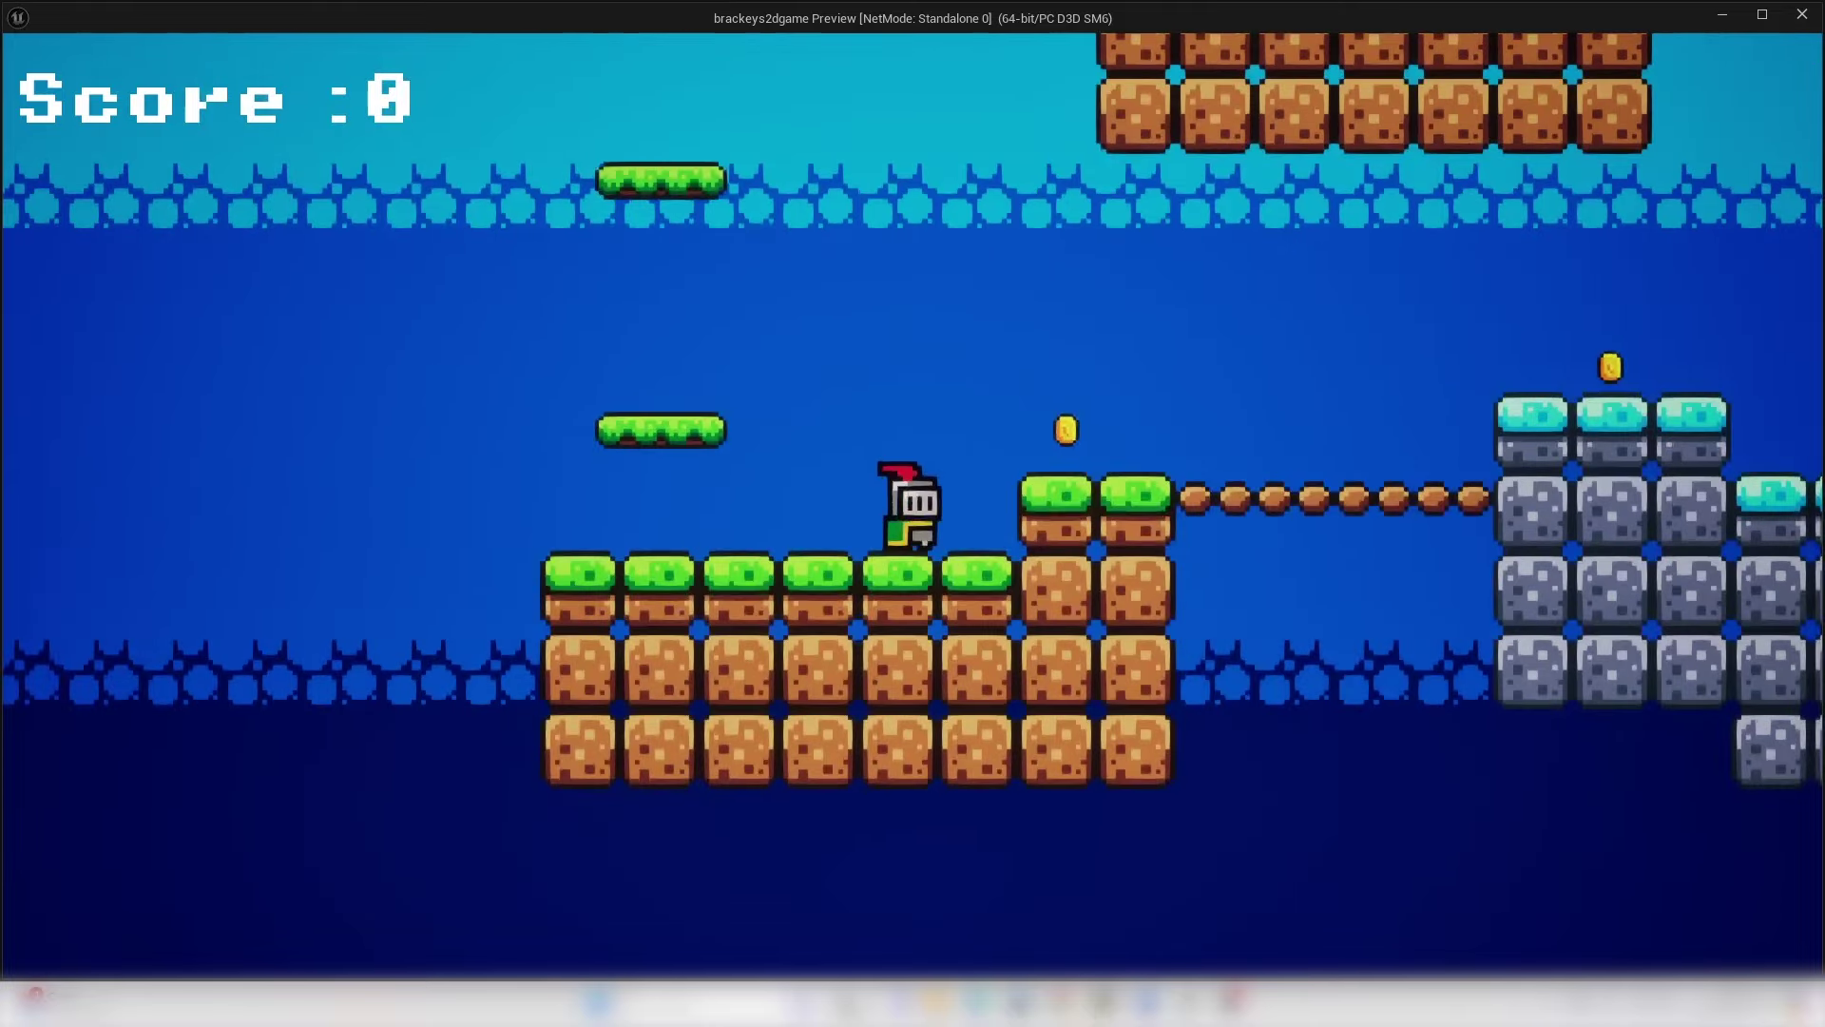
- Play-test the level in an enlarged preview window, jumping the knight across the bridge toward the stone blocks
key(space)
key(d)
key(space)
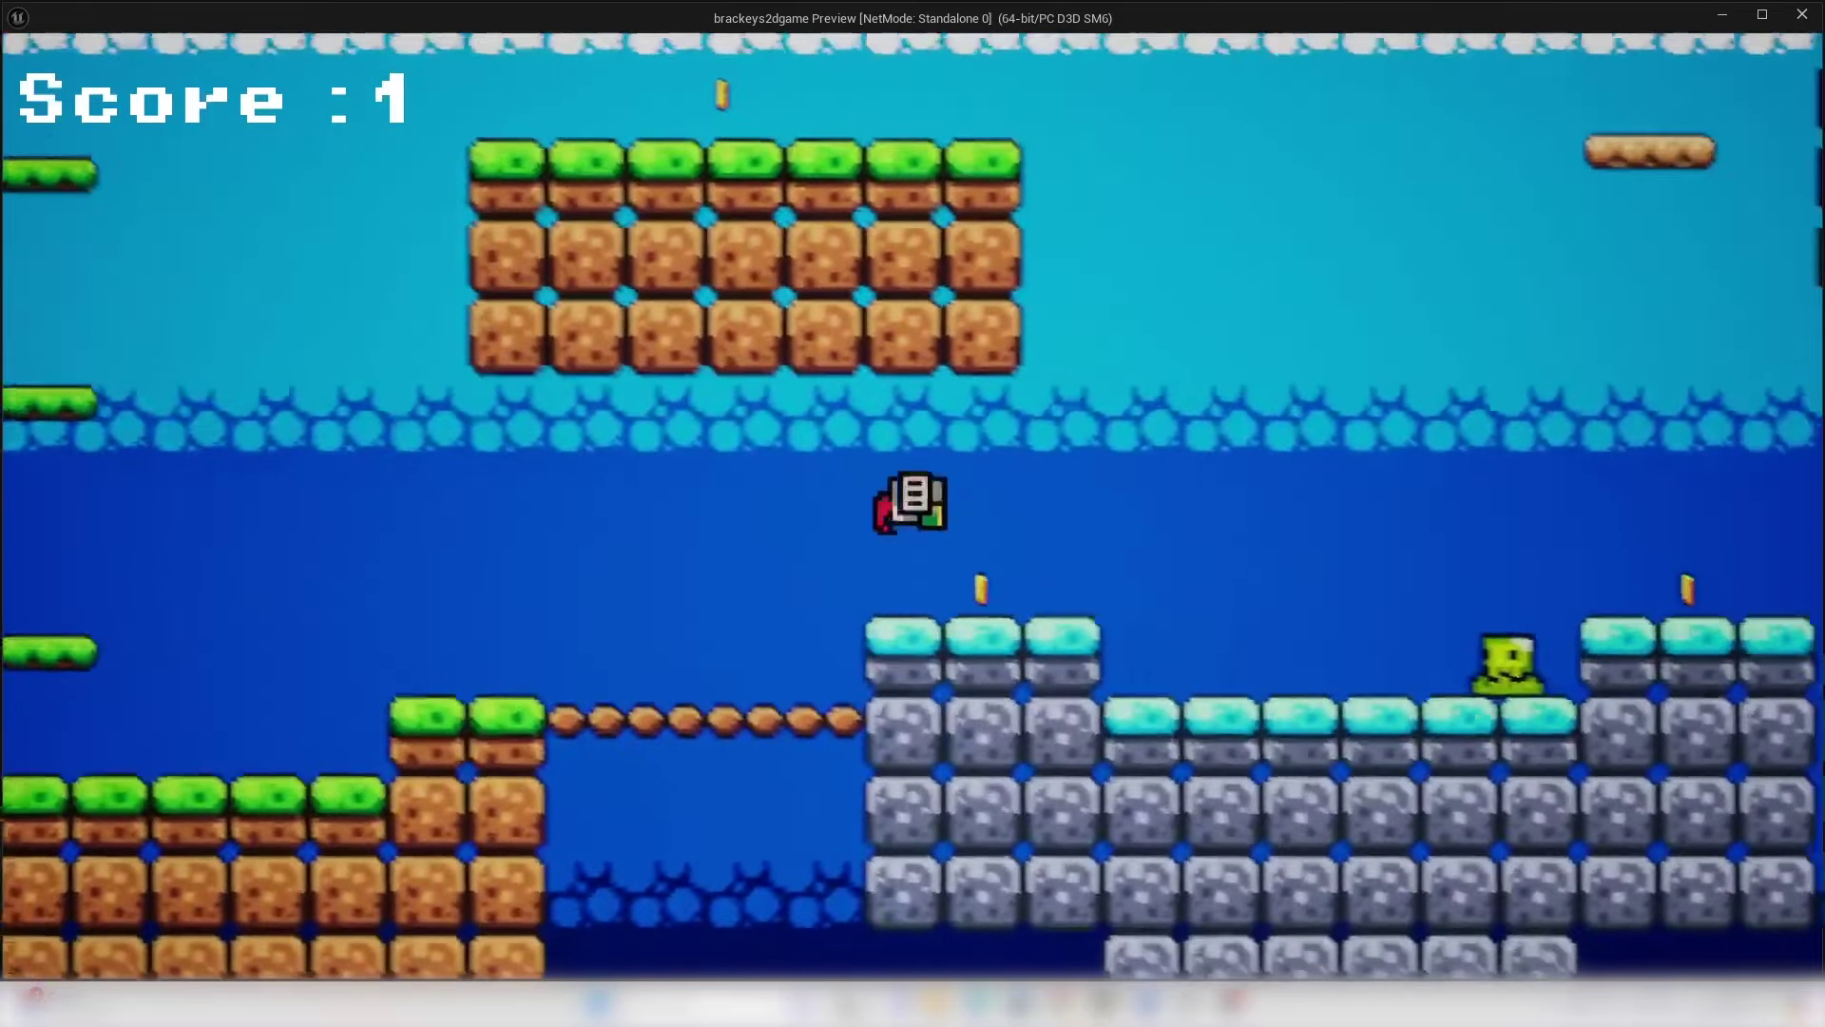